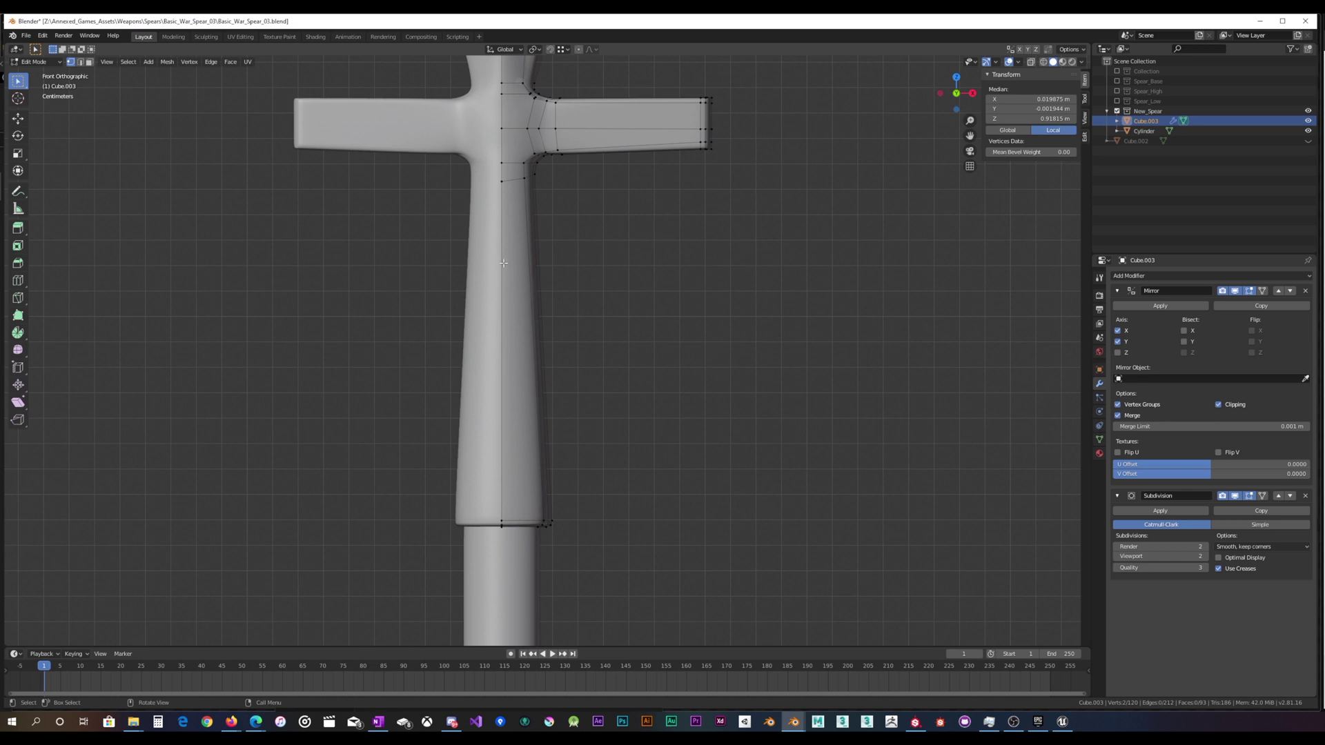
# Add a horizontal loop cut around the socket near the crossguard and flatten it by scaling to 0 on Z.
pyautogui.scroll(2, 498, 269)
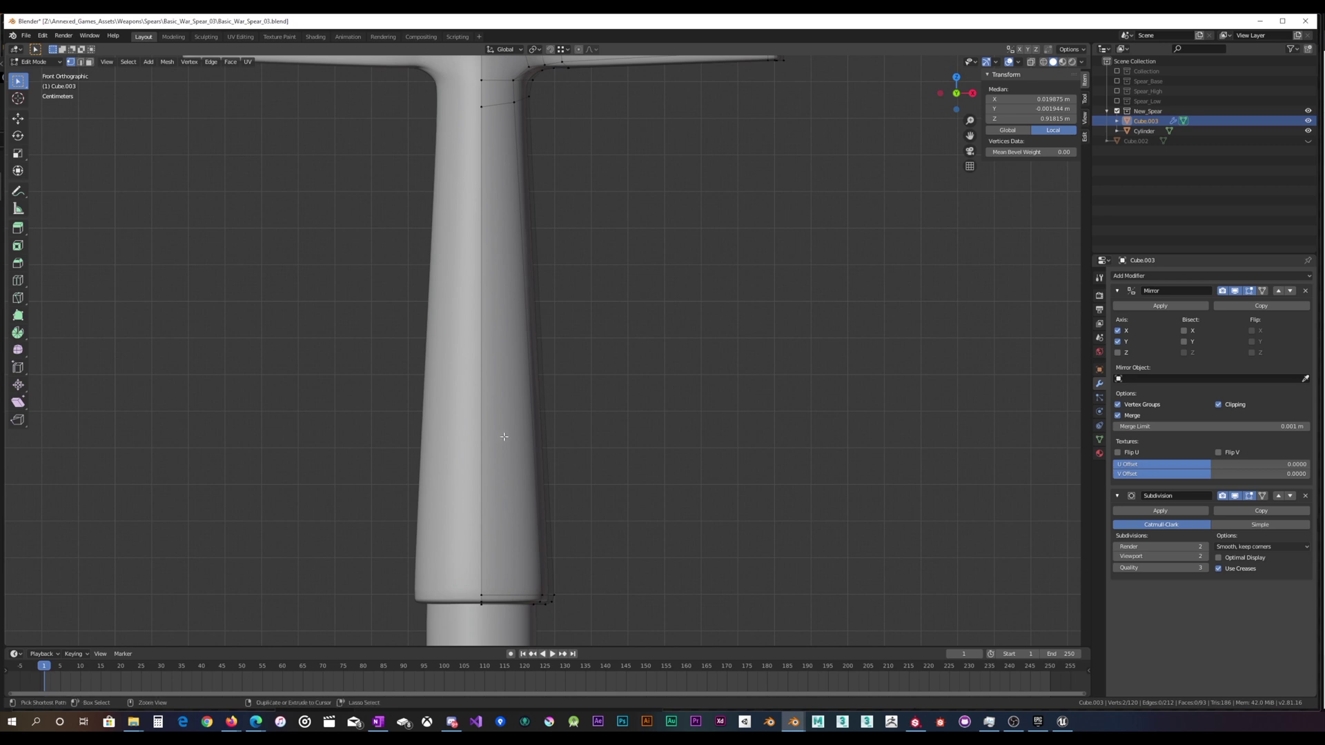
pyautogui.hotkey('ctrl', 'r')
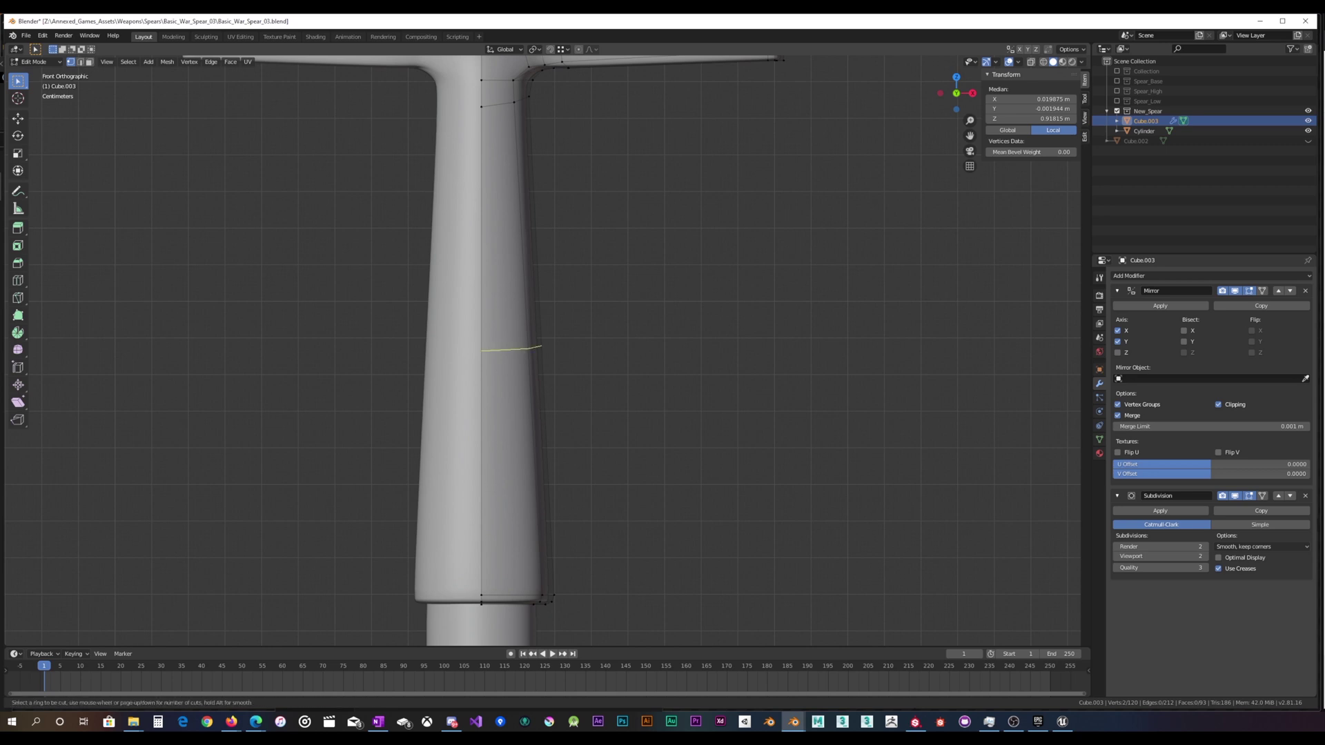
pyautogui.click(474, 348)
pyautogui.click(473, 324)
pyautogui.press('s')
pyautogui.press('z')
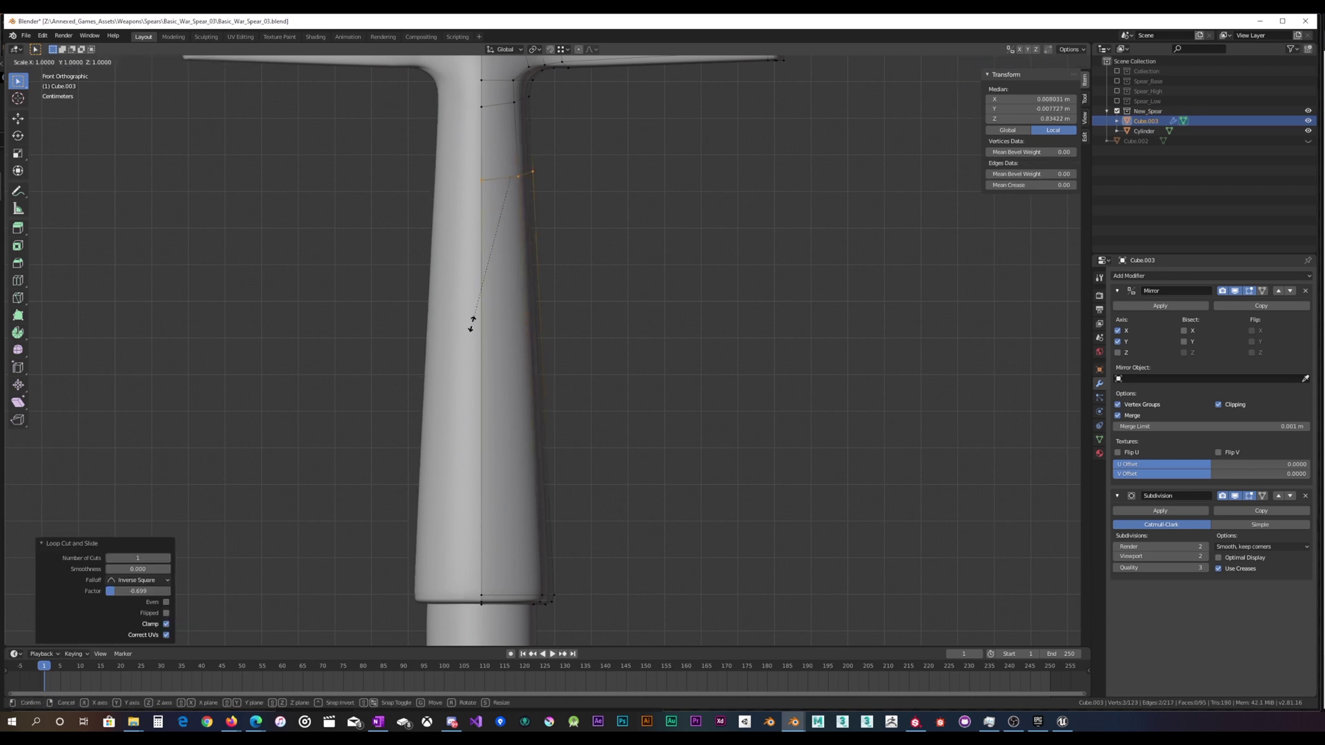
pyautogui.press('0')
pyautogui.press('Return')
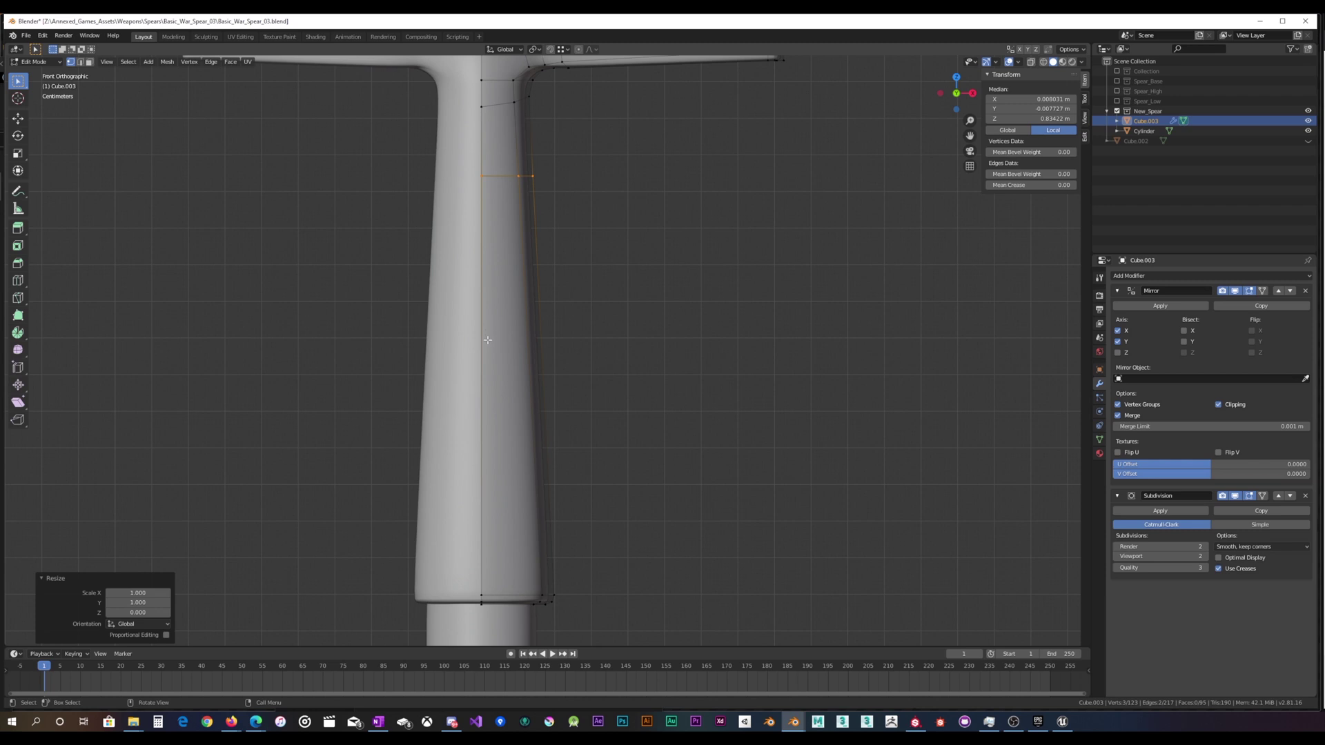
# Add a vertical loop cut down the front face of the socket, between the centre line and the side edge.
pyautogui.hotkey('ctrl', 'r')
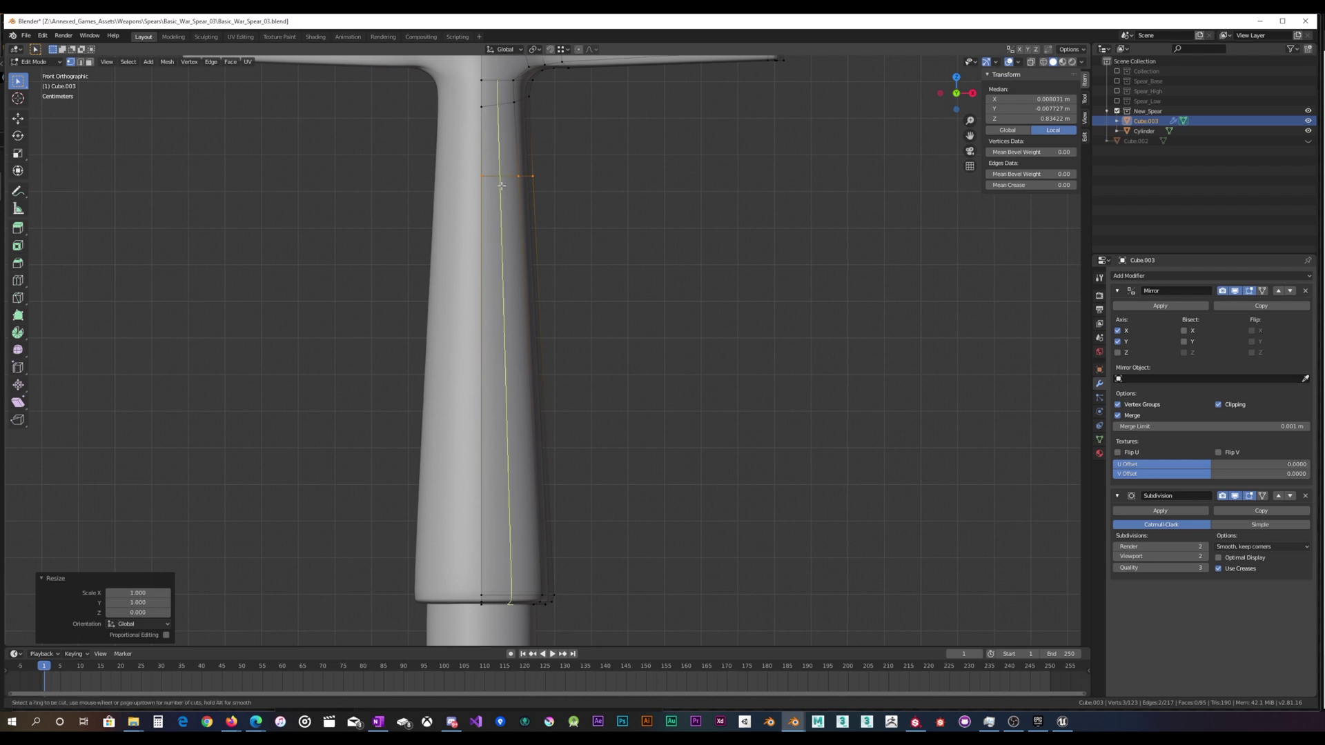
pyautogui.press('Escape')
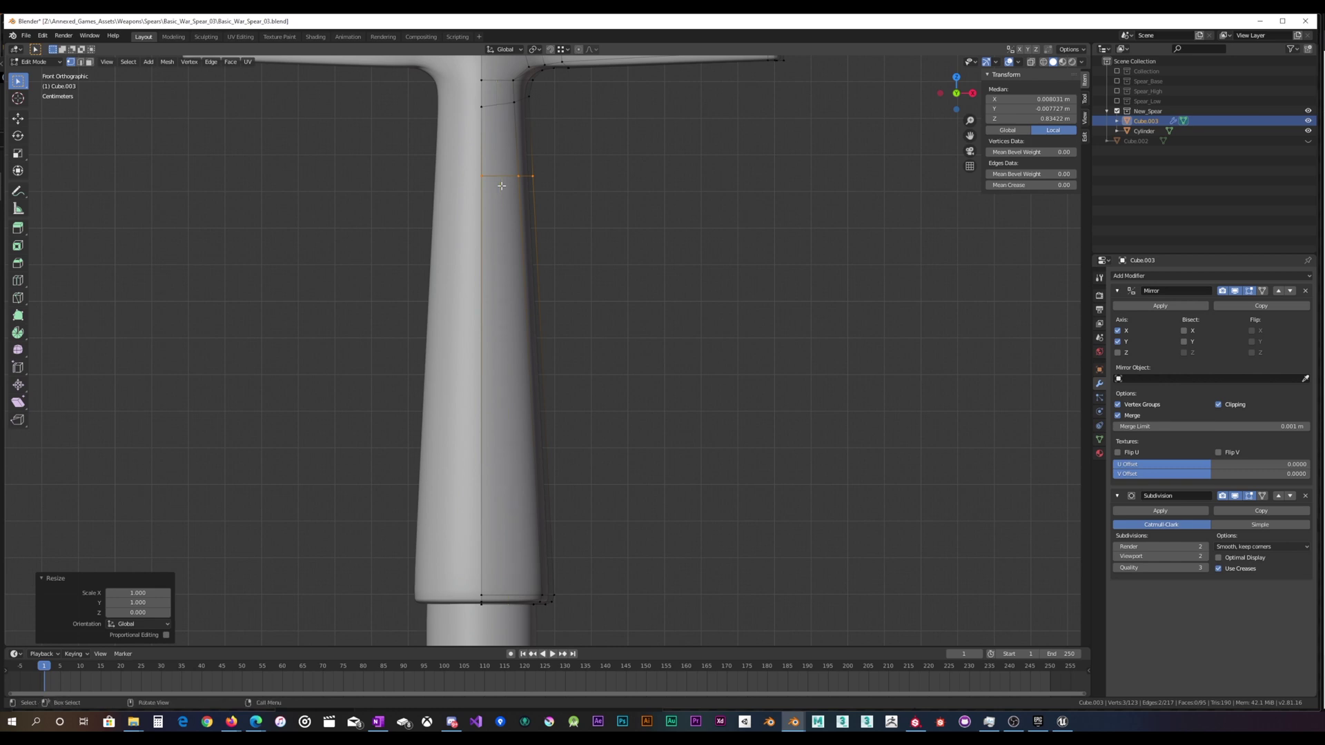
pyautogui.hotkey('ctrl', 'r')
pyautogui.click(501, 183)
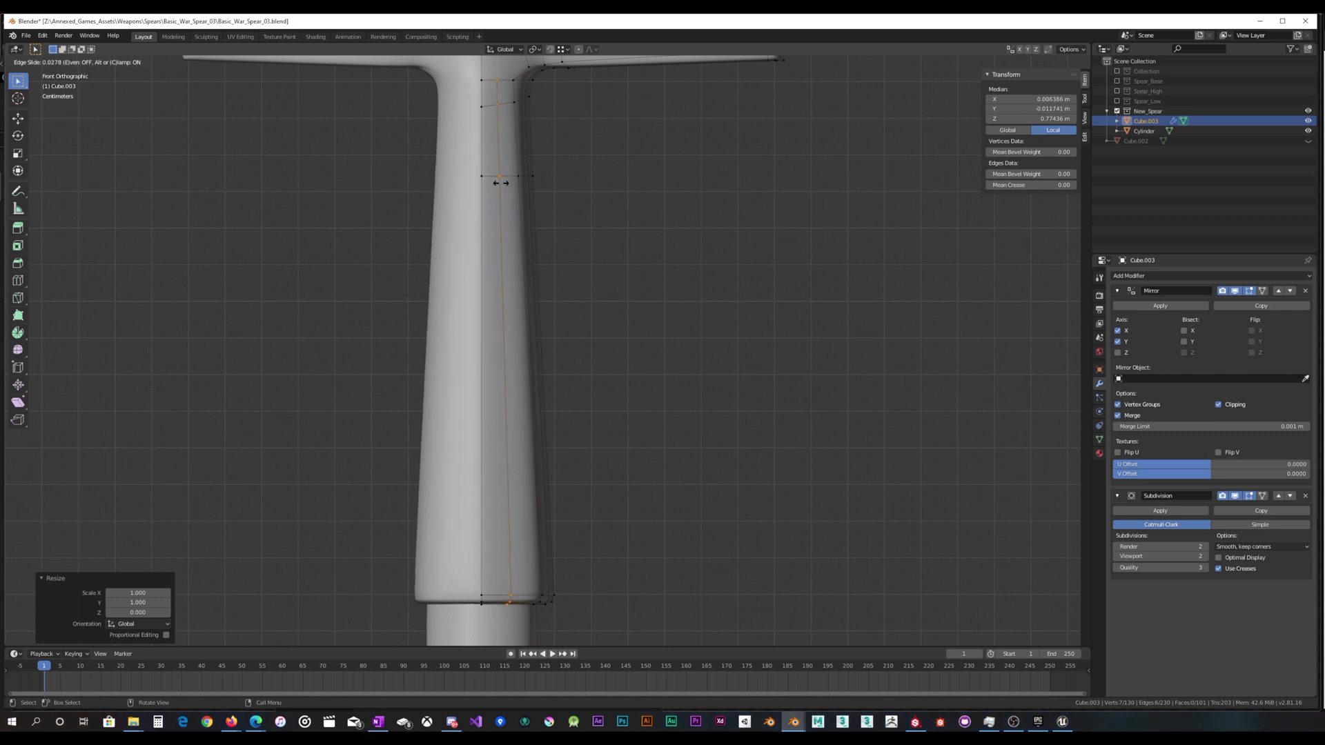
pyautogui.click(501, 183)
# Dissolve the new vertical edges above the flattened ring, keeping the cut only on the lower socket.
pyautogui.click(500, 175)
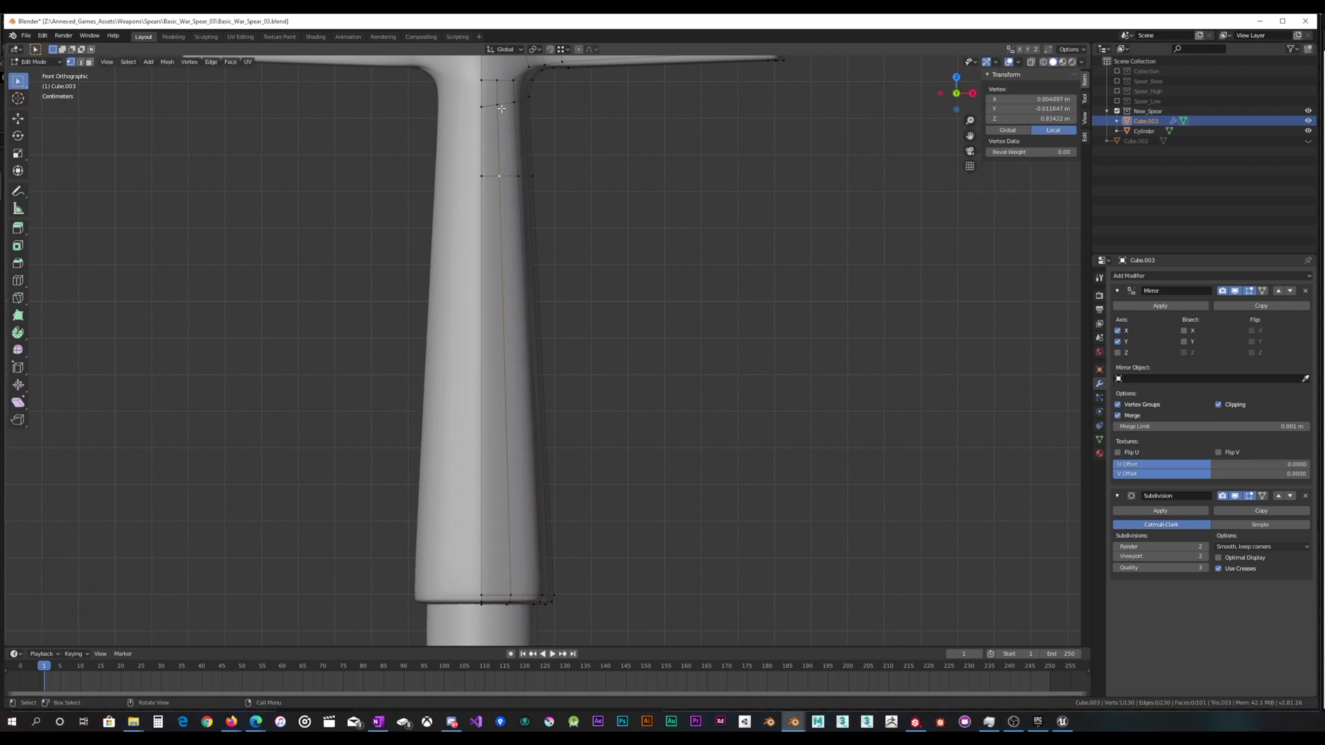
pyautogui.keyDown('shift'); pyautogui.click(497, 81); pyautogui.keyUp('shift')
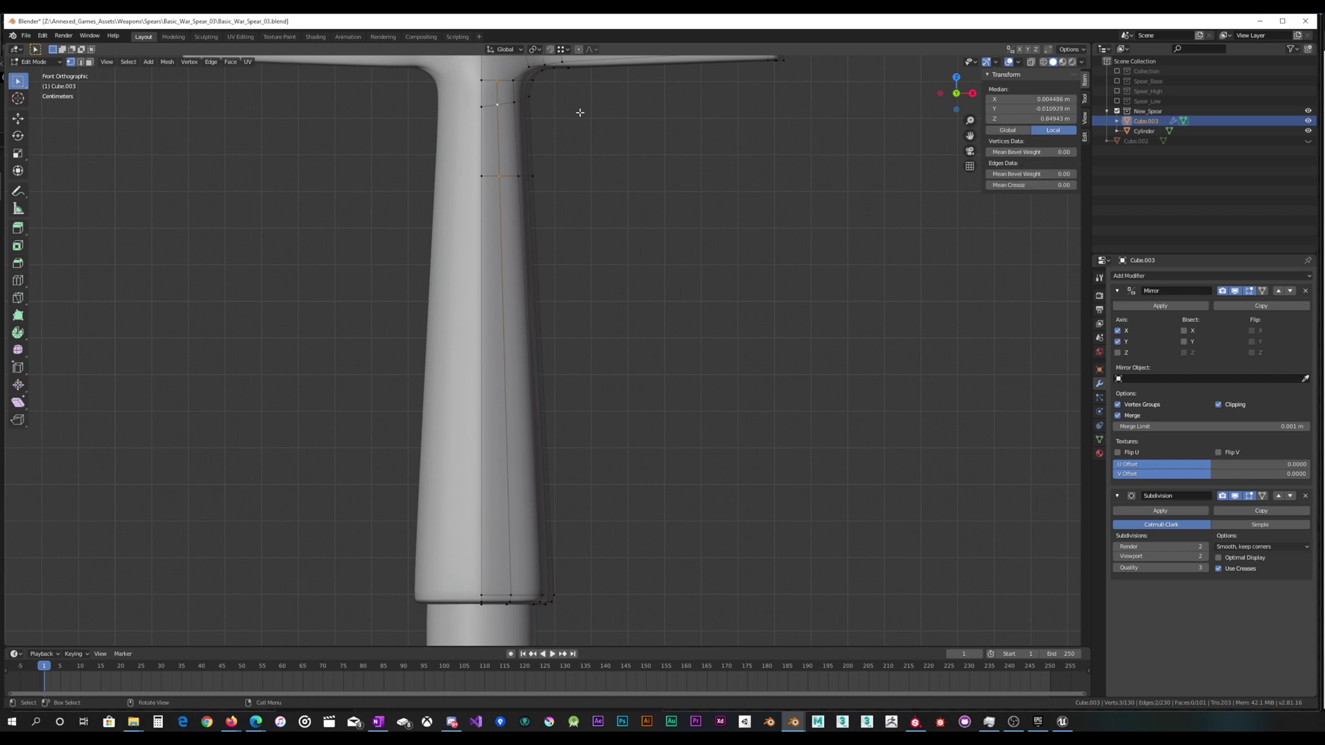
pyautogui.press('x')
pyautogui.click(579, 122)
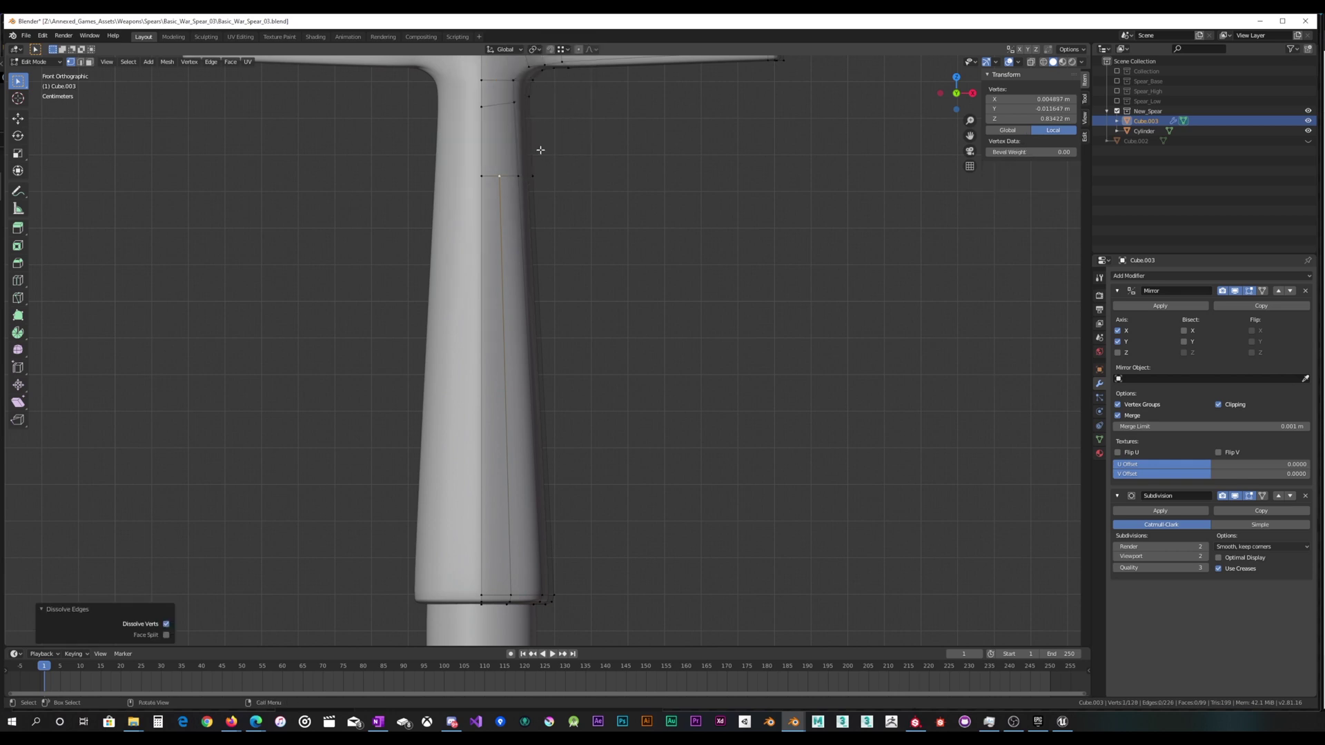
pyautogui.click(623, 184)
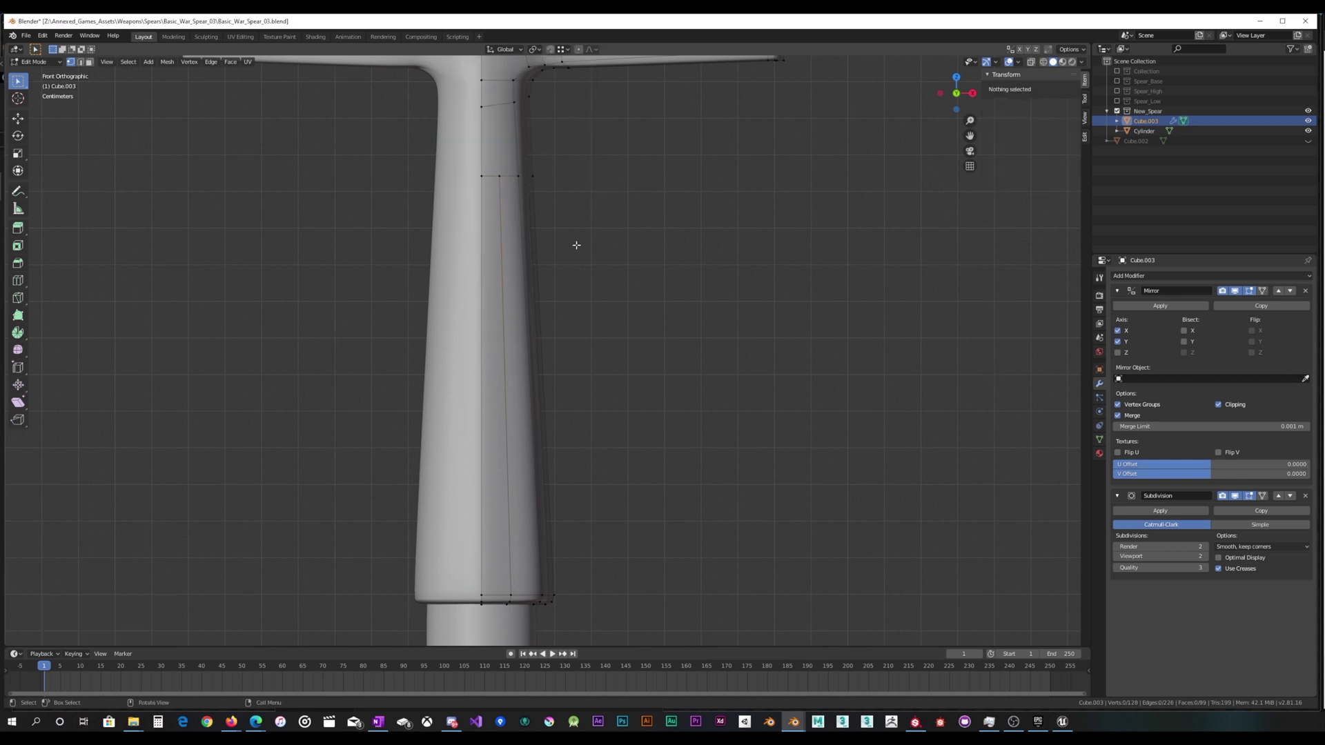
# Try a centred horizontal loop cut halfway down the socket, and undo it.
pyautogui.moveTo(519, 379); pyautogui.dragTo(514, 387, button='middle')
pyautogui.scroll(3, 514, 386)
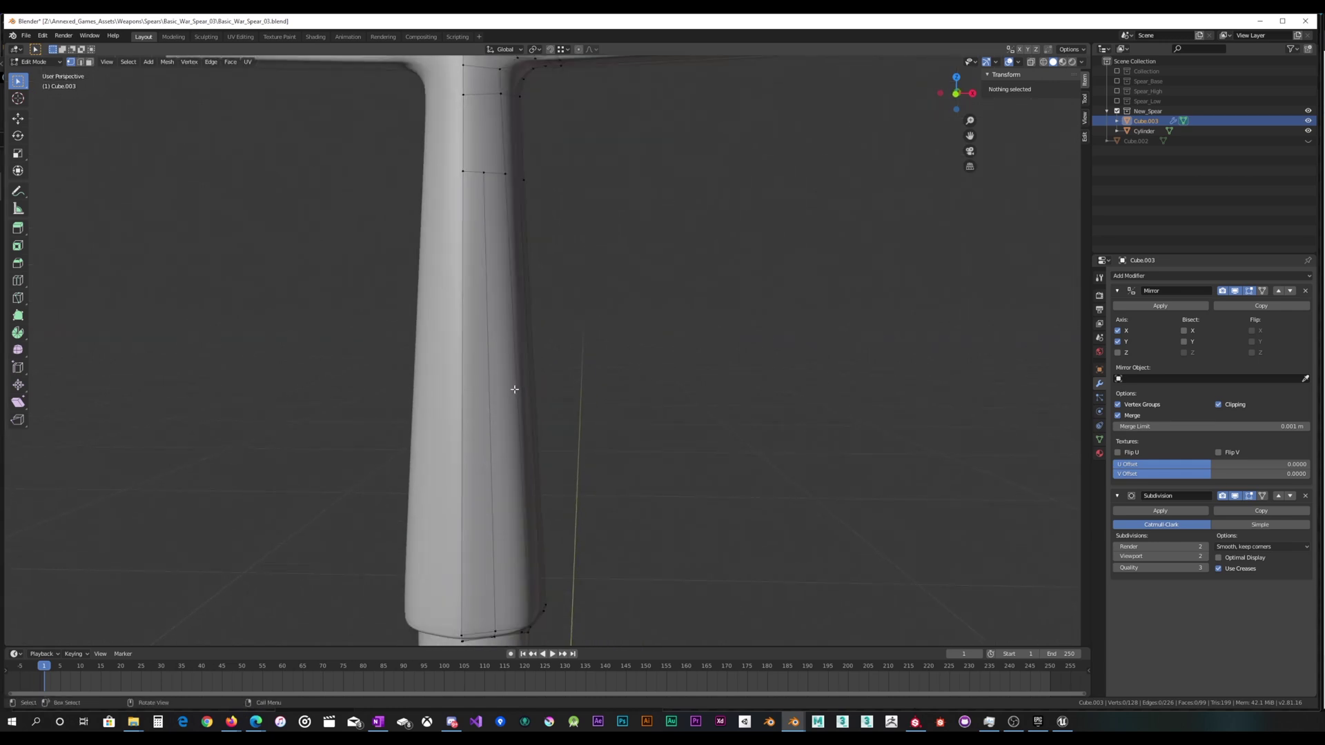
pyautogui.scroll(-3, 489, 401)
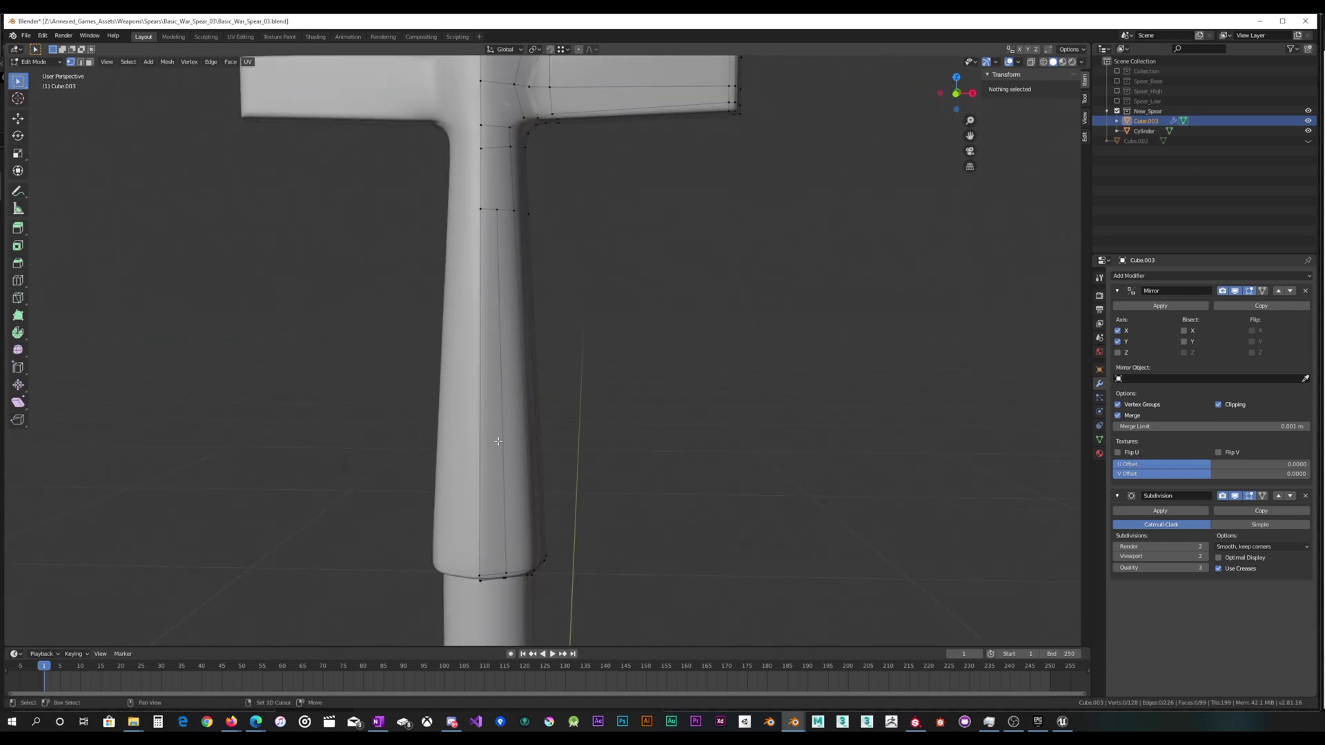
pyautogui.scroll(2, 502, 423)
pyautogui.moveTo(459, 580); pyautogui.dragTo(488, 514)
pyautogui.hotkey('ctrl', 'r')
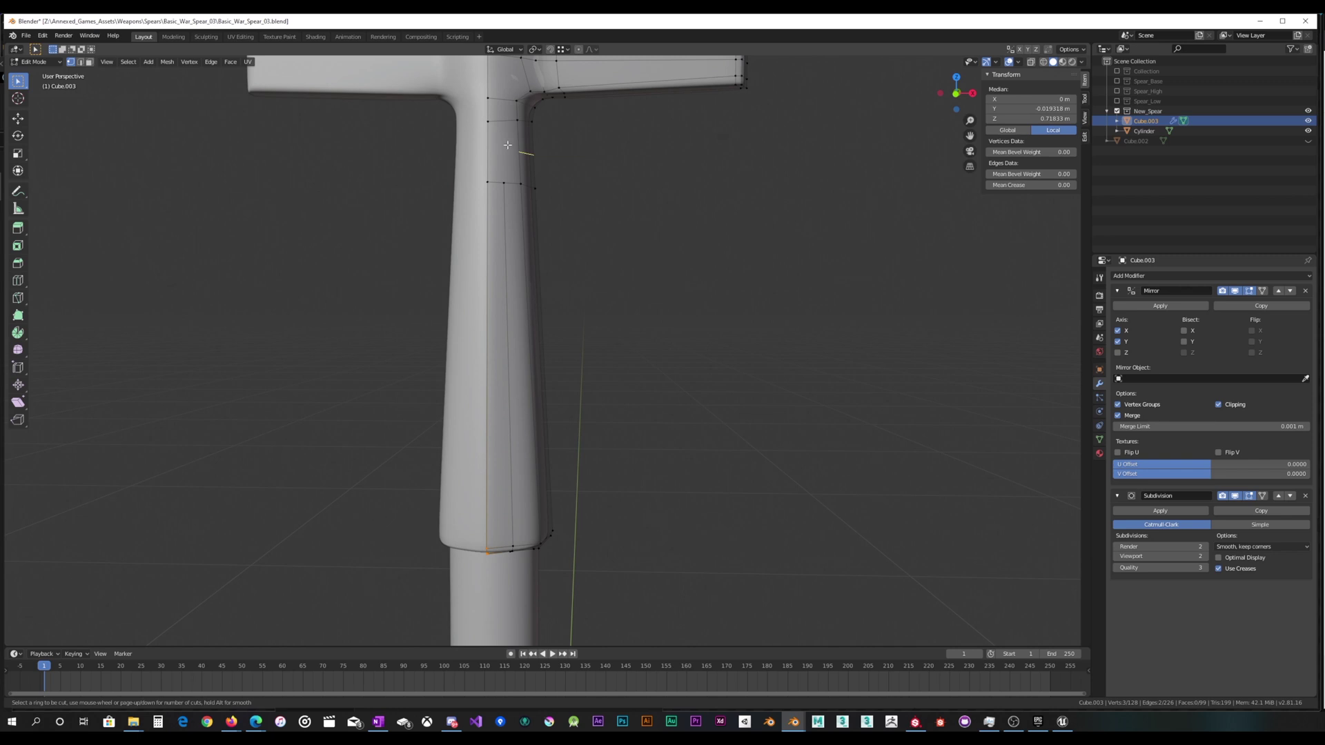
pyautogui.click(503, 207)
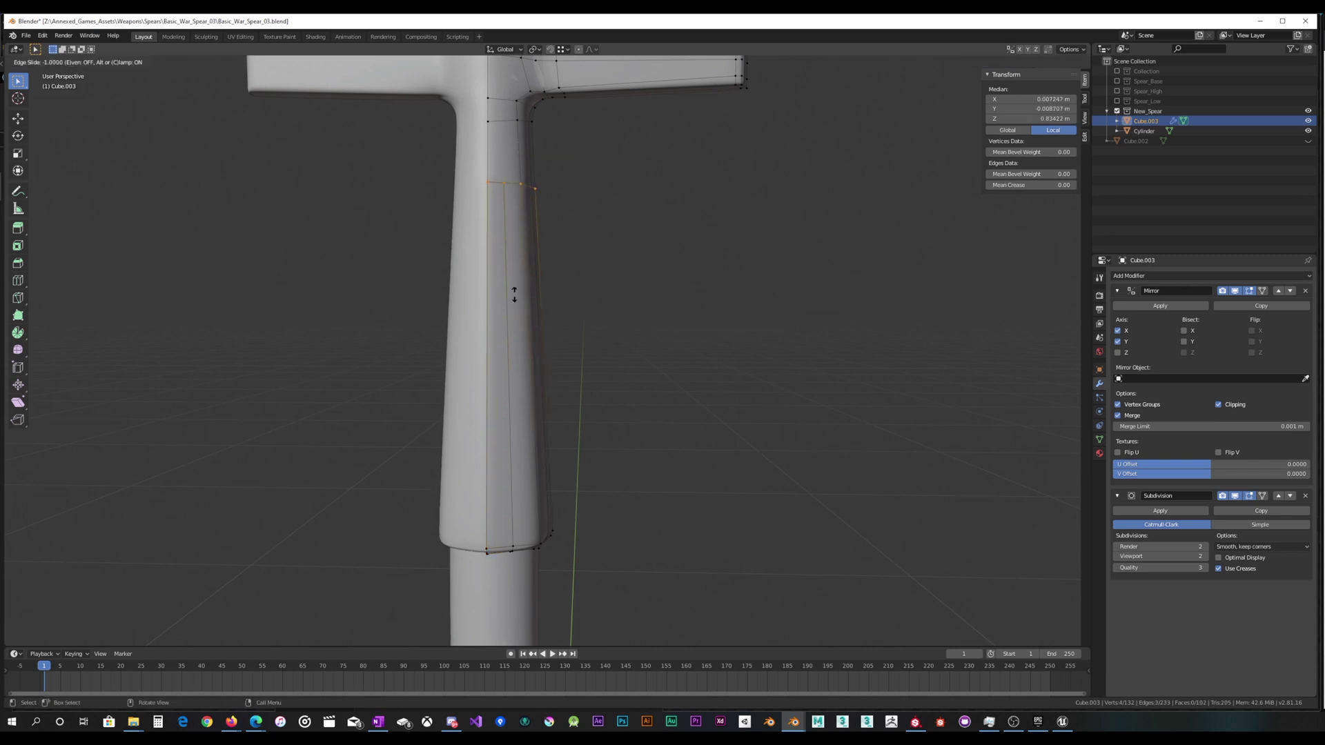
pyautogui.rightClick(539, 328)
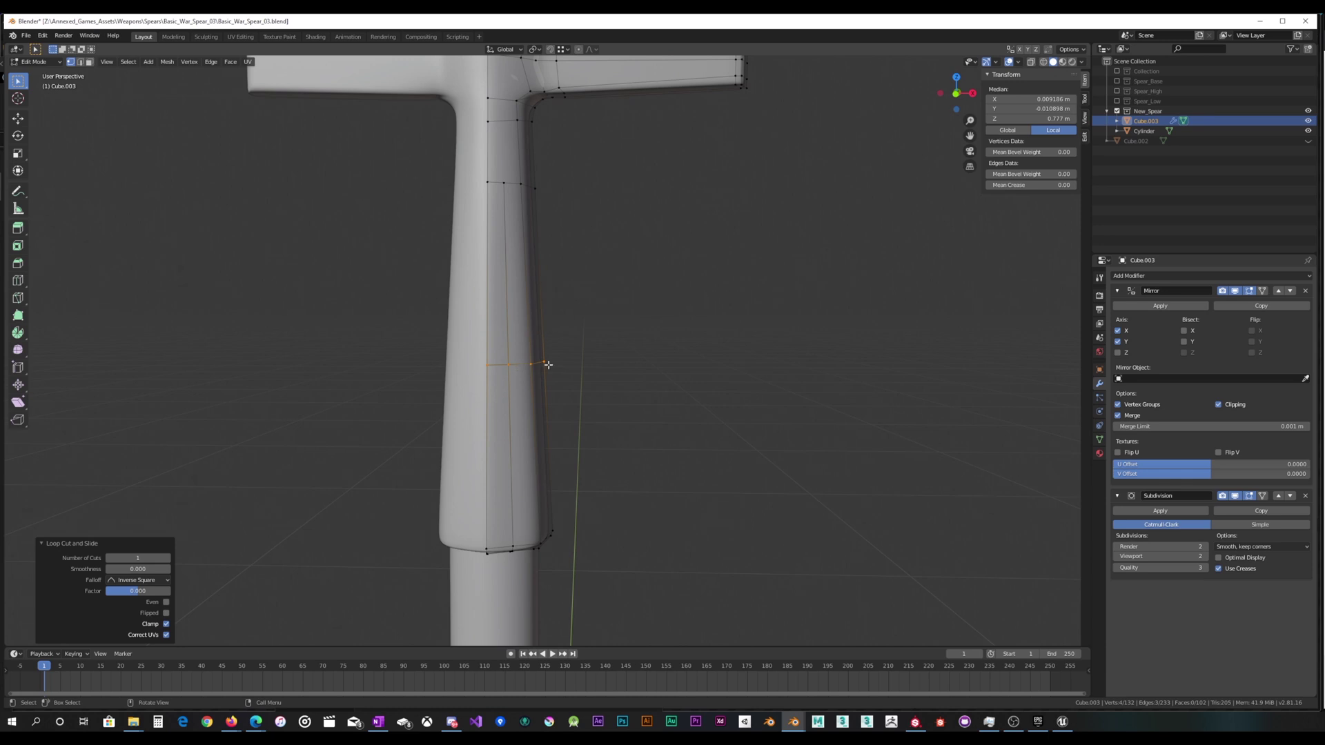
pyautogui.hotkey('ctrl', 'z')
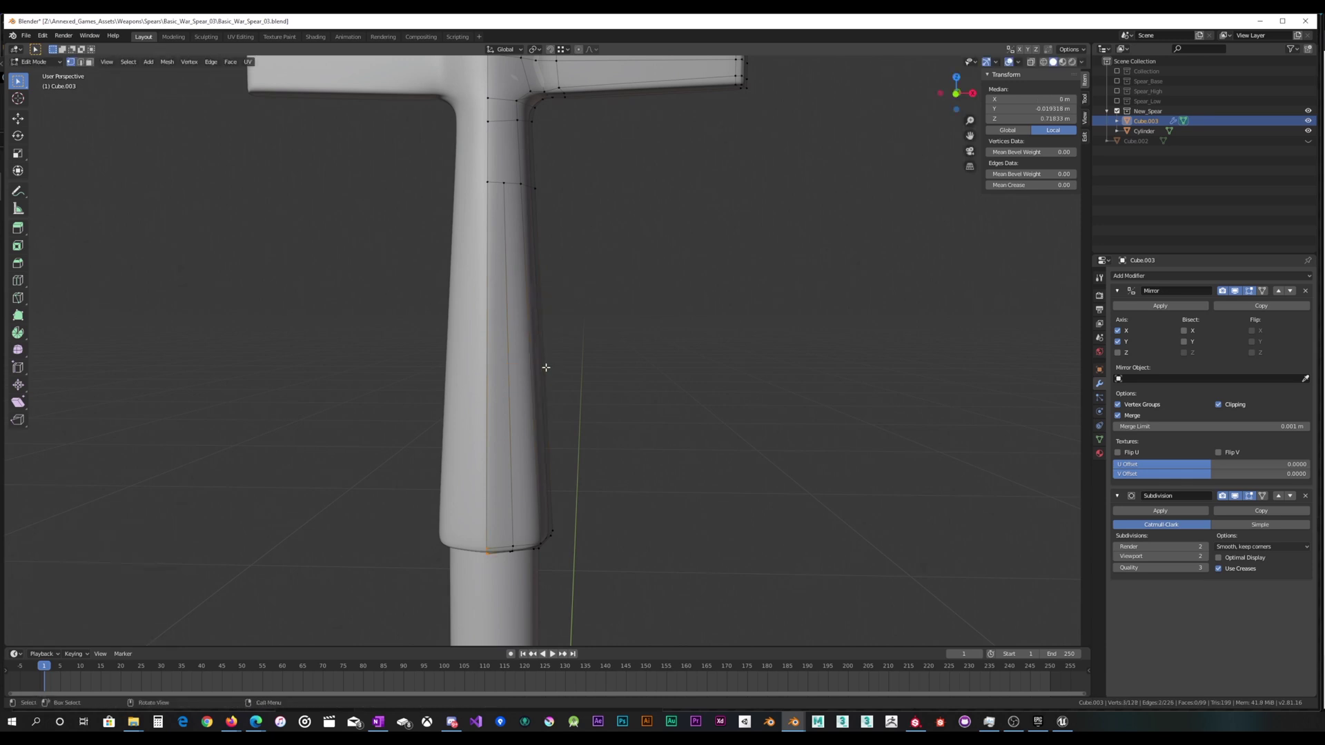
# Add a horizontal loop cut around the socket just below the flattened ring.
pyautogui.hotkey('ctrl', 'r')
pyautogui.click(520, 354)
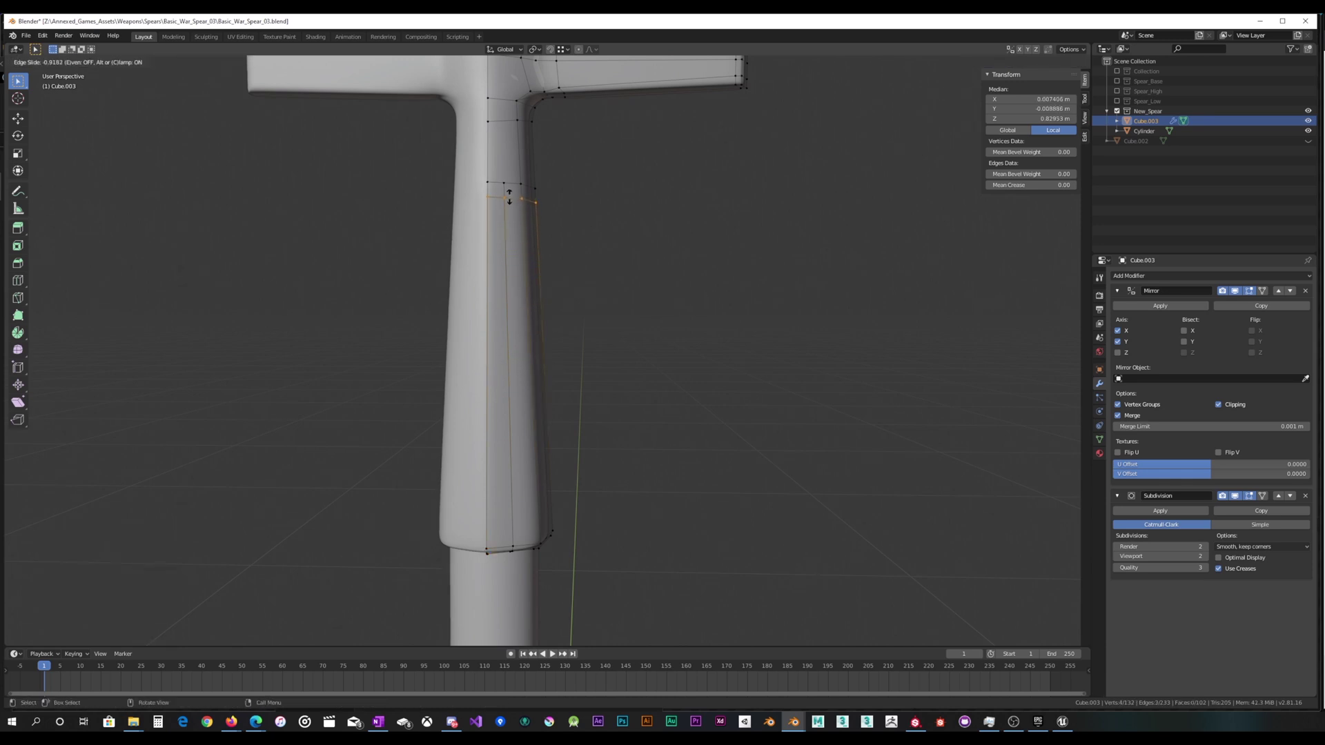
pyautogui.click(509, 197)
# Turn on X-ray and select the front centre edges from the lower ring down to the socket's bottom rim.
pyautogui.click(483, 196)
pyautogui.moveTo(489, 239); pyautogui.dragTo(509, 232, button='middle')
pyautogui.click(1032, 64)
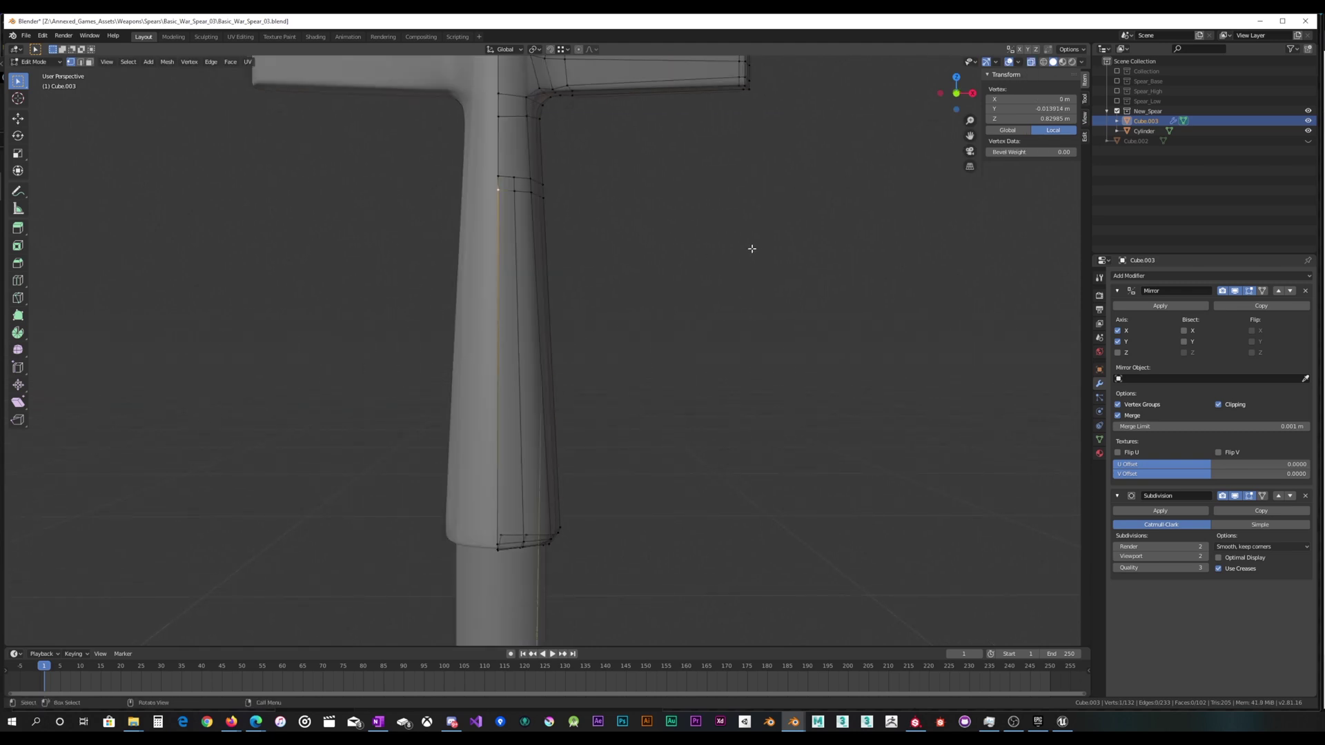
pyautogui.moveTo(750, 246); pyautogui.dragTo(719, 316, button='middle')
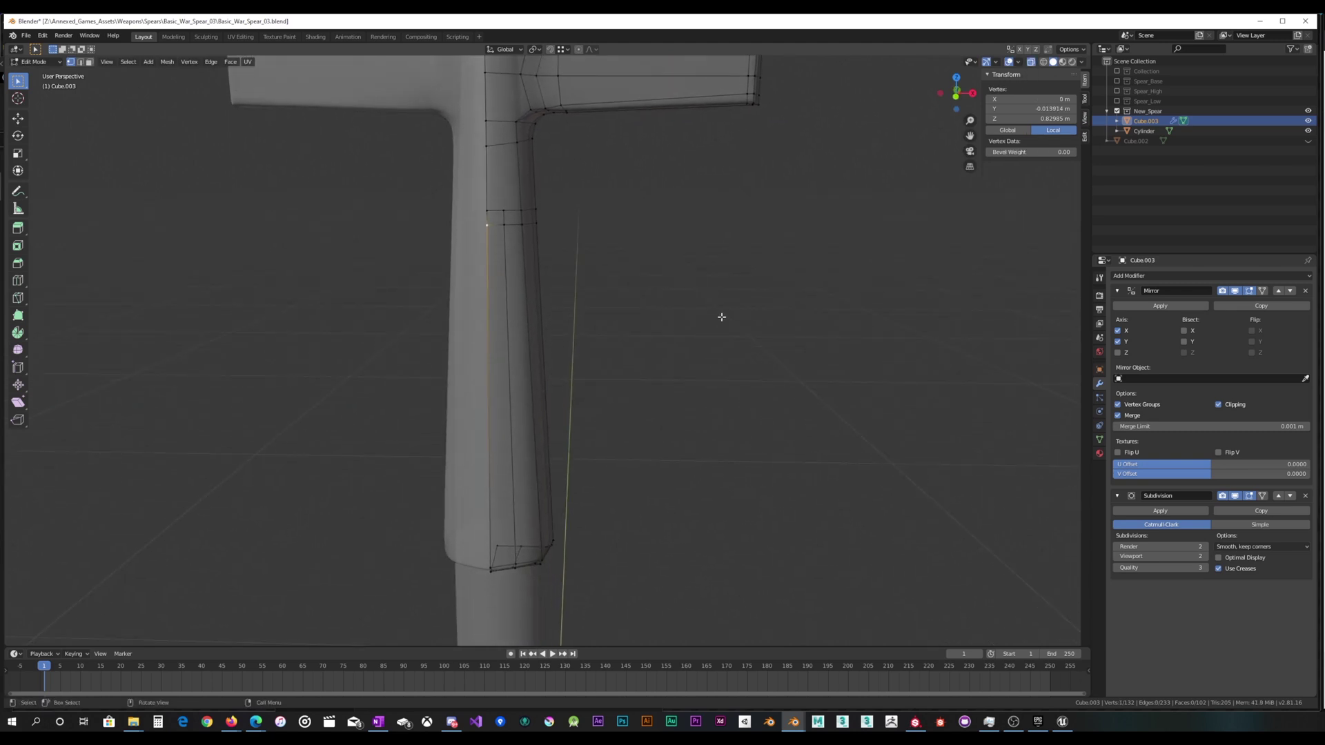
pyautogui.keyDown('ctrl'); pyautogui.click(491, 570); pyautogui.keyUp('ctrl')
pyautogui.moveTo(623, 373); pyautogui.dragTo(580, 389, button='middle')
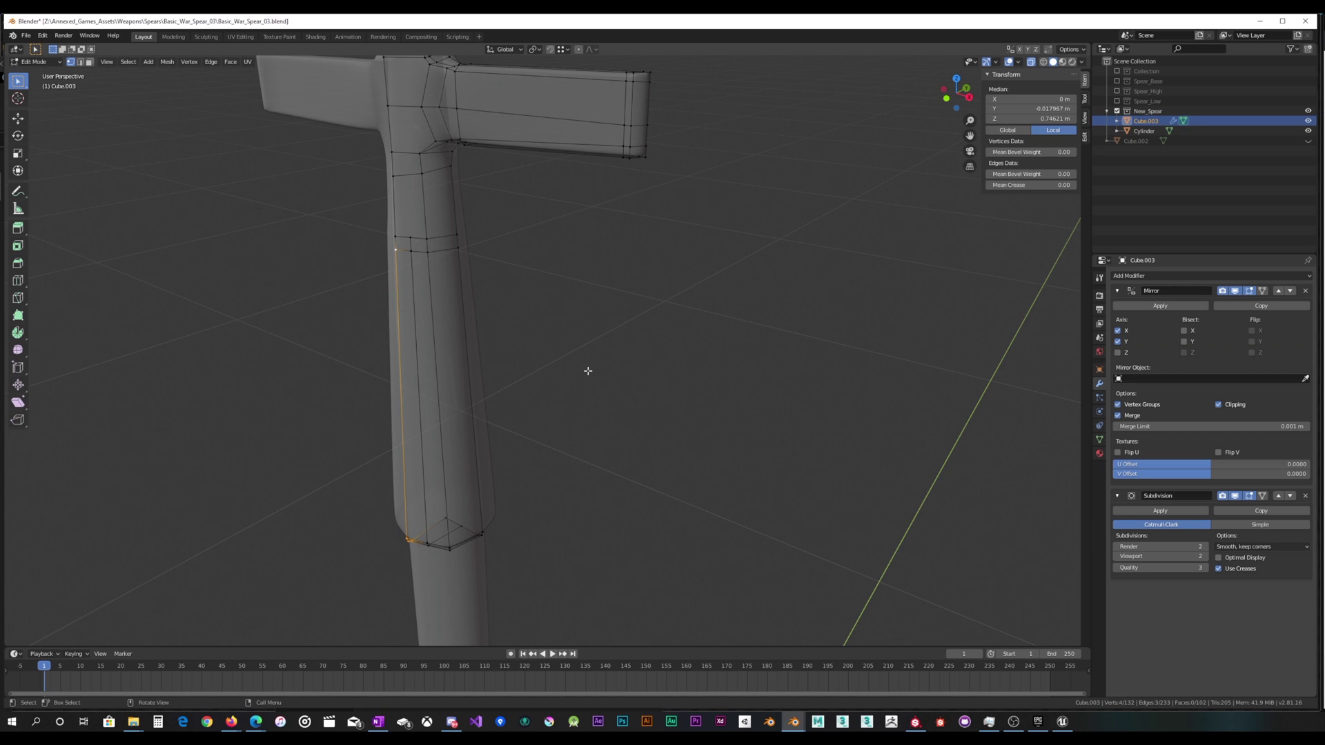
pyautogui.moveTo(587, 372); pyautogui.dragTo(644, 349, button='middle')
# Check the socket's shape in Object Mode and undo the edits back to the single flattened ring.
pyautogui.press('Tab')
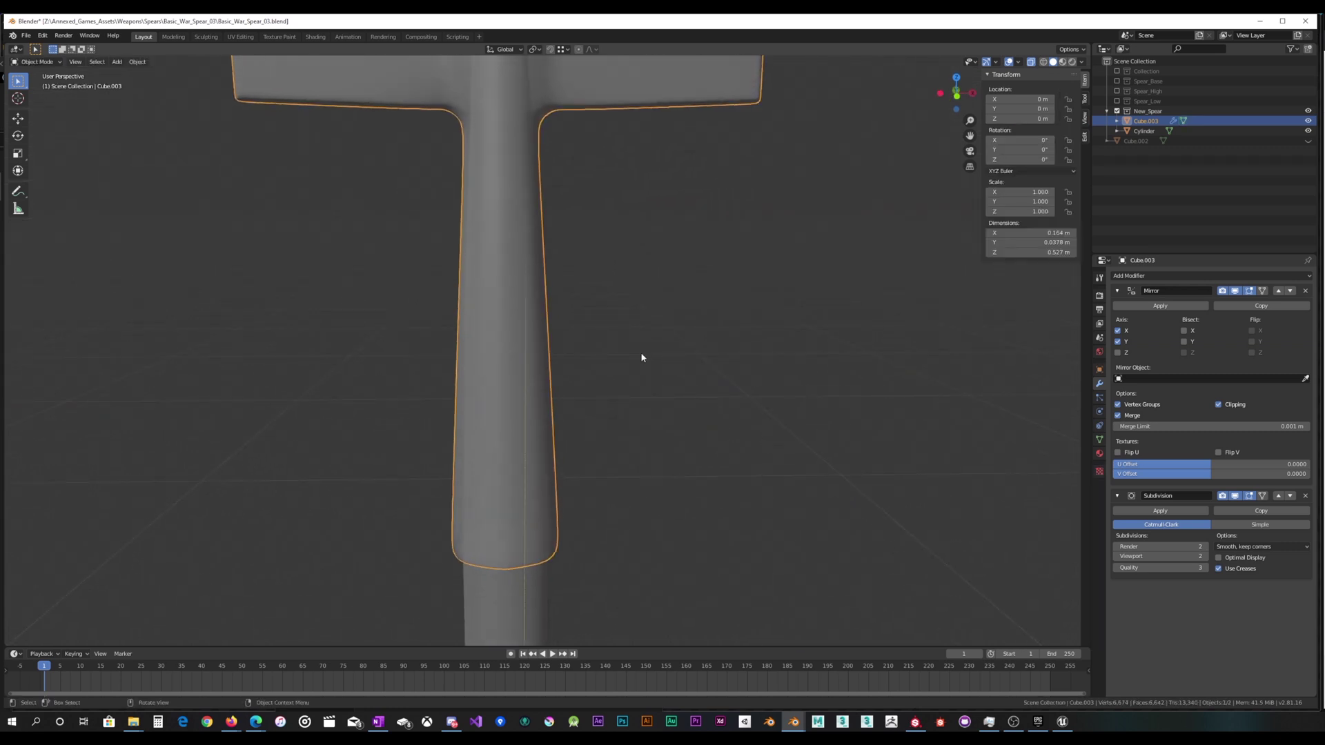
pyautogui.scroll(-2, 644, 352)
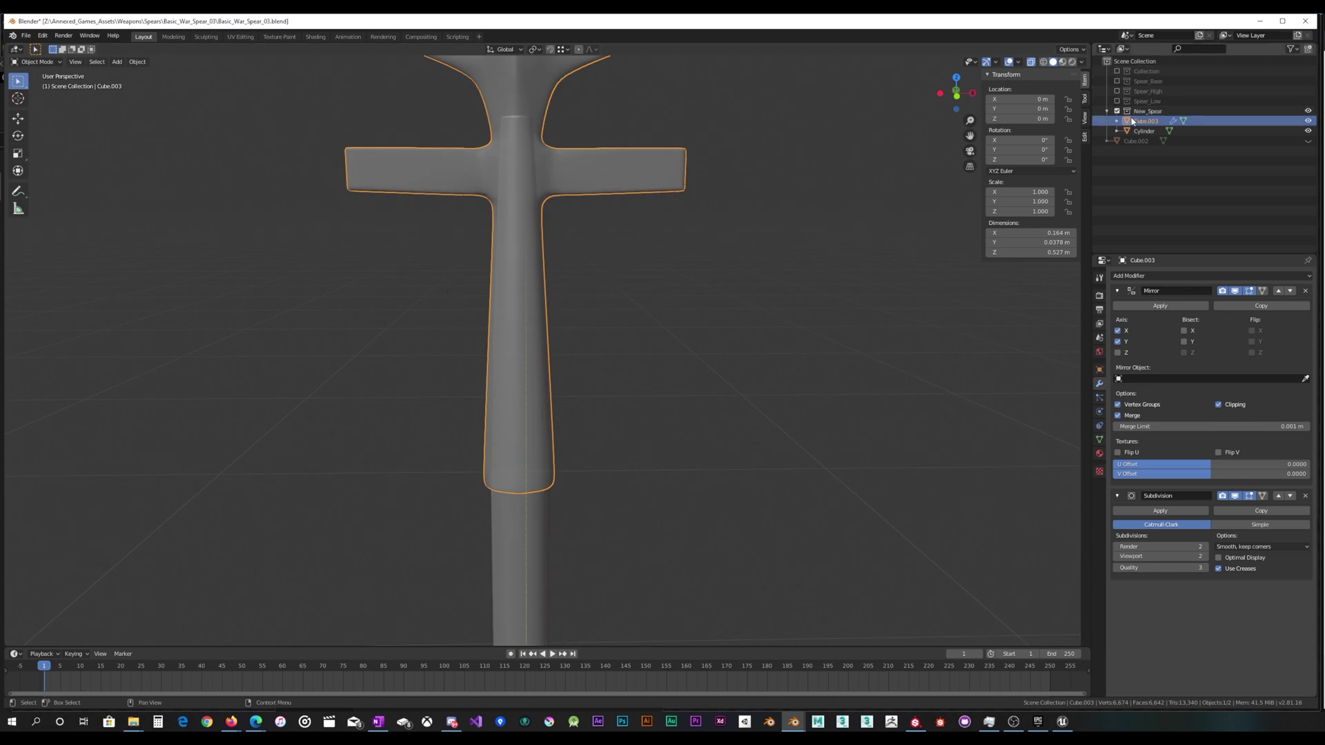
pyautogui.moveTo(798, 281)
pyautogui.mouseDown(button='middle')
pyautogui.moveTo(773, 274)
pyautogui.moveTo(786, 260)
pyautogui.mouseUp(button='middle')
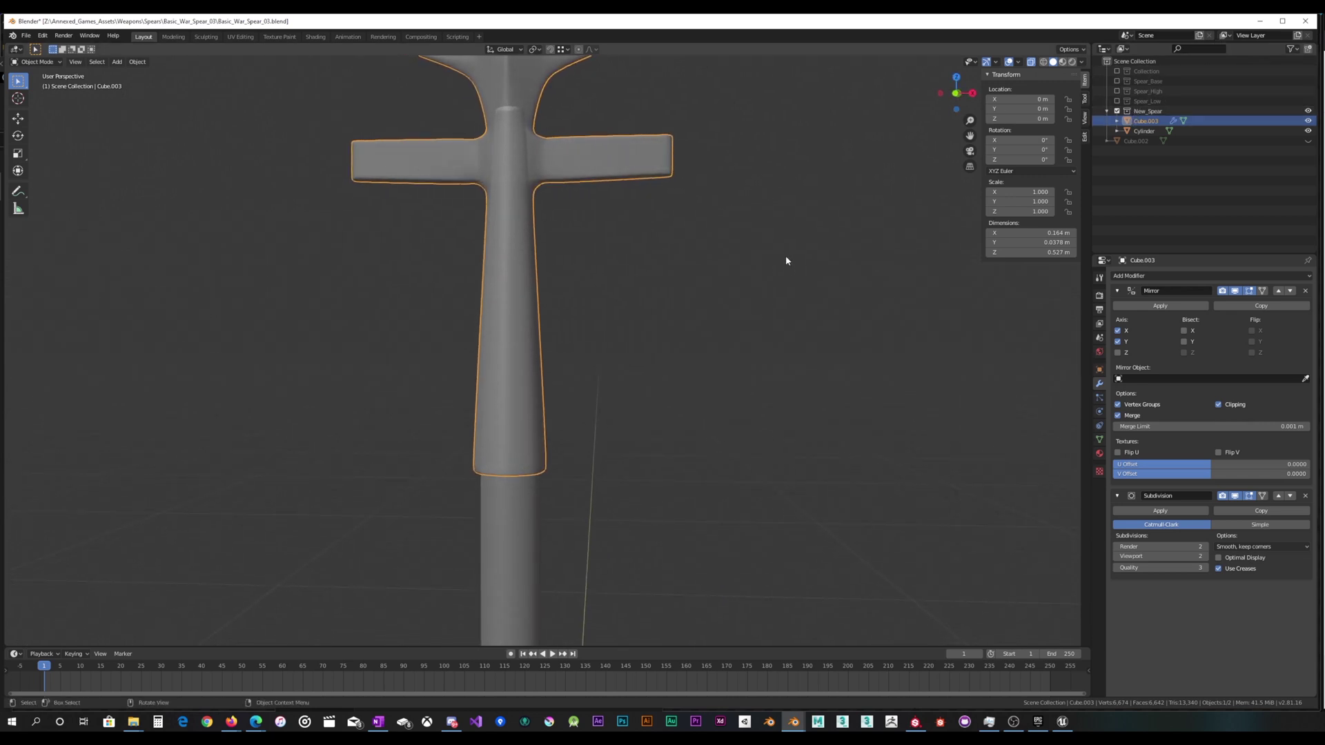
pyautogui.press('Tab')
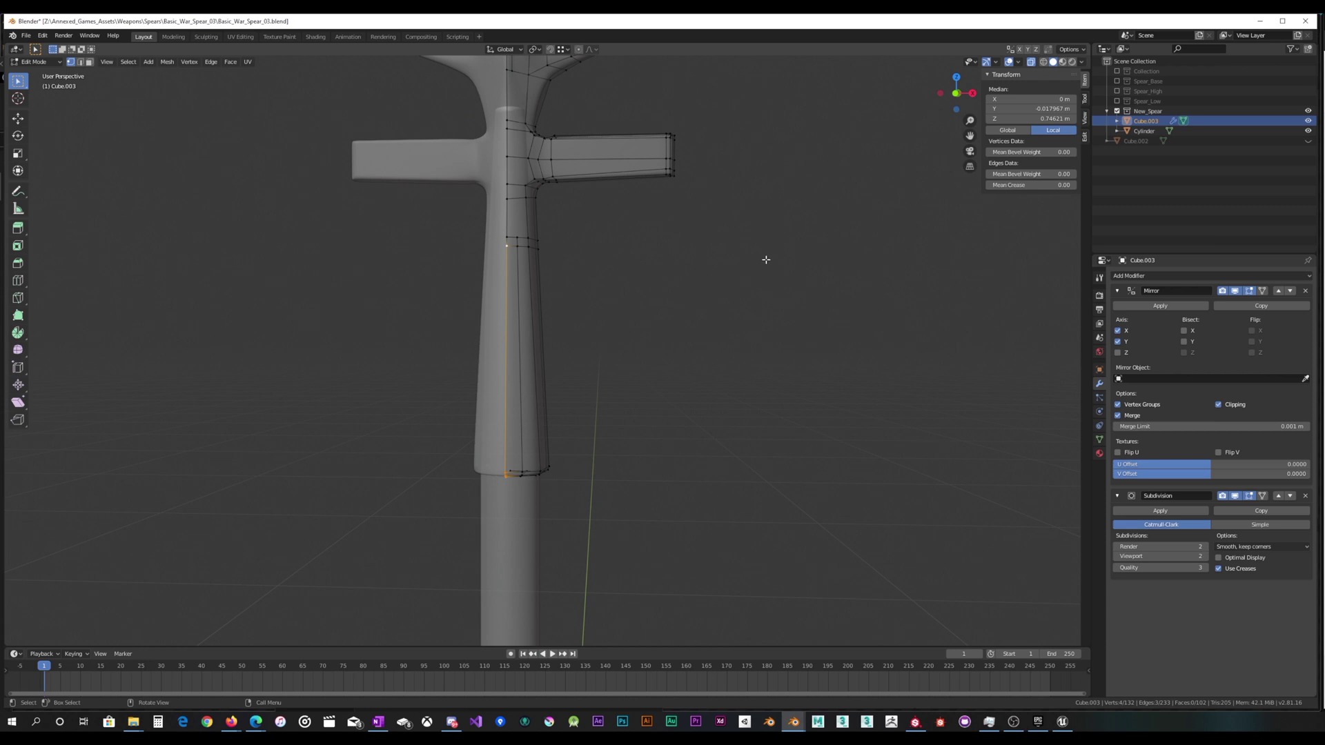
pyautogui.hotkey('ctrl', 'z')
pyautogui.hotkey('ctrl', 'z')
pyautogui.hotkey('ctrl', 'z')
pyautogui.hotkey('ctrl', 'z')
pyautogui.hotkey('ctrl', 'z')
pyautogui.hotkey('ctrl', 'z')
pyautogui.hotkey('ctrl', 'z')
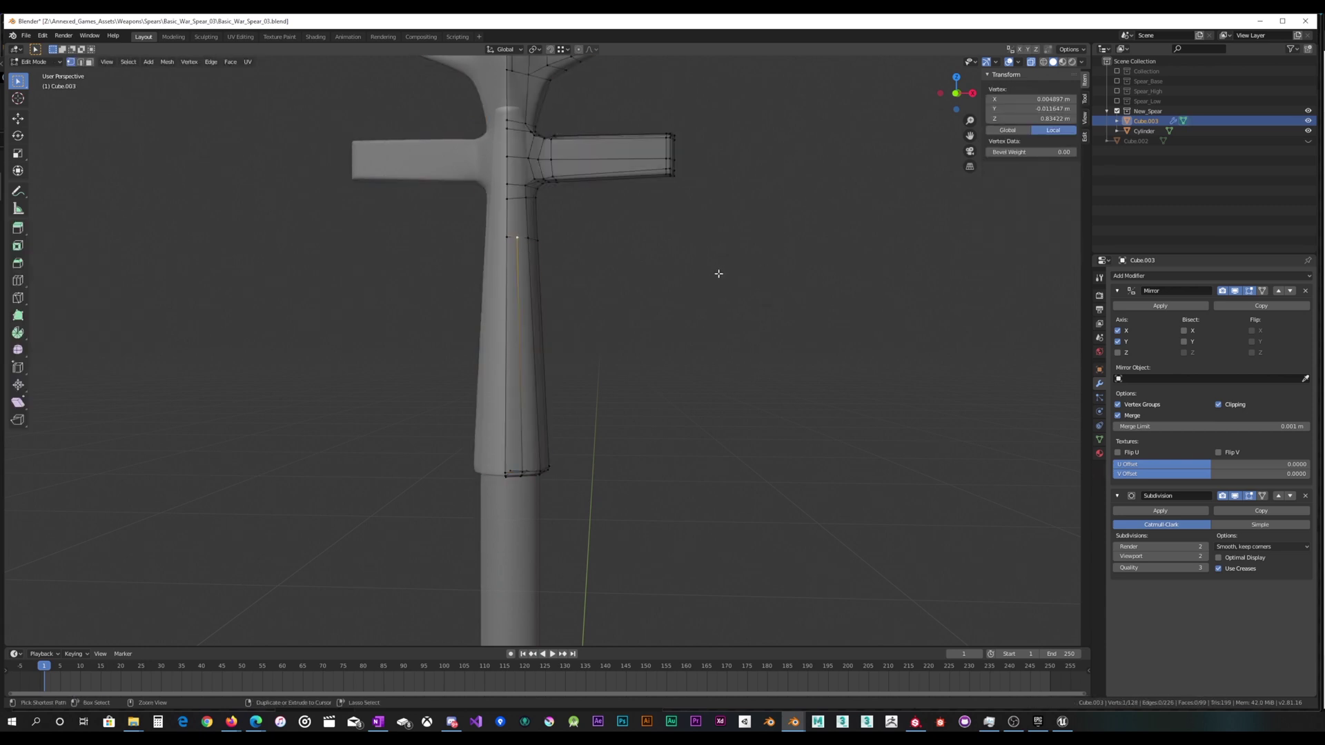
pyautogui.hotkey('ctrl', 'z')
pyautogui.hotkey('ctrl', 'z')
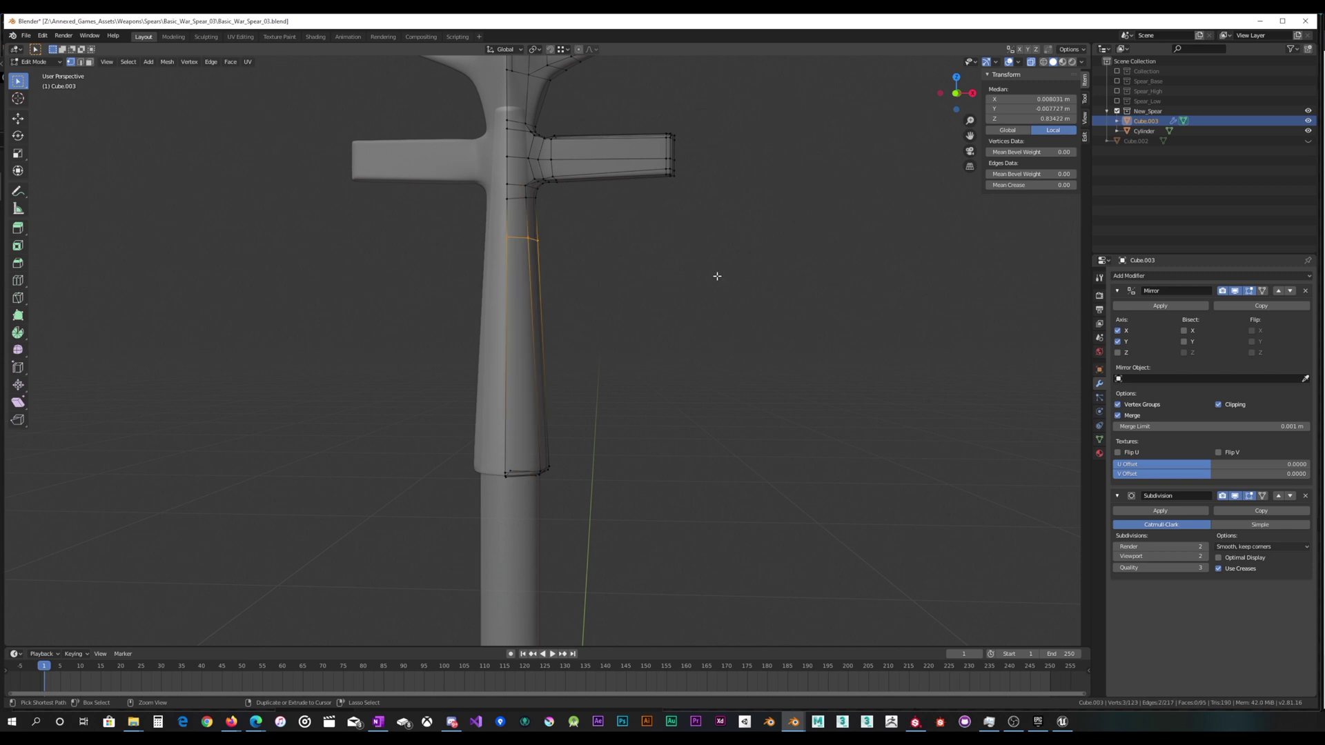
# Duplicate the Cube.003 spear head in place and hide the original.
pyautogui.moveTo(717, 276)
pyautogui.mouseDown(button='middle')
pyautogui.moveTo(644, 287)
pyautogui.moveTo(695, 286)
pyautogui.mouseUp(button='middle')
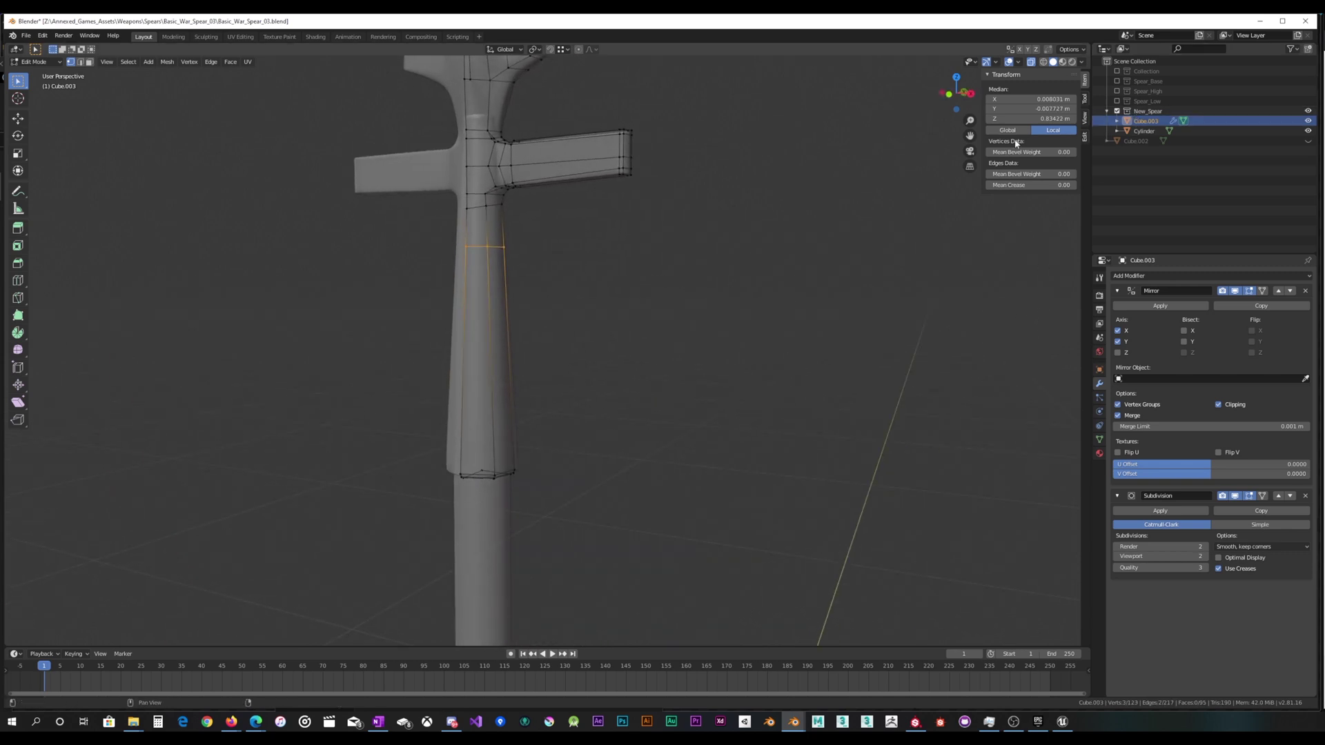
pyautogui.press('Tab')
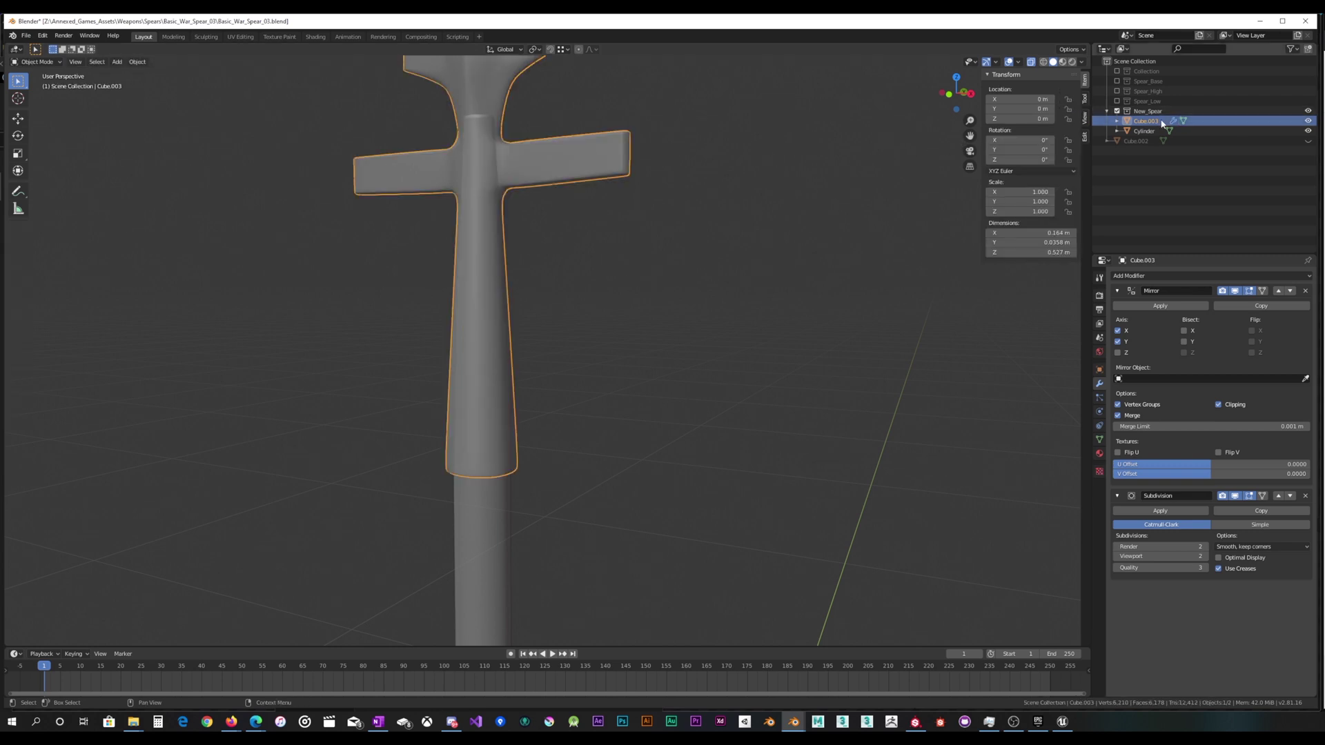
pyautogui.hotkey('shift', 'd')
pyautogui.rightClick(748, 231)
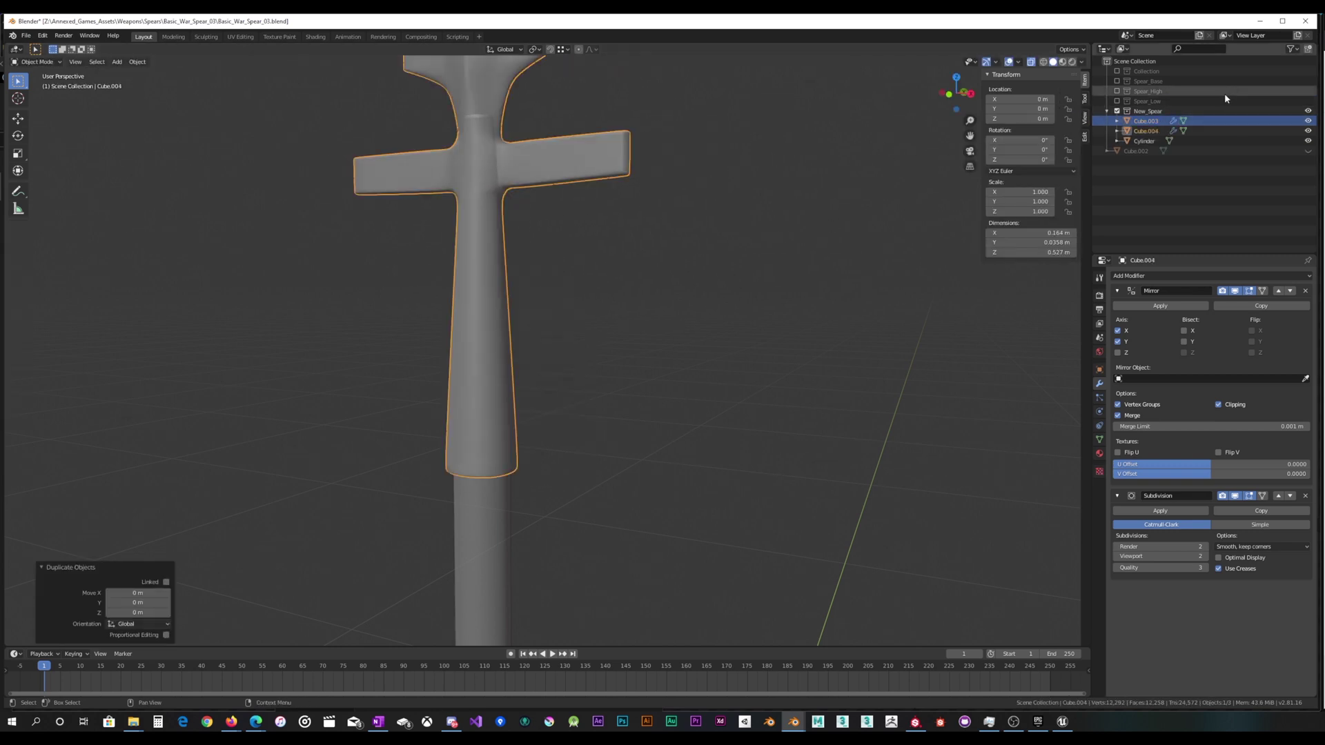
pyautogui.click(1307, 122)
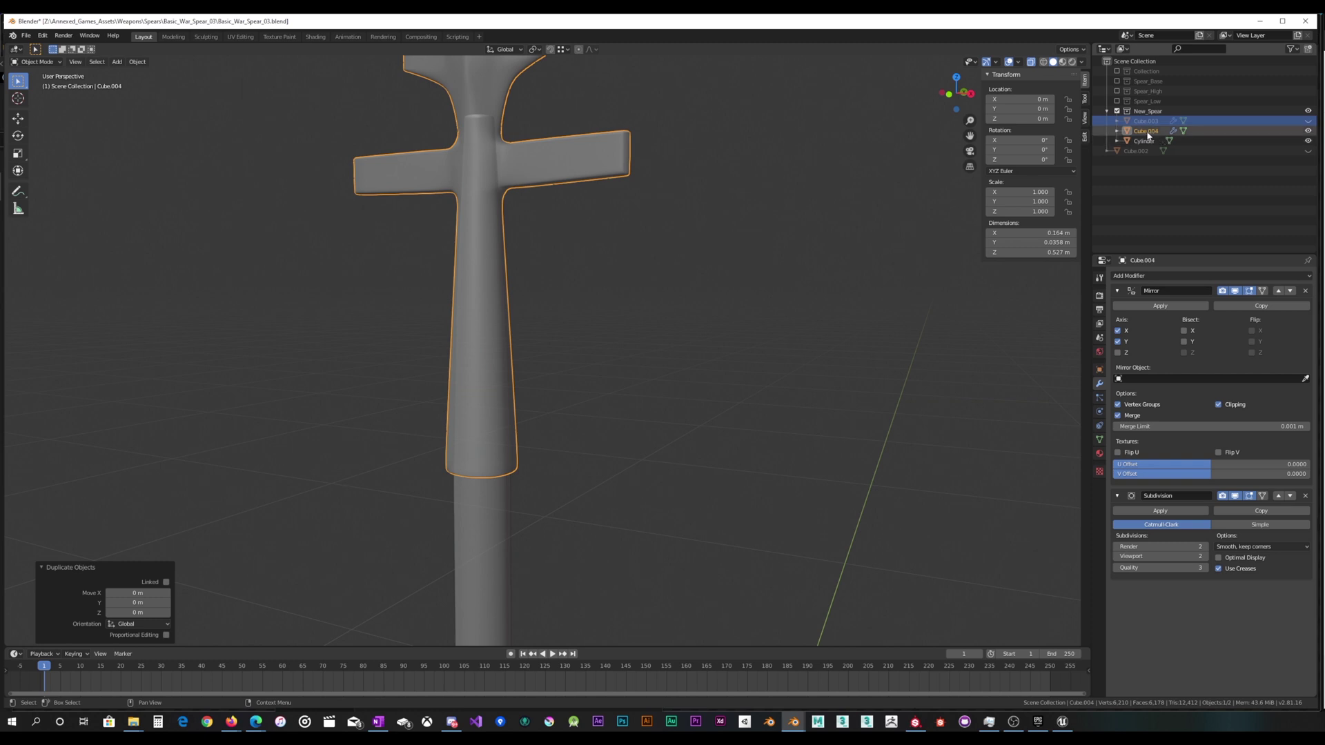
# Select the duplicated spear head and apply its Mirror modifier.
pyautogui.click(1145, 131)
pyautogui.moveTo(733, 258); pyautogui.dragTo(748, 261, button='middle')
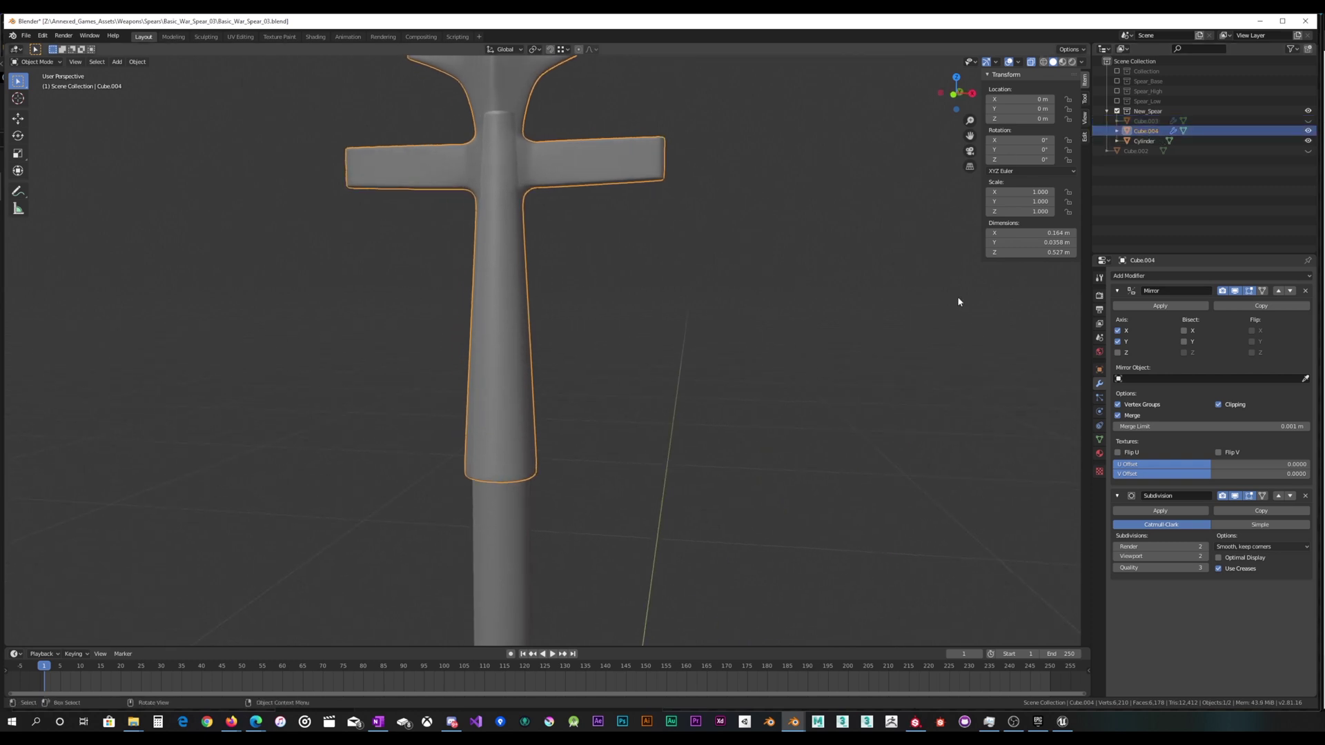
pyautogui.click(1144, 306)
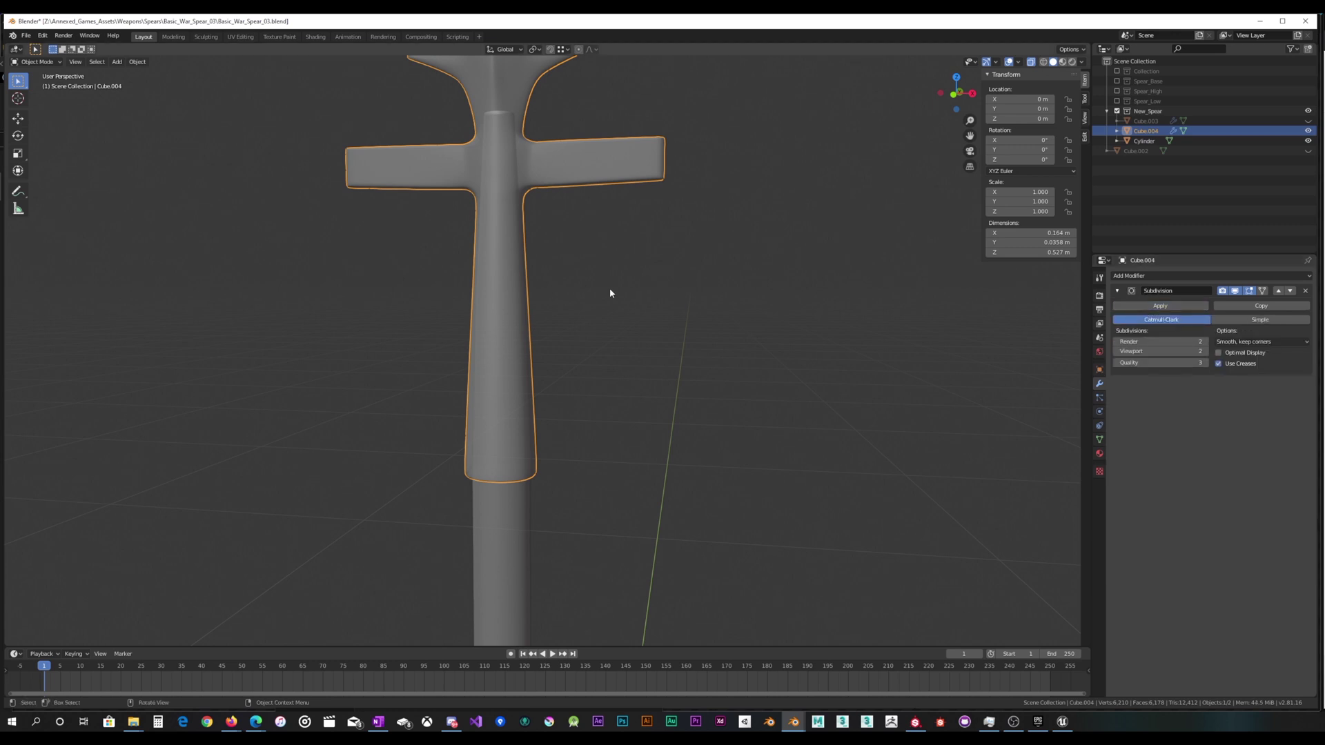
# Add a horizontal edge loop around the socket just below the flattened ring, sliding it to a factor of about -0.92.
pyautogui.press('Tab')
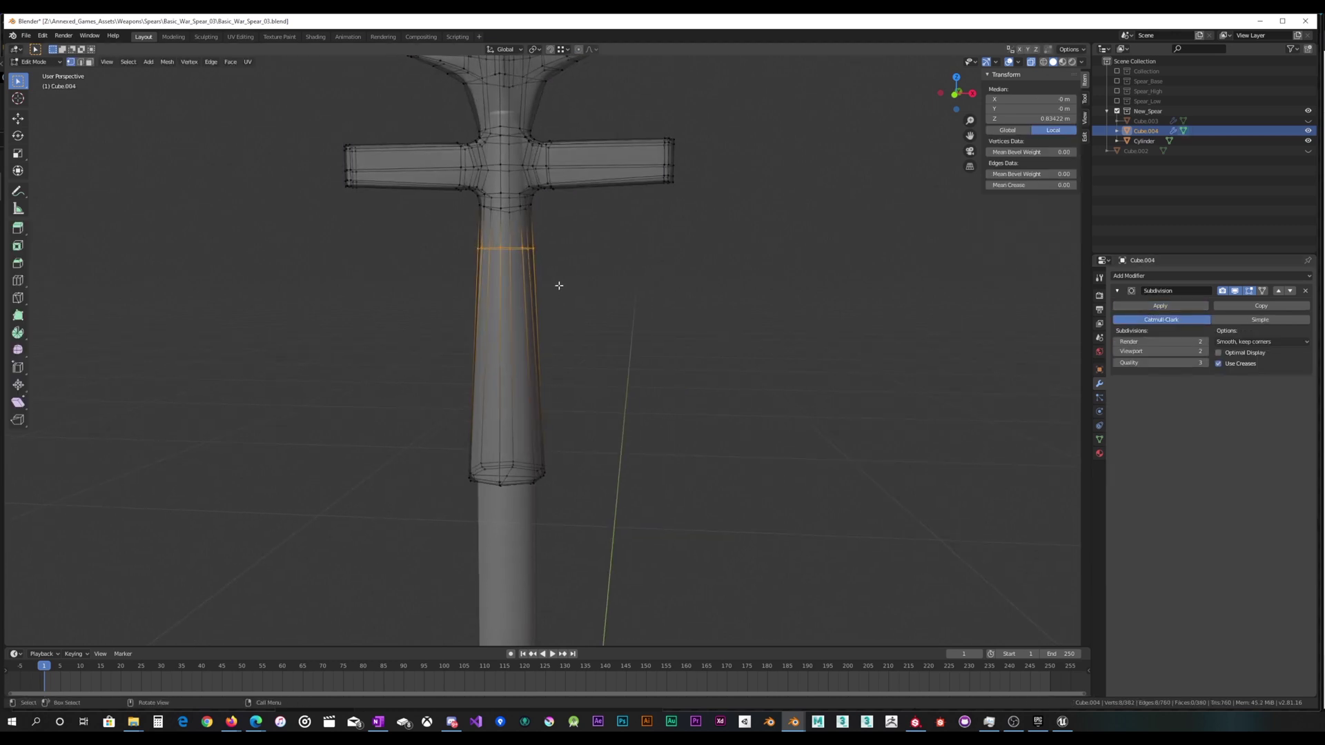
pyautogui.scroll(2, 559, 284)
pyautogui.moveTo(558, 284); pyautogui.dragTo(558, 284, button='middle')
pyautogui.hotkey('ctrl', 'r')
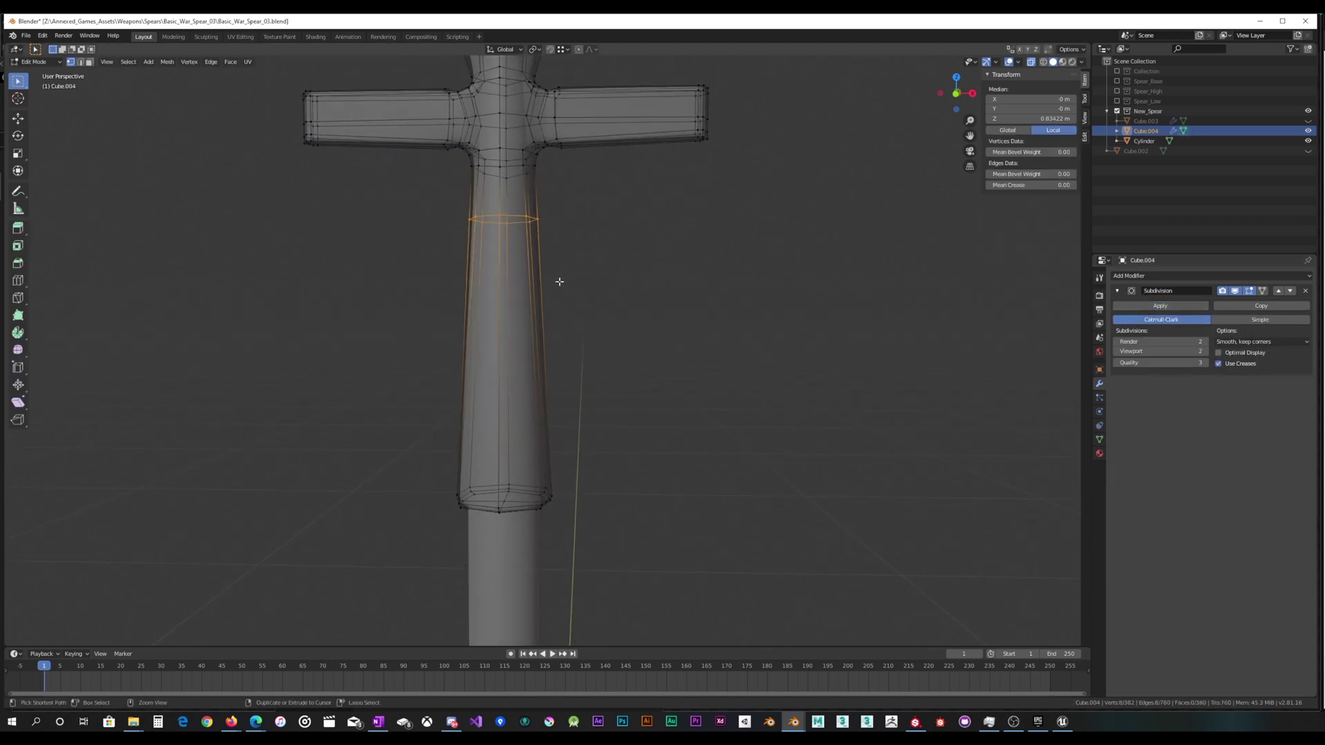
pyautogui.click(527, 292)
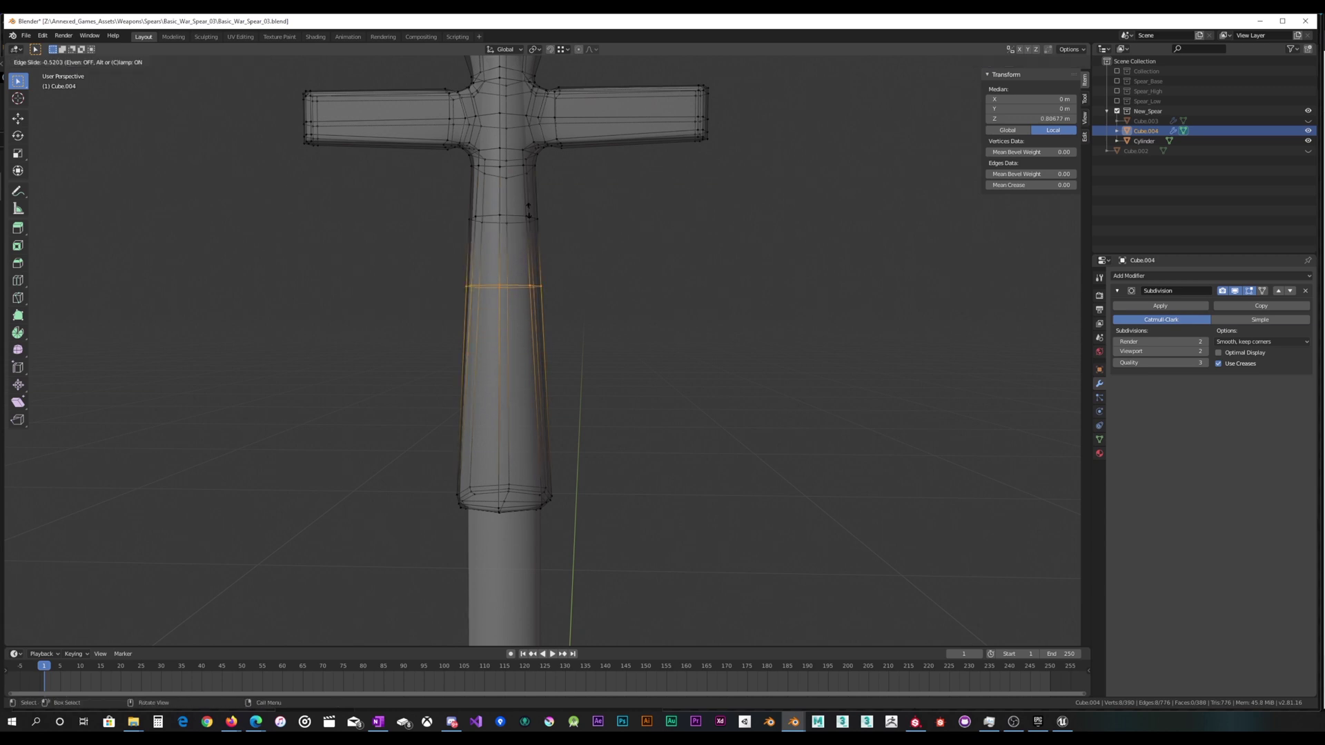
pyautogui.click(527, 158)
# Add a vertical edge loop on the right side of the socket's front centre line with a slide factor of -0.500.
pyautogui.hotkey('ctrl', 'r')
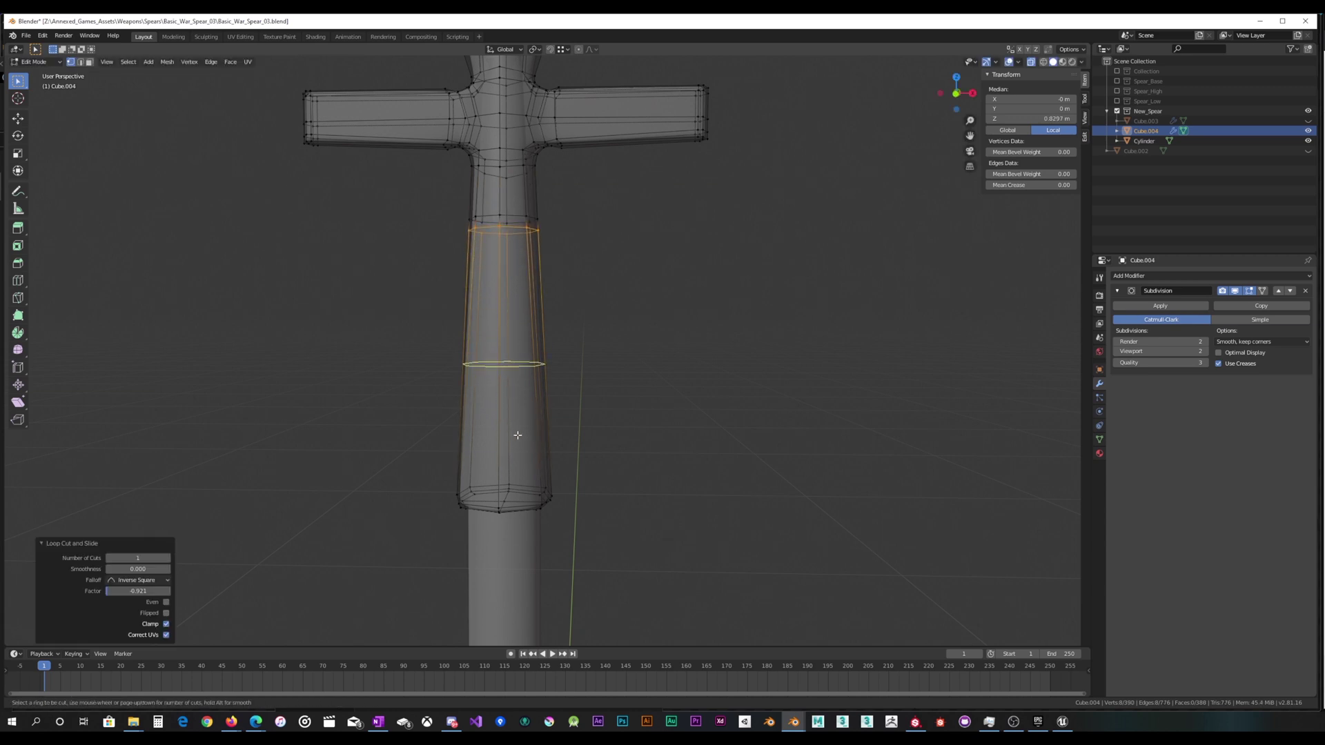
pyautogui.click(519, 497)
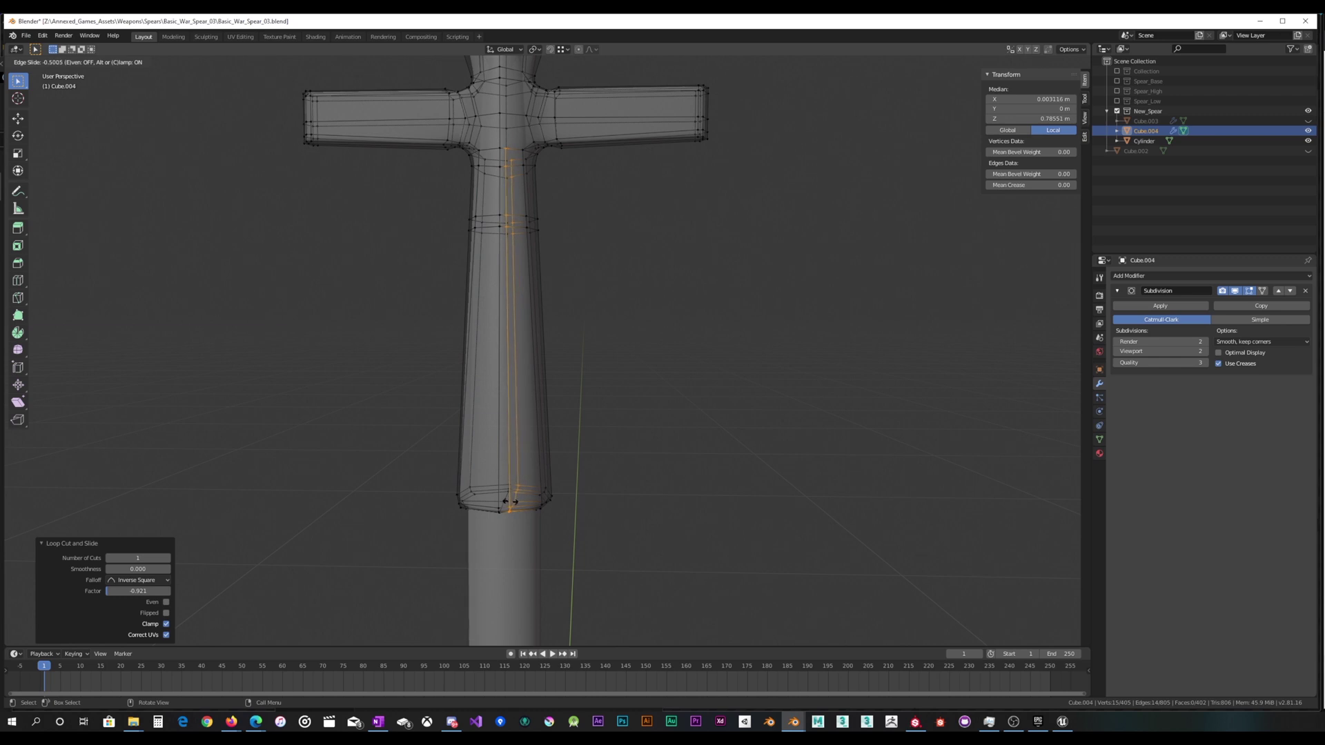
pyautogui.click(515, 494)
# Dissolve the new vertical loop's front edges between the upper ring of the socket pair and the crossbar's base.
pyautogui.press('KP_1')
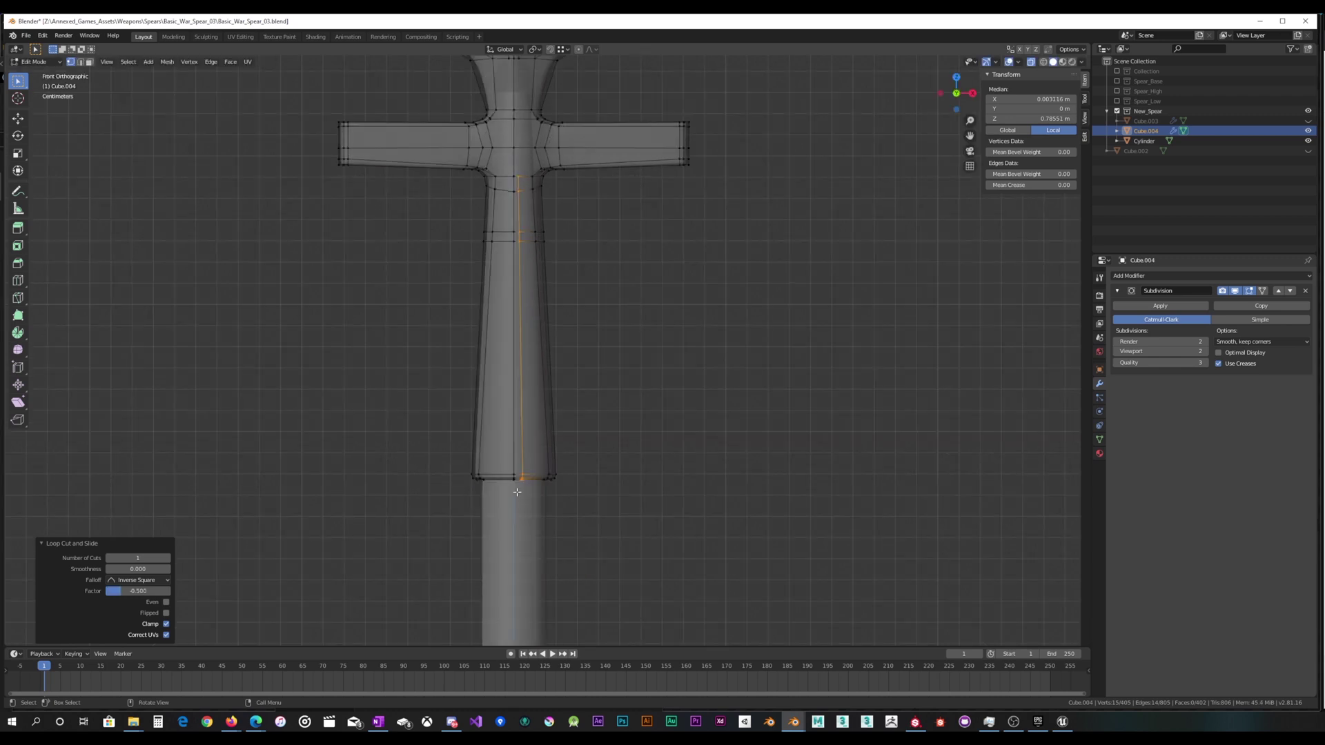
pyautogui.scroll(3, 507, 317)
pyautogui.keyDown('shift'); pyautogui.moveTo(497, 148); pyautogui.dragTo(503, 279, button='middle'); pyautogui.keyUp('shift')
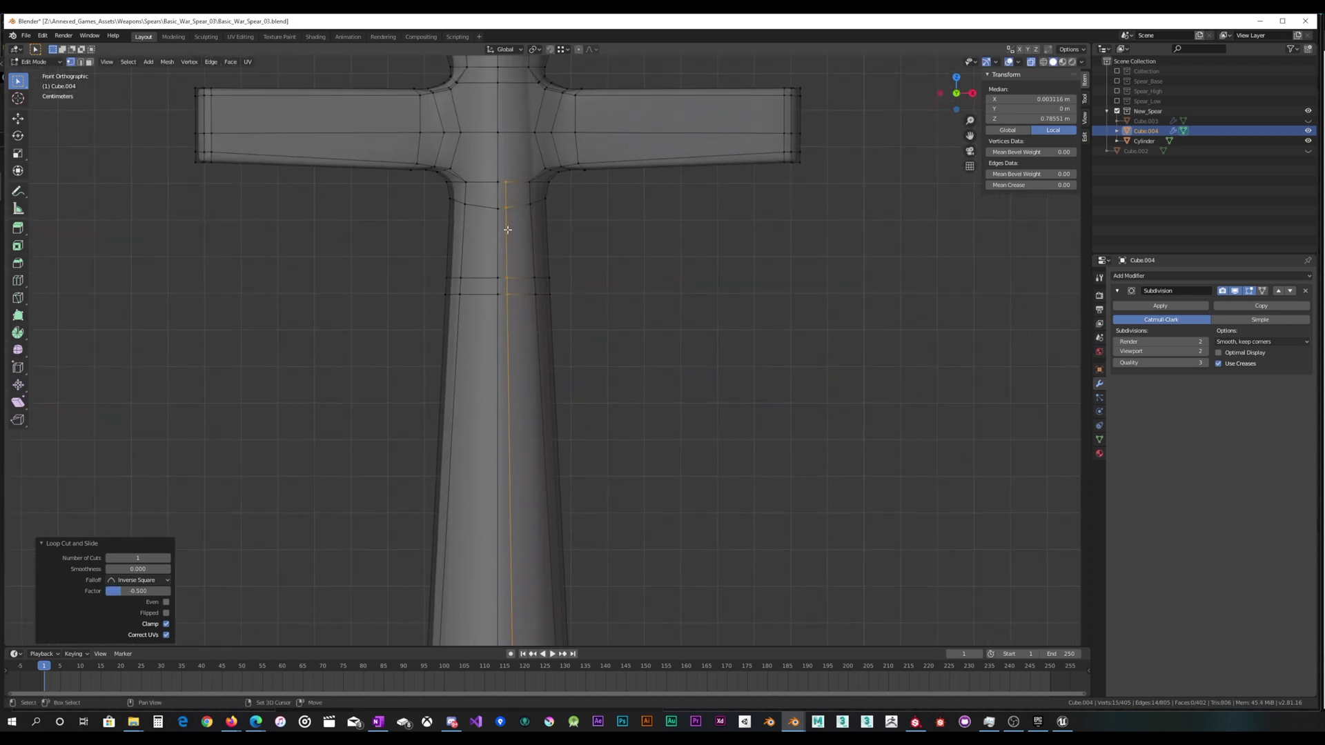
pyautogui.click(507, 278)
pyautogui.keyDown('shift'); pyautogui.click(506, 183); pyautogui.keyUp('shift')
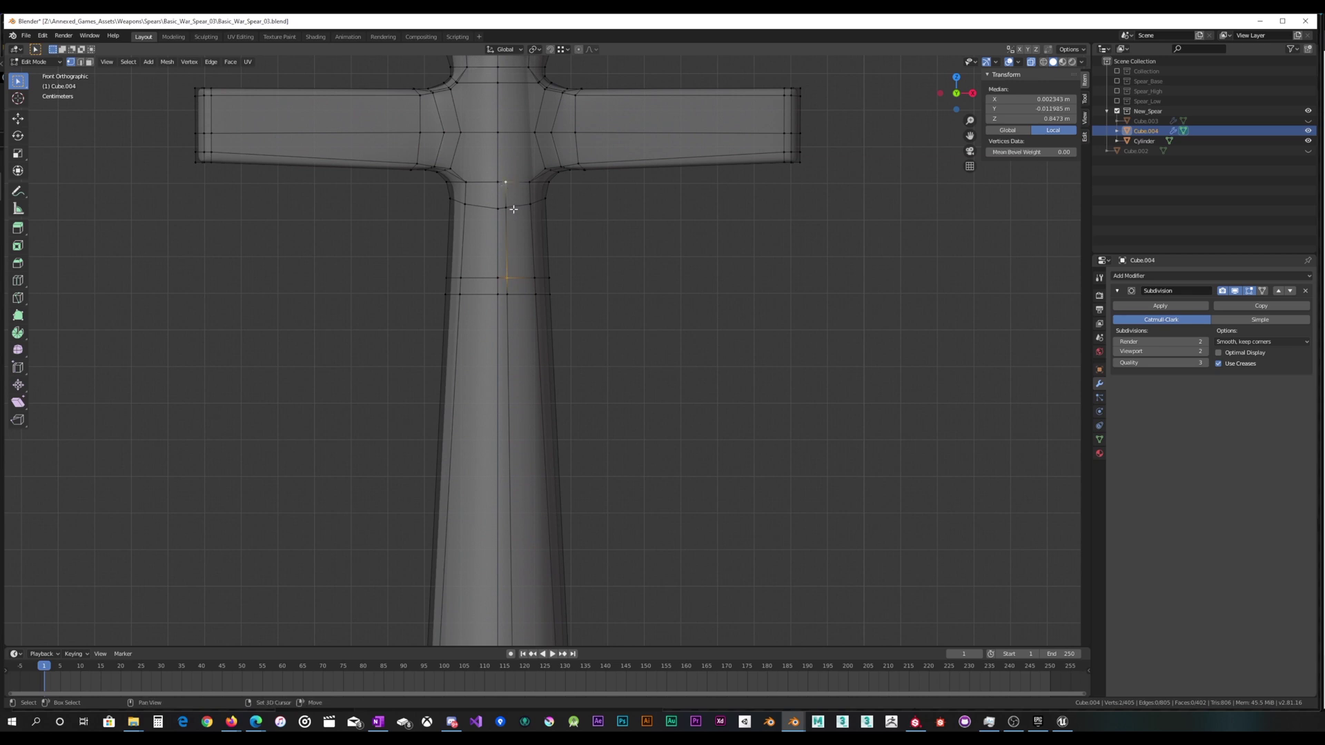
pyautogui.keyDown('shift'); pyautogui.click(506, 207); pyautogui.keyUp('shift')
pyautogui.press('x')
pyautogui.click(633, 224)
pyautogui.keyDown('shift'); pyautogui.moveTo(589, 358); pyautogui.dragTo(601, 266, button='middle'); pyautogui.keyUp('shift')
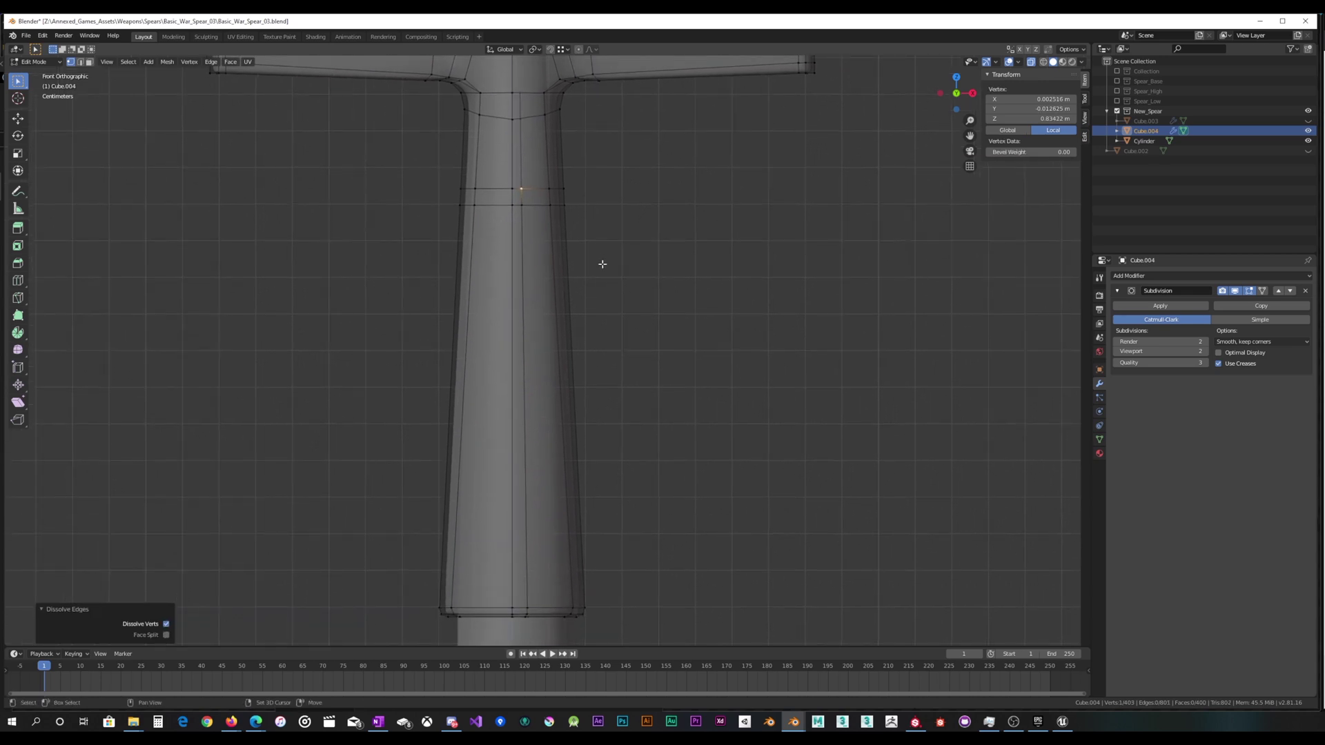
pyautogui.scroll(-2, 588, 350)
pyautogui.click(518, 239)
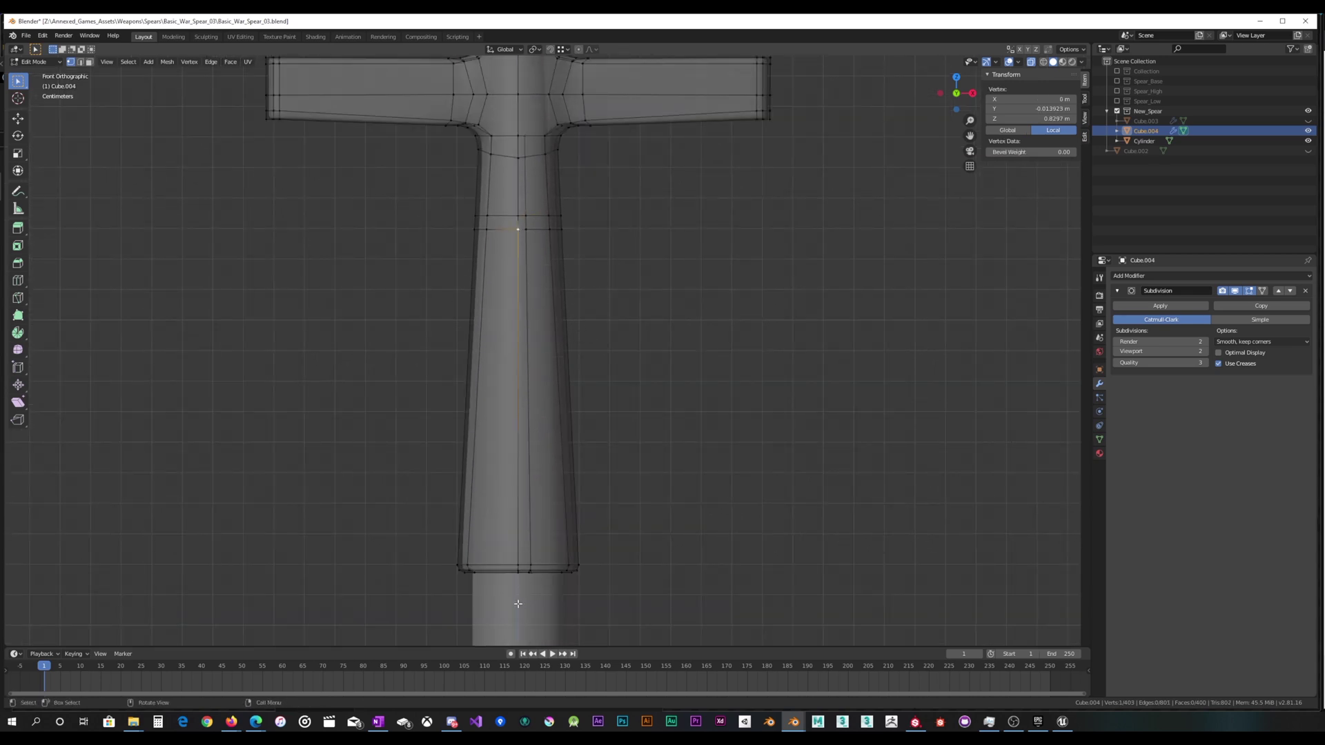
pyautogui.keyDown('ctrl'); pyautogui.click(518, 570); pyautogui.keyUp('ctrl')
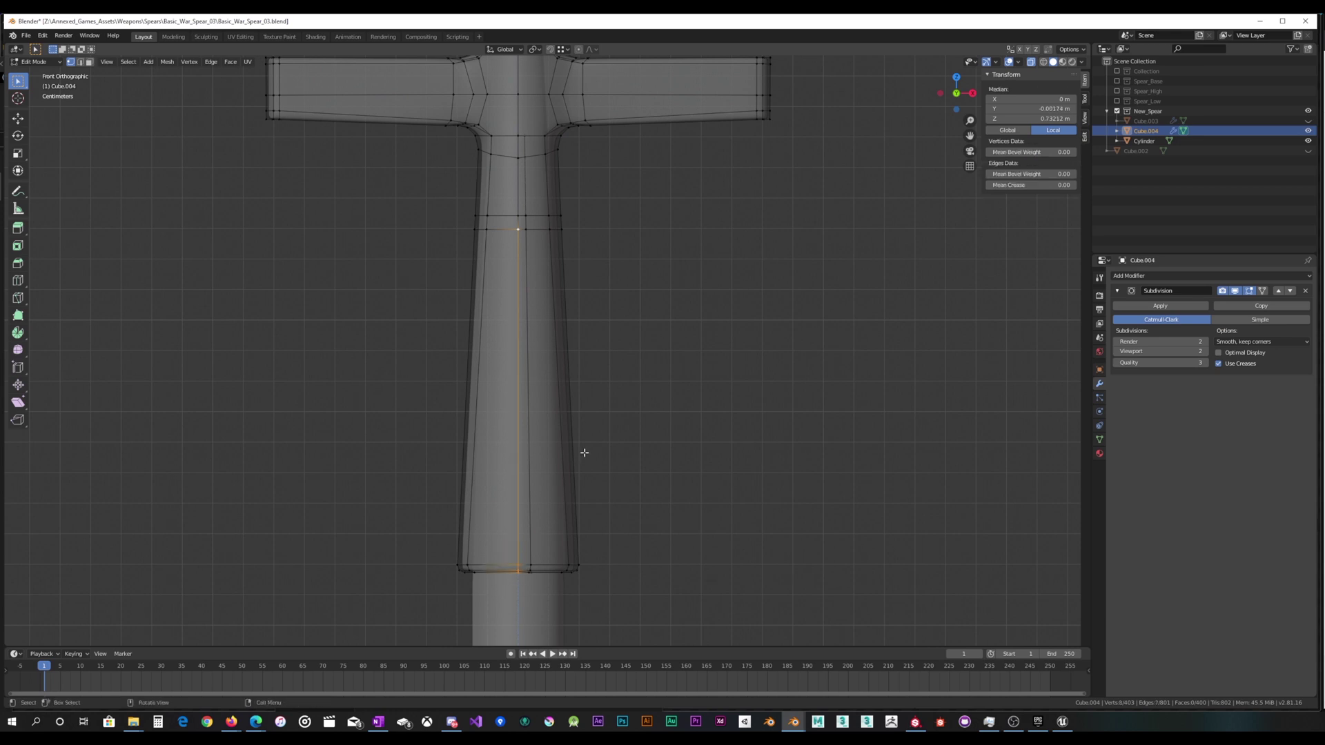
pyautogui.moveTo(575, 437)
pyautogui.mouseDown(button='middle')
pyautogui.moveTo(544, 473)
pyautogui.moveTo(559, 423)
pyautogui.mouseUp(button='middle')
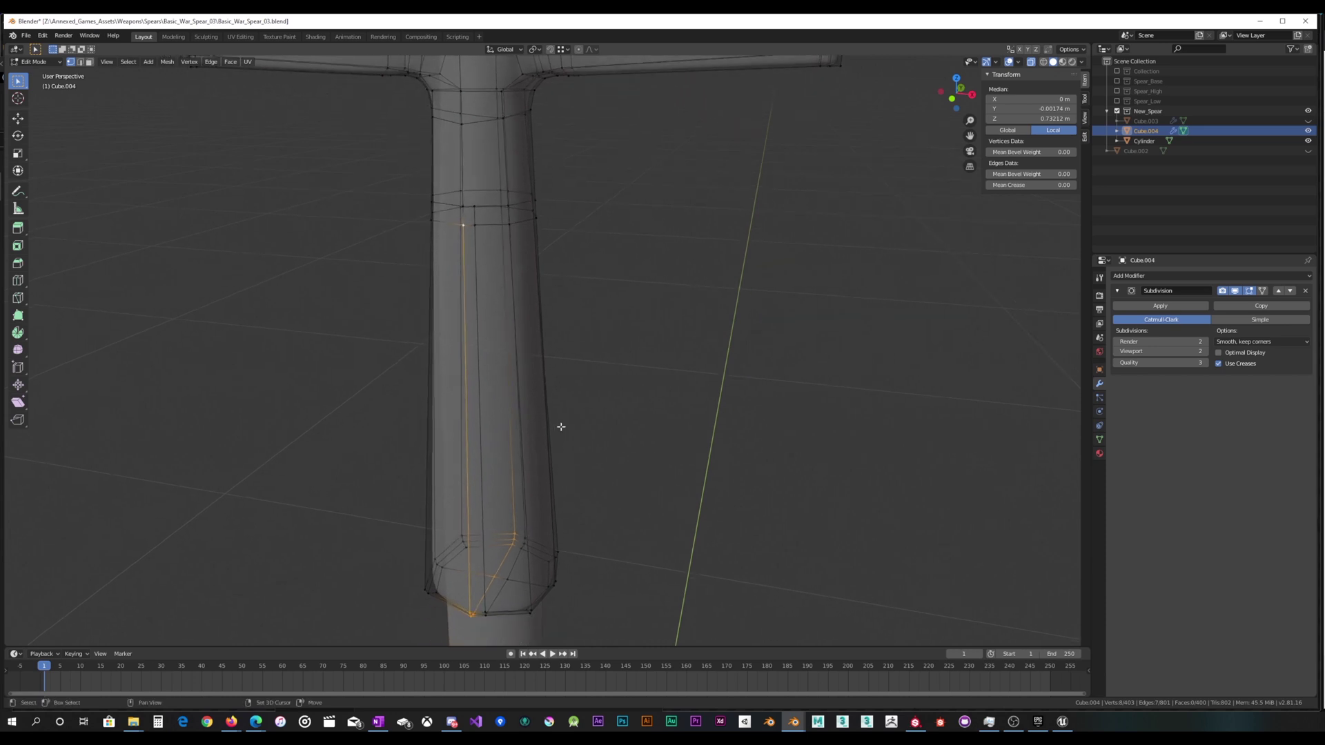
# Try moving the front centre edges below the lower ring 0.00785 m inward along Y, and undo the move.
pyautogui.click(462, 225)
pyautogui.keyDown('shift'); pyautogui.moveTo(490, 352); pyautogui.dragTo(545, 289, button='middle'); pyautogui.keyUp('shift')
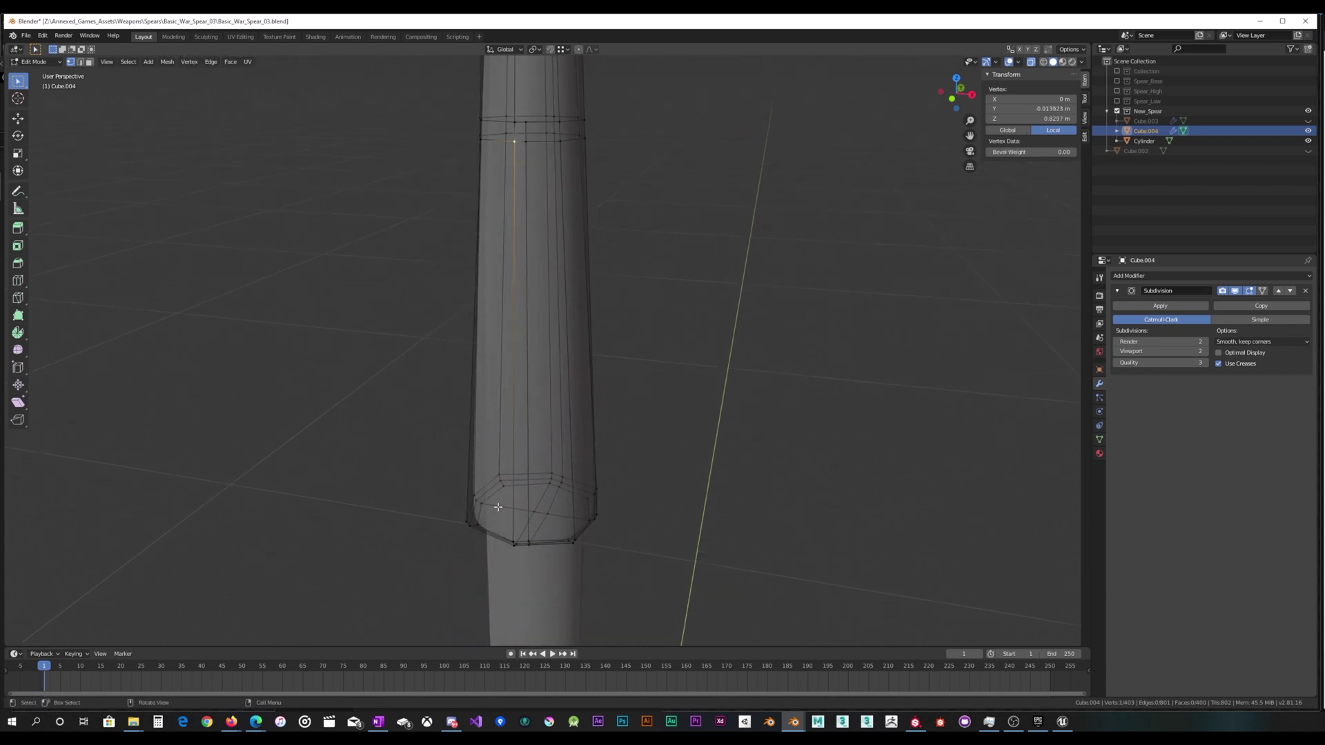
pyautogui.keyDown('ctrl'); pyautogui.click(519, 529); pyautogui.keyUp('ctrl')
pyautogui.moveTo(519, 529); pyautogui.dragTo(509, 473, button='middle')
pyautogui.press('g')
pyautogui.press('y')
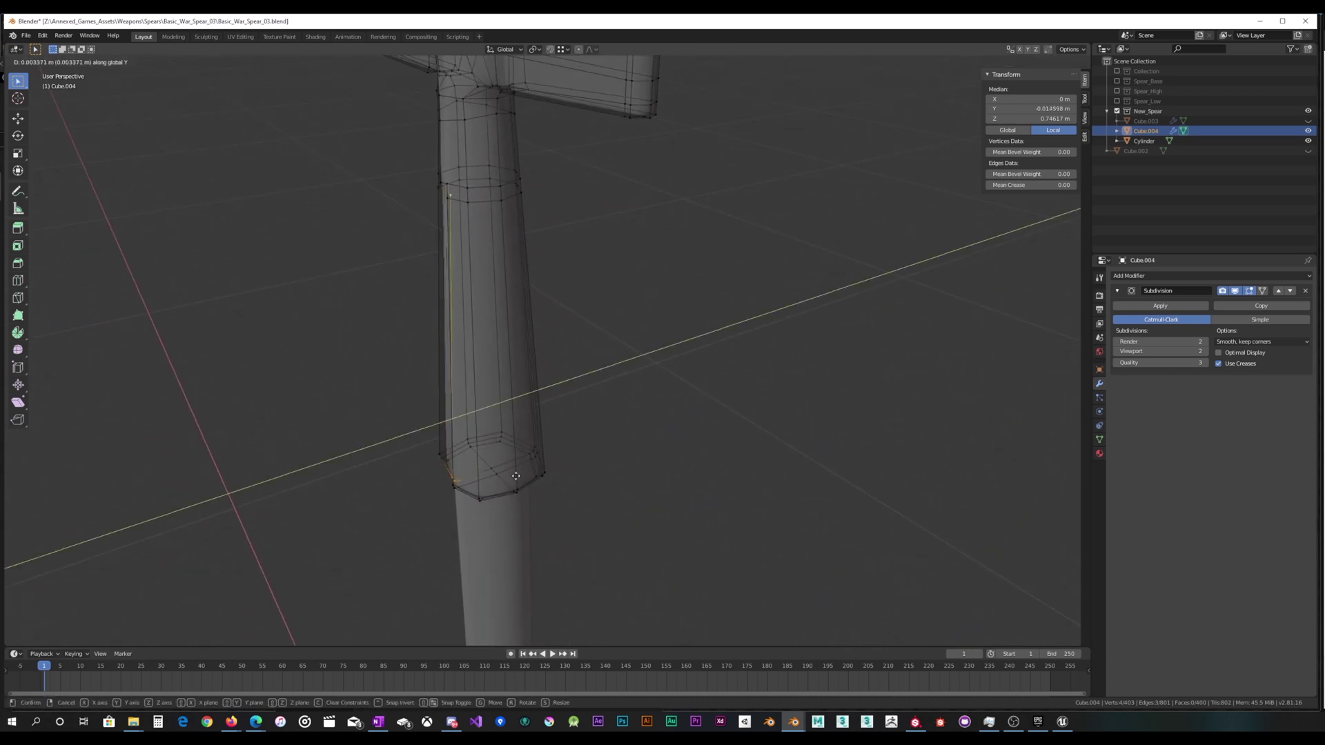
pyautogui.click(525, 472)
pyautogui.moveTo(524, 386)
pyautogui.mouseDown(button='middle')
pyautogui.moveTo(497, 385)
pyautogui.moveTo(527, 381)
pyautogui.moveTo(536, 396)
pyautogui.mouseUp(button='middle')
pyautogui.scroll(2, 530, 389)
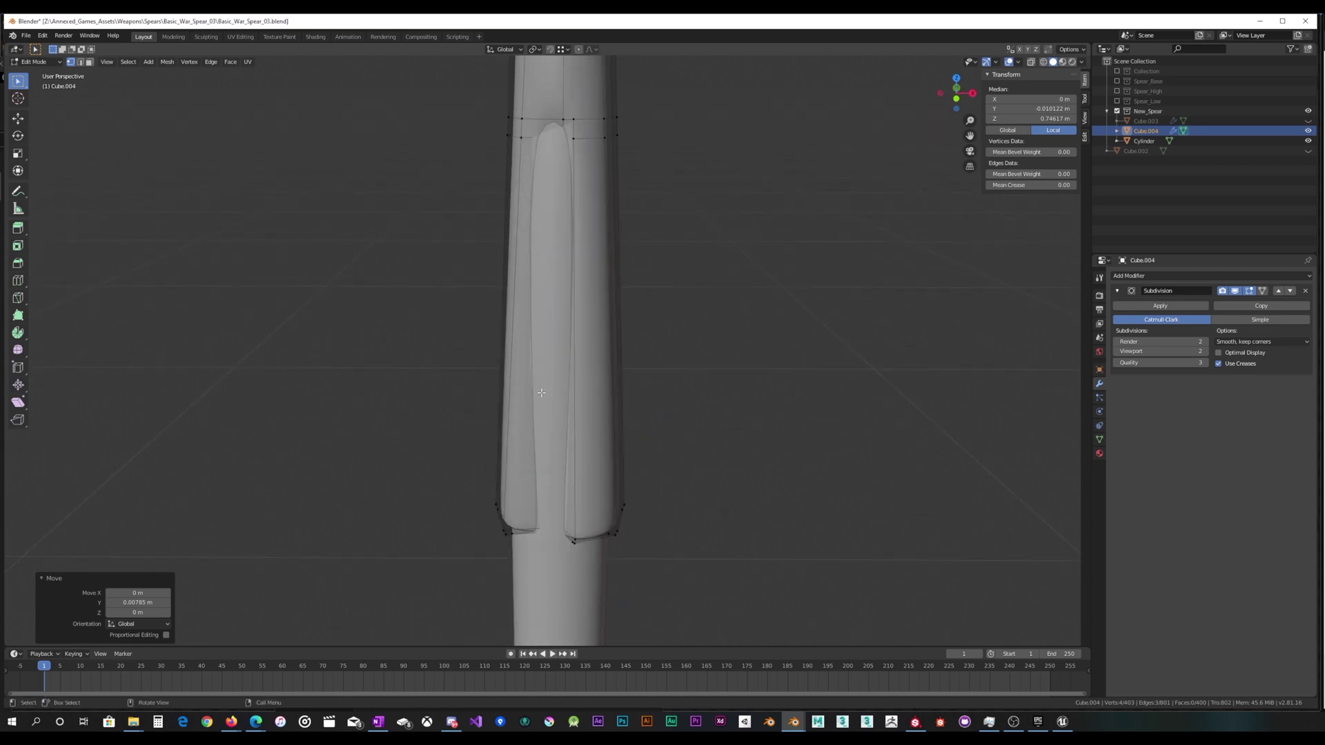
pyautogui.hotkey('ctrl', 'z')
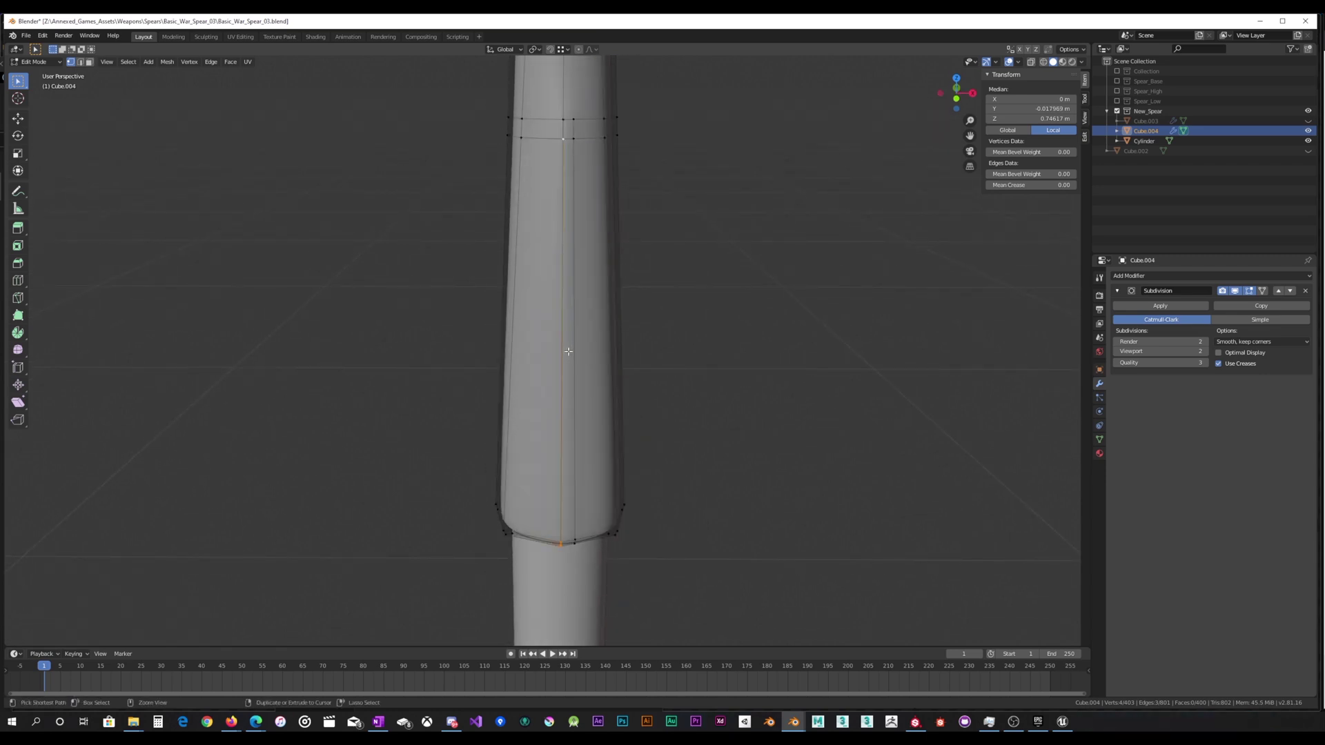
# Add a matching vertical edge loop close to the left side of the socket's front centre line.
pyautogui.moveTo(571, 350); pyautogui.dragTo(560, 341, button='middle')
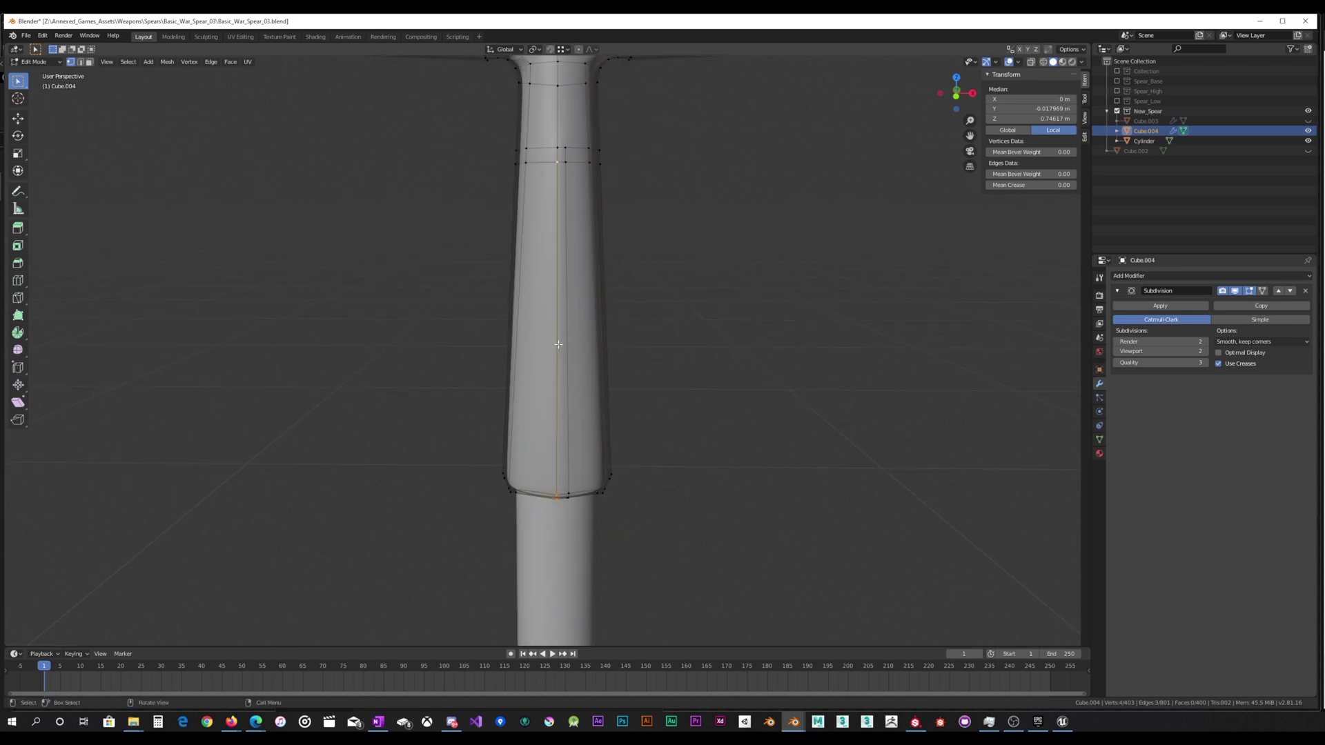
pyautogui.hotkey('ctrl', 'r')
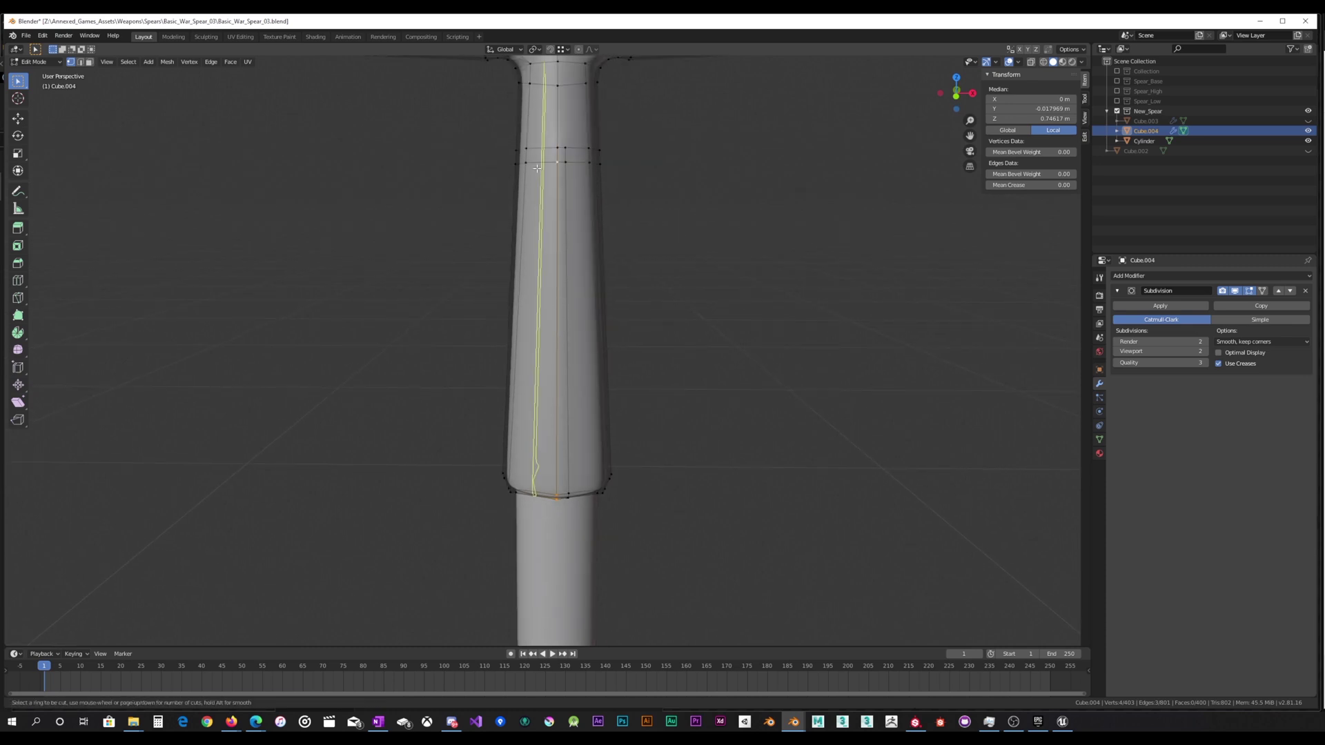
pyautogui.click(536, 167)
pyautogui.click(552, 168)
# Dissolve the new left loop's front edge above the upper ring, below the crossbar.
pyautogui.moveTo(552, 167)
pyautogui.mouseDown(button='middle')
pyautogui.moveTo(567, 169)
pyautogui.moveTo(545, 192)
pyautogui.mouseUp(button='middle')
pyautogui.click(542, 160)
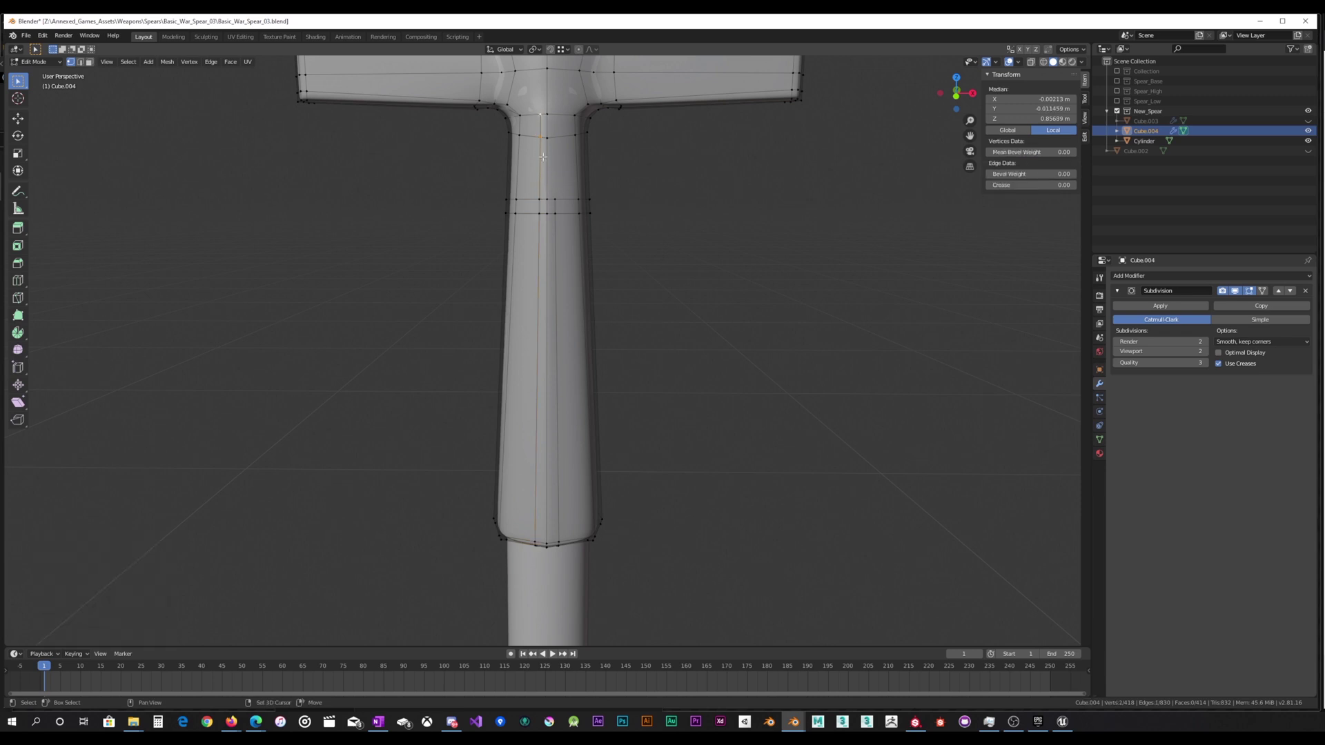
pyautogui.press('x')
pyautogui.click(730, 212)
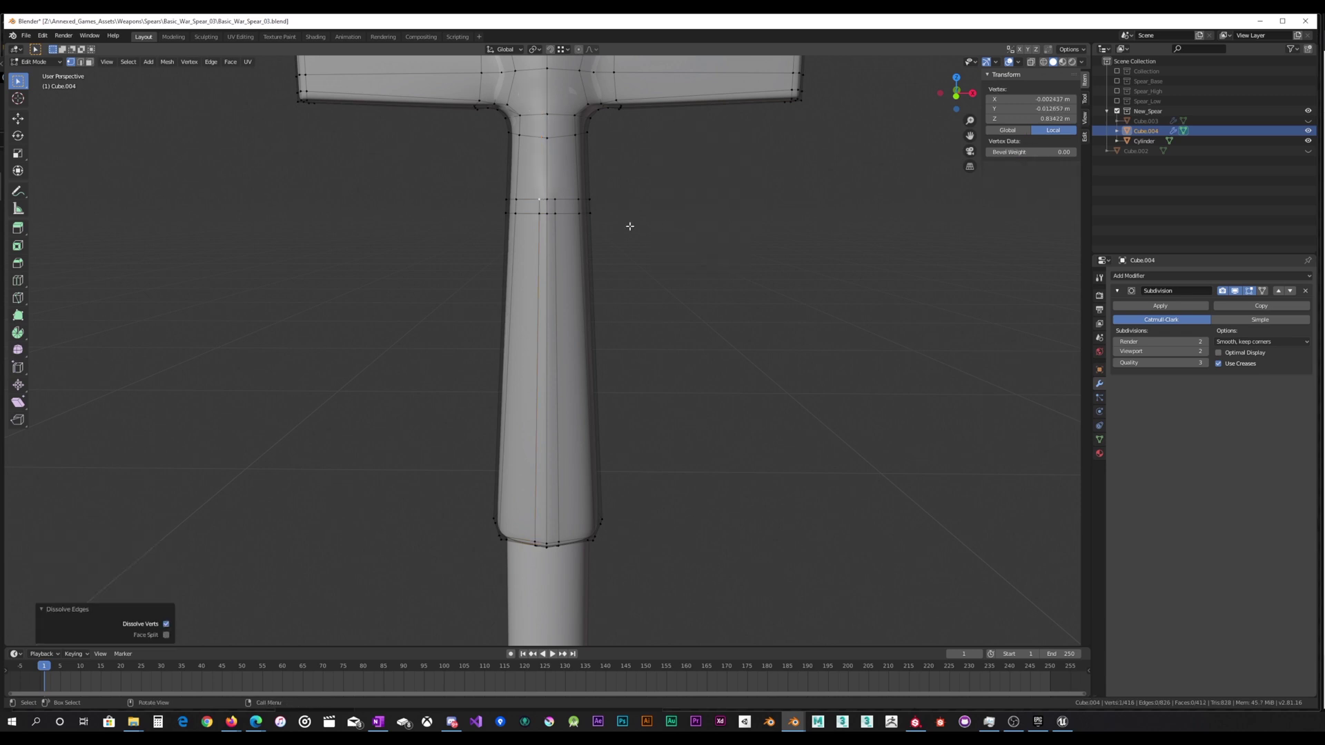
# Try moving the front centre edges between the two vertical loops inward along Y, from the lower ring to the socket's rim.
pyautogui.click(559, 220)
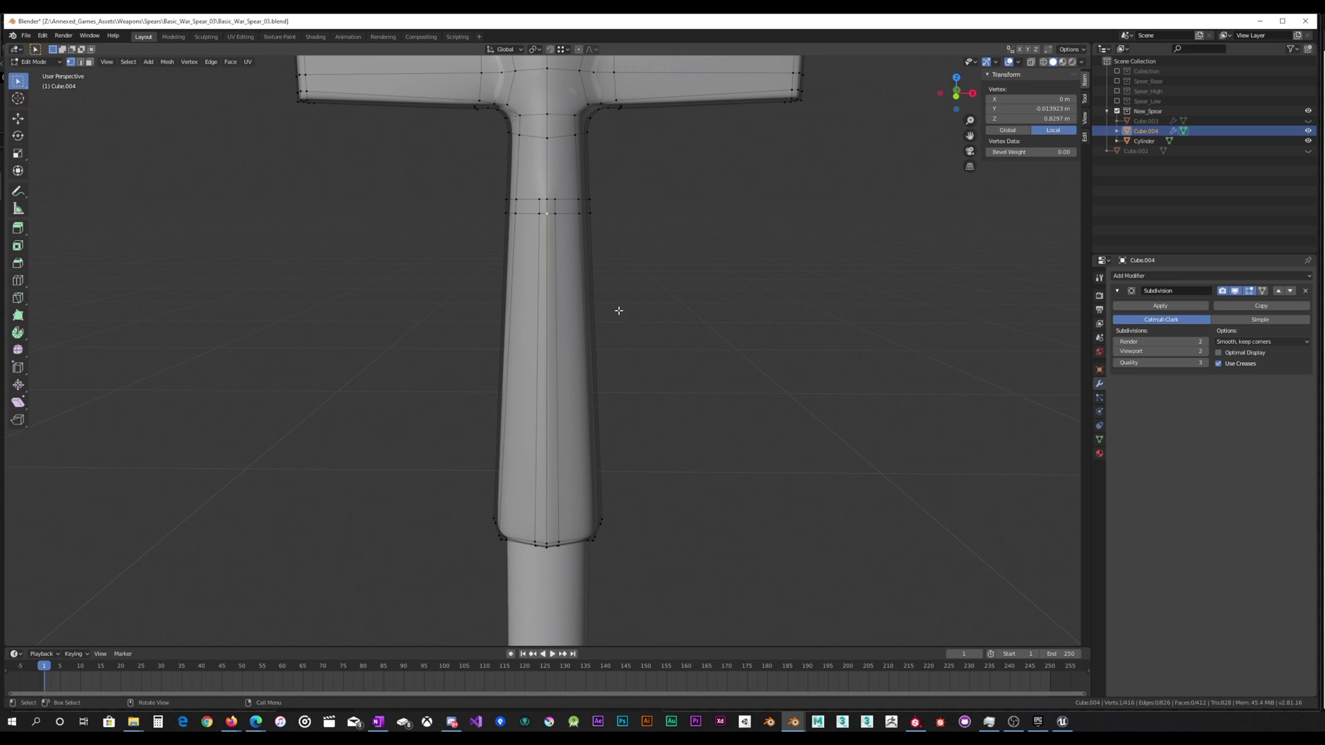
pyautogui.moveTo(618, 307); pyautogui.dragTo(607, 284, button='middle')
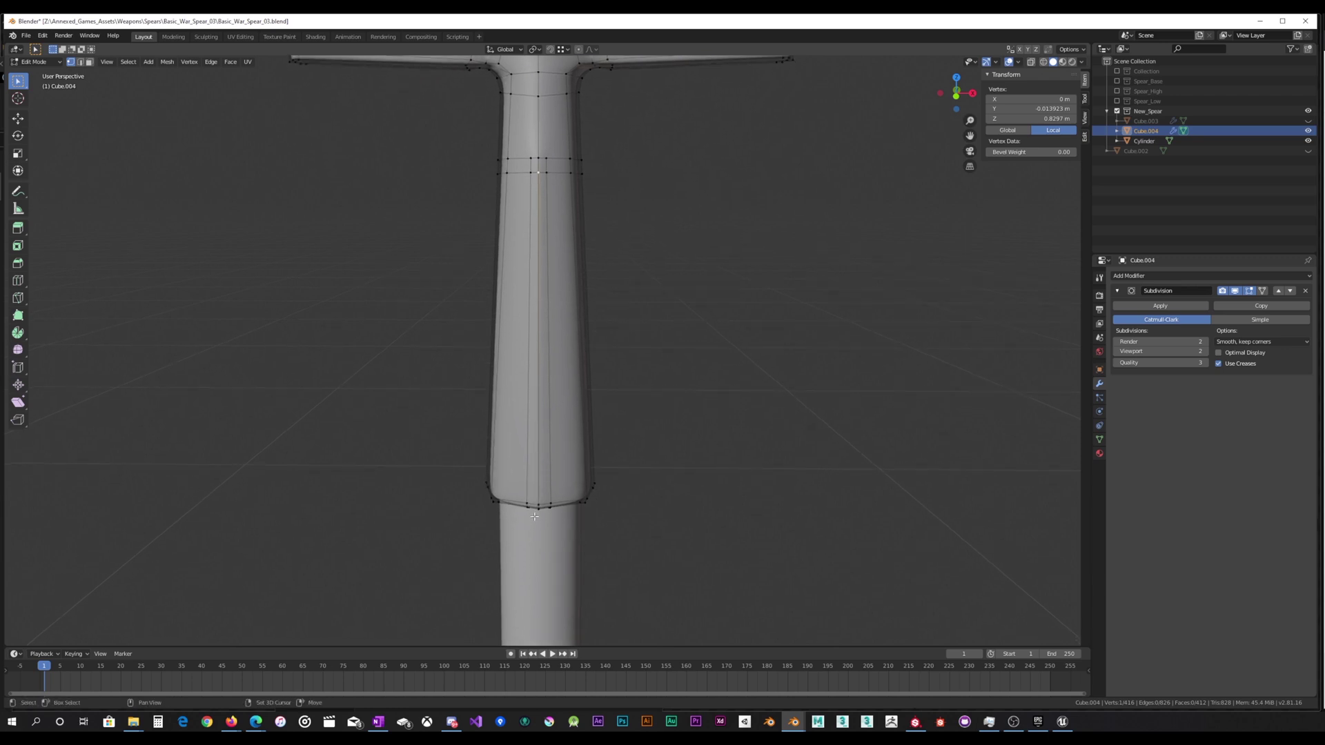
pyautogui.keyDown('shift'); pyautogui.click(536, 512); pyautogui.keyUp('shift')
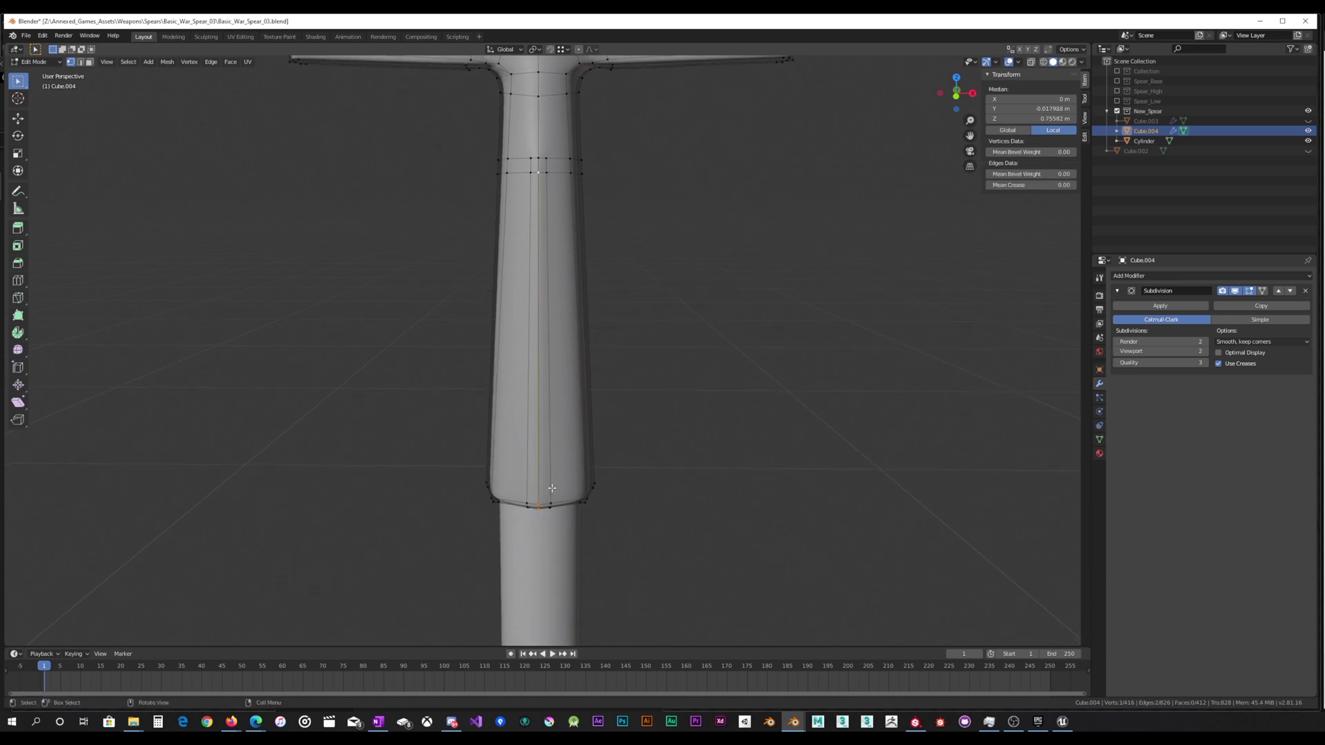
pyautogui.moveTo(549, 491); pyautogui.dragTo(535, 495, button='middle')
pyautogui.press('g')
pyautogui.press('y')
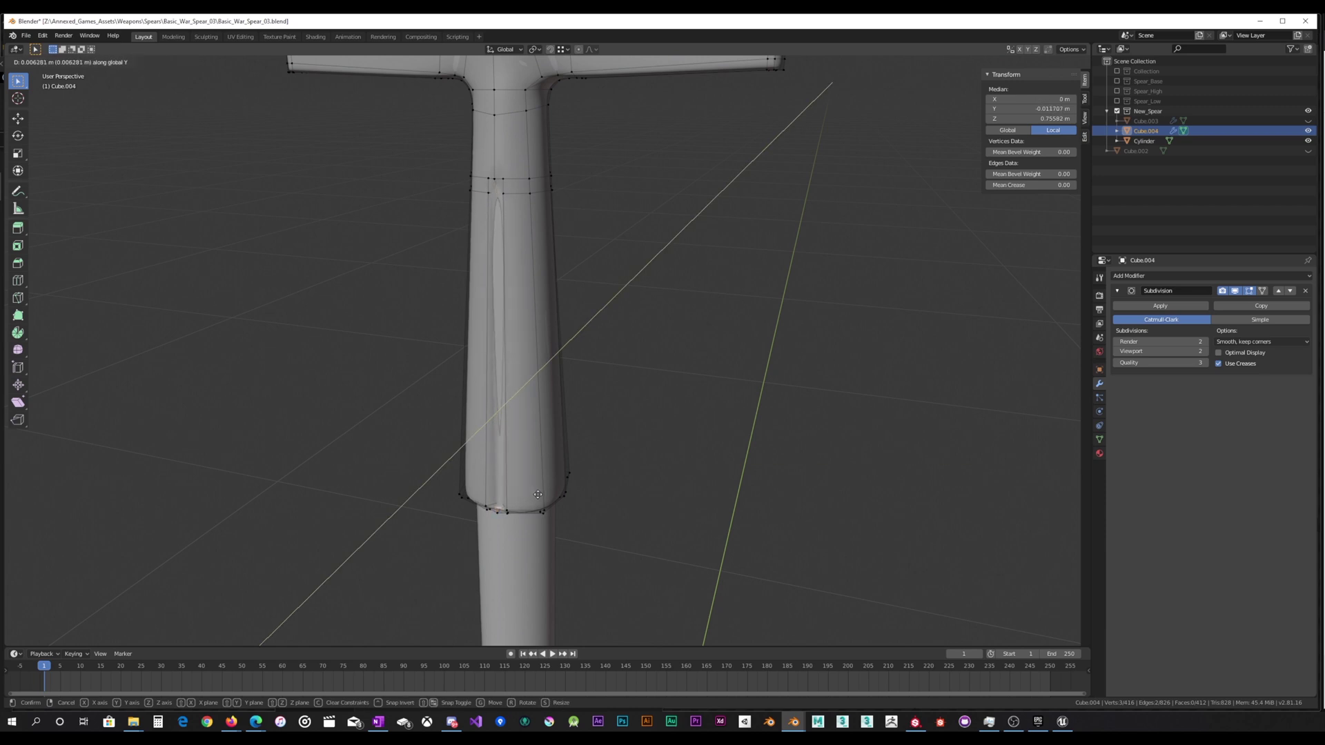
pyautogui.click(539, 494)
# Extend the centre-edge selection to the rim's underside vertex and move it 0.00923 m inward along Y to form a groove.
pyautogui.moveTo(558, 478); pyautogui.dragTo(542, 411, button='middle')
pyautogui.keyDown('shift'); pyautogui.click(541, 405); pyautogui.keyUp('shift')
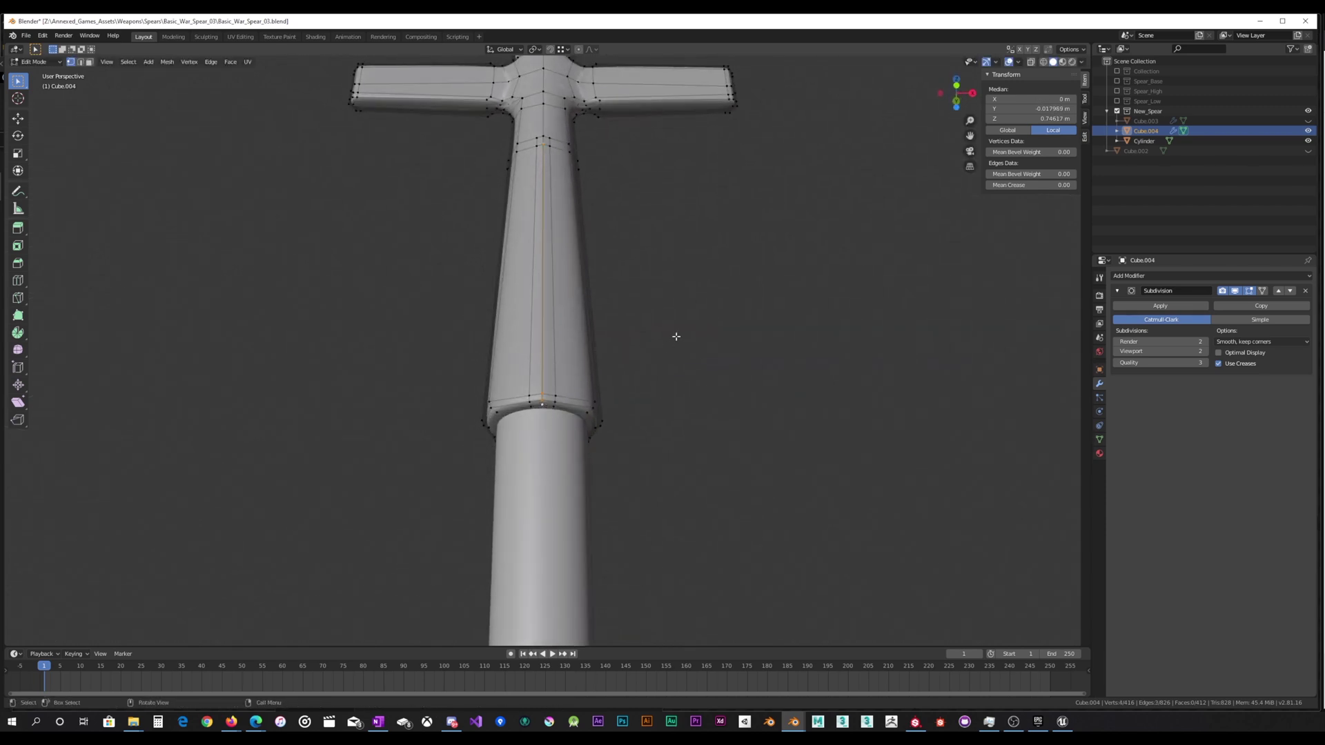
pyautogui.moveTo(677, 336); pyautogui.dragTo(636, 384, button='middle')
pyautogui.press('g')
pyautogui.press('y')
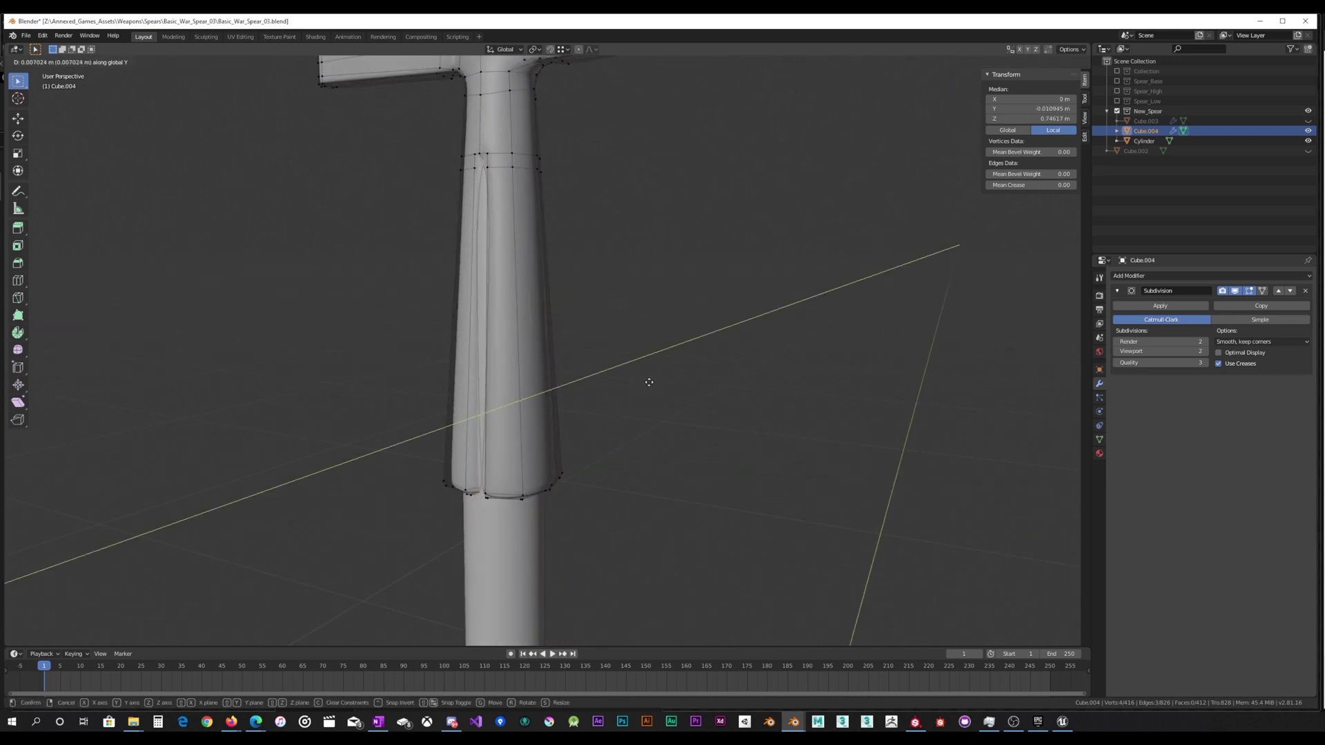
pyautogui.click(650, 379)
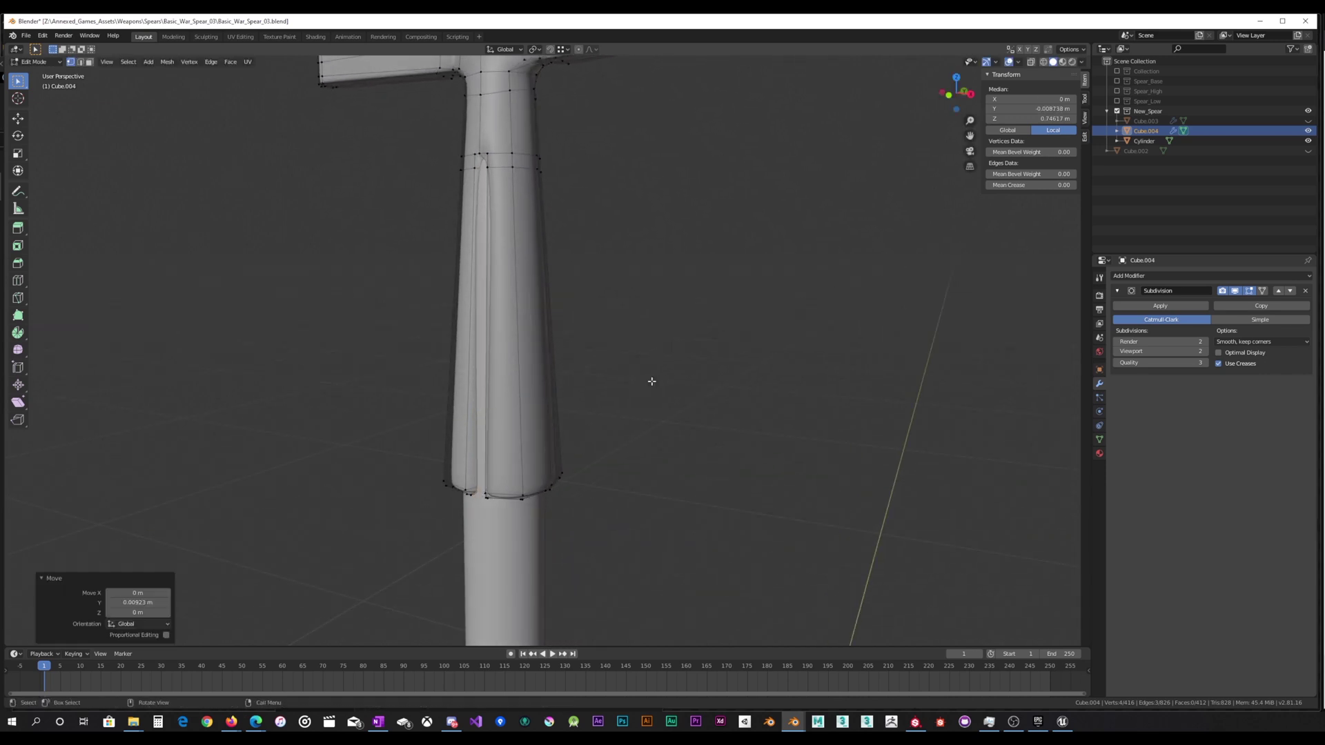
# Examine the socket's front groove up close and from several angles in Object Mode.
pyautogui.moveTo(650, 379); pyautogui.dragTo(670, 390, button='middle')
pyautogui.scroll(2, 575, 345)
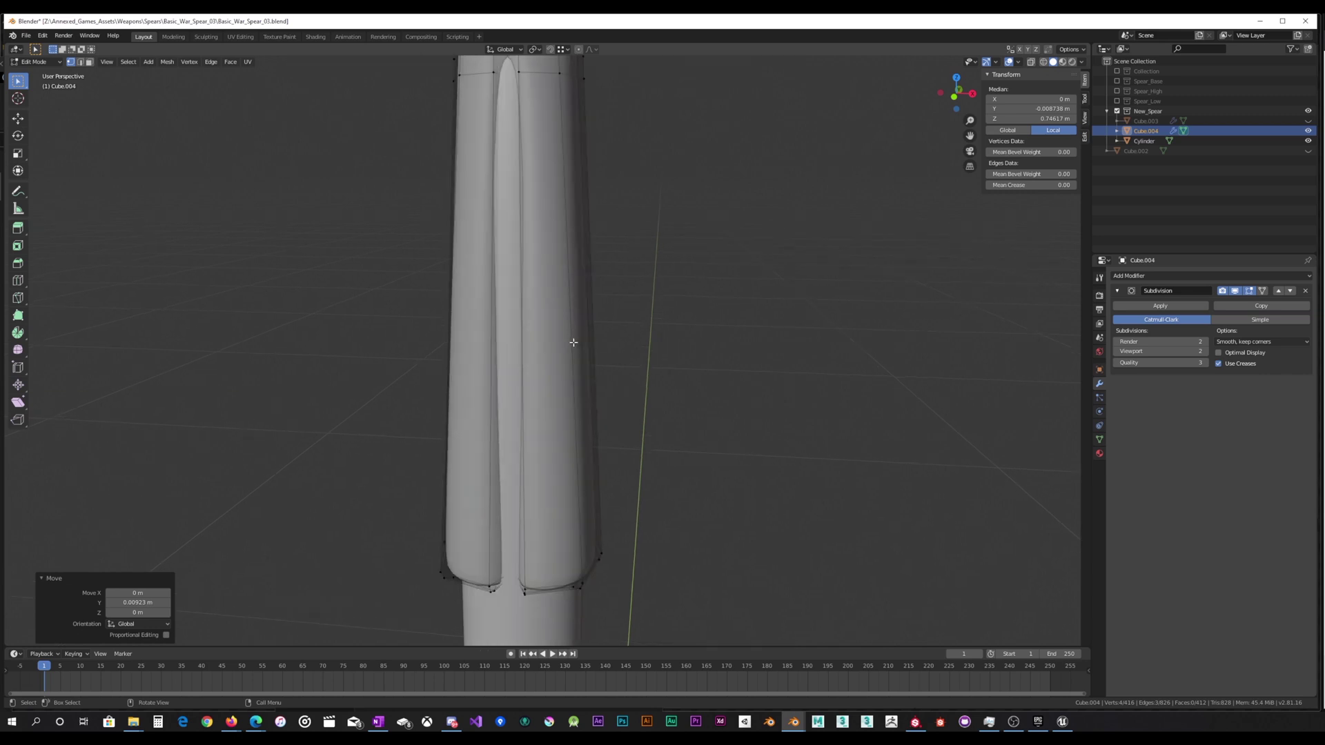
pyautogui.moveTo(571, 339); pyautogui.dragTo(587, 362, button='middle')
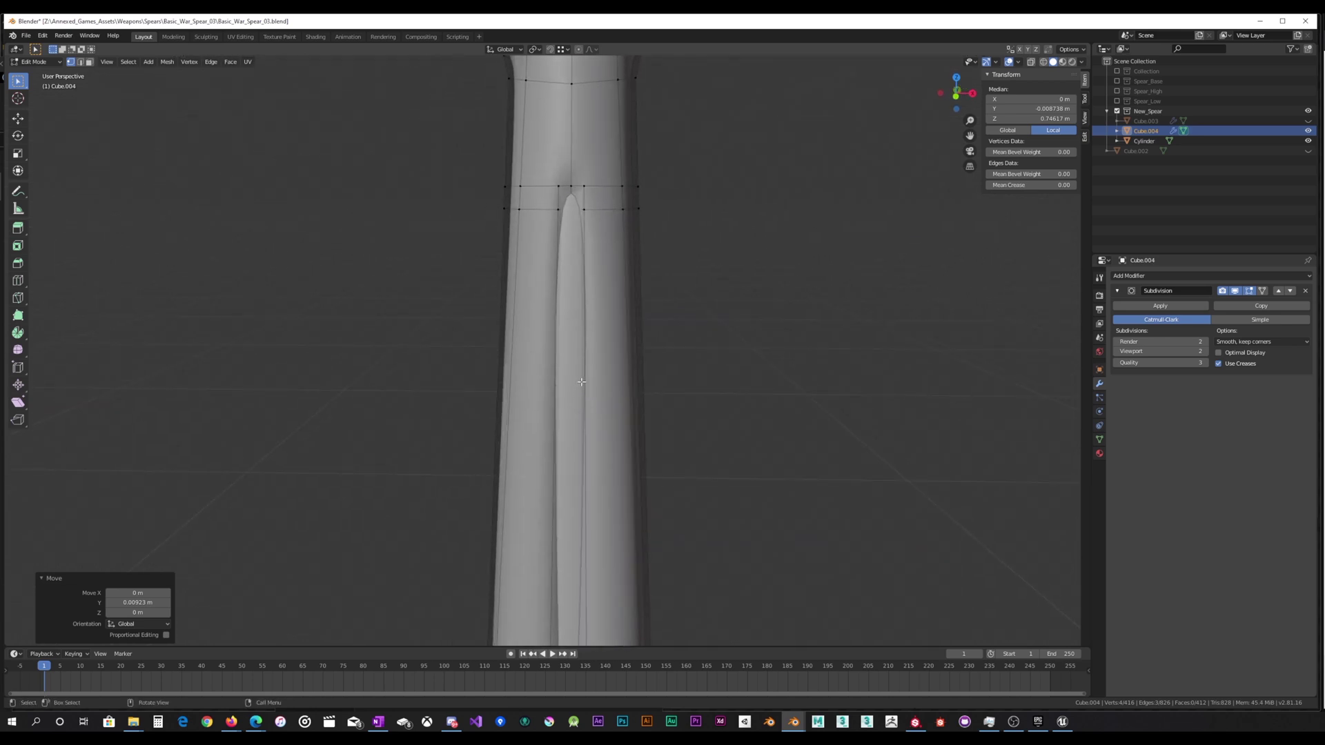
pyautogui.press('Tab')
pyautogui.scroll(-8, 587, 362)
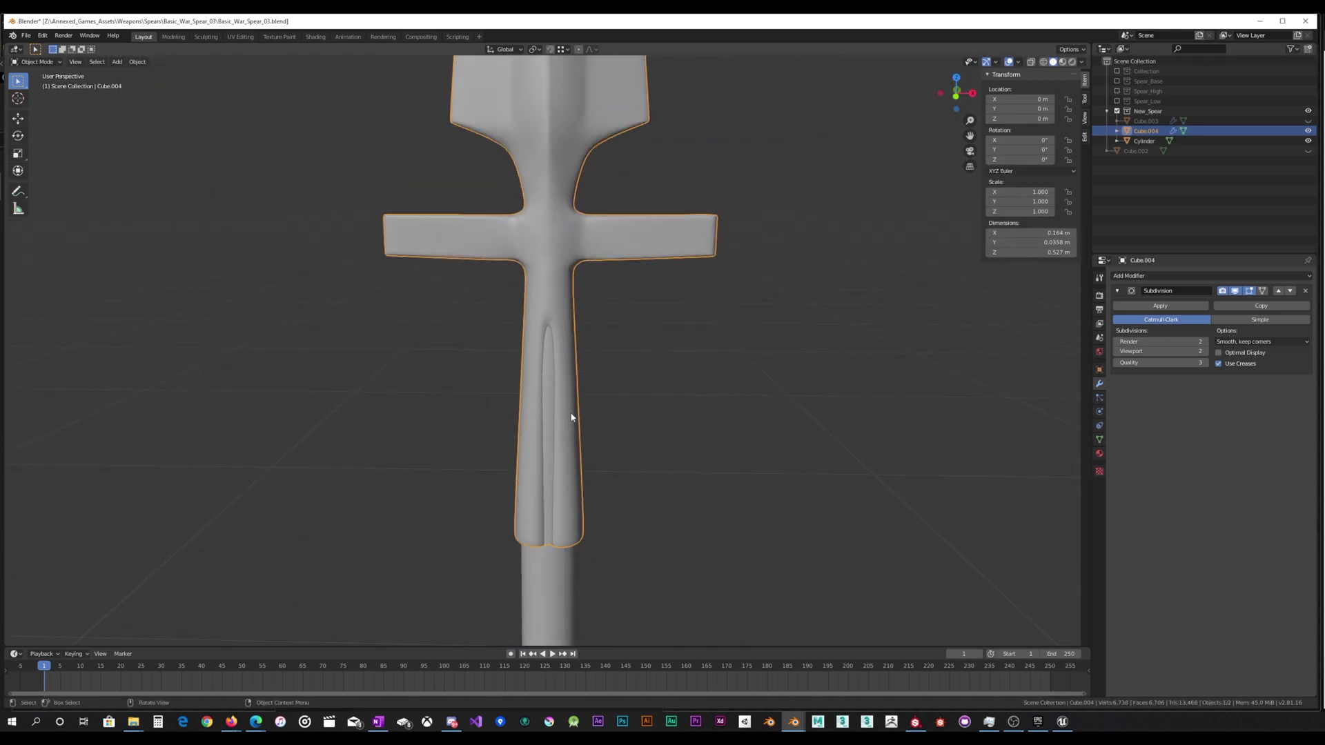
pyautogui.moveTo(571, 414); pyautogui.dragTo(552, 373, button='middle')
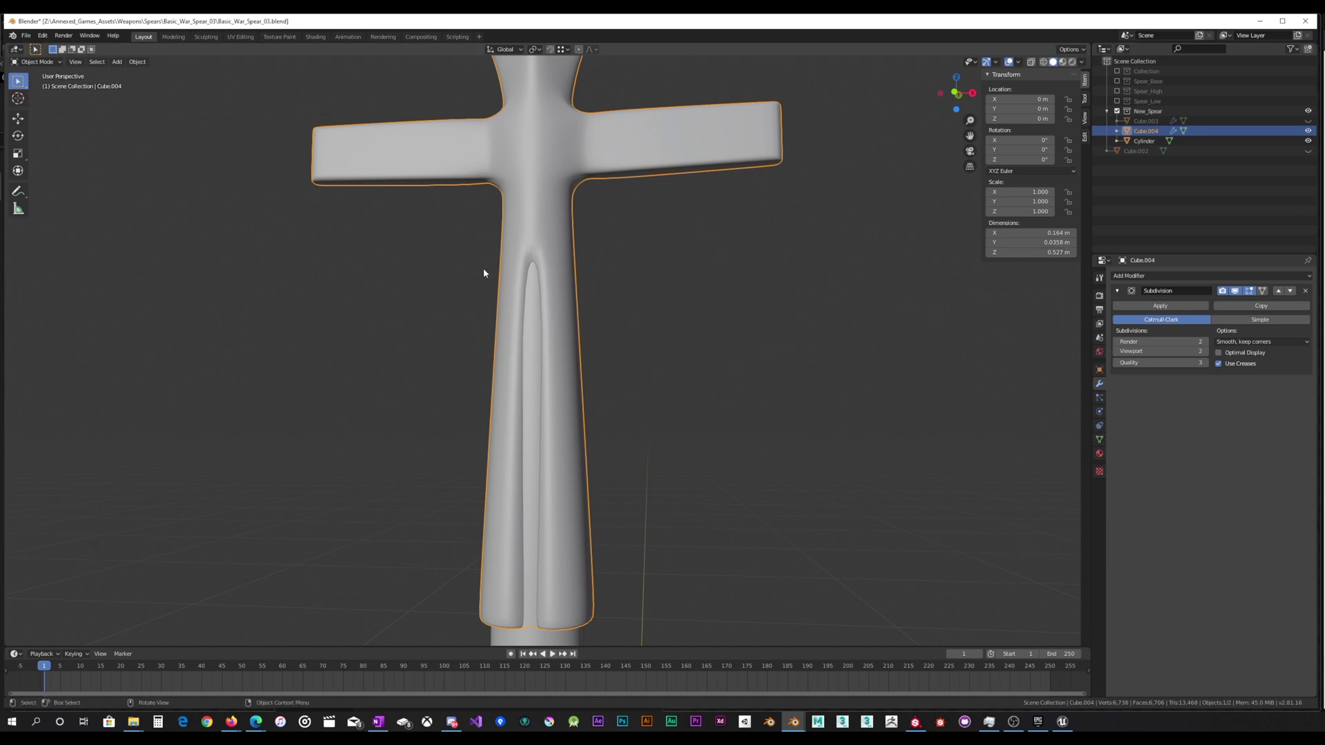
pyautogui.moveTo(569, 243); pyautogui.dragTo(559, 250, button='middle')
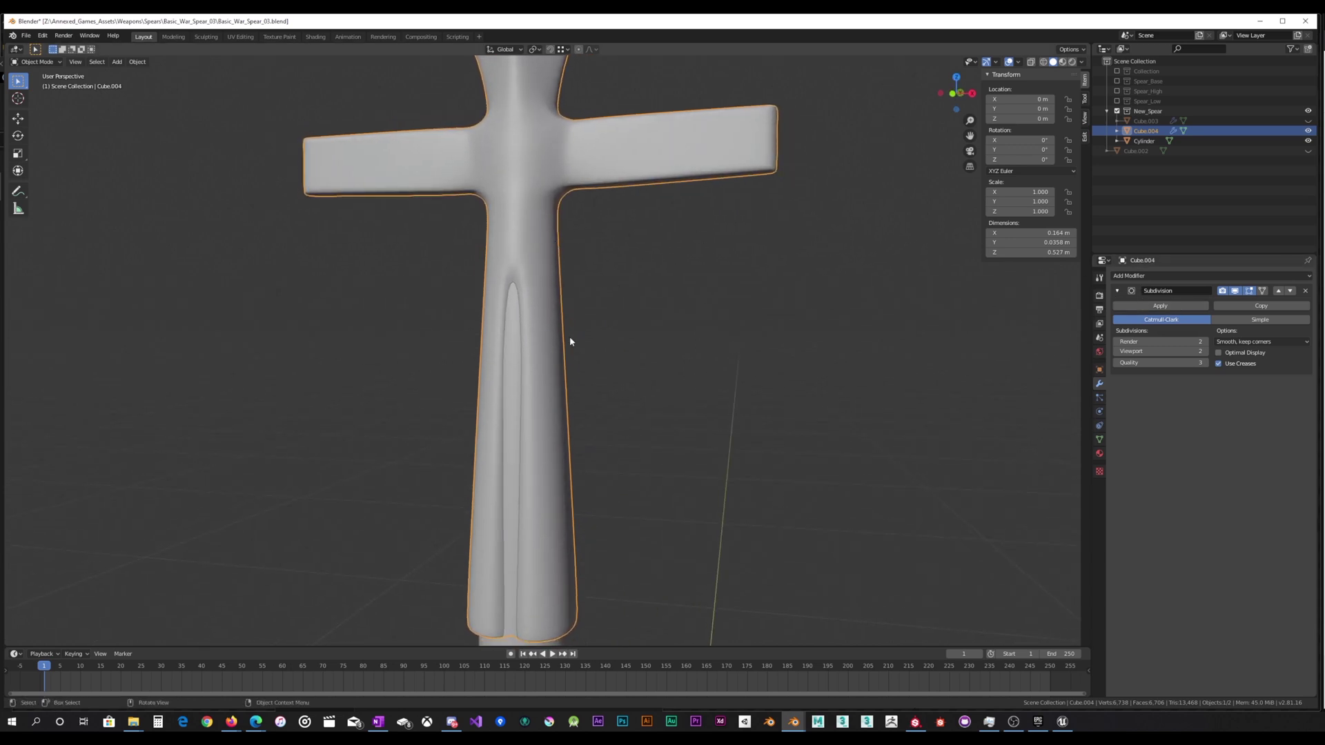
pyautogui.moveTo(529, 312); pyautogui.dragTo(533, 351, button='middle')
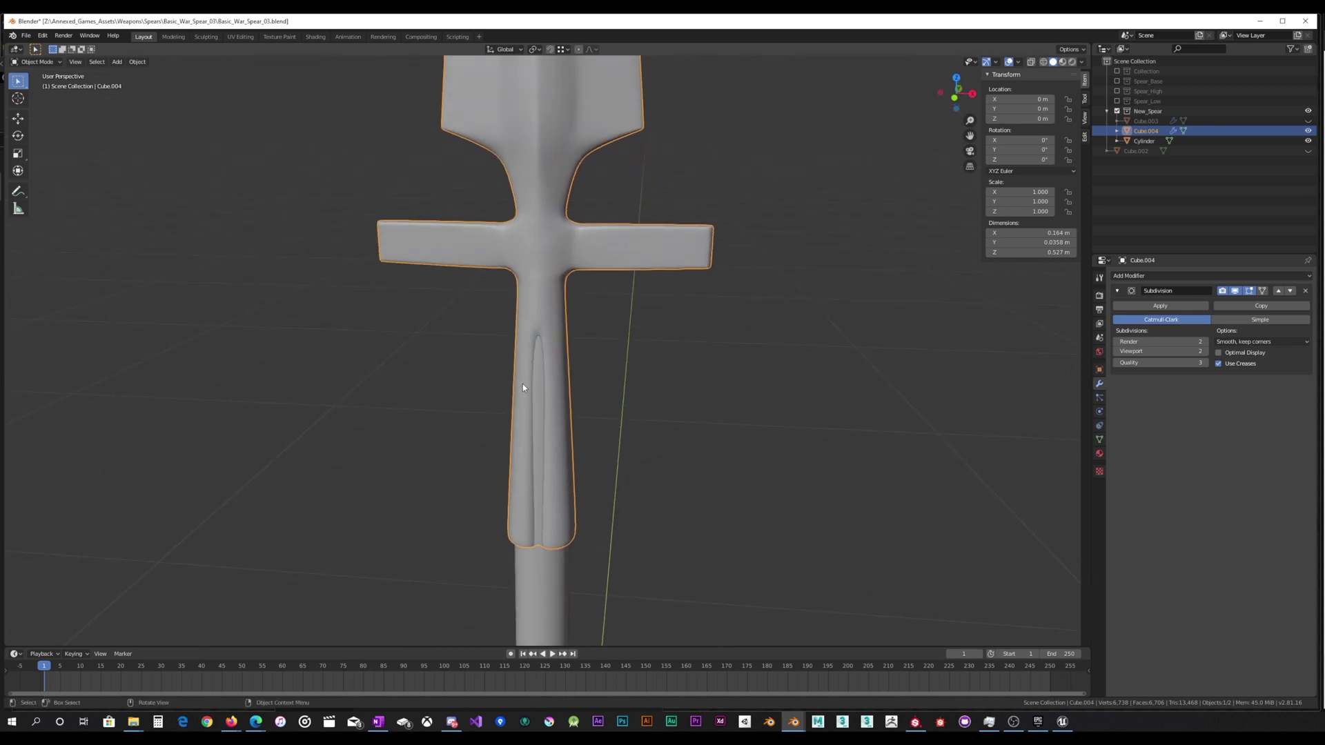
pyautogui.moveTo(523, 387); pyautogui.dragTo(528, 366, button='middle')
# Add four evenly spaced horizontal loop cuts around the socket between the lower ring and the rim.
pyautogui.press('Tab')
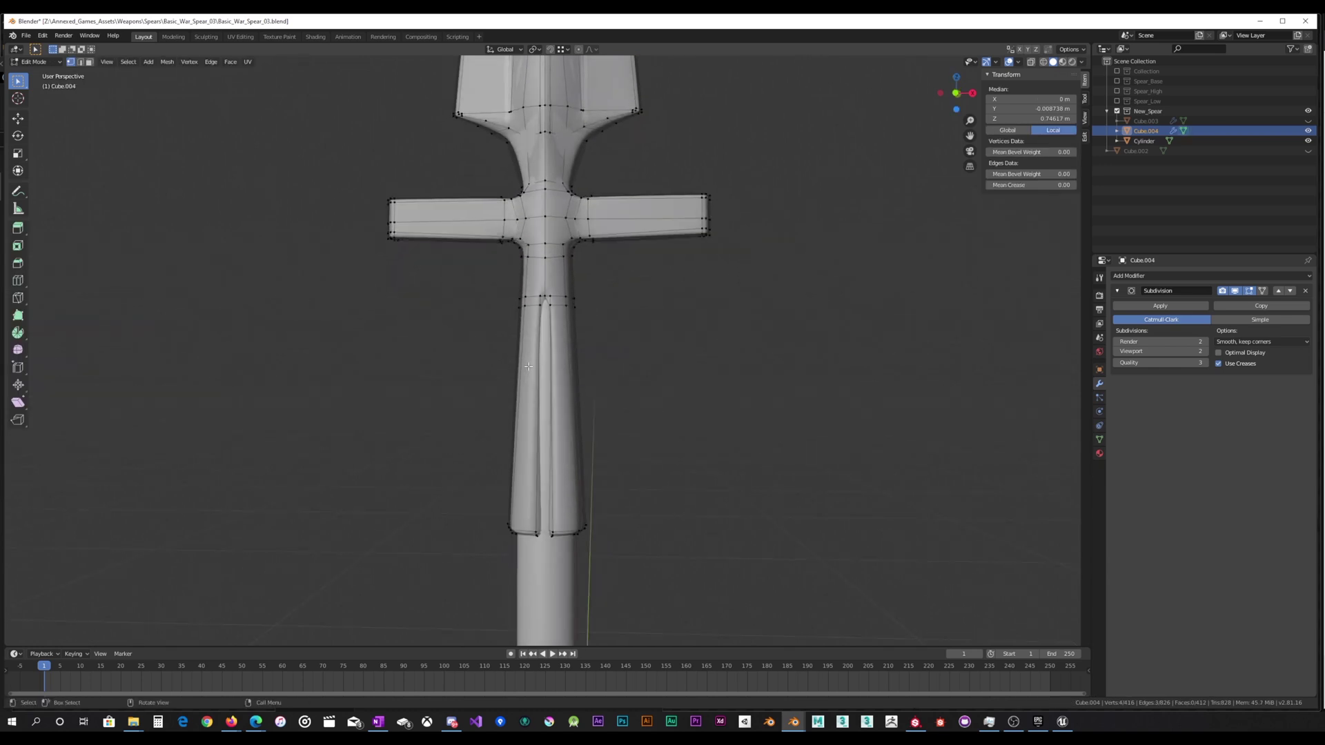
pyautogui.scroll(2, 528, 367)
pyautogui.scroll(1, 553, 379)
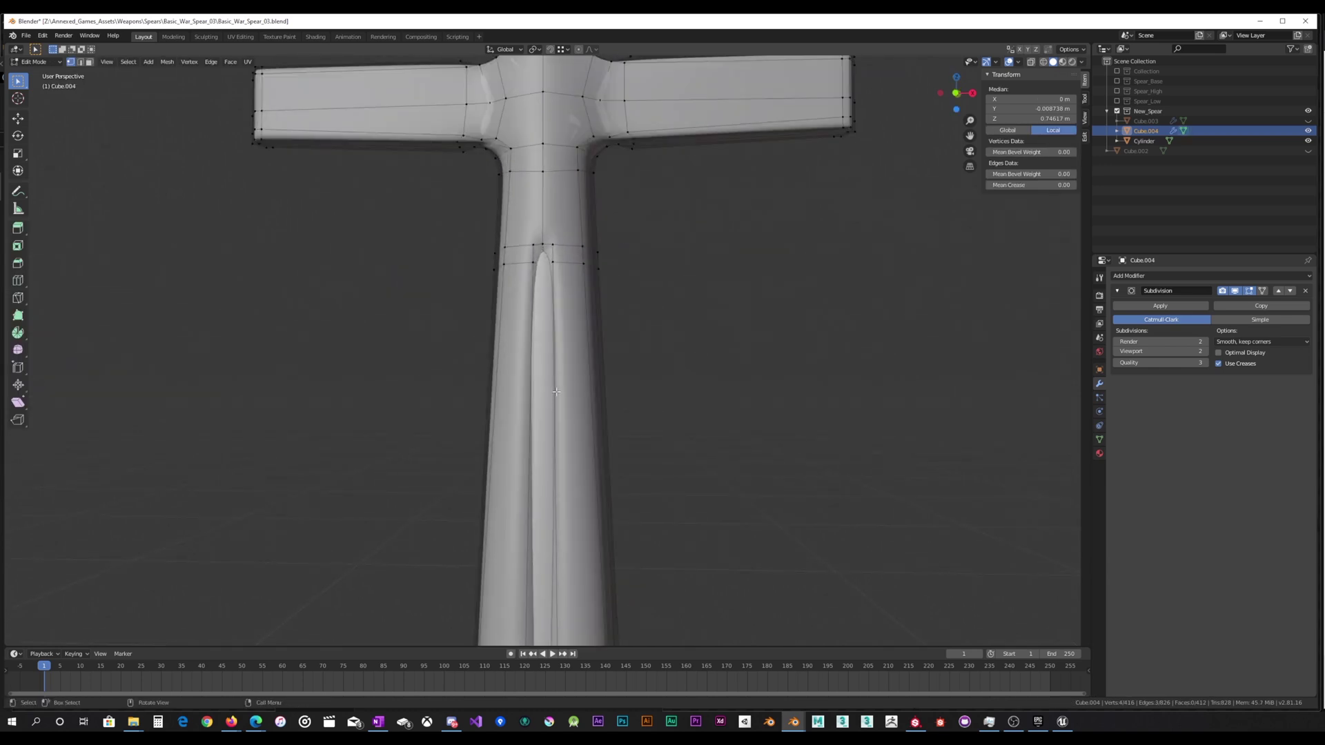
pyautogui.scroll(-2, 556, 391)
pyautogui.moveTo(556, 391); pyautogui.dragTo(569, 388, button='middle')
pyautogui.hotkey('ctrl', 'r')
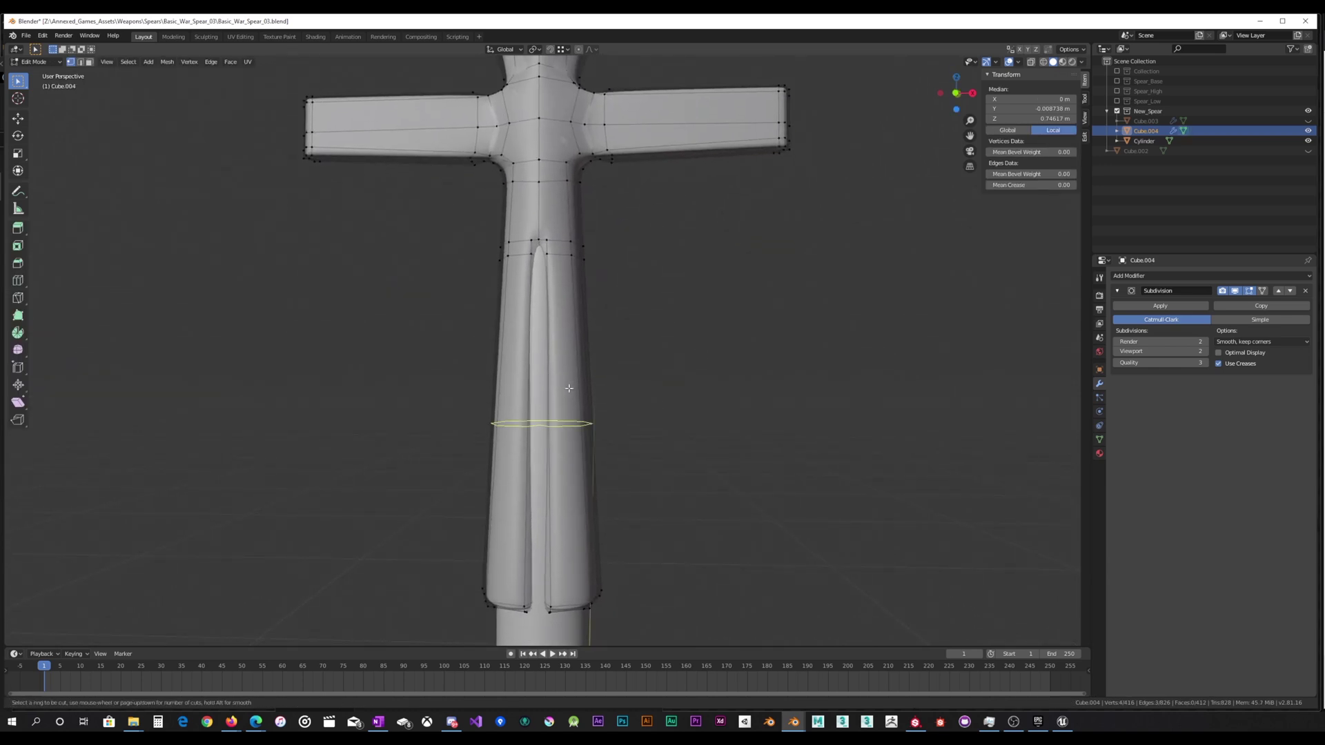
pyautogui.scroll(2, 569, 389)
pyautogui.scroll(1, 569, 388)
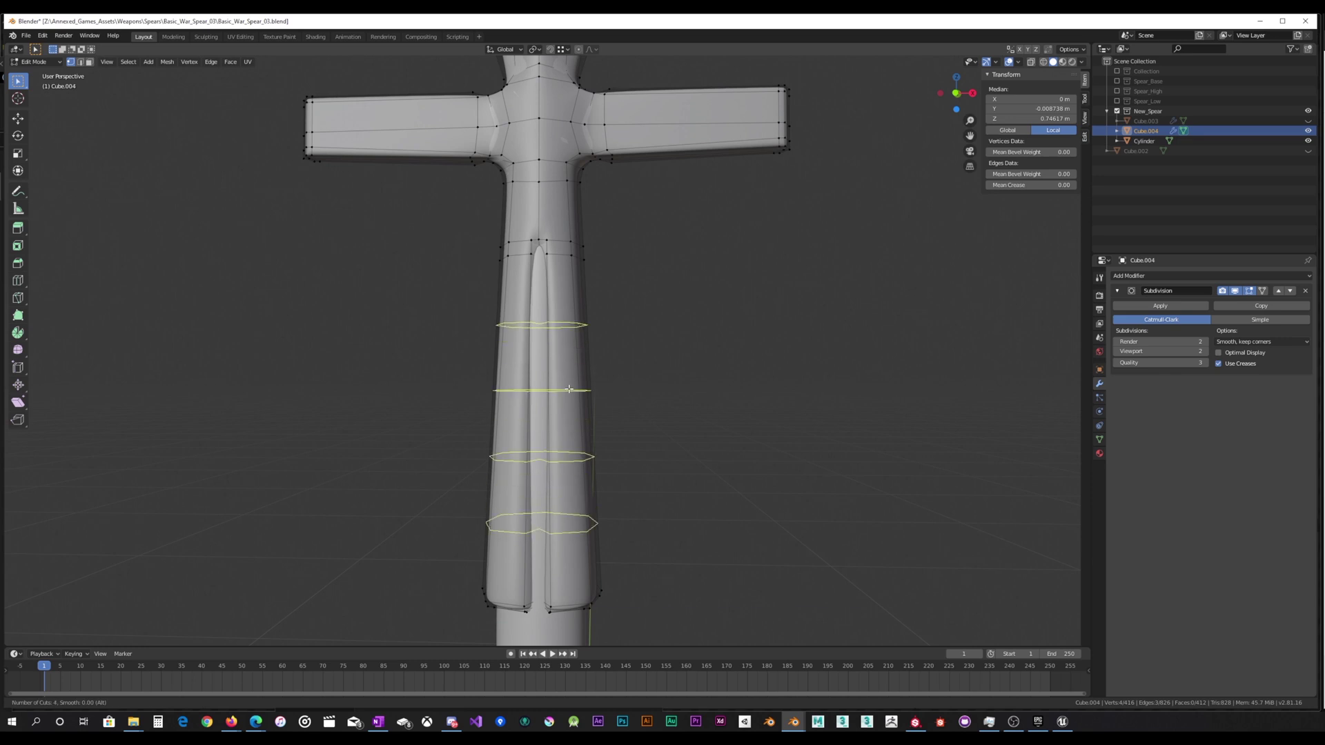
pyautogui.click(568, 389)
pyautogui.rightClick(568, 389)
# Examine the groove's rounded tip and its full length in Edit Mode and Object Mode.
pyautogui.scroll(6, 569, 387)
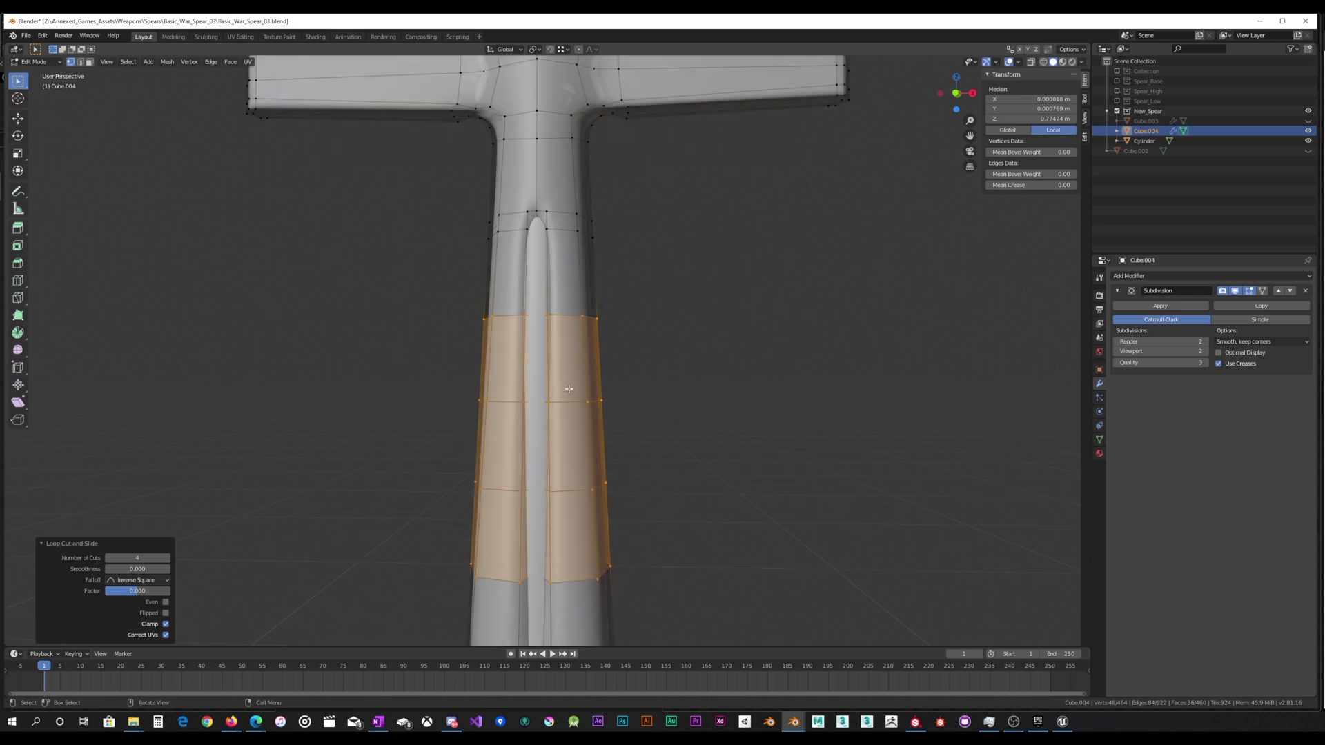
pyautogui.scroll(-4, 569, 386)
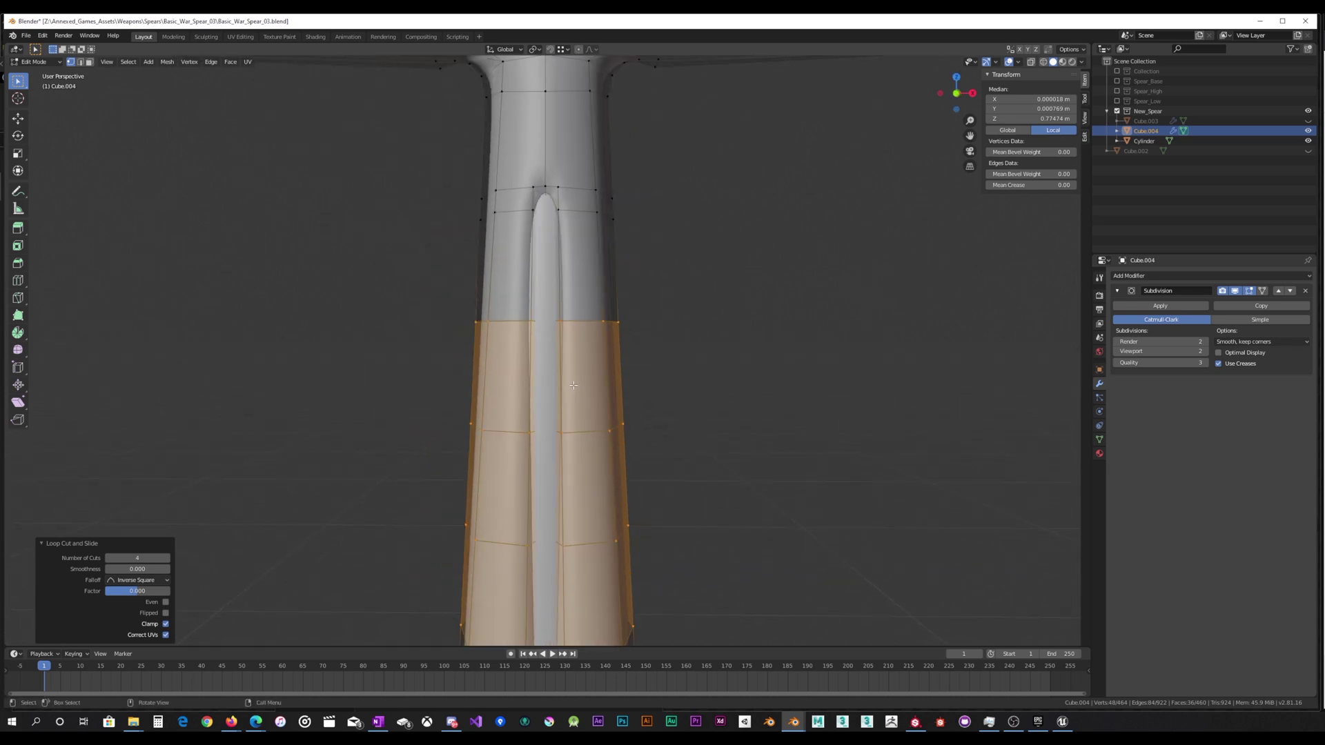
pyautogui.scroll(3, 565, 289)
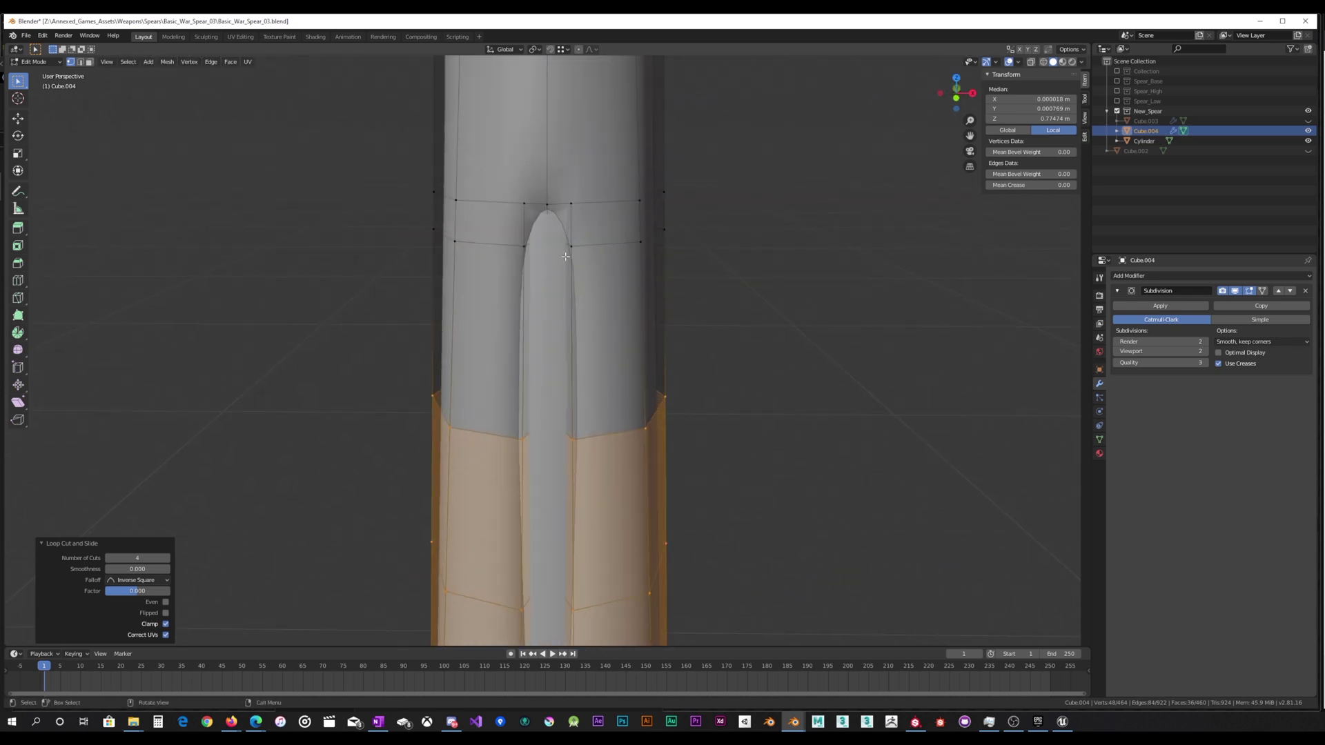
pyautogui.scroll(5, 565, 257)
pyautogui.press('Tab')
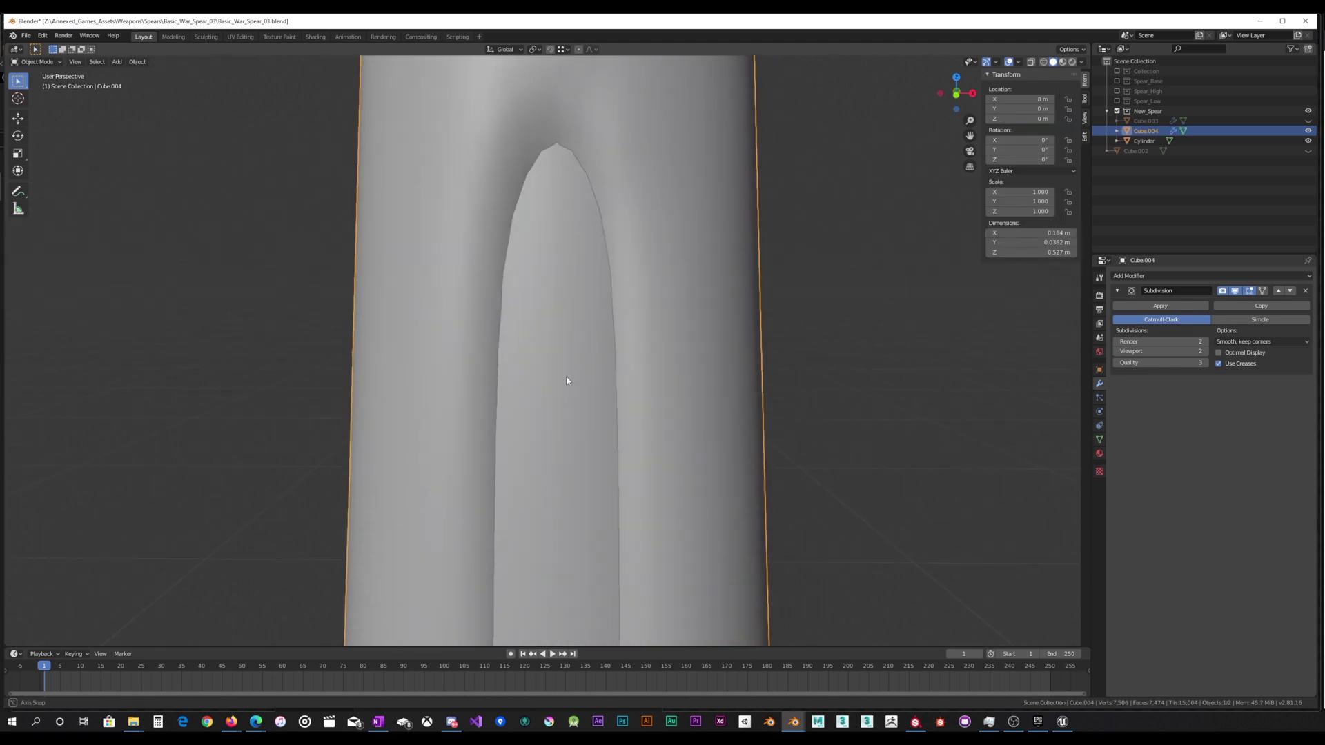
pyautogui.moveTo(567, 339); pyautogui.dragTo(563, 438, button='middle')
pyautogui.moveTo(563, 483); pyautogui.dragTo(576, 404, button='middle')
pyautogui.scroll(-5, 573, 395)
pyautogui.scroll(-5, 575, 404)
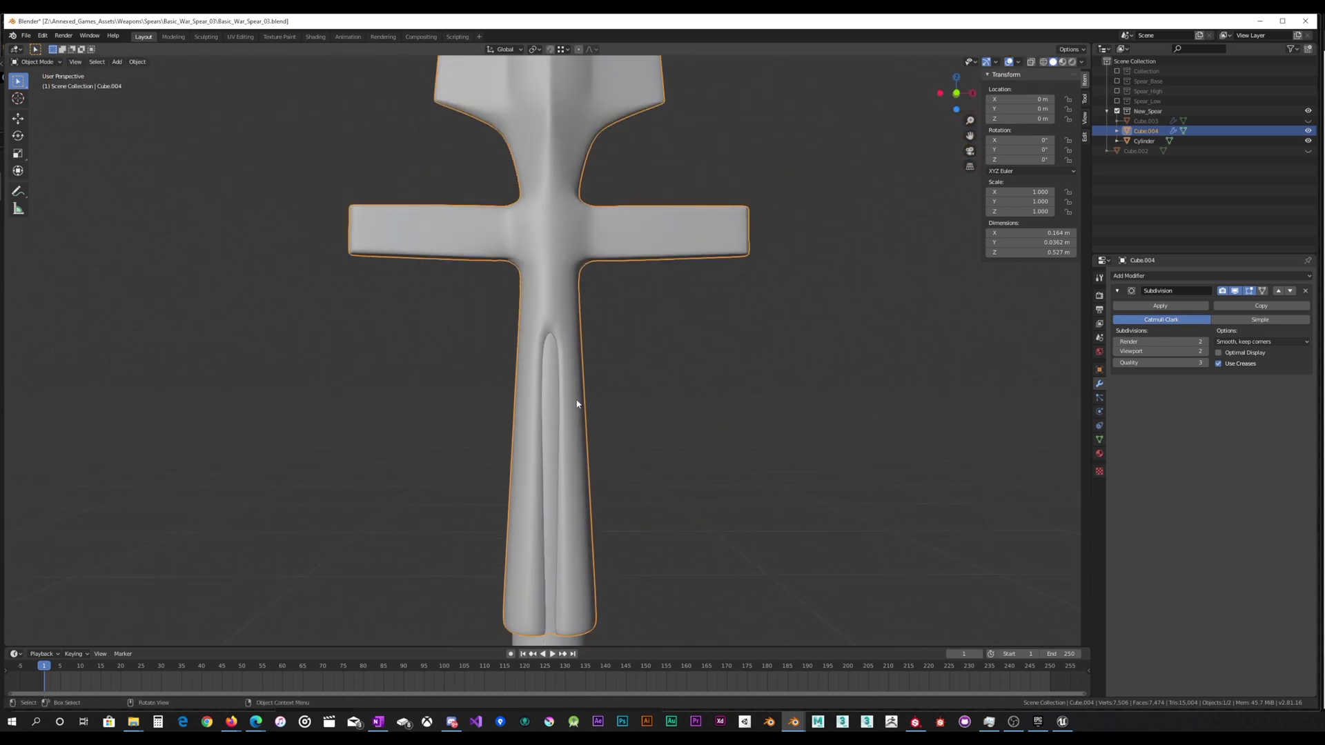
pyautogui.scroll(3, 570, 409)
pyautogui.scroll(-4, 568, 408)
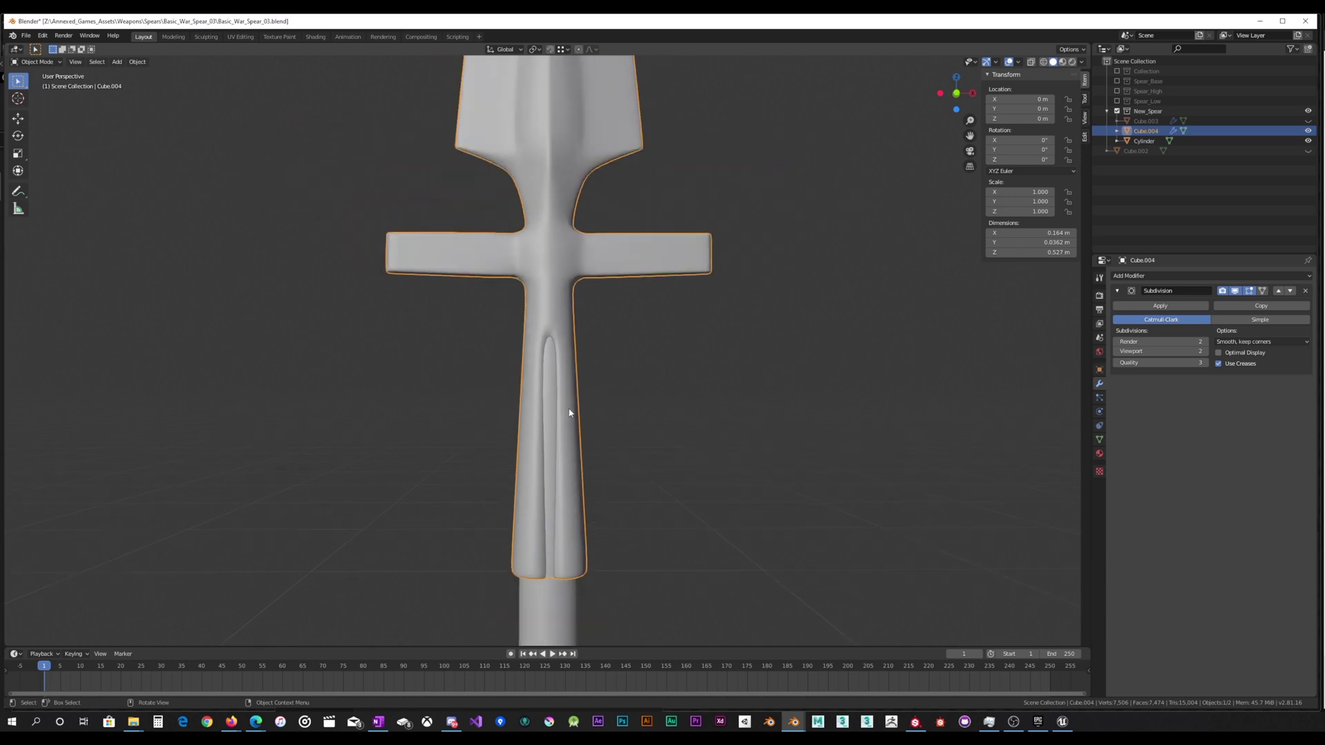
pyautogui.scroll(4, 566, 408)
# Select the four vertices flanking the groove's tip on the upper and lower rings and scale them along X by 0.575.
pyautogui.press('Tab')
pyautogui.scroll(5, 566, 408)
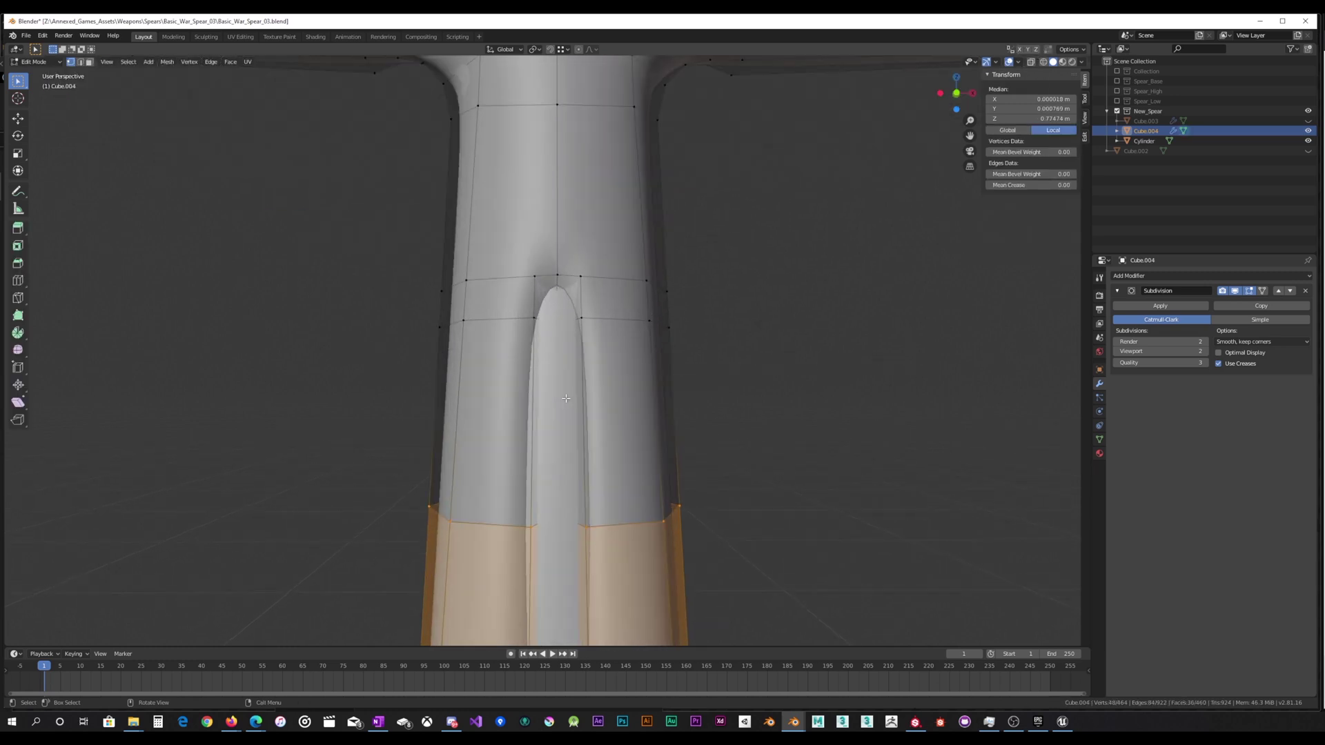
pyautogui.press('b')
pyautogui.moveTo(577, 348); pyautogui.dragTo(643, 222)
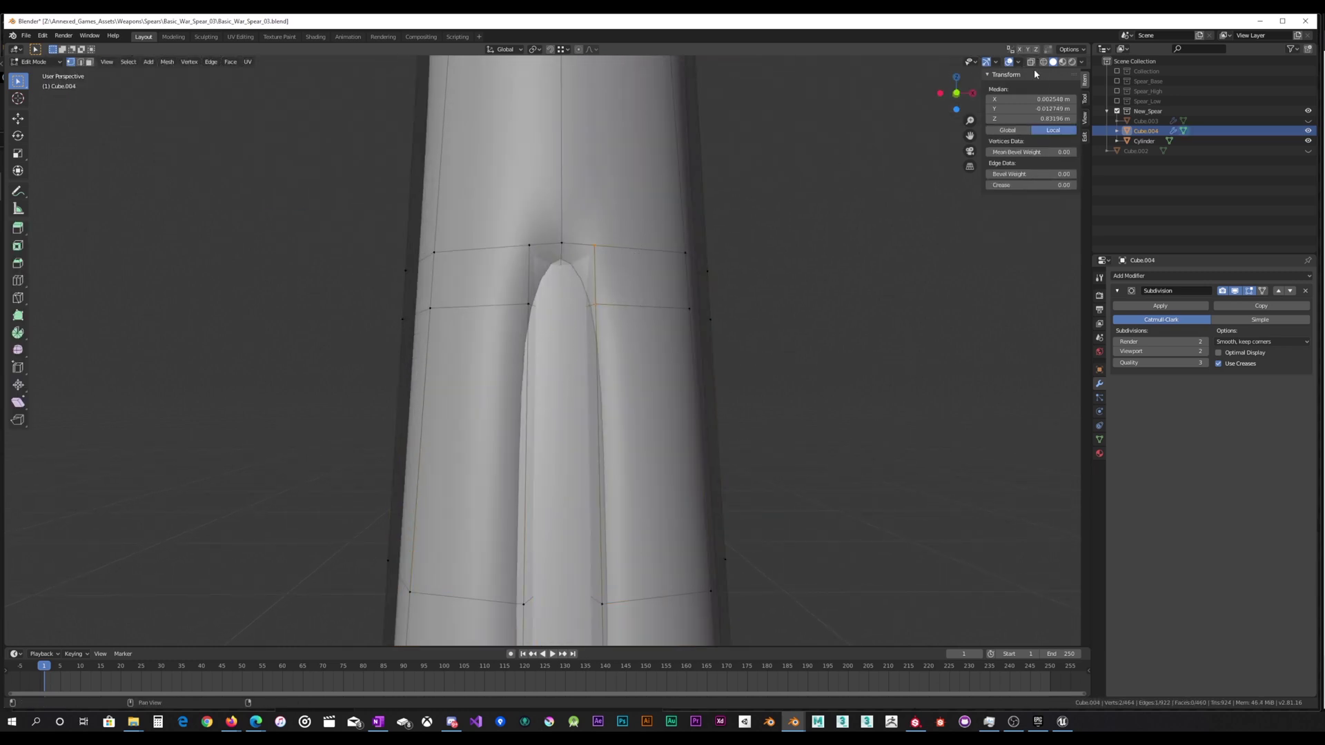
pyautogui.hotkey('alt', 'z')
pyautogui.moveTo(600, 296); pyautogui.dragTo(596, 309, button='middle')
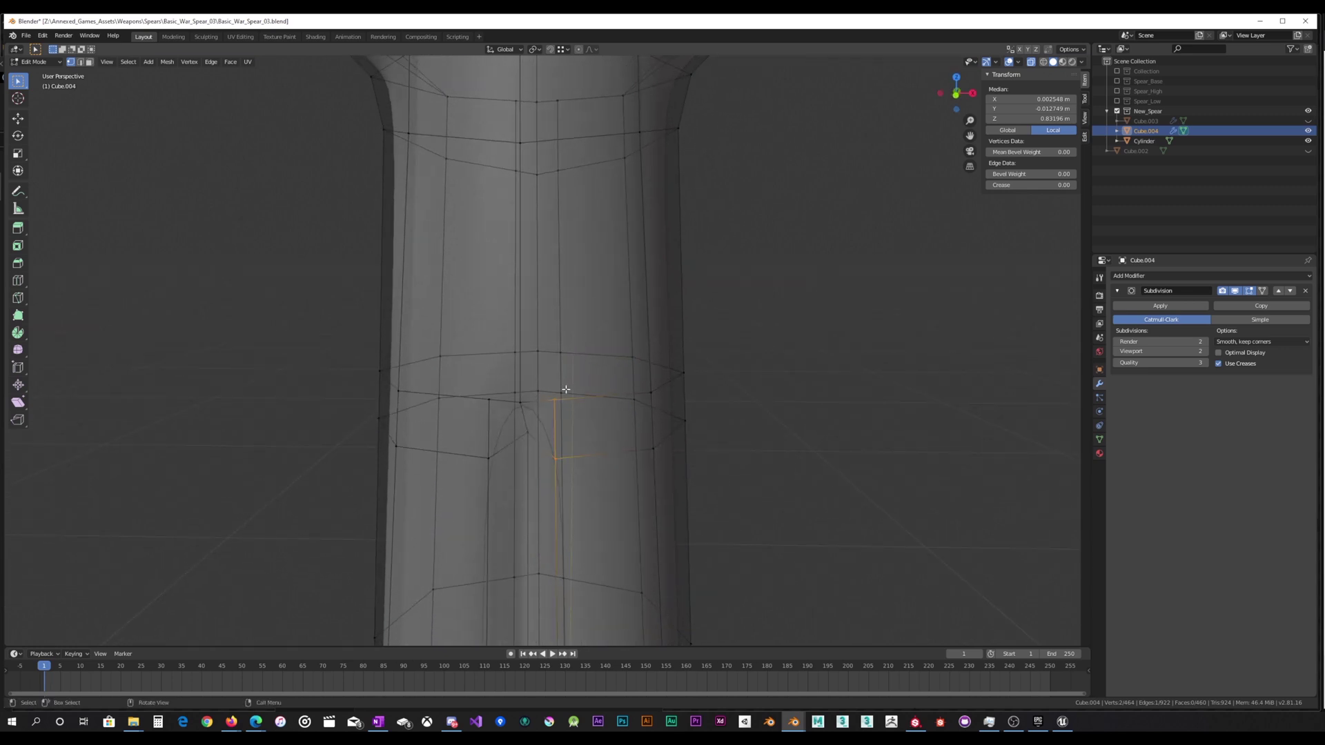
pyautogui.moveTo(566, 389); pyautogui.dragTo(561, 417, button='middle')
pyautogui.moveTo(487, 418); pyautogui.dragTo(507, 356)
pyautogui.scroll(-8, 505, 366)
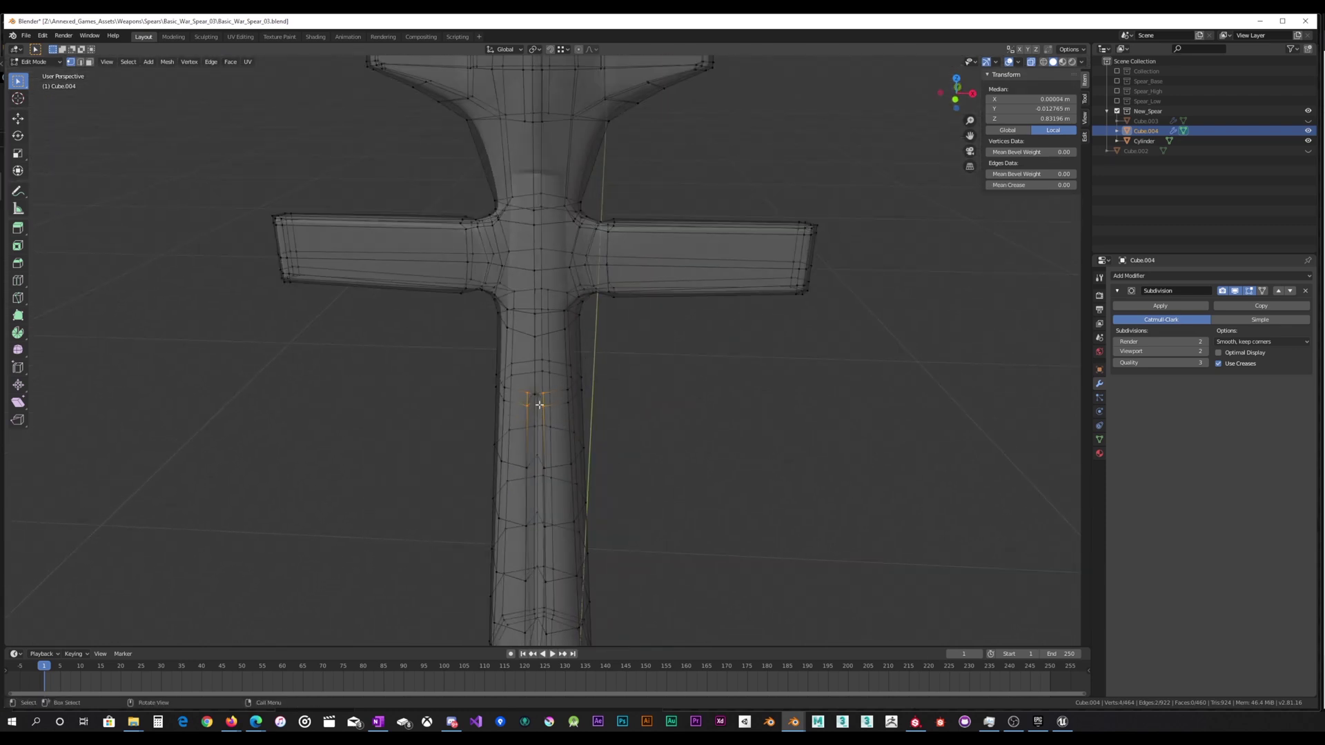
pyautogui.press('s')
pyautogui.press('y')
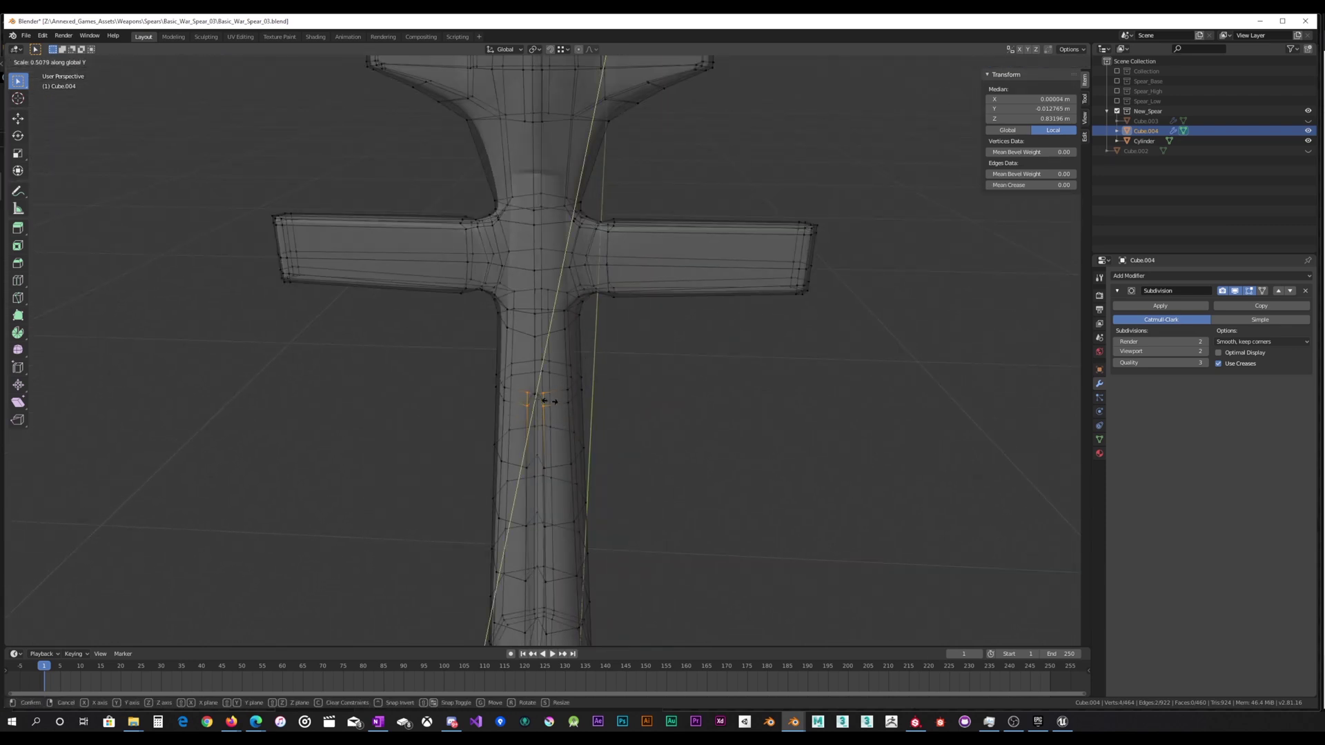
pyautogui.press('x')
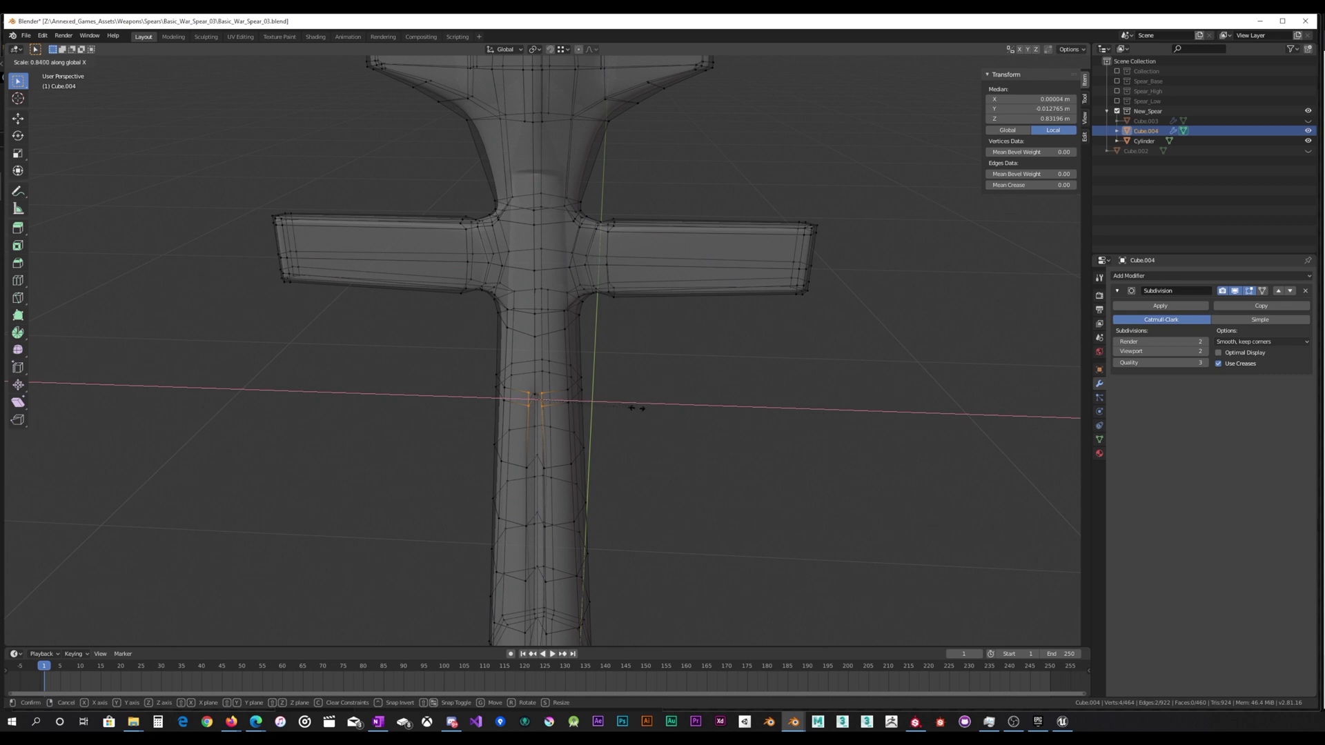
pyautogui.click(604, 414)
pyautogui.scroll(5, 550, 417)
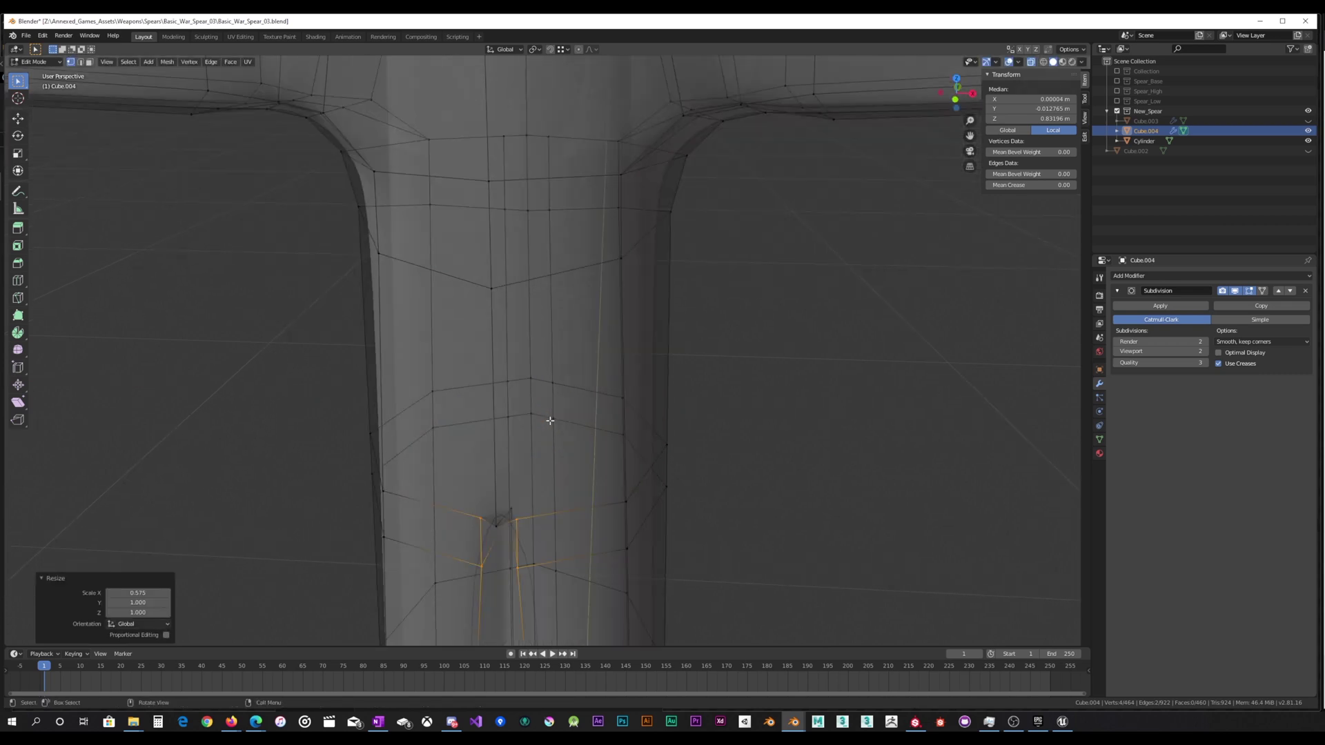
# Check the narrowed groove tip in Object Mode and scale the same four vertices along X by a further 0.744.
pyautogui.press('Tab')
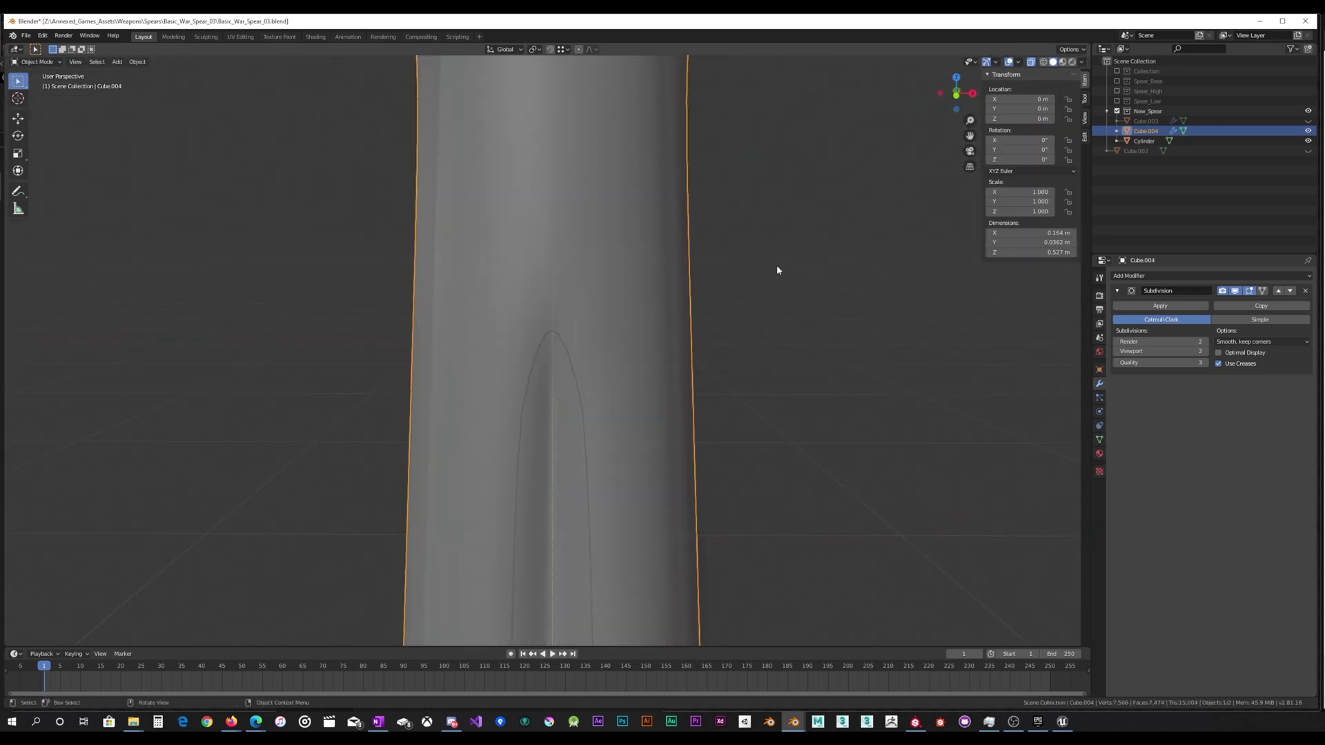
pyautogui.scroll(-6, 692, 370)
pyautogui.moveTo(674, 382); pyautogui.dragTo(612, 386, button='middle')
pyautogui.scroll(6, 684, 345)
pyautogui.press('Tab')
pyautogui.press('s')
pyautogui.press('x')
pyautogui.click(592, 390)
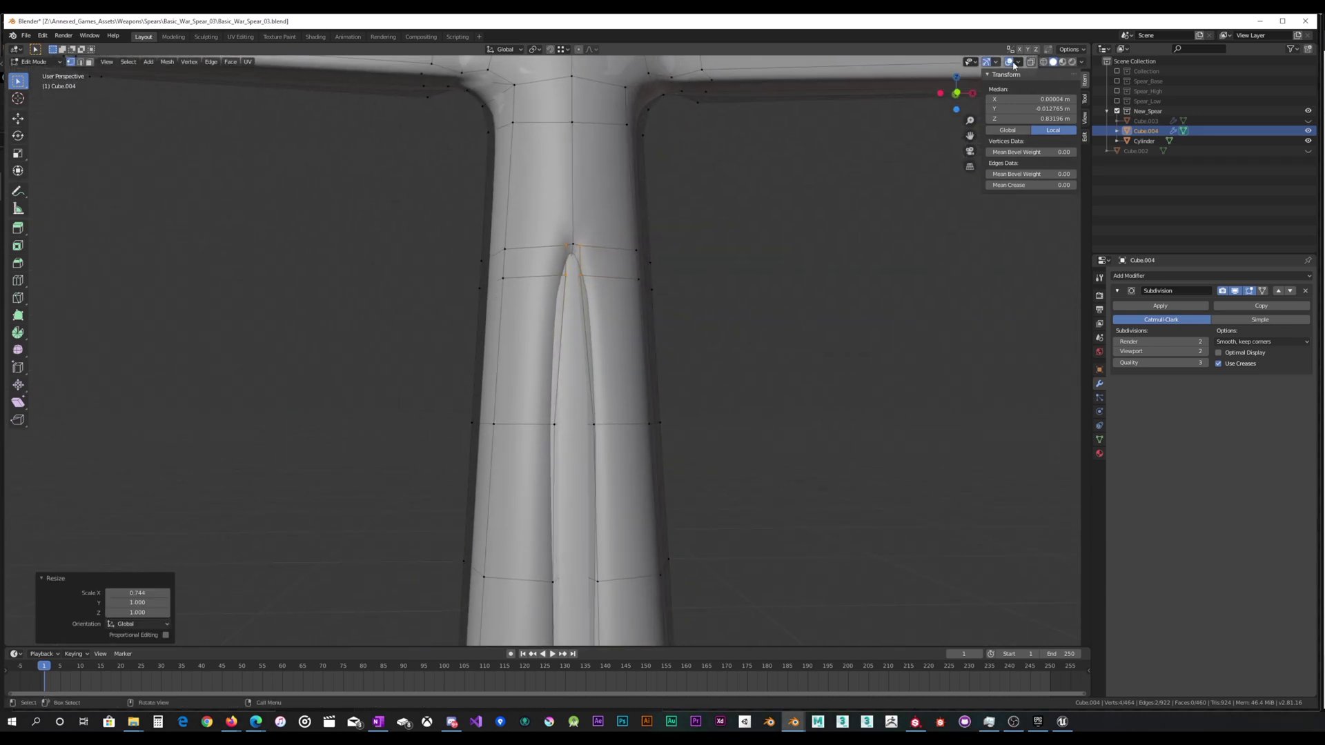
# Try to scale the two groove-edge vertices on the first loop below the tip along X.
pyautogui.click(1031, 62)
pyautogui.moveTo(706, 373); pyautogui.dragTo(635, 396, button='middle')
pyautogui.click(606, 403)
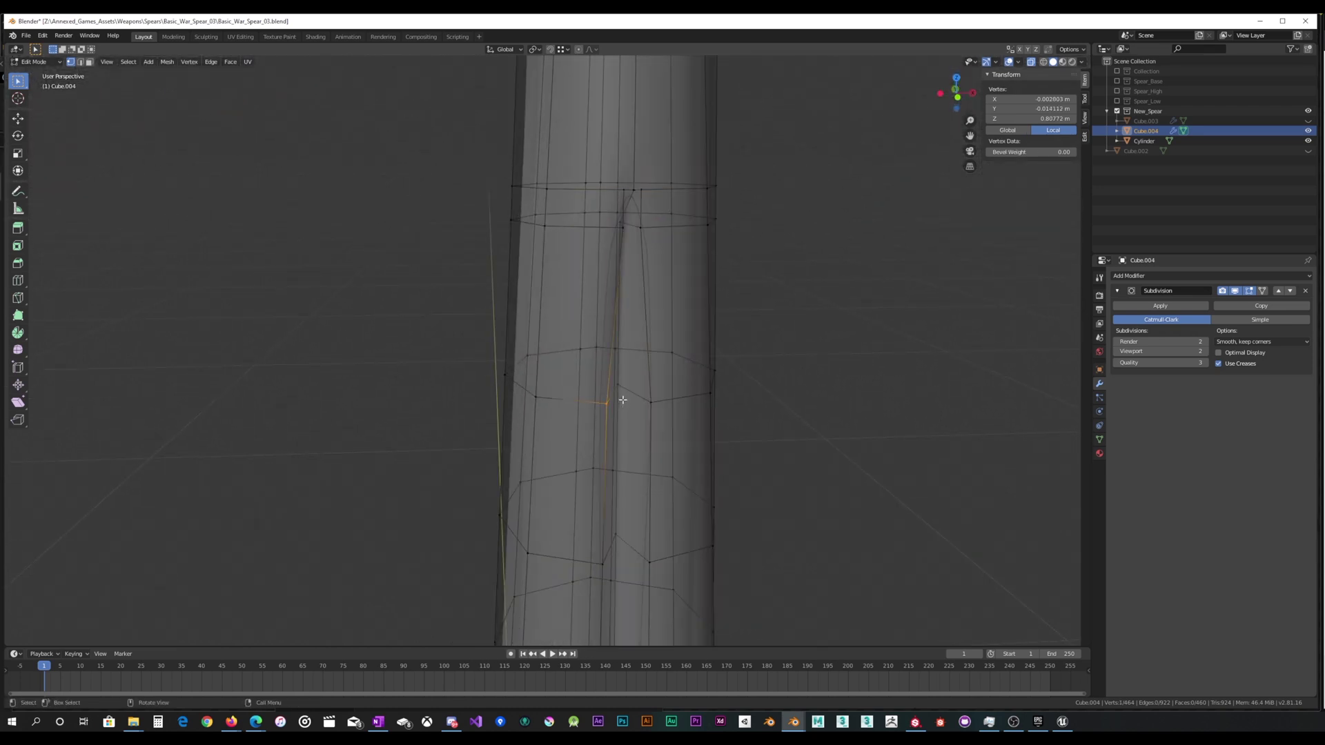
pyautogui.keyDown('shift'); pyautogui.click(650, 402); pyautogui.keyUp('shift')
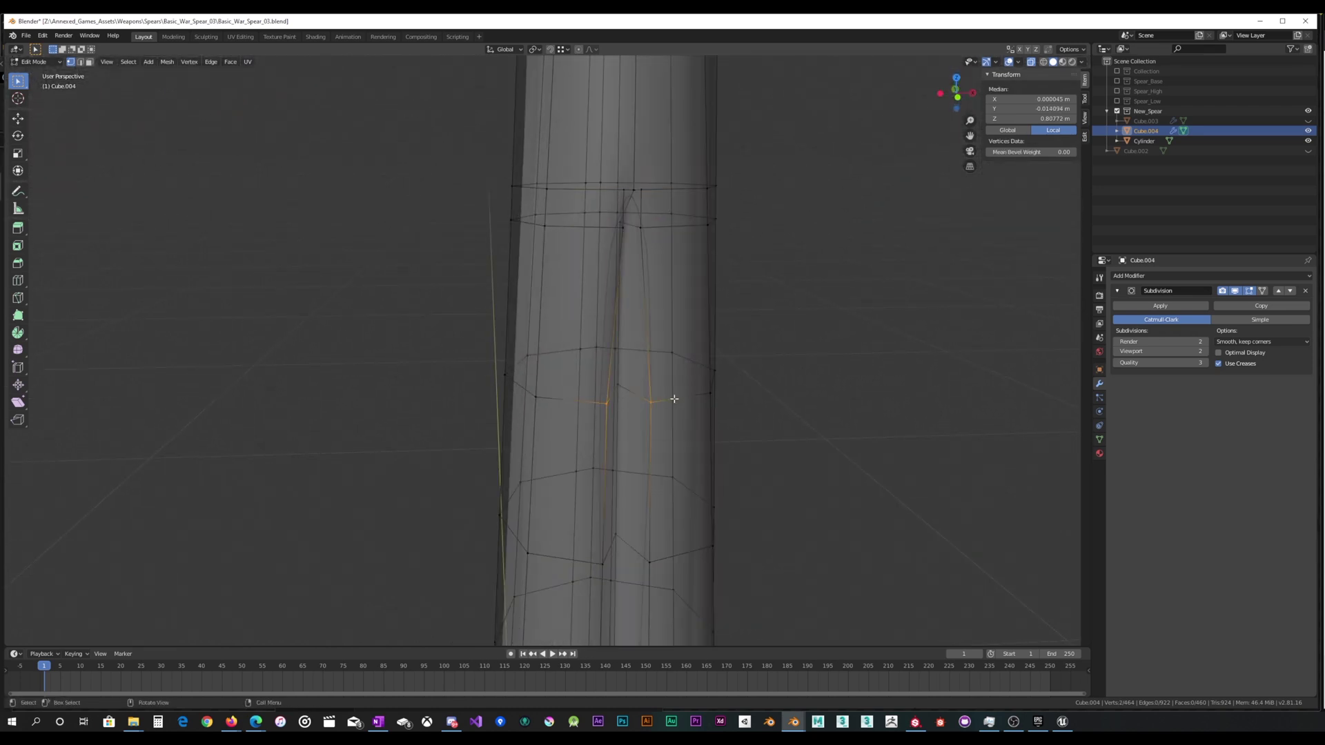
pyautogui.click(1031, 61)
pyautogui.moveTo(719, 385); pyautogui.dragTo(704, 391, button='middle')
pyautogui.press('s')
pyautogui.press('x')
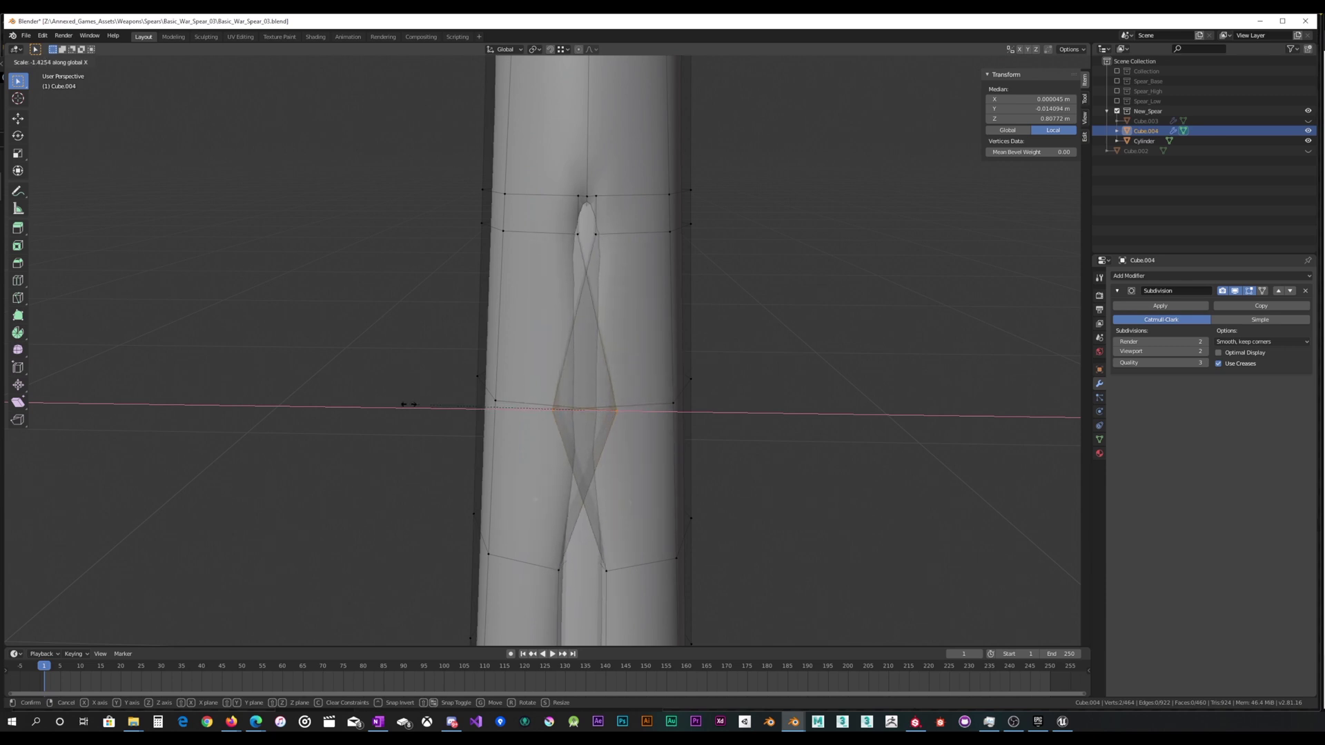
pyautogui.press('Escape')
pyautogui.moveTo(491, 409)
pyautogui.mouseDown(button='middle')
pyautogui.moveTo(449, 406)
pyautogui.moveTo(481, 404)
pyautogui.mouseUp(button='middle')
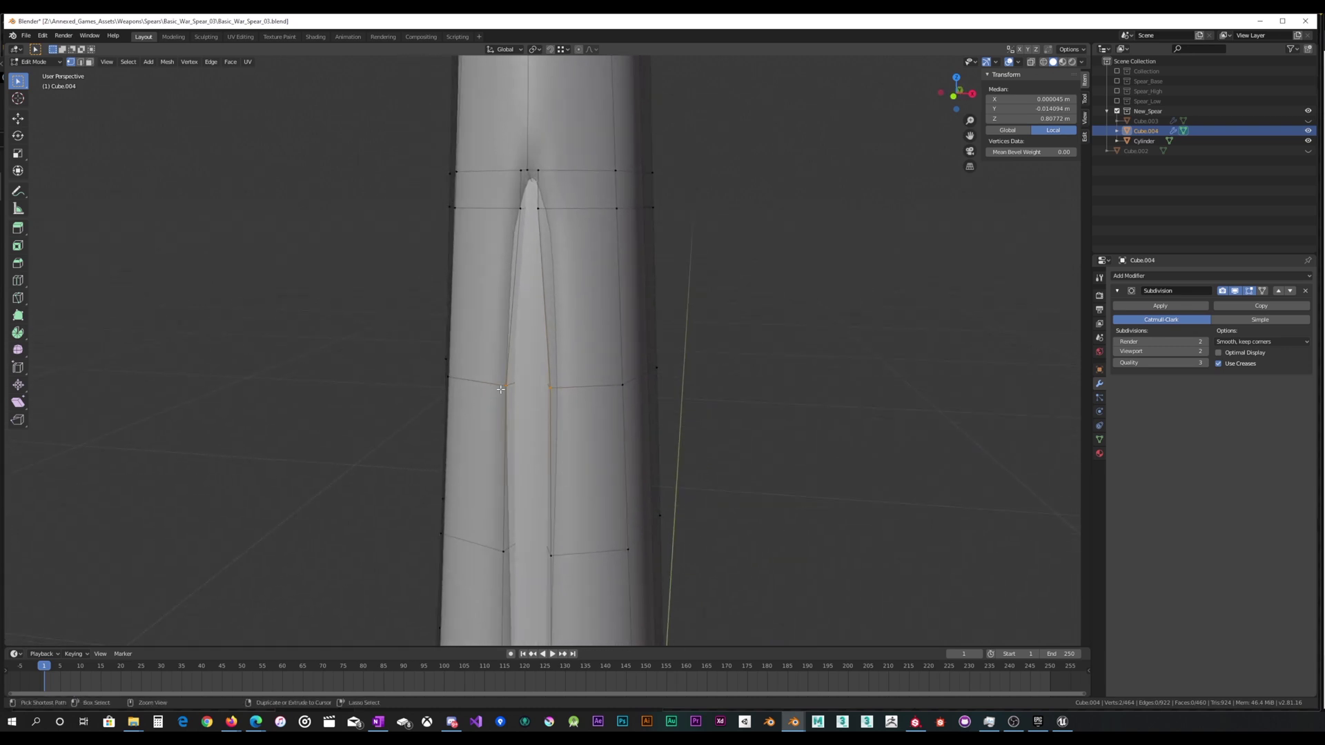
# Try to add another loop cut to the socket around the groove.
pyautogui.hotkey('ctrl', 'r')
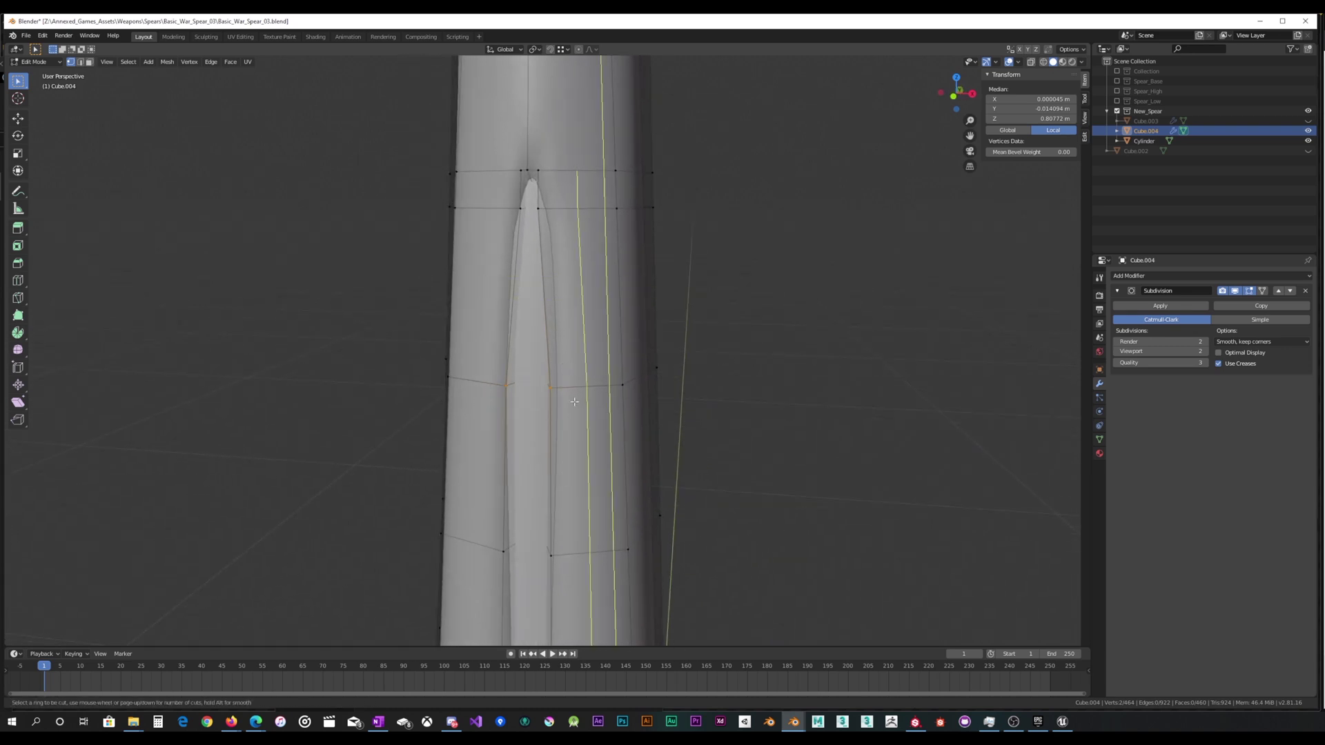
pyautogui.scroll(-5, 572, 396)
pyautogui.scroll(3, 552, 358)
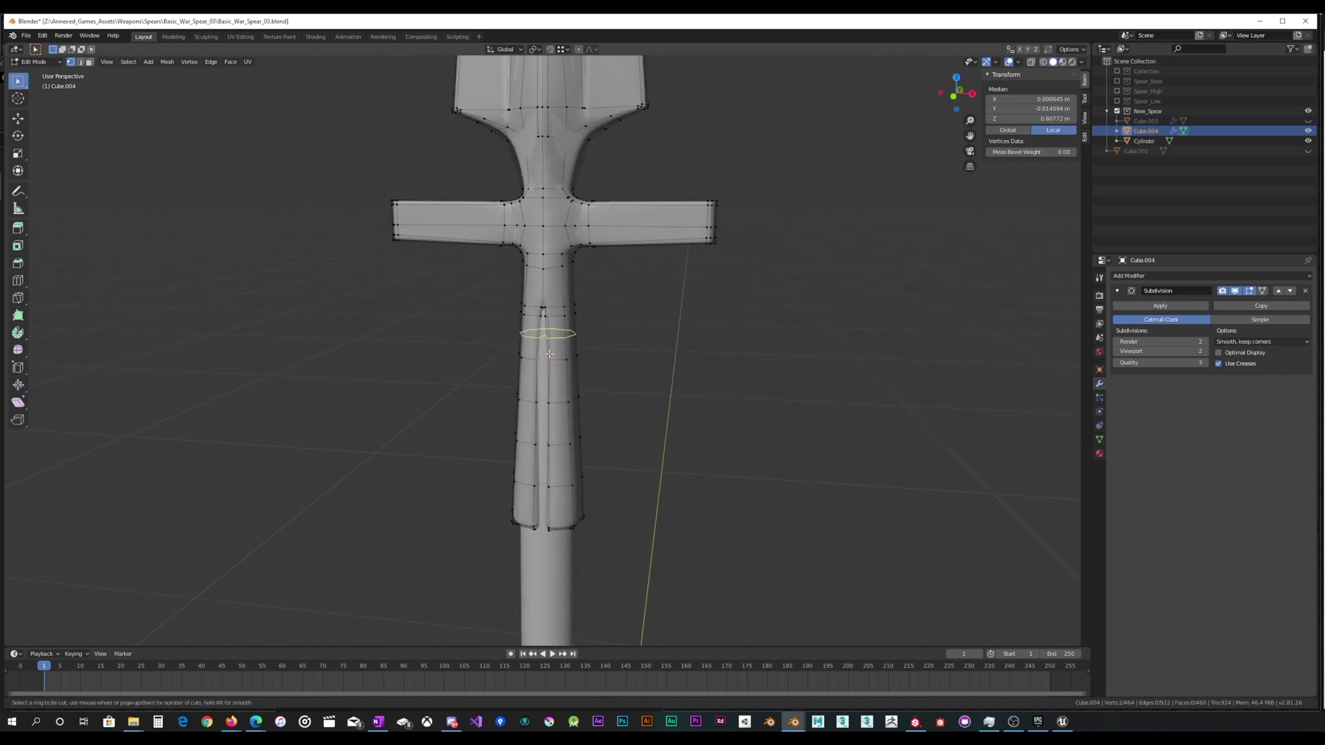
pyautogui.click(555, 314)
pyautogui.rightClick(556, 315)
pyautogui.scroll(4, 573, 387)
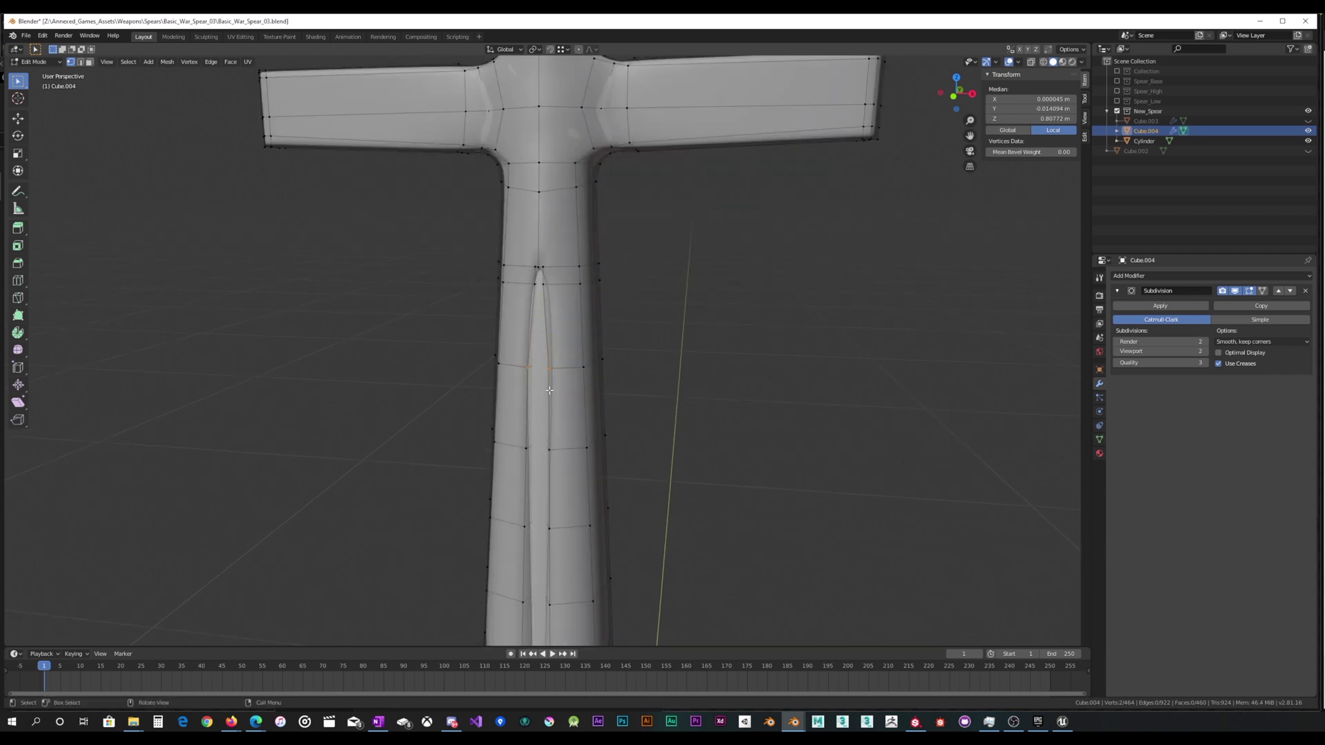
pyautogui.keyDown('shift'); pyautogui.moveTo(576, 409); pyautogui.dragTo(538, 249, button='middle'); pyautogui.keyUp('shift')
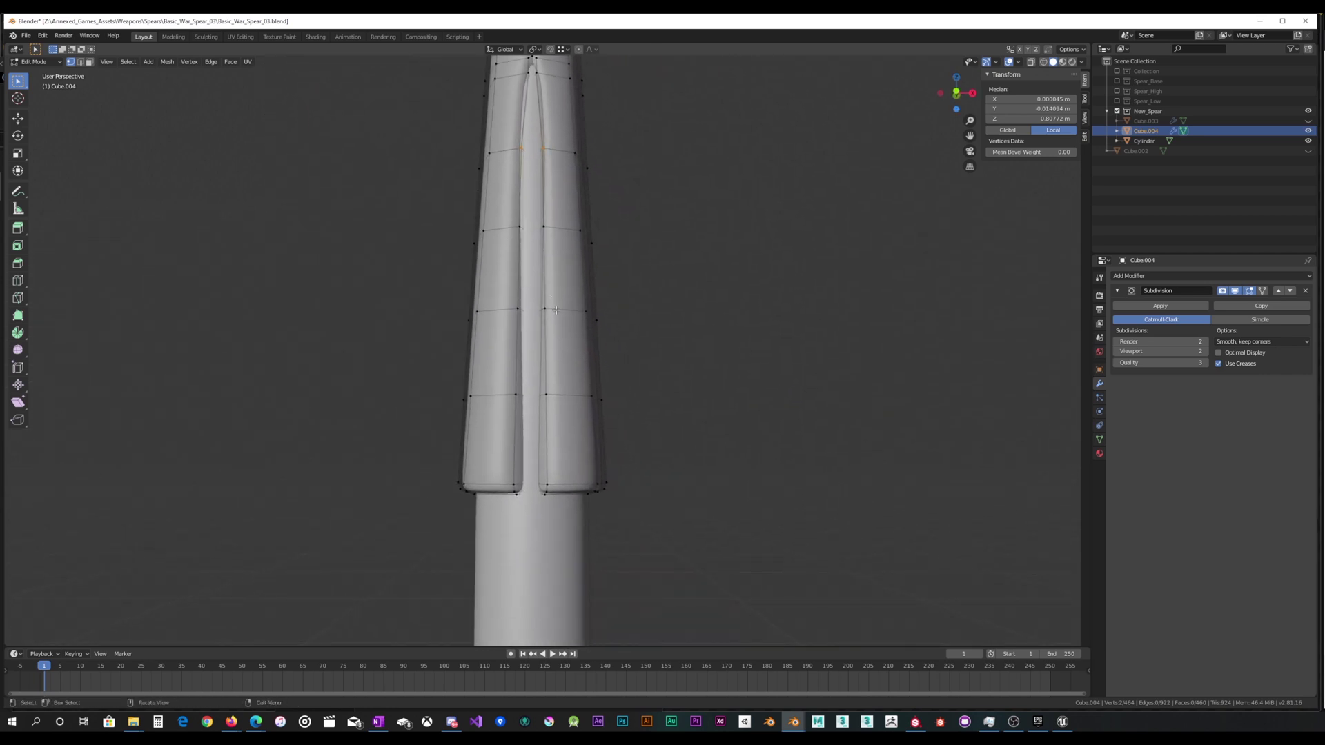
pyautogui.scroll(3, 538, 276)
pyautogui.moveTo(547, 344); pyautogui.dragTo(503, 346, button='middle')
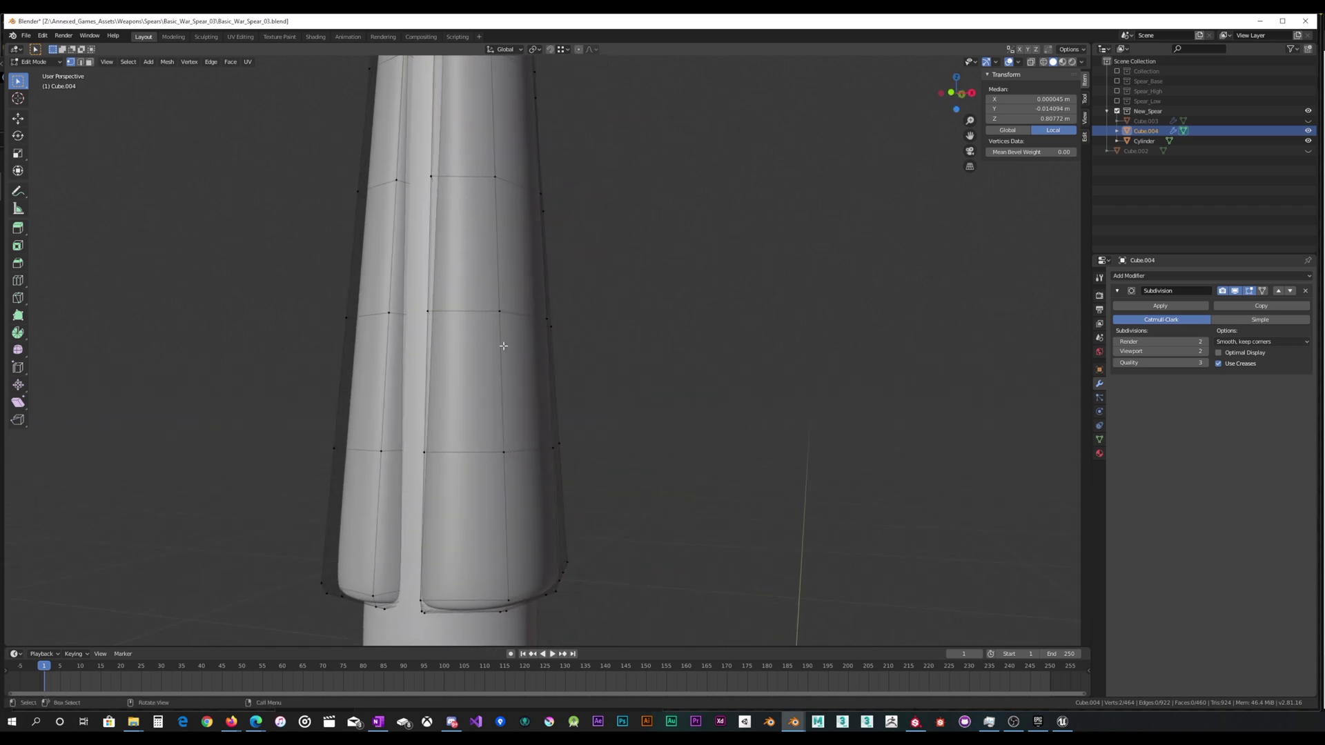
pyautogui.hotkey('ctrl', 'r')
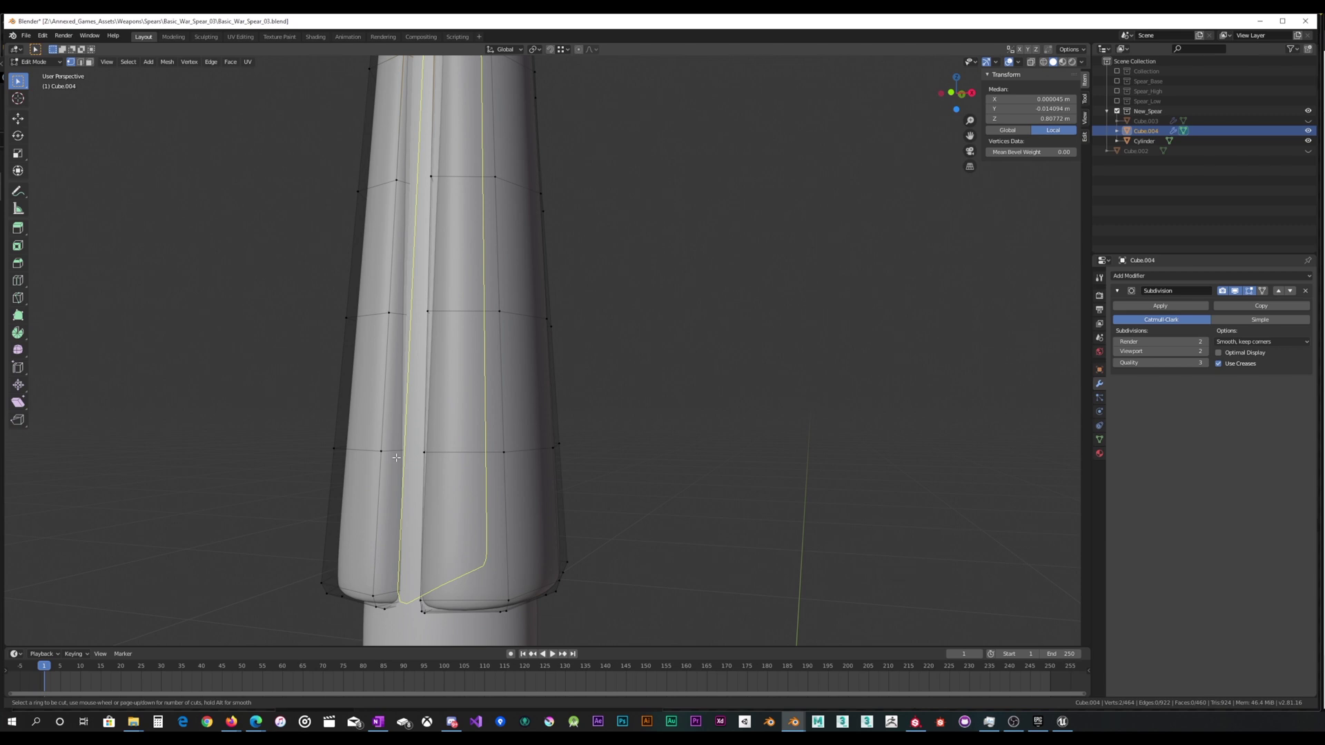
pyautogui.press('Escape')
pyautogui.moveTo(395, 456); pyautogui.dragTo(425, 454, button='middle')
pyautogui.scroll(-3, 425, 454)
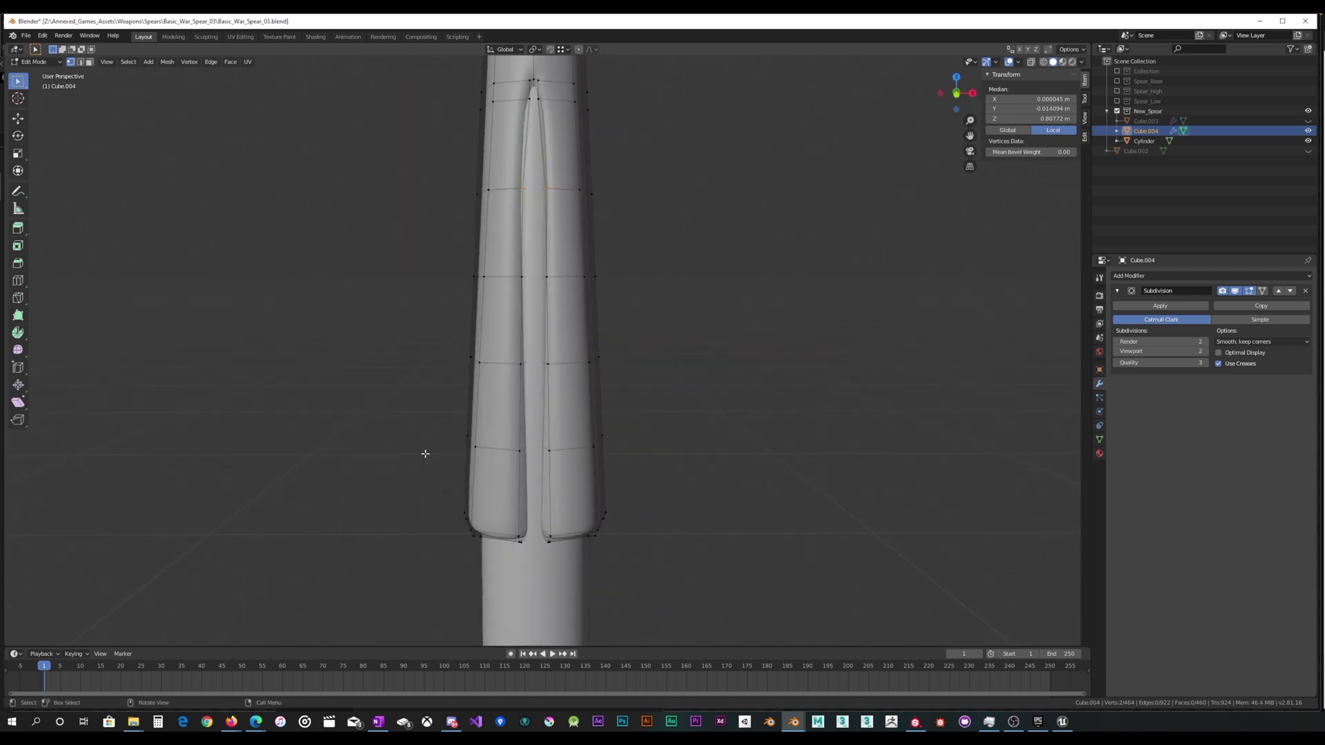
# Try a knife cut up the socket's front beside the groove's right edge, starting at the rim.
pyautogui.press('k')
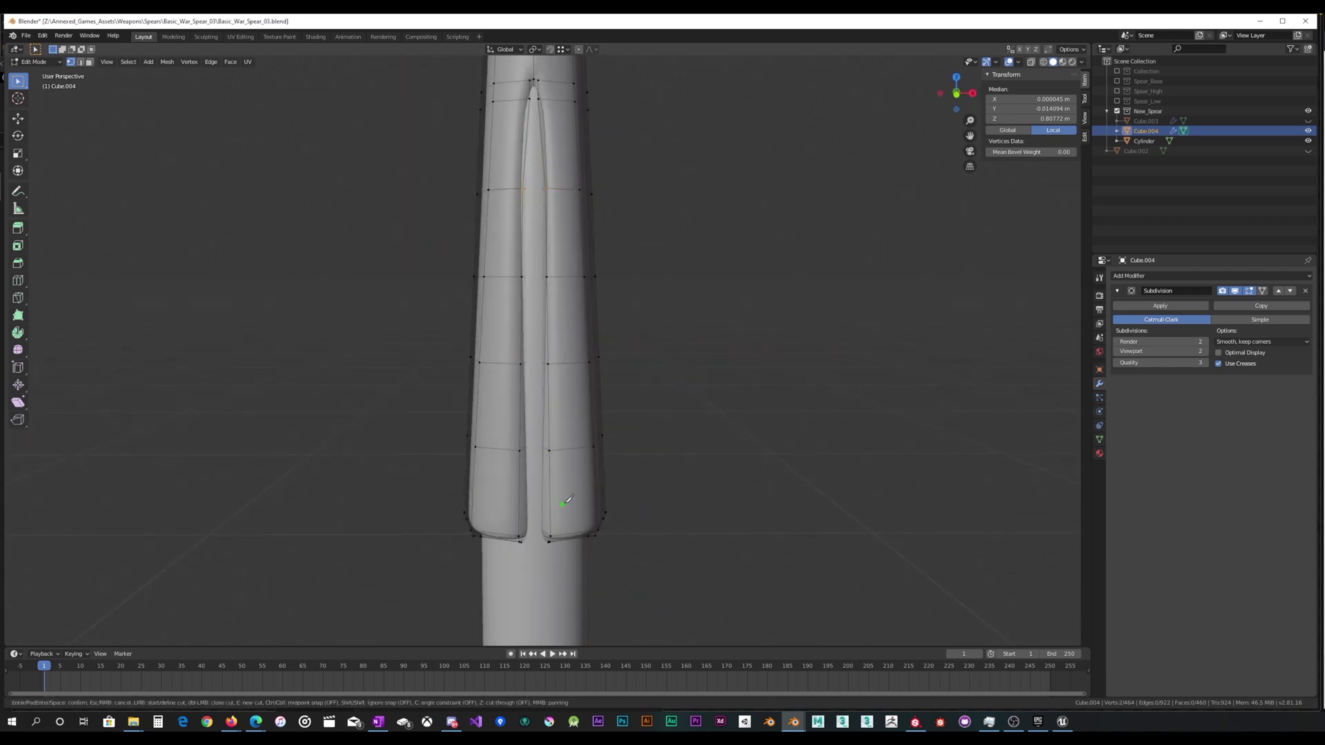
pyautogui.moveTo(559, 525); pyautogui.dragTo(543, 494, button='middle')
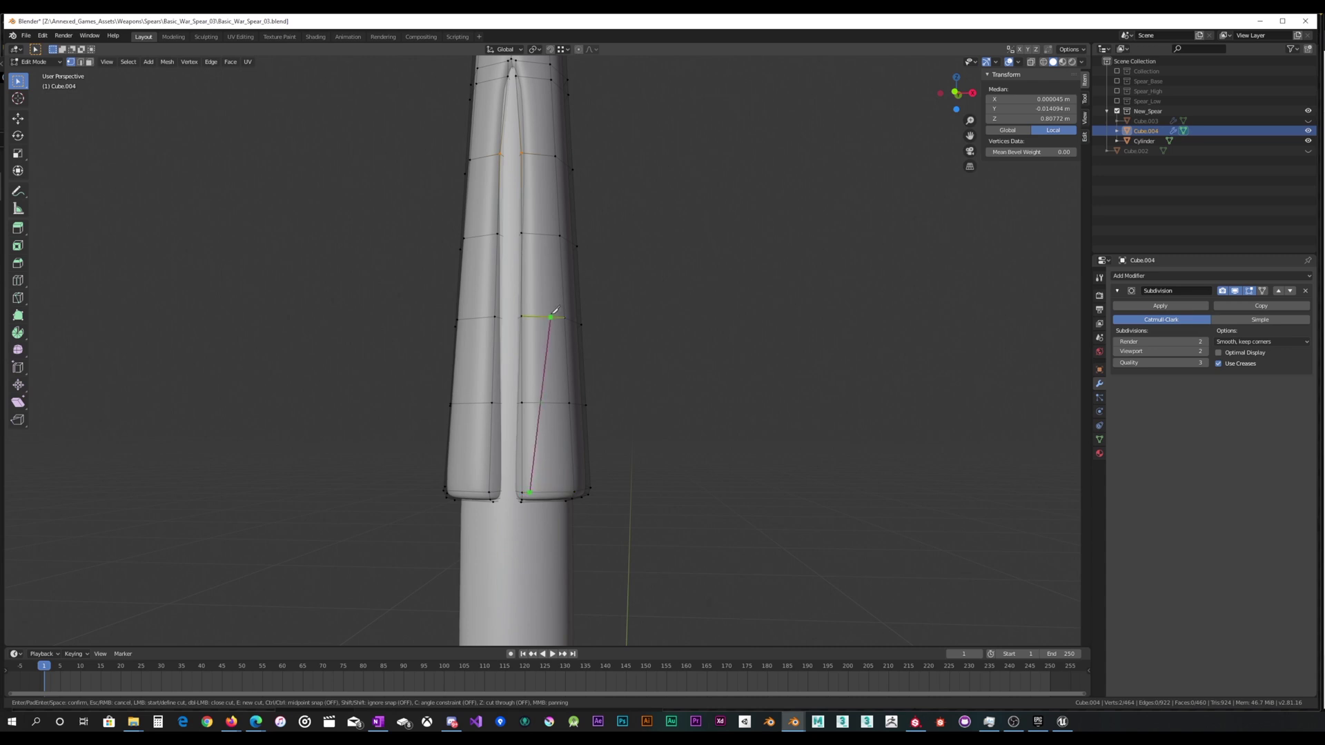
pyautogui.press('Escape')
# Select the groove's right edge path from the rim to the lower ring and set its mean crease to 0.54.
pyautogui.moveTo(520, 488); pyautogui.dragTo(527, 174, button='middle')
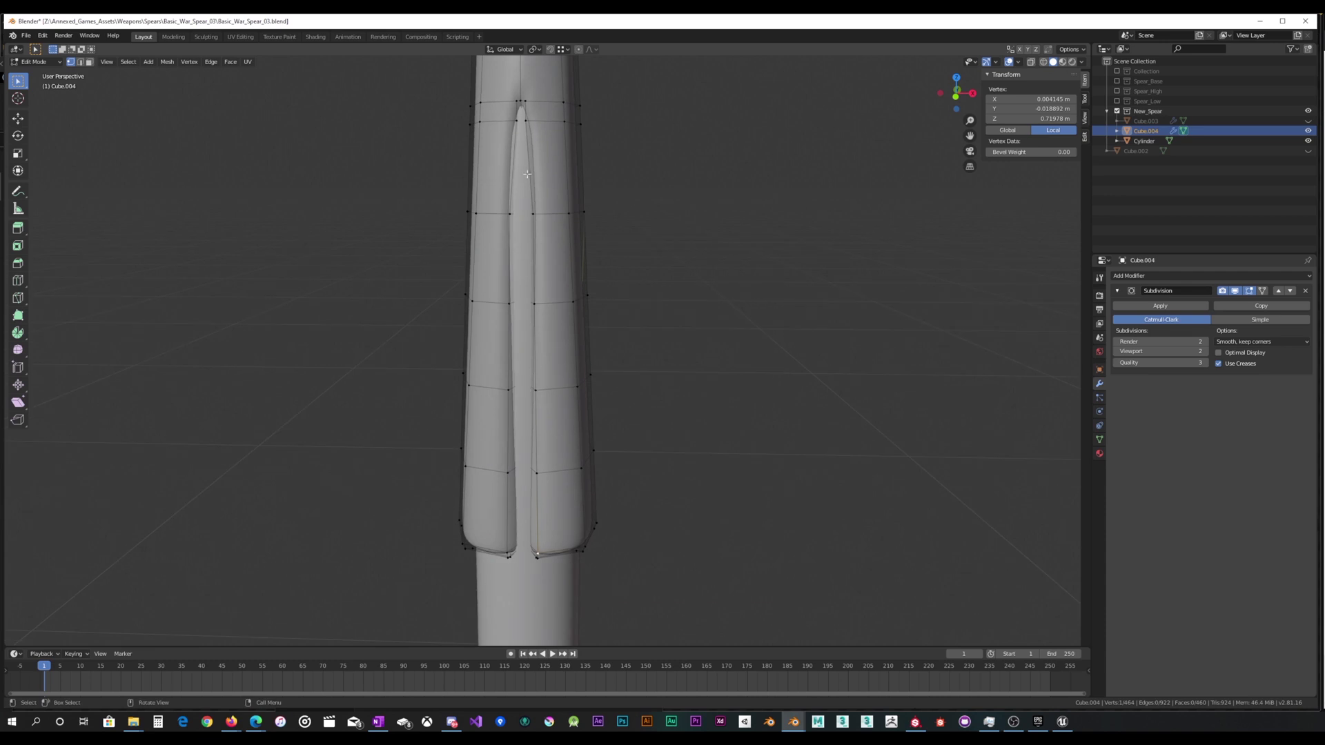
pyautogui.keyDown('ctrl'); pyautogui.click(524, 119); pyautogui.keyUp('ctrl')
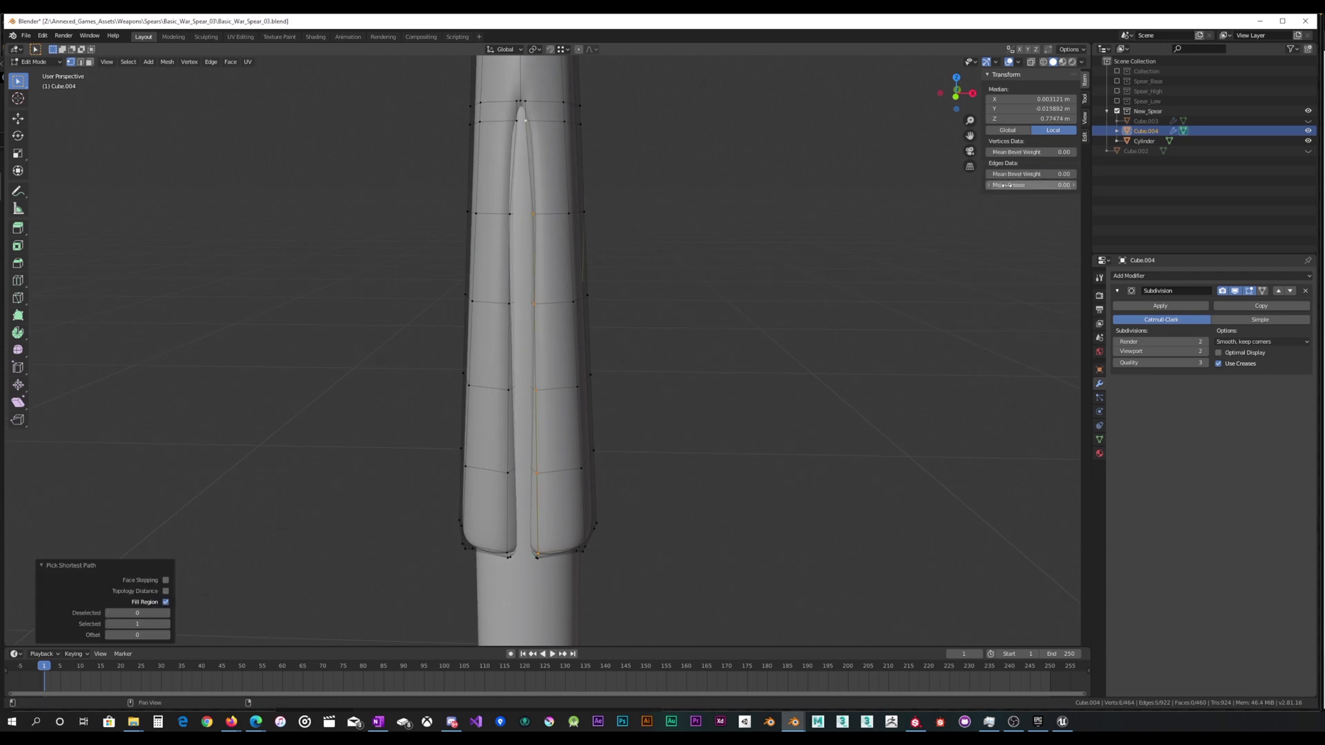
pyautogui.moveTo(1032, 185); pyautogui.dragTo(1045, 185)
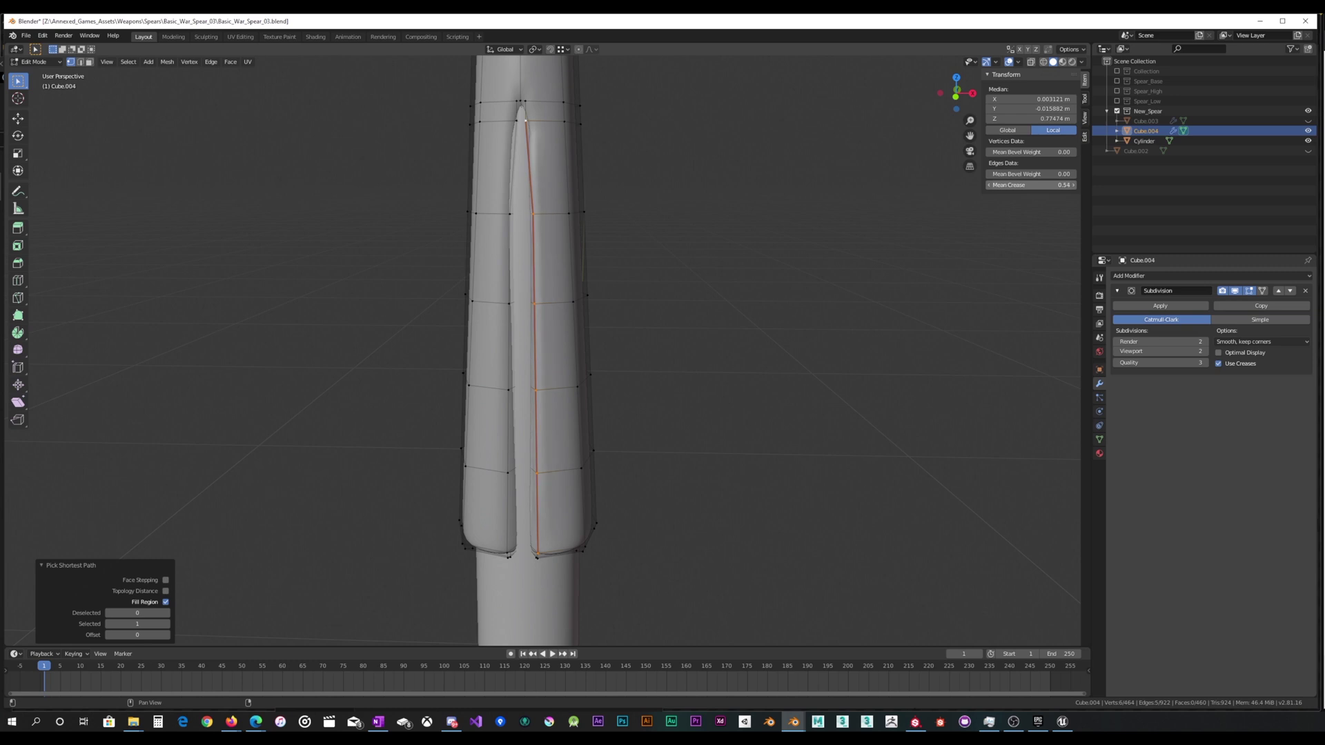
# Check the creased groove edge on the smoothed socket and reset its mean crease to 0.
pyautogui.press('Tab')
pyautogui.keyDown('shift'); pyautogui.moveTo(632, 146); pyautogui.dragTo(556, 230, button='middle'); pyautogui.keyUp('shift')
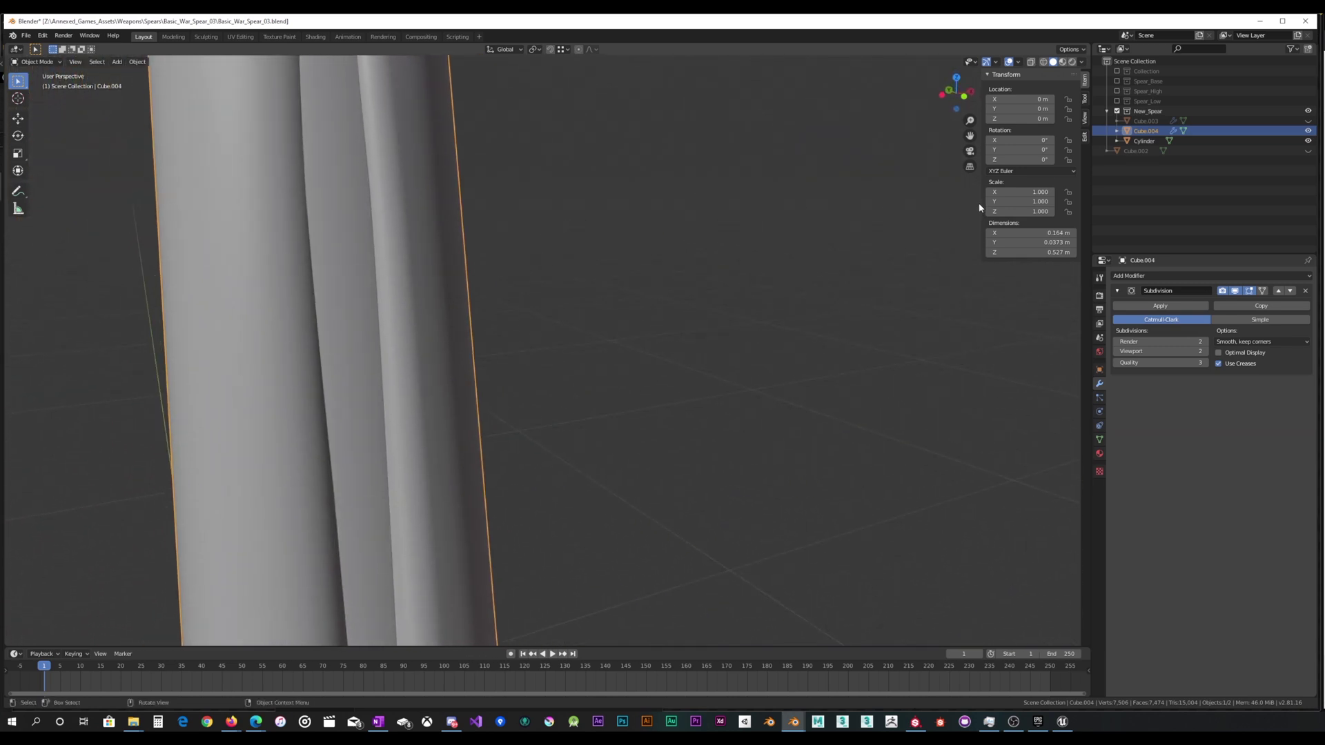
pyautogui.press('Tab')
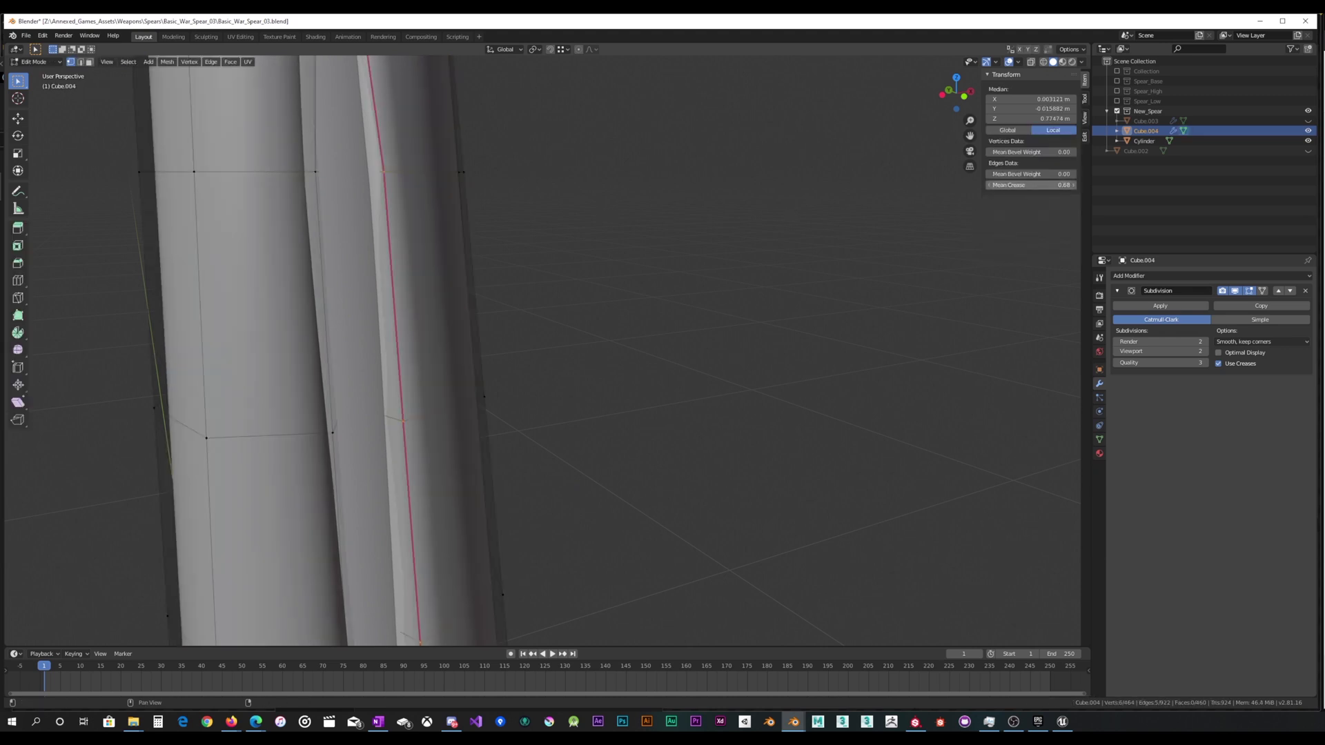
pyautogui.moveTo(1031, 185); pyautogui.dragTo(989, 185)
pyautogui.moveTo(442, 331); pyautogui.dragTo(528, 501, button='middle')
pyautogui.scroll(-2, 455, 334)
pyautogui.press('k')
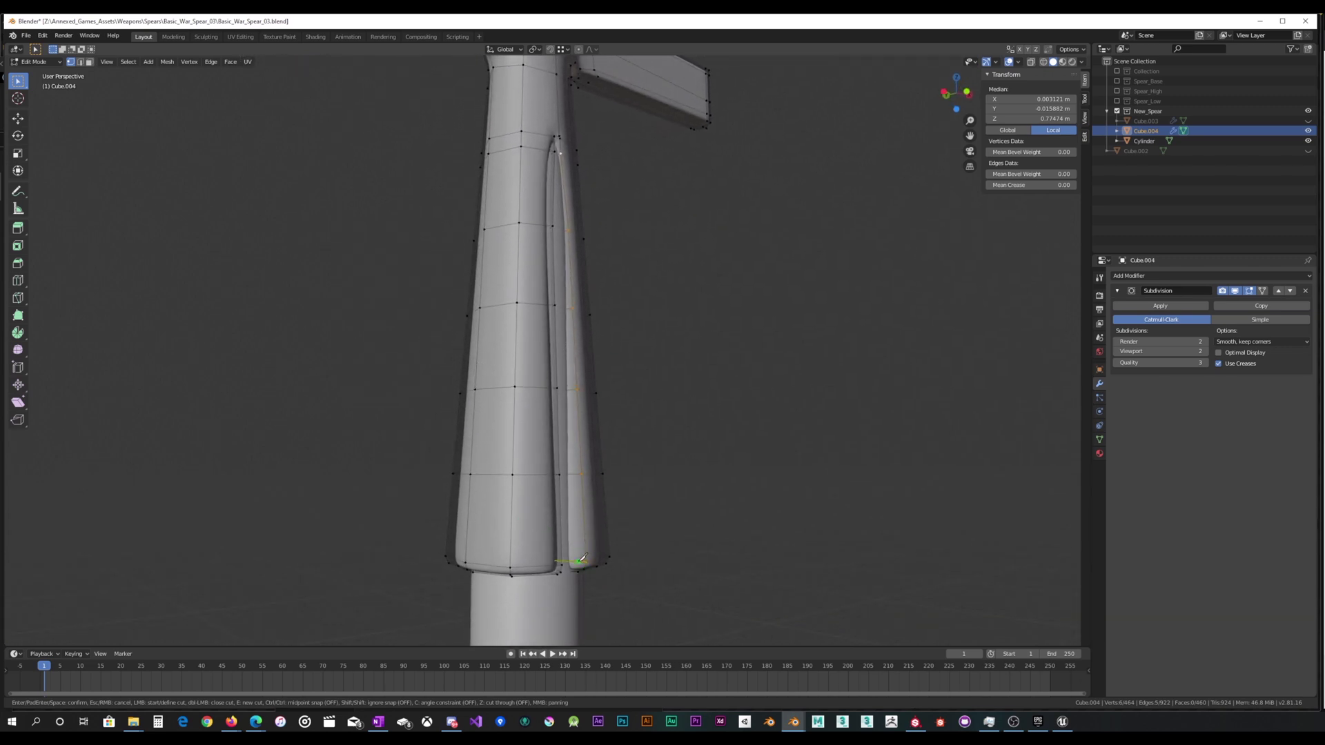
pyautogui.moveTo(573, 412); pyautogui.dragTo(516, 340, button='middle')
pyautogui.scroll(5, 536, 367)
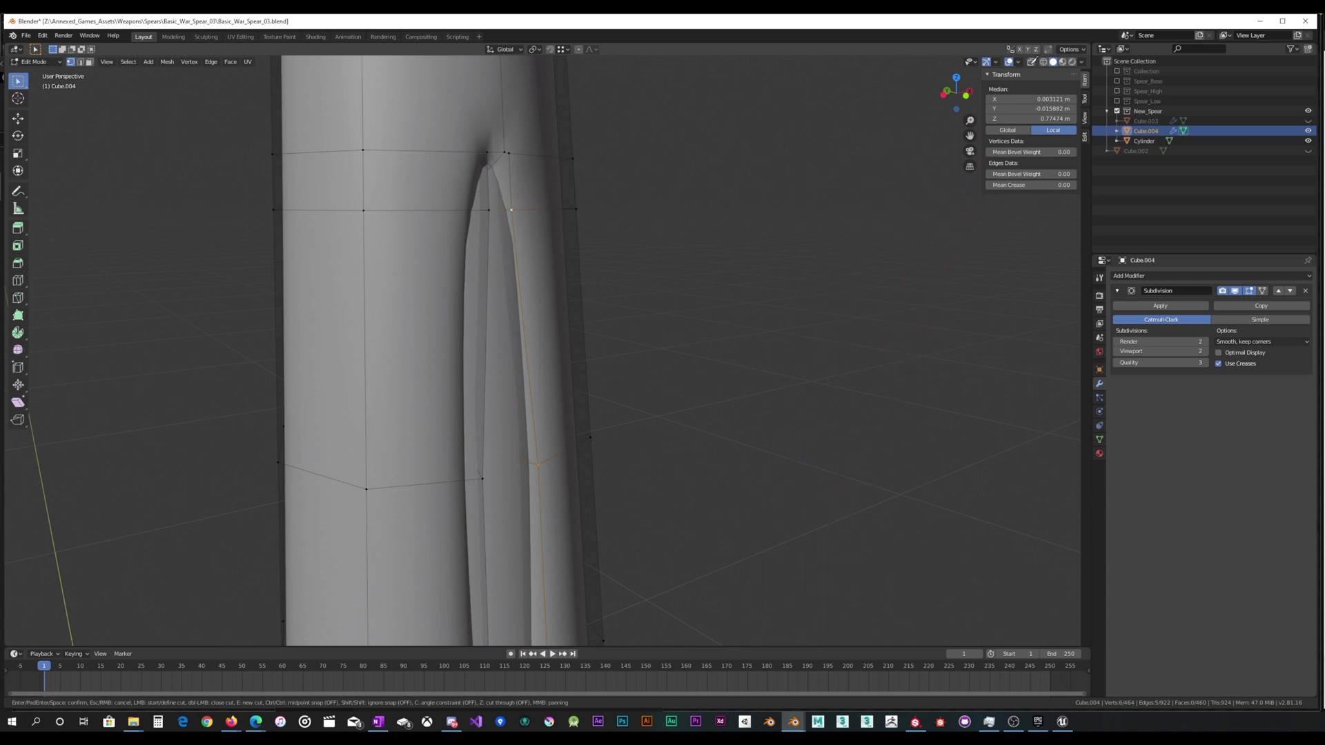
pyautogui.press('Escape')
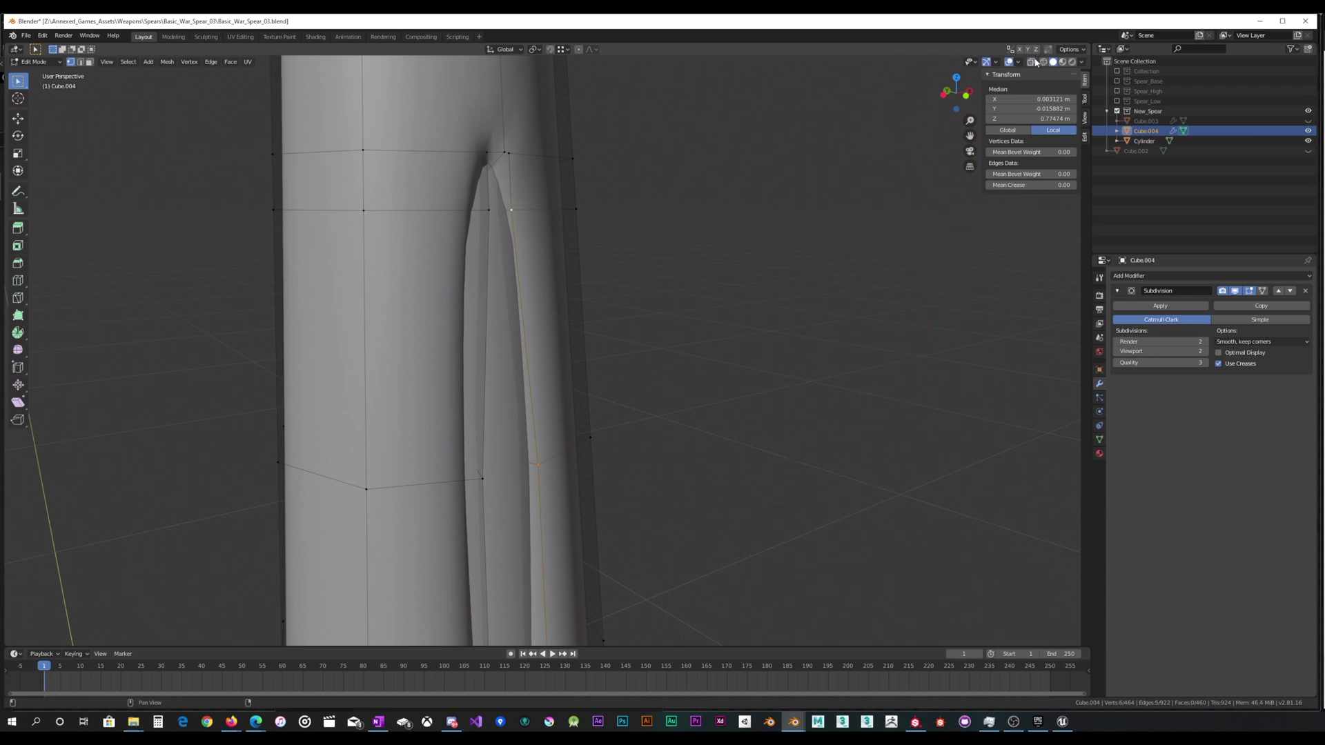
# Turn on X-ray and knife-cut a support line beside the groove's right edge from the loop below the tip down to the lower ring.
pyautogui.click(1032, 62)
pyautogui.moveTo(666, 293)
pyautogui.mouseDown(button='middle')
pyautogui.moveTo(638, 307)
pyautogui.moveTo(648, 302)
pyautogui.mouseUp(button='middle')
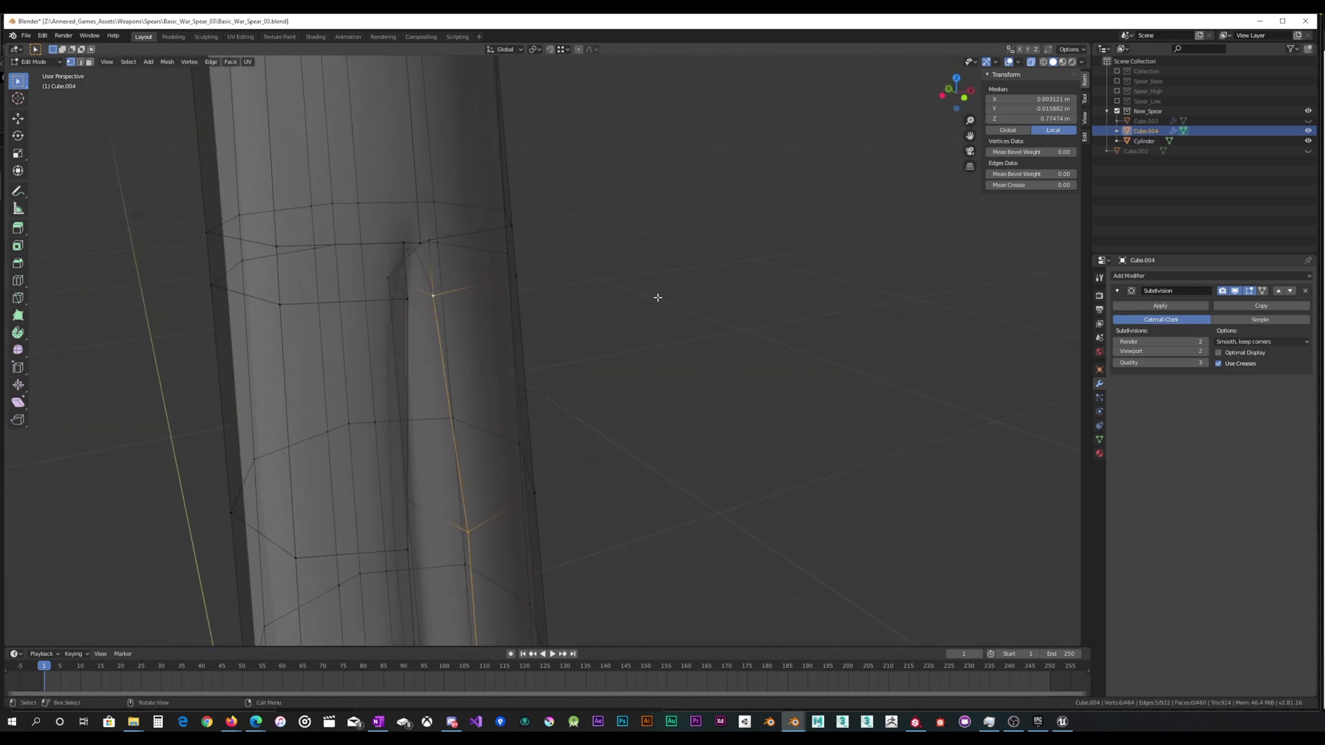
pyautogui.moveTo(453, 283); pyautogui.dragTo(414, 274, button='middle')
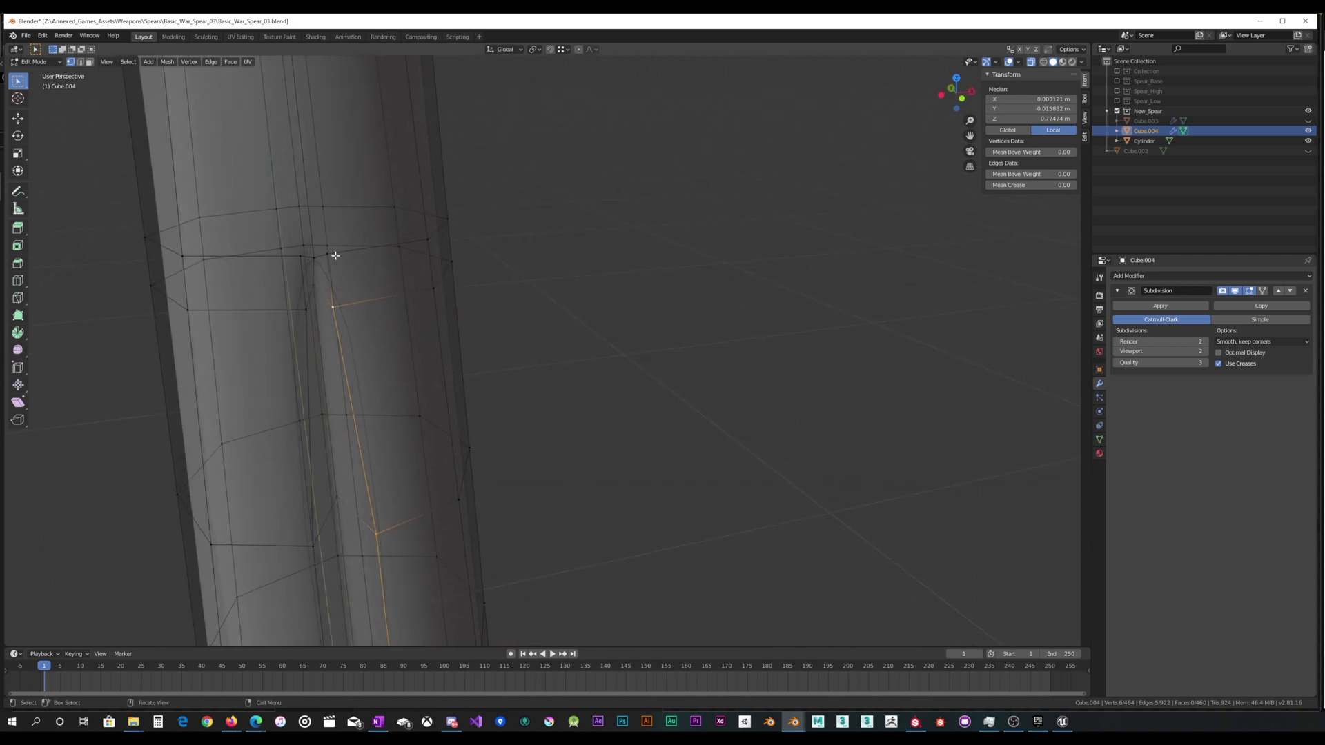
pyautogui.press('k')
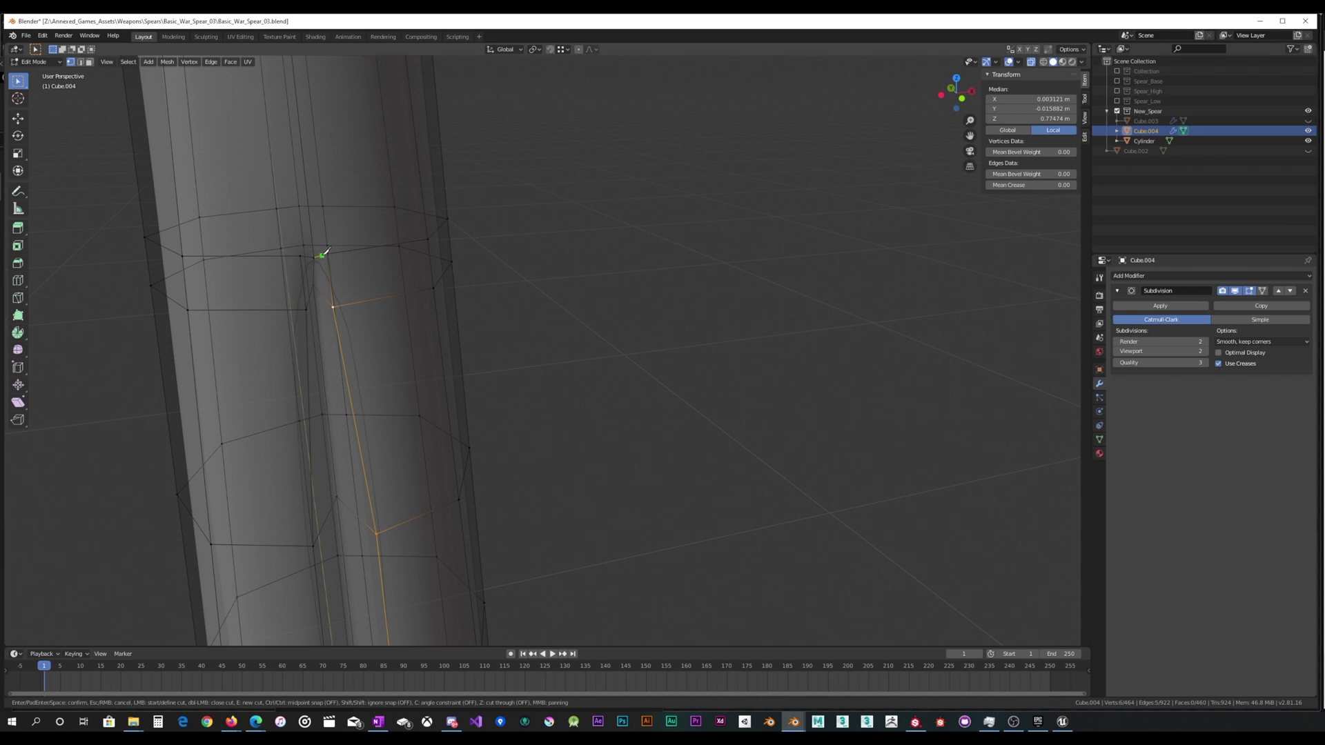
pyautogui.moveTo(334, 349); pyautogui.dragTo(369, 336, button='middle')
pyautogui.moveTo(473, 441); pyautogui.dragTo(535, 400, button='middle')
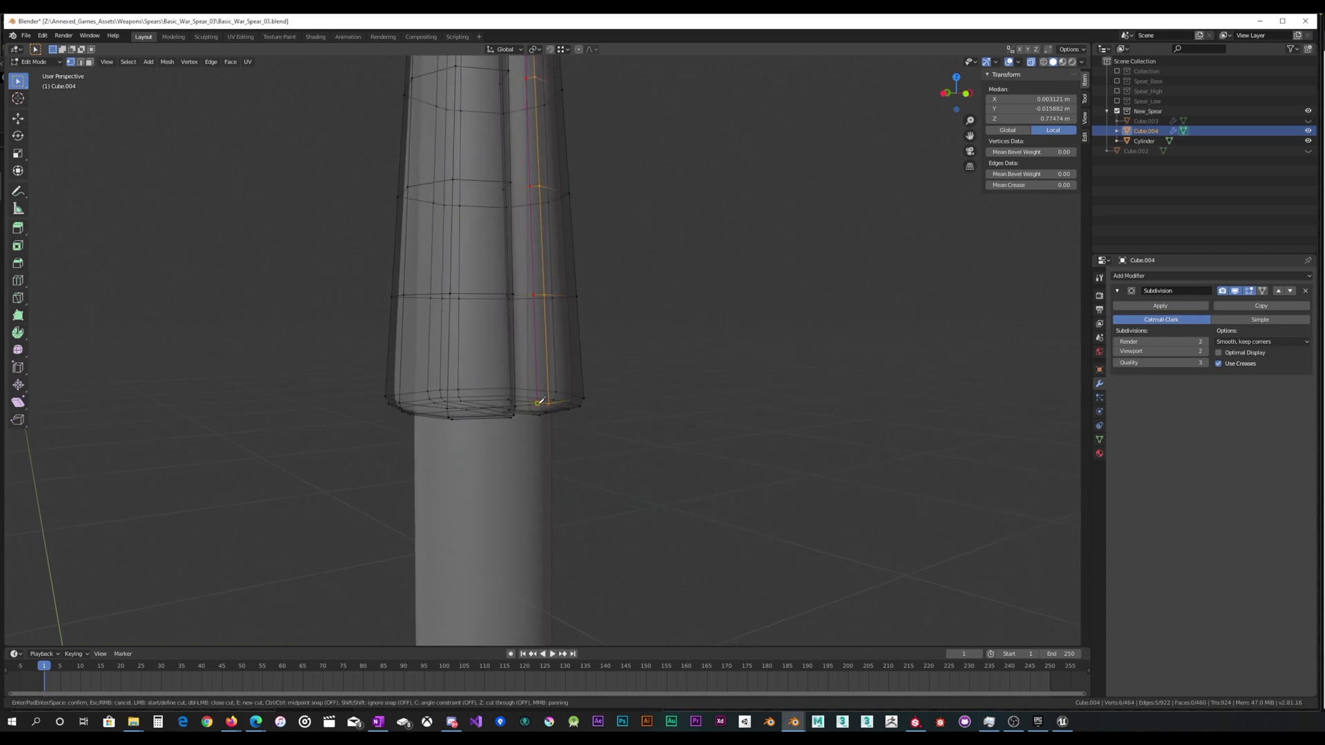
pyautogui.press('Return')
# Turn X-ray off and inspect the smoothed groove in Object Mode from its tip down to the rim.
pyautogui.press('Tab')
pyautogui.moveTo(587, 281); pyautogui.dragTo(567, 507, button='middle')
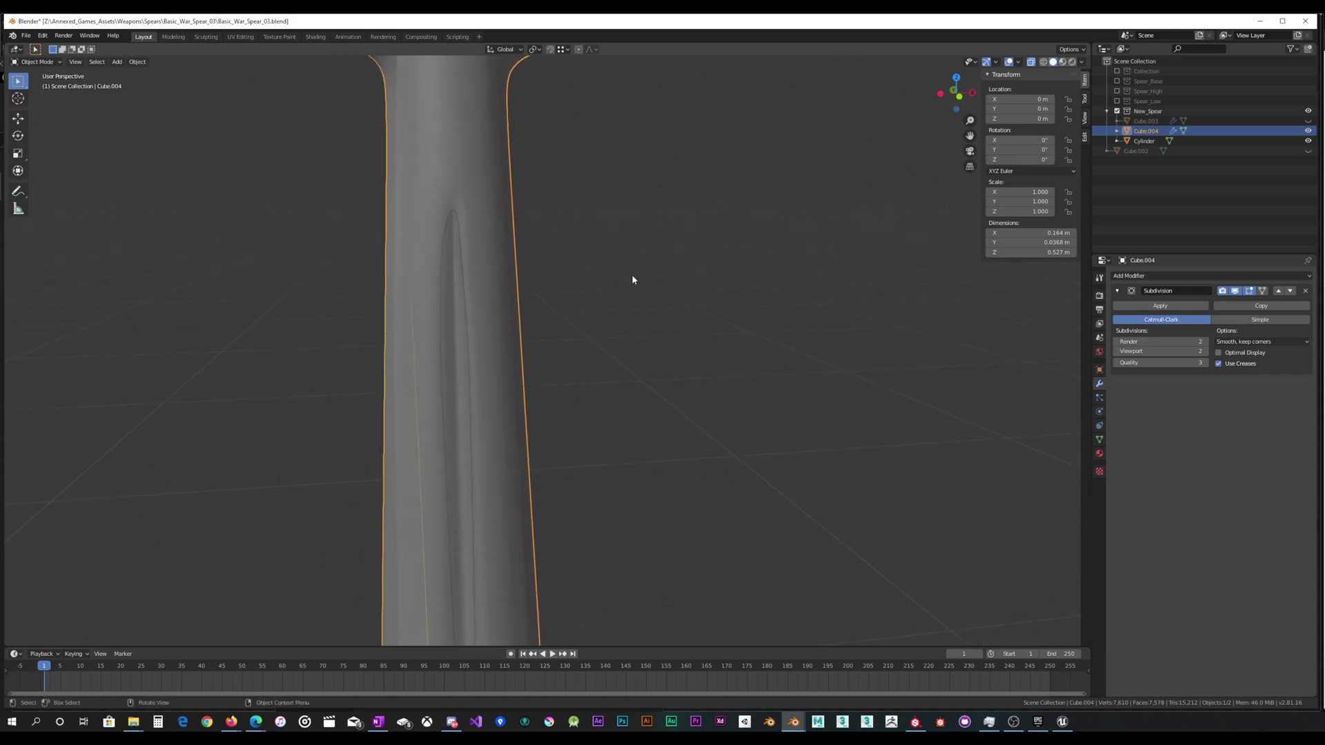
pyautogui.click(1031, 62)
pyautogui.moveTo(491, 366); pyautogui.dragTo(556, 522, button='middle')
pyautogui.scroll(4, 480, 314)
pyautogui.moveTo(521, 442); pyautogui.dragTo(553, 437, button='middle')
pyautogui.scroll(-5, 553, 438)
pyautogui.keyDown('shift'); pyautogui.moveTo(610, 494); pyautogui.dragTo(577, 293, button='middle'); pyautogui.keyUp('shift')
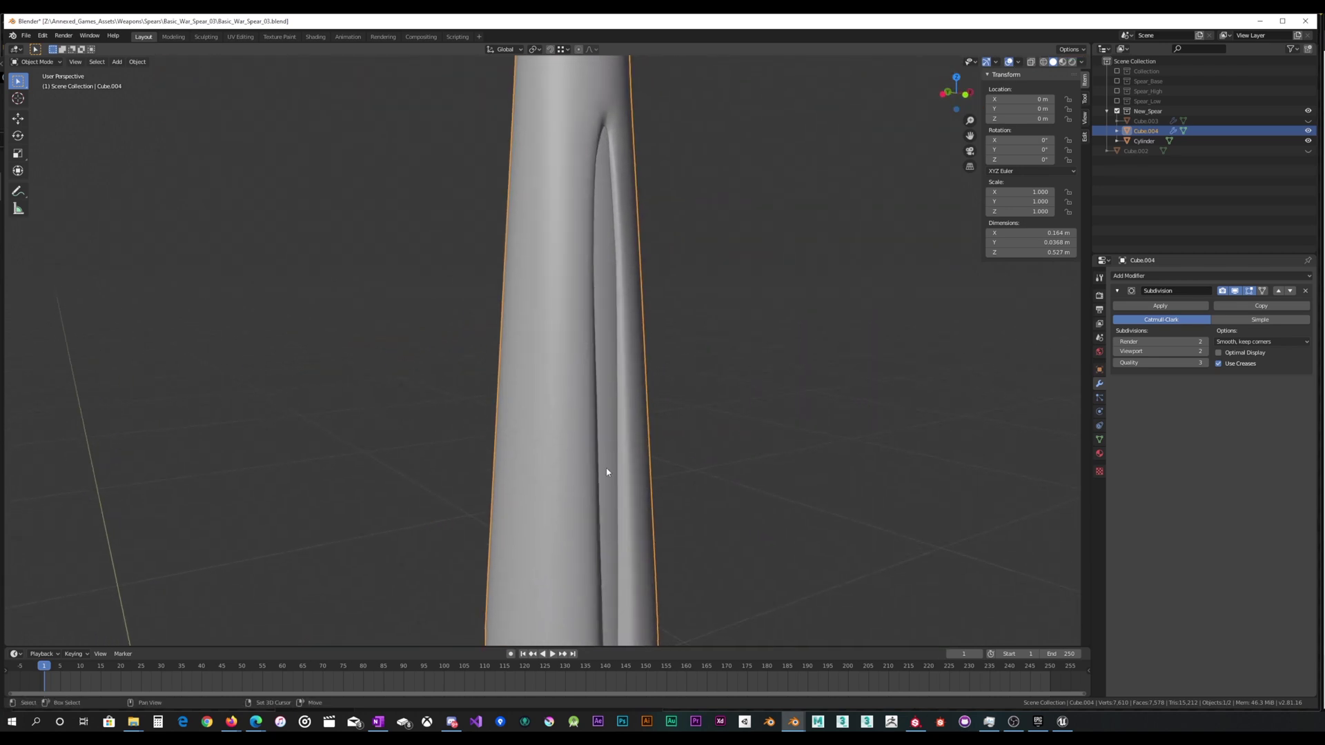
pyautogui.keyDown('shift'); pyautogui.moveTo(606, 469); pyautogui.dragTo(608, 283, button='middle'); pyautogui.keyUp('shift')
pyautogui.keyDown('shift'); pyautogui.moveTo(615, 432); pyautogui.dragTo(596, 349, button='middle'); pyautogui.keyUp('shift')
pyautogui.scroll(4, 607, 414)
pyautogui.scroll(-2, 628, 459)
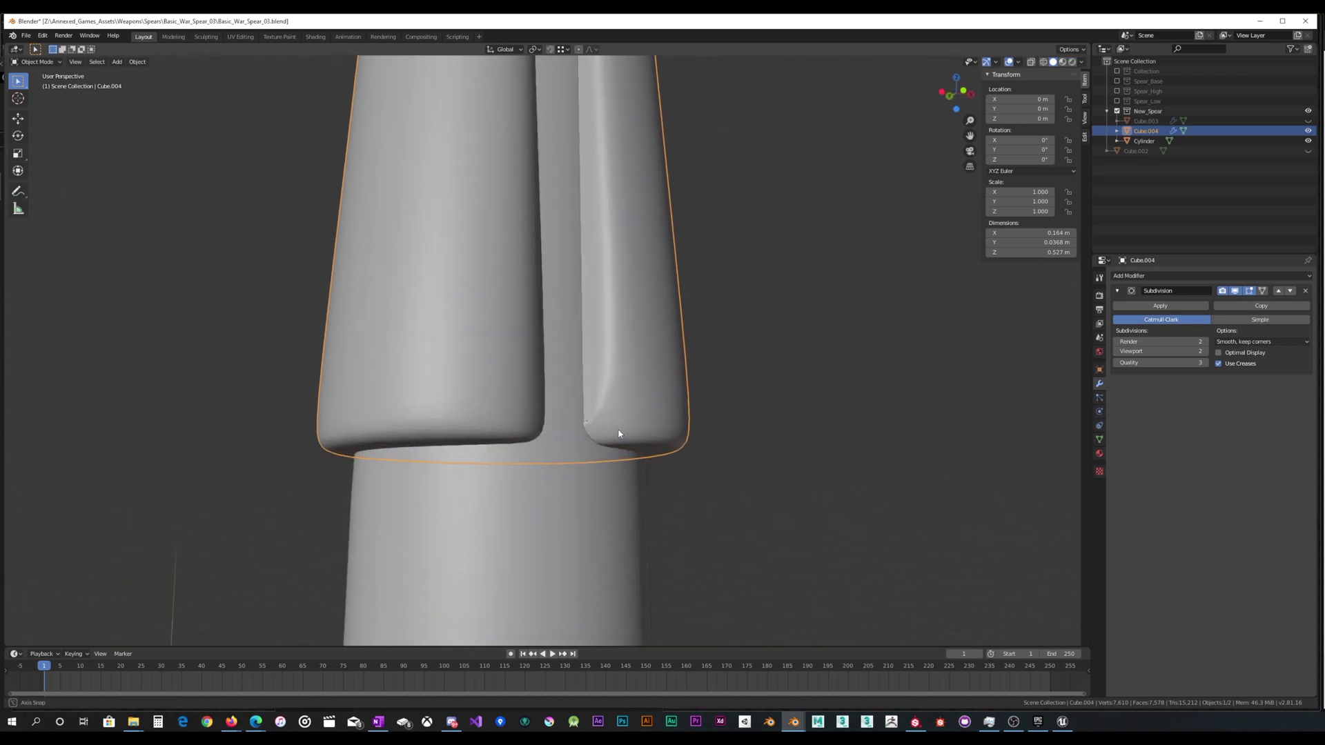
# Knife-cut the corner right of the groove from the lower ring to the rim vertex, extending the support line, and check the smoothed result.
pyautogui.press('Tab')
pyautogui.scroll(2, 614, 432)
pyautogui.moveTo(615, 432); pyautogui.dragTo(670, 417, button='middle')
pyautogui.press('k')
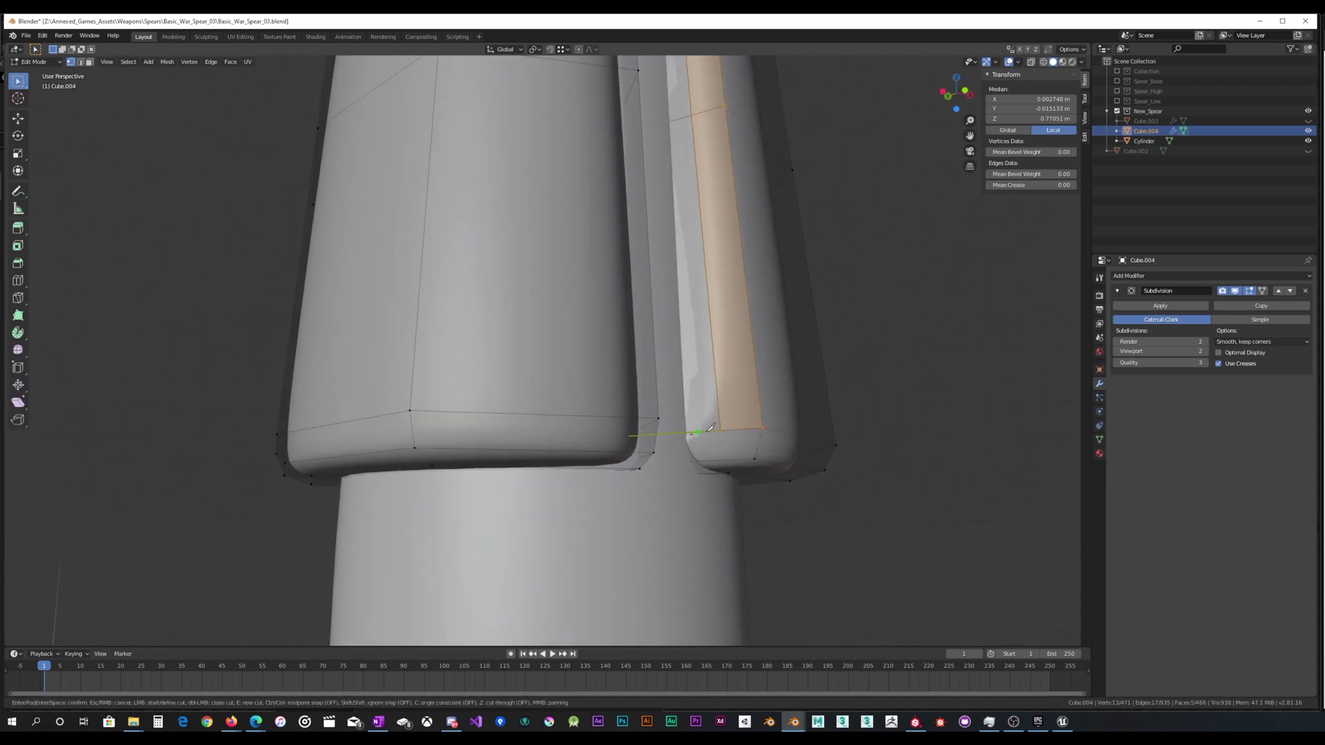
pyautogui.click(755, 458)
pyautogui.press('Return')
pyautogui.moveTo(755, 458); pyautogui.dragTo(693, 449, button='middle')
pyautogui.press('Tab')
pyautogui.scroll(-2, 703, 351)
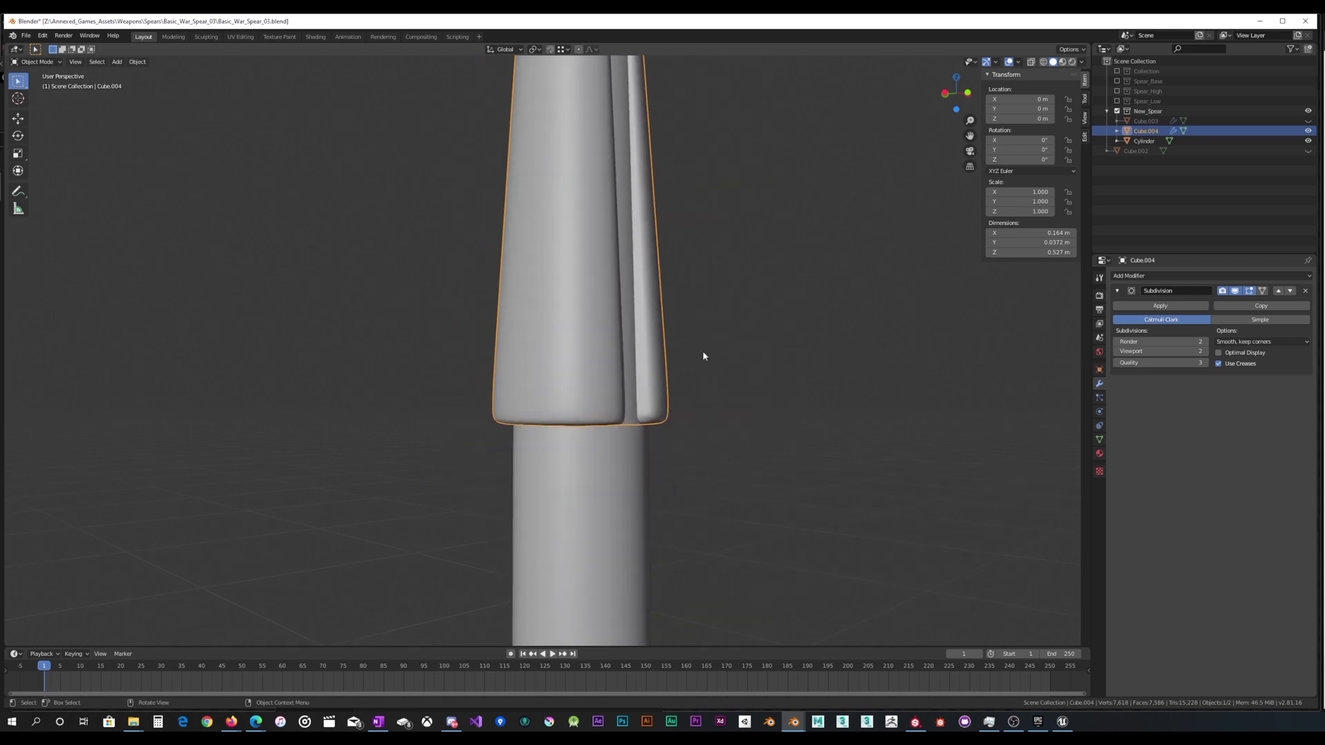
pyautogui.moveTo(703, 351); pyautogui.dragTo(590, 399, button='middle')
pyautogui.press('Tab')
pyautogui.scroll(5, 585, 450)
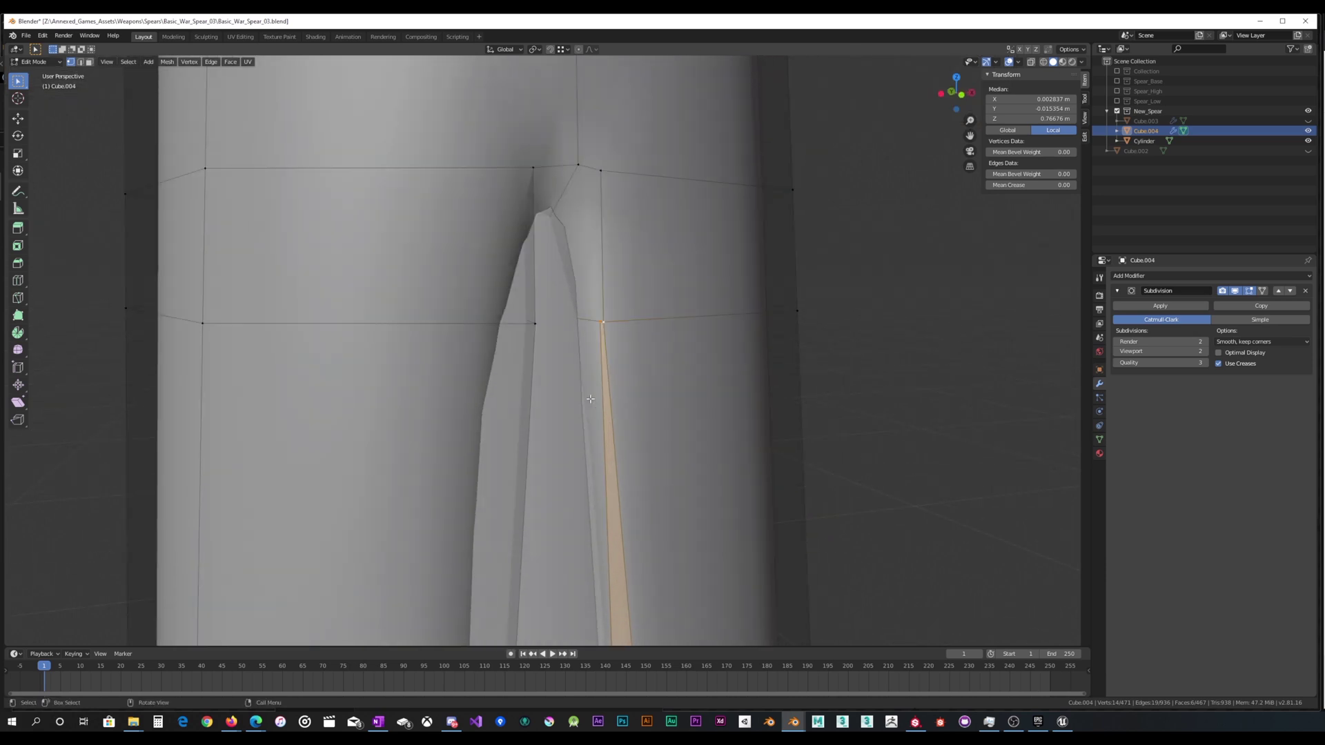
pyautogui.press('k')
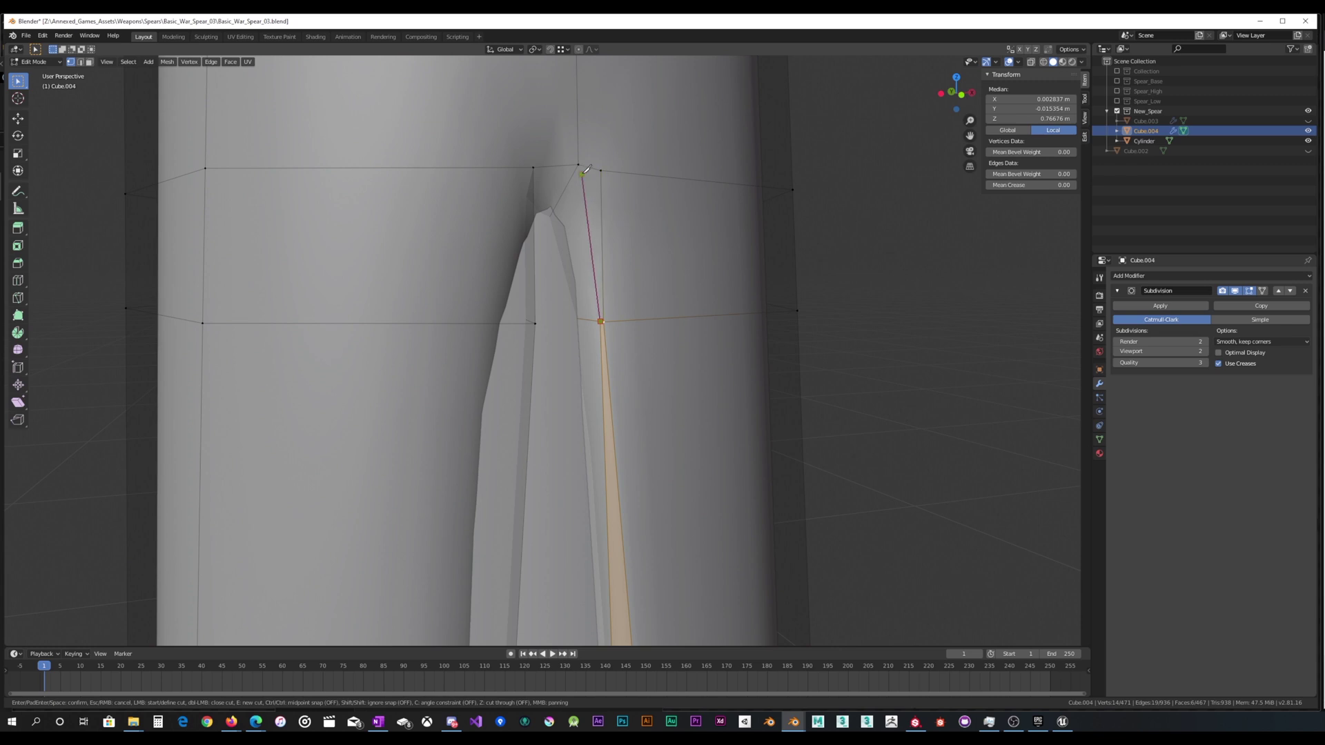
pyautogui.press('Escape')
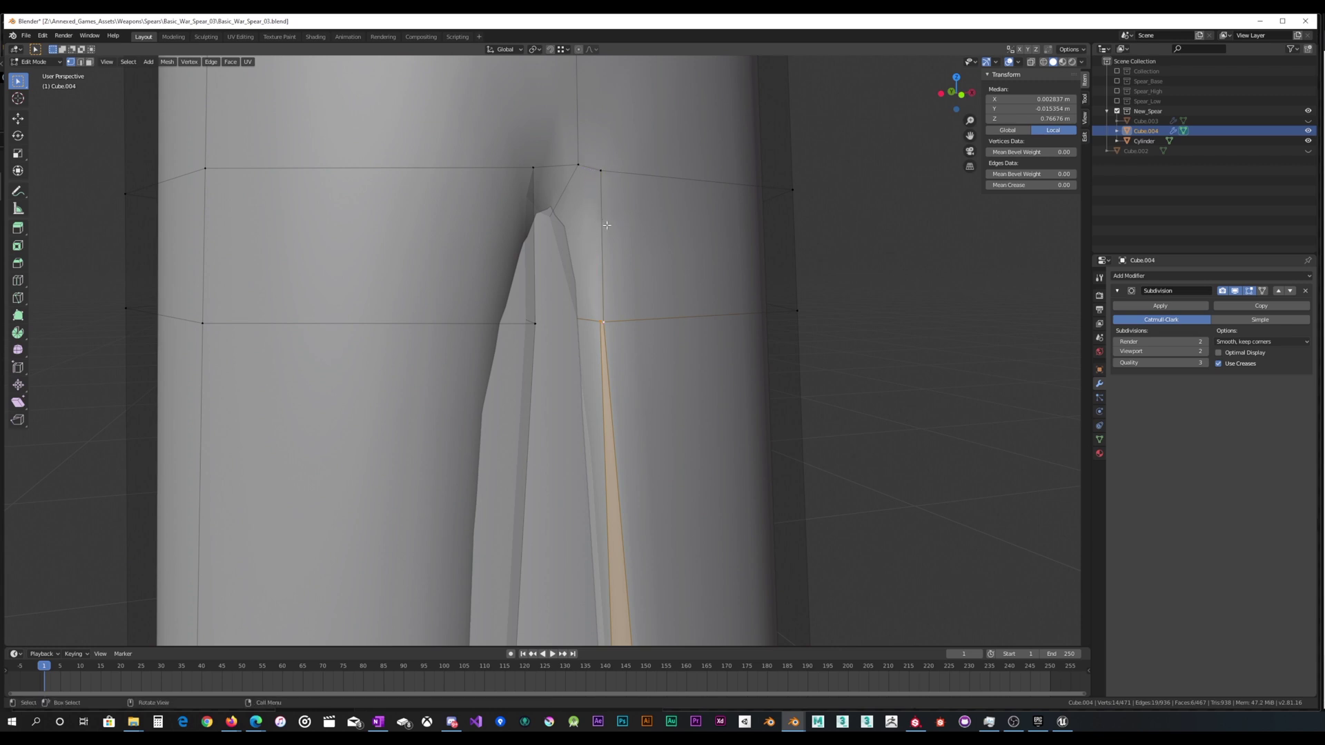
pyautogui.press('k')
pyautogui.click(602, 320)
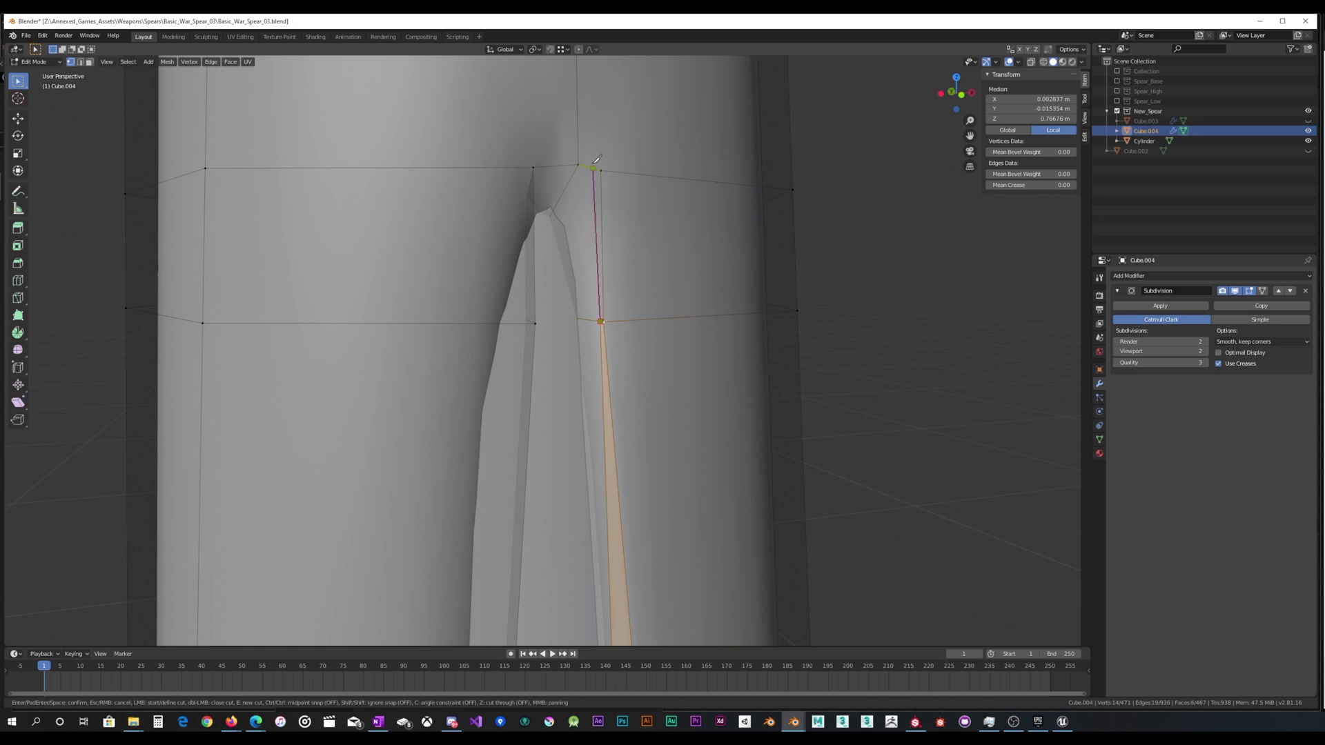
pyautogui.rightClick(582, 161)
pyautogui.press('Escape')
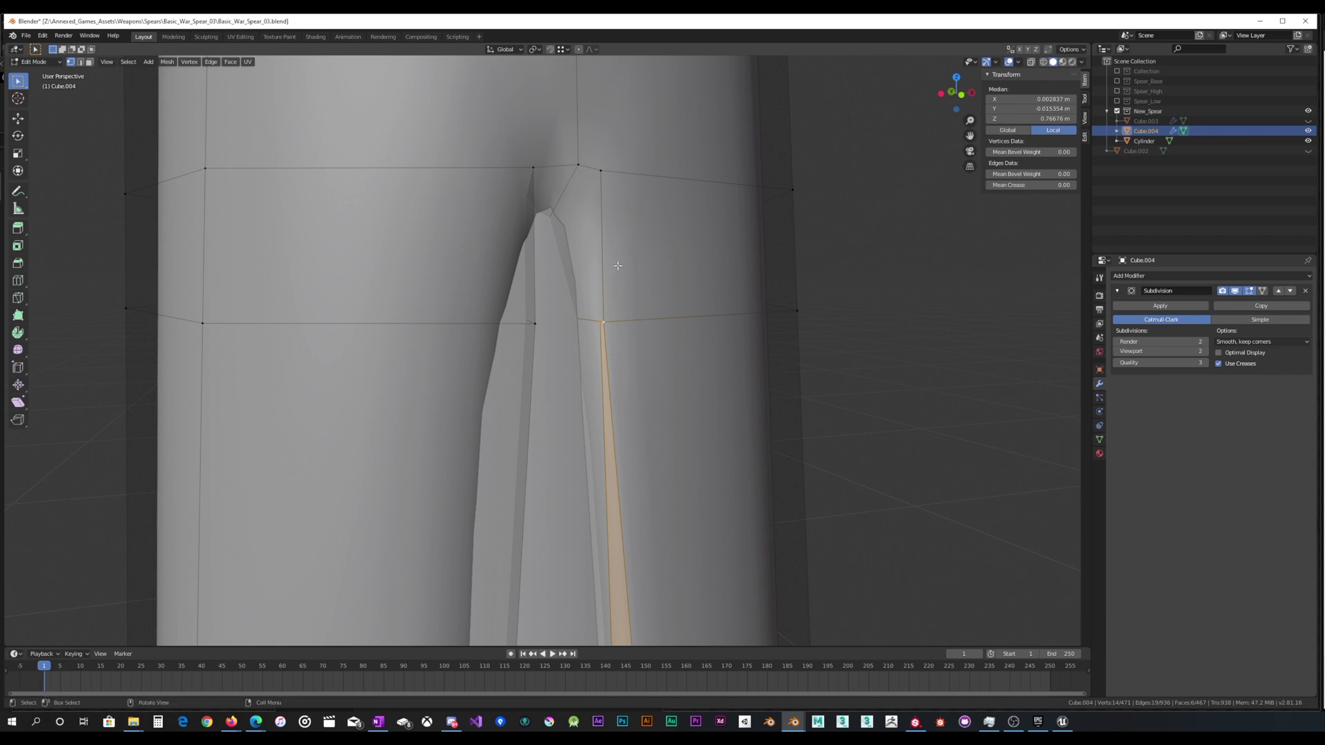
pyautogui.click(597, 322)
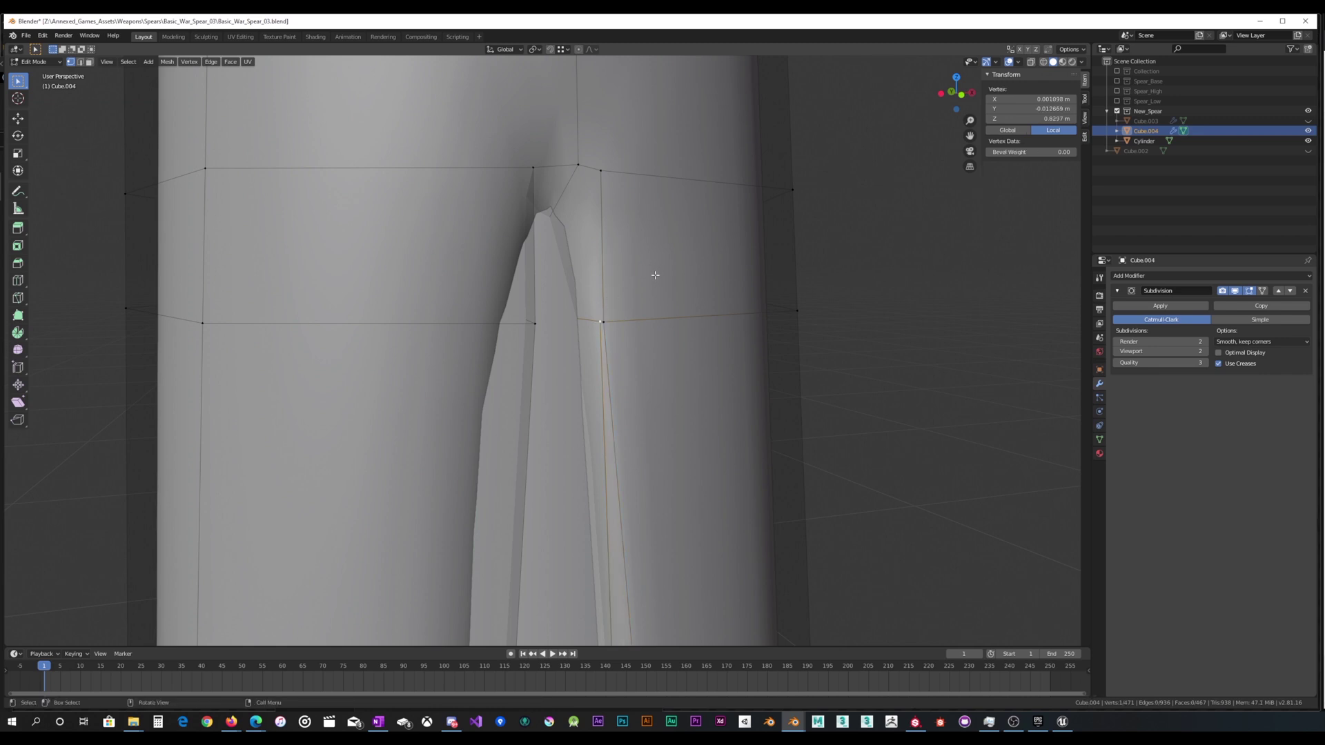
pyautogui.press('k')
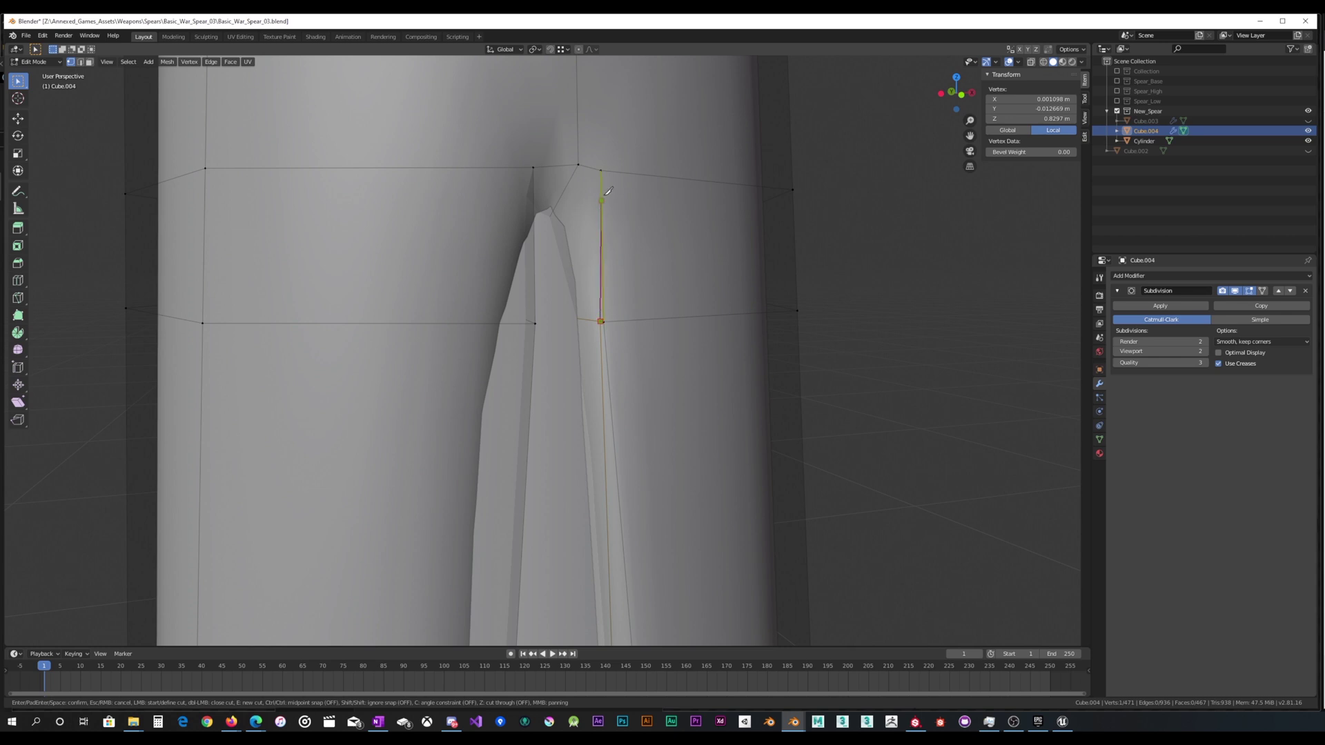
pyautogui.press('e')
pyautogui.press('Escape')
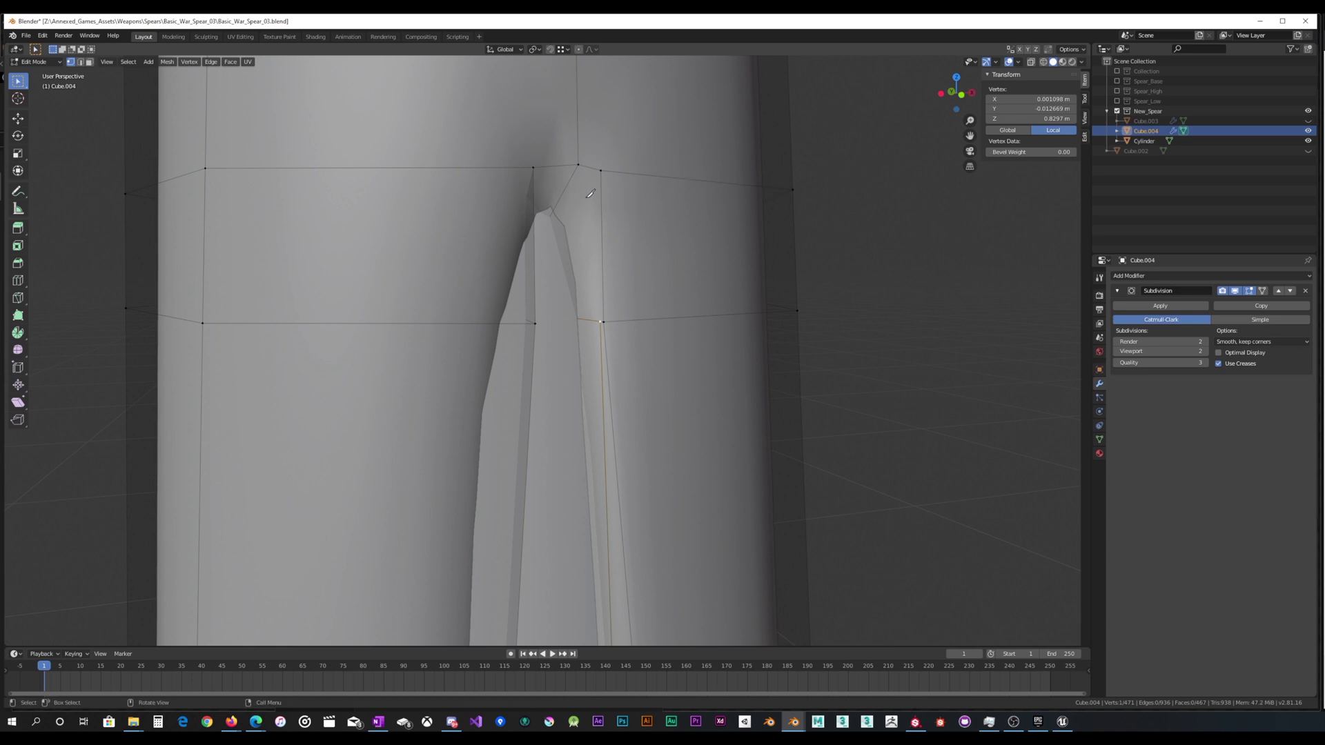
# Knife-cut an edge from the top of the right support line to the groove's tip and check the smoothed shape.
pyautogui.press('k')
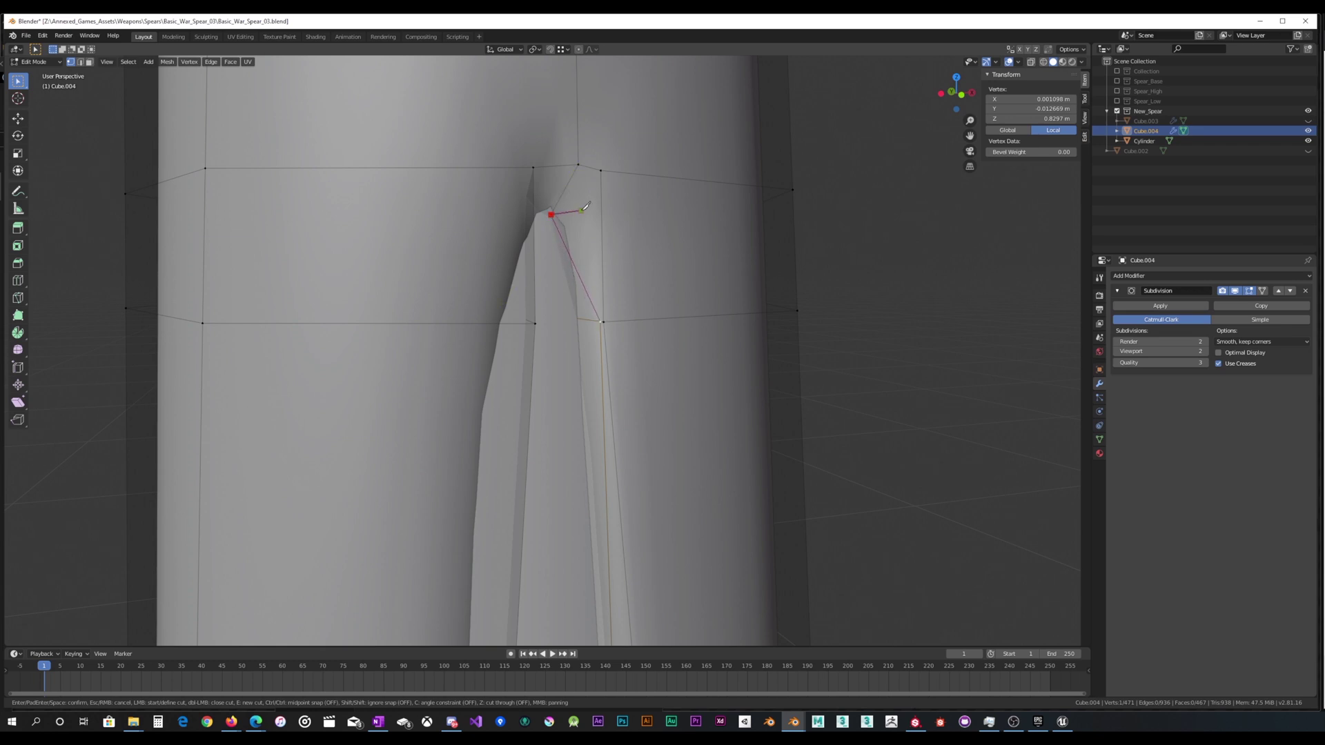
pyautogui.press('Return')
pyautogui.keyDown('shift'); pyautogui.moveTo(639, 162); pyautogui.dragTo(553, 222, button='middle'); pyautogui.keyUp('shift')
pyautogui.press('Tab')
pyautogui.scroll(-2, 570, 216)
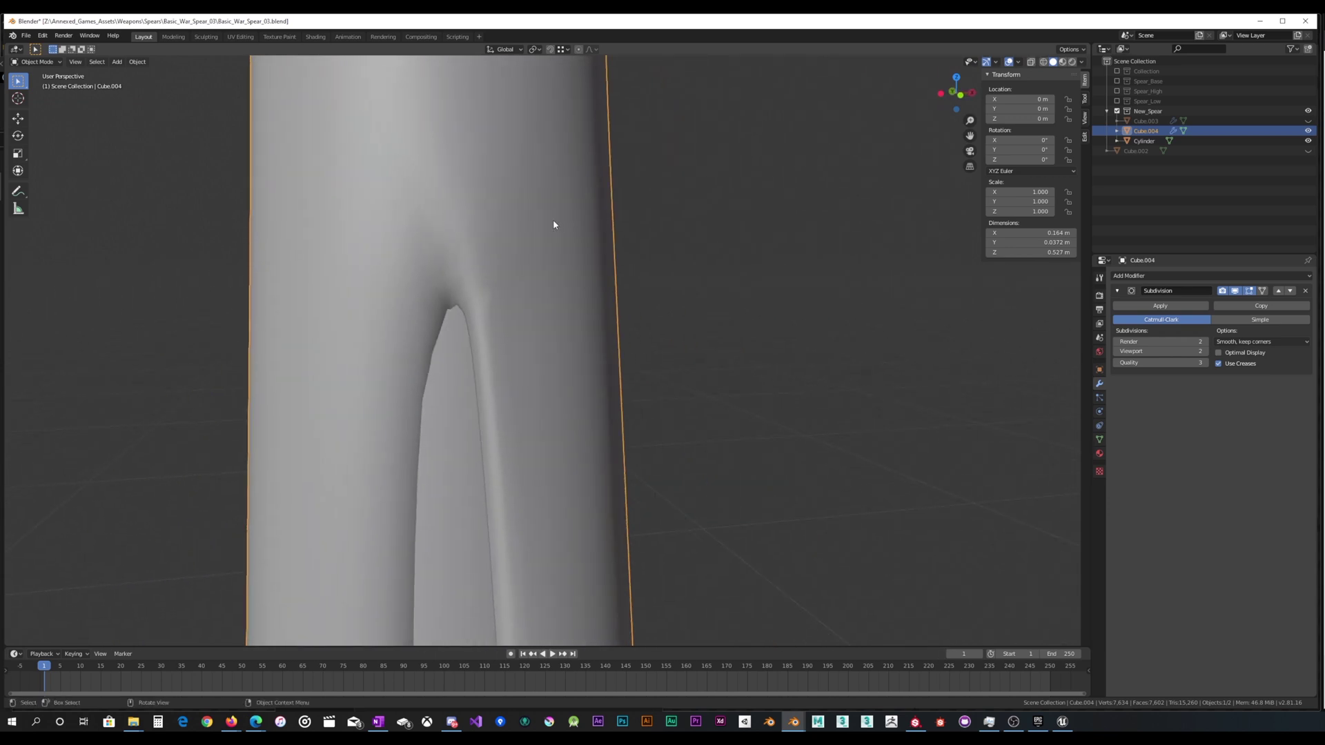
# Select the groove's tip vertex in X-ray view, slide it up toward the ring above, and check the result with X-ray off.
pyautogui.press('Tab')
pyautogui.scroll(2, 496, 234)
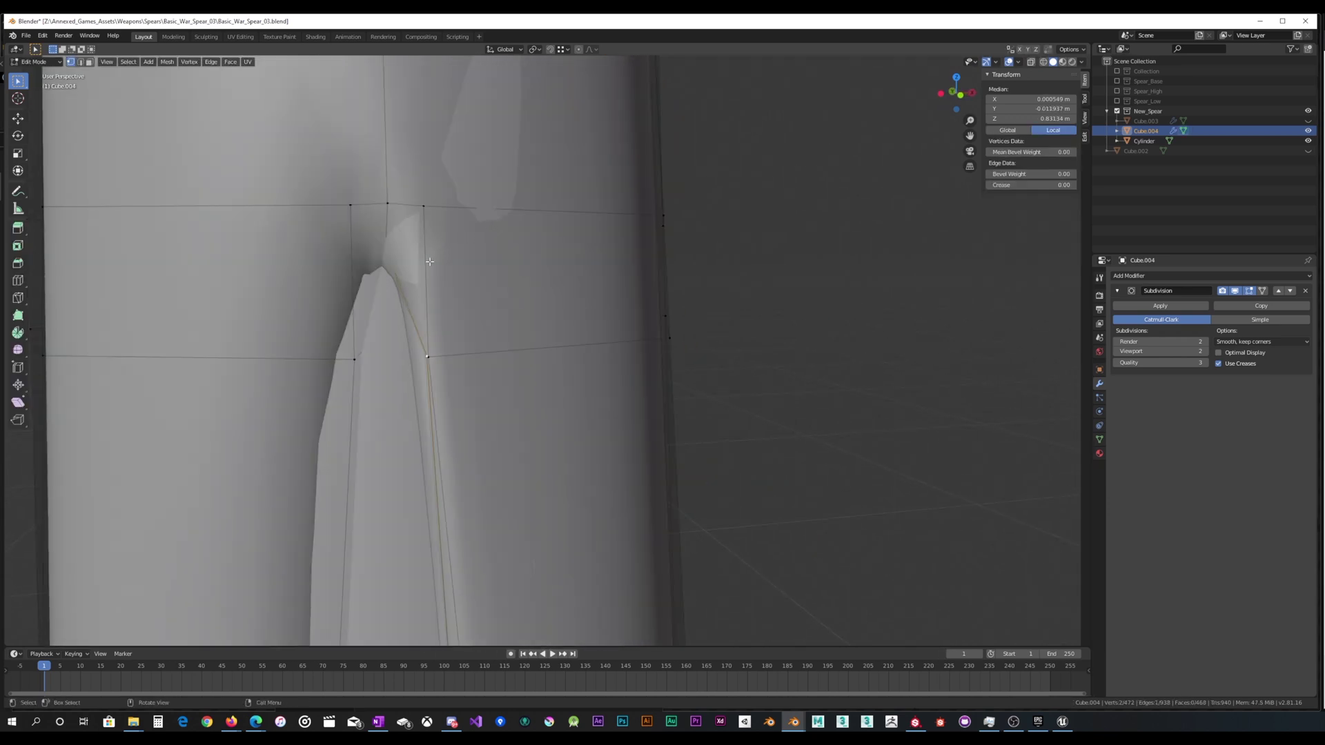
pyautogui.hotkey('alt', 'z')
pyautogui.click(393, 249)
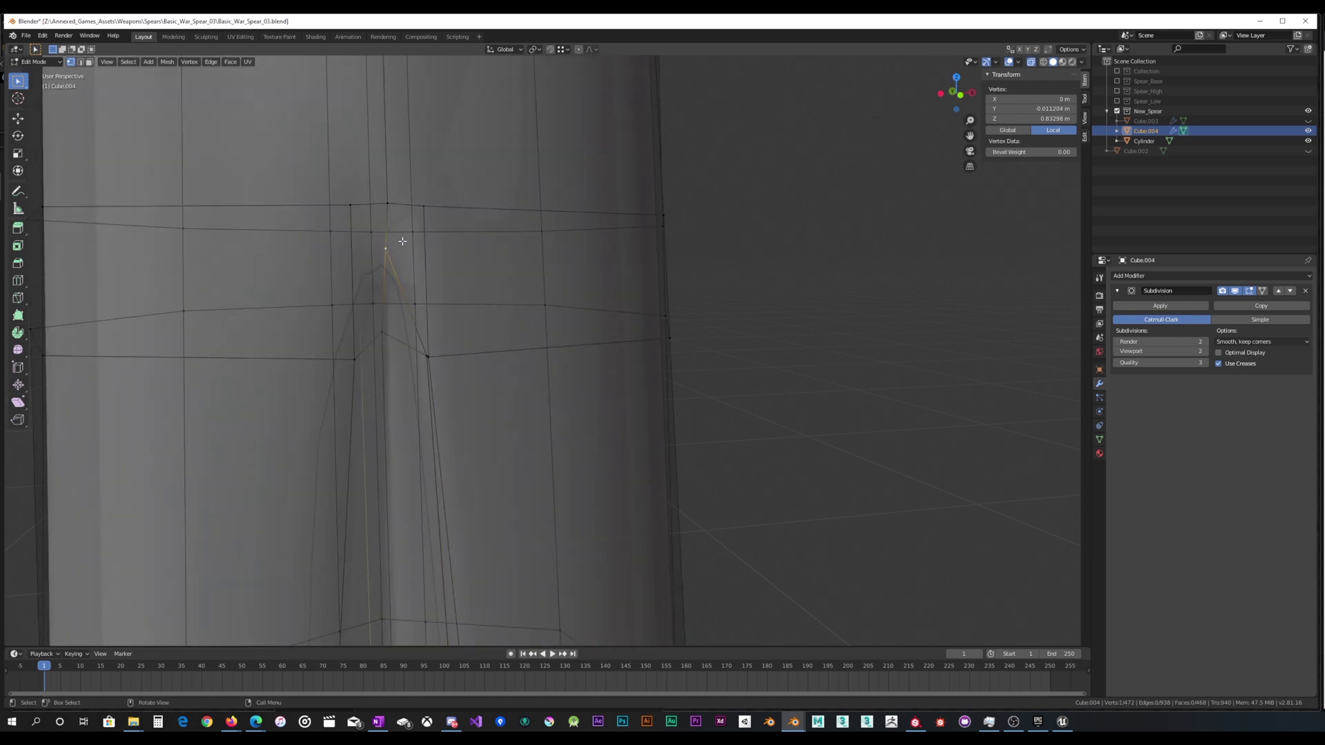
pyautogui.hotkey('shift', 'v')
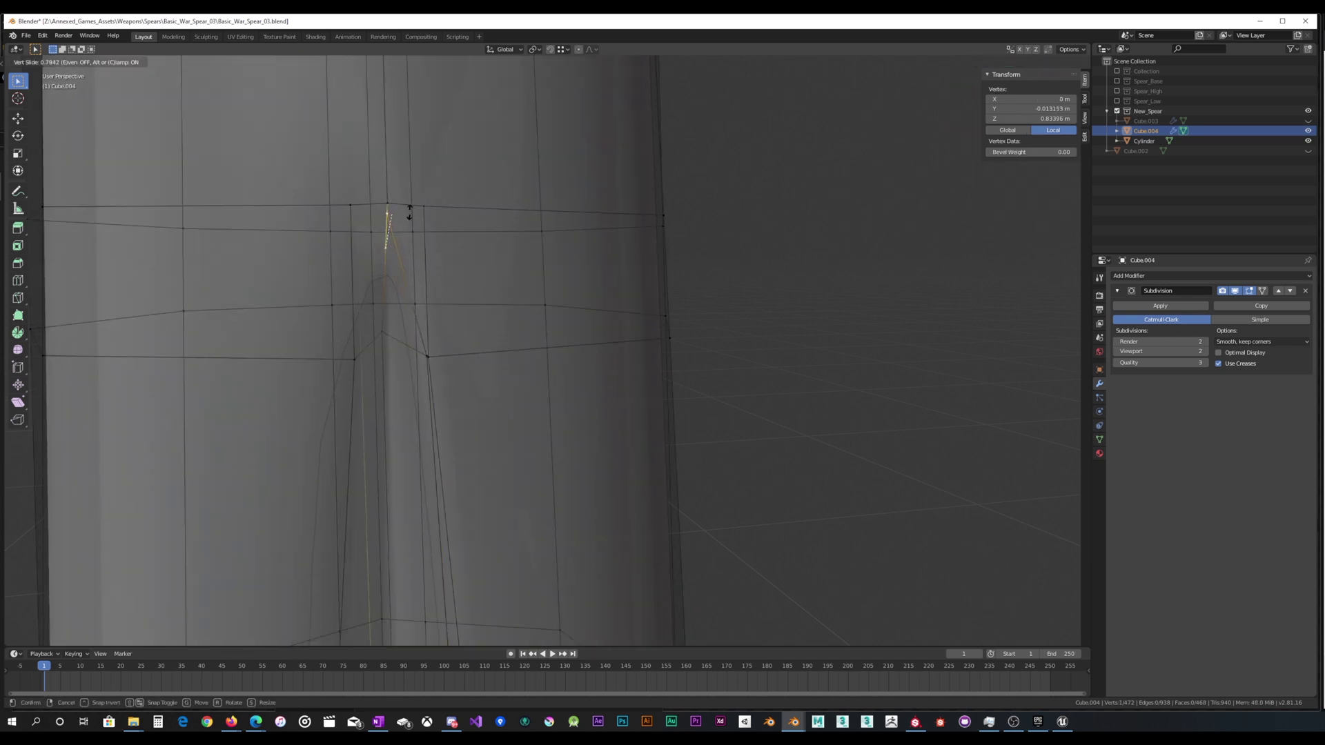
pyautogui.click(410, 213)
pyautogui.press('Tab')
pyautogui.scroll(-5, 423, 231)
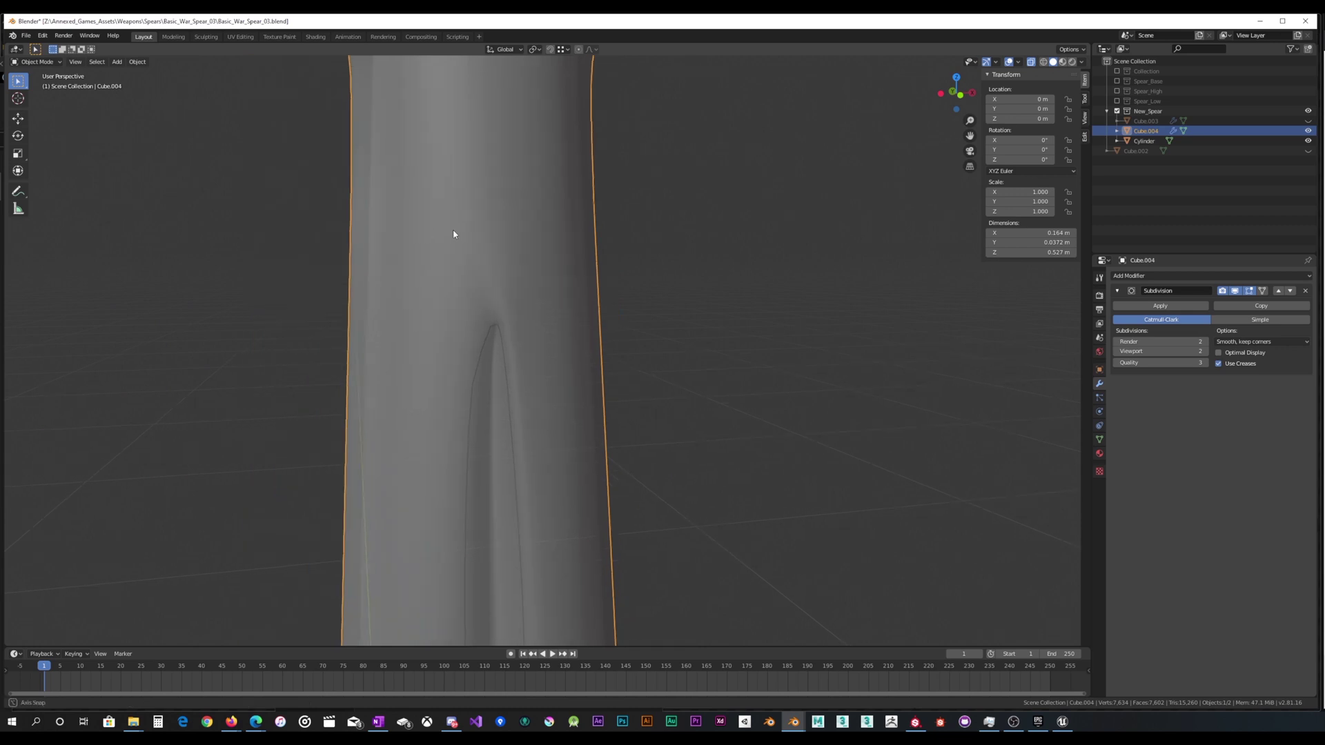
pyautogui.moveTo(454, 235); pyautogui.dragTo(475, 237, button='middle')
pyautogui.click(1030, 62)
pyautogui.moveTo(619, 241); pyautogui.dragTo(569, 240, button='middle')
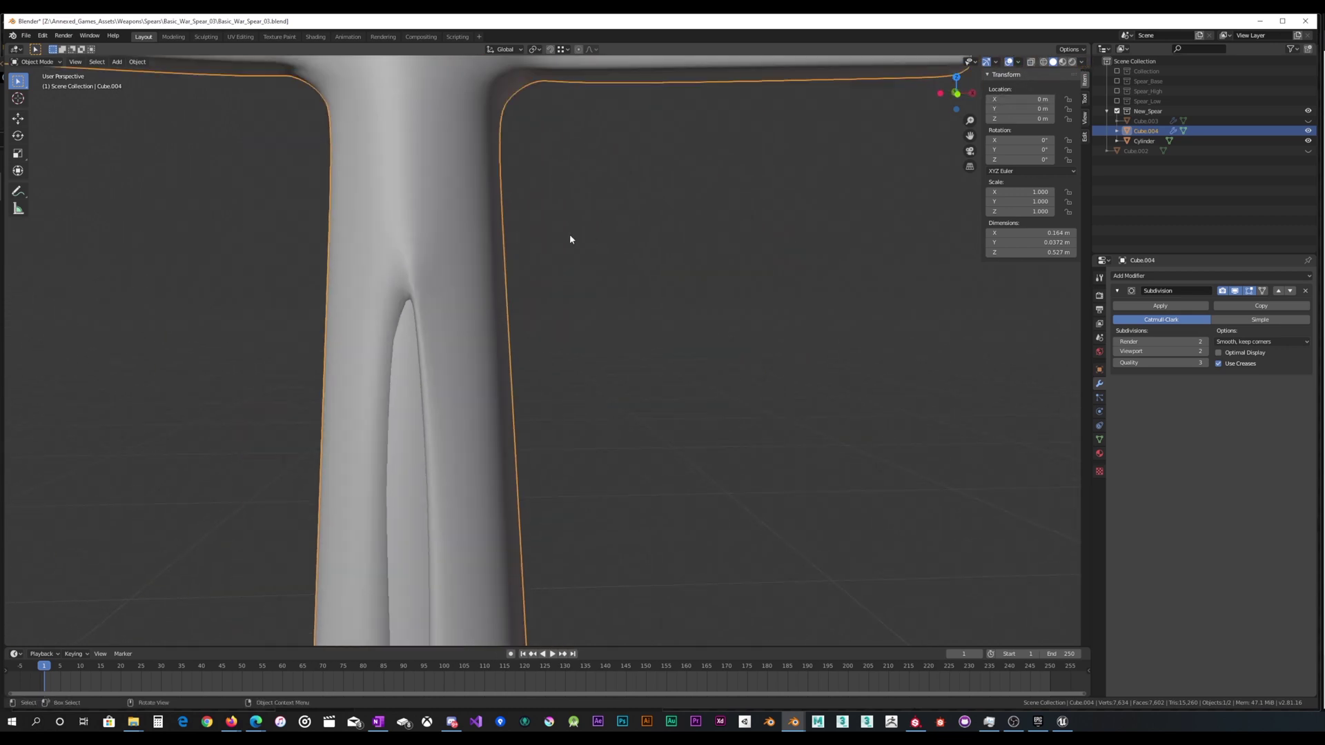
# Knife-cut a support line beside the groove's left edge from the rim up to the ring above the tip.
pyautogui.scroll(-2, 569, 239)
pyautogui.keyDown('shift'); pyautogui.moveTo(520, 318); pyautogui.dragTo(467, 269, button='middle'); pyautogui.keyUp('shift')
pyautogui.scroll(-2, 560, 226)
pyautogui.press('Tab')
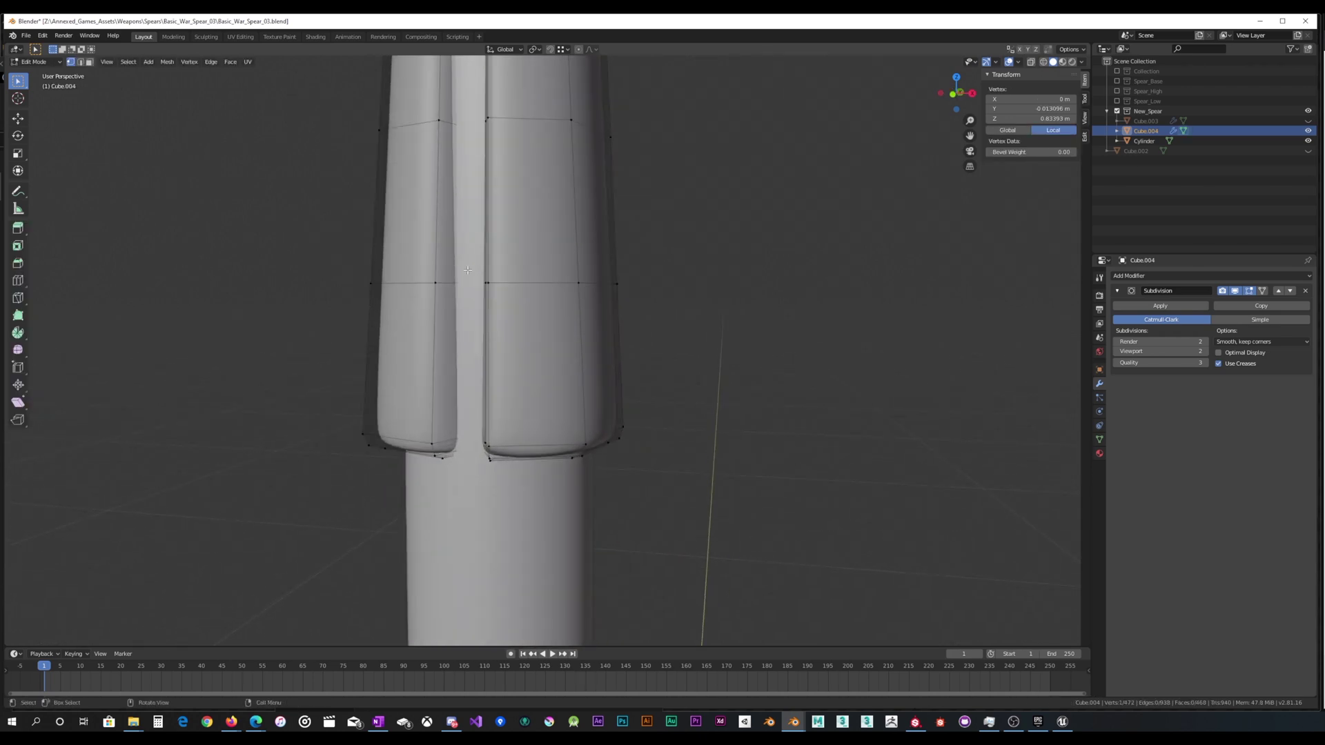
pyautogui.scroll(2, 468, 270)
pyautogui.press('k')
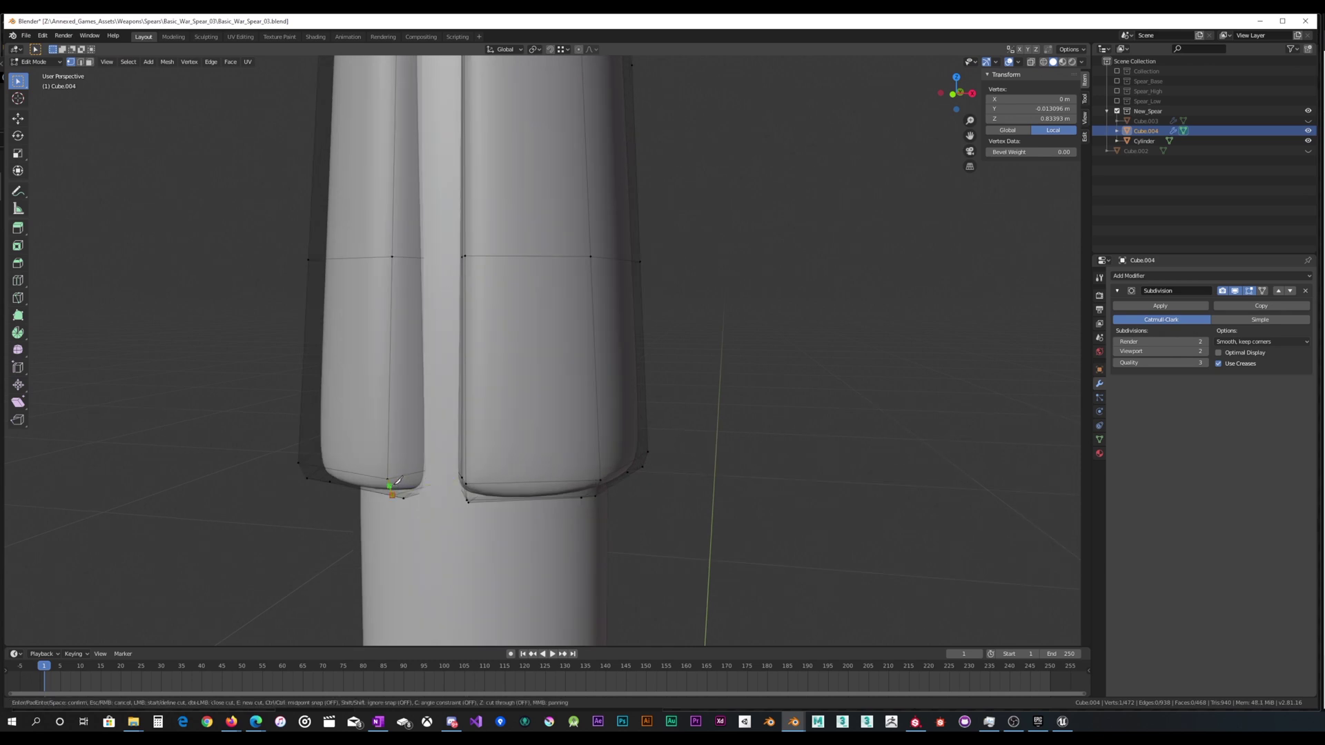
pyautogui.keyDown('shift'); pyautogui.moveTo(422, 105); pyautogui.dragTo(422, 376, button='middle'); pyautogui.keyUp('shift')
pyautogui.keyDown('shift'); pyautogui.moveTo(422, 166); pyautogui.dragTo(424, 362, button='middle'); pyautogui.keyUp('shift')
pyautogui.scroll(2, 464, 252)
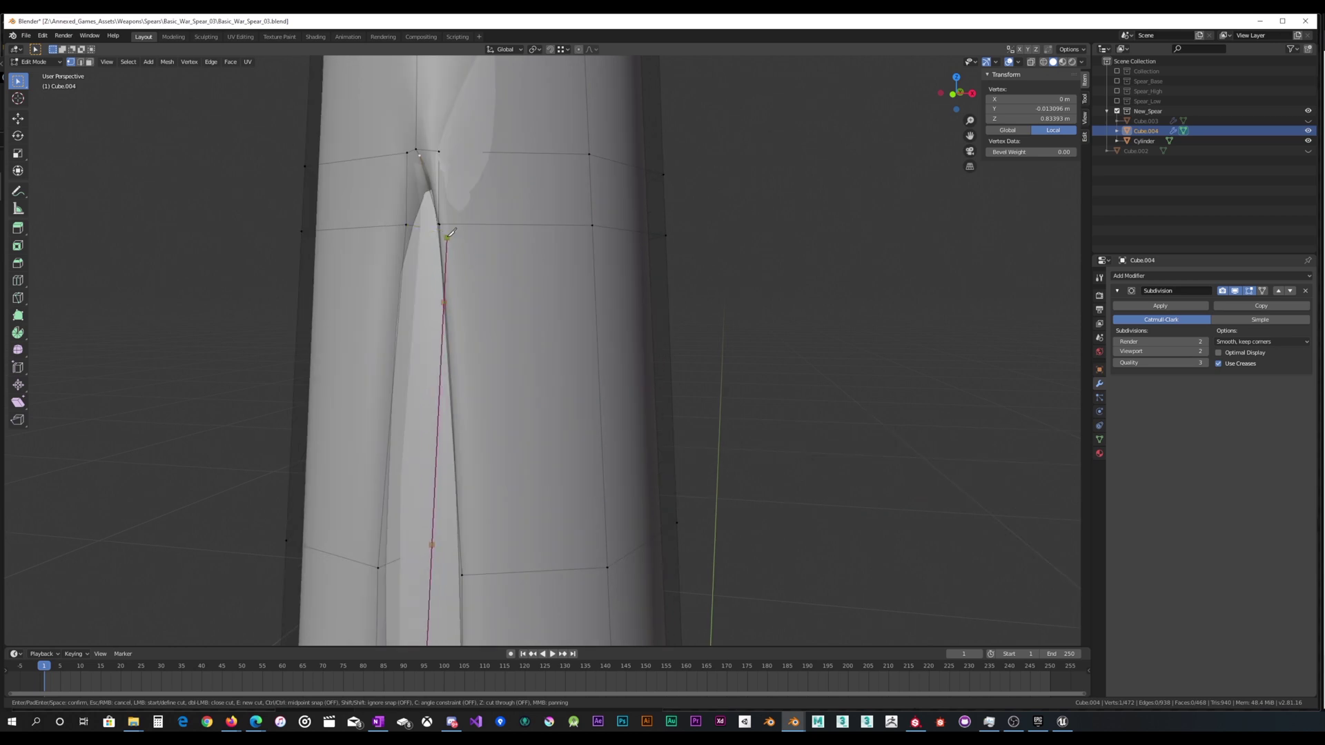
pyautogui.keyDown('shift'); pyautogui.moveTo(426, 140); pyautogui.dragTo(456, 347, button='middle'); pyautogui.keyUp('shift')
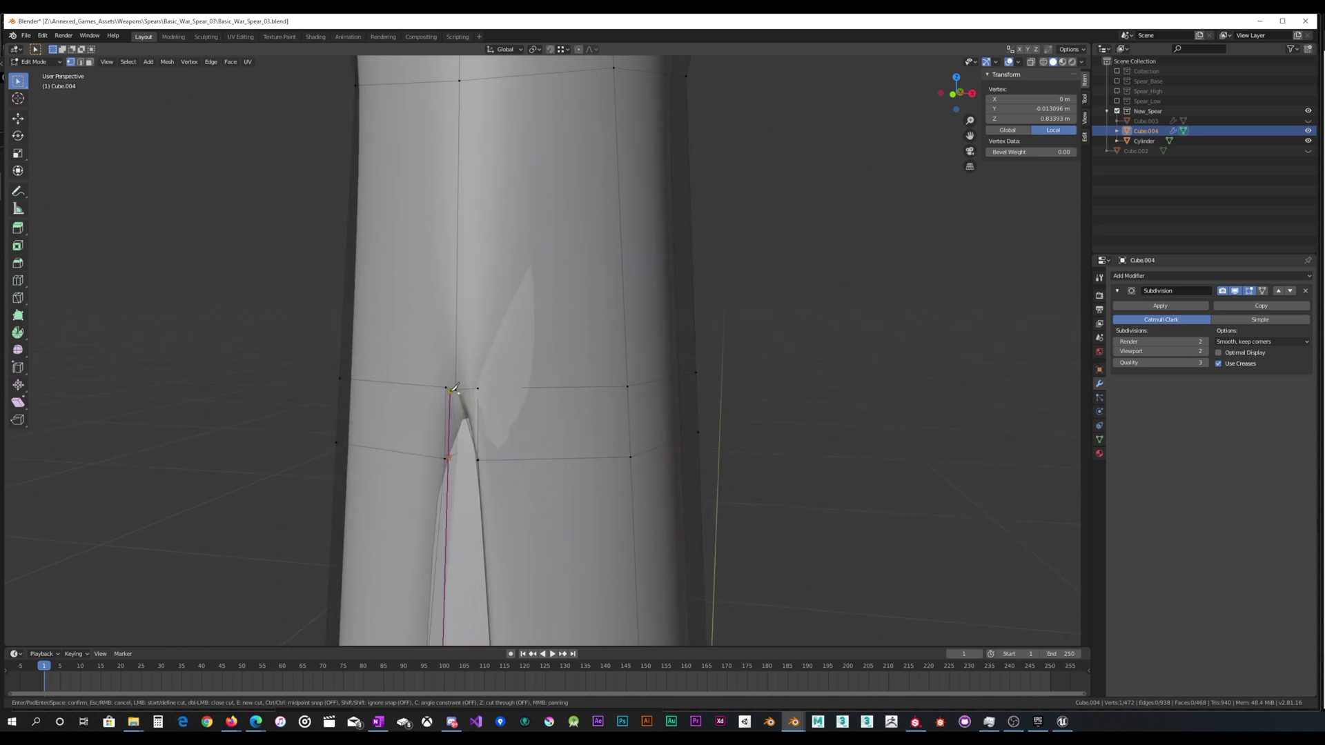
pyautogui.click(452, 387)
pyautogui.press('Return')
# Dissolve the stray vertex on the upper ring just left of the groove's tip, working in X-ray view.
pyautogui.scroll(2, 451, 388)
pyautogui.moveTo(436, 387); pyautogui.dragTo(461, 379, button='middle')
pyautogui.keyDown('shift'); pyautogui.moveTo(610, 380); pyautogui.dragTo(562, 376, button='middle'); pyautogui.keyUp('shift')
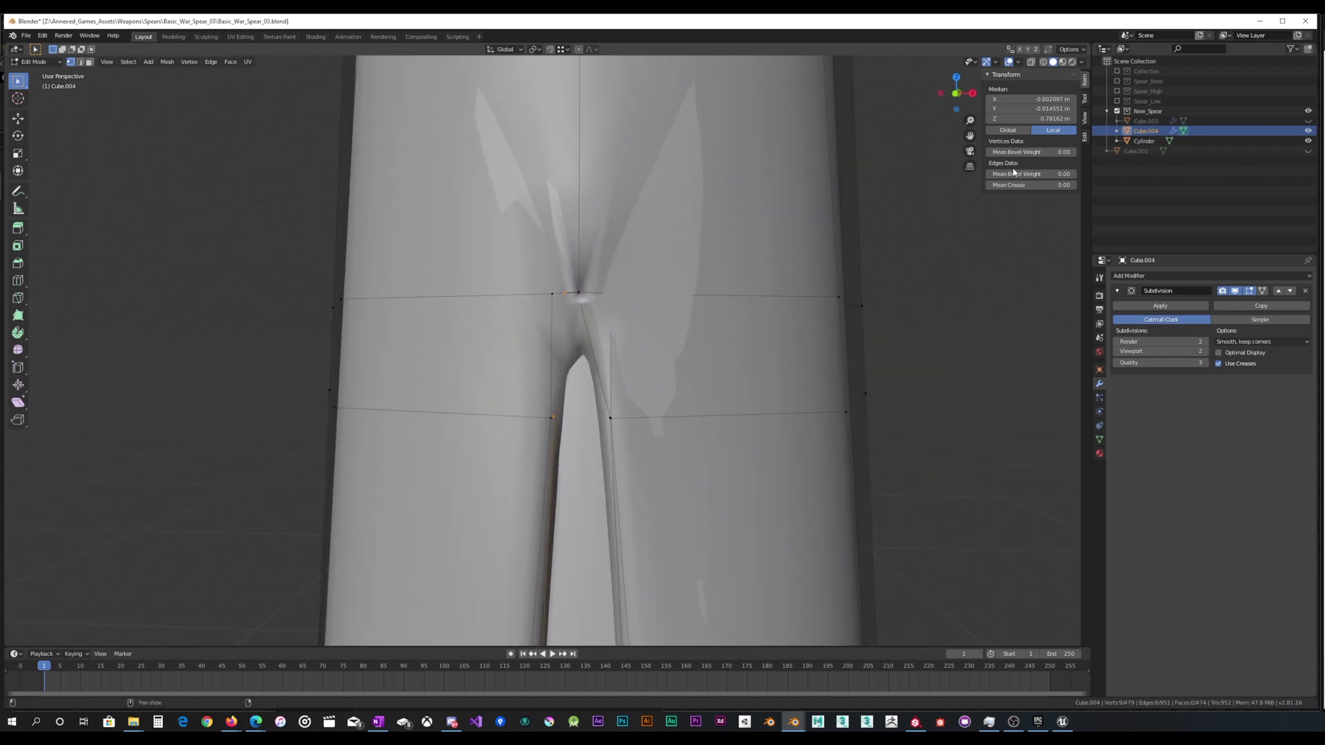
pyautogui.hotkey('alt', 'z')
pyautogui.scroll(3, 604, 264)
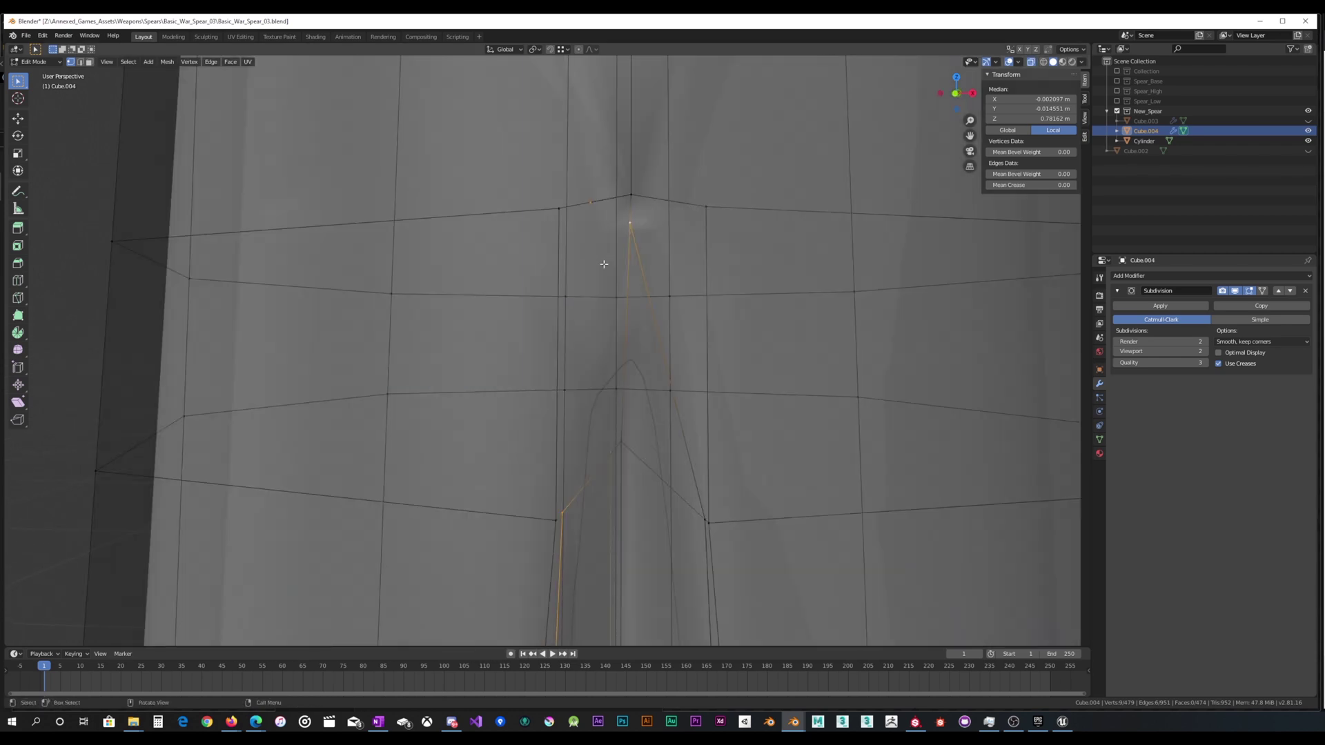
pyautogui.click(592, 203)
pyautogui.press('x')
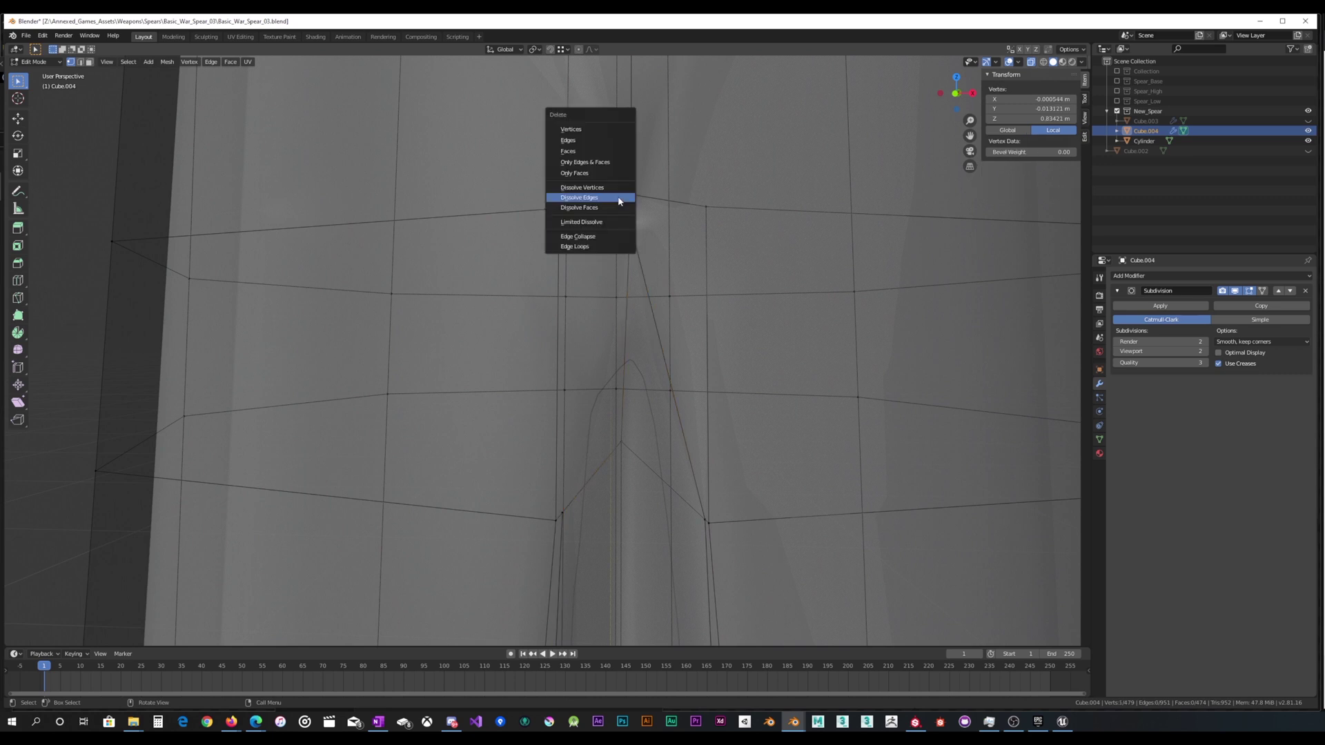
pyautogui.click(605, 188)
pyautogui.press('x')
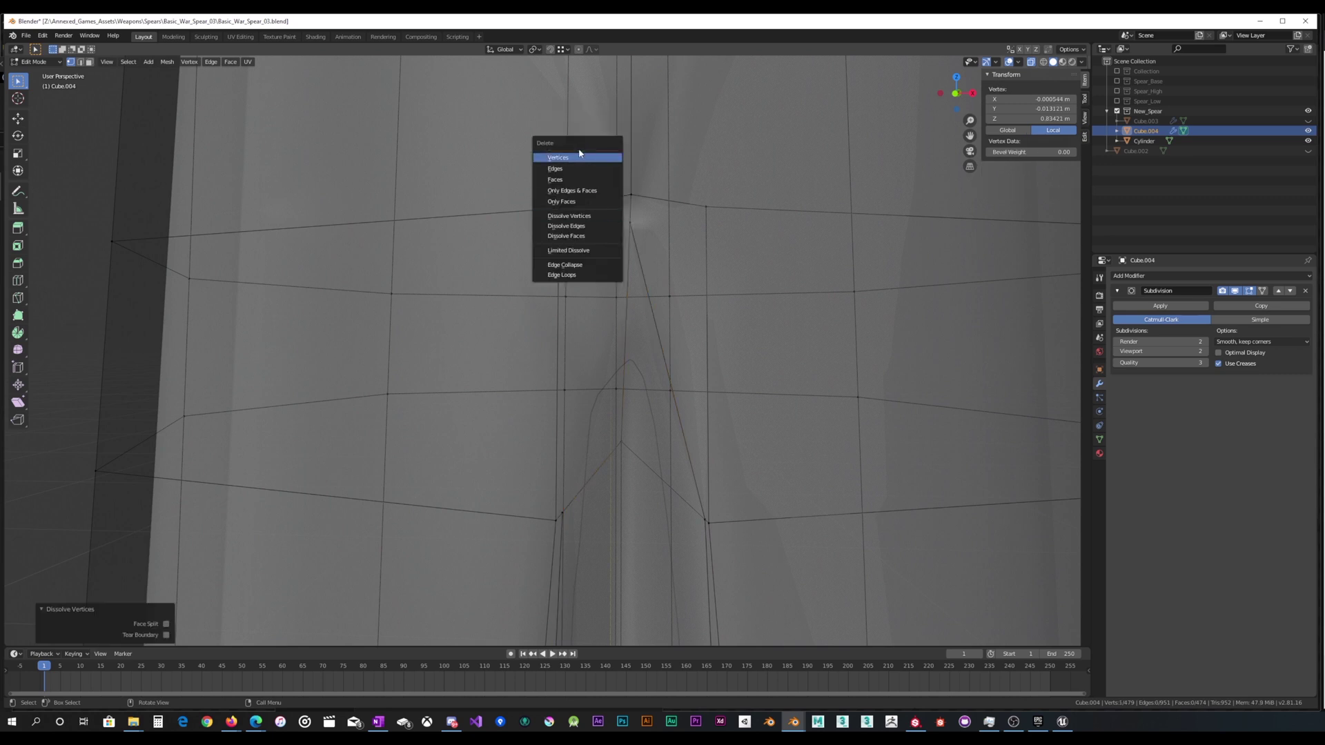
pyautogui.click(597, 157)
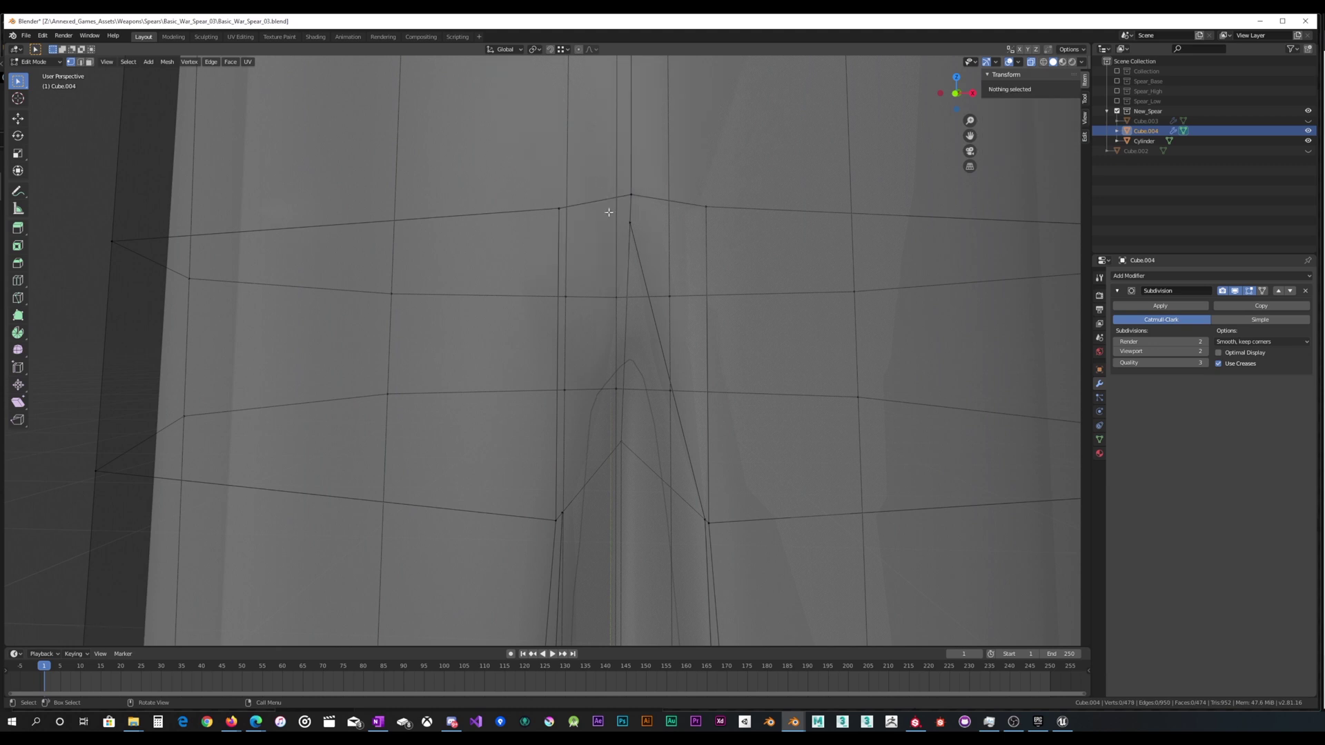
# Knife-cut an edge from the groove's left corner on the lower ring up to its tip, and check the surface with X-ray off.
pyautogui.scroll(-4, 594, 208)
pyautogui.moveTo(597, 212); pyautogui.dragTo(491, 338, button='middle')
pyautogui.click(406, 428)
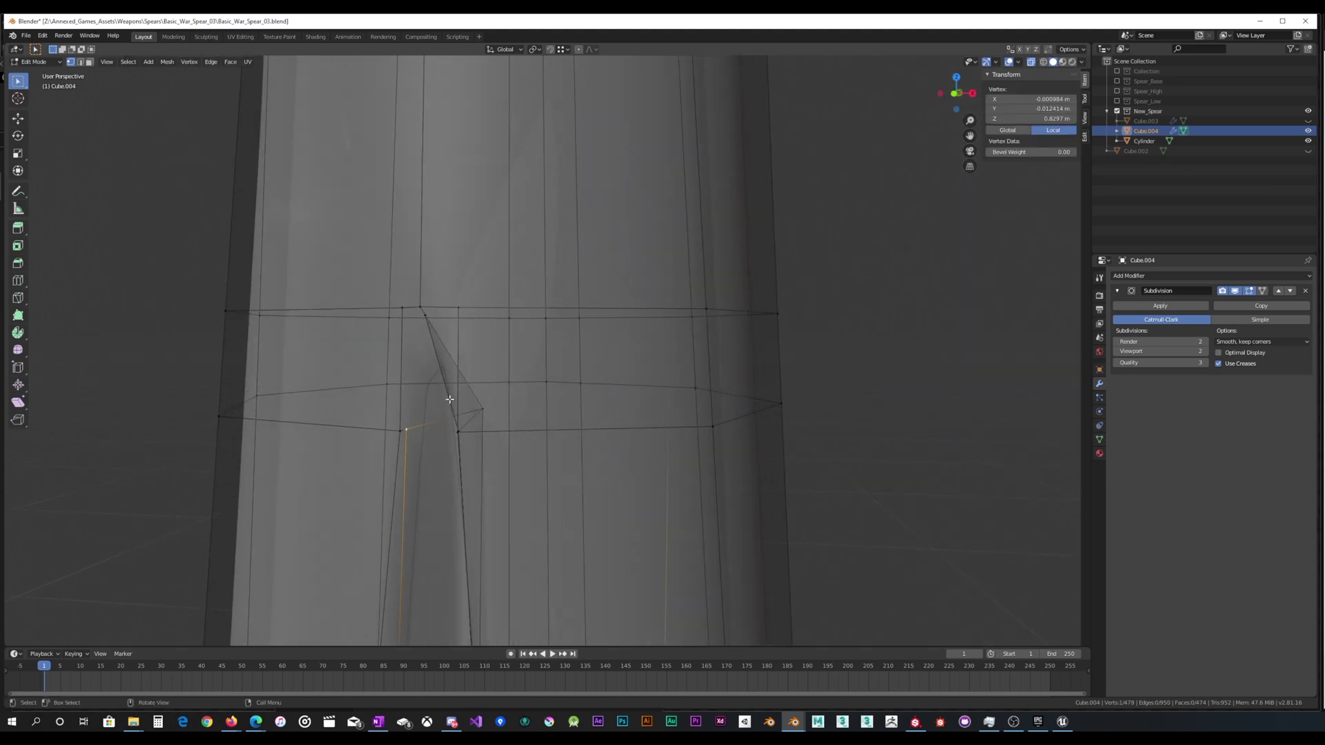
pyautogui.moveTo(449, 399); pyautogui.dragTo(485, 387, button='middle')
pyautogui.moveTo(579, 387); pyautogui.dragTo(606, 370, button='middle')
pyautogui.press('k')
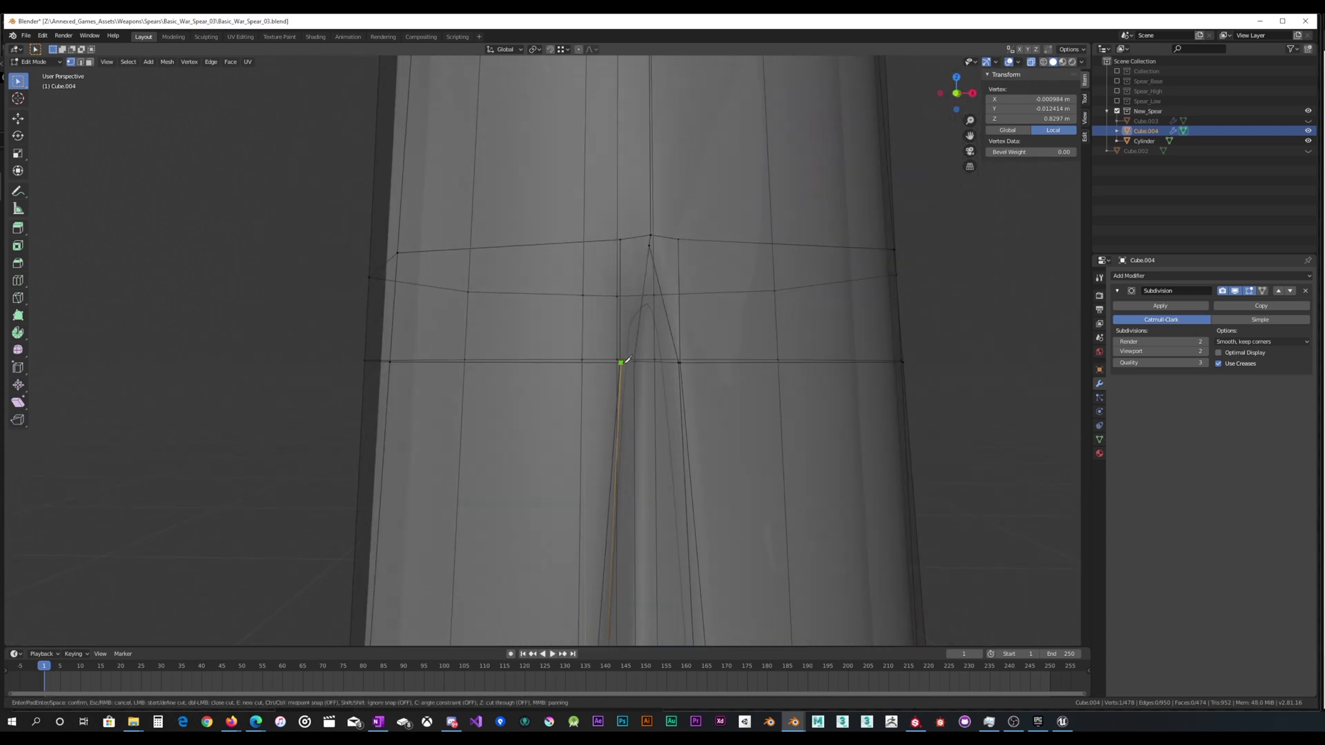
pyautogui.click(623, 360)
pyautogui.click(653, 243)
pyautogui.press('Return')
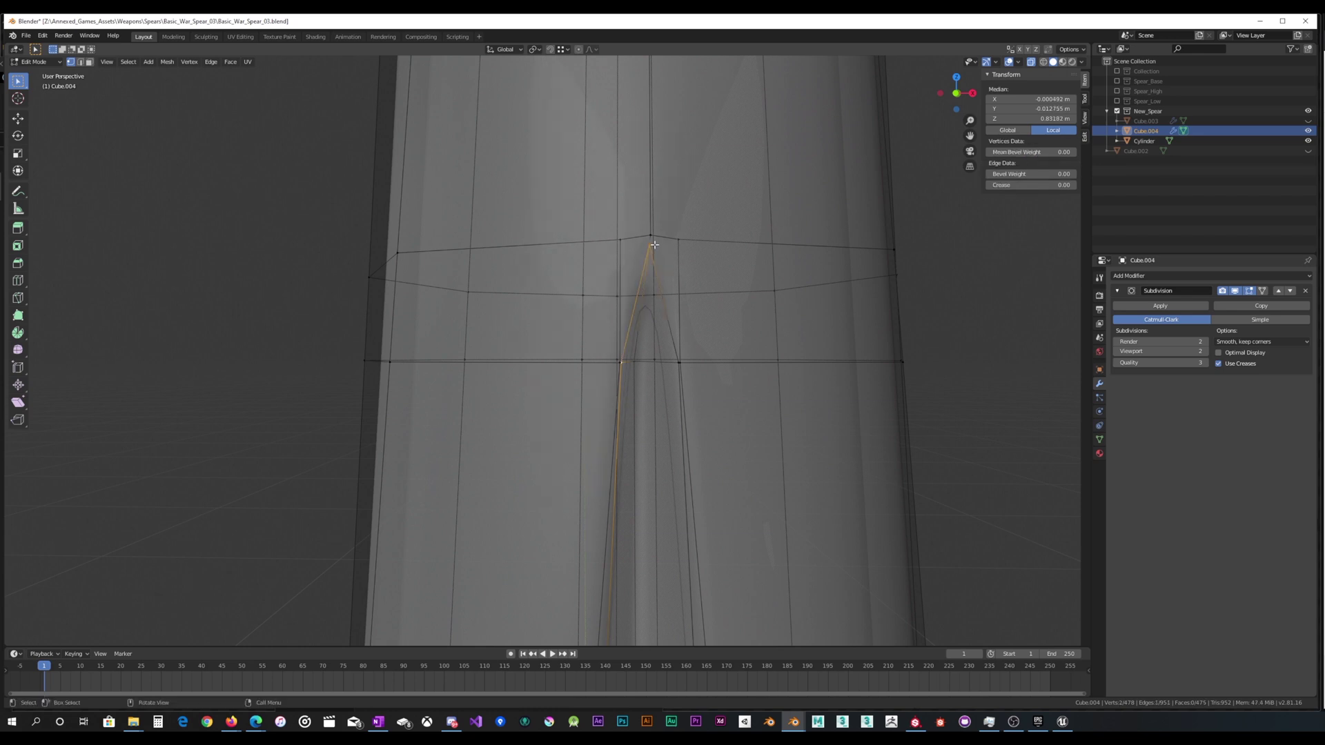
pyautogui.click(1028, 63)
pyautogui.moveTo(701, 271); pyautogui.dragTo(591, 295, button='middle')
pyautogui.press('Tab')
pyautogui.press('Tab')
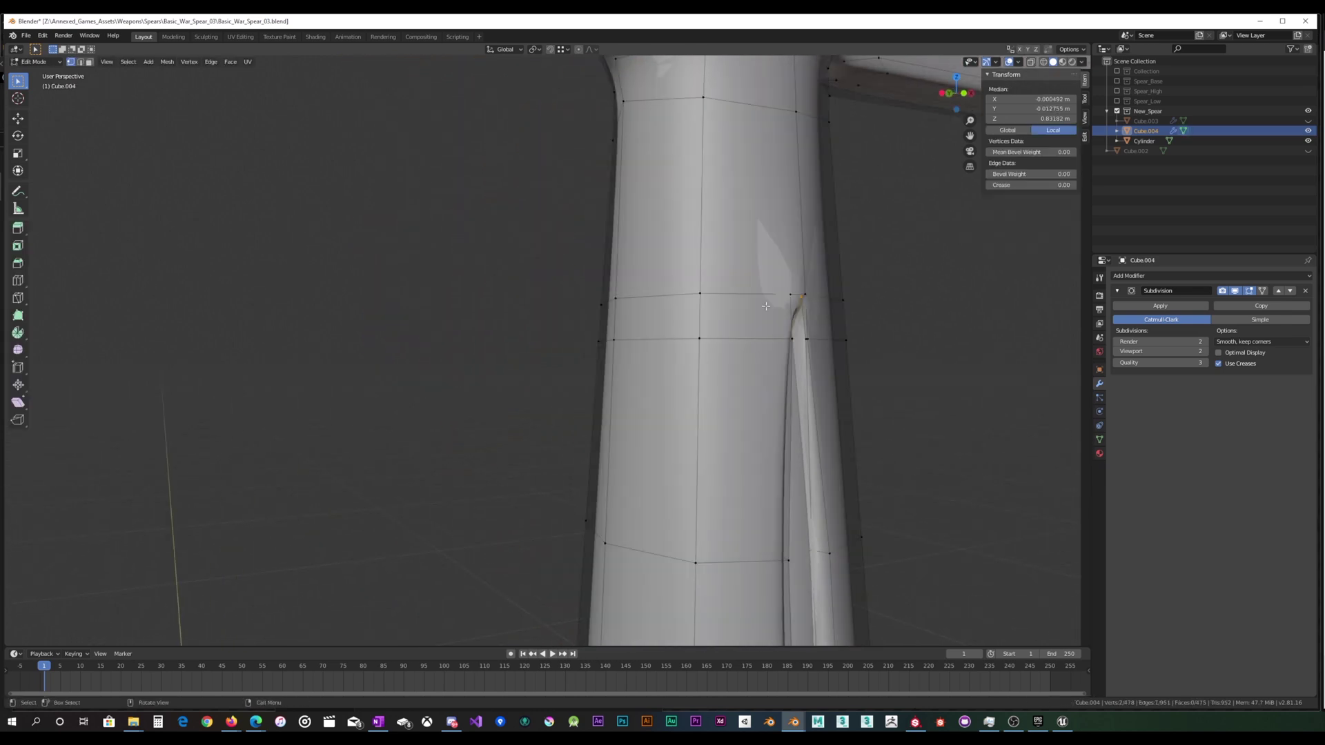
# Move the groove's tip vertex inward and slightly down, away from the peak vertex of the ring above.
pyautogui.click(804, 291)
pyautogui.press('KP_Decimal')
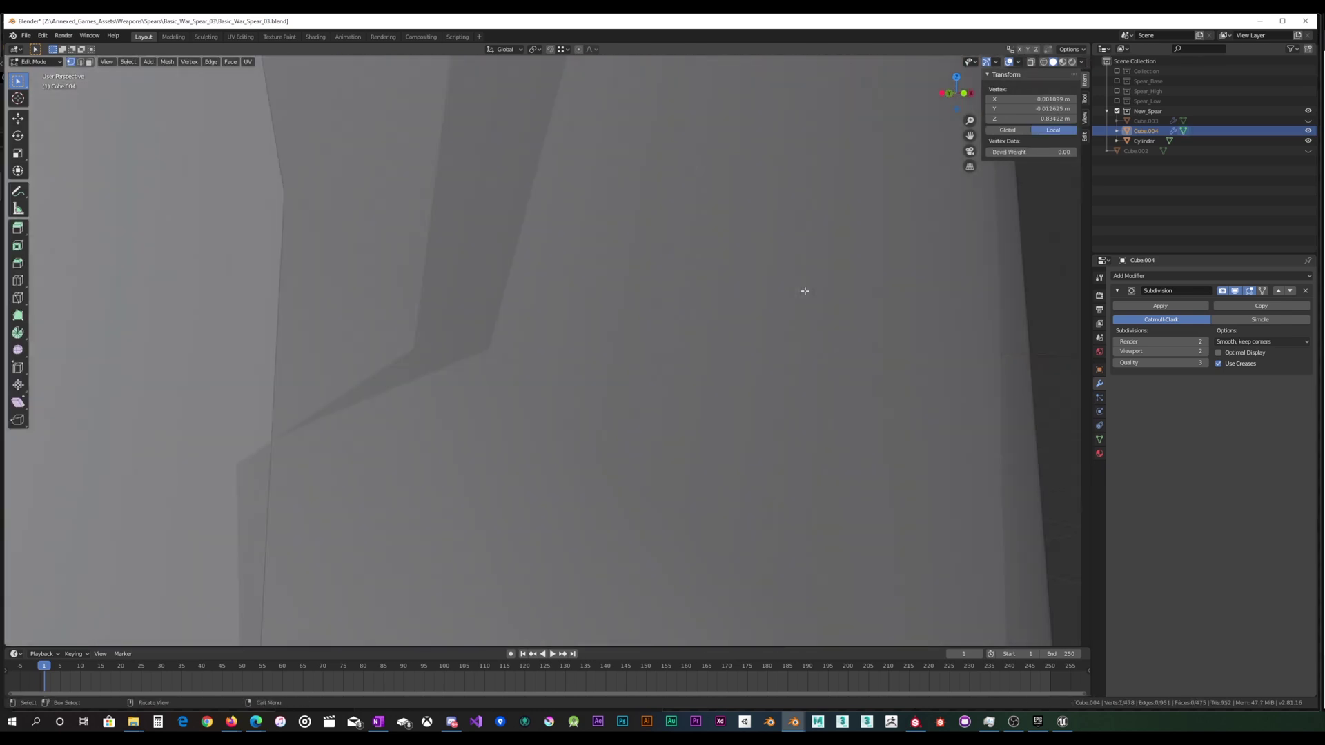
pyautogui.scroll(-7, 805, 291)
pyautogui.moveTo(648, 261); pyautogui.dragTo(604, 236, button='middle')
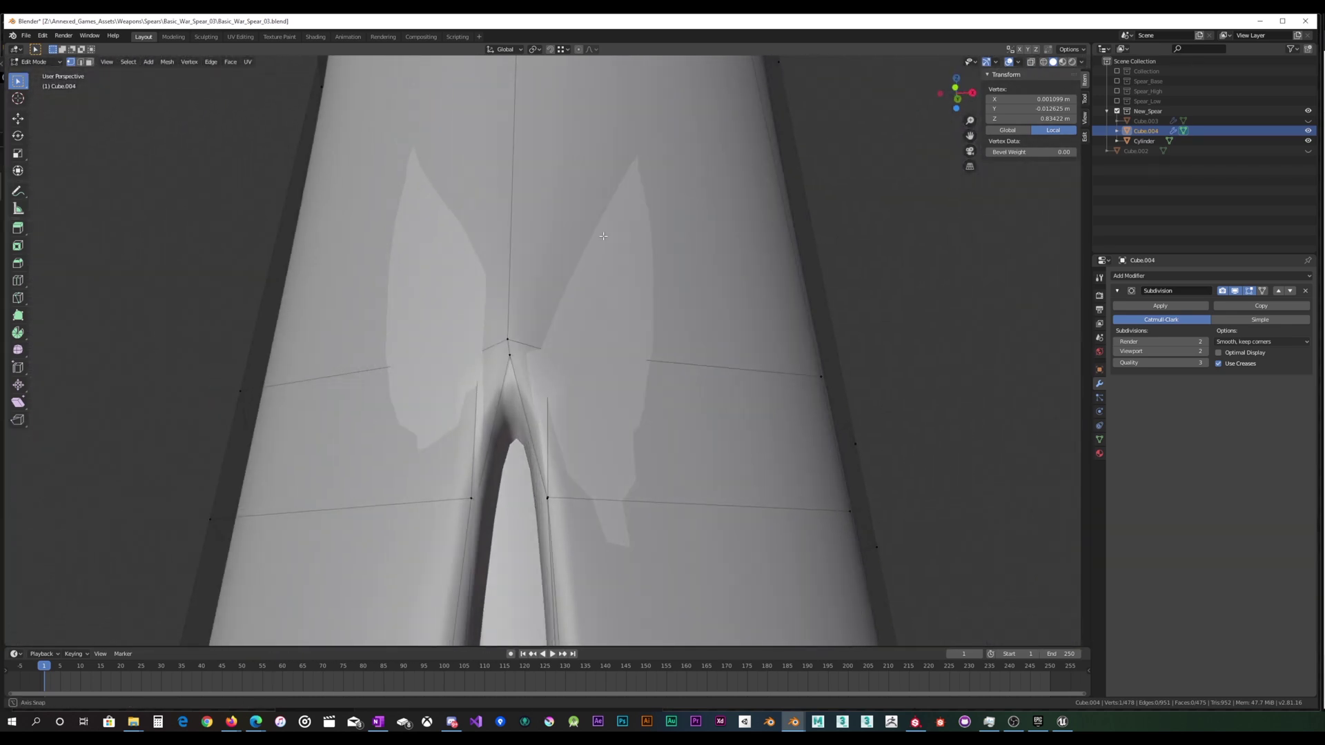
pyautogui.moveTo(528, 311); pyautogui.dragTo(434, 365, button='middle')
pyautogui.press('g')
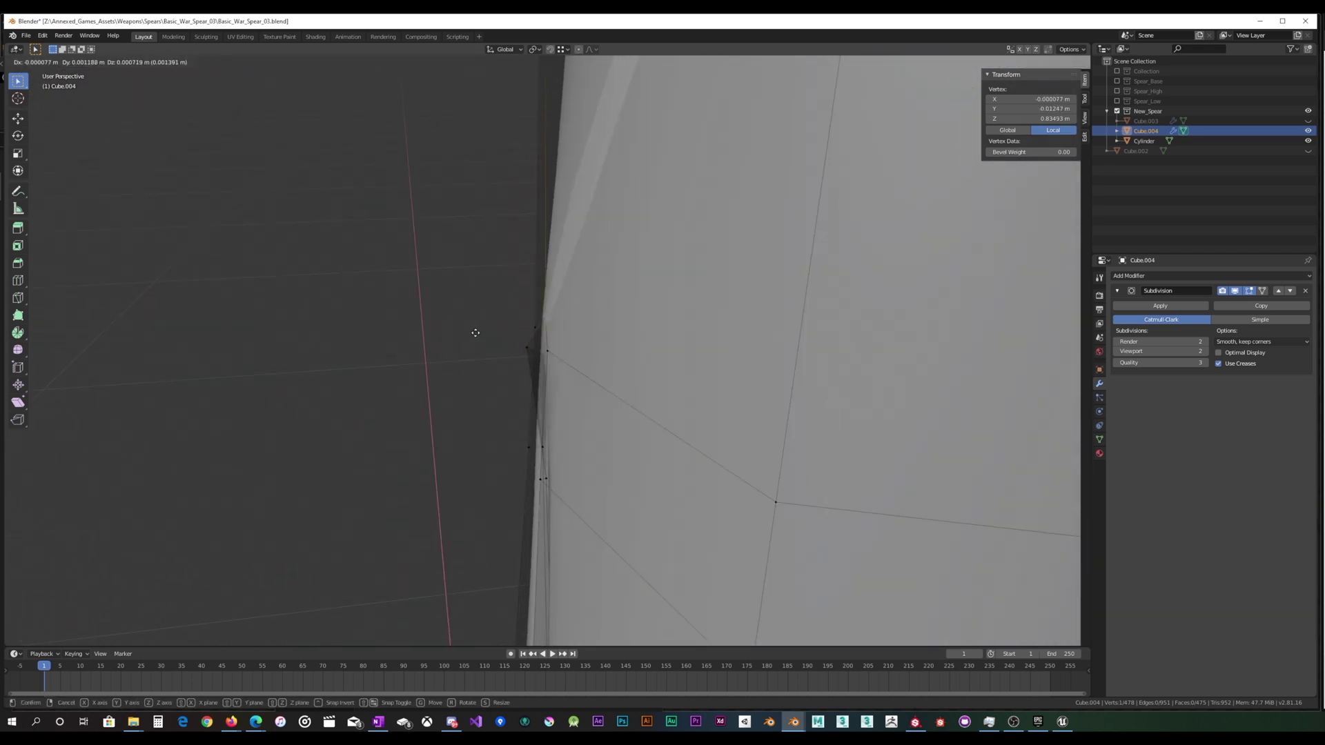
pyautogui.click(461, 333)
pyautogui.moveTo(461, 333)
pyautogui.mouseDown(button='middle')
pyautogui.moveTo(572, 292)
pyautogui.moveTo(560, 317)
pyautogui.moveTo(504, 302)
pyautogui.moveTo(456, 362)
pyautogui.moveTo(607, 341)
pyautogui.moveTo(622, 380)
pyautogui.mouseUp(button='middle')
pyautogui.click(518, 362)
pyautogui.press('g')
pyautogui.click(519, 376)
pyautogui.press('g')
pyautogui.click(607, 361)
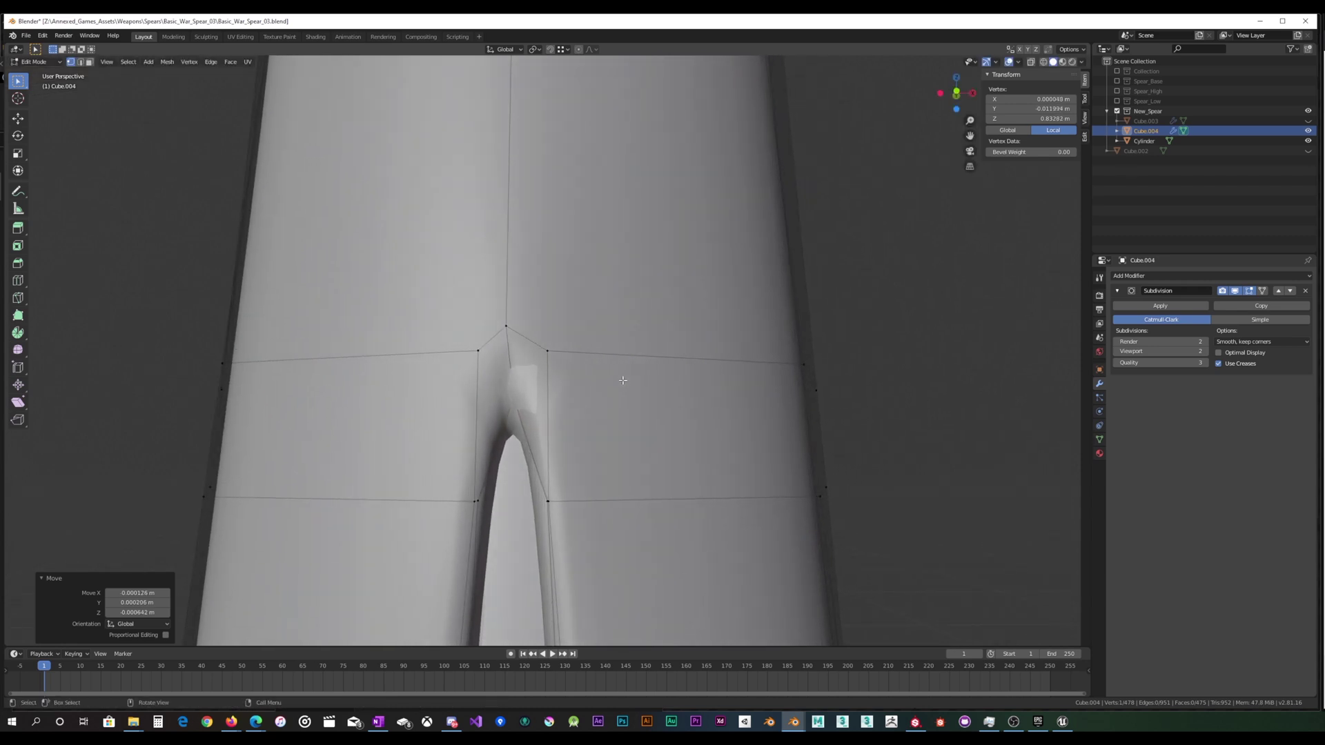
# Knife-cut an edge from the upper-ring vertex right of the groove to its tip in X-ray view, and check the smoothed result.
pyautogui.press('k')
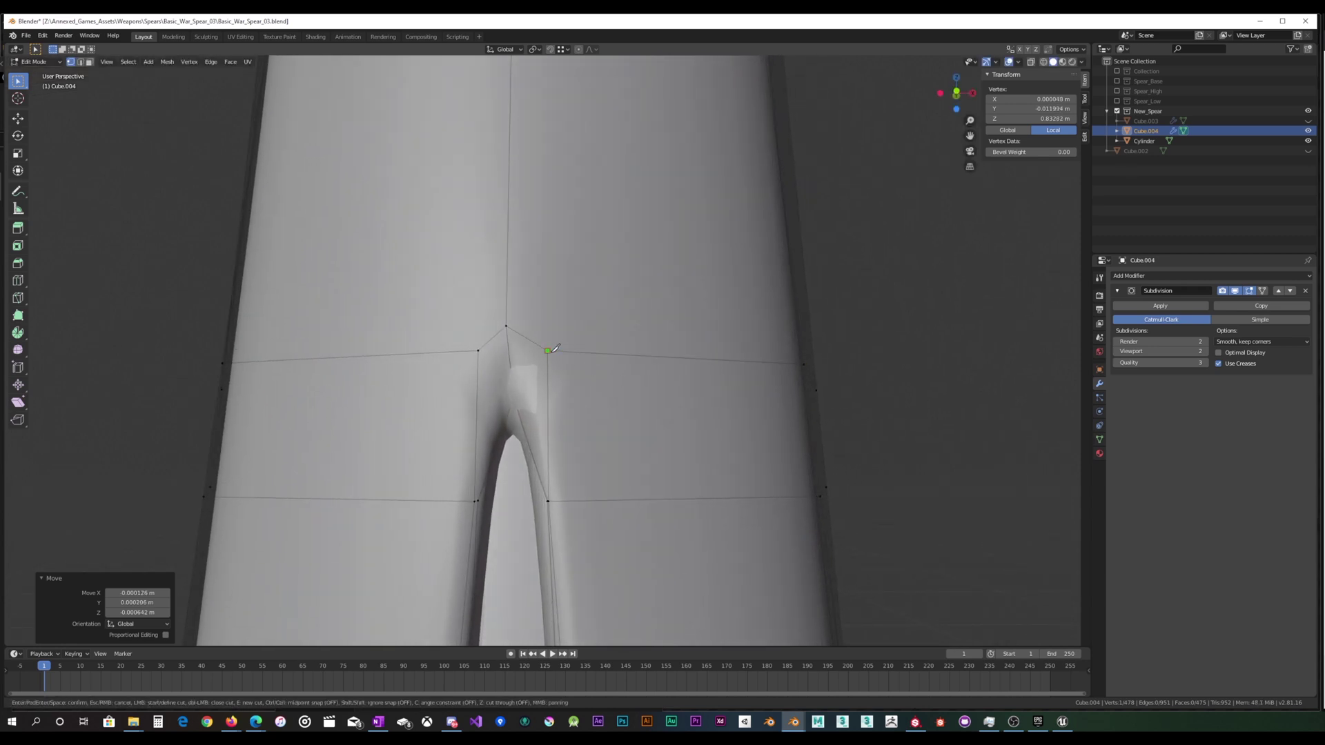
pyautogui.press('Escape')
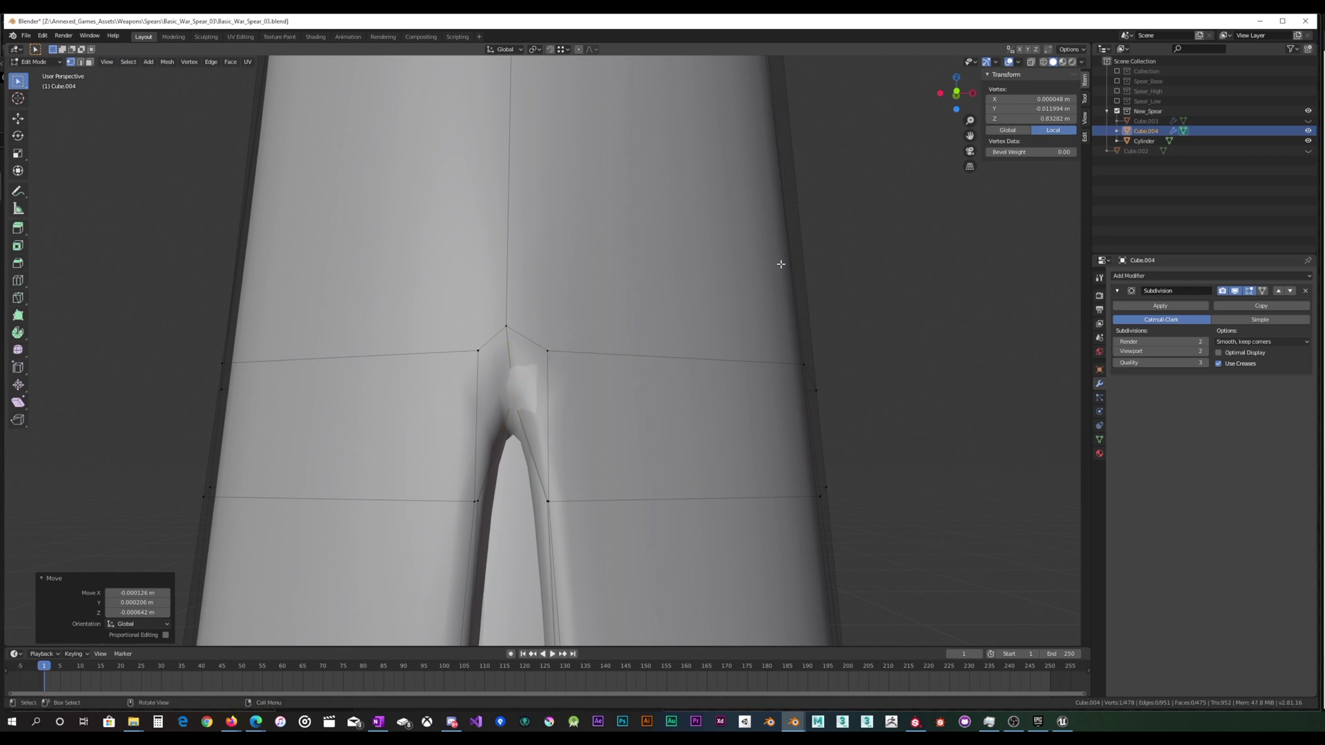
pyautogui.click(1031, 62)
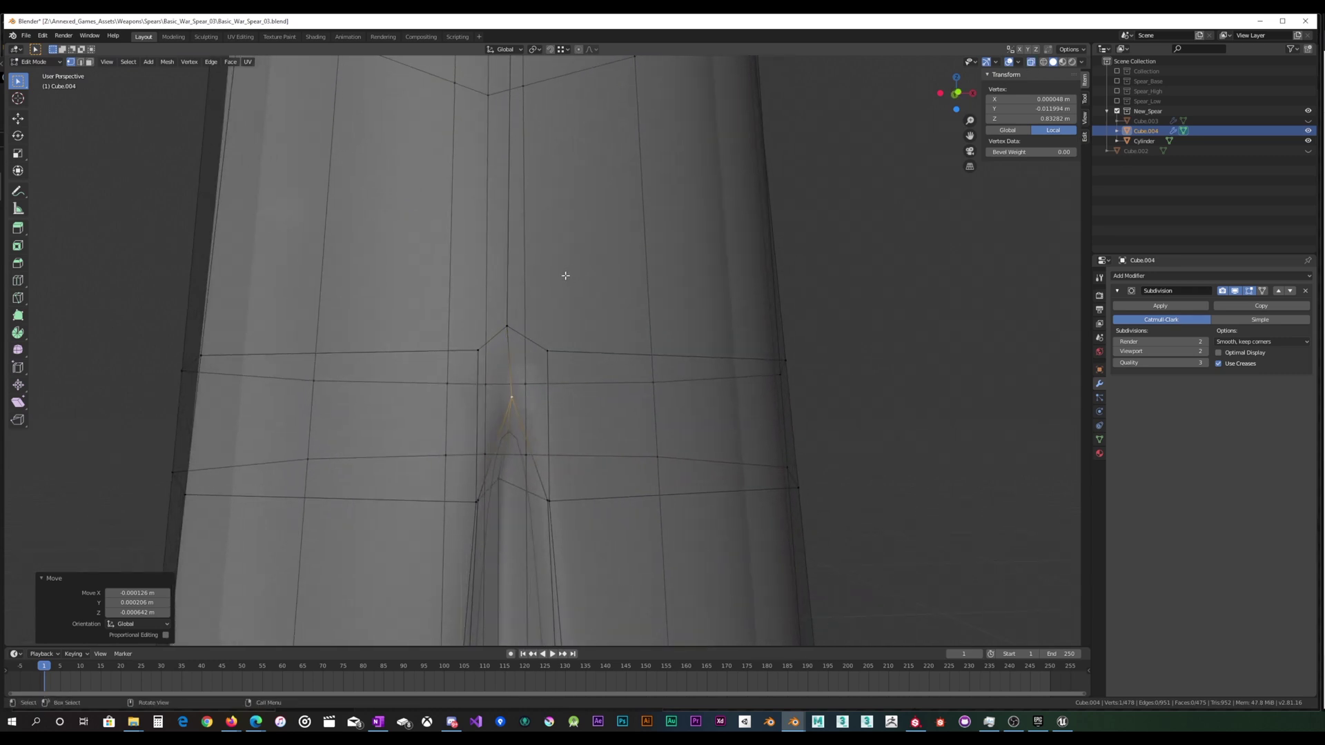
pyautogui.press('k')
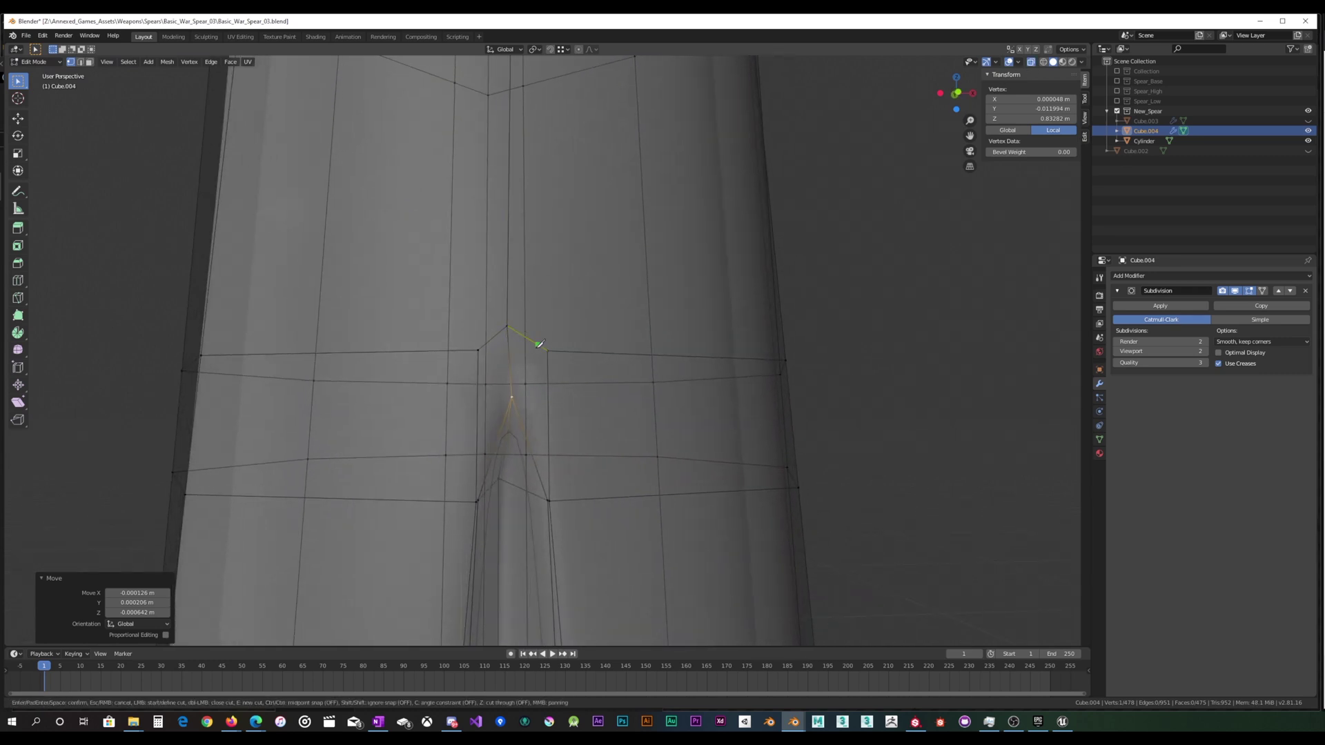
pyautogui.click(511, 397)
pyautogui.press('Return')
pyautogui.press('Tab')
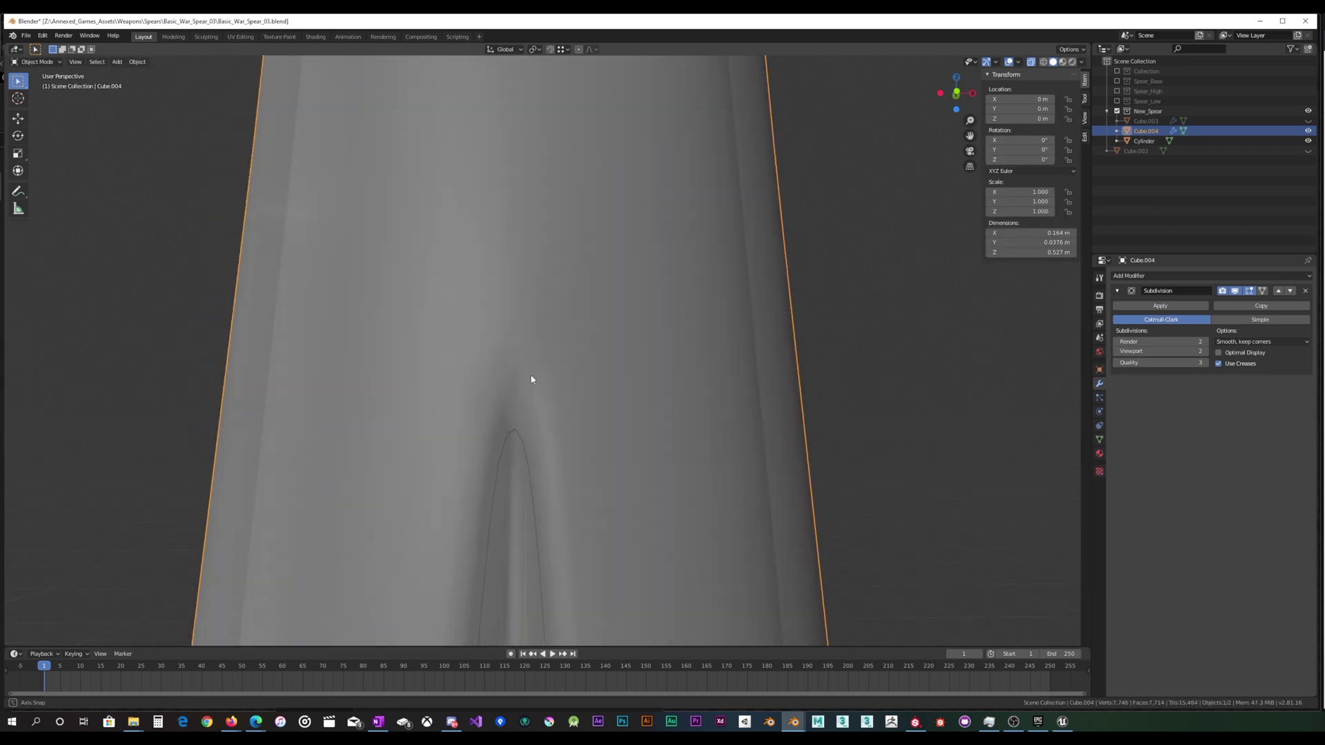
pyautogui.moveTo(532, 378)
pyautogui.mouseDown(button='middle')
pyautogui.moveTo(487, 375)
pyautogui.moveTo(467, 391)
pyautogui.moveTo(531, 388)
pyautogui.moveTo(778, 280)
pyautogui.mouseUp(button='middle')
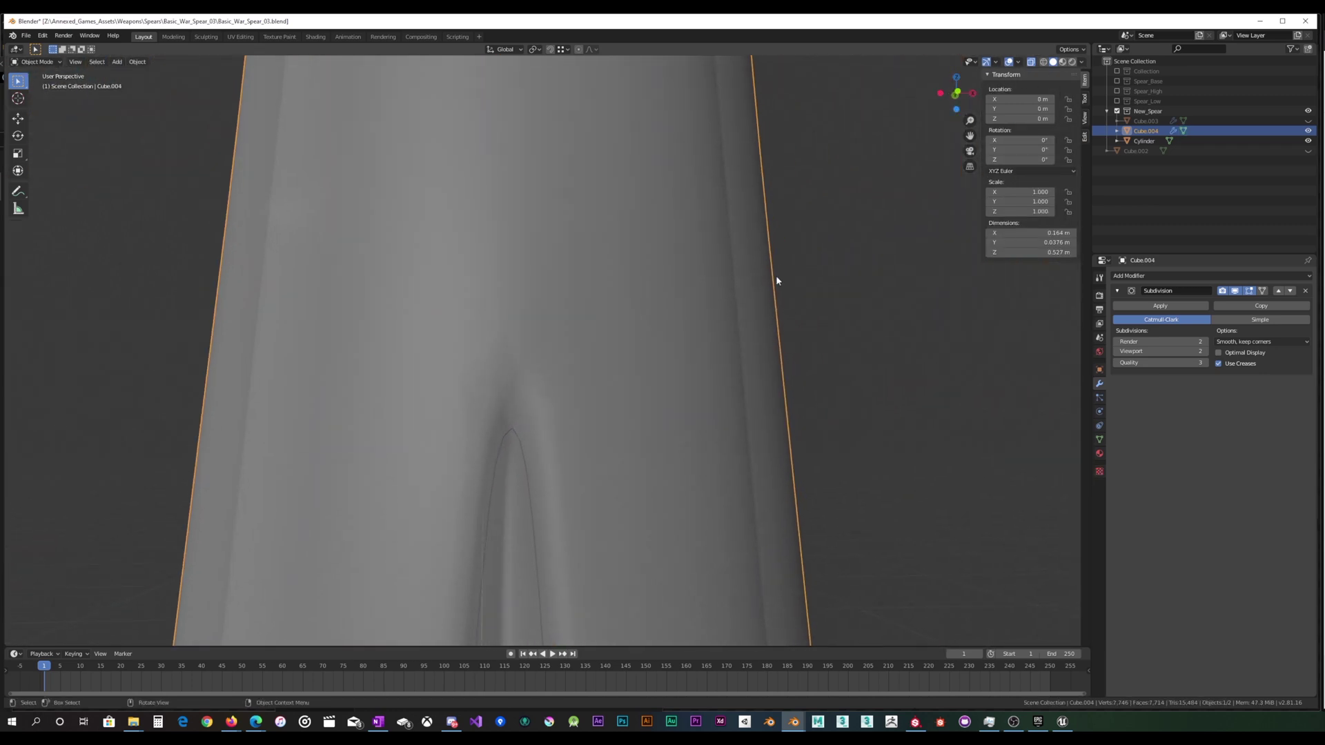
pyautogui.click(1031, 62)
# Knife-cut a matching edge from the groove's tip to the upper-ring vertex on its left, and check the smoothed socket in Object Mode.
pyautogui.moveTo(562, 311)
pyautogui.mouseDown(button='middle')
pyautogui.moveTo(607, 297)
pyautogui.moveTo(545, 308)
pyautogui.mouseUp(button='middle')
pyautogui.press('Tab')
pyautogui.press('k')
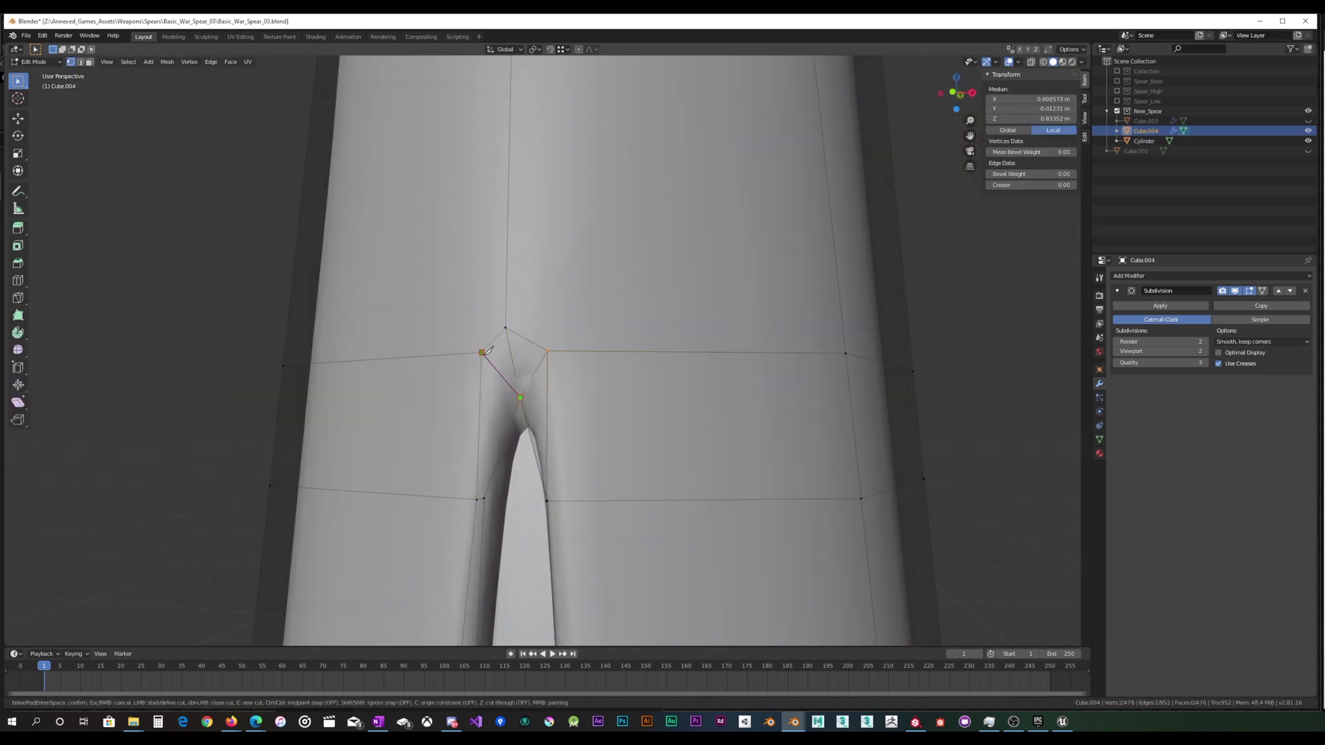
pyautogui.press('Escape')
pyautogui.press('Tab')
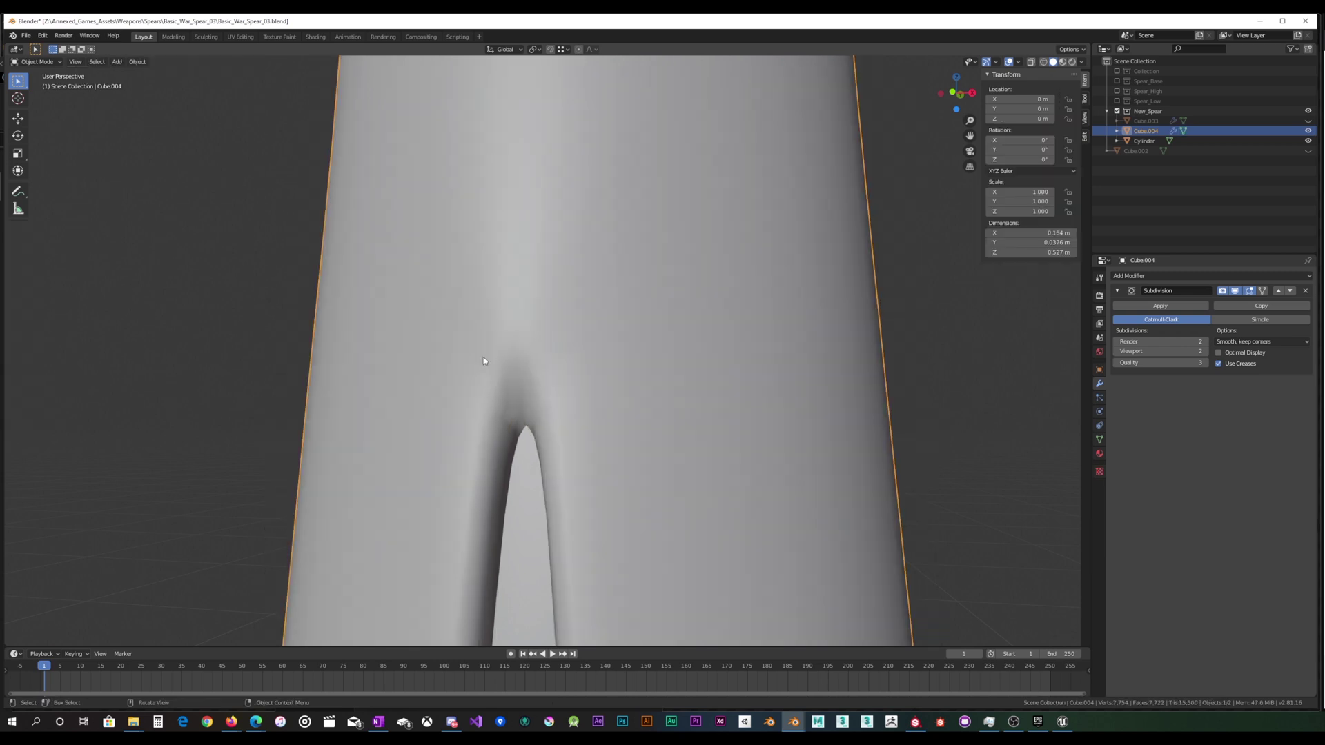
pyautogui.moveTo(483, 357); pyautogui.dragTo(502, 310, button='middle')
pyautogui.scroll(-5, 514, 386)
pyautogui.scroll(-3, 503, 334)
pyautogui.scroll(6, 556, 385)
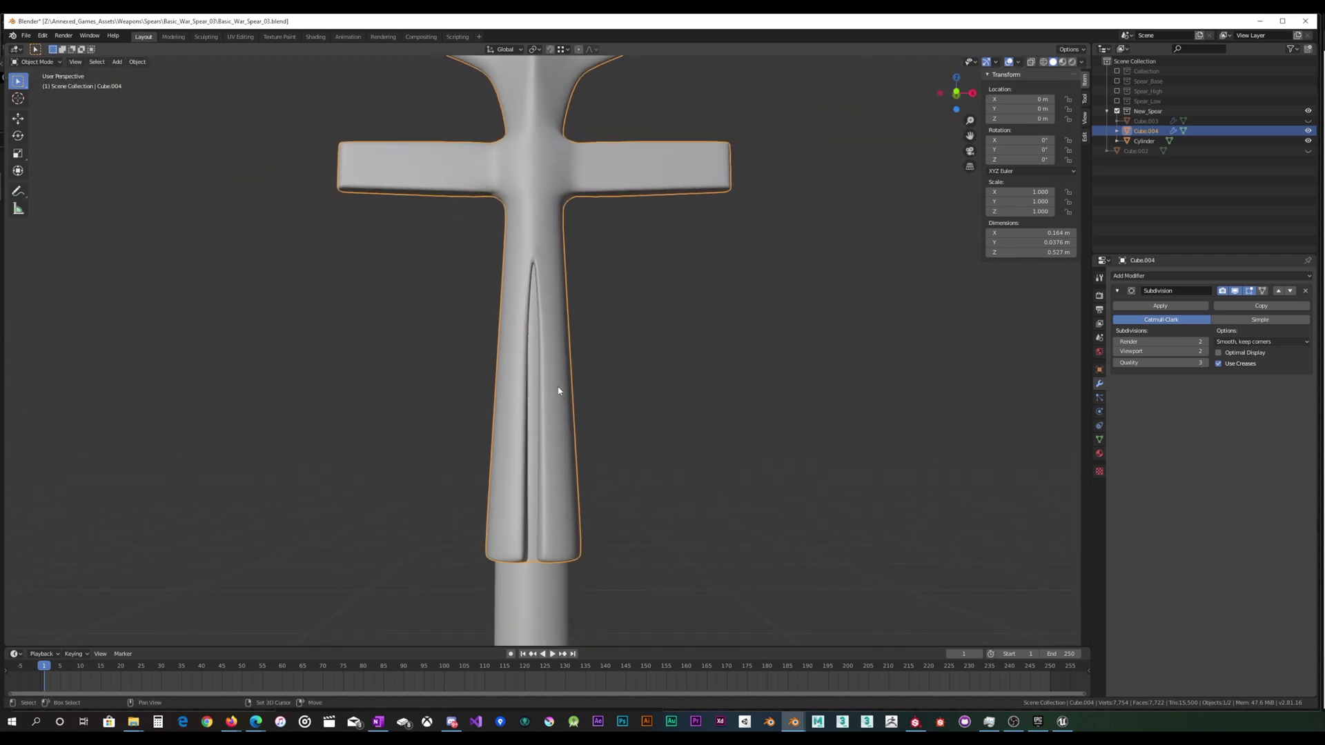
pyautogui.moveTo(538, 296); pyautogui.dragTo(572, 390, button='middle')
# Examine the edge flow around the groove's tip, along its sides and up to the crossbar in Edit Mode.
pyautogui.press('Tab')
pyautogui.scroll(4, 566, 359)
pyautogui.keyDown('shift'); pyautogui.moveTo(553, 291); pyautogui.dragTo(566, 369, button='middle'); pyautogui.keyUp('shift')
pyautogui.scroll(5, 567, 365)
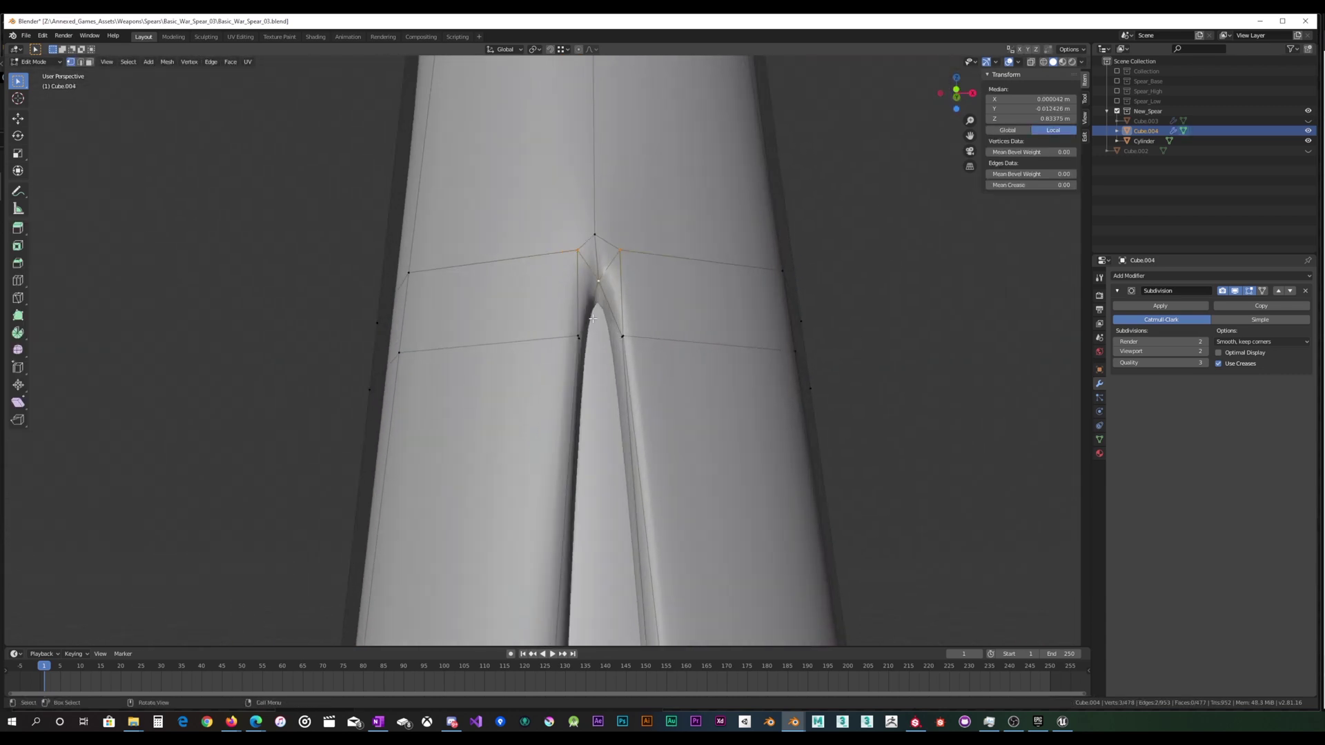
pyautogui.keyDown('shift'); pyautogui.moveTo(619, 289); pyautogui.dragTo(625, 330, button='middle'); pyautogui.keyUp('shift')
pyautogui.scroll(5, 626, 330)
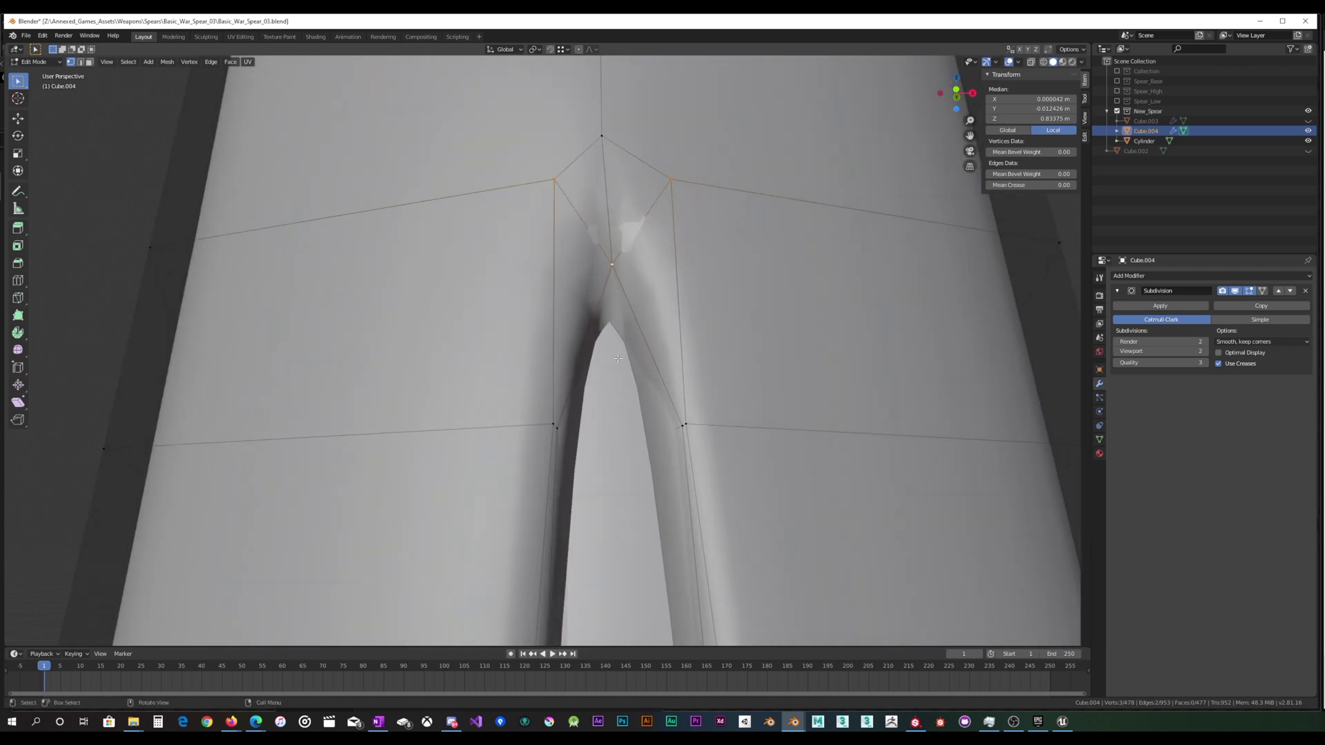
pyautogui.scroll(-7, 552, 365)
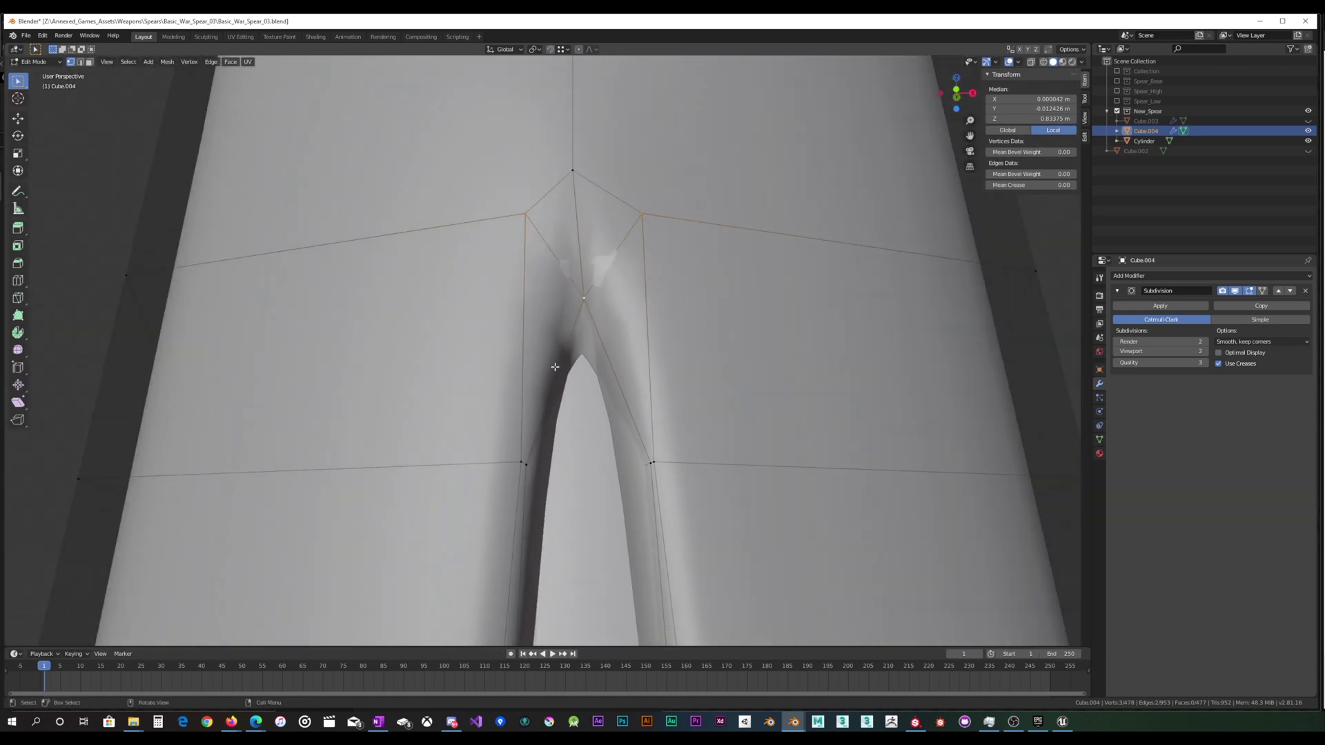
pyautogui.scroll(-5, 534, 385)
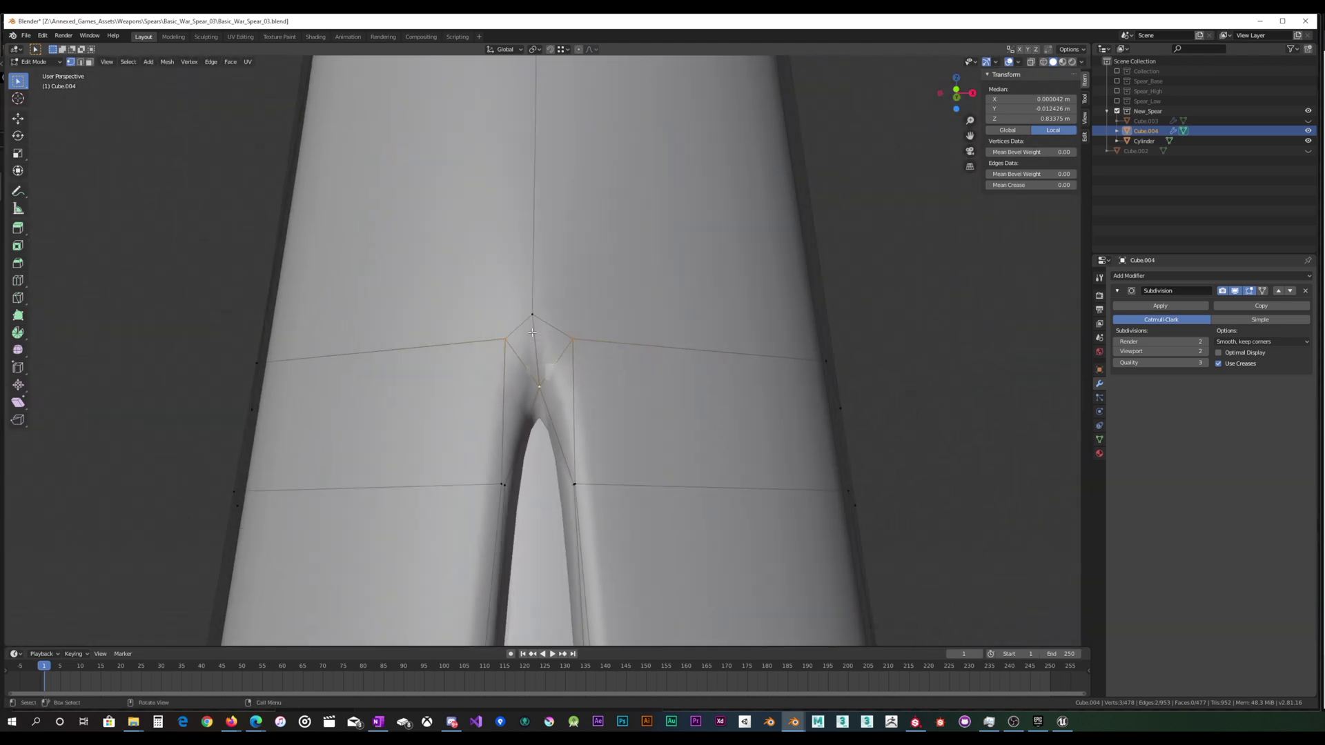
pyautogui.keyDown('shift'); pyautogui.moveTo(590, 274); pyautogui.dragTo(609, 411, button='middle'); pyautogui.keyUp('shift')
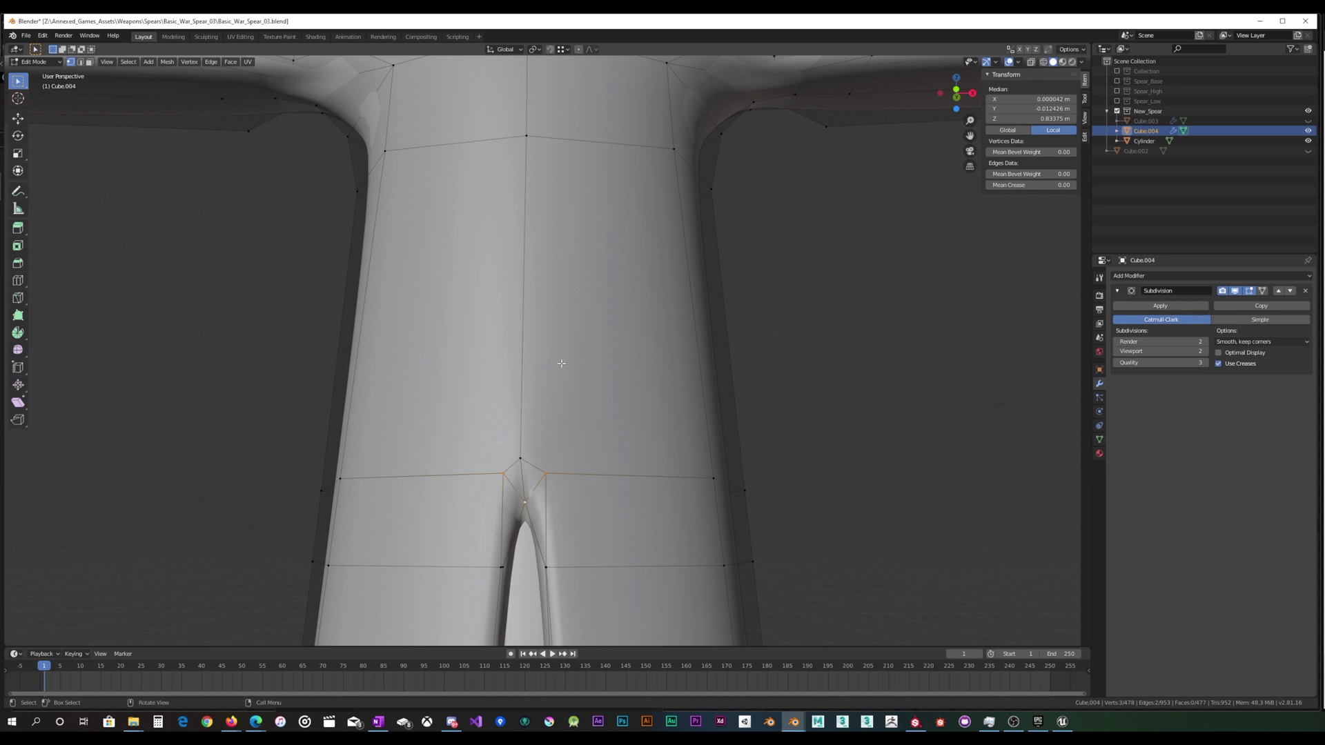
pyautogui.scroll(-6, 562, 364)
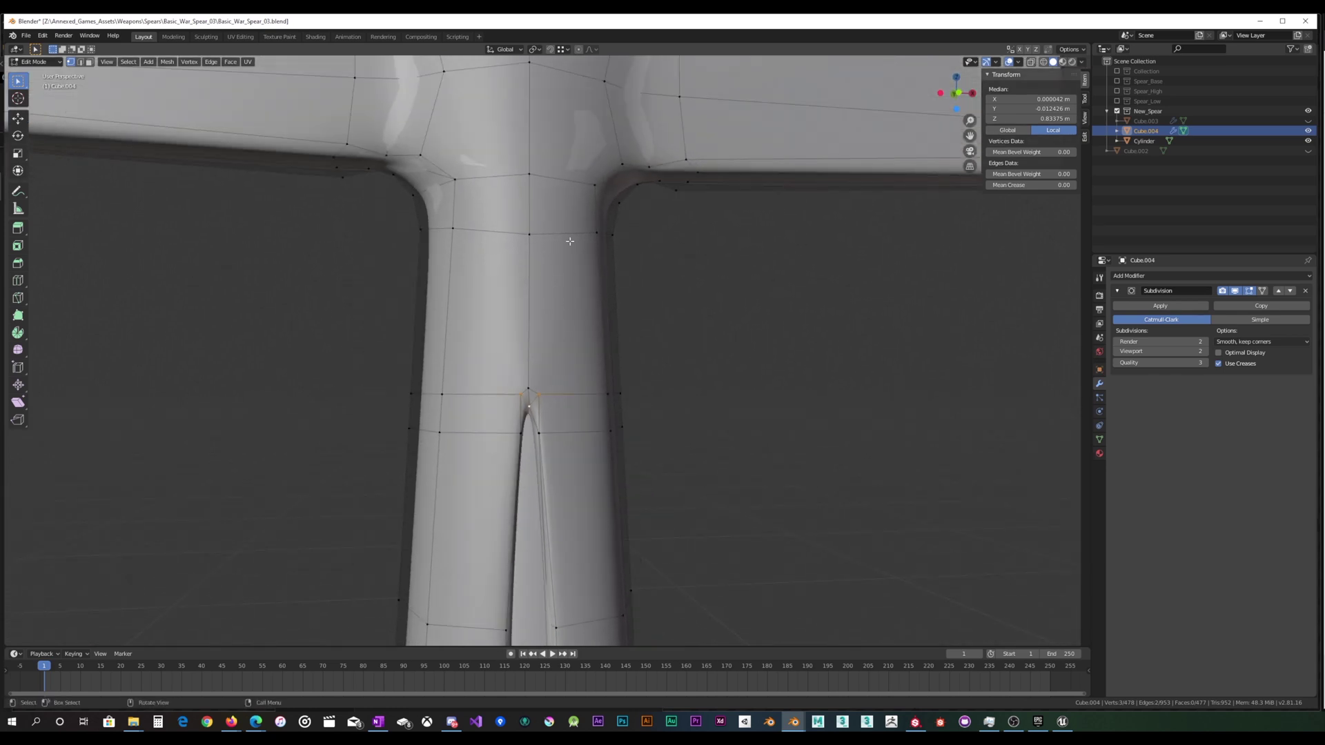
pyautogui.scroll(-4, 570, 240)
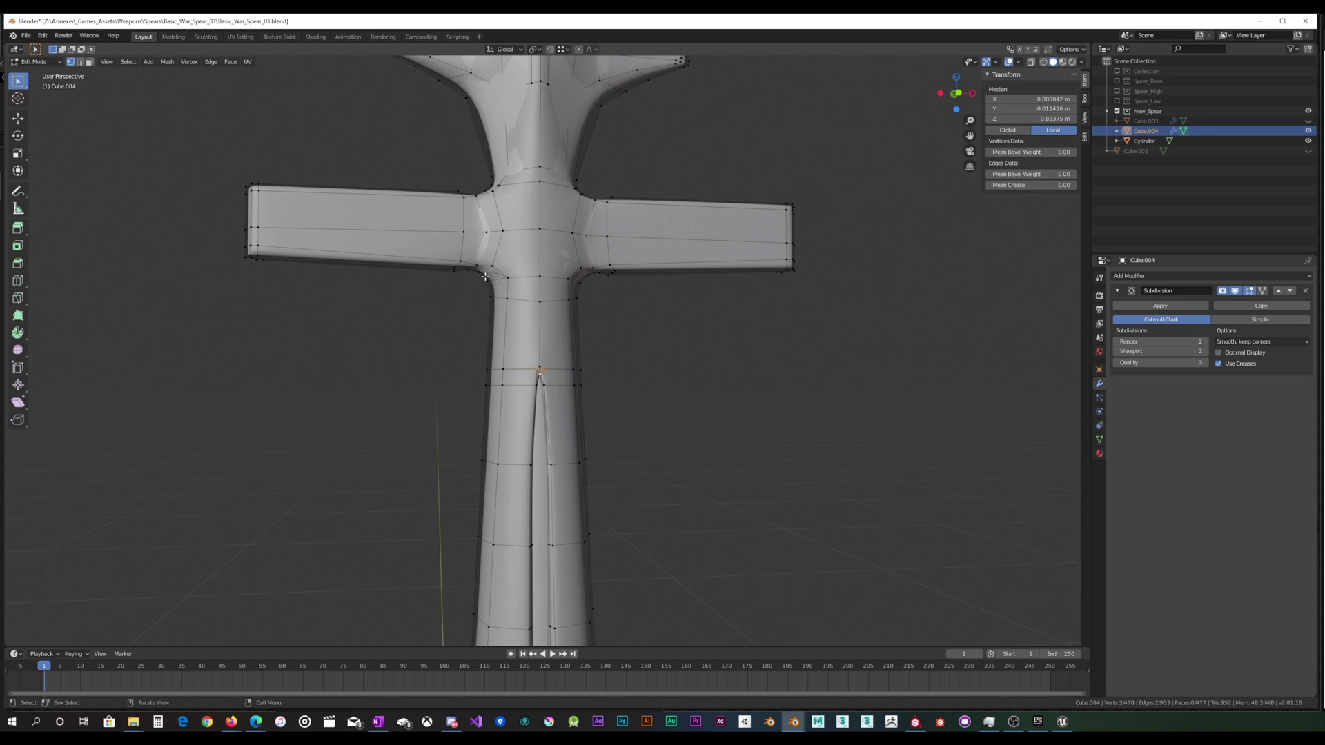
pyautogui.moveTo(542, 305); pyautogui.dragTo(531, 301, button='middle')
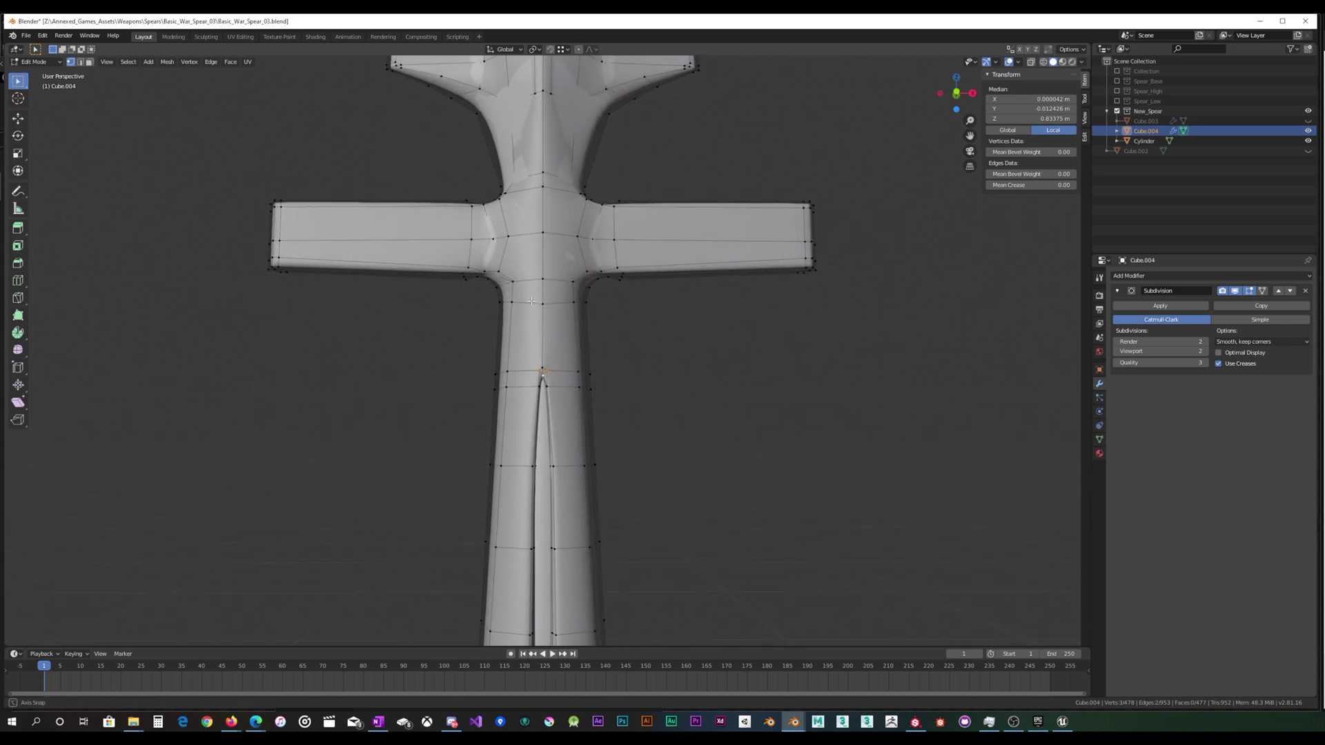
pyautogui.keyDown('shift'); pyautogui.moveTo(544, 354); pyautogui.dragTo(564, 252, button='middle'); pyautogui.keyUp('shift')
pyautogui.scroll(3, 562, 266)
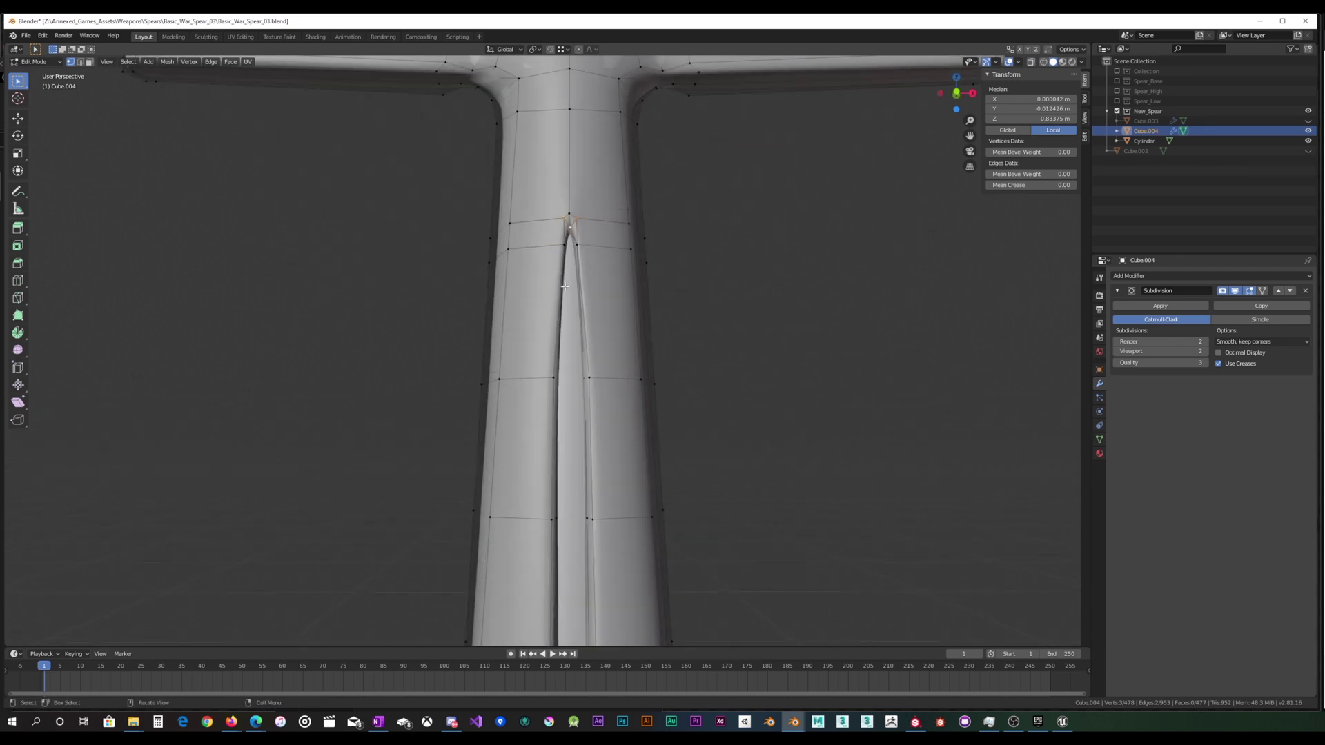
pyautogui.moveTo(579, 304); pyautogui.dragTo(536, 330, button='middle')
pyautogui.scroll(2, 541, 341)
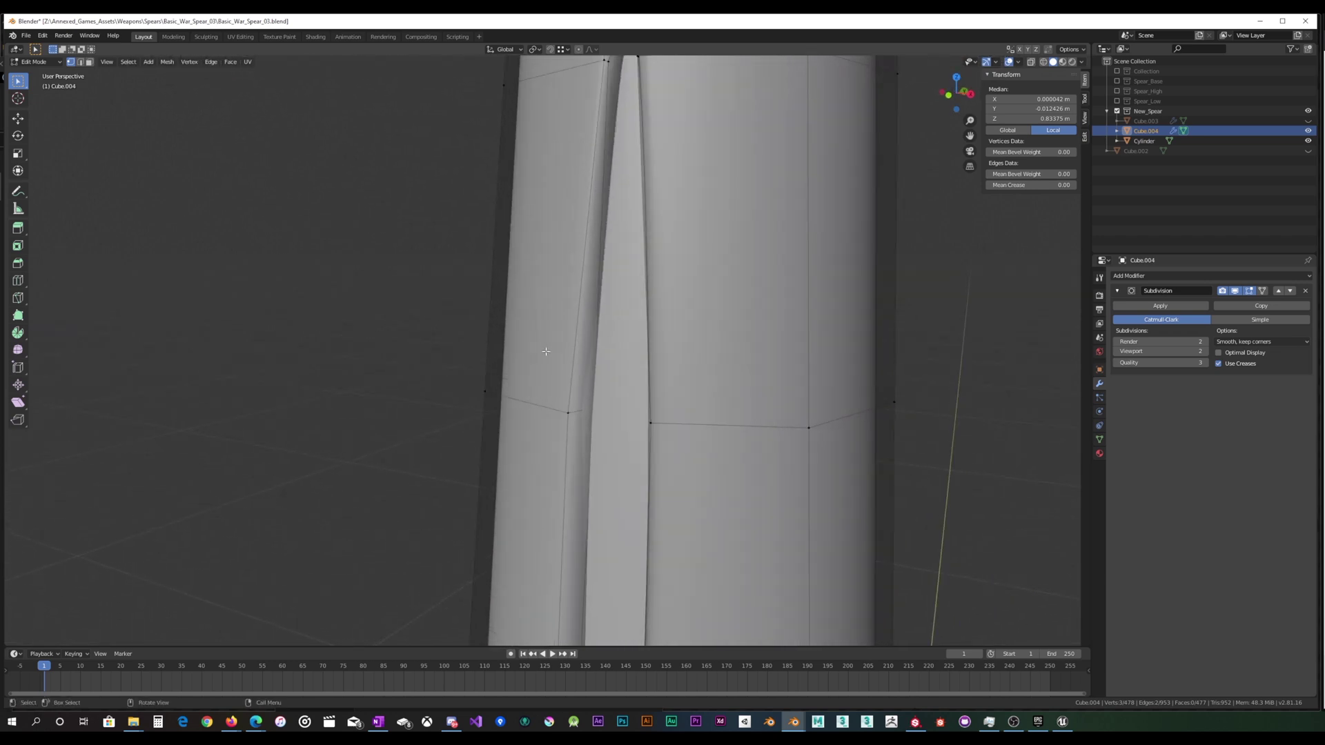
# Select the short ring edge beside the groove's left side, partway below the tip, and view the spear head from the front in orthographic.
pyautogui.moveTo(546, 452); pyautogui.dragTo(592, 398)
pyautogui.moveTo(592, 398); pyautogui.dragTo(614, 332, button='middle')
pyautogui.scroll(-4, 629, 387)
pyautogui.scroll(-2, 614, 331)
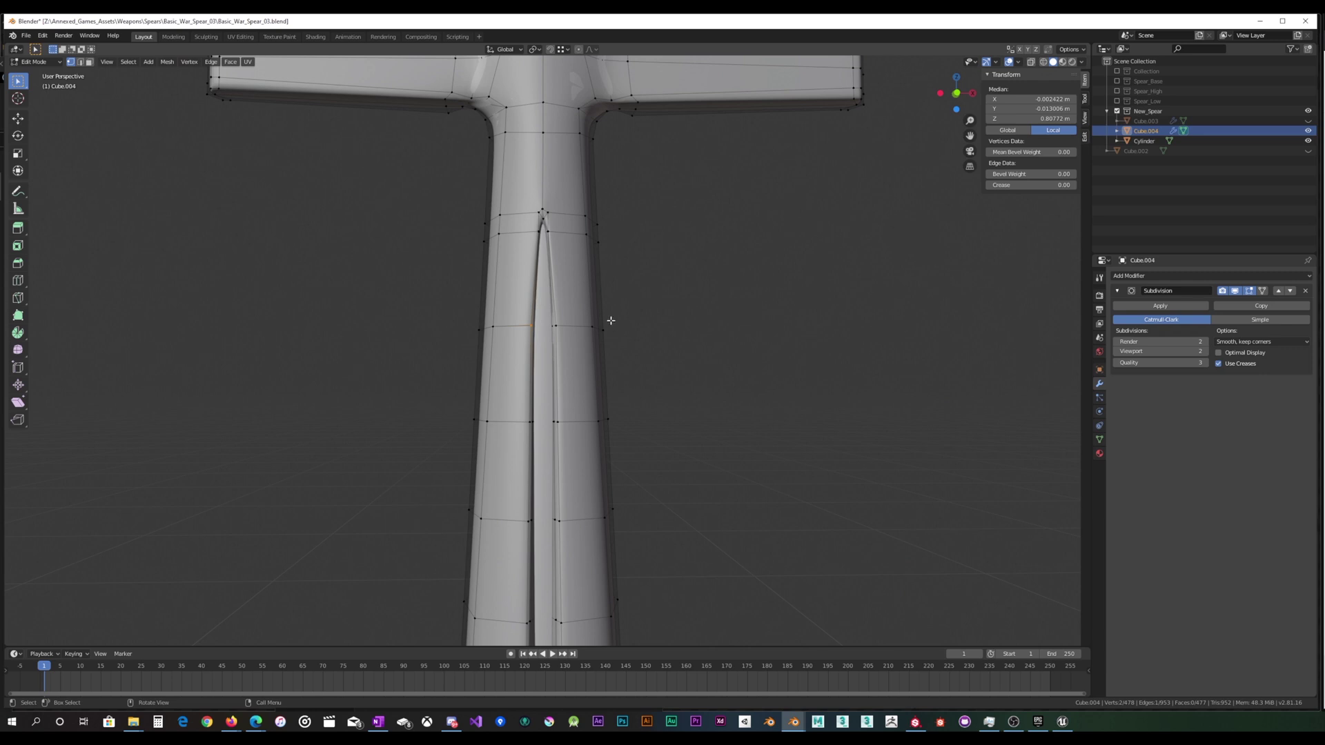
pyautogui.scroll(-1, 608, 321)
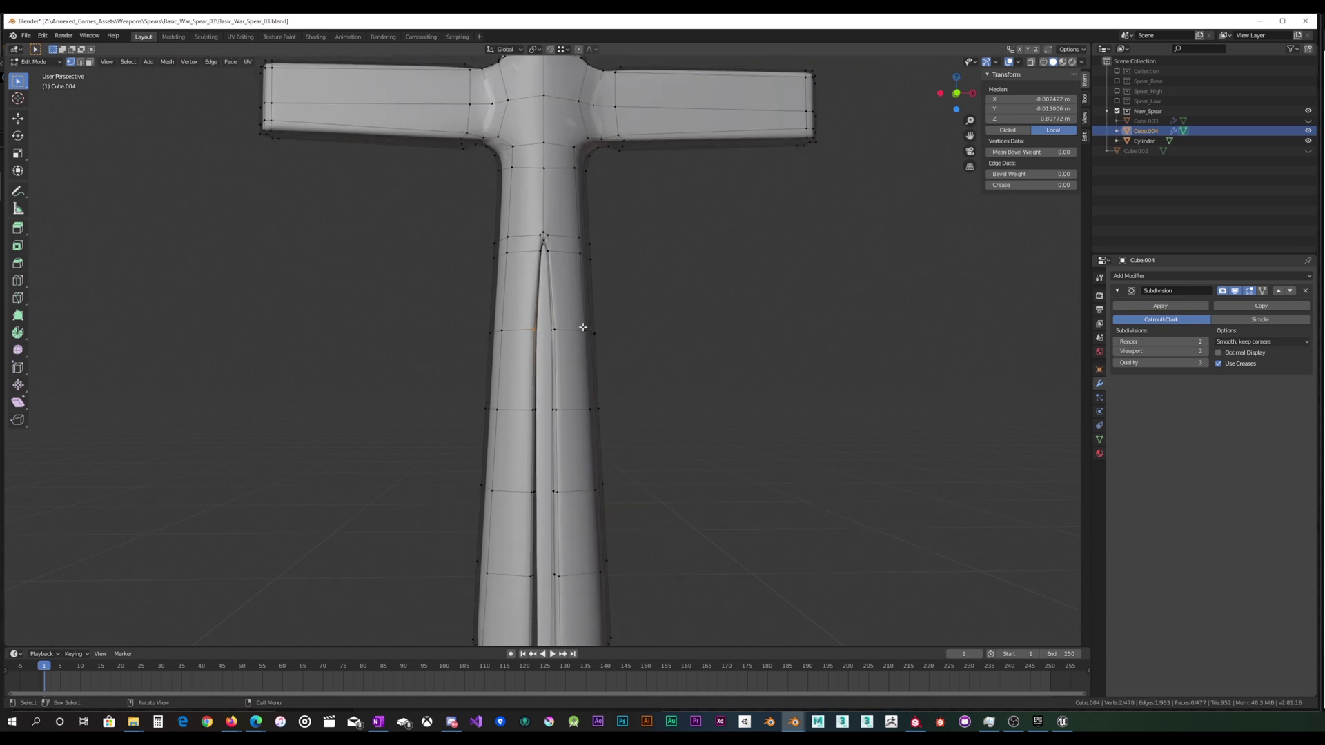
pyautogui.scroll(-3, 583, 327)
pyautogui.press('KP_1')
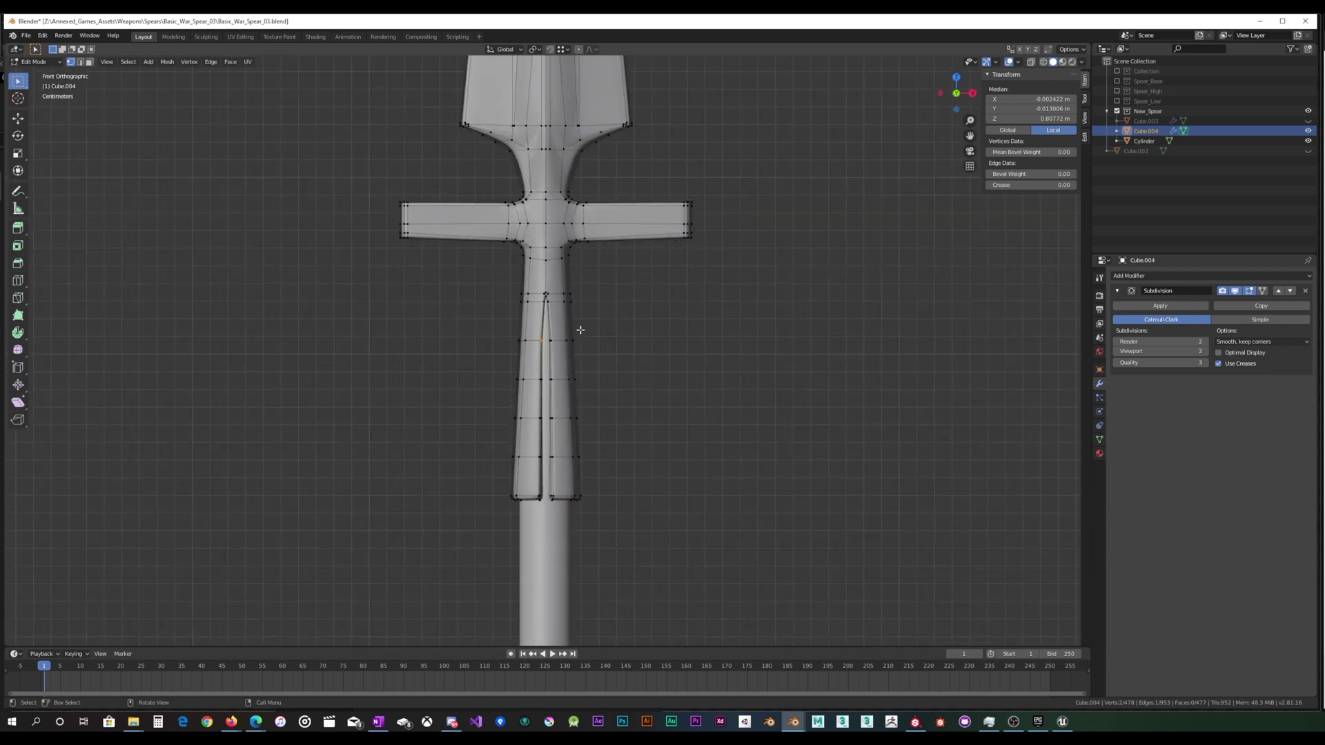
# Move the selected ring edge left of the groove about 0.0015 m along X toward the groove's centre line.
pyautogui.scroll(8, 580, 330)
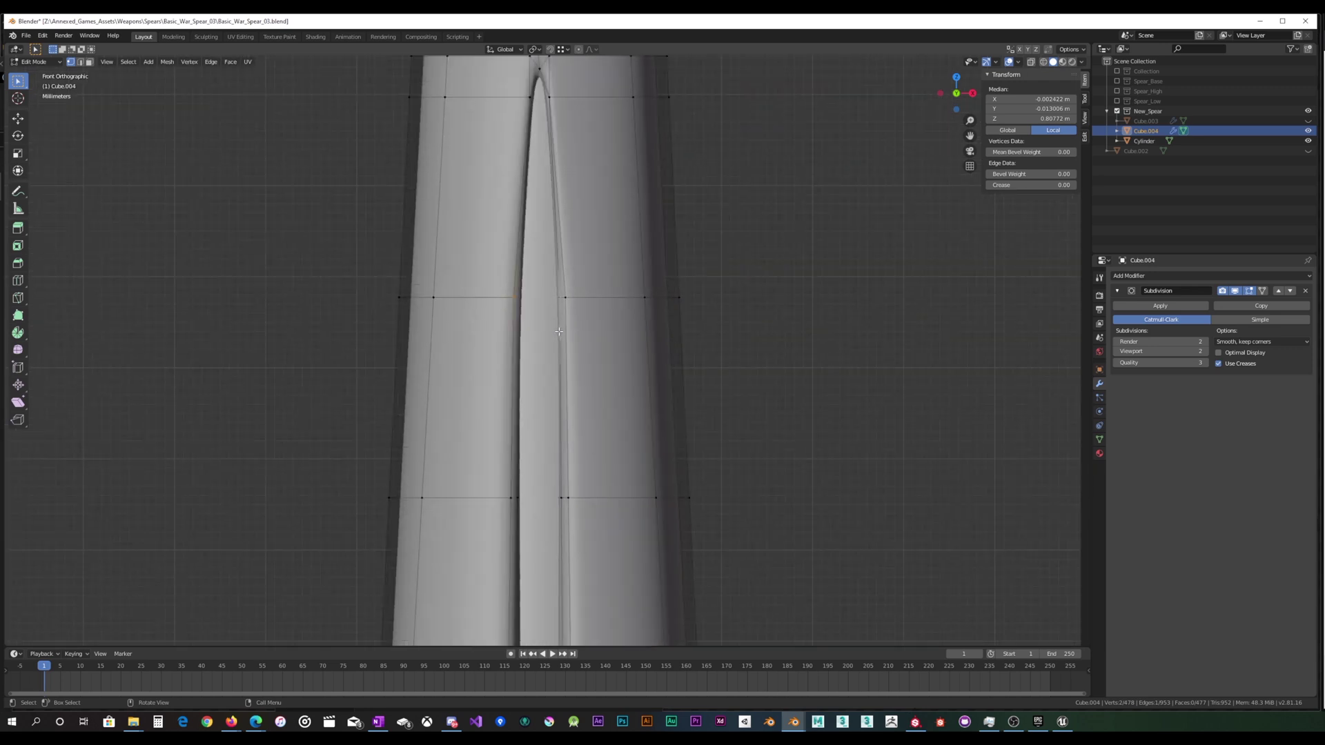
pyautogui.click(1032, 63)
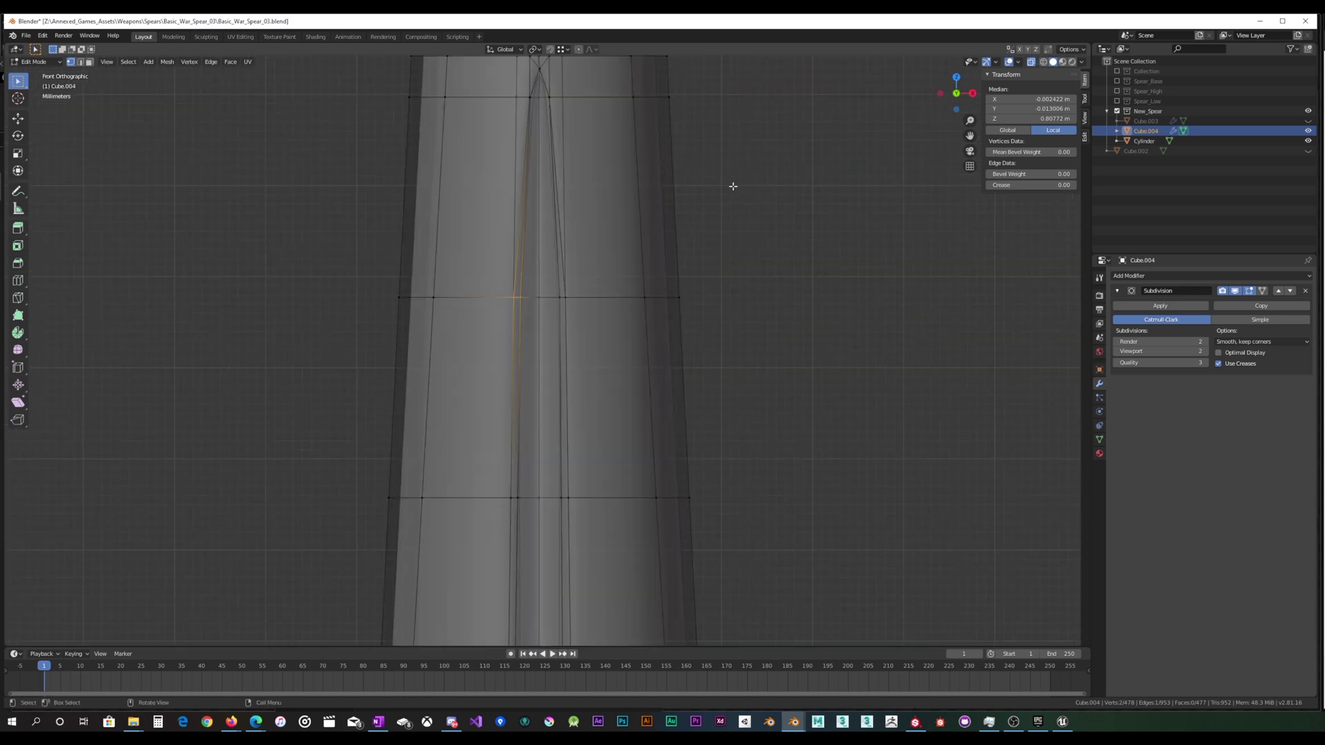
pyautogui.moveTo(730, 186); pyautogui.dragTo(648, 224, button='middle')
pyautogui.click(1031, 63)
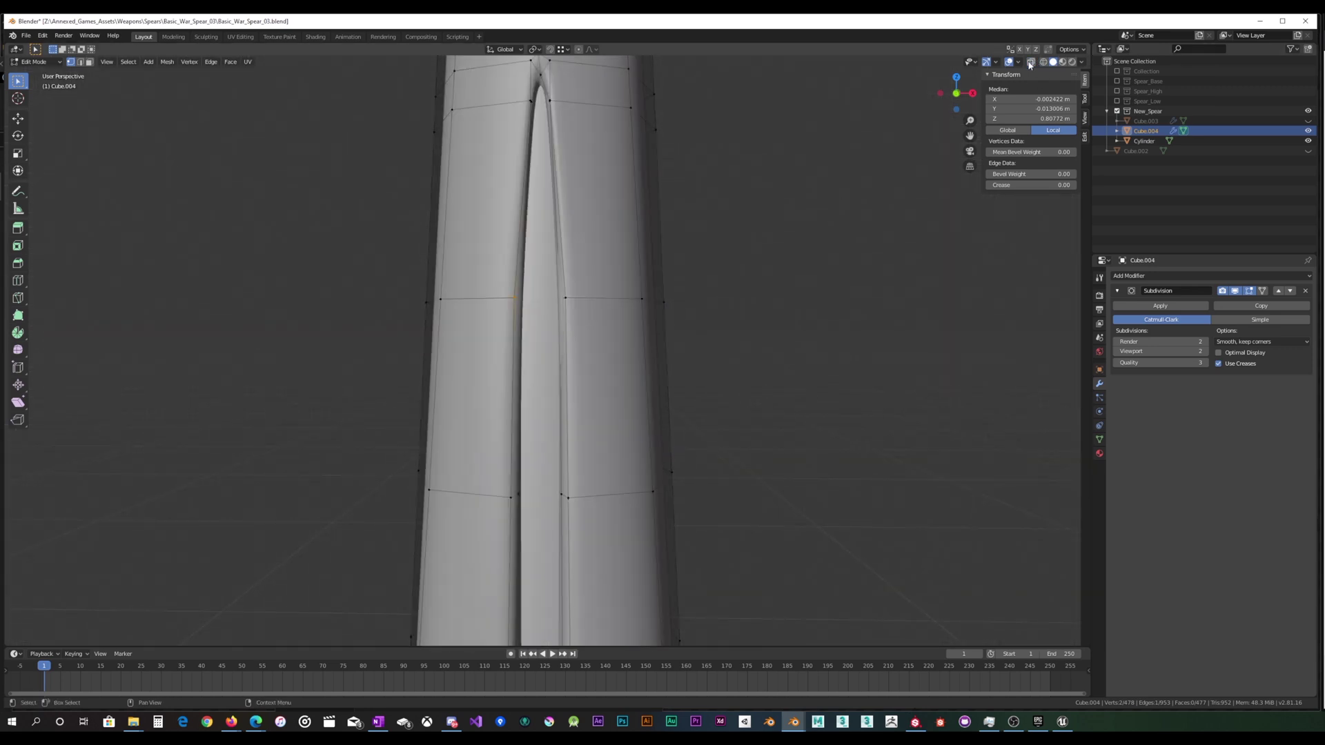
pyautogui.press('KP_1')
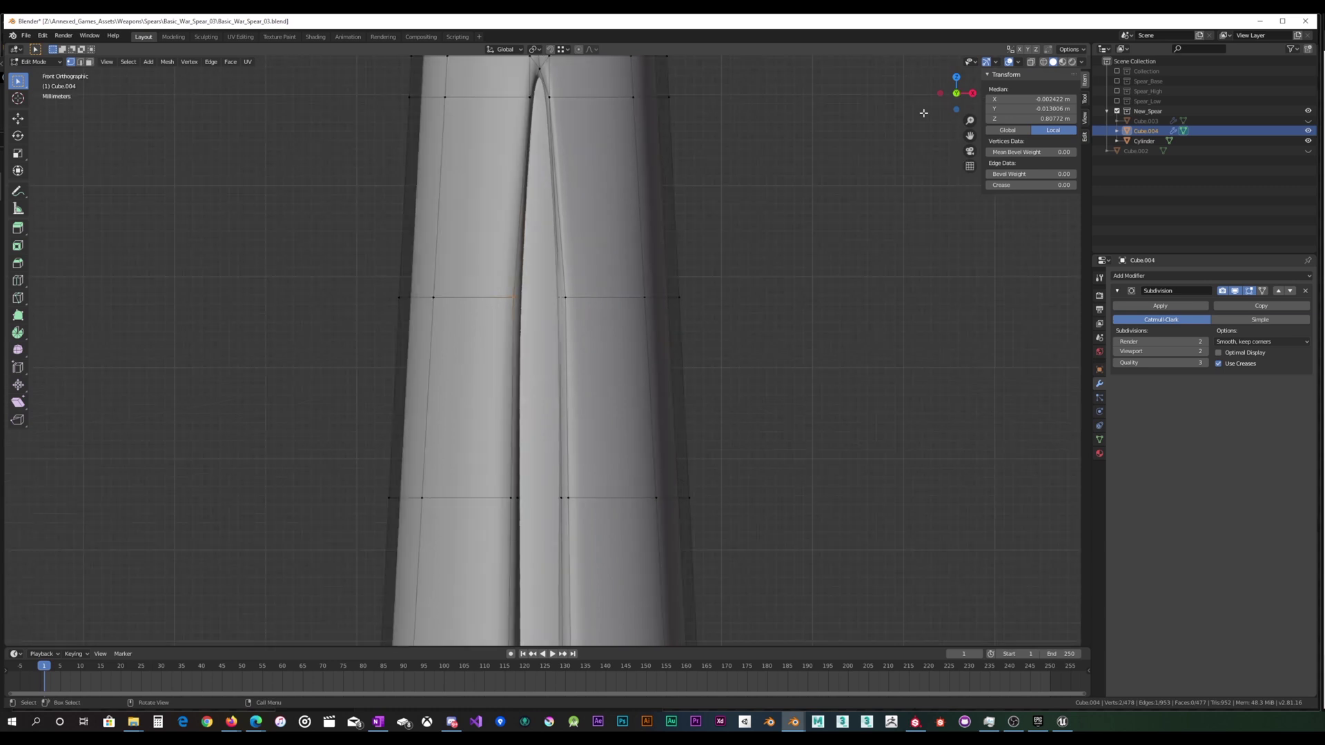
pyautogui.press('g')
pyautogui.press('y')
pyautogui.click(792, 172)
pyautogui.press('g')
pyautogui.press('x')
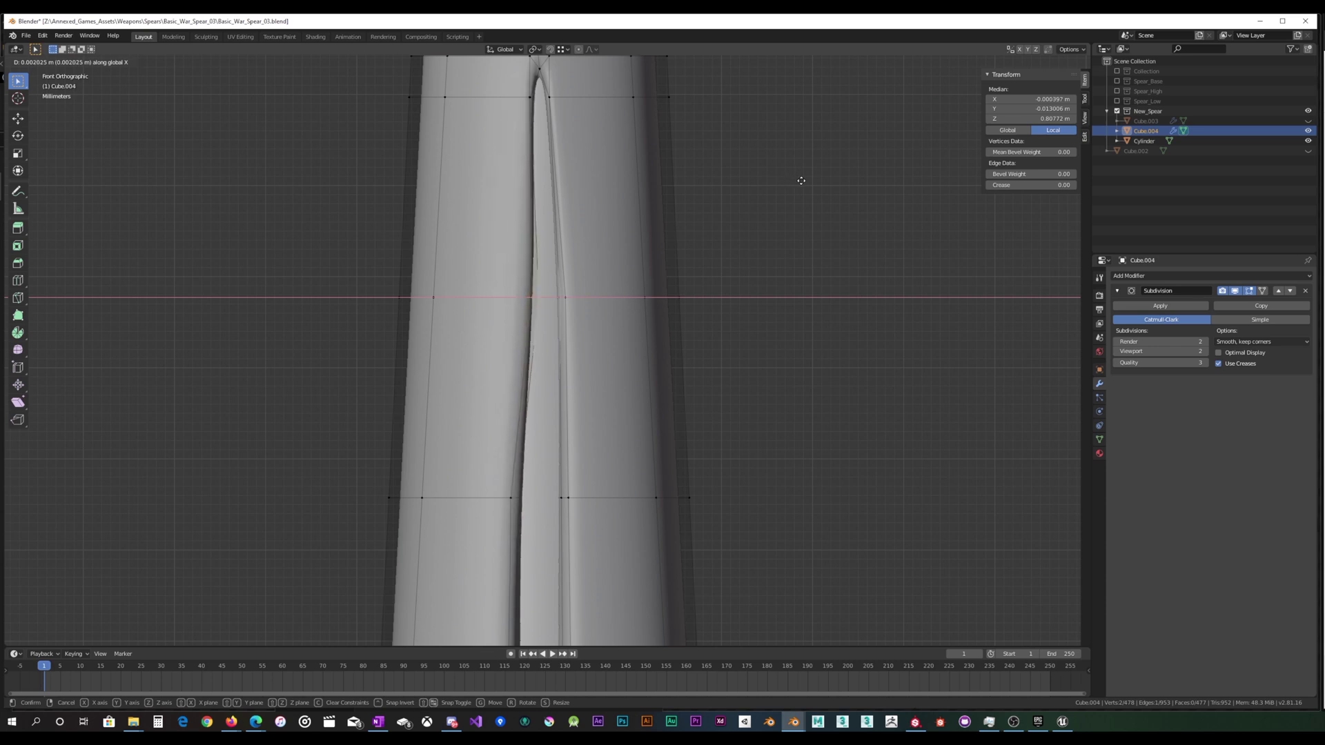
pyautogui.click(780, 194)
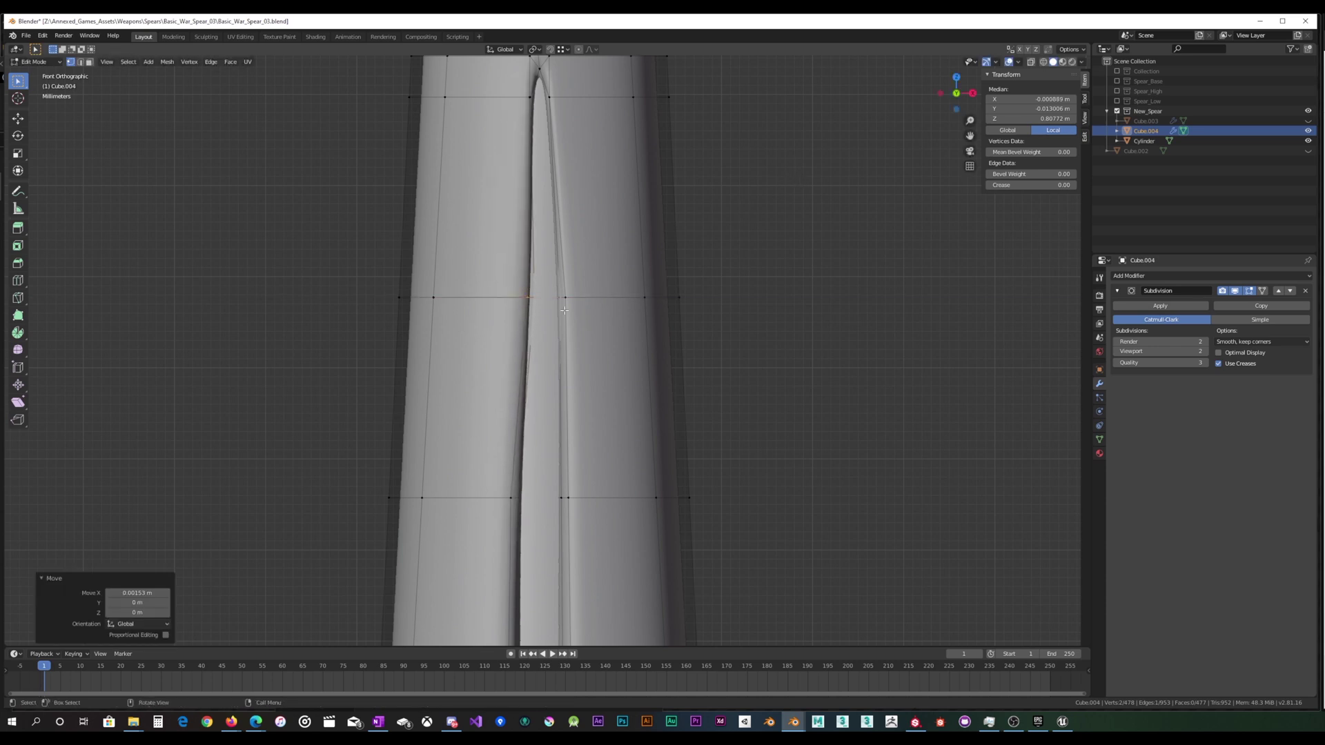
# Move the matching ring edge right of the groove about 0.001 m inward along X.
pyautogui.moveTo(602, 281); pyautogui.dragTo(603, 278)
pyautogui.press('g')
pyautogui.press('x')
pyautogui.click(591, 280)
pyautogui.scroll(-2, 594, 285)
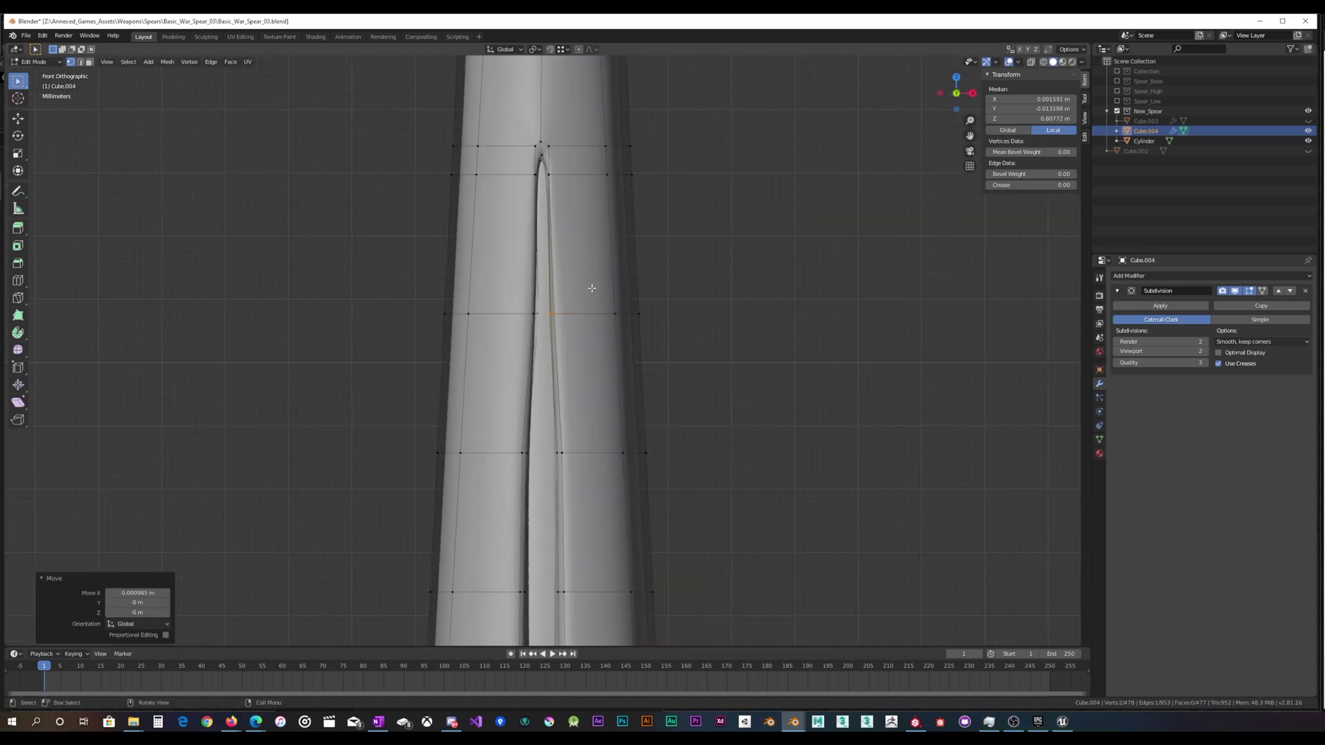
# Narrow the groove at the next ring down along X, moving its left edge about 0.0009 m inward.
pyautogui.keyDown('shift'); pyautogui.moveTo(591, 330); pyautogui.dragTo(594, 255, button='middle'); pyautogui.keyUp('shift')
pyautogui.press('g')
pyautogui.press('x')
pyautogui.moveTo(590, 360); pyautogui.dragTo(543, 367)
pyautogui.click(586, 363)
pyautogui.press('g')
pyautogui.press('x')
pyautogui.click(548, 367)
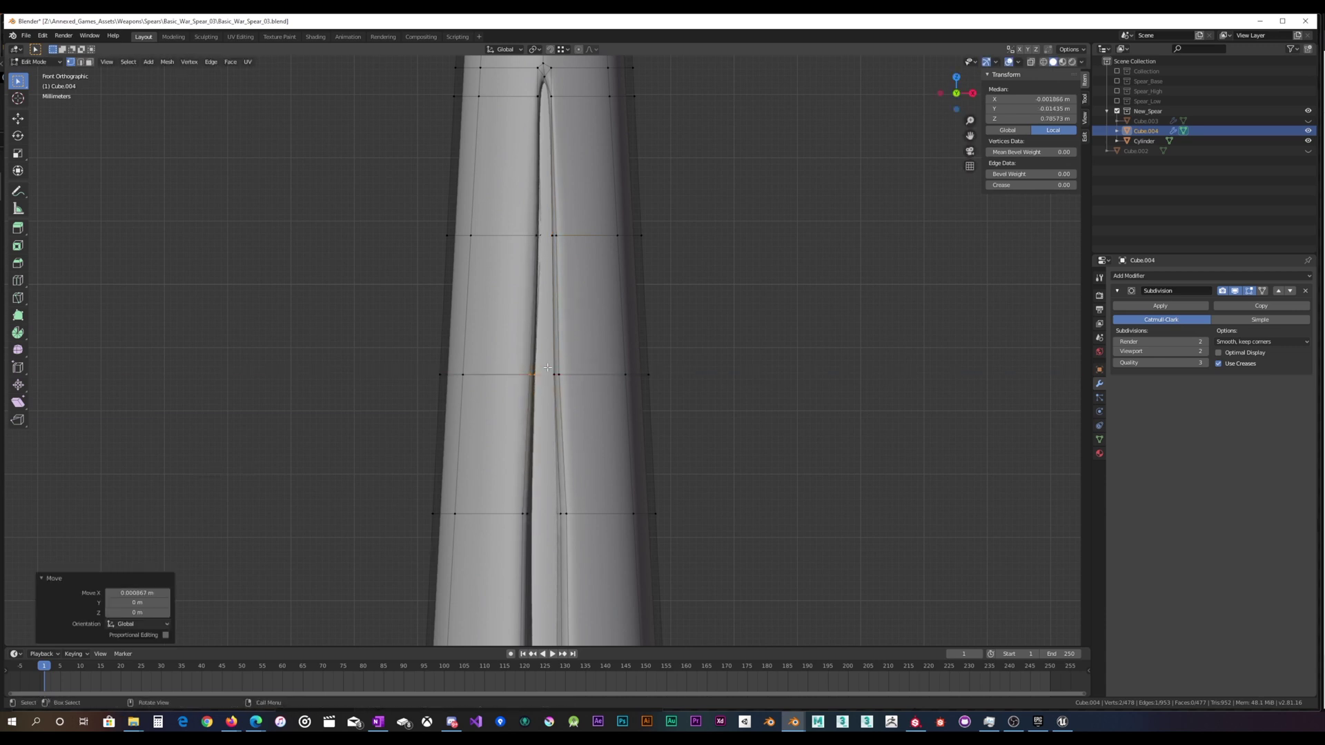
# Move the vertices left and right of the groove inward along X on the third ring below the tip.
pyautogui.keyDown('shift'); pyautogui.moveTo(567, 399); pyautogui.dragTo(583, 253, button='middle'); pyautogui.keyUp('shift')
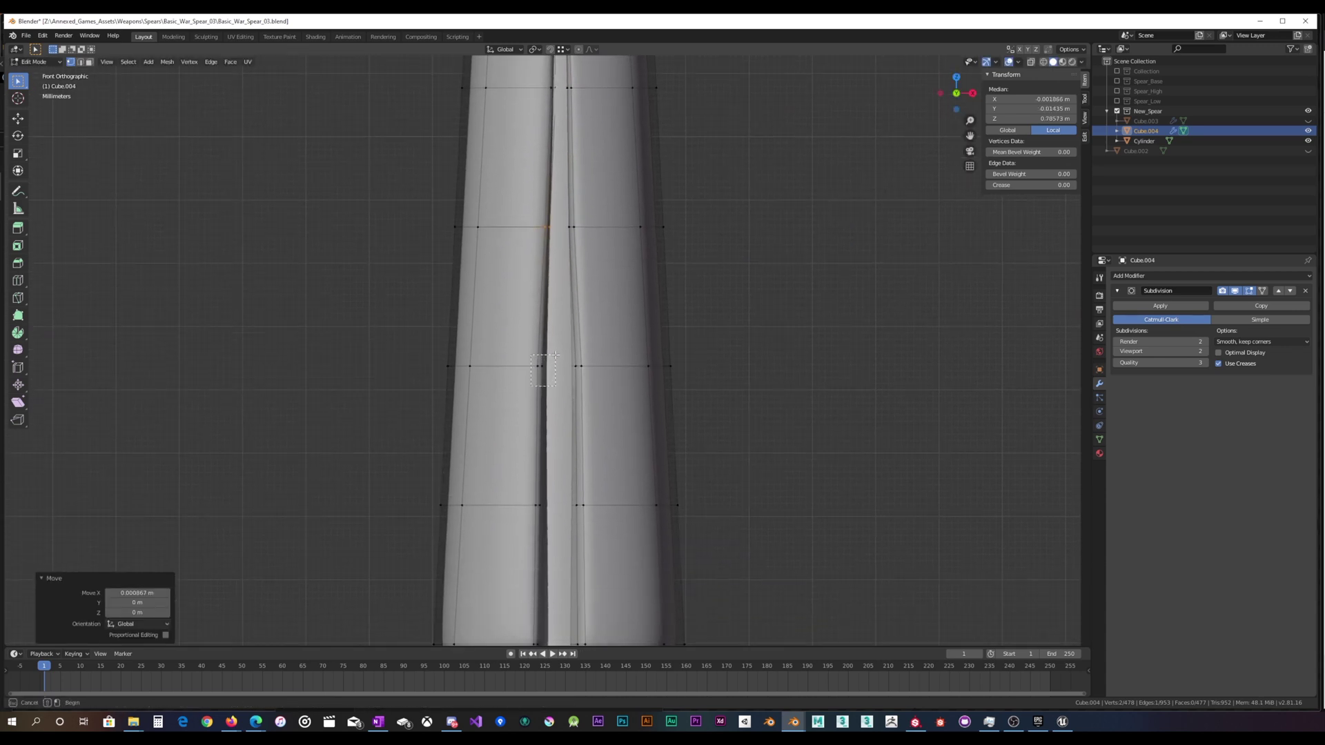
pyautogui.moveTo(555, 354); pyautogui.dragTo(555, 356)
pyautogui.press('g')
pyautogui.press('x')
pyautogui.click(593, 350)
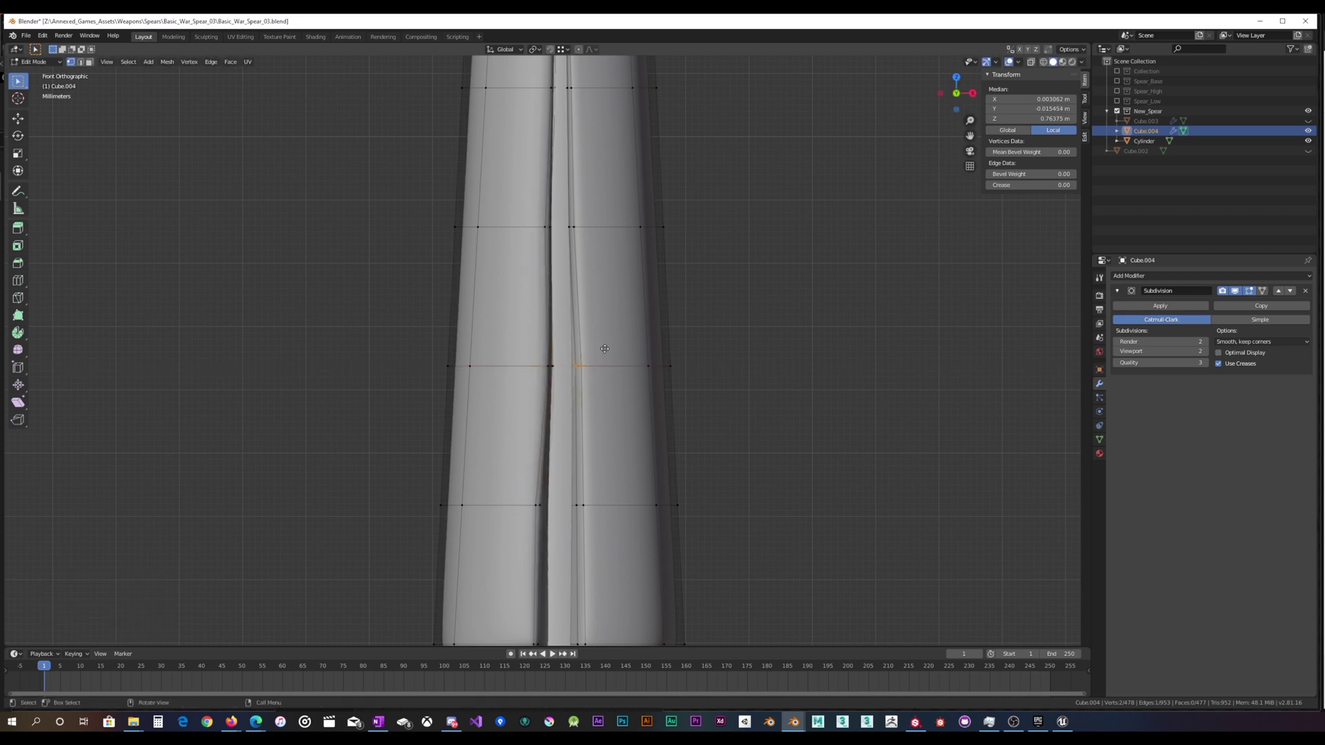
pyautogui.press('x')
pyautogui.click(600, 351)
# Narrow the groove along X on the last ring above the rim, moving its right edge about 0.0009 m inward.
pyautogui.keyDown('shift'); pyautogui.moveTo(562, 397); pyautogui.dragTo(568, 240, button='middle'); pyautogui.keyUp('shift')
pyautogui.press('g')
pyautogui.moveTo(537, 360); pyautogui.dragTo(606, 335)
pyautogui.press('x')
pyautogui.click(591, 355)
pyautogui.press('g')
pyautogui.press('x')
pyautogui.click(602, 337)
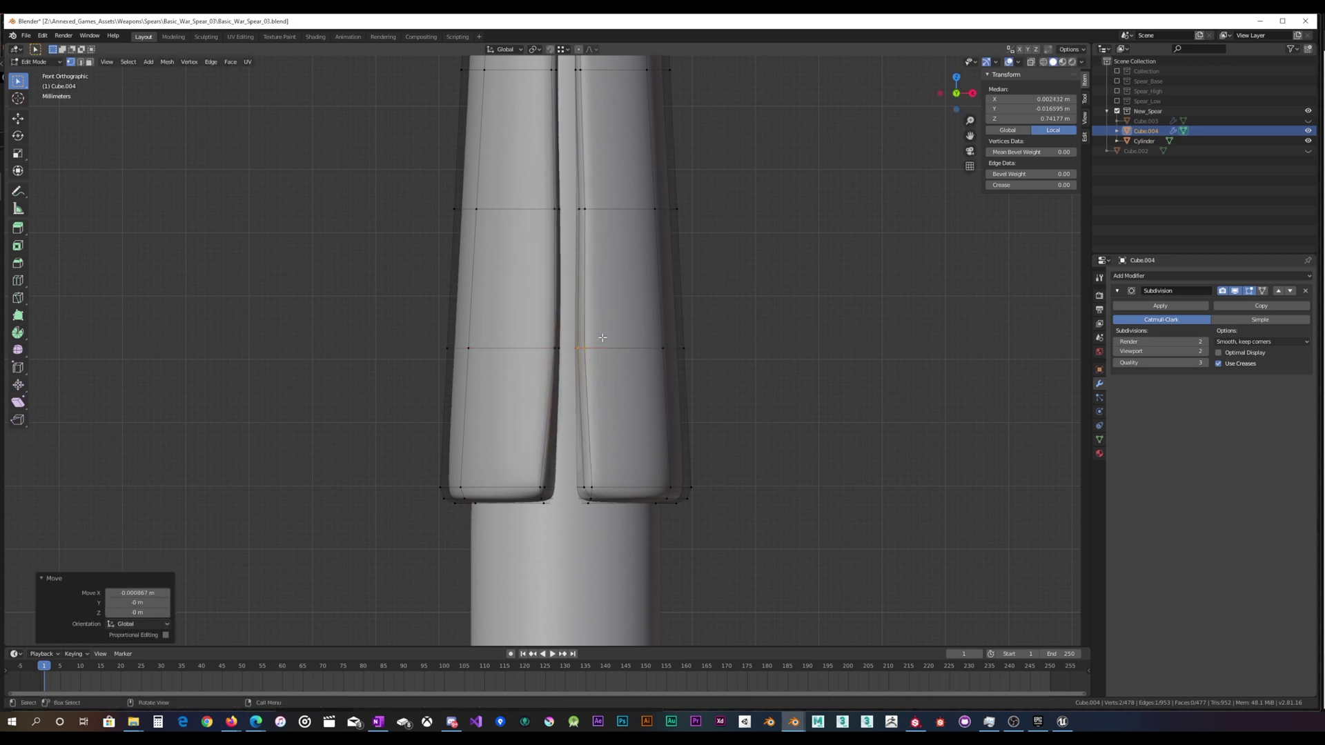
# Move the bottom rim corner vertices left of the groove about 0.0017 m inward along X.
pyautogui.moveTo(538, 490); pyautogui.dragTo(560, 506)
pyautogui.press('g')
pyautogui.press('x')
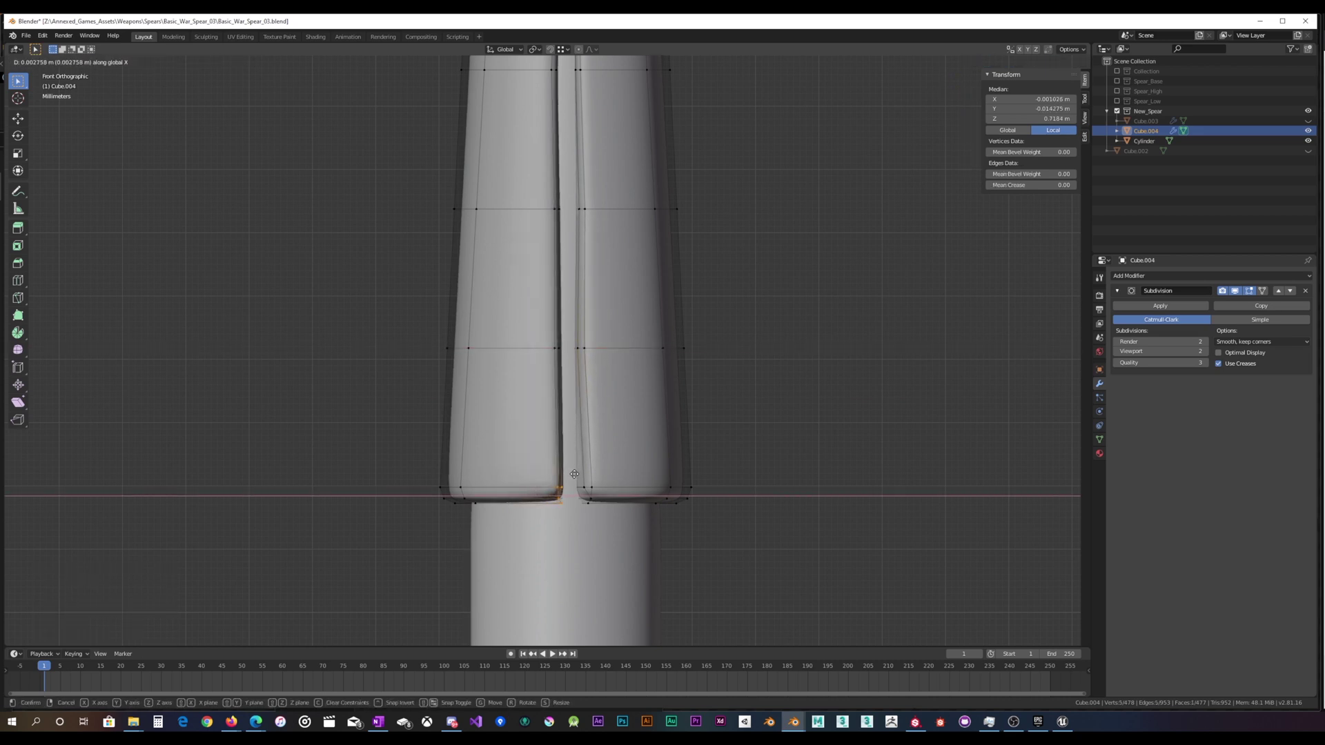
pyautogui.click(568, 476)
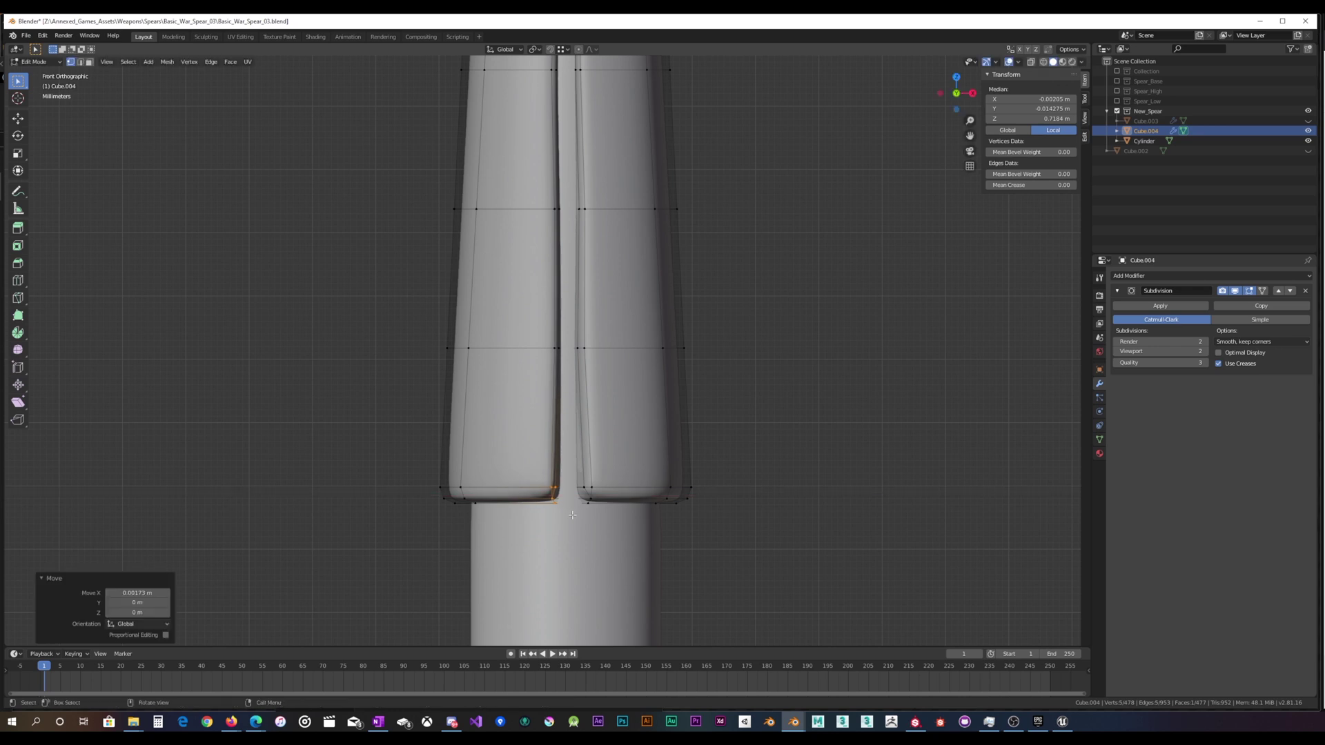
pyautogui.moveTo(618, 470); pyautogui.dragTo(616, 471)
pyautogui.press('g')
pyautogui.press('x')
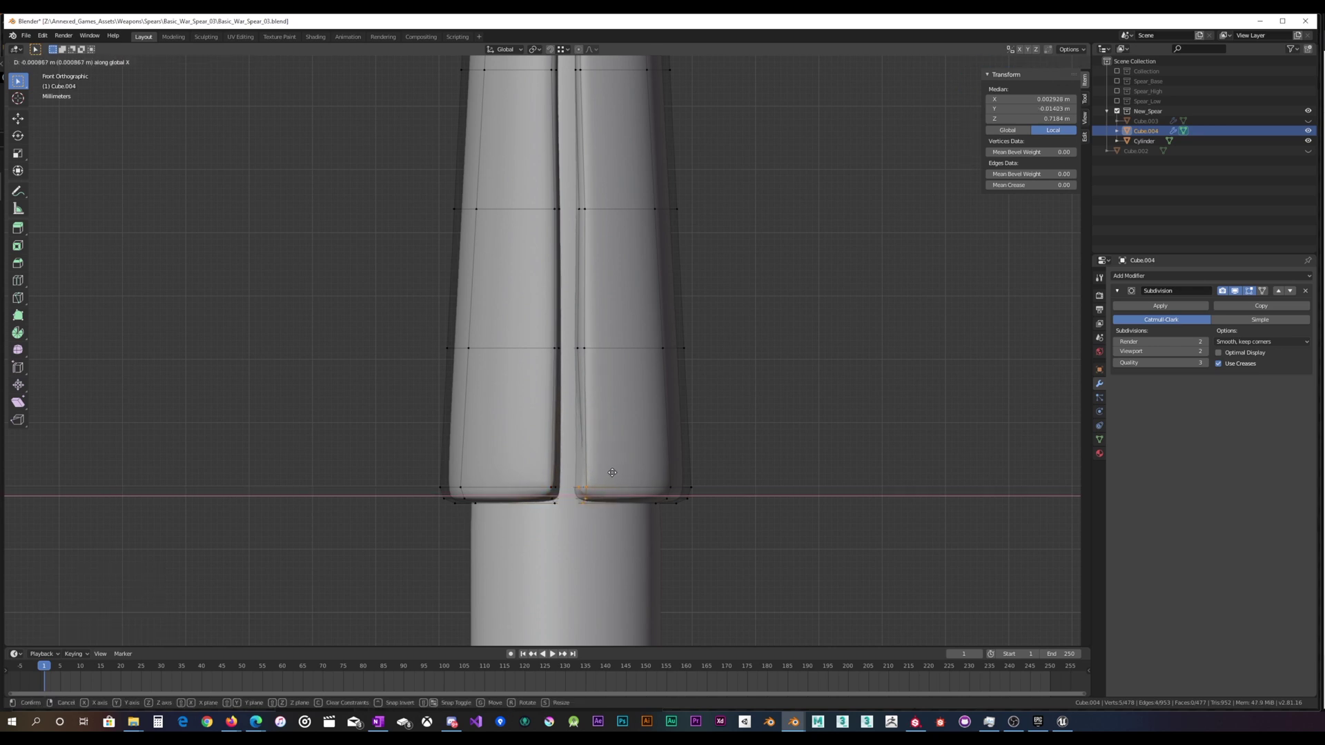
pyautogui.click(612, 478)
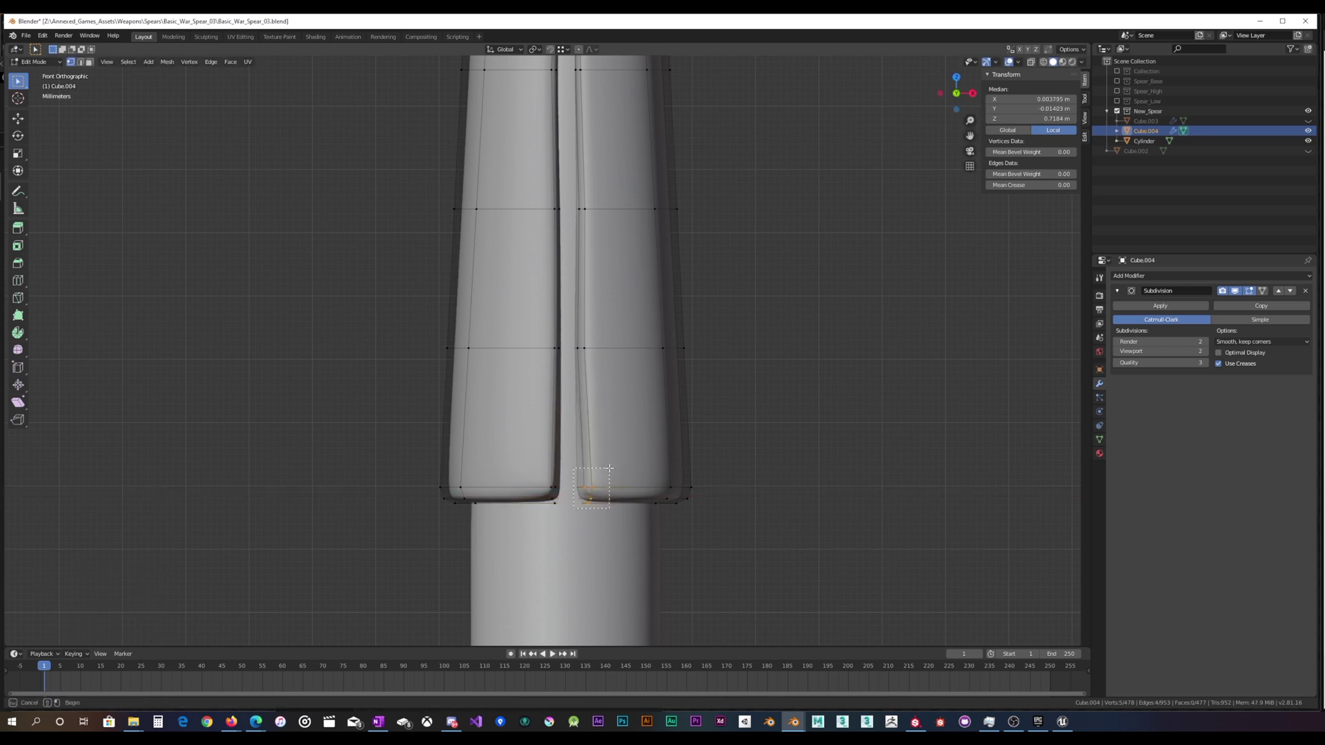
# Inspect the vertices at the bottom rim corner right of the groove, with and without X-ray.
pyautogui.moveTo(569, 509); pyautogui.dragTo(624, 418, button='middle')
pyautogui.click(1030, 62)
pyautogui.moveTo(962, 122); pyautogui.dragTo(711, 369, button='middle')
pyautogui.scroll(1, 671, 412)
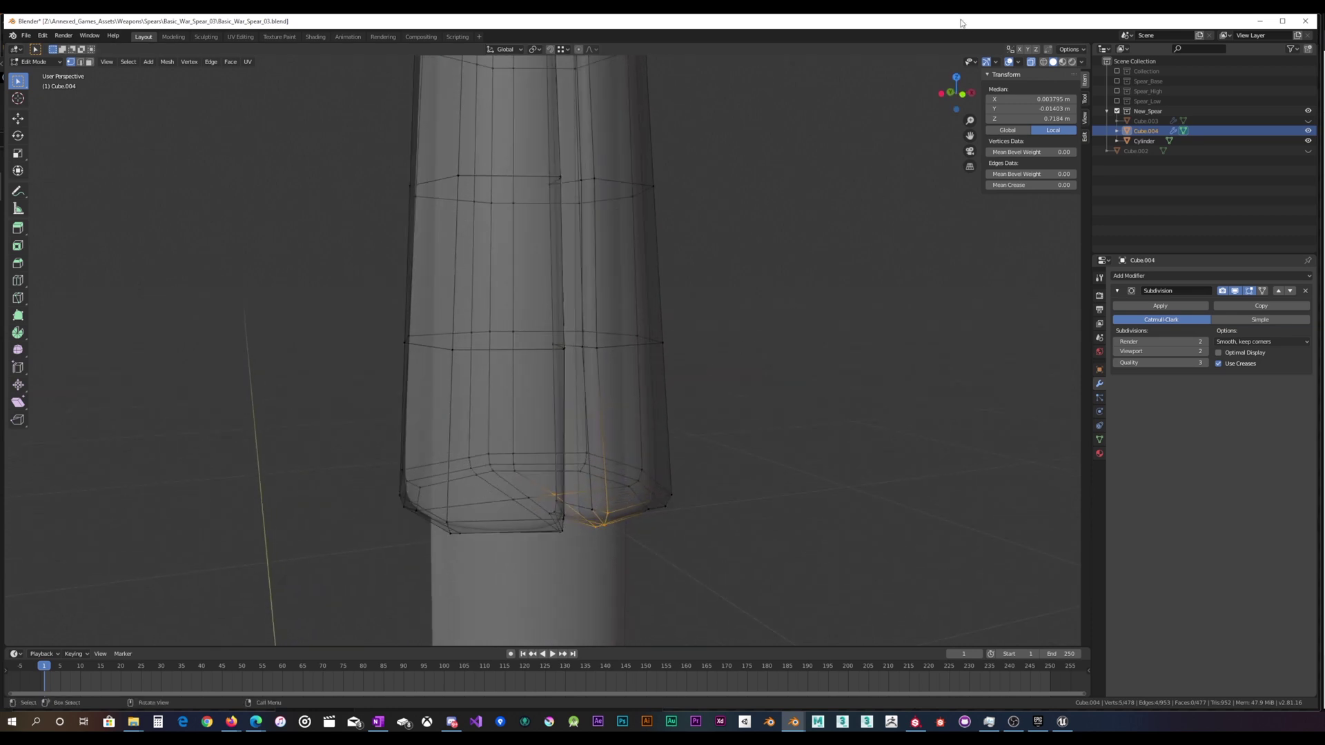
pyautogui.click(1031, 65)
pyautogui.moveTo(743, 289); pyautogui.dragTo(560, 304, button='middle')
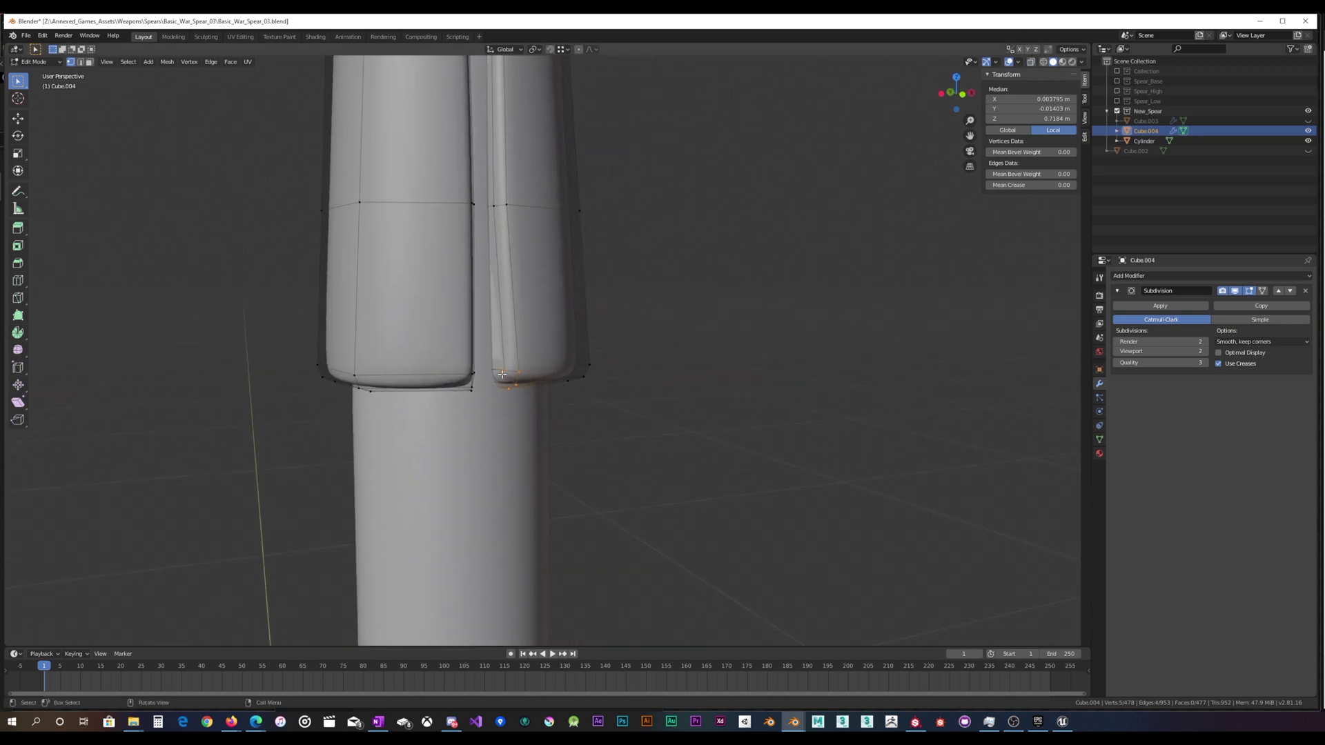
# Merge the two nearly coincident vertices at the inner bottom corner right of the groove at their centre.
pyautogui.click(510, 358)
pyautogui.moveTo(496, 376); pyautogui.dragTo(509, 365)
pyautogui.click(506, 368)
pyautogui.scroll(5, 517, 366)
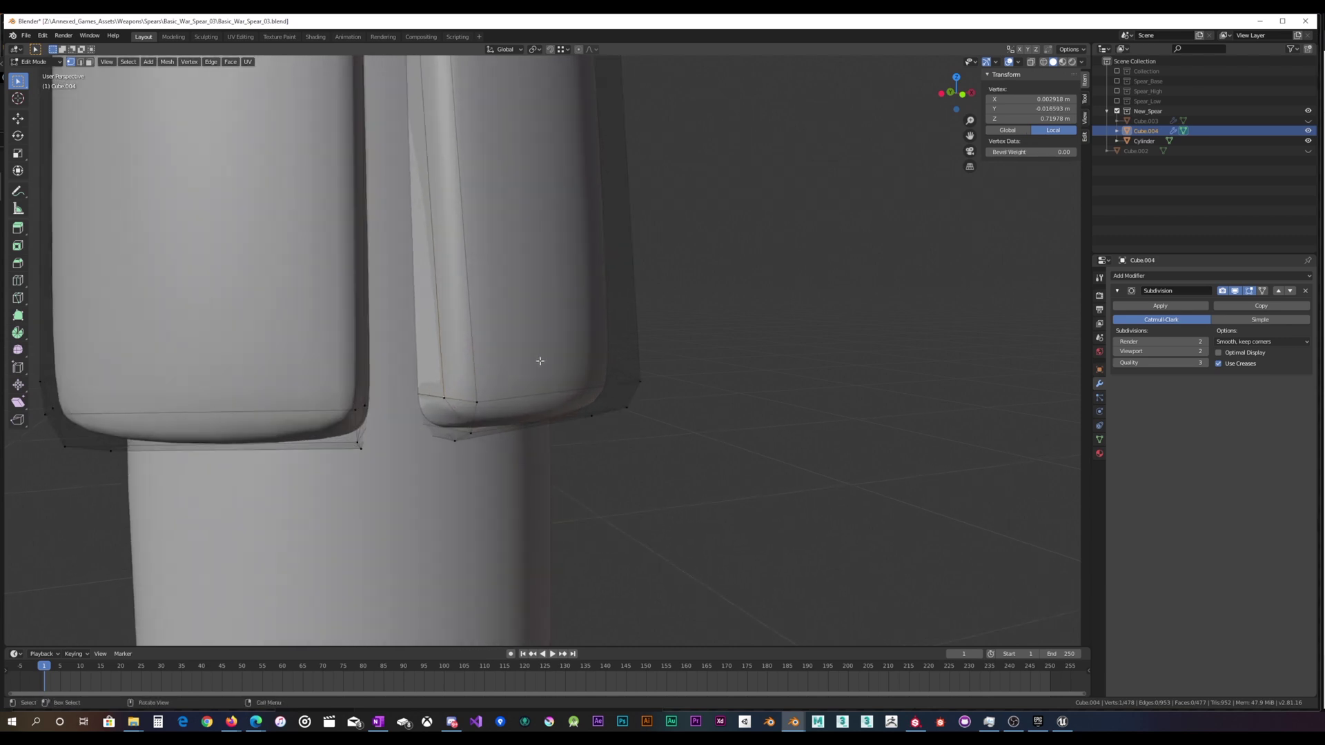
pyautogui.click(1031, 64)
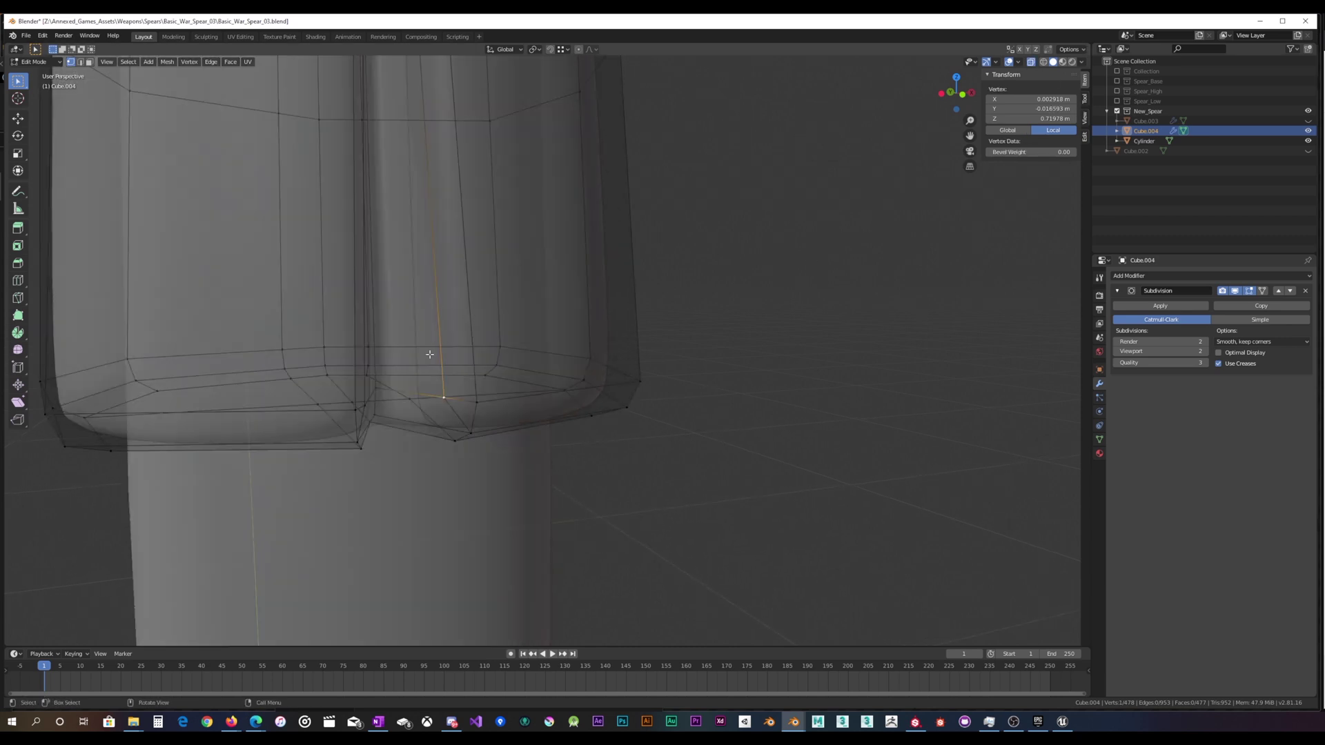
pyautogui.keyDown('shift'); pyautogui.click(439, 400); pyautogui.keyUp('shift')
pyautogui.rightClick(470, 370)
pyautogui.moveTo(470, 370)
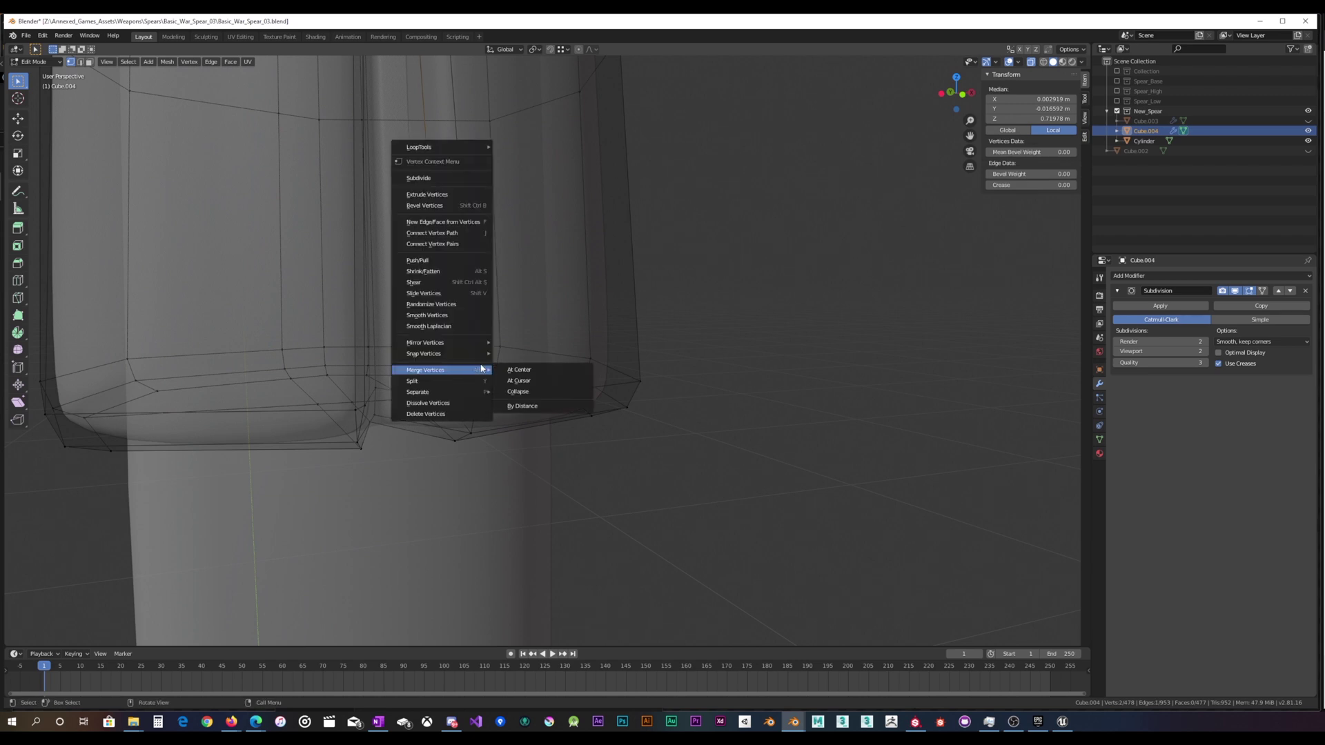
pyautogui.click(524, 370)
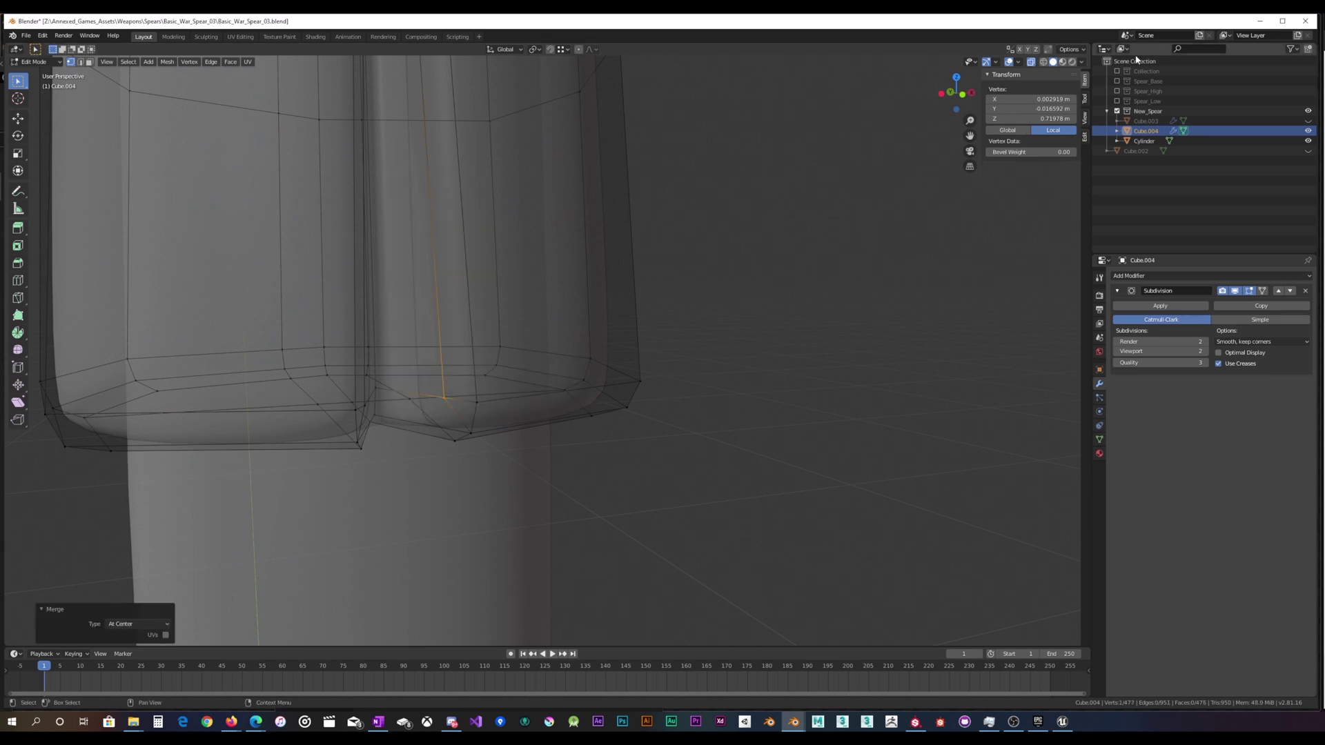
# Move the four bottom rim corner vertices right of the groove about 0.0012 m inward along X.
pyautogui.click(1031, 64)
pyautogui.moveTo(490, 228); pyautogui.dragTo(465, 219, button='middle')
pyautogui.scroll(-2, 470, 389)
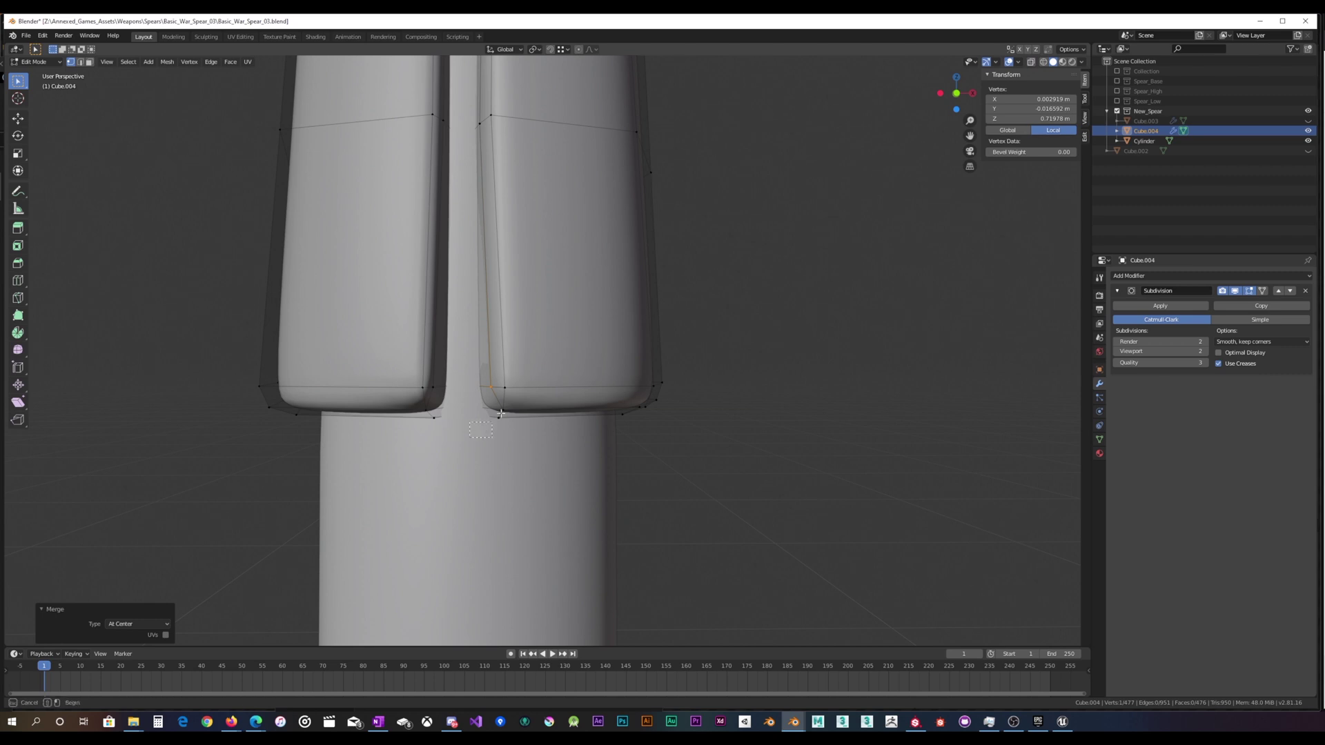
pyautogui.moveTo(501, 413); pyautogui.dragTo(517, 377)
pyautogui.moveTo(550, 347)
pyautogui.mouseDown(button='middle')
pyautogui.moveTo(607, 350)
pyautogui.moveTo(630, 310)
pyautogui.moveTo(558, 323)
pyautogui.moveTo(541, 354)
pyautogui.mouseUp(button='middle')
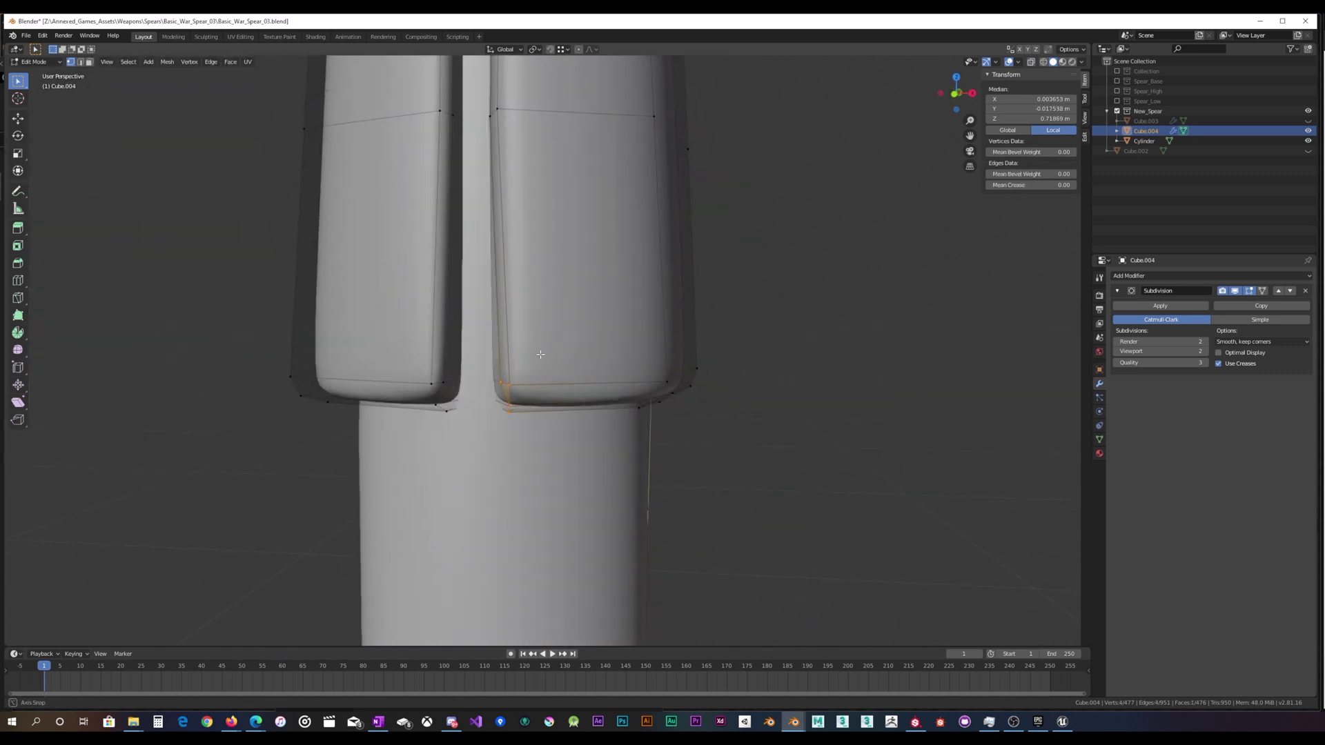
pyautogui.scroll(-4, 541, 354)
pyautogui.press('g')
pyautogui.press('x')
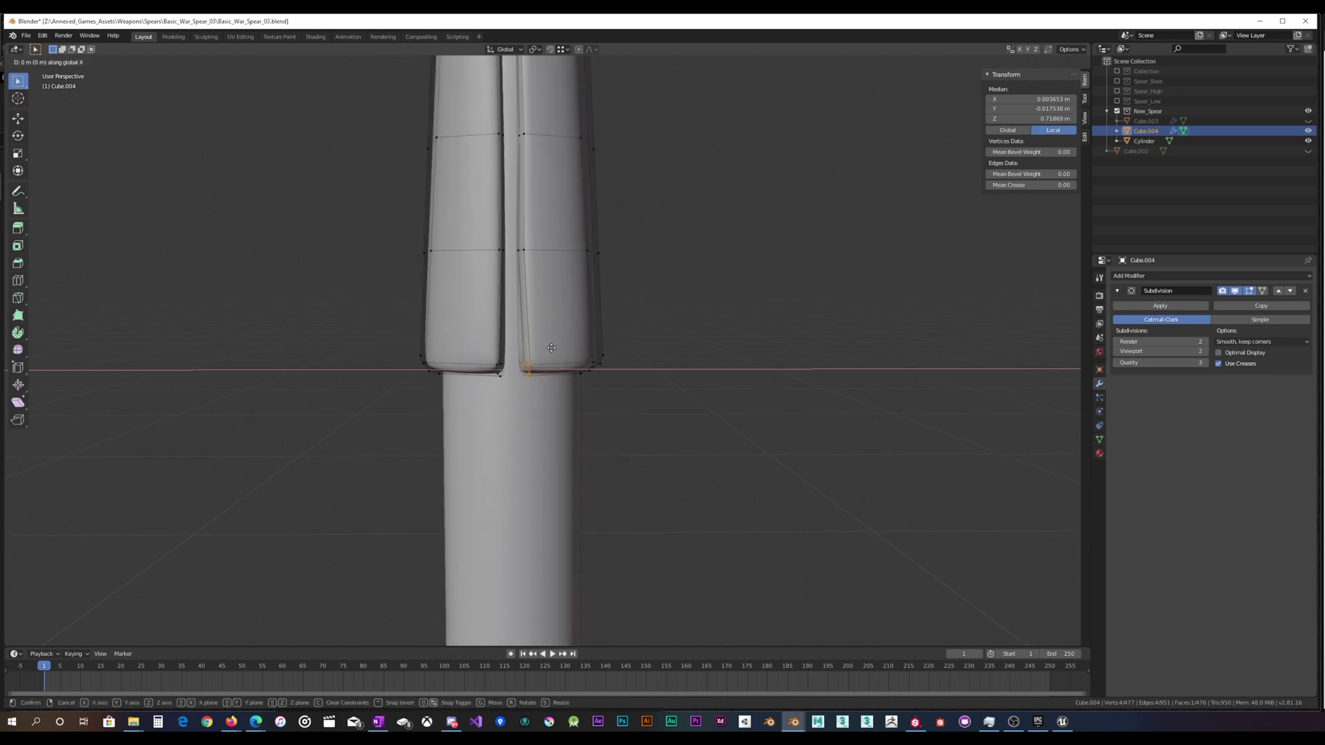
pyautogui.click(544, 346)
# Check the narrowed groove and smoothed socket in Object Mode from the front and from below.
pyautogui.scroll(-5, 545, 327)
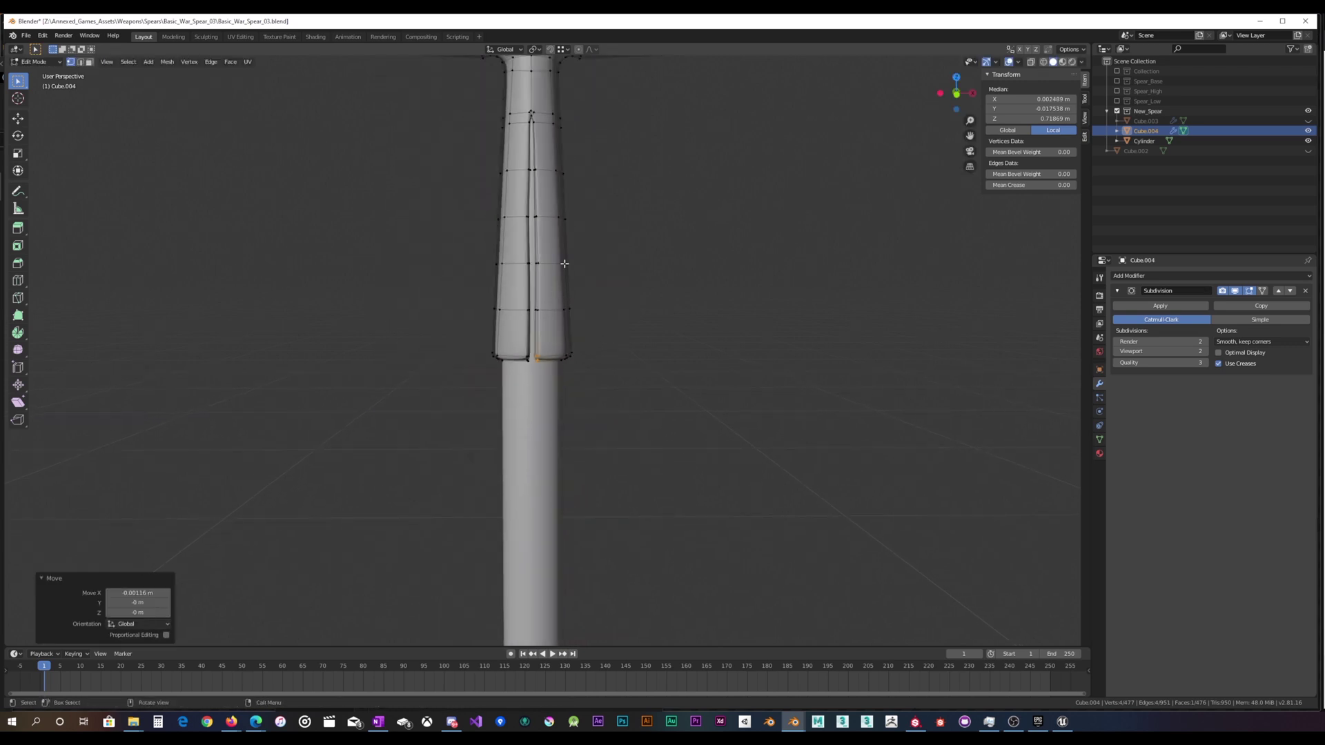
pyautogui.keyDown('shift'); pyautogui.moveTo(565, 263); pyautogui.dragTo(559, 297, button='middle'); pyautogui.keyUp('shift')
pyautogui.press('Tab')
pyautogui.scroll(4, 557, 297)
pyautogui.scroll(-5, 545, 313)
pyautogui.scroll(3, 556, 303)
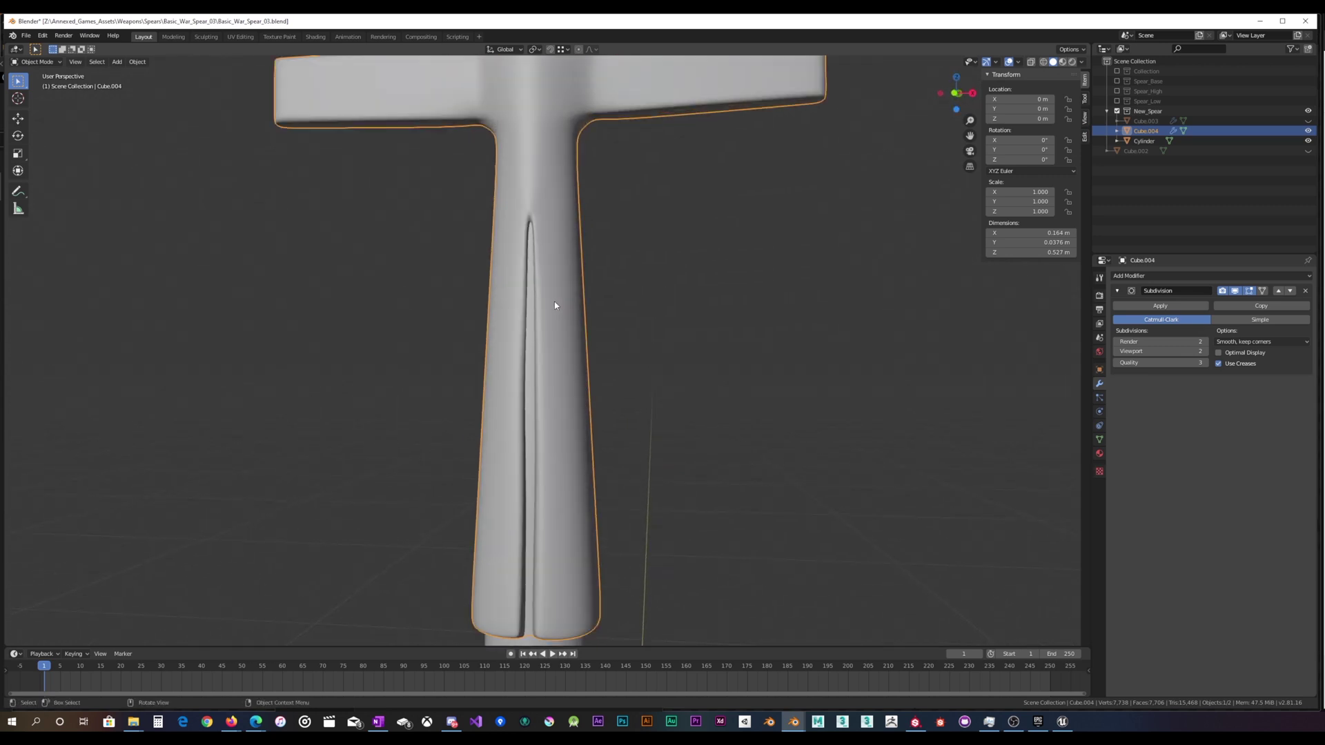
pyautogui.moveTo(547, 349); pyautogui.dragTo(567, 478, button='middle')
# Select the vertex column along the socket's front corner right of the groove and shift it slightly inward in bottom orthographic view.
pyautogui.press('Tab')
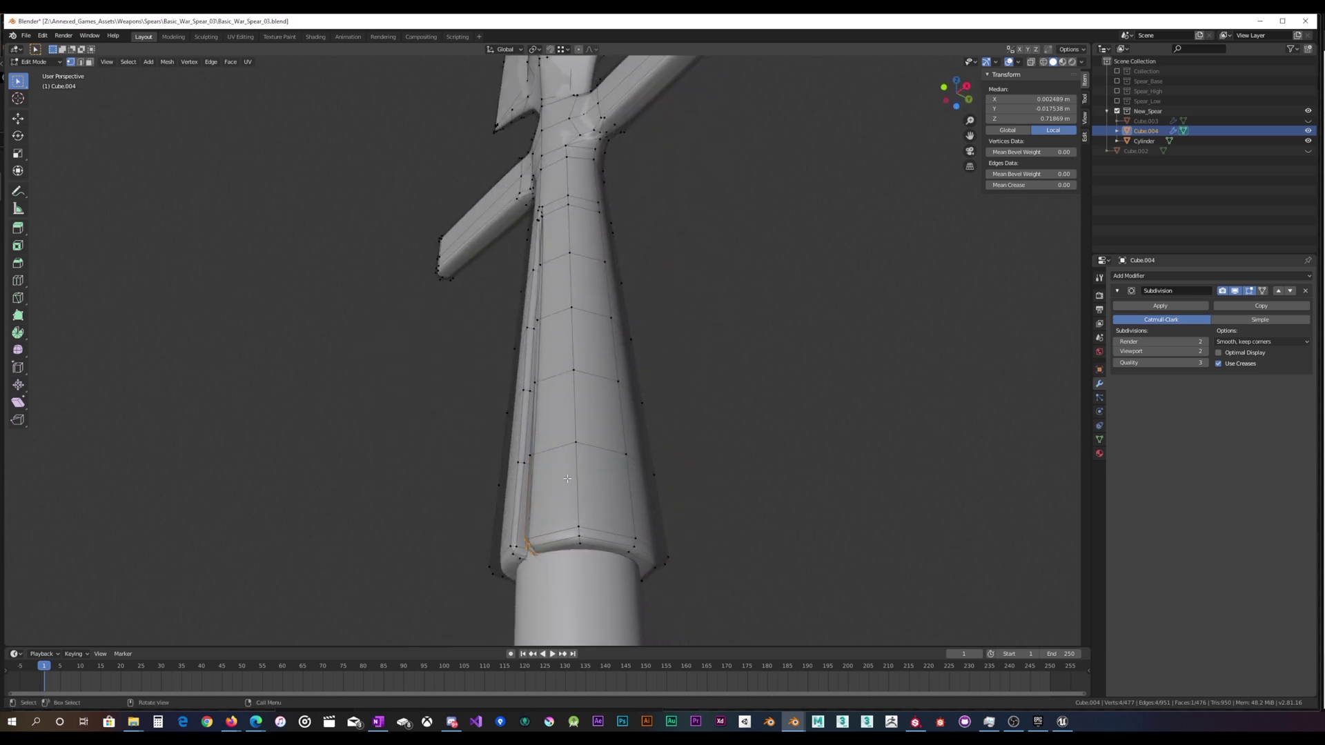
pyautogui.moveTo(570, 558); pyautogui.dragTo(582, 280)
pyautogui.moveTo(574, 185); pyautogui.dragTo(575, 187)
pyautogui.moveTo(570, 192); pyautogui.dragTo(598, 405, button='middle')
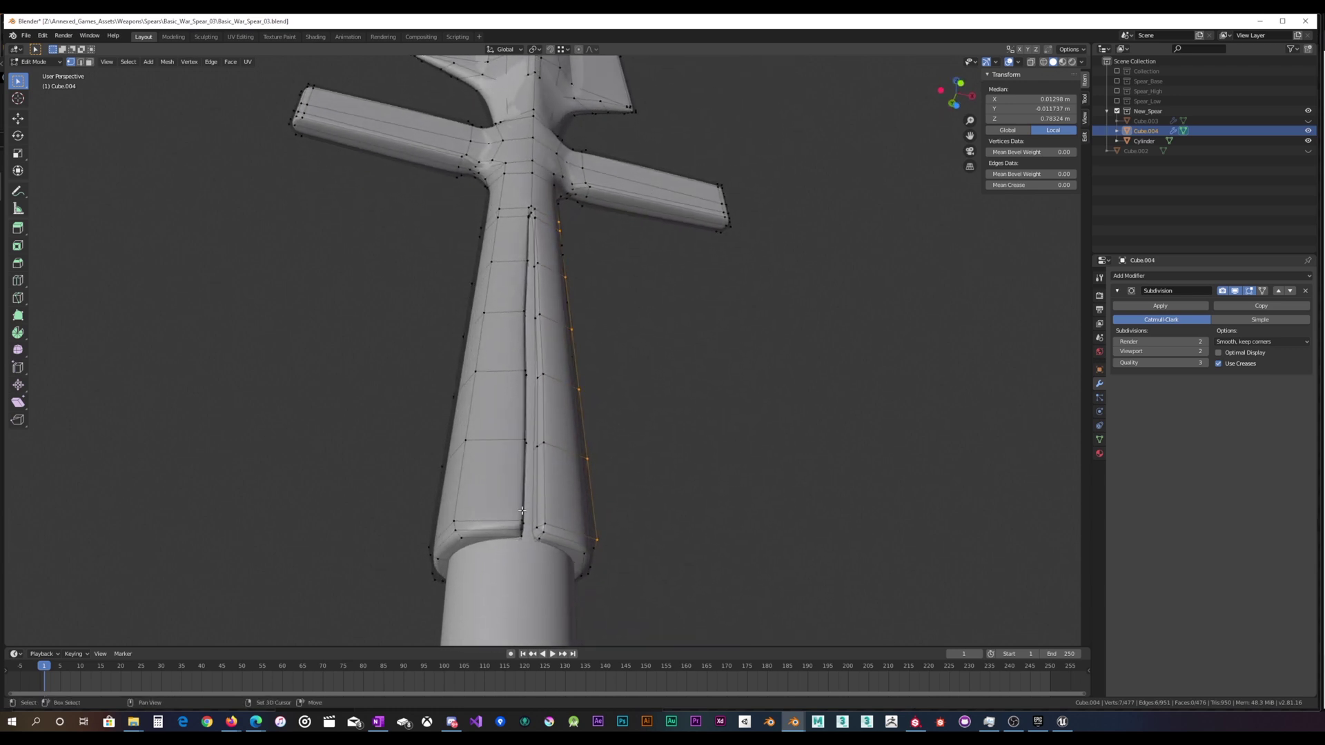
pyautogui.moveTo(523, 511); pyautogui.dragTo(683, 440, button='middle')
pyautogui.keyDown('shift'); pyautogui.moveTo(581, 582); pyautogui.dragTo(602, 548); pyautogui.keyUp('shift')
pyautogui.moveTo(588, 554); pyautogui.dragTo(644, 307, button='middle')
pyautogui.scroll(5, 643, 441)
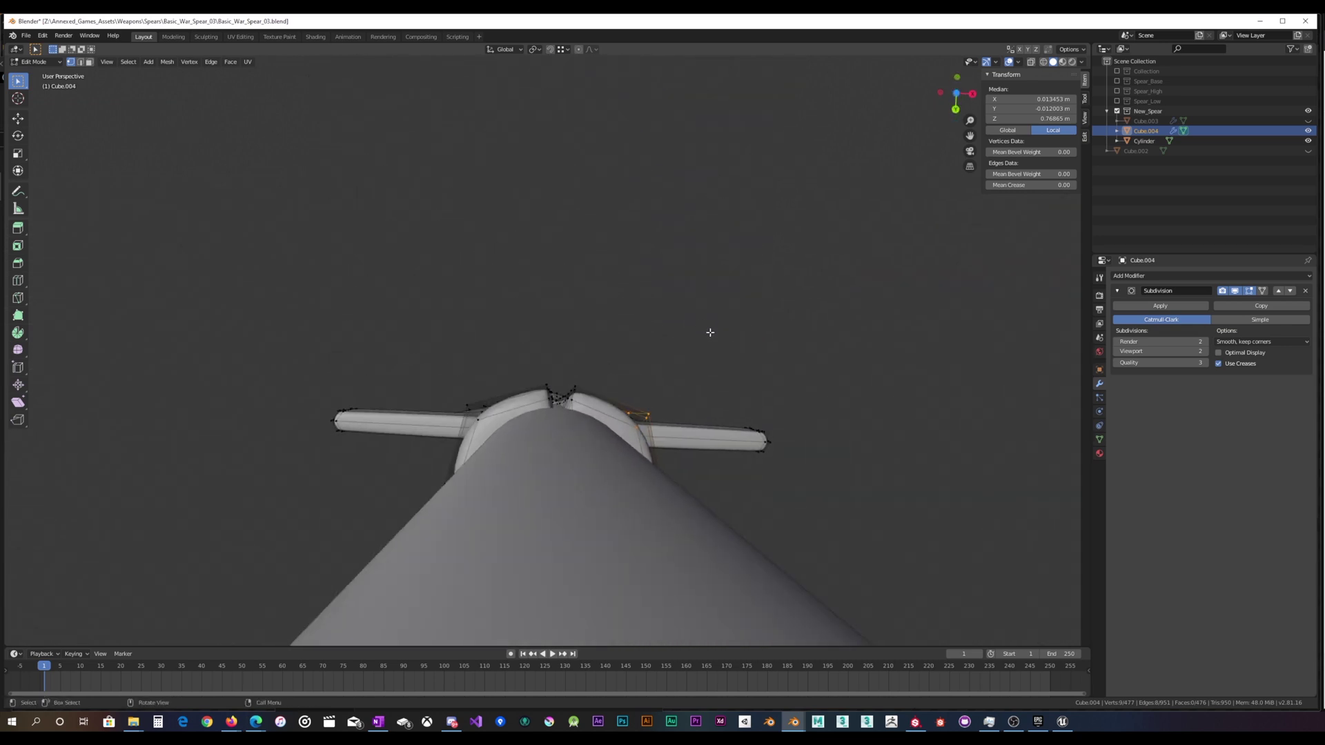
pyautogui.press('ctrl+KP_7')
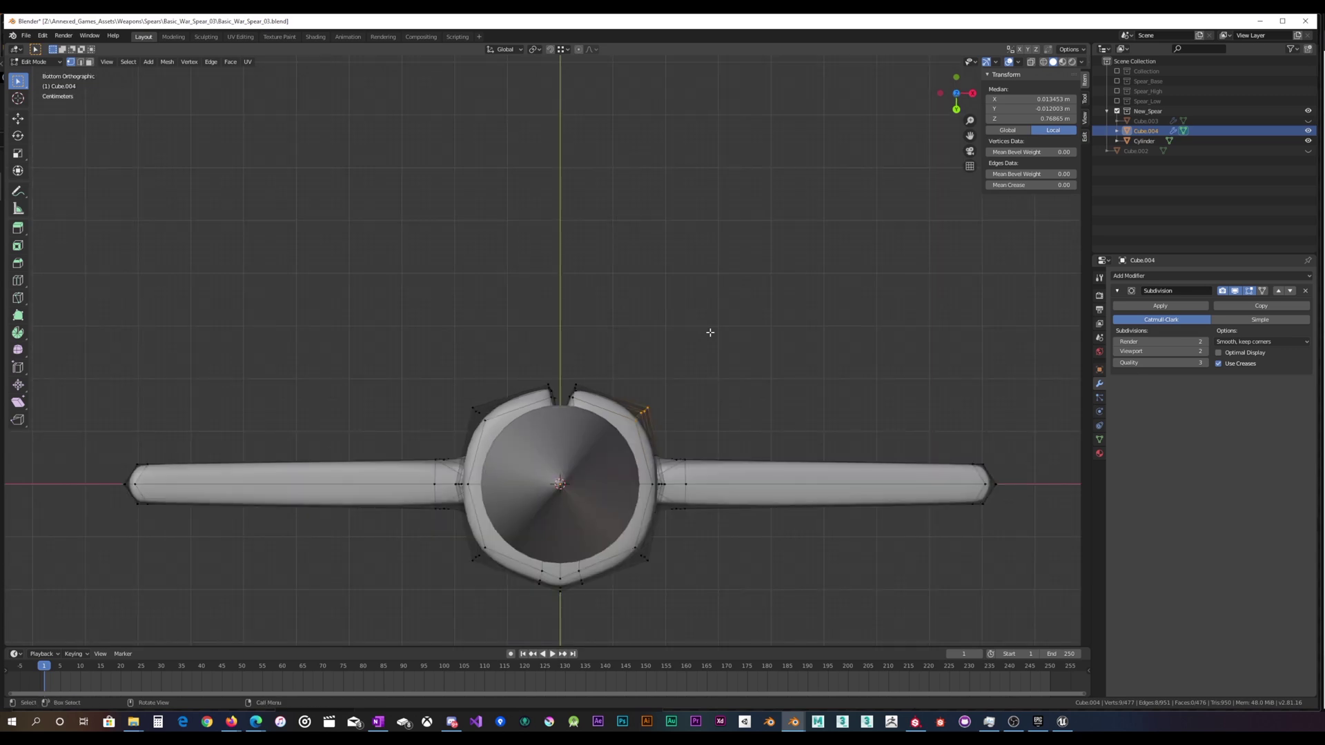
pyautogui.press('g')
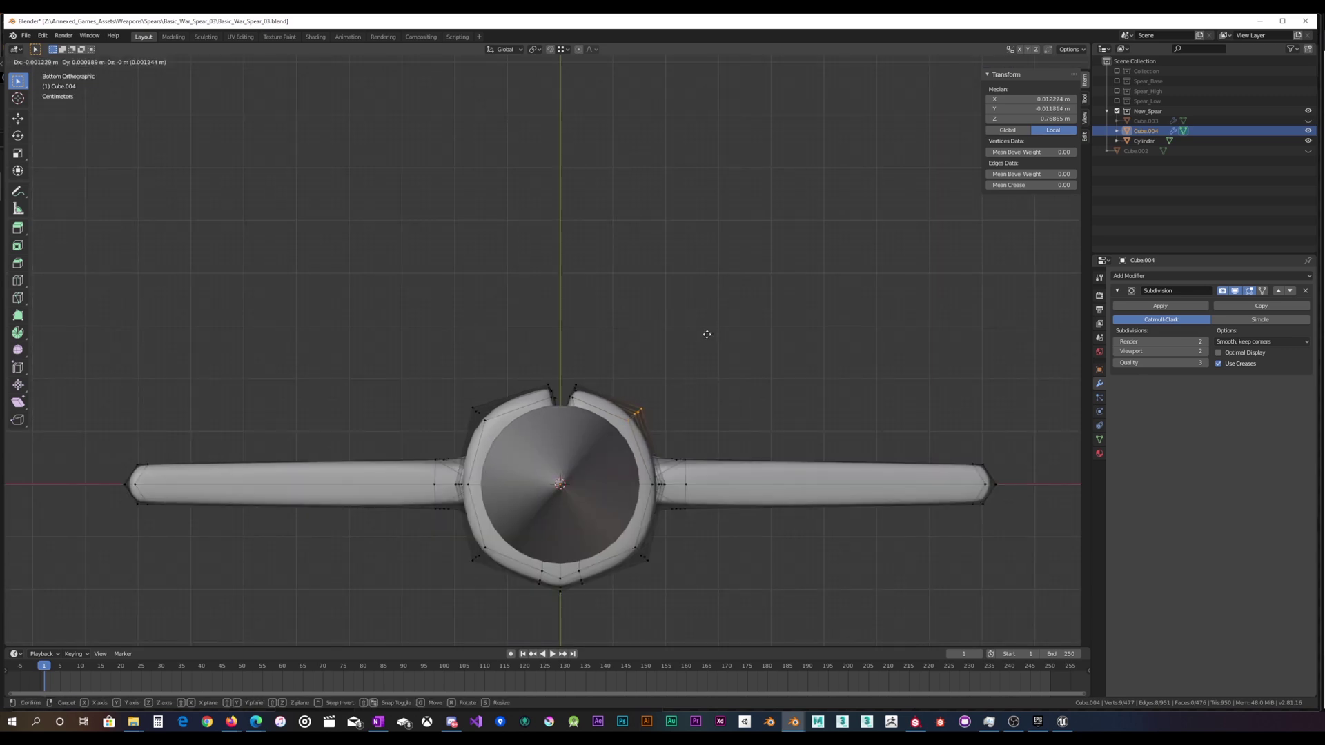
pyautogui.click(637, 334)
# Select the vertex column along the socket's front corner left of the groove and move it inward 0.00125 m in X and 0.000454 m in Y.
pyautogui.moveTo(474, 431); pyautogui.dragTo(508, 378)
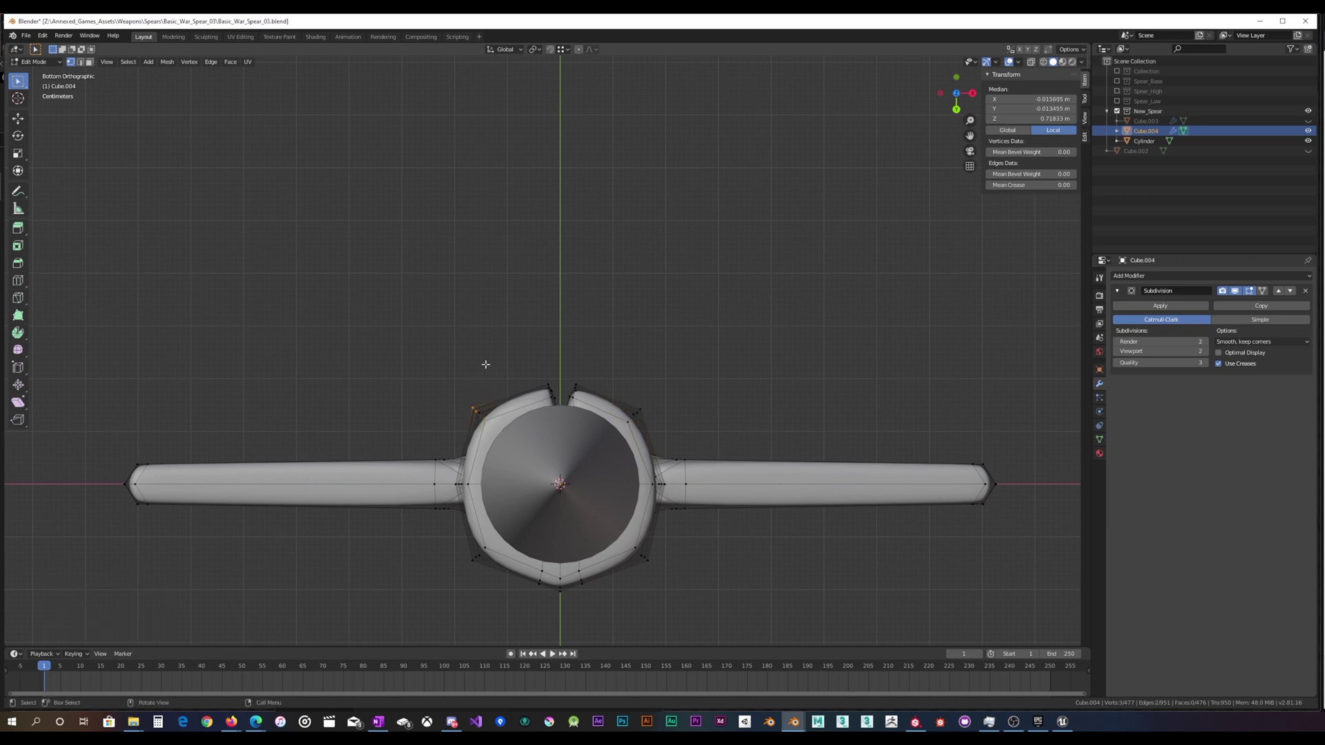
pyautogui.moveTo(488, 366); pyautogui.dragTo(478, 327, button='middle')
pyautogui.moveTo(518, 150); pyautogui.dragTo(516, 163)
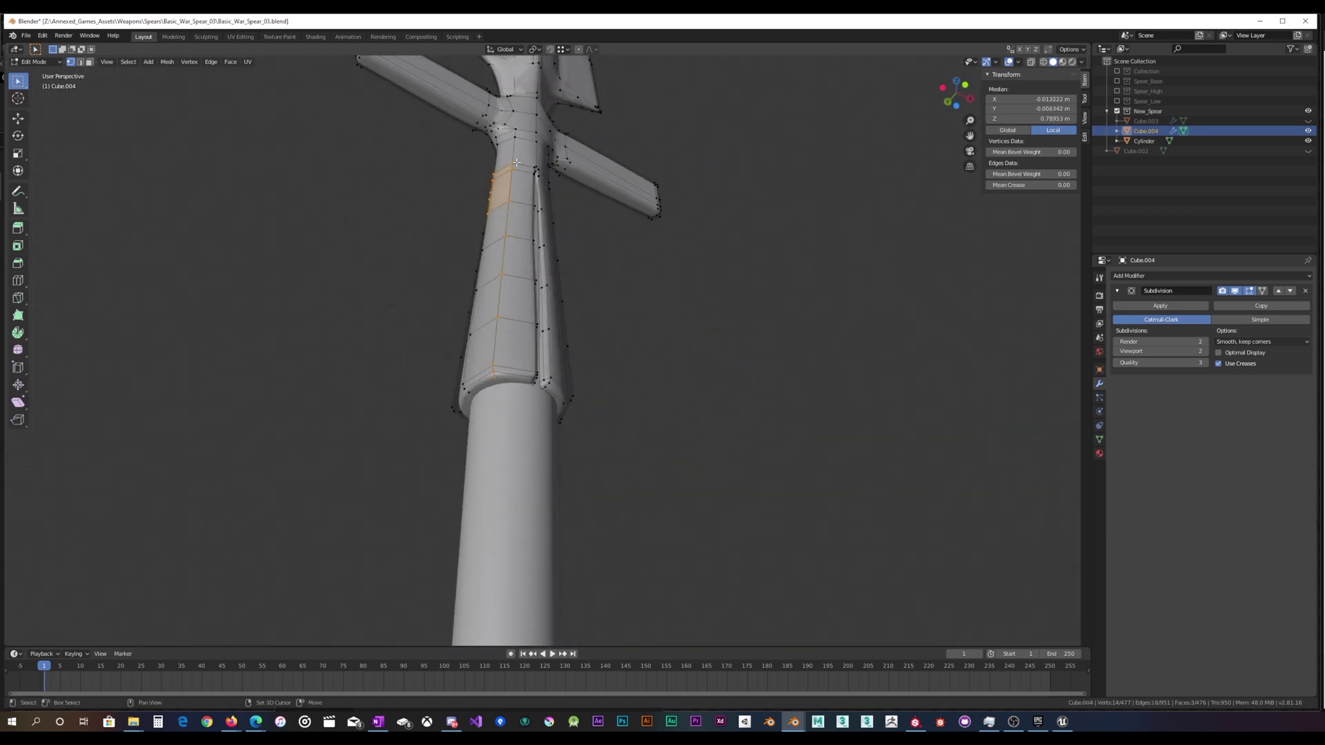
pyautogui.click(507, 203)
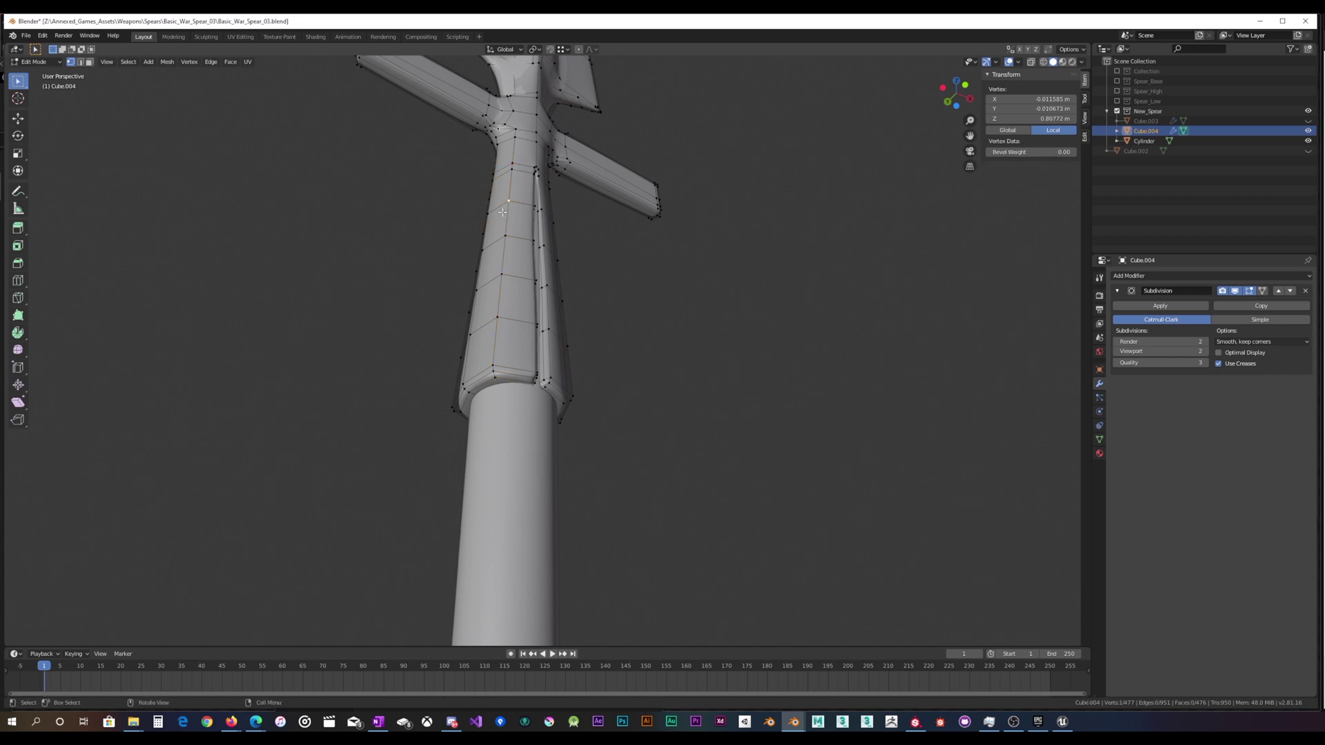
pyautogui.moveTo(516, 147); pyautogui.dragTo(516, 163)
pyautogui.keyDown('shift'); pyautogui.moveTo(490, 313); pyautogui.dragTo(514, 215); pyautogui.keyUp('shift')
pyautogui.moveTo(509, 356); pyautogui.dragTo(554, 323, button='middle')
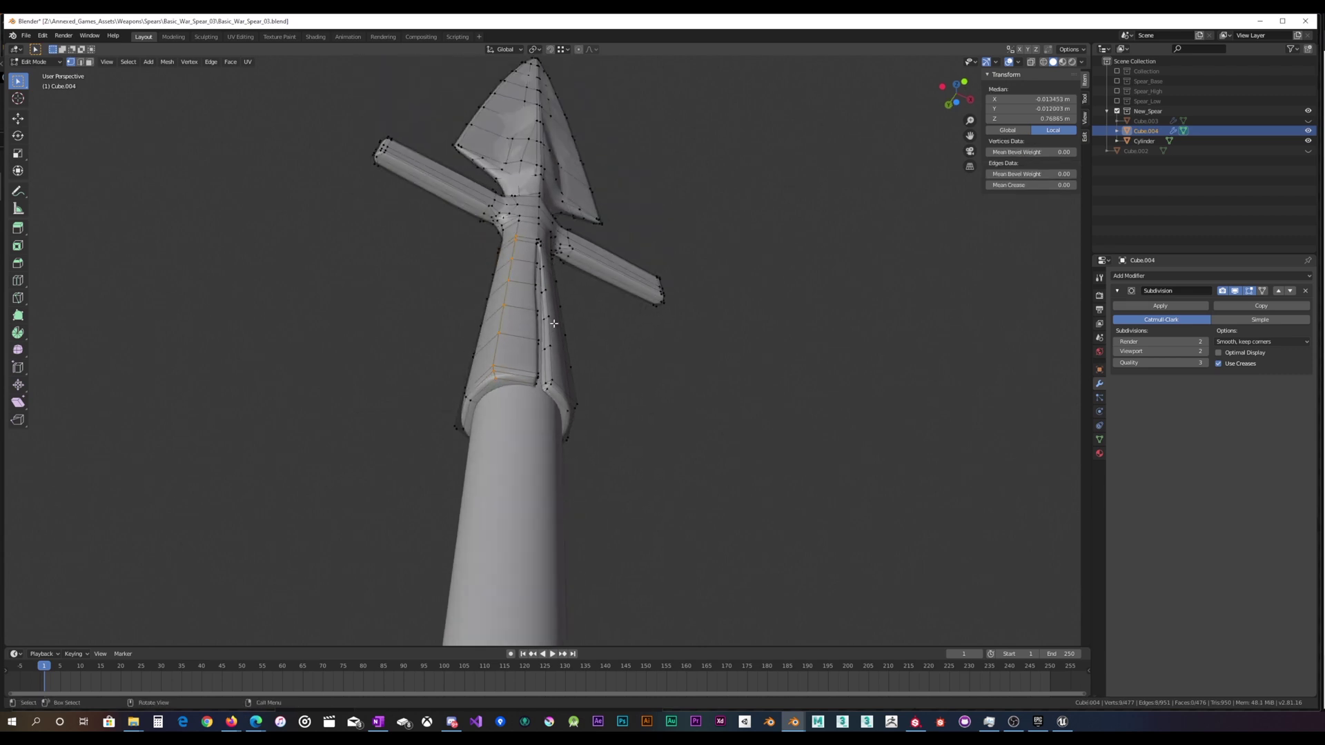
pyautogui.press('ctrl+KP_7')
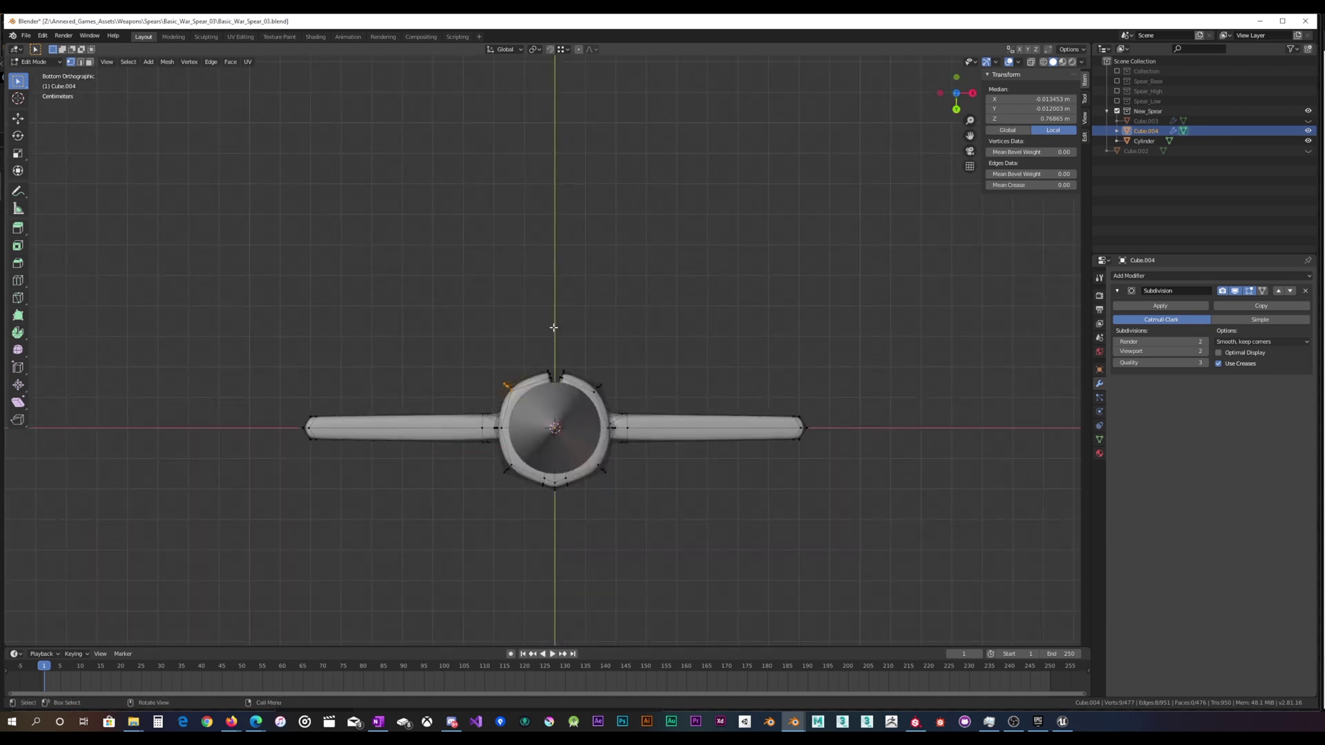
pyautogui.scroll(2, 554, 328)
pyautogui.press('g')
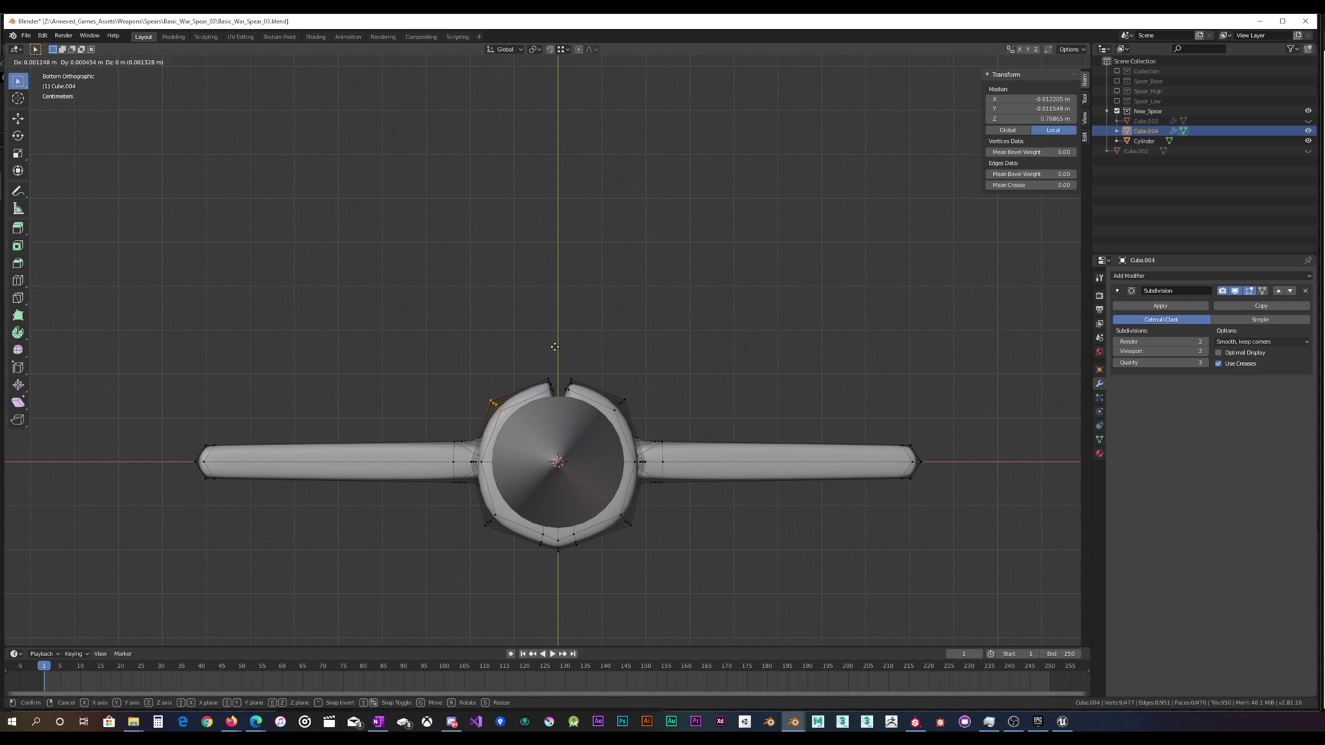
pyautogui.click(554, 347)
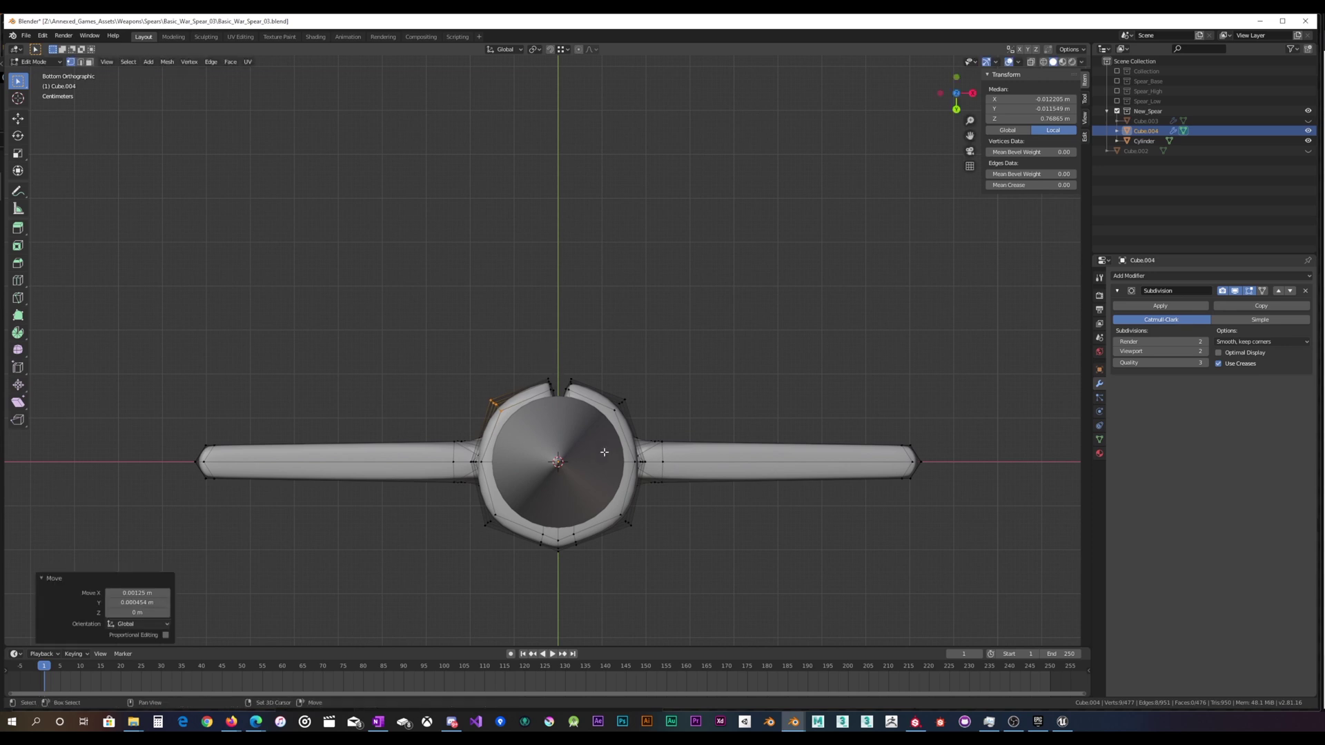
# Select the vertex column along the socket's rear right corner in bottom view and move it -0.00102 m in X and -0.000567 m in Y.
pyautogui.scroll(2, 657, 454)
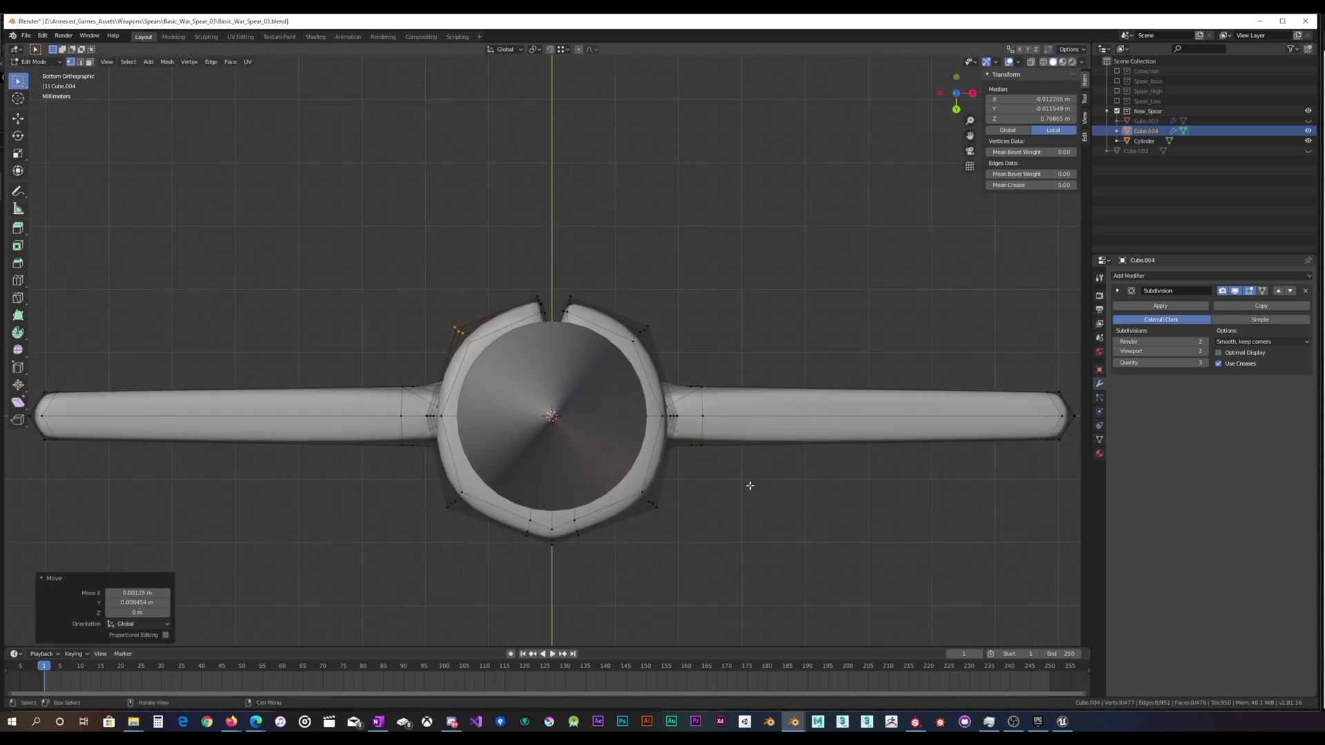
pyautogui.keyDown('shift'); pyautogui.moveTo(750, 486); pyautogui.dragTo(722, 455, button='middle'); pyautogui.keyUp('shift')
pyautogui.moveTo(602, 513); pyautogui.dragTo(701, 456)
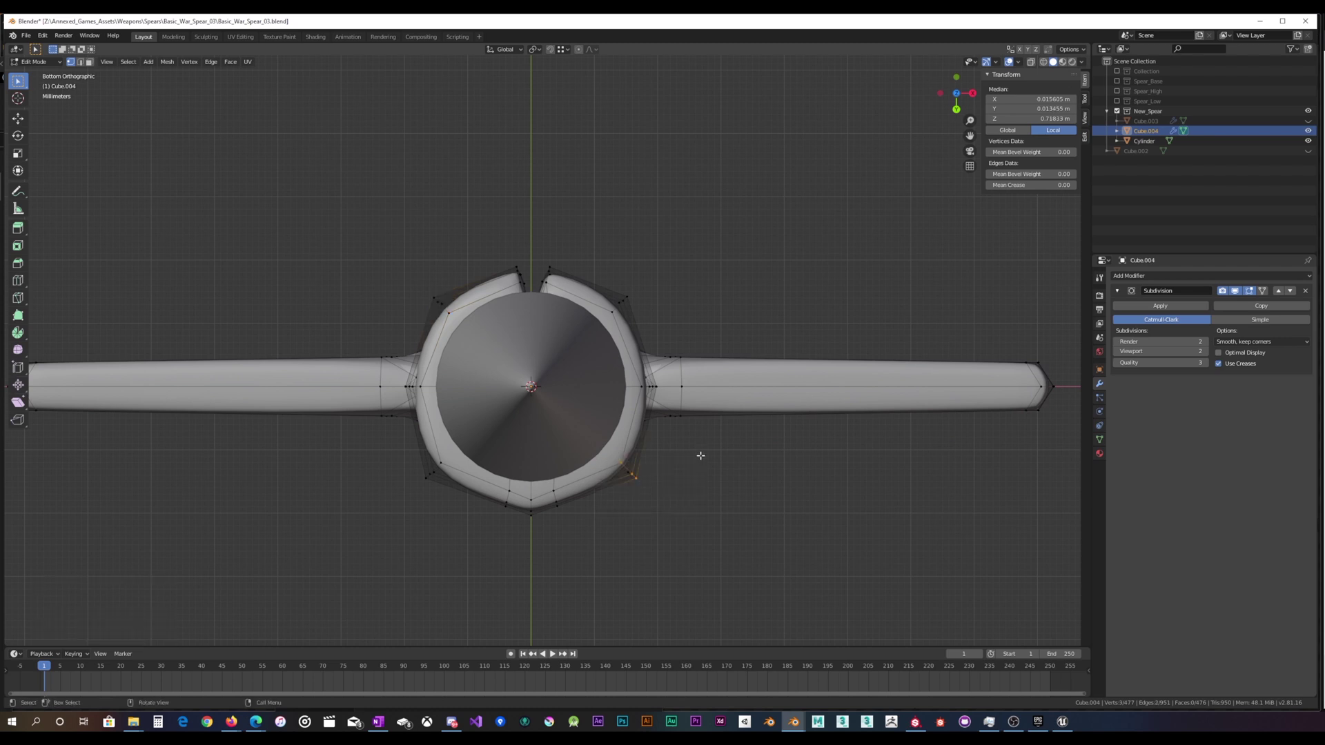
pyautogui.moveTo(749, 446); pyautogui.dragTo(573, 318, button='middle')
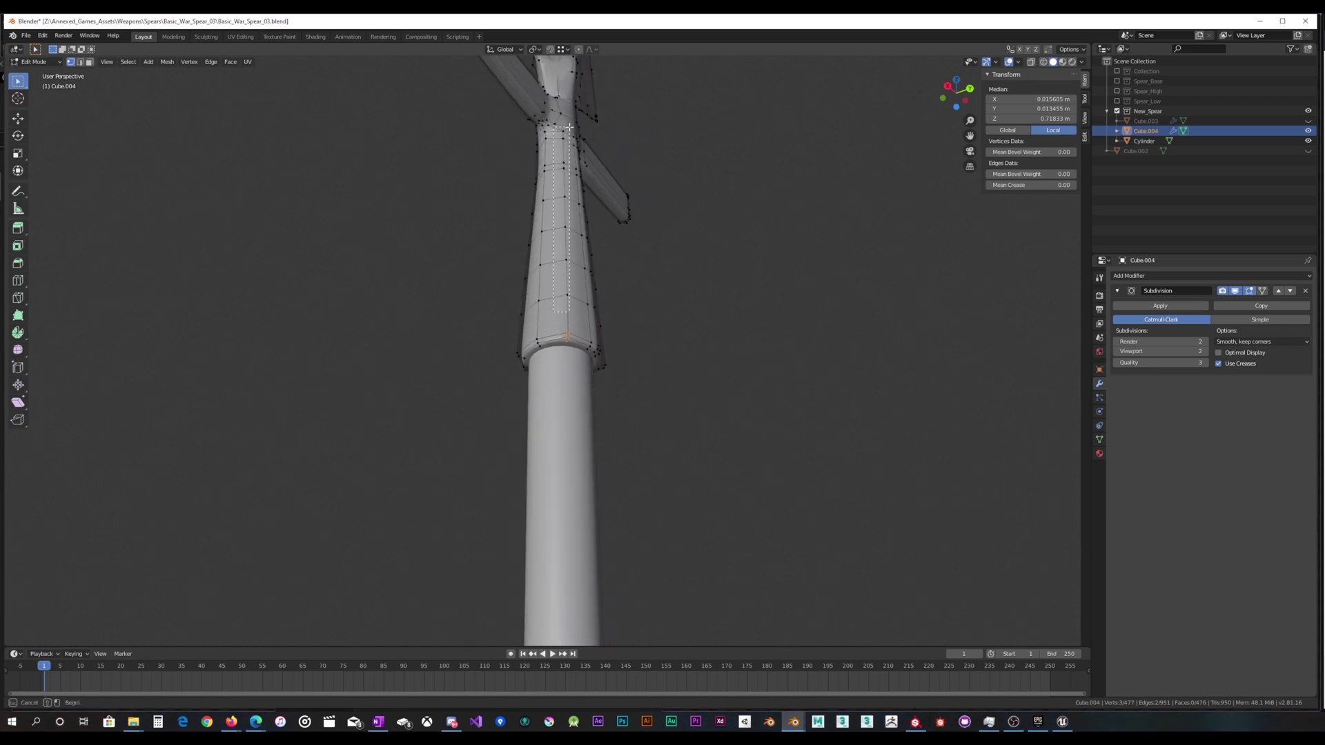
pyautogui.moveTo(570, 127); pyautogui.dragTo(570, 129)
pyautogui.moveTo(601, 230); pyautogui.dragTo(736, 280, button='middle')
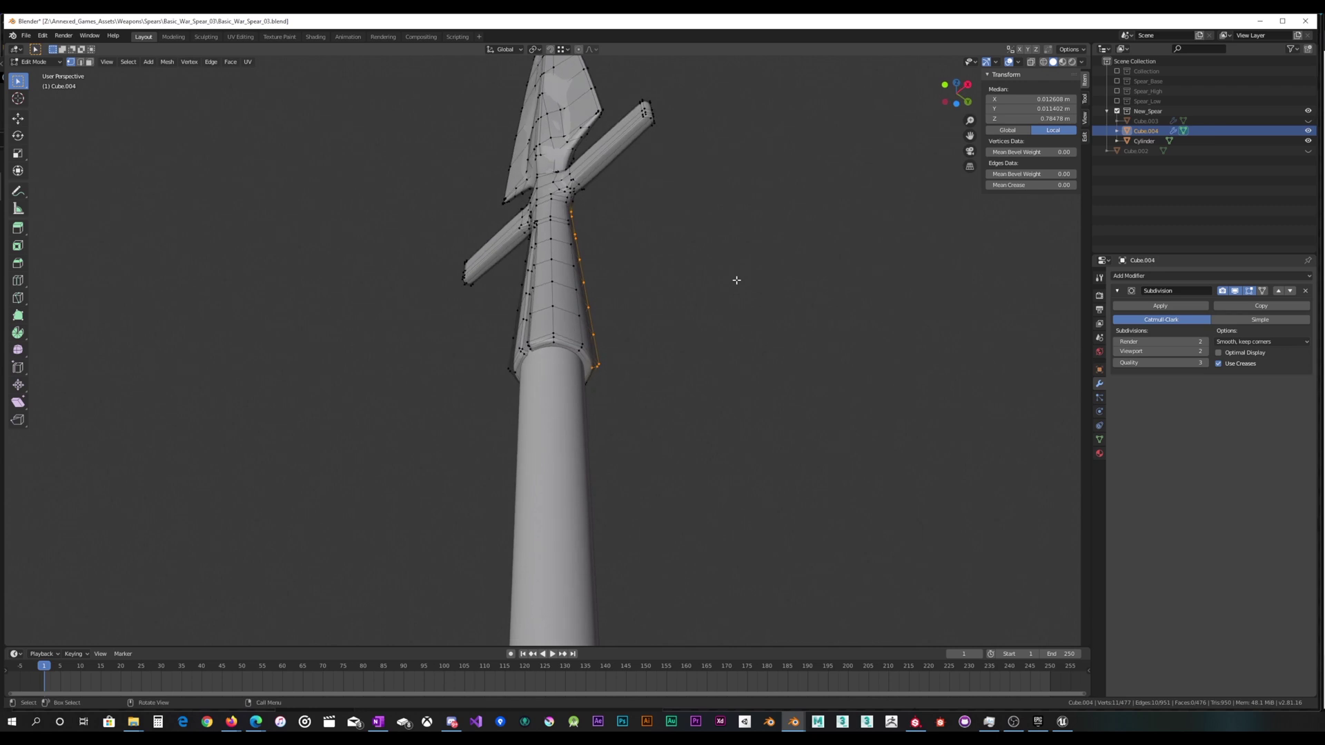
pyautogui.press('ctrl+KP_7')
pyautogui.scroll(4, 647, 327)
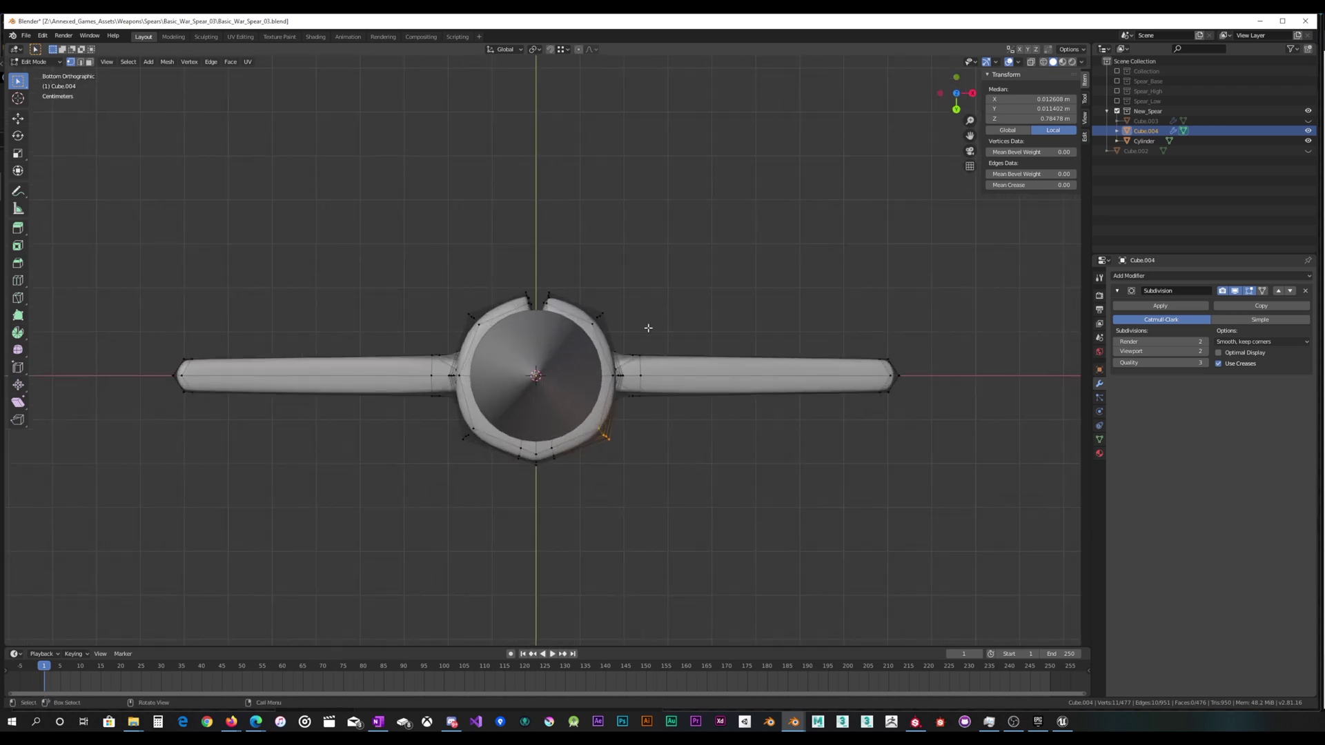
pyautogui.press('g')
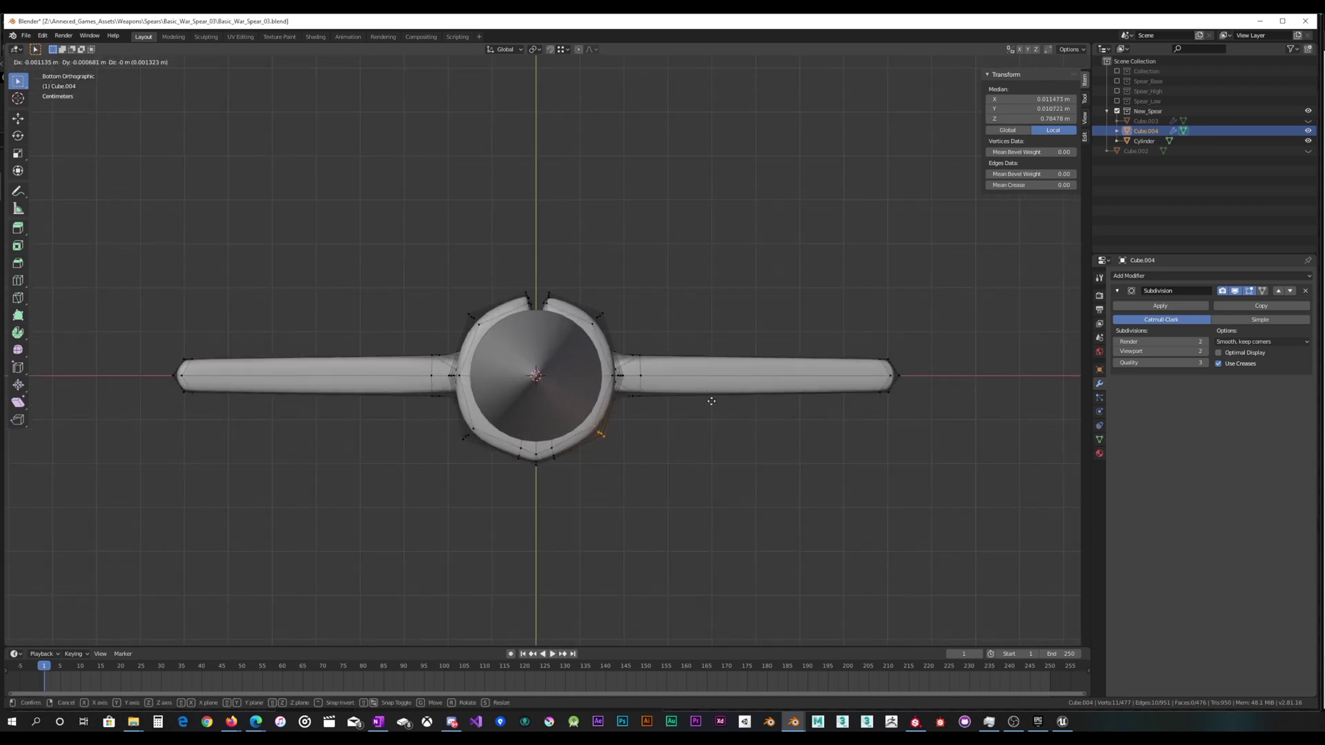
pyautogui.click(711, 402)
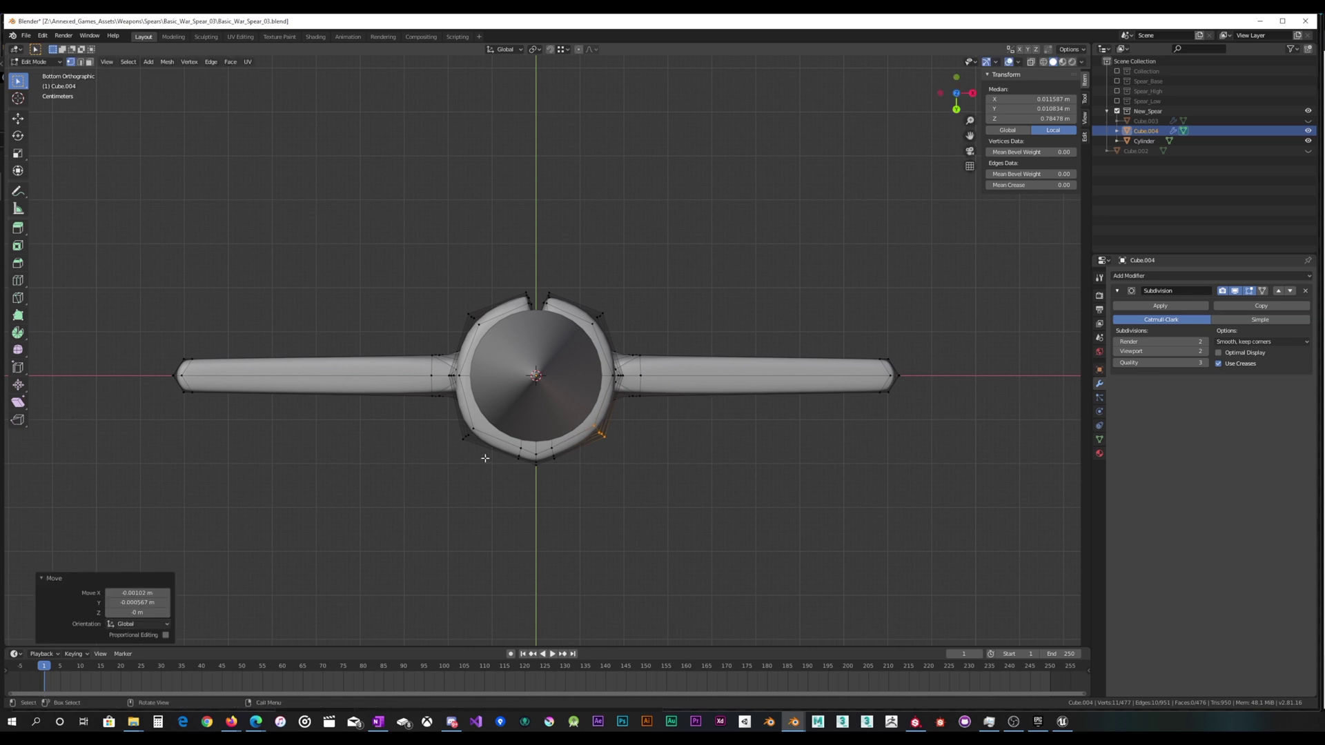
# Try to move the rear left corner vertices inward 0.00102 m in X and -0.000454 m in Y using X-ray selection, and undo the move.
pyautogui.moveTo(490, 464); pyautogui.dragTo(486, 419)
pyautogui.hotkey('alt', 'z')
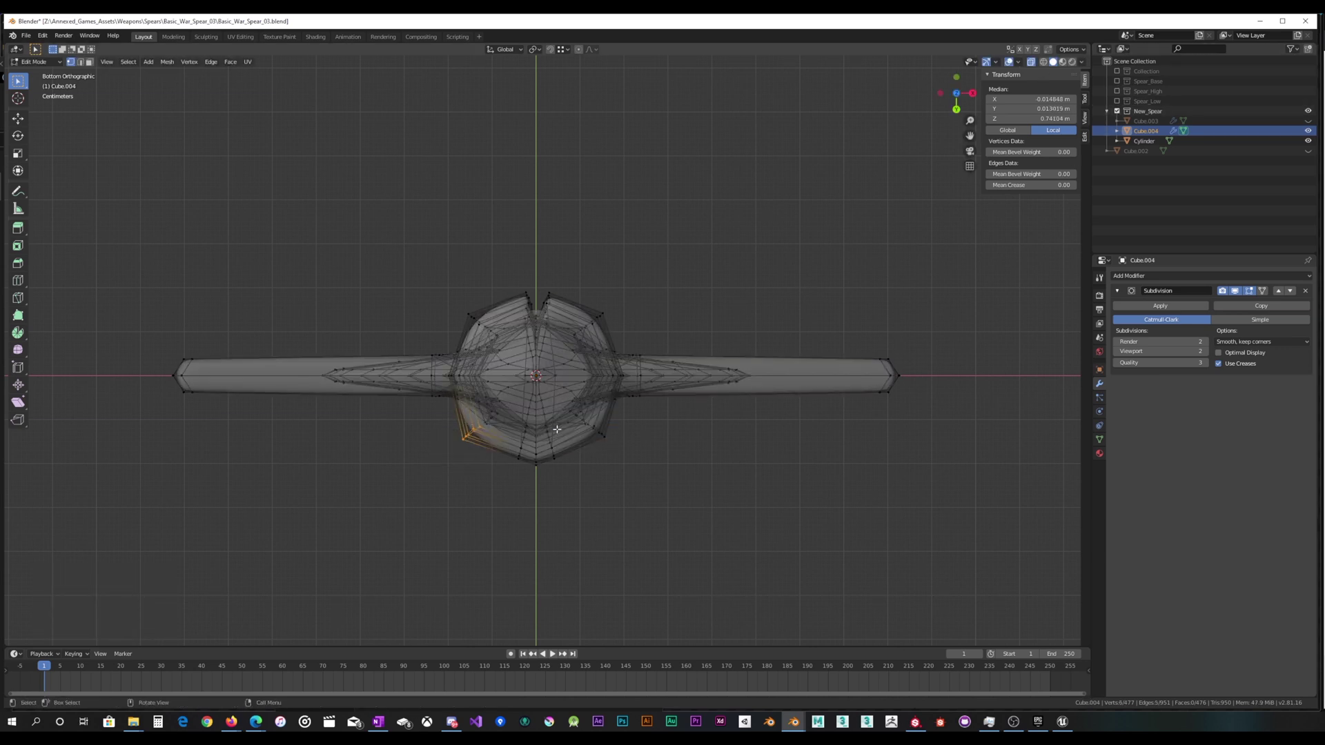
pyautogui.press('g')
pyautogui.click(577, 428)
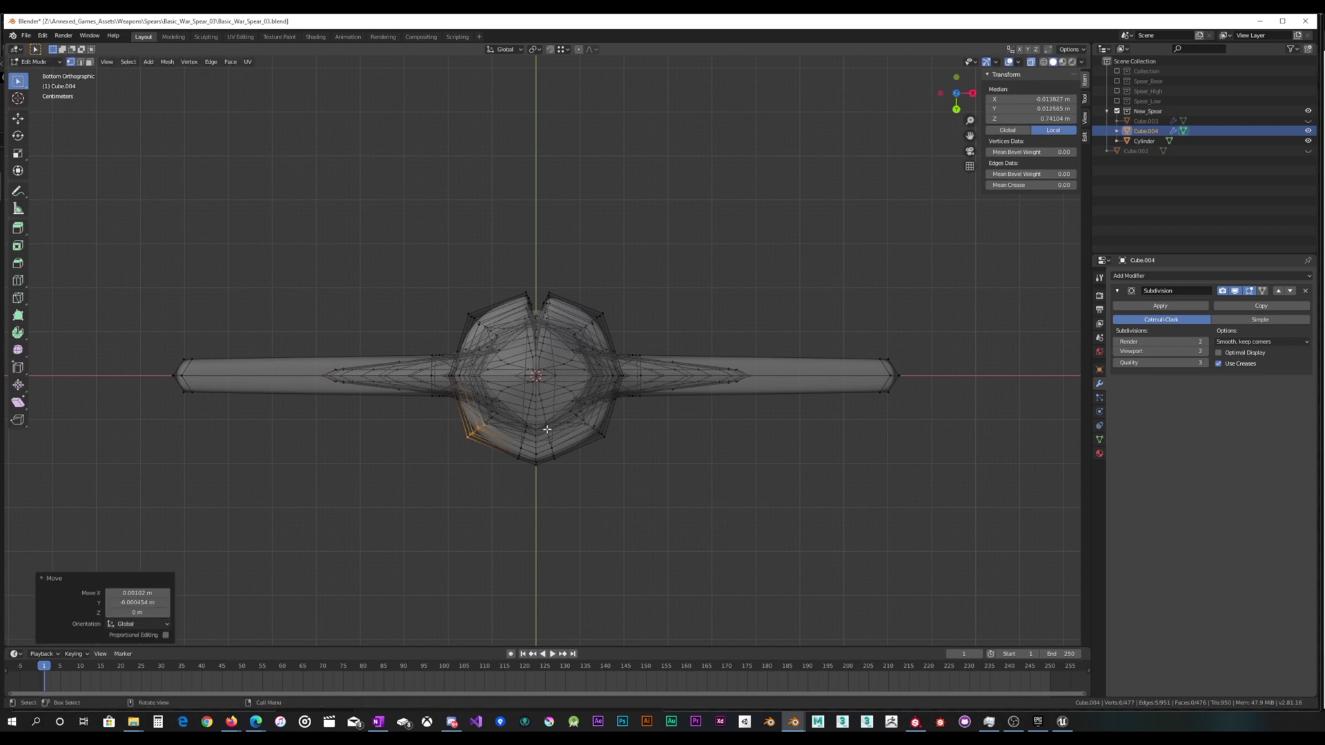
pyautogui.moveTo(577, 428); pyautogui.dragTo(663, 462, button='middle')
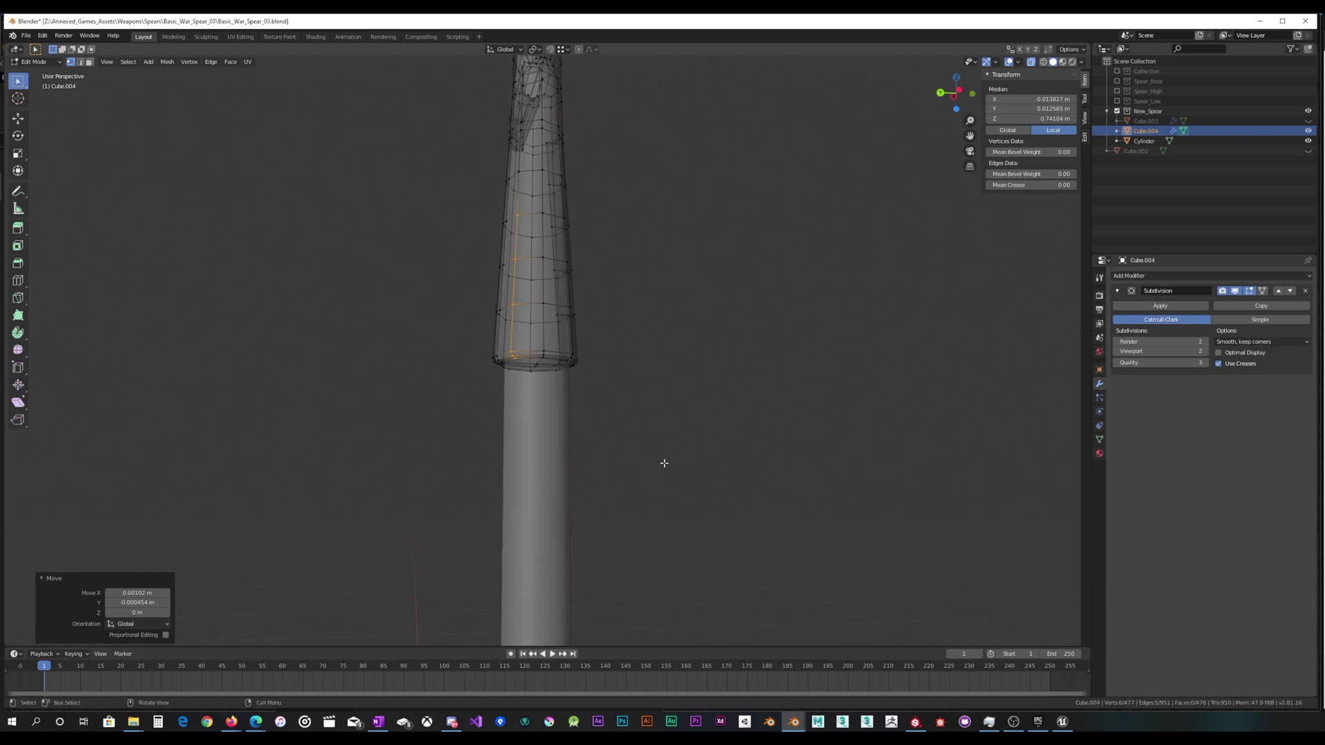
pyautogui.hotkey('ctrl', 'z')
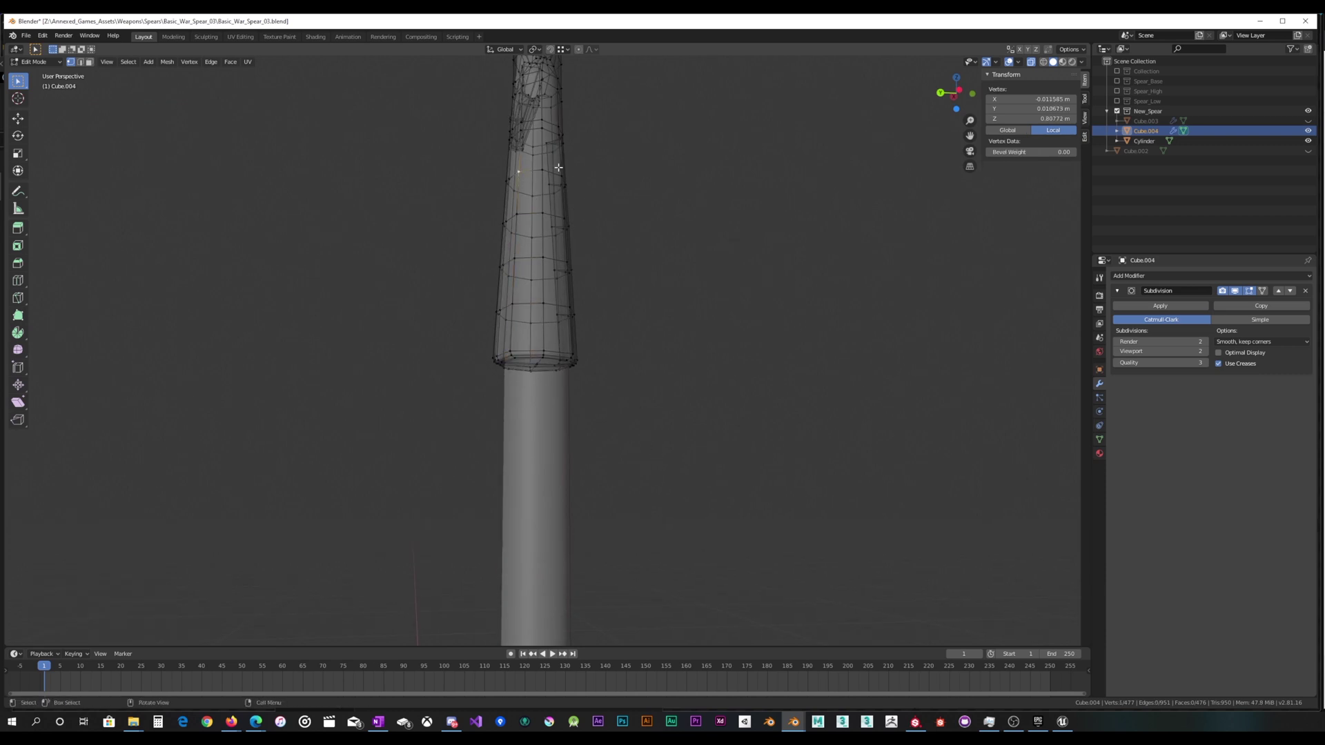
# Select the full vertex column of the rear left corner, move it about 0.00095 m in X and -0.00038 m in Y, and check the shape in Object Mode.
pyautogui.moveTo(517, 177); pyautogui.dragTo(618, 186, button='middle')
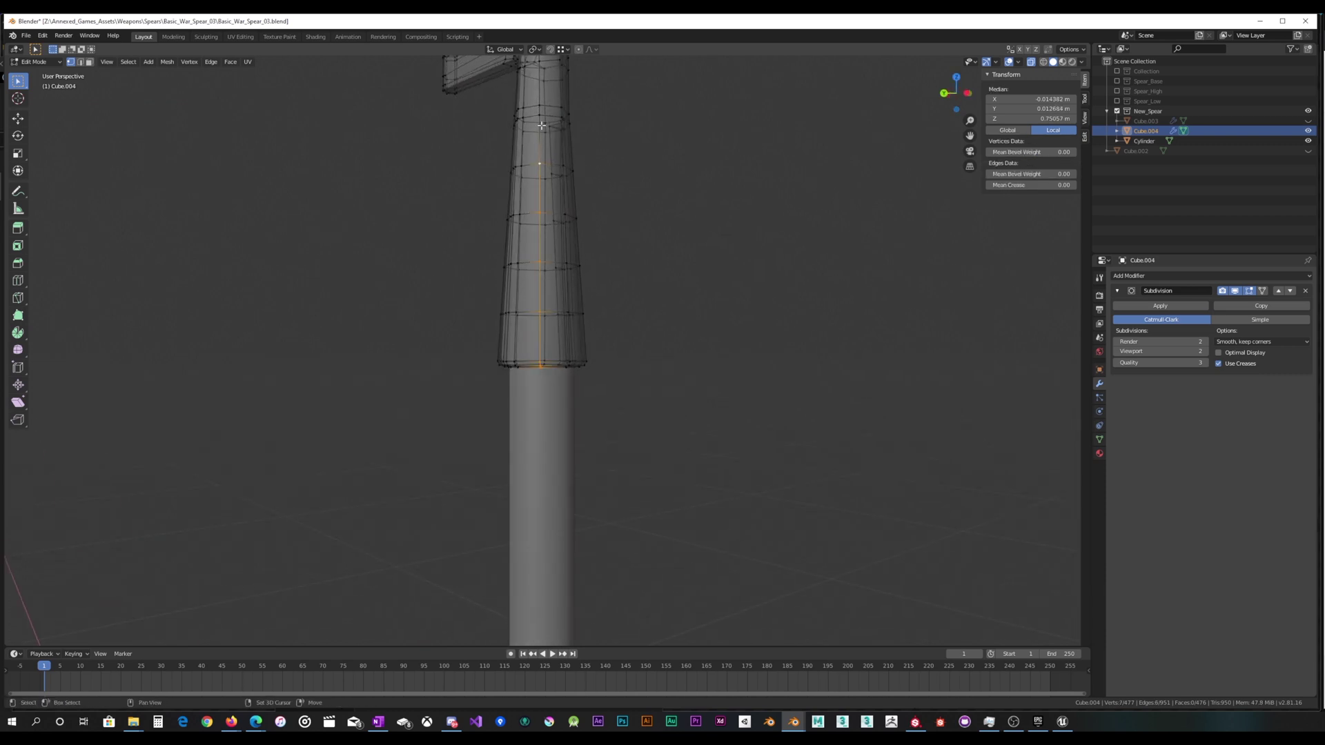
pyautogui.moveTo(542, 125)
pyautogui.mouseDown(button='middle')
pyautogui.moveTo(592, 88)
pyautogui.moveTo(571, 96)
pyautogui.moveTo(551, 140)
pyautogui.mouseUp(button='middle')
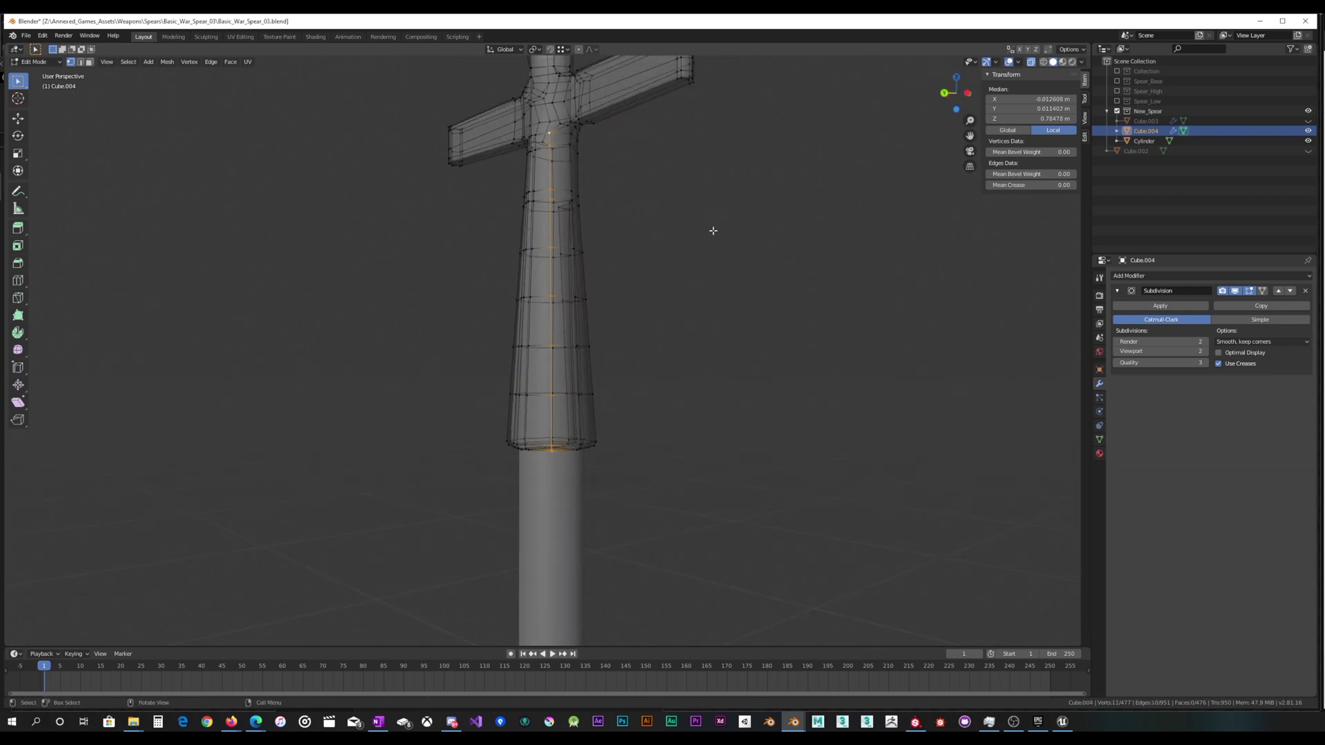
pyautogui.press('ctrl+KP_7')
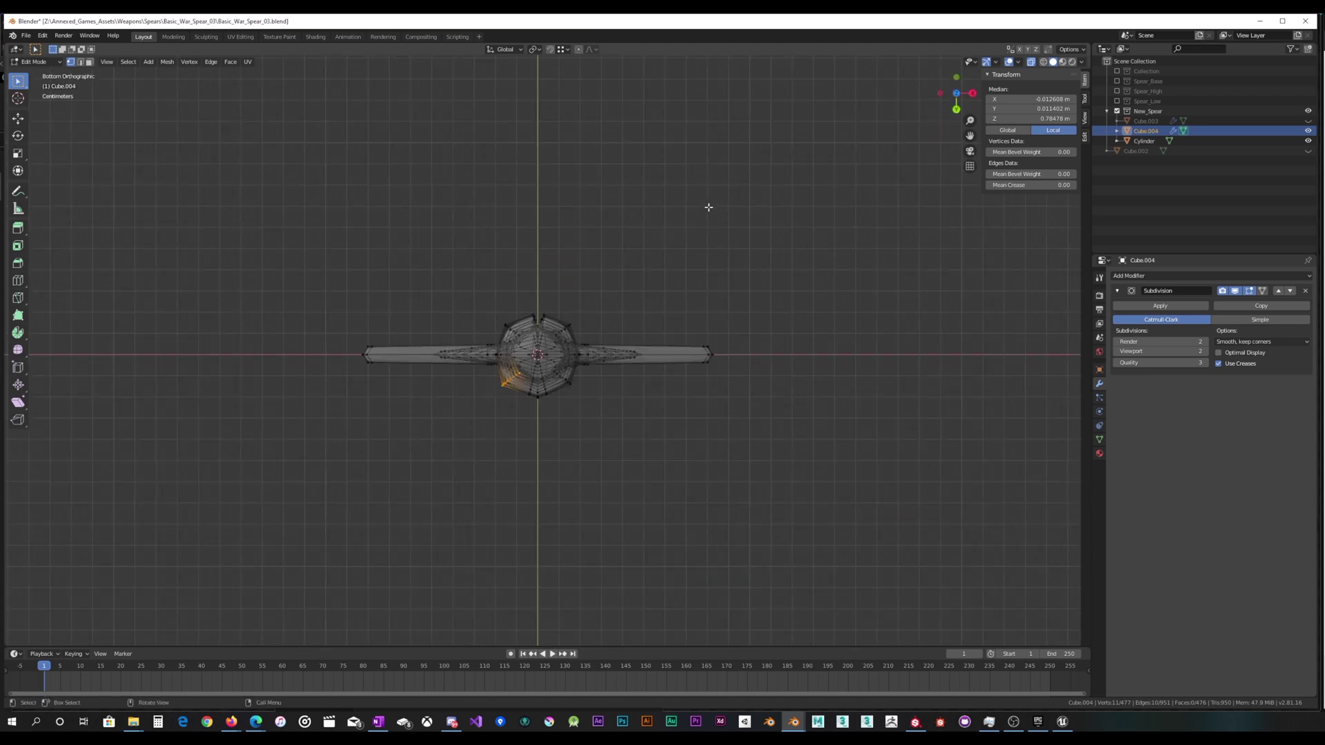
pyautogui.scroll(3, 708, 207)
pyautogui.hotkey('alt', 'z')
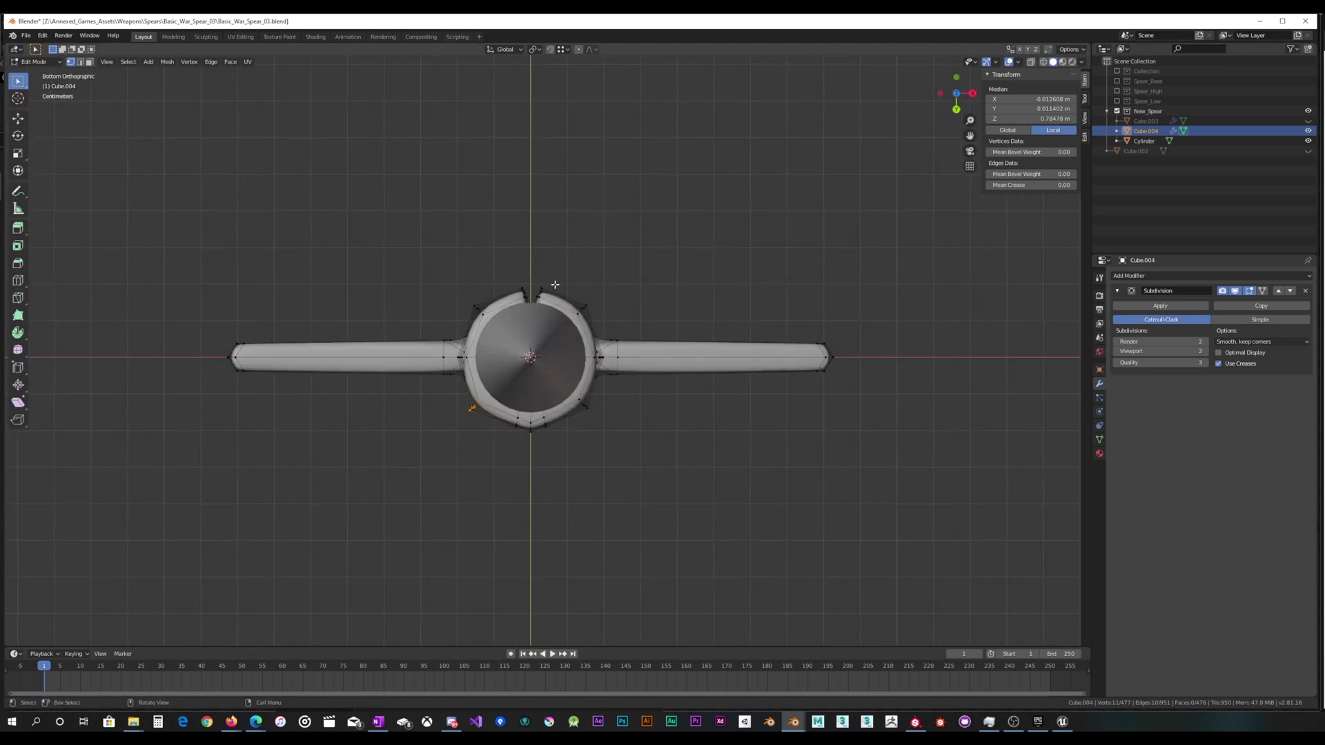
pyautogui.scroll(2, 567, 291)
pyautogui.press('g')
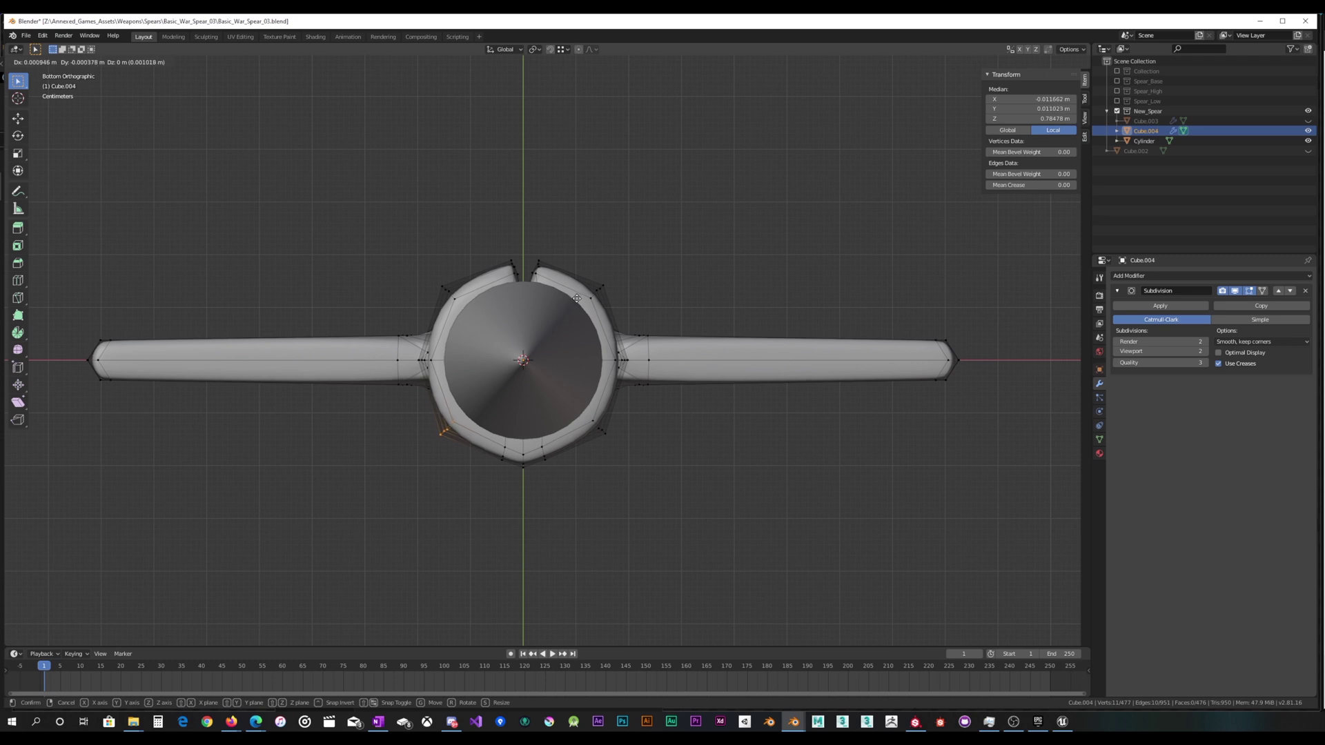
pyautogui.click(577, 298)
pyautogui.press('Tab')
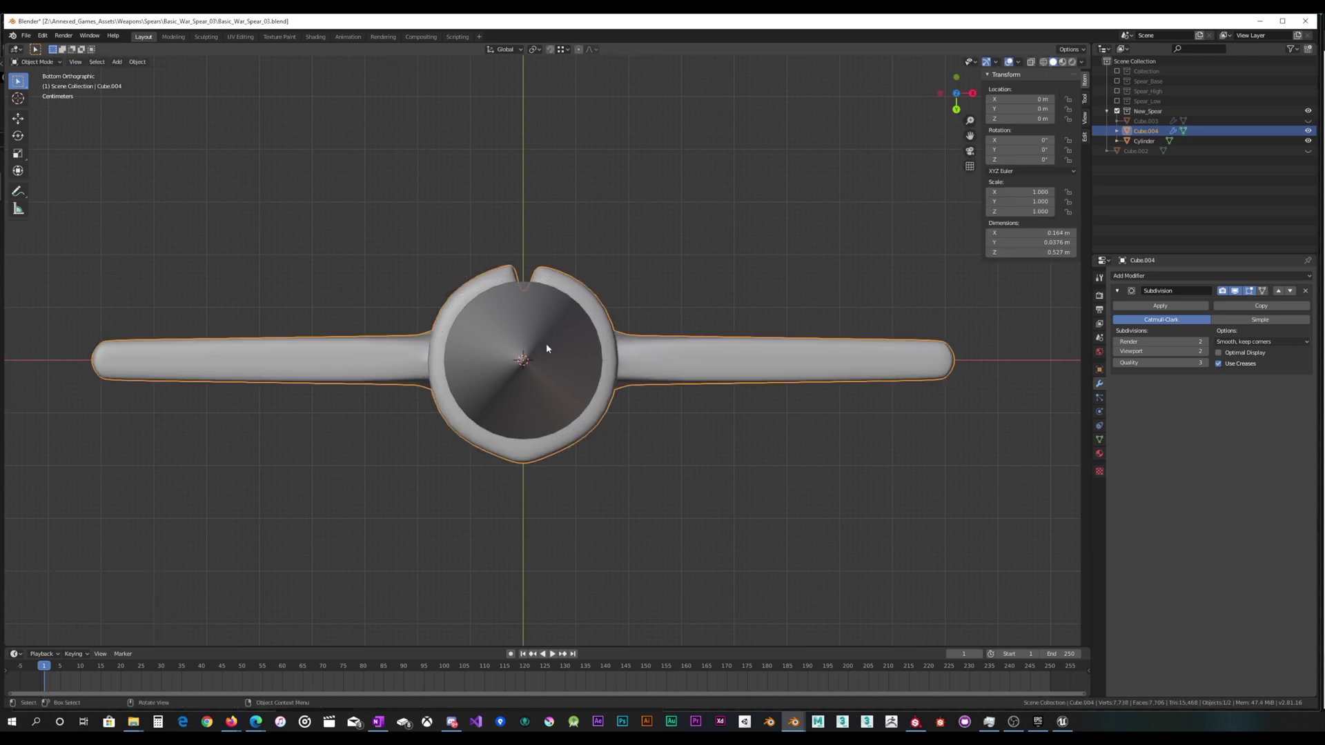
pyautogui.moveTo(559, 337); pyautogui.dragTo(733, 418, button='middle')
# In Edit Mode with X-ray display, dissolve the mid-depth vertex across the socket's bottom opening on the negative X side of the groove.
pyautogui.press('Tab')
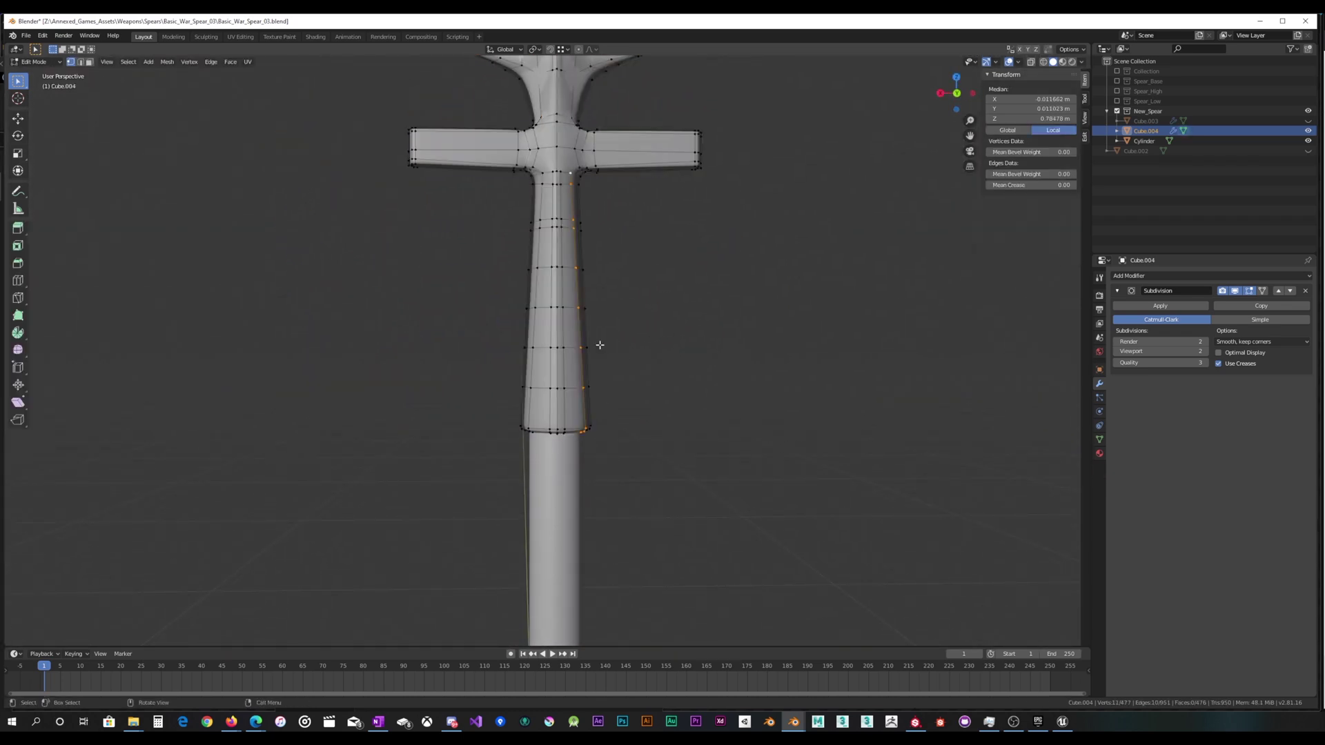
pyautogui.scroll(2, 589, 360)
pyautogui.moveTo(573, 278); pyautogui.dragTo(600, 315, button='middle')
pyautogui.click(1032, 62)
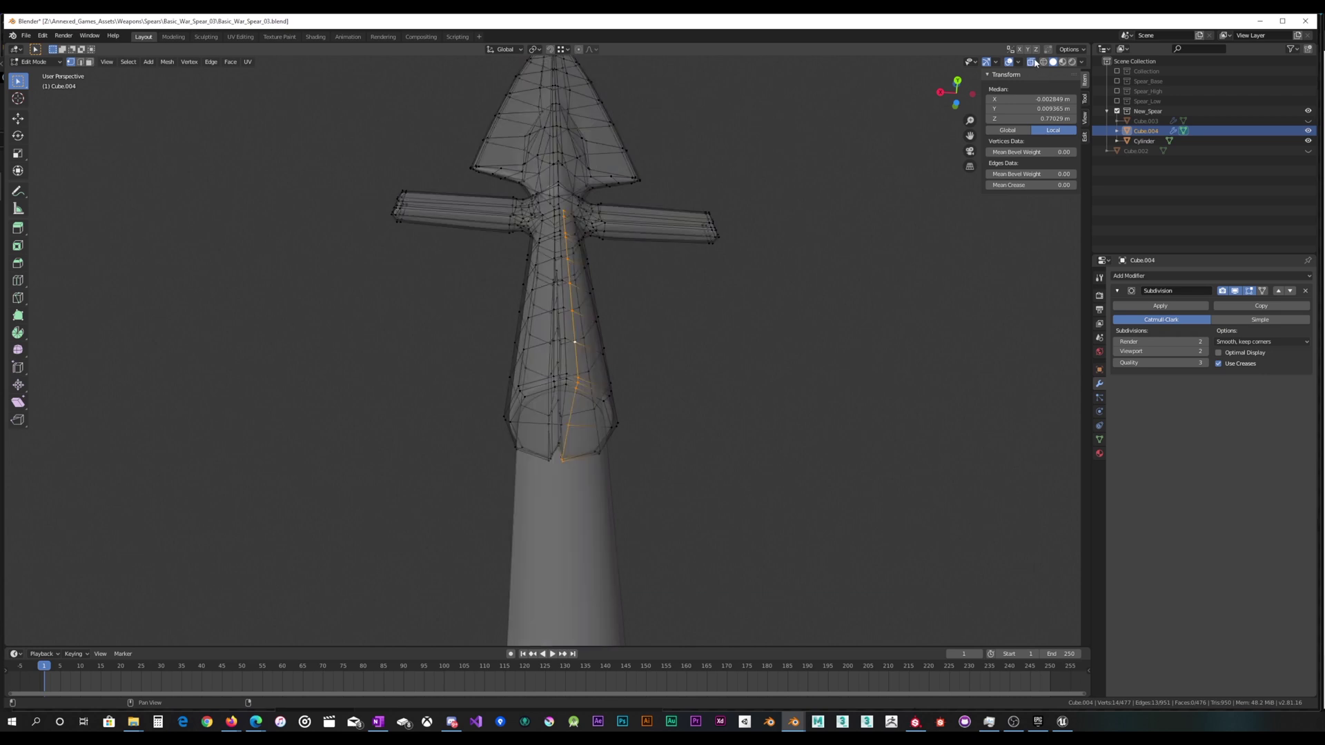
pyautogui.moveTo(766, 298); pyautogui.dragTo(583, 412, button='middle')
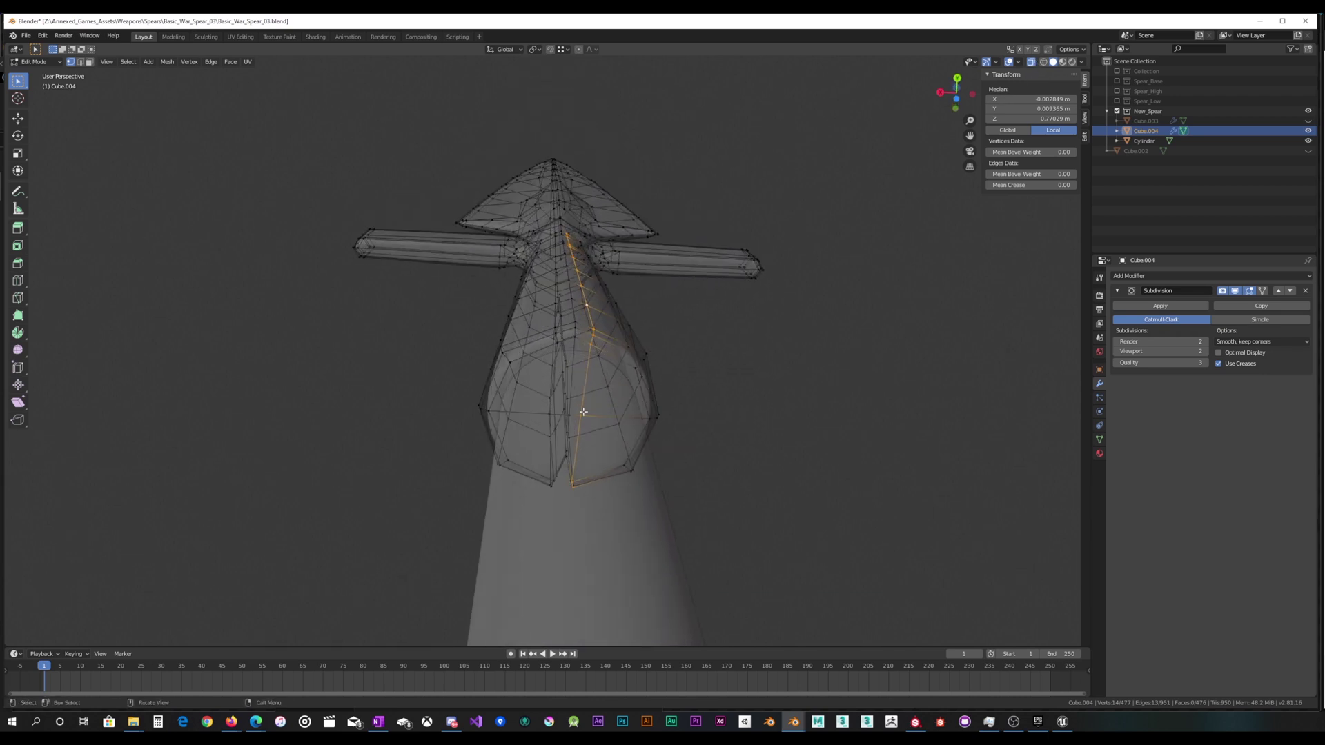
pyautogui.press('x')
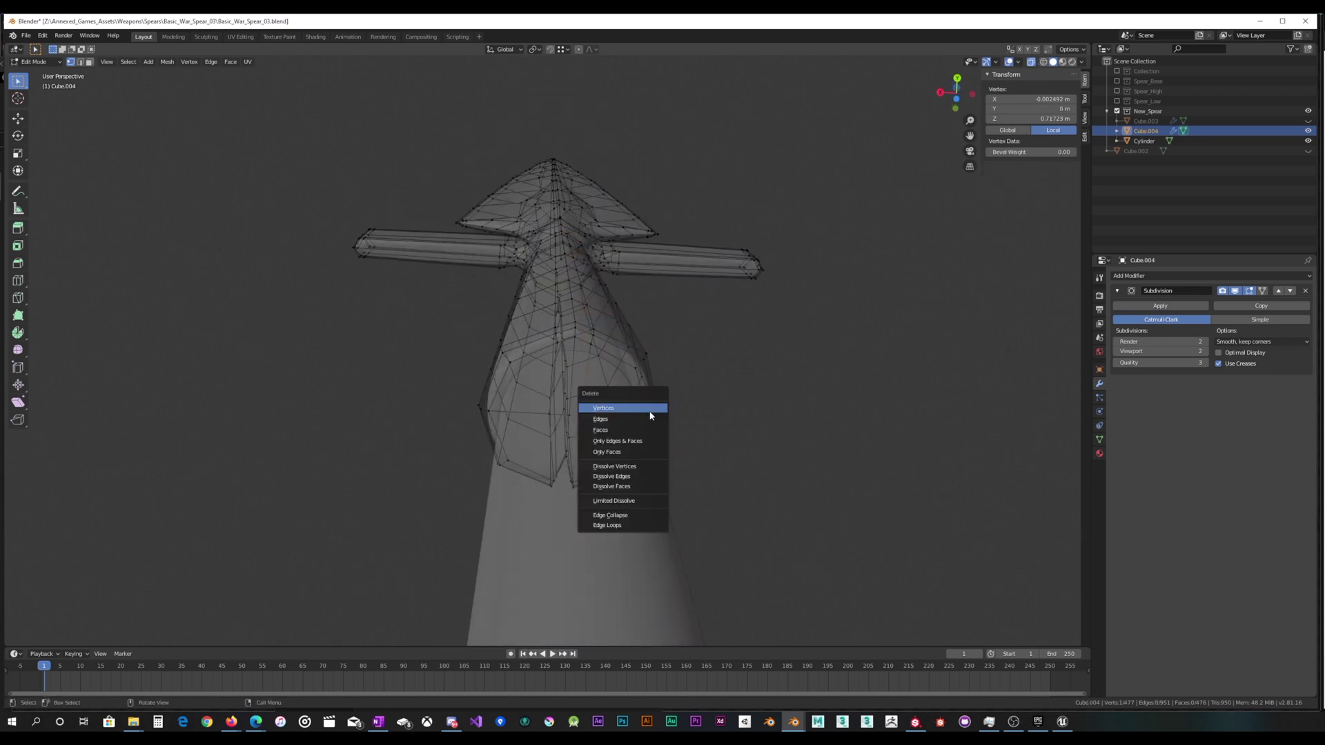
pyautogui.click(639, 466)
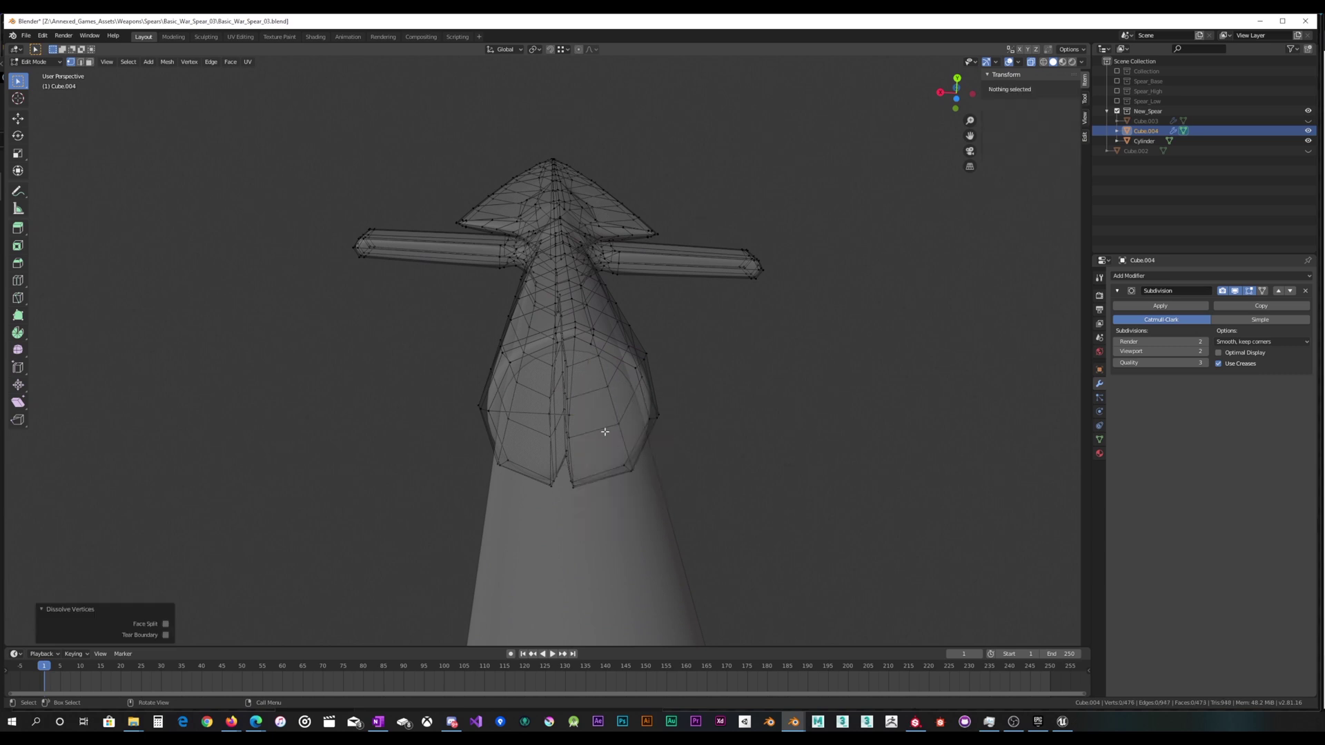
# Dissolve the matching mid-depth vertex across the socket's bottom opening on the positive X side of the groove.
pyautogui.moveTo(605, 432); pyautogui.dragTo(525, 452, button='middle')
pyautogui.click(538, 510)
pyautogui.press('x')
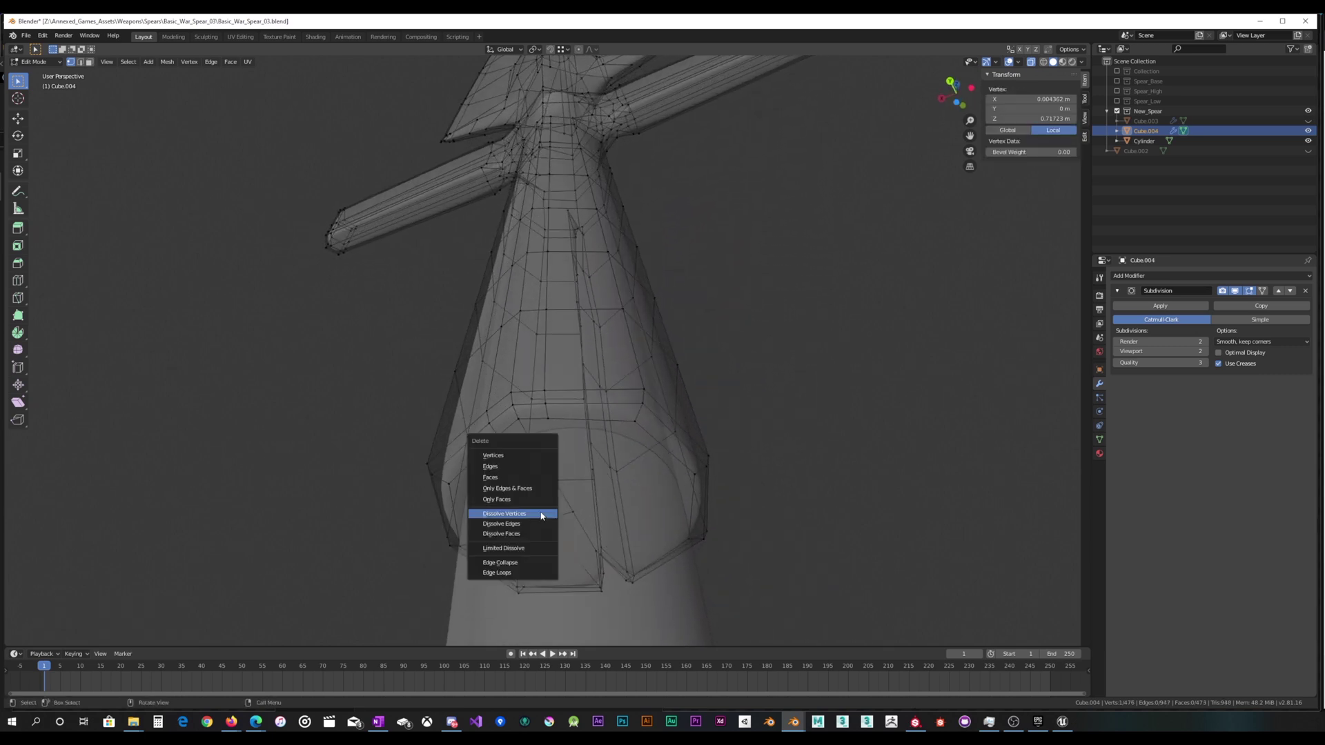
pyautogui.click(541, 514)
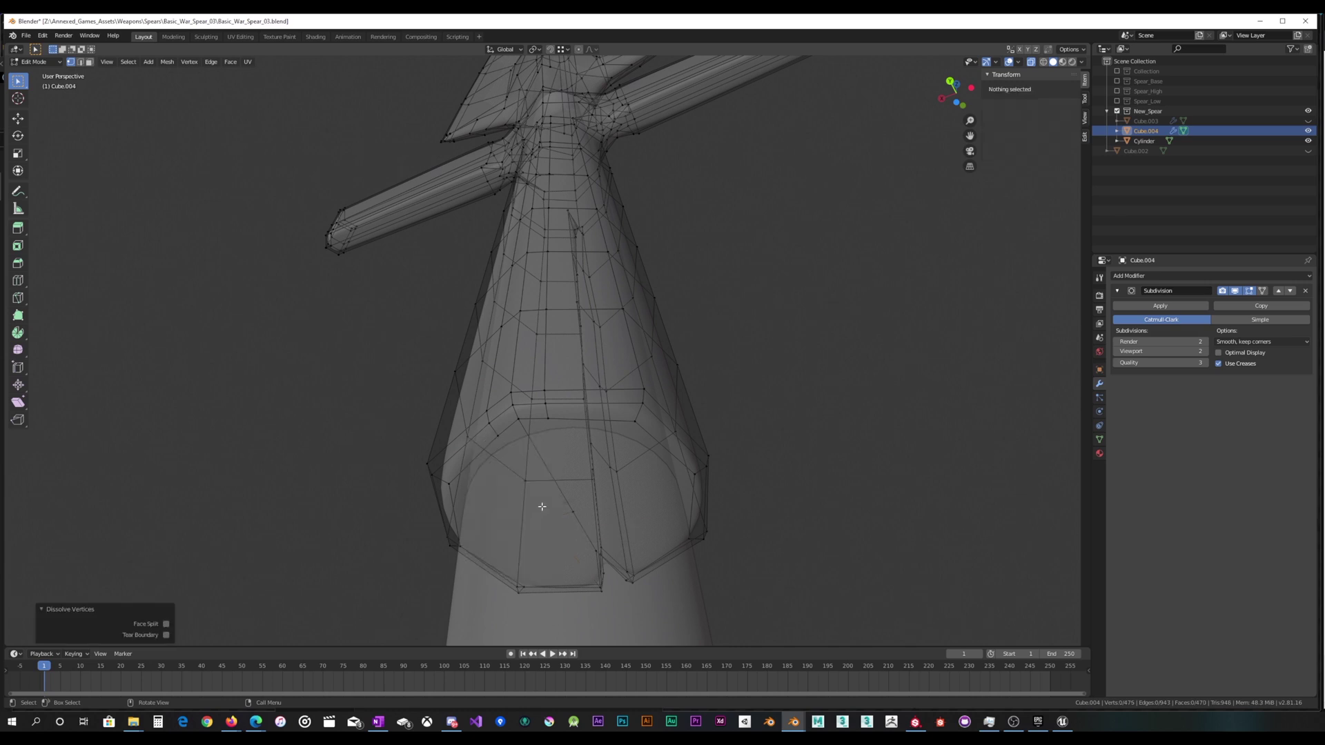
# Dissolve the edges of the two vertical loops flanking the centre line on the socket wall opposite the groove.
pyautogui.moveTo(542, 507); pyautogui.dragTo(586, 456, button='middle')
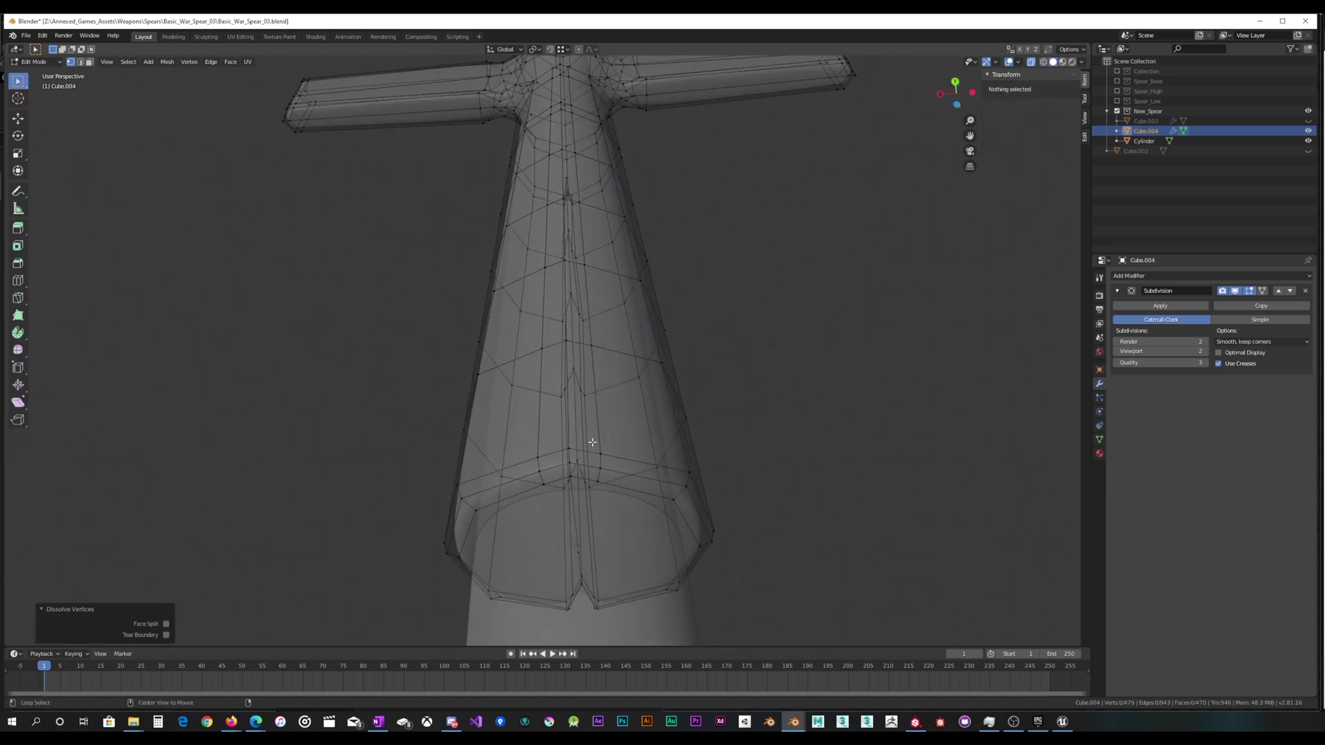
pyautogui.keyDown('alt'); pyautogui.click(596, 420); pyautogui.keyUp('alt')
pyautogui.scroll(-1, 596, 420)
pyautogui.press('x')
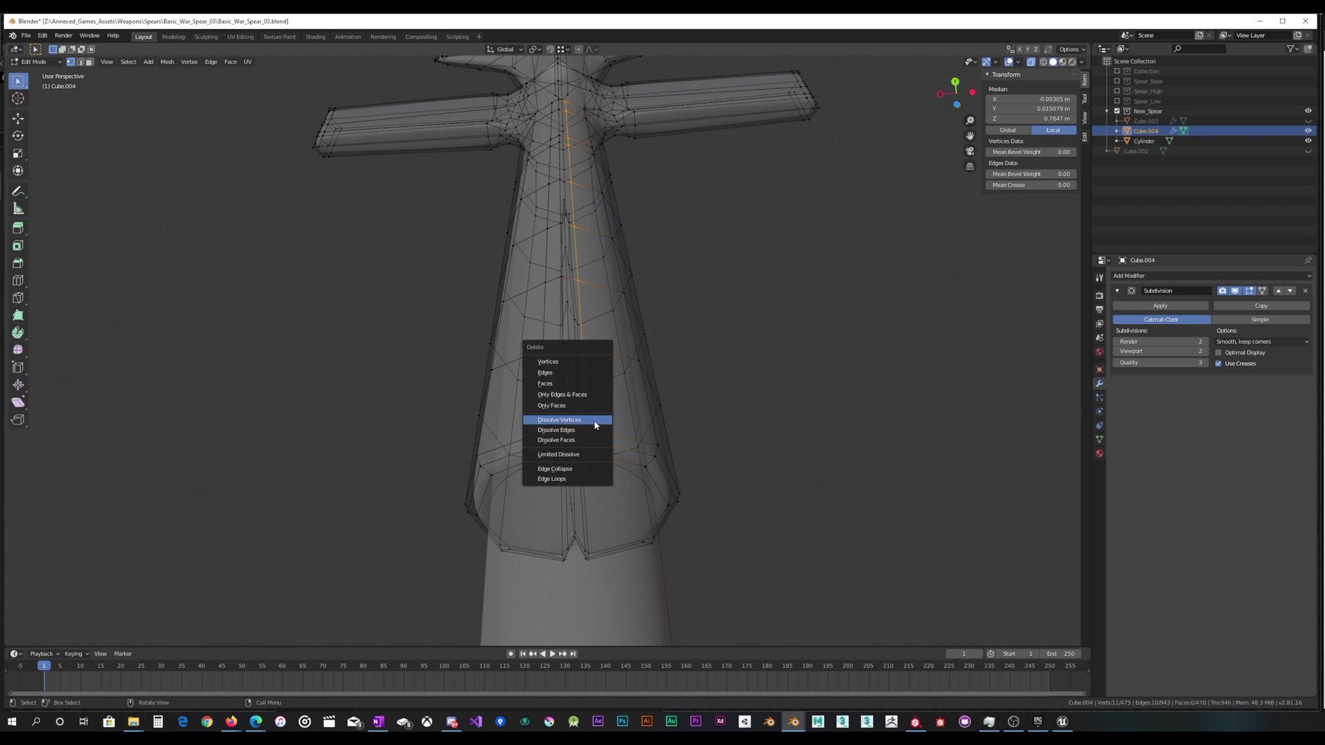
pyautogui.click(595, 420)
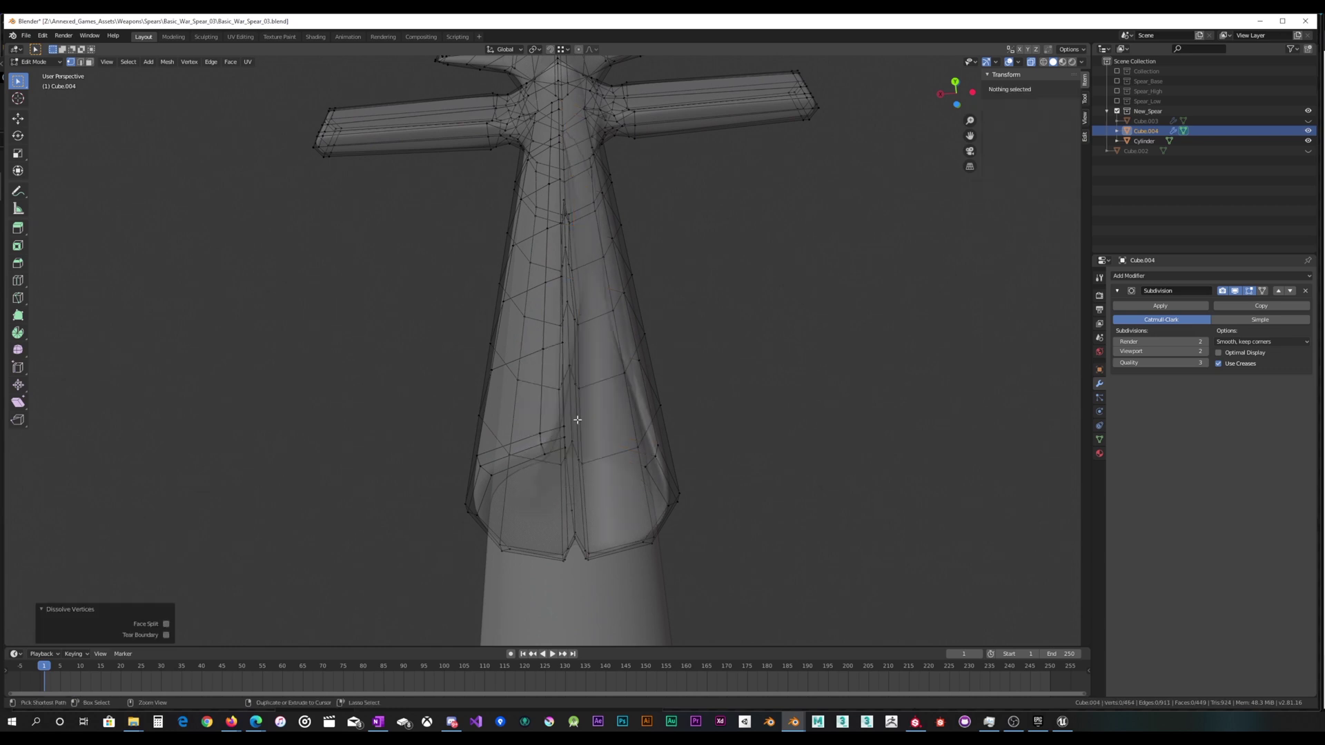
pyautogui.hotkey('ctrl', 'z')
pyautogui.press('x')
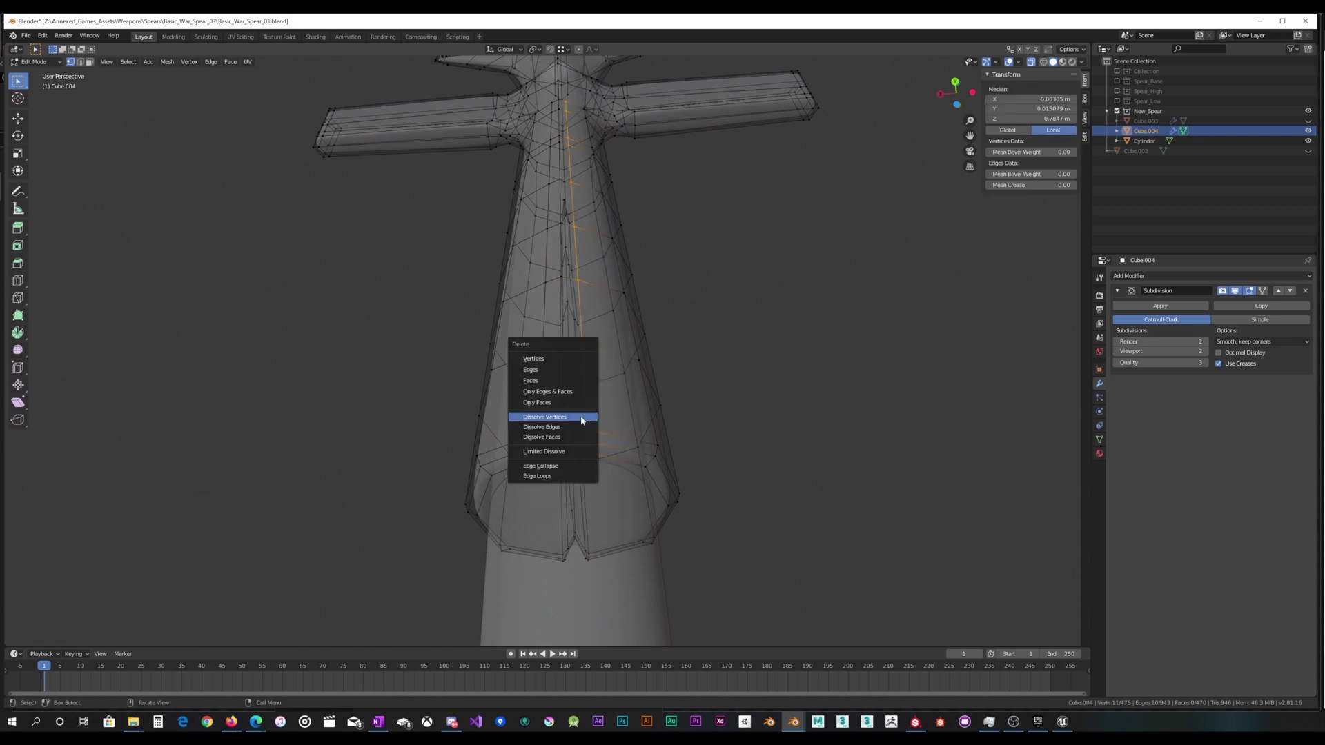
pyautogui.click(575, 429)
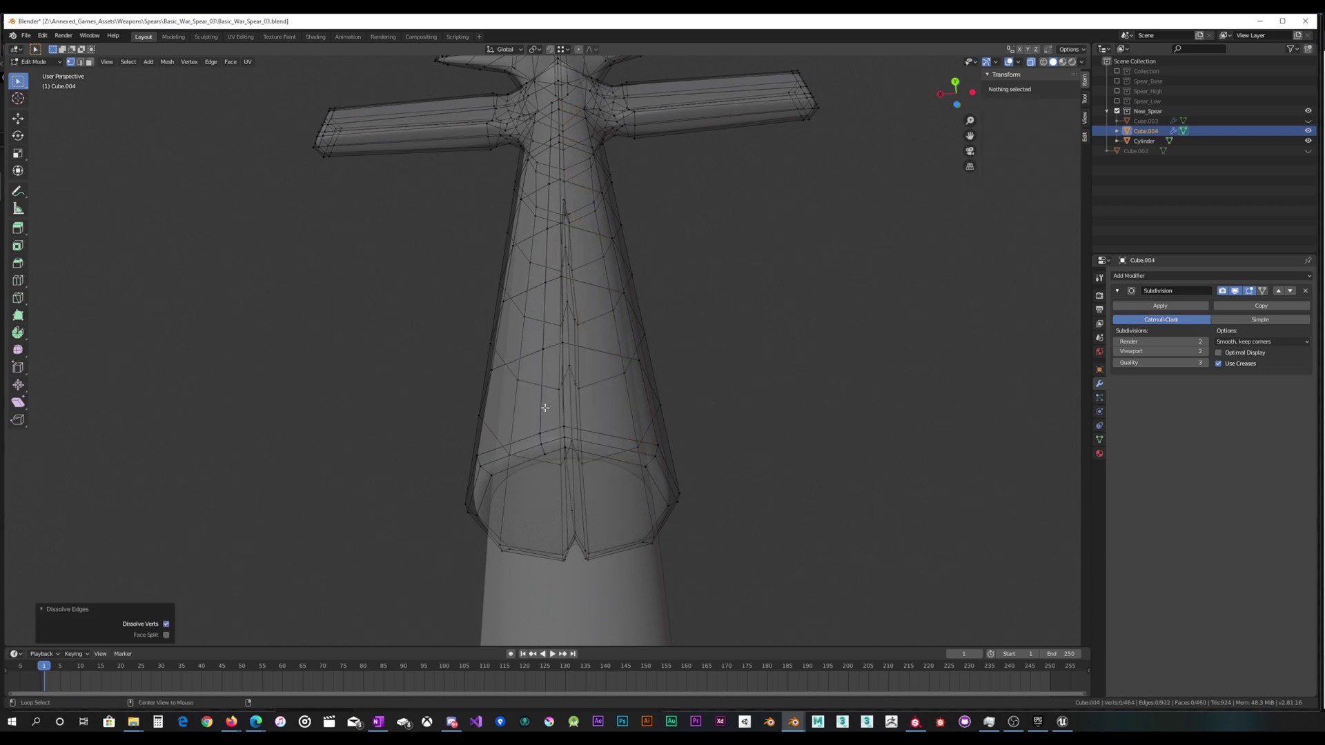
pyautogui.keyDown('alt'); pyautogui.click(545, 408); pyautogui.keyUp('alt')
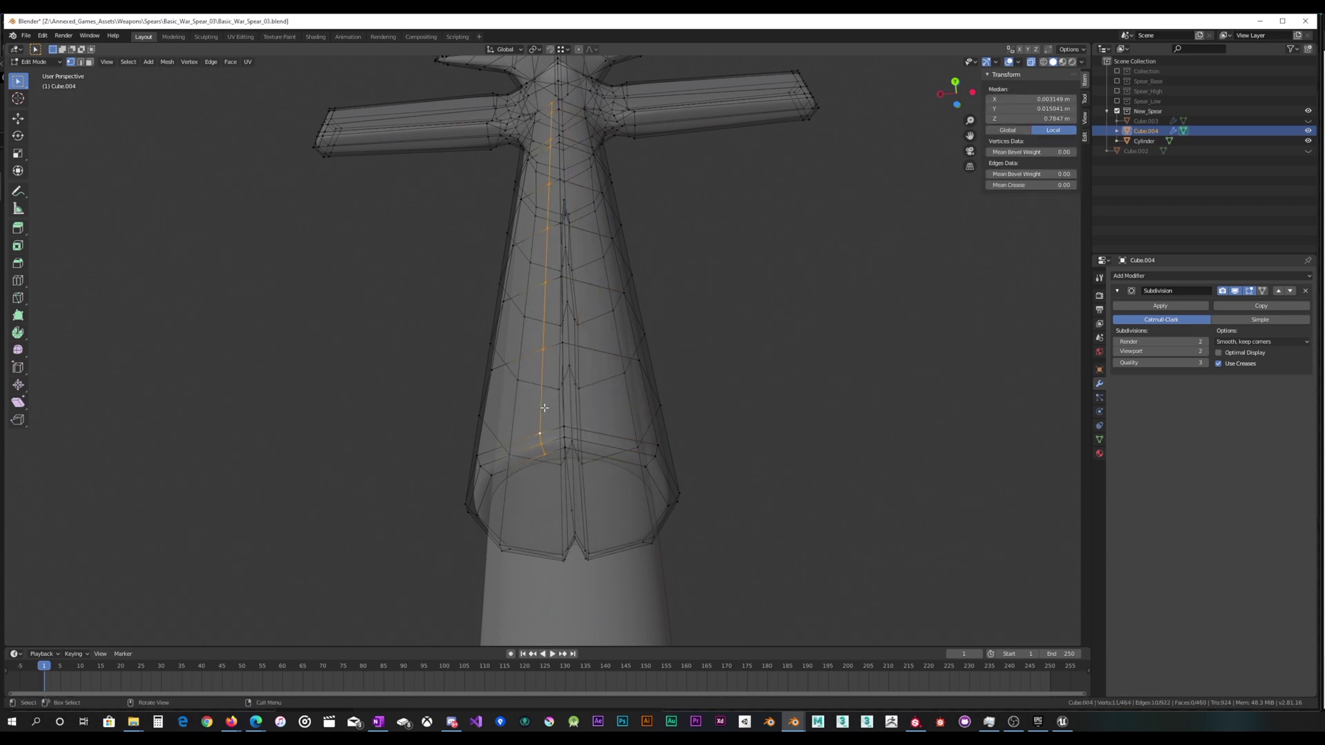
pyautogui.press('x')
pyautogui.click(545, 407)
# Dissolve the stray vertex at the centre of the socket's bottom opening.
pyautogui.moveTo(545, 407); pyautogui.dragTo(612, 483, button='middle')
pyautogui.click(573, 502)
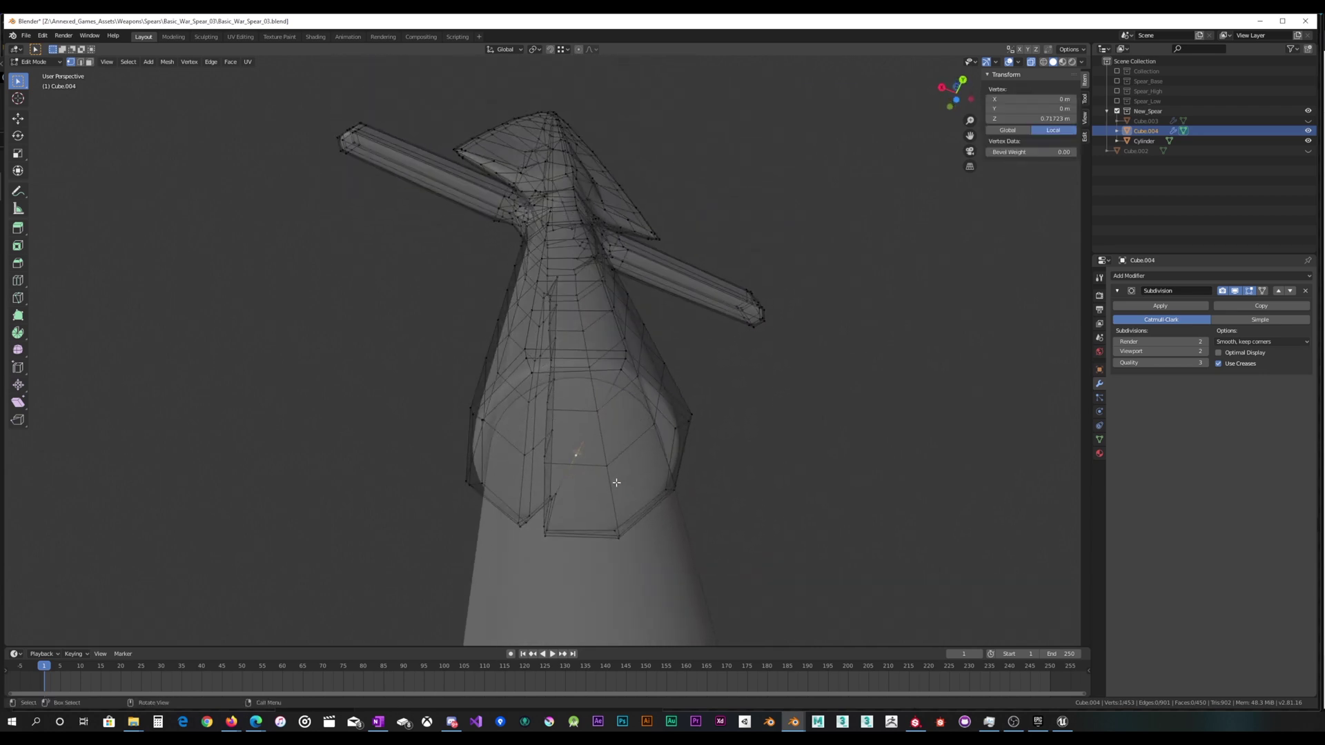
pyautogui.press('x')
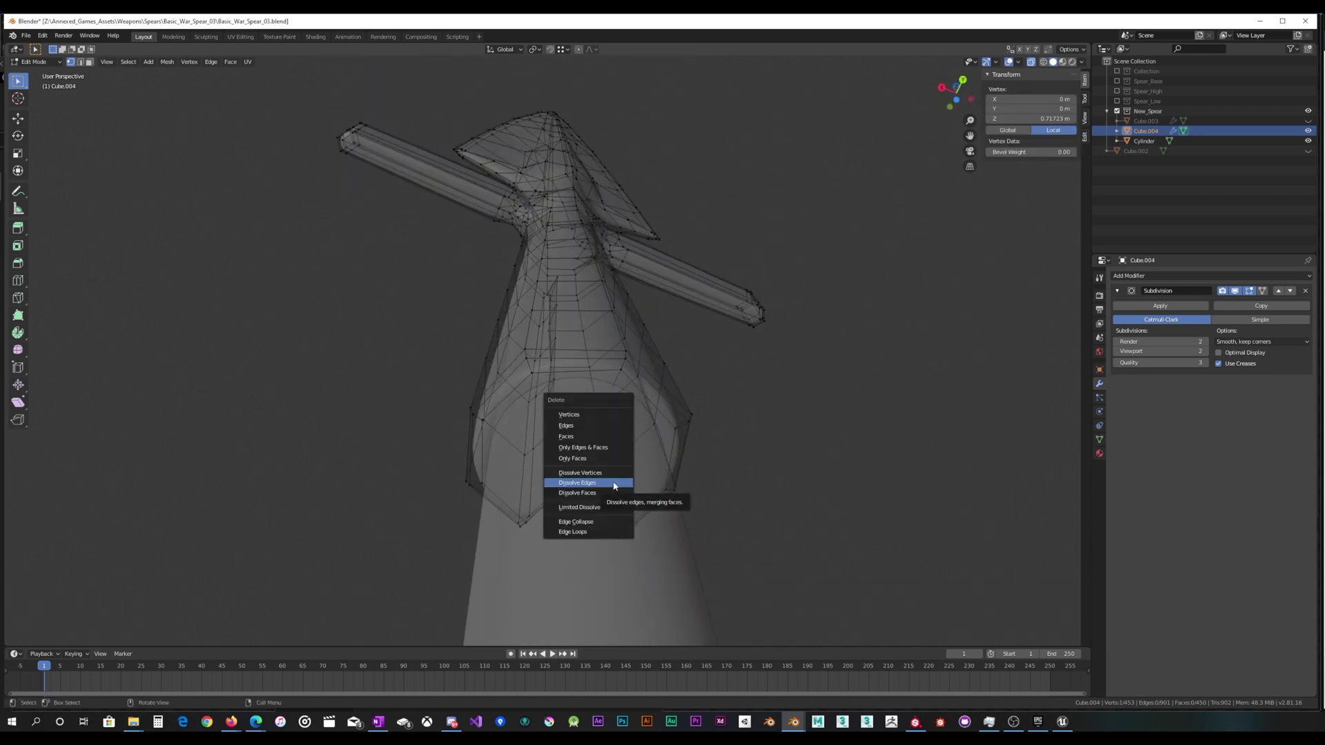
pyautogui.click(612, 476)
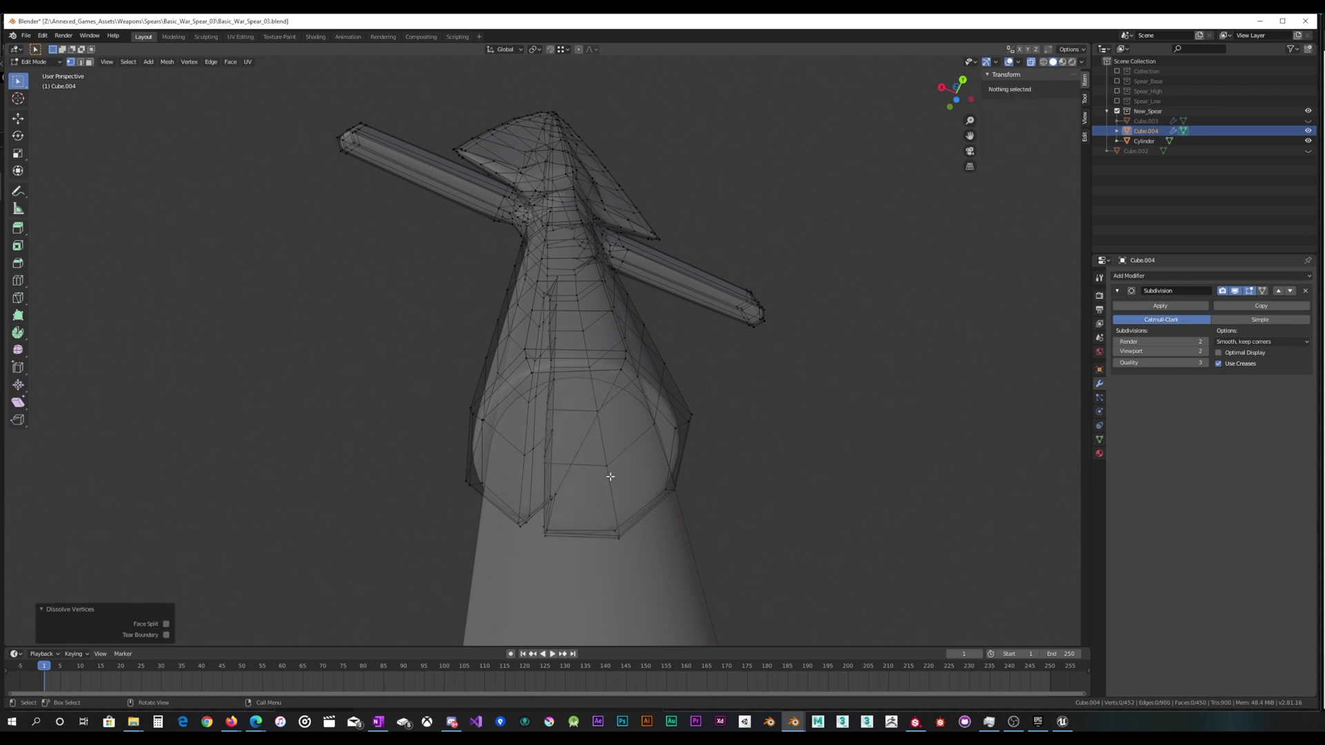
# Clear the selection, turn off X-ray display and inspect the grooved side of the socket in Object Mode.
pyautogui.moveTo(610, 476); pyautogui.dragTo(578, 488, button='middle')
pyautogui.keyDown('alt'); pyautogui.click(558, 371); pyautogui.keyUp('alt')
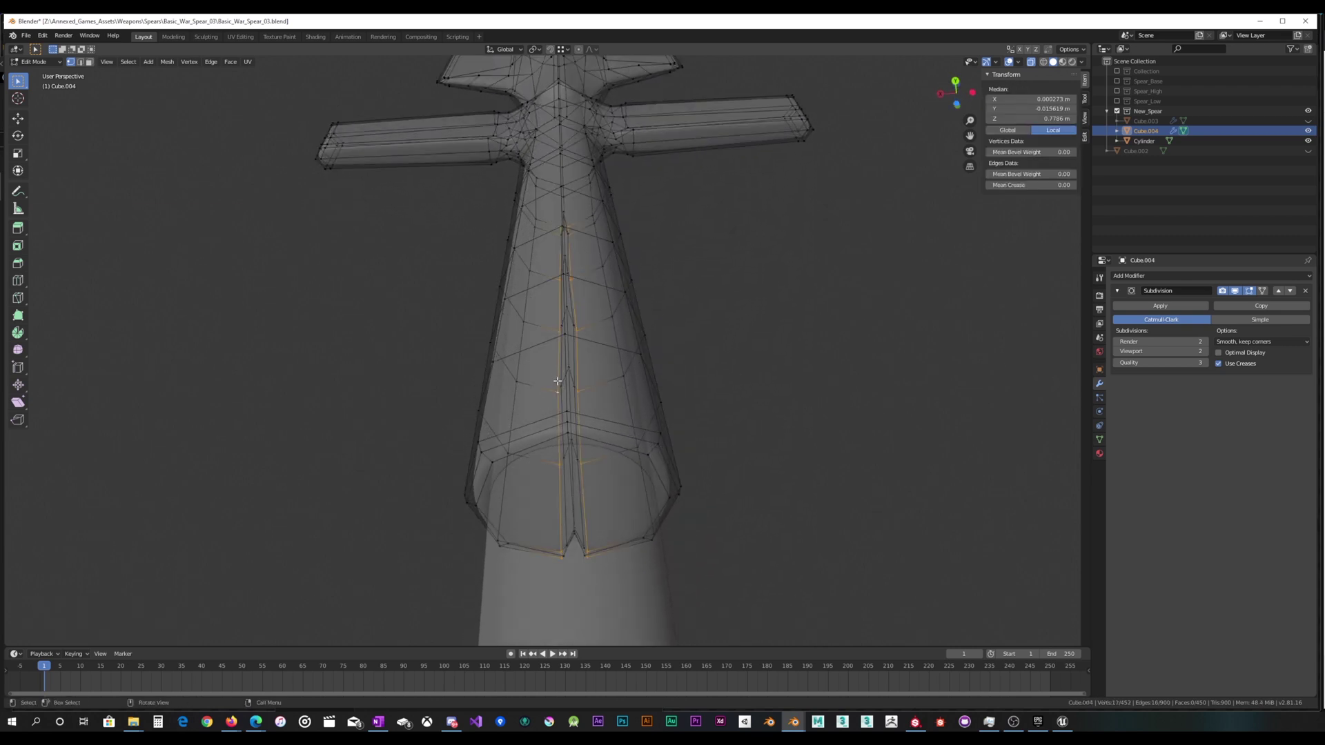
pyautogui.moveTo(561, 379); pyautogui.dragTo(572, 317, button='middle')
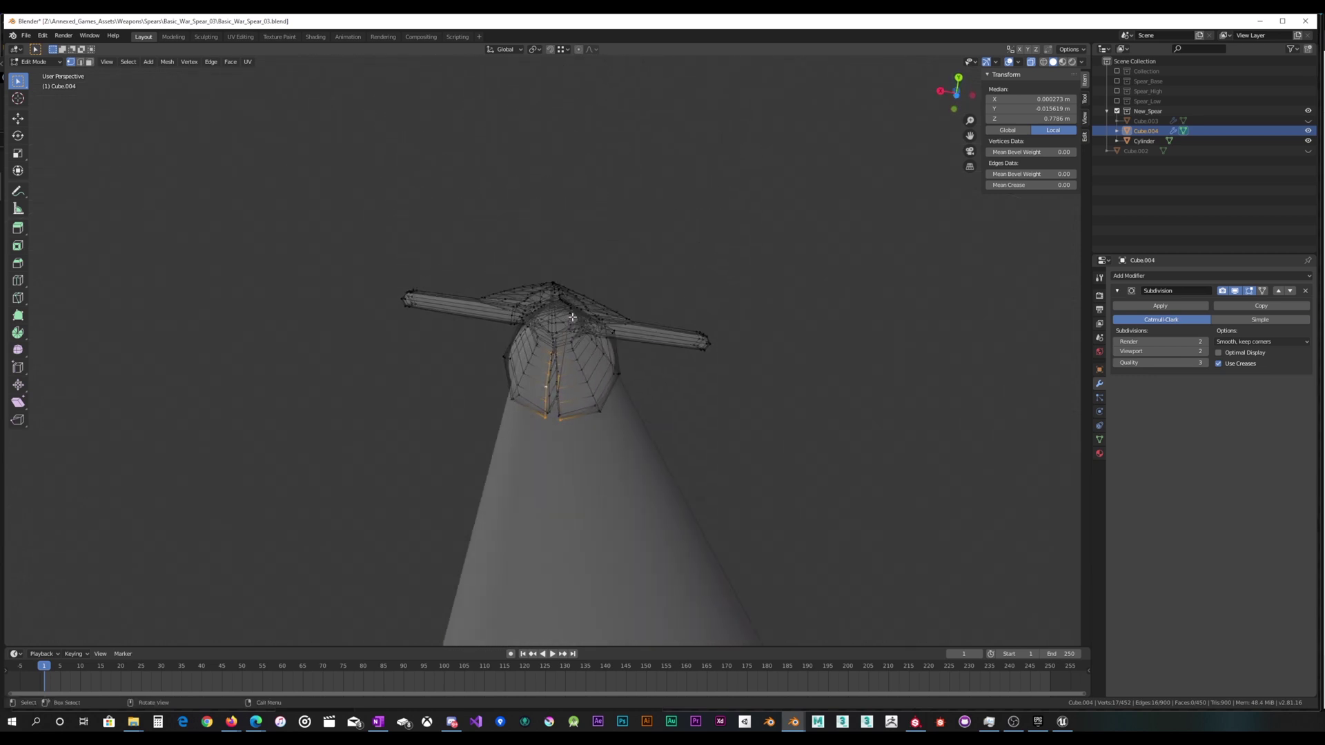
pyautogui.hotkey('alt', 'a')
pyautogui.click(1032, 62)
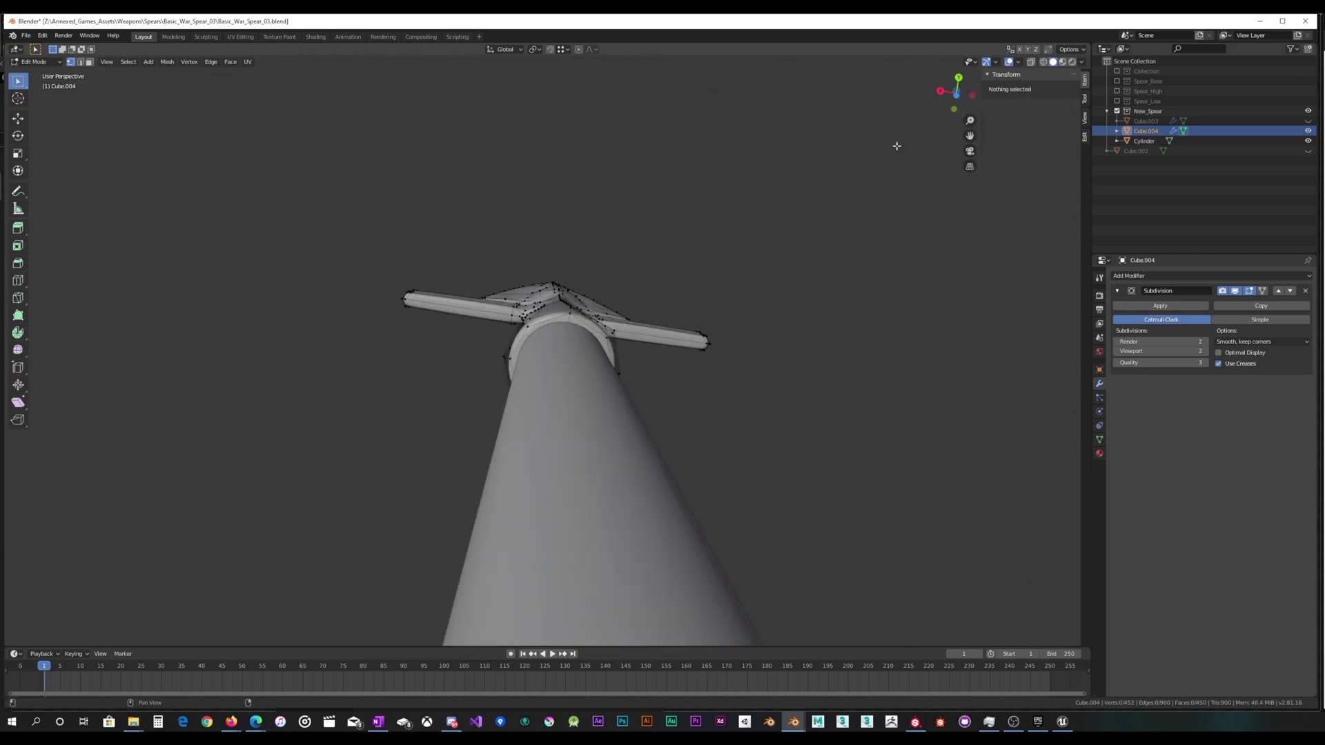
pyautogui.moveTo(897, 142); pyautogui.dragTo(578, 314, button='middle')
pyautogui.press('ctrl+KP_7')
pyautogui.press('Tab')
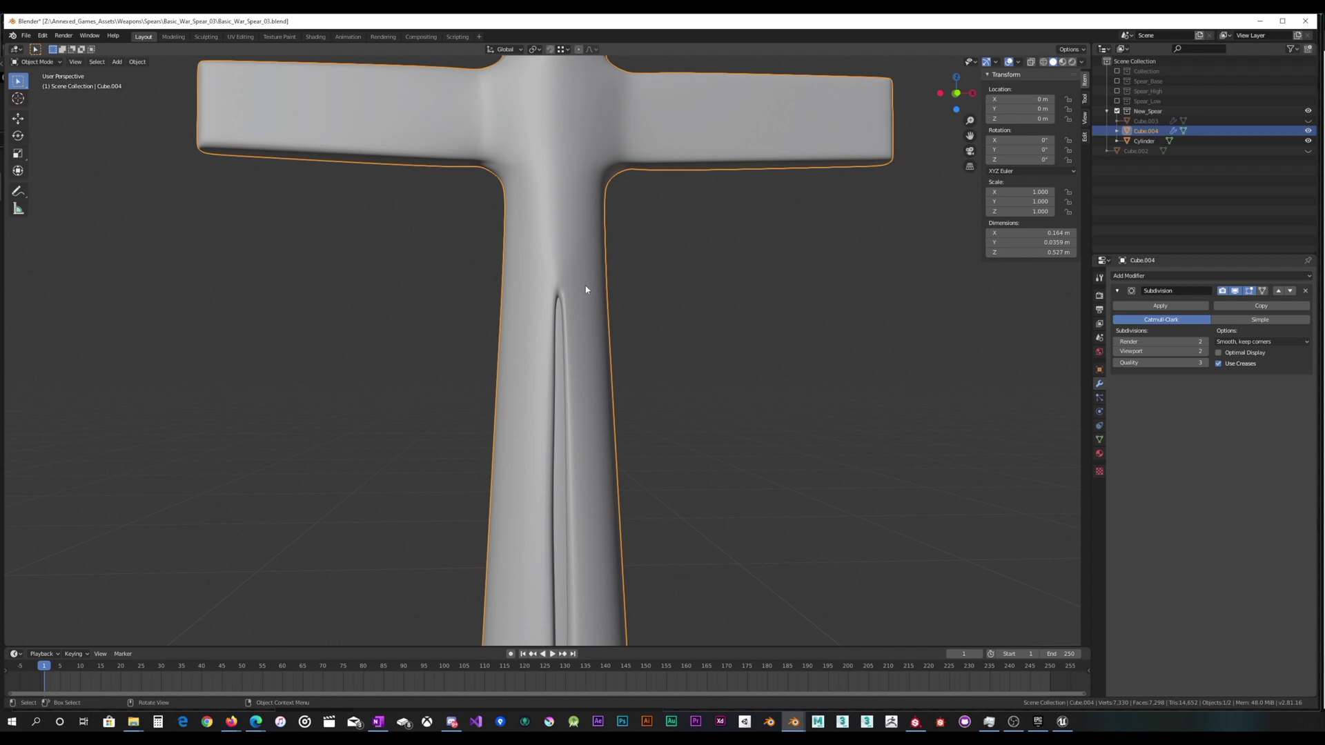
pyautogui.scroll(-1, 586, 289)
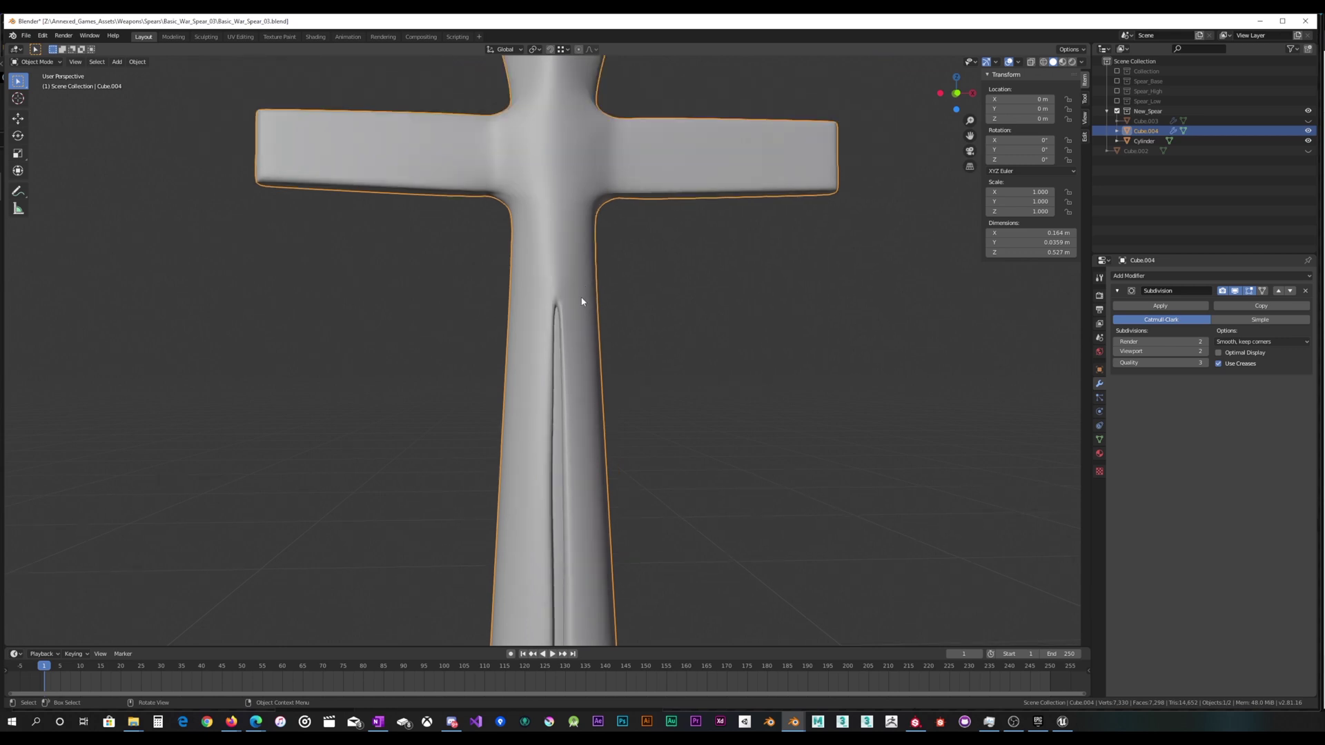
# Compare the groove's mesh in Edit Mode with the Subdivision modifier's on-cage display switched on and off, leaving it off.
pyautogui.click(1263, 293)
pyautogui.press('Tab')
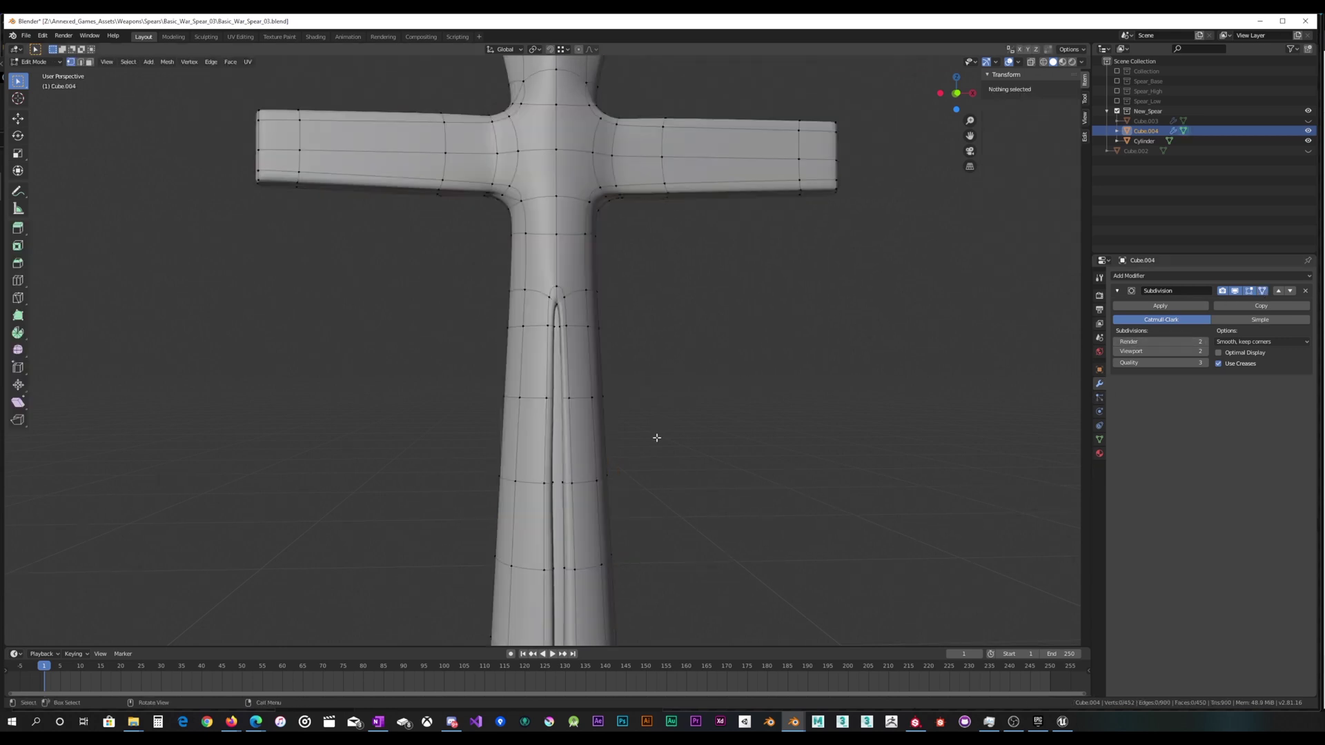
pyautogui.keyDown('shift'); pyautogui.moveTo(657, 438); pyautogui.dragTo(651, 322, button='middle'); pyautogui.keyUp('shift')
pyautogui.keyDown('shift'); pyautogui.moveTo(650, 394); pyautogui.dragTo(625, 304, button='middle'); pyautogui.keyUp('shift')
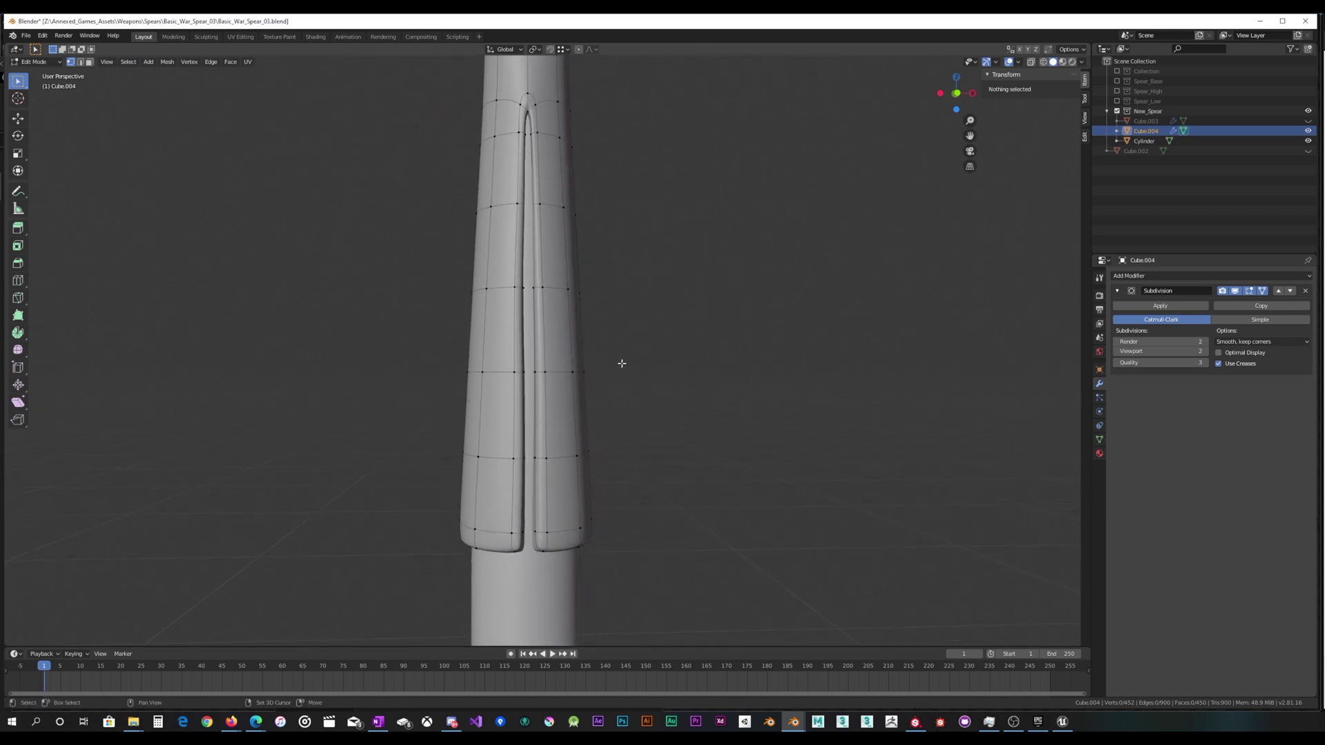
pyautogui.click(1263, 291)
pyautogui.click(1263, 292)
pyautogui.click(1263, 293)
pyautogui.click(1263, 294)
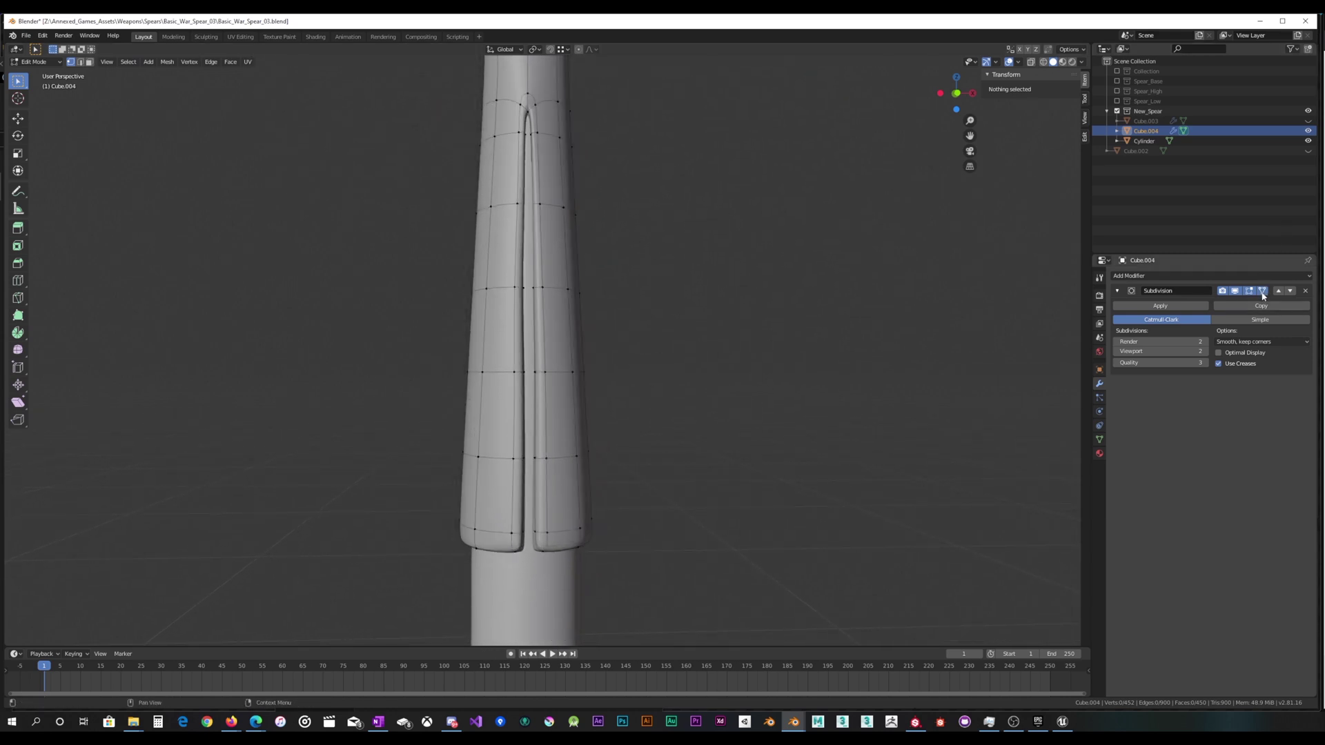
pyautogui.keyDown('shift'); pyautogui.moveTo(530, 433); pyautogui.dragTo(586, 401, button='middle'); pyautogui.keyUp('shift')
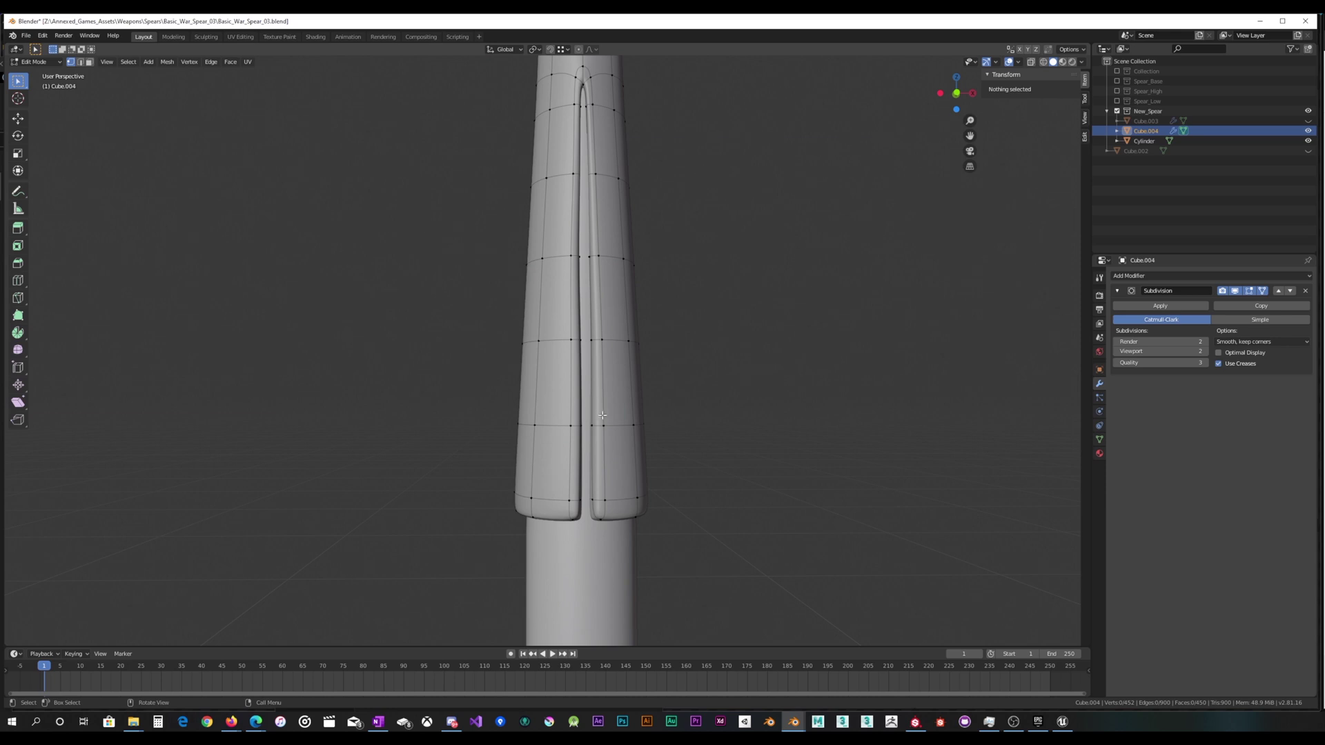
pyautogui.scroll(3, 603, 415)
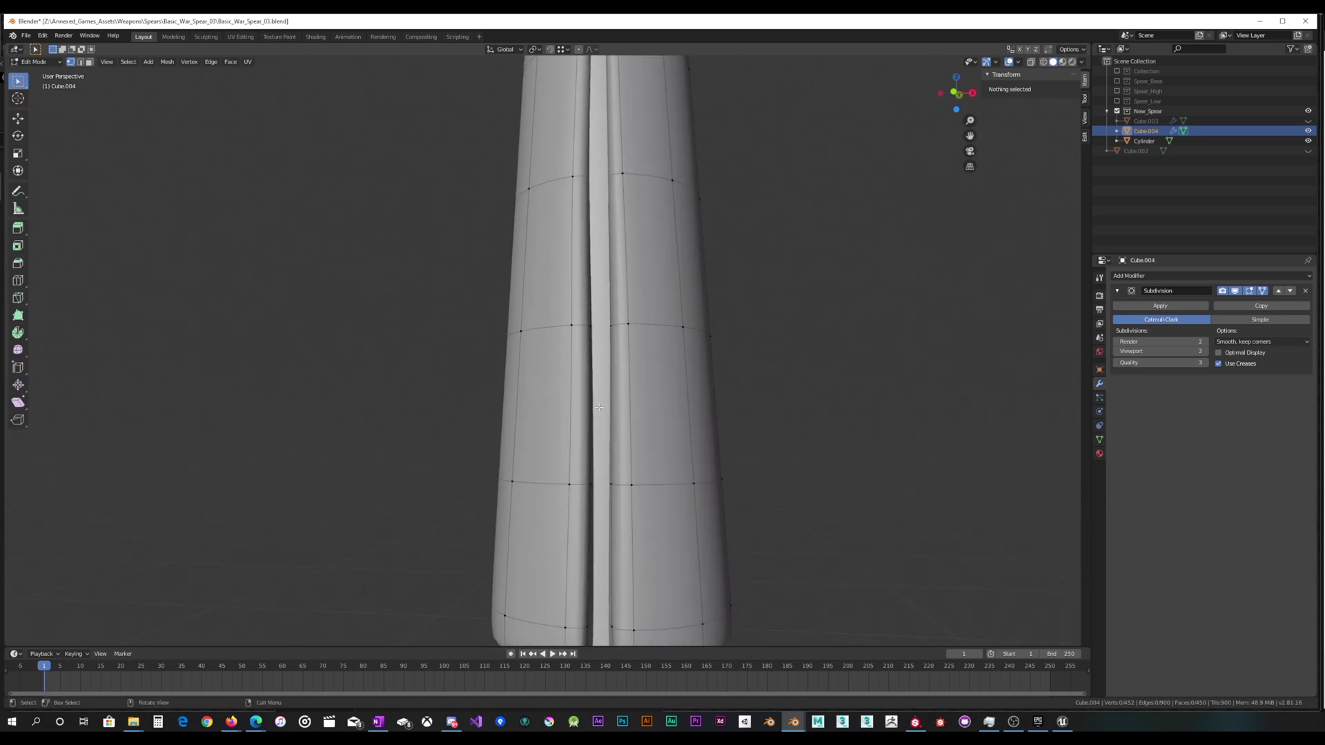
pyautogui.click(1263, 294)
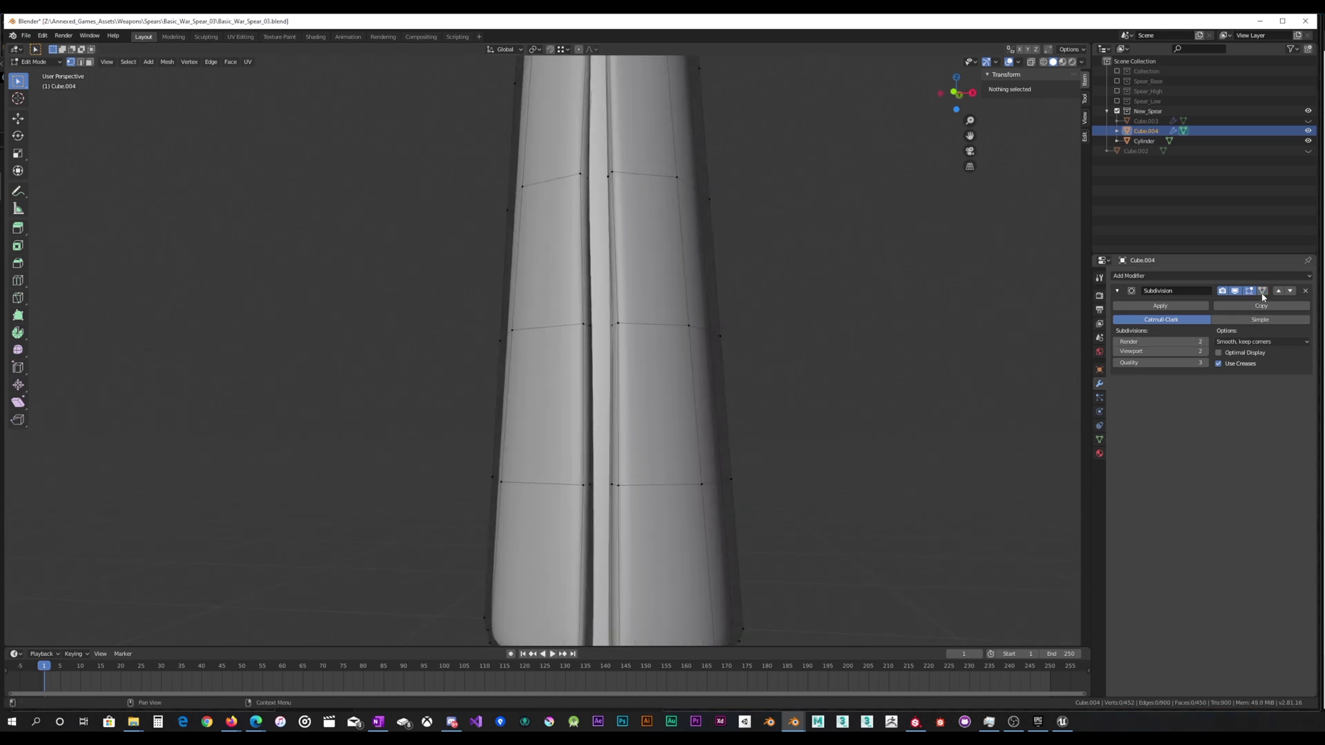
pyautogui.click(1262, 294)
pyautogui.click(1262, 295)
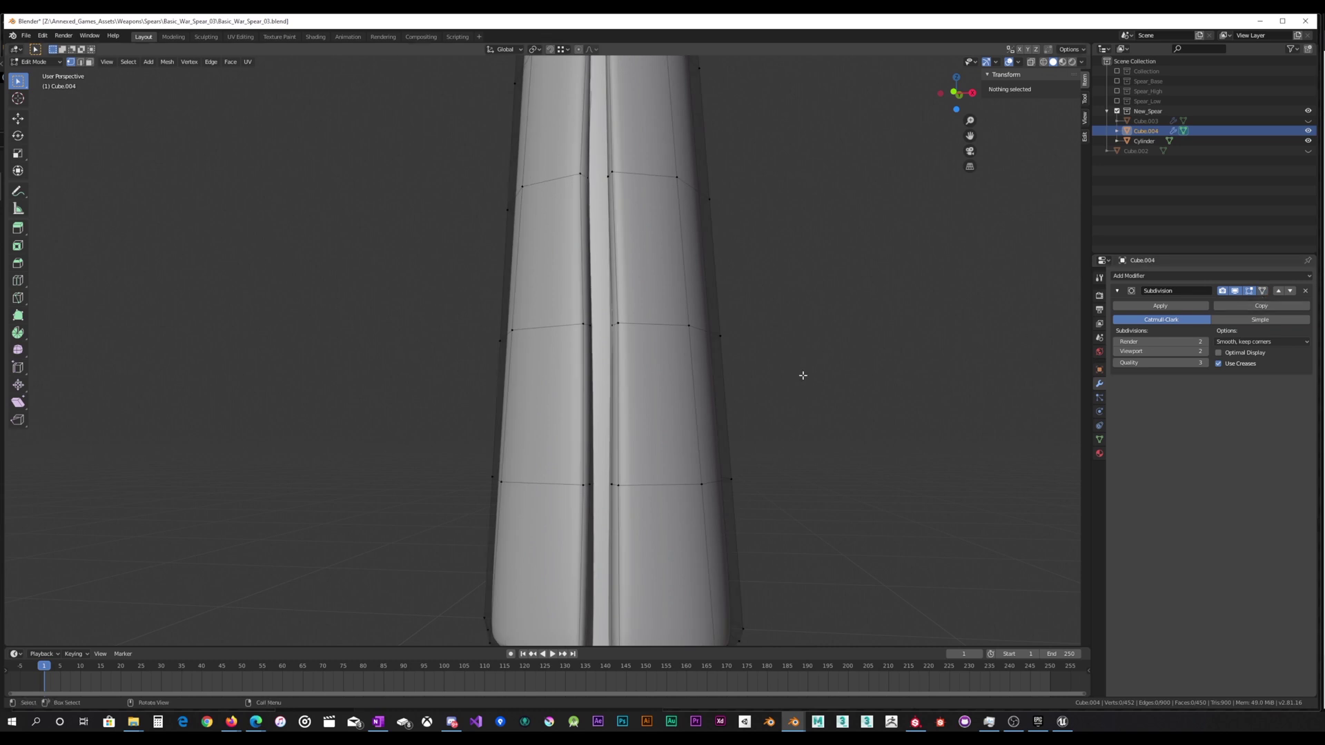
# Examine the smoothed junction between the crossguard arms and the shaft in Object Mode.
pyautogui.scroll(-4, 721, 314)
pyautogui.keyDown('shift'); pyautogui.moveTo(616, 195); pyautogui.dragTo(630, 359, button='middle'); pyautogui.keyUp('shift')
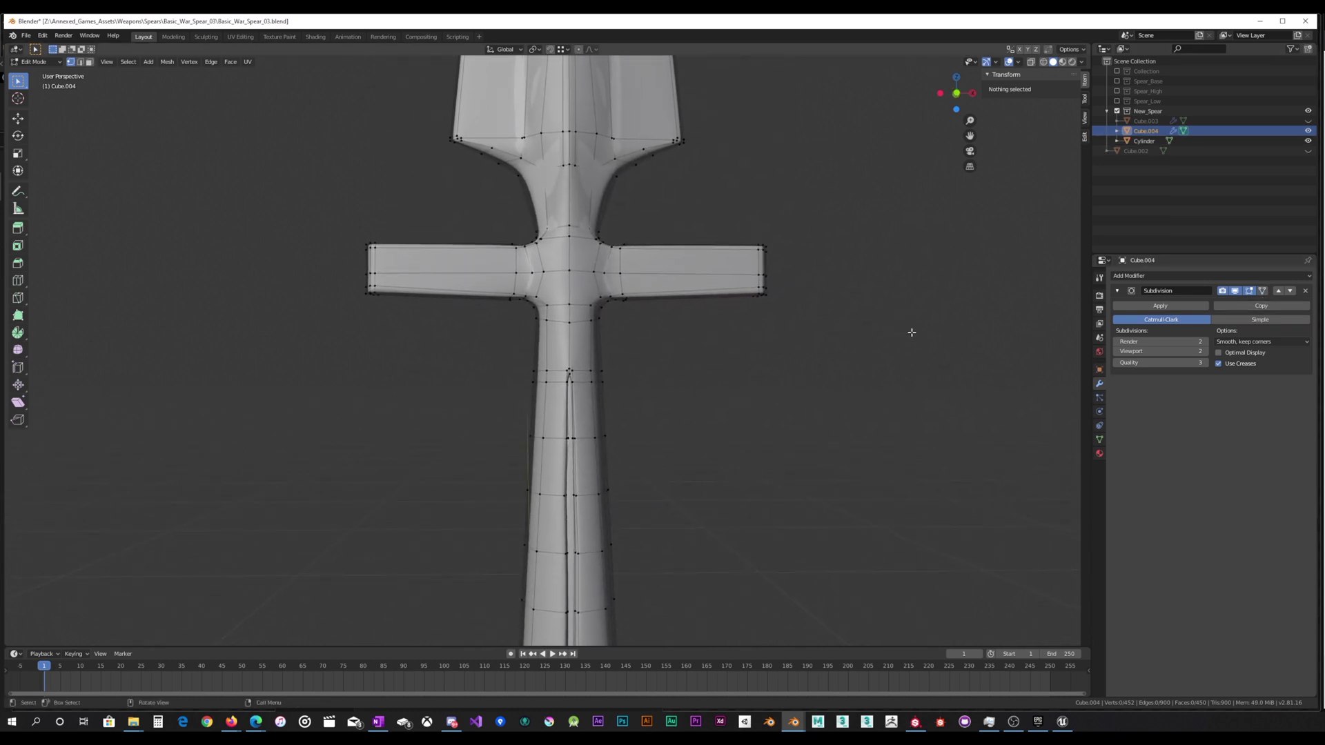
pyautogui.press('Tab')
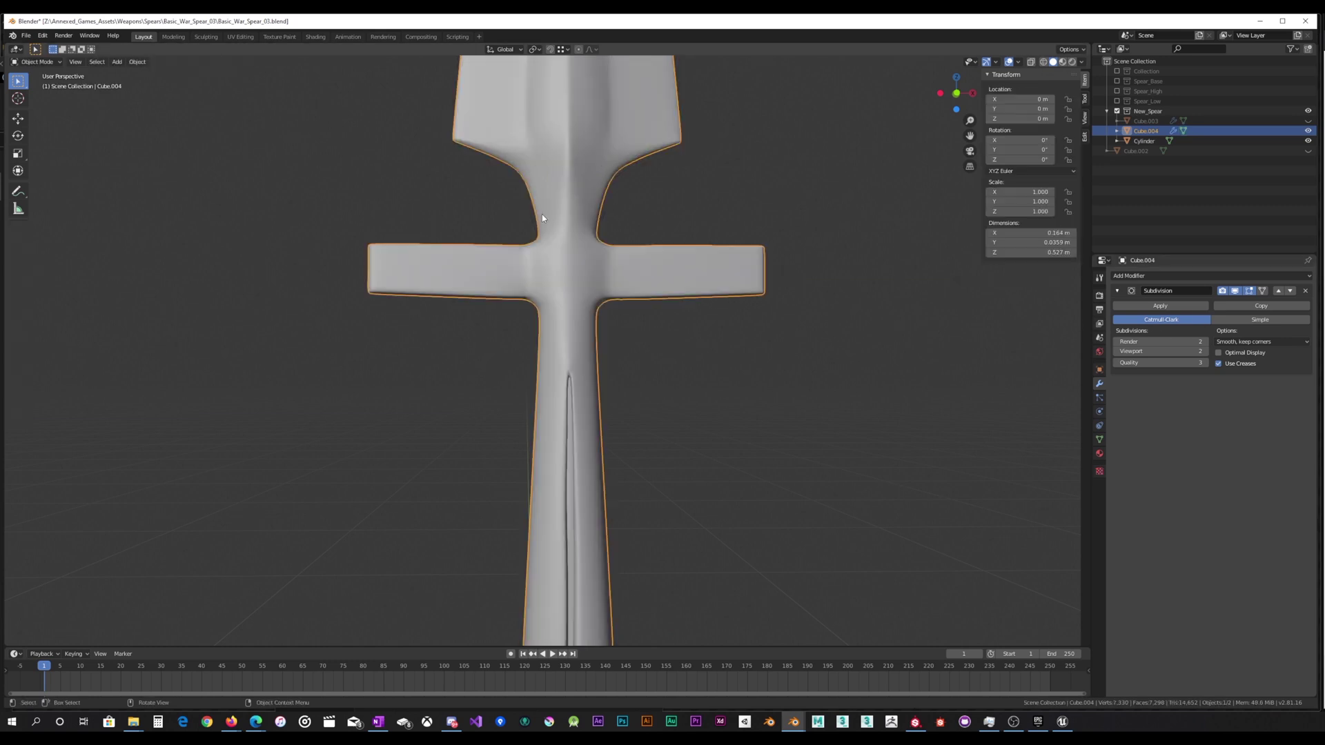
pyautogui.keyDown('shift'); pyautogui.moveTo(582, 200); pyautogui.dragTo(547, 316, button='middle'); pyautogui.keyUp('shift')
pyautogui.scroll(5, 558, 317)
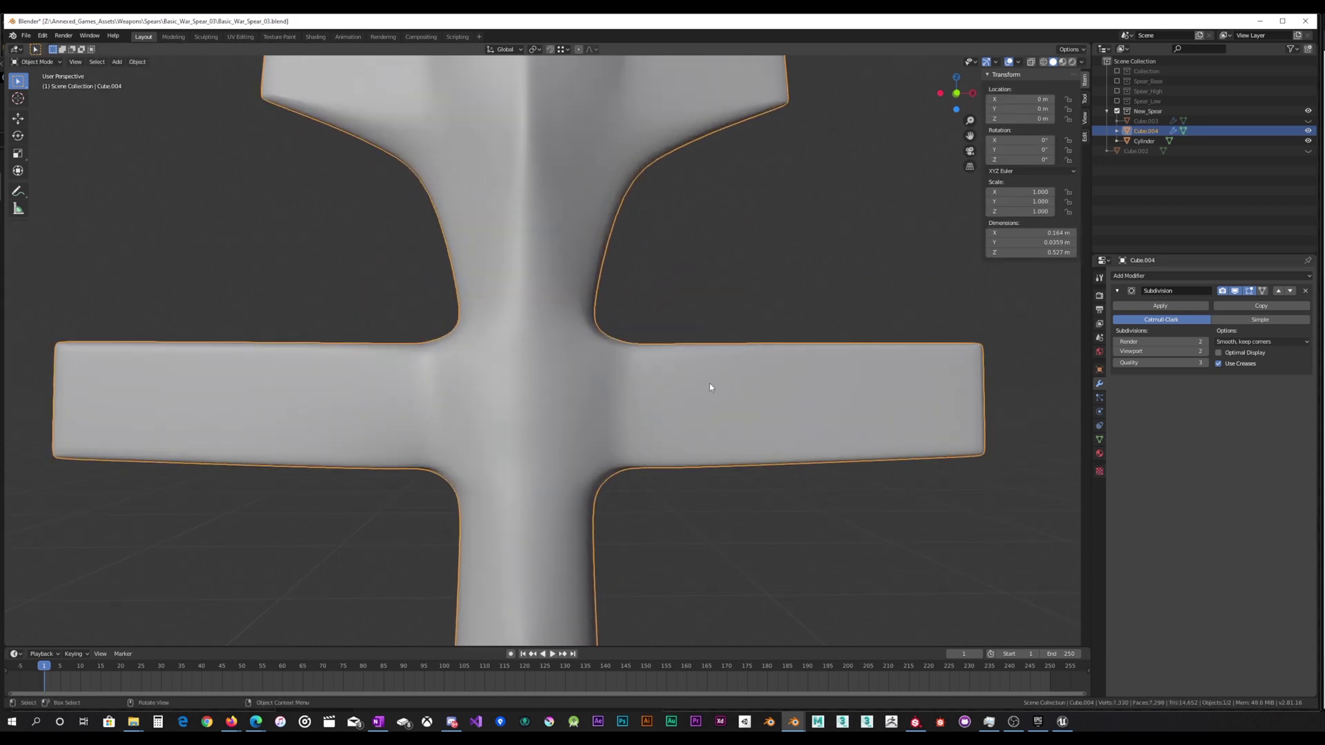
pyautogui.keyDown('shift'); pyautogui.moveTo(719, 392); pyautogui.dragTo(598, 357, button='middle'); pyautogui.keyUp('shift')
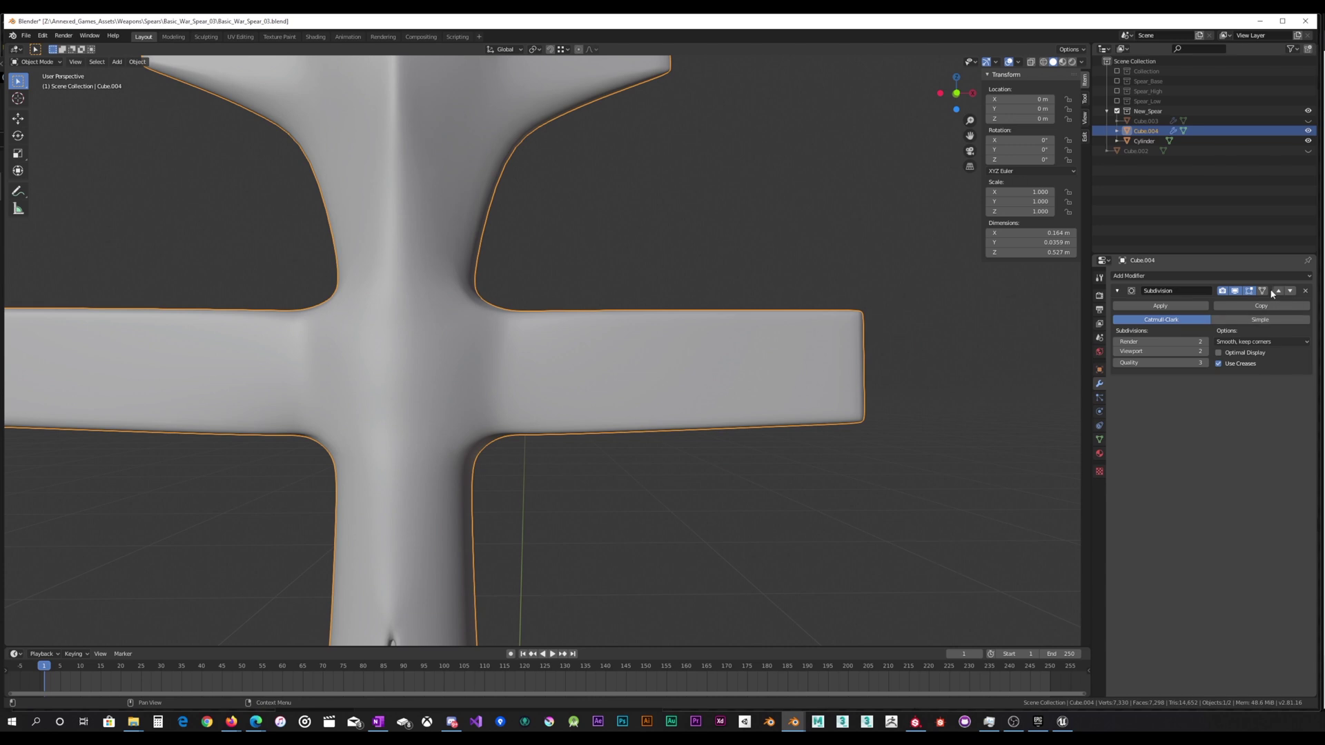
pyautogui.scroll(-4, 699, 331)
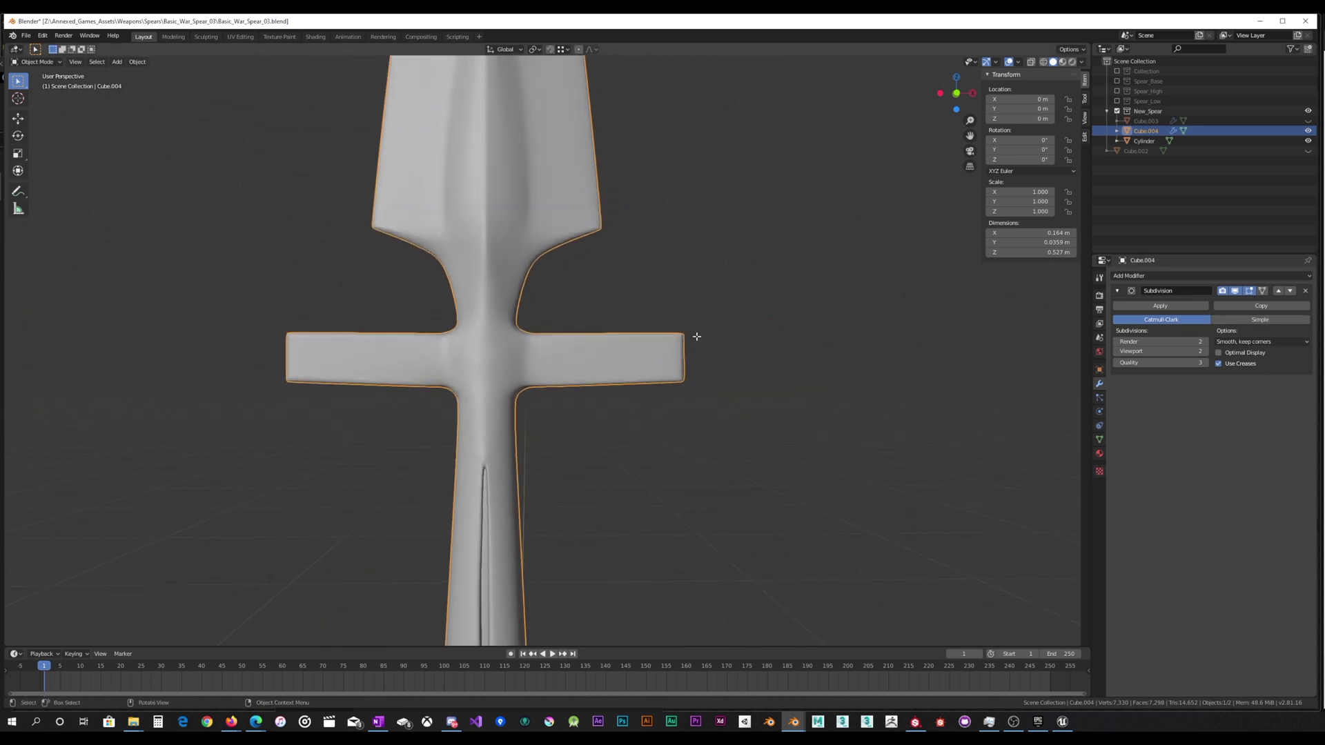
# In Edit Mode, select the full vertex ring at the base of the crossguard's positive X arm and scale it to 0.930.
pyautogui.press('Tab')
pyautogui.scroll(3, 693, 338)
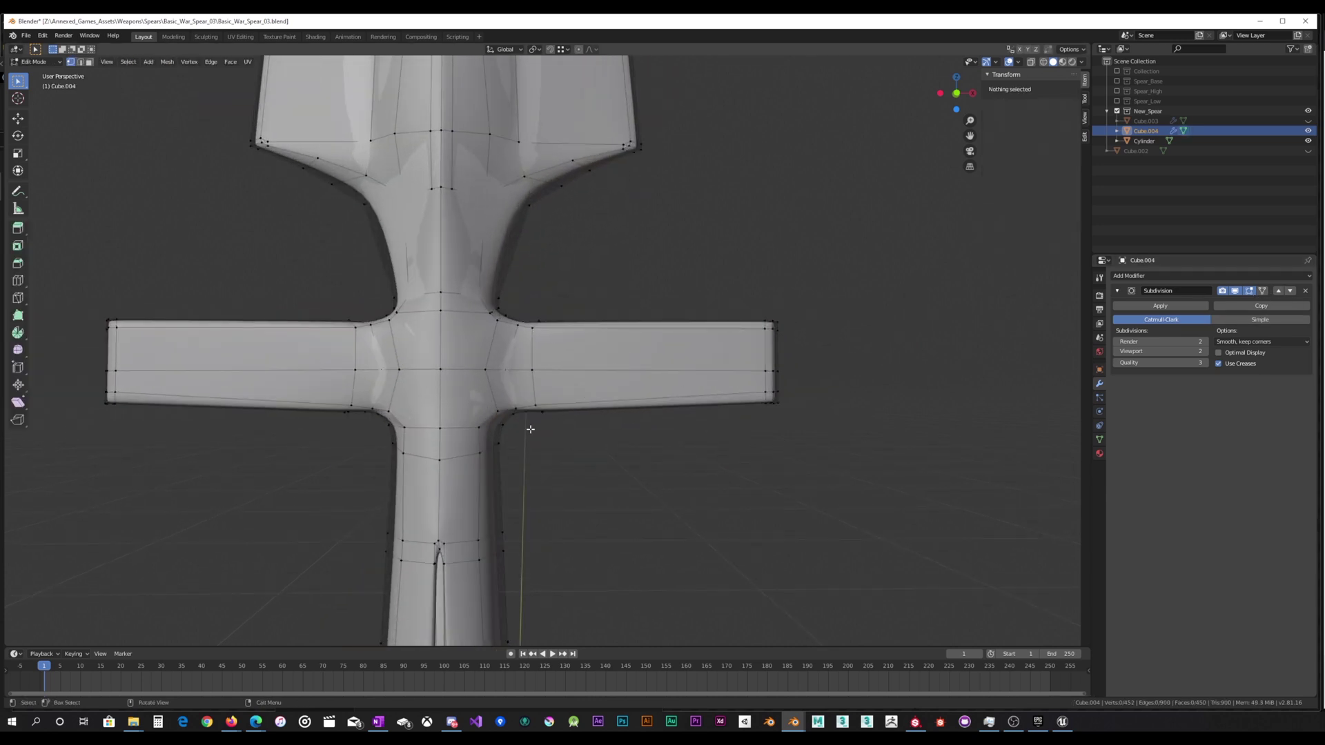
pyautogui.moveTo(597, 289); pyautogui.dragTo(598, 290)
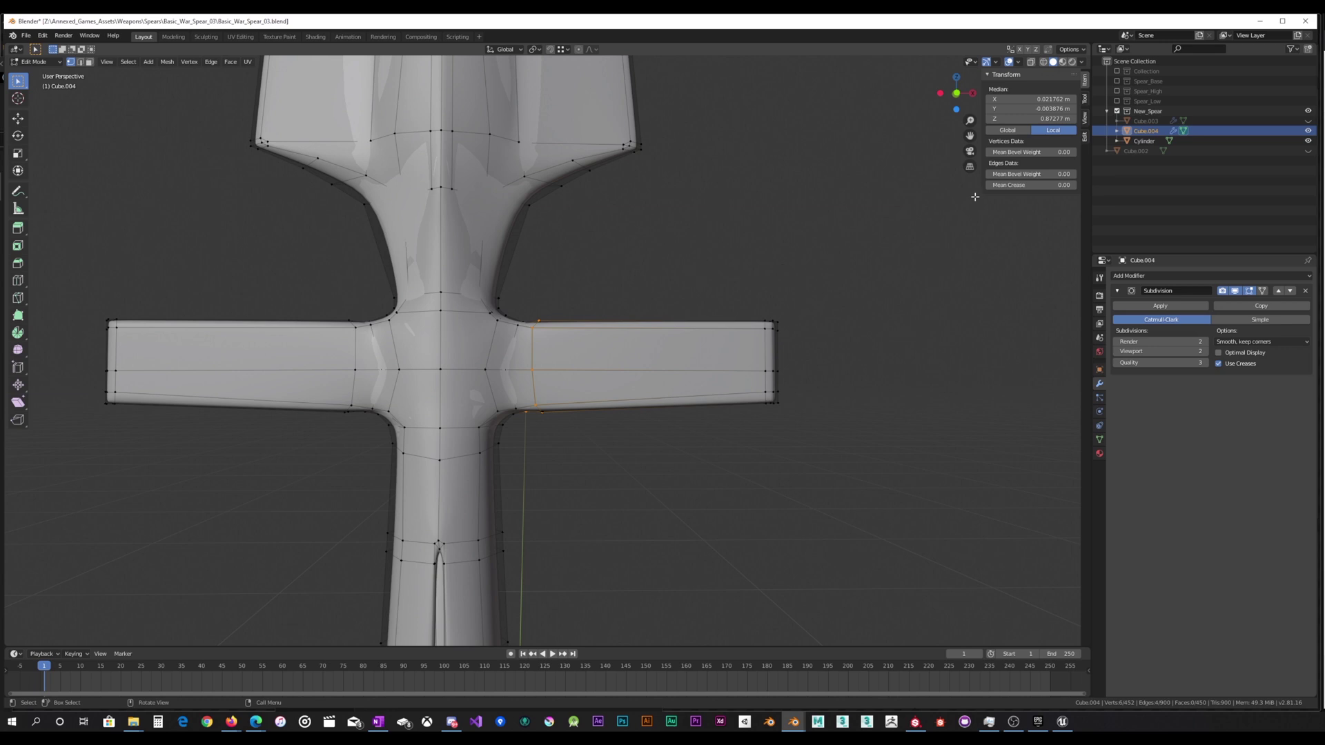
pyautogui.click(1031, 62)
pyautogui.moveTo(592, 314); pyautogui.dragTo(607, 293)
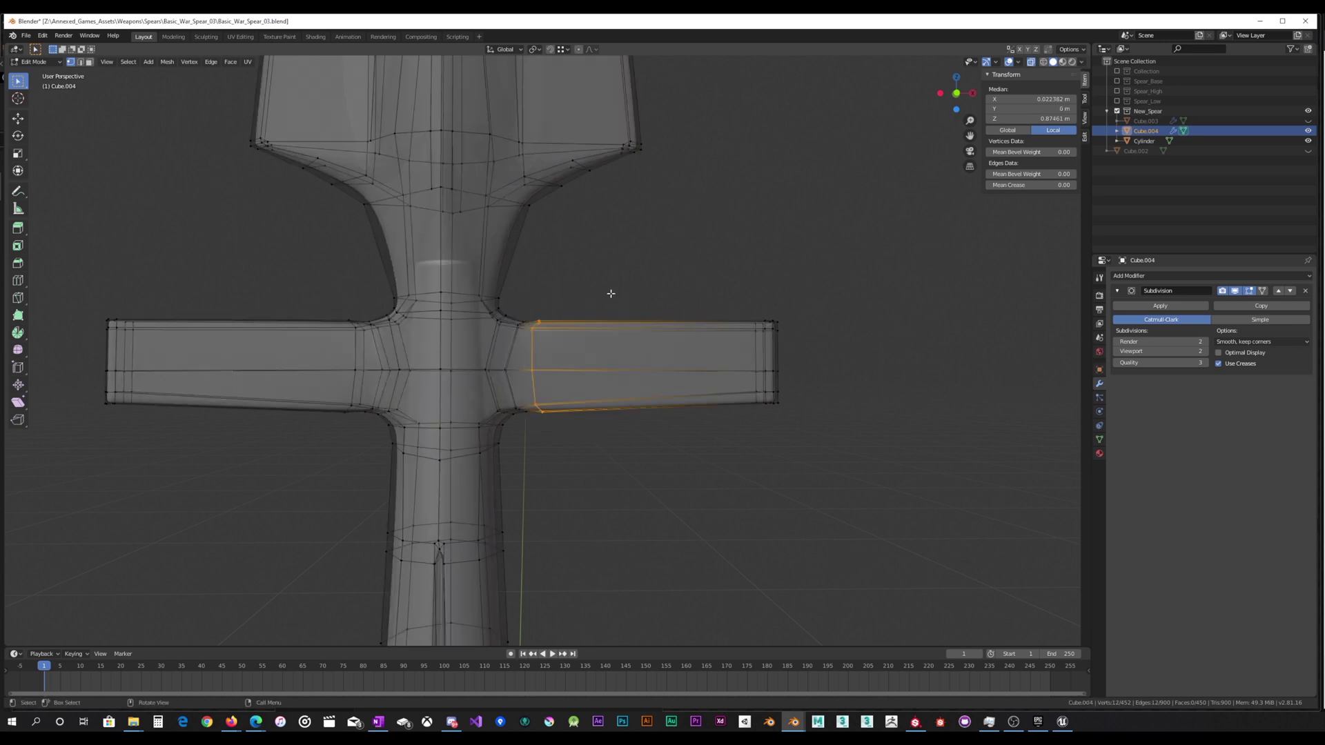
pyautogui.moveTo(607, 292)
pyautogui.mouseDown(button='middle')
pyautogui.moveTo(600, 386)
pyautogui.moveTo(617, 298)
pyautogui.mouseUp(button='middle')
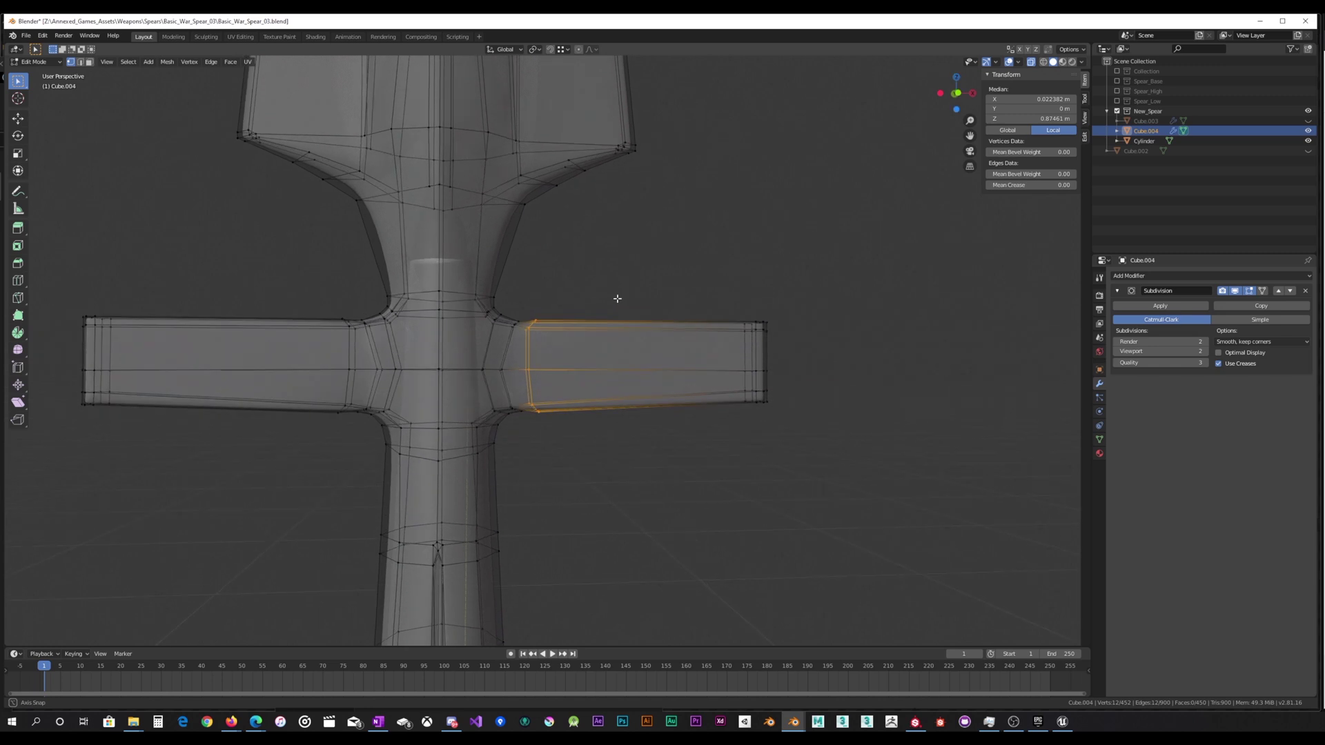
pyautogui.click(1029, 62)
pyautogui.moveTo(735, 228)
pyautogui.mouseDown(button='middle')
pyautogui.moveTo(612, 304)
pyautogui.moveTo(730, 244)
pyautogui.mouseUp(button='middle')
pyautogui.press('s')
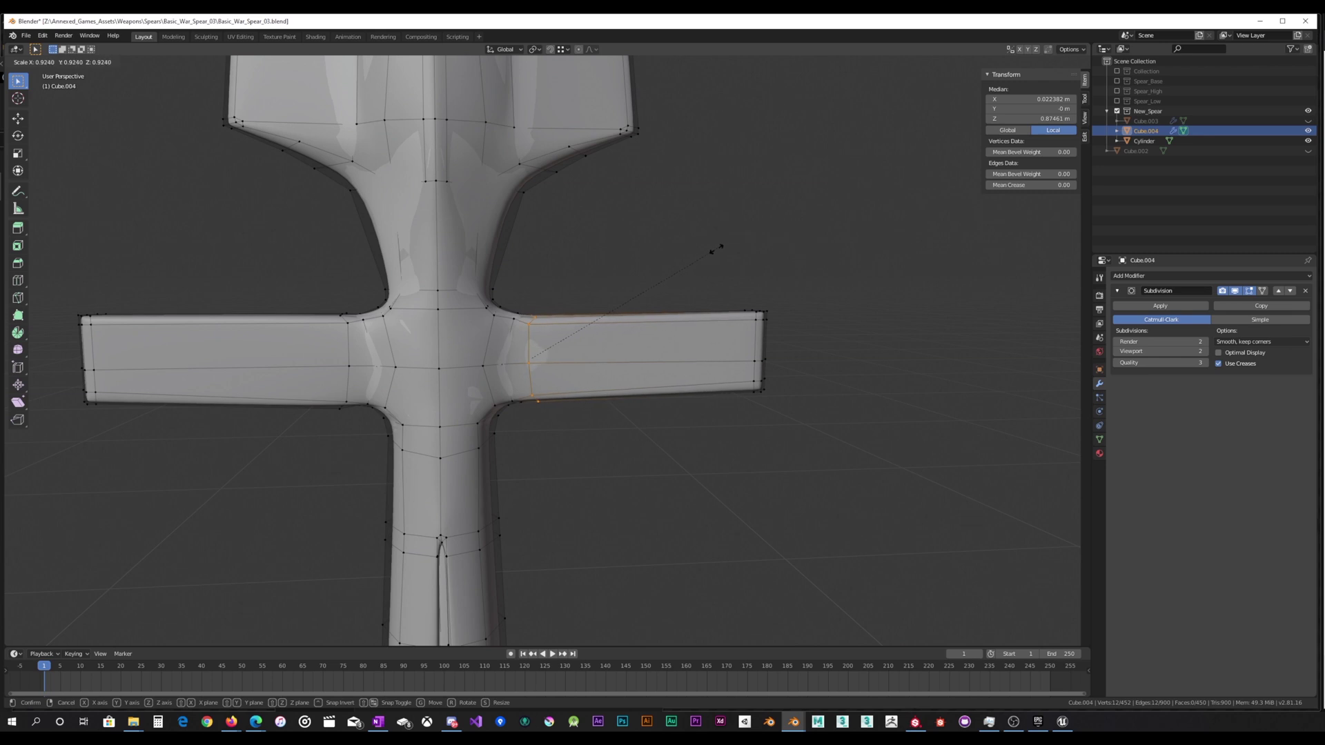
pyautogui.click(718, 247)
# Using X-ray selection, scale the matching vertex ring at the base of the negative X arm to 0.947.
pyautogui.moveTo(712, 249); pyautogui.dragTo(635, 310, button='middle')
pyautogui.click(1031, 62)
pyautogui.moveTo(439, 439); pyautogui.dragTo(482, 318)
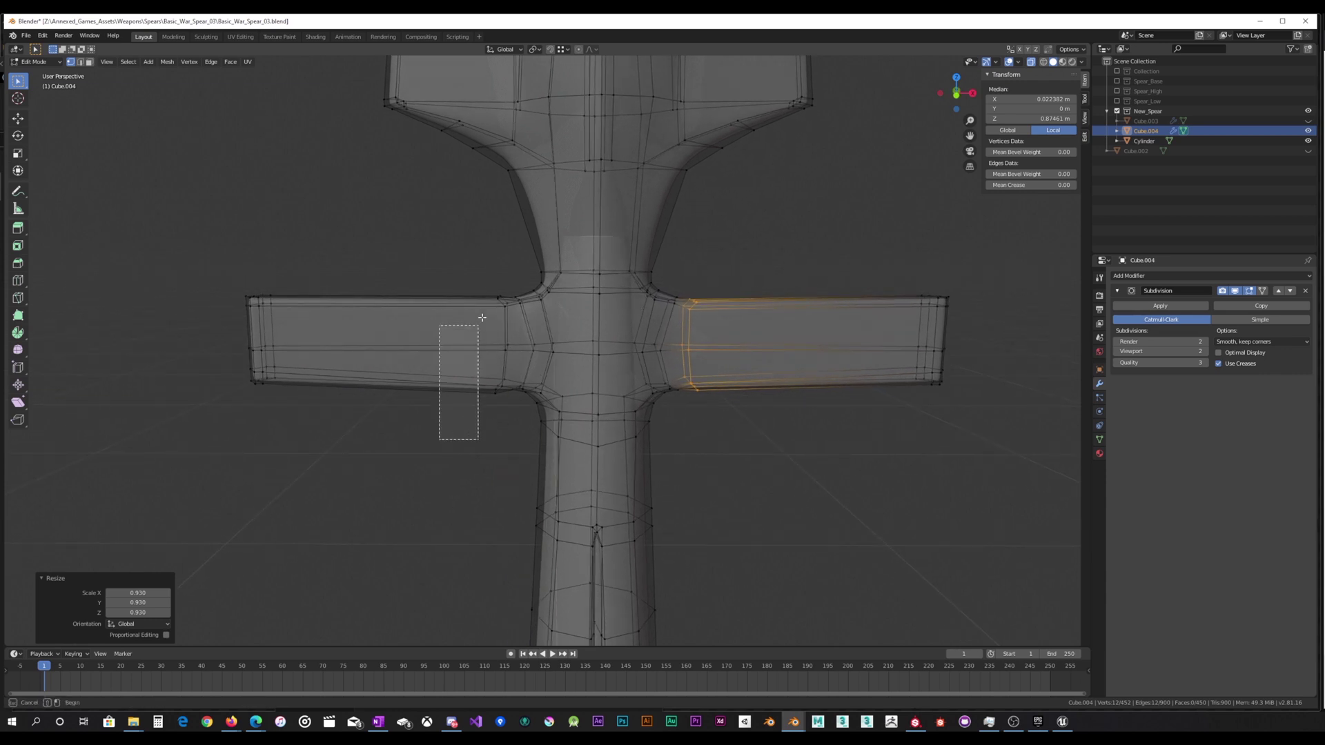
pyautogui.moveTo(512, 265); pyautogui.dragTo(511, 269)
pyautogui.moveTo(511, 269); pyautogui.dragTo(524, 290, button='middle')
pyautogui.press('s')
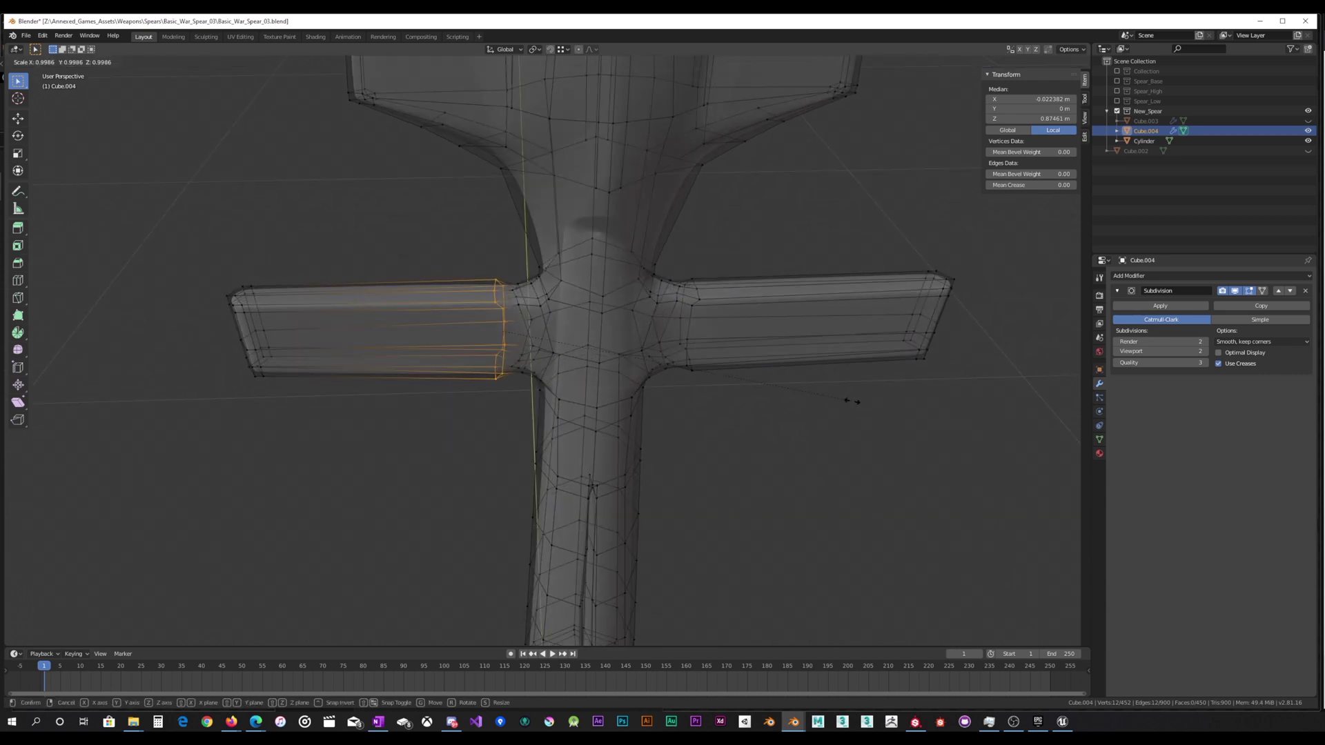
pyautogui.click(831, 399)
pyautogui.click(1031, 65)
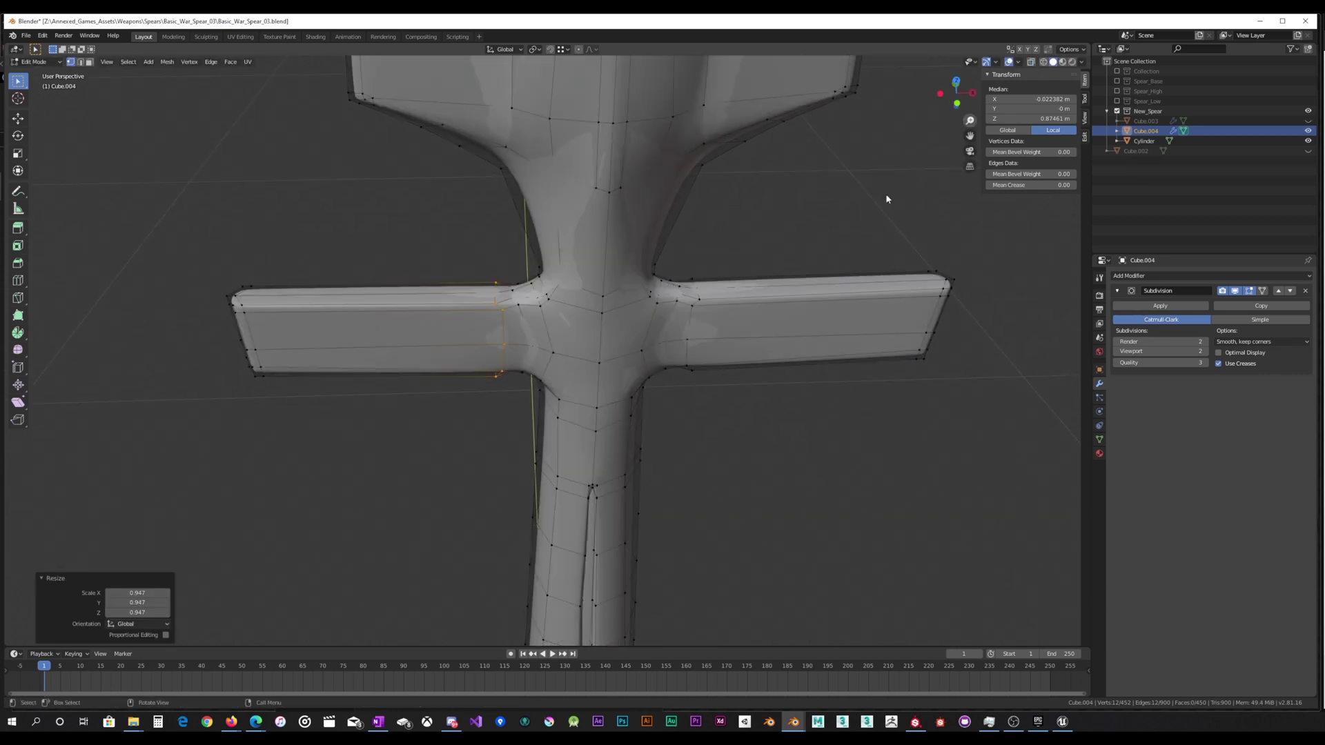
# Rescale the negative X arm's base ring slightly once more and check the crossguard in Object Mode.
pyautogui.moveTo(885, 193)
pyautogui.mouseDown(button='middle')
pyautogui.moveTo(733, 293)
pyautogui.moveTo(713, 322)
pyautogui.moveTo(789, 347)
pyautogui.moveTo(880, 322)
pyautogui.mouseUp(button='middle')
pyautogui.press('s')
pyautogui.click(764, 283)
pyautogui.press('Tab')
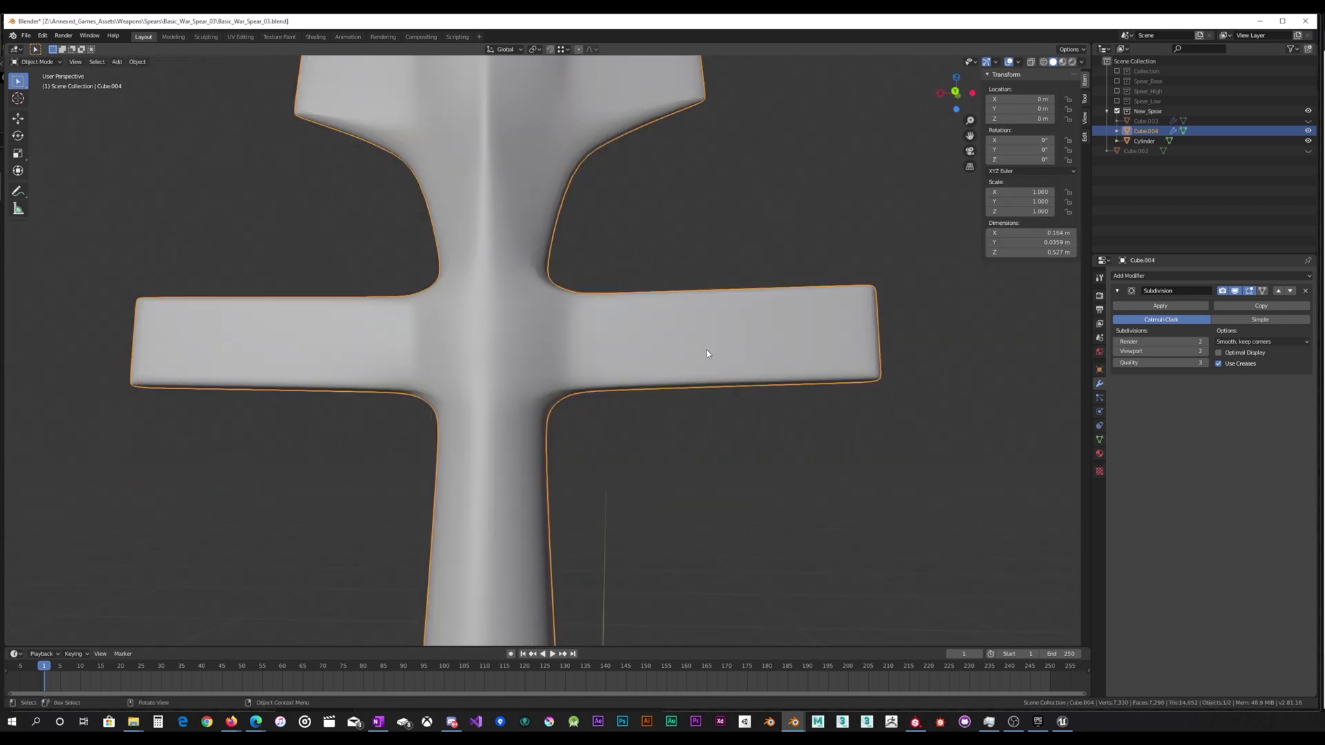
# Examine the blade, crossguard and grooved socket of the spear head from several angles and distances in Object Mode.
pyautogui.moveTo(706, 350); pyautogui.dragTo(676, 347, button='middle')
pyautogui.scroll(-4, 517, 328)
pyautogui.scroll(-2, 675, 347)
pyautogui.keyDown('shift'); pyautogui.moveTo(643, 293); pyautogui.dragTo(668, 340, button='middle'); pyautogui.keyUp('shift')
pyautogui.moveTo(650, 438)
pyautogui.keyDown('shift'); pyautogui.mouseDown(button='middle')
pyautogui.moveTo(646, 357)
pyautogui.moveTo(618, 462)
pyautogui.moveTo(612, 388)
pyautogui.moveTo(590, 419)
pyautogui.moveTo(553, 420)
pyautogui.moveTo(727, 405)
pyautogui.moveTo(650, 420)
pyautogui.mouseUp(button='middle'); pyautogui.keyUp('shift')
pyautogui.scroll(1, 612, 388)
pyautogui.scroll(3, 613, 392)
pyautogui.scroll(-6, 639, 417)
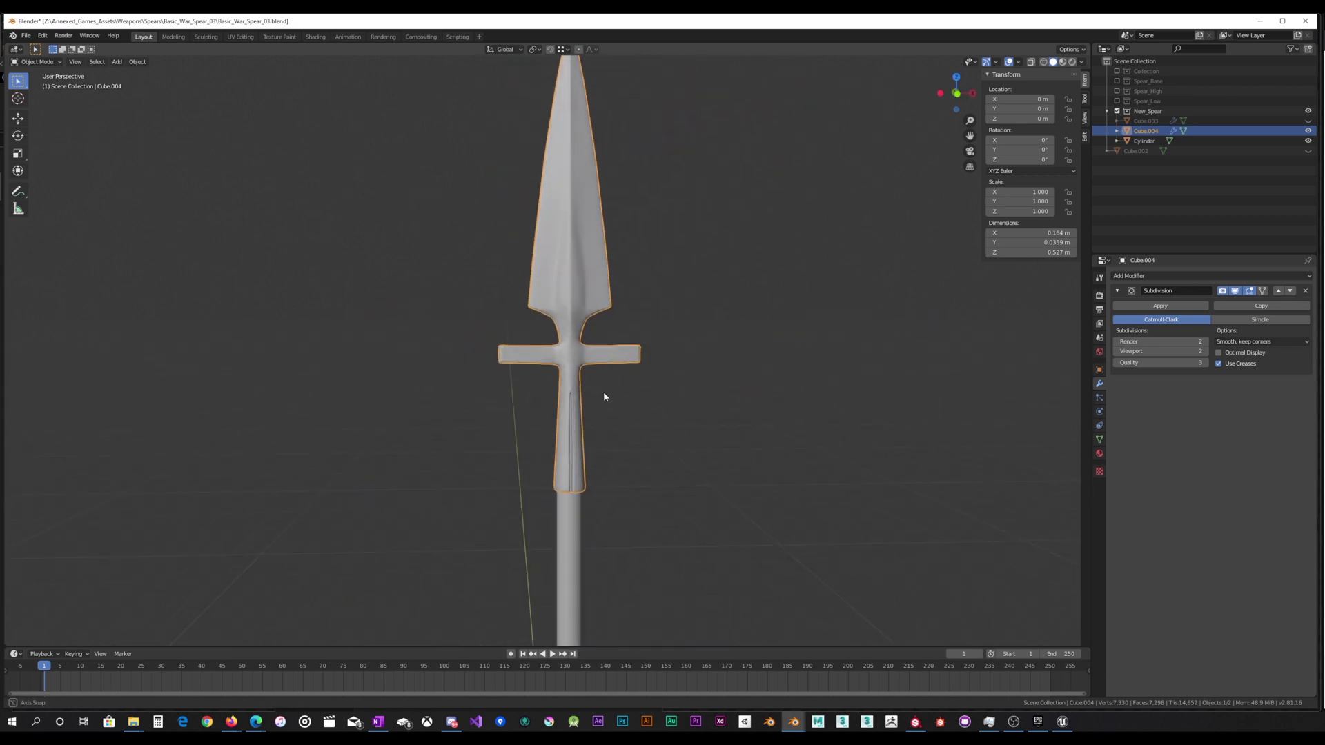
pyautogui.moveTo(570, 387); pyautogui.dragTo(602, 404, button='middle')
pyautogui.moveTo(653, 354); pyautogui.dragTo(614, 378, button='middle')
pyautogui.scroll(3, 622, 376)
pyautogui.scroll(2, 621, 376)
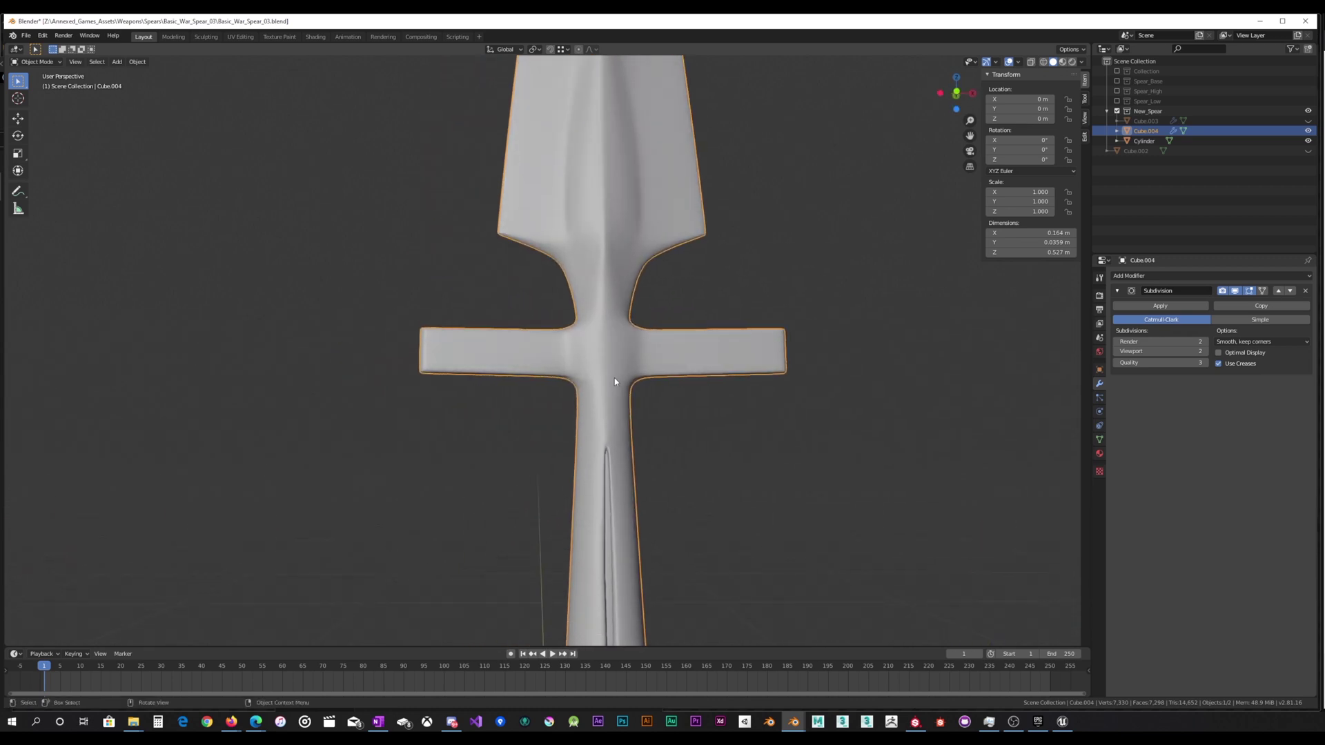
pyautogui.scroll(-3, 614, 378)
pyautogui.scroll(5, 613, 377)
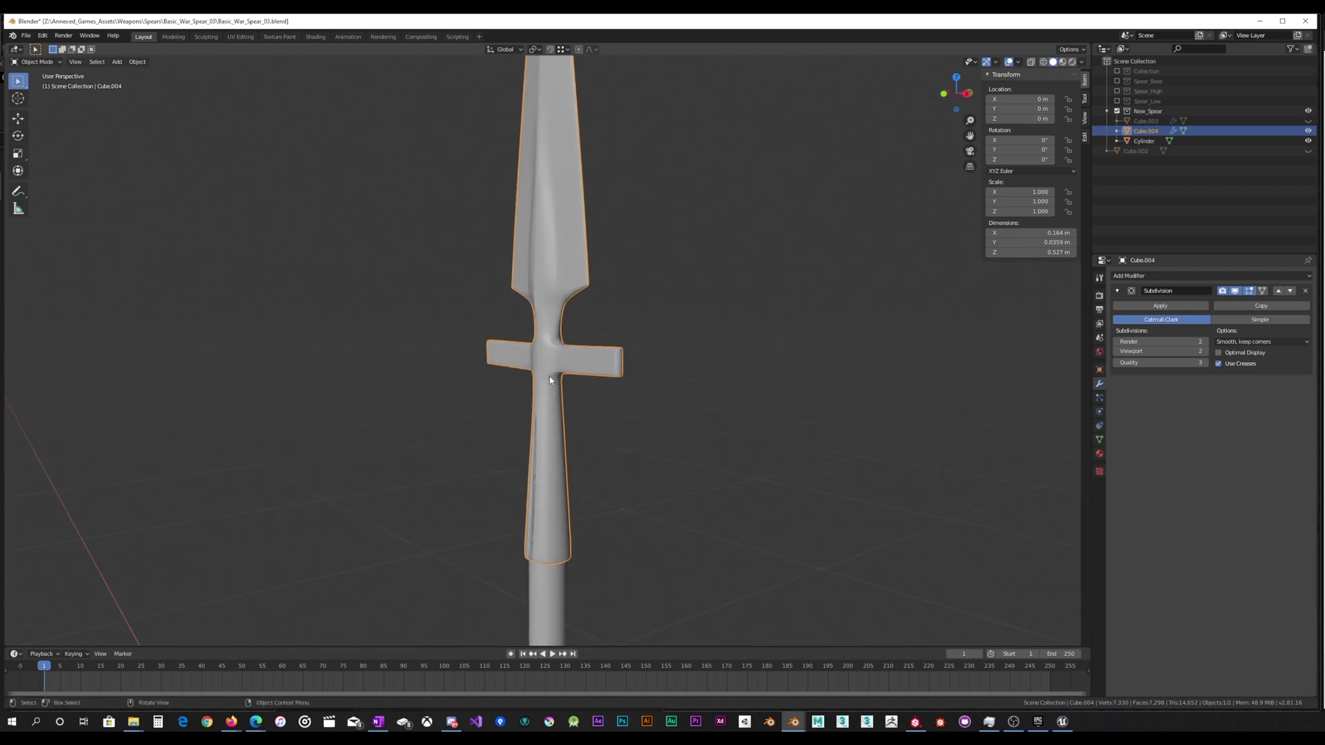
pyautogui.moveTo(630, 364)
pyautogui.mouseDown(button='middle')
pyautogui.moveTo(641, 317)
pyautogui.moveTo(635, 417)
pyautogui.moveTo(695, 435)
pyautogui.moveTo(755, 427)
pyautogui.moveTo(706, 431)
pyautogui.moveTo(721, 430)
pyautogui.moveTo(701, 423)
pyautogui.moveTo(727, 405)
pyautogui.moveTo(809, 408)
pyautogui.moveTo(718, 438)
pyautogui.moveTo(645, 390)
pyautogui.mouseUp(button='middle')
pyautogui.scroll(-3, 713, 406)
pyautogui.scroll(-8, 809, 409)
# Deselect the spear head and inspect the full spear, its crossguard and its socket without the selection outline.
pyautogui.click(679, 407)
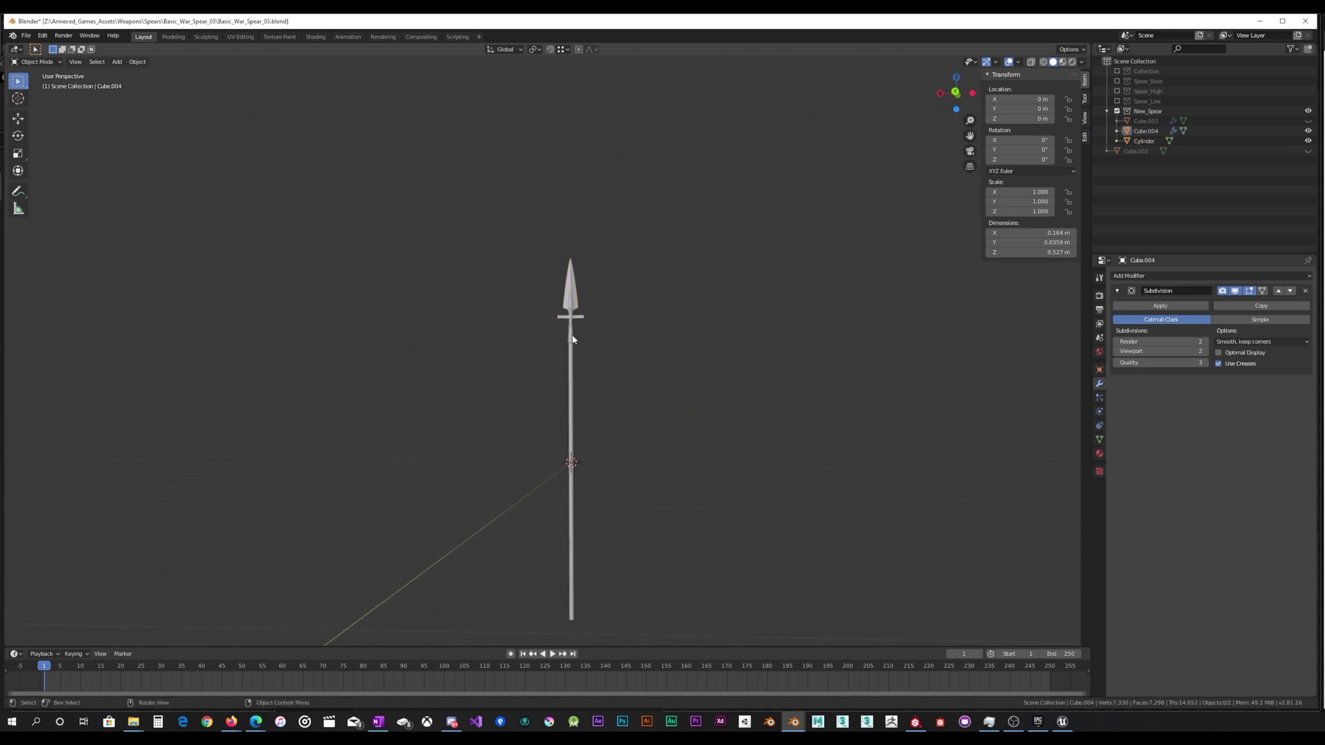
pyautogui.scroll(4, 570, 325)
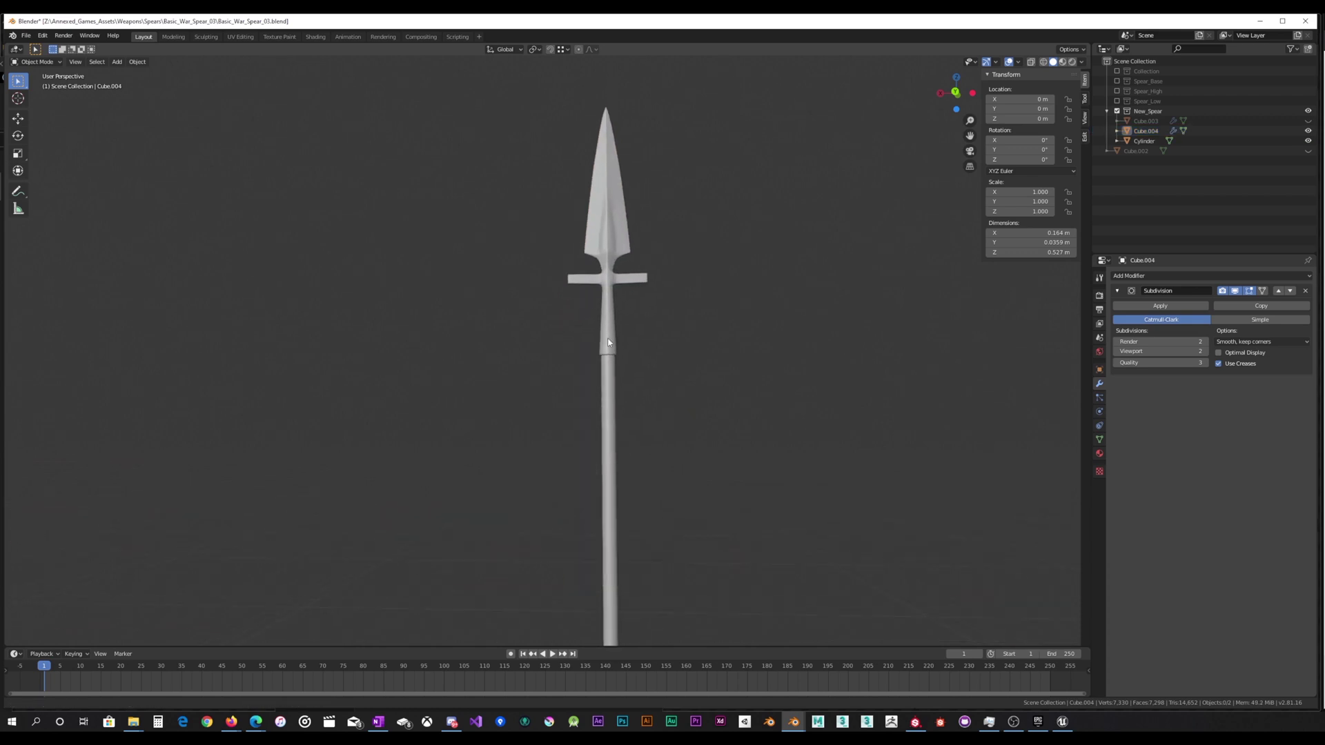
pyautogui.scroll(5, 584, 385)
pyautogui.moveTo(637, 396); pyautogui.dragTo(557, 425, button='middle')
pyautogui.scroll(2, 592, 429)
pyautogui.scroll(4, 559, 417)
pyautogui.scroll(-5, 549, 443)
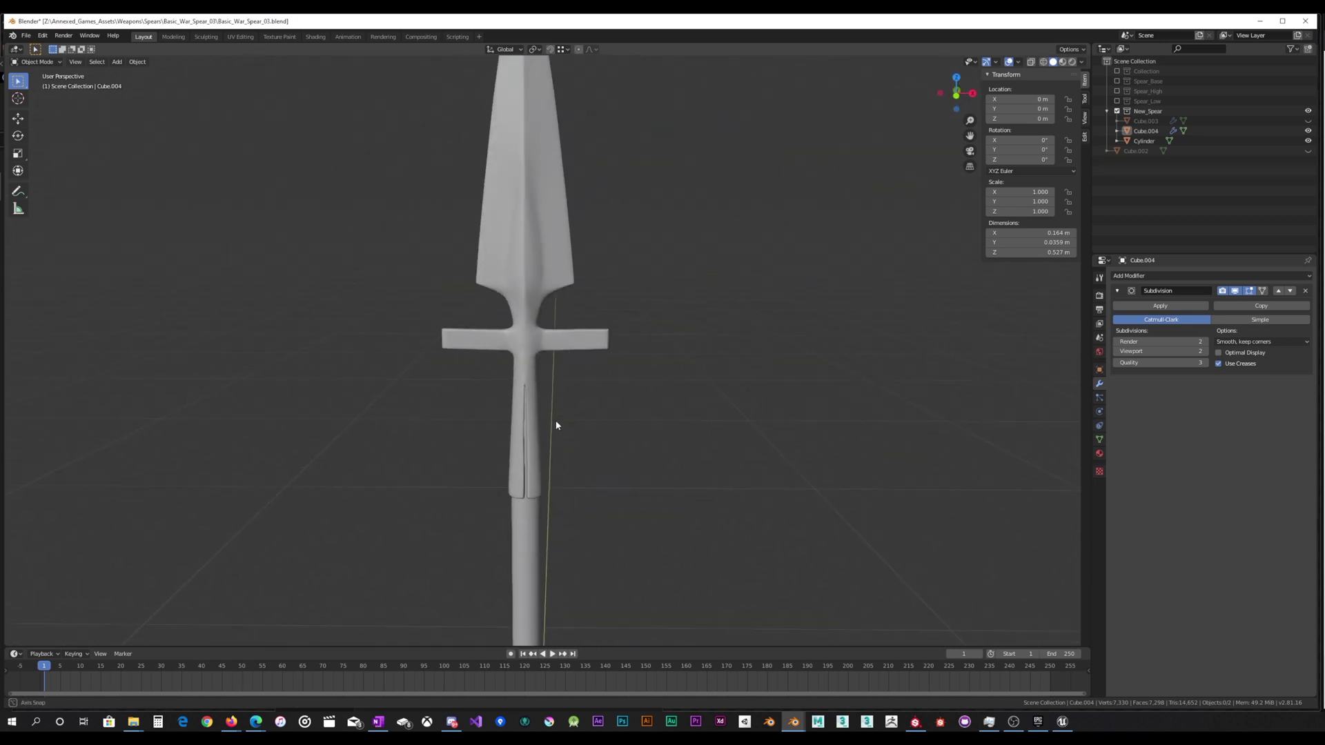
# Enter Edit Mode on the spear head and, in edge select mode, select the edge loop running down one side of the blade.
pyautogui.click(520, 266)
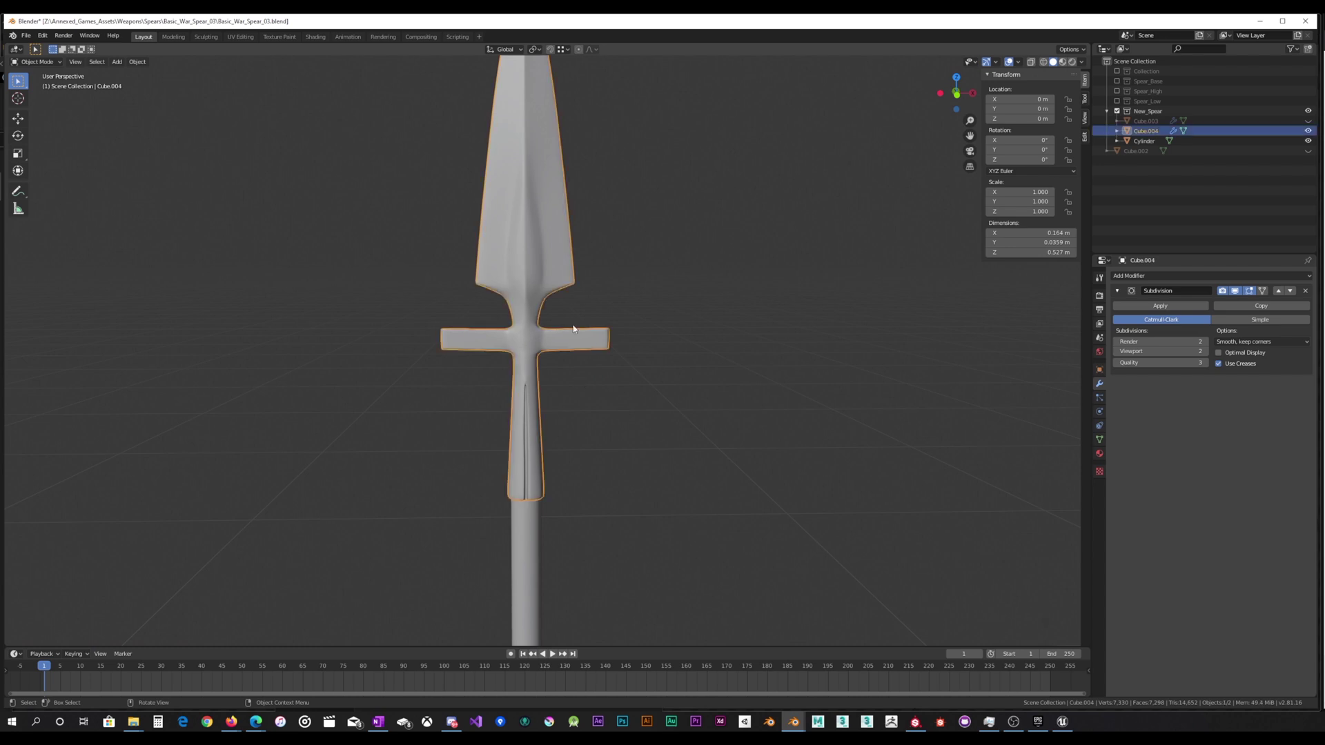
pyautogui.press('Tab')
pyautogui.scroll(4, 552, 352)
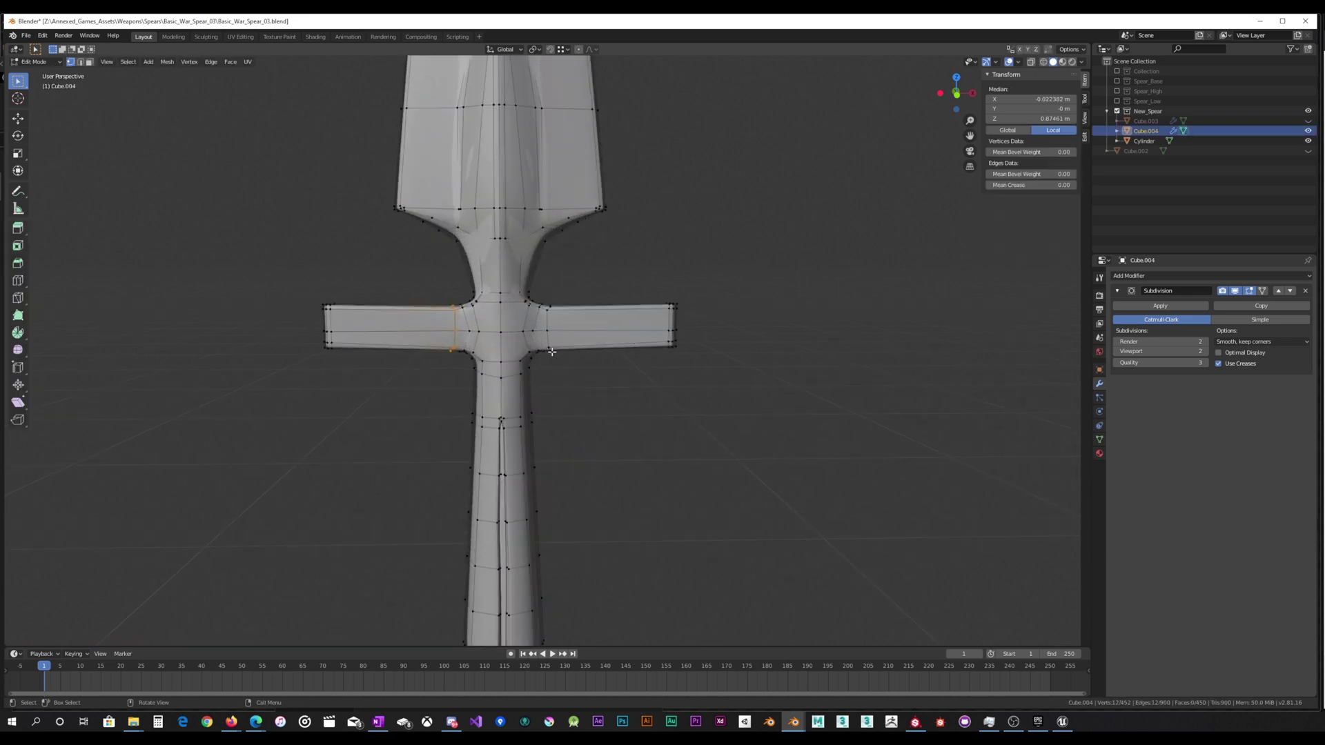
pyautogui.moveTo(552, 352); pyautogui.dragTo(573, 332, button='middle')
pyautogui.scroll(3, 557, 333)
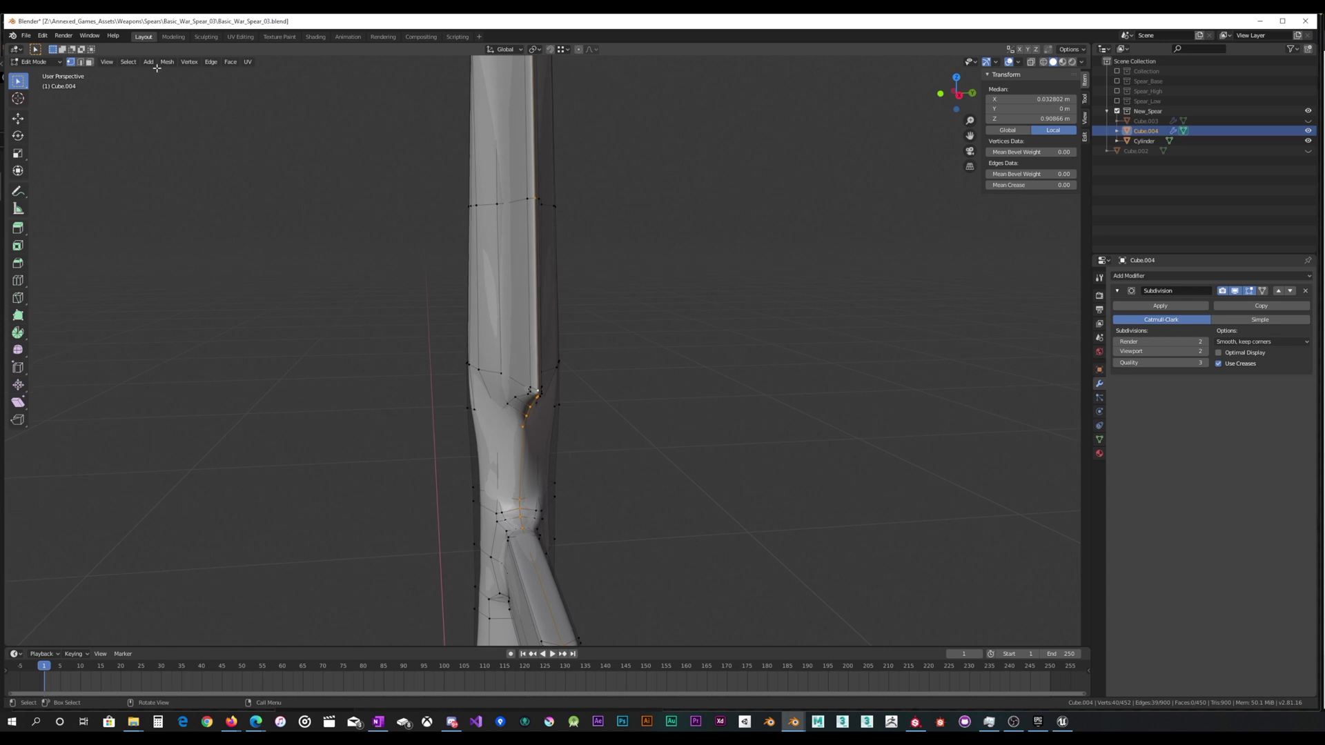
pyautogui.scroll(2, 588, 336)
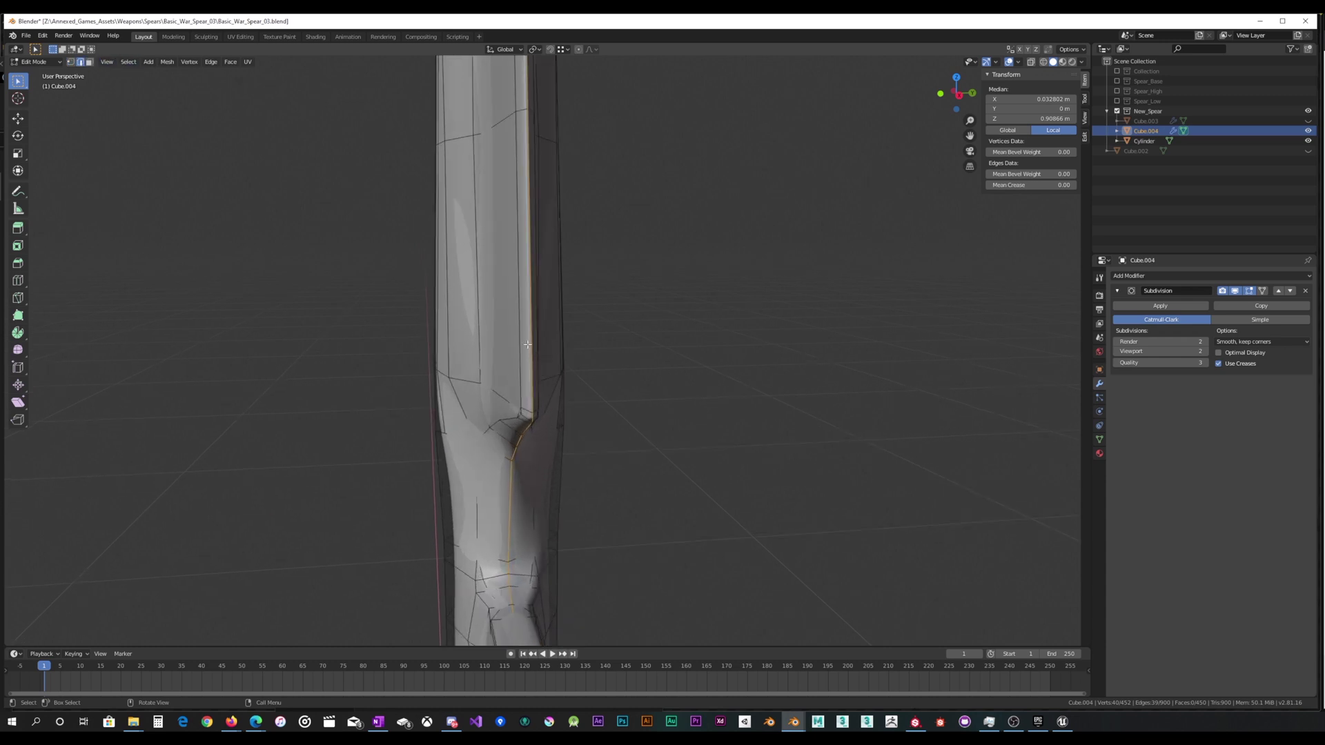
pyautogui.moveTo(529, 331); pyautogui.dragTo(711, 322, button='middle')
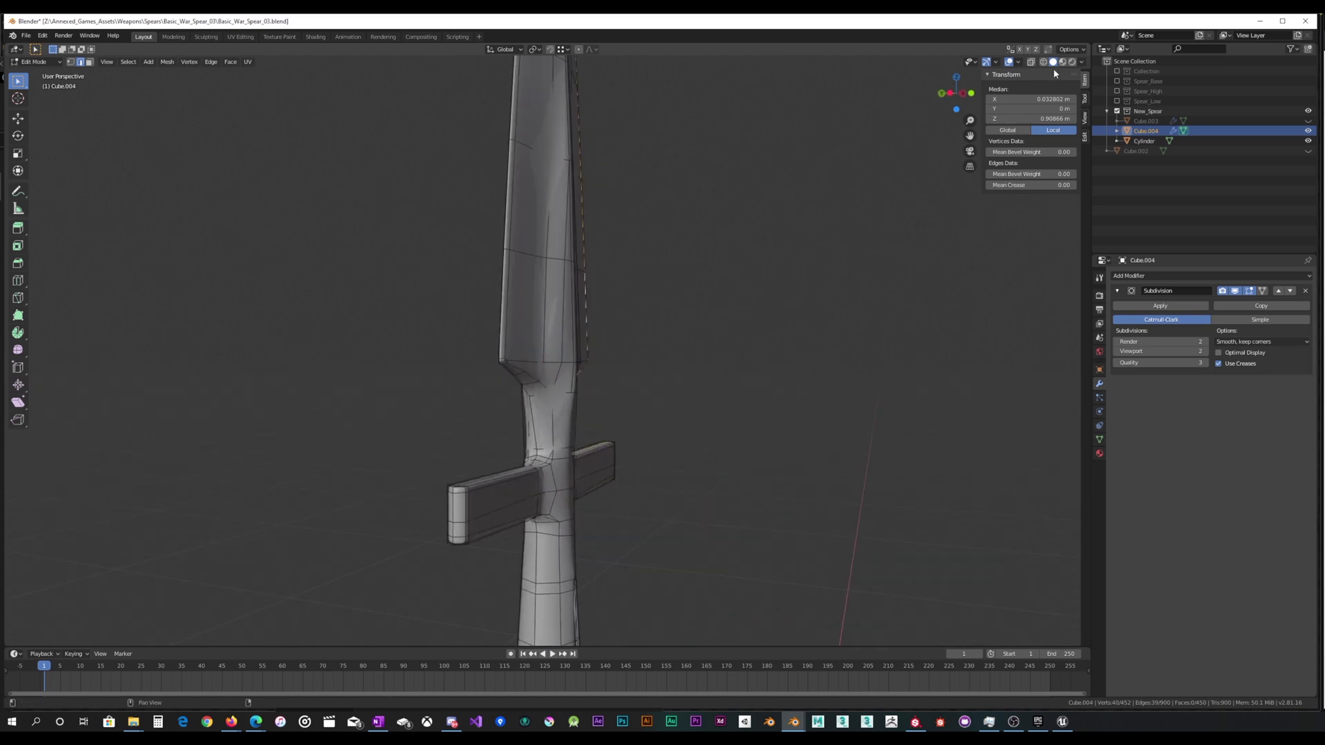
# Turn on X-ray and add the edge loop along the opposite side of the spear head to the selection.
pyautogui.click(1031, 62)
pyautogui.moveTo(638, 390); pyautogui.dragTo(653, 308, button='middle')
pyautogui.scroll(5, 615, 372)
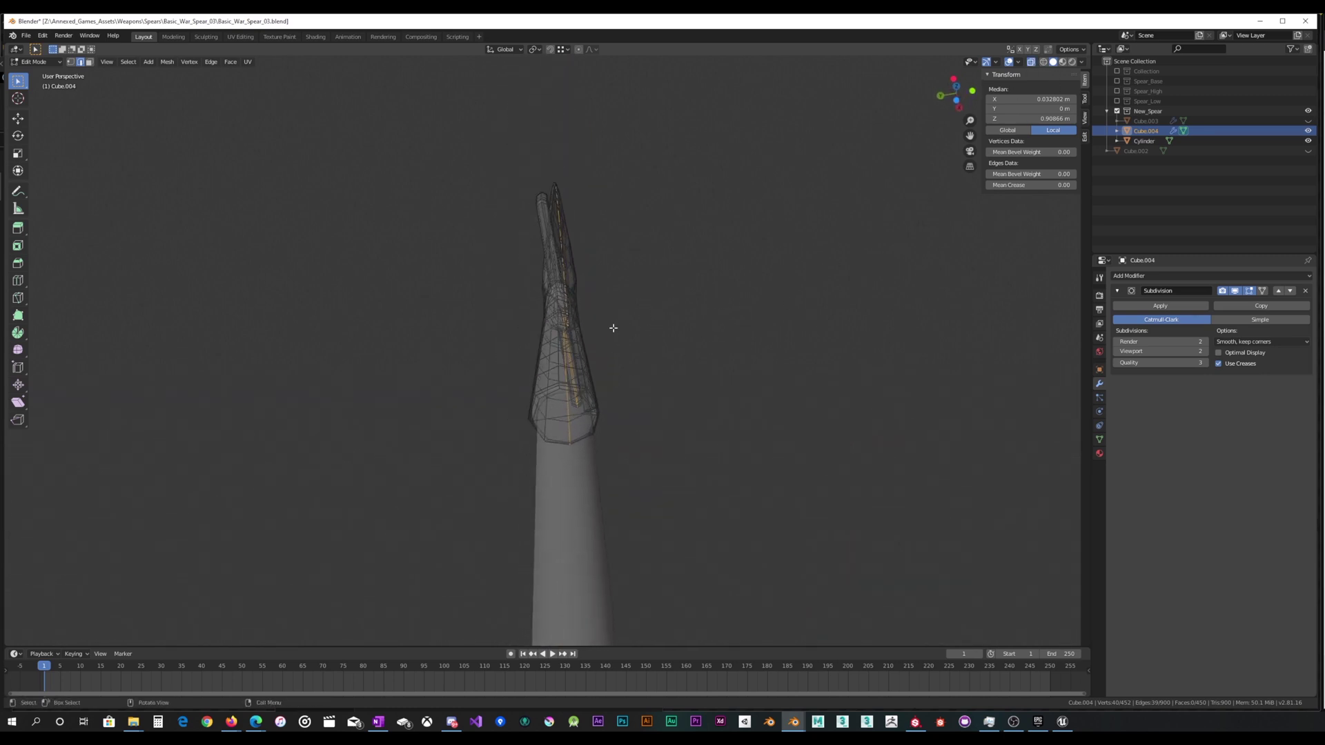
pyautogui.keyDown('alt'); pyautogui.keyDown('shift'); pyautogui.click(579, 415); pyautogui.keyUp('shift'); pyautogui.keyUp('alt')
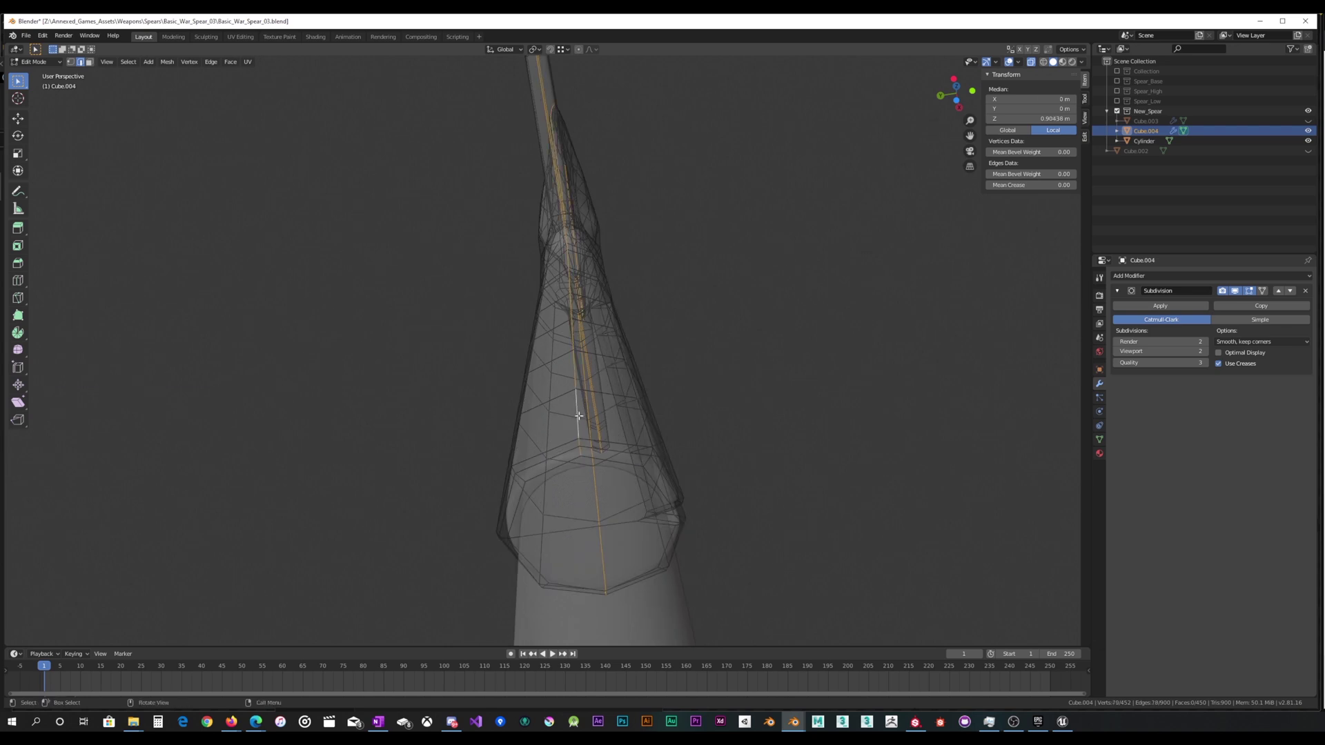
pyautogui.moveTo(579, 416); pyautogui.dragTo(578, 380, button='middle')
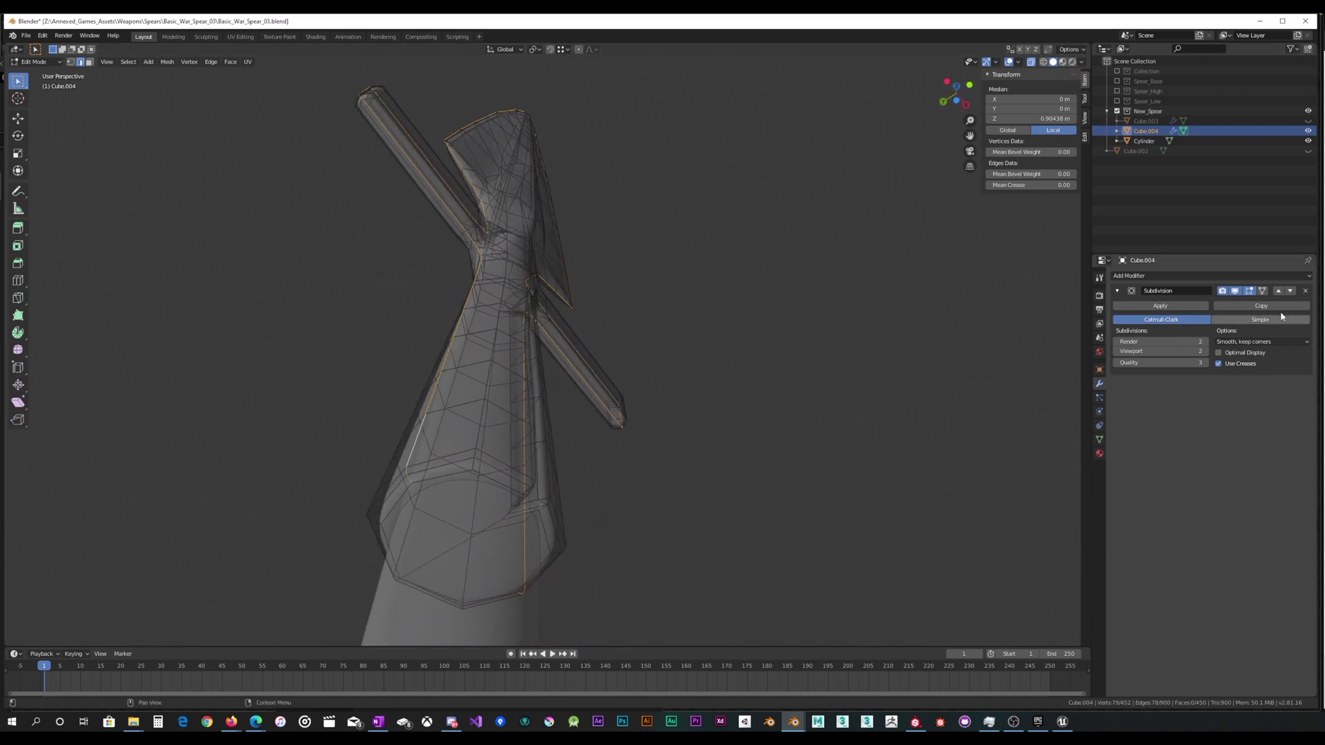
# Add the edge loop around the open rim of the grooved socket to the selection.
pyautogui.click(1263, 290)
pyautogui.click(1262, 291)
pyautogui.keyDown('alt'); pyautogui.click(441, 466); pyautogui.keyUp('alt')
pyautogui.moveTo(441, 467); pyautogui.dragTo(485, 412, button='middle')
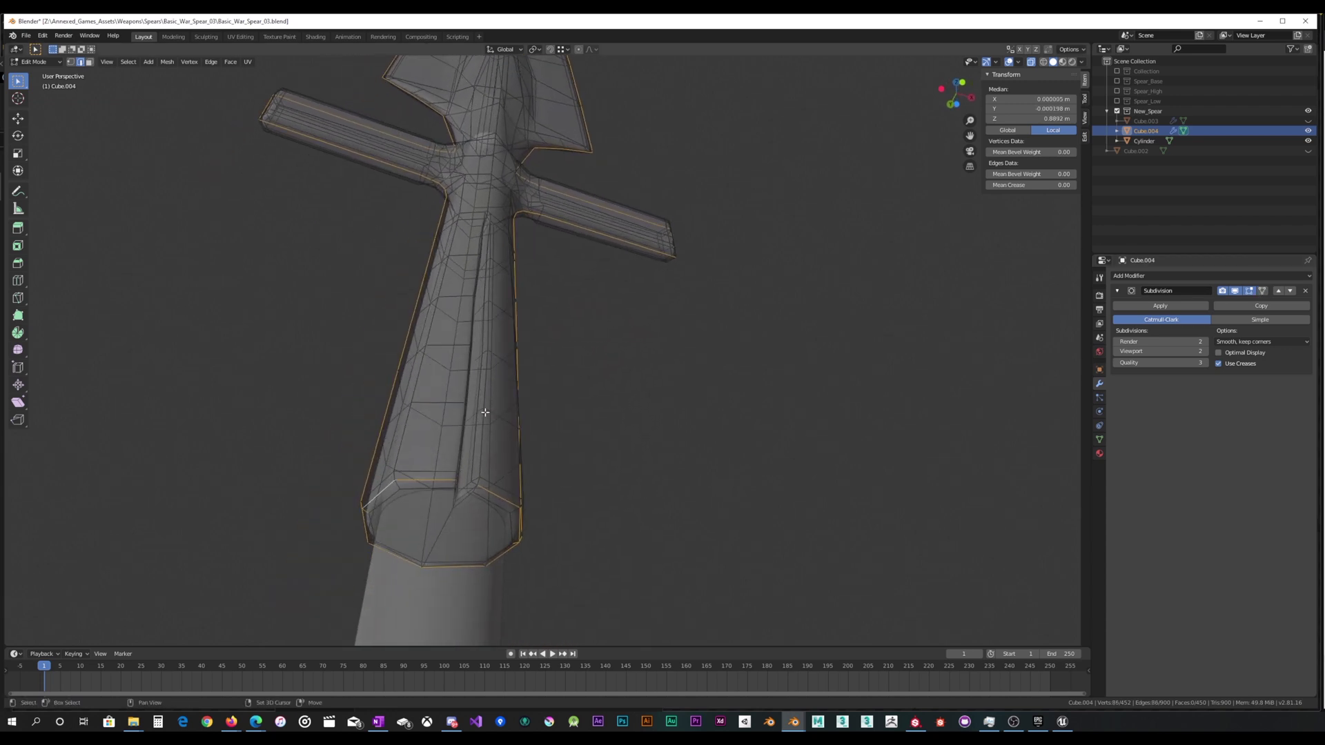
pyautogui.scroll(3, 460, 476)
pyautogui.moveTo(458, 488); pyautogui.dragTo(425, 473, button='middle')
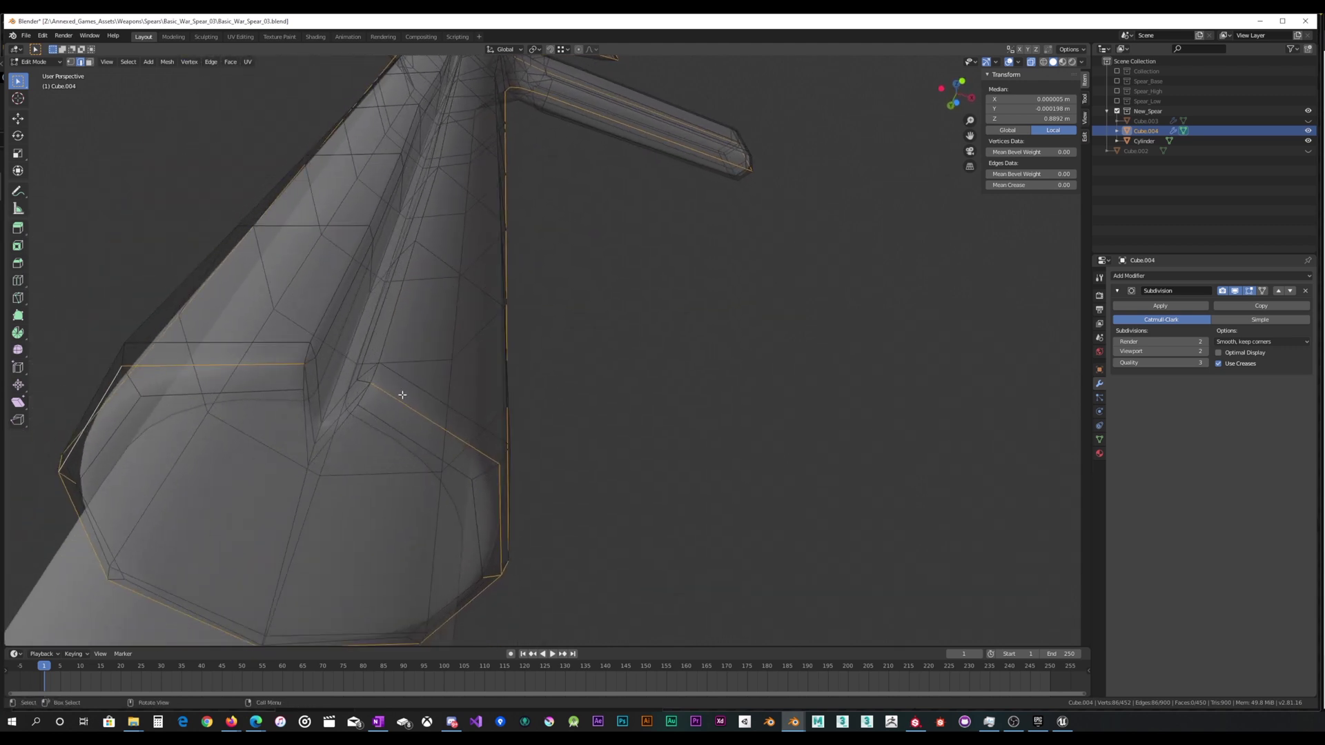
# Mark the selected side outline and socket rim edges of the spear head as UV seams.
pyautogui.click(1261, 293)
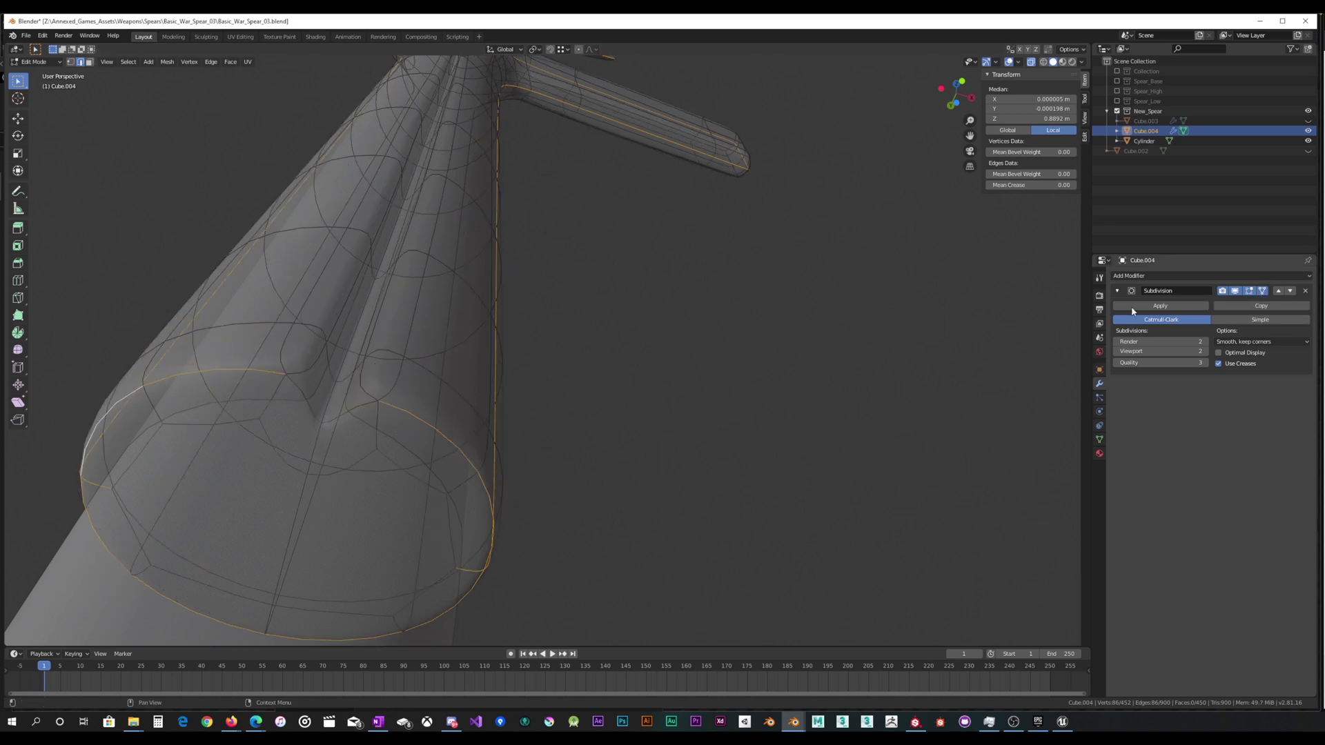
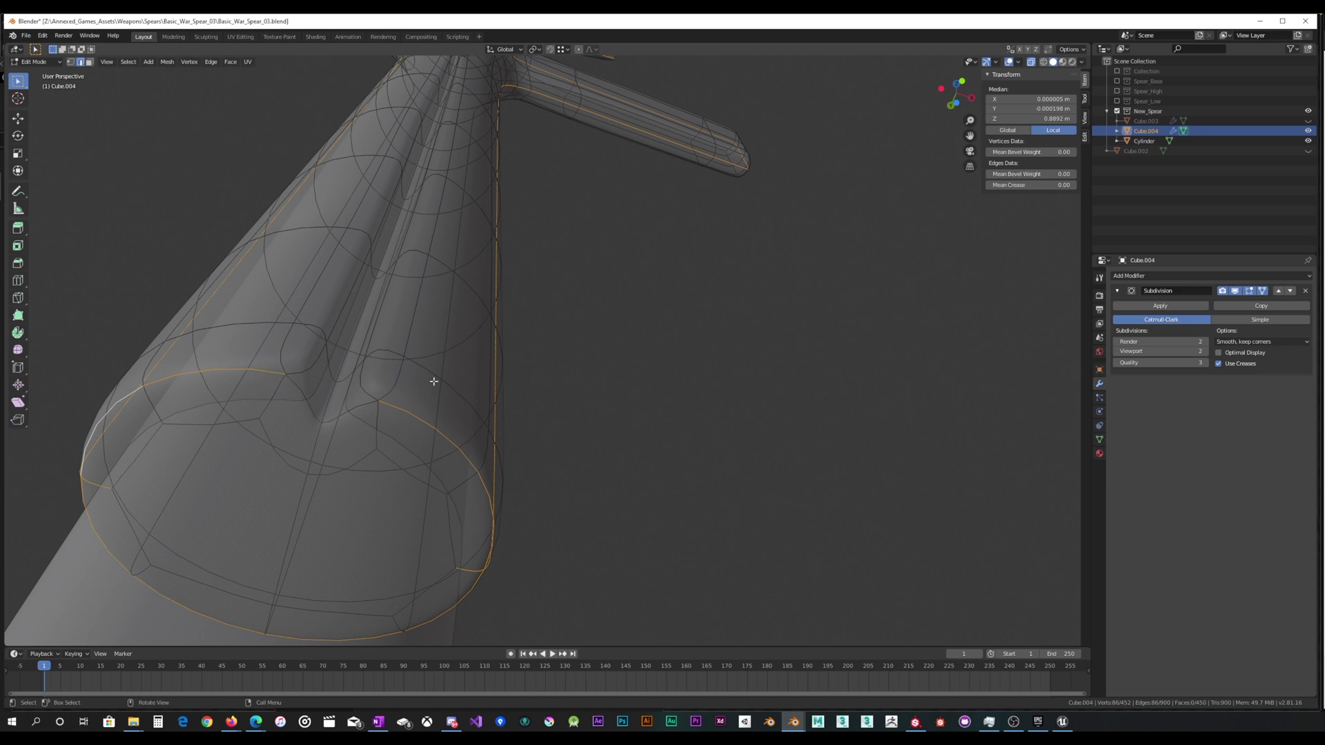
pyautogui.click(1262, 291)
pyautogui.scroll(-5, 476, 319)
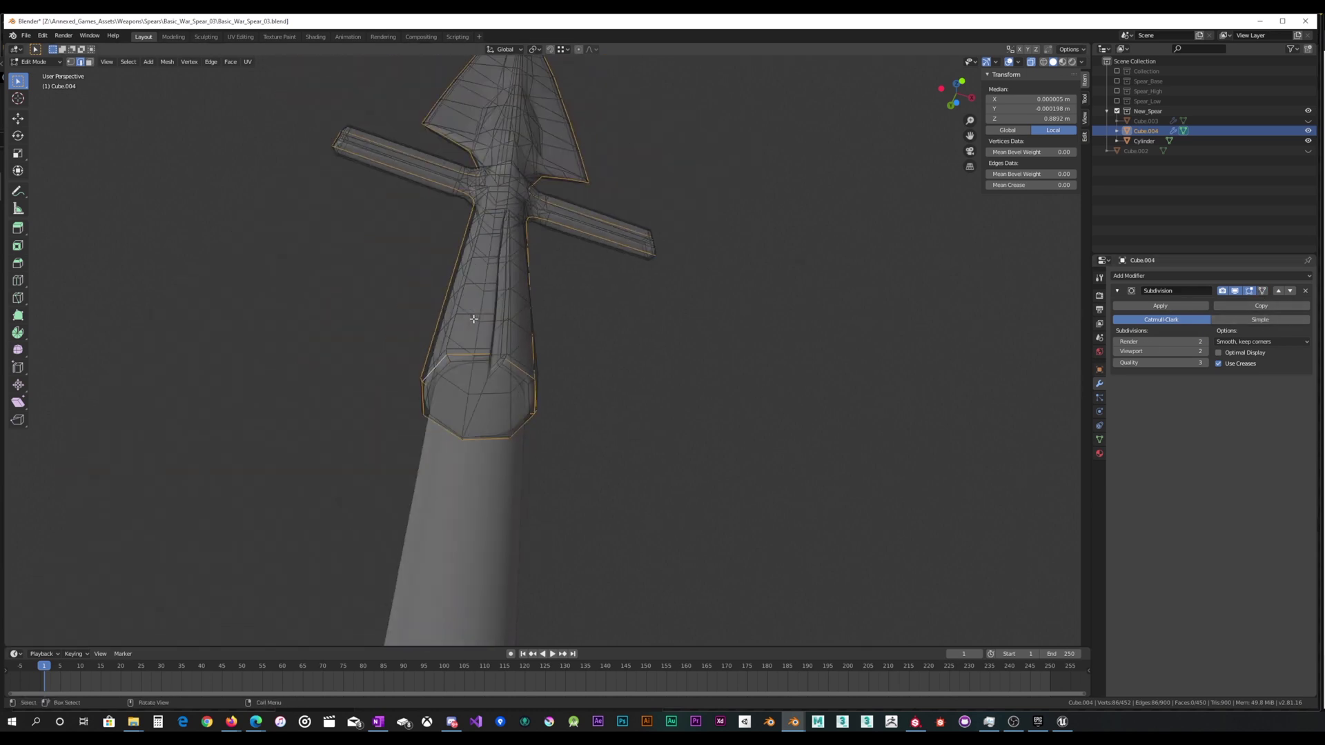
pyautogui.moveTo(473, 318); pyautogui.dragTo(520, 347, button='middle')
pyautogui.scroll(4, 498, 335)
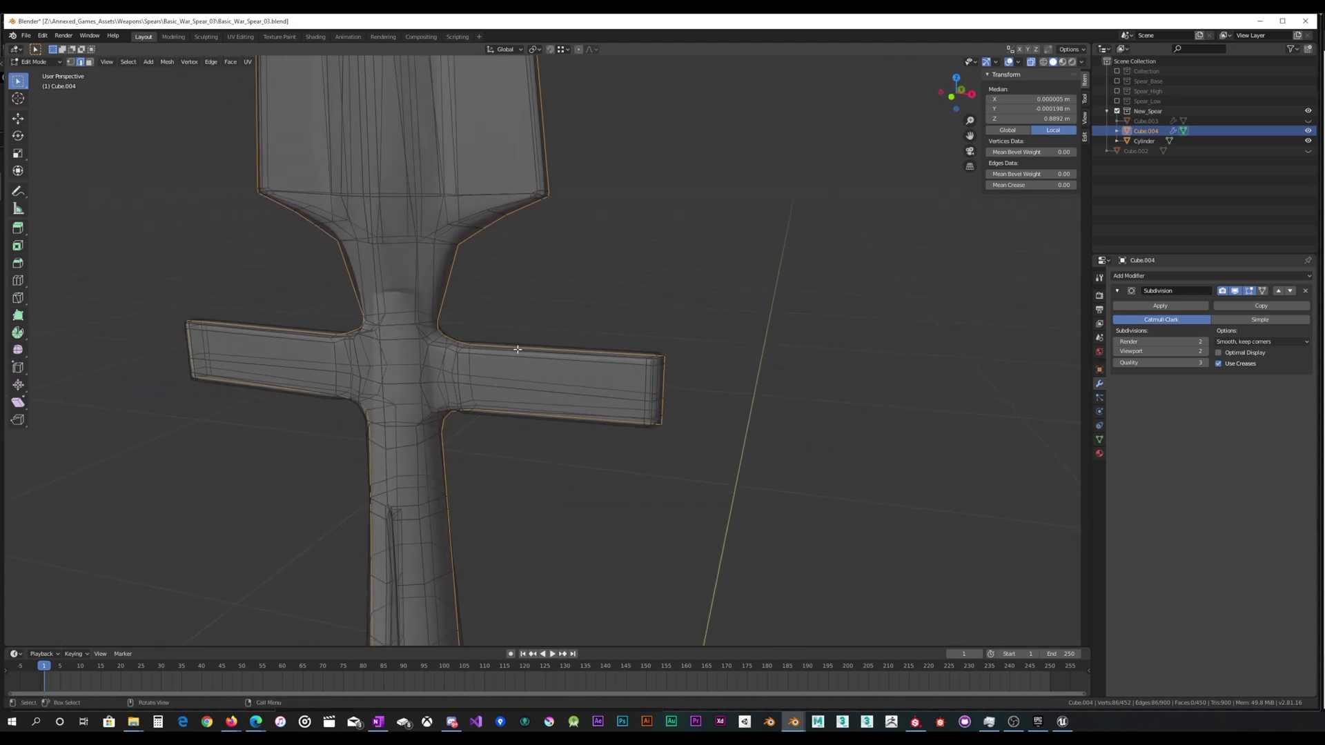
pyautogui.press('u')
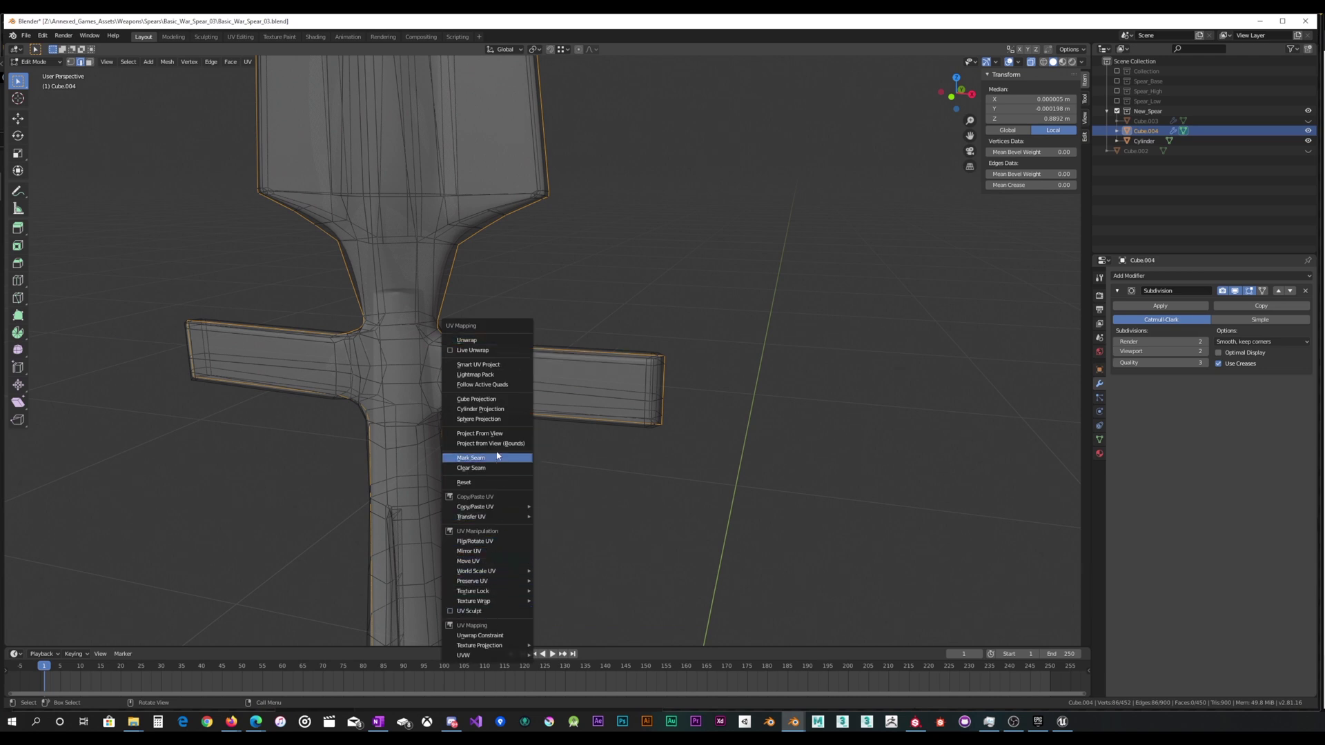
pyautogui.click(470, 457)
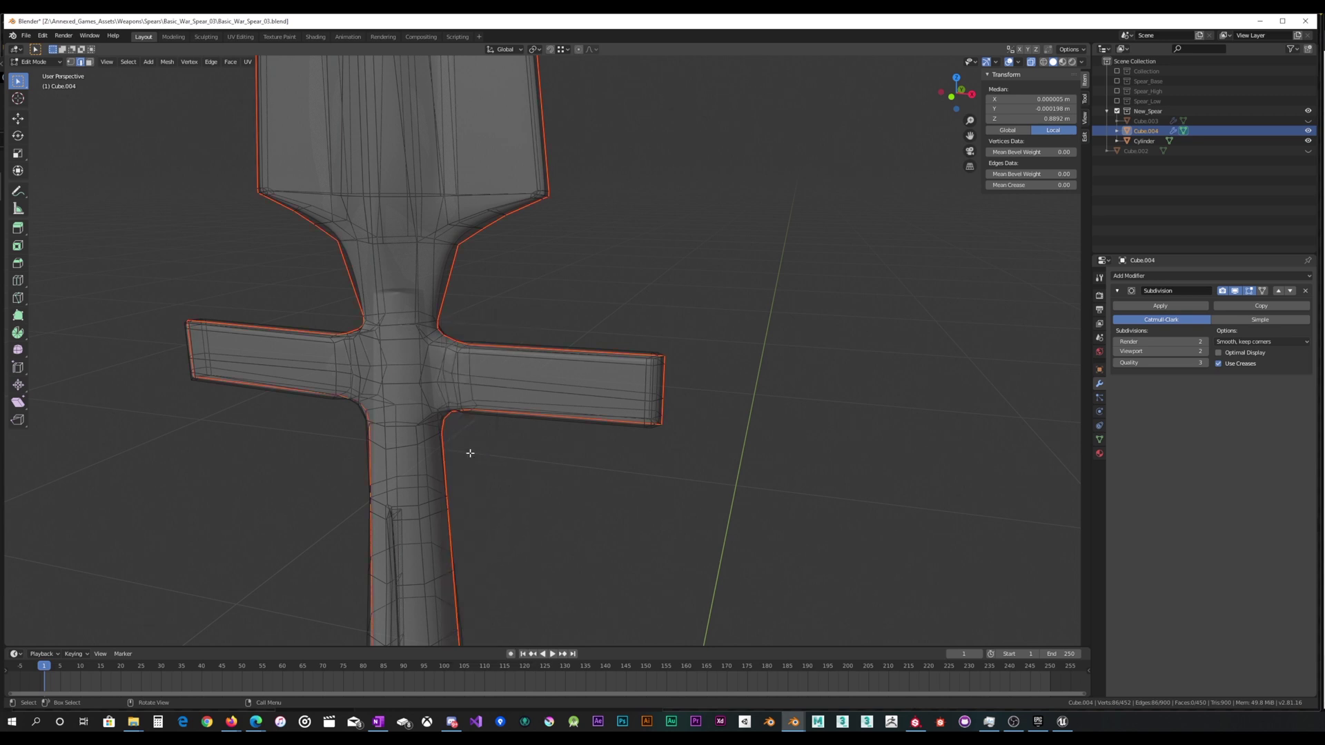
# Split the 3D viewport vertically and switch the new area to the UV Editor.
pyautogui.moveTo(467, 453); pyautogui.dragTo(533, 477, button='middle')
pyautogui.scroll(-5, 486, 440)
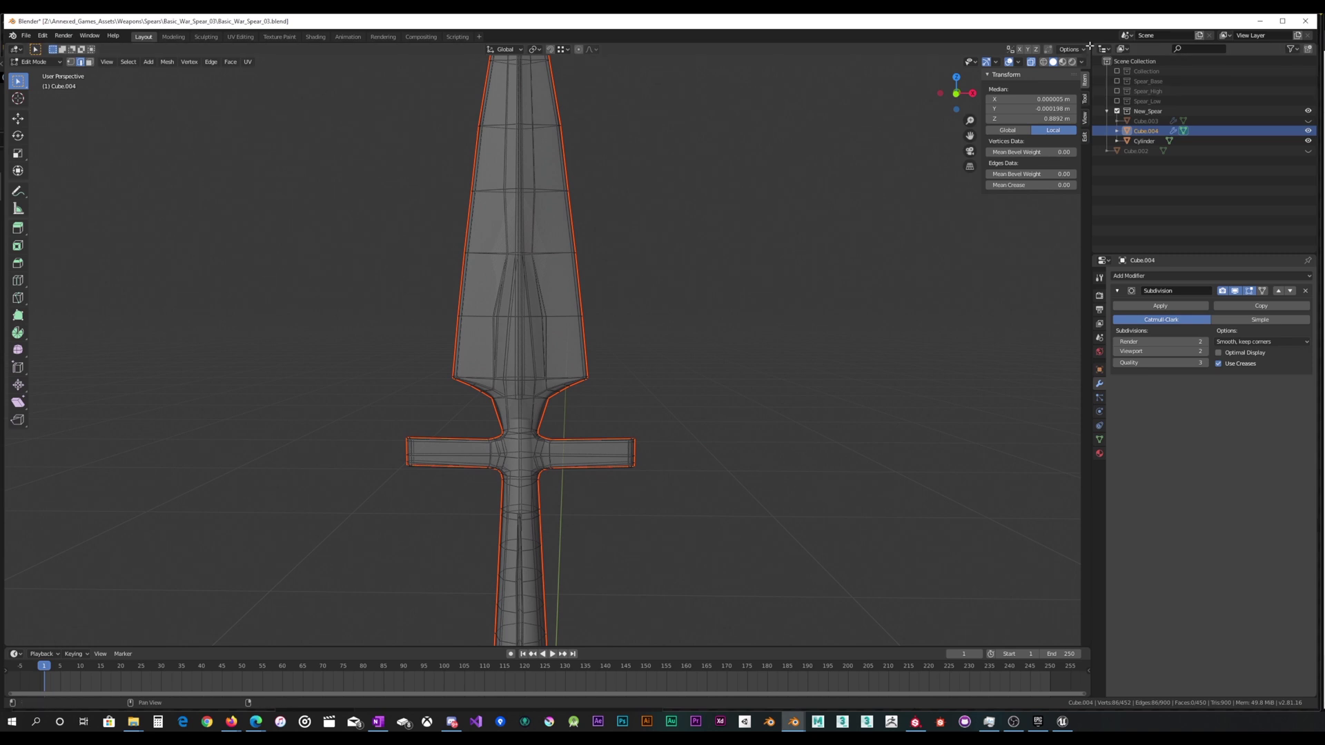
pyautogui.moveTo(1088, 46); pyautogui.dragTo(737, 68)
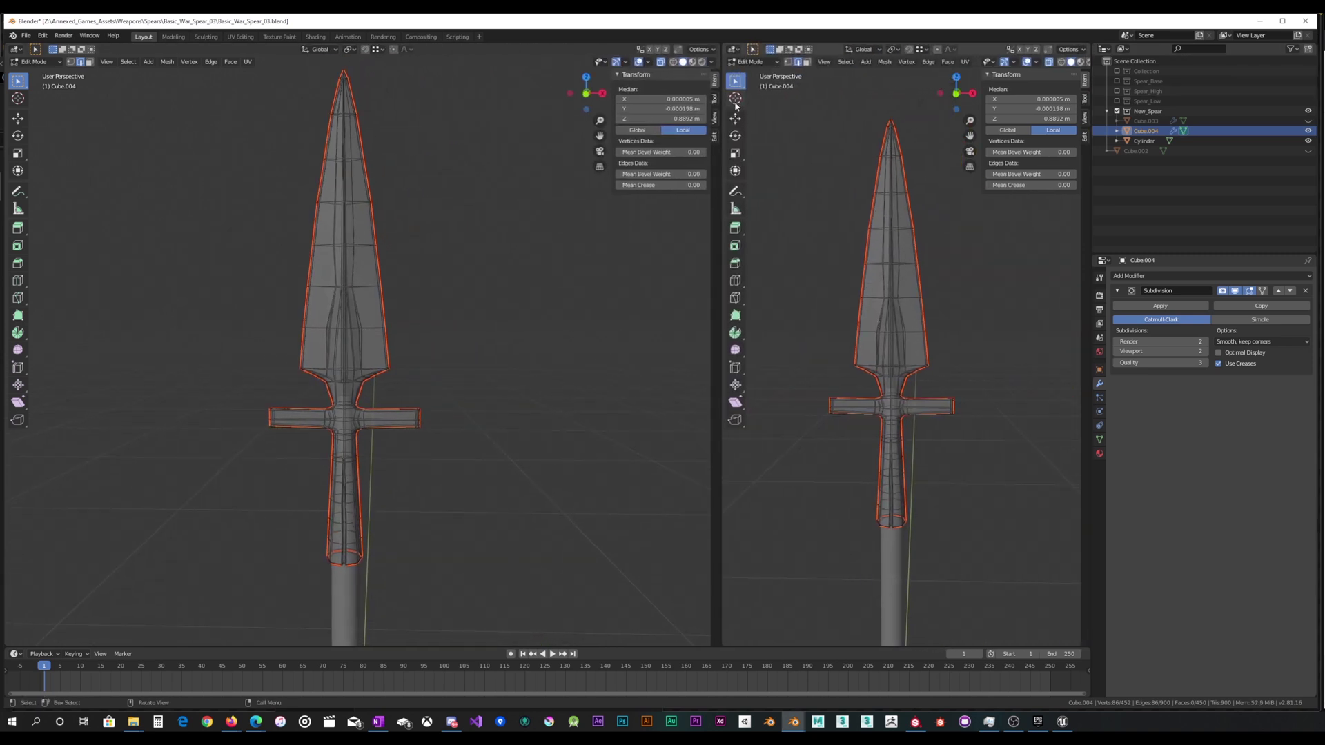
pyautogui.click(769, 61)
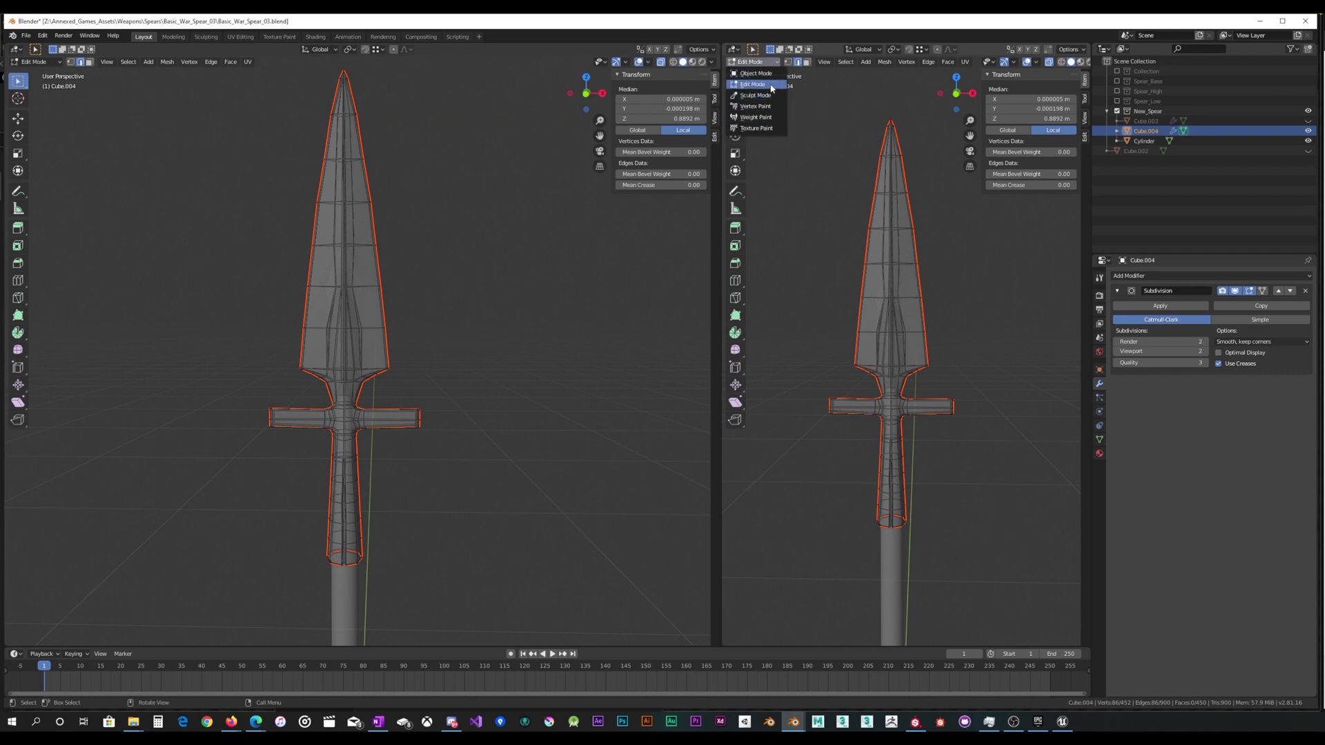
pyautogui.click(735, 49)
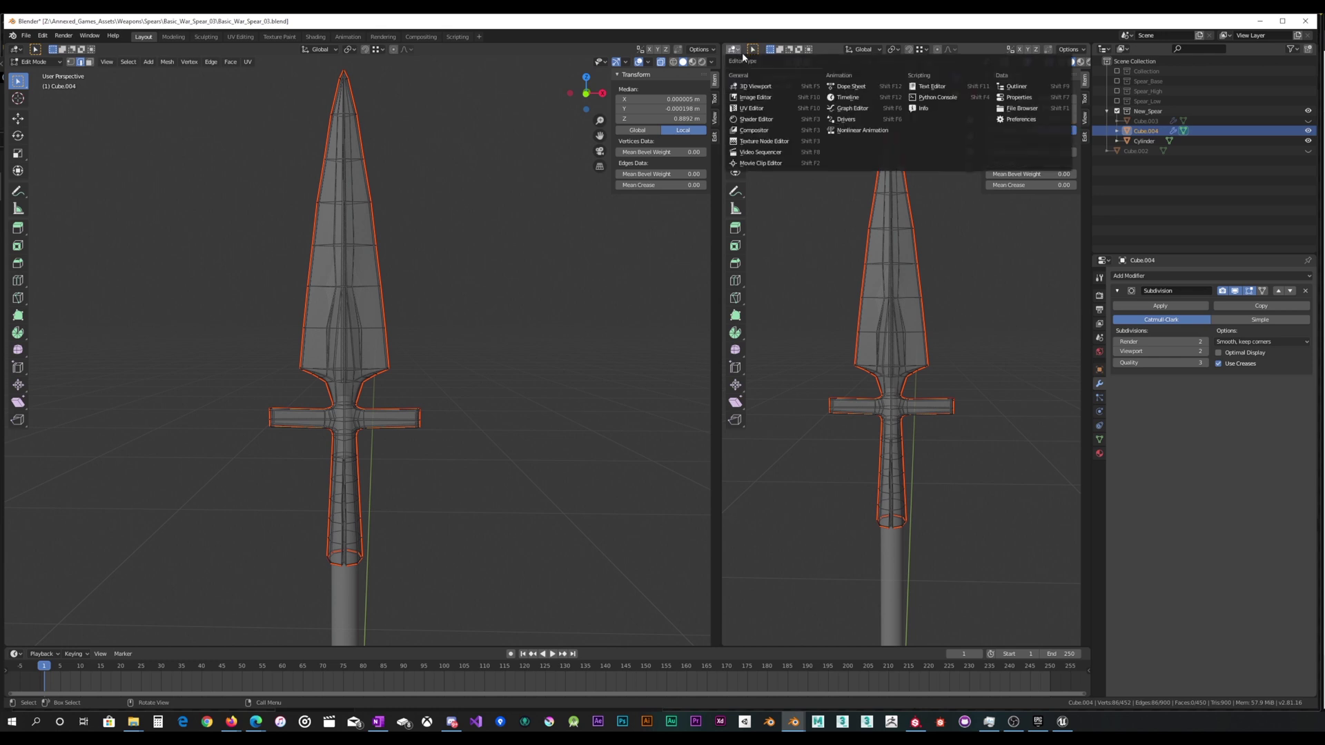
pyautogui.click(751, 108)
# Select the whole spear head mesh and unwrap it along the marked seams.
pyautogui.scroll(1, 428, 345)
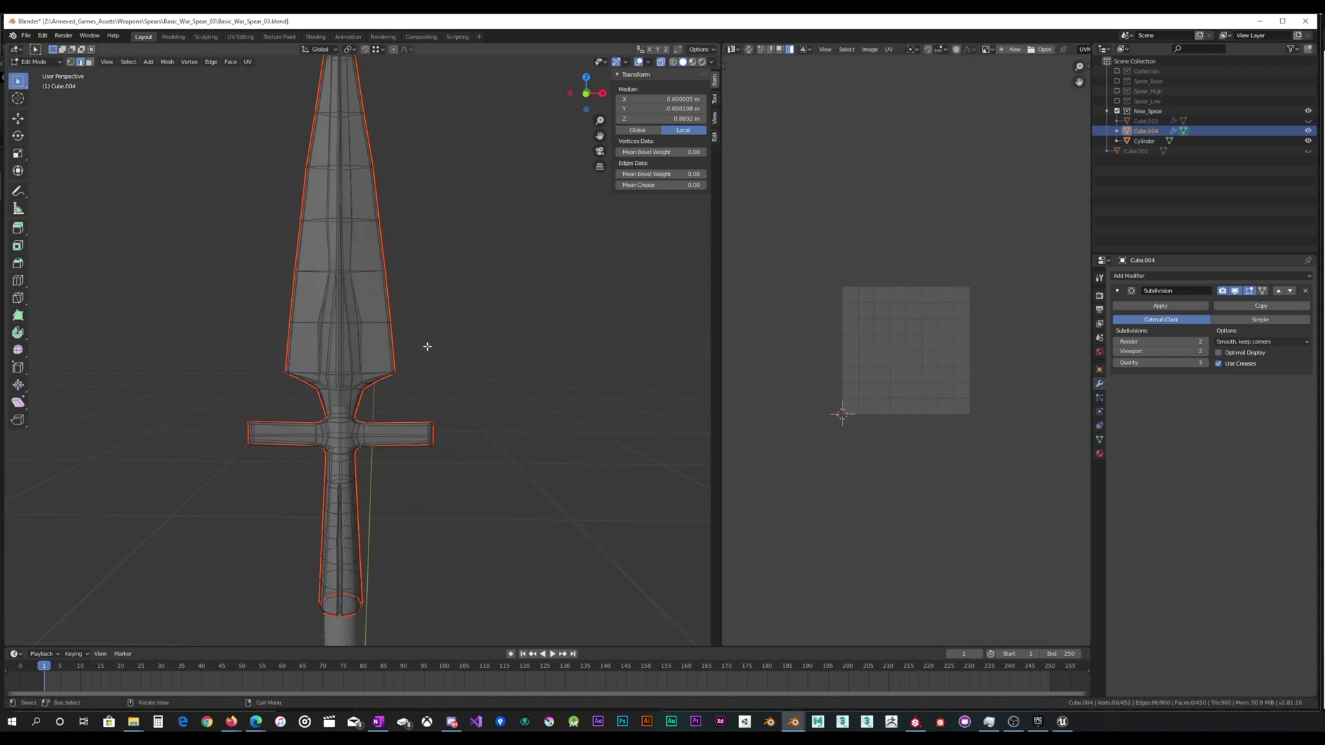
pyautogui.press('a')
pyautogui.press('u')
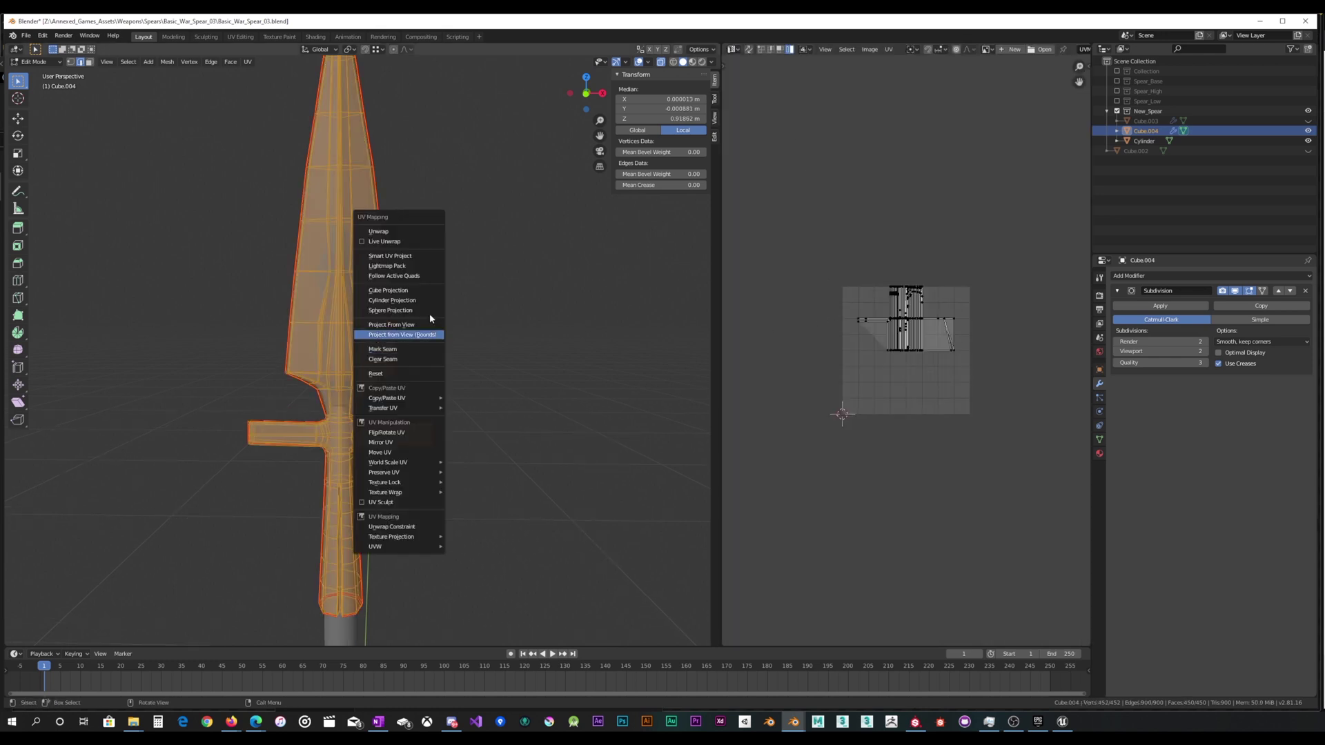
pyautogui.click(406, 231)
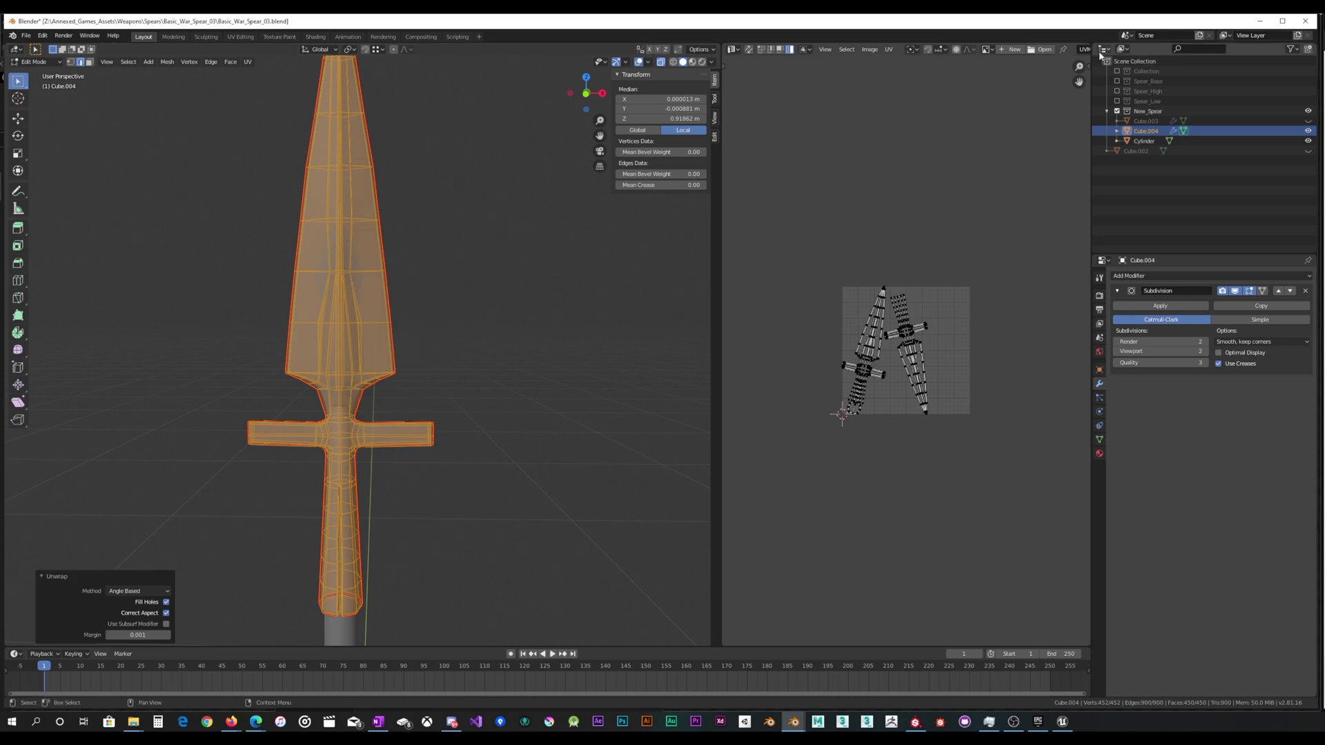
# Turn on the Stretching overlay for the spear head's UVs in the UV Editor.
pyautogui.press('n')
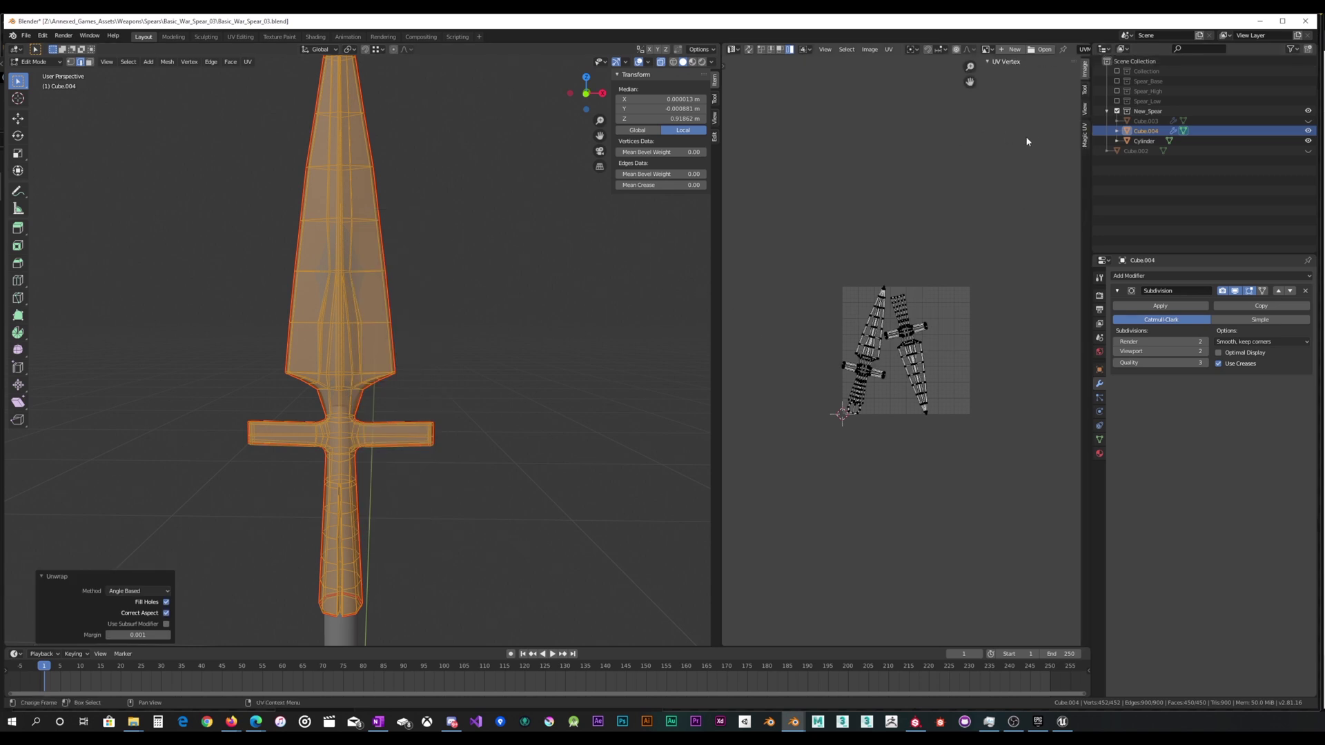
pyautogui.press('n')
pyautogui.press('n')
pyautogui.click(1084, 110)
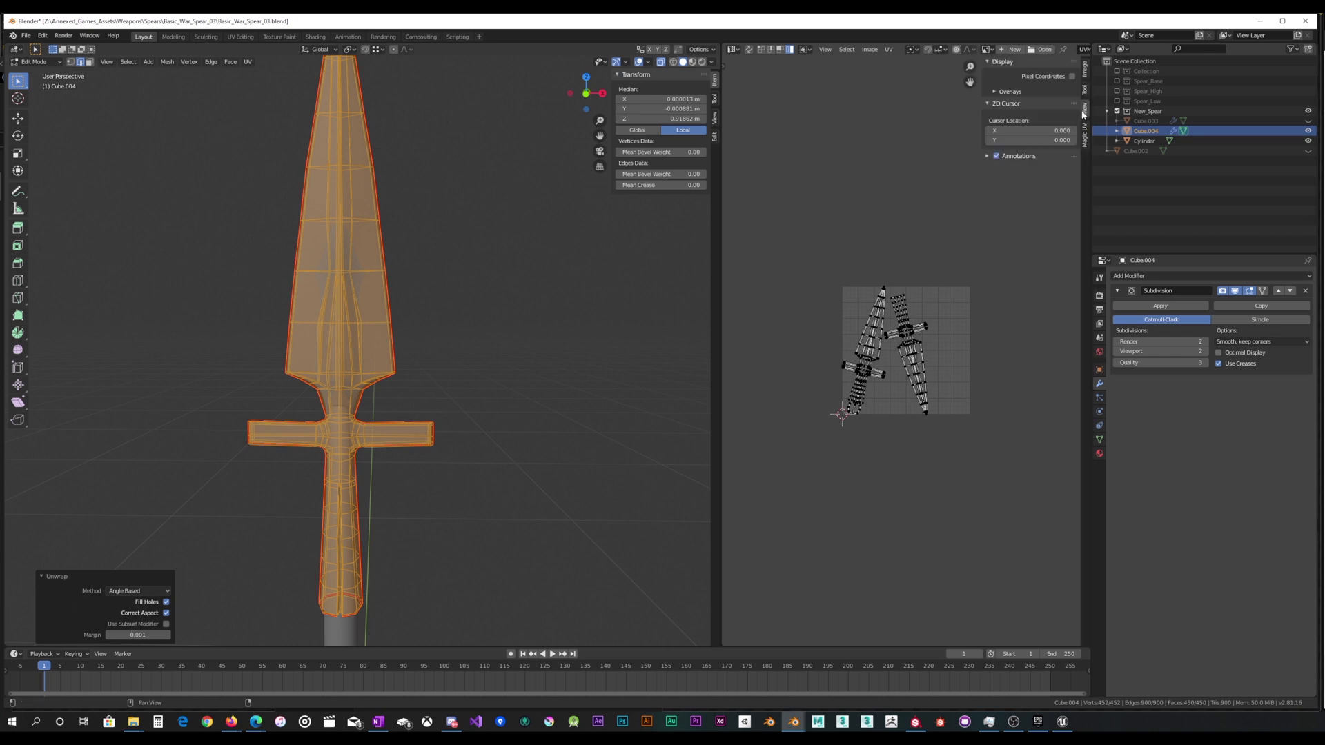
pyautogui.click(1010, 91)
pyautogui.click(1002, 155)
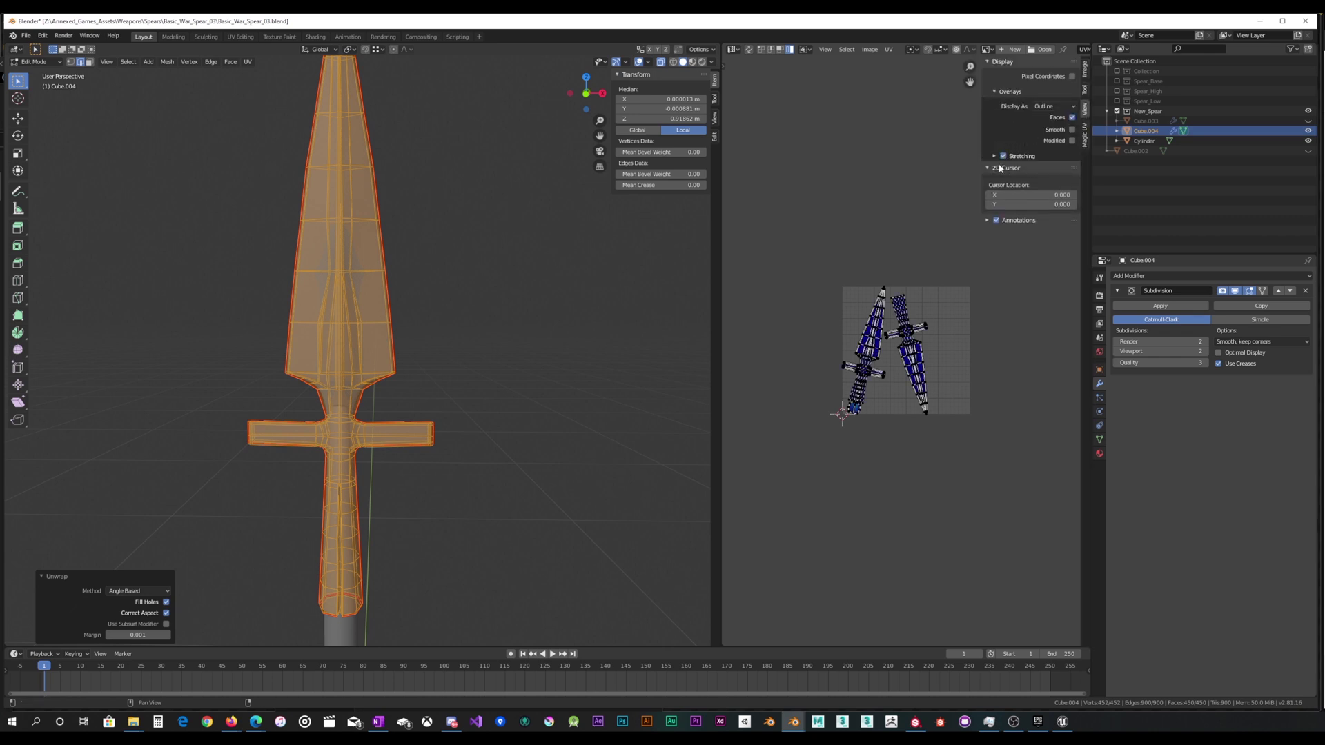
# Examine the UV islands for stretching at the crossguard ends, the arm junctions and the blade.
pyautogui.scroll(10, 896, 345)
pyautogui.scroll(-3, 967, 433)
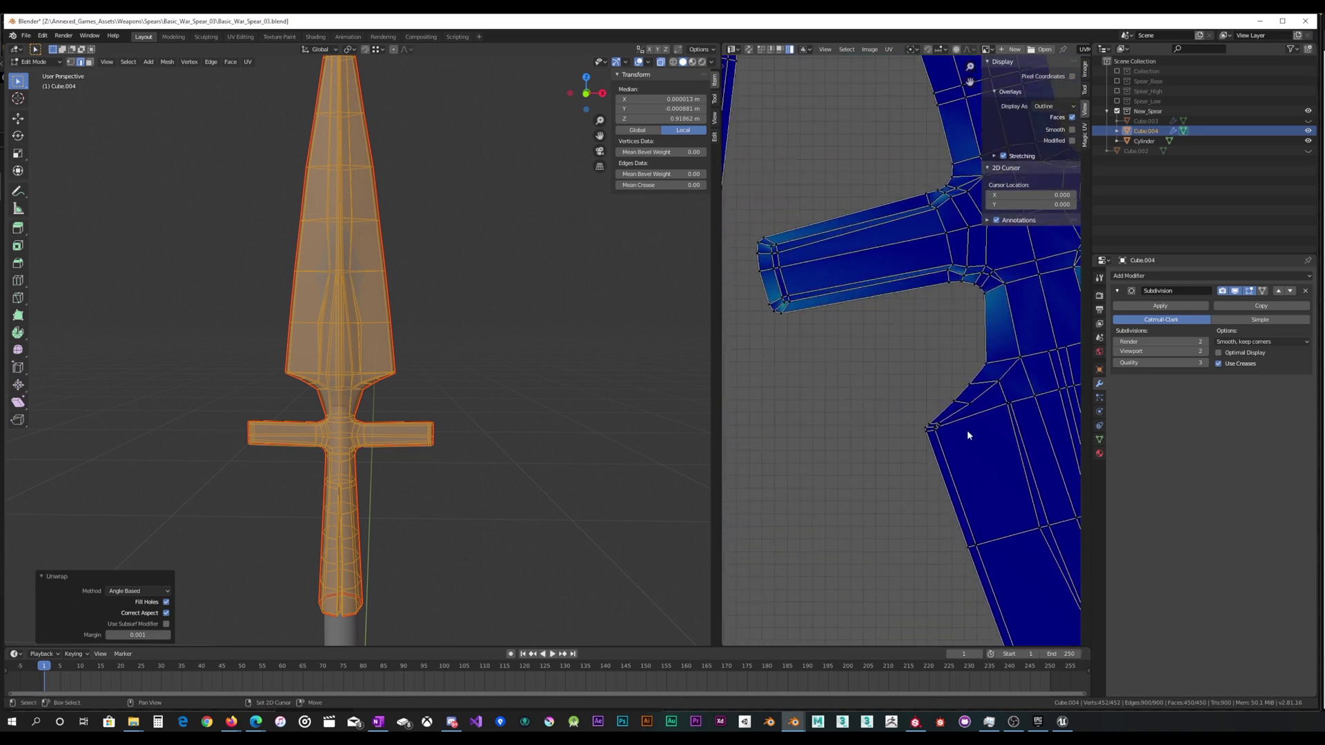
pyautogui.scroll(5, 876, 345)
pyautogui.scroll(2, 871, 338)
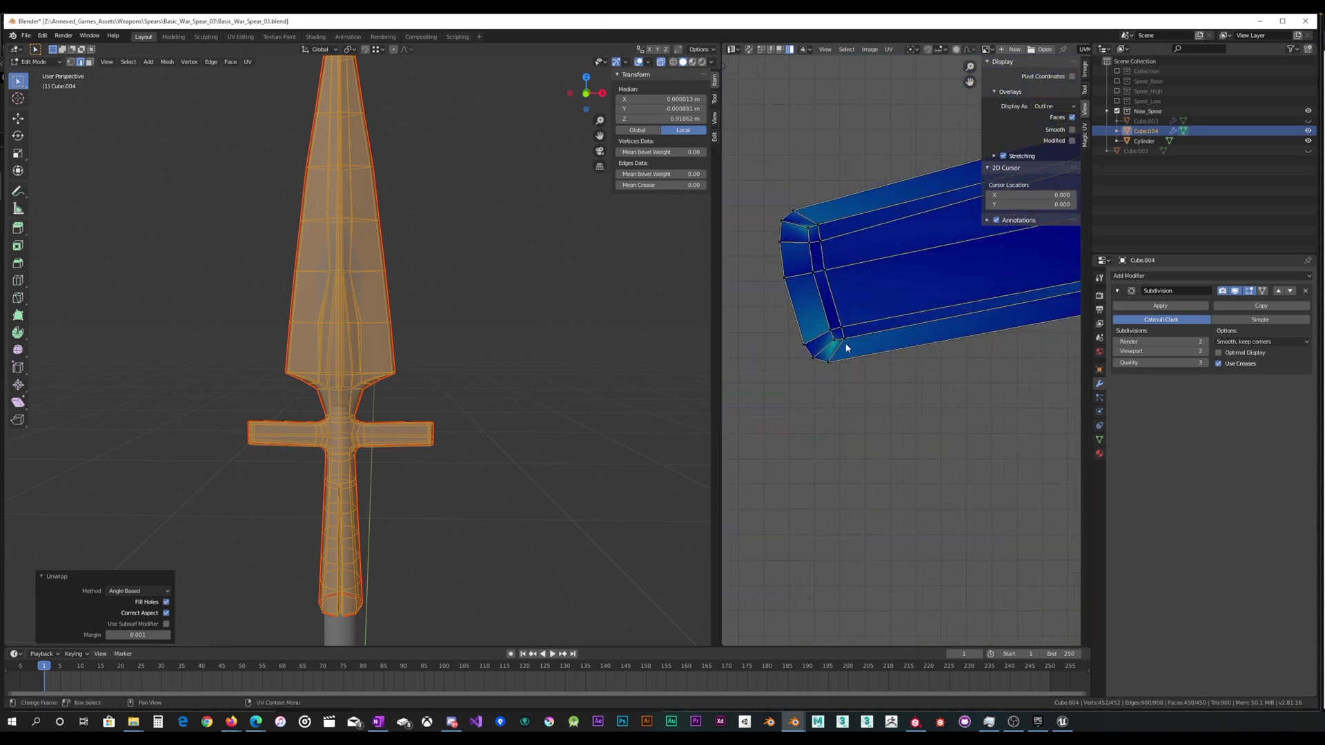
pyautogui.scroll(-5, 828, 347)
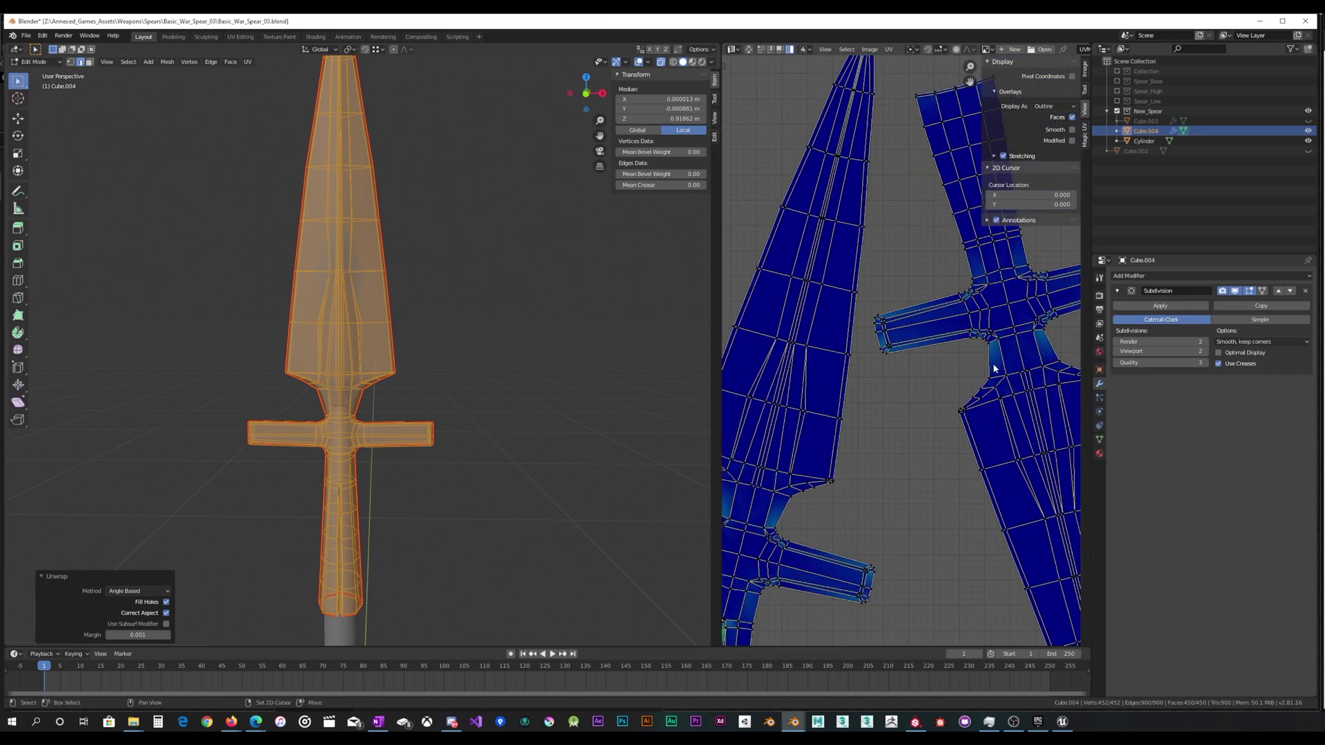
pyautogui.scroll(2, 973, 428)
pyautogui.moveTo(995, 515); pyautogui.dragTo(926, 410, button='middle')
pyautogui.scroll(5, 913, 361)
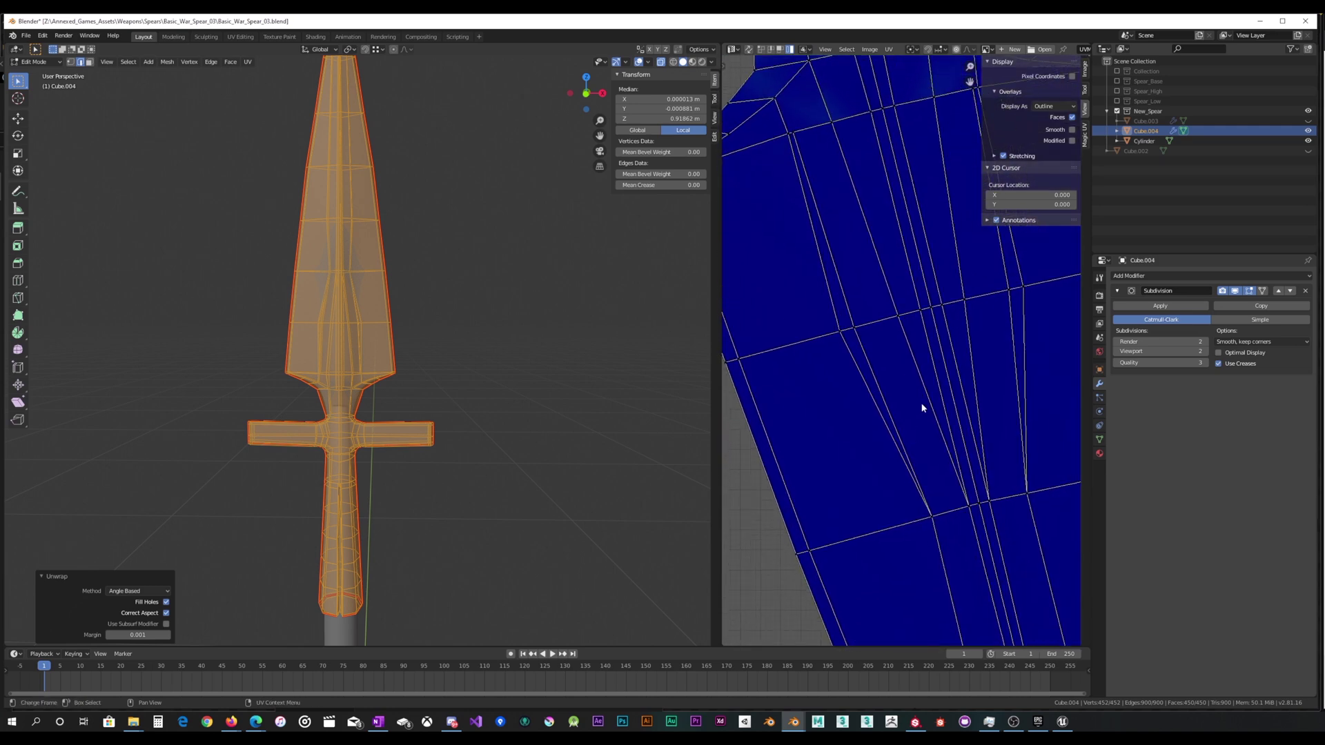
# Examine the unwrapped UV islands for stretching from the blade tip down to the socket's slit and base.
pyautogui.moveTo(890, 330); pyautogui.dragTo(890, 386, button='middle')
pyautogui.scroll(-2, 872, 367)
pyautogui.moveTo(893, 218); pyautogui.dragTo(875, 346, button='middle')
pyautogui.scroll(-4, 890, 414)
pyautogui.moveTo(888, 444); pyautogui.dragTo(933, 349, button='middle')
pyautogui.moveTo(831, 327); pyautogui.dragTo(819, 456, button='middle')
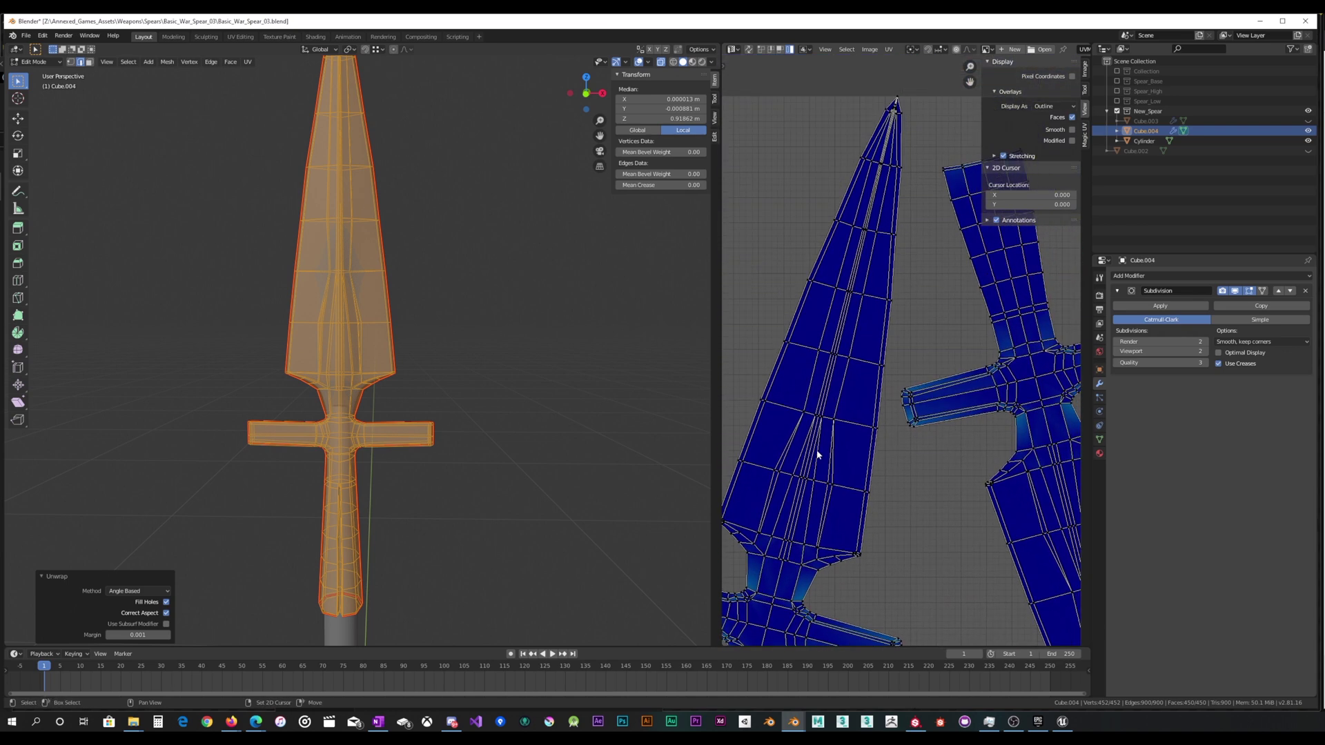
pyautogui.scroll(-1, 817, 459)
pyautogui.moveTo(910, 162); pyautogui.dragTo(890, 272, button='middle')
pyautogui.scroll(5, 890, 272)
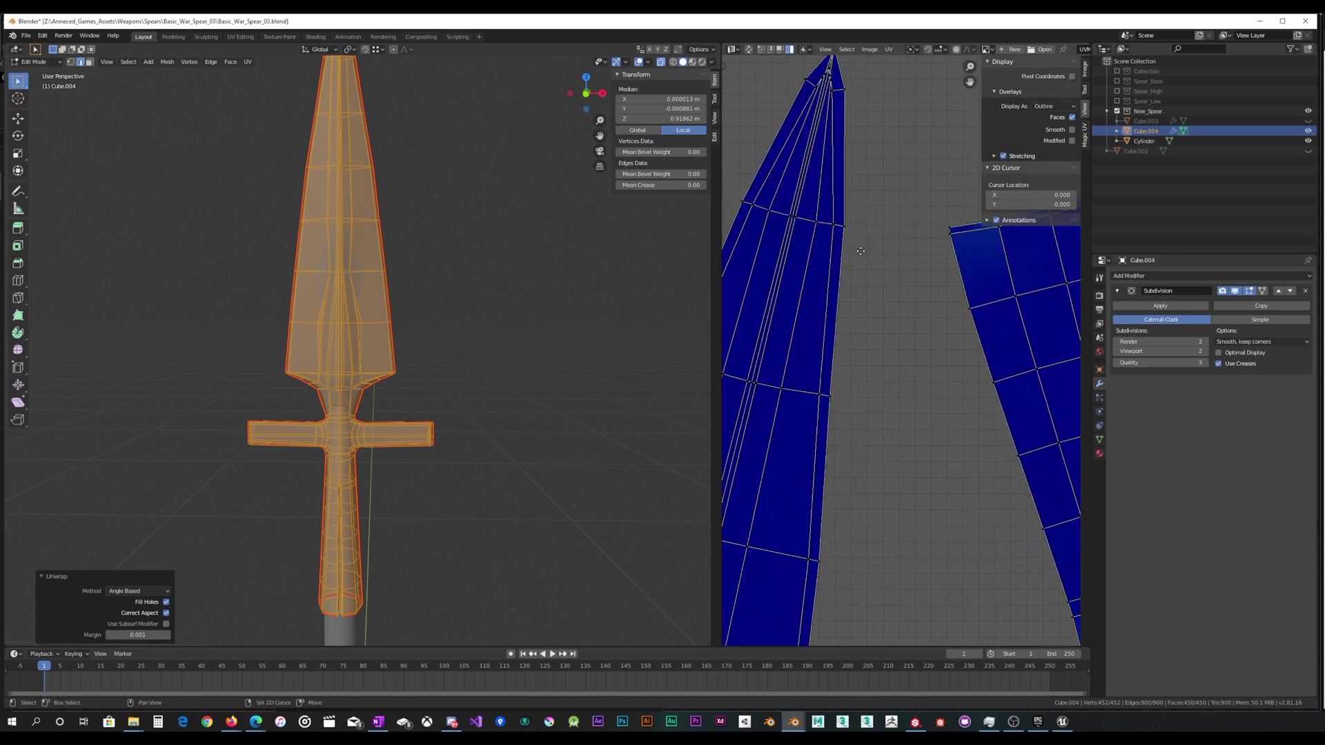
pyautogui.moveTo(823, 101); pyautogui.dragTo(961, 387, button='middle')
pyautogui.scroll(5, 899, 235)
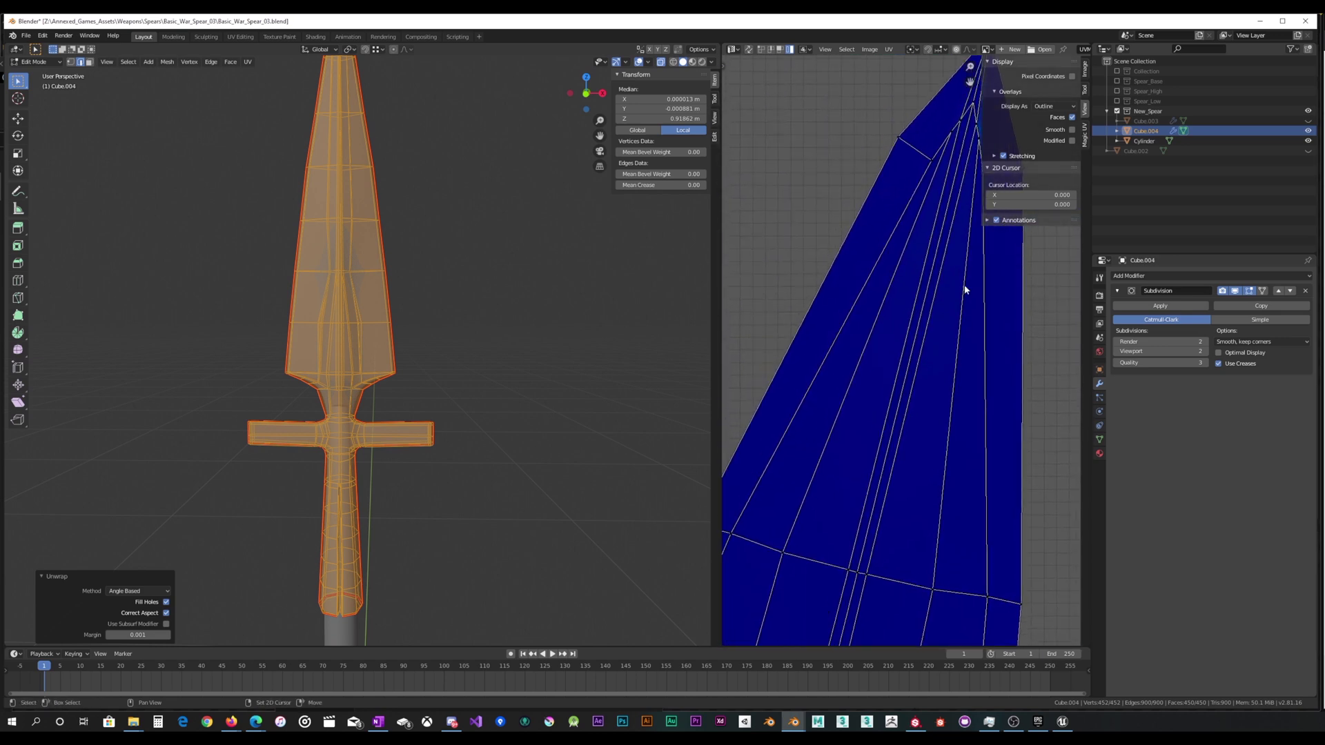
pyautogui.moveTo(967, 233); pyautogui.dragTo(893, 297, button='middle')
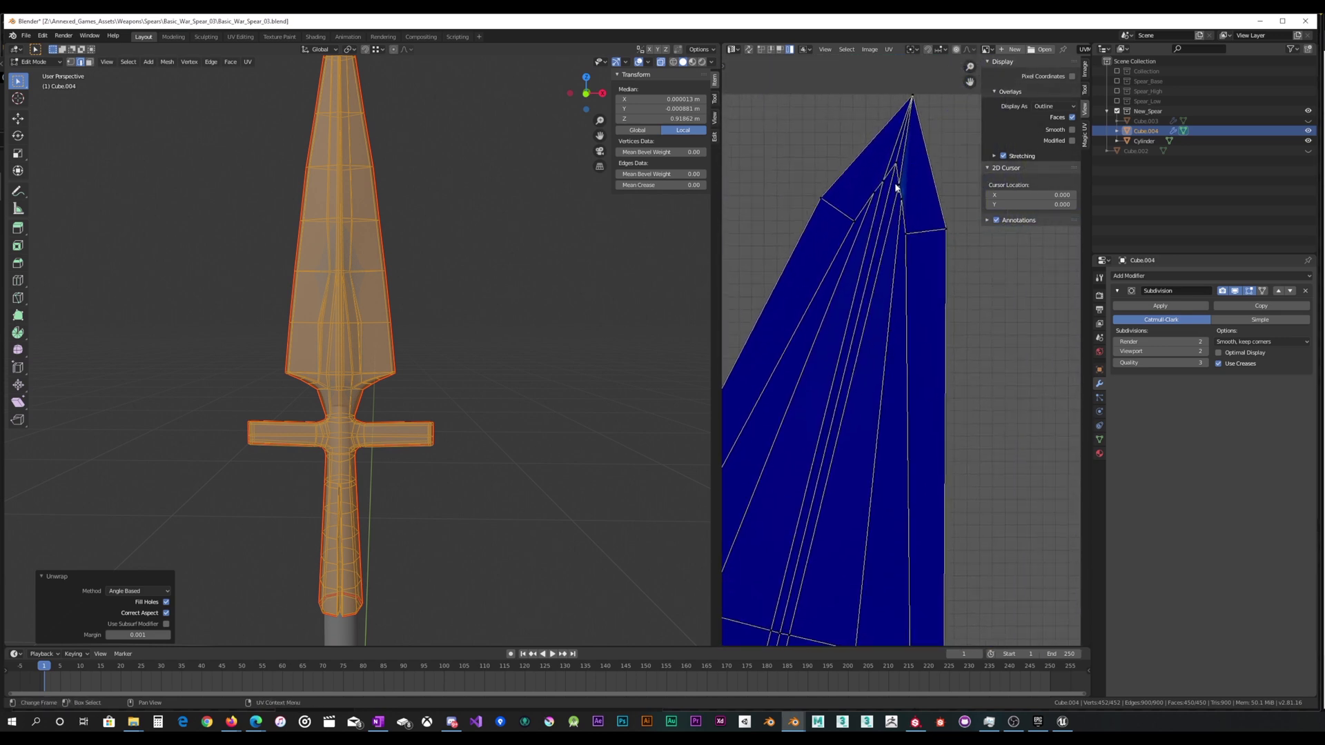
pyautogui.scroll(-7, 897, 229)
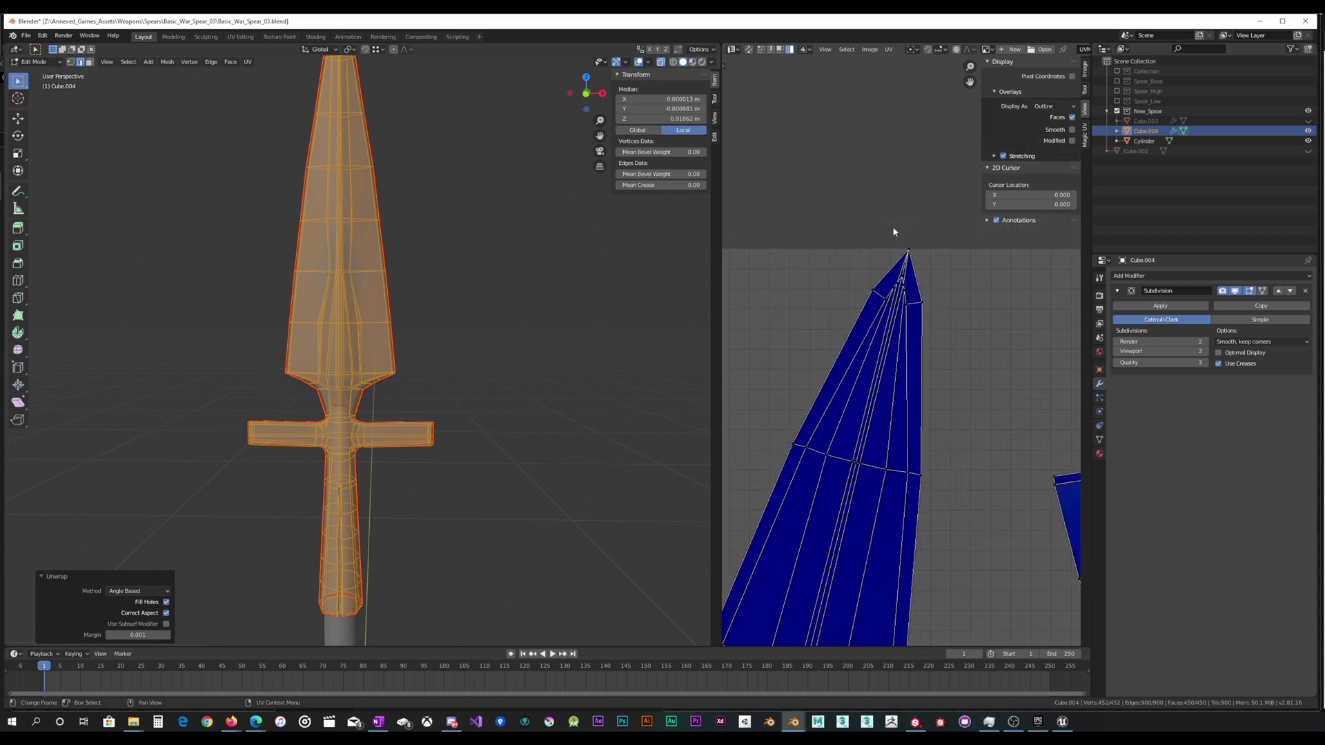
pyautogui.moveTo(878, 426); pyautogui.dragTo(888, 334, button='middle')
pyautogui.scroll(-4, 909, 366)
pyautogui.scroll(6, 889, 338)
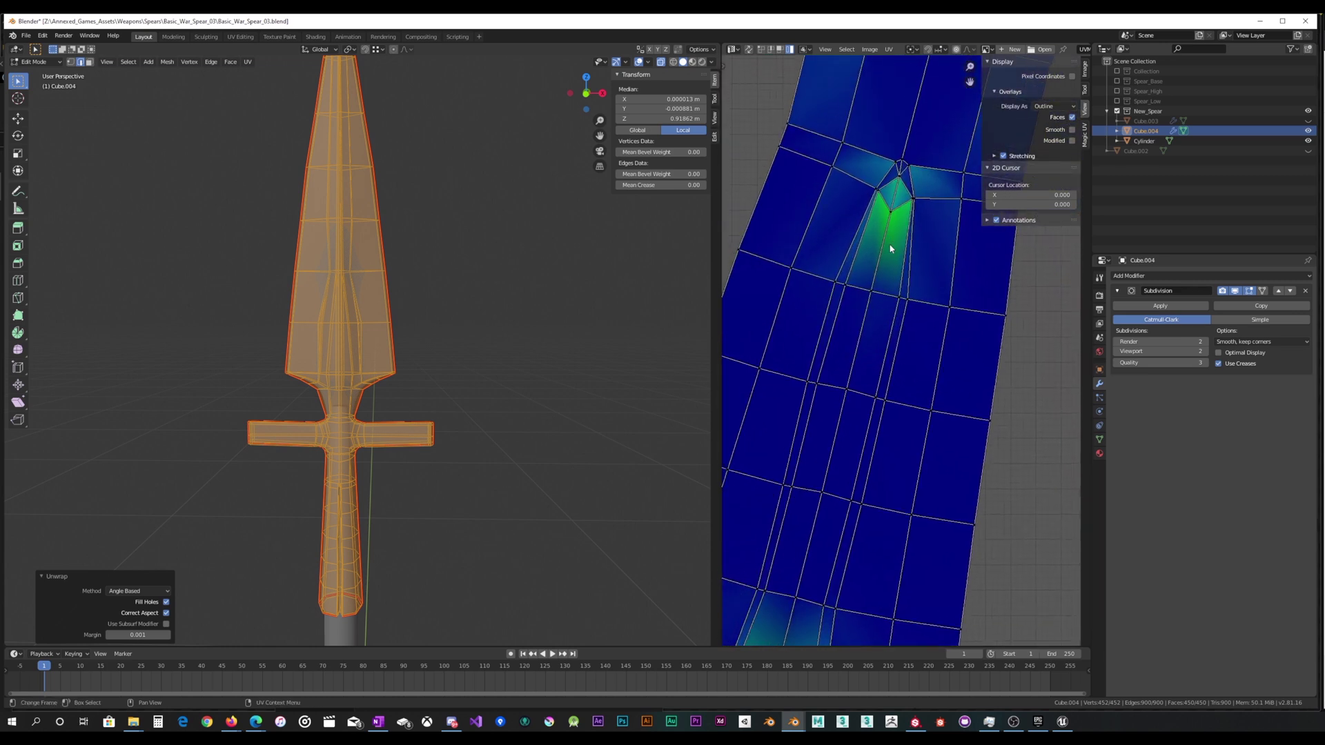
pyautogui.moveTo(867, 343)
pyautogui.mouseDown(button='middle')
pyautogui.moveTo(908, 229)
pyautogui.moveTo(843, 375)
pyautogui.moveTo(861, 358)
pyautogui.moveTo(866, 334)
pyautogui.moveTo(830, 379)
pyautogui.moveTo(848, 342)
pyautogui.mouseUp(button='middle')
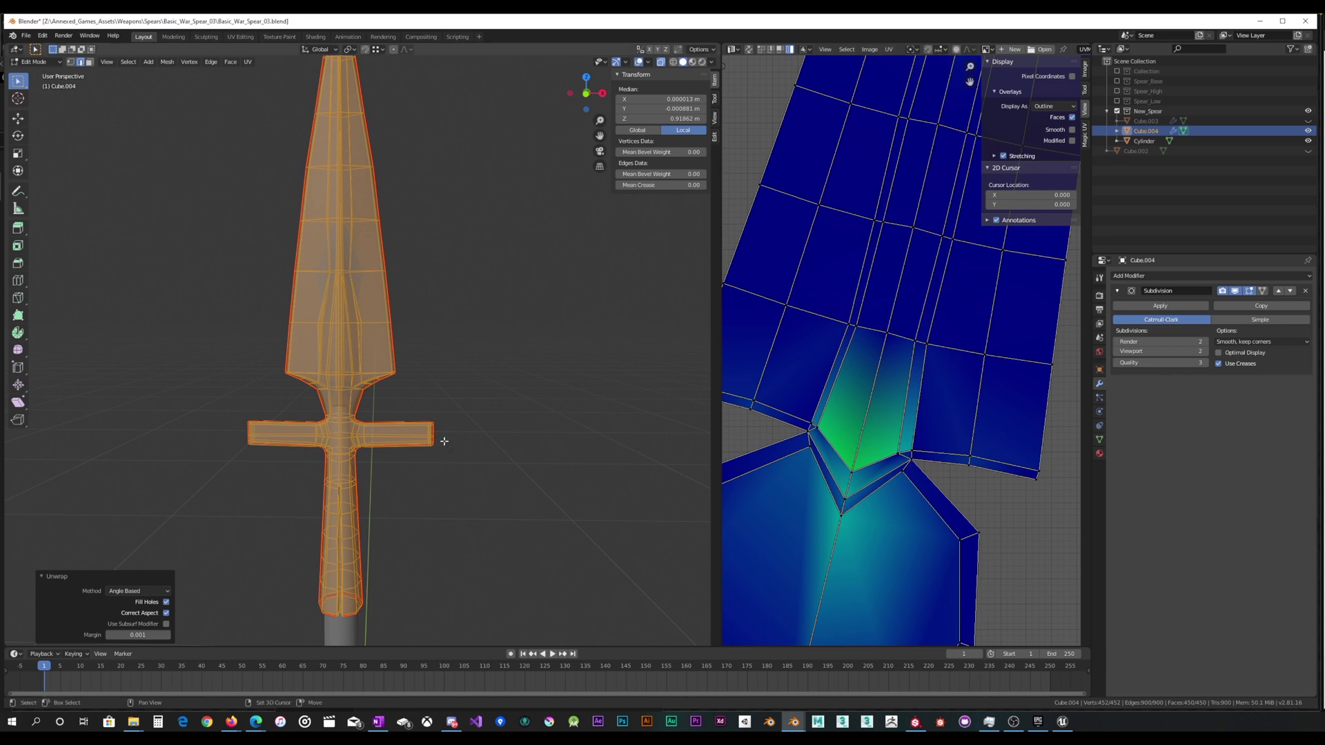
# Select the two edges forming the V-shaped notch where the slit meets the socket's bottom rim.
pyautogui.scroll(6, 442, 427)
pyautogui.keyDown('shift'); pyautogui.moveTo(436, 395); pyautogui.dragTo(442, 302, button='middle'); pyautogui.keyUp('shift')
pyautogui.scroll(3, 356, 398)
pyautogui.press('Tab')
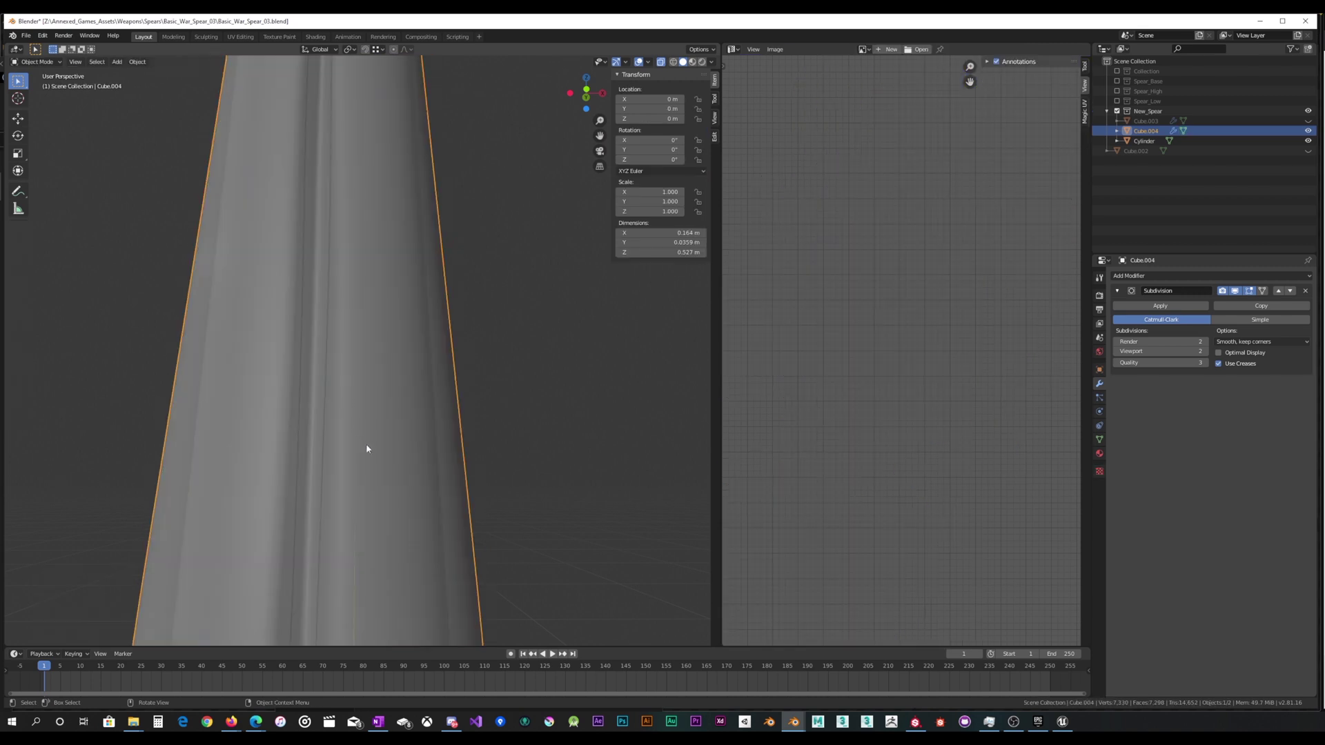
pyautogui.moveTo(367, 444); pyautogui.dragTo(389, 388, button='middle')
pyautogui.press('Tab')
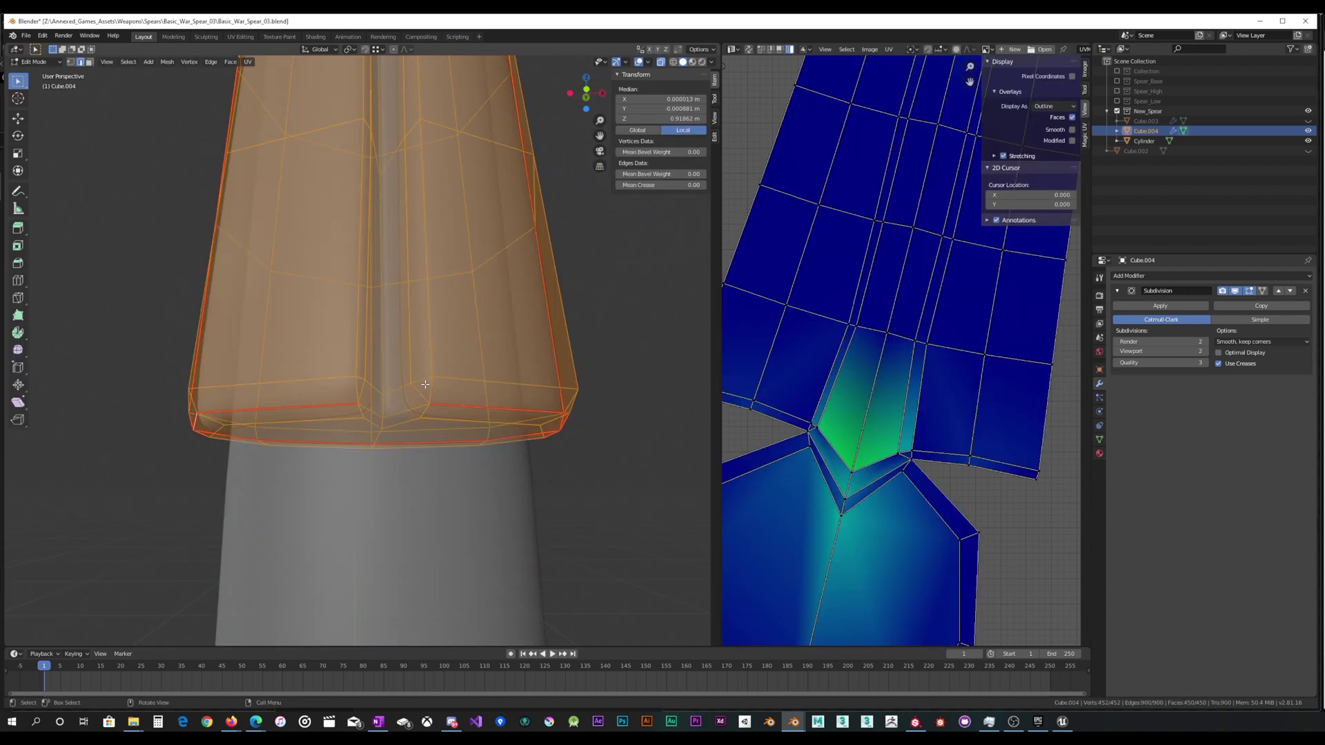
pyautogui.click(402, 405)
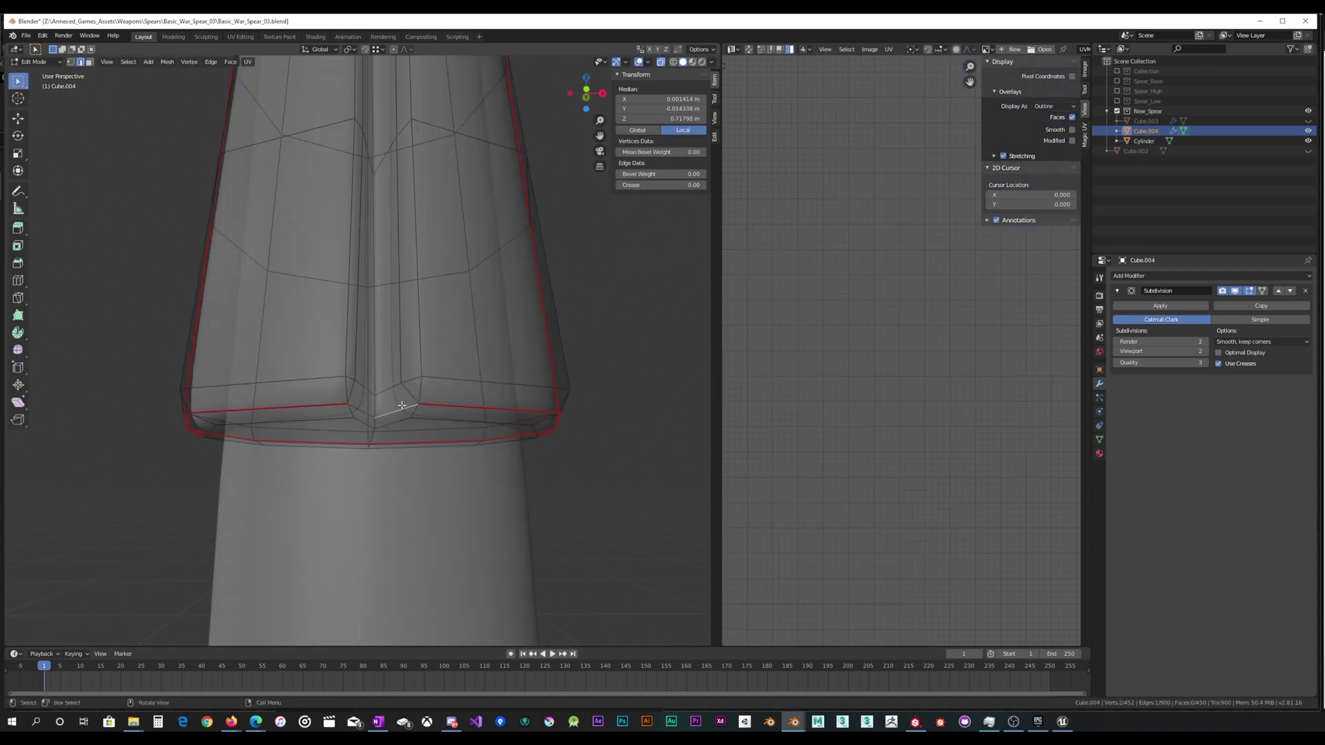
pyautogui.press('KP_Decimal')
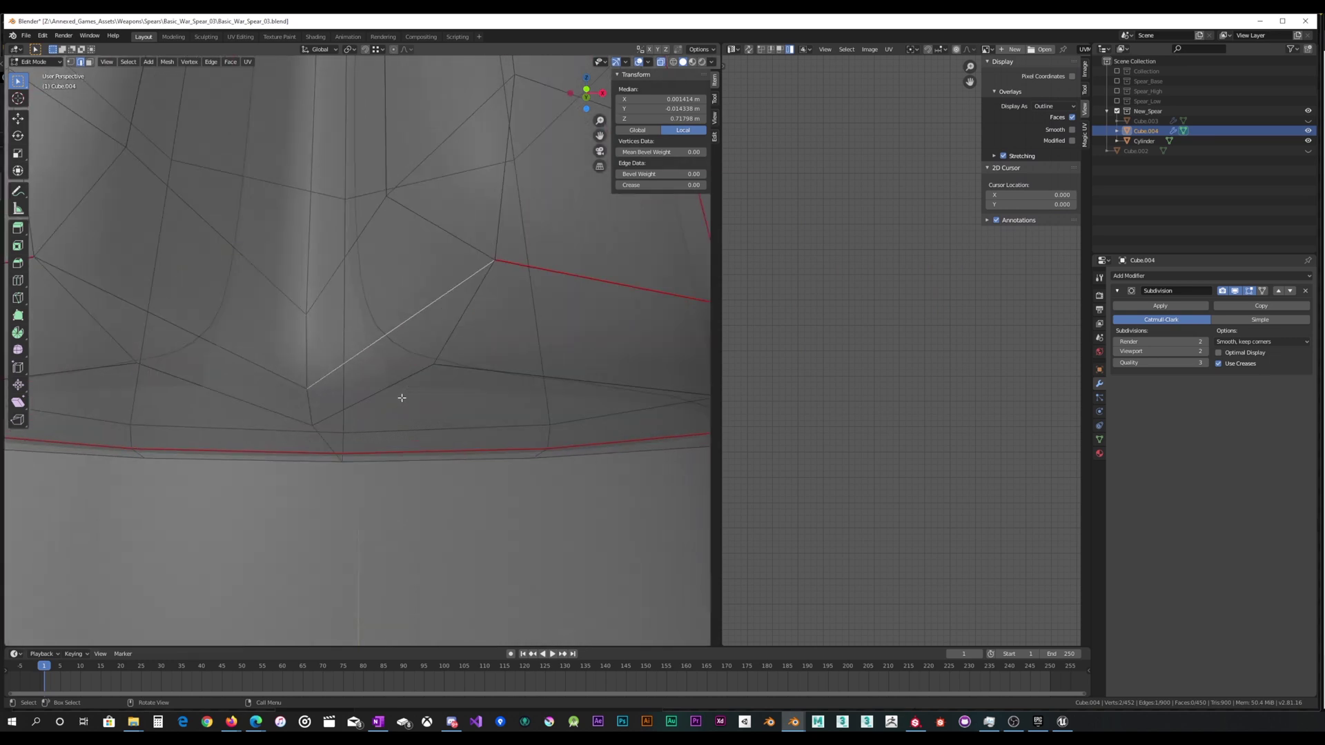
pyautogui.scroll(-3, 430, 382)
pyautogui.moveTo(431, 382); pyautogui.dragTo(290, 322, button='middle')
pyautogui.keyDown('shift'); pyautogui.click(245, 343); pyautogui.keyUp('shift')
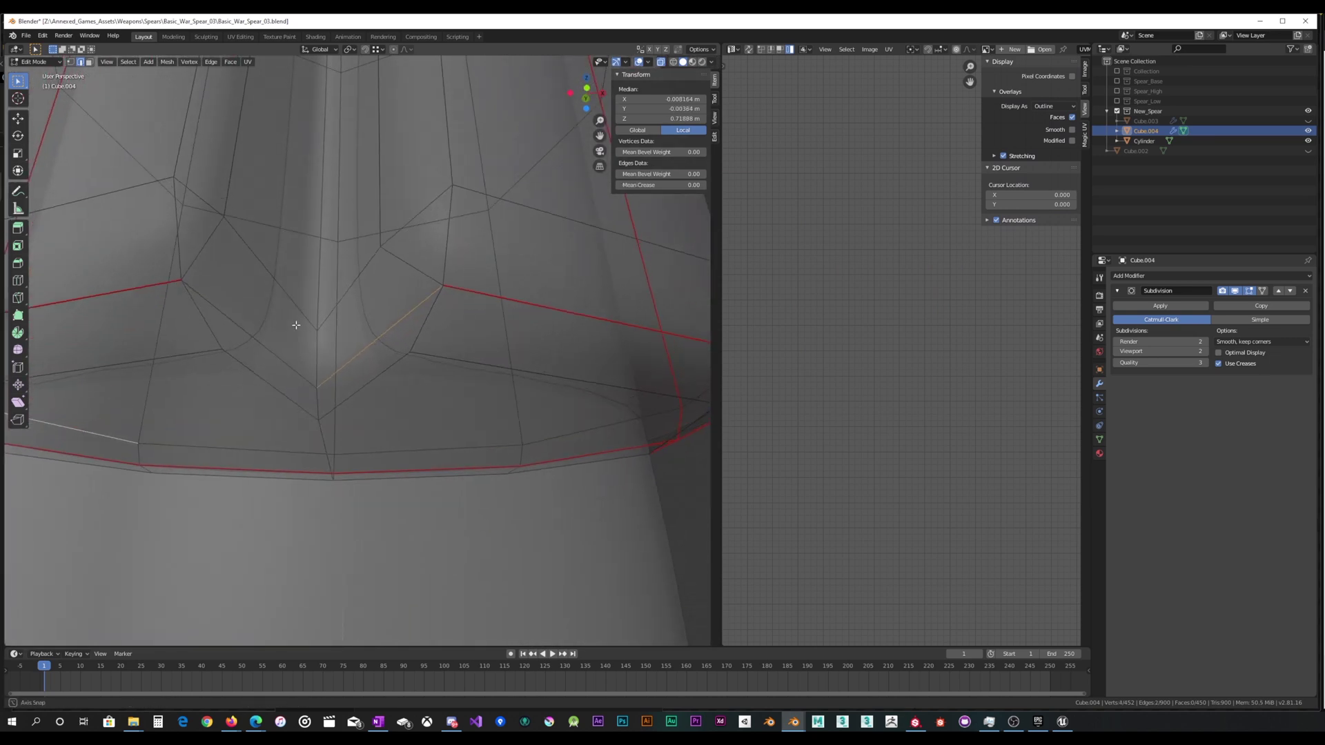
pyautogui.keyDown('shift'); pyautogui.click(242, 325); pyautogui.keyUp('shift')
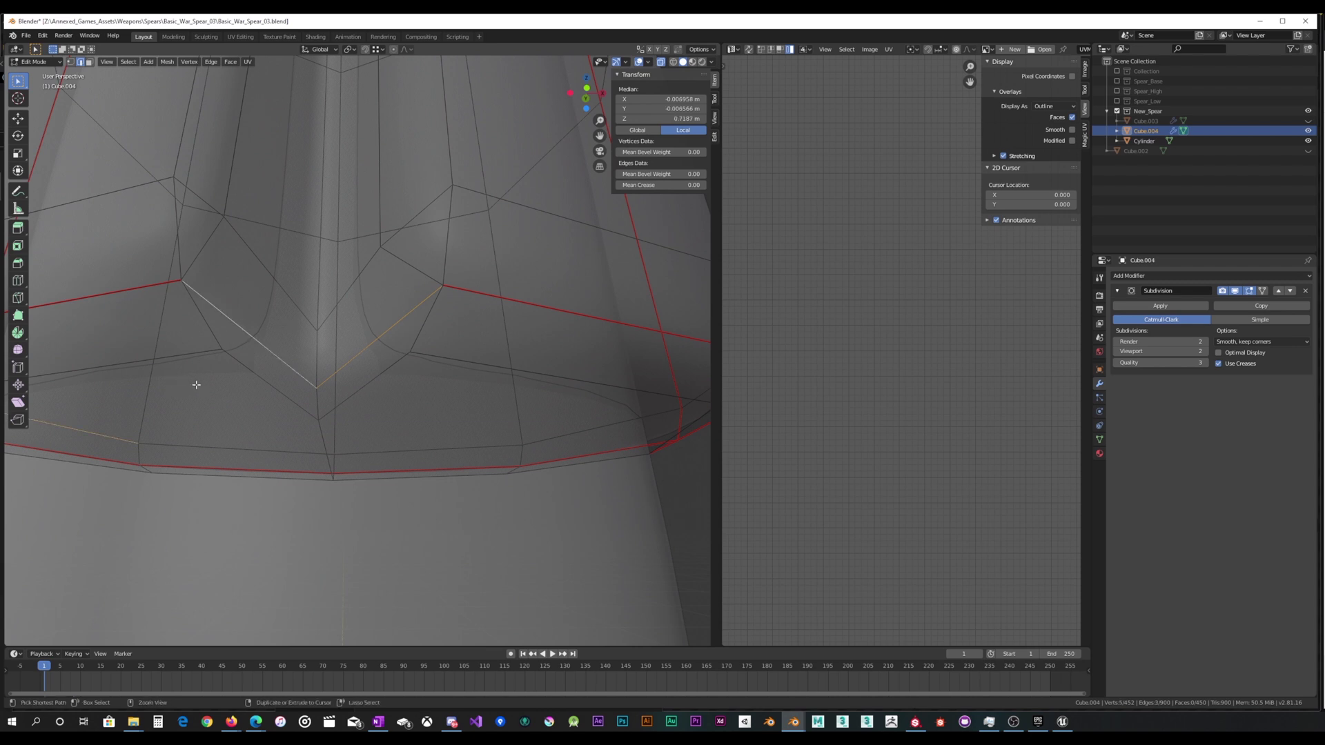
pyautogui.hotkey('ctrl', 'z')
pyautogui.hotkey('ctrl', 'z')
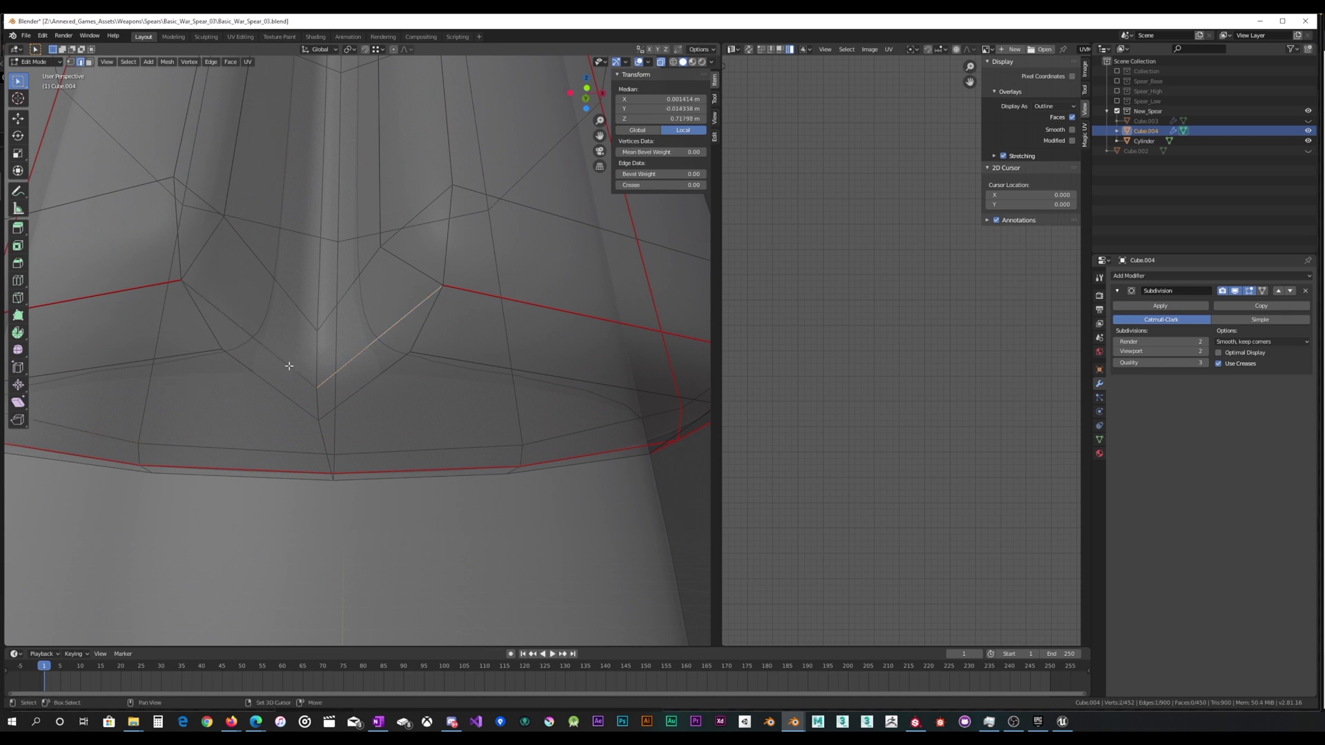
pyautogui.keyDown('shift'); pyautogui.click(290, 366); pyautogui.keyUp('shift')
pyautogui.moveTo(287, 364); pyautogui.dragTo(296, 396, button='middle')
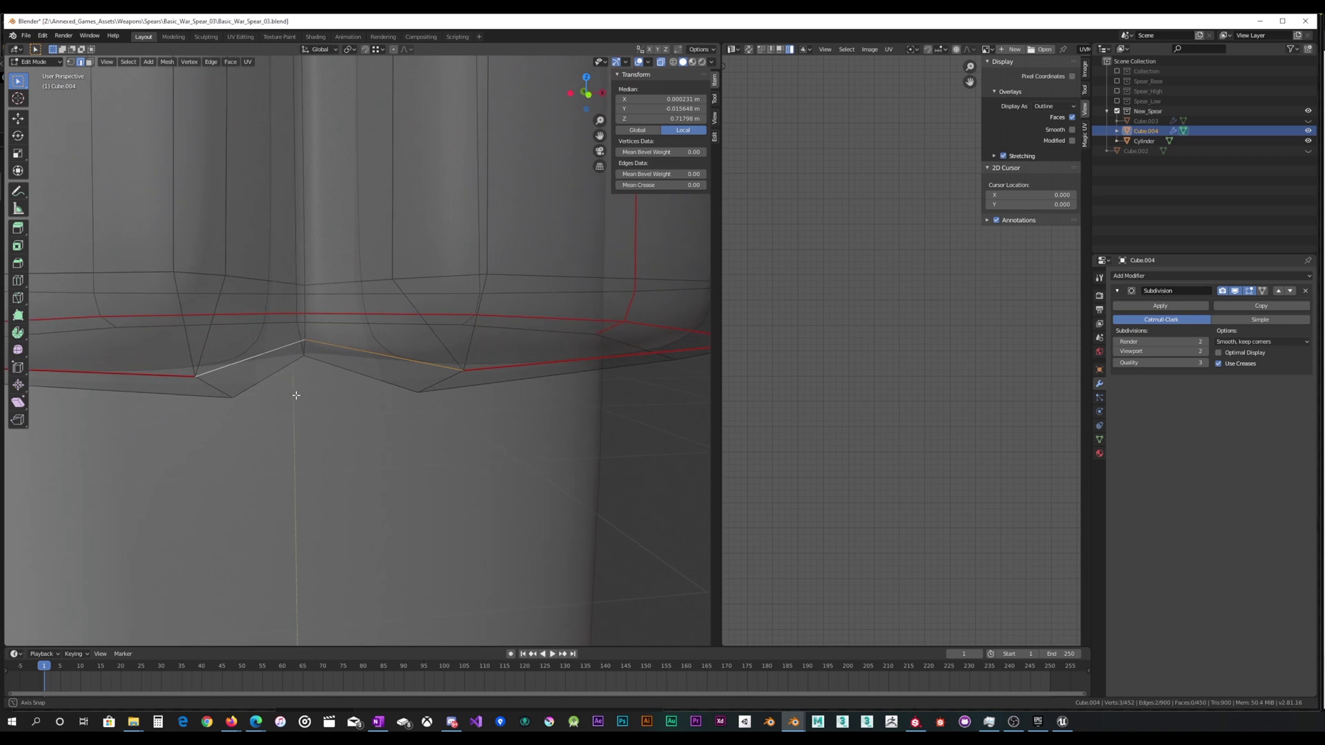
pyautogui.scroll(-5, 310, 259)
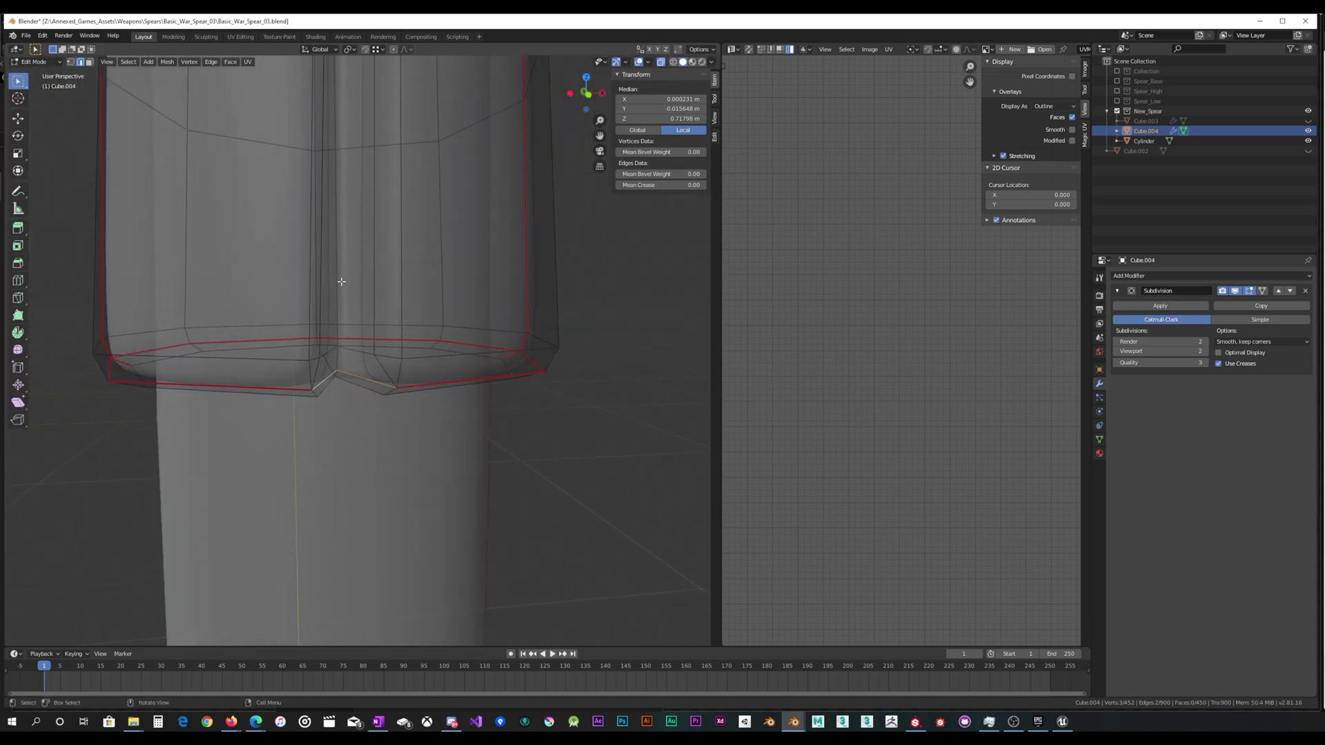
pyautogui.moveTo(347, 267); pyautogui.dragTo(319, 275, button='middle')
# Toggle the Subdivision modifier's on-cage display to compare the smoothed and original edges around the socket's base.
pyautogui.click(1263, 291)
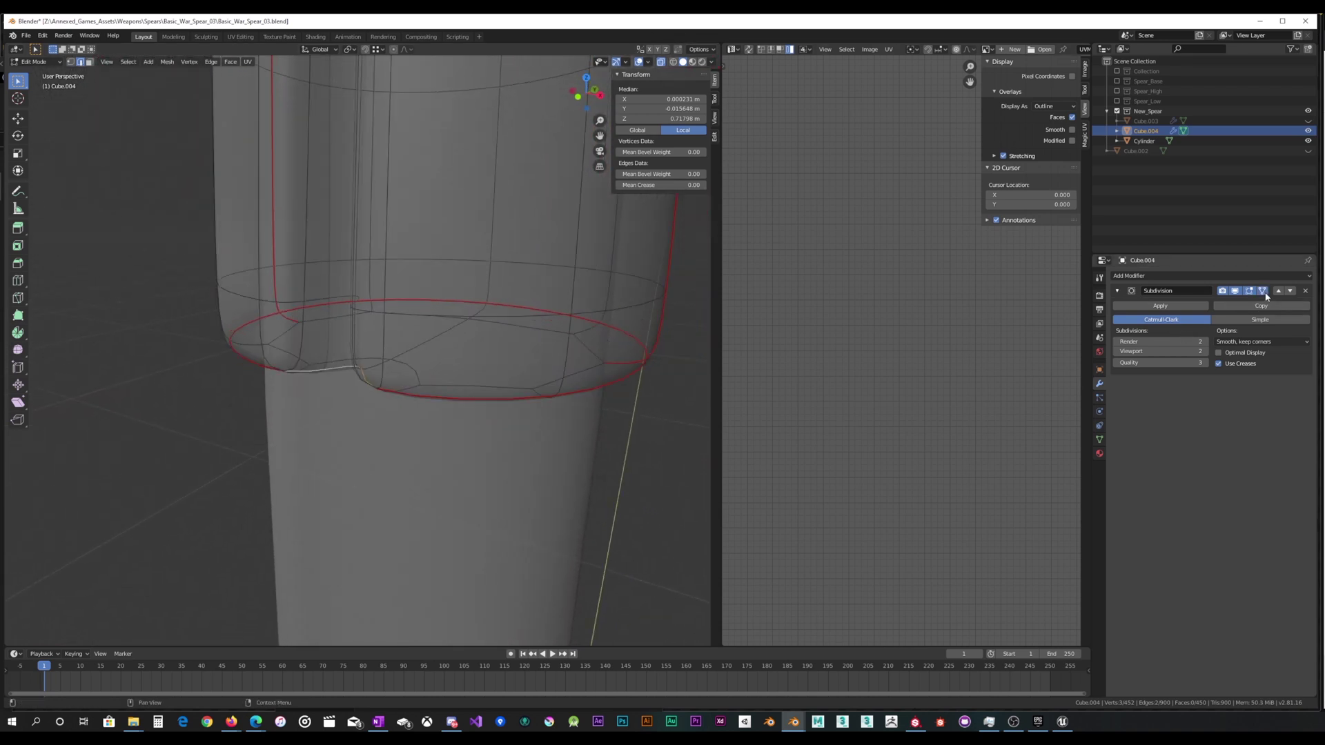
pyautogui.click(1264, 292)
pyautogui.click(1264, 292)
pyautogui.click(1266, 295)
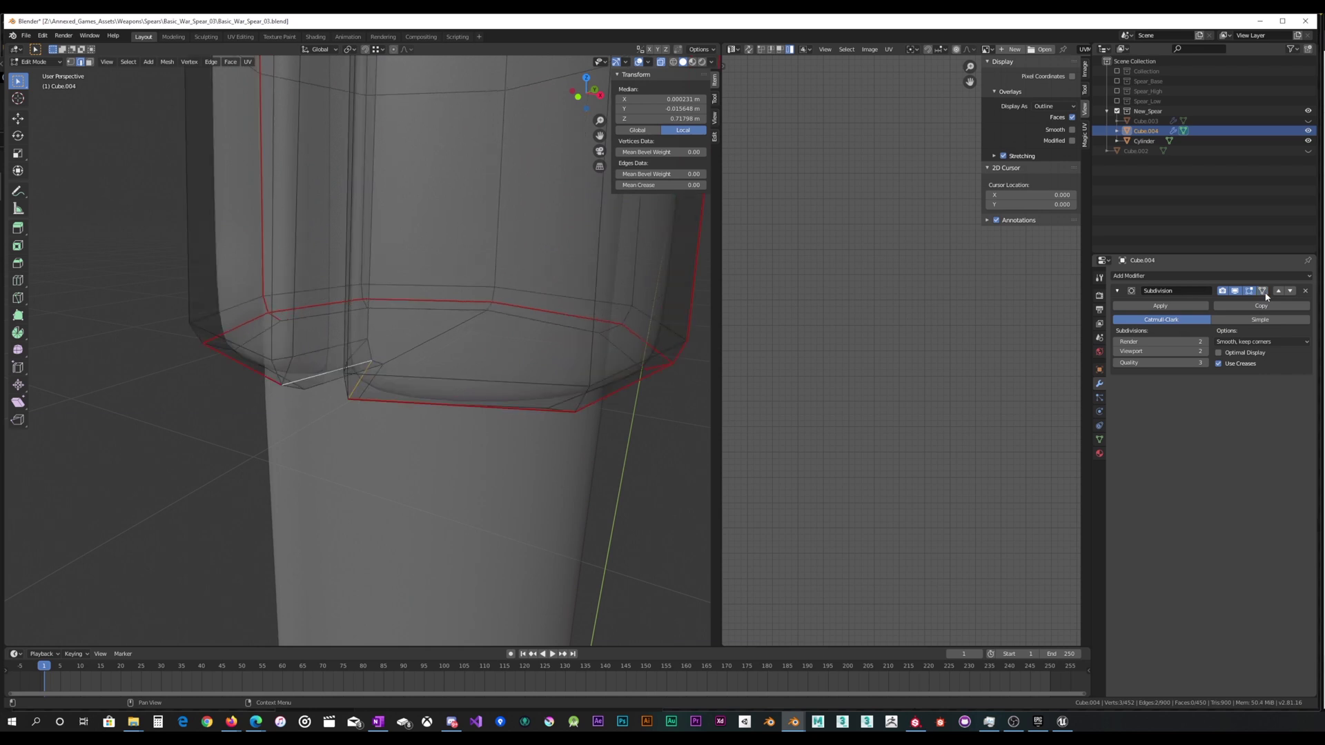
pyautogui.click(1265, 292)
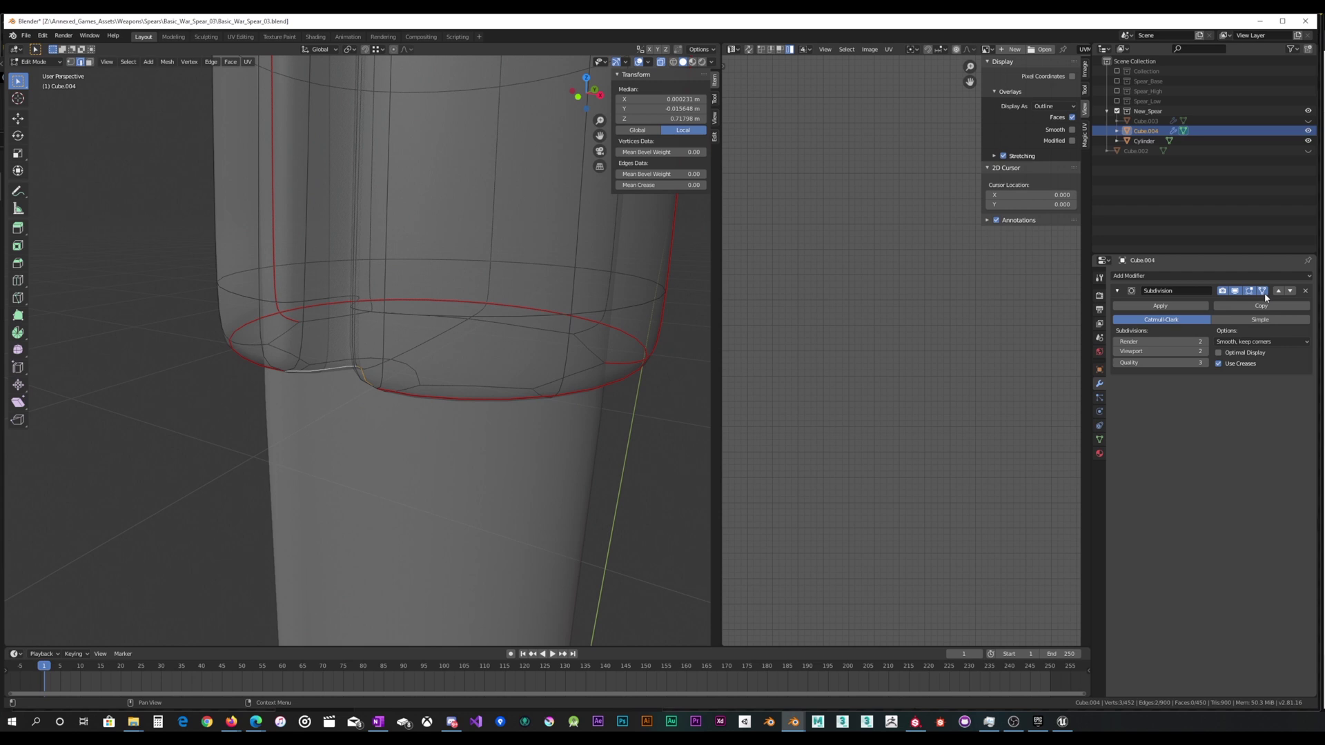
pyautogui.click(1265, 296)
# Mark the two selected notch edges at the socket's bottom rim as a UV seam.
pyautogui.moveTo(455, 345); pyautogui.dragTo(491, 320, button='middle')
pyautogui.scroll(-4, 489, 317)
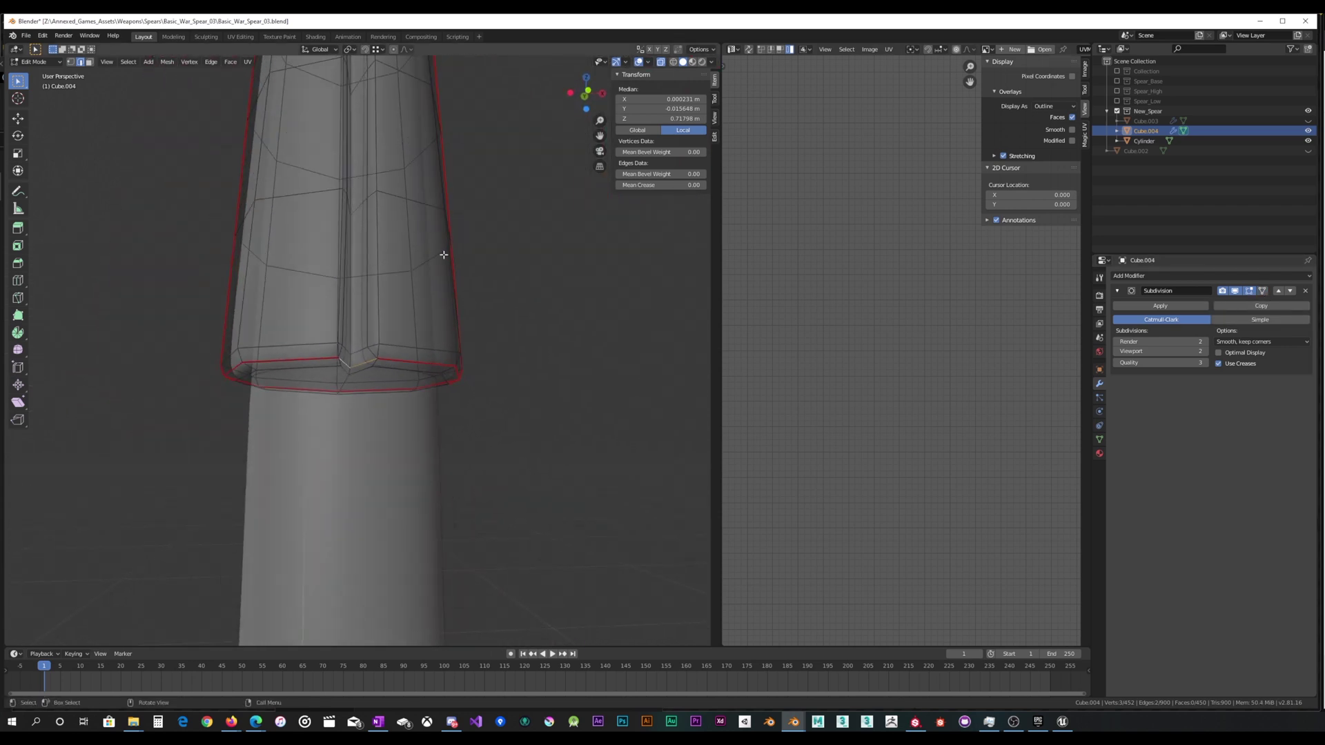
pyautogui.keyDown('shift'); pyautogui.moveTo(444, 255); pyautogui.dragTo(426, 476, button='middle'); pyautogui.keyUp('shift')
pyautogui.keyDown('shift'); pyautogui.moveTo(375, 269); pyautogui.dragTo(374, 425, button='middle'); pyautogui.keyUp('shift')
pyautogui.keyDown('shift'); pyautogui.moveTo(358, 304); pyautogui.dragTo(359, 403, button='middle'); pyautogui.keyUp('shift')
pyautogui.scroll(5, 372, 305)
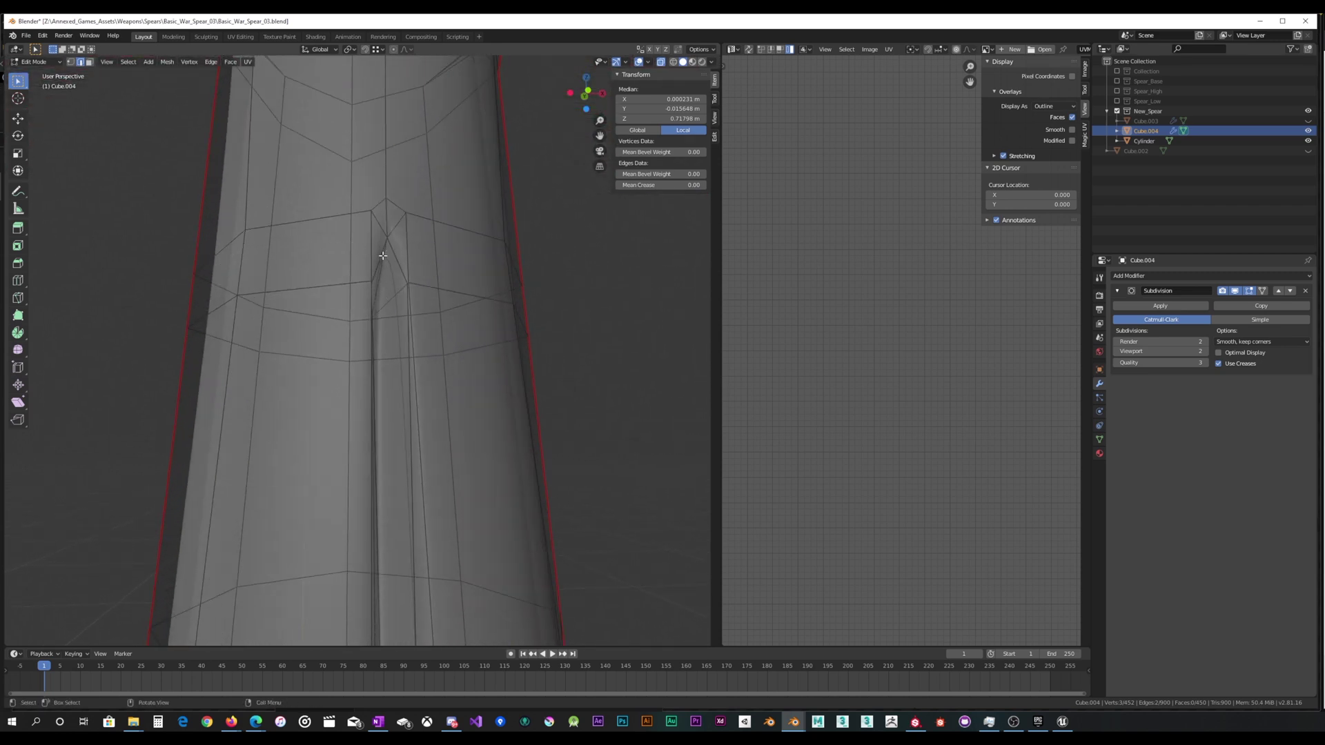
pyautogui.scroll(-6, 390, 250)
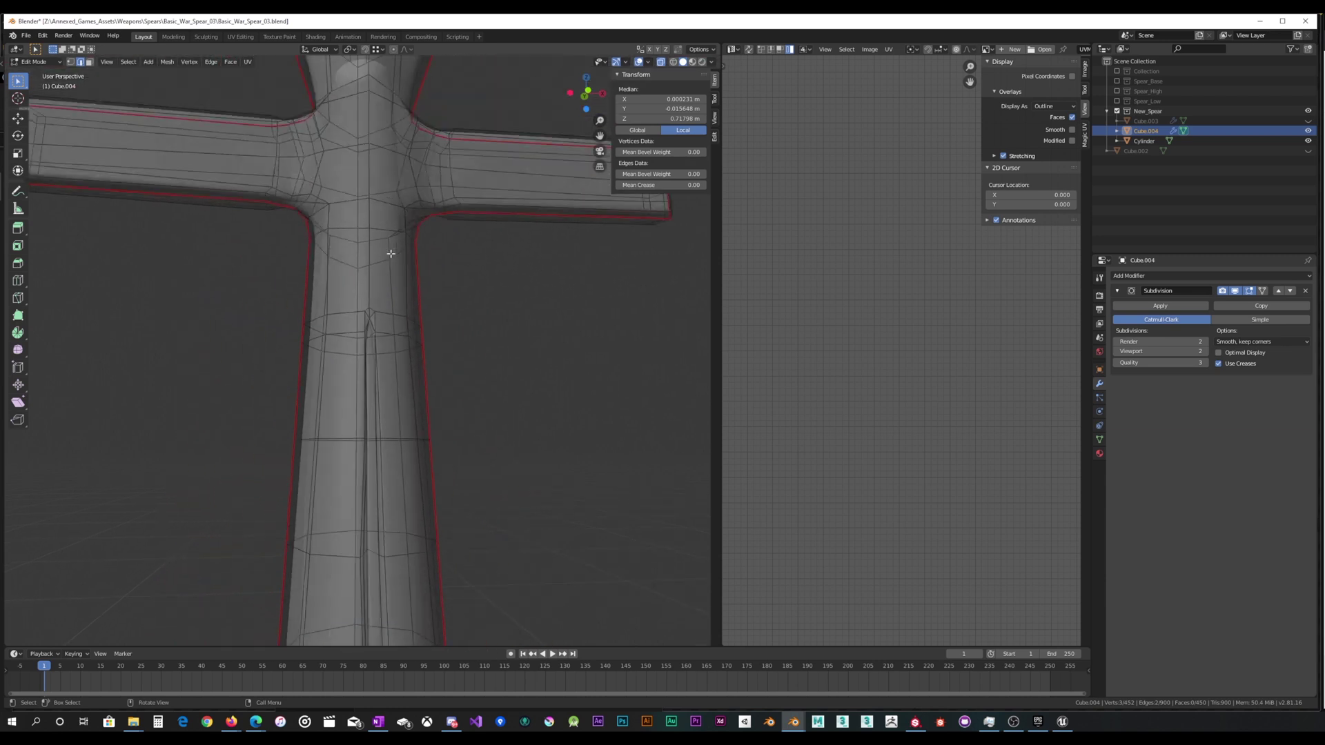
pyautogui.moveTo(379, 275)
pyautogui.mouseDown(button='middle')
pyautogui.moveTo(373, 312)
pyautogui.moveTo(377, 297)
pyautogui.mouseUp(button='middle')
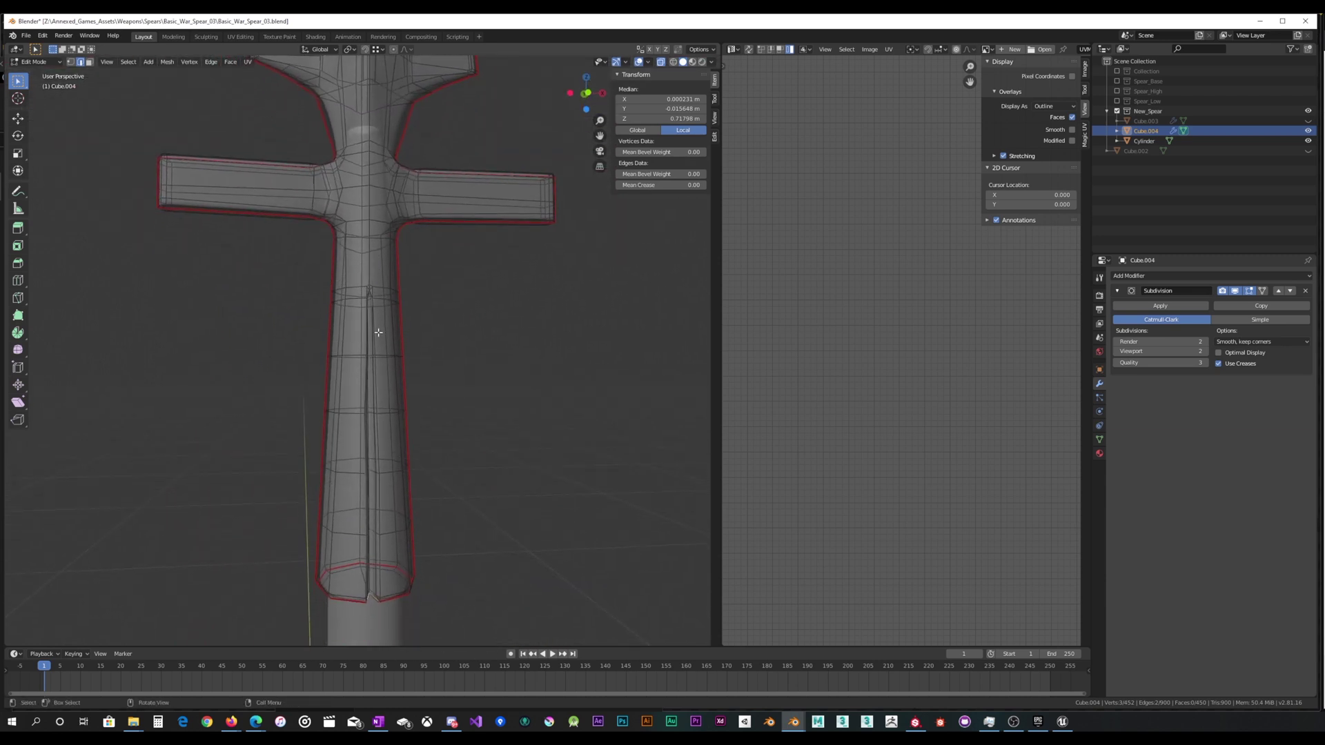
pyautogui.press('u')
pyautogui.click(367, 457)
# Select the whole spearhead mesh and unwrap it again with the added seam.
pyautogui.scroll(8, 372, 460)
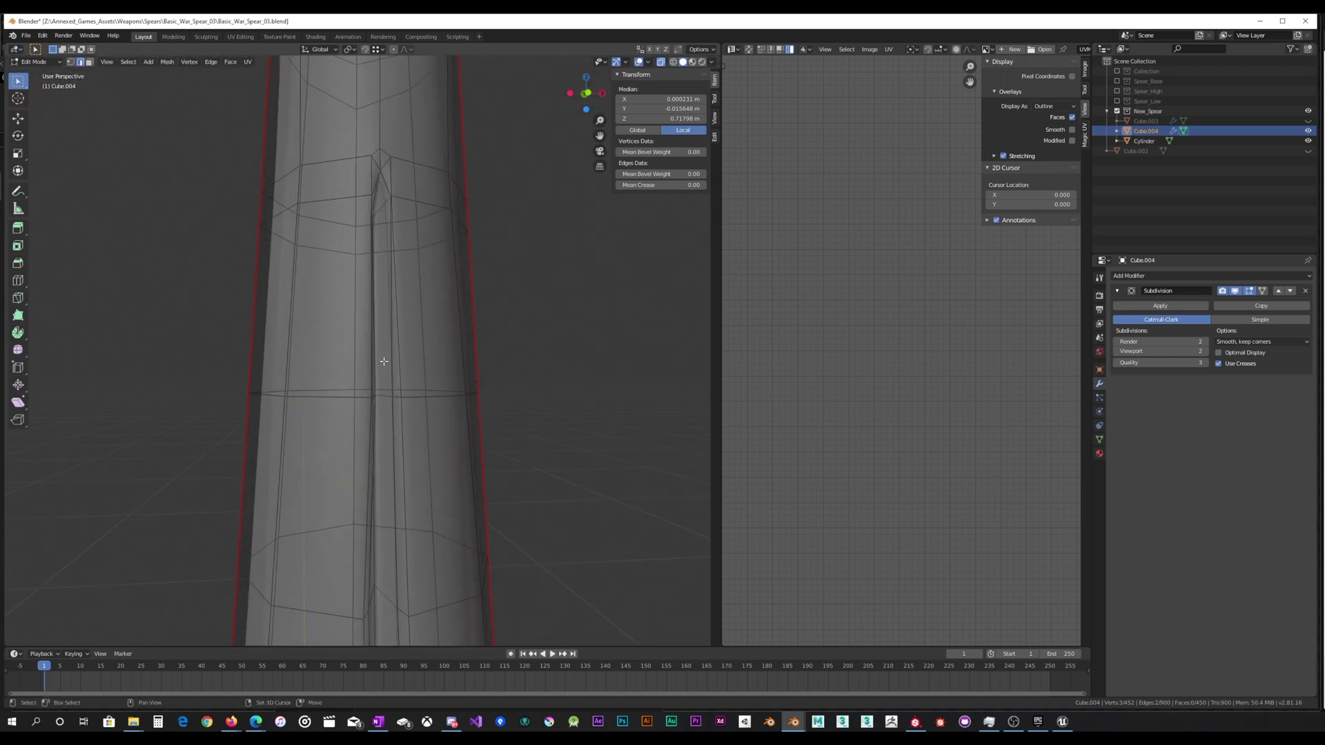
pyautogui.scroll(6, 385, 177)
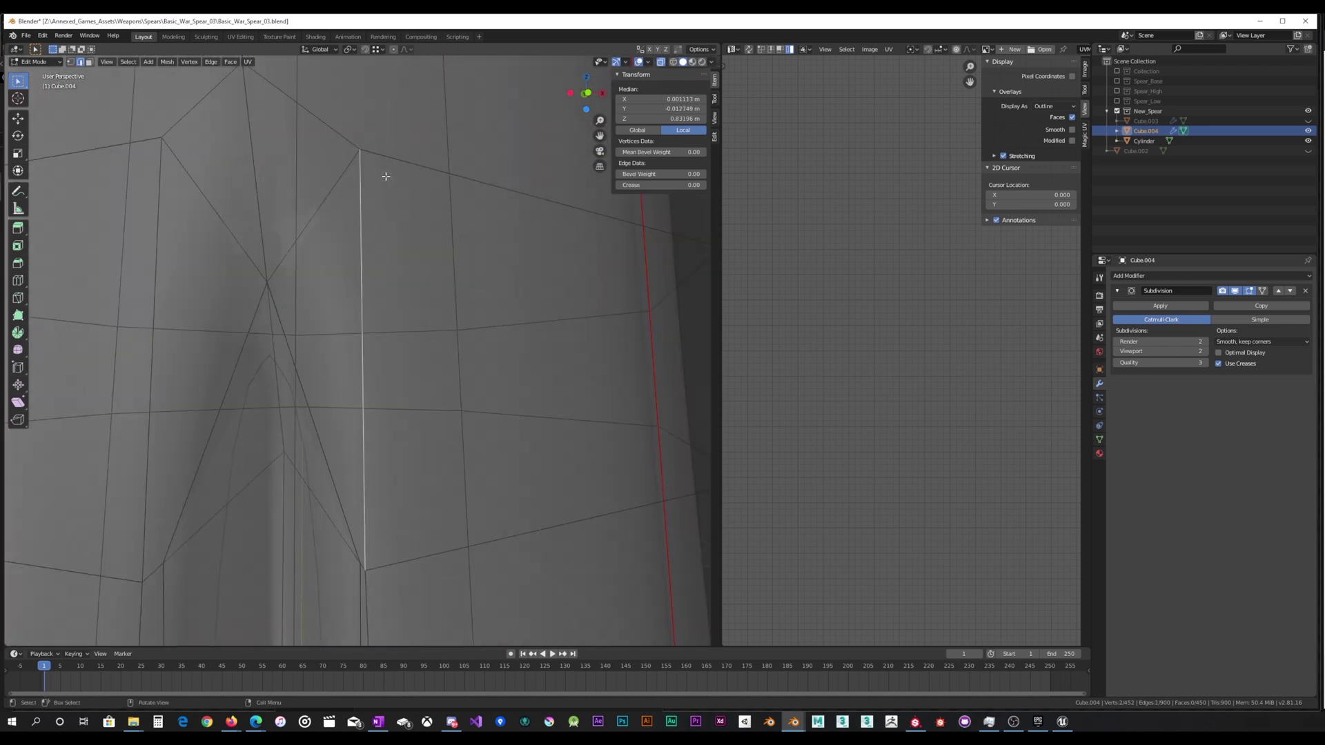
pyautogui.scroll(-8, 347, 267)
pyautogui.press('a')
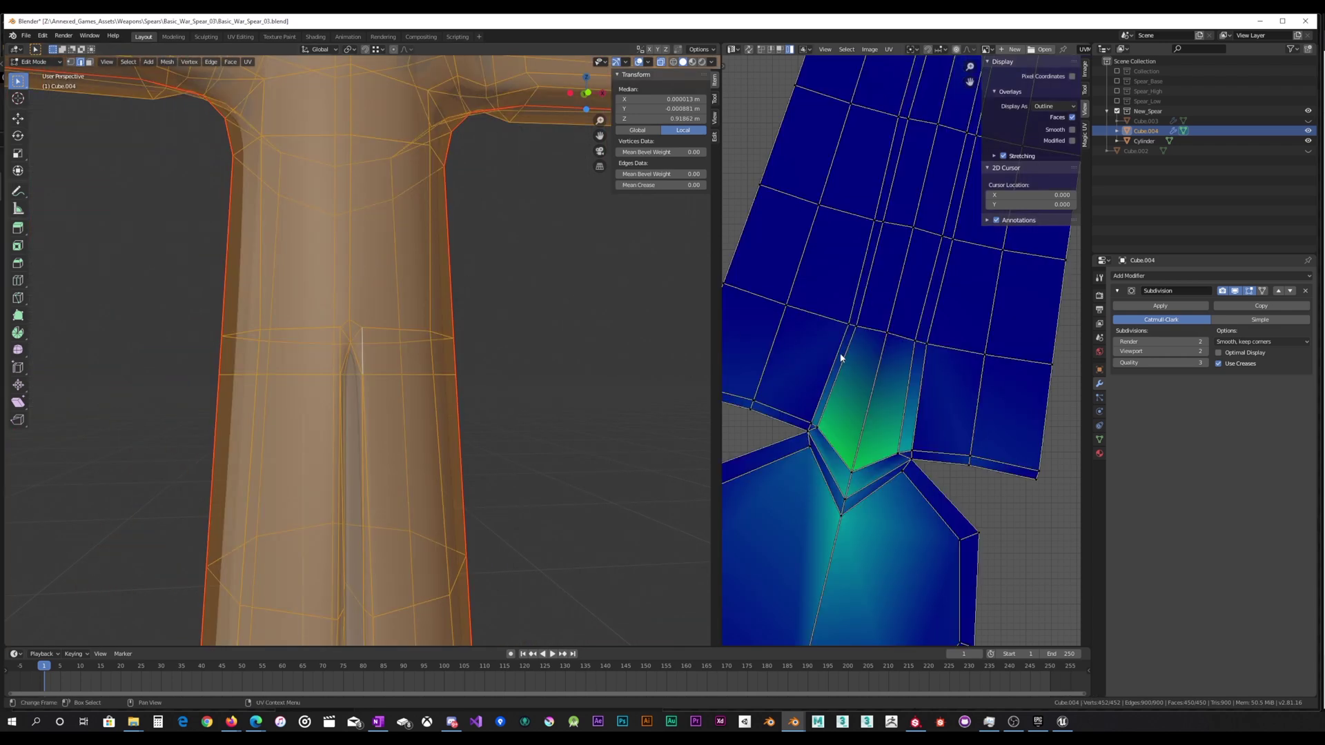
pyautogui.press('u')
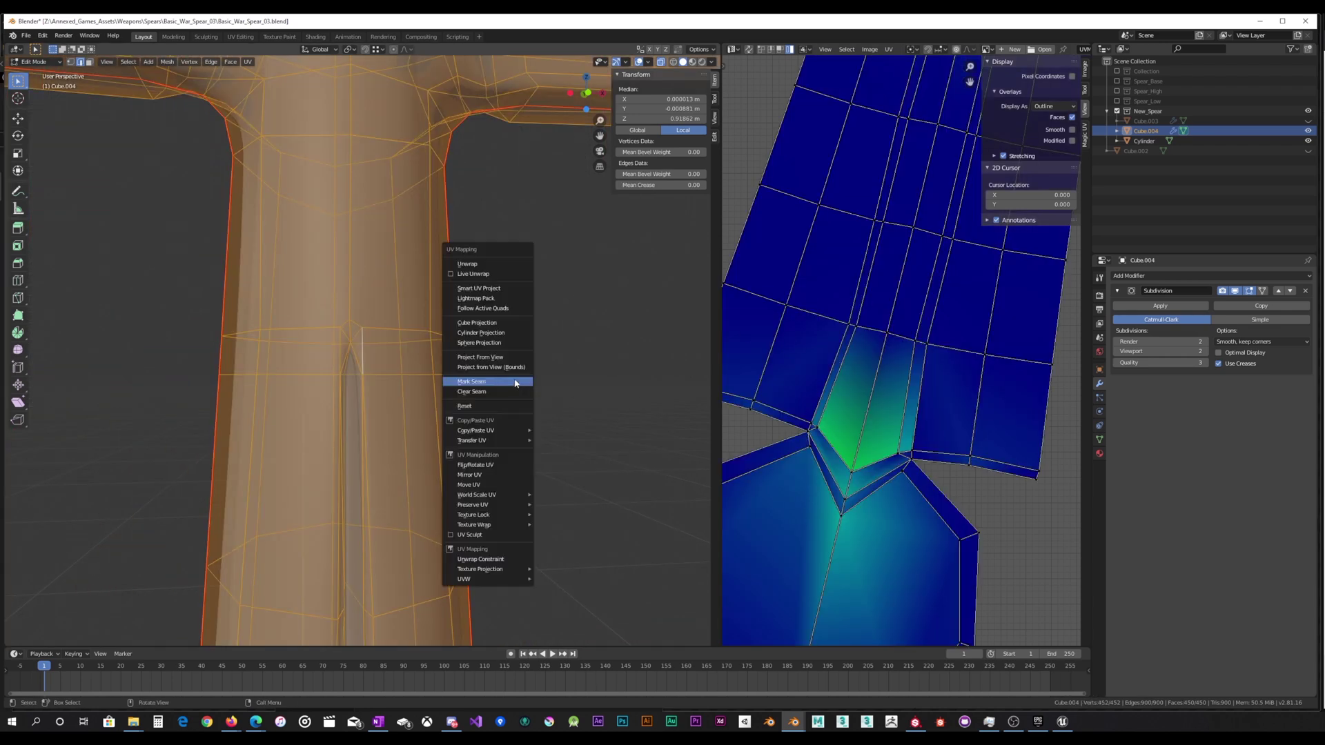
pyautogui.click(488, 268)
pyautogui.scroll(-4, 932, 403)
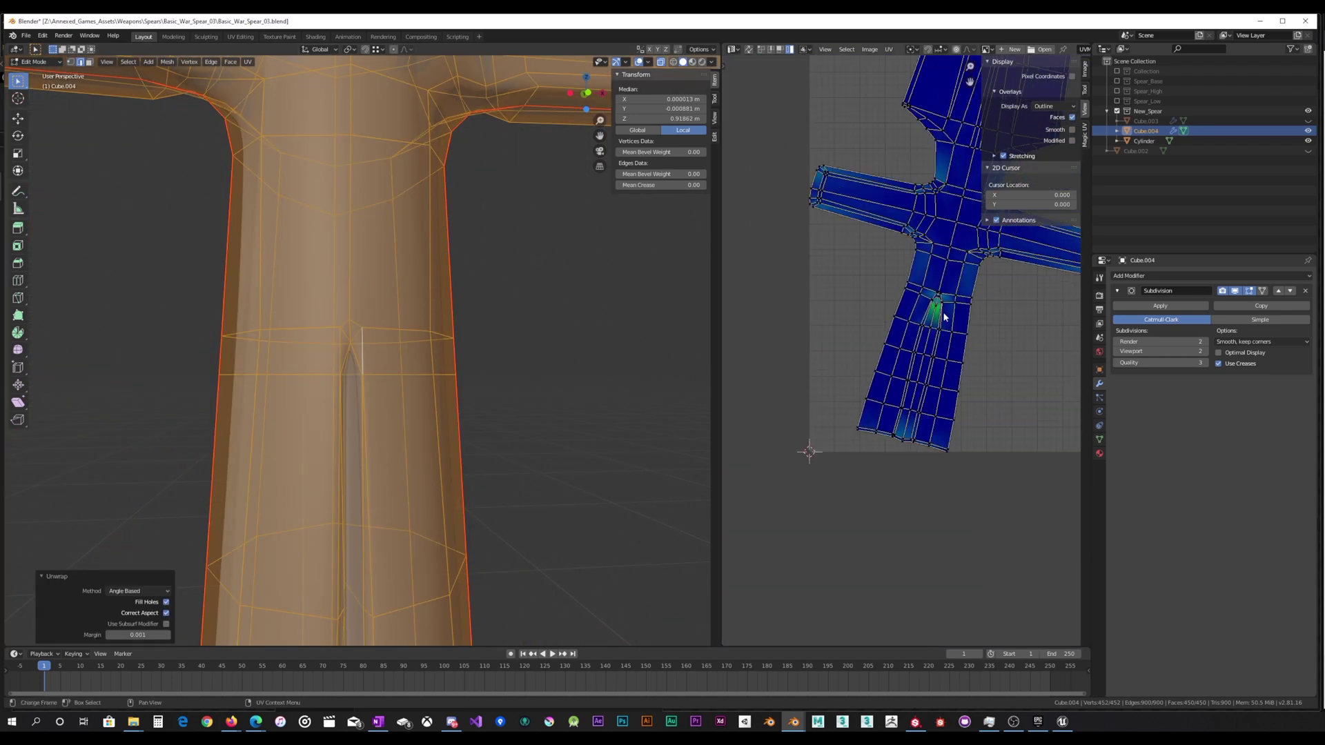
# Examine the UV stretching at the socket's base and slit tip, comparing it with the matching mesh geometry.
pyautogui.scroll(2, 911, 441)
pyautogui.scroll(3, 909, 455)
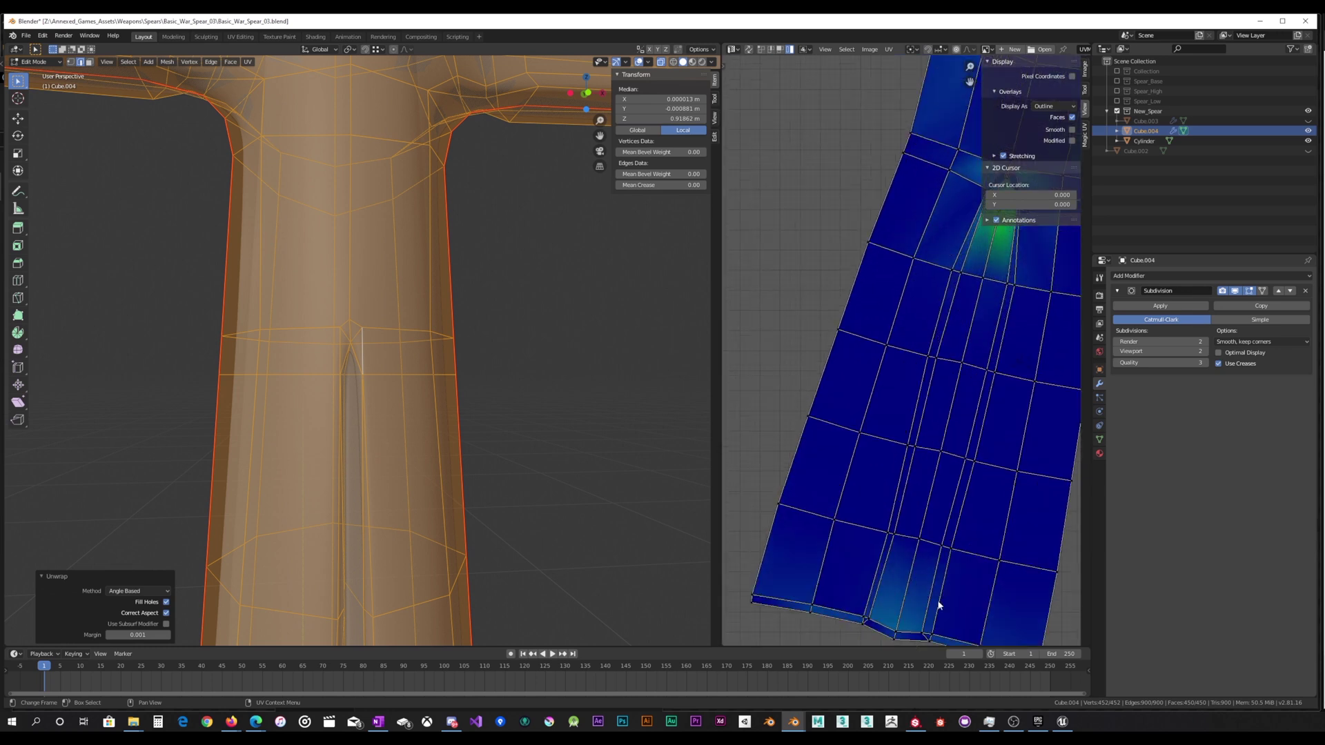
pyautogui.moveTo(962, 397); pyautogui.dragTo(906, 406, button='middle')
pyautogui.scroll(6, 908, 432)
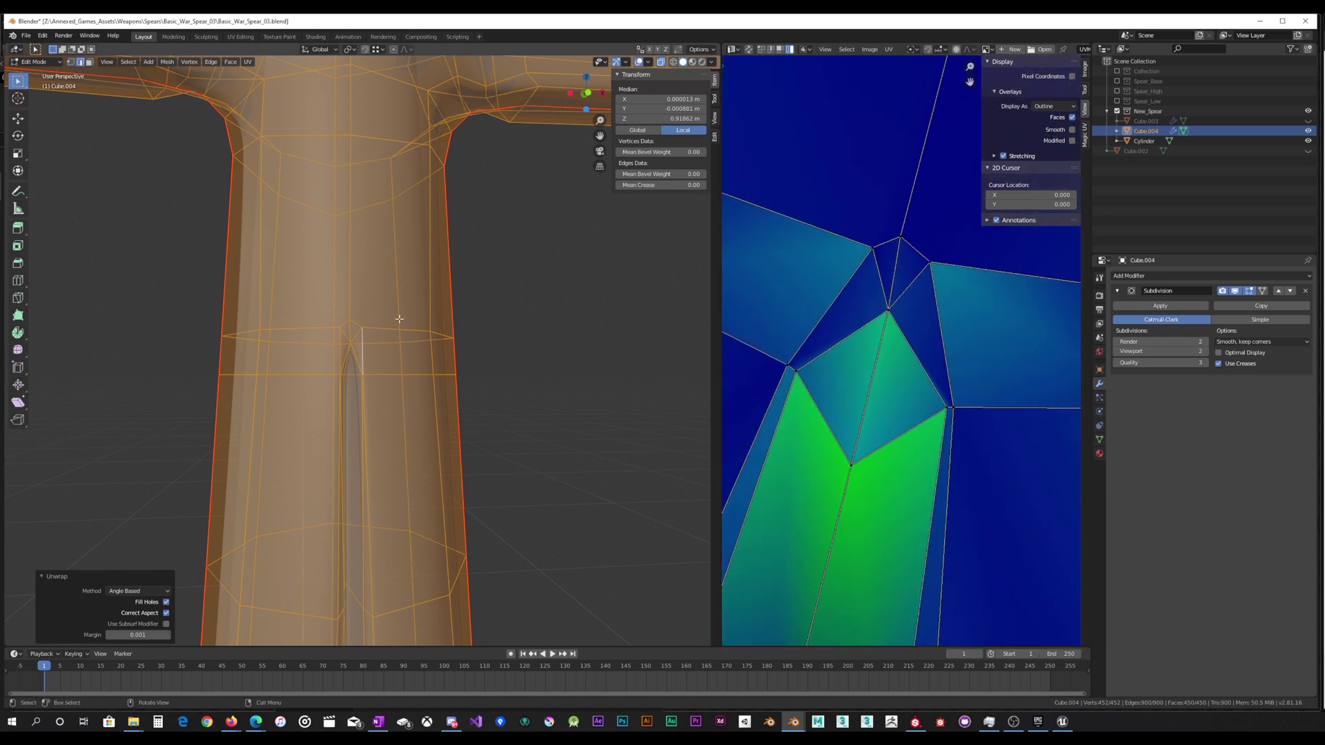
pyautogui.scroll(6, 329, 354)
pyautogui.moveTo(329, 354); pyautogui.dragTo(324, 400, button='middle')
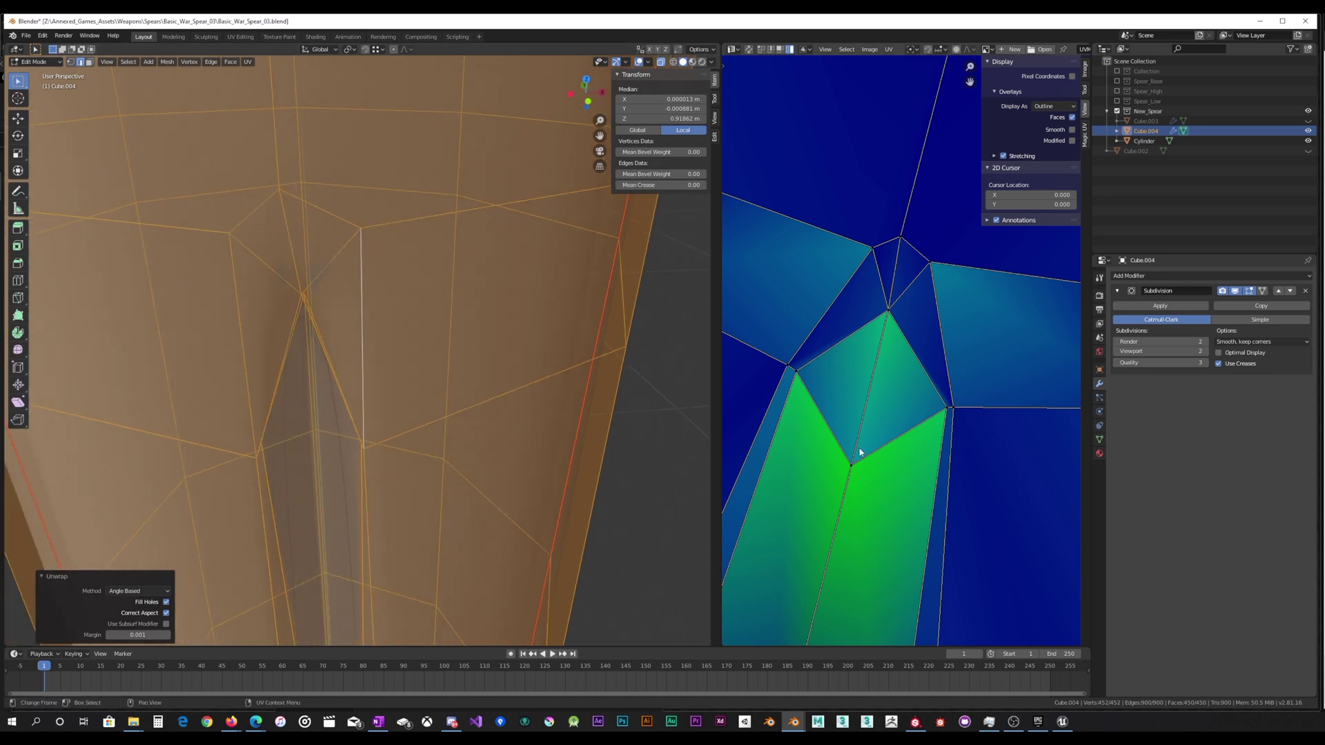
pyautogui.click(851, 465)
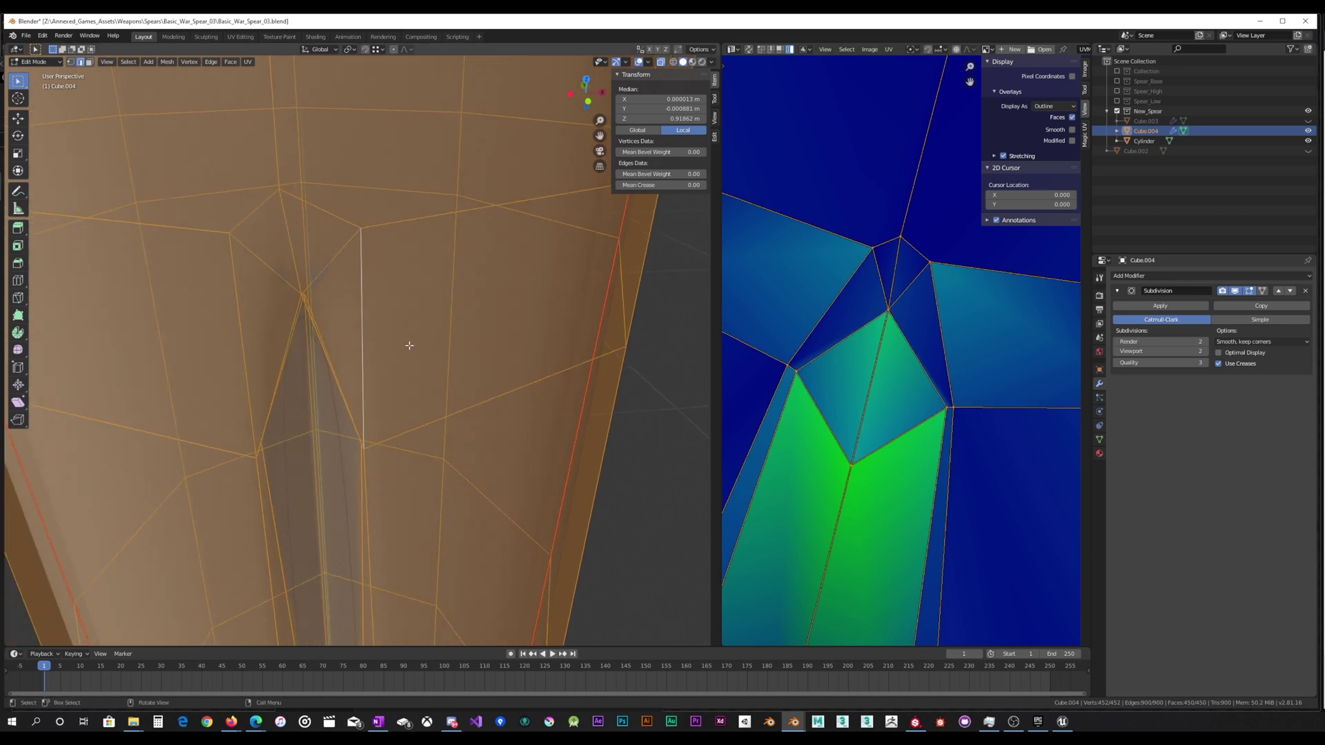
pyautogui.moveTo(409, 345); pyautogui.dragTo(410, 279, button='middle')
pyautogui.moveTo(412, 296); pyautogui.dragTo(360, 364, button='middle')
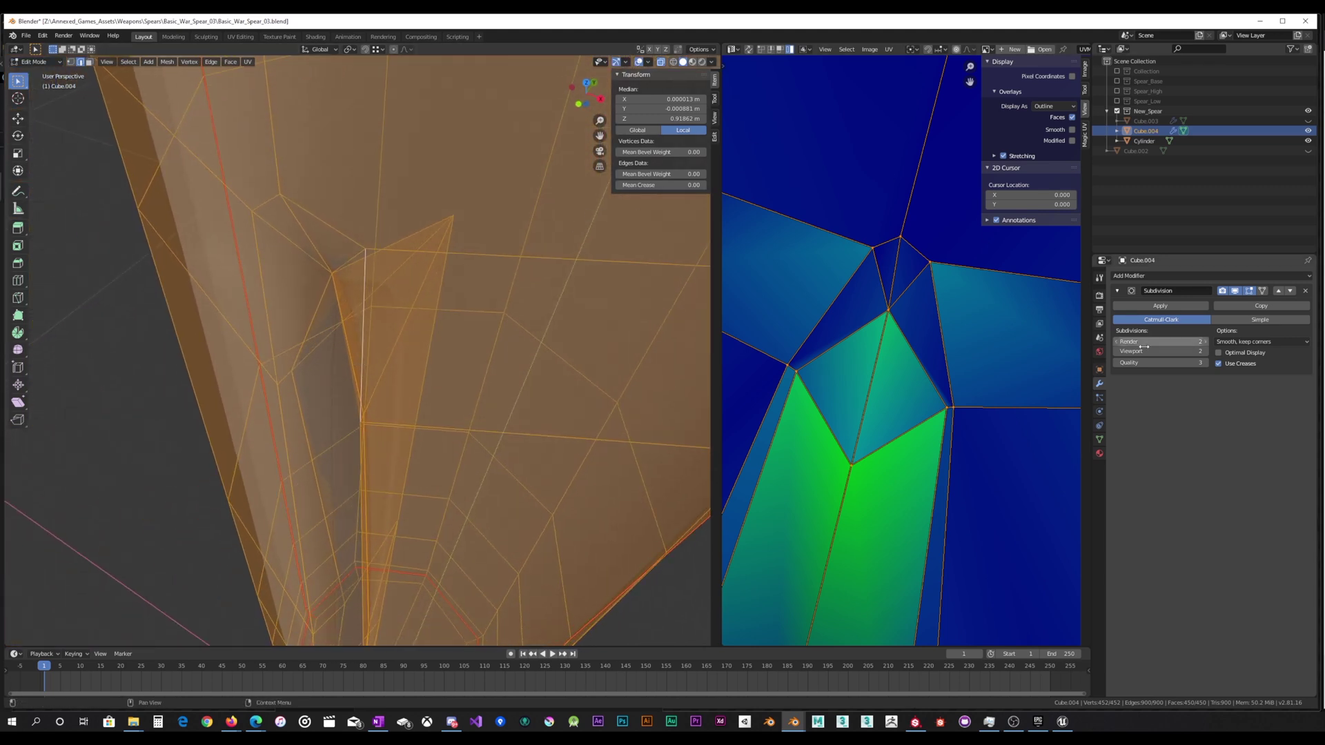
pyautogui.click(1262, 291)
pyautogui.click(1263, 291)
# Mark the three edges meeting at the tip of the socket's slit as a UV seam.
pyautogui.keyDown('alt'); pyautogui.click(304, 335); pyautogui.keyUp('alt')
pyautogui.moveTo(304, 335); pyautogui.dragTo(321, 414, button='middle')
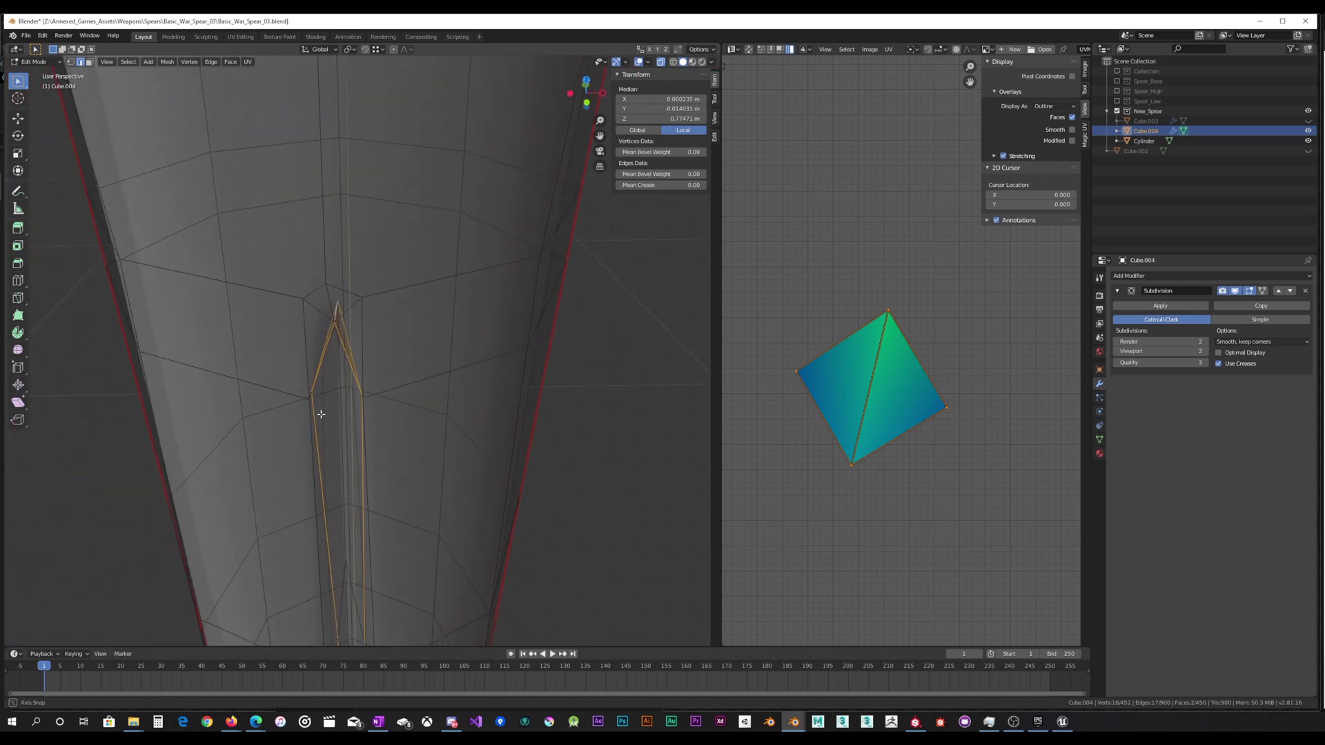
pyautogui.click(345, 361)
pyautogui.moveTo(345, 361); pyautogui.dragTo(373, 338, button='middle')
pyautogui.click(343, 358)
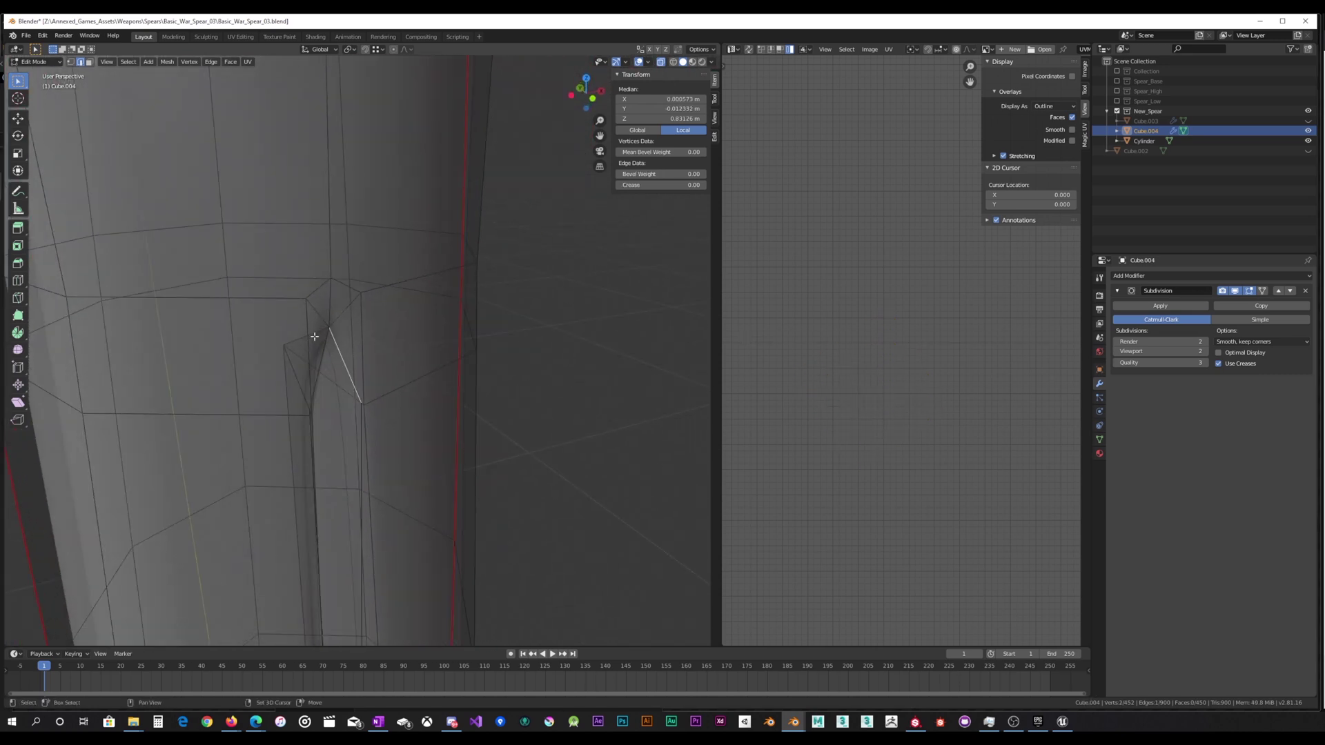
pyautogui.press('u')
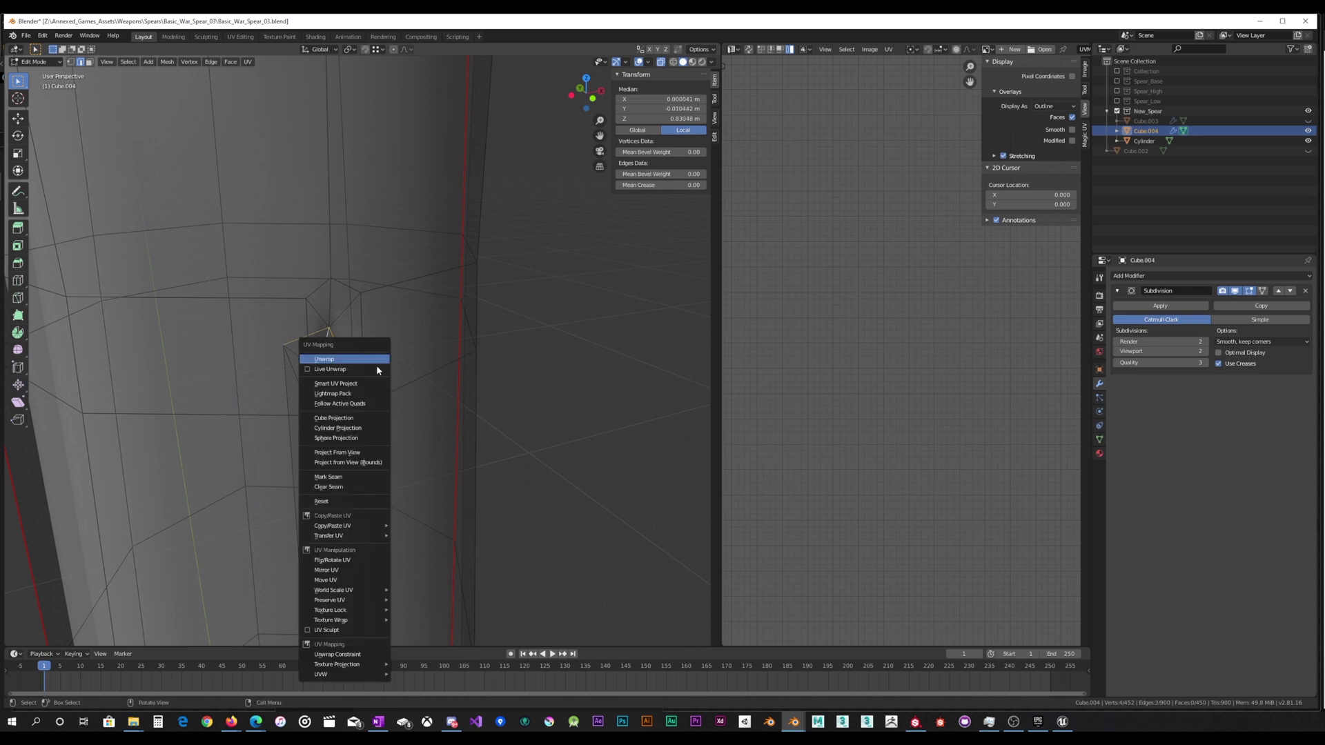
pyautogui.click(348, 477)
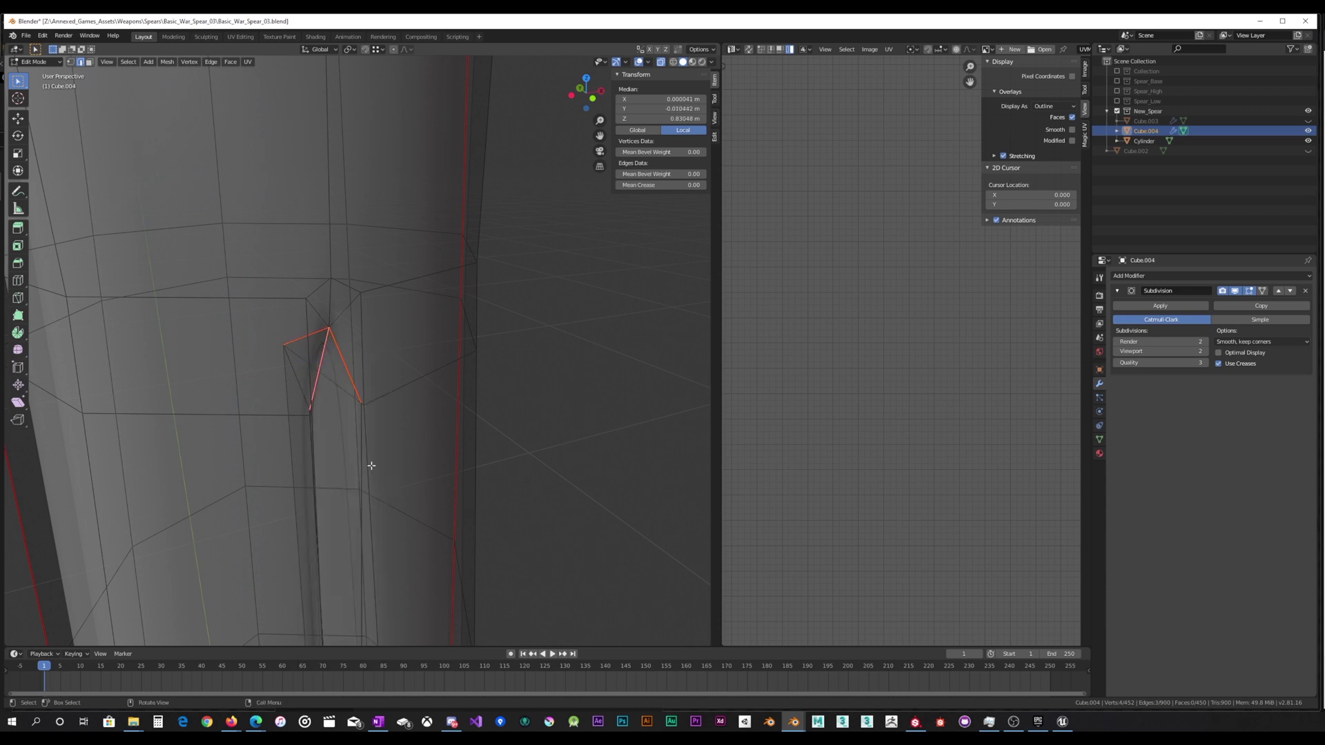
# Select the whole spearhead mesh and unwrap it again with the new slit-tip seams.
pyautogui.press('a')
pyautogui.press('u')
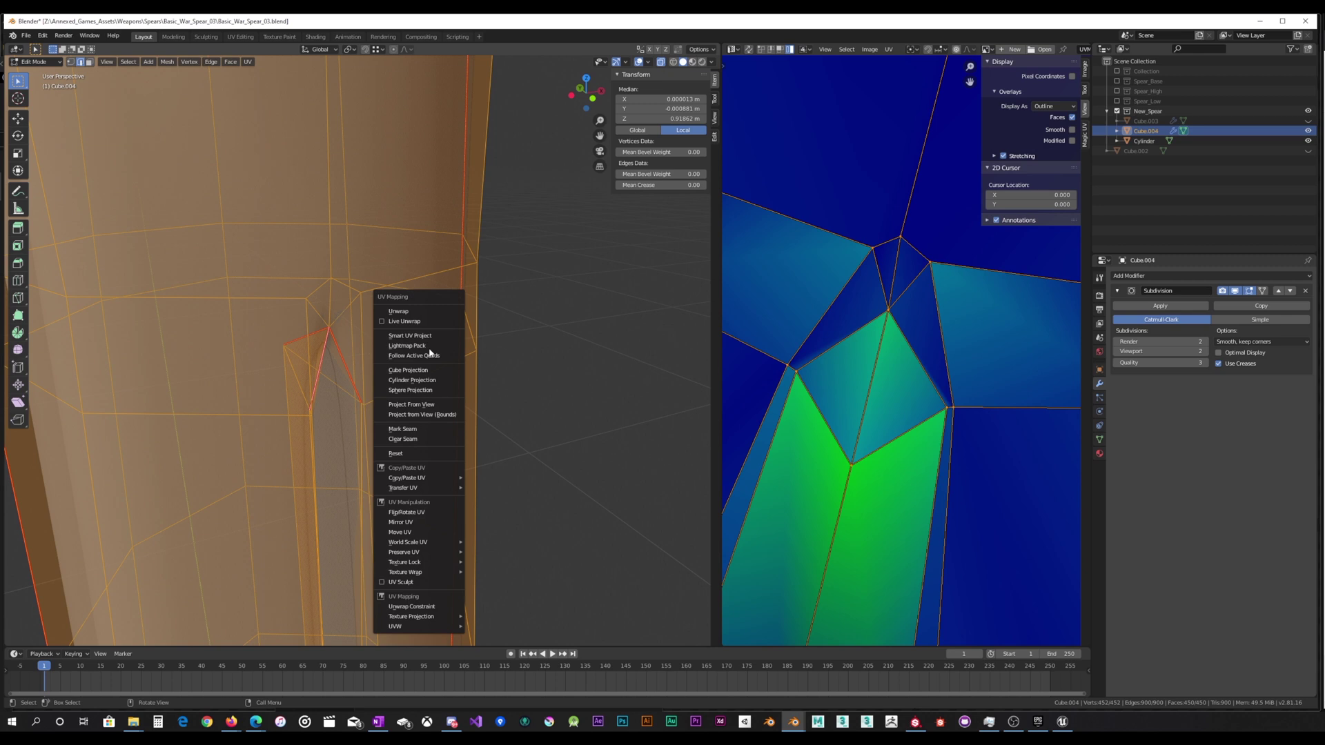
pyautogui.click(414, 311)
pyautogui.scroll(3, 928, 387)
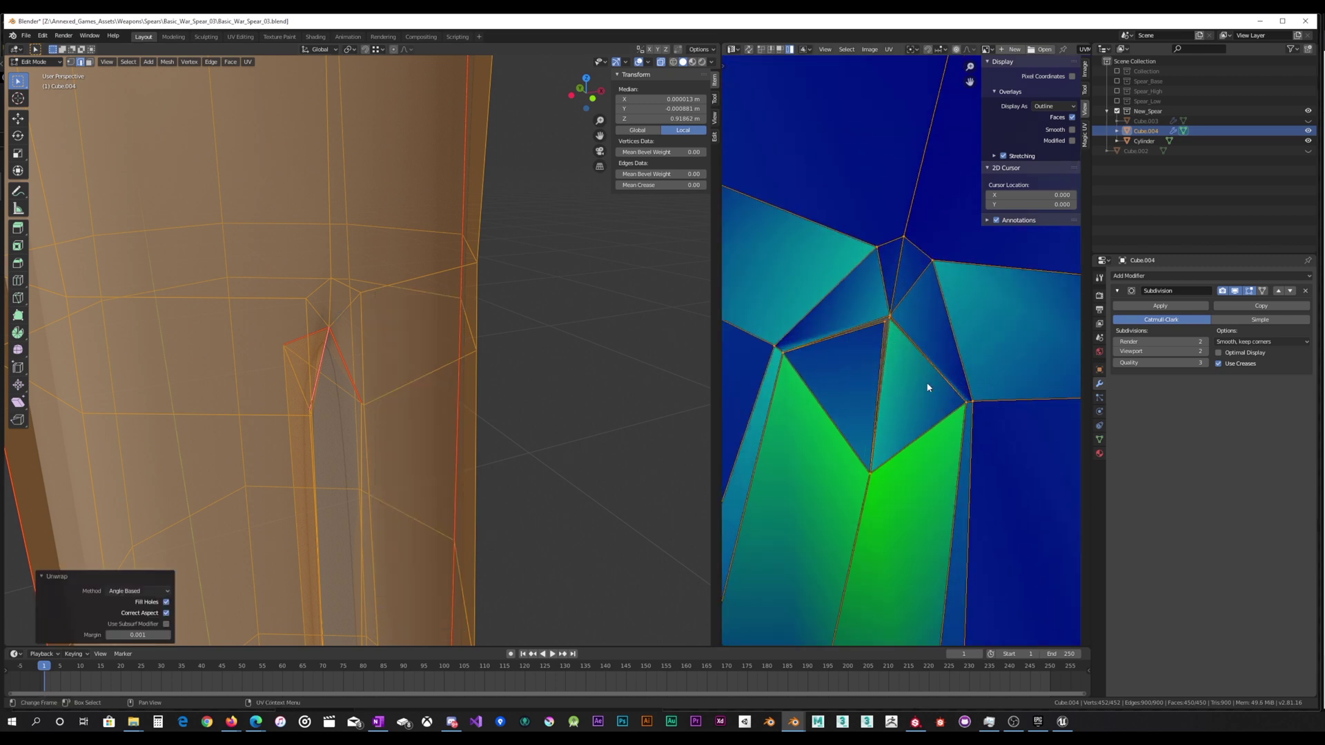
# Mark the long edge loops running down both sides of the socket's slit as UV seams.
pyautogui.moveTo(429, 393); pyautogui.dragTo(241, 427, button='middle')
pyautogui.keyDown('alt'); pyautogui.click(362, 420); pyautogui.keyUp('alt')
pyautogui.keyDown('alt'); pyautogui.keyDown('shift'); pyautogui.click(330, 432); pyautogui.keyUp('shift'); pyautogui.keyUp('alt')
pyautogui.scroll(-12, 333, 434)
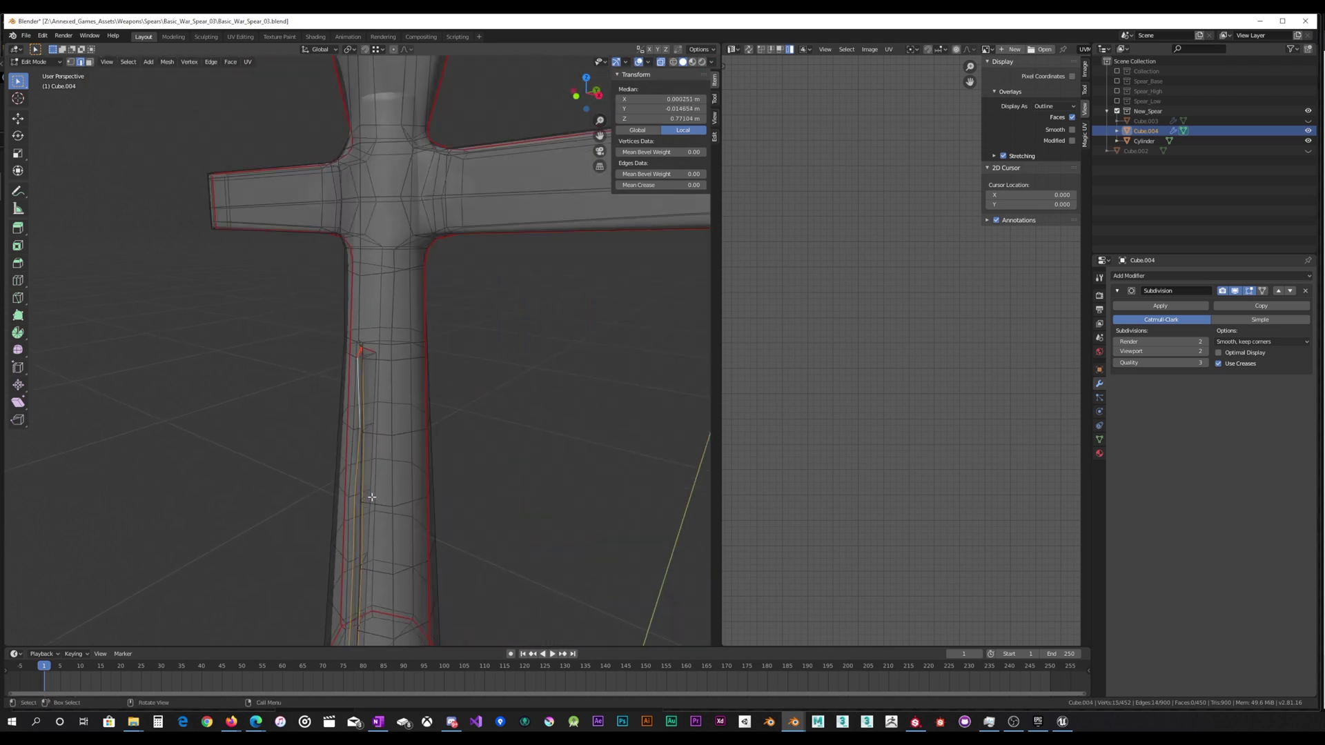
pyautogui.keyDown('shift'); pyautogui.moveTo(372, 497); pyautogui.dragTo(437, 426, button='middle'); pyautogui.keyUp('shift')
pyautogui.keyDown('shift'); pyautogui.moveTo(414, 531); pyautogui.dragTo(447, 406, button='middle'); pyautogui.keyUp('shift')
pyautogui.scroll(4, 474, 452)
pyautogui.moveTo(493, 480); pyautogui.dragTo(583, 513, button='middle')
pyautogui.rightClick(572, 501)
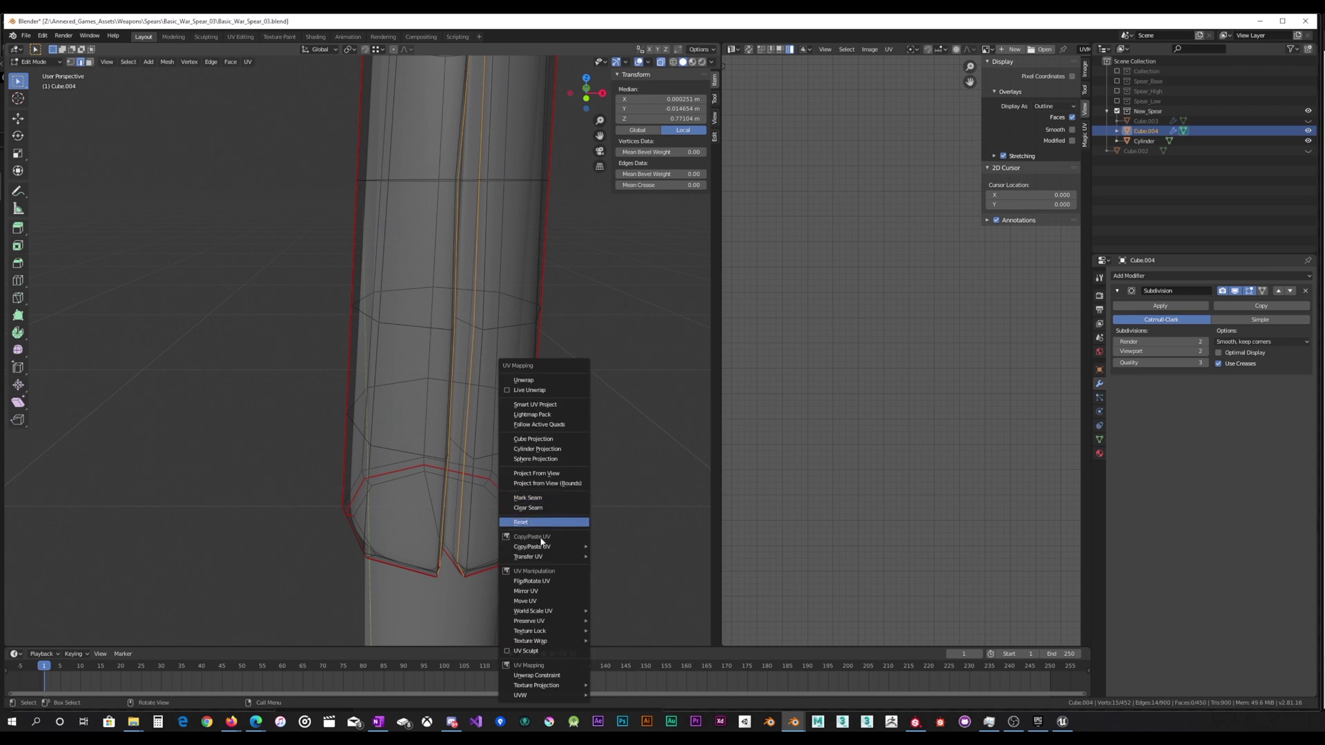
pyautogui.click(552, 499)
# Select the whole spearhead mesh and unwrap it again with the seams along the slit.
pyautogui.press('a')
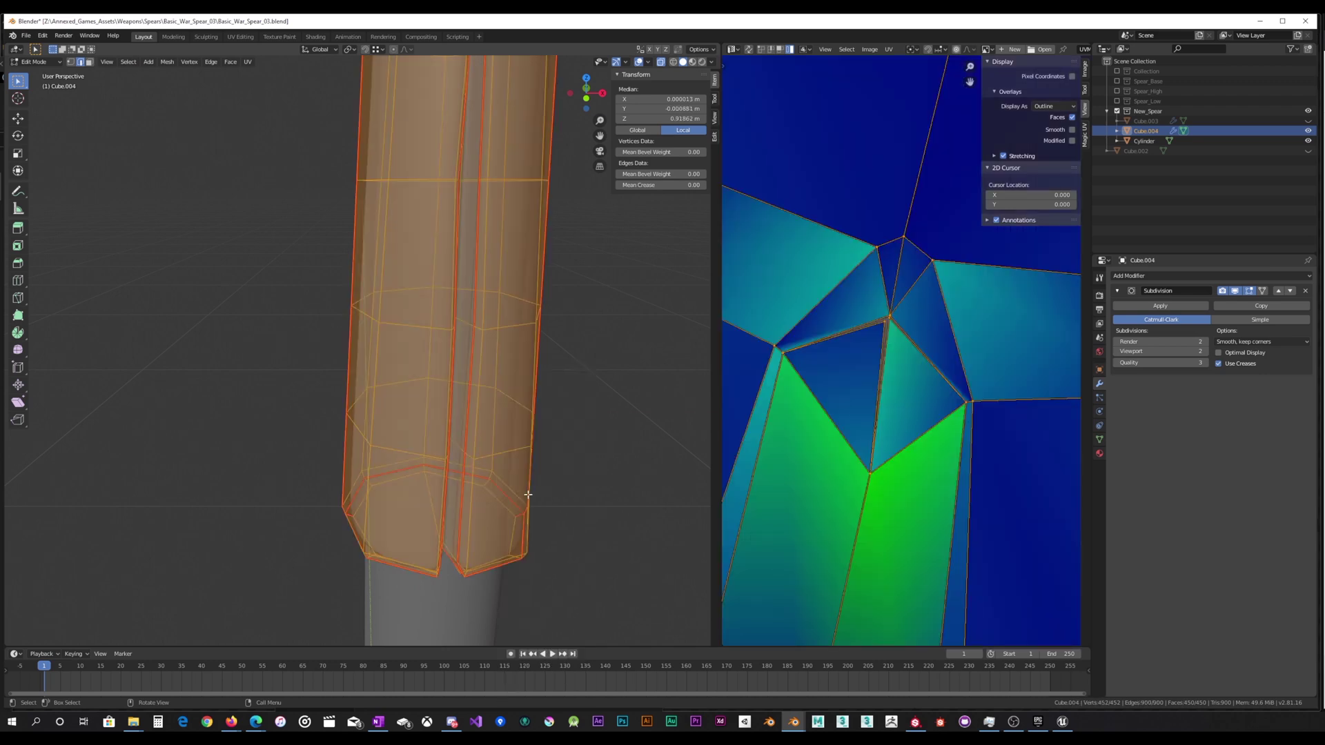
pyautogui.press('u')
pyautogui.click(491, 345)
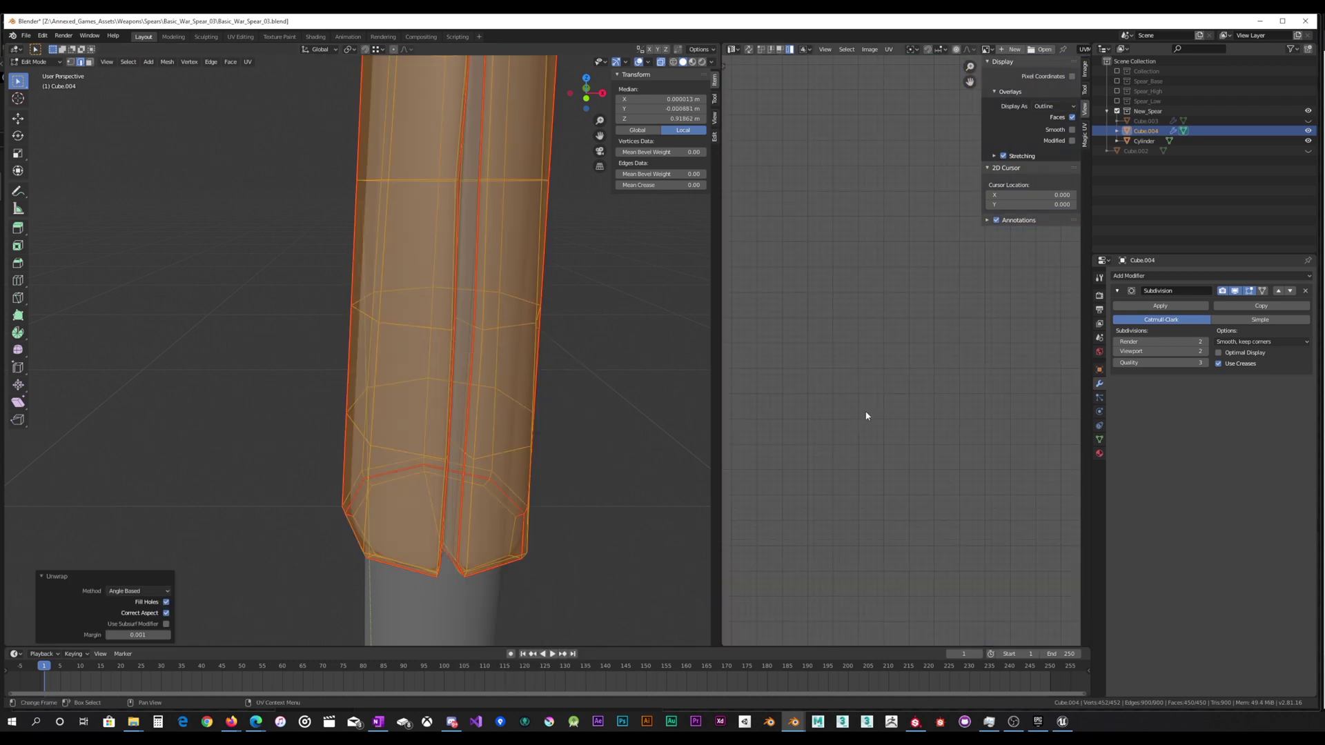
# Examine the stretching on the split socket, slit strip and cap UV islands, comparing them with the socket mesh.
pyautogui.scroll(-5, 895, 429)
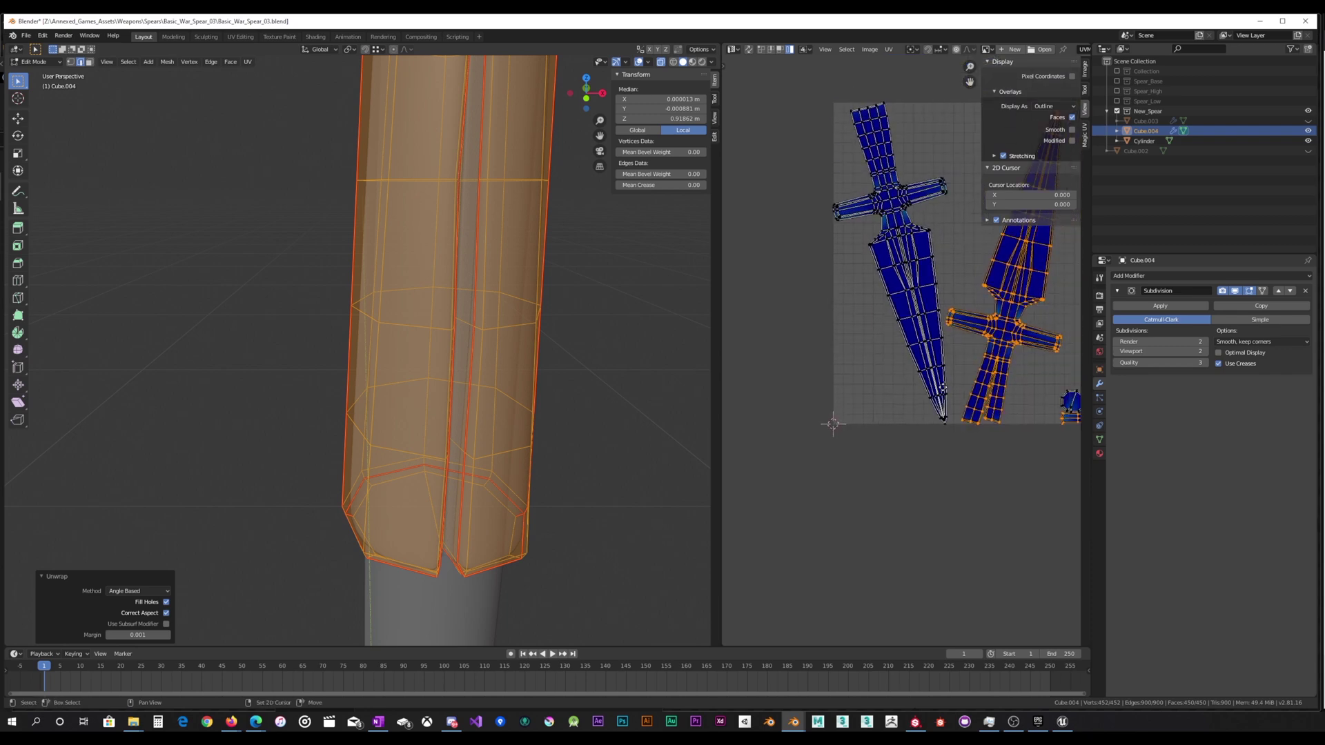
pyautogui.scroll(4, 948, 443)
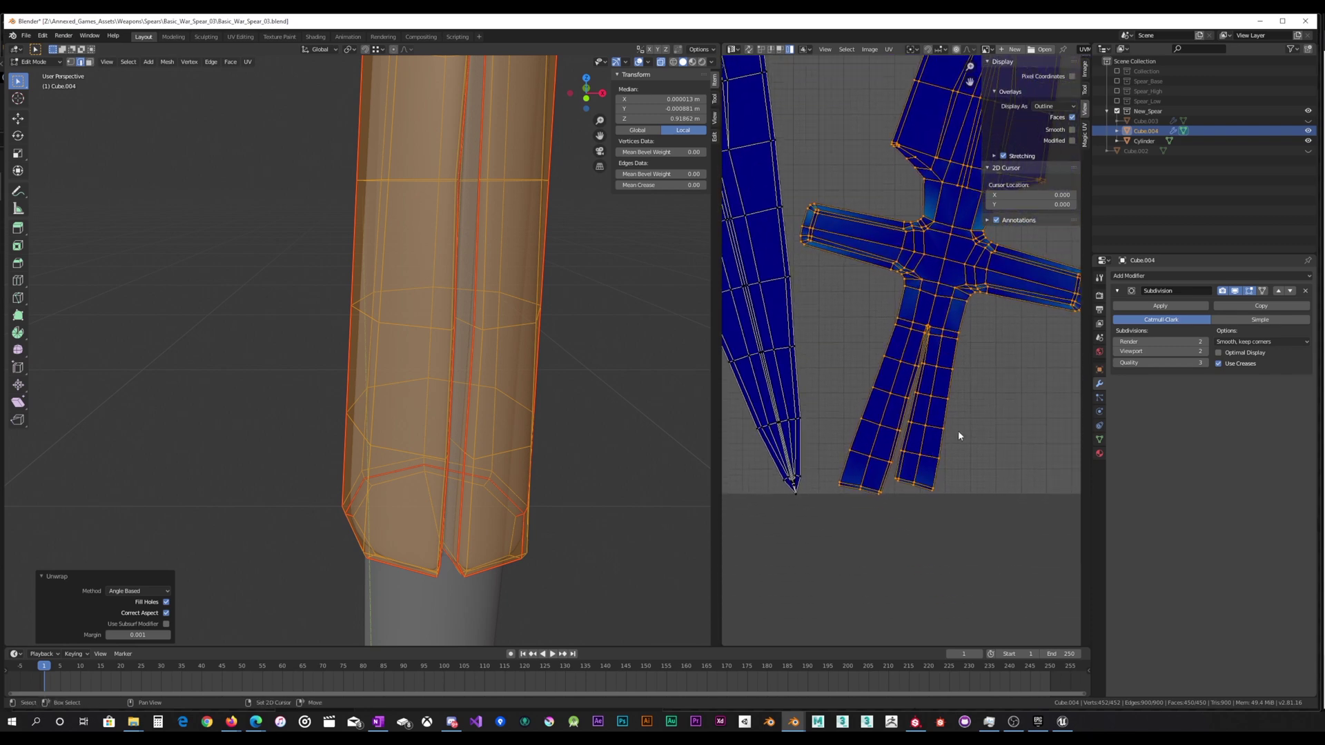
pyautogui.moveTo(1012, 412); pyautogui.dragTo(860, 416, button='middle')
pyautogui.moveTo(989, 388); pyautogui.dragTo(841, 351, button='middle')
pyautogui.scroll(2, 950, 452)
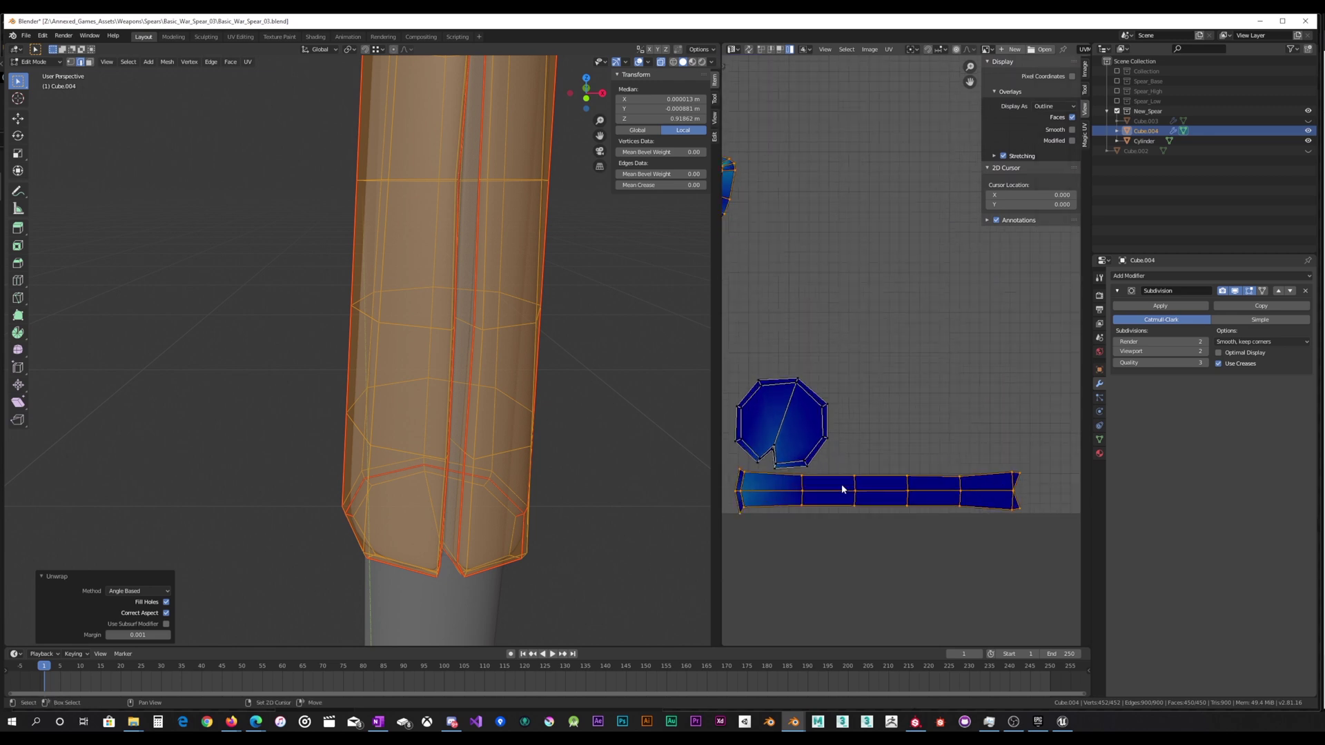
pyautogui.moveTo(826, 489); pyautogui.dragTo(998, 476, button='middle')
pyautogui.moveTo(763, 462); pyautogui.dragTo(955, 440, button='middle')
pyautogui.scroll(2, 879, 456)
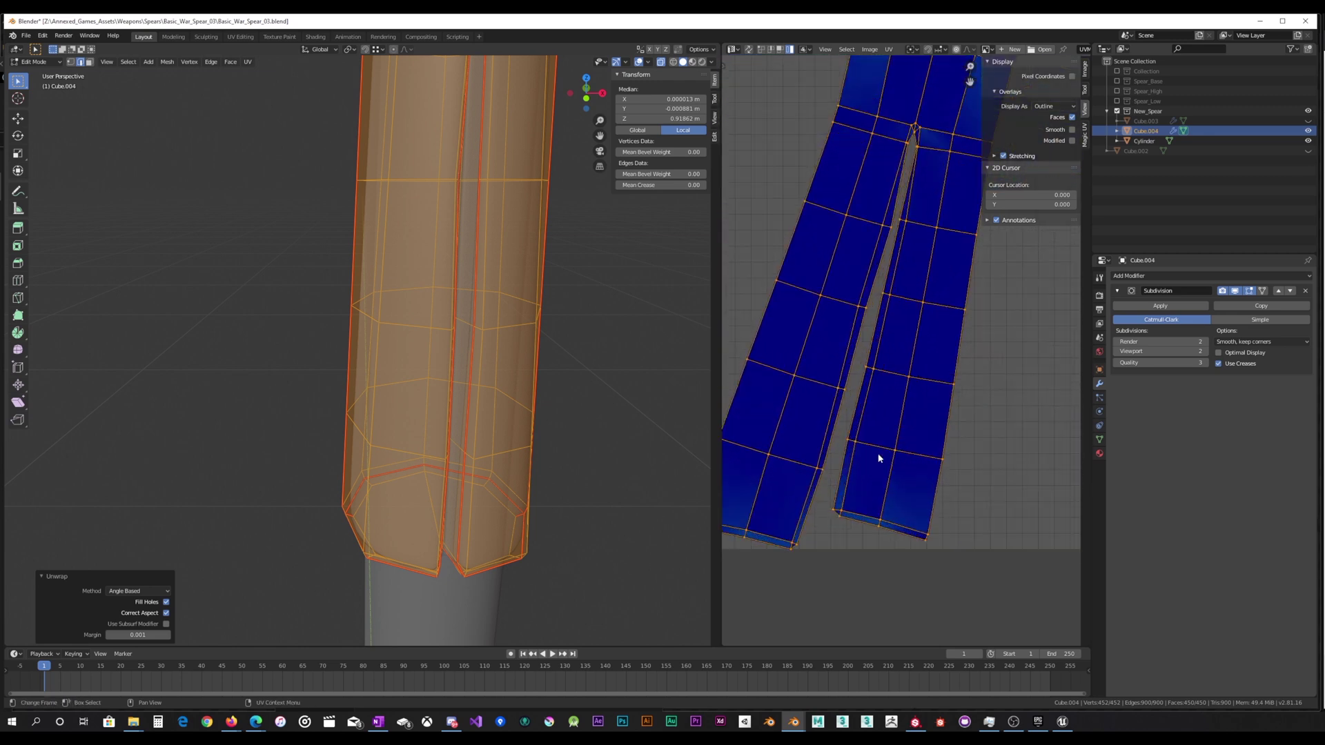
pyautogui.moveTo(874, 406); pyautogui.dragTo(881, 458, button='middle')
pyautogui.scroll(-5, 884, 438)
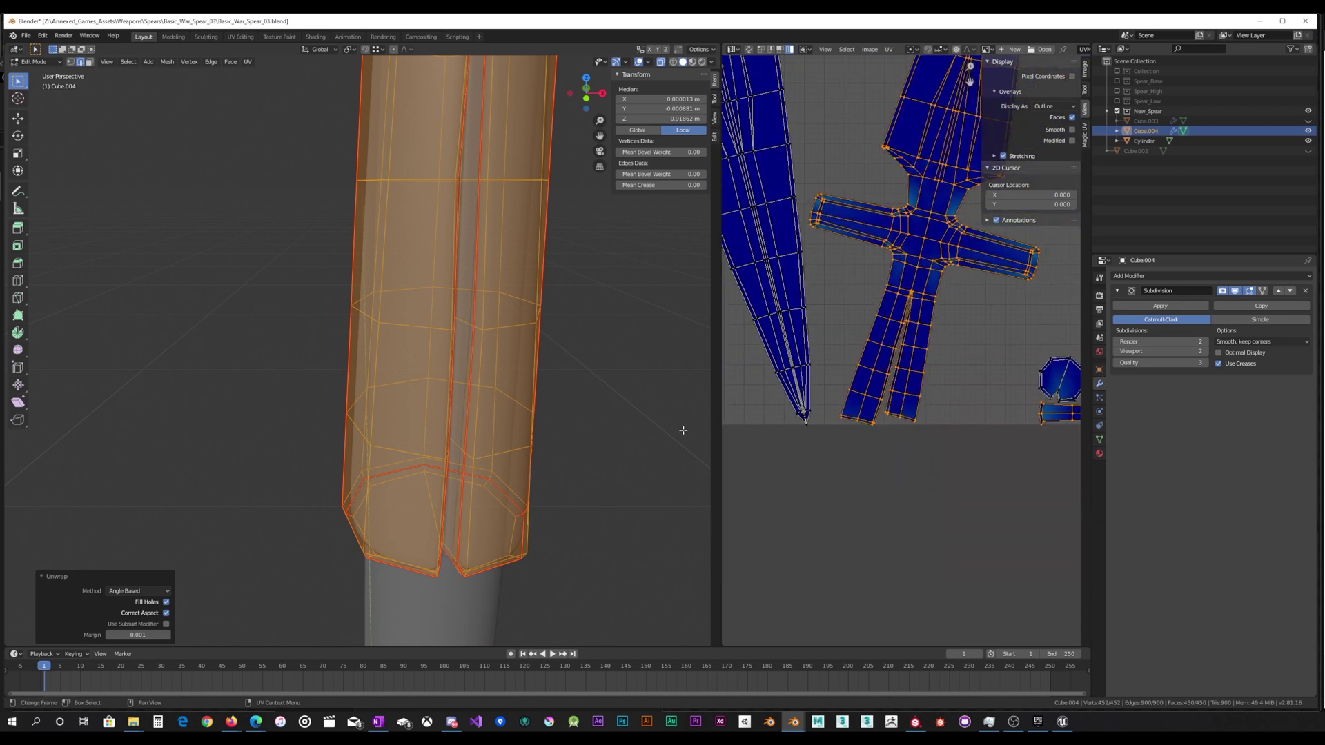
pyautogui.moveTo(376, 414); pyautogui.dragTo(402, 393, button='middle')
pyautogui.scroll(-3, 407, 396)
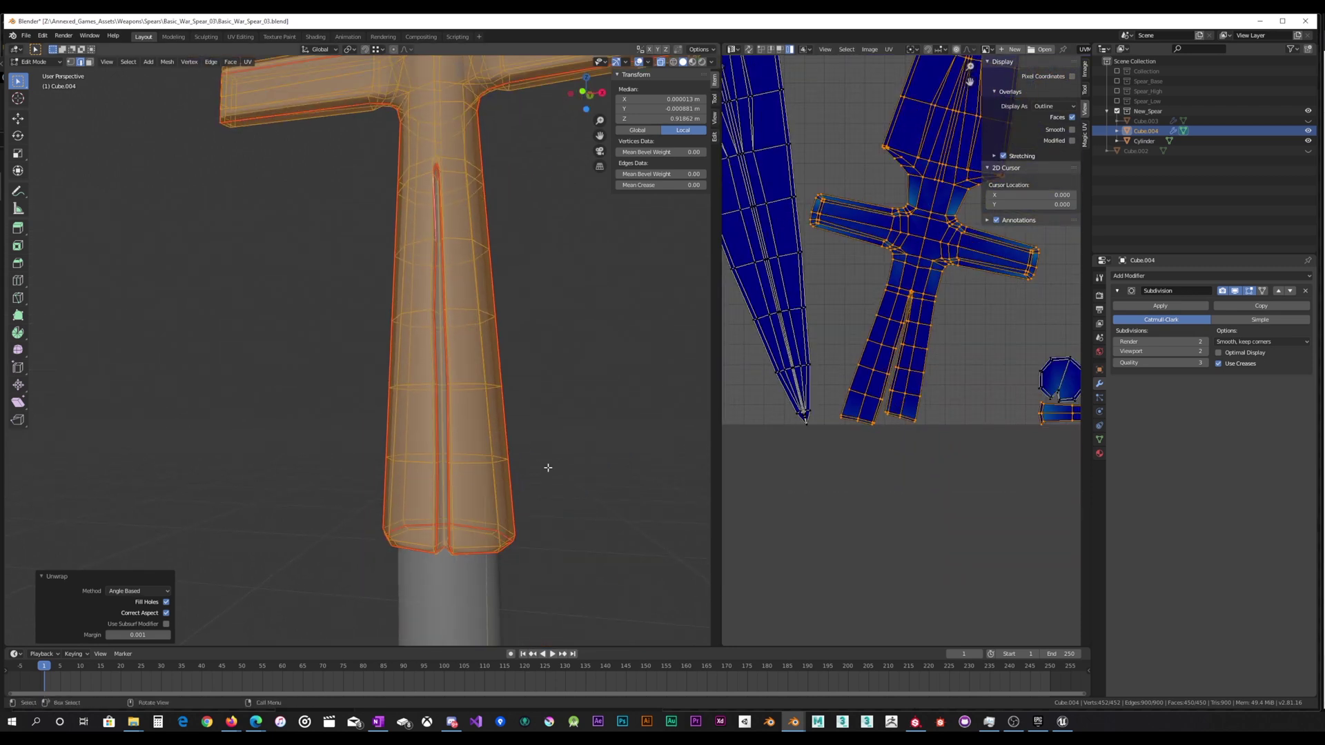
pyautogui.keyDown('shift'); pyautogui.moveTo(545, 474); pyautogui.dragTo(523, 448, button='middle'); pyautogui.keyUp('shift')
pyautogui.scroll(-4, 982, 345)
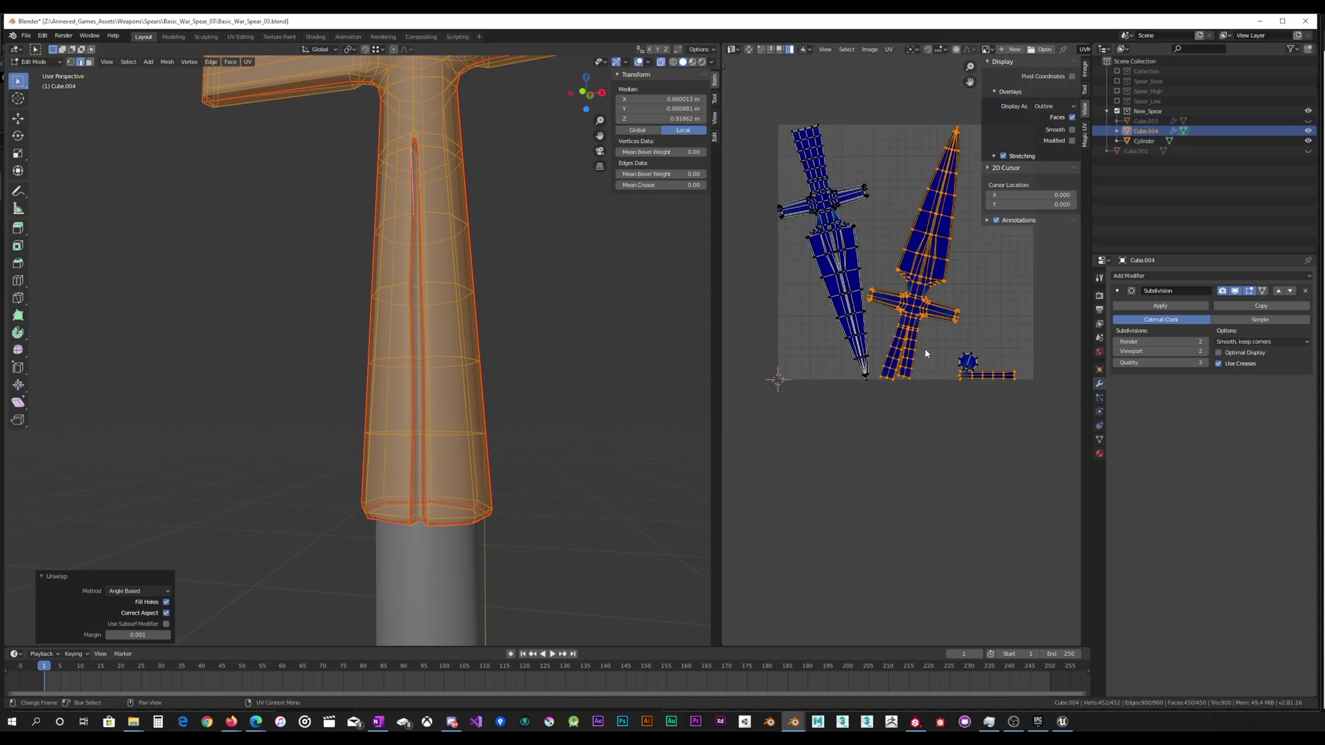
pyautogui.scroll(6, 921, 355)
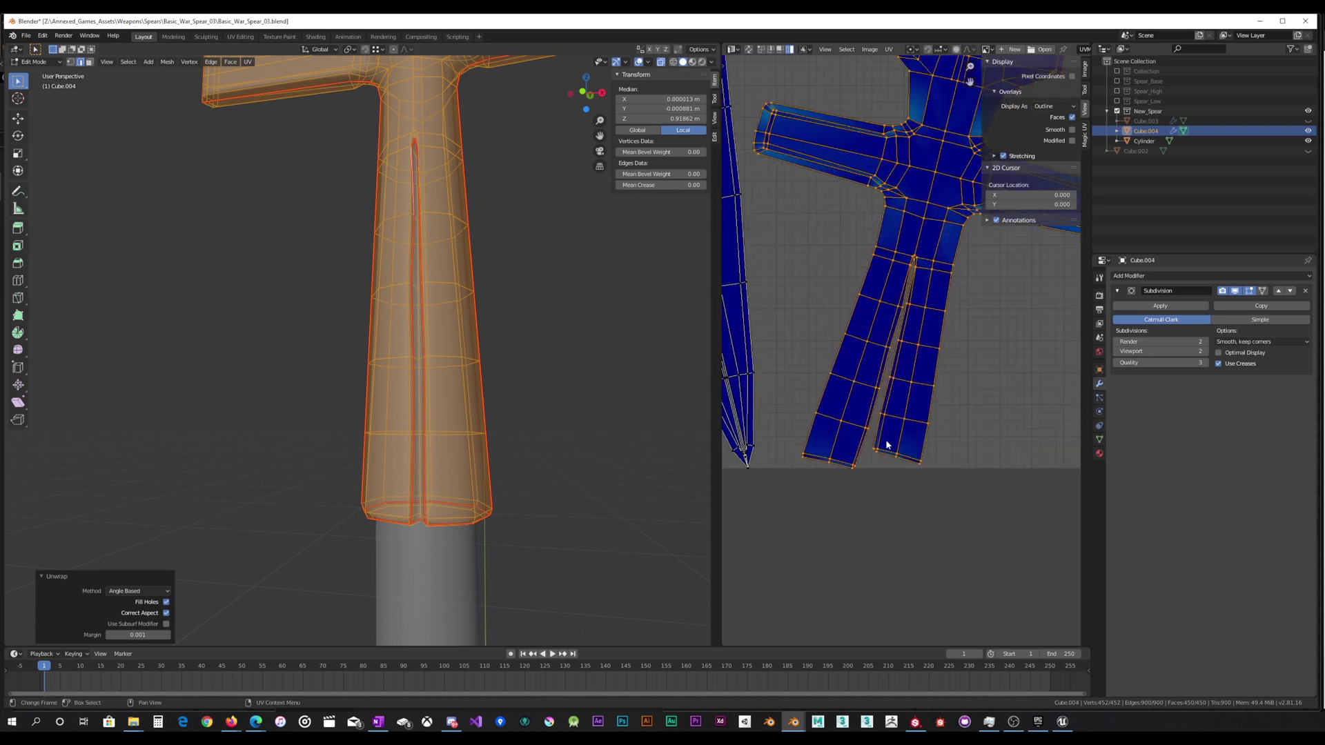
pyautogui.moveTo(523, 473); pyautogui.dragTo(482, 489, button='middle')
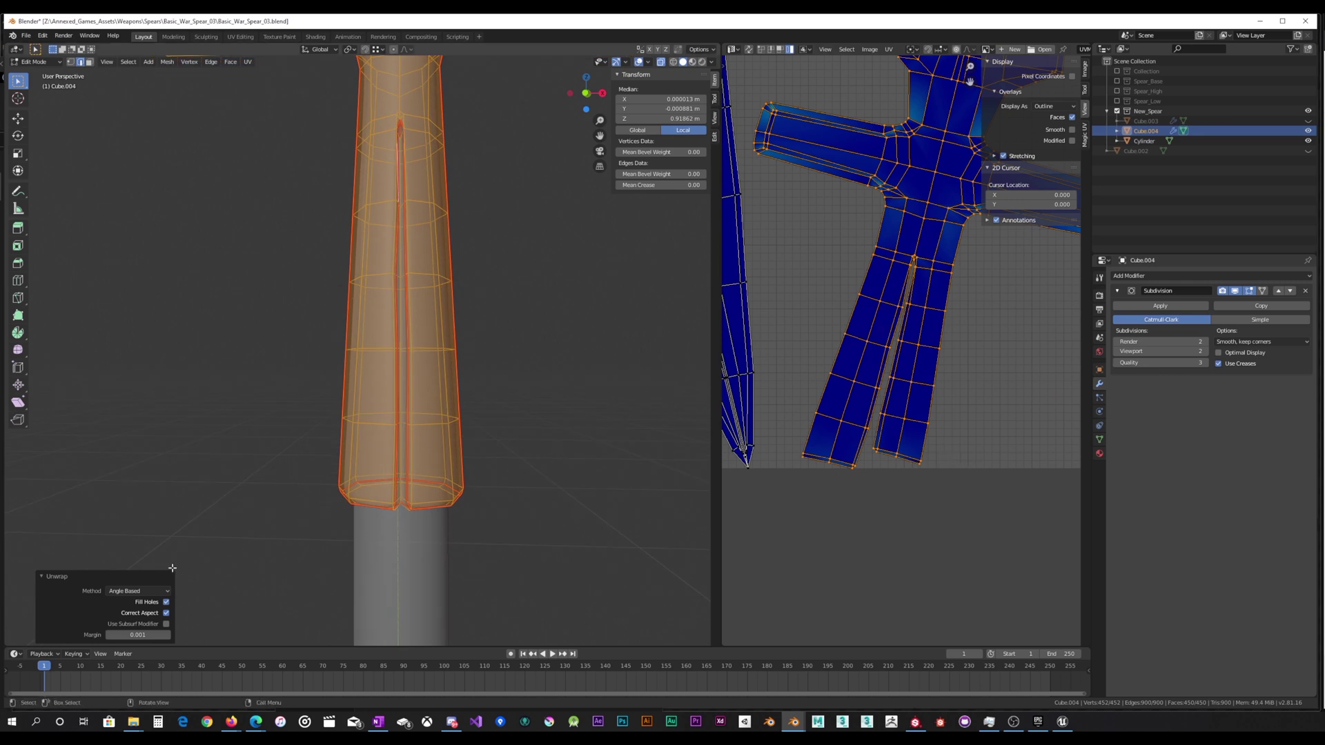
# Try the unwrap with Use Subsurf Modifier enabled and check the socket strips' stretching.
pyautogui.click(165, 624)
pyautogui.scroll(-5, 952, 324)
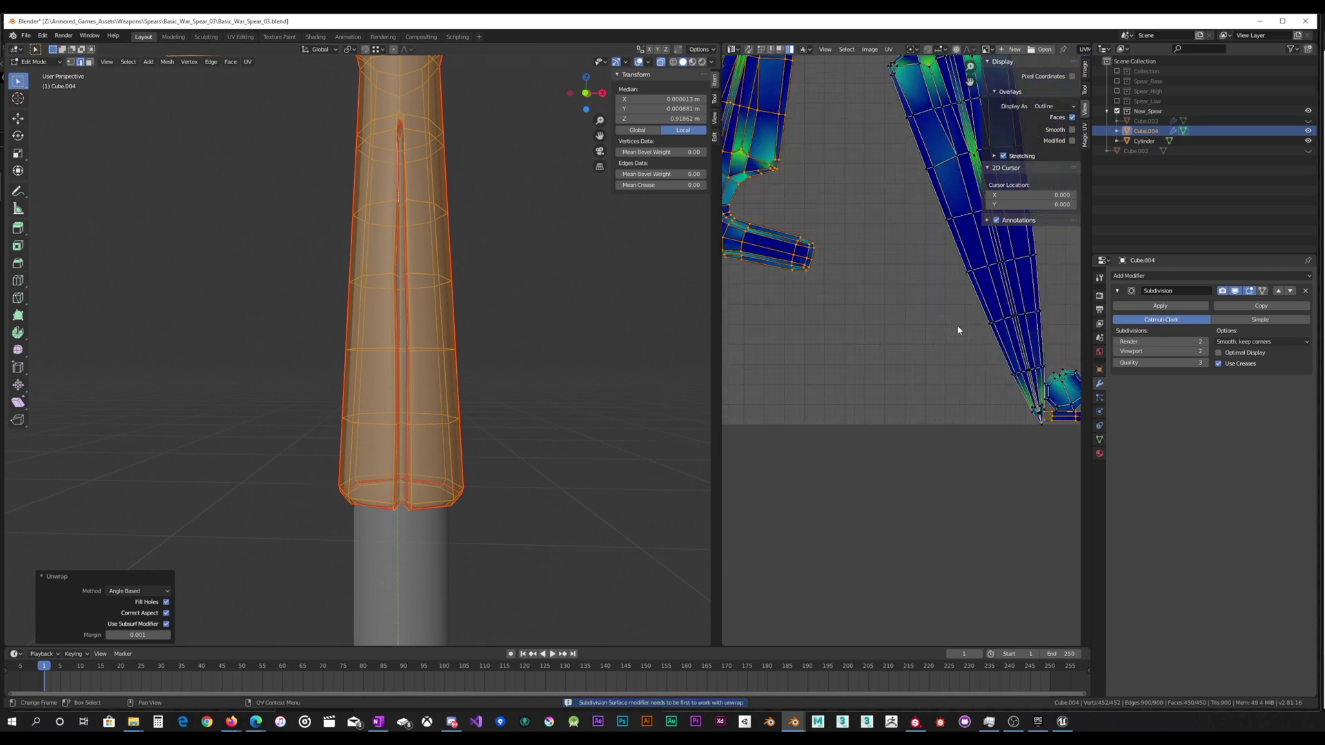
pyautogui.scroll(8, 872, 379)
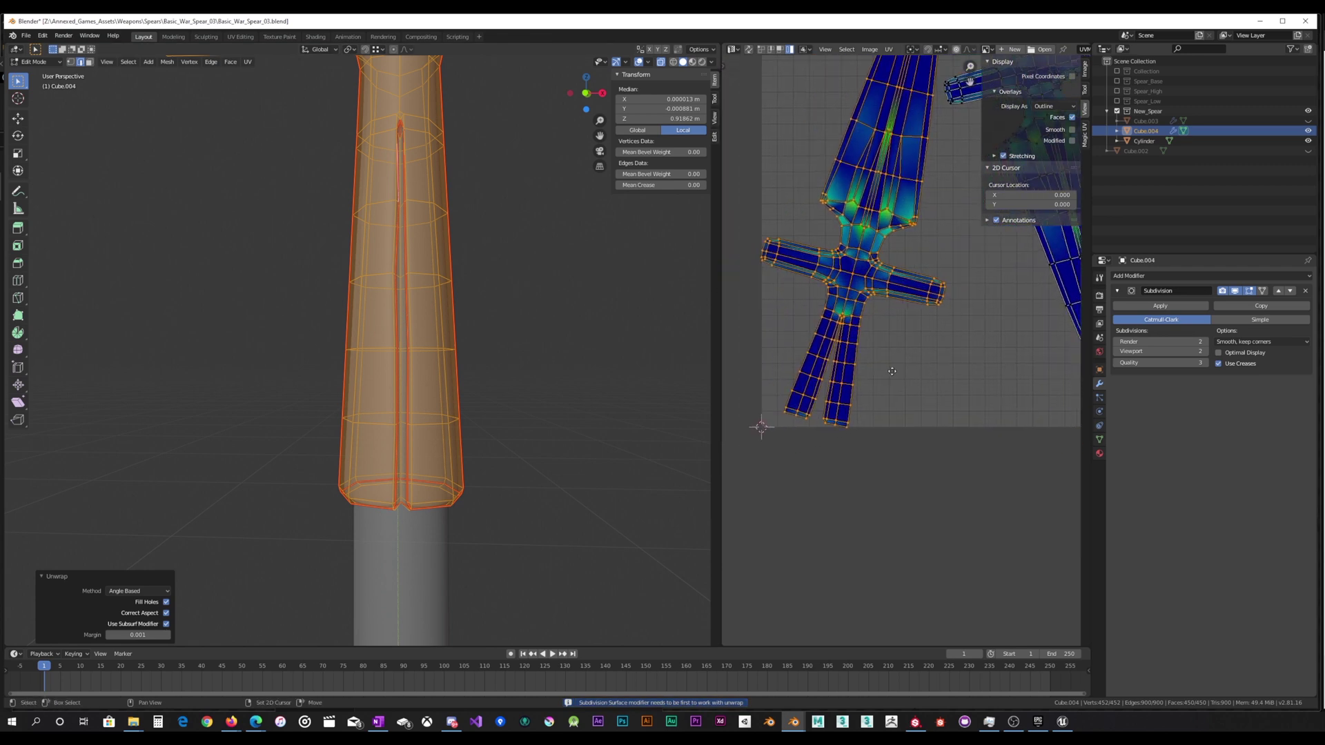
pyautogui.moveTo(872, 370); pyautogui.dragTo(927, 369, button='middle')
pyautogui.scroll(5, 881, 376)
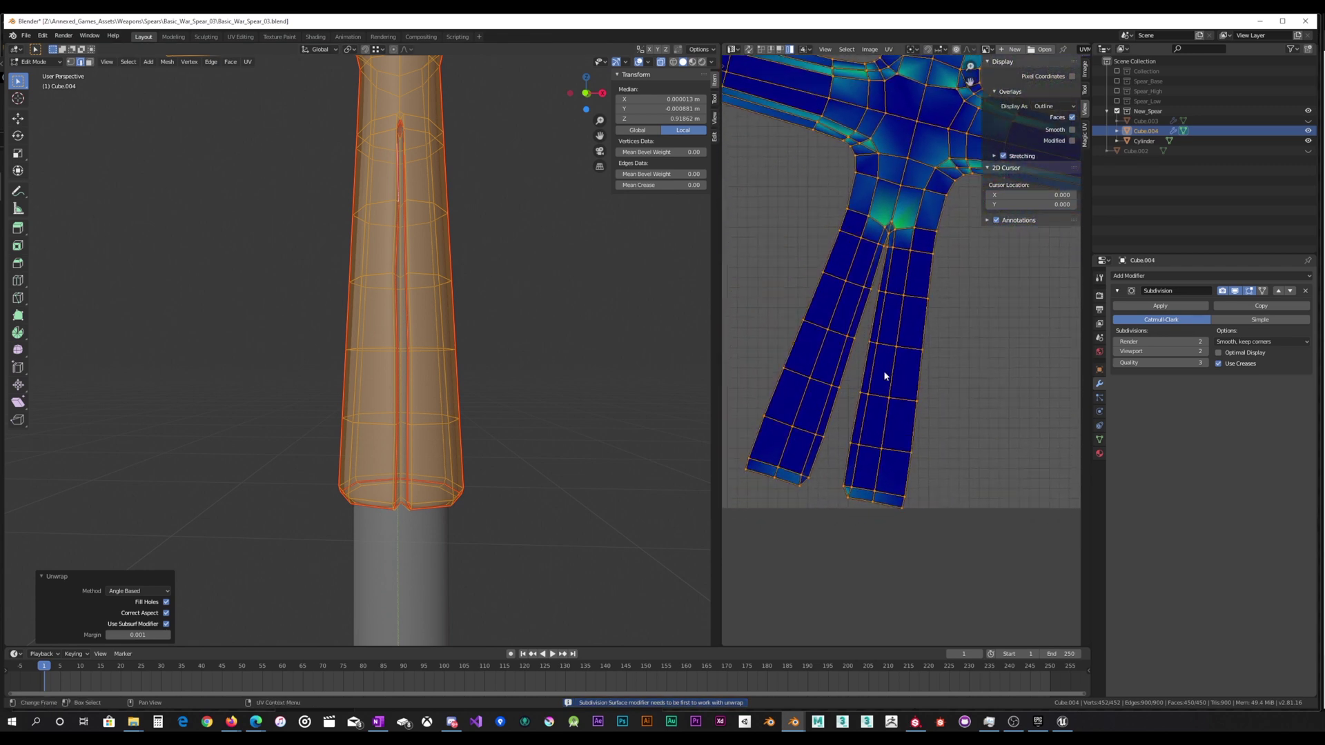
# Examine the UV stretching around the slit tip, crossguard and blade base on both spearhead islands.
pyautogui.scroll(-6, 890, 331)
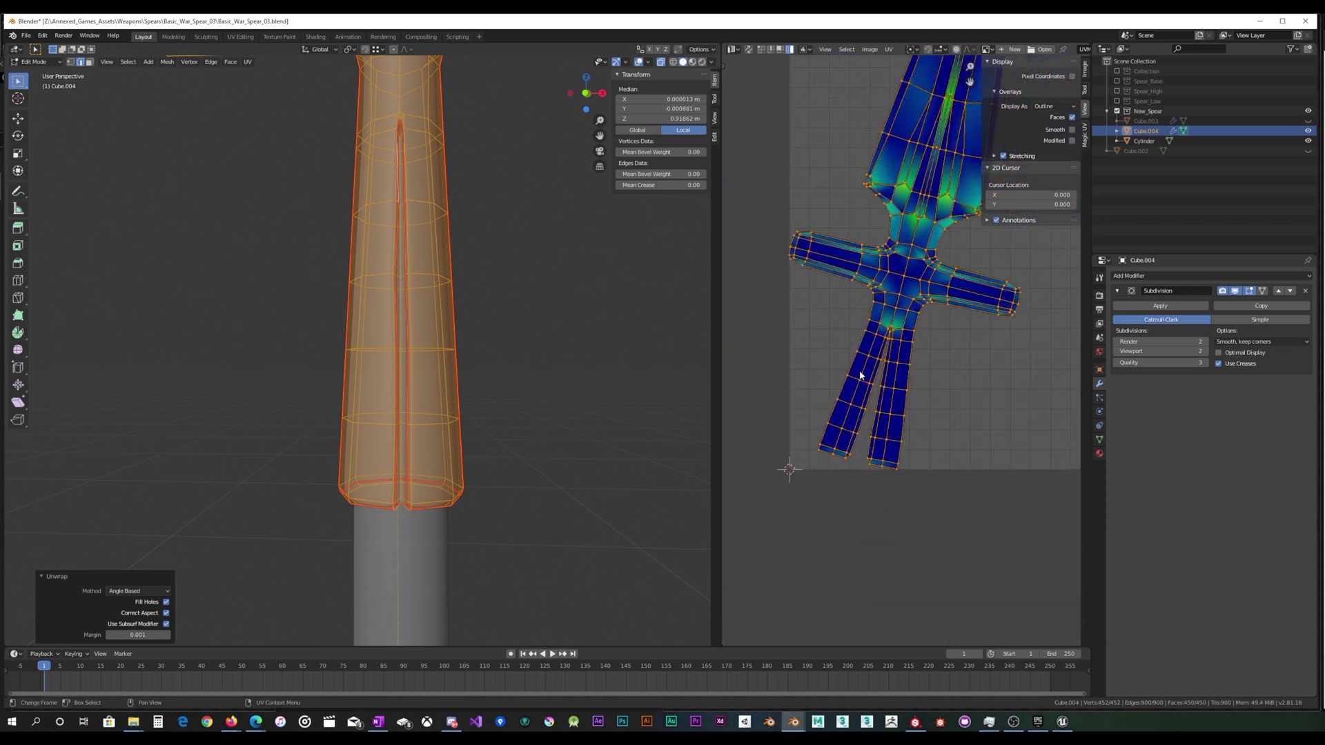
pyautogui.scroll(2, 583, 348)
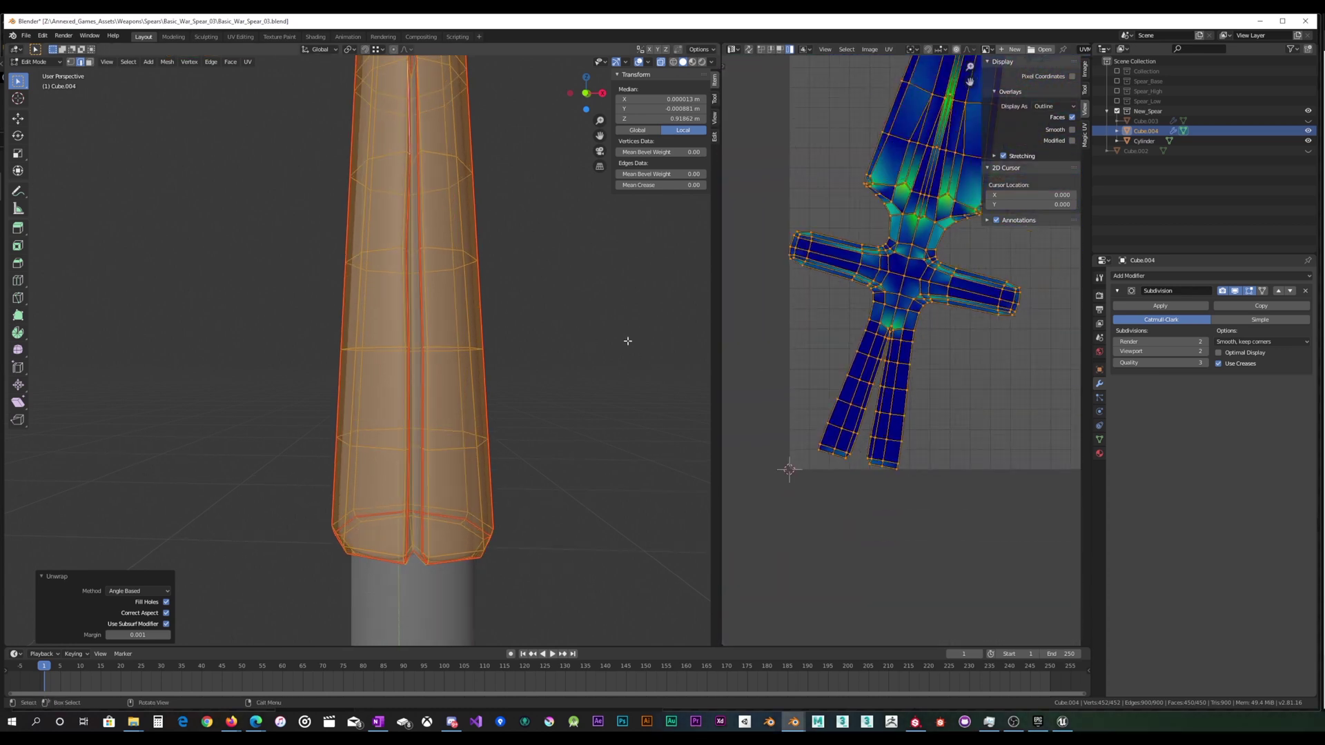
pyautogui.scroll(5, 890, 334)
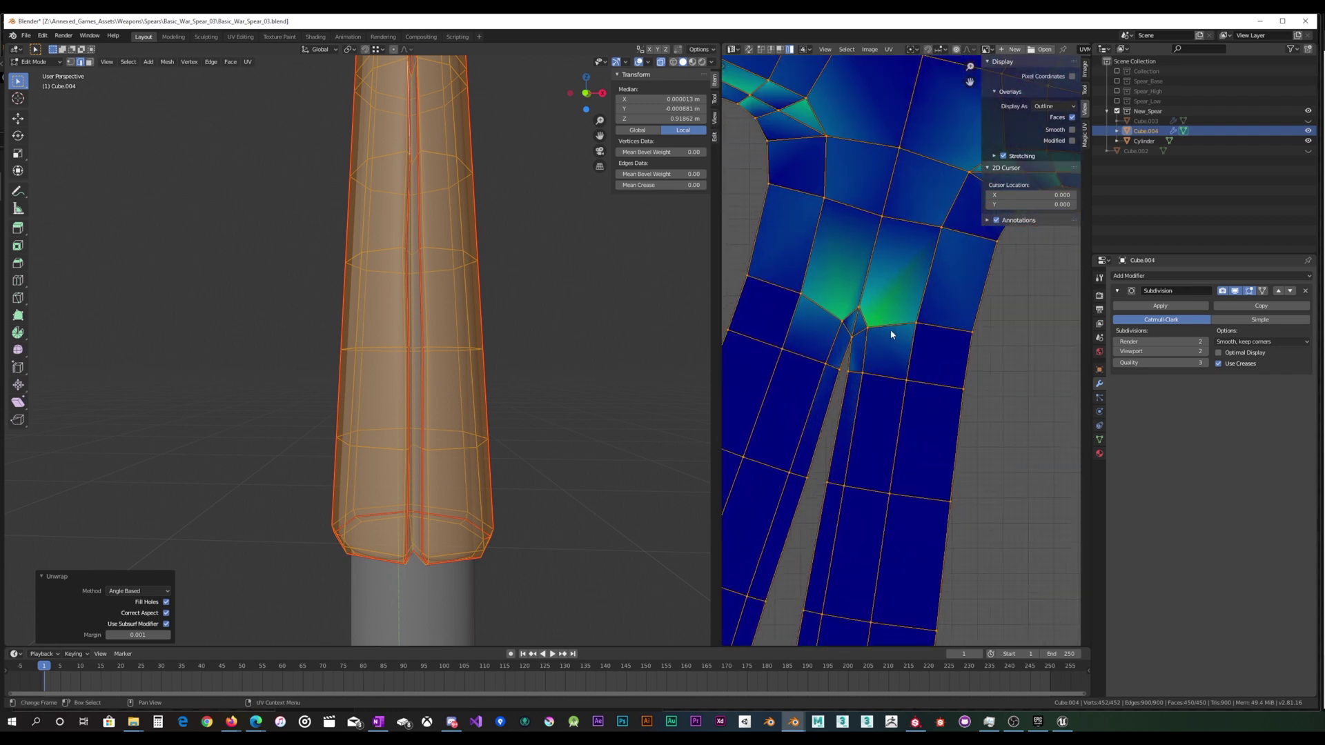
pyautogui.scroll(-4, 860, 308)
pyautogui.scroll(2, 893, 361)
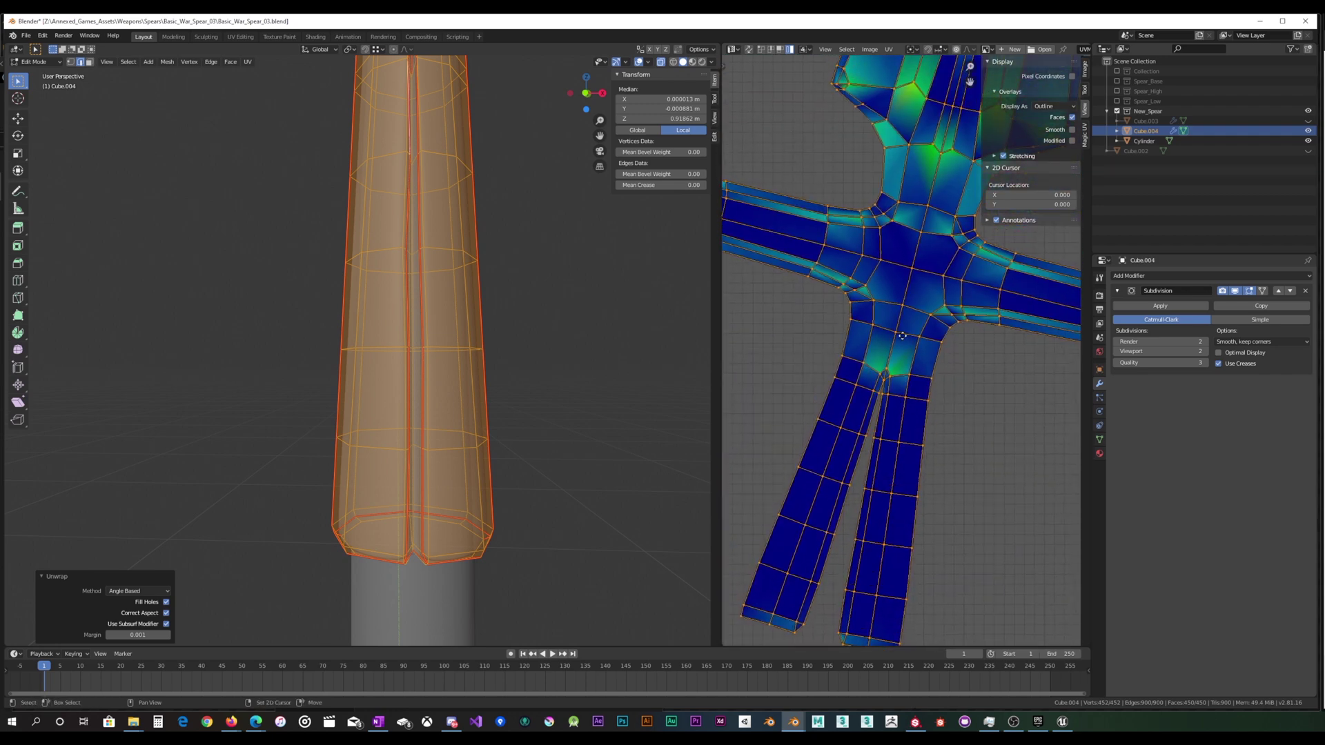
pyautogui.scroll(6, 954, 331)
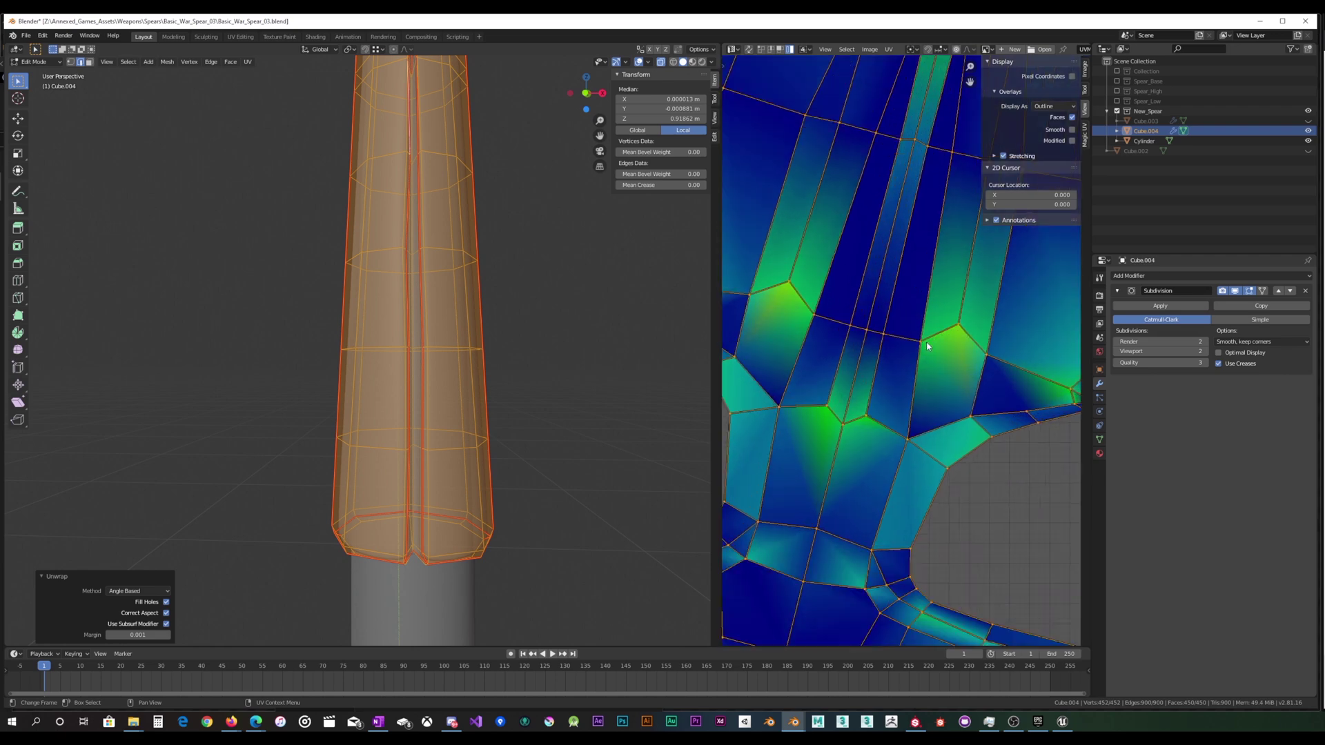
pyautogui.scroll(-5, 954, 331)
pyautogui.scroll(3, 888, 408)
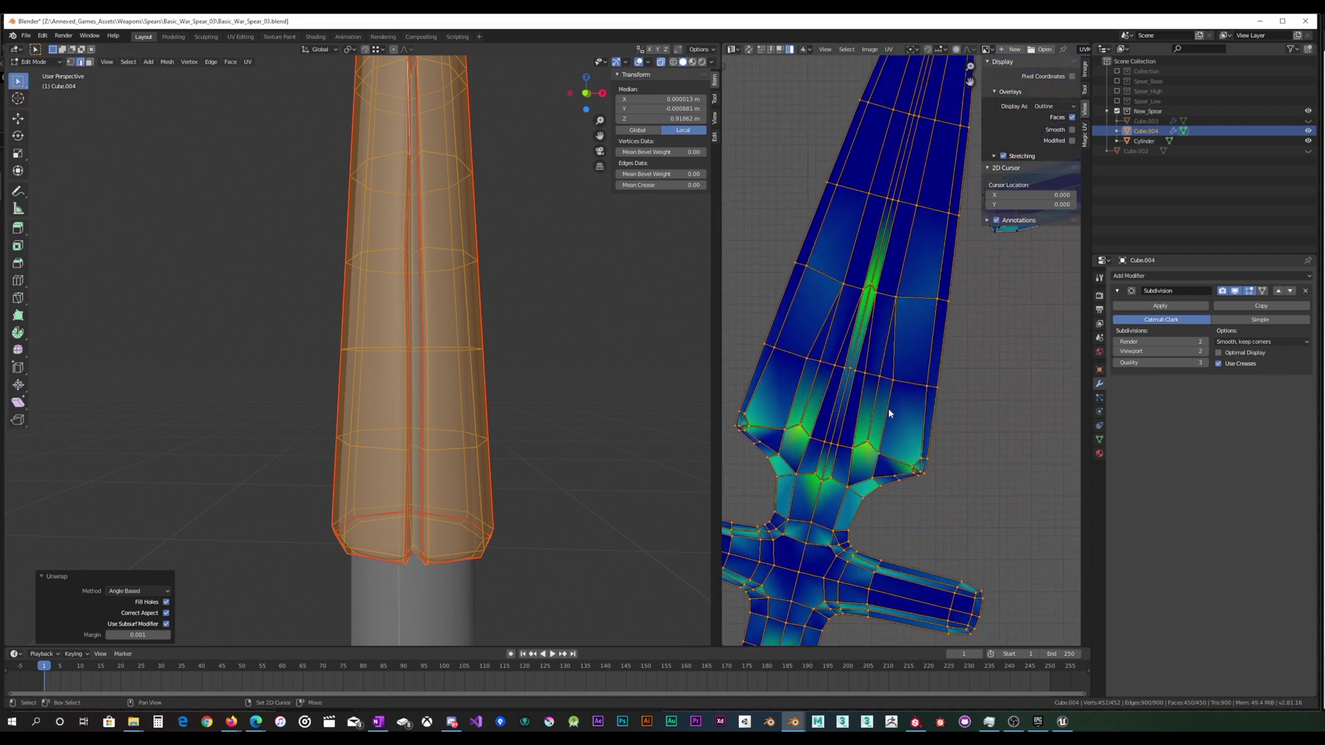
pyautogui.scroll(-6, 953, 376)
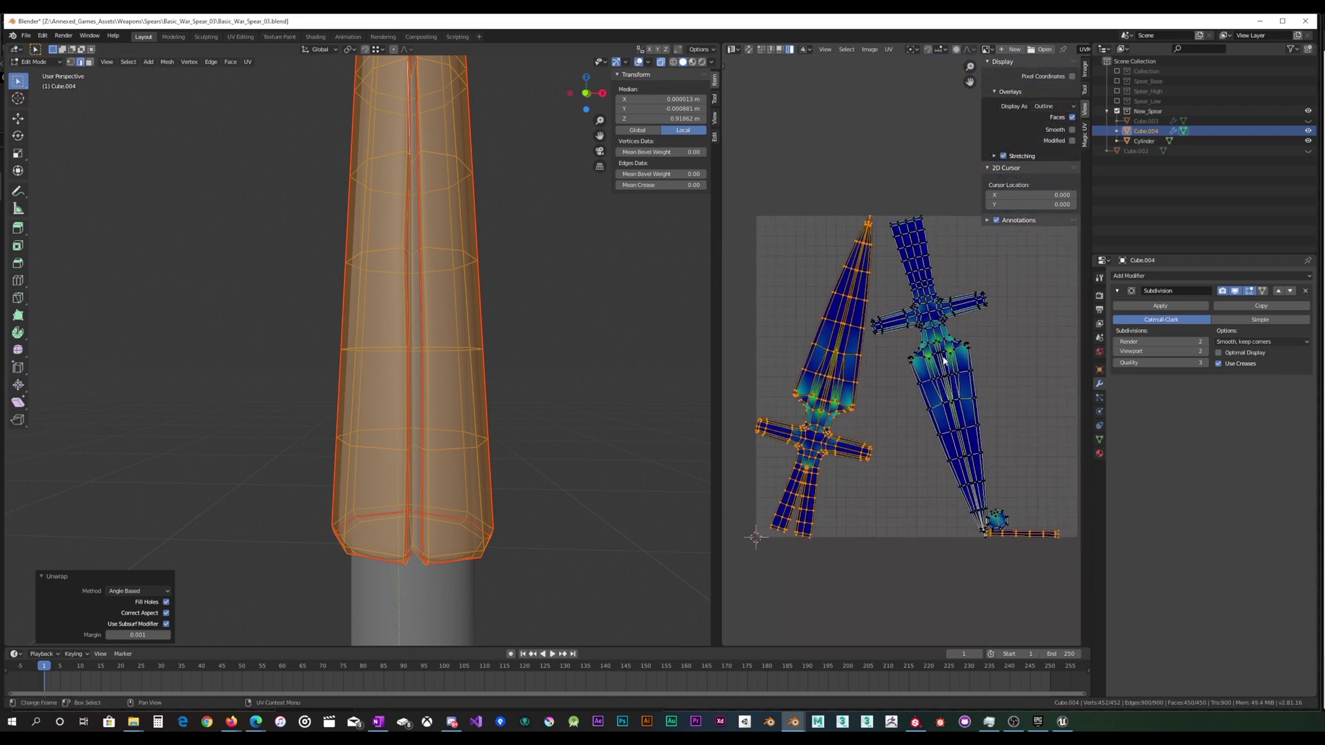
pyautogui.scroll(6, 952, 365)
pyautogui.scroll(1, 996, 369)
pyautogui.scroll(3, 928, 378)
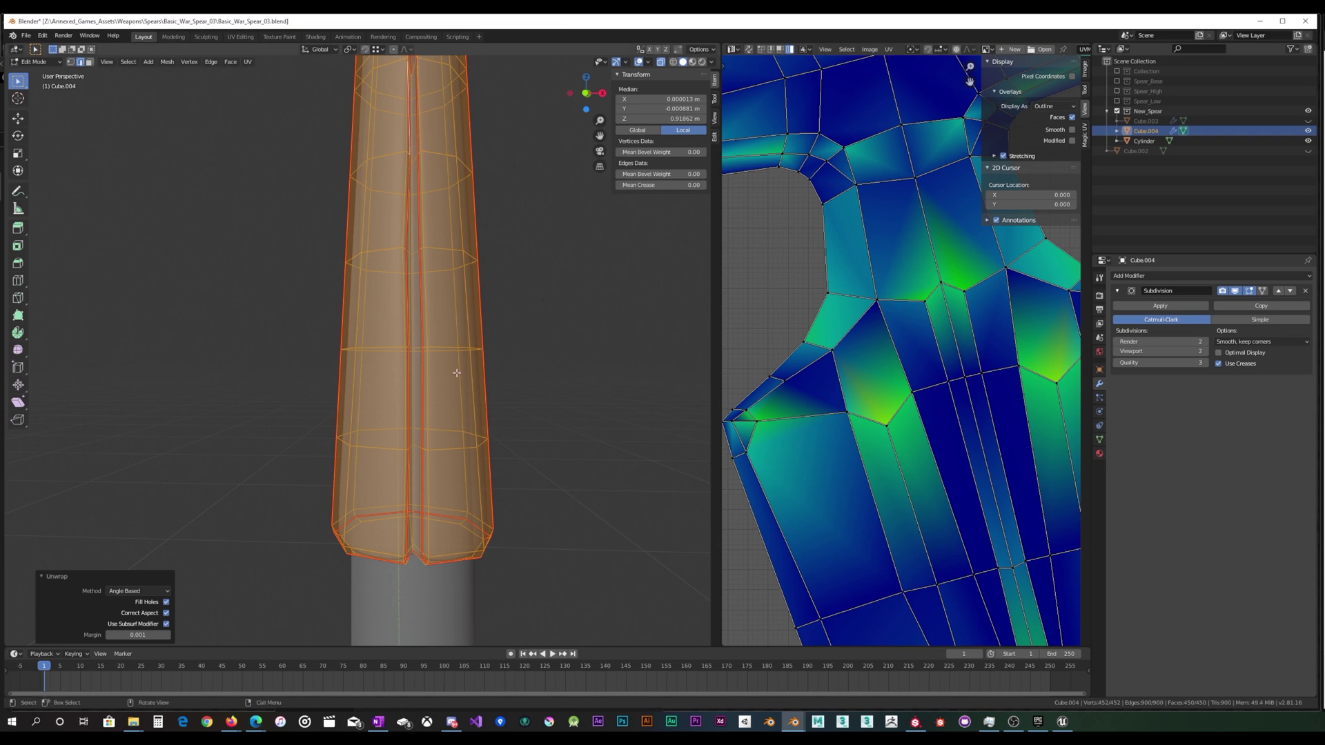
pyautogui.scroll(-10, 909, 338)
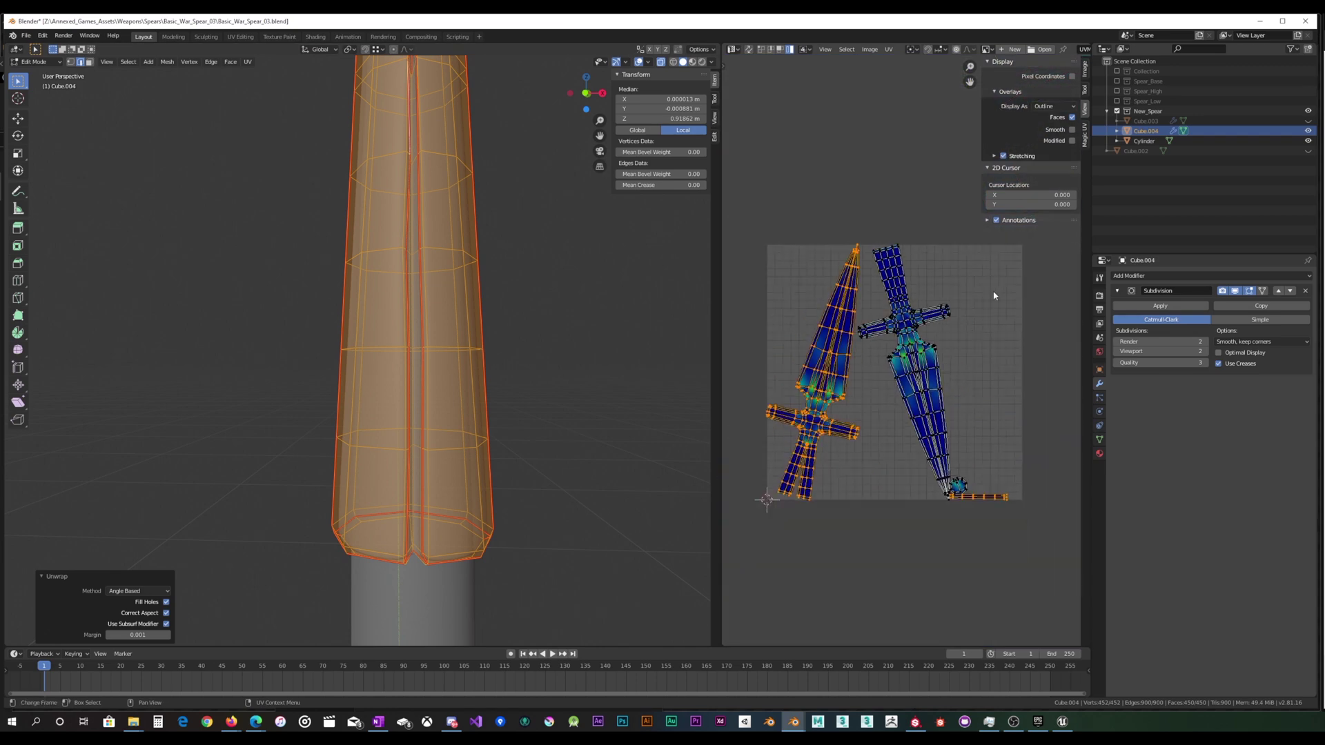
# Turn off Use Subsurf Modifier for the unwrap and enable Live Unwrap for the spearhead mesh.
pyautogui.click(166, 624)
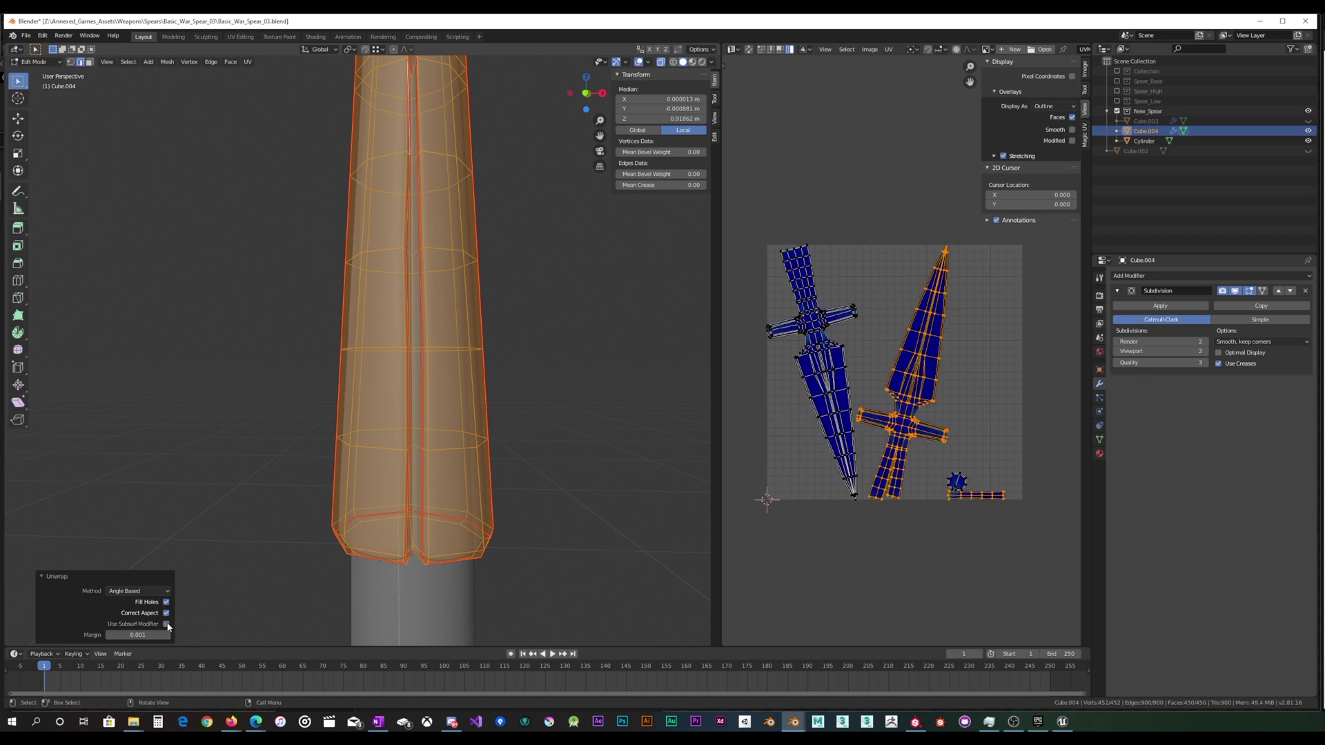
pyautogui.scroll(4, 909, 447)
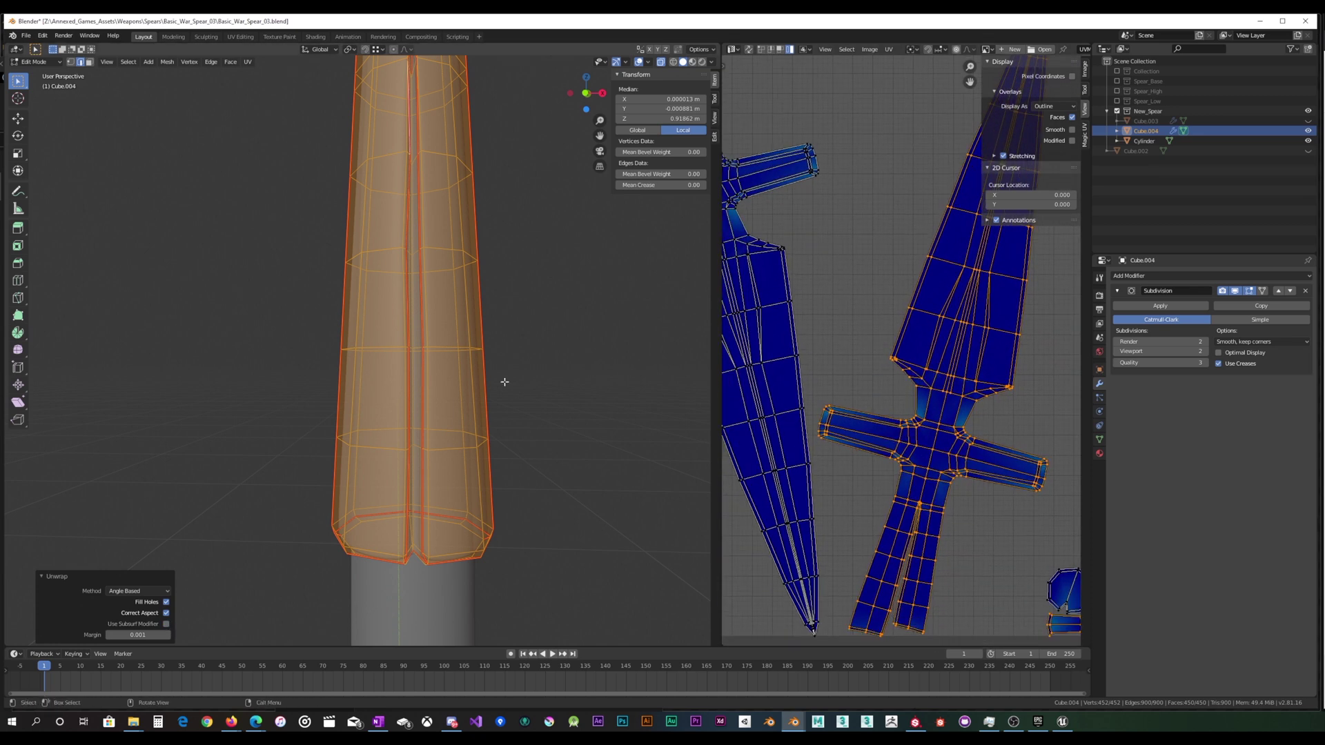
pyautogui.press('u')
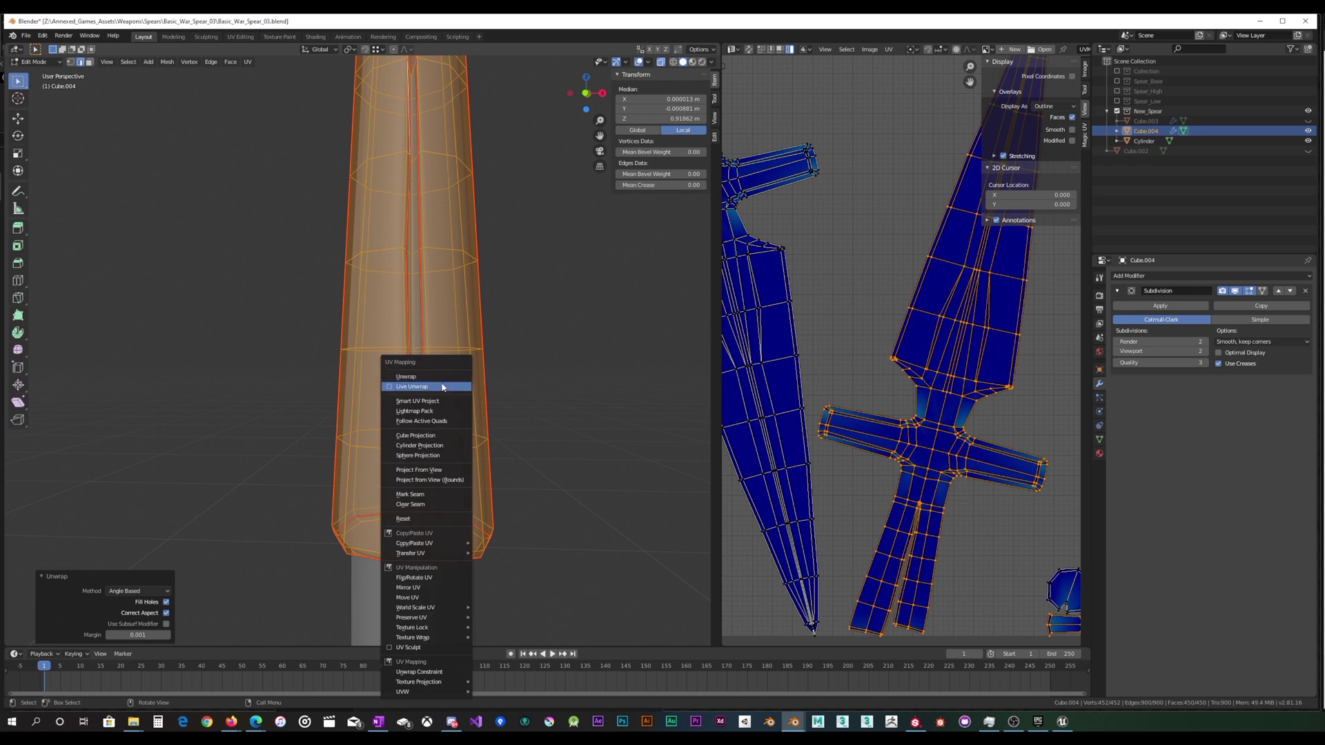
pyautogui.click(442, 387)
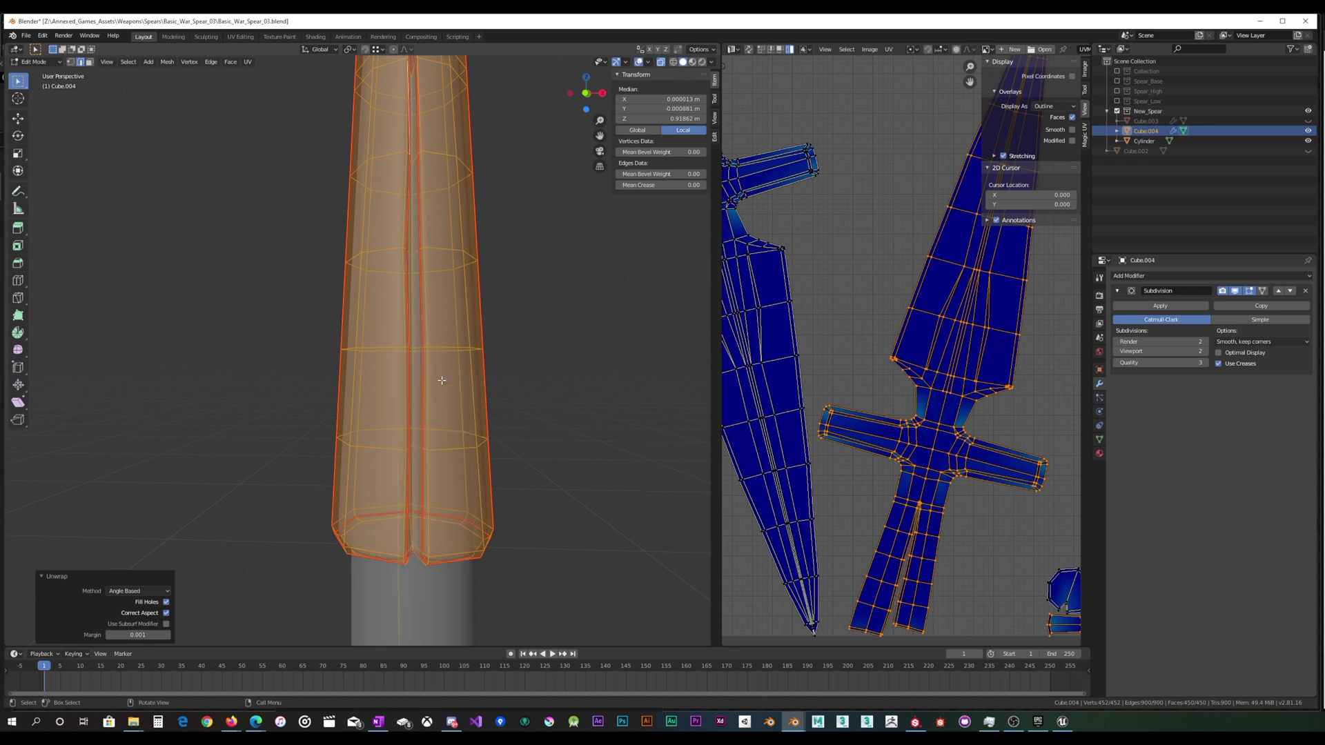
# Try the Conformal unwrap method and check the stretching around the socket slit and crossguard.
pyautogui.click(165, 593)
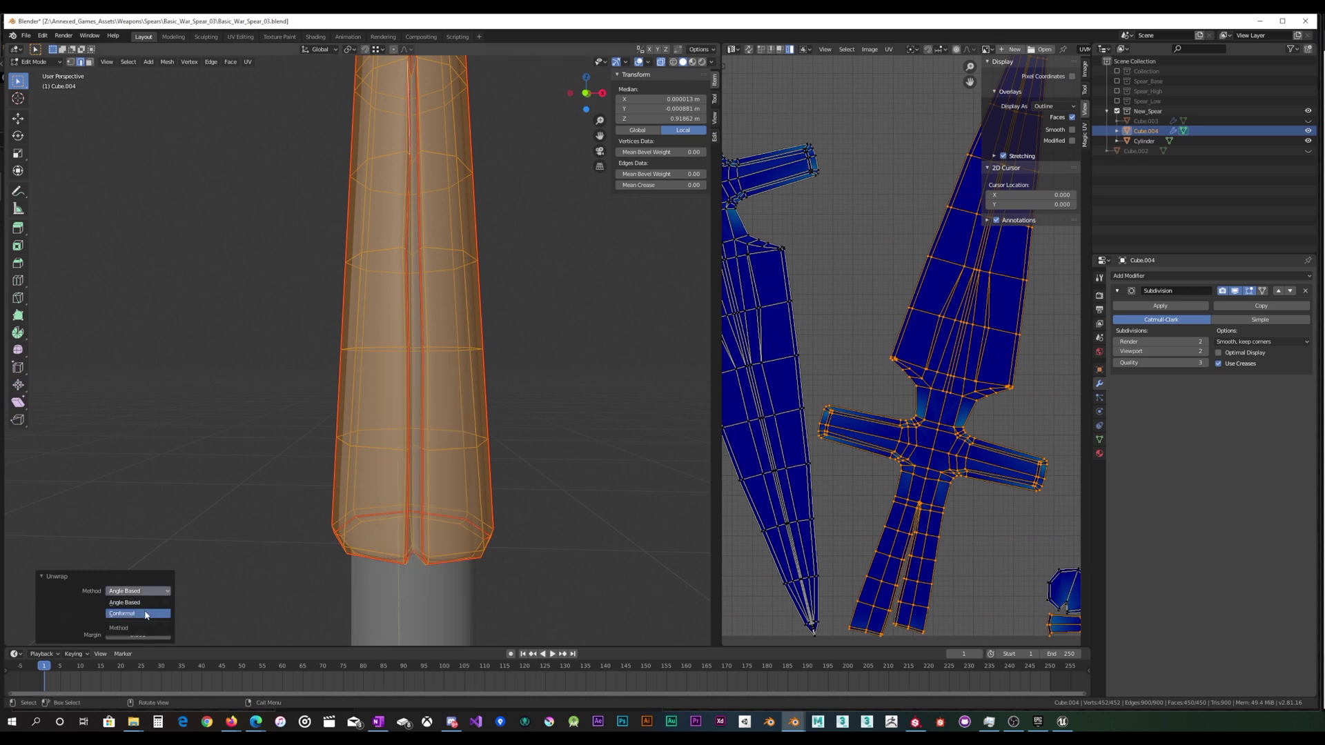
pyautogui.click(138, 606)
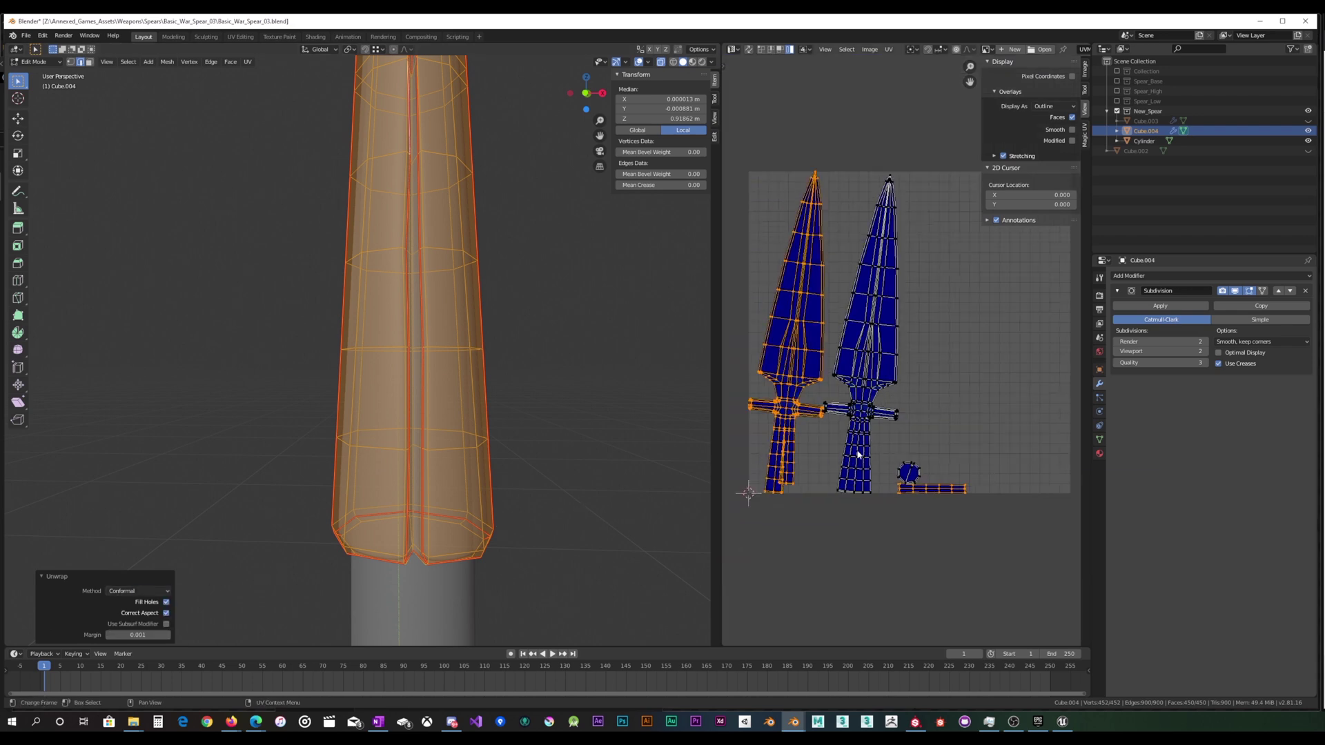
pyautogui.scroll(3, 919, 393)
pyautogui.scroll(5, 920, 394)
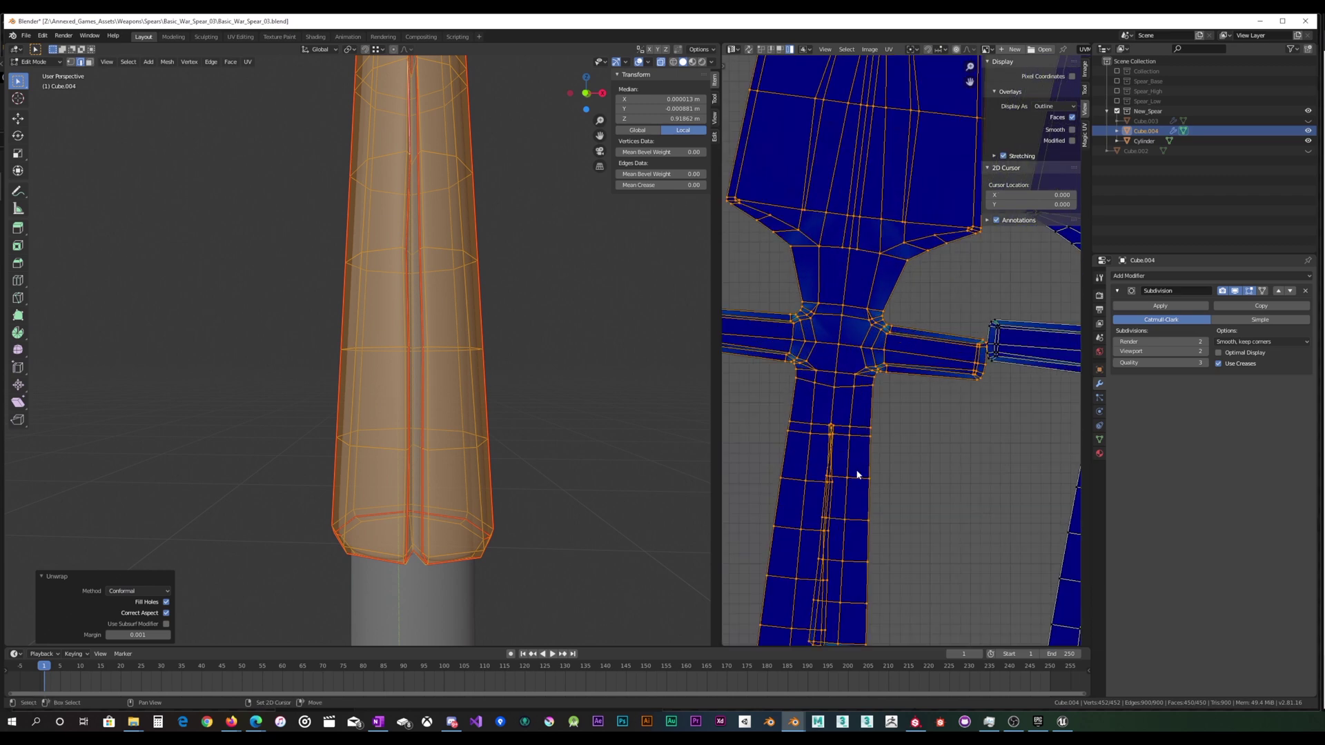
pyautogui.scroll(2, 909, 439)
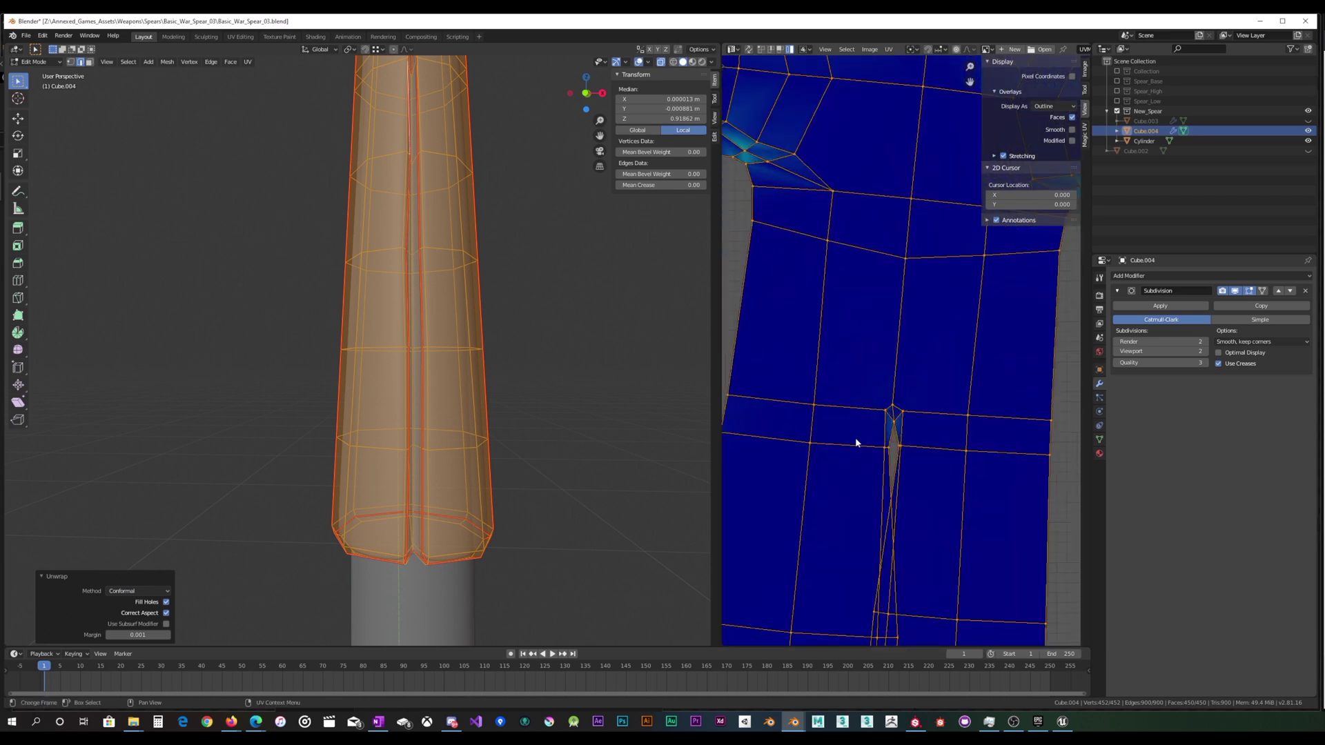
# Set the unwrap method back to Angle Based and check the UV stretching at the slit's tip and socket strips.
pyautogui.click(141, 603)
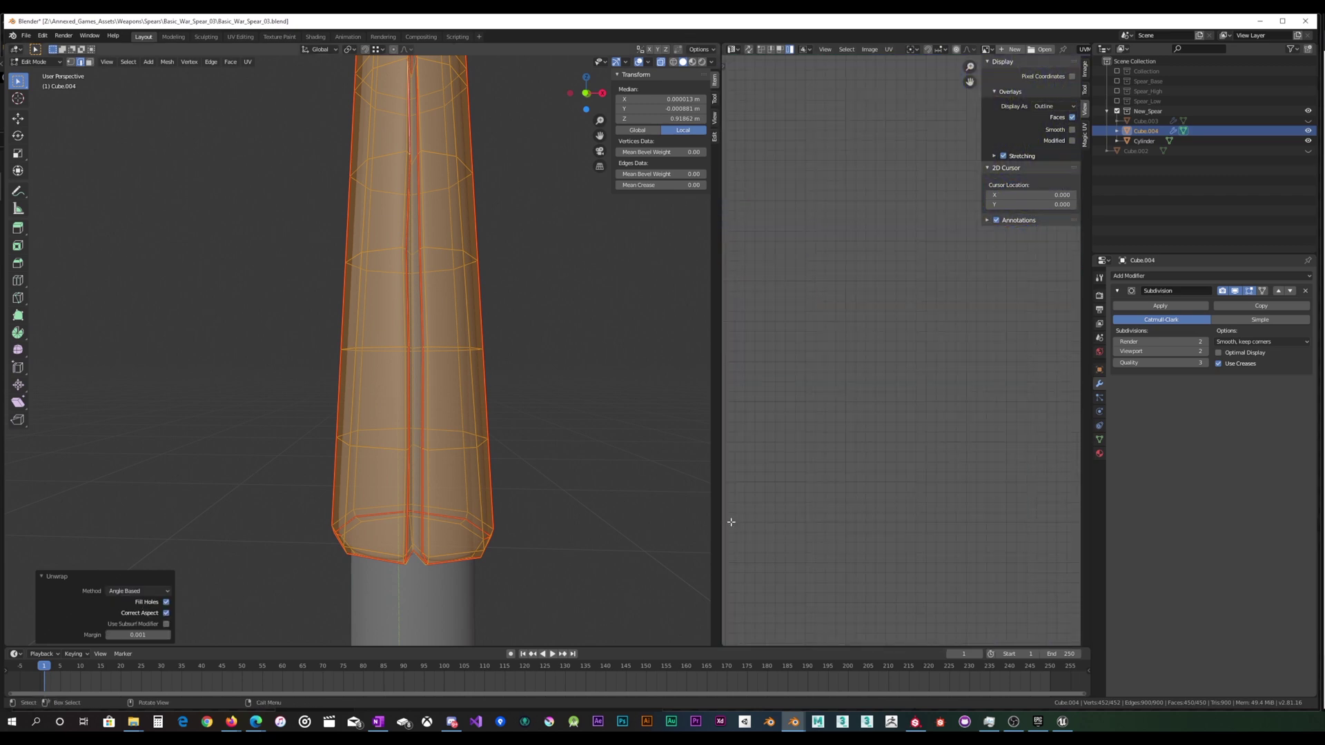
pyautogui.scroll(-6, 908, 479)
pyautogui.scroll(8, 974, 397)
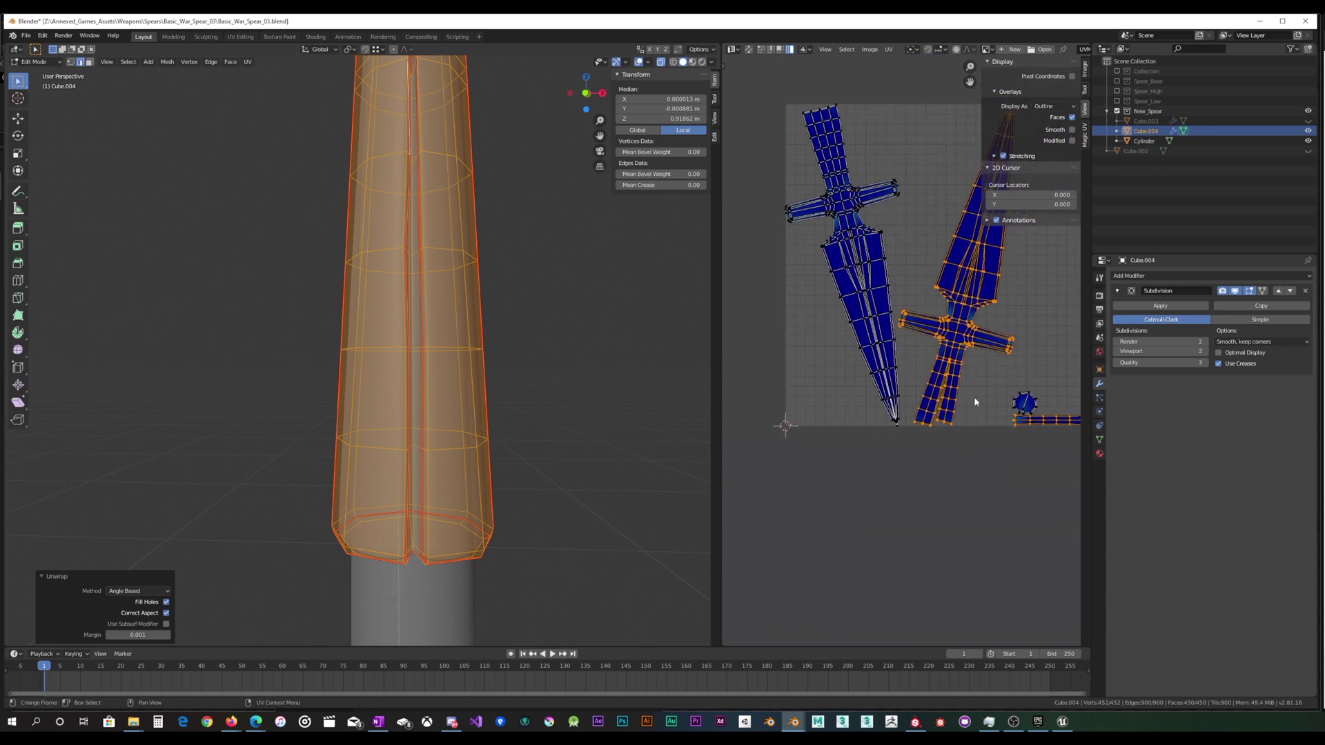
pyautogui.scroll(5, 946, 470)
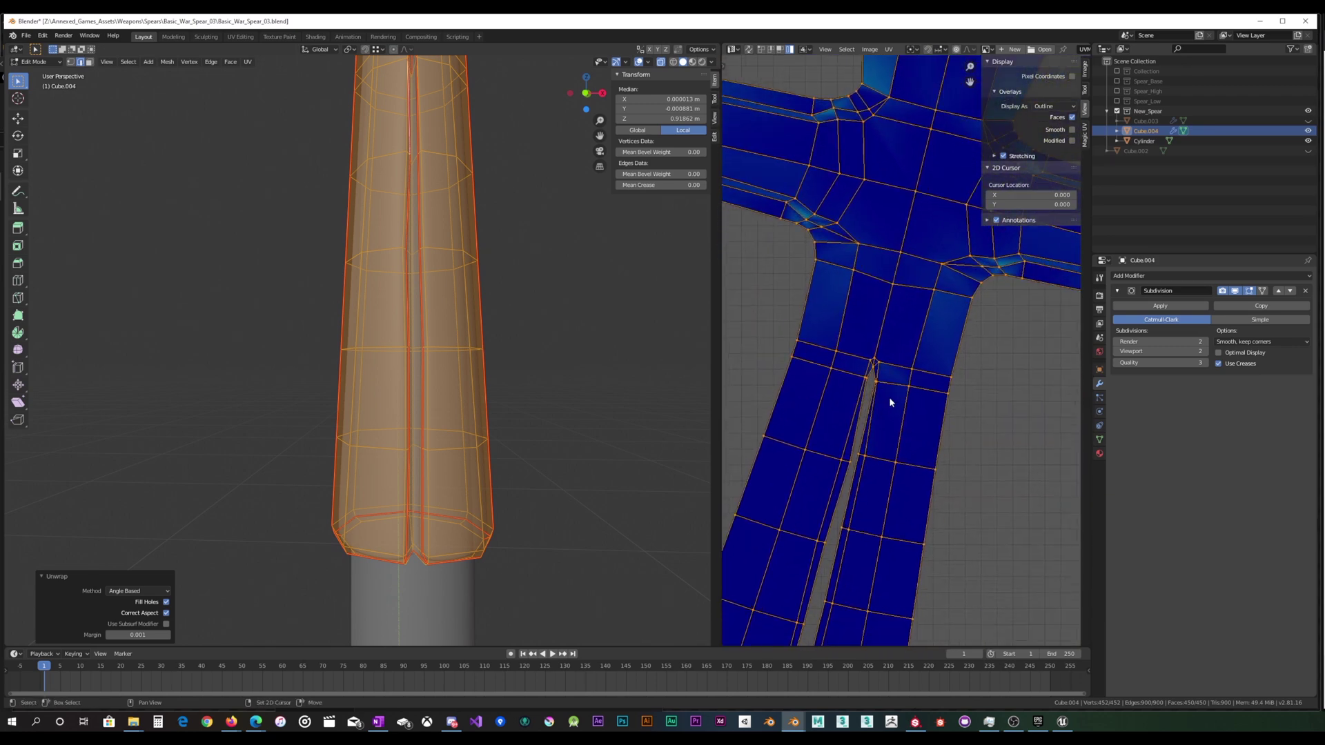
pyautogui.scroll(-1, 890, 424)
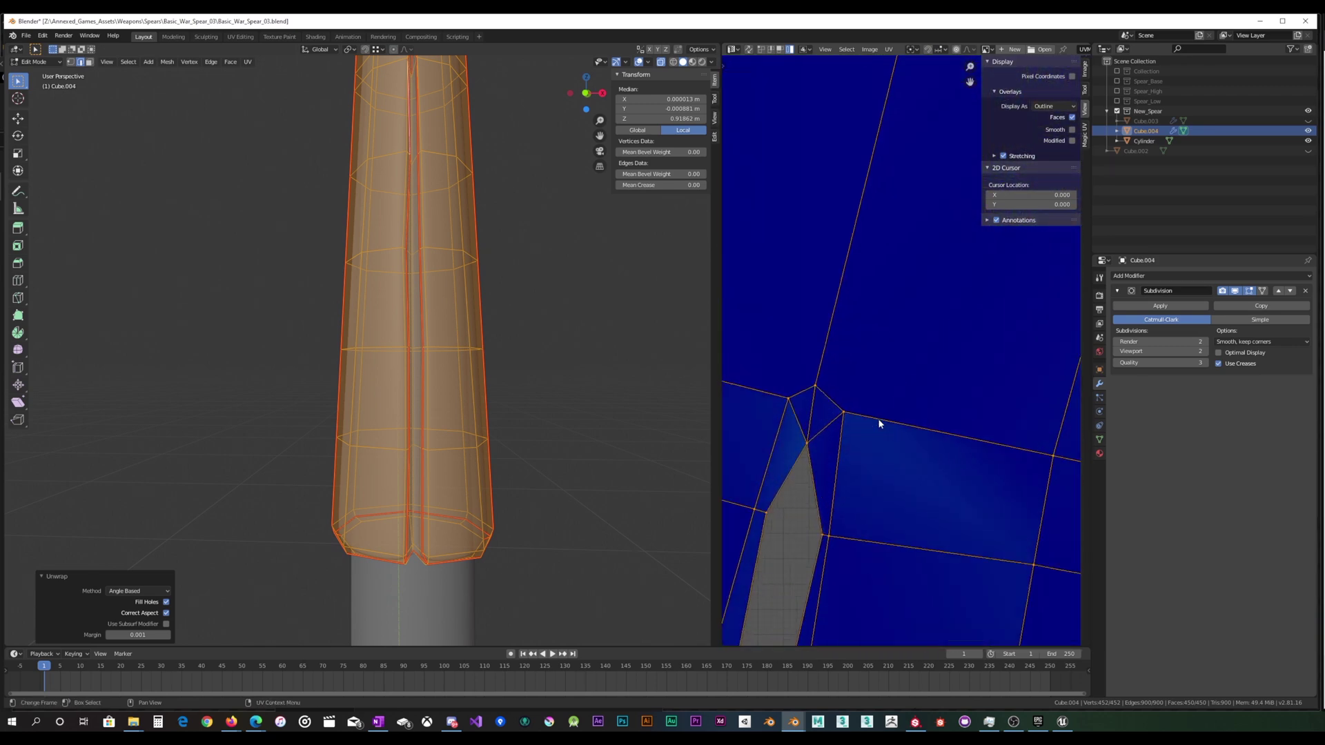
pyautogui.scroll(-3, 852, 436)
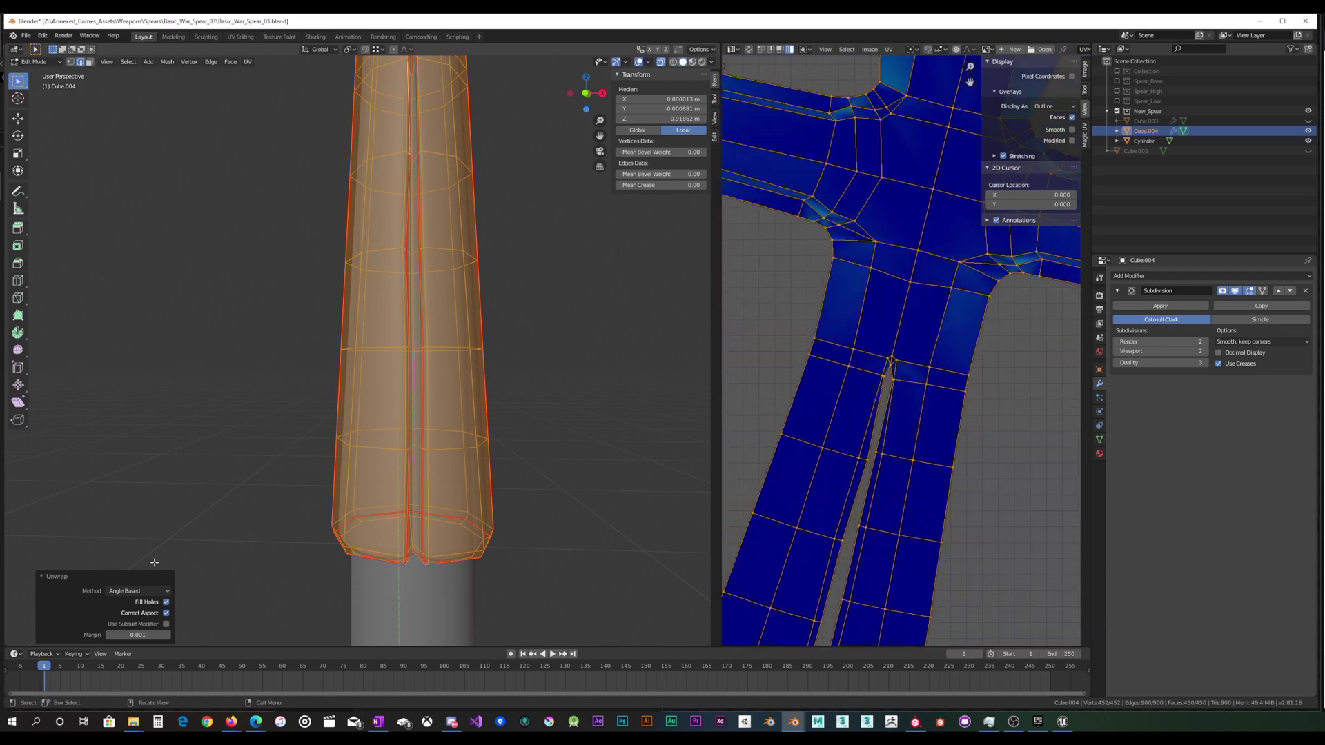
# Examine the edges and seams around the tip of the socket's slit on the mesh.
pyautogui.keyDown('shift'); pyautogui.moveTo(507, 297); pyautogui.dragTo(494, 474, button='middle'); pyautogui.keyUp('shift')
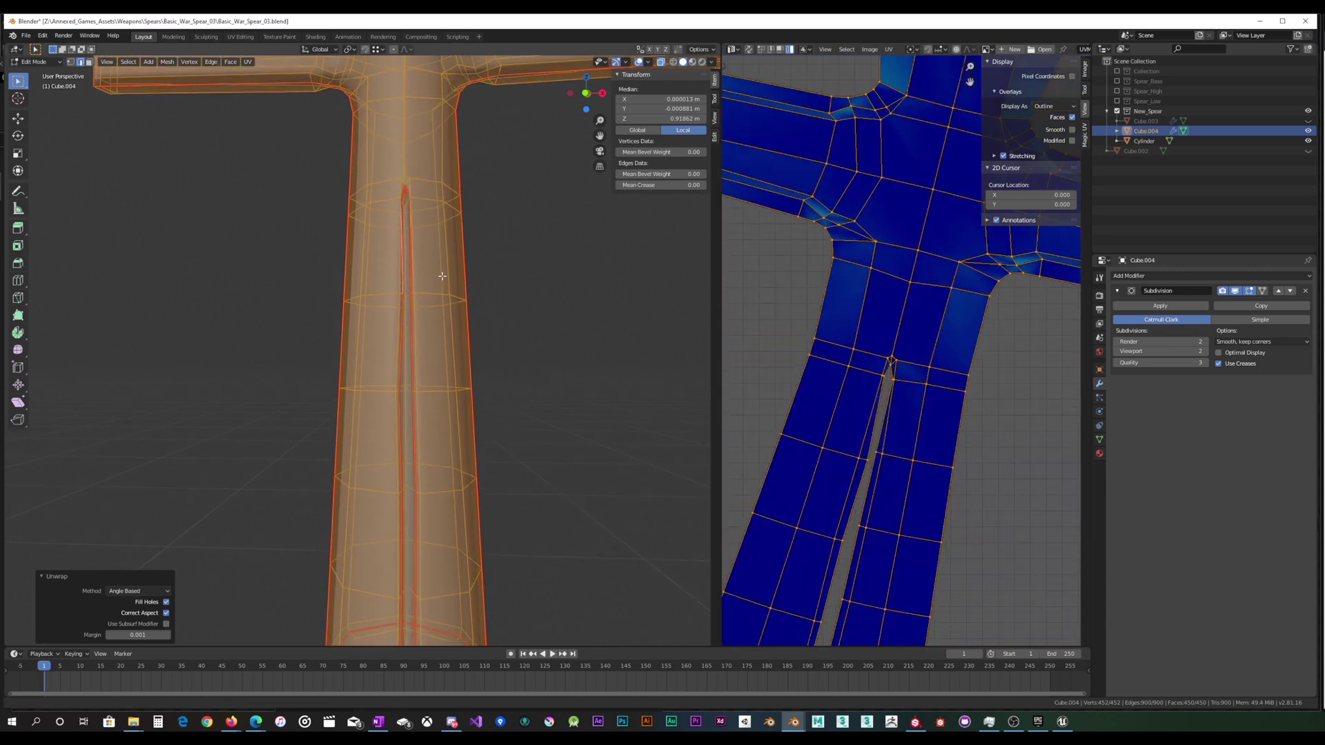
pyautogui.keyDown('shift'); pyautogui.moveTo(444, 275); pyautogui.dragTo(452, 362, button='middle'); pyautogui.keyUp('shift')
pyautogui.click(413, 272)
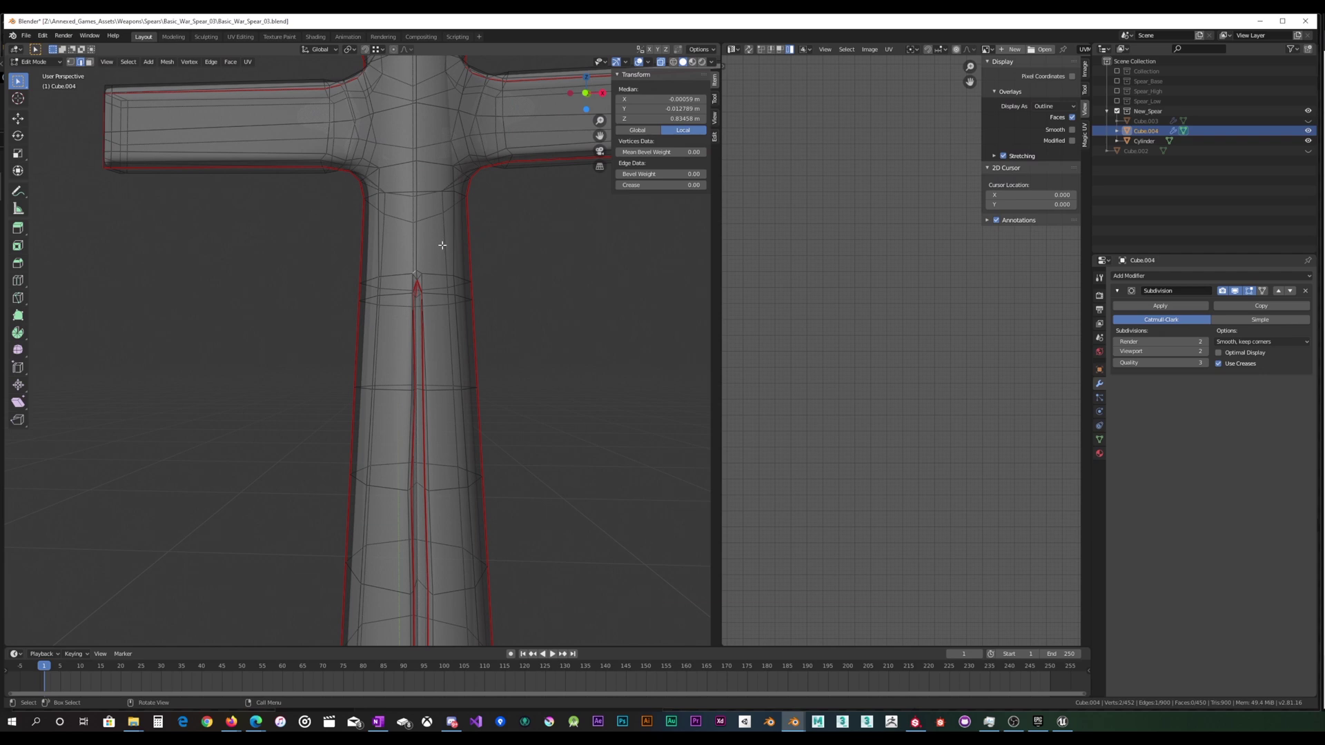
pyautogui.press('KP_Decimal')
pyautogui.scroll(-8, 465, 271)
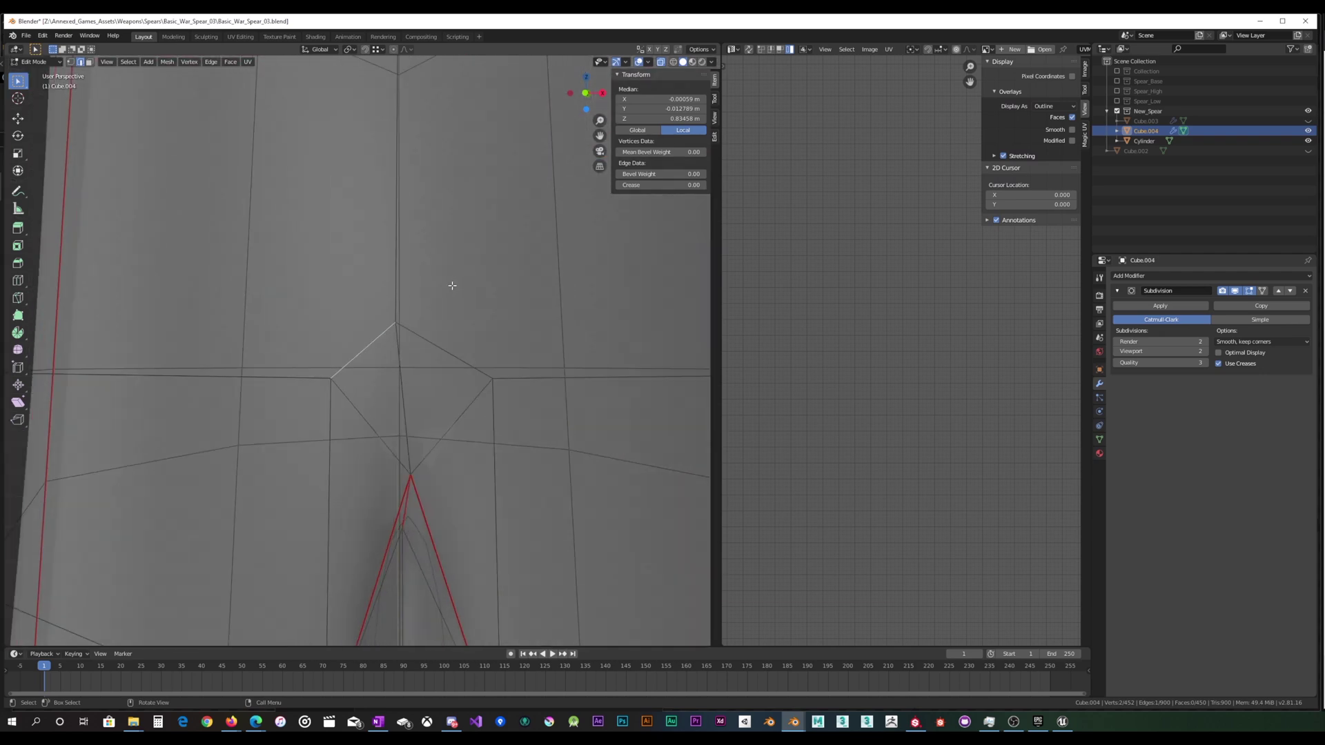
pyautogui.moveTo(452, 285)
pyautogui.mouseDown(button='middle')
pyautogui.moveTo(432, 249)
pyautogui.moveTo(443, 228)
pyautogui.moveTo(453, 343)
pyautogui.moveTo(441, 349)
pyautogui.moveTo(443, 293)
pyautogui.mouseUp(button='middle')
pyautogui.scroll(-2, 446, 292)
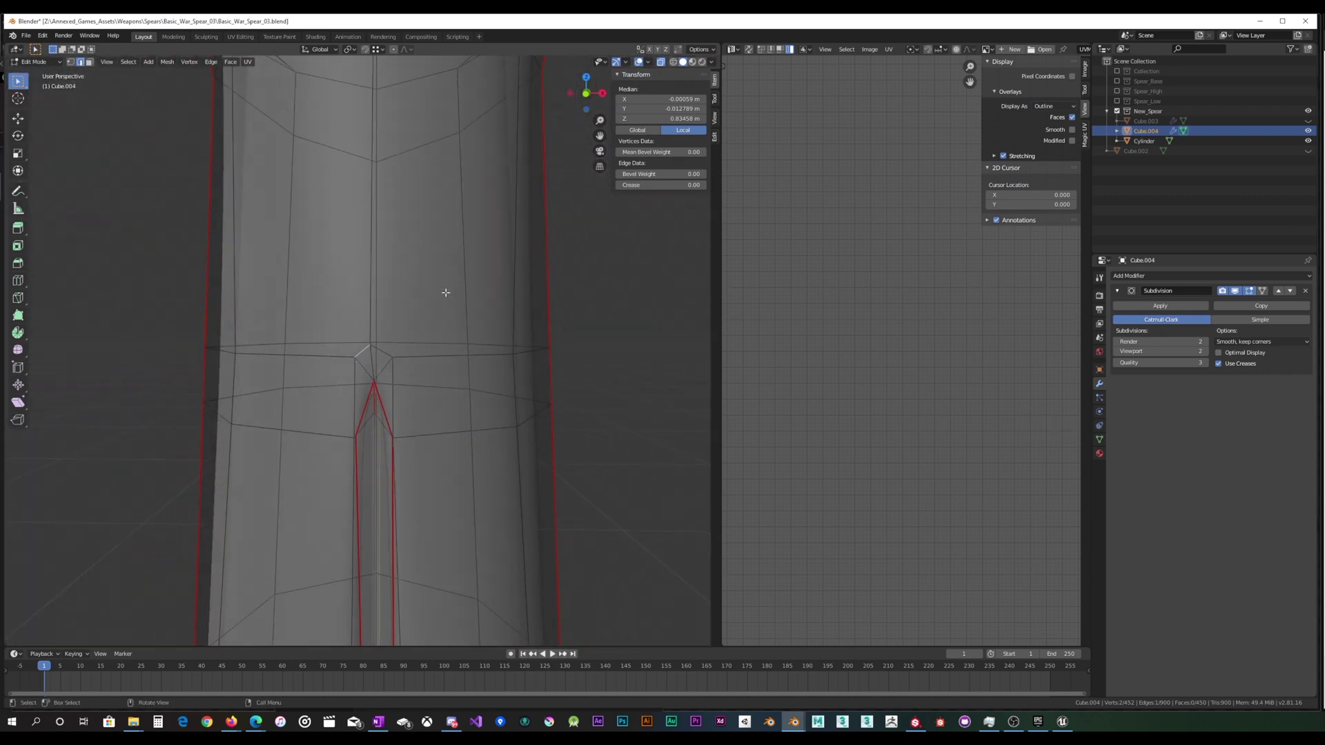
pyautogui.scroll(-4, 446, 292)
# Select the whole spearhead mesh and unwrap it again with the Angle Based method.
pyautogui.press('a')
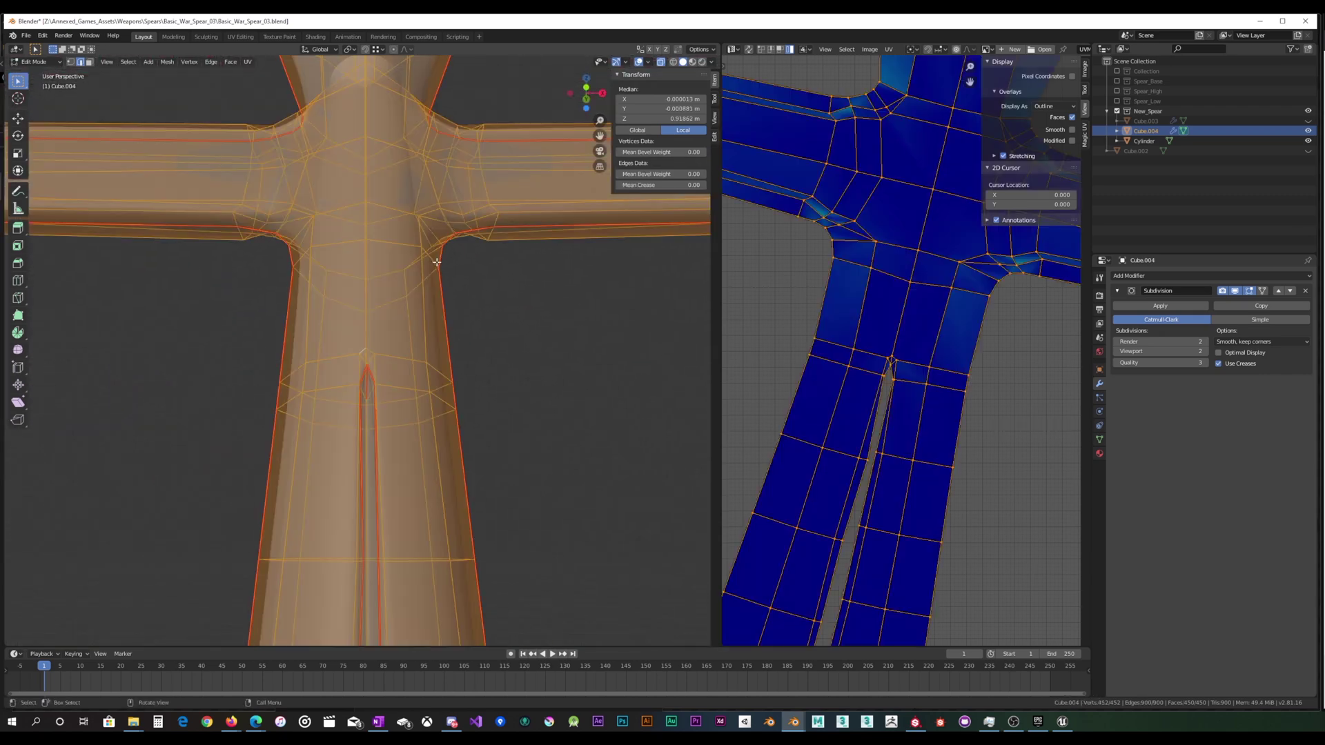
pyautogui.press('u')
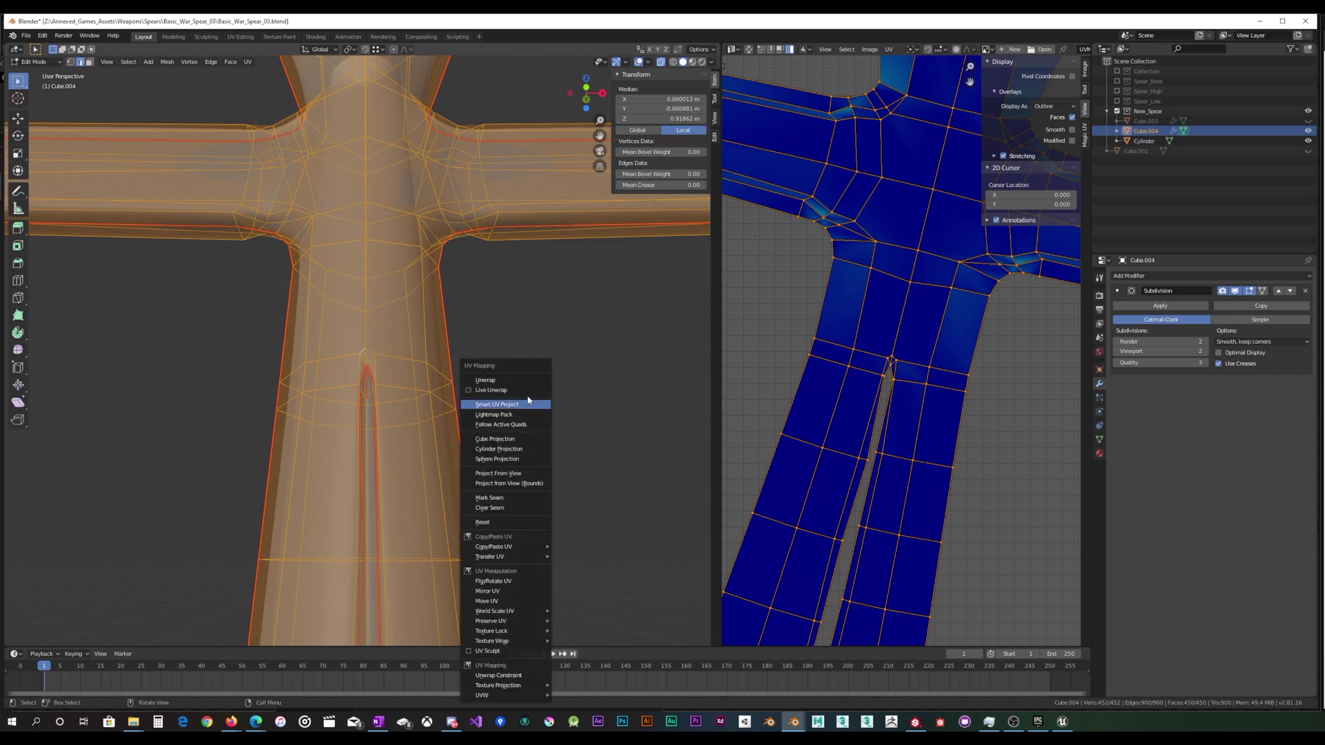
pyautogui.click(519, 381)
pyautogui.scroll(-3, 1006, 446)
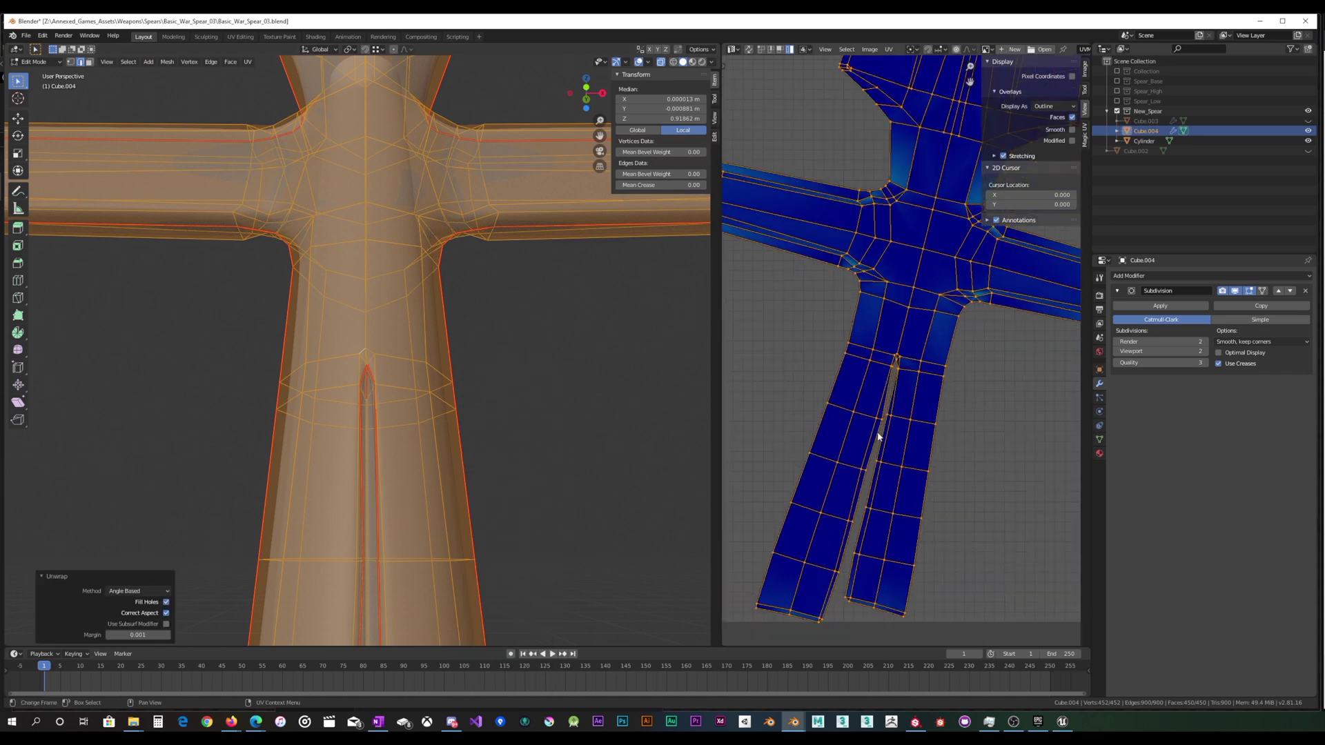
# Try Use Subsurf Modifier for the unwrap and inspect the stretching on the blade base and crossguard ends.
pyautogui.click(166, 623)
pyautogui.scroll(-6, 929, 414)
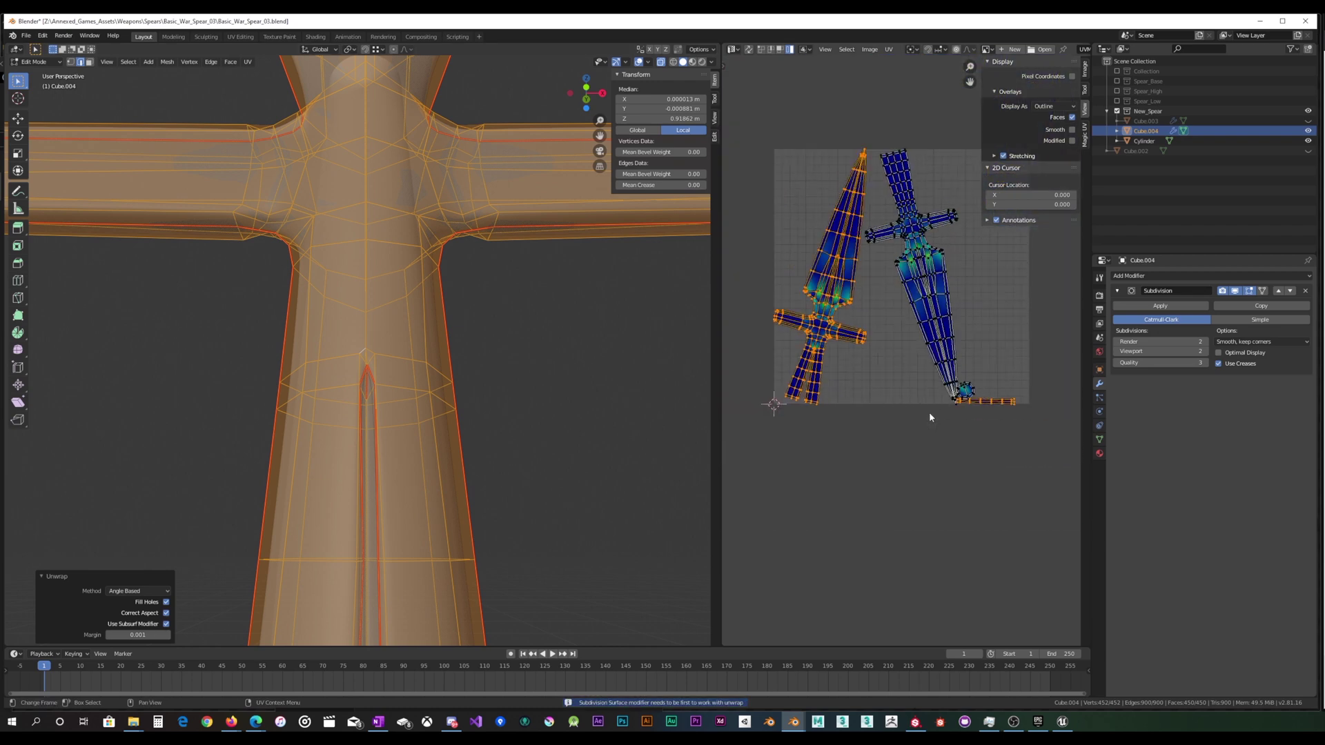
pyautogui.moveTo(844, 354); pyautogui.dragTo(884, 367, button='middle')
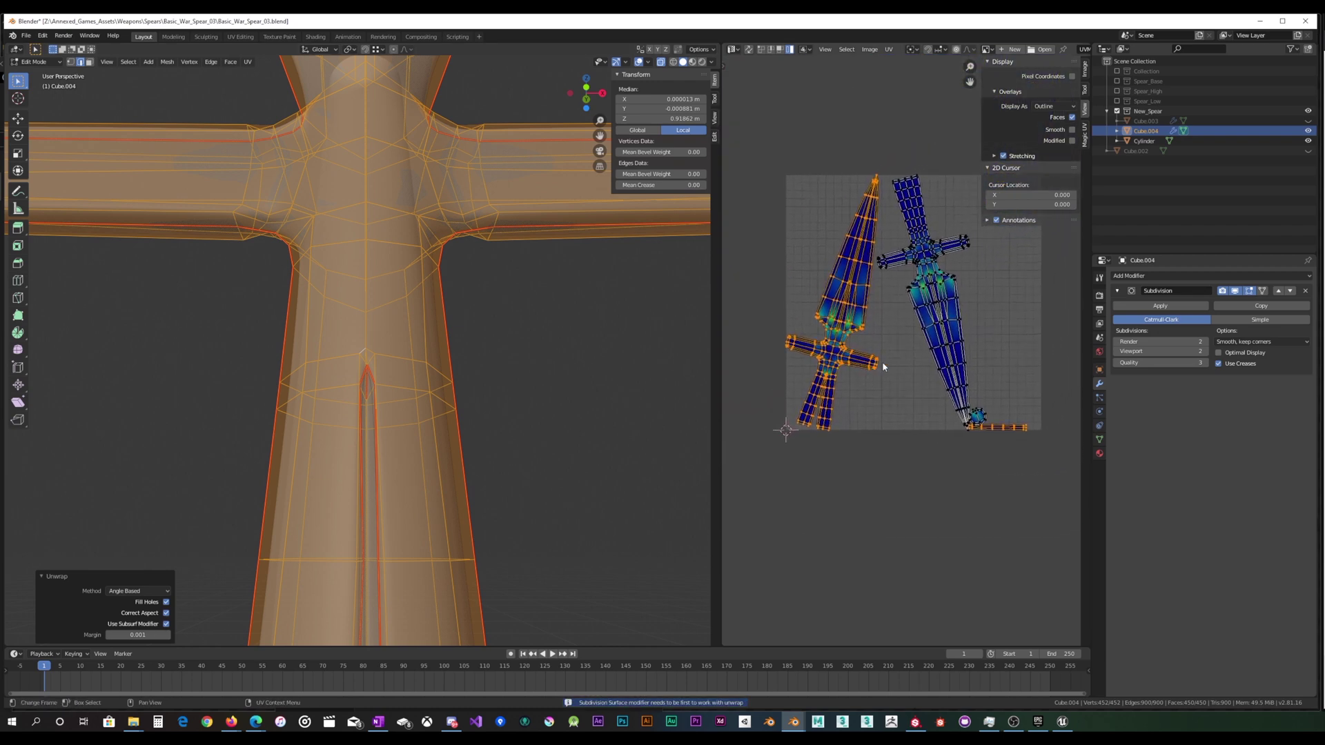
pyautogui.scroll(7, 891, 349)
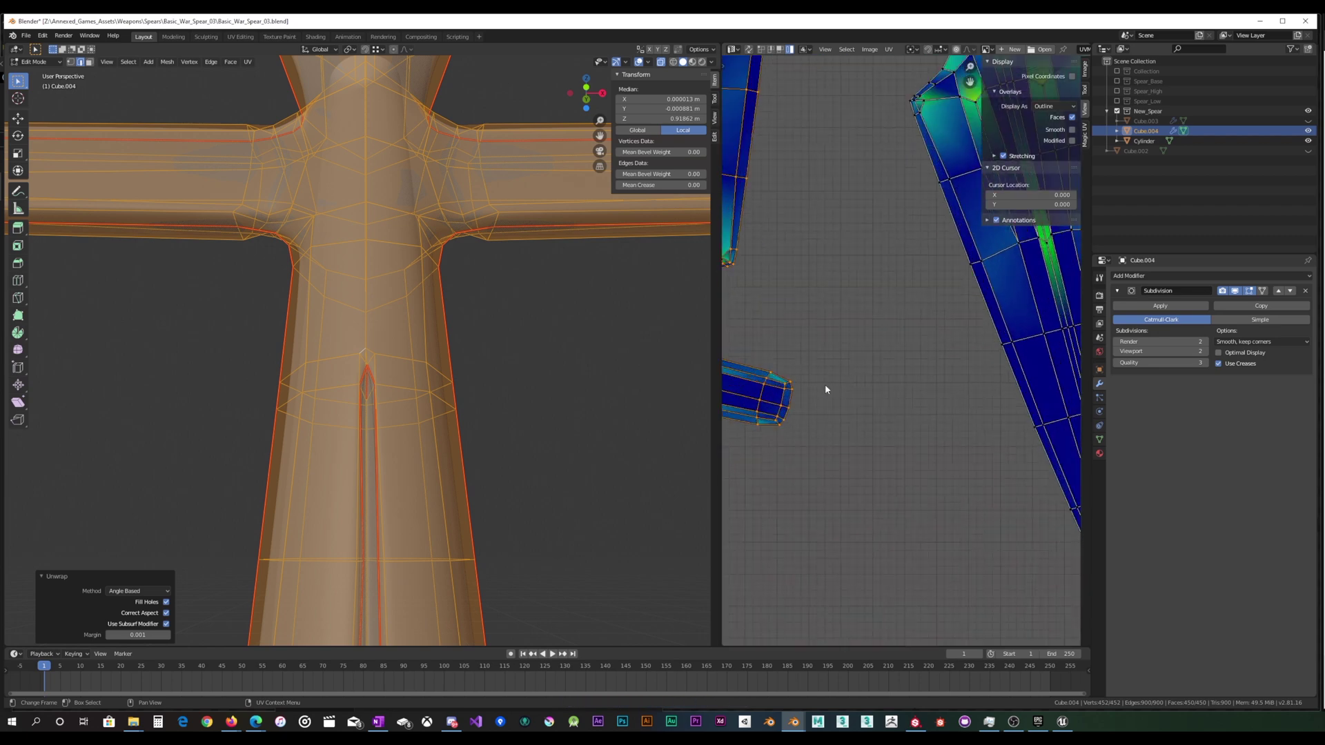
pyautogui.moveTo(909, 384); pyautogui.dragTo(967, 403, button='middle')
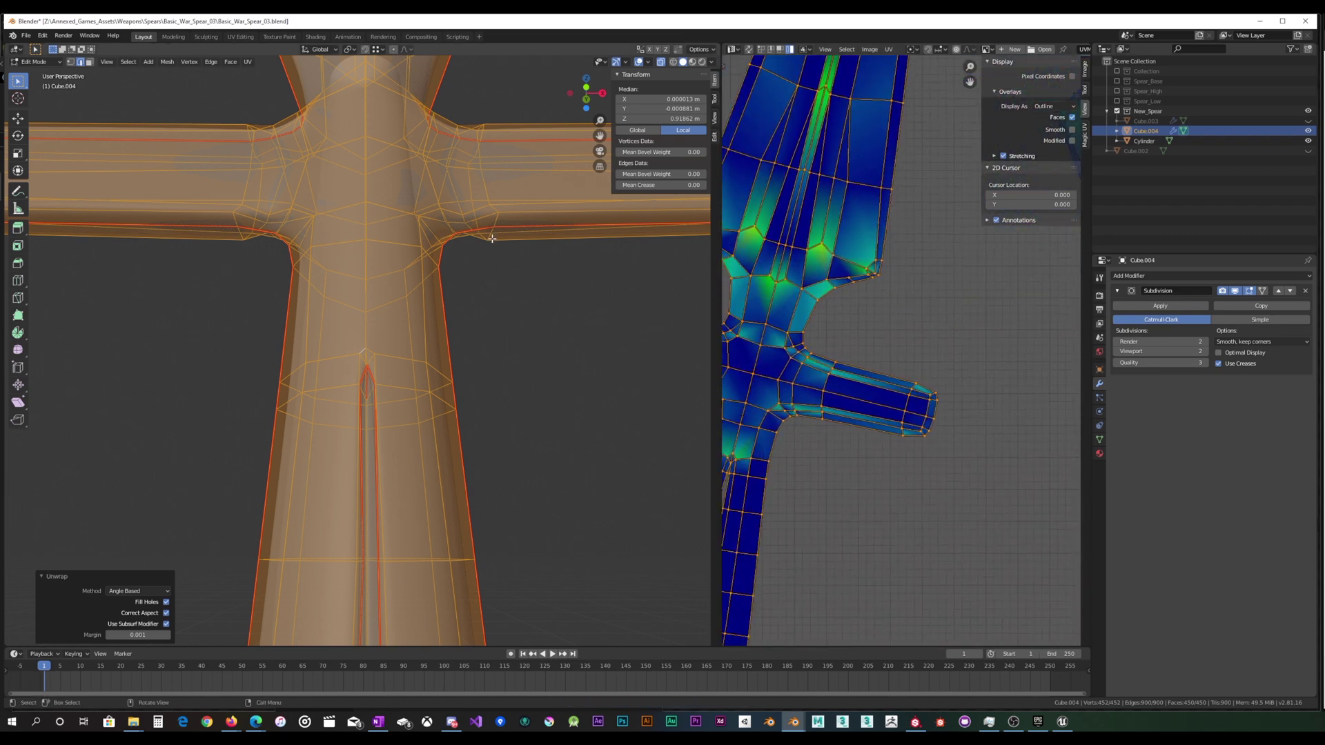
pyautogui.moveTo(492, 238); pyautogui.dragTo(482, 248, button='middle')
pyautogui.scroll(4, 928, 408)
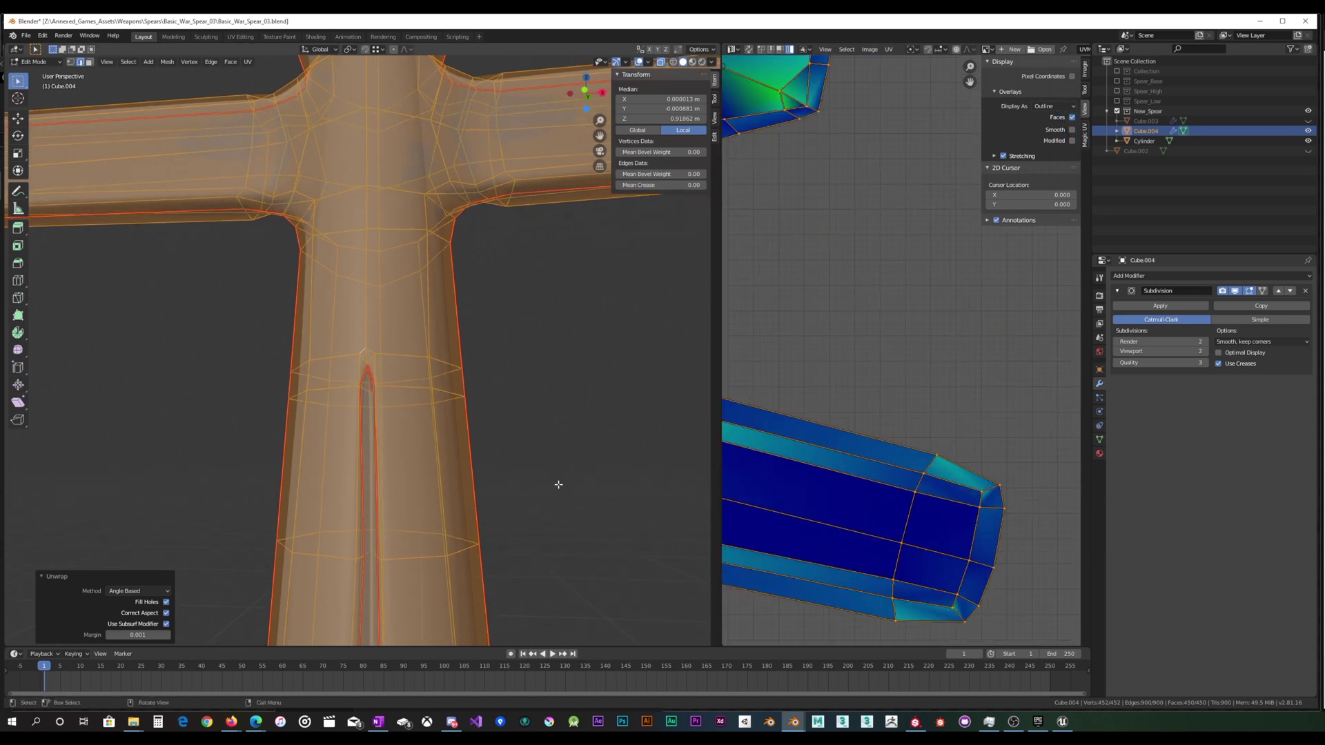
# Try the unwrap without Use Subsurf Modifier and compare the stretching on the crossguard and socket islands.
pyautogui.click(167, 623)
pyautogui.scroll(-4, 897, 428)
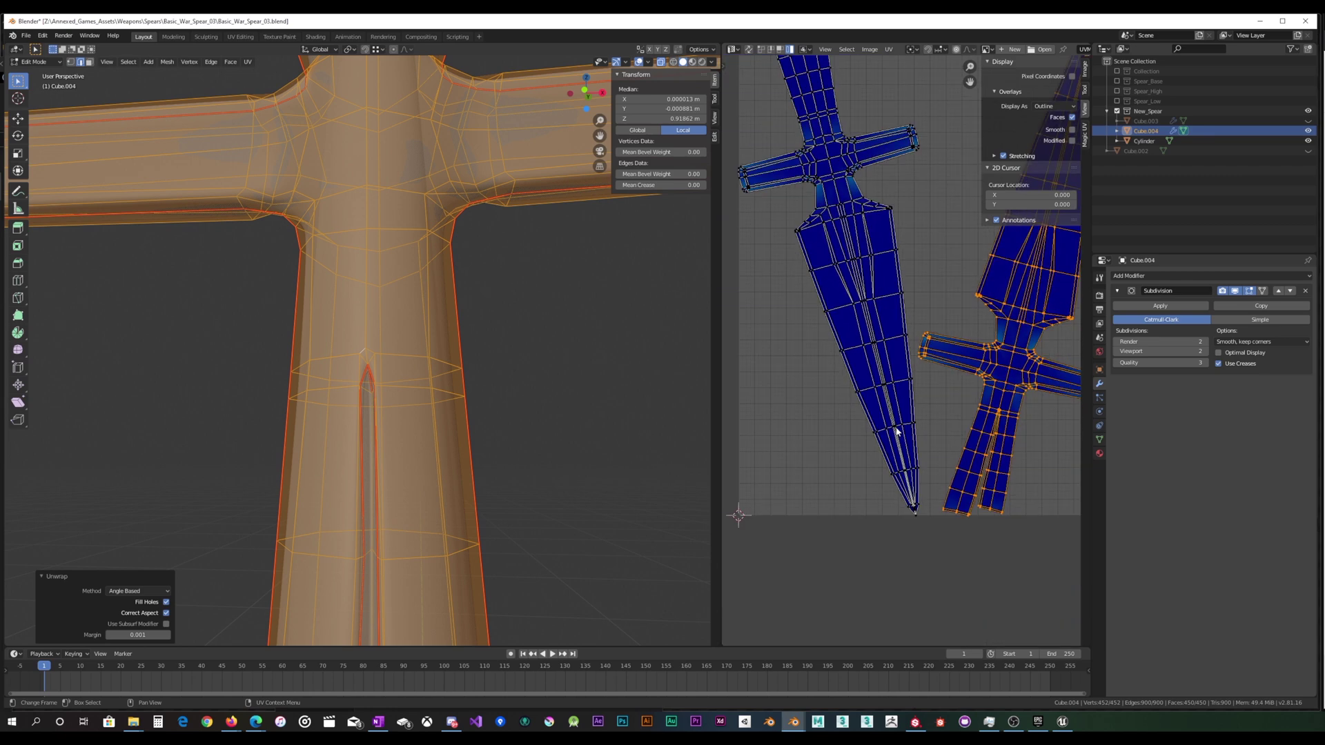
pyautogui.scroll(4, 929, 360)
pyautogui.scroll(2, 929, 360)
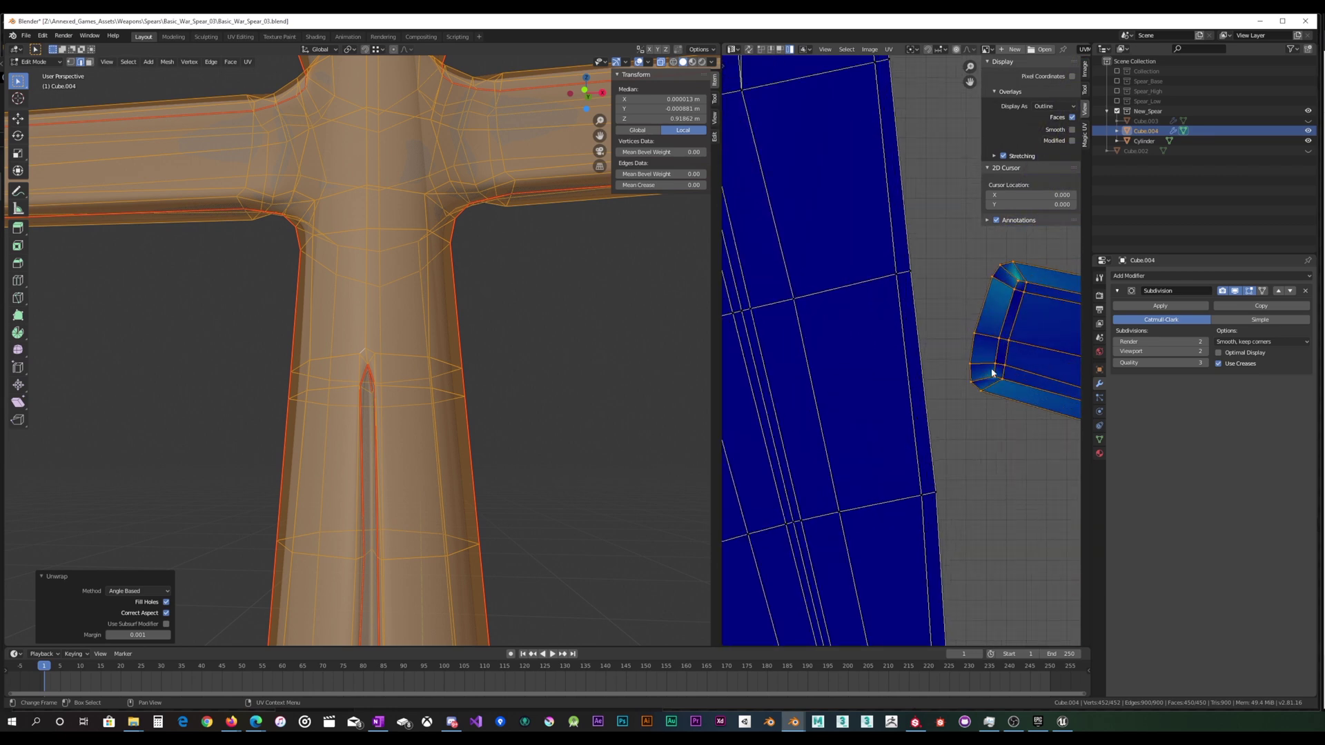
pyautogui.moveTo(992, 374); pyautogui.dragTo(784, 412, button='middle')
pyautogui.scroll(-4, 837, 408)
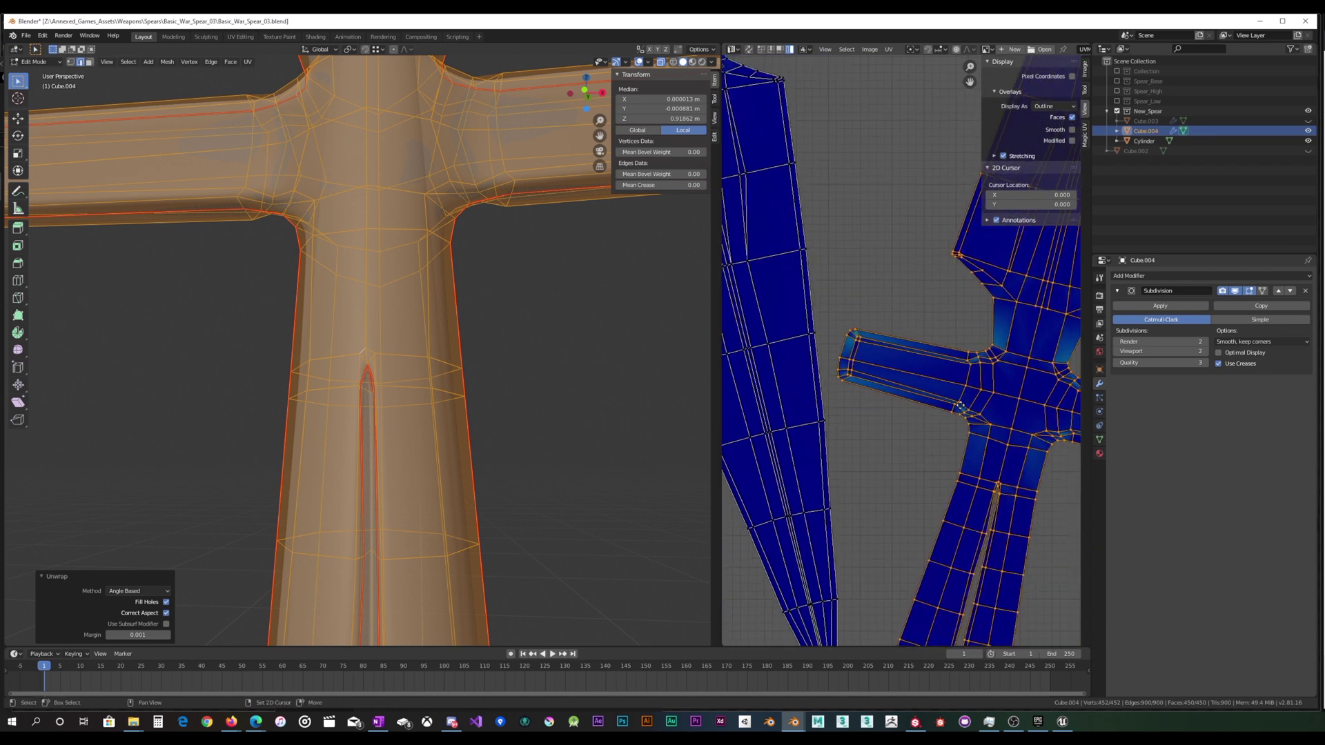
pyautogui.moveTo(959, 405); pyautogui.dragTo(888, 413, button='middle')
# Enable Use Subsurf Modifier for the unwrap again and return to Object Mode.
pyautogui.click(167, 625)
pyautogui.scroll(-6, 399, 325)
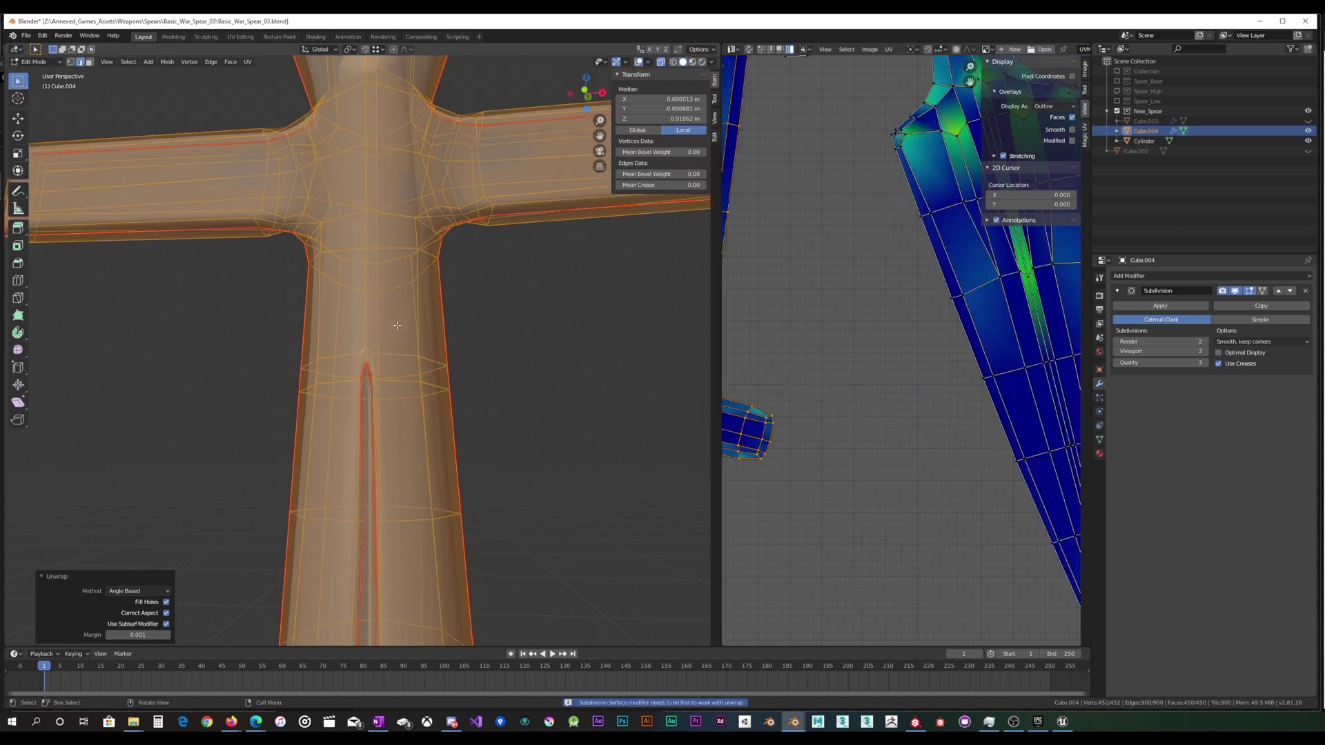
pyautogui.moveTo(524, 264); pyautogui.dragTo(391, 254, button='middle')
pyautogui.press('Tab')
# Examine the subdivided spearhead's blade, crossguard and slit socket in Object Mode.
pyautogui.scroll(3, 455, 260)
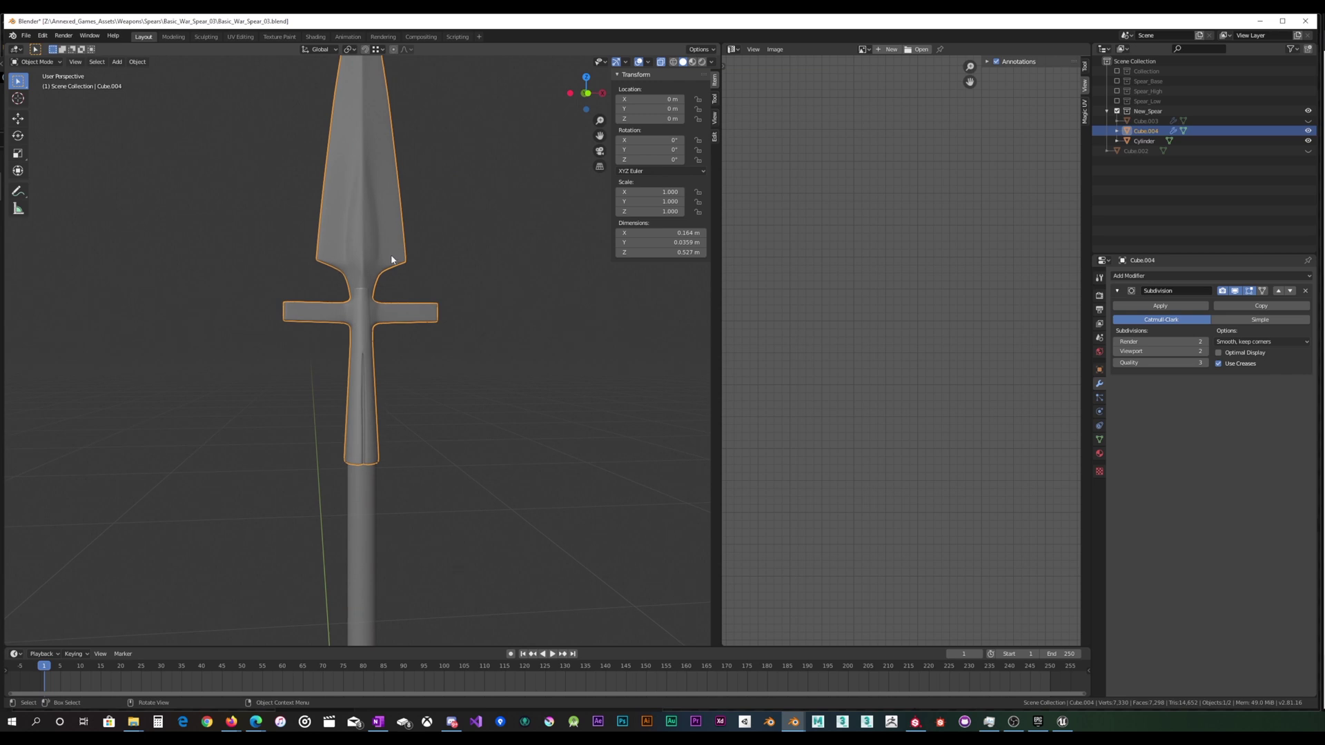
pyautogui.scroll(-2, 391, 254)
pyautogui.press('Tab')
pyautogui.press('Tab')
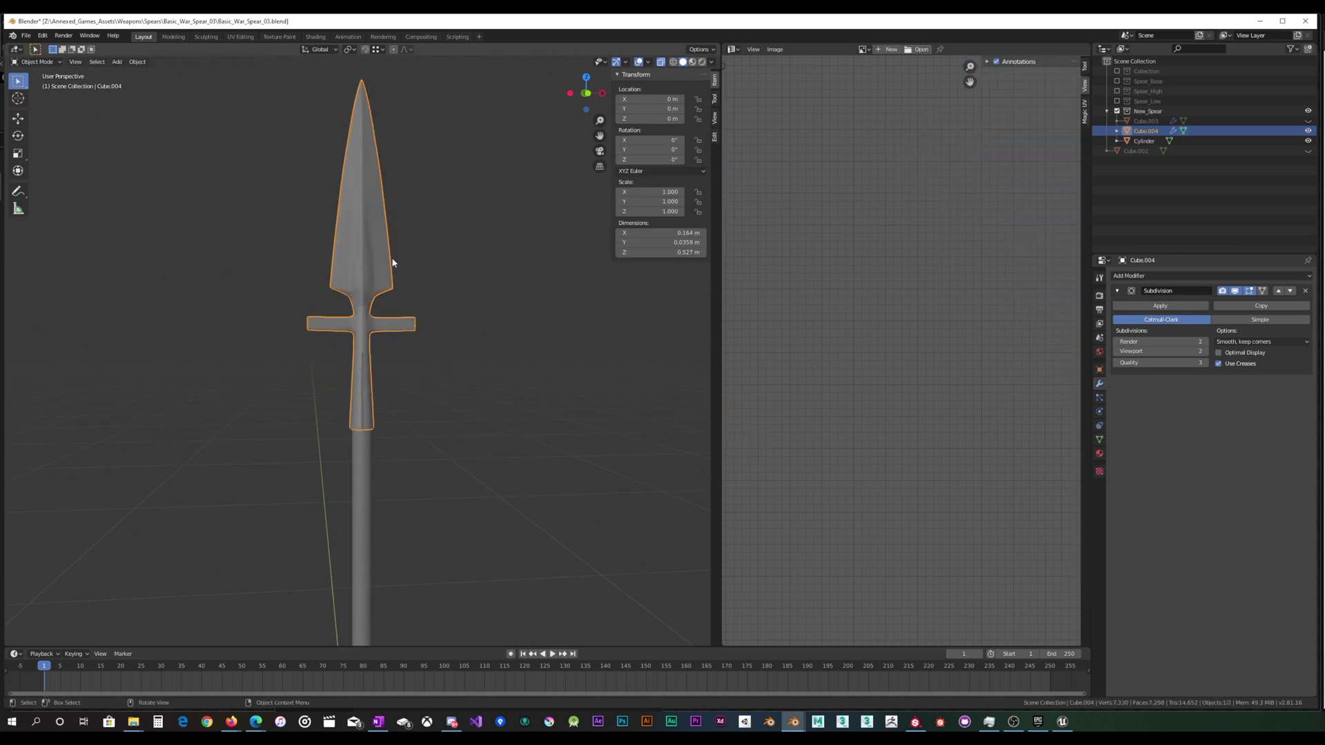
pyautogui.scroll(4, 383, 294)
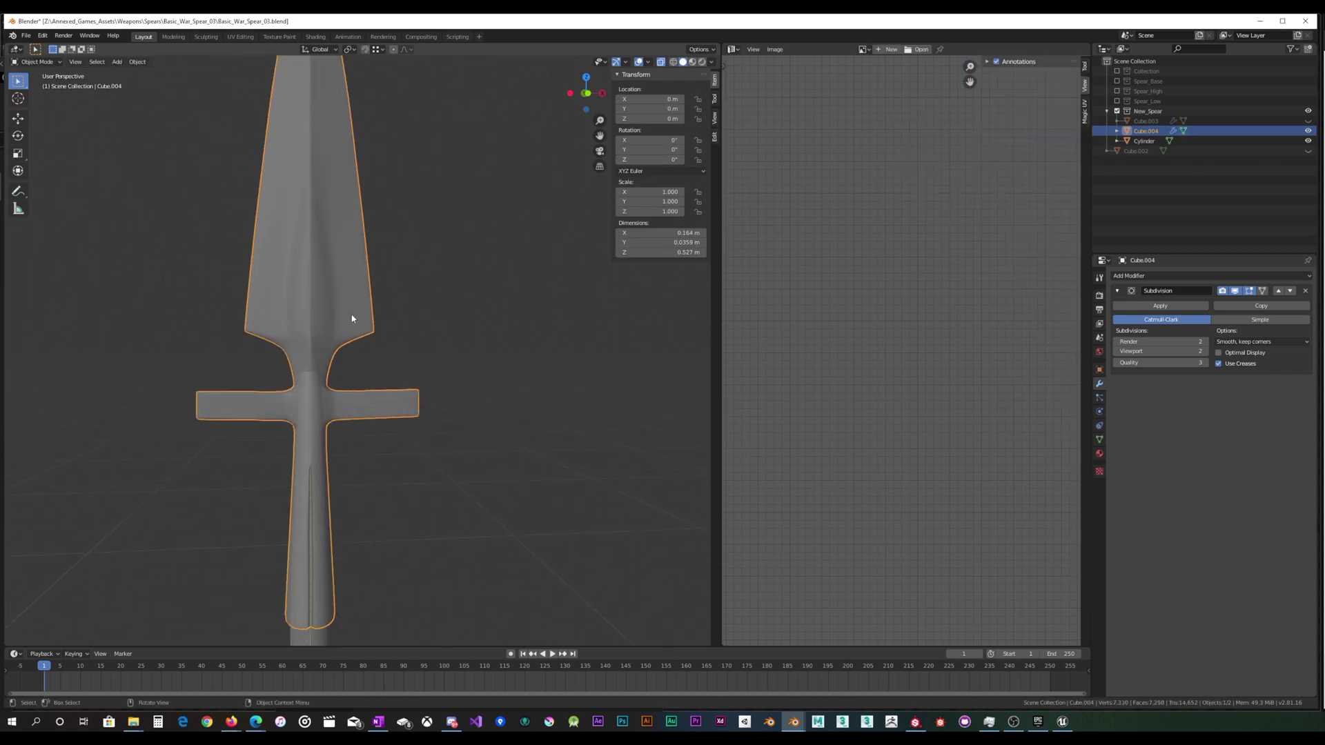
pyautogui.keyDown('shift'); pyautogui.moveTo(349, 328); pyautogui.dragTo(375, 303, button='middle'); pyautogui.keyUp('shift')
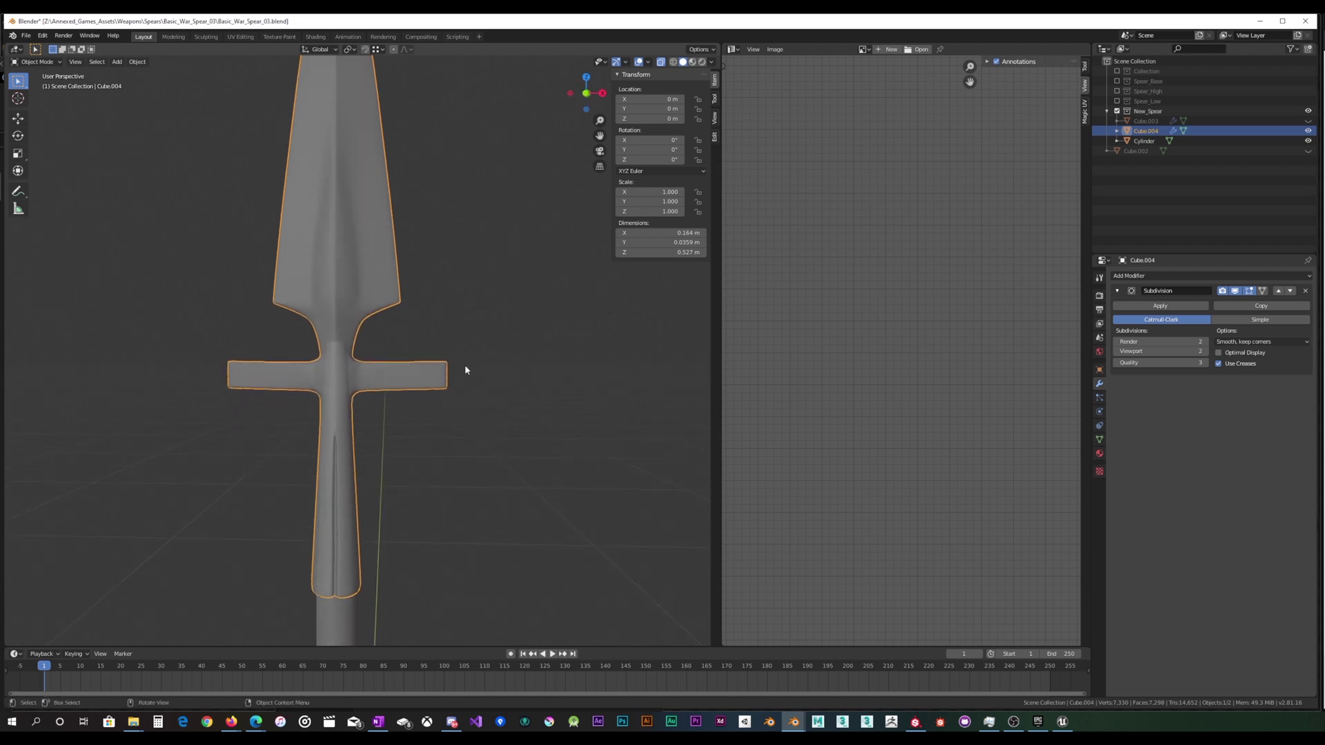
pyautogui.scroll(3, 455, 366)
pyautogui.scroll(-5, 450, 365)
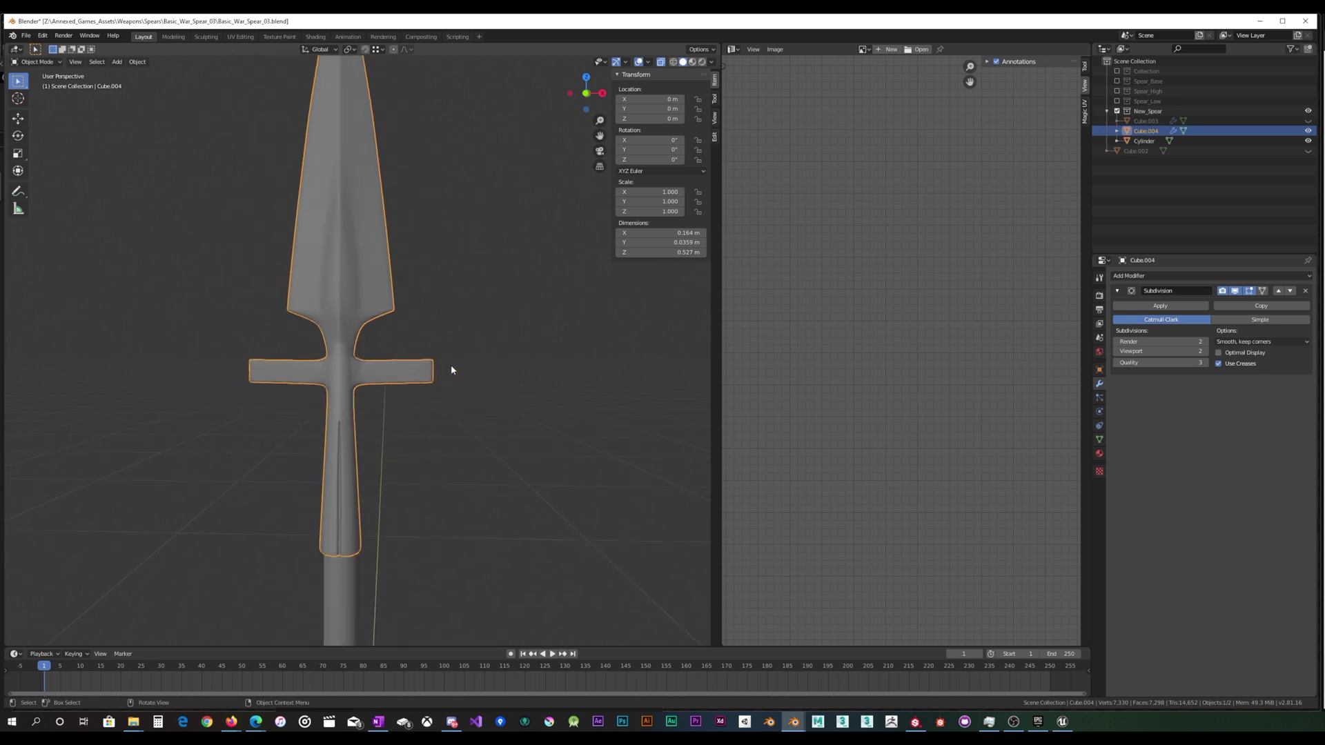
# Collapse the Subdivision modifier's settings and add a Displace modifier to the spearhead.
pyautogui.click(1115, 291)
pyautogui.click(1130, 276)
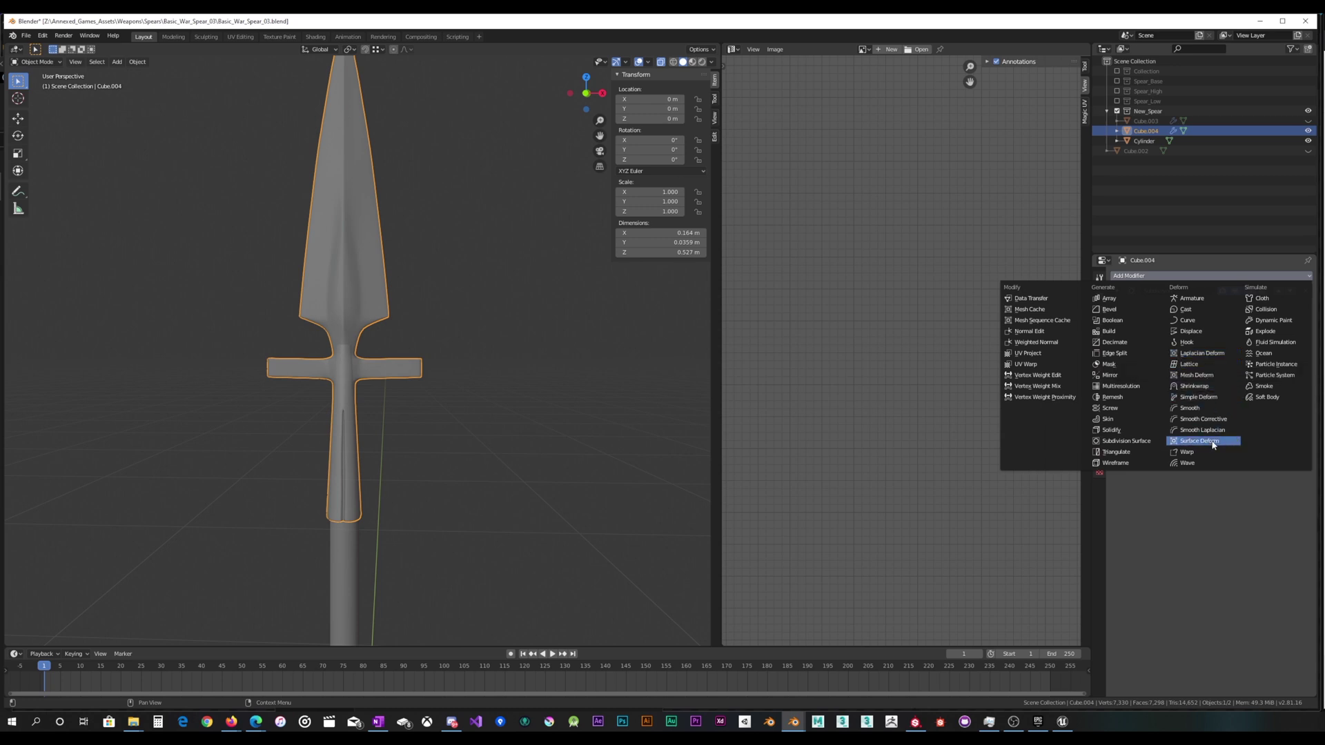
pyautogui.click(1215, 332)
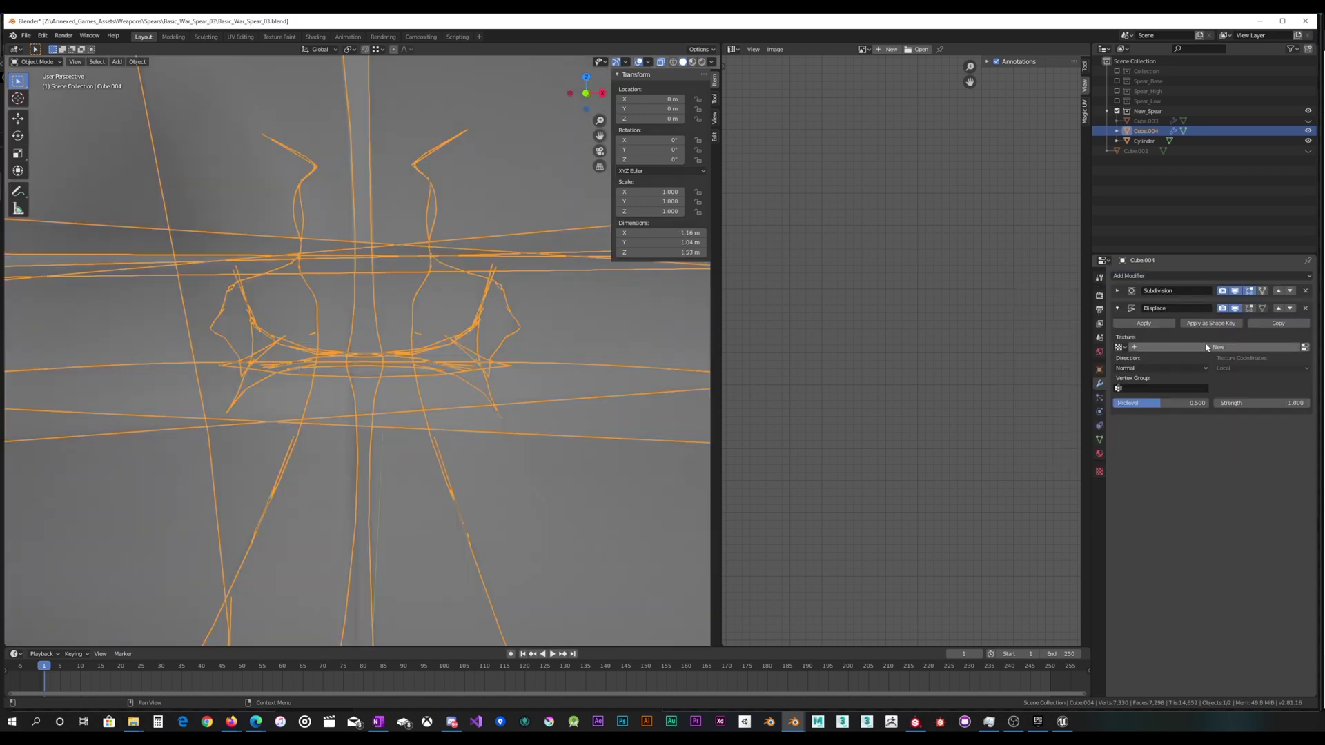
pyautogui.scroll(-4, 649, 349)
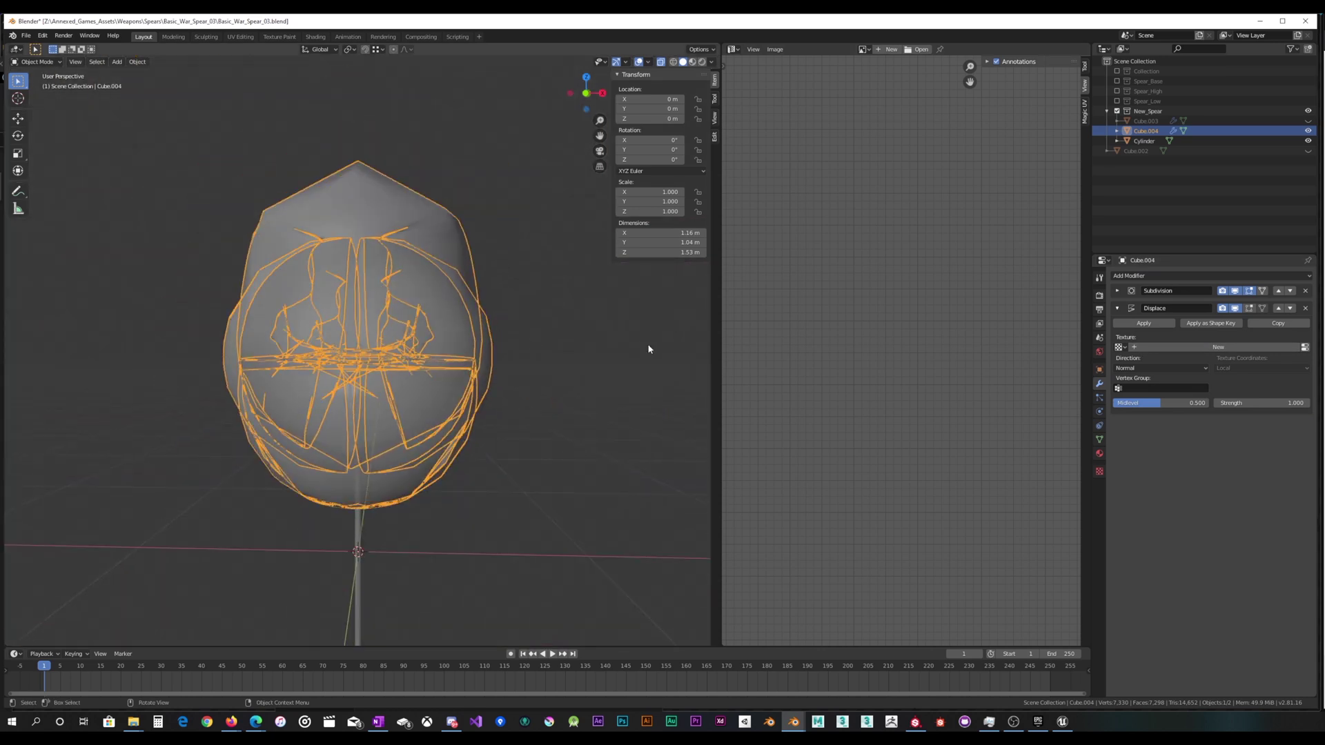
# Set the Displace modifier's strength to 0.01 and assign a new texture to it.
pyautogui.click(1224, 403)
pyautogui.write('.01')
pyautogui.press('Return')
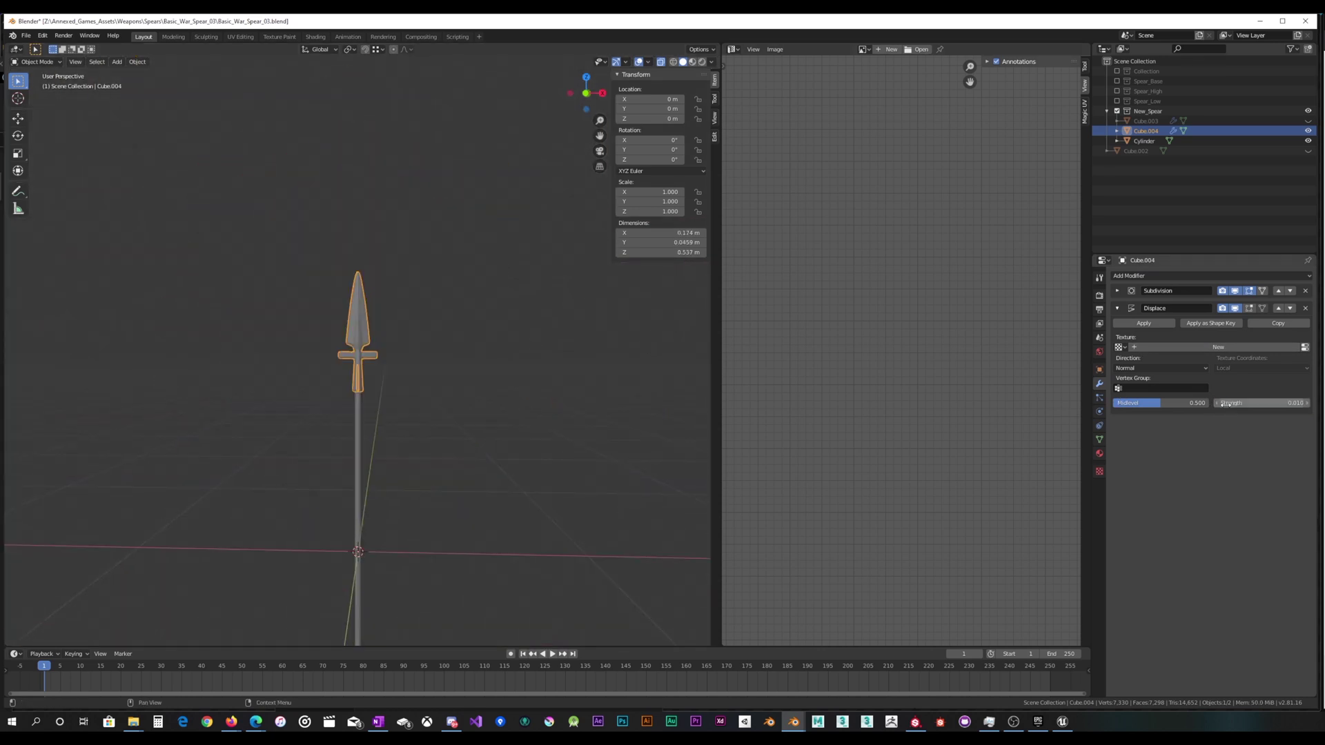
pyautogui.click(1120, 347)
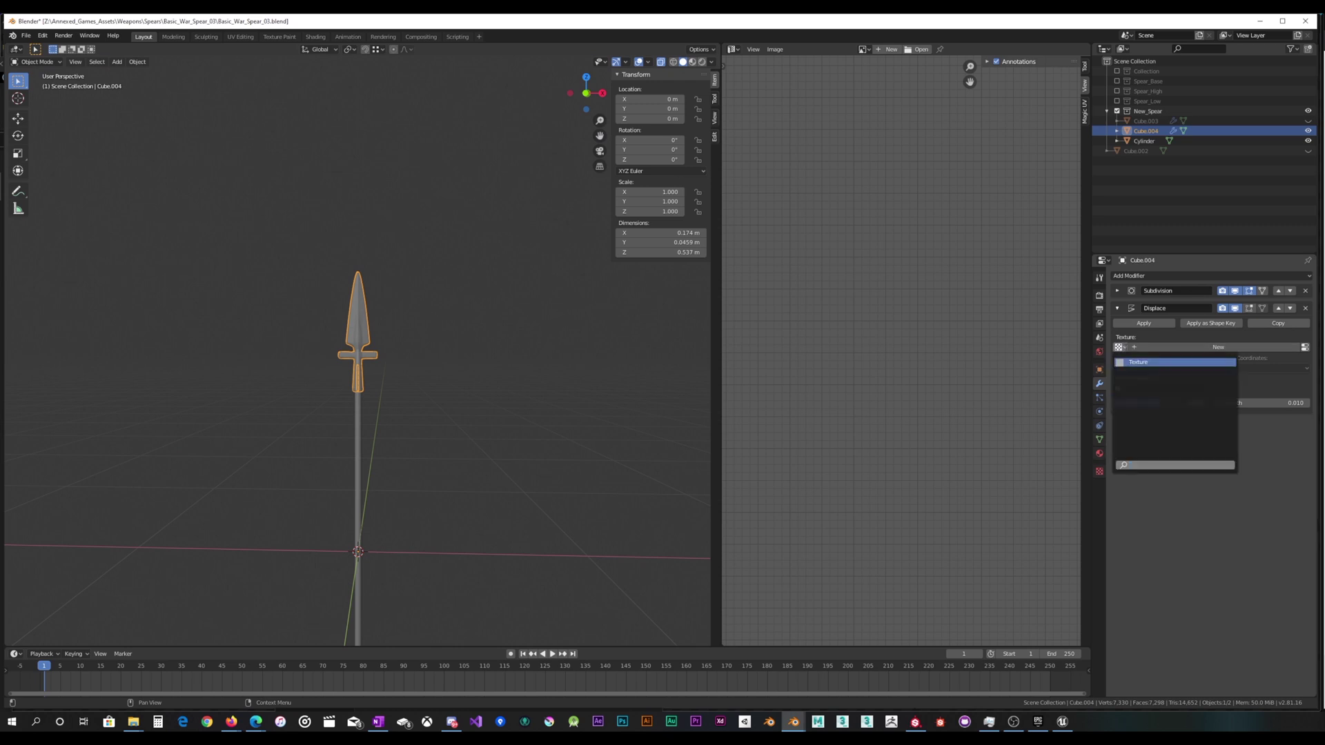
pyautogui.click(1152, 347)
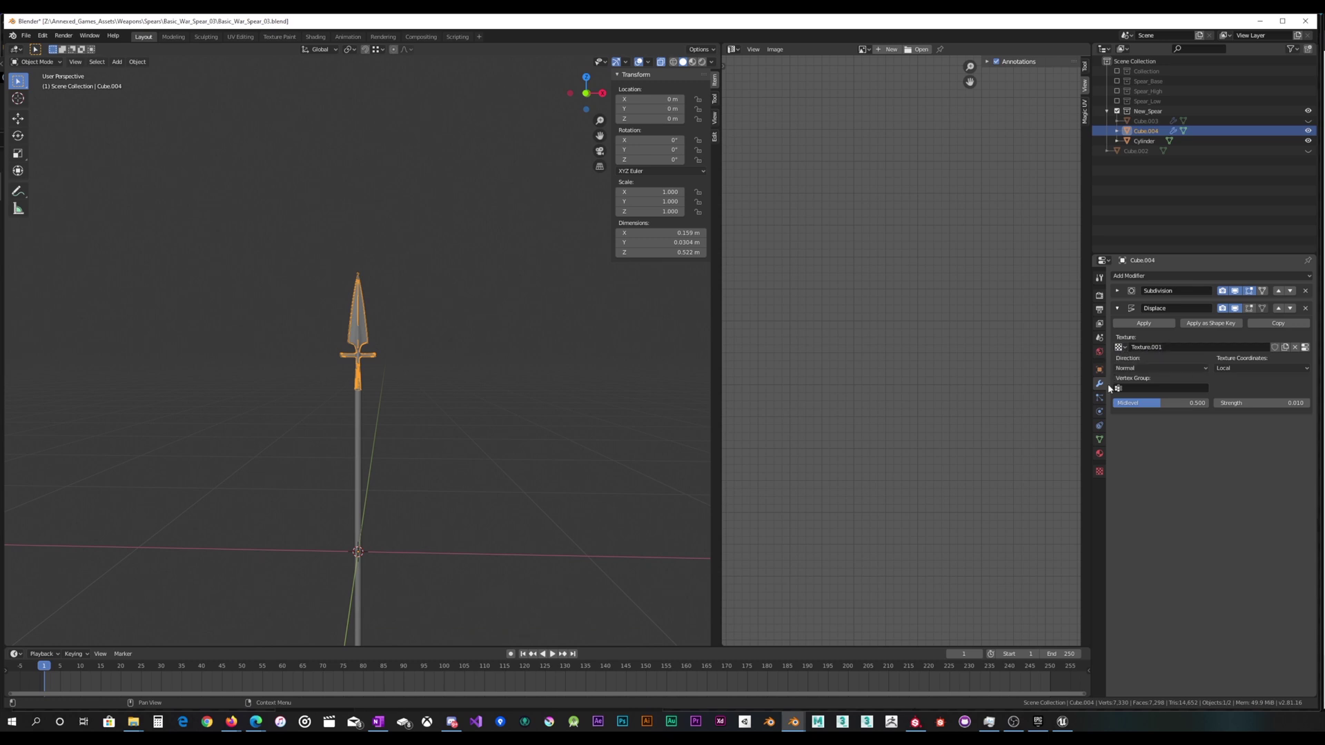
# Change the new displacement texture's type to Clouds and look at its effect on the blade and crossguard.
pyautogui.scroll(4, 326, 319)
pyautogui.scroll(5, 326, 320)
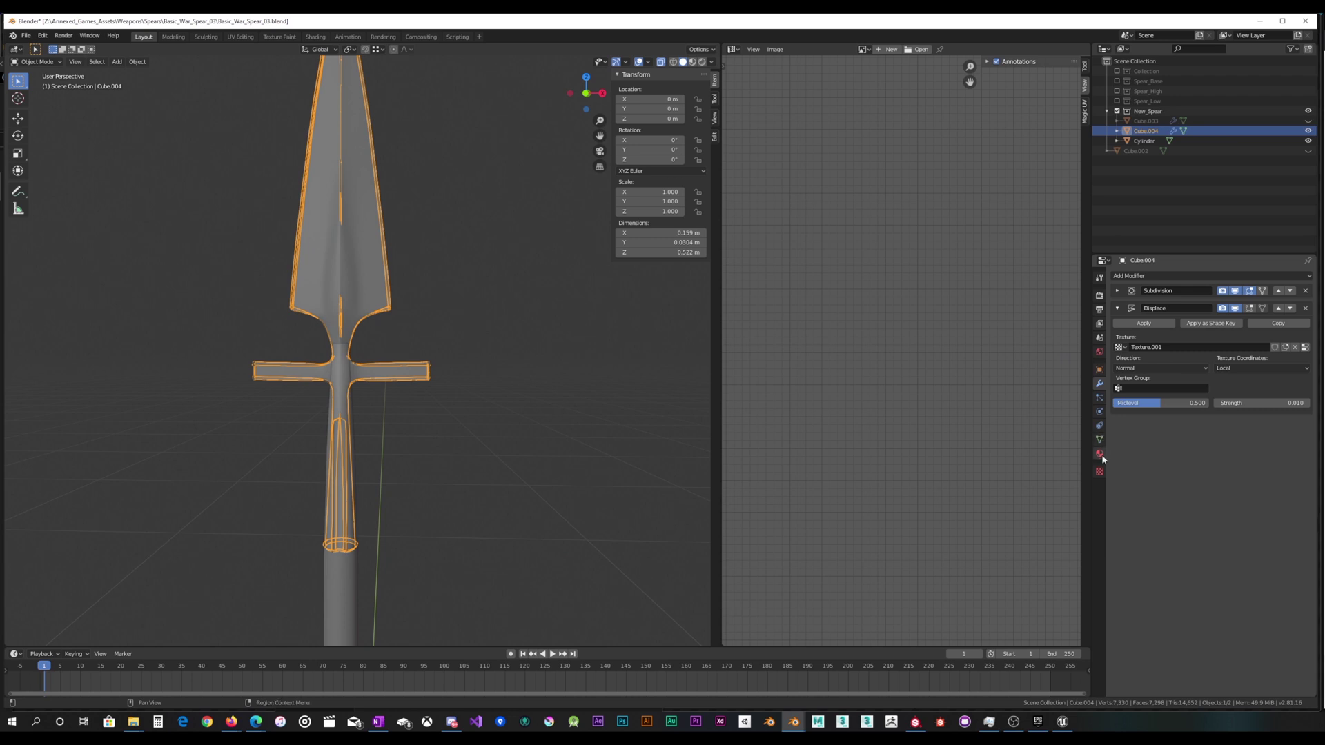
pyautogui.click(1099, 472)
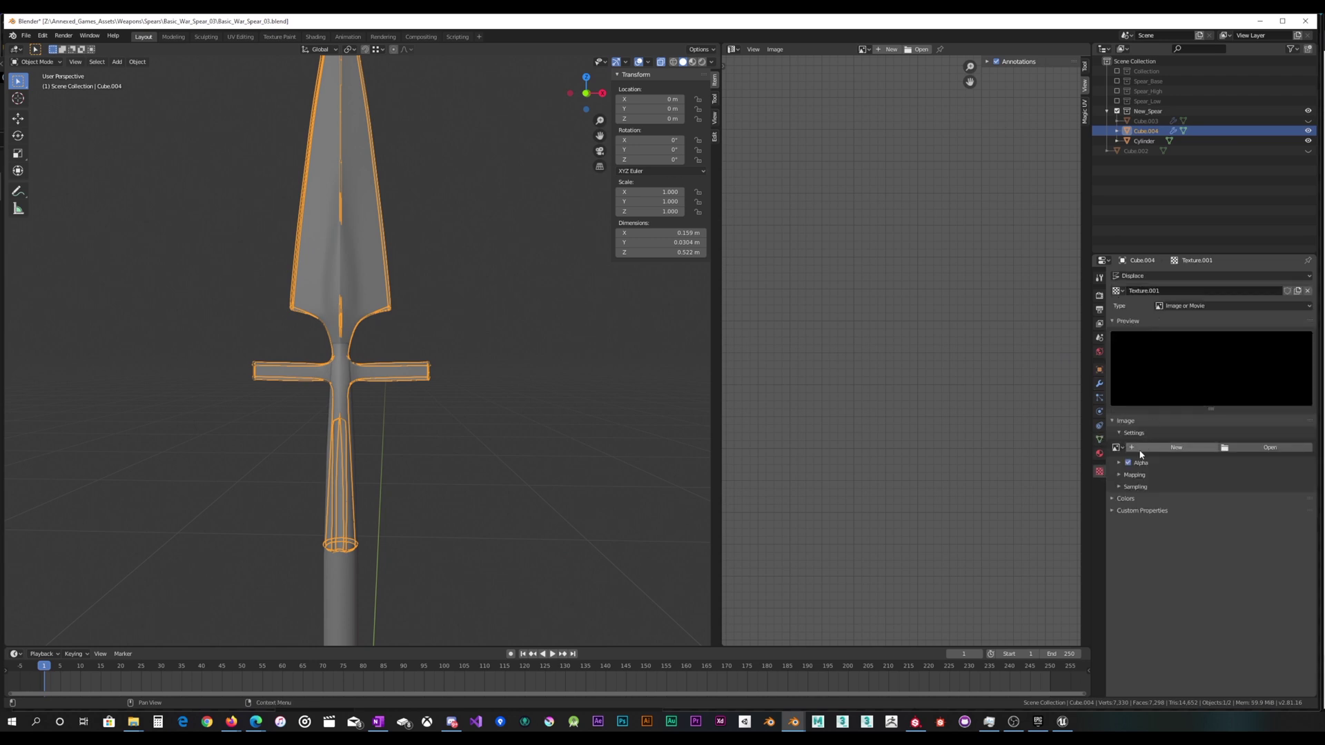
pyautogui.click(1165, 305)
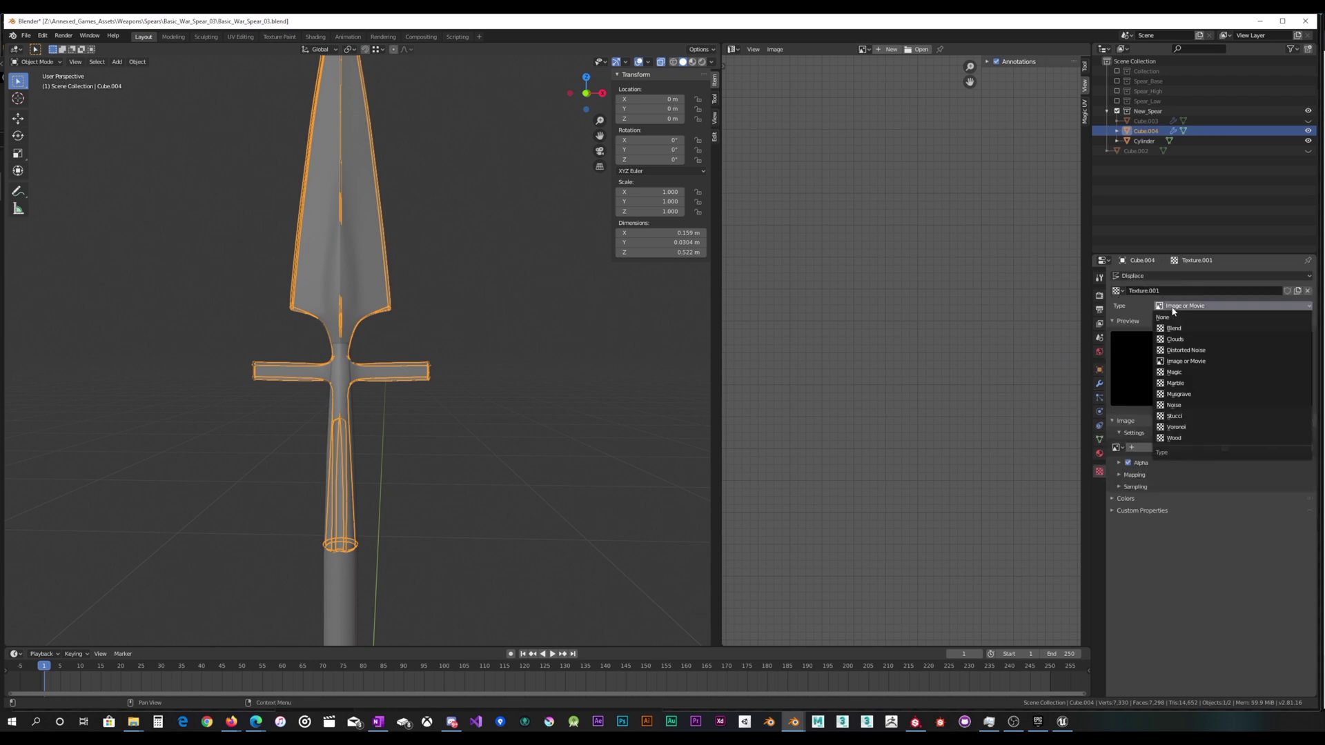
pyautogui.click(1180, 339)
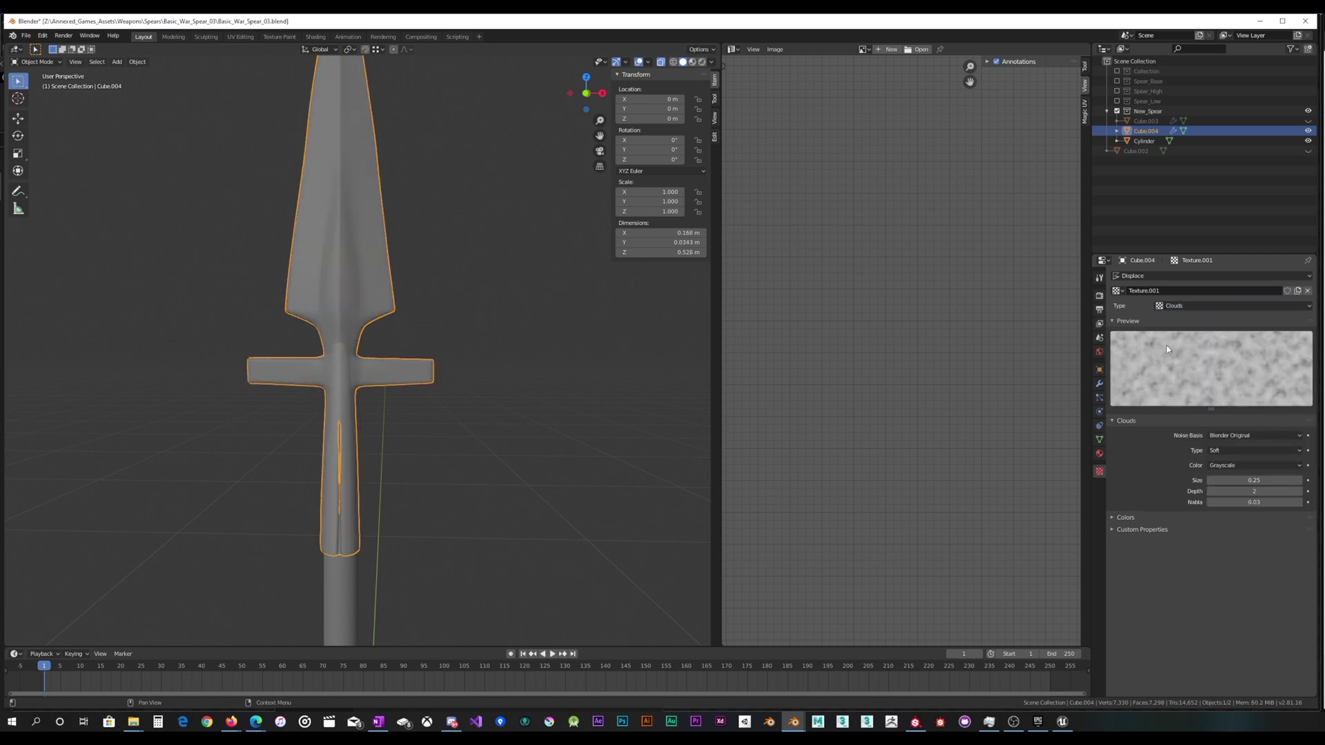
pyautogui.scroll(-1, 393, 334)
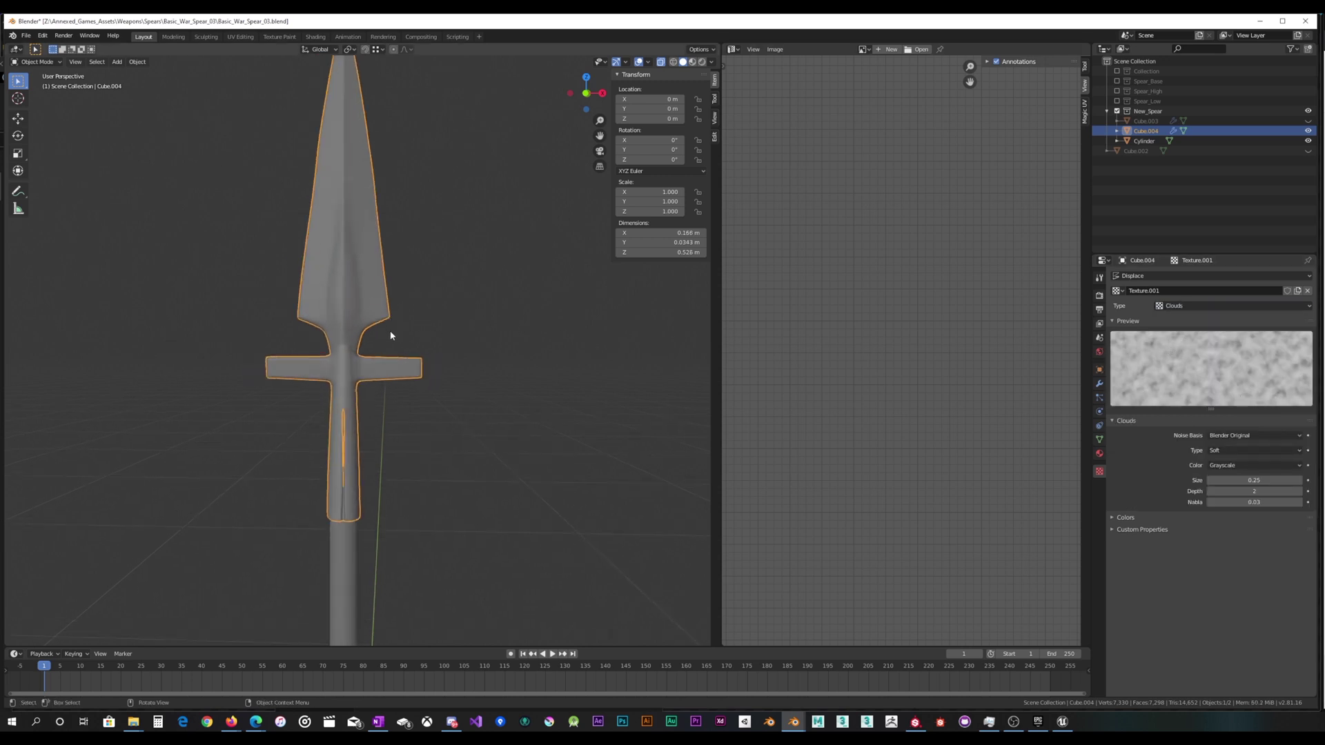
pyautogui.scroll(4, 395, 332)
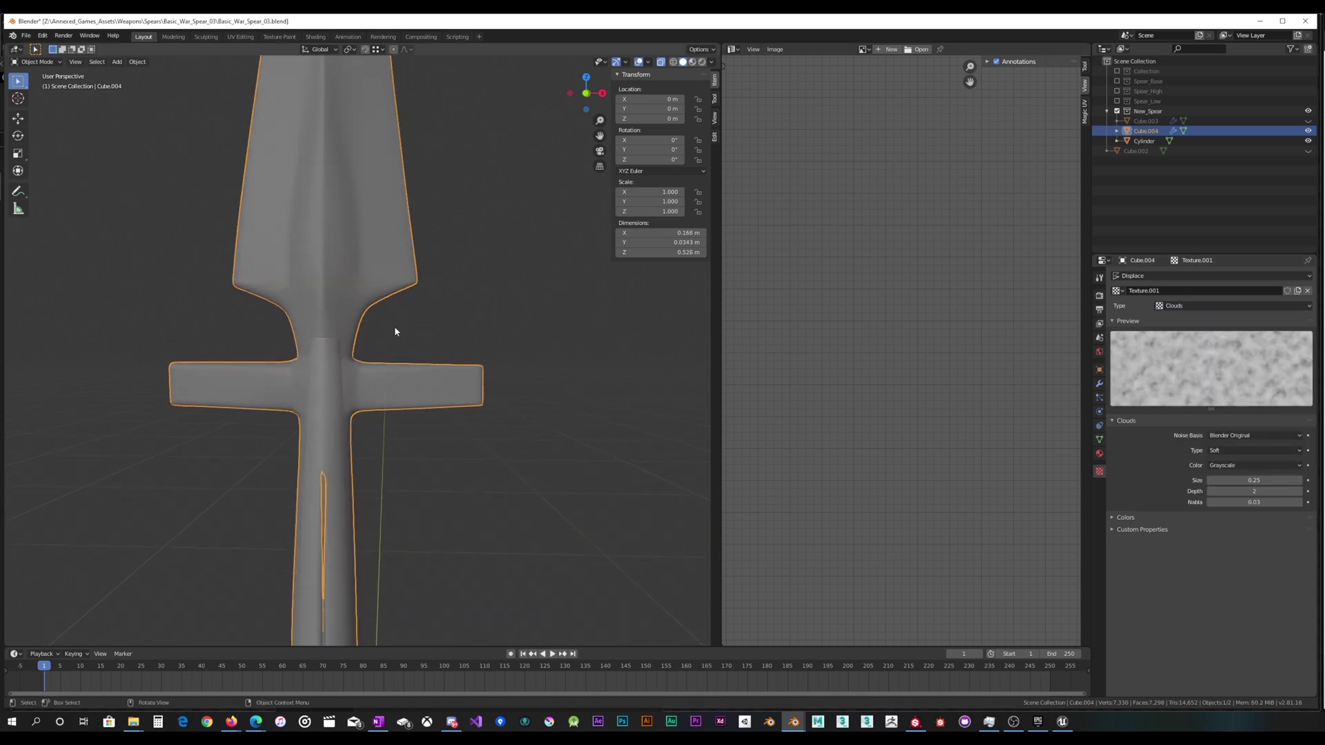
# Try the existing Texture for the displacement, switch back to Texture.001 and try a Clouds size of 0.03 on it.
pyautogui.click(1117, 290)
pyautogui.click(1137, 305)
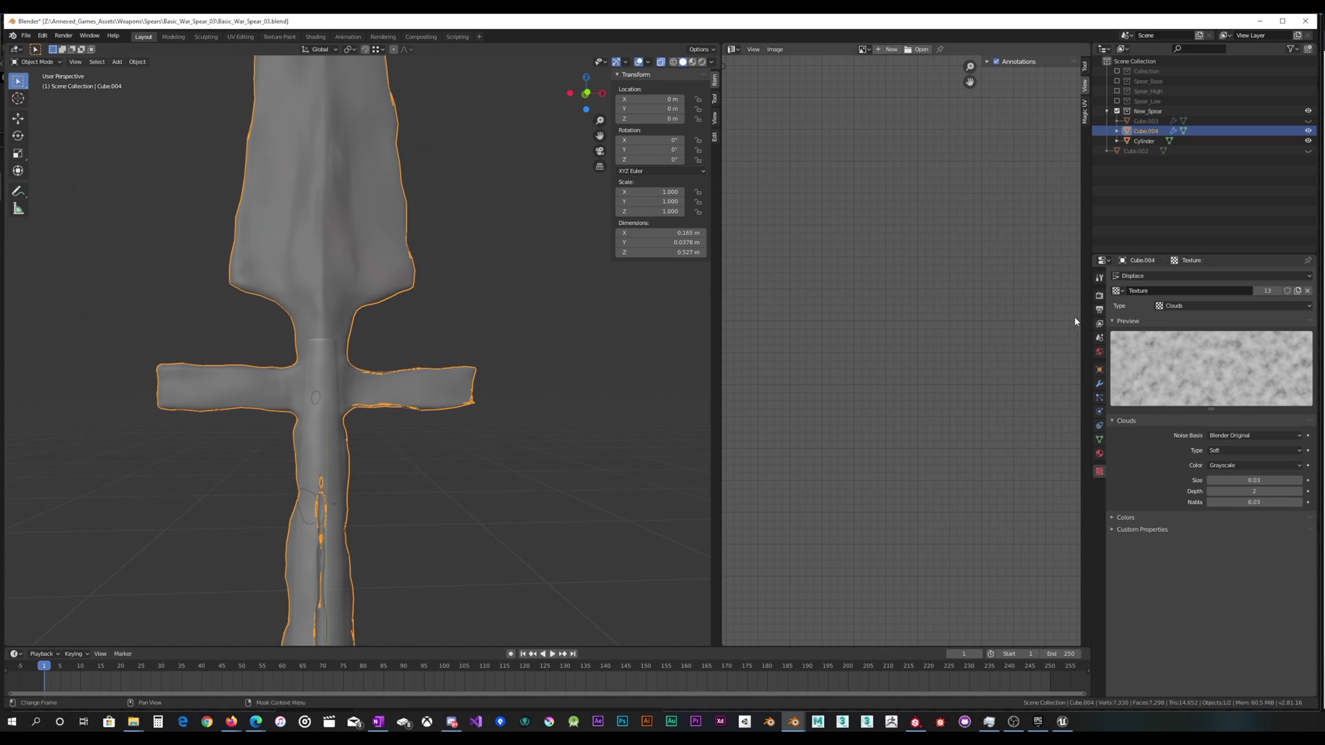
pyautogui.click(1117, 290)
pyautogui.click(1134, 316)
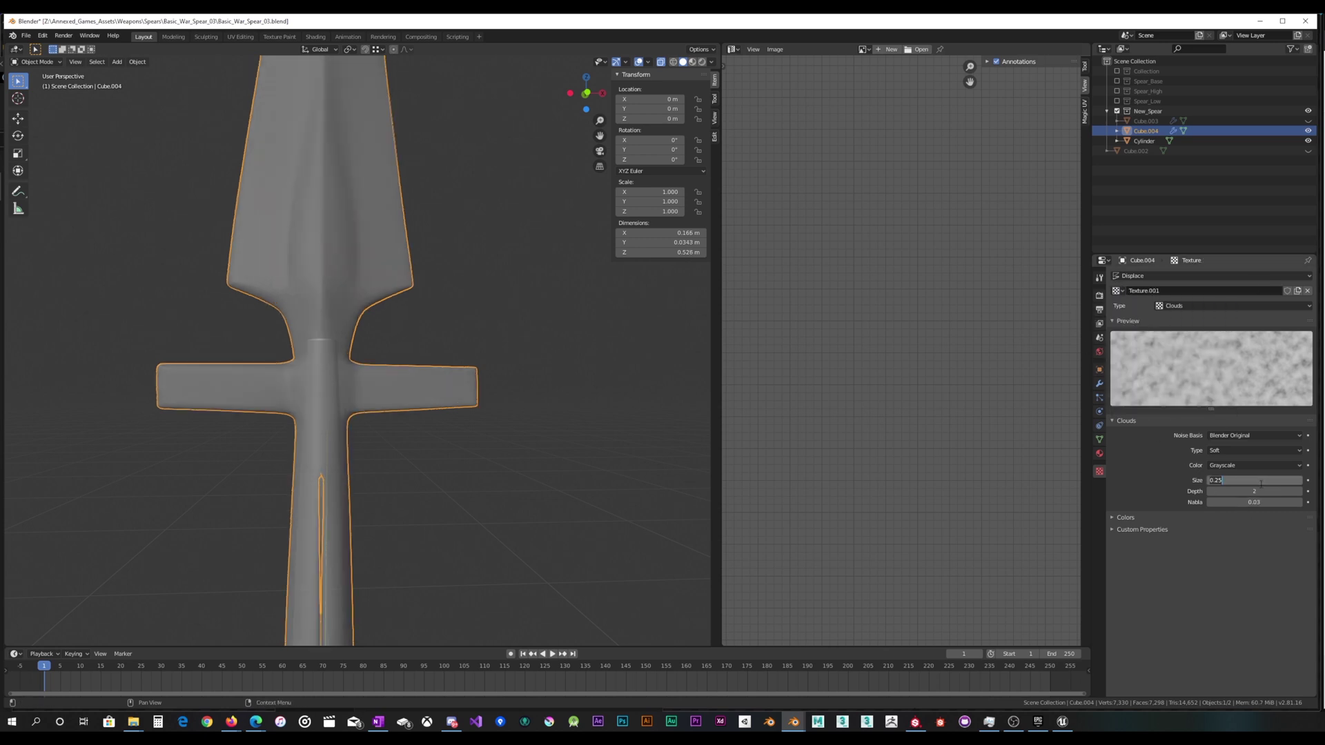
pyautogui.press('Return')
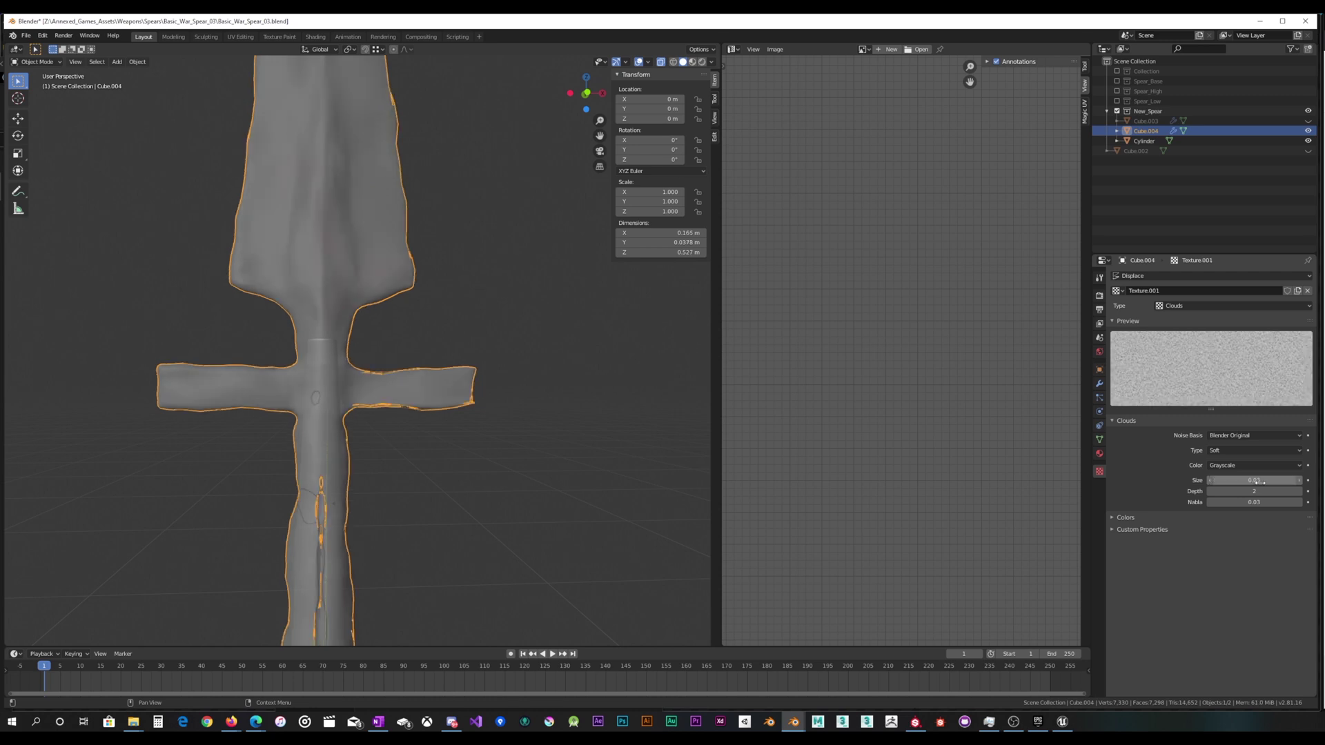
pyautogui.scroll(-2, 424, 270)
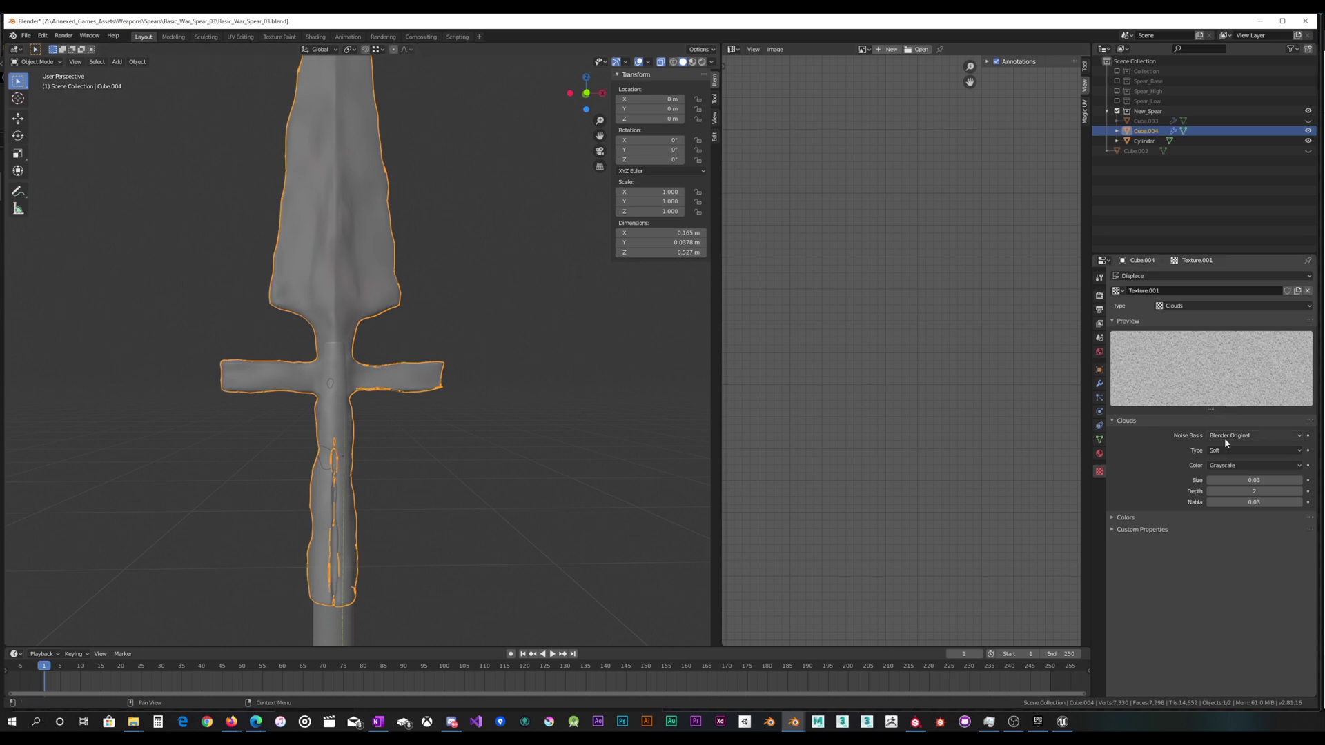
# Try a Clouds size of 0.25 for Texture.001, and settle on a size of 0.05.
pyautogui.click(1251, 477)
pyautogui.write('.2')
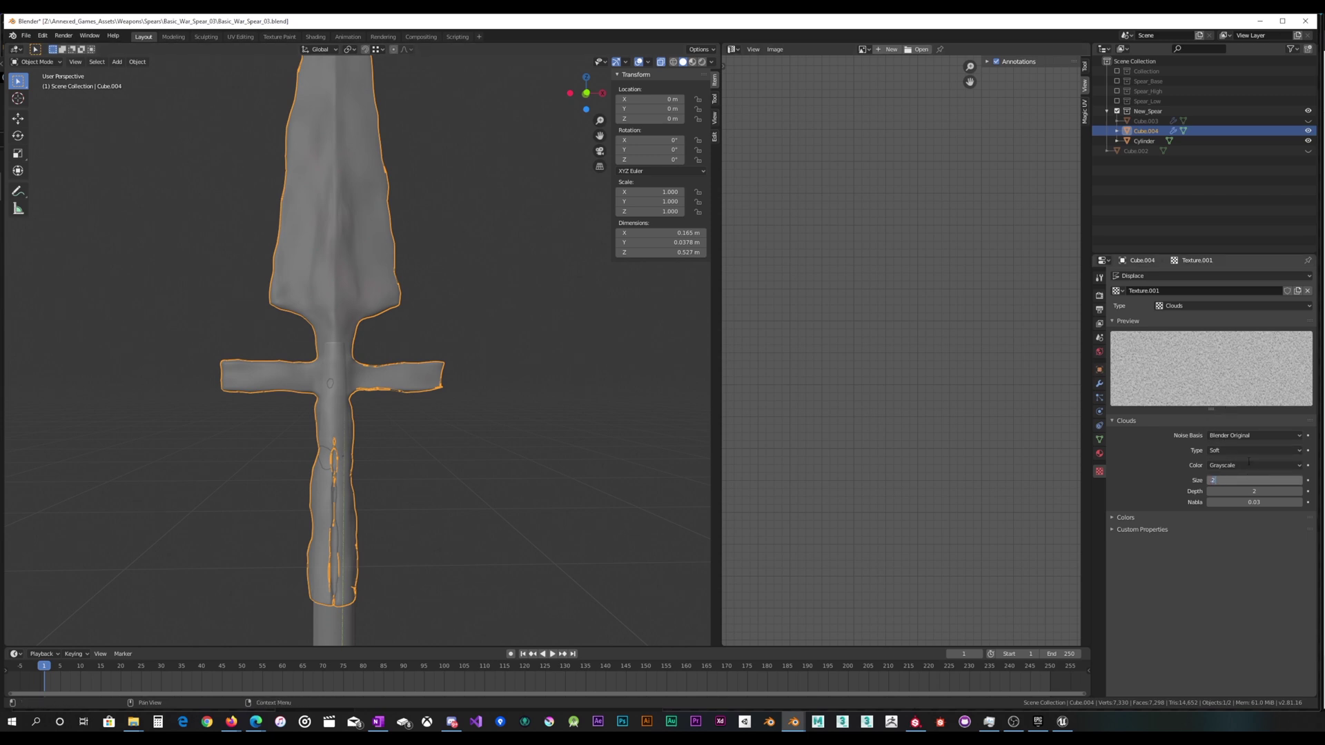
pyautogui.write('5')
pyautogui.press('Return')
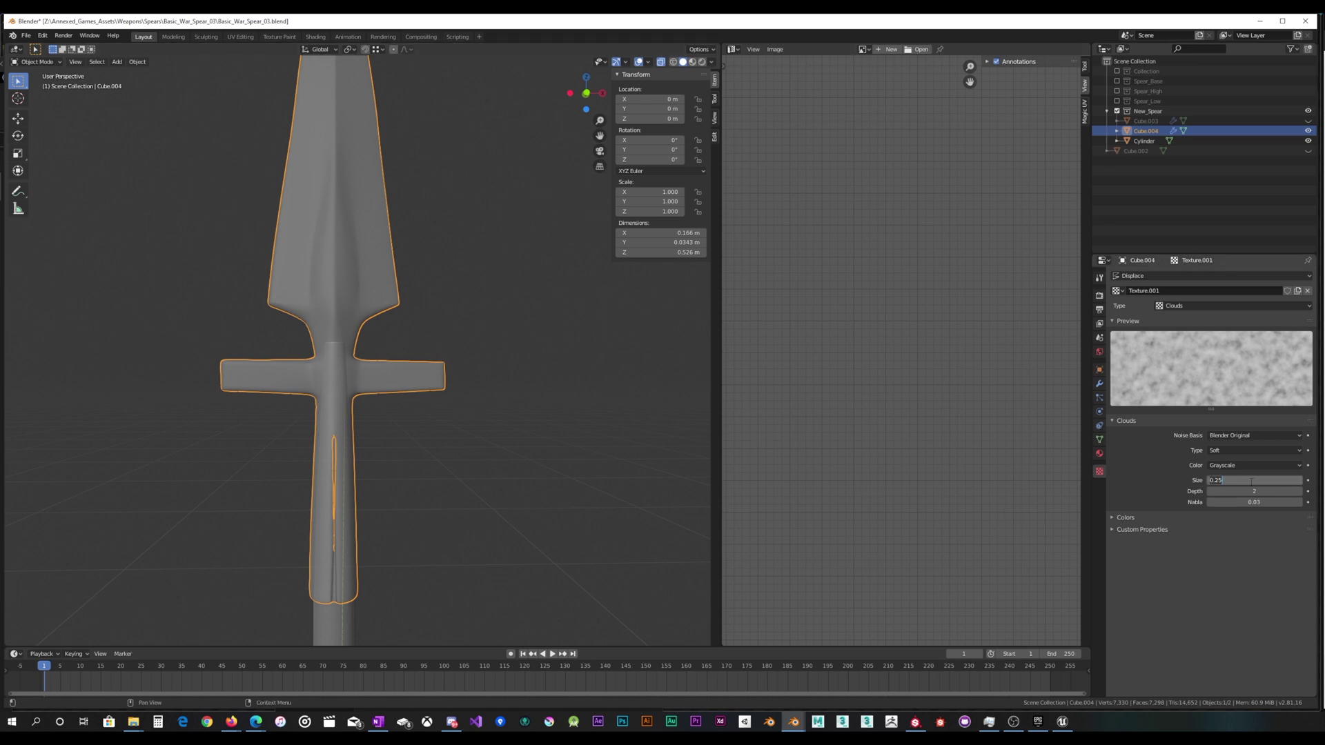
pyautogui.press('Return')
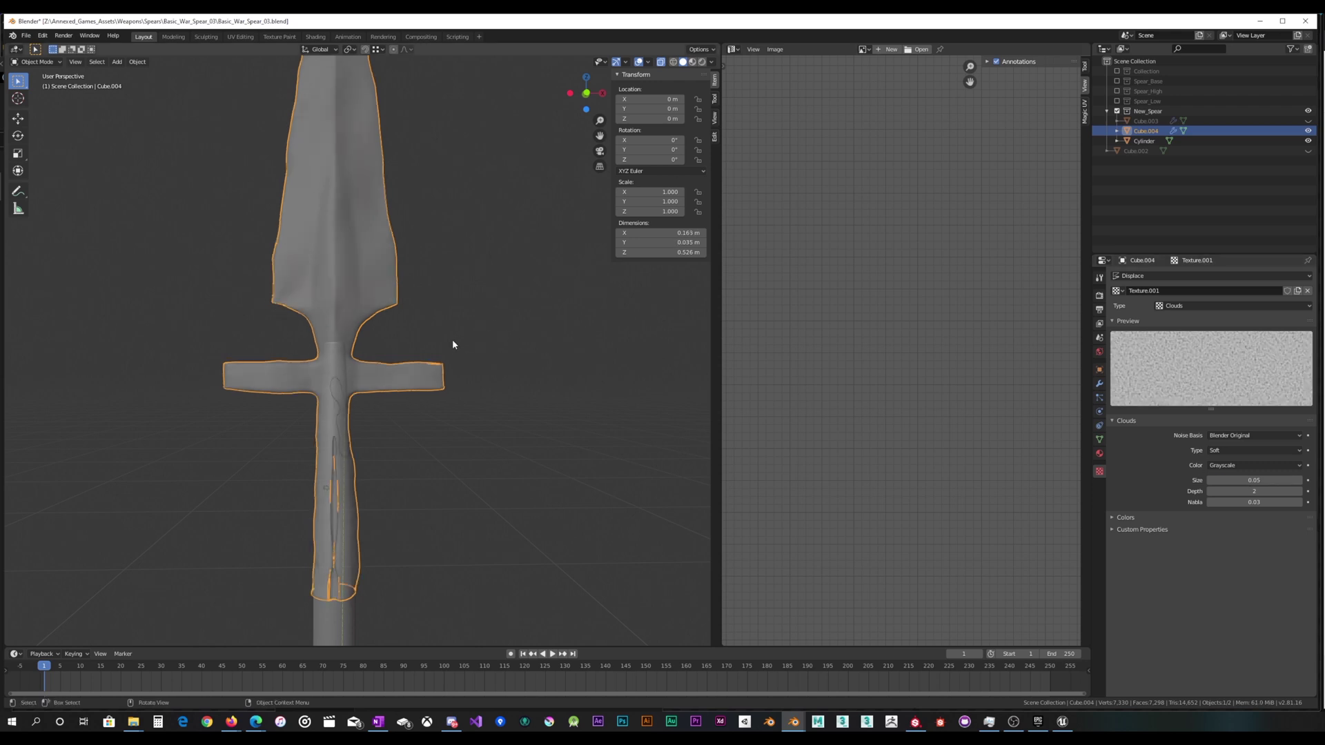
pyautogui.moveTo(453, 345); pyautogui.dragTo(423, 322, button='middle')
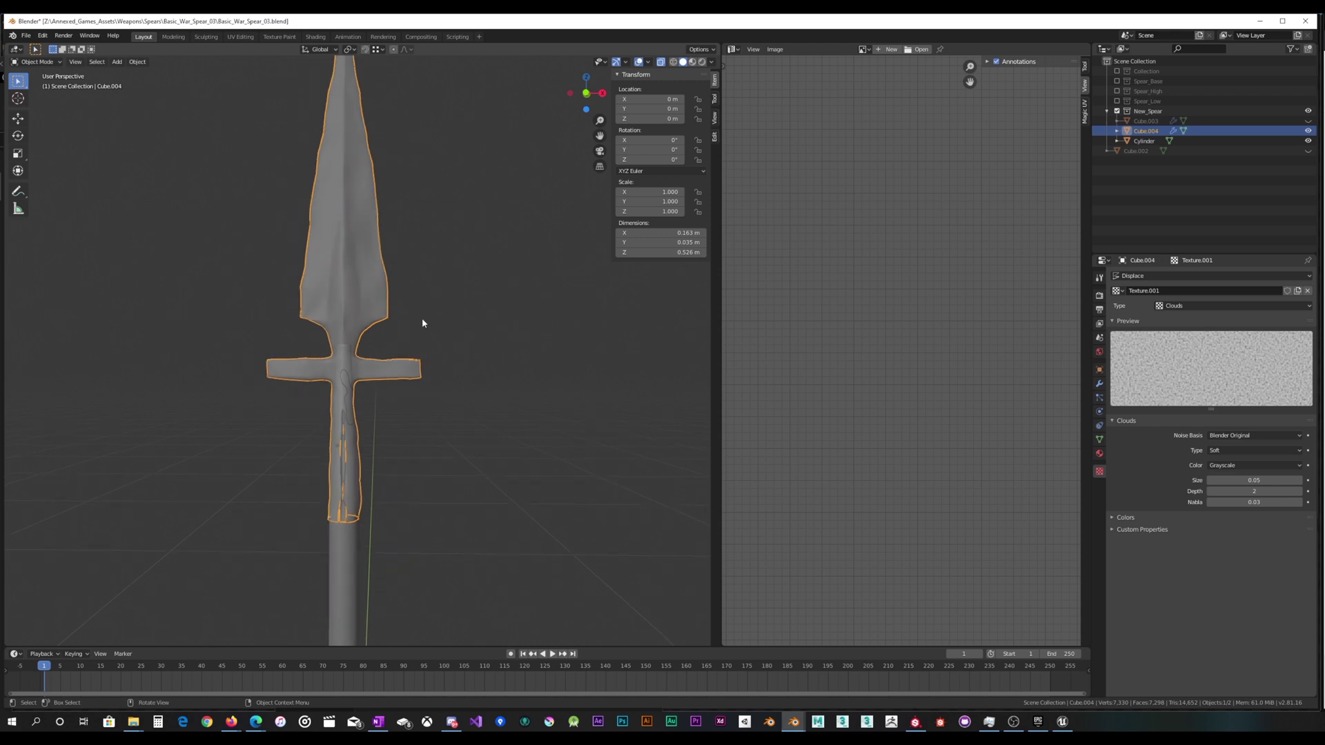
# Try a Displace strength of 0.001 and view the result around the crossguard and socket.
pyautogui.click(1098, 383)
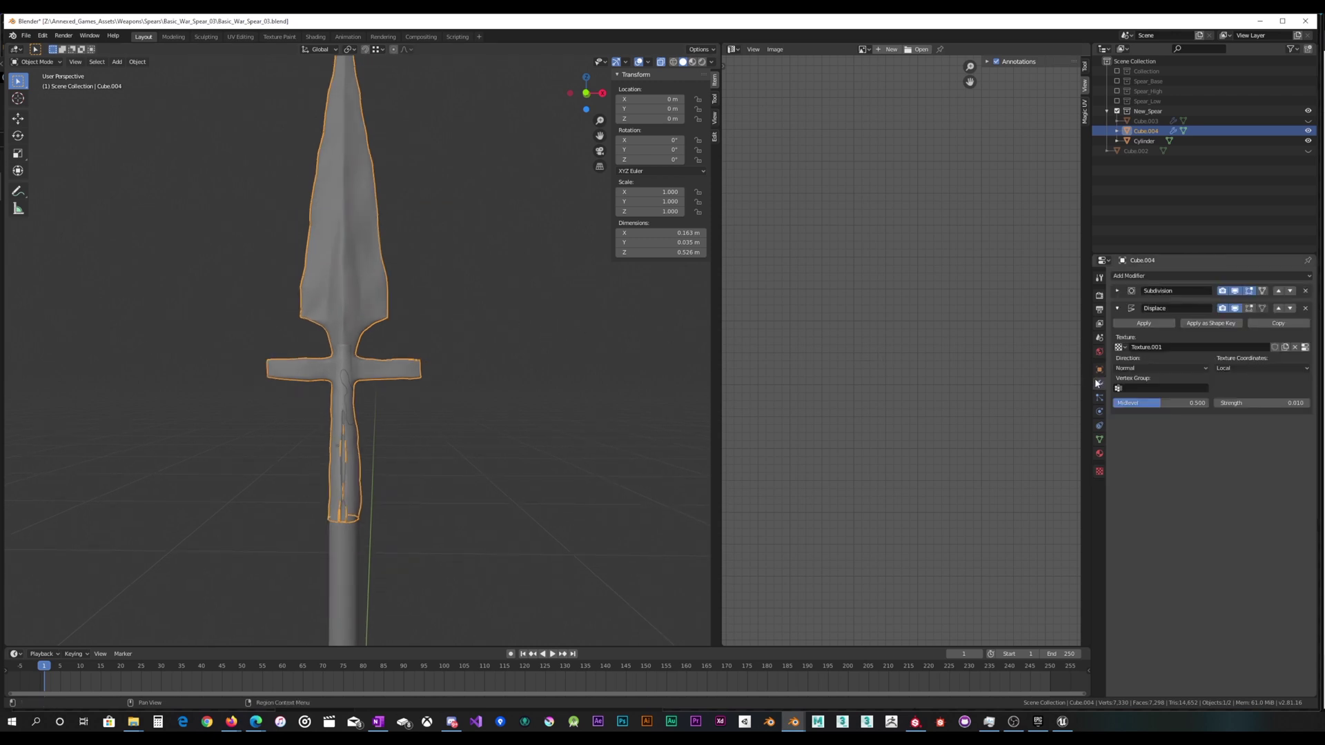
pyautogui.click(1250, 405)
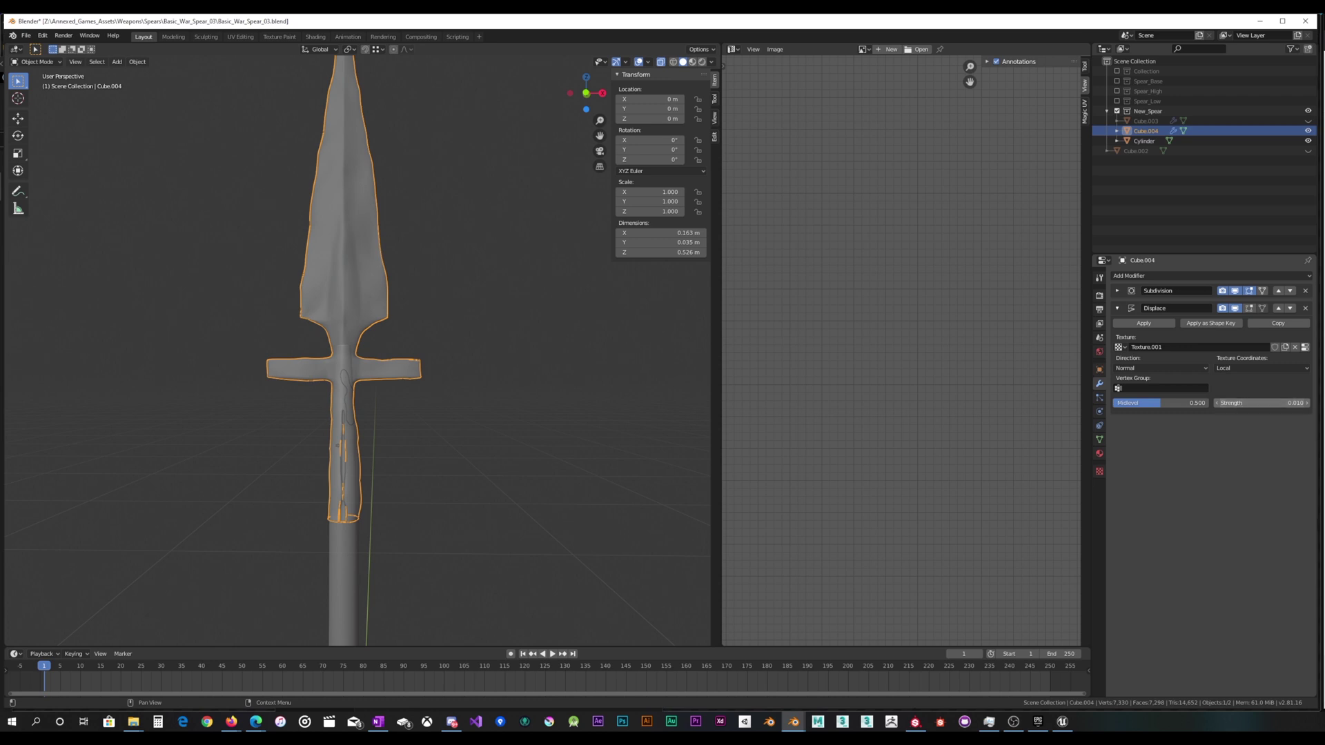
pyautogui.click(1275, 403)
pyautogui.write('.001')
pyautogui.press('Return')
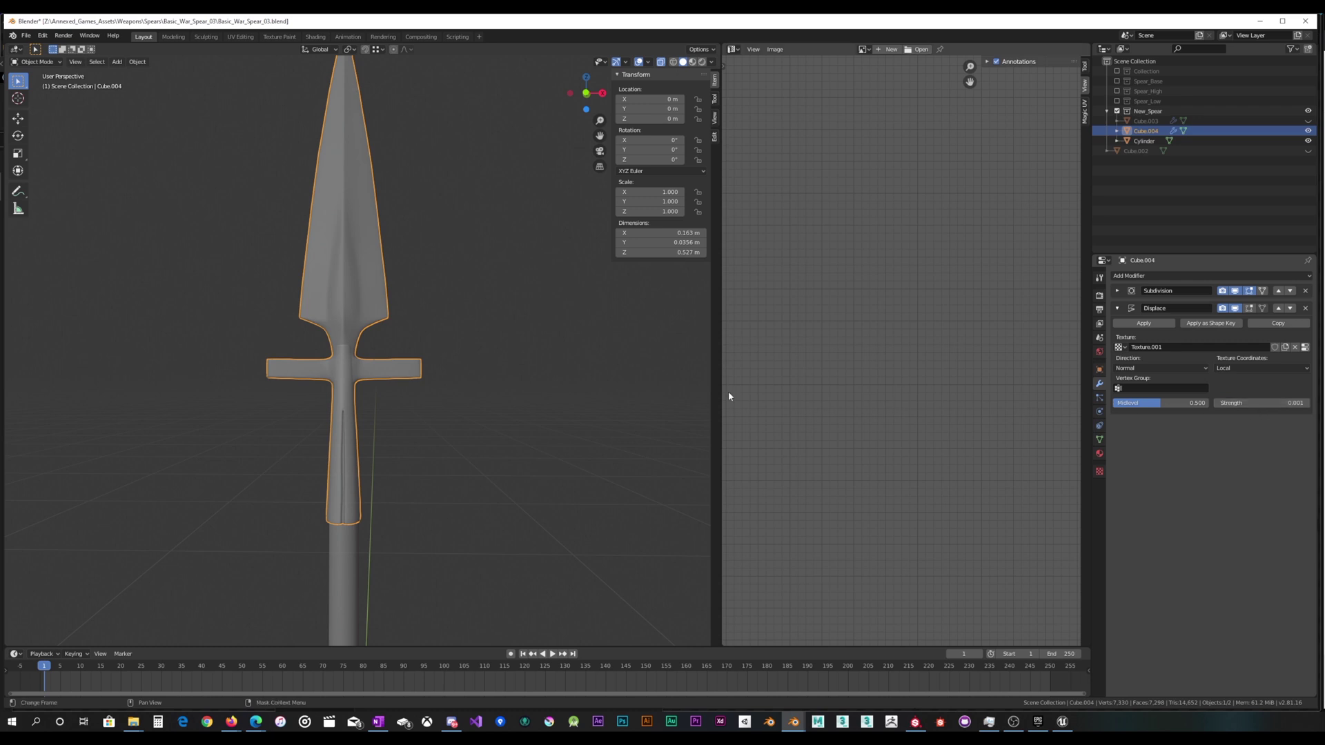
pyautogui.scroll(5, 501, 363)
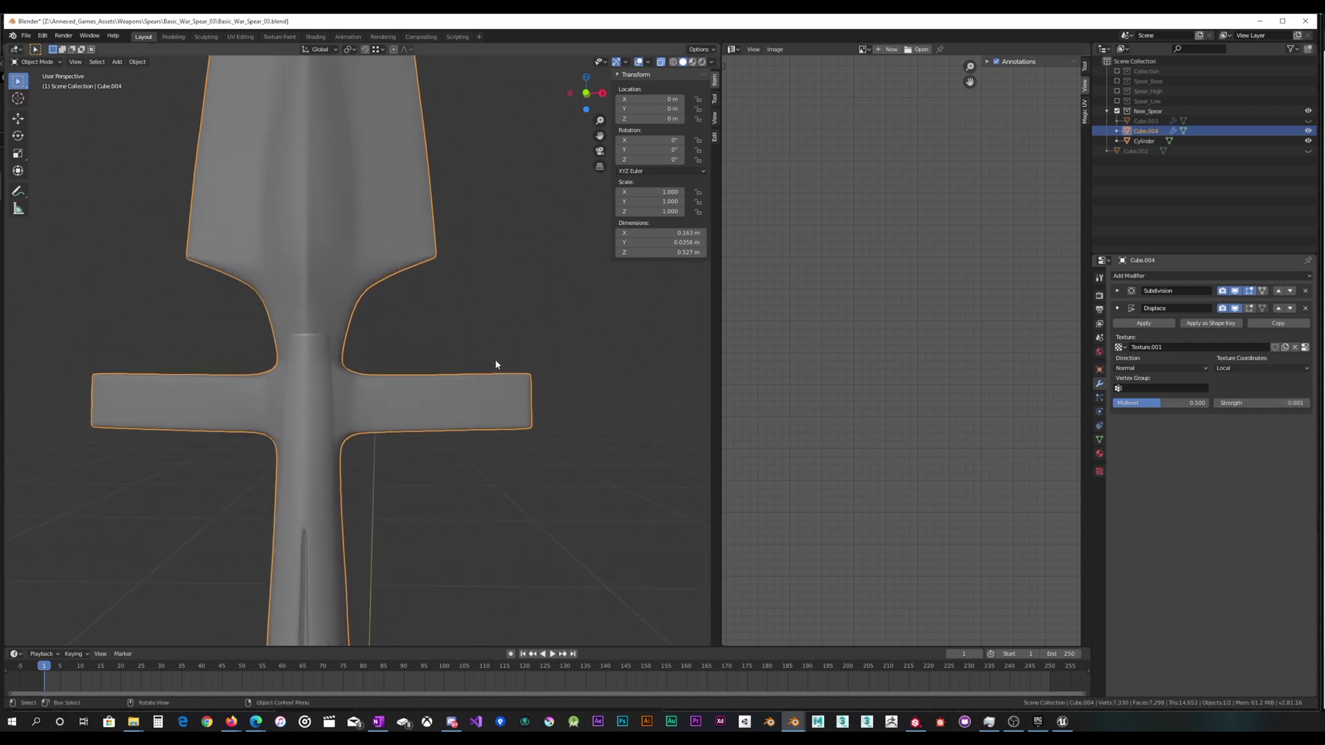
pyautogui.moveTo(495, 360); pyautogui.dragTo(601, 365, button='middle')
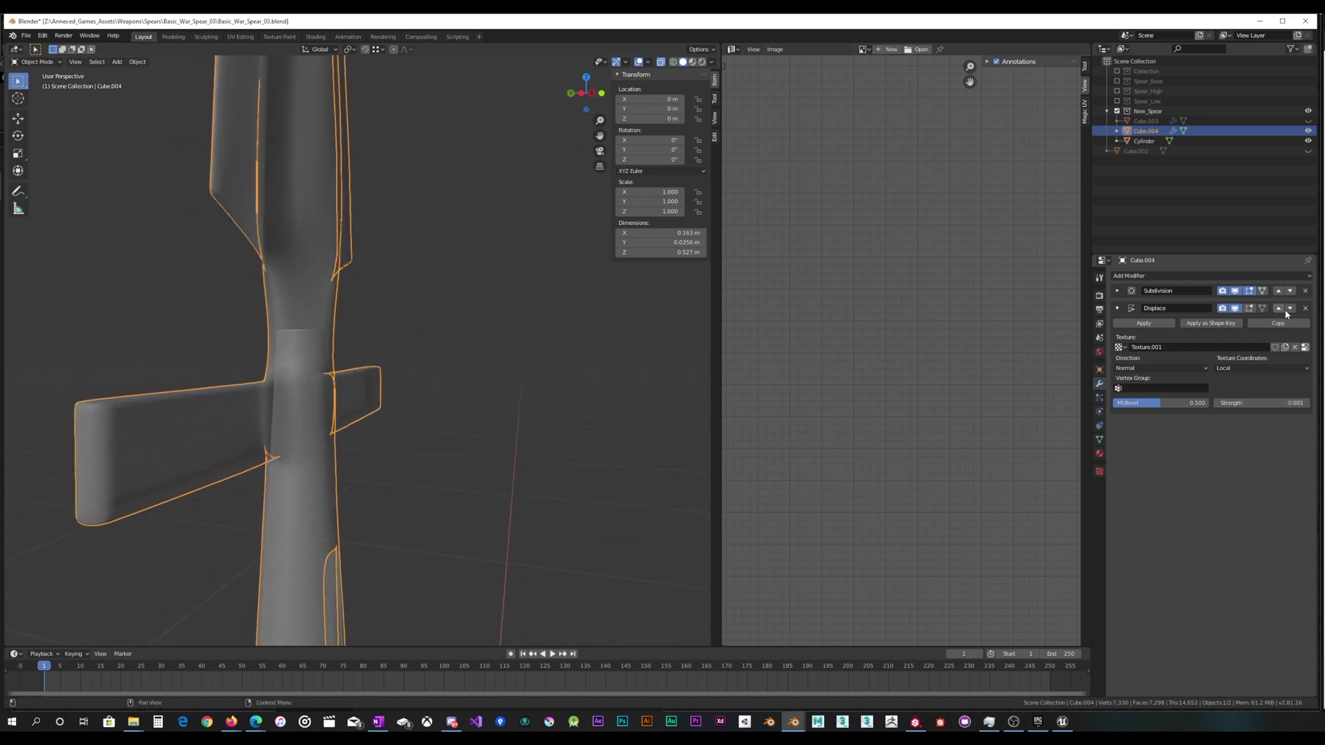
# Turn the Displace modifier's viewport display off and on repeatedly to compare the spearhead with and without it.
pyautogui.click(1236, 310)
pyautogui.click(1236, 310)
pyautogui.click(1236, 310)
pyautogui.click(1235, 310)
pyautogui.click(1235, 310)
pyautogui.click(1236, 310)
pyautogui.click(1235, 310)
pyautogui.click(1236, 310)
pyautogui.click(1235, 310)
pyautogui.click(1236, 310)
# Set the Displace modifier's strength to 0.005.
pyautogui.click(1261, 403)
pyautogui.write('5')
pyautogui.press('Return')
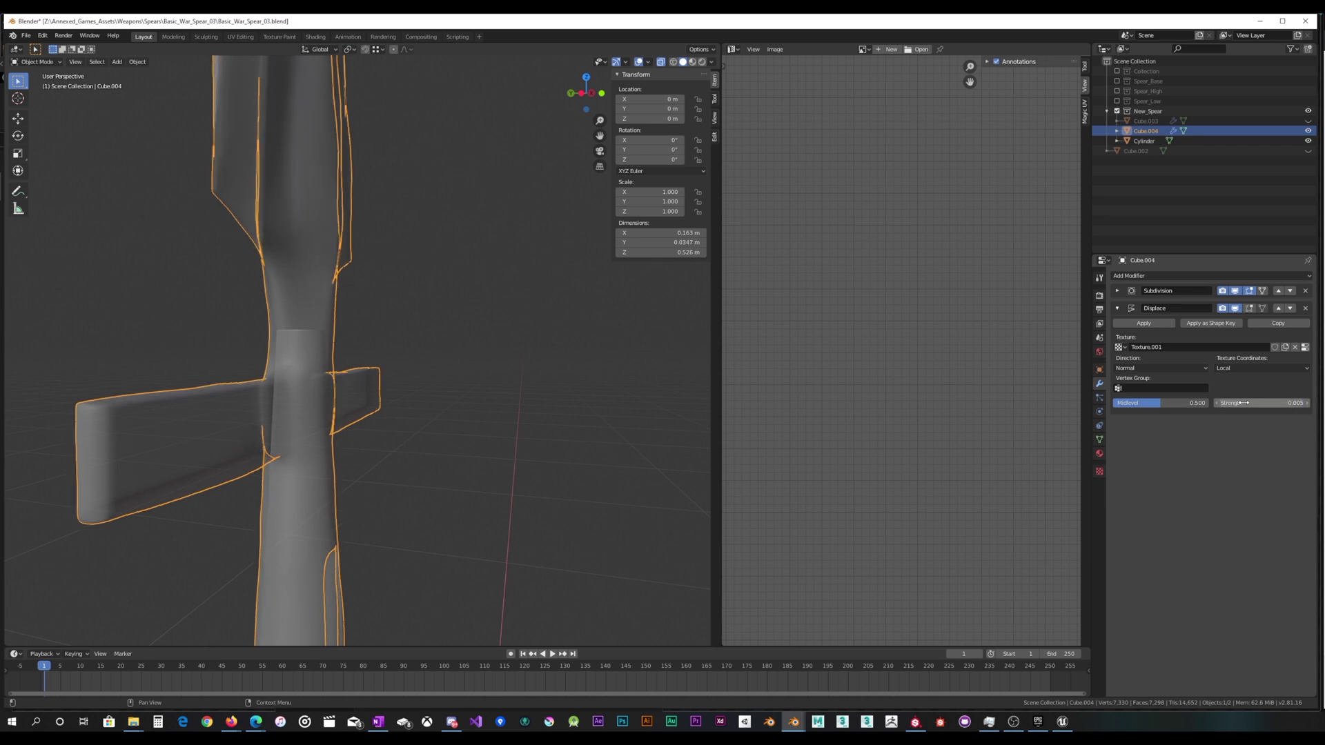
# Examine the displaced blade, crossguard and slit socket from several angles and distances.
pyautogui.moveTo(507, 327); pyautogui.dragTo(399, 304, button='middle')
pyautogui.scroll(-4, 400, 304)
pyautogui.scroll(-2, 400, 303)
pyautogui.scroll(5, 413, 296)
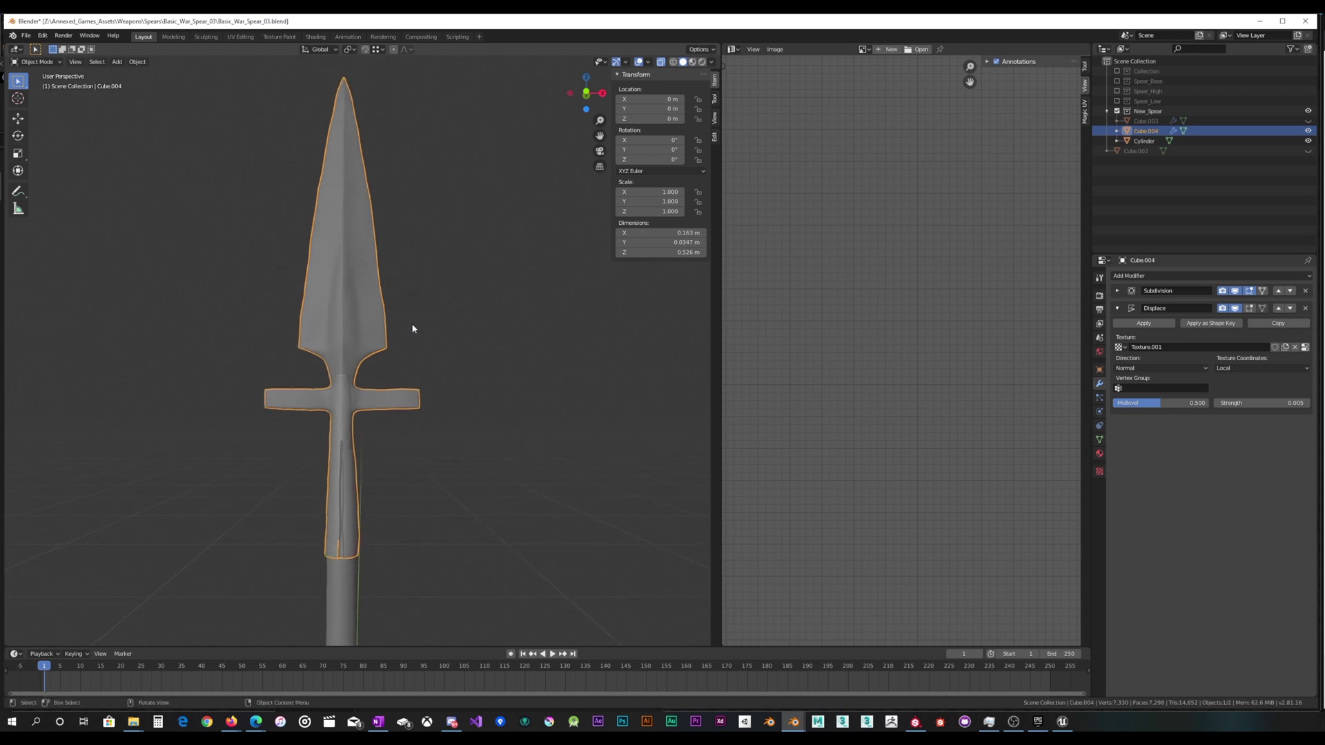
pyautogui.scroll(-3, 404, 307)
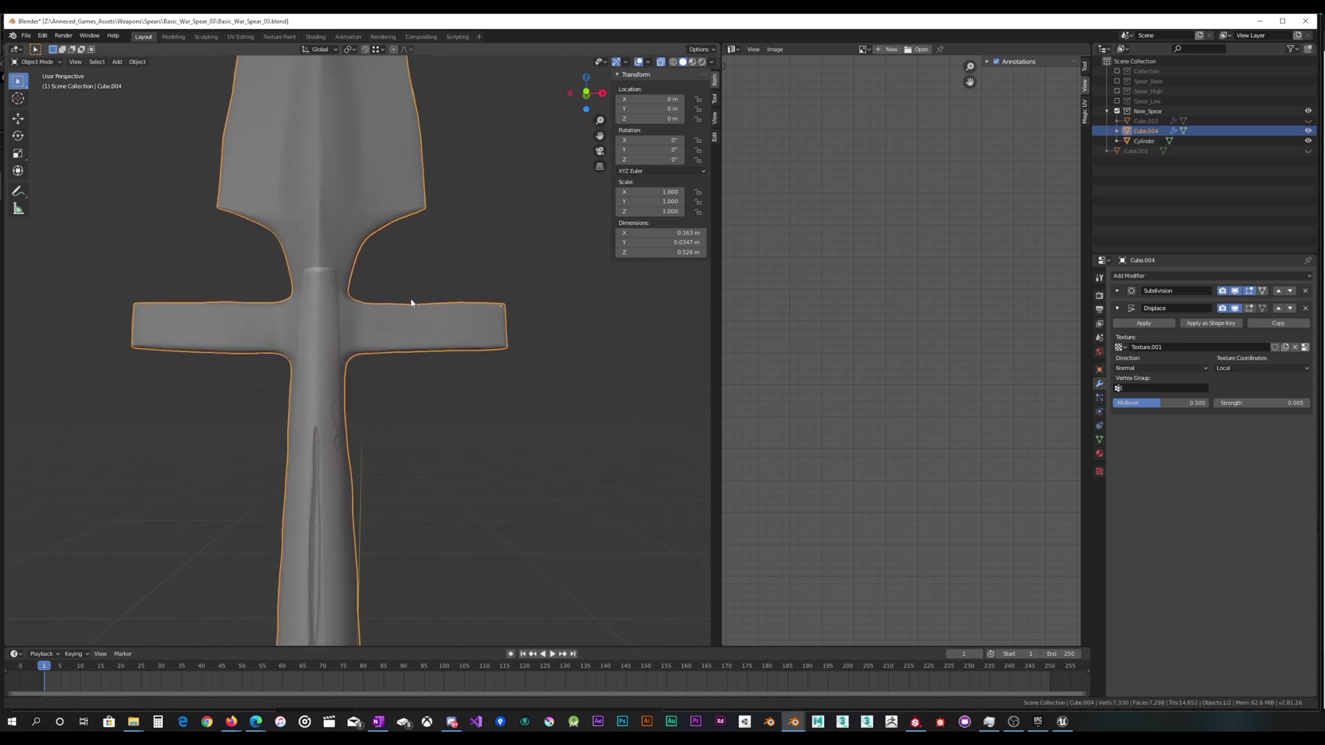
pyautogui.moveTo(409, 320); pyautogui.dragTo(475, 381, button='middle')
pyautogui.moveTo(538, 414)
pyautogui.mouseDown(button='middle')
pyautogui.moveTo(583, 414)
pyautogui.moveTo(563, 411)
pyautogui.mouseUp(button='middle')
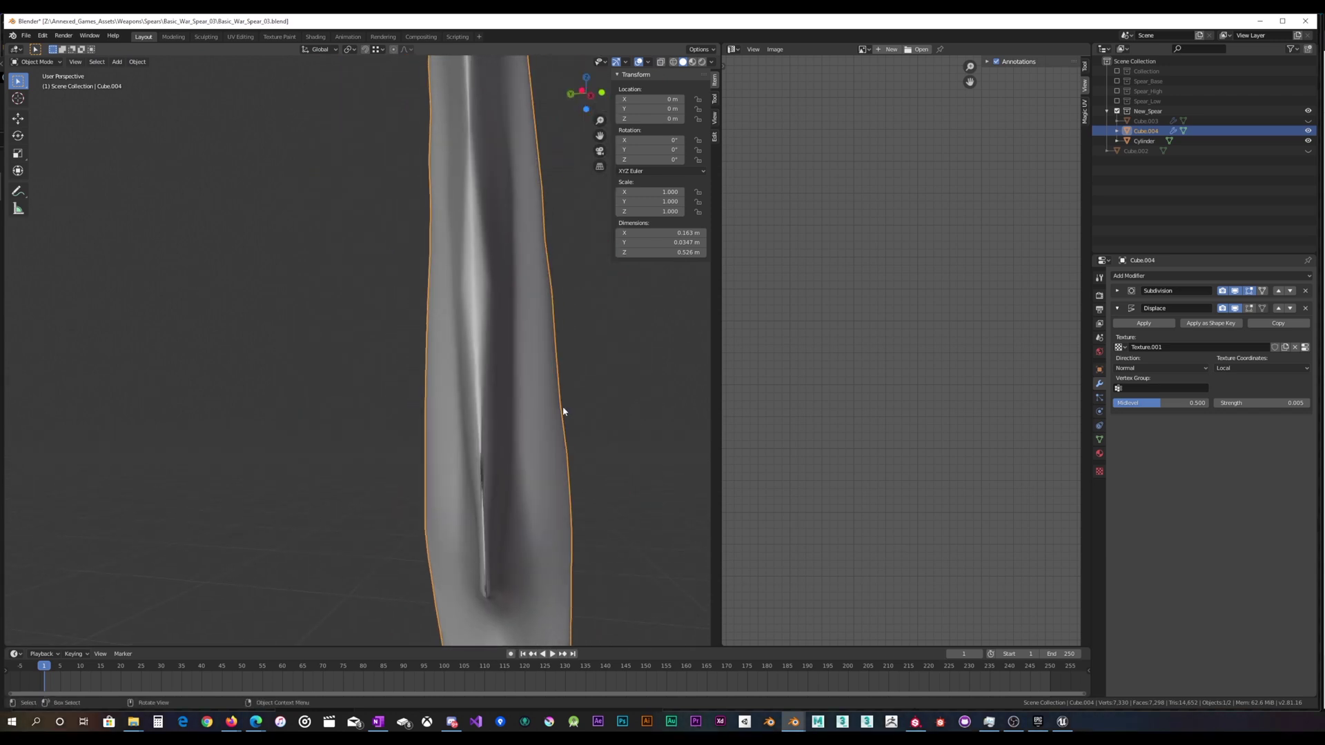
pyautogui.moveTo(489, 471); pyautogui.dragTo(416, 428, button='middle')
pyautogui.scroll(5, 385, 420)
pyautogui.scroll(-6, 435, 428)
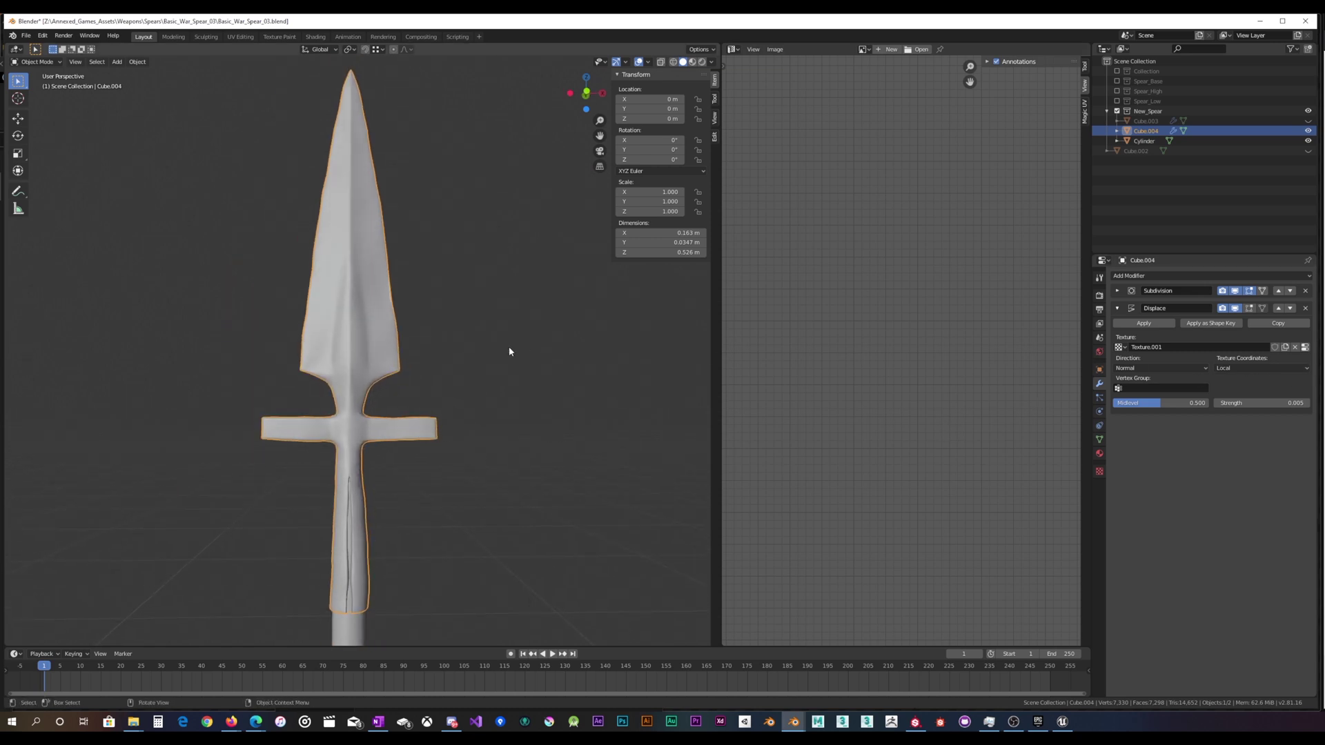
pyautogui.scroll(4, 509, 352)
# Enter Edit Mode and compare the blade's lower corner with the Subdivision modifier's On Cage display enabled and disabled.
pyautogui.press('Tab')
pyautogui.keyDown('shift'); pyautogui.moveTo(503, 282); pyautogui.dragTo(467, 328, button='middle'); pyautogui.keyUp('shift')
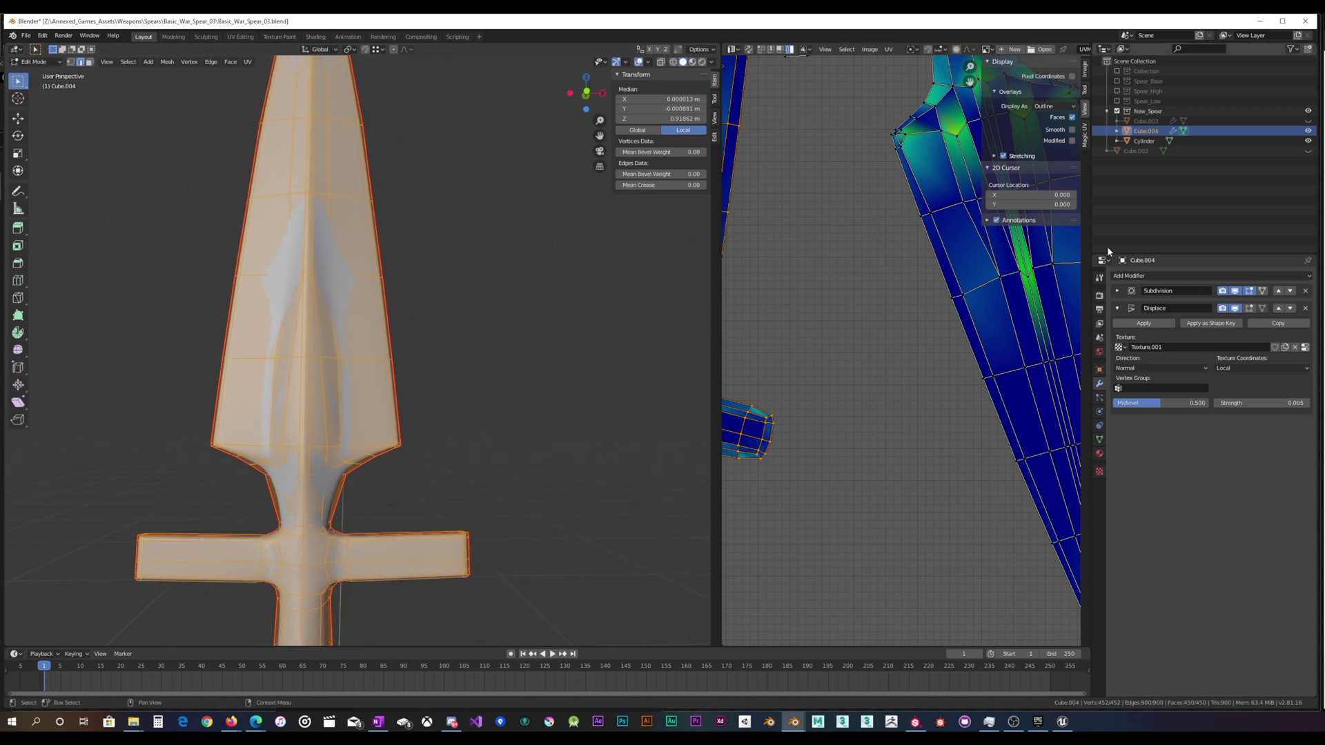
pyautogui.click(1262, 291)
pyautogui.click(1263, 292)
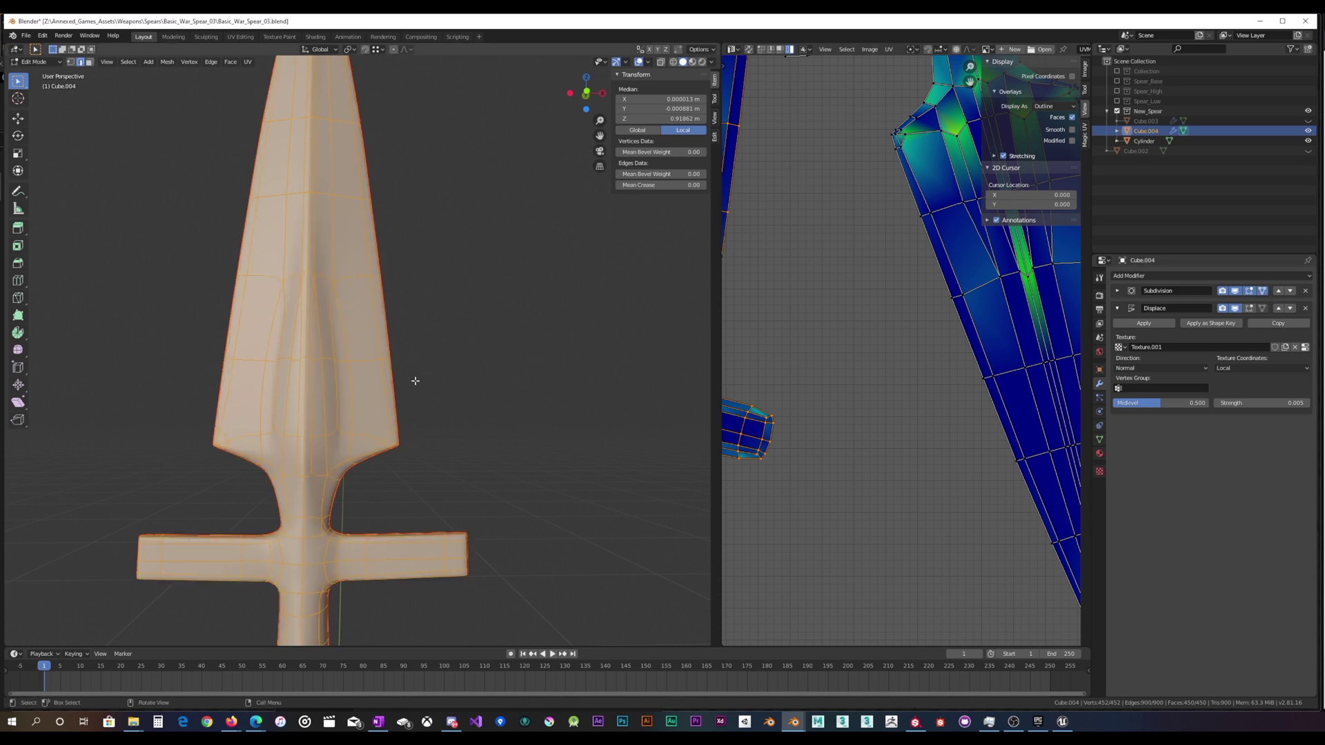
pyautogui.scroll(5, 455, 400)
pyautogui.scroll(1, 414, 227)
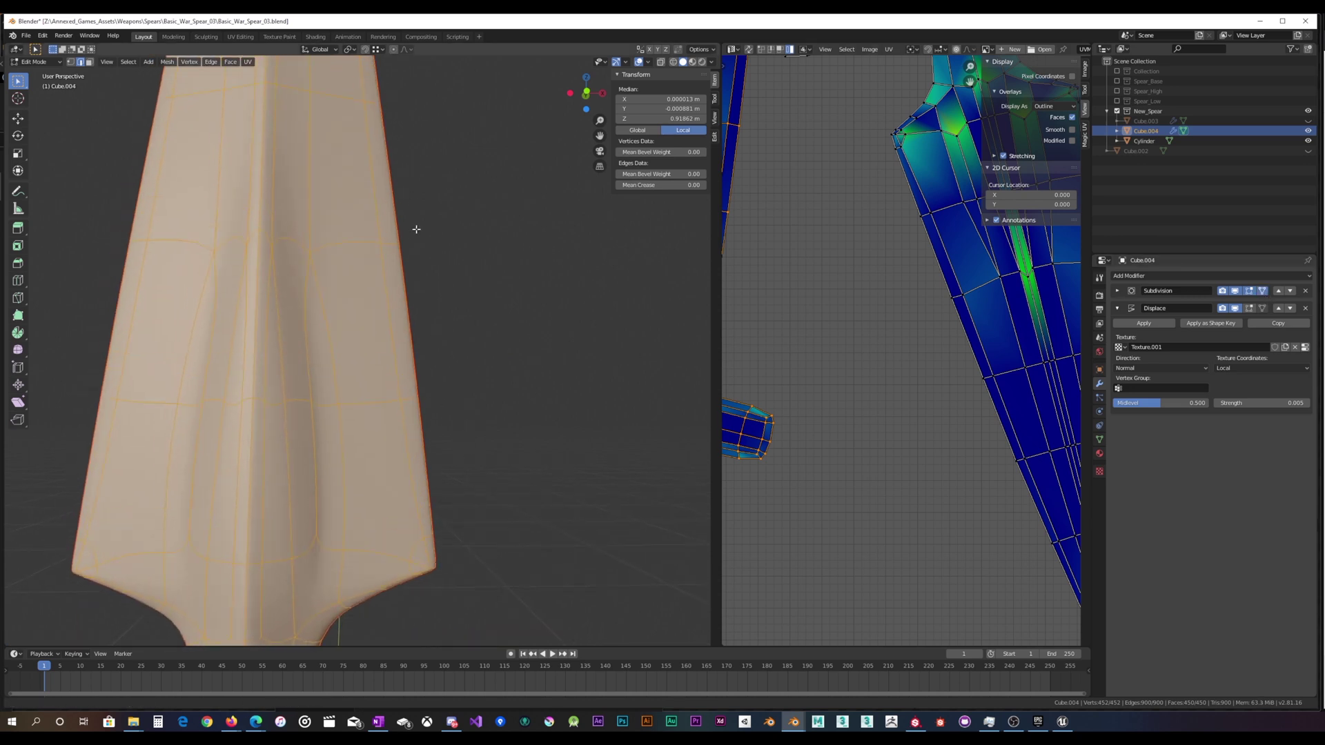
pyautogui.scroll(-6, 449, 390)
pyautogui.scroll(8, 446, 417)
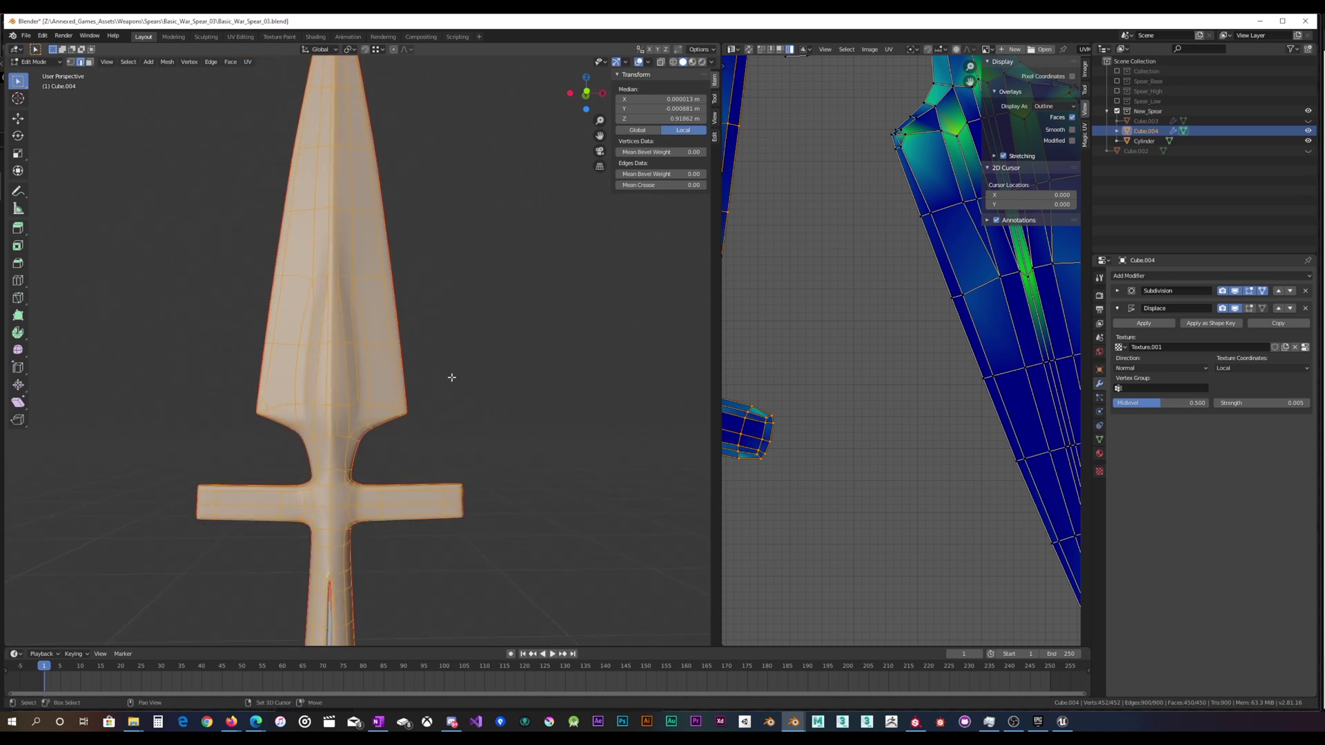
pyautogui.keyDown('shift'); pyautogui.moveTo(435, 268); pyautogui.dragTo(443, 359, button='middle'); pyautogui.keyUp('shift')
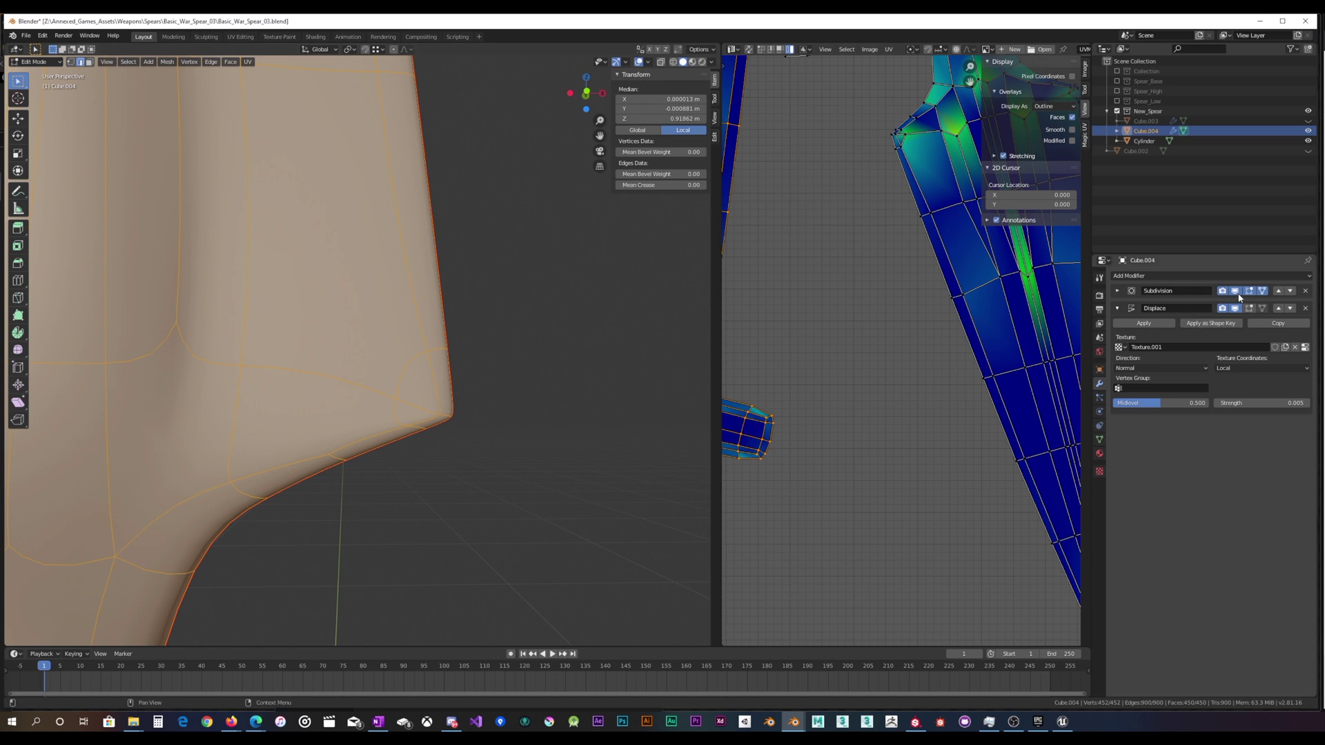
pyautogui.scroll(3, 503, 409)
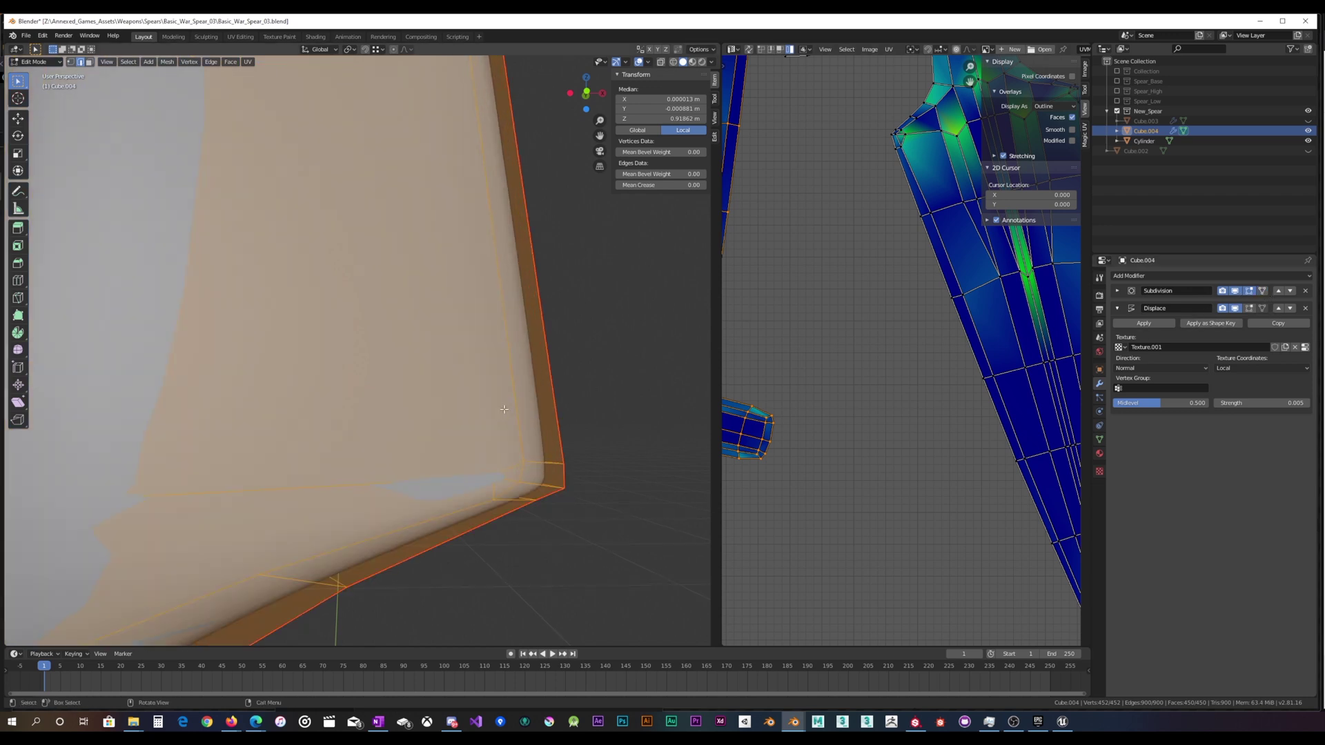
# In vertex selection mode, merge the two adjacent inner vertices at one lower corner of the blade, using At Last.
pyautogui.keyDown('shift'); pyautogui.moveTo(512, 426); pyautogui.dragTo(444, 384, button='middle'); pyautogui.keyUp('shift')
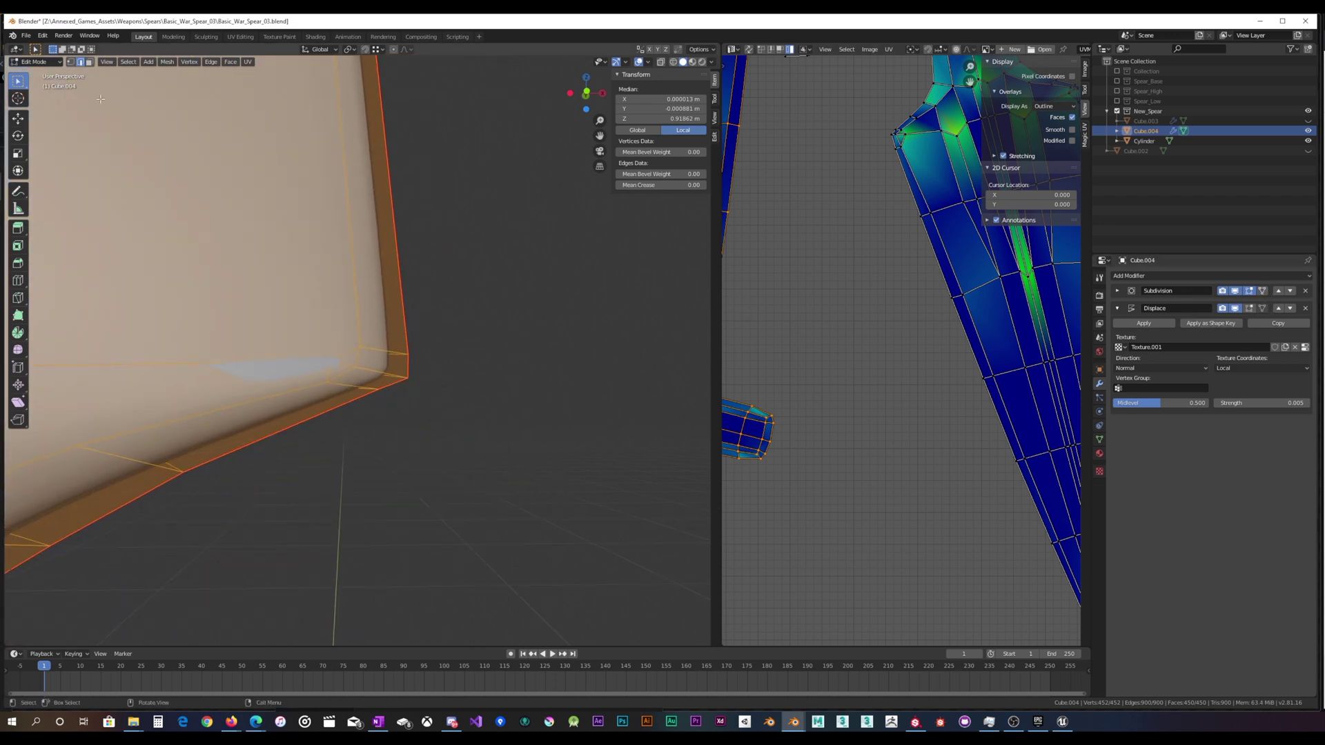
pyautogui.click(72, 62)
pyautogui.click(338, 363)
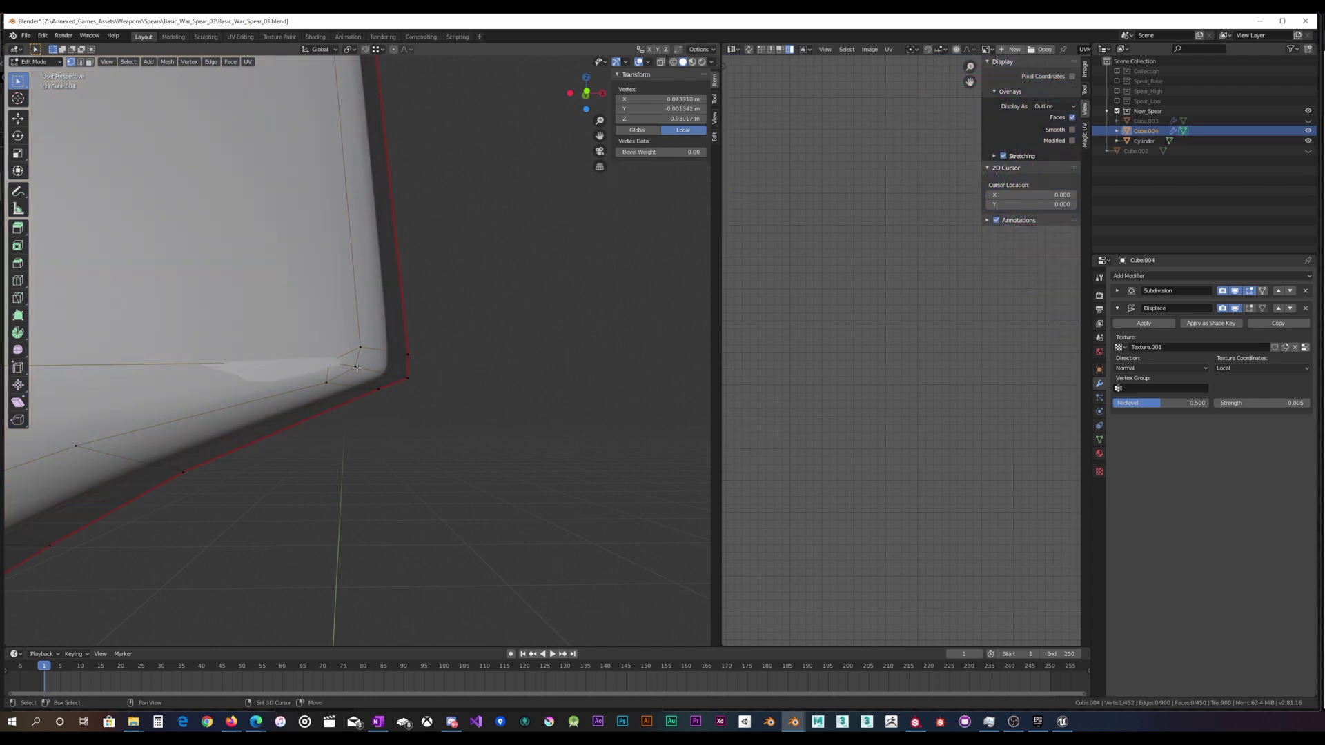
pyautogui.keyDown('shift'); pyautogui.click(356, 368); pyautogui.keyUp('shift')
pyautogui.rightClick(476, 414)
pyautogui.moveTo(483, 415)
pyautogui.click(523, 423)
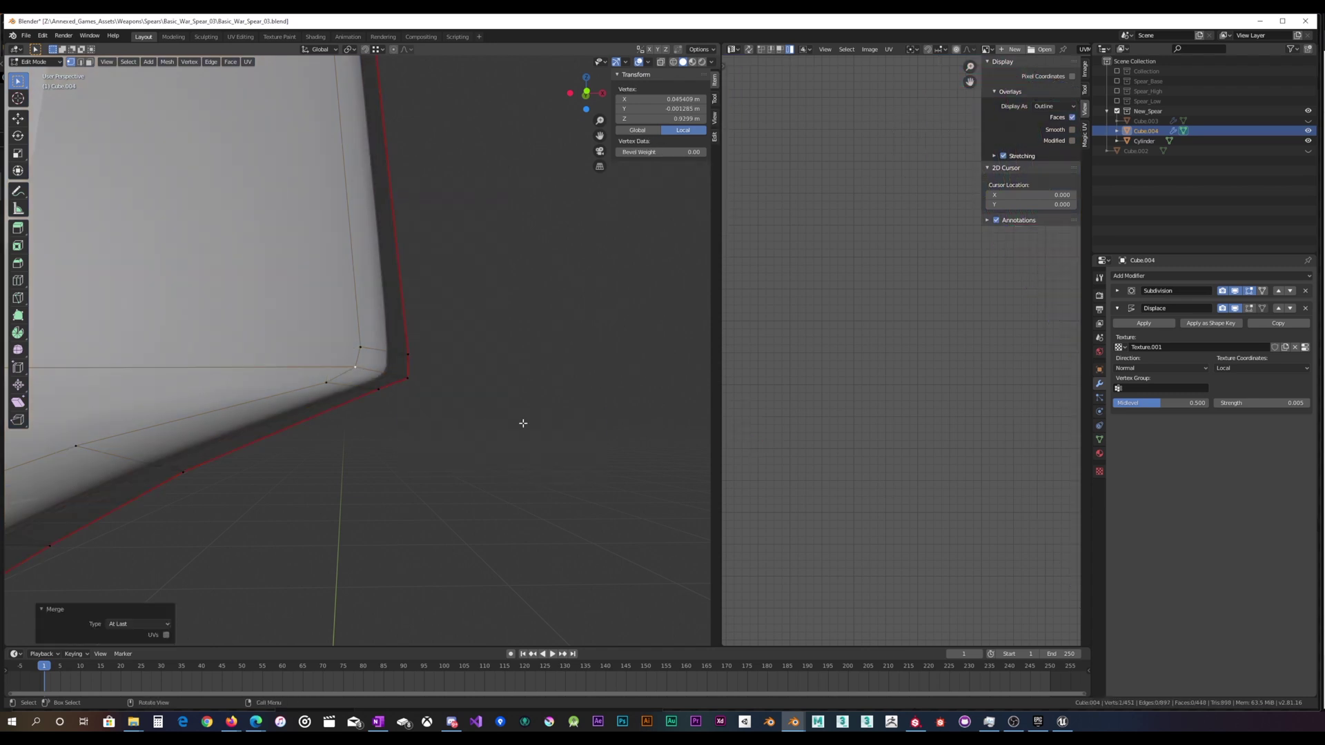
pyautogui.moveTo(516, 414); pyautogui.dragTo(453, 399, button='middle')
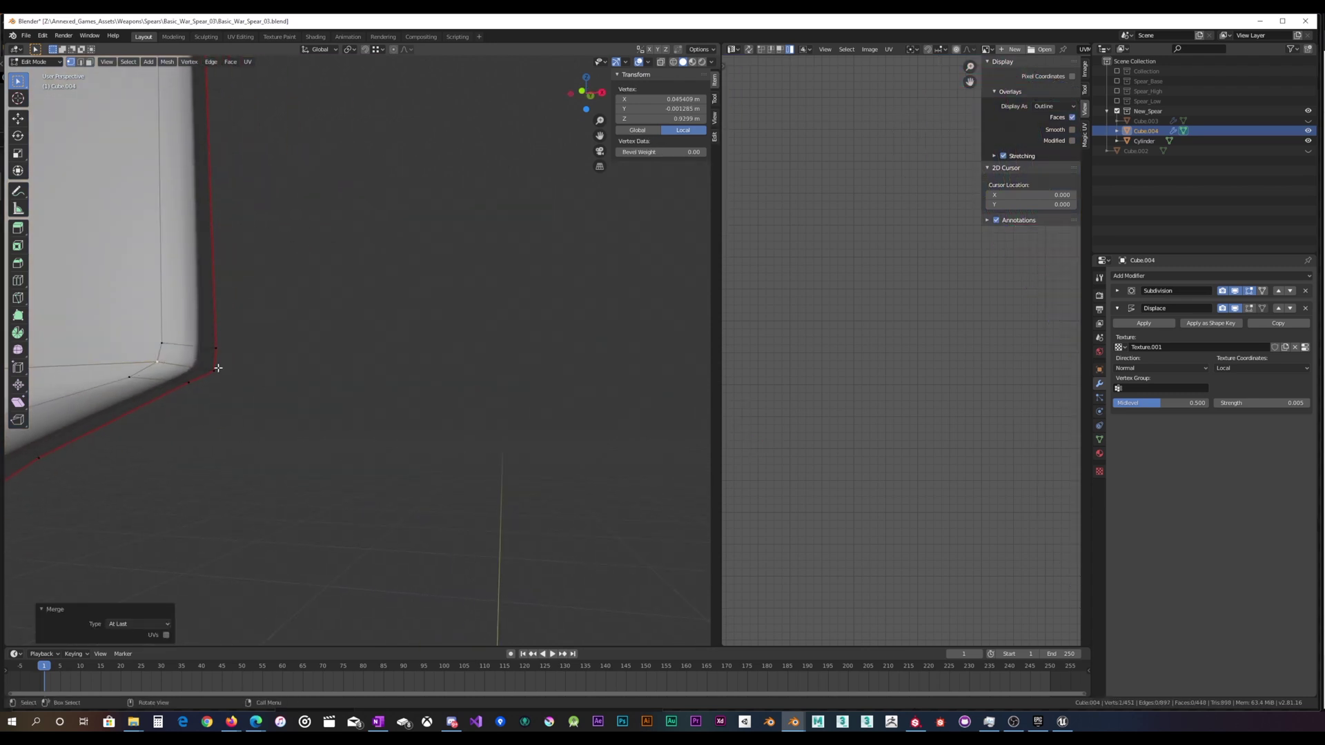
pyautogui.press('KP_Decimal')
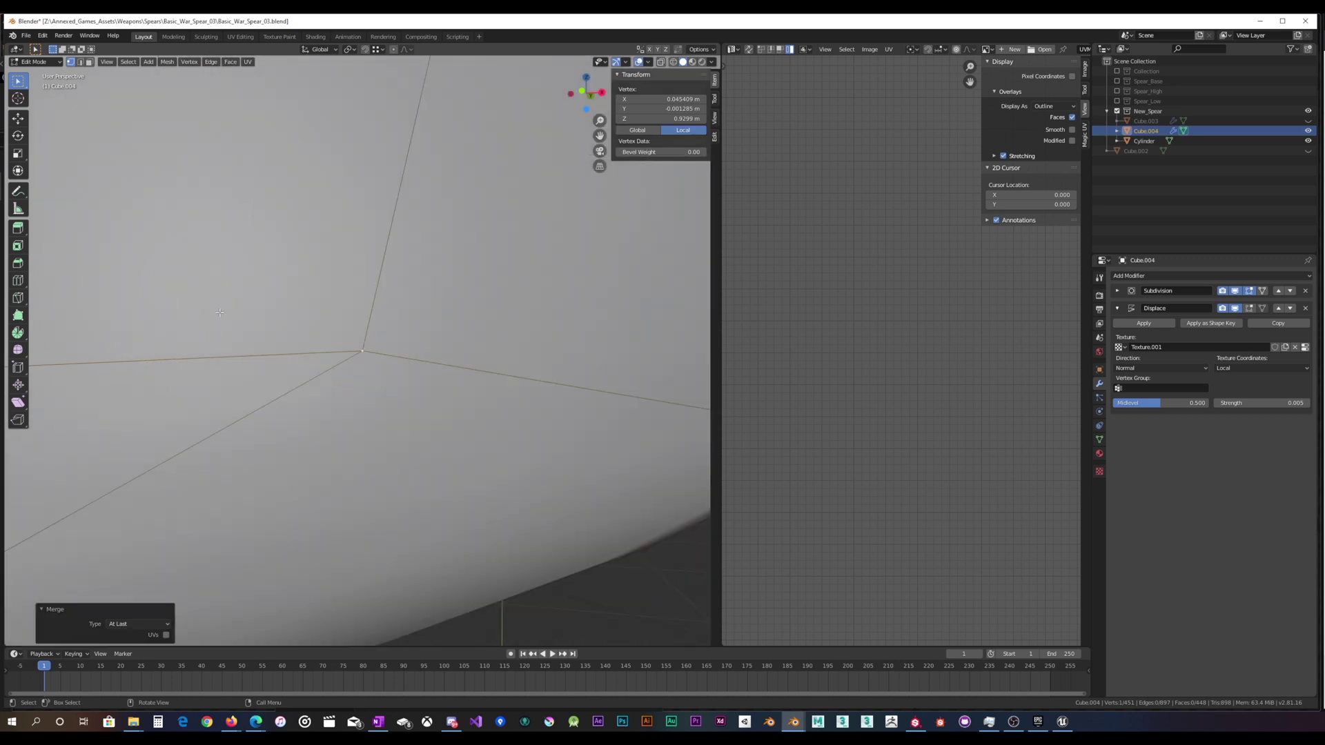
pyautogui.scroll(-10, 219, 313)
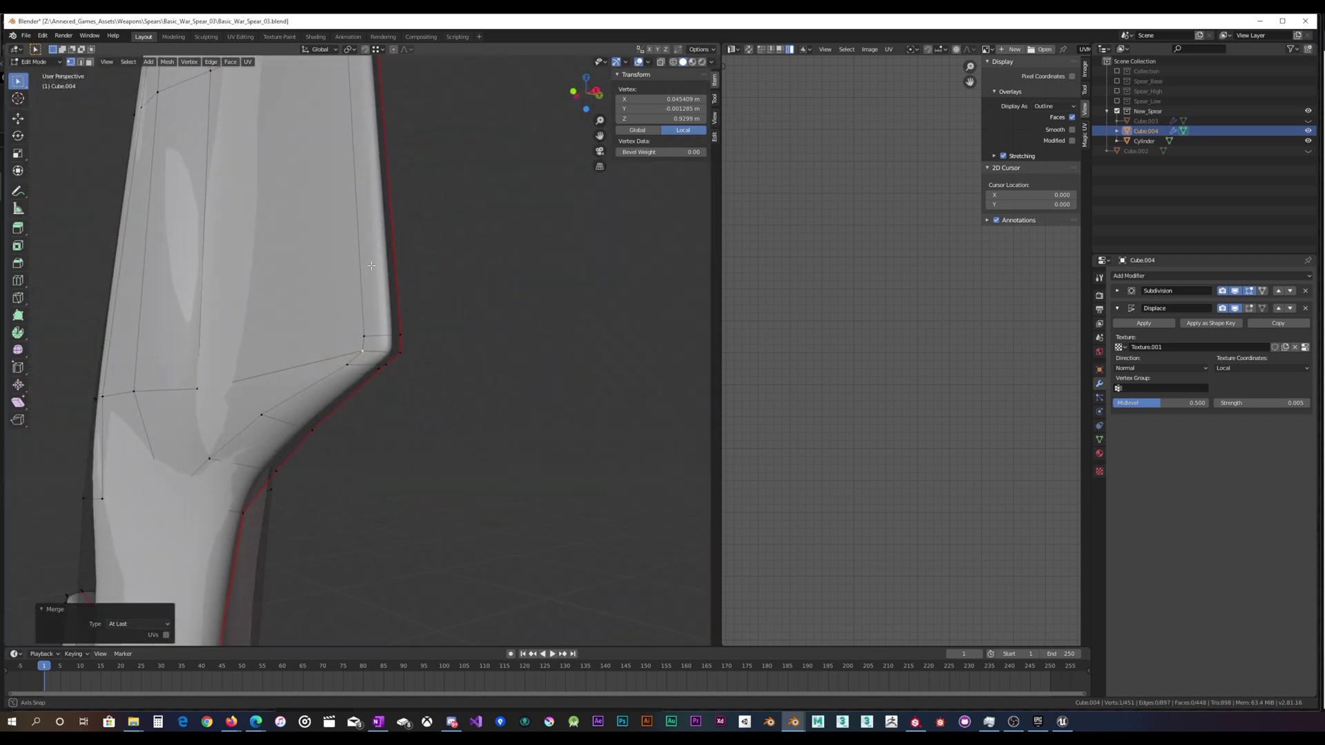
# Merge the matching pair of inner vertices on the reverse face of the same blade corner, using At Last.
pyautogui.moveTo(371, 266); pyautogui.dragTo(331, 341, button='middle')
pyautogui.scroll(-5, 428, 278)
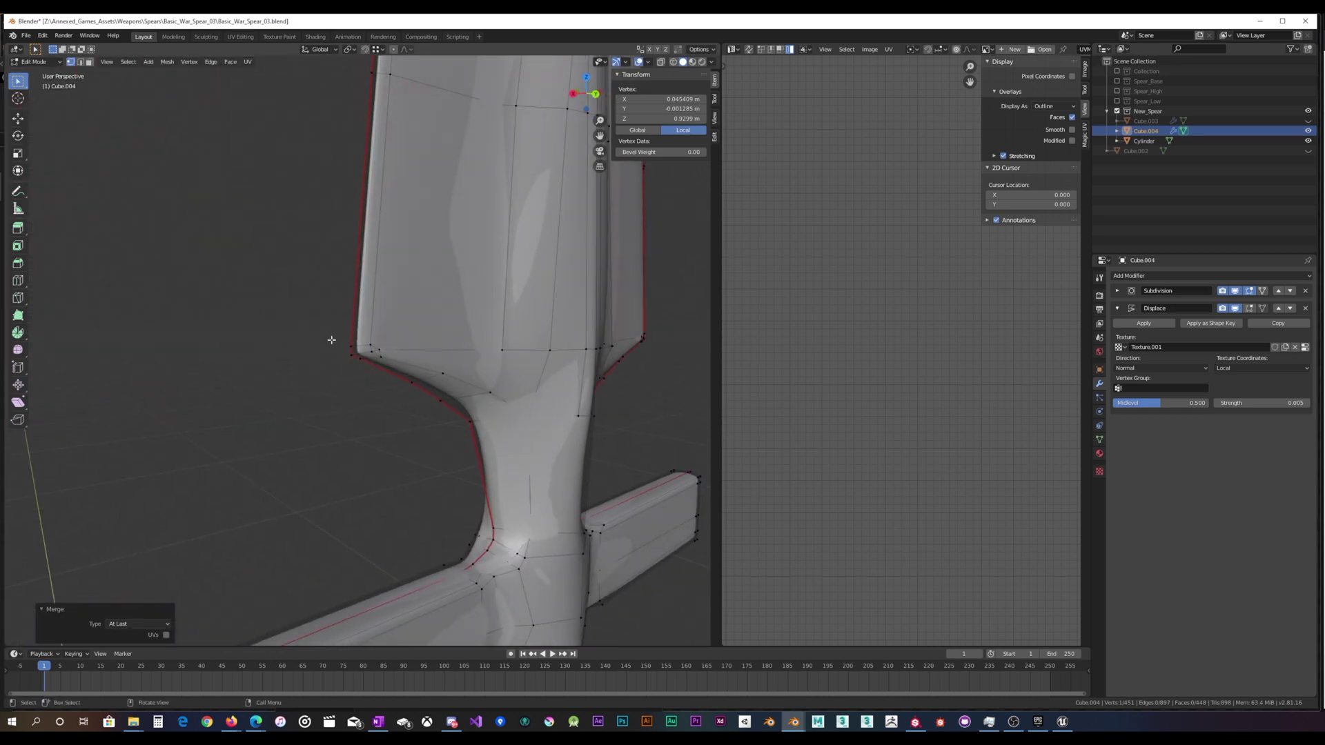
pyautogui.click(381, 347)
pyautogui.keyDown('shift'); pyautogui.click(373, 350); pyautogui.keyUp('shift')
pyautogui.rightClick(385, 327)
pyautogui.moveTo(396, 328)
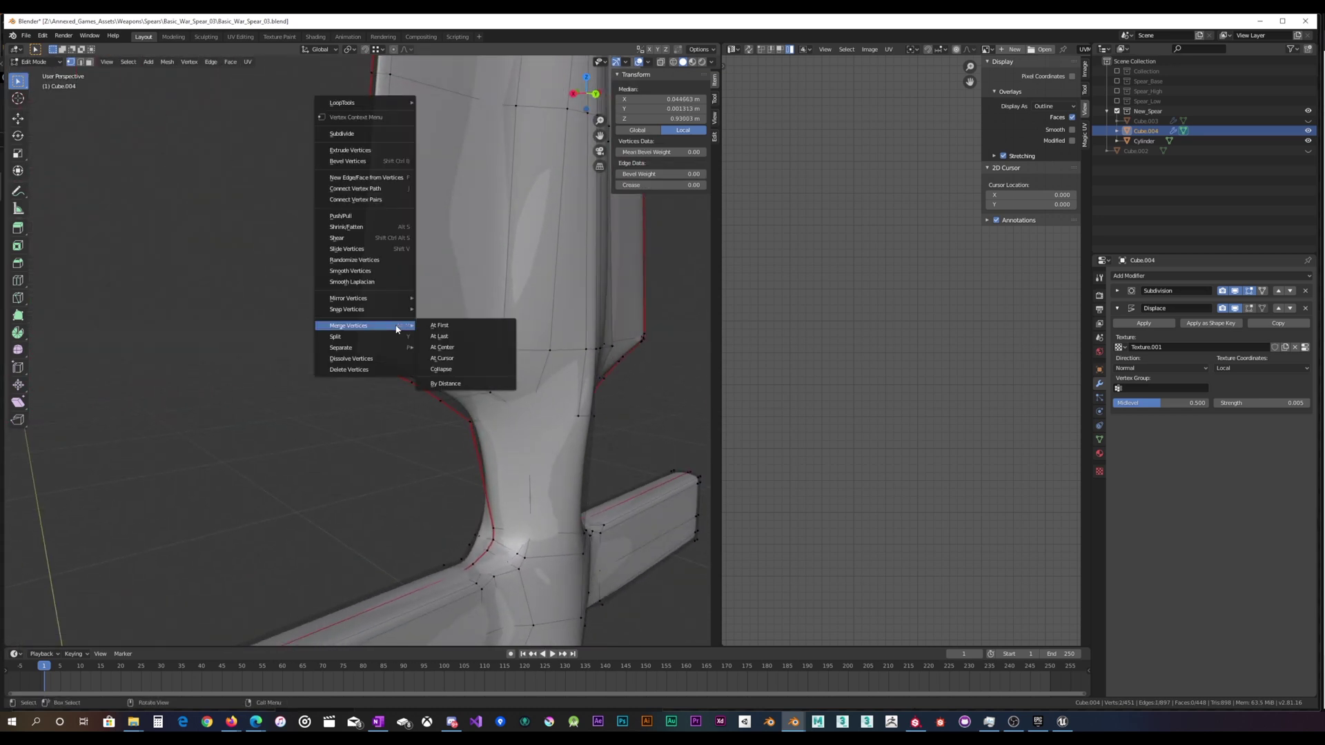
pyautogui.click(439, 336)
# Merge the inner vertex pair on one face of the blade's opposite lower corner, using At Last.
pyautogui.moveTo(439, 337); pyautogui.dragTo(607, 328, button='middle')
pyautogui.keyDown('shift'); pyautogui.click(638, 324); pyautogui.keyUp('shift')
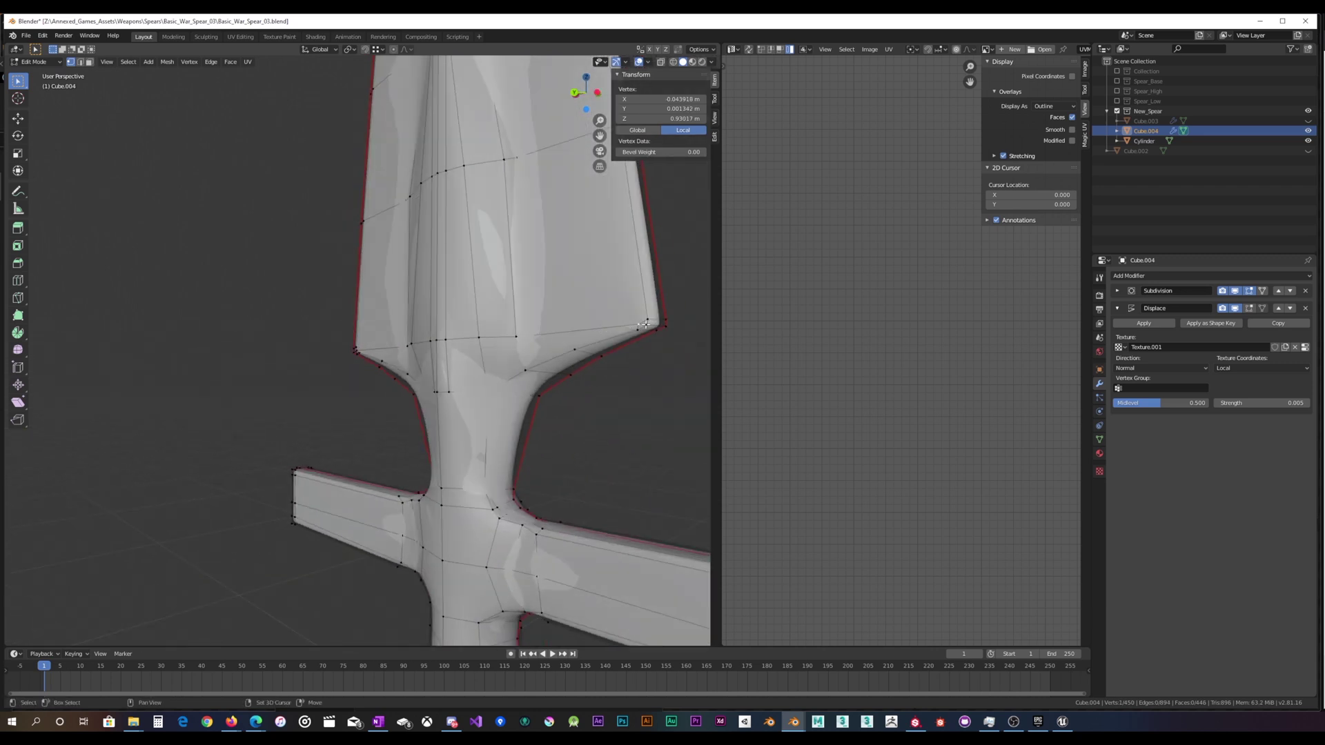
pyautogui.rightClick(639, 342)
pyautogui.click(714, 346)
# Try to merge the inner vertex pair on the opposite corner's remaining face At Last, and undo that merge.
pyautogui.moveTo(610, 346); pyautogui.dragTo(426, 355, button='middle')
pyautogui.keyDown('shift'); pyautogui.click(139, 353); pyautogui.keyUp('shift')
pyautogui.keyDown('shift'); pyautogui.click(129, 347); pyautogui.keyUp('shift')
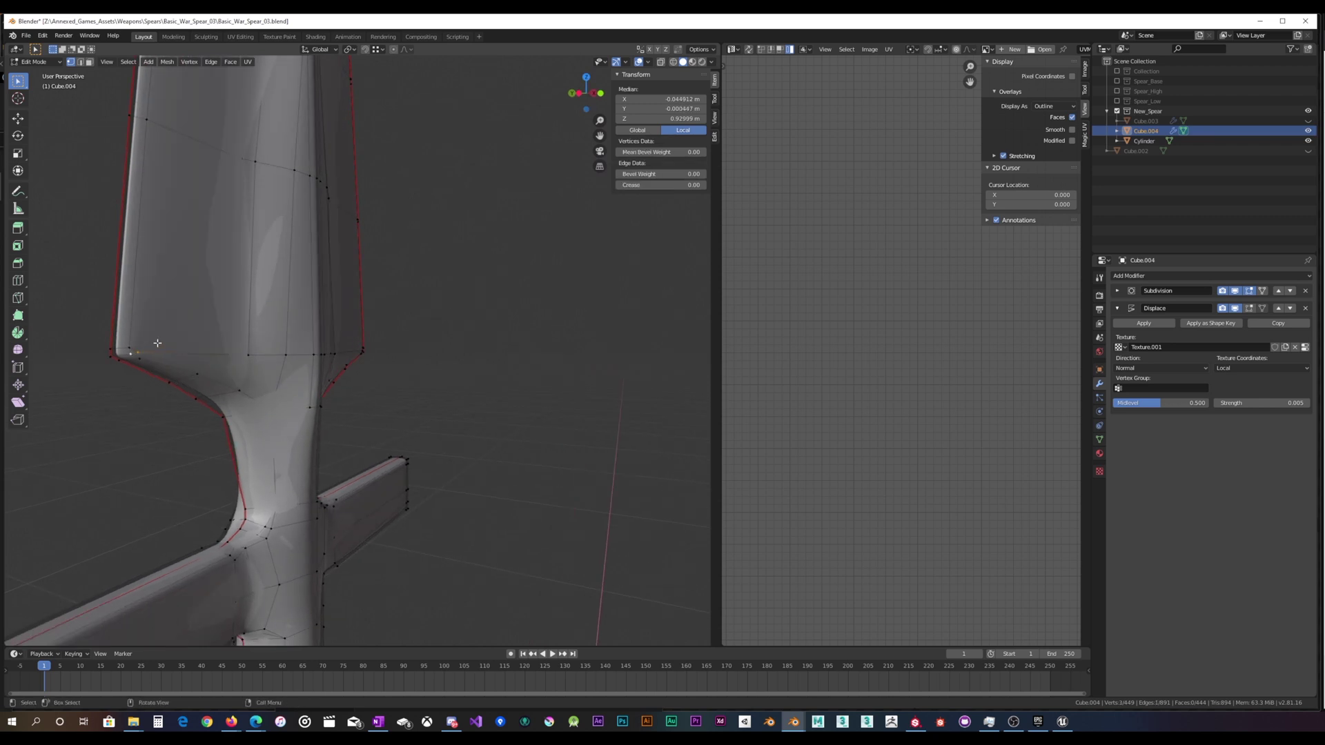
pyautogui.rightClick(129, 338)
pyautogui.moveTo(138, 335)
pyautogui.click(202, 347)
pyautogui.moveTo(207, 345); pyautogui.dragTo(293, 336, button='middle')
pyautogui.hotkey('ctrl', 'z')
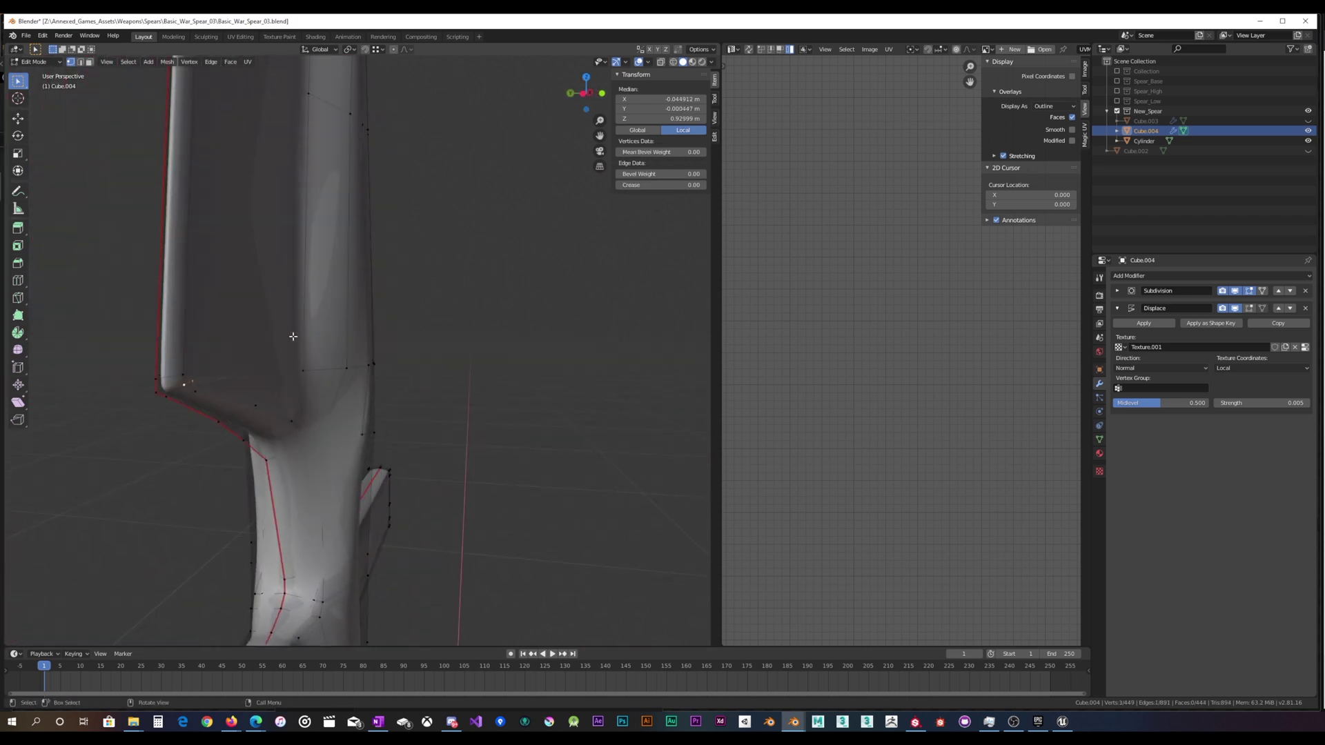
# Correct the vertex selection on the opposite corner's remaining face and merge the pair At Last.
pyautogui.keyDown('shift'); pyautogui.click(186, 383); pyautogui.keyUp('shift')
pyautogui.rightClick(255, 356)
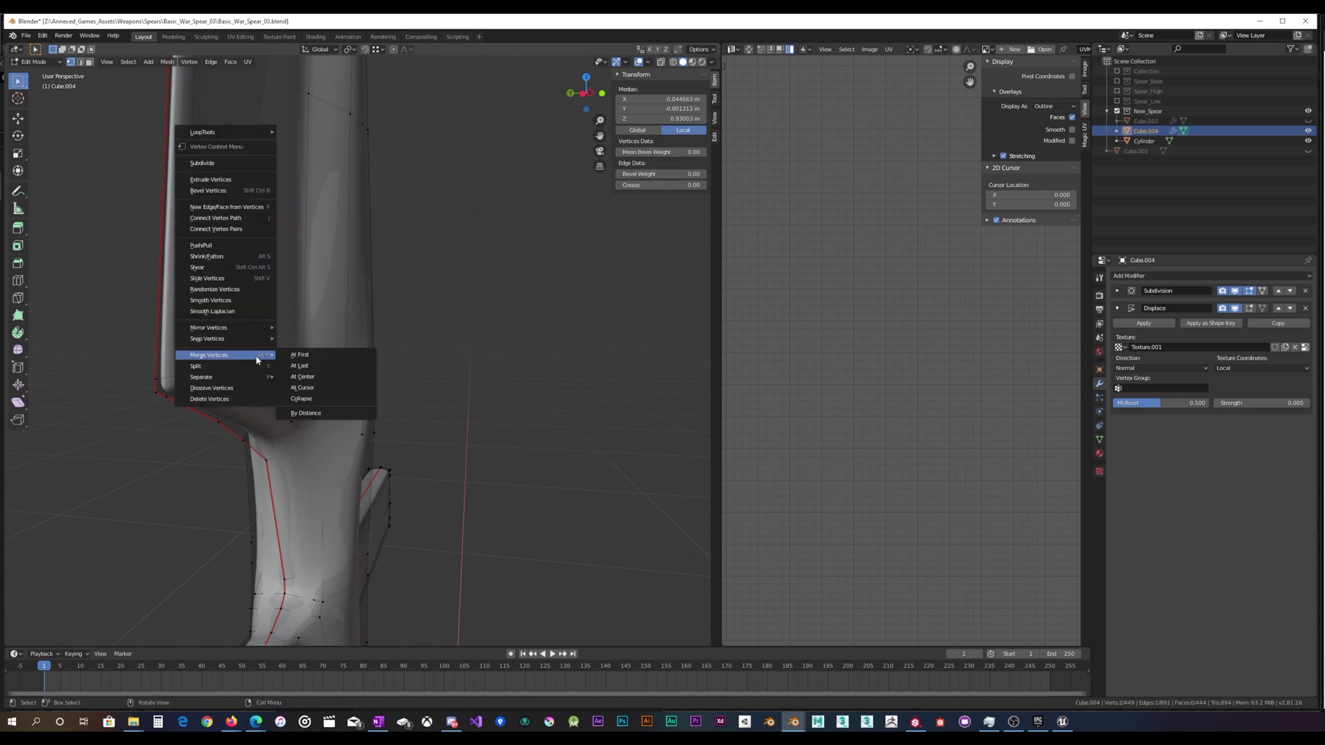
pyautogui.click(291, 367)
pyautogui.moveTo(446, 362)
pyautogui.mouseDown(button='middle')
pyautogui.moveTo(278, 359)
pyautogui.moveTo(484, 363)
pyautogui.moveTo(372, 352)
pyautogui.moveTo(432, 356)
pyautogui.mouseUp(button='middle')
pyautogui.scroll(-2, 362, 352)
pyautogui.keyDown('shift'); pyautogui.moveTo(545, 359); pyautogui.dragTo(430, 356, button='middle'); pyautogui.keyUp('shift')
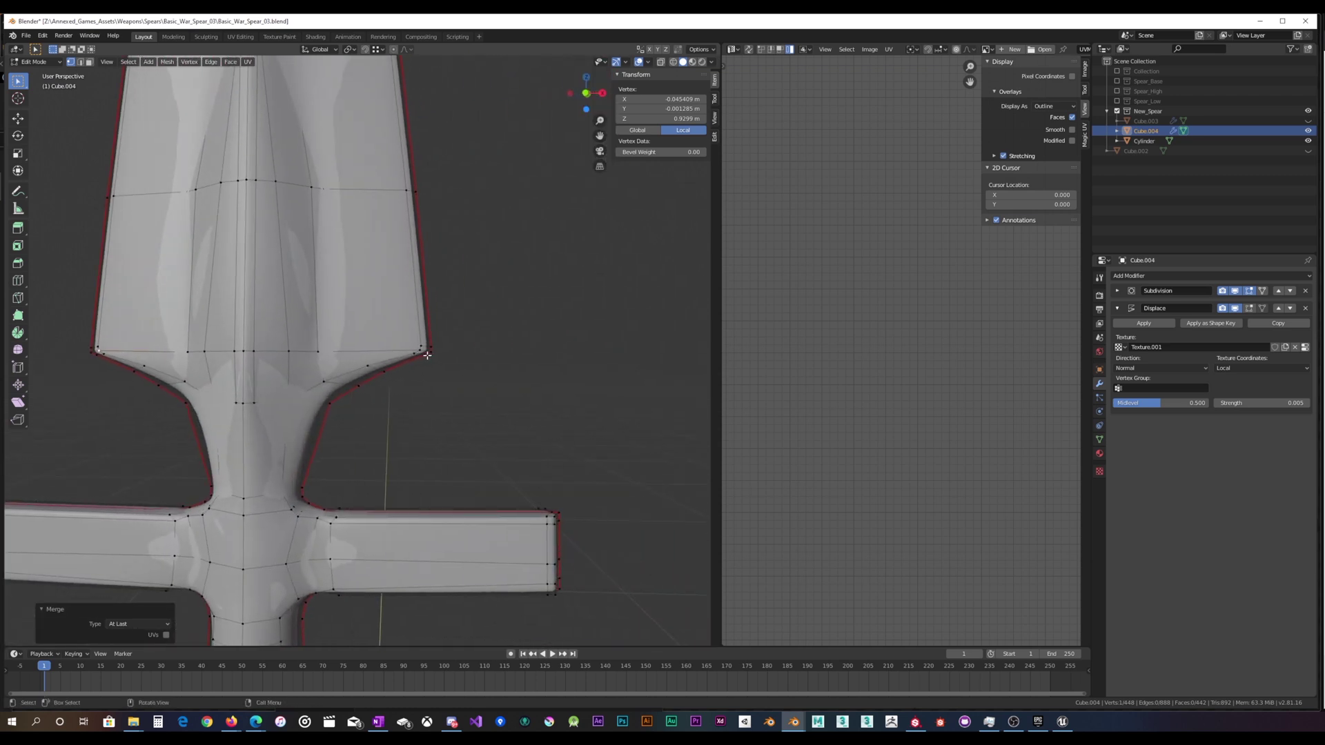
# Examine the merged blade corners in Object Mode and in Edit Mode with the Subdivision modifier's On Cage display enabled and disabled.
pyautogui.press('Tab')
pyautogui.scroll(2, 443, 357)
pyautogui.press('Tab')
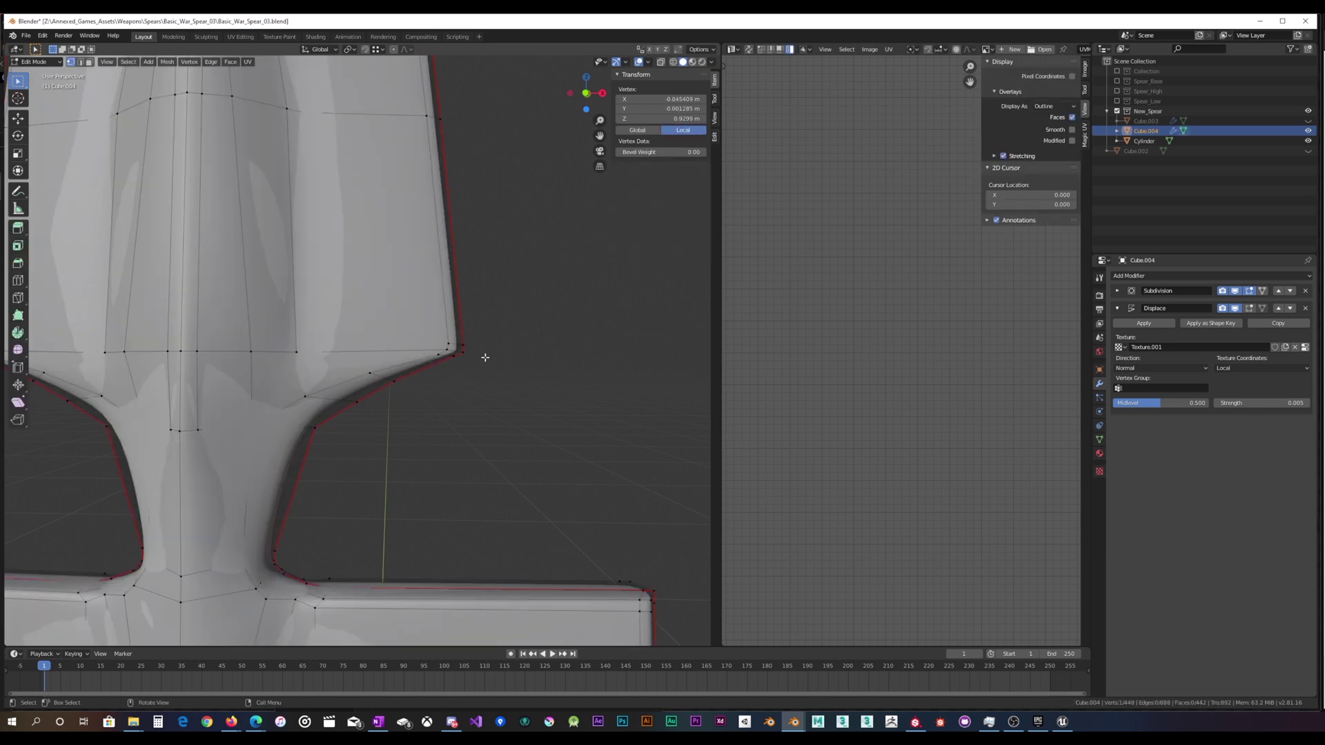
pyautogui.click(1263, 291)
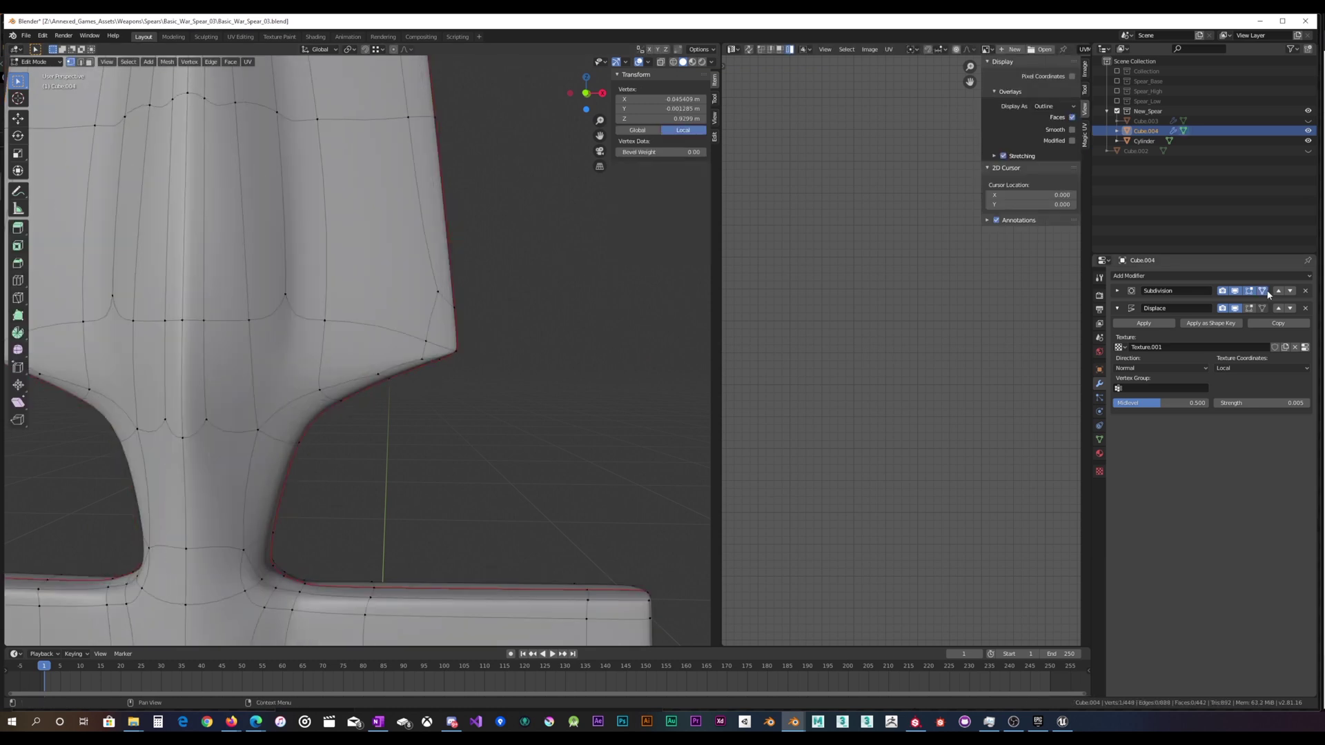
pyautogui.scroll(-3, 474, 299)
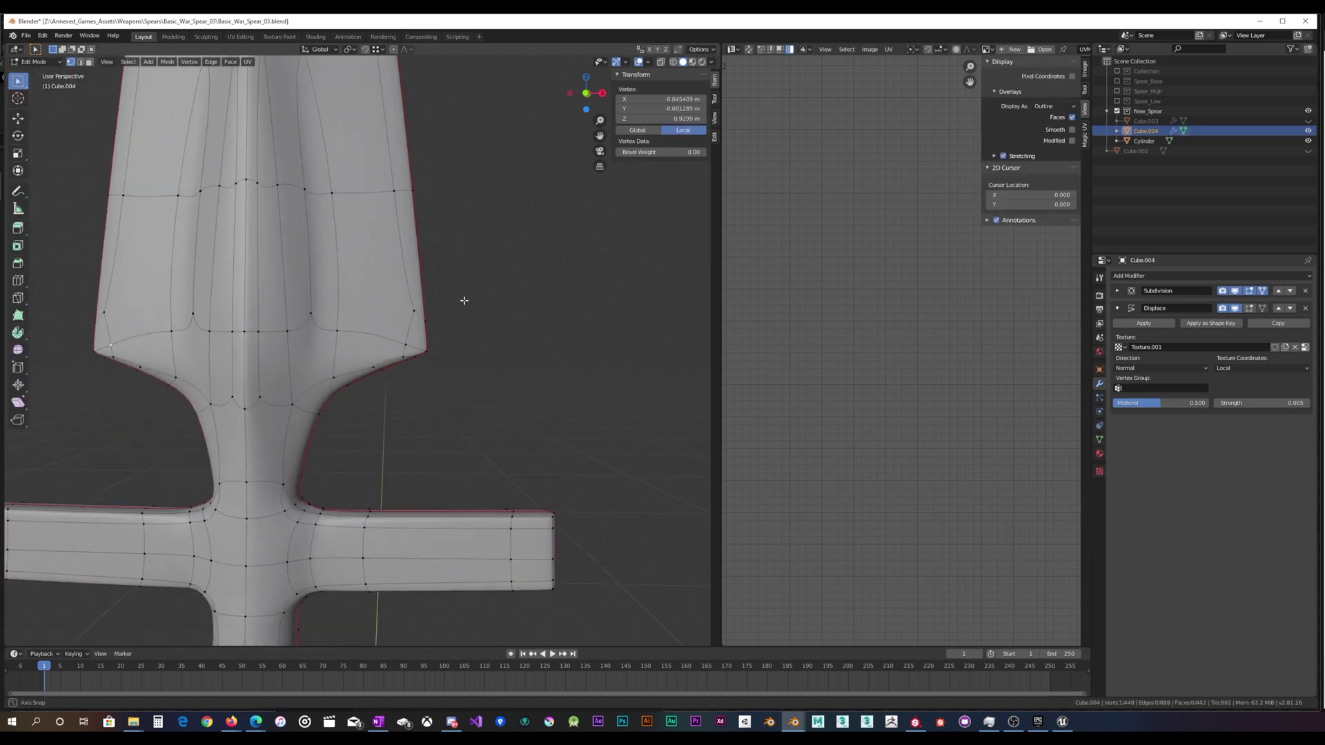
pyautogui.scroll(-2, 465, 309)
pyautogui.moveTo(466, 309)
pyautogui.mouseDown(button='middle')
pyautogui.moveTo(425, 291)
pyautogui.moveTo(452, 312)
pyautogui.mouseUp(button='middle')
pyautogui.scroll(2, 418, 327)
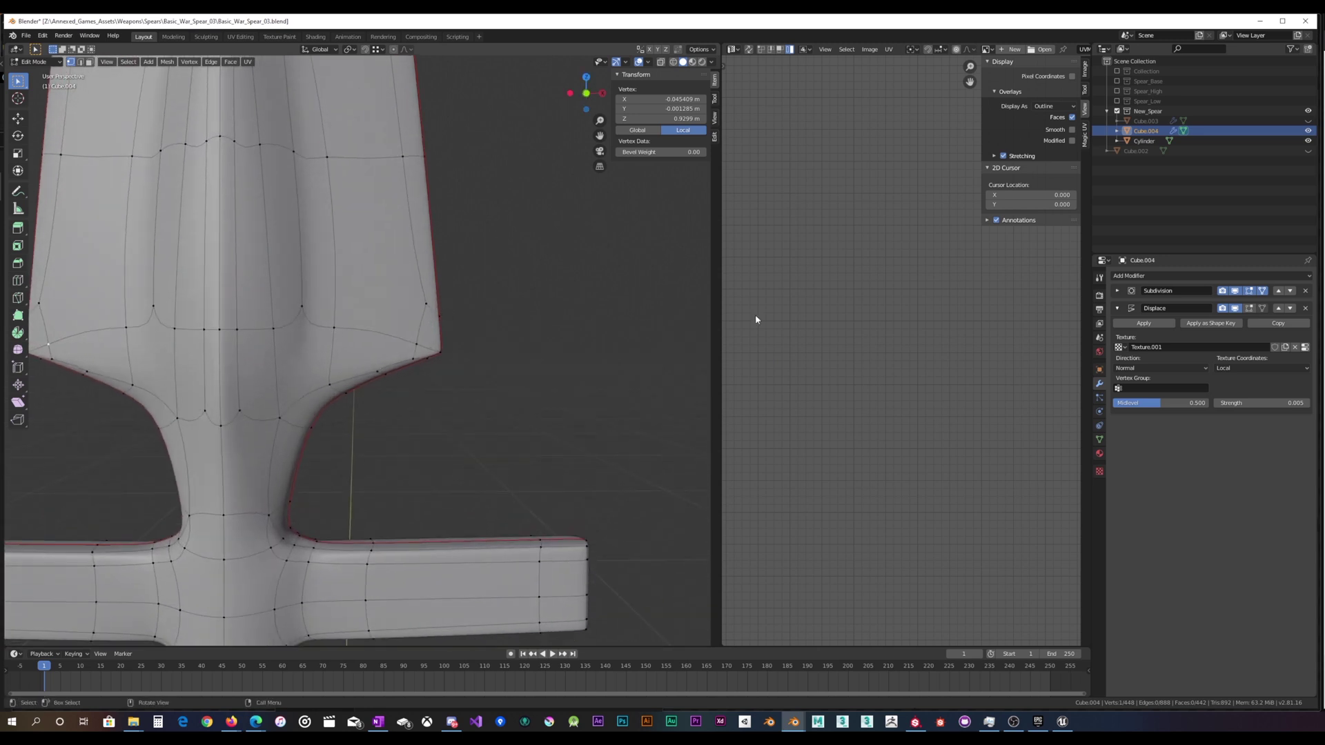
pyautogui.click(1264, 291)
# Select the short row of vertices just above one lower blade corner and try to vertex-slide it up the blade's edge.
pyautogui.scroll(4, 514, 338)
pyautogui.moveTo(555, 313); pyautogui.dragTo(559, 351, button='middle')
pyautogui.keyDown('alt'); pyautogui.click(494, 361); pyautogui.keyUp('alt')
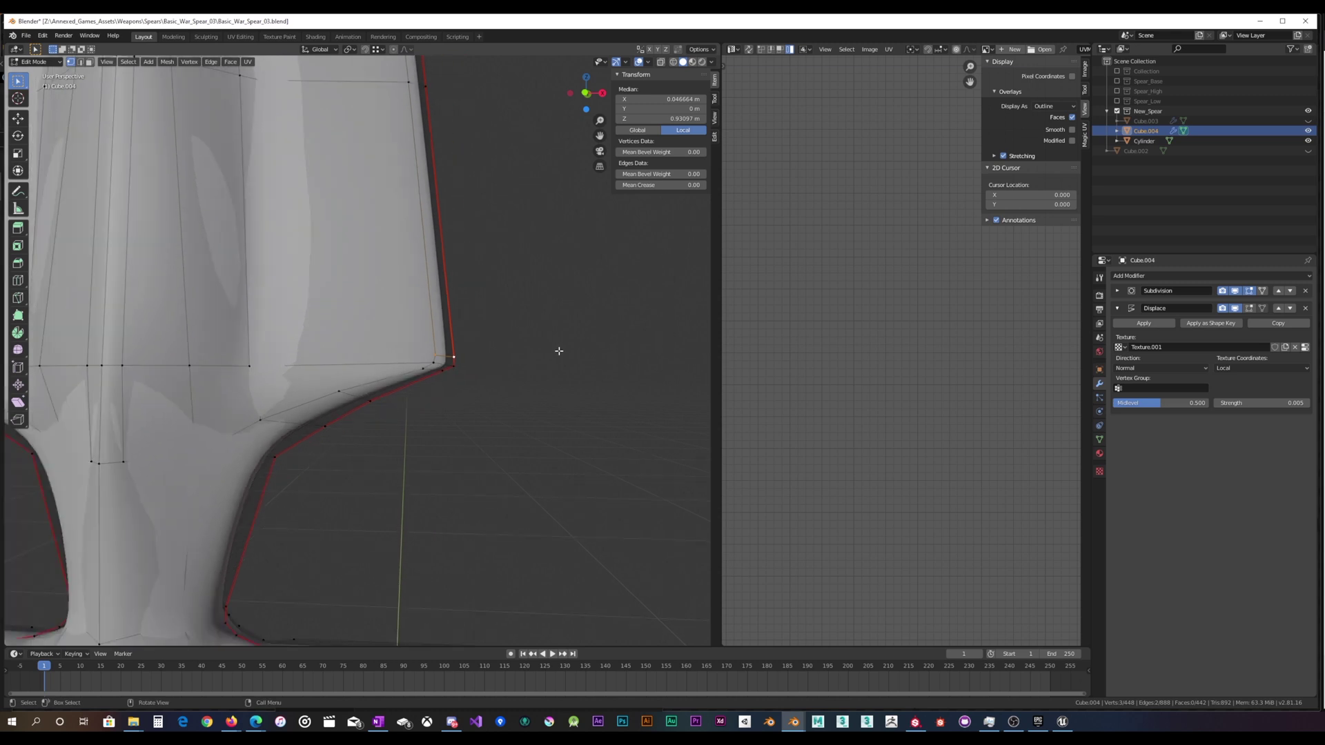
pyautogui.hotkey('shift', 'v')
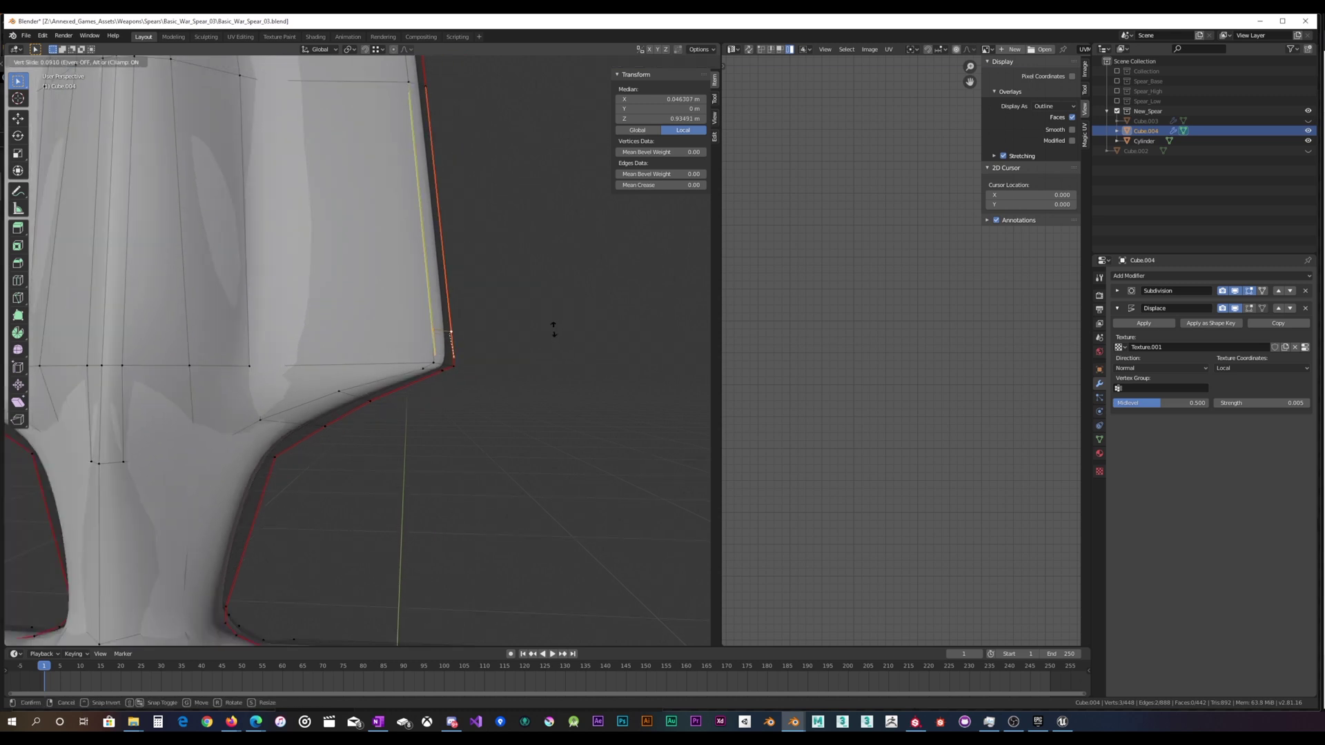
pyautogui.rightClick(553, 329)
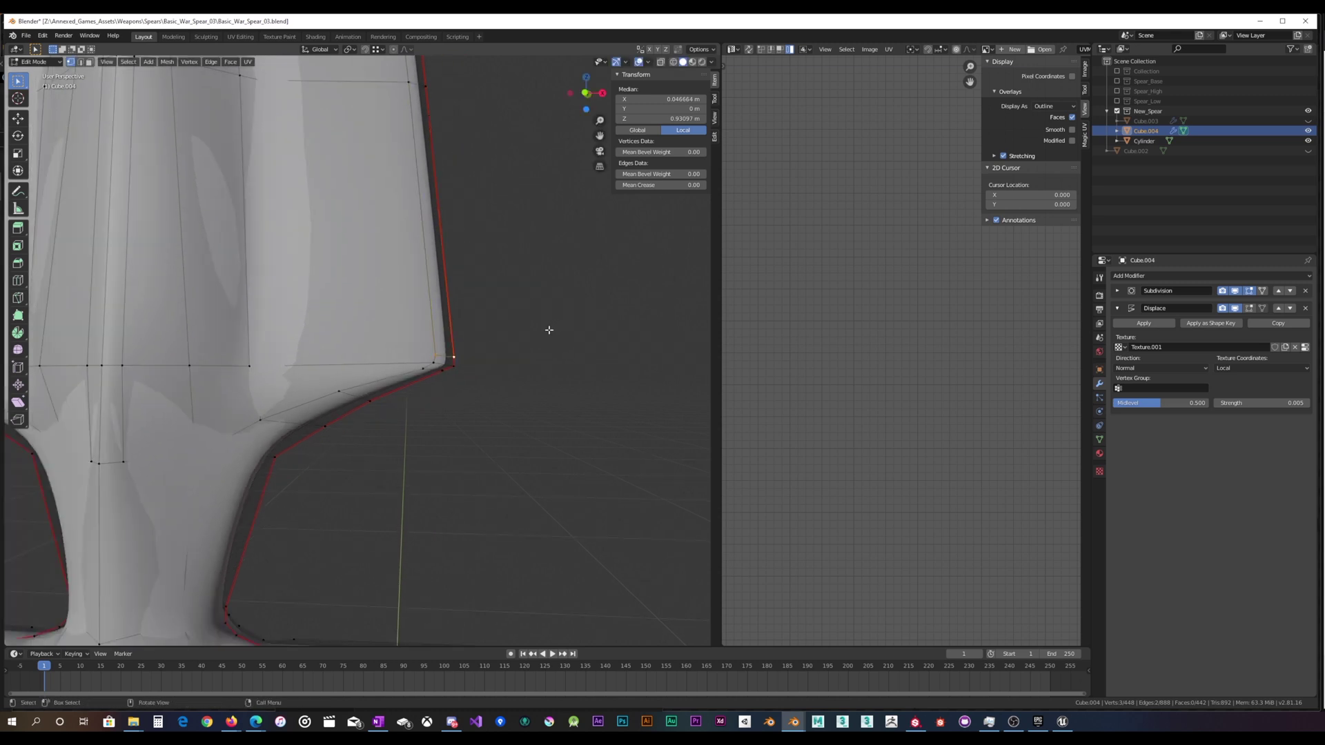
# Try a knife cut at the inner vertex of the blade's lower corner and turn on X-ray display.
pyautogui.scroll(-1, 547, 330)
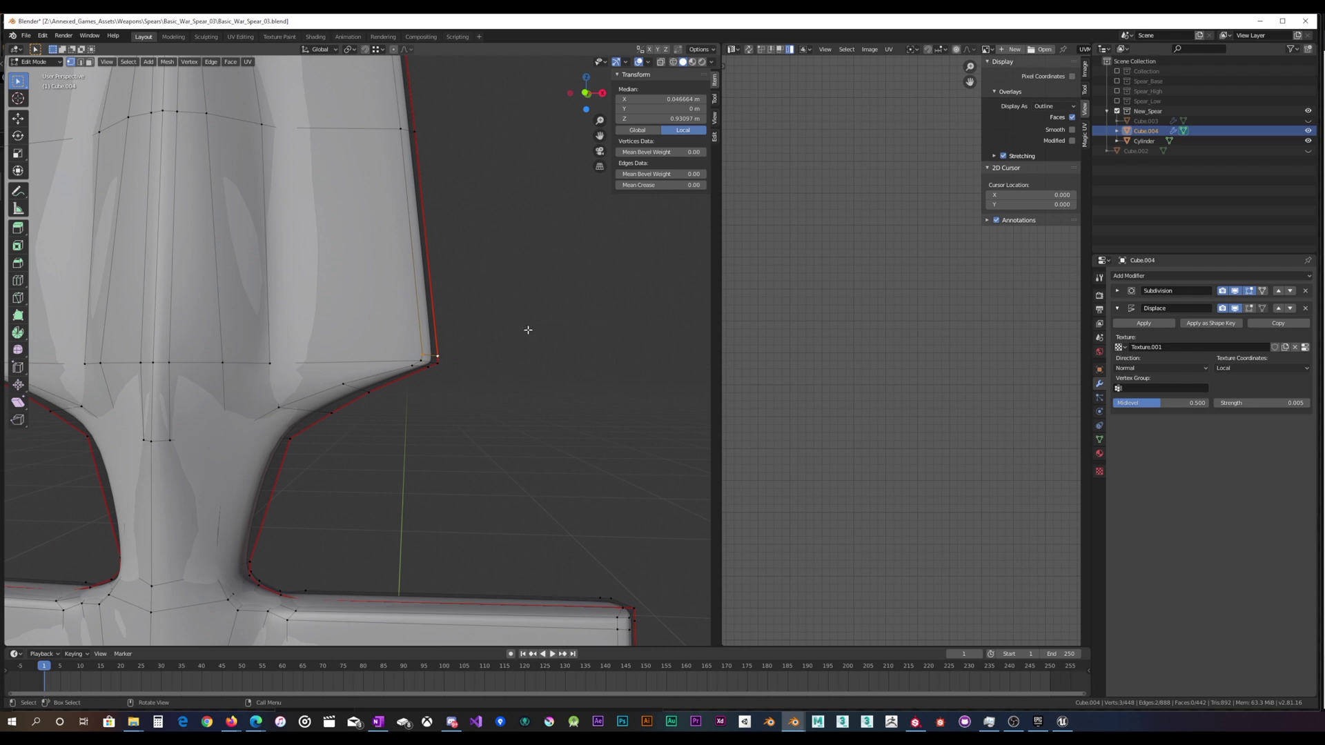
pyautogui.press('k')
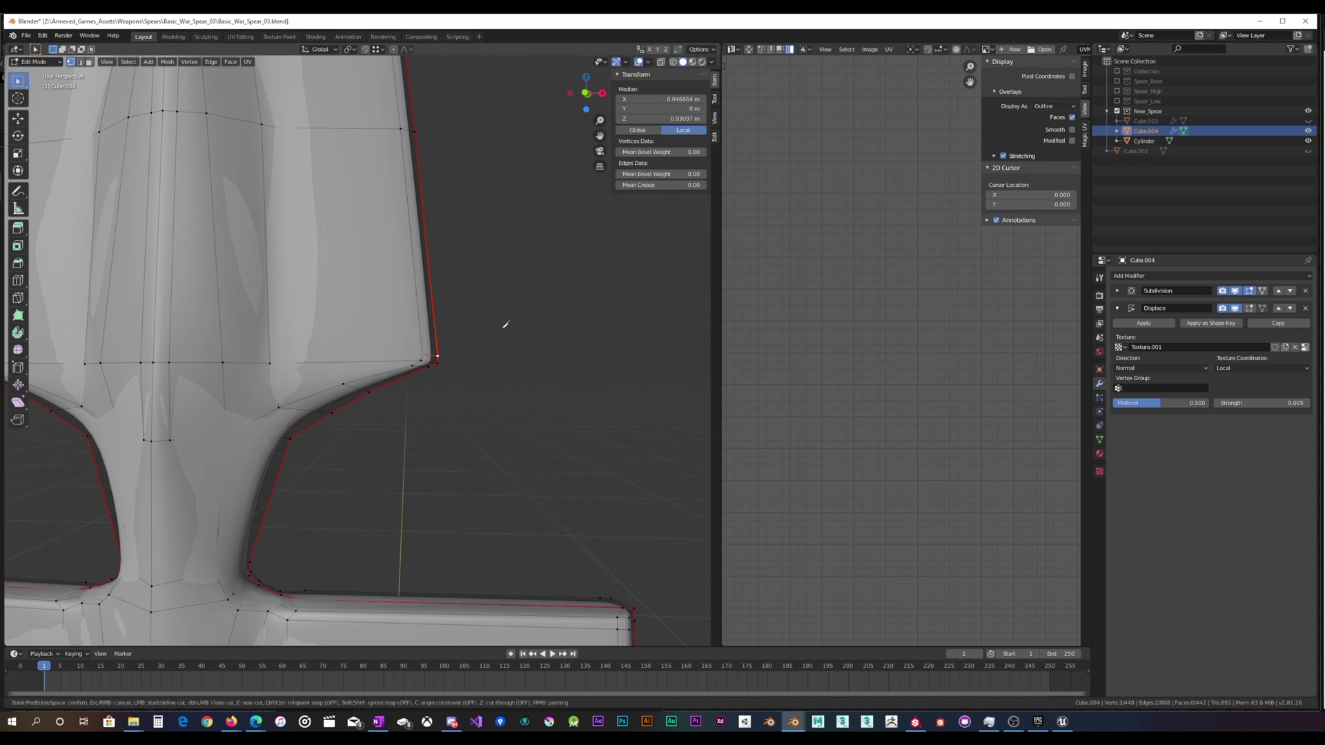
pyautogui.click(422, 354)
pyautogui.press('Return')
pyautogui.hotkey('alt', 'z')
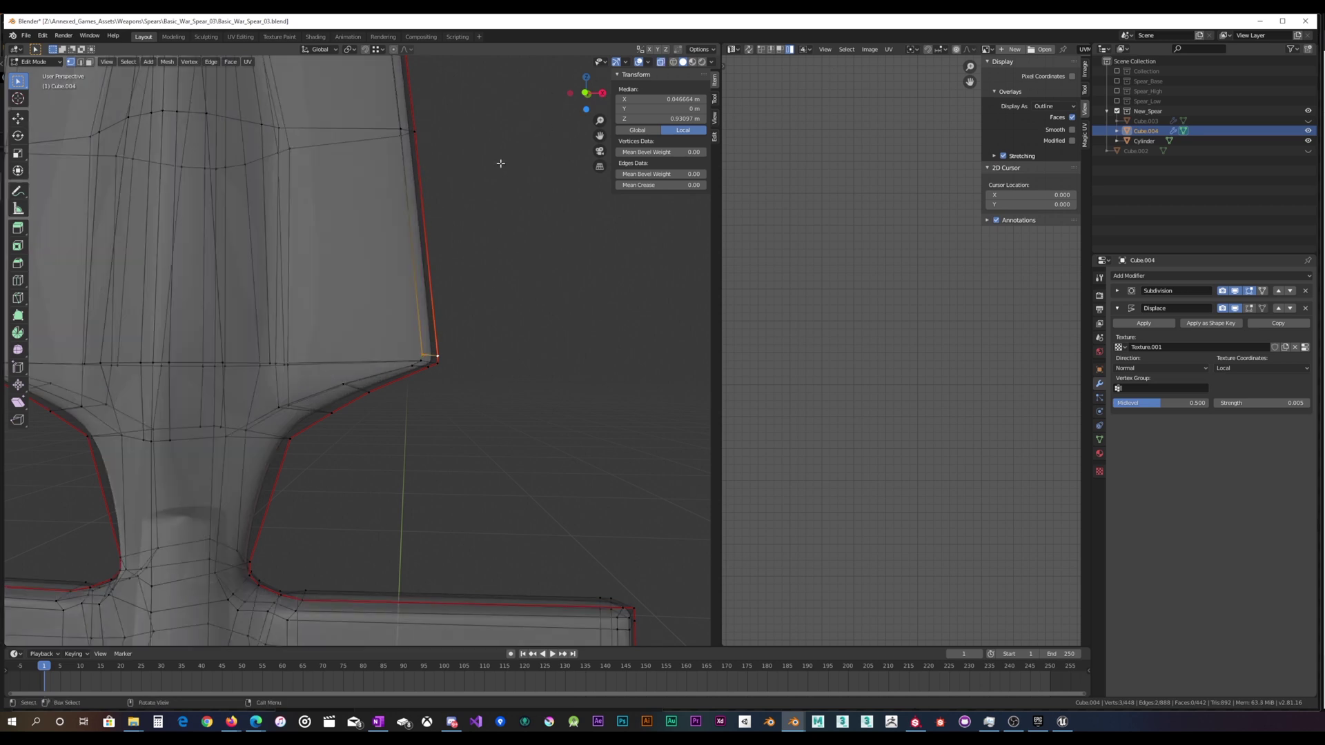
pyautogui.moveTo(451, 234); pyautogui.dragTo(446, 253, button='middle')
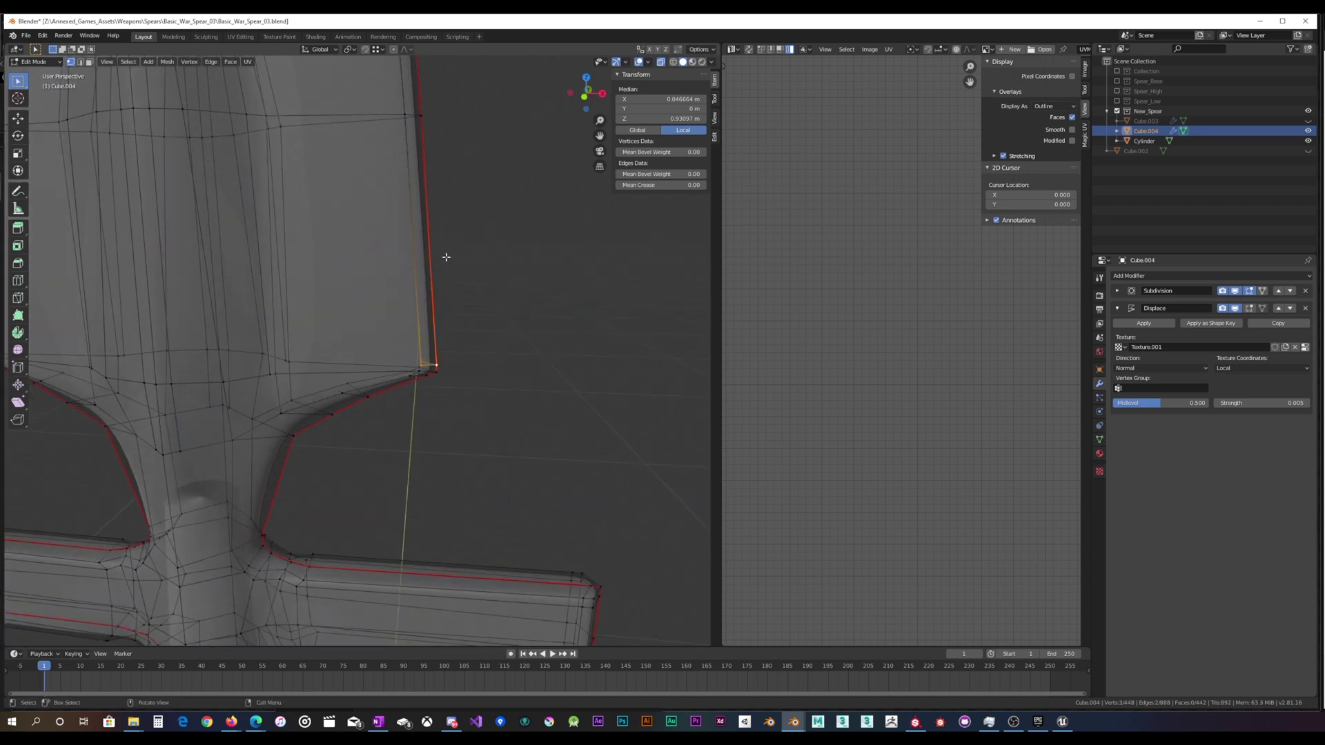
# Knife-cut diagonally from the corner's inner vertex up across the blade face and return to Object Mode.
pyautogui.press('k')
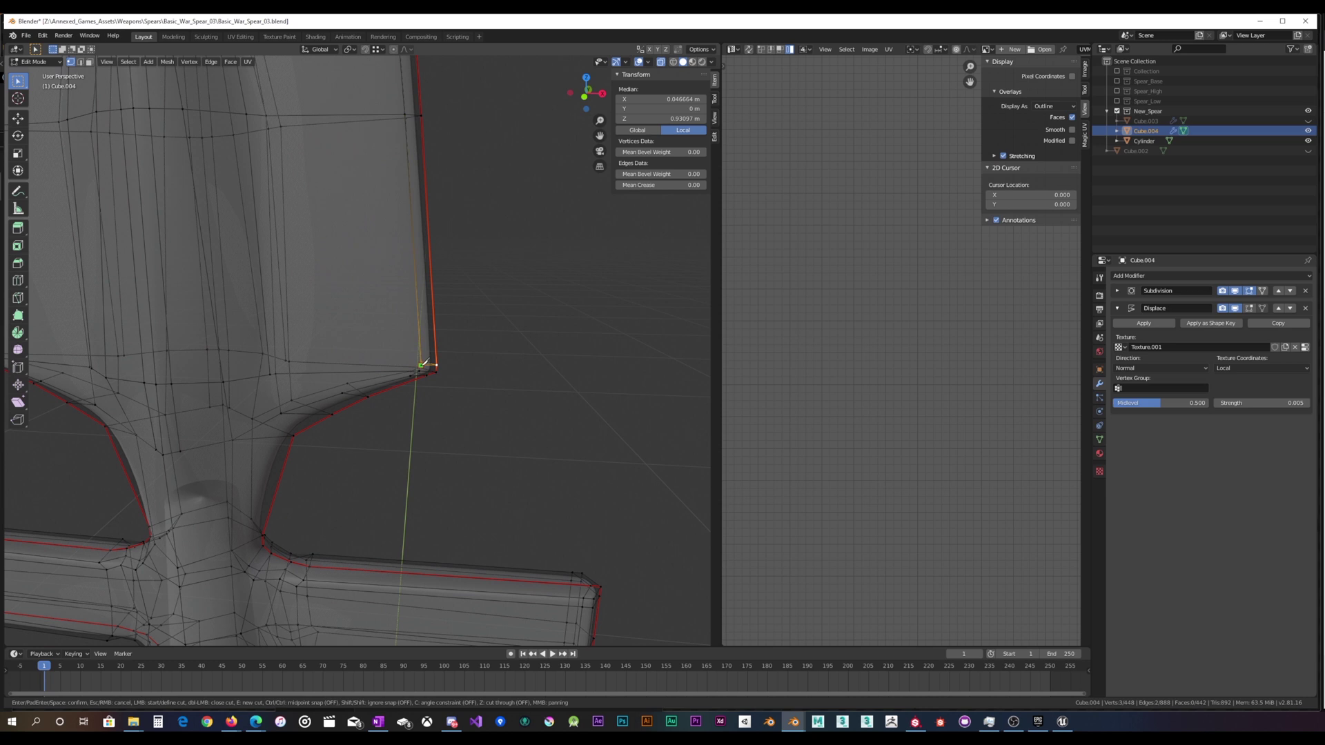
pyautogui.click(421, 365)
pyautogui.moveTo(338, 207); pyautogui.dragTo(225, 136, button='middle')
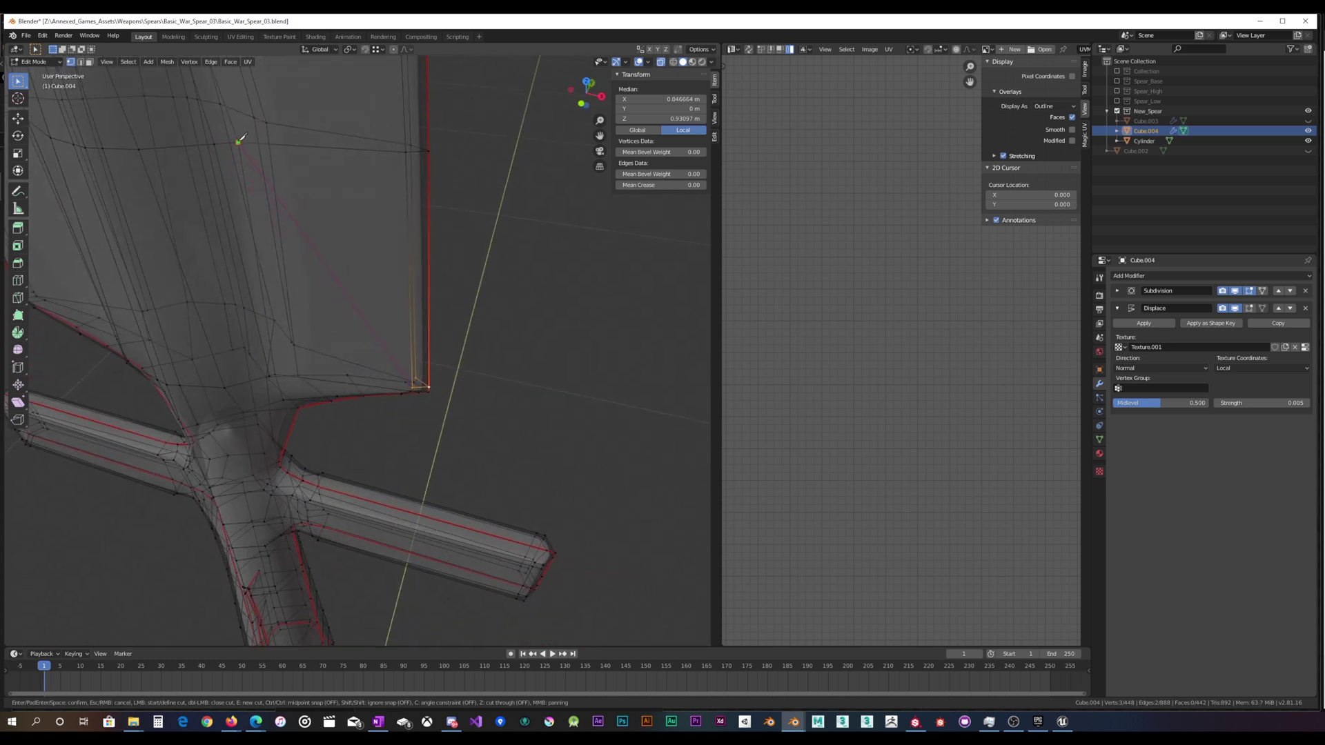
pyautogui.click(238, 142)
pyautogui.press('Return')
pyautogui.moveTo(349, 228); pyautogui.dragTo(429, 267, button='middle')
pyautogui.press('Tab')
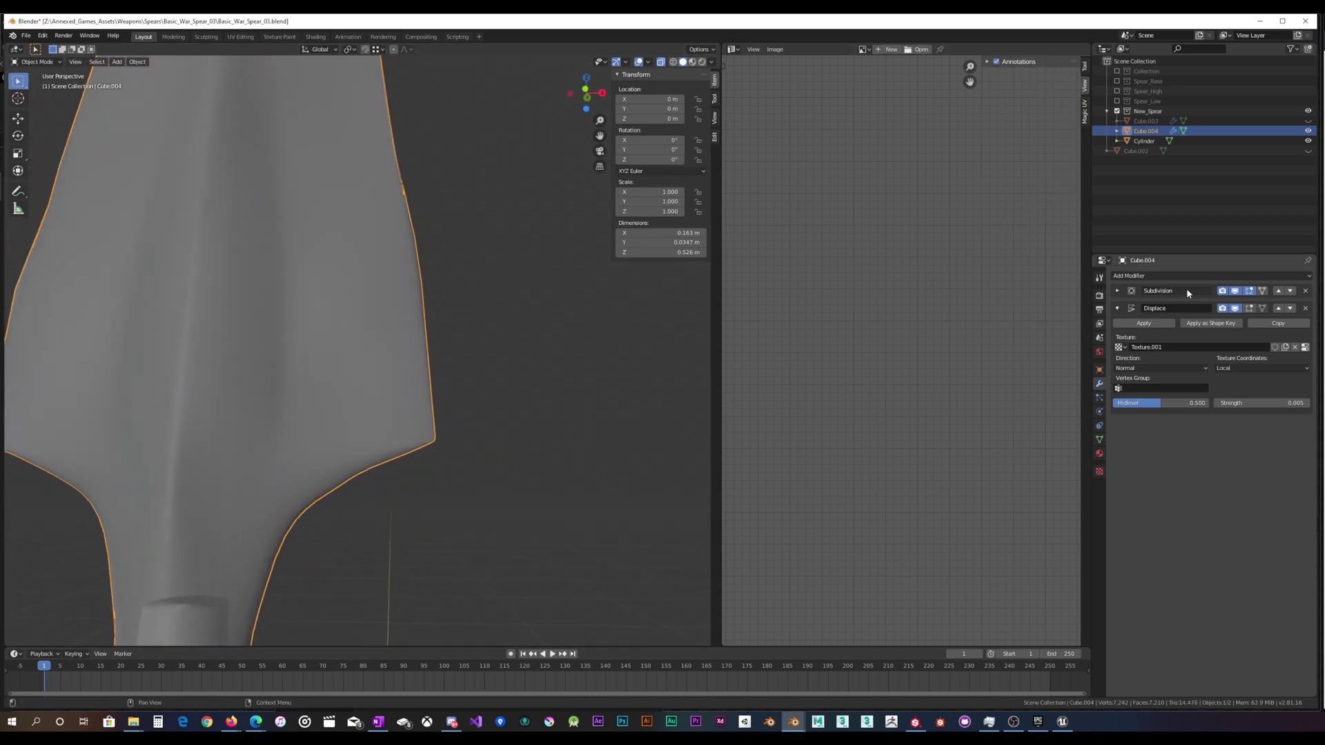
# Check the diagonal cut with the Subdivision modifier's On Cage display toggled, undo the cut and leave On Cage enabled.
pyautogui.click(1263, 291)
pyautogui.press('Tab')
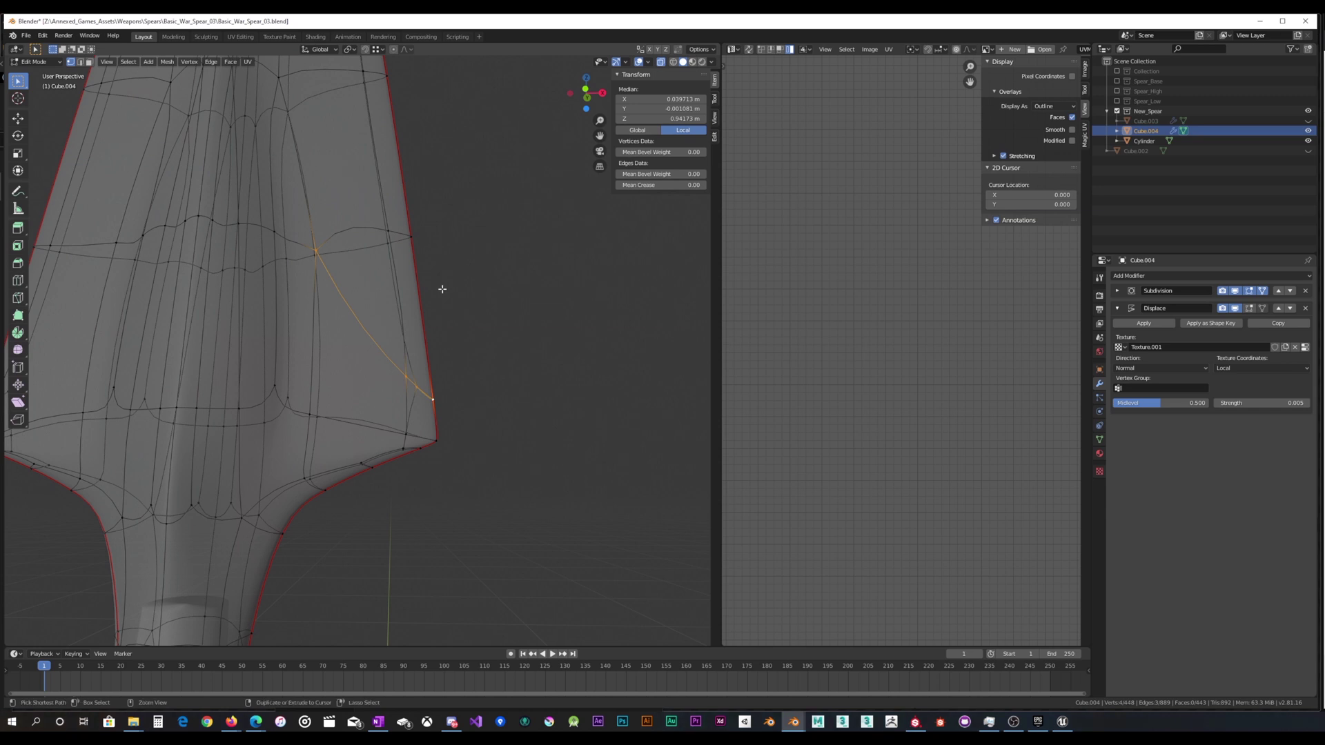
pyautogui.press('Tab')
pyautogui.press('Tab')
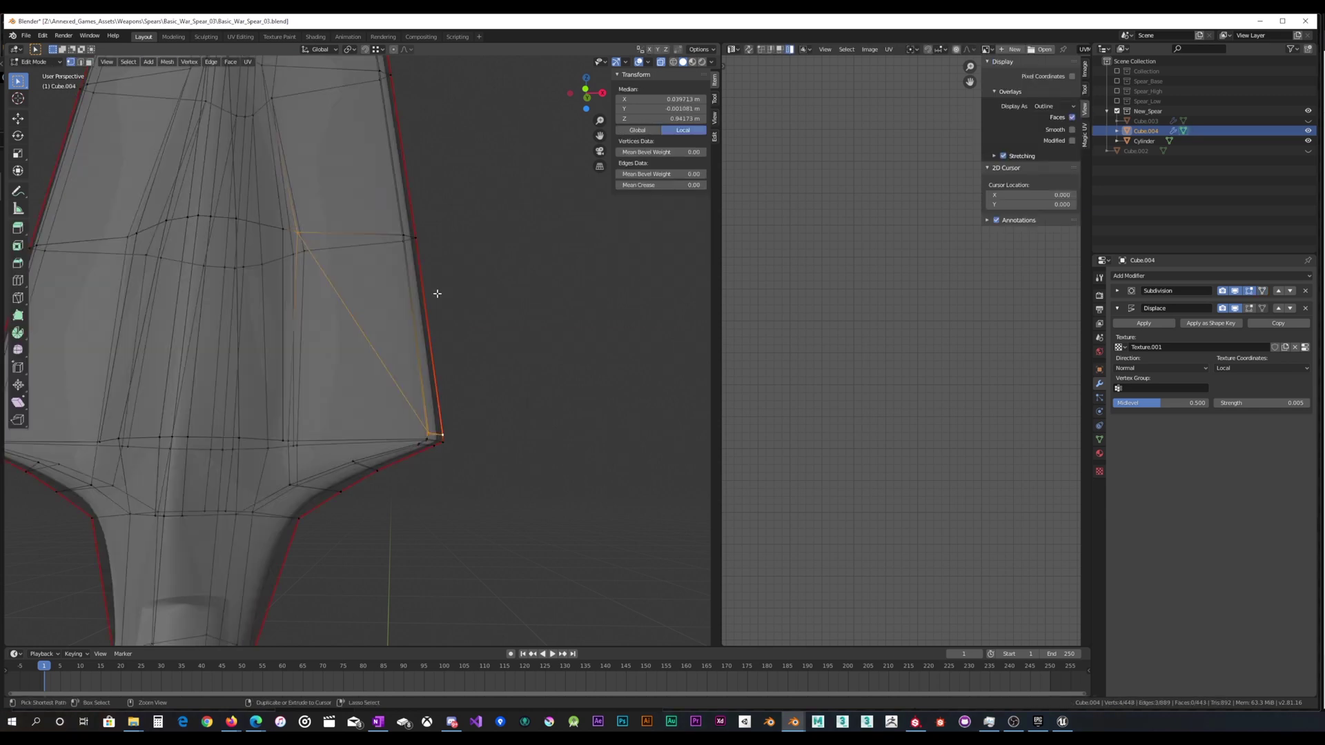
pyautogui.click(1263, 290)
pyautogui.moveTo(454, 382); pyautogui.dragTo(456, 409, button='middle')
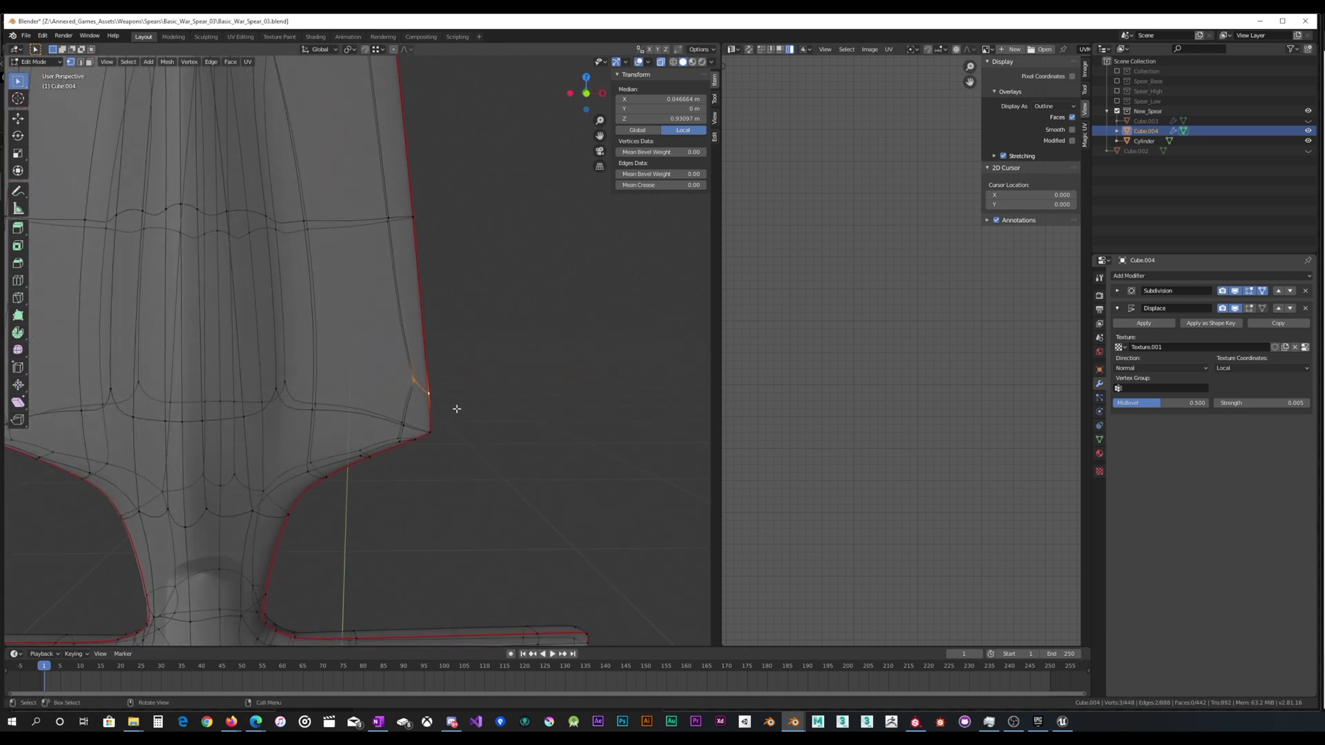
# Select the front and back inner corner vertices and try moving them about 0.01 m inward and downward in front view.
pyautogui.moveTo(392, 401); pyautogui.dragTo(425, 360)
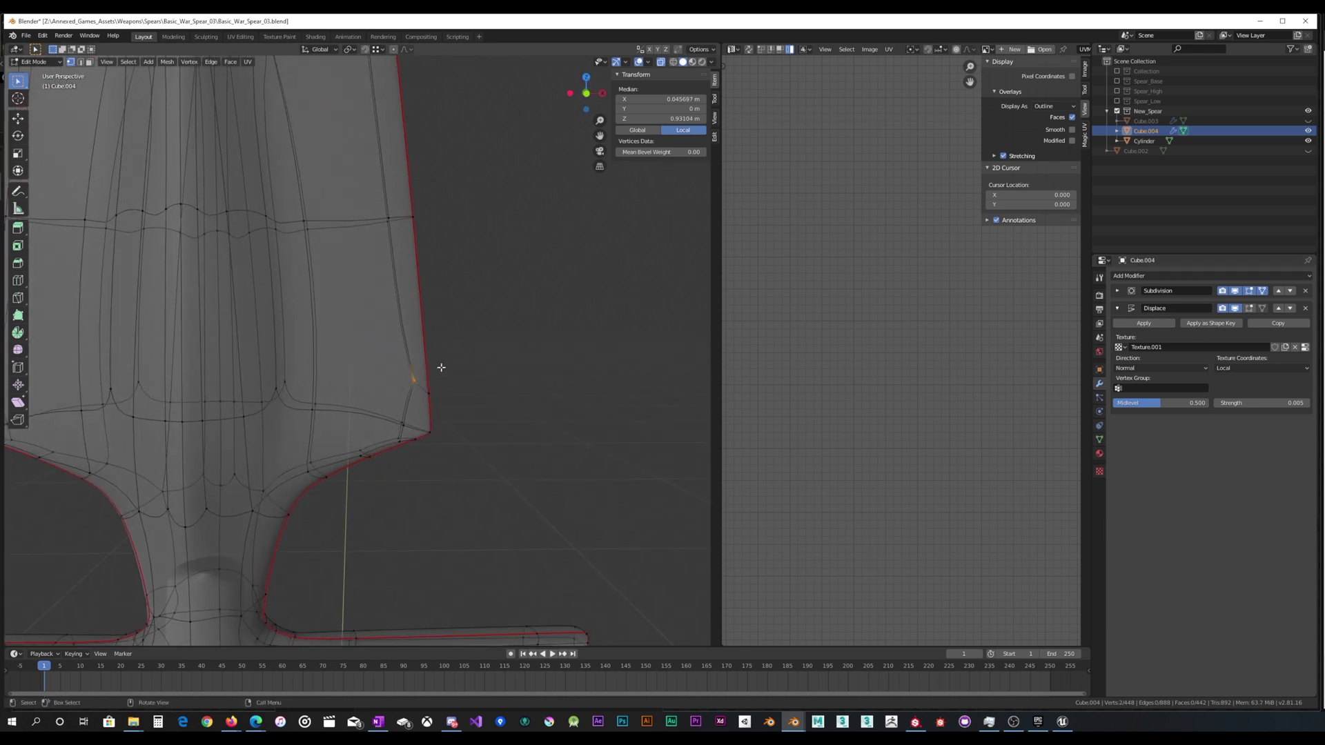
pyautogui.press('KP_1')
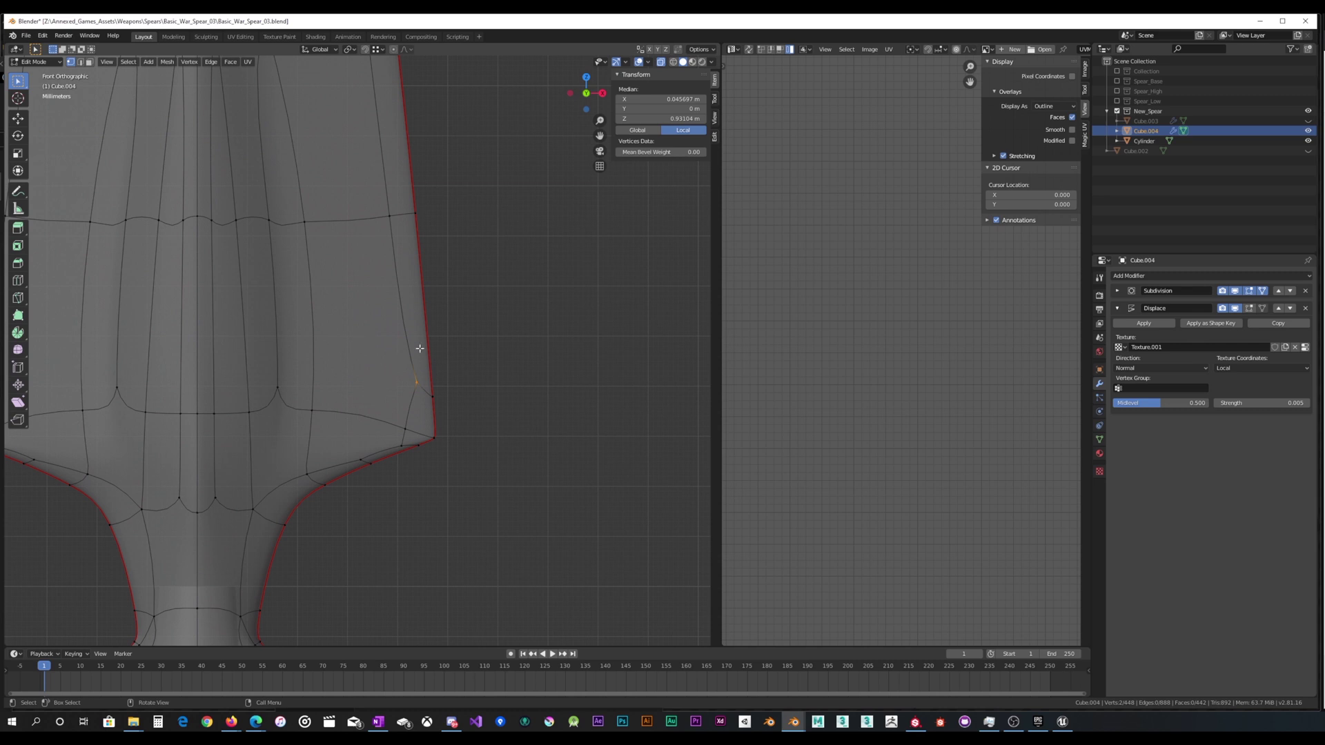
pyautogui.press('g')
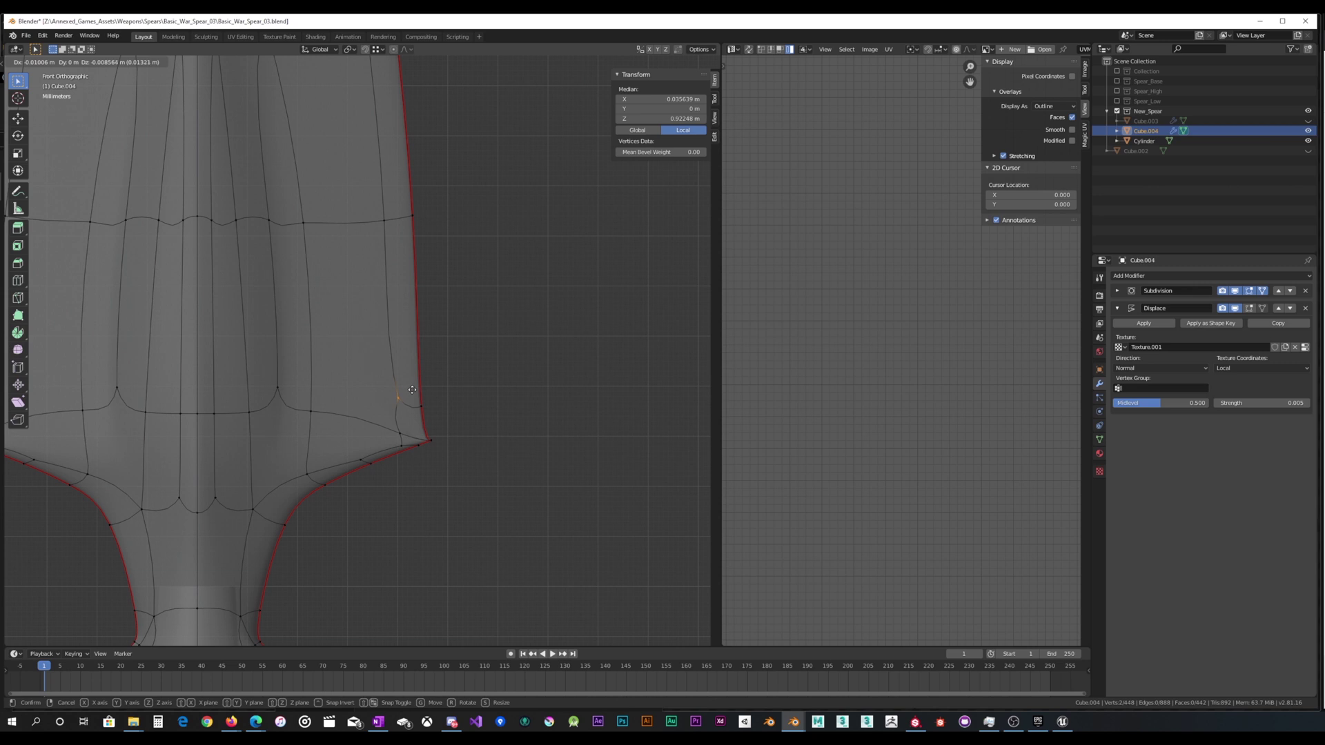
pyautogui.click(412, 389)
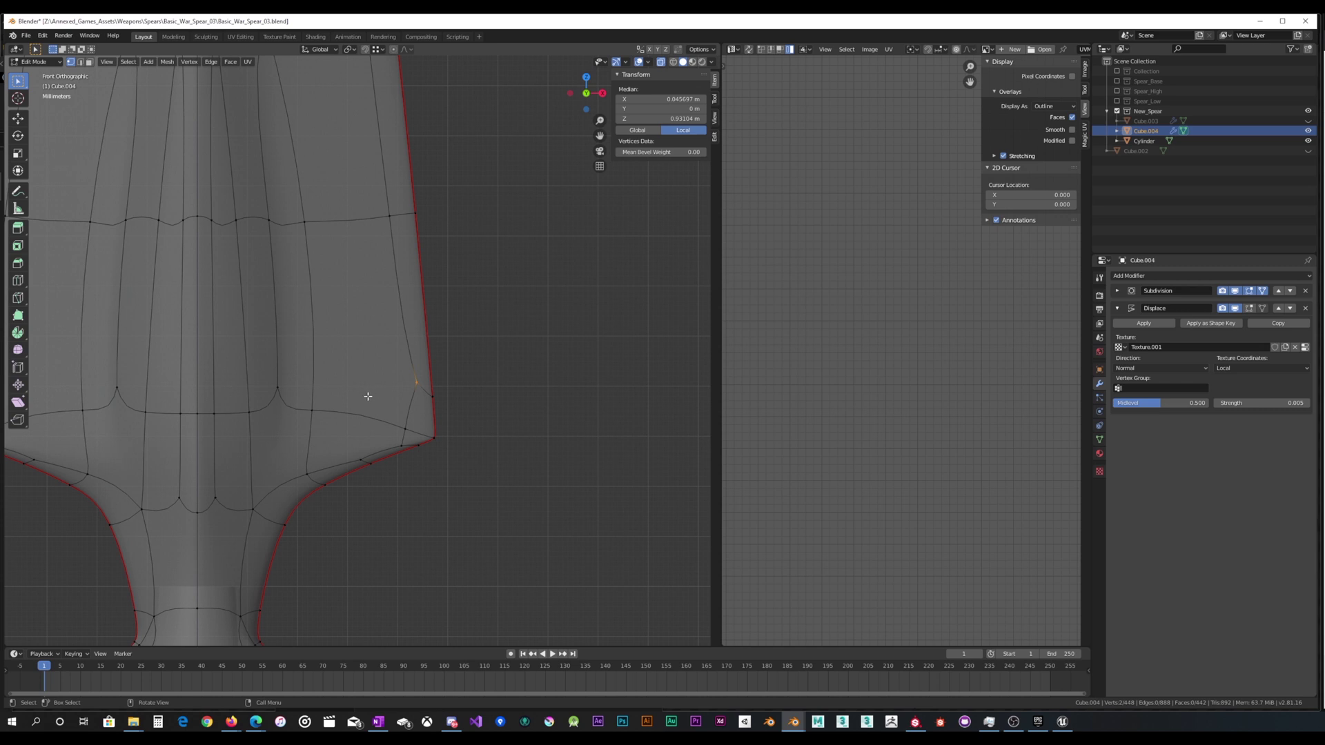
pyautogui.scroll(-2, 367, 396)
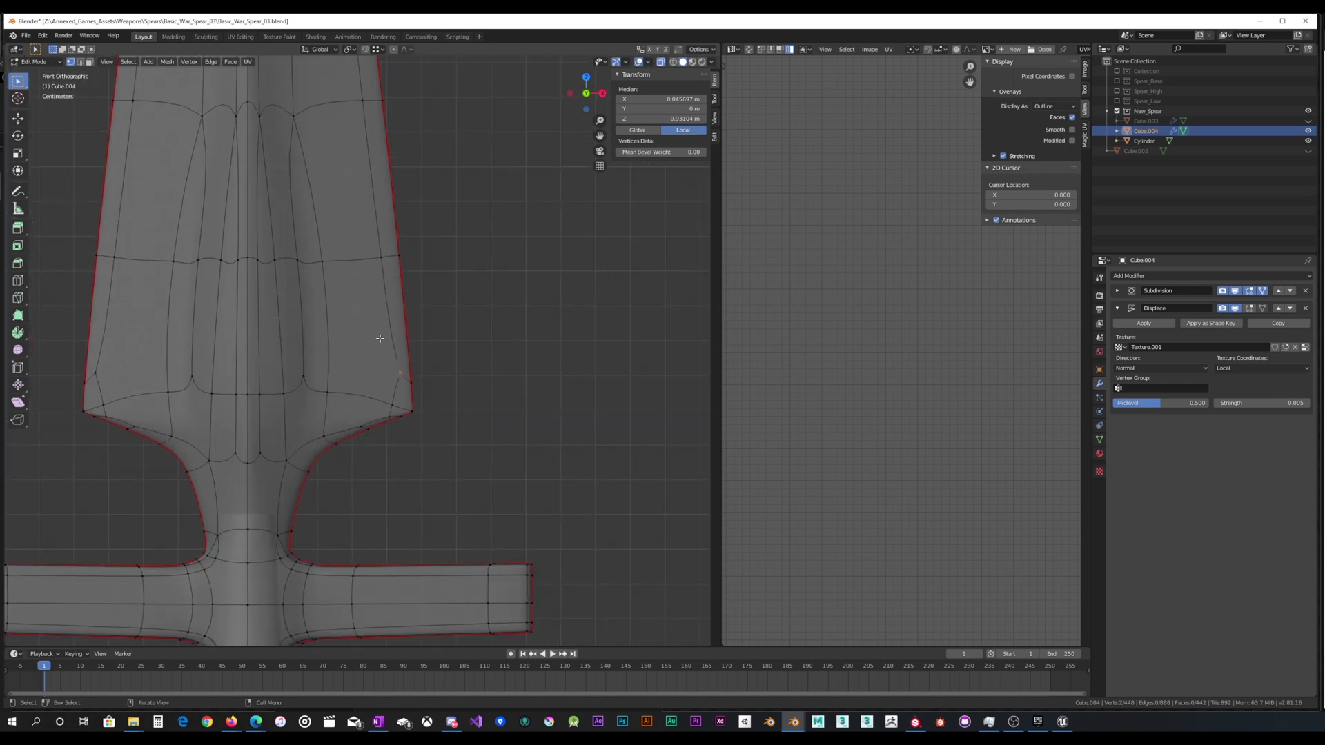
# Turn off X-ray and the Subdivision modifier's On Cage display, and try a loop cut across the blade's lower section.
pyautogui.keyDown('shift'); pyautogui.moveTo(381, 236); pyautogui.dragTo(389, 304, button='middle'); pyautogui.keyUp('shift')
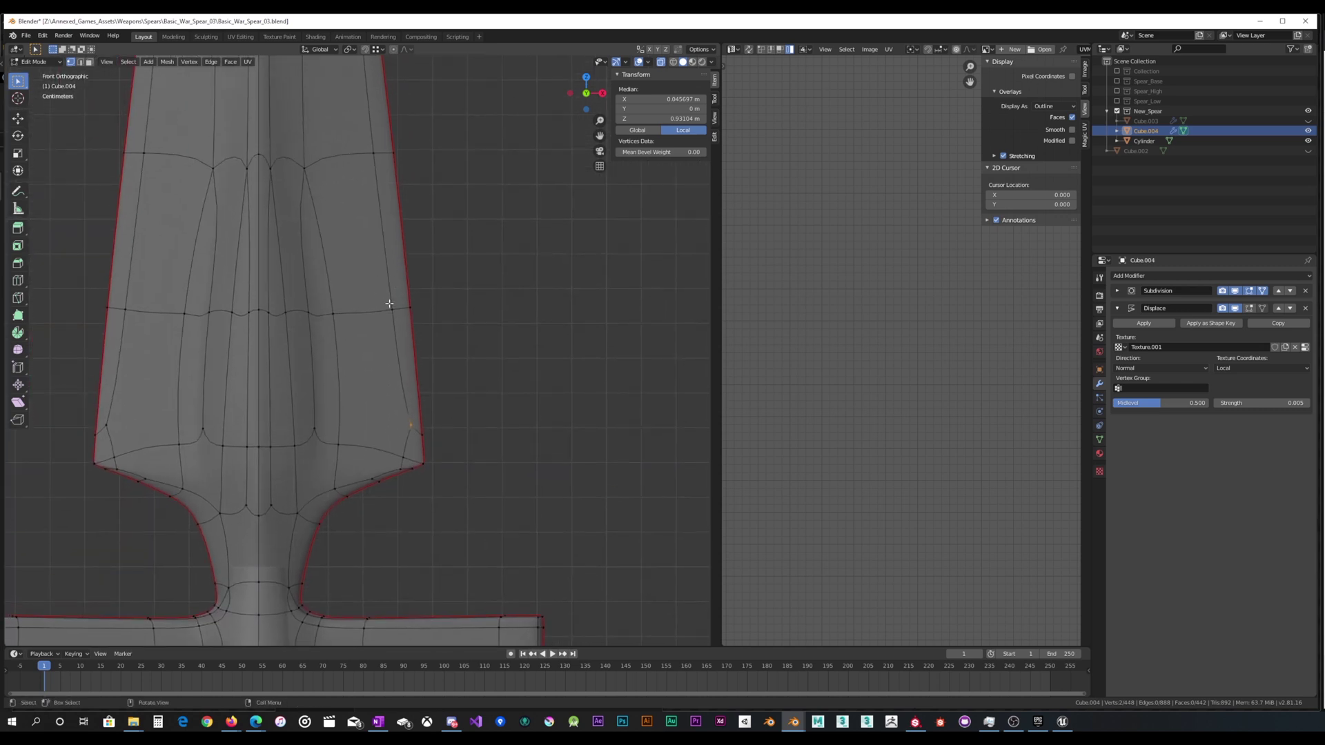
pyautogui.scroll(1, 493, 367)
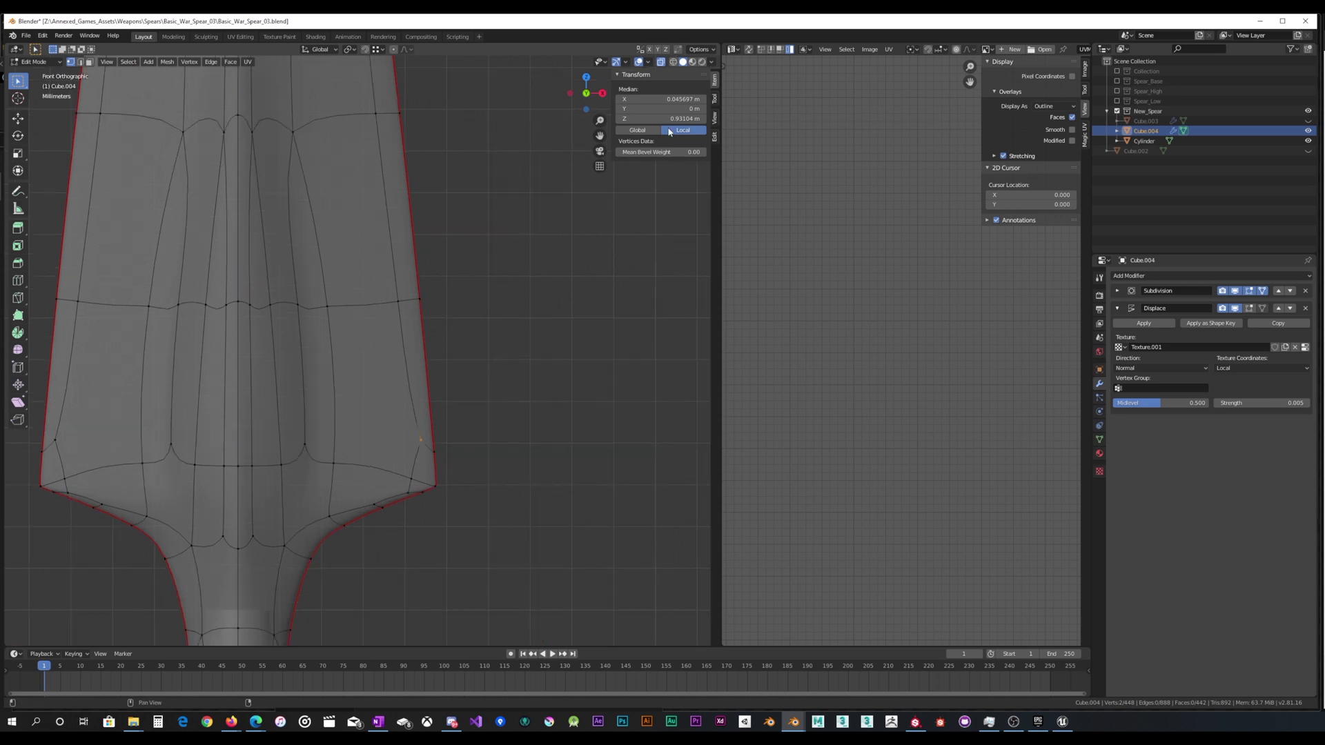
pyautogui.click(660, 62)
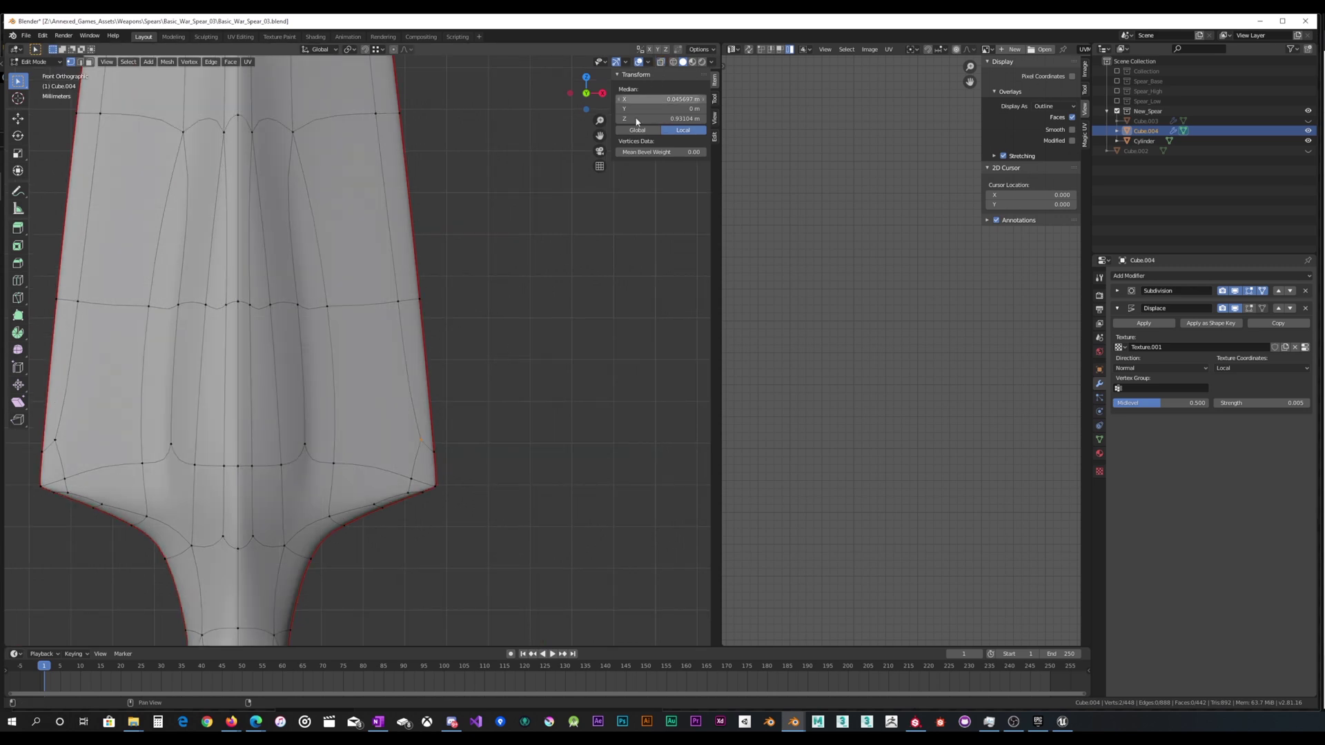
pyautogui.click(1262, 292)
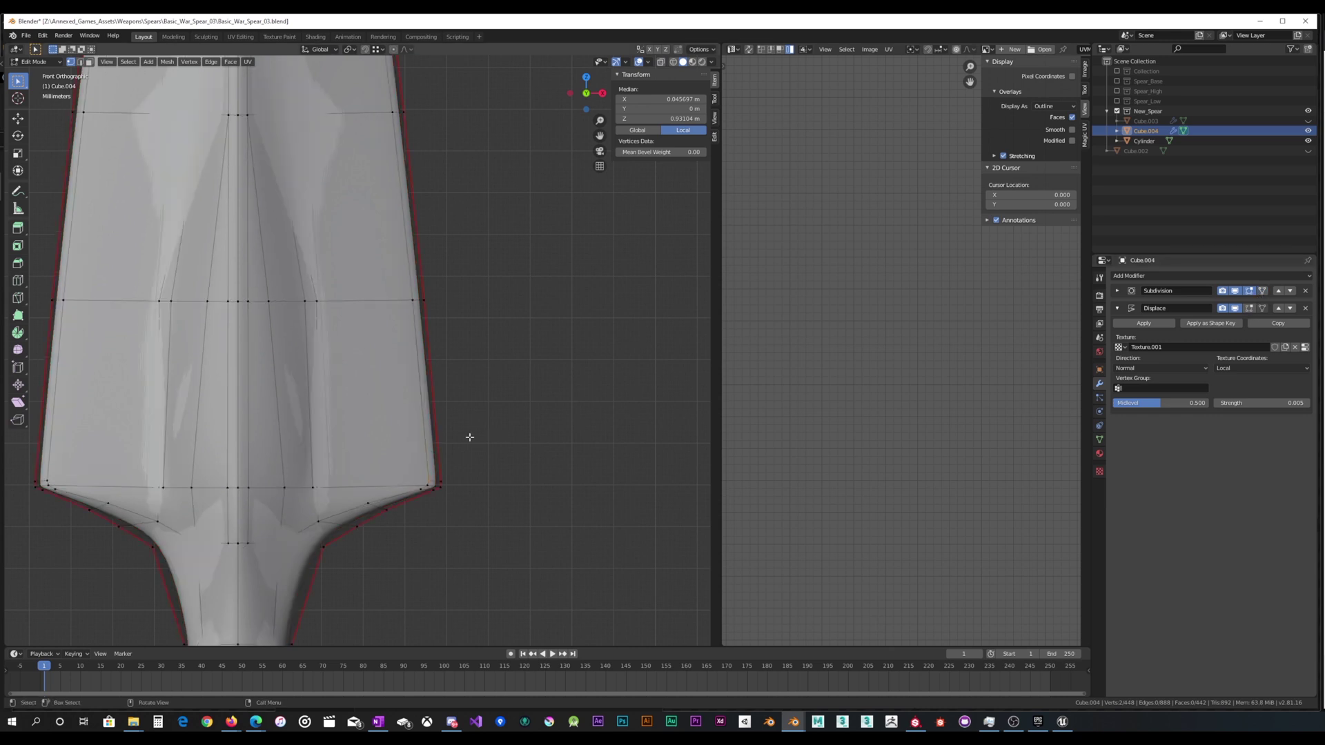
pyautogui.hotkey('ctrl', 'r')
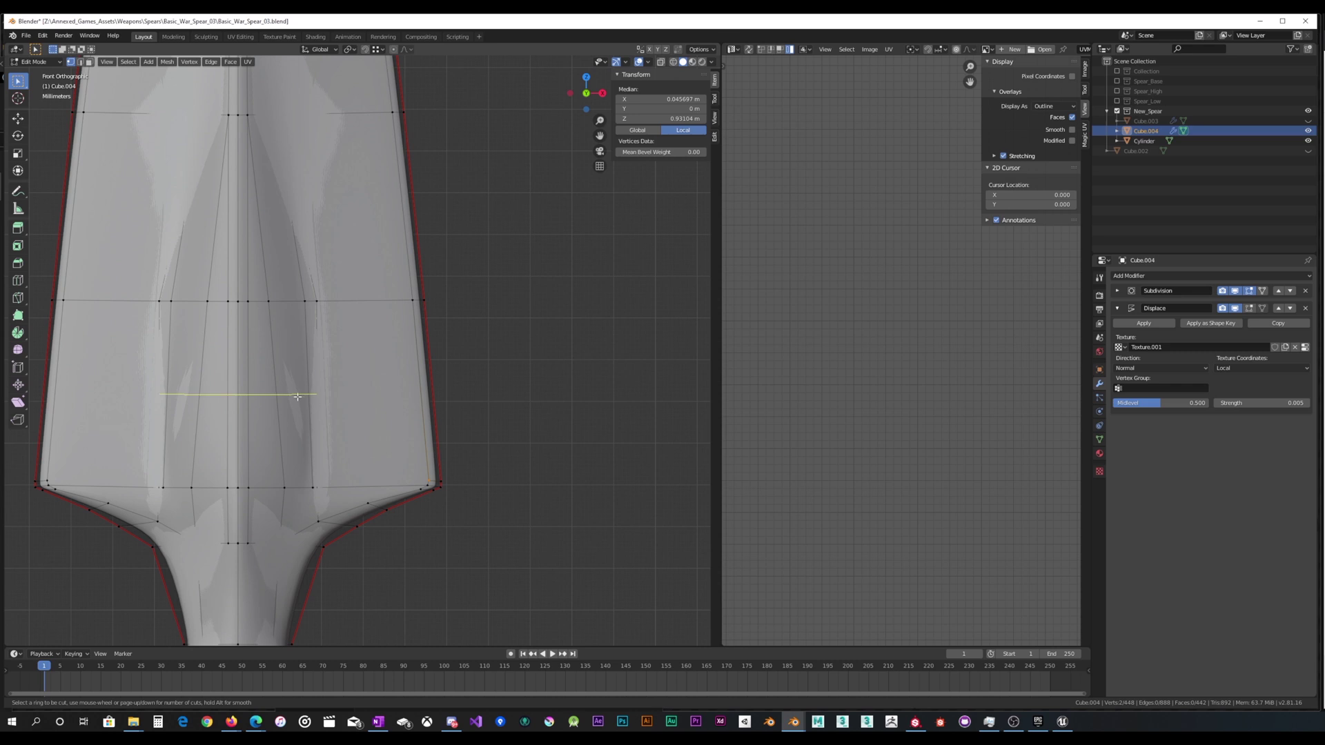
pyautogui.press('Escape')
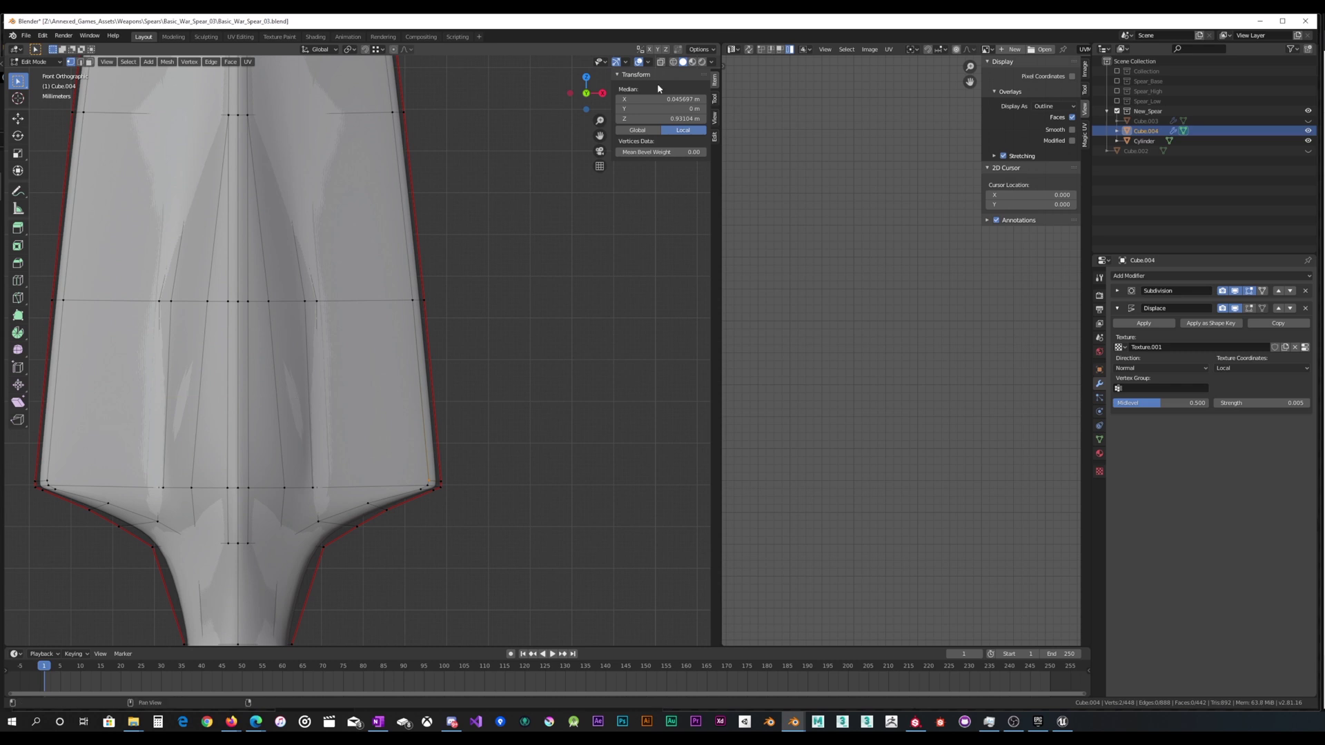
# Turn on X-ray and knife-cut an angle-constrained horizontal line across the blade just above its lower corners.
pyautogui.click(659, 62)
pyautogui.scroll(3, 452, 383)
pyautogui.moveTo(449, 391); pyautogui.dragTo(395, 397, button='middle')
pyautogui.press('k')
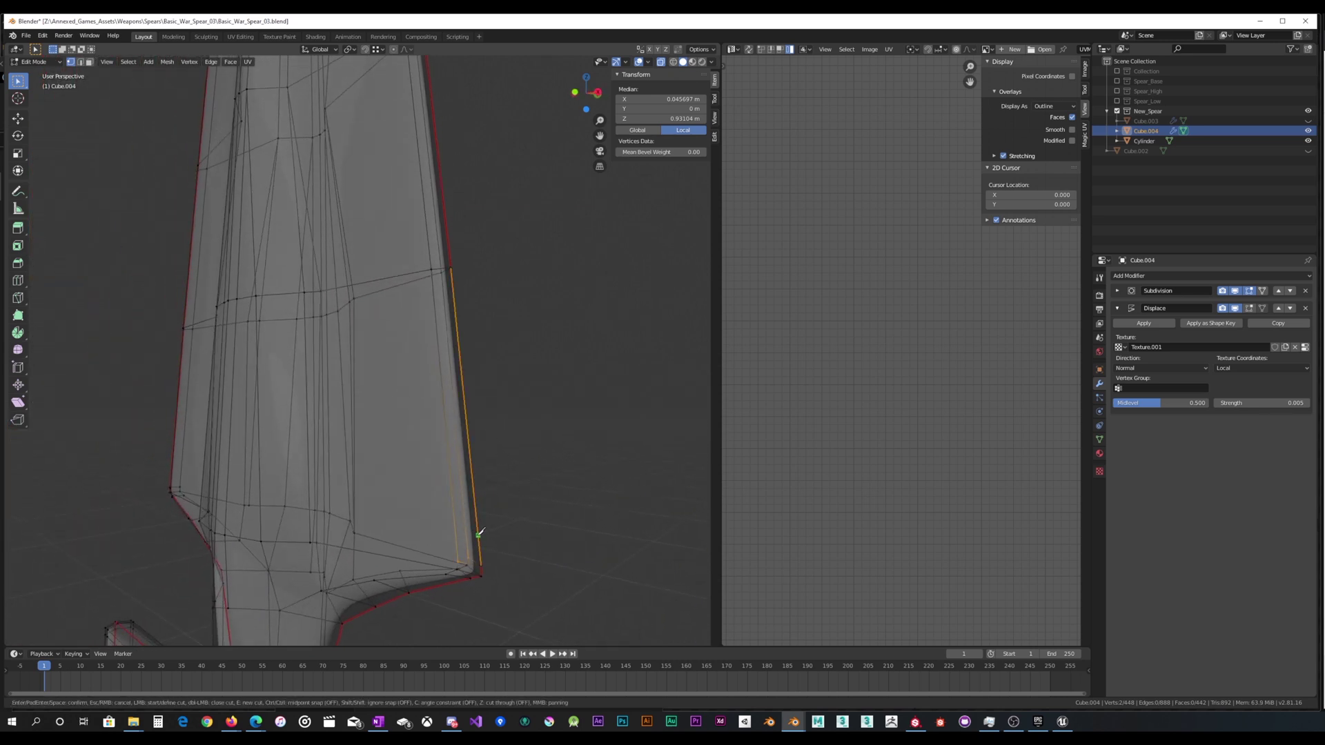
pyautogui.click(478, 535)
pyautogui.moveTo(439, 525); pyautogui.dragTo(482, 517, button='middle')
pyautogui.scroll(-3, 482, 517)
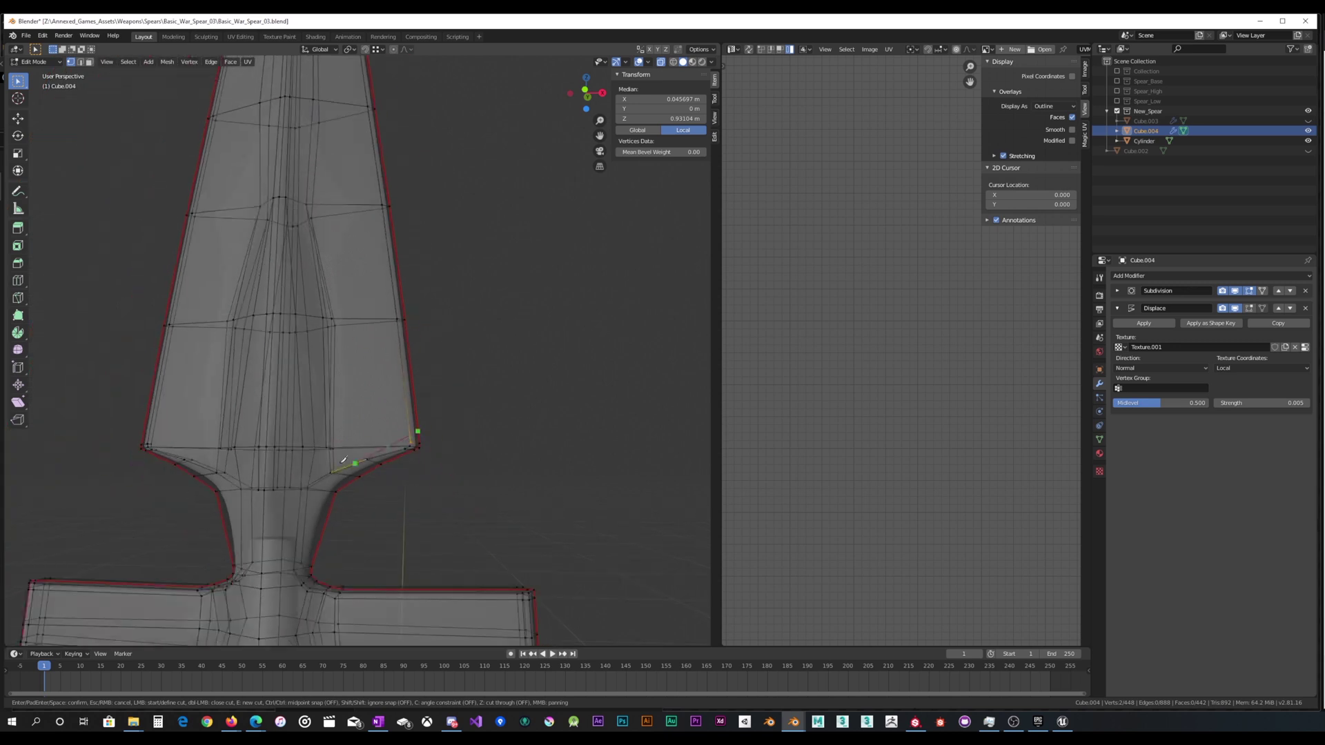
pyautogui.moveTo(181, 416); pyautogui.dragTo(173, 420, button='middle')
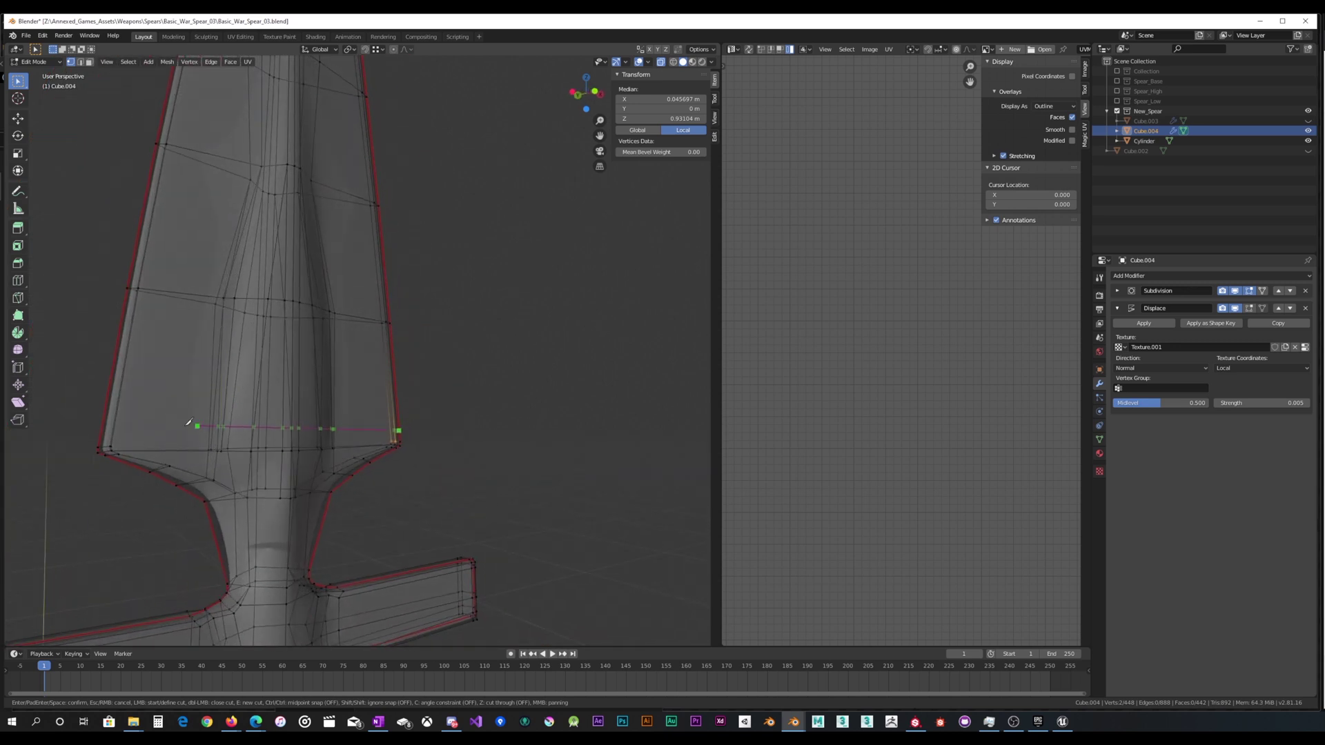
pyautogui.press('c')
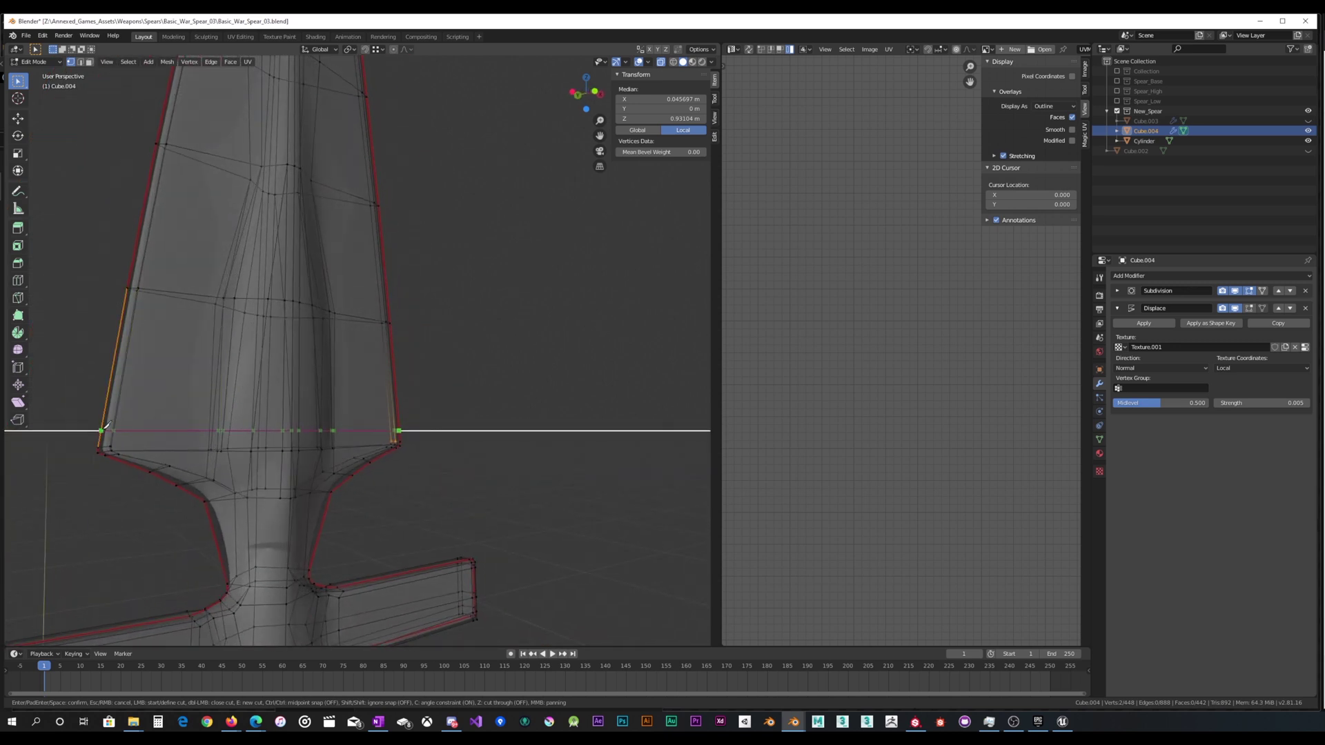
pyautogui.click(105, 427)
pyautogui.press('Return')
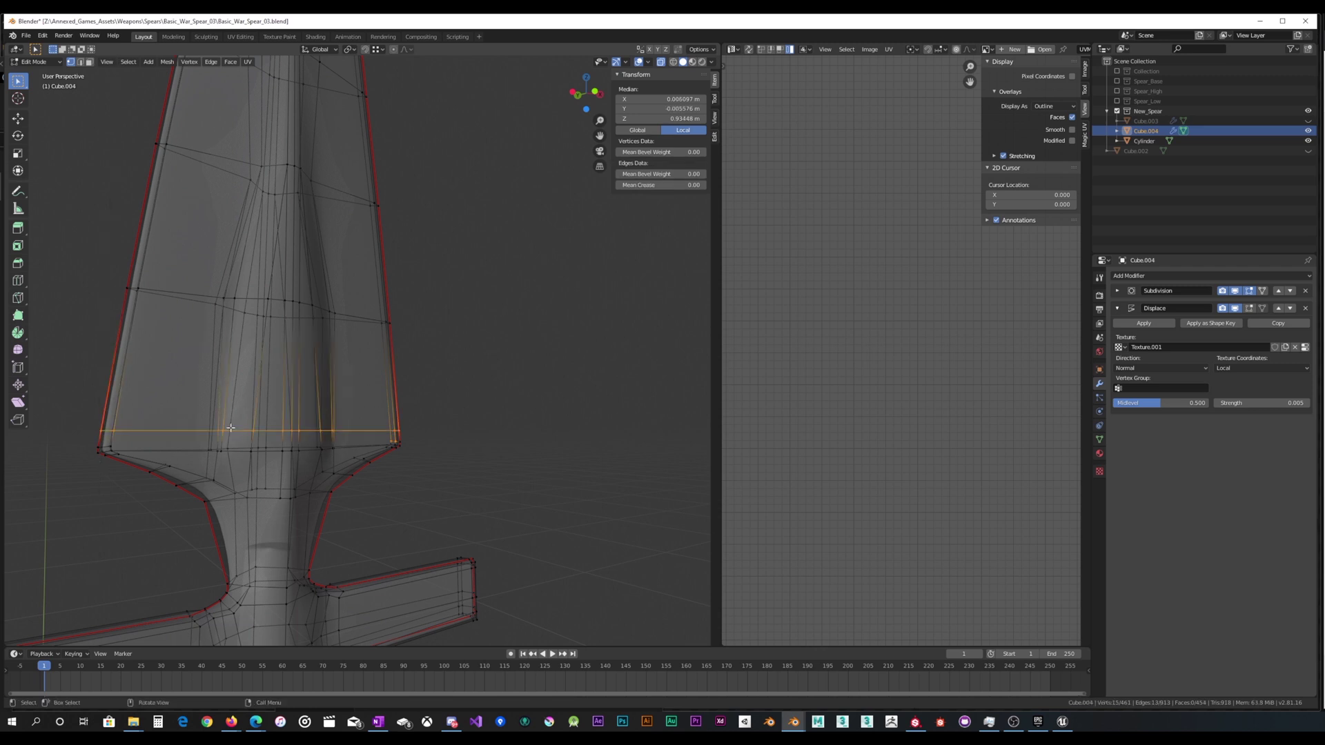
# Check the horizontal cut in Object Mode and in Edit Mode with the Subdivision modifier's On Cage display enabled.
pyautogui.press('Tab')
pyautogui.scroll(3, 298, 436)
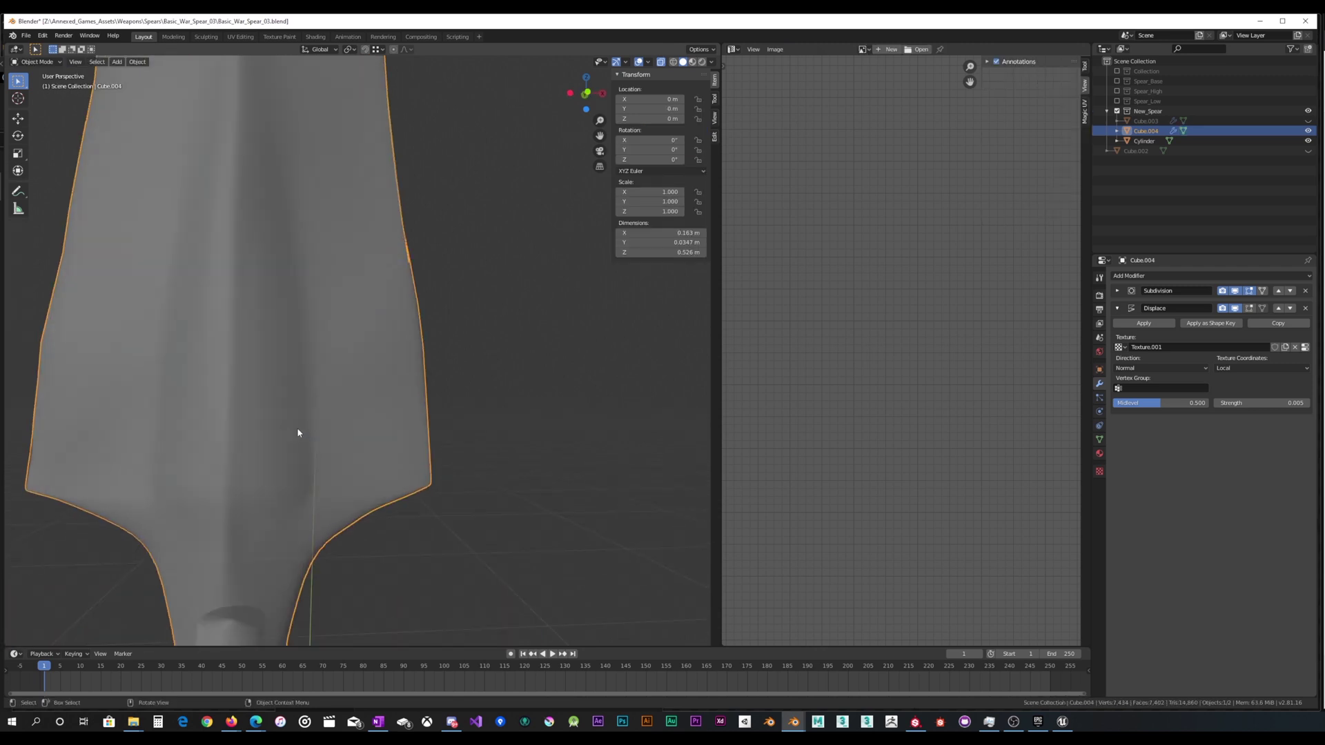
pyautogui.click(1262, 291)
pyautogui.press('Tab')
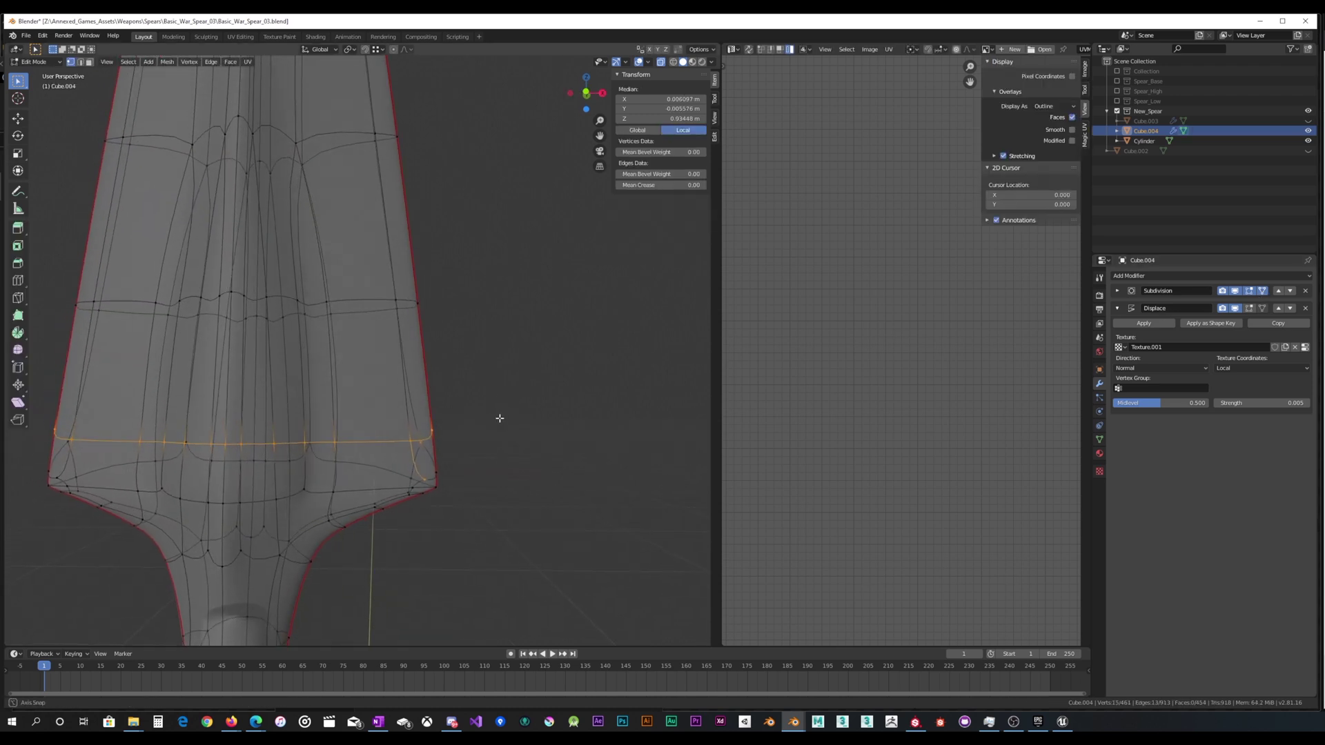
pyautogui.moveTo(499, 418)
pyautogui.mouseDown(button='middle')
pyautogui.moveTo(470, 405)
pyautogui.moveTo(495, 404)
pyautogui.moveTo(487, 376)
pyautogui.moveTo(444, 432)
pyautogui.moveTo(499, 421)
pyautogui.mouseUp(button='middle')
pyautogui.scroll(3, 494, 404)
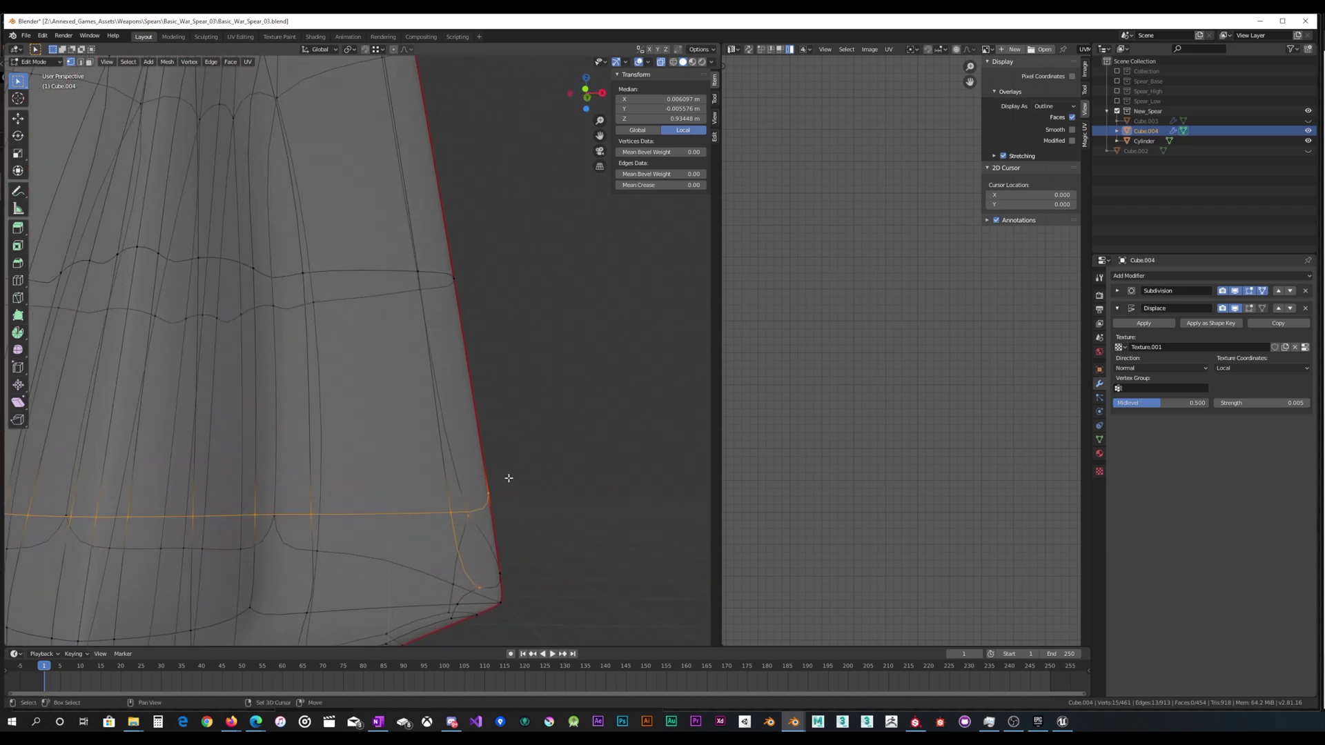
pyautogui.keyDown('shift'); pyautogui.moveTo(508, 478); pyautogui.dragTo(494, 408, button='middle'); pyautogui.keyUp('shift')
pyautogui.scroll(-1, 489, 425)
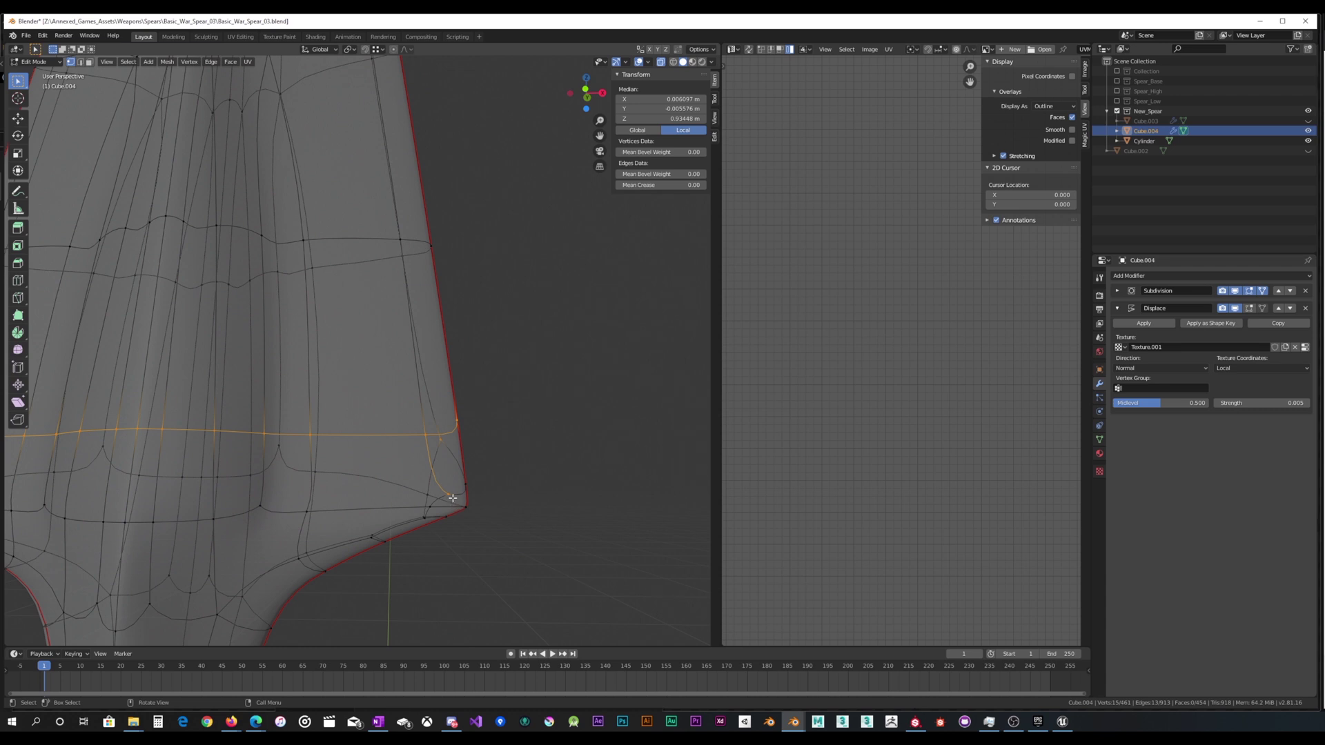
# Select the inner vertex at the blade's lower corner below the cut and turn off X-ray display.
pyautogui.click(452, 497)
pyautogui.moveTo(485, 496); pyautogui.dragTo(440, 483, button='middle')
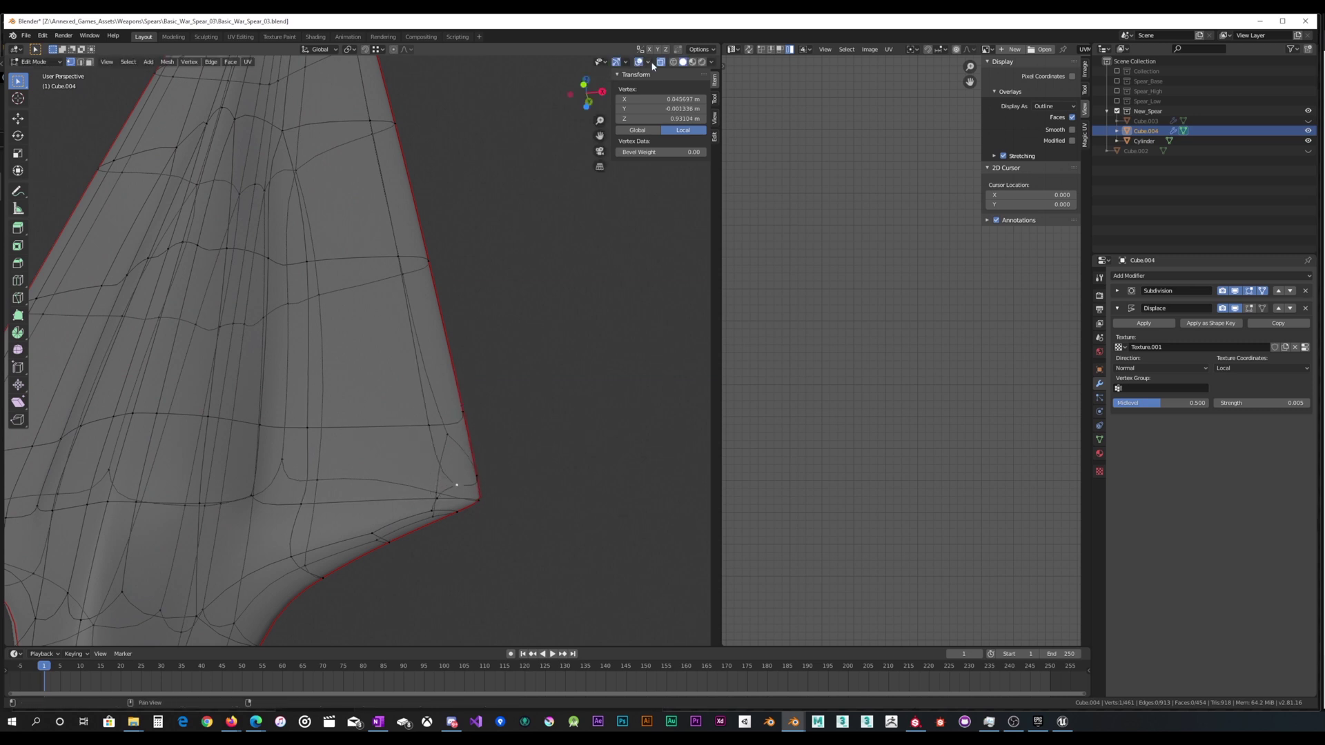
pyautogui.click(661, 62)
pyautogui.scroll(2, 514, 342)
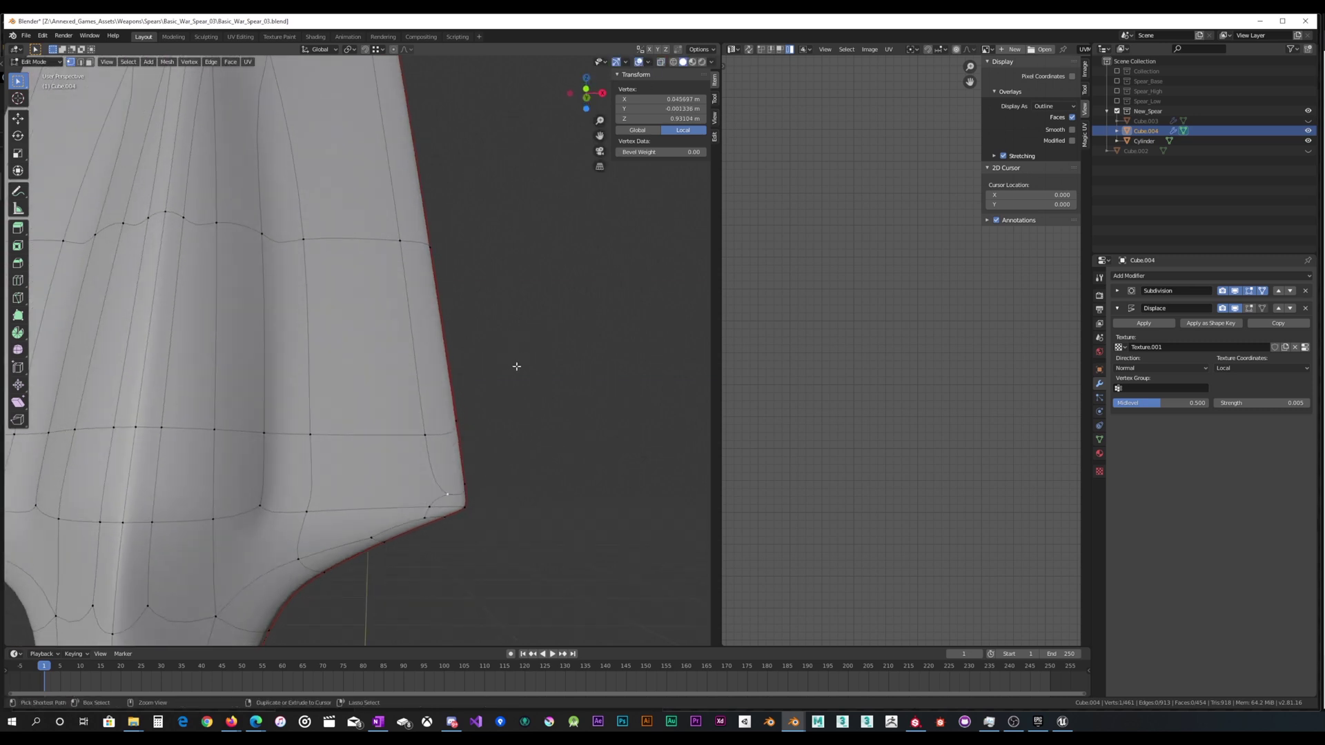
# Undo the horizontal knife cut and the preceding corner vertex selection, and deselect everything.
pyautogui.hotkey('ctrl', 'z')
pyautogui.hotkey('ctrl', 'z')
pyautogui.hotkey('ctrl', 'z')
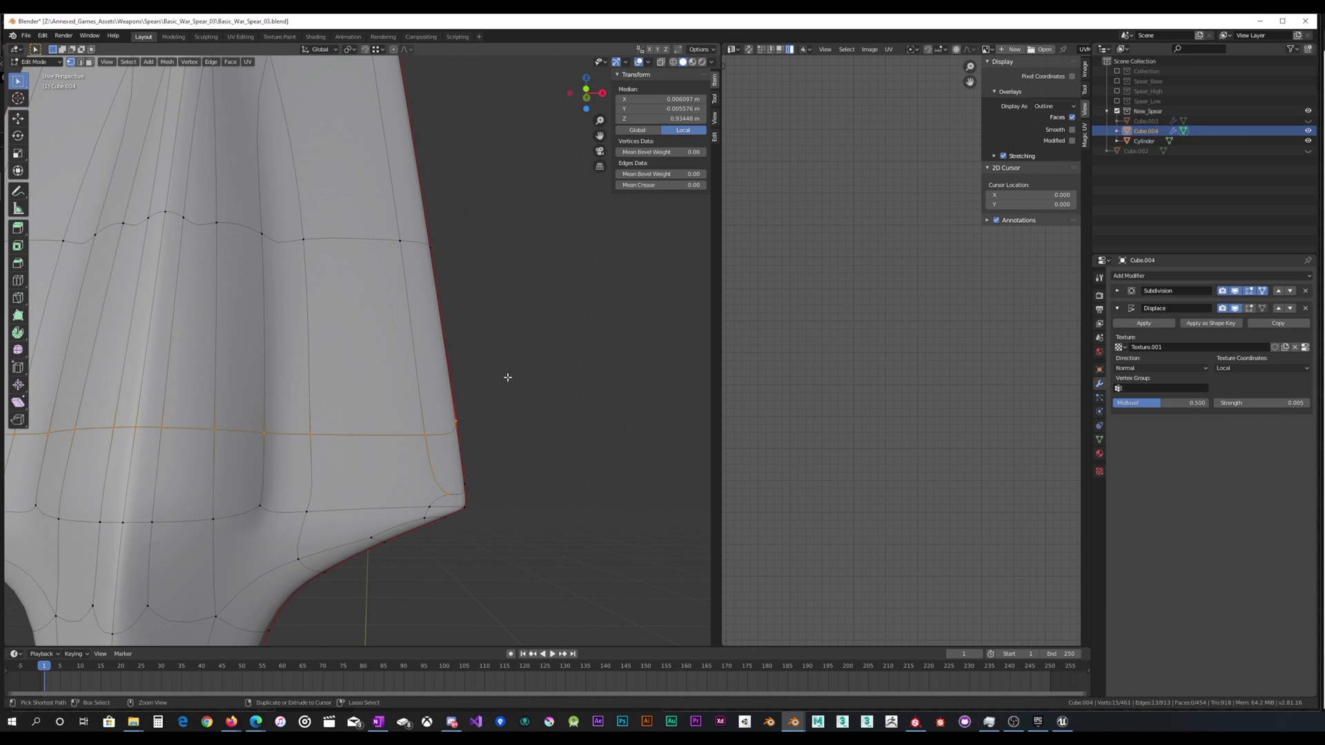
pyautogui.hotkey('ctrl', 'z')
pyautogui.scroll(-1, 496, 393)
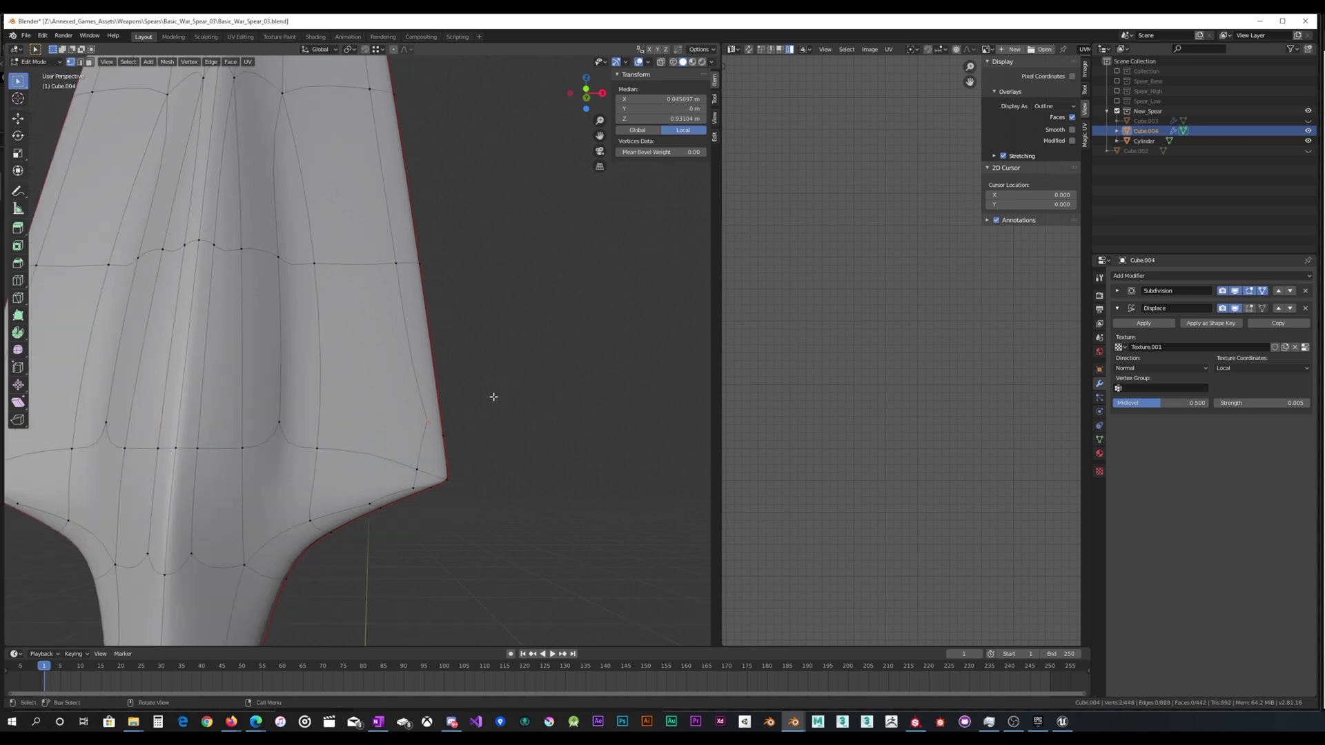
pyautogui.hotkey('ctrl', 'z')
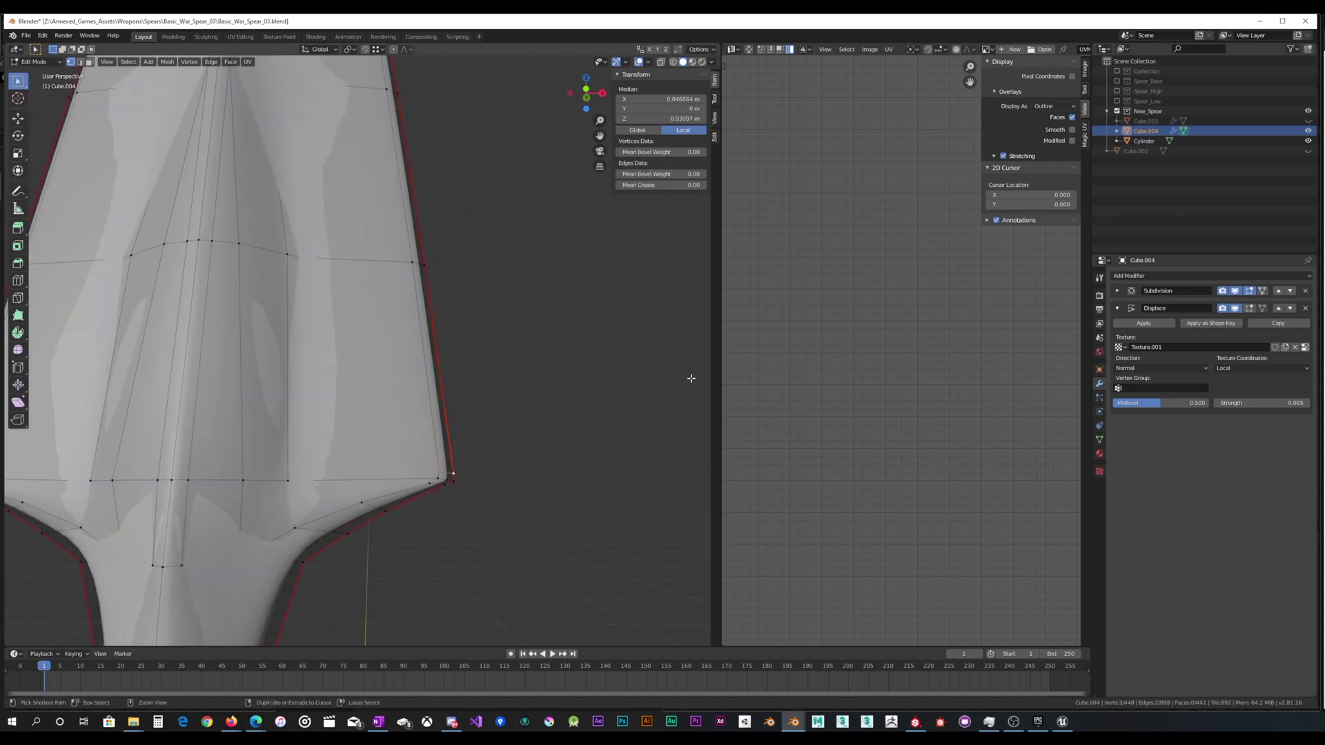
pyautogui.scroll(3, 559, 444)
pyautogui.keyDown('shift'); pyautogui.moveTo(540, 443); pyautogui.dragTo(500, 472, button='middle'); pyautogui.keyUp('shift')
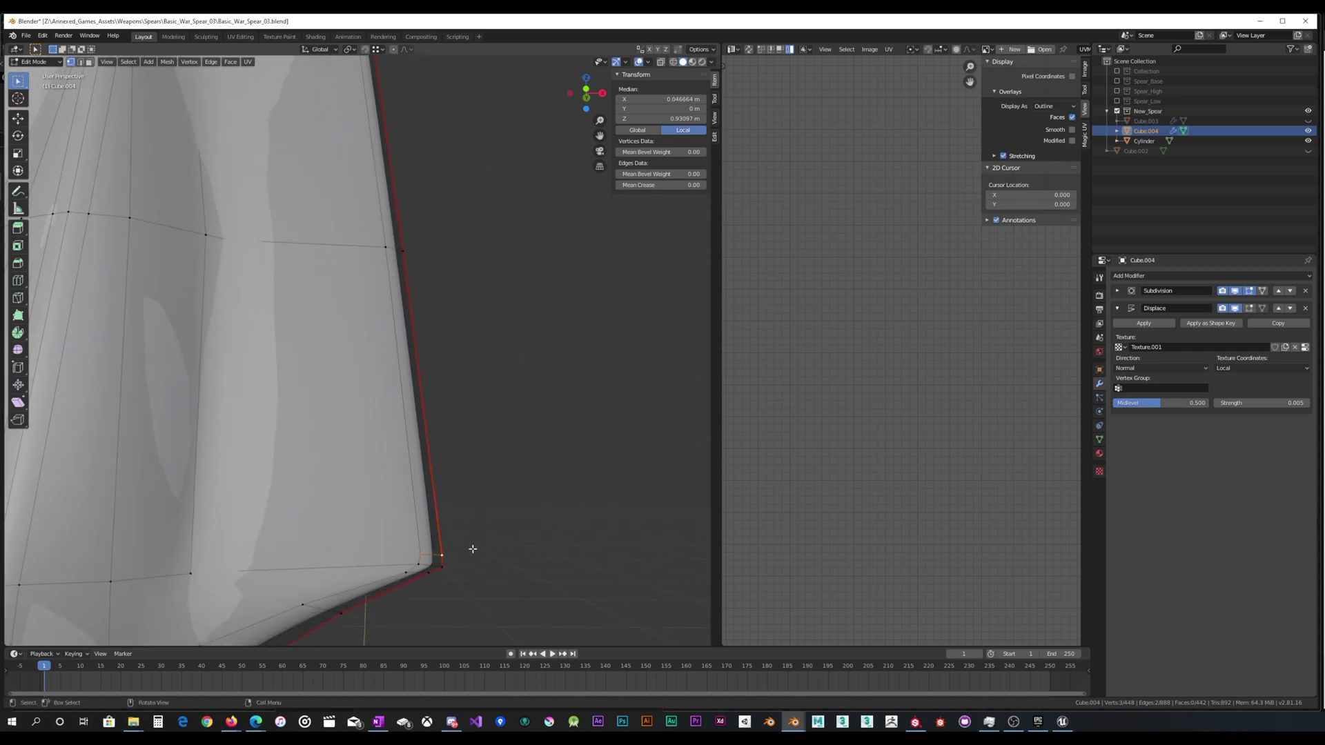
pyautogui.hotkey('alt', 'a')
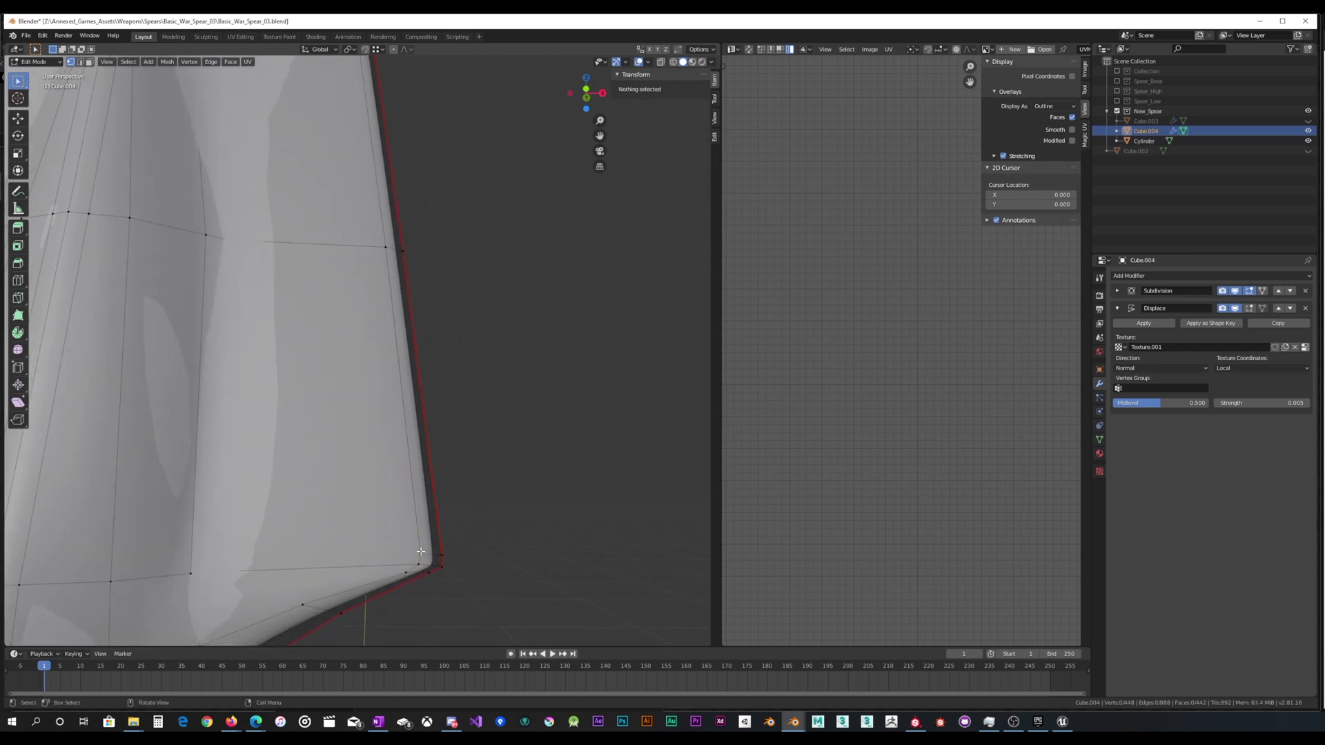
# Merge the two upper inner vertices at the front of the blade's lower corner using At Last.
pyautogui.scroll(-8, 424, 557)
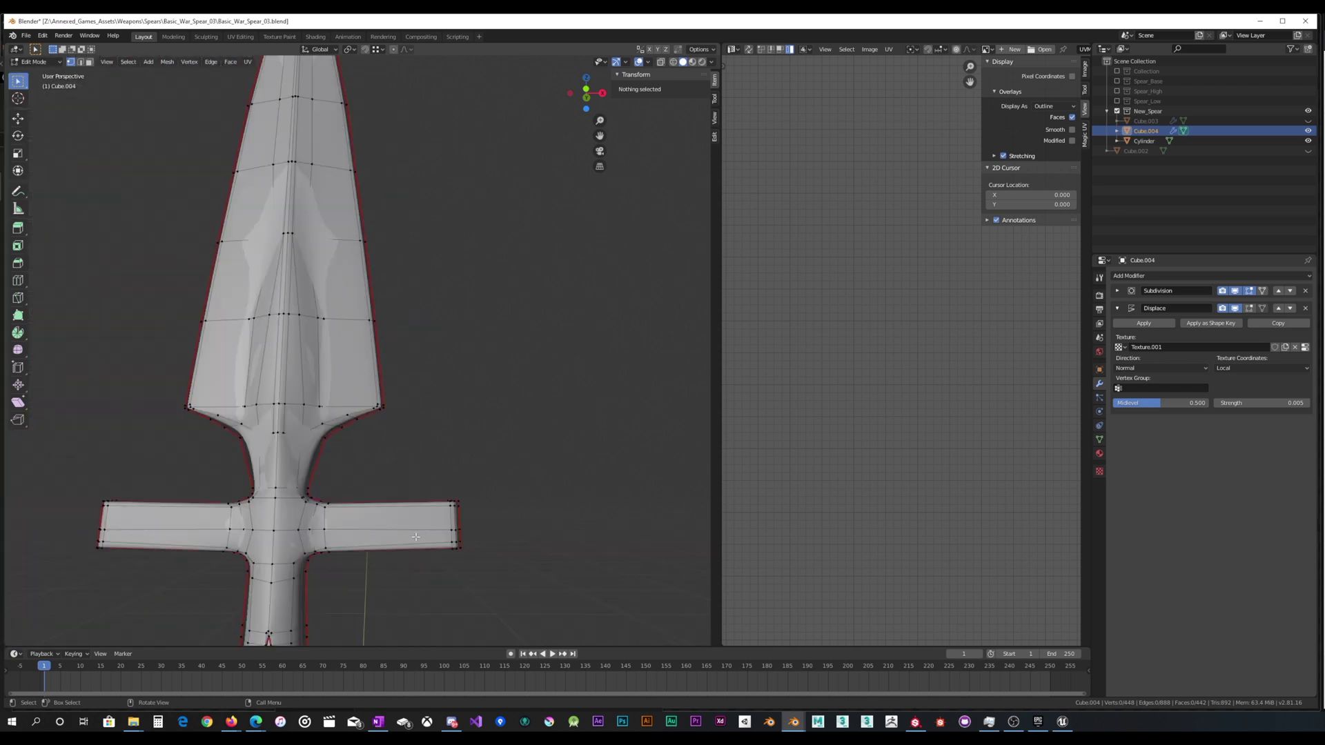
pyautogui.scroll(6, 412, 525)
pyautogui.scroll(-1, 363, 448)
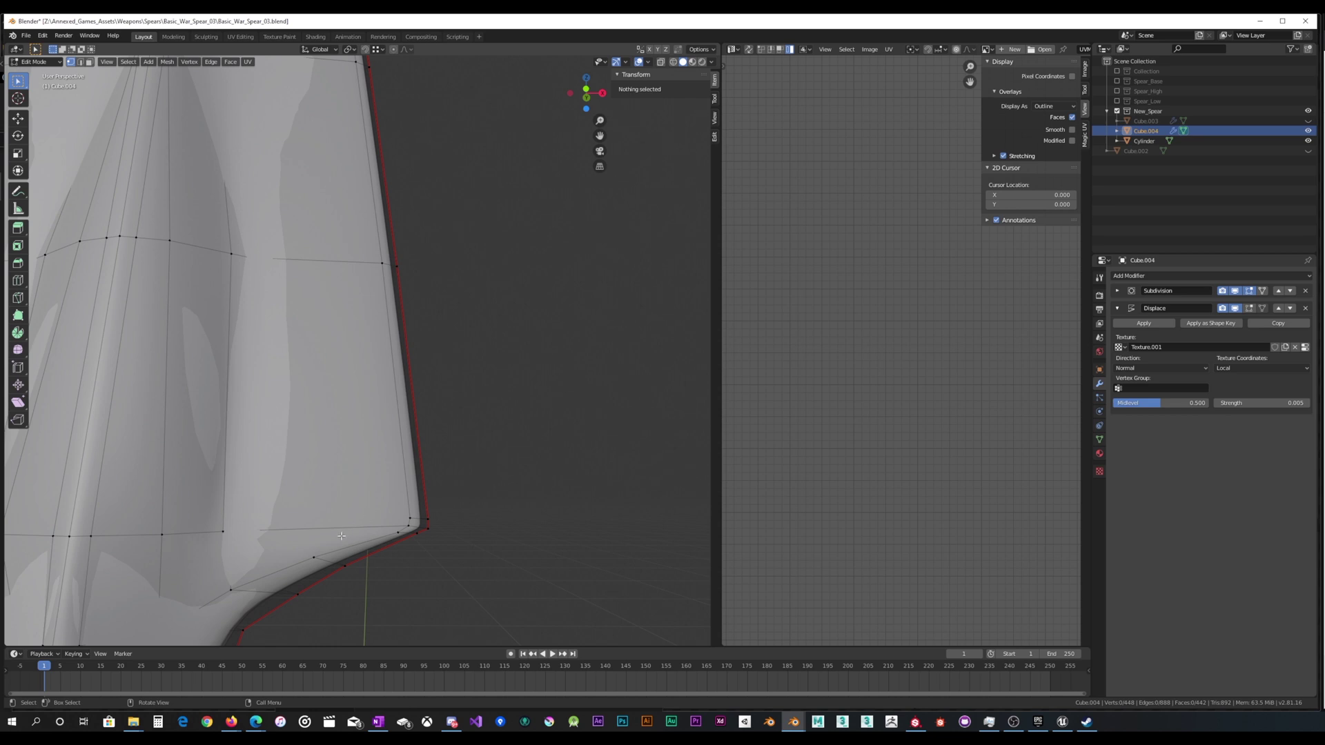
pyautogui.keyDown('shift'); pyautogui.moveTo(385, 471); pyautogui.dragTo(412, 411, button='middle'); pyautogui.keyUp('shift')
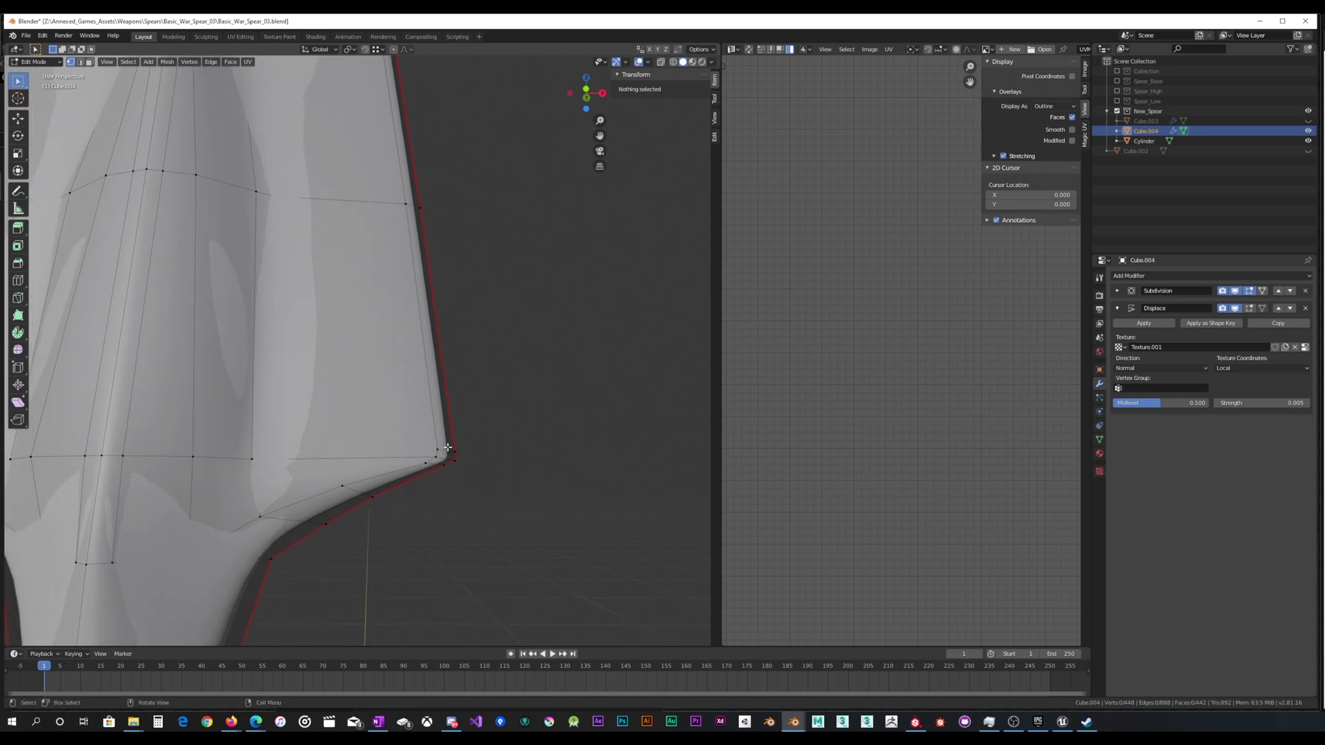
pyautogui.click(443, 456)
pyautogui.keyDown('shift'); pyautogui.click(436, 455); pyautogui.keyUp('shift')
pyautogui.rightClick(507, 446)
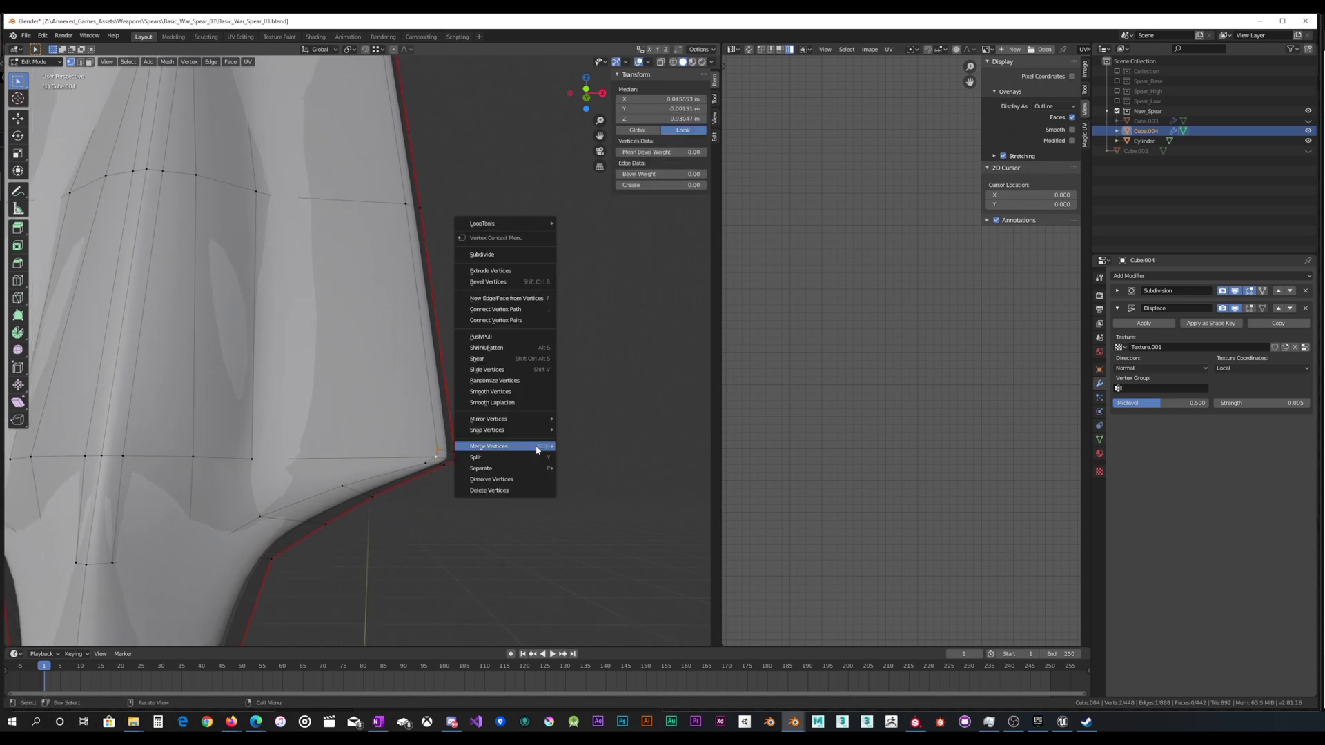
pyautogui.moveTo(524, 446)
pyautogui.click(584, 457)
pyautogui.scroll(2, 508, 459)
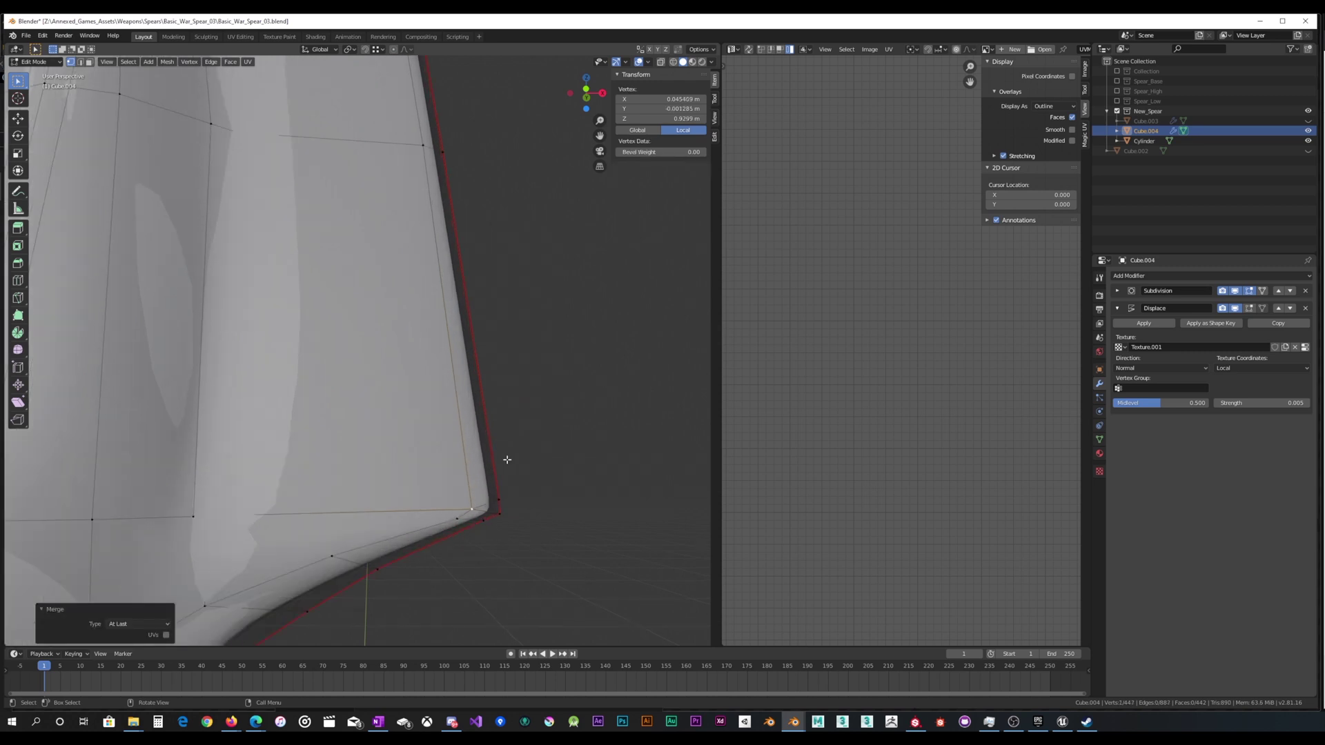
# Clear the selection and check the merged corner with the Subdivision modifier's On Cage display toggled on and off.
pyautogui.click(606, 428)
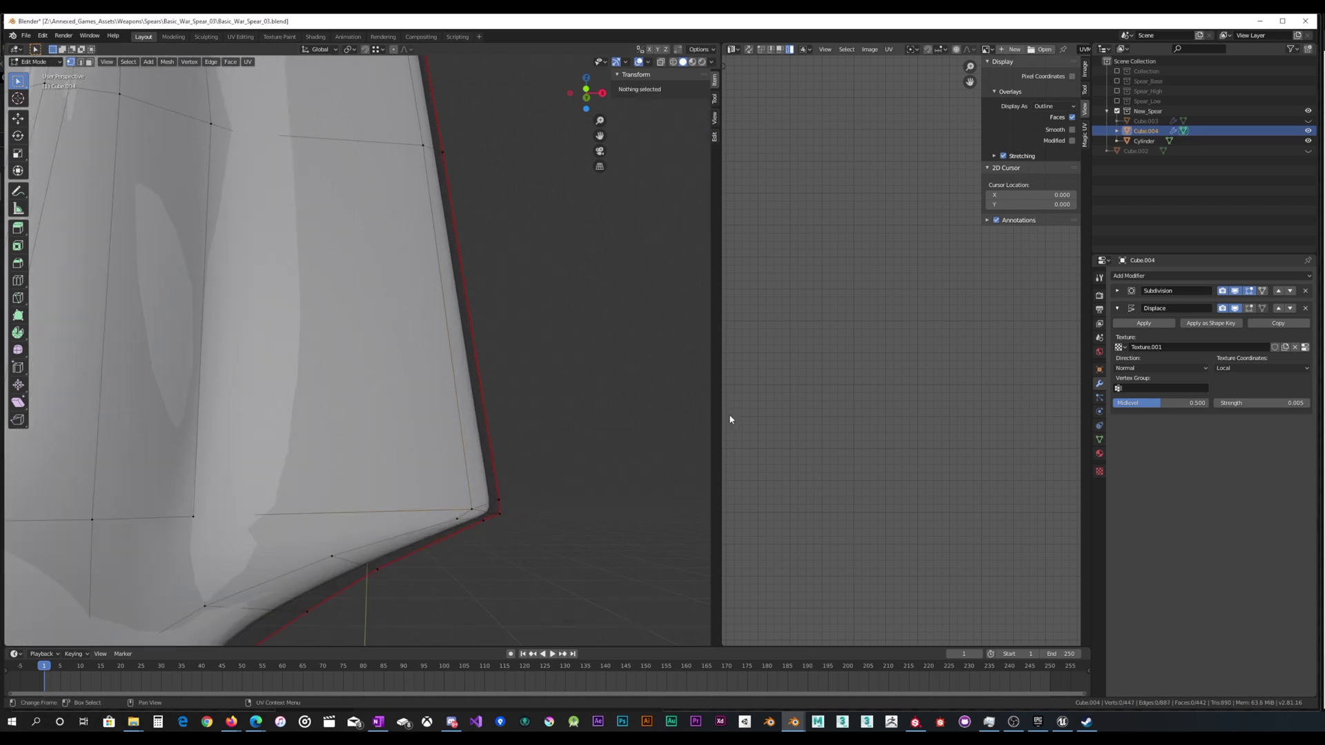
pyautogui.click(1264, 291)
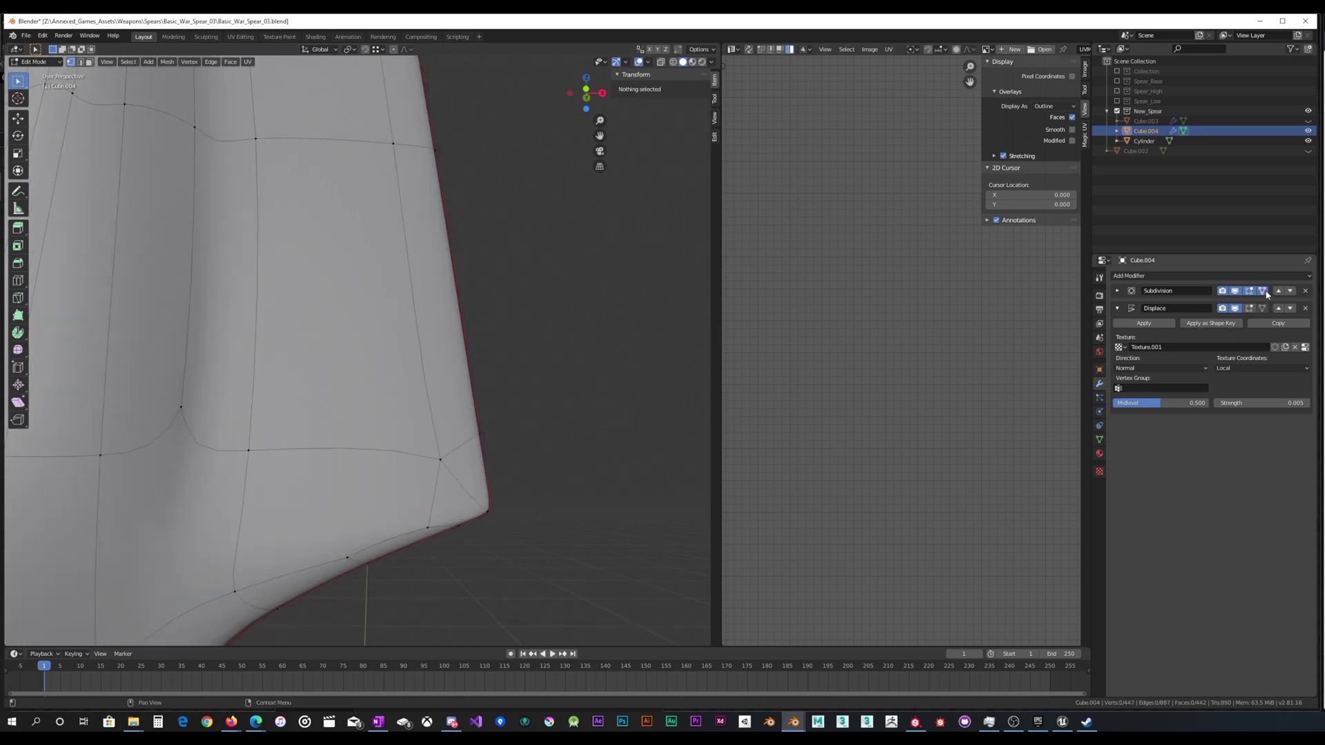
pyautogui.scroll(-3, 561, 417)
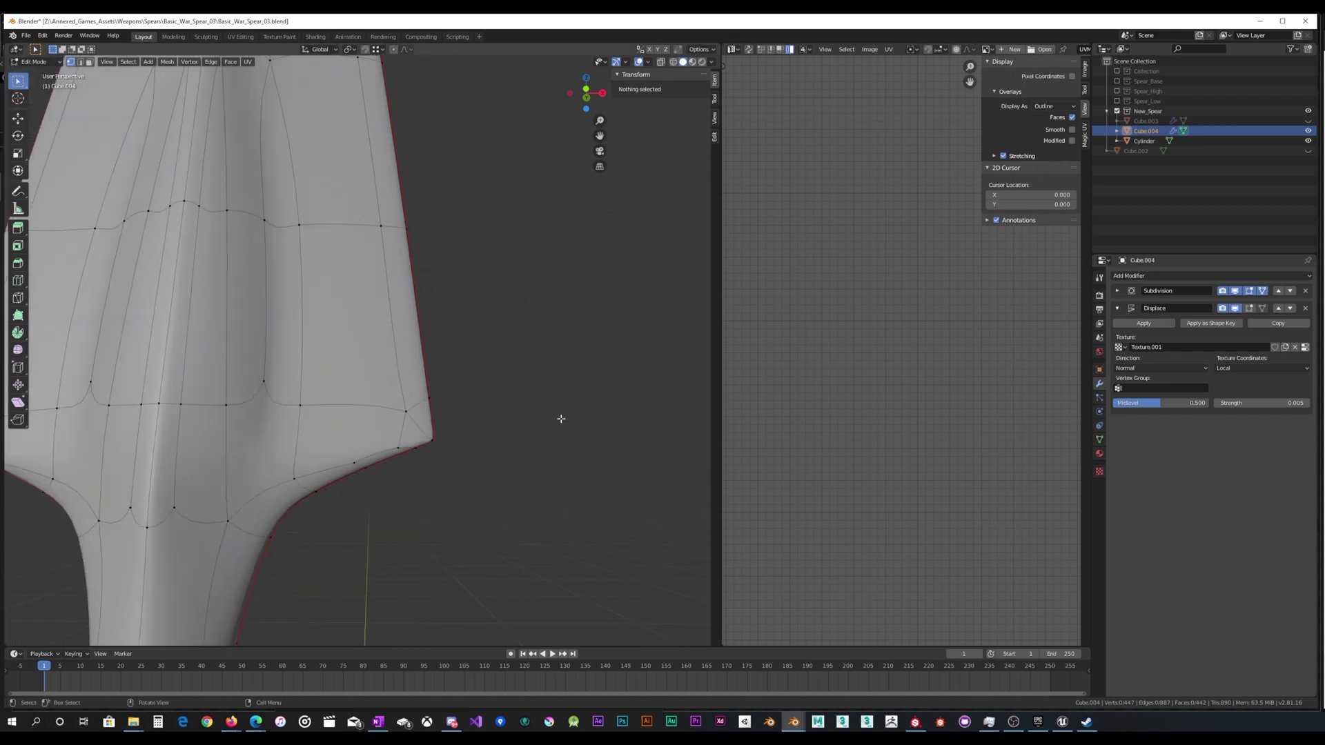
pyautogui.moveTo(561, 417)
pyautogui.mouseDown(button='middle')
pyautogui.moveTo(520, 416)
pyautogui.moveTo(545, 424)
pyautogui.mouseUp(button='middle')
pyautogui.click(1262, 292)
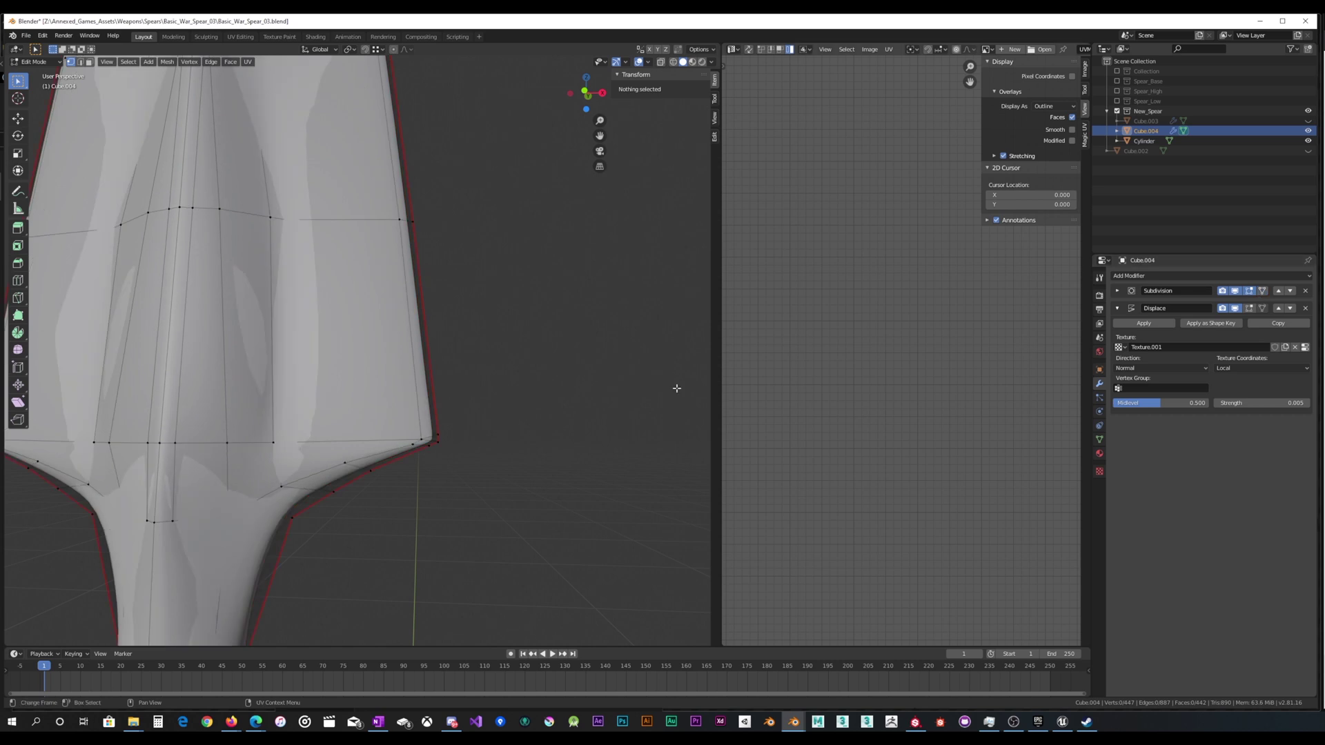
# Merge the neighbouring lower inner vertex into the already merged corner vertex using At Last.
pyautogui.click(420, 446)
pyautogui.keyDown('shift'); pyautogui.click(423, 440); pyautogui.keyUp('shift')
pyautogui.rightClick(461, 436)
pyautogui.moveTo(563, 436)
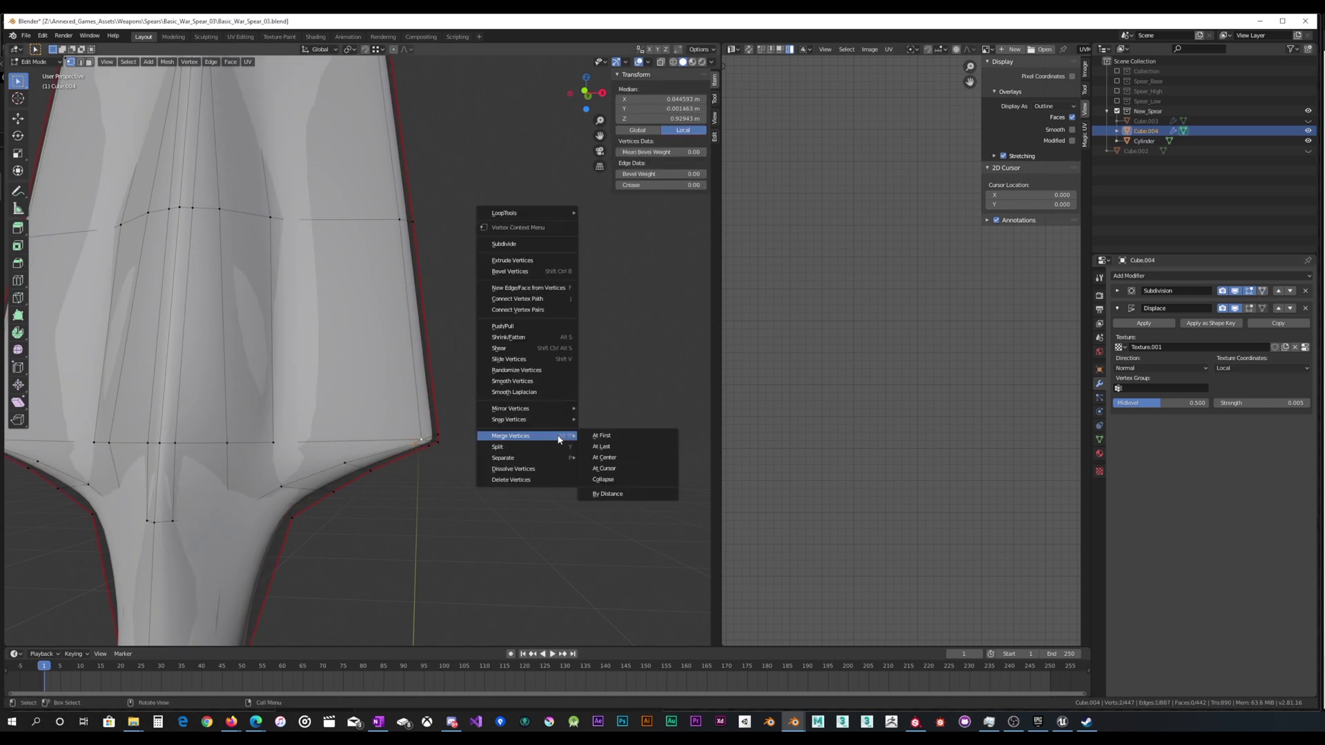
pyautogui.click(602, 446)
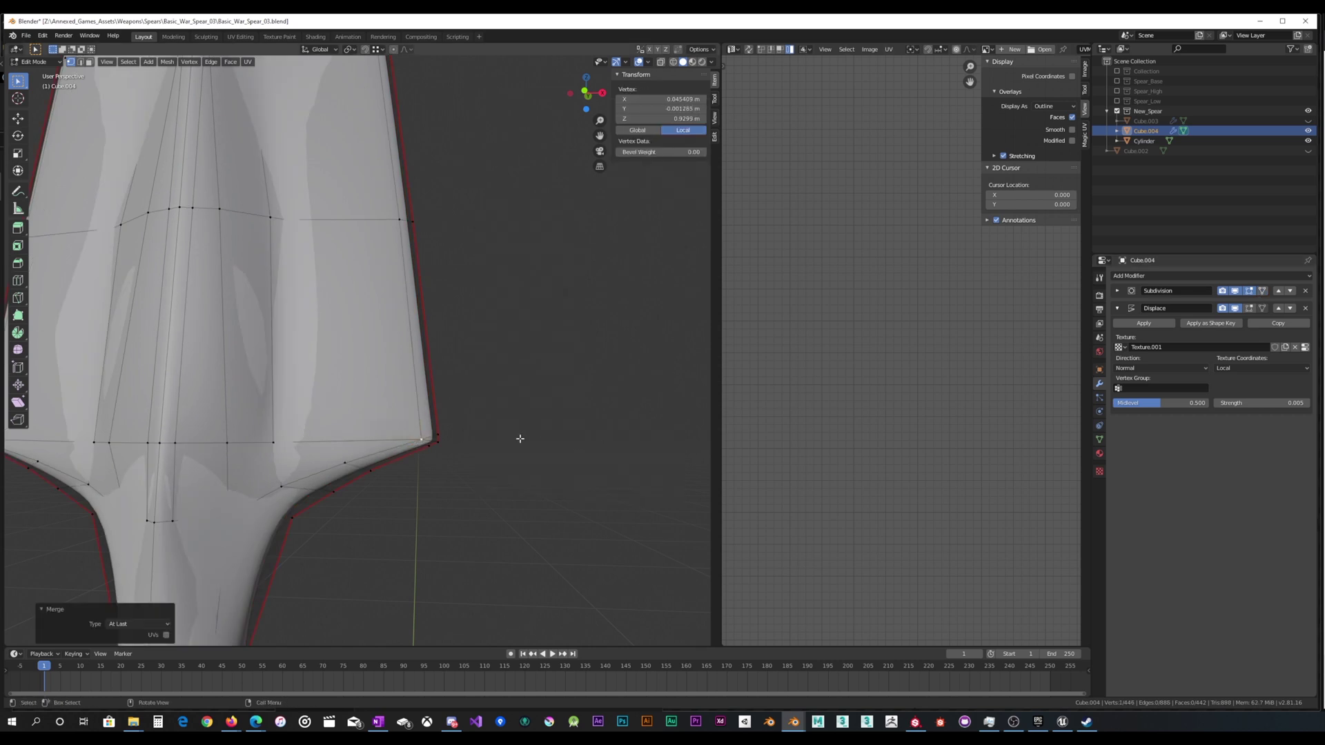
# Check the merged corner with On Cage display and in Object Mode, and examine the corner's back side in Edit Mode.
pyautogui.moveTo(520, 439); pyautogui.dragTo(510, 384, button='middle')
pyautogui.click(1262, 291)
pyautogui.scroll(-6, 510, 384)
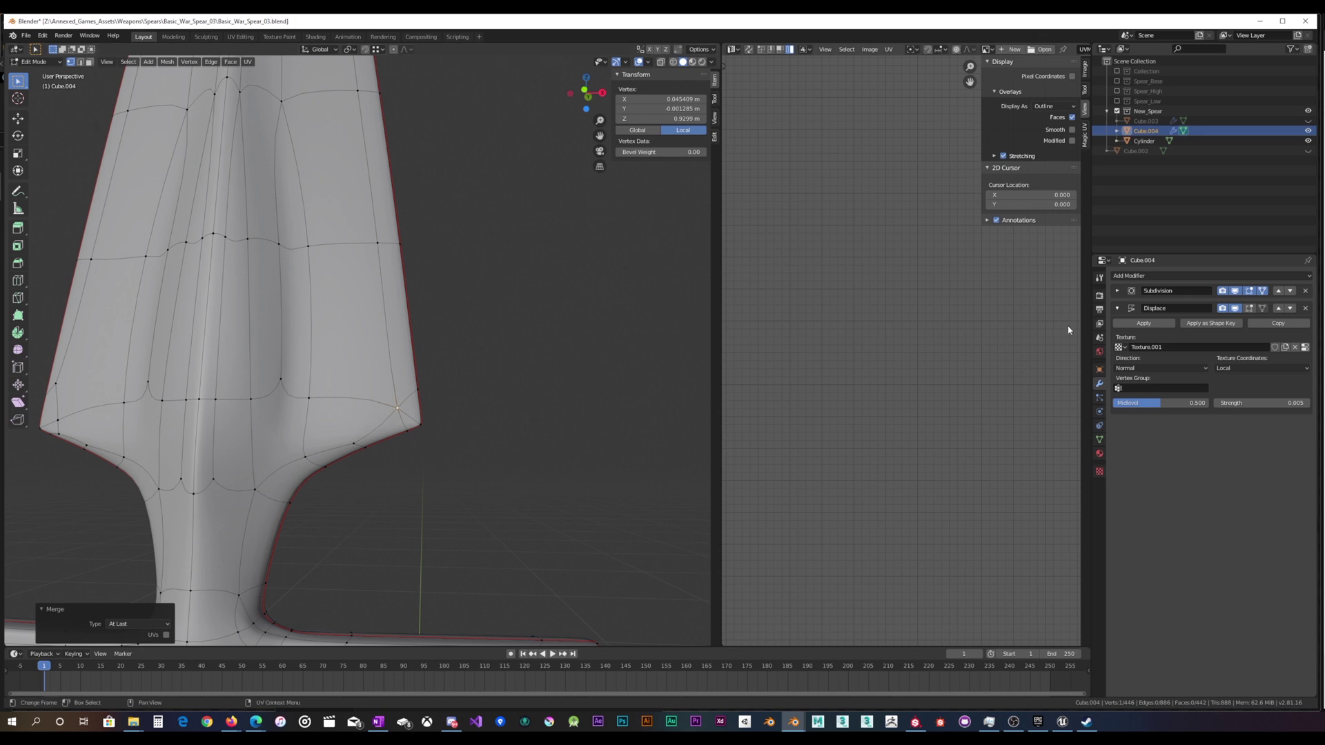
pyautogui.click(1264, 295)
pyautogui.press('Tab')
pyautogui.moveTo(491, 408); pyautogui.dragTo(325, 407, button='middle')
pyautogui.press('Tab')
pyautogui.scroll(5, 317, 414)
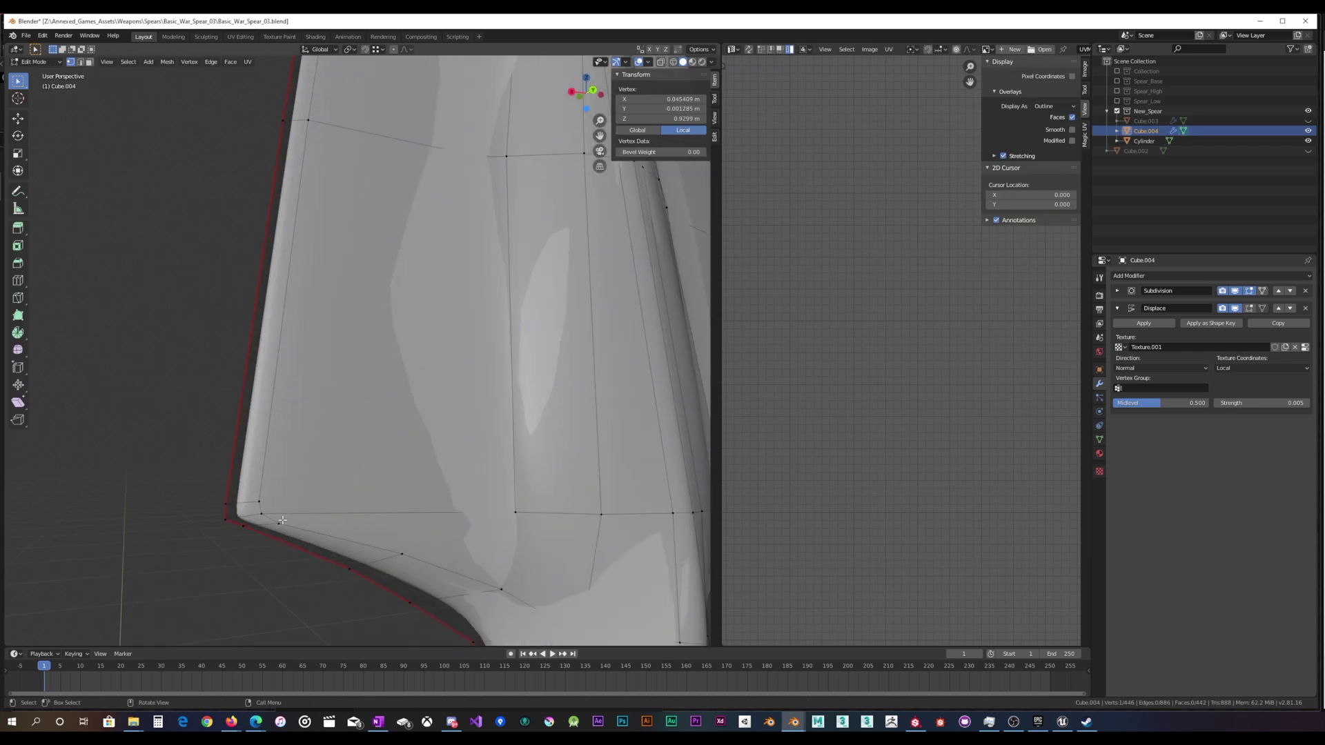
# Merge the three inner vertices at the back of the blade's lower corner using At Last.
pyautogui.keyDown('shift'); pyautogui.click(260, 502); pyautogui.keyUp('shift')
pyautogui.keyDown('shift'); pyautogui.click(262, 513); pyautogui.keyUp('shift')
pyautogui.rightClick(330, 477)
pyautogui.moveTo(334, 479)
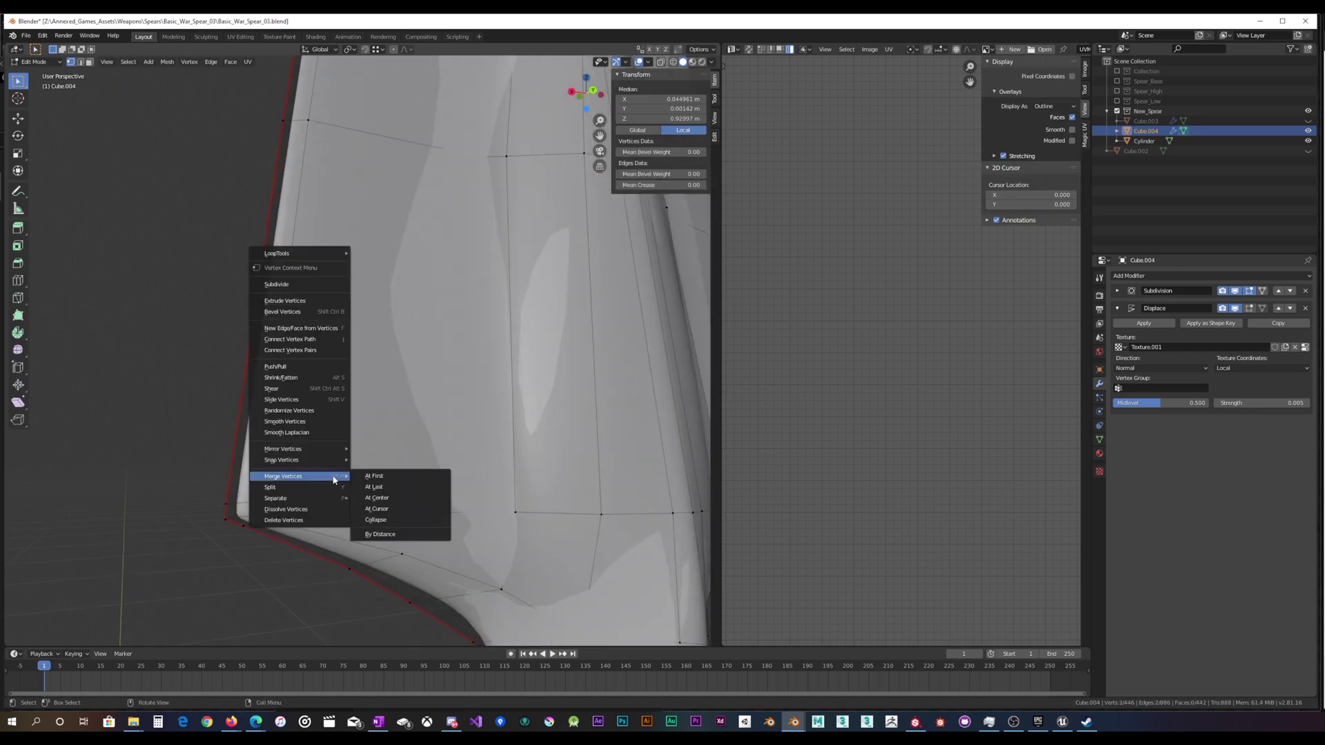
pyautogui.click(384, 492)
pyautogui.scroll(-3, 517, 473)
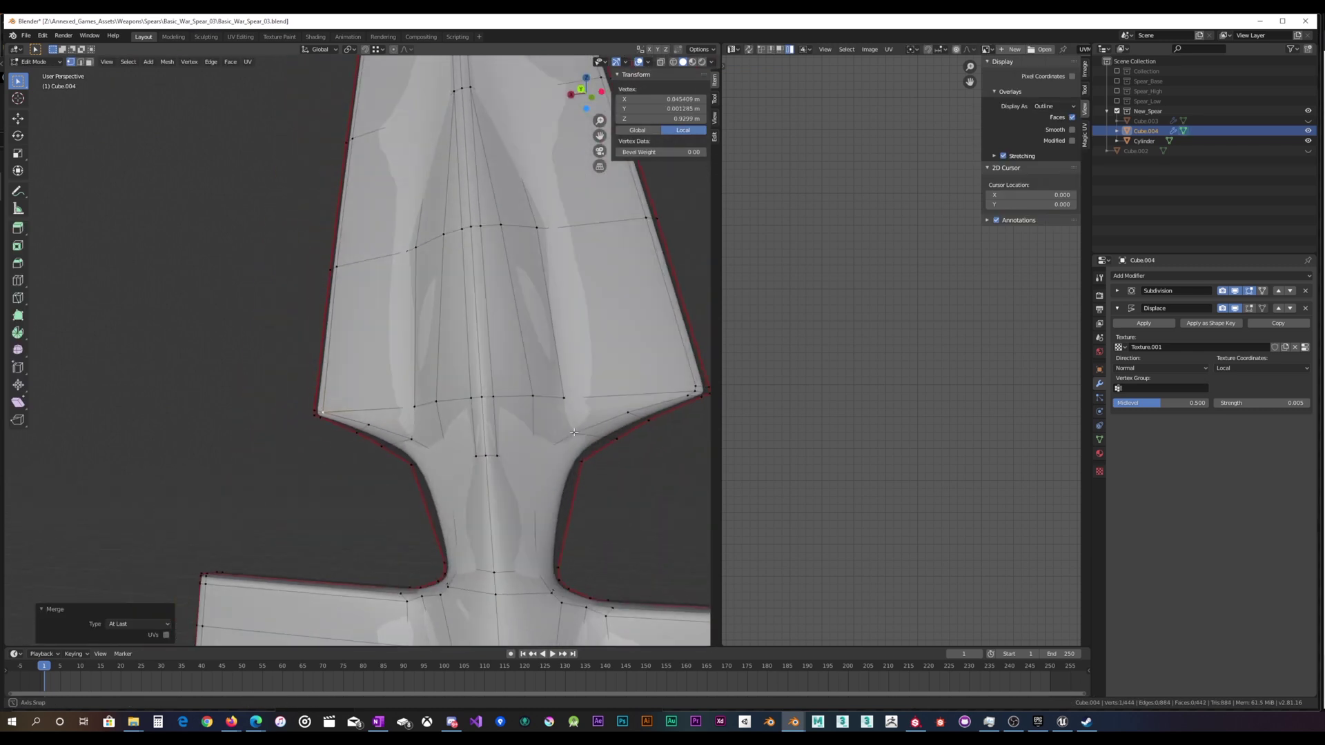
# Merge the three inner vertices at the back of the opposite lower corner using At Last.
pyautogui.keyDown('shift'); pyautogui.moveTo(635, 474); pyautogui.dragTo(498, 523, button='middle'); pyautogui.keyUp('shift')
pyautogui.scroll(1, 498, 524)
pyautogui.click(537, 459)
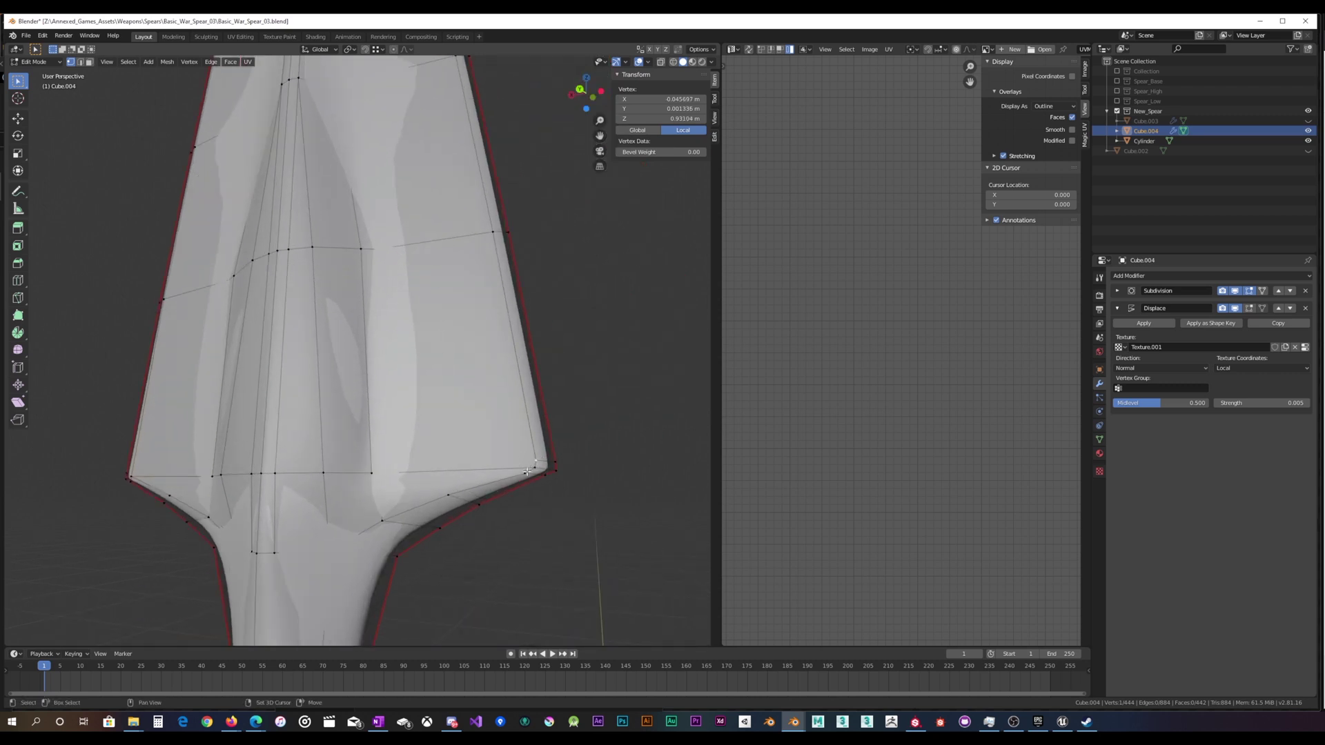
pyautogui.keyDown('shift'); pyautogui.click(525, 473); pyautogui.keyUp('shift')
pyautogui.rightClick(587, 459)
pyautogui.keyDown('shift'); pyautogui.click(535, 468); pyautogui.keyUp('shift')
pyautogui.rightClick(599, 447)
pyautogui.moveTo(598, 449)
pyautogui.click(649, 457)
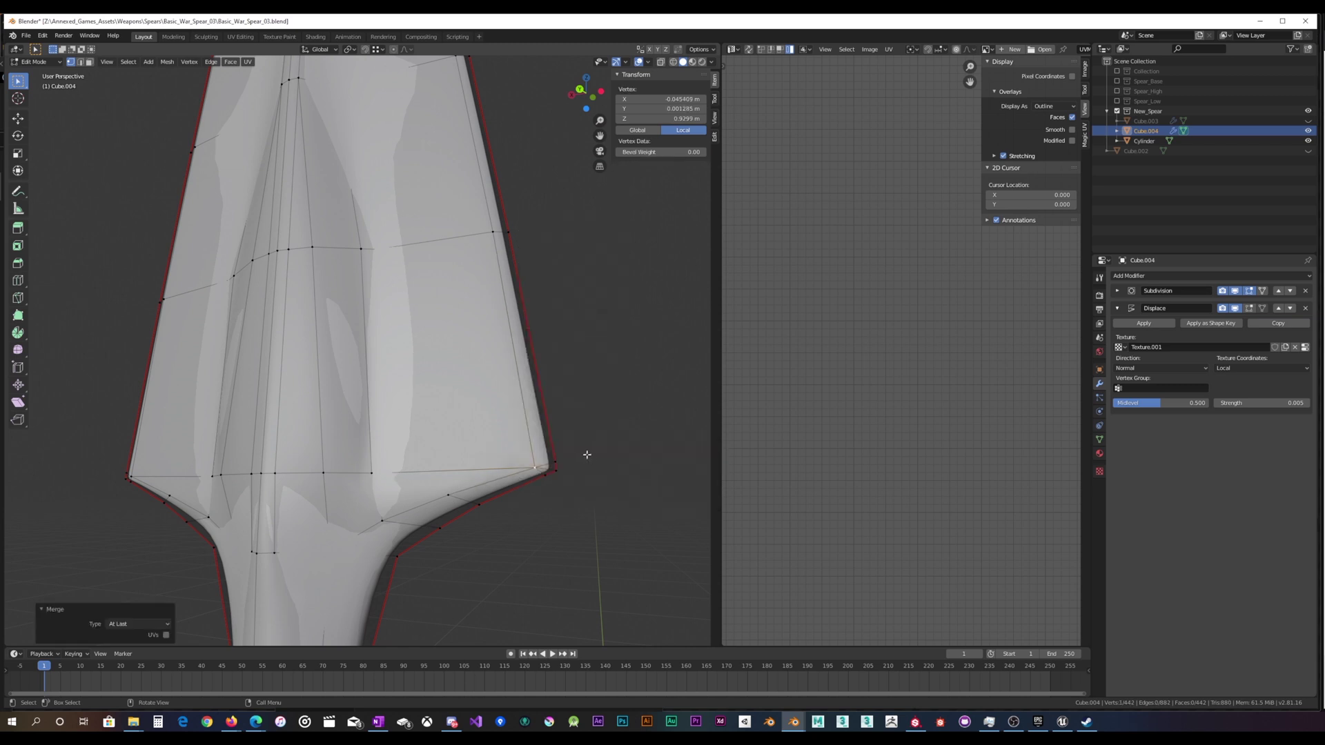
# Merge the three inner vertices at the front of that same opposite lower corner using At Last.
pyautogui.moveTo(583, 453); pyautogui.dragTo(296, 465, button='middle')
pyautogui.click(183, 479)
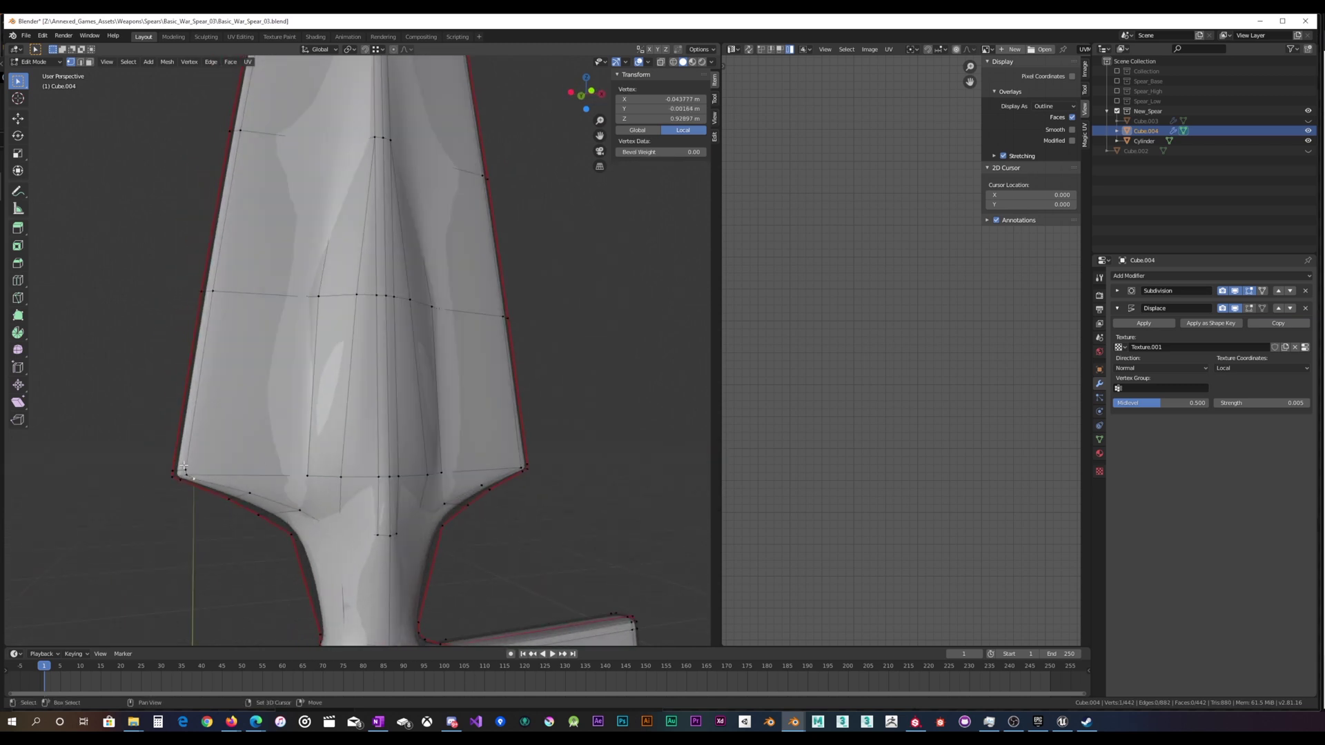
pyautogui.keyDown('shift'); pyautogui.click(186, 471); pyautogui.keyUp('shift')
pyautogui.keyDown('shift'); pyautogui.click(188, 474); pyautogui.keyUp('shift')
pyautogui.rightClick(223, 453)
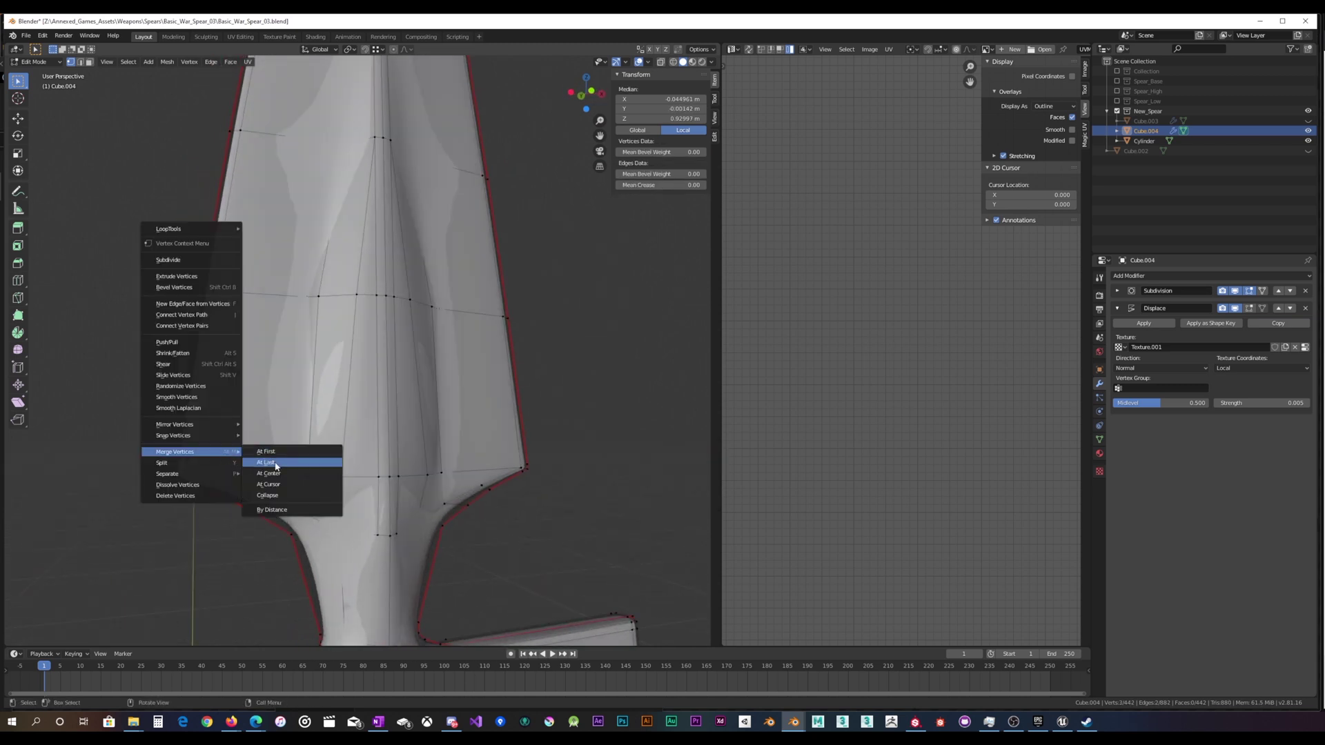
pyautogui.click(265, 462)
pyautogui.moveTo(289, 469); pyautogui.dragTo(526, 467, button='middle')
pyautogui.scroll(-2, 532, 463)
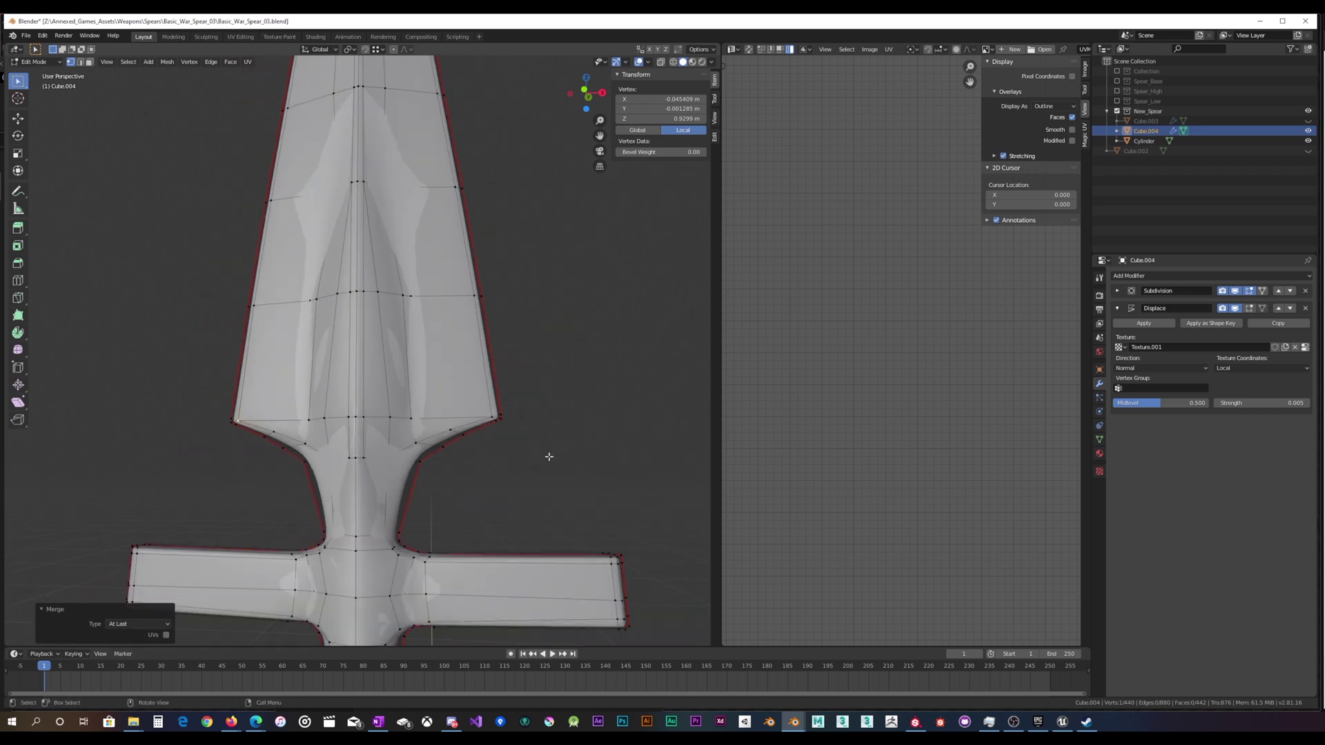
# Clear the selection and check the merged corners with the Subdivision modifier's On Cage display toggled on and off.
pyautogui.scroll(3, 490, 446)
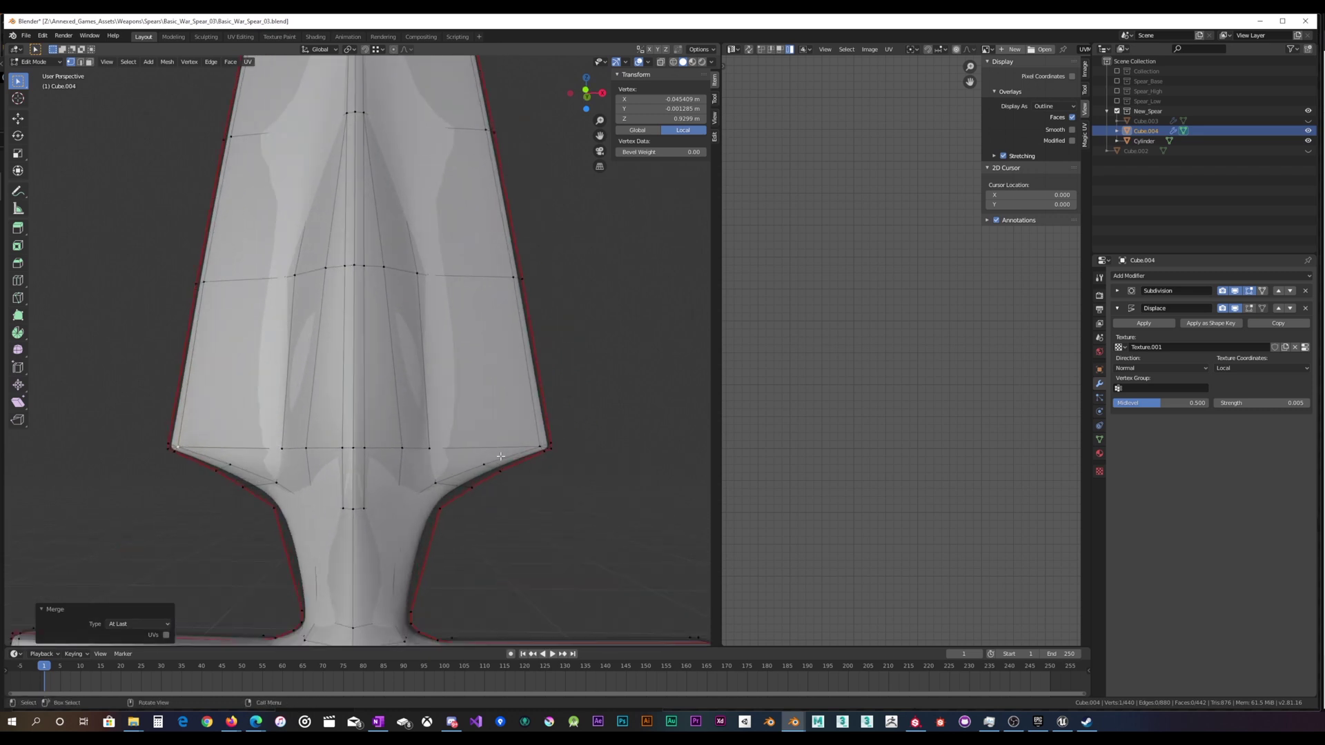
pyautogui.click(89, 63)
pyautogui.click(70, 62)
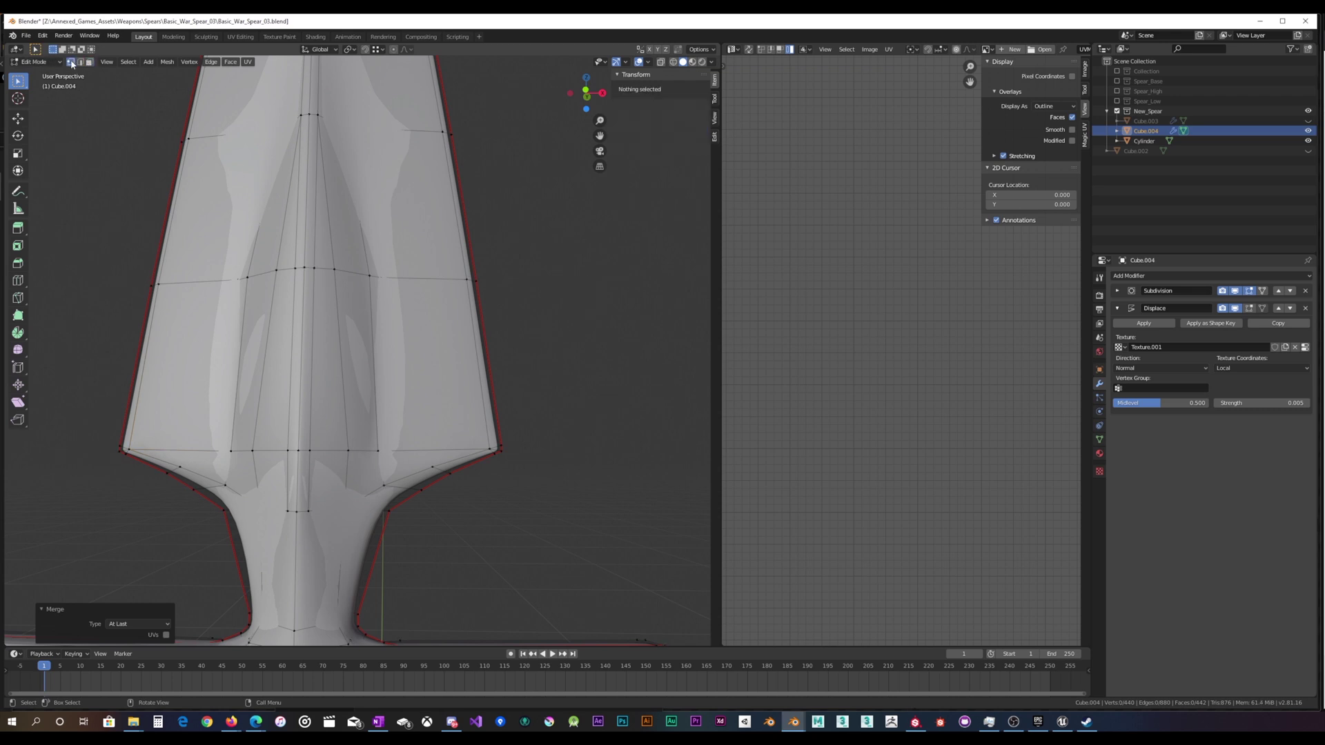
pyautogui.scroll(-1, 476, 373)
pyautogui.click(1263, 291)
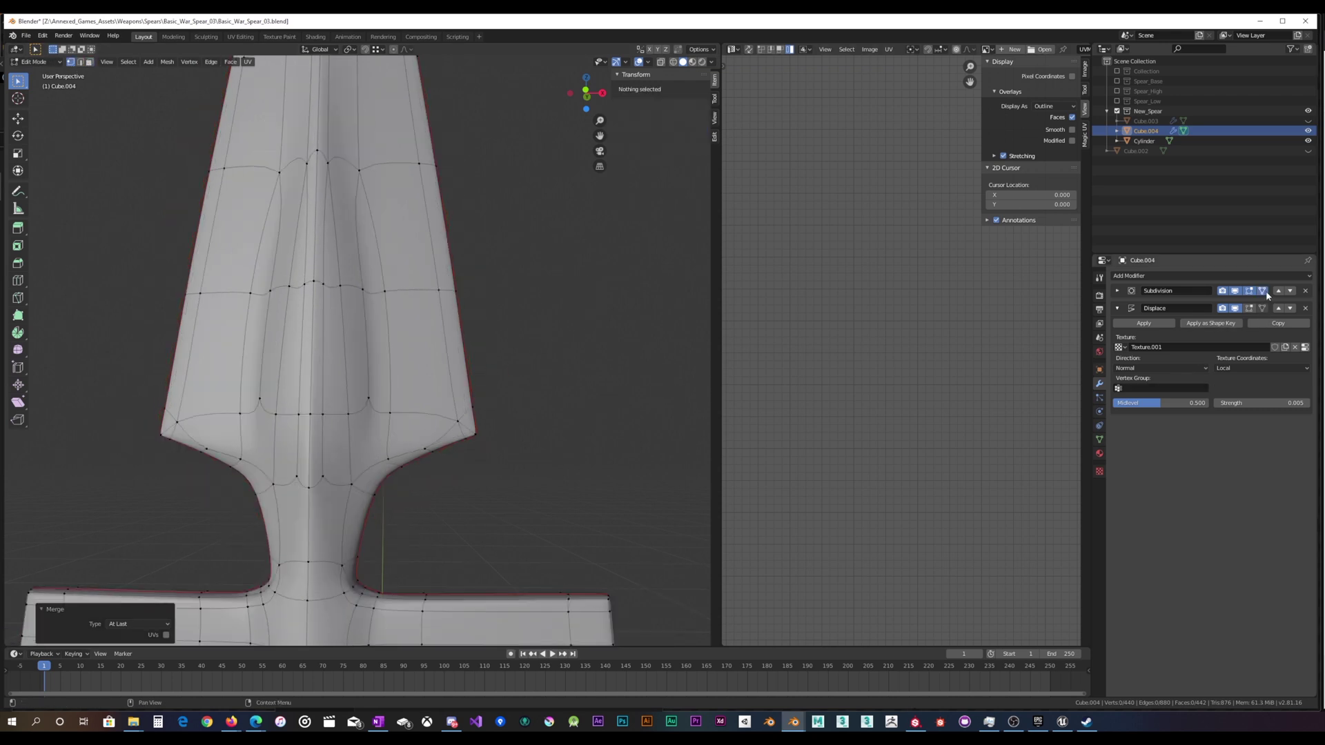
pyautogui.click(1265, 292)
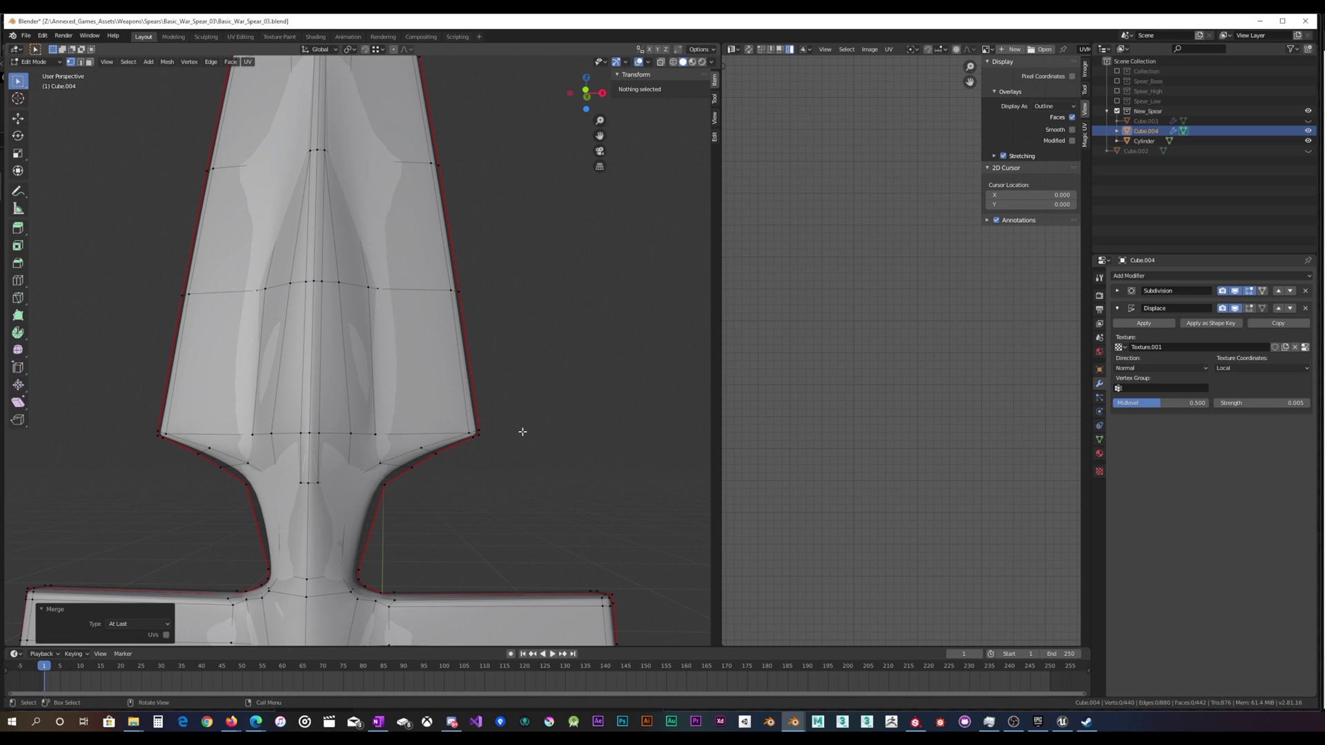
pyautogui.click(473, 435)
pyautogui.scroll(3, 528, 452)
pyautogui.scroll(-3, 528, 452)
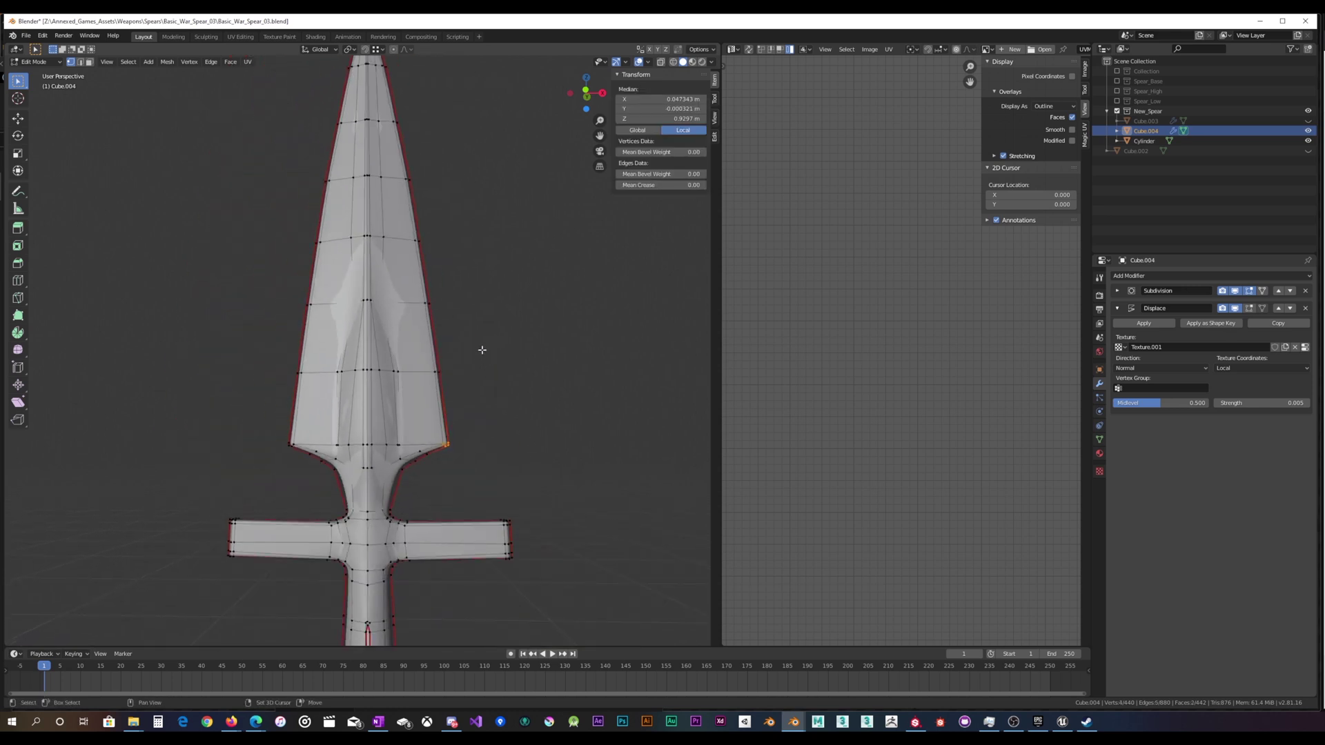
pyautogui.keyDown('shift'); pyautogui.moveTo(482, 350); pyautogui.dragTo(511, 460, button='middle'); pyautogui.keyUp('shift')
pyautogui.scroll(-1, 511, 460)
pyautogui.keyDown('shift'); pyautogui.moveTo(439, 463); pyautogui.dragTo(433, 356); pyautogui.keyUp('shift')
pyautogui.scroll(4, 459, 372)
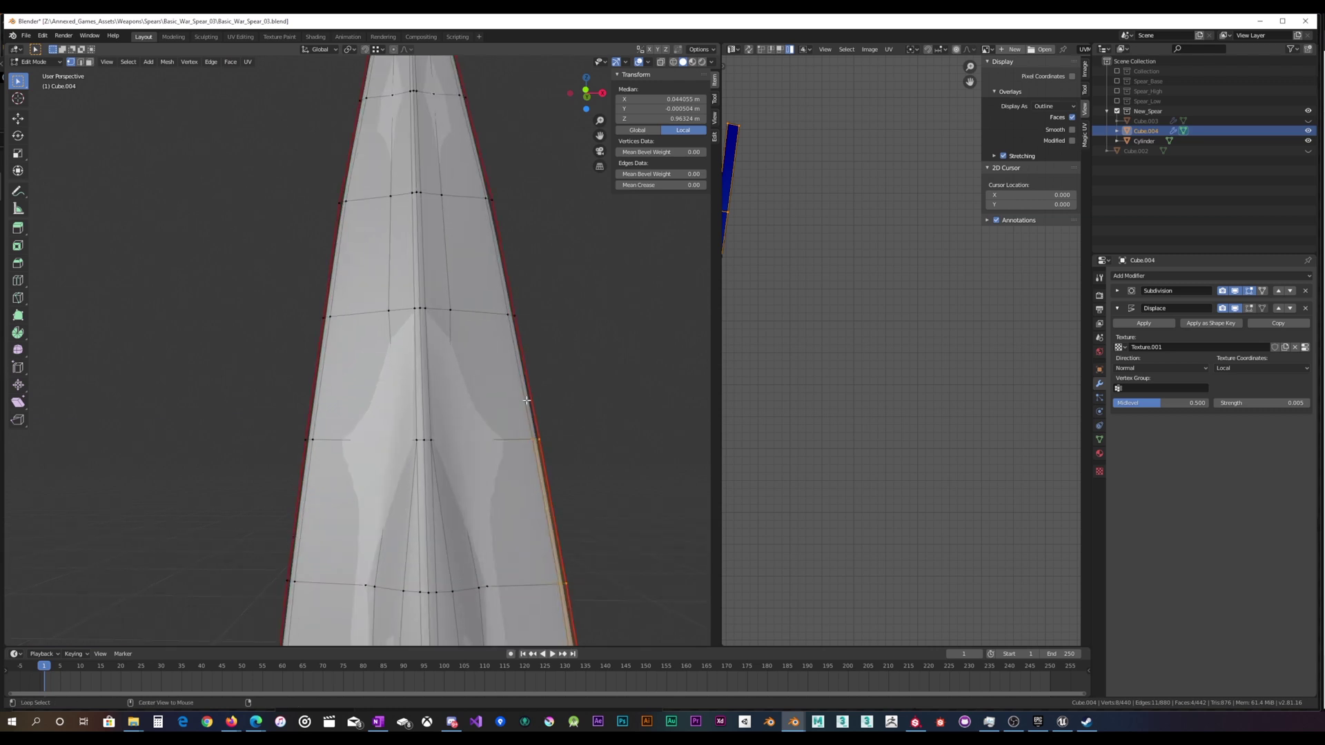
pyautogui.keyDown('alt'); pyautogui.keyDown('shift'); pyautogui.click(530, 400); pyautogui.keyUp('shift'); pyautogui.keyUp('alt')
pyautogui.scroll(-5, 529, 400)
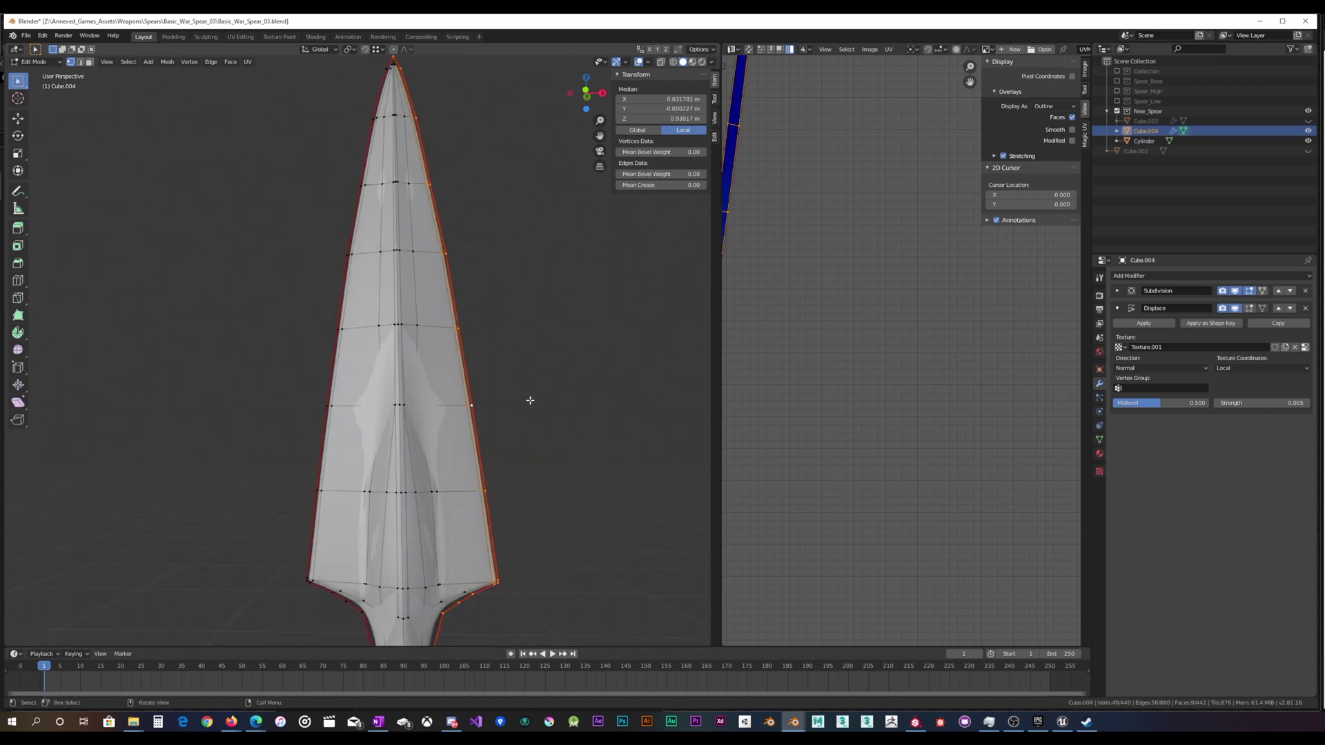
# Turn on X-Ray and select the front and back vertices along the blade's right-hand cutting edge, from the lower corner to near the tip.
pyautogui.moveTo(455, 554); pyautogui.dragTo(480, 287)
pyautogui.keyDown('shift'); pyautogui.moveTo(434, 345); pyautogui.dragTo(451, 240); pyautogui.keyUp('shift')
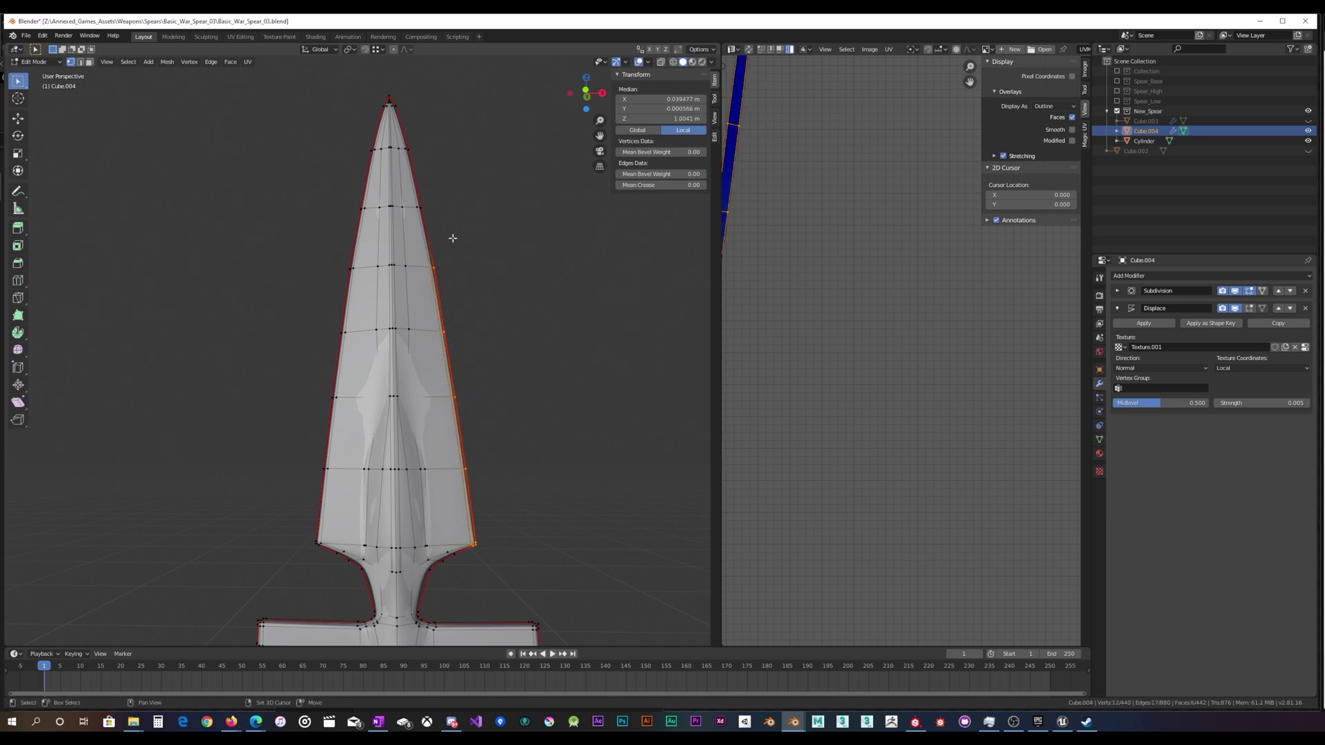
pyautogui.click(662, 63)
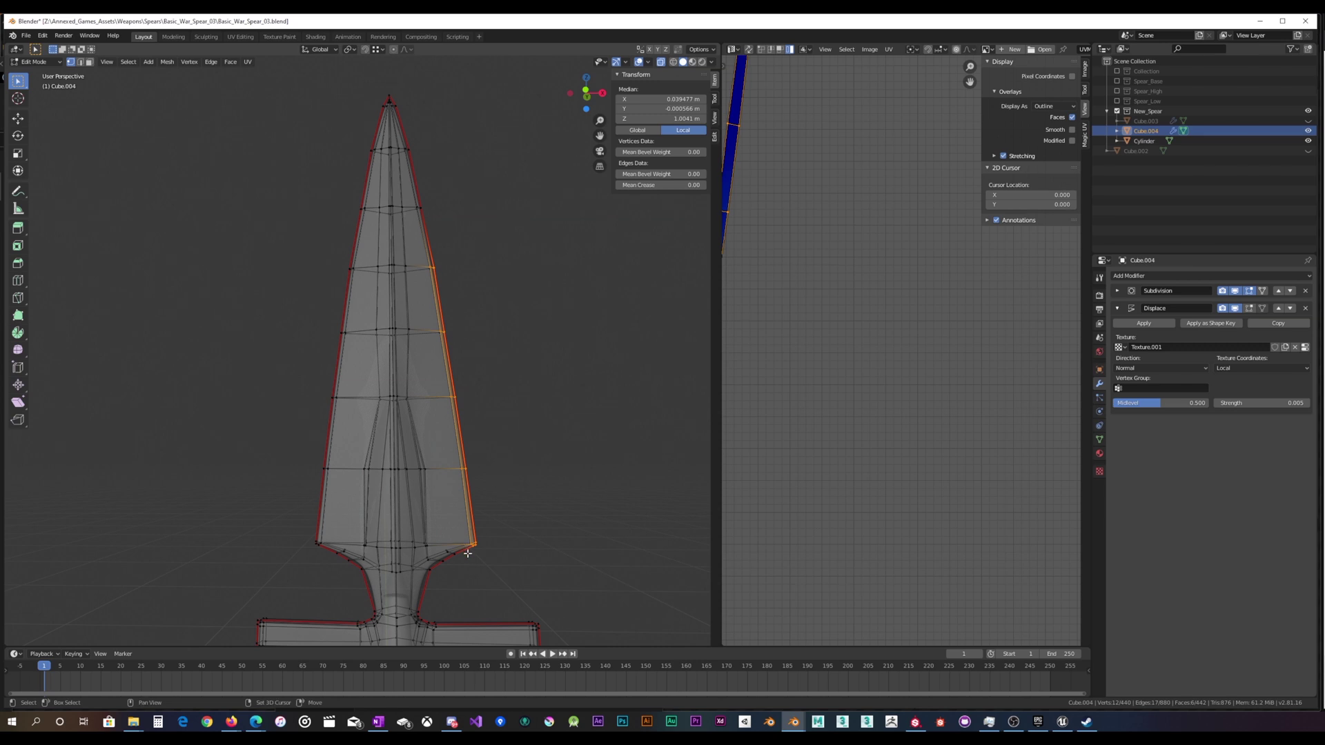
pyautogui.keyDown('shift'); pyautogui.moveTo(465, 556); pyautogui.dragTo(457, 240); pyautogui.keyUp('shift')
pyautogui.keyDown('shift'); pyautogui.moveTo(456, 254); pyautogui.dragTo(497, 306, button='middle'); pyautogui.keyUp('shift')
pyautogui.keyDown('shift'); pyautogui.moveTo(452, 298); pyautogui.dragTo(473, 272); pyautogui.keyUp('shift')
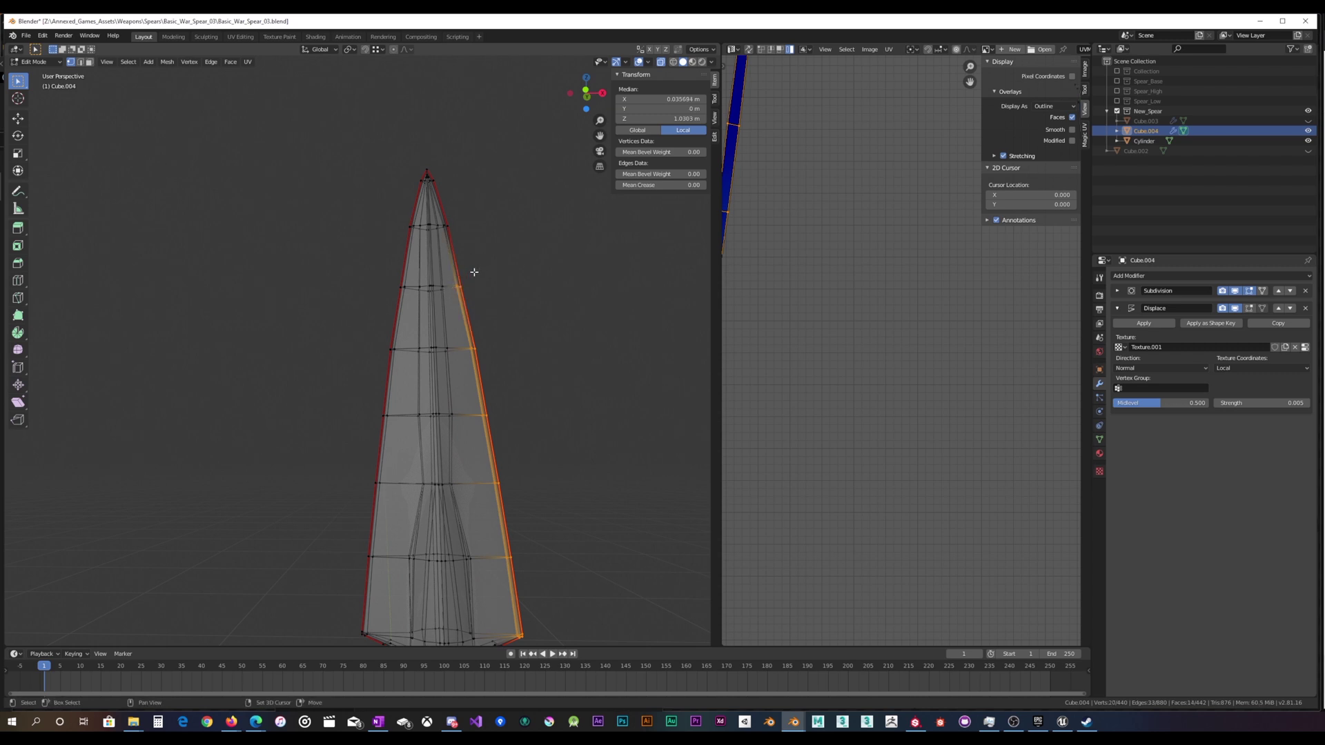
pyautogui.keyDown('shift'); pyautogui.moveTo(477, 263); pyautogui.dragTo(486, 301, button='middle'); pyautogui.keyUp('shift')
pyautogui.scroll(2, 482, 293)
pyautogui.keyDown('shift'); pyautogui.moveTo(467, 245); pyautogui.dragTo(511, 209); pyautogui.keyUp('shift')
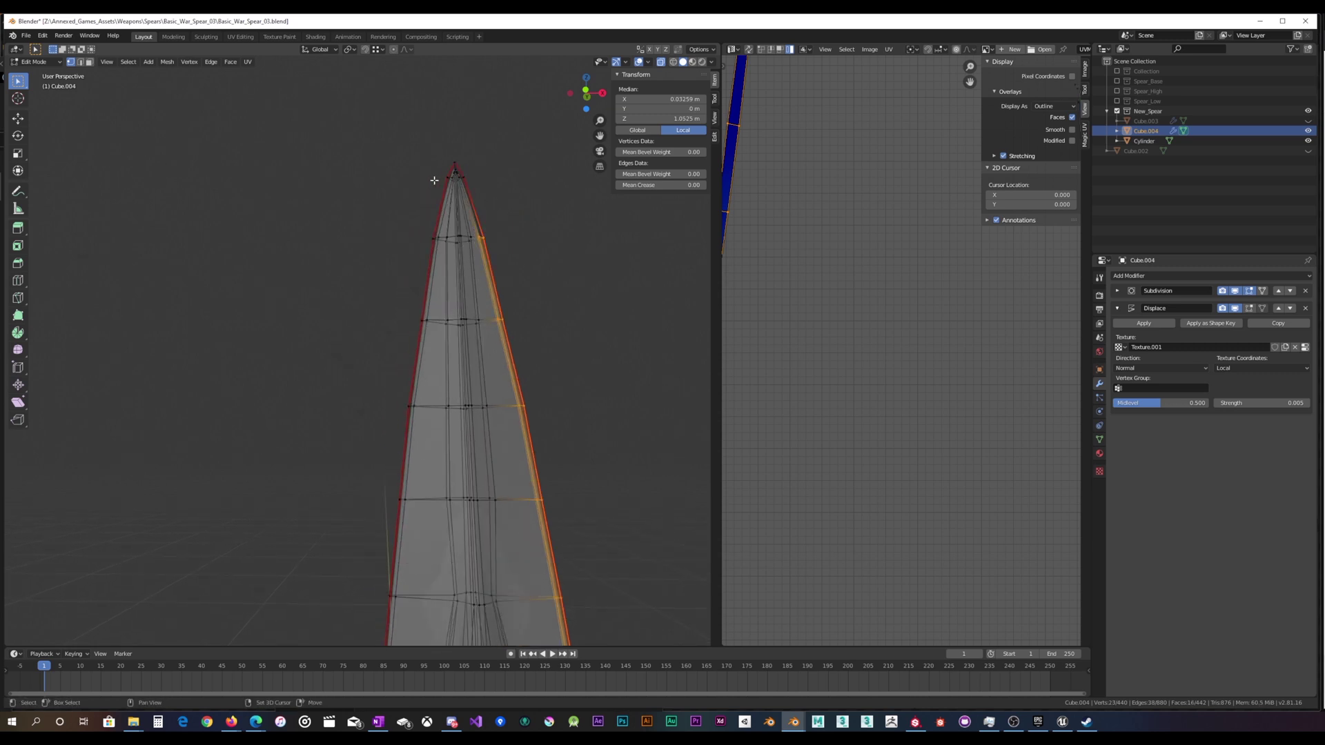
# Add the tip vertices and all vertices along the blade's left-hand cutting edge, down to the lower corner, to the selection.
pyautogui.keyDown('shift'); pyautogui.moveTo(434, 181); pyautogui.dragTo(517, 143); pyautogui.keyUp('shift')
pyautogui.keyDown('shift'); pyautogui.moveTo(407, 263); pyautogui.dragTo(453, 216); pyautogui.keyUp('shift')
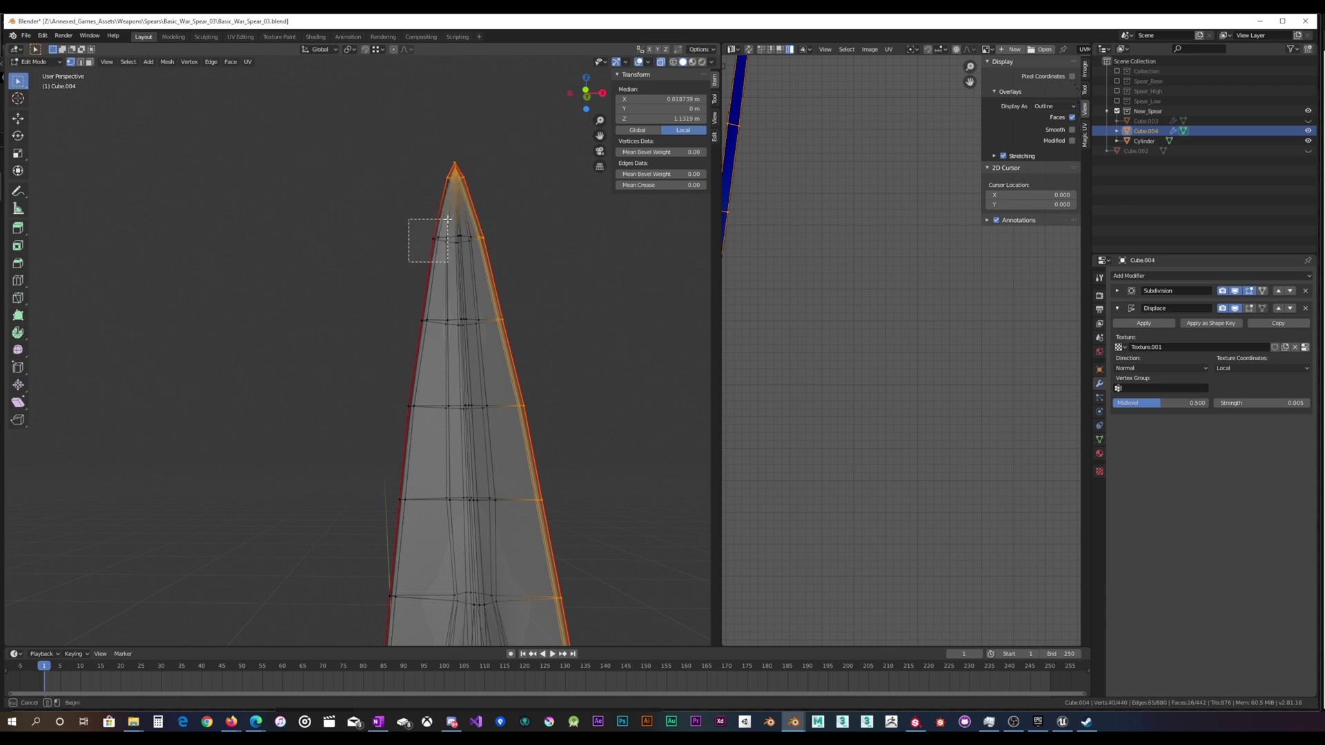
pyautogui.keyDown('shift'); pyautogui.moveTo(408, 332); pyautogui.dragTo(435, 304); pyautogui.keyUp('shift')
pyautogui.keyDown('shift'); pyautogui.moveTo(386, 425); pyautogui.dragTo(424, 383); pyautogui.keyUp('shift')
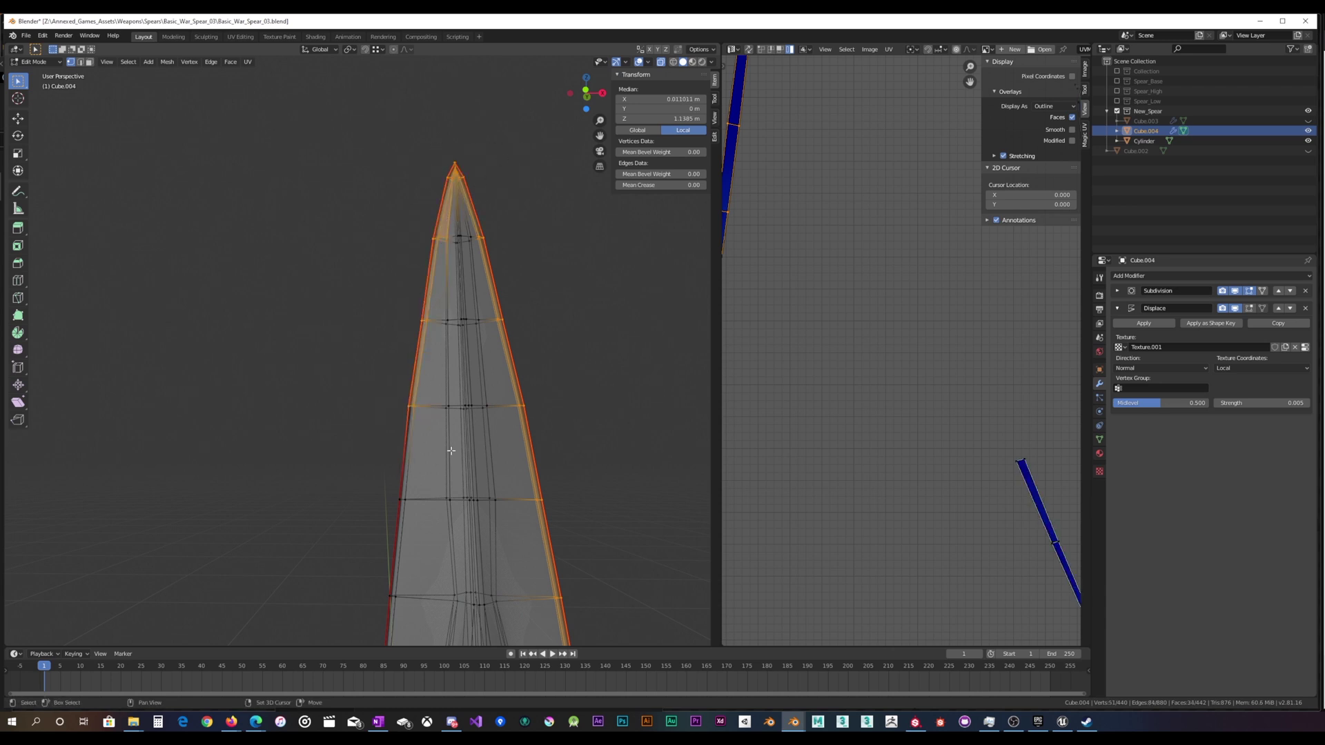
pyautogui.keyDown('shift'); pyautogui.moveTo(454, 449); pyautogui.dragTo(401, 313, button='middle'); pyautogui.keyUp('shift')
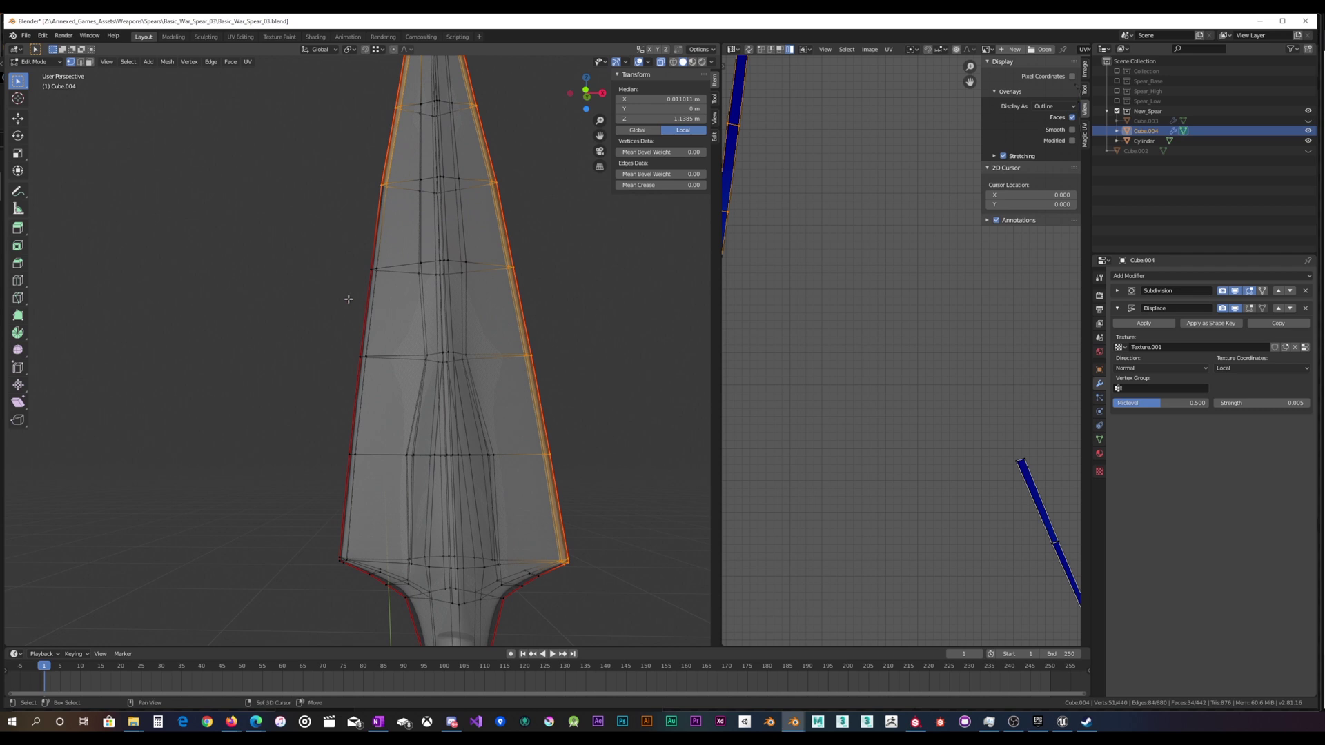
pyautogui.keyDown('shift'); pyautogui.moveTo(349, 299); pyautogui.dragTo(406, 247); pyautogui.keyUp('shift')
pyautogui.keyDown('shift'); pyautogui.moveTo(372, 326); pyautogui.dragTo(335, 386); pyautogui.keyUp('shift')
pyautogui.keyDown('shift'); pyautogui.moveTo(334, 463); pyautogui.dragTo(367, 425); pyautogui.keyUp('shift')
pyautogui.keyDown('shift'); pyautogui.moveTo(324, 580); pyautogui.dragTo(363, 535); pyautogui.keyUp('shift')
pyautogui.keyDown('shift'); pyautogui.moveTo(594, 538); pyautogui.dragTo(532, 498, button='middle'); pyautogui.keyUp('shift')
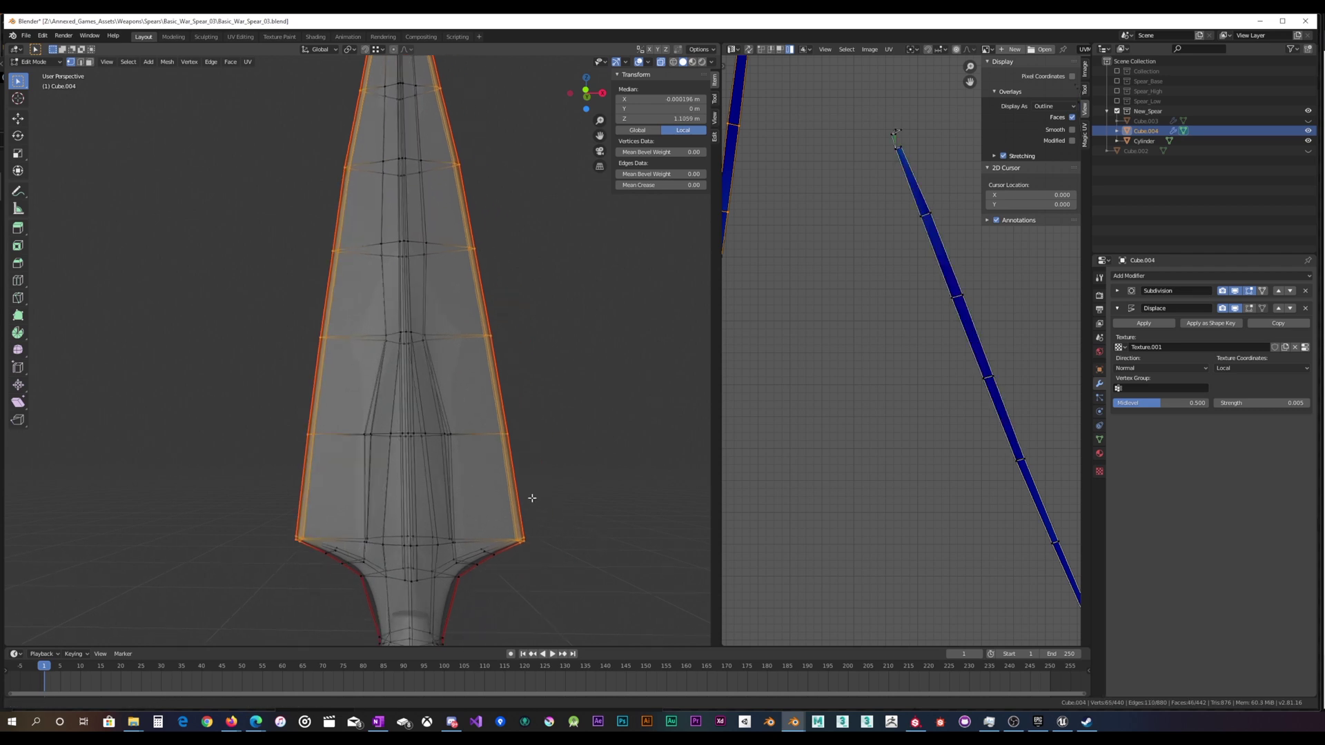
pyautogui.scroll(-1, 532, 498)
pyautogui.scroll(-2, 459, 436)
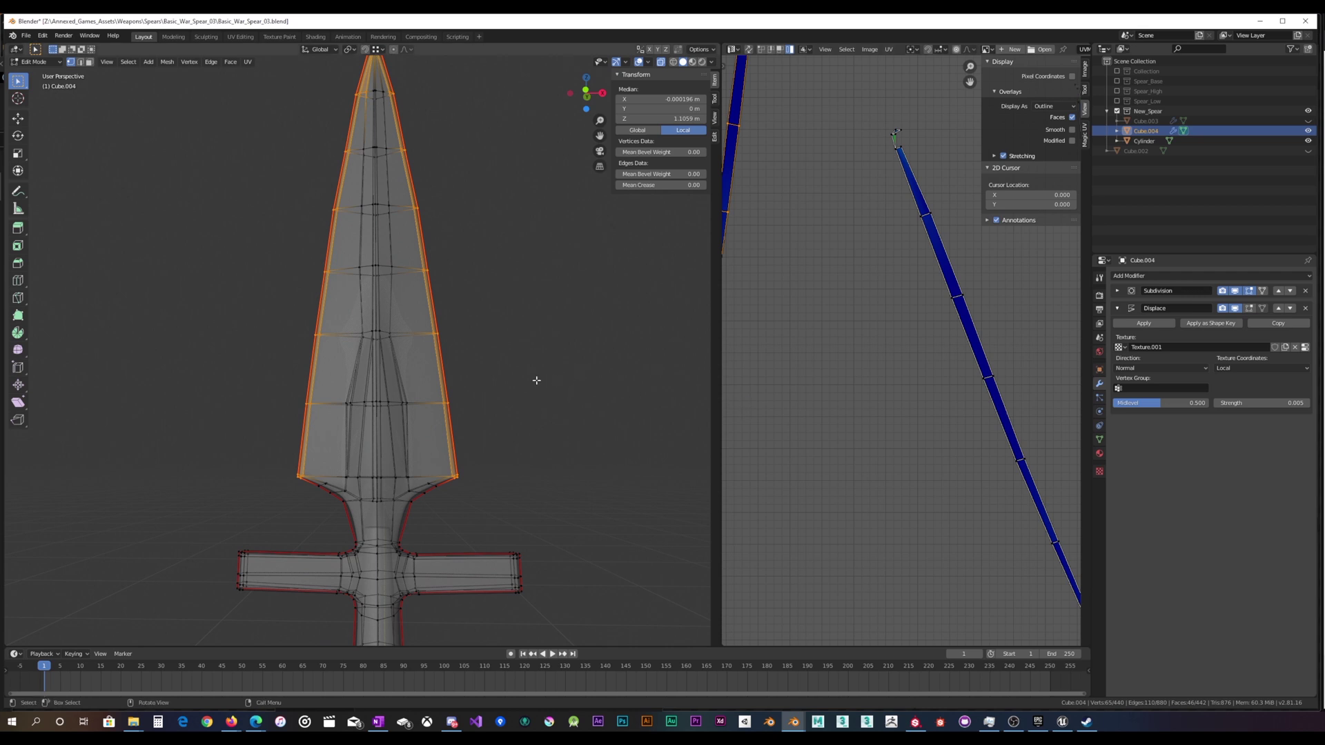
# Create a vertex group named Edge for the selected cutting-edge vertices and check its membership with Deselect and Select.
pyautogui.click(1100, 440)
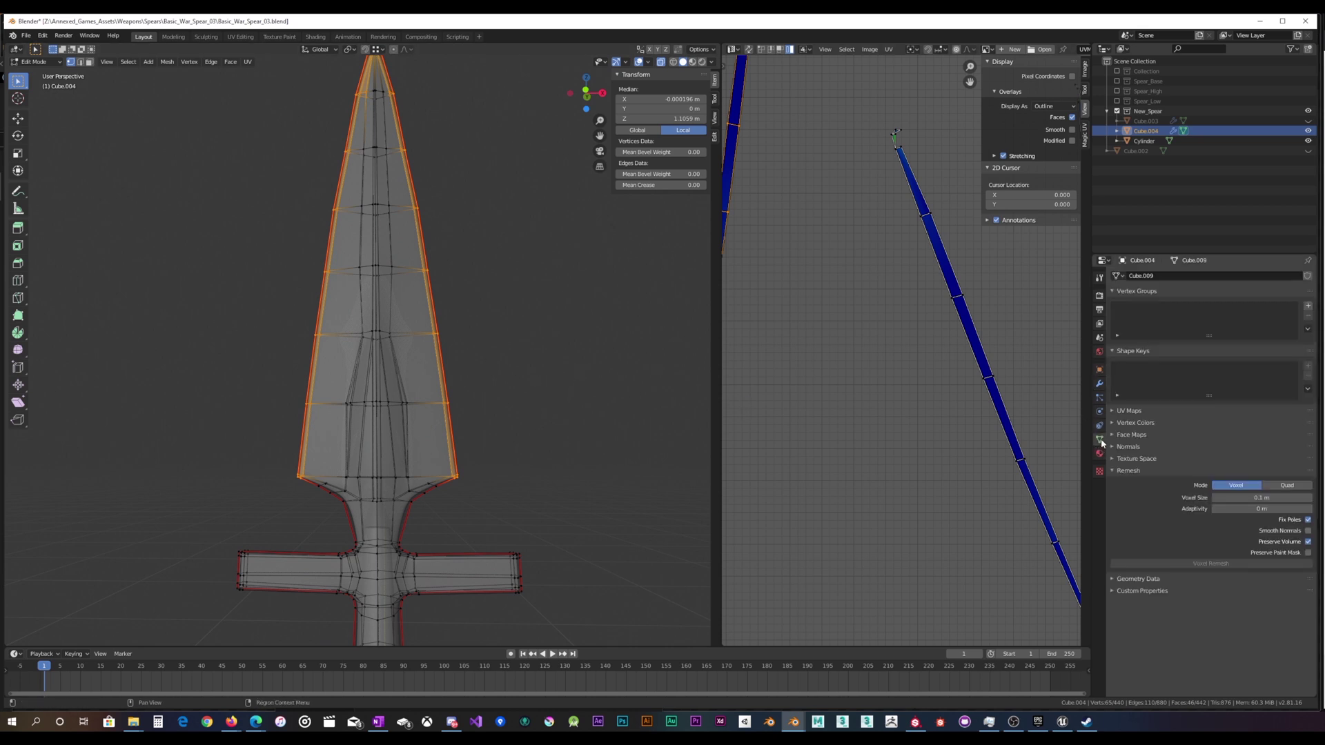
pyautogui.click(1307, 307)
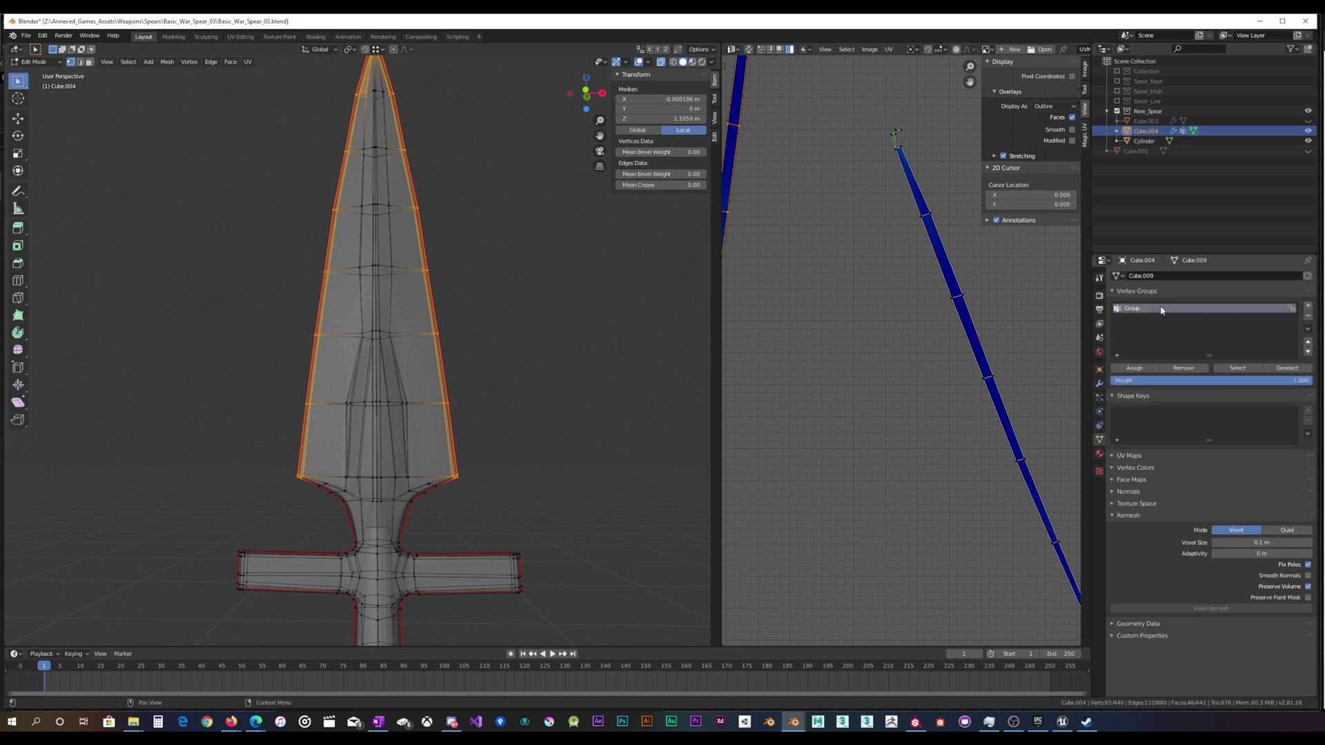
pyautogui.write('Edge')
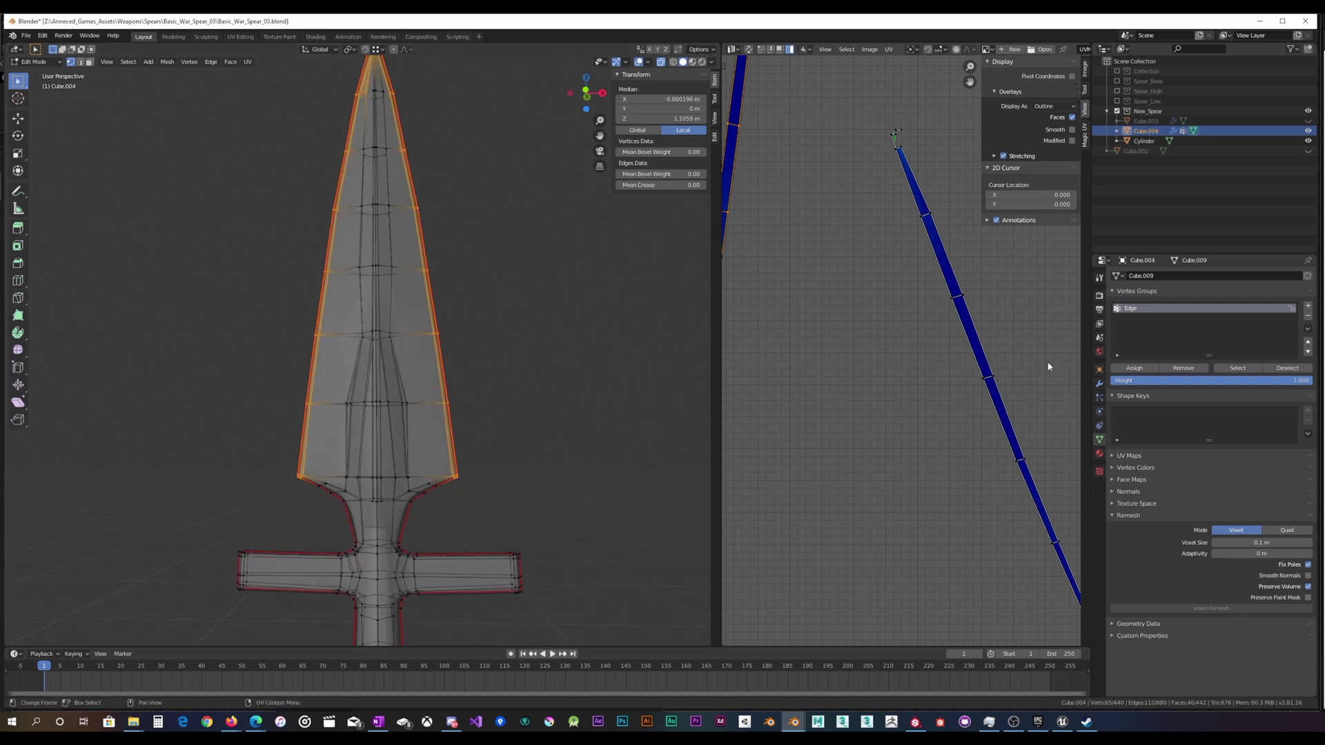
pyautogui.click(1276, 368)
pyautogui.click(1238, 368)
pyautogui.click(563, 361)
# Inspect the spearhead in Object Mode and add a second vertex group named Main.
pyautogui.moveTo(563, 360)
pyautogui.mouseDown(button='middle')
pyautogui.moveTo(547, 349)
pyautogui.moveTo(563, 362)
pyautogui.moveTo(509, 366)
pyautogui.moveTo(585, 373)
pyautogui.mouseUp(button='middle')
pyautogui.scroll(4, 562, 361)
pyautogui.press('Tab')
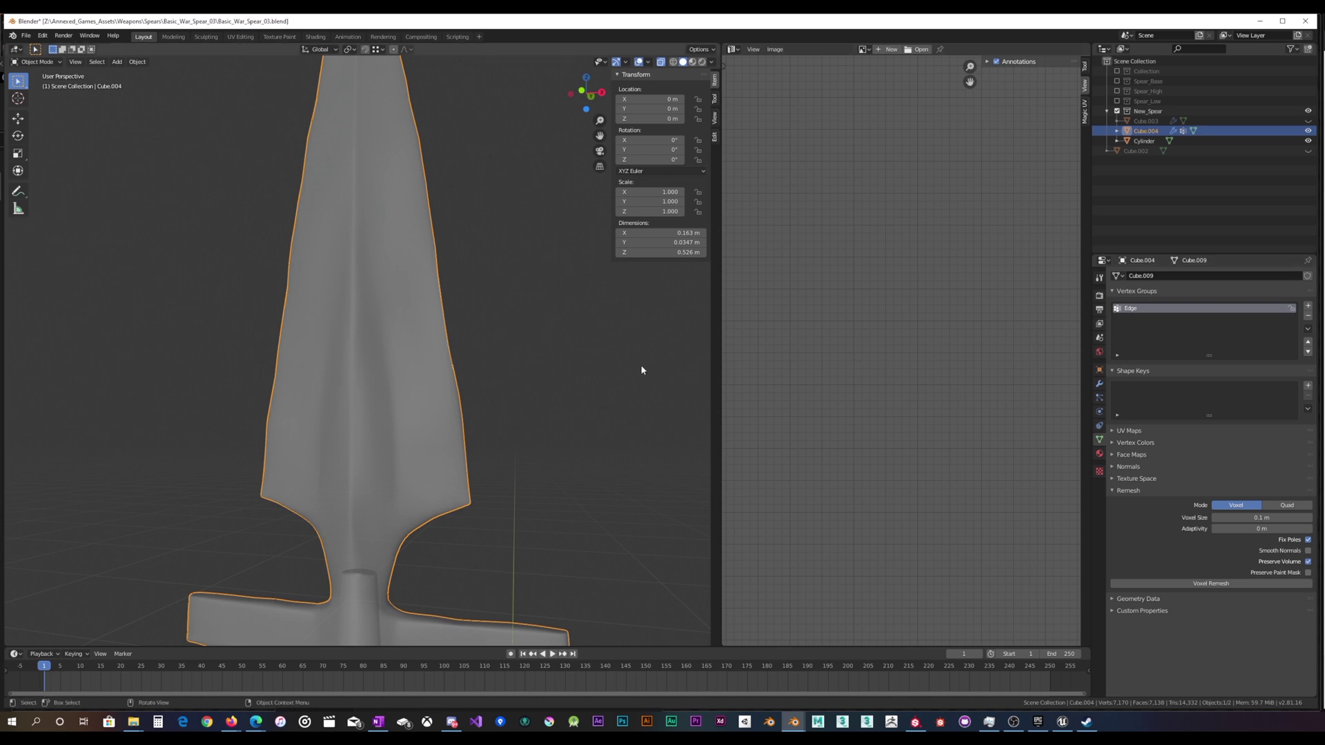
pyautogui.scroll(-6, 503, 387)
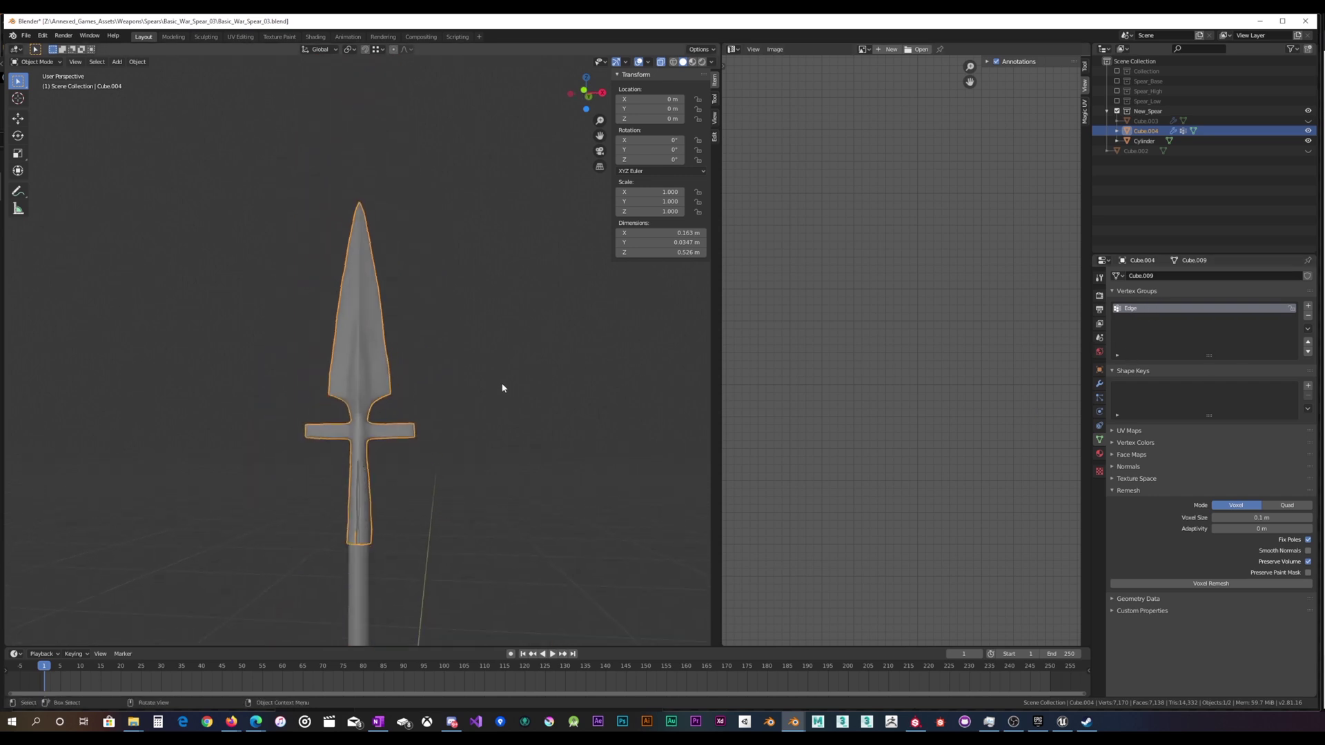
pyautogui.click(1307, 306)
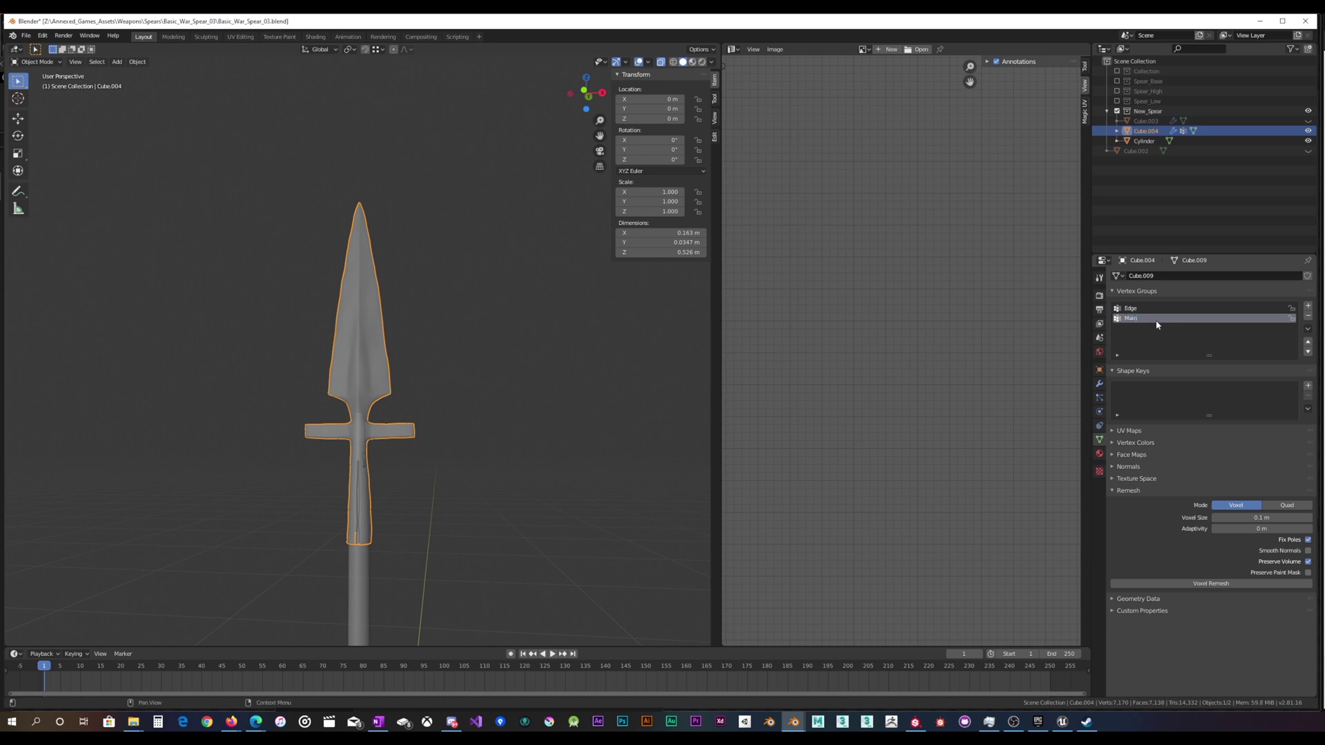
# Select all of the spearhead's vertices in Edit Mode and deselect those belonging to the Edge group.
pyautogui.press('Tab')
pyautogui.press('a')
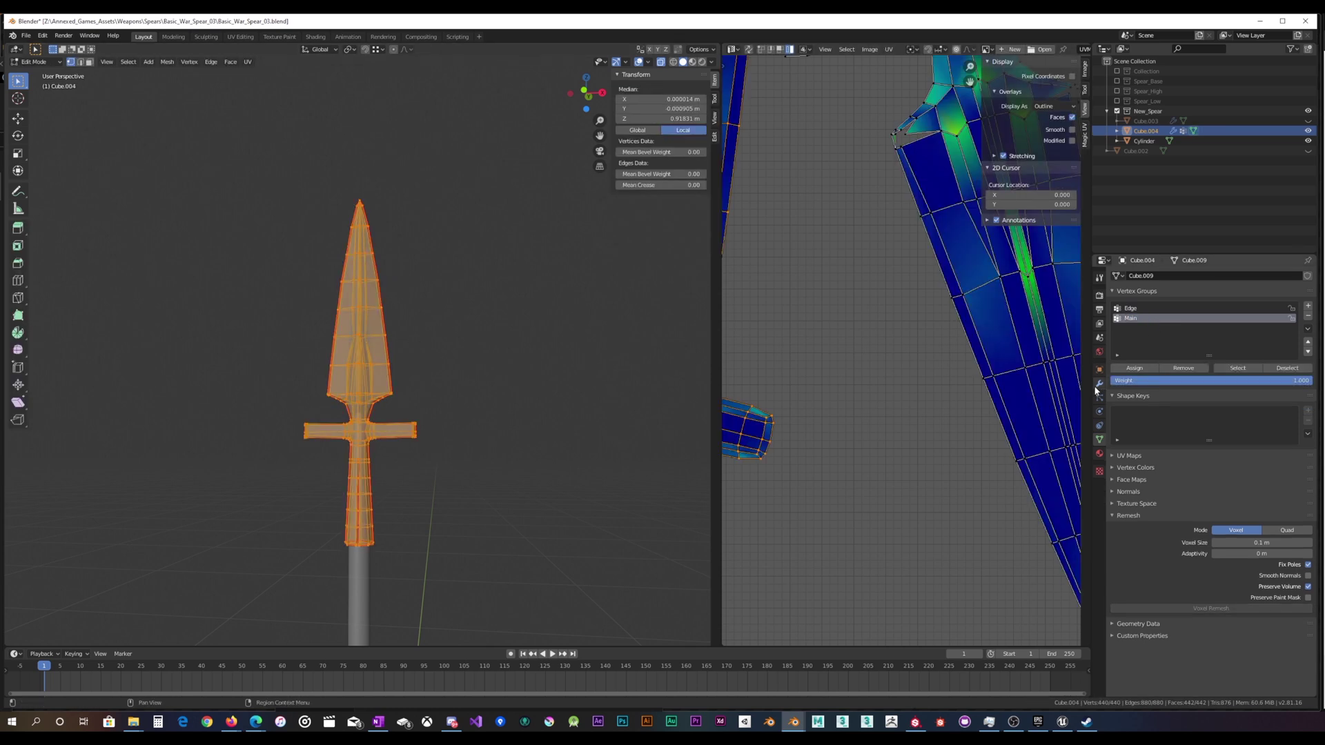
pyautogui.click(1169, 309)
pyautogui.click(1287, 368)
pyautogui.scroll(3, 474, 343)
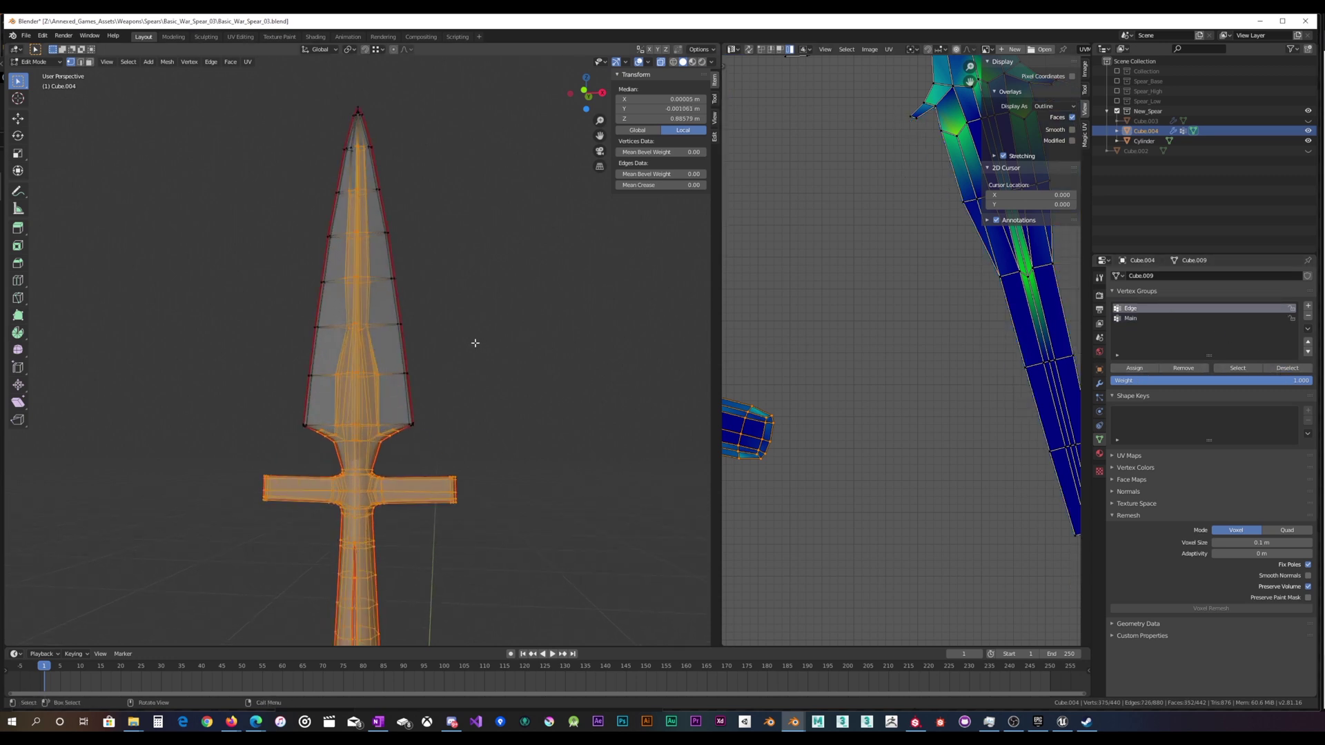
pyautogui.scroll(6, 475, 343)
pyautogui.moveTo(473, 346); pyautogui.dragTo(552, 404, button='middle')
pyautogui.scroll(4, 481, 353)
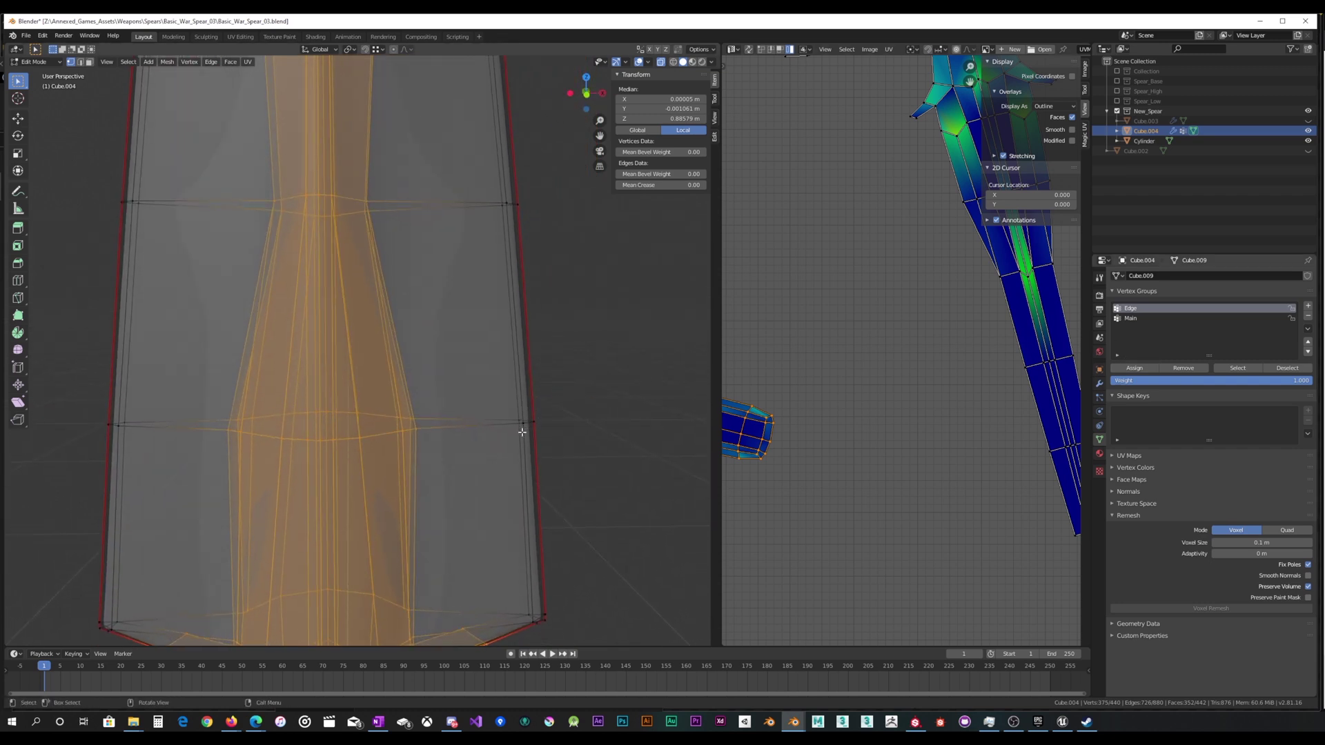
# Assign the remaining selected vertices to the Main vertex group and clear the selection.
pyautogui.click(1129, 319)
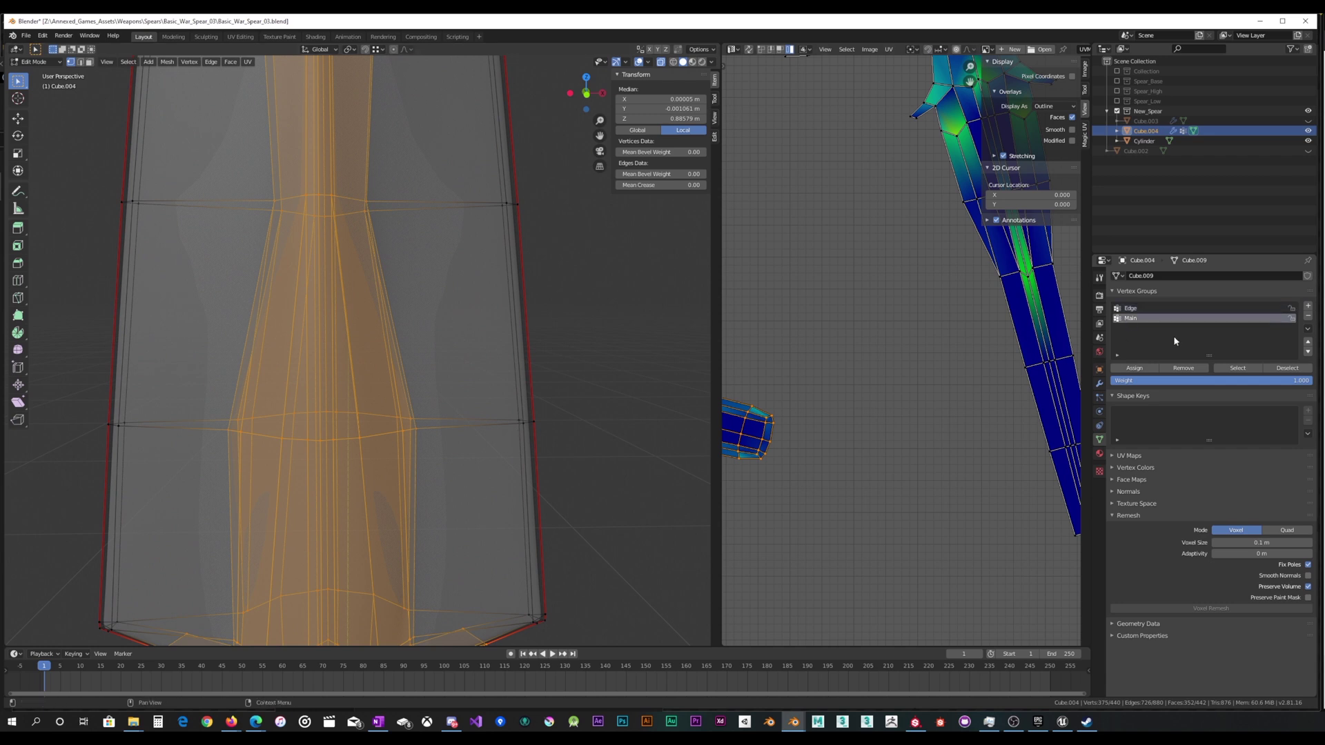
pyautogui.scroll(-3, 627, 355)
pyautogui.moveTo(627, 355); pyautogui.dragTo(621, 328, button='middle')
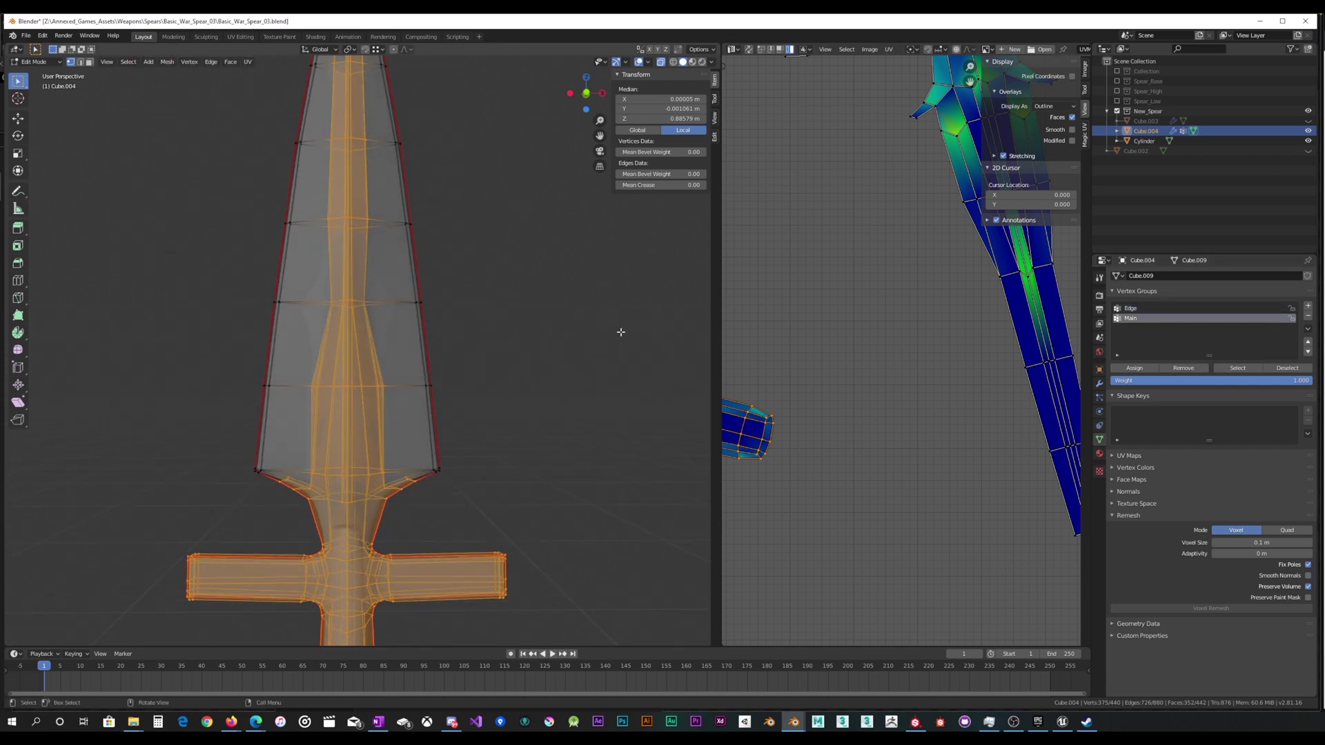
pyautogui.click(1137, 368)
pyautogui.hotkey('alt', 'a')
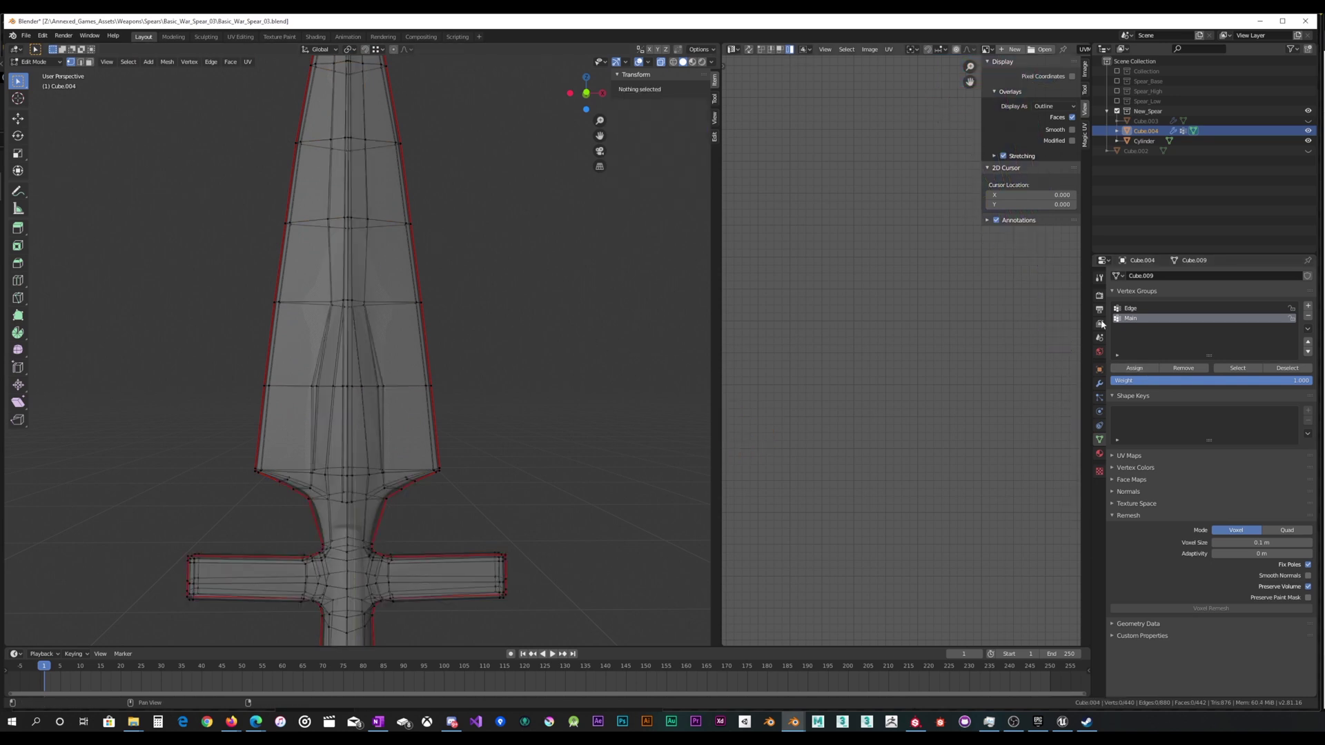
# Check which vertices belong to the Main vertex group by selecting, deselecting and reselecting its members.
pyautogui.click(1238, 368)
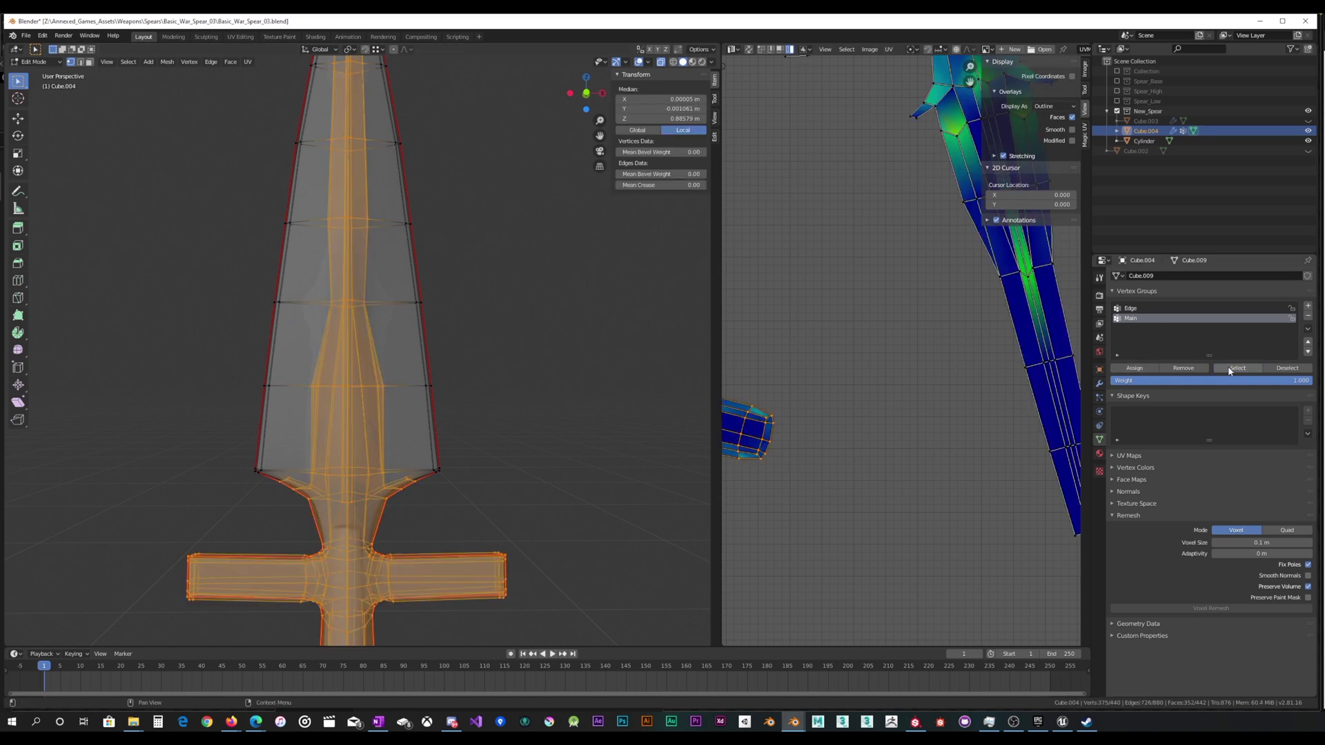
pyautogui.click(1287, 368)
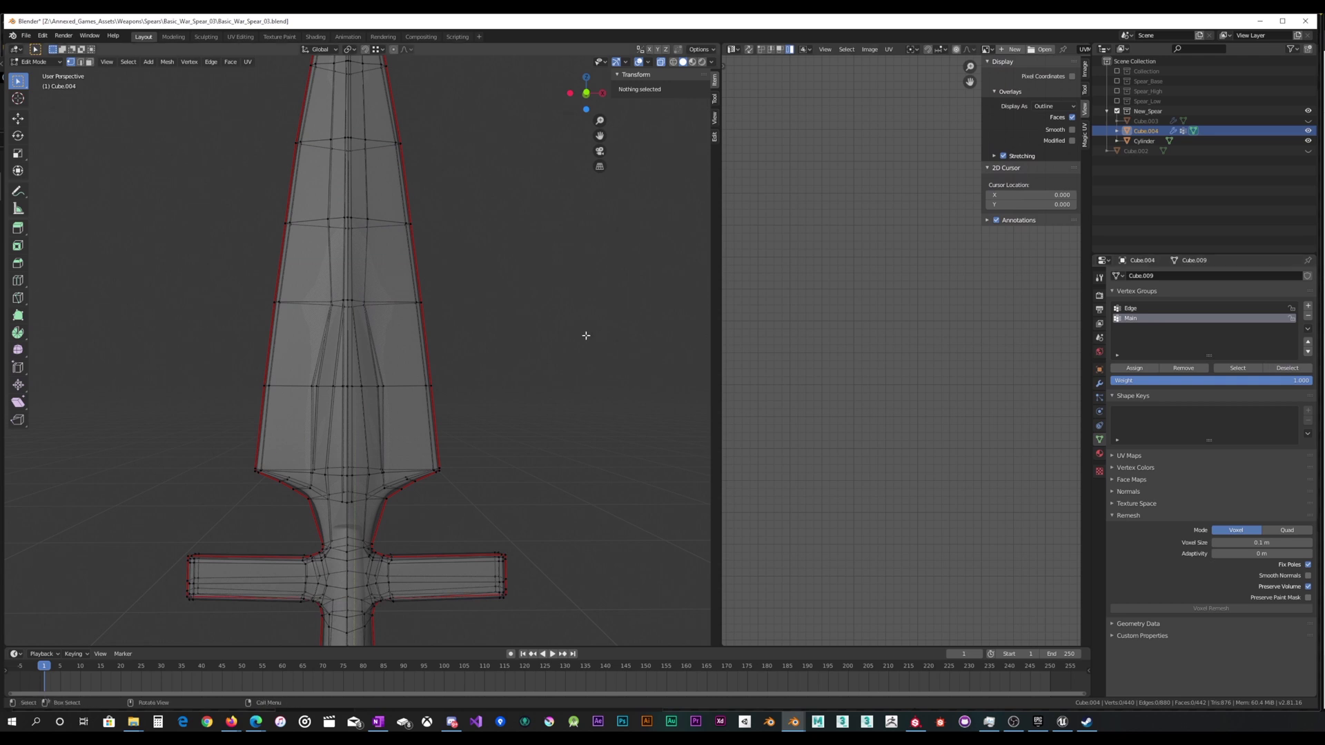
pyautogui.click(1238, 368)
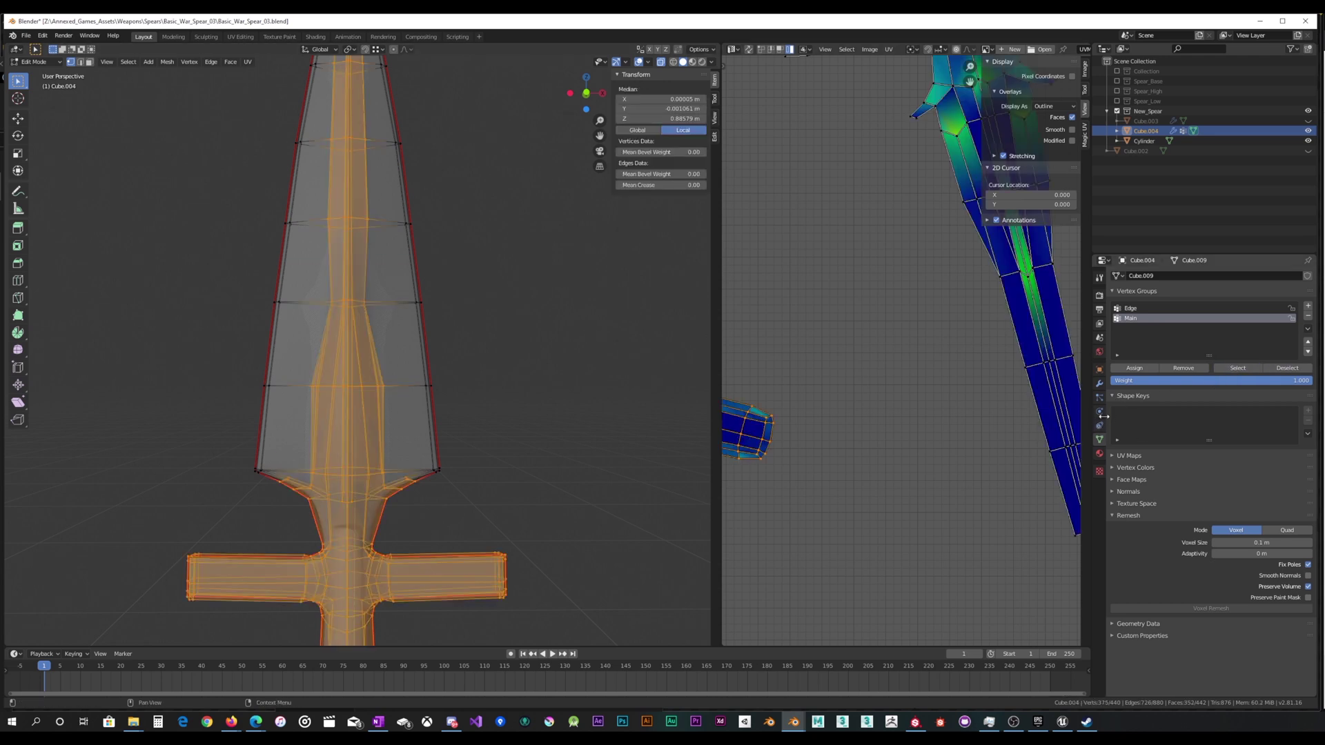
# Switch the viewport to material preview shading and give the spearhead the existing Spear_Head material.
pyautogui.click(692, 62)
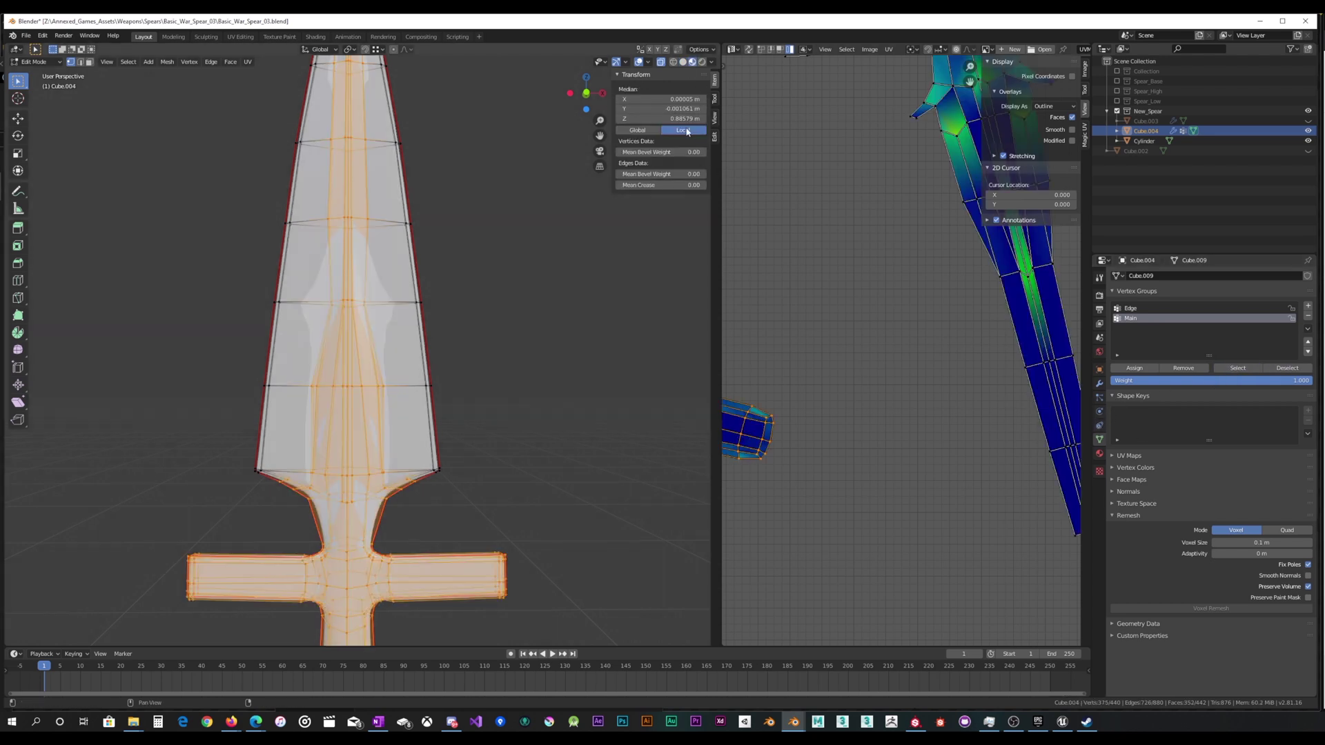
pyautogui.click(1100, 453)
pyautogui.click(1117, 318)
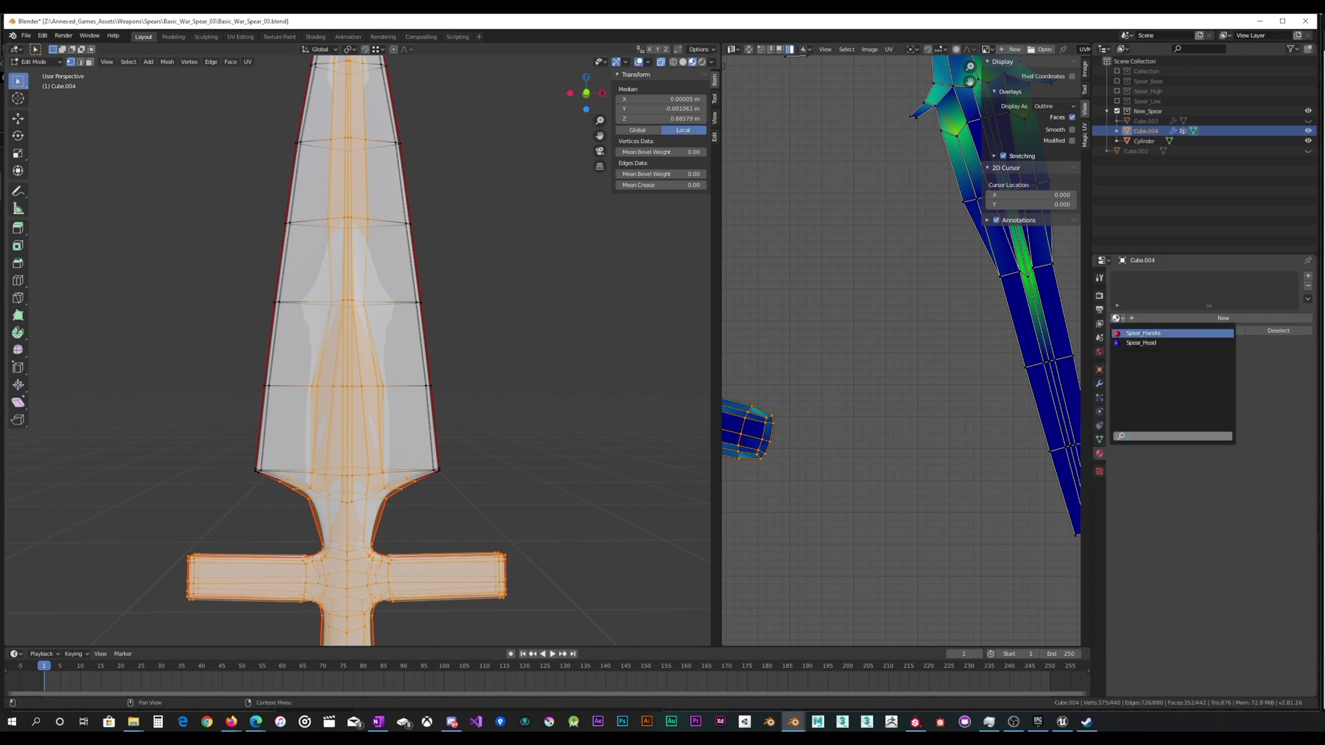
pyautogui.click(1133, 343)
pyautogui.scroll(-3, 483, 334)
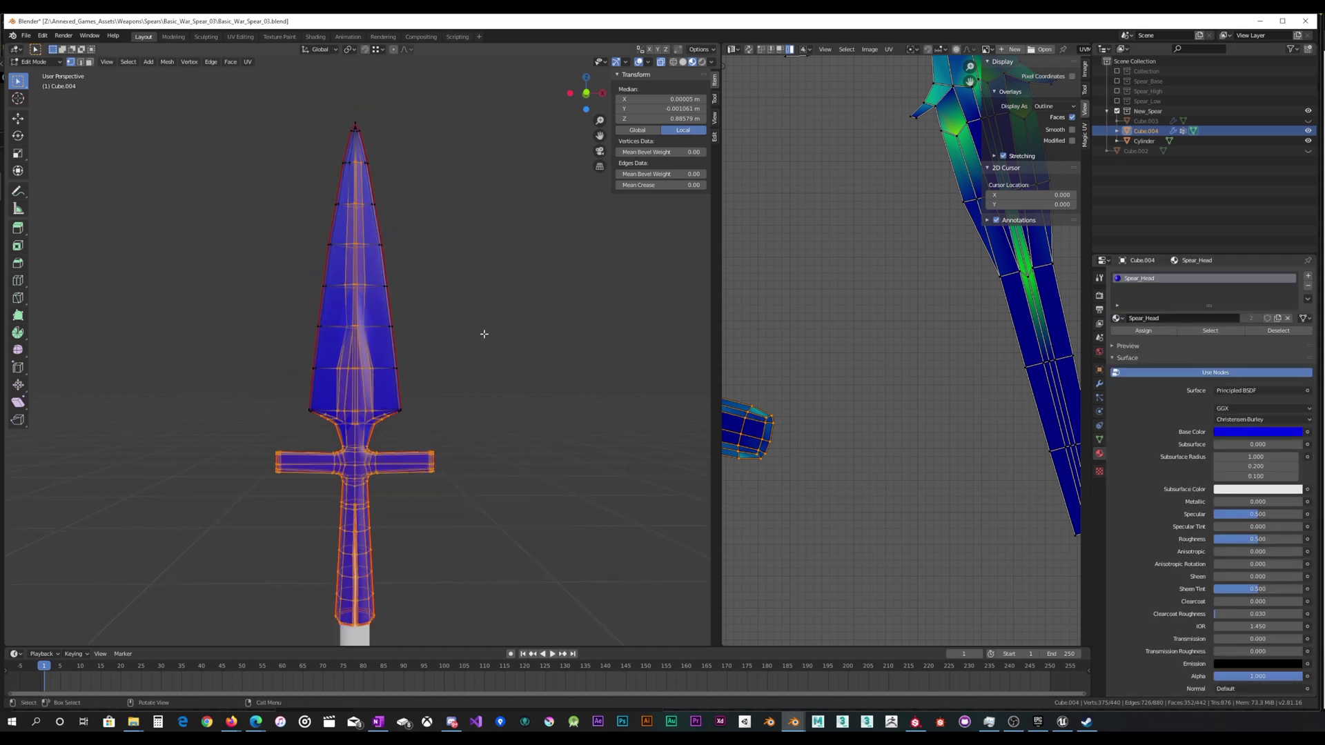
pyautogui.scroll(6, 484, 334)
pyautogui.moveTo(494, 334)
pyautogui.mouseDown(button='middle')
pyautogui.moveTo(621, 316)
pyautogui.moveTo(468, 334)
pyautogui.mouseUp(button='middle')
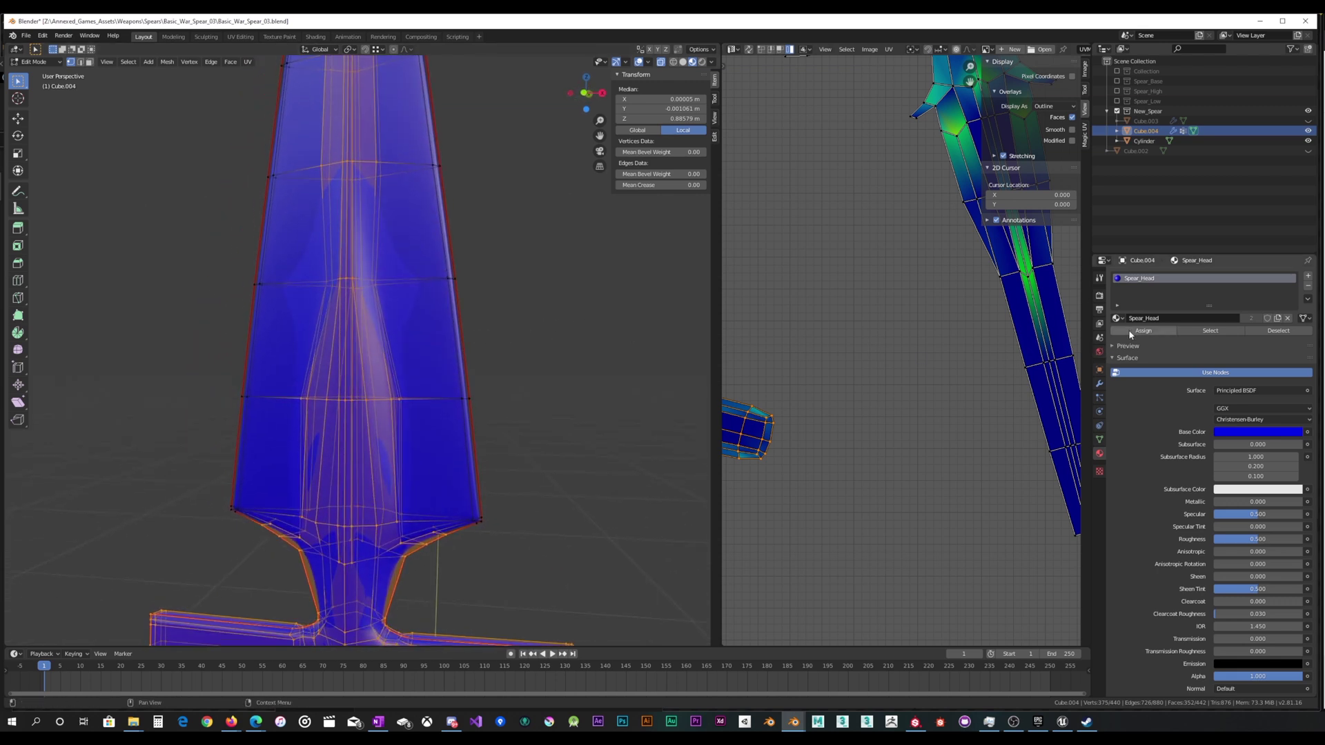
pyautogui.scroll(-2, 502, 356)
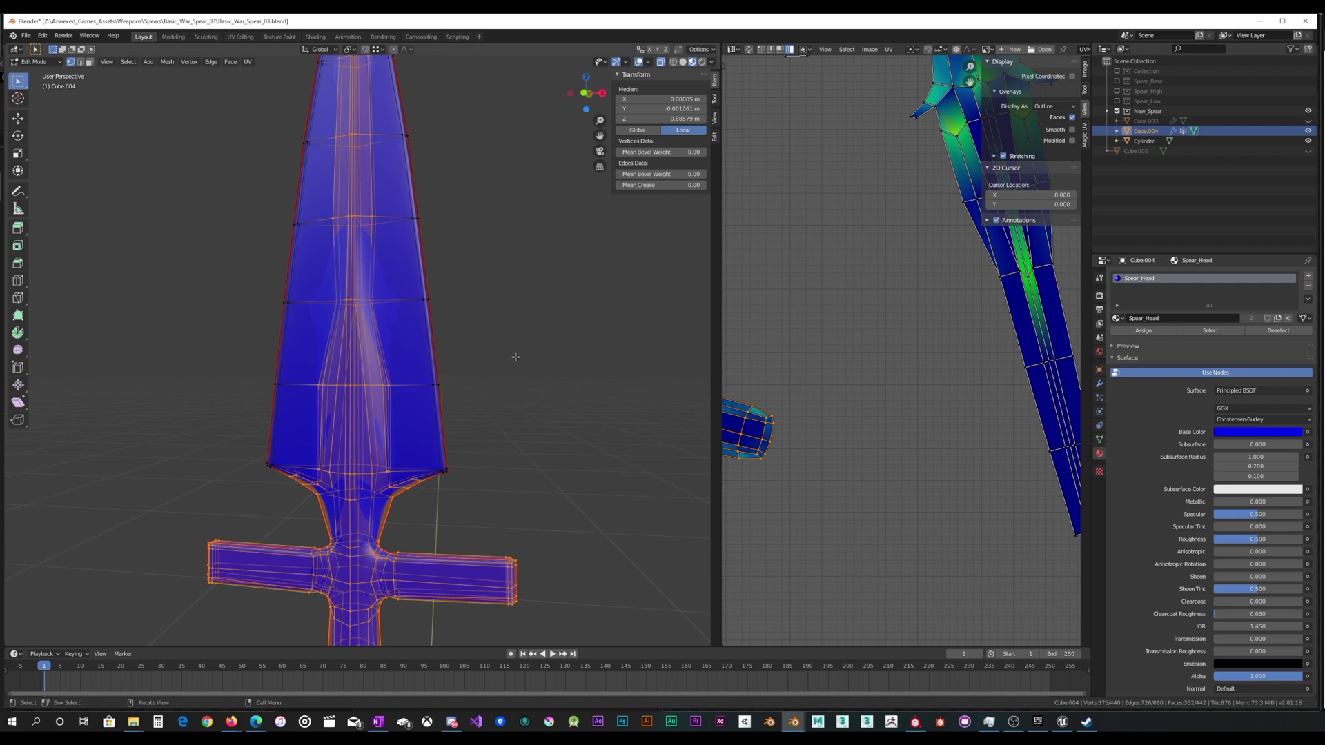
# Clear the selection and select only the vertices of the Edge vertex group.
pyautogui.click(535, 355)
pyautogui.click(1100, 440)
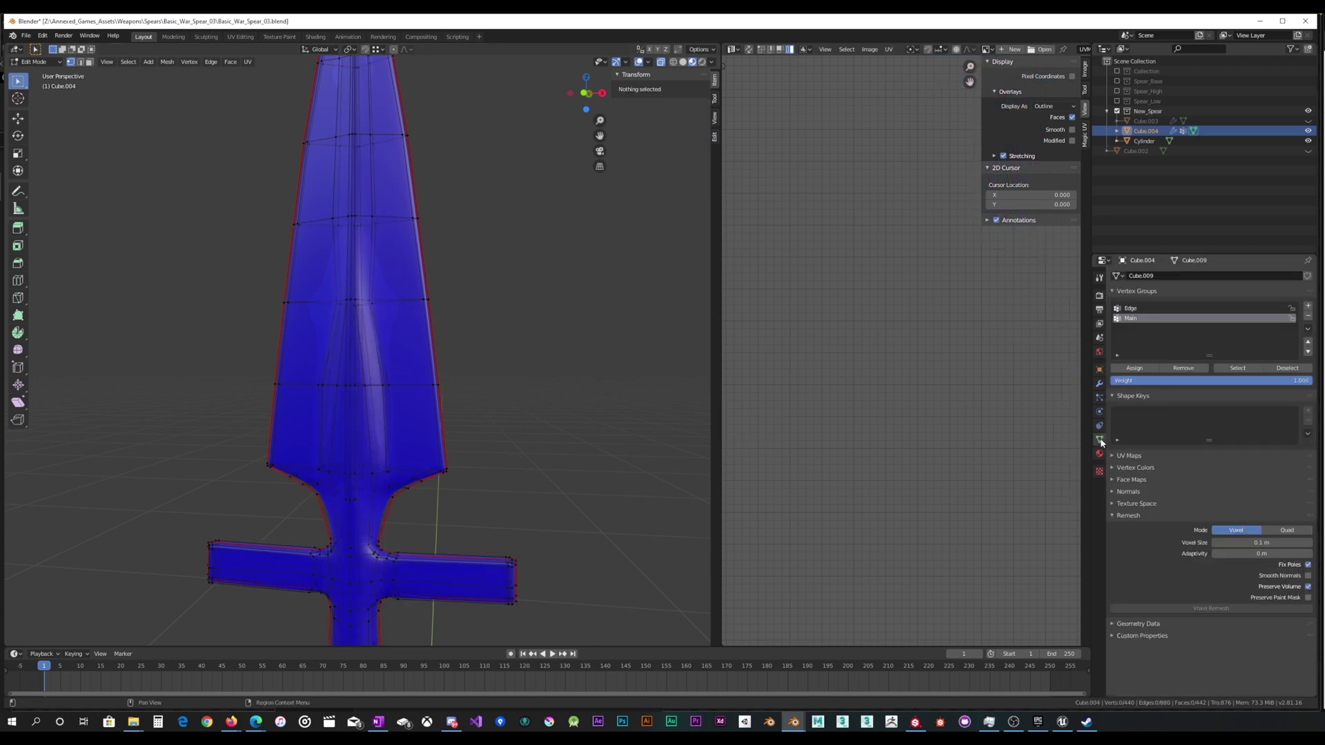
pyautogui.click(1135, 308)
pyautogui.click(1237, 368)
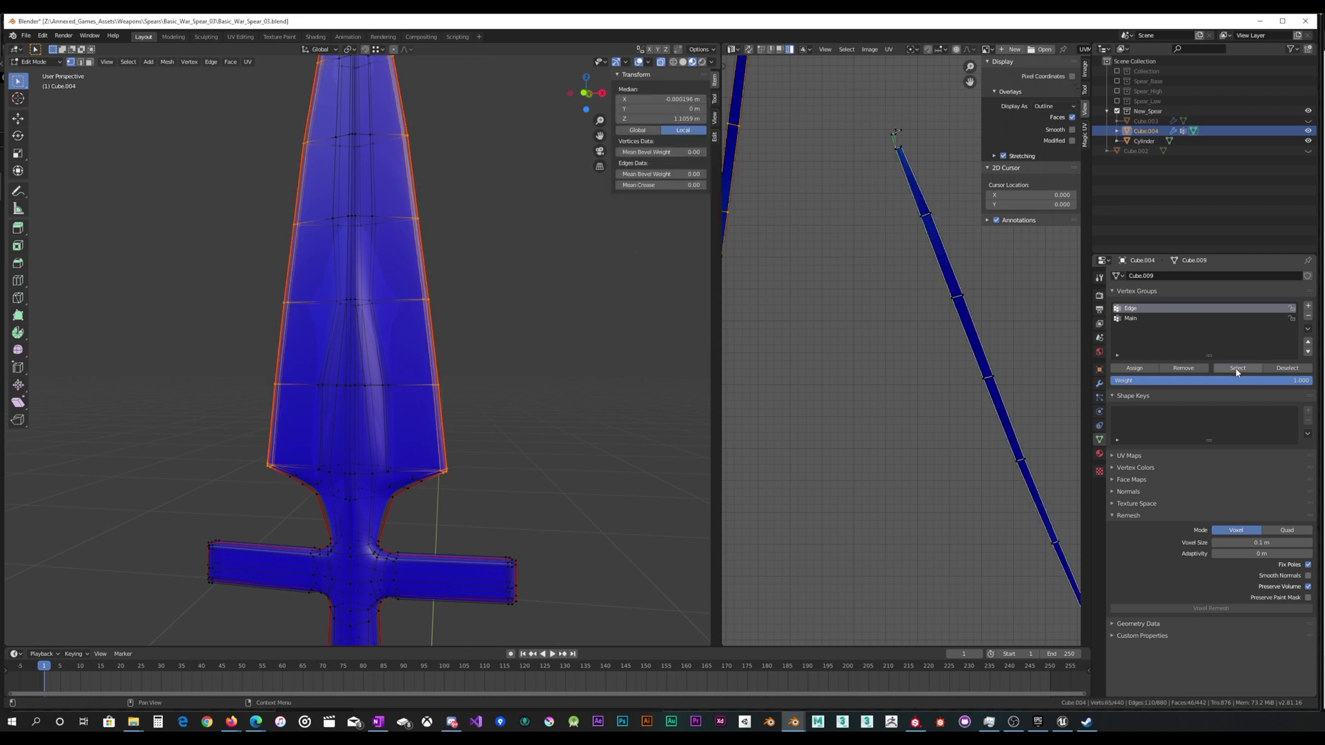
# Add a second material slot with a new material named Spear_Edge and a bright green base color.
pyautogui.click(1100, 454)
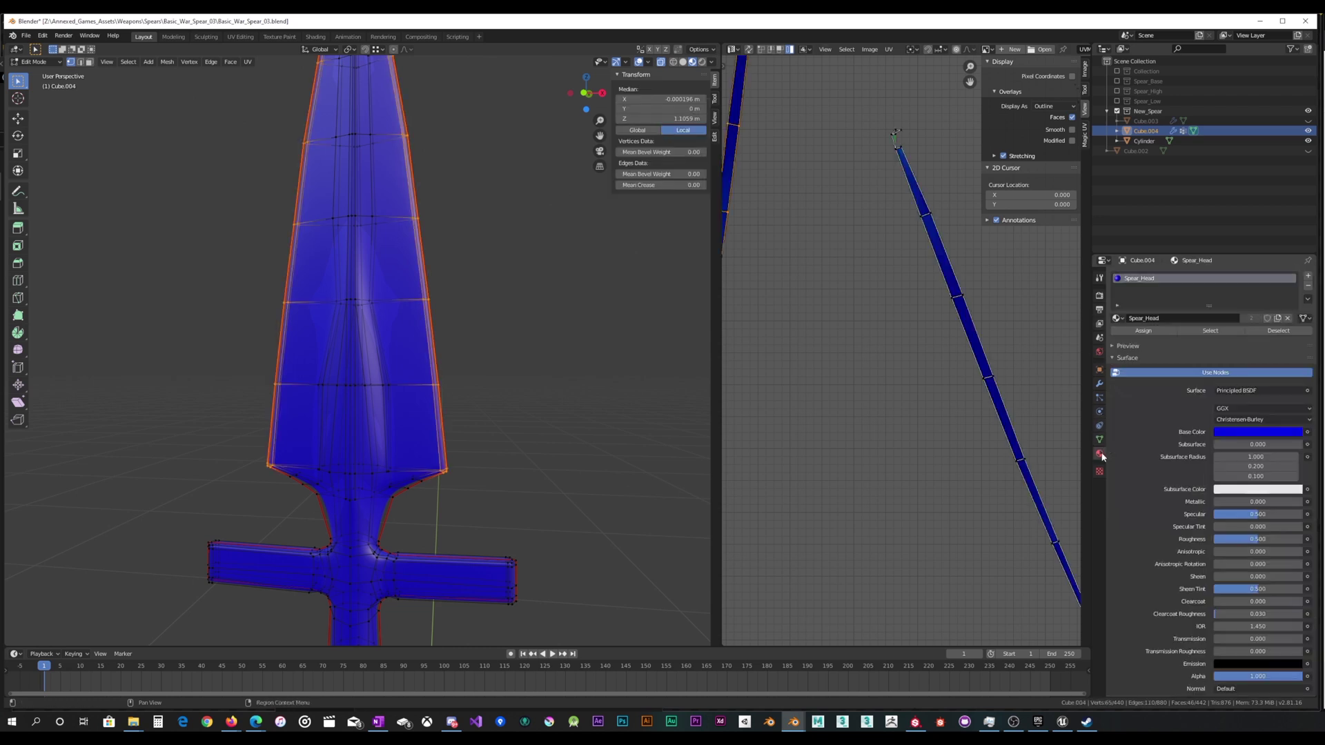
pyautogui.click(1308, 278)
pyautogui.click(1136, 339)
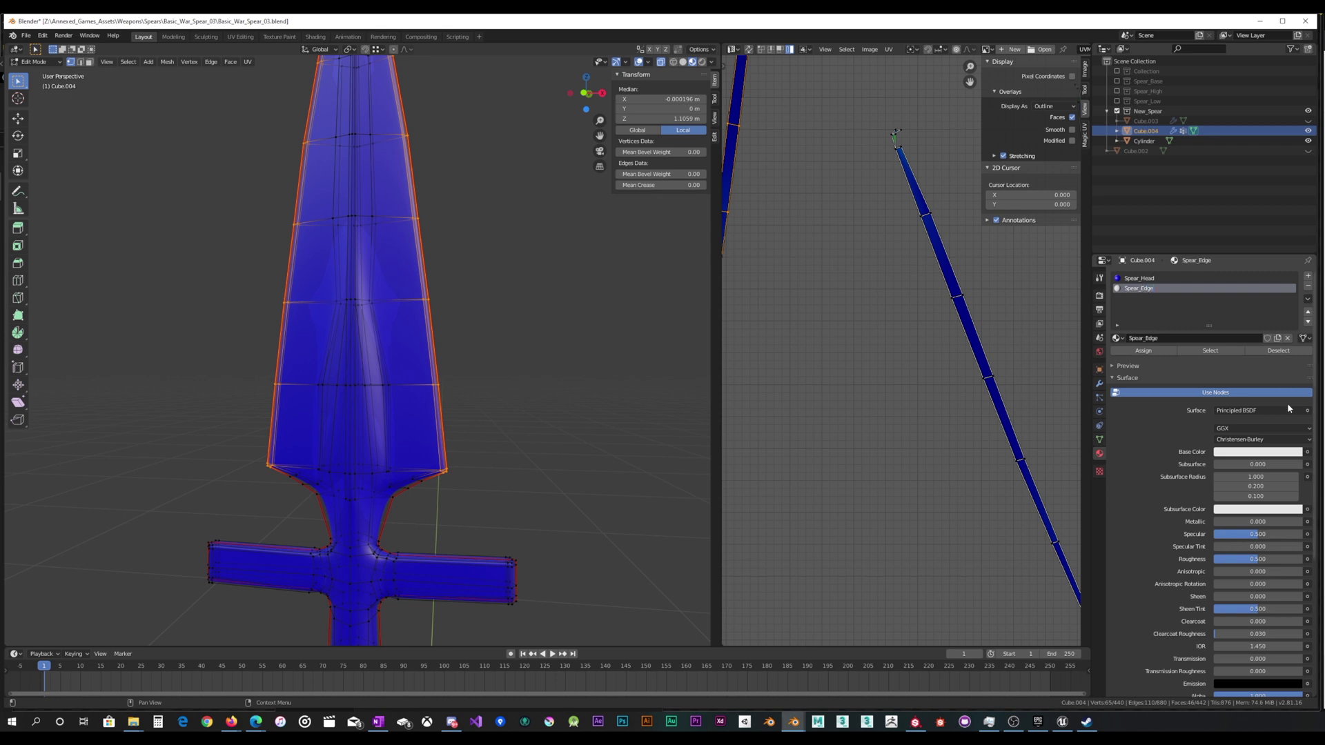
pyautogui.click(1264, 456)
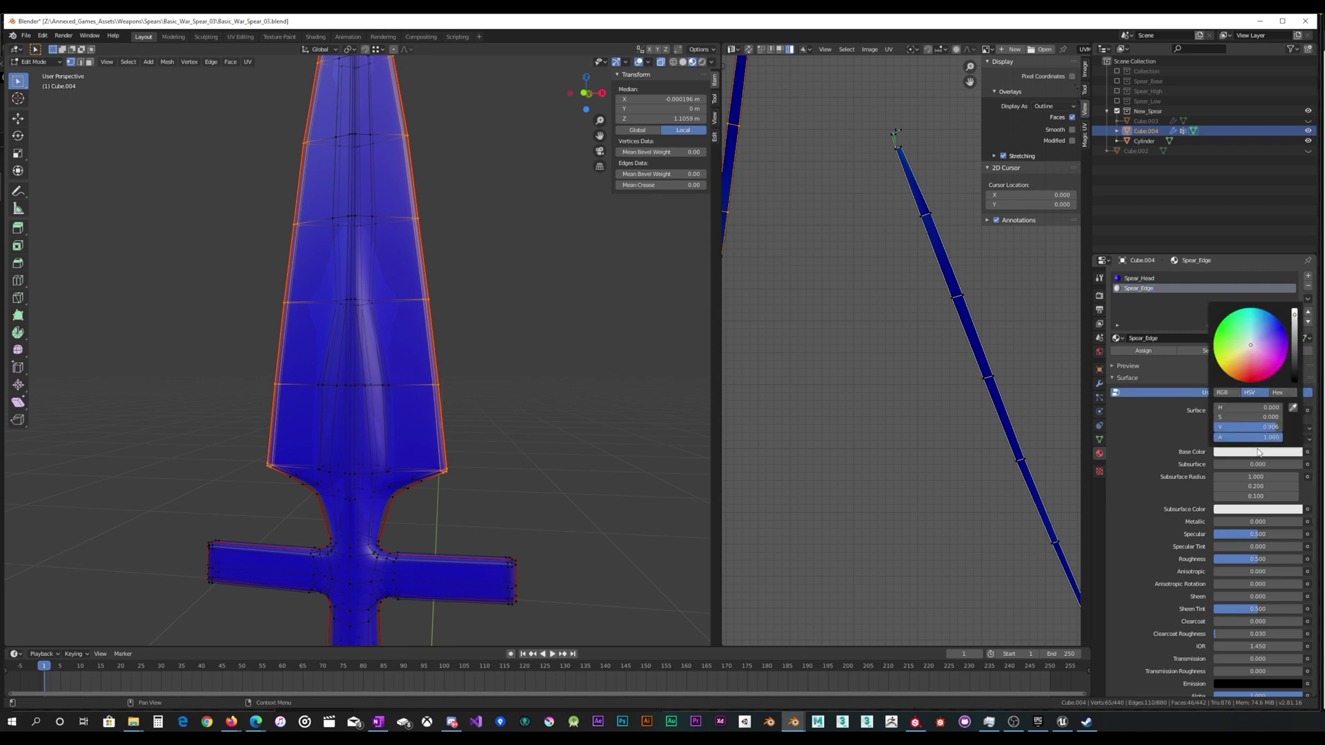
pyautogui.click(1220, 328)
# Assign the Spear_Edge material to the selected edge faces and inspect its coverage around the blade tip.
pyautogui.click(1143, 350)
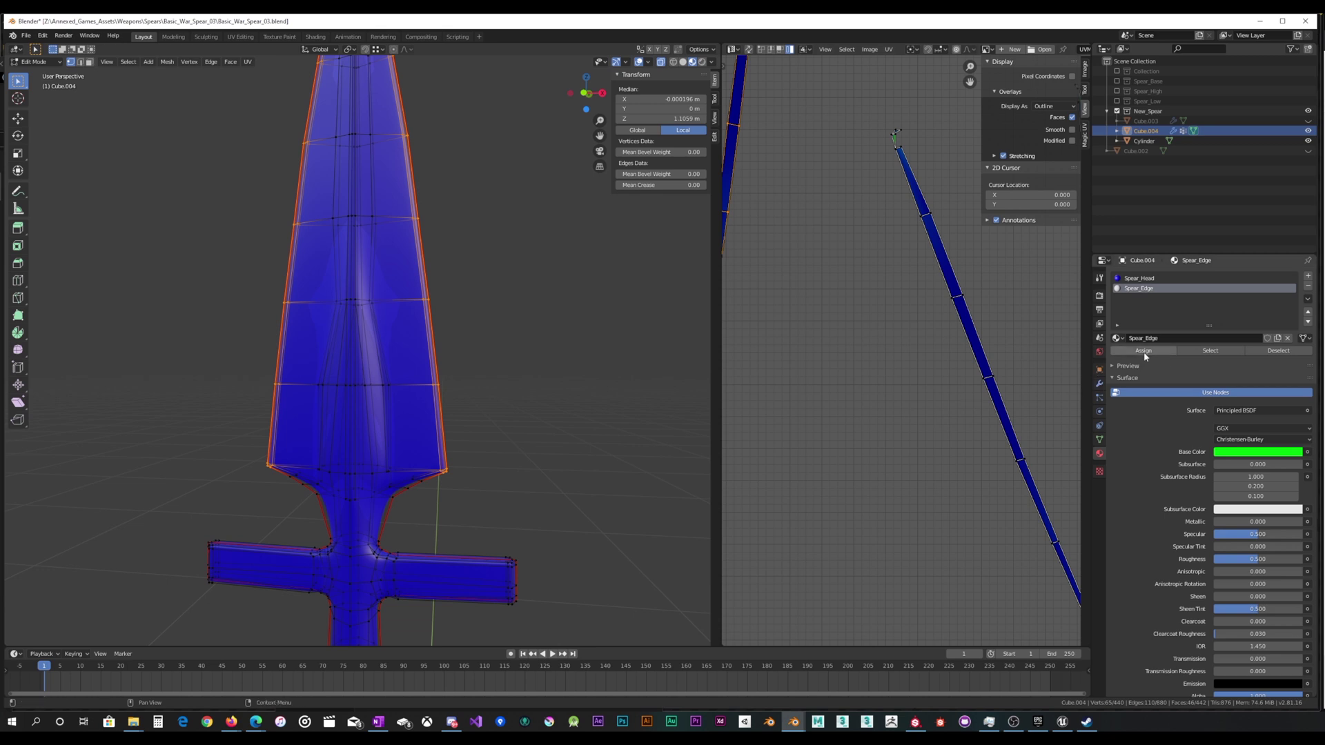
pyautogui.moveTo(477, 377); pyautogui.dragTo(423, 354, button='middle')
pyautogui.press('Tab')
pyautogui.press('Tab')
pyautogui.scroll(4, 442, 358)
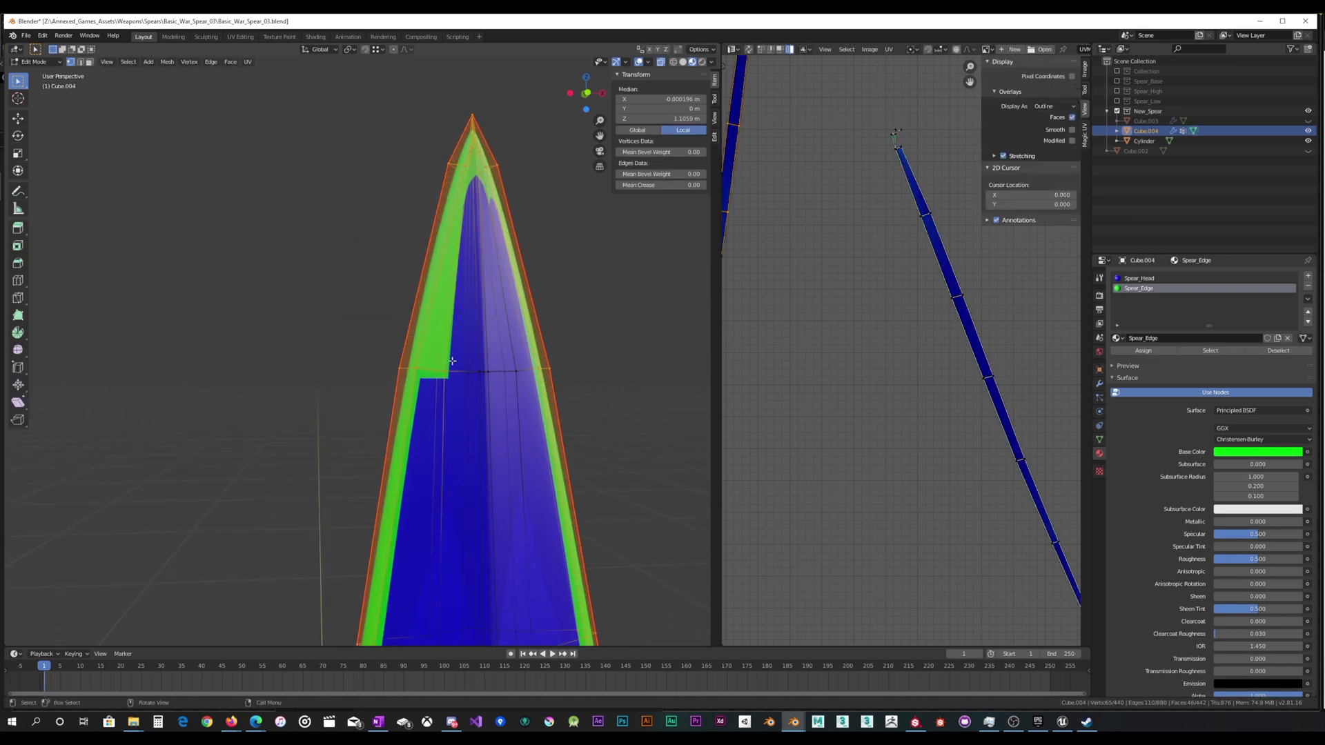
pyautogui.moveTo(516, 370); pyautogui.dragTo(415, 378, button='middle')
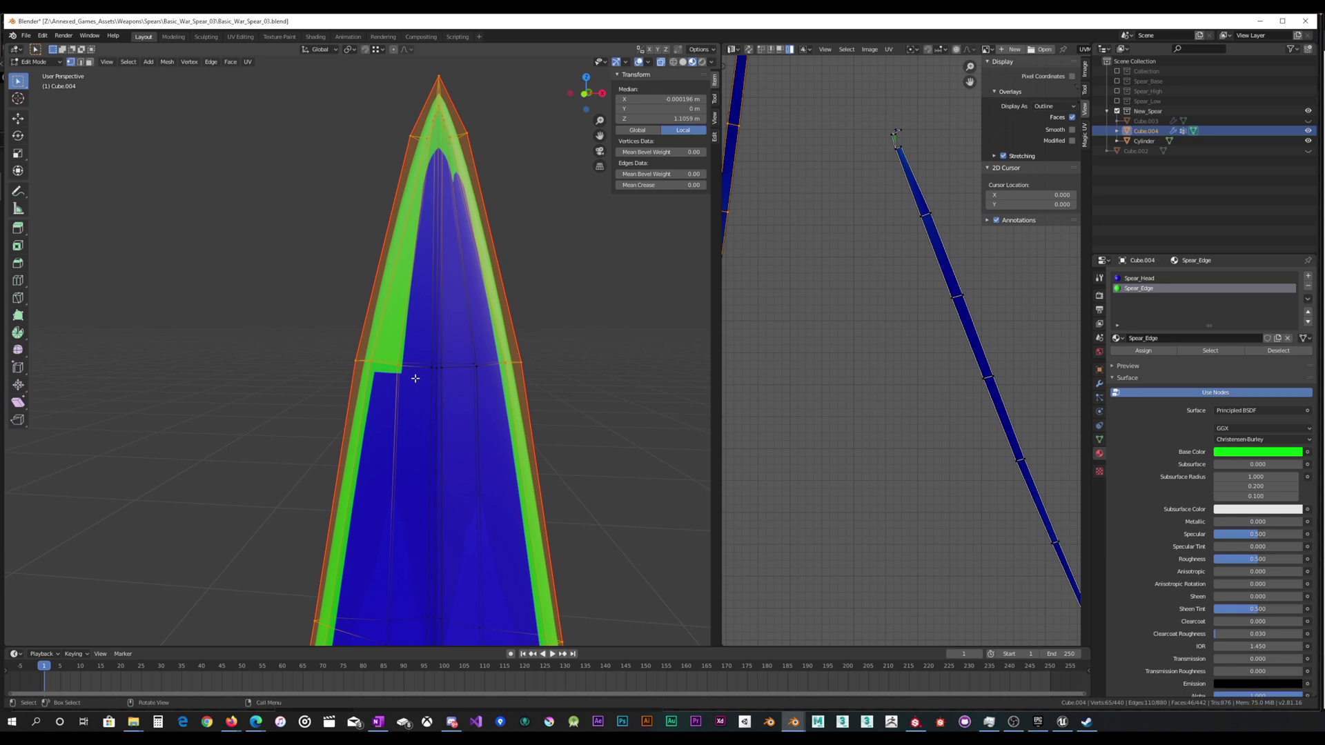
# Select the stray inner vertices at the corner of the uneven green patch and remove them from the Edge vertex group.
pyautogui.click(1100, 440)
pyautogui.moveTo(386, 383); pyautogui.dragTo(414, 340)
pyautogui.moveTo(442, 359); pyautogui.dragTo(525, 376, button='middle')
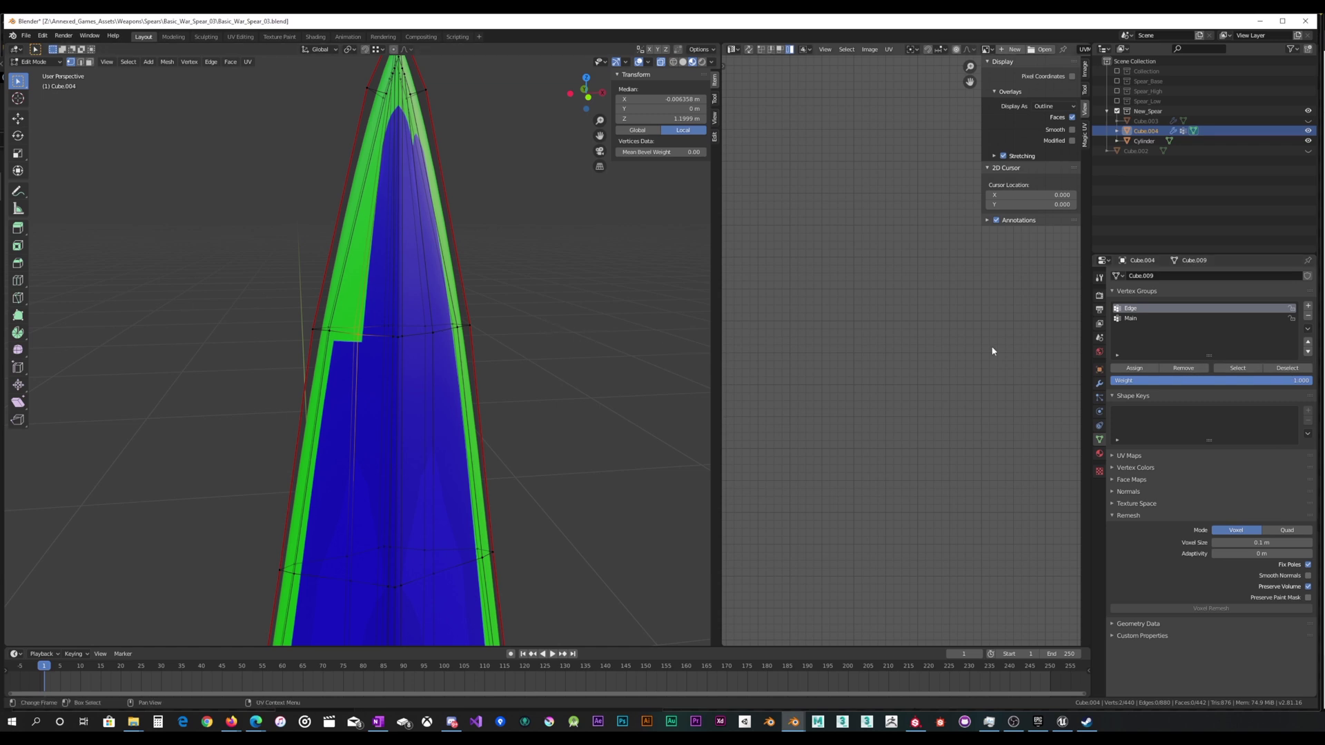
# Try to assign Spear_Head to the Main group's faces together with the vertices around the uneven patch, and clear the selection.
pyautogui.click(1146, 318)
pyautogui.click(1237, 368)
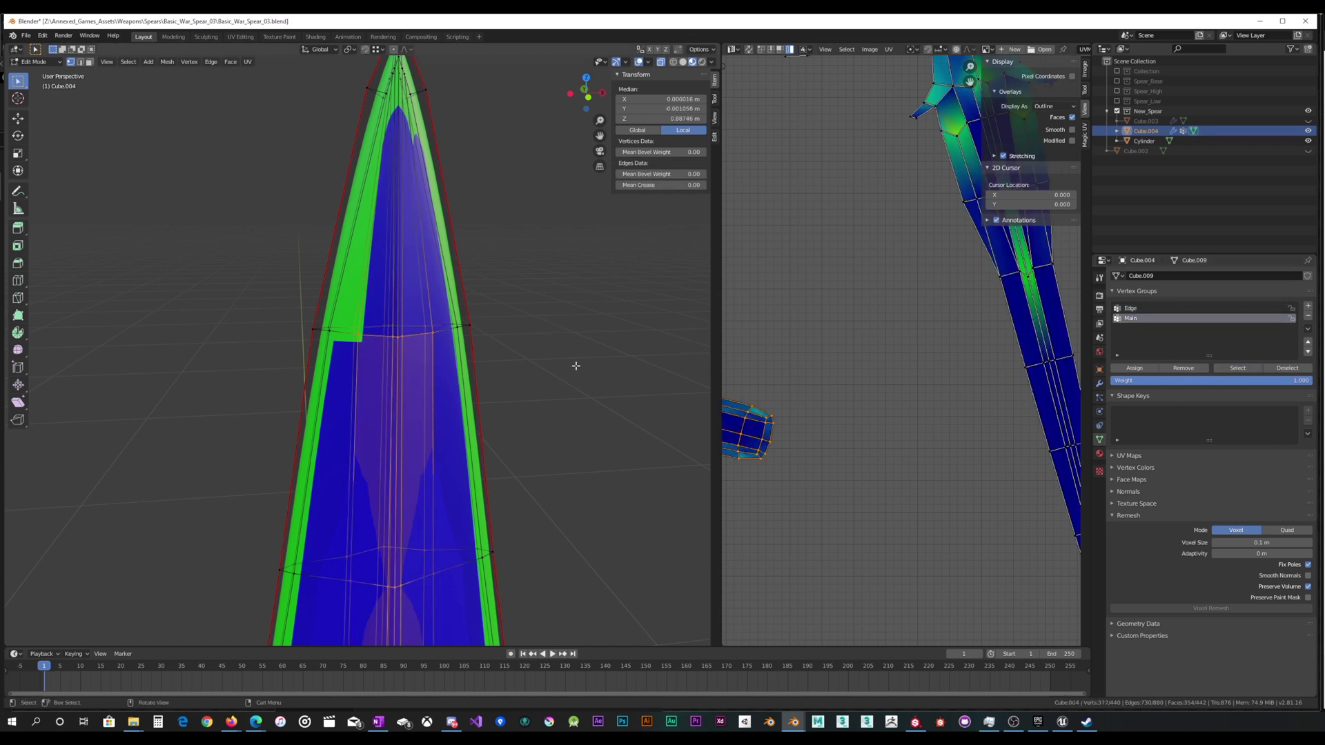
pyautogui.click(1099, 453)
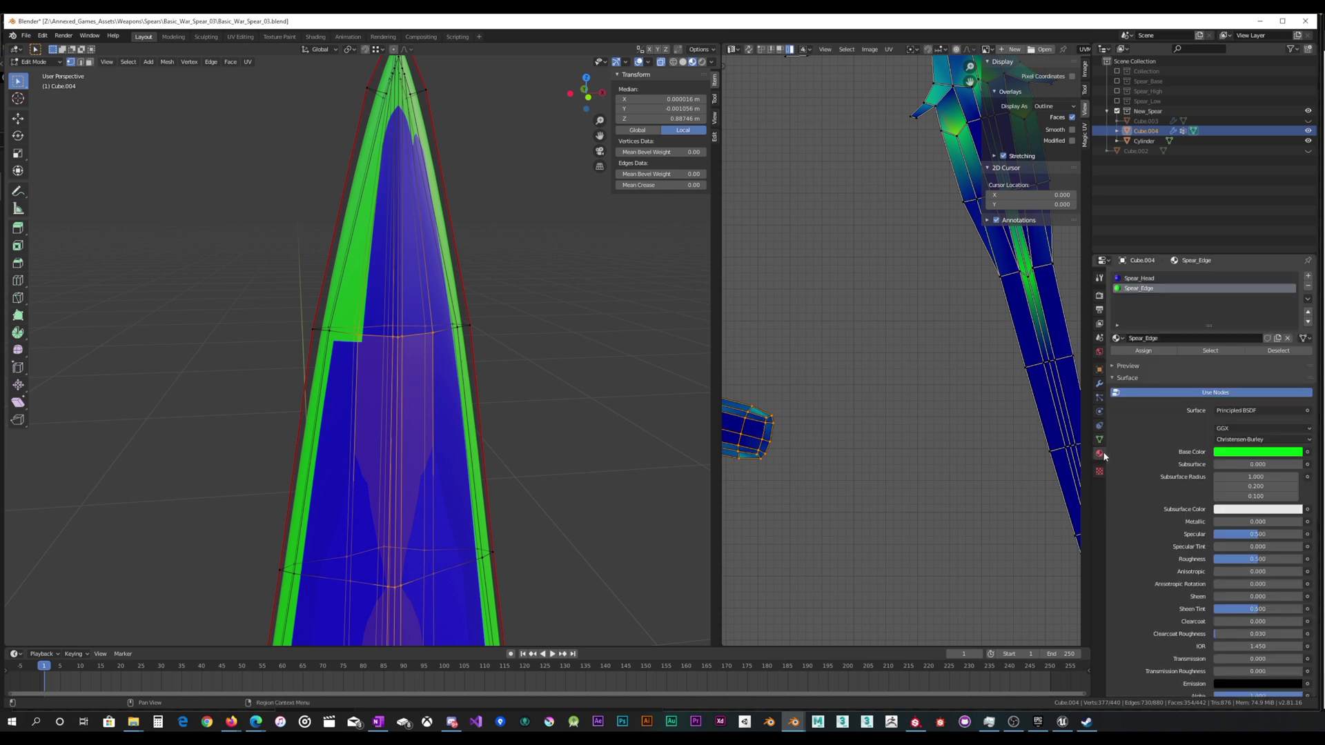
pyautogui.click(1140, 278)
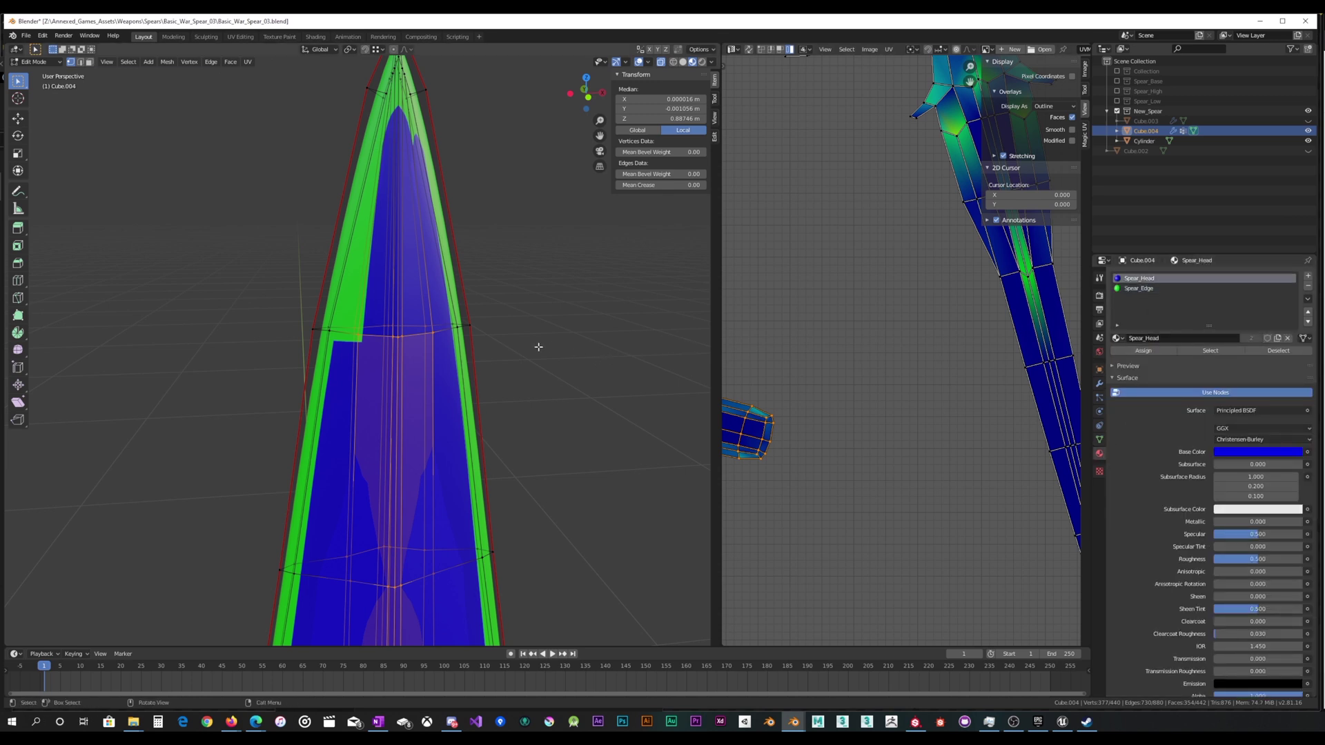
pyautogui.moveTo(512, 346); pyautogui.dragTo(449, 351, button='middle')
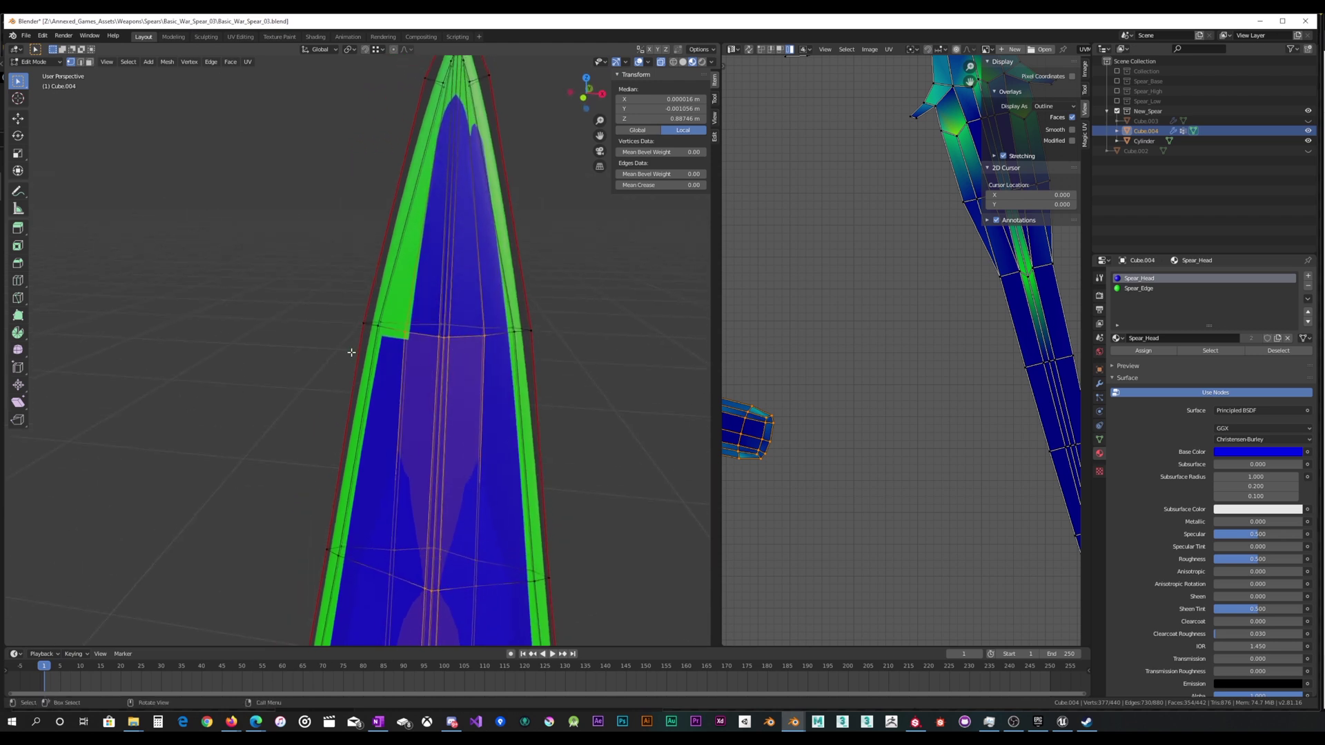
pyautogui.moveTo(351, 353); pyautogui.dragTo(445, 298)
pyautogui.click(1142, 350)
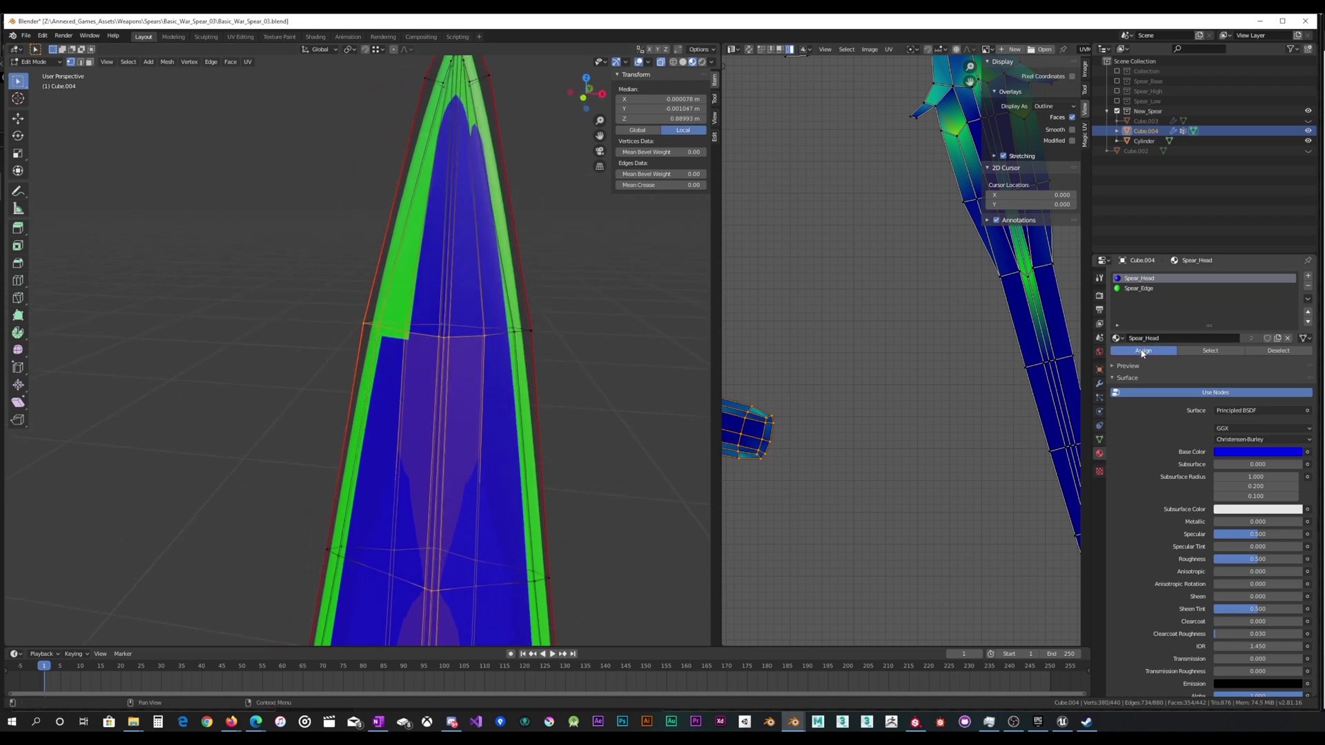
pyautogui.click(552, 302)
# Select the whole blade tip section, assign the Spear_Head material to its faces and clear the selection.
pyautogui.scroll(-1, 561, 305)
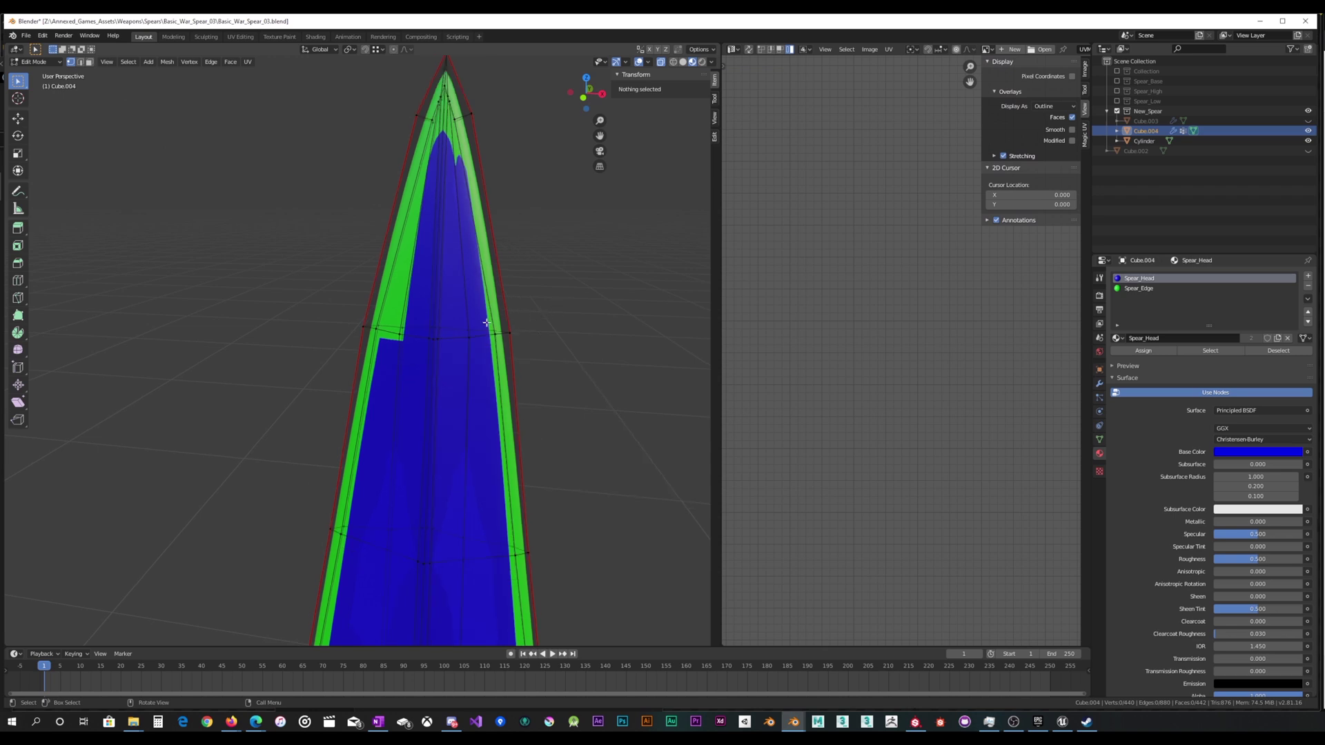
pyautogui.moveTo(466, 328); pyautogui.dragTo(495, 363, button='middle')
pyautogui.scroll(2, 461, 366)
pyautogui.scroll(-3, 502, 372)
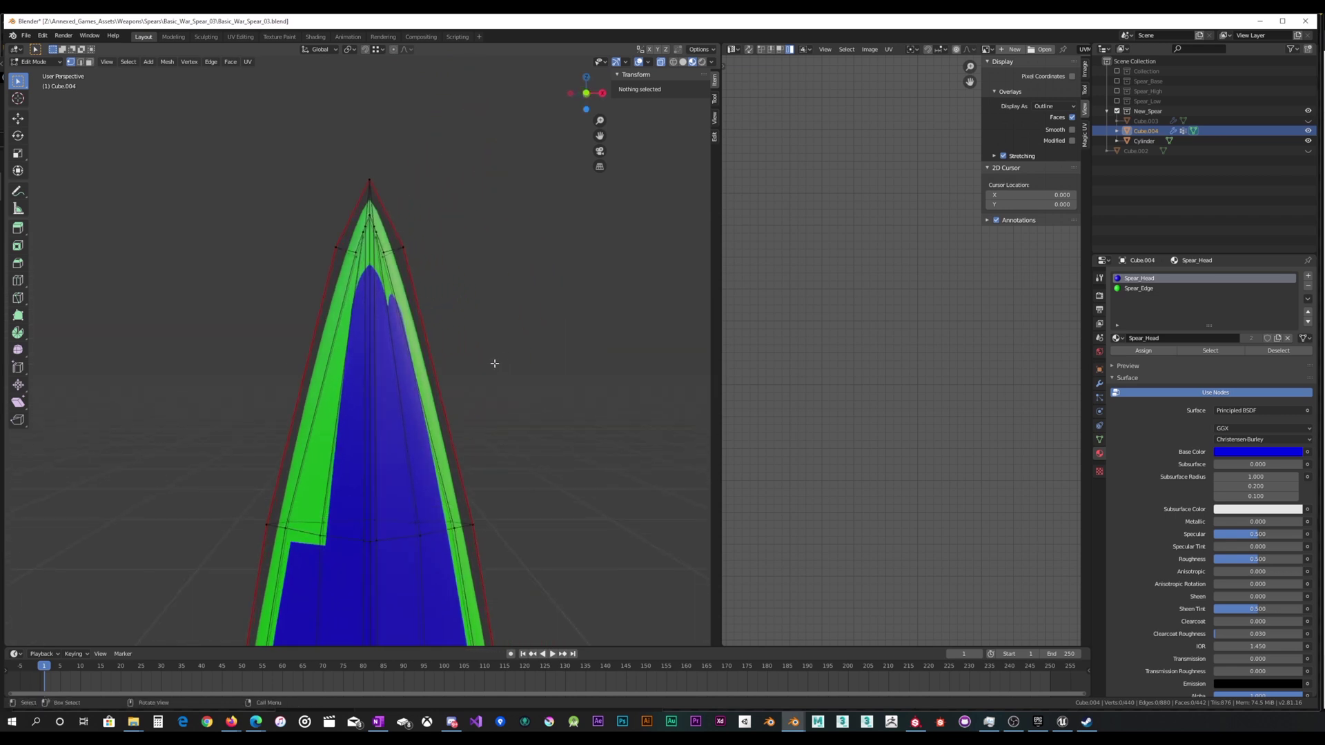
pyautogui.moveTo(207, 577); pyautogui.dragTo(563, 152)
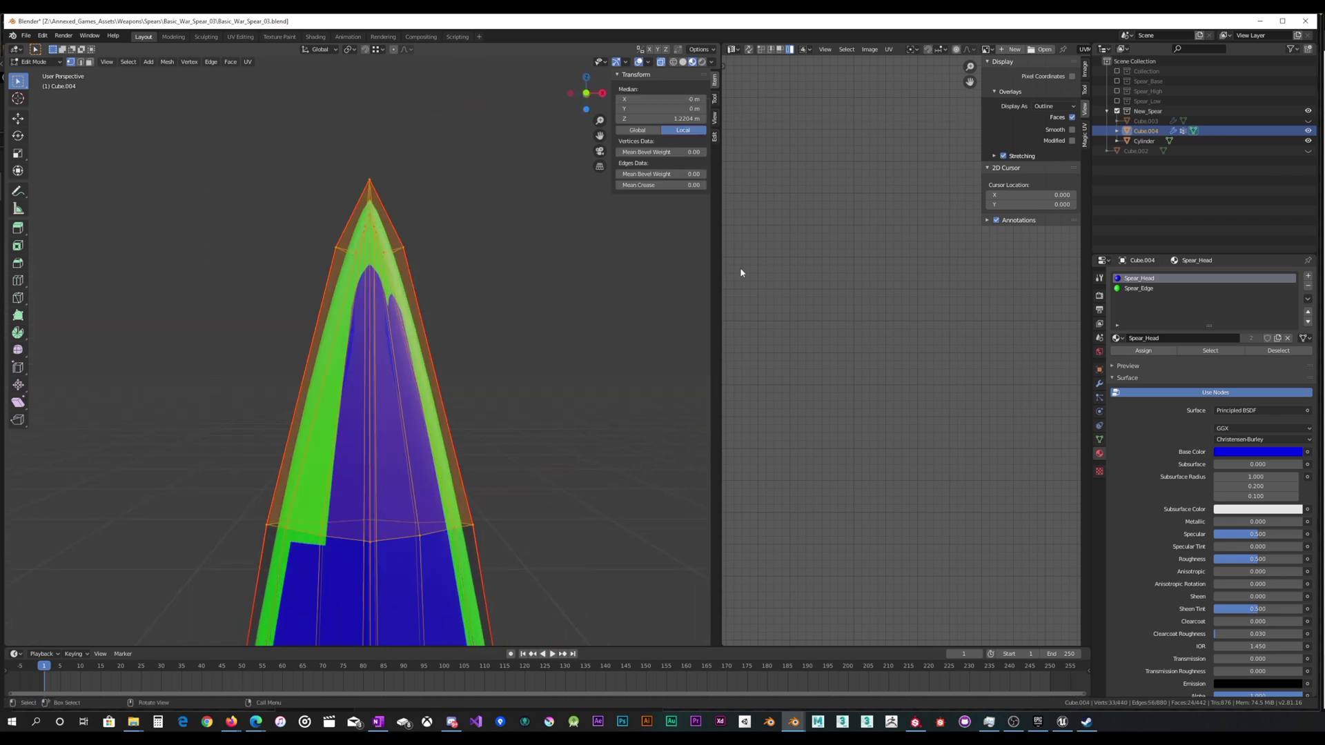
pyautogui.click(1143, 351)
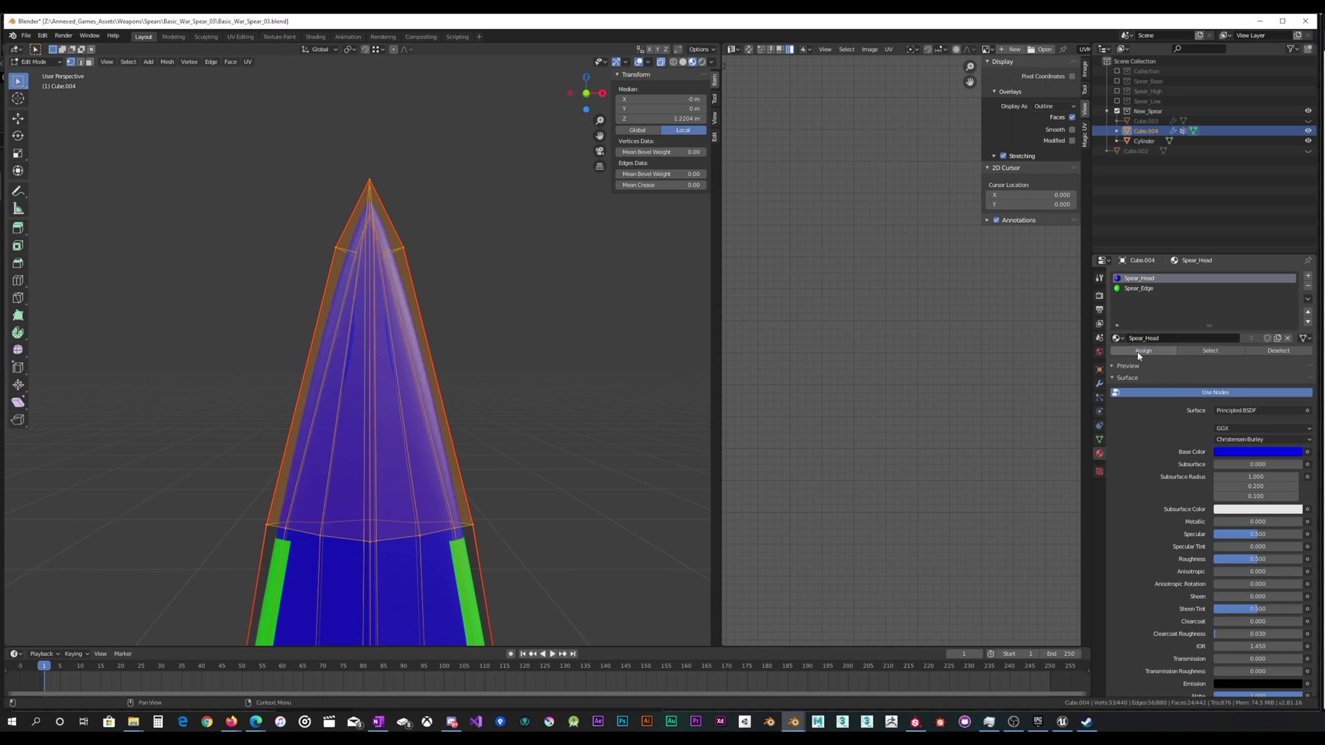
pyautogui.scroll(-2, 483, 436)
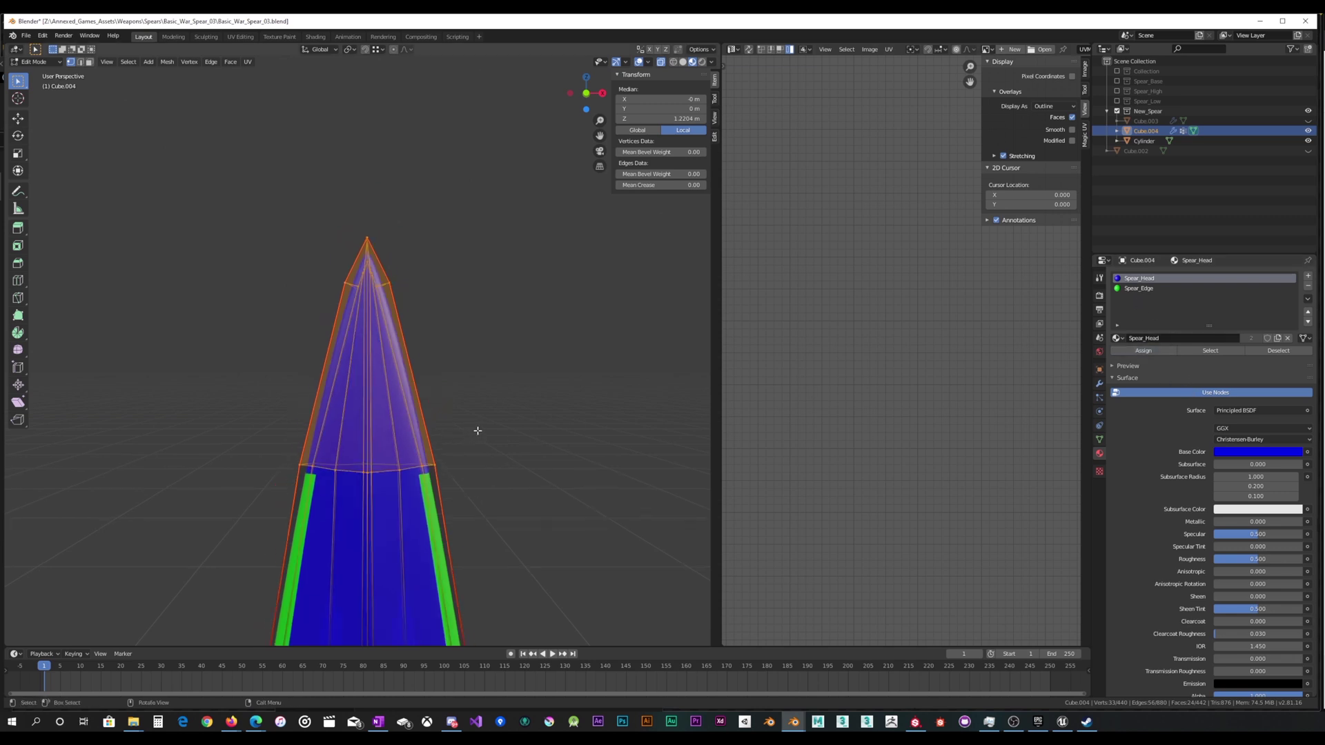
pyautogui.press('Tab')
pyautogui.press('Tab')
pyautogui.hotkey('alt', 'a')
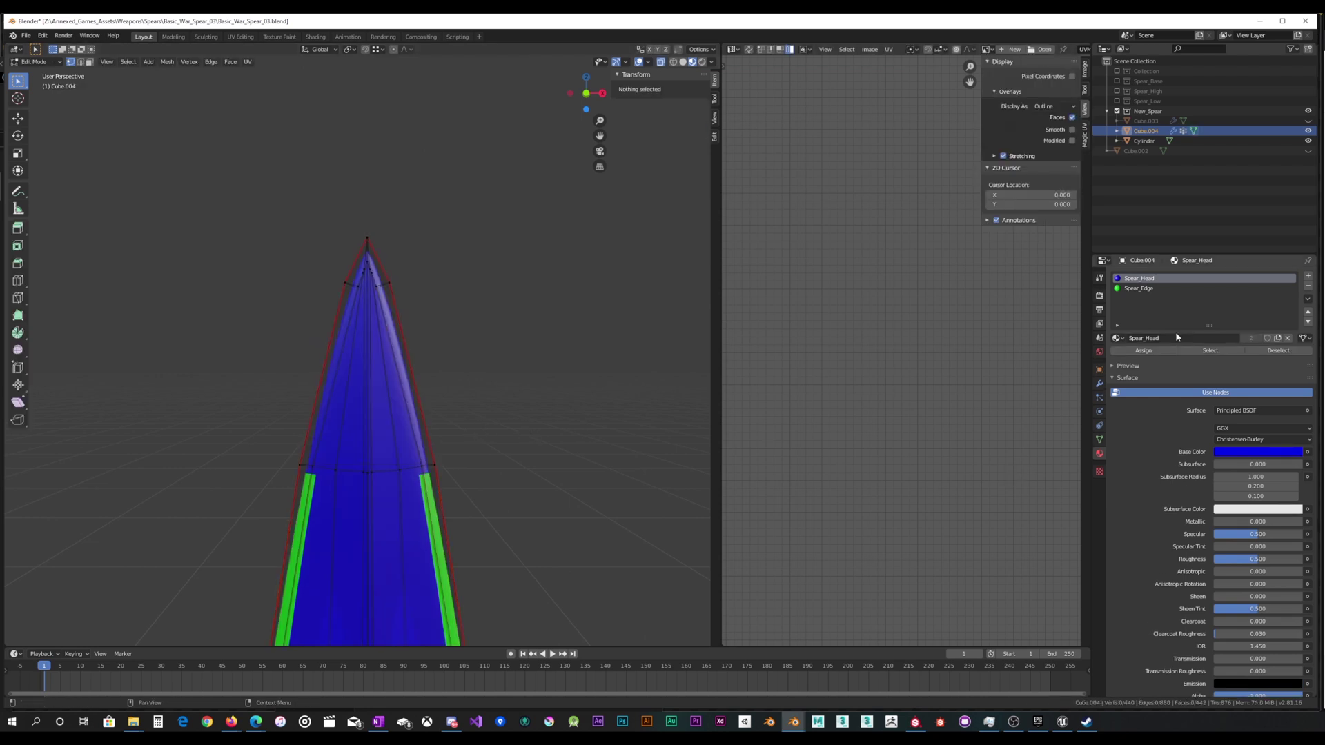
# Select the Edge group's vertices again, assign the Spear_Edge material to their faces and inspect the blade tip.
pyautogui.click(1099, 439)
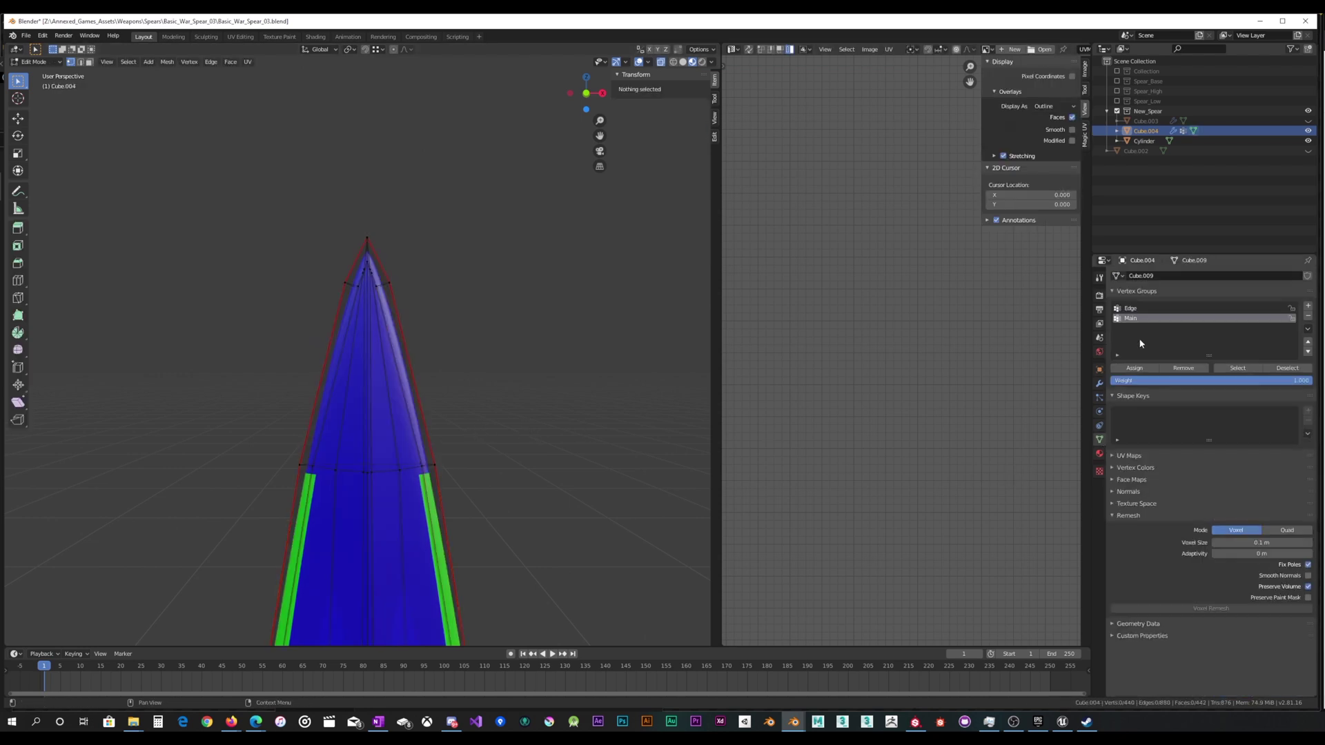
pyautogui.click(1137, 309)
pyautogui.click(1223, 368)
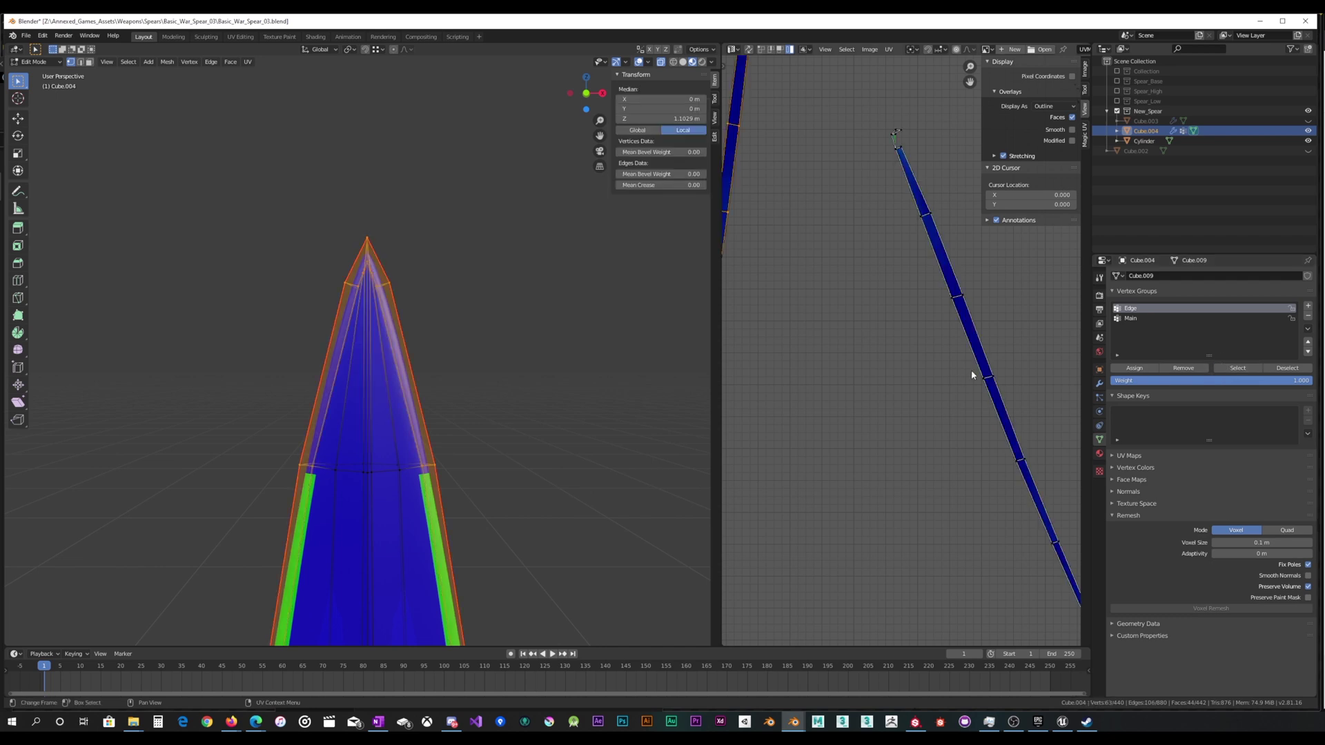
pyautogui.scroll(1, 503, 387)
pyautogui.scroll(2, 503, 387)
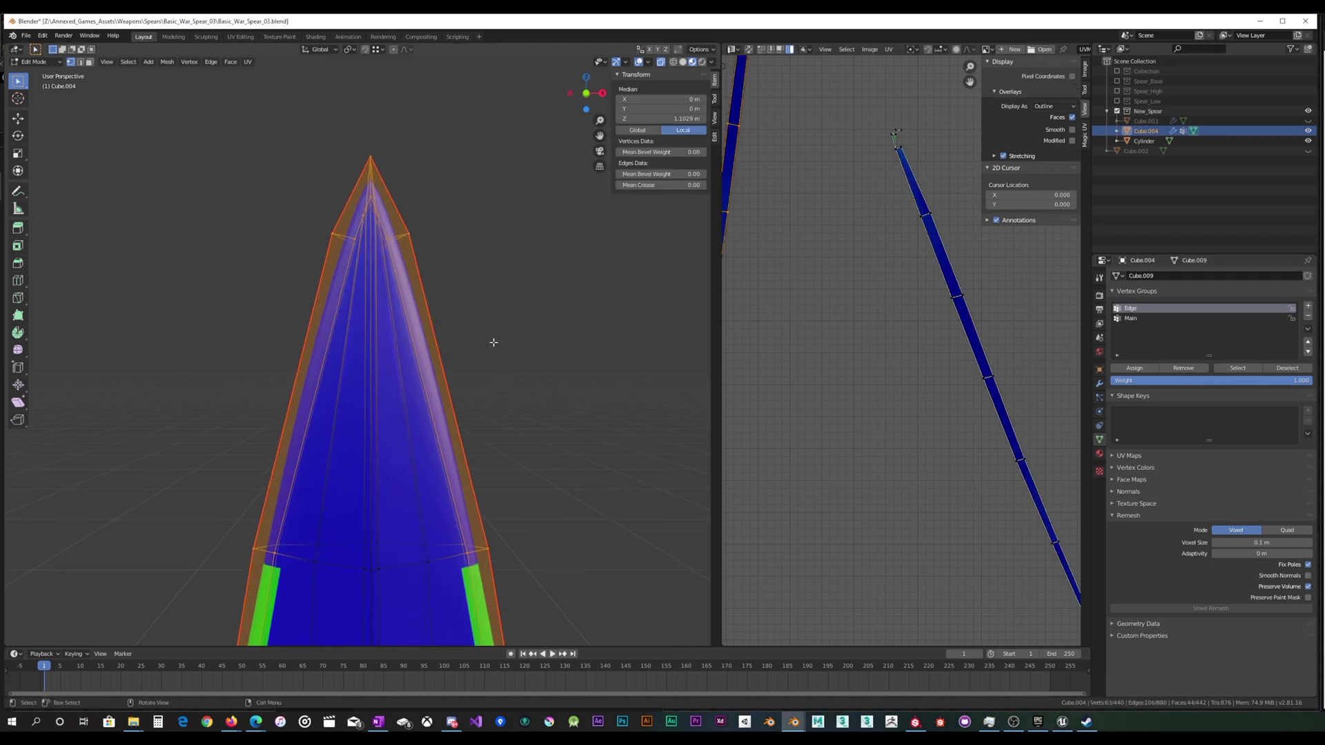
pyautogui.scroll(2, 485, 369)
pyautogui.moveTo(488, 358); pyautogui.dragTo(514, 340, button='middle')
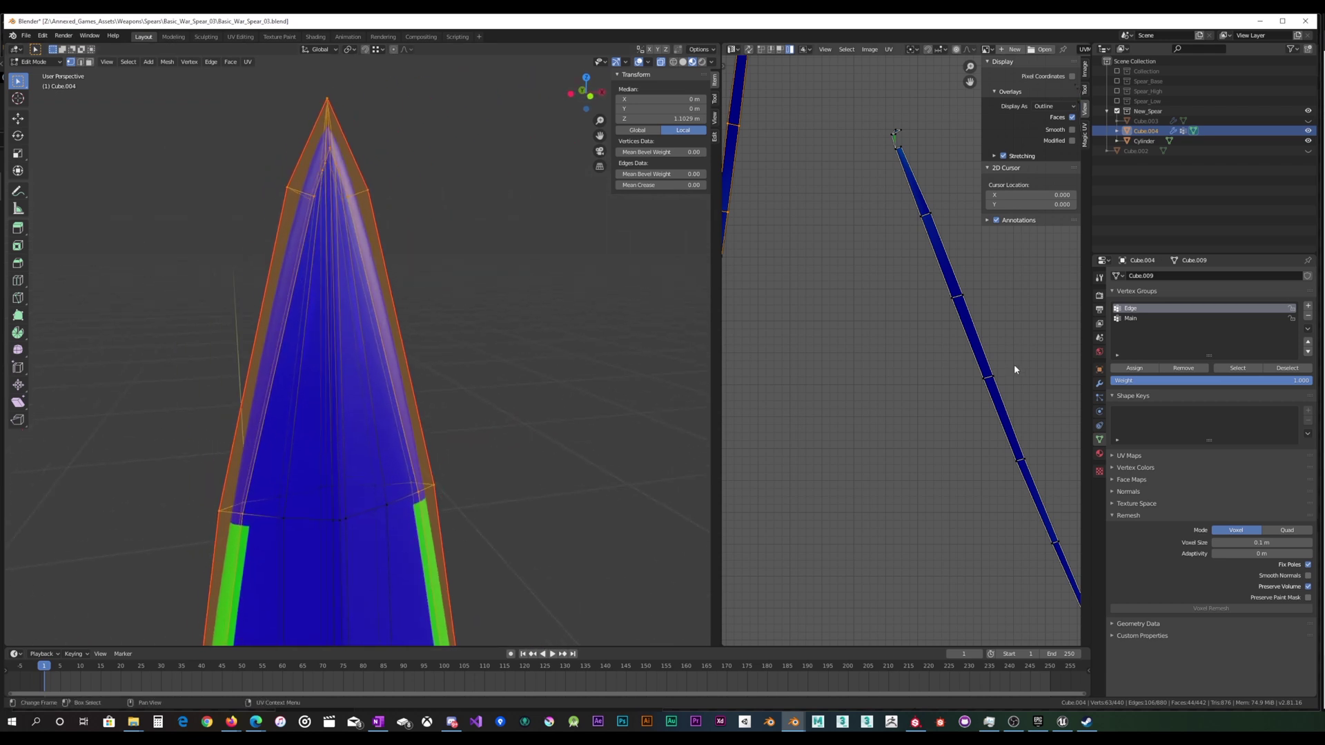
pyautogui.click(1099, 453)
pyautogui.click(1144, 289)
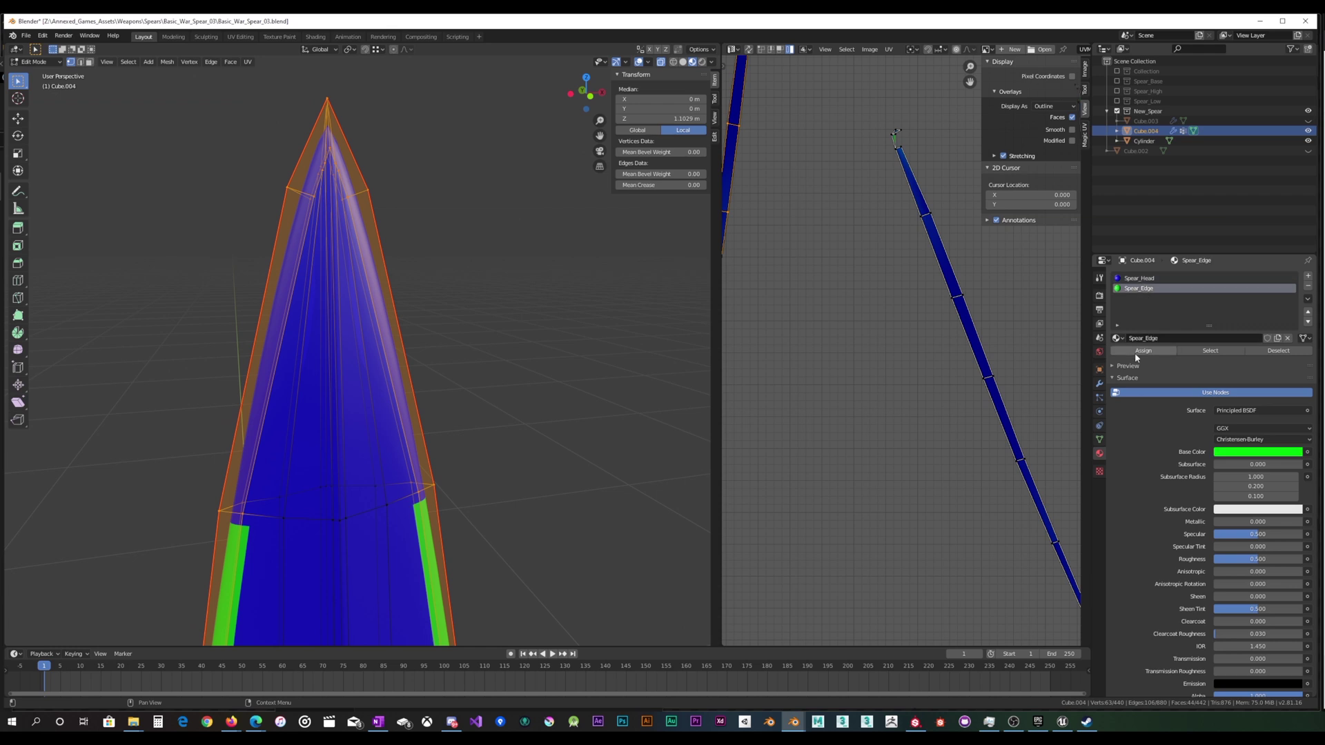
pyautogui.click(1143, 351)
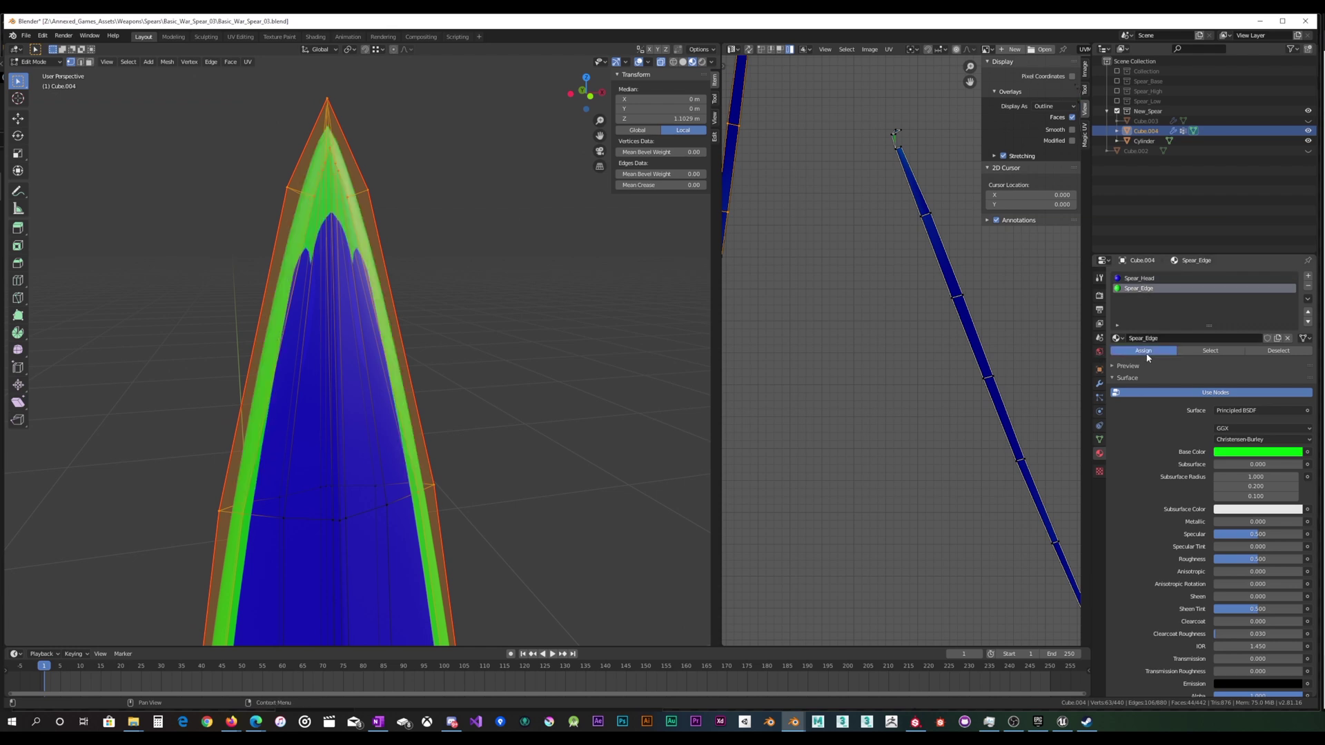
pyautogui.moveTo(541, 334); pyautogui.dragTo(500, 359, button='middle')
pyautogui.scroll(4, 477, 353)
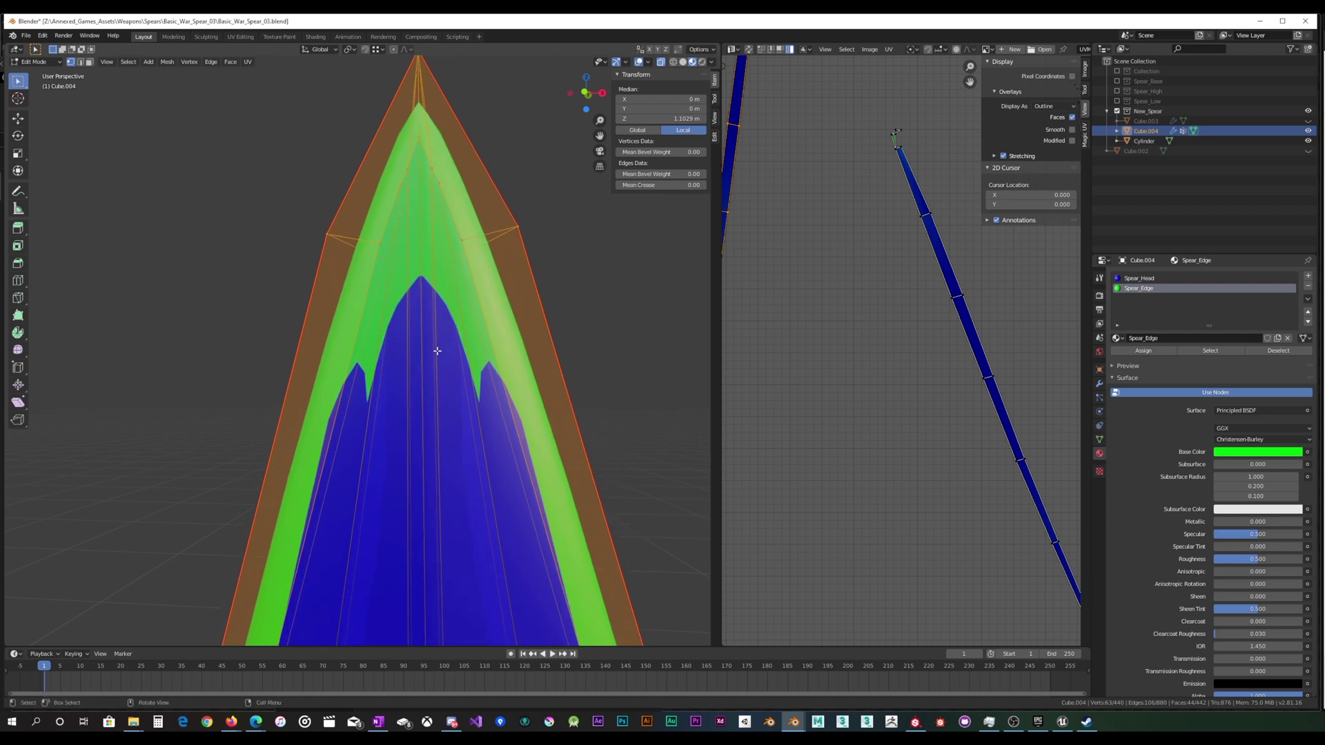
# Compare the blade tip's material boundary in Object and Edit Mode and check the Edge weight of an inner vertex beside it.
pyautogui.press('Tab')
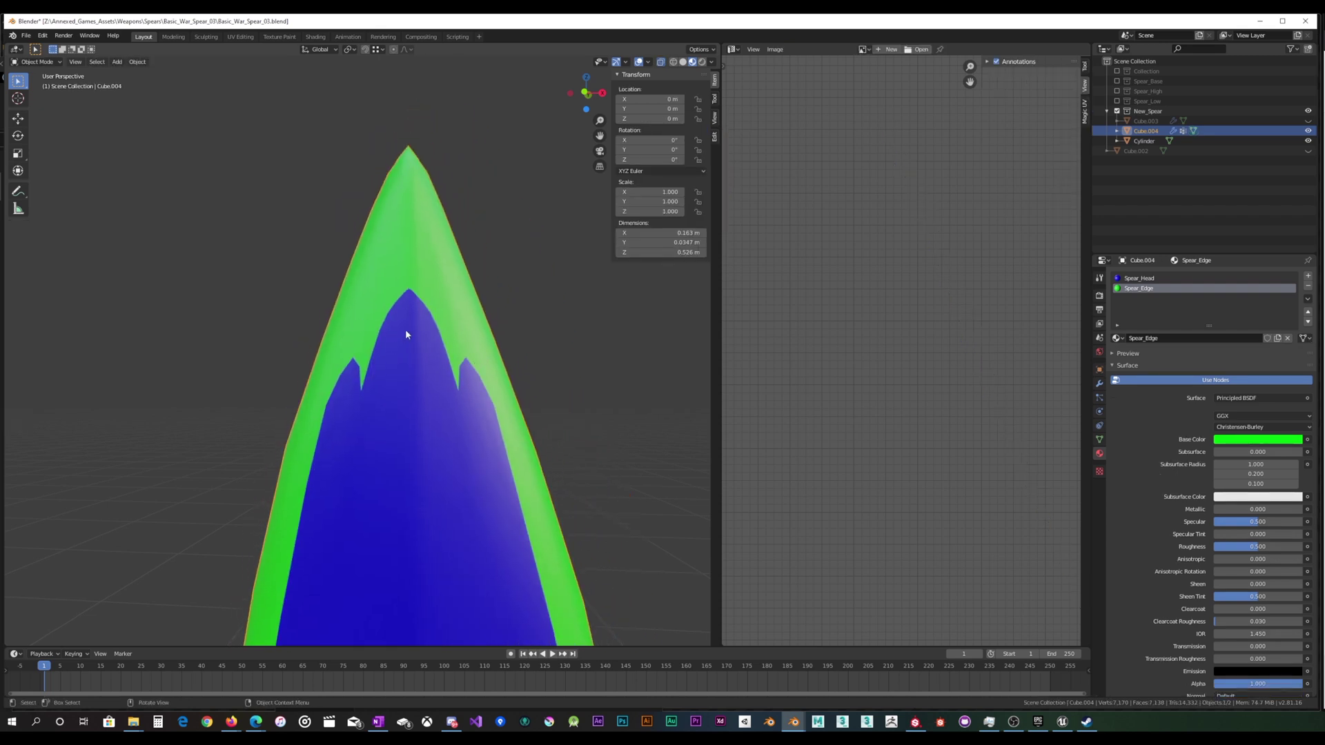
pyautogui.press('Tab')
pyautogui.click(431, 265)
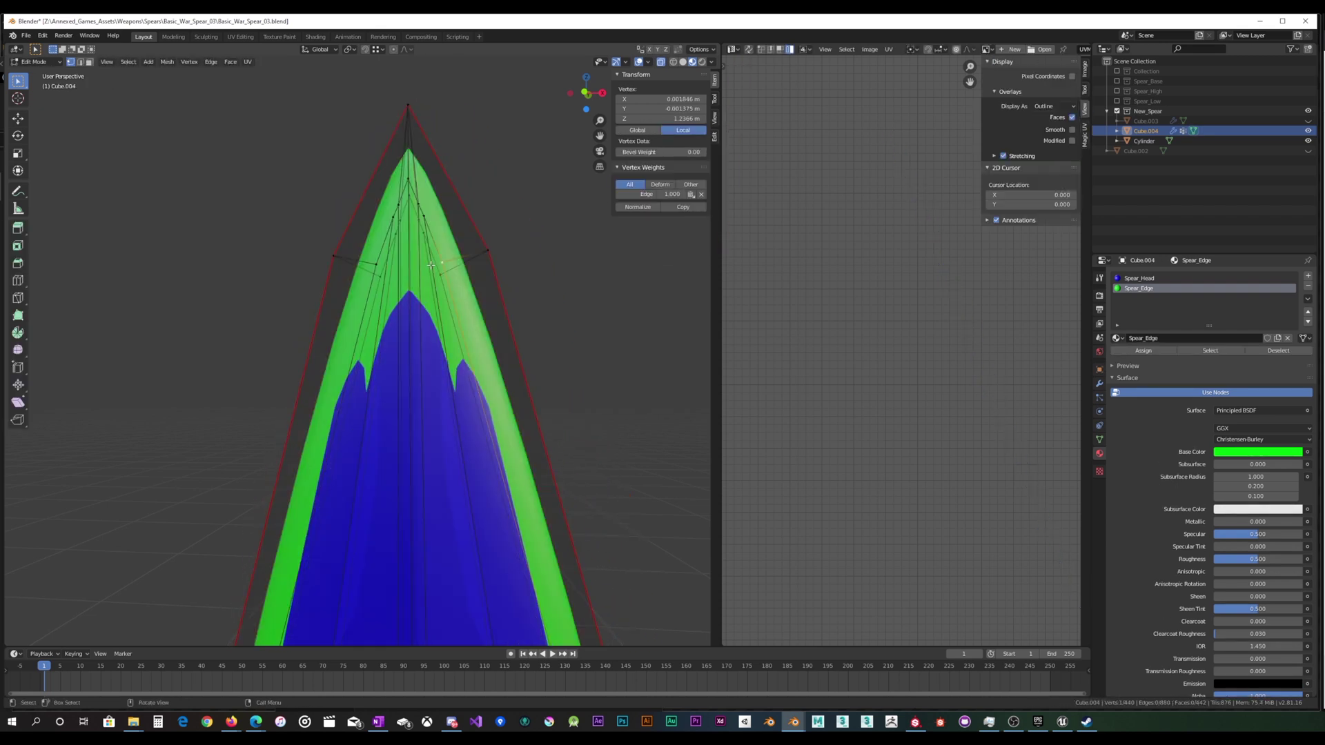
pyautogui.press('KP_Decimal')
pyautogui.scroll(-10, 444, 296)
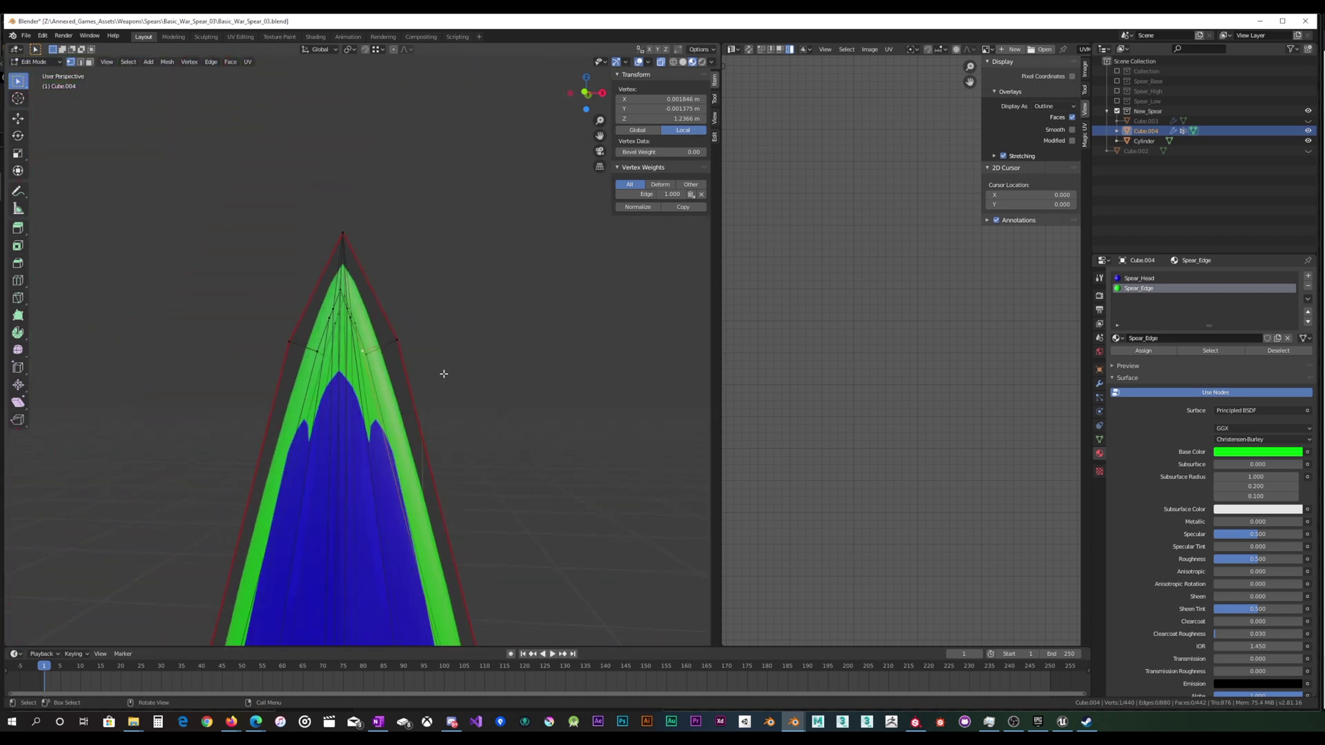
pyautogui.moveTo(443, 373); pyautogui.dragTo(440, 412, button='middle')
pyautogui.scroll(7, 407, 414)
pyautogui.scroll(-4, 402, 412)
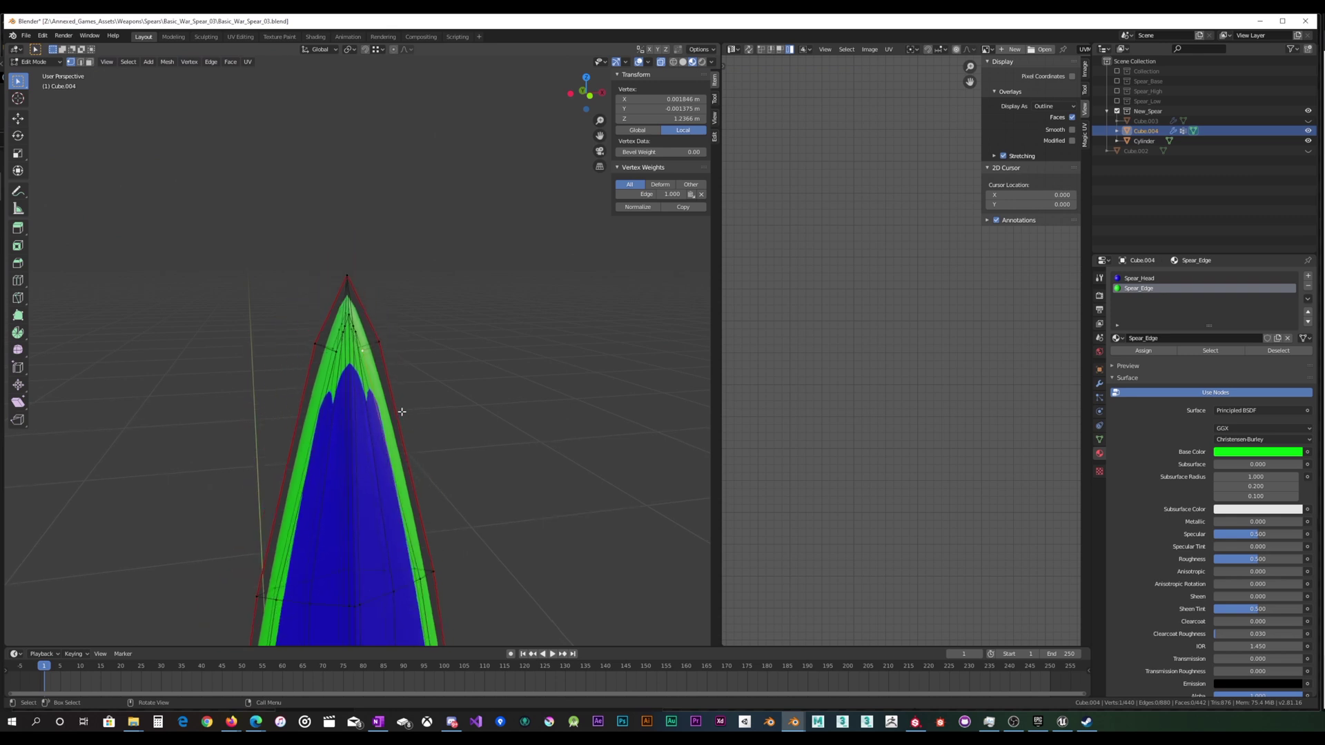
# Add a single loop cut around the blade and slide it close beneath the tip's corner vertices, at a factor of about -0.95.
pyautogui.hotkey('ctrl', 'r')
pyautogui.click(364, 473)
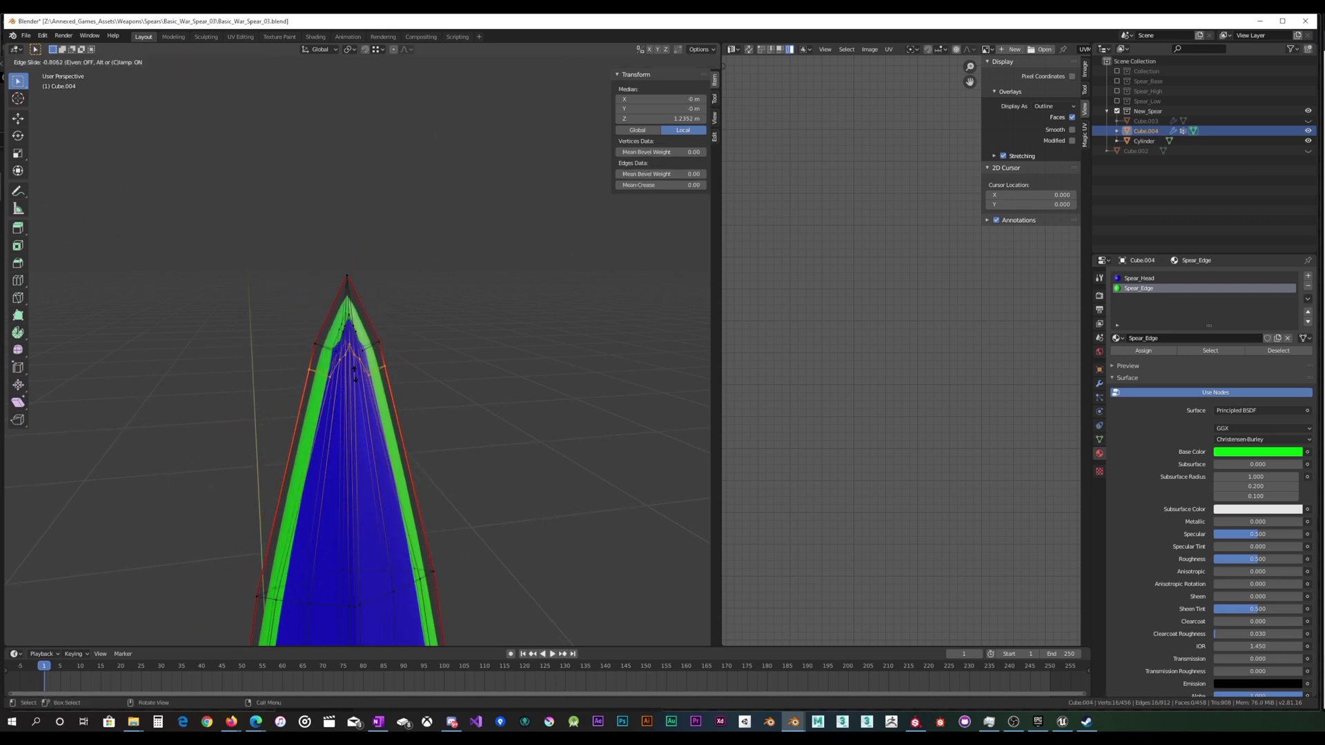
pyautogui.click(354, 356)
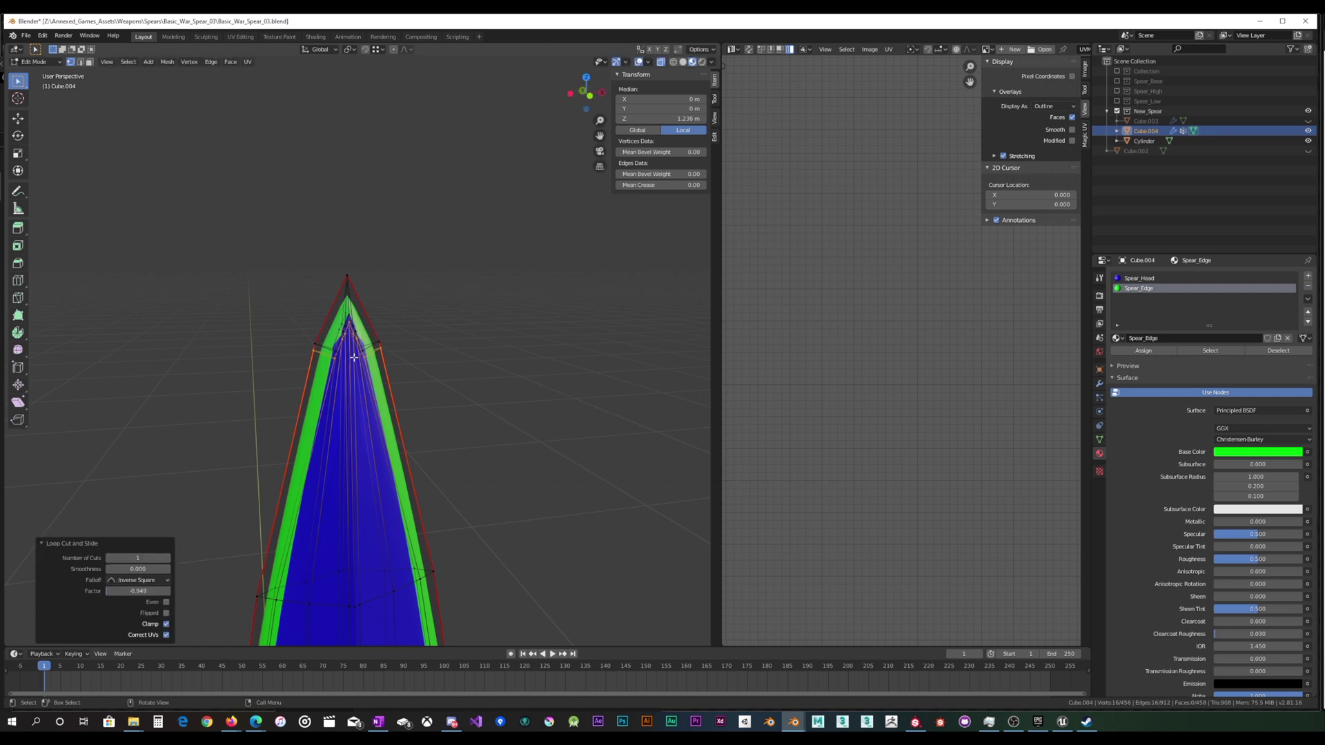
# Knife-cut an edge on the blade tip's +X side from the upper inner vertex to the outer corner vertex above the new loop.
pyautogui.scroll(6, 353, 355)
pyautogui.moveTo(322, 338)
pyautogui.mouseDown(button='middle')
pyautogui.moveTo(318, 354)
pyautogui.moveTo(331, 351)
pyautogui.mouseUp(button='middle')
pyautogui.press('KP_Decimal')
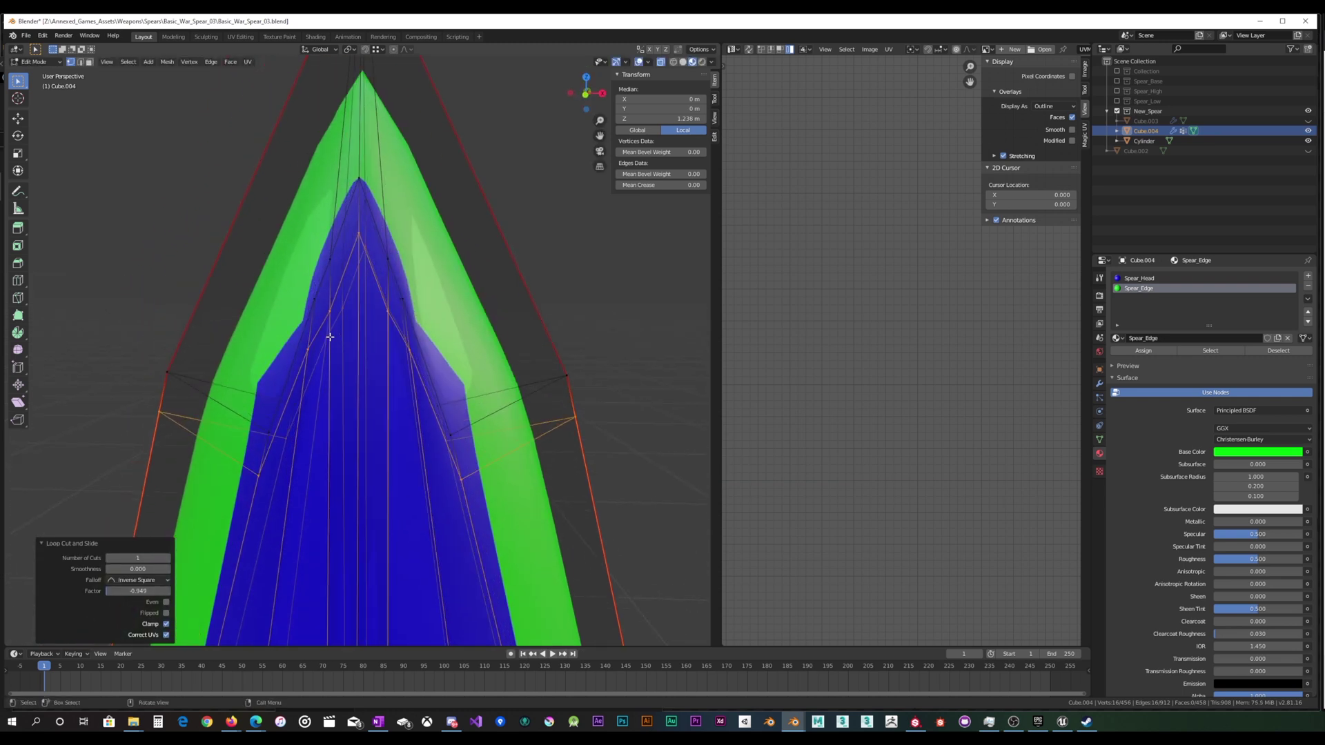
pyautogui.moveTo(392, 320); pyautogui.dragTo(528, 180, button='middle')
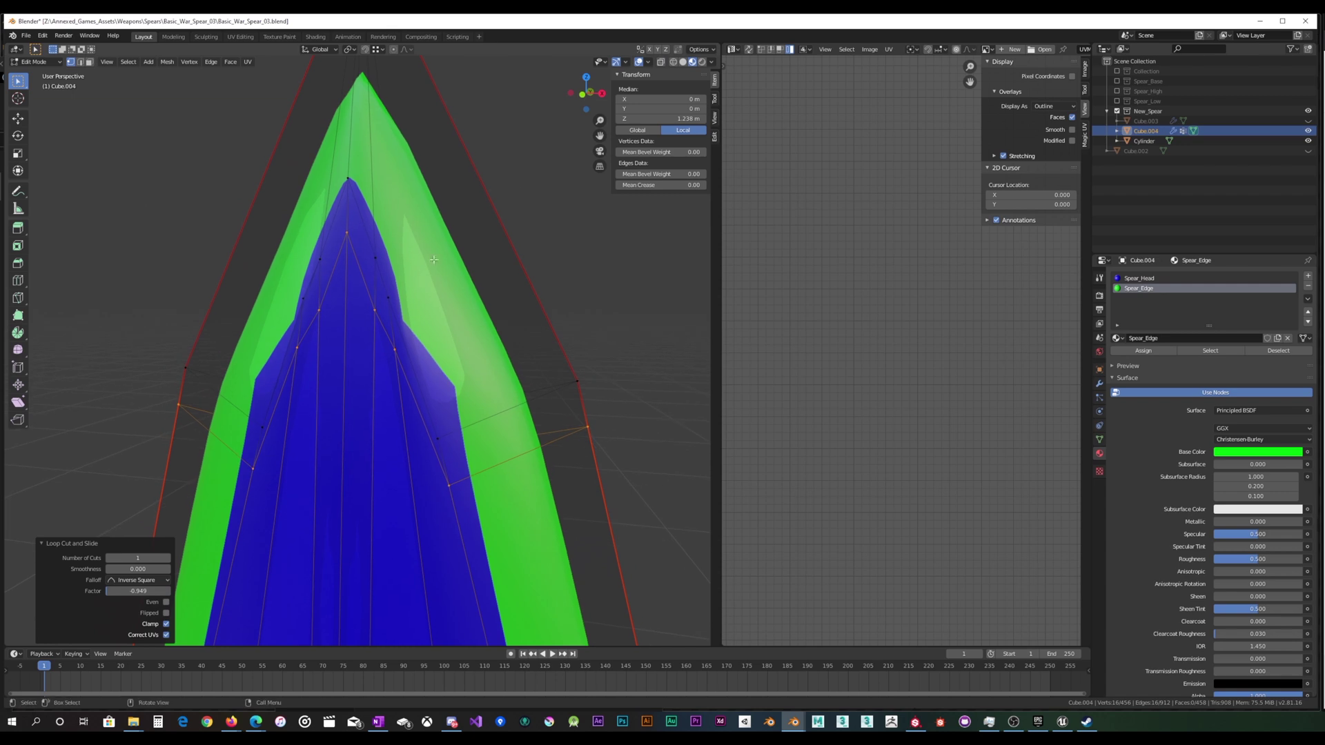
pyautogui.scroll(-3, 444, 251)
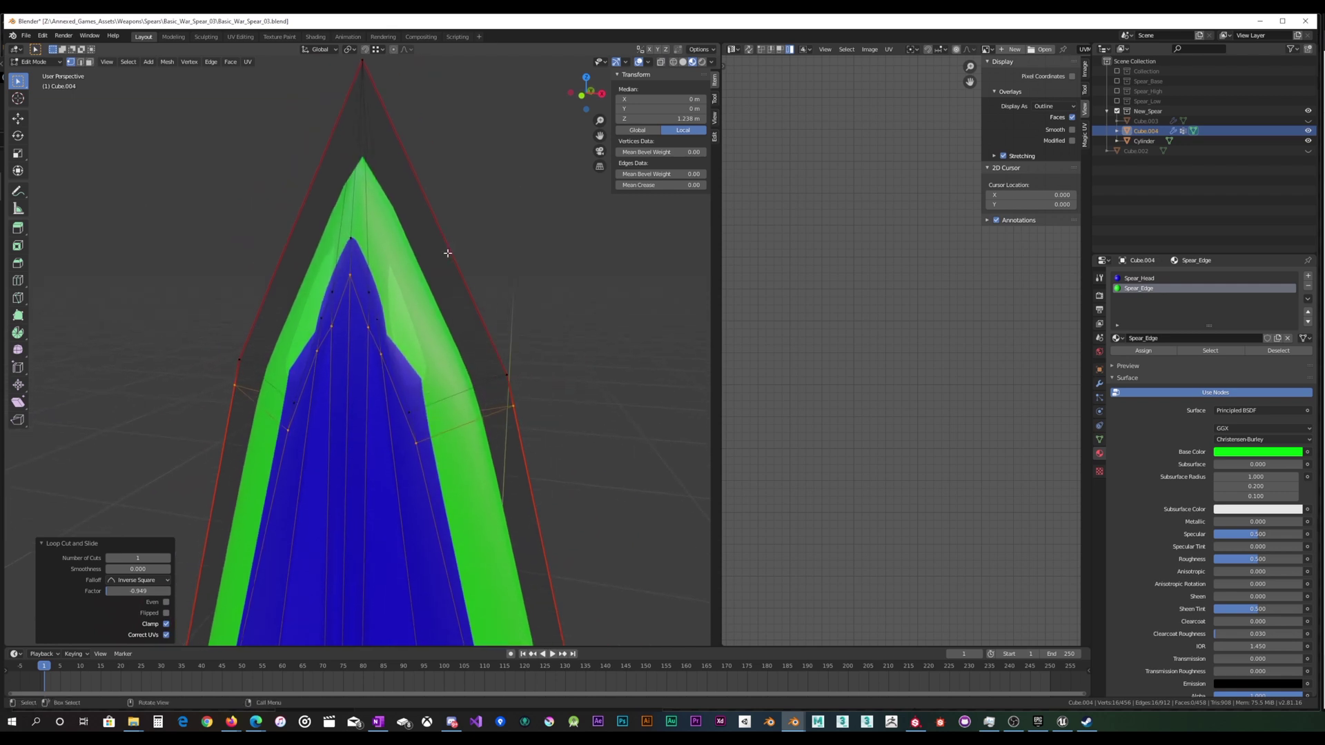
pyautogui.press('k')
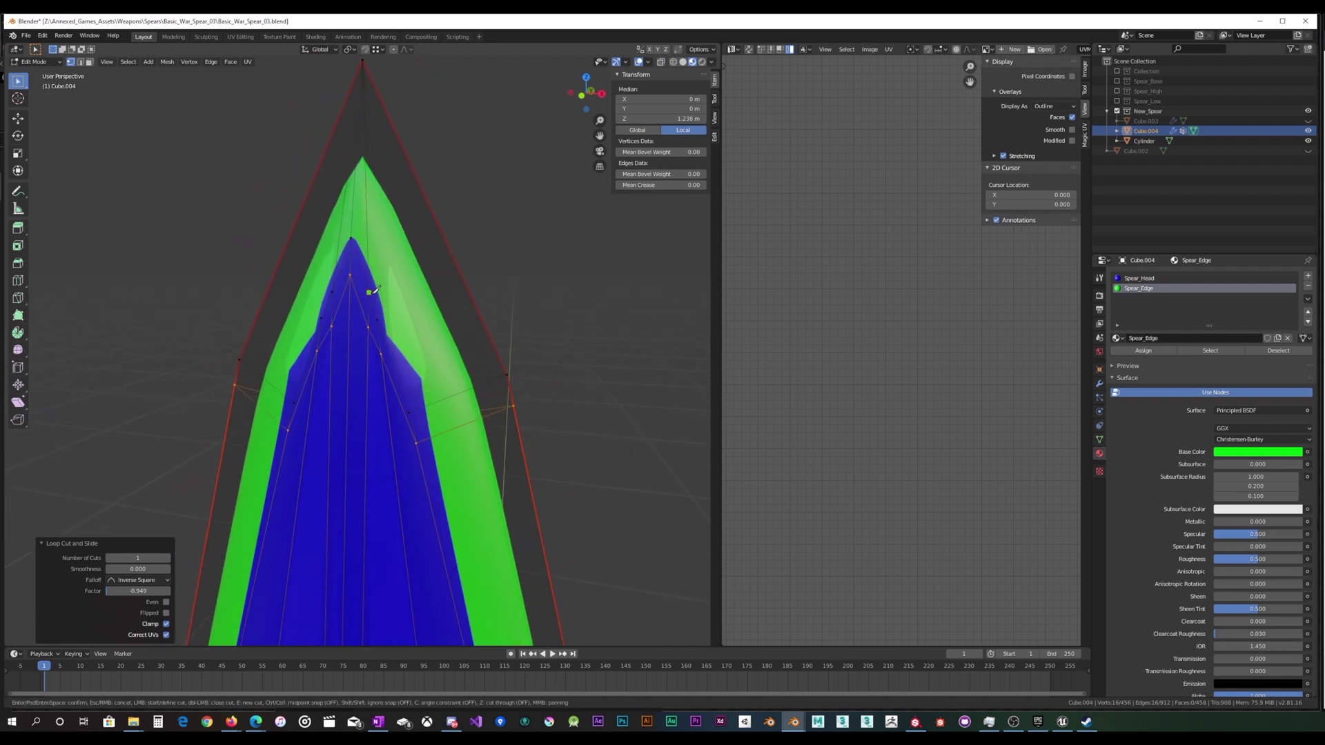
pyautogui.moveTo(427, 295); pyautogui.dragTo(394, 285, button='middle')
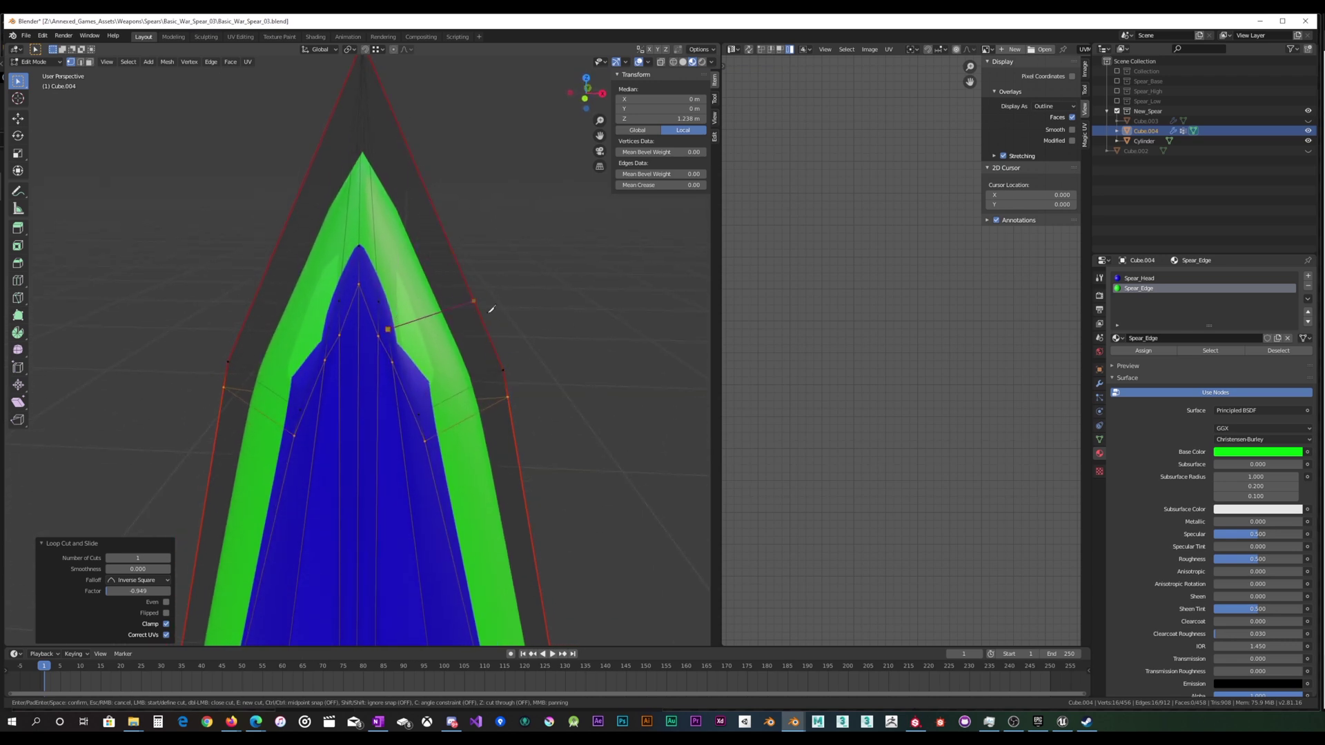
pyautogui.click(503, 369)
pyautogui.press('Return')
# Select the inner vertex and outer corner vertex just above the new loop on the +X side and dissolve the edge between them.
pyautogui.moveTo(502, 370); pyautogui.dragTo(491, 350, button='middle')
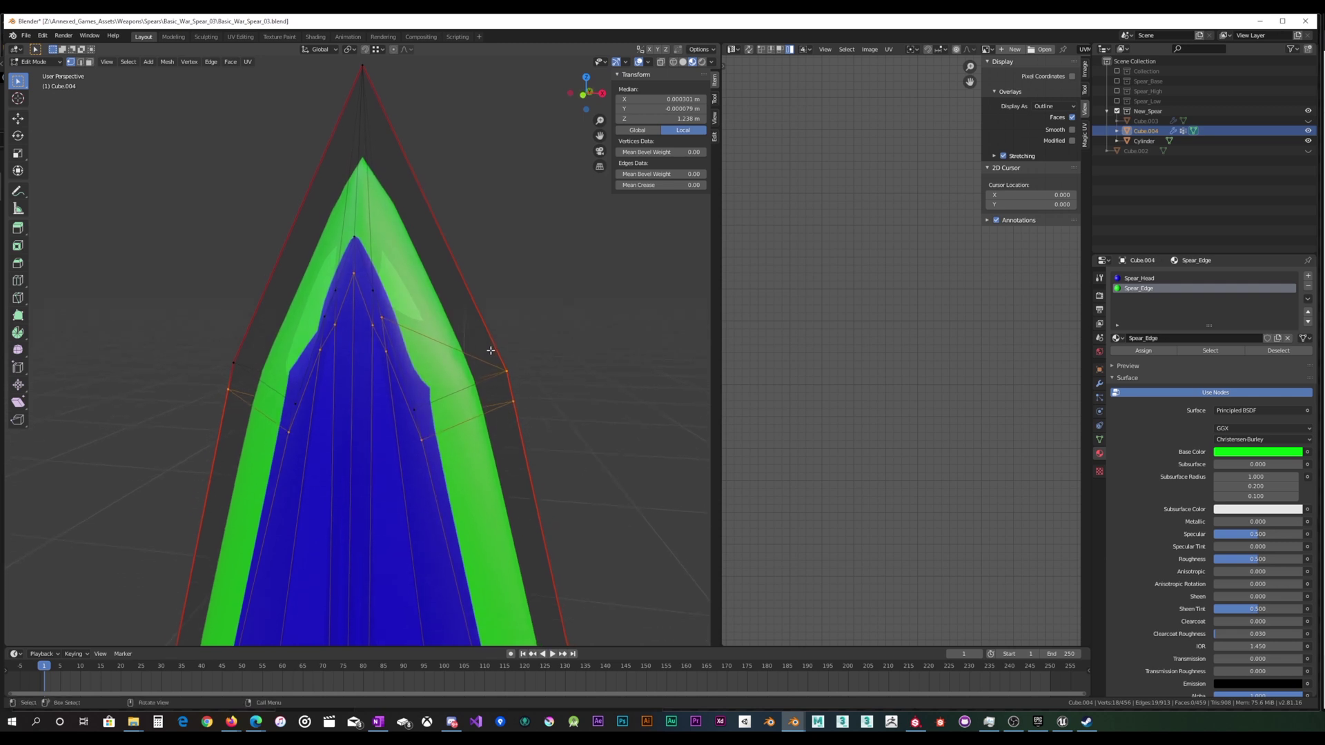
pyautogui.click(418, 410)
pyautogui.scroll(2, 447, 393)
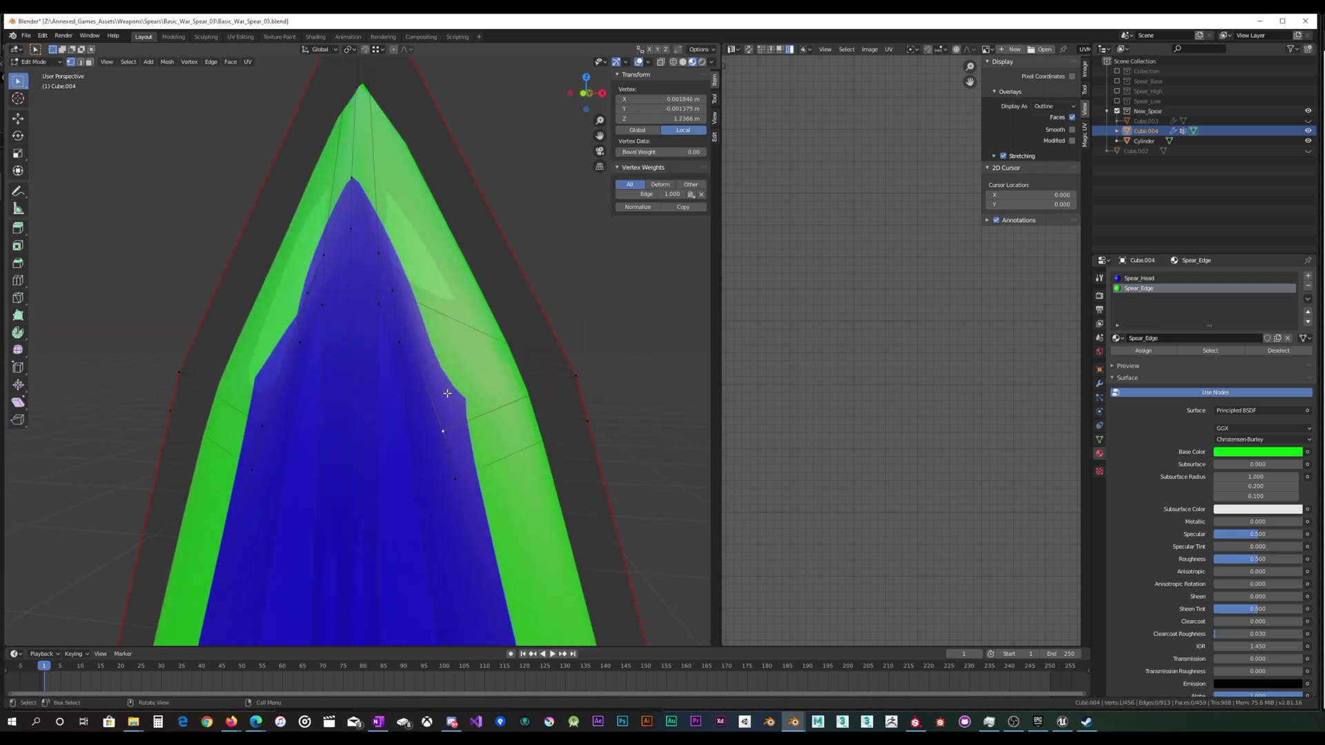
pyautogui.keyDown('shift'); pyautogui.click(574, 377); pyautogui.keyUp('shift')
pyautogui.press('x')
pyautogui.click(622, 370)
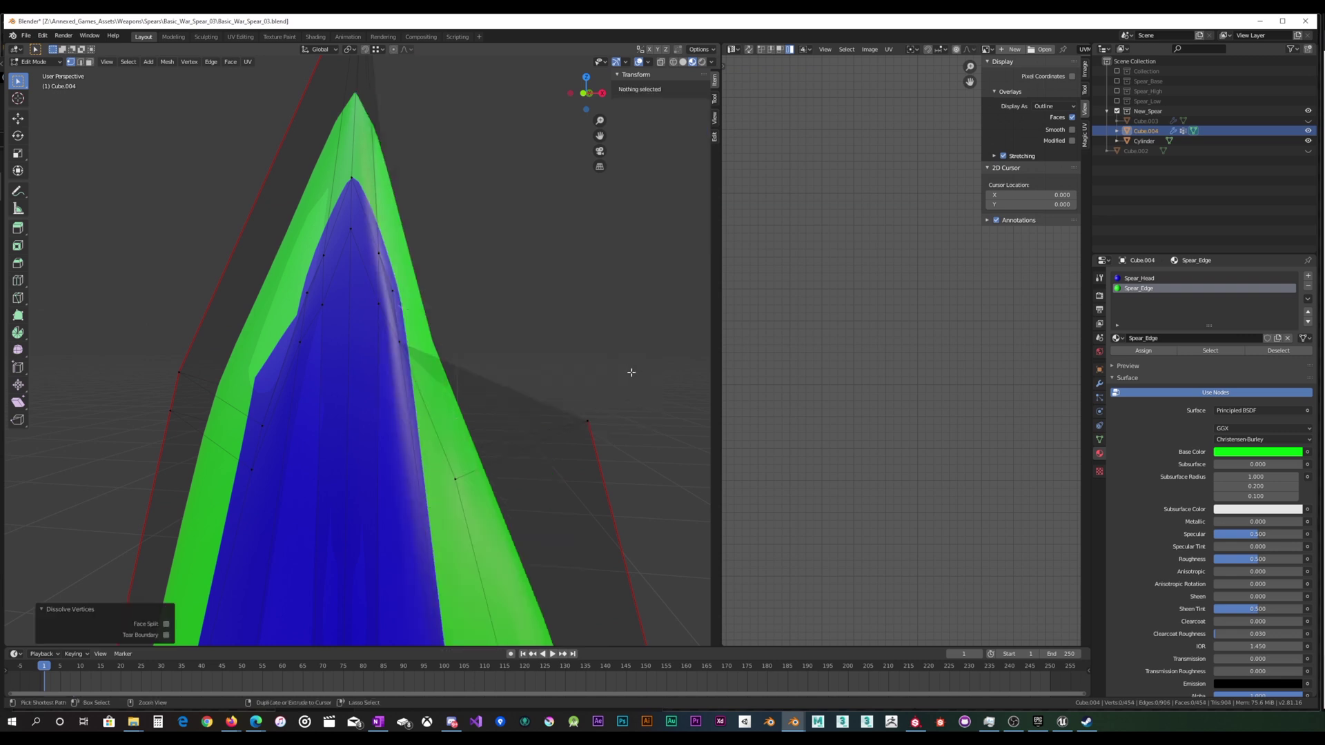
pyautogui.hotkey('ctrl', 'z')
pyautogui.press('x')
pyautogui.click(619, 380)
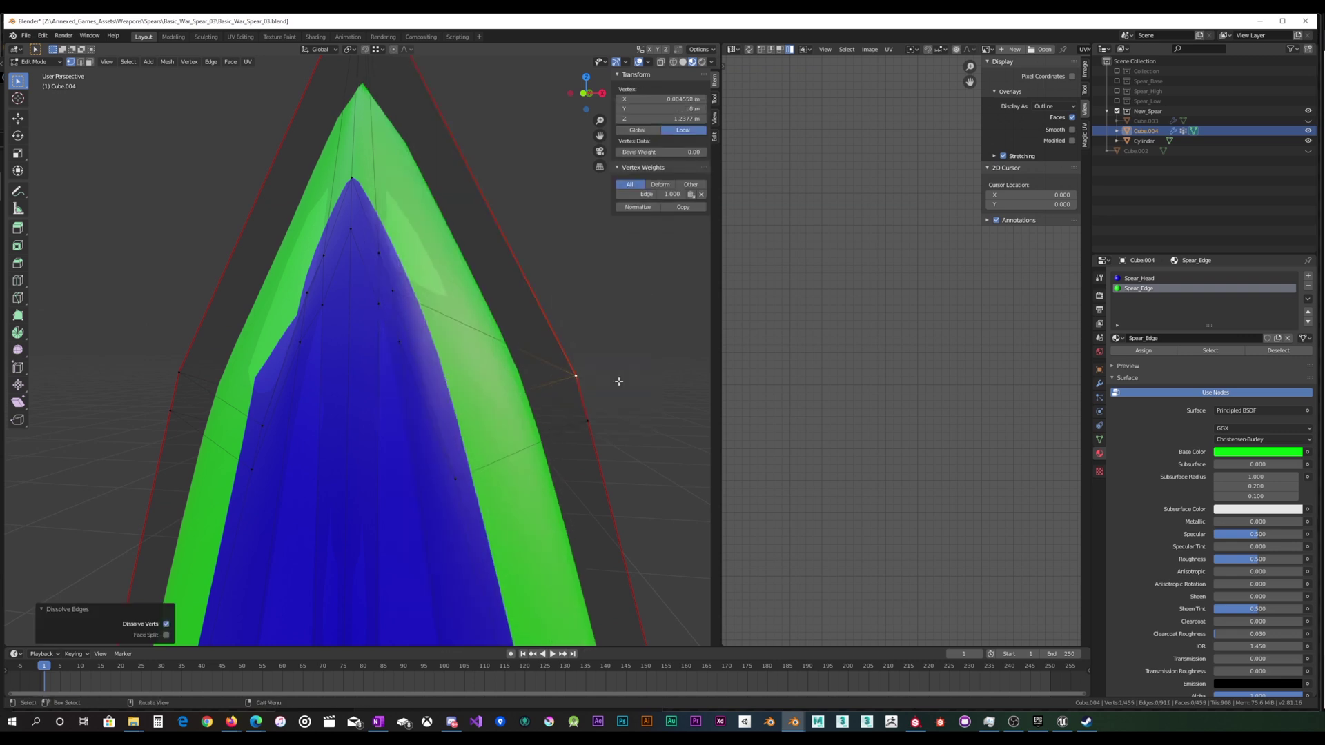
# Examine the Edge and Main weights of the new loop and of the inner vertices on both sides of the blade tip.
pyautogui.scroll(-5, 619, 380)
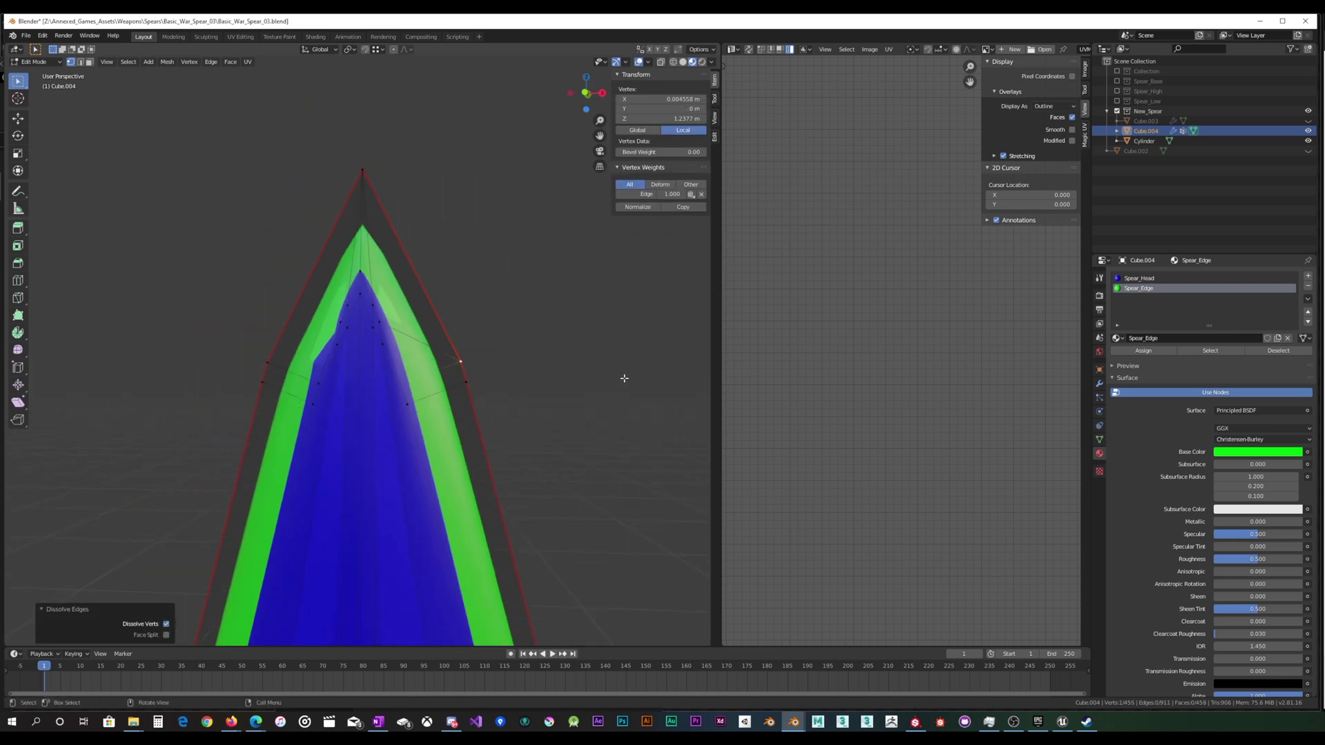
pyautogui.scroll(-2, 581, 397)
pyautogui.scroll(4, 464, 390)
pyautogui.scroll(2, 438, 392)
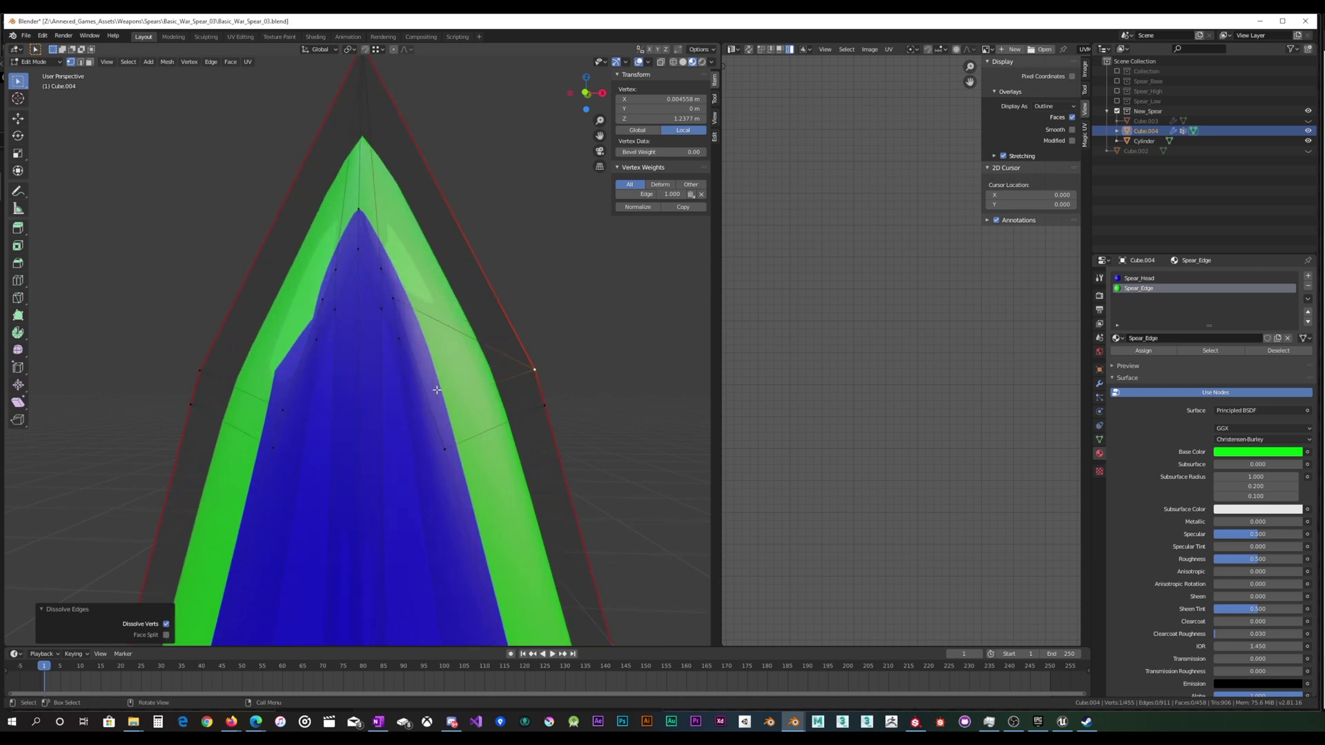
pyautogui.keyDown('alt'); pyautogui.click(391, 334); pyautogui.keyUp('alt')
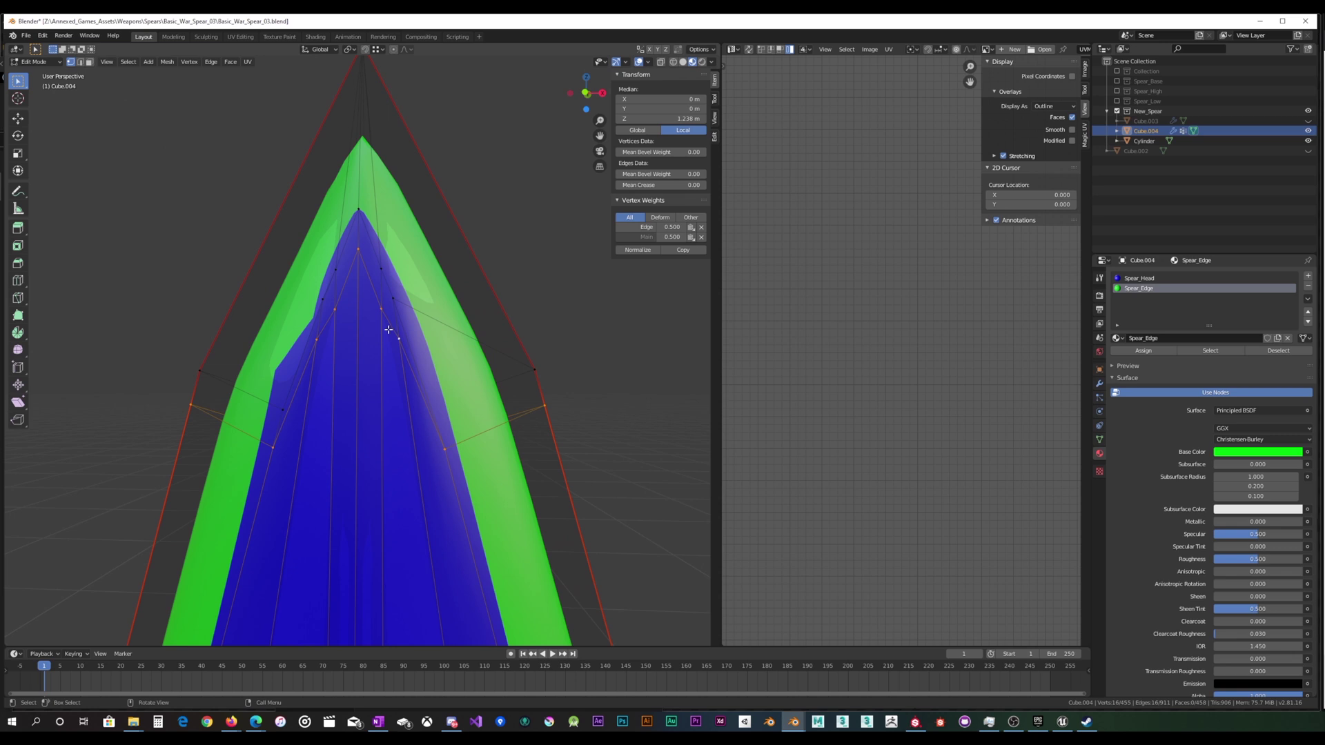
pyautogui.click(399, 338)
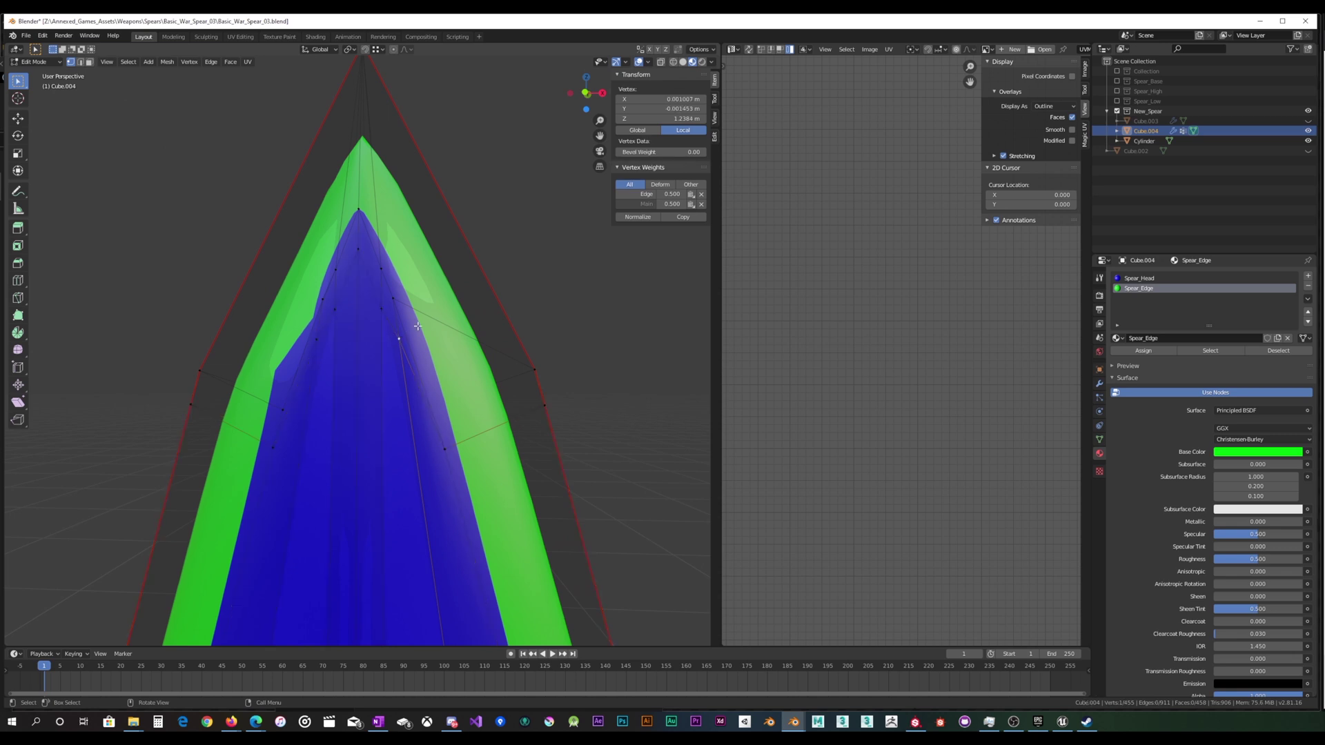
pyautogui.moveTo(360, 343); pyautogui.dragTo(361, 354, button='middle')
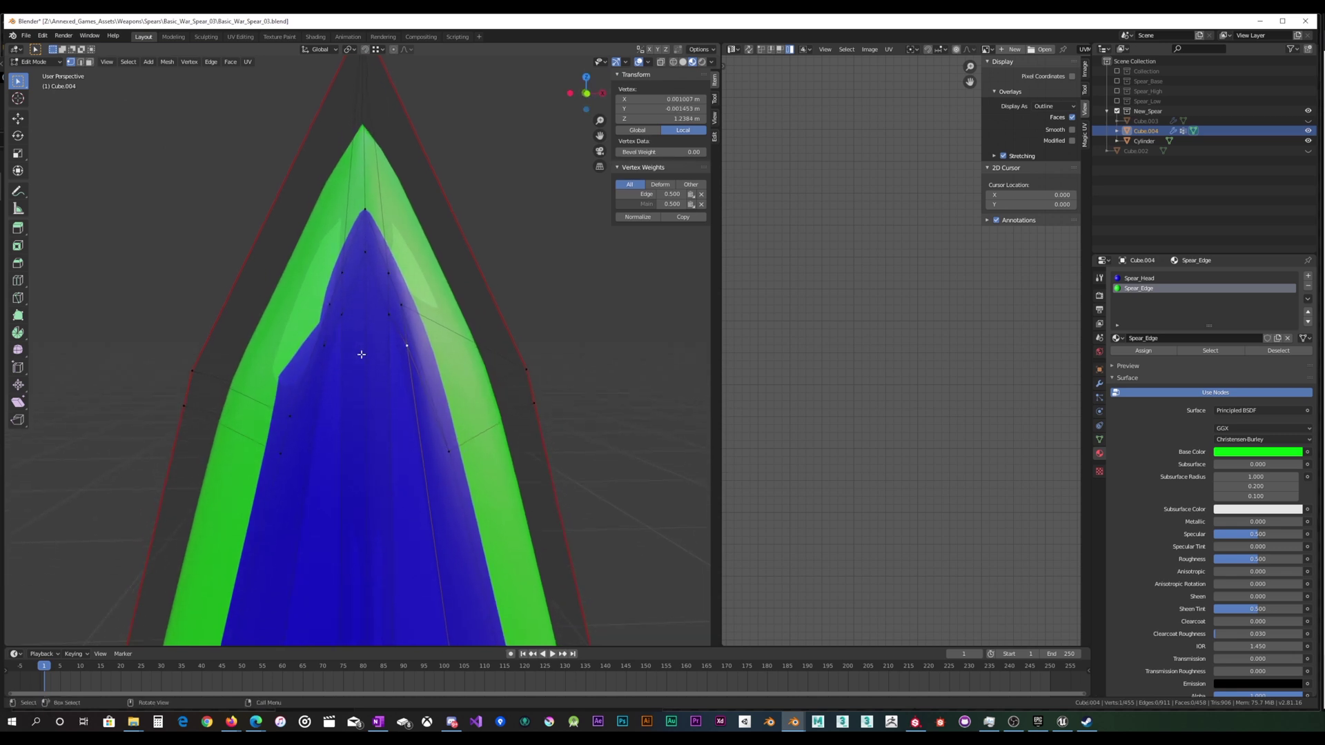
pyautogui.moveTo(325, 409)
pyautogui.mouseDown(button='middle')
pyautogui.moveTo(304, 415)
pyautogui.moveTo(331, 392)
pyautogui.mouseUp(button='middle')
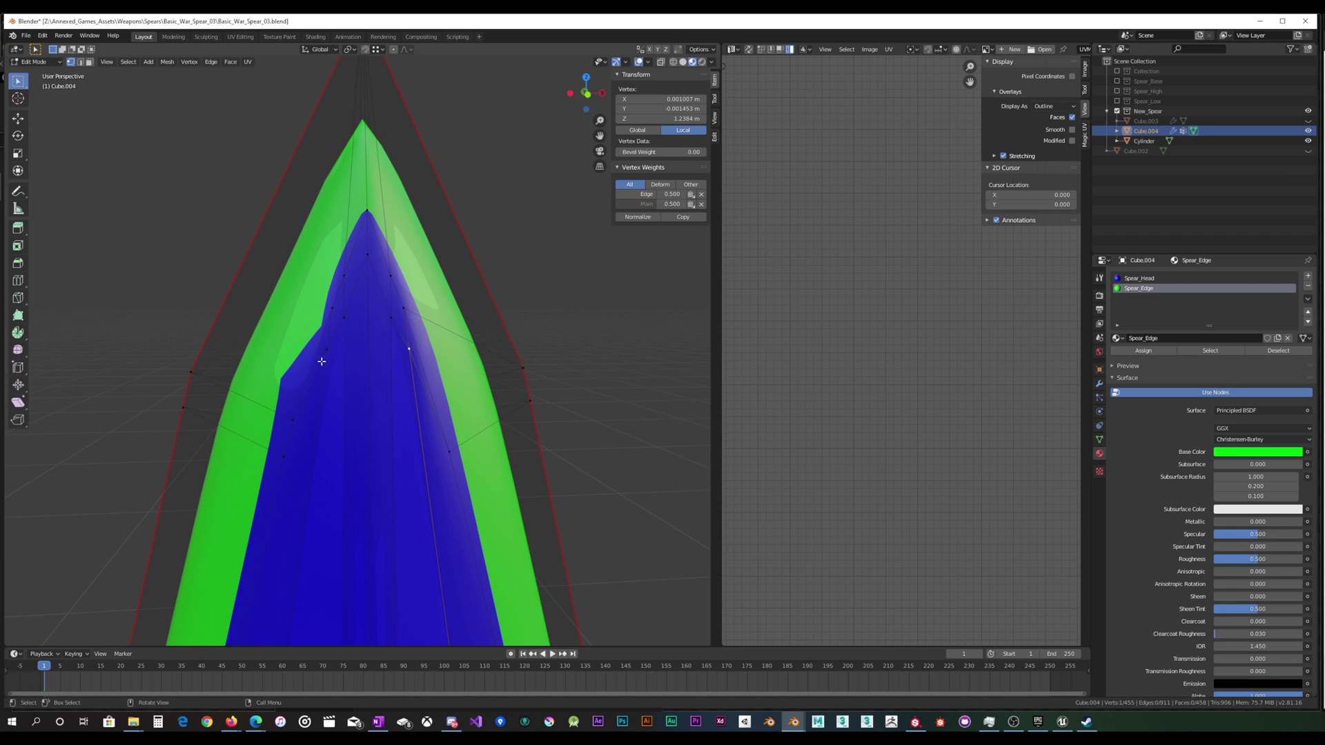
pyautogui.moveTo(339, 395); pyautogui.dragTo(337, 393, button='middle')
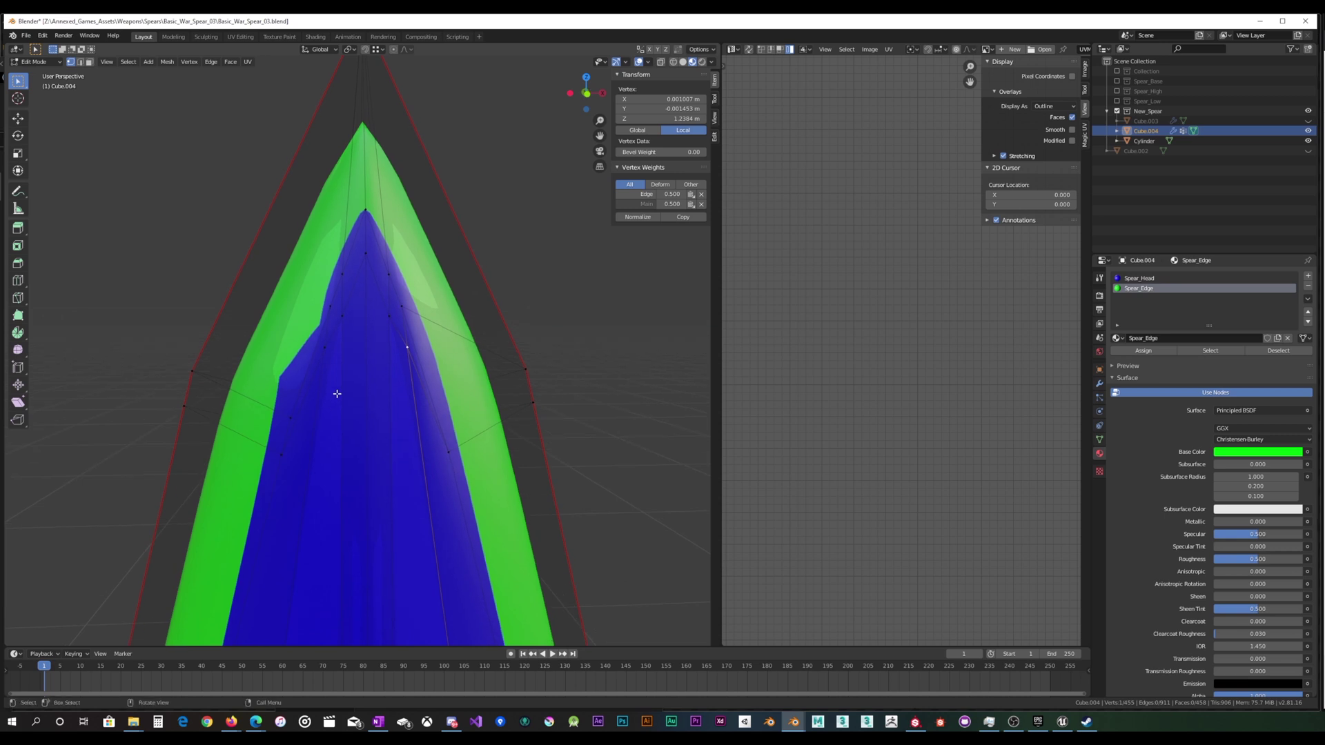
pyautogui.click(291, 418)
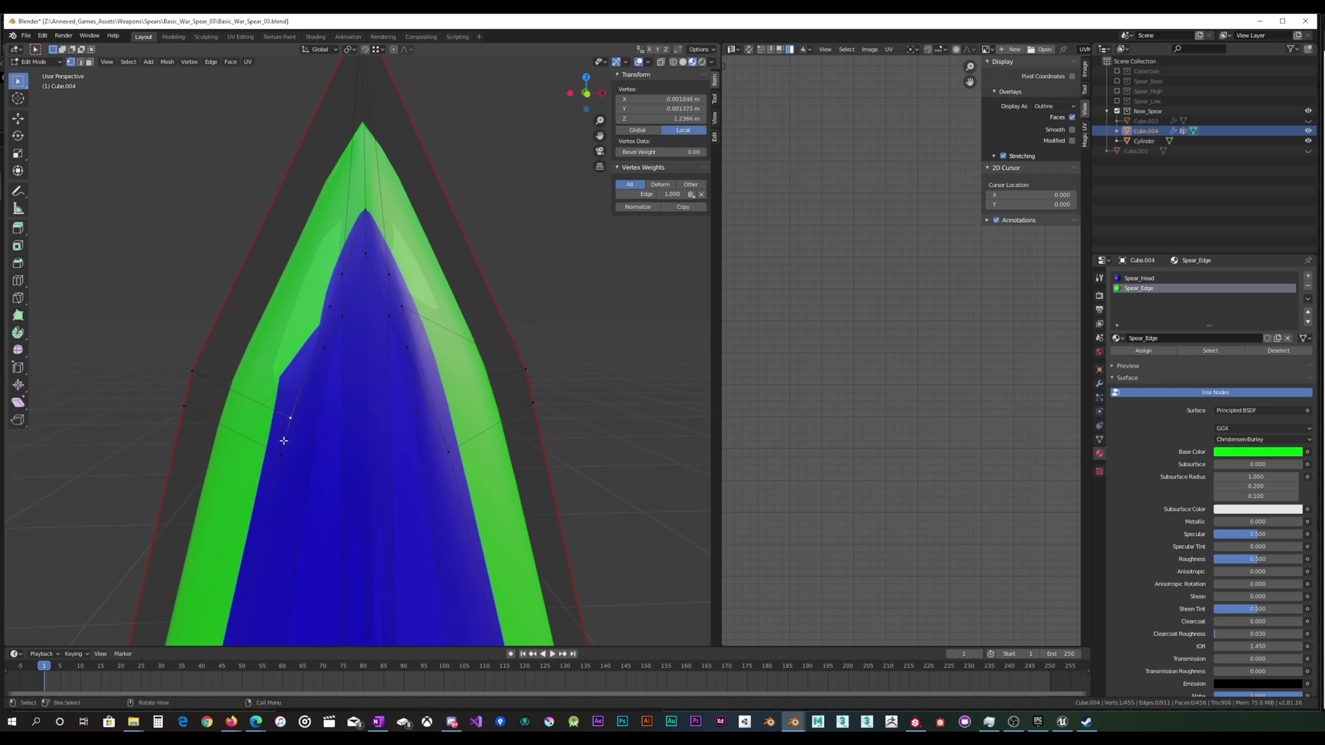
pyautogui.keyDown('shift'); pyautogui.click(326, 348); pyautogui.keyUp('shift')
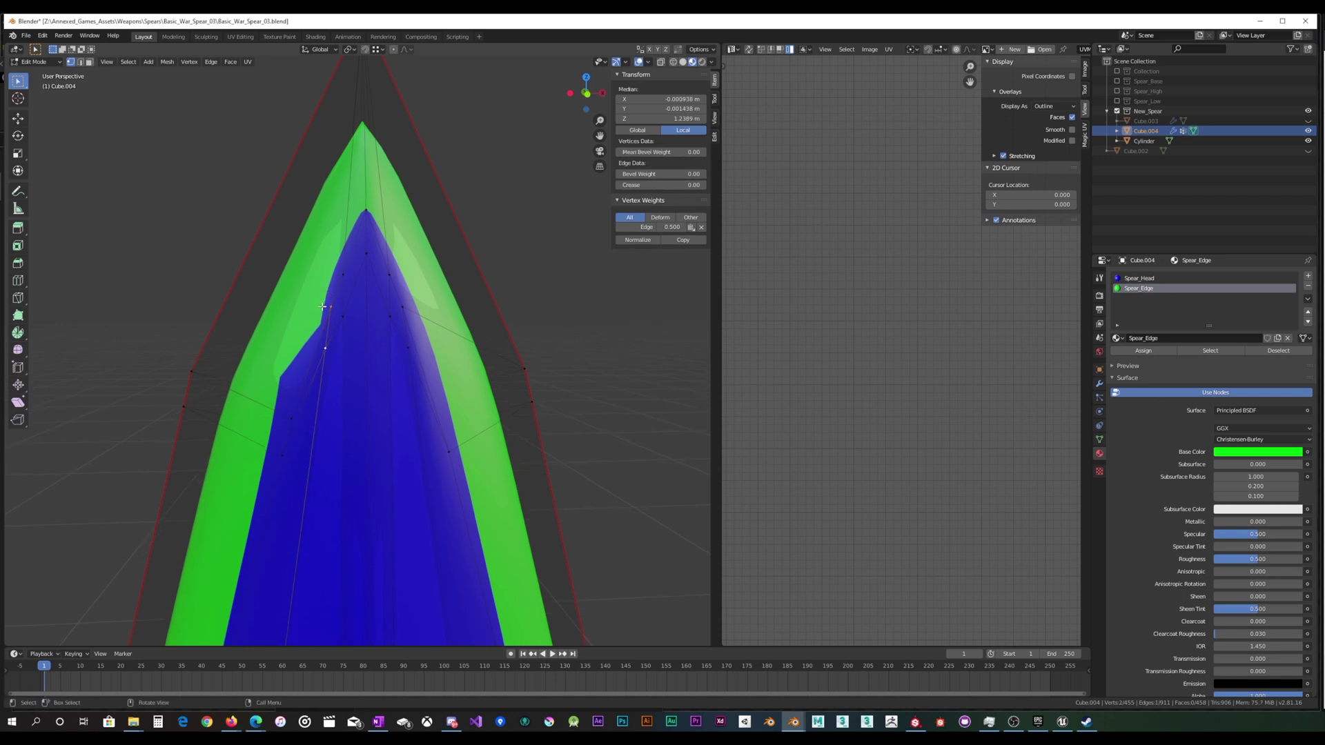
# Clear the selection and knife-cut a matching edge on the -X side from the upper inner vertex to the outer corner vertex.
pyautogui.click(567, 279)
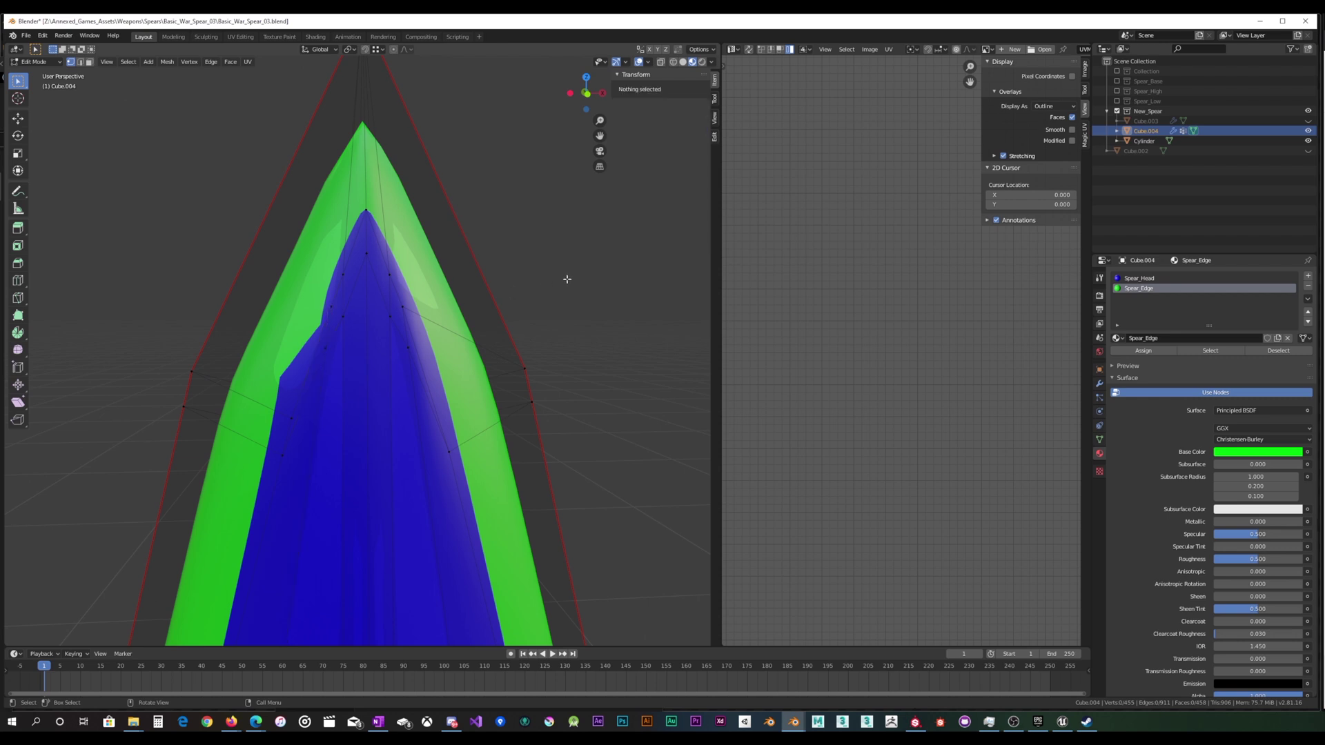
pyautogui.press('k')
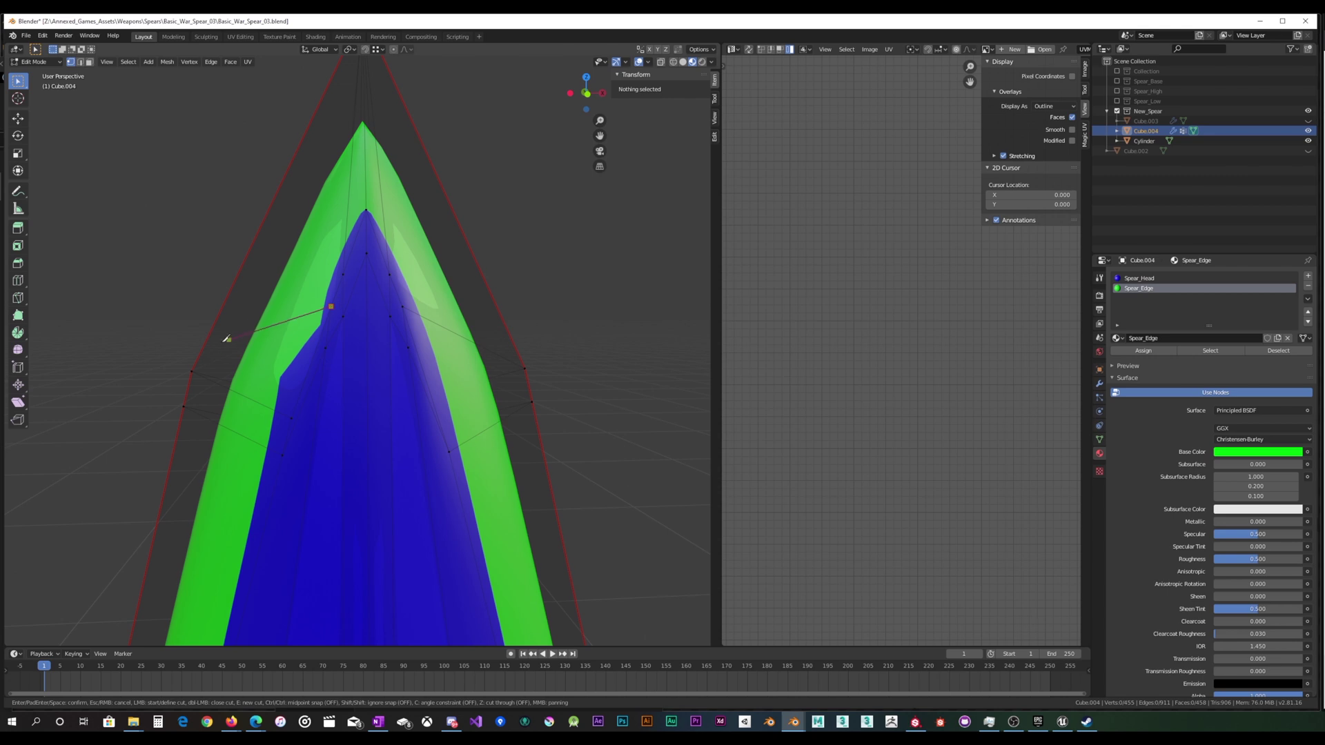
pyautogui.click(191, 370)
pyautogui.press('Return')
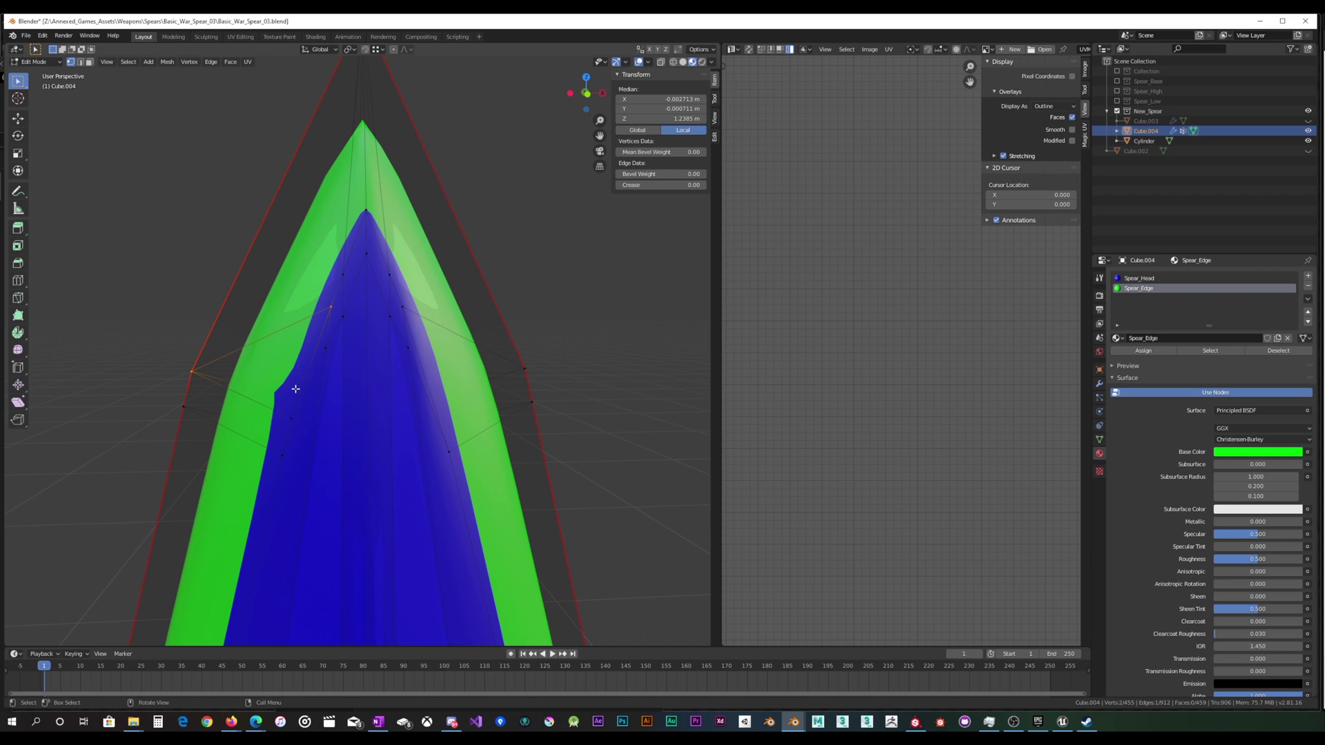
# Merge the two closely spaced vertices on the left side of the blue-green material boundary near the tip, using At Last.
pyautogui.click(330, 313)
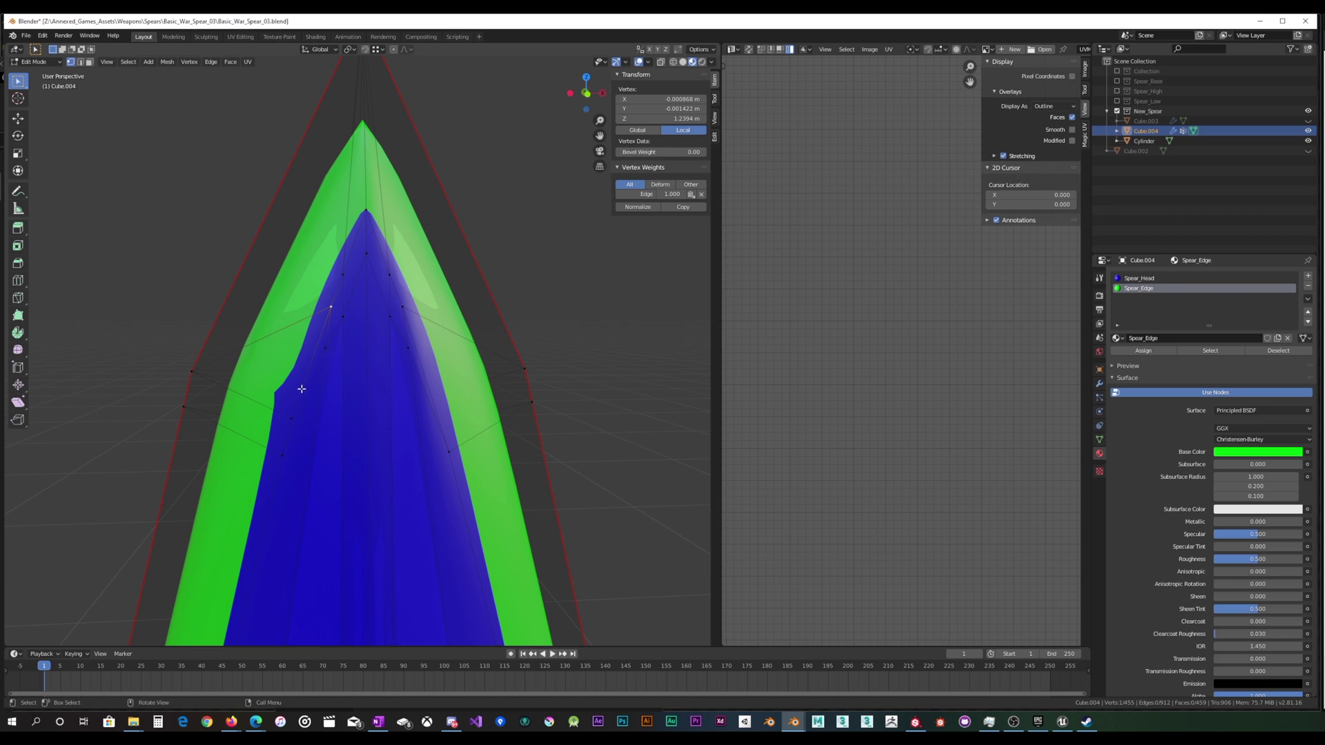
pyautogui.keyDown('shift'); pyautogui.click(281, 454); pyautogui.keyUp('shift')
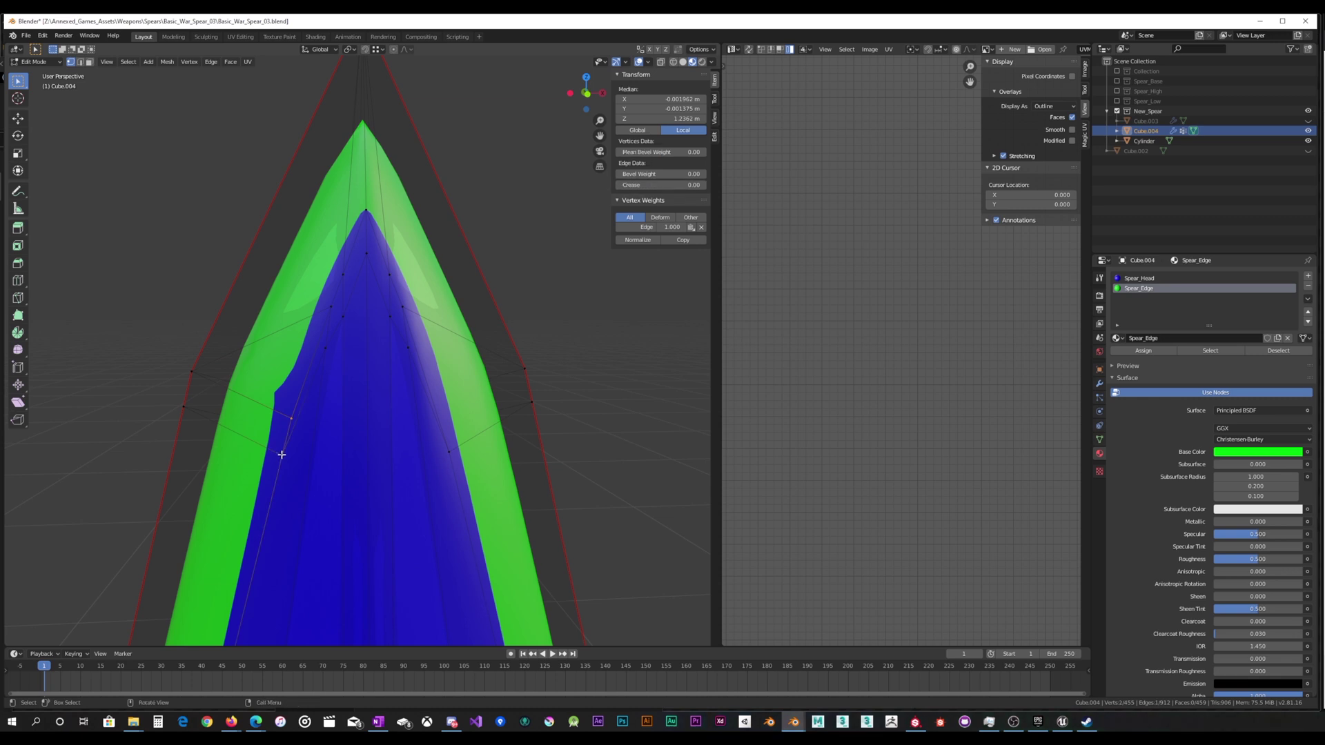
pyautogui.rightClick(131, 403)
pyautogui.moveTo(129, 399)
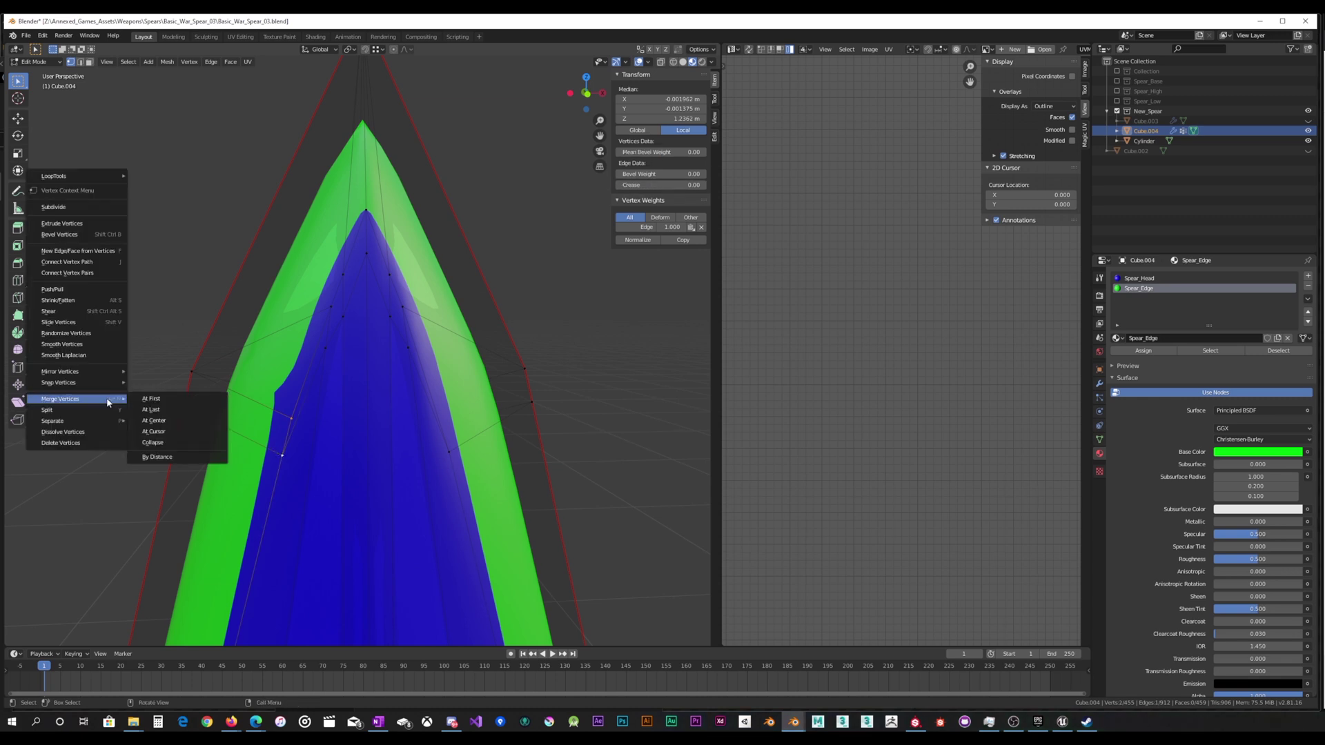
pyautogui.click(170, 407)
pyautogui.scroll(-5, 350, 417)
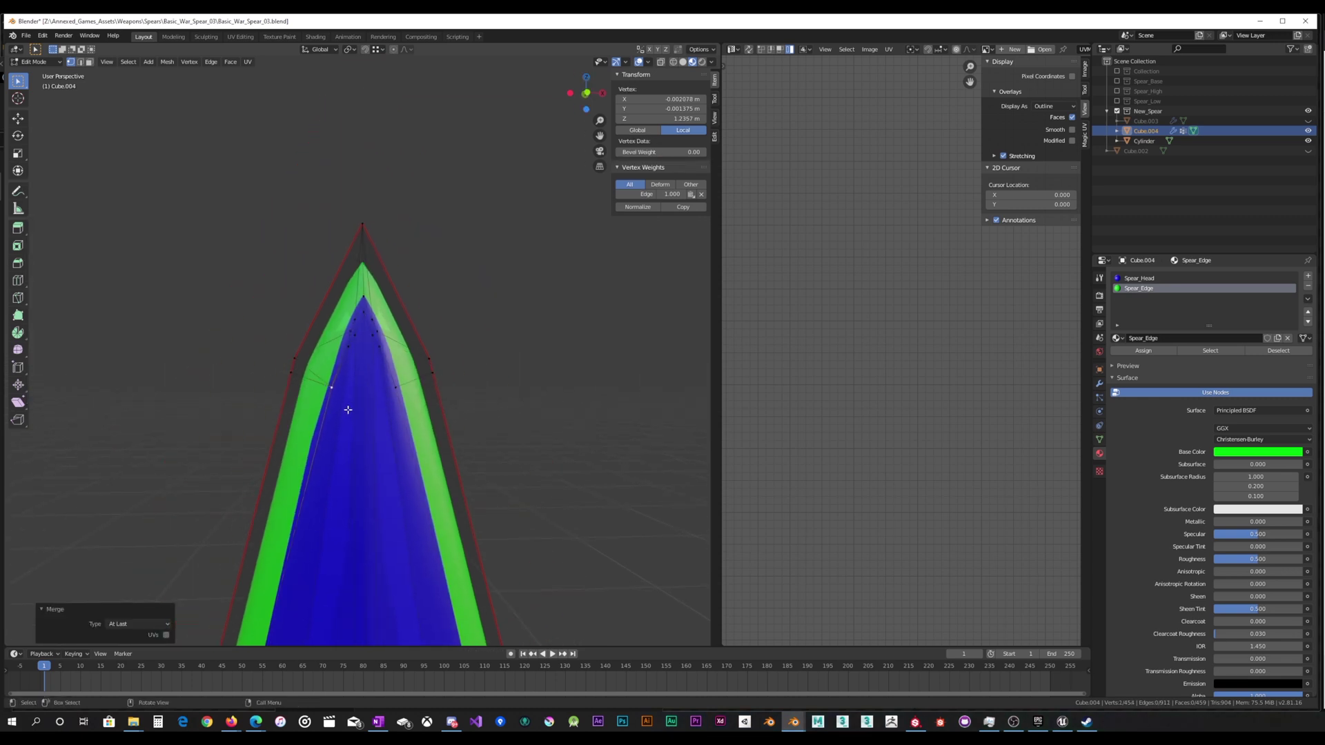
pyautogui.press('Tab')
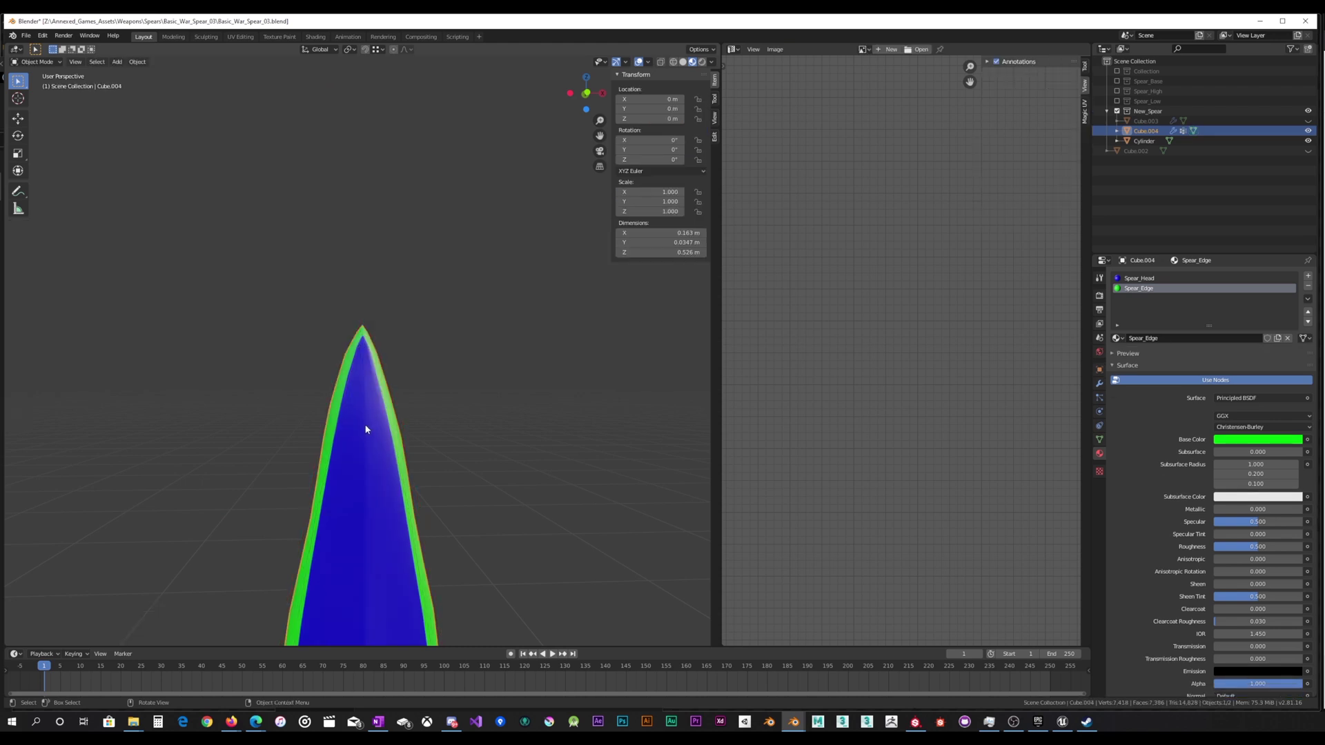
pyautogui.scroll(5, 363, 414)
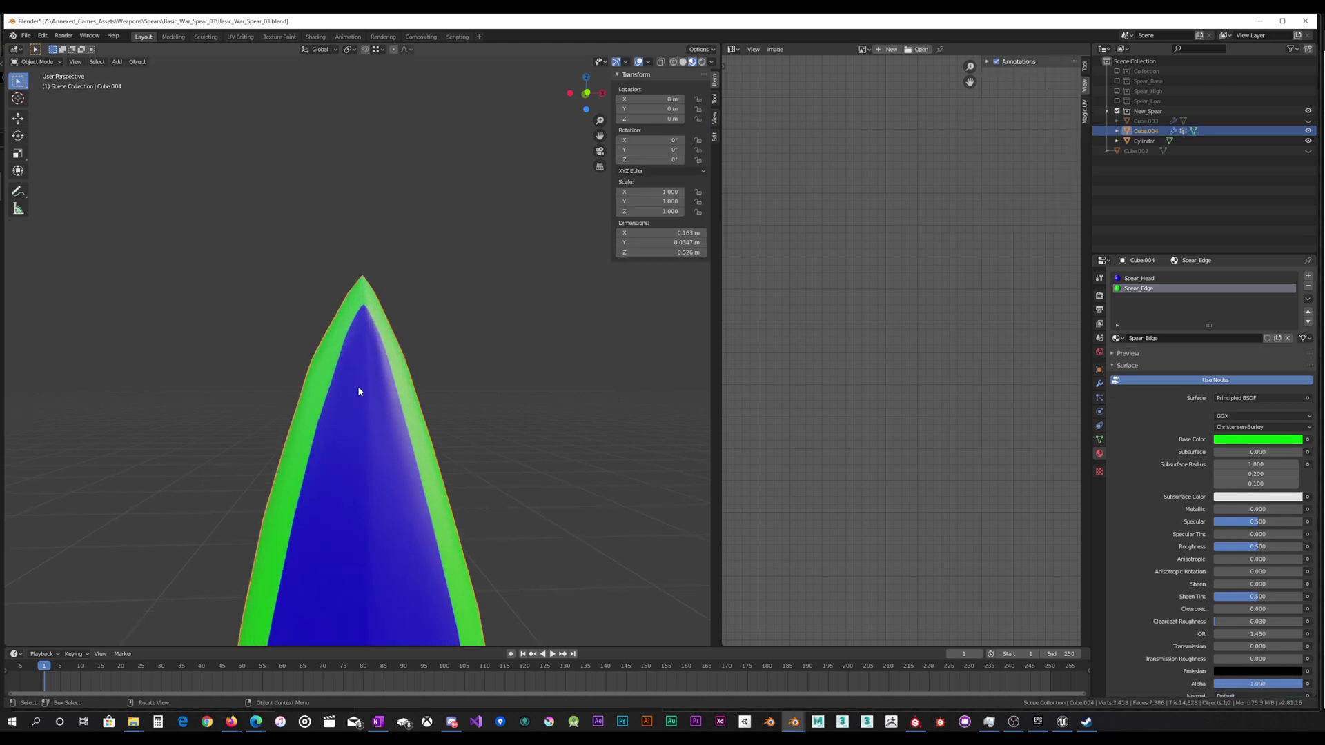
# Show the spear head in solid shading and disable the Displace modifier's viewport display.
pyautogui.click(684, 62)
pyautogui.moveTo(429, 301)
pyautogui.mouseDown(button='middle')
pyautogui.moveTo(371, 292)
pyautogui.moveTo(343, 316)
pyautogui.moveTo(352, 339)
pyautogui.moveTo(393, 340)
pyautogui.moveTo(490, 304)
pyautogui.moveTo(553, 324)
pyautogui.moveTo(552, 336)
pyautogui.moveTo(479, 301)
pyautogui.moveTo(372, 384)
pyautogui.moveTo(462, 334)
pyautogui.mouseUp(button='middle')
pyautogui.click(1099, 384)
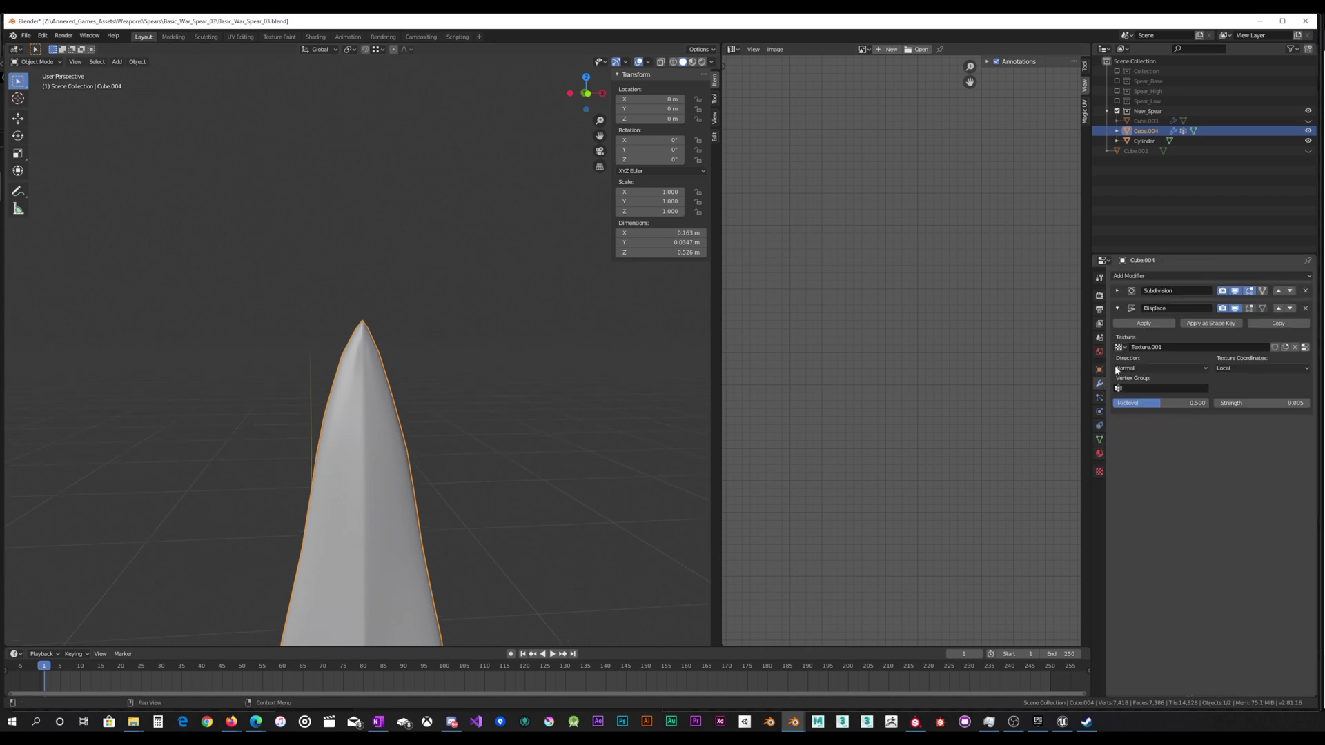
pyautogui.click(1235, 308)
pyautogui.moveTo(428, 409)
pyautogui.mouseDown(button='middle')
pyautogui.moveTo(399, 414)
pyautogui.moveTo(379, 387)
pyautogui.moveTo(458, 366)
pyautogui.moveTo(405, 343)
pyautogui.mouseUp(button='middle')
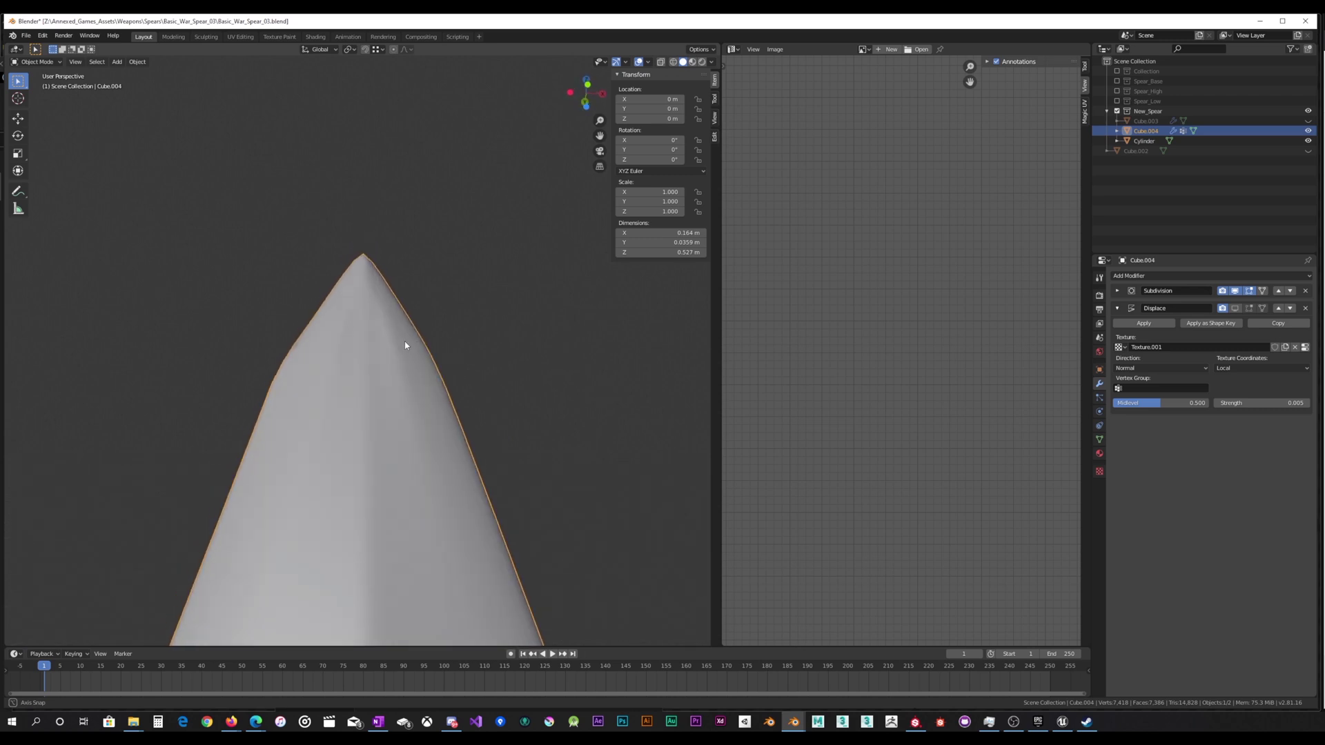
# Examine the spear tip's topology and smoothed surface in Edit and Object Mode, with X-ray both on and off.
pyautogui.press('Tab')
pyautogui.scroll(5, 391, 363)
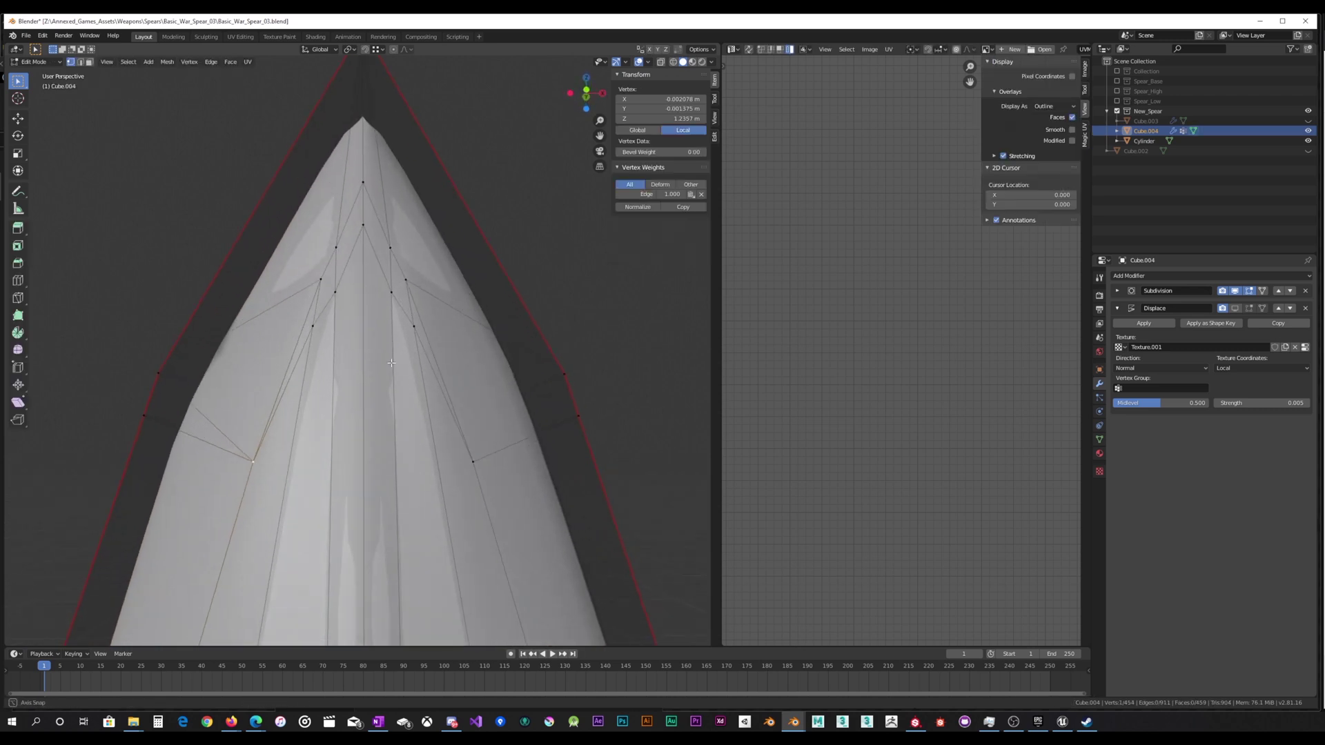
pyautogui.click(661, 62)
pyautogui.moveTo(357, 340); pyautogui.dragTo(318, 357, button='middle')
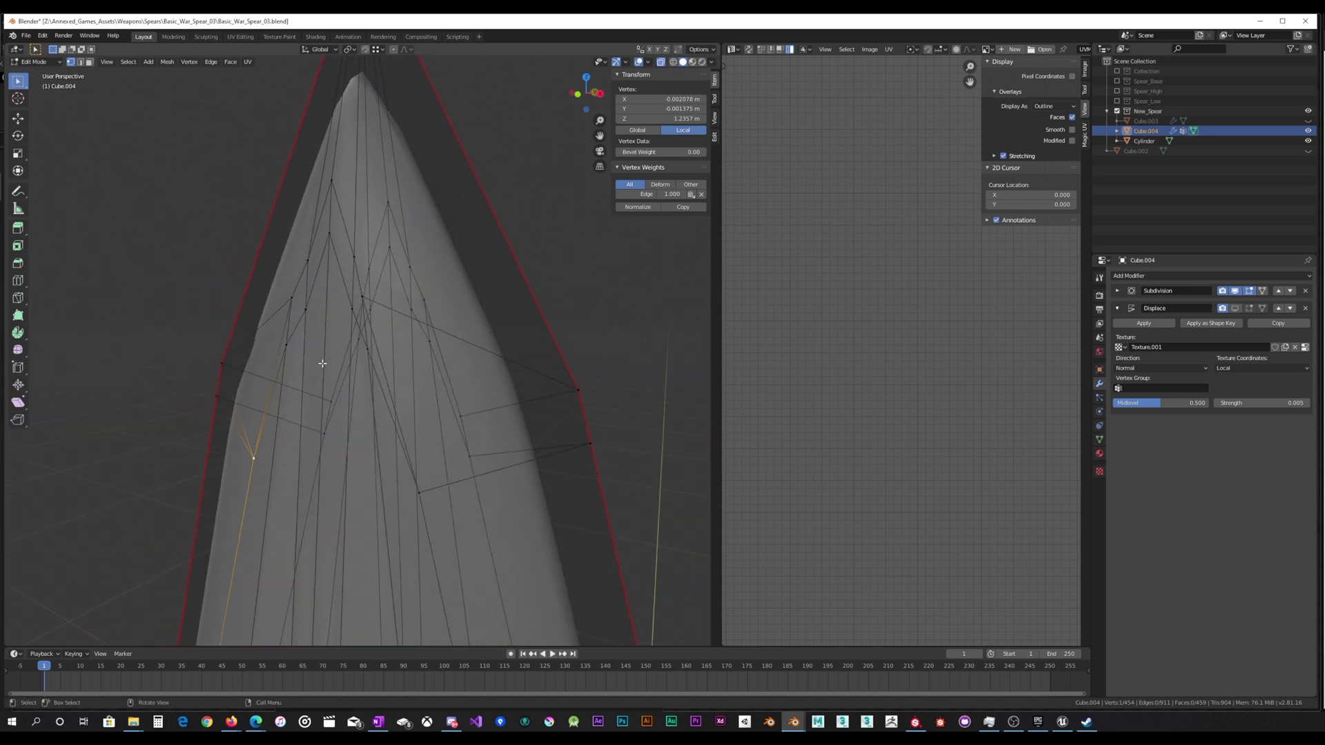
pyautogui.click(660, 63)
pyautogui.scroll(-4, 392, 365)
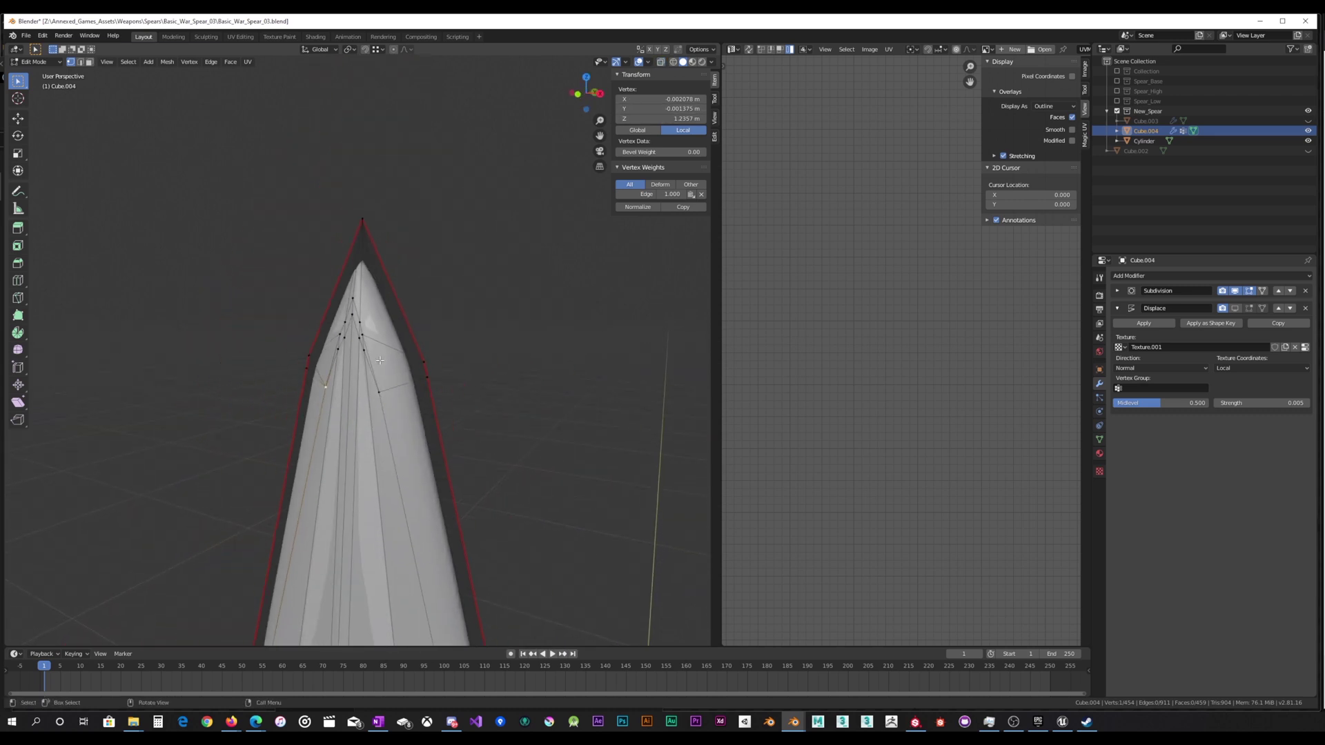
pyautogui.press('Tab')
pyautogui.moveTo(392, 365)
pyautogui.mouseDown(button='middle')
pyautogui.moveTo(550, 385)
pyautogui.moveTo(391, 376)
pyautogui.mouseUp(button='middle')
pyautogui.scroll(-3, 391, 376)
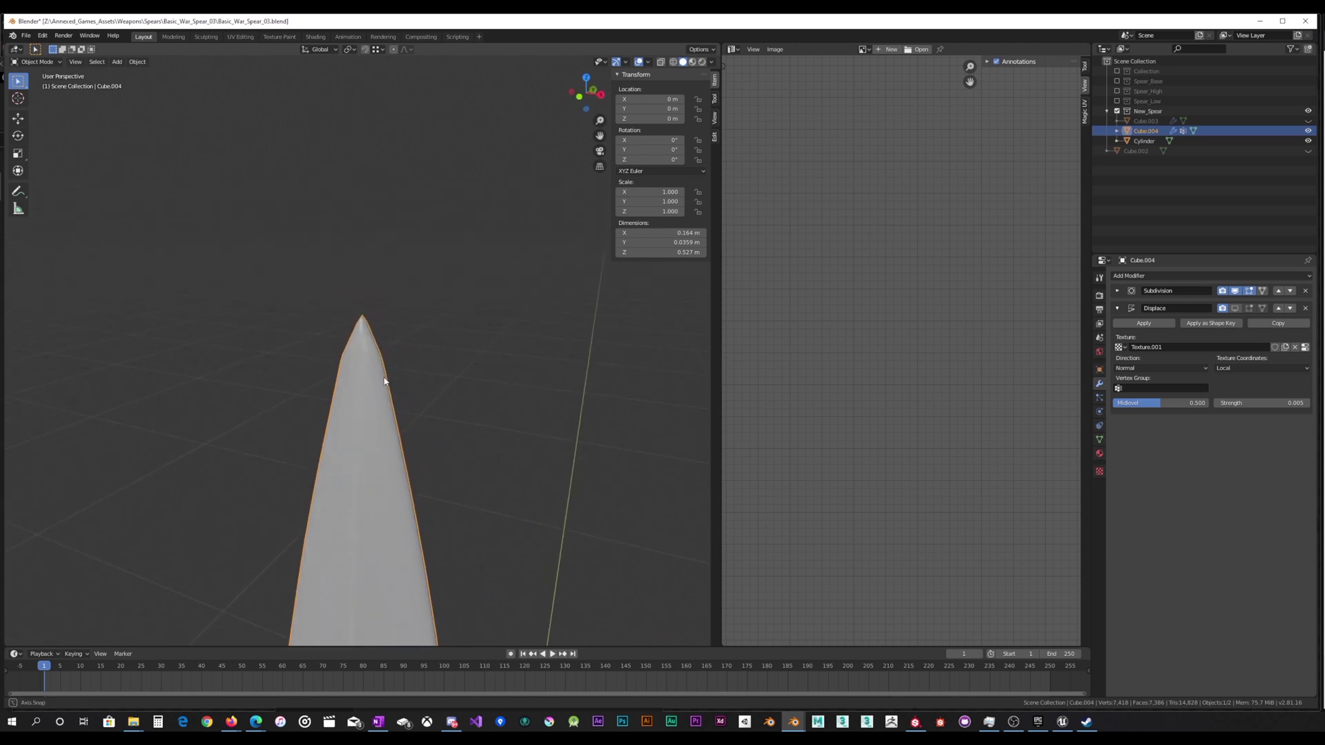
pyautogui.scroll(4, 378, 386)
pyautogui.moveTo(376, 387); pyautogui.dragTo(404, 371, button='middle')
pyautogui.press('Tab')
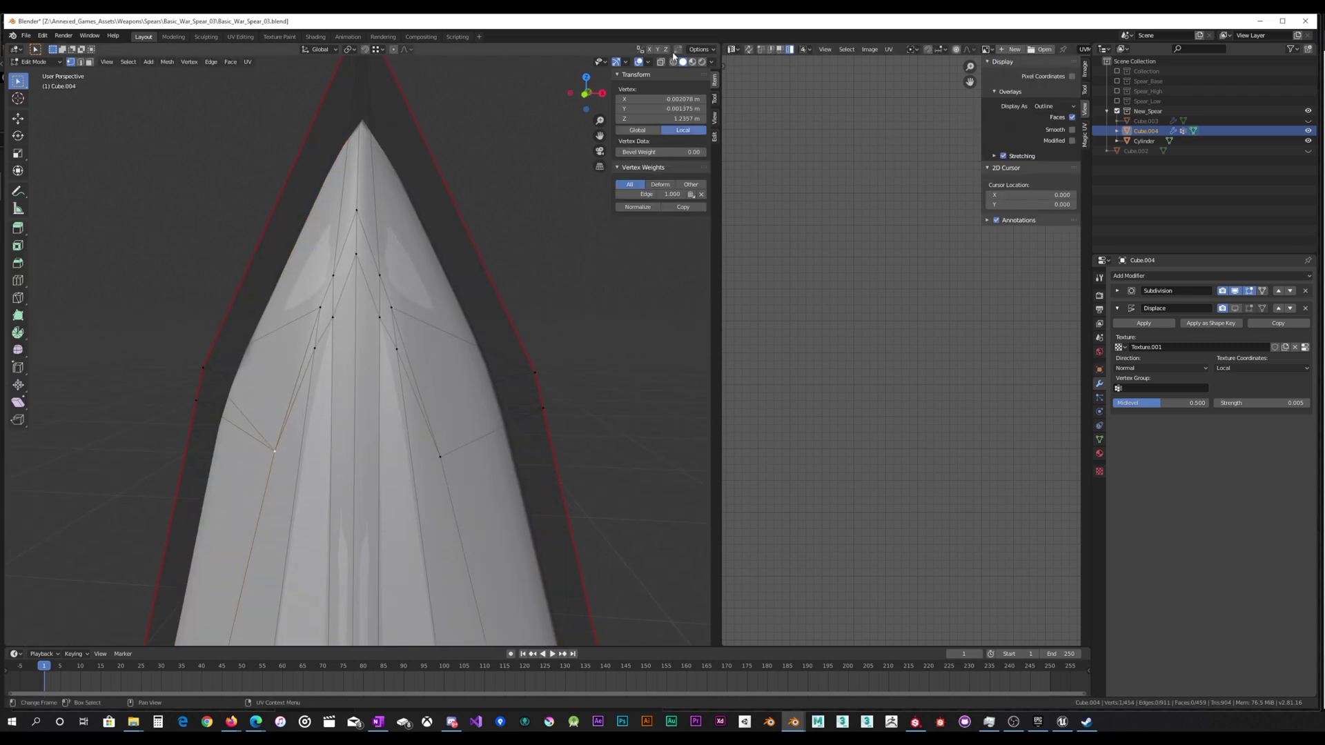
# Restore the material colours and knife-cut an edge on the opposite face from the right inner vertex to the right outer corner vertex.
pyautogui.click(692, 62)
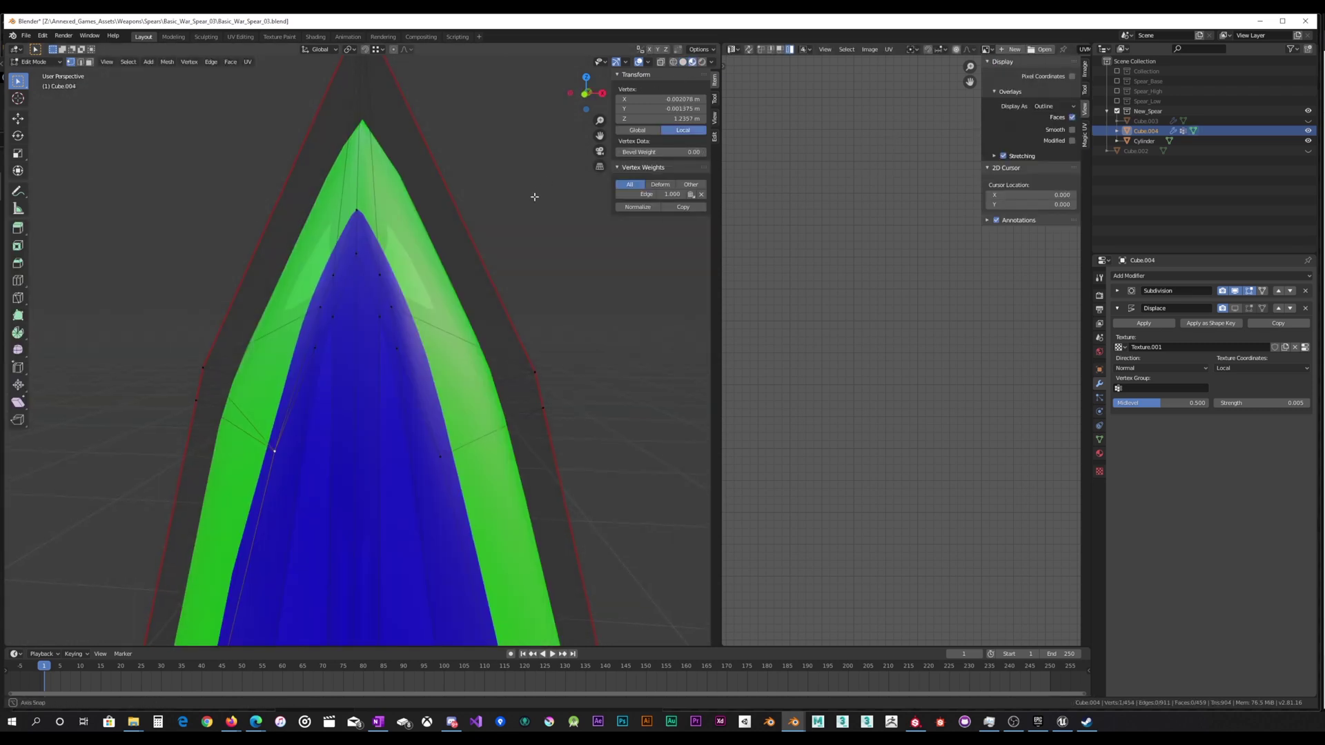
pyautogui.moveTo(535, 198)
pyautogui.mouseDown(button='middle')
pyautogui.moveTo(354, 204)
pyautogui.moveTo(316, 189)
pyautogui.moveTo(461, 210)
pyautogui.moveTo(417, 222)
pyautogui.moveTo(337, 212)
pyautogui.moveTo(362, 221)
pyautogui.moveTo(544, 198)
pyautogui.moveTo(435, 226)
pyautogui.moveTo(470, 213)
pyautogui.moveTo(449, 213)
pyautogui.mouseUp(button='middle')
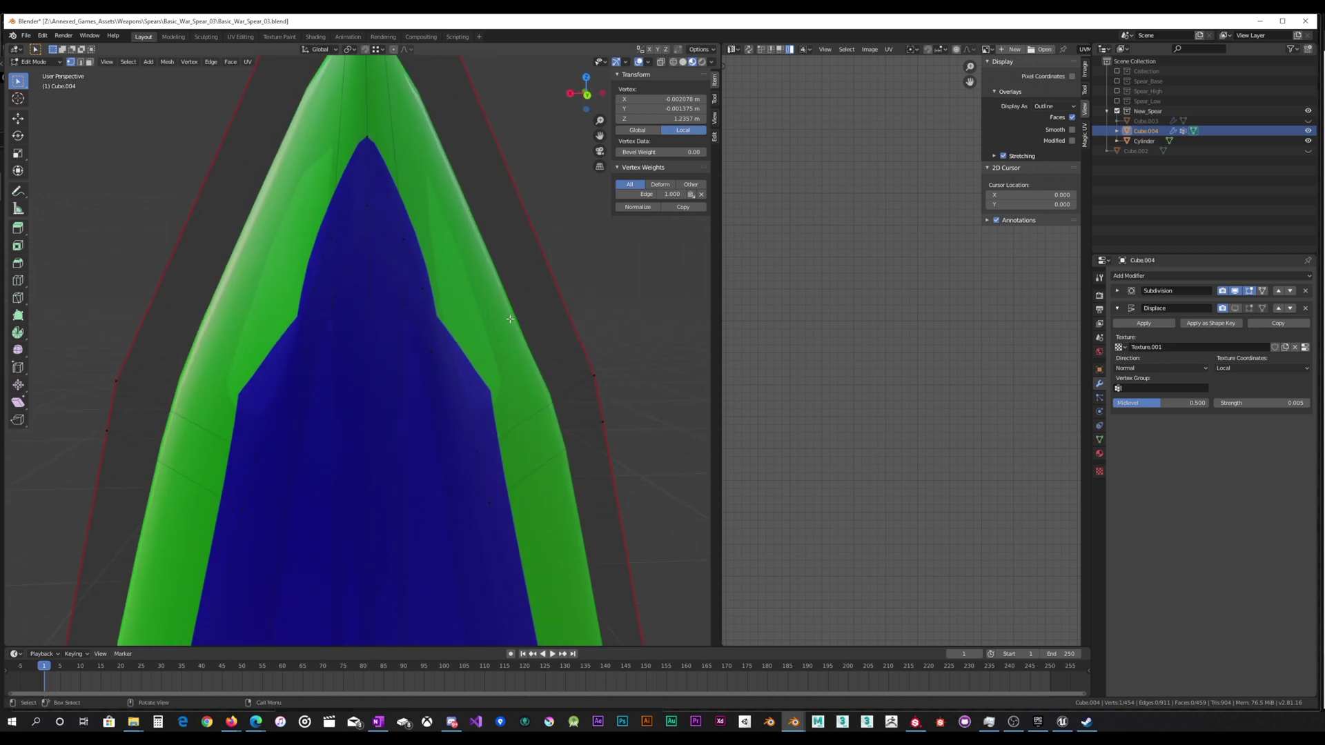
pyautogui.moveTo(456, 262)
pyautogui.mouseDown(button='middle')
pyautogui.moveTo(493, 257)
pyautogui.moveTo(458, 276)
pyautogui.moveTo(476, 266)
pyautogui.moveTo(462, 239)
pyautogui.mouseUp(button='middle')
pyautogui.click(663, 63)
pyautogui.scroll(1, 461, 241)
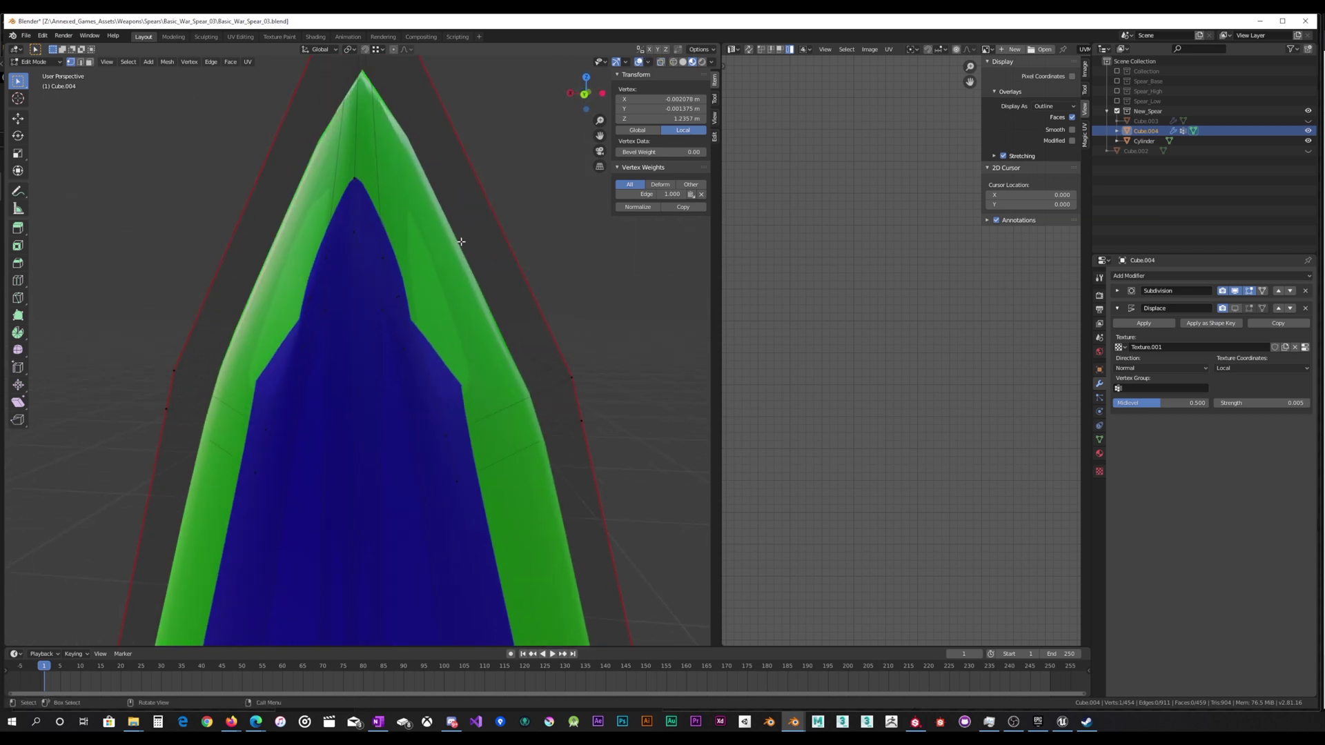
pyautogui.press('k')
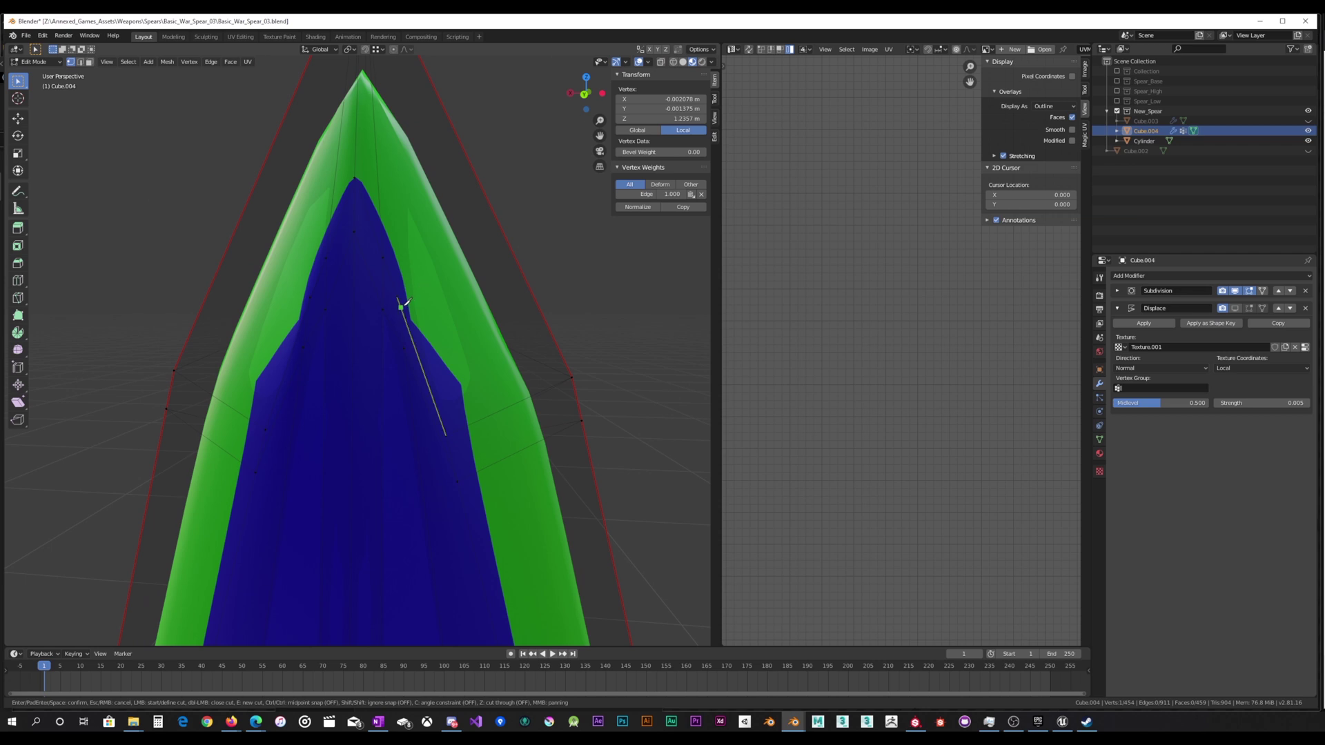
pyautogui.click(570, 373)
pyautogui.press('Return')
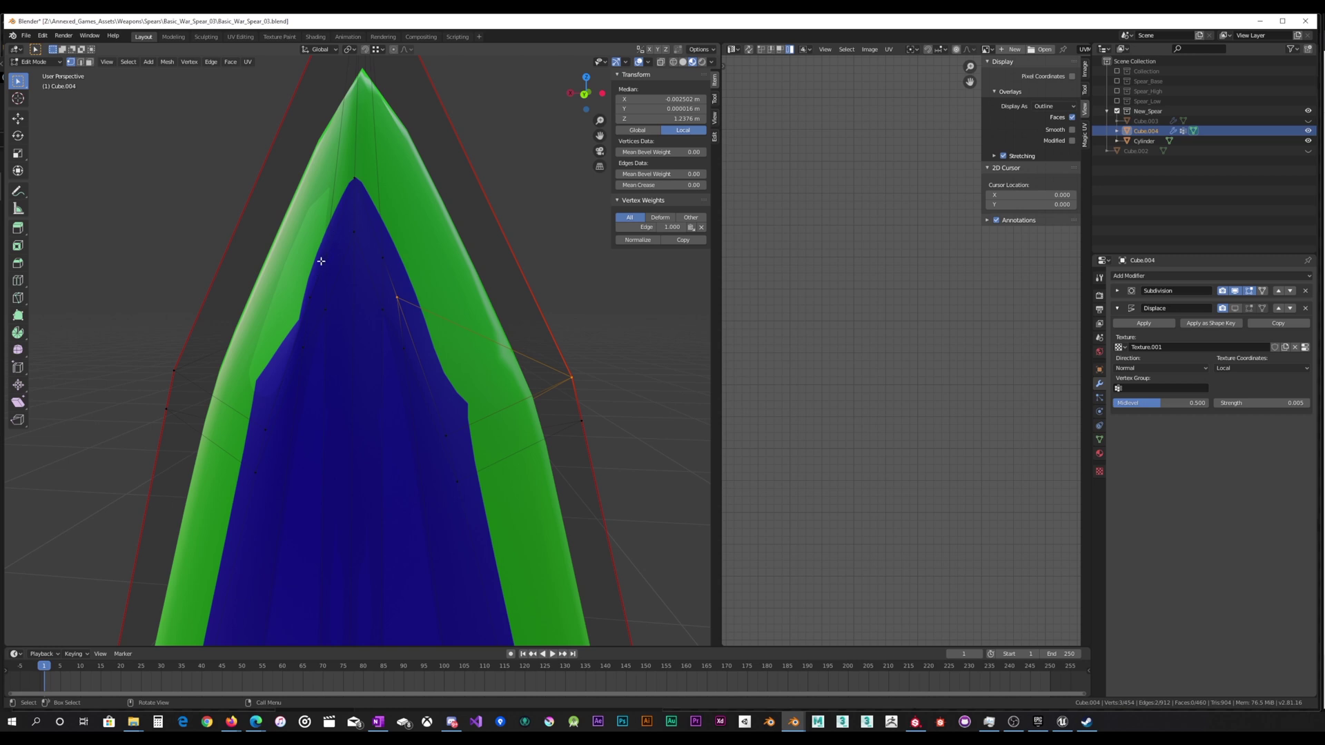
# Try to knife-cut a matching edge on the left side, from an upper inner vertex to the left outer corner vertex.
pyautogui.press('k')
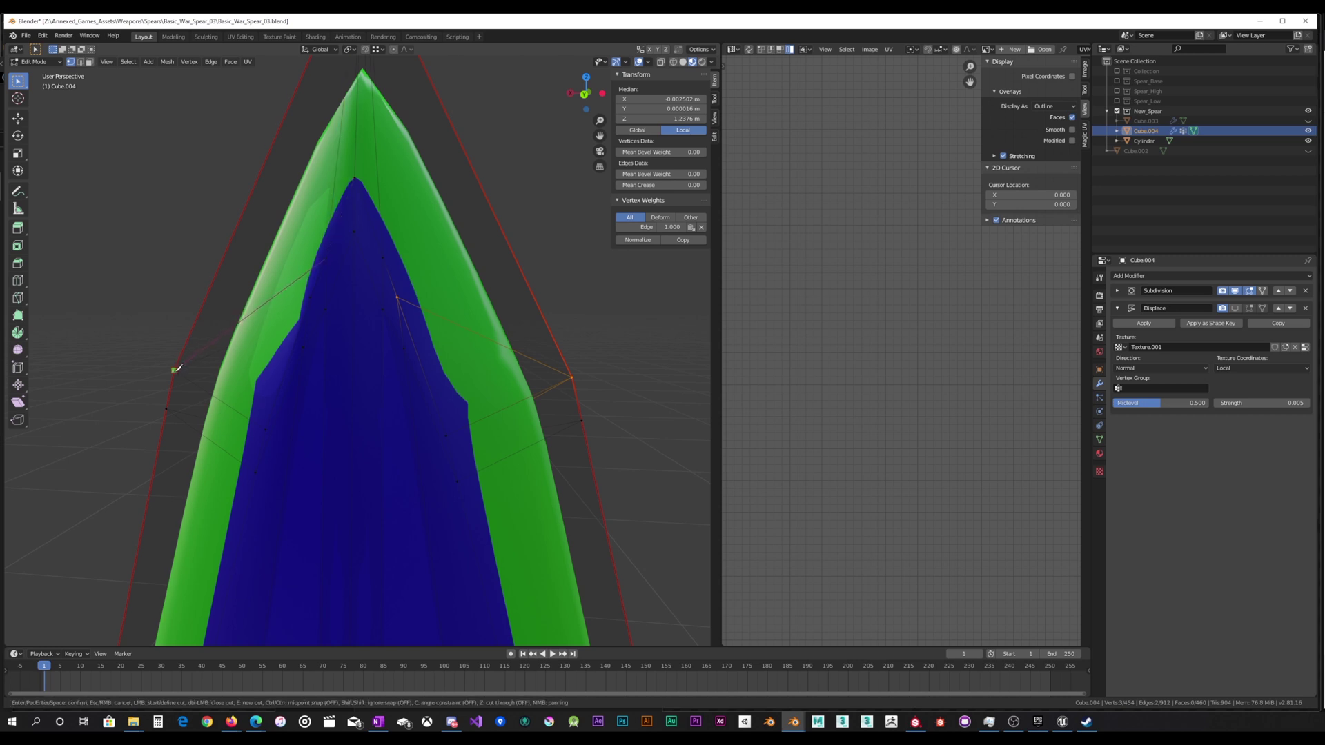
pyautogui.click(175, 369)
pyautogui.press('Return')
pyautogui.scroll(1, 379, 353)
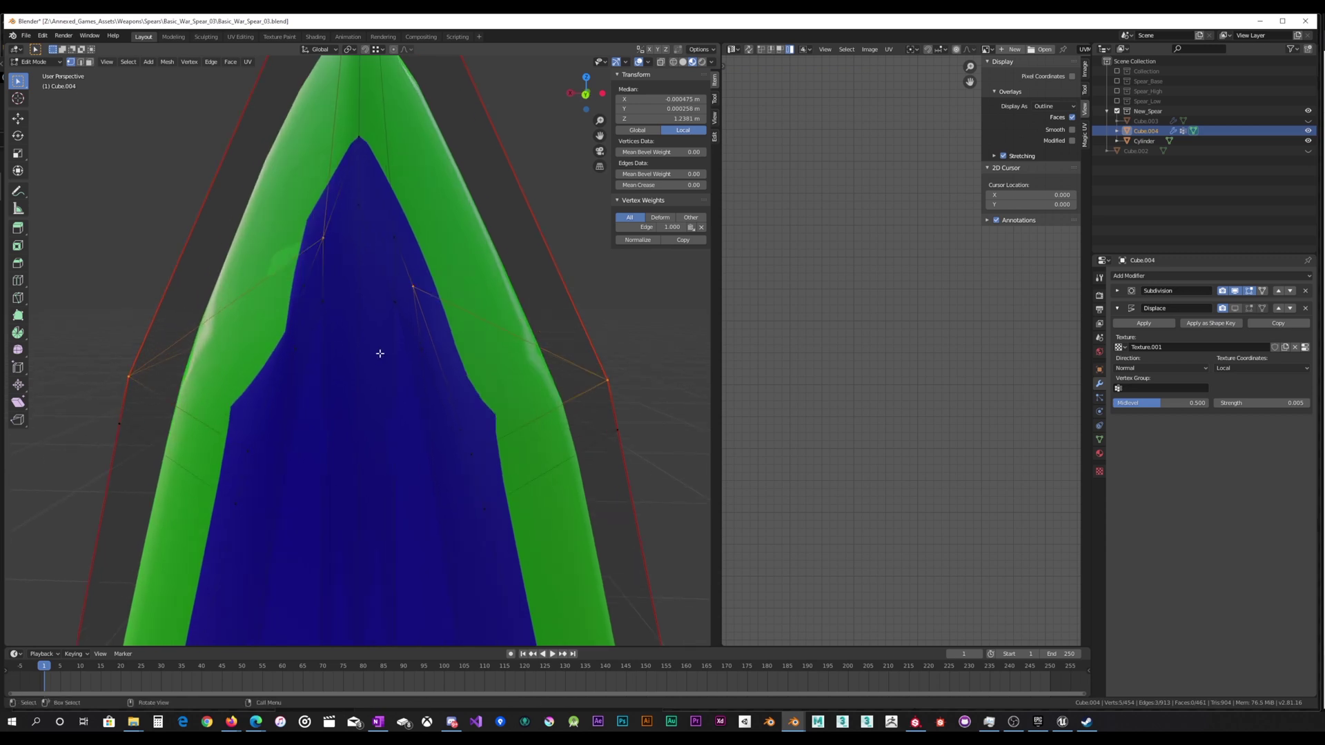
# Merge the two adjacent vertices on the right side of the material boundary into the lower one, using At Last.
pyautogui.click(482, 453)
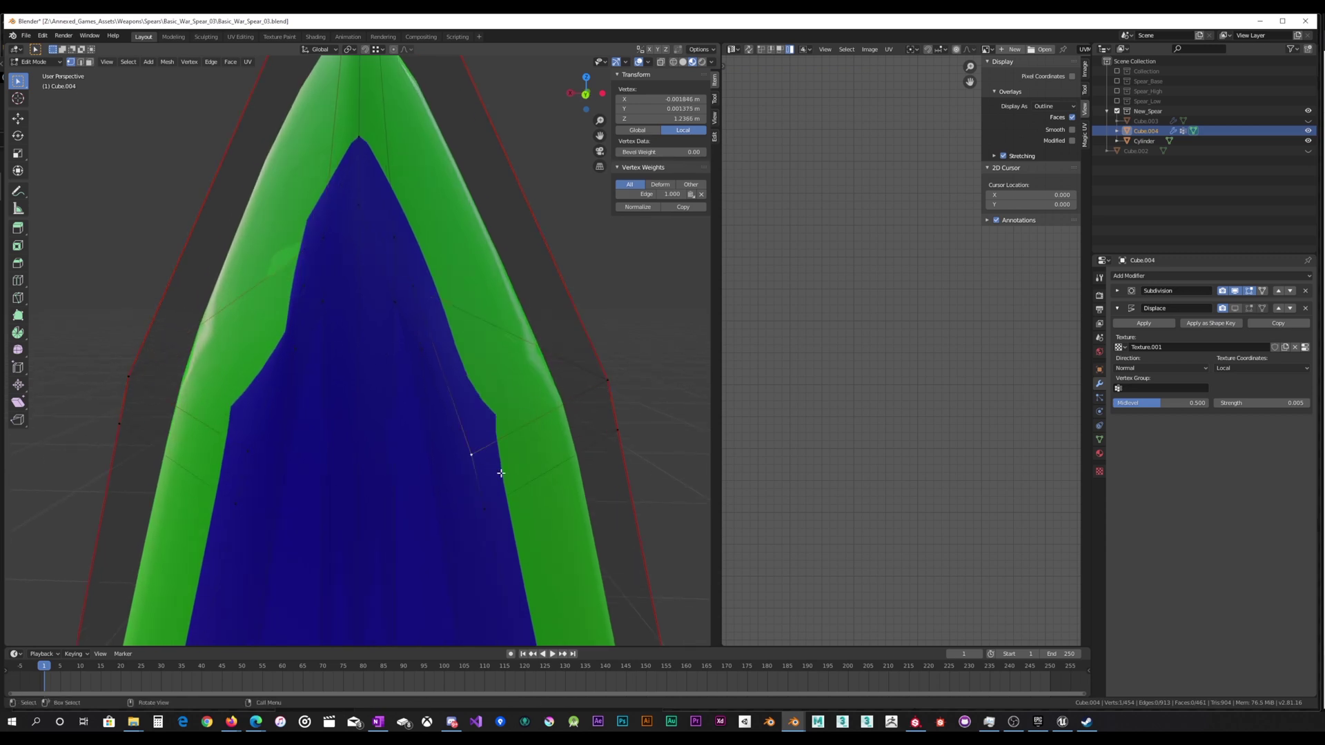
pyautogui.keyDown('shift'); pyautogui.click(489, 508); pyautogui.keyUp('shift')
pyautogui.rightClick(489, 507)
pyautogui.moveTo(531, 465)
pyautogui.click(577, 476)
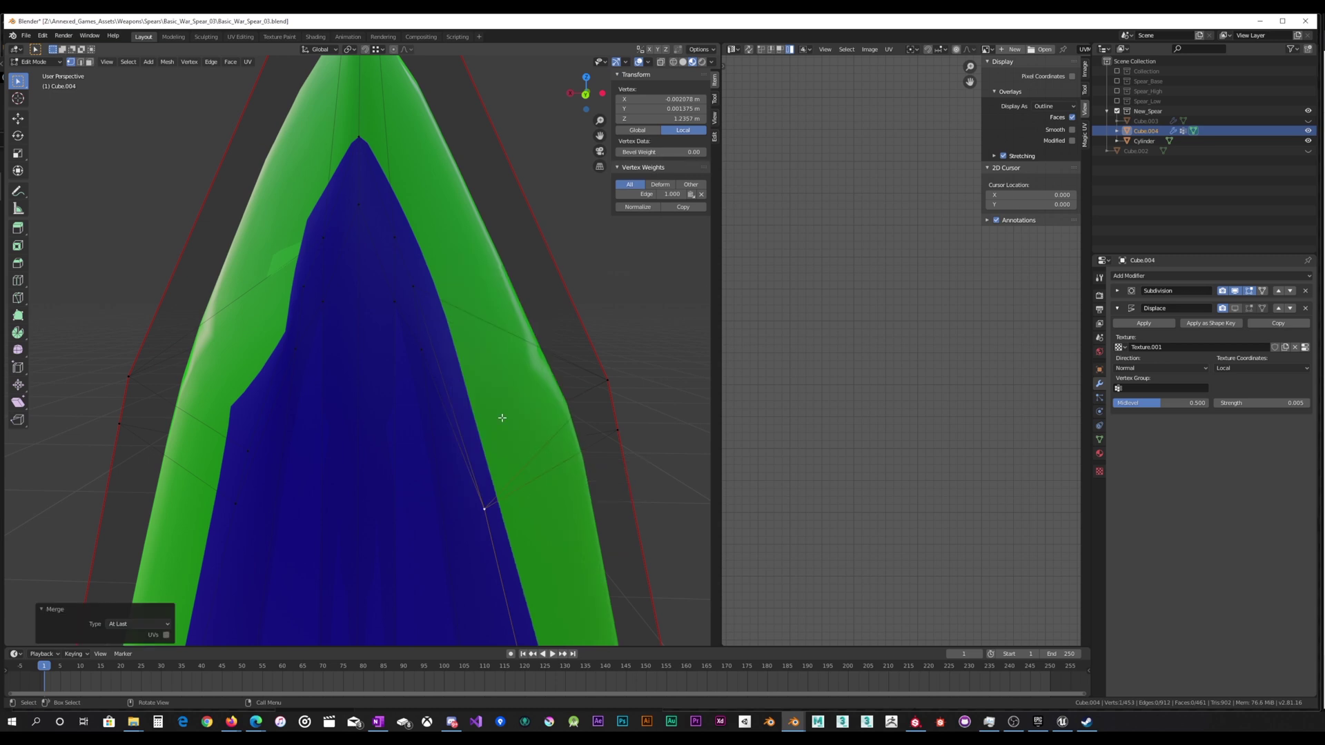
# Merge the two adjacent left-side vertices of the material boundary into the lower one, using At Last.
pyautogui.click(248, 456)
pyautogui.keyDown('shift'); pyautogui.click(238, 501); pyautogui.keyUp('shift')
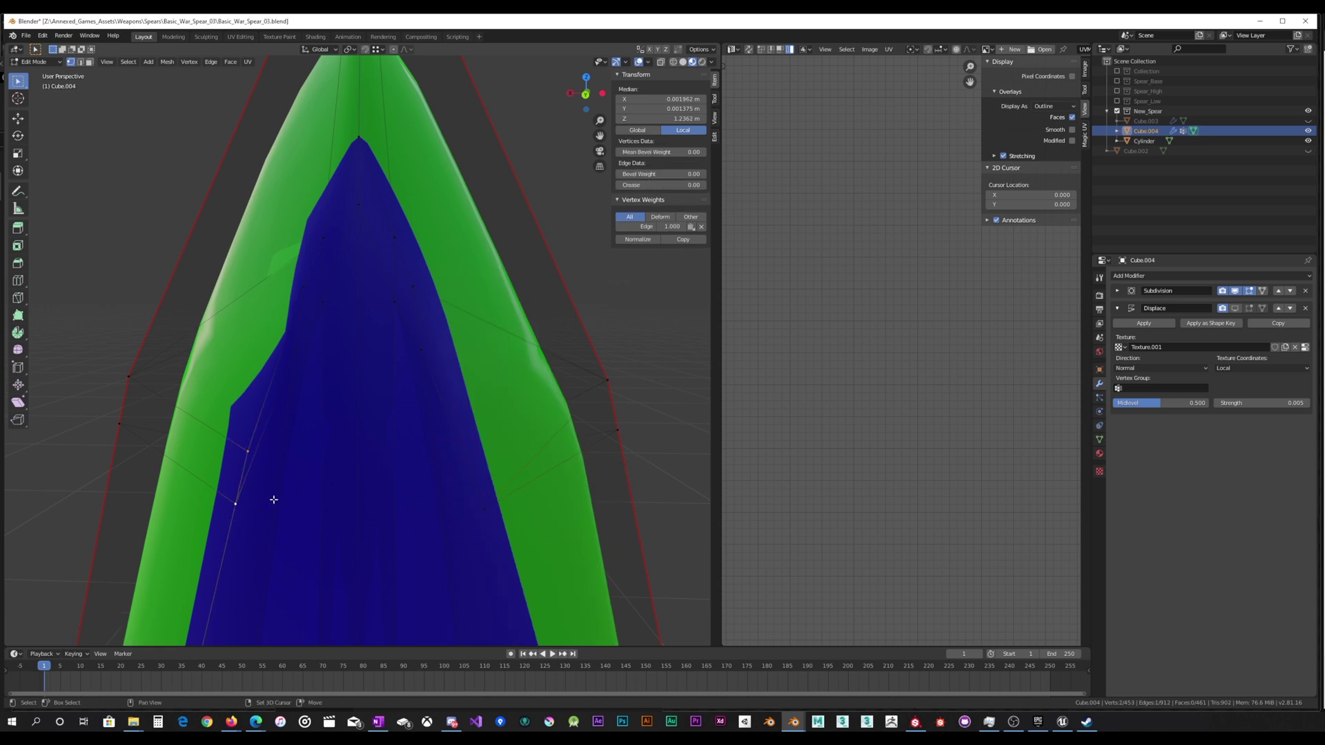
pyautogui.rightClick(273, 500)
pyautogui.moveTo(274, 500)
pyautogui.click(321, 511)
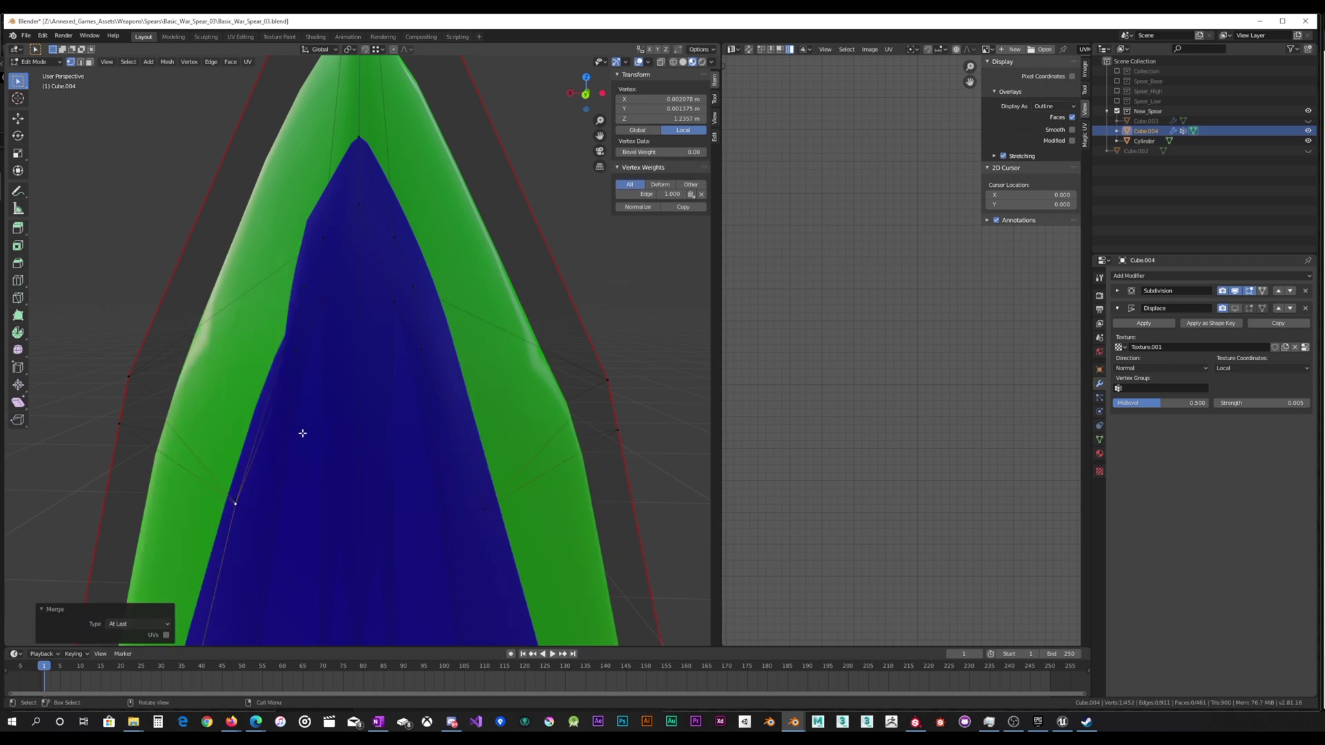
# Undo the merge of the left-side boundary vertices and their selection.
pyautogui.hotkey('ctrl', 'z')
pyautogui.hotkey('ctrl', 'z')
pyautogui.hotkey('ctrl', 'z')
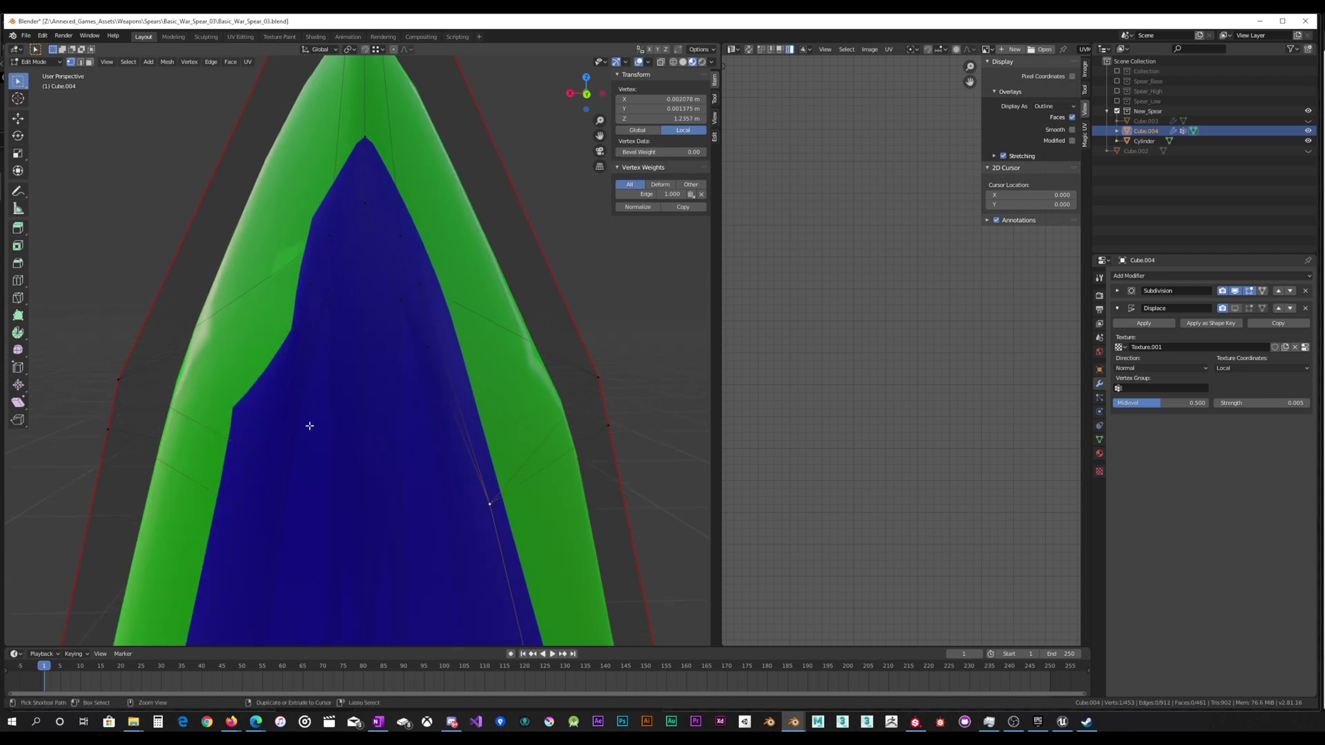
# Dissolve the misplaced edge running from the upper inner vertex to the left outer corner vertex.
pyautogui.keyDown('shift'); pyautogui.click(119, 379); pyautogui.keyUp('shift')
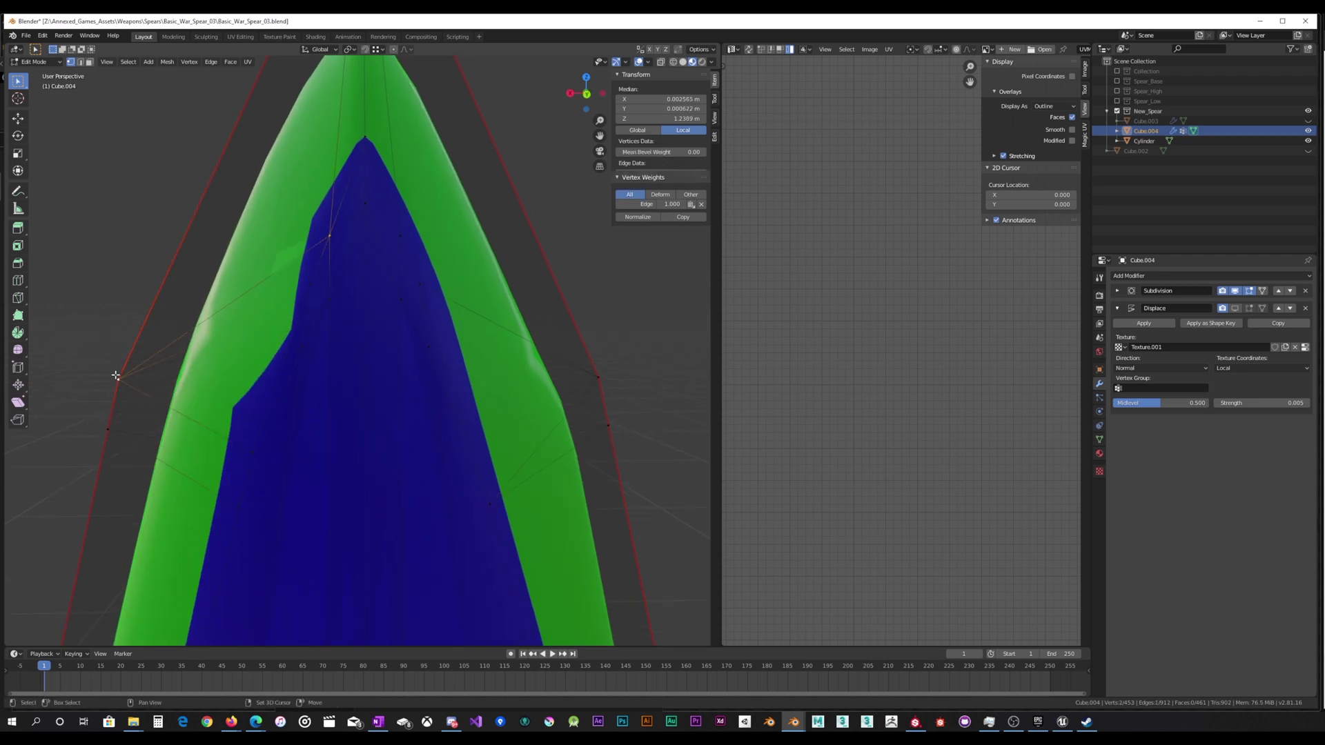
pyautogui.press('x')
pyautogui.click(118, 376)
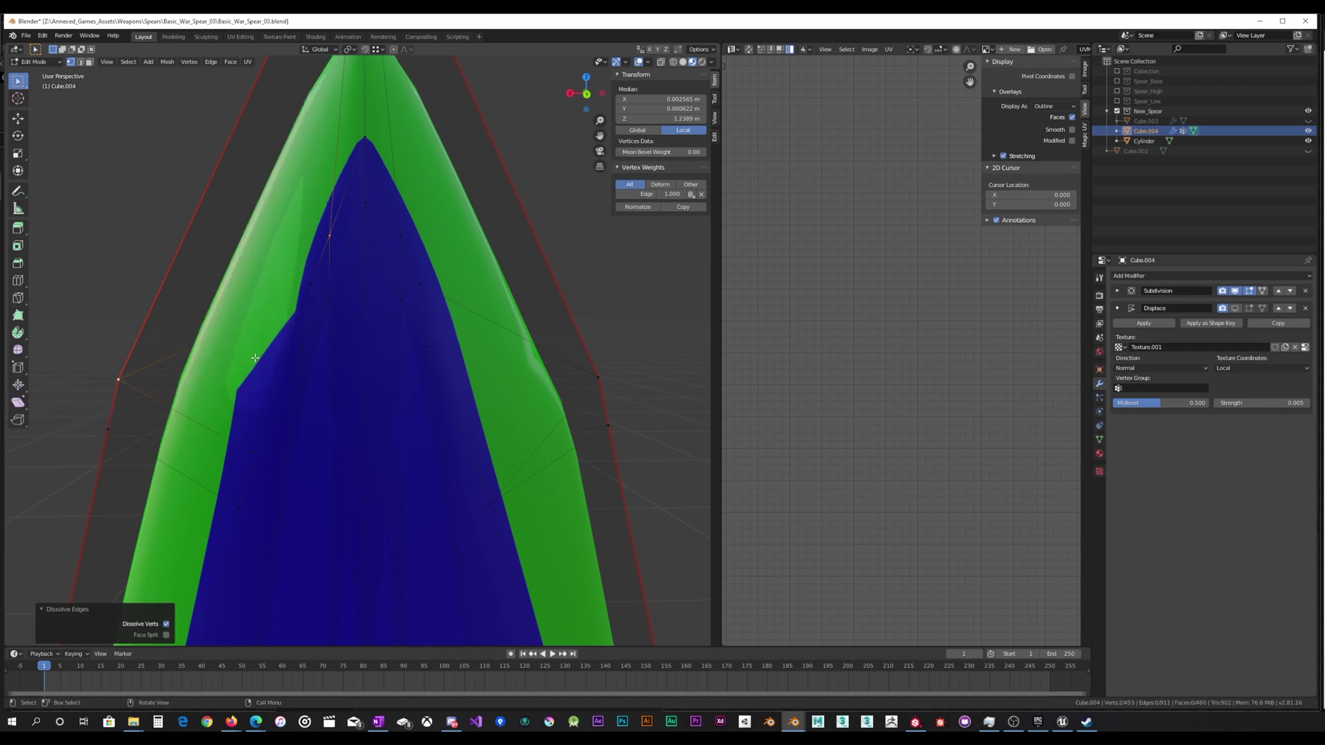
# Knife-cut a new edge from the lower inner vertex beside the left material boundary to the left outer corner vertex.
pyautogui.press('k')
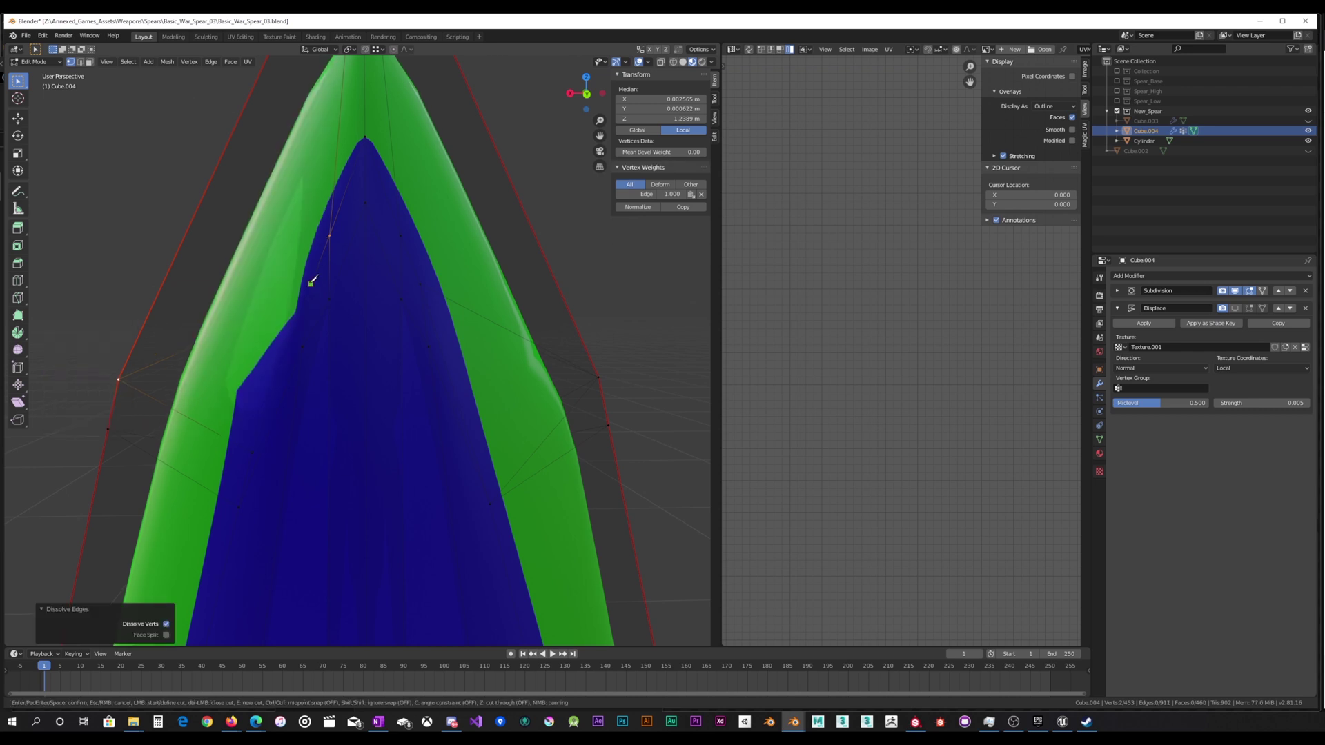
pyautogui.click(119, 379)
pyautogui.press('Return')
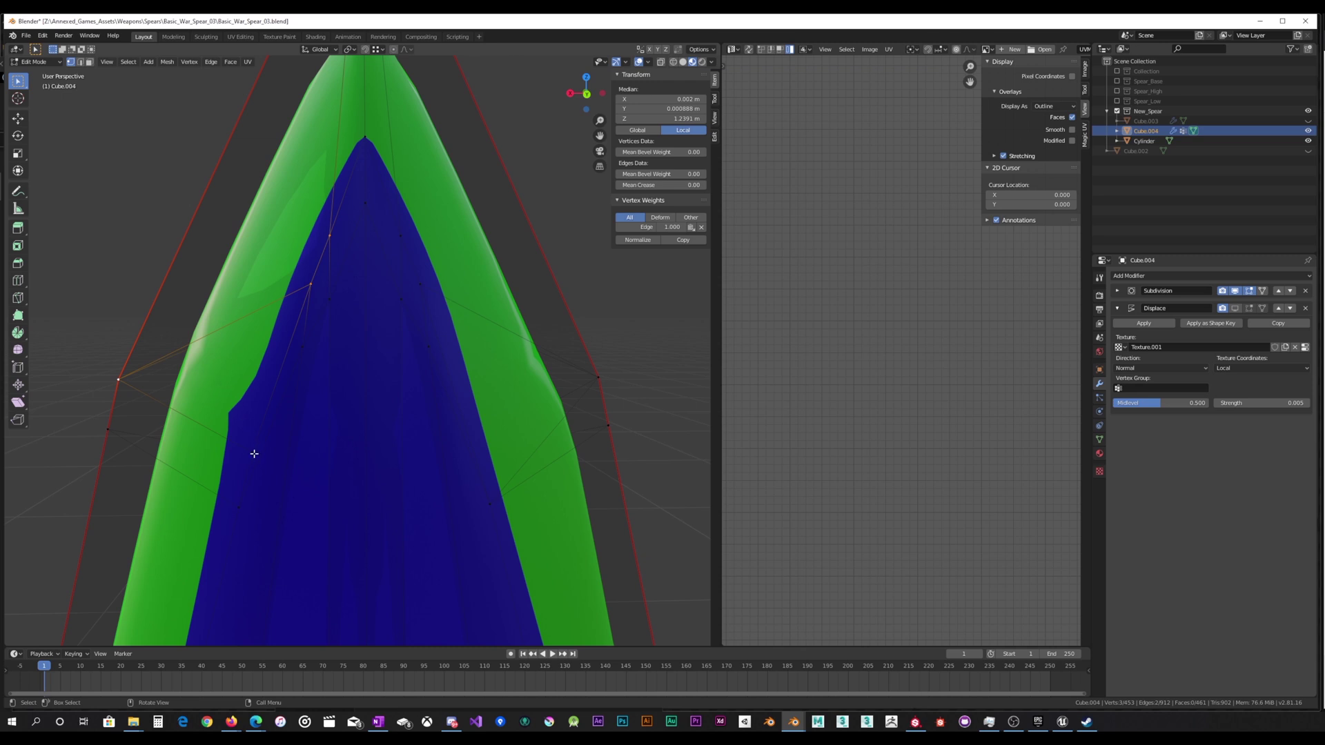
# Merge the two stacked vertices below the new left-side cut into the lower one, using At Last.
pyautogui.click(252, 453)
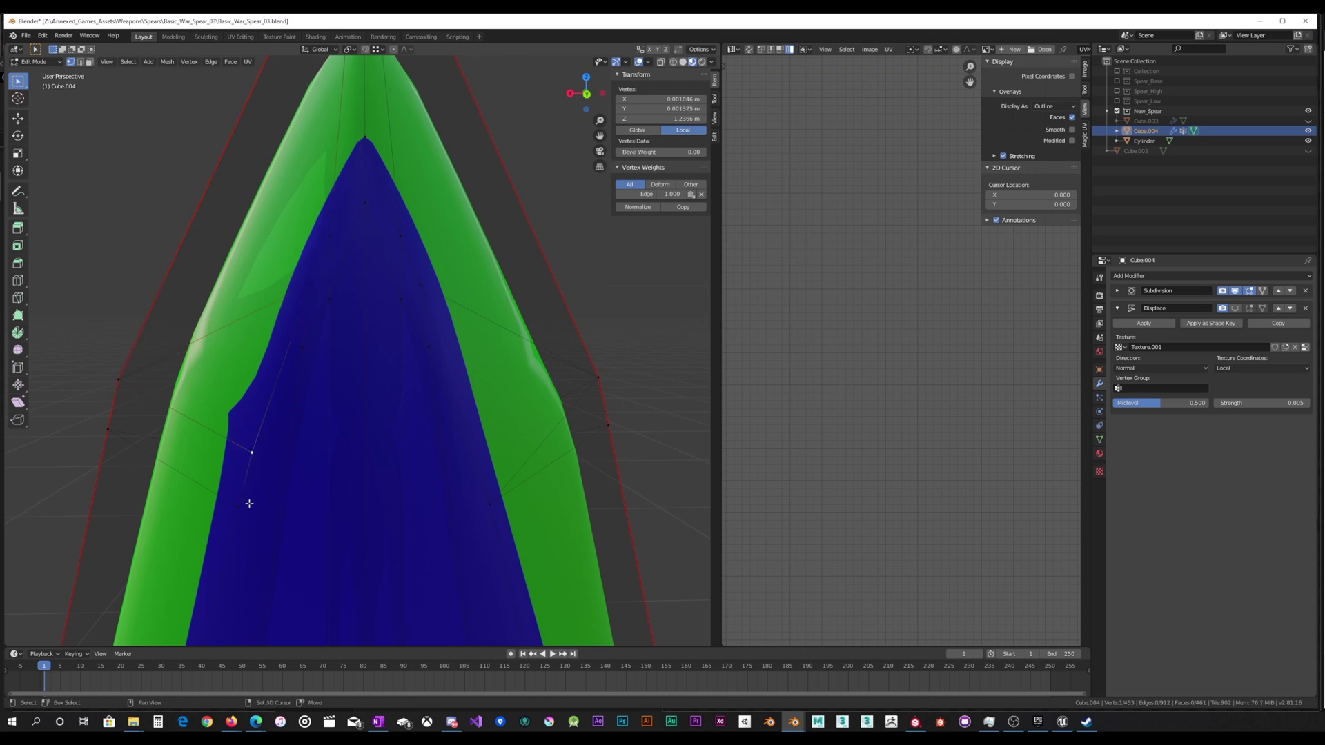
pyautogui.keyDown('shift'); pyautogui.click(243, 508); pyautogui.keyUp('shift')
pyautogui.rightClick(280, 481)
pyautogui.moveTo(281, 481)
pyautogui.click(340, 493)
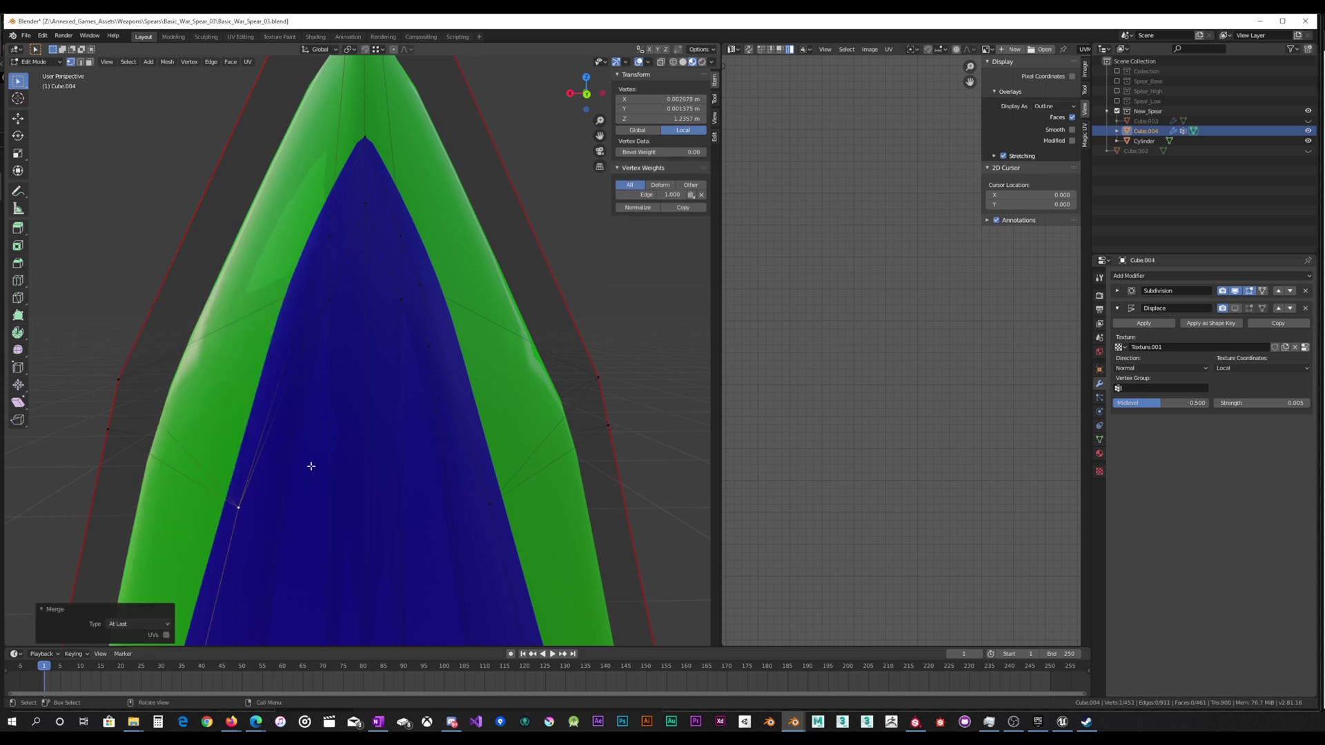
# Inspect the spear tip's surface and material boundary from several angles, comparing solid shading with material colours and the edit mesh.
pyautogui.moveTo(311, 464); pyautogui.dragTo(534, 373, button='middle')
pyautogui.scroll(-3, 316, 455)
pyautogui.press('Tab')
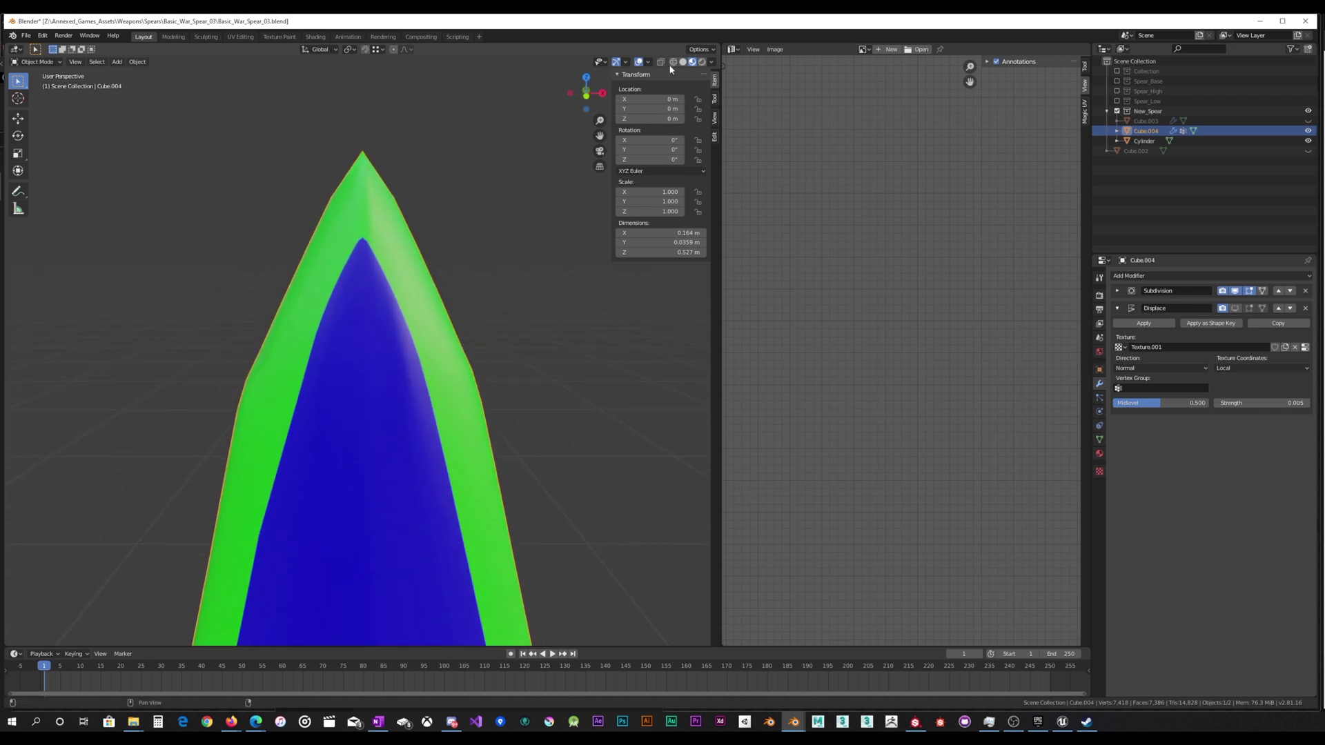
pyautogui.moveTo(428, 232); pyautogui.dragTo(425, 219, button='middle')
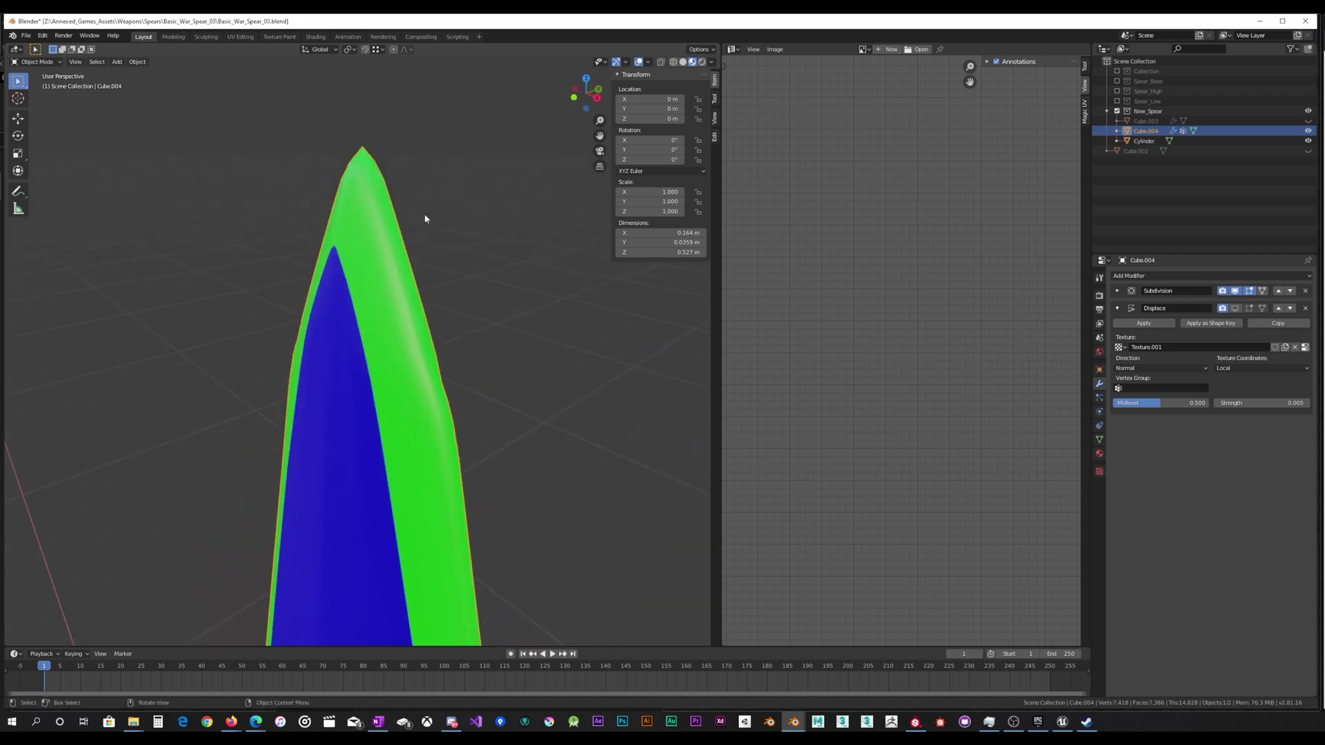
pyautogui.click(683, 62)
pyautogui.moveTo(352, 311)
pyautogui.mouseDown(button='middle')
pyautogui.moveTo(435, 308)
pyautogui.moveTo(410, 328)
pyautogui.moveTo(411, 292)
pyautogui.moveTo(428, 317)
pyautogui.moveTo(476, 334)
pyautogui.moveTo(480, 298)
pyautogui.moveTo(388, 292)
pyautogui.moveTo(444, 345)
pyautogui.moveTo(418, 349)
pyautogui.moveTo(470, 358)
pyautogui.mouseUp(button='middle')
pyautogui.press('Tab')
pyautogui.scroll(2, 422, 348)
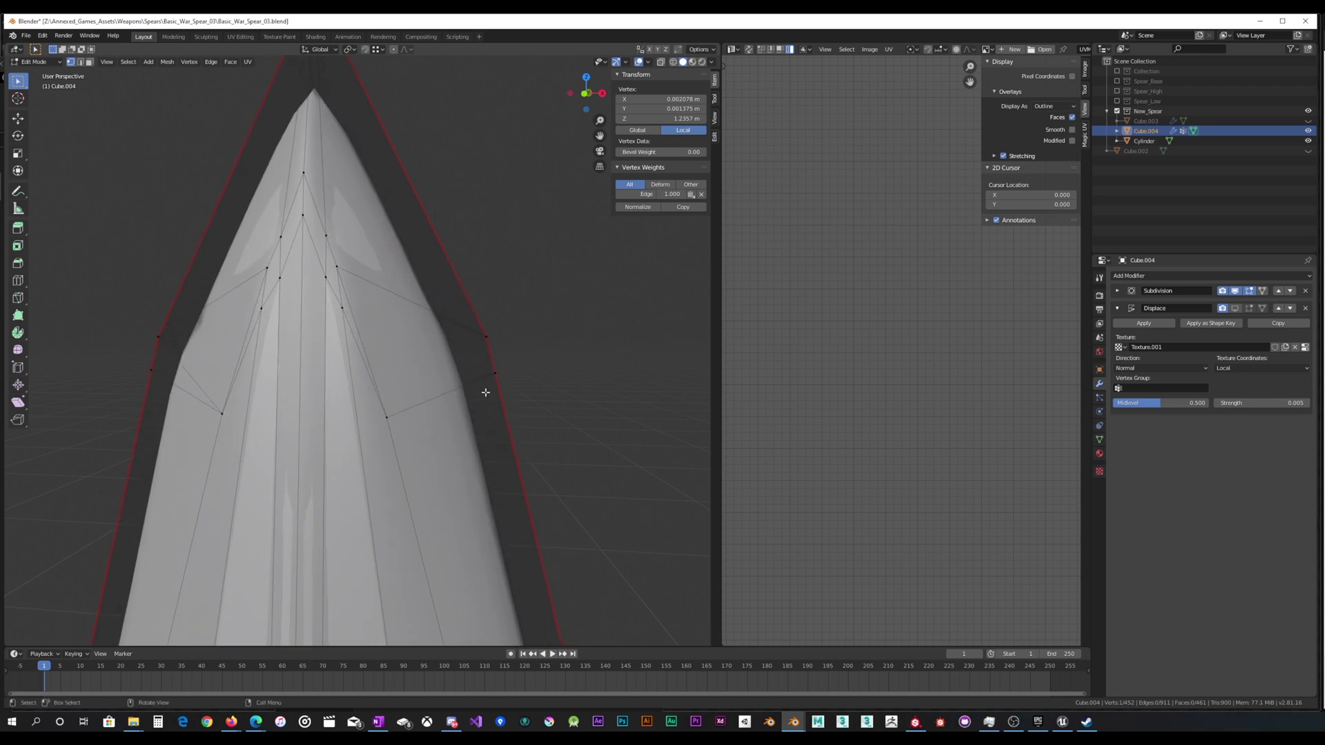
pyautogui.click(691, 62)
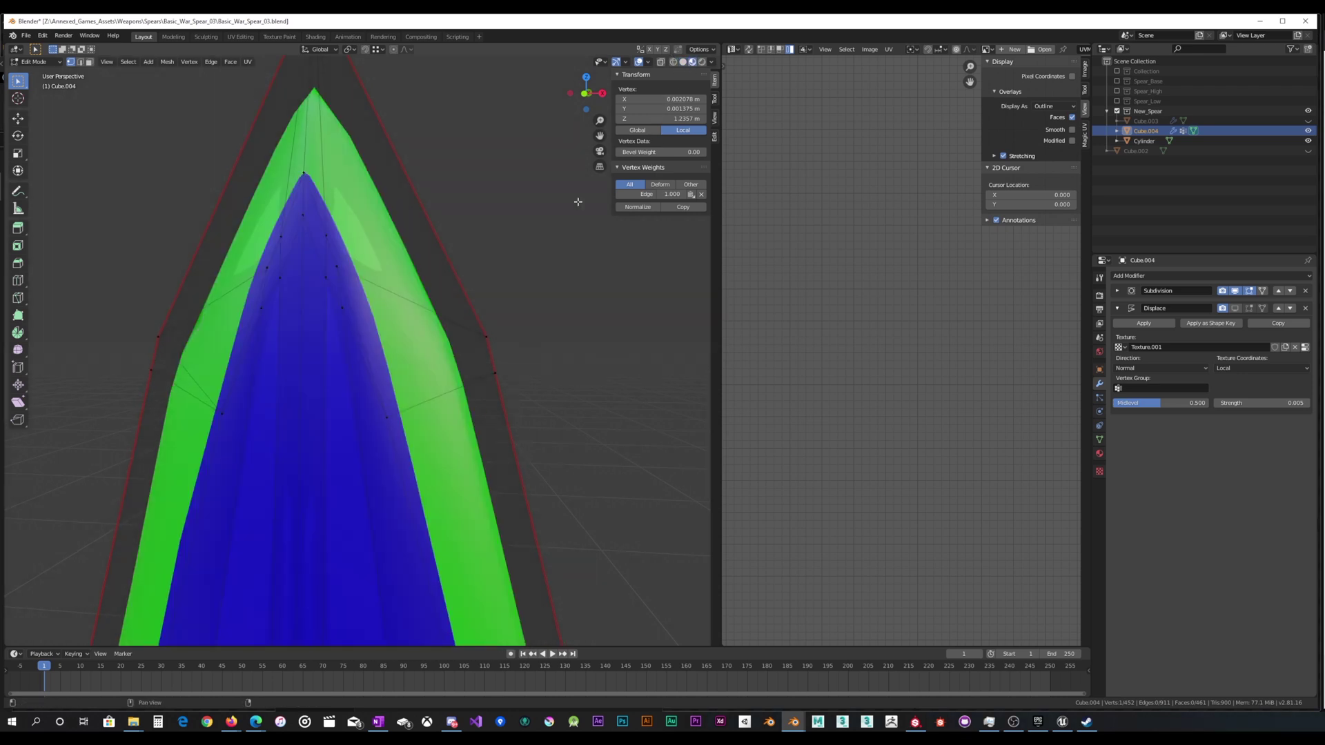
# Merge the two stacked outer vertices at the right corner of the spear tip outline into the lower one, using At Last.
pyautogui.keyDown('shift'); pyautogui.click(495, 373); pyautogui.keyUp('shift')
pyautogui.moveTo(494, 372); pyautogui.dragTo(550, 364, button='middle')
pyautogui.rightClick(550, 364)
pyautogui.moveTo(552, 366)
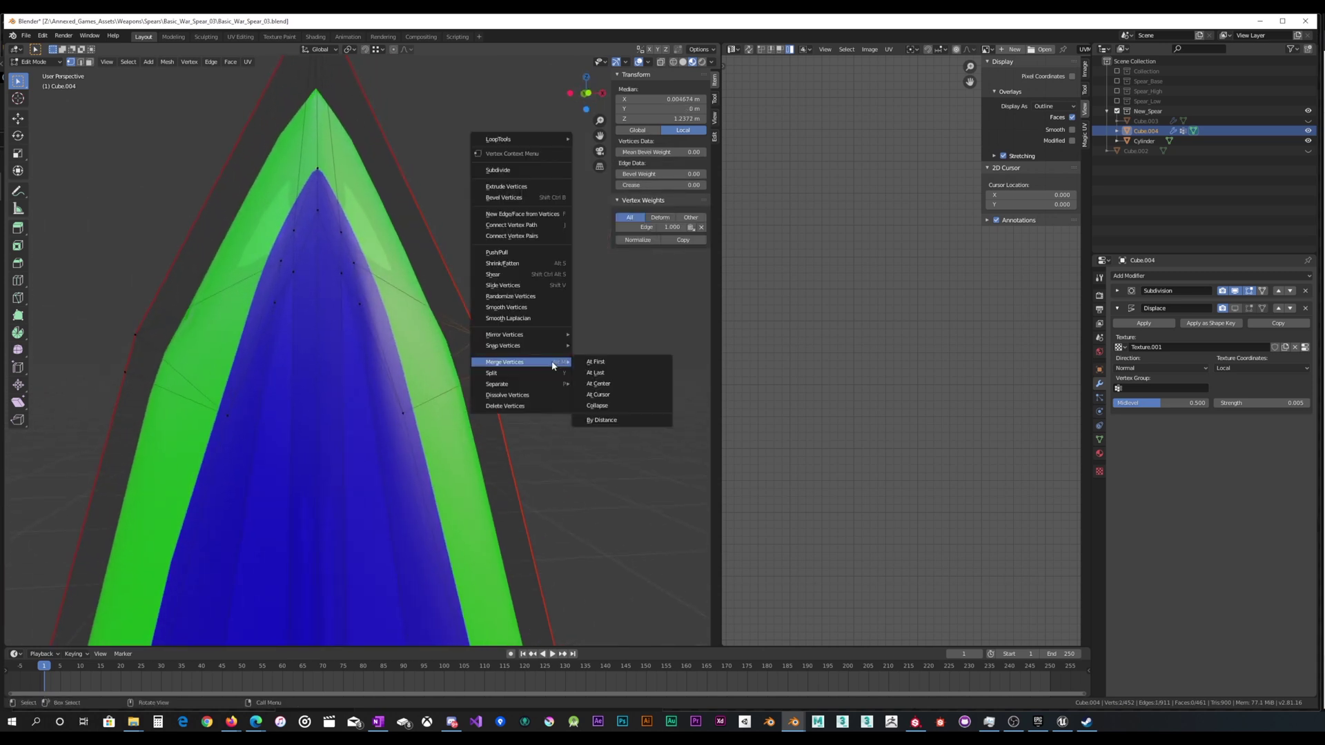
pyautogui.click(596, 372)
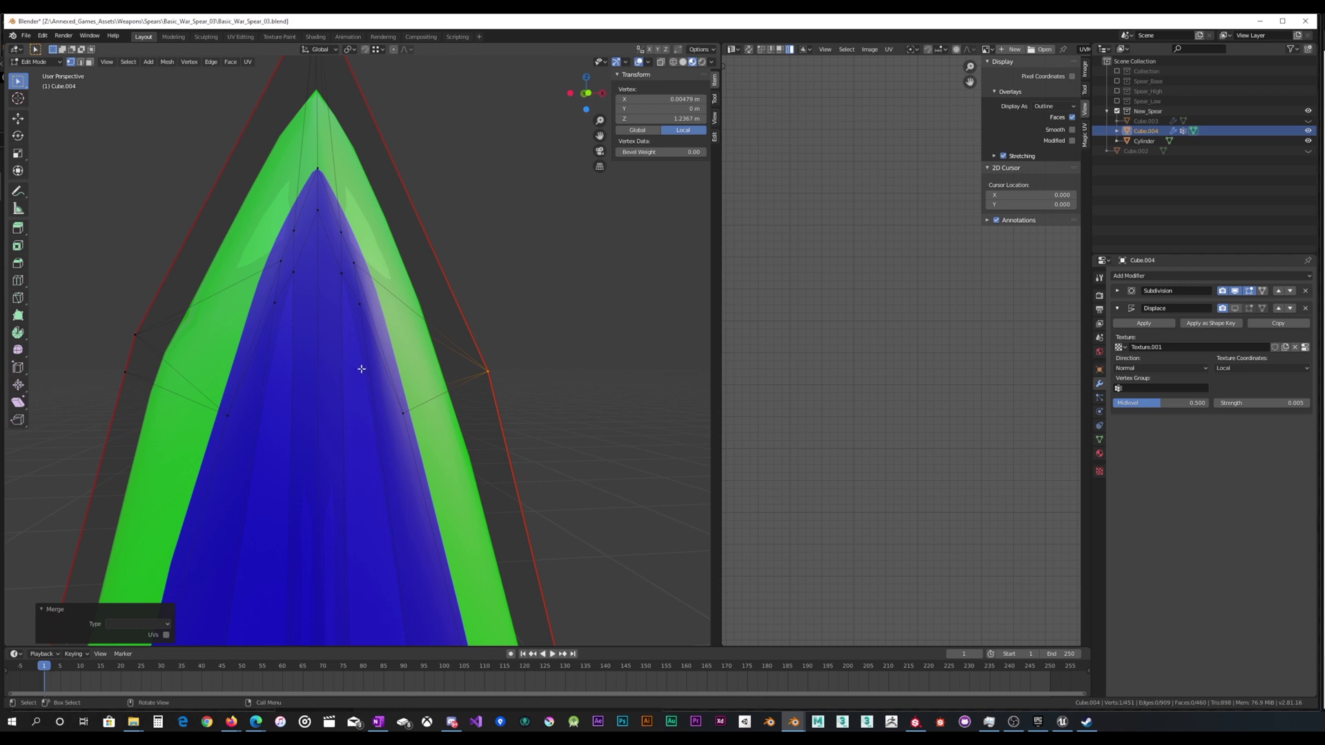
# Merge the two stacked outer vertices at the left corner of the tip outline, using At Last.
pyautogui.keyDown('shift'); pyautogui.click(136, 334); pyautogui.keyUp('shift')
pyautogui.rightClick(103, 367)
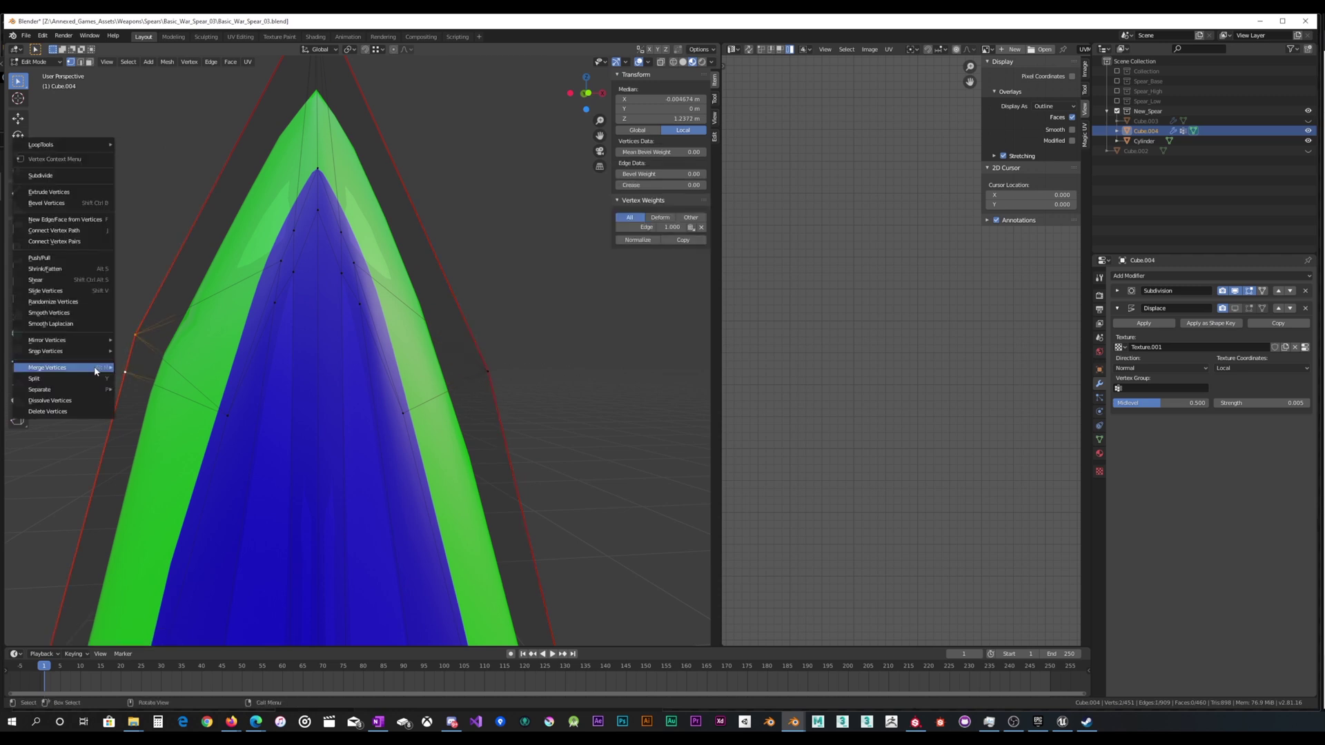
pyautogui.click(135, 379)
pyautogui.scroll(-4, 219, 393)
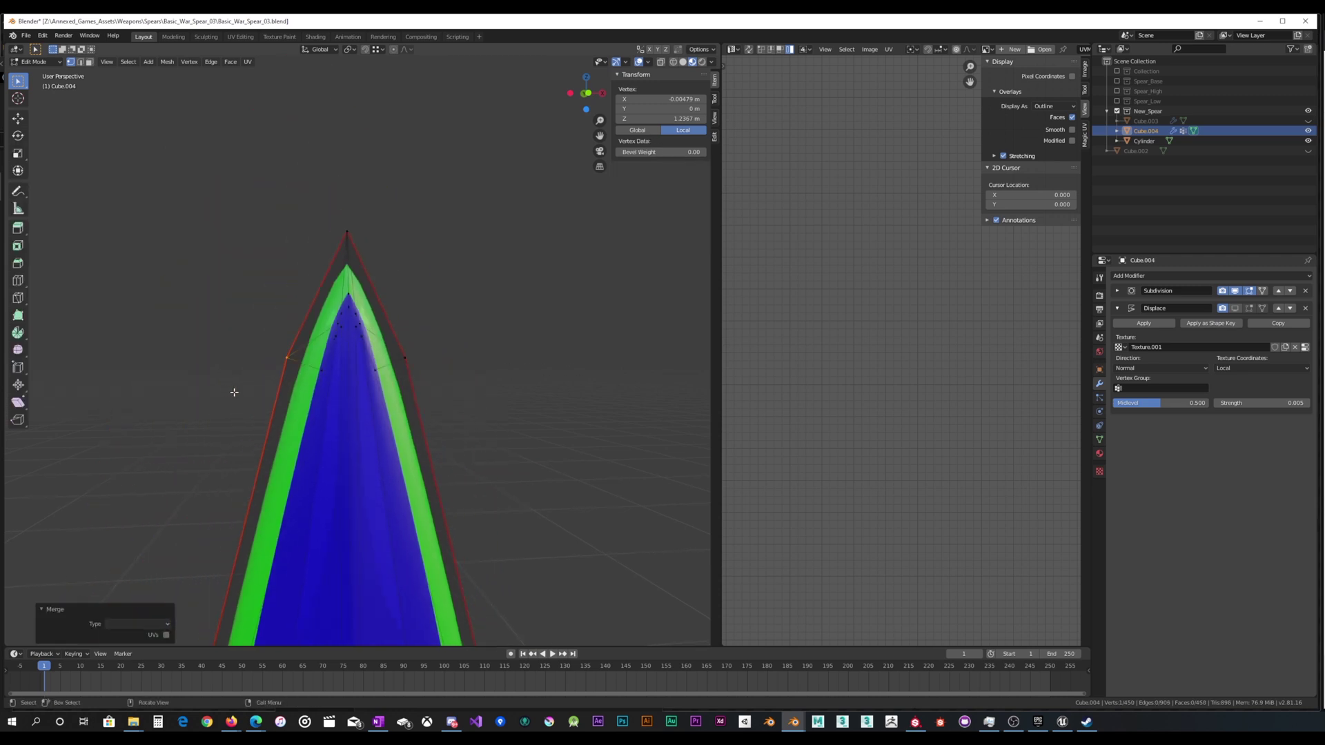
# Inspect the merged tip in solid shading, with and without the edit mesh, before returning to the material colours.
pyautogui.scroll(4, 303, 390)
pyautogui.moveTo(316, 335); pyautogui.dragTo(351, 302, button='middle')
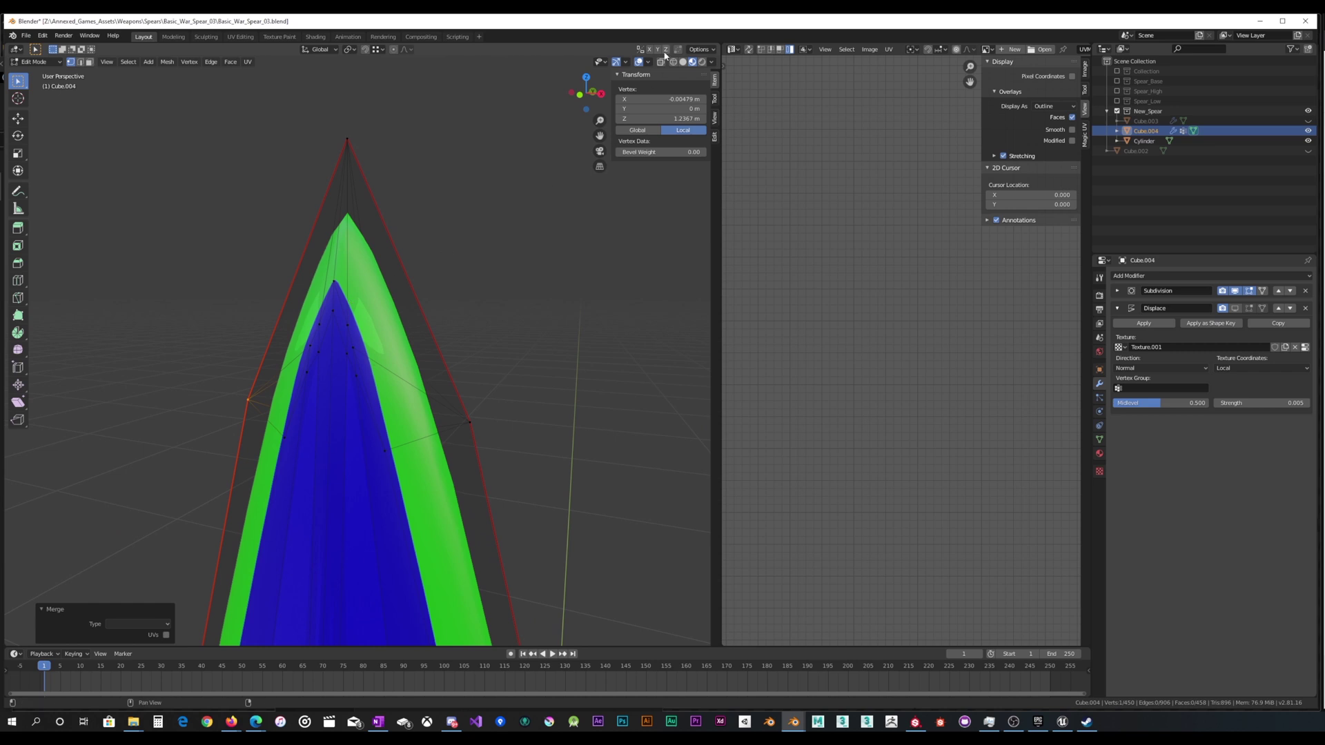
pyautogui.click(683, 62)
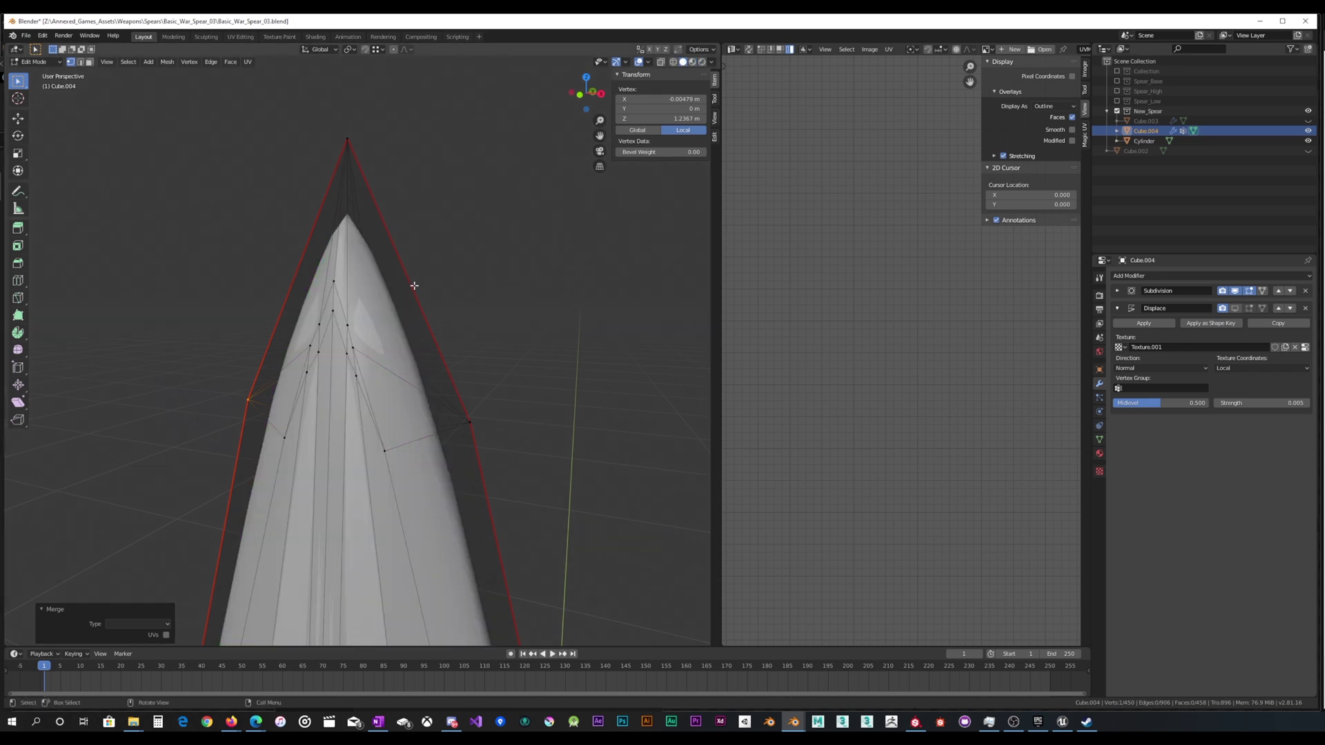
pyautogui.press('Tab')
pyautogui.moveTo(414, 283)
pyautogui.mouseDown(button='middle')
pyautogui.moveTo(376, 302)
pyautogui.moveTo(485, 290)
pyautogui.moveTo(401, 274)
pyautogui.moveTo(326, 301)
pyautogui.moveTo(392, 319)
pyautogui.mouseUp(button='middle')
pyautogui.press('Tab')
pyautogui.scroll(5, 352, 318)
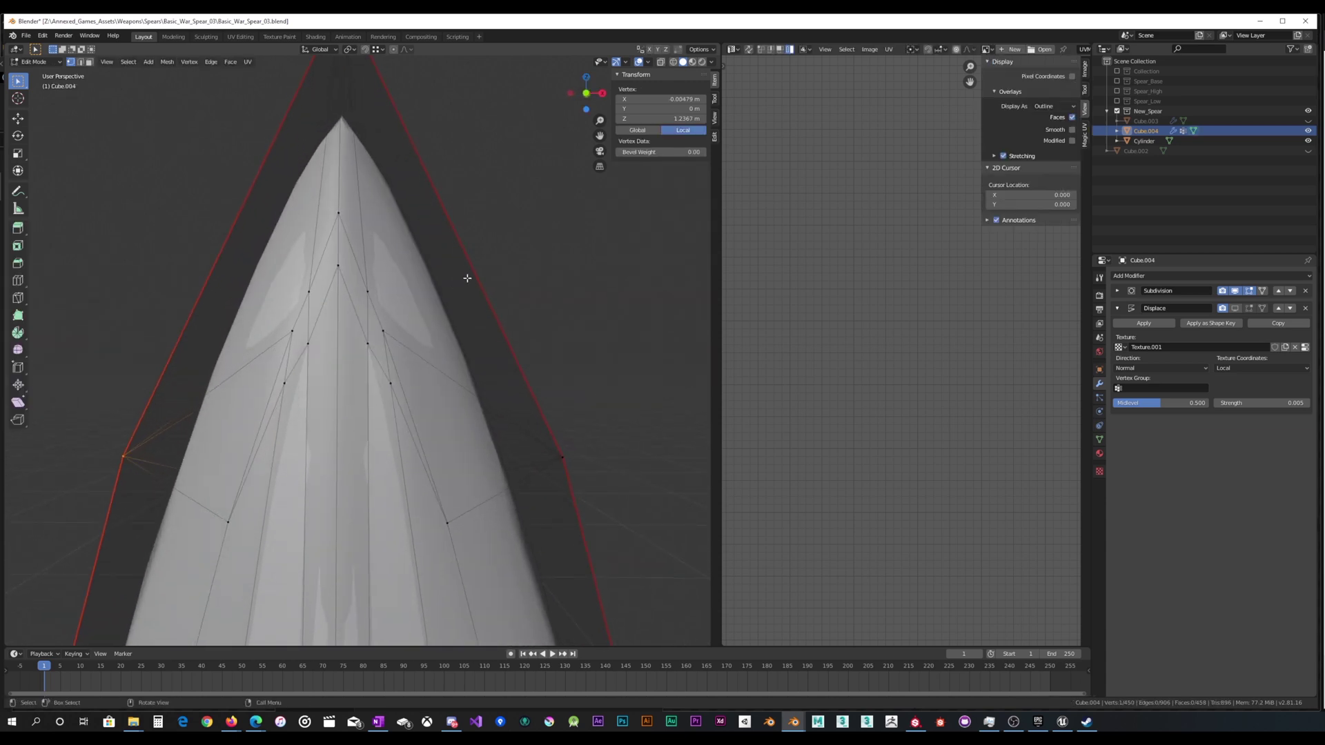
pyautogui.click(691, 63)
# Try to merge the two inner vertices beside the right material boundary into the upper one, using At Last.
pyautogui.click(391, 373)
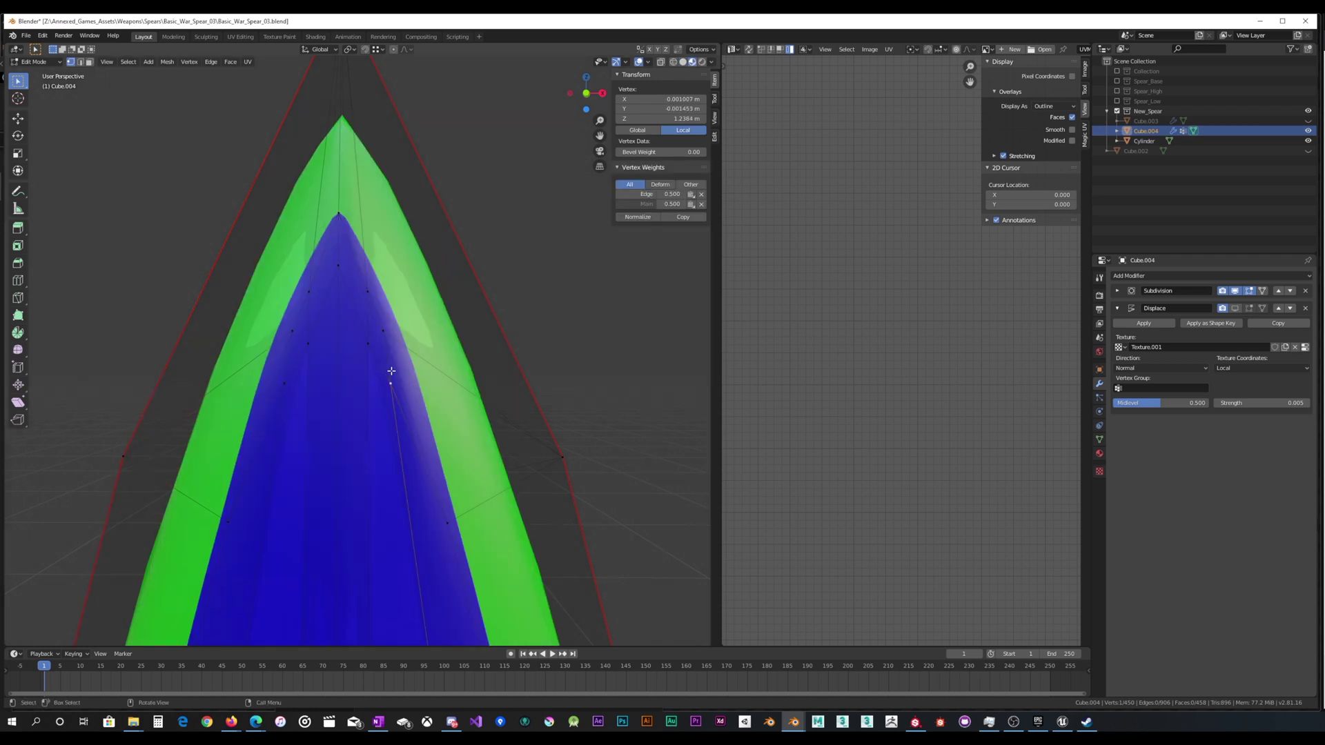
pyautogui.keyDown('shift'); pyautogui.click(383, 331); pyautogui.keyUp('shift')
pyautogui.rightClick(443, 304)
pyautogui.moveTo(444, 304)
pyautogui.click(494, 316)
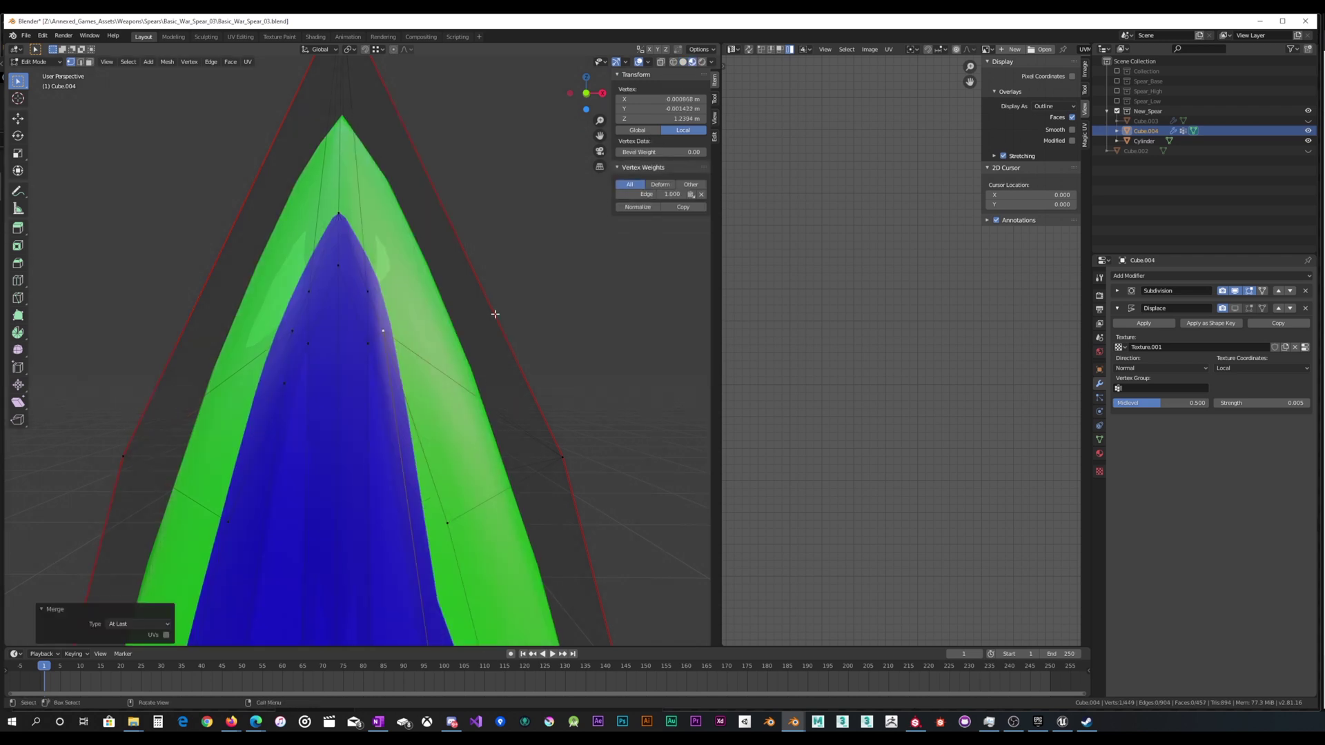
pyautogui.hotkey('ctrl', 'z')
# Try to move the two inner vertices beside the material boundary about 0.00035 m inward along Y.
pyautogui.scroll(-5, 488, 321)
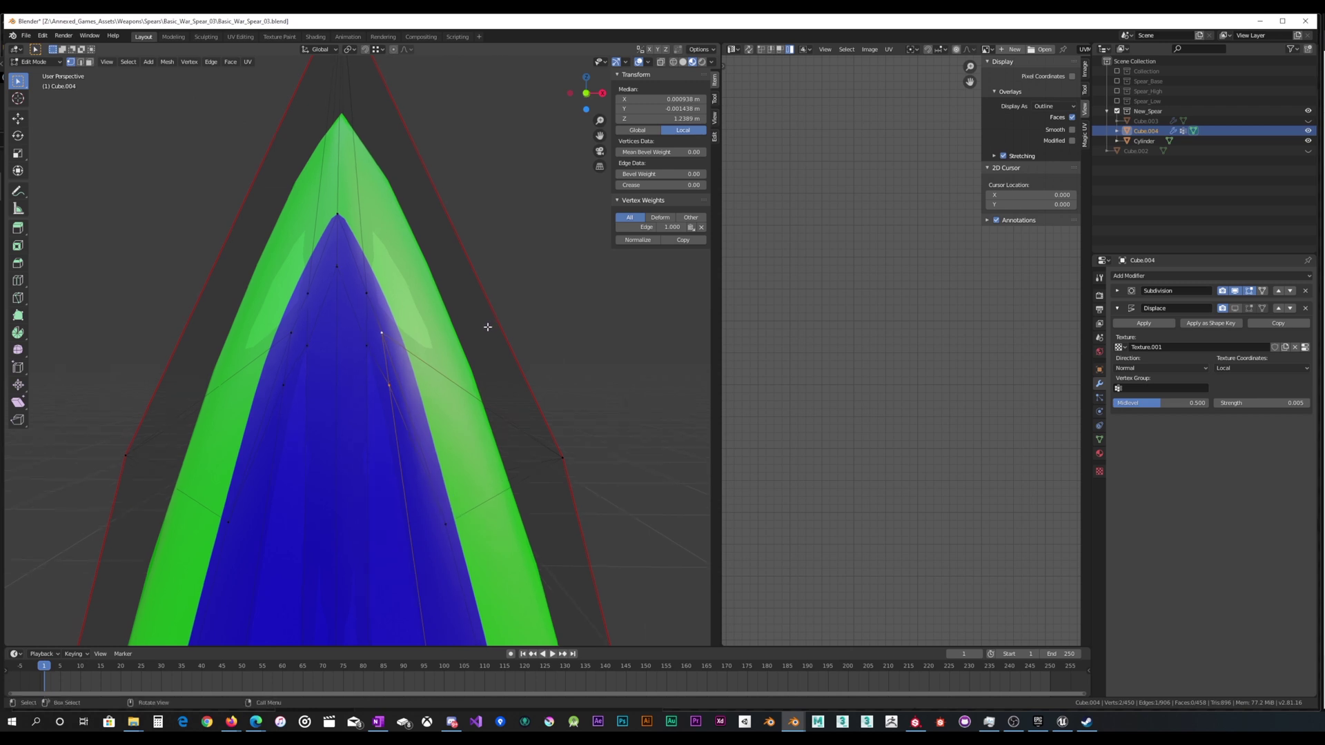
pyautogui.moveTo(487, 323); pyautogui.dragTo(305, 395, button='middle')
pyautogui.scroll(5, 449, 329)
pyautogui.press('KP_3')
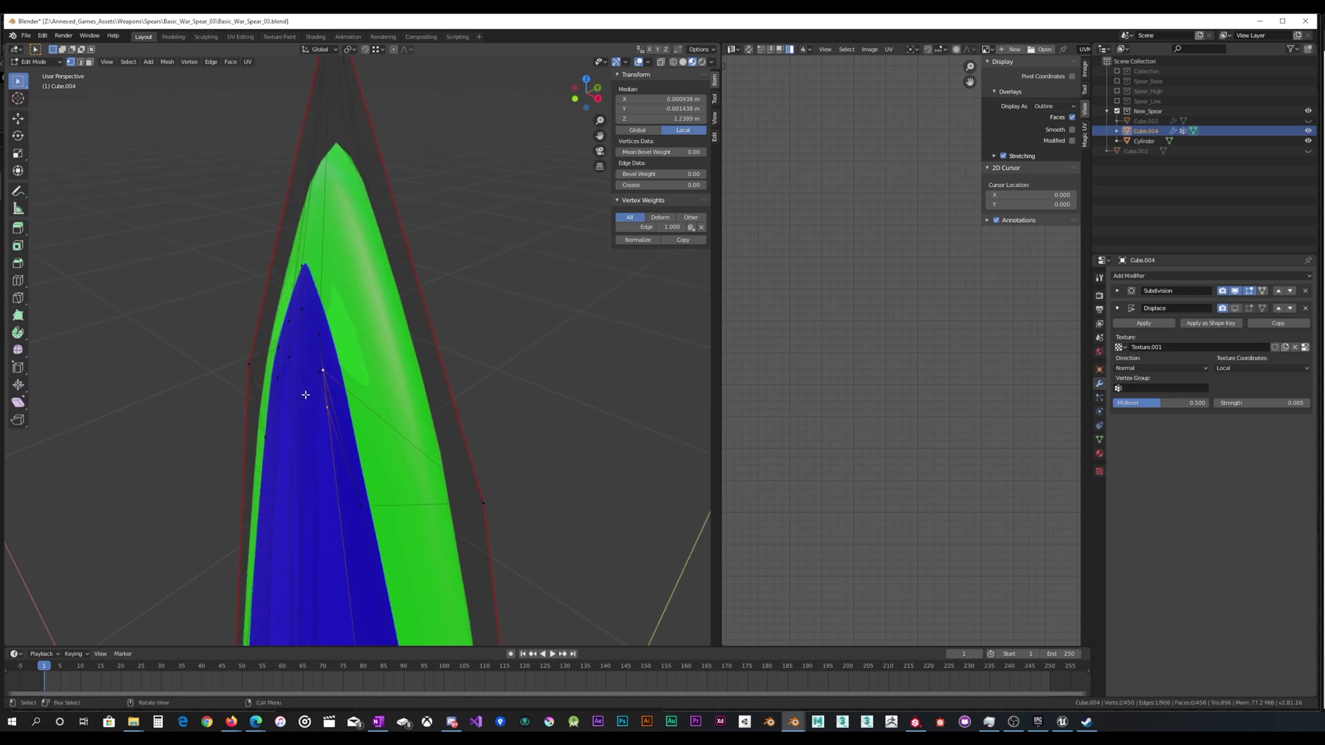
pyautogui.press('g')
pyautogui.press('y')
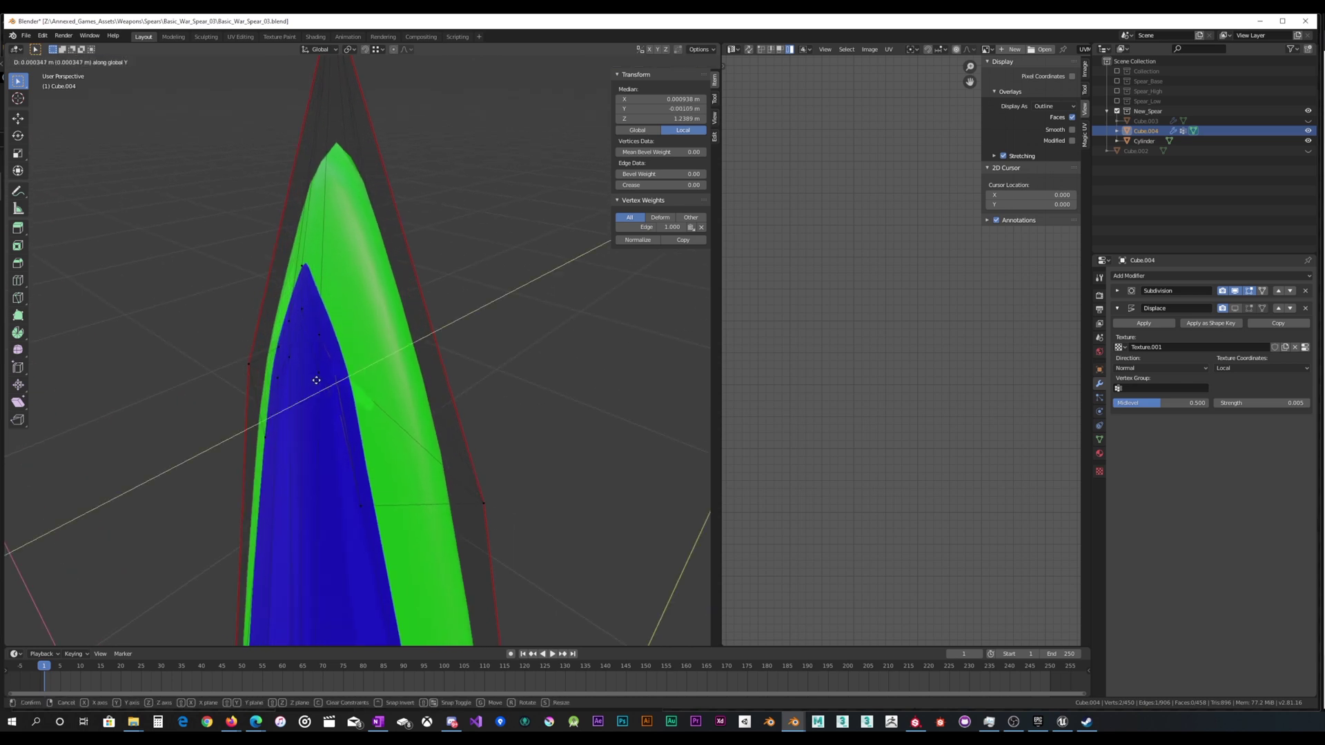
pyautogui.click(317, 380)
pyautogui.moveTo(319, 378); pyautogui.dragTo(329, 374, button='middle')
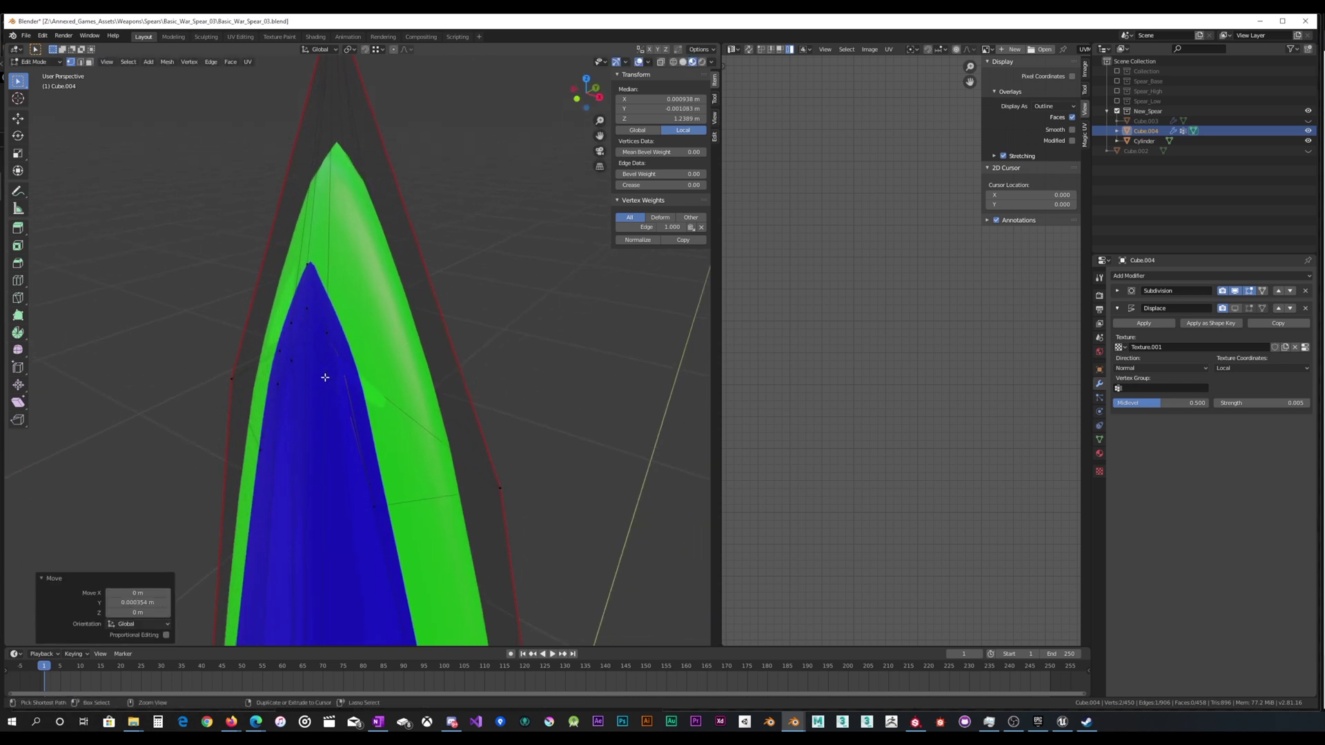
pyautogui.hotkey('ctrl', 'z')
# Scale the eight inner vertices beside the material boundaries on both faces by 0.545 along Y.
pyautogui.moveTo(552, 338); pyautogui.dragTo(316, 406, button='middle')
pyautogui.keyDown('shift'); pyautogui.click(345, 356); pyautogui.keyUp('shift')
pyautogui.keyDown('shift'); pyautogui.click(337, 391); pyautogui.keyUp('shift')
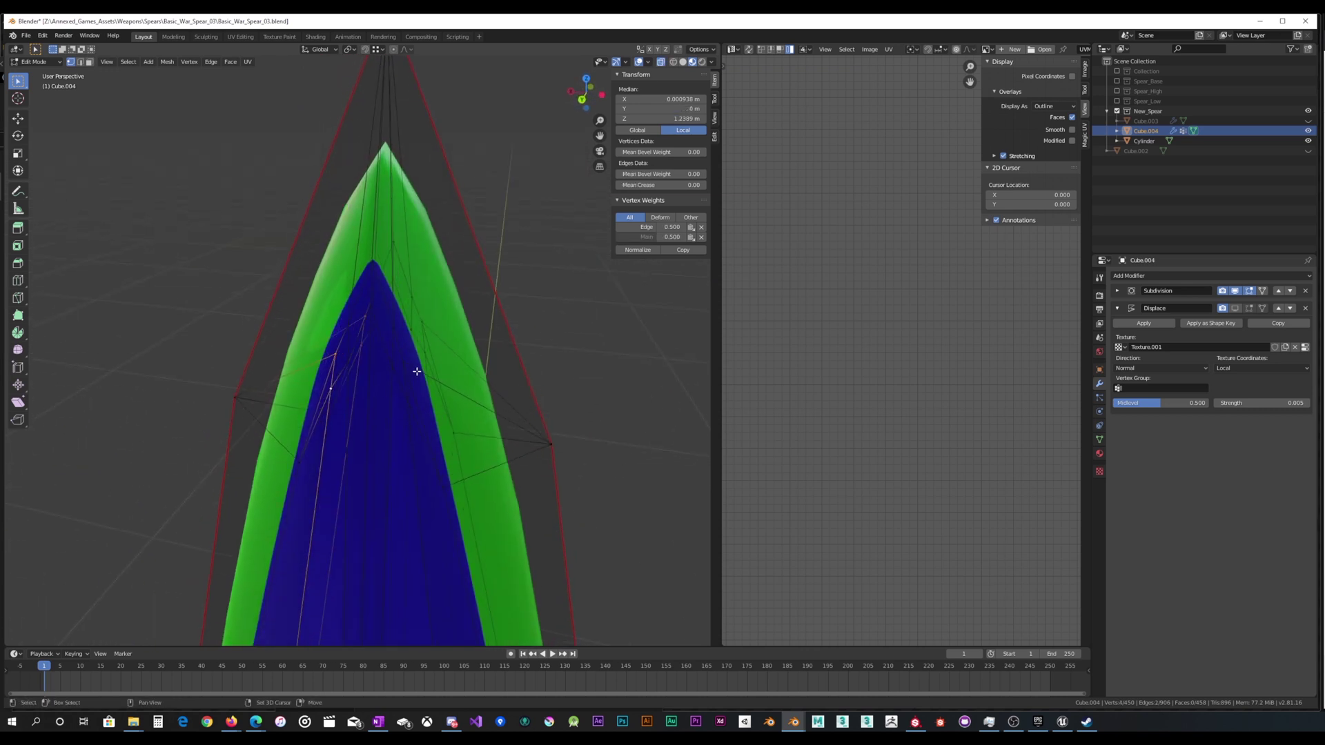
pyautogui.keyDown('shift'); pyautogui.click(407, 375); pyautogui.keyUp('shift')
pyautogui.moveTo(490, 391); pyautogui.dragTo(434, 402, button='middle')
pyautogui.keyDown('shift'); pyautogui.click(305, 391); pyautogui.keyUp('shift')
pyautogui.press('s')
pyautogui.press('y')
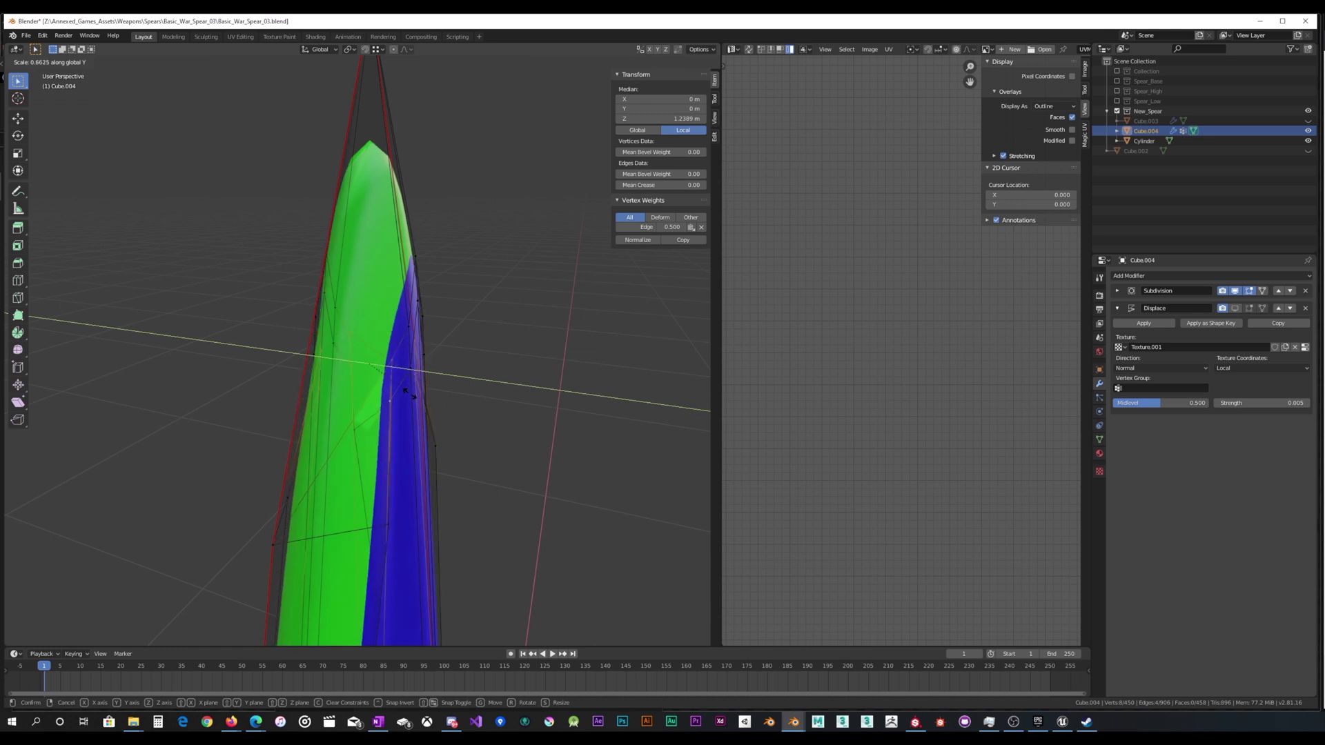
pyautogui.click(403, 389)
pyautogui.moveTo(403, 390); pyautogui.dragTo(506, 290, button='middle')
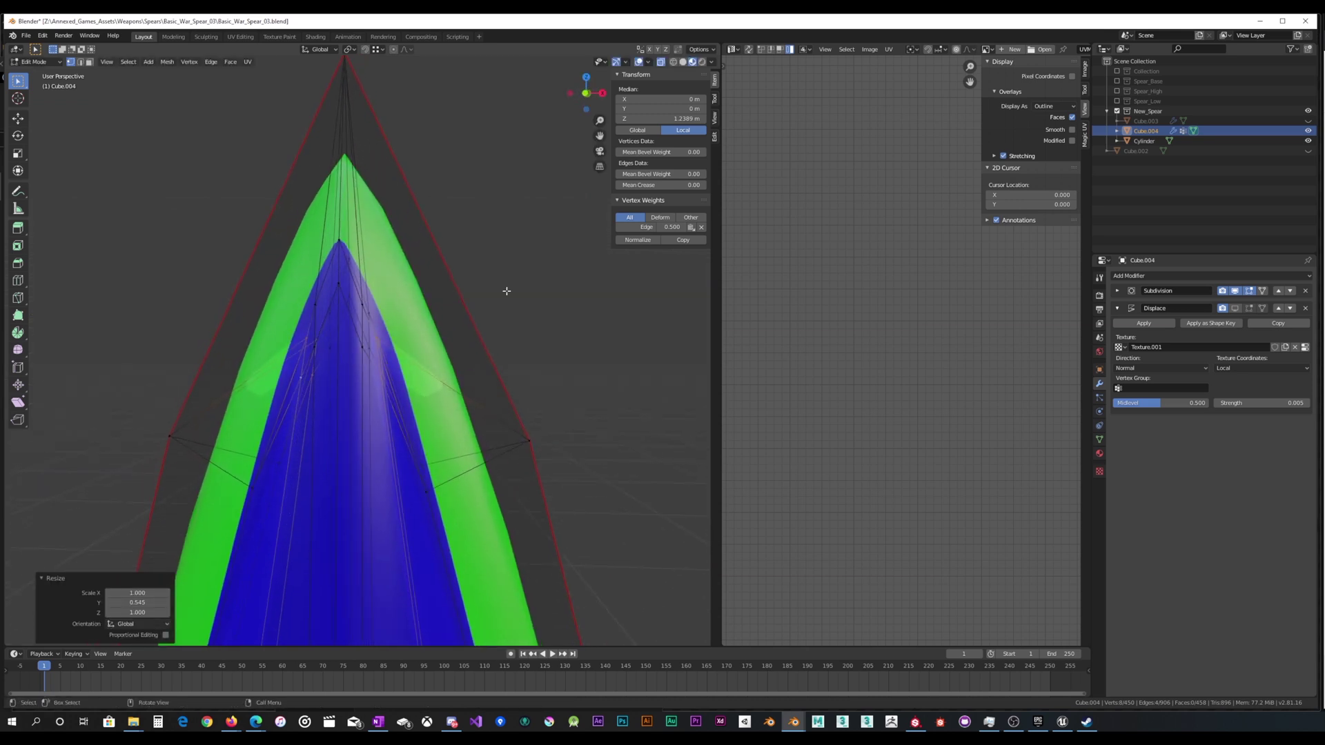
# Examine the tip's surface in solid shading from several angles, with and without the edit mesh.
pyautogui.click(683, 62)
pyautogui.moveTo(386, 324)
pyautogui.mouseDown(button='middle')
pyautogui.moveTo(396, 346)
pyautogui.moveTo(441, 344)
pyautogui.mouseUp(button='middle')
pyautogui.moveTo(430, 425); pyautogui.dragTo(413, 460, button='middle')
pyautogui.scroll(-3, 413, 460)
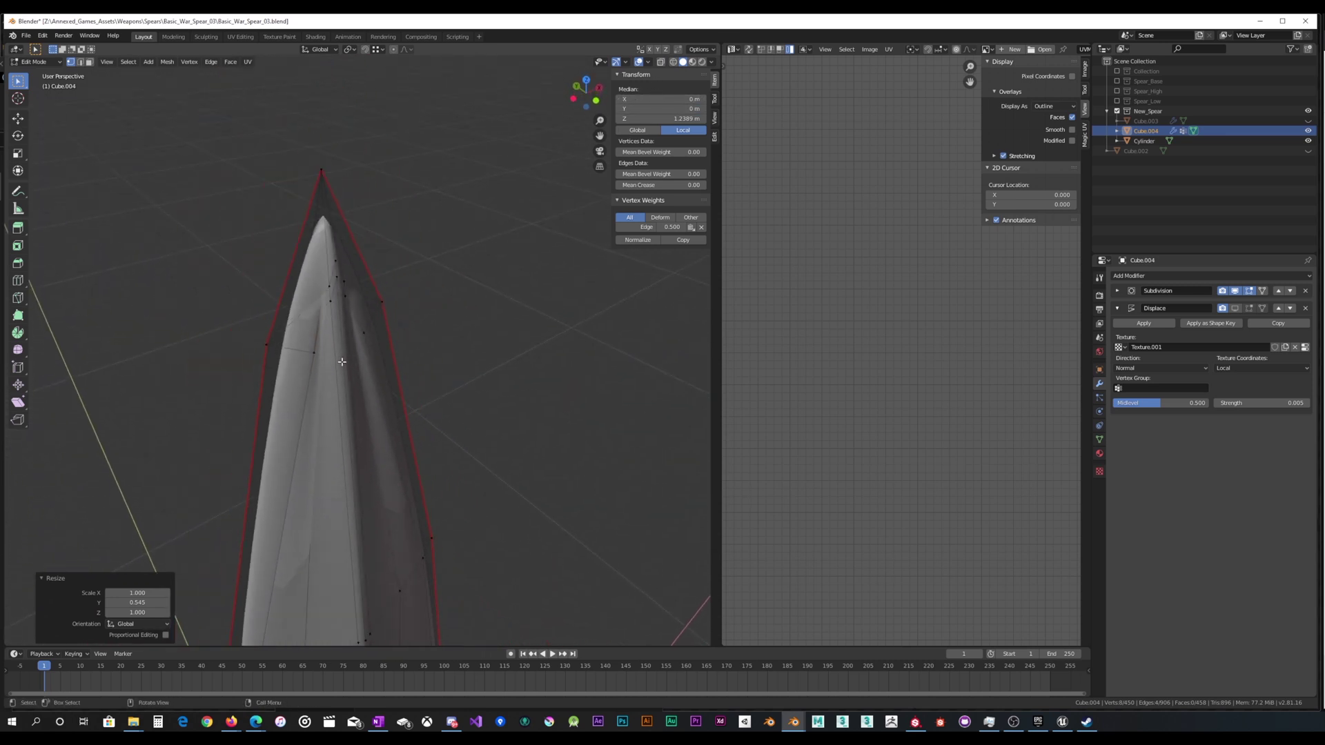
pyautogui.press('Tab')
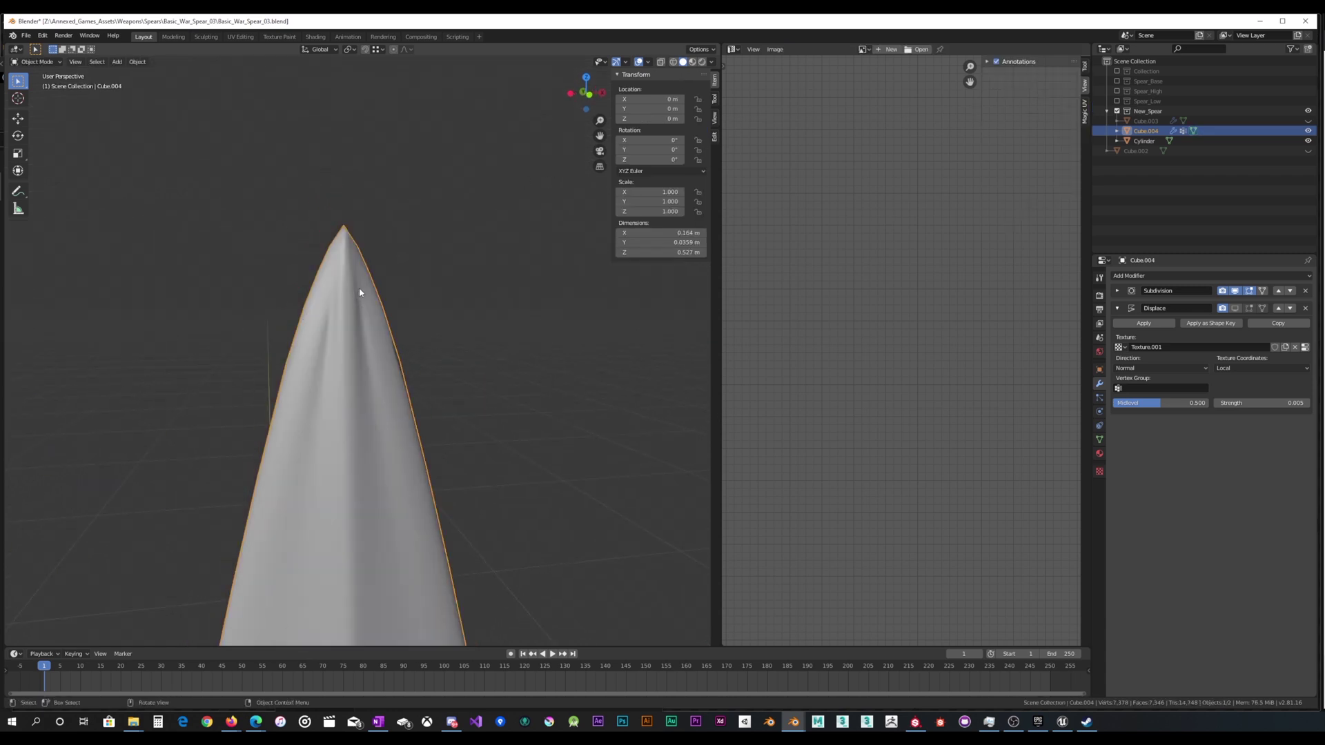
pyautogui.scroll(5, 361, 295)
pyautogui.moveTo(271, 345); pyautogui.dragTo(405, 435, button='middle')
pyautogui.scroll(4, 372, 379)
pyautogui.press('Tab')
pyautogui.moveTo(378, 376); pyautogui.dragTo(430, 362, button='middle')
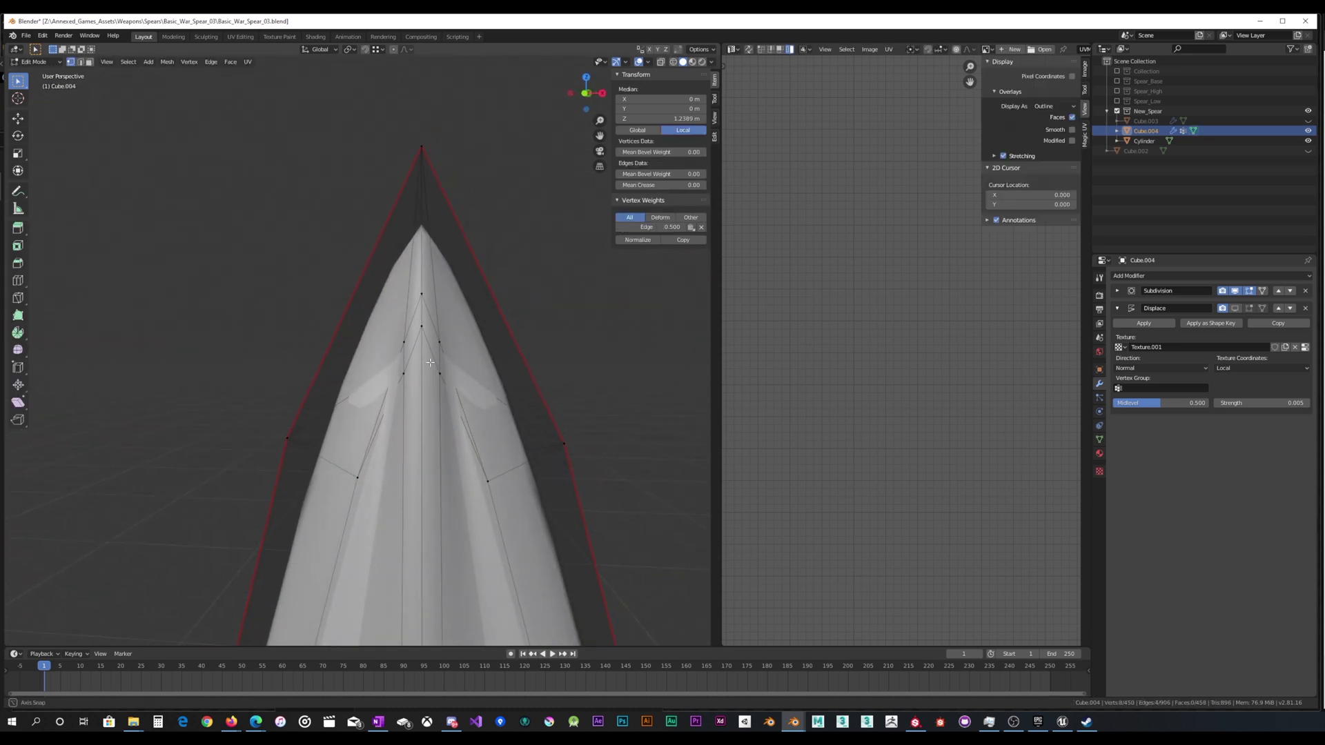
# Scale the eight selected inner vertices back outward along Y by about 1.7.
pyautogui.press('s')
pyautogui.press('y')
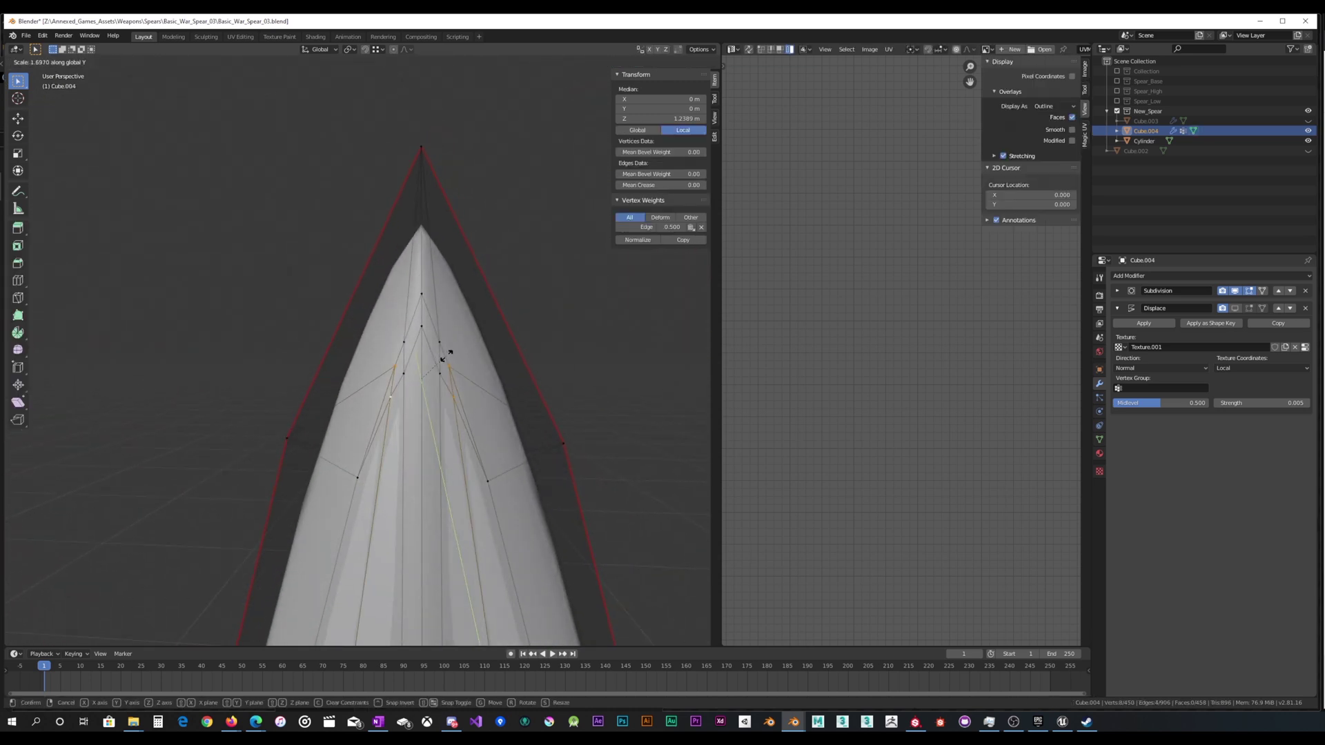
pyautogui.click(445, 355)
# Extend the selection with the four lower boundary vertices and scale all twelve by 0.666 along Y.
pyautogui.moveTo(445, 354); pyautogui.dragTo(321, 447, button='middle')
pyautogui.scroll(4, 397, 453)
pyautogui.keyDown('shift'); pyautogui.click(363, 447); pyautogui.keyUp('shift')
pyautogui.press('s')
pyautogui.press('y')
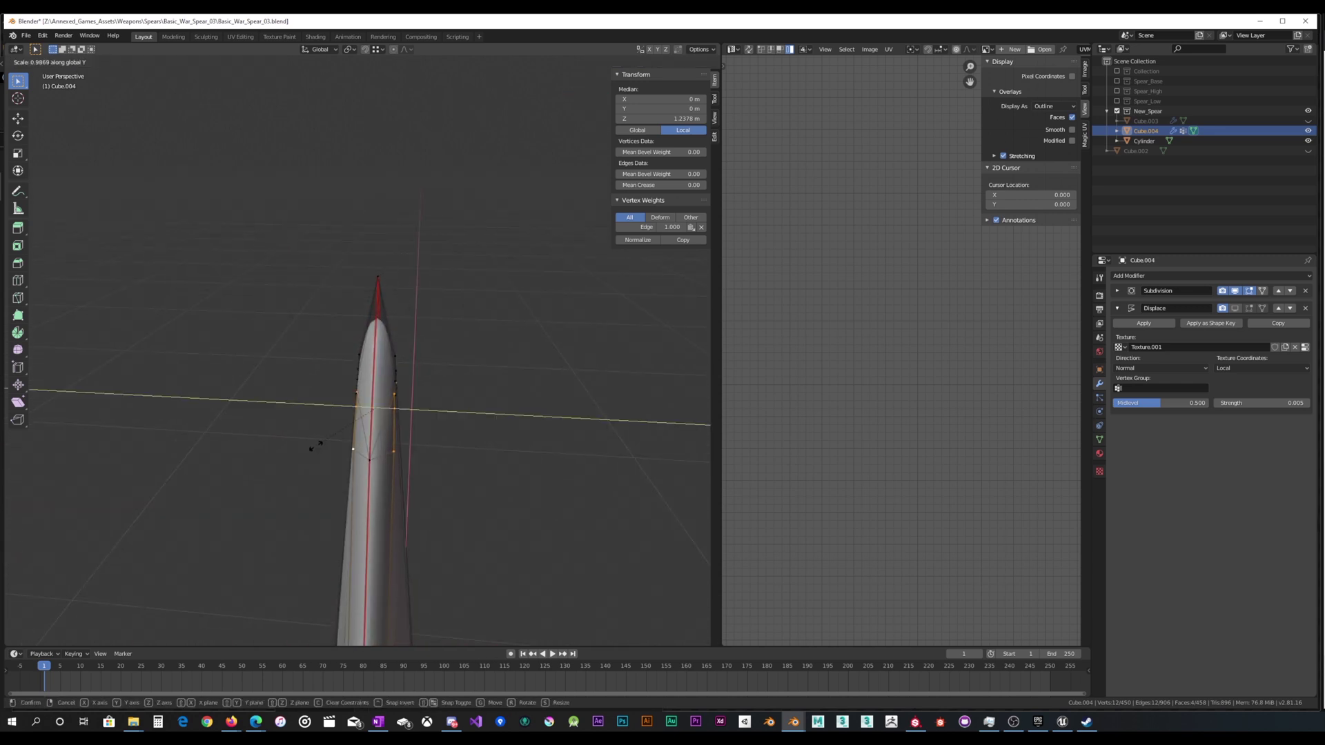
pyautogui.click(339, 440)
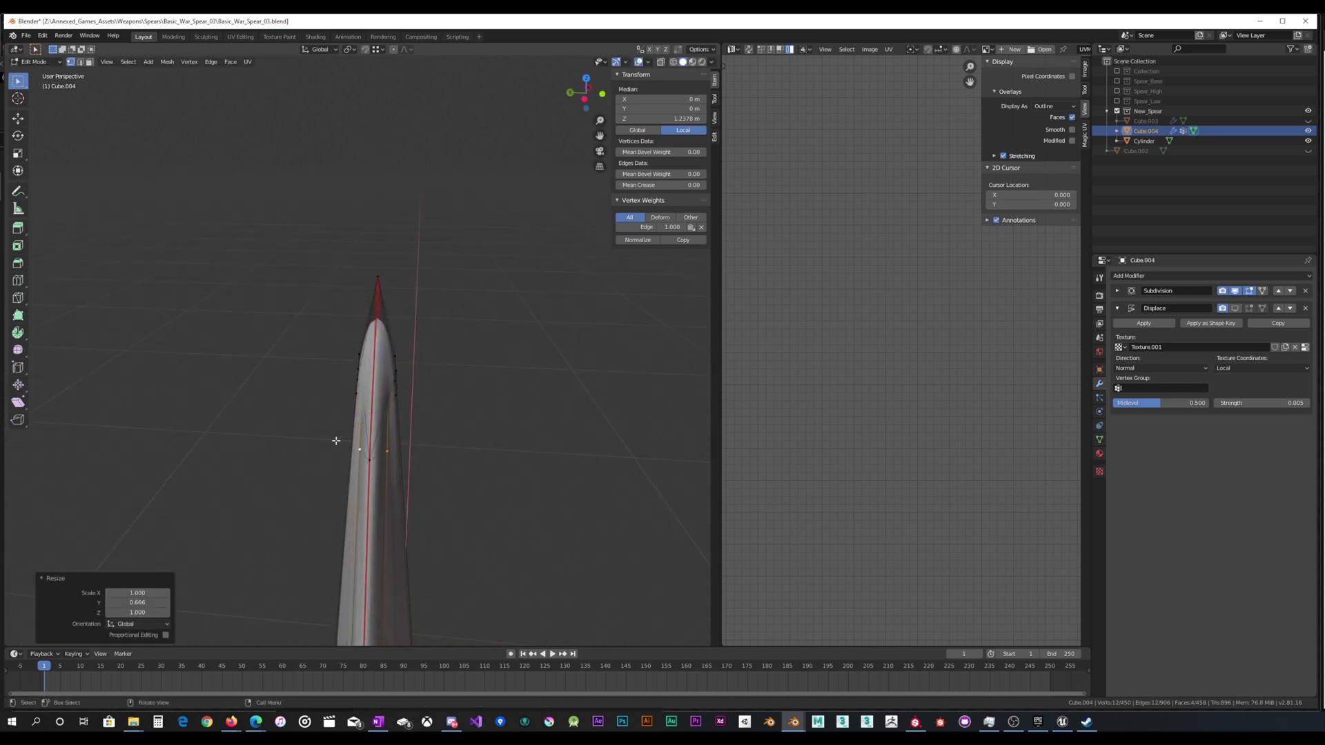
# Select the inner vertices flanking the central ridge just below the tip on both faces.
pyautogui.scroll(5, 400, 412)
pyautogui.moveTo(400, 412); pyautogui.dragTo(288, 407, button='middle')
pyautogui.click(390, 431)
pyautogui.keyDown('shift'); pyautogui.click(362, 398); pyautogui.keyUp('shift')
pyautogui.keyDown('shift'); pyautogui.click(365, 466); pyautogui.keyUp('shift')
pyautogui.keyDown('shift'); pyautogui.click(364, 433); pyautogui.keyUp('shift')
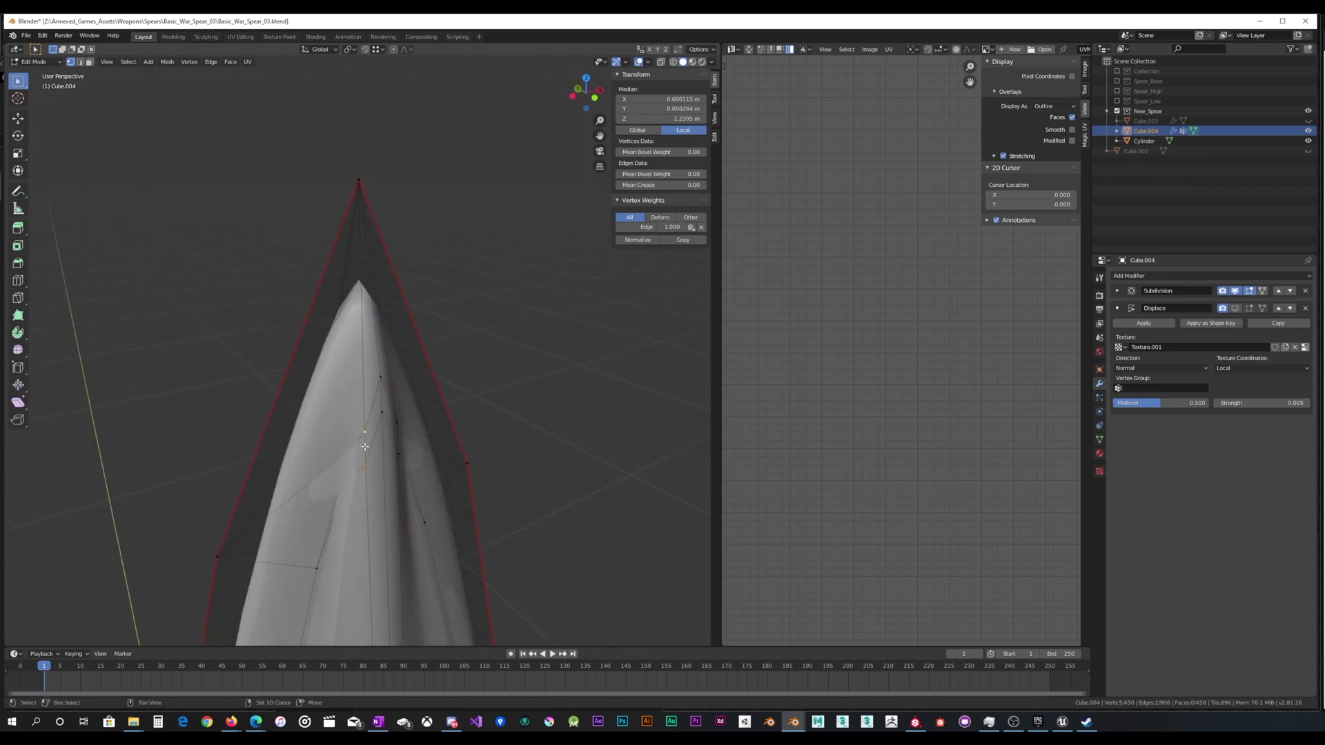
pyautogui.moveTo(401, 447); pyautogui.dragTo(520, 444, button='middle')
pyautogui.press('s')
pyautogui.press('y')
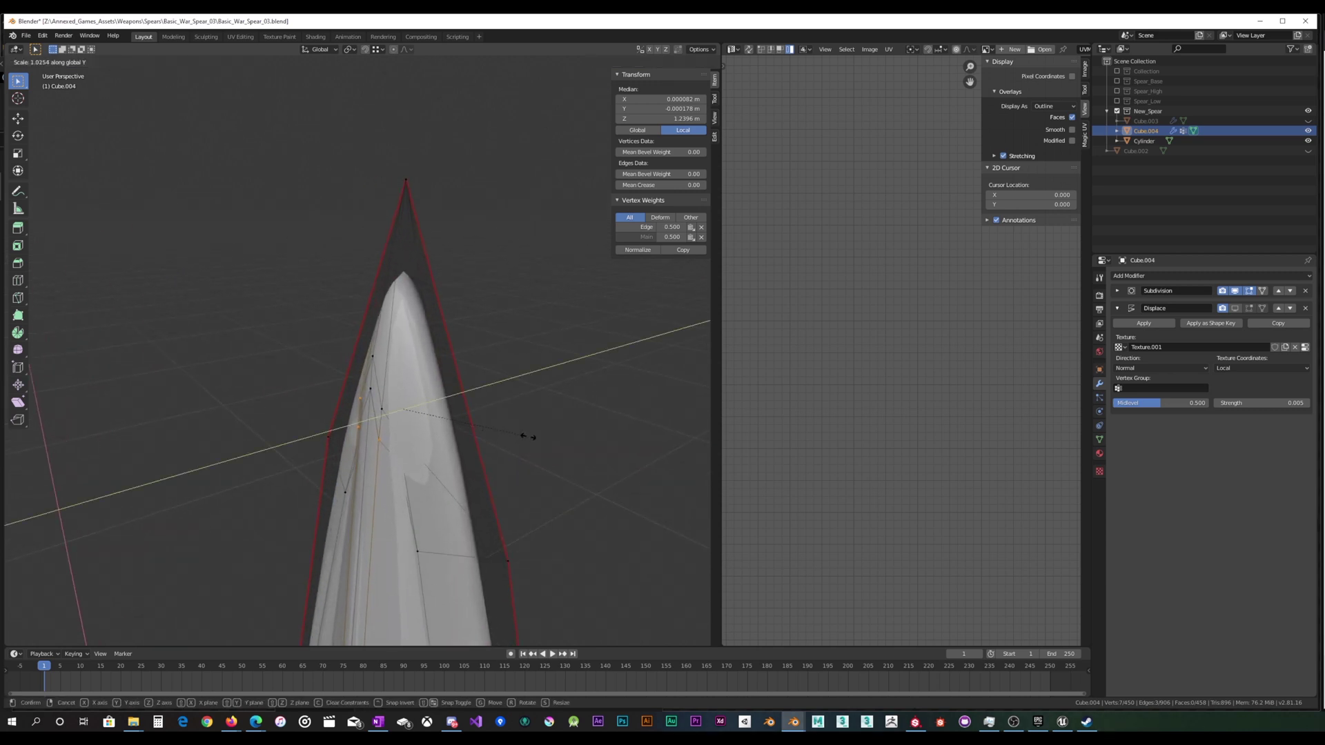
pyautogui.click(505, 442)
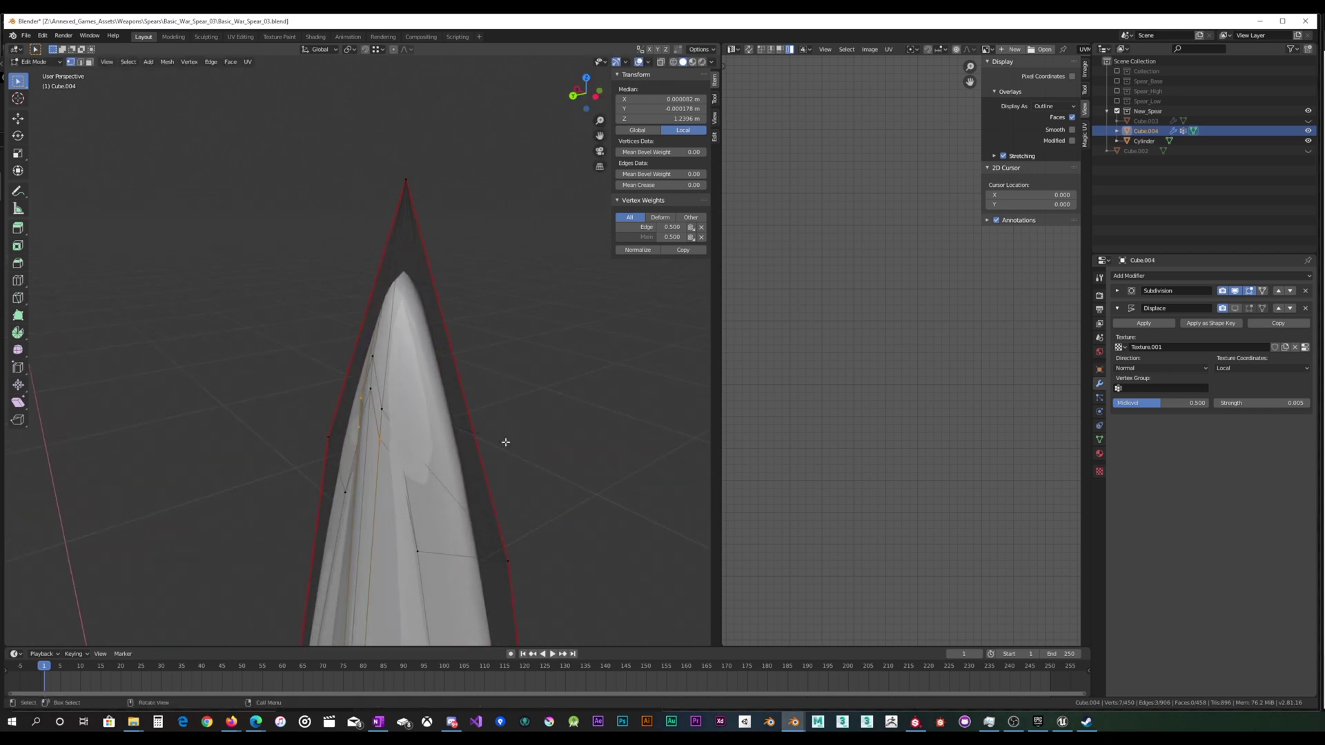
# Add the missing eighth vertex beside the central ridge to the selection and scale all eight by 0.864 along Y.
pyautogui.click(380, 410)
pyautogui.press('s')
pyautogui.press('y')
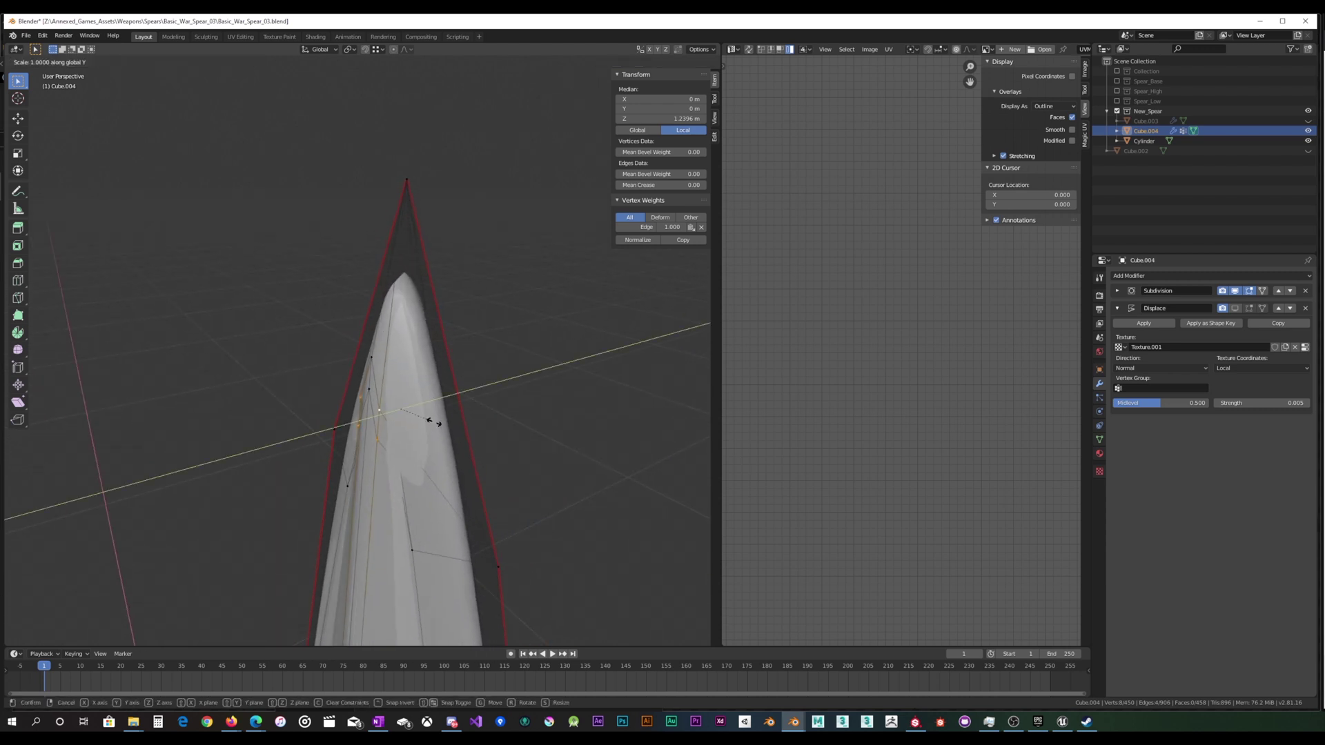
pyautogui.click(427, 418)
pyautogui.moveTo(426, 418); pyautogui.dragTo(517, 416, button='middle')
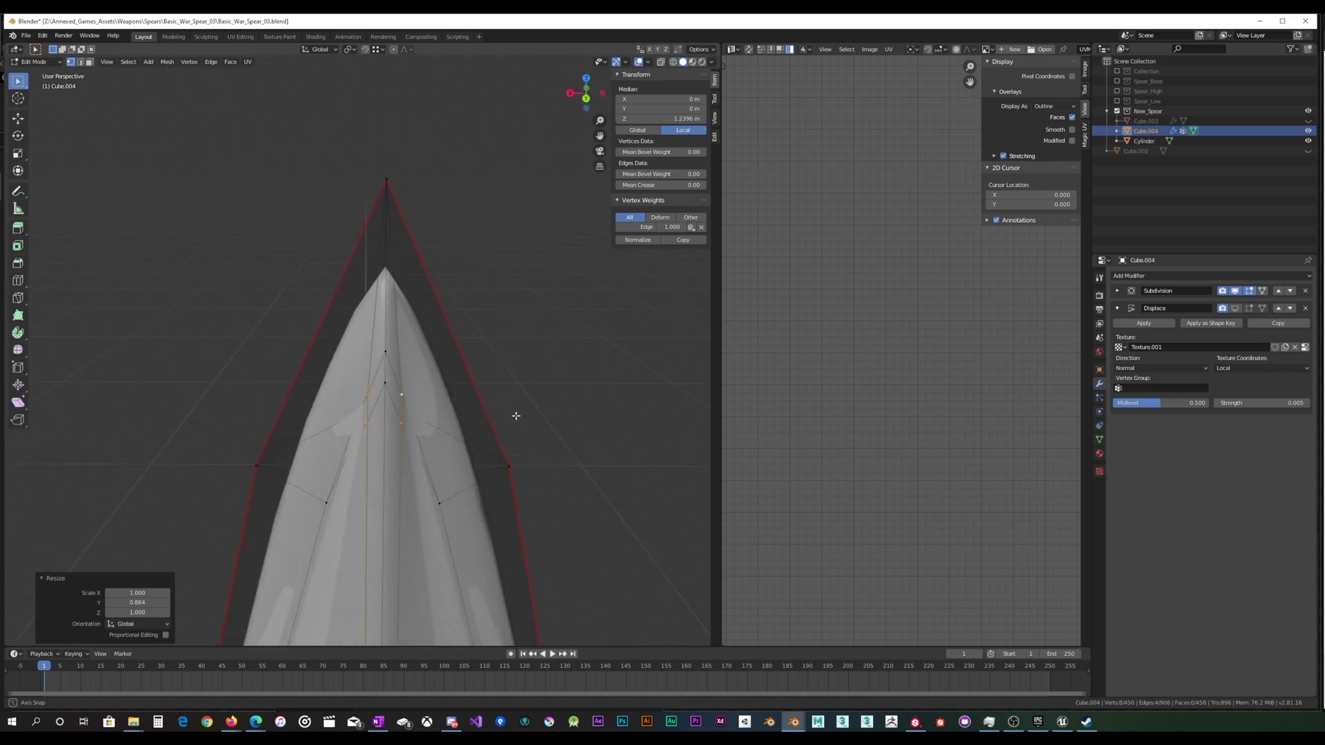
pyautogui.scroll(2, 472, 448)
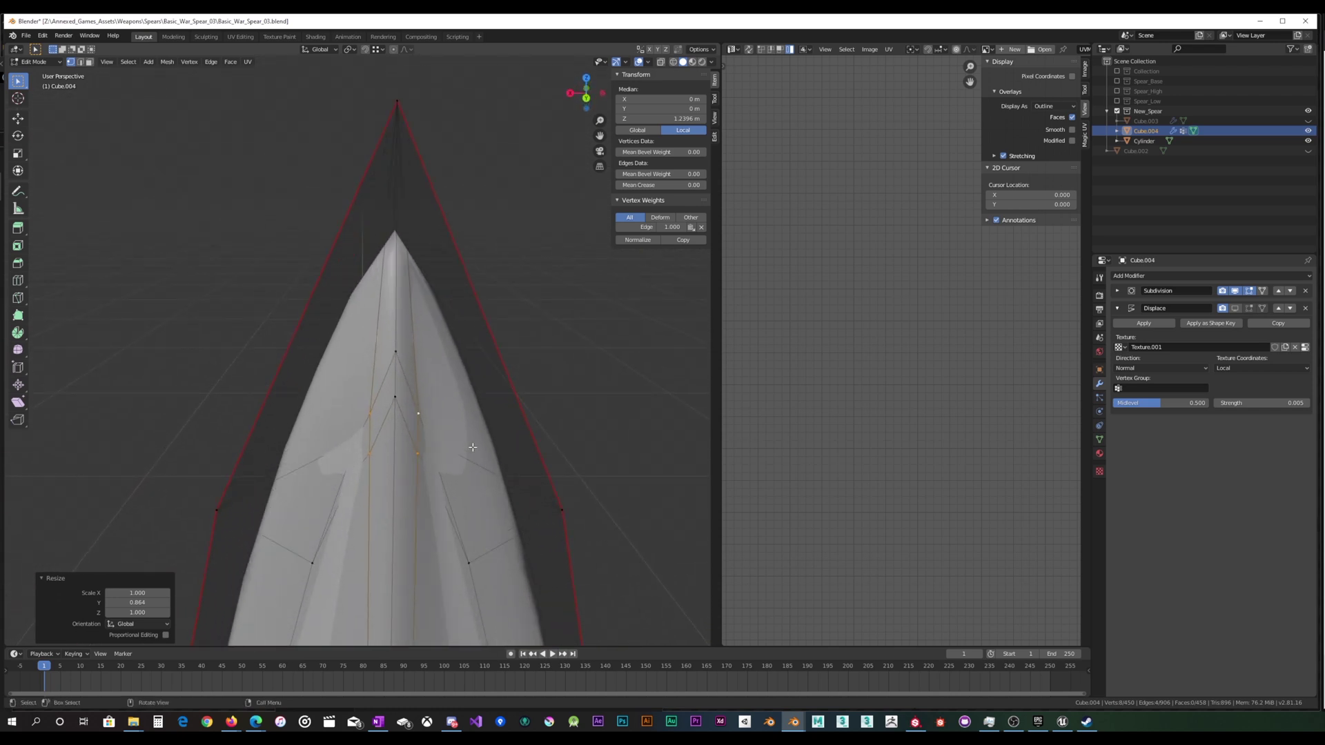
# Try to move the band of vertices around the blade just below the tip vertex upward along Z.
pyautogui.moveTo(367, 51); pyautogui.dragTo(453, 129)
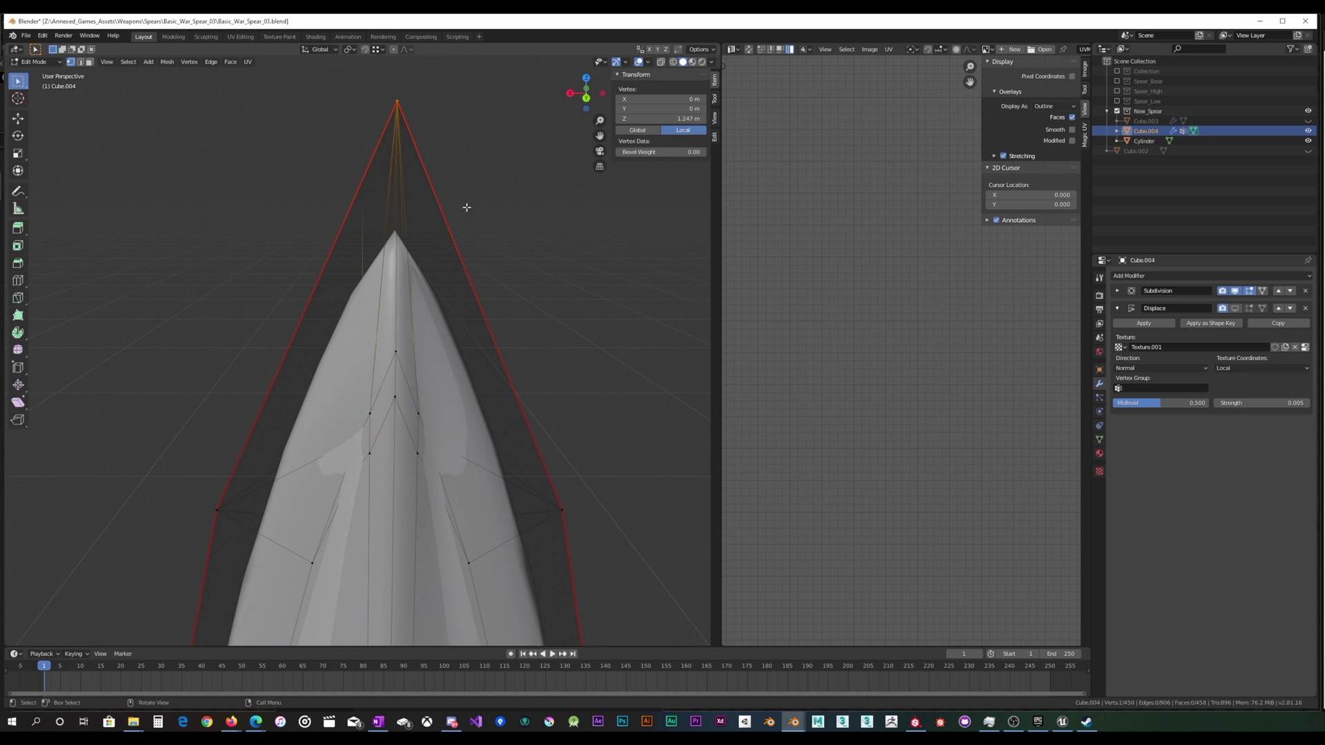
pyautogui.moveTo(459, 227); pyautogui.dragTo(346, 416, button='middle')
pyautogui.moveTo(290, 465); pyautogui.dragTo(573, 312)
pyautogui.moveTo(573, 312); pyautogui.dragTo(645, 294, button='middle')
pyautogui.keyDown('shift'); pyautogui.moveTo(252, 503); pyautogui.dragTo(488, 325); pyautogui.keyUp('shift')
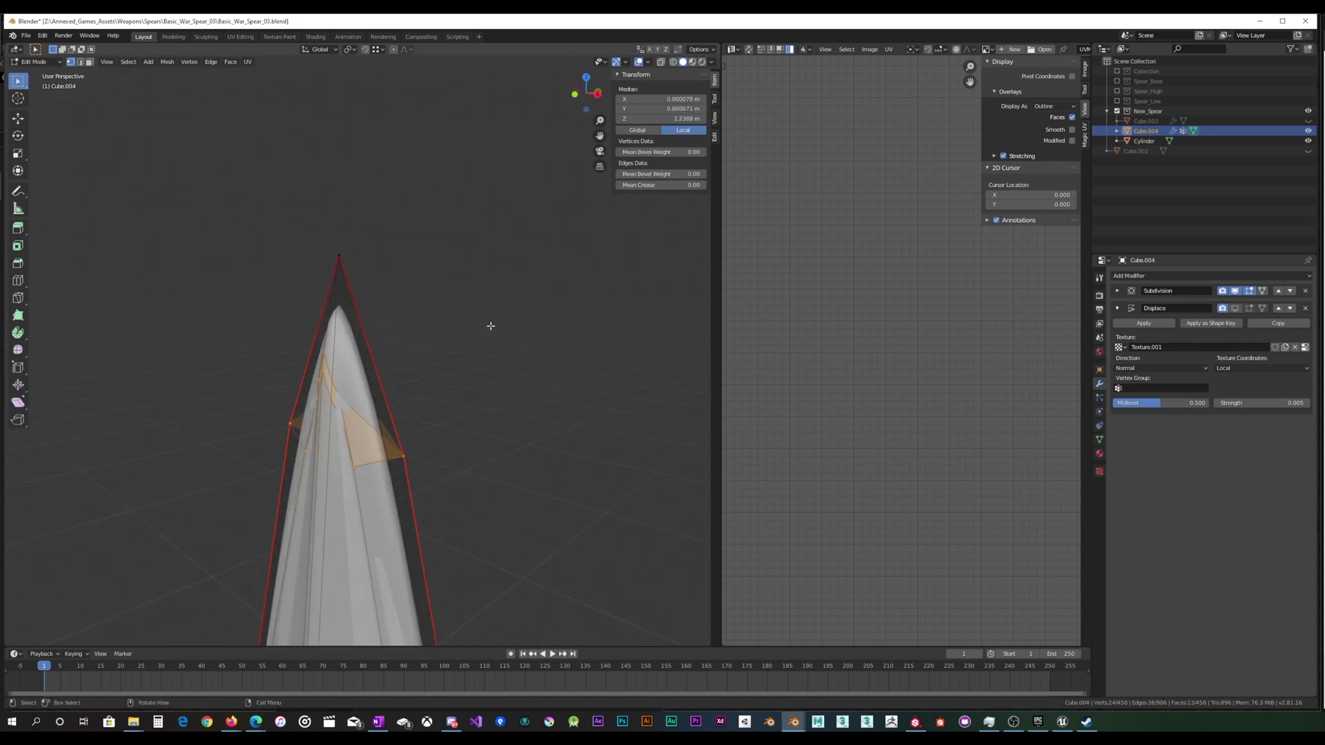
pyautogui.moveTo(488, 325); pyautogui.dragTo(302, 322, button='middle')
pyautogui.press('g')
pyautogui.press('z')
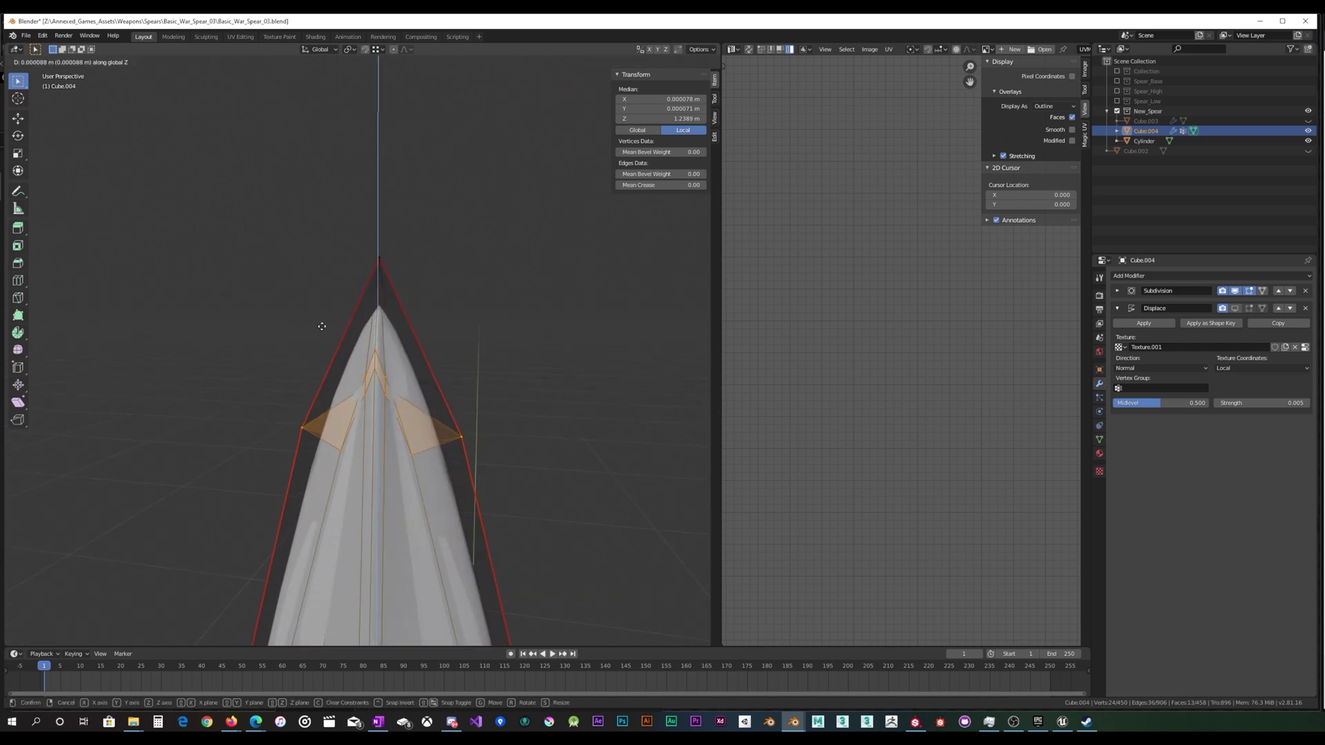
pyautogui.rightClick(320, 293)
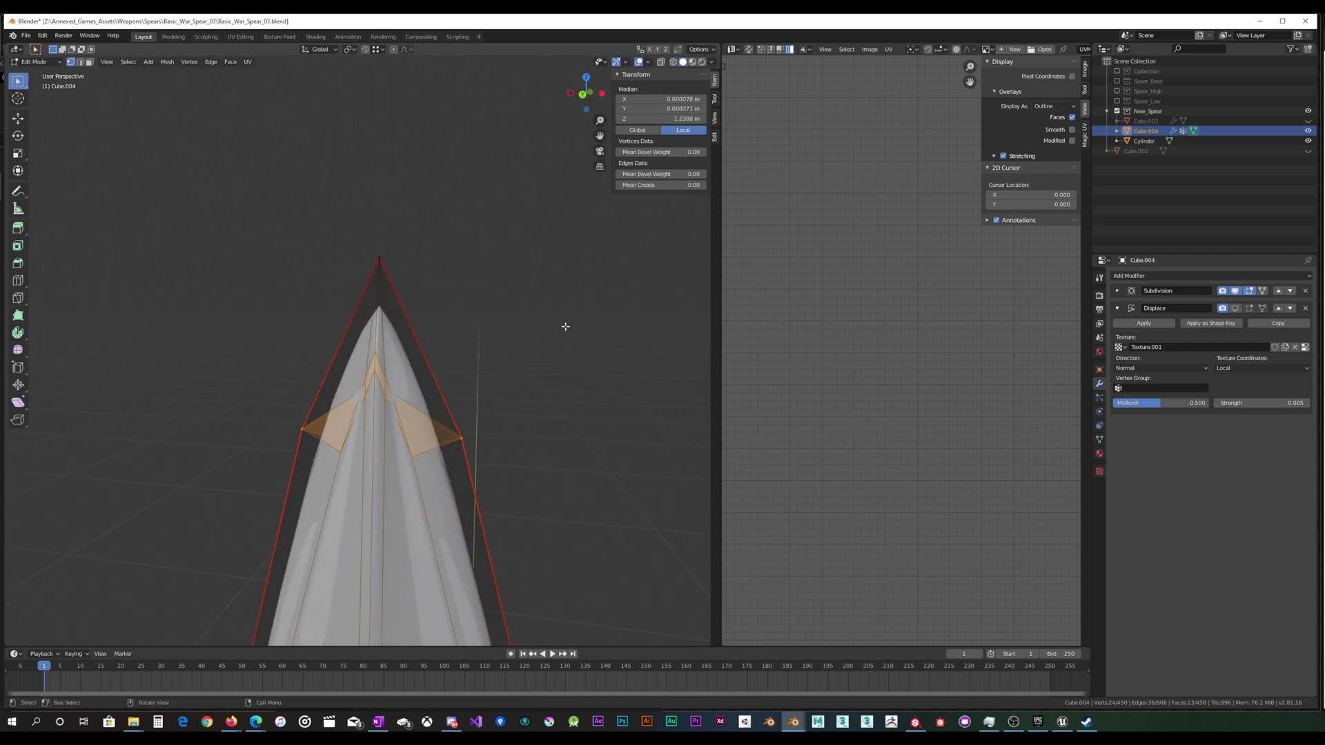
# Try to slide the selected band of vertices along its edges toward the tip vertex.
pyautogui.hotkey('shift', 'v')
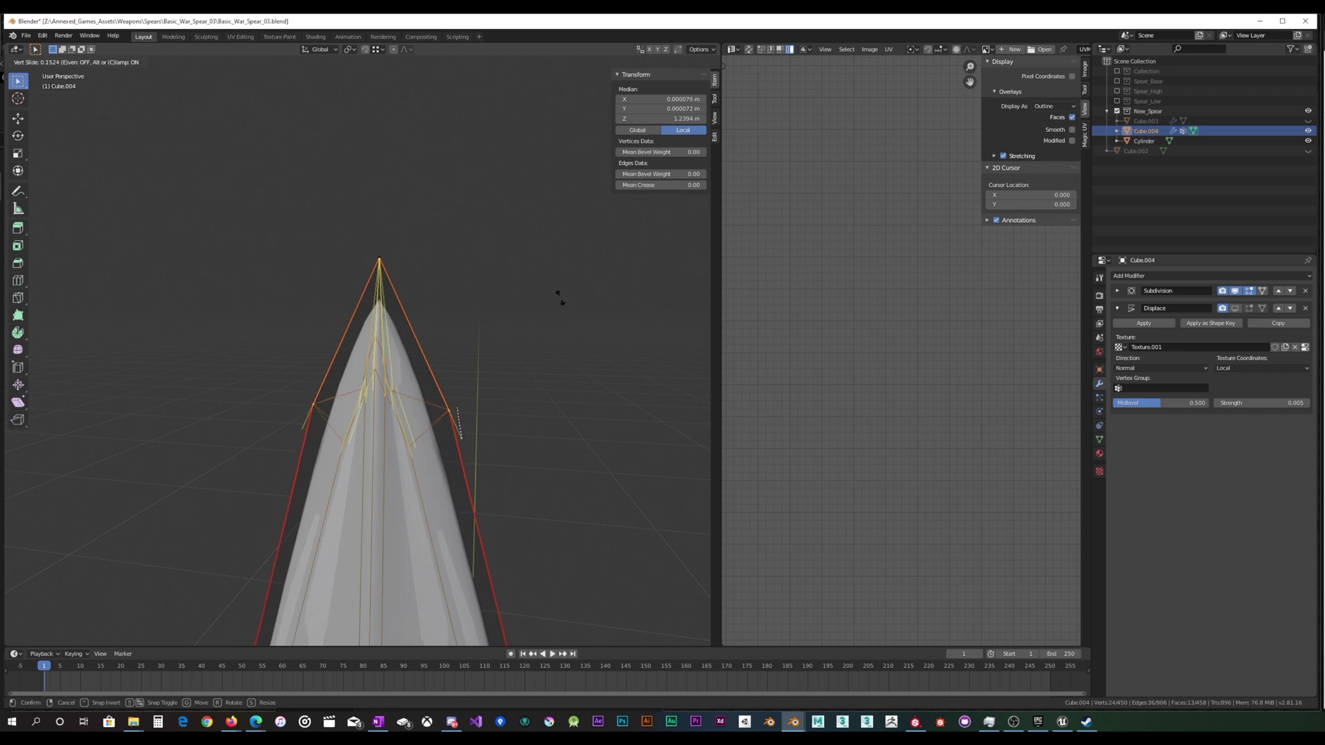
pyautogui.click(532, 269)
pyautogui.scroll(2, 432, 334)
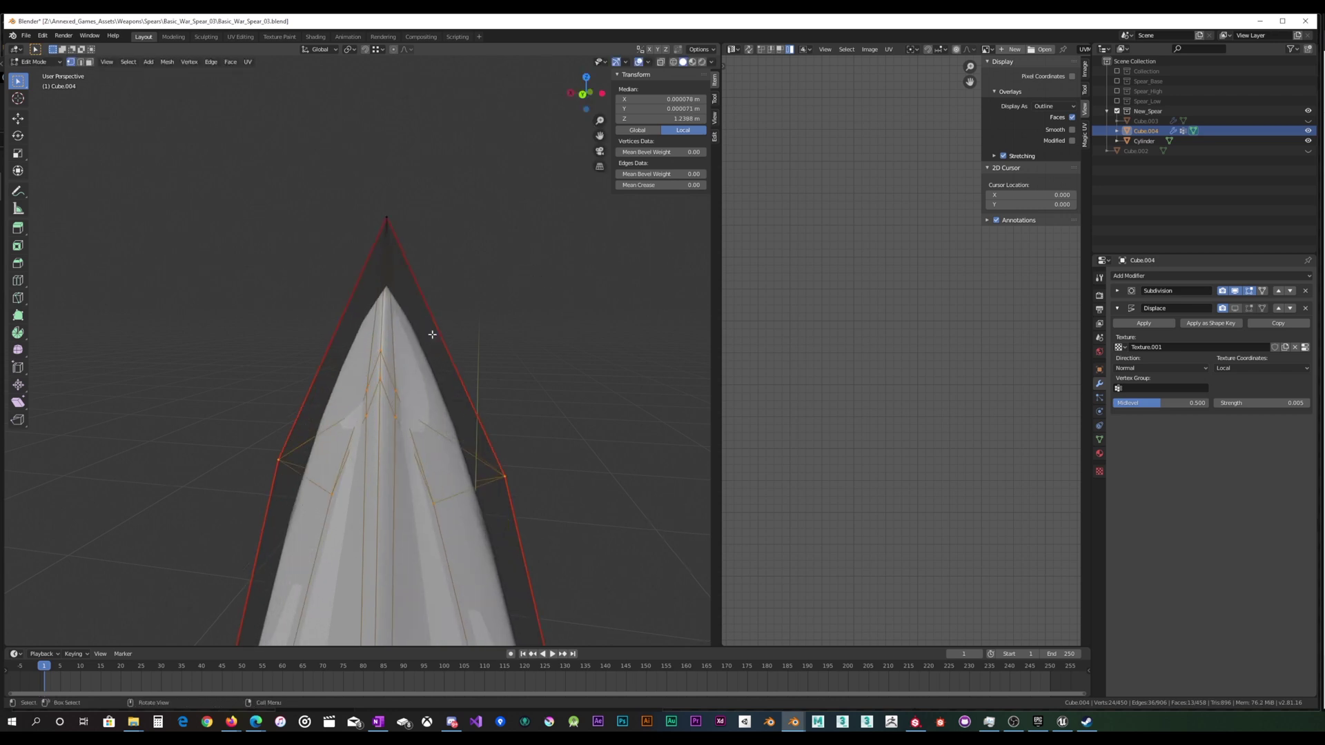
pyautogui.scroll(1, 415, 386)
pyautogui.moveTo(447, 332); pyautogui.dragTo(359, 413, button='middle')
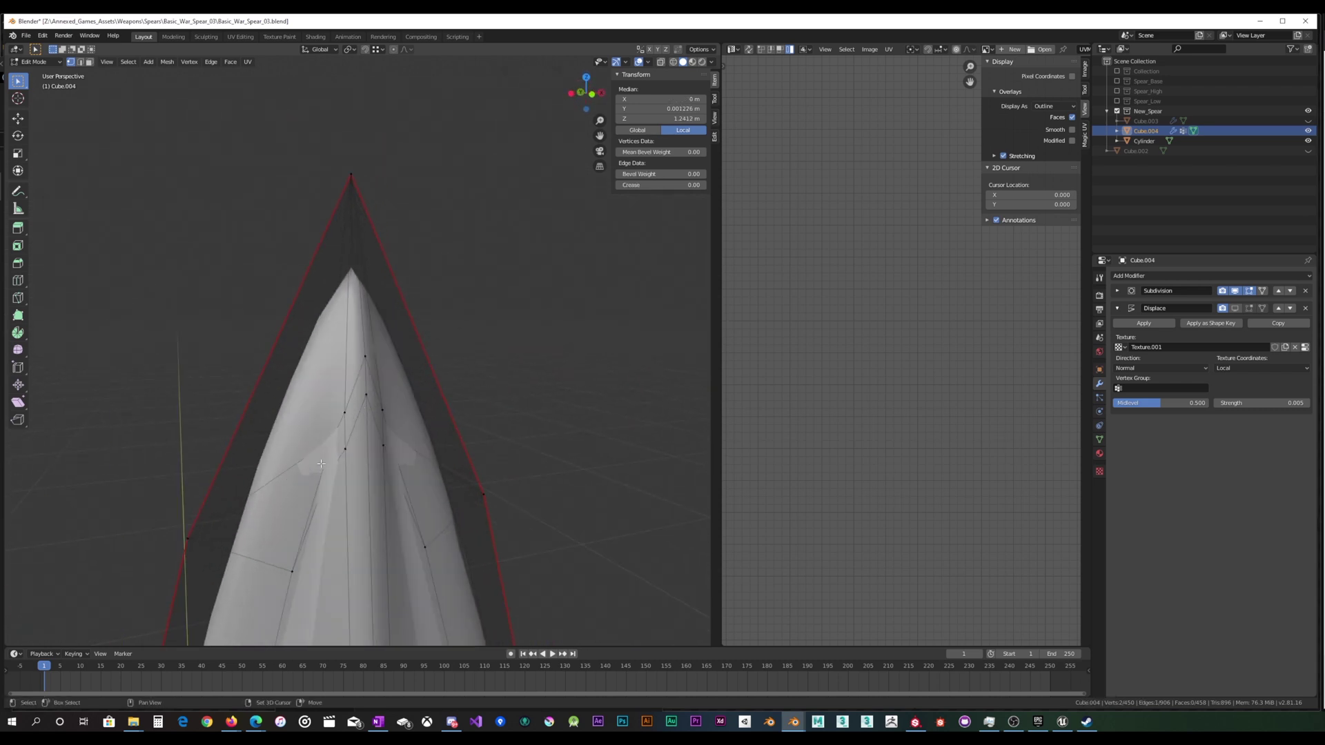
# Select the four vertices along the central ridge just below the tip on both faces.
pyautogui.moveTo(370, 347); pyautogui.dragTo(469, 398, button='middle')
pyautogui.click(390, 401)
pyautogui.keyDown('shift'); pyautogui.click(386, 374); pyautogui.keyUp('shift')
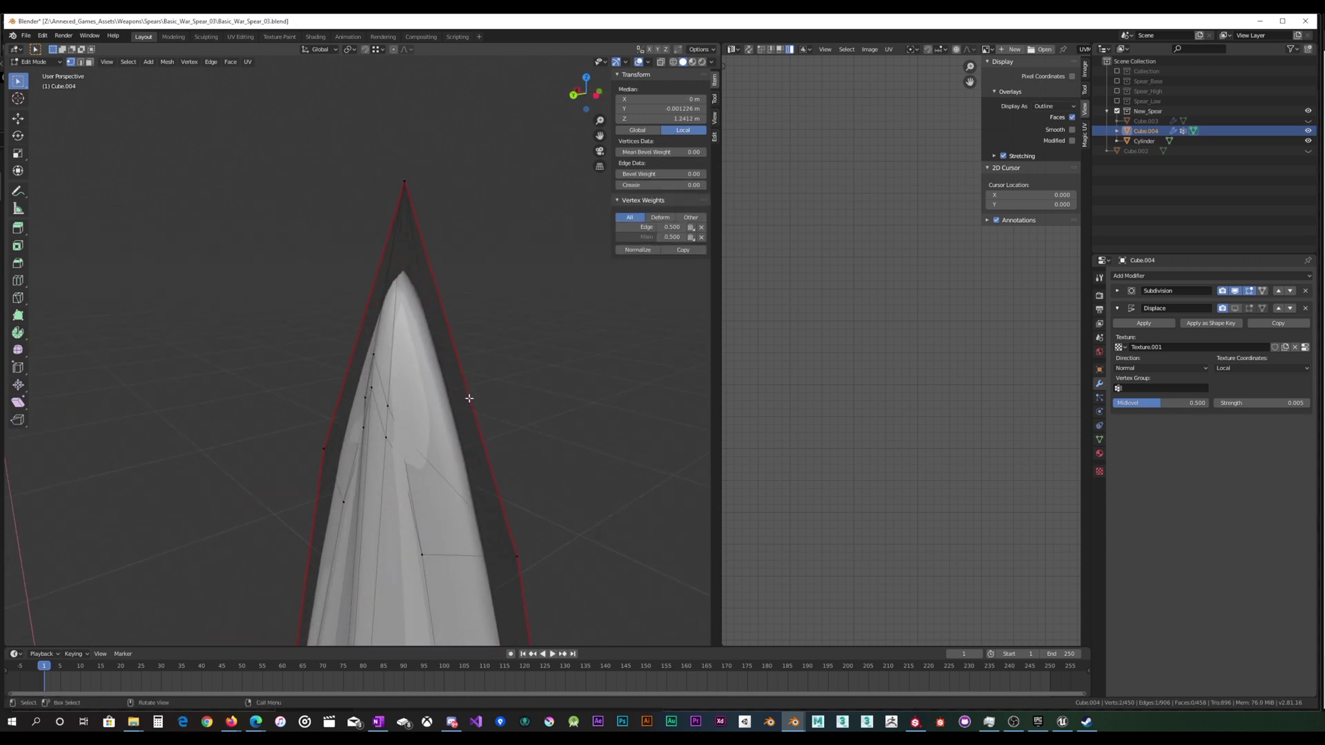
pyautogui.keyDown('shift'); pyautogui.click(370, 390); pyautogui.keyUp('shift')
# Try to scale the four selected central ridge vertices nearly flat along Y.
pyautogui.moveTo(371, 391)
pyautogui.mouseDown(button='middle')
pyautogui.moveTo(503, 396)
pyautogui.moveTo(360, 388)
pyautogui.moveTo(396, 397)
pyautogui.mouseUp(button='middle')
pyautogui.press('s')
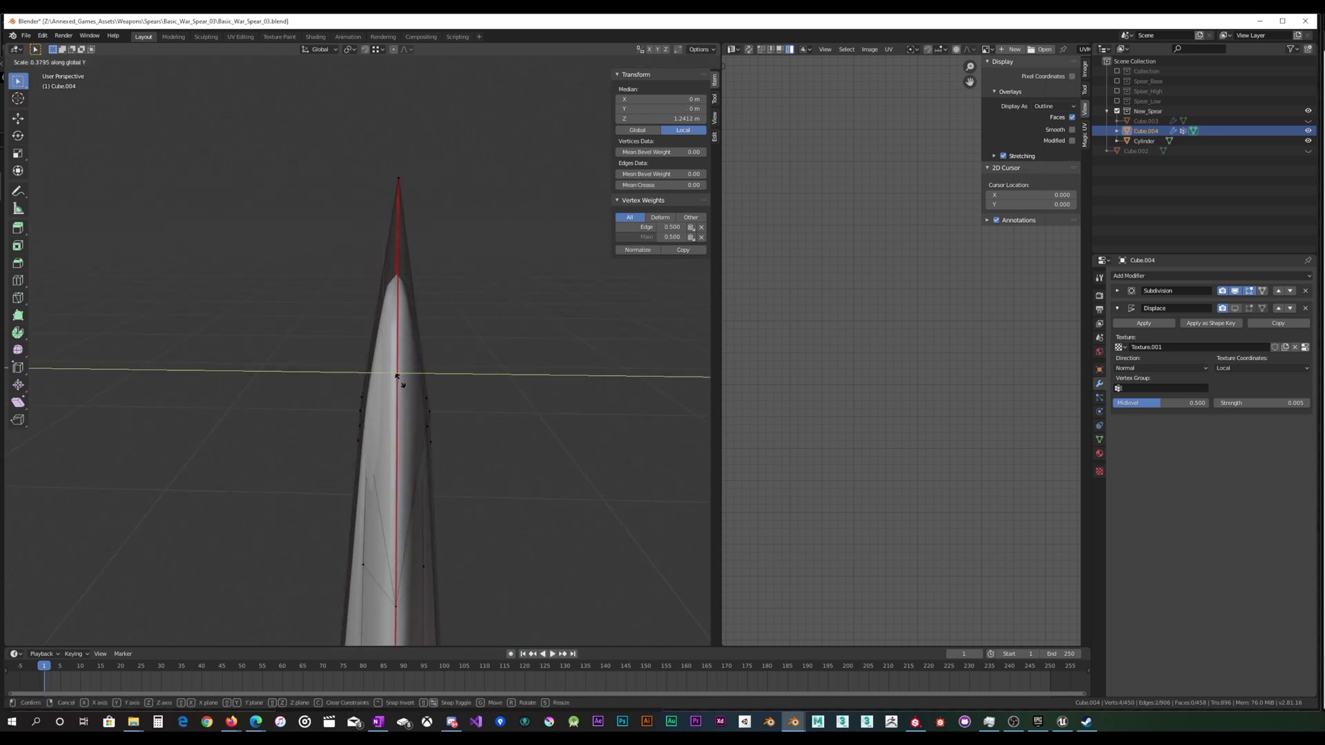
pyautogui.click(394, 374)
pyautogui.moveTo(394, 373); pyautogui.dragTo(523, 382, button='middle')
pyautogui.hotkey('ctrl', 'z')
# Scale the four central ridge vertices by 0.573 along Y.
pyautogui.press('s')
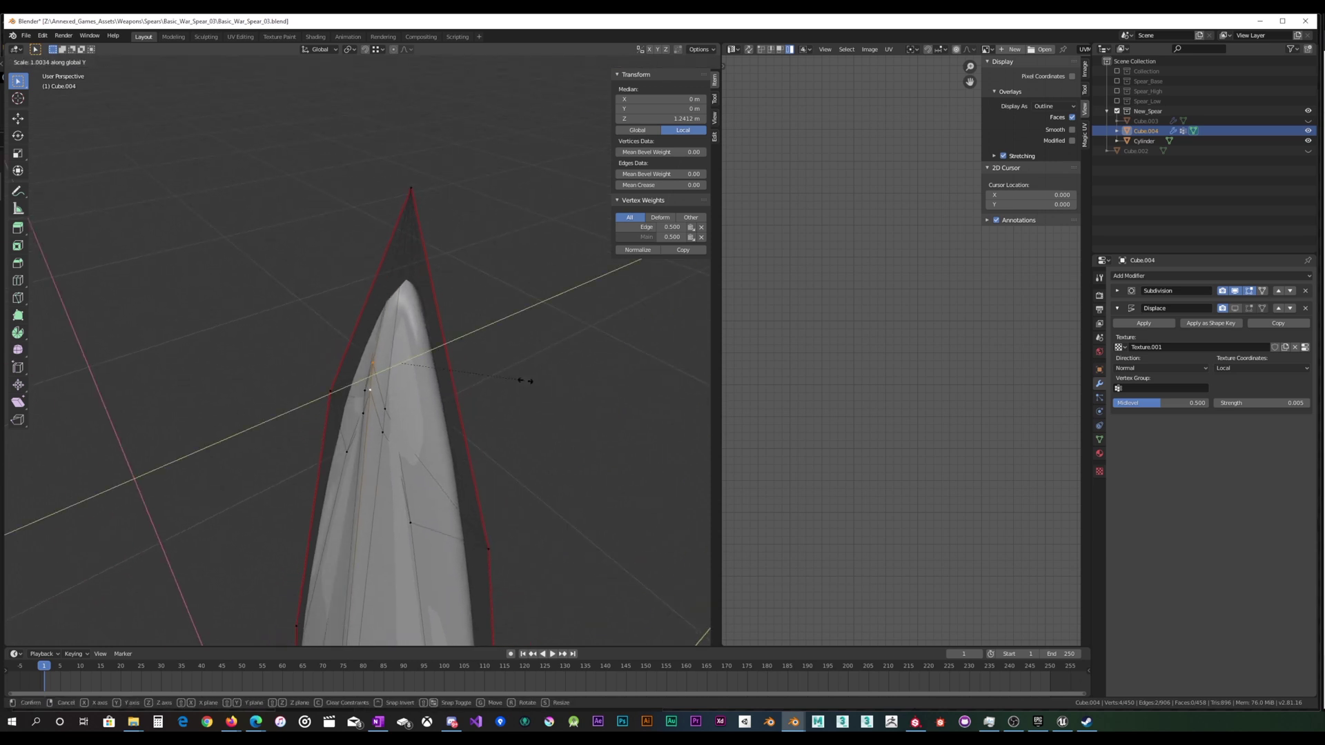
pyautogui.click(470, 350)
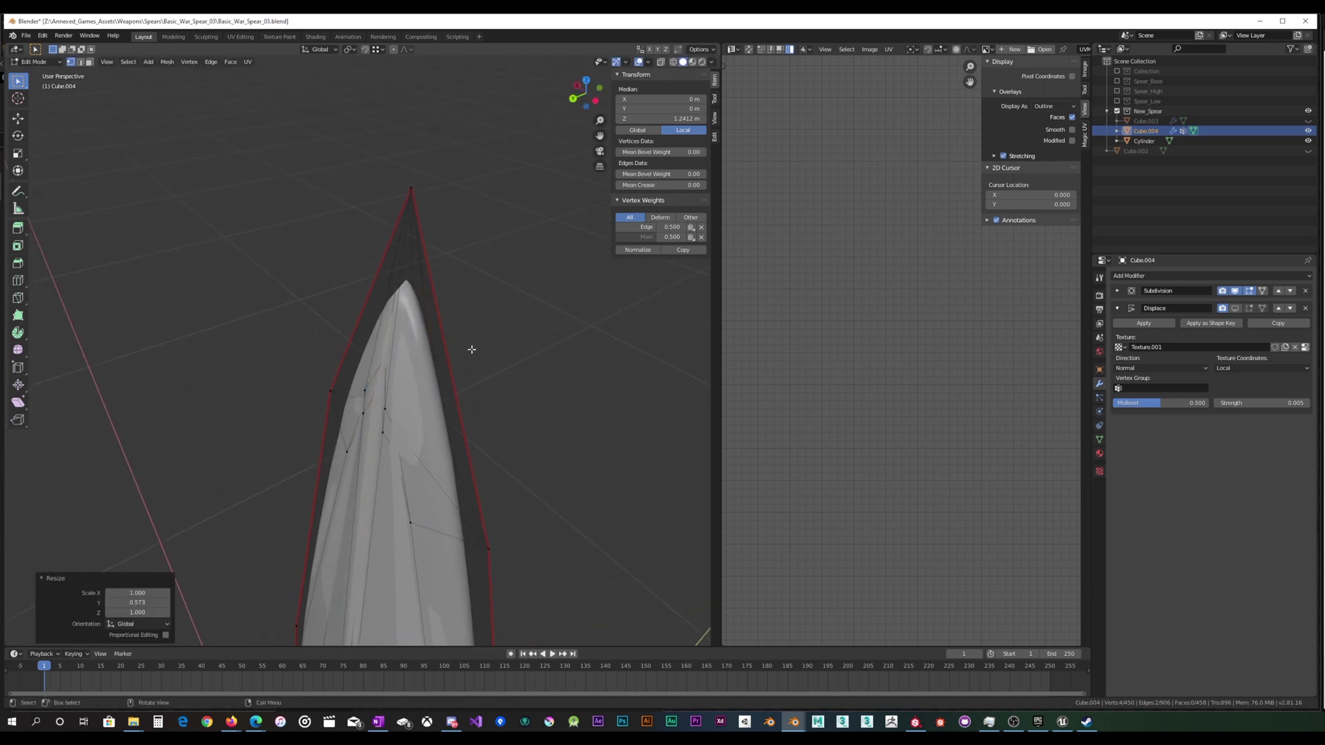
pyautogui.moveTo(470, 350); pyautogui.dragTo(410, 397, button='middle')
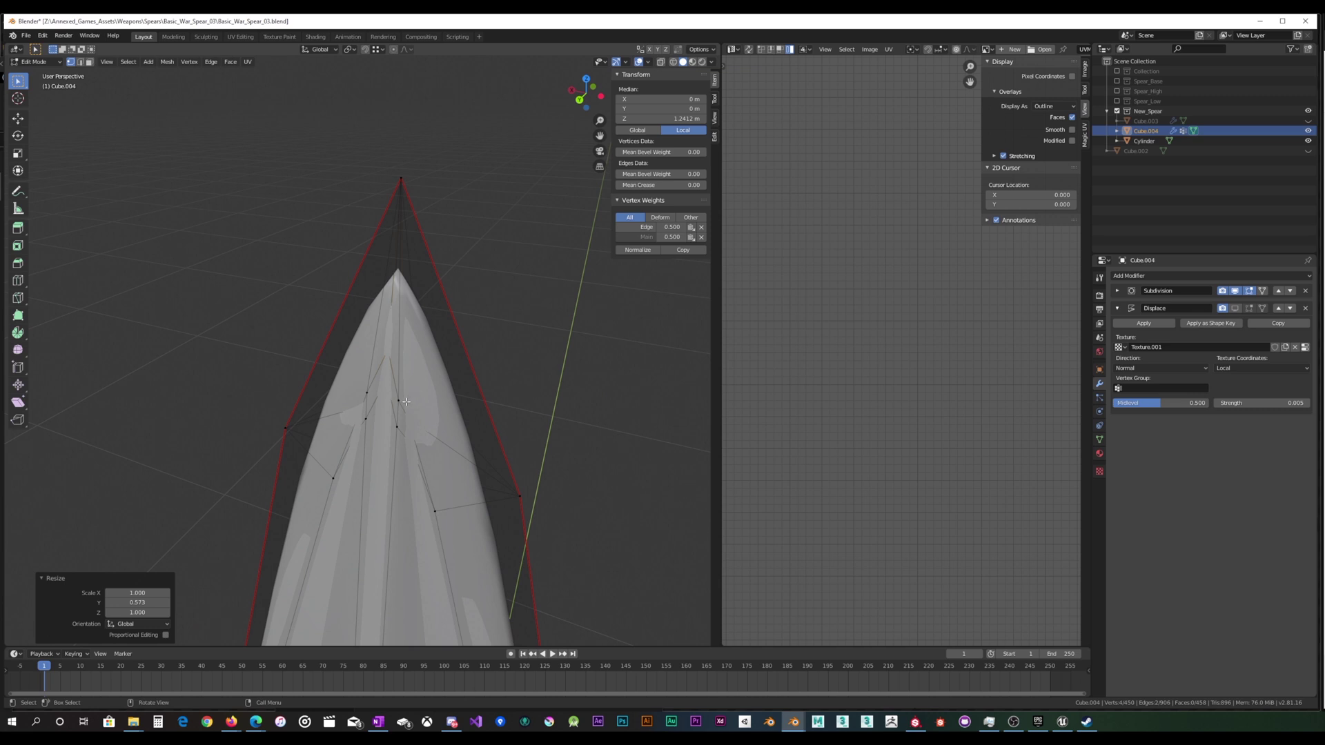
# Select the pairs of vertices immediately flanking the central ridge on both faces and scale them by about 0.52 along Y.
pyautogui.click(406, 401)
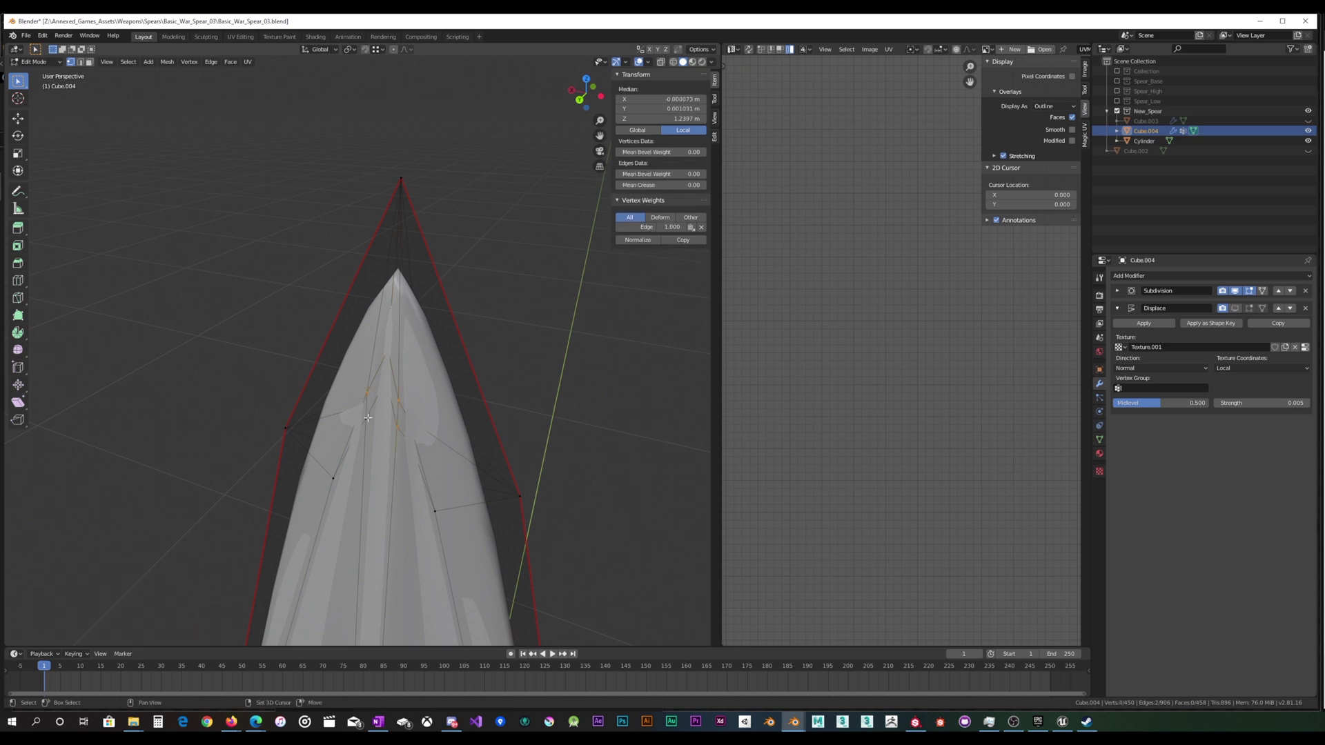
pyautogui.moveTo(452, 419); pyautogui.dragTo(283, 393, button='middle')
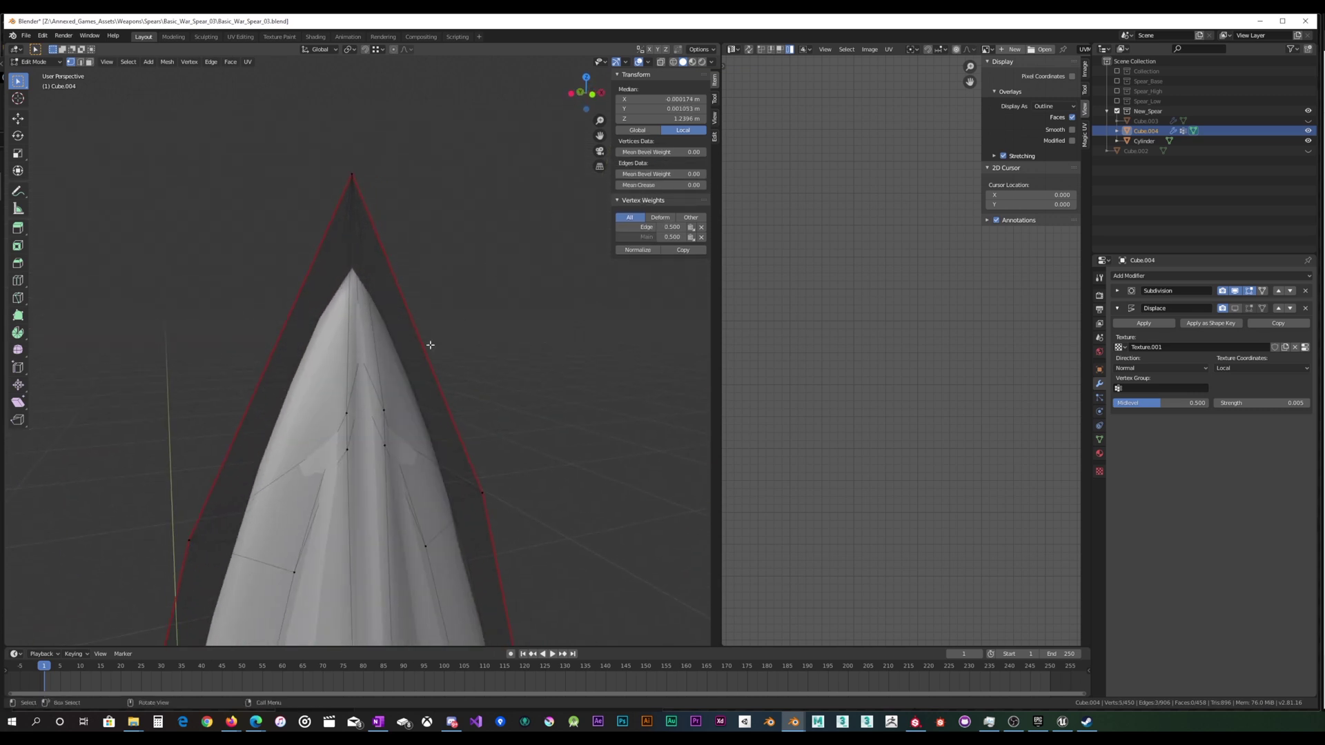
pyautogui.keyDown('shift'); pyautogui.click(347, 415); pyautogui.keyUp('shift')
pyautogui.moveTo(346, 414); pyautogui.dragTo(427, 423, button='middle')
pyautogui.press('s')
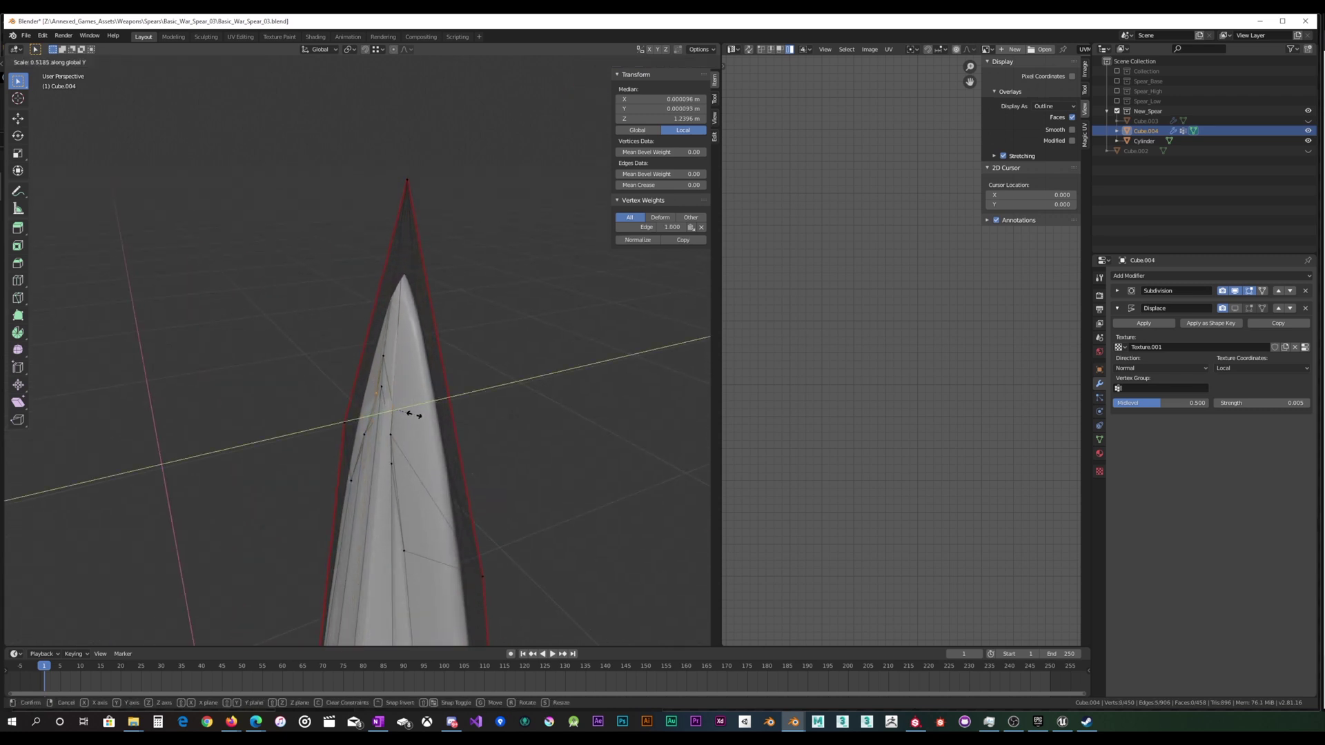
pyautogui.click(411, 414)
pyautogui.moveTo(442, 397)
pyautogui.mouseDown(button='middle')
pyautogui.moveTo(526, 371)
pyautogui.moveTo(491, 405)
pyautogui.moveTo(448, 407)
pyautogui.mouseUp(button='middle')
# Select the next outward pairs of vertices on either side of the central ridge on both faces, using X-ray to reach them.
pyautogui.click(409, 430)
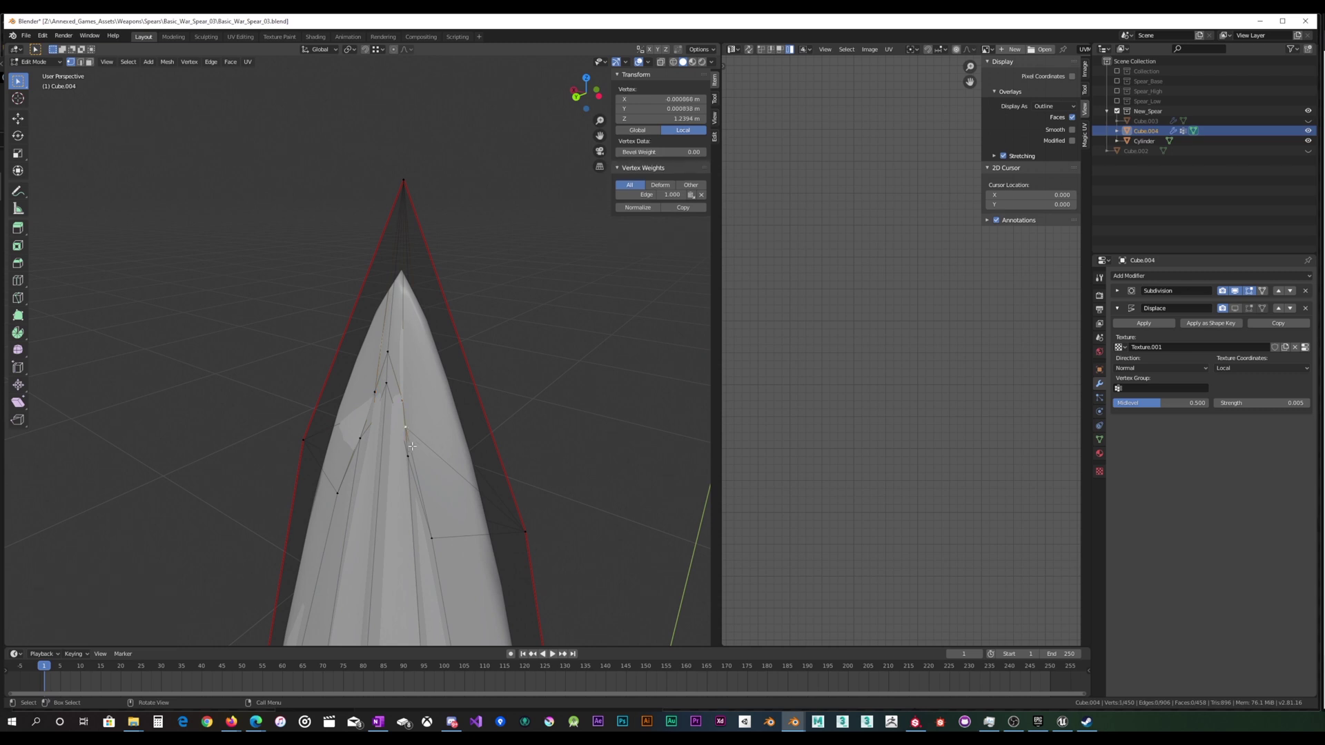
pyautogui.keyDown('shift'); pyautogui.click(411, 456); pyautogui.keyUp('shift')
pyautogui.moveTo(414, 456); pyautogui.dragTo(457, 453, button='middle')
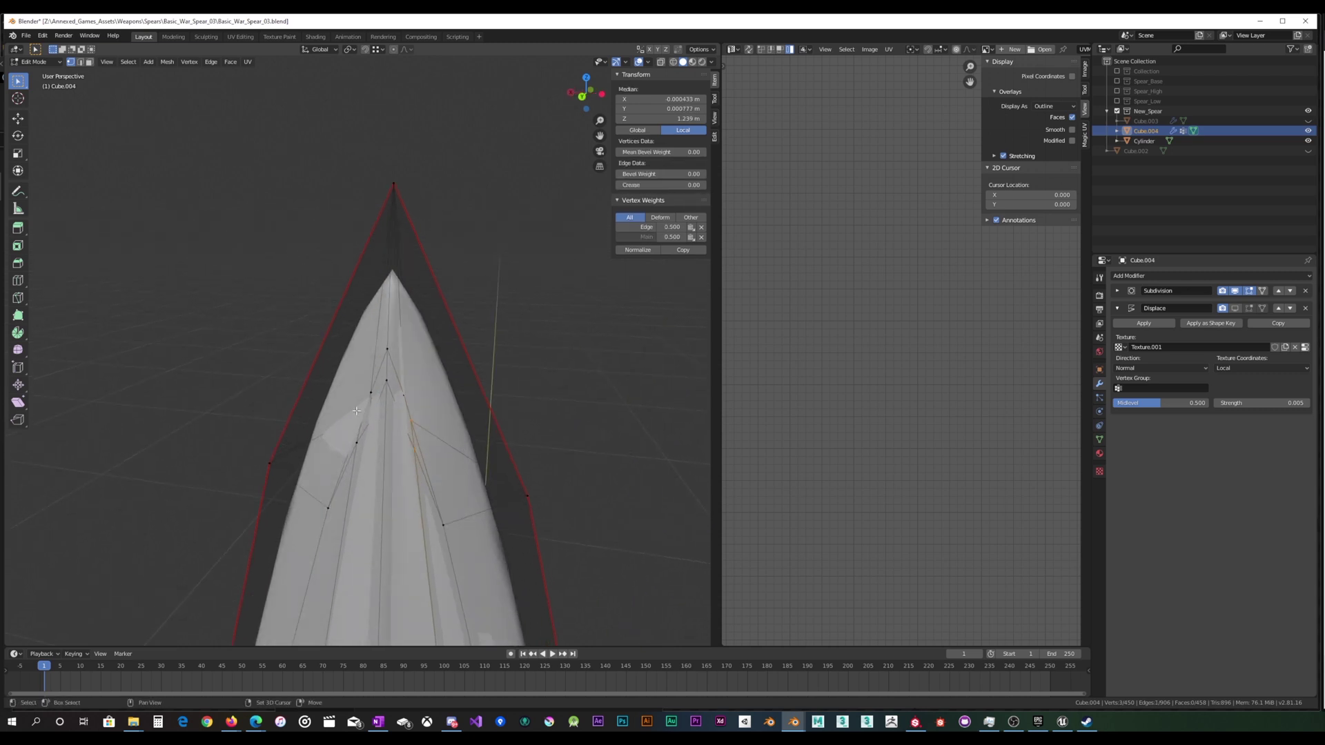
pyautogui.click(361, 447)
pyautogui.click(663, 63)
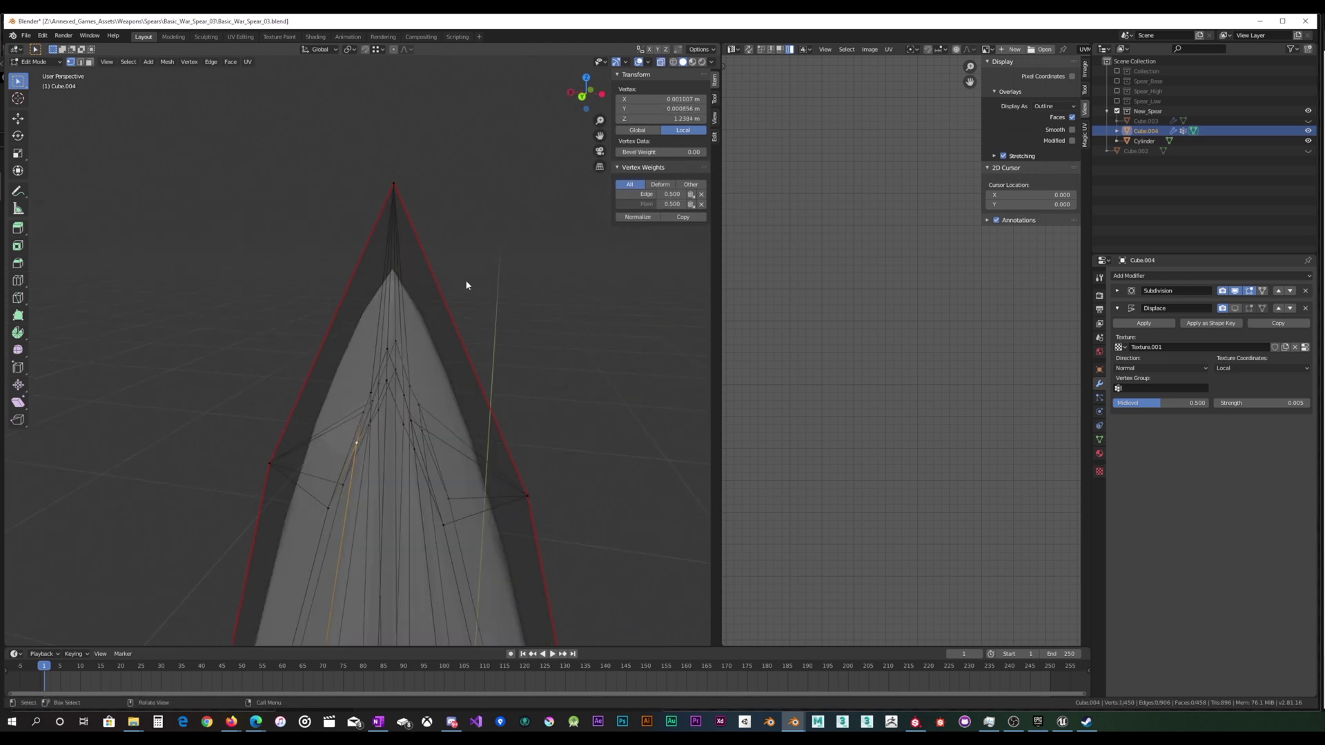
pyautogui.moveTo(345, 443)
pyautogui.mouseDown(button='middle')
pyautogui.moveTo(367, 449)
pyautogui.moveTo(372, 422)
pyautogui.mouseUp(button='middle')
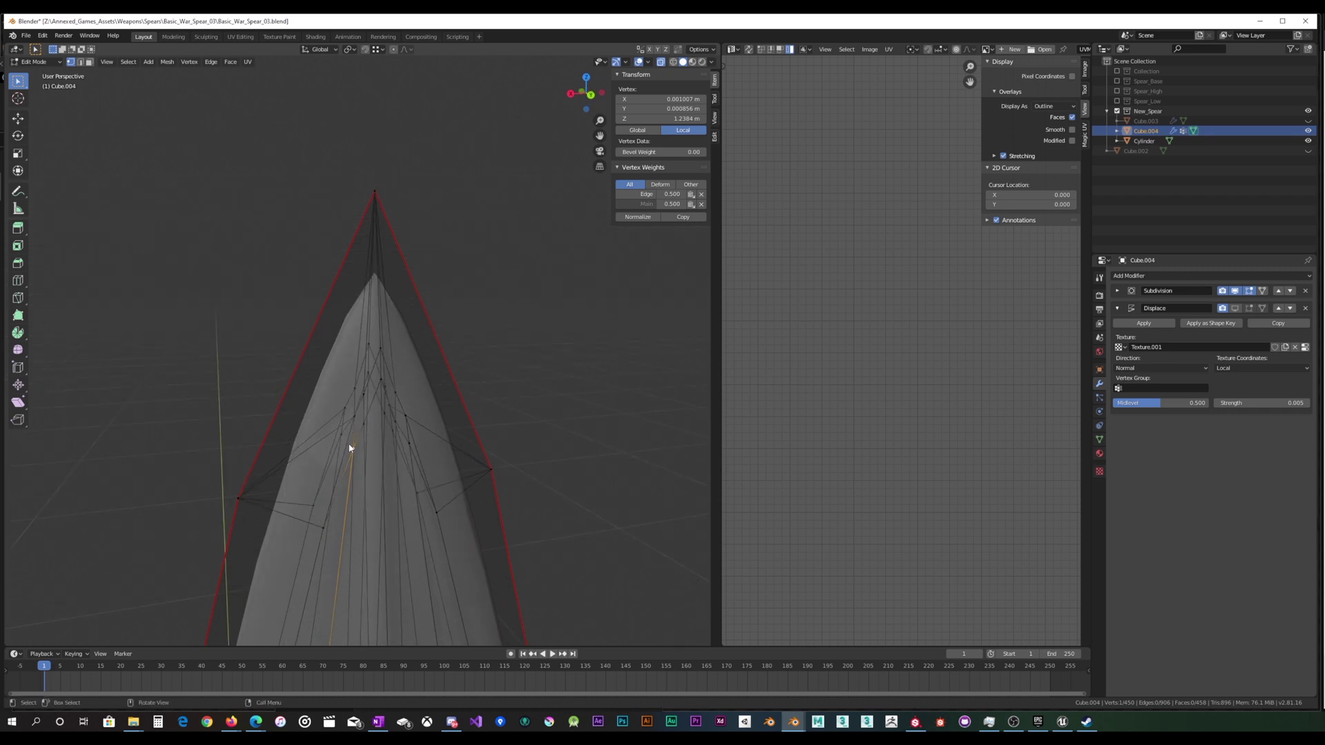
pyautogui.keyDown('shift'); pyautogui.click(353, 422); pyautogui.keyUp('shift')
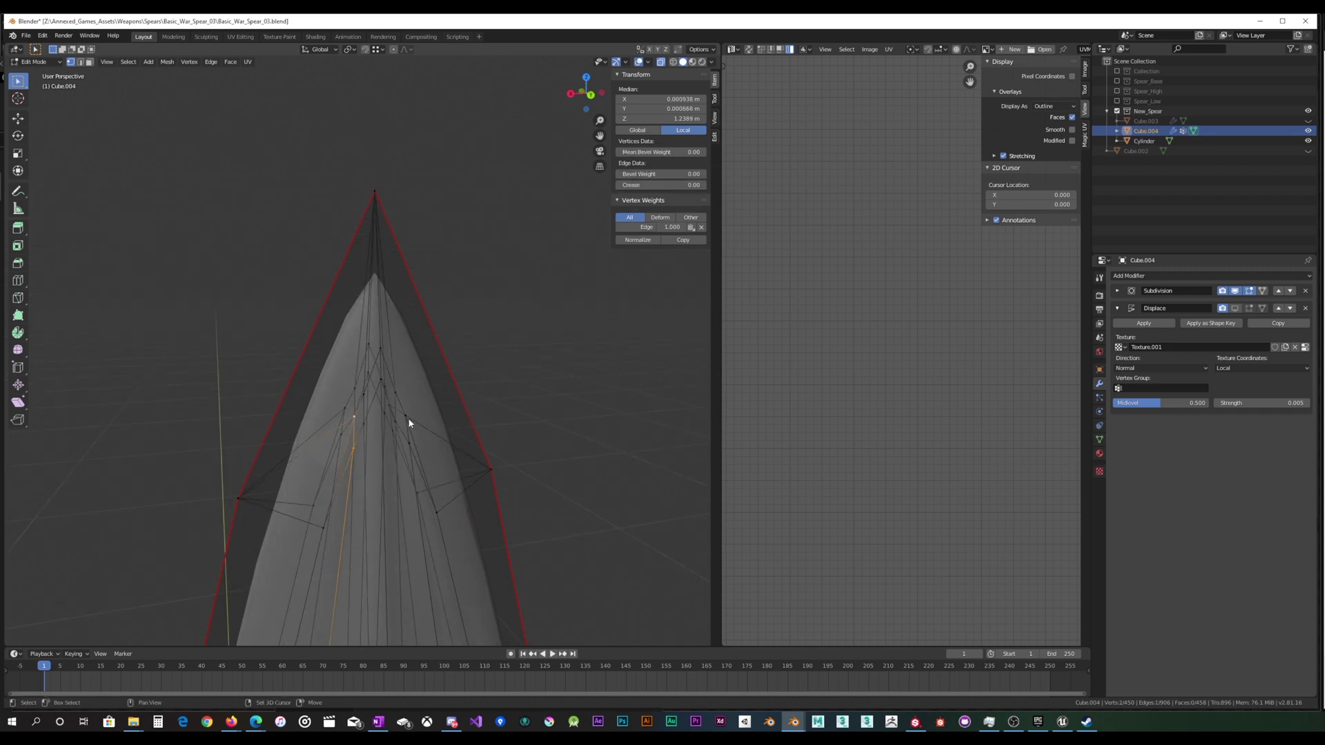
pyautogui.moveTo(485, 447); pyautogui.dragTo(324, 436, button='middle')
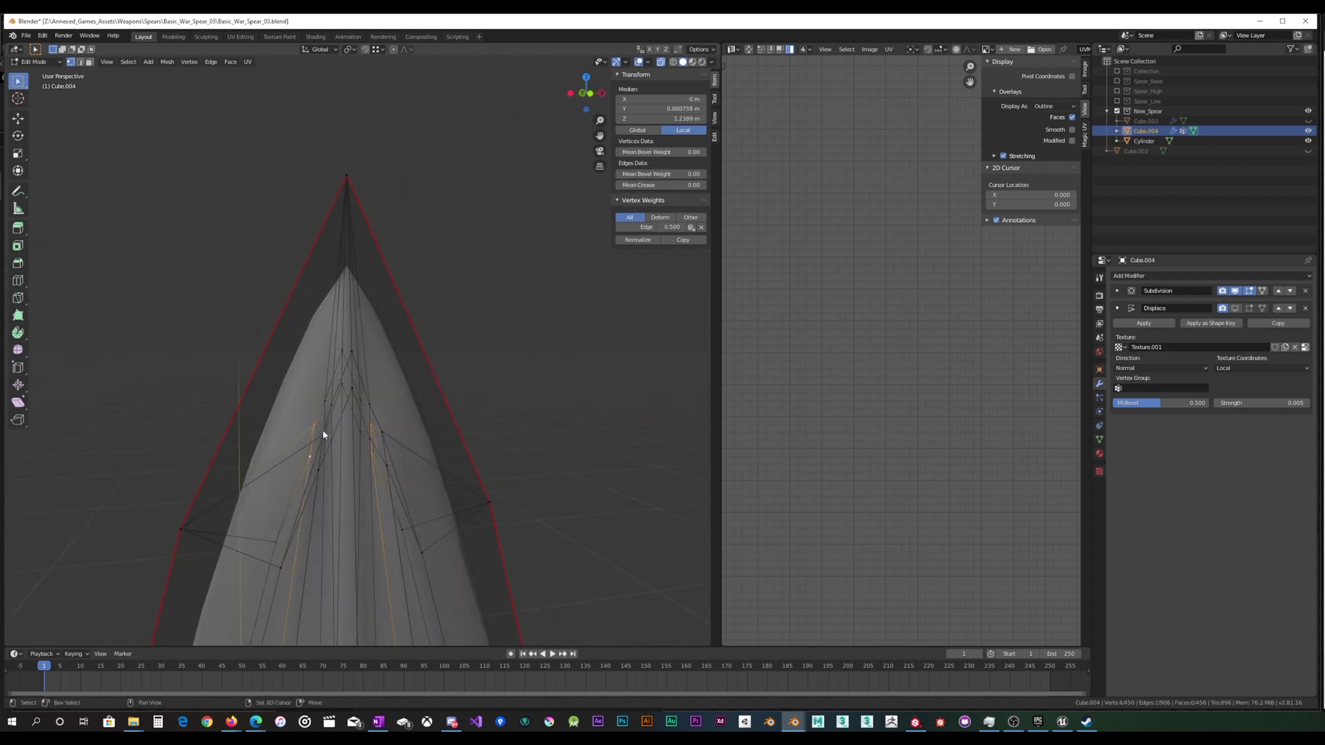
pyautogui.keyDown('shift'); pyautogui.click(324, 435); pyautogui.keyUp('shift')
pyautogui.keyDown('shift'); pyautogui.click(319, 470); pyautogui.keyUp('shift')
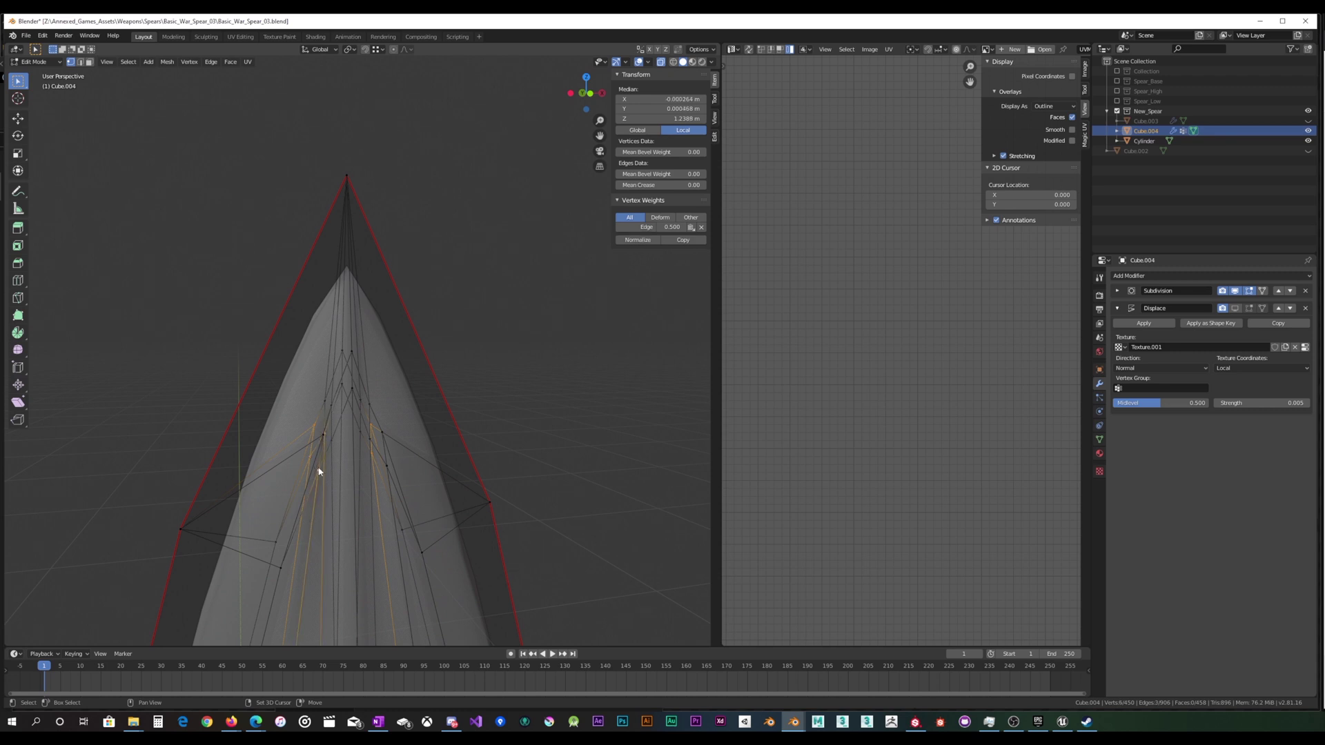
pyautogui.keyDown('shift'); pyautogui.click(386, 466); pyautogui.keyUp('shift')
pyautogui.moveTo(386, 467)
pyautogui.mouseDown(button='middle')
pyautogui.moveTo(412, 465)
pyautogui.moveTo(400, 467)
pyautogui.mouseUp(button='middle')
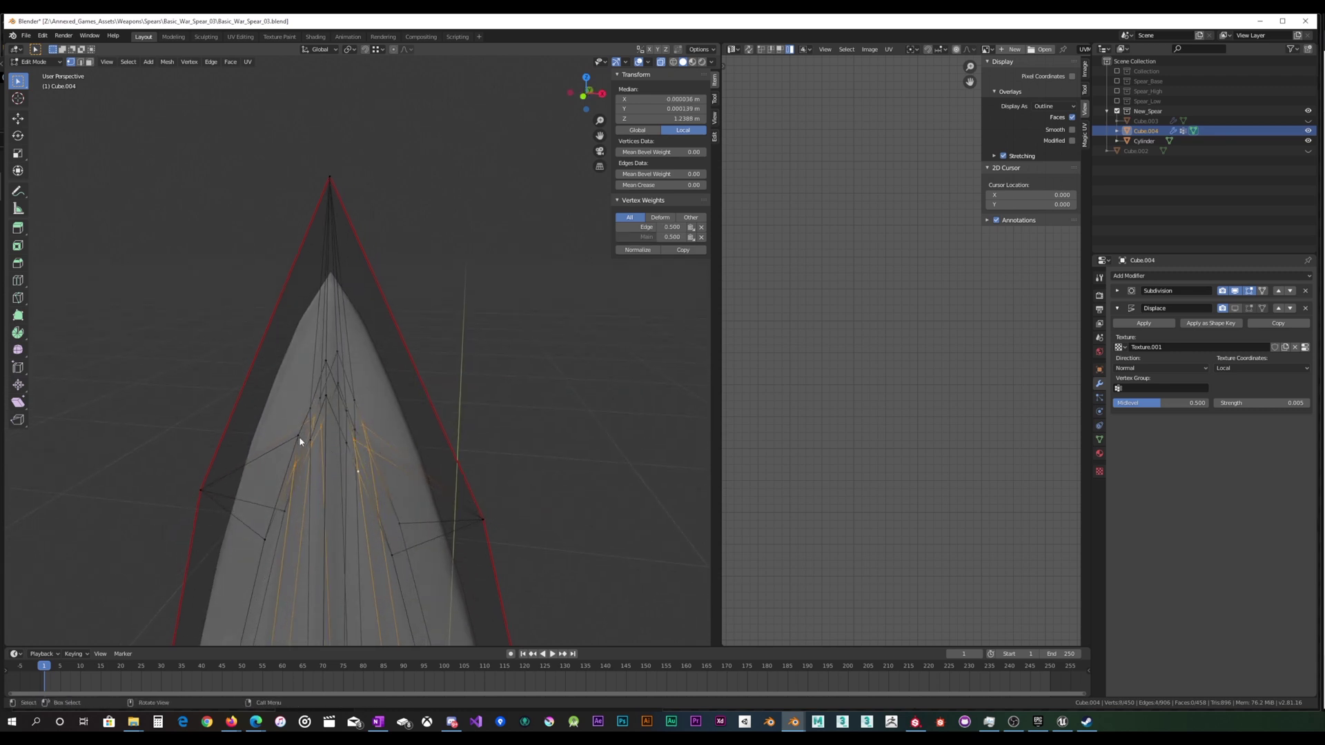
# Complete the matching selection of outer flanking vertices on both faces with X-ray and scale them inward along Y.
pyautogui.click(660, 62)
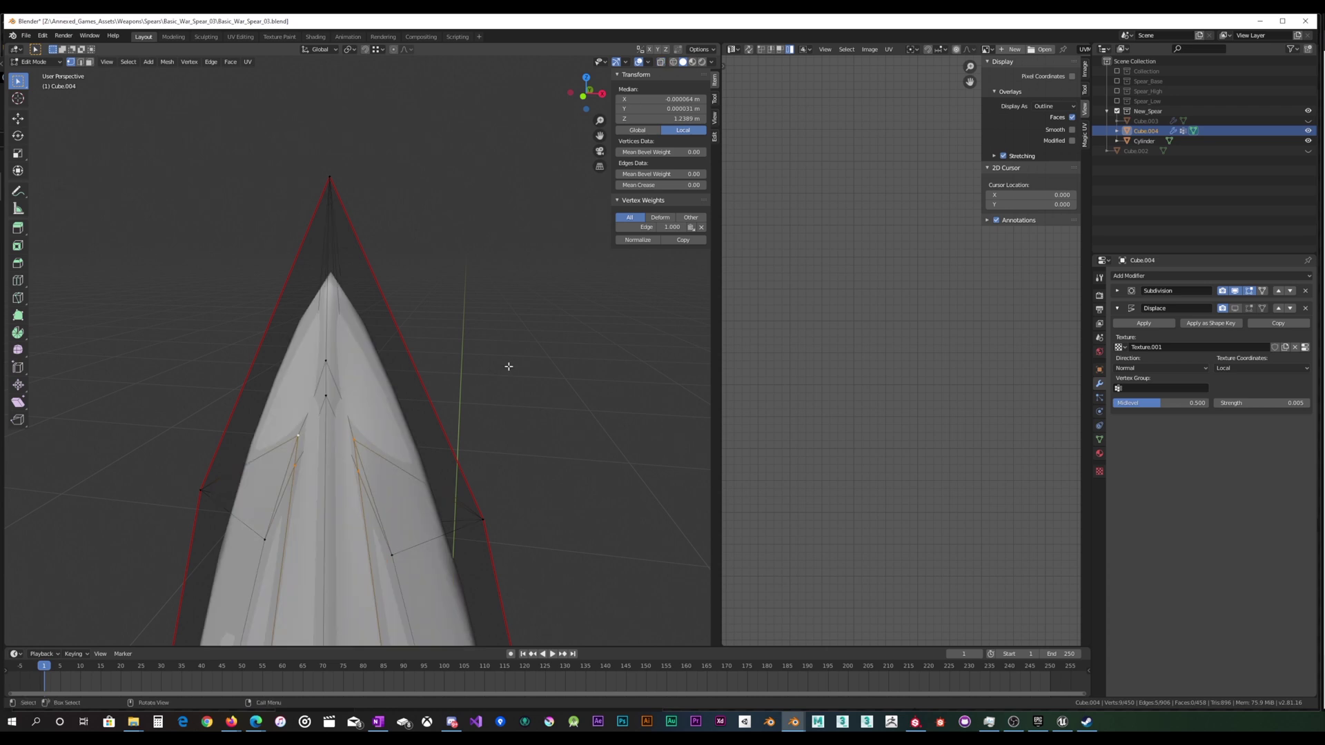
pyautogui.moveTo(509, 366); pyautogui.dragTo(321, 368, button='middle')
pyautogui.moveTo(491, 435); pyautogui.dragTo(458, 418, button='middle')
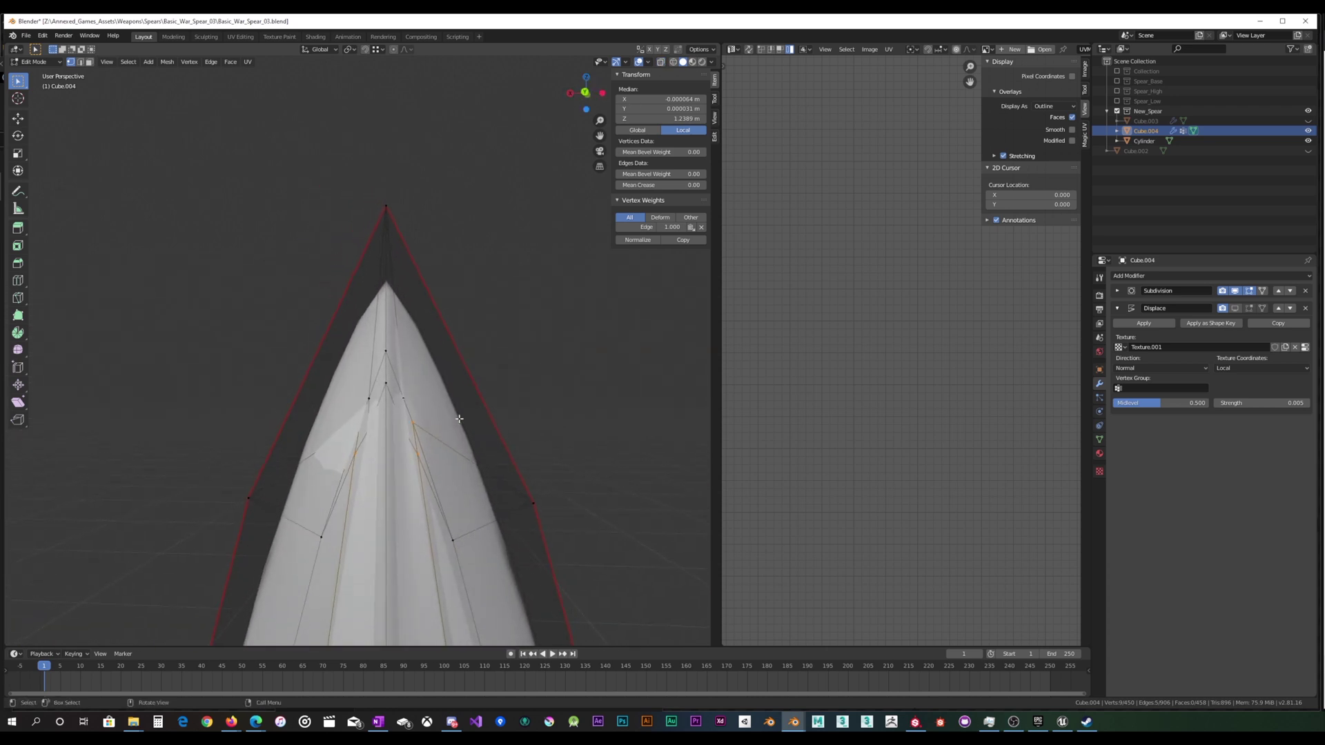
pyautogui.click(660, 62)
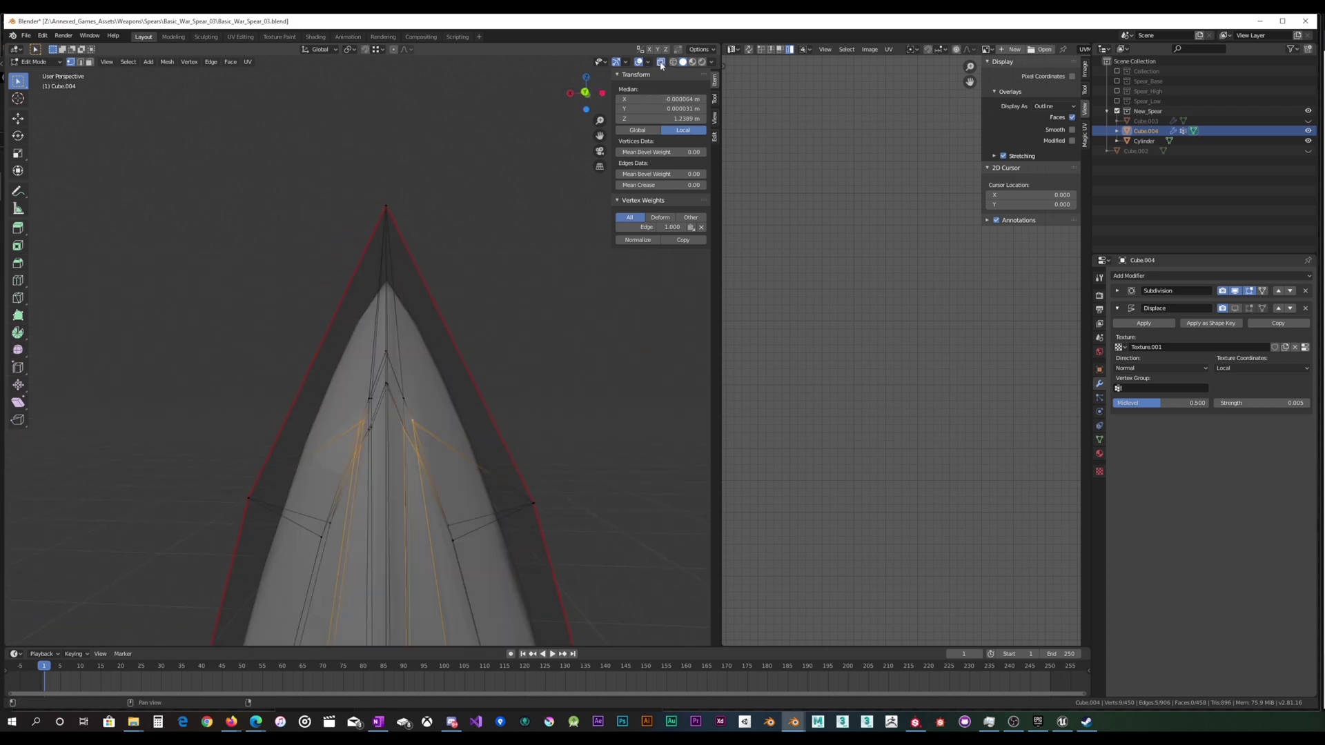
pyautogui.moveTo(500, 281); pyautogui.dragTo(490, 328, button='middle')
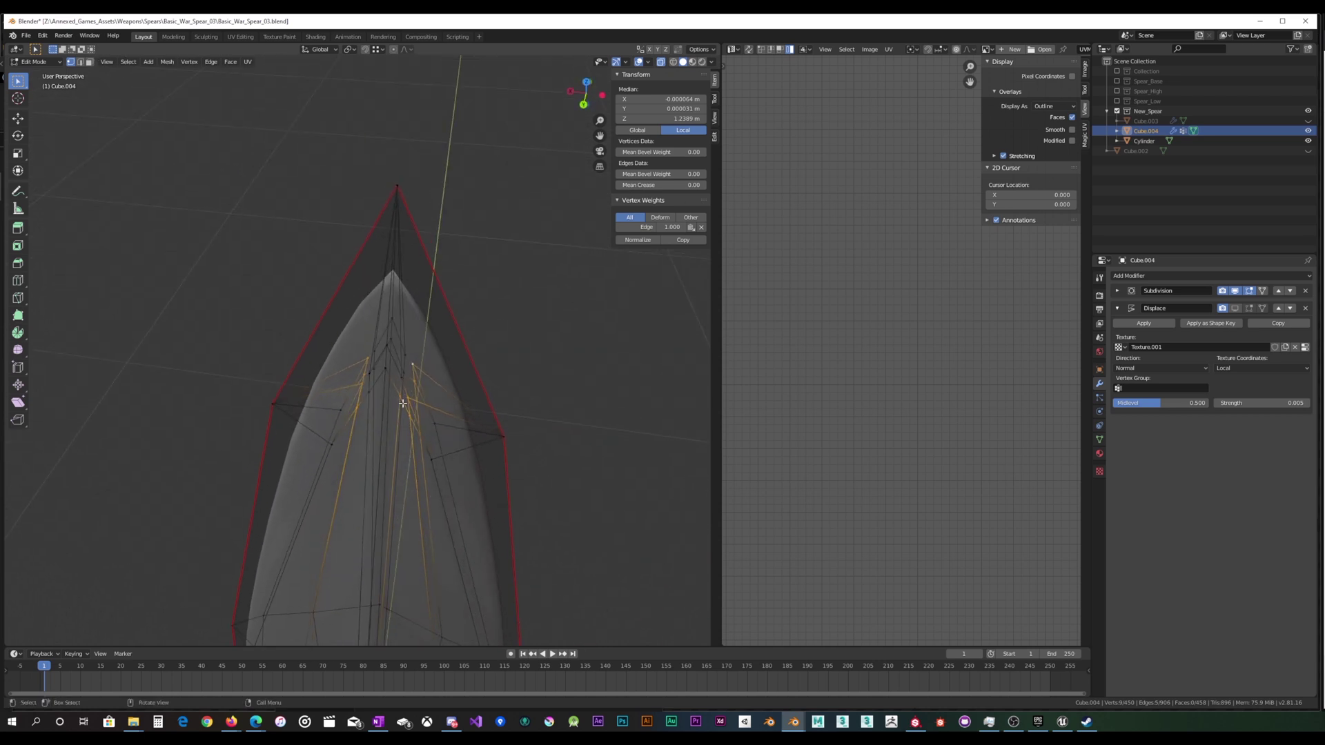
pyautogui.moveTo(445, 385); pyautogui.dragTo(415, 284, button='middle')
pyautogui.click(661, 63)
pyautogui.press('s')
pyautogui.press('y')
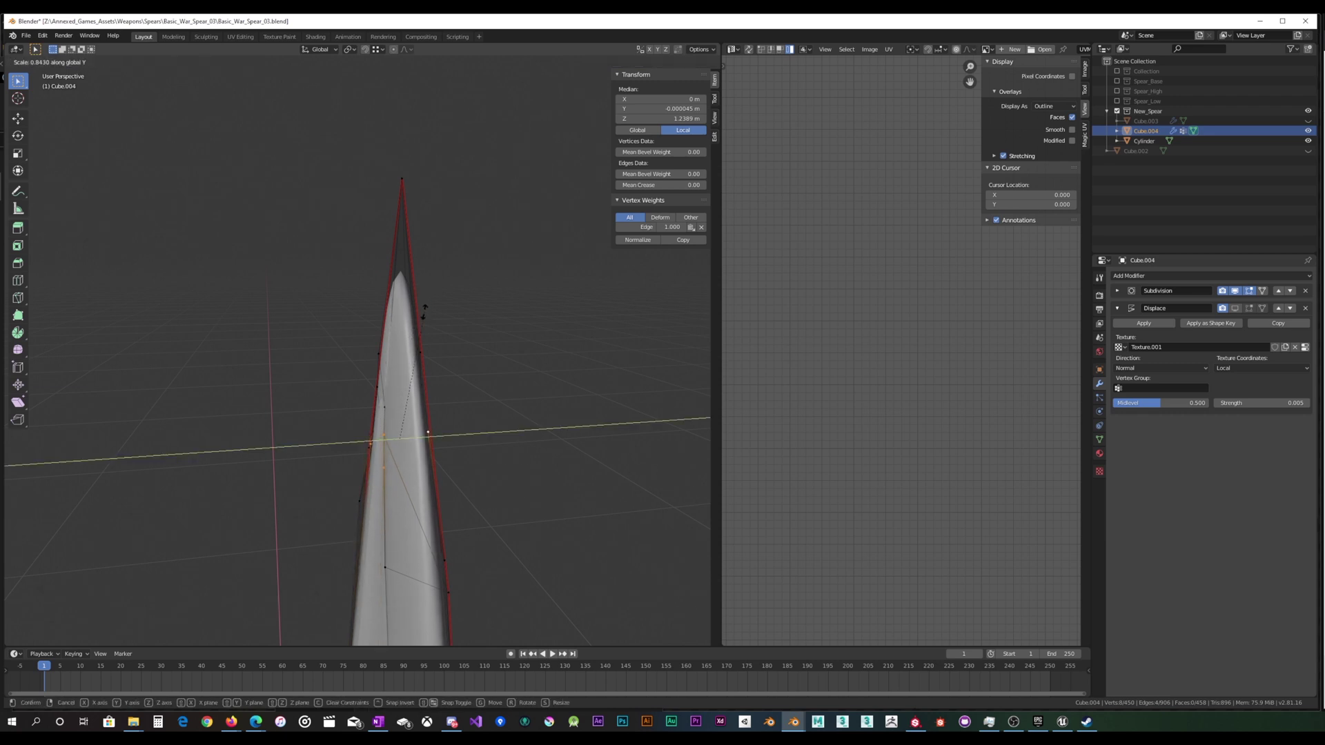
pyautogui.click(414, 338)
# Try to slide the two outer blade edge vertices below the tip along the edge toward the tip vertex.
pyautogui.moveTo(415, 338); pyautogui.dragTo(454, 296, button='middle')
pyautogui.moveTo(474, 517); pyautogui.dragTo(556, 433)
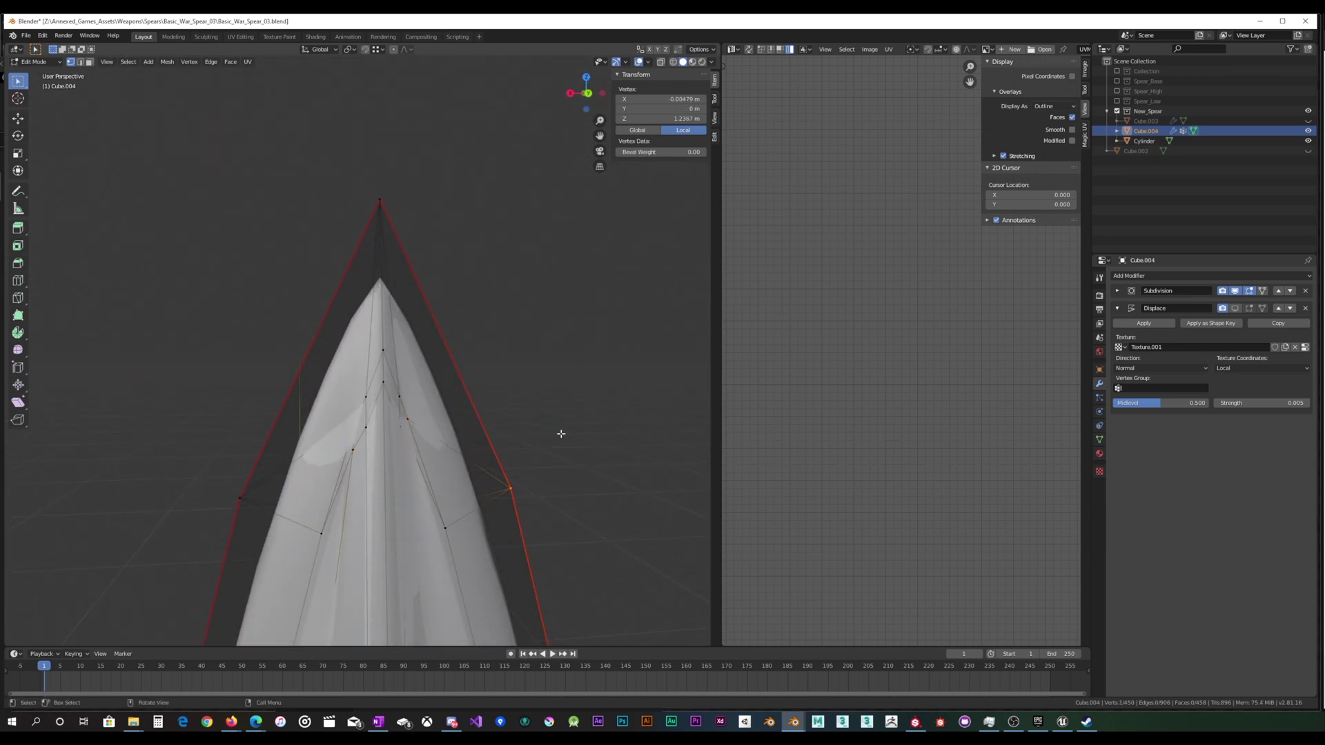
pyautogui.hotkey('shift', 'v')
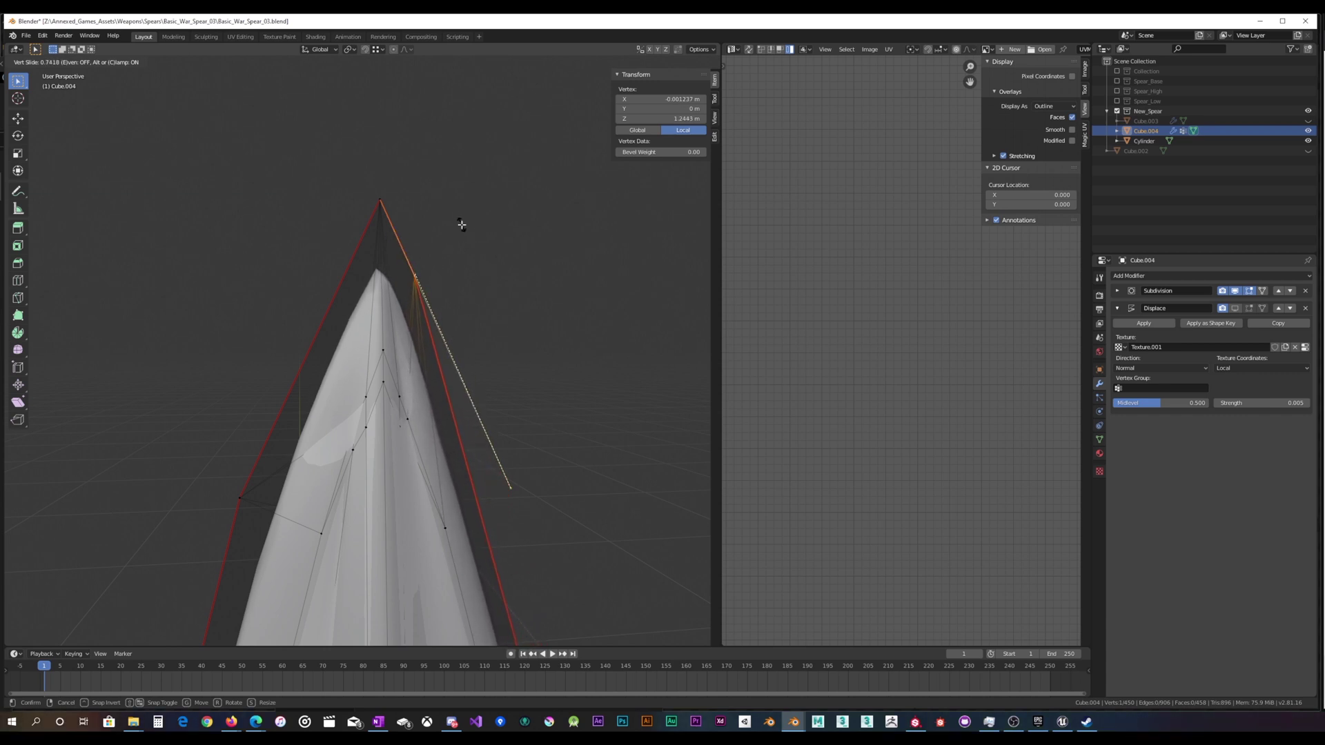
pyautogui.click(462, 225)
pyautogui.moveTo(207, 535); pyautogui.dragTo(281, 449)
pyautogui.hotkey('shift', 'v')
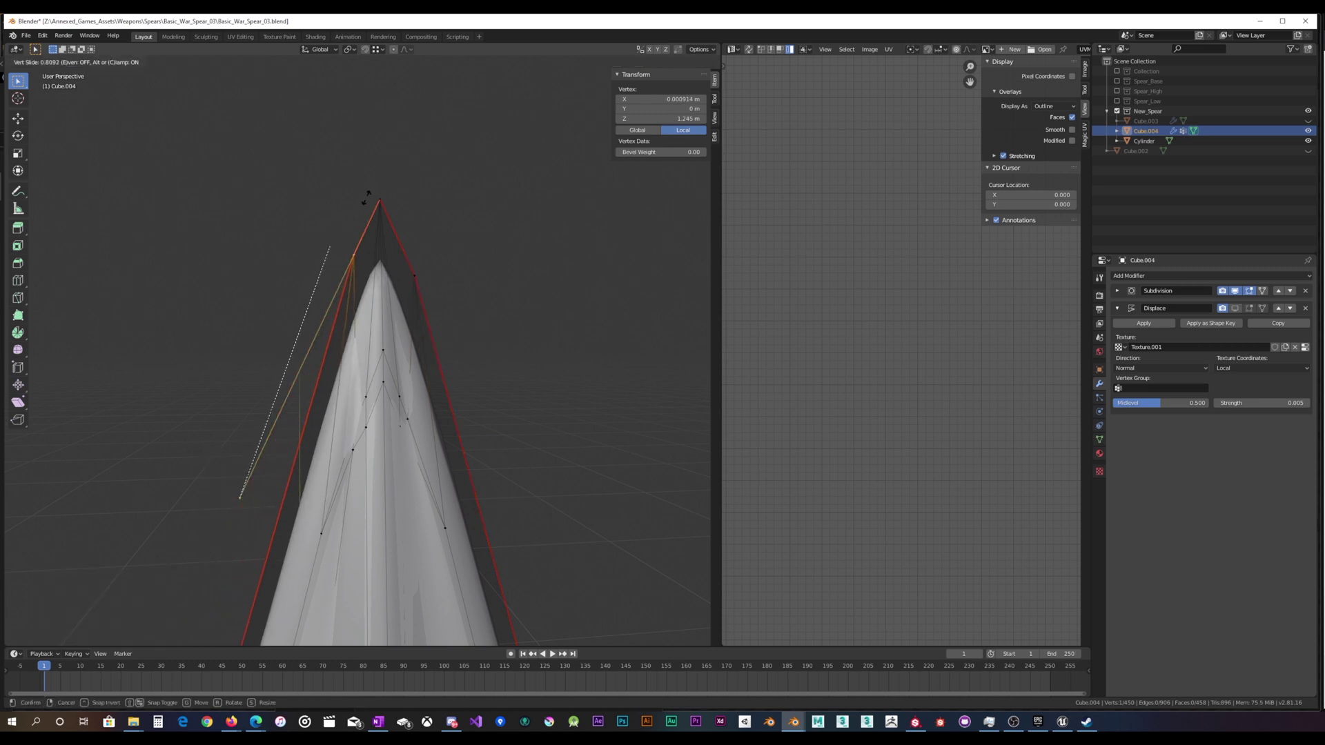
pyautogui.click(356, 228)
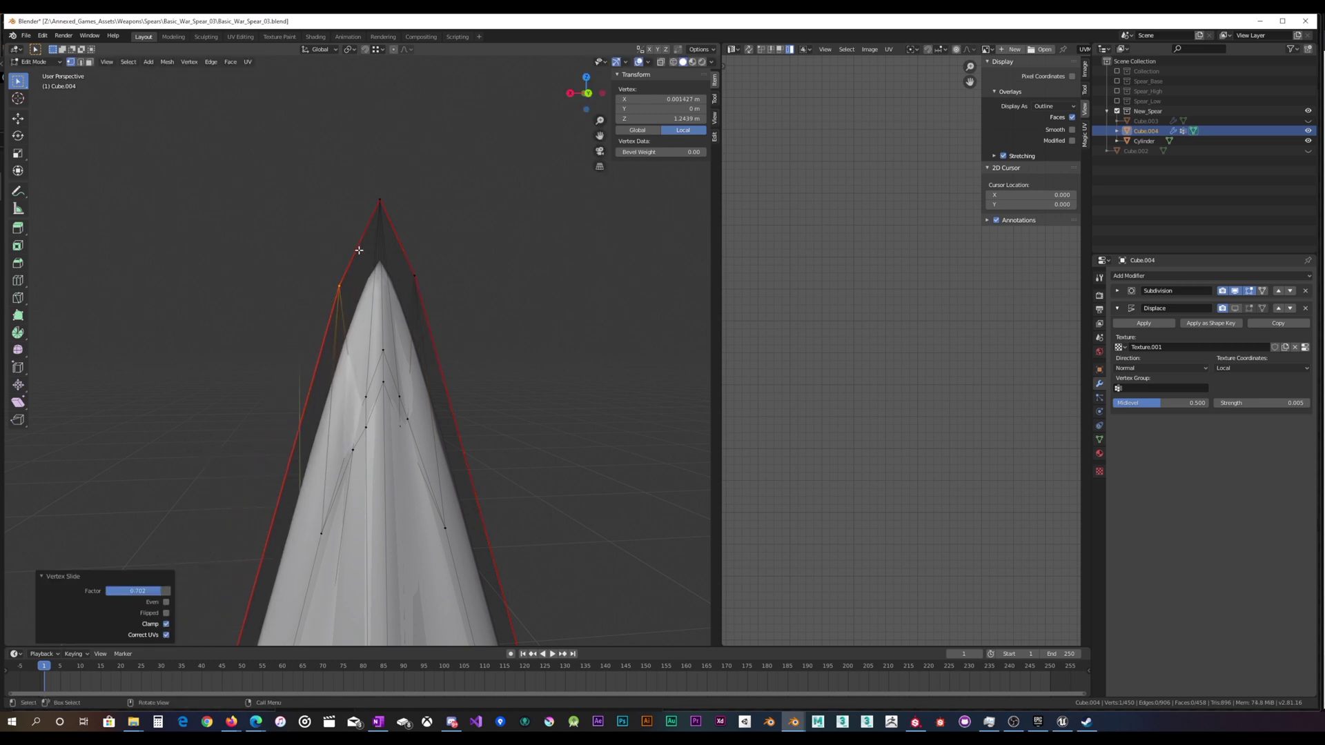
pyautogui.moveTo(359, 232); pyautogui.dragTo(352, 315, button='middle')
pyautogui.hotkey('ctrl', 'z')
pyautogui.hotkey('ctrl', 'z')
# Select the four inner vertices level with the blade edge vertices below the tip and scale them by 0.686 along Y.
pyautogui.scroll(1, 433, 332)
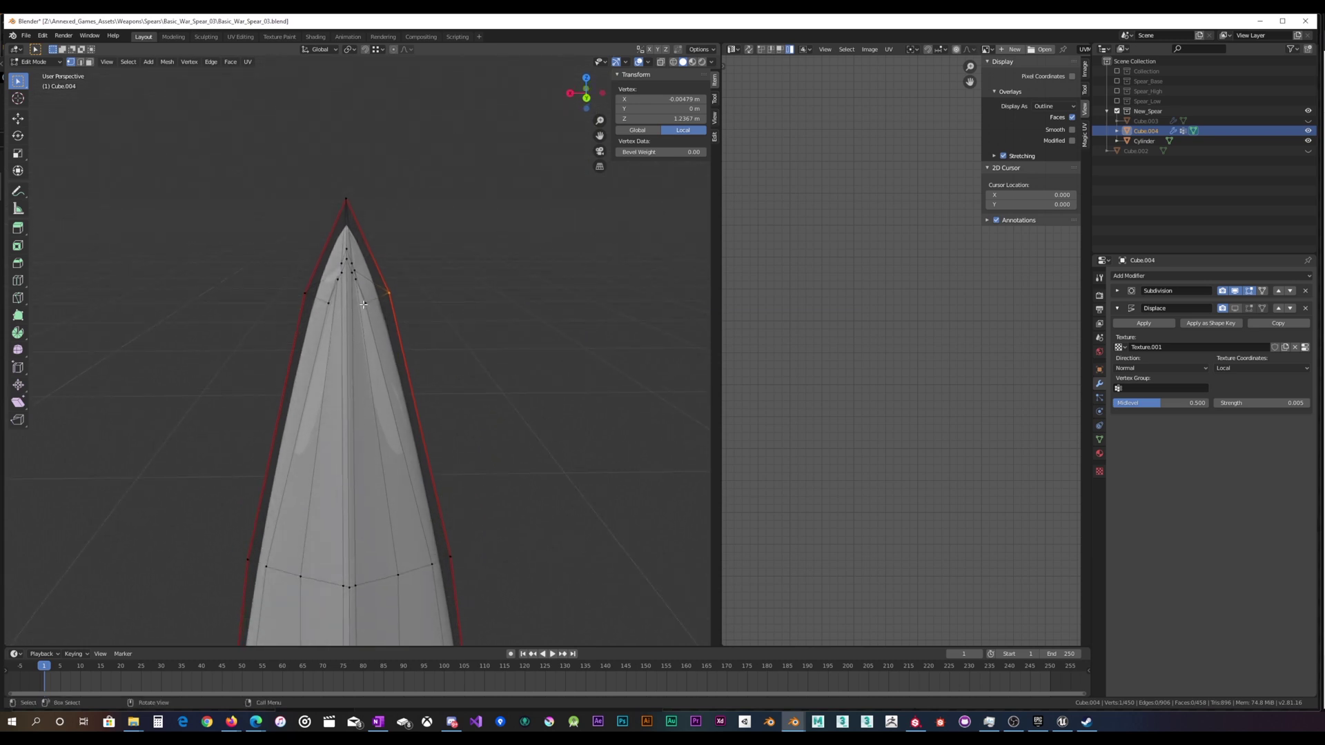
pyautogui.moveTo(497, 312); pyautogui.dragTo(278, 328, button='middle')
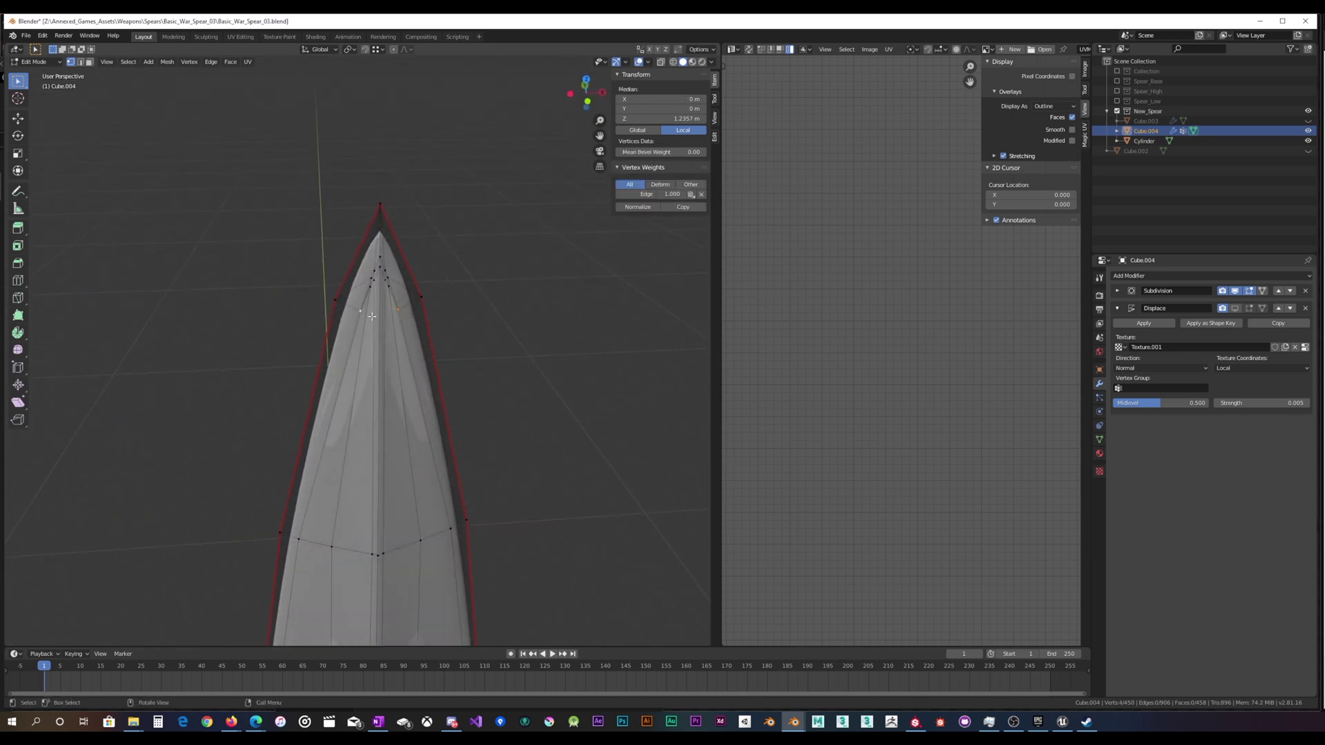
pyautogui.moveTo(372, 316); pyautogui.dragTo(484, 301, button='middle')
pyautogui.press('s')
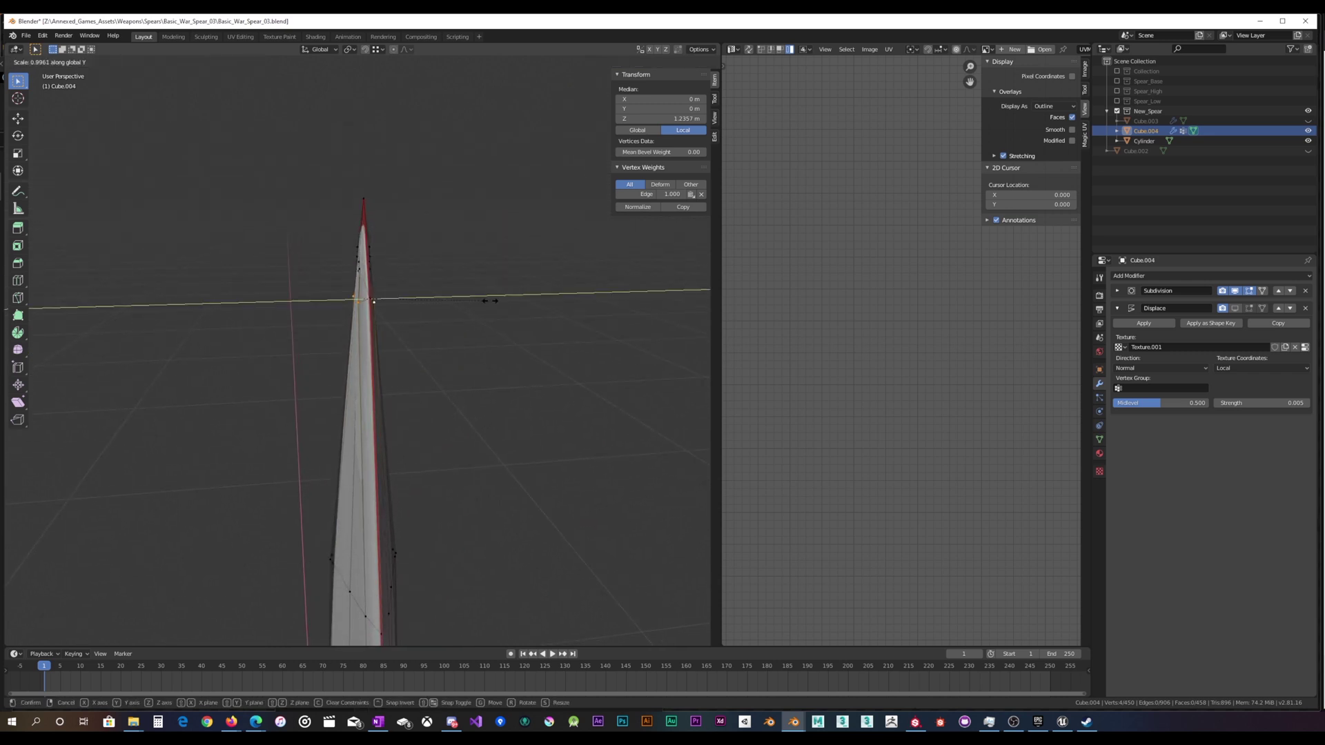
pyautogui.click(451, 303)
pyautogui.scroll(3, 412, 306)
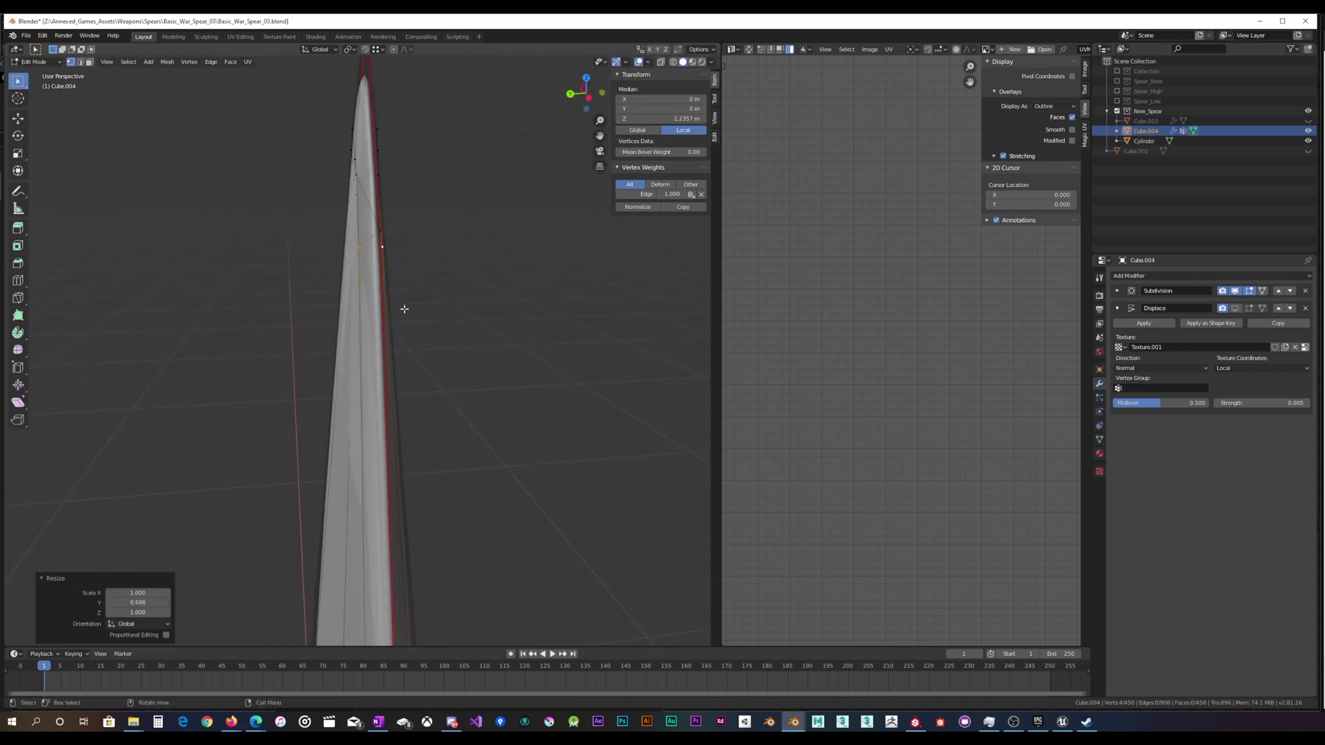
# Examine the spear tip's smoothed surface in Object Mode and return to Edit Mode.
pyautogui.moveTo(405, 308); pyautogui.dragTo(532, 329, button='middle')
pyautogui.press('Tab')
pyautogui.scroll(3, 435, 393)
pyautogui.scroll(4, 458, 329)
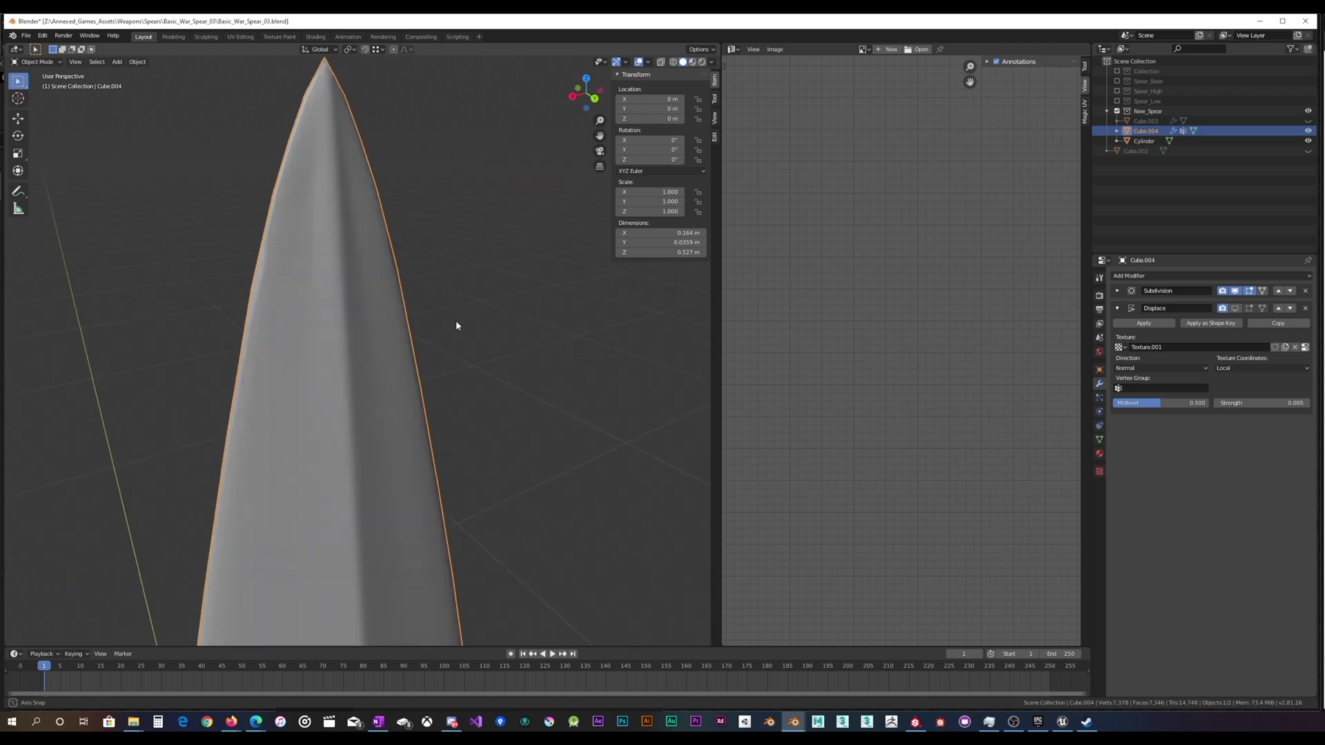
pyautogui.press('Tab')
# Select the band of edge and inner vertices around the blade below the tip and move it up 0.00182 m along Z.
pyautogui.scroll(-3, 398, 289)
pyautogui.scroll(3, 364, 376)
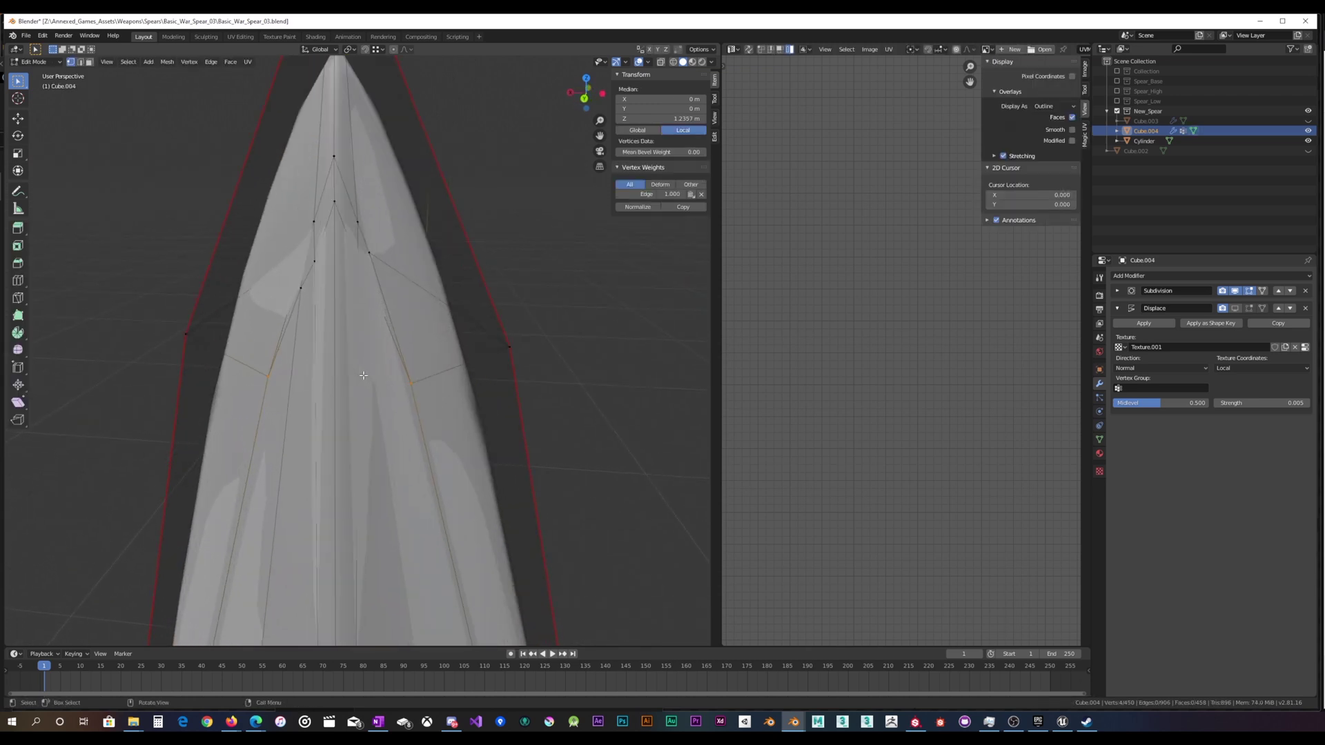
pyautogui.moveTo(419, 394); pyautogui.dragTo(543, 331)
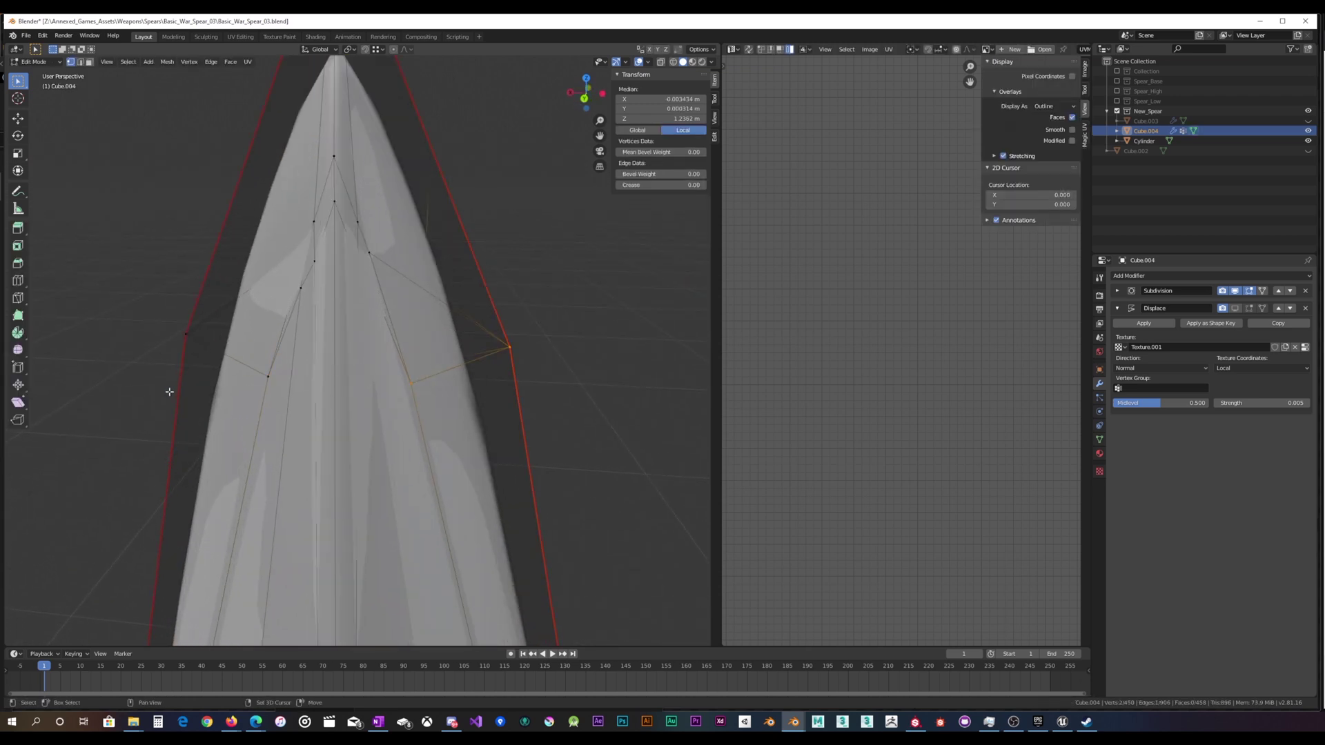
pyautogui.keyDown('shift'); pyautogui.moveTo(310, 322); pyautogui.dragTo(312, 321); pyautogui.keyUp('shift')
pyautogui.moveTo(312, 321); pyautogui.dragTo(317, 280, button='middle')
pyautogui.press('g')
pyautogui.press('z')
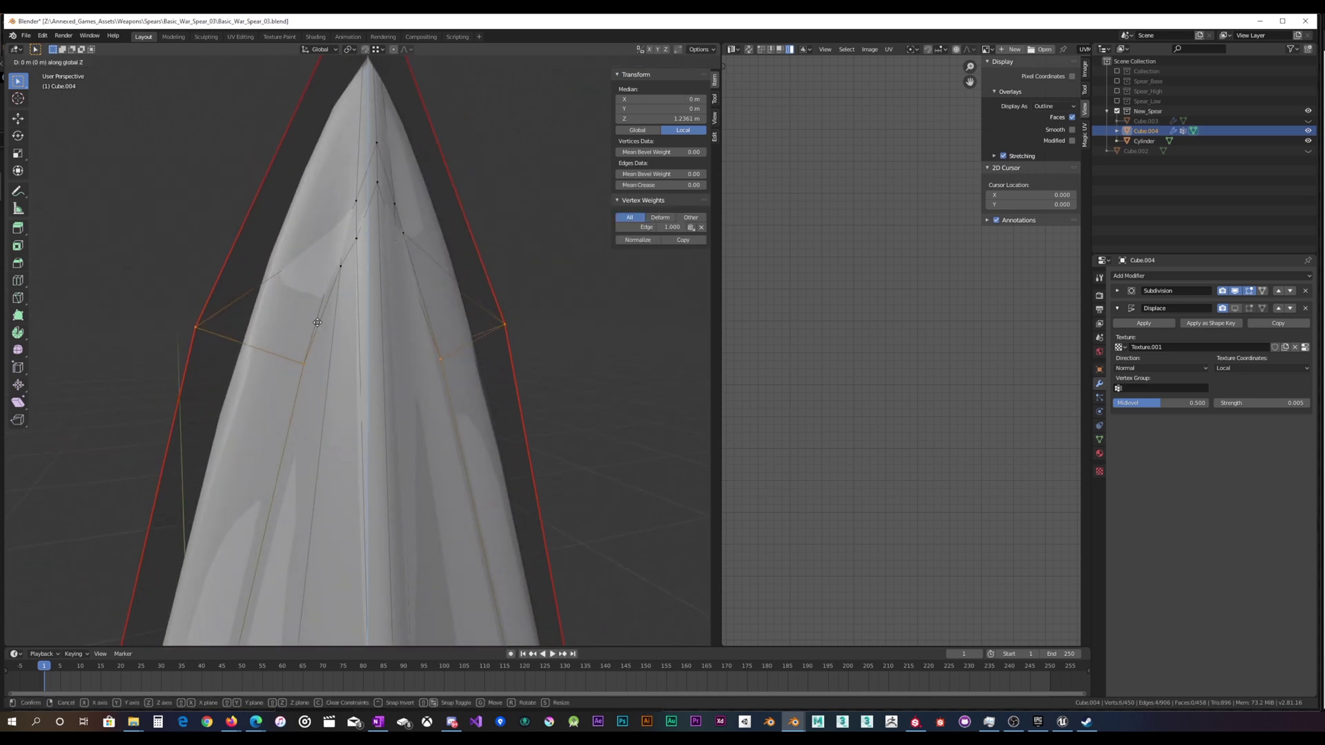
pyautogui.click(314, 243)
pyautogui.scroll(-4, 386, 254)
pyautogui.moveTo(389, 256); pyautogui.dragTo(377, 260, button='middle')
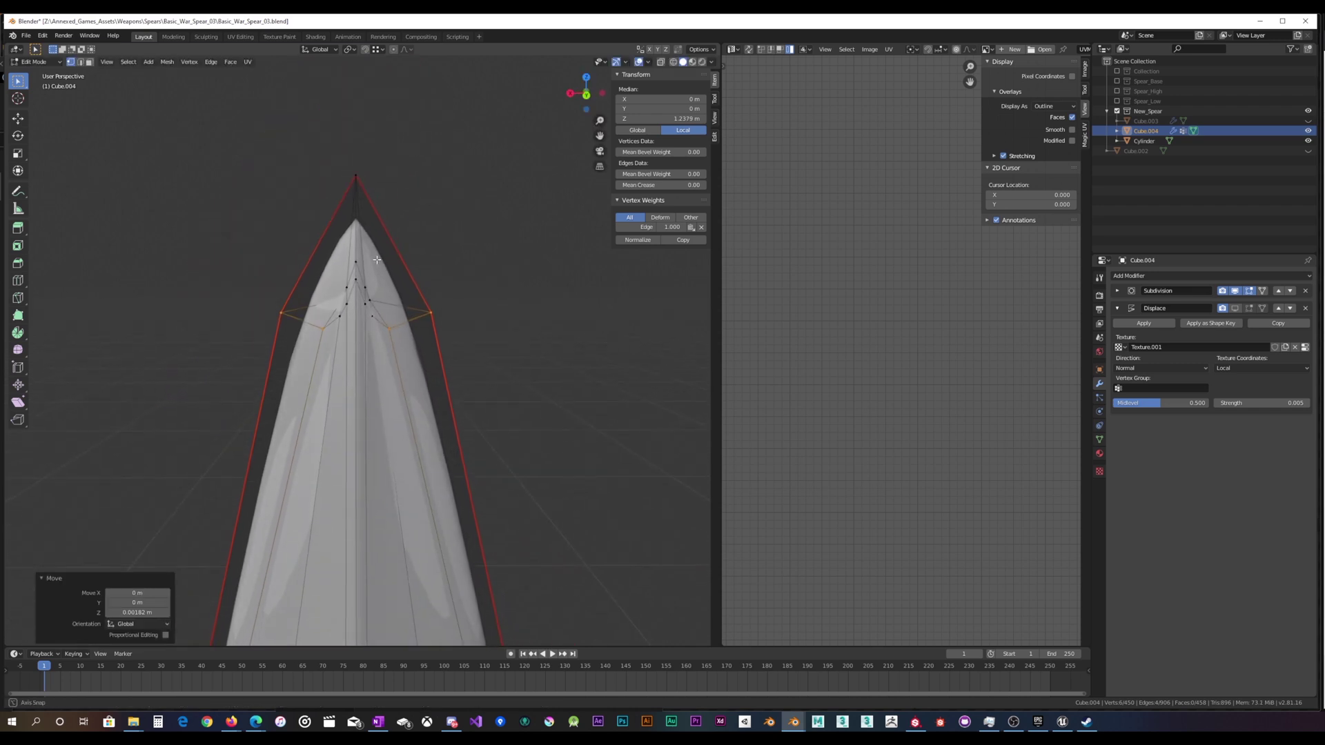
pyautogui.scroll(4, 376, 263)
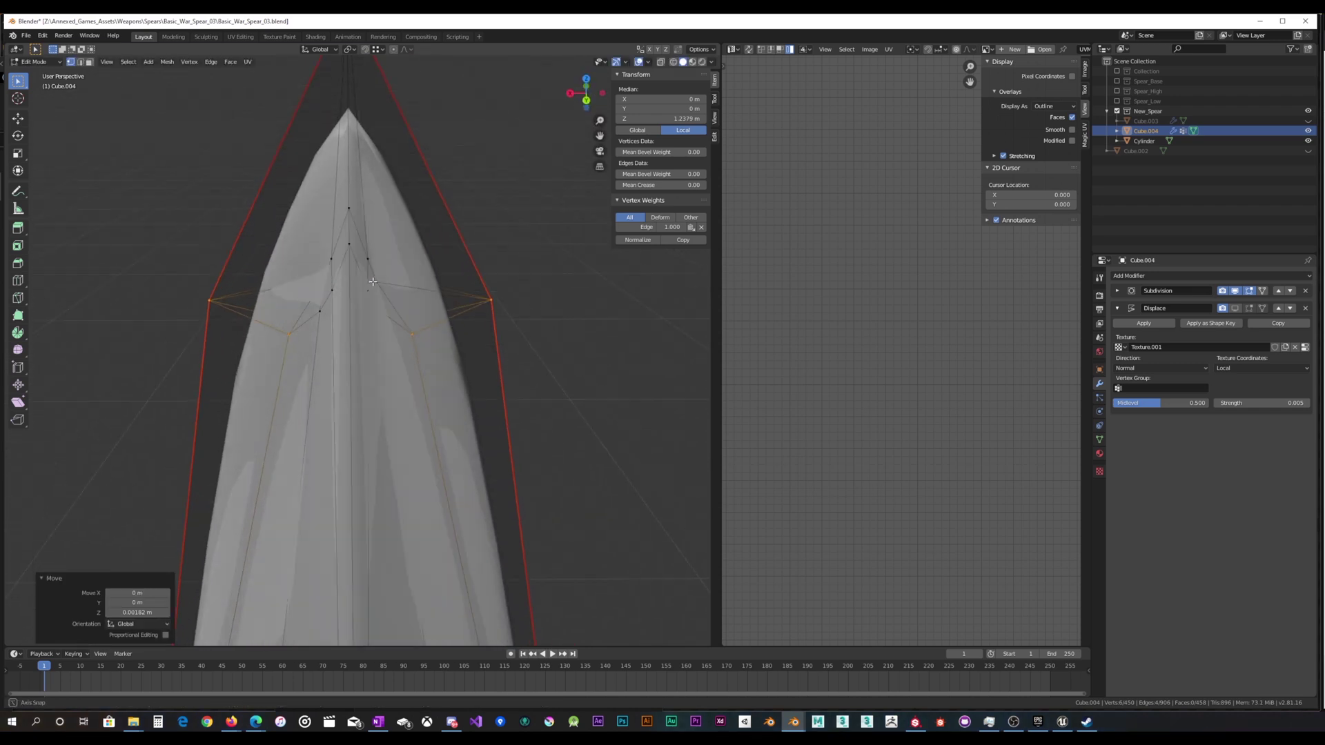
# Select the two outer blade edge vertices below the tip and scale them by 0.692 along X.
pyautogui.click(474, 291)
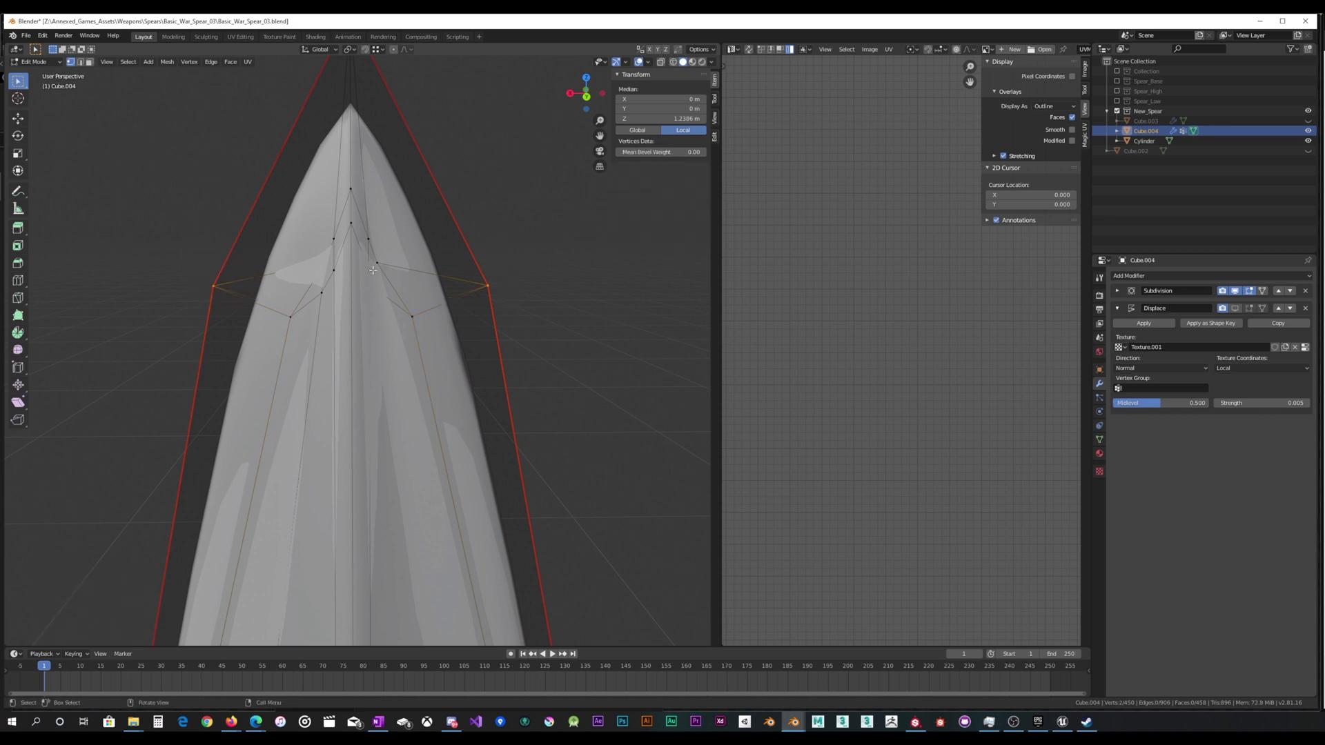
pyautogui.press('x')
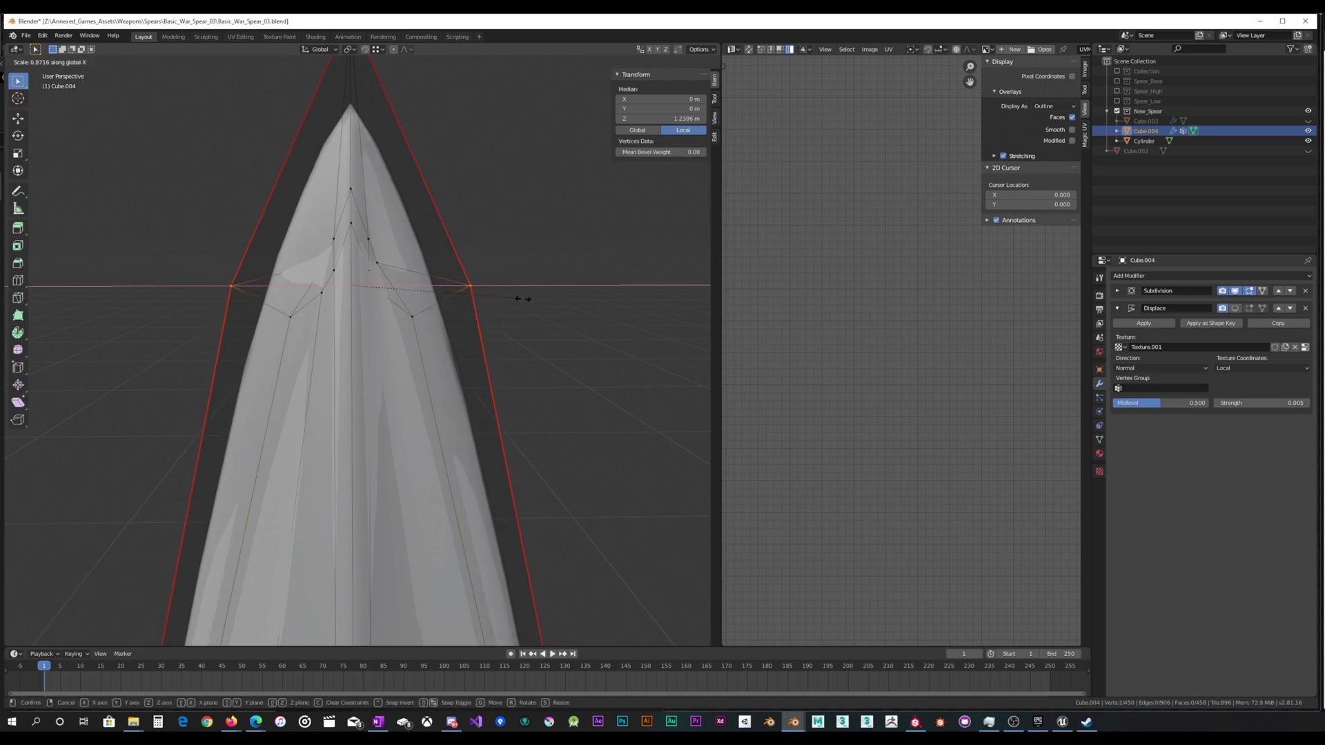
pyautogui.click(488, 296)
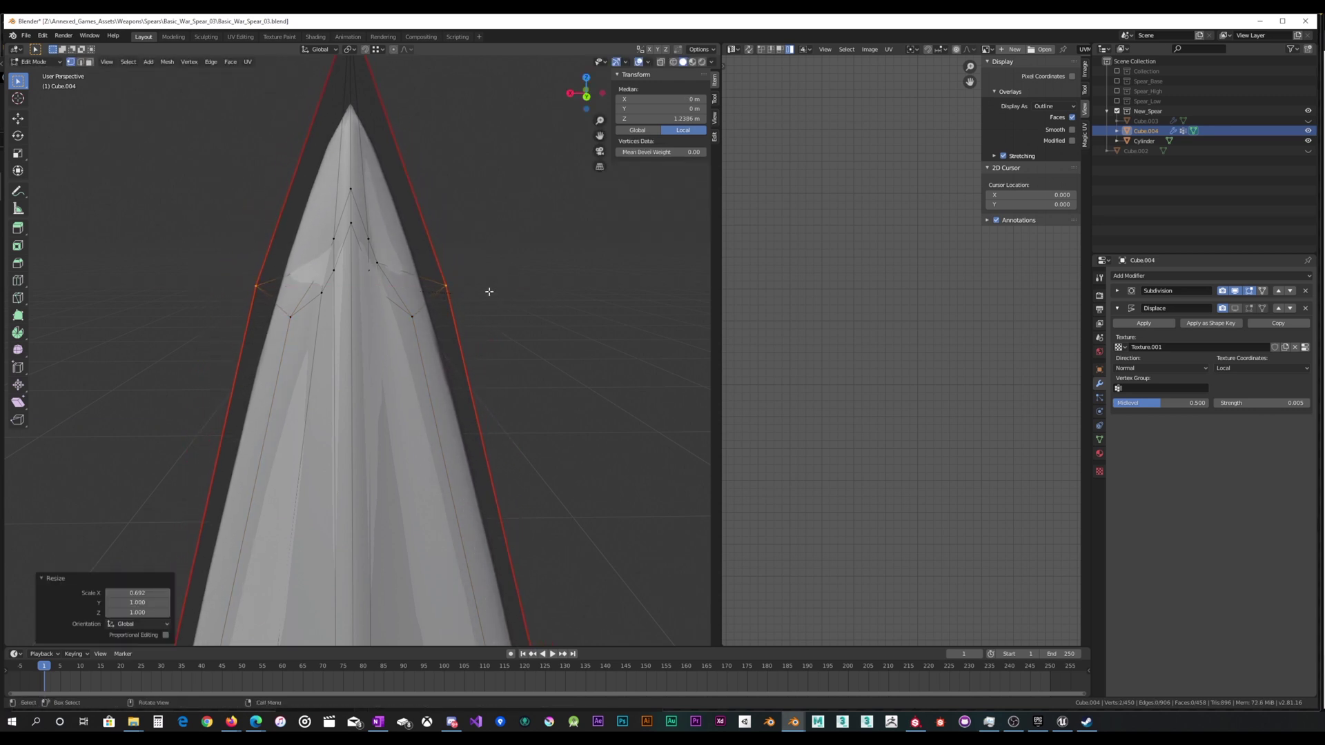
# Select the band of edge and inner vertices below the tip on both blade faces and move it up to a median Z of 1.2422 m.
pyautogui.scroll(-4, 482, 294)
pyautogui.scroll(5, 479, 331)
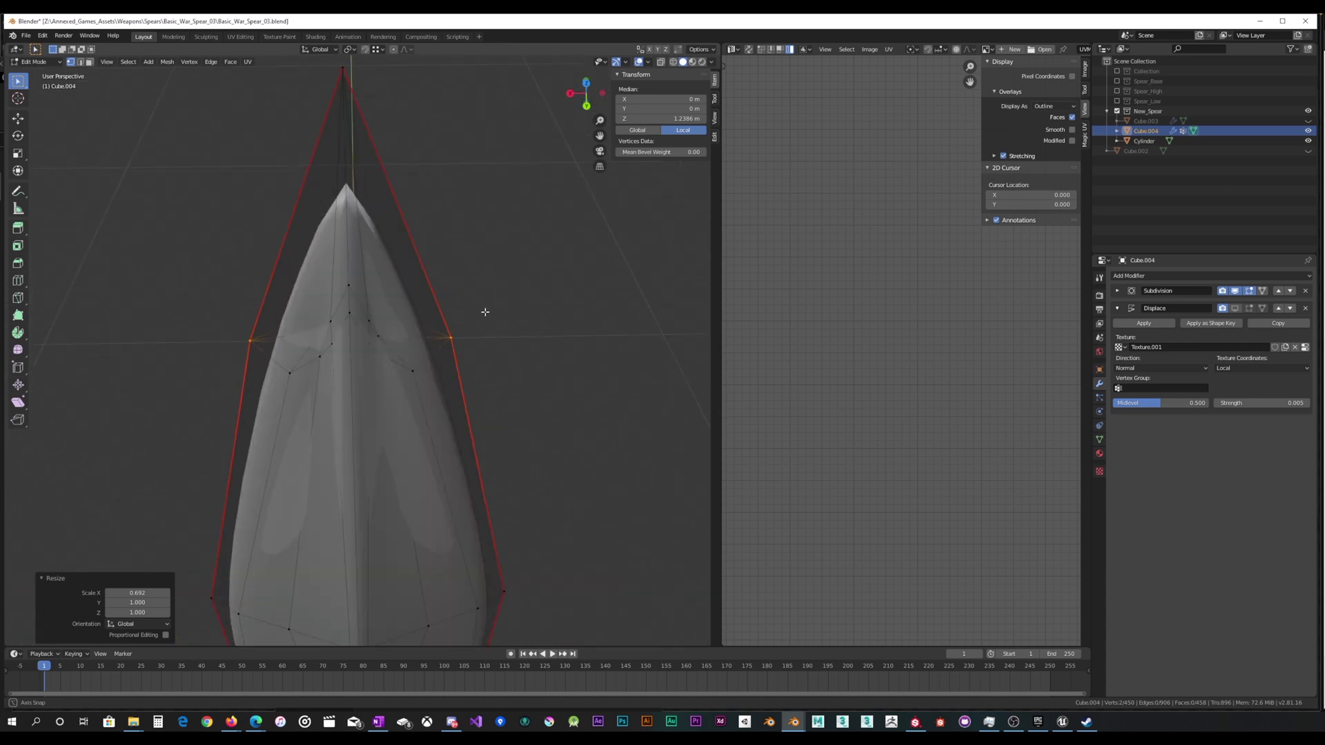
pyautogui.moveTo(202, 331); pyautogui.dragTo(536, 207)
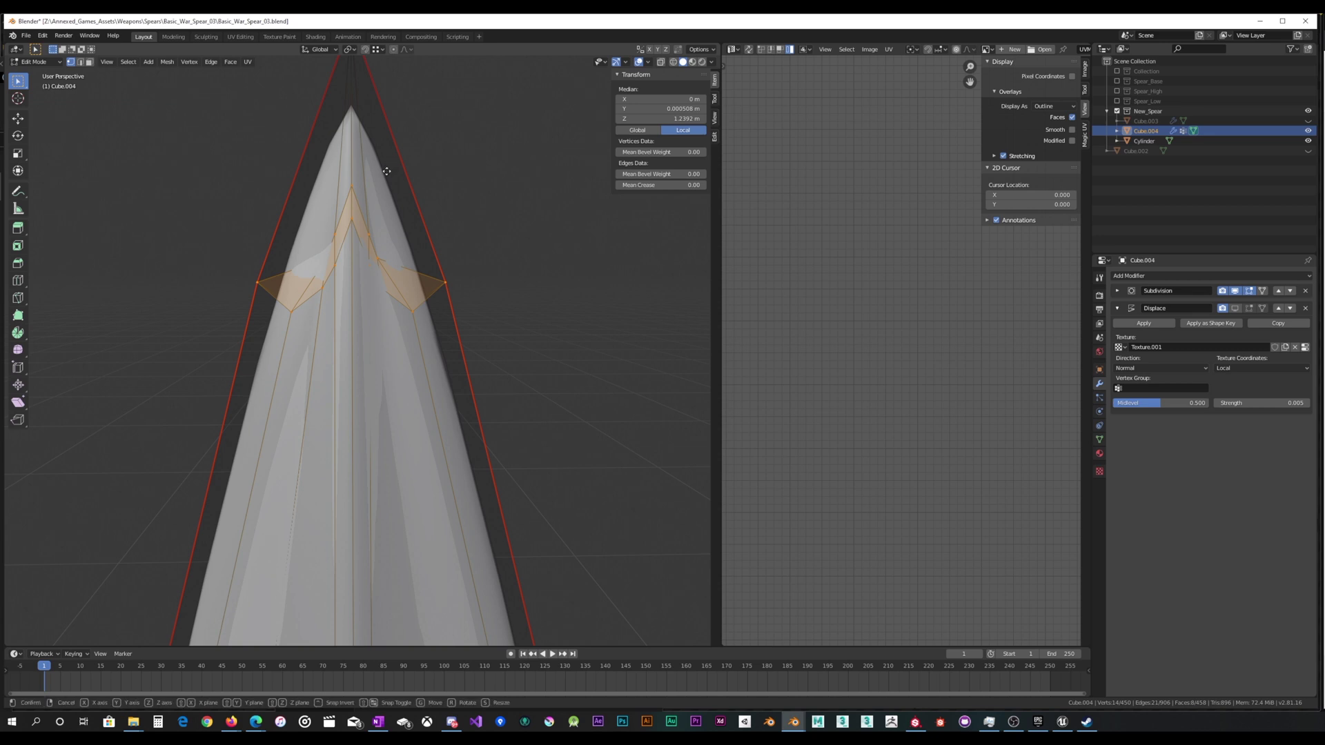
pyautogui.press('z')
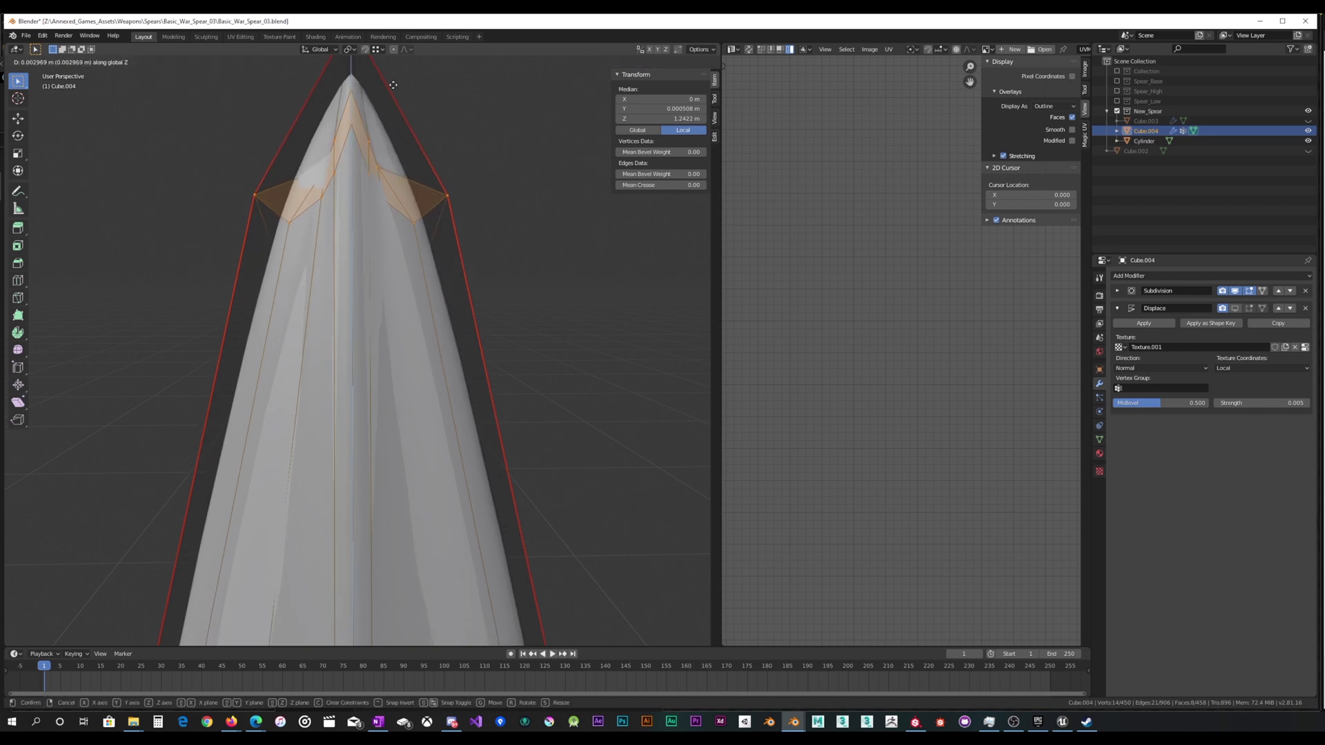
pyautogui.click(394, 84)
pyautogui.moveTo(379, 50); pyautogui.dragTo(620, 174, button='middle')
pyautogui.keyDown('shift'); pyautogui.moveTo(283, 334); pyautogui.dragTo(451, 163); pyautogui.keyUp('shift')
pyautogui.moveTo(579, 181)
pyautogui.mouseDown(button='middle')
pyautogui.moveTo(439, 199)
pyautogui.moveTo(320, 180)
pyautogui.moveTo(374, 198)
pyautogui.moveTo(413, 180)
pyautogui.moveTo(410, 238)
pyautogui.moveTo(448, 241)
pyautogui.moveTo(453, 210)
pyautogui.moveTo(370, 283)
pyautogui.moveTo(385, 304)
pyautogui.moveTo(388, 243)
pyautogui.mouseUp(button='middle')
pyautogui.press('g')
pyautogui.press('z')
pyautogui.click(322, 163)
# Examine the material boundary at the spear tip in Object Mode with material colours displayed, and return to Edit Mode.
pyautogui.click(692, 62)
pyautogui.scroll(-4, 446, 217)
pyautogui.press('Tab')
pyautogui.scroll(5, 414, 262)
pyautogui.scroll(-4, 370, 283)
pyautogui.scroll(-6, 387, 243)
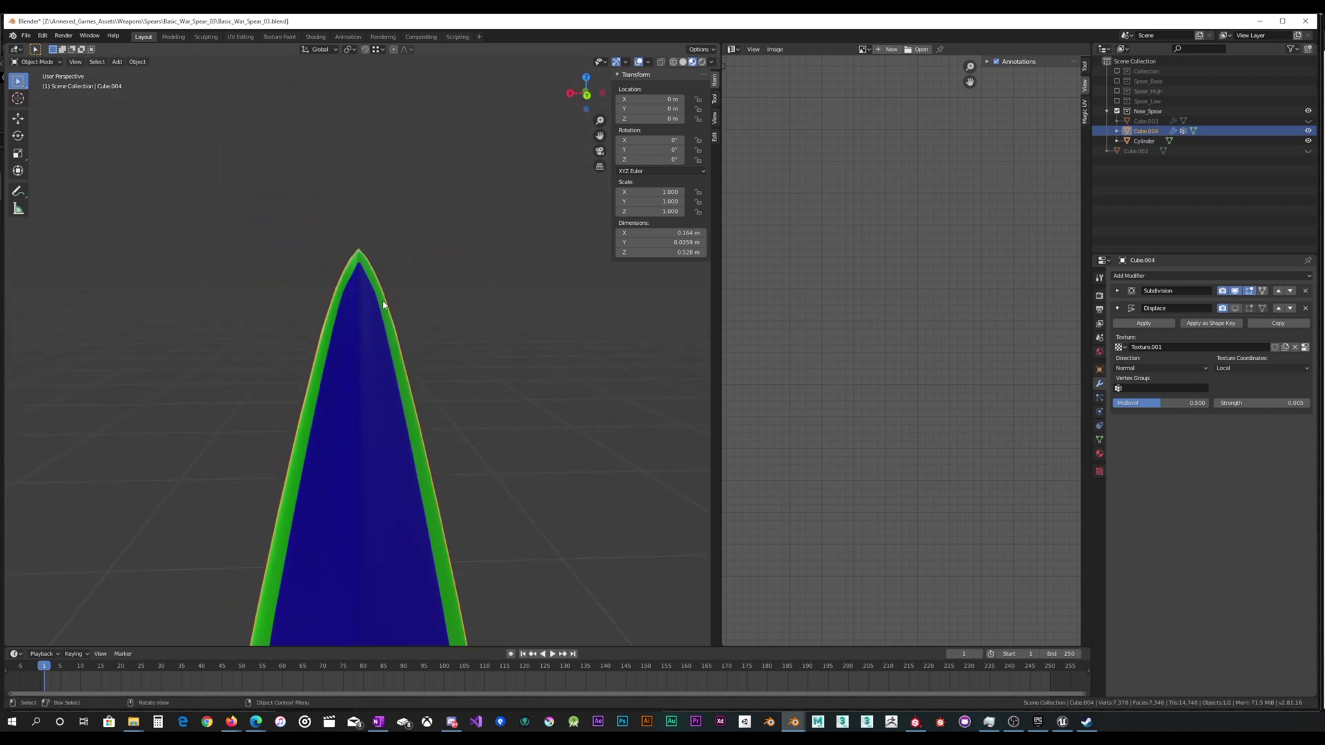
pyautogui.moveTo(371, 304); pyautogui.dragTo(380, 343, button='middle')
pyautogui.scroll(6, 370, 346)
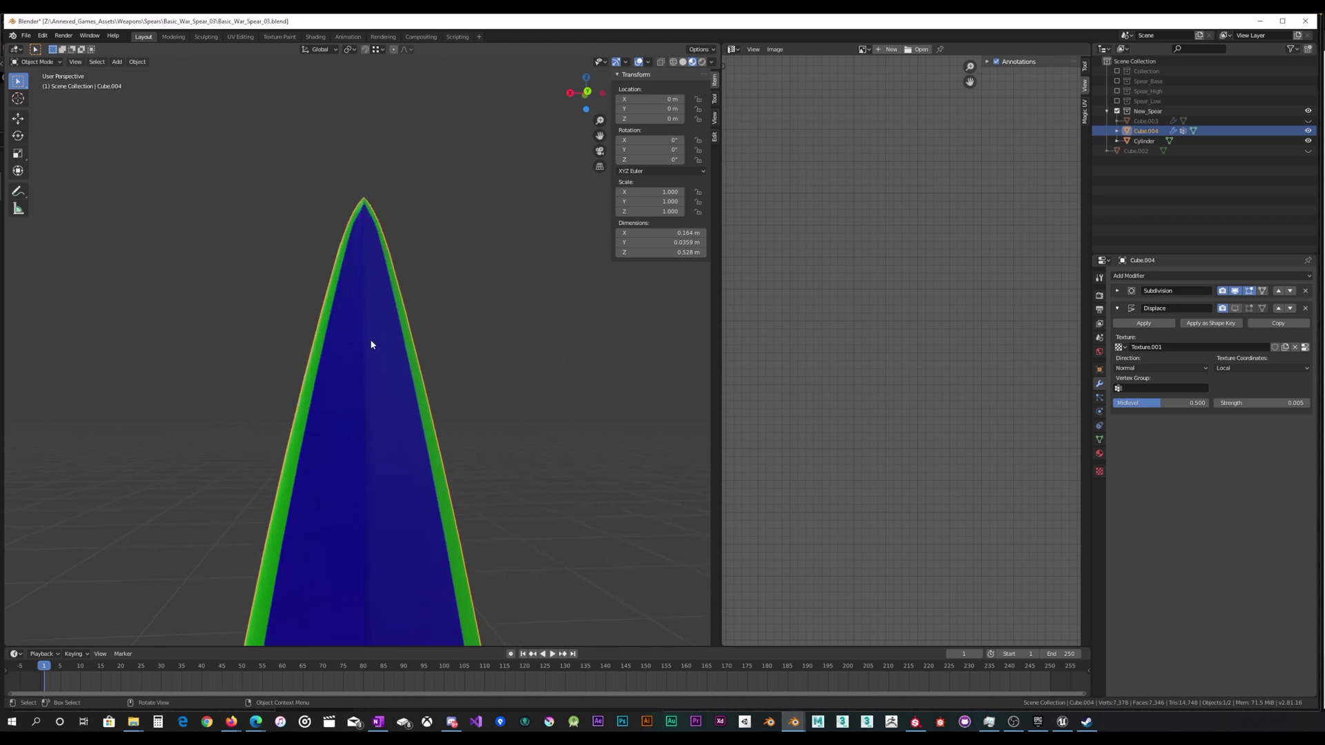
pyautogui.keyDown('shift'); pyautogui.moveTo(384, 249); pyautogui.dragTo(373, 385, button='middle'); pyautogui.keyUp('shift')
pyautogui.press('Tab')
# Select the four inner vertices closest to the blade edge below the tip, on both faces, and scale them along Y.
pyautogui.scroll(5, 384, 314)
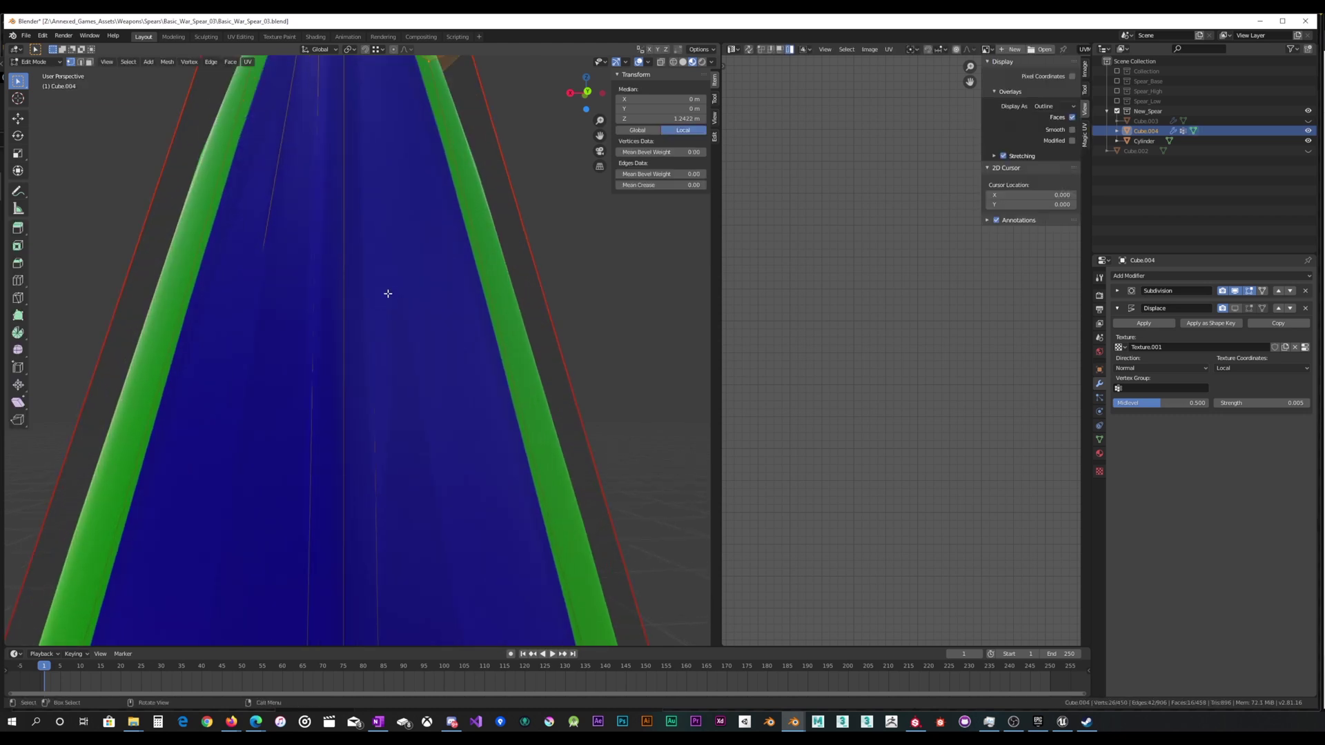
pyautogui.scroll(-4, 387, 292)
pyautogui.moveTo(394, 257)
pyautogui.mouseDown(button='middle')
pyautogui.moveTo(385, 296)
pyautogui.moveTo(384, 259)
pyautogui.mouseUp(button='middle')
pyautogui.moveTo(395, 230); pyautogui.dragTo(395, 230)
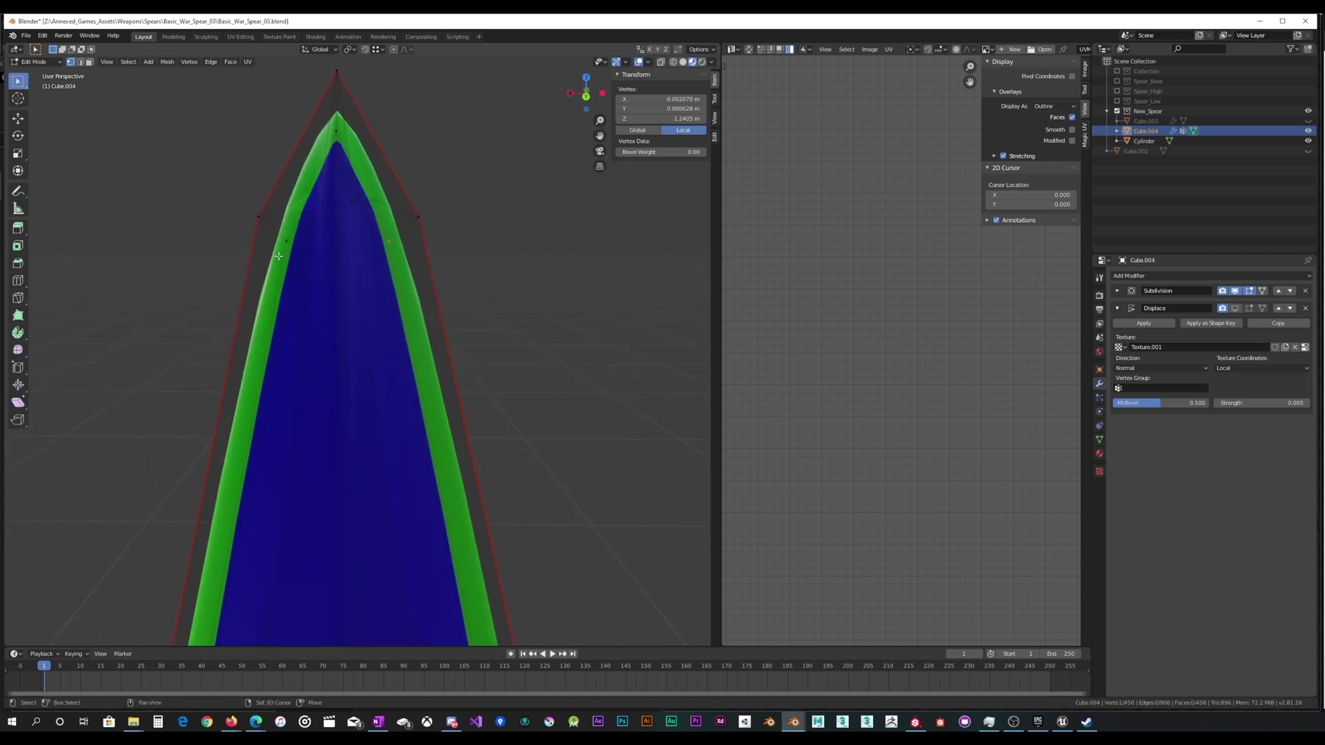
pyautogui.moveTo(306, 204); pyautogui.dragTo(313, 214, button='middle')
pyautogui.moveTo(560, 262); pyautogui.dragTo(419, 271, button='middle')
pyautogui.click(405, 233)
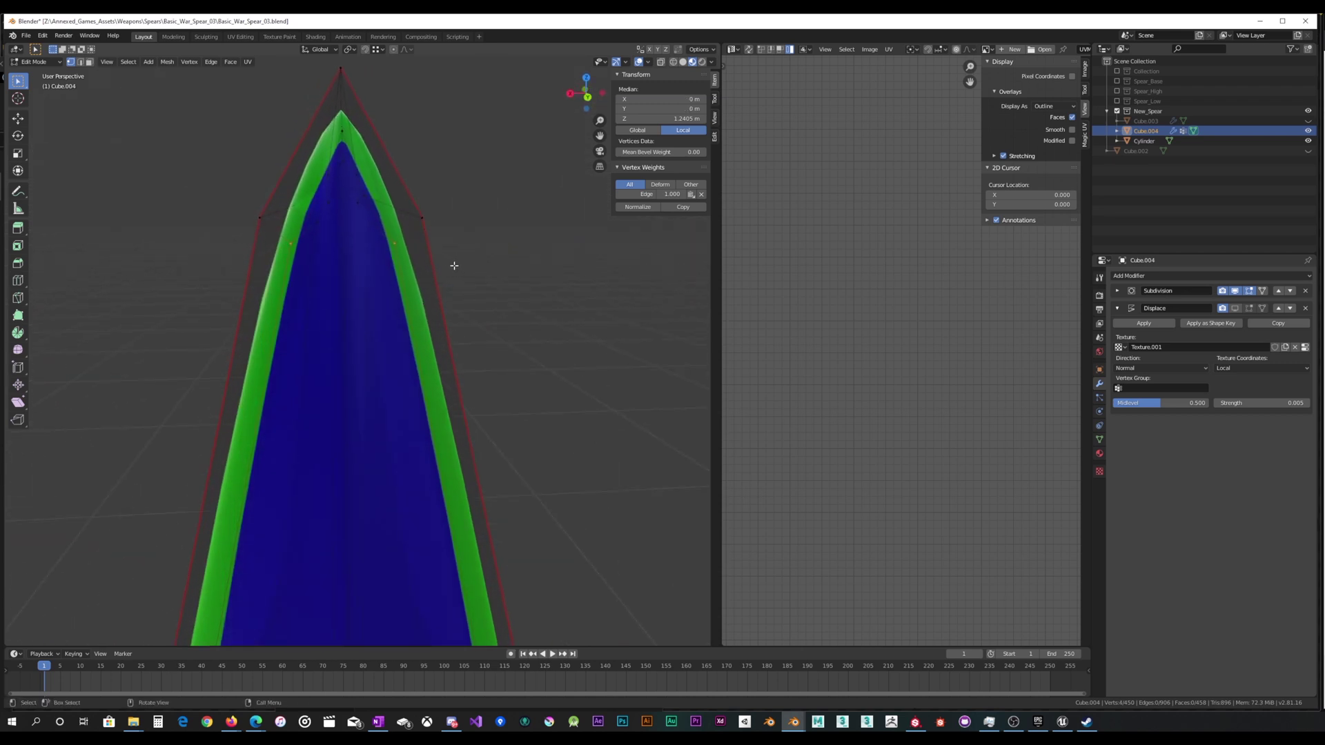
pyautogui.press('s')
pyautogui.press('y')
pyautogui.click(409, 265)
# Try to scale the four selected inner vertices by 0.596 along X.
pyautogui.press('s')
pyautogui.press('x')
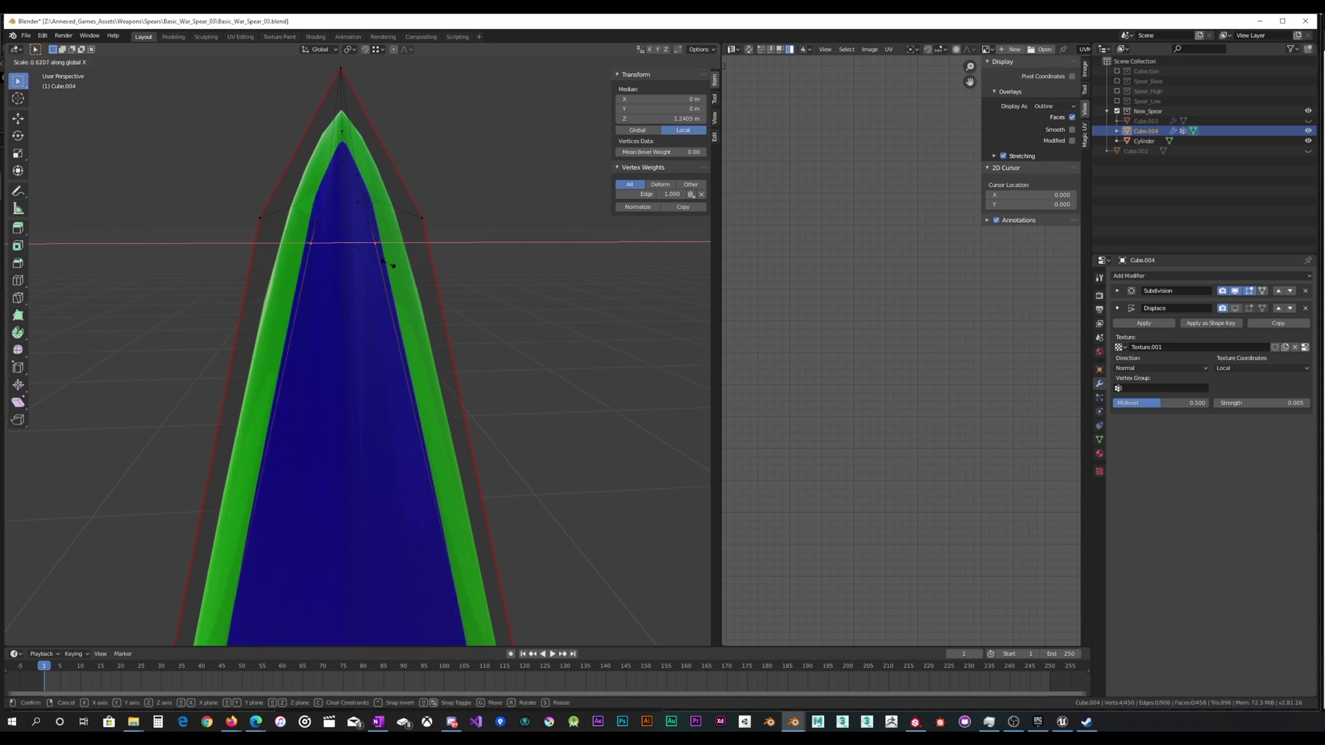
pyautogui.click(391, 266)
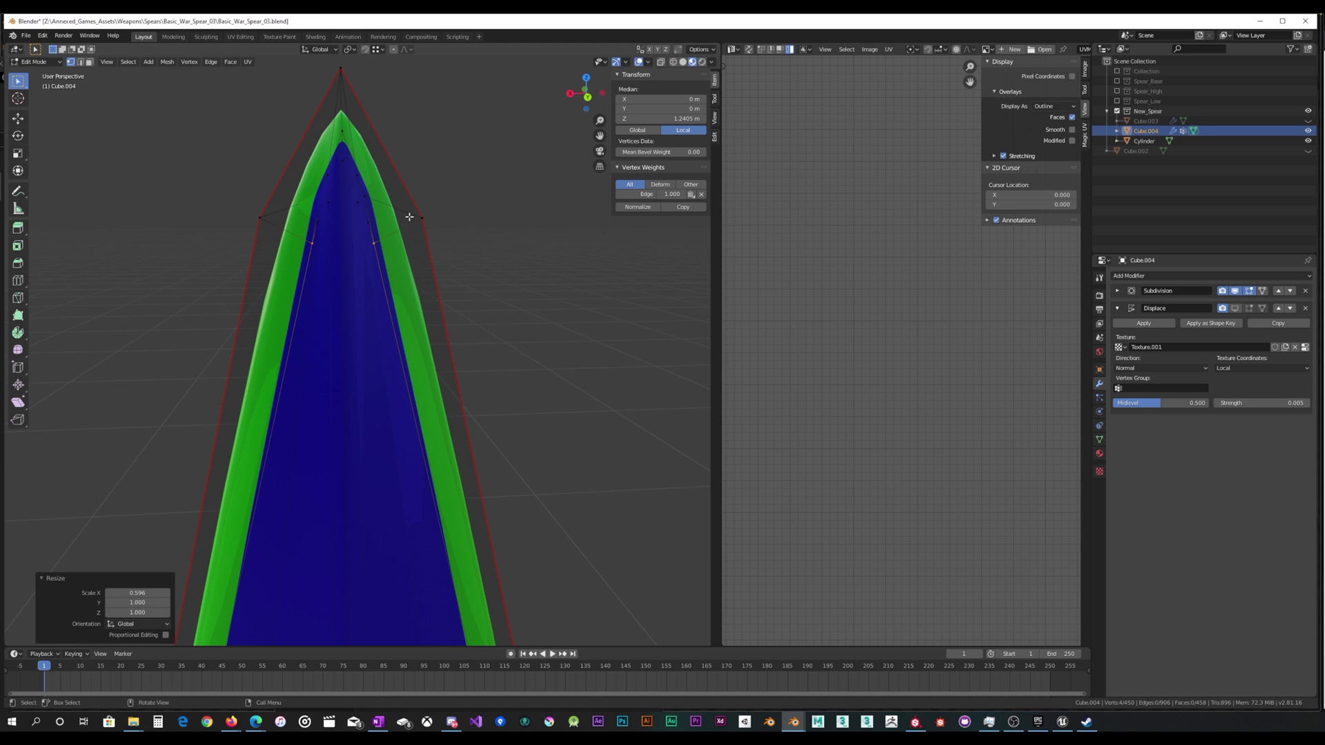
# Scale the four selected inner vertices near the blade edge moderately inward along X.
pyautogui.keyDown('shift'); pyautogui.moveTo(475, 187); pyautogui.dragTo(455, 244, button='middle'); pyautogui.keyUp('shift')
pyautogui.scroll(3, 450, 237)
pyautogui.press('s')
pyautogui.press('x')
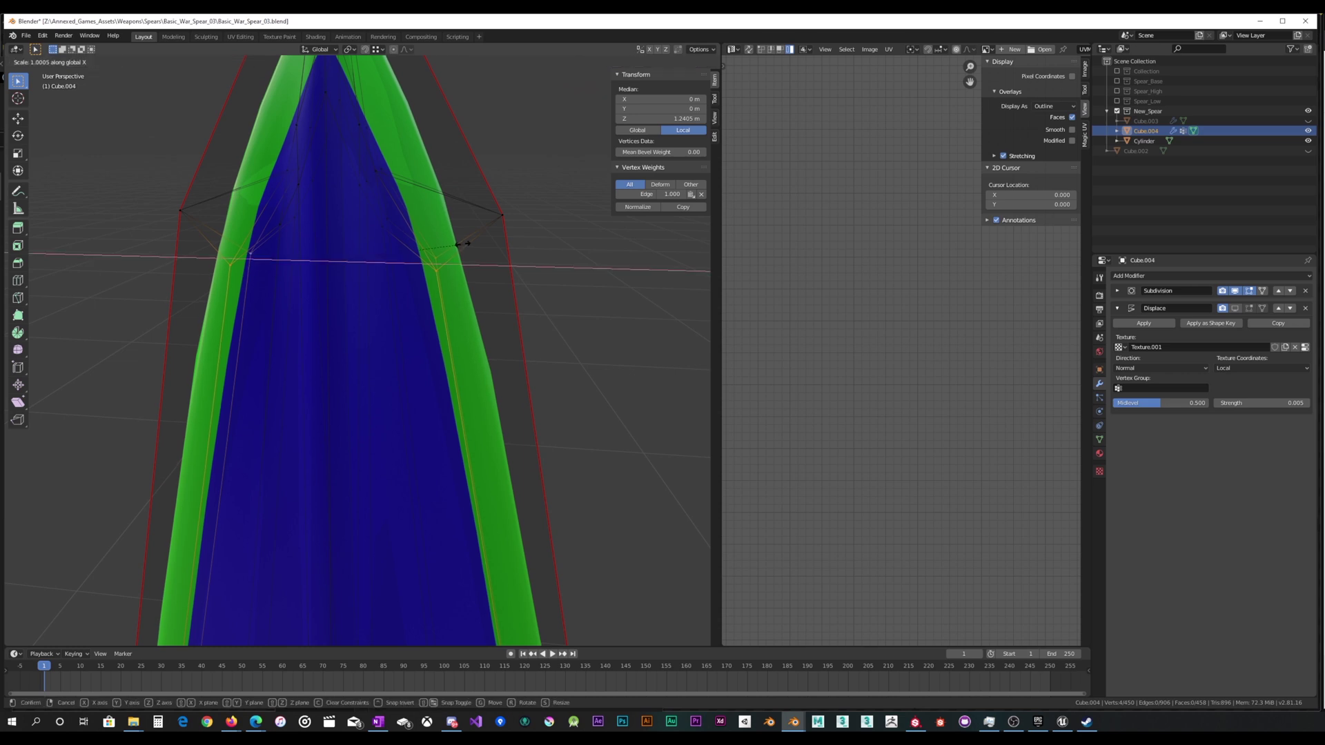
pyautogui.click(423, 238)
# Select the four inner vertices slightly higher up along the material boundary and scale them slightly inward along X.
pyautogui.moveTo(423, 238); pyautogui.dragTo(393, 214, button='middle')
pyautogui.moveTo(385, 197); pyautogui.dragTo(402, 168)
pyautogui.moveTo(402, 167); pyautogui.dragTo(332, 198, button='middle')
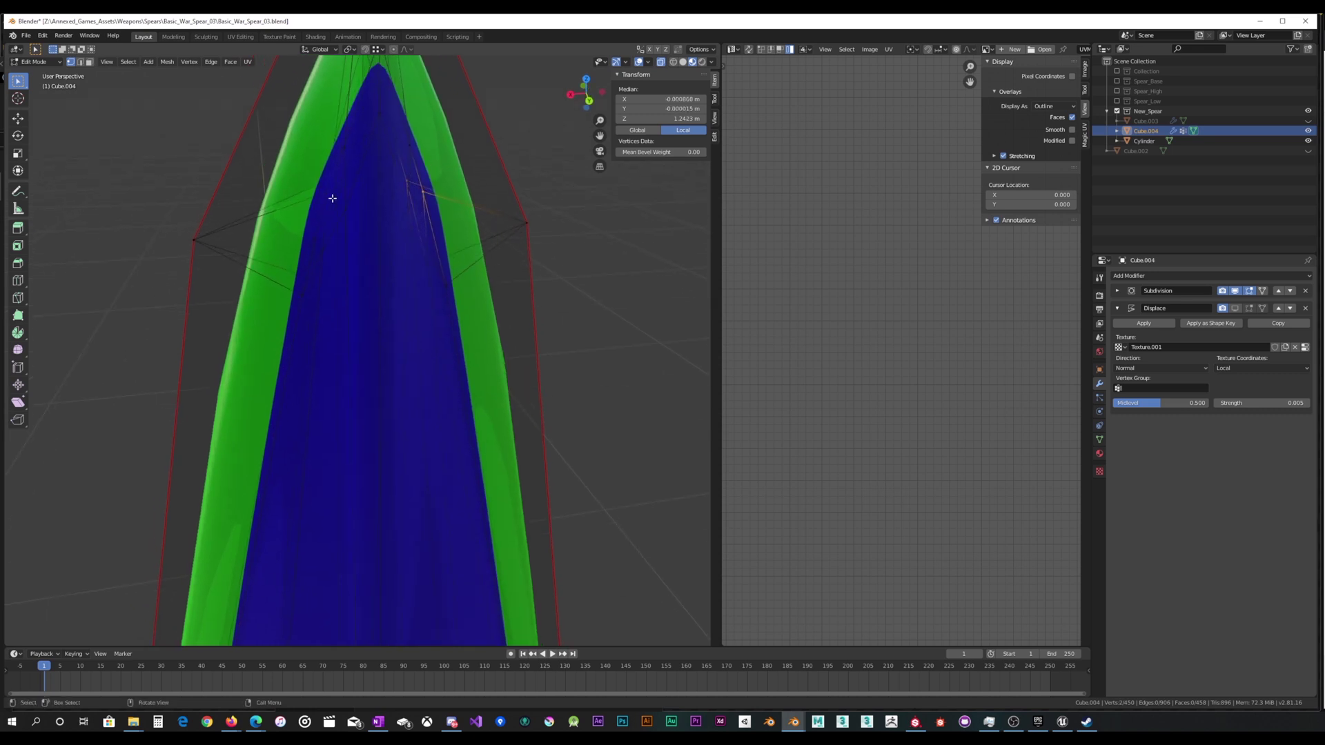
pyautogui.moveTo(304, 208); pyautogui.dragTo(330, 172)
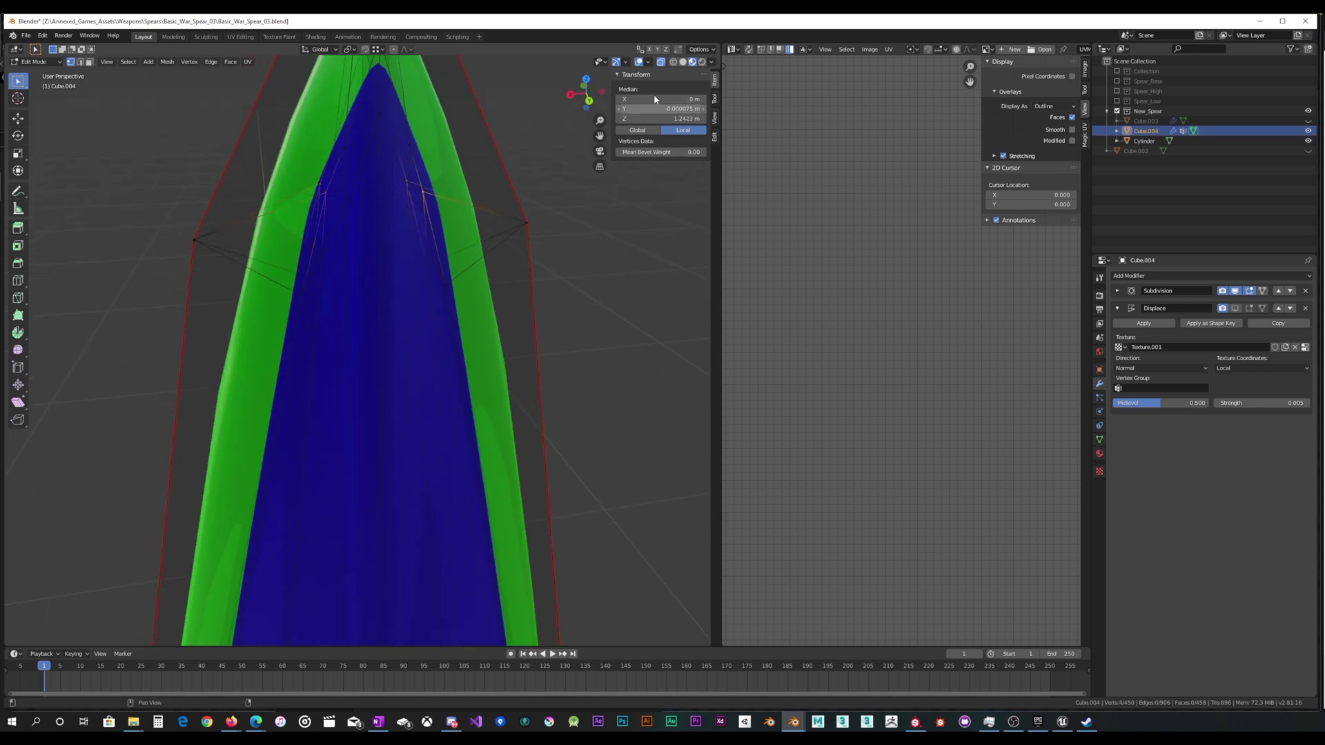
pyautogui.moveTo(526, 147); pyautogui.dragTo(482, 290, button='middle')
pyautogui.scroll(4, 497, 290)
pyautogui.press('s')
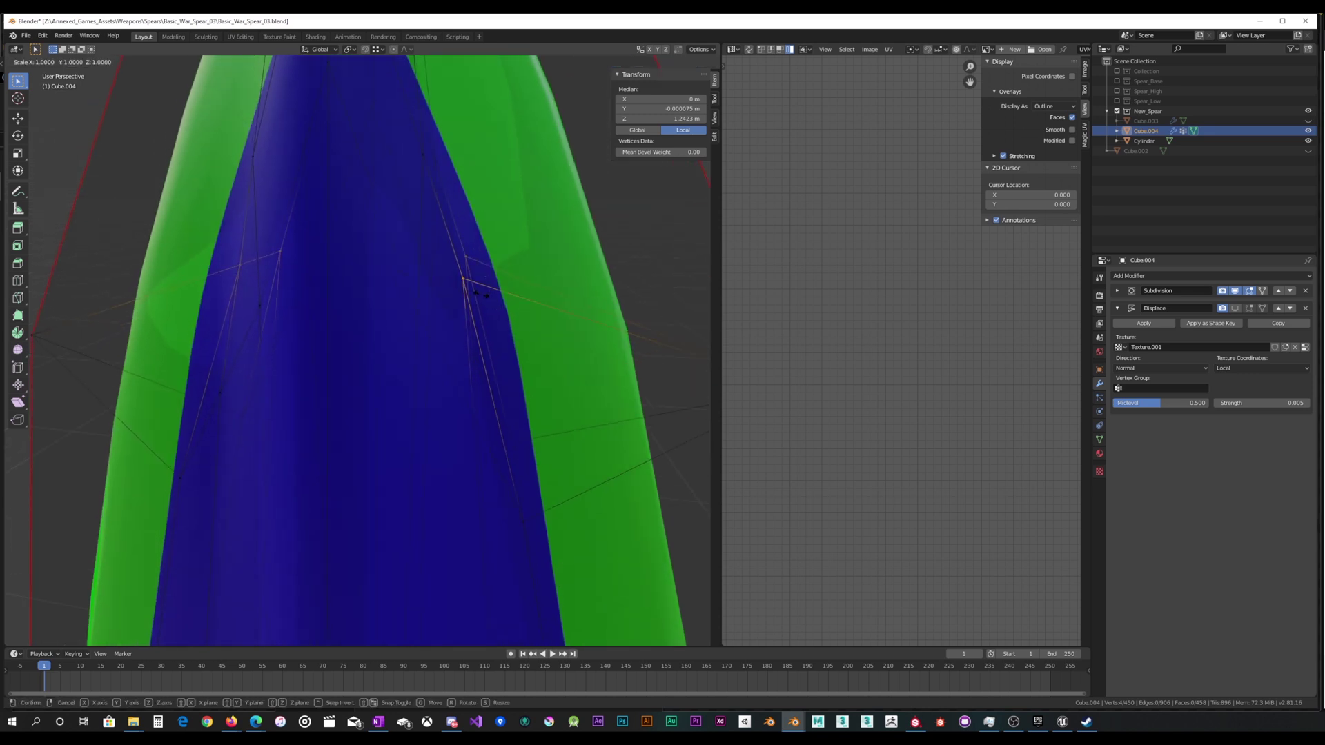
pyautogui.press('x')
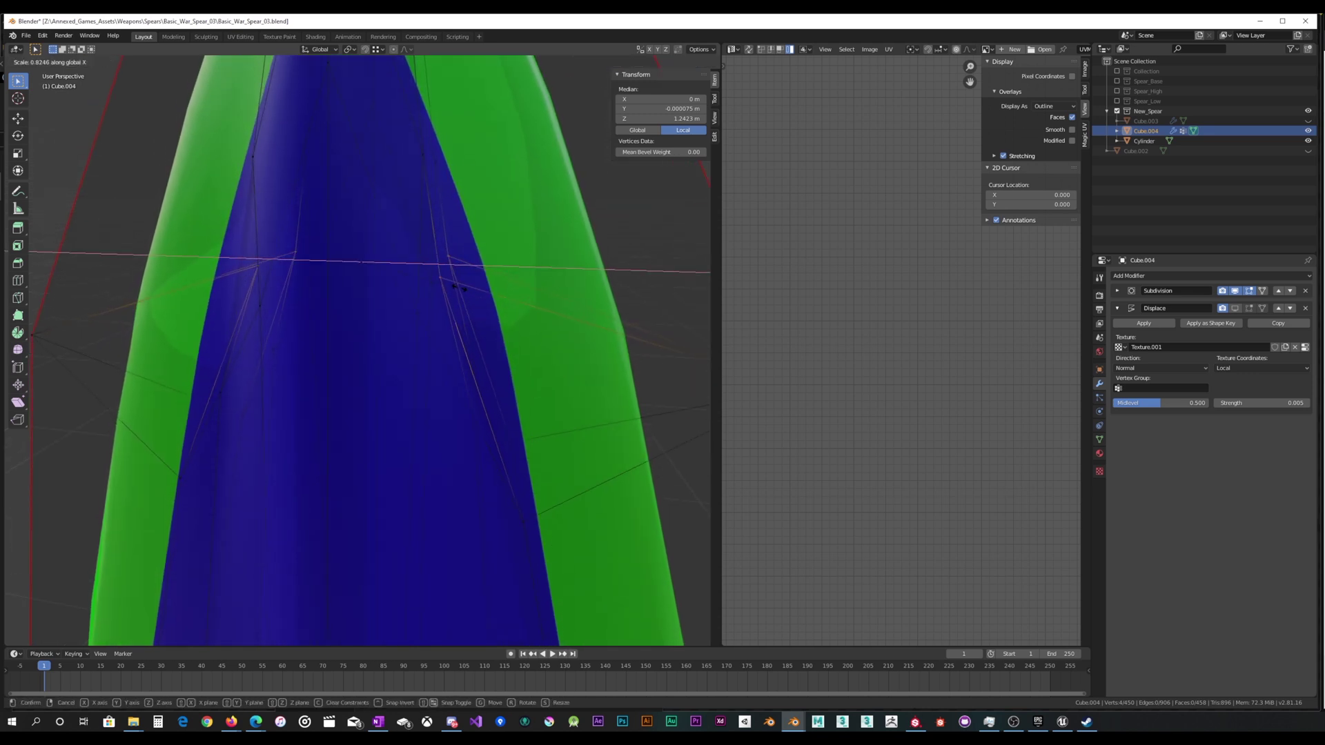
pyautogui.click(471, 288)
# Select the two central inner vertices directly under the tip and move them slightly down along Z.
pyautogui.moveTo(471, 288); pyautogui.dragTo(489, 273, button='middle')
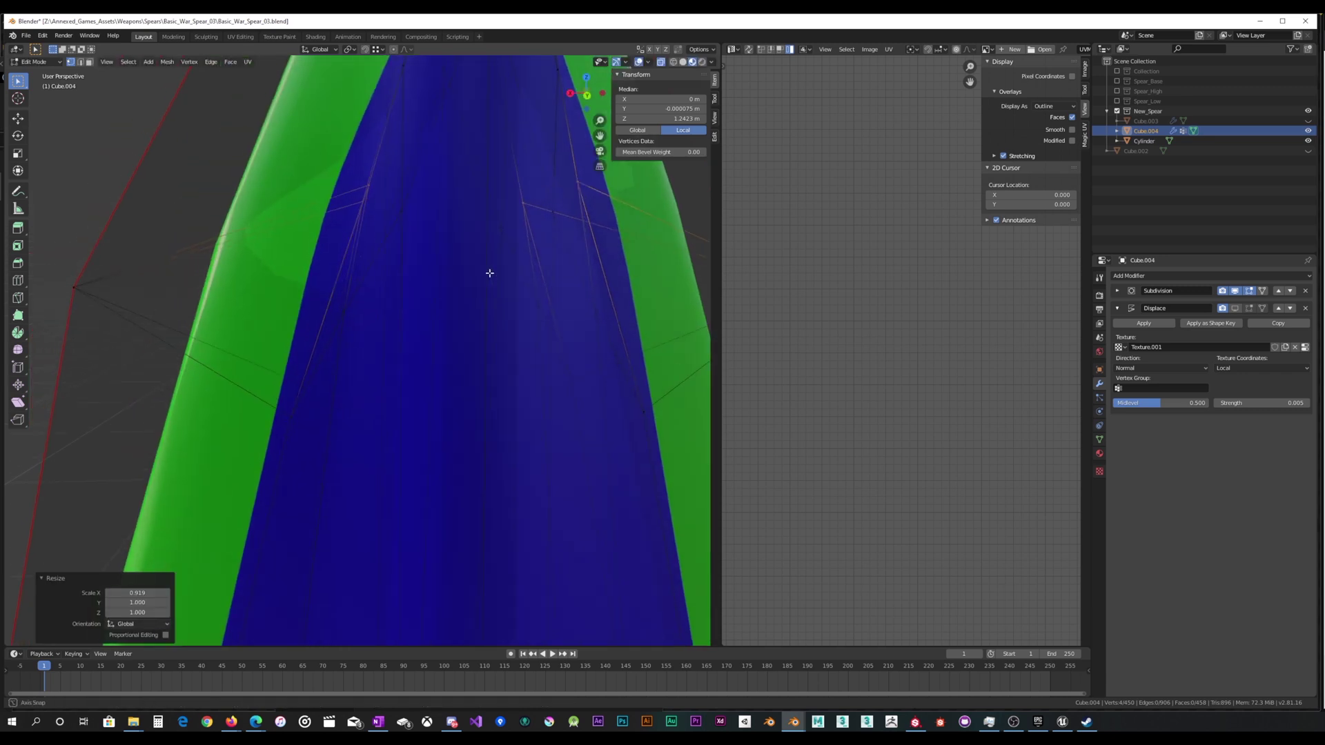
pyautogui.scroll(-5, 489, 273)
pyautogui.moveTo(403, 243); pyautogui.dragTo(376, 238, button='middle')
pyautogui.moveTo(334, 253); pyautogui.dragTo(434, 209)
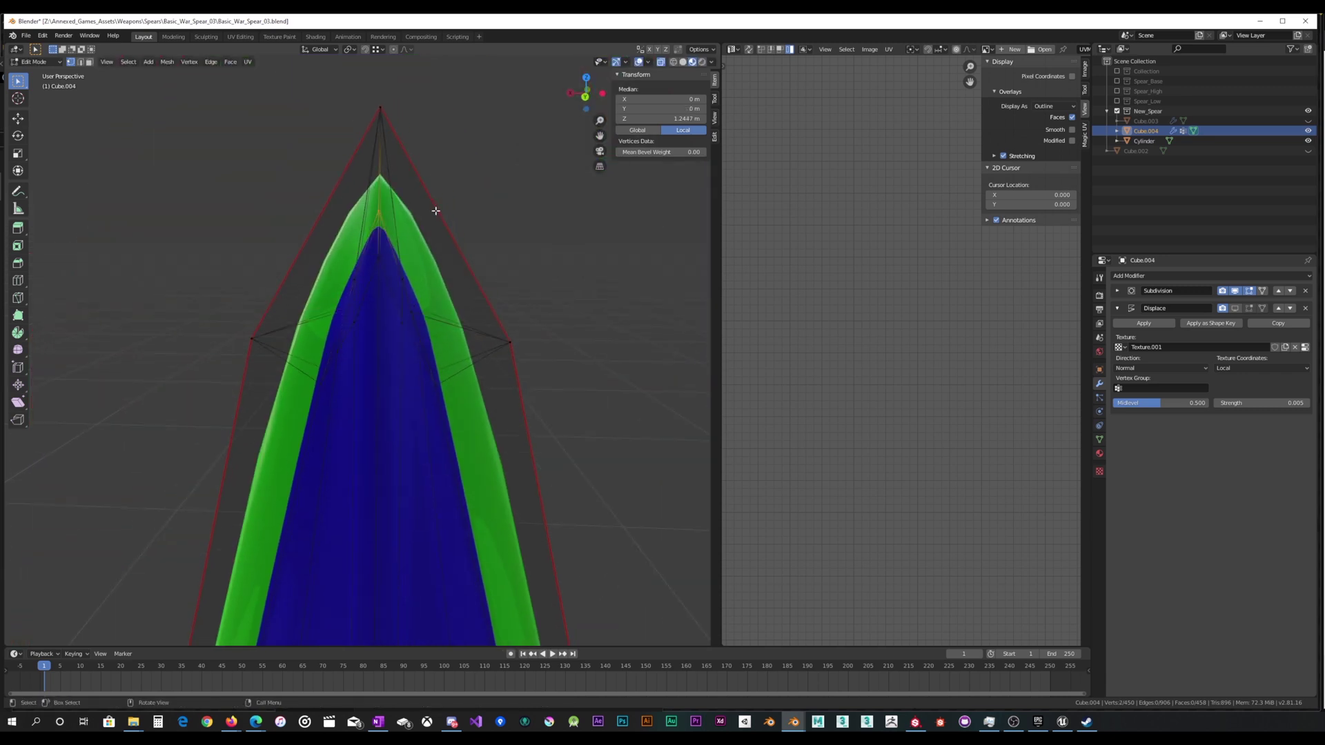
pyautogui.press('g')
pyautogui.press('z')
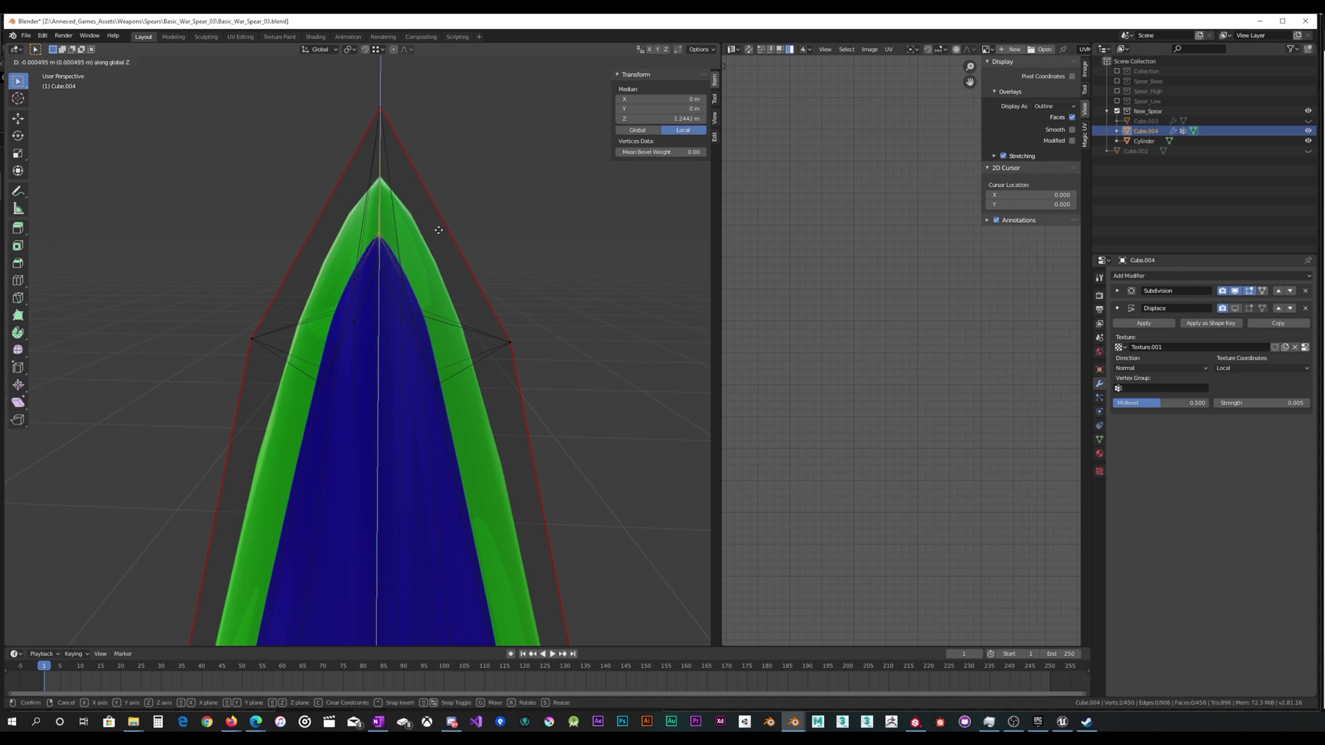
pyautogui.click(440, 220)
# Examine the reshaped tip in Object Mode, switch to solid shading, and return to Edit Mode.
pyautogui.moveTo(440, 220)
pyautogui.mouseDown(button='middle')
pyautogui.moveTo(476, 223)
pyautogui.moveTo(433, 232)
pyautogui.mouseUp(button='middle')
pyautogui.press('Tab')
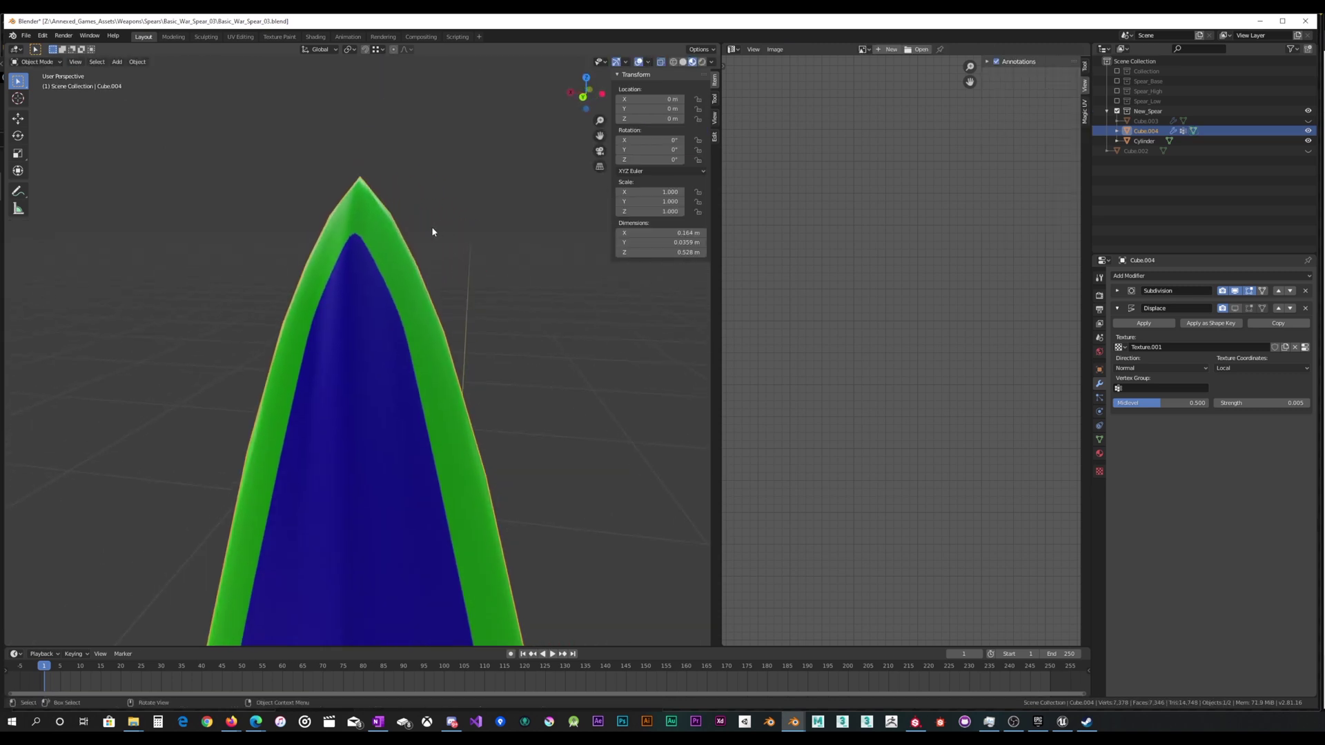
pyautogui.click(683, 62)
pyautogui.moveTo(353, 343)
pyautogui.mouseDown(button='middle')
pyautogui.moveTo(419, 363)
pyautogui.moveTo(438, 391)
pyautogui.moveTo(407, 415)
pyautogui.moveTo(275, 402)
pyautogui.moveTo(284, 344)
pyautogui.moveTo(344, 348)
pyautogui.moveTo(343, 317)
pyautogui.moveTo(423, 307)
pyautogui.moveTo(416, 323)
pyautogui.moveTo(334, 329)
pyautogui.moveTo(290, 350)
pyautogui.moveTo(361, 335)
pyautogui.mouseUp(button='middle')
pyautogui.press('Tab')
# Try scaling the inner vertices around the tip's central ridge by 0.612 along Y, and undo it.
pyautogui.moveTo(320, 329); pyautogui.dragTo(414, 207)
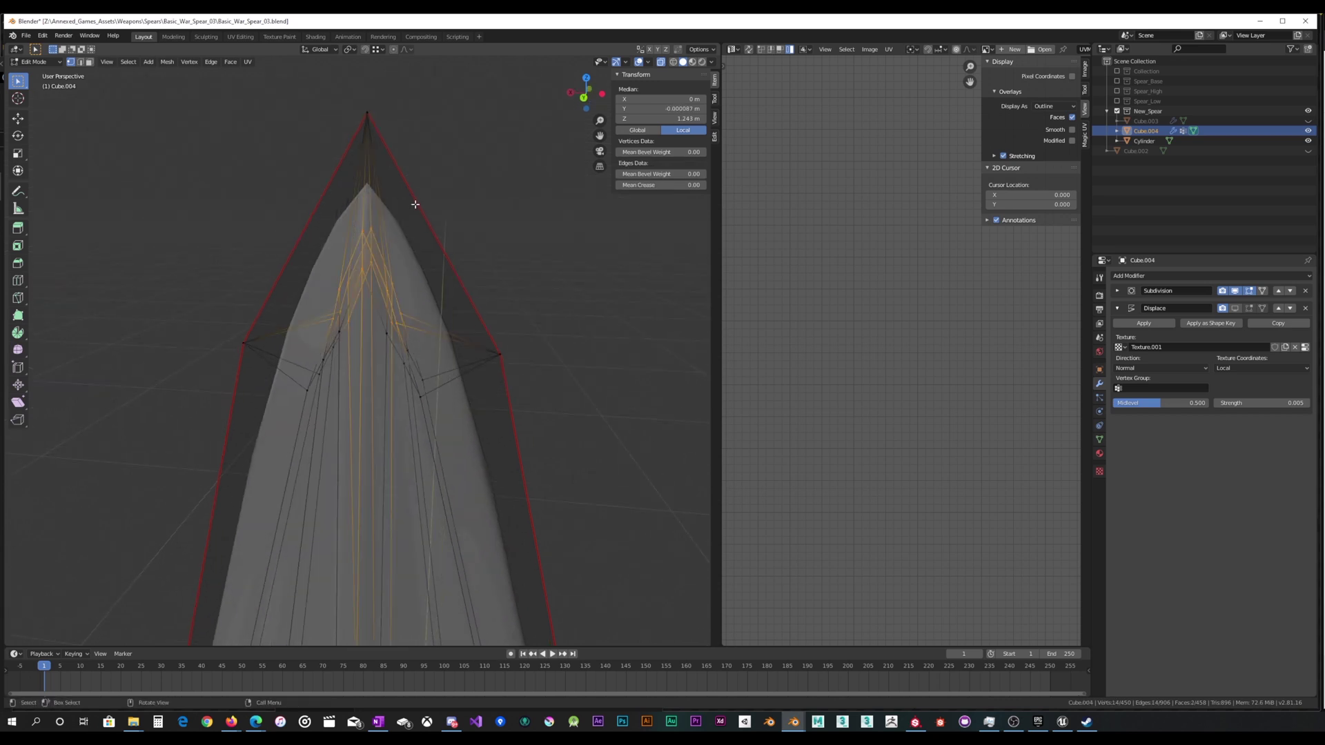
pyautogui.moveTo(415, 204); pyautogui.dragTo(335, 258, button='middle')
pyautogui.press('s')
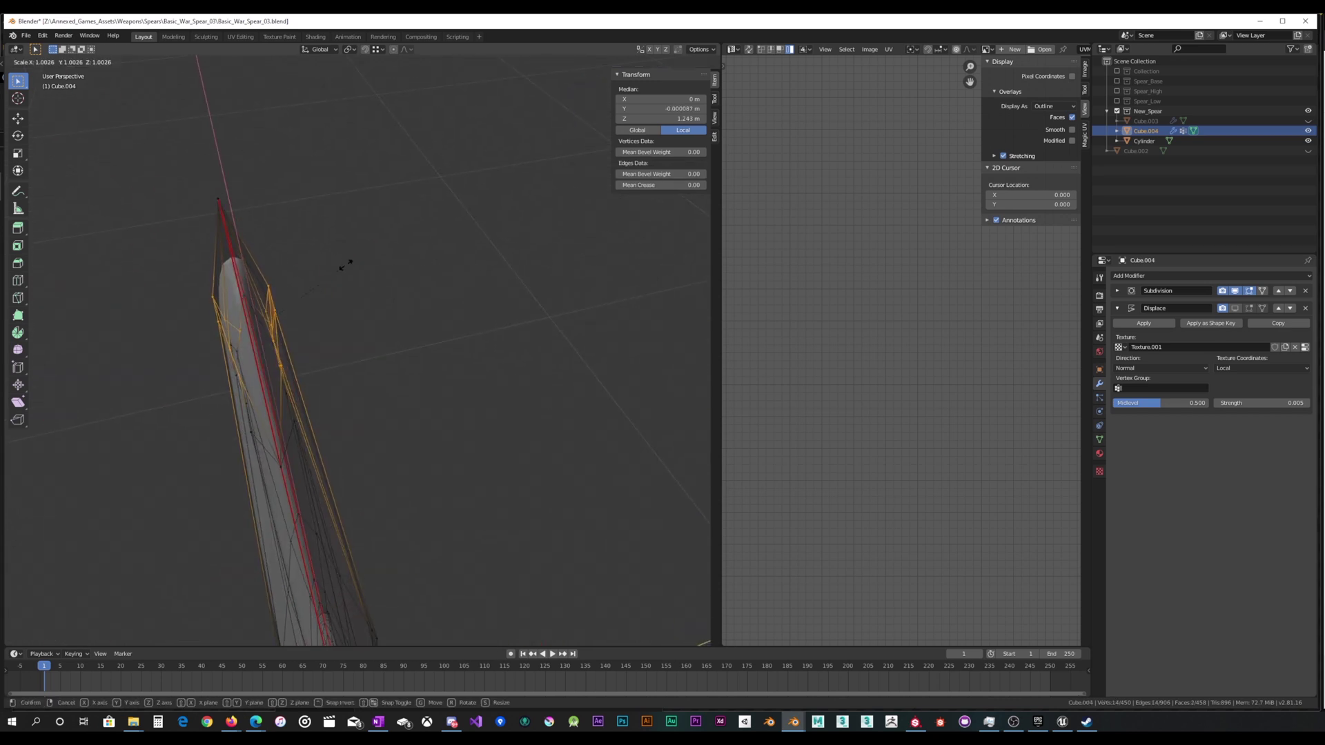
pyautogui.press('y')
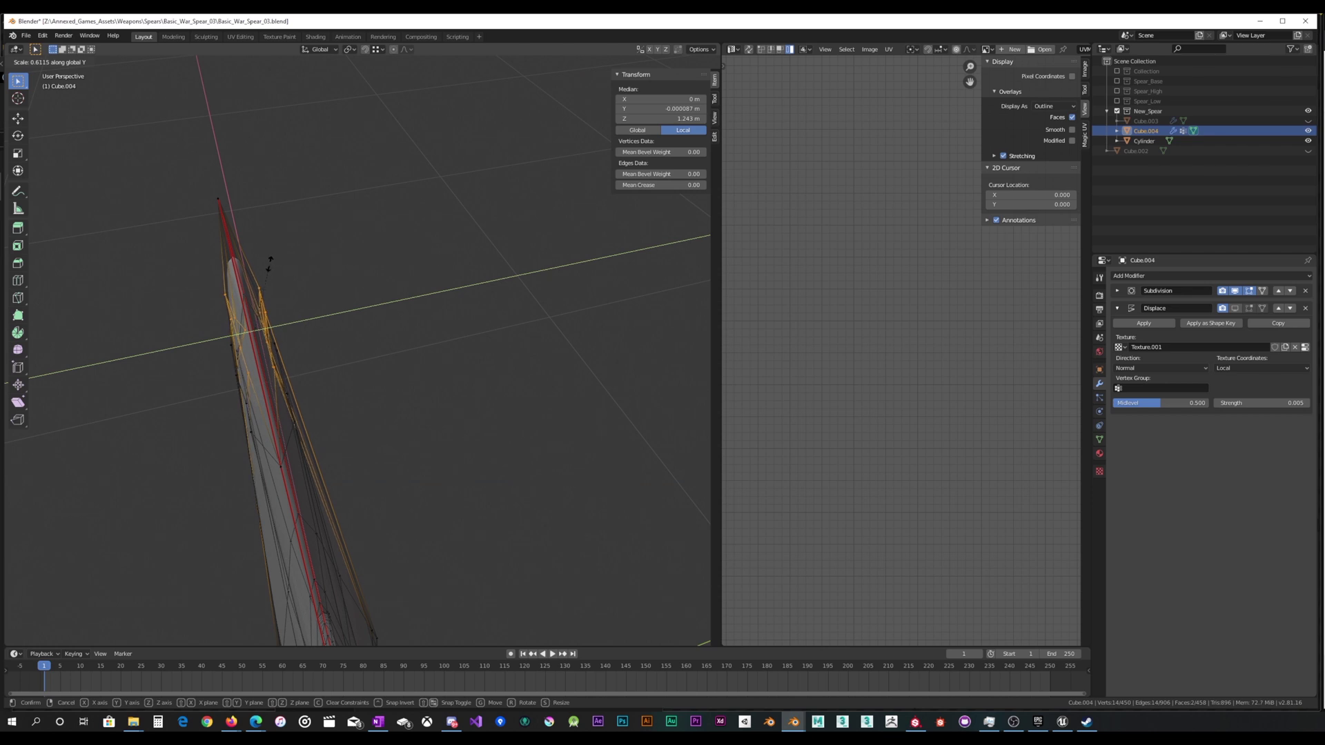
pyautogui.click(269, 266)
pyautogui.moveTo(308, 255); pyautogui.dragTo(368, 212, button='middle')
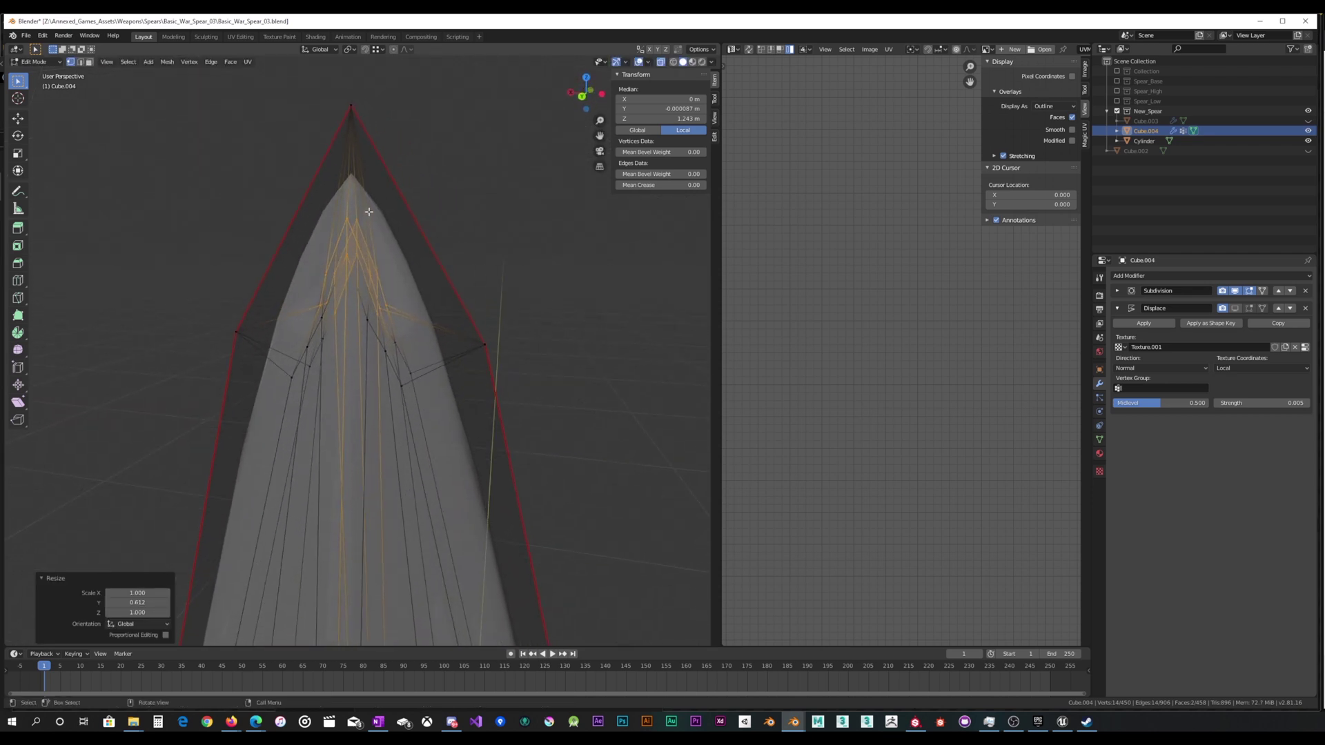
pyautogui.hotkey('ctrl', 'z')
# Select the inner vertices below the tip on both faces, including those near the blade edge, and scale them inward along Y.
pyautogui.moveTo(337, 314)
pyautogui.mouseDown(button='middle')
pyautogui.moveTo(311, 324)
pyautogui.moveTo(352, 336)
pyautogui.mouseUp(button='middle')
pyautogui.press('b')
pyautogui.moveTo(403, 308); pyautogui.dragTo(467, 194)
pyautogui.moveTo(467, 194); pyautogui.dragTo(360, 230, button='middle')
pyautogui.press('s')
pyautogui.press('y')
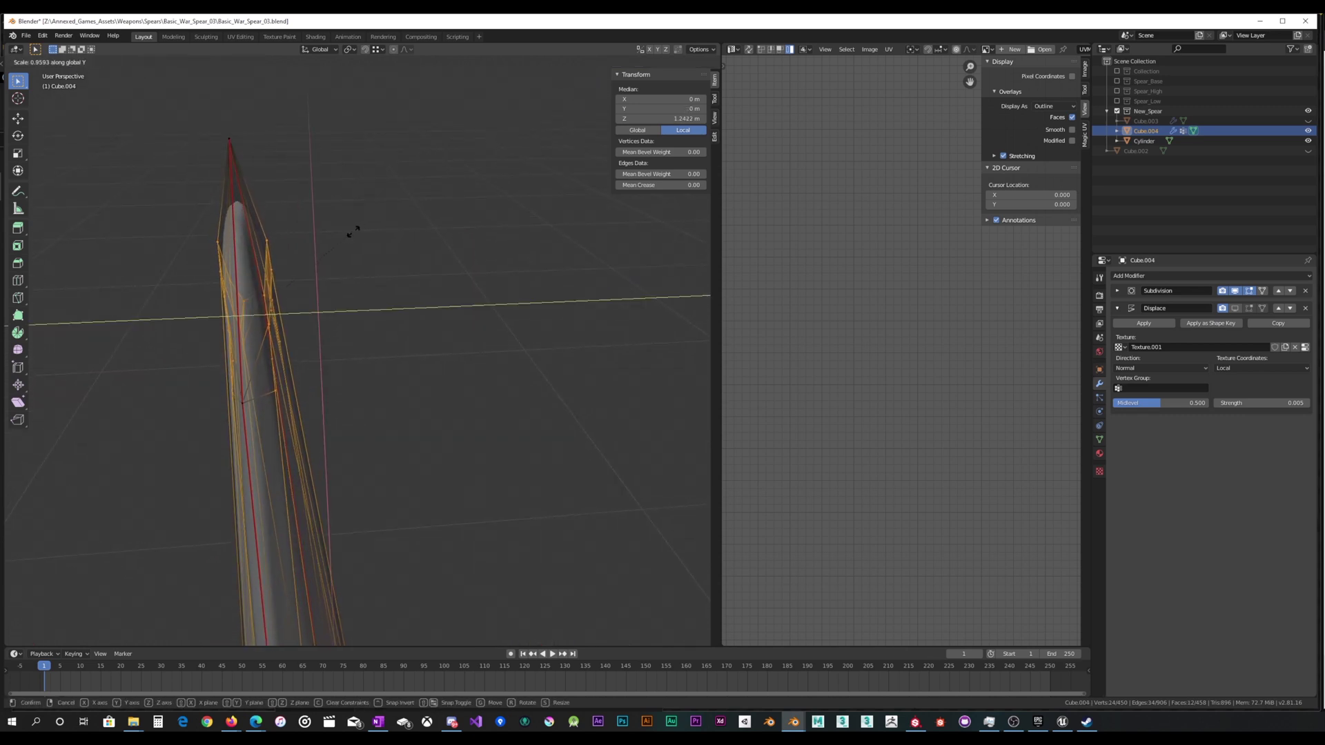
pyautogui.click(312, 254)
# Examine the tip's smoothed surface in Object Mode with X-ray turned off.
pyautogui.moveTo(312, 254); pyautogui.dragTo(472, 266, button='middle')
pyautogui.press('Tab')
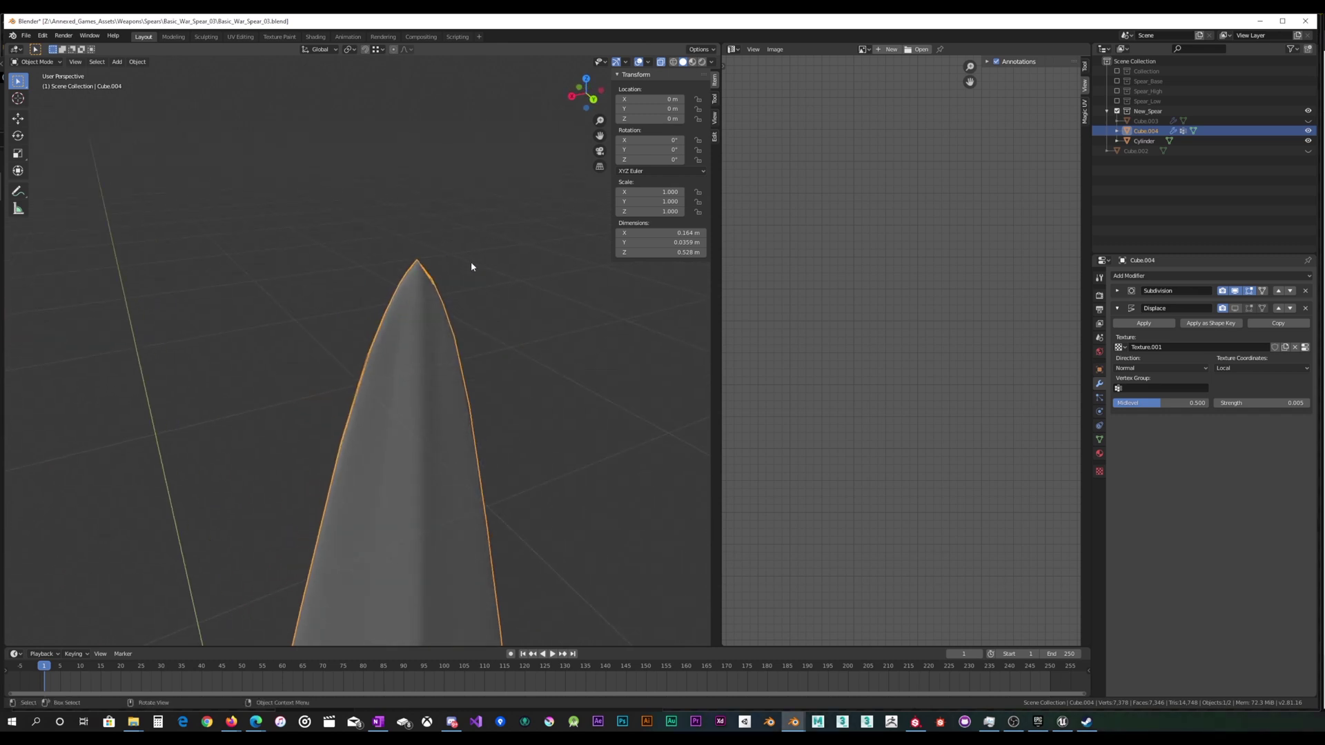
pyautogui.click(659, 63)
pyautogui.scroll(5, 423, 299)
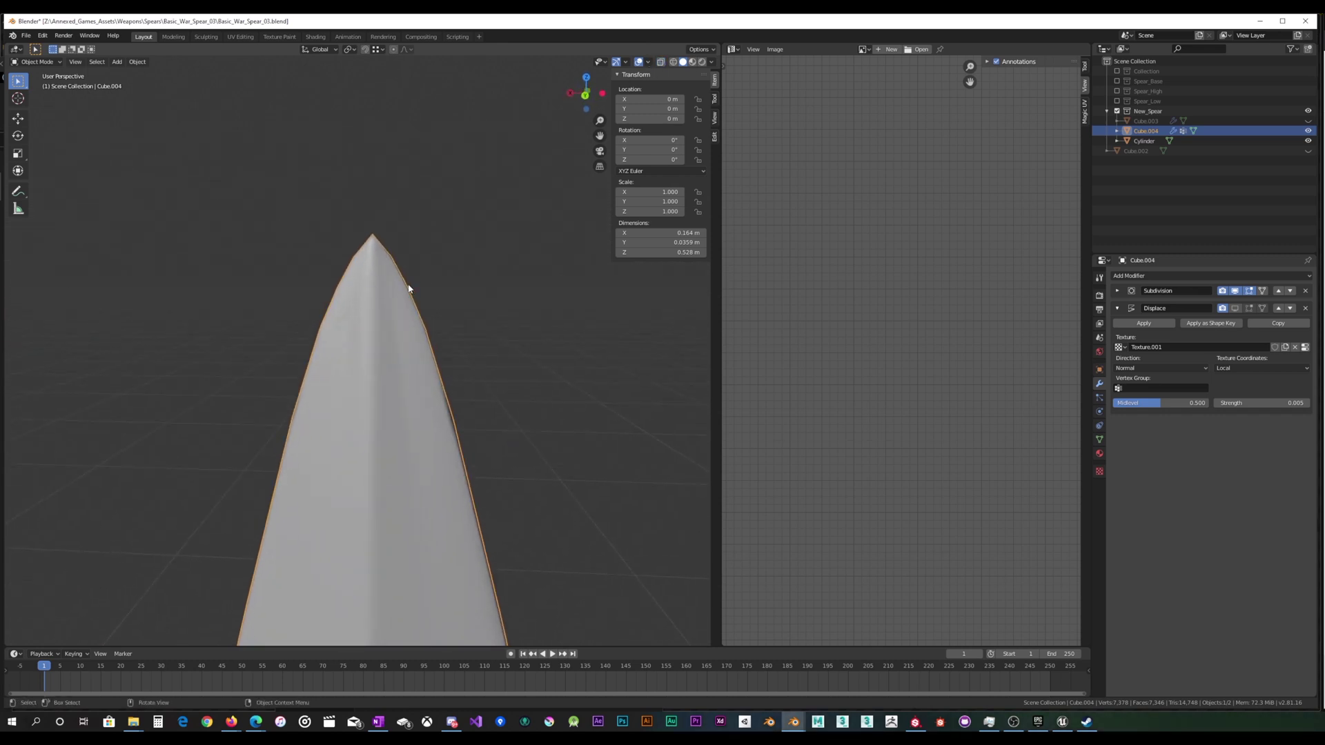
pyautogui.moveTo(410, 289); pyautogui.dragTo(366, 375, button='middle')
pyautogui.scroll(-3, 414, 310)
# Display the material colours and examine the green and blue boundary from the tip down the blade.
pyautogui.click(693, 63)
pyautogui.scroll(4, 376, 318)
pyautogui.scroll(1, 378, 308)
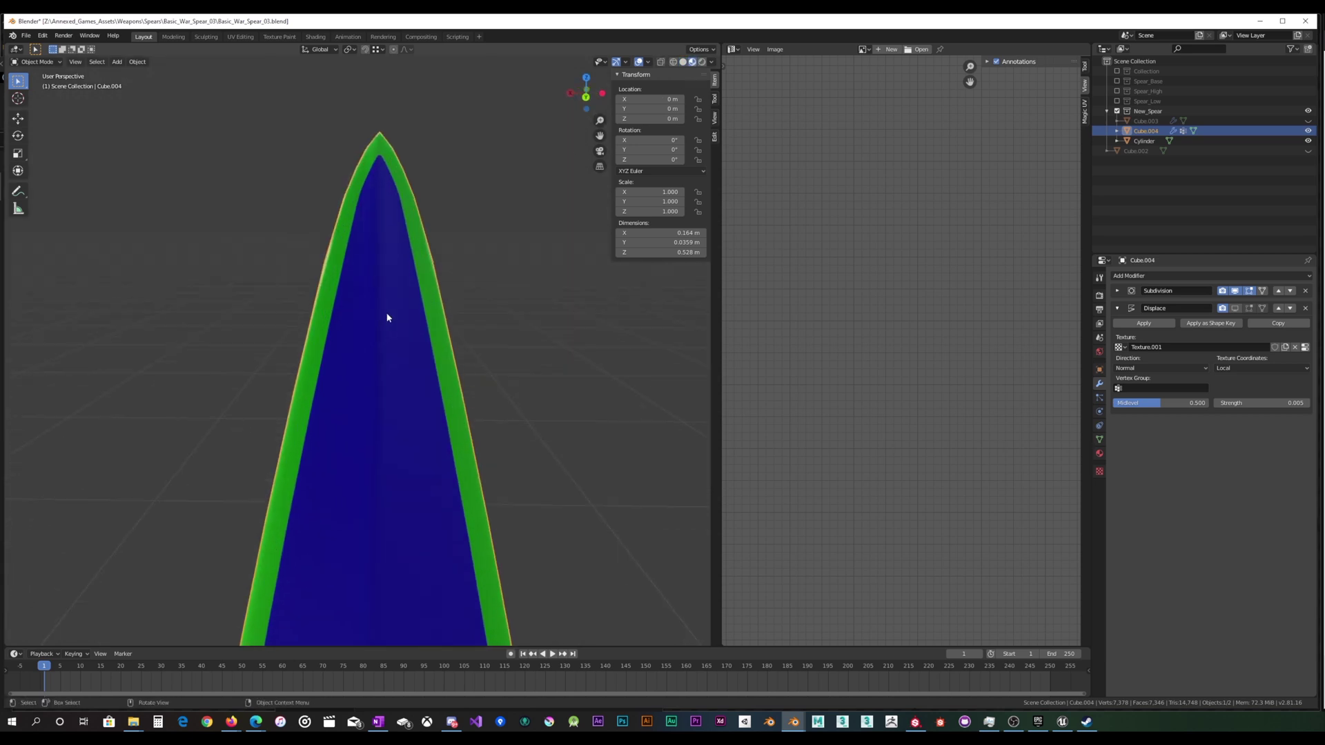
pyautogui.scroll(-3, 389, 316)
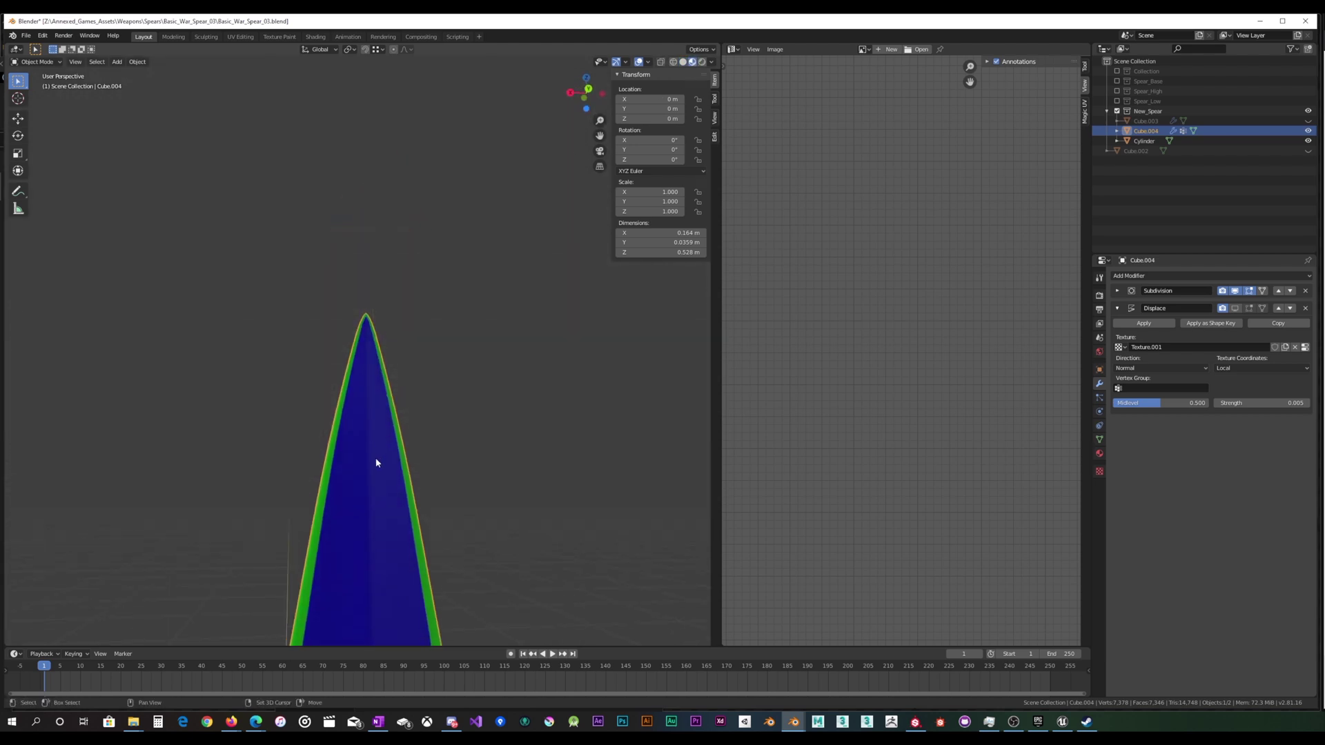
pyautogui.keyDown('shift'); pyautogui.scroll(-5, 379, 461); pyautogui.keyUp('shift')
pyautogui.scroll(-5, 420, 478)
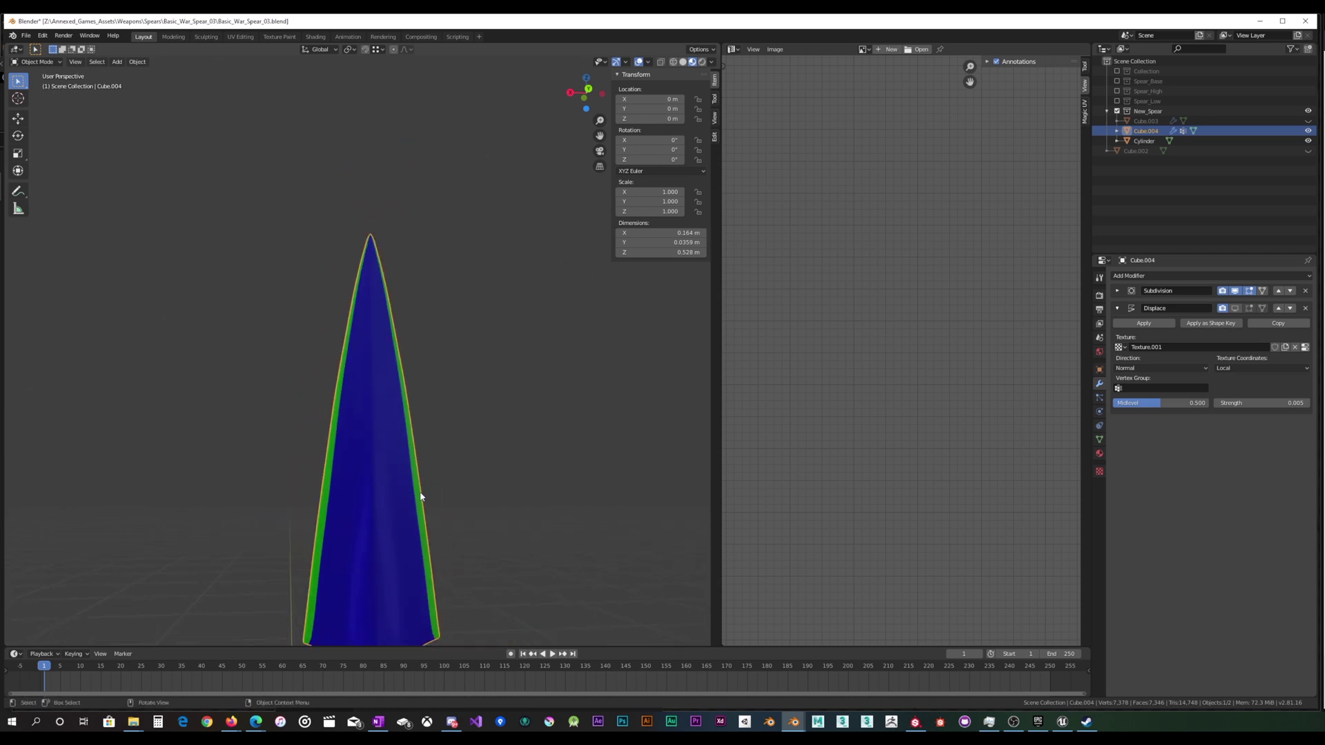
pyautogui.keyDown('shift'); pyautogui.moveTo(421, 496); pyautogui.dragTo(394, 426, button='middle'); pyautogui.keyUp('shift')
pyautogui.keyDown('shift'); pyautogui.moveTo(384, 343); pyautogui.dragTo(417, 417, button='middle'); pyautogui.keyUp('shift')
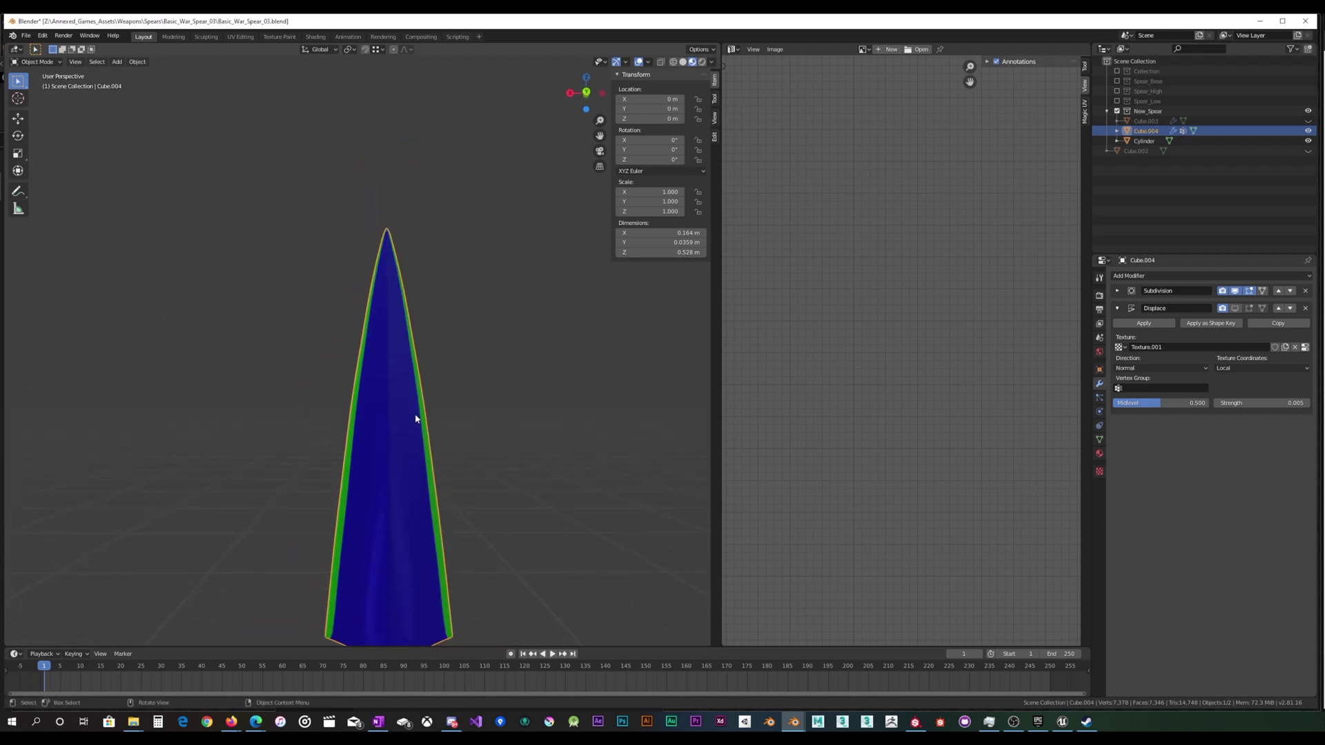
pyautogui.scroll(4, 415, 357)
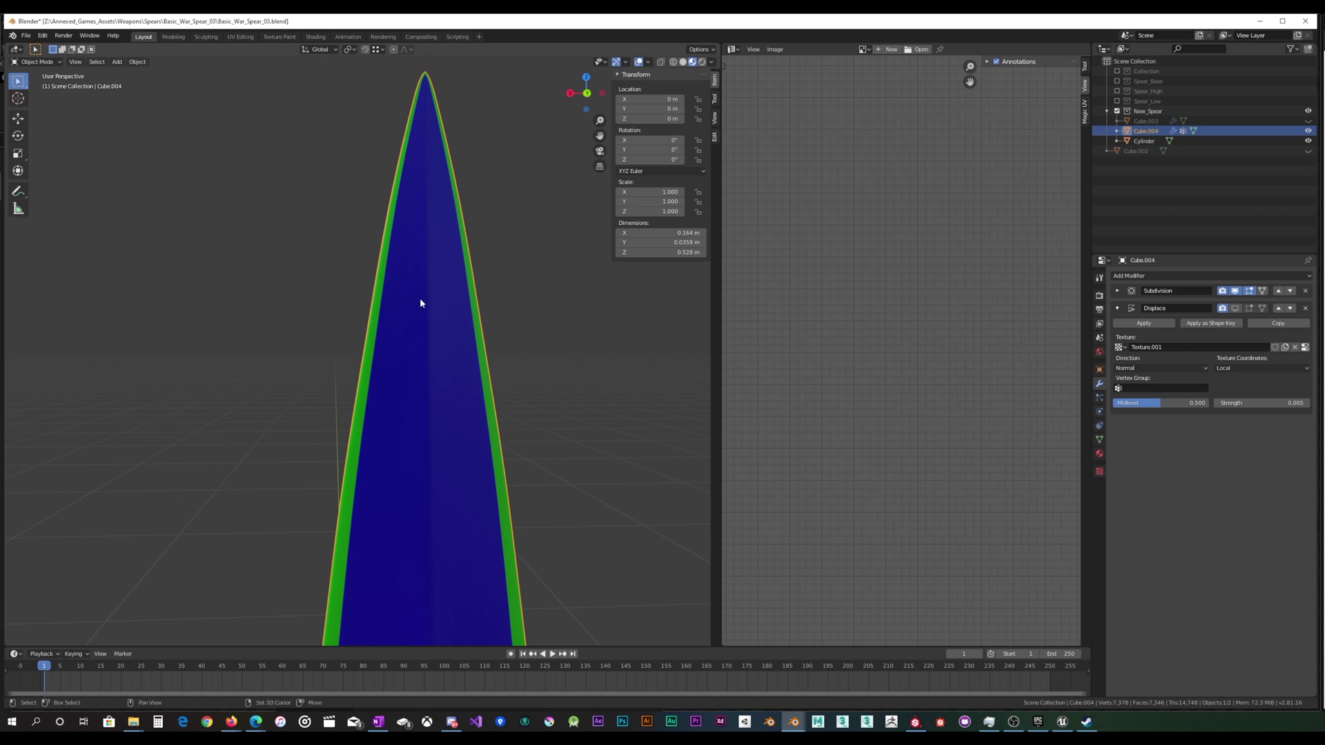
pyautogui.keyDown('shift'); pyautogui.moveTo(420, 300); pyautogui.dragTo(309, 464, button='middle'); pyautogui.keyUp('shift')
pyautogui.scroll(5, 292, 315)
pyautogui.keyDown('shift'); pyautogui.moveTo(291, 314); pyautogui.dragTo(372, 360, button='middle'); pyautogui.keyUp('shift')
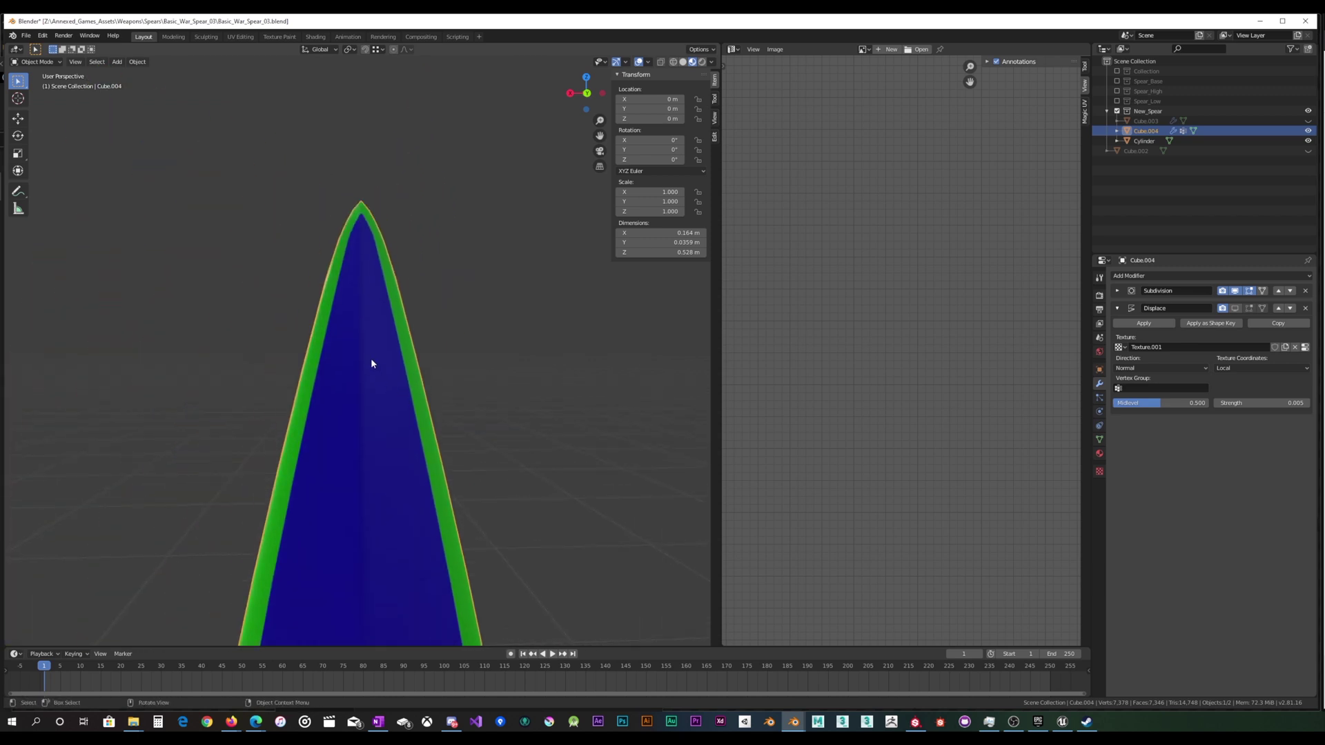
# Move the selected inner tip vertices down about 0.0041 m along Z and check the smoothed tip in Object Mode with solid shading.
pyautogui.scroll(-3, 365, 364)
pyautogui.press('Tab')
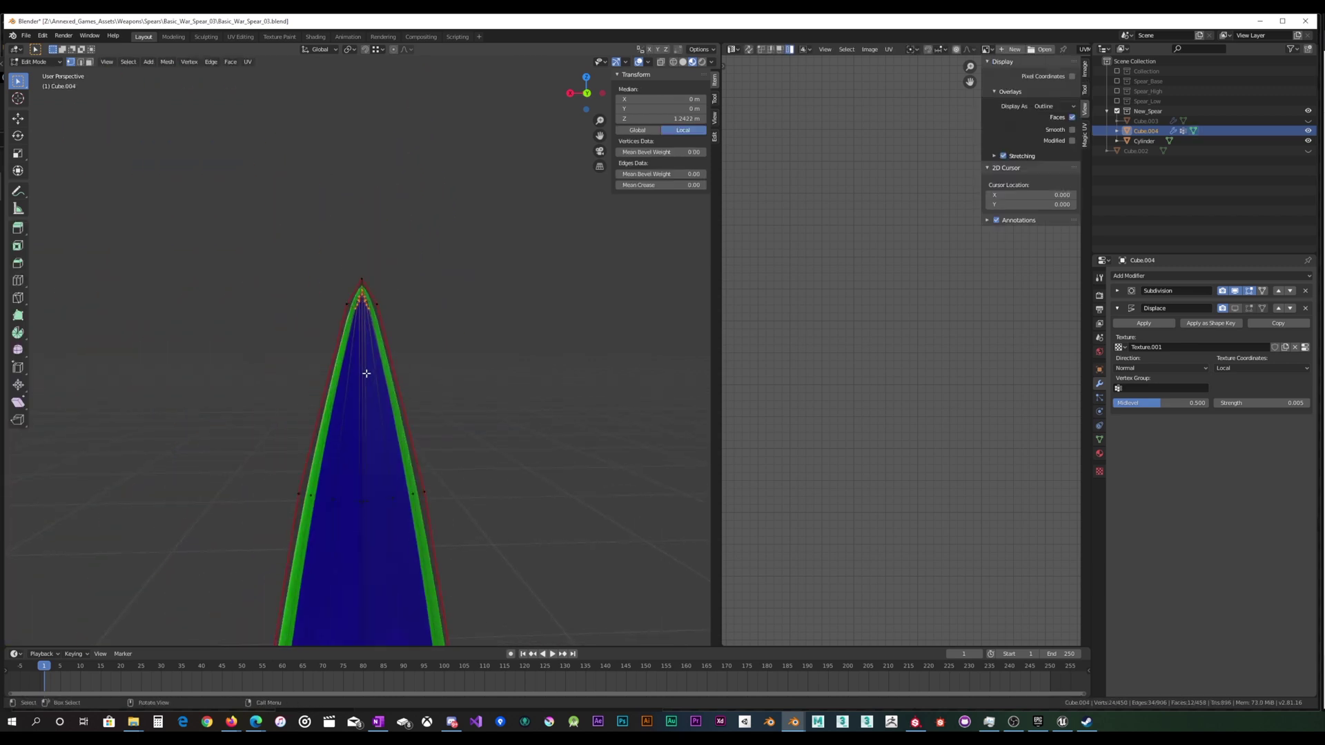
pyautogui.scroll(3, 366, 373)
pyautogui.press('g')
pyautogui.press('z')
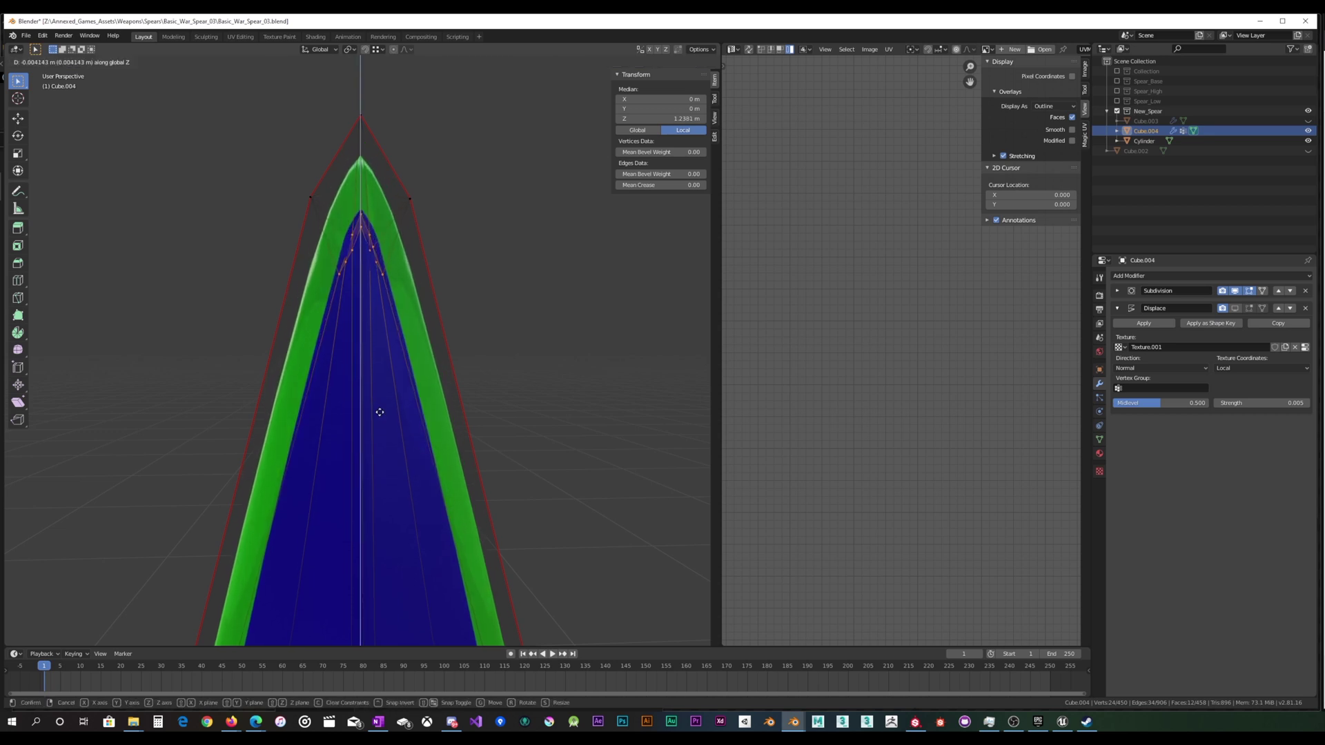
pyautogui.click(379, 411)
pyautogui.moveTo(379, 412); pyautogui.dragTo(429, 354, button='middle')
pyautogui.press('Tab')
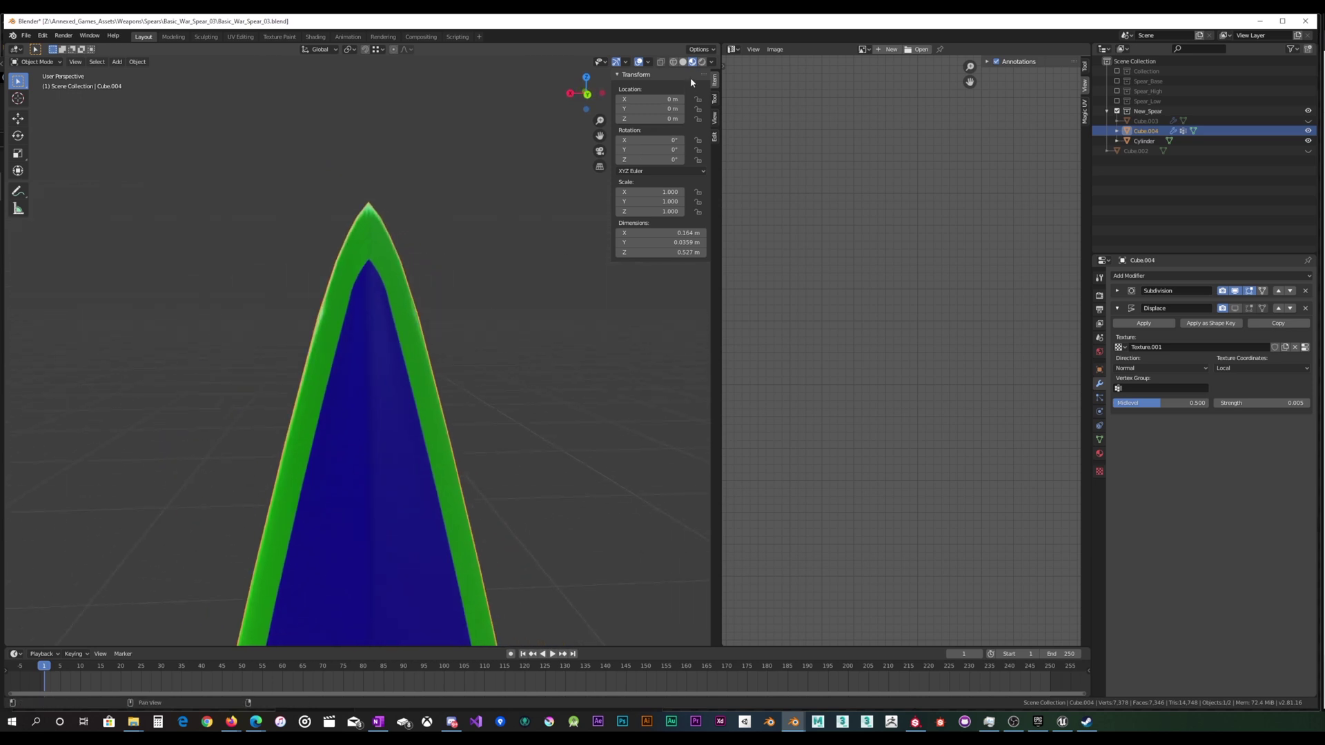
pyautogui.click(684, 61)
pyautogui.moveTo(525, 158)
pyautogui.mouseDown(button='middle')
pyautogui.moveTo(355, 308)
pyautogui.moveTo(367, 300)
pyautogui.mouseUp(button='middle')
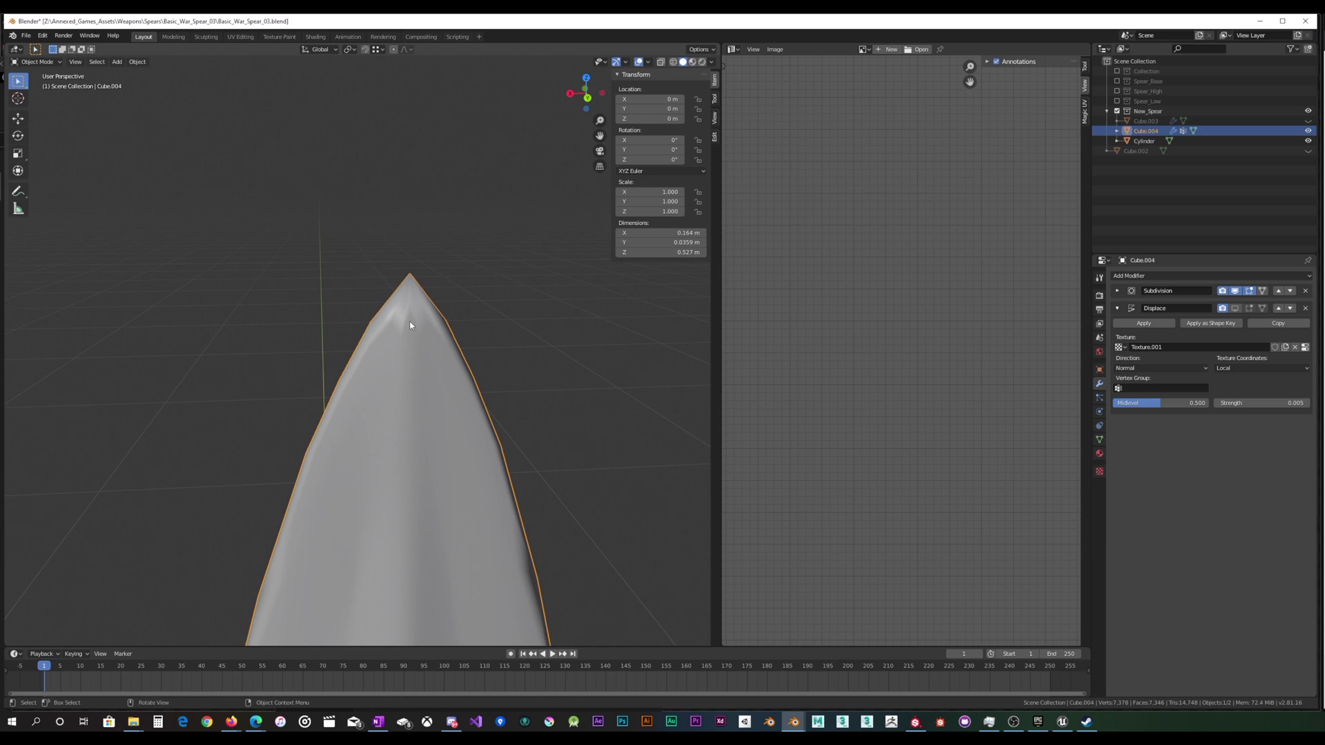
# Try a knife cut straight across the tip between its two outer edges, and undo it.
pyautogui.press('Tab')
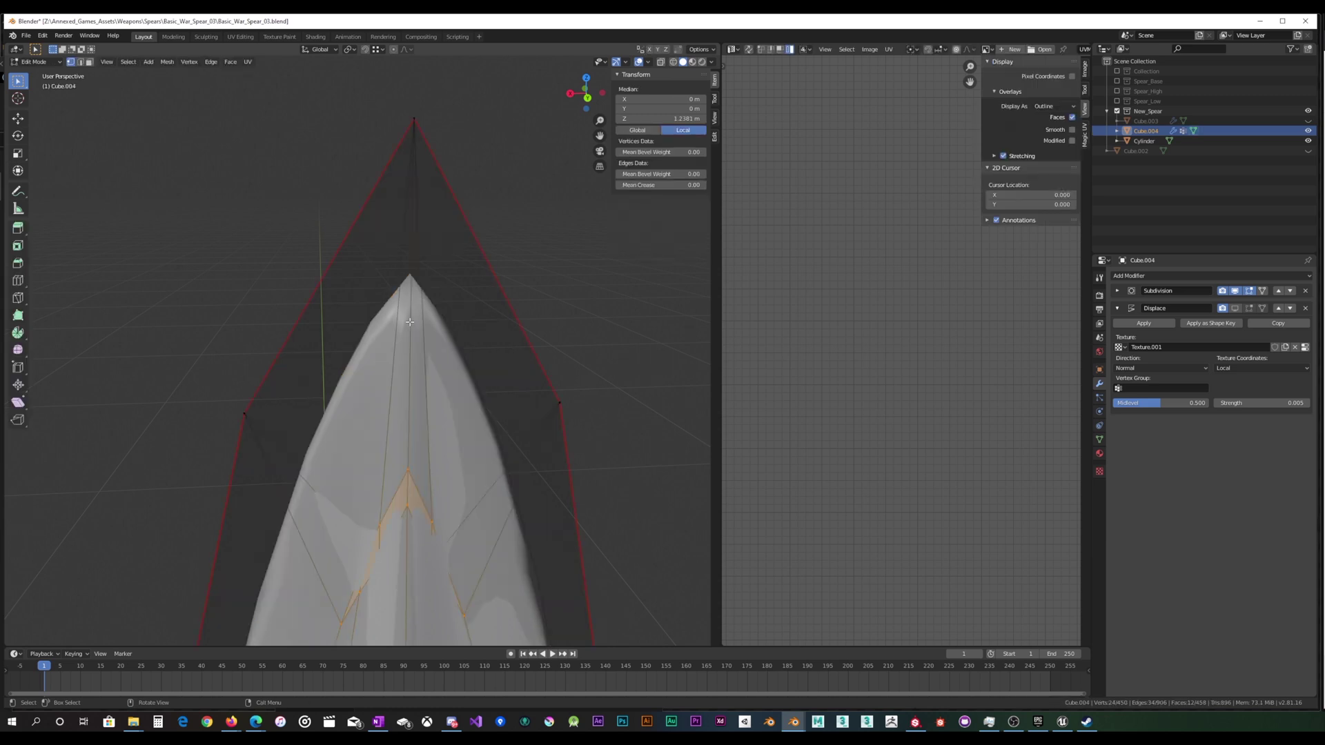
pyautogui.press('k')
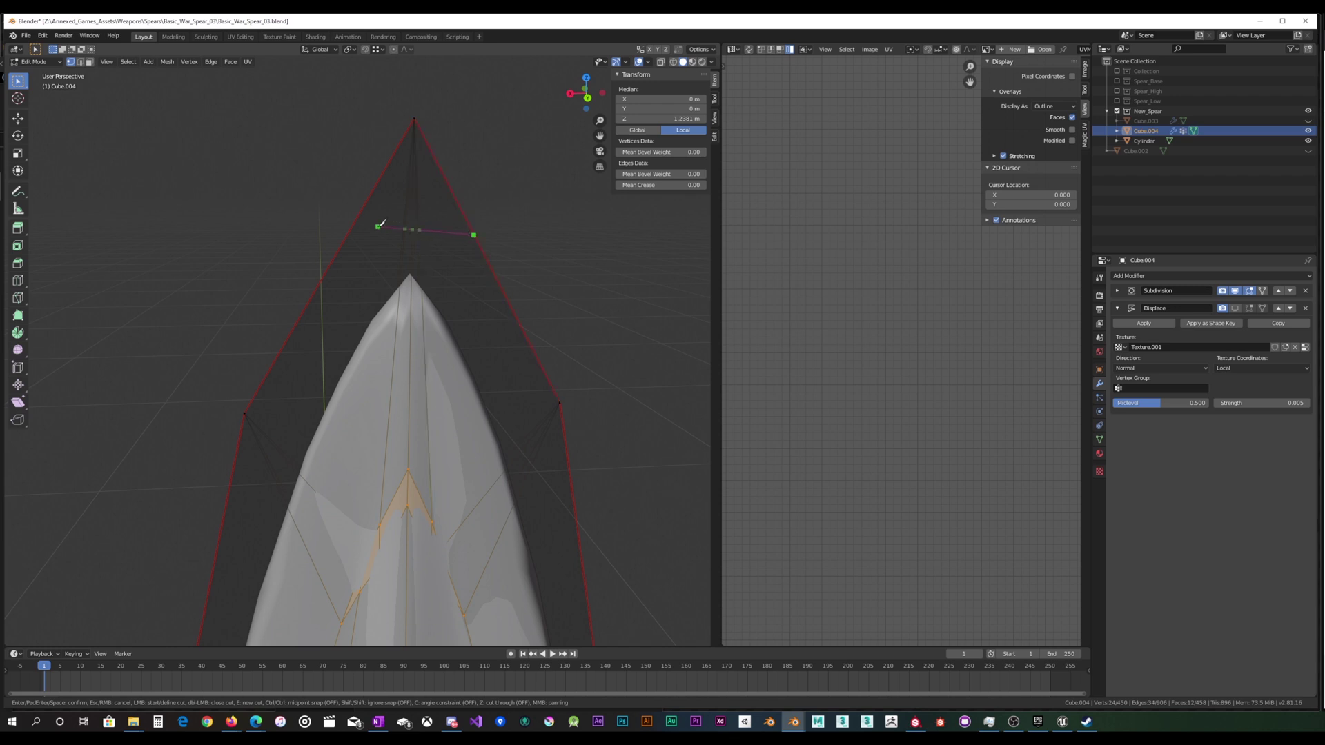
pyautogui.click(352, 228)
pyautogui.press('Return')
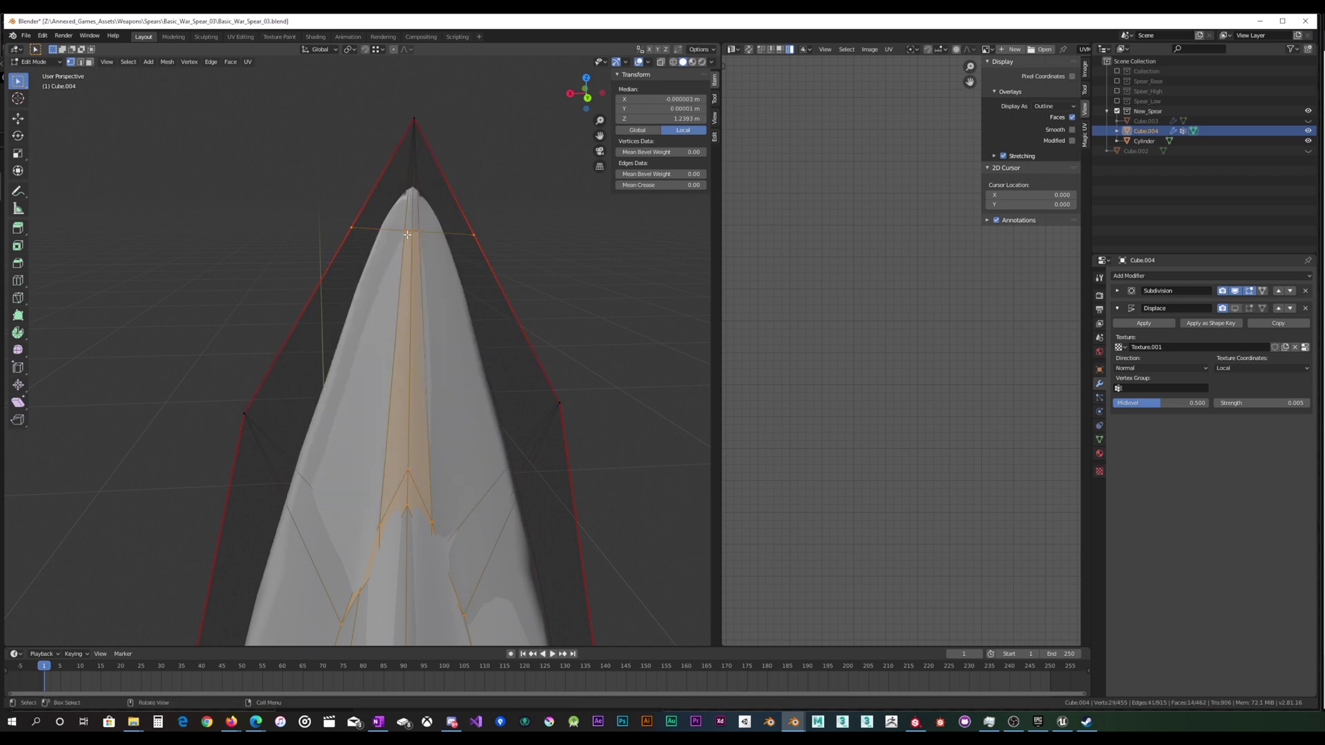
pyautogui.moveTo(407, 241); pyautogui.dragTo(402, 251, button='middle')
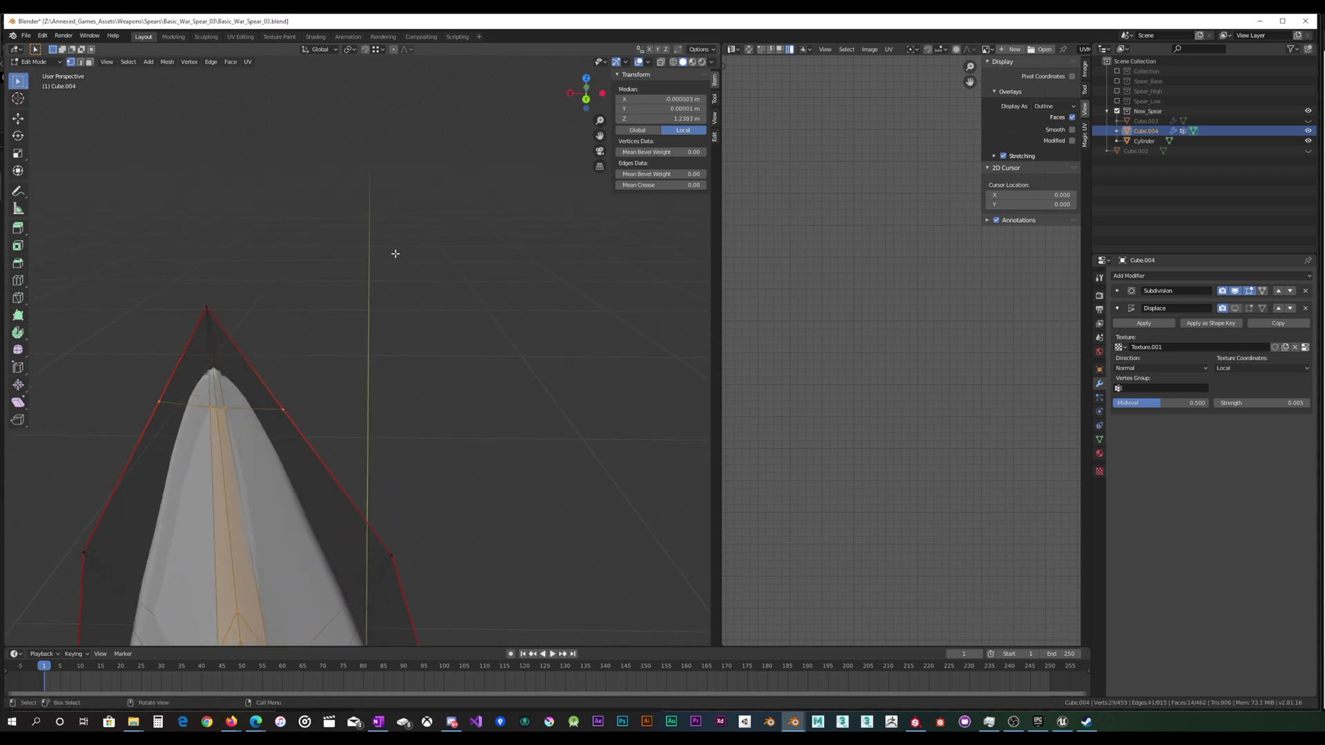
pyautogui.hotkey('ctrl', 'z')
# Try knife cuts from just below the tip's point to the outer edge vertices, check them in material and solid shading, and undo them.
pyautogui.moveTo(373, 265); pyautogui.dragTo(379, 264, button='middle')
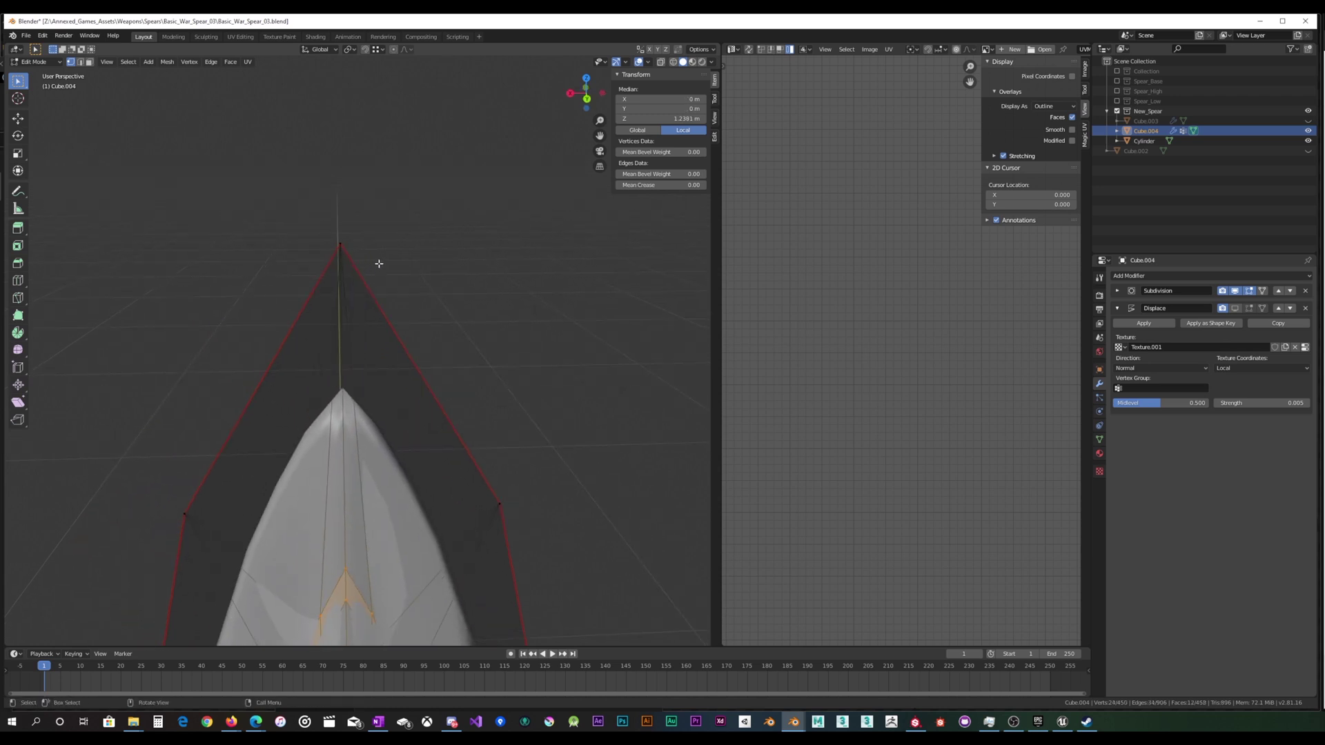
pyautogui.press('k')
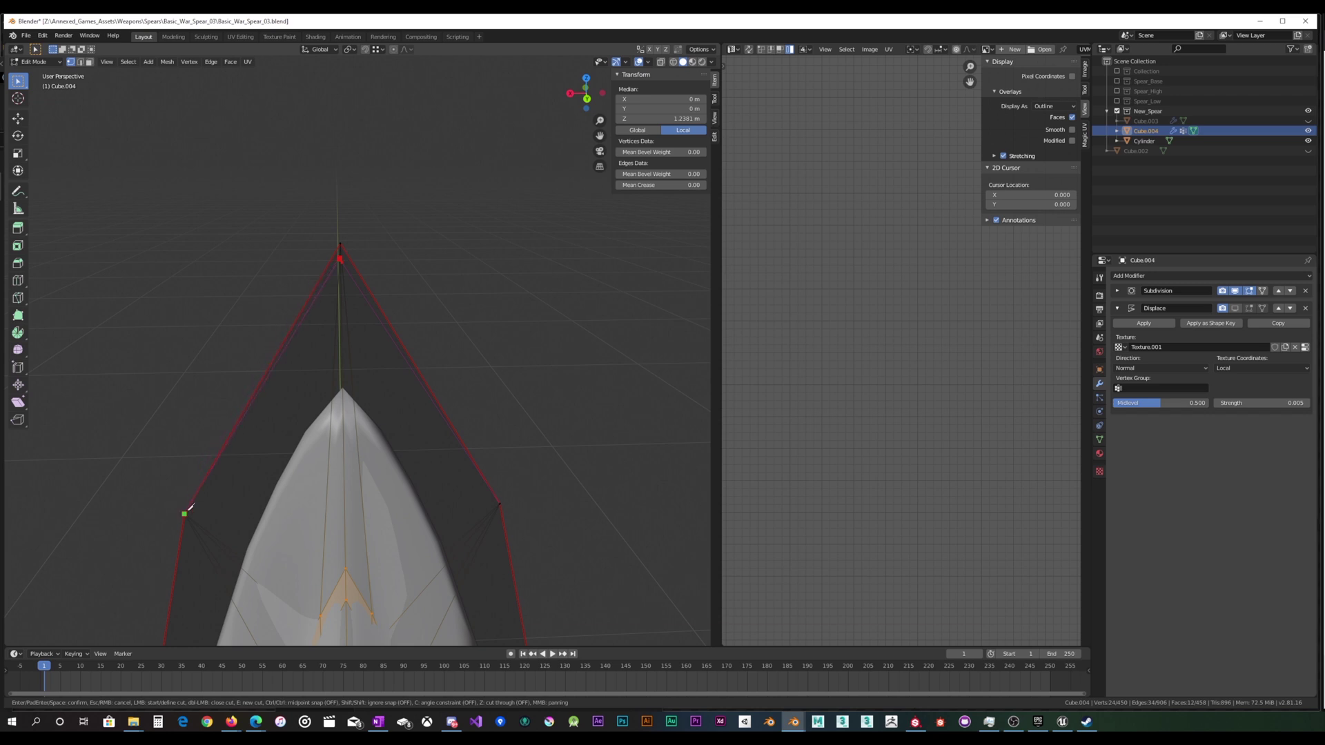
pyautogui.press('Return')
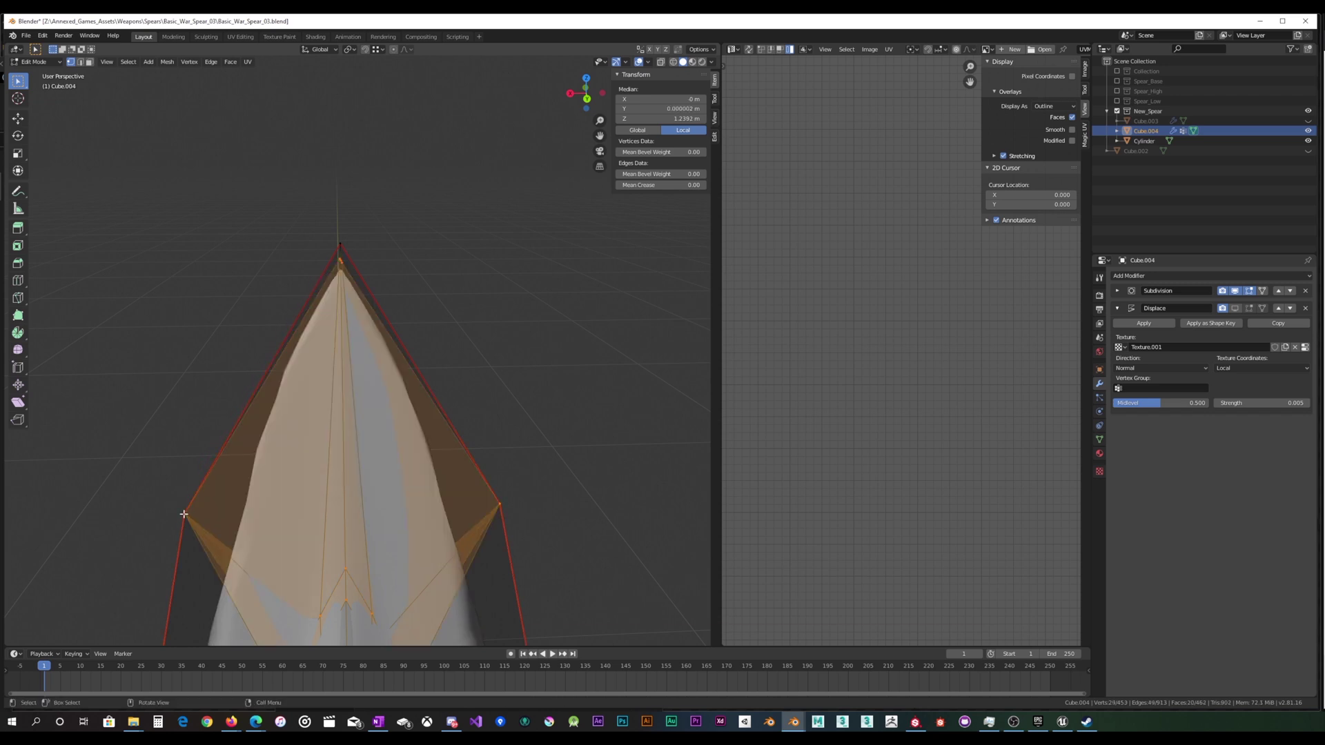
pyautogui.moveTo(205, 492); pyautogui.dragTo(203, 481, button='middle')
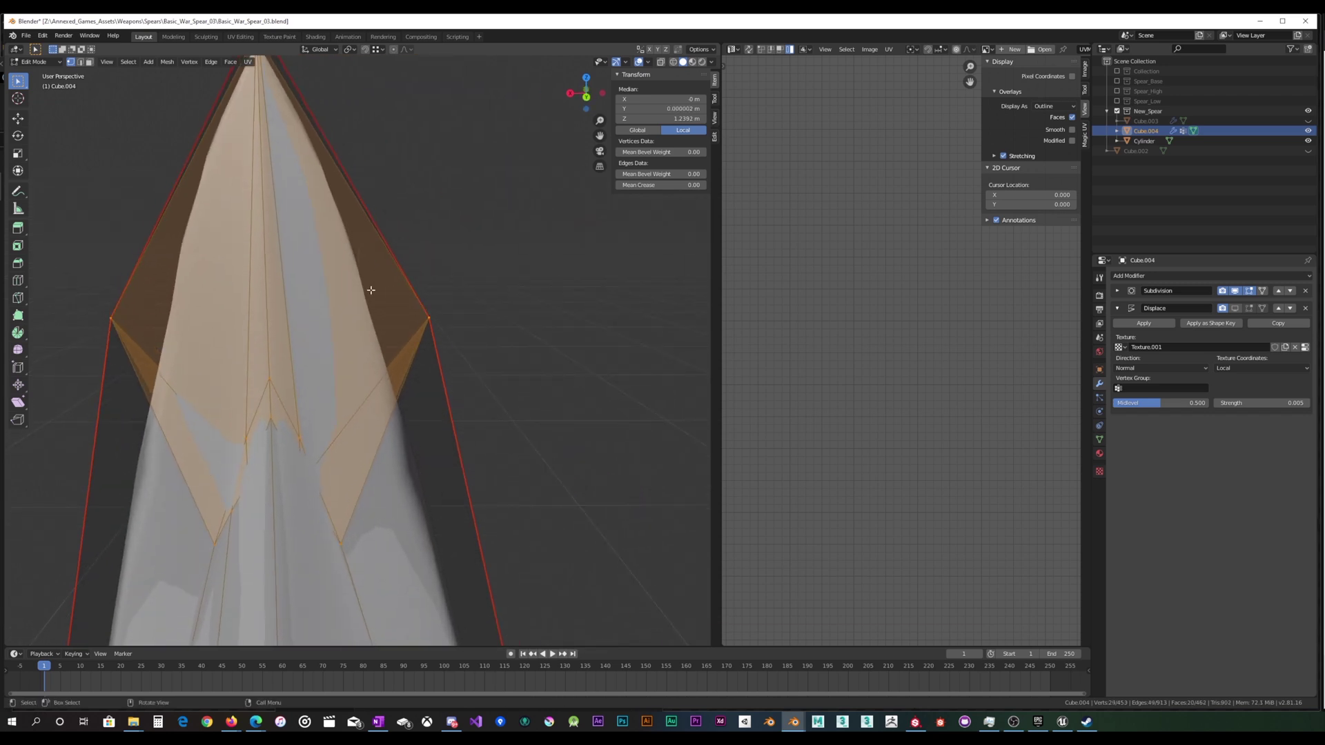
pyautogui.scroll(-3, 370, 290)
pyautogui.scroll(5, 380, 296)
pyautogui.scroll(-5, 380, 297)
pyautogui.scroll(1, 381, 299)
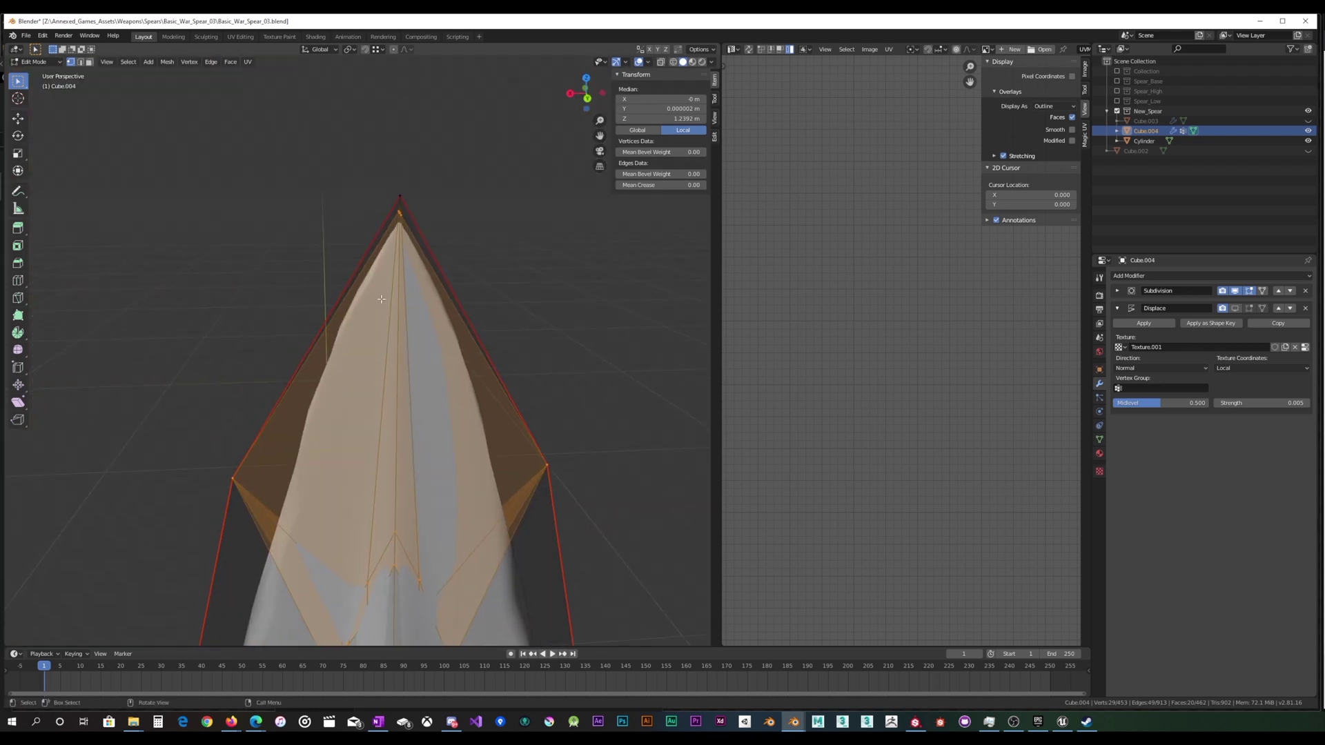
pyautogui.click(693, 63)
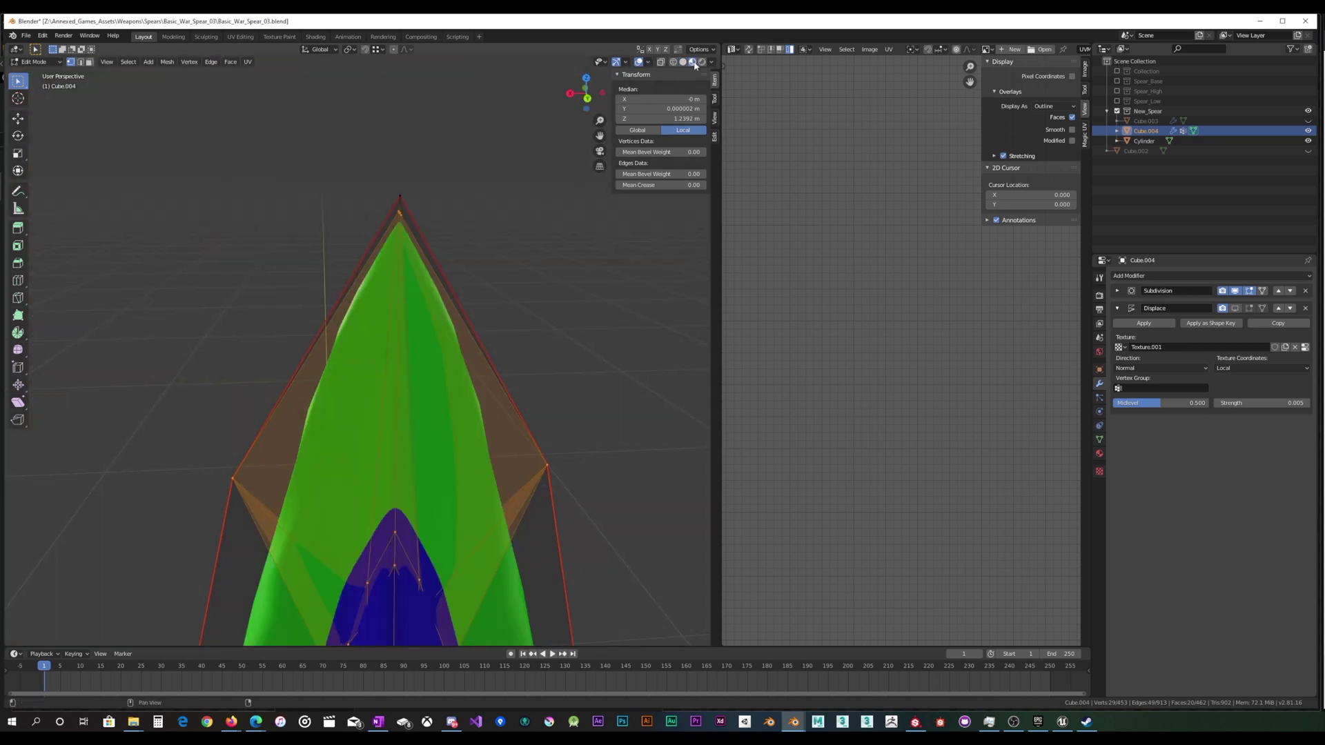
pyautogui.click(683, 62)
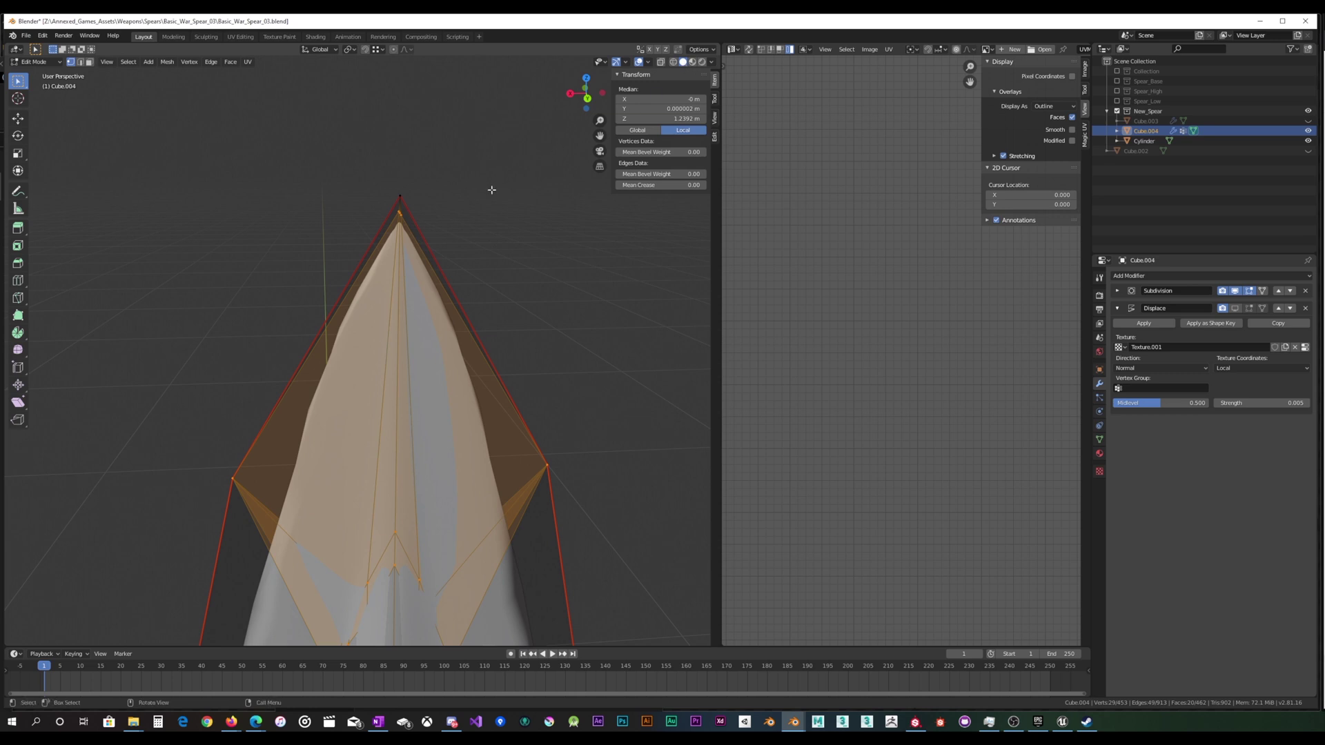
pyautogui.hotkey('alt', 'a')
# Examine the smoothed spear tip and its central ridge in Object Mode with solid shading.
pyautogui.scroll(3, 447, 255)
pyautogui.press('Tab')
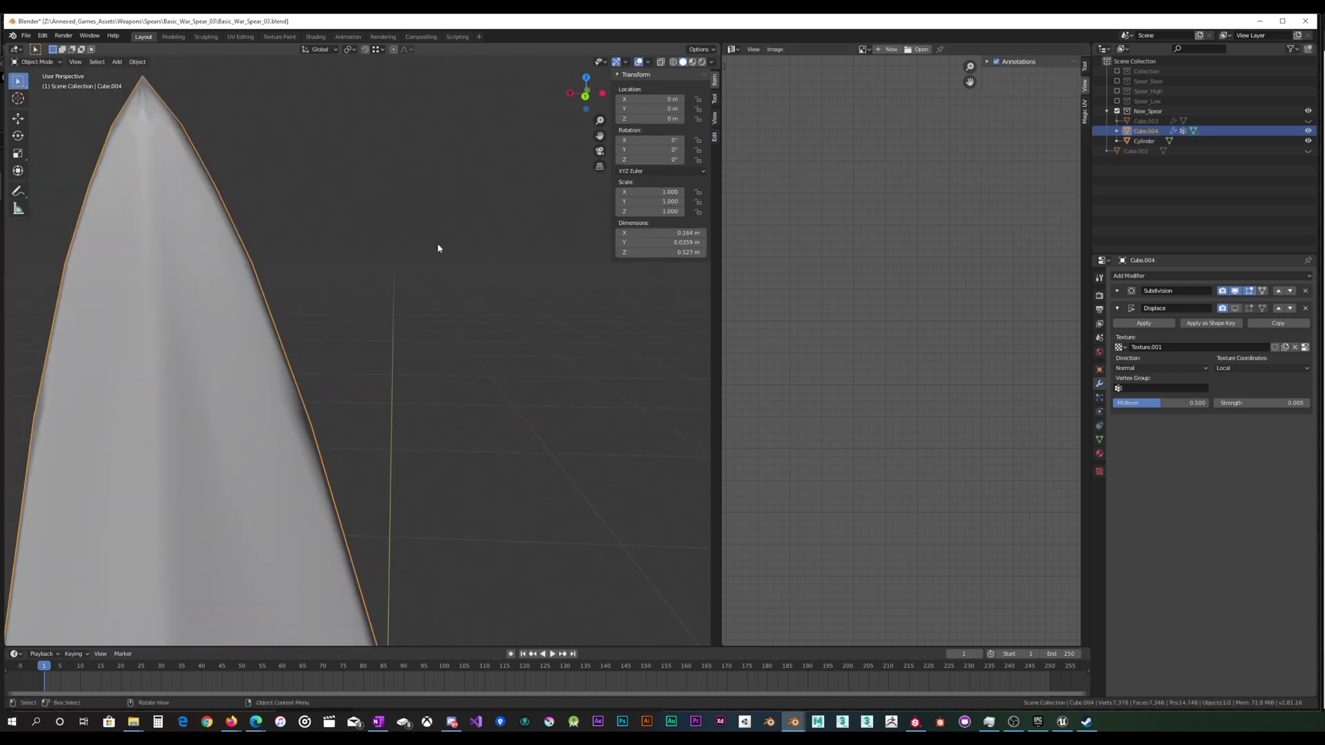
pyautogui.scroll(-3, 438, 249)
pyautogui.moveTo(437, 248)
pyautogui.keyDown('shift'); pyautogui.mouseDown(button='middle')
pyautogui.moveTo(457, 247)
pyautogui.moveTo(442, 259)
pyautogui.mouseUp(button='middle'); pyautogui.keyUp('shift')
pyautogui.scroll(2, 442, 259)
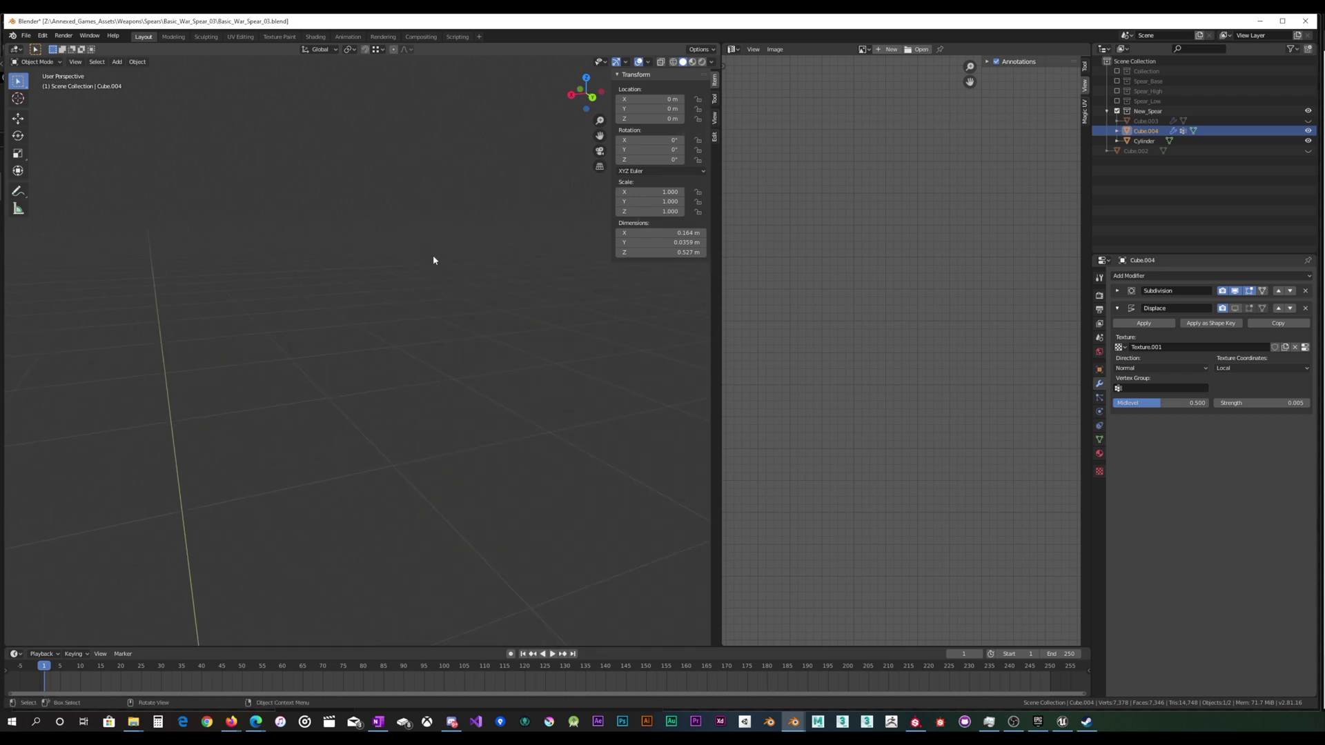
pyautogui.scroll(-4, 421, 254)
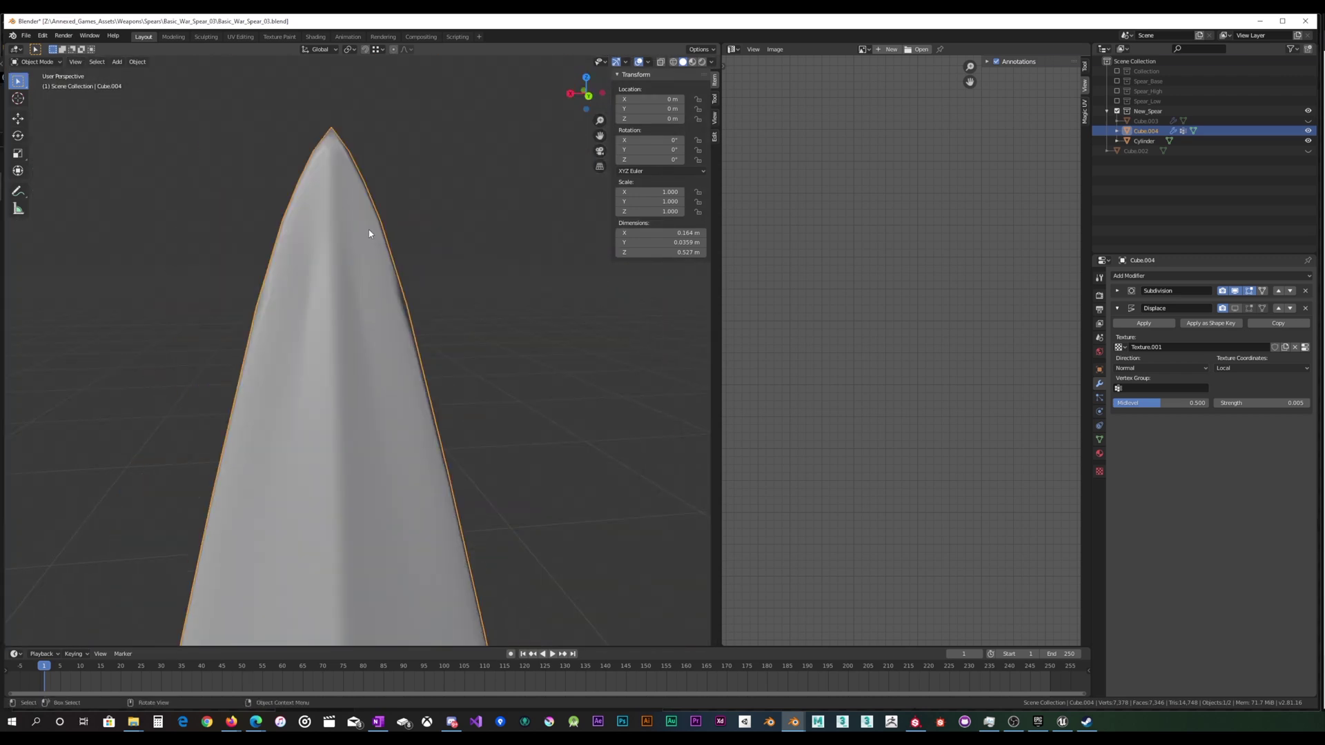
pyautogui.scroll(-2, 351, 225)
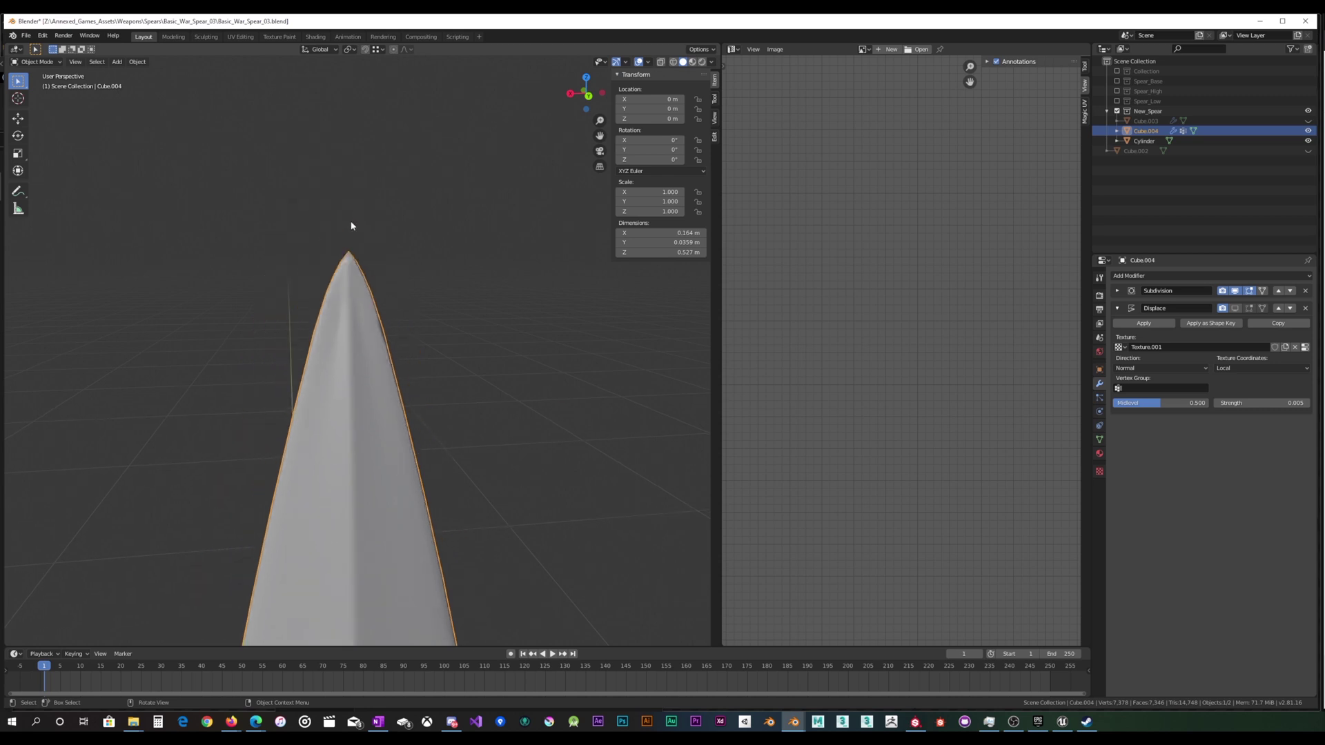
pyautogui.scroll(2, 352, 225)
# Select the two outer edge vertices beside the tip and move them down about 0.004 m along Z.
pyautogui.press('Tab')
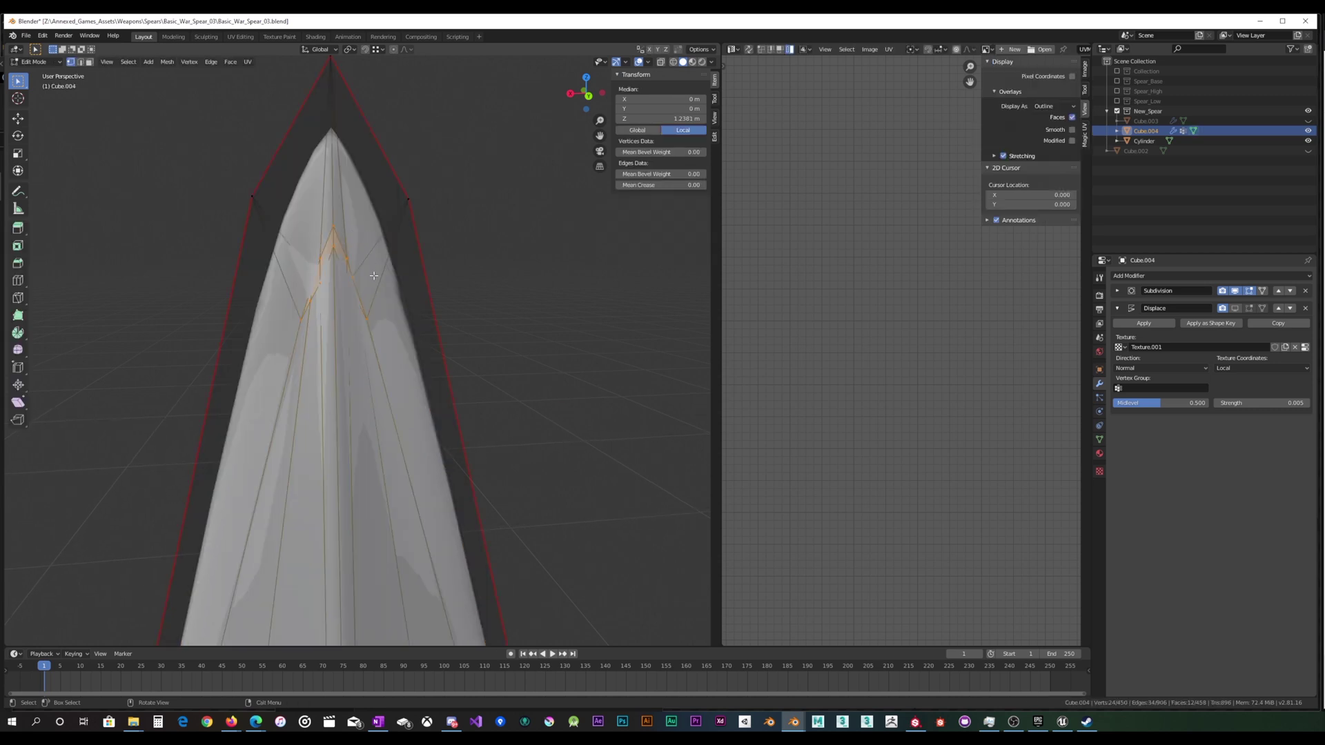
pyautogui.click(411, 197)
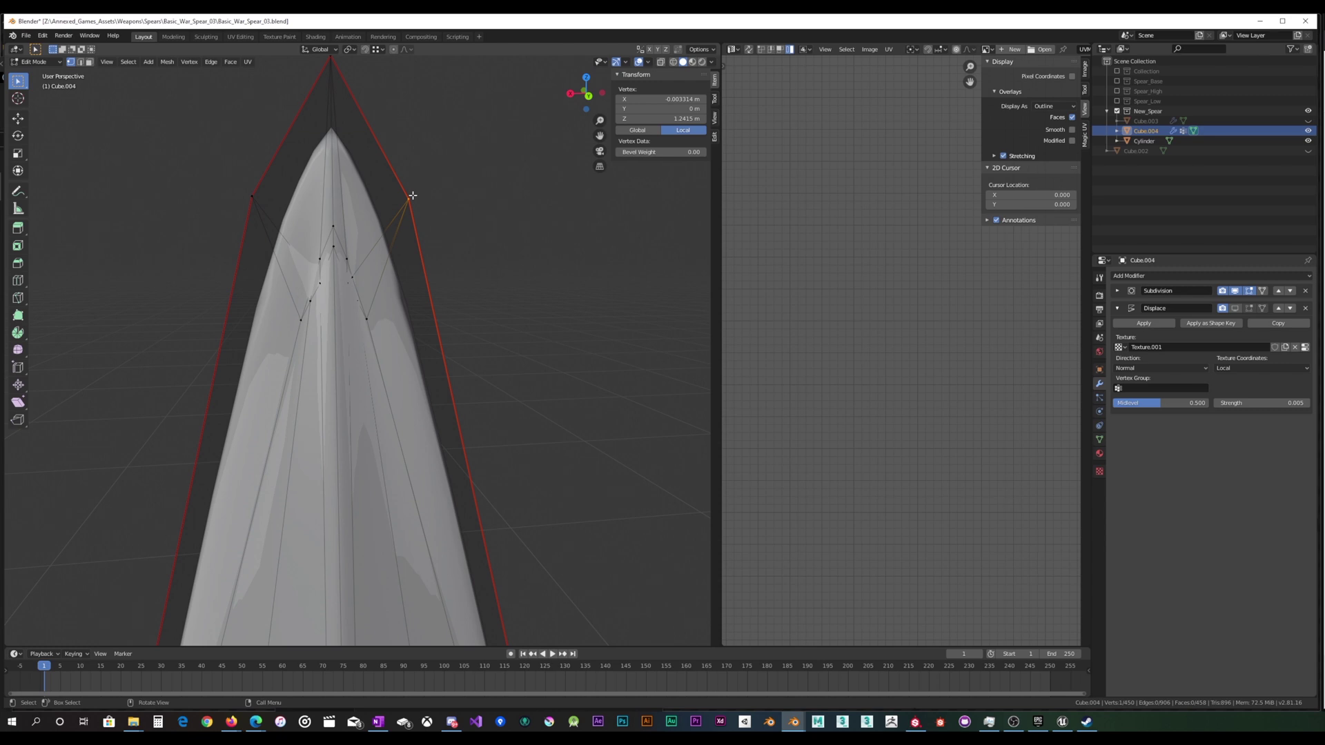
pyautogui.press('KP_Decimal')
pyautogui.scroll(-5, 407, 216)
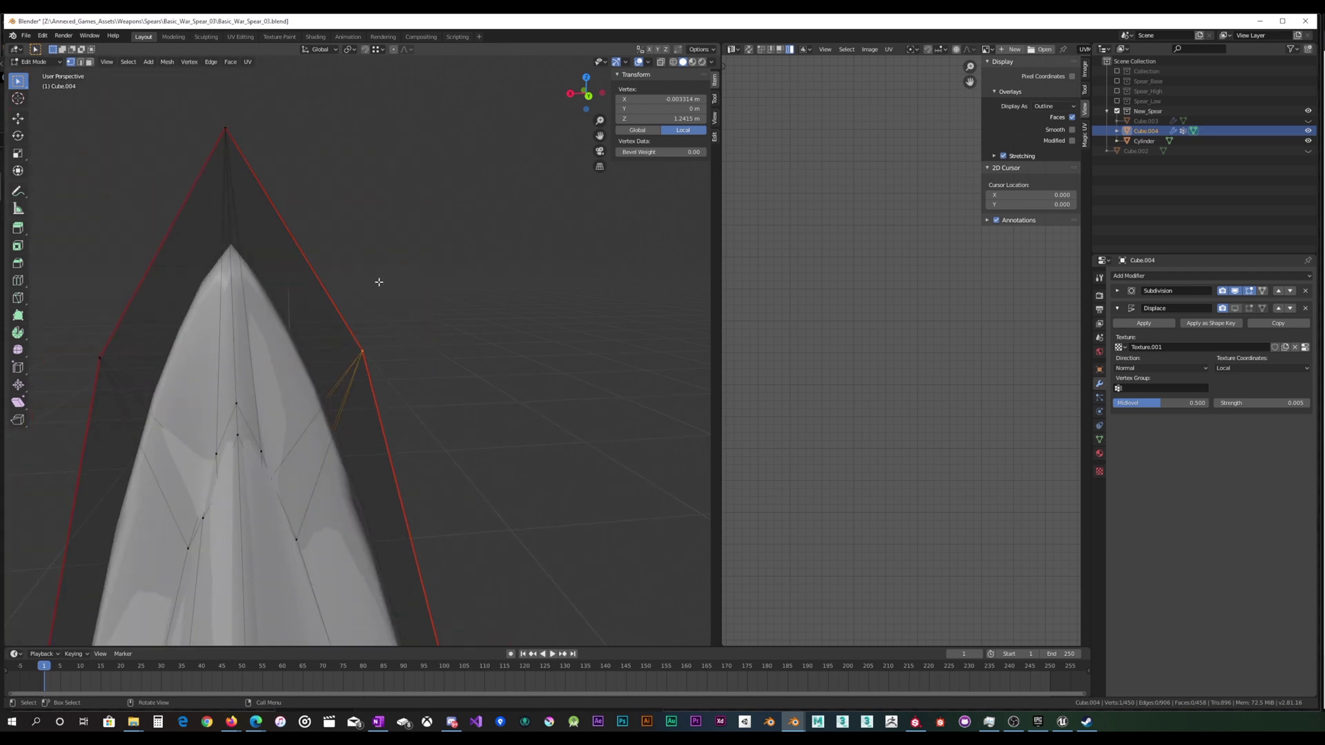
pyautogui.moveTo(101, 372); pyautogui.dragTo(132, 318)
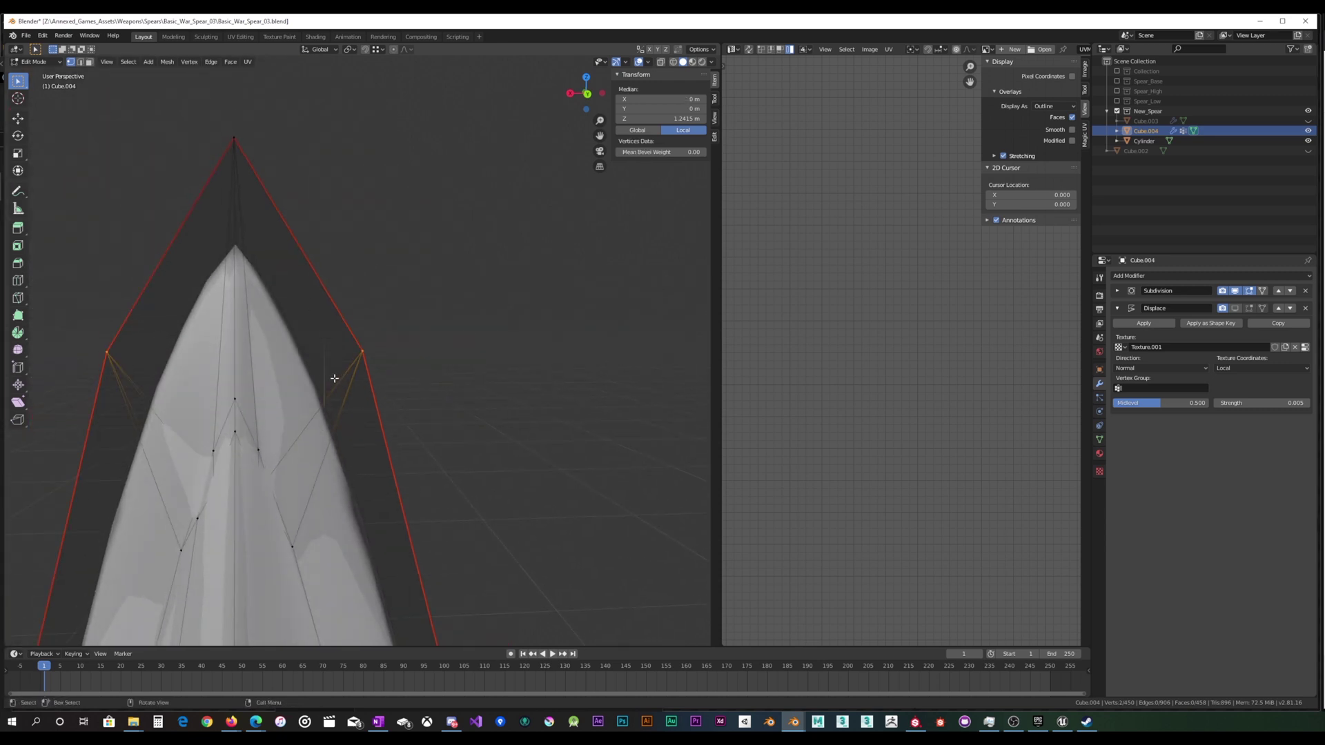
pyautogui.press('g')
pyautogui.press('z')
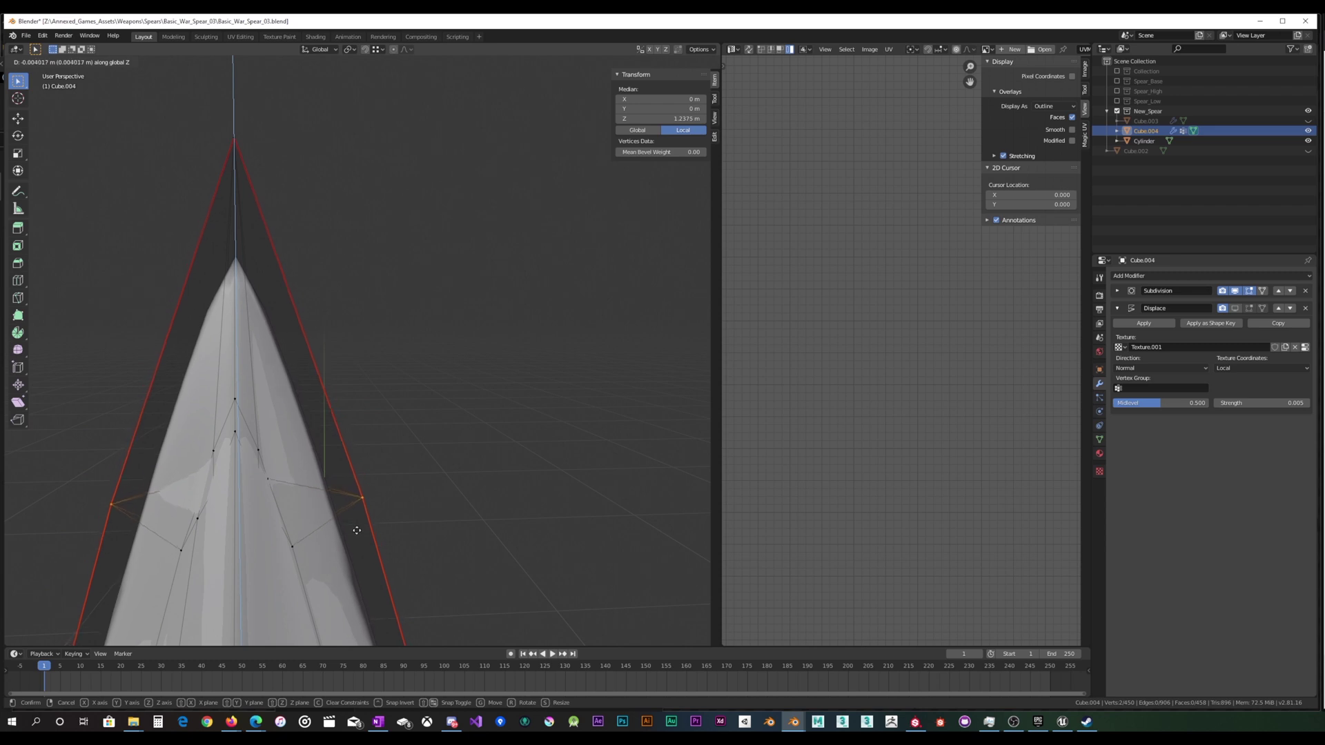
pyautogui.click(356, 530)
pyautogui.moveTo(247, 224); pyautogui.dragTo(274, 258, button='middle')
pyautogui.hotkey('ctrl', 'r')
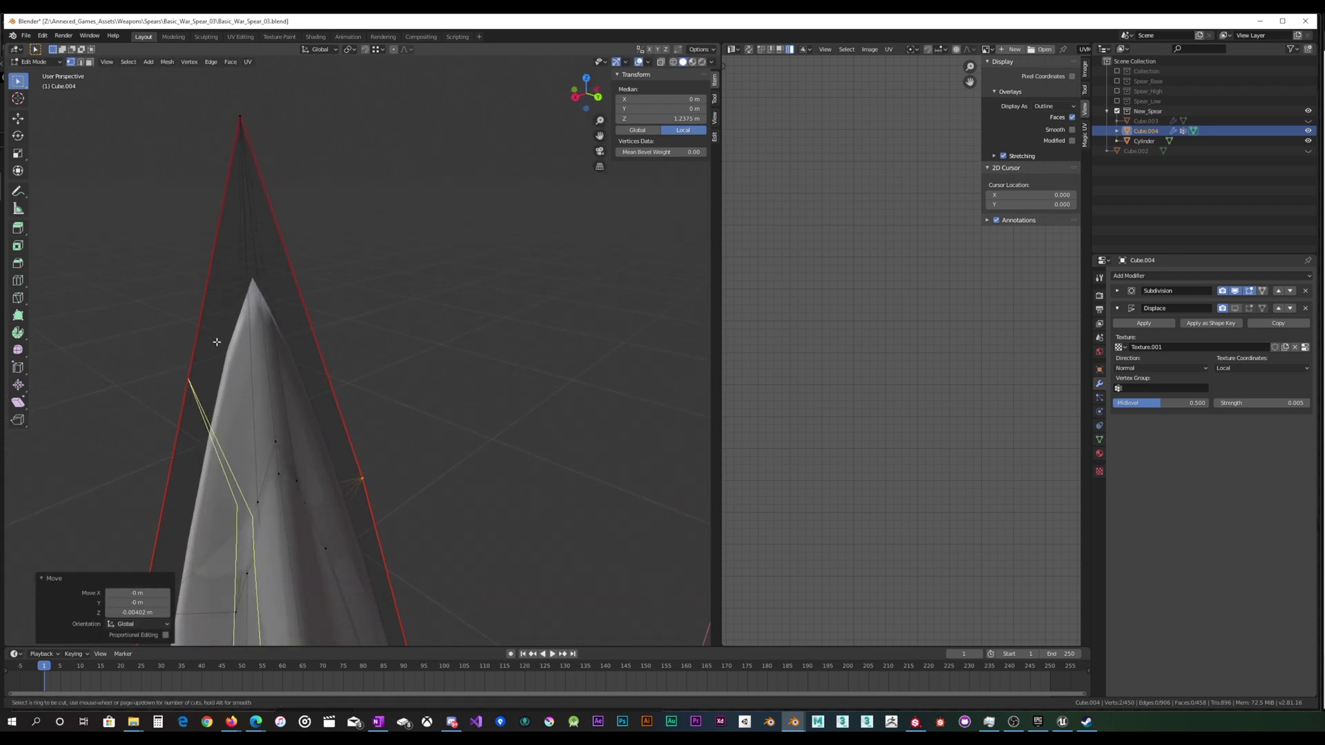
pyautogui.press('Escape')
pyautogui.moveTo(246, 200); pyautogui.dragTo(336, 304, button='middle')
# Display the material colours in Object Mode and examine the green edge band's width along the whole blade.
pyautogui.press('Tab')
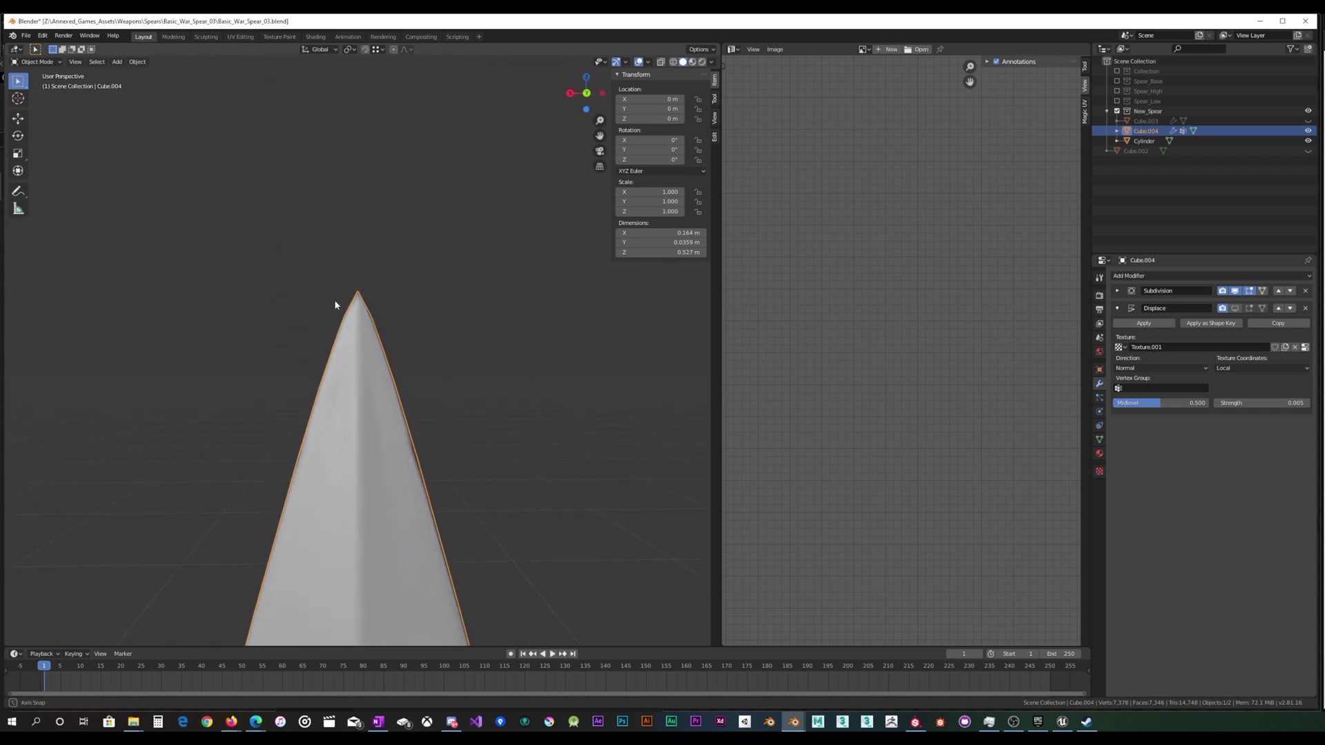
pyautogui.click(692, 62)
pyautogui.scroll(-4, 408, 385)
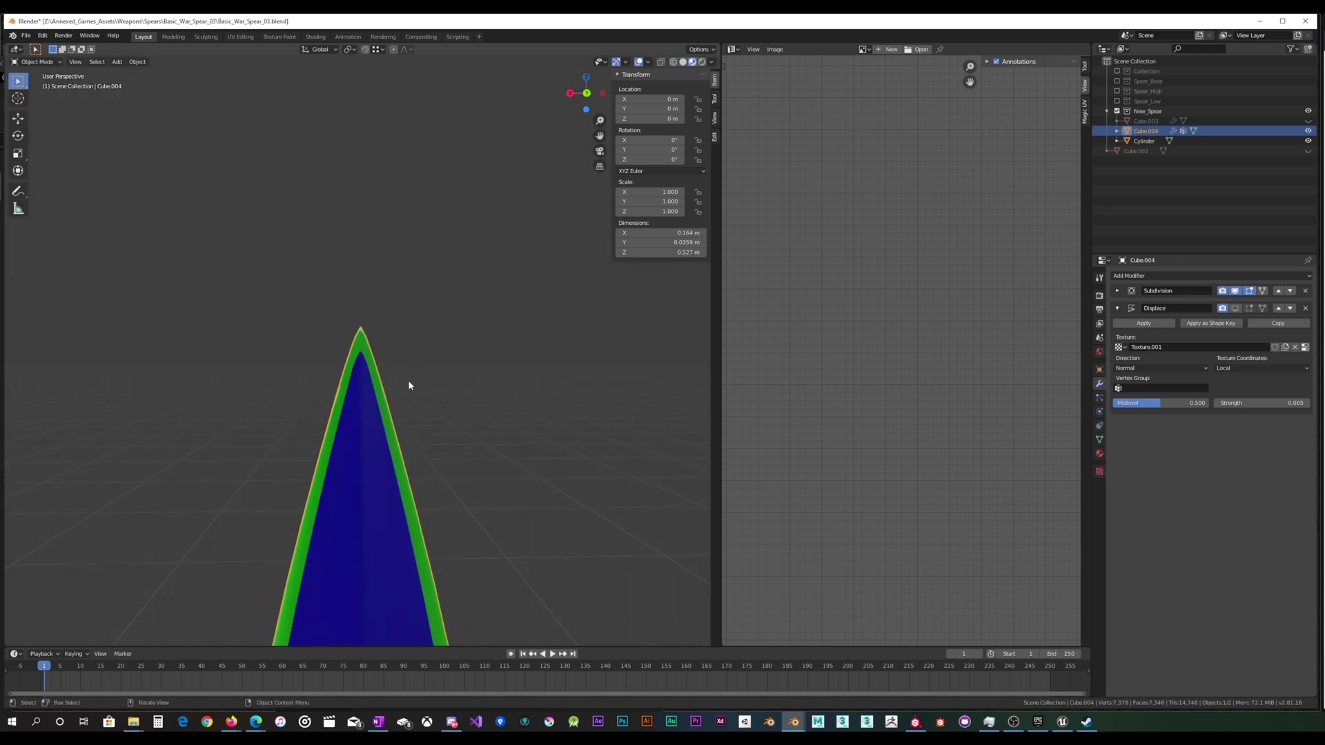
pyautogui.scroll(4, 406, 414)
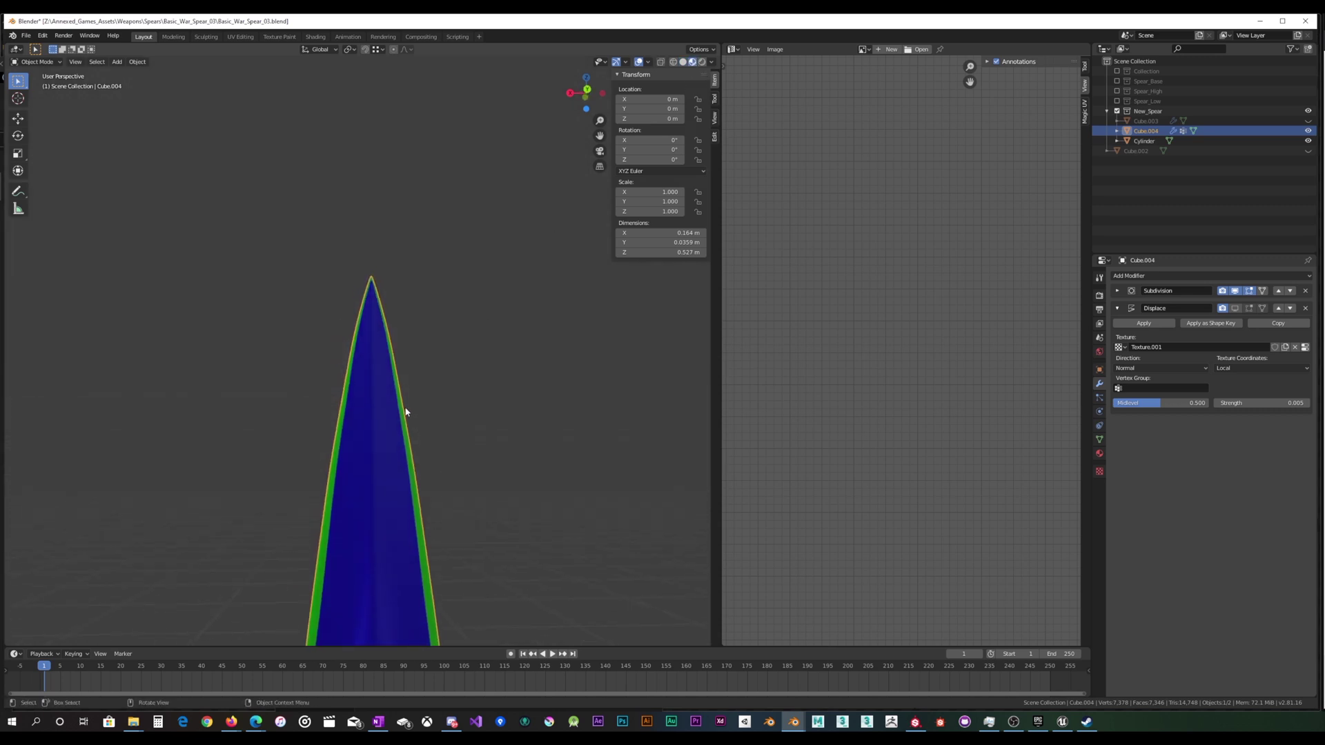
pyautogui.keyDown('shift'); pyautogui.moveTo(407, 420); pyautogui.dragTo(387, 295, button='middle'); pyautogui.keyUp('shift')
pyautogui.scroll(-2, 397, 310)
pyautogui.scroll(1, 401, 305)
pyautogui.scroll(4, 385, 330)
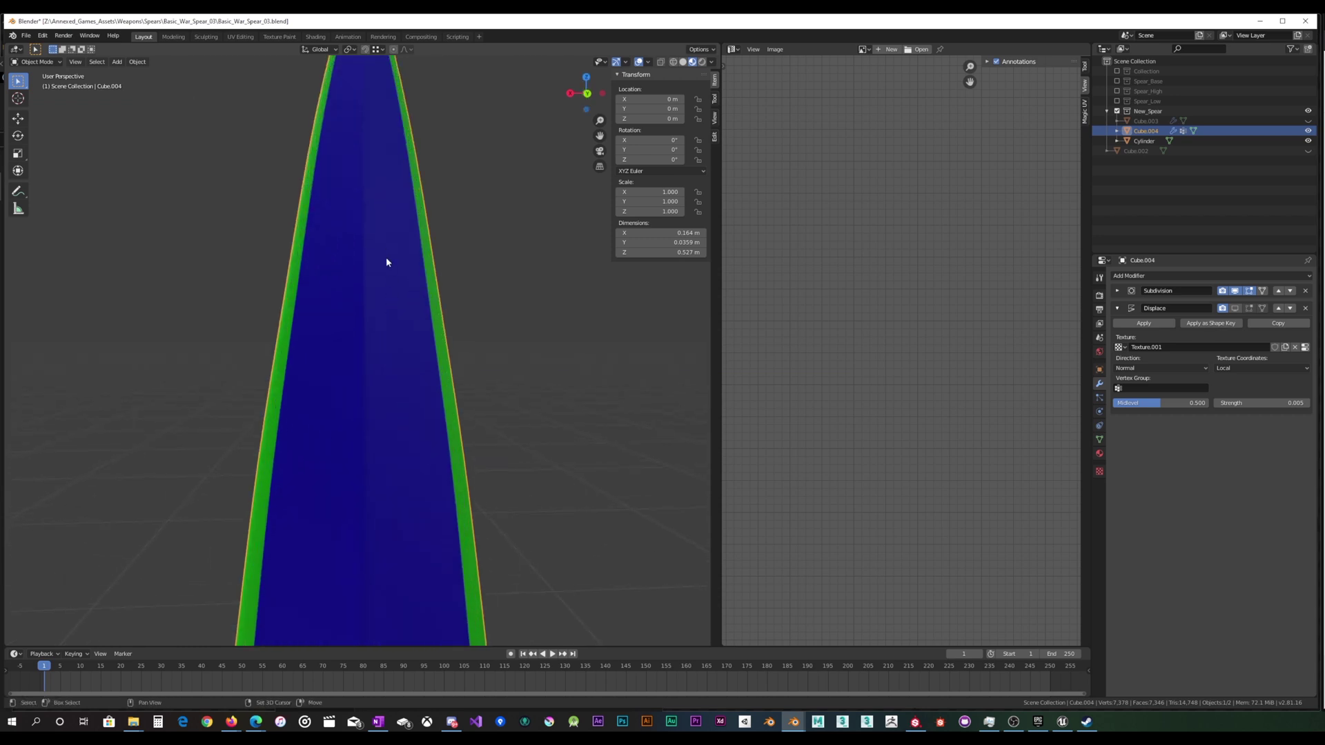
pyautogui.scroll(-1, 389, 390)
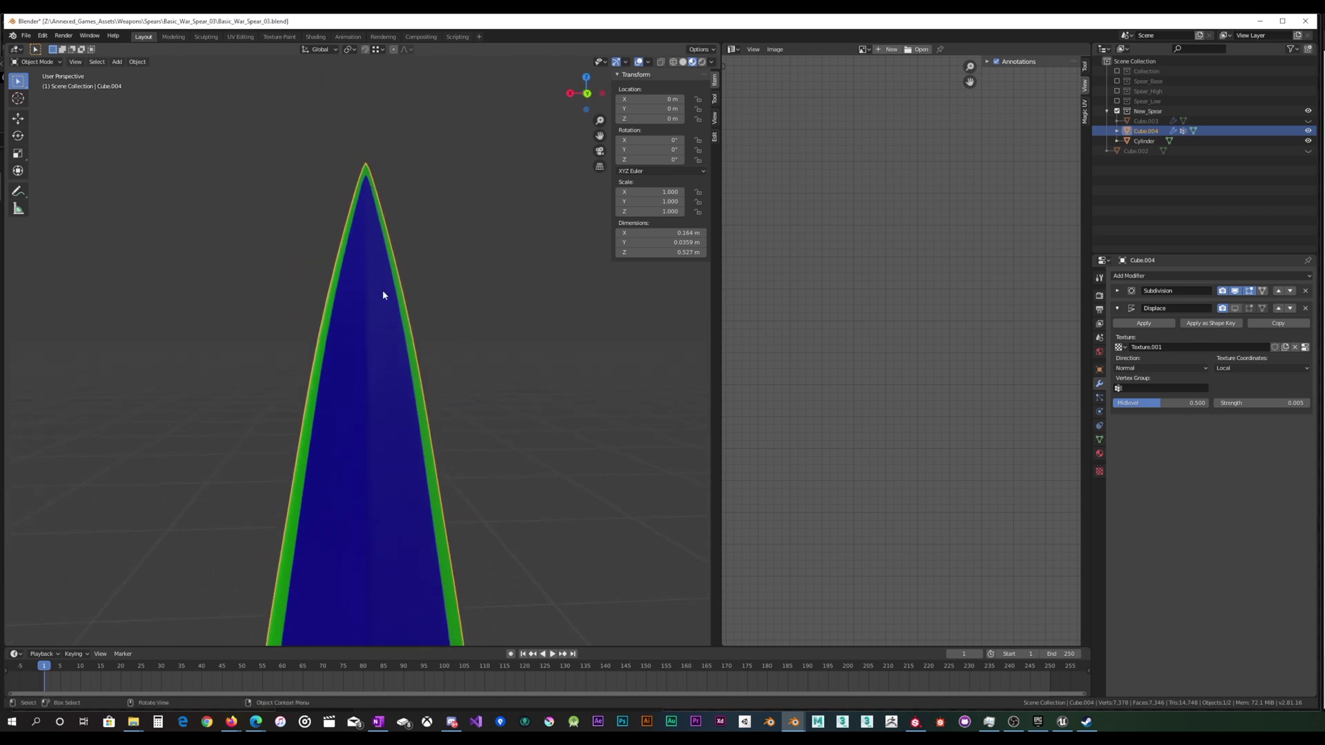
pyautogui.scroll(-4, 368, 223)
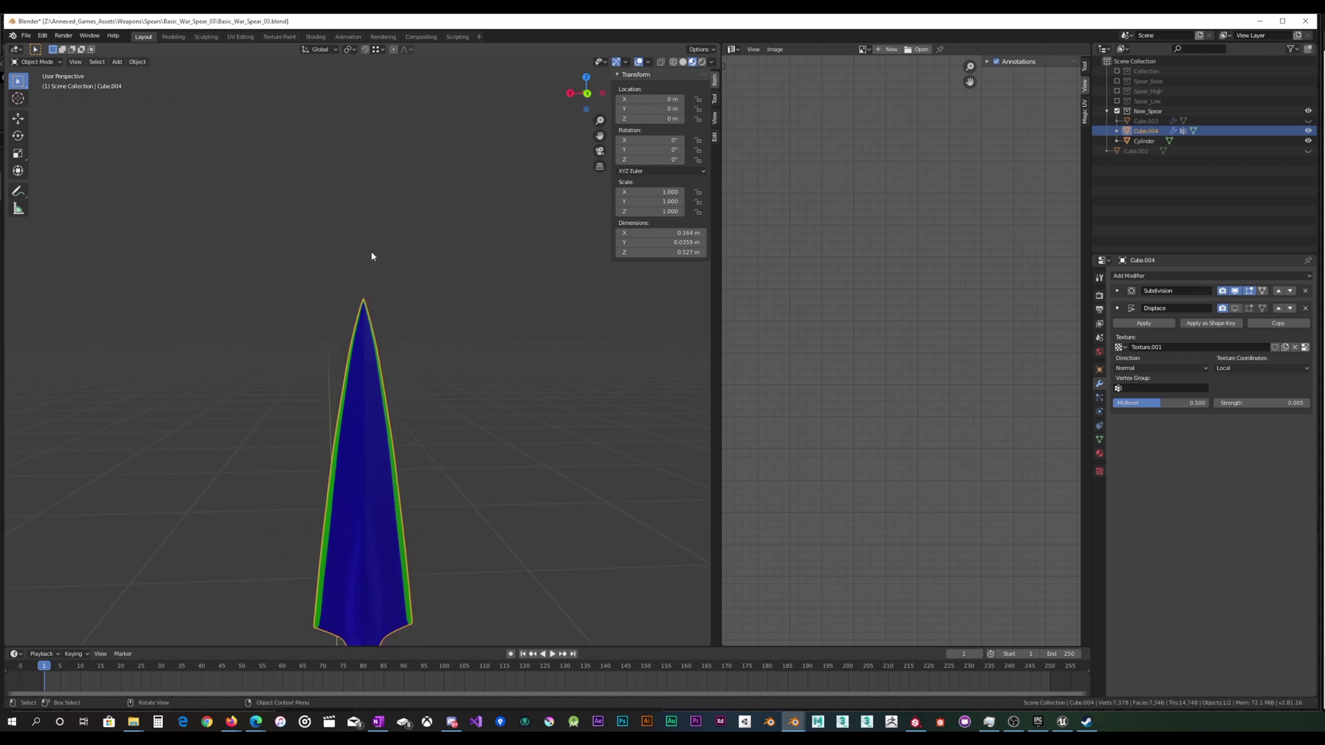
pyautogui.scroll(3, 372, 261)
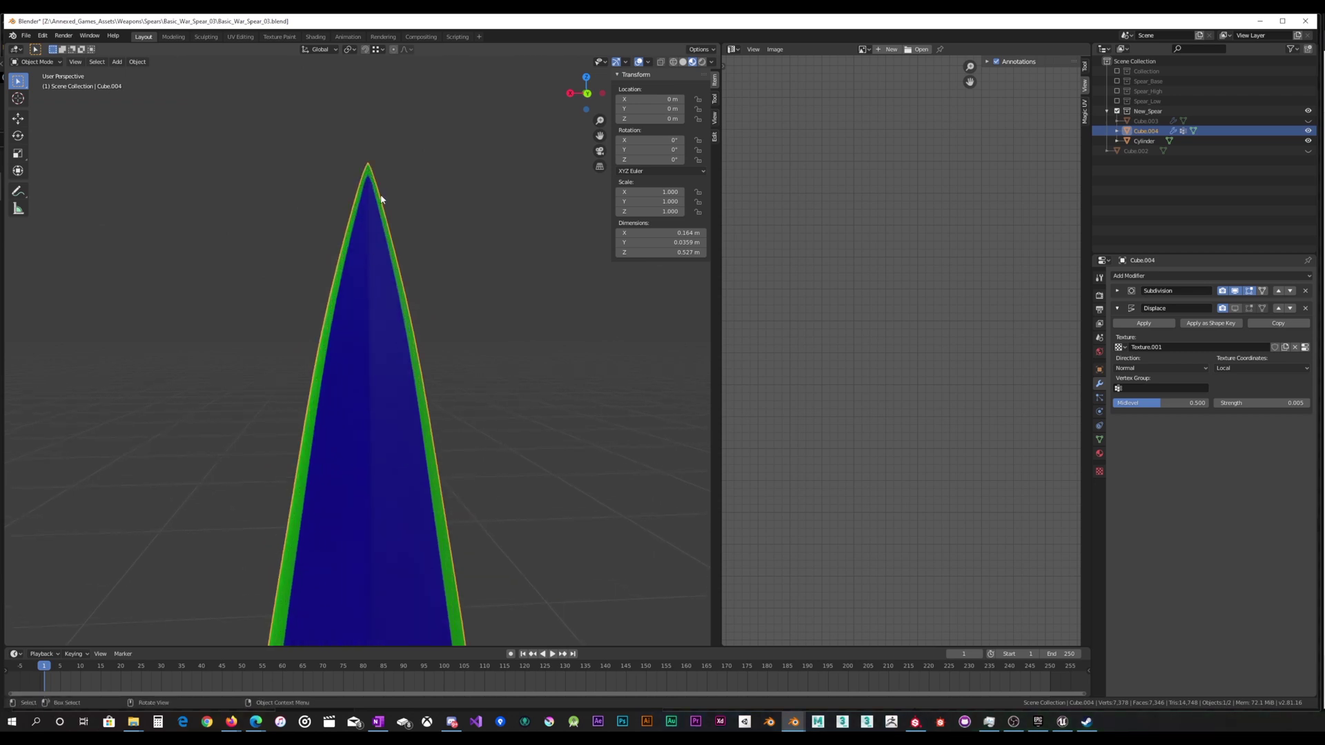
# Examine the tip's control cage and green edge band in Edit Mode, comparing wireframe with the material colours.
pyautogui.press('Tab')
pyautogui.scroll(-1, 382, 275)
pyautogui.scroll(5, 382, 275)
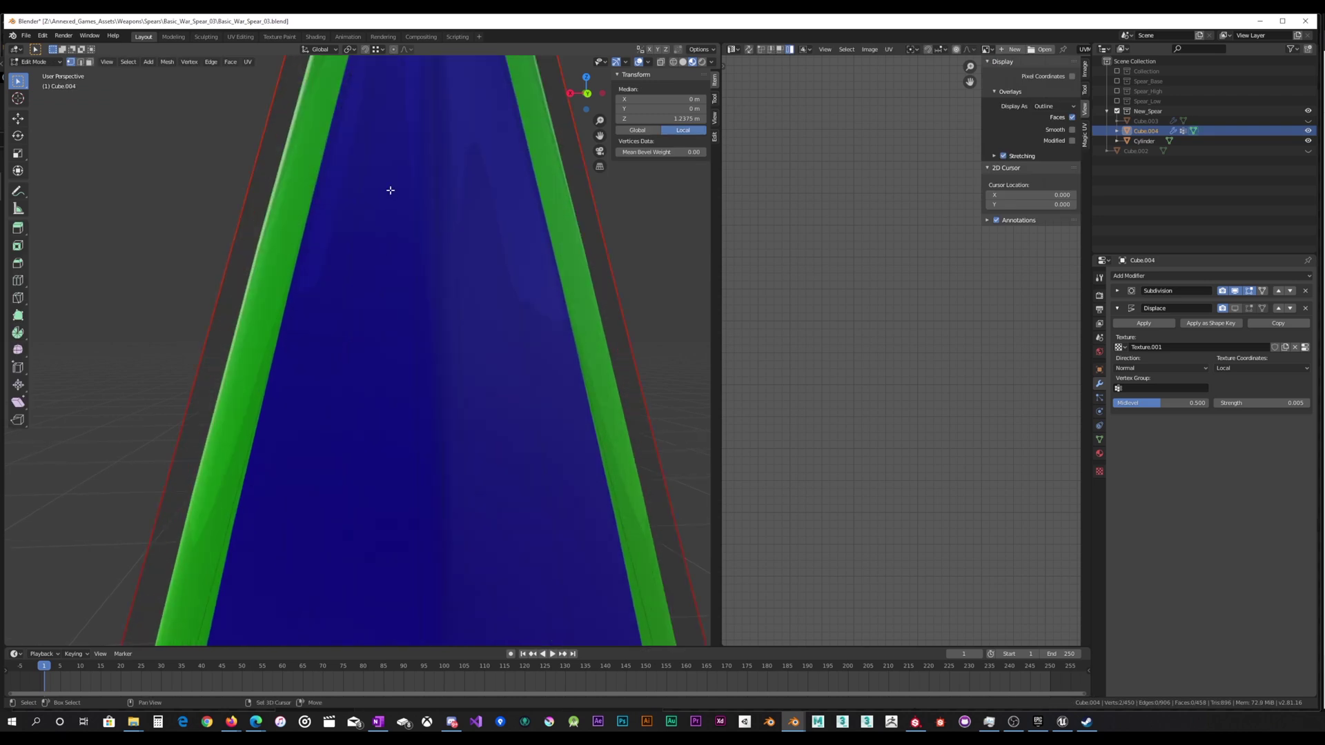
pyautogui.scroll(-5, 390, 190)
pyautogui.scroll(4, 374, 263)
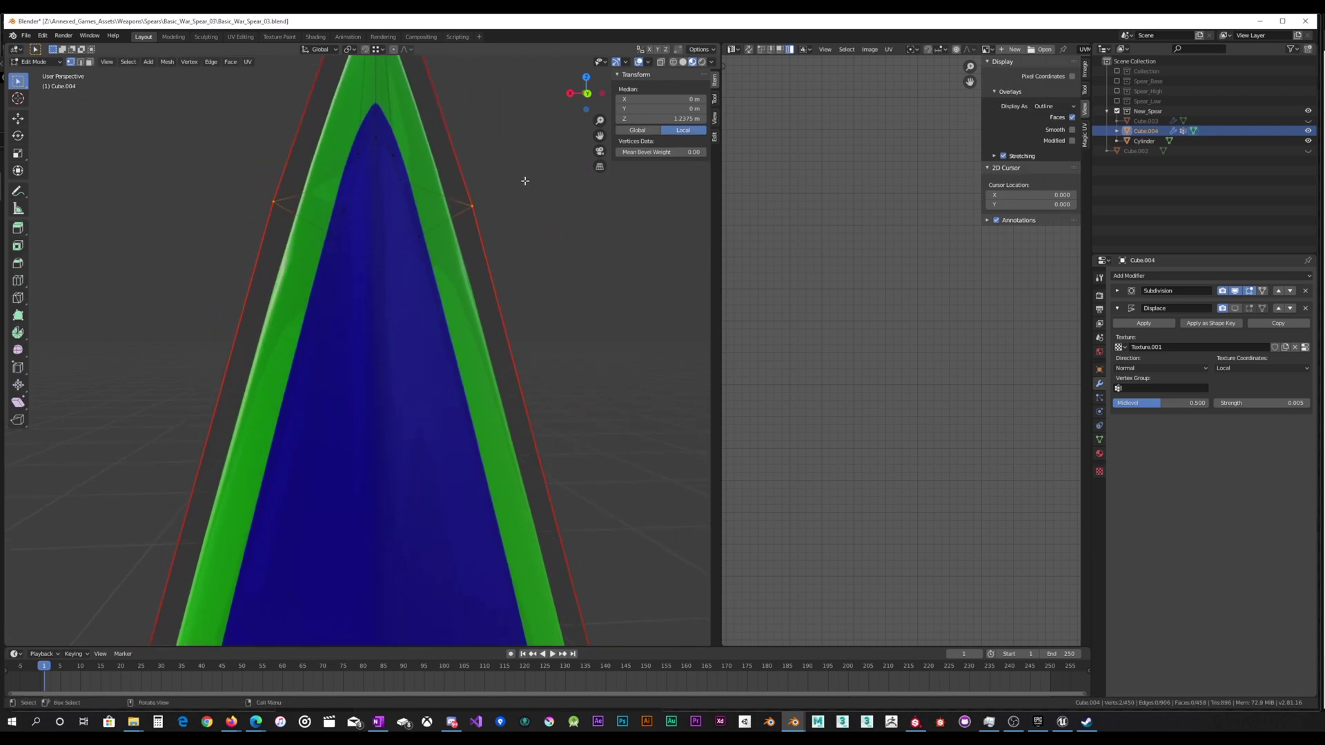
pyautogui.click(674, 63)
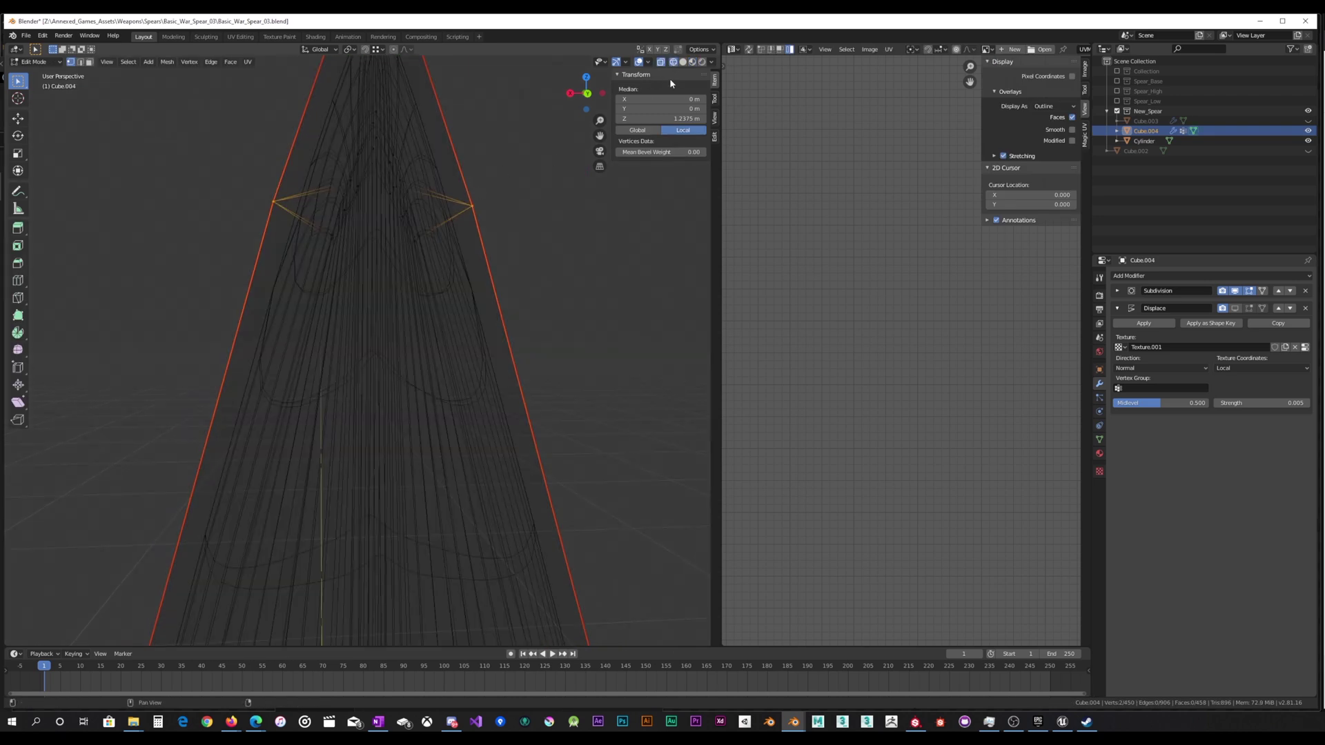
pyautogui.click(693, 62)
pyautogui.scroll(-3, 476, 169)
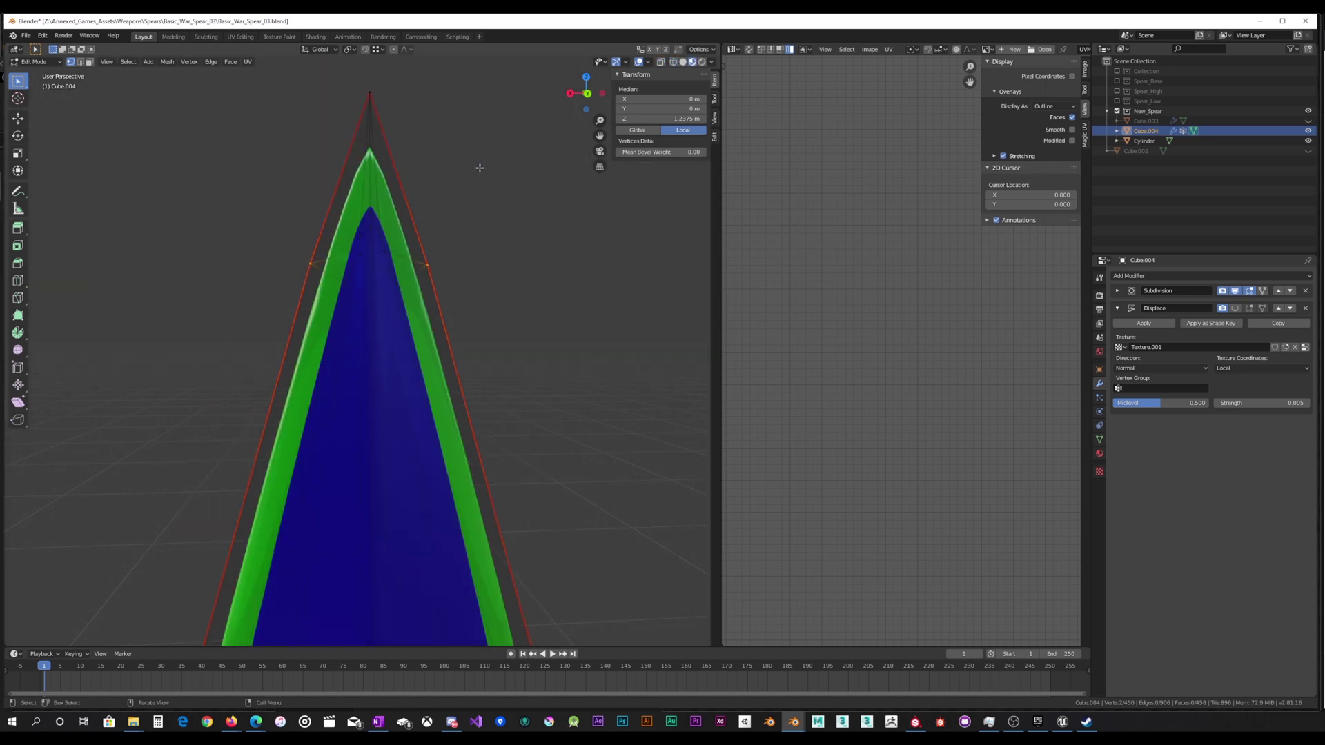
# Examine the tip's smoothed outline and green band in Object Mode, including from the front orthographic view.
pyautogui.press('Tab')
pyautogui.scroll(-2, 461, 184)
pyautogui.scroll(1, 453, 178)
pyautogui.scroll(-4, 450, 177)
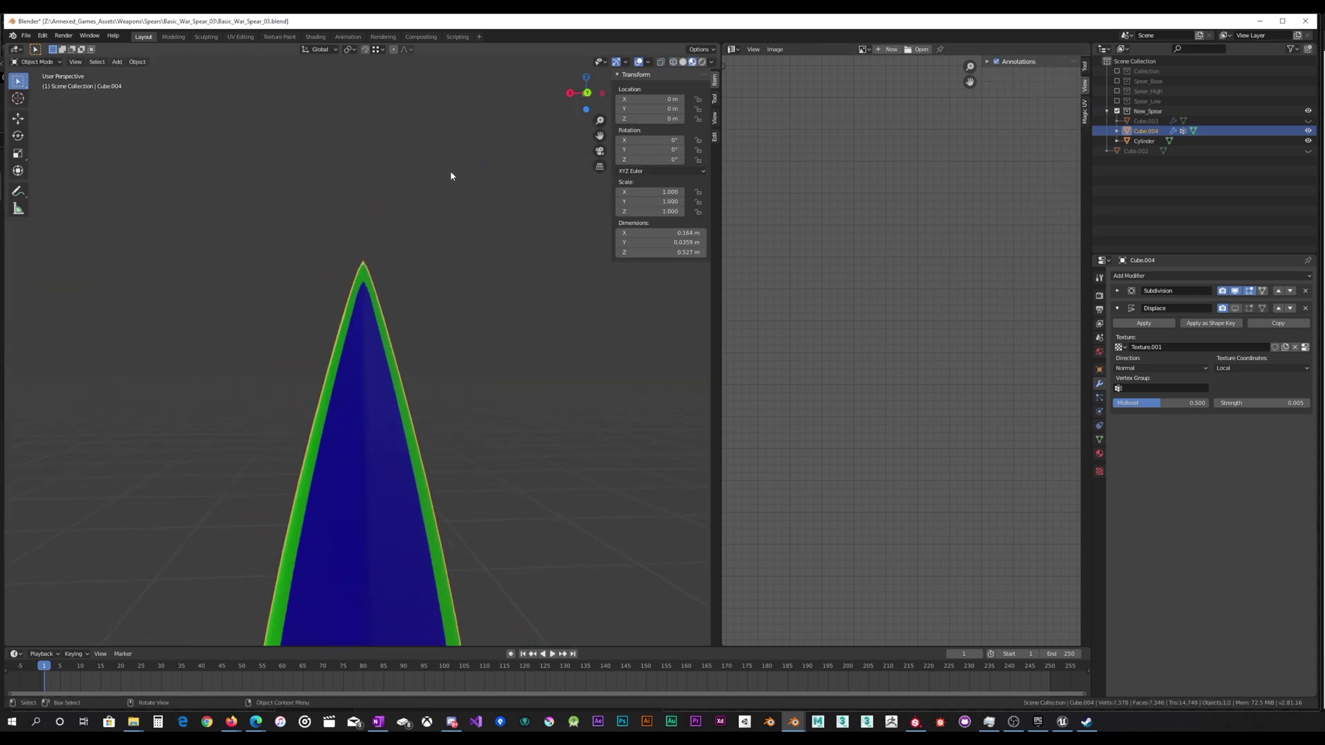
pyautogui.scroll(2, 404, 181)
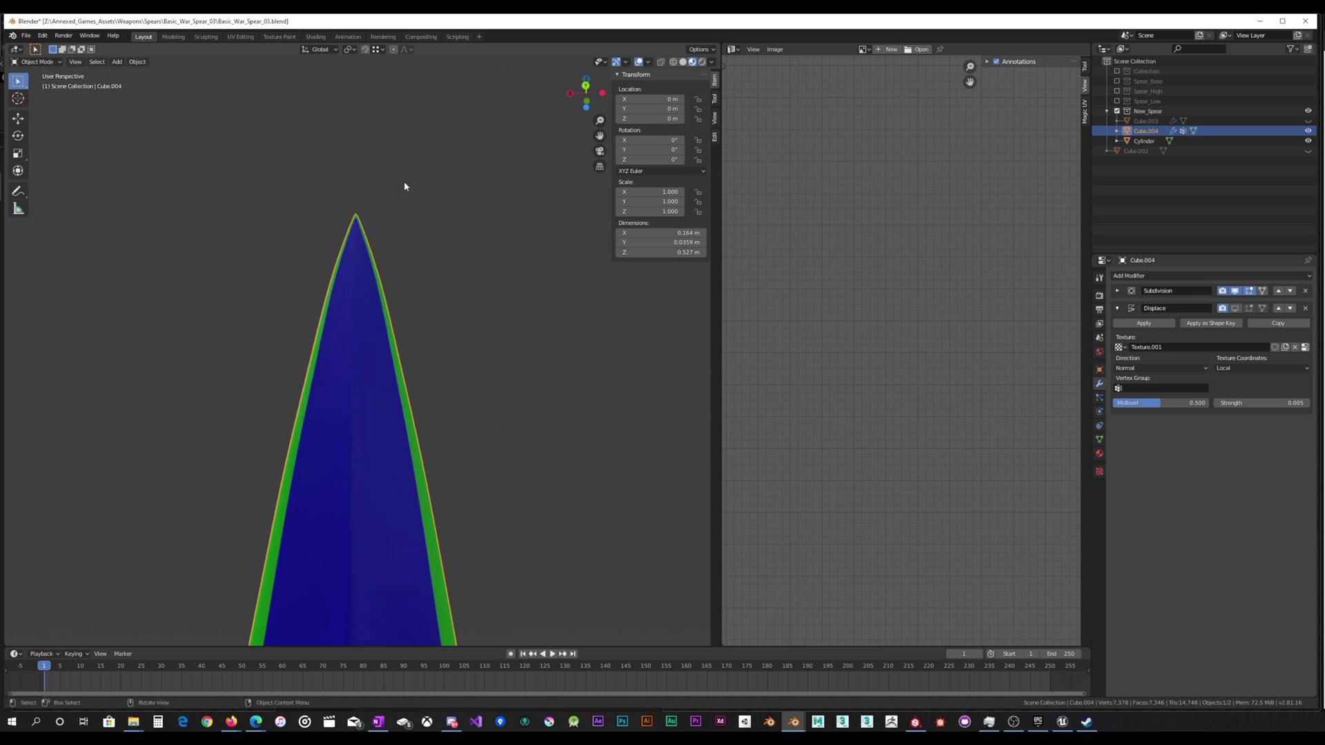
pyautogui.press('KP_1')
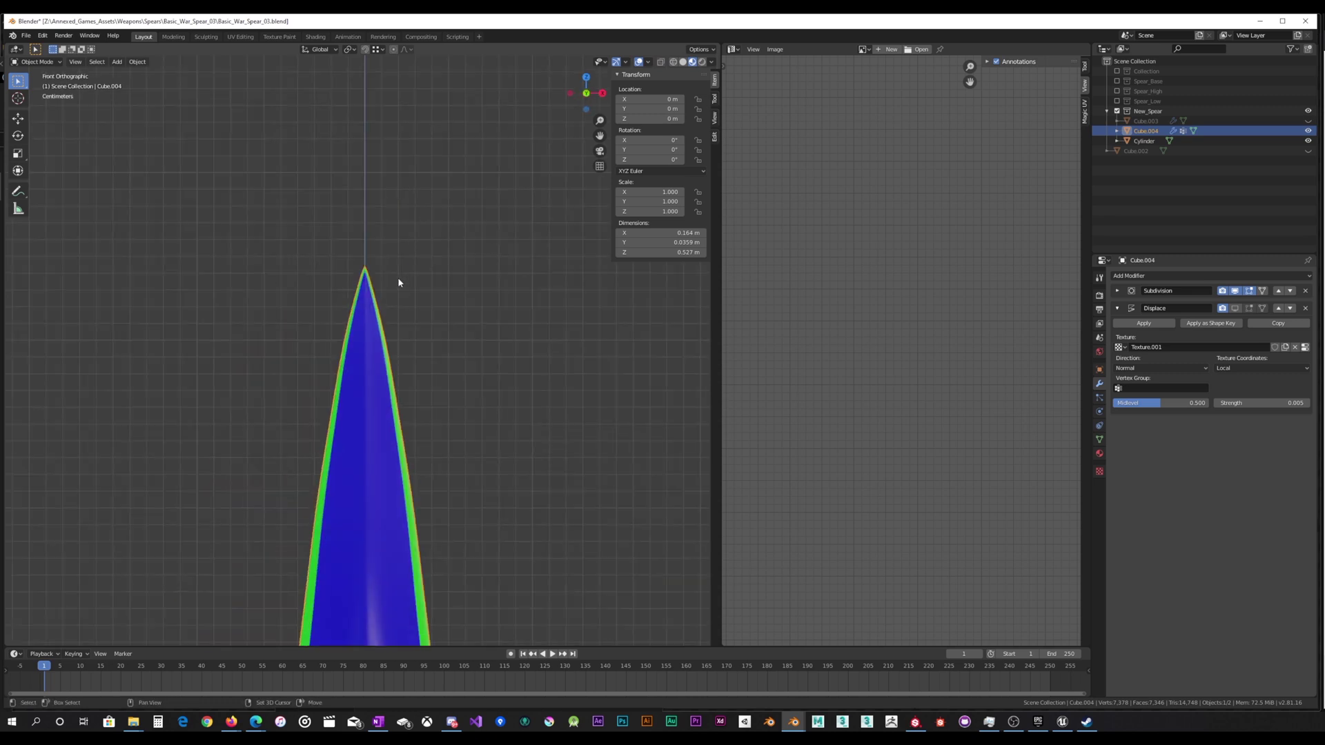
pyautogui.keyDown('shift'); pyautogui.scroll(-2, 397, 278); pyautogui.keyUp('shift')
pyautogui.scroll(3, 385, 339)
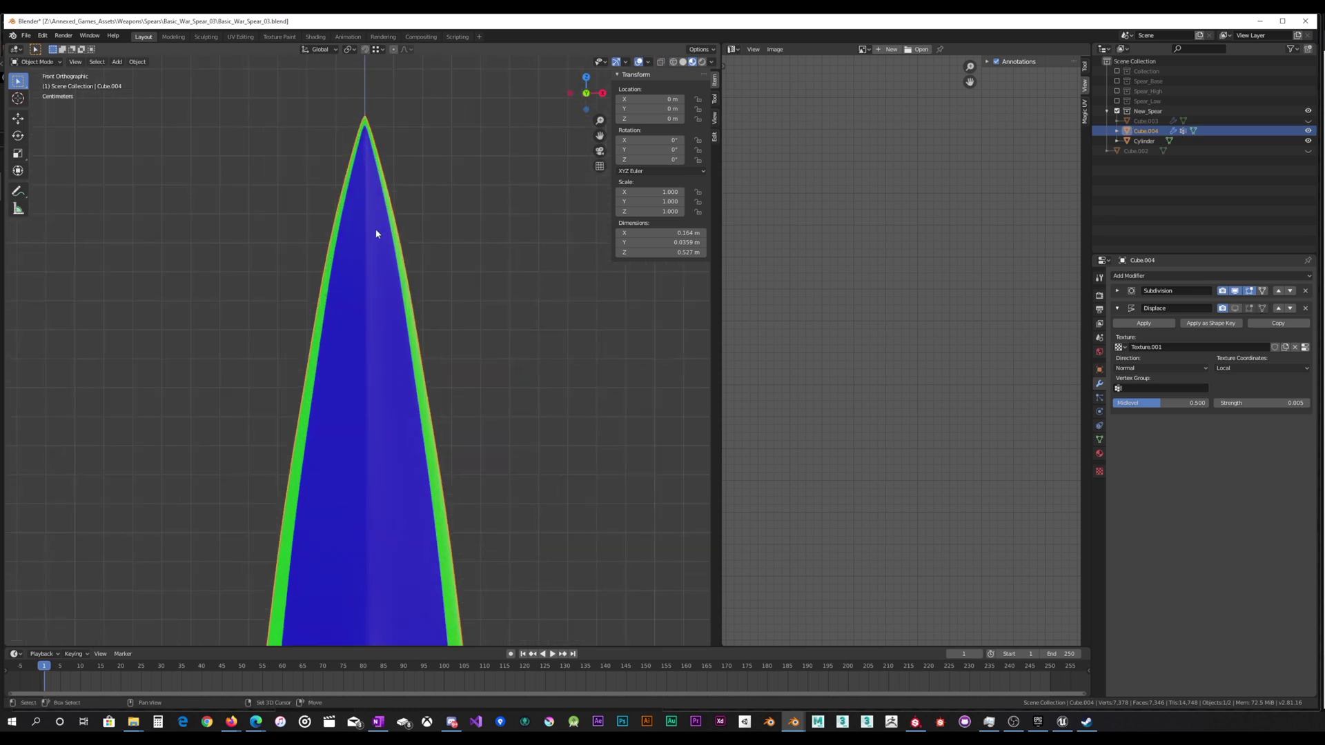
pyautogui.keyDown('shift'); pyautogui.moveTo(376, 207); pyautogui.dragTo(378, 317, button='middle'); pyautogui.keyUp('shift')
pyautogui.scroll(1, 378, 317)
# In Edit Mode, select the front vertex cluster just below the tip's point and try moving it down about 0.0077 m along Z.
pyautogui.press('Tab')
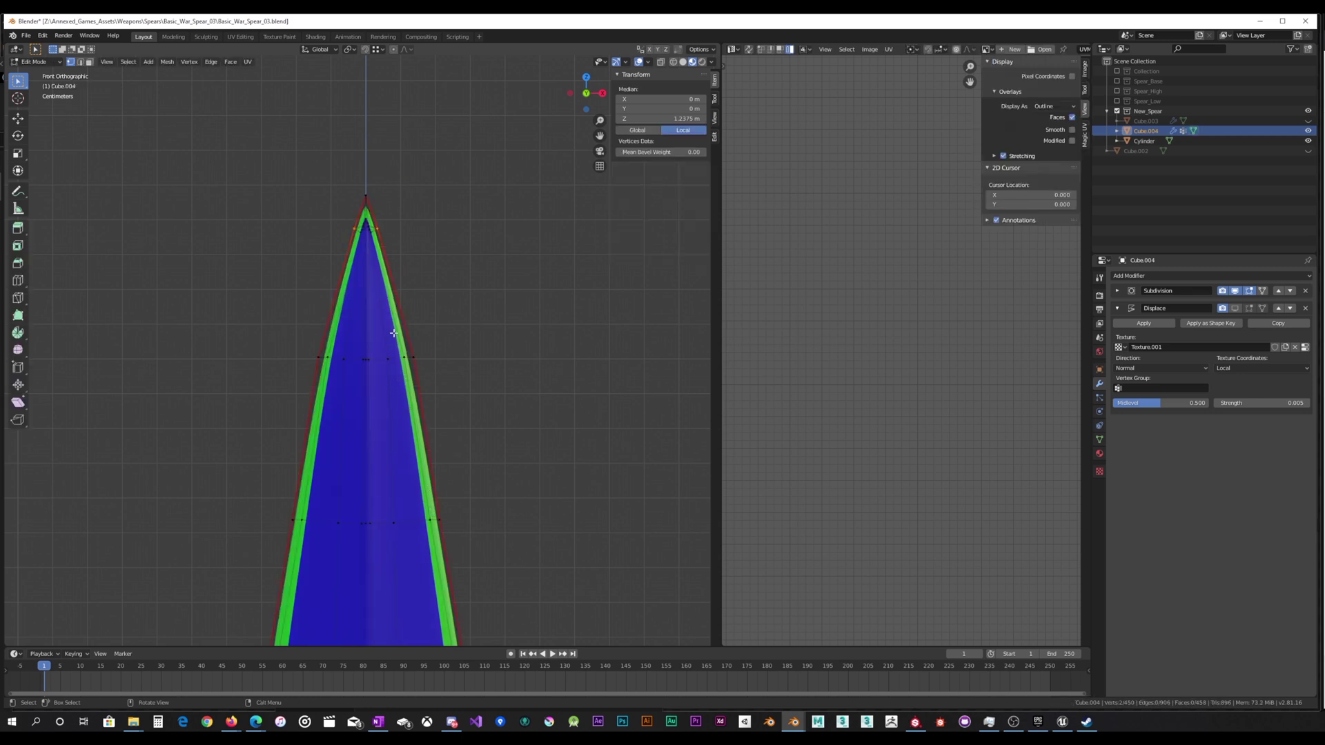
pyautogui.click(367, 240)
pyautogui.scroll(3, 367, 241)
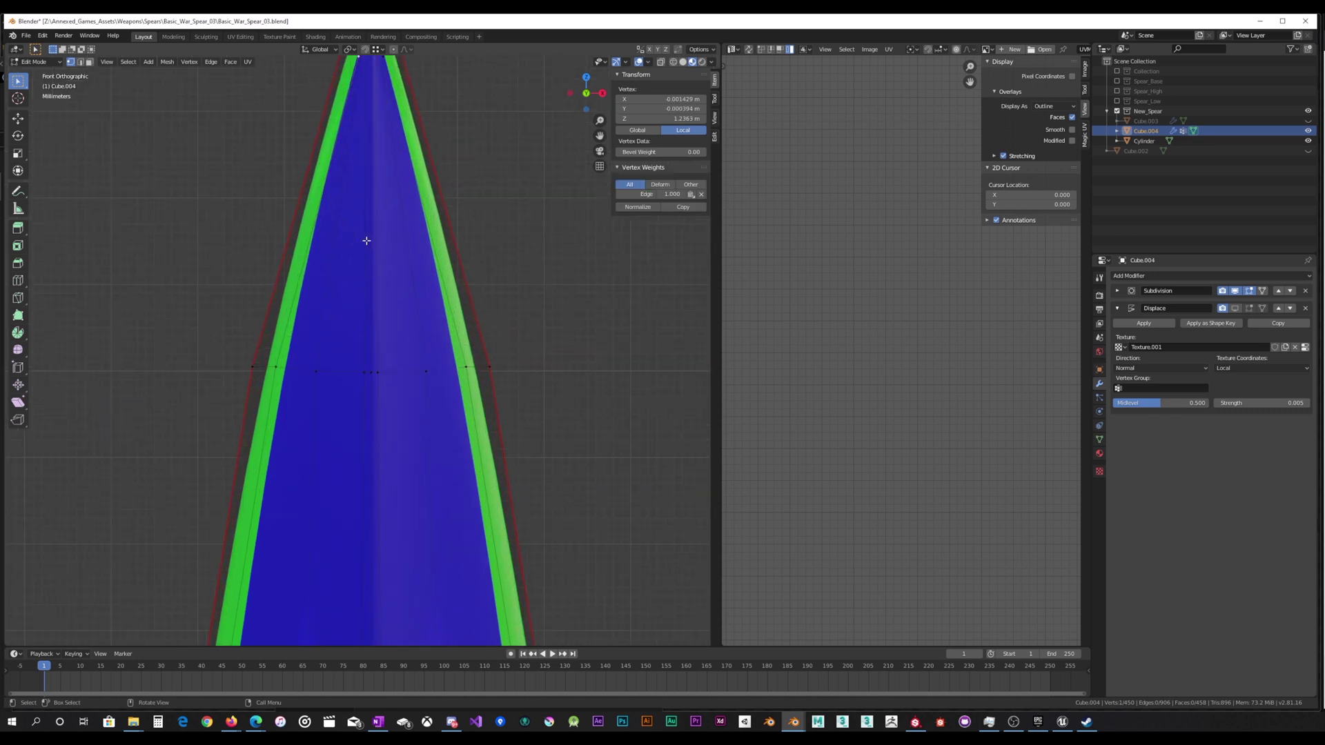
pyautogui.keyDown('shift'); pyautogui.moveTo(386, 209); pyautogui.dragTo(378, 379, button='middle'); pyautogui.keyUp('shift')
pyautogui.scroll(3, 380, 345)
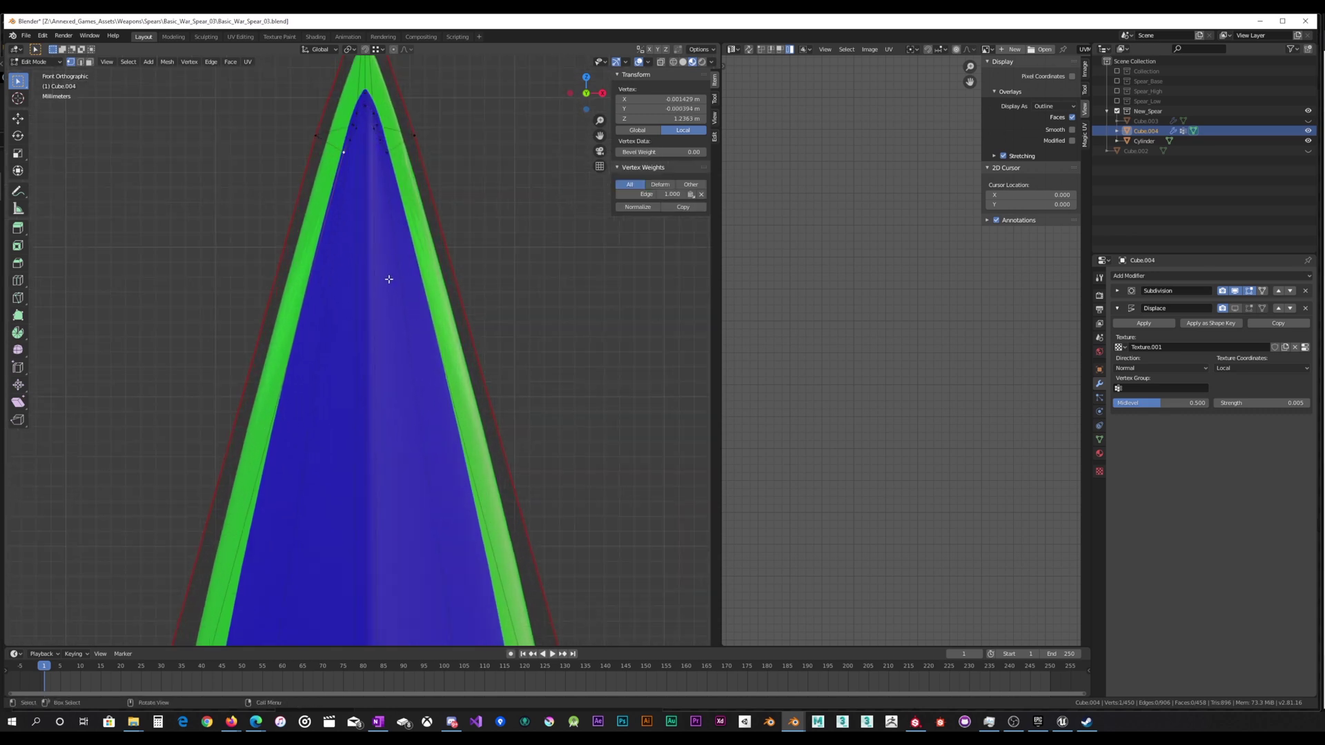
pyautogui.keyDown('shift'); pyautogui.moveTo(390, 264); pyautogui.dragTo(392, 412, button='middle'); pyautogui.keyUp('shift')
pyautogui.scroll(3, 379, 334)
pyautogui.keyDown('shift'); pyautogui.moveTo(379, 298); pyautogui.dragTo(394, 385, button='middle'); pyautogui.keyUp('shift')
pyautogui.scroll(2, 396, 361)
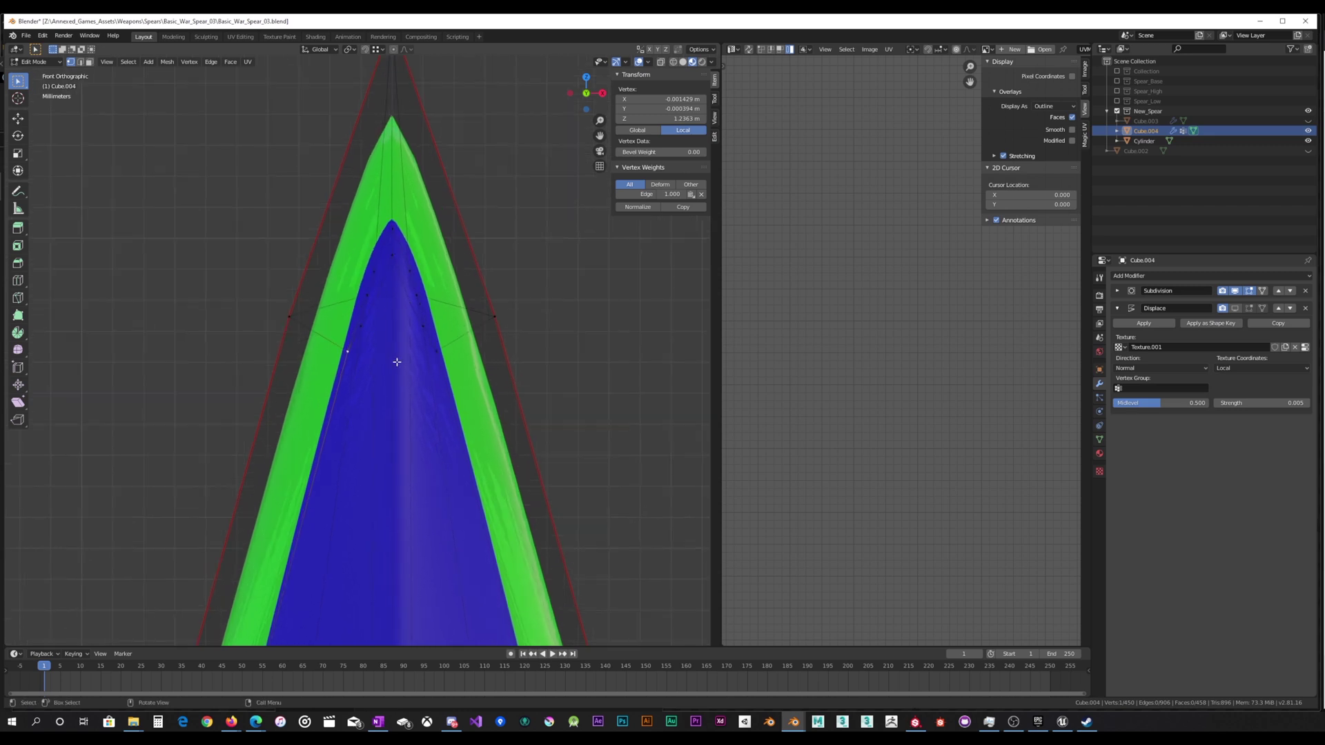
pyautogui.moveTo(322, 400); pyautogui.dragTo(585, 209)
pyautogui.moveTo(234, 389); pyautogui.dragTo(592, 202)
pyautogui.scroll(-6, 580, 216)
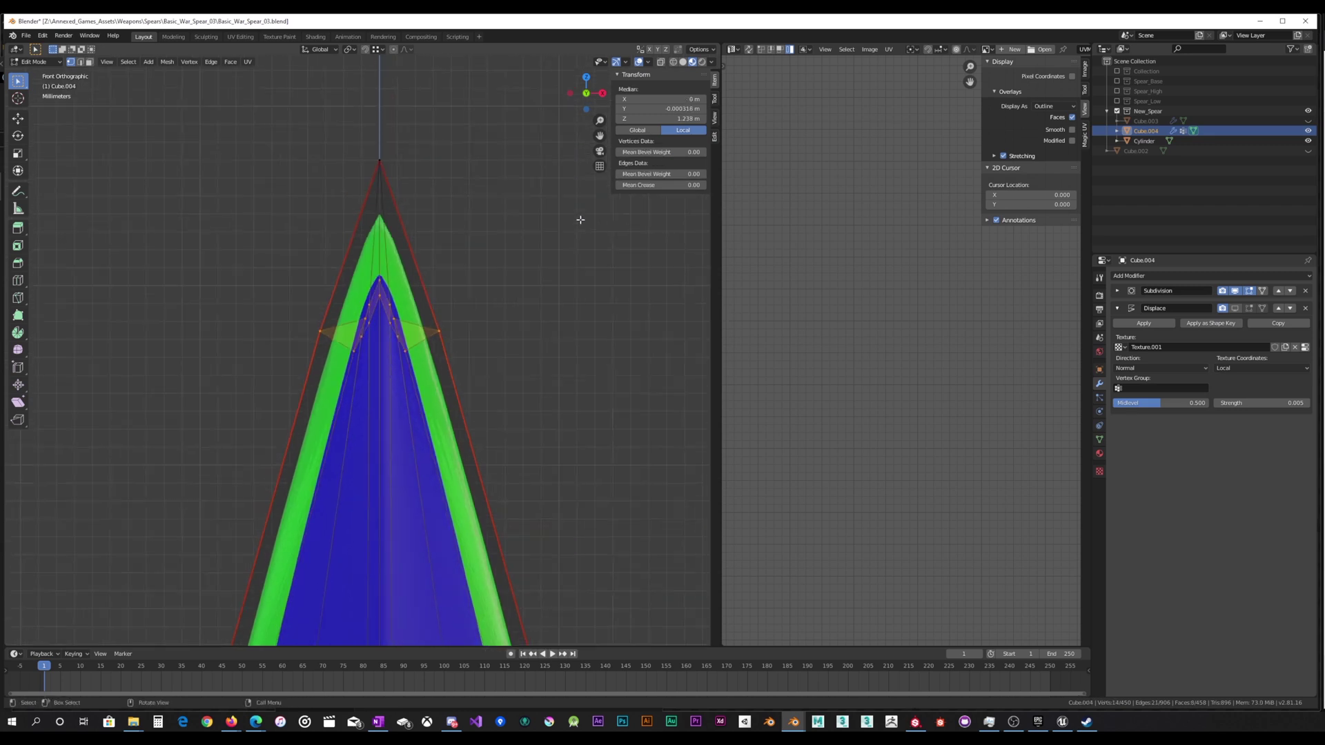
pyautogui.scroll(-1, 521, 341)
pyautogui.press('g')
pyautogui.press('z')
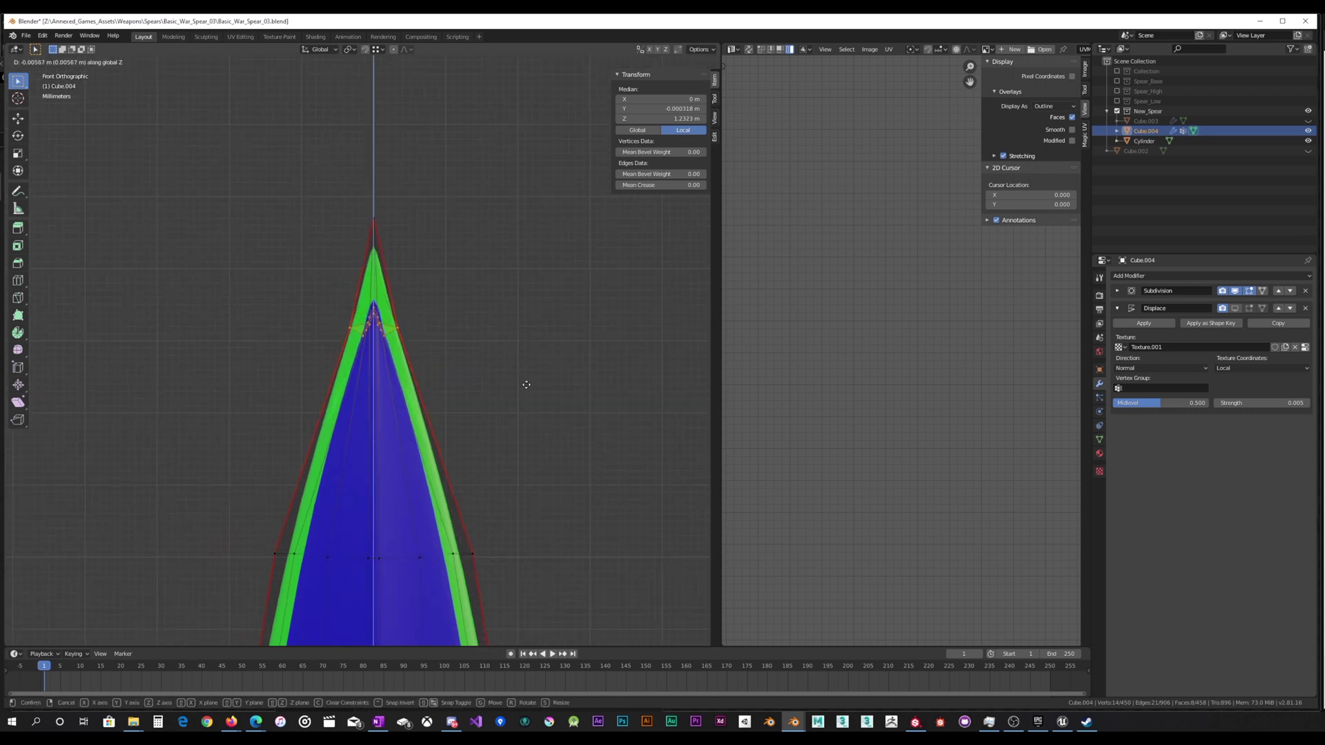
pyautogui.click(526, 394)
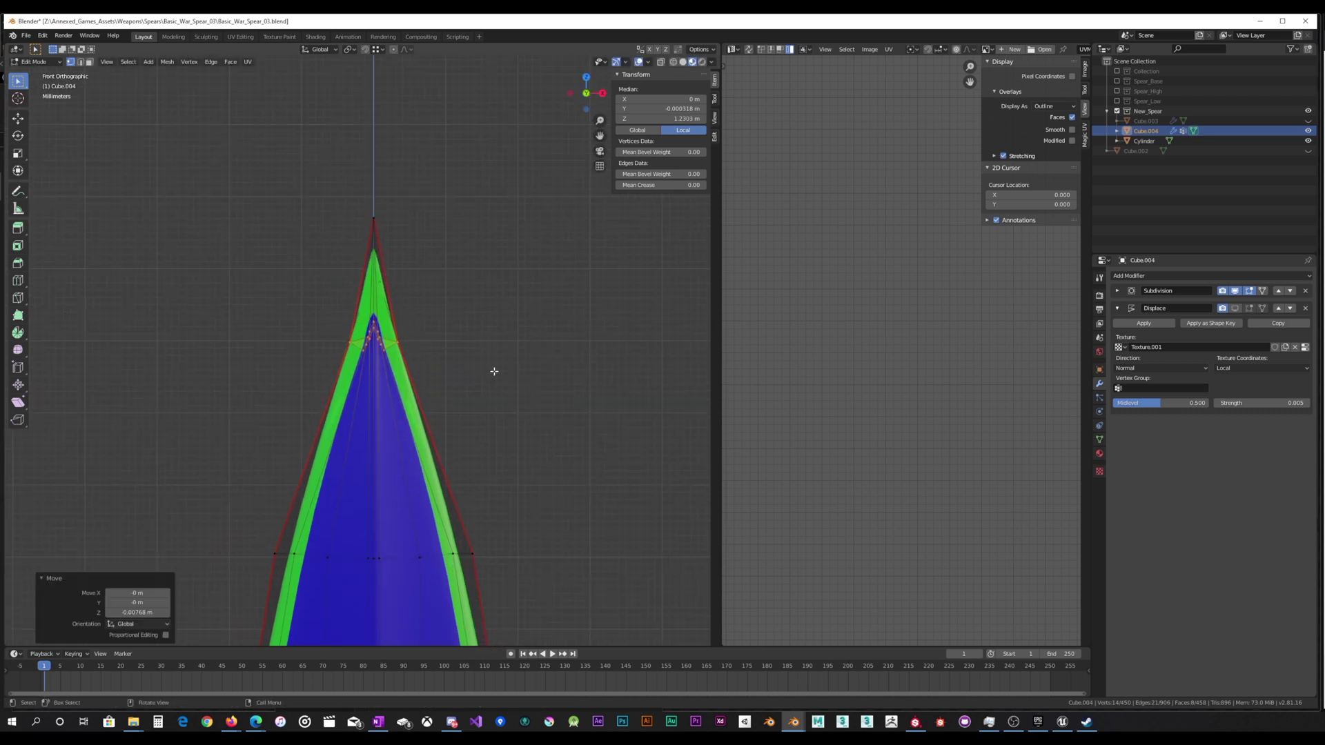
# Try widening the selected tip vertices along X with a scale of about 2.07.
pyautogui.press('s')
pyautogui.press('x')
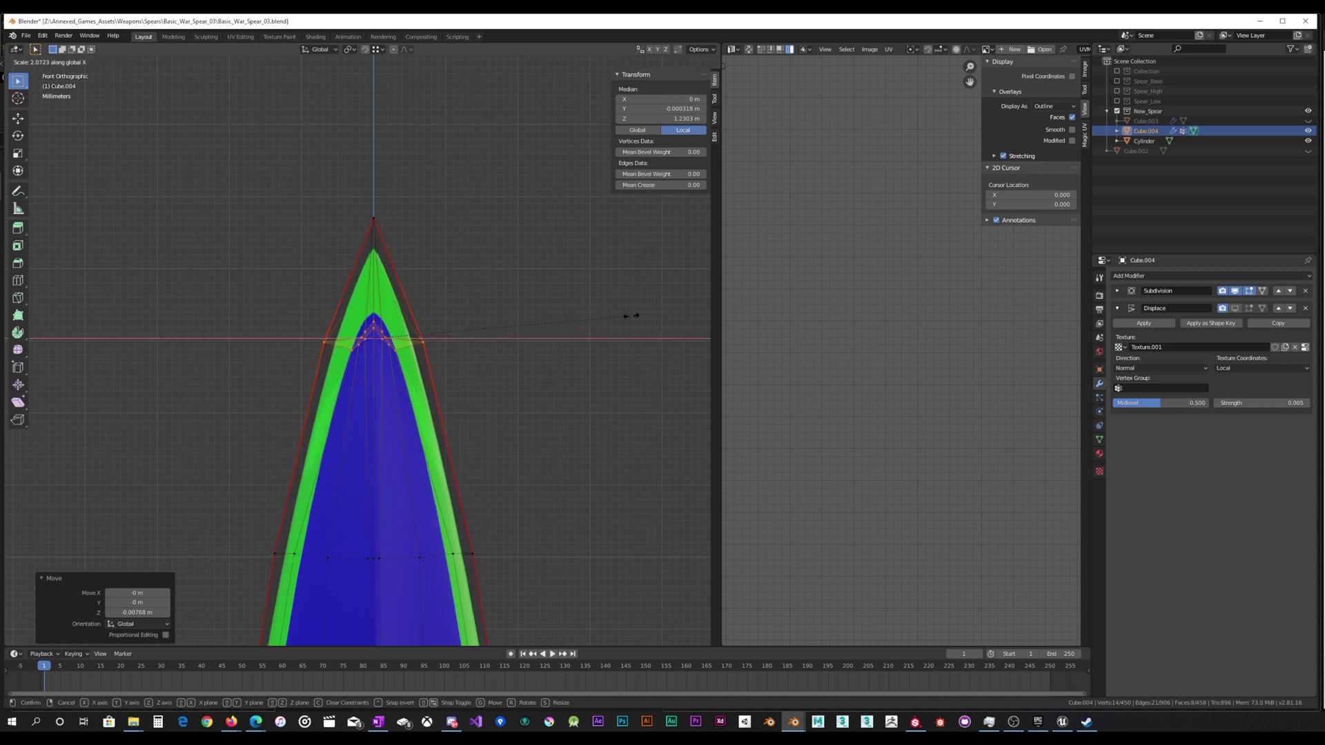
pyautogui.click(626, 318)
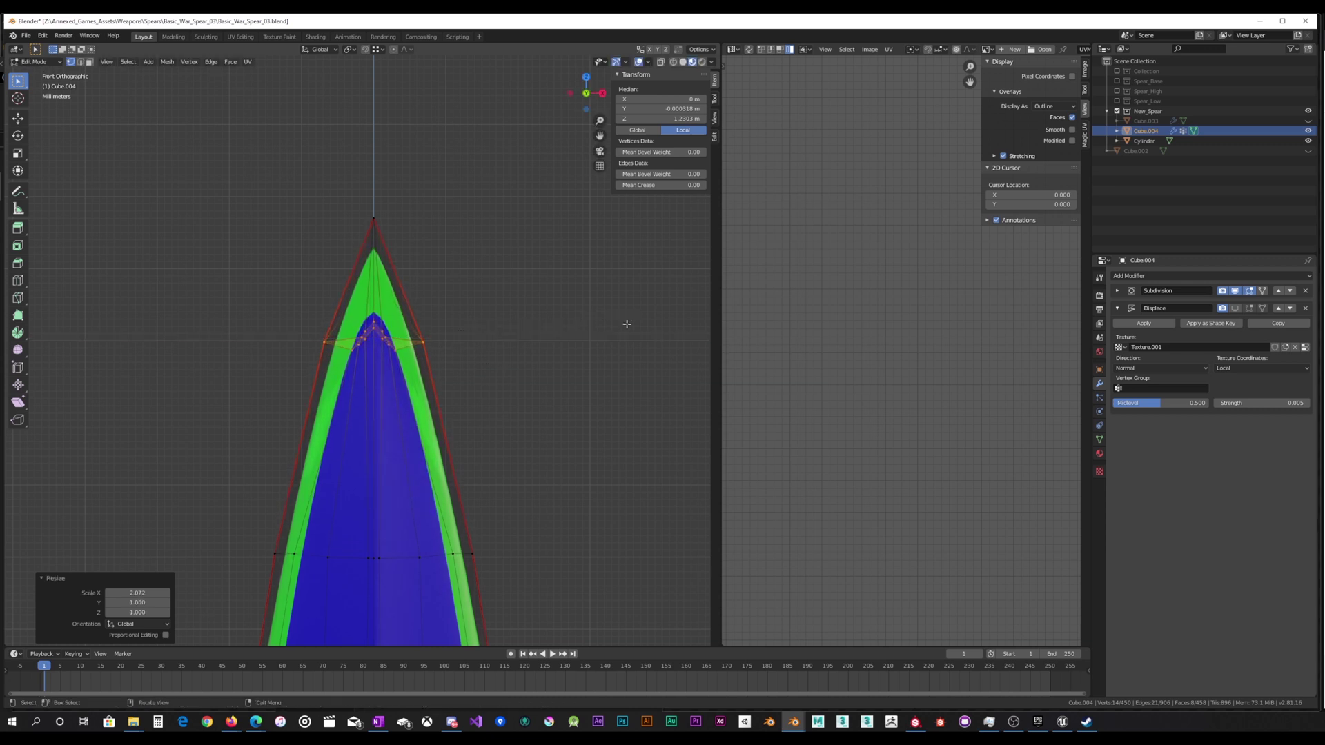
# Examine the widened tip's outline and green band in Object Mode from the front, both close up and along the blade.
pyautogui.scroll(-3, 573, 358)
pyautogui.keyDown('shift'); pyautogui.moveTo(530, 414); pyautogui.dragTo(539, 367, button='middle'); pyautogui.keyUp('shift')
pyautogui.press('Tab')
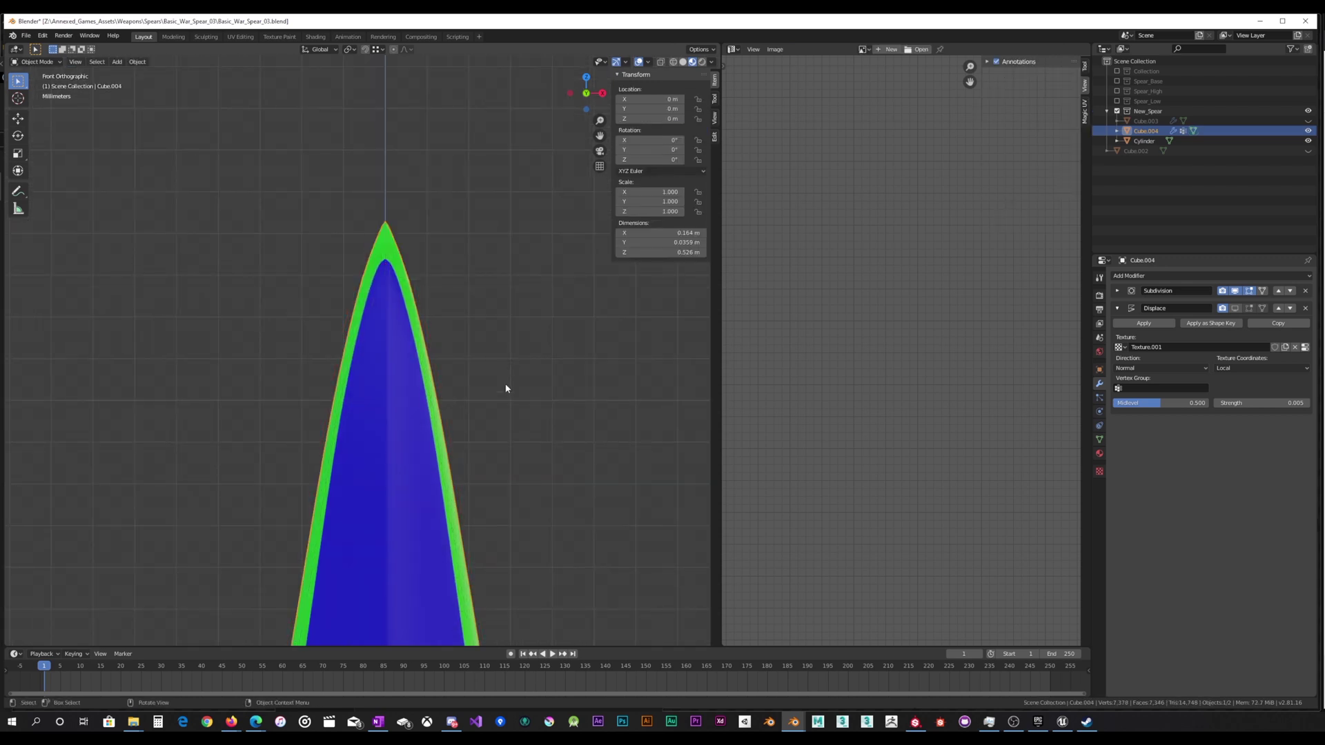
pyautogui.keyDown('shift'); pyautogui.moveTo(496, 476); pyautogui.dragTo(507, 340, button='middle'); pyautogui.keyUp('shift')
pyautogui.scroll(-5, 507, 339)
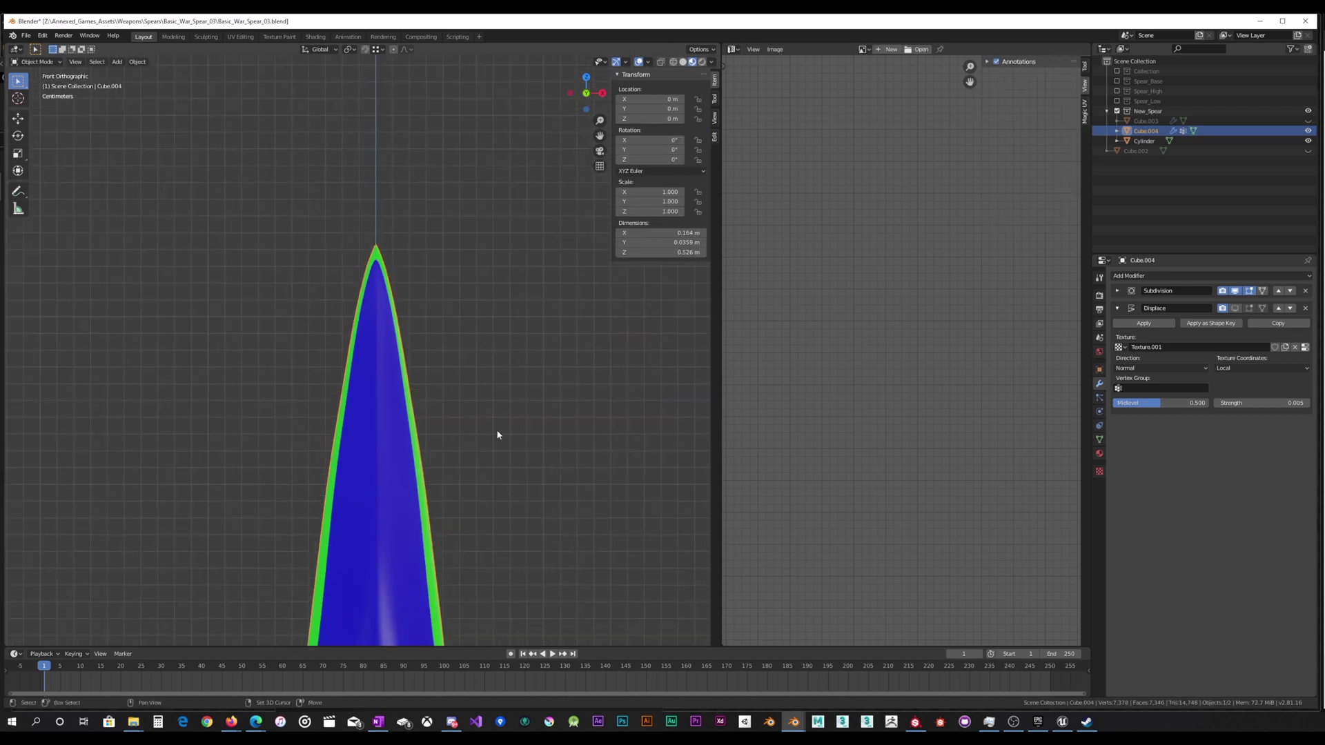
pyautogui.keyDown('shift'); pyautogui.moveTo(497, 431); pyautogui.dragTo(492, 343, button='middle'); pyautogui.keyUp('shift')
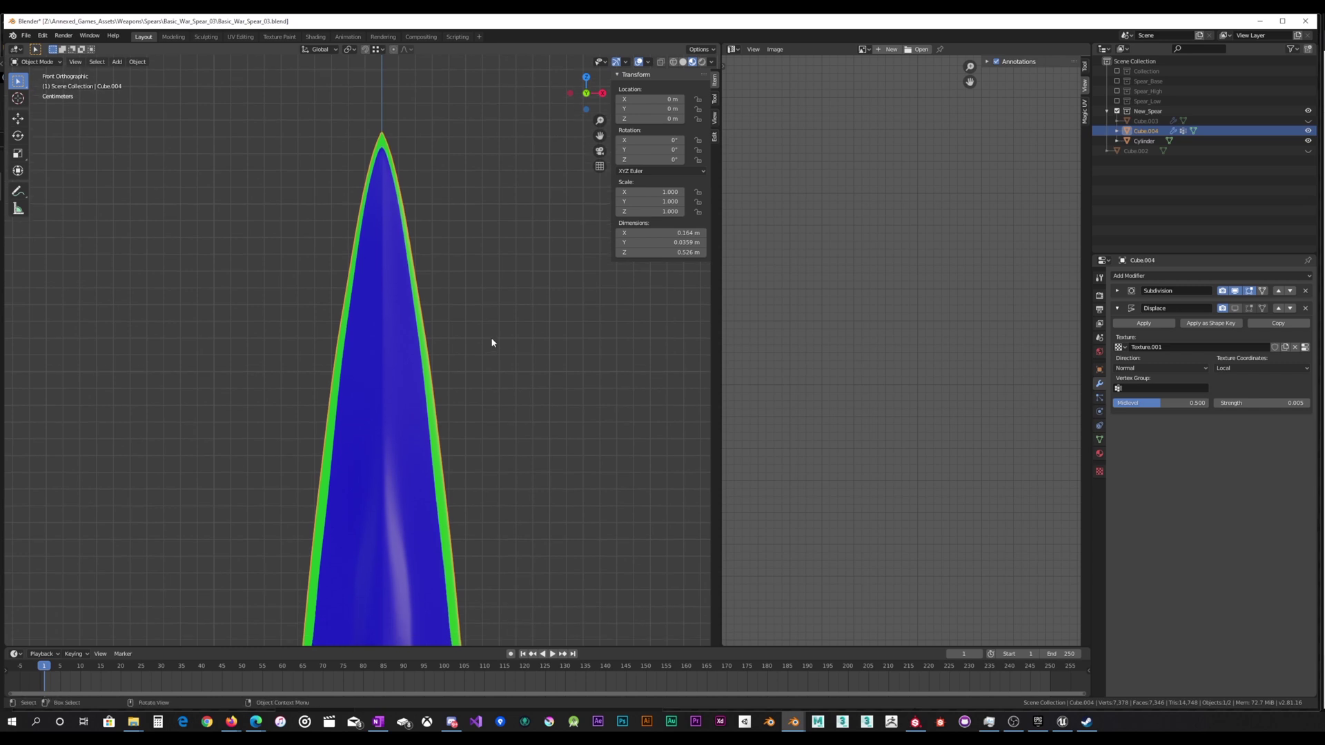
pyautogui.keyDown('shift'); pyautogui.moveTo(462, 271); pyautogui.dragTo(485, 496, button='middle'); pyautogui.keyUp('shift')
pyautogui.scroll(6, 446, 402)
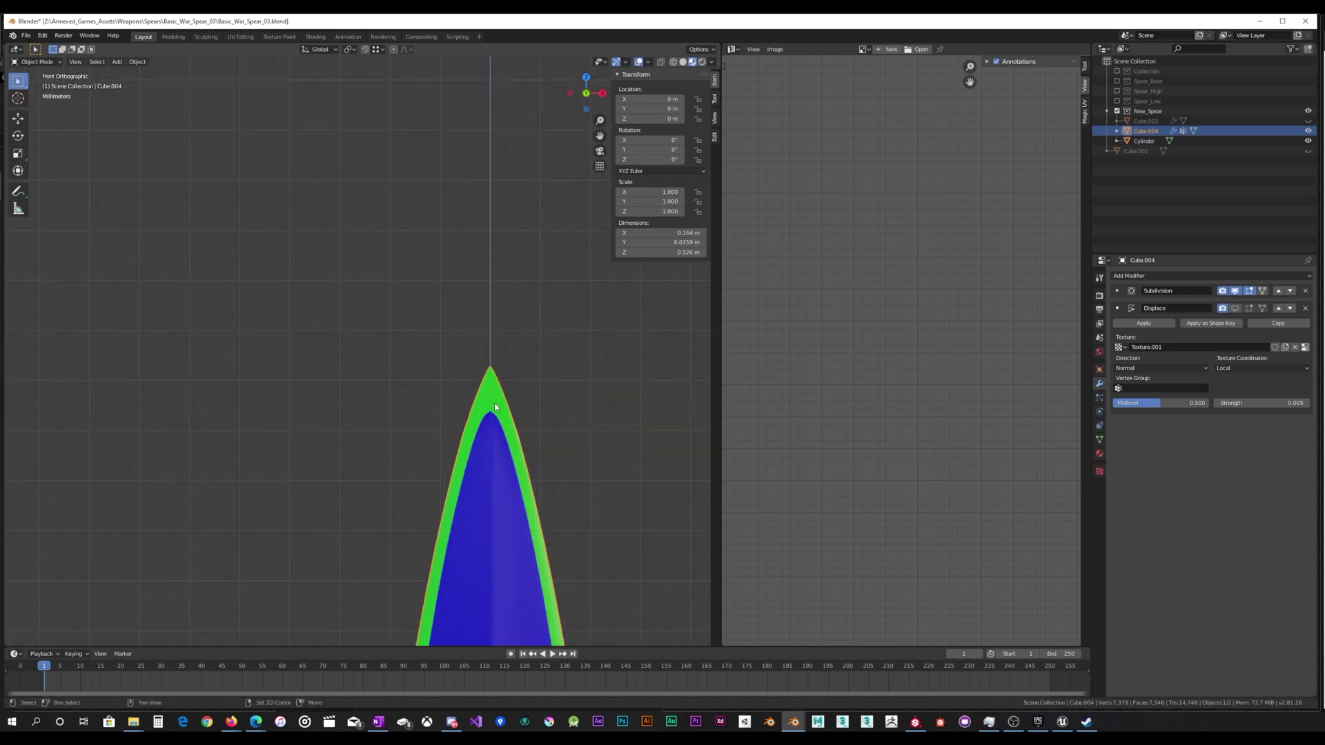
pyautogui.keyDown('shift'); pyautogui.moveTo(514, 416); pyautogui.dragTo(439, 363, button='middle'); pyautogui.keyUp('shift')
pyautogui.scroll(5, 440, 365)
pyautogui.keyDown('shift'); pyautogui.moveTo(521, 395); pyautogui.dragTo(424, 385, button='middle'); pyautogui.keyUp('shift')
pyautogui.scroll(3, 417, 386)
# Inspect the central vertex below the tip's point in Edit Mode and examine the surrounding surface in solid shading.
pyautogui.press('Tab')
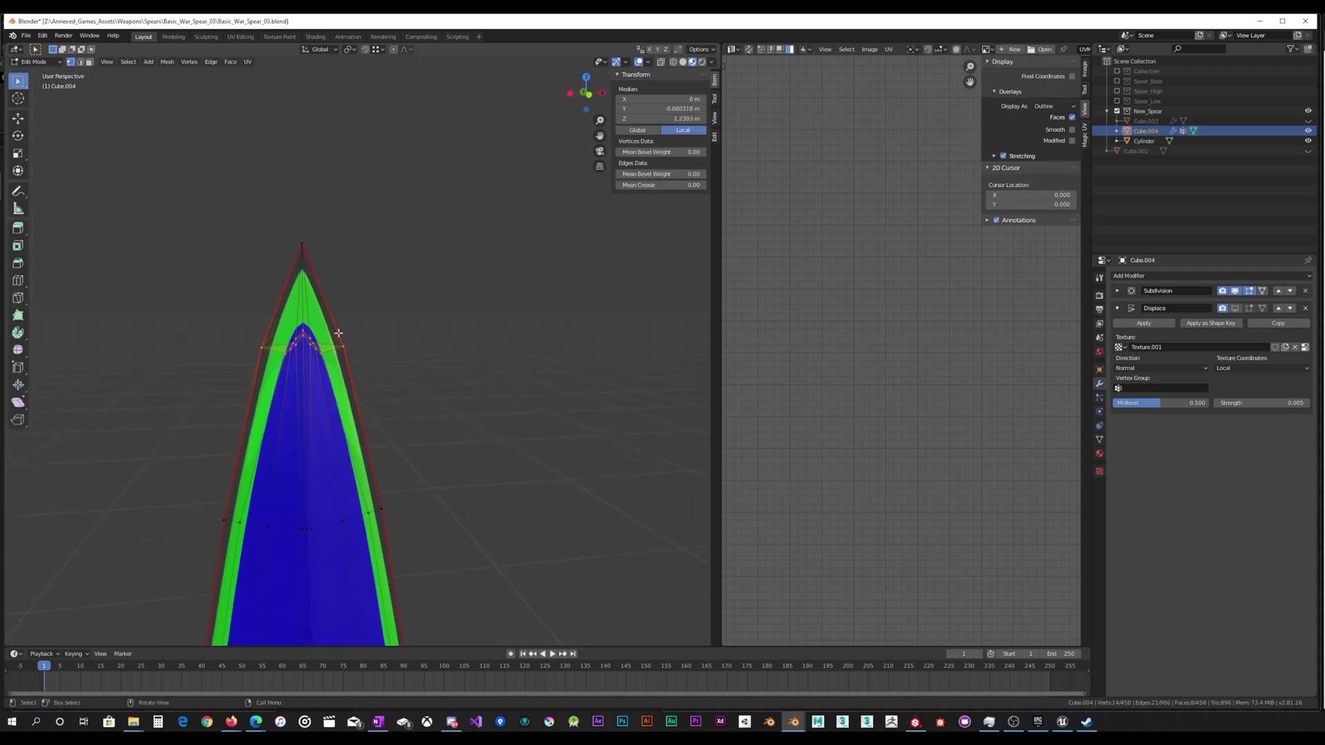
pyautogui.click(296, 327)
pyautogui.press('KP_Decimal')
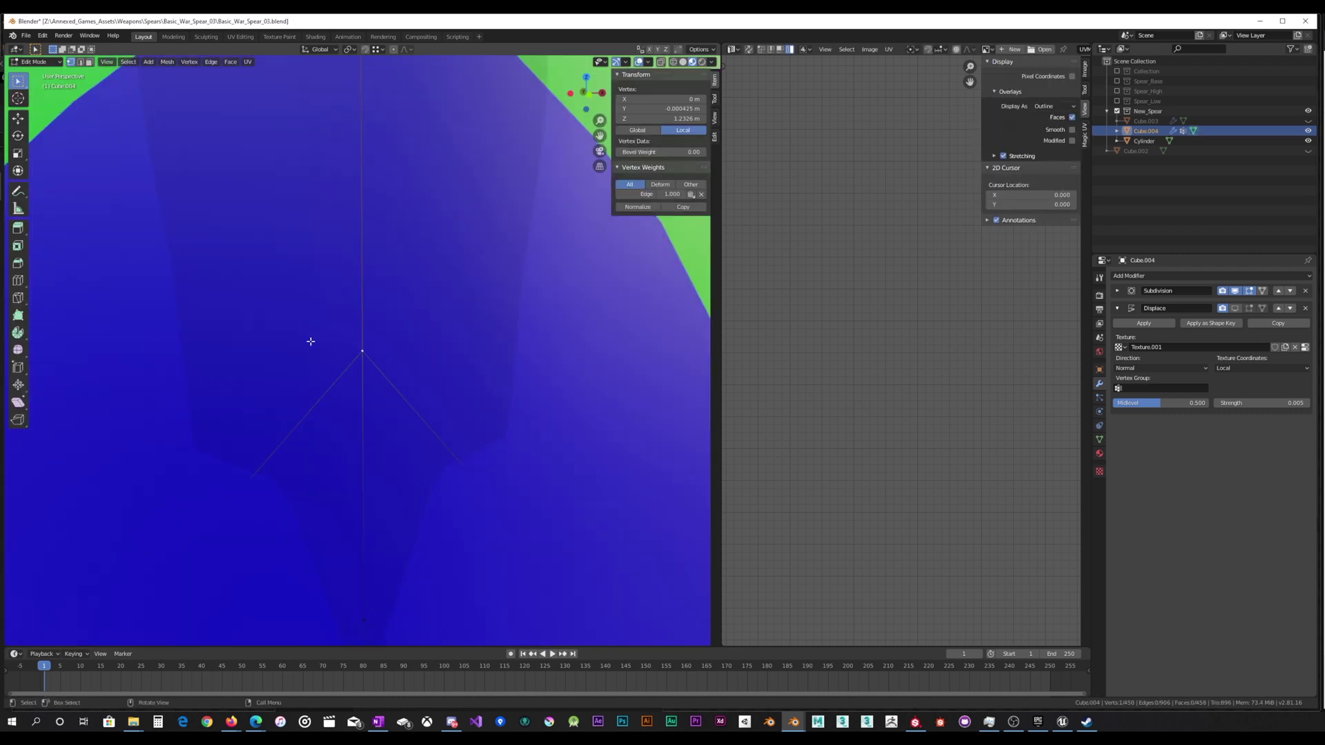
pyautogui.scroll(-8, 310, 341)
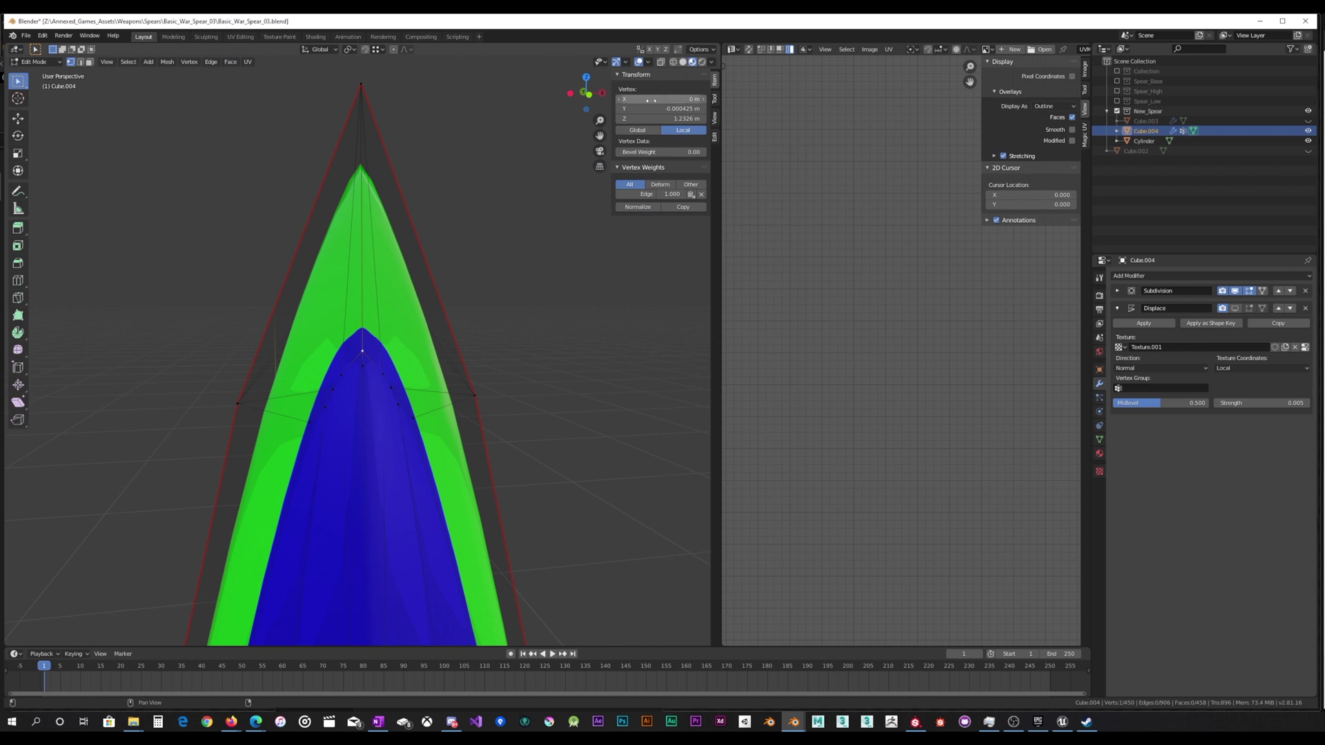
pyautogui.click(683, 61)
pyautogui.moveTo(428, 241)
pyautogui.mouseDown(button='middle')
pyautogui.moveTo(352, 246)
pyautogui.moveTo(367, 245)
pyautogui.moveTo(325, 287)
pyautogui.moveTo(384, 272)
pyautogui.moveTo(370, 243)
pyautogui.moveTo(358, 250)
pyautogui.moveTo(366, 461)
pyautogui.moveTo(379, 319)
pyautogui.moveTo(370, 399)
pyautogui.moveTo(379, 328)
pyautogui.moveTo(408, 406)
pyautogui.moveTo(482, 394)
pyautogui.moveTo(497, 411)
pyautogui.mouseUp(button='middle')
pyautogui.press('Tab')
pyautogui.press('Tab')
# Select the inner vertices below the tip's point and check them from the side with X-ray turned on.
pyautogui.moveTo(551, 368); pyautogui.dragTo(550, 368)
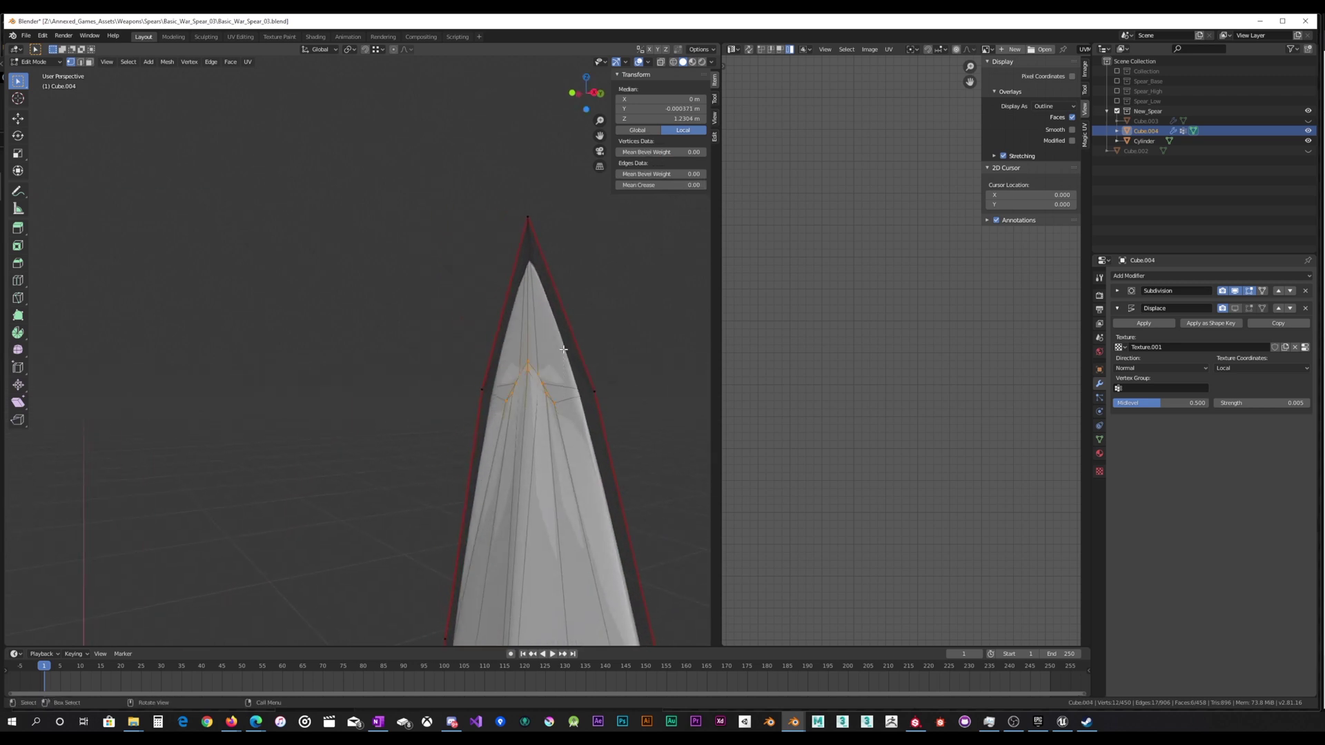
pyautogui.moveTo(550, 368); pyautogui.dragTo(494, 362, button='middle')
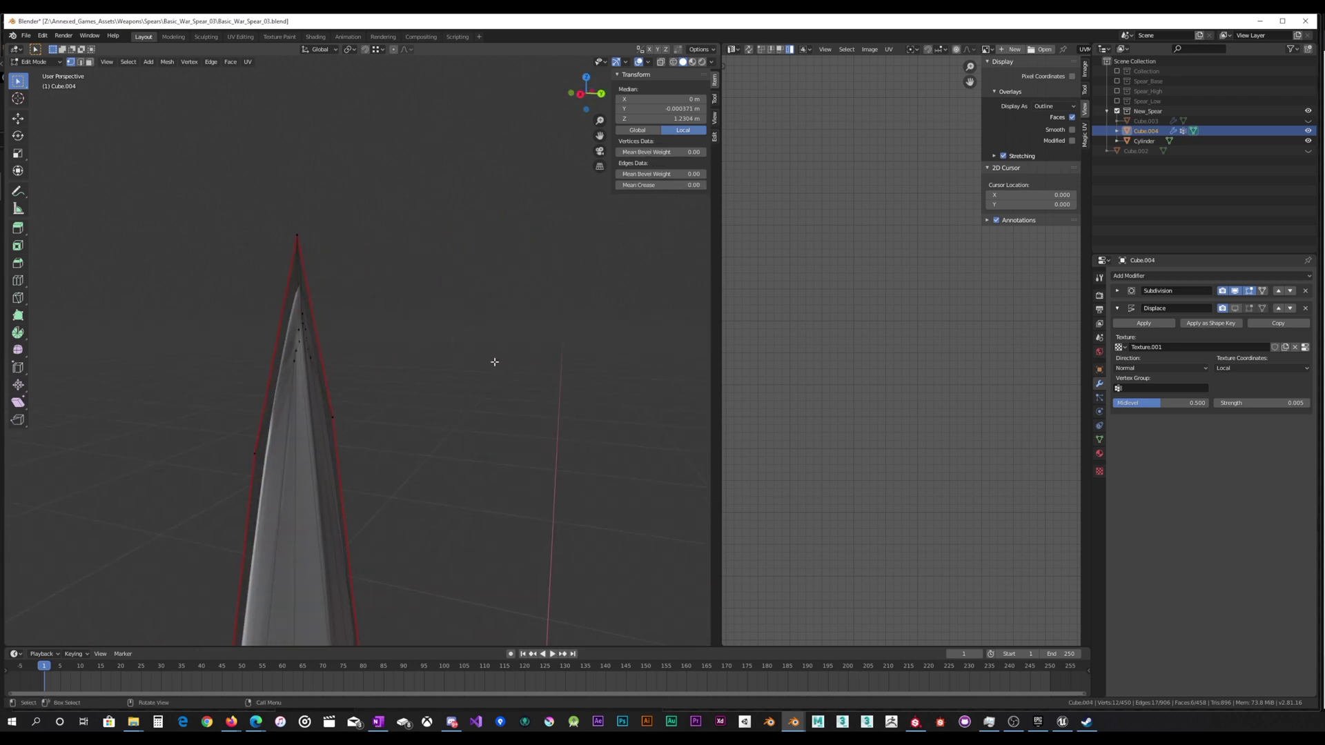
pyautogui.click(661, 62)
pyautogui.moveTo(515, 181); pyautogui.dragTo(419, 321, button='middle')
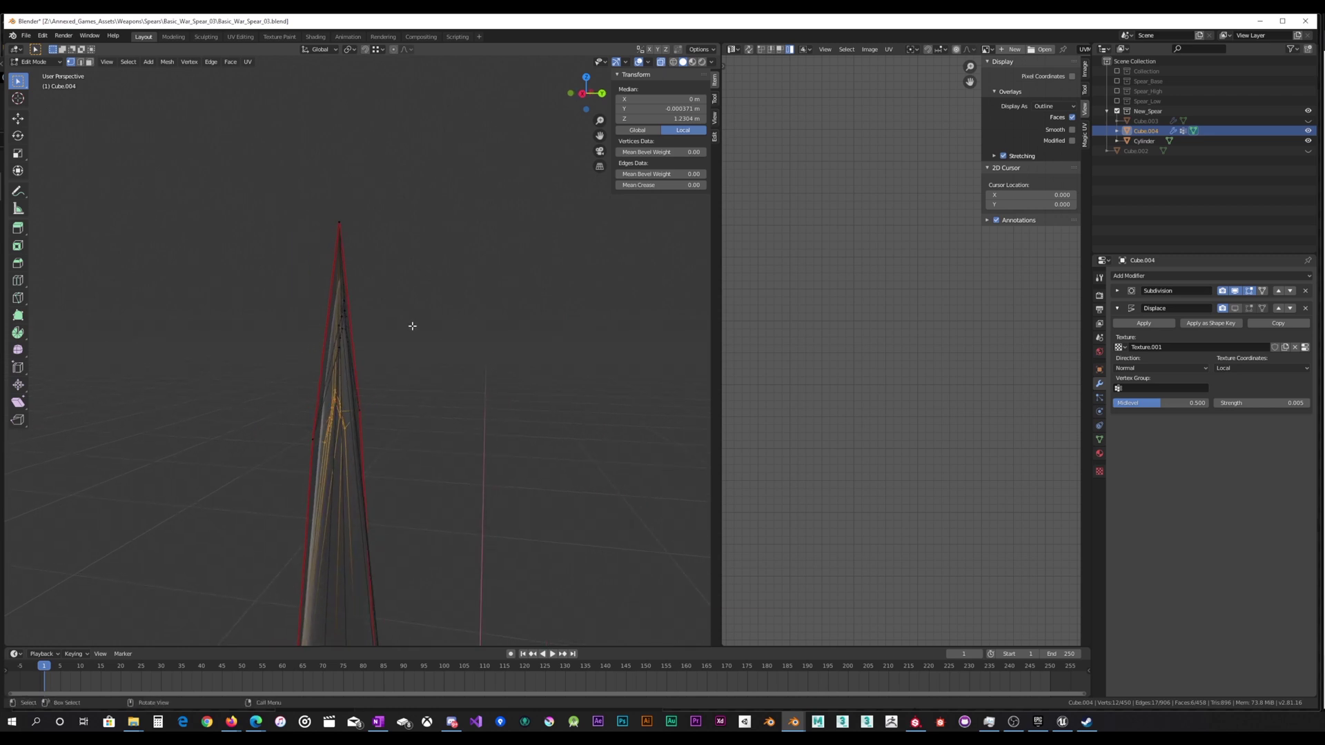
# Undo the last vertex selections, the X scaling and the Z move of the tip's vertices.
pyautogui.hotkey('ctrl', 'z')
pyautogui.hotkey('ctrl', 'z')
pyautogui.hotkey('ctrl', 'z')
pyautogui.hotkey('ctrl', 'z')
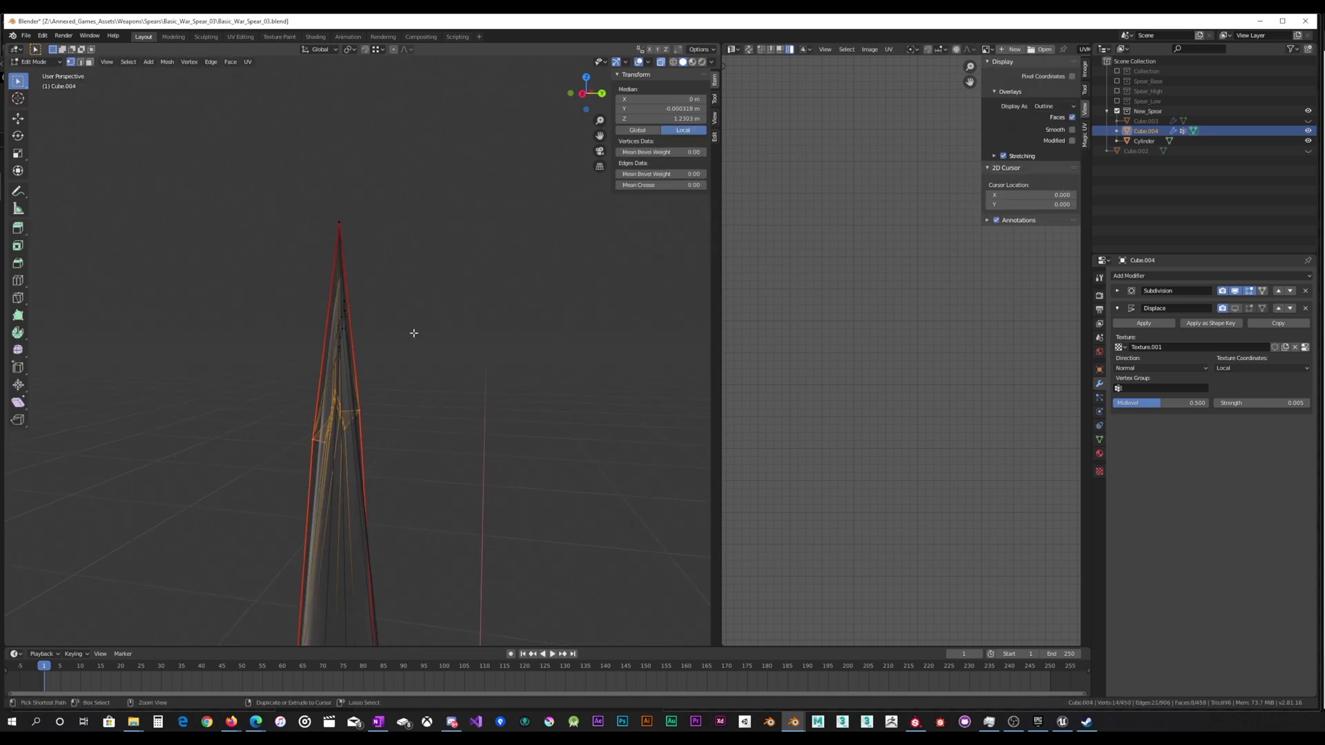
pyautogui.hotkey('ctrl', 'z')
pyautogui.hotkey('ctrl', 'z')
pyautogui.hotkey('ctrl', 'z')
pyautogui.hotkey('ctrl', 'z')
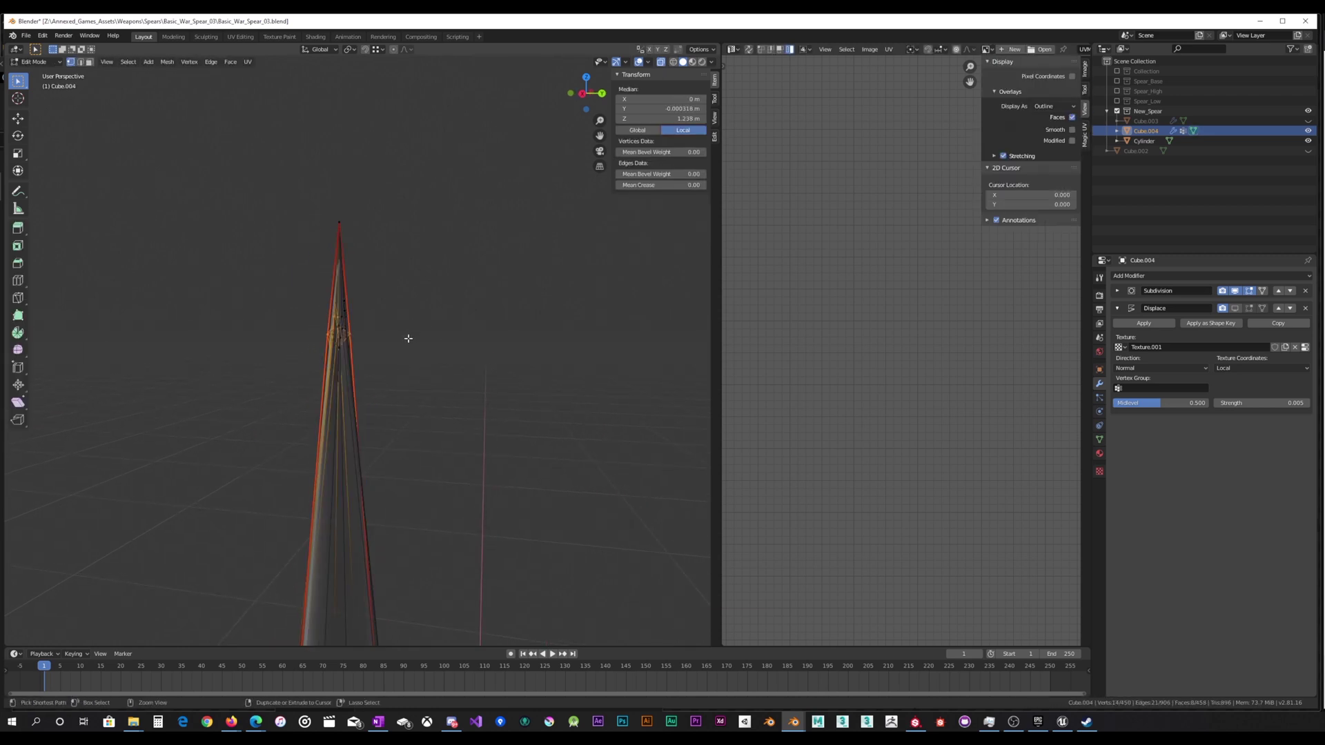
# Select the vertices below the tip's point through both sides and move them down about 0.007 m along Z, showing the material colours.
pyautogui.moveTo(403, 349); pyautogui.dragTo(530, 369, button='middle')
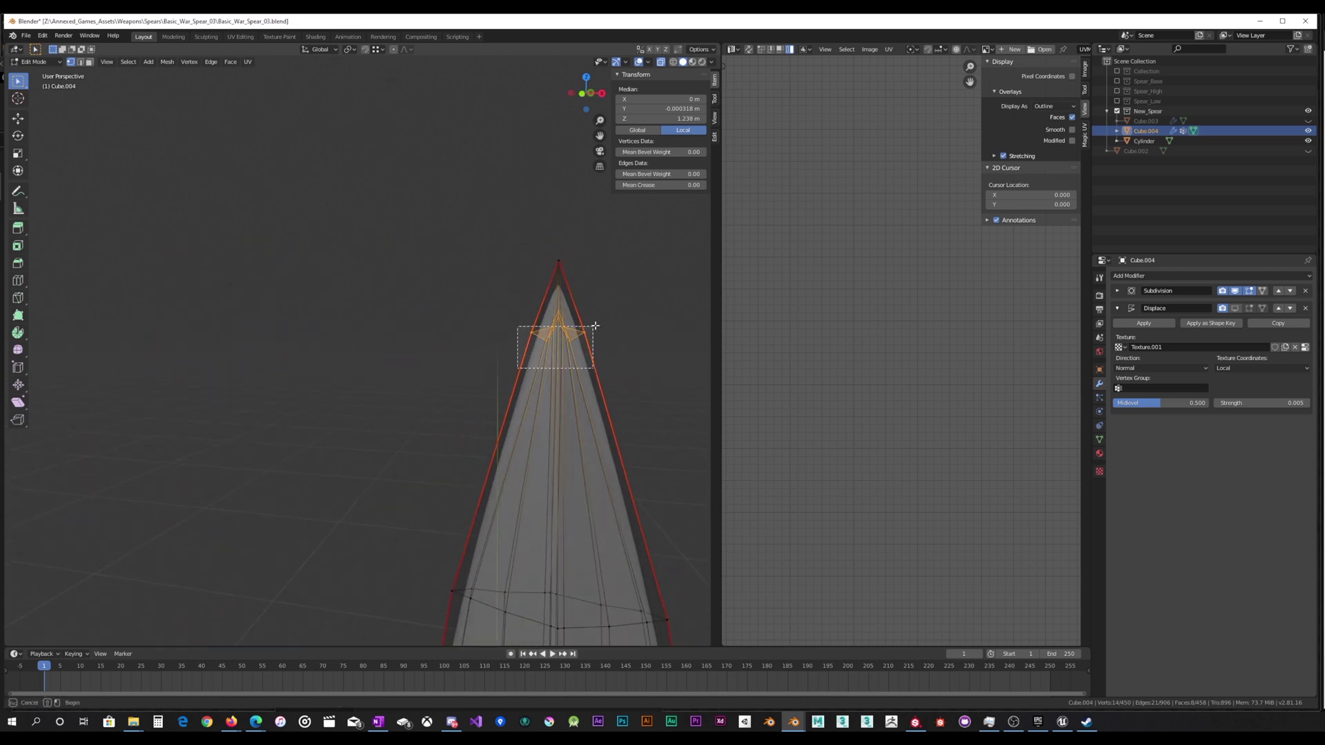
pyautogui.moveTo(594, 325); pyautogui.dragTo(625, 301)
pyautogui.moveTo(625, 301); pyautogui.dragTo(595, 302, button='middle')
pyautogui.press('KP_1')
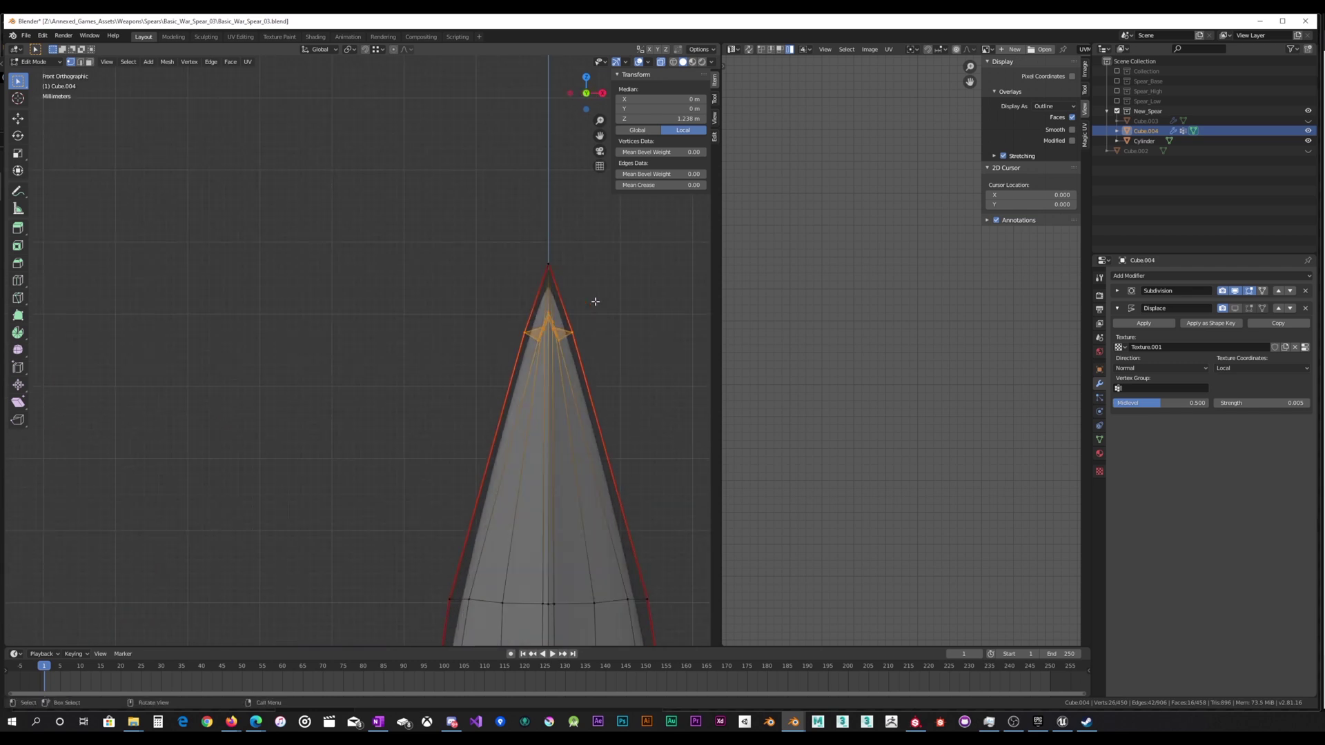
pyautogui.click(693, 63)
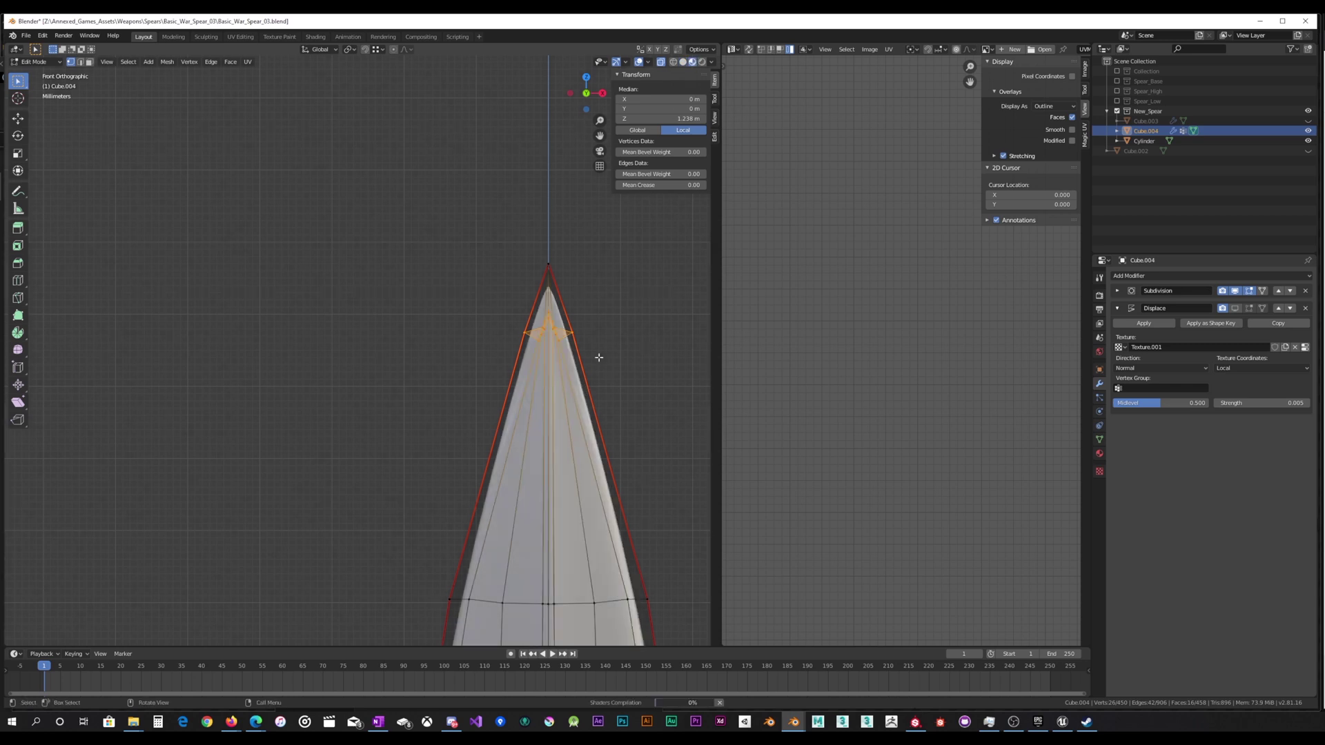
pyautogui.keyDown('shift'); pyautogui.moveTo(624, 344); pyautogui.dragTo(586, 321, button='middle'); pyautogui.keyUp('shift')
pyautogui.press('g')
pyautogui.press('z')
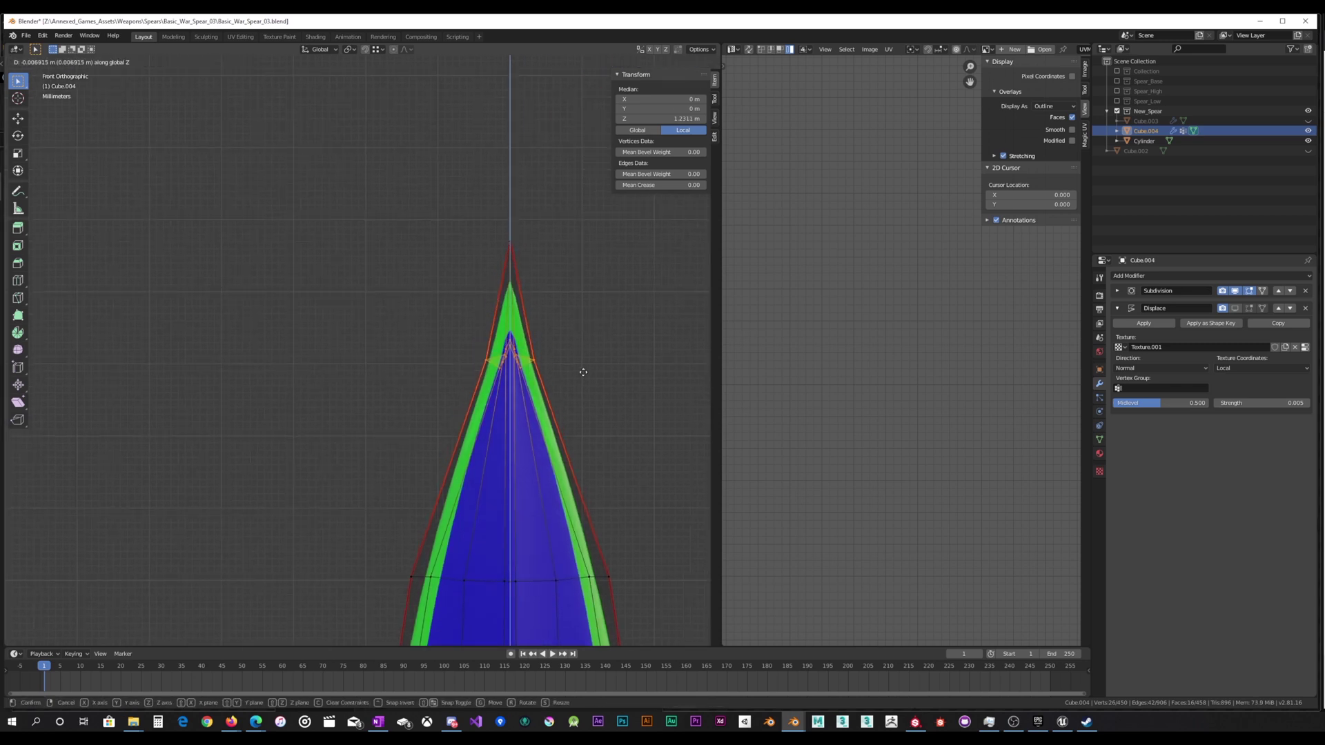
pyautogui.click(584, 372)
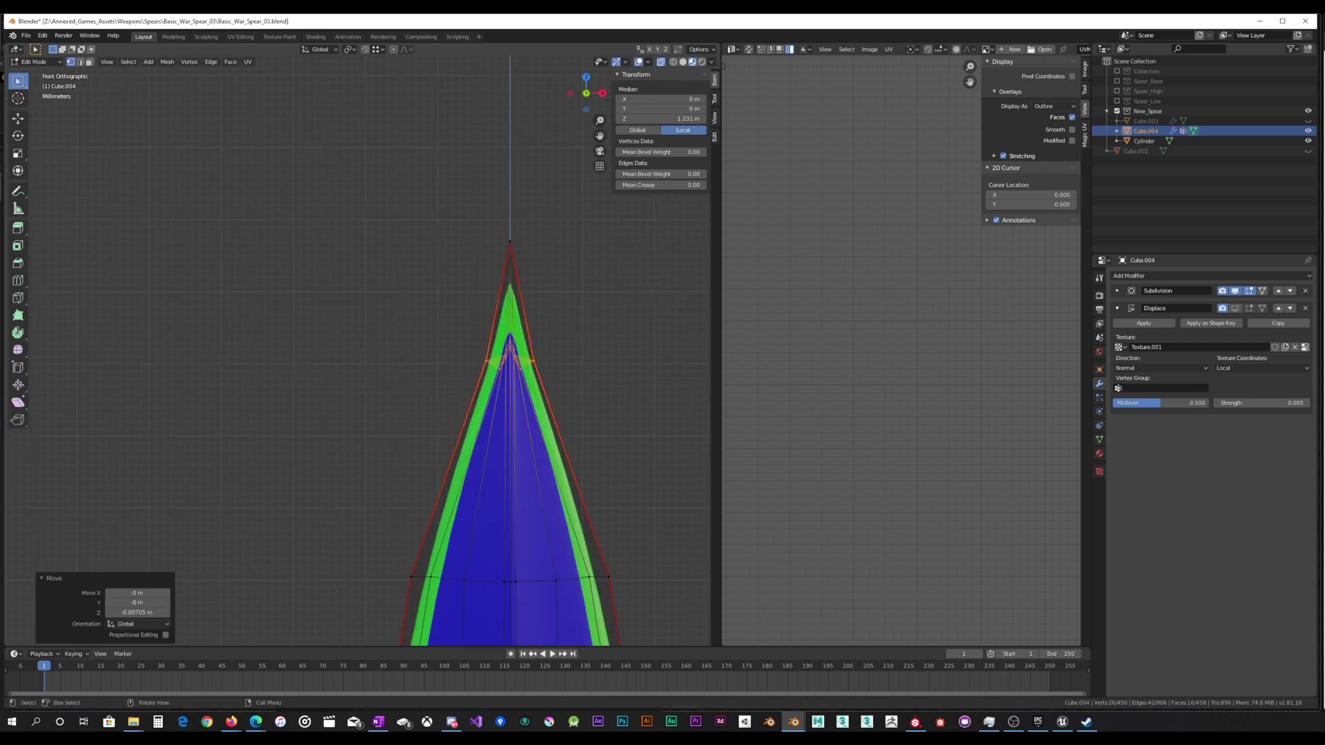
# Scale the selected vertices below the tip's point by about 1.95 along X.
pyautogui.press('s')
pyautogui.press('x')
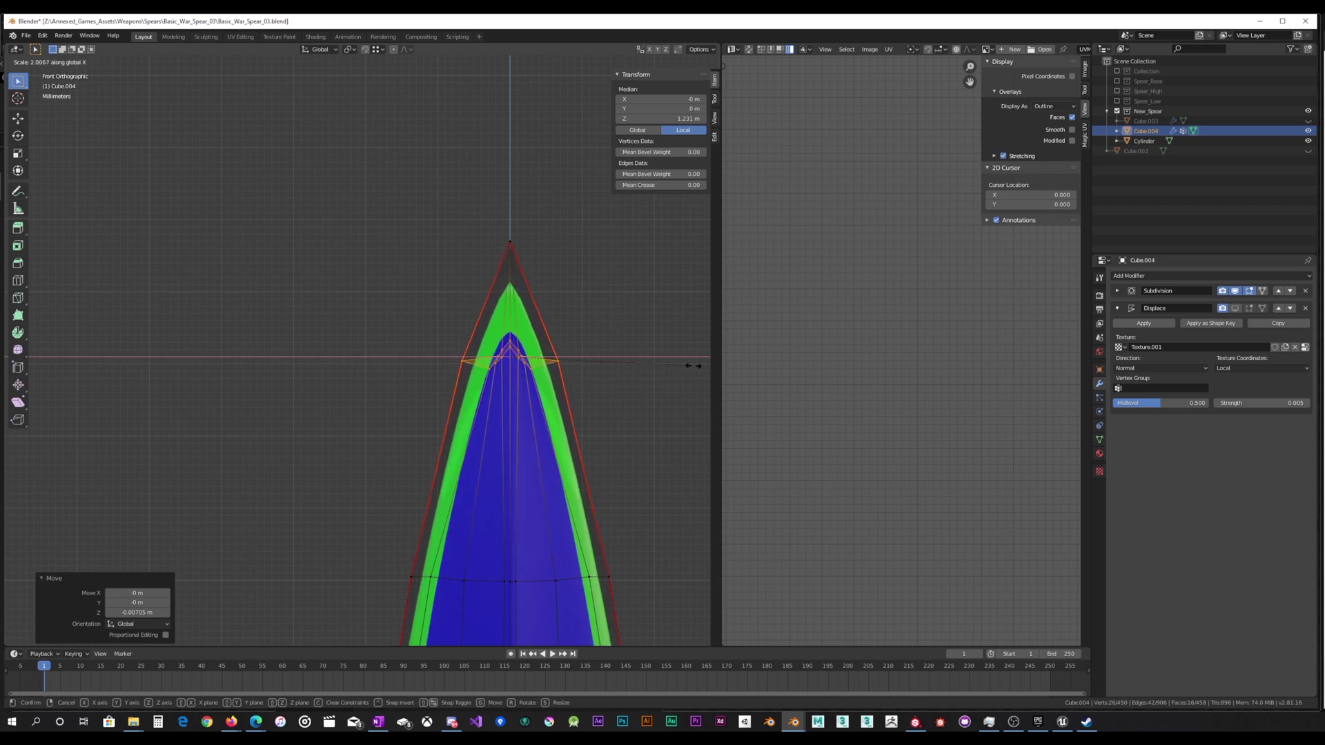
pyautogui.click(688, 367)
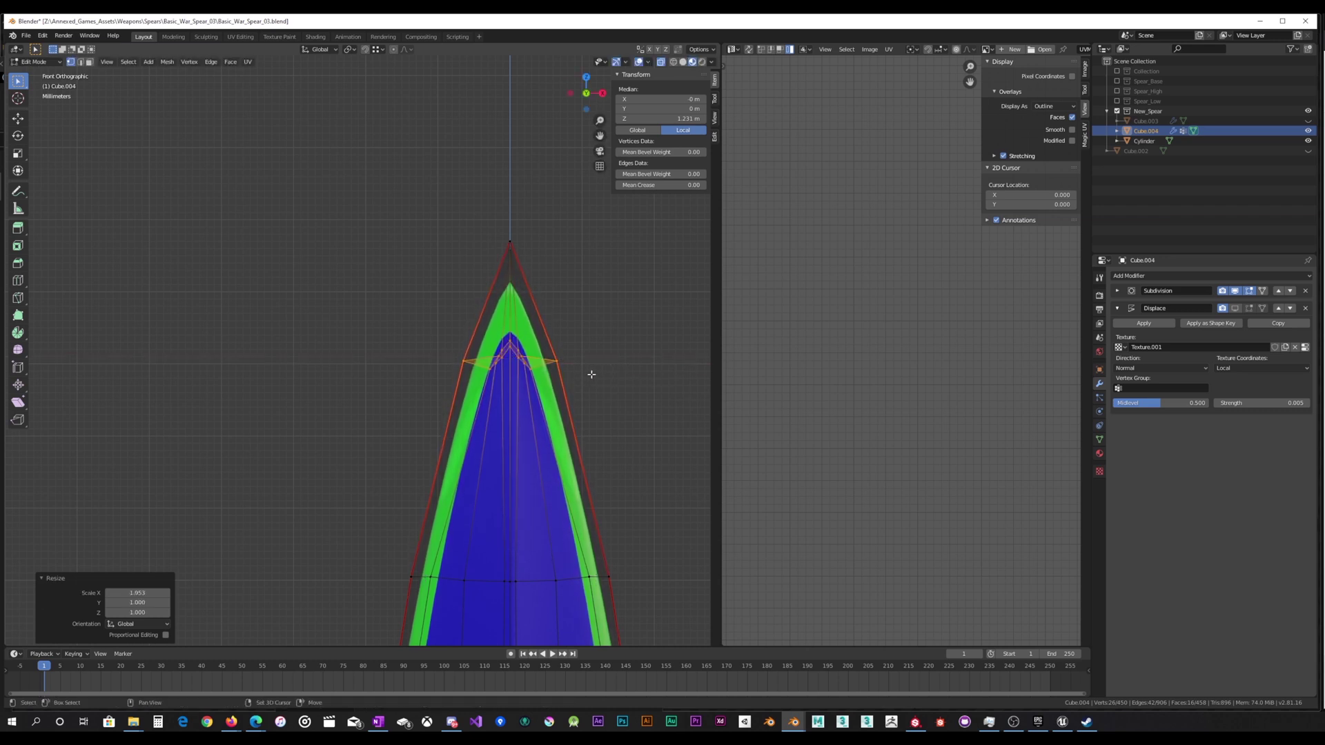
pyautogui.scroll(4, 591, 374)
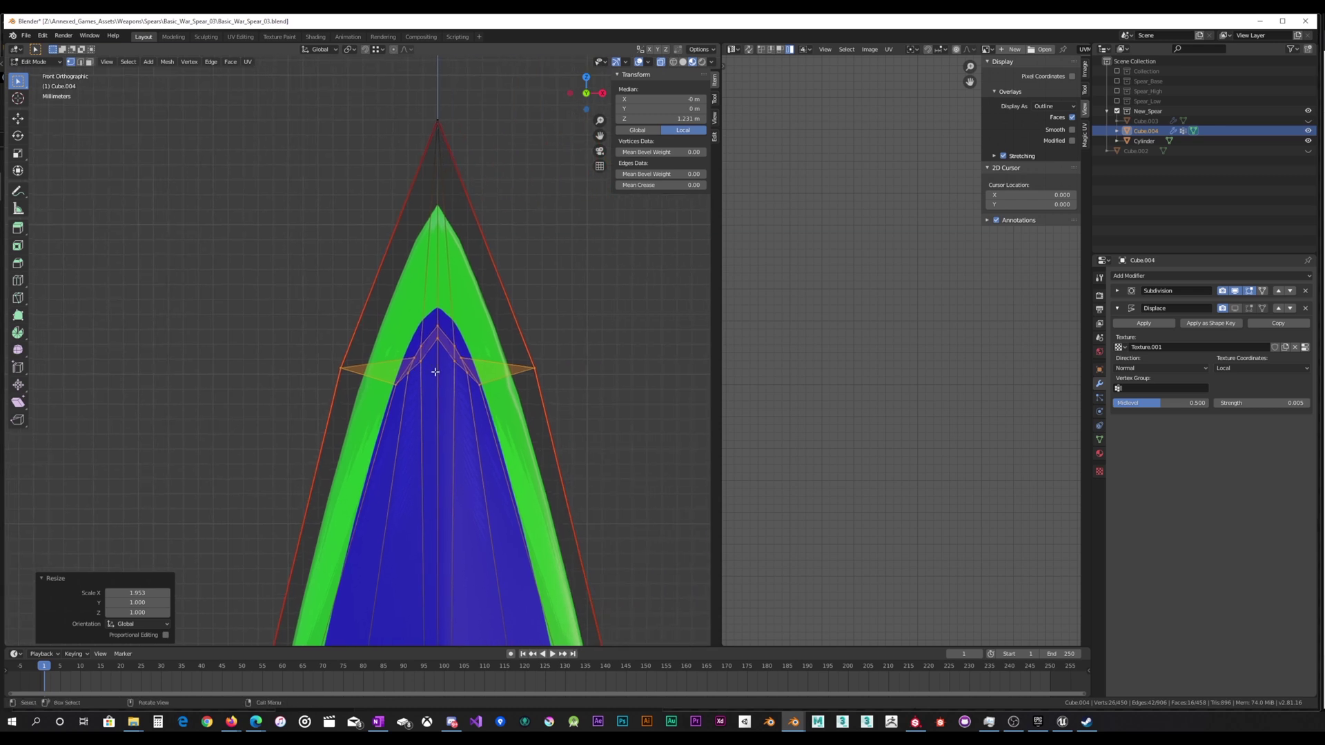
# Scale the same vertices up along Y to thicken the tip just below its point.
pyautogui.moveTo(435, 372); pyautogui.dragTo(349, 377, button='middle')
pyautogui.press('s')
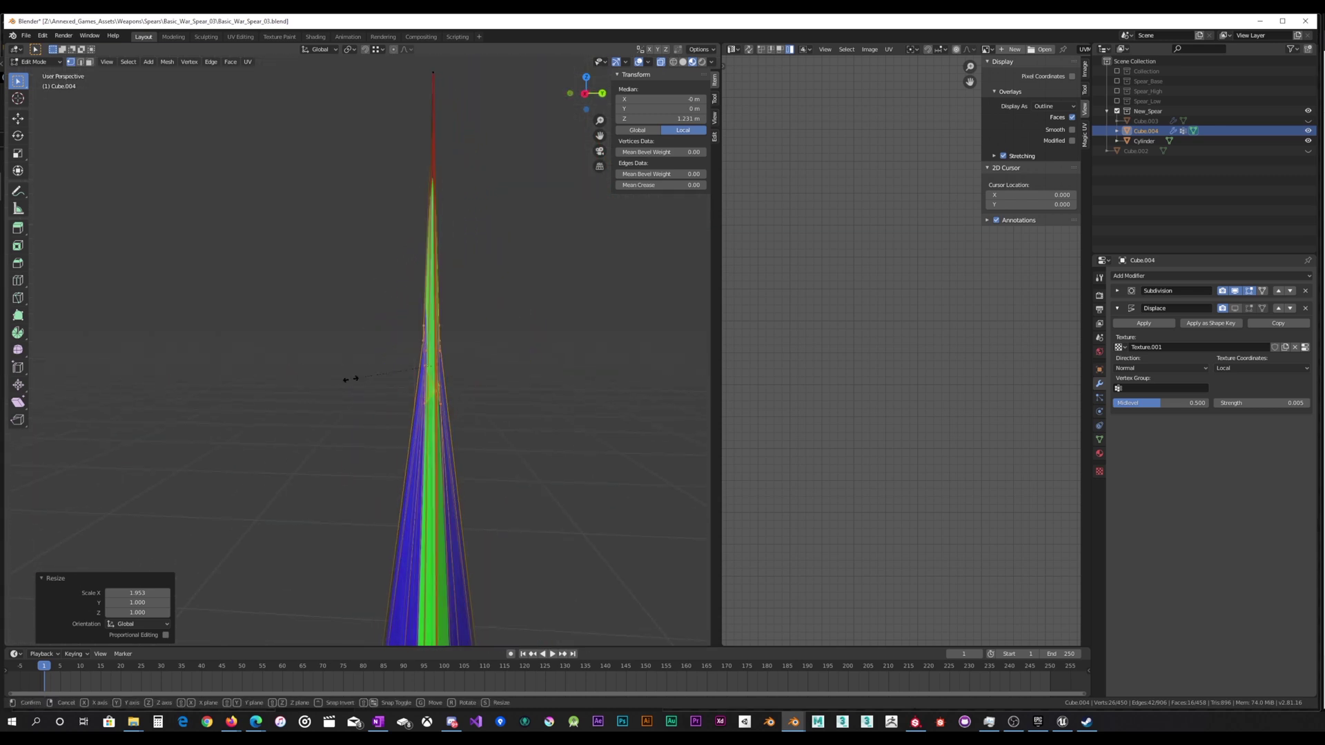
pyautogui.press('y')
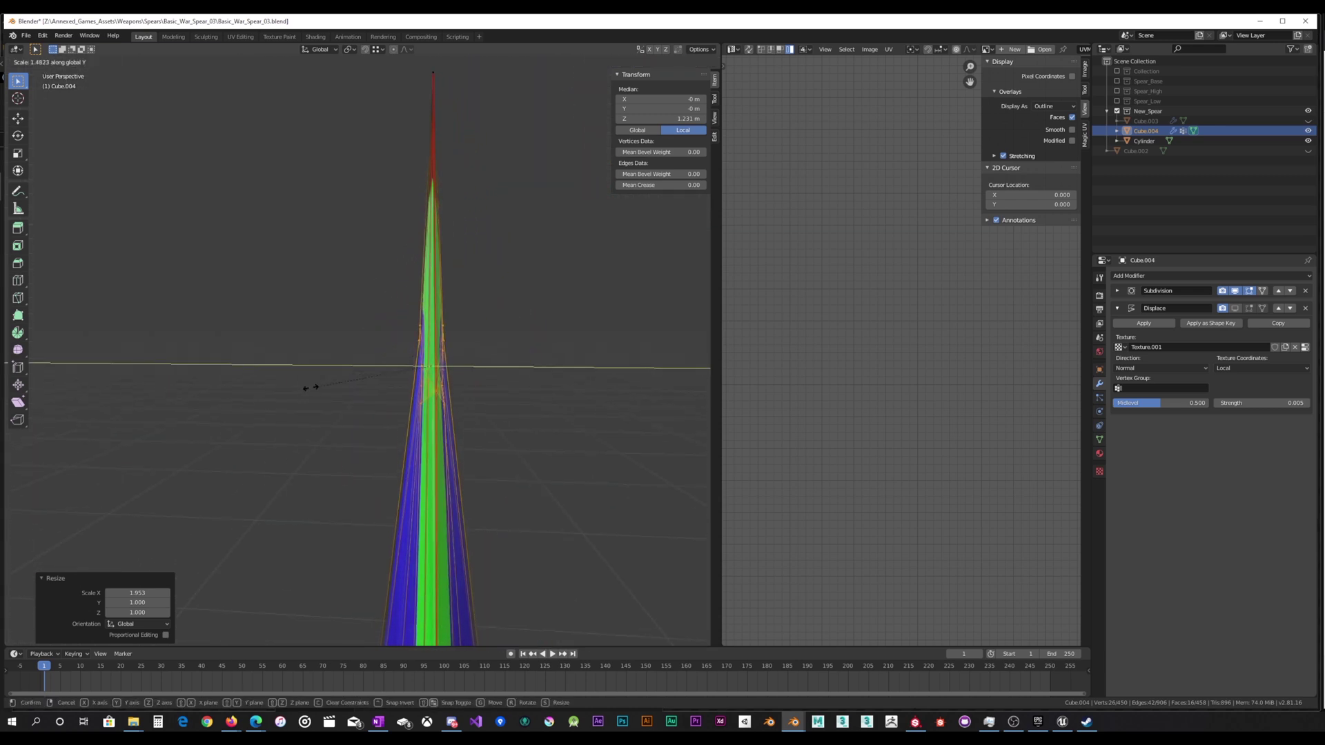
pyautogui.click(281, 392)
pyautogui.scroll(5, 325, 396)
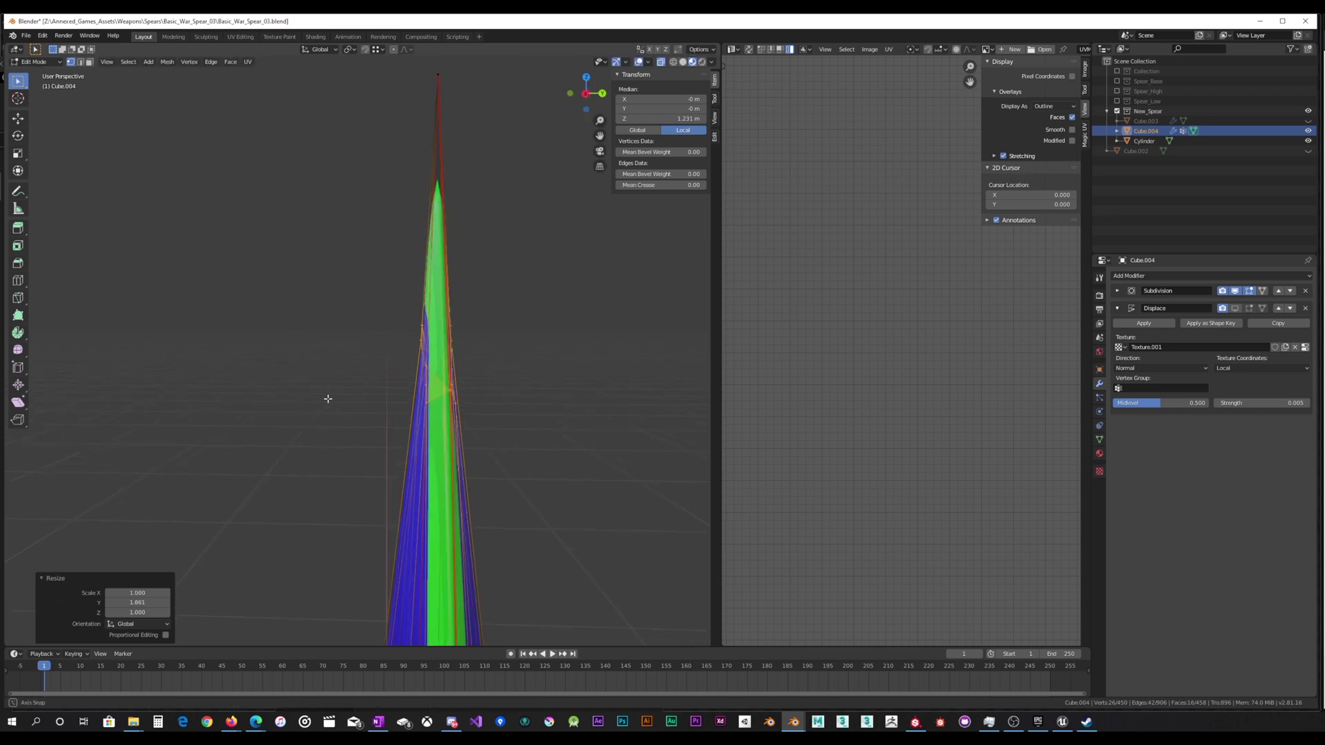
pyautogui.scroll(-2, 411, 397)
# Examine the reshaped tip in Object Mode with material colours, then in solid shading.
pyautogui.press('Tab')
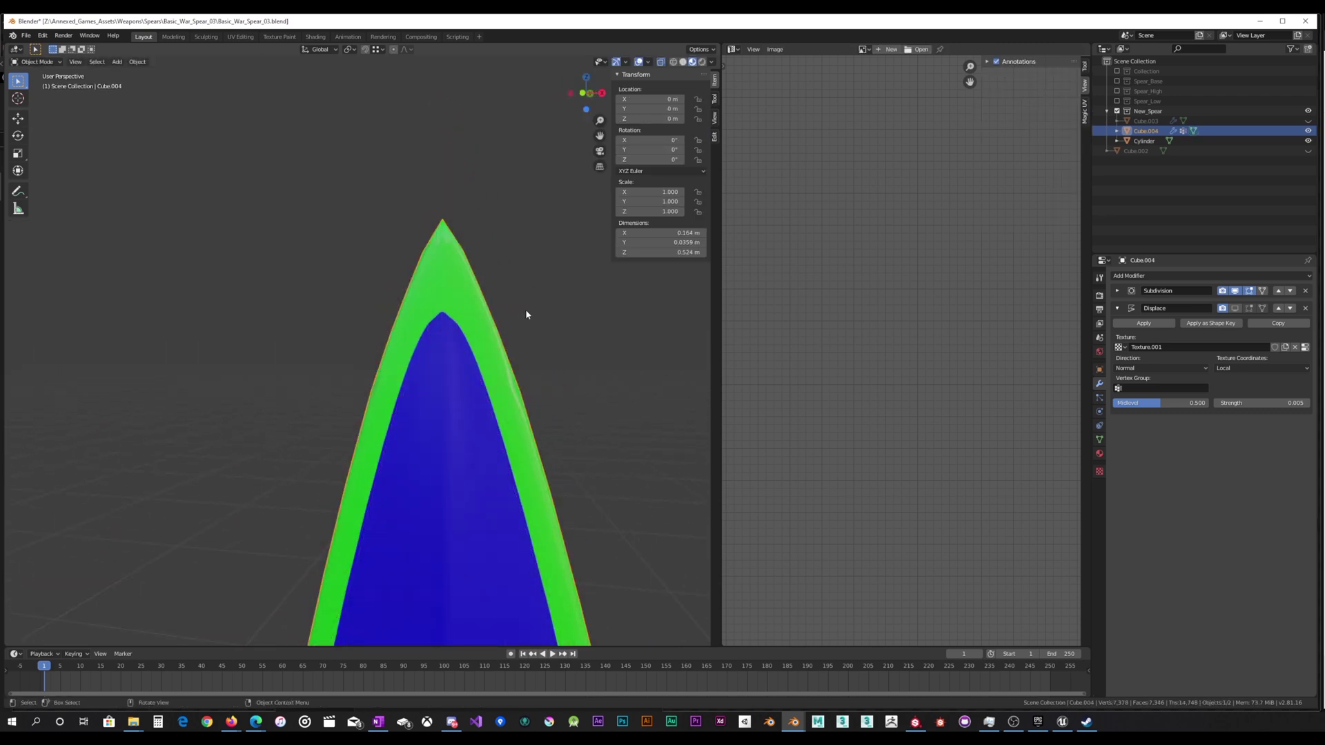
pyautogui.click(683, 62)
pyautogui.moveTo(506, 346)
pyautogui.mouseDown(button='middle')
pyautogui.moveTo(375, 370)
pyautogui.moveTo(474, 378)
pyautogui.moveTo(504, 364)
pyautogui.moveTo(523, 390)
pyautogui.moveTo(479, 394)
pyautogui.moveTo(532, 411)
pyautogui.moveTo(407, 364)
pyautogui.moveTo(467, 365)
pyautogui.mouseUp(button='middle')
pyautogui.press('Tab')
pyautogui.keyDown('shift'); pyautogui.moveTo(470, 299); pyautogui.dragTo(417, 455, button='middle'); pyautogui.keyUp('shift')
pyautogui.scroll(-1, 427, 453)
# Try to make a Knife cut from an inner vertex below the tip's point to the outer edge.
pyautogui.click(660, 62)
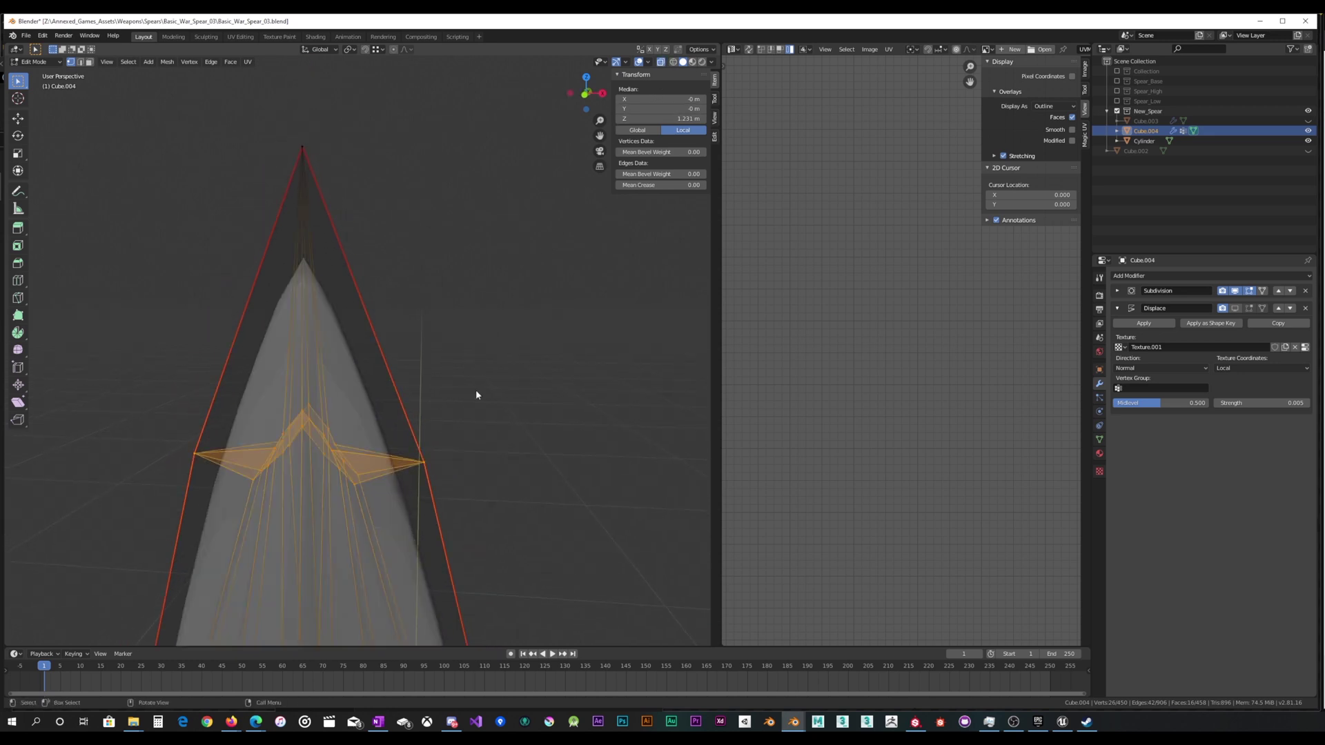
pyautogui.click(461, 485)
pyautogui.scroll(3, 414, 486)
pyautogui.moveTo(371, 489); pyautogui.dragTo(376, 449, button='middle')
pyautogui.click(290, 476)
pyautogui.moveTo(306, 483); pyautogui.dragTo(294, 510, button='middle')
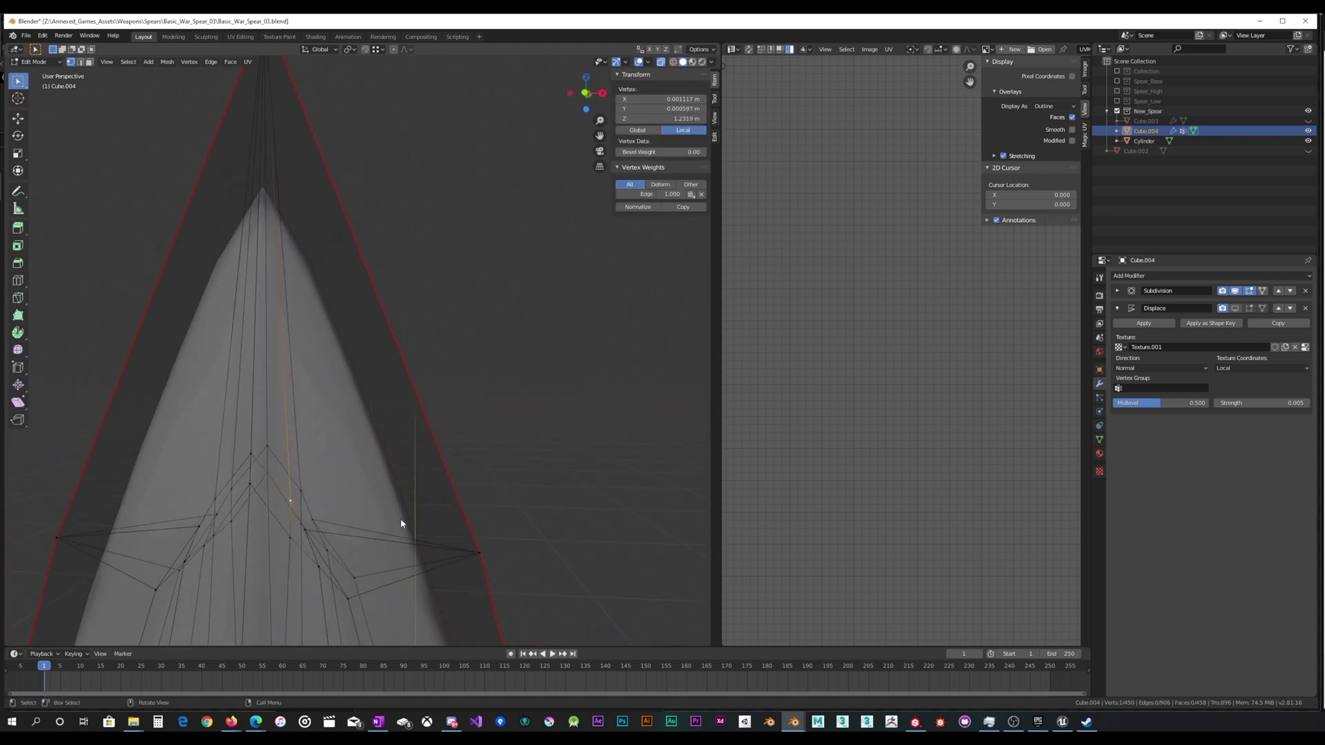
pyautogui.scroll(-1, 404, 521)
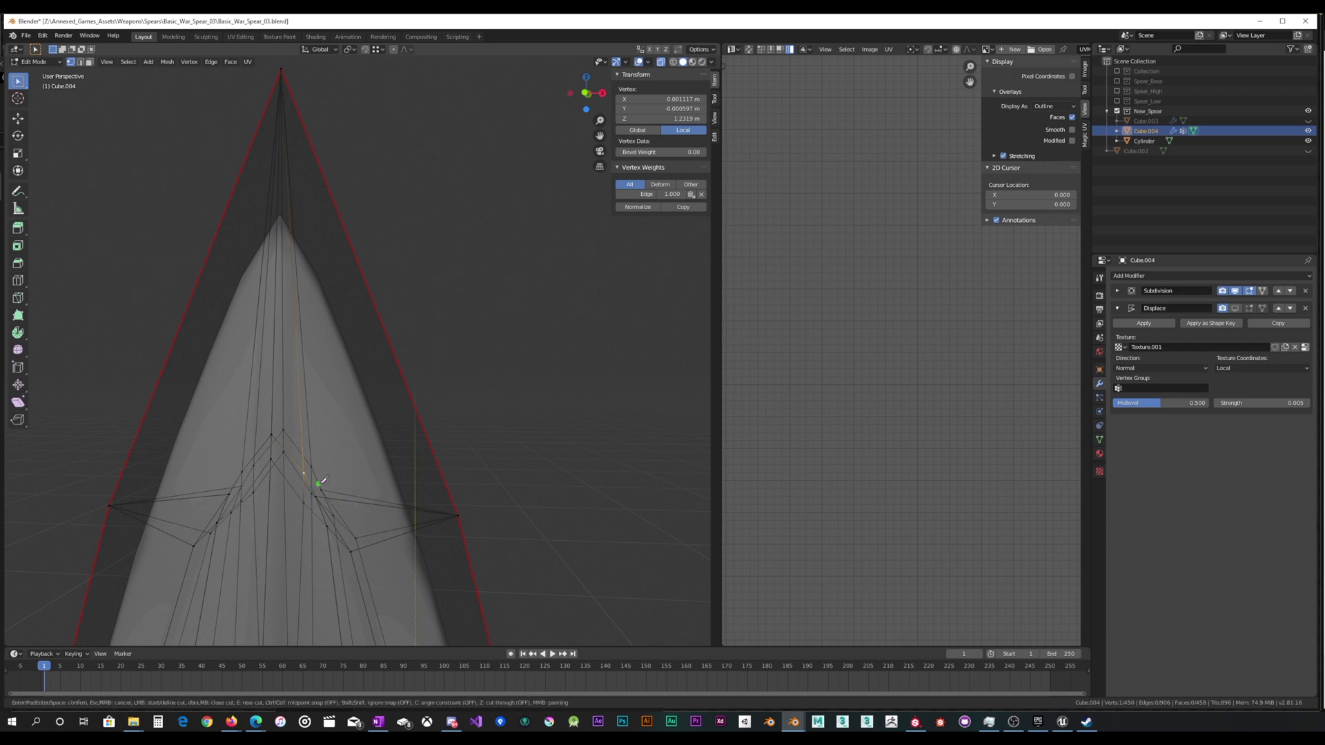
pyautogui.moveTo(348, 456)
pyautogui.mouseDown(button='middle')
pyautogui.moveTo(370, 437)
pyautogui.moveTo(349, 454)
pyautogui.mouseUp(button='middle')
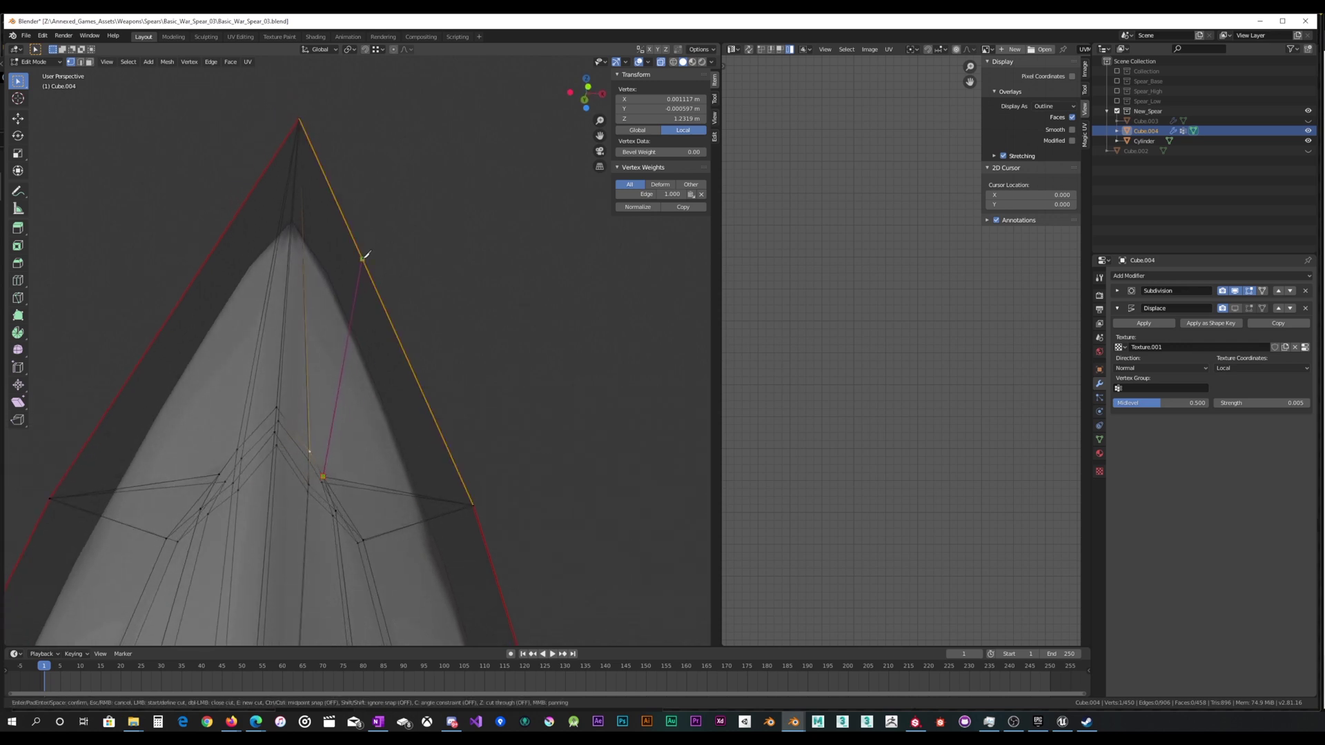
pyautogui.press('Return')
pyautogui.moveTo(361, 260)
pyautogui.mouseDown(button='middle')
pyautogui.moveTo(355, 287)
pyautogui.moveTo(409, 254)
pyautogui.moveTo(361, 258)
pyautogui.moveTo(387, 280)
pyautogui.moveTo(365, 284)
pyautogui.mouseUp(button='middle')
# Examine the tip's outline and surface in Object Mode, then the mesh around its inner vertices in Edit Mode.
pyautogui.press('Tab')
pyautogui.scroll(-4, 404, 527)
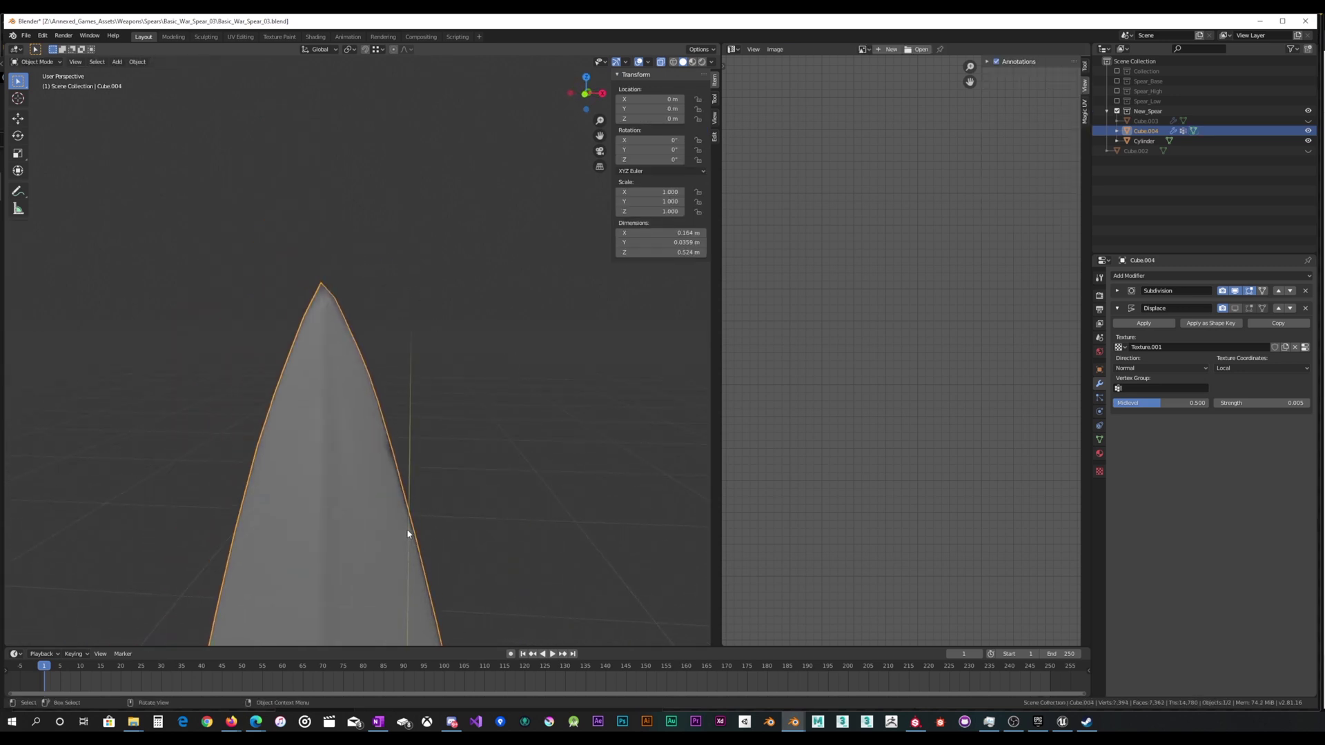
pyautogui.moveTo(406, 528); pyautogui.dragTo(413, 512, button='middle')
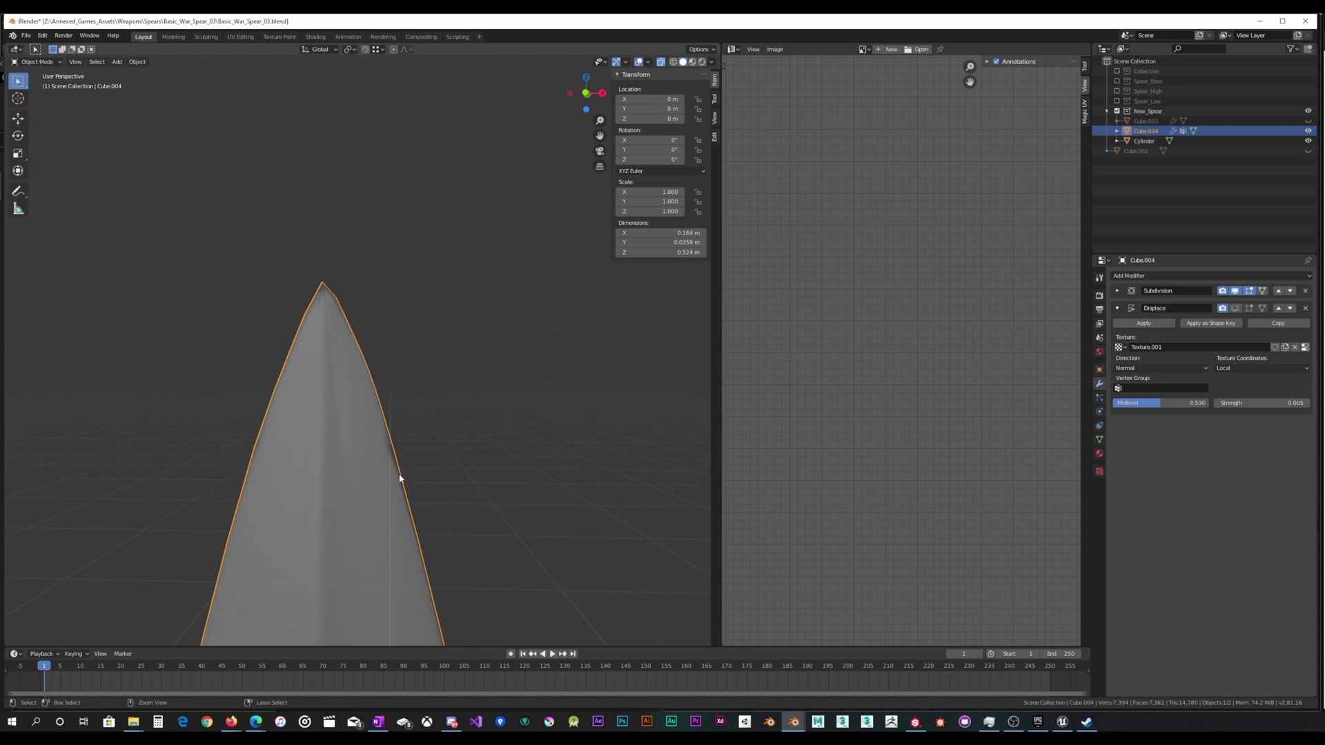
pyautogui.press('Tab')
pyautogui.press('Tab')
pyautogui.moveTo(396, 481); pyautogui.dragTo(377, 420, button='middle')
pyautogui.scroll(3, 393, 476)
pyautogui.press('Tab')
pyautogui.moveTo(387, 511); pyautogui.dragTo(323, 456, button='middle')
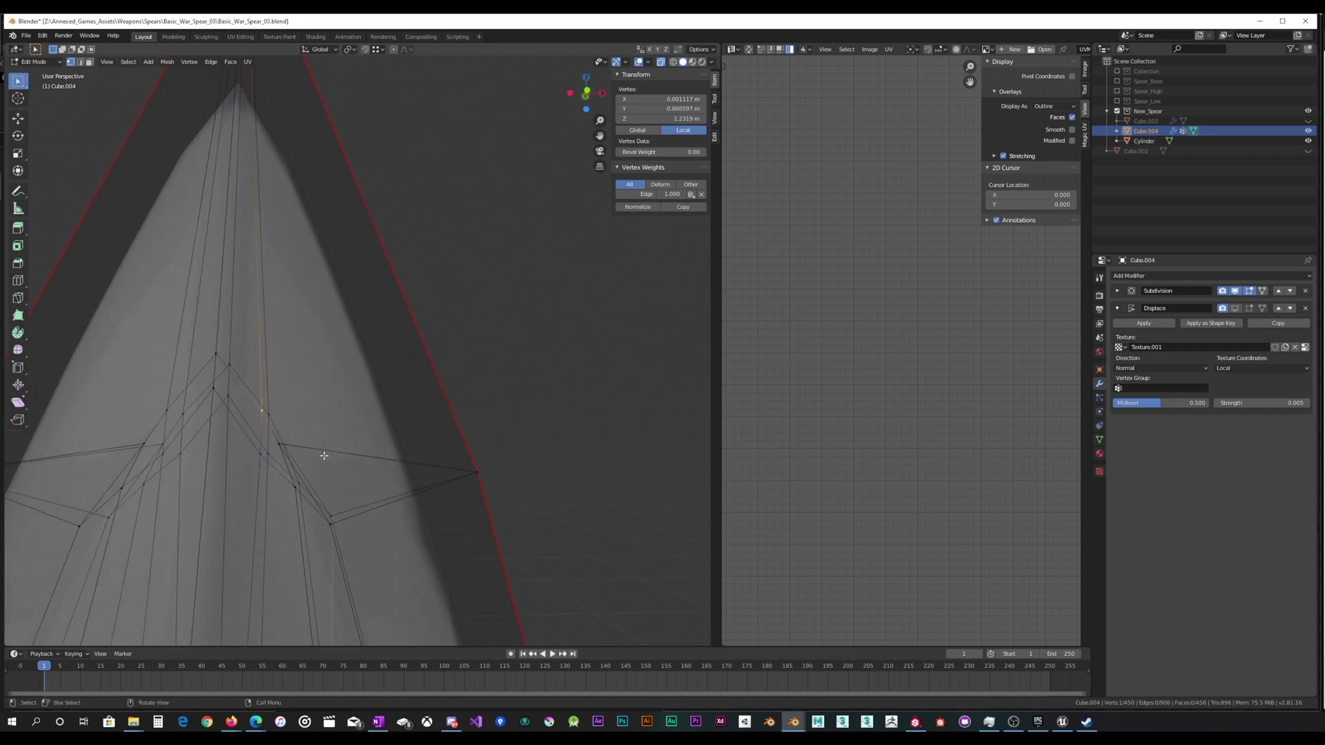
# Try to dissolve the edge between the outer edge vertex and the adjacent upper inner vertex, then undo it.
pyautogui.keyDown('shift'); pyautogui.click(480, 475); pyautogui.keyUp('shift')
pyautogui.click(475, 472)
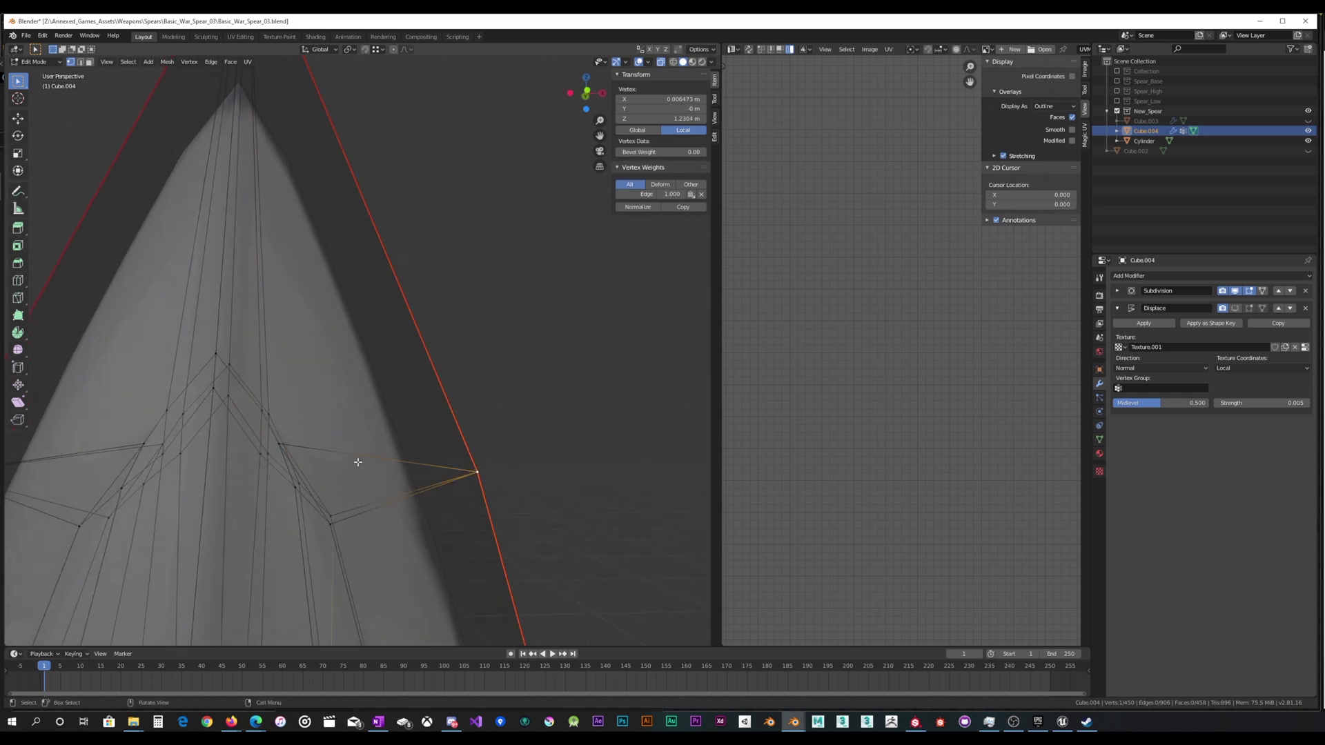
pyautogui.keyDown('shift'); pyautogui.click(280, 445); pyautogui.keyUp('shift')
pyautogui.press('x')
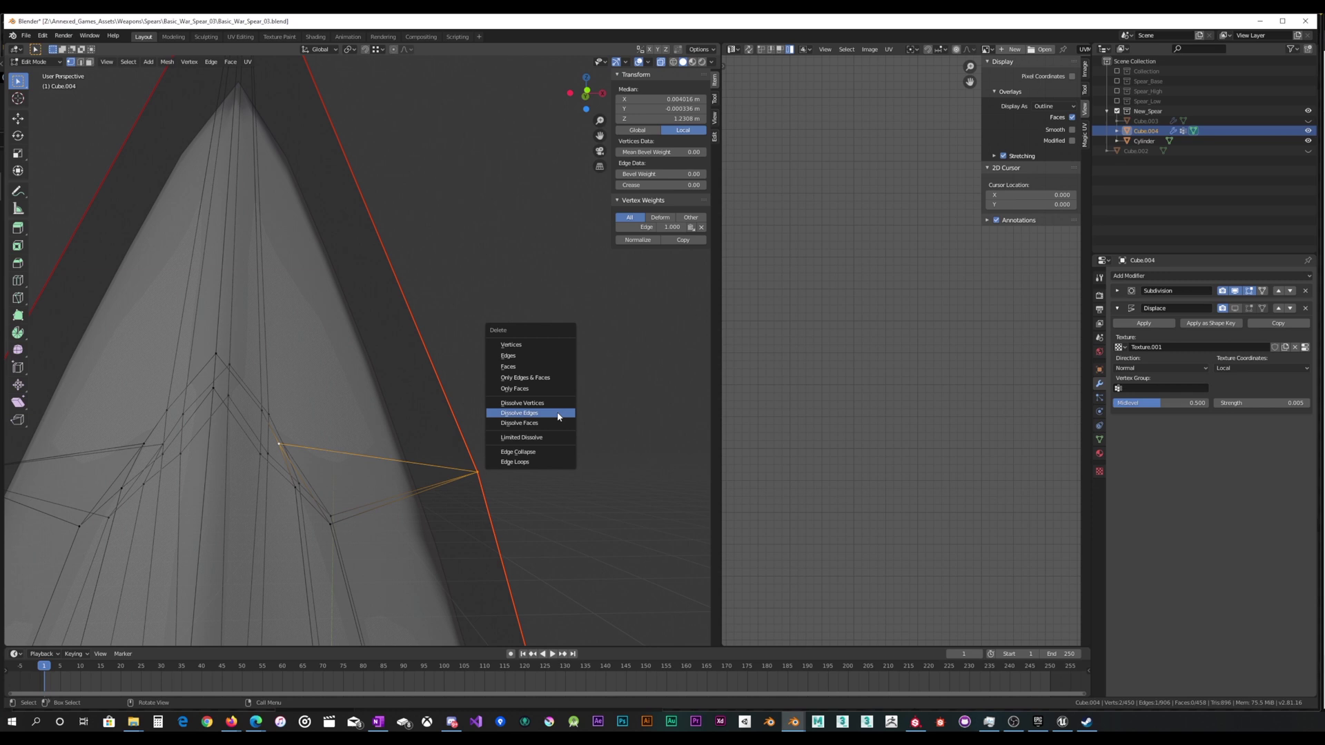
pyautogui.click(559, 414)
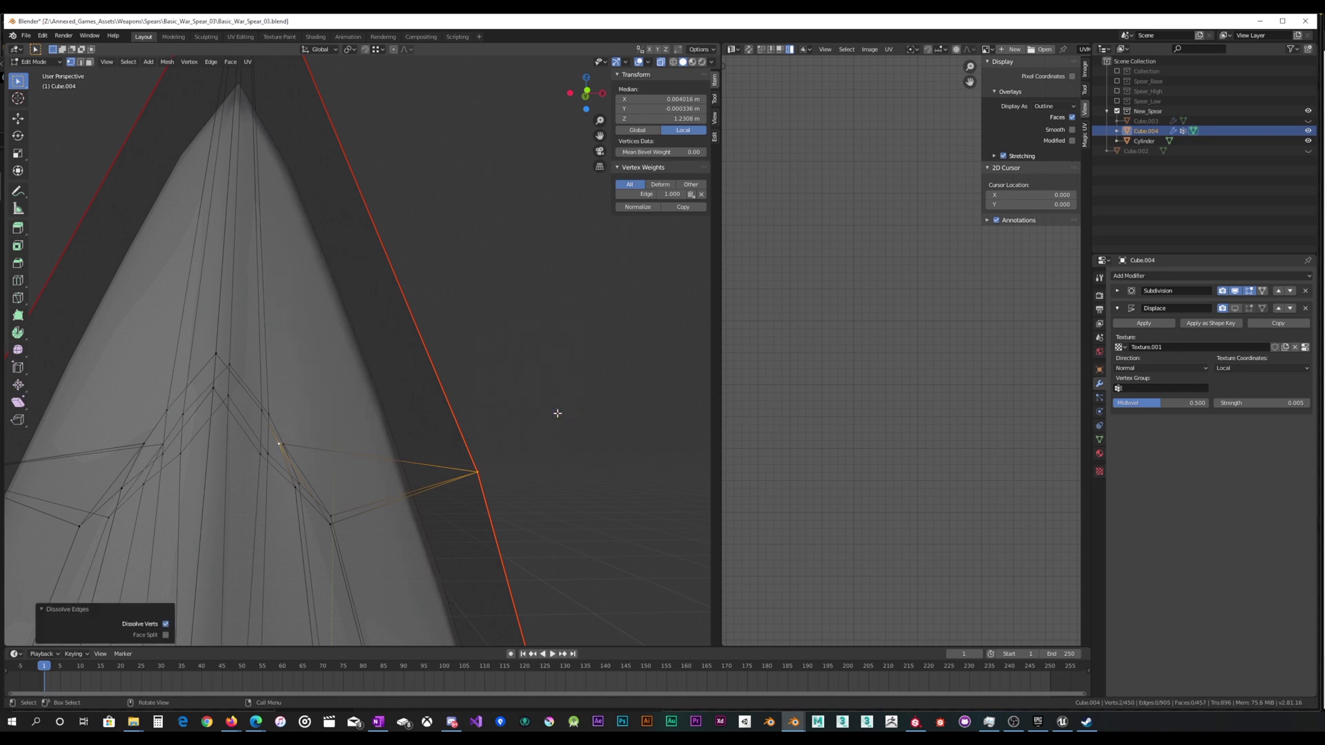
pyautogui.moveTo(607, 223); pyautogui.dragTo(530, 297, button='middle')
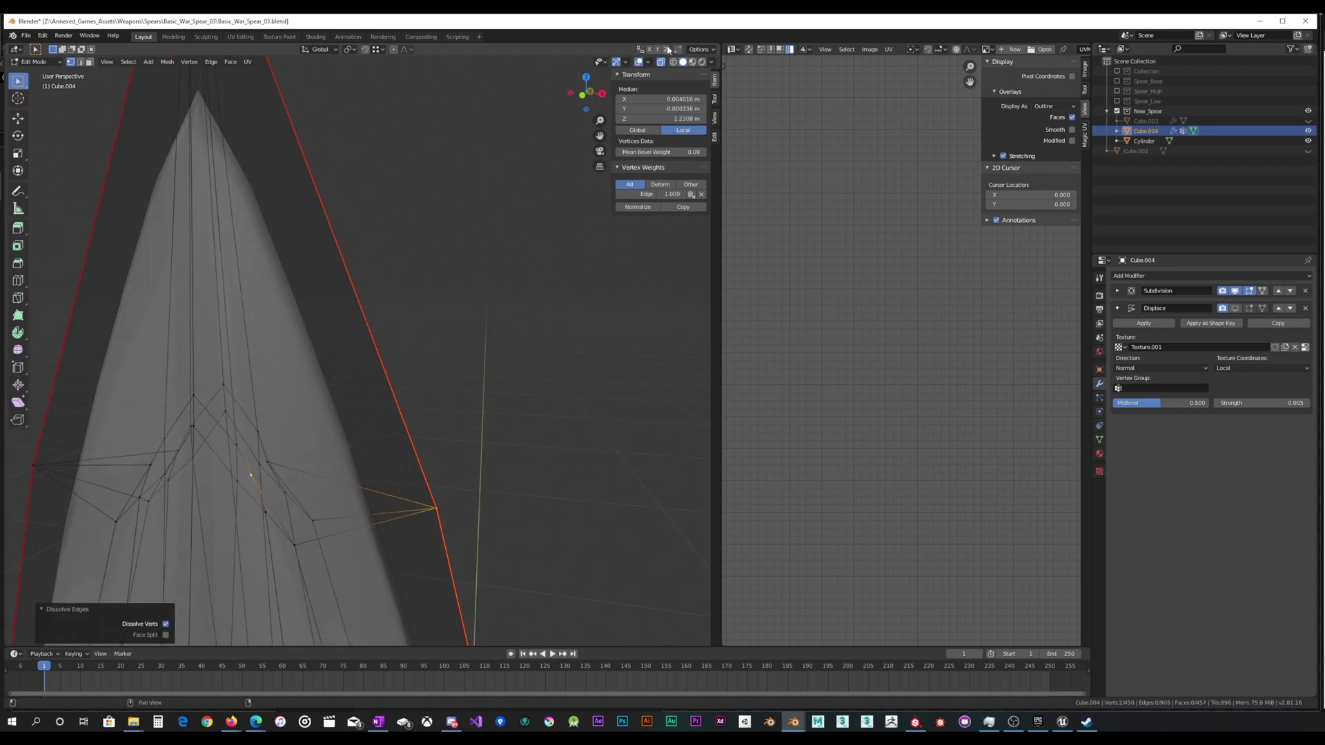
pyautogui.moveTo(441, 332)
pyautogui.mouseDown(button='middle')
pyautogui.moveTo(419, 347)
pyautogui.moveTo(434, 347)
pyautogui.mouseUp(button='middle')
pyautogui.hotkey('ctrl', 'z')
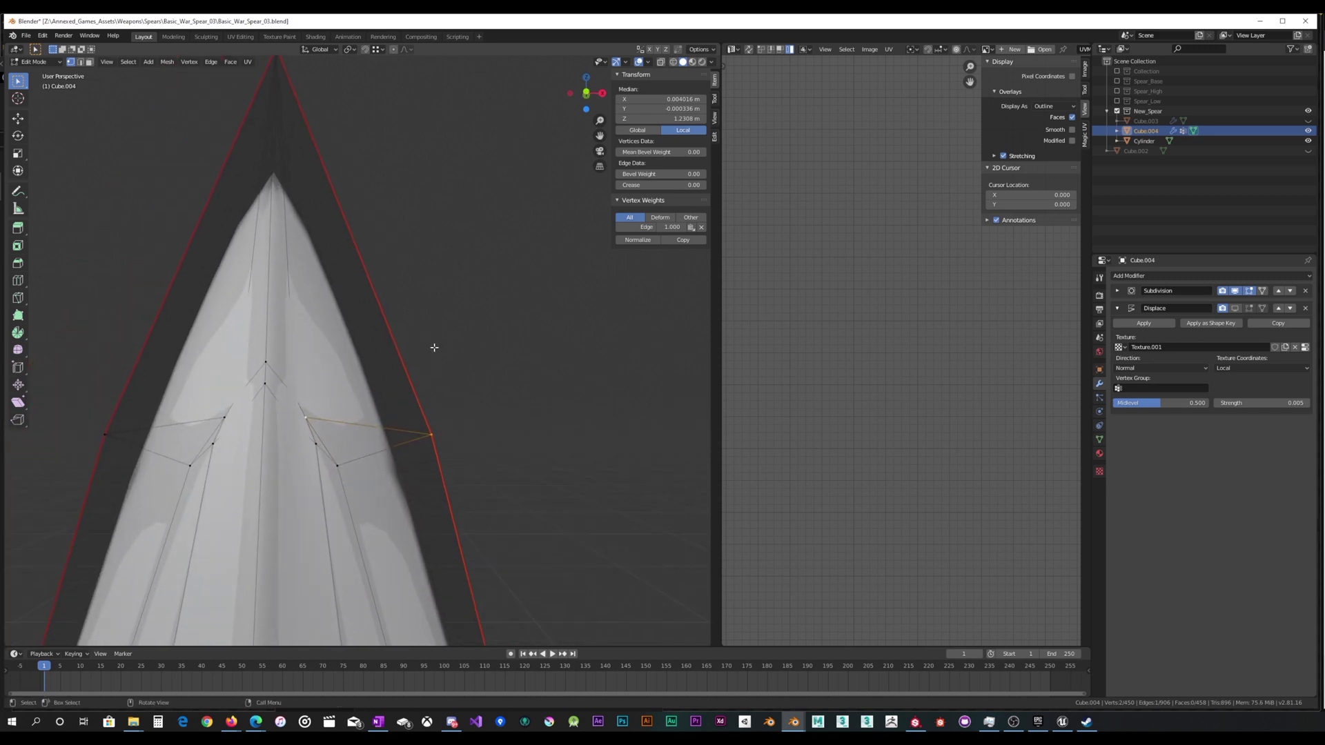
# Merge the upper inner vertex into the lower one on the front face's +X side, using At Last.
pyautogui.click(310, 420)
pyautogui.keyDown('shift'); pyautogui.click(337, 466); pyautogui.keyUp('shift')
pyautogui.rightClick(479, 445)
pyautogui.moveTo(480, 446)
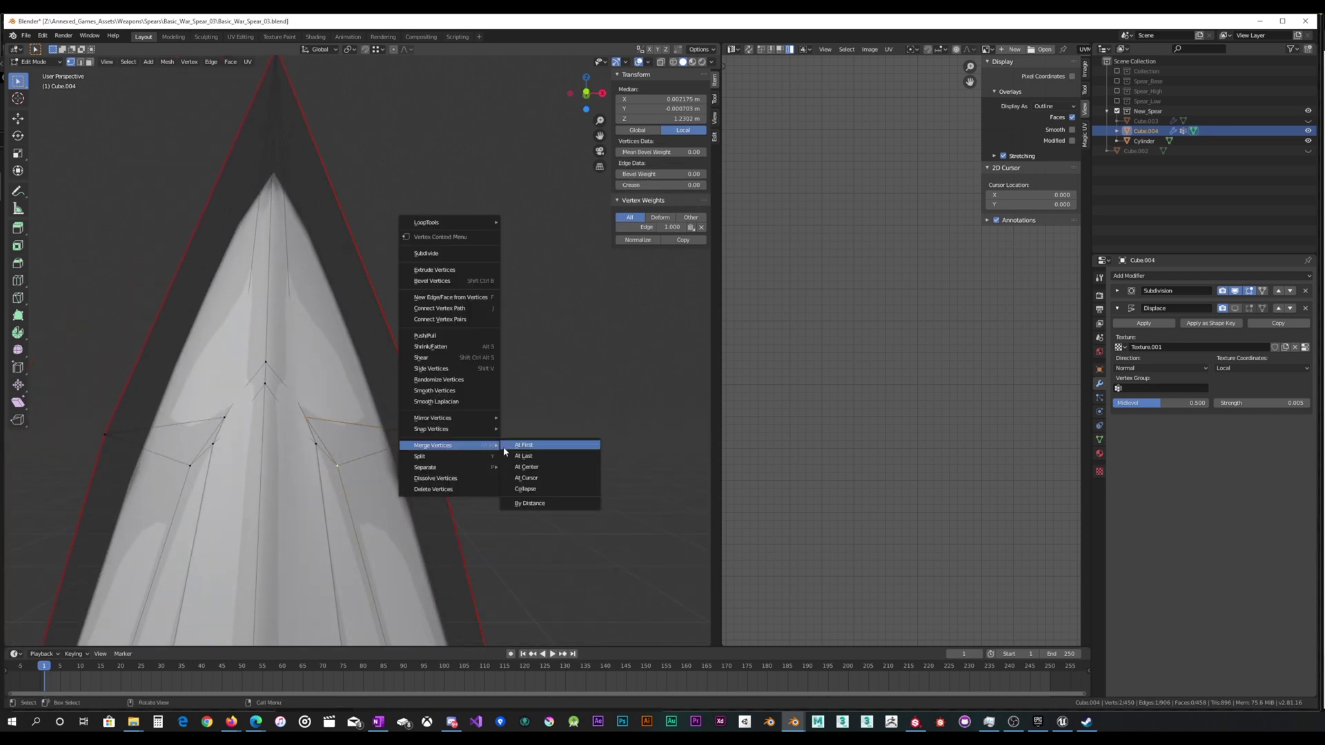
pyautogui.click(532, 458)
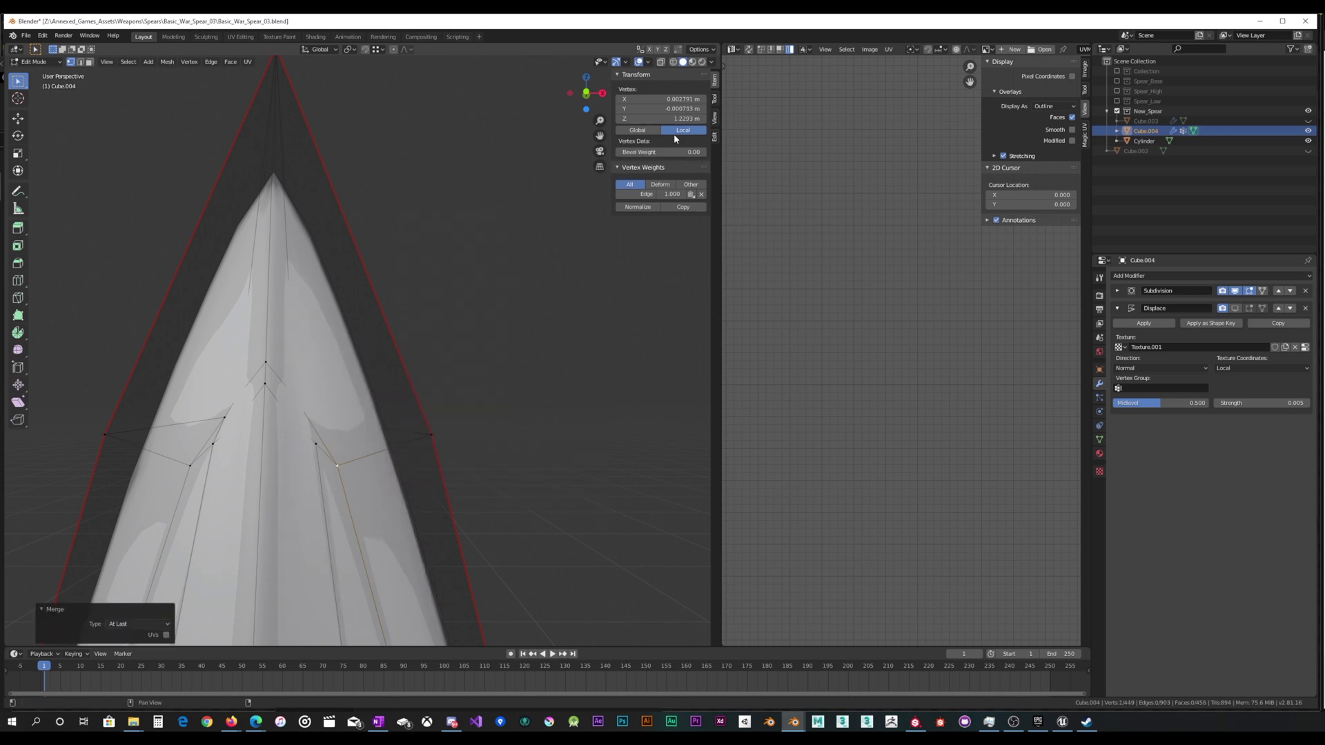
# Show the material colours and merge the front face's matching upper inner vertex on the -X side into the lower one, At Last.
pyautogui.click(693, 62)
pyautogui.moveTo(526, 269)
pyautogui.mouseDown(button='middle')
pyautogui.moveTo(499, 266)
pyautogui.moveTo(491, 287)
pyautogui.moveTo(531, 281)
pyautogui.mouseUp(button='middle')
pyautogui.click(236, 428)
pyautogui.keyDown('shift'); pyautogui.click(225, 452); pyautogui.keyUp('shift')
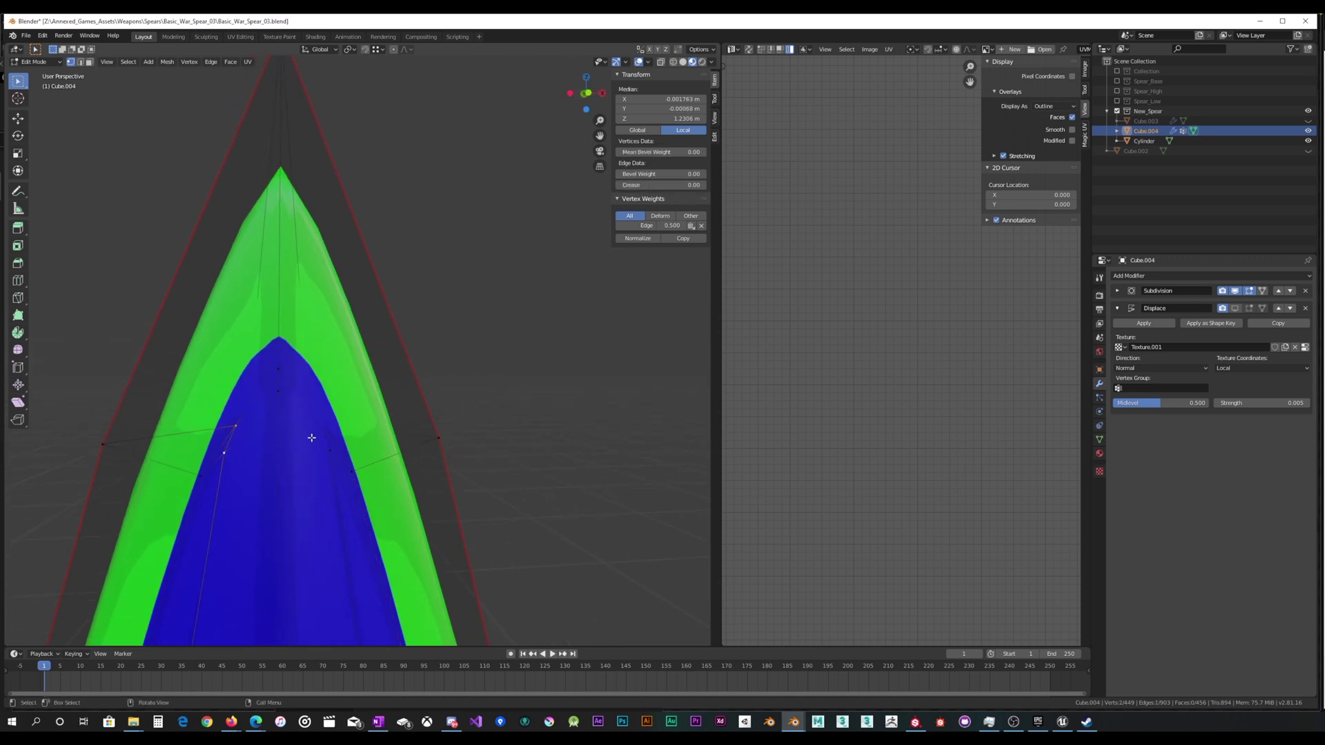
pyautogui.moveTo(503, 397); pyautogui.dragTo(516, 383, button='middle')
pyautogui.click(249, 421)
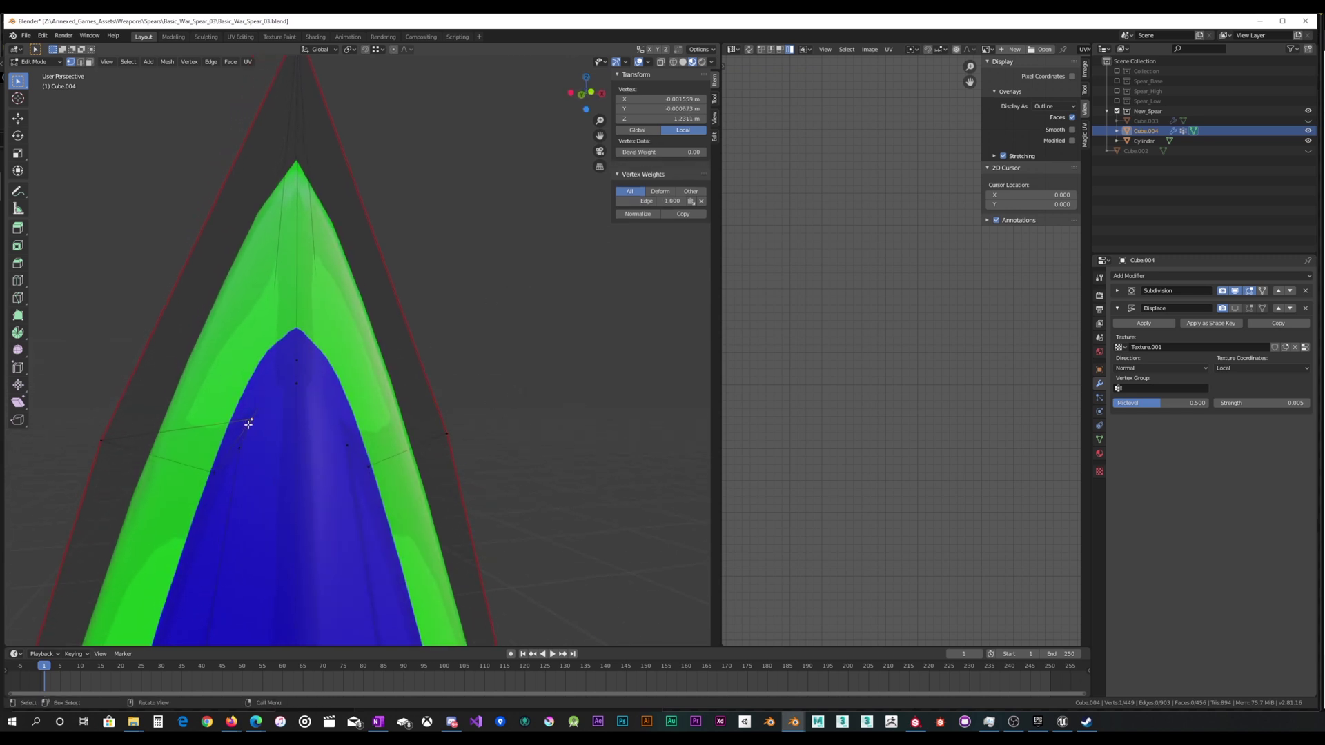
pyautogui.moveTo(248, 421); pyautogui.dragTo(275, 426, button='middle')
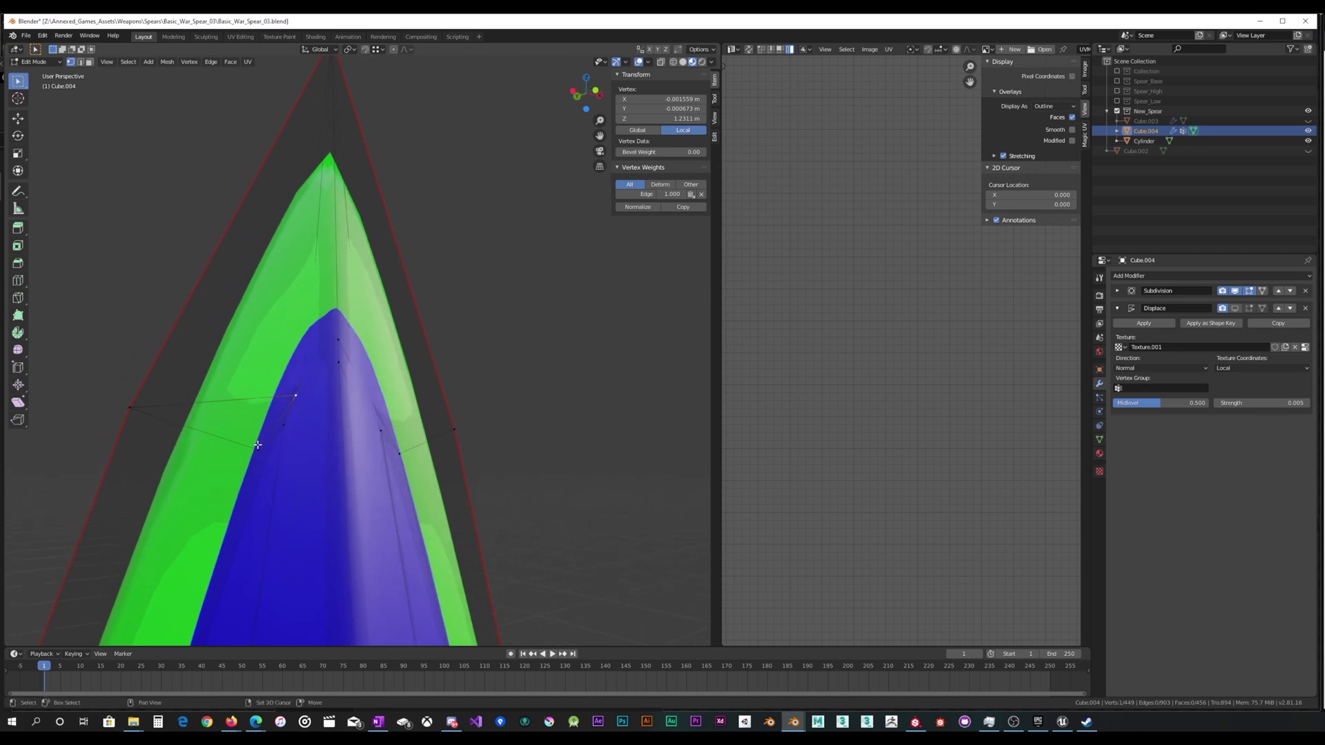
pyautogui.keyDown('shift'); pyautogui.click(257, 445); pyautogui.keyUp('shift')
pyautogui.rightClick(537, 411)
pyautogui.moveTo(538, 410)
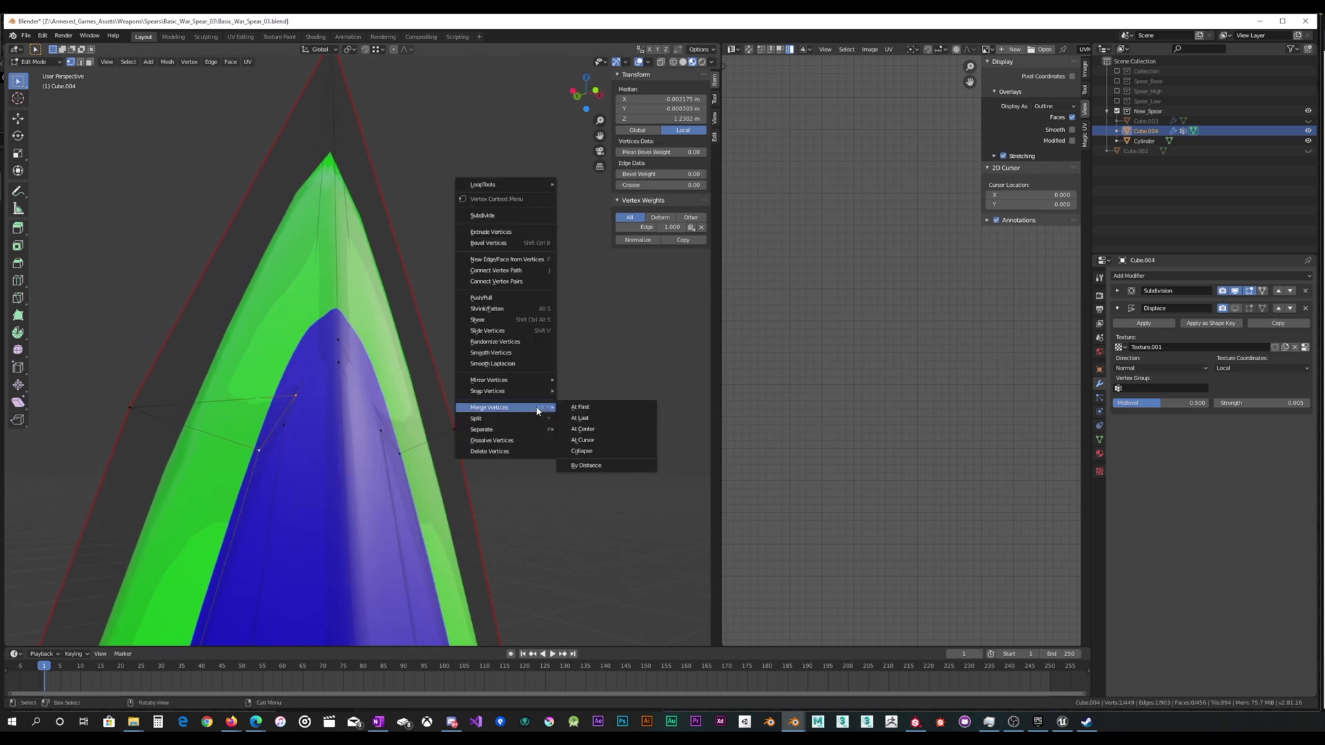
pyautogui.click(585, 419)
# Merge the upper inner vertex into the lower one on the back face's -X side, using At Last.
pyautogui.moveTo(547, 399); pyautogui.dragTo(435, 429, button='middle')
pyautogui.click(475, 410)
pyautogui.keyDown('shift'); pyautogui.click(415, 431); pyautogui.keyUp('shift')
pyautogui.rightClick(453, 439)
pyautogui.moveTo(454, 440)
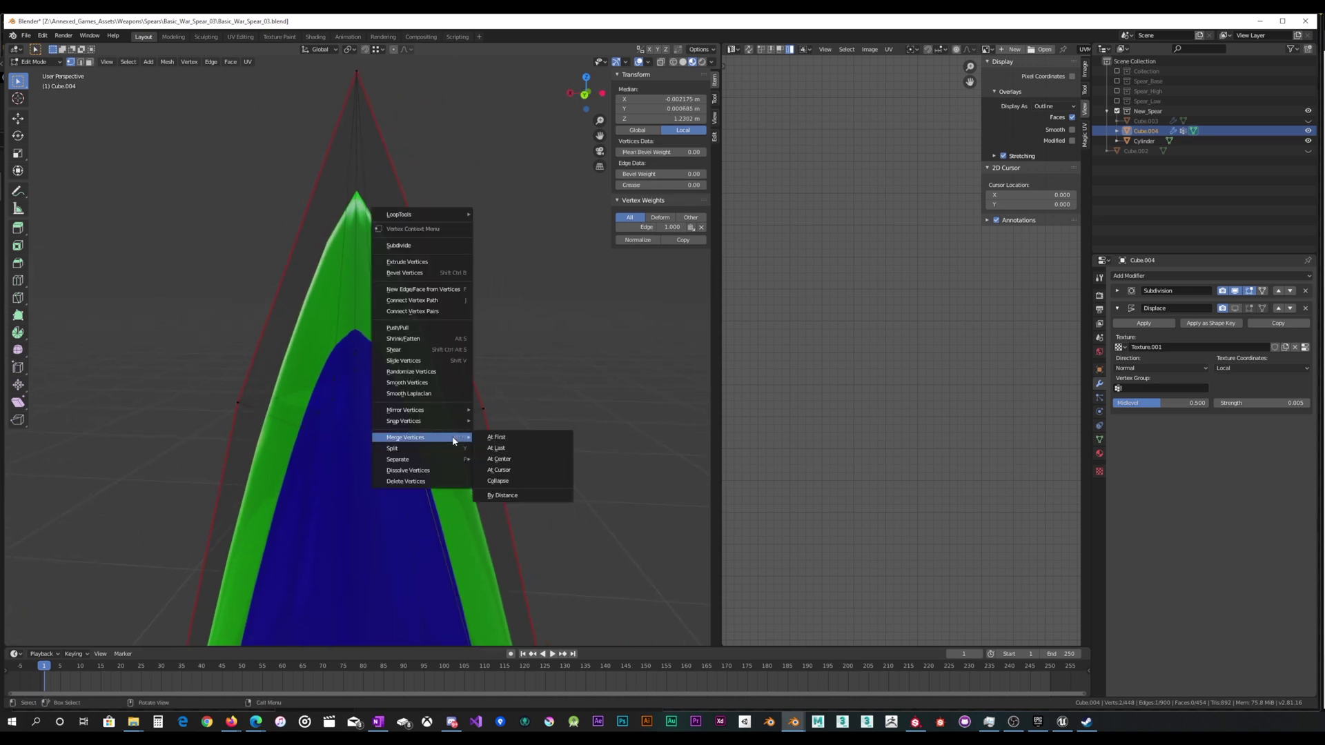
pyautogui.click(500, 448)
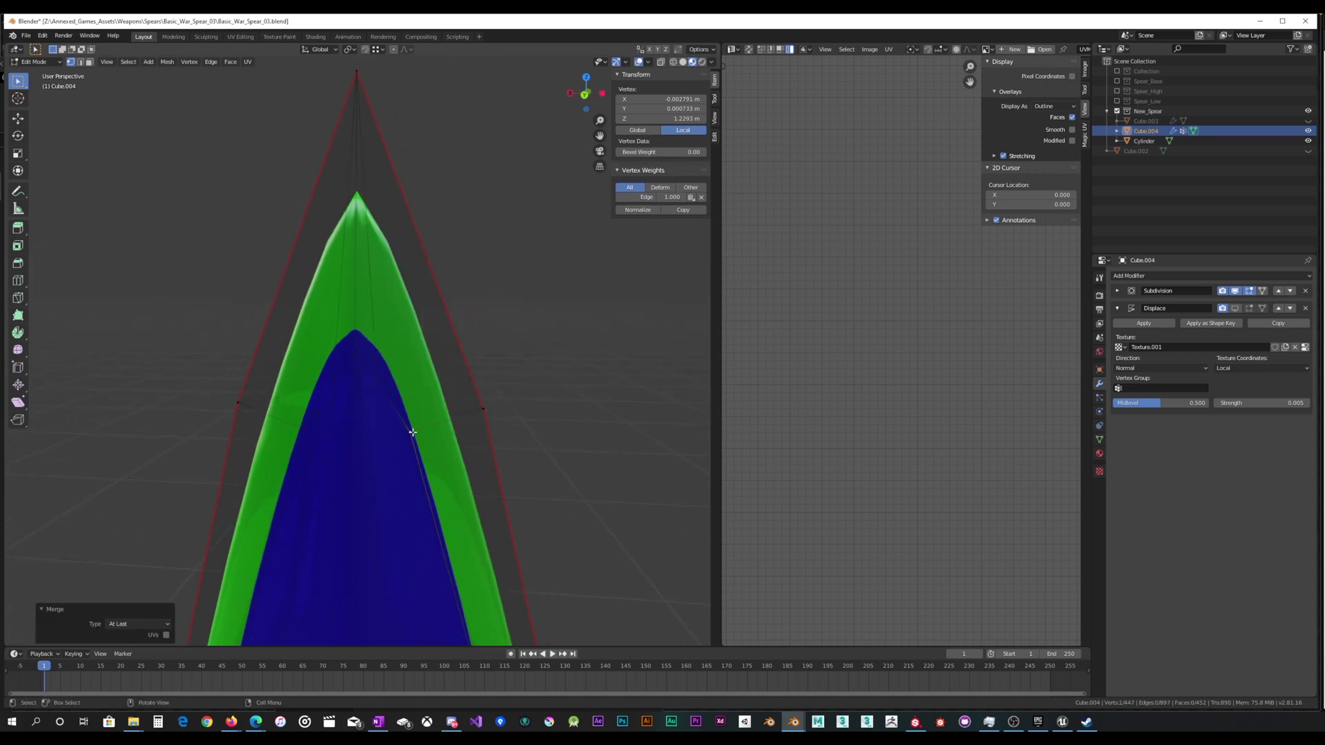
# Merge the remaining upper inner vertex into the lower one on the back face's +X side, using At Last.
pyautogui.click(331, 397)
pyautogui.scroll(4, 334, 405)
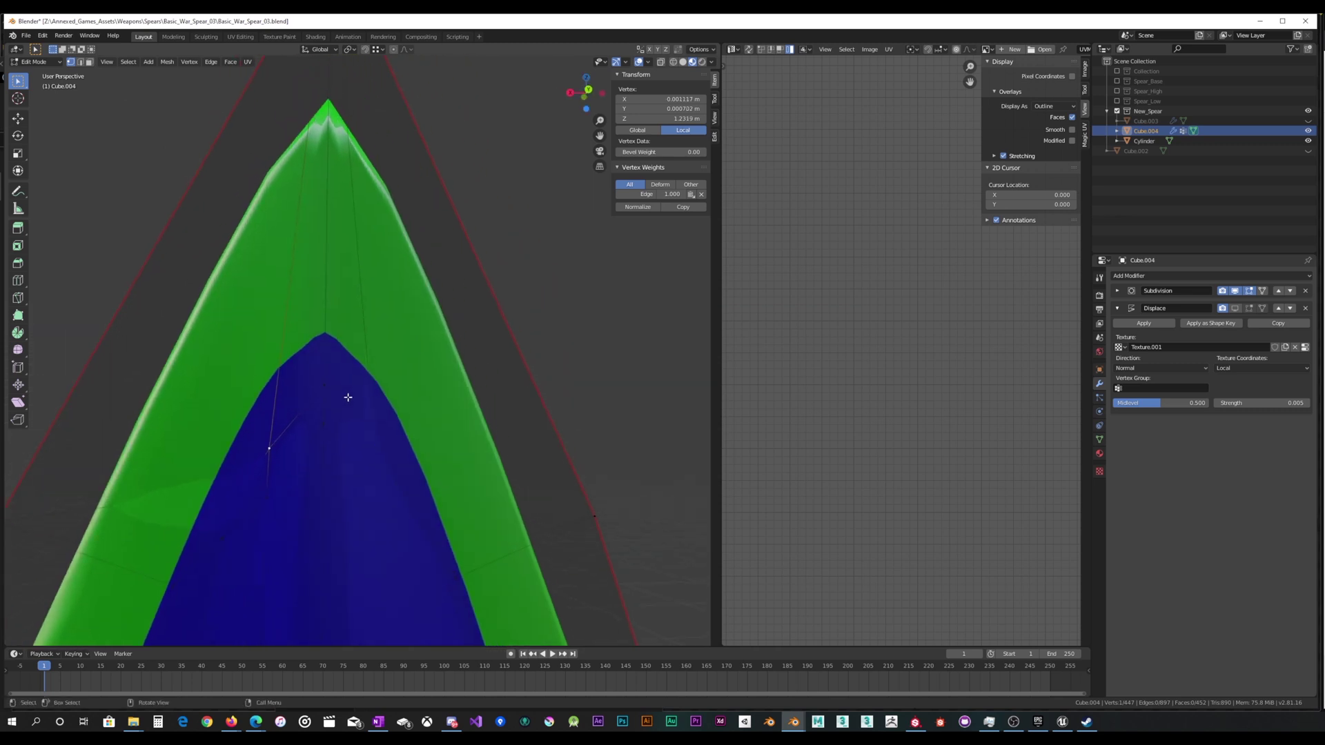
pyautogui.keyDown('shift'); pyautogui.moveTo(333, 435); pyautogui.dragTo(383, 387, button='middle'); pyautogui.keyUp('shift')
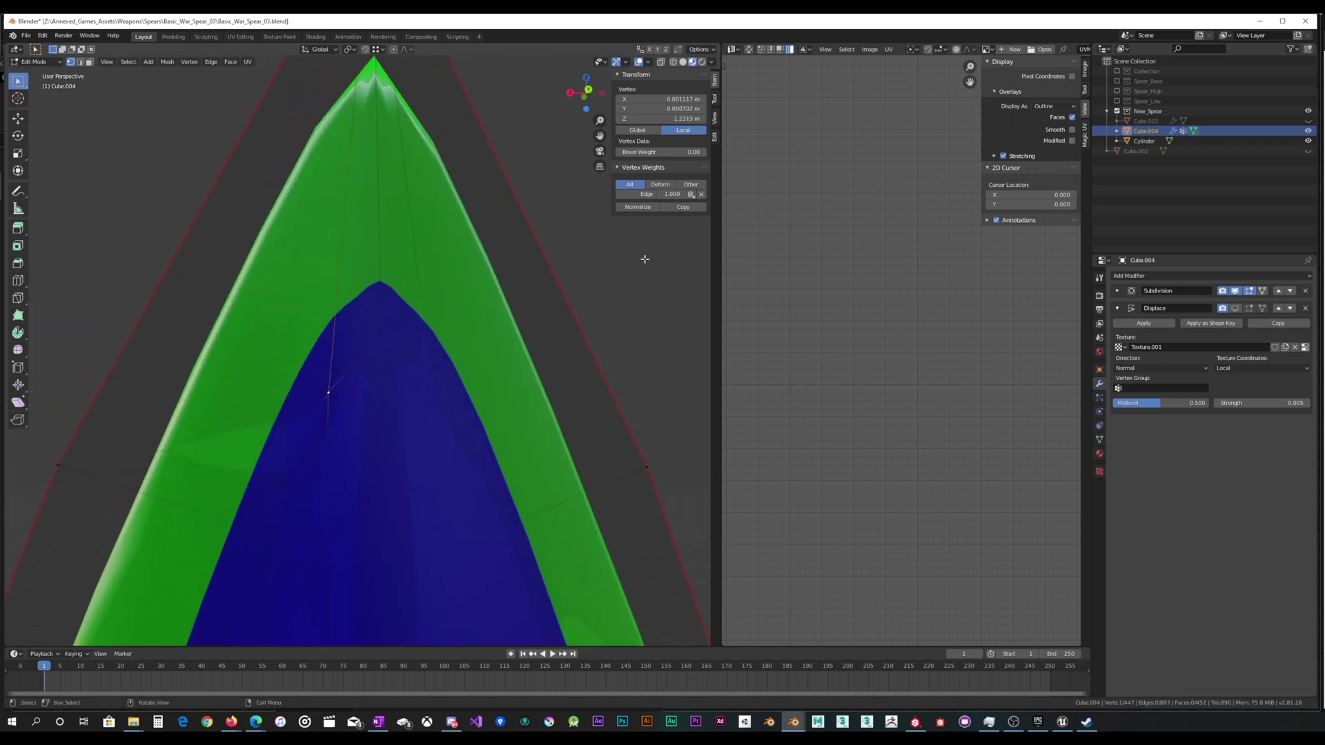
pyautogui.moveTo(397, 345); pyautogui.dragTo(315, 384, button='middle')
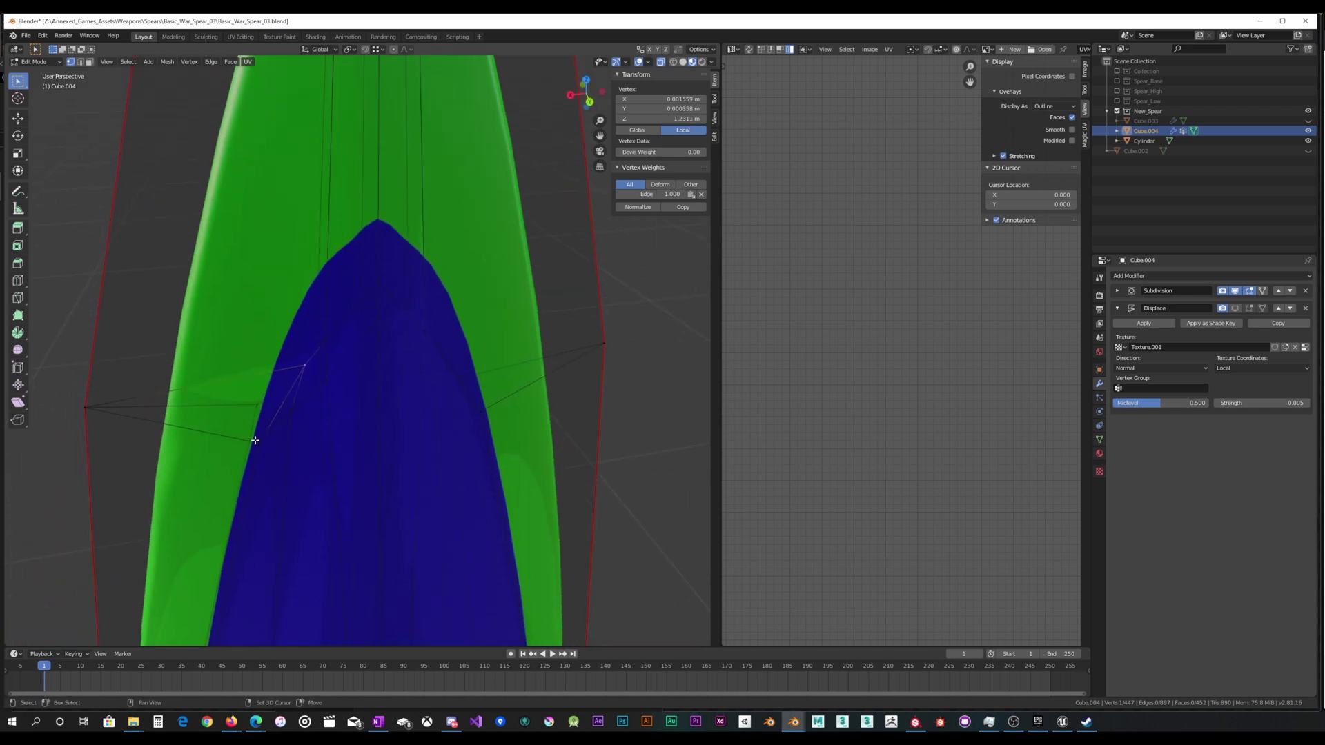
pyautogui.rightClick(186, 317)
pyautogui.click(250, 376)
# Examine the tip's material boundary and surface smoothness in Object and Edit Mode, using material preview and solid shading without X-ray.
pyautogui.moveTo(245, 346); pyautogui.dragTo(455, 320, button='middle')
pyautogui.press('Tab')
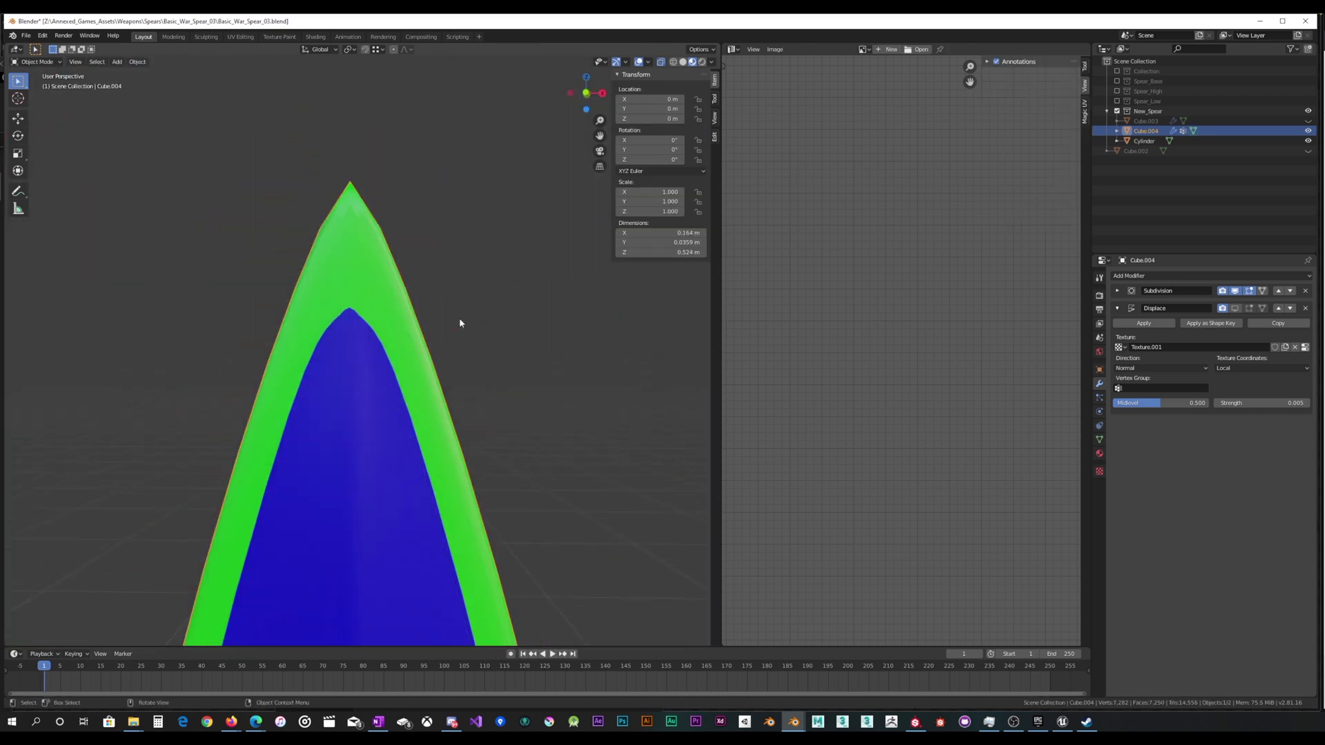
pyautogui.scroll(2, 457, 321)
pyautogui.press('Tab')
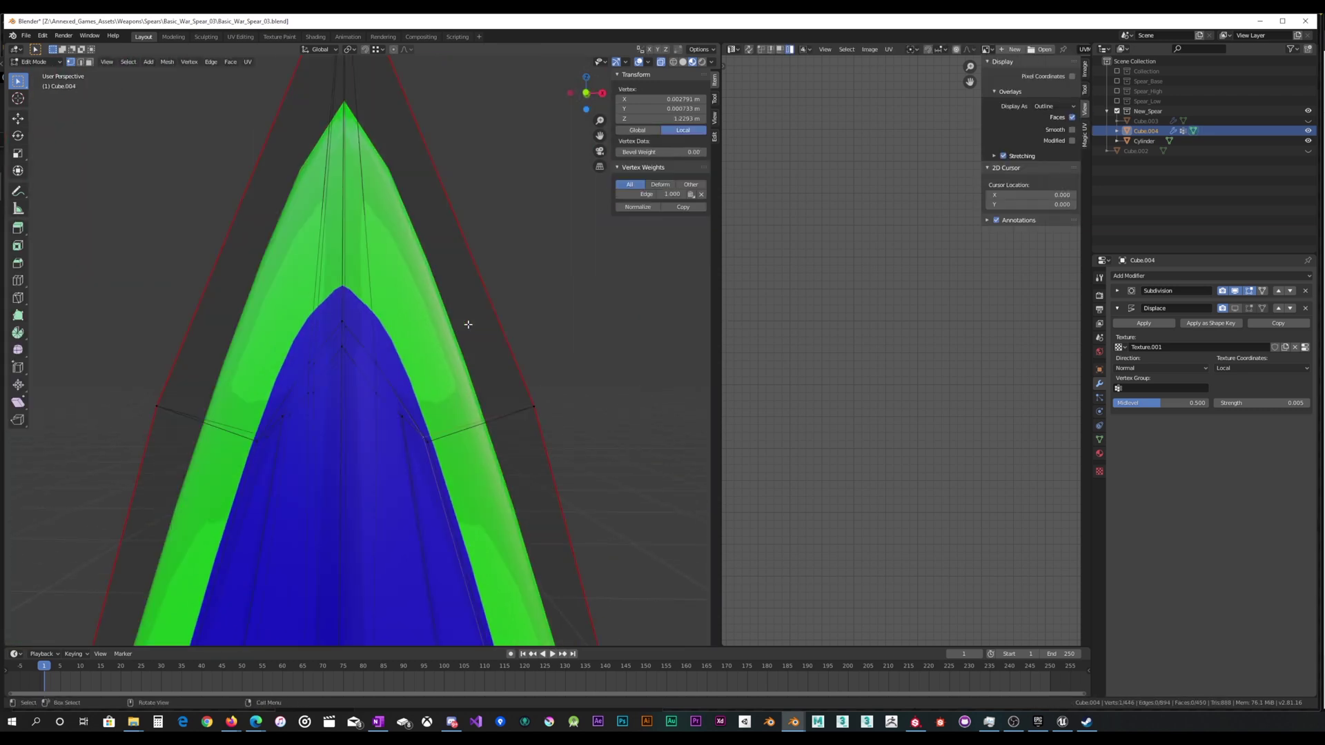
pyautogui.click(660, 63)
pyautogui.scroll(-2, 455, 231)
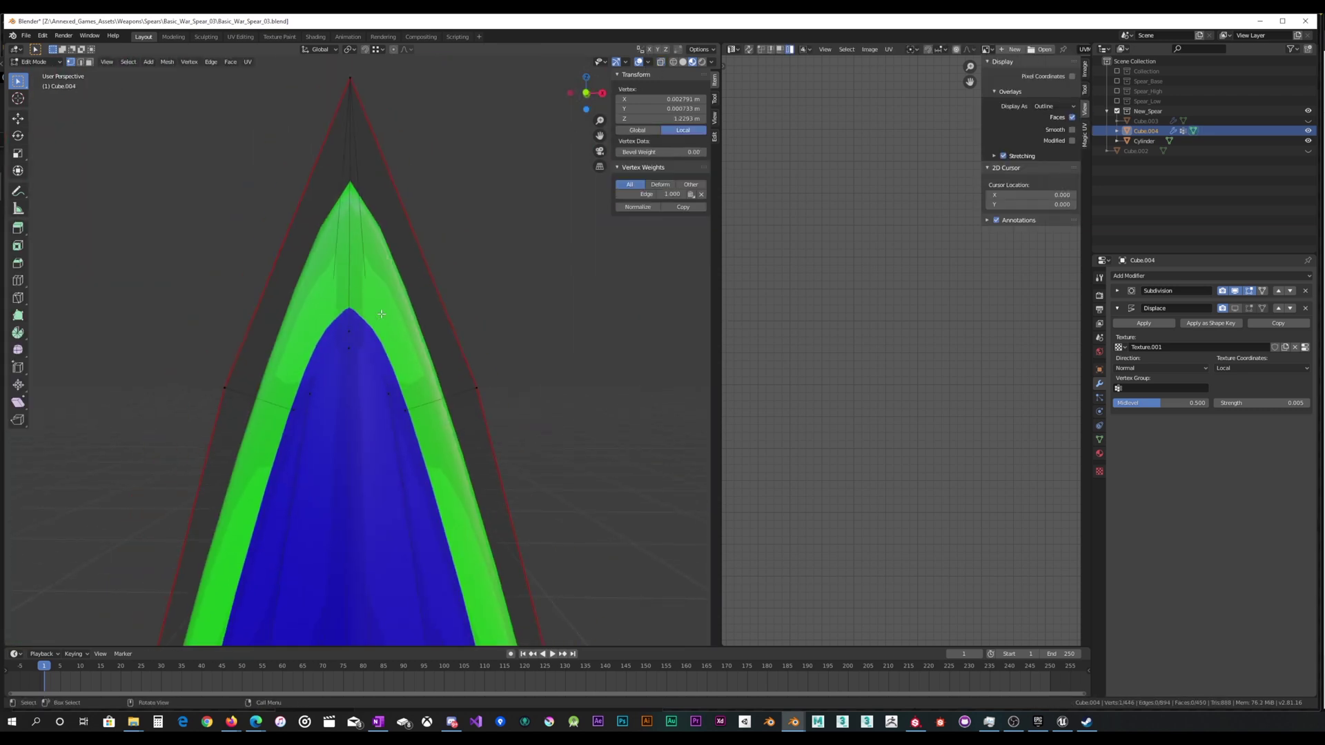
pyautogui.click(683, 62)
pyautogui.press('Tab')
pyautogui.moveTo(449, 276)
pyautogui.mouseDown(button='middle')
pyautogui.moveTo(396, 274)
pyautogui.moveTo(451, 277)
pyautogui.moveTo(464, 289)
pyautogui.moveTo(450, 314)
pyautogui.moveTo(503, 322)
pyautogui.moveTo(423, 290)
pyautogui.moveTo(432, 296)
pyautogui.moveTo(428, 267)
pyautogui.moveTo(421, 329)
pyautogui.mouseUp(button='middle')
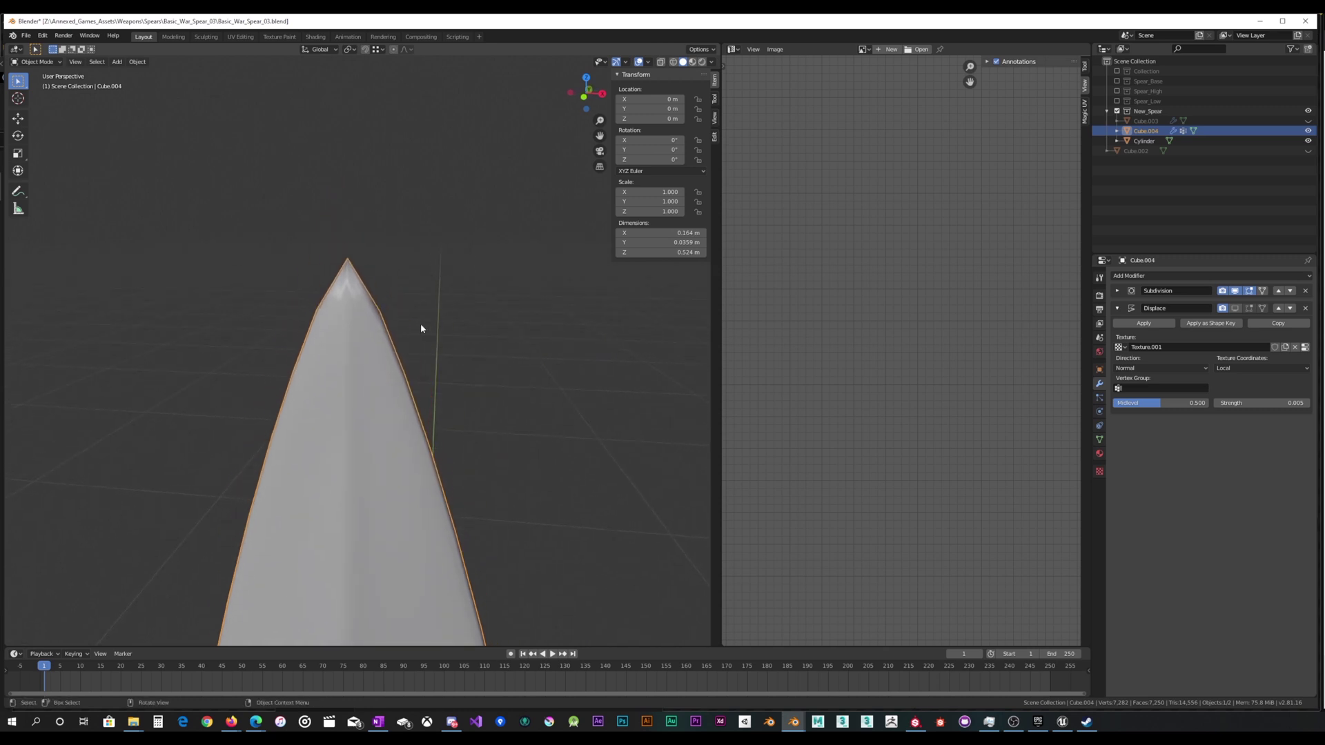
pyautogui.press('Tab')
pyautogui.scroll(-2, 429, 307)
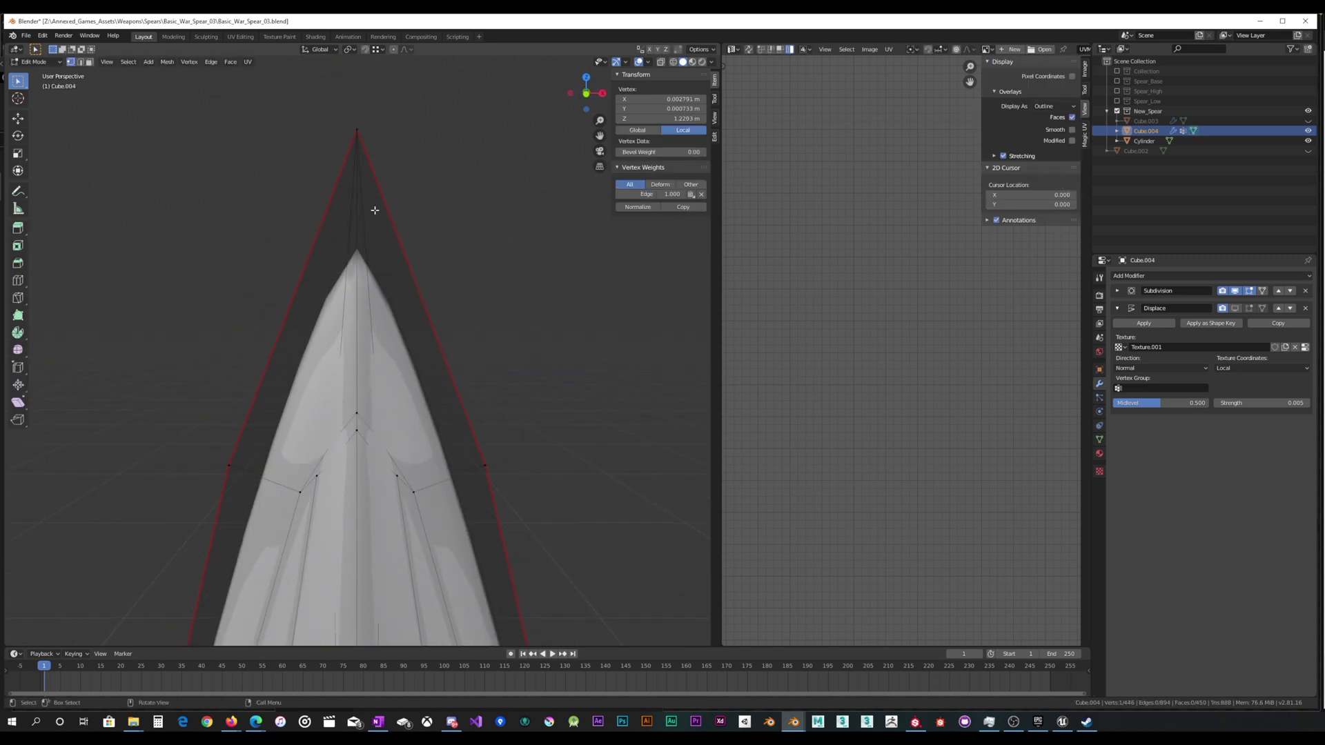
# With X-ray on, knife-cut from the front face's +X upper inner vertex to the blade's outer edge just below the tip.
pyautogui.scroll(1, 367, 219)
pyautogui.keyDown('shift'); pyautogui.moveTo(379, 179); pyautogui.dragTo(402, 251, button='middle'); pyautogui.keyUp('shift')
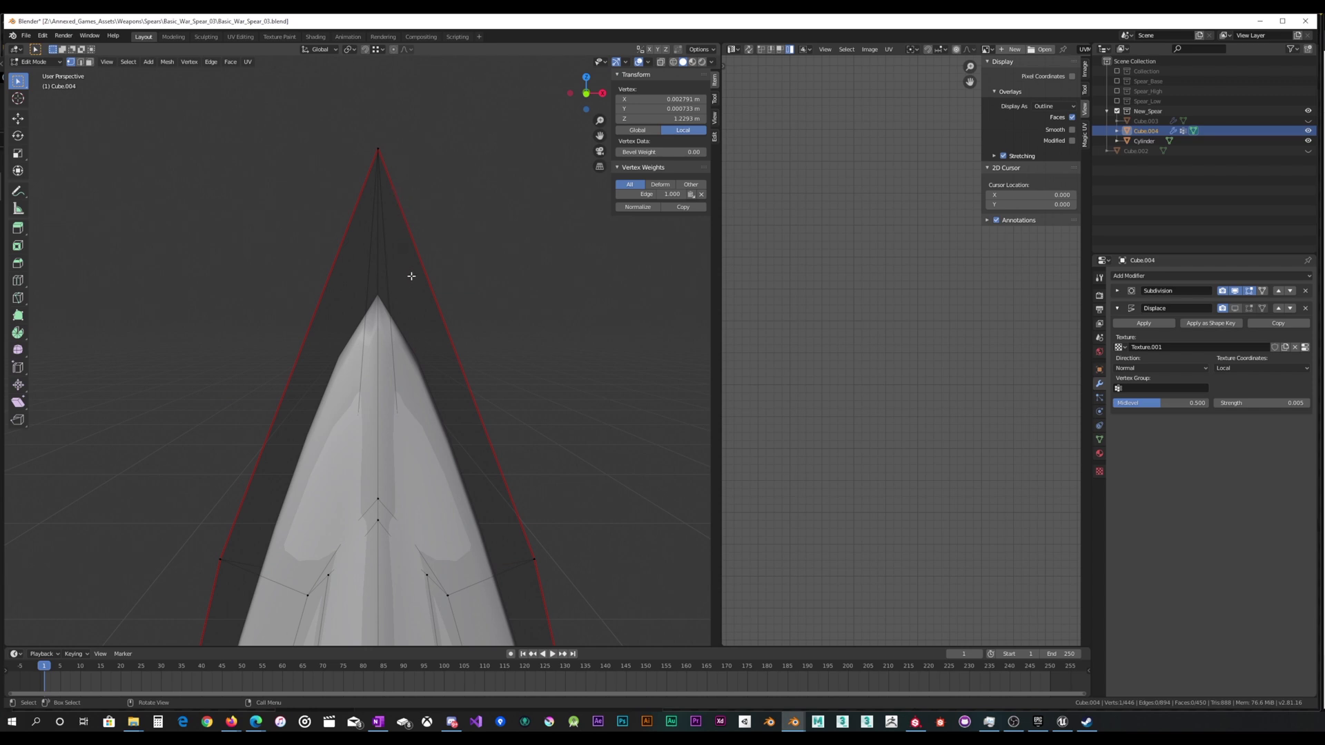
pyautogui.click(660, 62)
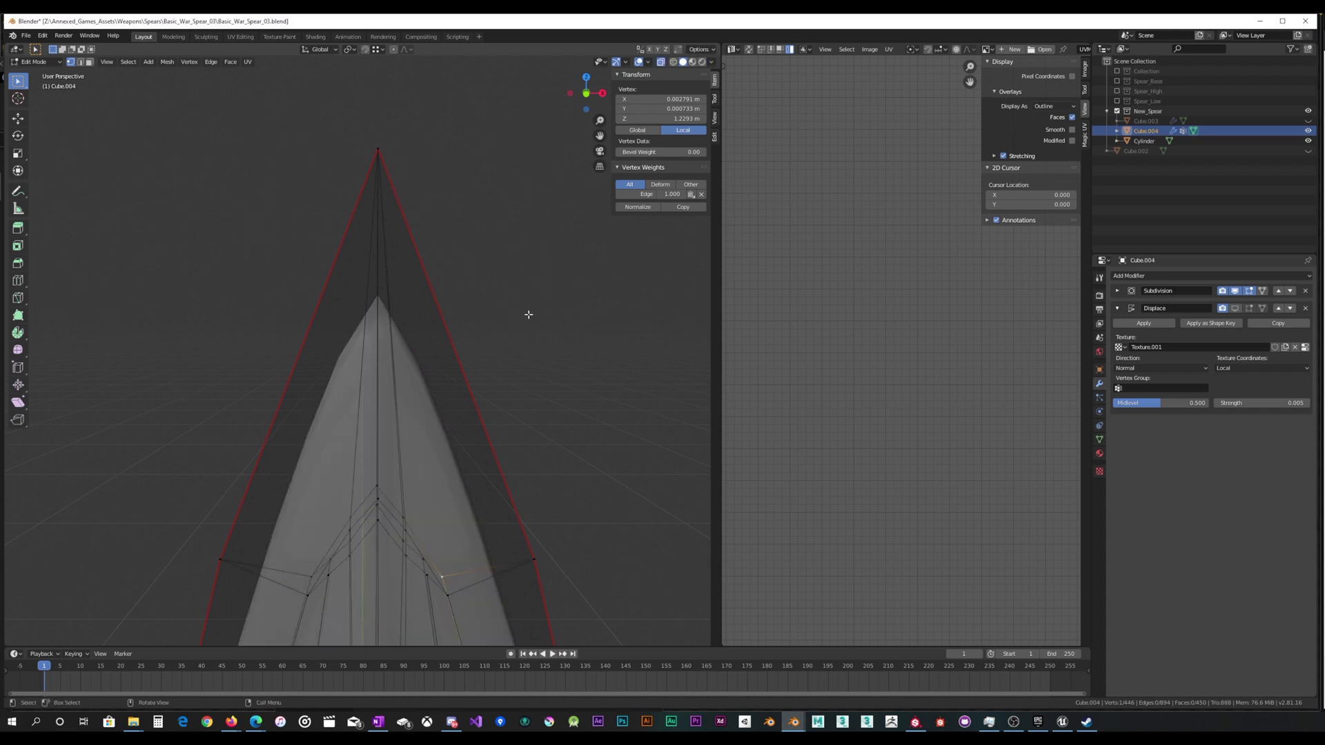
pyautogui.press('k')
pyautogui.moveTo(423, 503); pyautogui.dragTo(408, 458, button='middle')
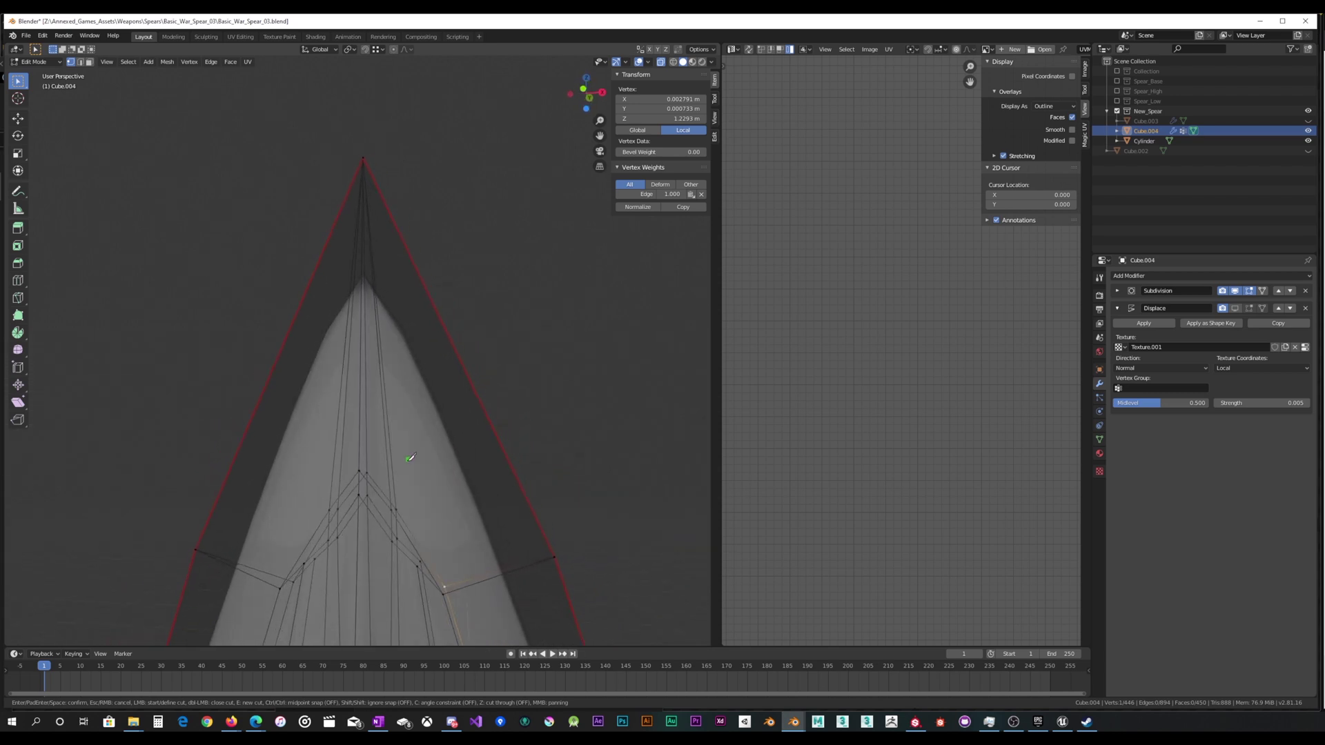
pyautogui.moveTo(398, 351); pyautogui.dragTo(391, 308, button='middle')
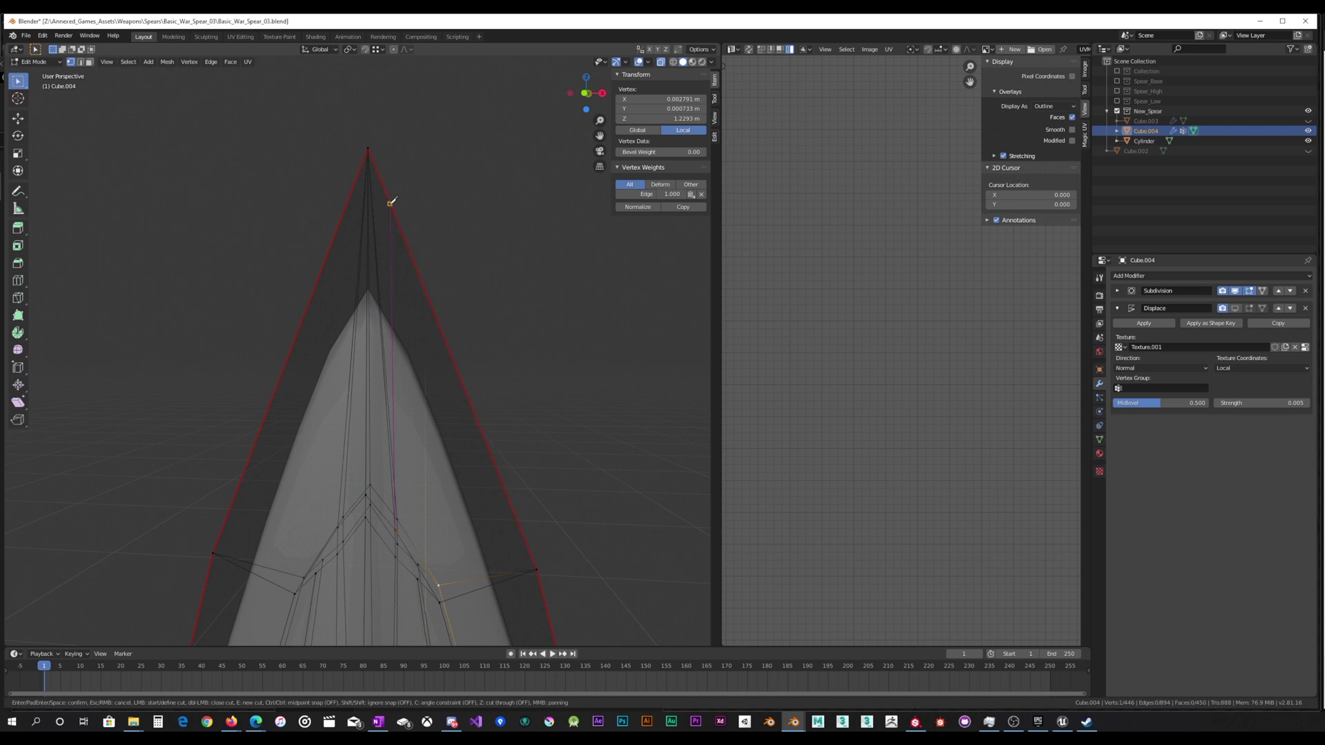
pyautogui.click(391, 203)
pyautogui.press('Return')
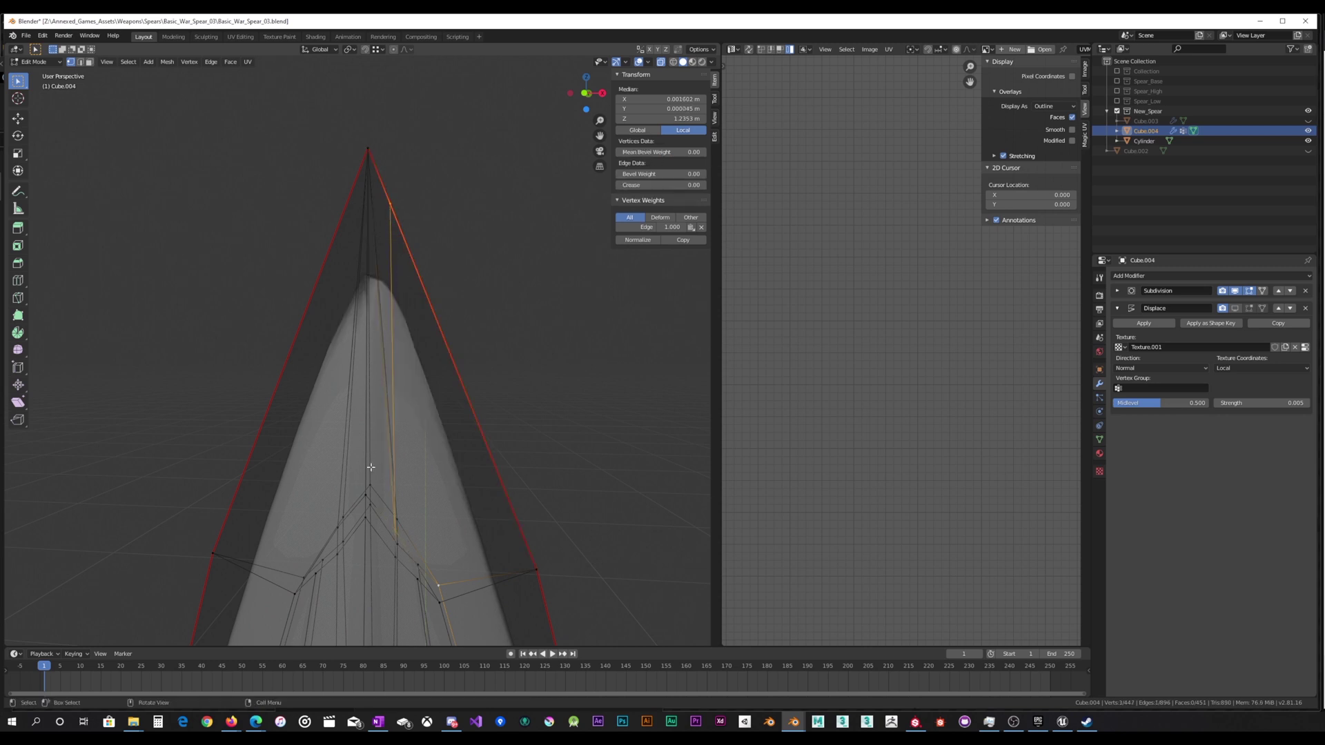
# Knife-cut from the front face's -X upper inner vertex to the outer edge just below the tip.
pyautogui.press('k')
pyautogui.moveTo(358, 495)
pyautogui.mouseDown(button='middle')
pyautogui.moveTo(385, 449)
pyautogui.moveTo(387, 478)
pyautogui.mouseUp(button='middle')
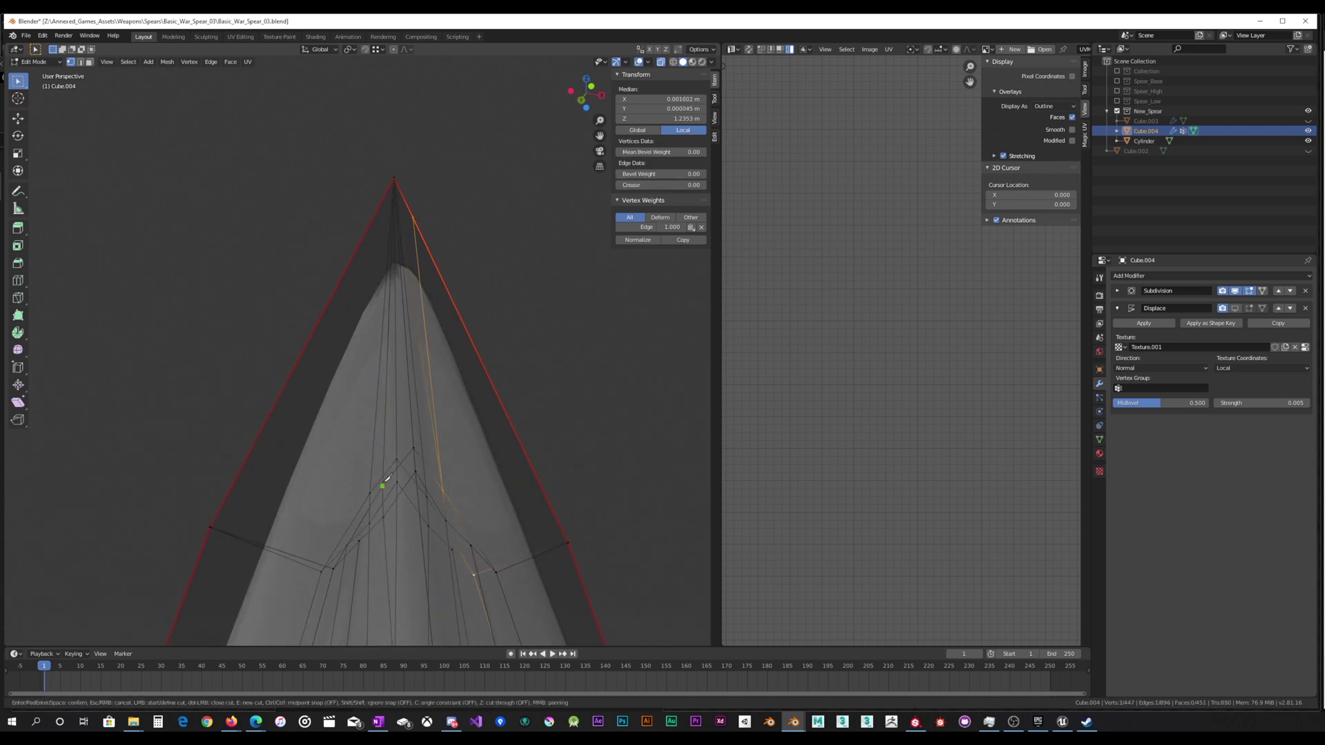
pyautogui.click(386, 473)
pyautogui.click(373, 225)
pyautogui.press('Return')
pyautogui.moveTo(373, 225); pyautogui.dragTo(377, 252, button='middle')
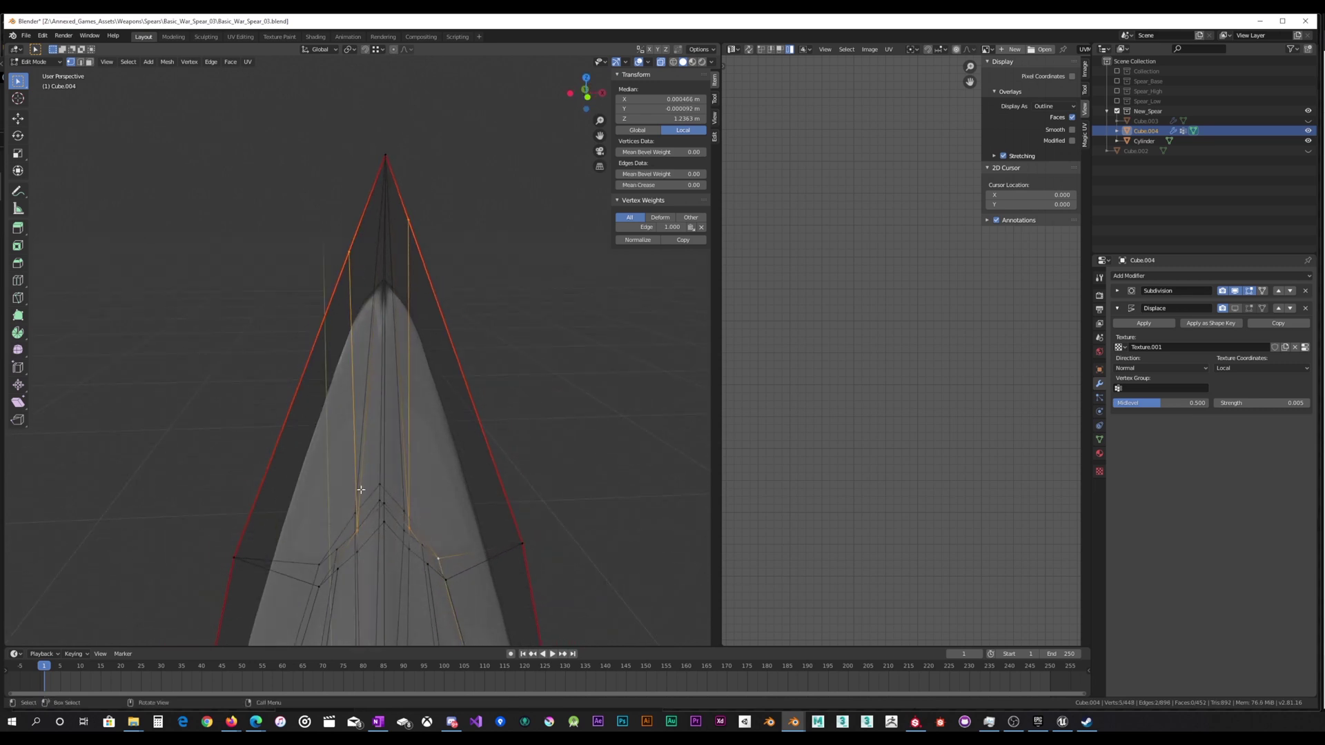
# Dissolve the edge joining the front face's -X upper inner vertex to the tip vertex.
pyautogui.click(358, 526)
pyautogui.keyDown('shift'); pyautogui.click(386, 156); pyautogui.keyUp('shift')
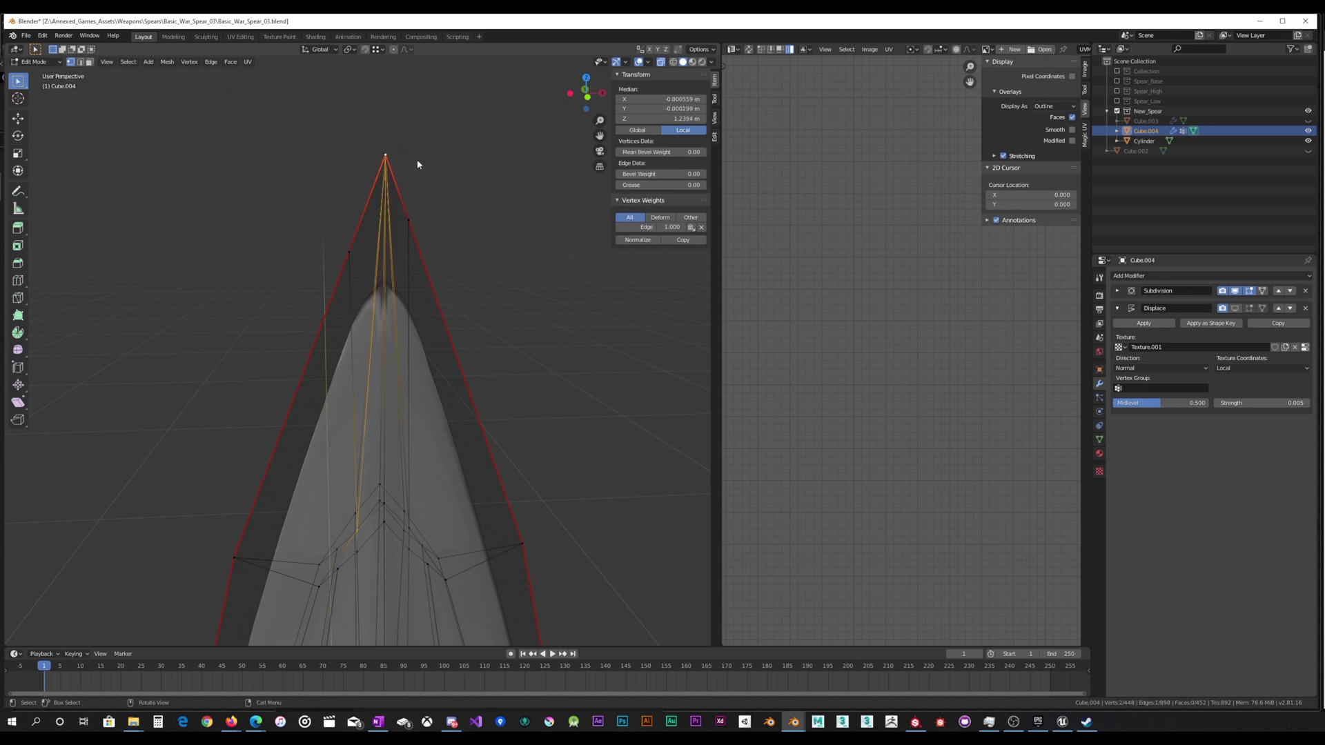
pyautogui.press('x')
pyautogui.click(414, 159)
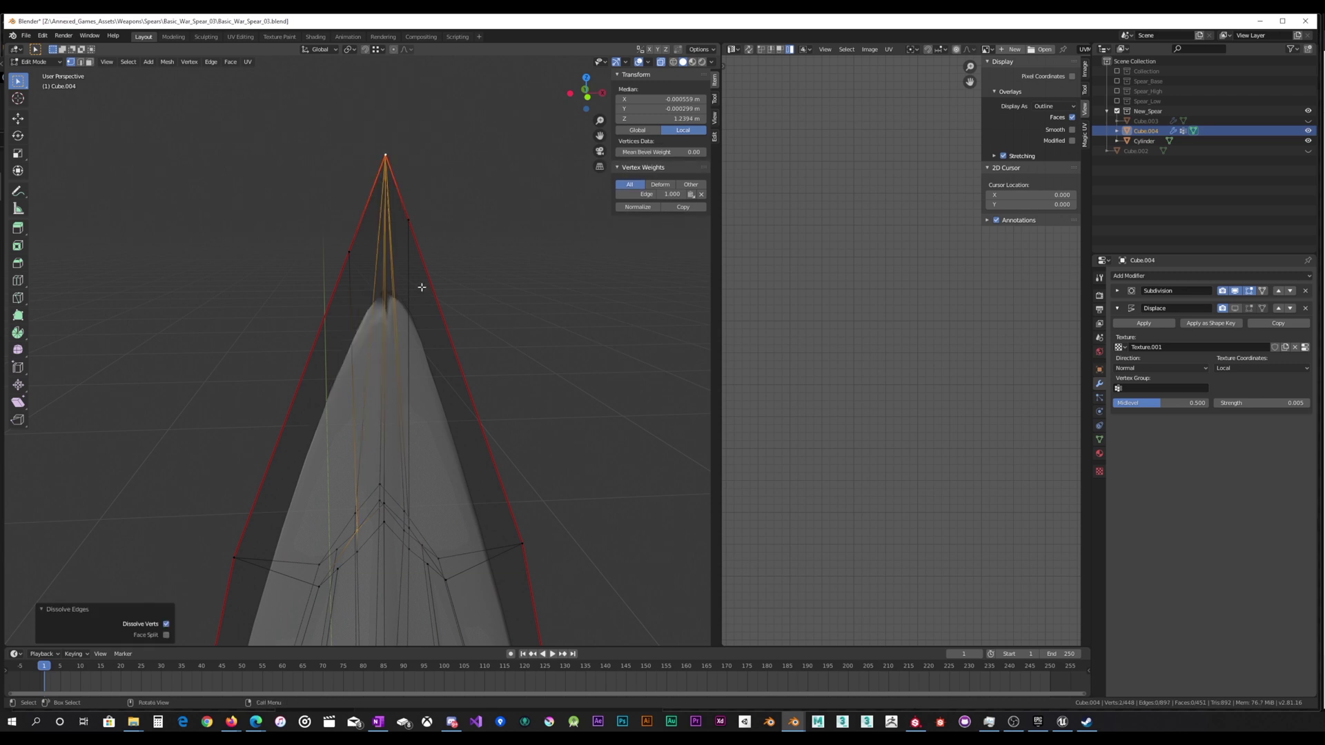
# Dissolve the edge joining the front face's +X upper inner vertex to the tip vertex.
pyautogui.moveTo(403, 498)
pyautogui.mouseDown(button='middle')
pyautogui.moveTo(403, 441)
pyautogui.moveTo(414, 488)
pyautogui.mouseUp(button='middle')
pyautogui.click(422, 493)
pyautogui.moveTo(428, 428); pyautogui.dragTo(426, 364, button='middle')
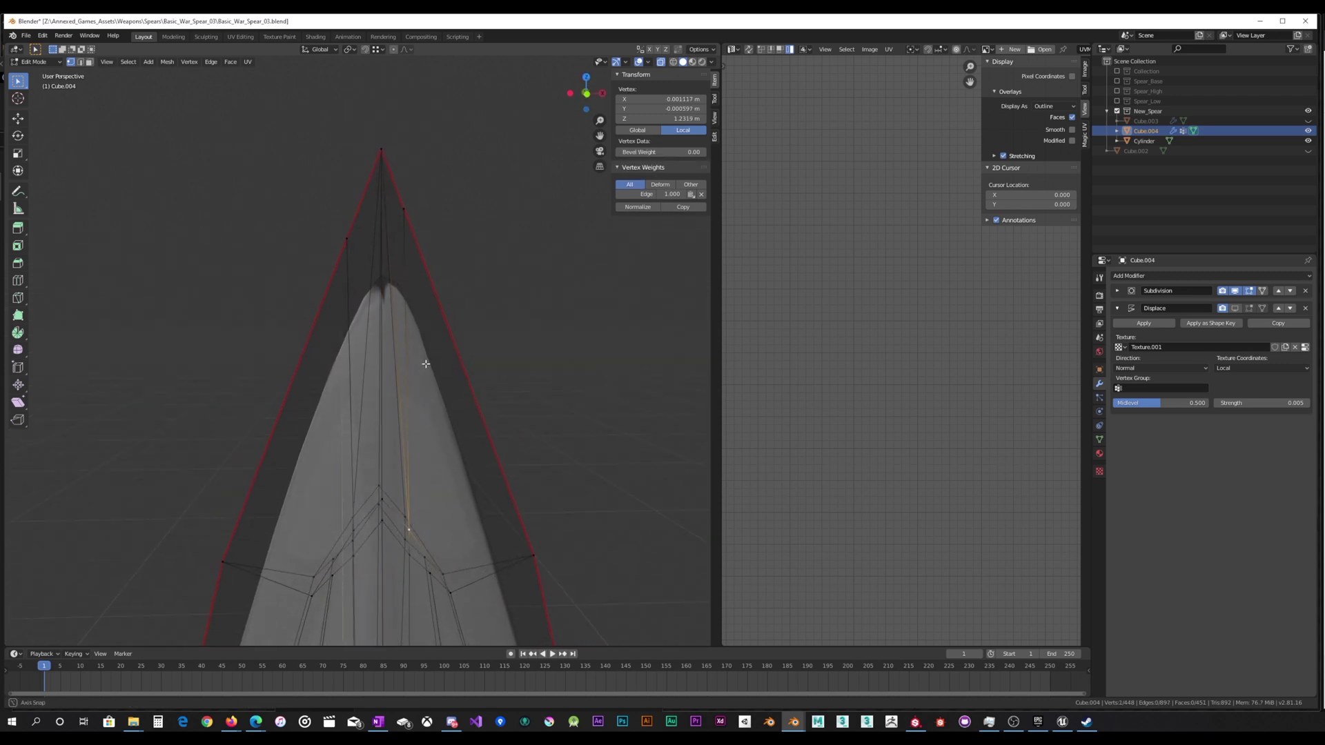
pyautogui.keyDown('shift'); pyautogui.click(380, 149); pyautogui.keyUp('shift')
pyautogui.press('x')
pyautogui.click(413, 153)
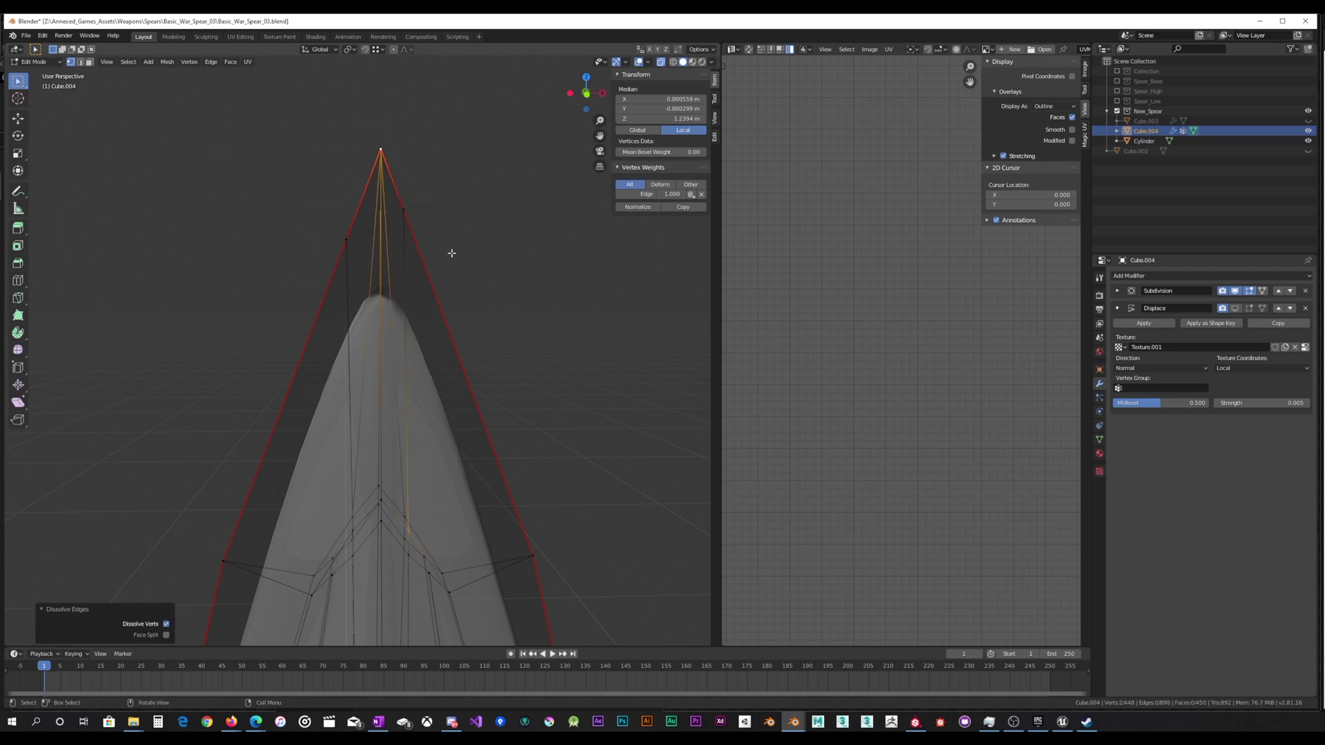
# Slide the new outer-edge vertices on the +X and -X sides up along the blade edge, close to the tip.
pyautogui.moveTo(451, 253); pyautogui.dragTo(435, 275, button='middle')
pyautogui.moveTo(390, 261); pyautogui.dragTo(442, 214)
pyautogui.keyDown('shift'); pyautogui.click(341, 269); pyautogui.keyUp('shift')
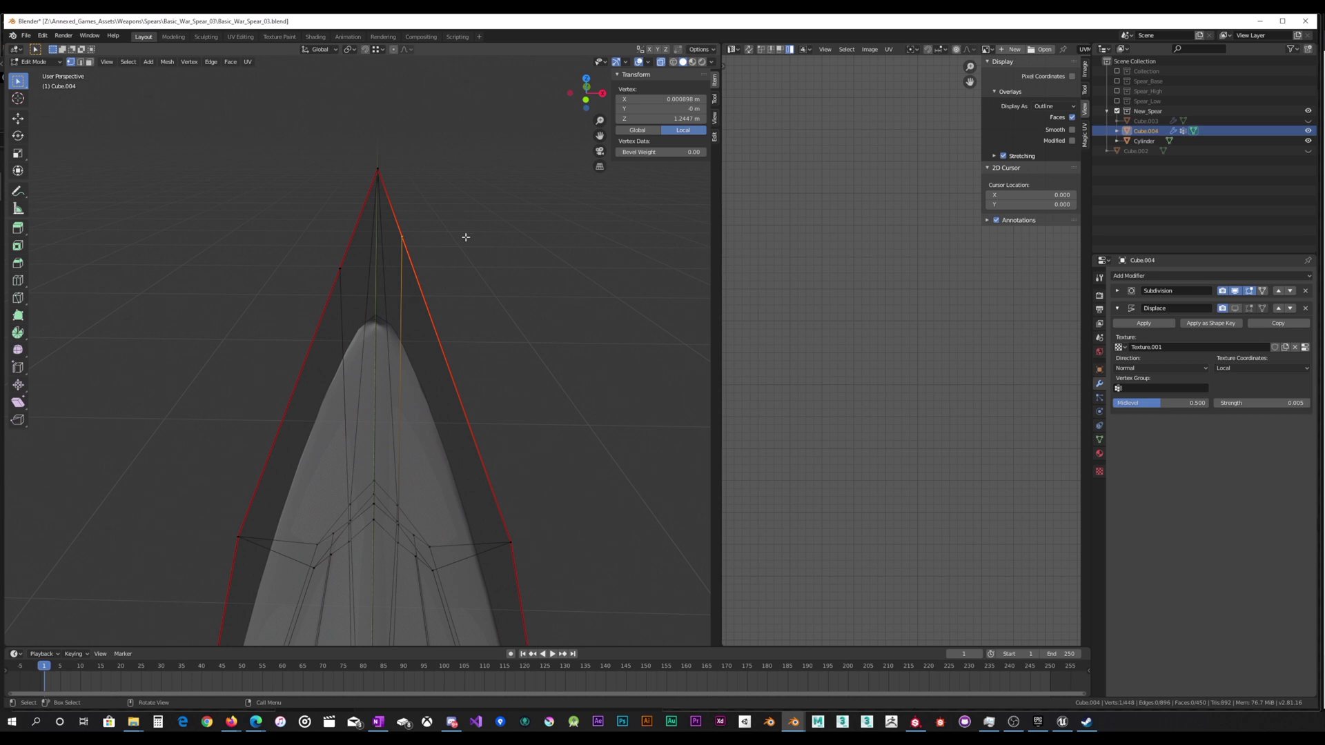
pyautogui.hotkey('shift', 'v')
pyautogui.click(450, 195)
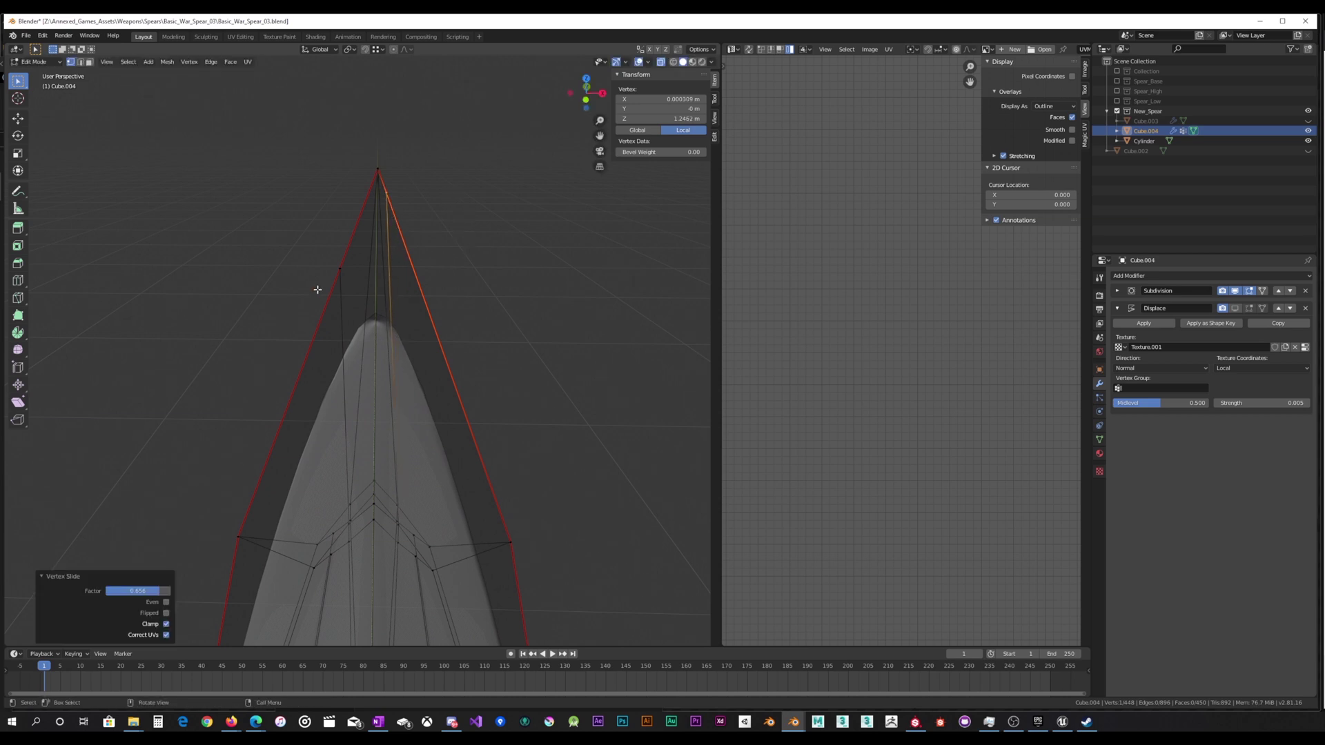
pyautogui.moveTo(287, 299); pyautogui.dragTo(347, 247)
pyautogui.hotkey('shift', 'v')
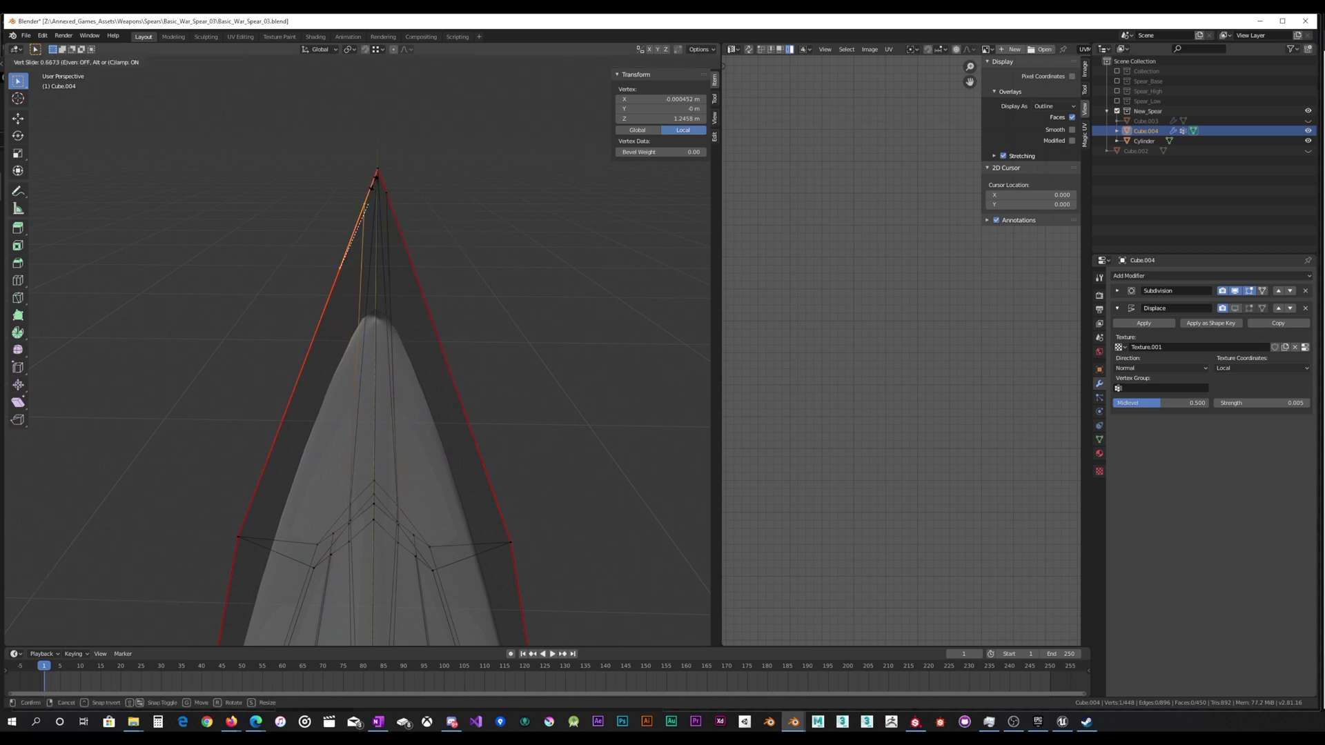
pyautogui.click(446, 225)
pyautogui.moveTo(447, 225); pyautogui.dragTo(230, 207, button='middle')
pyautogui.moveTo(394, 266)
pyautogui.mouseDown(button='middle')
pyautogui.moveTo(461, 244)
pyautogui.moveTo(394, 241)
pyautogui.mouseUp(button='middle')
pyautogui.press('k')
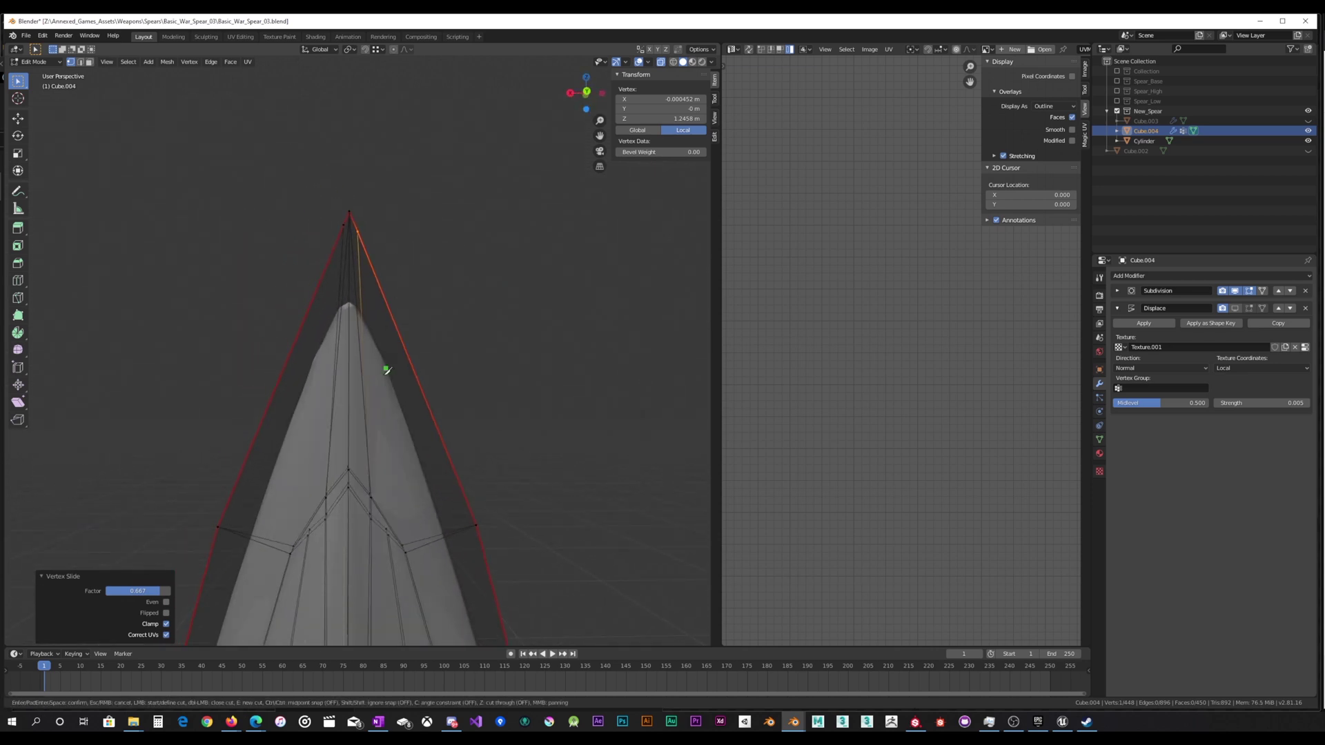
pyautogui.click(371, 497)
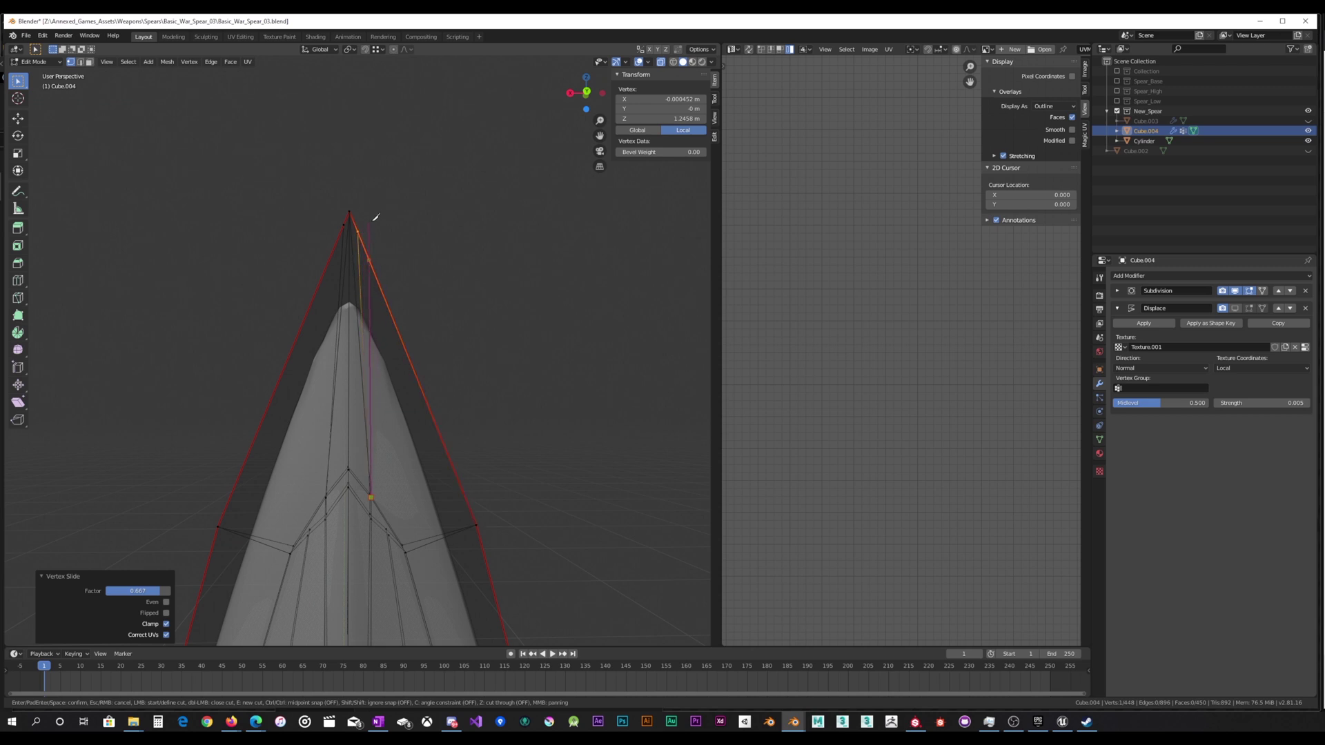
pyautogui.press('Escape')
pyautogui.moveTo(387, 222); pyautogui.dragTo(362, 261, button='middle')
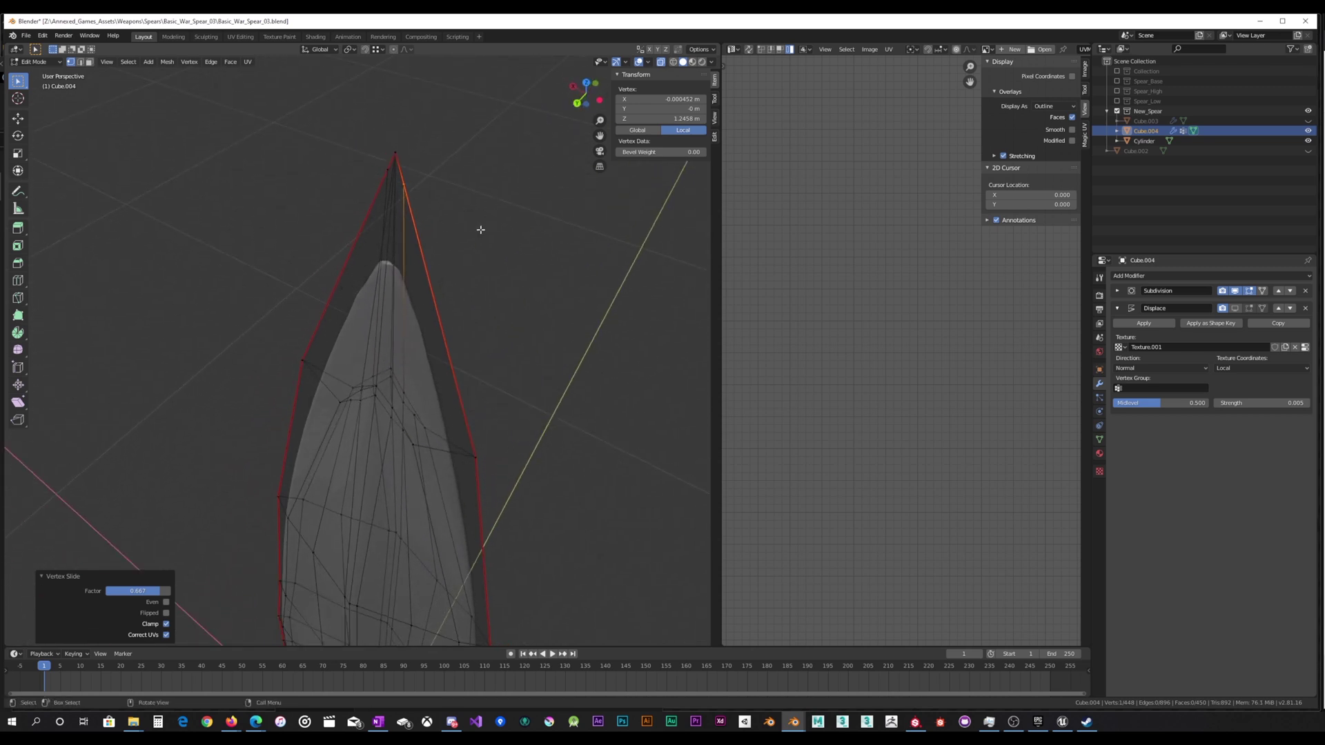
pyautogui.moveTo(480, 230); pyautogui.dragTo(522, 220, button='middle')
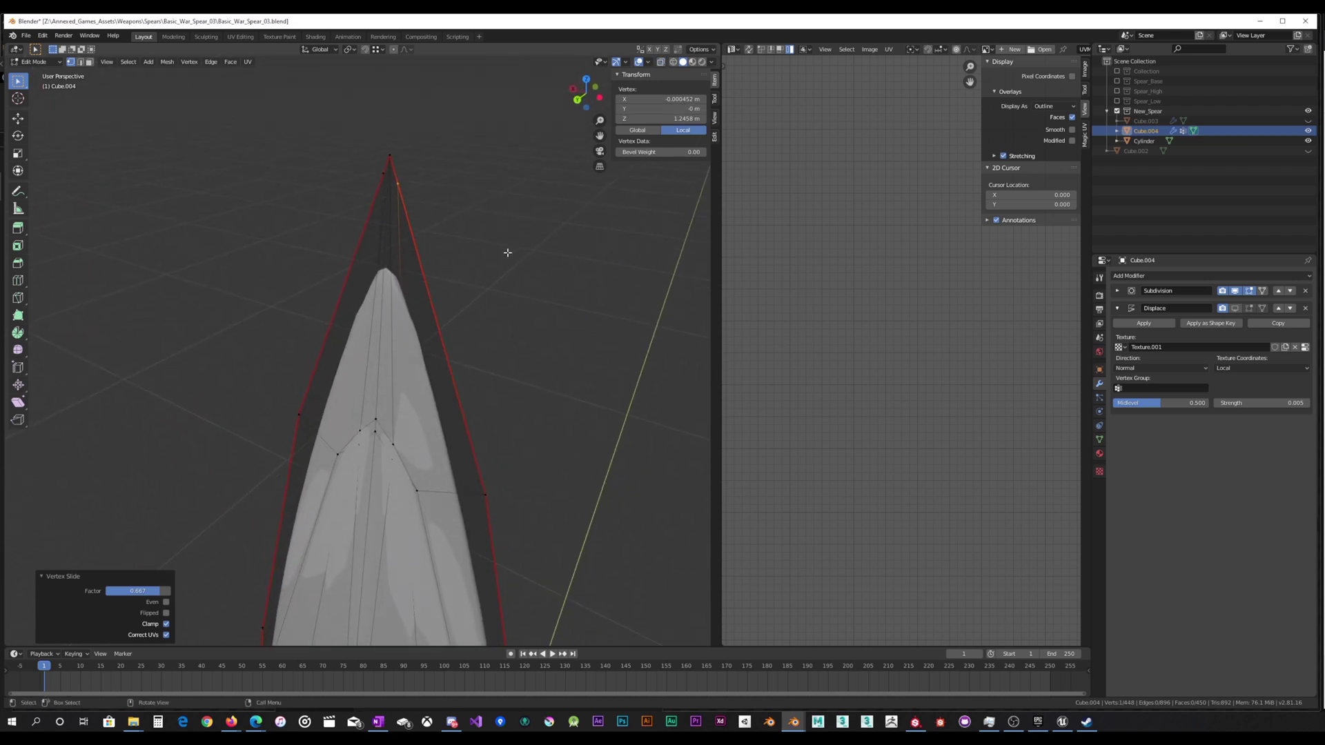
# Knife-cut from the back face's -X upper inner vertex to the outer-edge vertex below the tip on that side.
pyautogui.press('k')
pyautogui.click(393, 444)
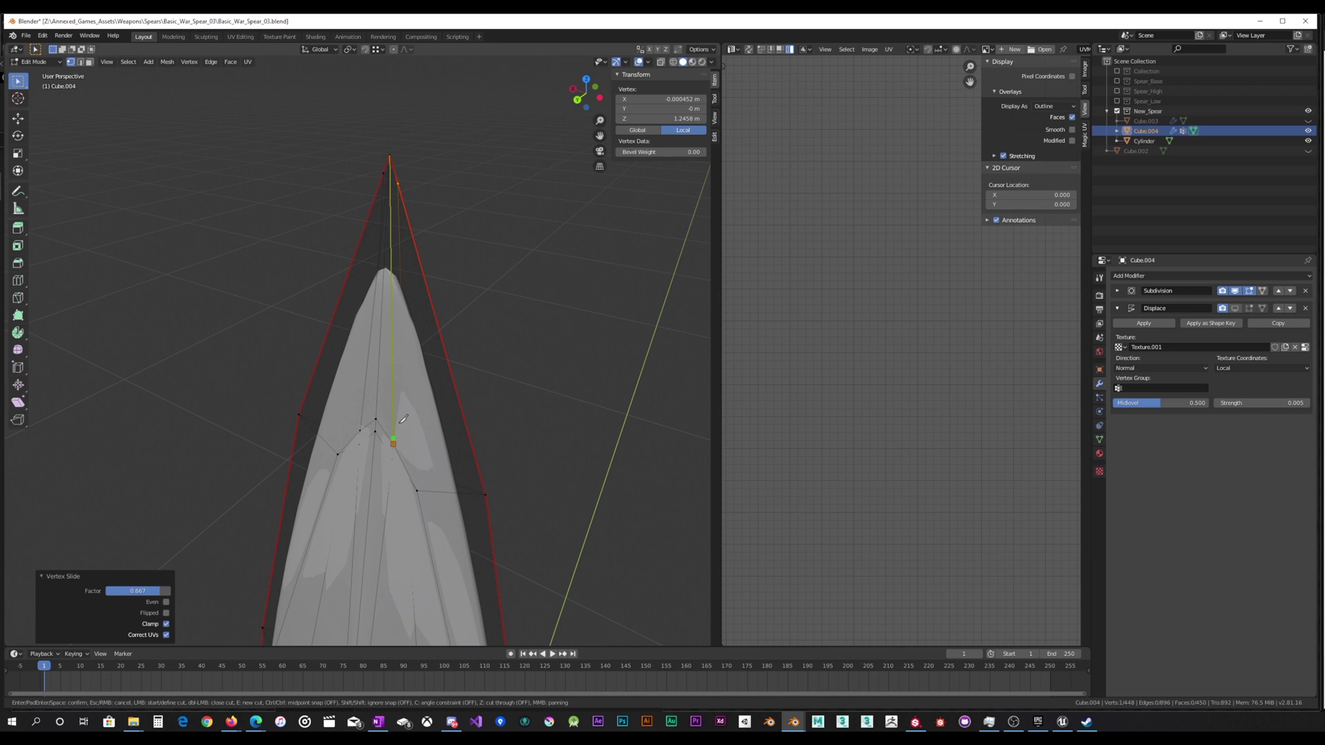
pyautogui.click(399, 181)
pyautogui.press('Return')
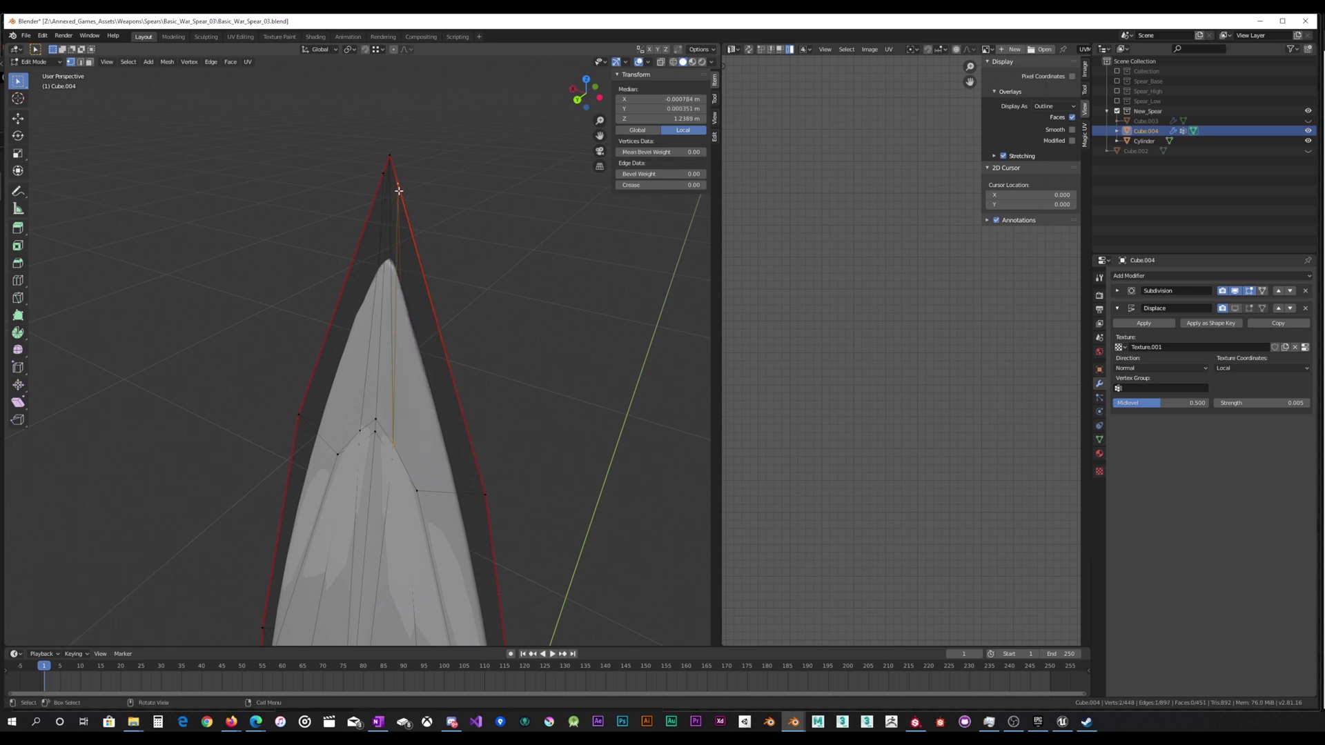
pyautogui.moveTo(423, 201); pyautogui.dragTo(439, 211, button='middle')
# Knife-cut from the back face's +X upper inner vertex to the outer-edge vertex below the tip on that side.
pyautogui.press('k')
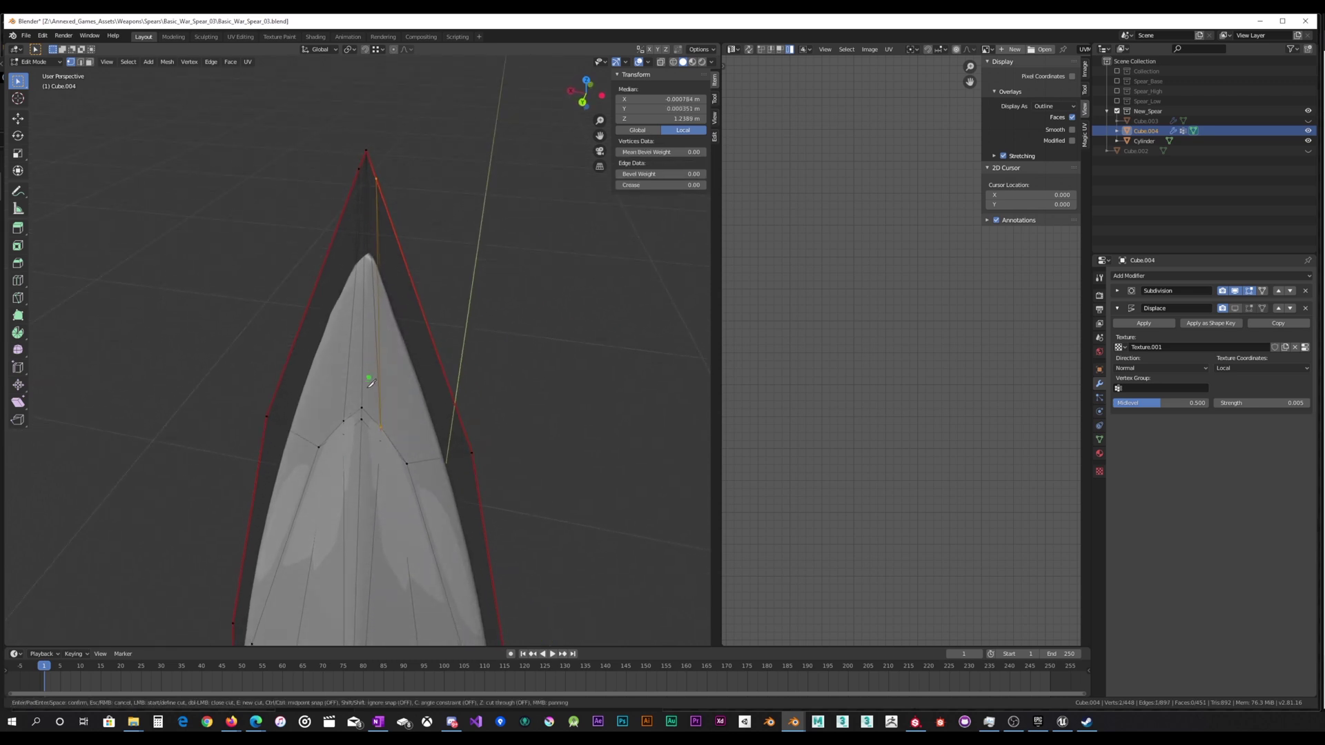
pyautogui.click(344, 418)
pyautogui.moveTo(362, 164)
pyautogui.mouseDown(button='middle')
pyautogui.moveTo(331, 172)
pyautogui.moveTo(384, 178)
pyautogui.mouseUp(button='middle')
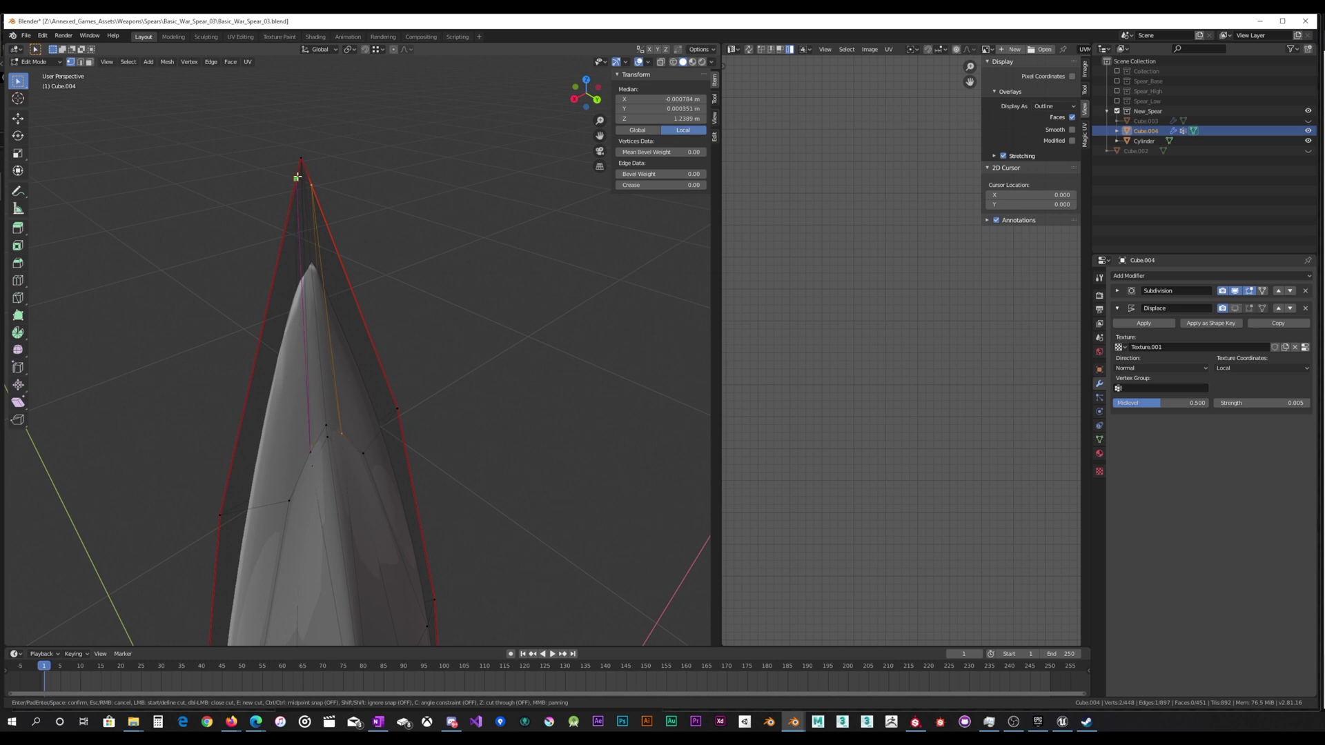
pyautogui.click(298, 177)
pyautogui.press('Return')
pyautogui.moveTo(362, 188); pyautogui.dragTo(315, 280, button='middle')
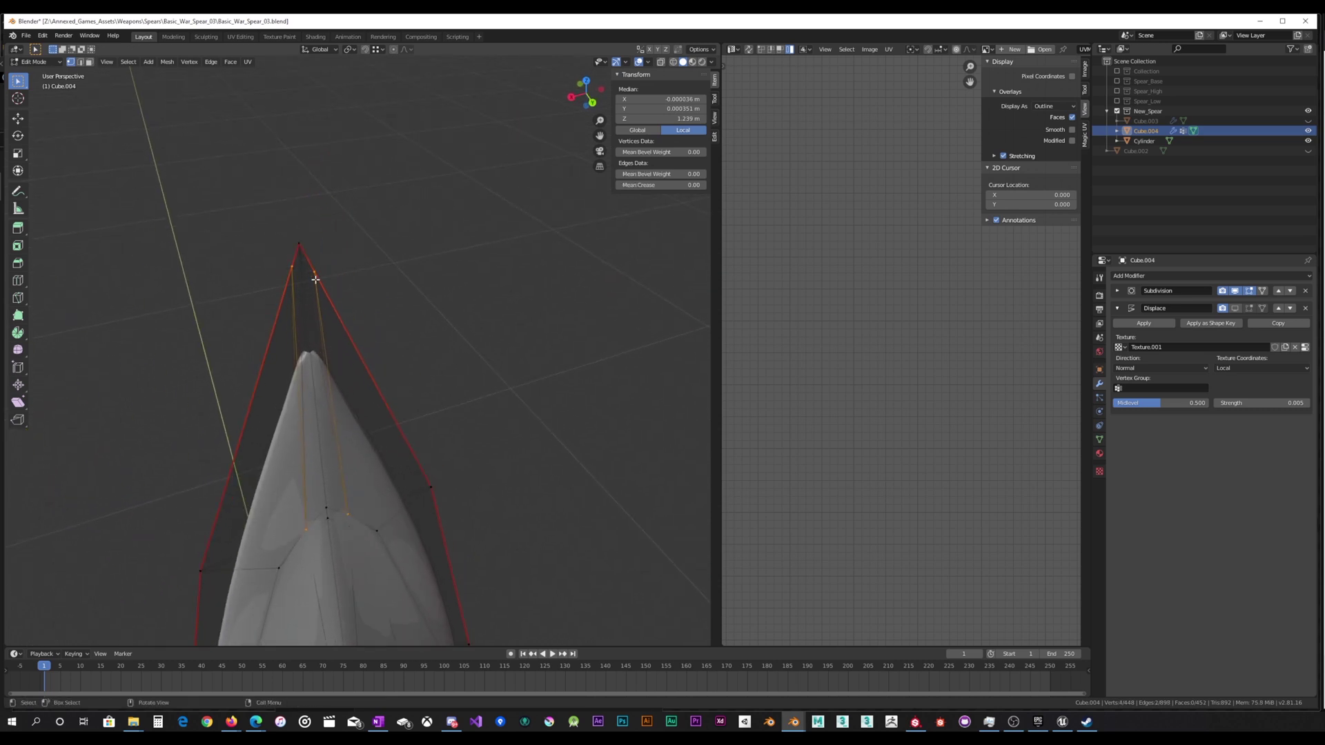
# Dissolve the edge joining the back face's -X upper inner vertex to the tip vertex.
pyautogui.click(345, 512)
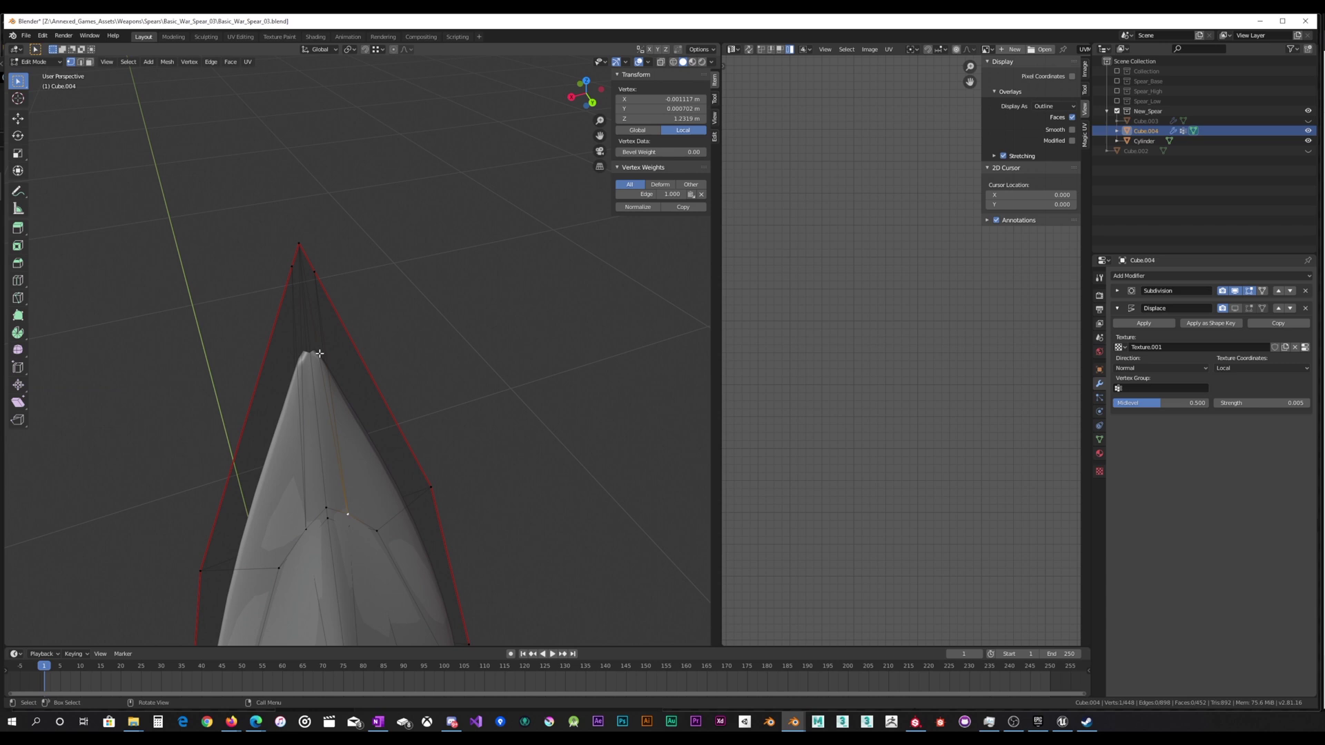
pyautogui.keyDown('shift'); pyautogui.click(306, 257); pyautogui.keyUp('shift')
pyautogui.press('x')
pyautogui.click(423, 260)
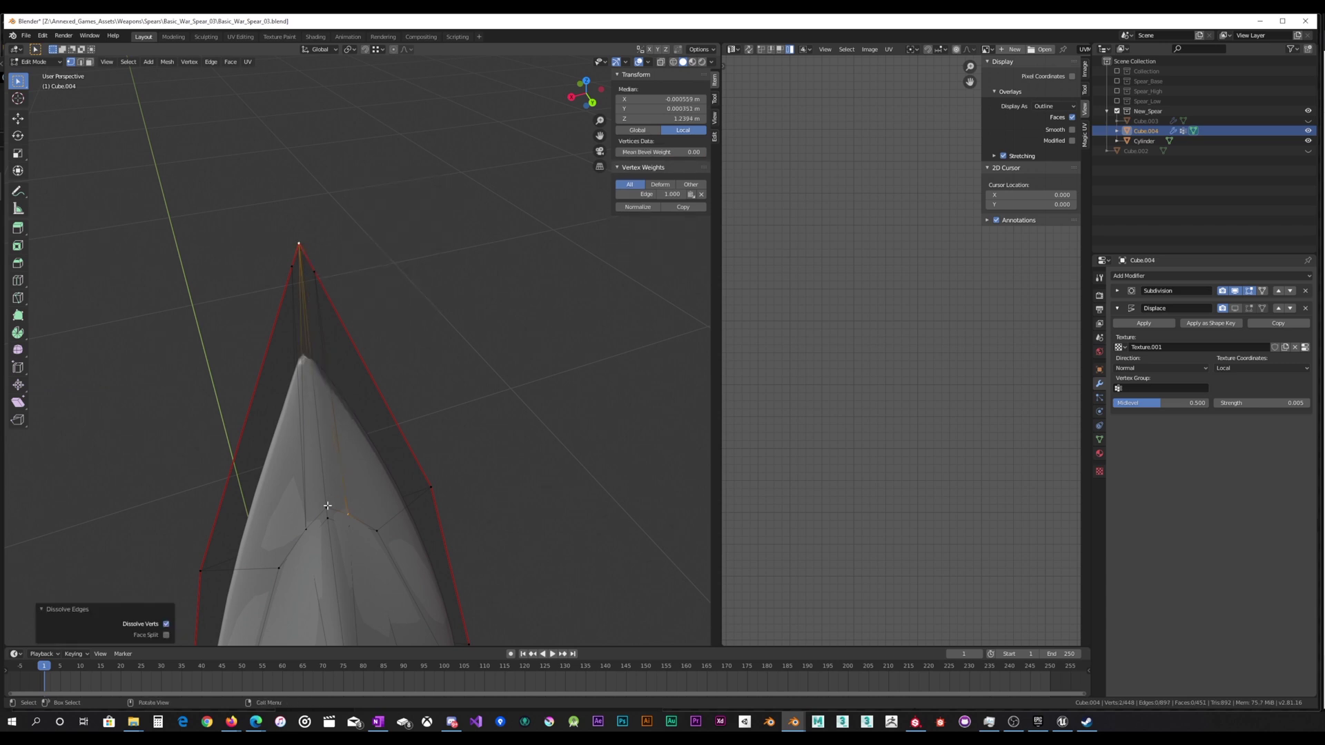
# Dissolve the edge joining the back face's +X upper inner vertex to the tip vertex.
pyautogui.click(309, 511)
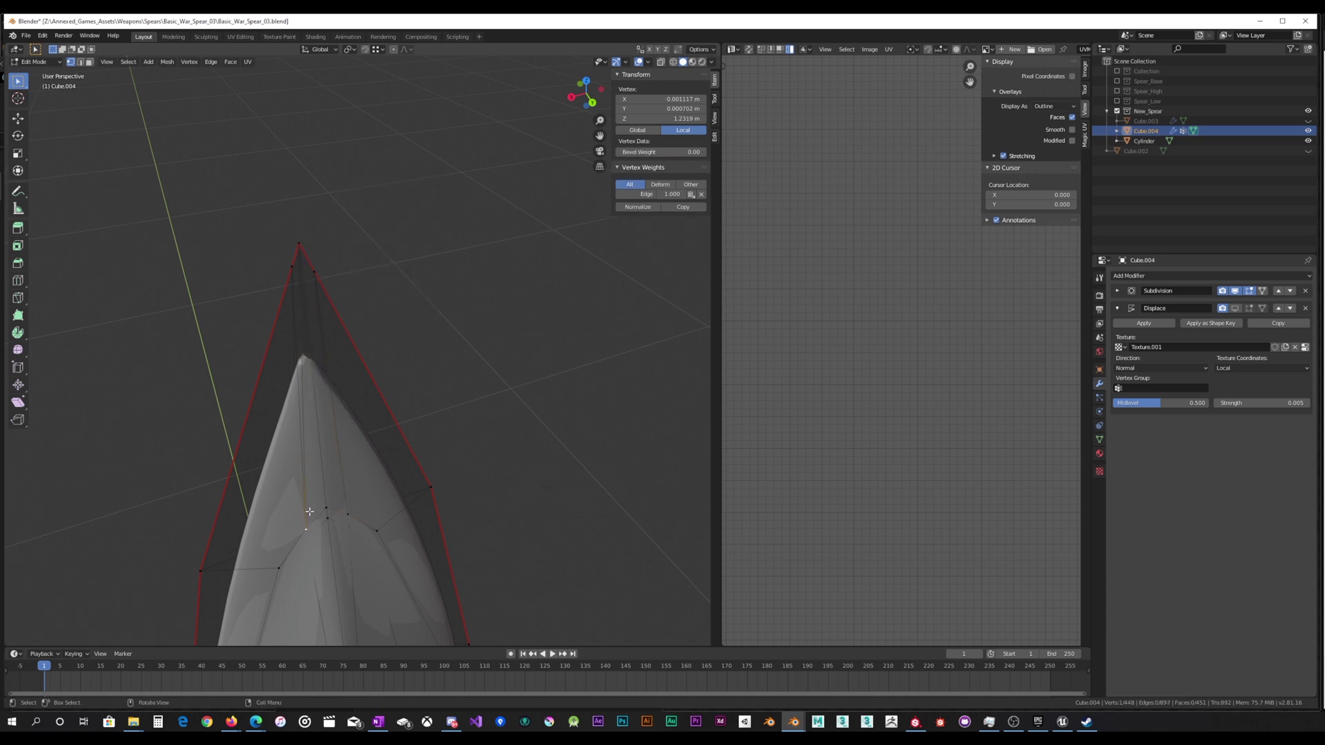
pyautogui.keyDown('shift'); pyautogui.click(304, 246); pyautogui.keyUp('shift')
pyautogui.press('x')
pyautogui.click(370, 255)
# Check the tip in Object Mode, and slide the -X outer-edge vertex up along the blade edge to match the +X one's height.
pyautogui.moveTo(347, 273); pyautogui.dragTo(538, 250, button='middle')
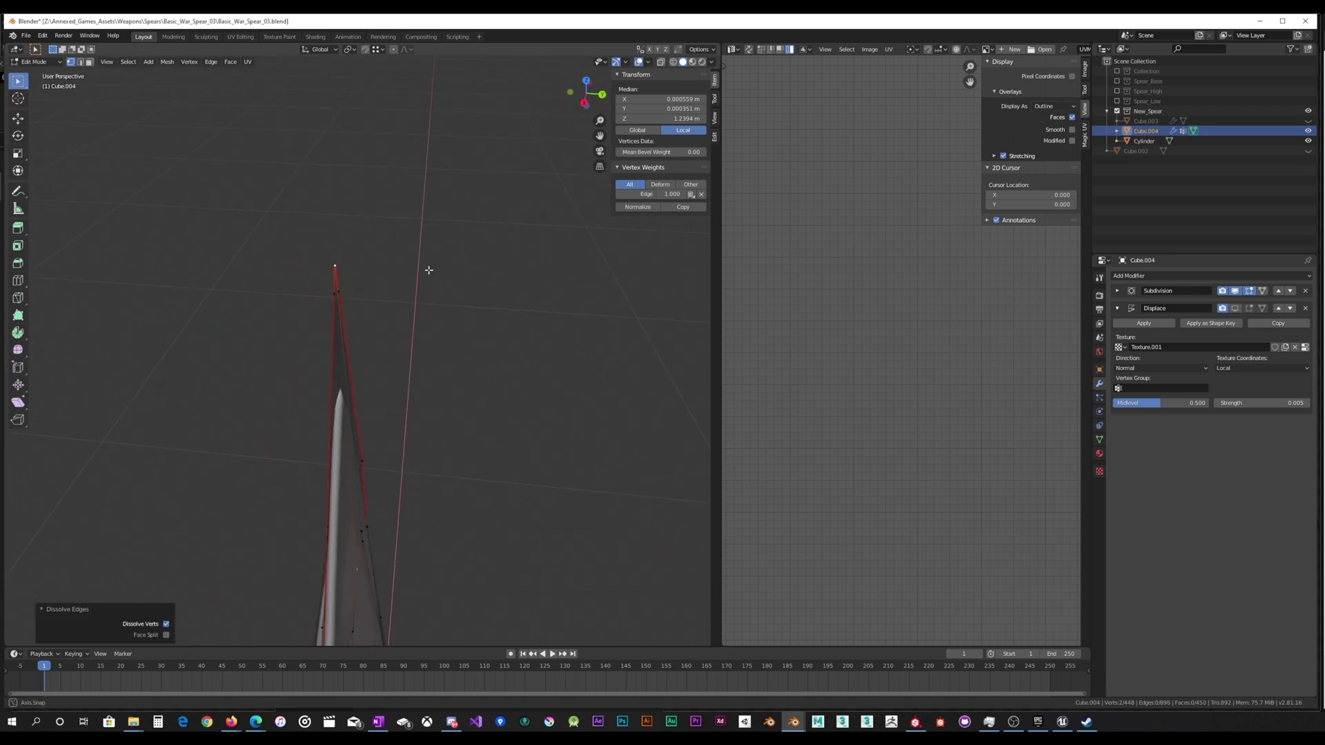
pyautogui.press('Tab')
pyautogui.moveTo(516, 357); pyautogui.dragTo(391, 219, button='middle')
pyautogui.scroll(2, 470, 275)
pyautogui.press('Tab')
pyautogui.scroll(-2, 457, 262)
pyautogui.press('b')
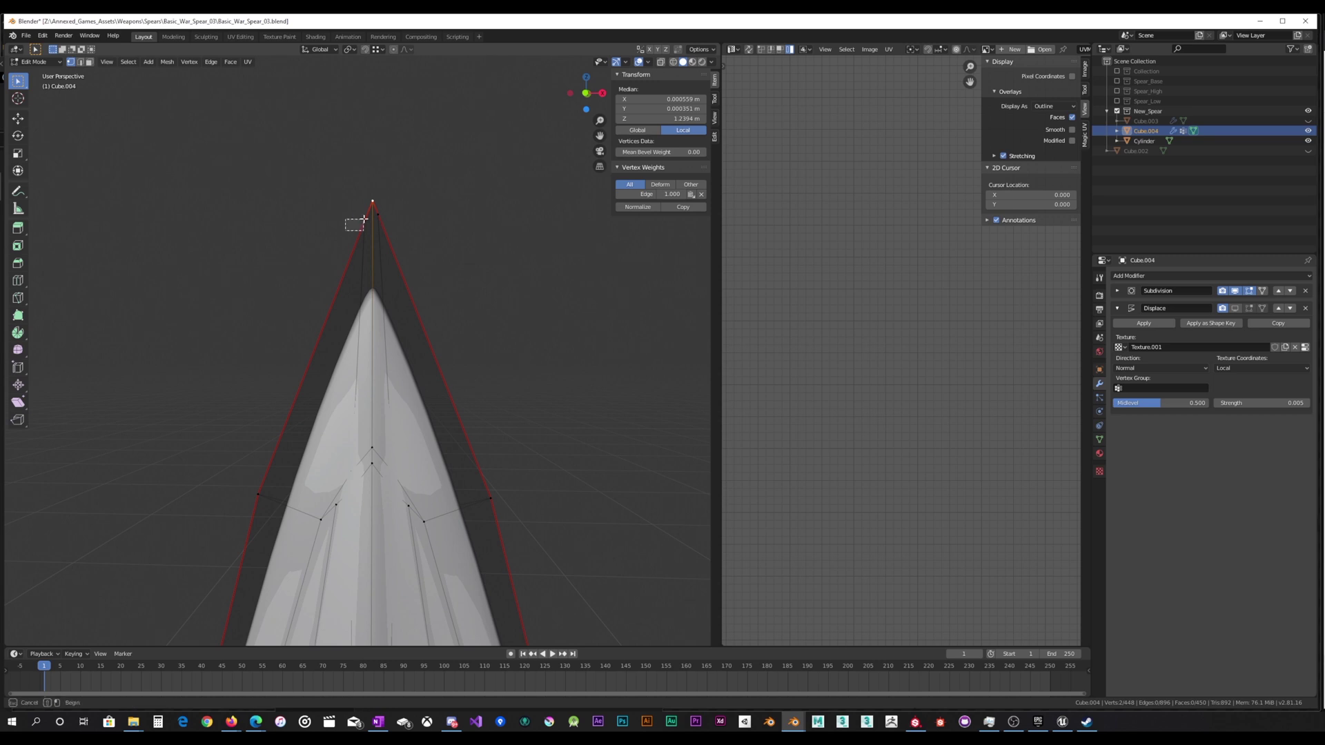
pyautogui.moveTo(363, 220); pyautogui.dragTo(367, 223)
pyautogui.keyDown('shift'); pyautogui.moveTo(411, 204); pyautogui.dragTo(414, 230, button='middle'); pyautogui.keyUp('shift')
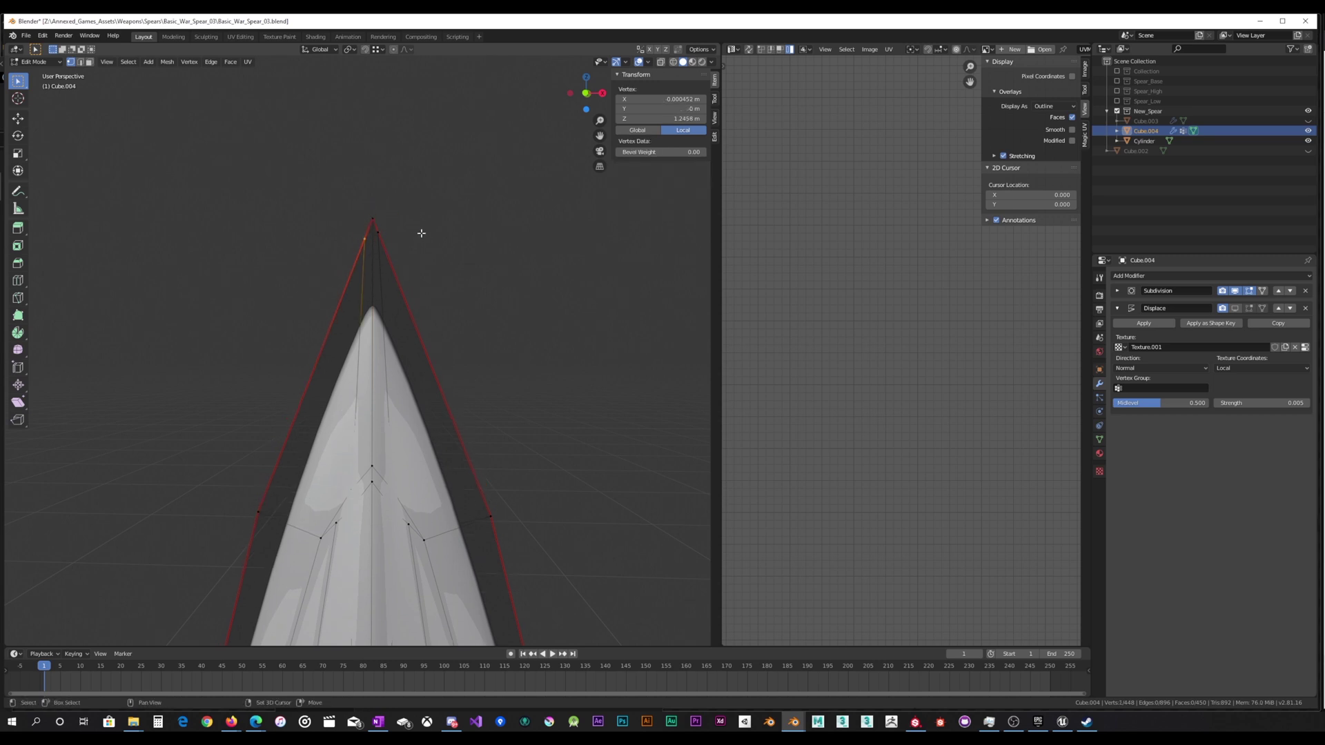
pyautogui.hotkey('shift', 'v')
pyautogui.click(425, 227)
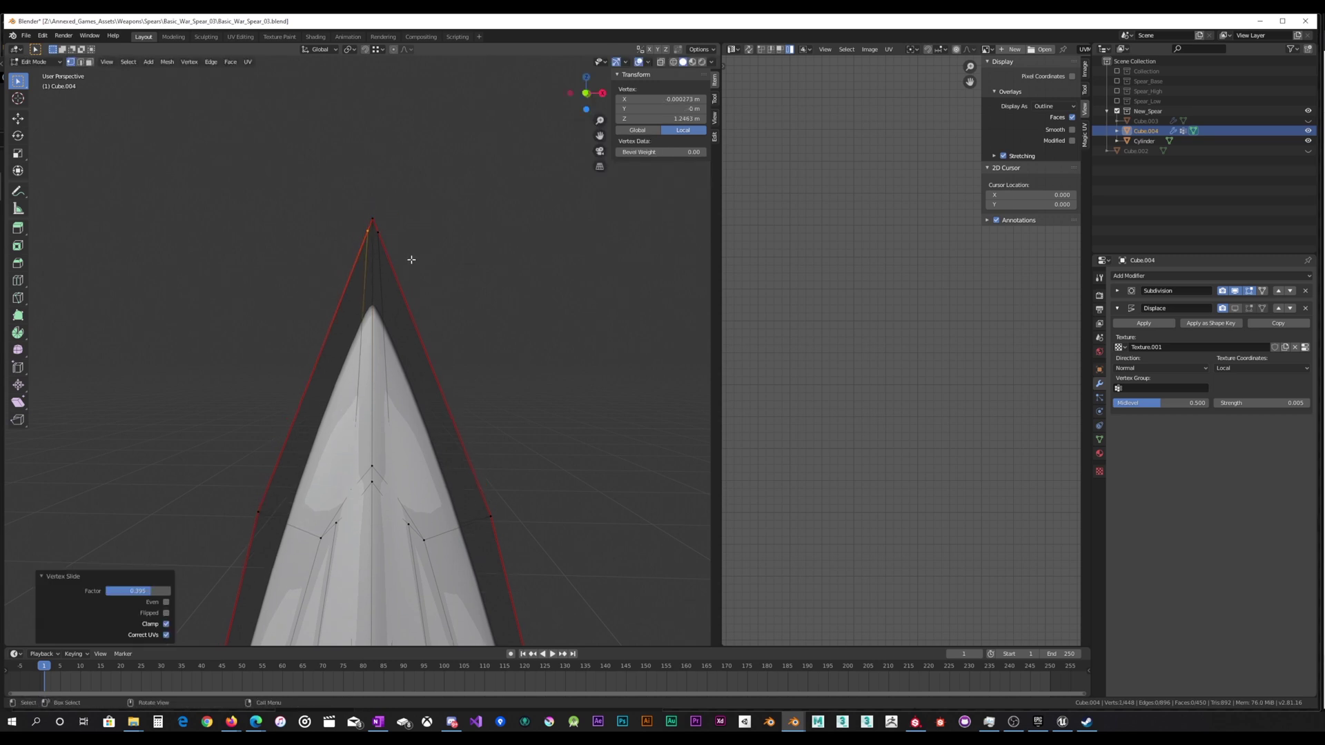
# Examine the tip's material boundary in Object Mode with material preview shading.
pyautogui.press('Tab')
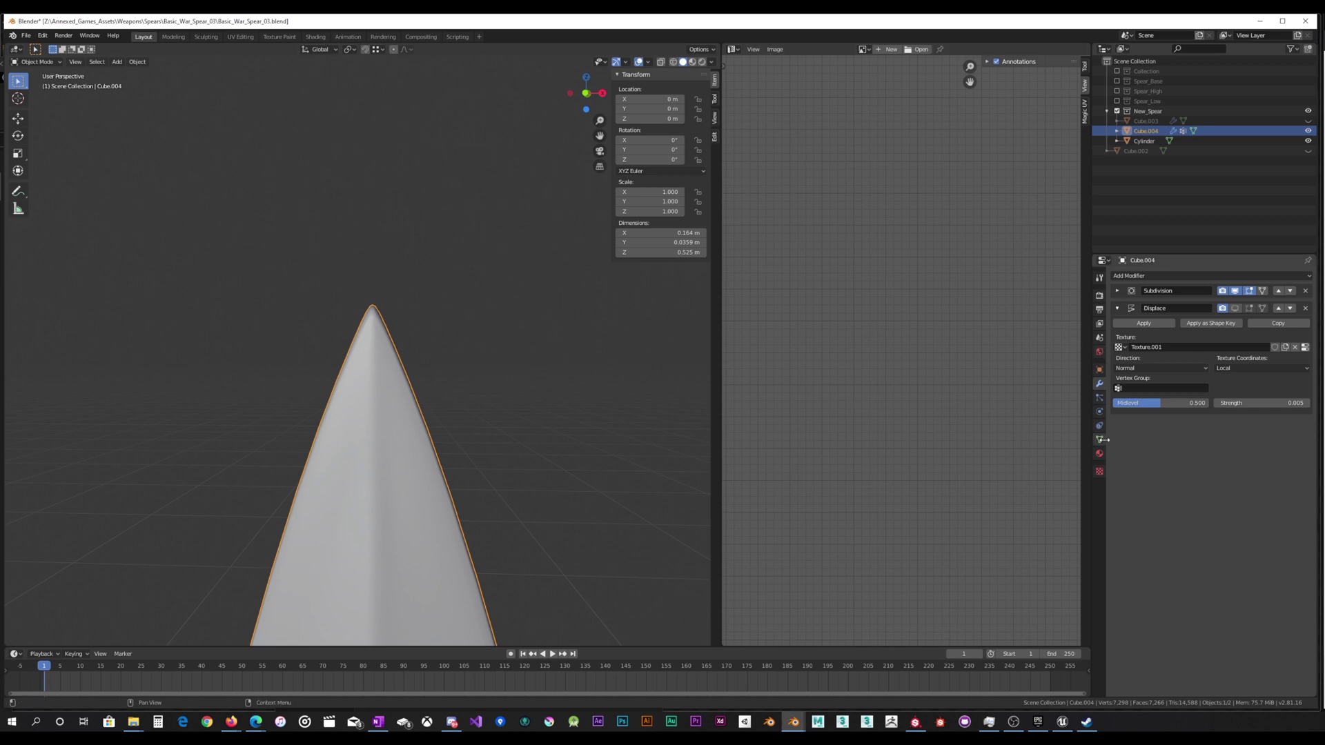
pyautogui.click(1101, 440)
pyautogui.click(1099, 454)
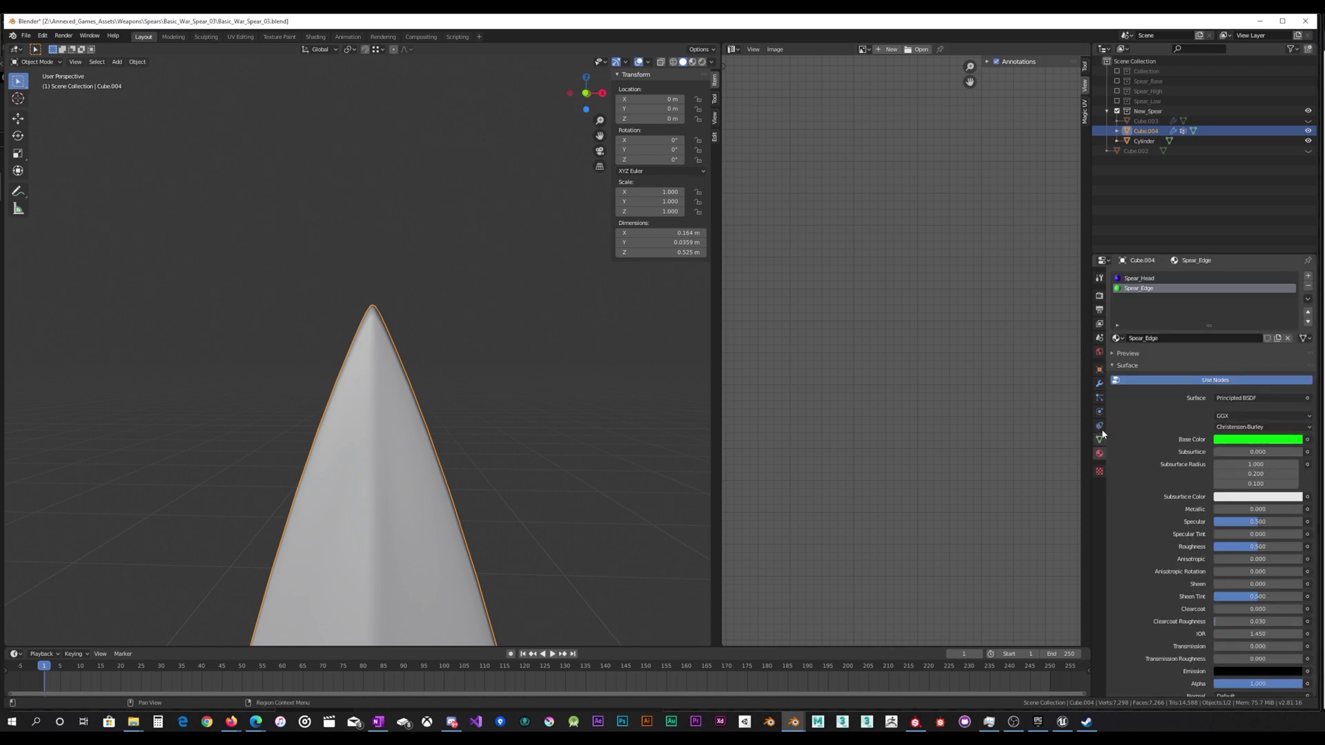
pyautogui.click(1100, 385)
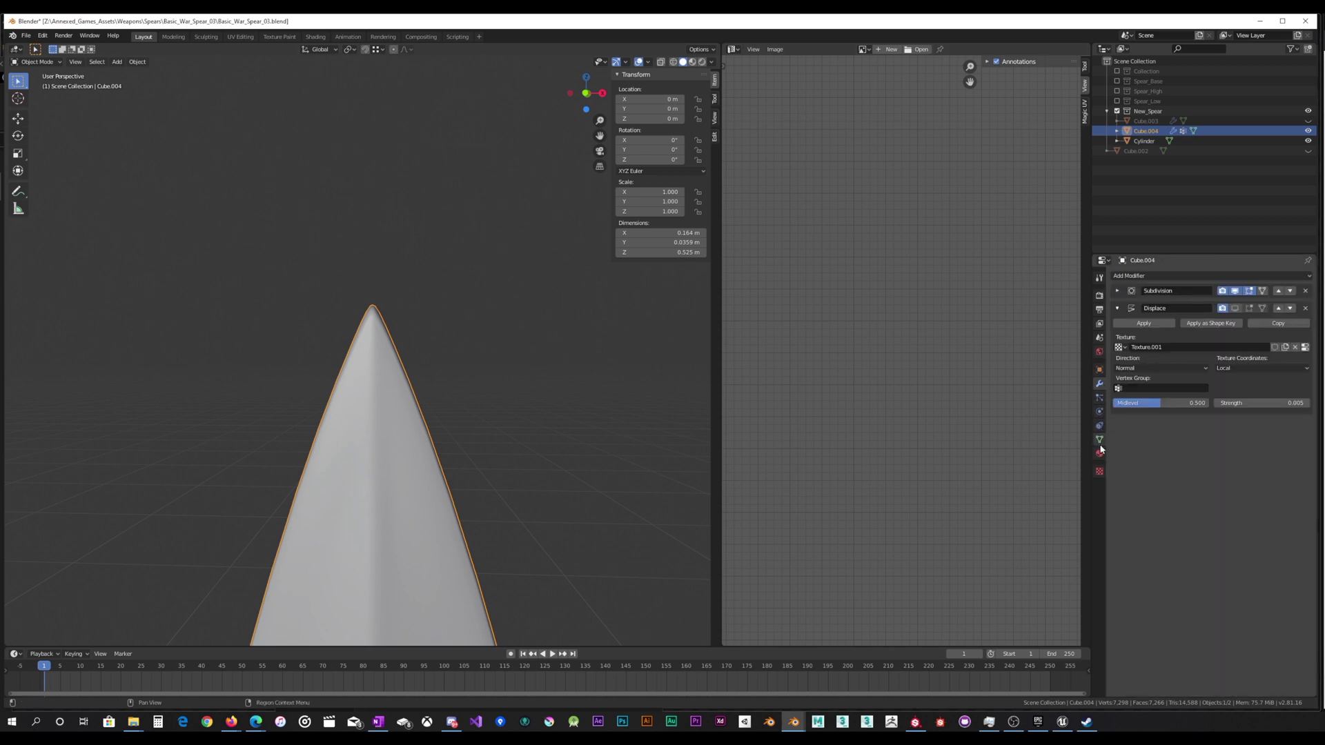
pyautogui.click(692, 62)
pyautogui.scroll(-4, 516, 256)
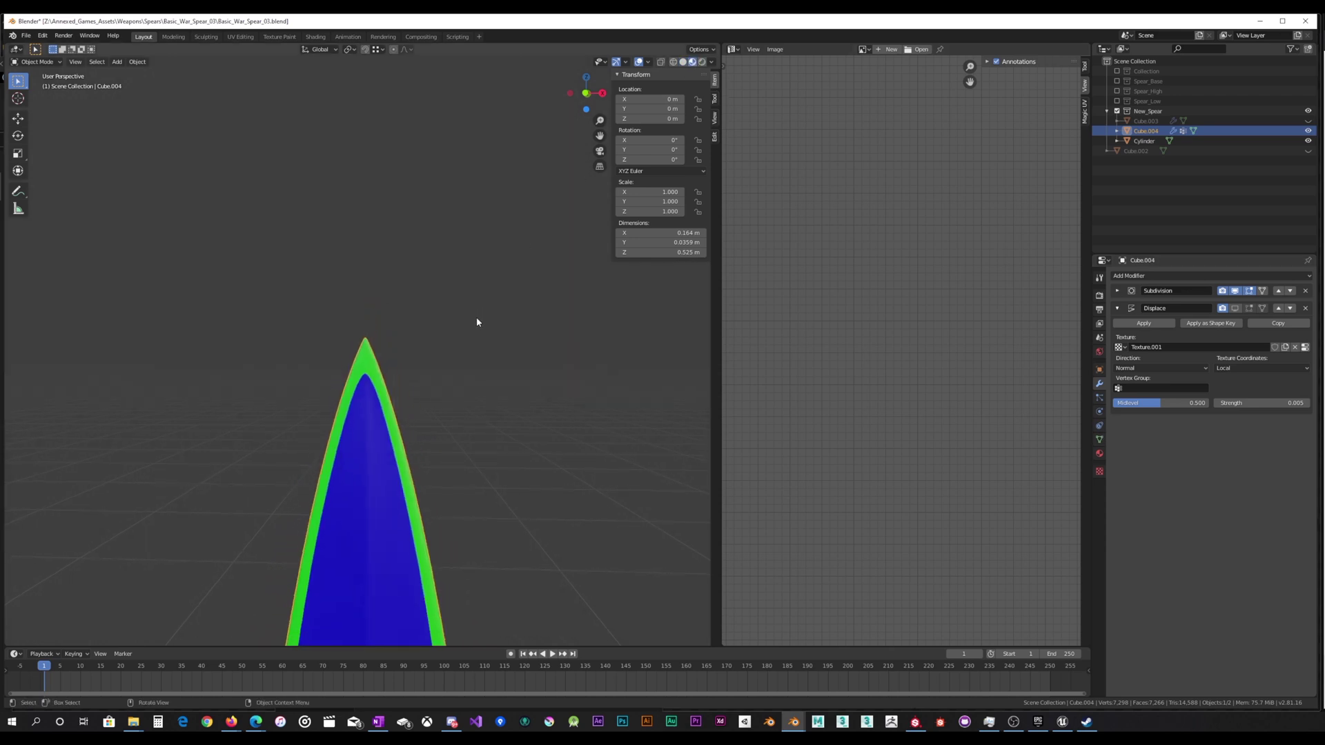
pyautogui.keyDown('shift'); pyautogui.moveTo(467, 406); pyautogui.dragTo(477, 360, button='middle'); pyautogui.keyUp('shift')
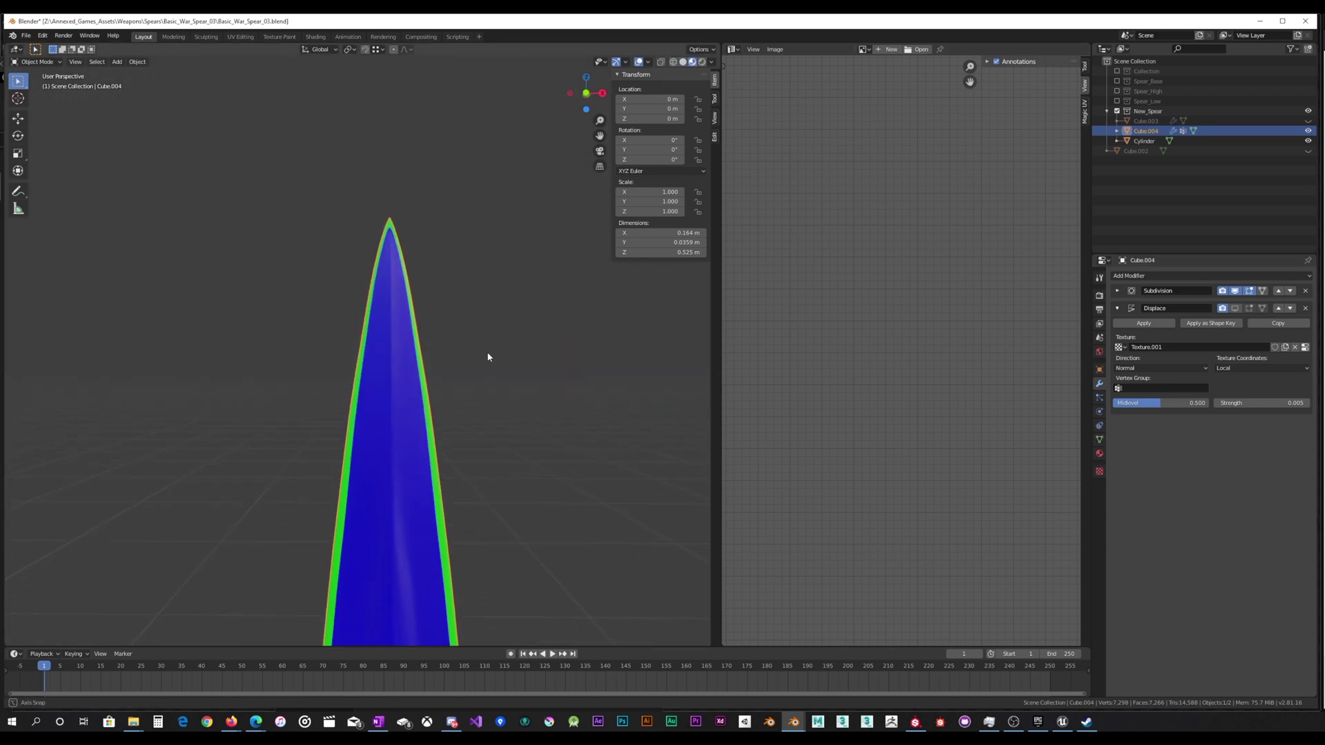
# Enter Edit Mode on the spear head and show its upper blade in wireframe from an orthographic front view.
pyautogui.scroll(-5, 471, 359)
pyautogui.scroll(6, 470, 360)
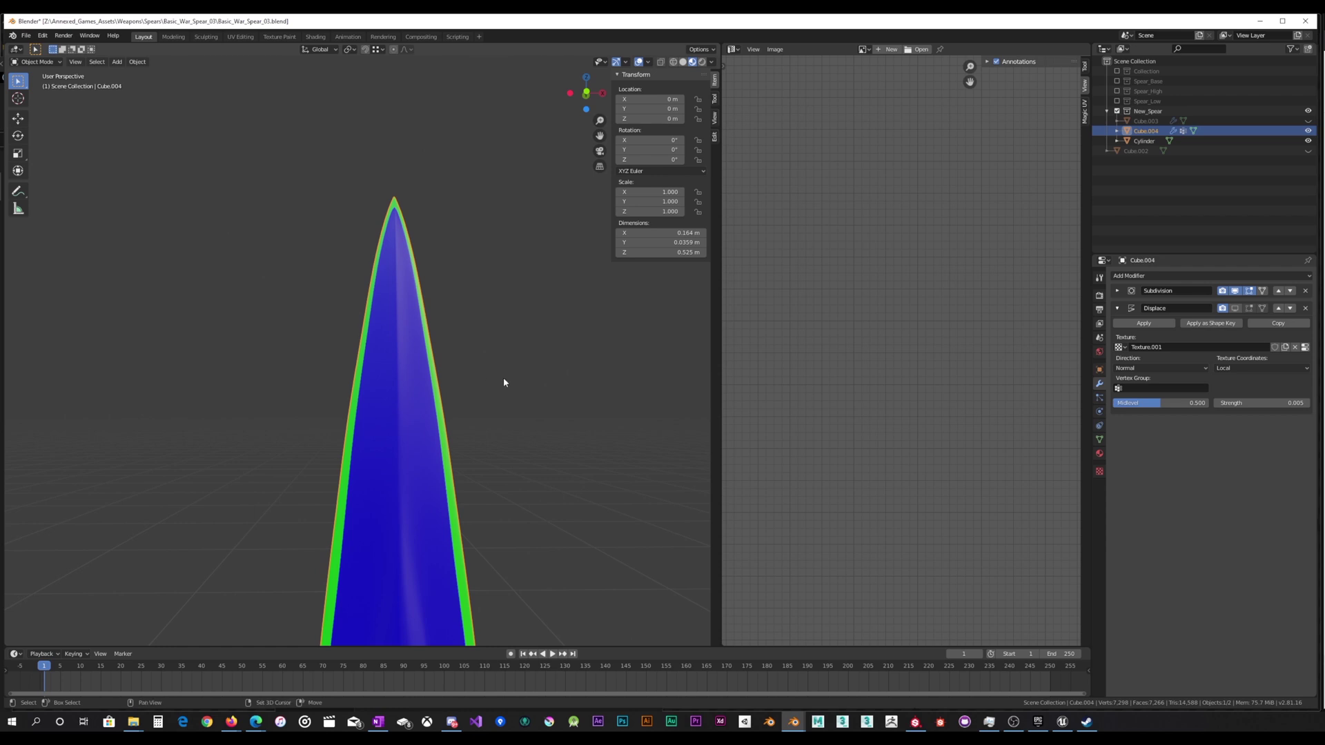
pyautogui.keyDown('shift'); pyautogui.moveTo(503, 382); pyautogui.dragTo(467, 372, button='middle'); pyautogui.keyUp('shift')
pyautogui.scroll(2, 467, 373)
pyautogui.press('Tab')
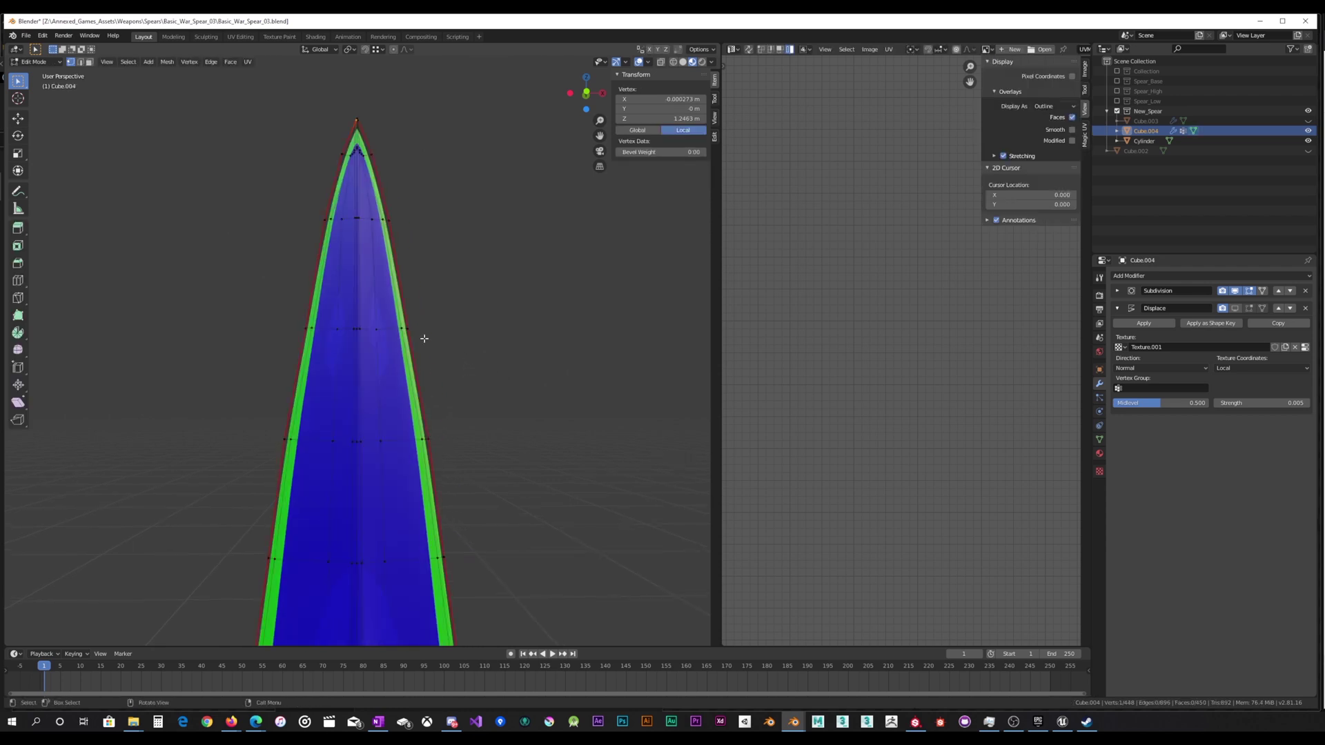
pyautogui.scroll(4, 423, 339)
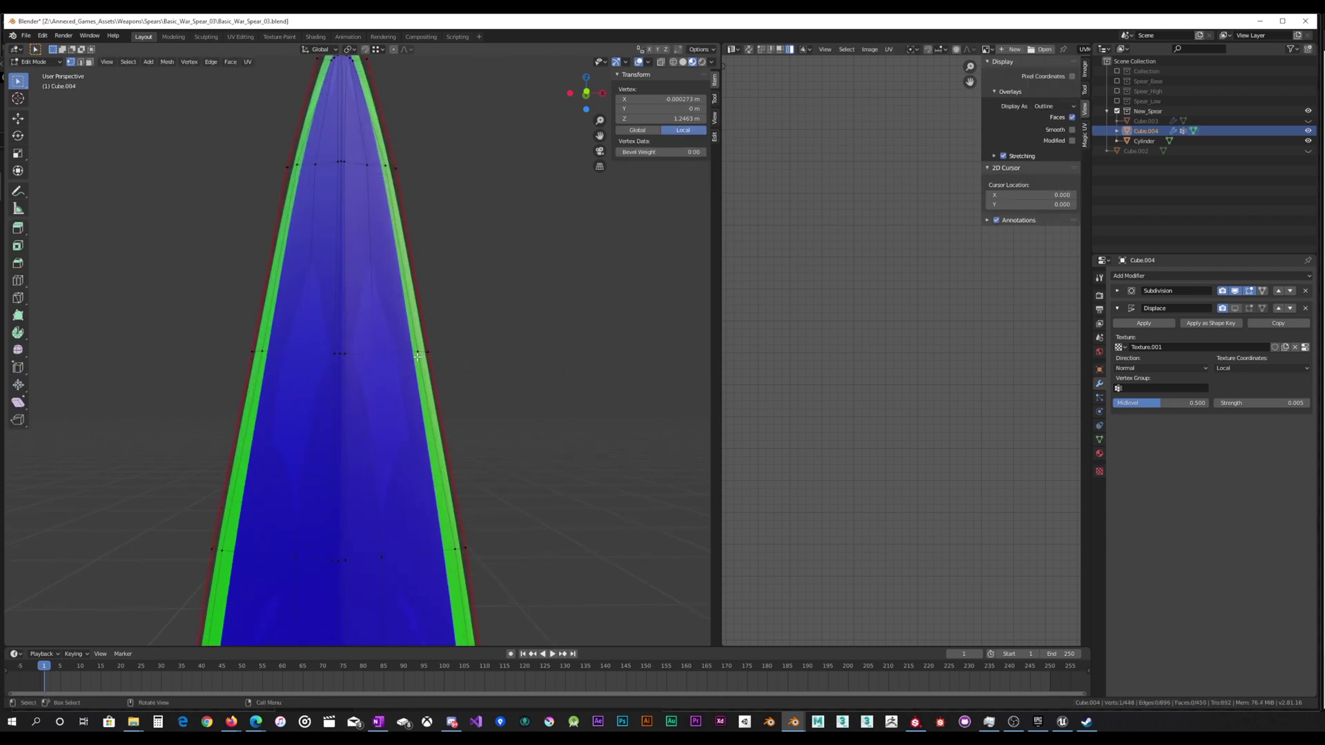
pyautogui.click(412, 352)
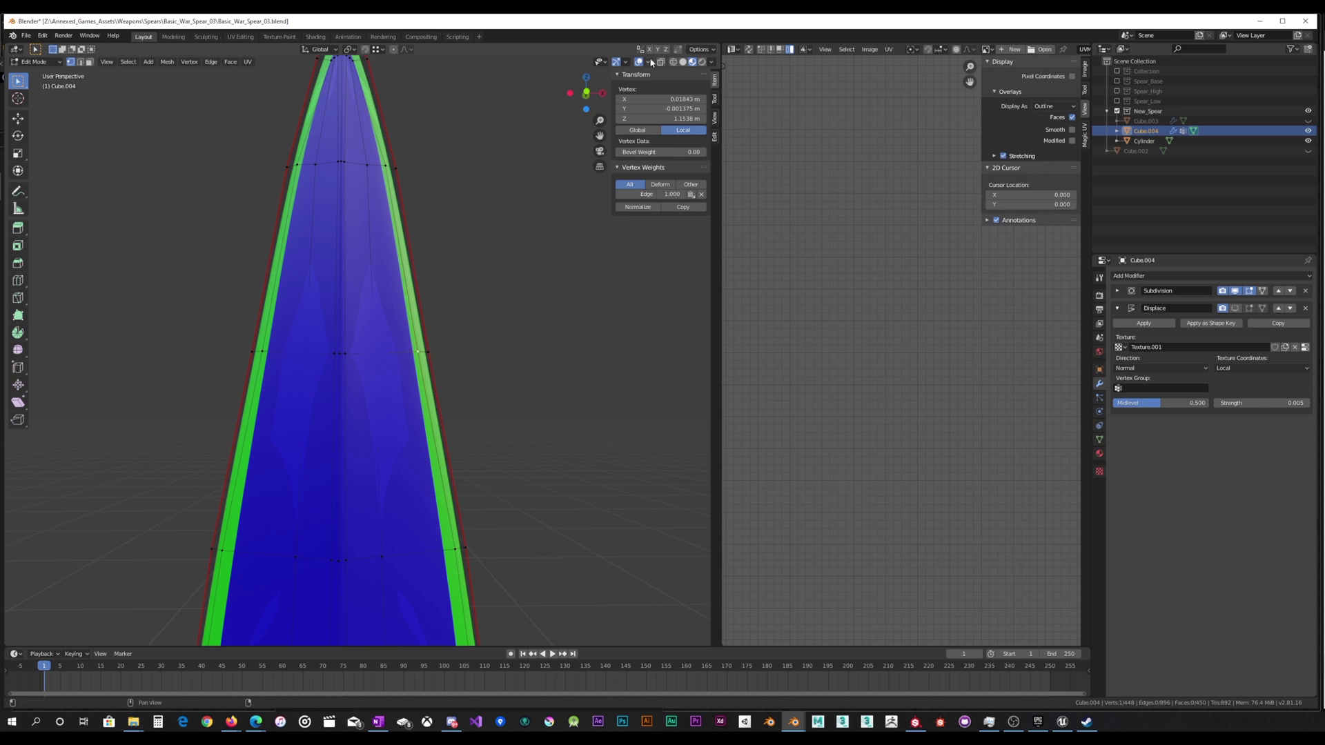
pyautogui.click(672, 64)
pyautogui.press('KP_1')
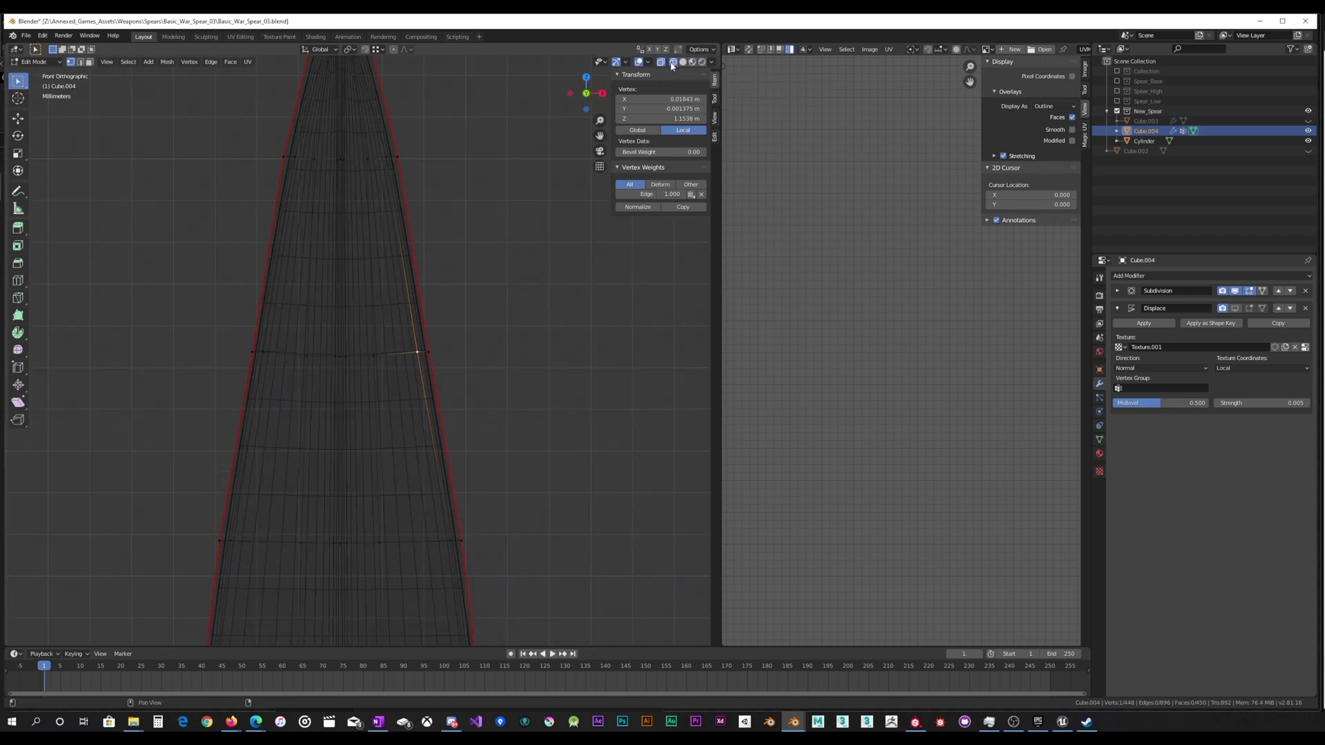
# Scale the inner boundary vertices on both sides of the second and third rows below the tip to about 0.871 along X, in material preview.
pyautogui.keyDown('shift'); pyautogui.click(416, 350); pyautogui.keyUp('shift')
pyautogui.keyDown('shift'); pyautogui.click(265, 352); pyautogui.keyUp('shift')
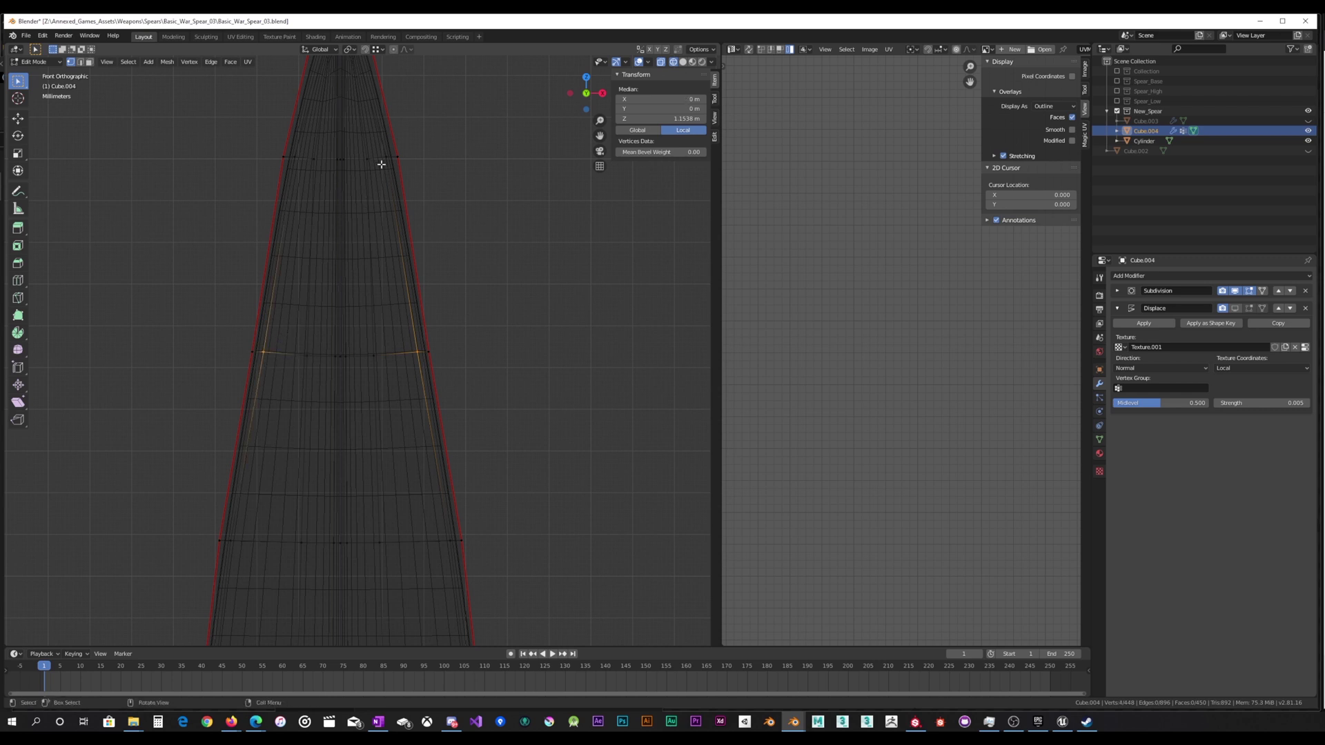
pyautogui.scroll(-3, 393, 290)
pyautogui.scroll(5, 400, 285)
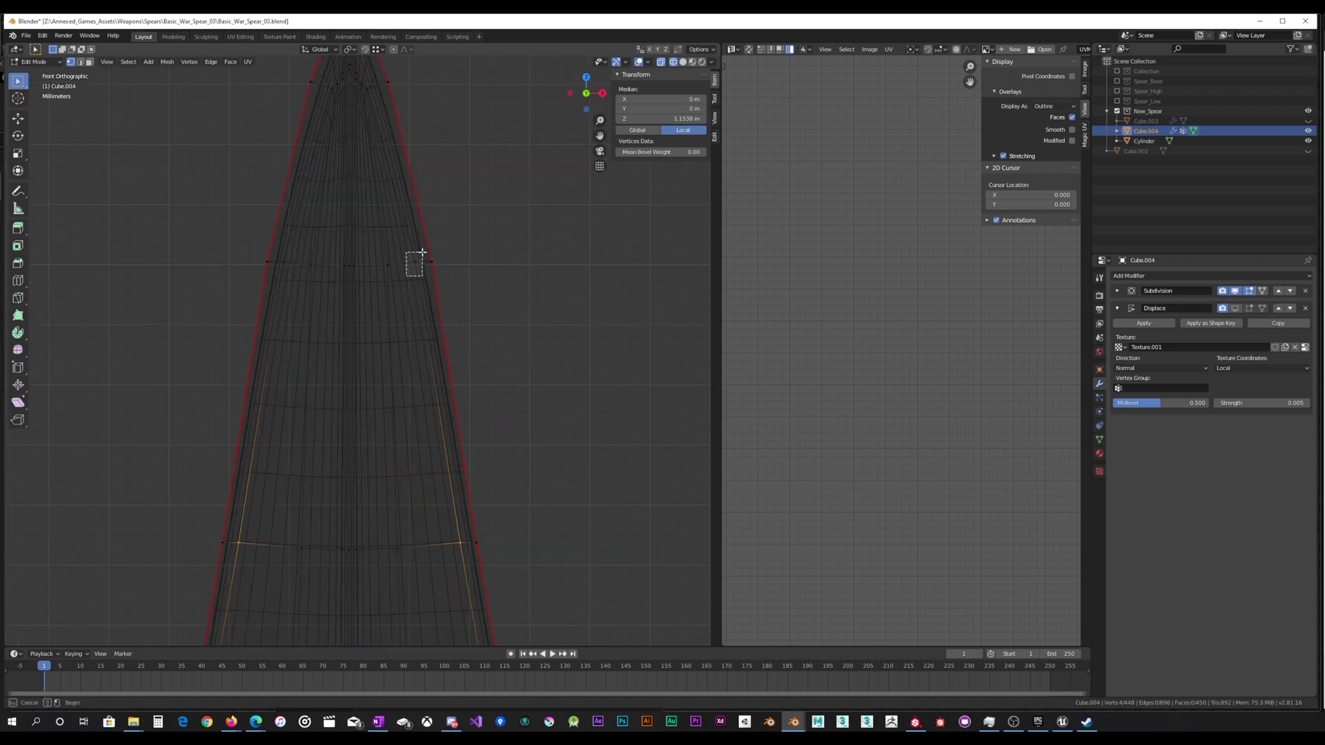
pyautogui.keyDown('shift'); pyautogui.click(416, 263); pyautogui.keyUp('shift')
pyautogui.keyDown('shift'); pyautogui.click(283, 262); pyautogui.keyUp('shift')
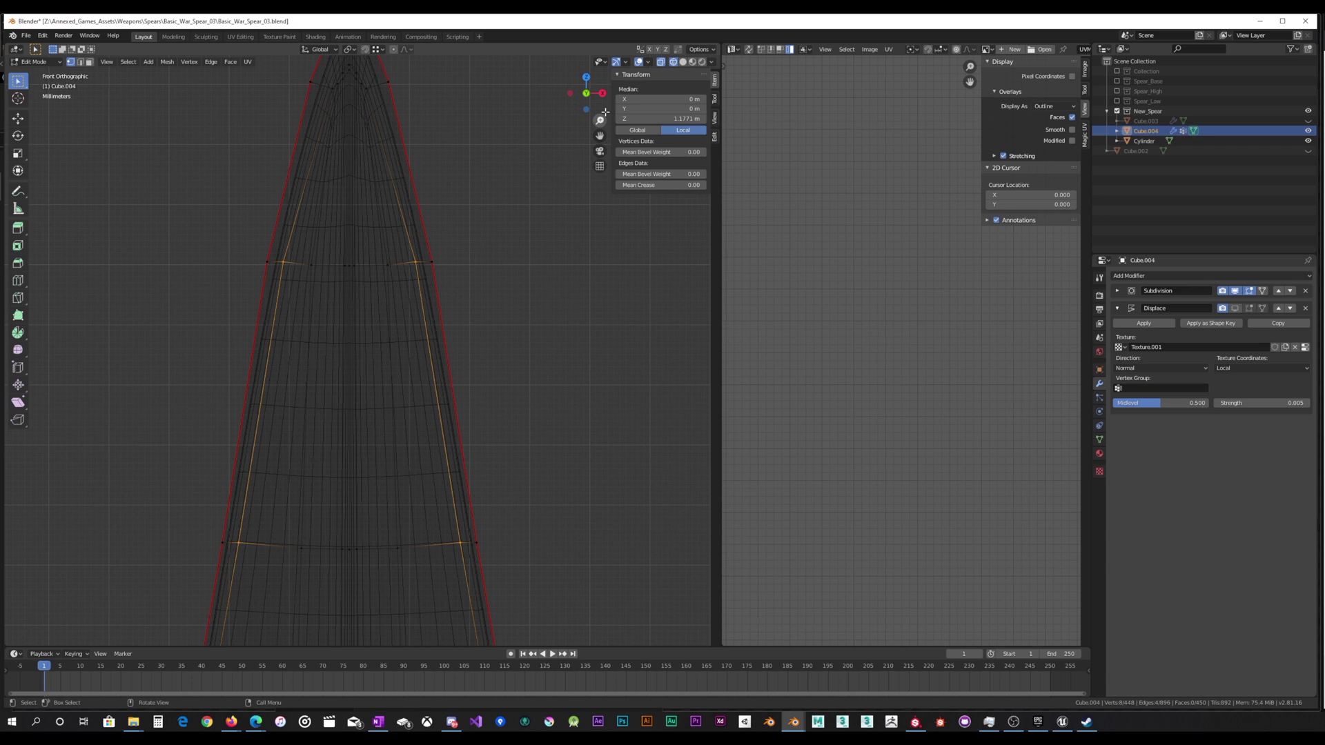
pyautogui.click(683, 62)
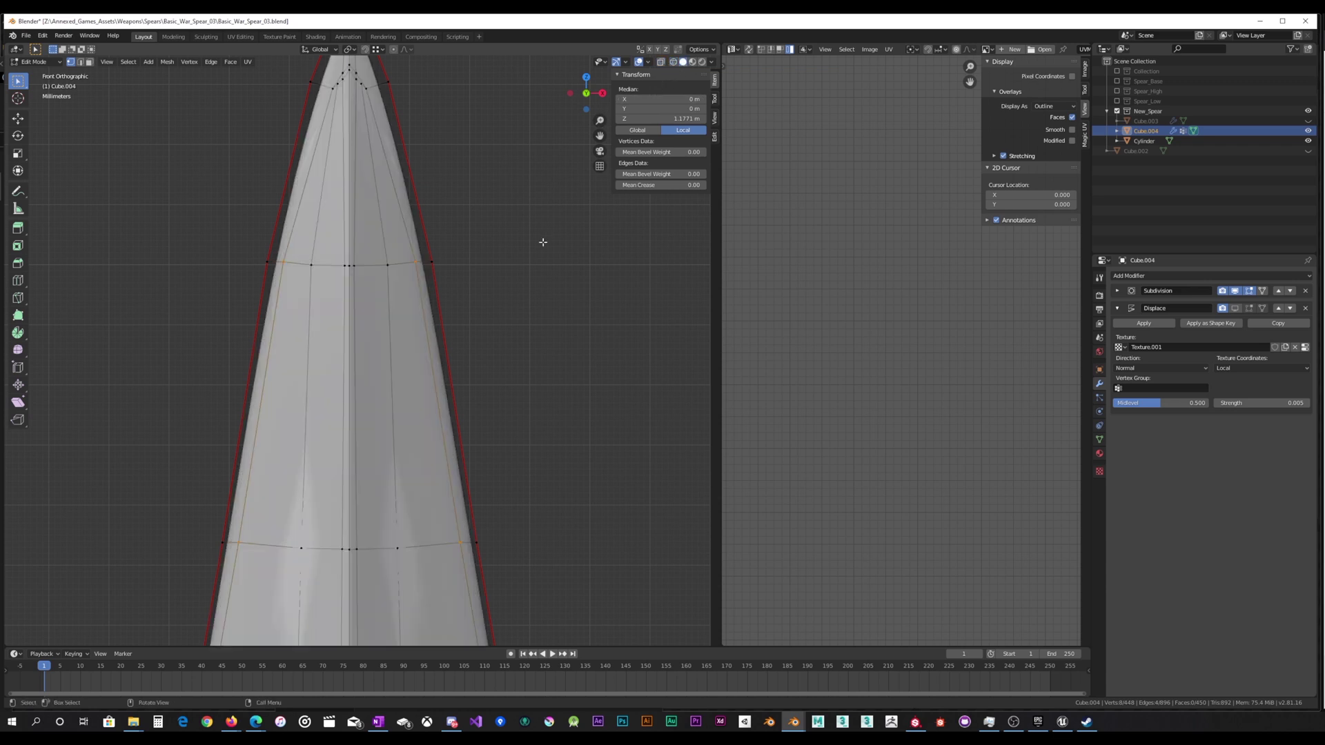
pyautogui.click(692, 62)
pyautogui.scroll(-1, 510, 210)
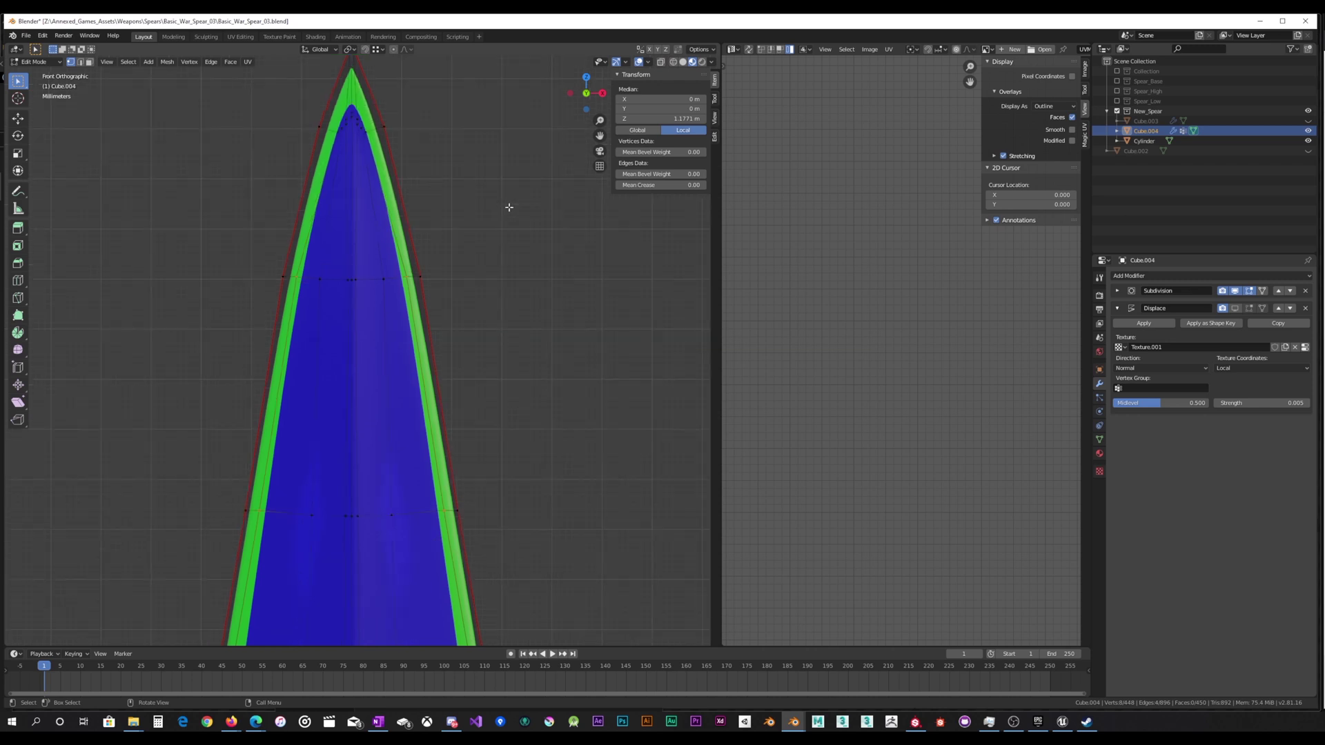
pyautogui.press('s')
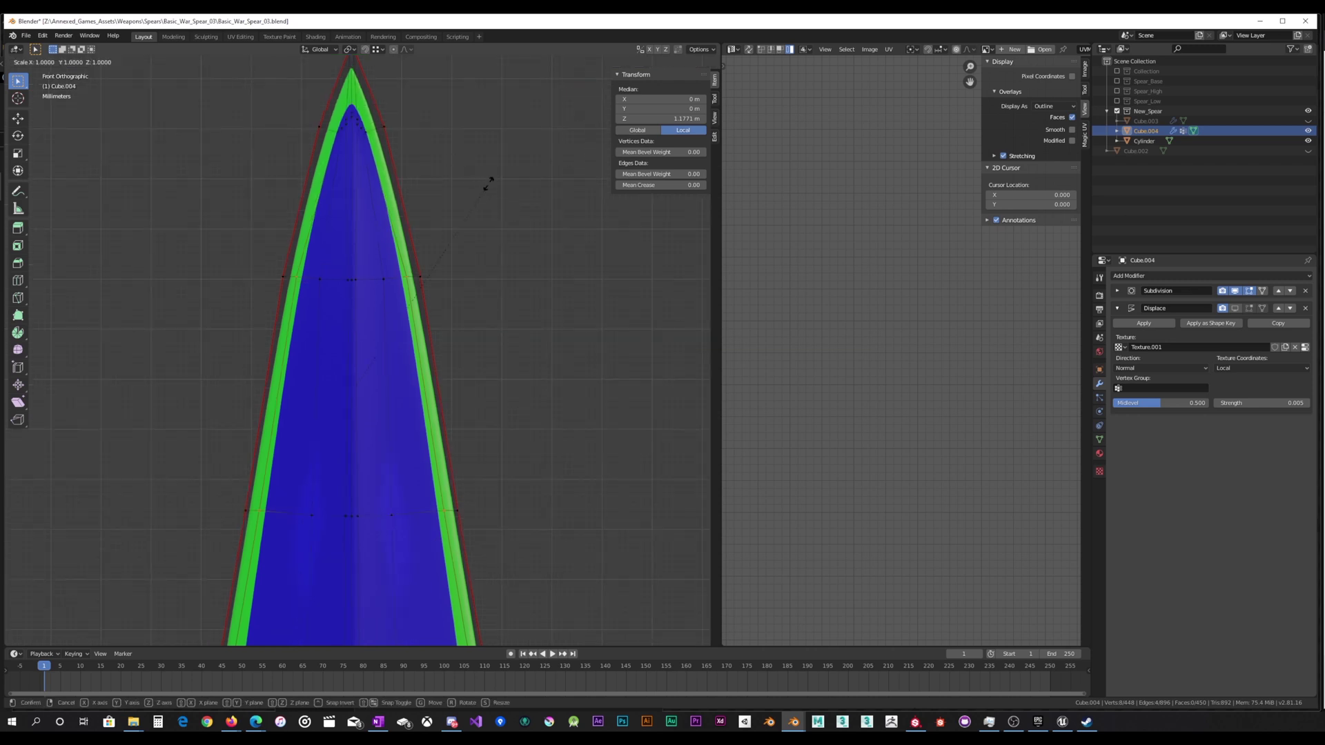
pyautogui.press('x')
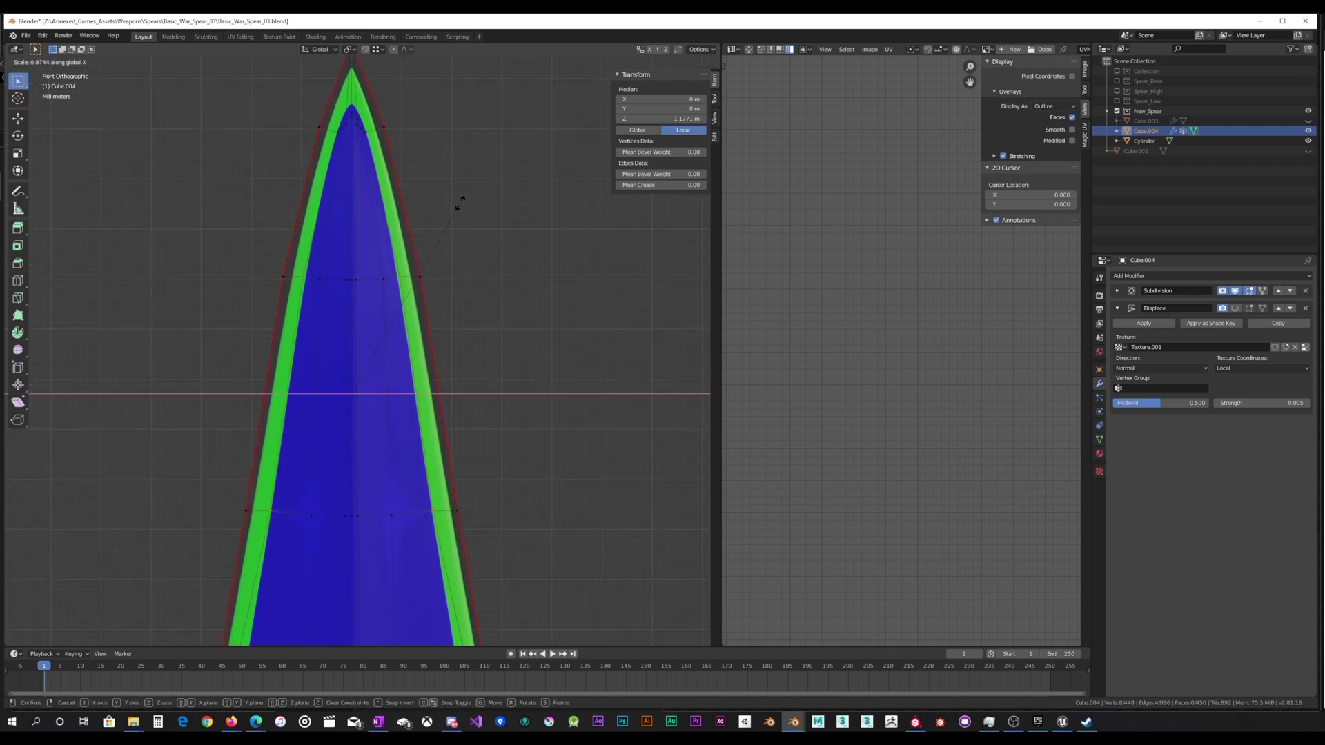
pyautogui.click(459, 205)
# Scale the front face's pair of inner boundary vertices in the fourth row below the tip to about 0.919 along X.
pyautogui.scroll(-4, 456, 216)
pyautogui.keyDown('shift'); pyautogui.moveTo(468, 308); pyautogui.dragTo(481, 161, button='middle'); pyautogui.keyUp('shift')
pyautogui.scroll(4, 480, 169)
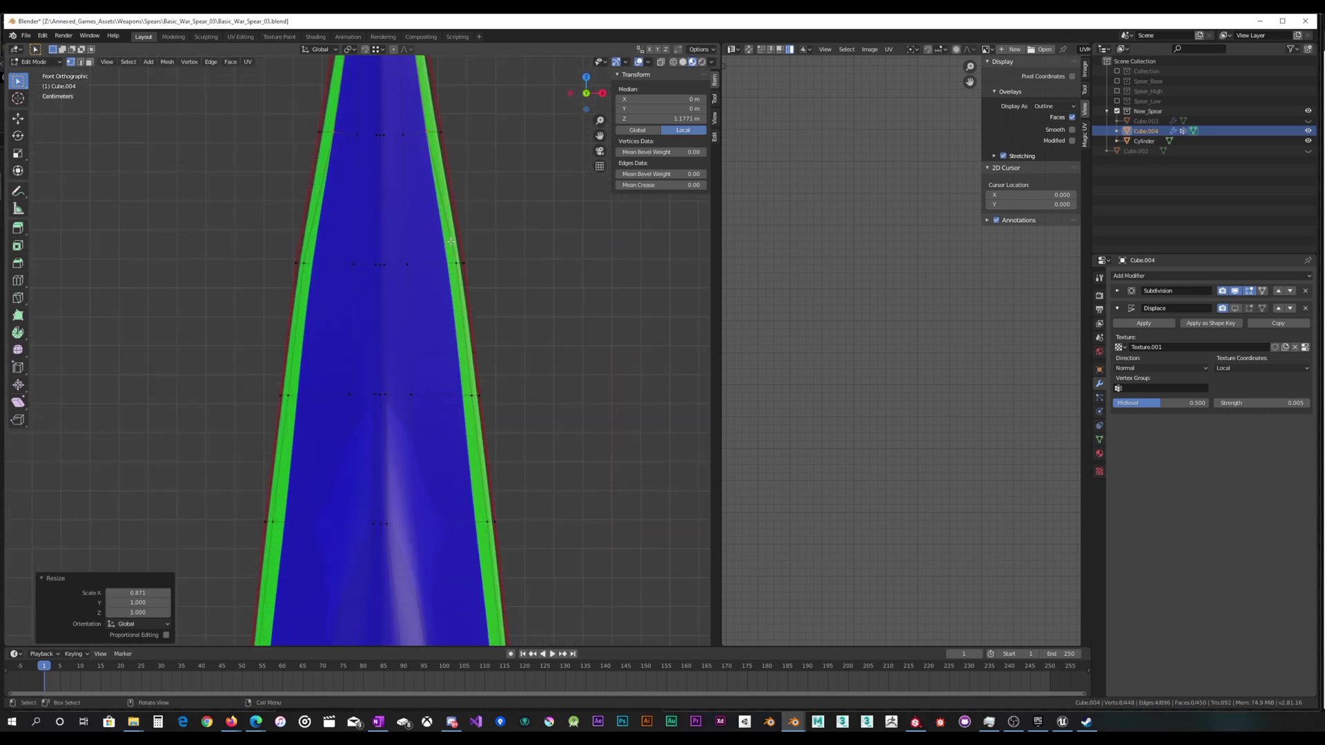
pyautogui.click(457, 263)
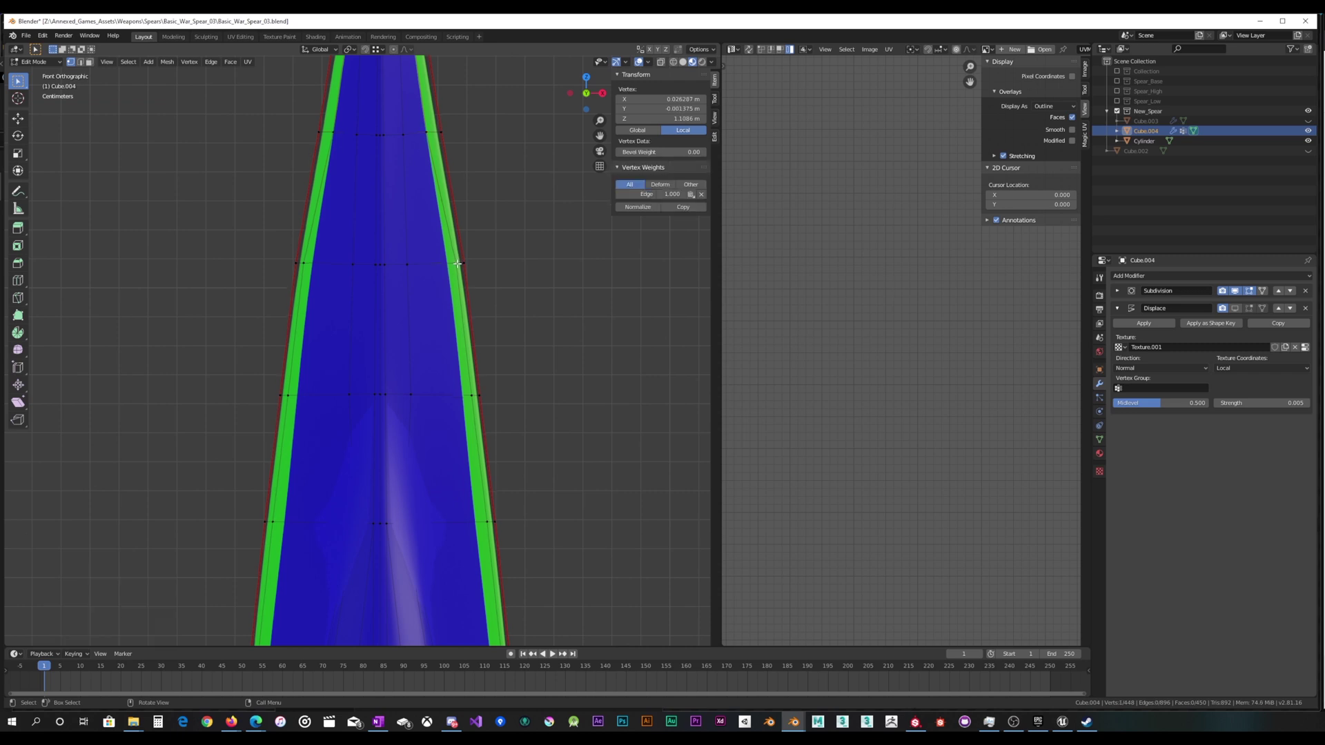
pyautogui.click(356, 274)
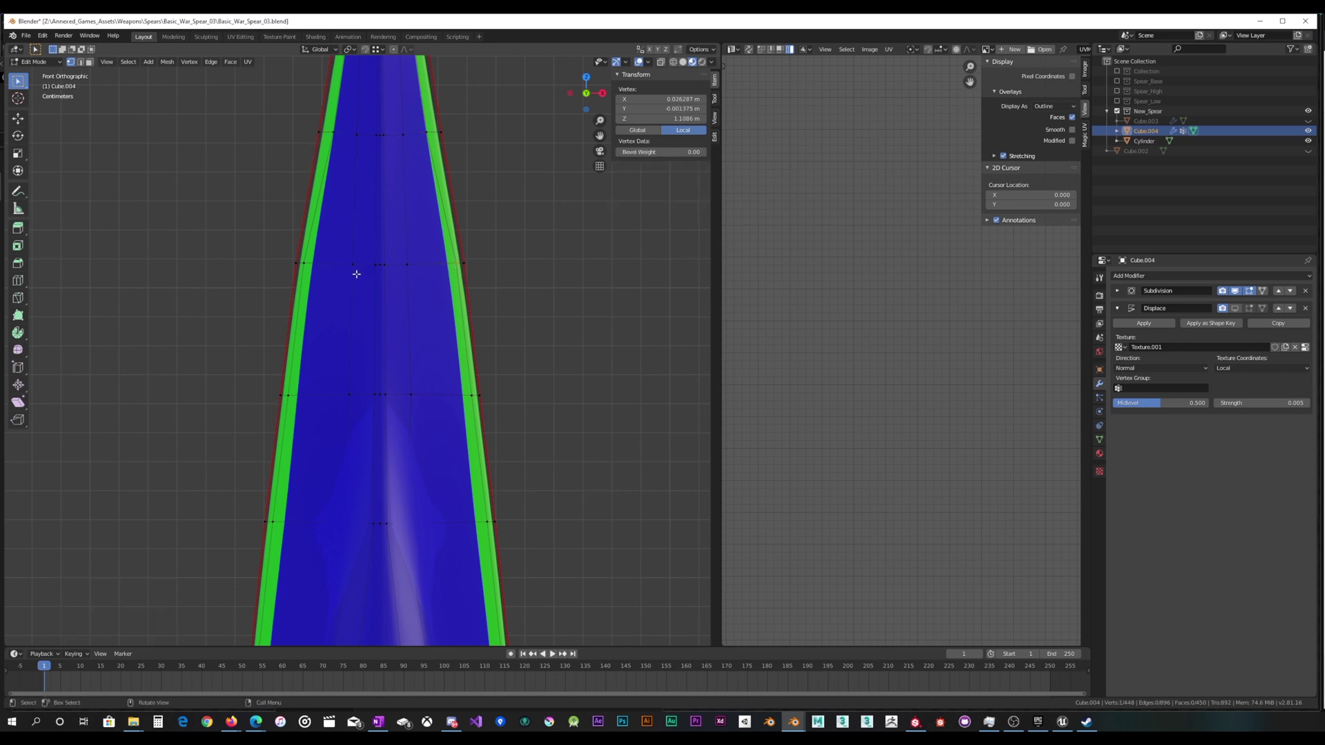
pyautogui.keyDown('shift'); pyautogui.click(302, 266); pyautogui.keyUp('shift')
pyautogui.press('s')
pyautogui.press('x')
pyautogui.click(552, 251)
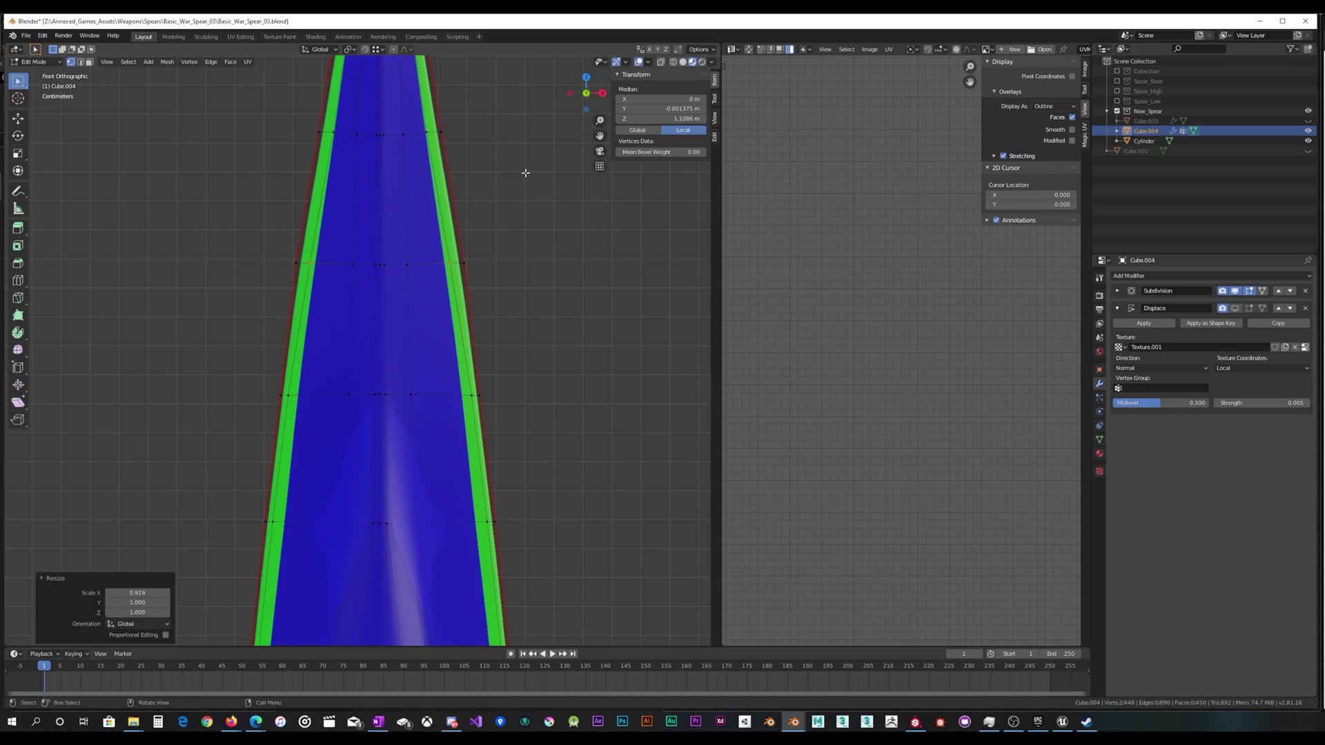
# Scale the inner vertices forming the peak of the blue area near the tip to about 0.703 along X.
pyautogui.scroll(-5, 521, 187)
pyautogui.scroll(3, 509, 314)
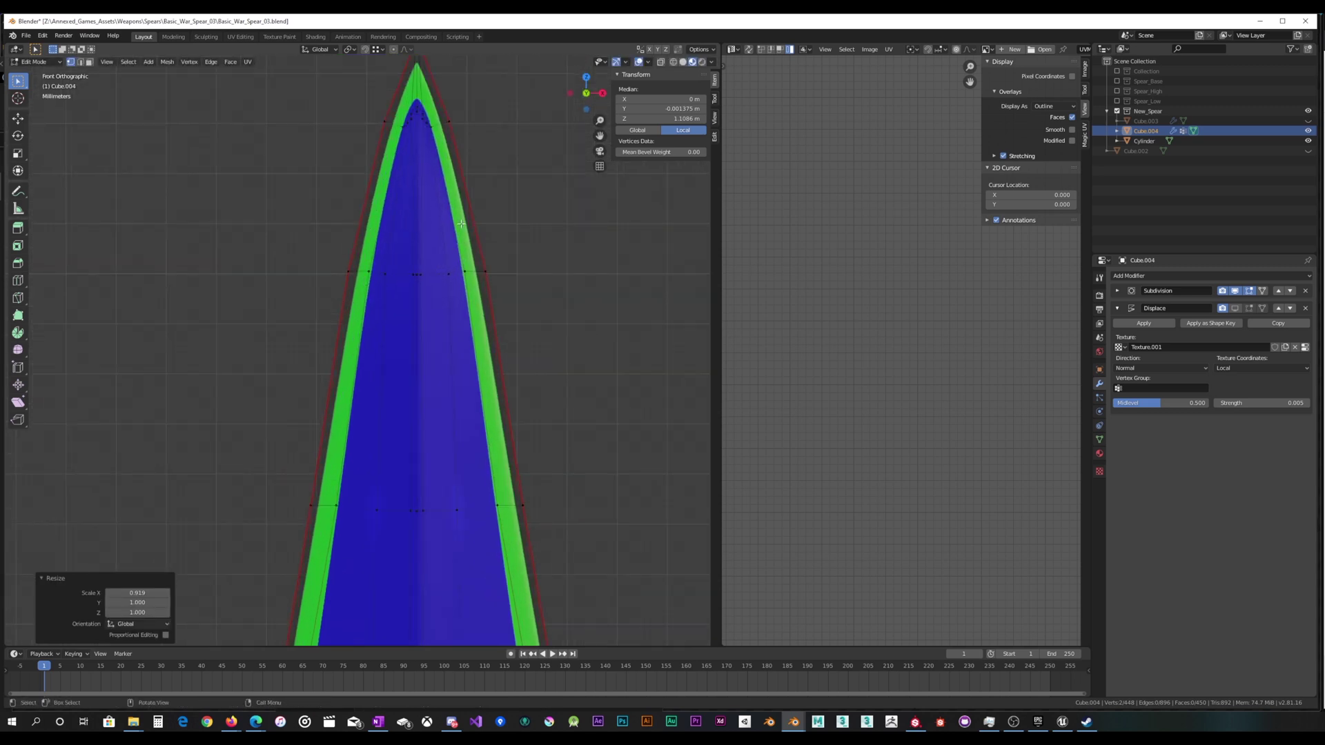
pyautogui.keyDown('shift'); pyautogui.moveTo(469, 190); pyautogui.dragTo(449, 277, button='middle'); pyautogui.keyUp('shift')
pyautogui.scroll(3, 450, 277)
pyautogui.keyDown('shift'); pyautogui.moveTo(472, 219); pyautogui.dragTo(462, 244, button='middle'); pyautogui.keyUp('shift')
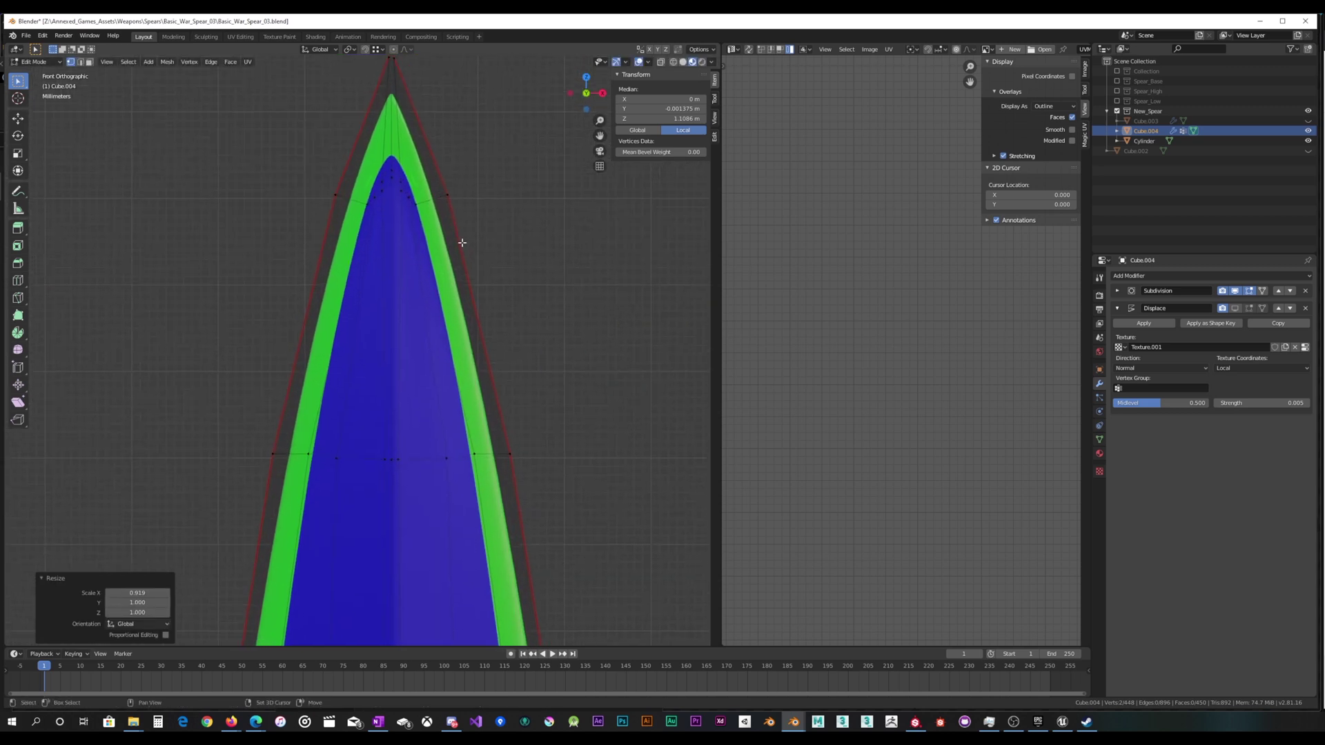
pyautogui.scroll(1, 455, 221)
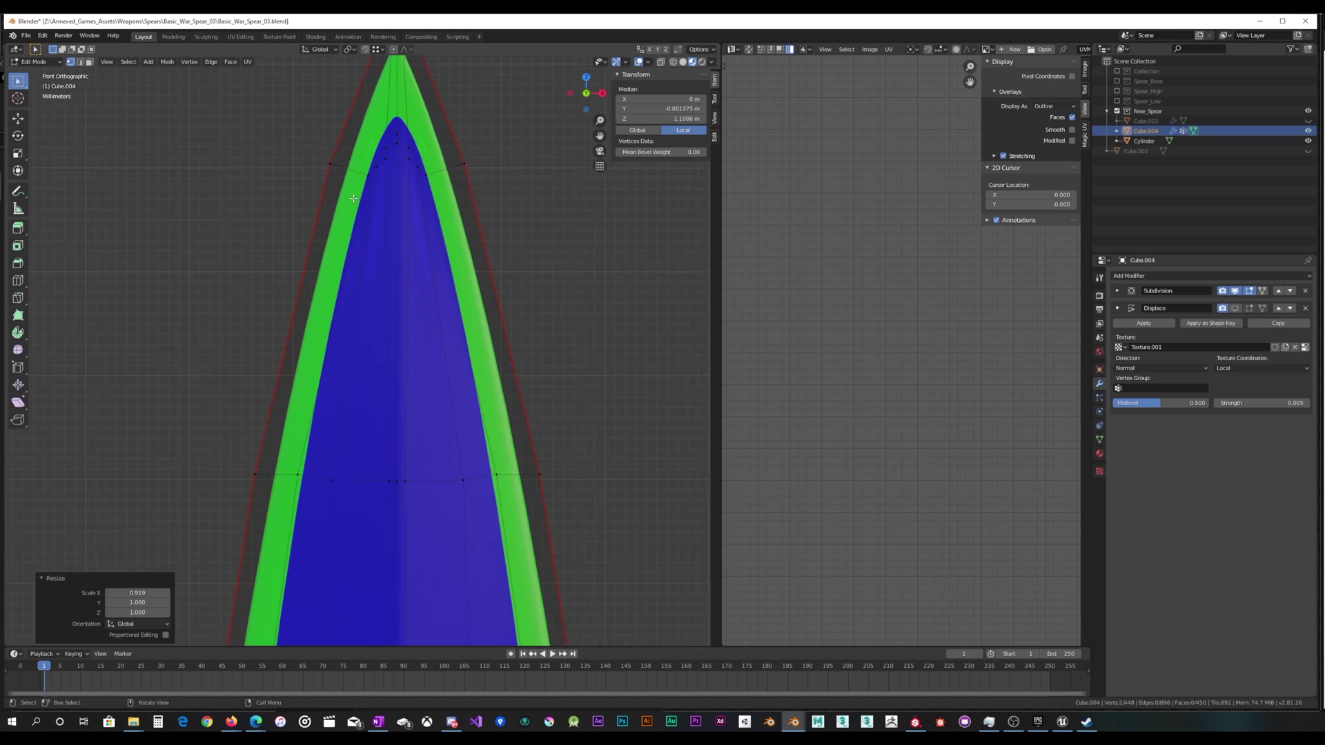
pyautogui.scroll(-2, 387, 221)
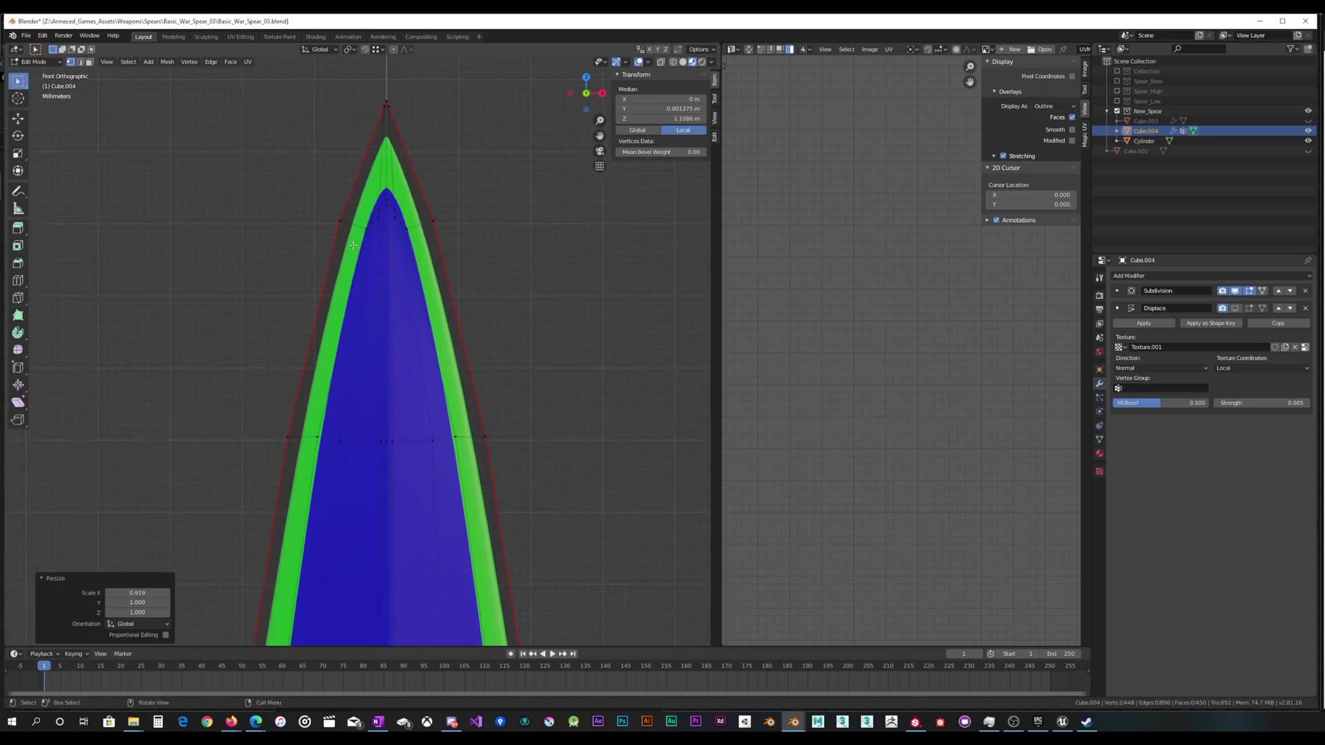
pyautogui.moveTo(362, 245); pyautogui.dragTo(420, 190)
pyautogui.press('s')
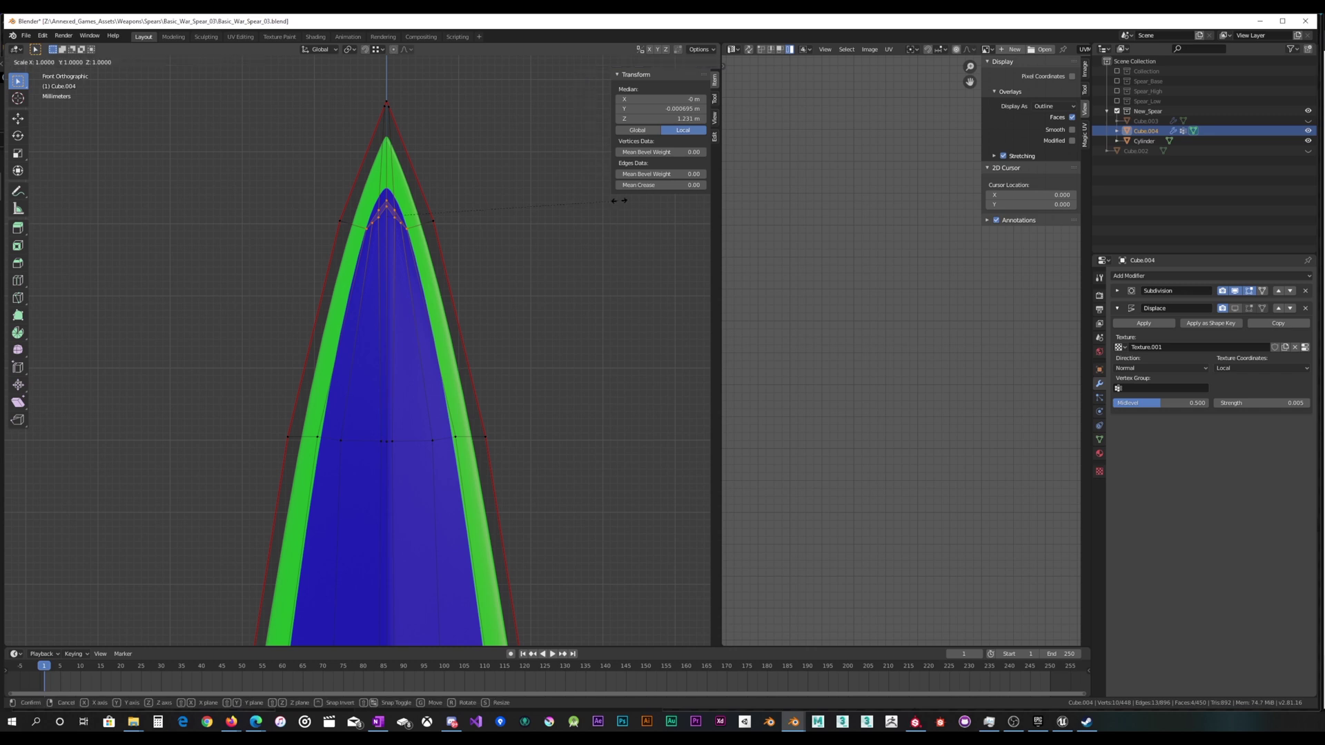
pyautogui.press('x')
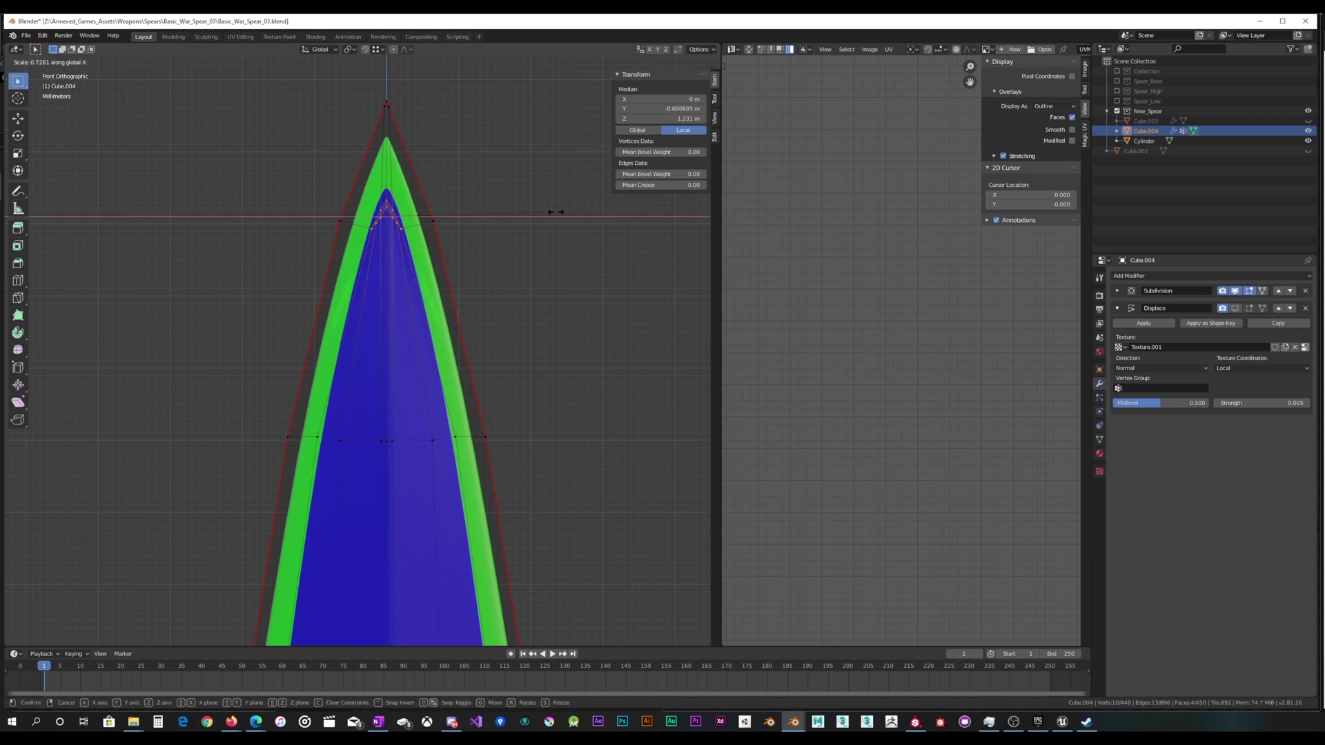
pyautogui.click(550, 212)
# Examine the tip's green and blue material boundary in Object Mode from the front.
pyautogui.scroll(-3, 547, 210)
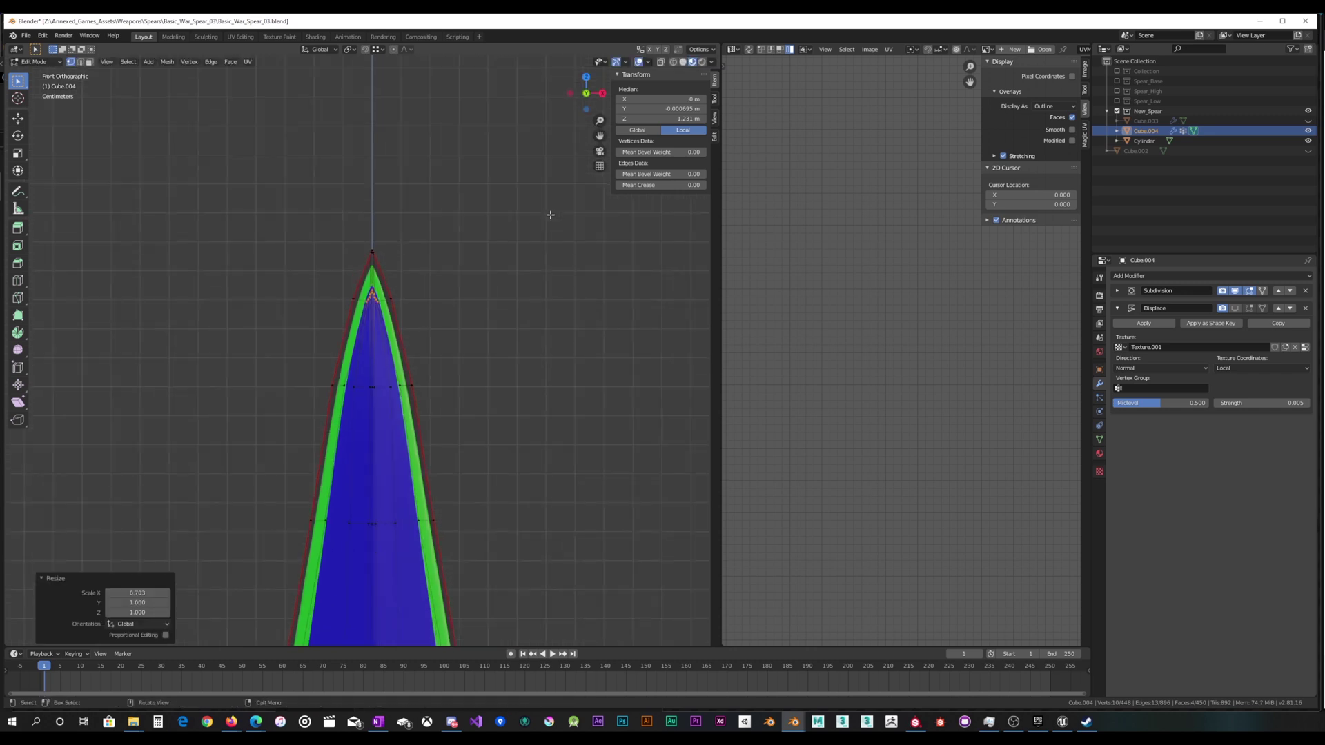
pyautogui.press('Tab')
pyautogui.scroll(-2, 510, 269)
pyautogui.scroll(6, 493, 287)
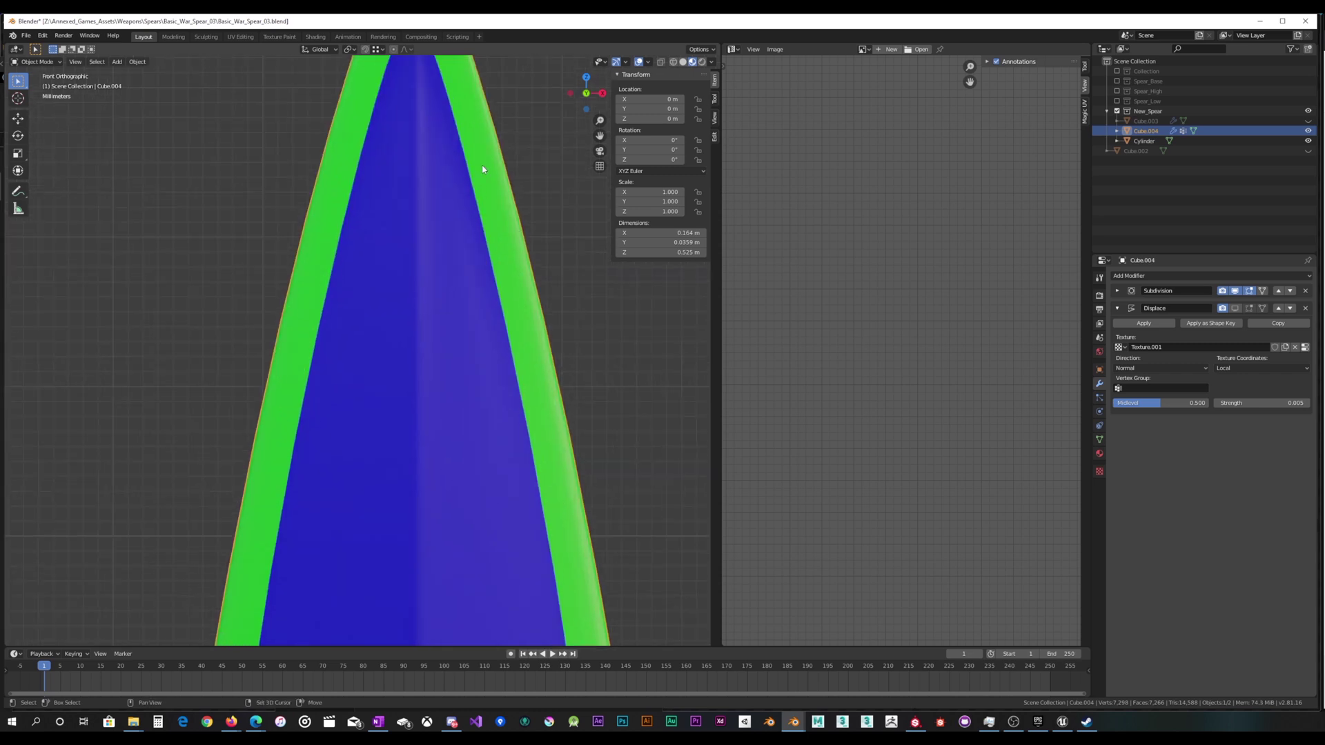
pyautogui.keyDown('shift'); pyautogui.scroll(4, 428, 297); pyautogui.keyUp('shift')
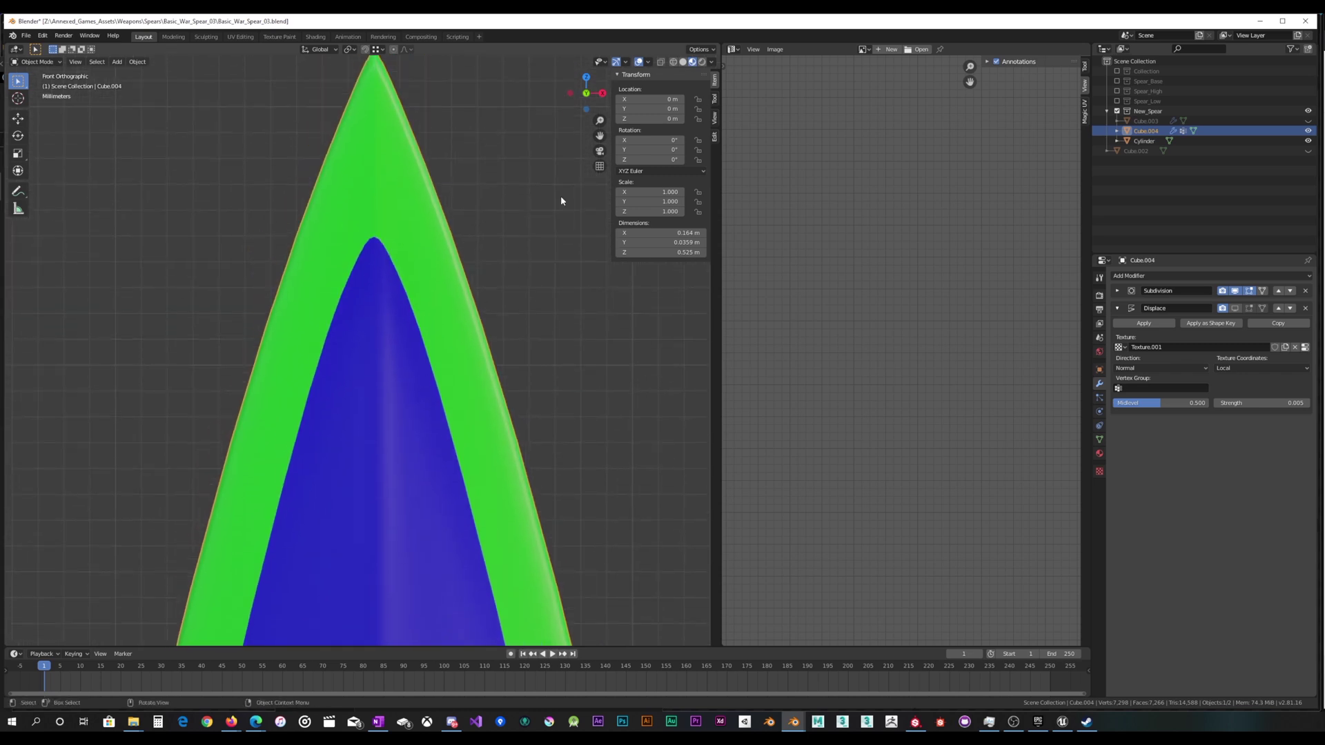
# Compare the whole spearhead in solid shading and in material preview.
pyautogui.click(682, 63)
pyautogui.moveTo(444, 242)
pyautogui.mouseDown(button='middle')
pyautogui.moveTo(435, 251)
pyautogui.moveTo(524, 274)
pyautogui.moveTo(332, 273)
pyautogui.moveTo(398, 257)
pyautogui.mouseUp(button='middle')
pyautogui.press('Tab')
pyautogui.press('Tab')
pyautogui.scroll(-4, 438, 252)
pyautogui.scroll(-5, 442, 290)
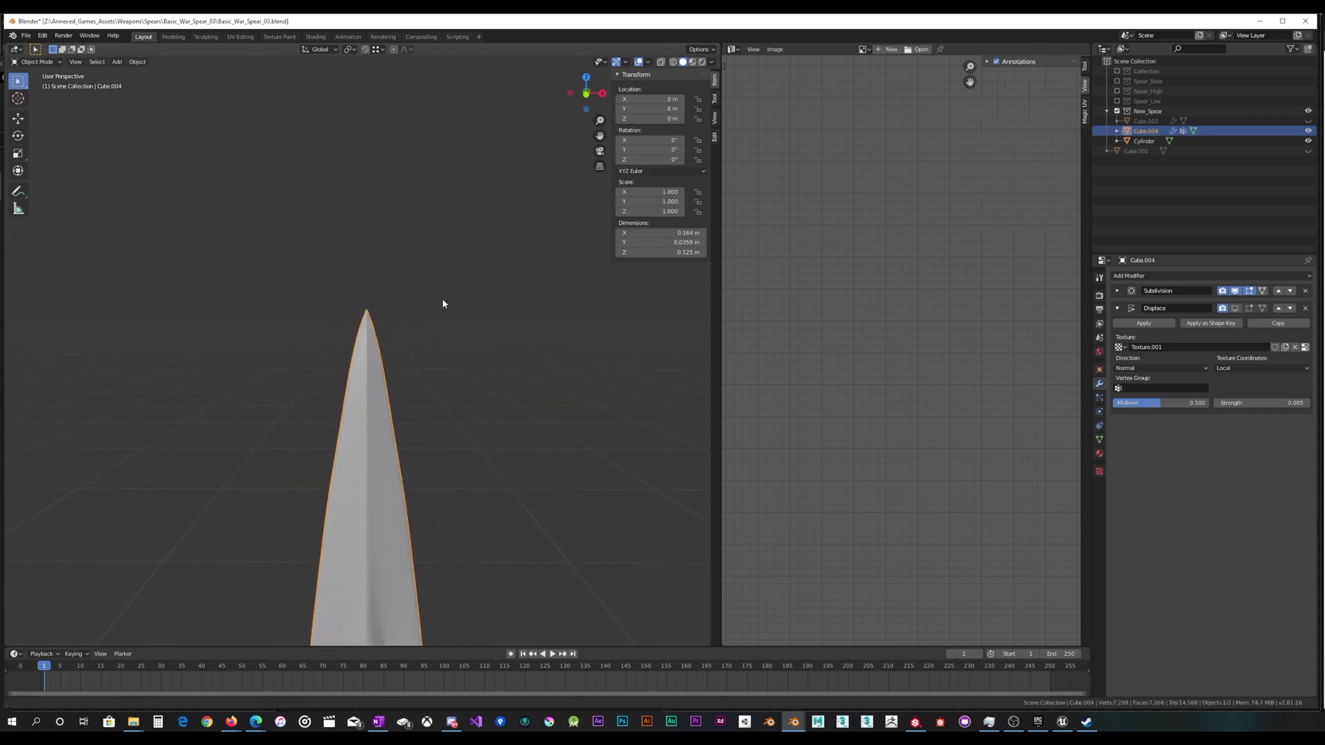
pyautogui.press('Tab')
pyautogui.press('Tab')
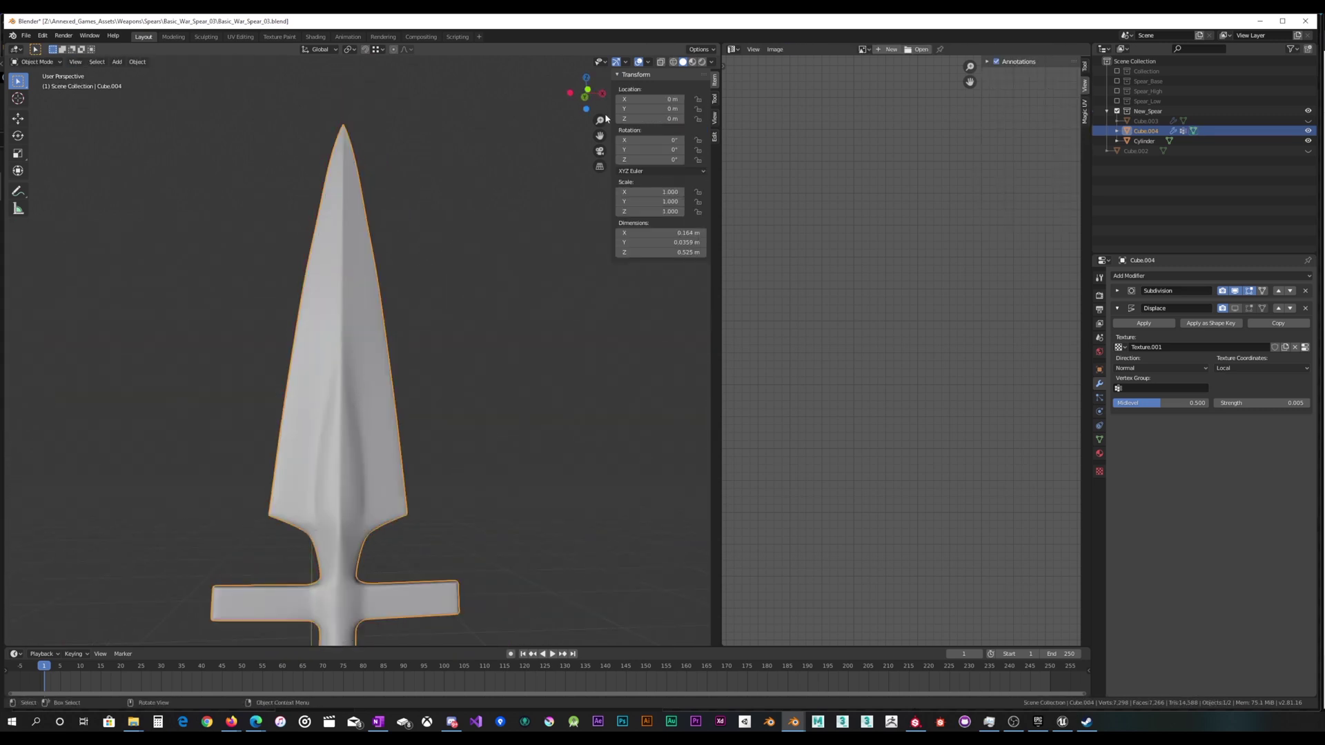
pyautogui.click(692, 62)
pyautogui.scroll(6, 435, 207)
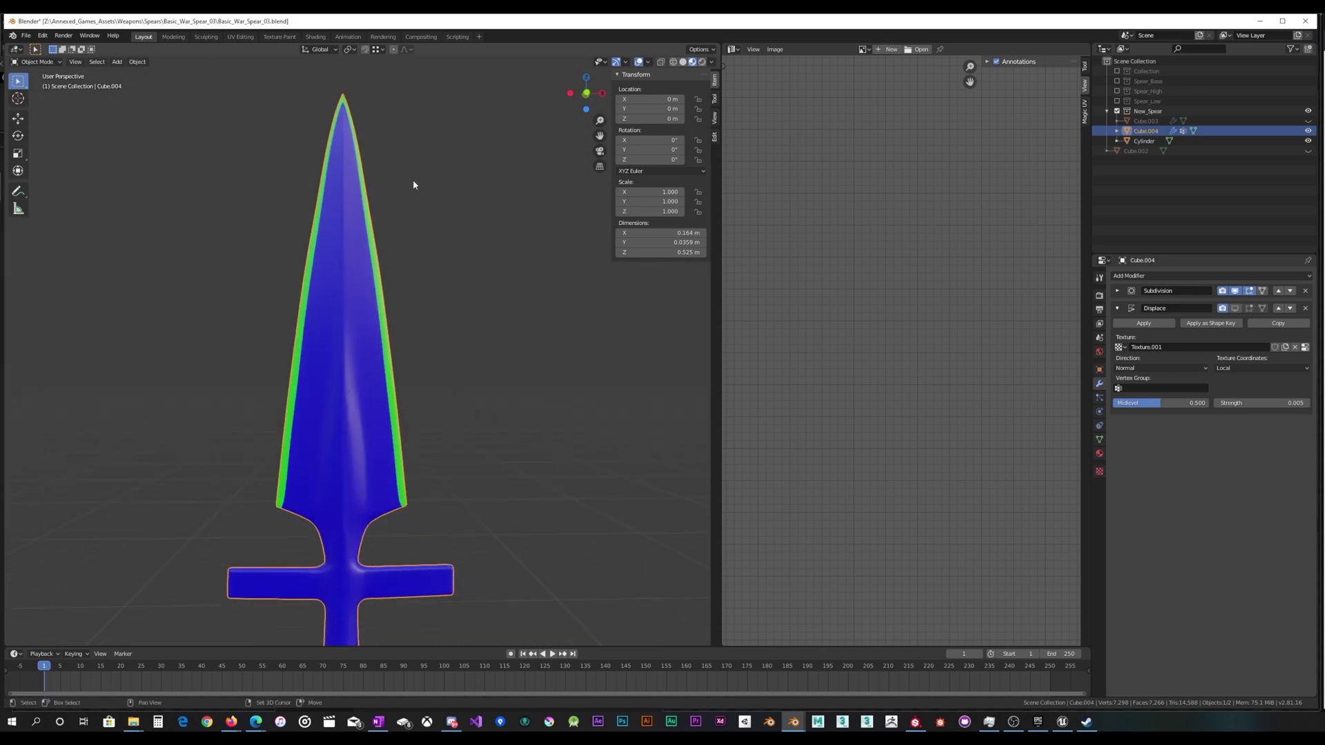
pyautogui.scroll(-2, 420, 221)
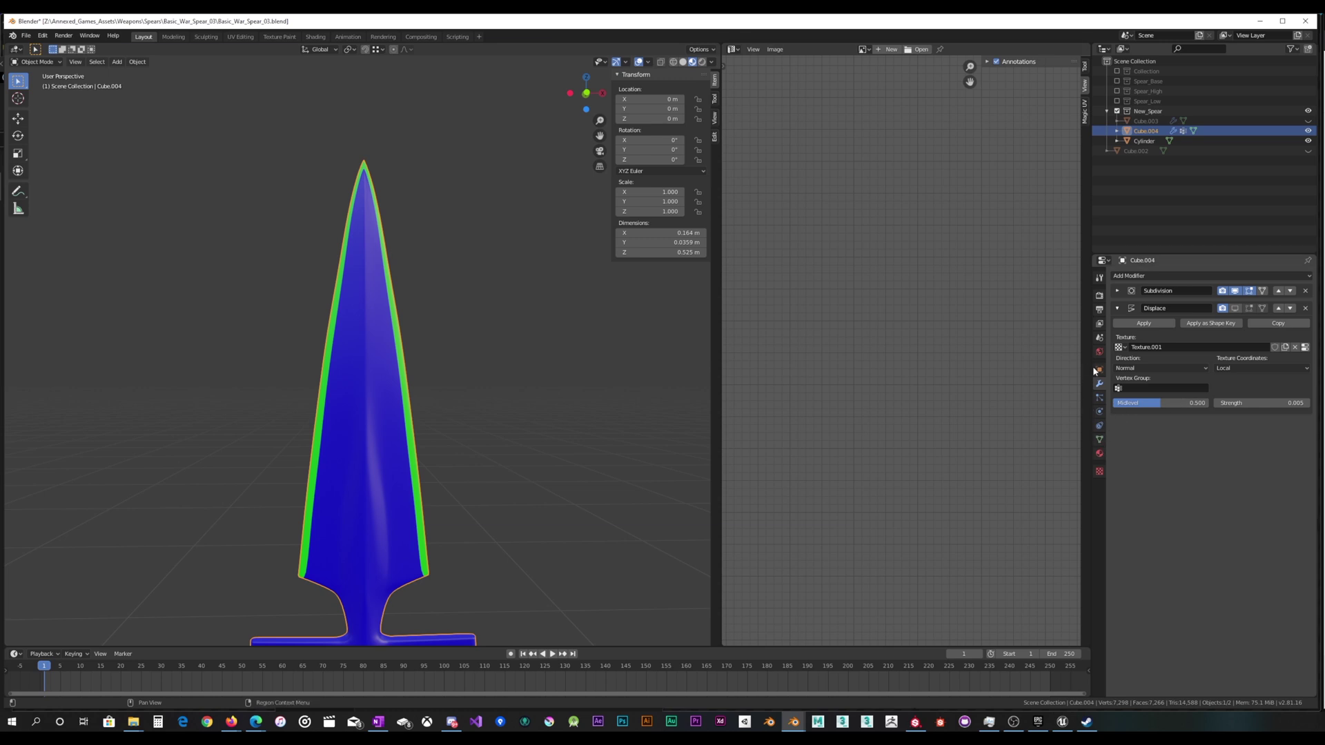
# Limit the Displace modifier to the Main vertex group and enable it in the viewport.
pyautogui.click(1146, 388)
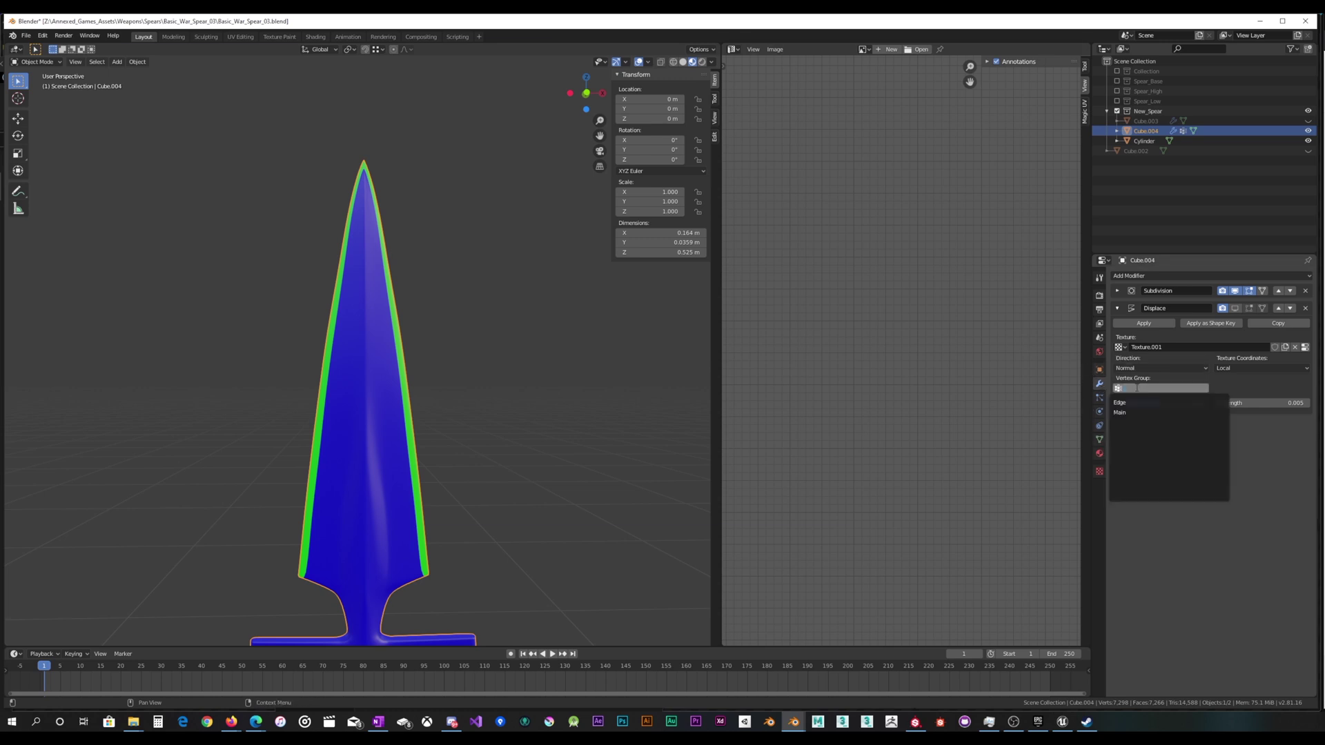
pyautogui.click(1134, 412)
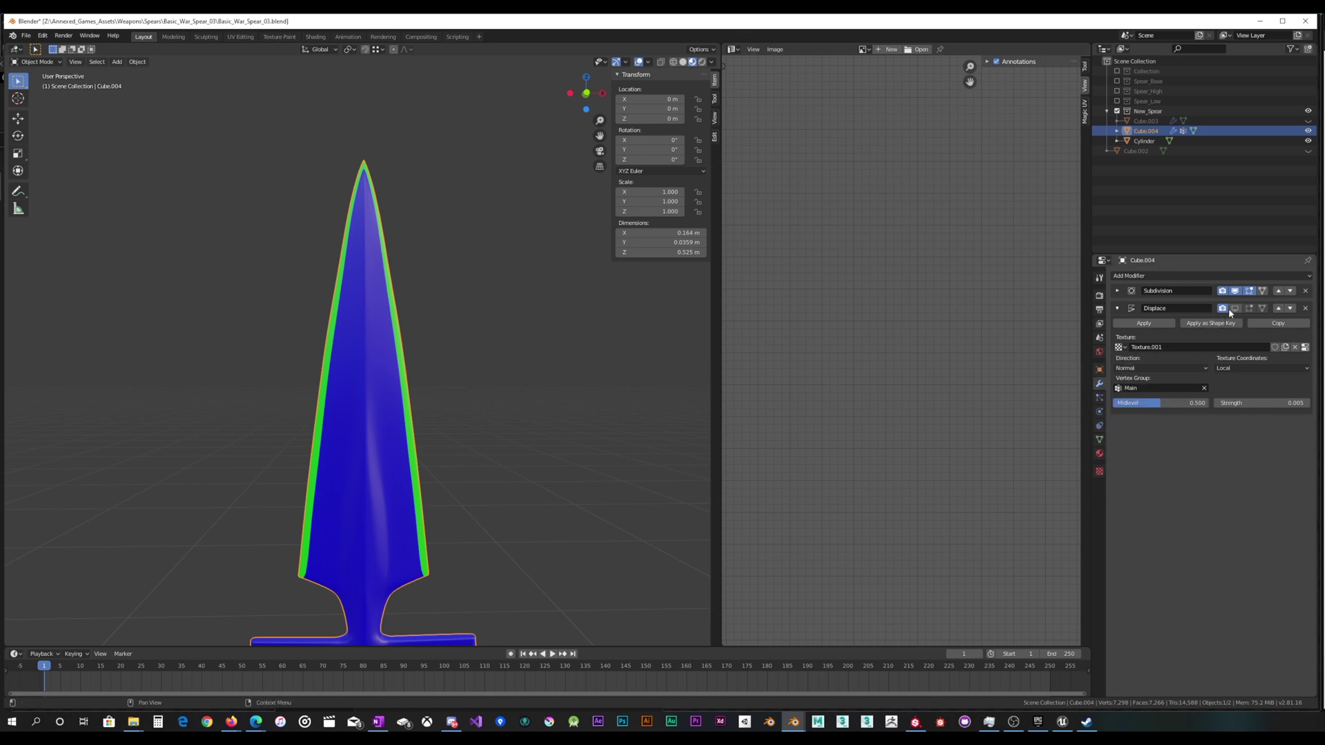
pyautogui.scroll(1, 526, 368)
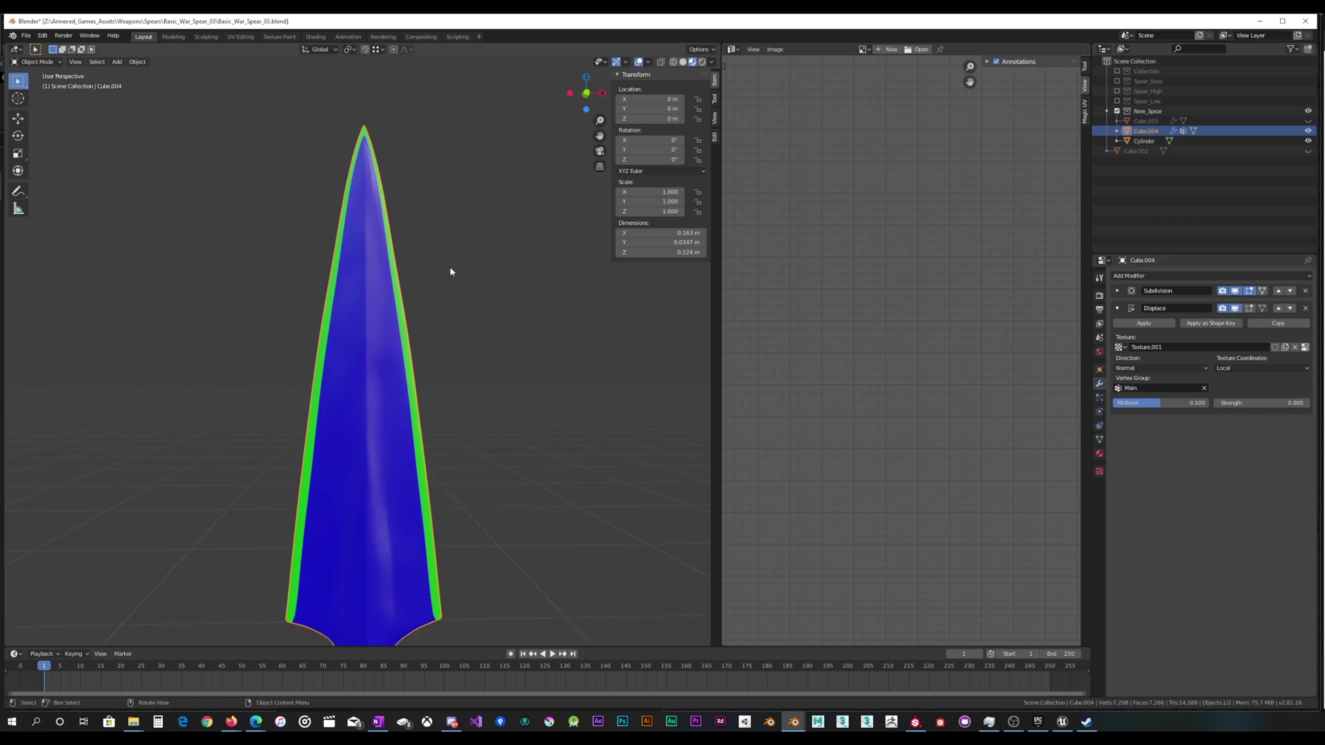
# Examine the displaced blade and its edges in material preview and solid shading, comparing it with the Displace modifier hidden and shown.
pyautogui.moveTo(450, 271); pyautogui.dragTo(447, 329, button='middle')
pyautogui.scroll(3, 436, 320)
pyautogui.scroll(-4, 435, 320)
pyautogui.scroll(2, 446, 328)
pyautogui.press('Tab')
pyautogui.scroll(-2, 453, 338)
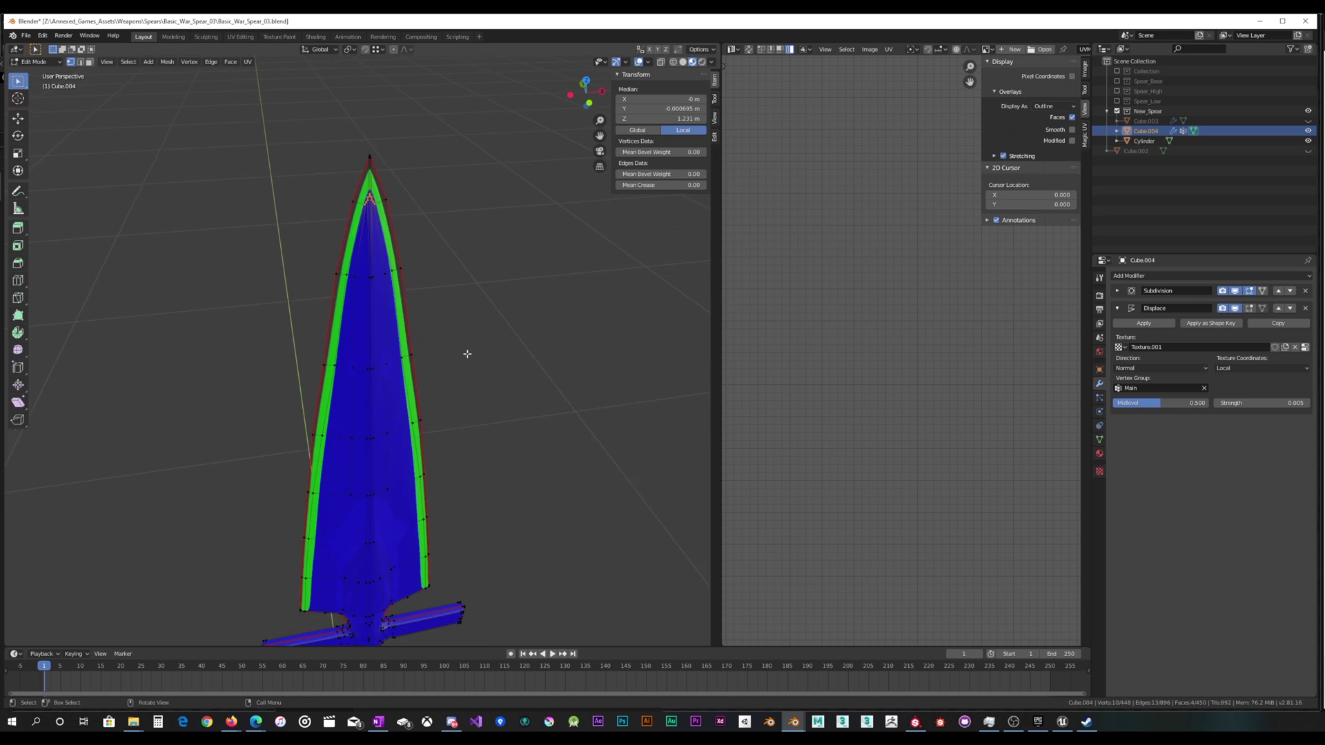
pyautogui.scroll(2, 467, 354)
pyautogui.press('Tab')
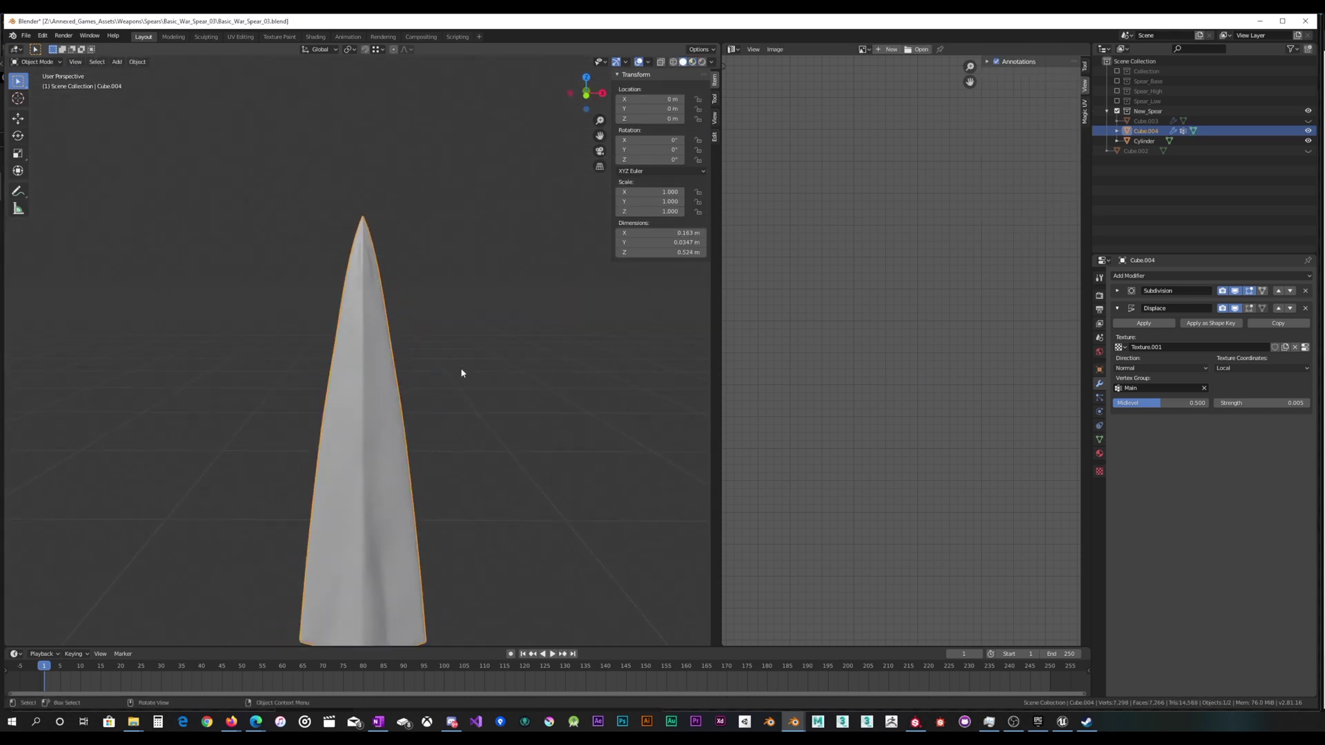
pyautogui.moveTo(459, 387); pyautogui.dragTo(504, 392, button='middle')
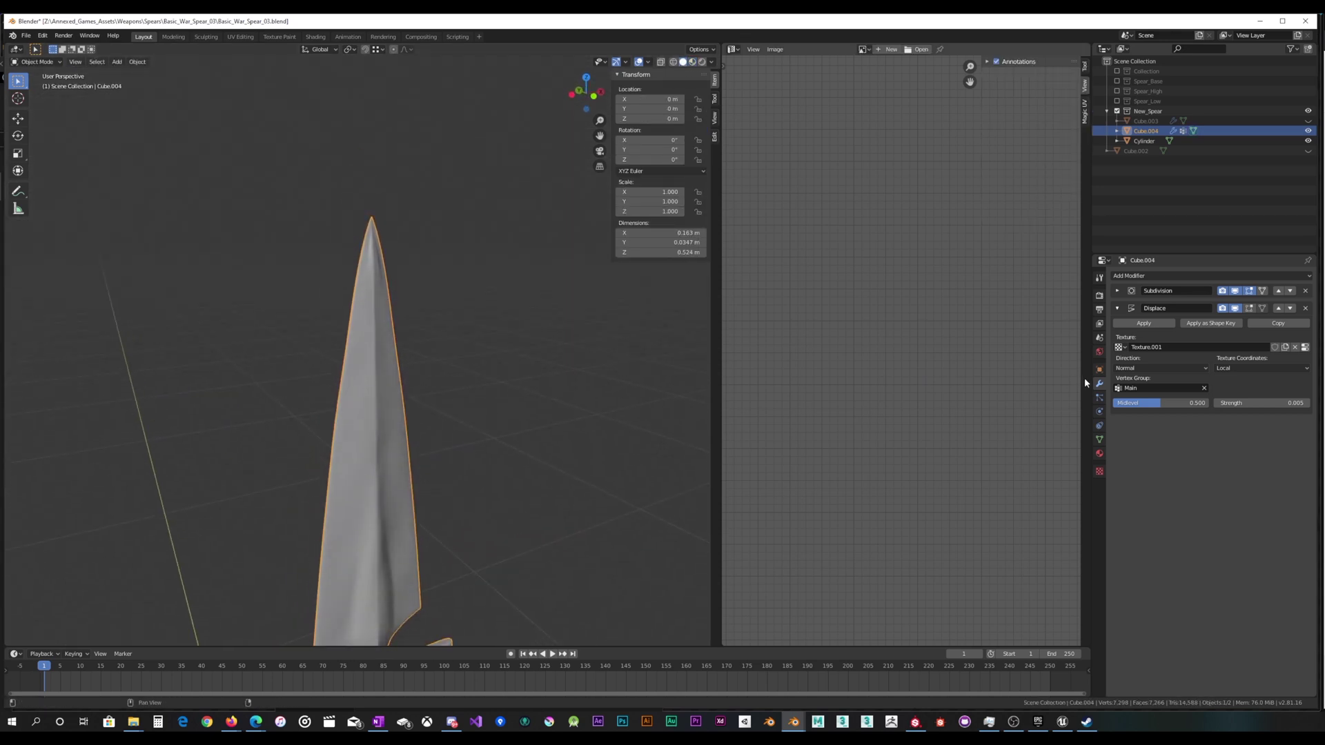
pyautogui.click(1236, 308)
pyautogui.click(1236, 308)
pyautogui.moveTo(483, 325); pyautogui.dragTo(425, 304, button='middle')
# Select the inner vertices at the blade's tip on both sides using X-ray and remove them from the Main vertex group.
pyautogui.press('Tab')
pyautogui.scroll(3, 394, 323)
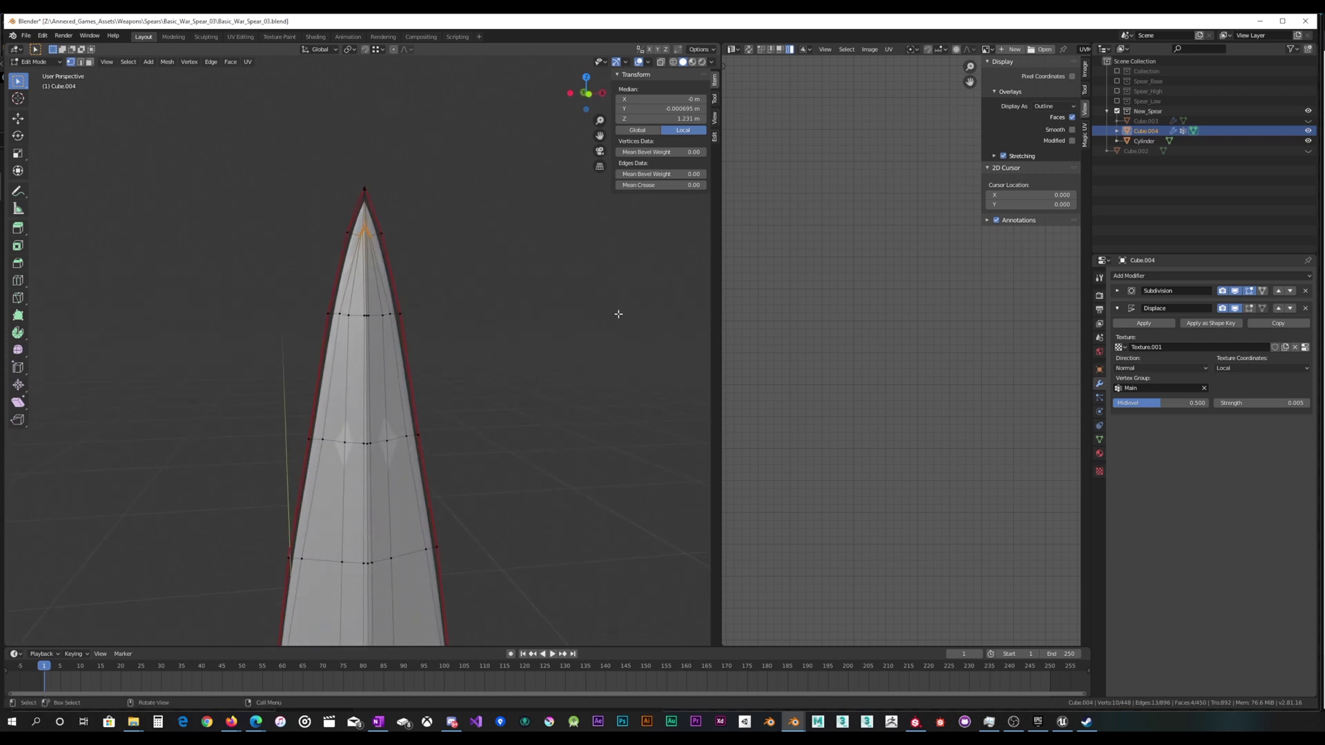
pyautogui.click(1099, 440)
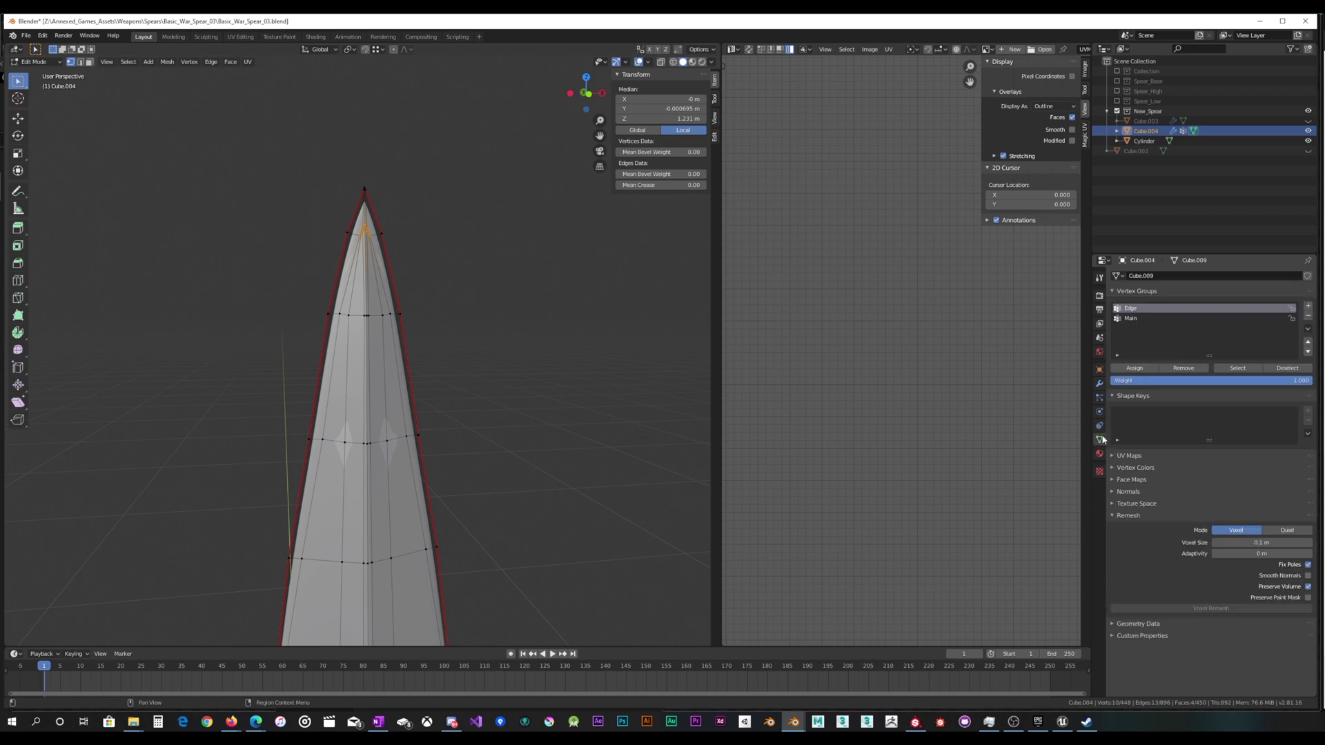
pyautogui.click(1125, 318)
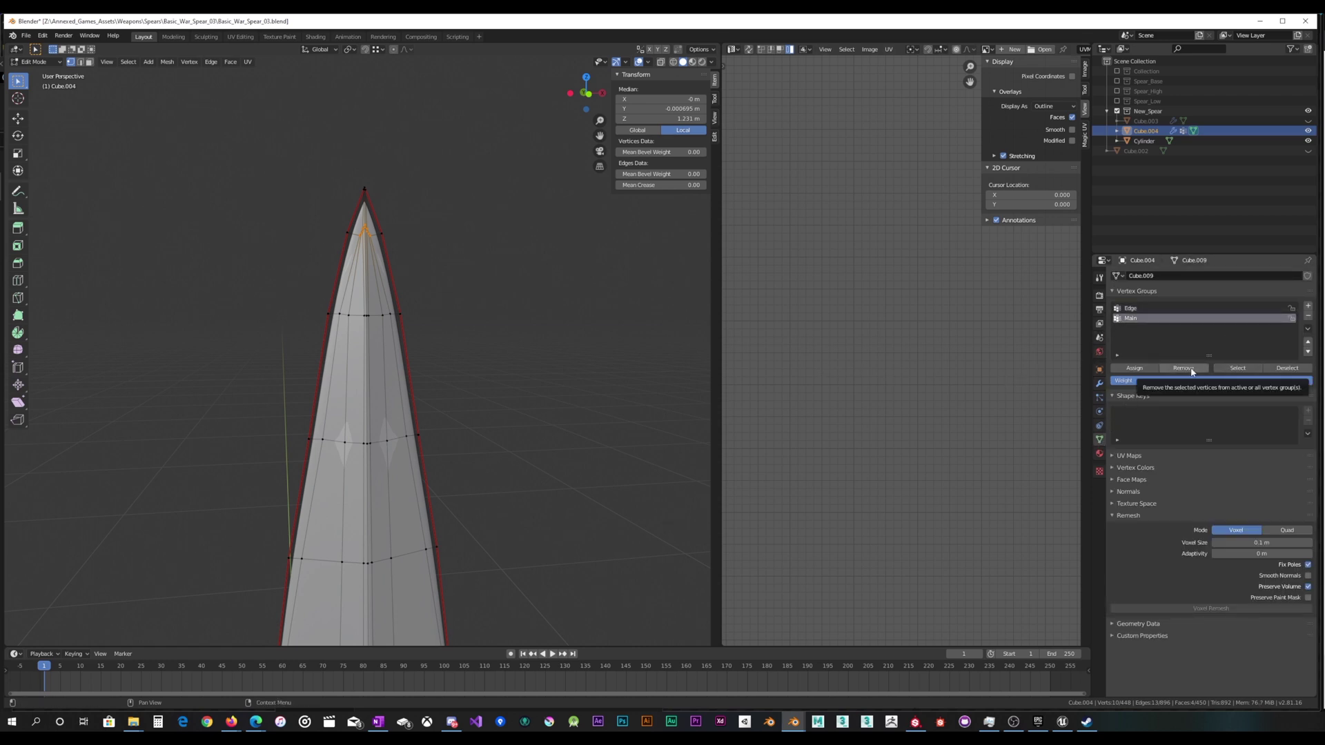
pyautogui.moveTo(387, 352); pyautogui.dragTo(297, 331, button='middle')
pyautogui.click(661, 62)
pyautogui.moveTo(526, 189); pyautogui.dragTo(514, 190, button='middle')
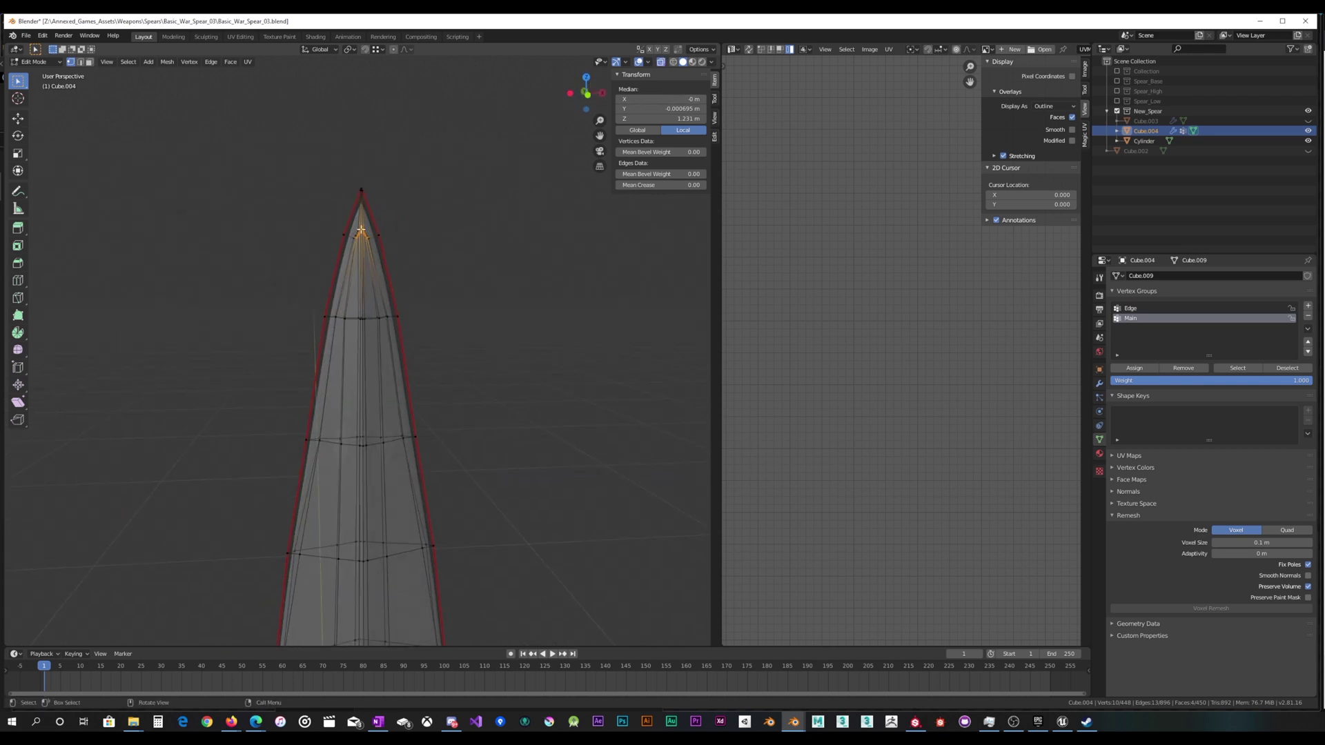
pyautogui.moveTo(364, 228); pyautogui.dragTo(393, 241, button='middle')
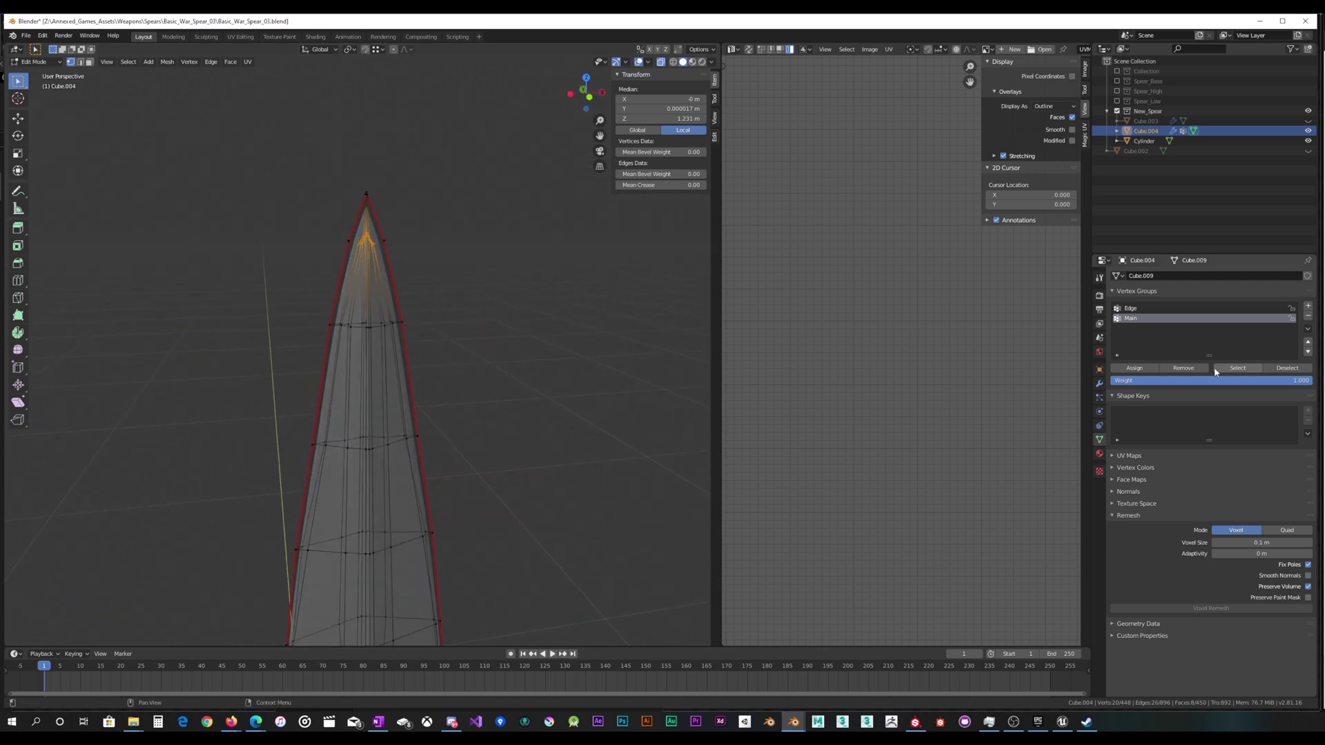
pyautogui.press('Tab')
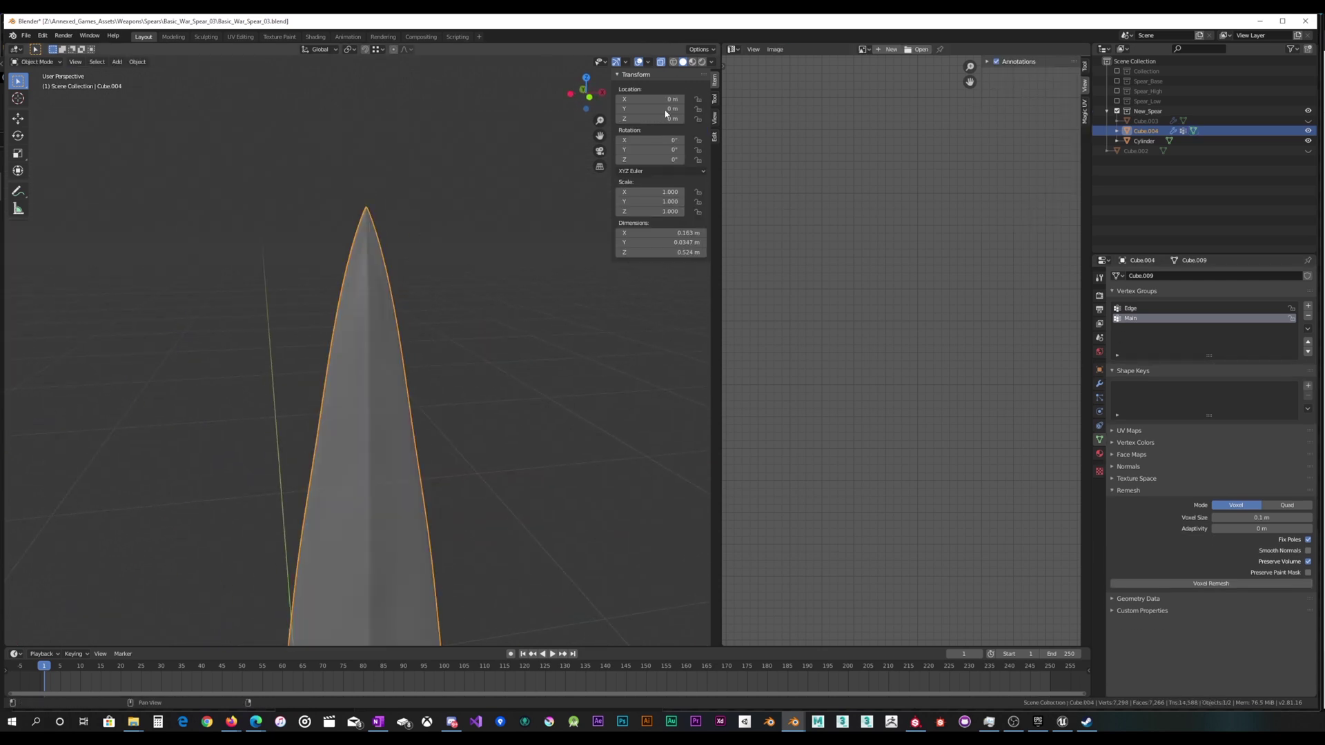
pyautogui.click(660, 62)
# Examine the surface of the spearhead from the blade's tip down to the crossguard and socket.
pyautogui.moveTo(506, 251); pyautogui.dragTo(443, 323, button='middle')
pyautogui.scroll(4, 429, 271)
pyautogui.scroll(-6, 444, 321)
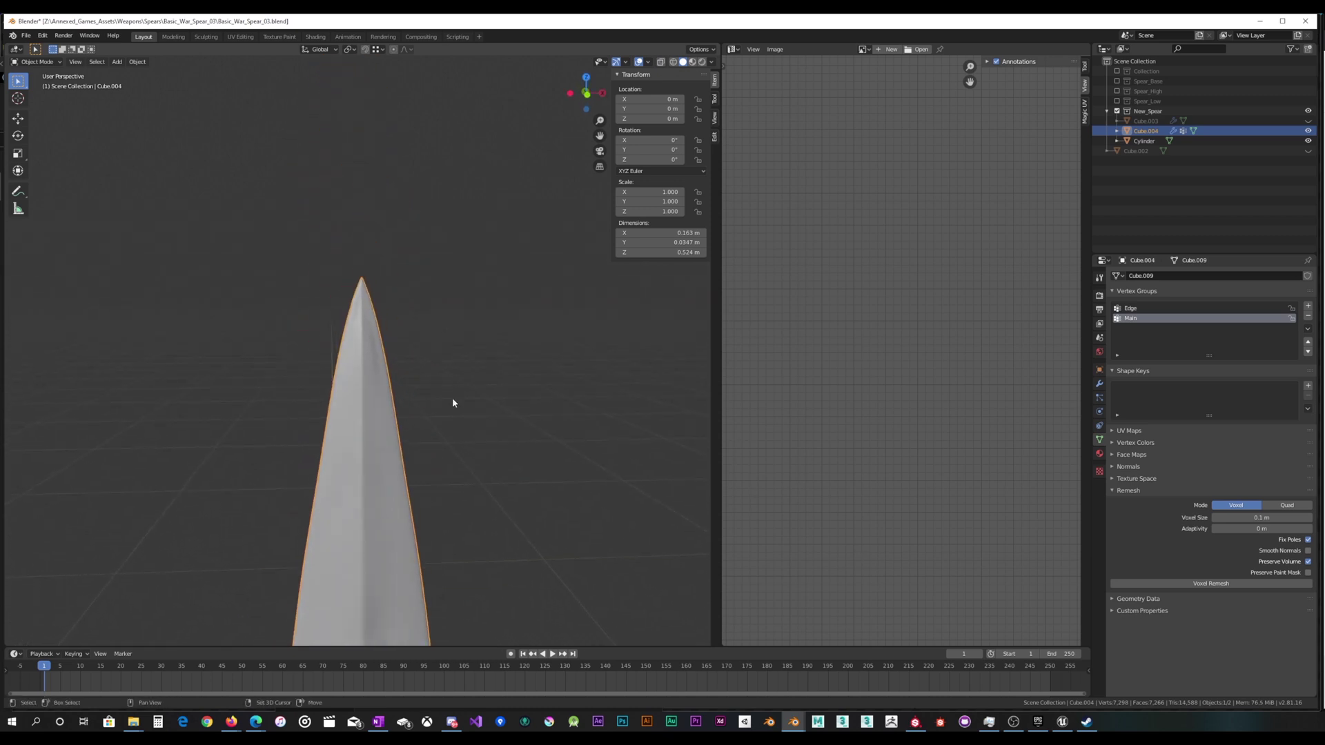
pyautogui.keyDown('shift'); pyautogui.moveTo(452, 398); pyautogui.dragTo(441, 283, button='middle'); pyautogui.keyUp('shift')
pyautogui.scroll(-4, 436, 408)
pyautogui.scroll(-2, 433, 414)
pyautogui.keyDown('shift'); pyautogui.moveTo(434, 415); pyautogui.dragTo(389, 334, button='middle'); pyautogui.keyUp('shift')
pyautogui.scroll(4, 407, 415)
pyautogui.scroll(5, 388, 337)
pyautogui.scroll(-3, 387, 367)
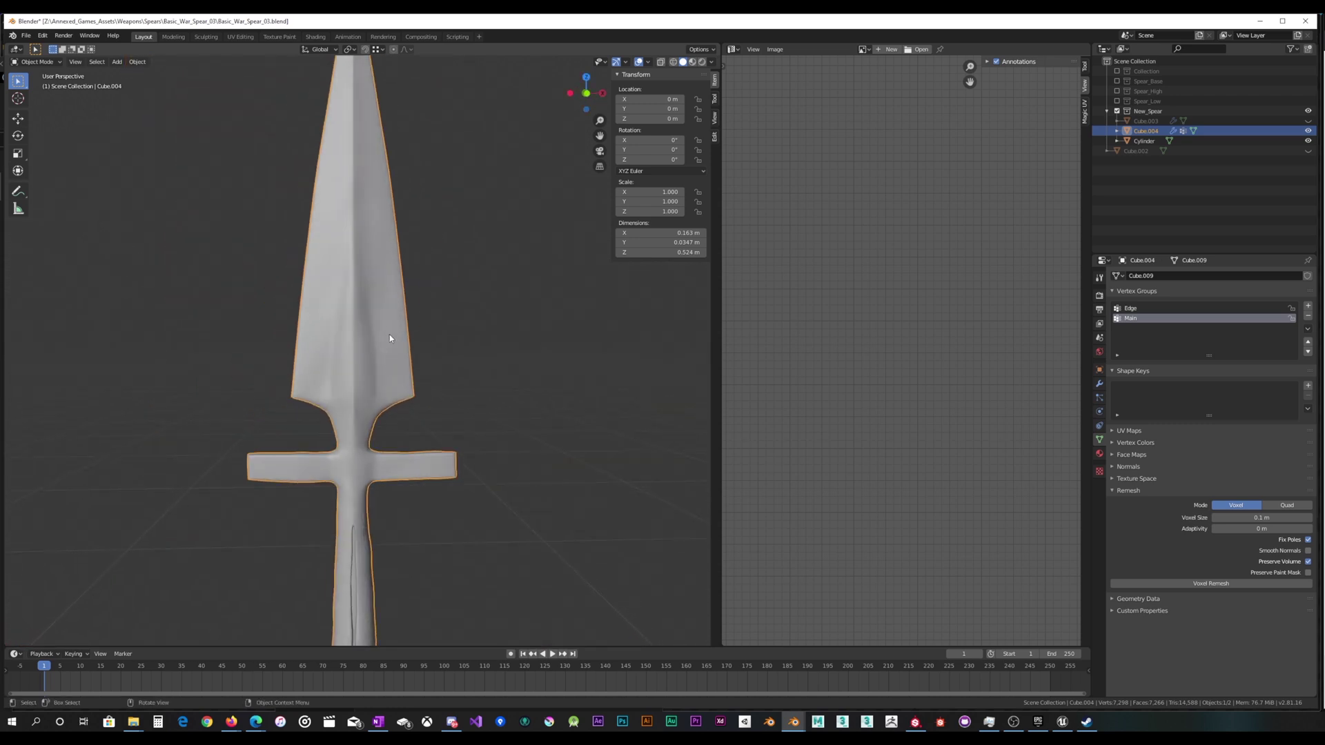
# Compare the spearhead's shape with the Displace modifier hidden and shown in the viewport.
pyautogui.click(1099, 384)
pyautogui.click(1238, 310)
pyautogui.click(1238, 309)
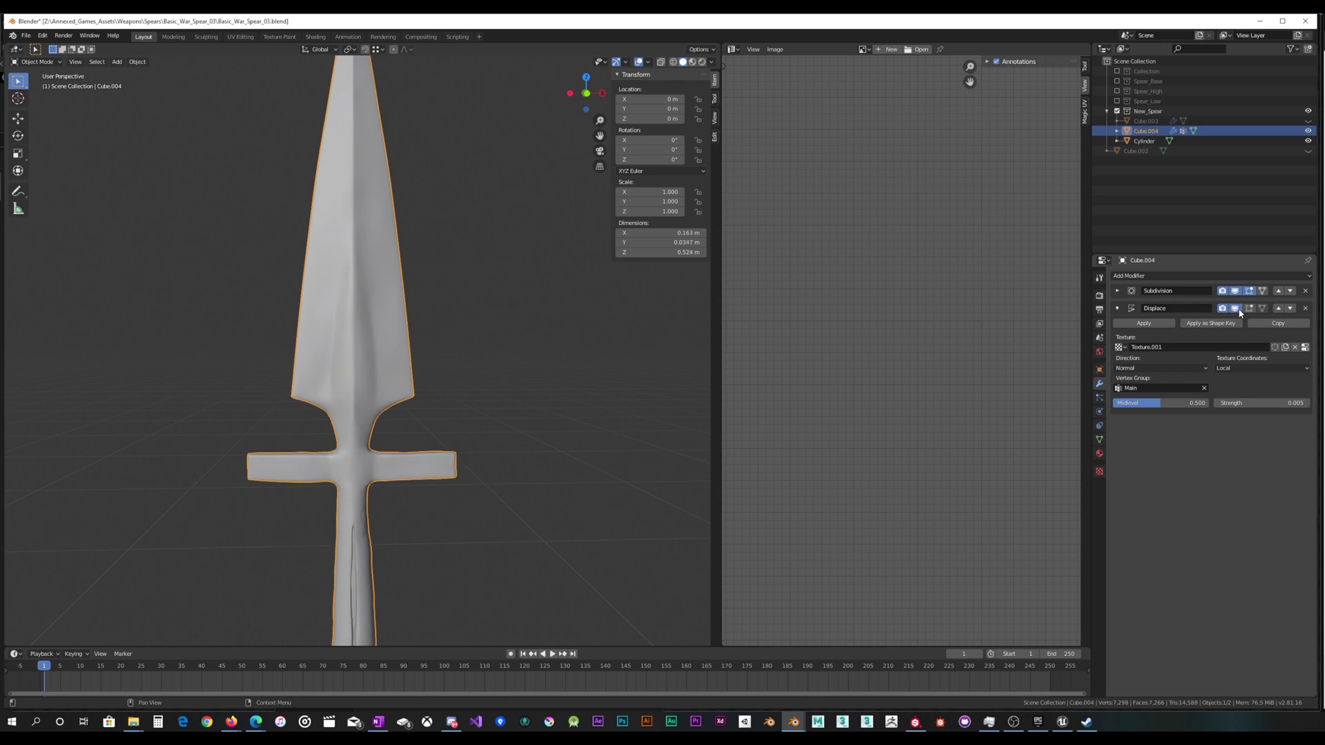
pyautogui.click(1237, 310)
pyautogui.click(1238, 310)
pyautogui.click(1238, 310)
pyautogui.click(1238, 310)
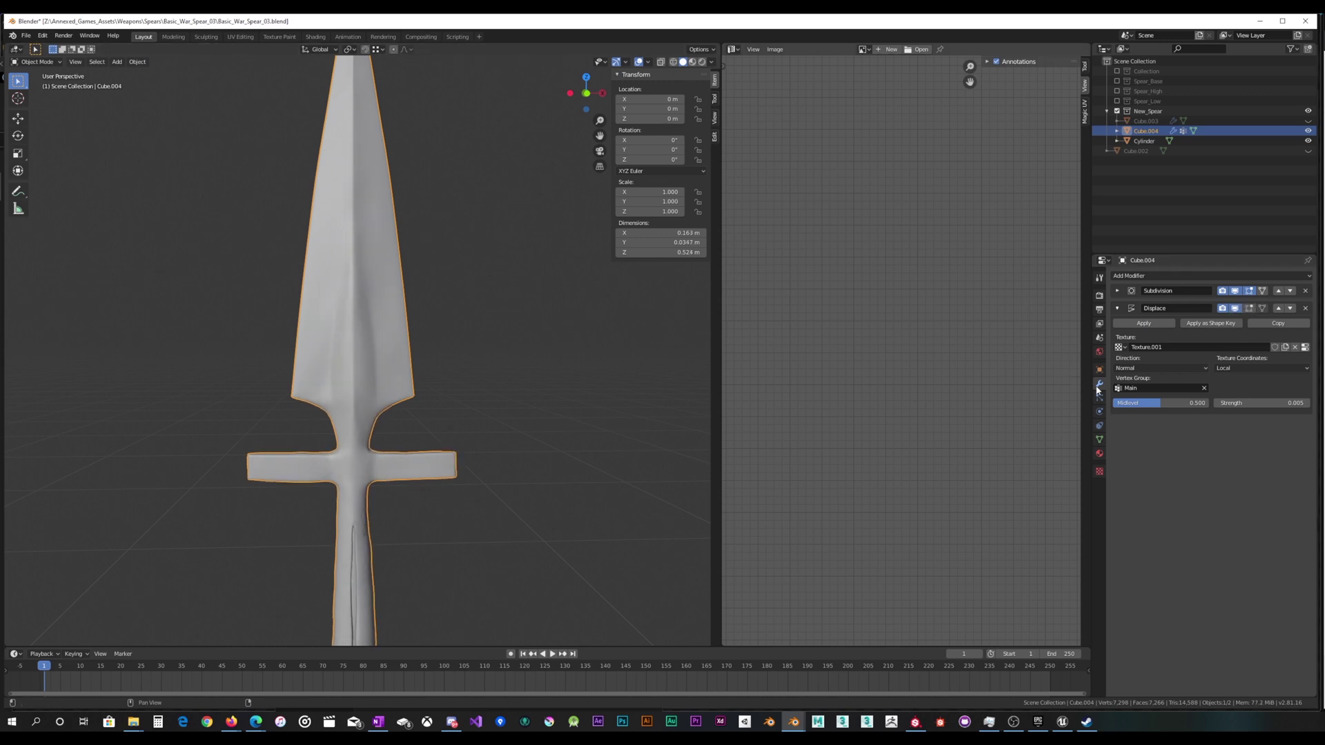
# Set the Displace modifier's strength to 0.2.
pyautogui.moveTo(1237, 403); pyautogui.dragTo(1239, 403)
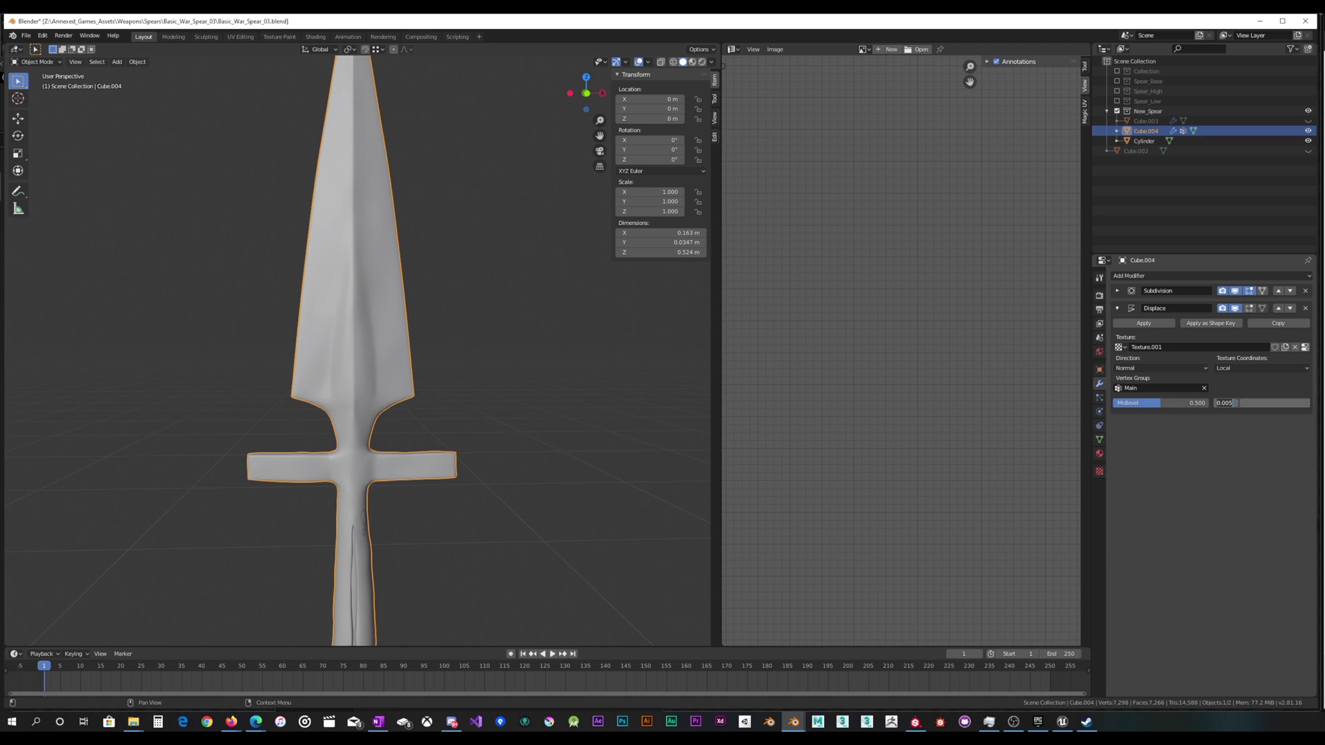
pyautogui.write('0.2')
pyautogui.press('Return')
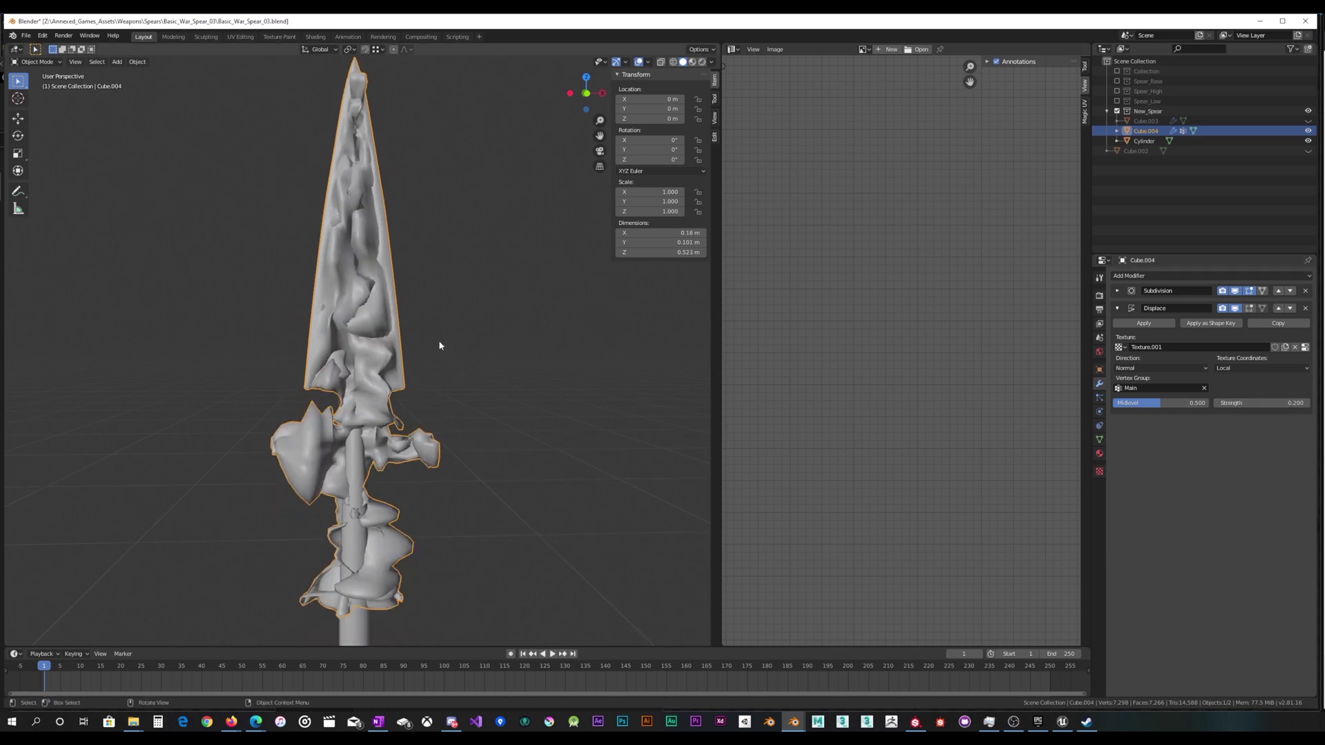
pyautogui.moveTo(435, 318); pyautogui.dragTo(438, 356, button='middle')
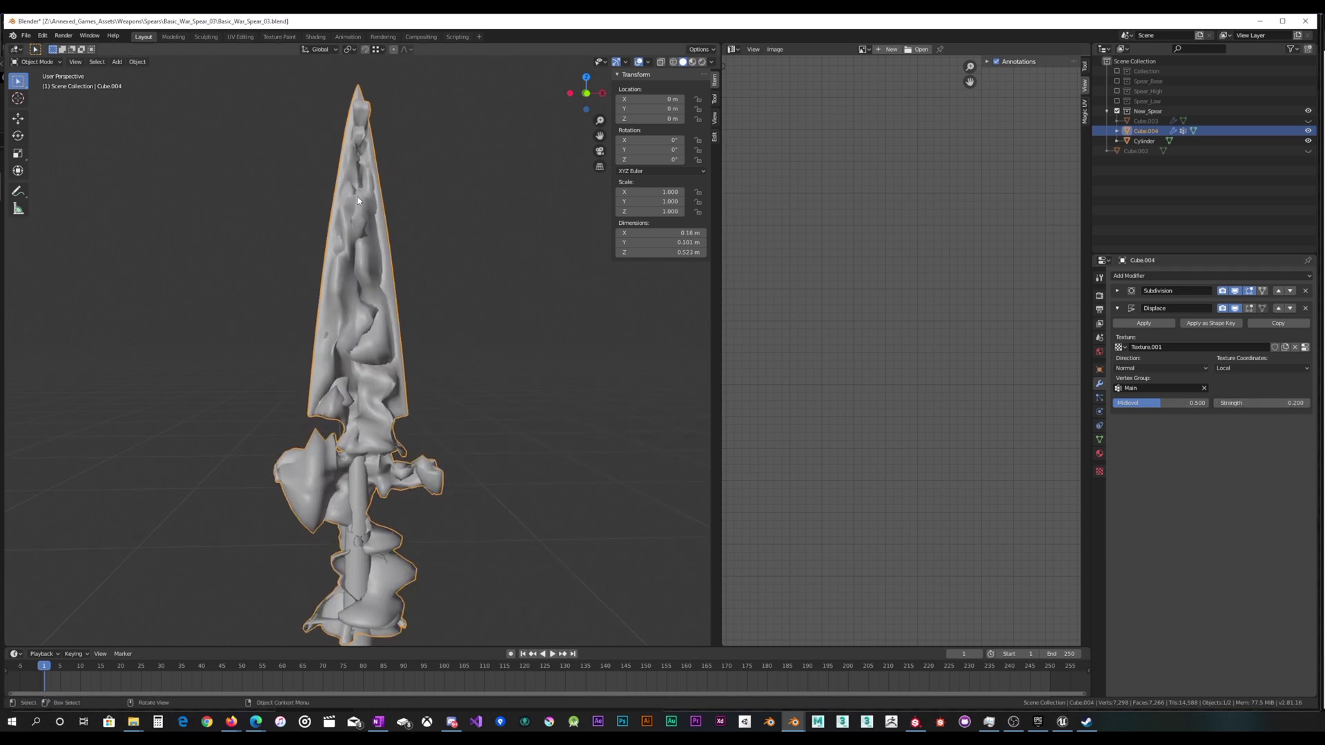
# Try Displace strengths of 0.01 and 0.005 on the spearhead.
pyautogui.click(1246, 402)
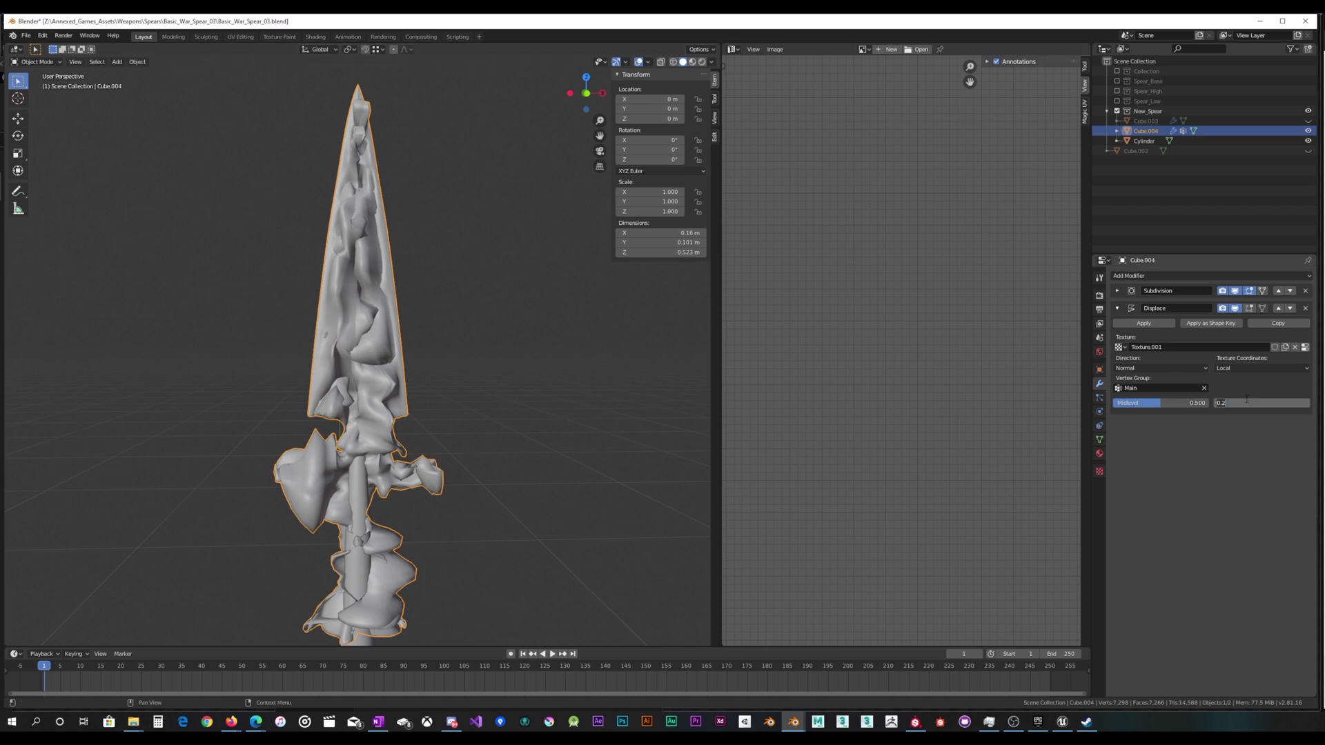
pyautogui.press('Return')
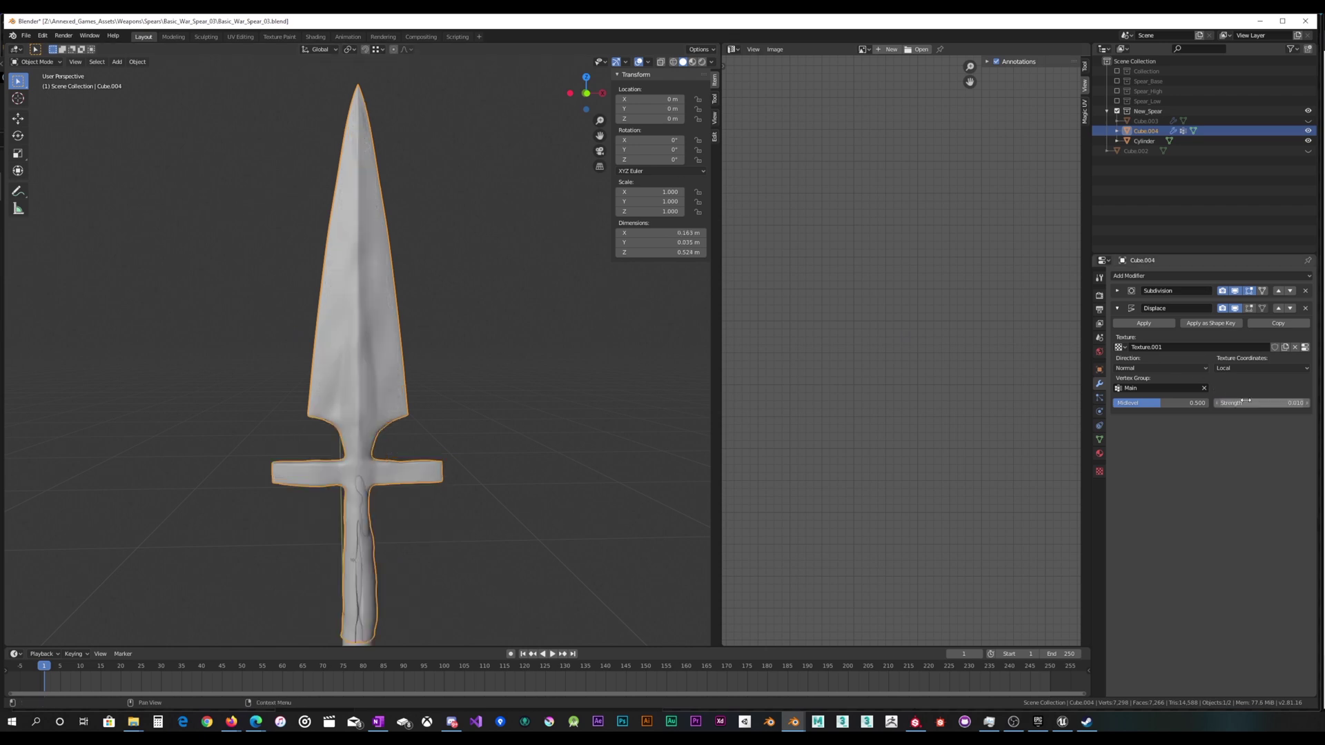
pyautogui.moveTo(345, 316); pyautogui.dragTo(502, 317, button='middle')
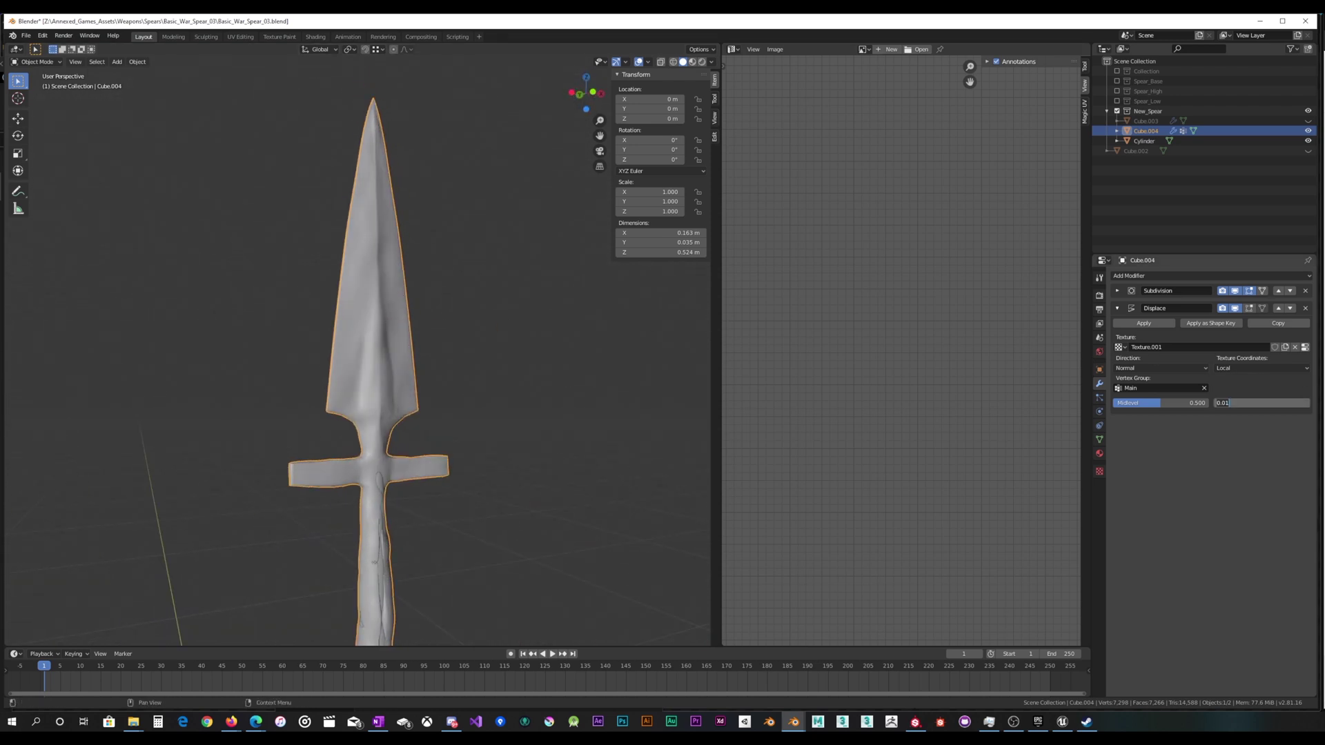
pyautogui.press('Return')
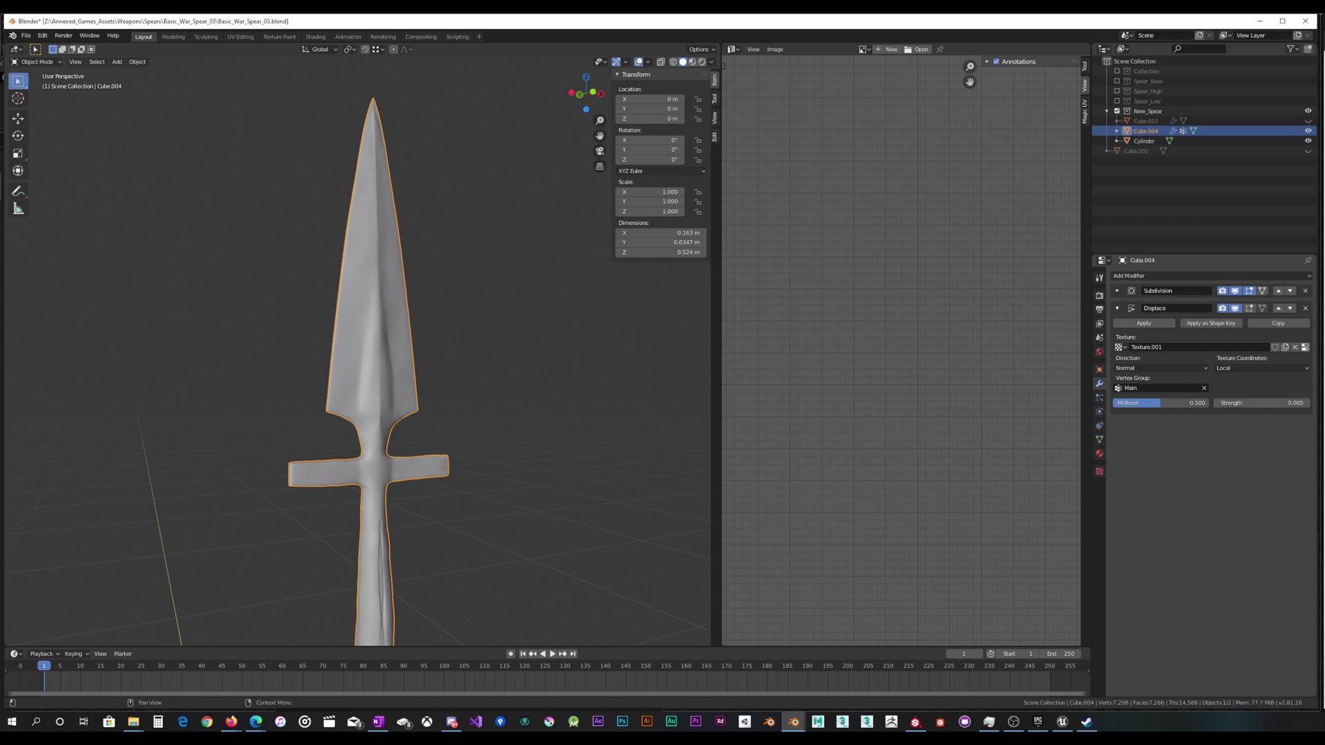
# Inspect the displaced crossguard and the slit in the socket up close.
pyautogui.moveTo(255, 296); pyautogui.dragTo(442, 332, button='middle')
pyautogui.scroll(1, 321, 274)
pyautogui.scroll(3, 320, 276)
pyautogui.scroll(-3, 371, 335)
pyautogui.scroll(3, 388, 294)
pyautogui.scroll(3, 483, 288)
pyautogui.scroll(2, 478, 350)
pyautogui.moveTo(524, 352); pyautogui.dragTo(468, 371, button='middle')
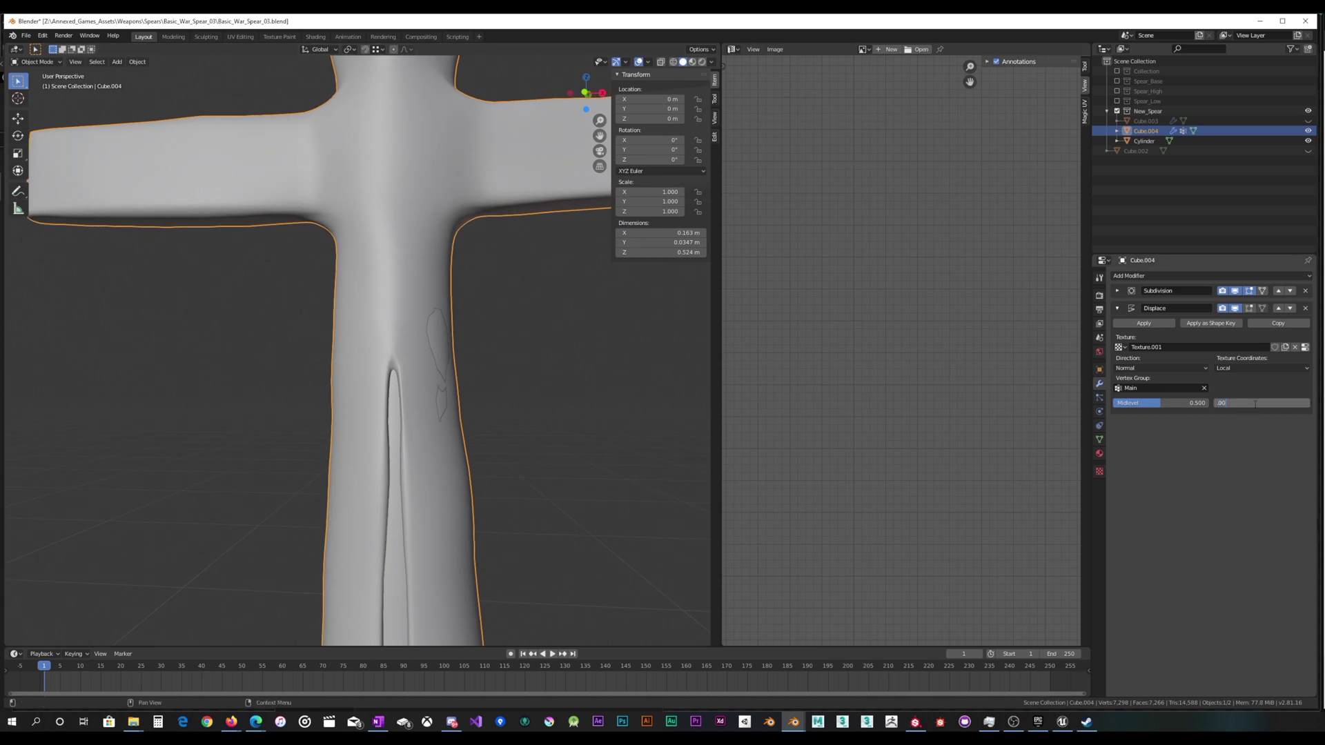
# Set the Displace modifier's strength to 0.002 and check the spearhead's shape.
pyautogui.write('2')
pyautogui.press('Return')
pyautogui.scroll(-8, 328, 355)
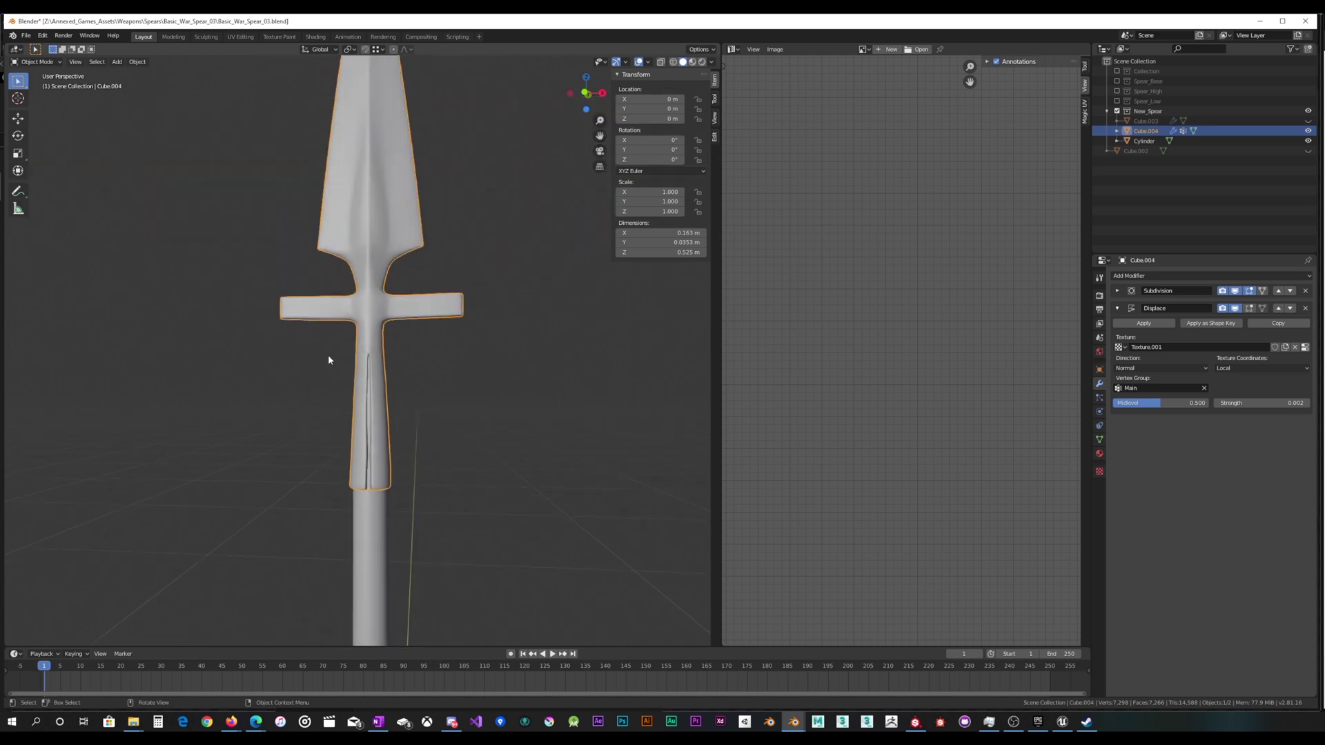
pyautogui.moveTo(355, 344); pyautogui.dragTo(414, 428, button='middle')
pyautogui.scroll(5, 368, 334)
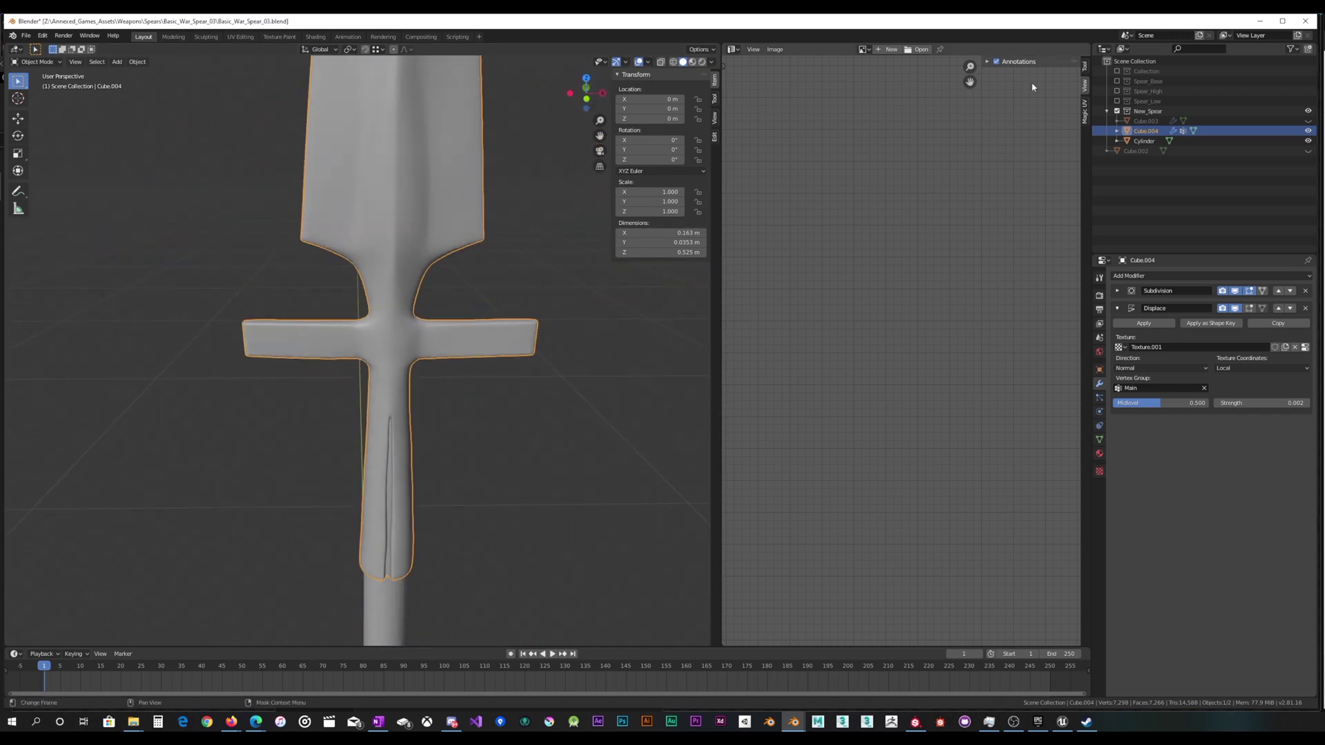
# Show the Spear_Low collection and review the settings of the three Displace modifiers on Spear_Head_low.
pyautogui.click(1117, 101)
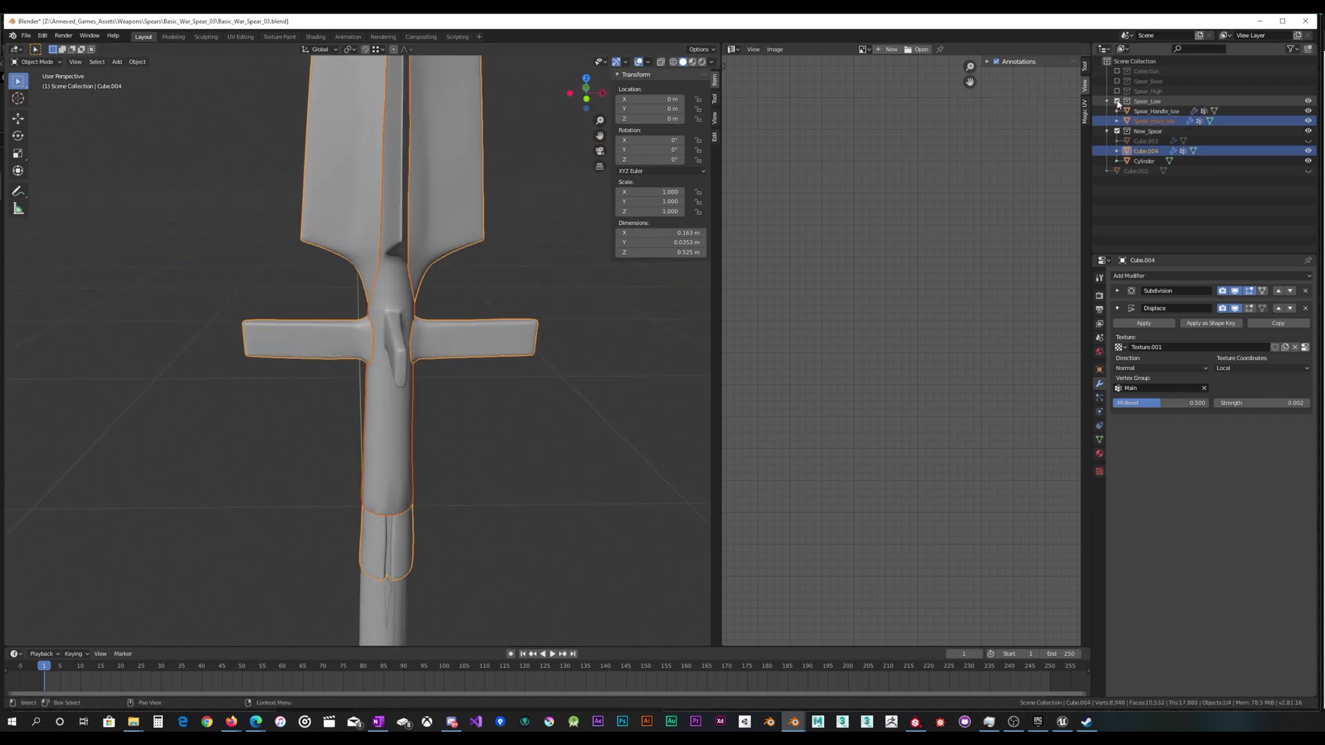
pyautogui.click(1151, 121)
pyautogui.click(1117, 343)
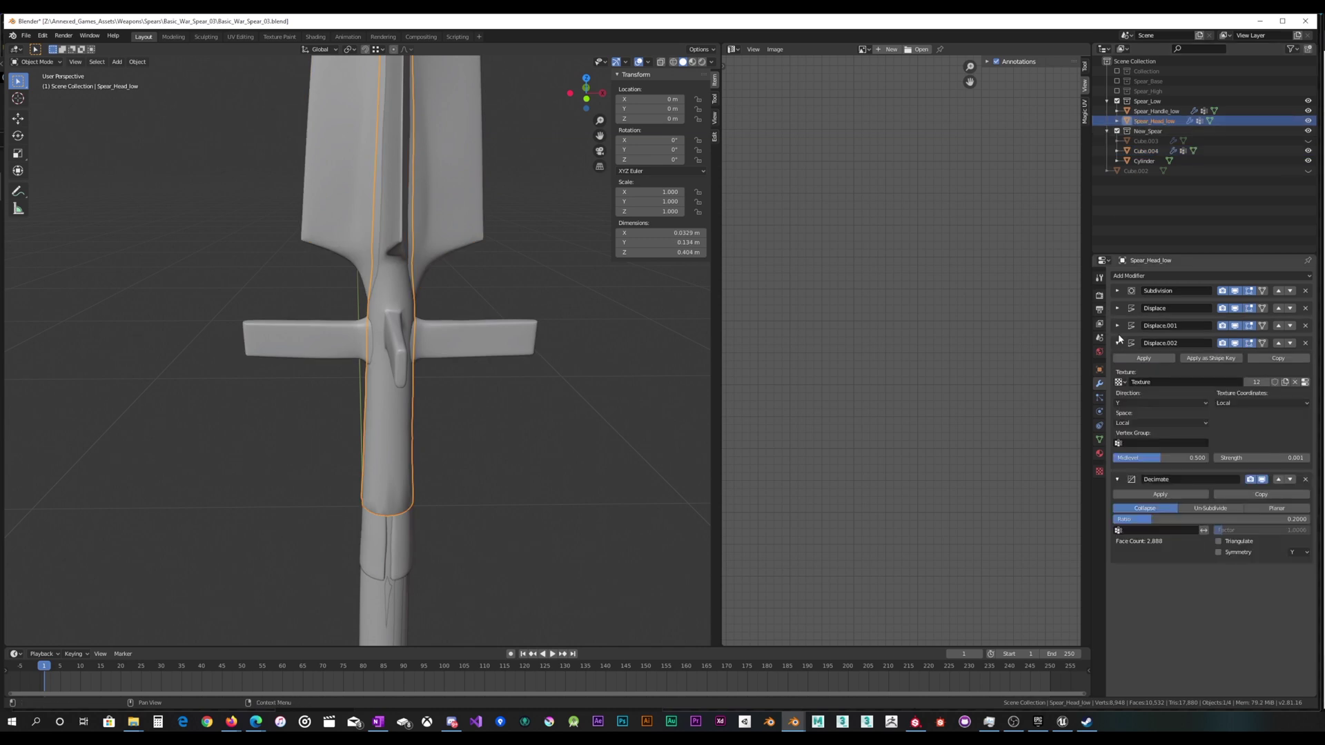
pyautogui.click(1117, 325)
pyautogui.click(1117, 309)
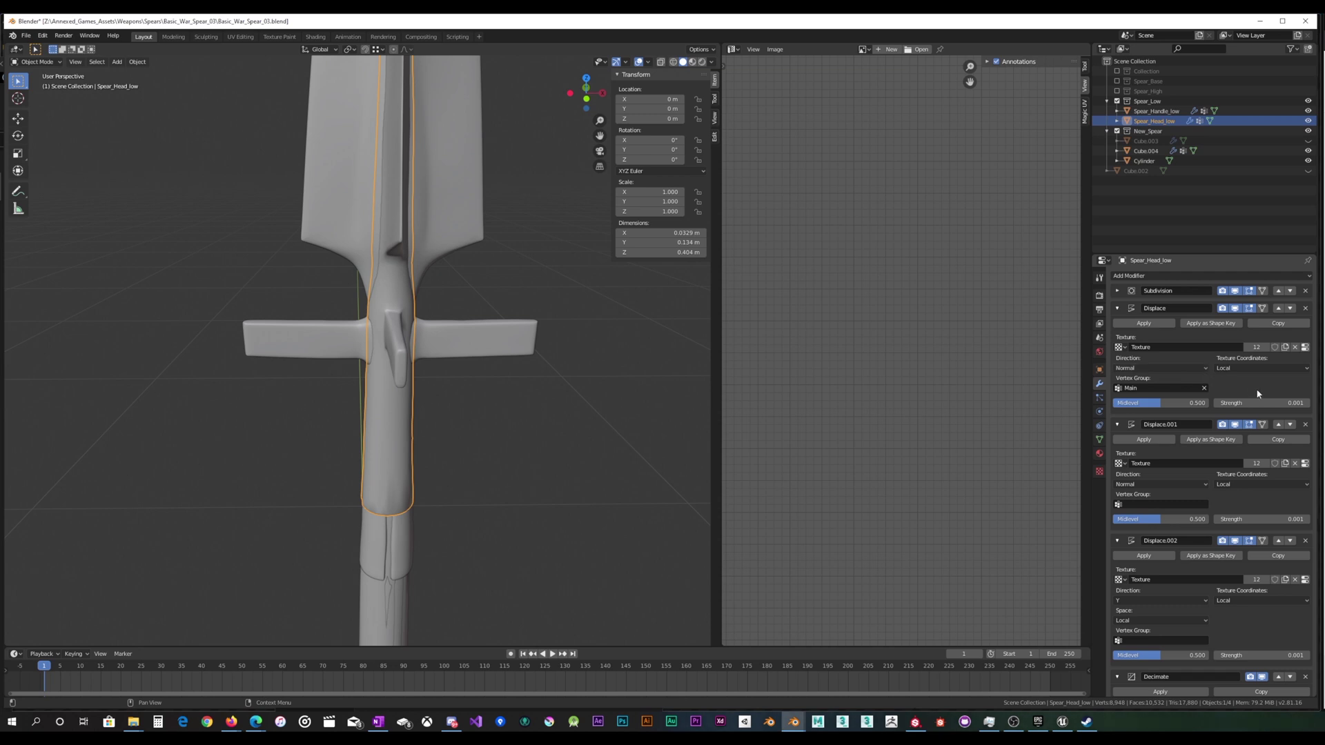
pyautogui.scroll(-1, 1264, 393)
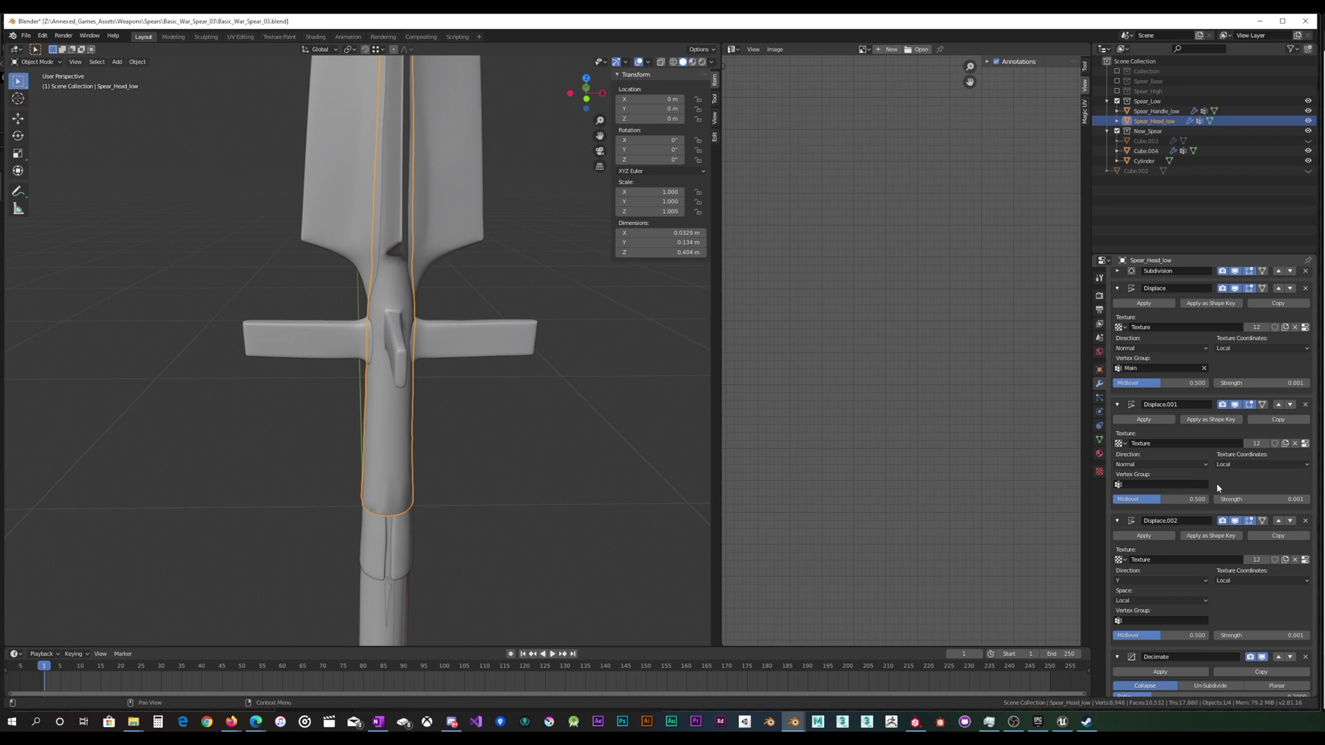
pyautogui.scroll(-1, 1217, 483)
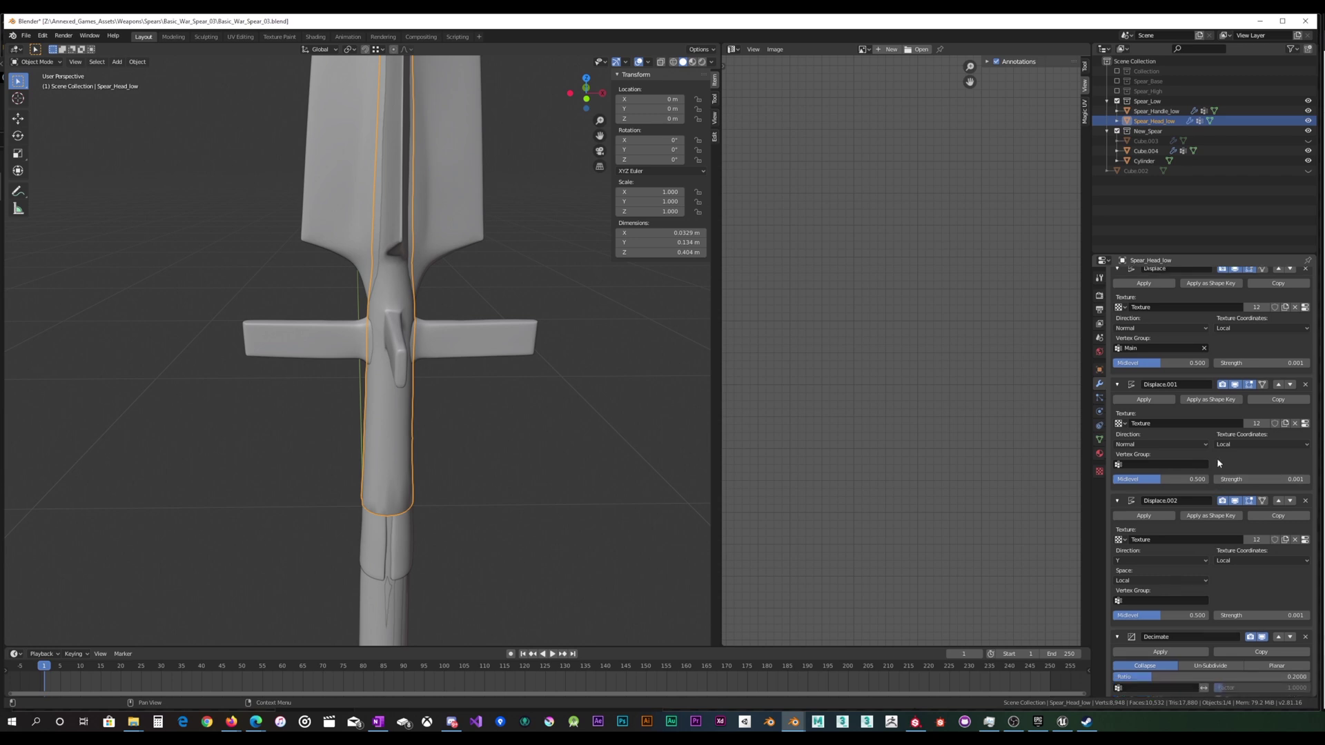
# Review the Decimate modifier on Spear_Head_low and collapse its three Displace modifiers.
pyautogui.scroll(-1, 1218, 463)
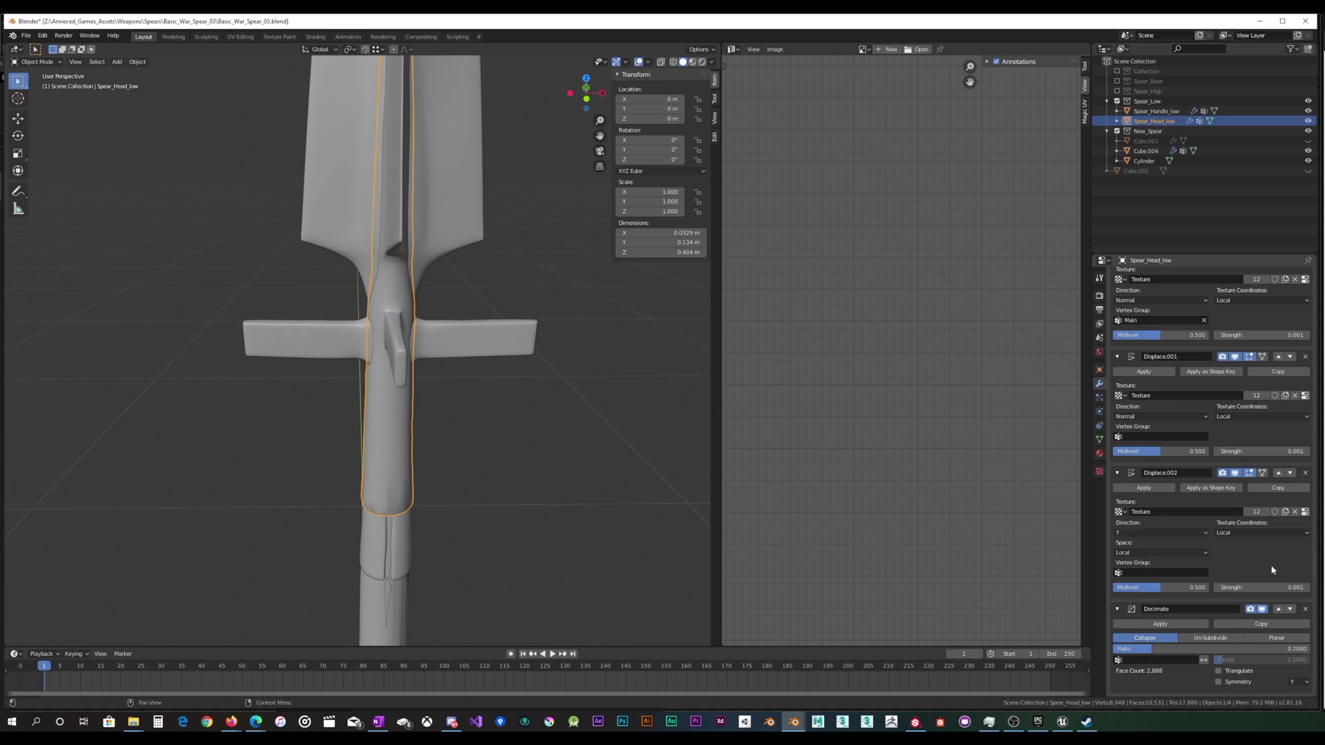
pyautogui.scroll(3, 1269, 566)
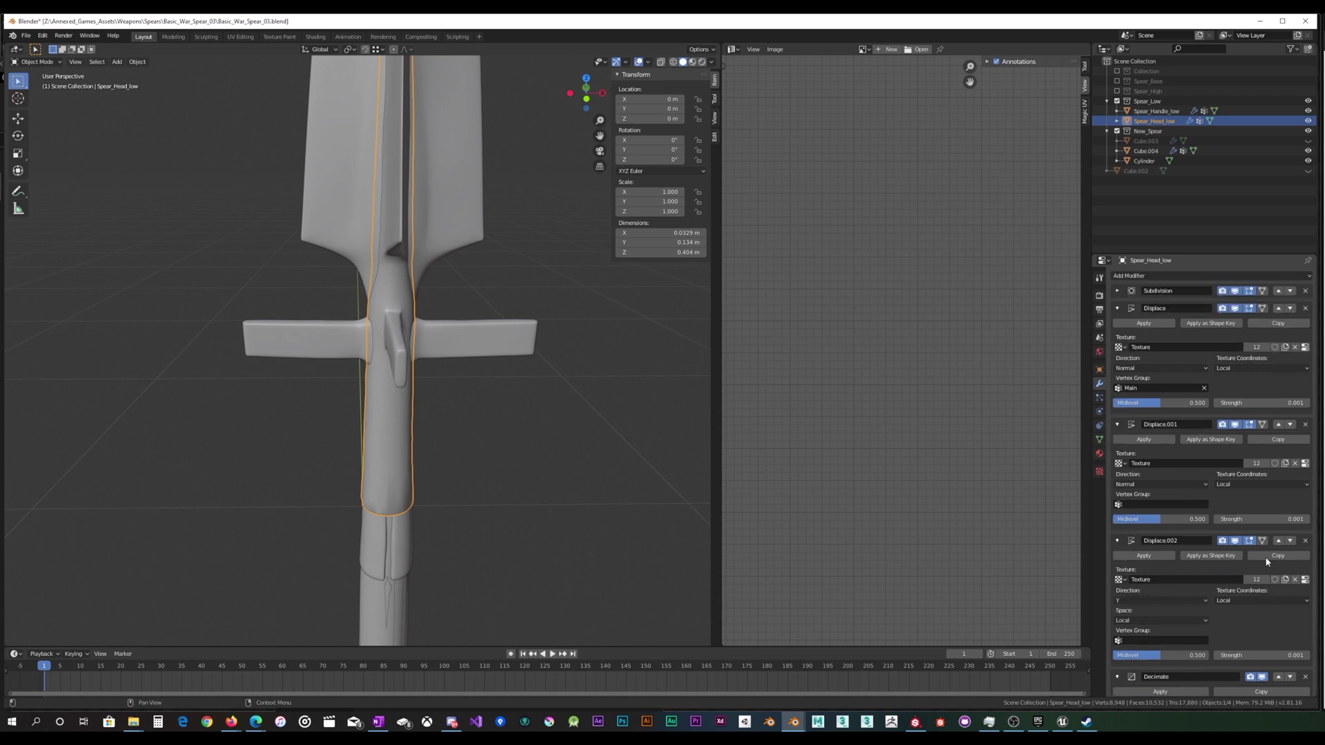
pyautogui.click(1117, 308)
pyautogui.click(1117, 325)
pyautogui.click(1117, 343)
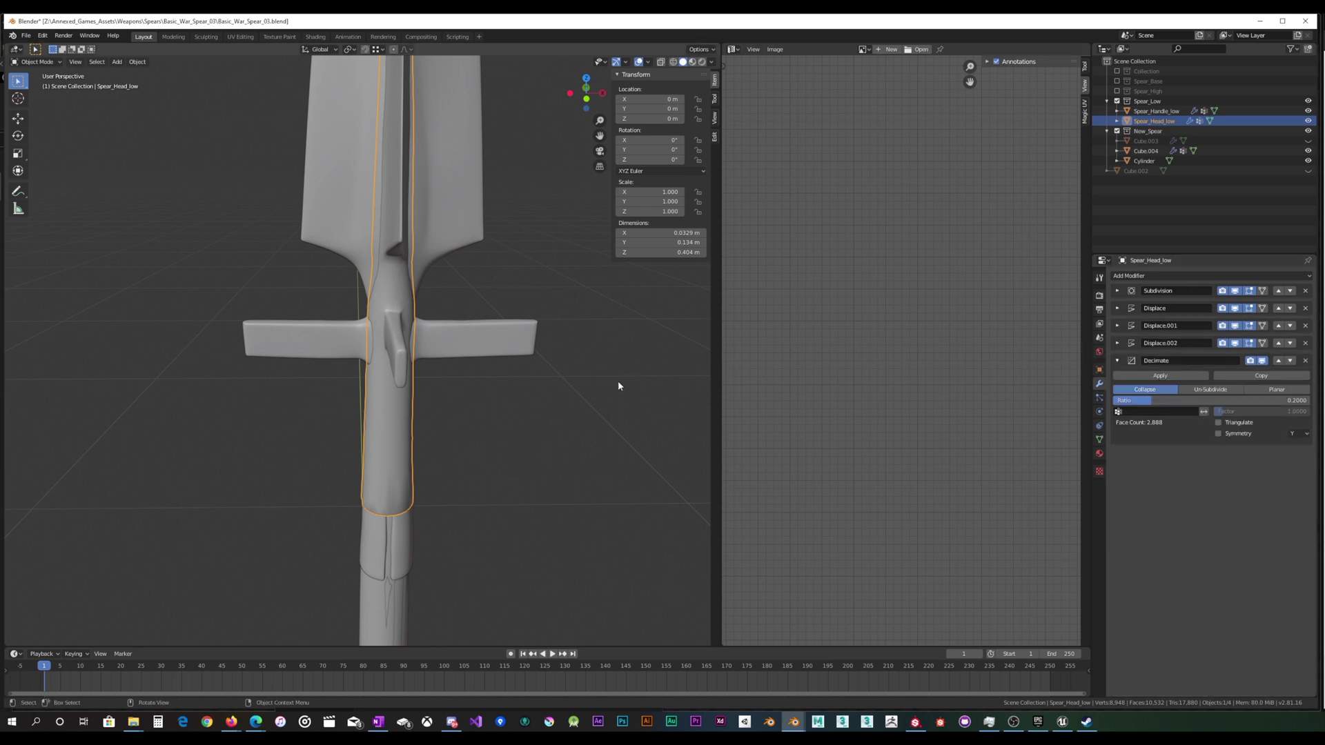
pyautogui.moveTo(619, 386); pyautogui.dragTo(612, 355, button='middle')
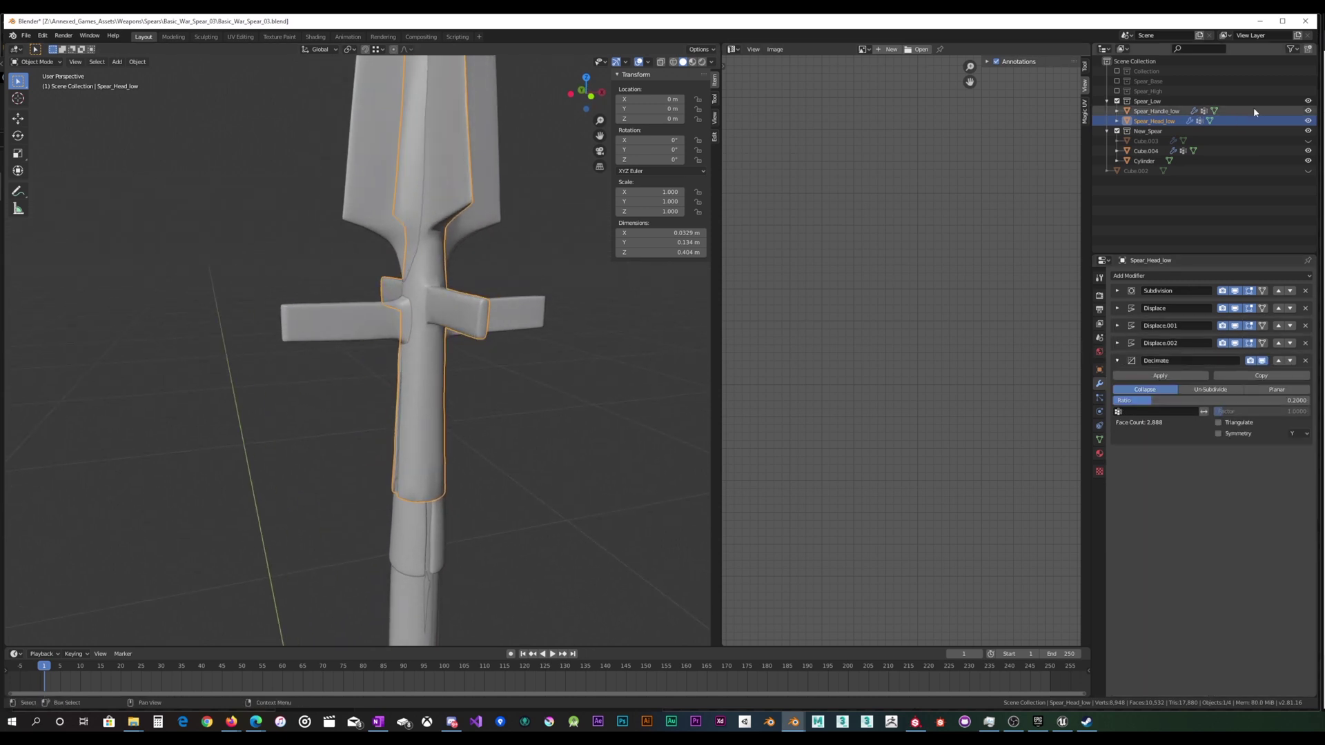
# Hide the Spear_Low collection and duplicate the Displace modifier on the new spearhead, Cube.004, twice.
pyautogui.click(1117, 102)
pyautogui.moveTo(498, 290); pyautogui.dragTo(449, 275, button='middle')
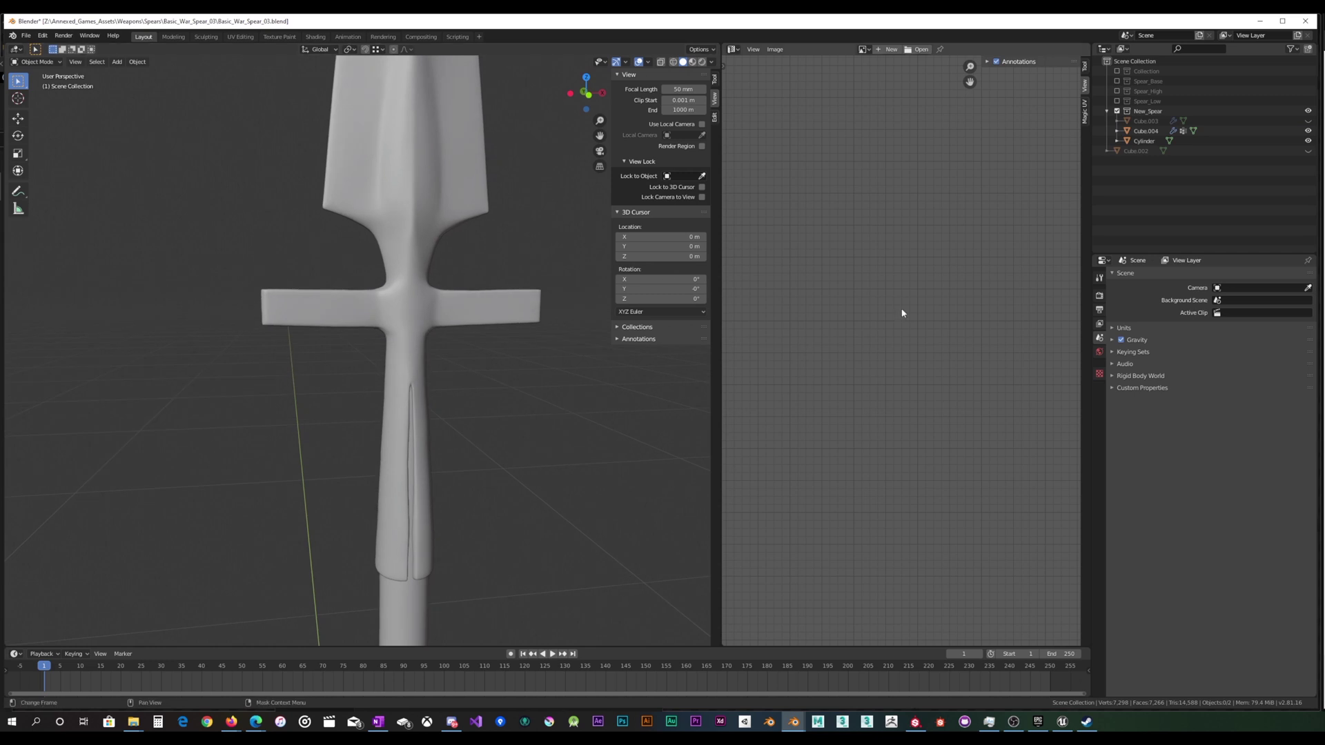
pyautogui.click(450, 213)
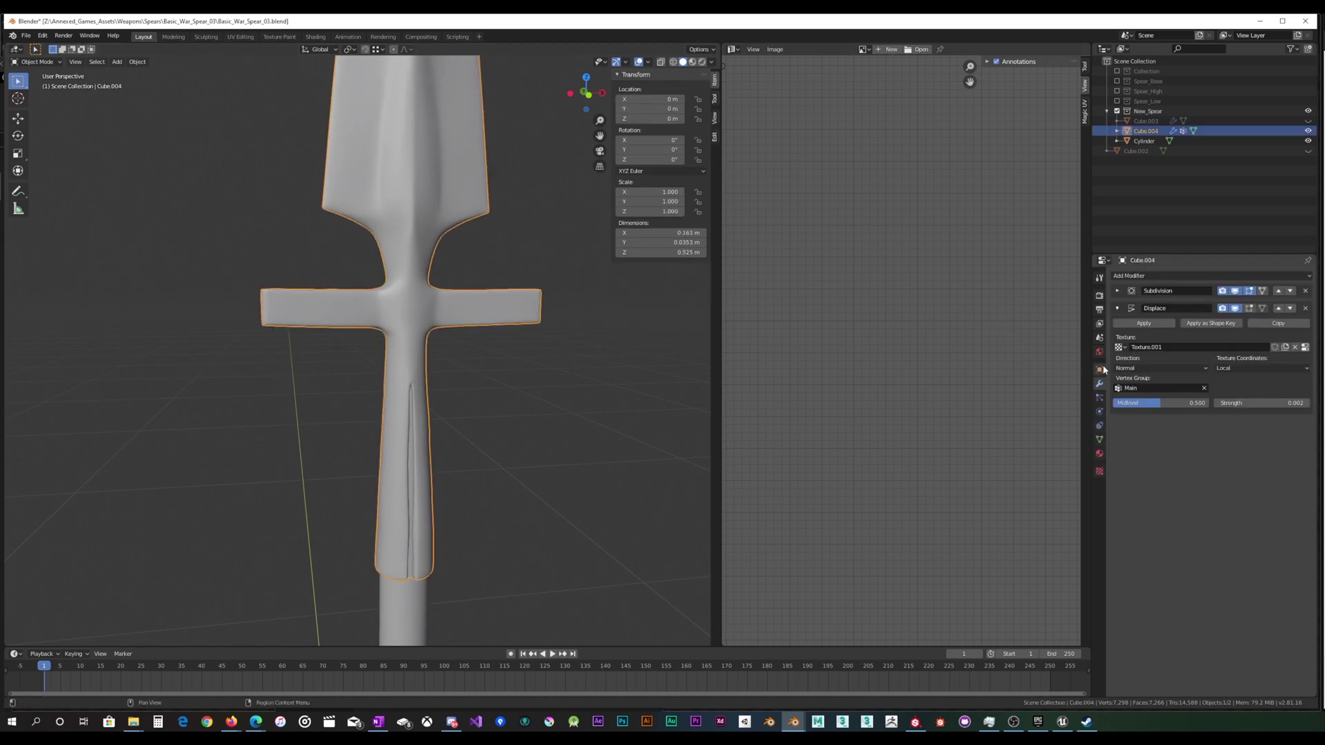
pyautogui.click(1117, 308)
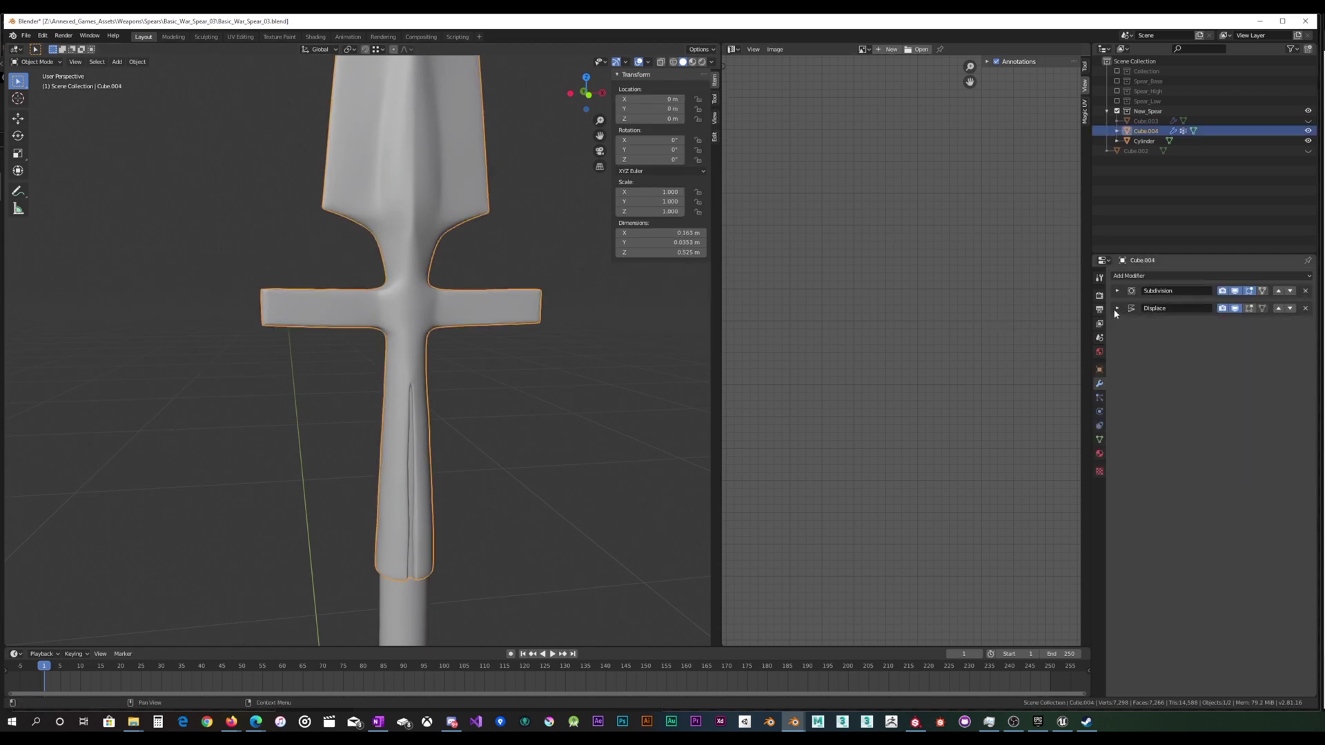
pyautogui.click(1117, 308)
pyautogui.click(1278, 323)
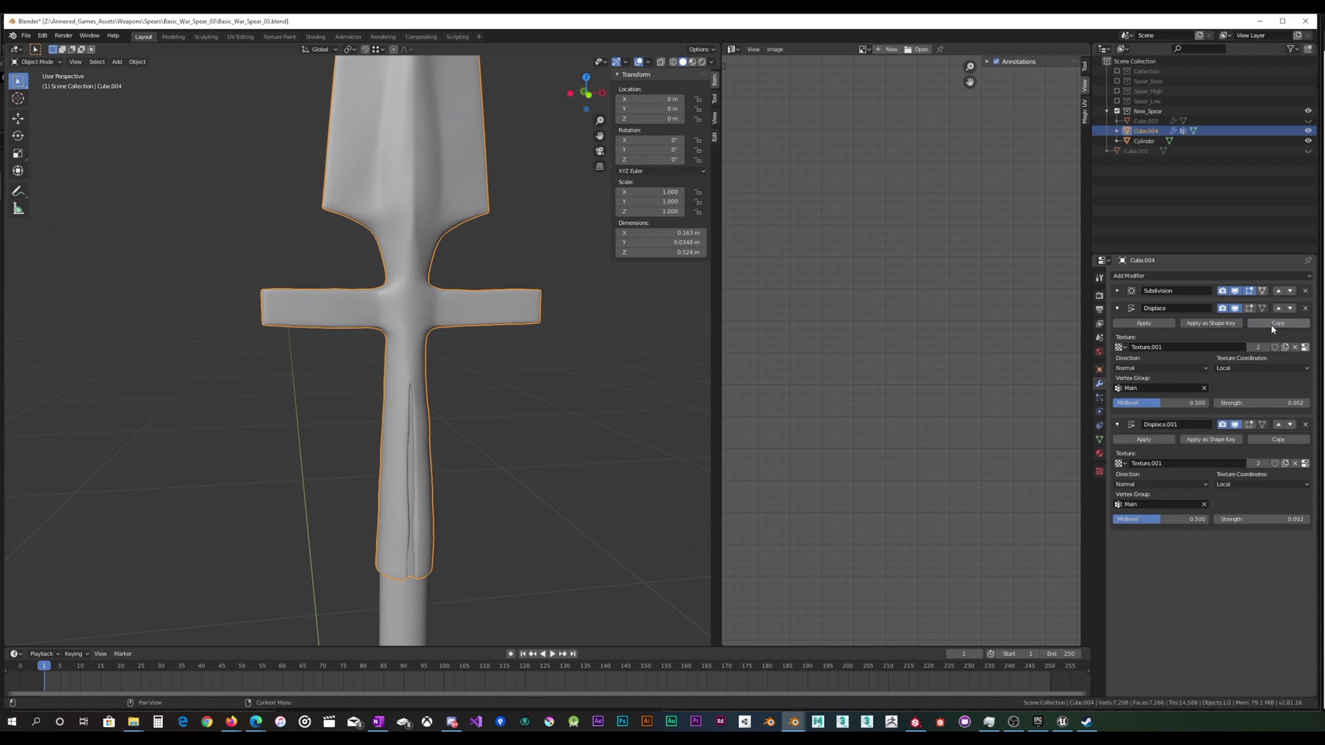
pyautogui.click(1276, 440)
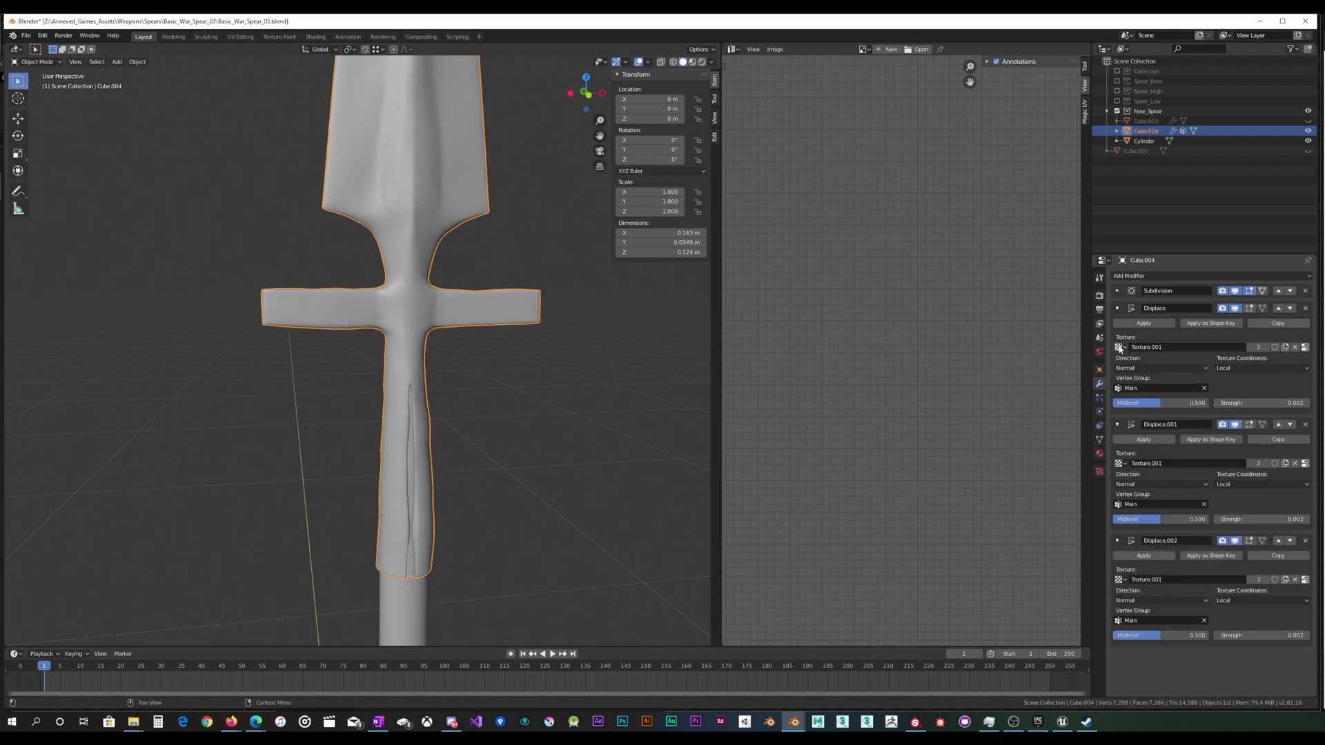
# Turn off Displace.001 in the viewport and try the Y direction for Displace.002.
pyautogui.click(1117, 309)
pyautogui.click(1118, 326)
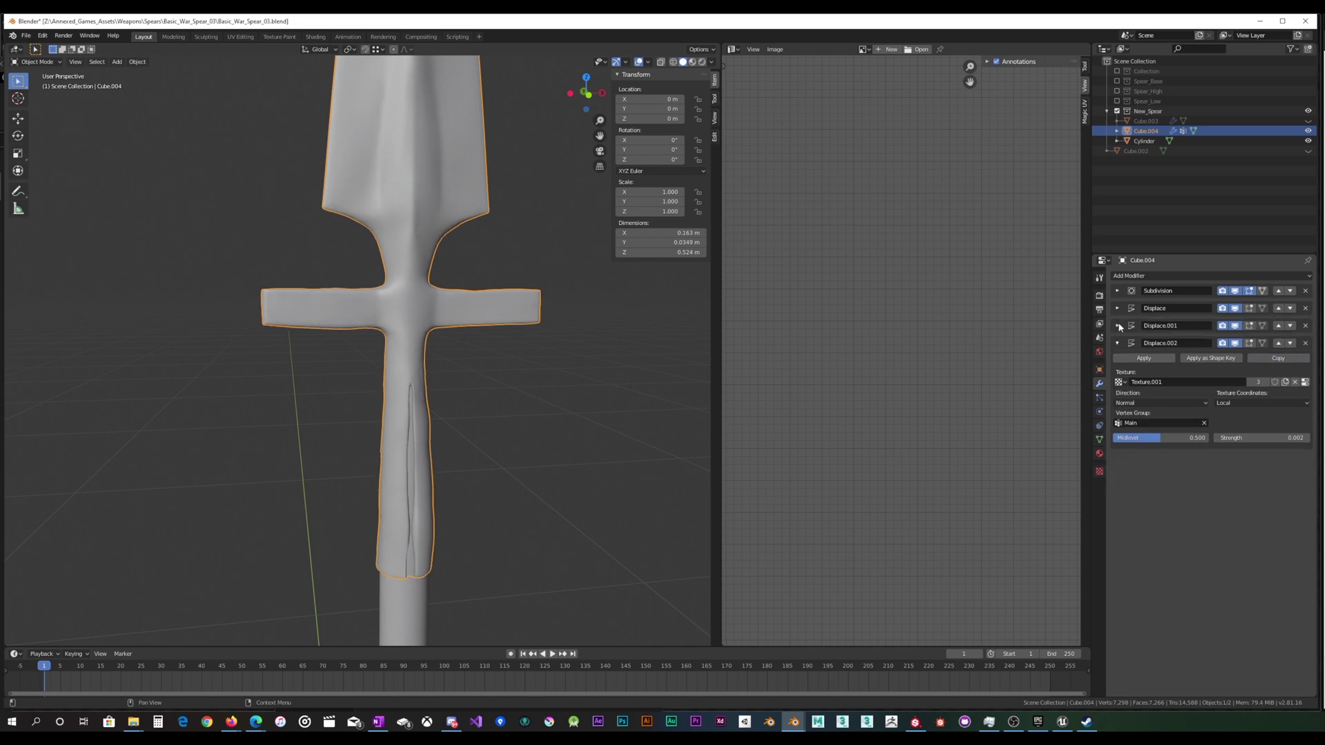
pyautogui.click(1235, 325)
pyautogui.click(1175, 403)
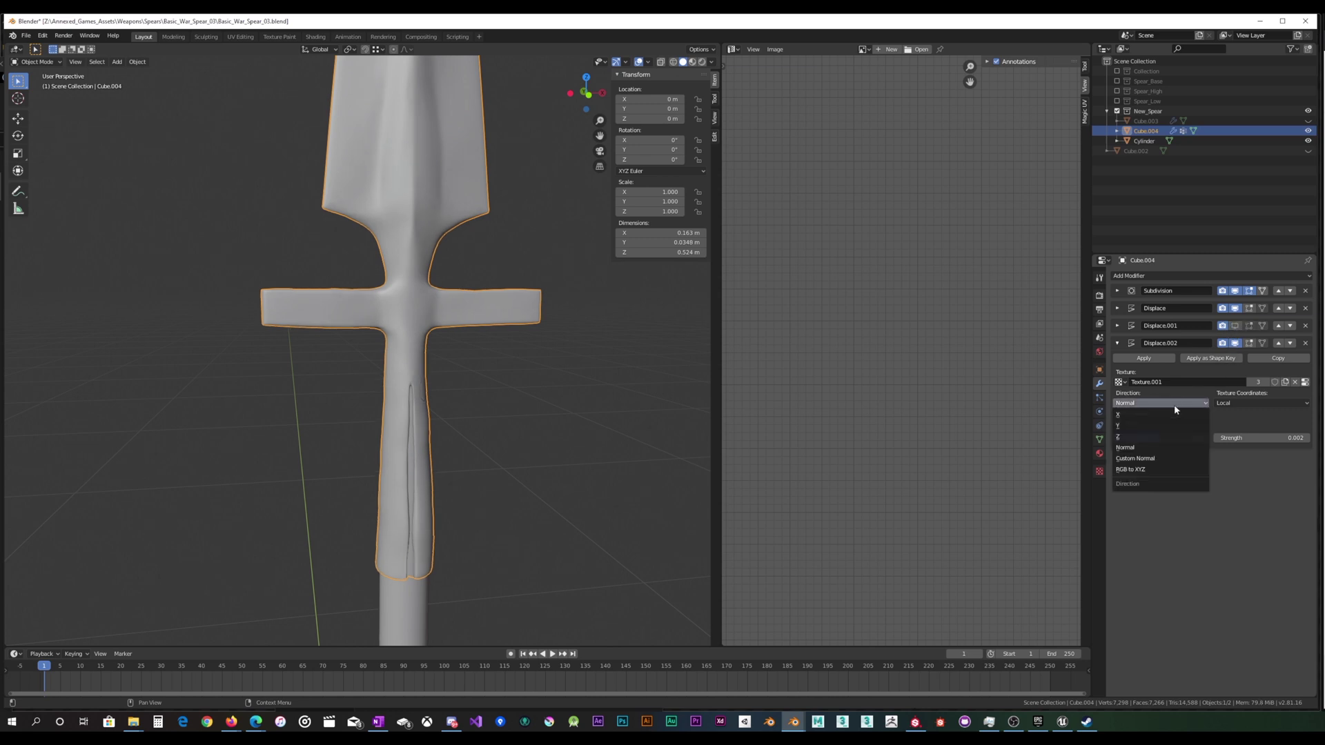
pyautogui.click(1162, 425)
pyautogui.moveTo(528, 383); pyautogui.dragTo(529, 428, button='middle')
pyautogui.scroll(-6, 527, 429)
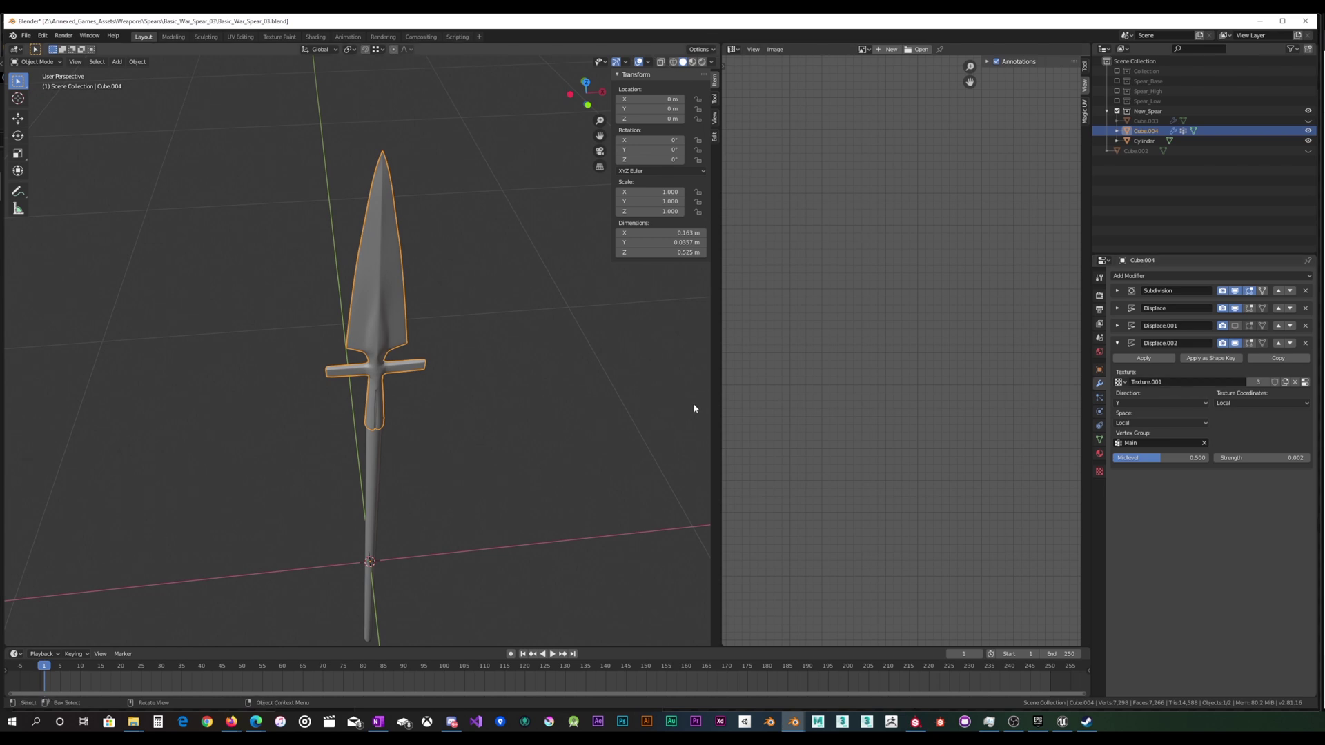
# Set Displace.002's direction to X, clear its Main vertex group and check the blade, crossguard and socket.
pyautogui.click(1160, 403)
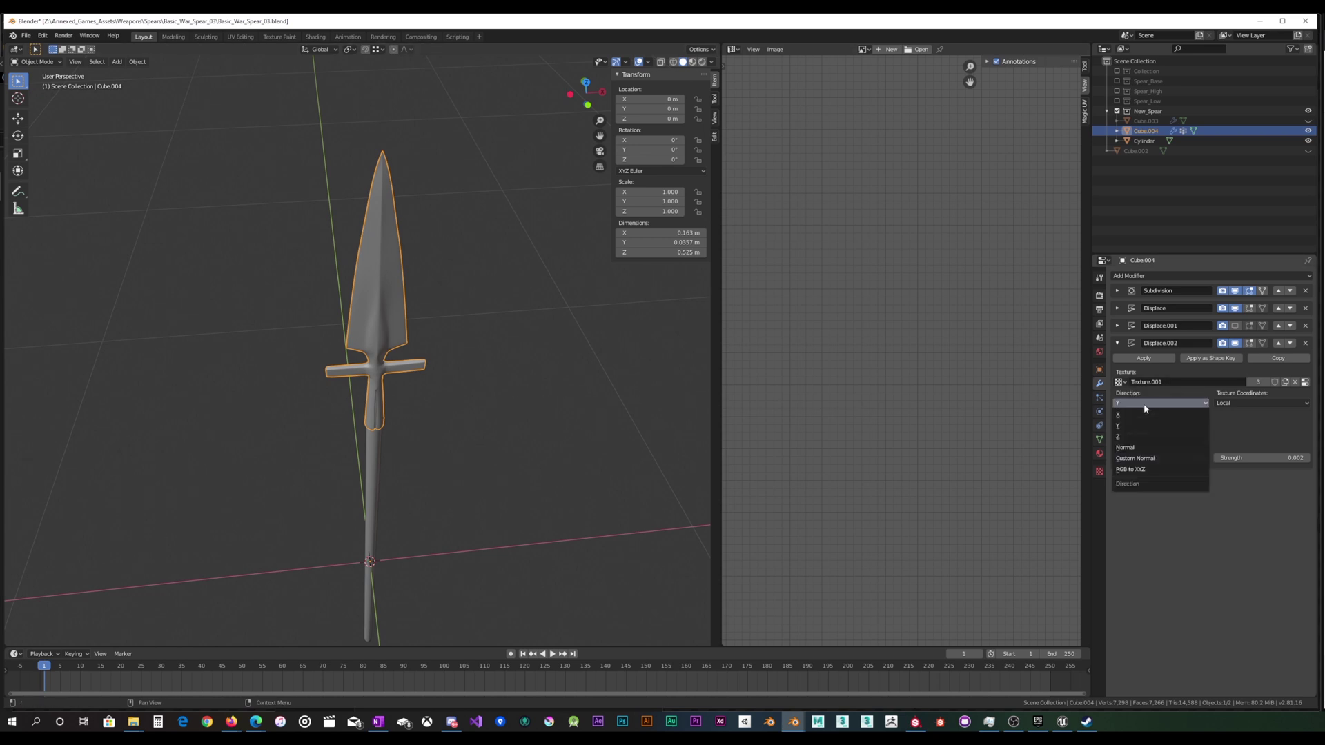
pyautogui.click(1140, 419)
pyautogui.moveTo(561, 381); pyautogui.dragTo(556, 377, button='middle')
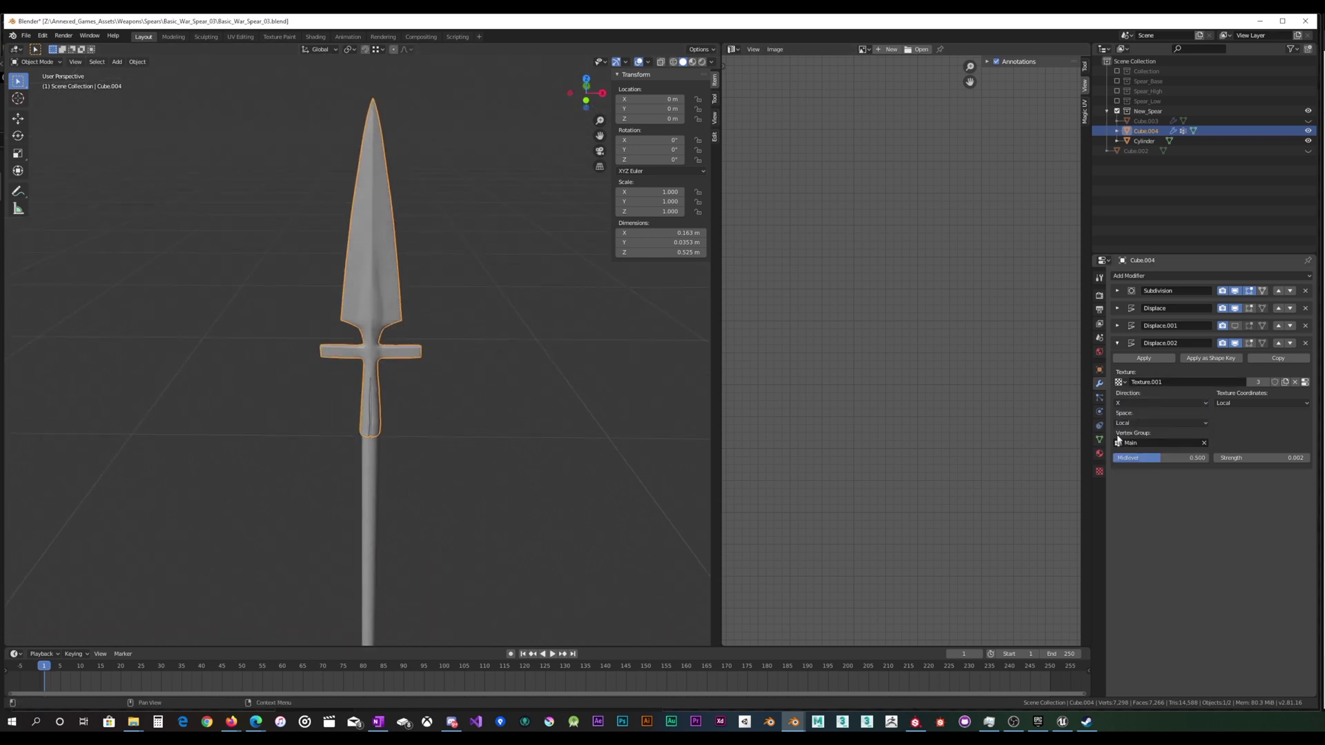
pyautogui.click(1204, 442)
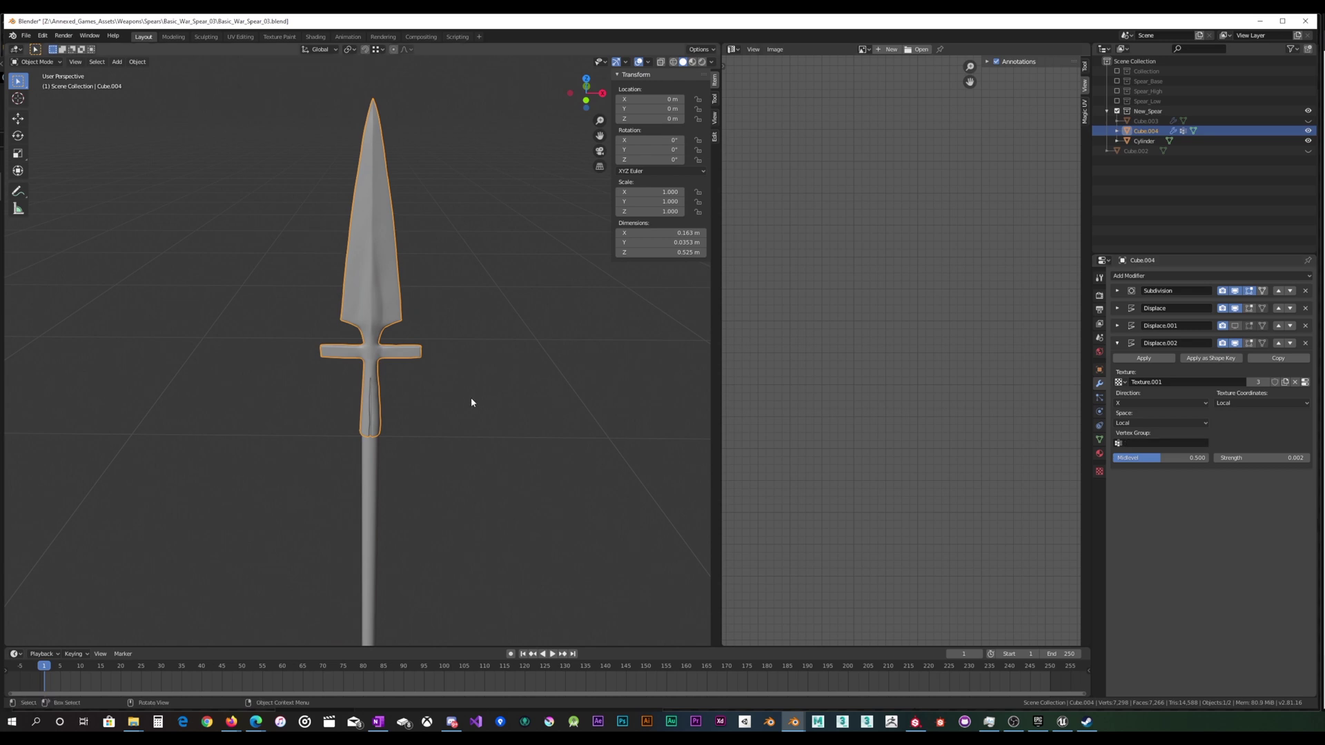
pyautogui.scroll(6, 455, 361)
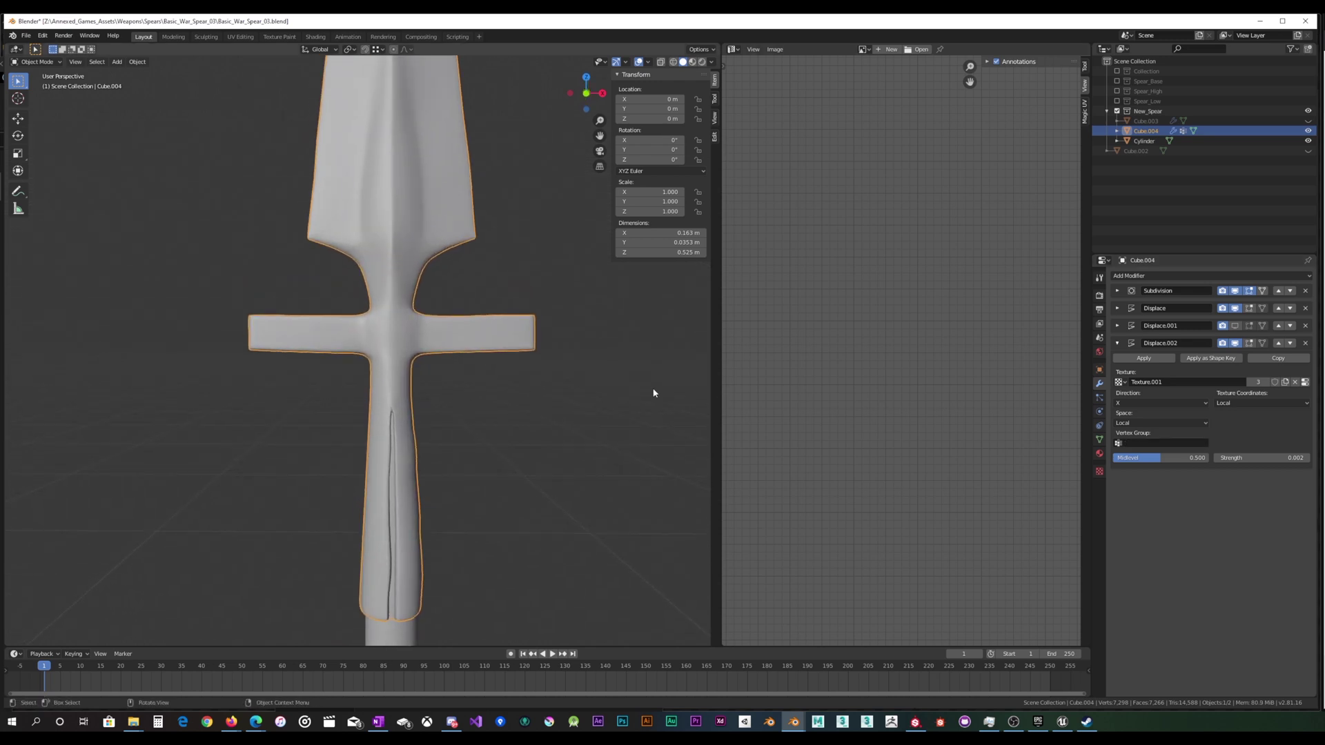
pyautogui.scroll(-3, 654, 393)
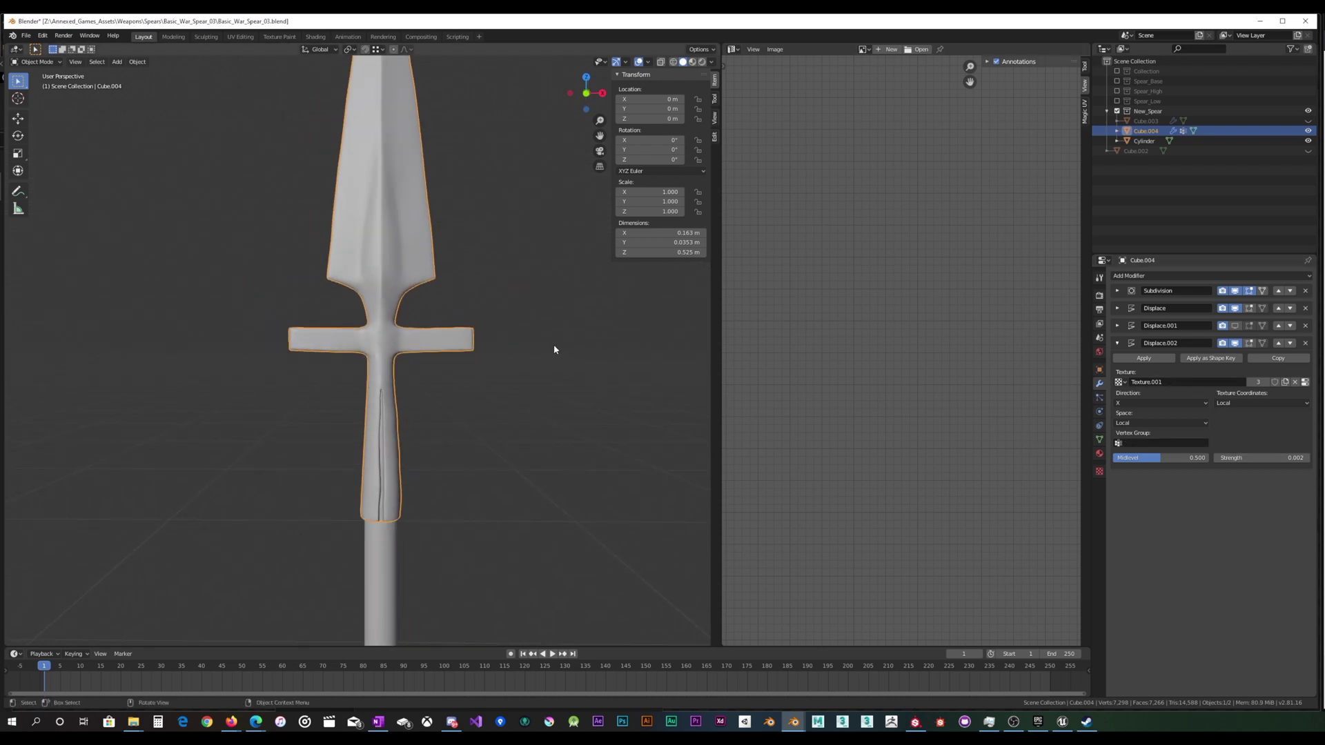
pyautogui.keyDown('shift'); pyautogui.moveTo(487, 276); pyautogui.dragTo(473, 404, button='middle'); pyautogui.keyUp('shift')
pyautogui.scroll(4, 442, 323)
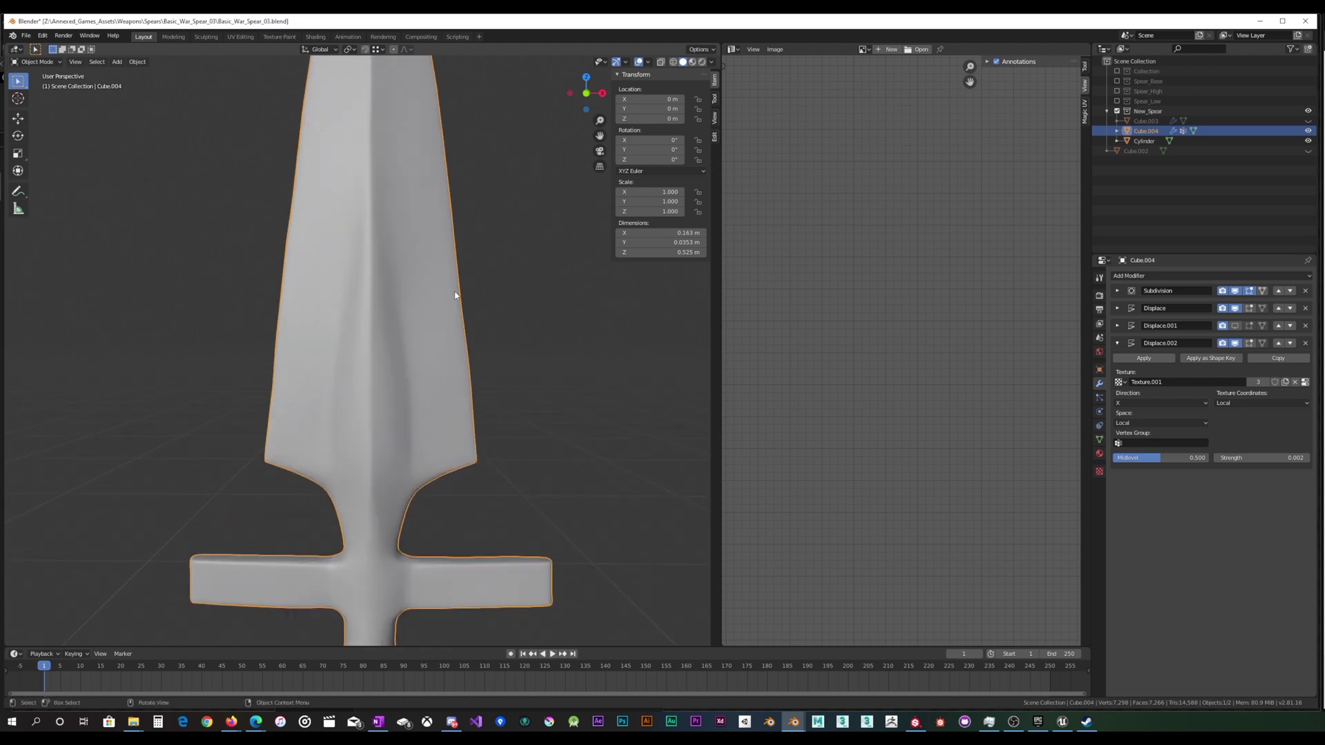
pyautogui.keyDown('shift'); pyautogui.moveTo(458, 289); pyautogui.dragTo(456, 342, button='middle'); pyautogui.keyUp('shift')
pyautogui.moveTo(421, 274)
pyautogui.keyDown('shift'); pyautogui.mouseDown(button='middle')
pyautogui.moveTo(437, 376)
pyautogui.moveTo(408, 278)
pyautogui.moveTo(388, 347)
pyautogui.moveTo(391, 269)
pyautogui.moveTo(437, 405)
pyautogui.moveTo(422, 286)
pyautogui.mouseUp(button='middle'); pyautogui.keyUp('shift')
pyautogui.scroll(-1, 391, 269)
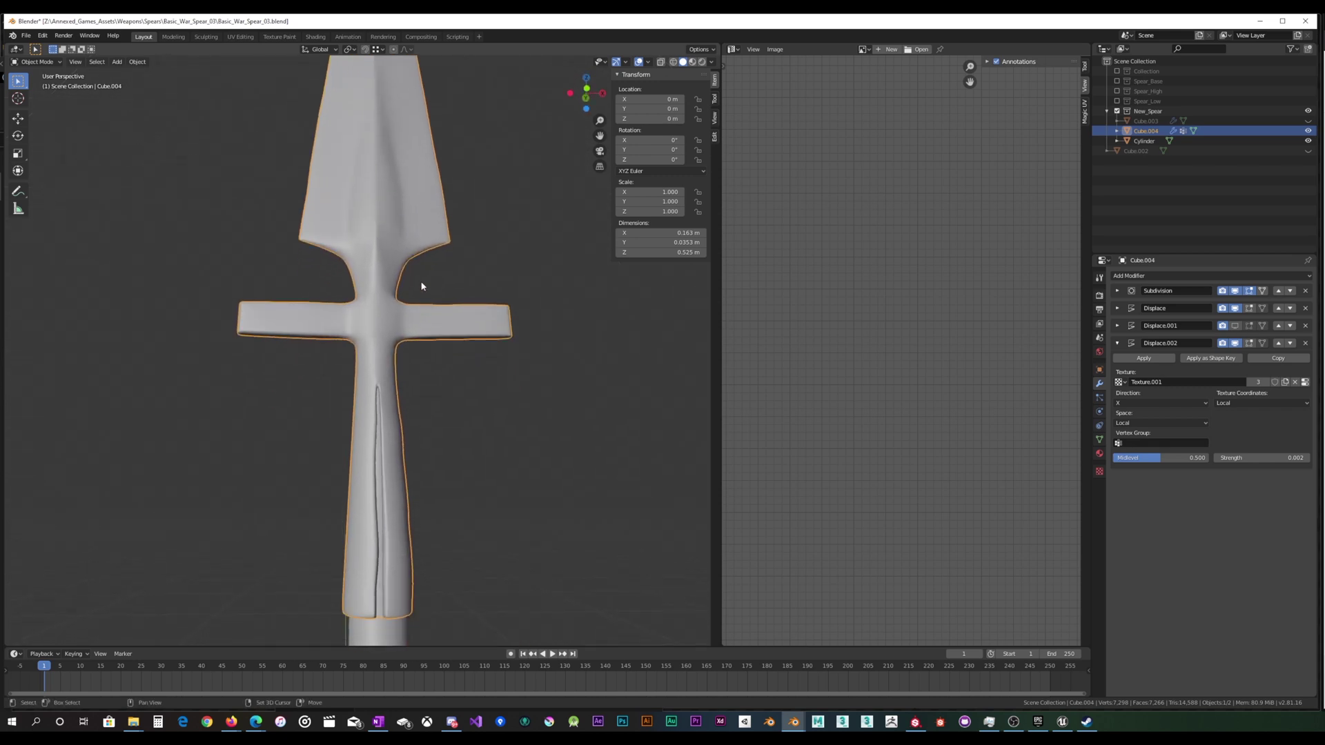
# Clear Displace.001's vertex group and set its strength to 0.001.
pyautogui.click(1117, 325)
pyautogui.keyDown('shift'); pyautogui.moveTo(514, 318); pyautogui.dragTo(508, 374, button='middle'); pyautogui.keyUp('shift')
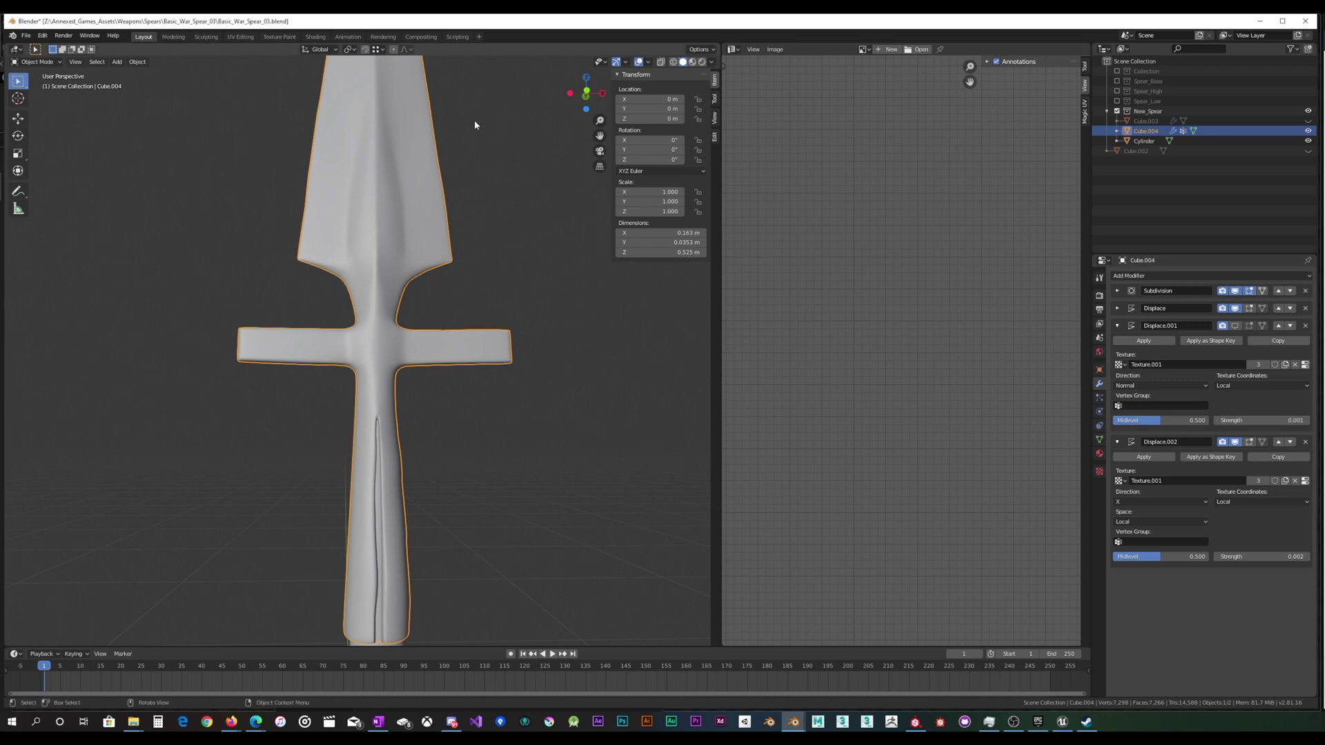
pyautogui.moveTo(473, 118); pyautogui.dragTo(449, 287, button='middle')
pyautogui.moveTo(470, 197)
pyautogui.mouseDown(button='middle')
pyautogui.moveTo(458, 251)
pyautogui.moveTo(479, 213)
pyautogui.moveTo(444, 257)
pyautogui.moveTo(420, 260)
pyautogui.moveTo(317, 234)
pyautogui.moveTo(276, 181)
pyautogui.moveTo(325, 358)
pyautogui.mouseUp(button='middle')
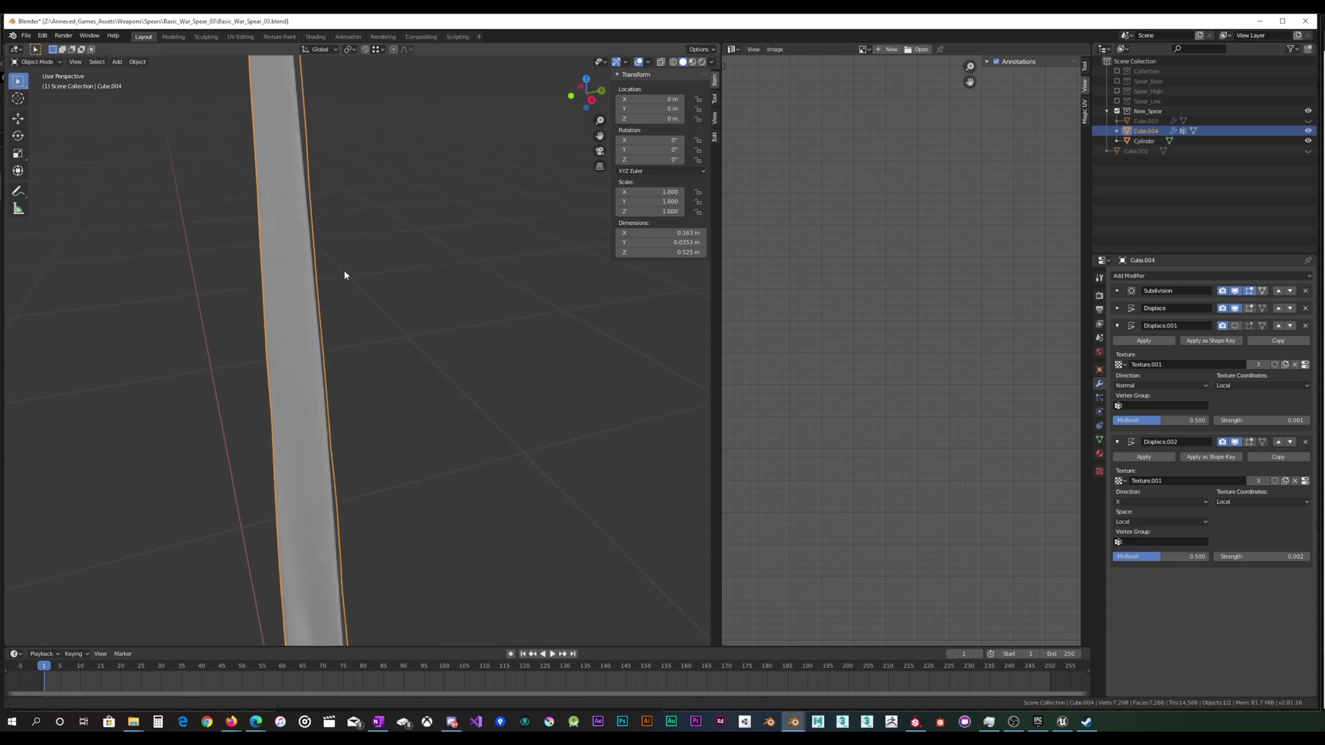
# Inspect the displaced spearhead from its tip down to the socket slit, from several angles.
pyautogui.keyDown('shift'); pyautogui.moveTo(344, 273); pyautogui.dragTo(354, 331, button='middle'); pyautogui.keyUp('shift')
pyautogui.moveTo(361, 243)
pyautogui.keyDown('shift'); pyautogui.mouseDown(button='middle')
pyautogui.moveTo(353, 351)
pyautogui.moveTo(445, 338)
pyautogui.mouseUp(button='middle'); pyautogui.keyUp('shift')
pyautogui.scroll(-5, 449, 359)
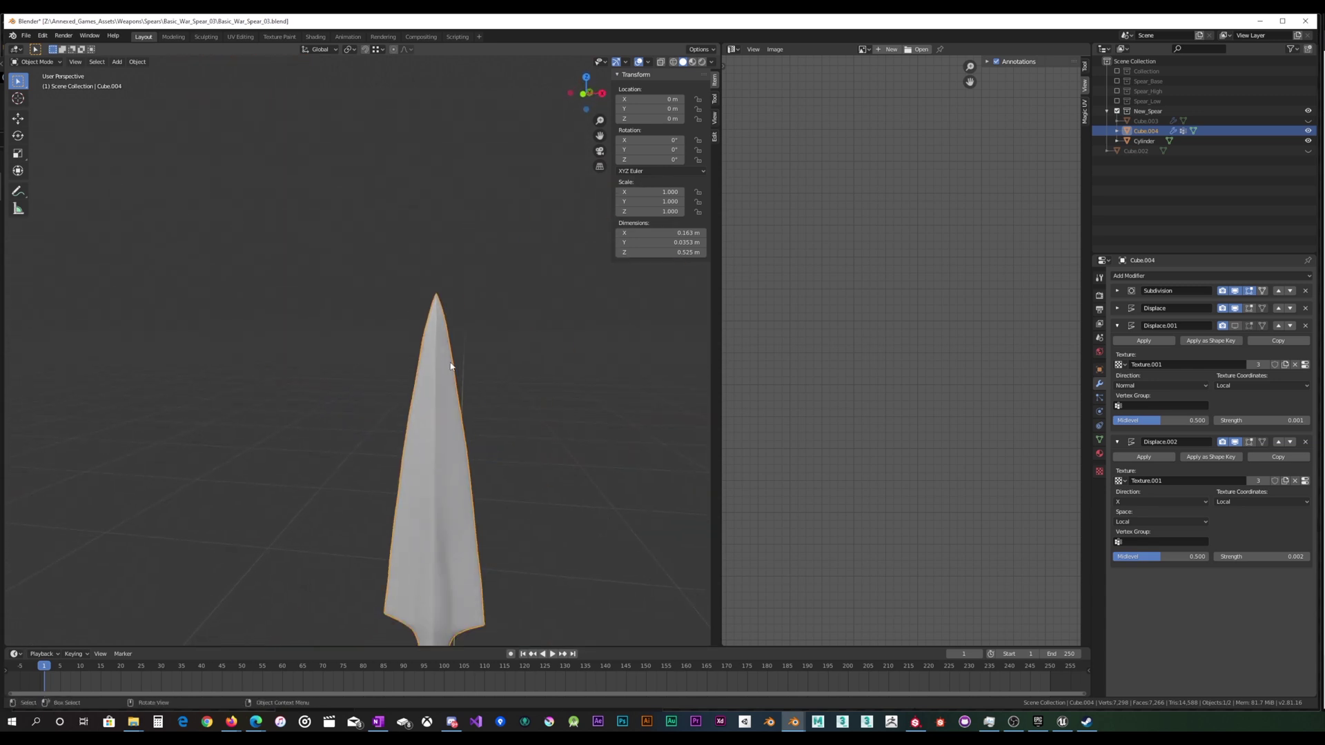
pyautogui.keyDown('shift'); pyautogui.moveTo(454, 418); pyautogui.dragTo(478, 317, button='middle'); pyautogui.keyUp('shift')
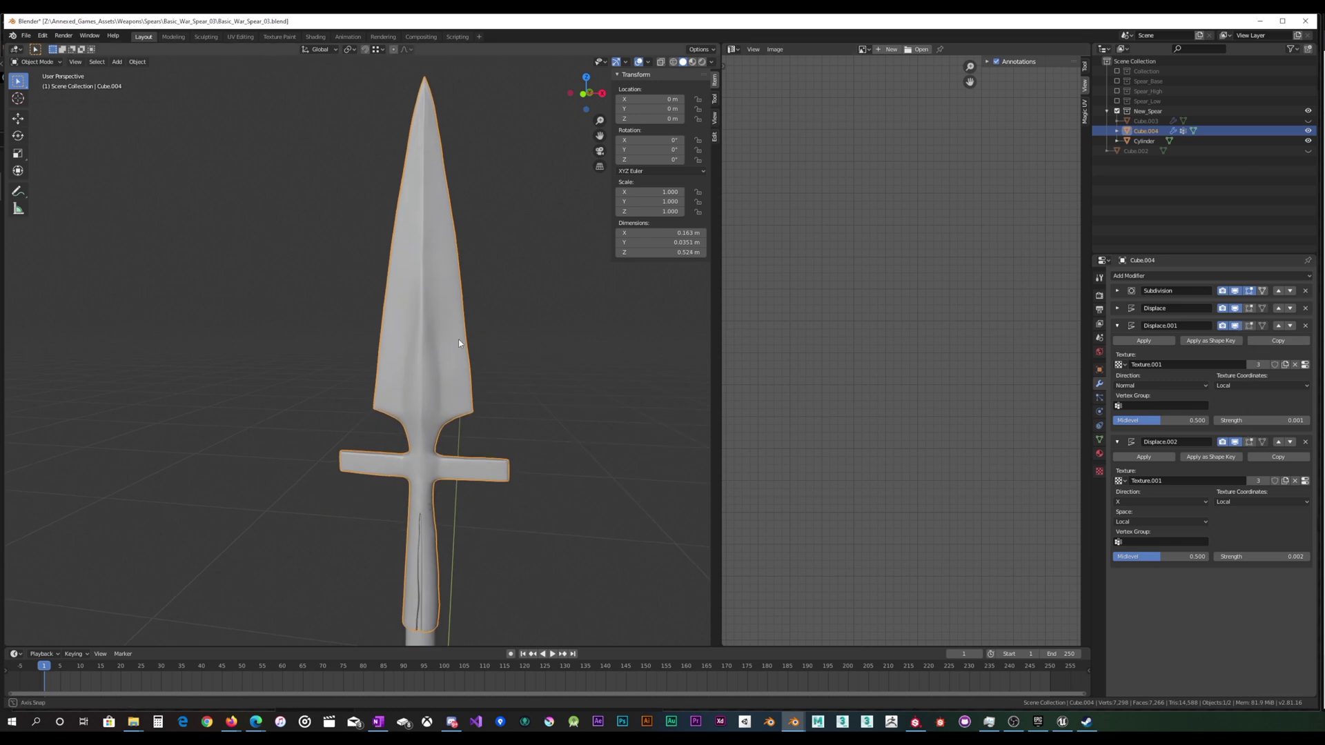
pyautogui.moveTo(460, 338); pyautogui.dragTo(503, 349, button='middle')
pyautogui.scroll(4, 385, 335)
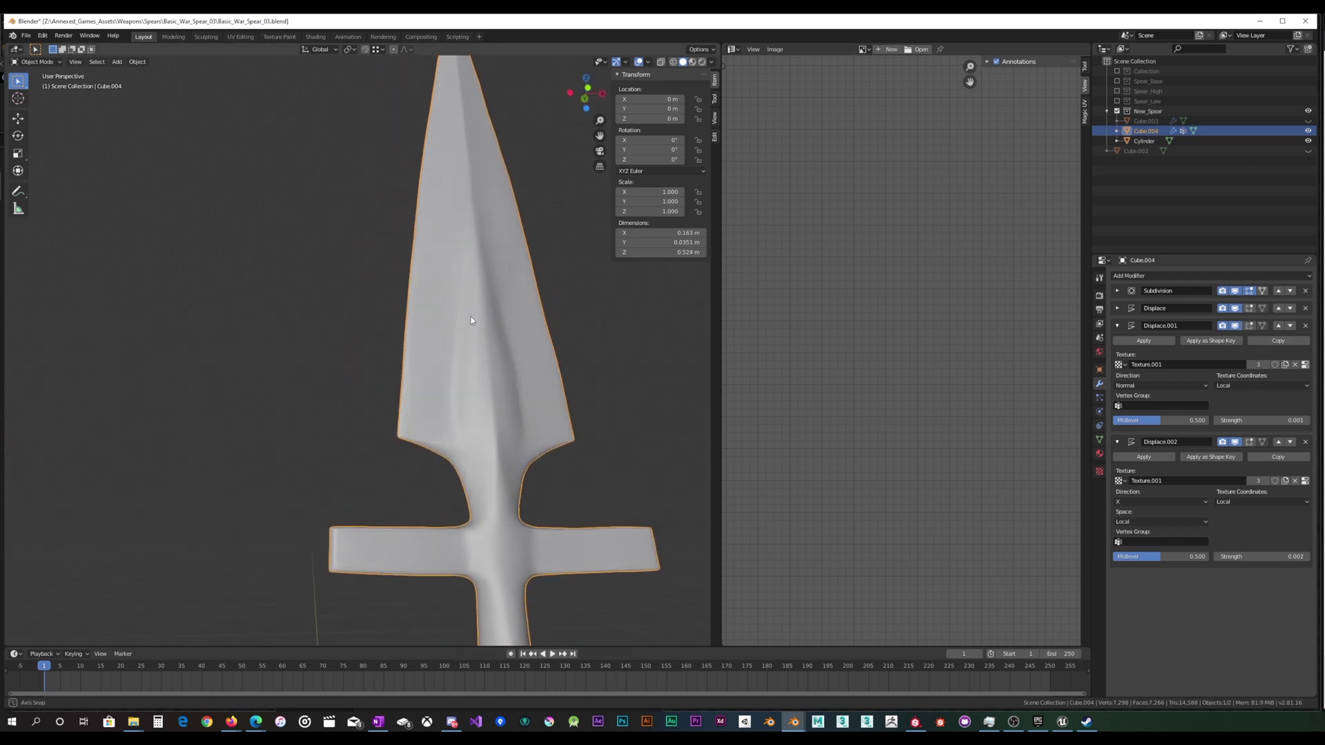
pyautogui.keyDown('shift'); pyautogui.moveTo(529, 404); pyautogui.dragTo(387, 234, button='middle'); pyautogui.keyUp('shift')
pyautogui.scroll(3, 426, 316)
pyautogui.moveTo(426, 320); pyautogui.dragTo(304, 354, button='middle')
# In Edit Mode, scale the selected edge ring of the shaft Cylinder down to about 0.973 inside the socket.
pyautogui.click(328, 427)
pyautogui.press('Tab')
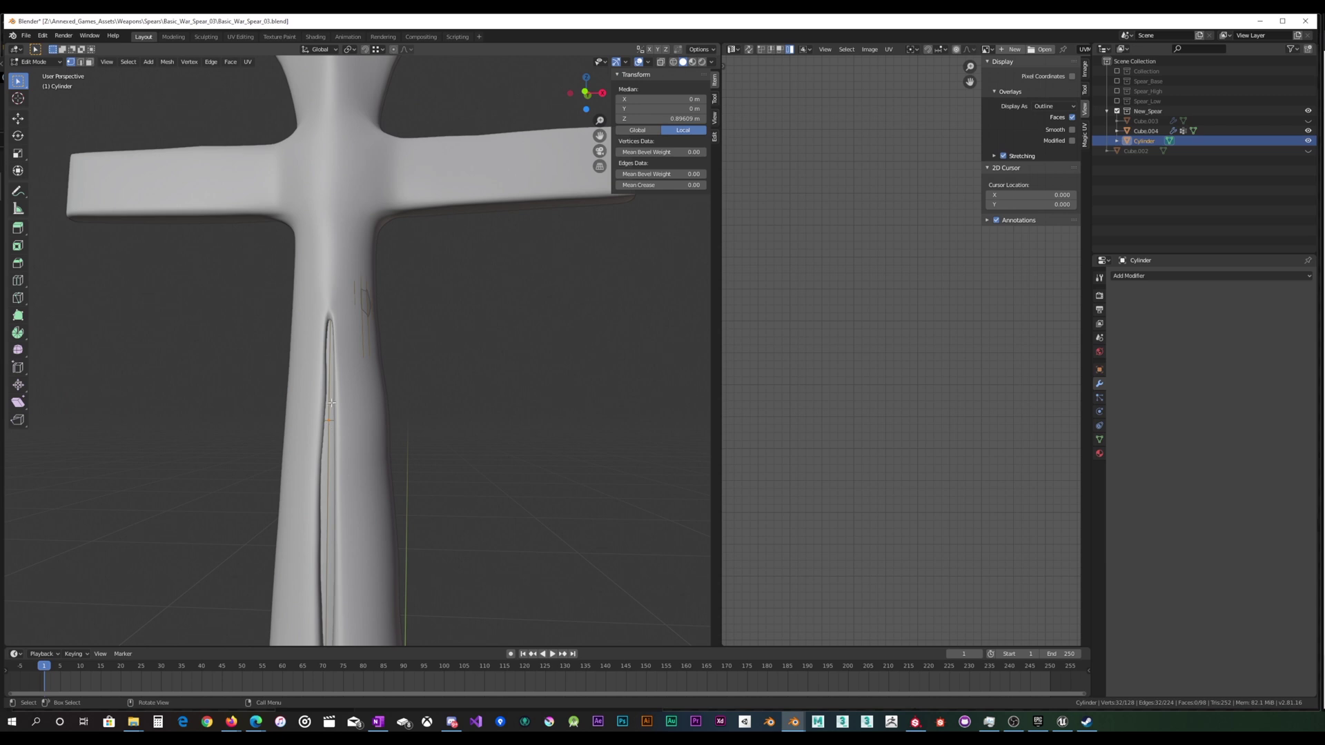
pyautogui.click(661, 62)
pyautogui.press('KP_Decimal')
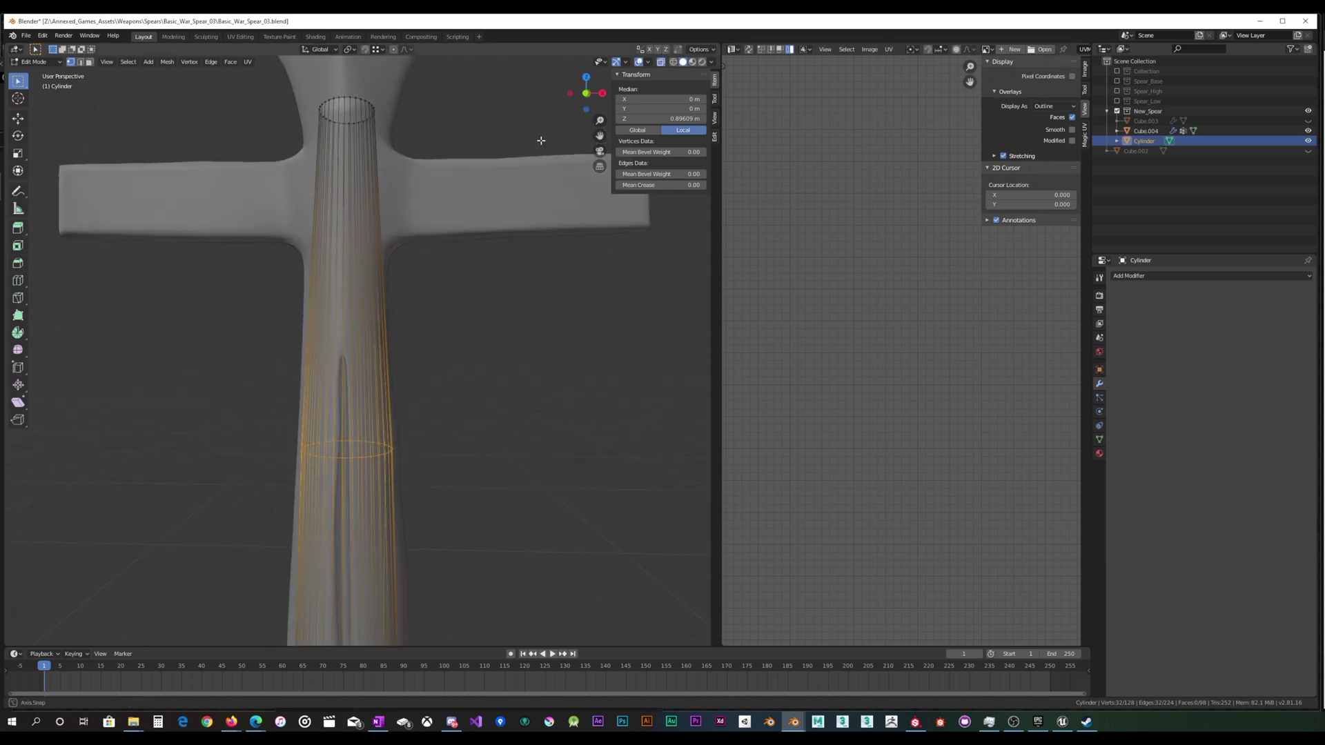
pyautogui.press('s')
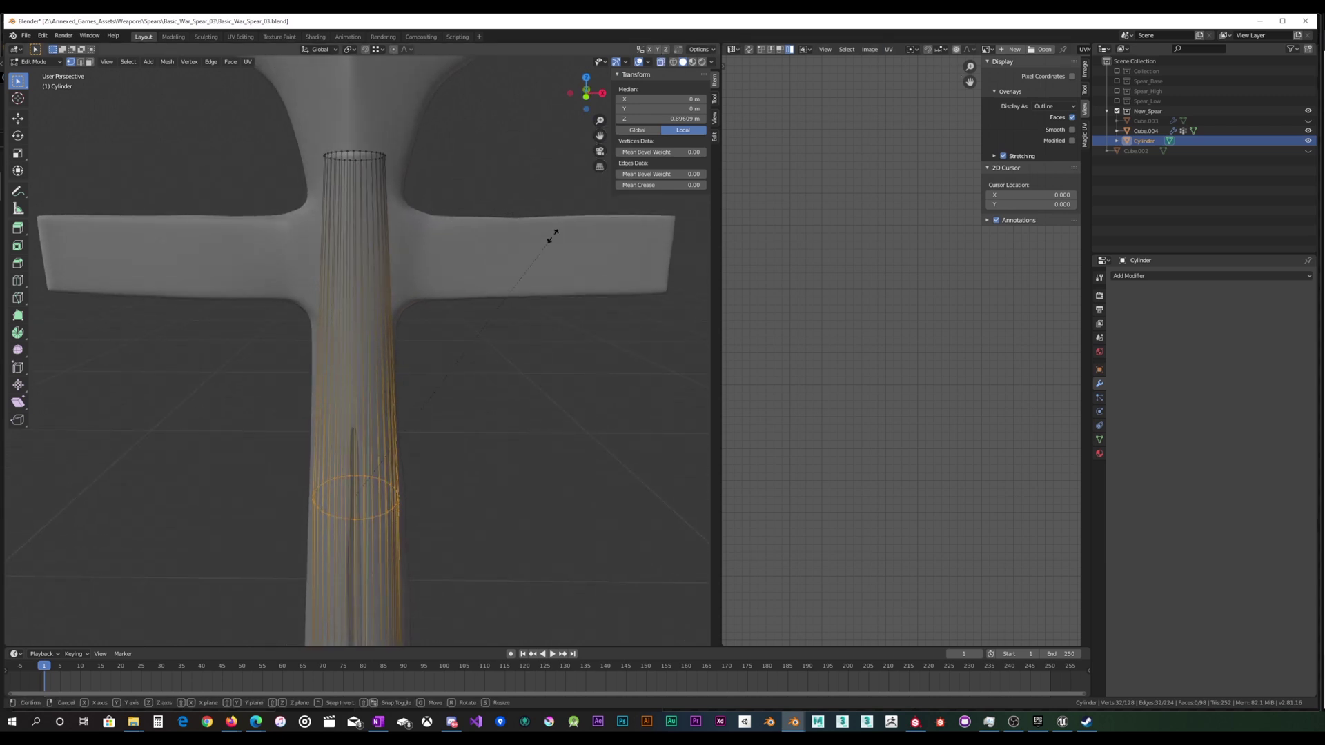
pyautogui.click(542, 241)
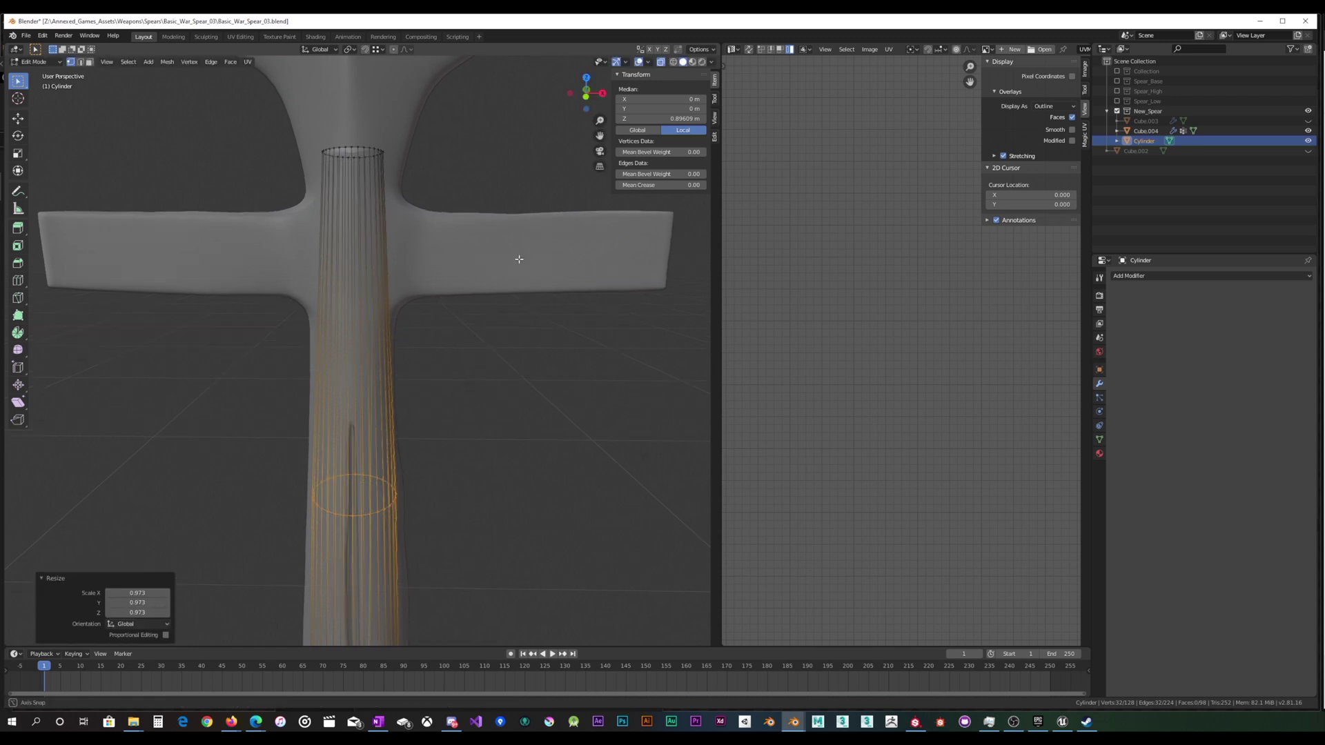
pyautogui.press('Tab')
pyautogui.moveTo(517, 258); pyautogui.dragTo(585, 177, button='middle')
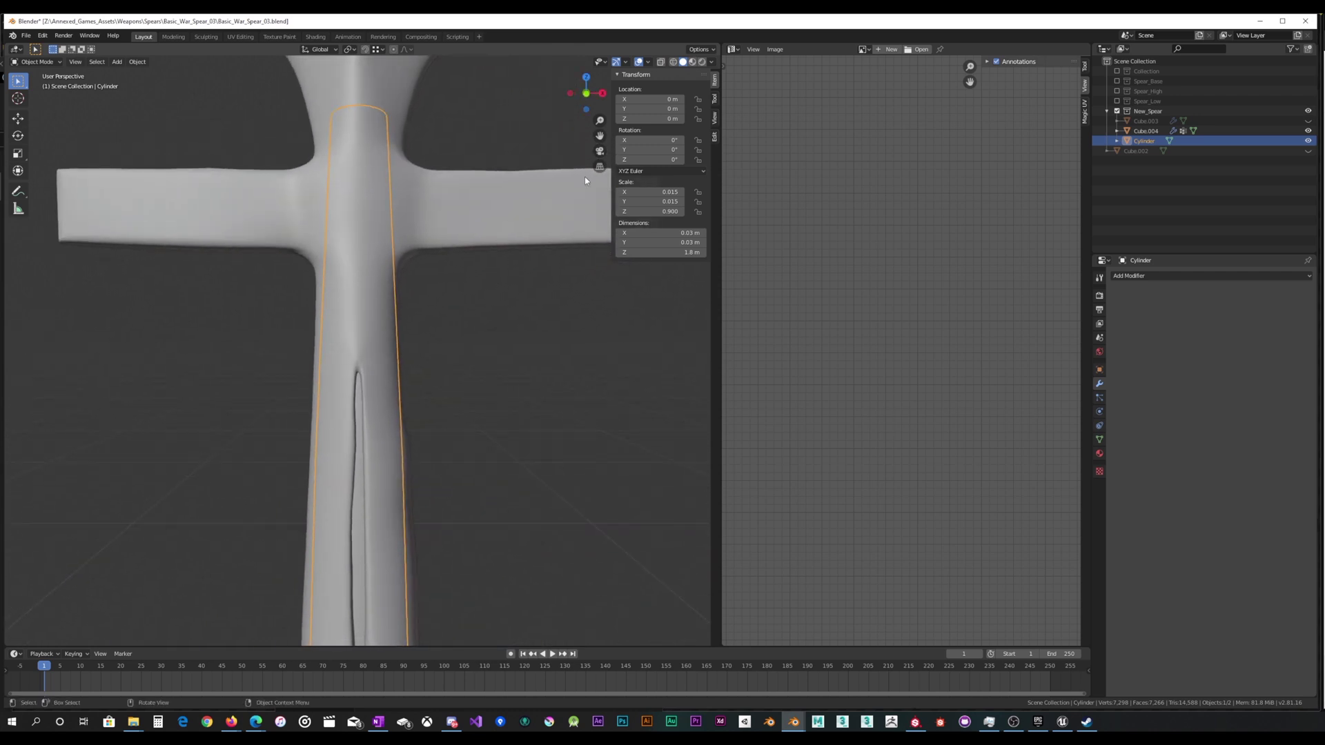
pyautogui.click(502, 330)
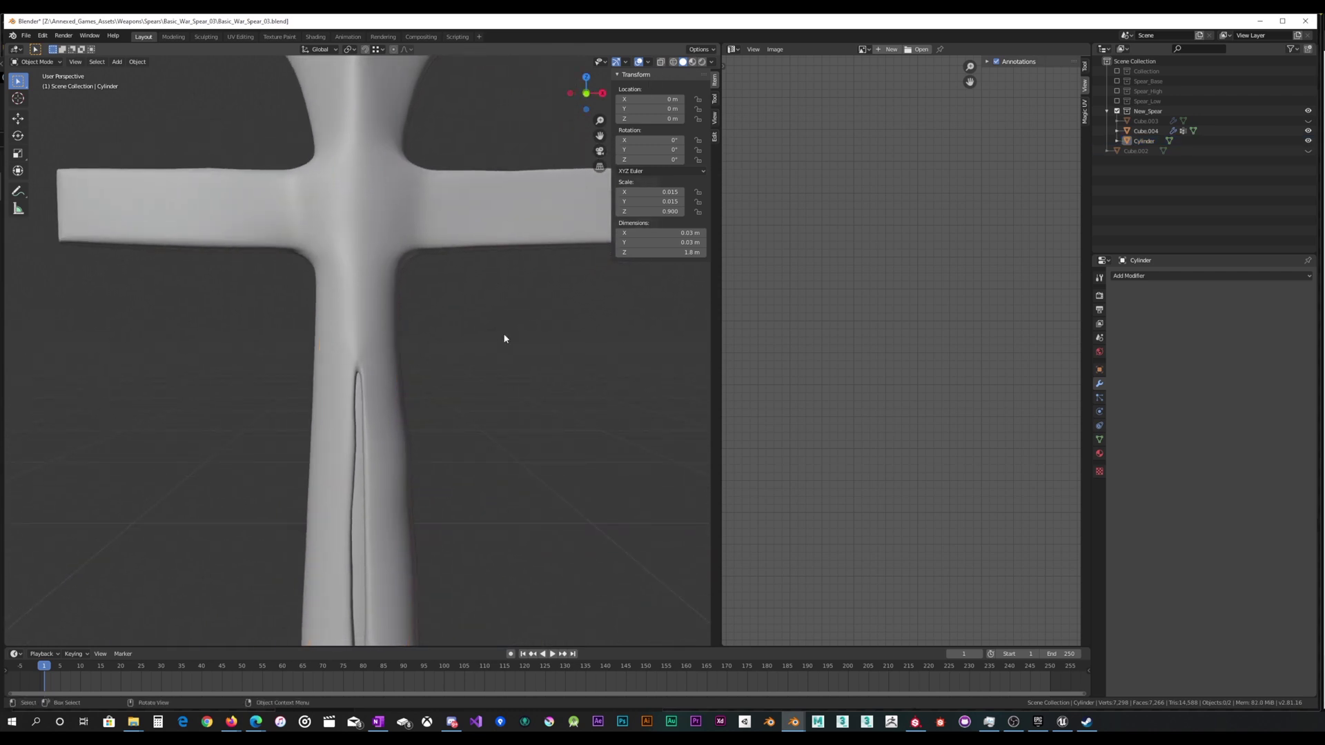
# Examine the spearhead's blade tip, edges and socket up close for surface unevenness.
pyautogui.scroll(-5, 503, 330)
pyautogui.moveTo(502, 330)
pyautogui.mouseDown(button='middle')
pyautogui.moveTo(477, 323)
pyautogui.moveTo(456, 407)
pyautogui.moveTo(432, 321)
pyautogui.moveTo(452, 395)
pyautogui.moveTo(369, 274)
pyautogui.moveTo(378, 356)
pyautogui.moveTo(397, 370)
pyautogui.mouseUp(button='middle')
pyautogui.scroll(5, 371, 363)
pyautogui.scroll(8, 379, 356)
pyautogui.scroll(-4, 387, 366)
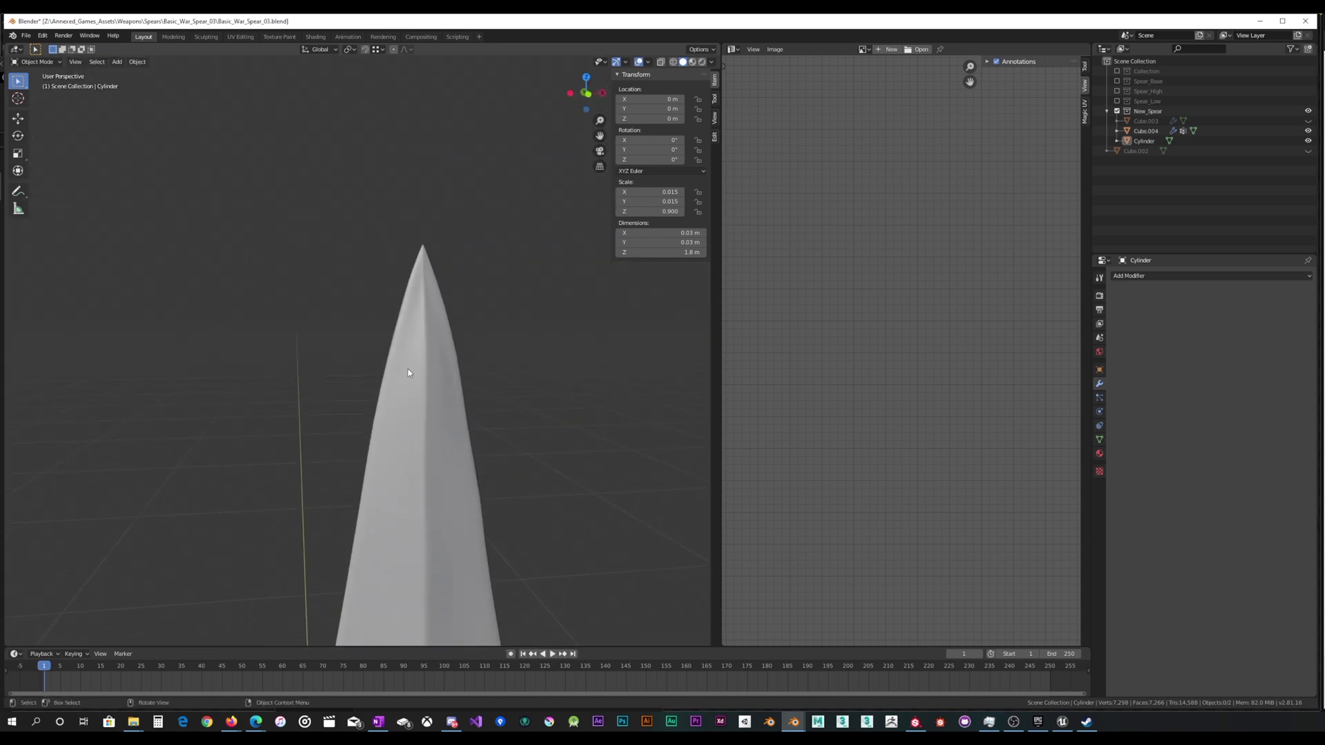
pyautogui.click(408, 372)
pyautogui.scroll(5, 400, 366)
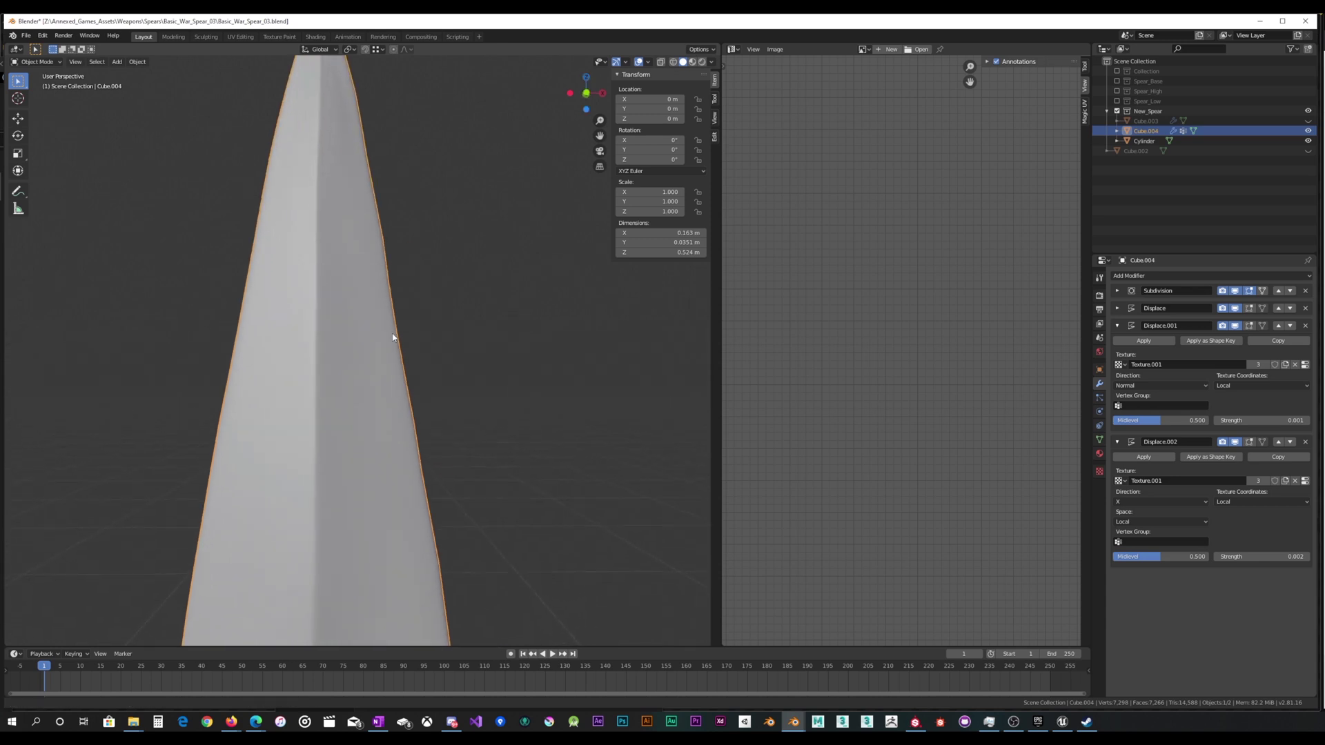
pyautogui.scroll(-2, 396, 332)
pyautogui.moveTo(396, 331)
pyautogui.keyDown('shift'); pyautogui.mouseDown(button='middle')
pyautogui.moveTo(400, 404)
pyautogui.moveTo(396, 326)
pyautogui.moveTo(387, 394)
pyautogui.moveTo(381, 379)
pyautogui.moveTo(371, 407)
pyautogui.moveTo(377, 345)
pyautogui.mouseUp(button='middle'); pyautogui.keyUp('shift')
pyautogui.scroll(-3, 372, 406)
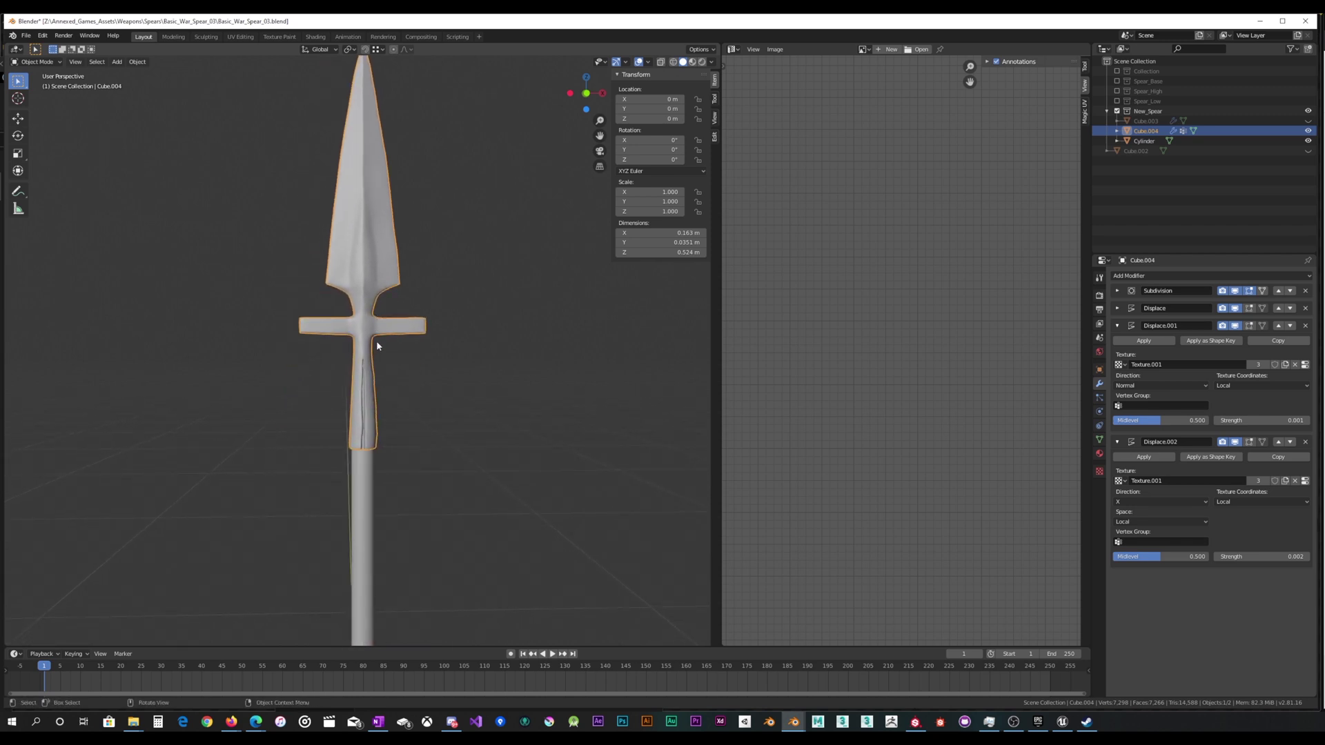
pyautogui.scroll(8, 375, 387)
pyautogui.moveTo(375, 393); pyautogui.dragTo(375, 370, button='middle')
pyautogui.scroll(-3, 374, 370)
# Enter Edit Mode on Cube.004 and select the whole mesh to display its UV layout.
pyautogui.press('Tab')
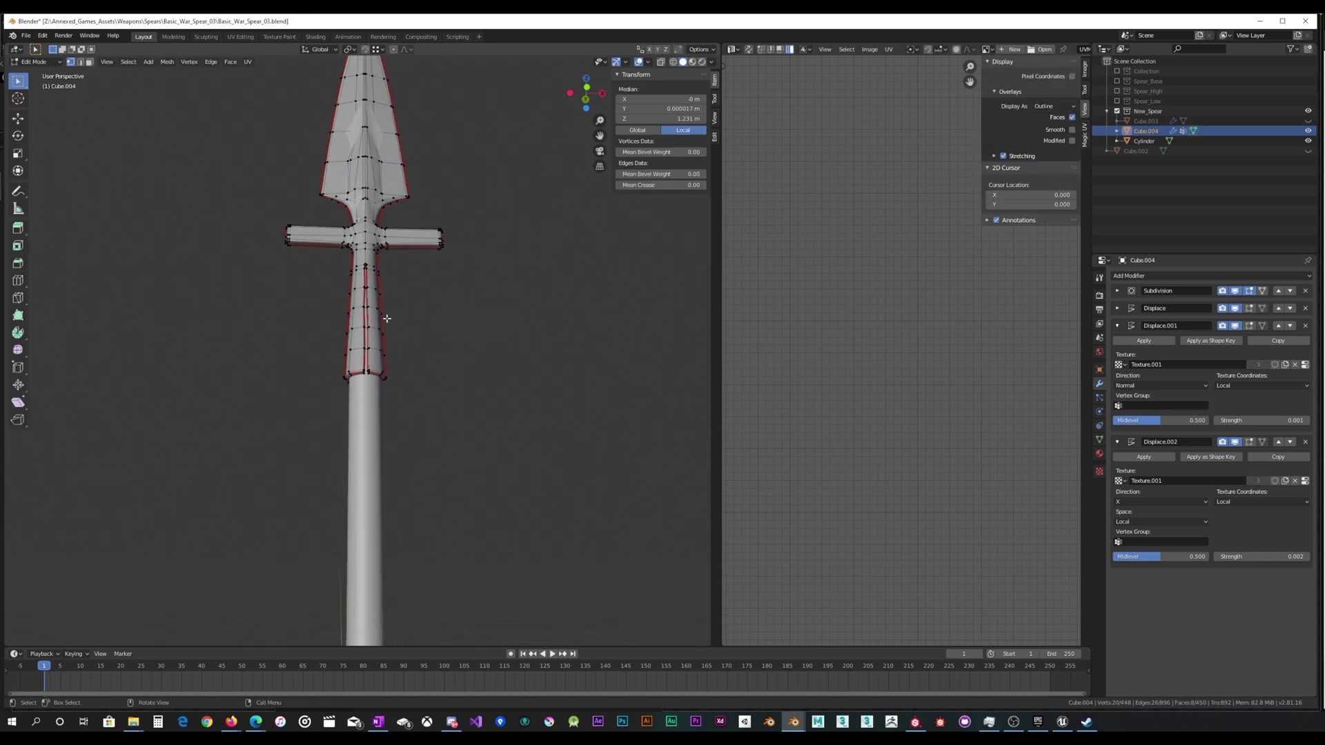
pyautogui.moveTo(387, 318); pyautogui.dragTo(375, 349, button='middle')
pyautogui.press('a')
pyautogui.scroll(-4, 879, 346)
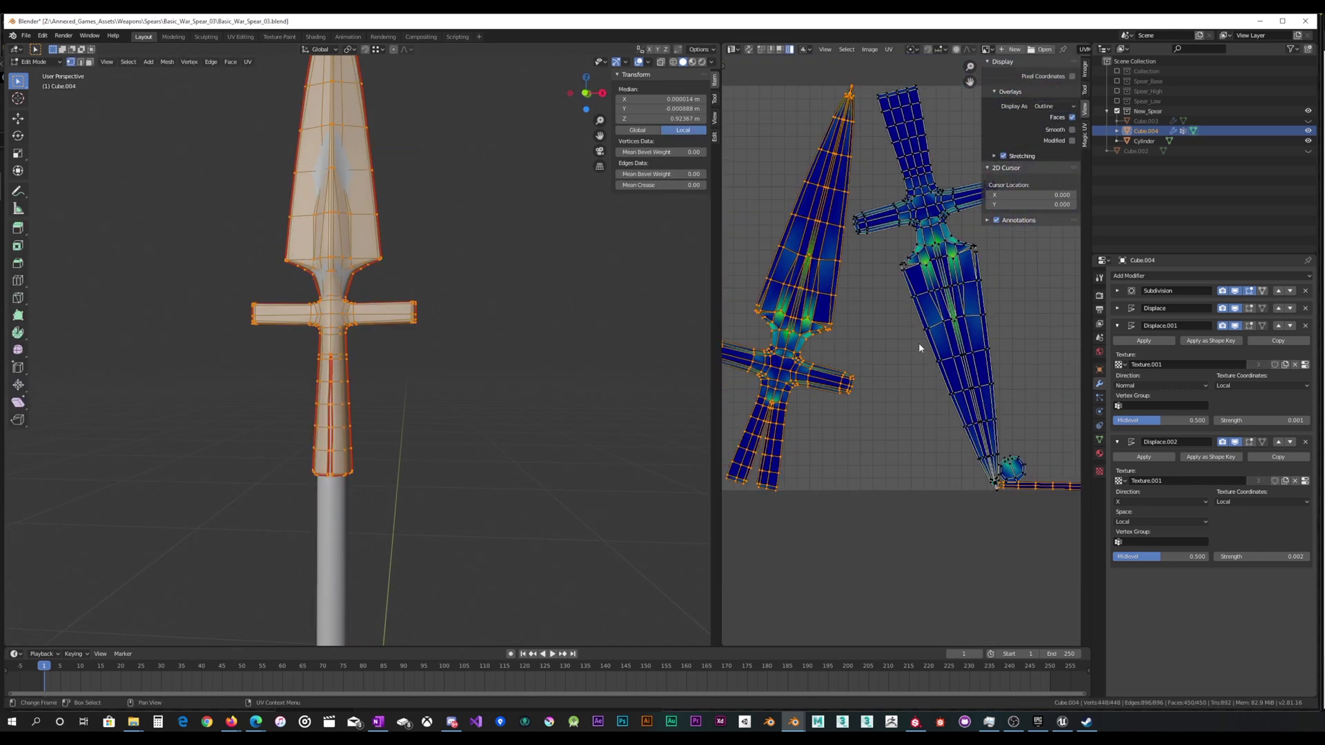
# Leave Edit Mode on the spearhead and select the shaft Cylinder.
pyautogui.scroll(-2, 924, 349)
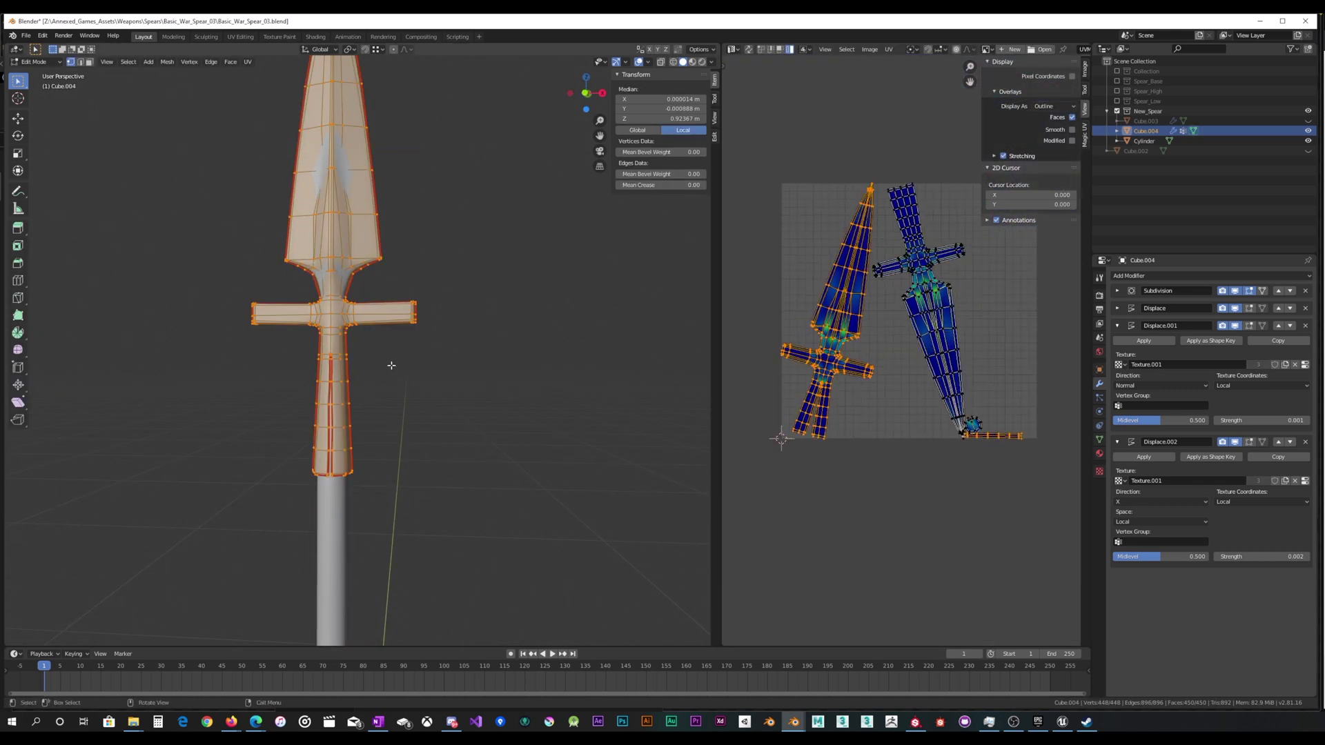
pyautogui.press('Tab')
pyautogui.scroll(-6, 382, 375)
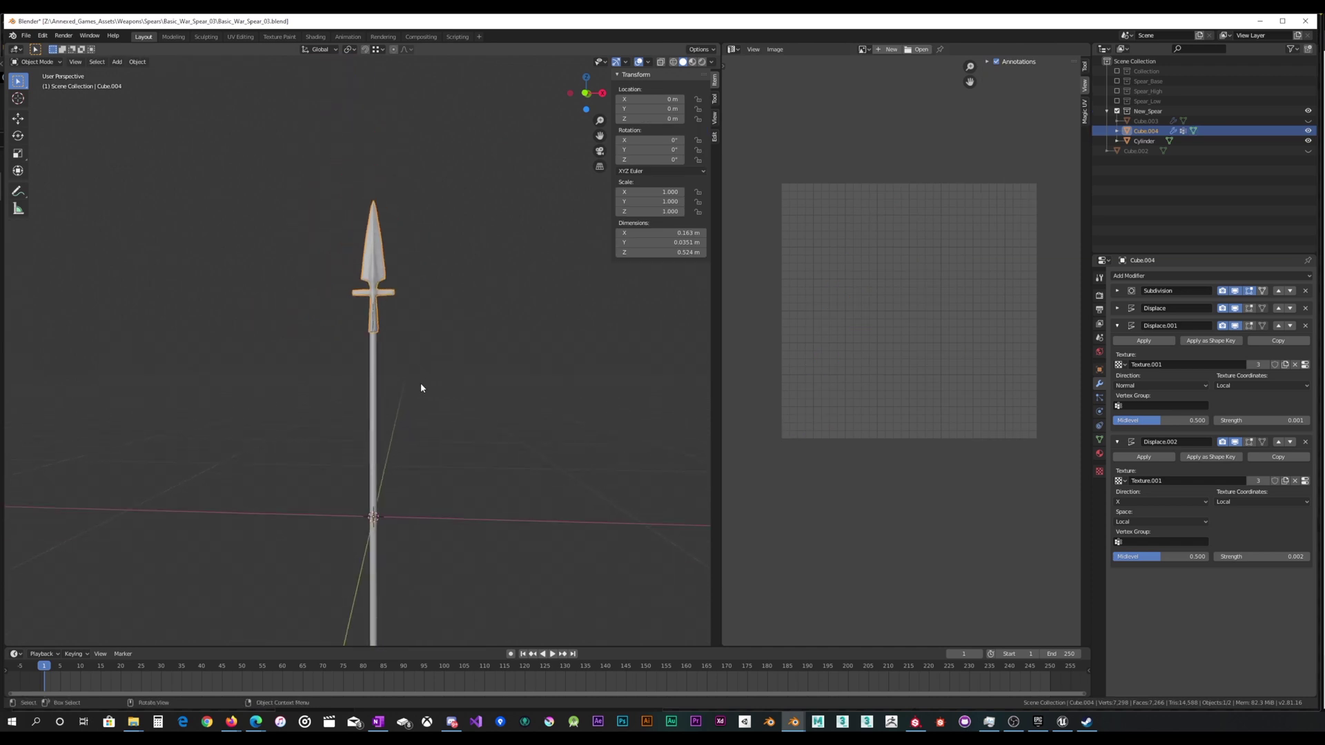
pyautogui.keyDown('shift'); pyautogui.moveTo(418, 430); pyautogui.dragTo(410, 398, button='middle'); pyautogui.keyUp('shift')
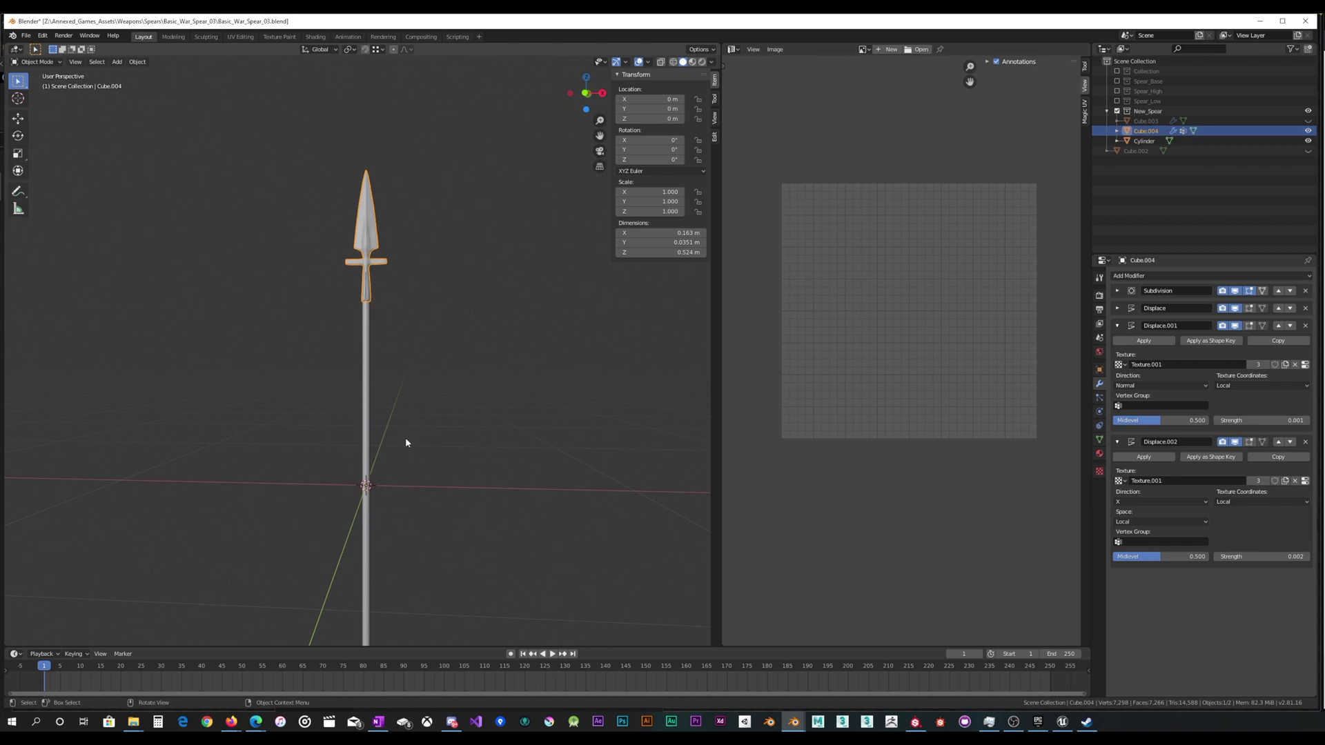
pyautogui.click(365, 397)
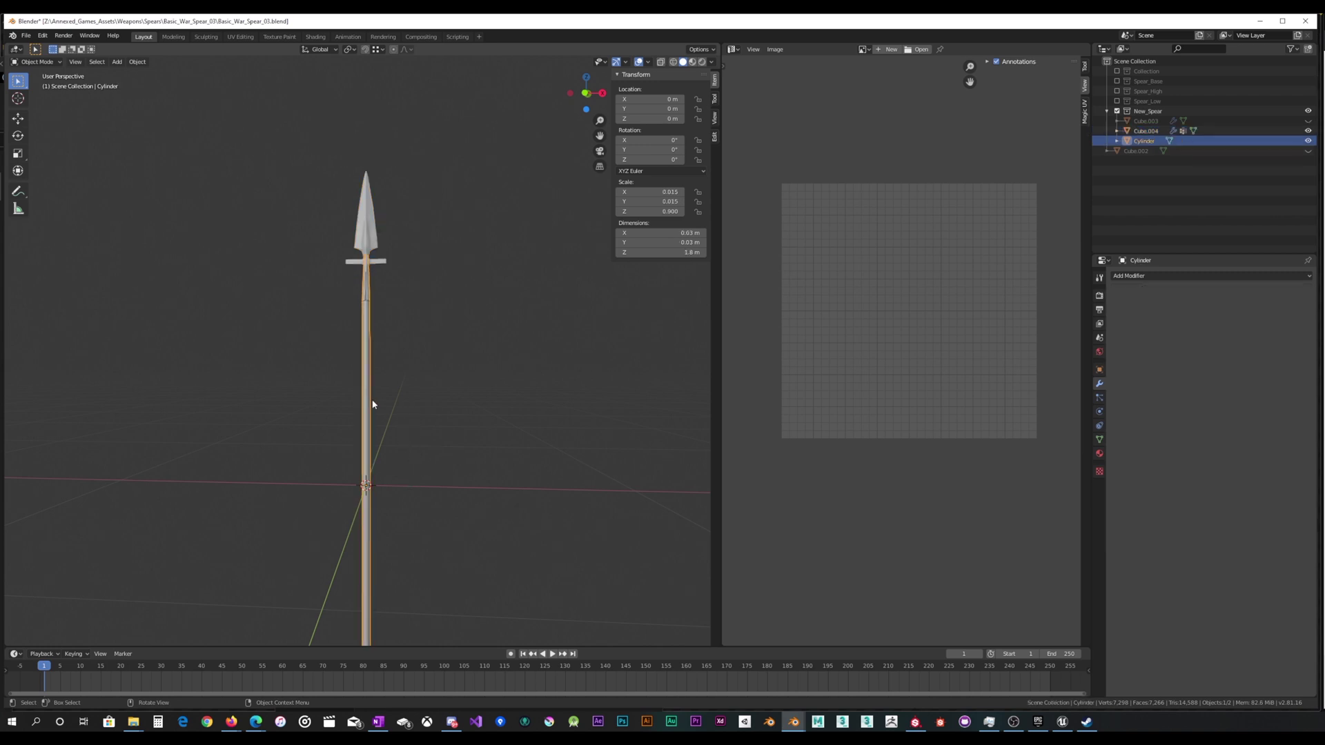
pyautogui.scroll(4, 374, 397)
pyautogui.scroll(-6, 414, 331)
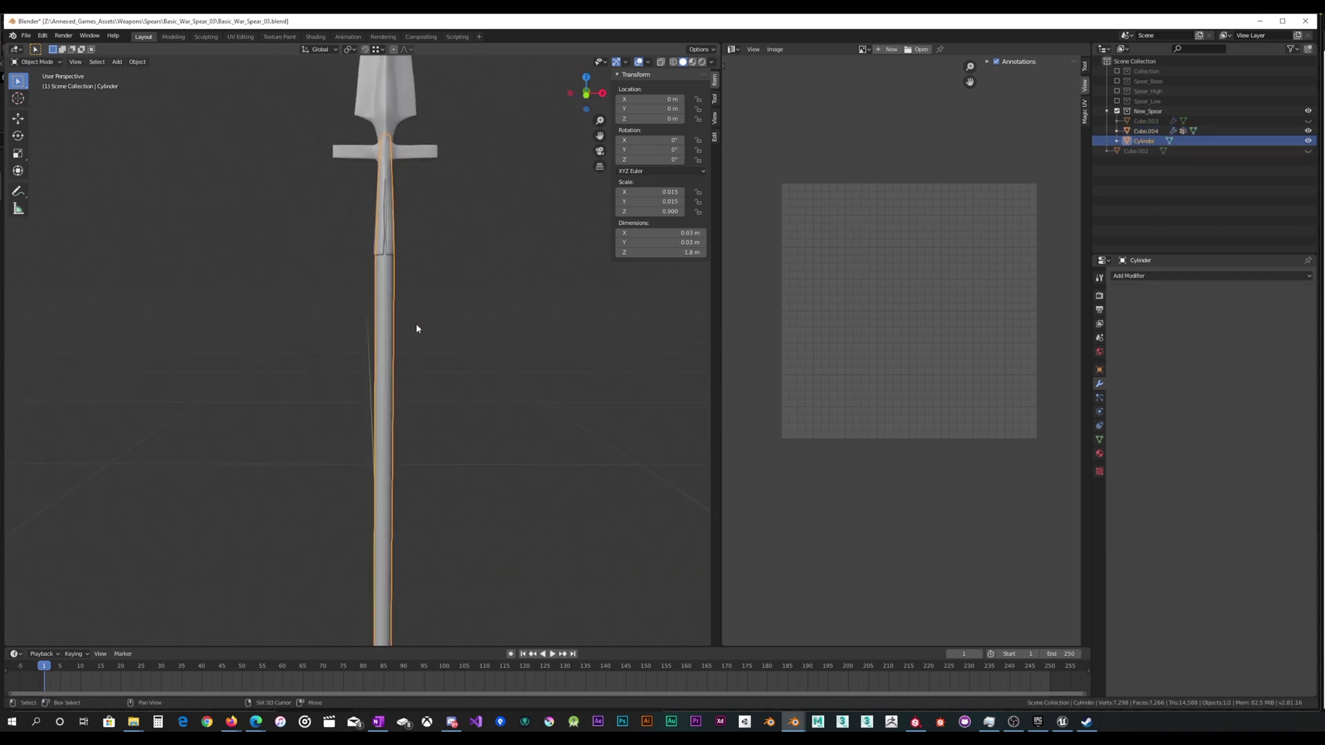
# In Edit Mode on the shaft Cylinder, add six evenly spaced loop cuts along its length.
pyautogui.press('Tab')
pyautogui.scroll(-3, 415, 407)
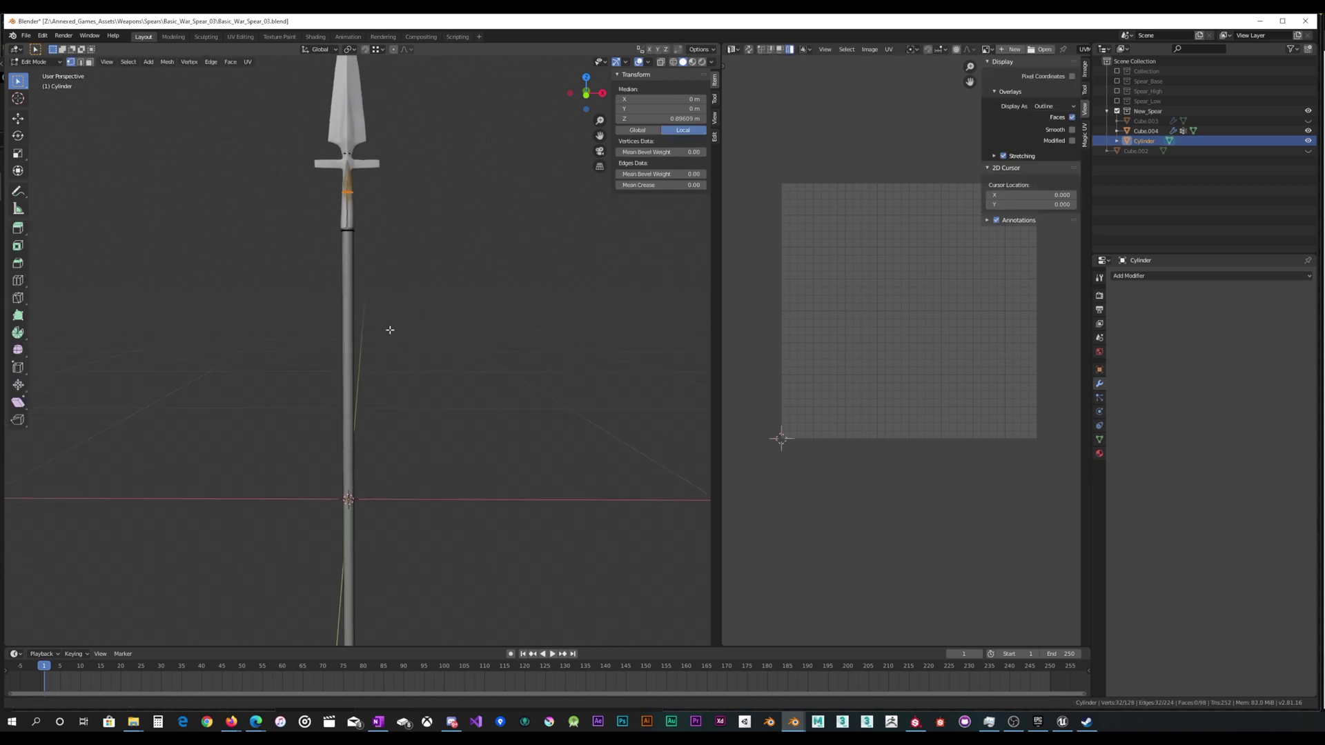
pyautogui.keyDown('shift'); pyautogui.moveTo(403, 393); pyautogui.dragTo(404, 377, button='middle'); pyautogui.keyUp('shift')
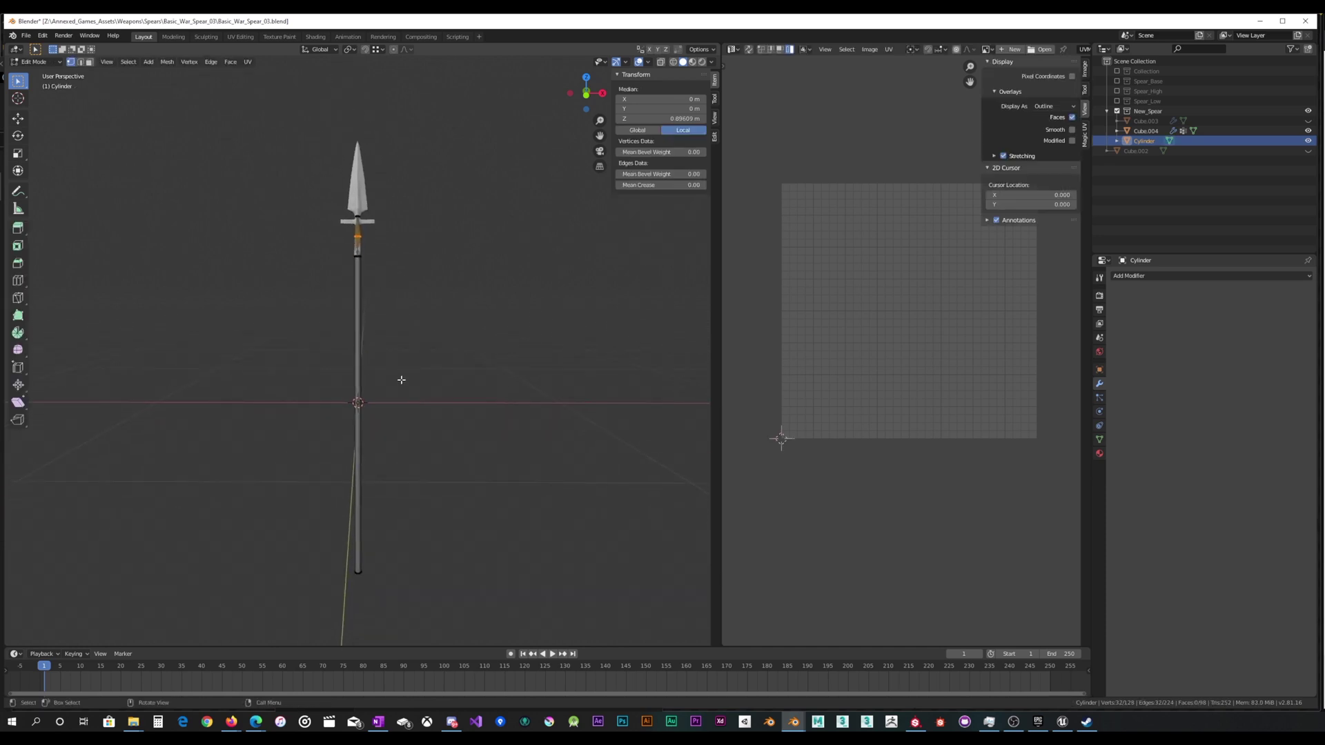
pyautogui.hotkey('ctrl', 'r')
pyautogui.click(361, 373)
pyautogui.click(361, 372)
pyautogui.scroll(5, 381, 375)
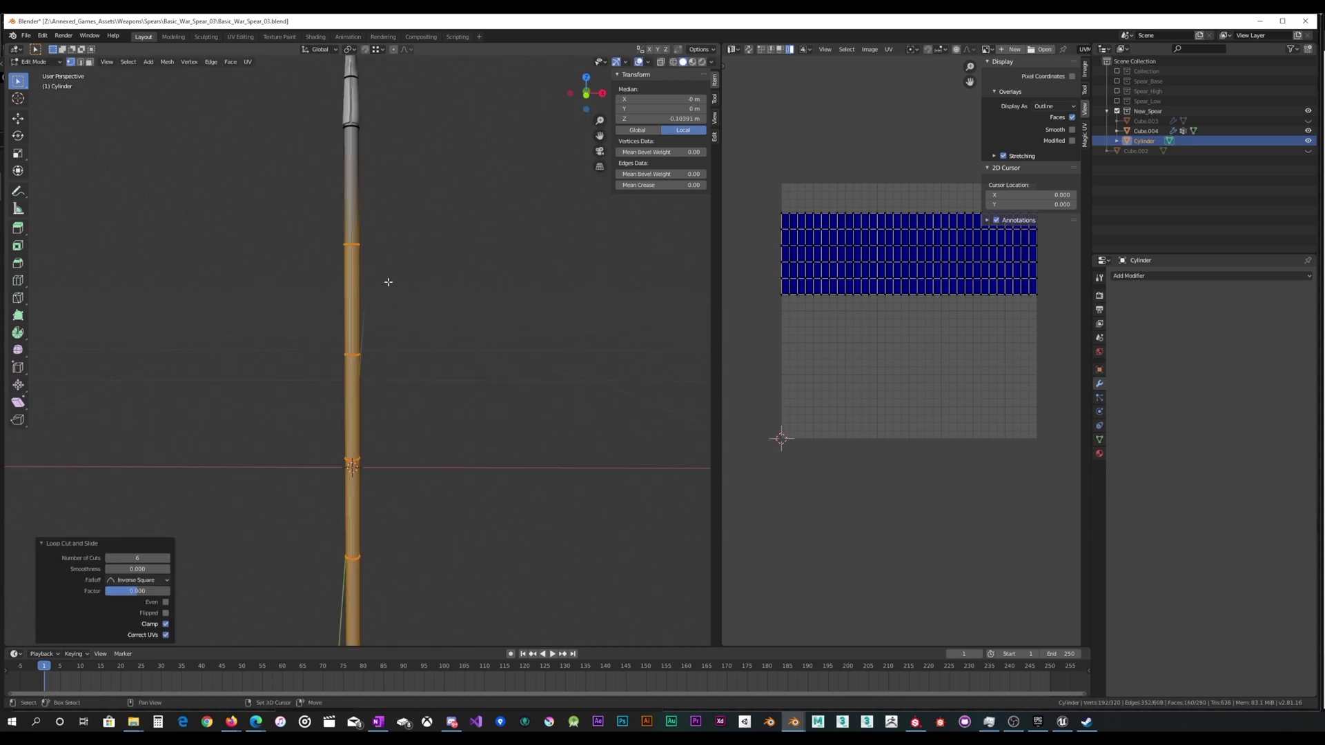
# Turn on X-ray and select the shaft's top edge ring inside the spearhead.
pyautogui.keyDown('shift'); pyautogui.moveTo(388, 281); pyautogui.dragTo(408, 470, button='middle'); pyautogui.keyUp('shift')
pyautogui.scroll(6, 412, 331)
pyautogui.keyDown('shift'); pyautogui.moveTo(429, 289); pyautogui.dragTo(393, 632, button='middle'); pyautogui.keyUp('shift')
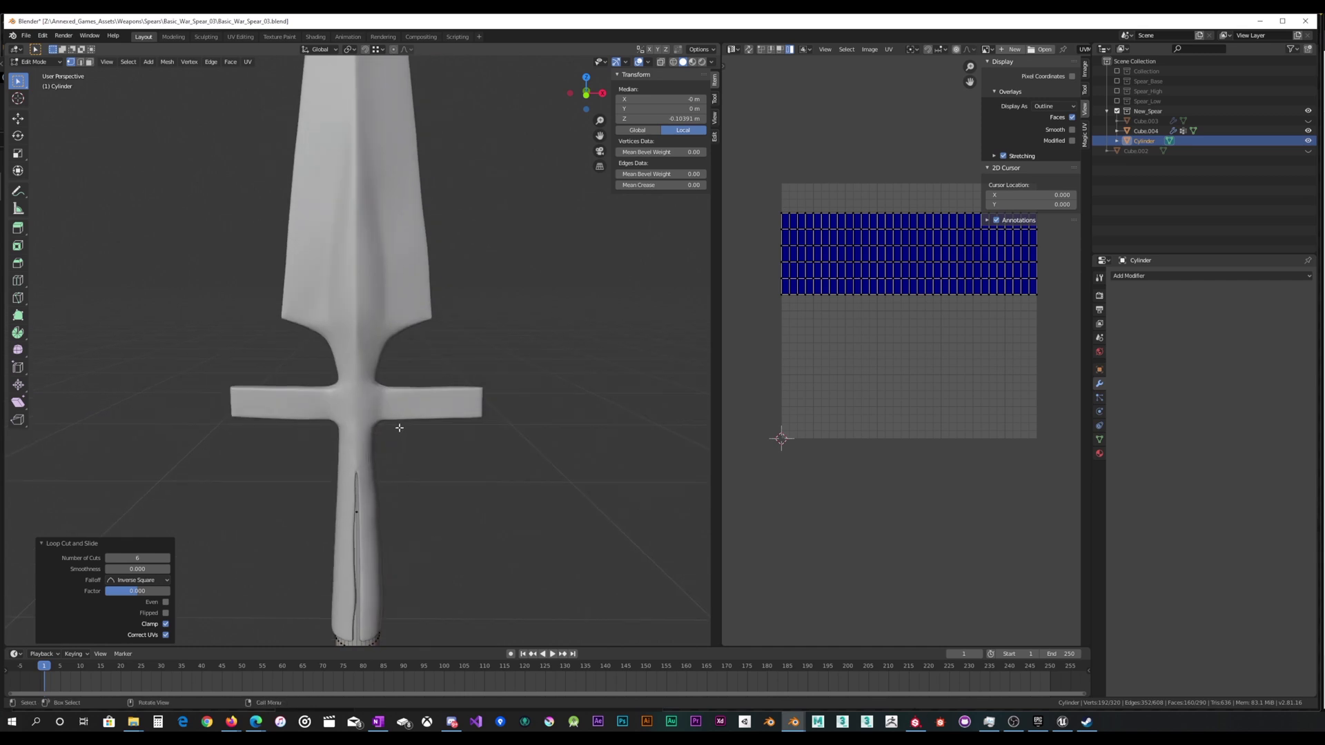
pyautogui.scroll(2, 400, 428)
pyautogui.click(661, 62)
pyautogui.keyDown('shift'); pyautogui.moveTo(492, 484); pyautogui.dragTo(484, 370, button='middle'); pyautogui.keyUp('shift')
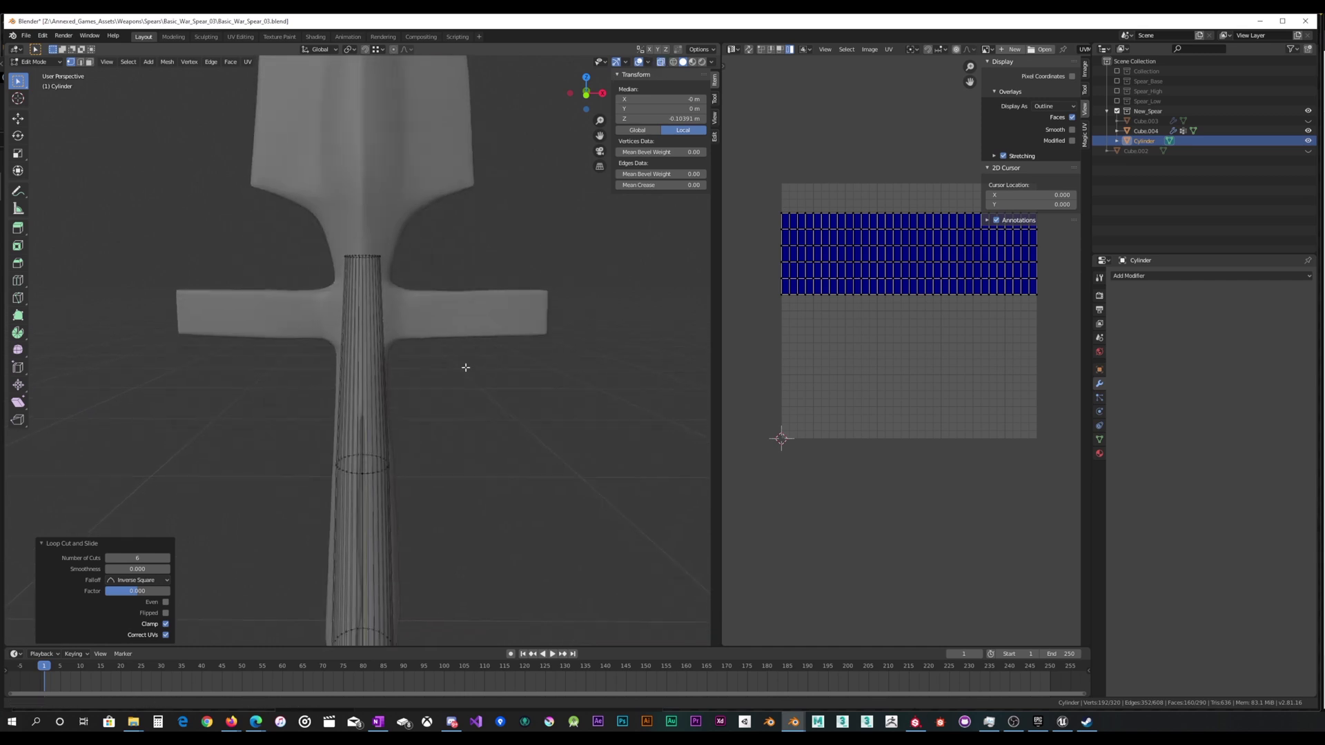
pyautogui.click(373, 254)
# Add a lengthwise edge line of the shaft to the selected top ring and mark the selection as a seam.
pyautogui.scroll(-8, 376, 276)
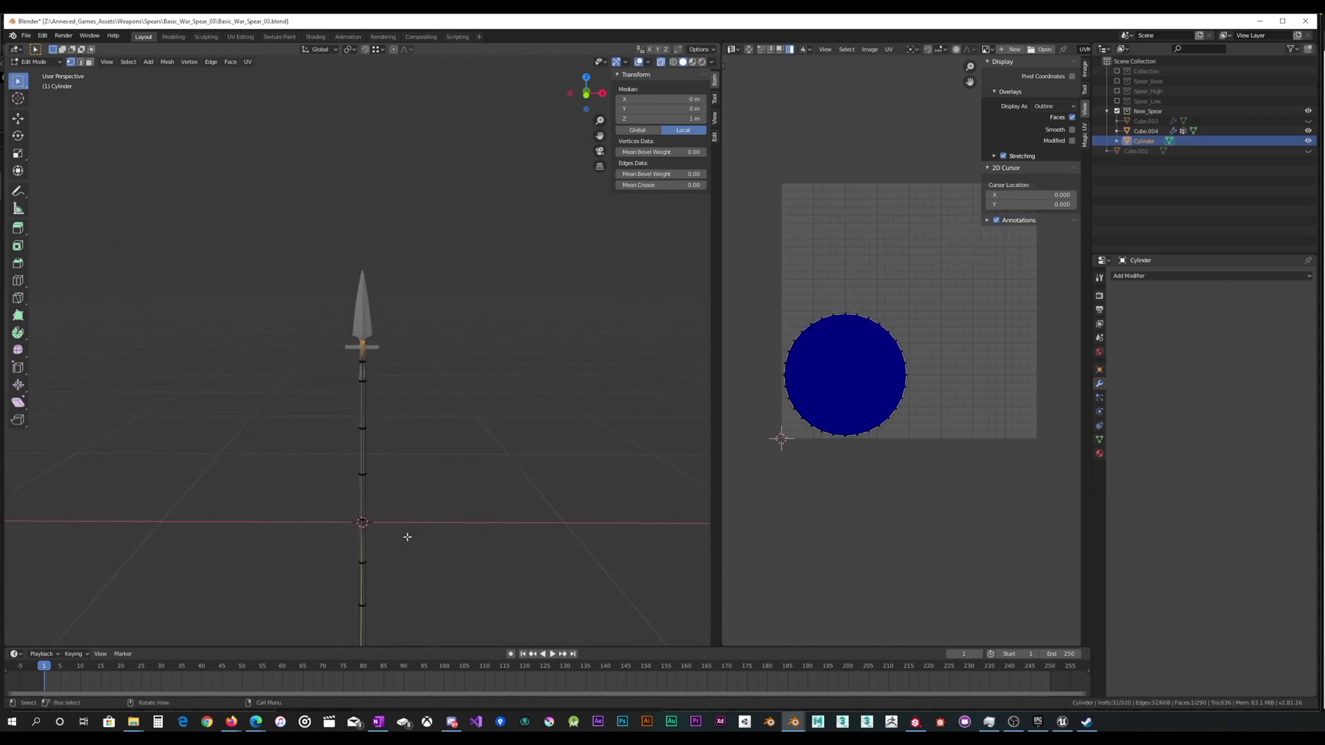
pyautogui.moveTo(405, 535); pyautogui.dragTo(394, 399, button='middle')
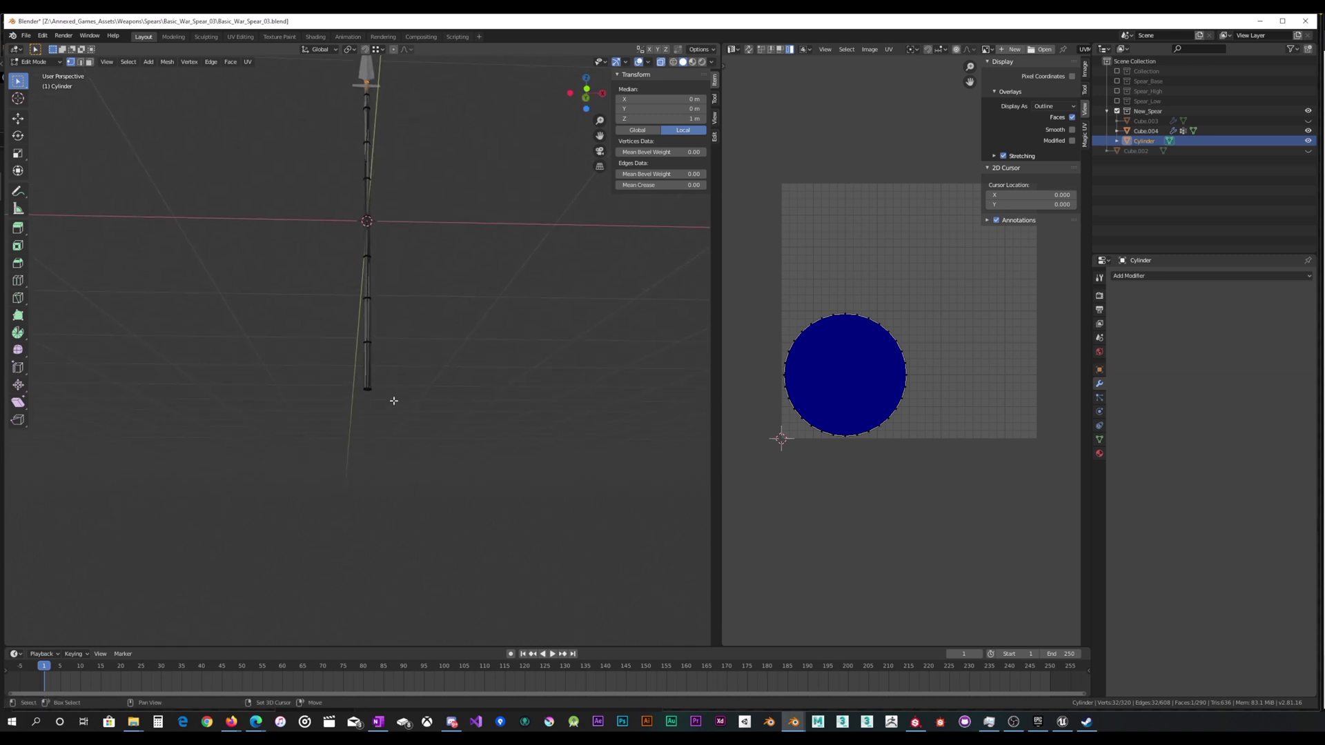
pyautogui.scroll(9, 395, 404)
pyautogui.moveTo(433, 490); pyautogui.dragTo(450, 392, button='middle')
pyautogui.scroll(-3, 363, 366)
pyautogui.scroll(4, 369, 365)
pyautogui.press('a')
pyautogui.press('u')
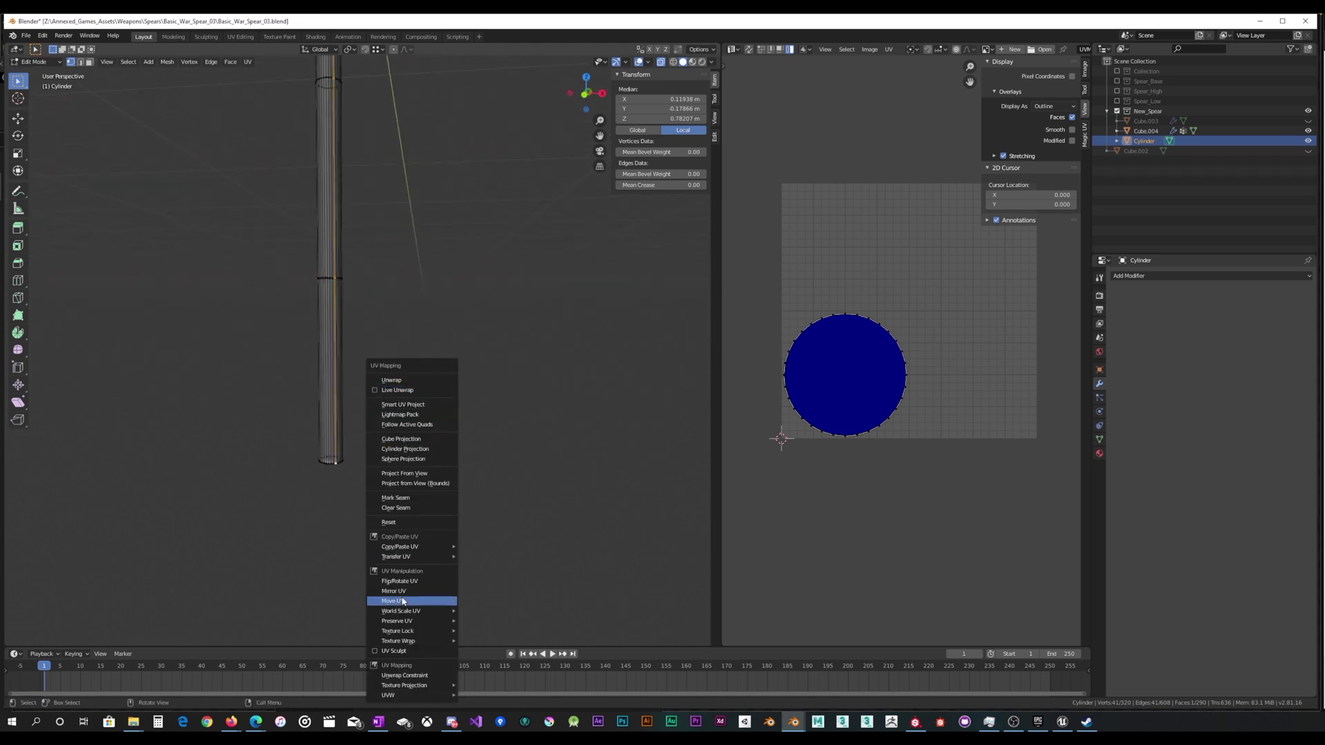
pyautogui.click(406, 497)
# Select the edge ring at the shaft's lower end and turn X-ray off again.
pyautogui.scroll(4, 338, 493)
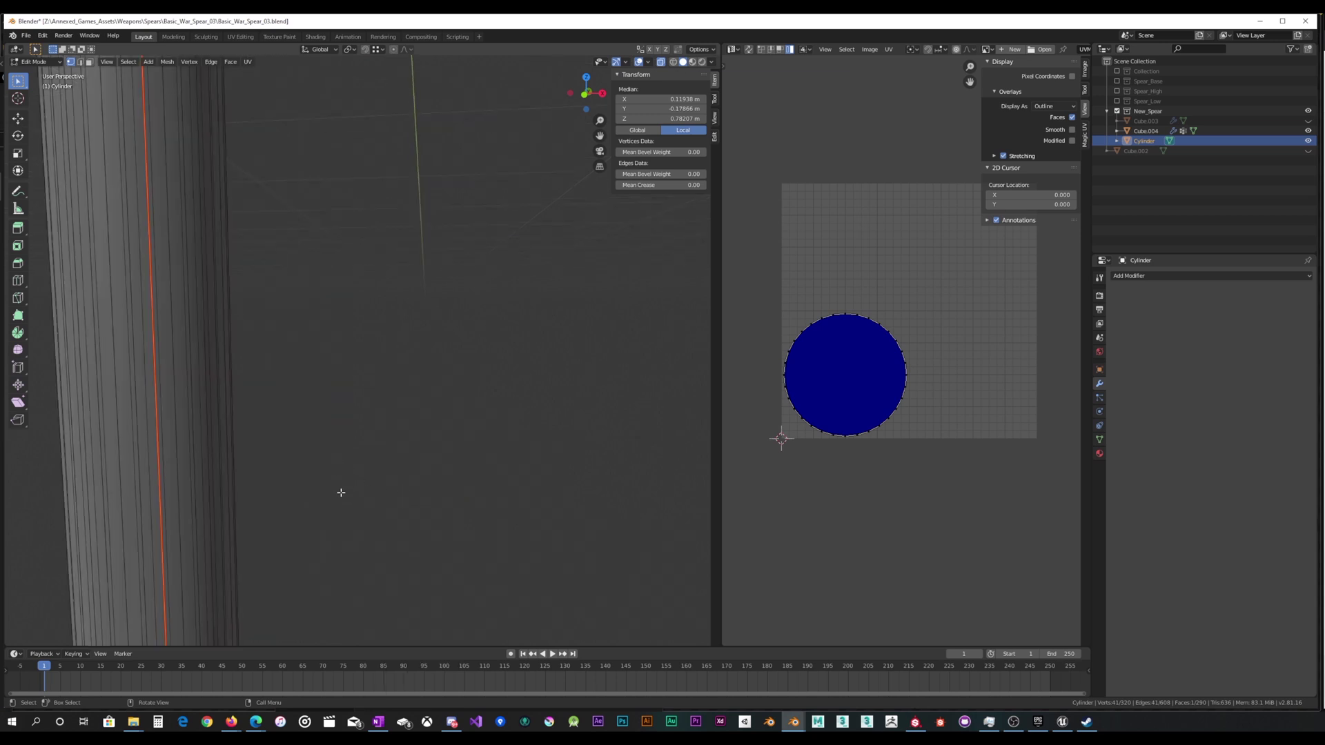
pyautogui.moveTo(335, 504); pyautogui.dragTo(406, 415, button='middle')
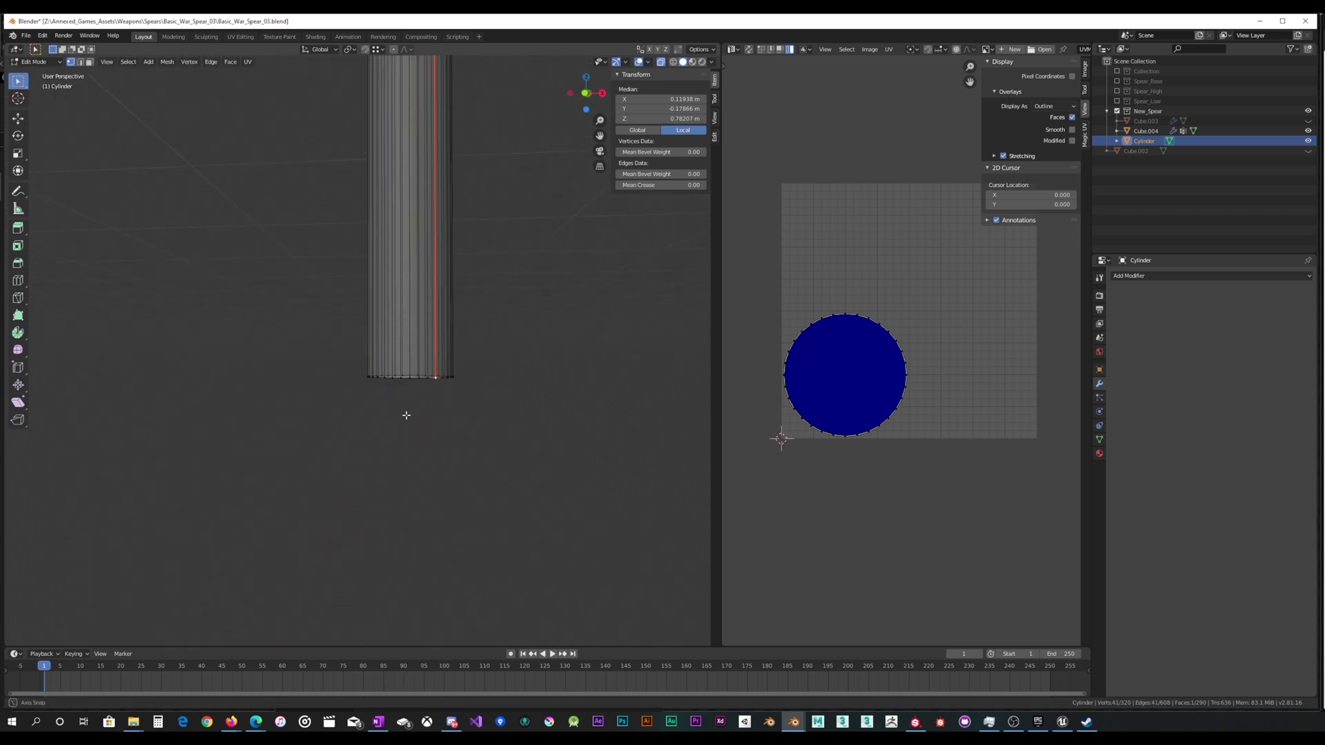
pyautogui.moveTo(366, 393); pyautogui.dragTo(532, 337)
pyautogui.press('KP_Decimal')
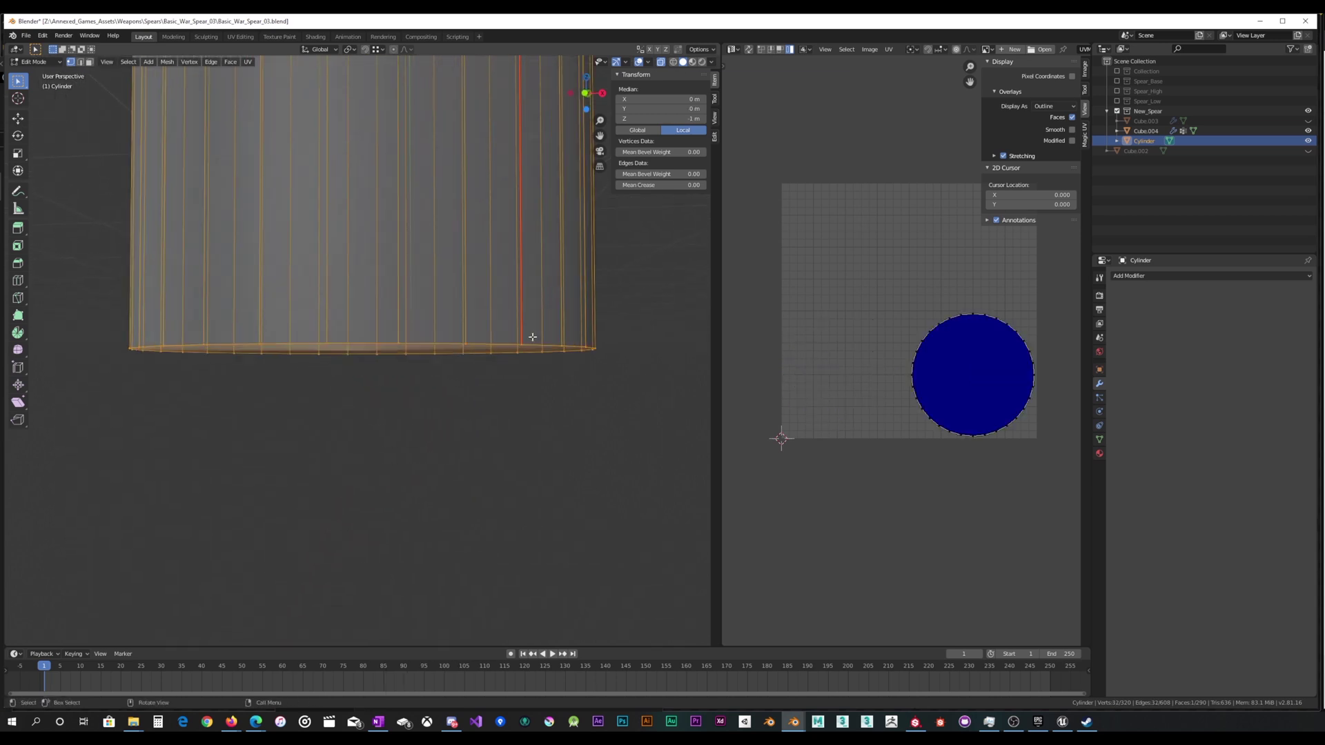
pyautogui.scroll(-5, 516, 352)
pyautogui.moveTo(509, 366); pyautogui.dragTo(515, 343, button='middle')
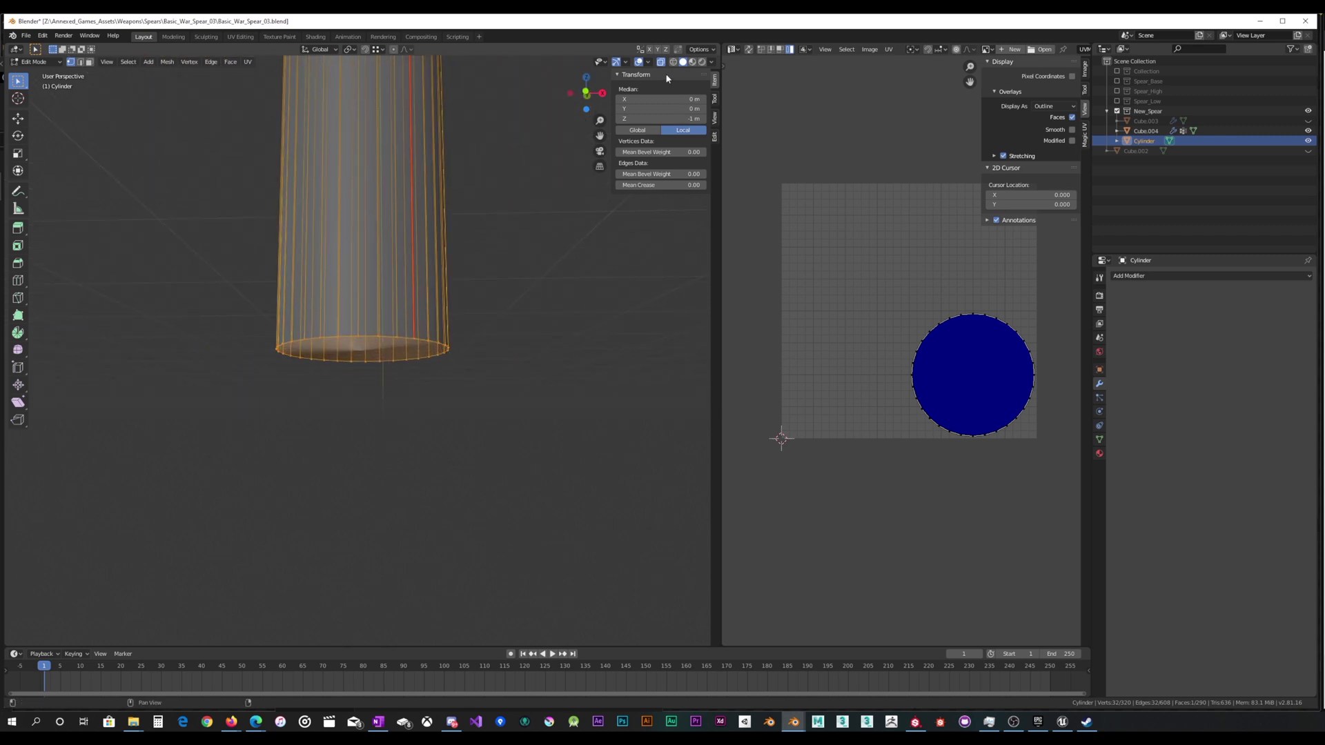
pyautogui.click(660, 63)
pyautogui.moveTo(441, 234); pyautogui.dragTo(443, 300, button='middle')
pyautogui.hotkey('ctrl', 'b')
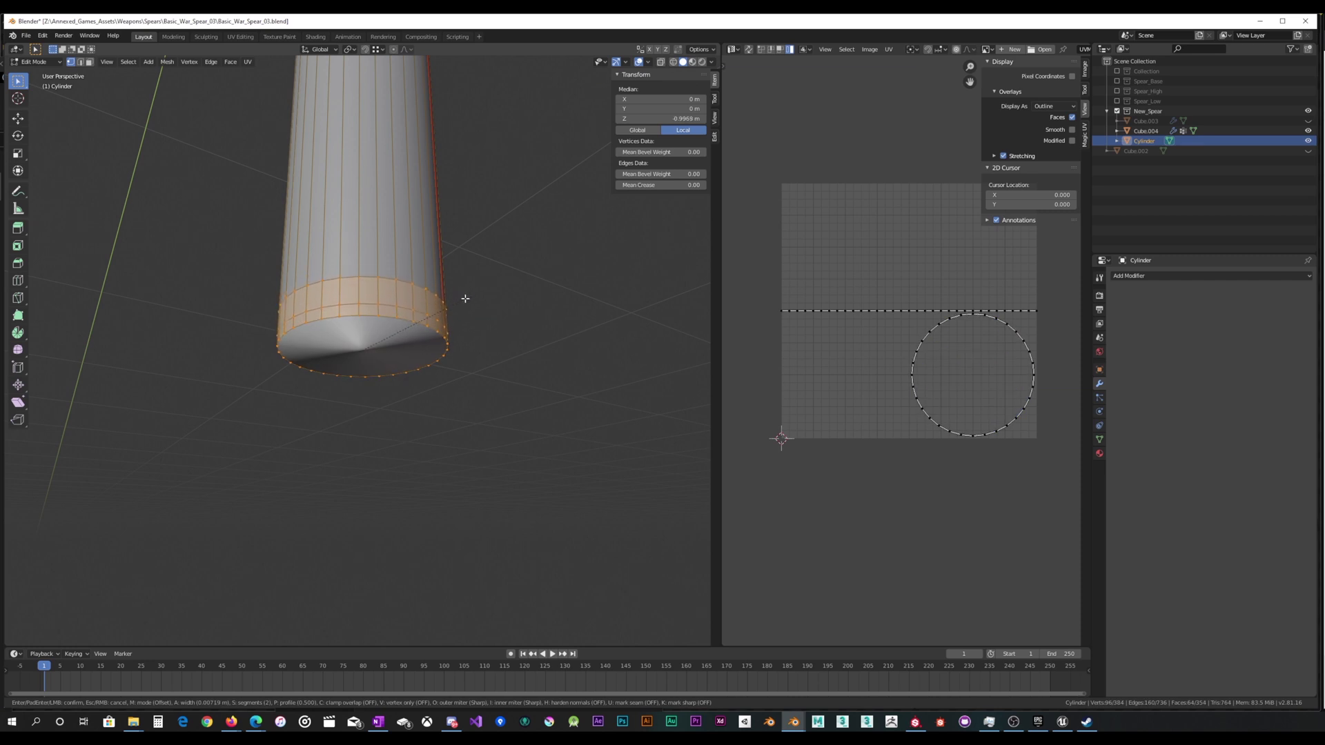
pyautogui.press('Escape')
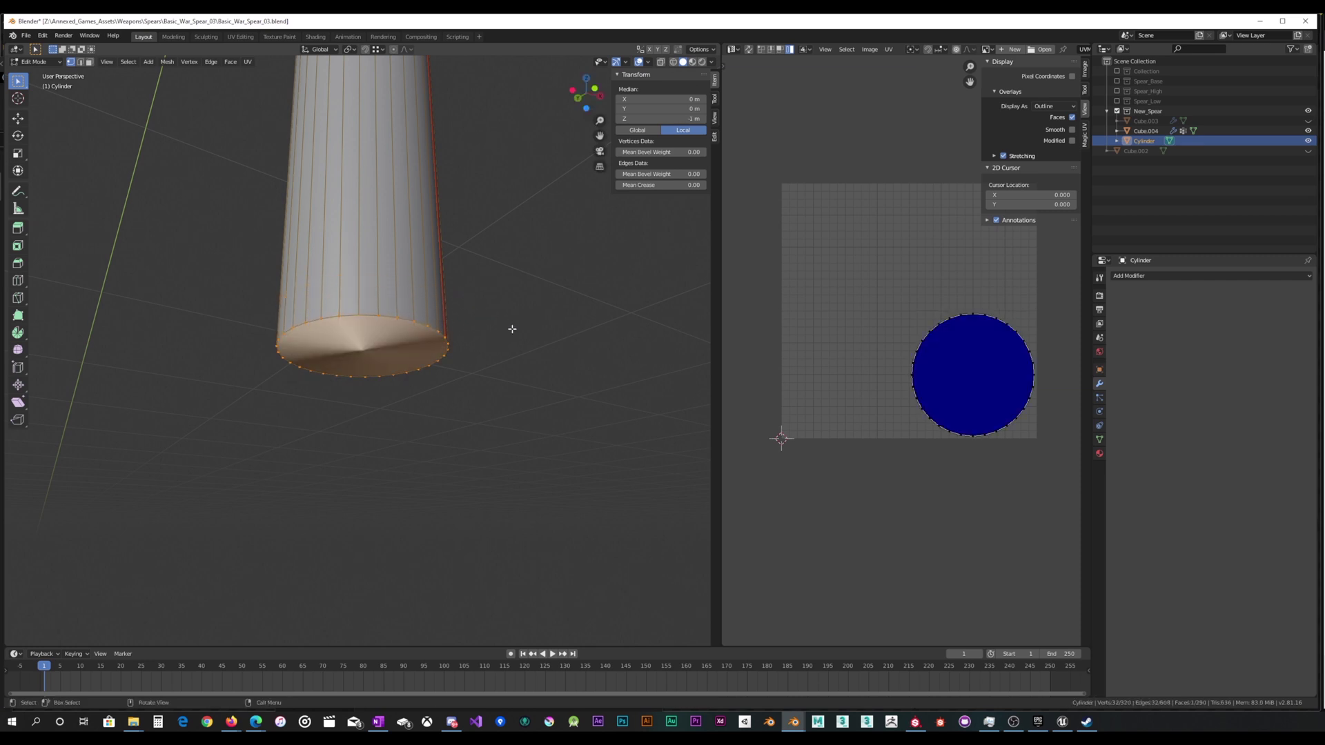
# Inset the shaft's lower end face by 0.036 m and scale the inset face down further.
pyautogui.press('i')
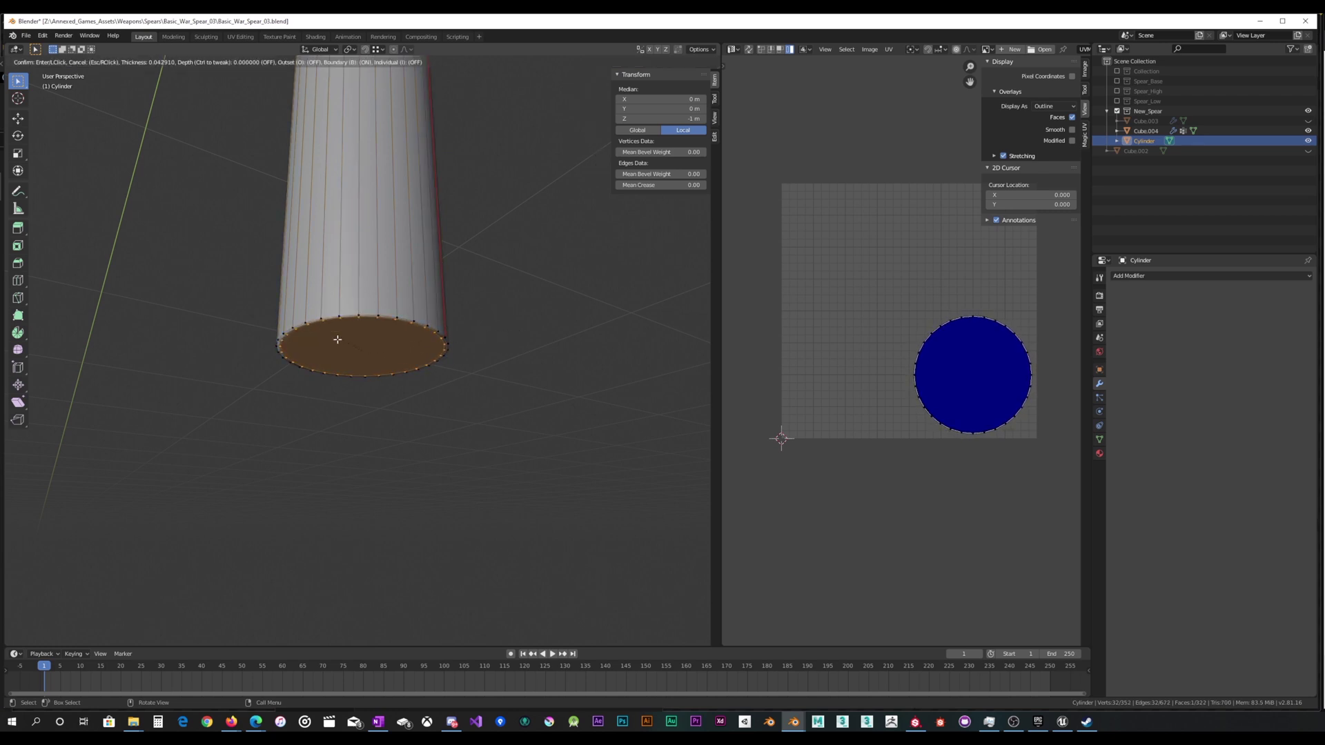
pyautogui.click(387, 396)
pyautogui.press('s')
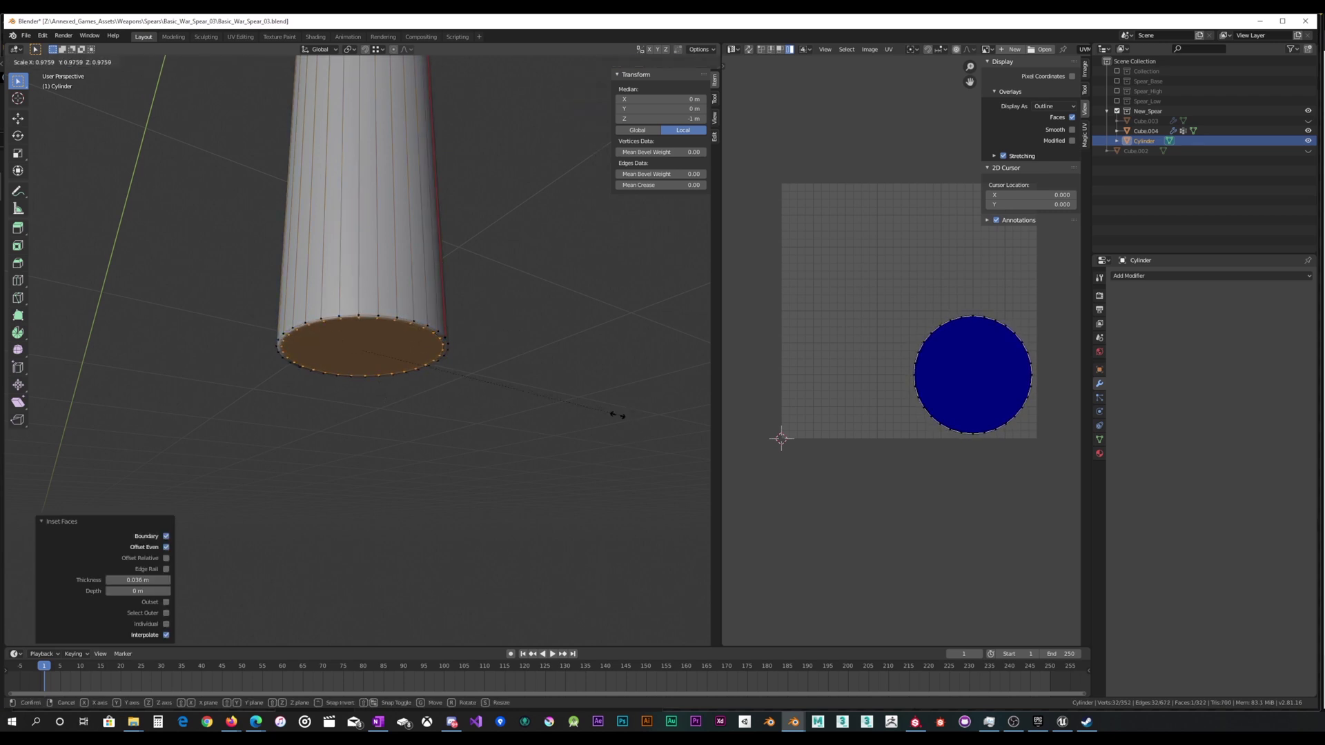
pyautogui.click(548, 390)
pyautogui.moveTo(547, 391); pyautogui.dragTo(456, 373, button='middle')
pyautogui.click(513, 346)
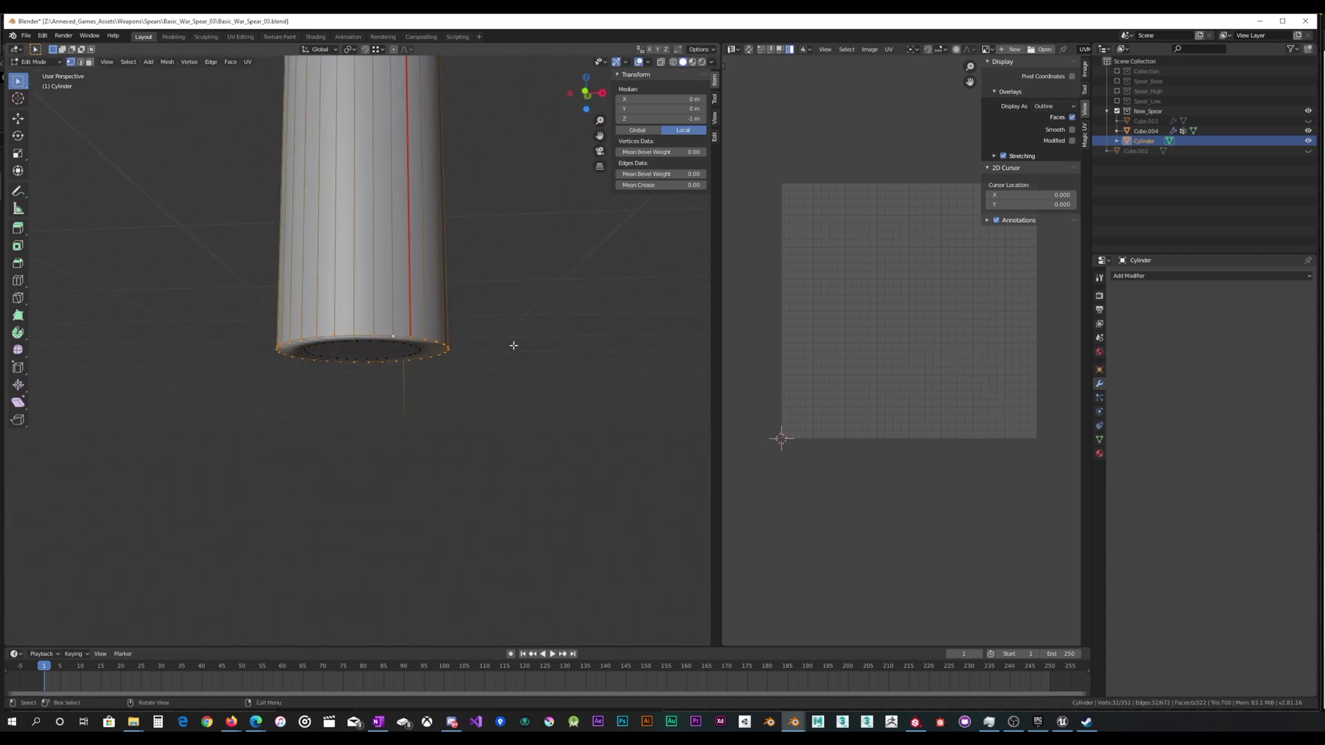
pyautogui.hotkey('ctrl', 'b')
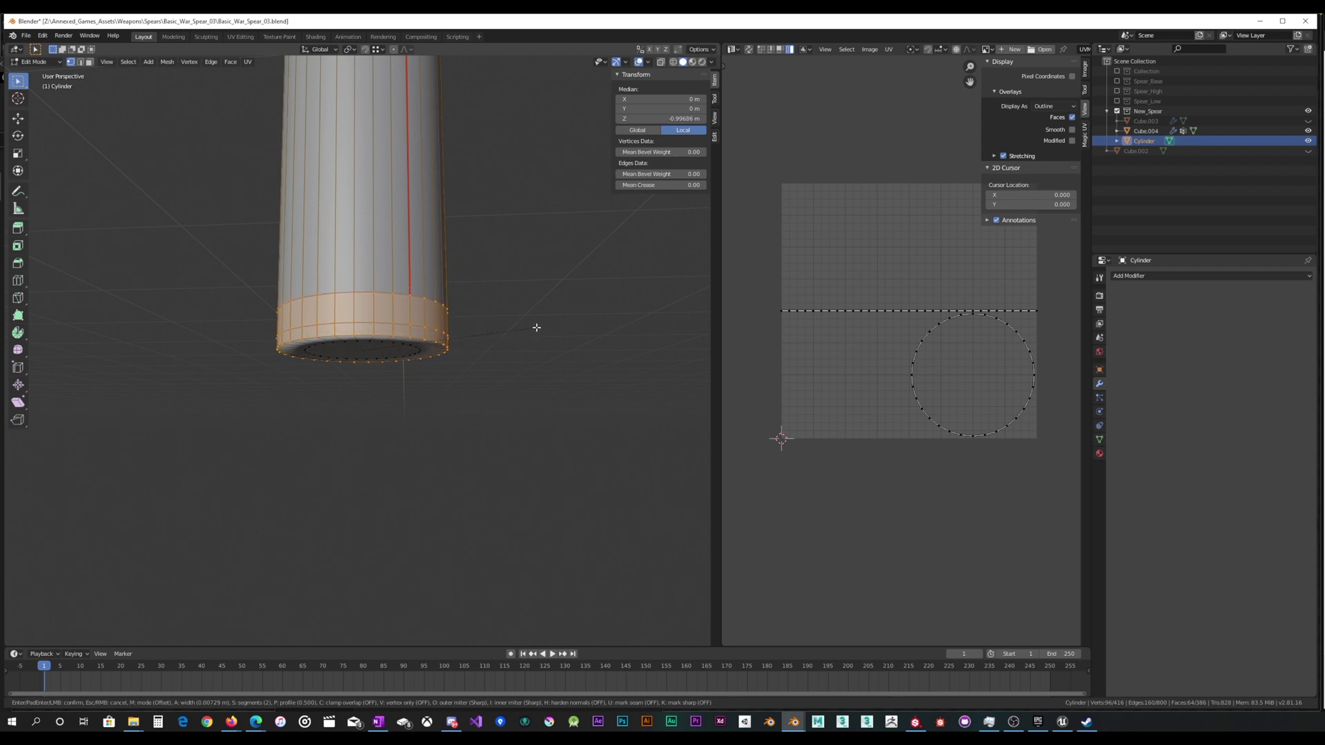
pyautogui.press('Escape')
# Move the inner ring of the shaft's lower end about 0.003 m down along Z to start rounding the butt.
pyautogui.moveTo(524, 340); pyautogui.dragTo(393, 327, button='middle')
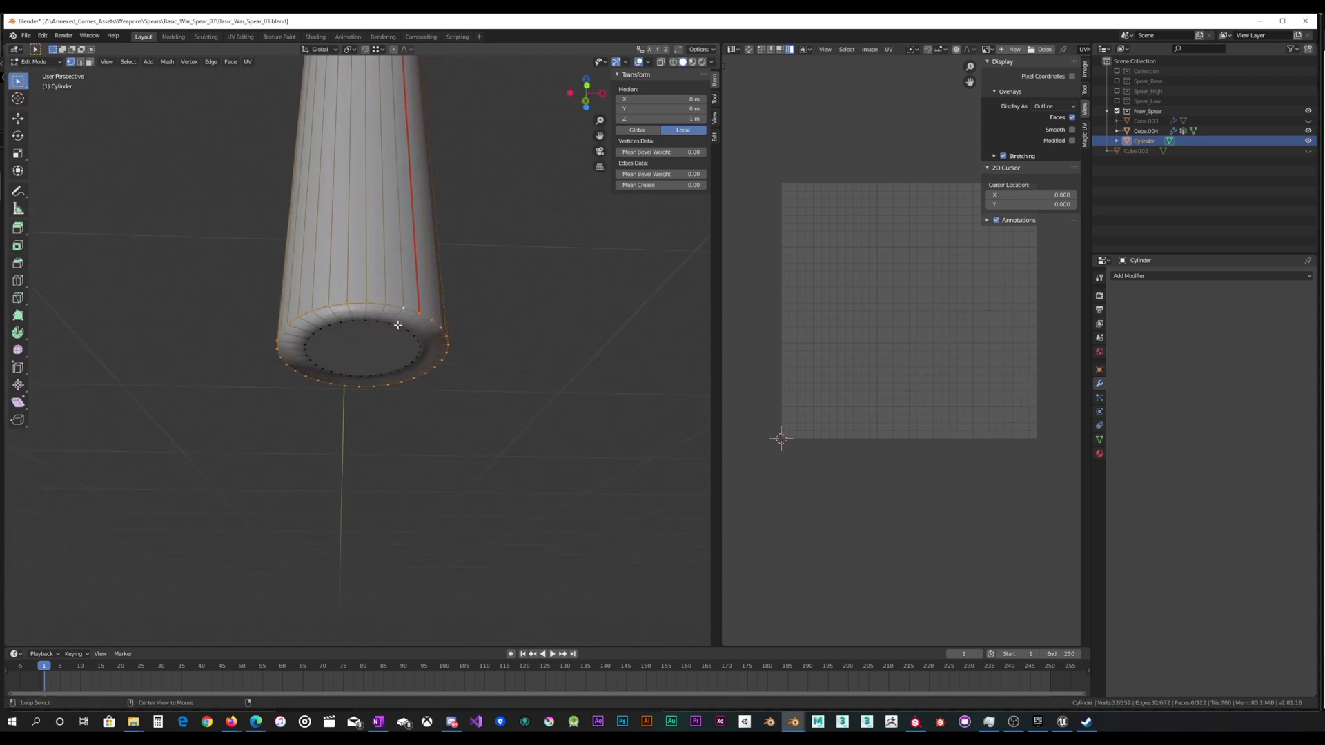
pyautogui.keyDown('alt'); pyautogui.click(390, 327); pyautogui.keyUp('alt')
pyautogui.press('g')
pyautogui.press('z')
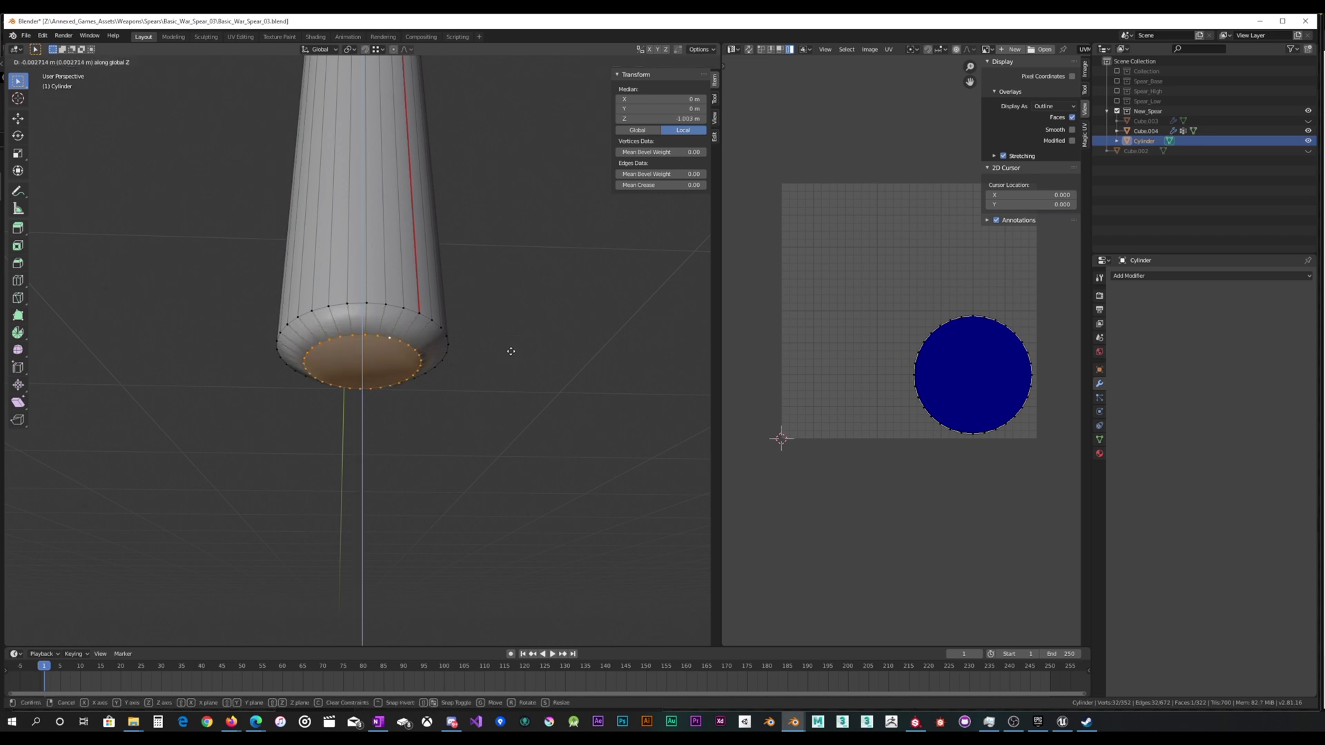
pyautogui.click(508, 352)
pyautogui.moveTo(508, 352); pyautogui.dragTo(438, 367, button='middle')
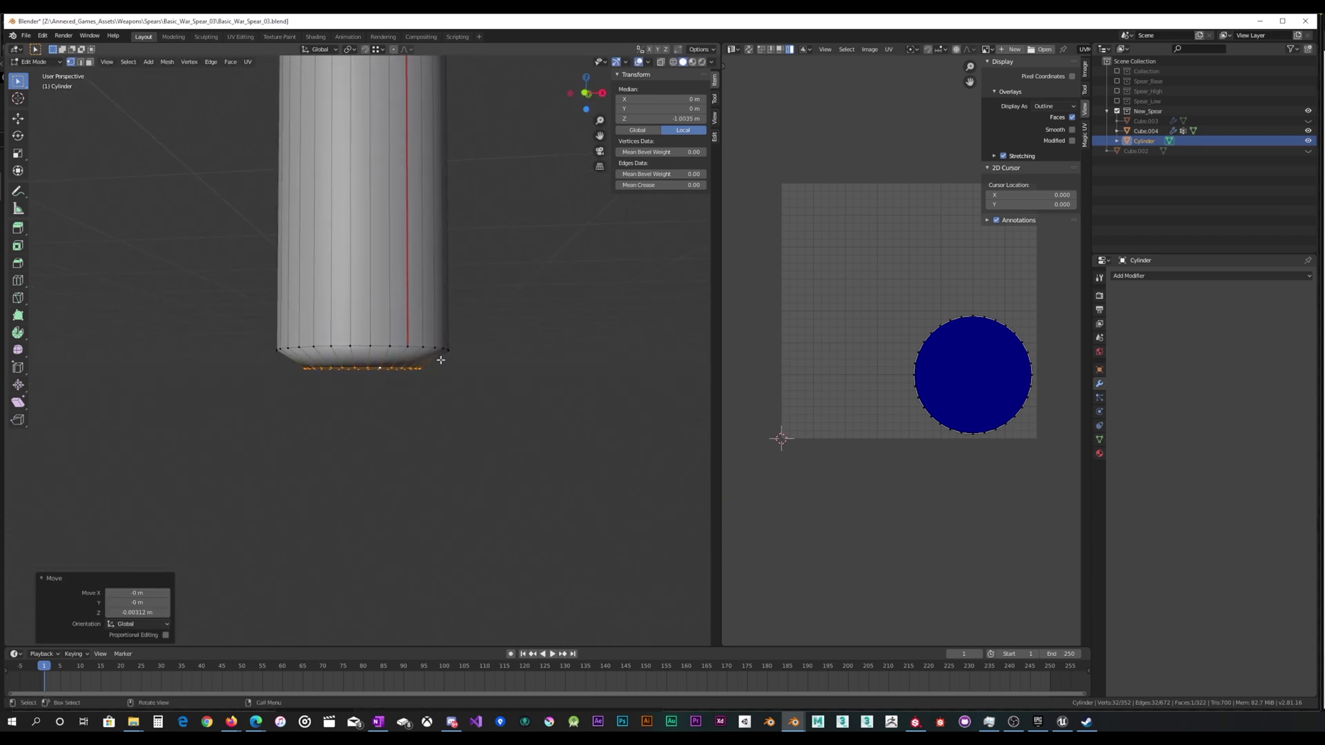
pyautogui.keyDown('alt'); pyautogui.click(391, 349); pyautogui.keyUp('alt')
pyautogui.keyDown('alt'); pyautogui.click(386, 347); pyautogui.keyUp('alt')
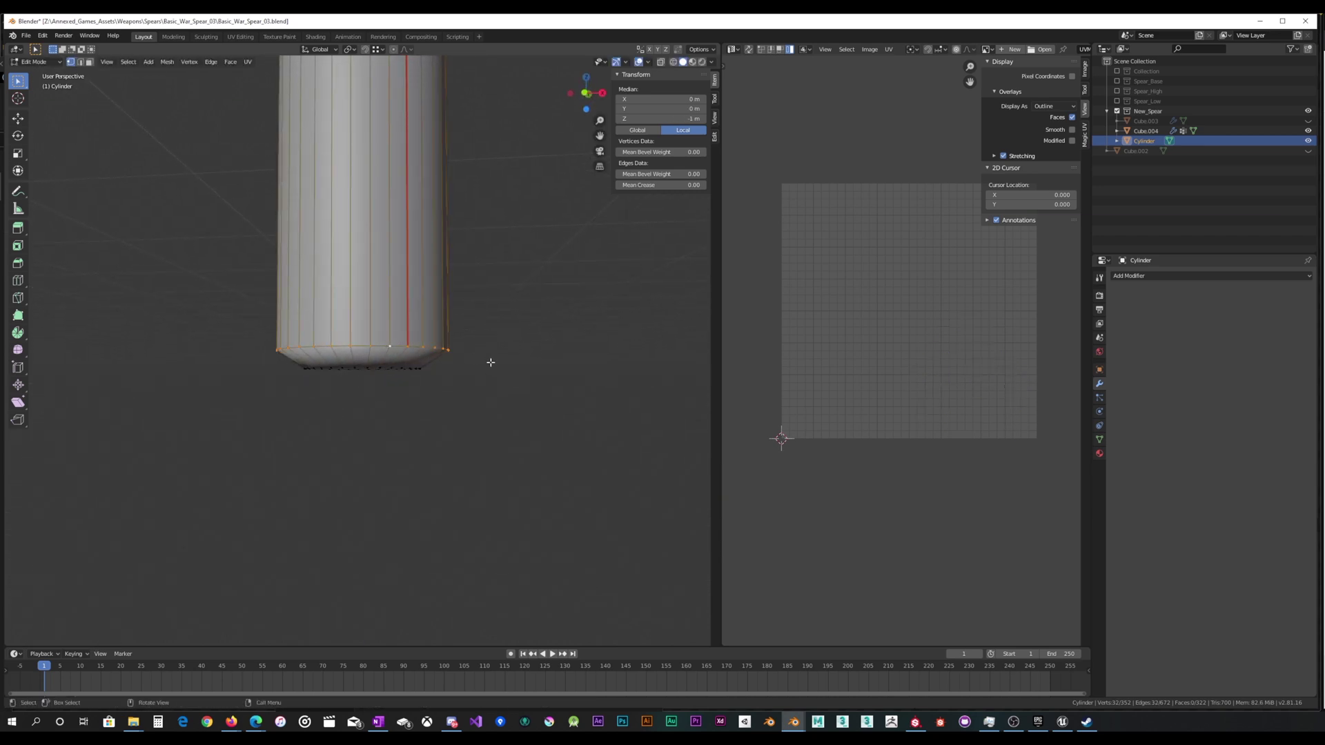
pyautogui.hotkey('ctrl', 'b')
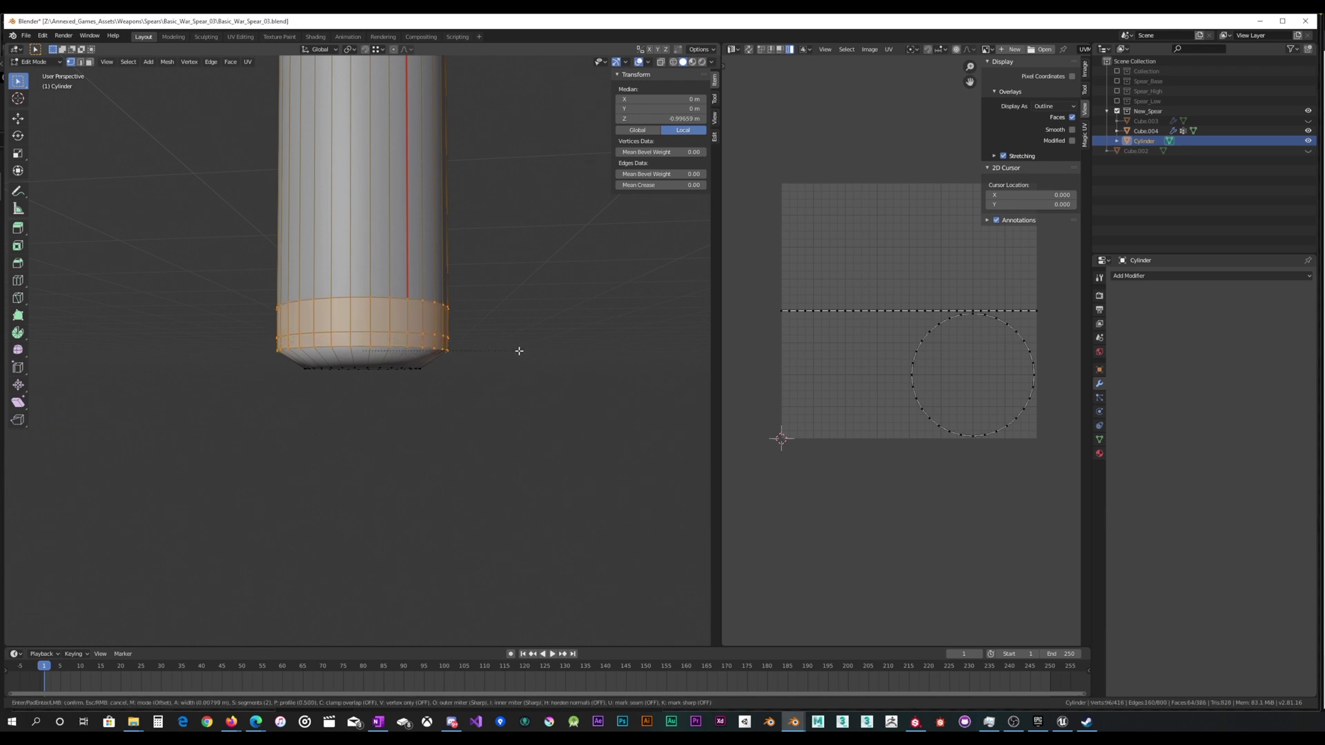
pyautogui.rightClick(518, 351)
pyautogui.moveTo(467, 354); pyautogui.dragTo(438, 360, button='middle')
pyautogui.scroll(-13, 436, 347)
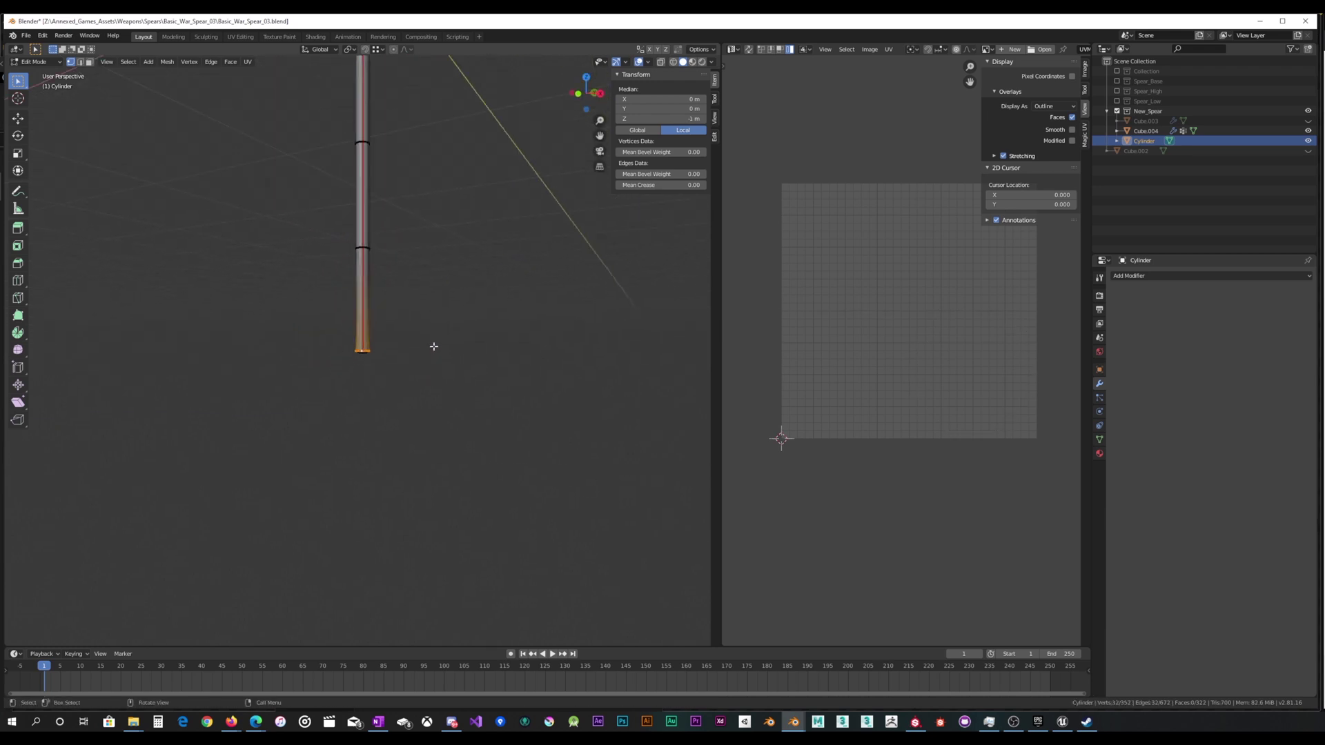
pyautogui.scroll(13, 404, 353)
pyautogui.moveTo(407, 356); pyautogui.dragTo(424, 334, button='middle')
pyautogui.keyDown('alt'); pyautogui.click(396, 350); pyautogui.keyUp('alt')
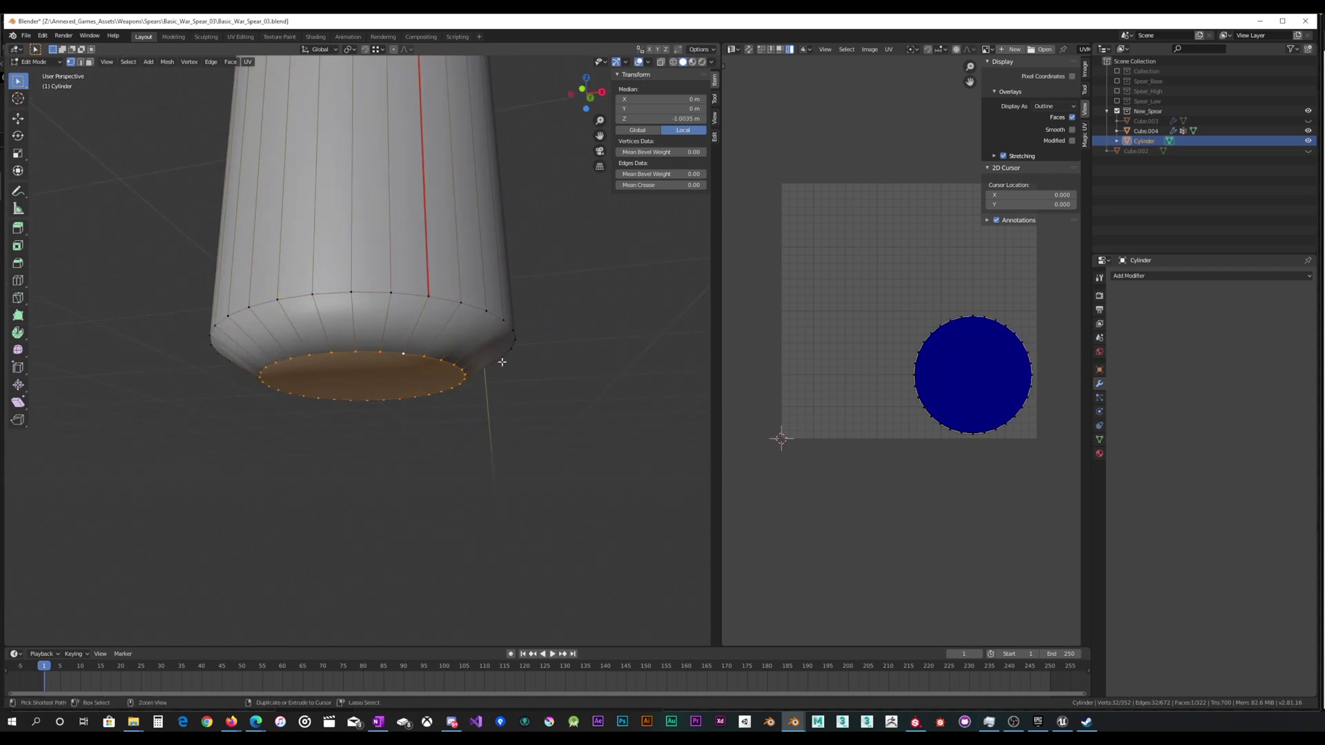
pyautogui.hotkey('ctrl', 'b')
pyautogui.rightClick(612, 306)
pyautogui.hotkey('ctrl', 'z')
# Add one centered loop cut to the sloped band at the shaft's lower end and scale it up slightly for a rounder profile.
pyautogui.keyDown('alt'); pyautogui.click(415, 354); pyautogui.keyUp('alt')
pyautogui.moveTo(419, 354); pyautogui.dragTo(313, 363, button='middle')
pyautogui.hotkey('ctrl', 'r')
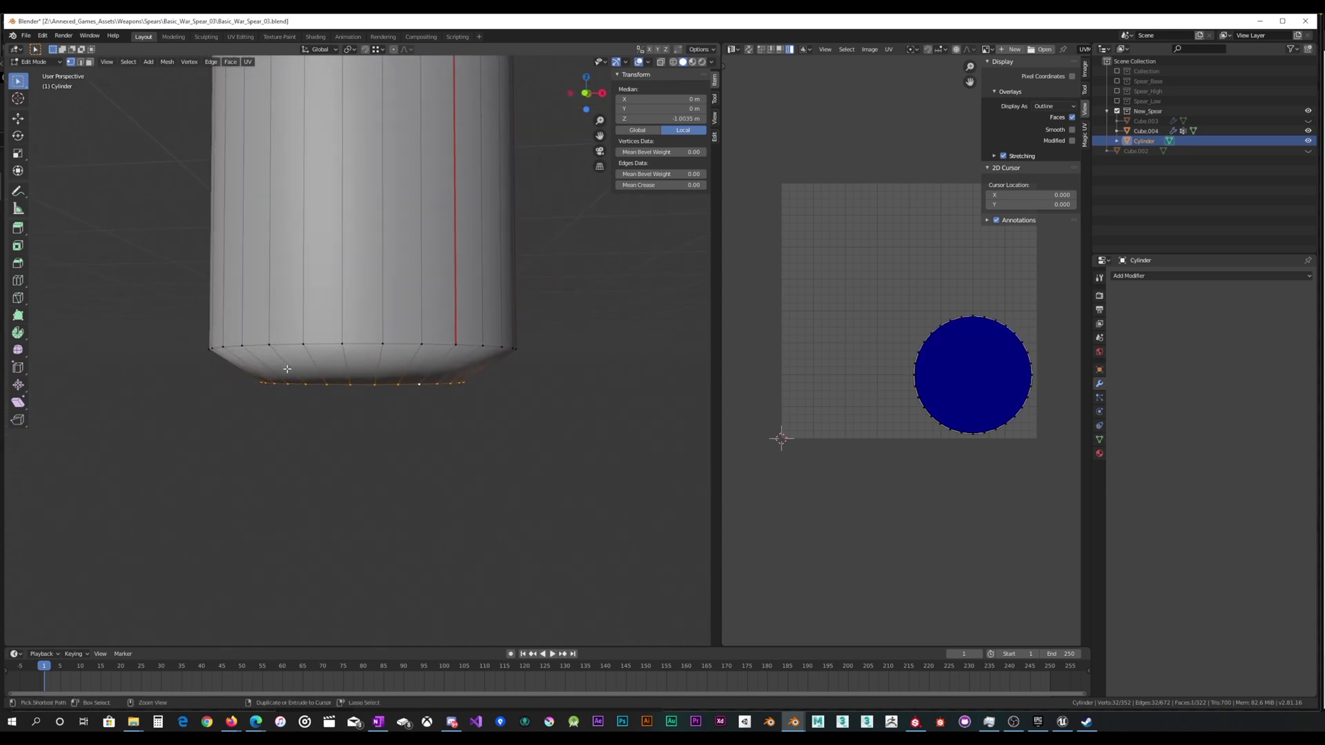
pyautogui.click(287, 365)
pyautogui.rightClick(542, 391)
pyautogui.press('s')
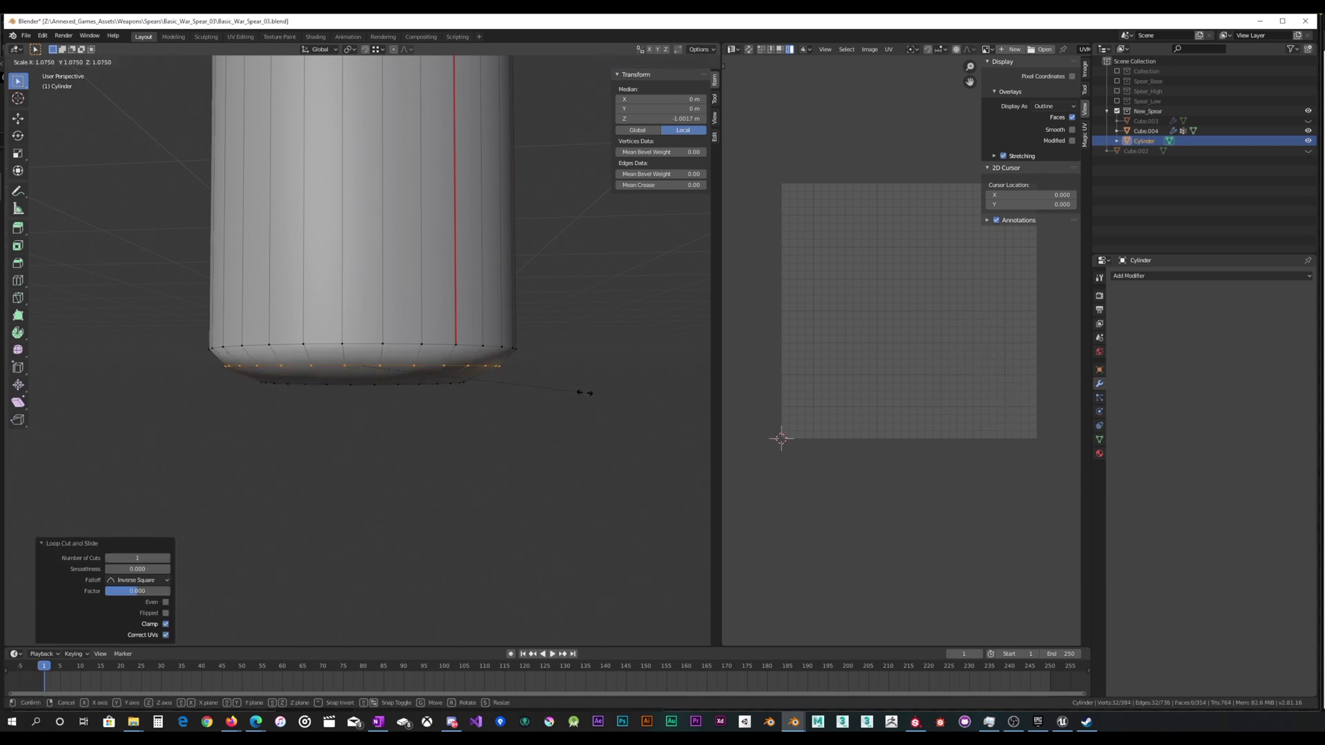
pyautogui.click(597, 389)
pyautogui.moveTo(582, 390); pyautogui.dragTo(518, 348, button='middle')
# Scale the inner end ring down almost to a point at the center of the shaft's butt and return to Object Mode.
pyautogui.press('Tab')
pyautogui.press('Tab')
pyautogui.moveTo(353, 396)
pyautogui.mouseDown(button='middle')
pyautogui.moveTo(369, 408)
pyautogui.moveTo(343, 373)
pyautogui.mouseUp(button='middle')
pyautogui.press('Tab')
pyautogui.press('Tab')
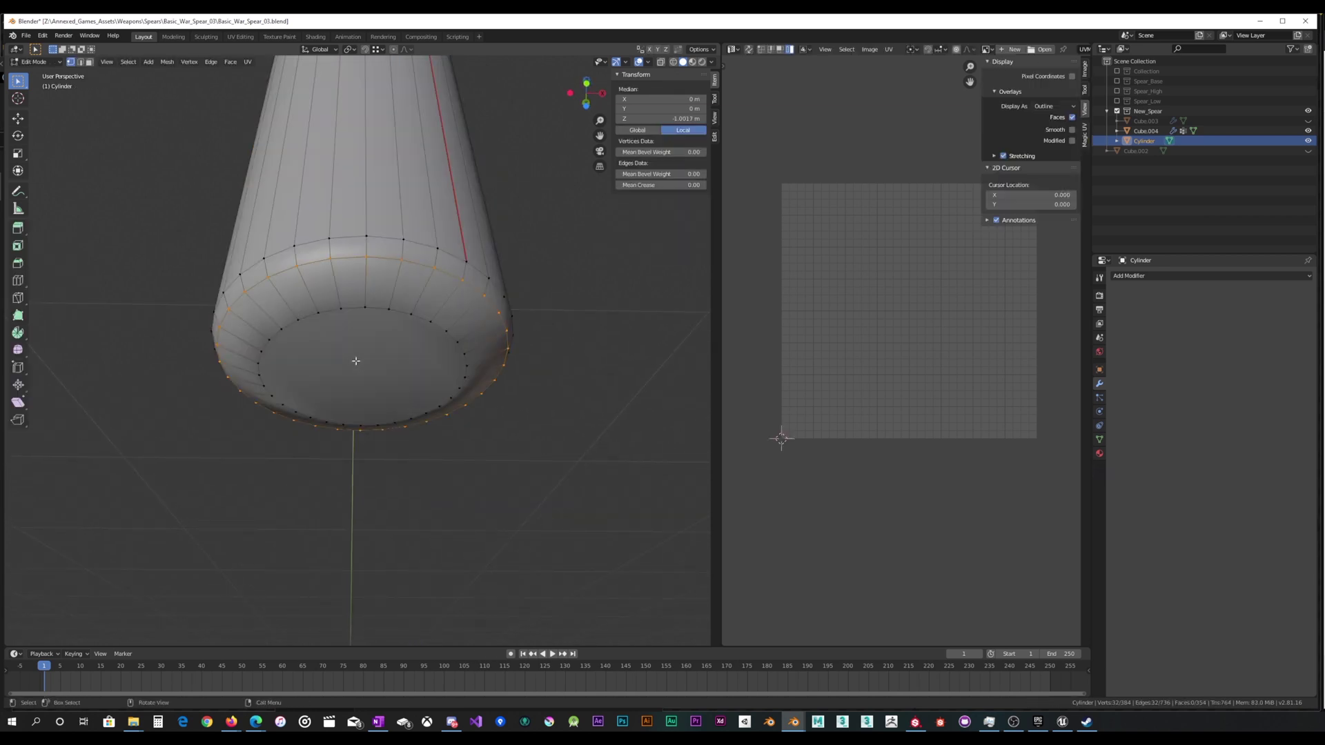
pyautogui.keyDown('alt'); pyautogui.click(386, 308); pyautogui.keyUp('alt')
pyautogui.press('s')
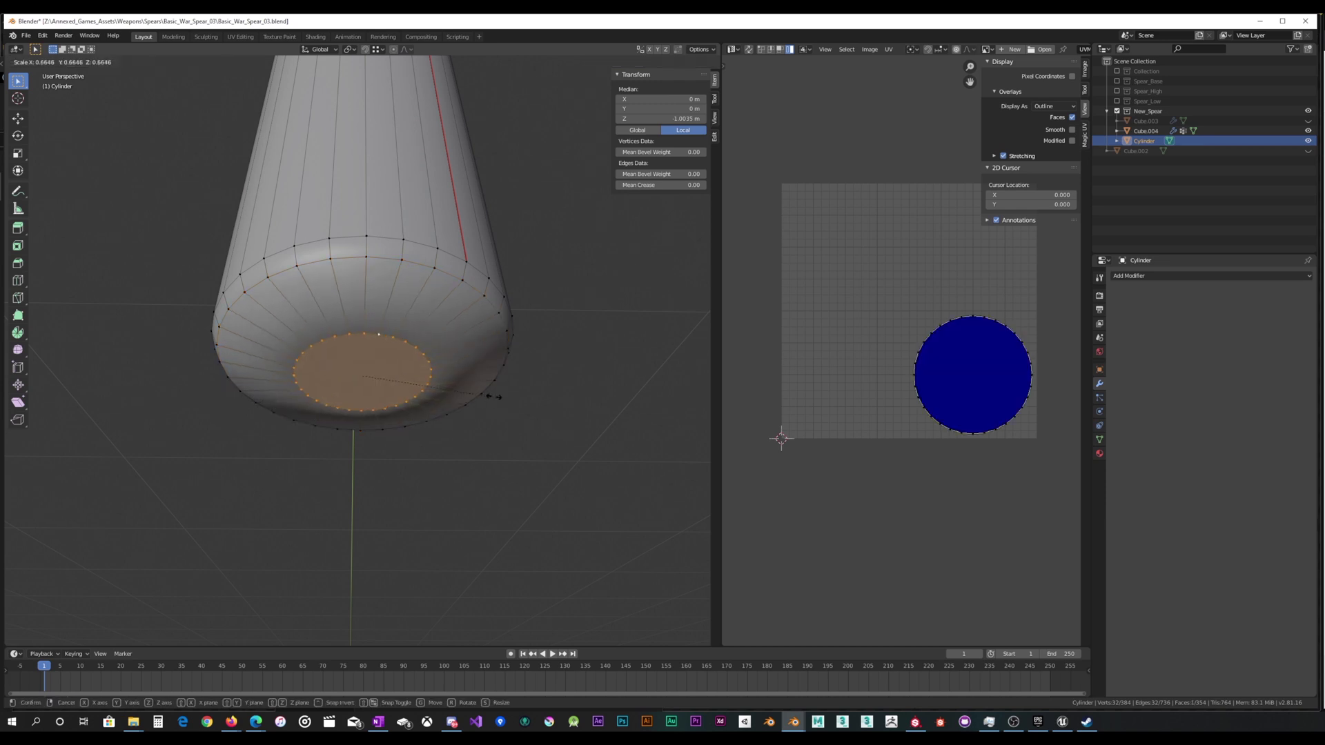
pyautogui.click(362, 373)
pyautogui.press('Tab')
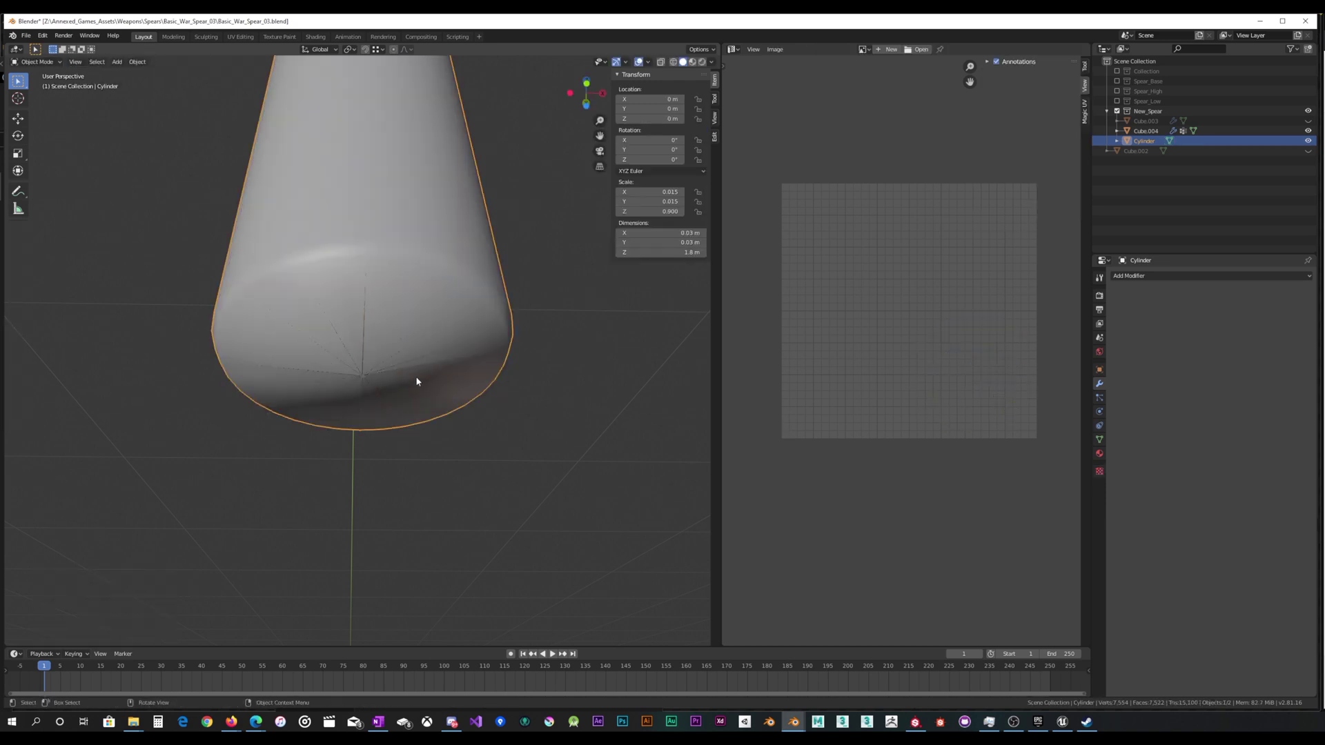
# Undo the scale-down of the inner ring on the shaft's butt so the flat end face is restored.
pyautogui.moveTo(417, 379); pyautogui.dragTo(424, 323, button='middle')
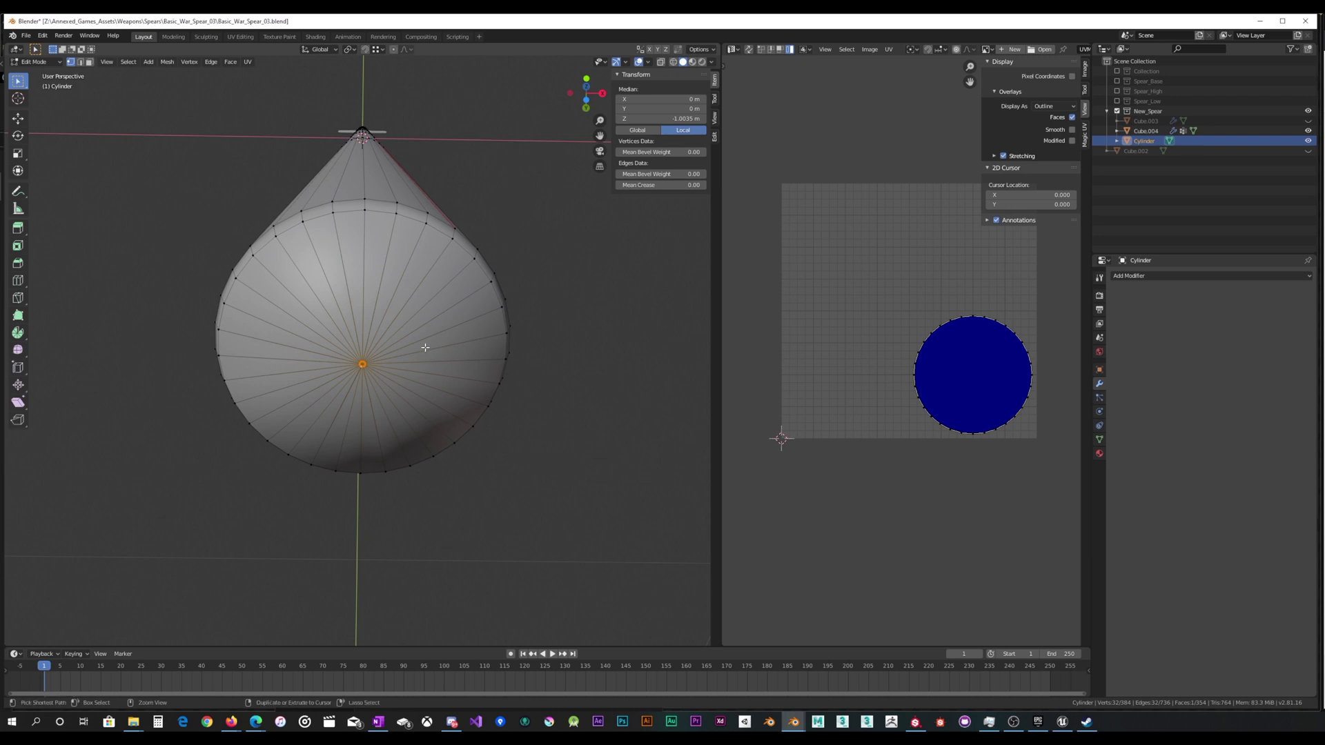
pyautogui.hotkey('ctrl', 'z')
pyautogui.hotkey('ctrl', 'z')
pyautogui.hotkey('ctrl', 'z')
pyautogui.scroll(1, 422, 352)
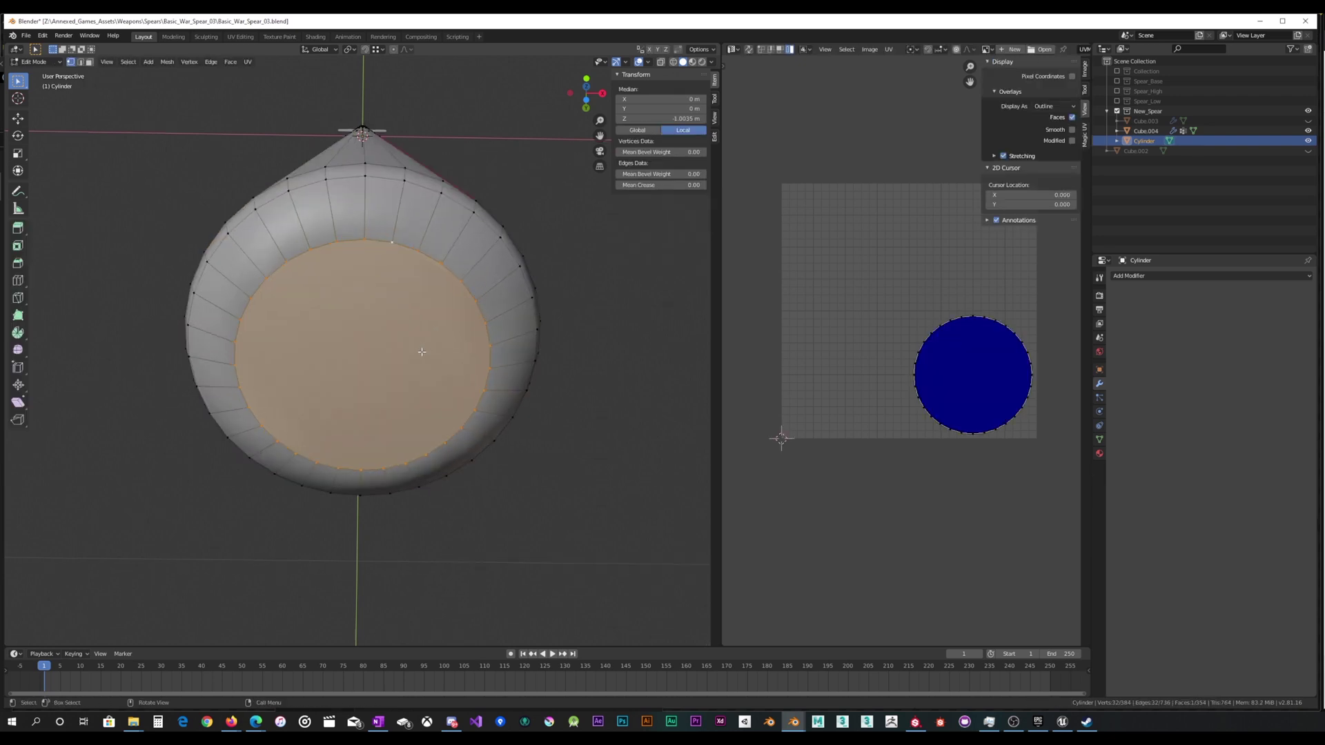
pyautogui.scroll(1, 421, 351)
pyautogui.moveTo(422, 352); pyautogui.dragTo(422, 335, button='middle')
pyautogui.press('ctrl+KP_1')
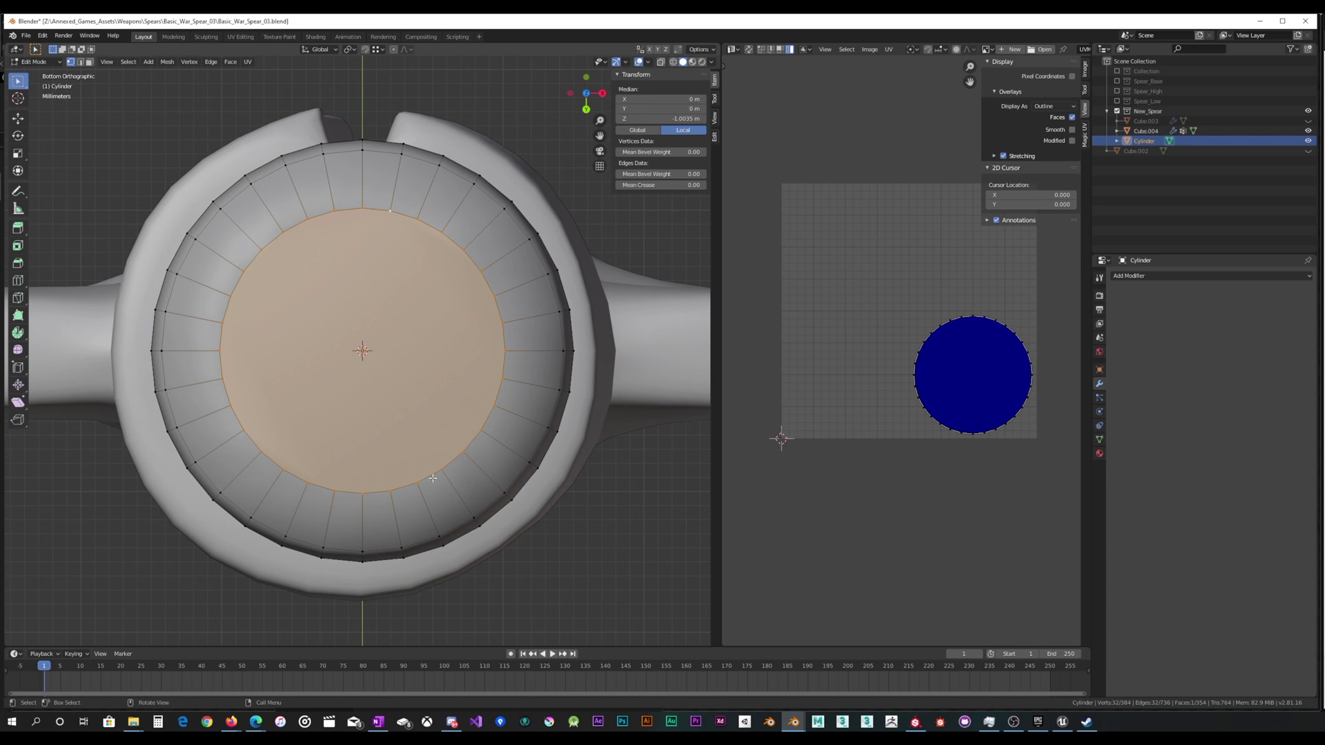
# Try to merge three neighbouring inner-ring vertices of the butt at the 3D cursor.
pyautogui.moveTo(481, 433); pyautogui.dragTo(485, 429)
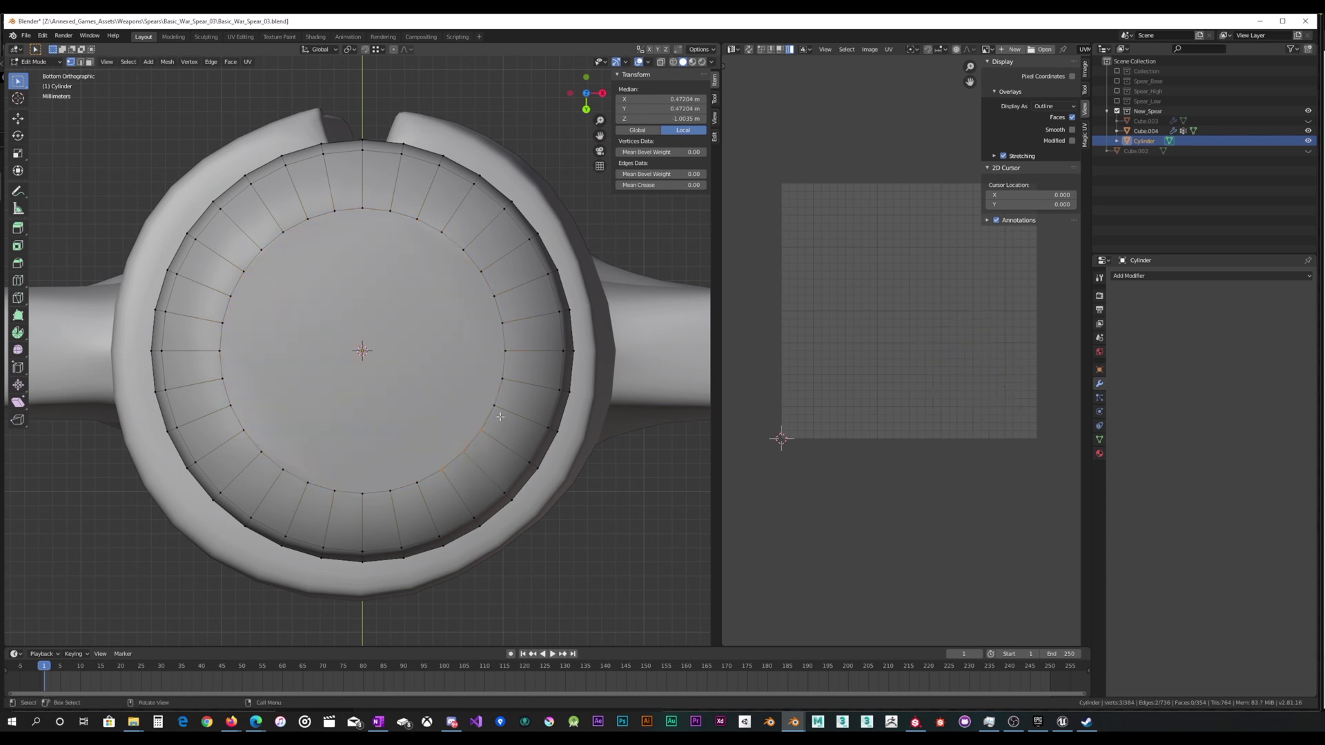
pyautogui.rightClick(473, 397)
pyautogui.moveTo(474, 398)
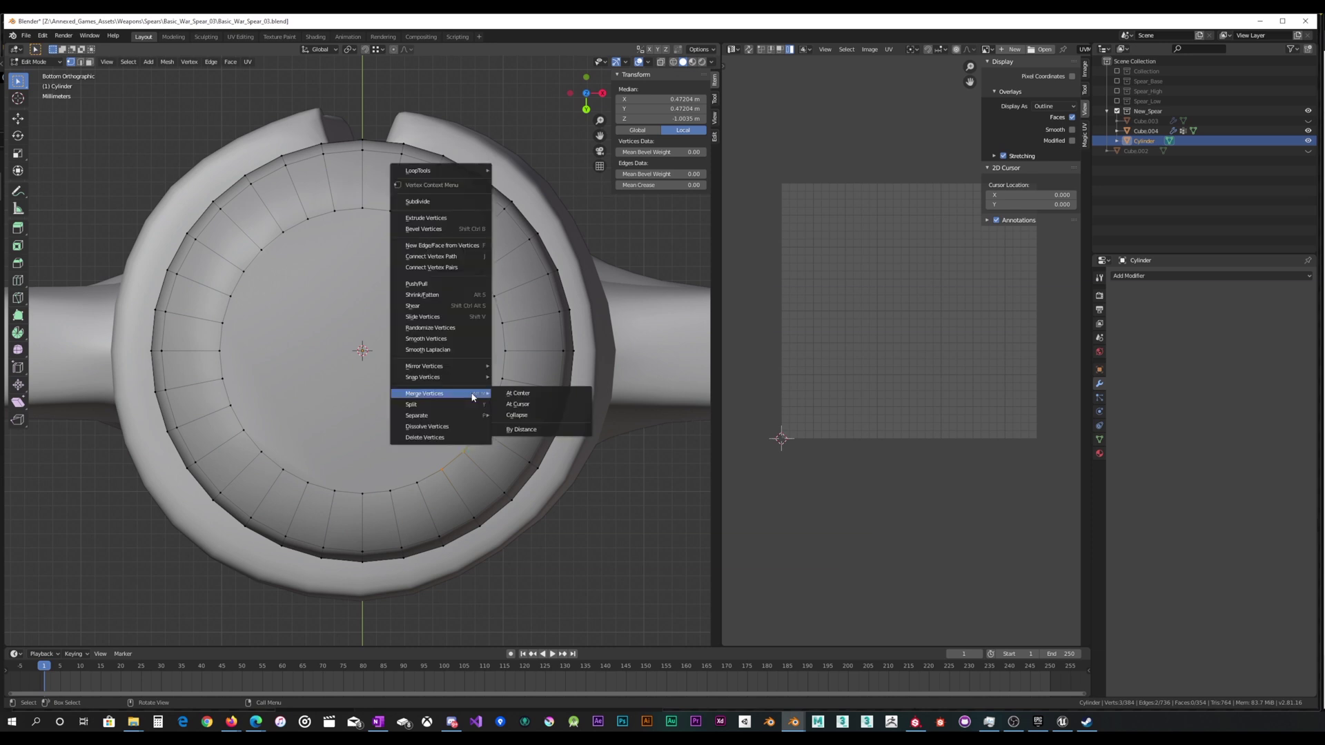
pyautogui.click(519, 404)
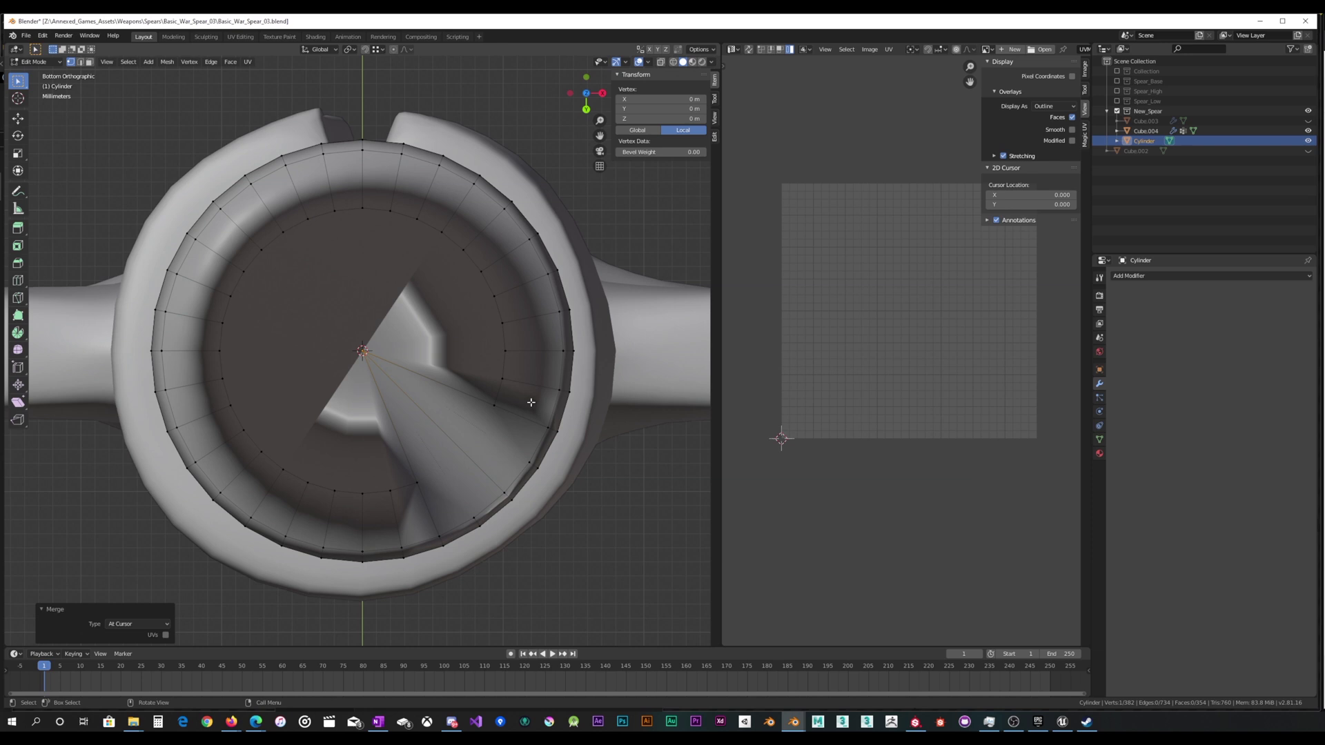
pyautogui.hotkey('ctrl', 'z')
# Merge three consecutive groups of three inner-ring vertices at their centers on the butt's +X side.
pyautogui.rightClick(467, 389)
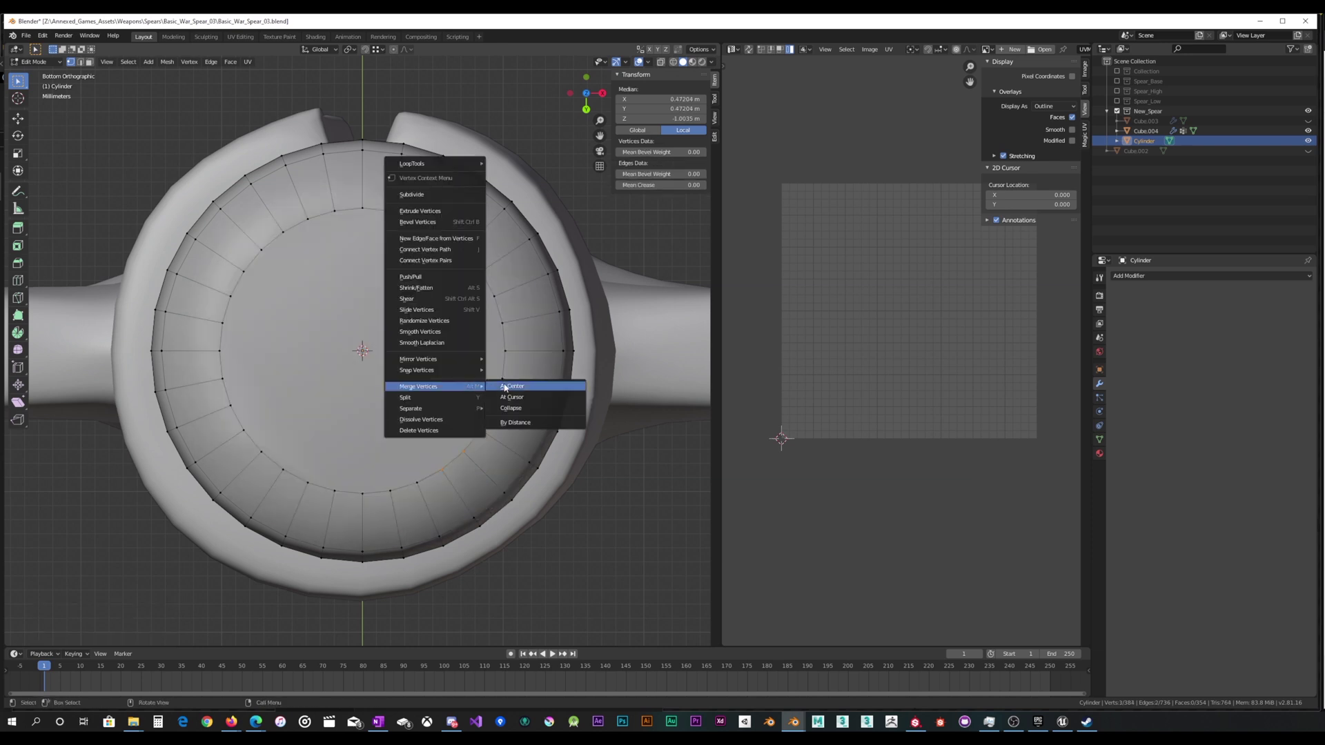
pyautogui.click(504, 388)
pyautogui.rightClick(518, 348)
pyautogui.moveTo(519, 358); pyautogui.dragTo(513, 268)
pyautogui.moveTo(519, 349)
pyautogui.click(561, 344)
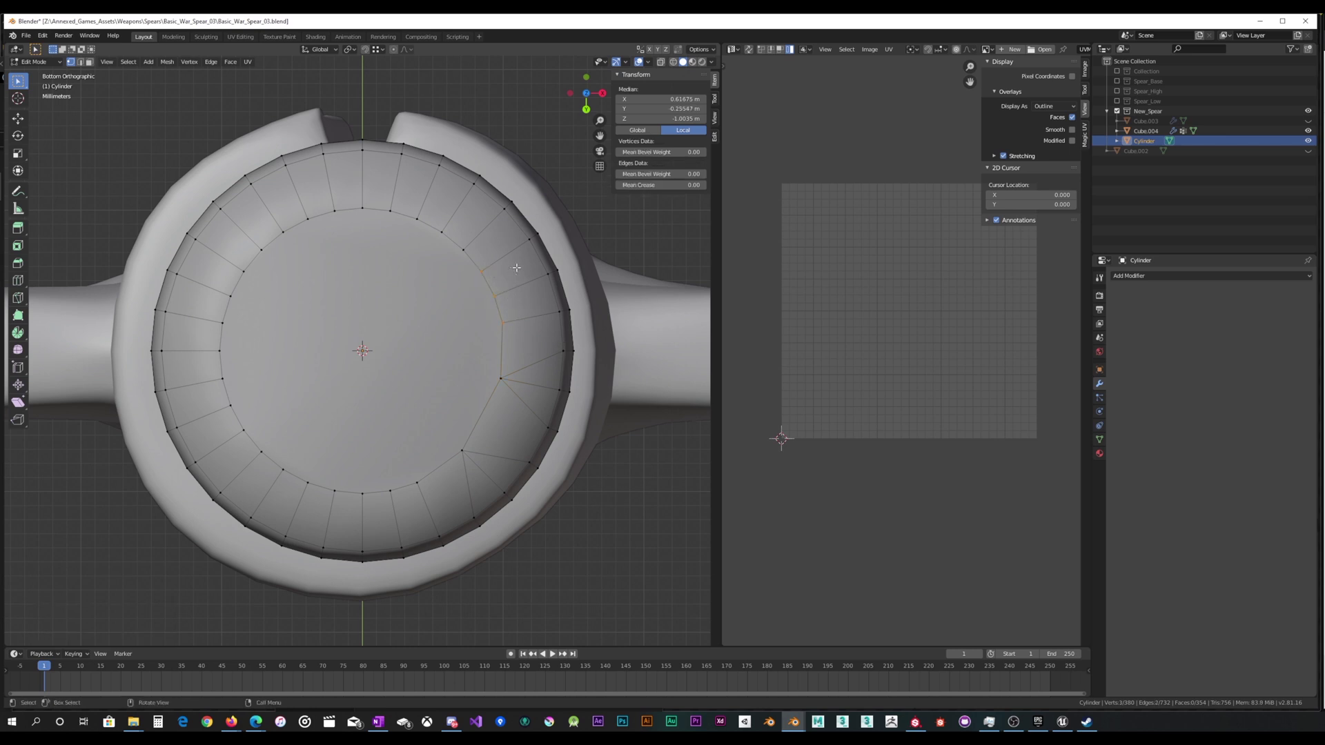
pyautogui.rightClick(518, 270)
pyautogui.moveTo(519, 271)
pyautogui.click(567, 267)
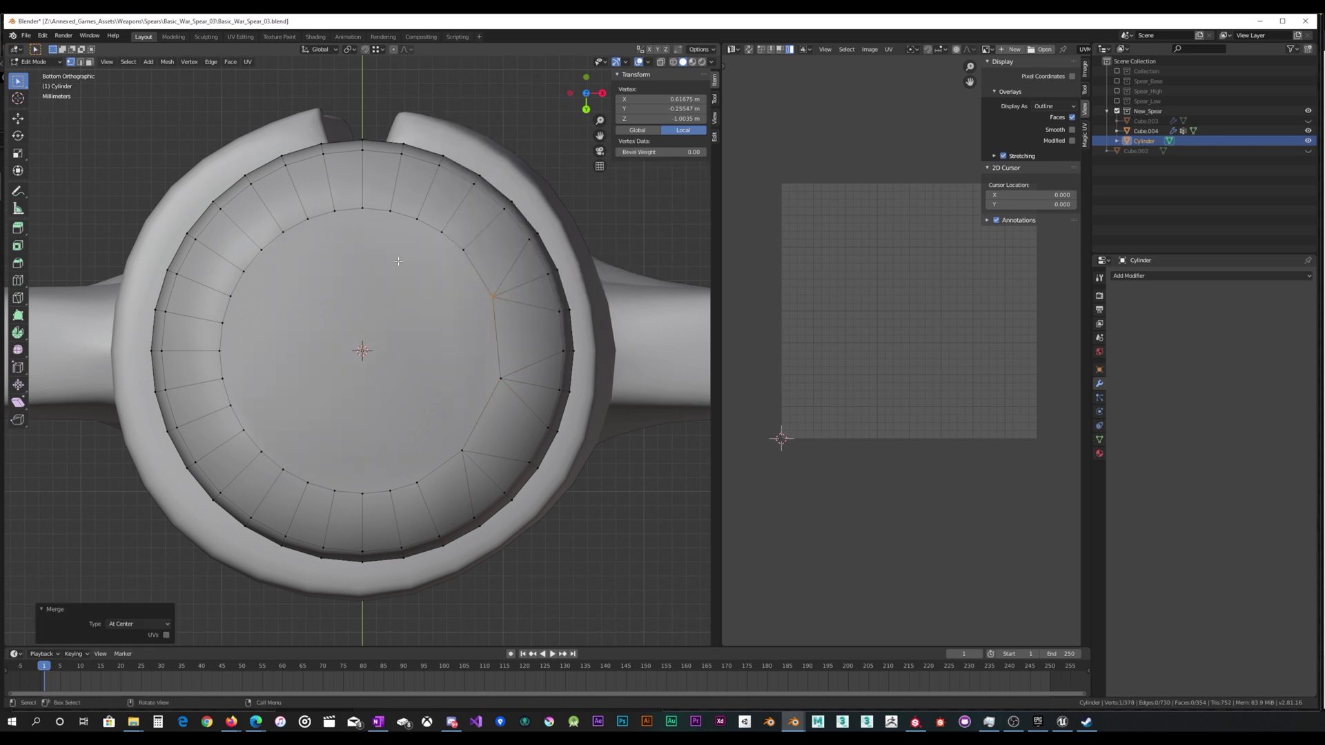
# Merge the next three groups of three inner-ring vertices at their centers along the butt's -Y side.
pyautogui.moveTo(473, 217); pyautogui.dragTo(474, 217)
pyautogui.rightClick(483, 217)
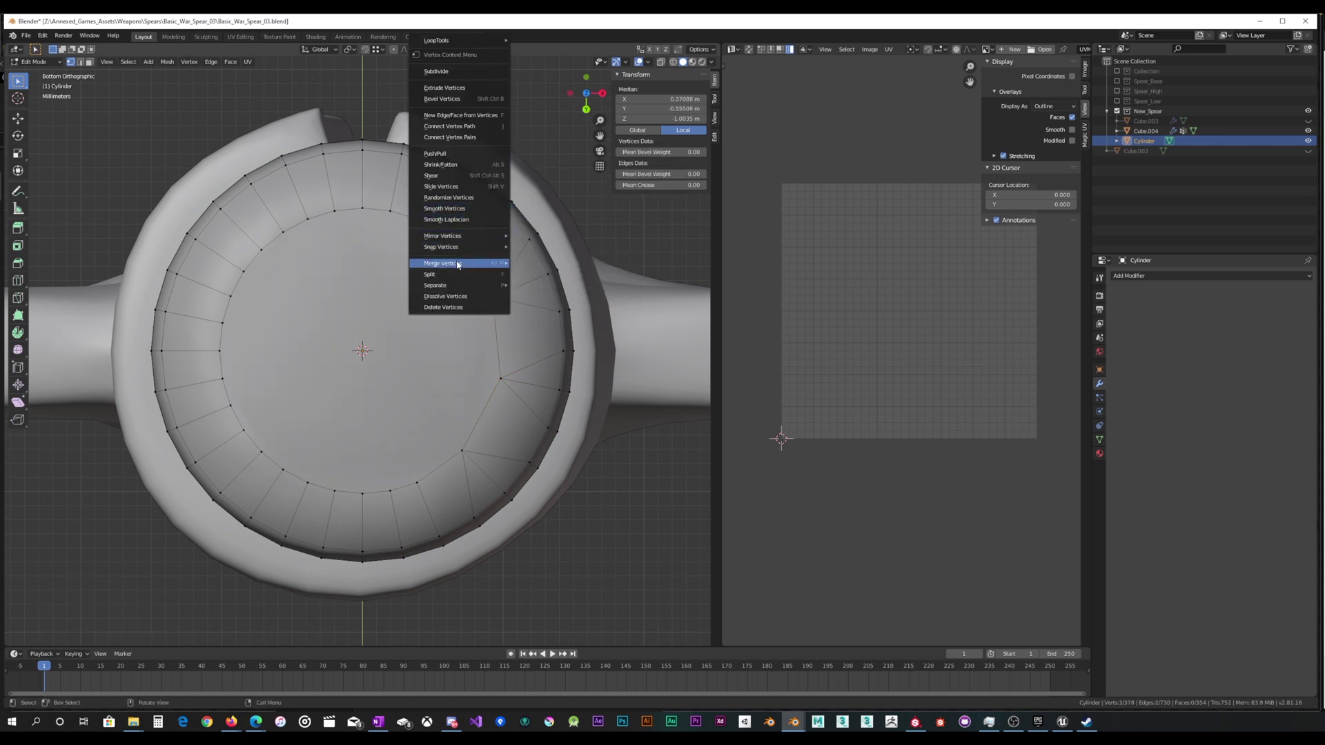
pyautogui.moveTo(457, 264)
pyautogui.click(535, 263)
pyautogui.moveTo(321, 223); pyautogui.dragTo(404, 200)
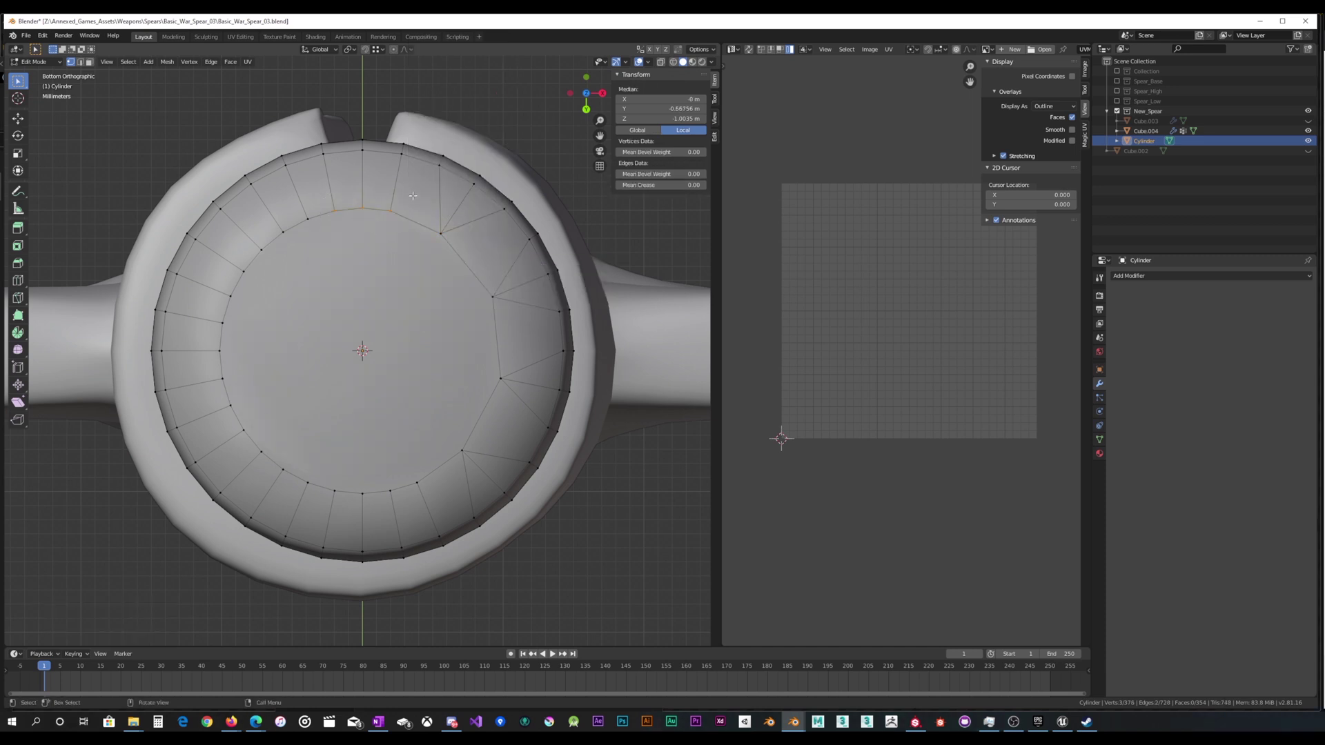
pyautogui.rightClick(392, 240)
pyautogui.moveTo(393, 260)
pyautogui.click(456, 263)
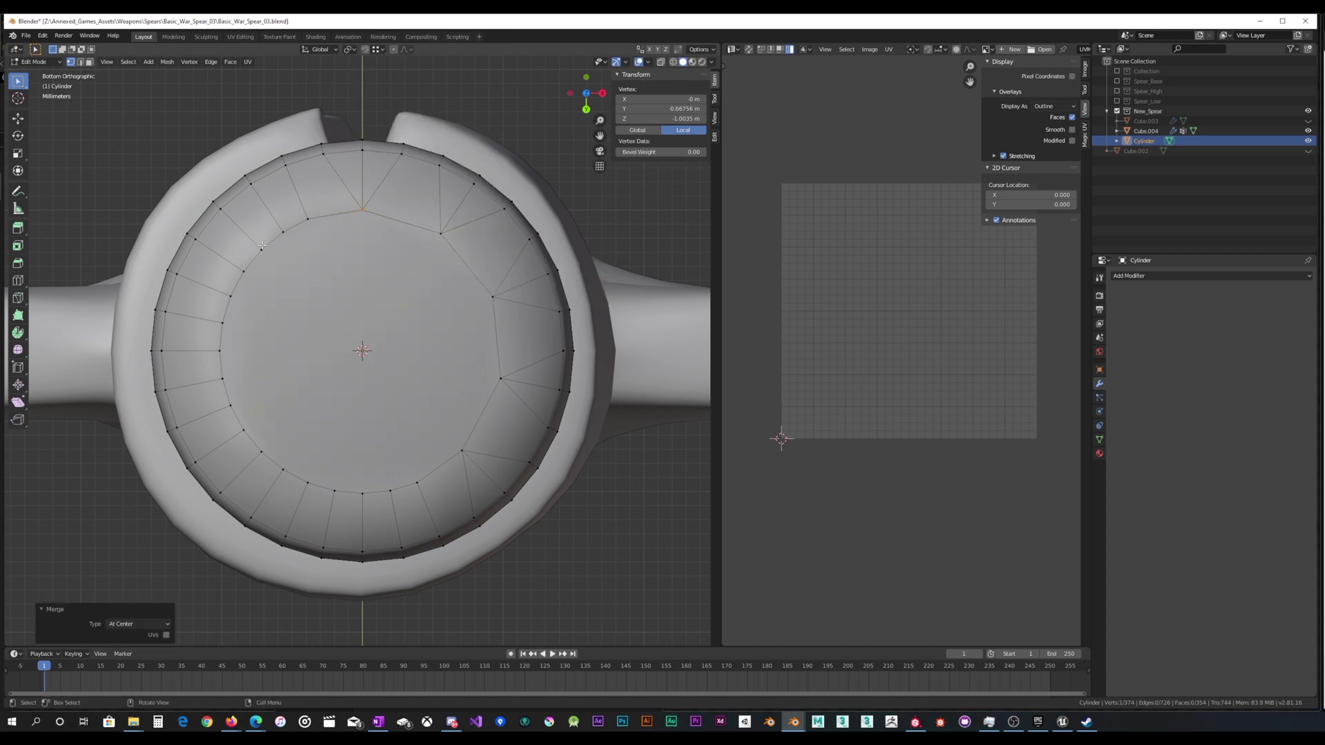
pyautogui.moveTo(315, 214); pyautogui.dragTo(317, 214)
pyautogui.rightClick(318, 215)
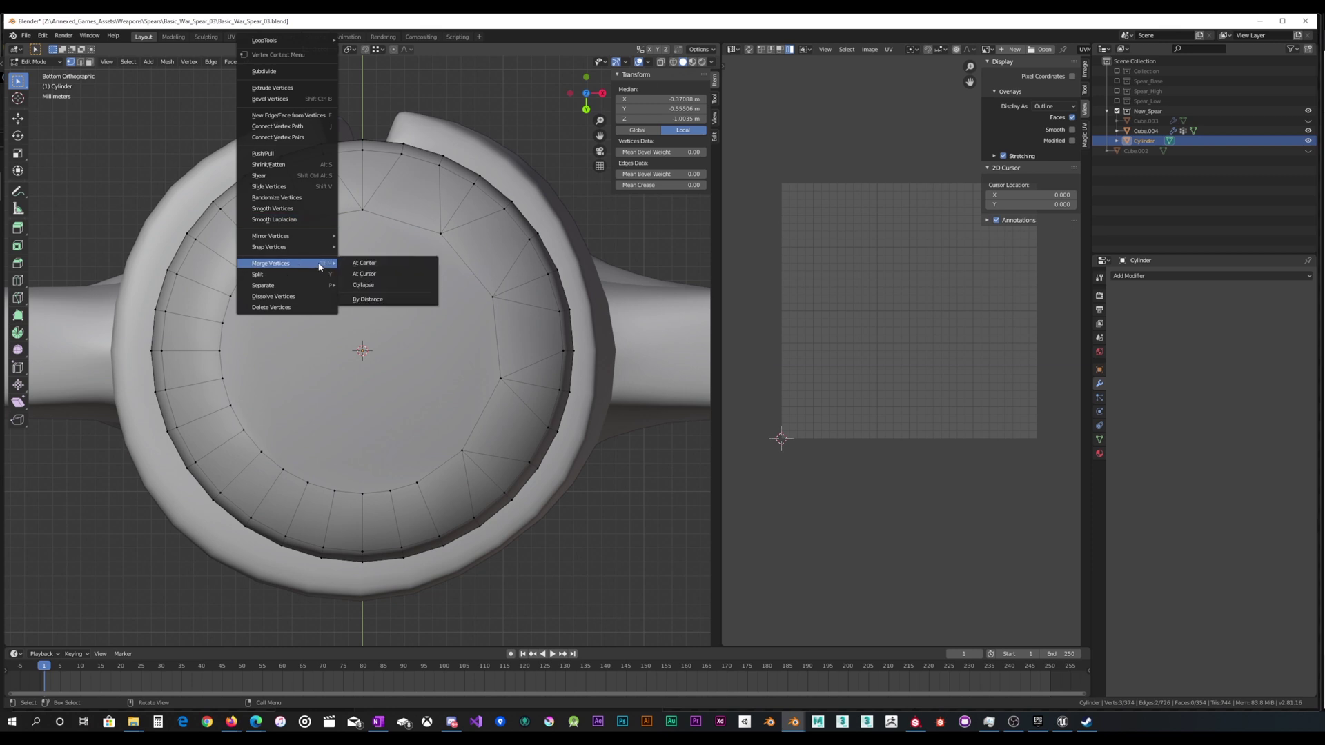
pyautogui.click(343, 265)
# Merge three more groups of three inner-ring vertices at their centers on the butt's -X side.
pyautogui.moveTo(260, 263); pyautogui.dragTo(260, 264)
pyautogui.rightClick(260, 287)
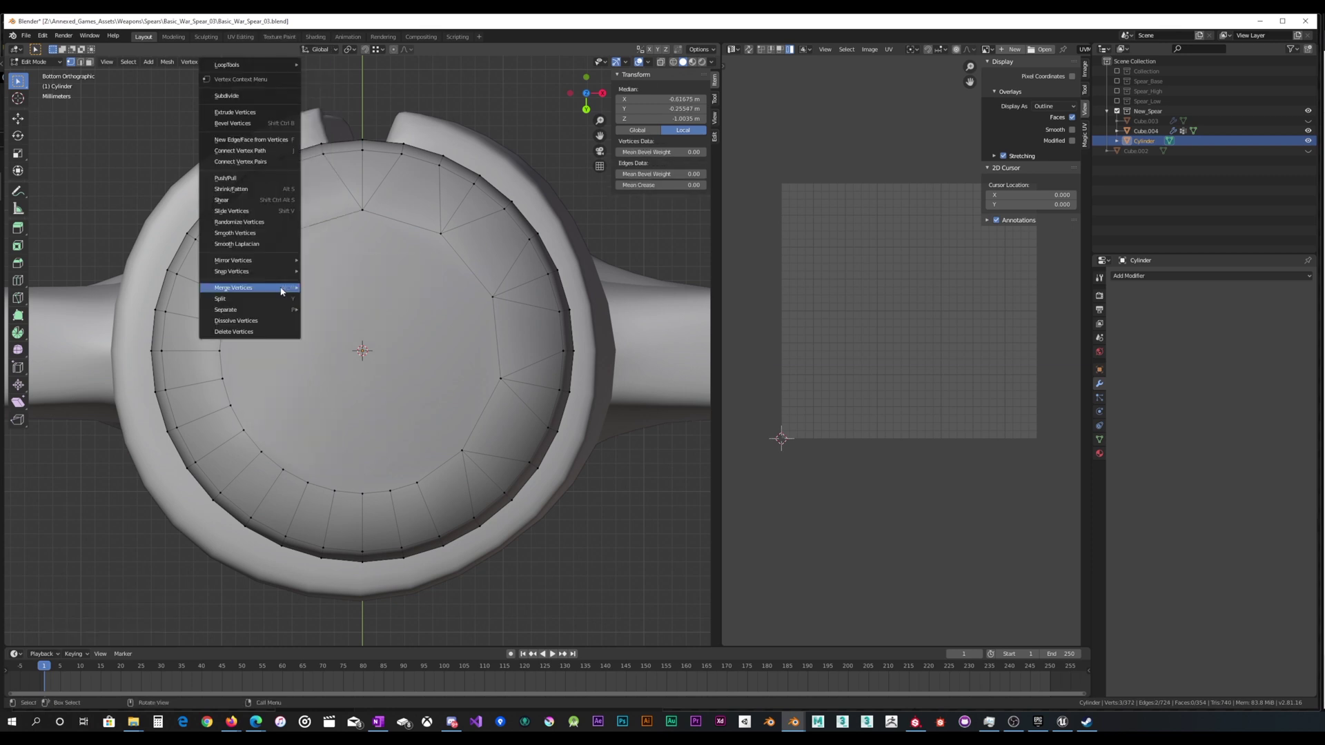
pyautogui.moveTo(288, 288)
pyautogui.click(328, 287)
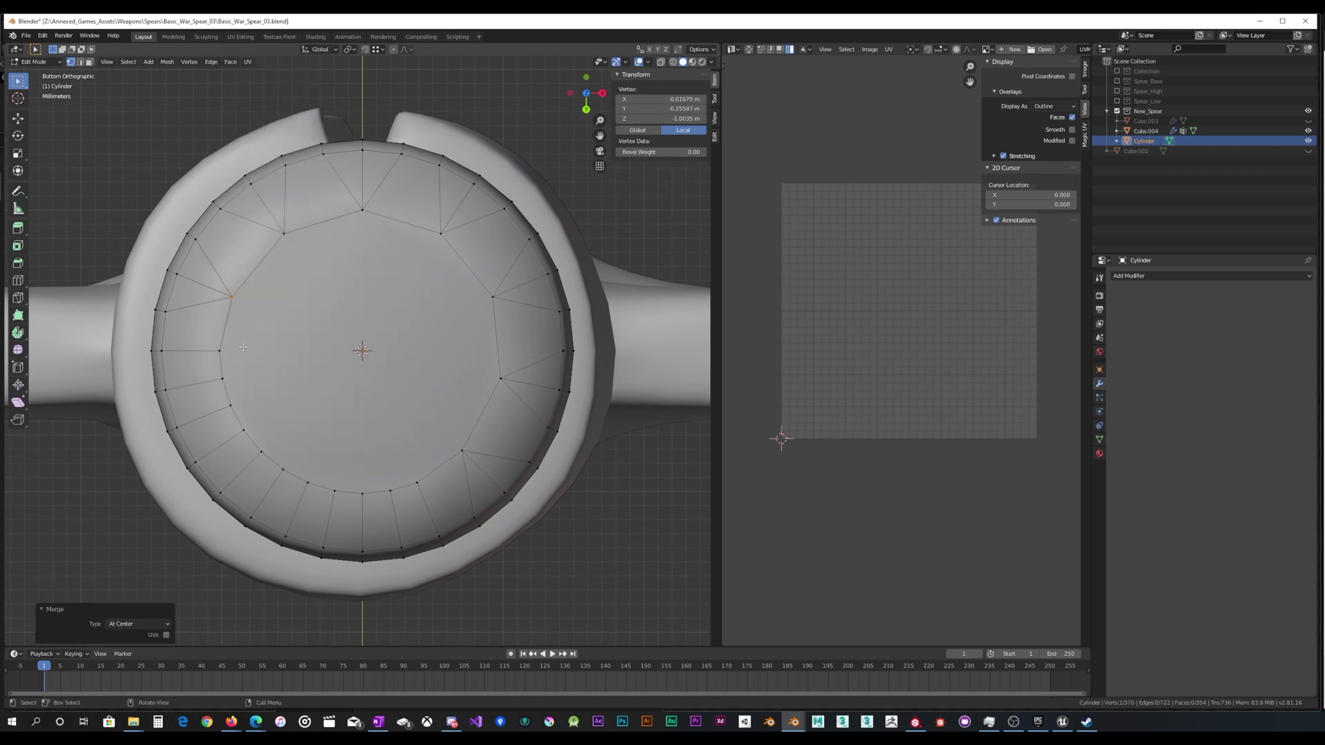
pyautogui.moveTo(241, 347); pyautogui.dragTo(241, 347)
pyautogui.rightClick(280, 354)
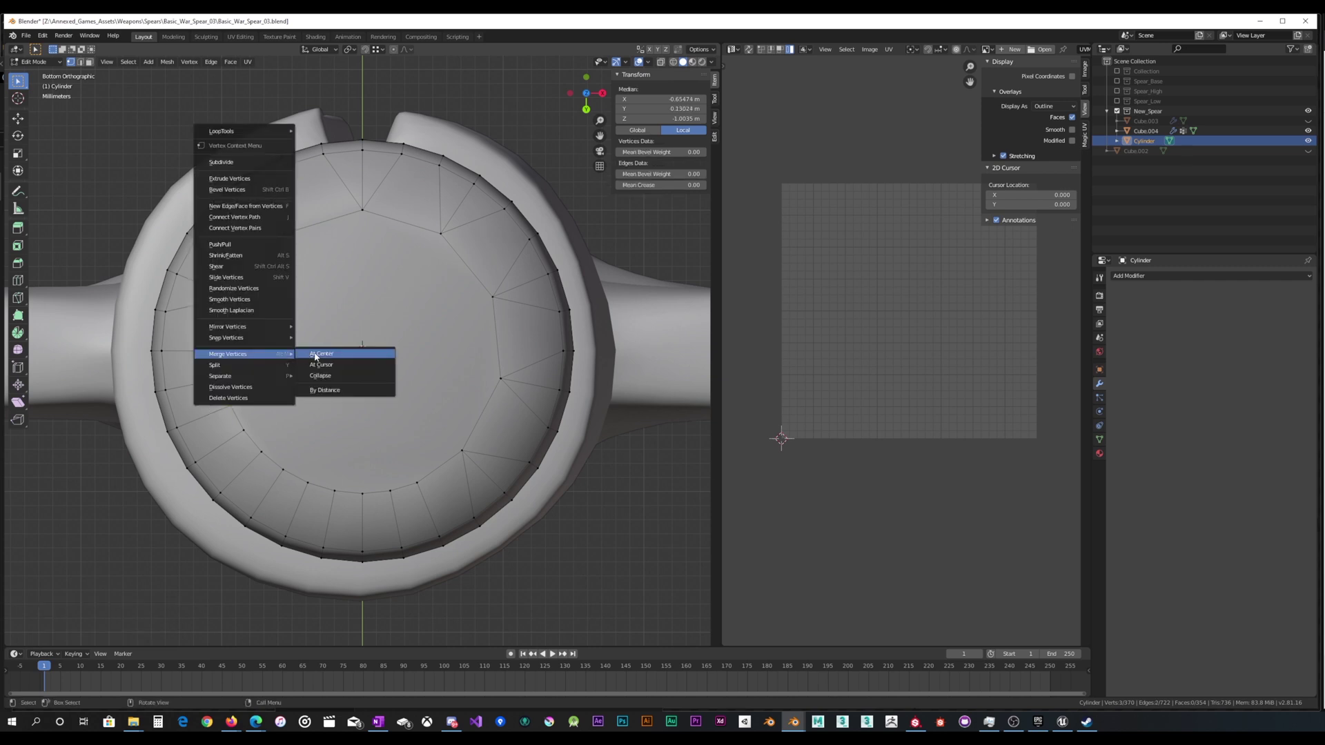
pyautogui.click(317, 356)
pyautogui.moveTo(289, 419); pyautogui.dragTo(289, 419)
pyautogui.rightClick(289, 419)
pyautogui.moveTo(290, 423)
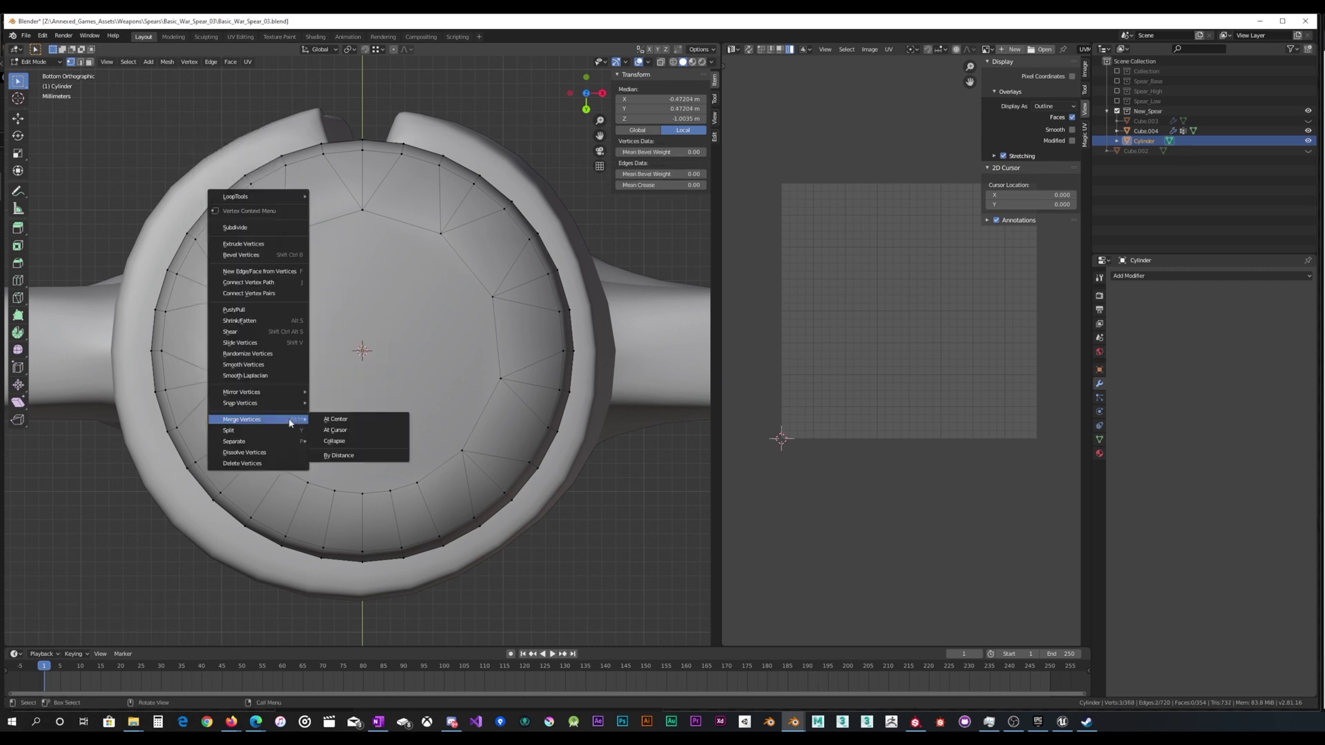
pyautogui.click(344, 420)
# Merge the remaining inner-ring vertices on the butt's +Y side into two vertices, each at its group's center.
pyautogui.moveTo(353, 472); pyautogui.dragTo(443, 468)
pyautogui.rightClick(348, 461)
pyautogui.moveTo(371, 463)
pyautogui.click(426, 461)
pyautogui.rightClick(442, 468)
pyautogui.moveTo(445, 468)
pyautogui.click(486, 471)
# Select all vertices of the reduced inner ring and scale the butt's end face down almost to a point.
pyautogui.scroll(-2, 442, 443)
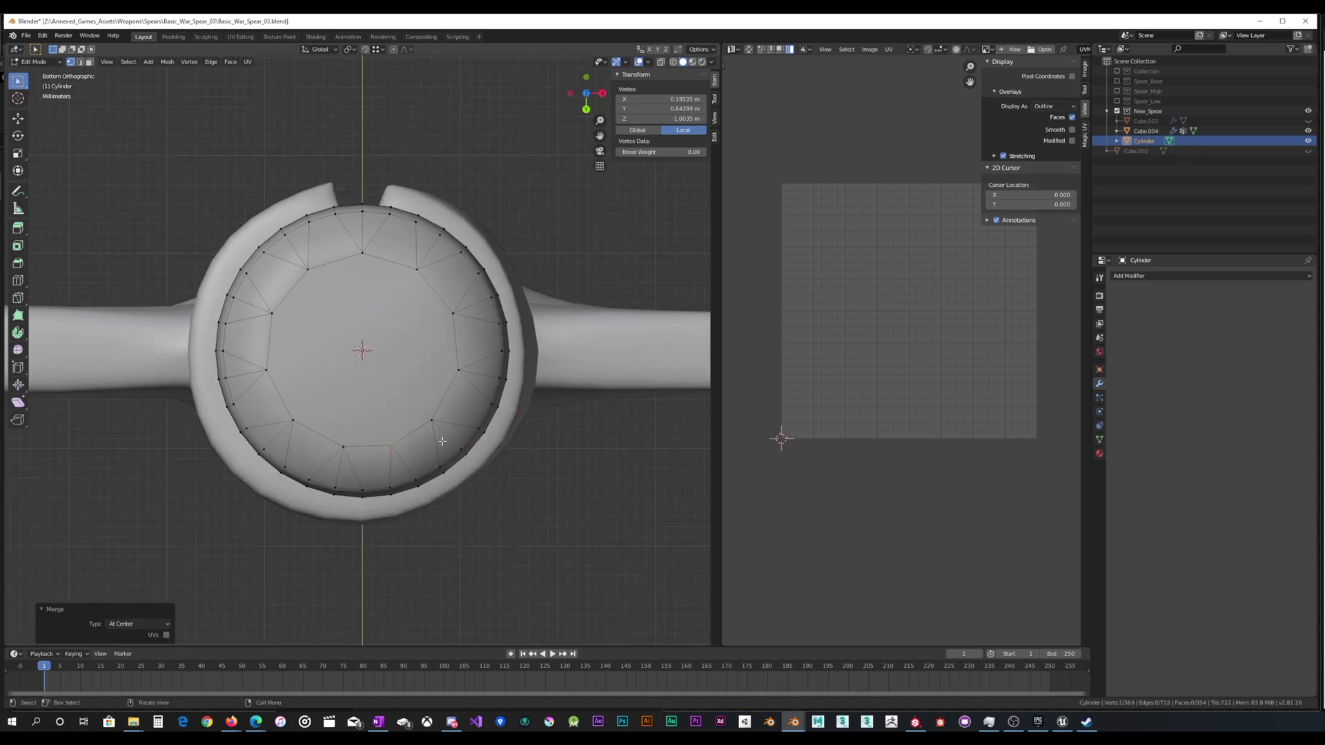
pyautogui.scroll(-3, 443, 441)
pyautogui.moveTo(443, 441); pyautogui.dragTo(407, 444, button='middle')
pyautogui.press('Tab')
pyautogui.press('Tab')
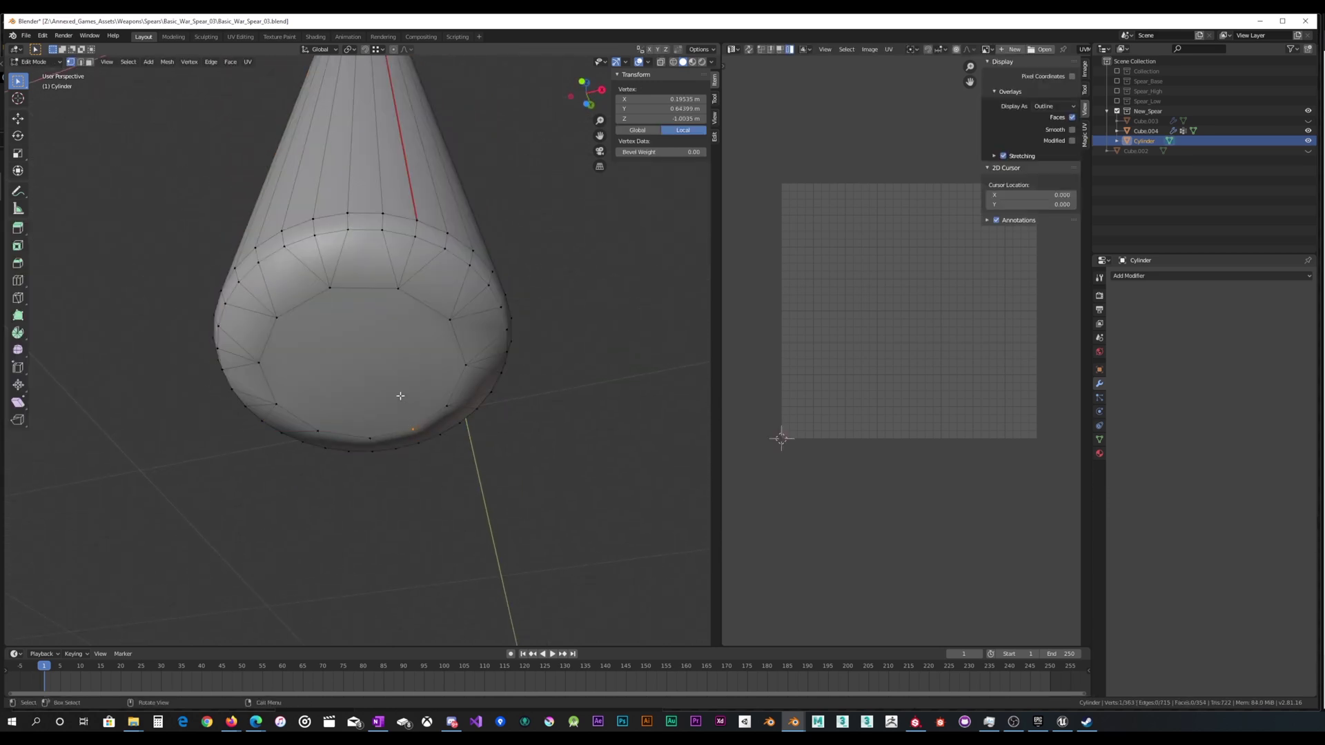
pyautogui.keyDown('alt'); pyautogui.click(387, 300); pyautogui.keyUp('alt')
pyautogui.moveTo(416, 337); pyautogui.dragTo(302, 460, button='middle')
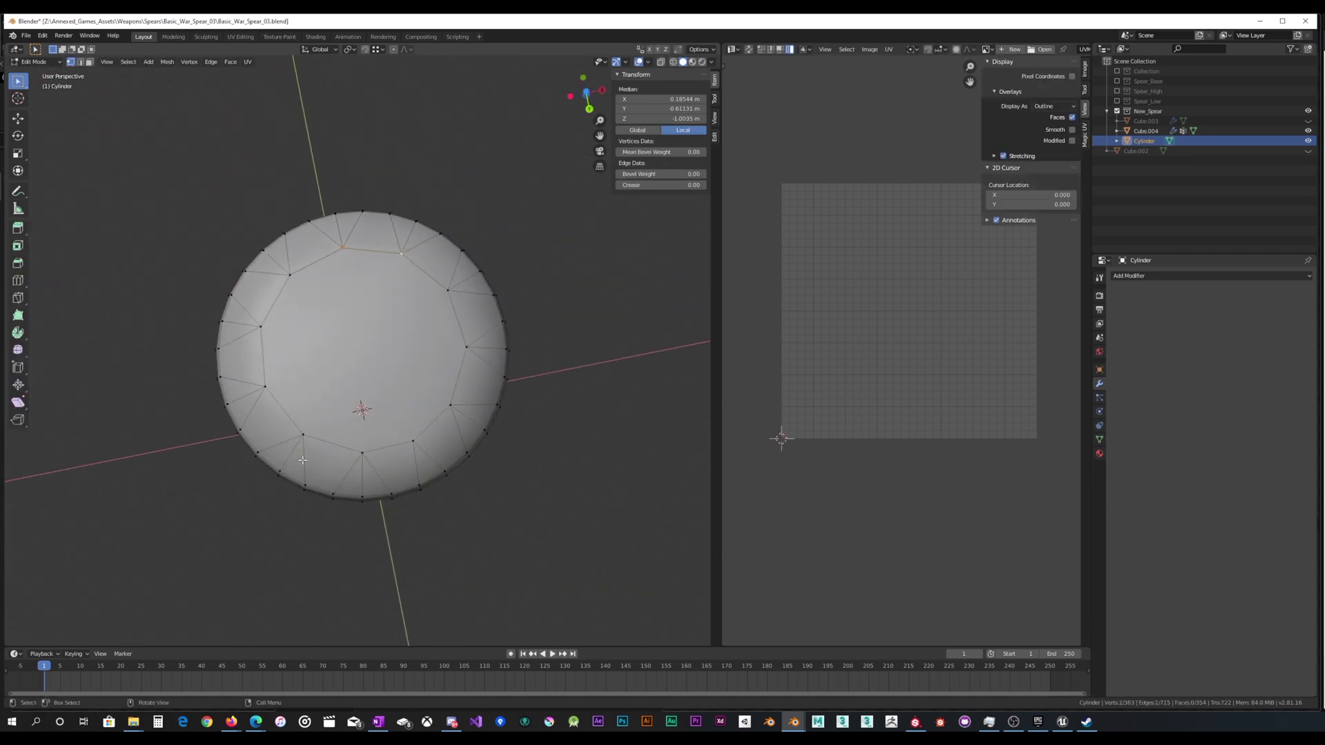
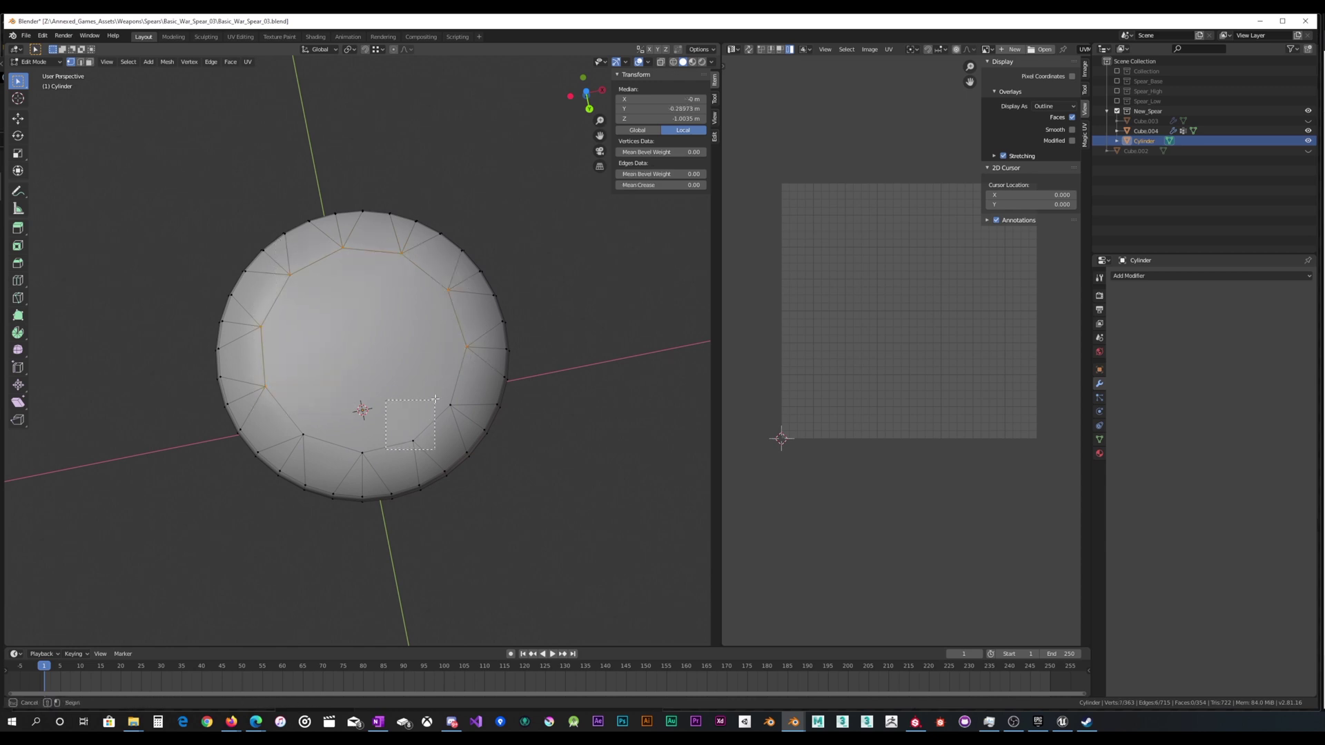
pyautogui.moveTo(412, 407); pyautogui.dragTo(411, 407)
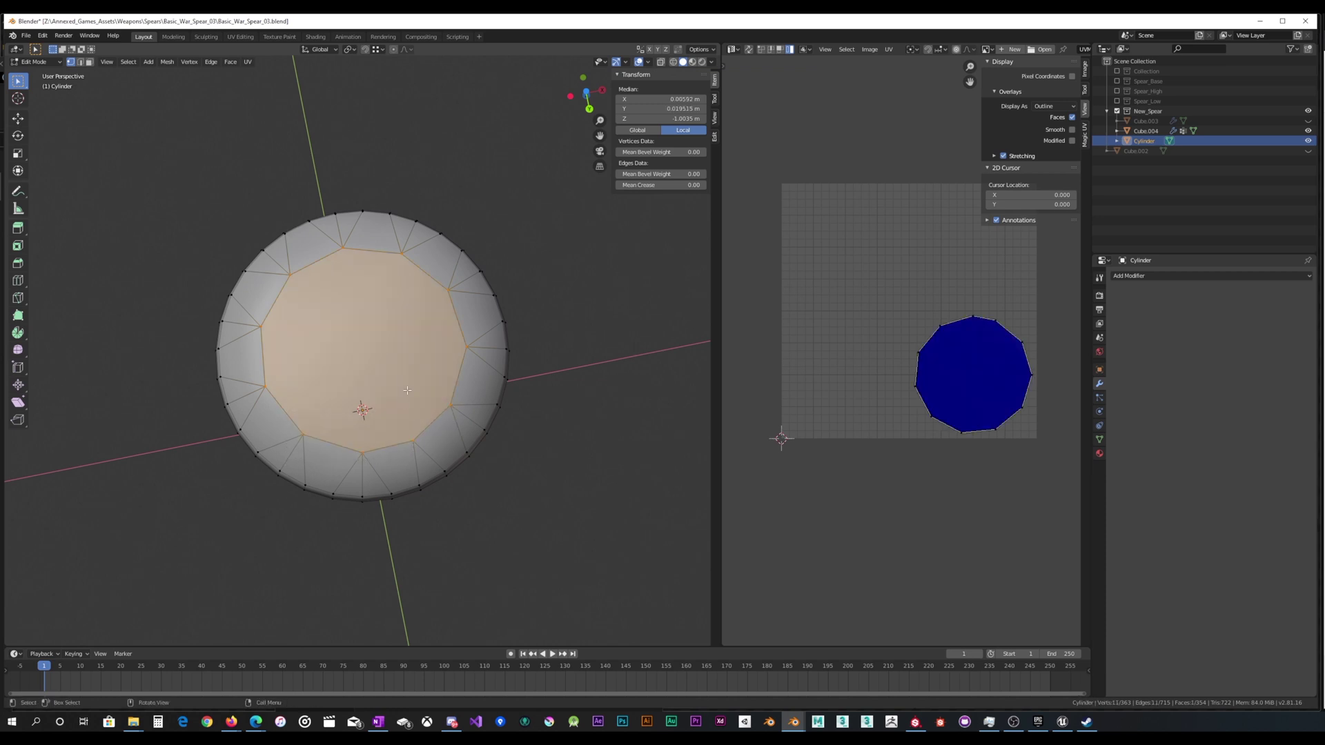
pyautogui.moveTo(412, 407); pyautogui.dragTo(407, 405, button='middle')
pyautogui.press('s')
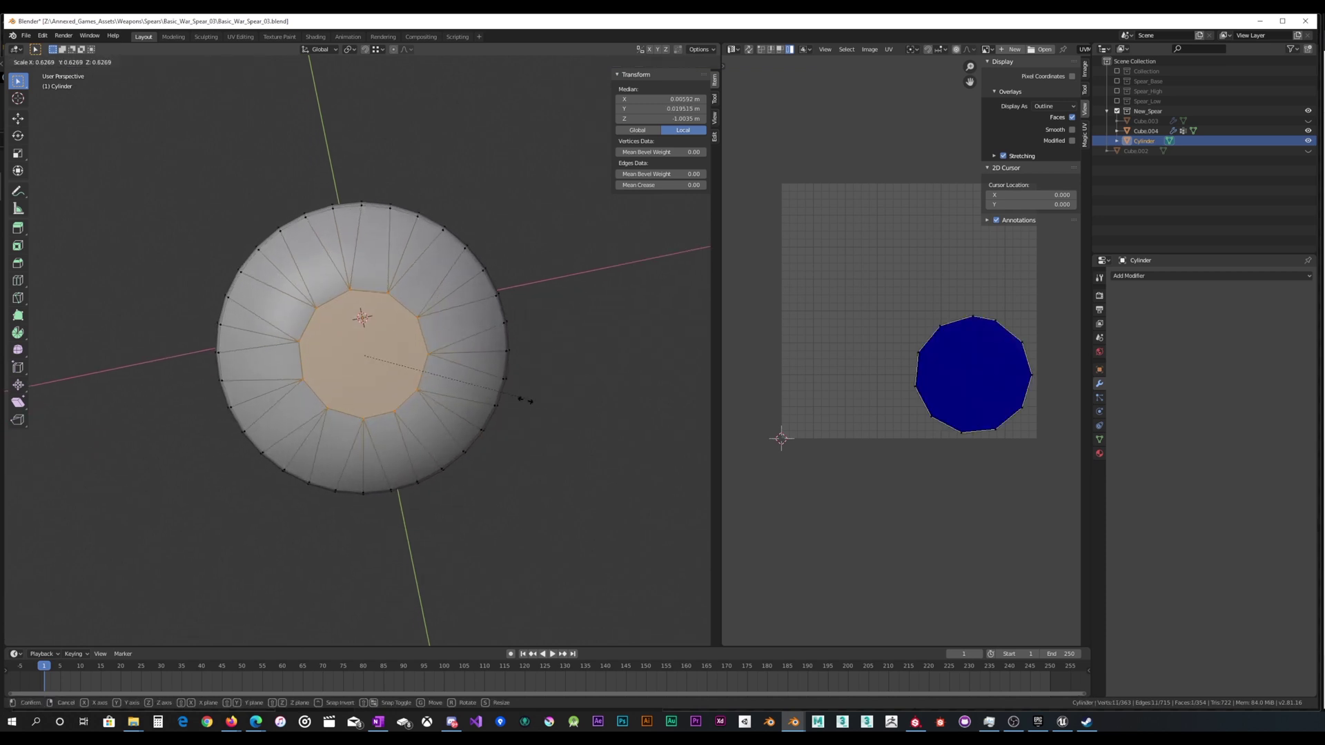
pyautogui.click(385, 380)
pyautogui.press('Tab')
pyautogui.moveTo(386, 378); pyautogui.dragTo(379, 460, button='middle')
# Select the edge loop around the butt's tip and scale it down to about 0.25.
pyautogui.press('Tab')
pyautogui.keyDown('alt'); pyautogui.click(393, 321); pyautogui.keyUp('alt')
pyautogui.moveTo(394, 321); pyautogui.dragTo(586, 416, button='middle')
pyautogui.press('s')
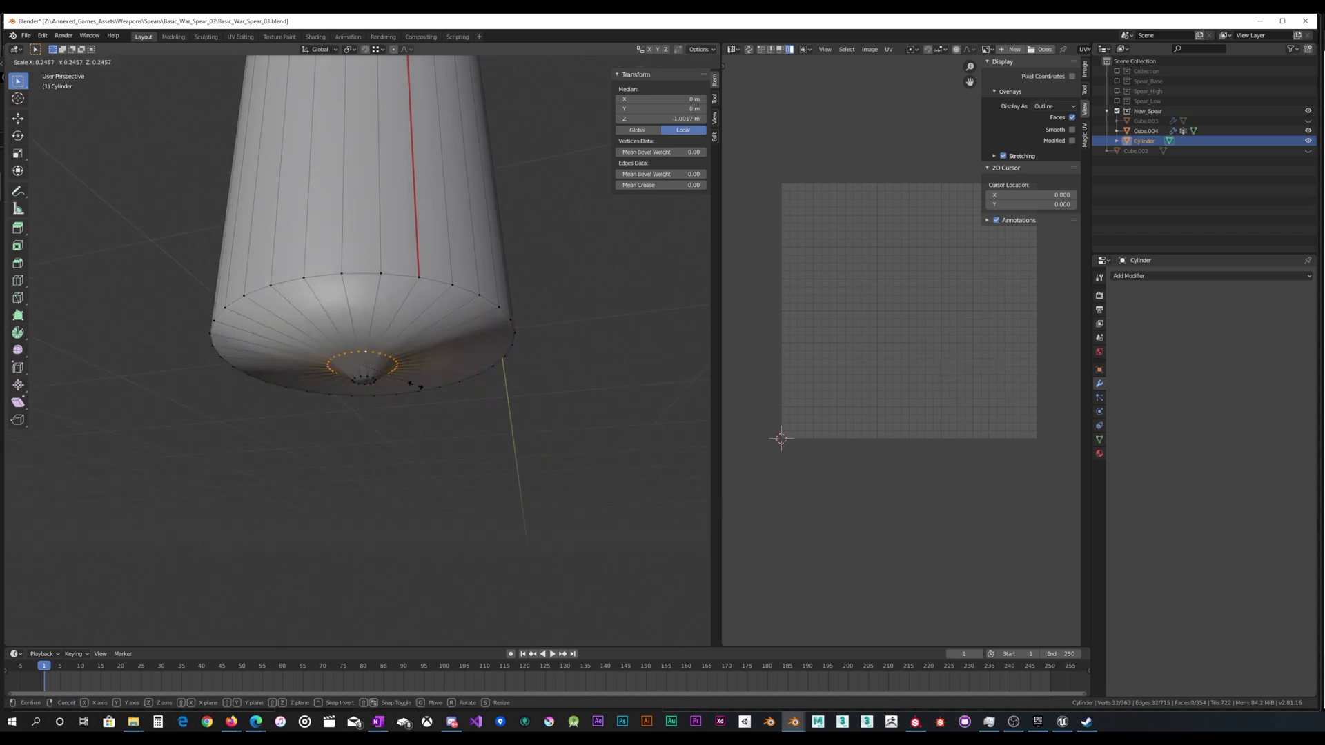
pyautogui.click(413, 385)
pyautogui.press('Tab')
# Move the scaled edge loop about 0.0008 m down along Z and return to Object Mode.
pyautogui.moveTo(428, 349); pyautogui.dragTo(432, 398, button='middle')
pyautogui.press('Tab')
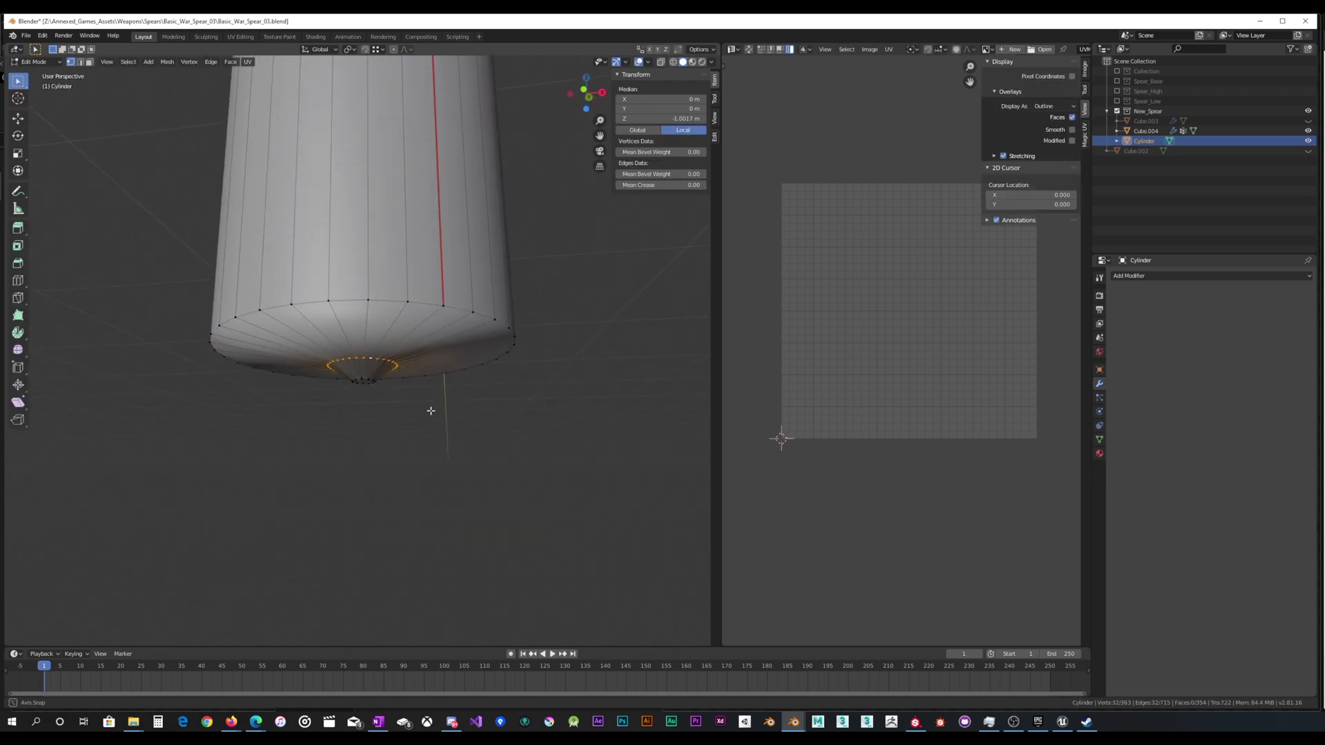
pyautogui.press('g')
pyautogui.press('z')
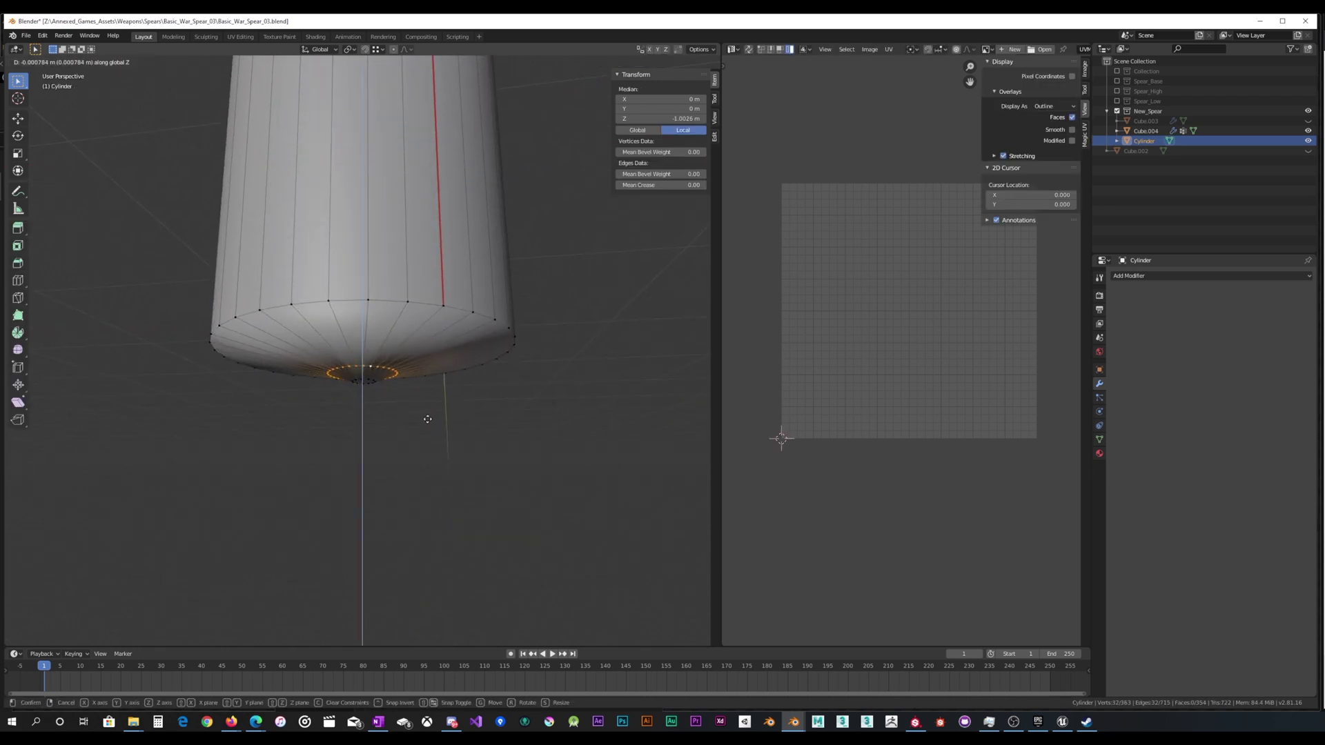
pyautogui.click(428, 418)
pyautogui.press('Tab')
# Add a Subdivision Surface modifier to the shaft with 2 viewport subdivisions.
pyautogui.click(1129, 276)
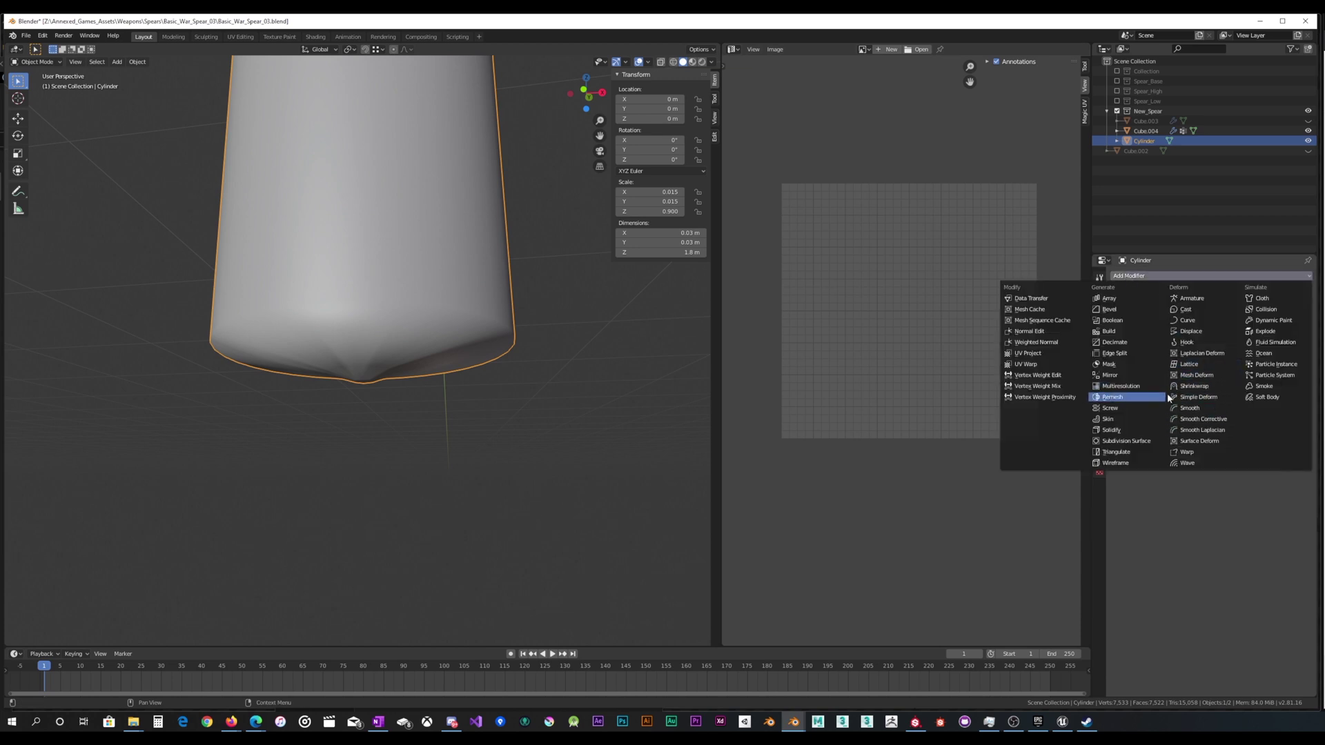
pyautogui.click(1126, 441)
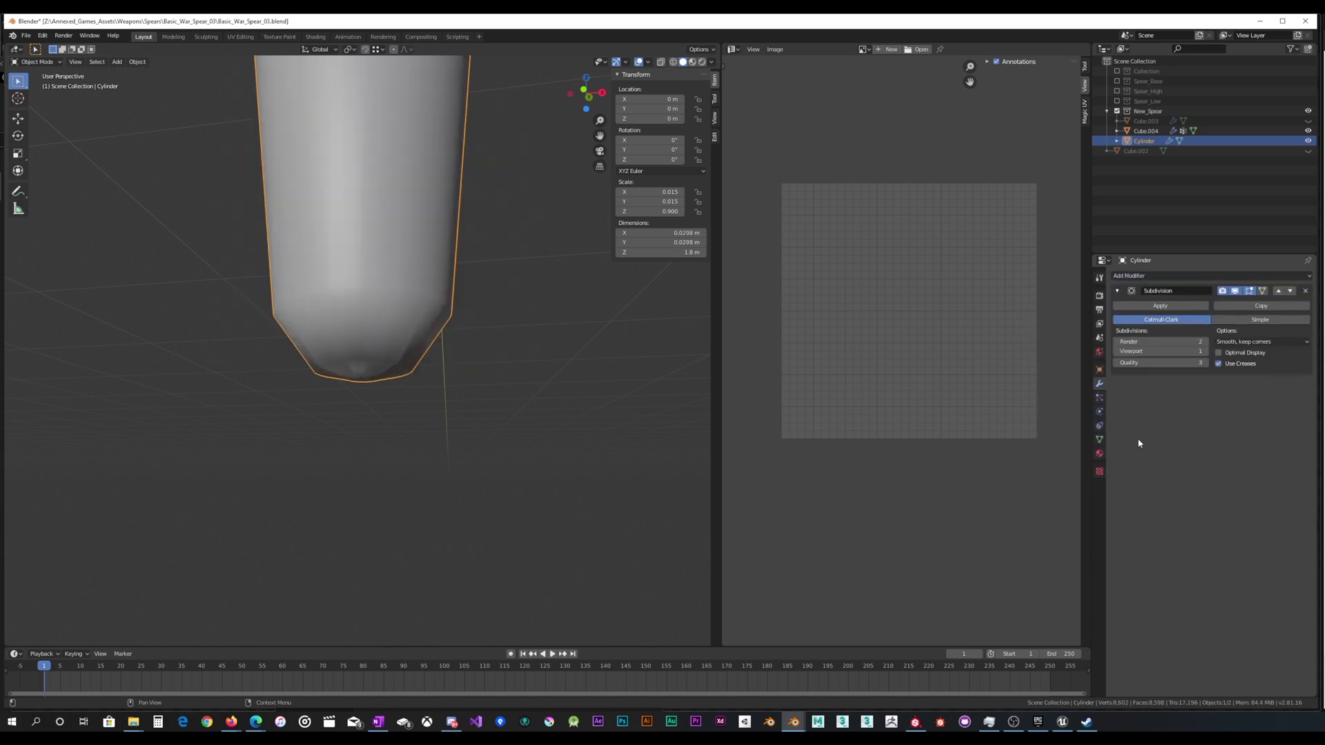
pyautogui.click(1205, 351)
# Add one loop cut to the shaft's lowest section and slide it close to the butt end, at a factor of about 0.937.
pyautogui.scroll(-5, 482, 359)
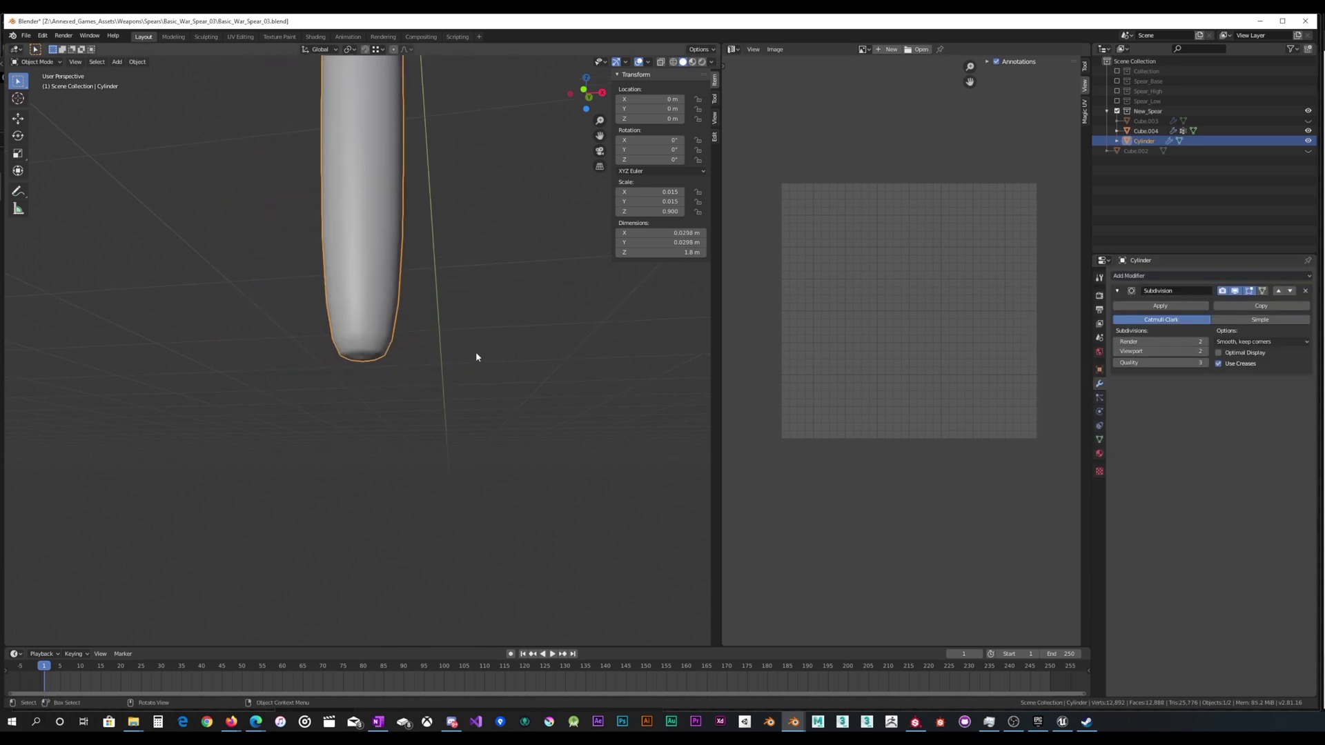
pyautogui.moveTo(474, 352)
pyautogui.mouseDown(button='middle')
pyautogui.moveTo(445, 315)
pyautogui.moveTo(444, 254)
pyautogui.moveTo(451, 350)
pyautogui.mouseUp(button='middle')
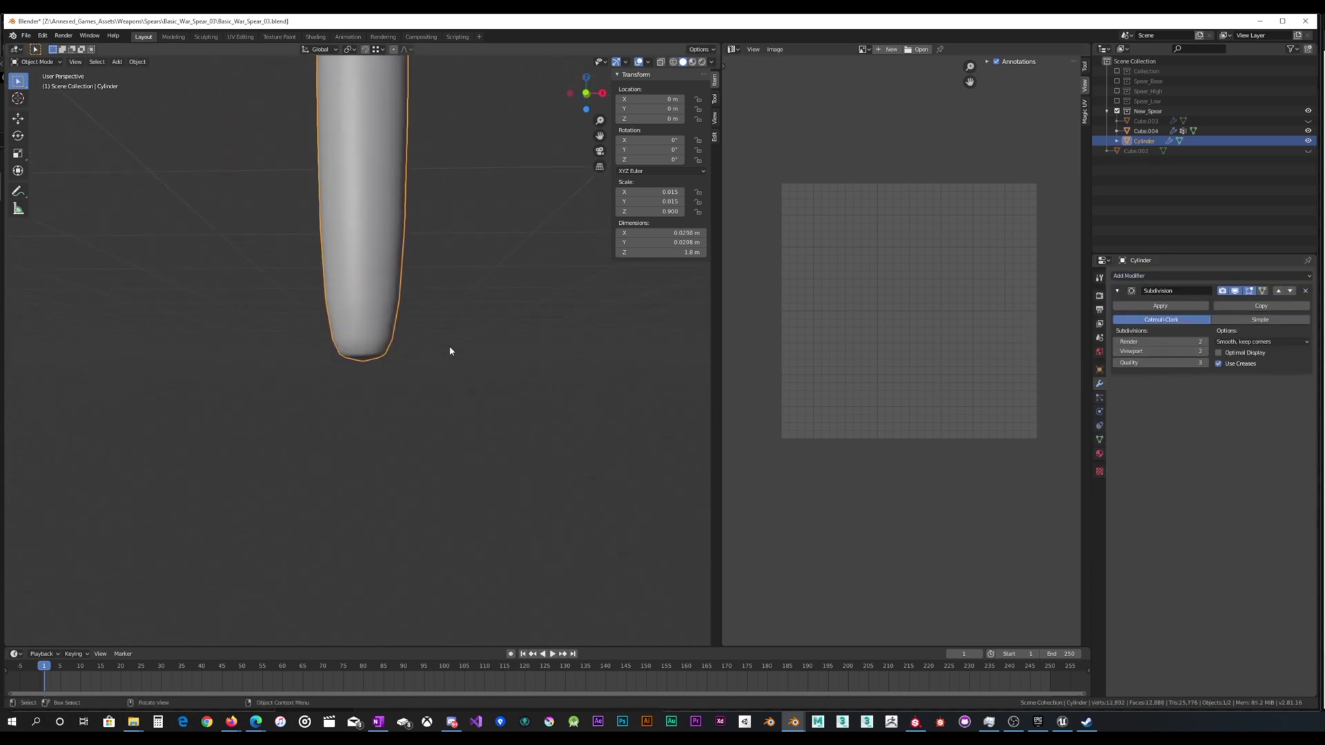
pyautogui.press('Tab')
pyautogui.scroll(4, 431, 356)
pyautogui.scroll(-6, 405, 290)
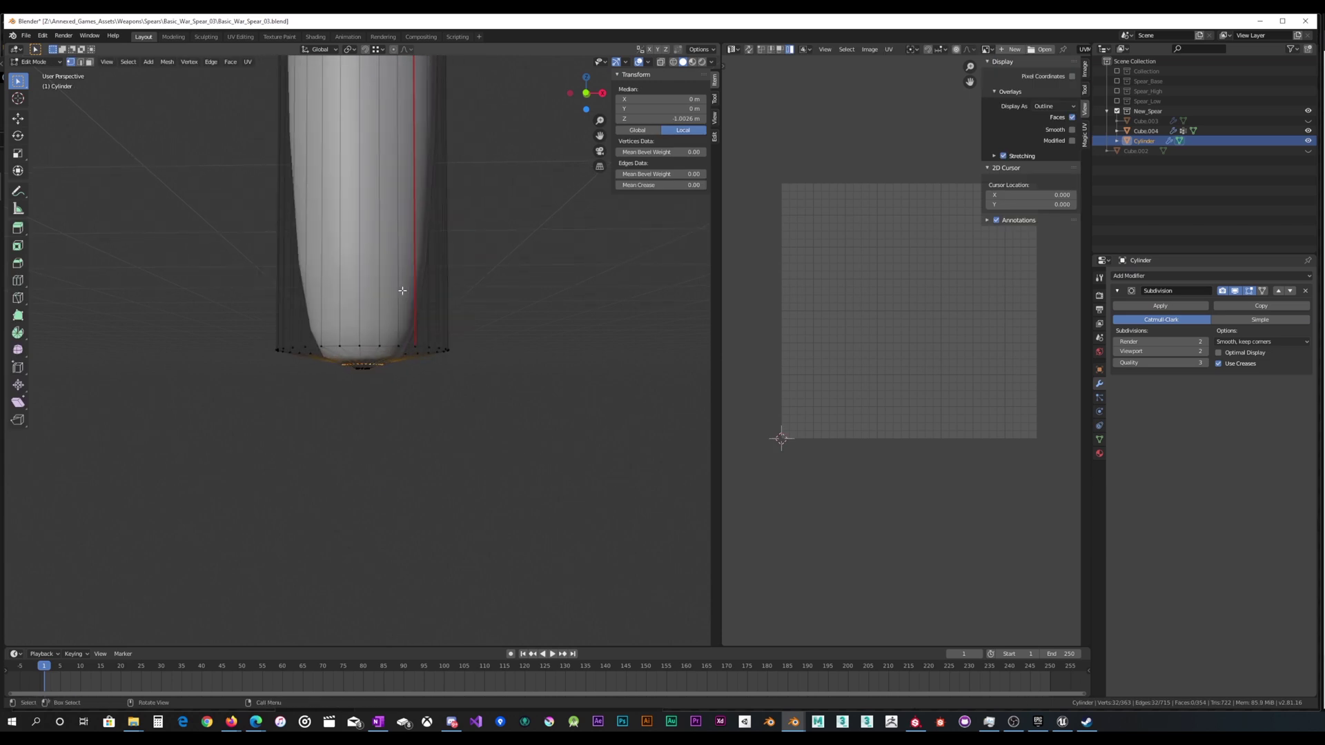
pyautogui.hotkey('ctrl', 'r')
pyautogui.click(381, 181)
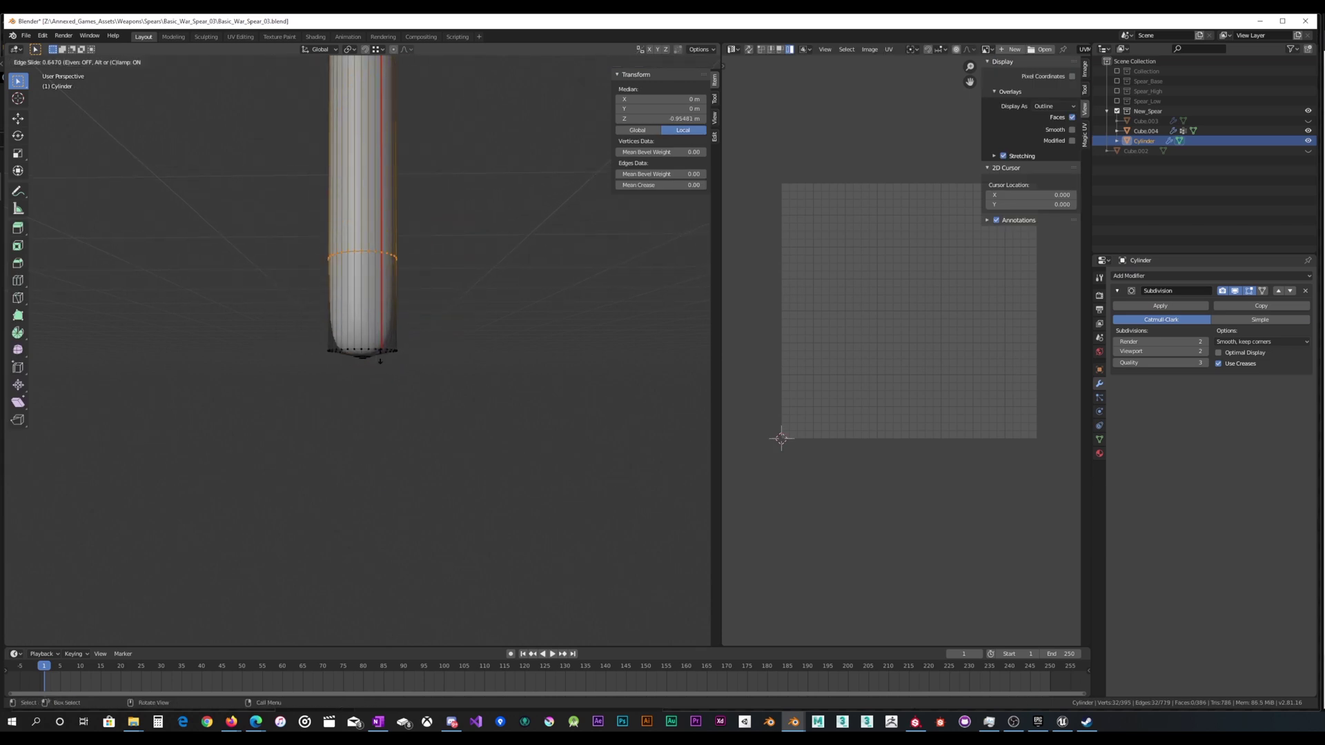
pyautogui.click(391, 426)
pyautogui.scroll(5, 388, 420)
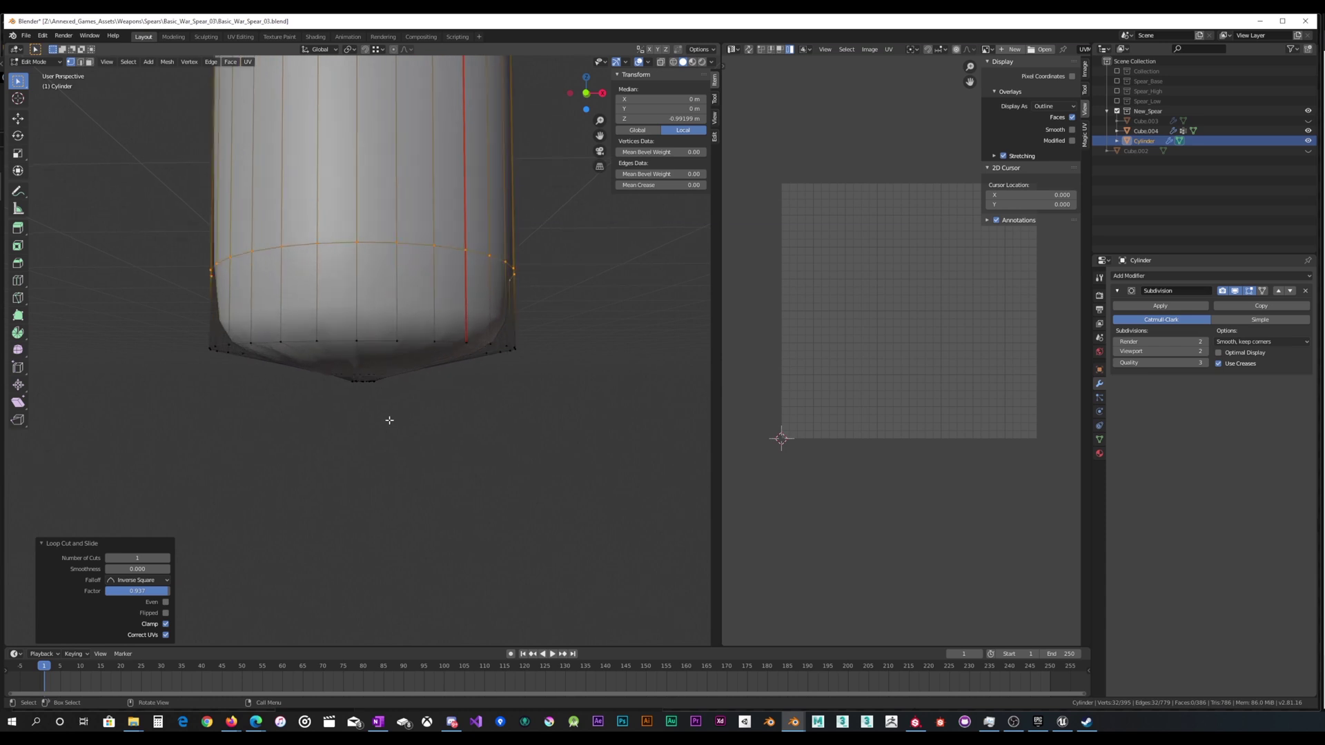
pyautogui.moveTo(387, 419); pyautogui.dragTo(405, 372, button='middle')
pyautogui.press('Tab')
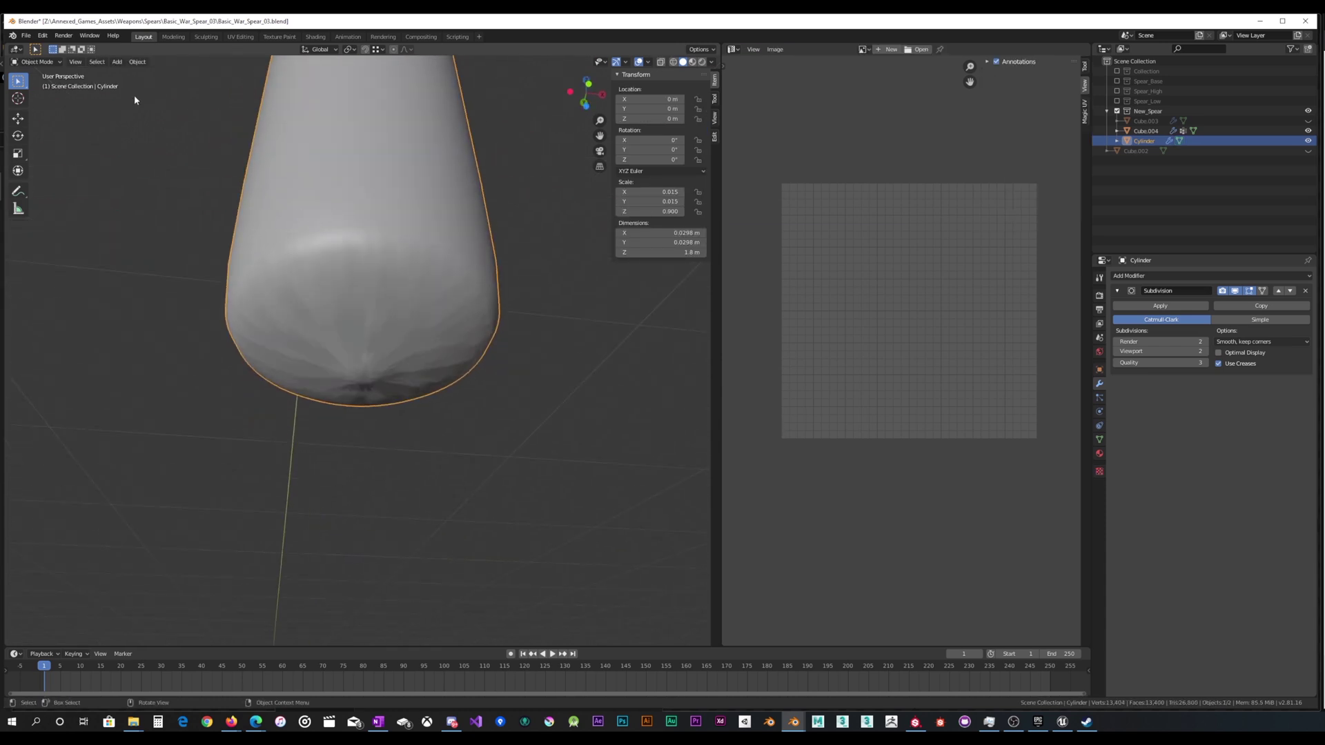
# Try to apply smooth shading to the shaft.
pyautogui.hotkey('alt', 'a')
pyautogui.click(137, 61)
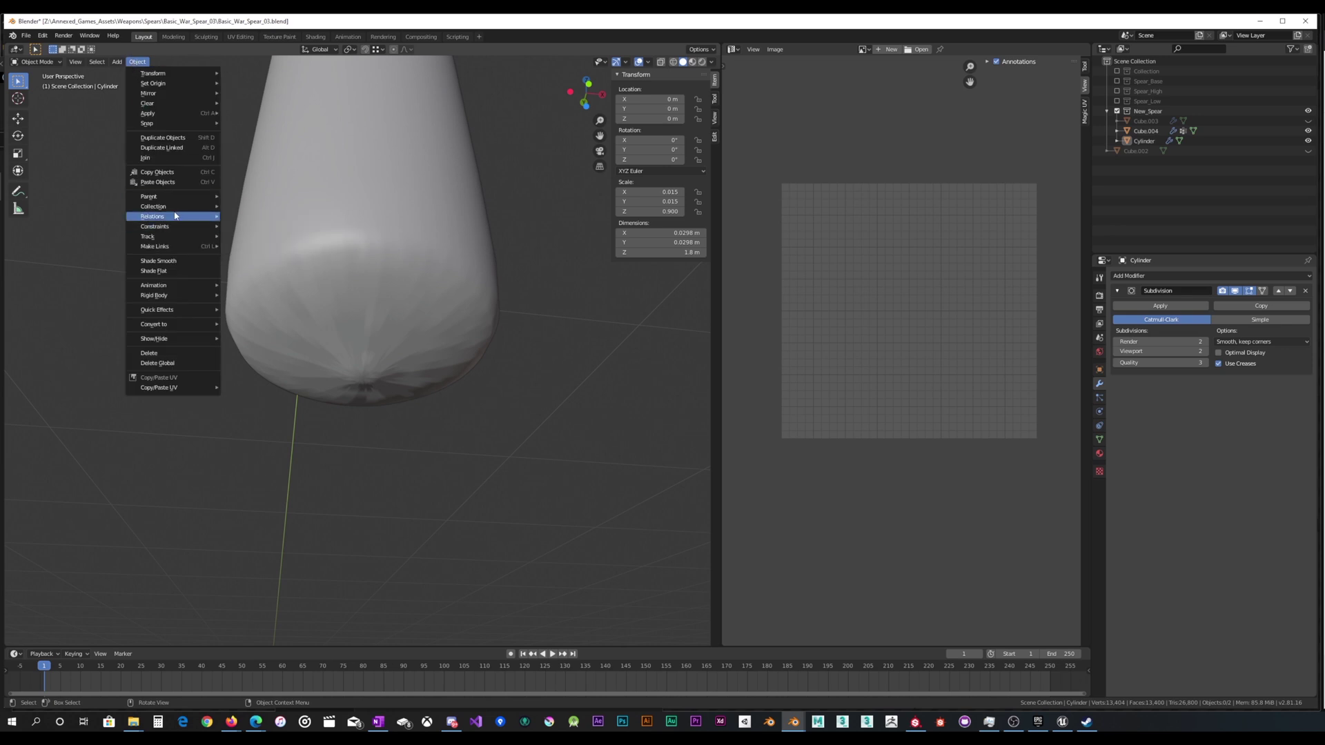
pyautogui.click(177, 261)
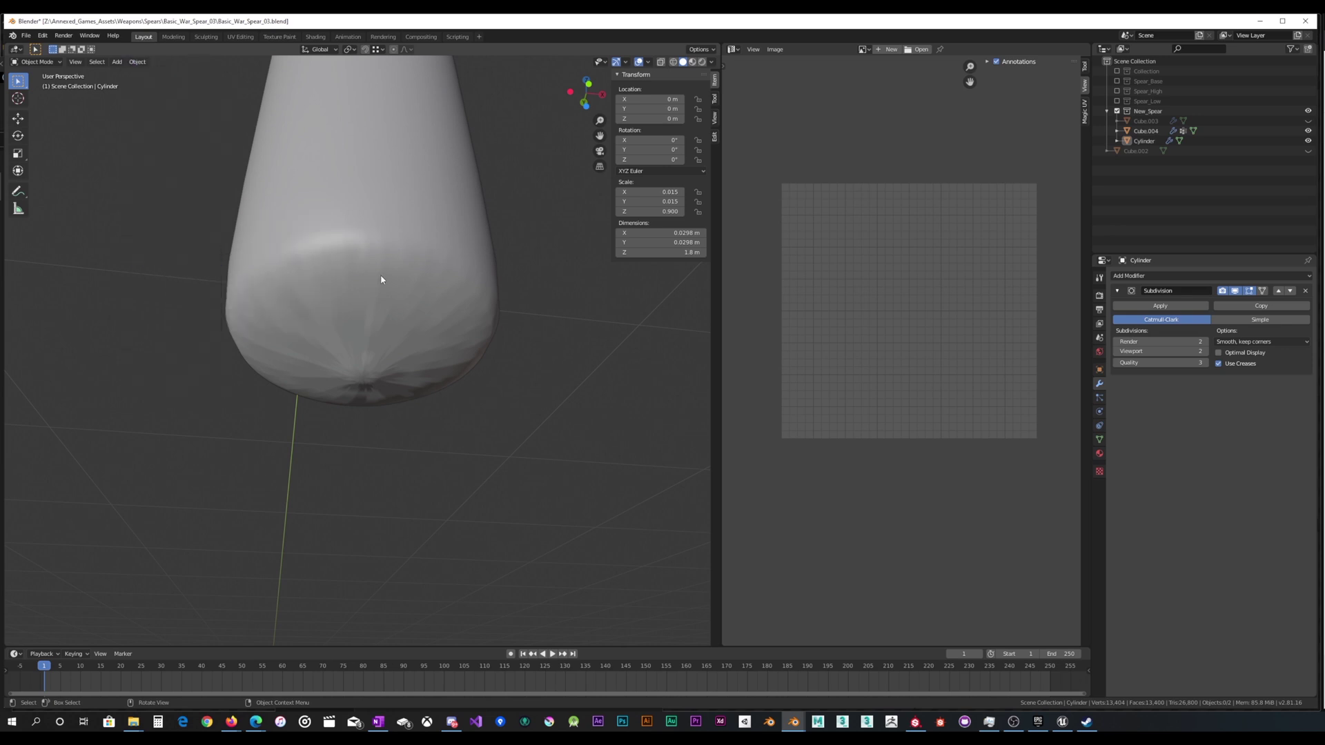
# Select the shaft and enter Edit Mode.
pyautogui.moveTo(381, 279); pyautogui.dragTo(493, 320, button='middle')
pyautogui.click(383, 280)
pyautogui.press('Tab')
pyautogui.keyDown('alt'); pyautogui.click(349, 274); pyautogui.keyUp('alt')
pyautogui.press('s')
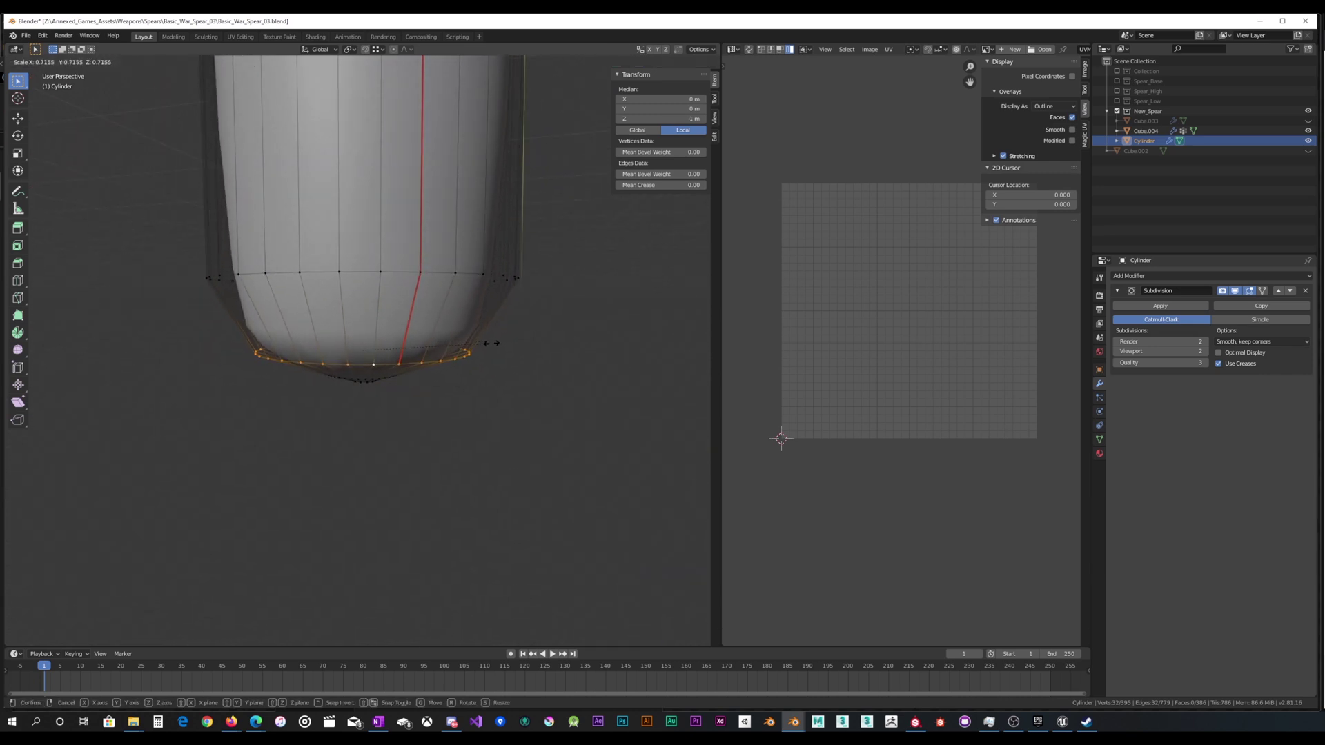
pyautogui.rightClick(485, 343)
# Add one centred loop cut between the butt's rim and tip and move it along Z.
pyautogui.moveTo(463, 337); pyautogui.dragTo(356, 322, button='middle')
pyautogui.hotkey('ctrl', 'r')
pyautogui.click(395, 287)
pyautogui.rightClick(394, 287)
pyautogui.press('g')
pyautogui.press('z')
pyautogui.click(386, 343)
# Select the inner edge loop around the butt's tip and move it about 0.0004 m down along Z.
pyautogui.keyDown('alt'); pyautogui.click(387, 324); pyautogui.keyUp('alt')
pyautogui.click(661, 62)
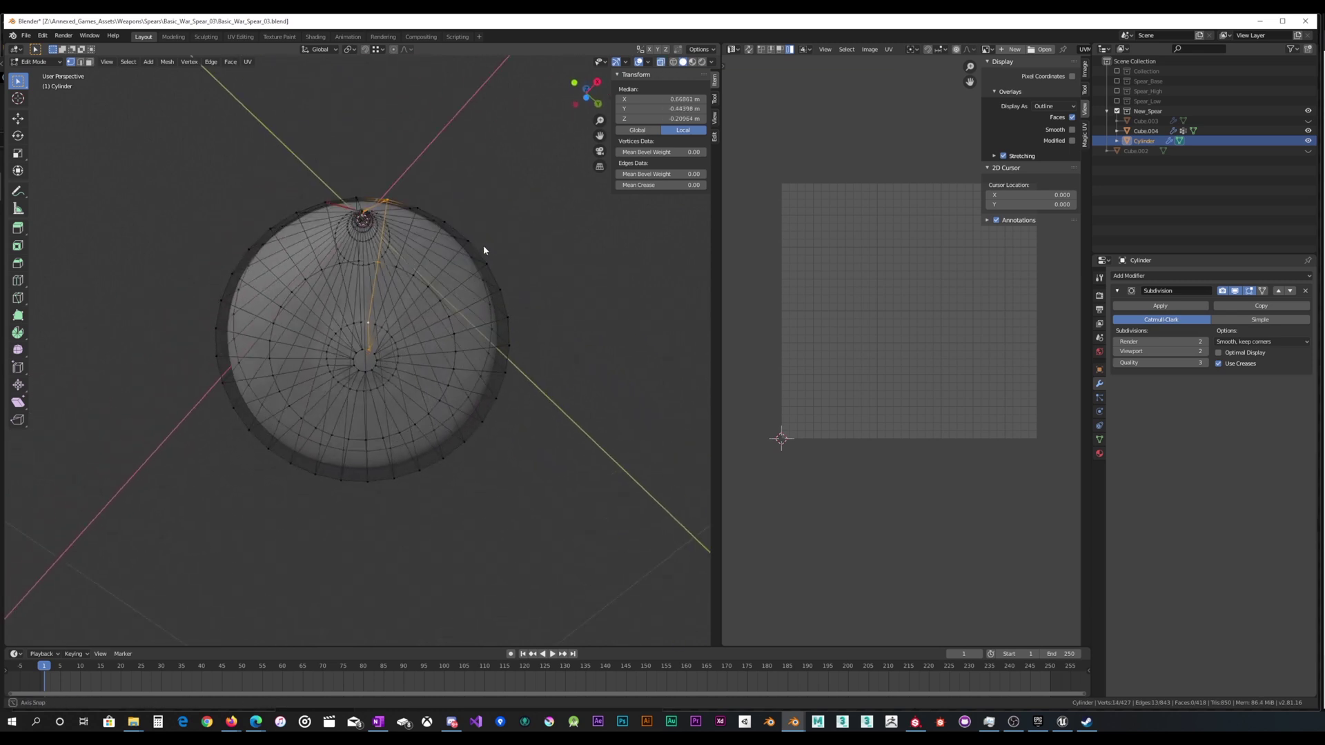
pyautogui.moveTo(483, 246); pyautogui.dragTo(421, 383, button='middle')
pyautogui.scroll(3, 420, 305)
pyautogui.keyDown('alt'); pyautogui.click(413, 321); pyautogui.keyUp('alt')
pyautogui.press('g')
pyautogui.press('z')
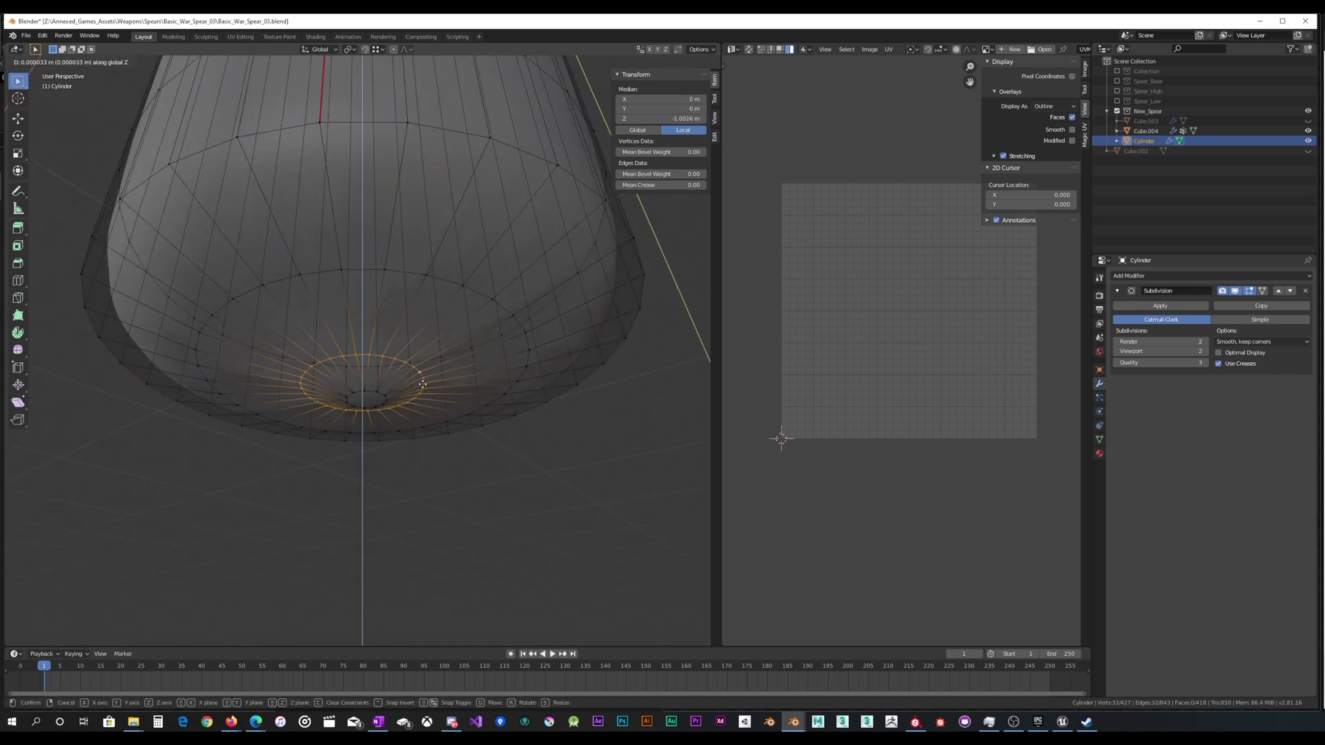
pyautogui.click(421, 390)
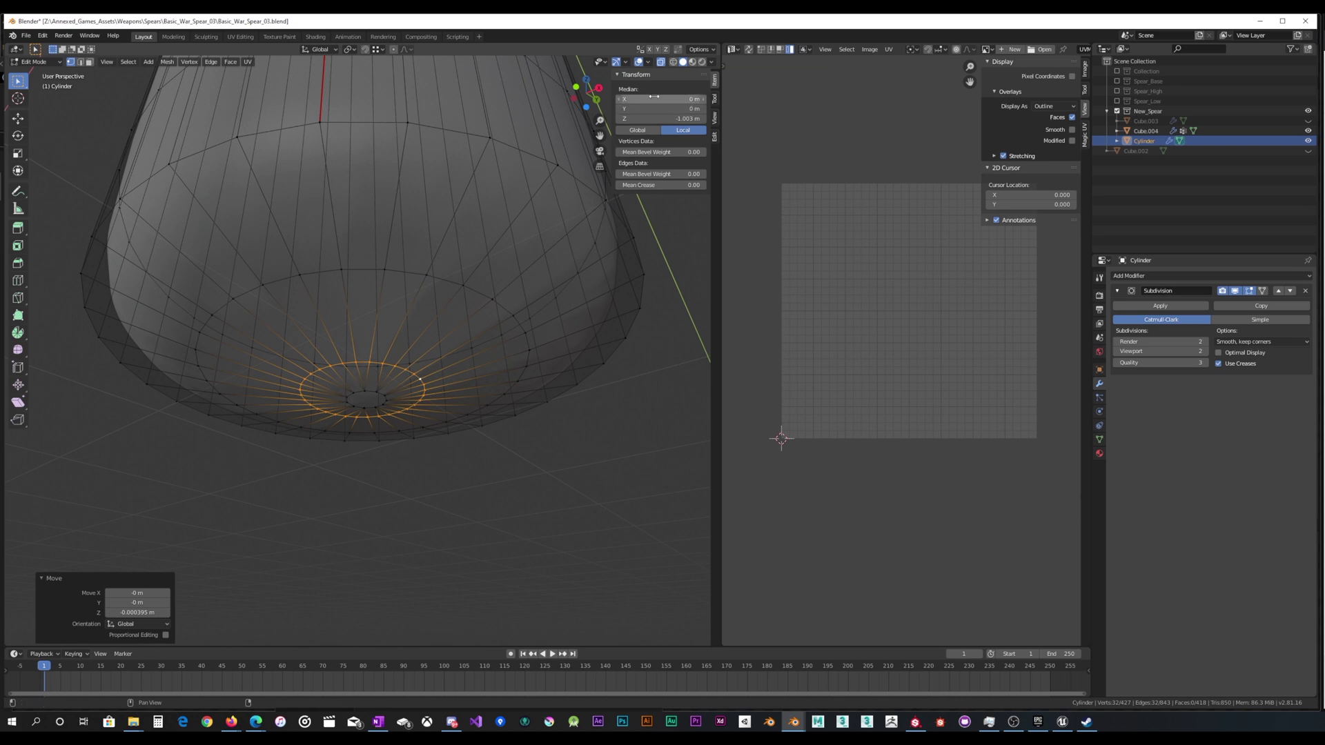
# Scale up the selected edge loop around the butt's tip and check the shape in Object Mode.
pyautogui.click(663, 64)
pyautogui.moveTo(509, 251); pyautogui.dragTo(481, 237, button='middle')
pyautogui.scroll(2, 504, 317)
pyautogui.scroll(-4, 500, 319)
pyautogui.press('s')
pyautogui.click(607, 298)
pyautogui.scroll(4, 447, 285)
pyautogui.press('Tab')
pyautogui.press('Tab')
# Select all vertices of the rounded butt end through the mesh, apply Smooth Vertices and return to Object Mode.
pyautogui.moveTo(228, 488); pyautogui.dragTo(442, 293)
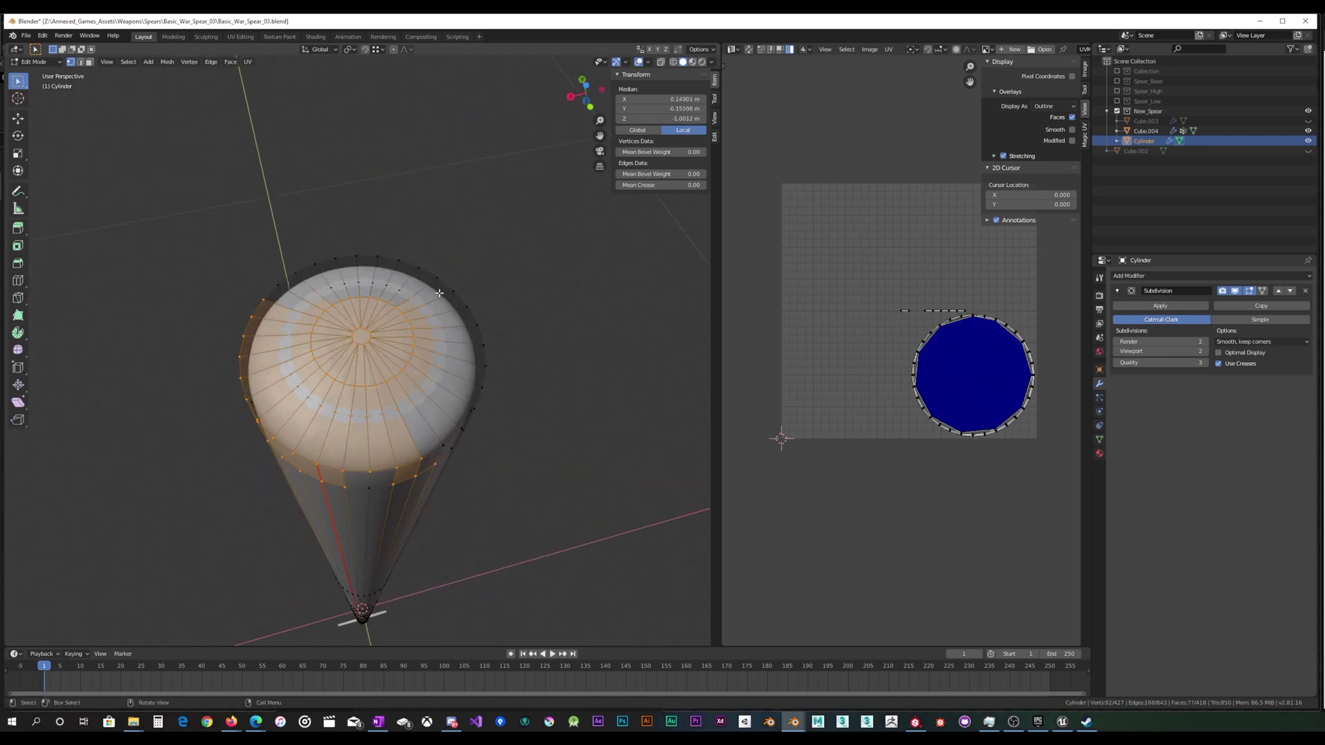
pyautogui.moveTo(444, 292); pyautogui.dragTo(358, 426, button='middle')
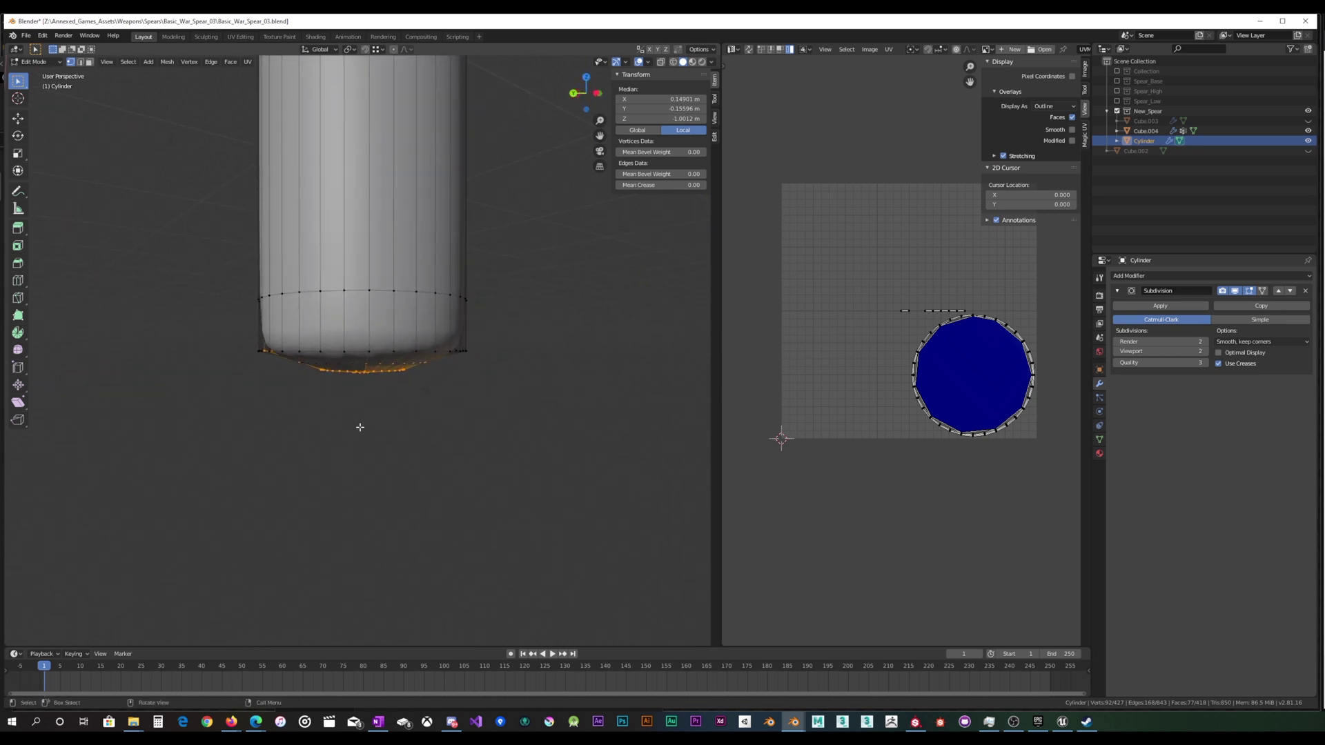
pyautogui.moveTo(218, 419); pyautogui.dragTo(567, 317)
pyautogui.moveTo(516, 364)
pyautogui.mouseDown(button='middle')
pyautogui.moveTo(494, 260)
pyautogui.moveTo(499, 381)
pyautogui.mouseUp(button='middle')
pyautogui.click(661, 64)
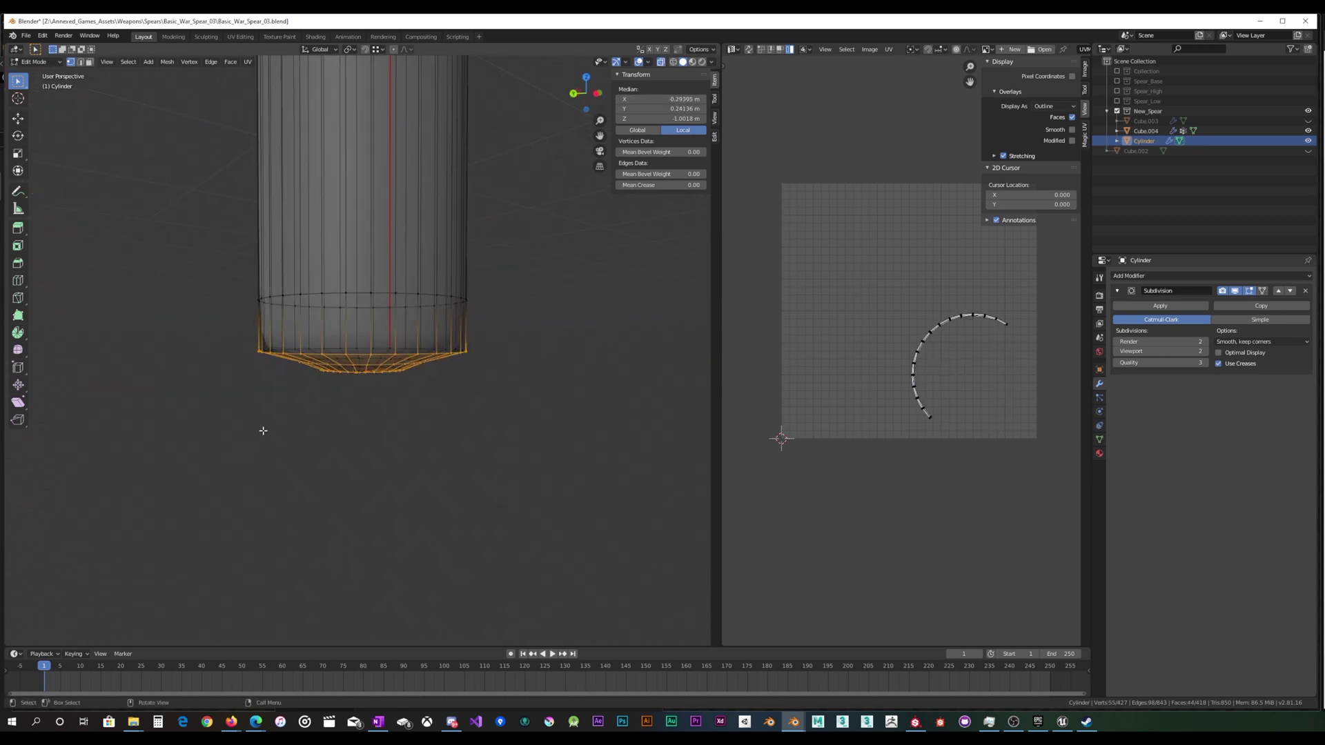
pyautogui.moveTo(240, 419); pyautogui.dragTo(505, 338)
pyautogui.moveTo(505, 338); pyautogui.dragTo(532, 284, button='middle')
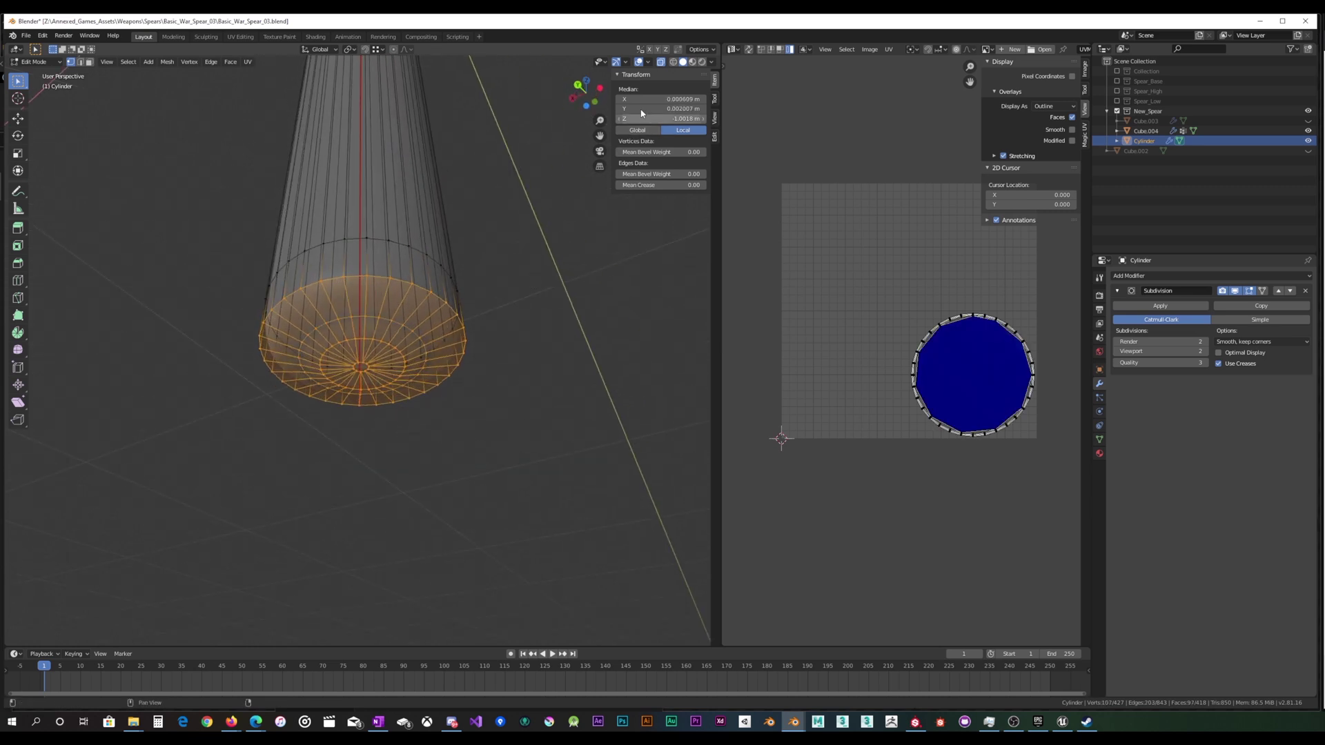
pyautogui.click(660, 64)
pyautogui.moveTo(414, 124); pyautogui.dragTo(384, 161, button='middle')
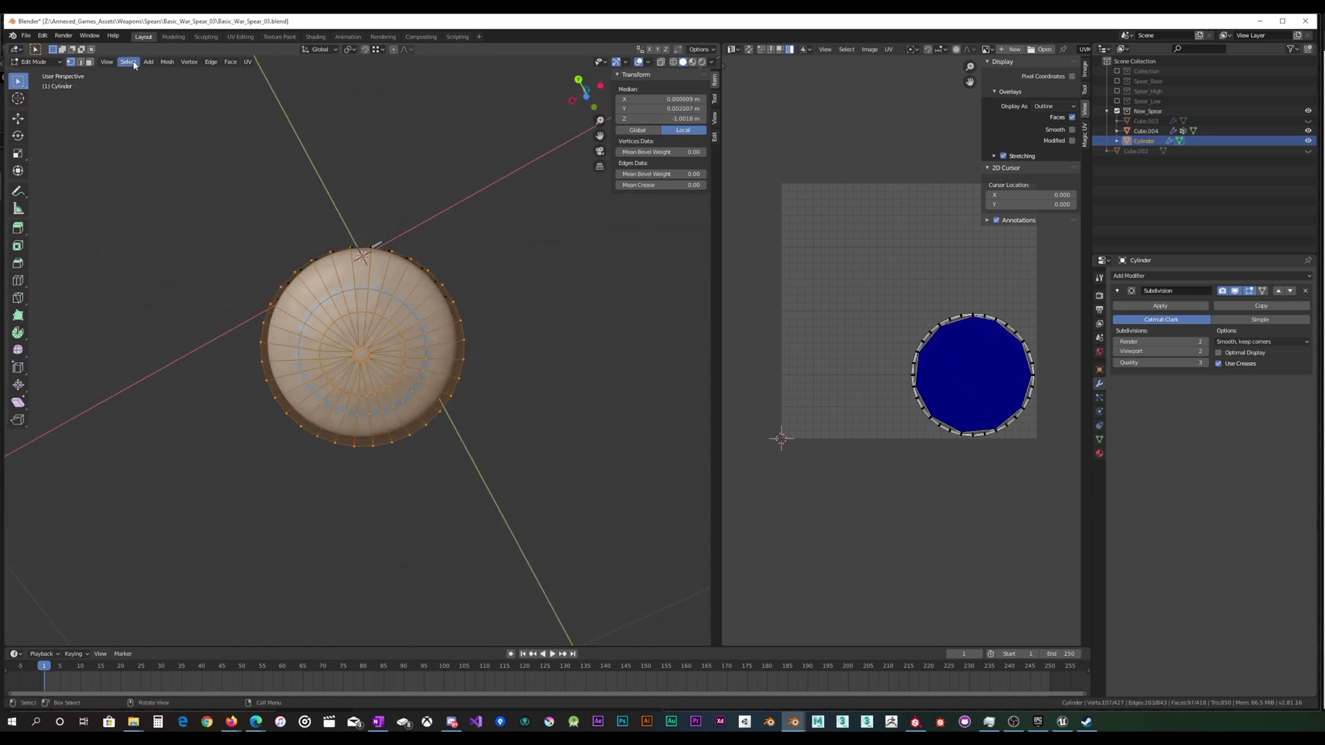
pyautogui.click(181, 62)
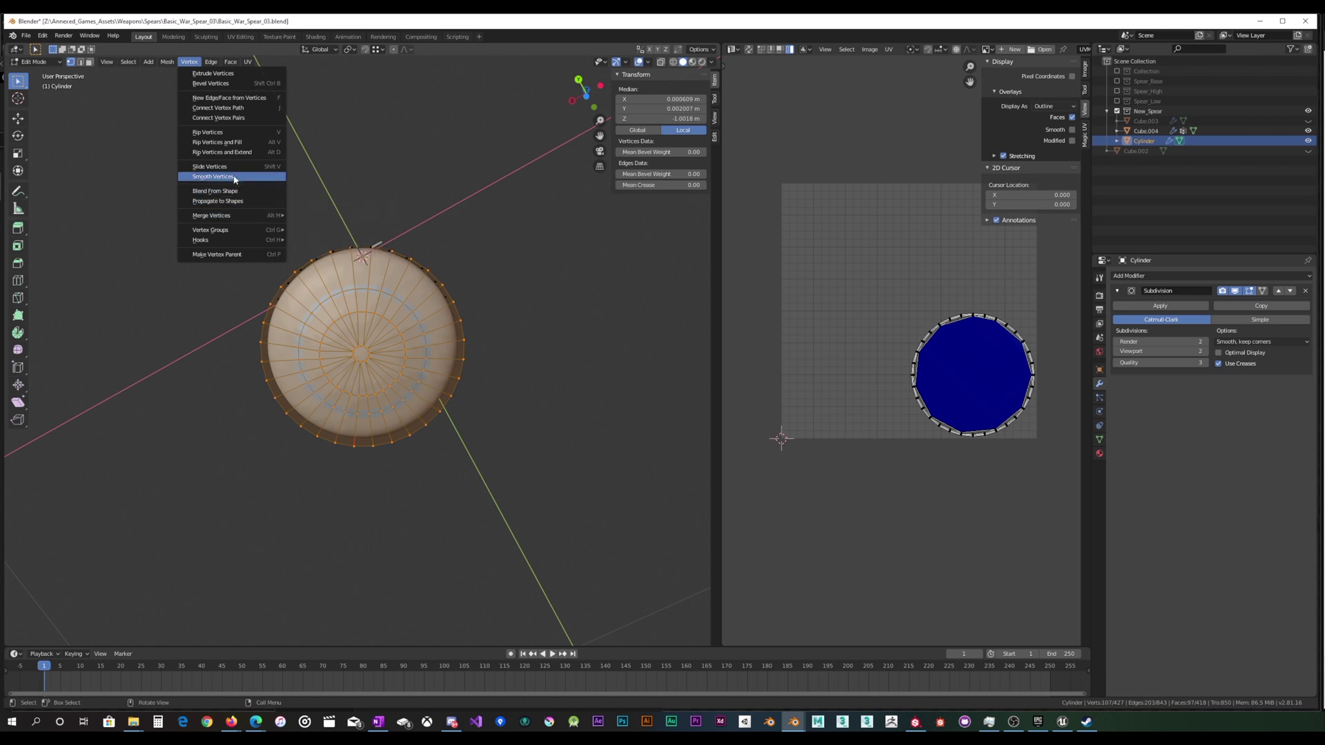
pyautogui.moveTo(167, 62)
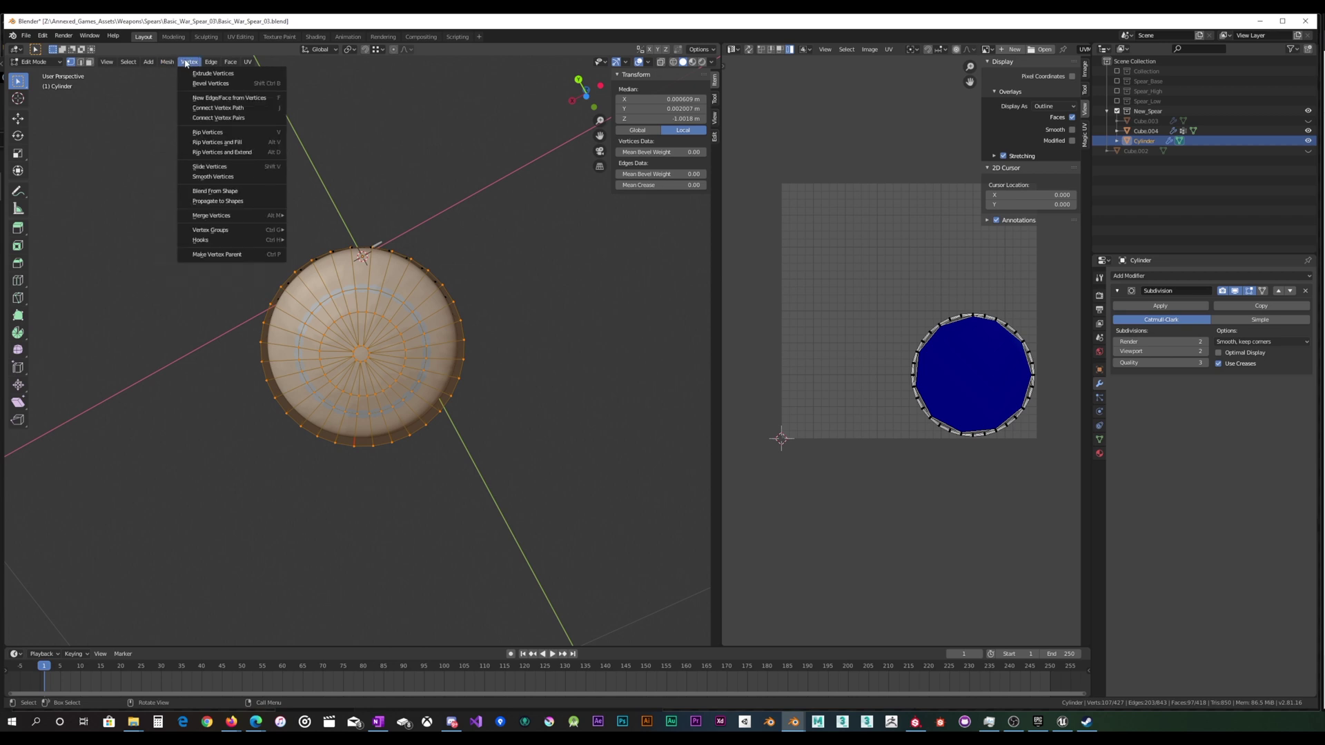
pyautogui.rightClick(438, 200)
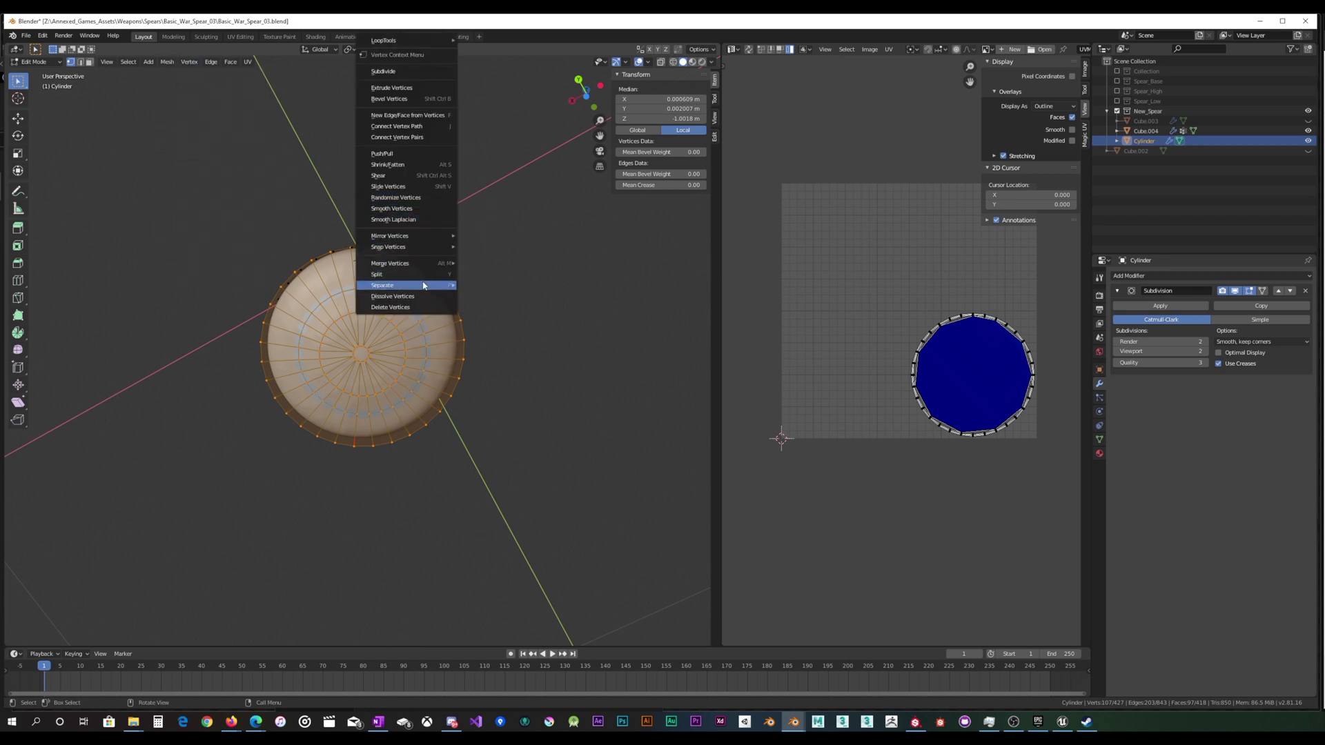
pyautogui.click(407, 208)
pyautogui.moveTo(408, 224); pyautogui.dragTo(331, 324, button='middle')
pyautogui.press('Tab')
pyautogui.scroll(4, 407, 269)
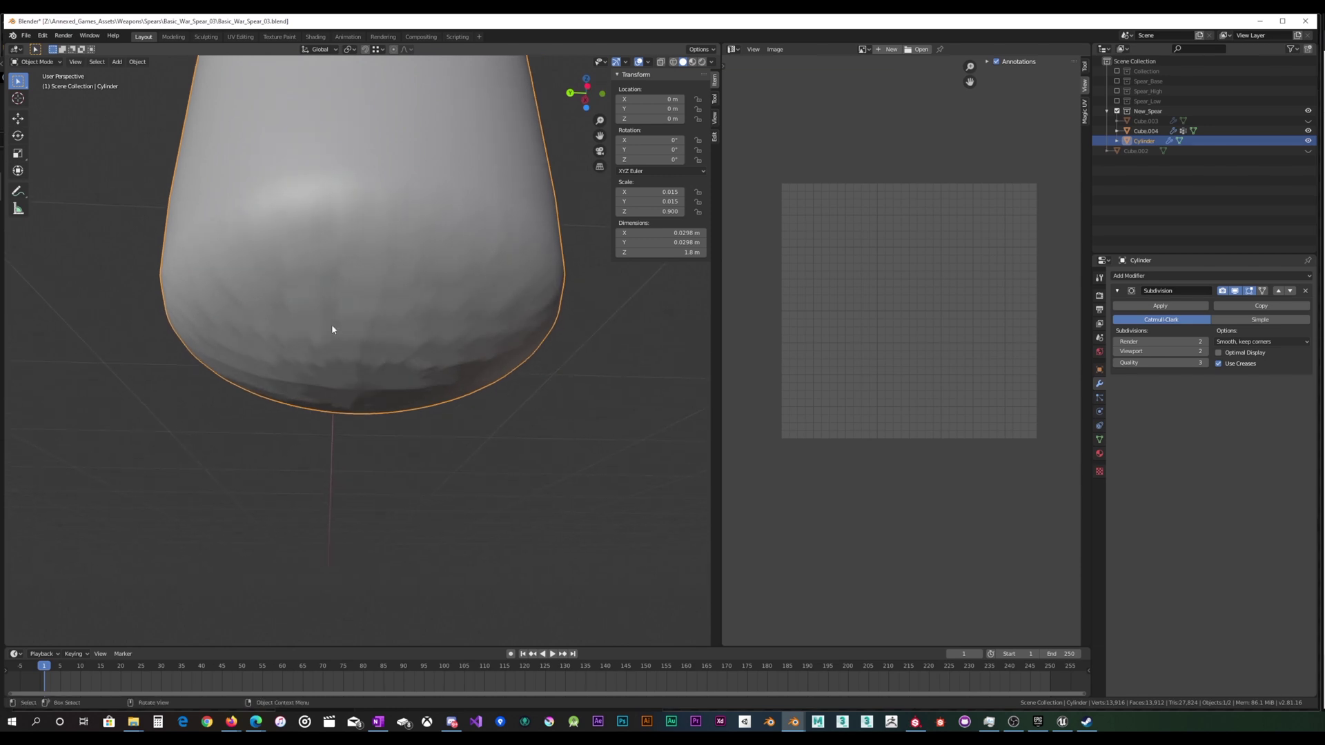
pyautogui.press('Tab')
pyautogui.hotkey('alt', 'a')
pyautogui.click(371, 296)
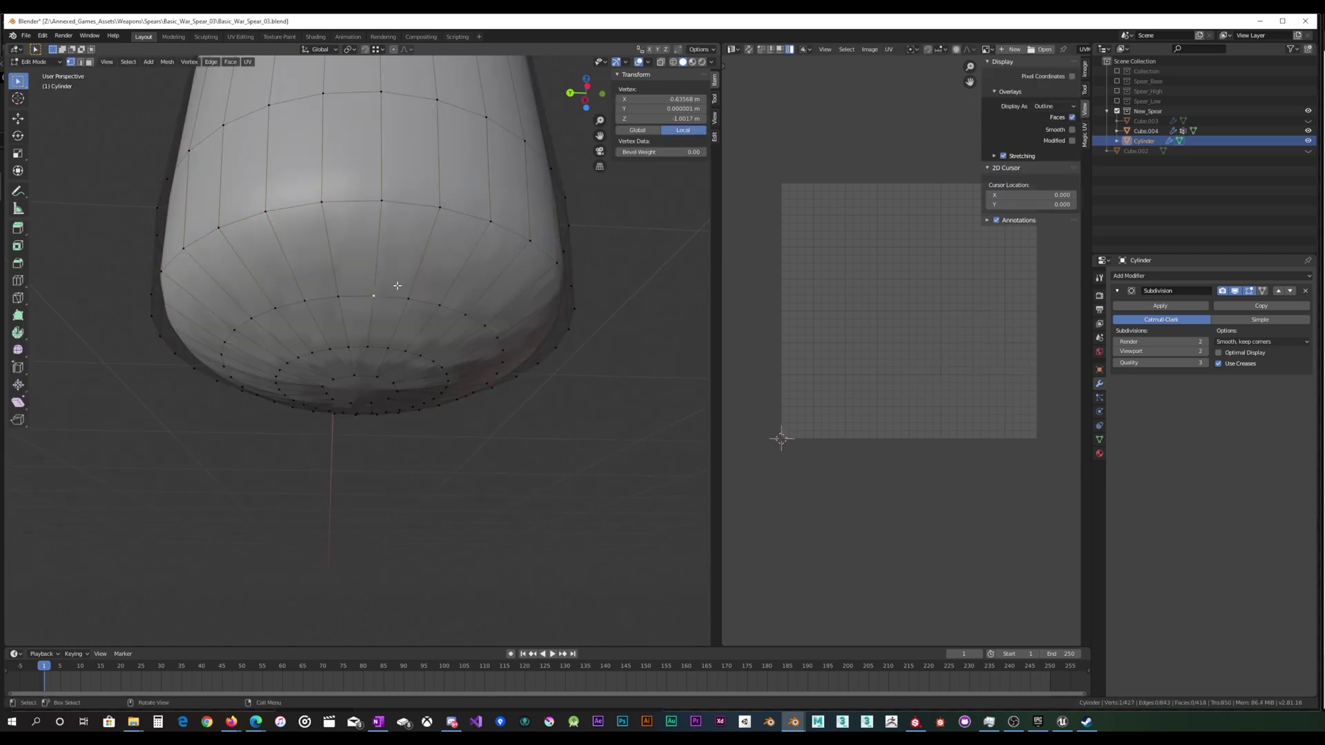
pyautogui.press('g')
pyautogui.press('Escape')
# Examine the smoothed butt end from below in wireframe and solid shading.
pyautogui.press('Tab')
pyautogui.click(674, 62)
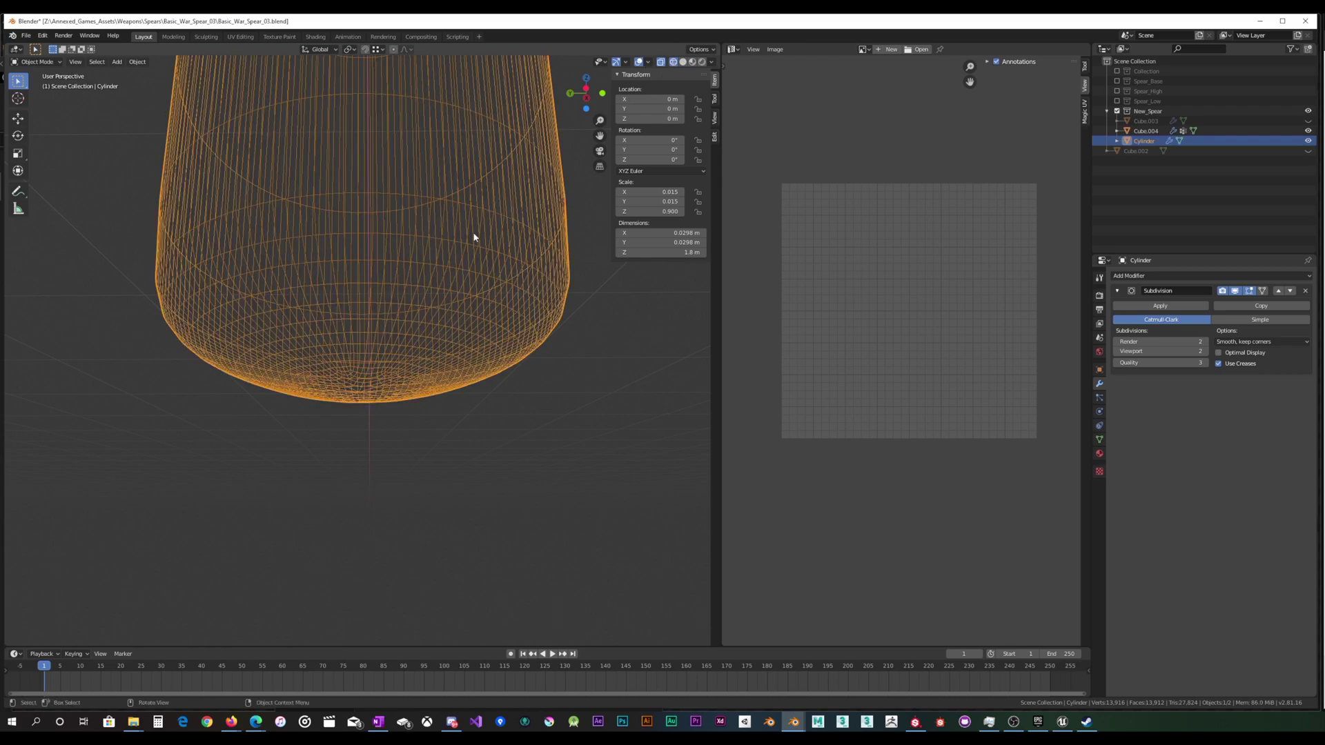
pyautogui.moveTo(474, 236)
pyautogui.mouseDown(button='middle')
pyautogui.moveTo(438, 305)
pyautogui.moveTo(465, 205)
pyautogui.mouseUp(button='middle')
pyautogui.moveTo(434, 270); pyautogui.dragTo(415, 222, button='middle')
pyautogui.press('Tab')
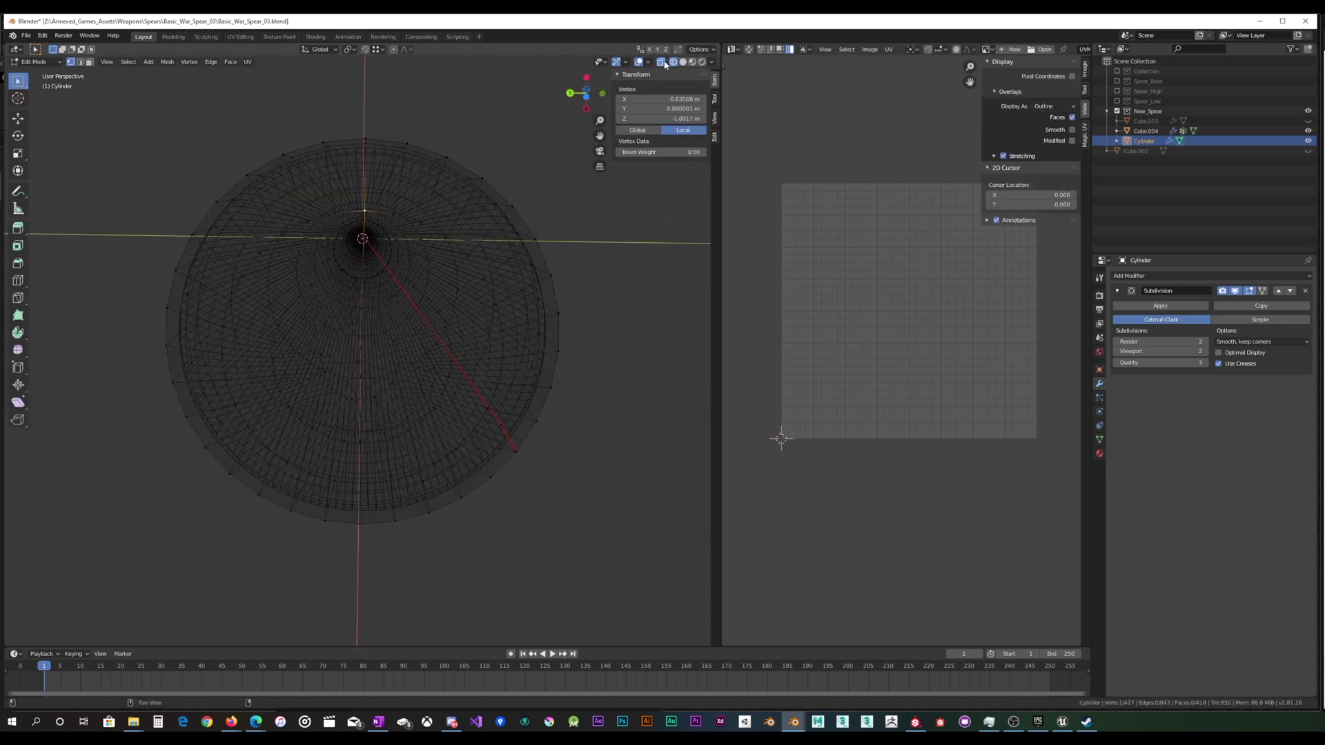
pyautogui.click(682, 62)
pyautogui.press('Tab')
pyautogui.moveTo(454, 287); pyautogui.dragTo(388, 297, button='middle')
pyautogui.scroll(4, 426, 357)
pyautogui.scroll(-10, 427, 348)
pyautogui.scroll(5, 437, 363)
# Delete the vertices around the small face at the centre of the butt's tip.
pyautogui.press('Tab')
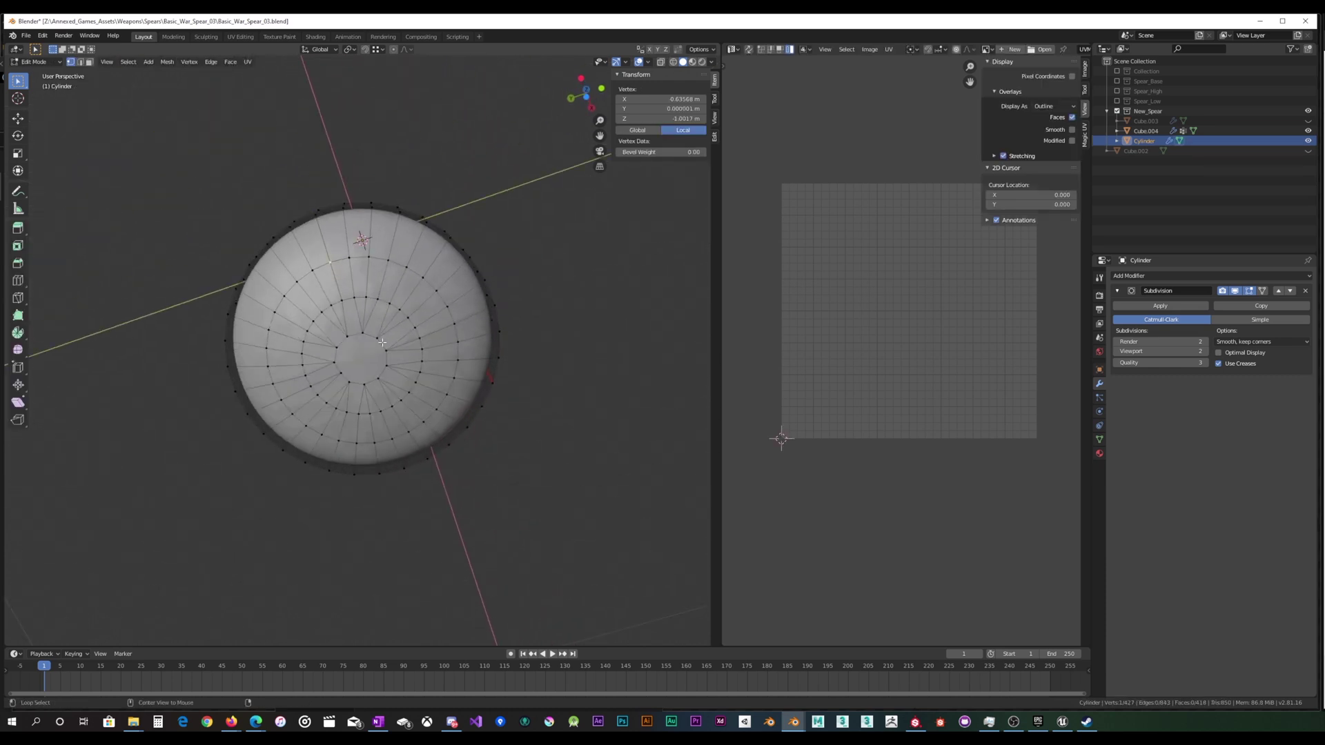
pyautogui.keyDown('shift'); pyautogui.click(381, 344); pyautogui.keyUp('shift')
pyautogui.moveTo(373, 339); pyautogui.dragTo(390, 328)
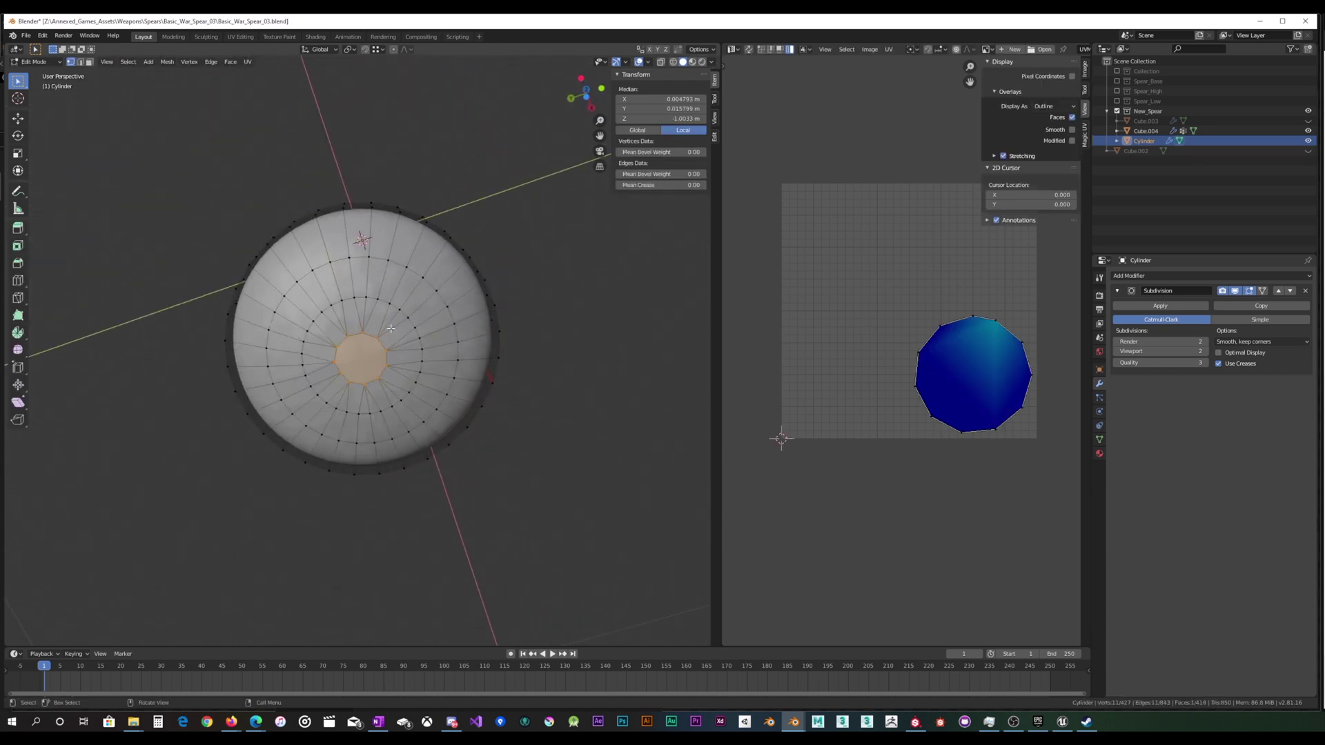
pyautogui.press('x')
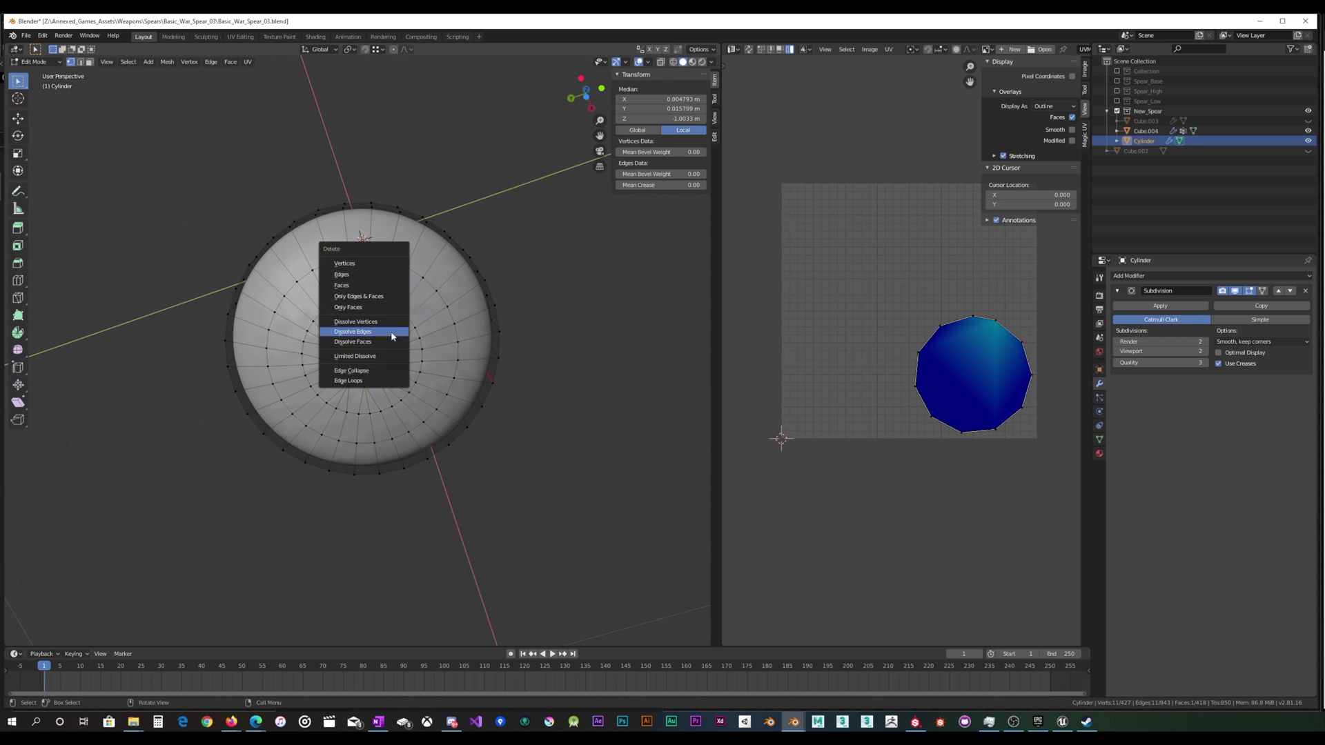
pyautogui.click(375, 268)
pyautogui.moveTo(373, 283); pyautogui.dragTo(319, 391, button='middle')
pyautogui.press('Tab')
# Select all remaining vertices of the rounded butt end with X-ray on and delete them.
pyautogui.press('Tab')
pyautogui.moveTo(236, 435); pyautogui.dragTo(387, 335)
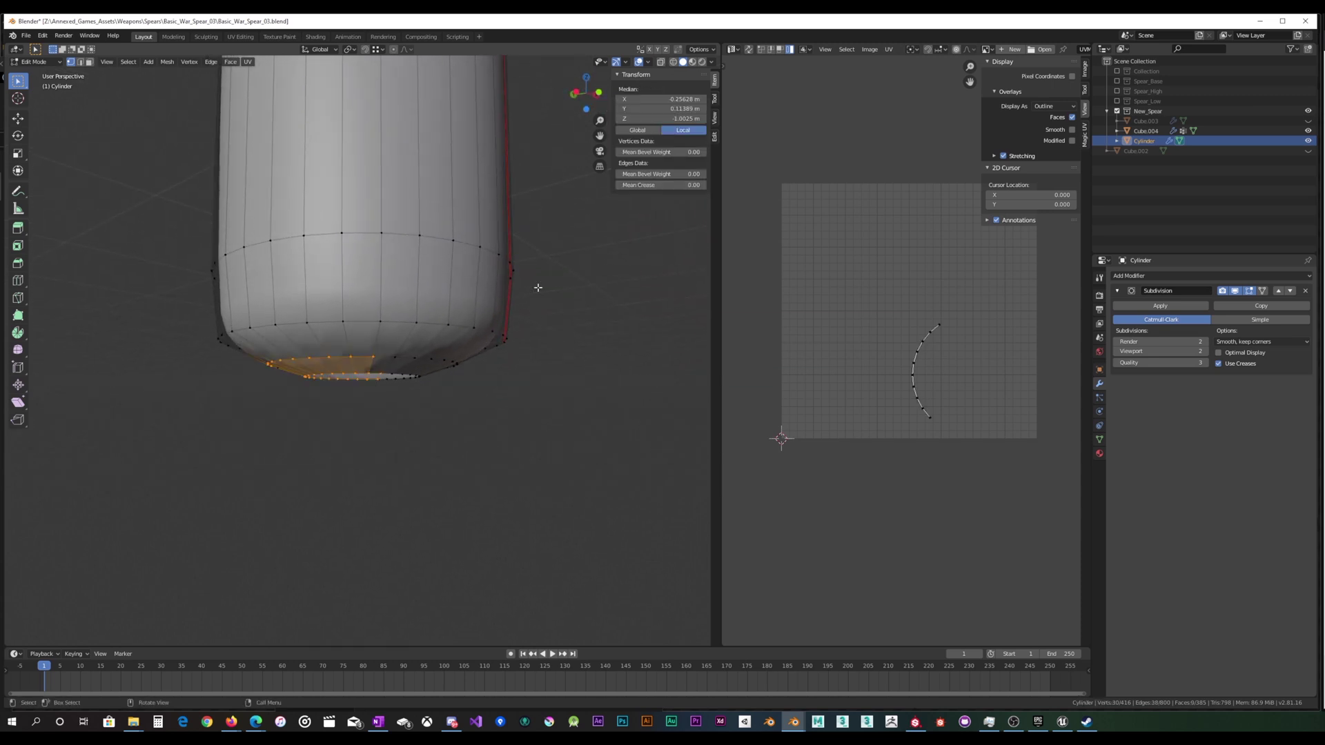
pyautogui.hotkey('alt', 'z')
pyautogui.moveTo(550, 228); pyautogui.dragTo(261, 424, button='middle')
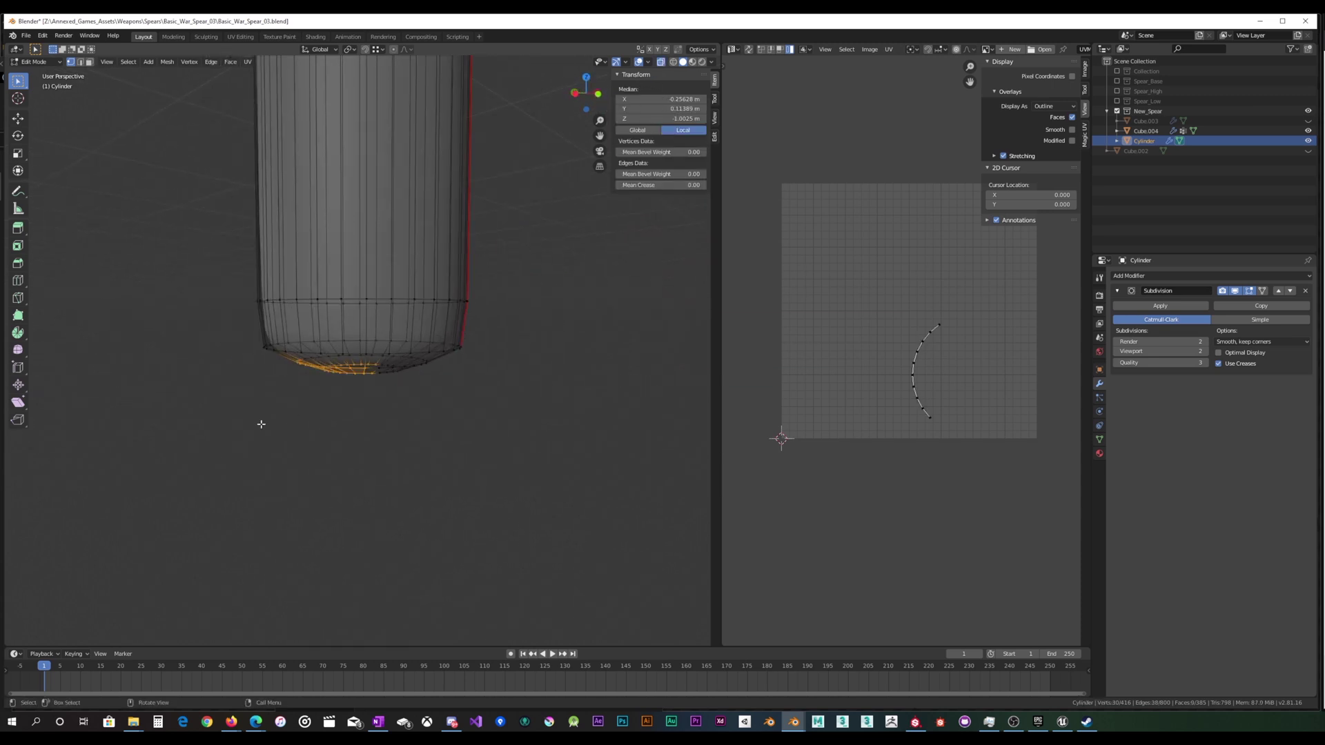
pyautogui.moveTo(236, 418); pyautogui.dragTo(578, 311)
pyautogui.press('x')
pyautogui.click(572, 317)
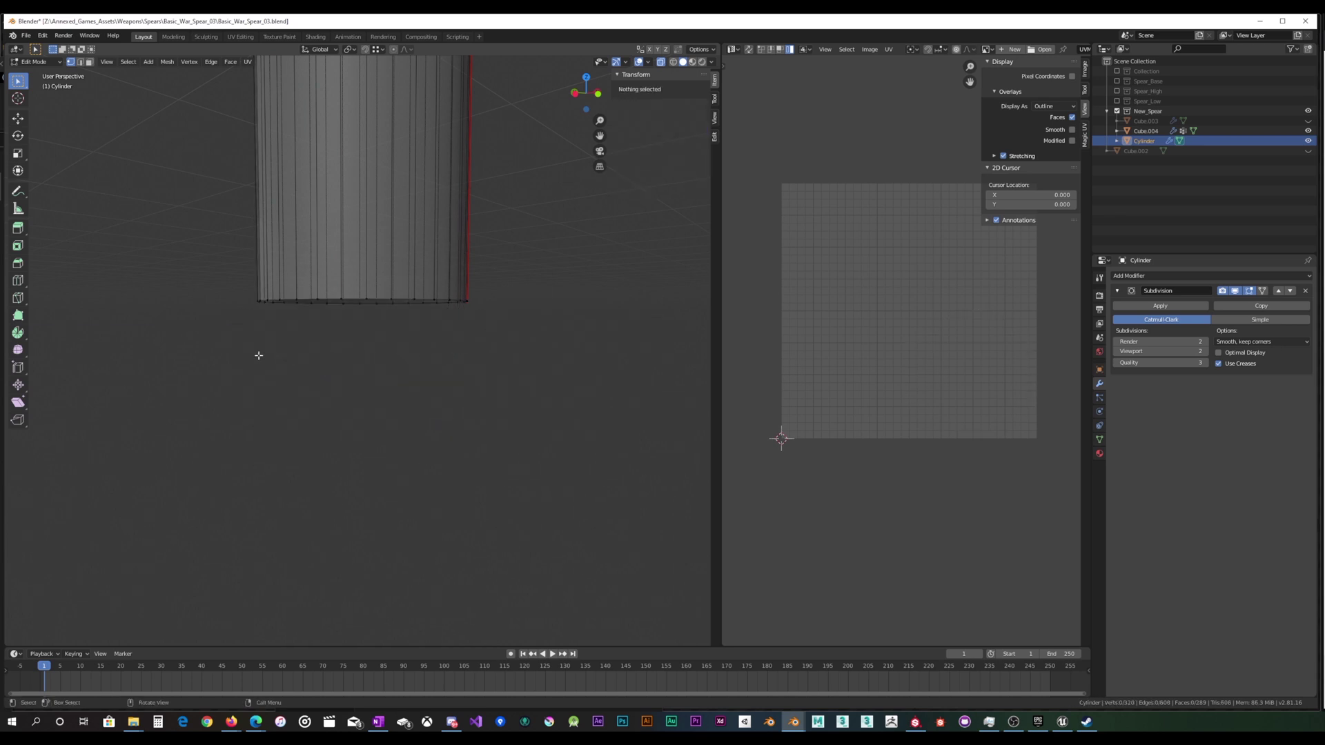
# Select the open edge loop at the shaft's lower end and fill it with a single face.
pyautogui.moveTo(200, 348); pyautogui.dragTo(649, 221)
pyautogui.press('f')
pyautogui.moveTo(558, 279)
pyautogui.mouseDown(button='middle')
pyautogui.moveTo(550, 216)
pyautogui.moveTo(539, 271)
pyautogui.mouseUp(button='middle')
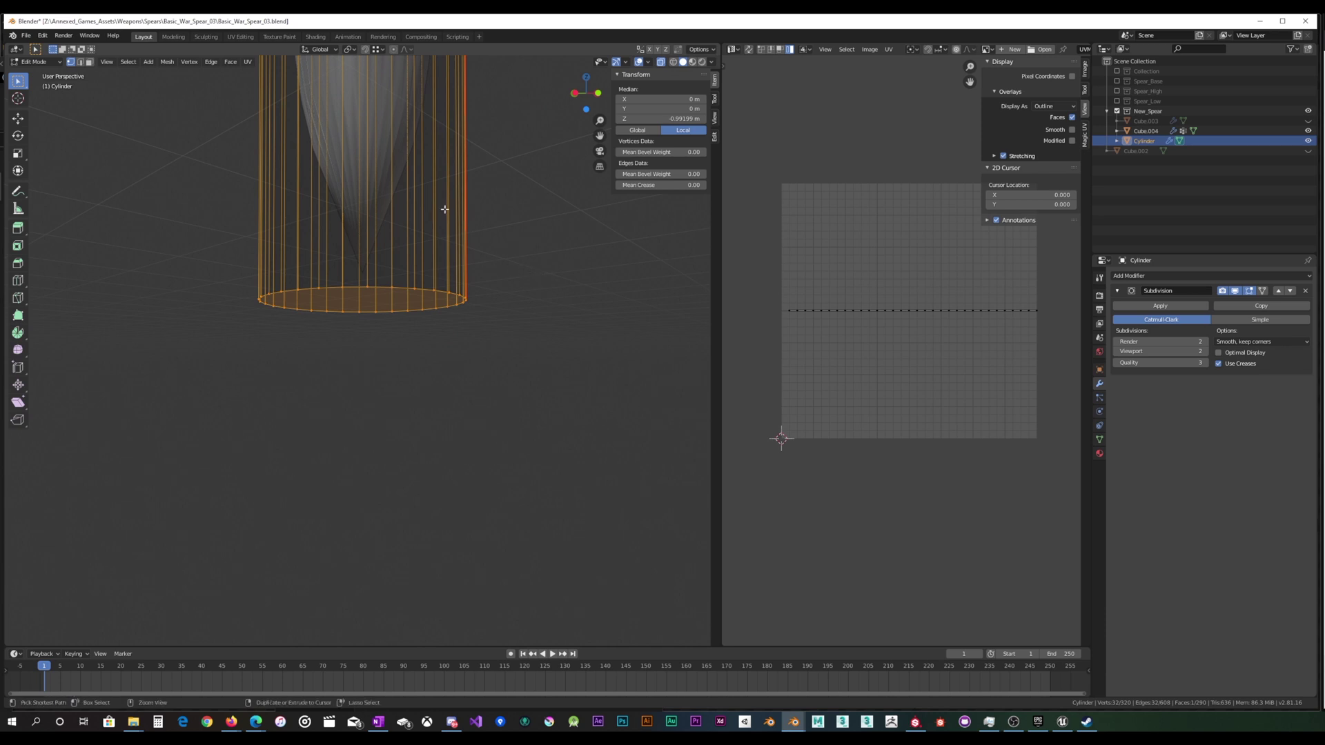
# Add one loop cut to the shaft's lowest section near its end, at a factor of about 0.944, and return to Object Mode.
pyautogui.scroll(-5, 421, 174)
pyautogui.hotkey('ctrl', 'r')
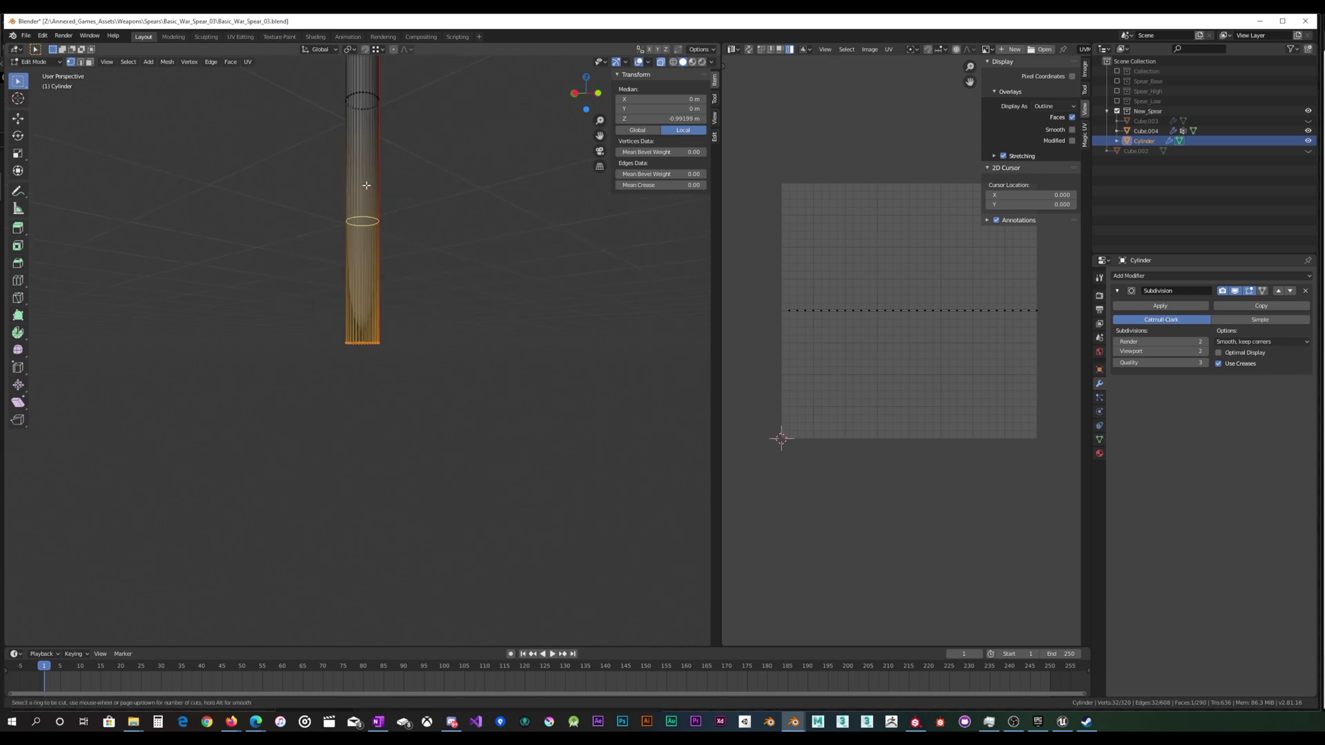
pyautogui.click(362, 231)
pyautogui.click(373, 306)
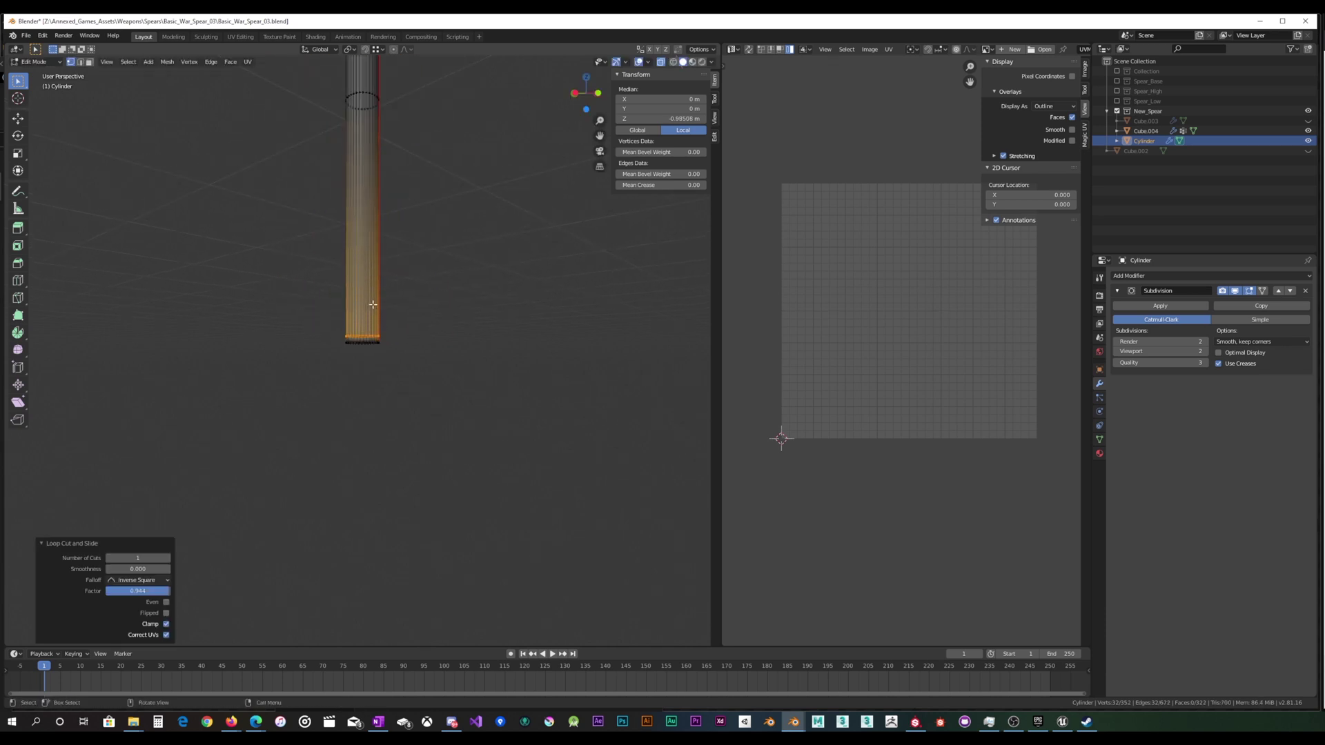
pyautogui.scroll(6, 370, 304)
pyautogui.press('Tab')
pyautogui.moveTo(382, 282); pyautogui.dragTo(401, 336, button='middle')
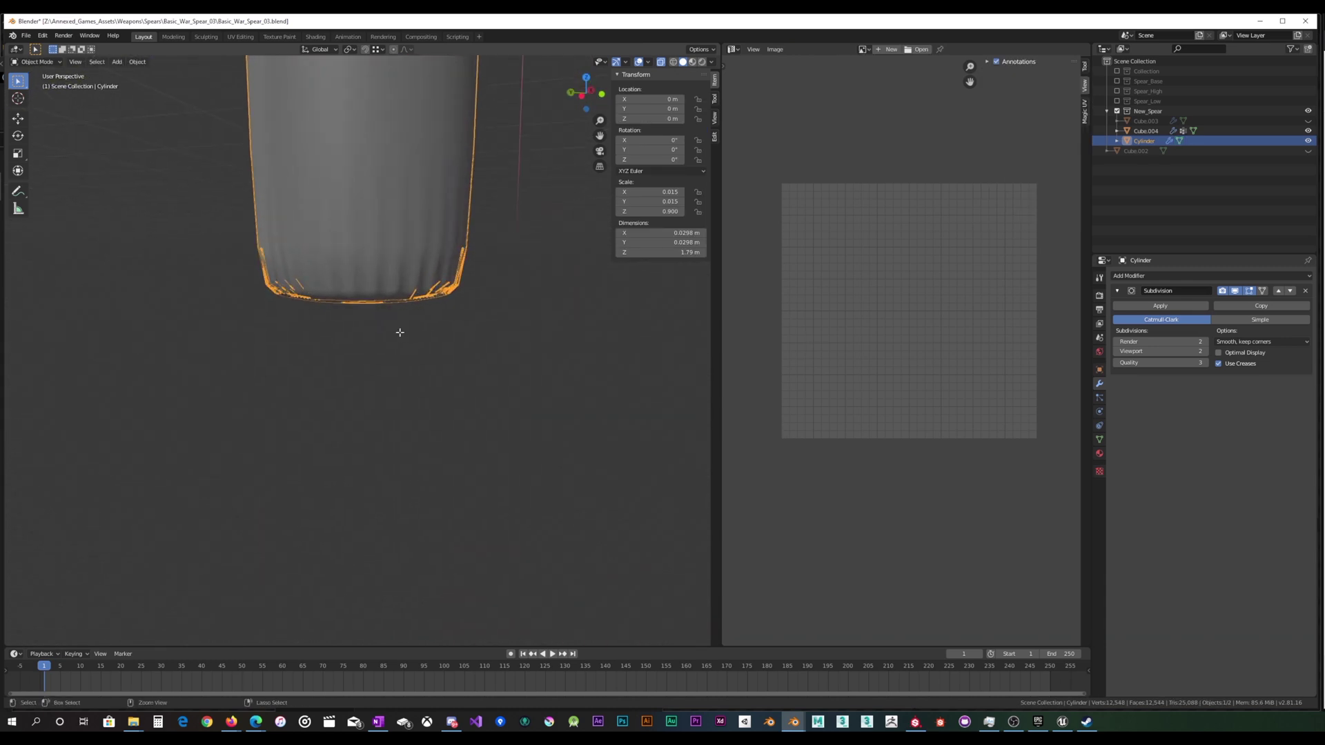
# Undo the new loop cut, the end face and the butt-end deletions, restoring the smoothed rounded end in Object Mode.
pyautogui.hotkey('ctrl', 'z')
pyautogui.hotkey('ctrl', 'z')
pyautogui.hotkey('ctrl', 'z')
pyautogui.hotkey('ctrl', 'z')
pyautogui.hotkey('ctrl', 'z')
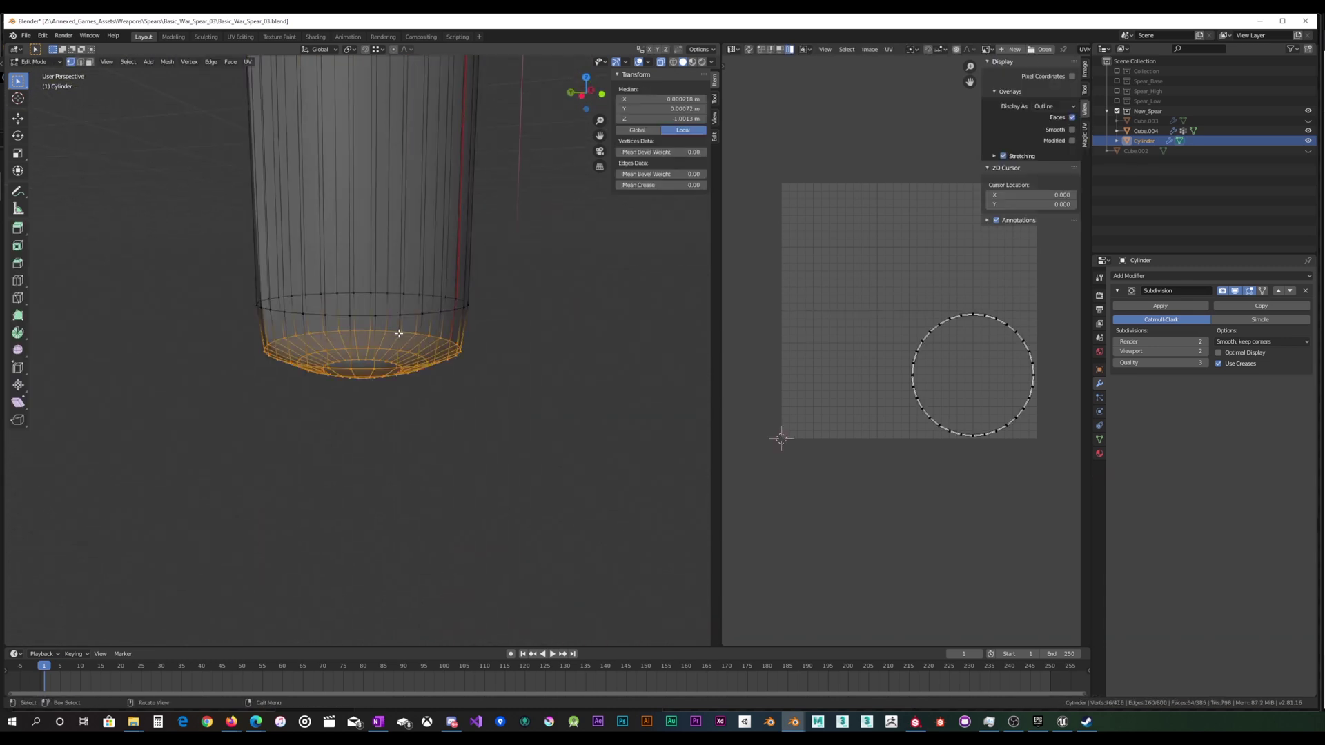
pyautogui.moveTo(400, 332); pyautogui.dragTo(407, 247, button='middle')
pyautogui.hotkey('ctrl', 'z')
pyautogui.hotkey('ctrl', 'z')
pyautogui.hotkey('ctrl', 'z')
pyautogui.hotkey('ctrl', 'z')
pyautogui.hotkey('ctrl', 'z')
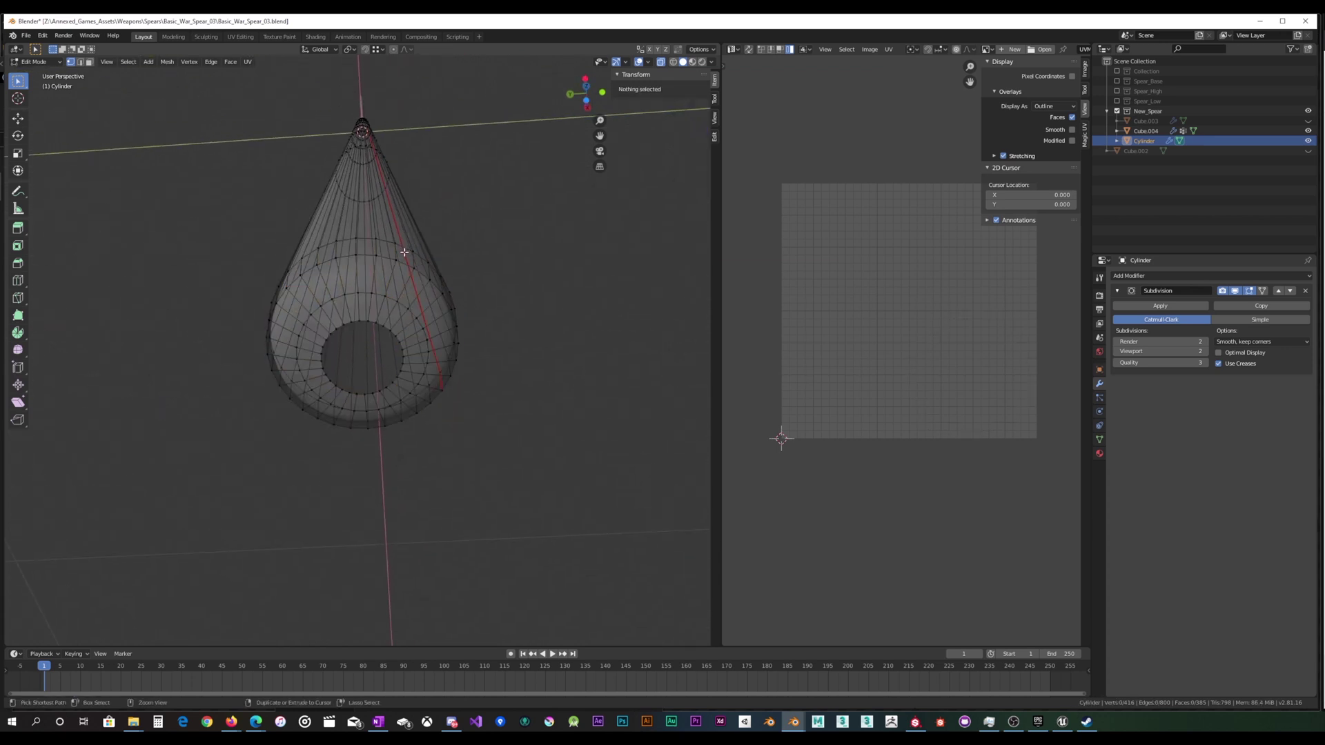
pyautogui.press('Tab')
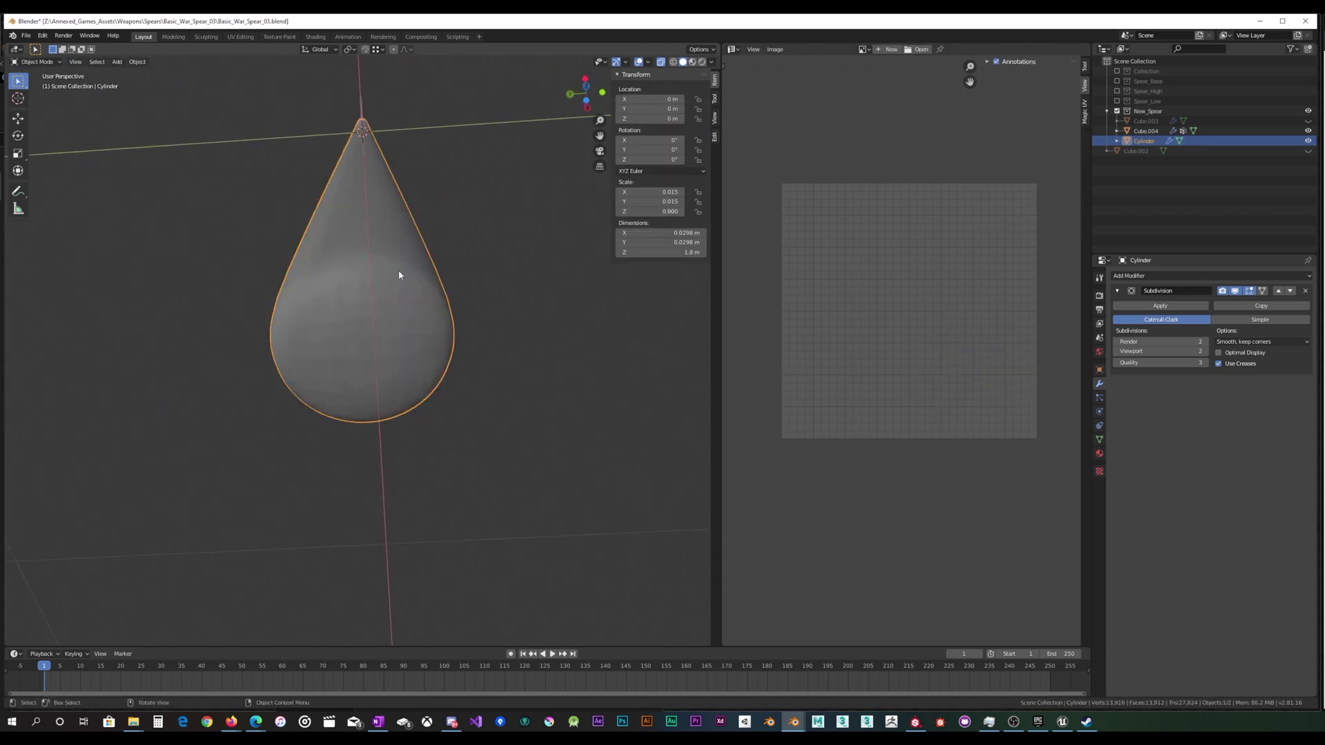
# Inspect the rounded butt end of the shaft in Material Preview shading.
pyautogui.scroll(2, 403, 277)
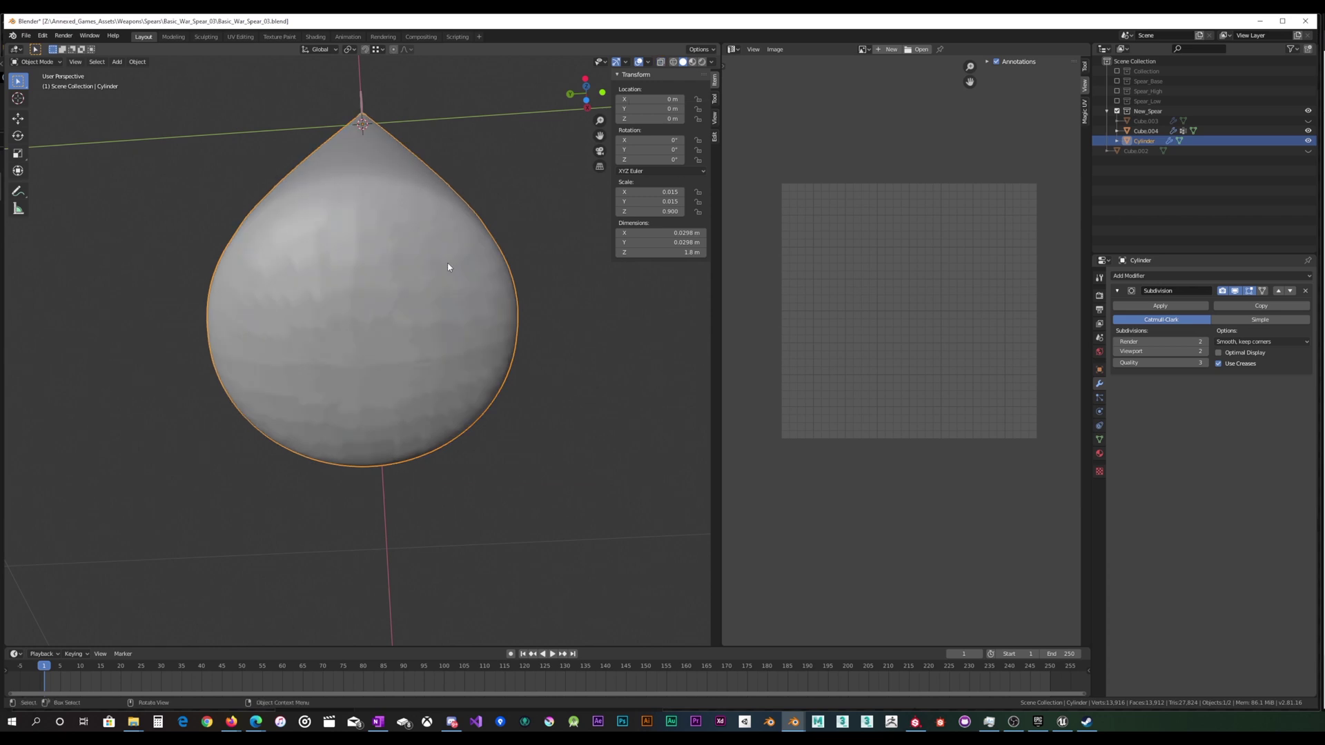
pyautogui.moveTo(446, 267); pyautogui.dragTo(346, 297, button='middle')
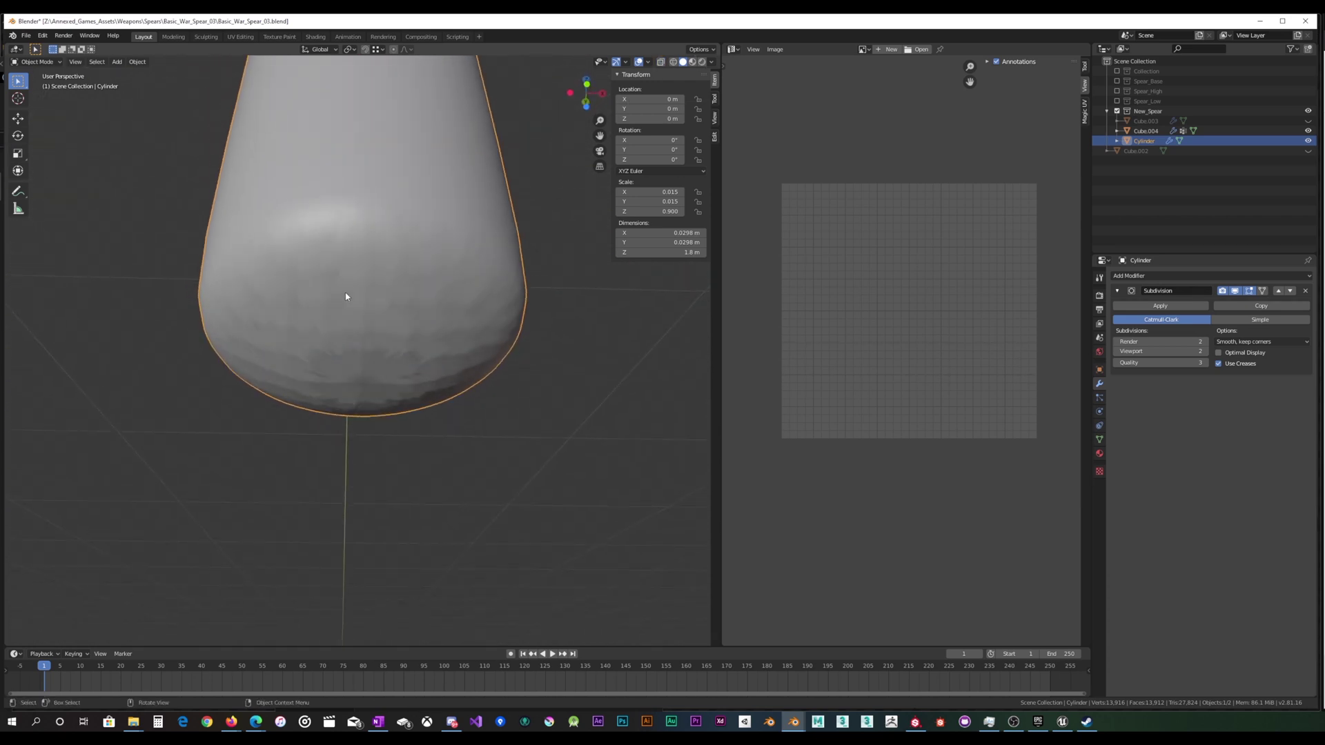
pyautogui.click(693, 62)
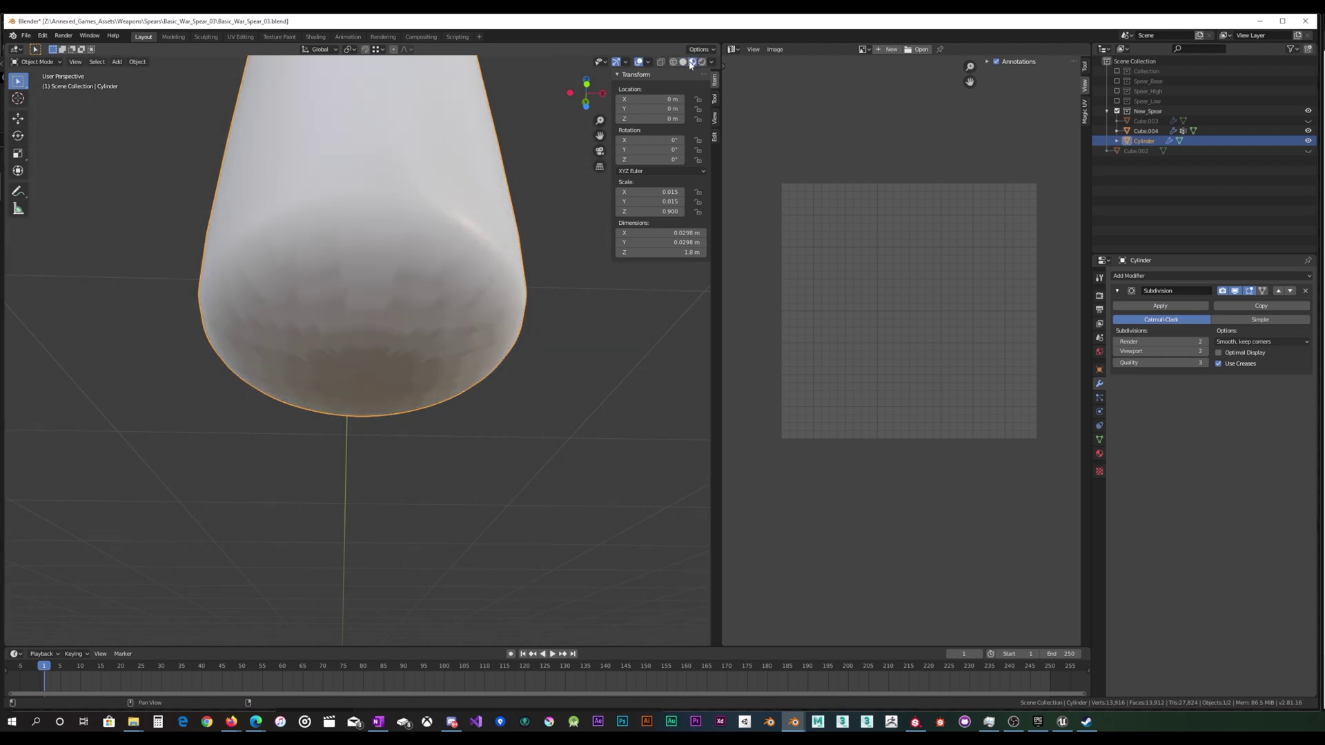
pyautogui.moveTo(442, 238); pyautogui.dragTo(408, 248, button='middle')
pyautogui.scroll(7, 404, 352)
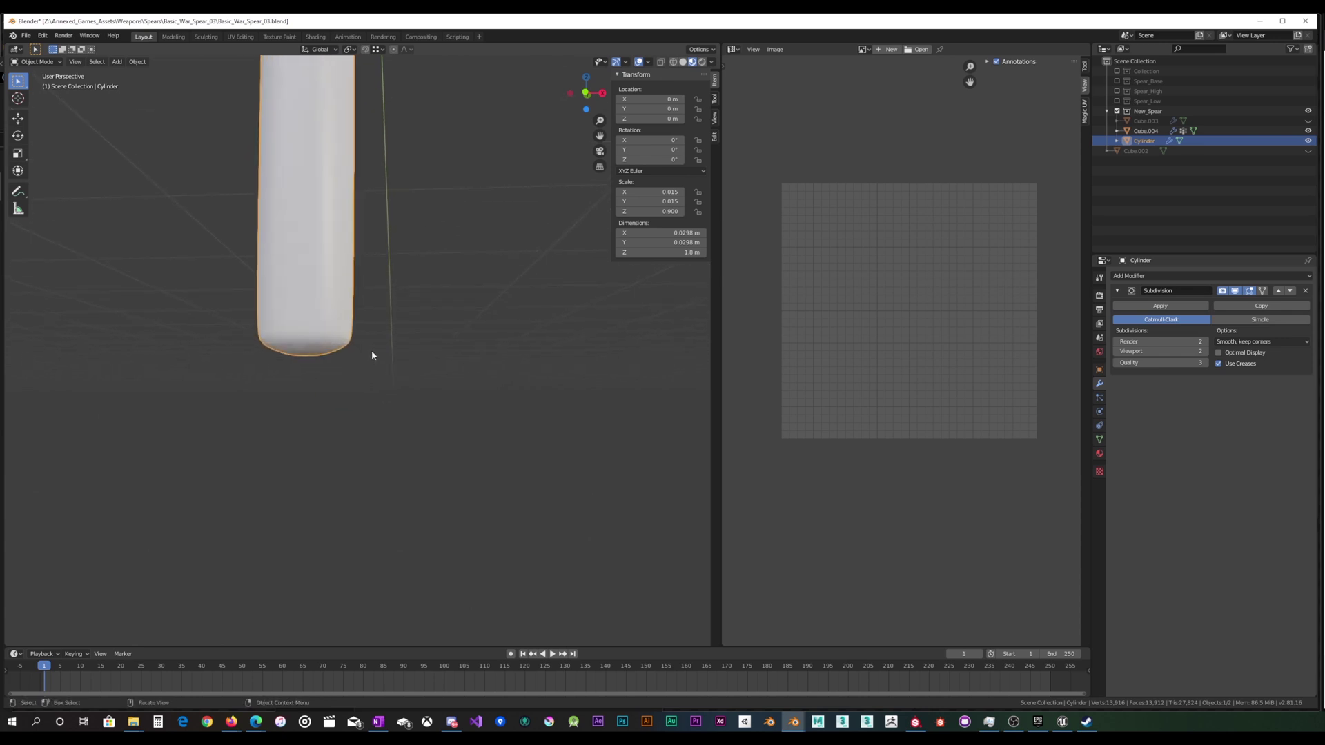
# Open the shaft's mesh for editing and frame the selected geometry at its rounded butt end.
pyautogui.press('Tab')
pyautogui.press('KP_Decimal')
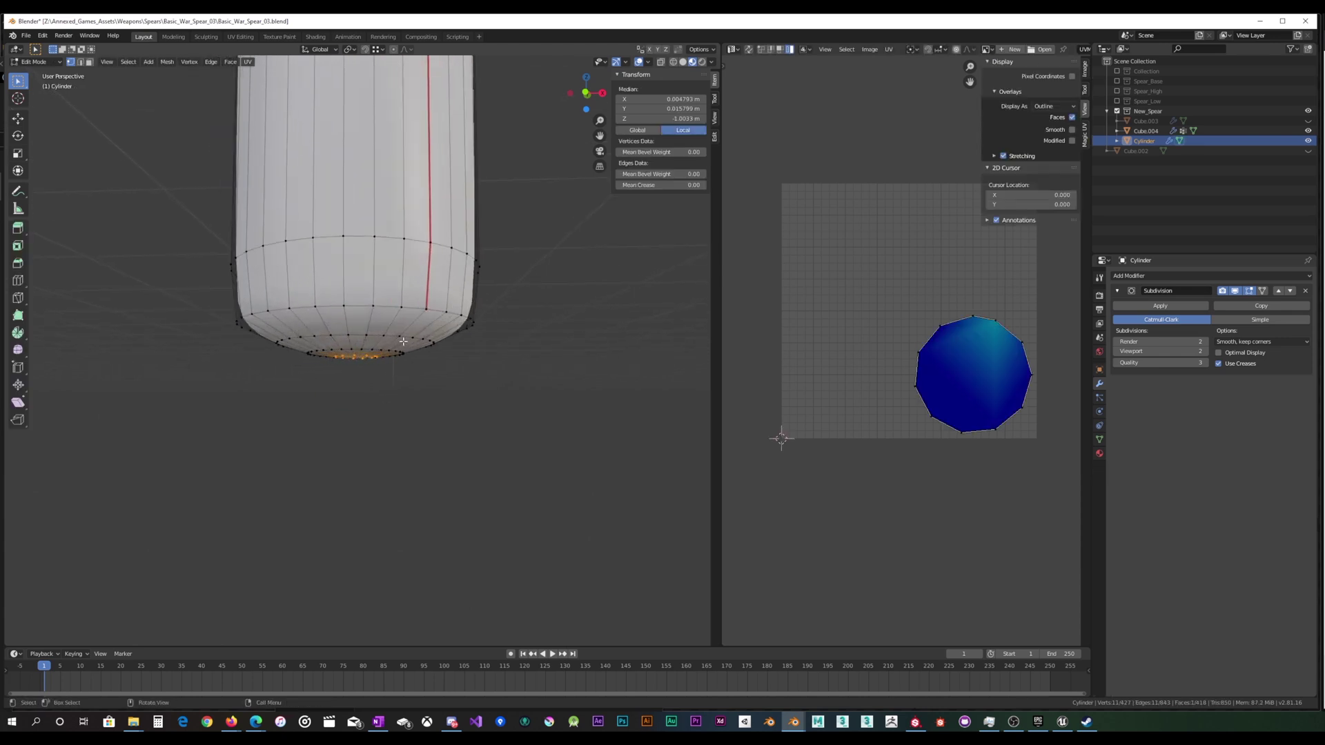
pyautogui.click(1263, 291)
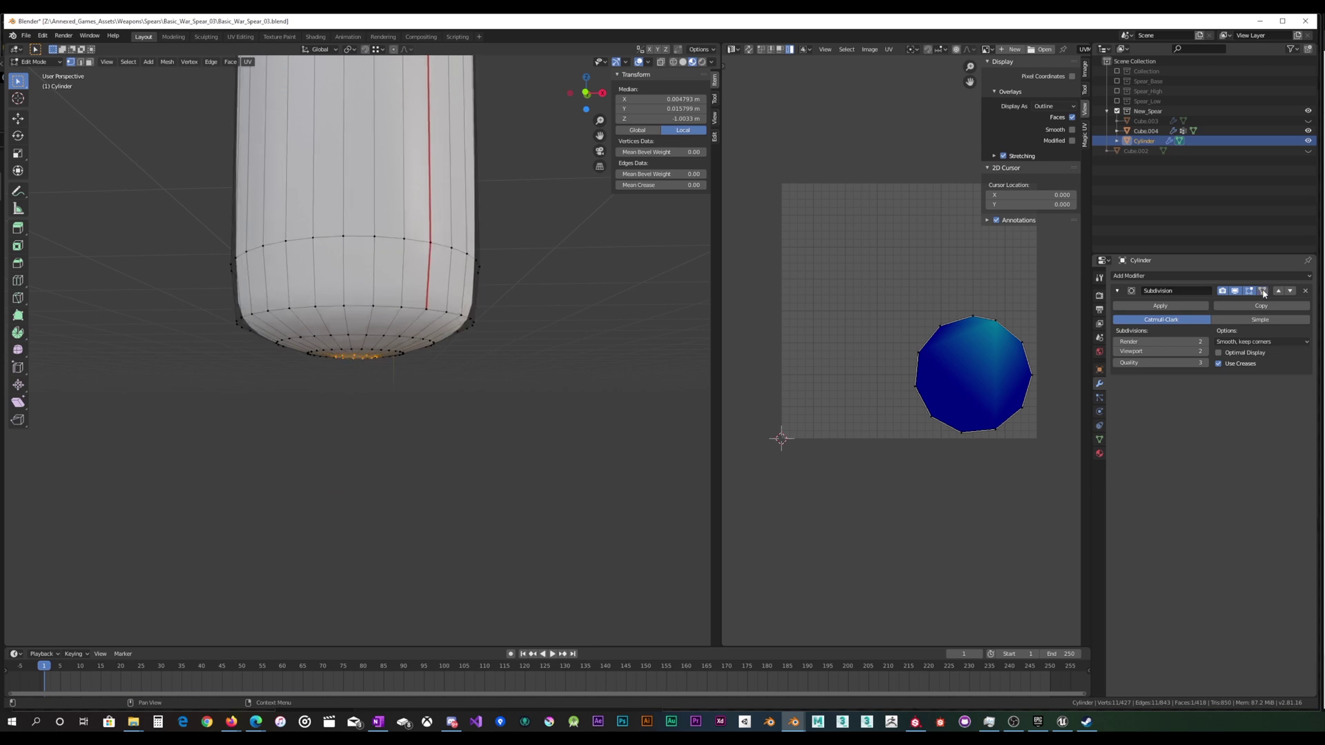
pyautogui.click(1263, 291)
pyautogui.hotkey('ctrl', 'r')
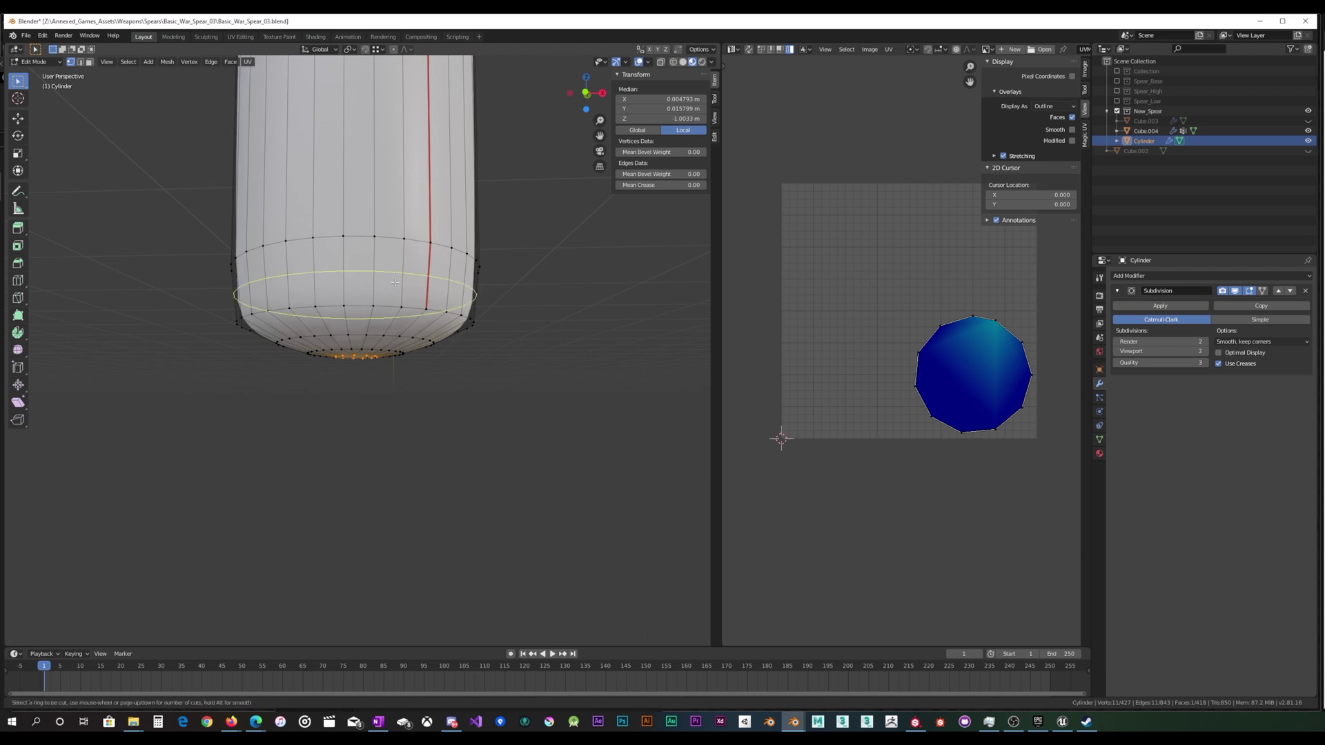
pyautogui.press('Escape')
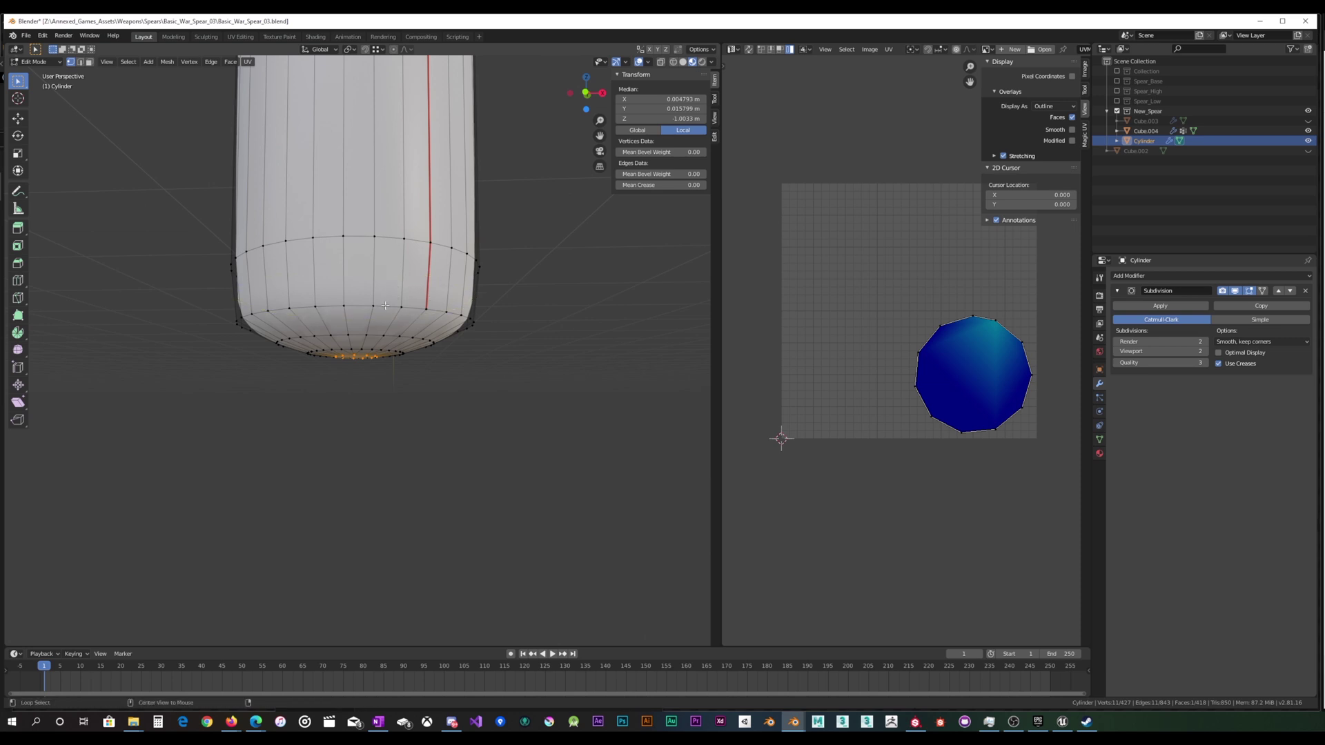
# Mark the edge loop where the shaft's rounded butt end begins as a UV seam.
pyautogui.keyDown('alt'); pyautogui.click(385, 305); pyautogui.keyUp('alt')
pyautogui.press('u')
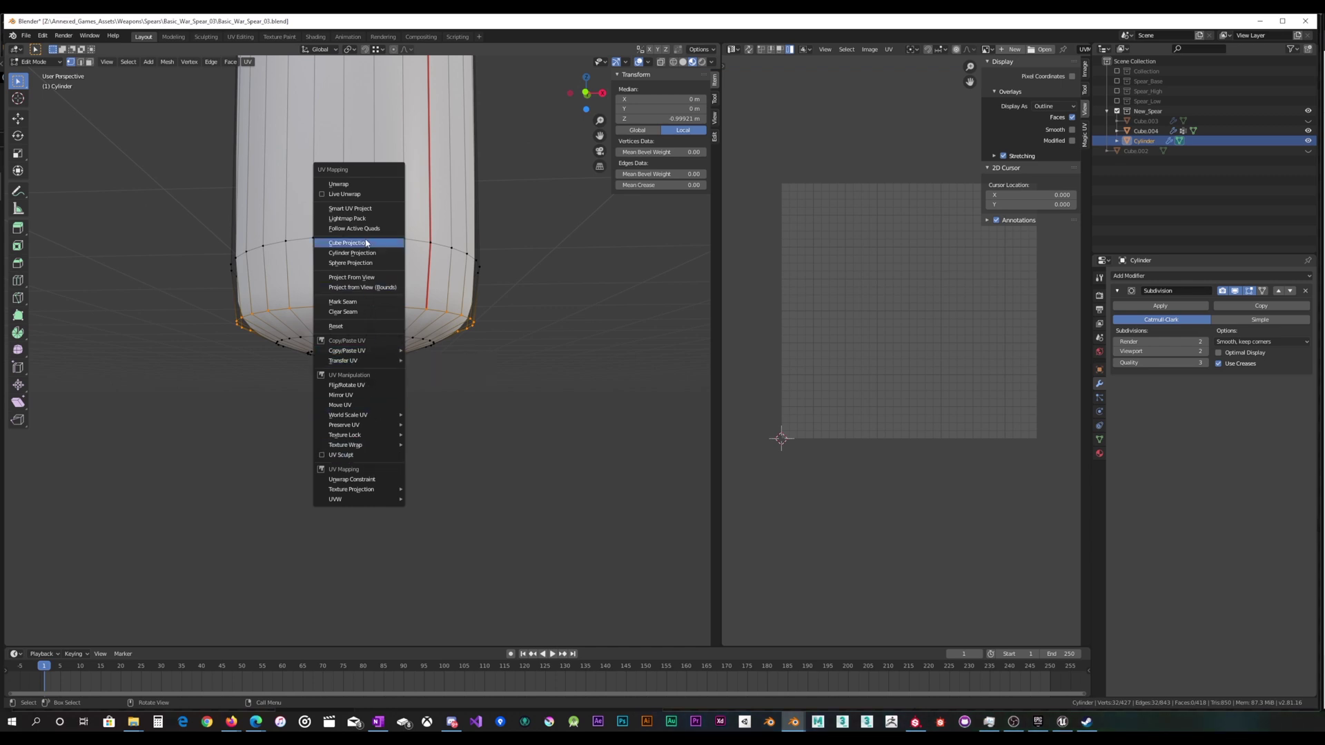
pyautogui.click(356, 301)
# In front view with X-ray enabled, select three alternate edge rings along the shaft: below the middle, at the middle and in the upper part.
pyautogui.scroll(-6, 386, 245)
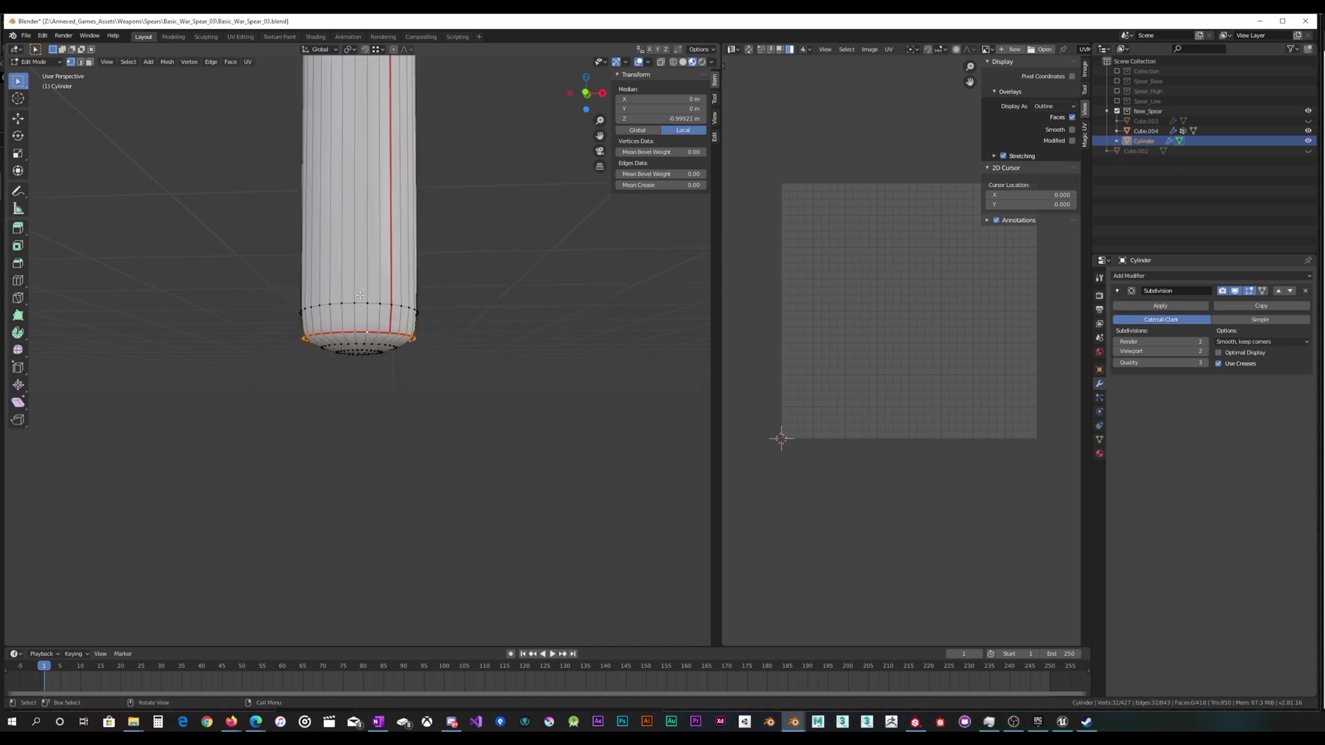
pyautogui.press('KP_1')
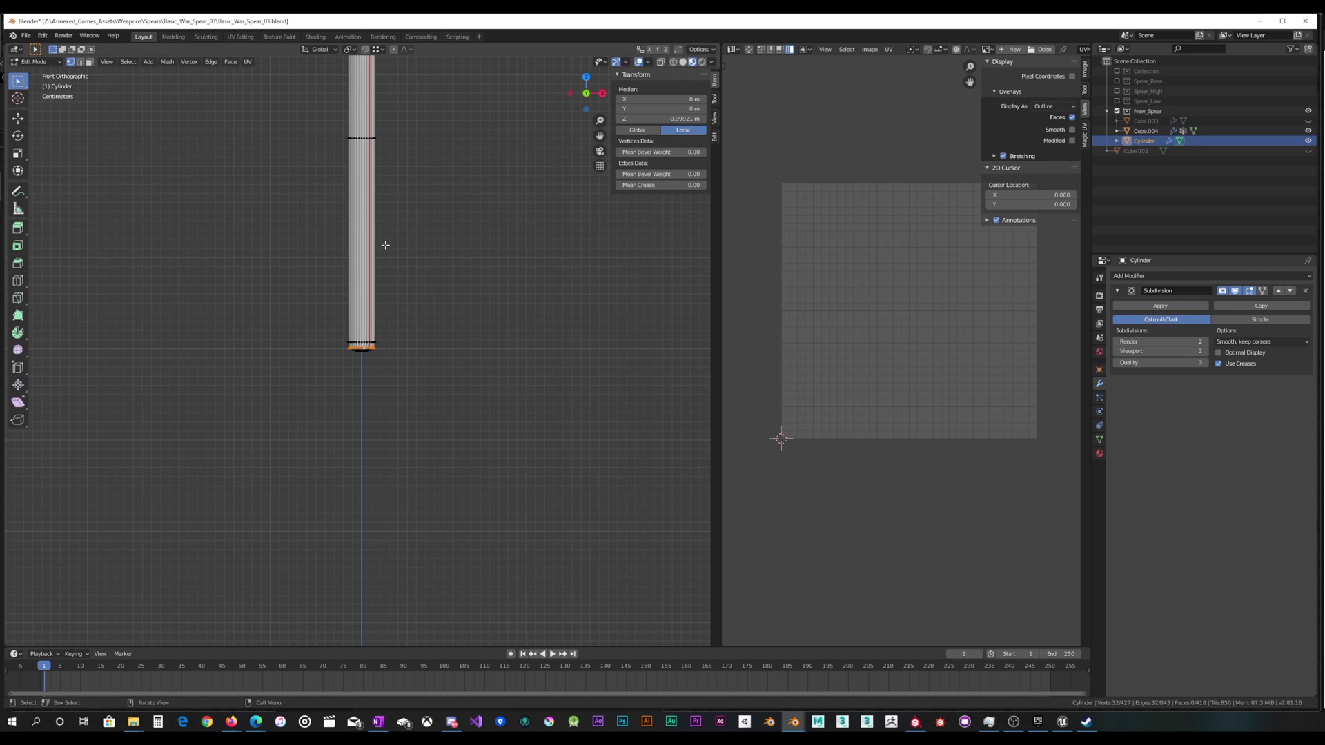
pyautogui.scroll(-10, 417, 408)
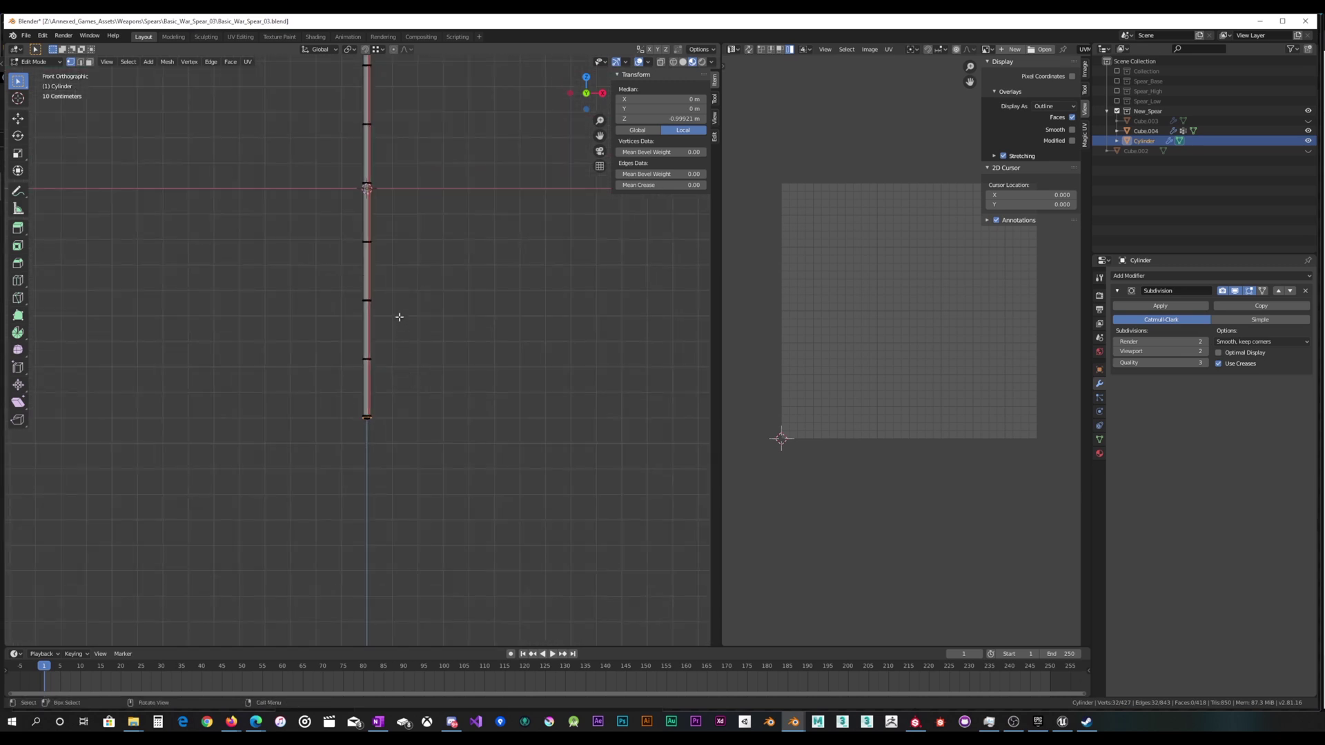
pyautogui.scroll(5, 403, 334)
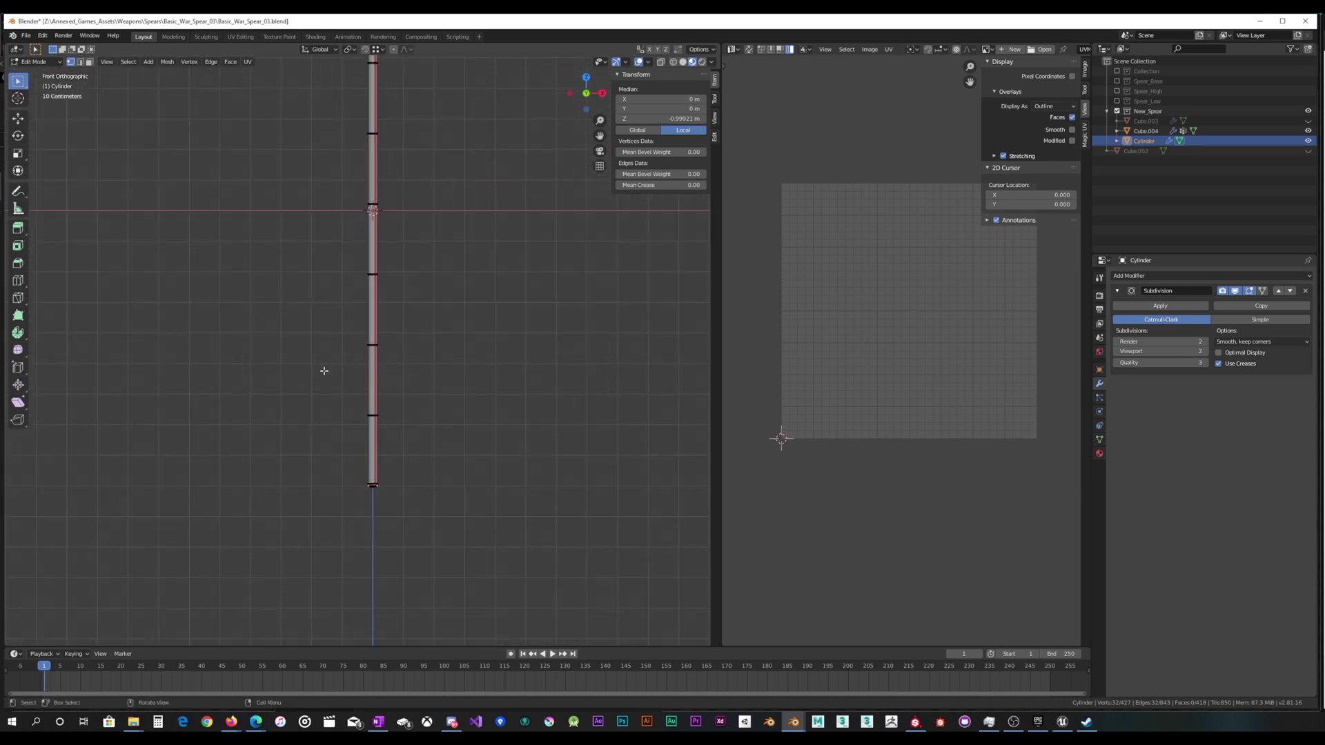
pyautogui.moveTo(324, 370); pyautogui.dragTo(424, 328)
pyautogui.keyDown('shift'); pyautogui.moveTo(441, 260); pyautogui.dragTo(429, 367, button='middle'); pyautogui.keyUp('shift')
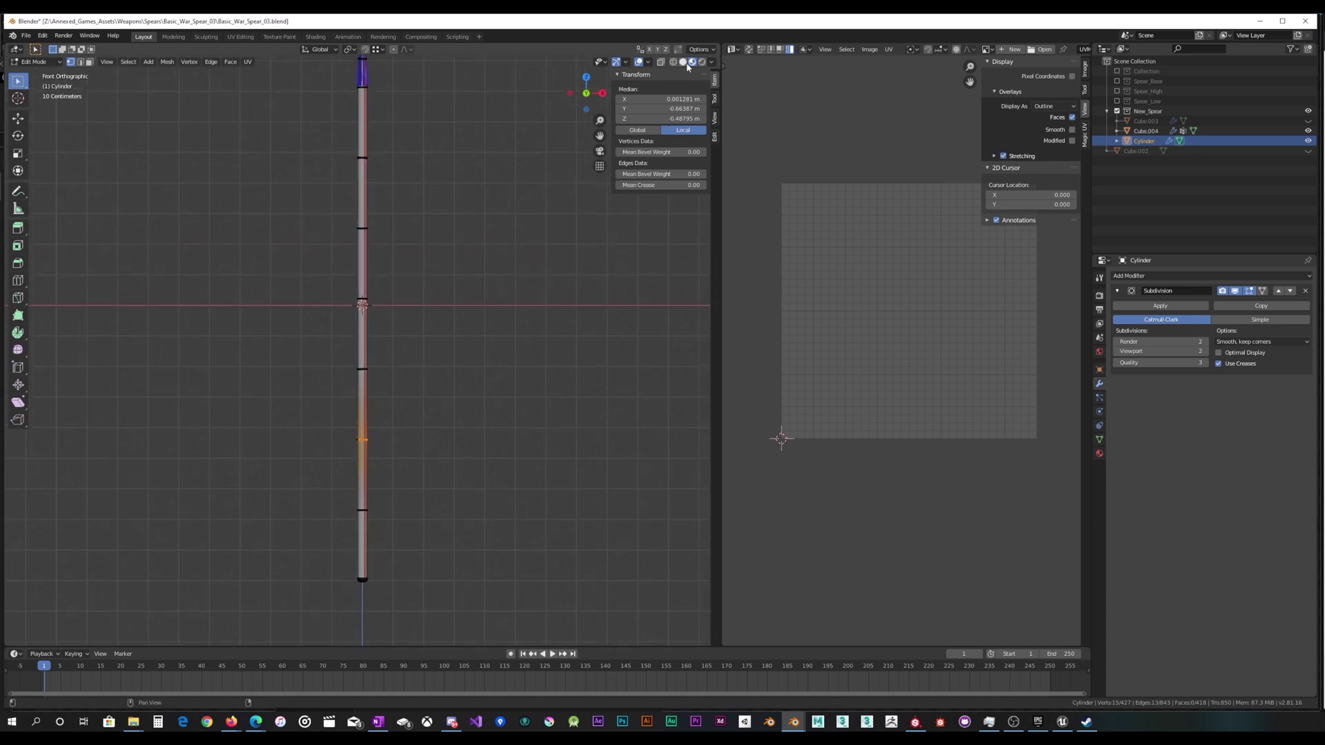
pyautogui.click(661, 63)
pyautogui.moveTo(318, 454); pyautogui.dragTo(409, 424)
pyautogui.keyDown('shift'); pyautogui.moveTo(437, 343); pyautogui.dragTo(440, 376, button='middle'); pyautogui.keyUp('shift')
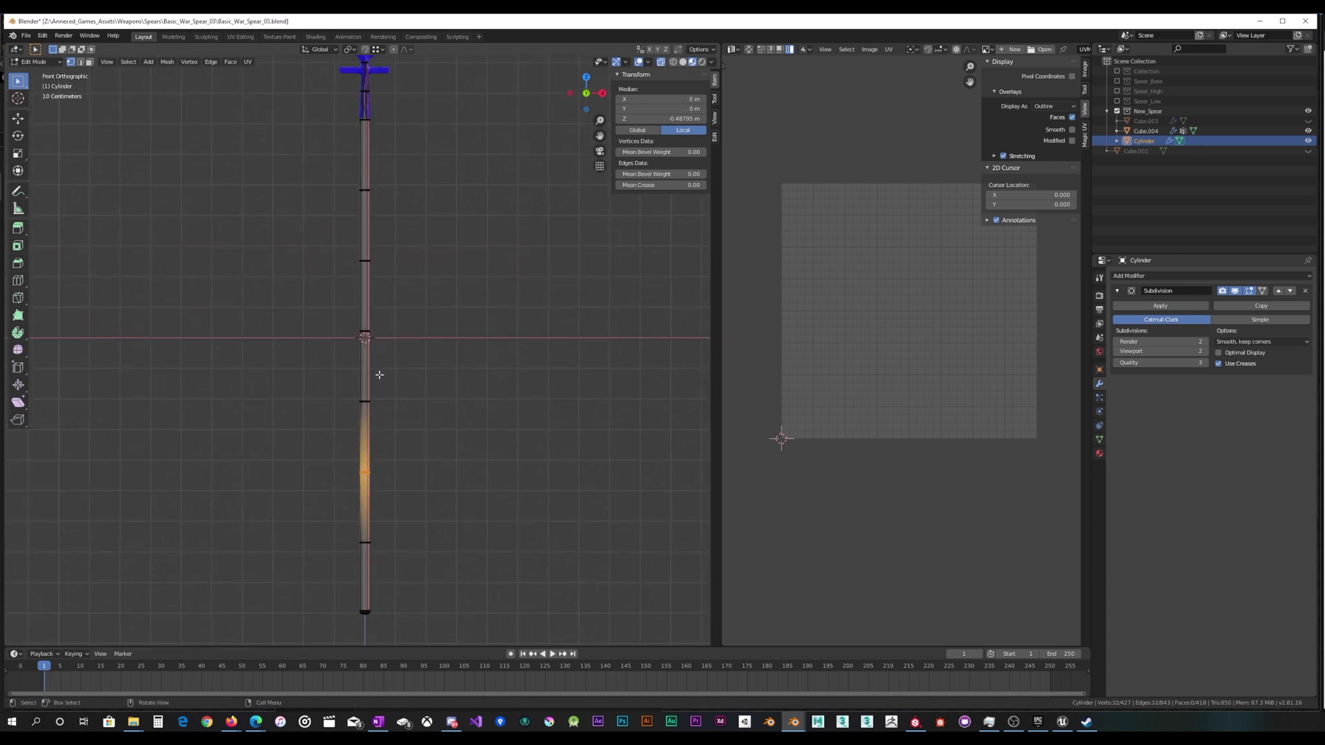
pyautogui.keyDown('shift'); pyautogui.moveTo(349, 349); pyautogui.dragTo(412, 316); pyautogui.keyUp('shift')
pyautogui.keyDown('shift'); pyautogui.moveTo(434, 280); pyautogui.dragTo(445, 364, button='middle'); pyautogui.keyUp('shift')
pyautogui.keyDown('shift'); pyautogui.moveTo(334, 289); pyautogui.dragTo(442, 260); pyautogui.keyUp('shift')
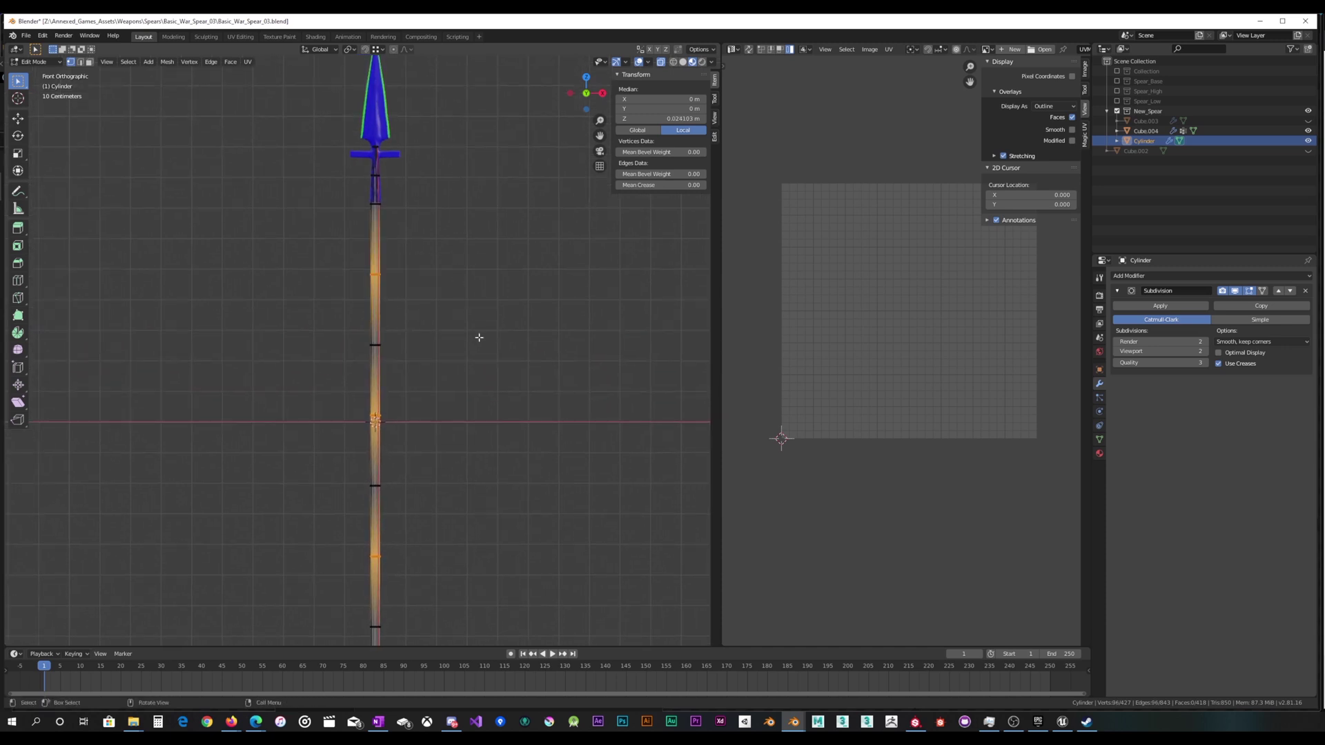
# Mark the three selected edge rings as UV seams and return to Object Mode.
pyautogui.press('u')
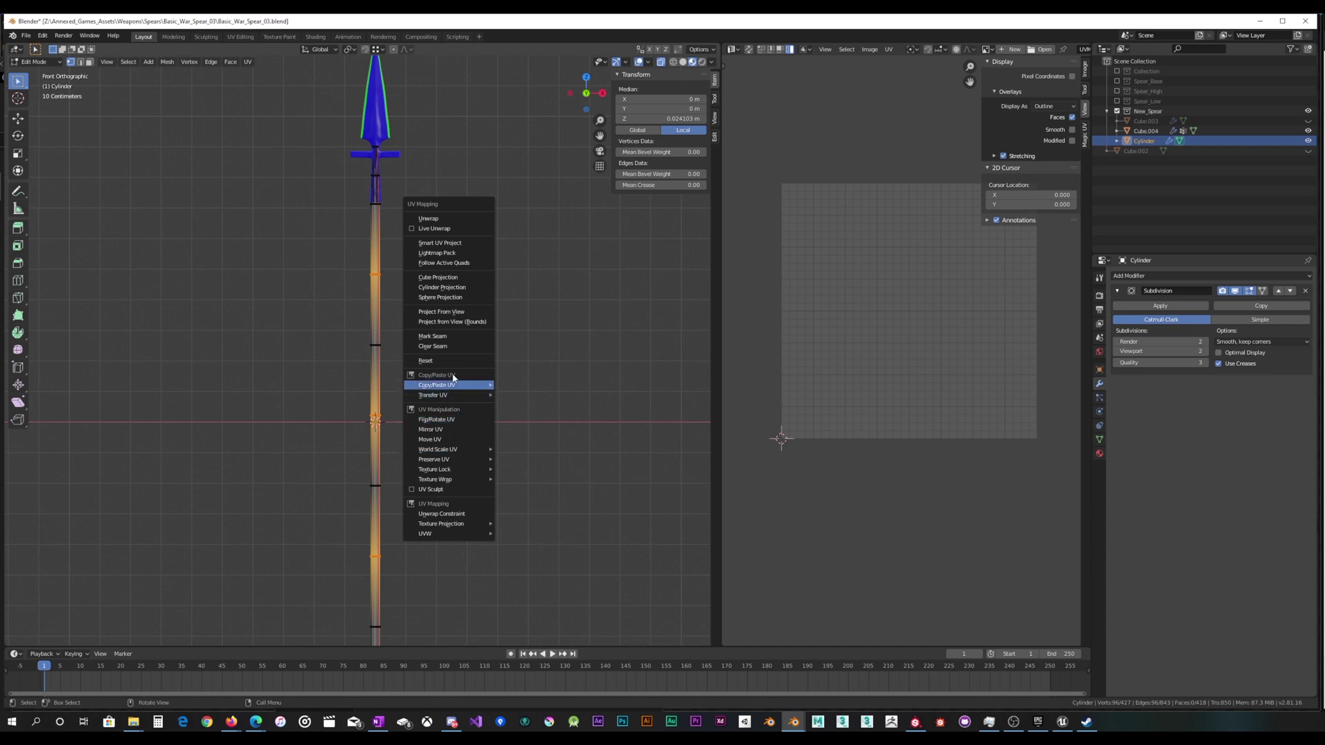
pyautogui.click(440, 340)
pyautogui.scroll(-2, 417, 364)
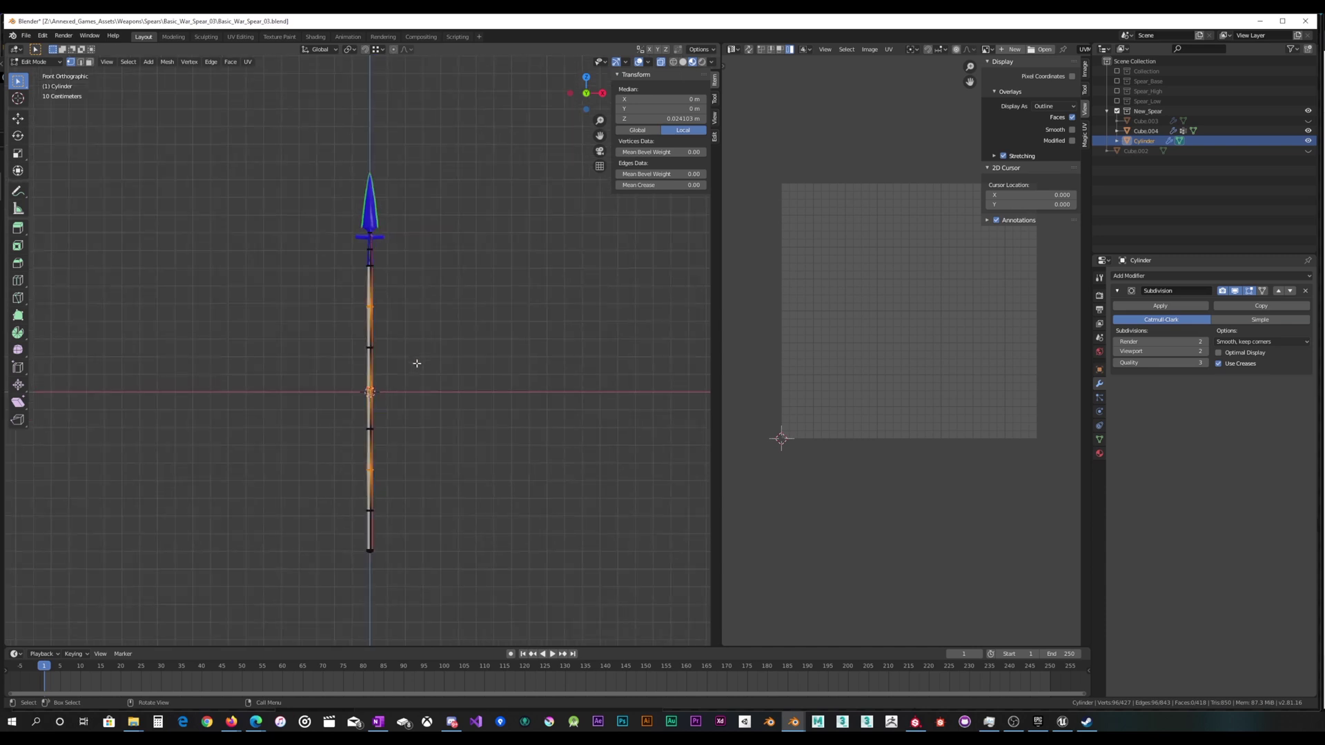
pyautogui.keyDown('shift'); pyautogui.moveTo(414, 405); pyautogui.dragTo(412, 373, button='middle'); pyautogui.keyUp('shift')
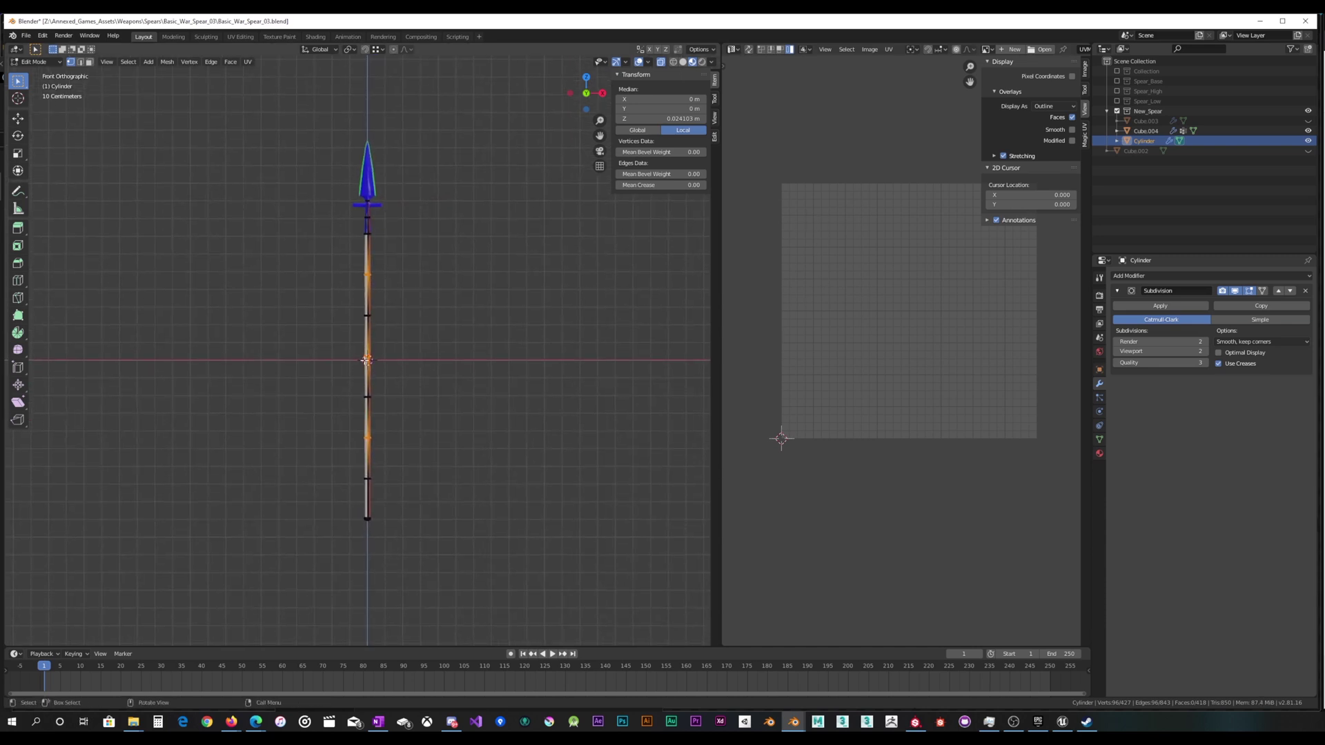
pyautogui.press('Tab')
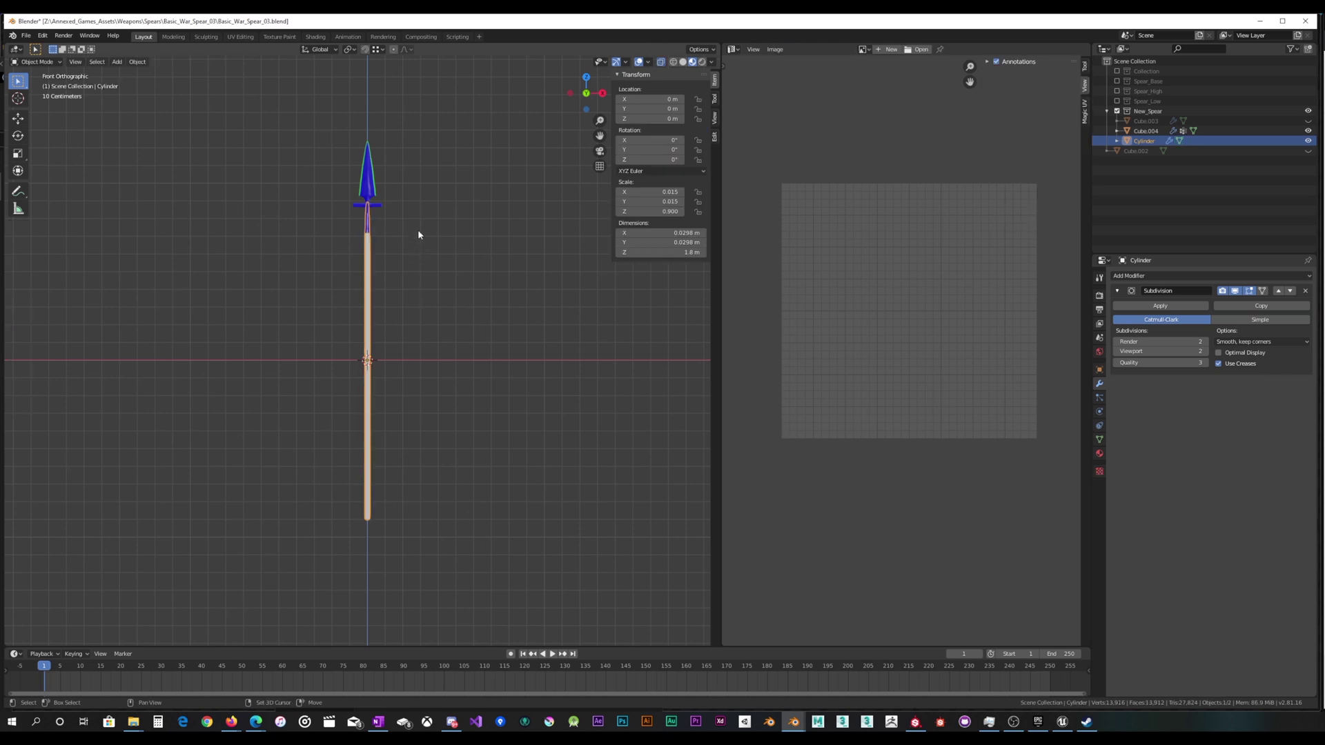
# Add a Displace modifier to the shaft and assign the existing Texture.001 as its texture.
pyautogui.keyDown('shift'); pyautogui.moveTo(418, 234); pyautogui.dragTo(414, 383, button='middle'); pyautogui.keyUp('shift')
pyautogui.scroll(5, 426, 346)
pyautogui.scroll(2, 411, 371)
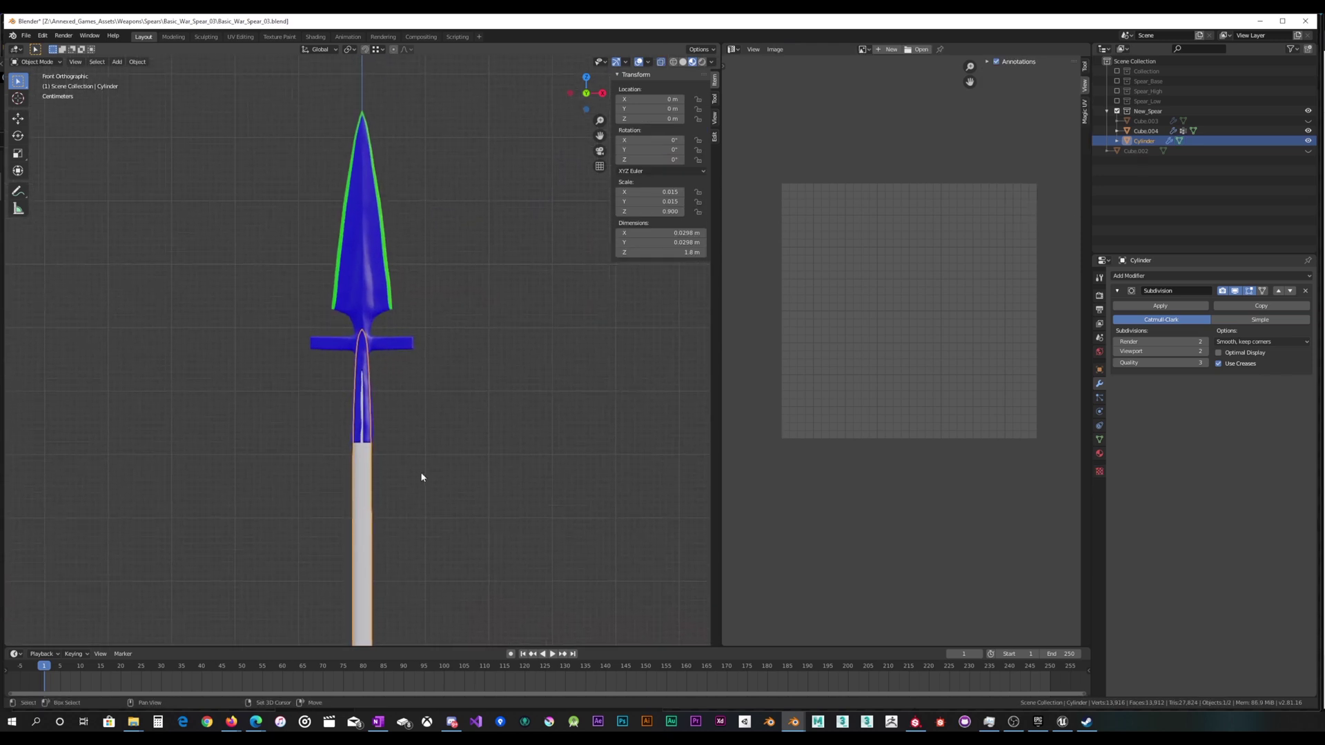
pyautogui.scroll(-5, 421, 477)
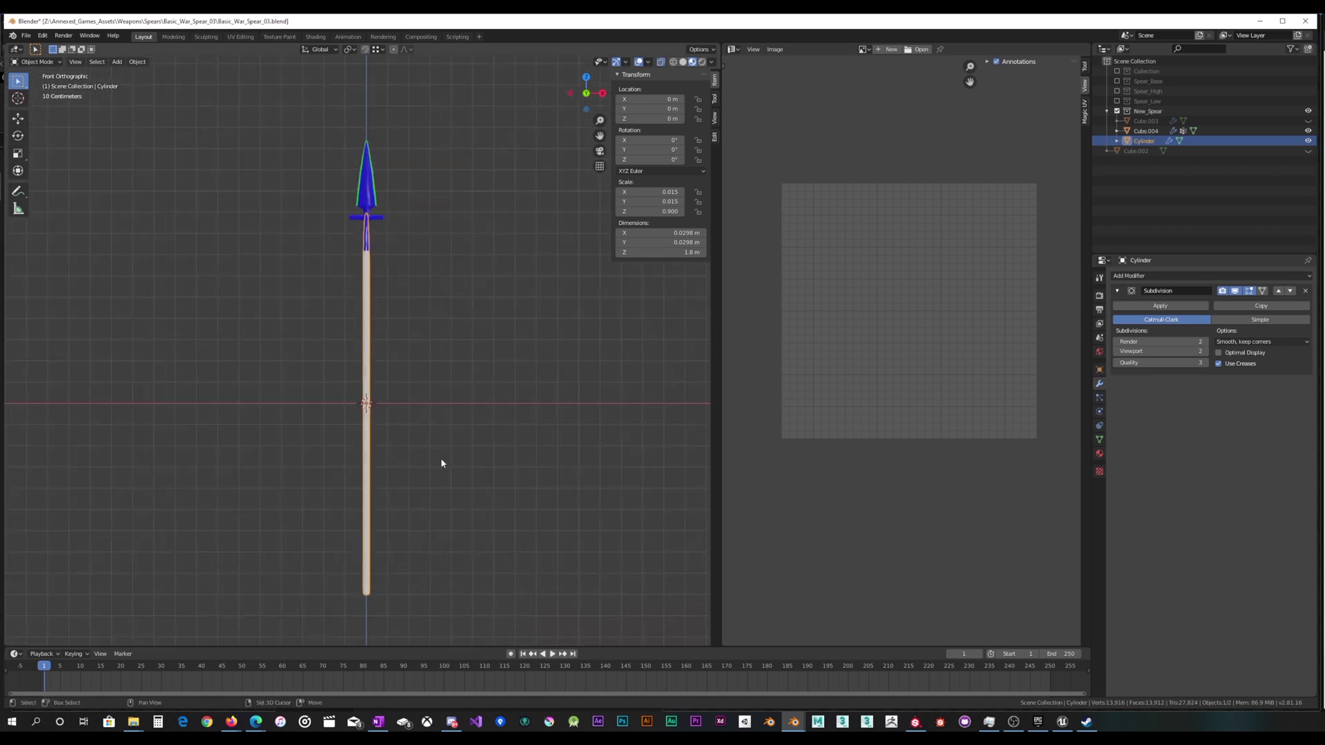
pyautogui.keyDown('shift'); pyautogui.moveTo(441, 463); pyautogui.dragTo(439, 436, button='middle'); pyautogui.keyUp('shift')
pyautogui.click(1152, 276)
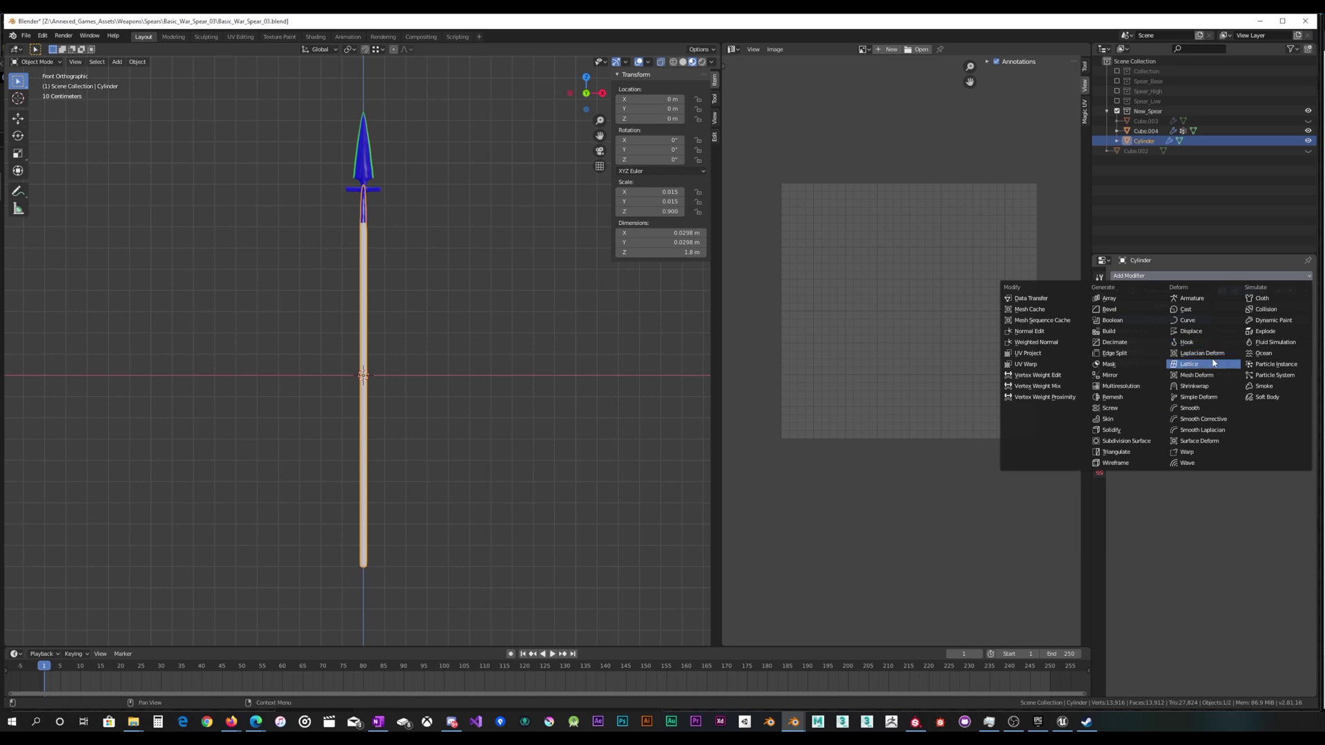
pyautogui.click(1211, 334)
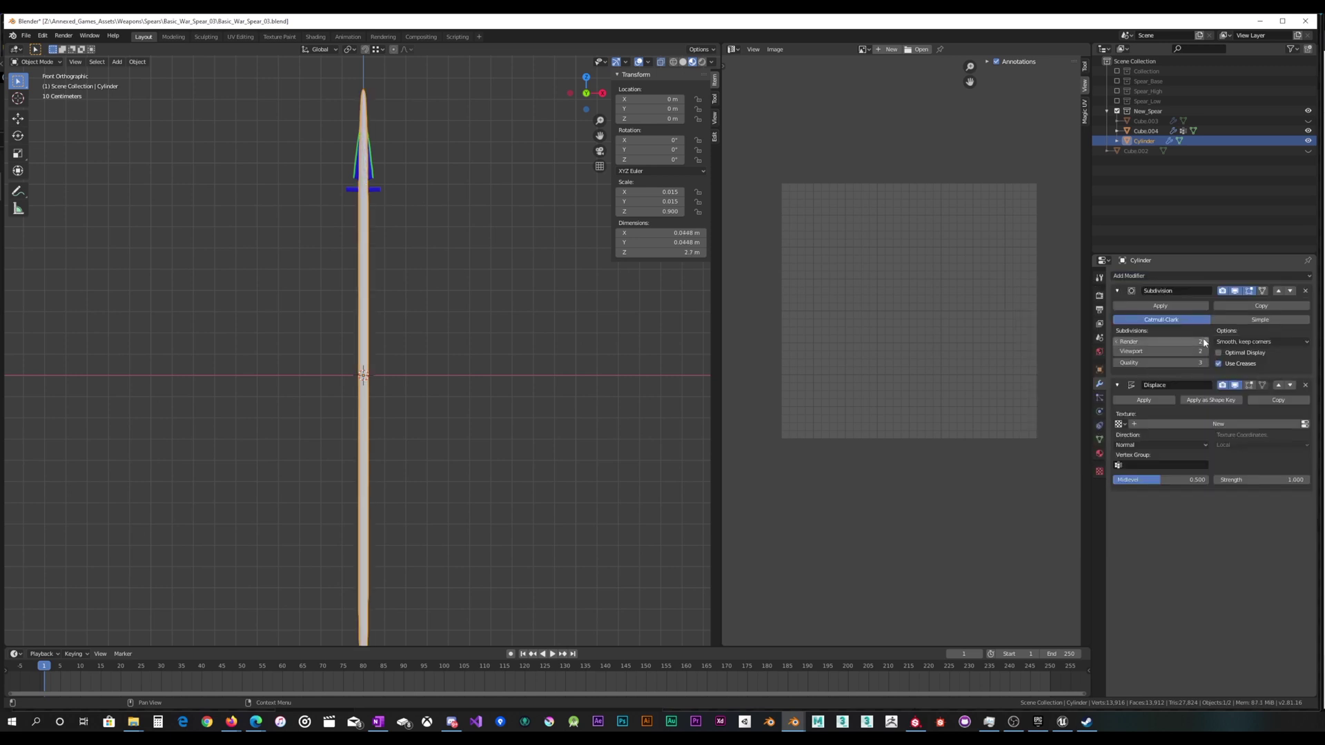
pyautogui.click(1121, 424)
pyautogui.click(1134, 454)
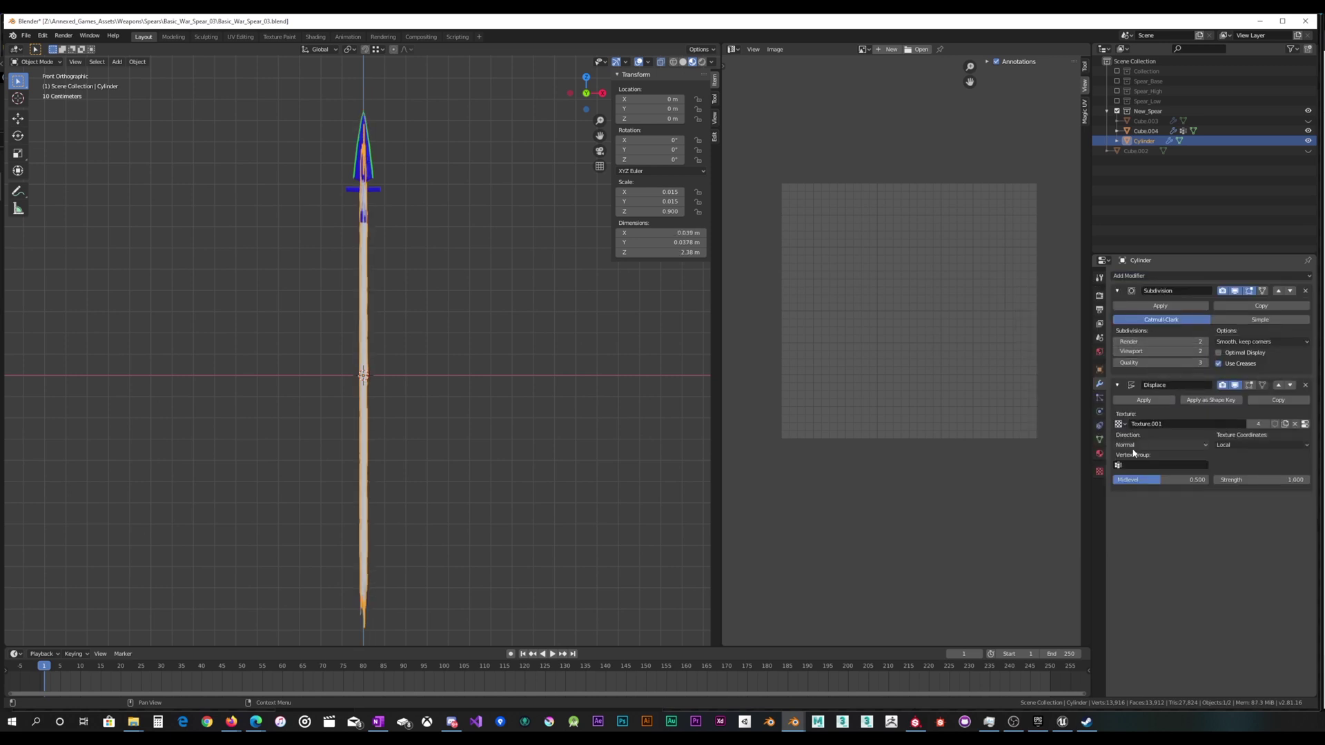
# Set the shaft's Displace strength to 0.01.
pyautogui.keyDown('shift'); pyautogui.moveTo(447, 441); pyautogui.dragTo(454, 398, button='middle'); pyautogui.keyUp('shift')
pyautogui.click(1278, 480)
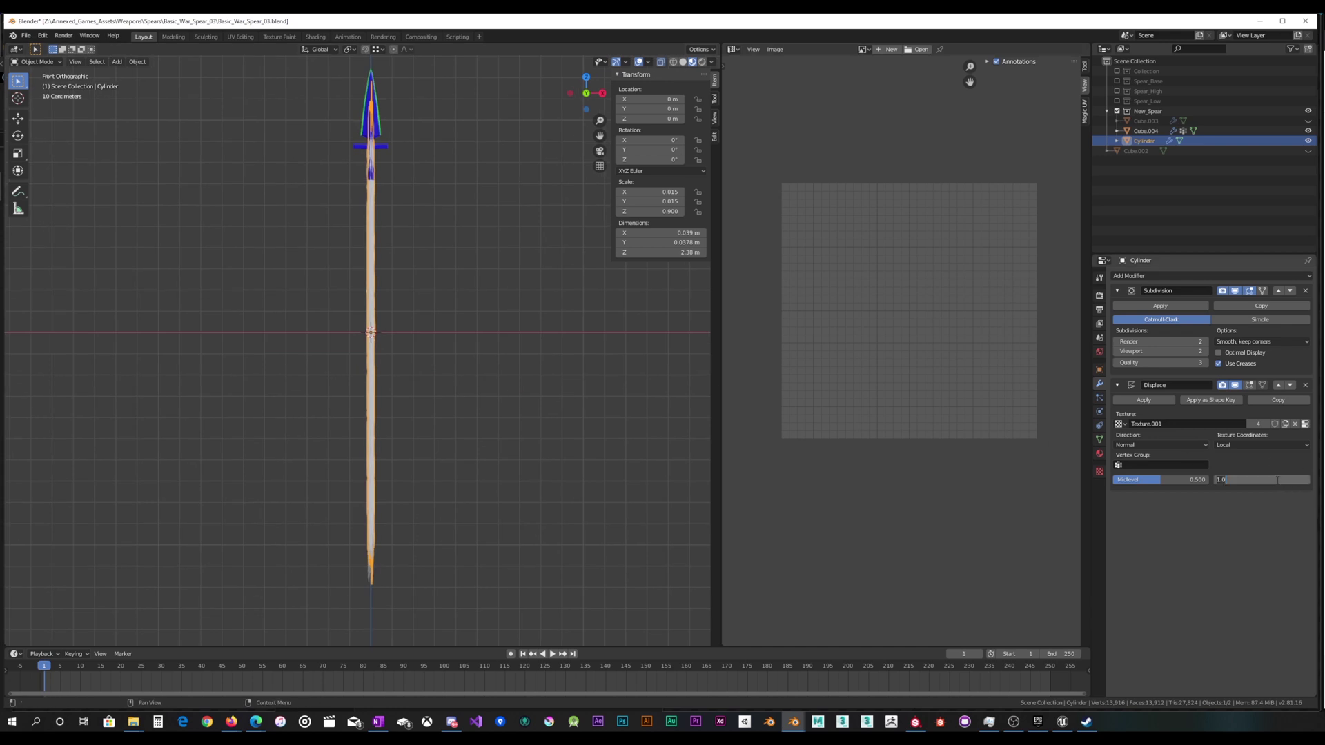
pyautogui.write('.01')
pyautogui.press('Return')
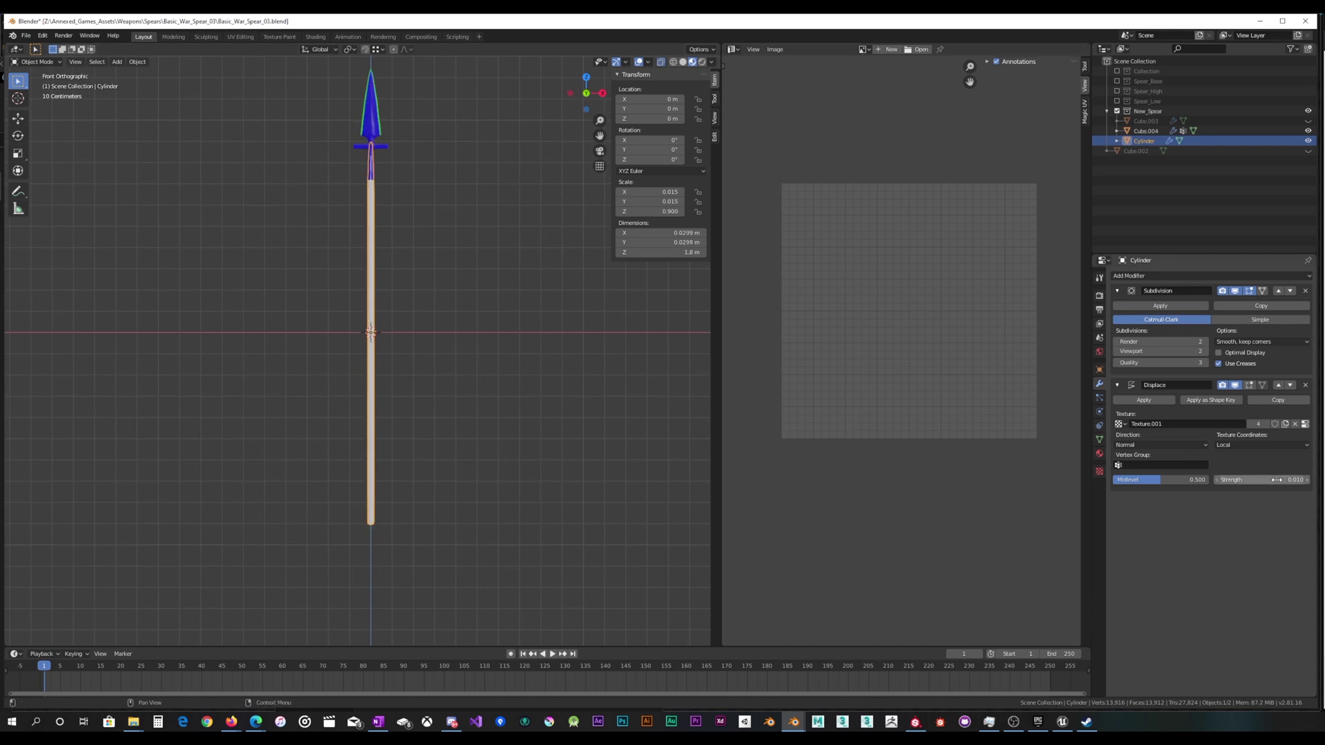
# Examine the displaced shaft surface up close where it enters the spearhead's socket.
pyautogui.scroll(5, 477, 381)
pyautogui.moveTo(485, 345); pyautogui.dragTo(498, 424, button='middle')
pyautogui.scroll(-4, 499, 425)
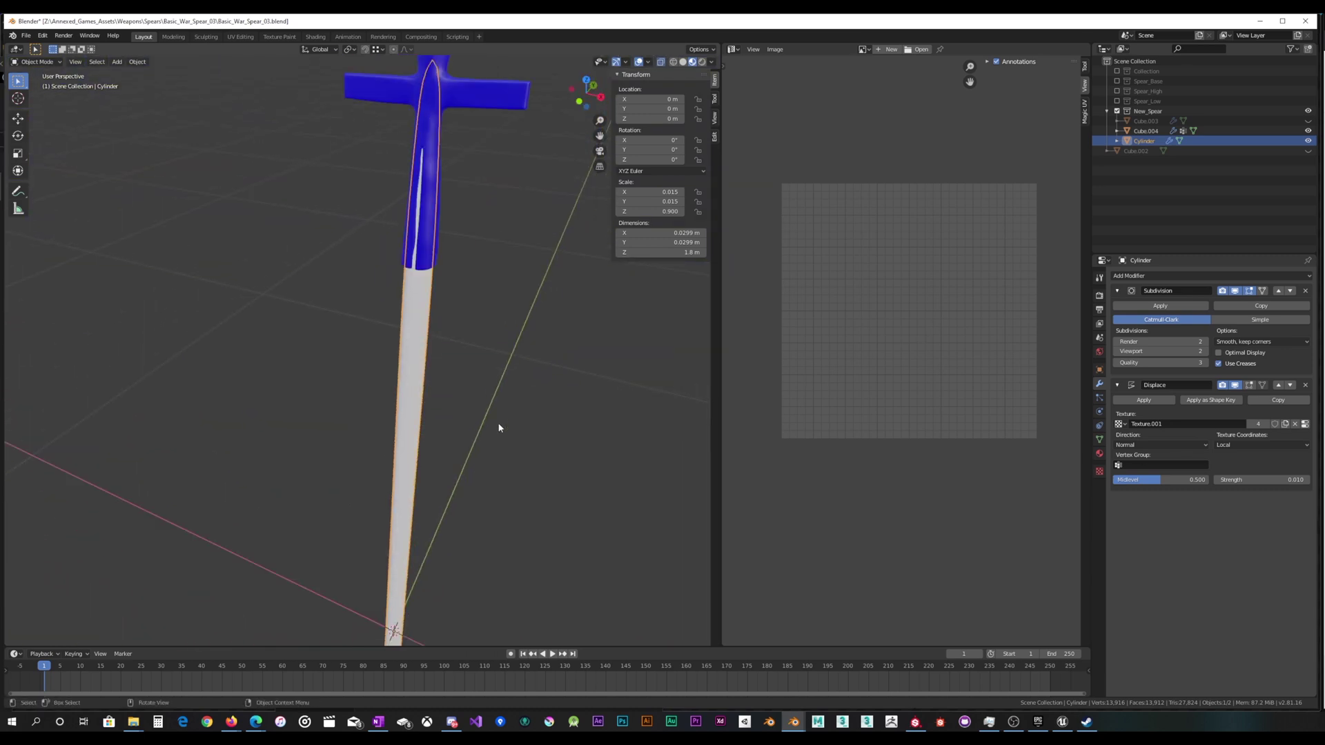
pyautogui.press('KP_1')
pyautogui.scroll(3, 550, 354)
pyautogui.keyDown('shift'); pyautogui.moveTo(526, 239); pyautogui.dragTo(387, 432, button='middle'); pyautogui.keyUp('shift')
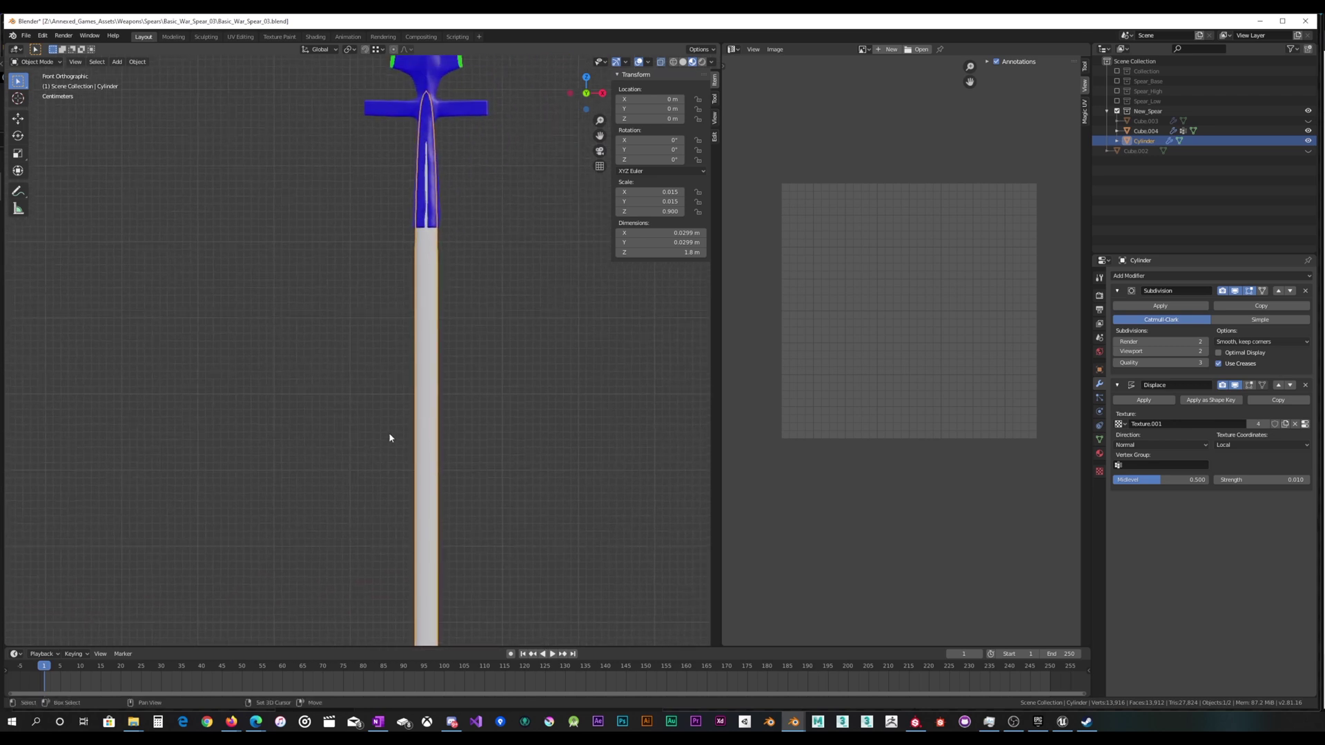
pyautogui.scroll(3, 527, 261)
pyautogui.keyDown('shift'); pyautogui.moveTo(523, 260); pyautogui.dragTo(407, 391, button='middle'); pyautogui.keyUp('shift')
pyautogui.scroll(3, 452, 298)
pyautogui.keyDown('shift'); pyautogui.moveTo(453, 299); pyautogui.dragTo(452, 428, button='middle'); pyautogui.keyUp('shift')
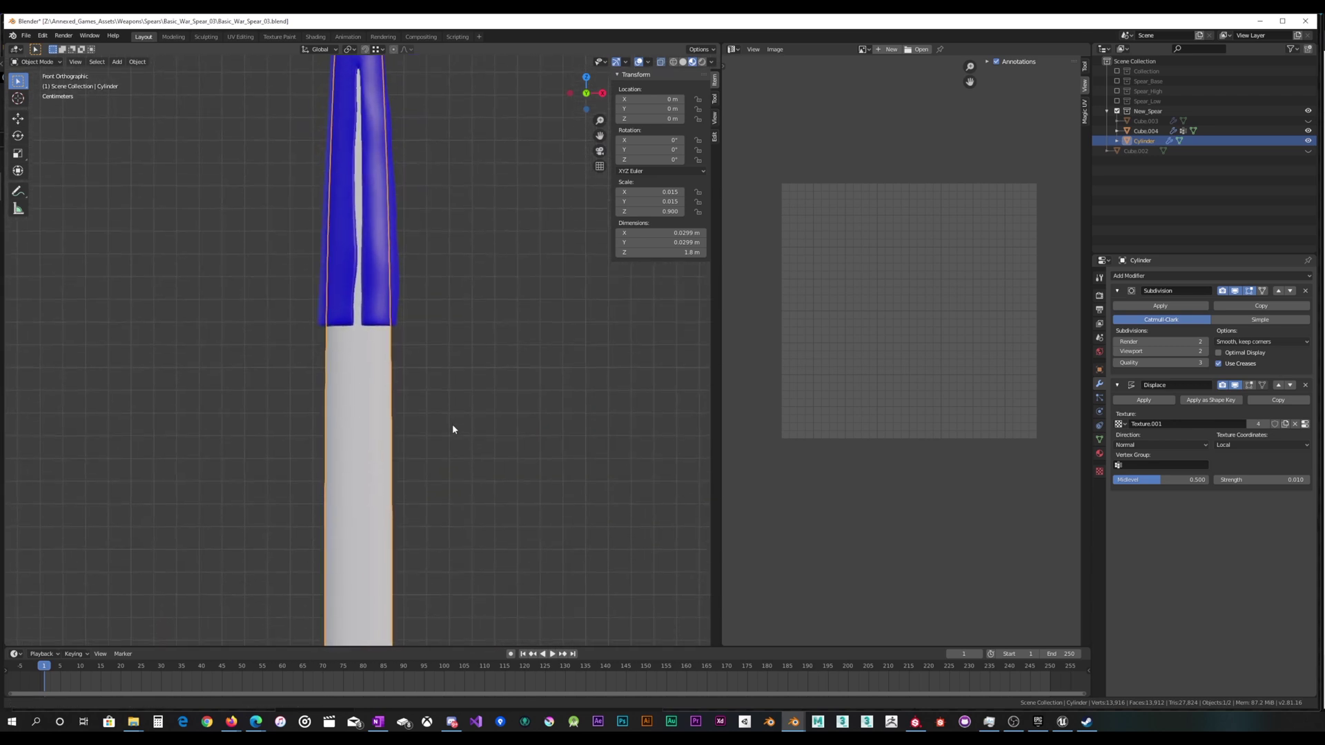
# Set the shaft's Displace strength to 0.1.
pyautogui.scroll(2, 452, 407)
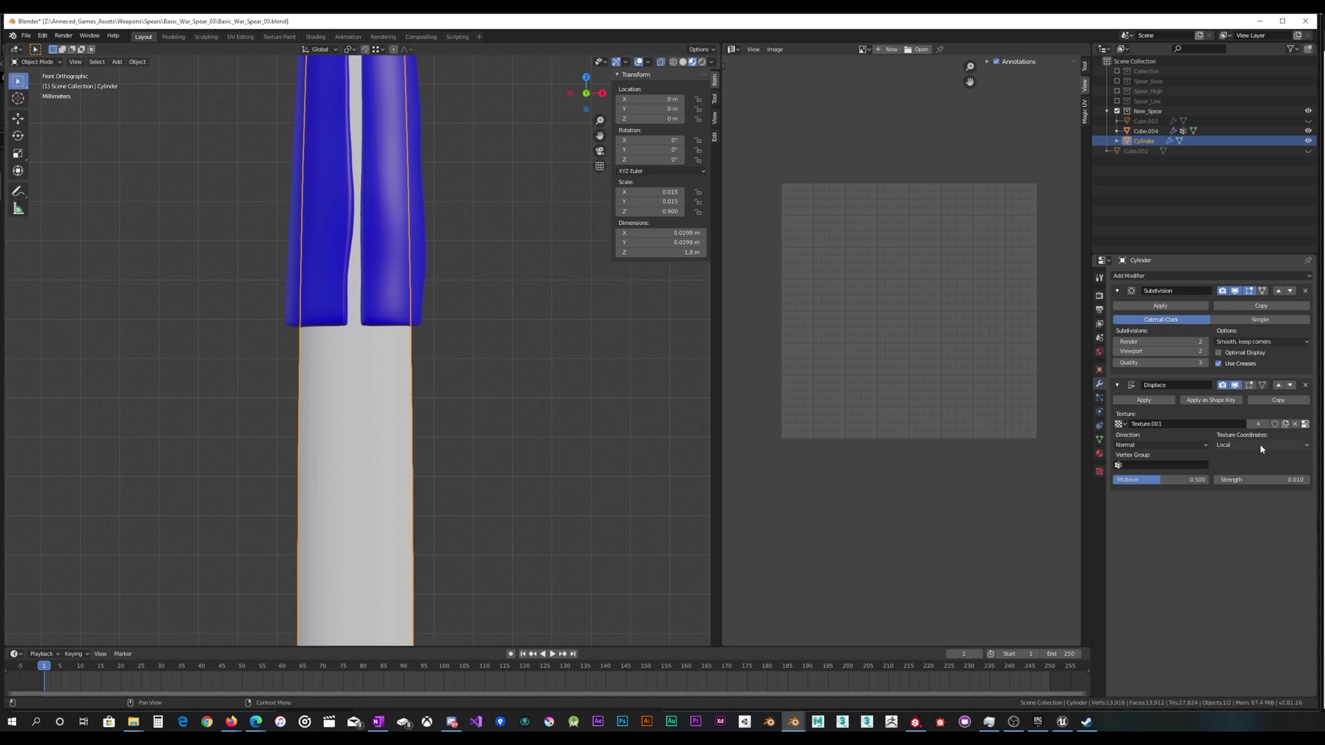
pyautogui.press('Return')
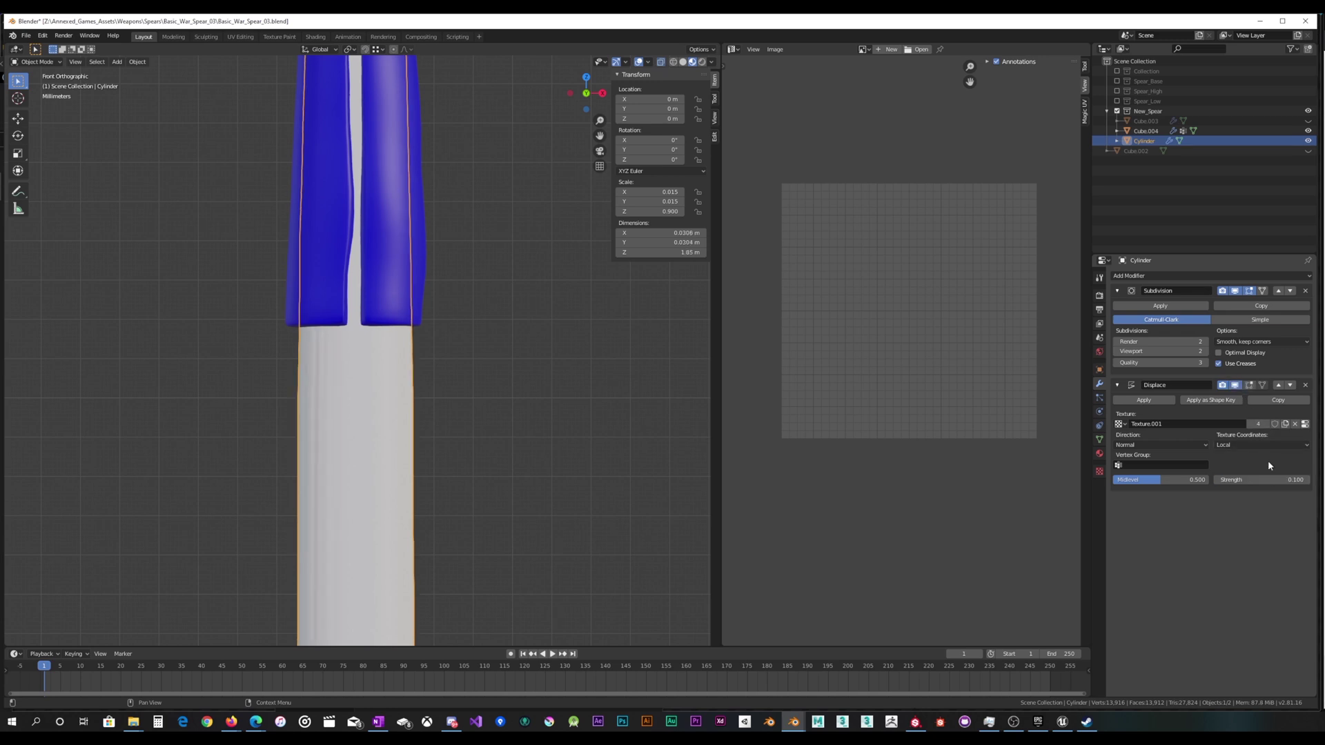
# Compare the shaft's surface near the socket with the Displace effect shown and hidden in the viewport.
pyautogui.moveTo(532, 266)
pyautogui.mouseDown(button='middle')
pyautogui.moveTo(562, 281)
pyautogui.moveTo(510, 276)
pyautogui.moveTo(545, 281)
pyautogui.mouseUp(button='middle')
pyautogui.scroll(-6, 509, 274)
pyautogui.scroll(6, 478, 300)
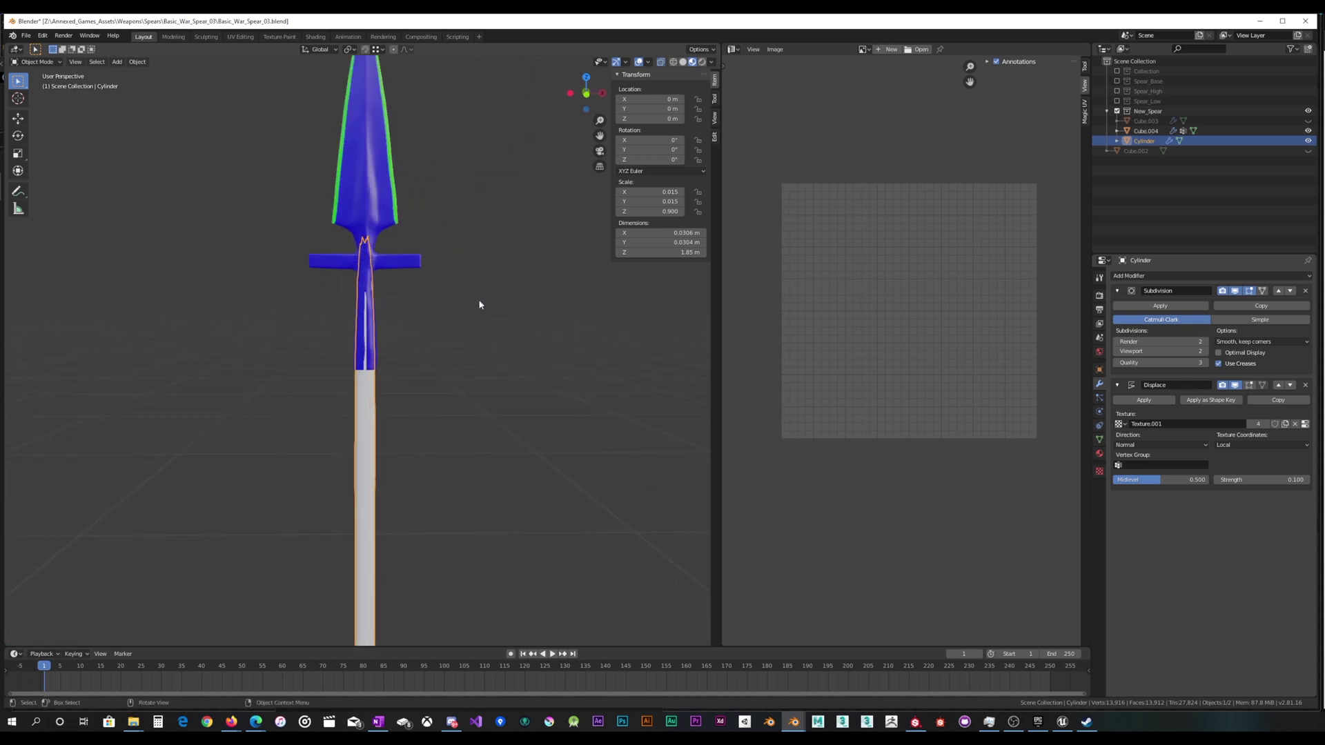
pyautogui.scroll(8, 461, 334)
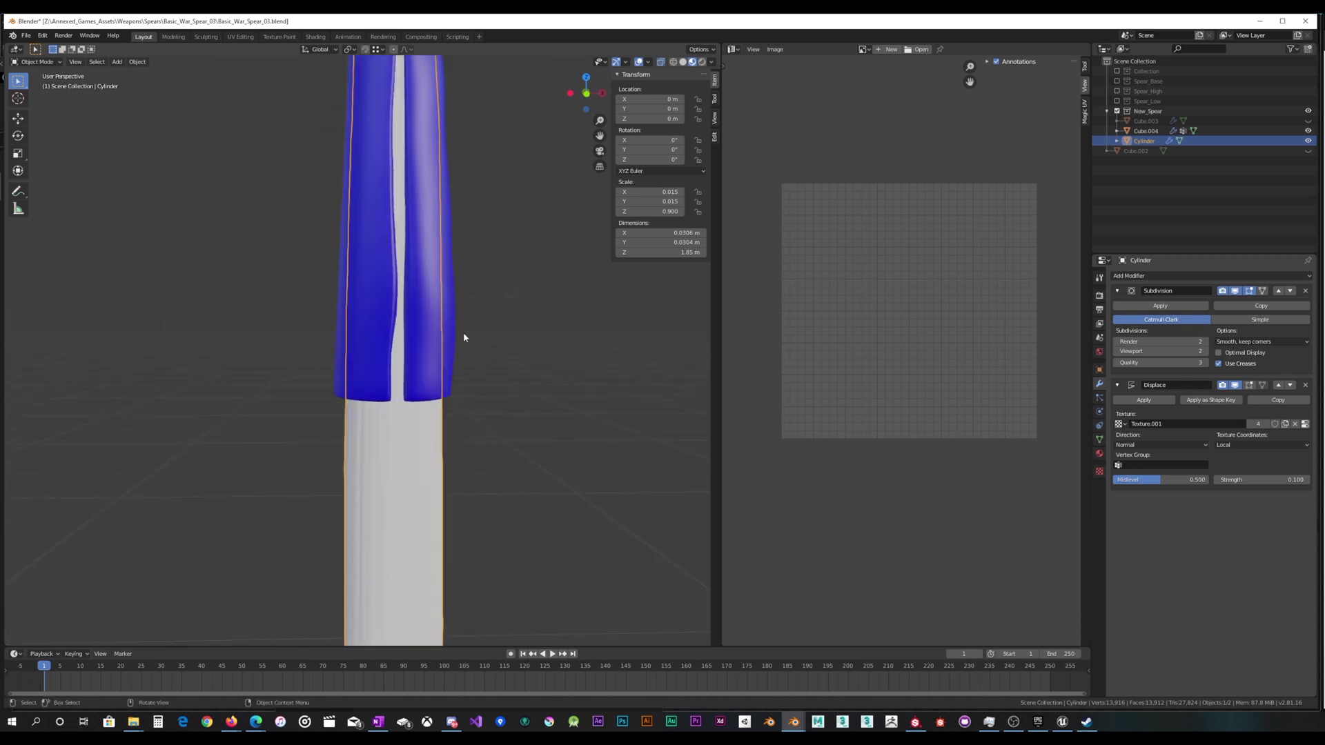
pyautogui.moveTo(463, 337); pyautogui.dragTo(460, 344, button='middle')
pyautogui.click(1235, 385)
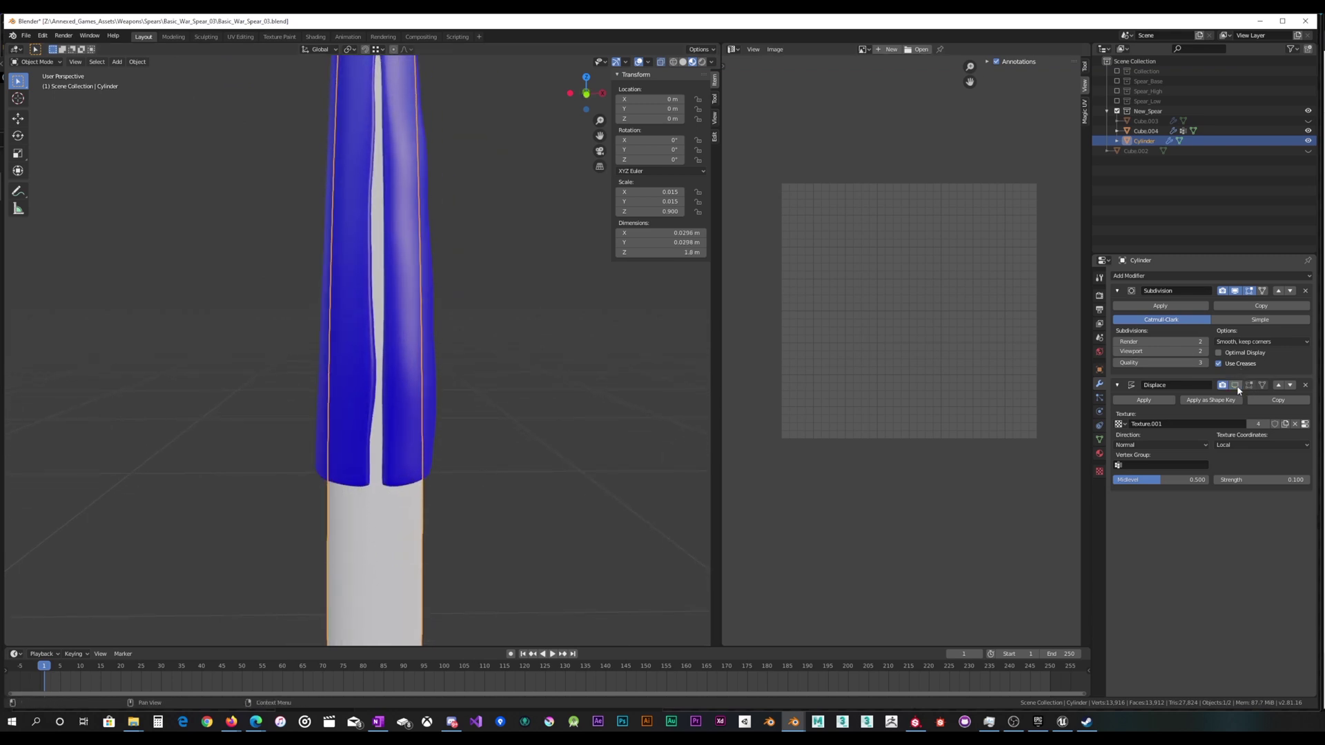
pyautogui.click(1235, 385)
pyautogui.click(1235, 385)
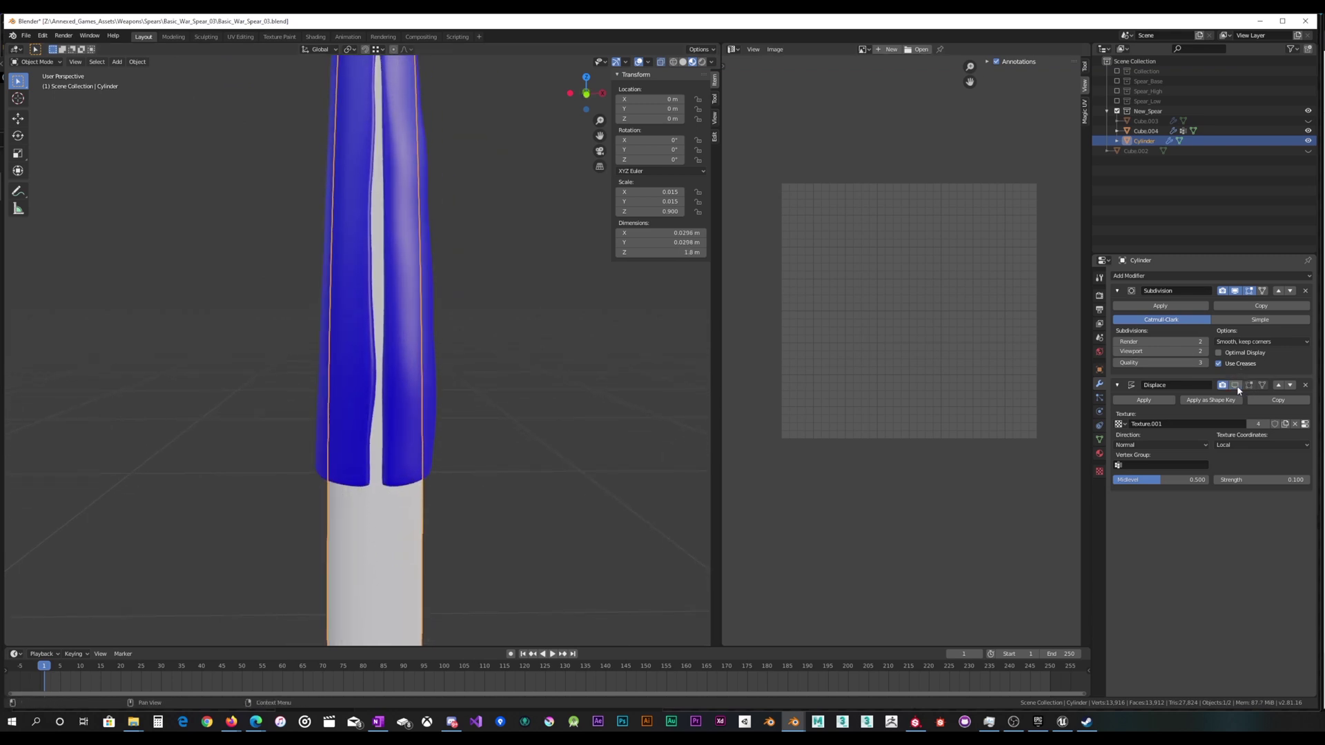
# Place the shaft's Displace modifier above Subdivision in the stack and turn its viewport display back on.
pyautogui.click(1277, 385)
pyautogui.click(1235, 291)
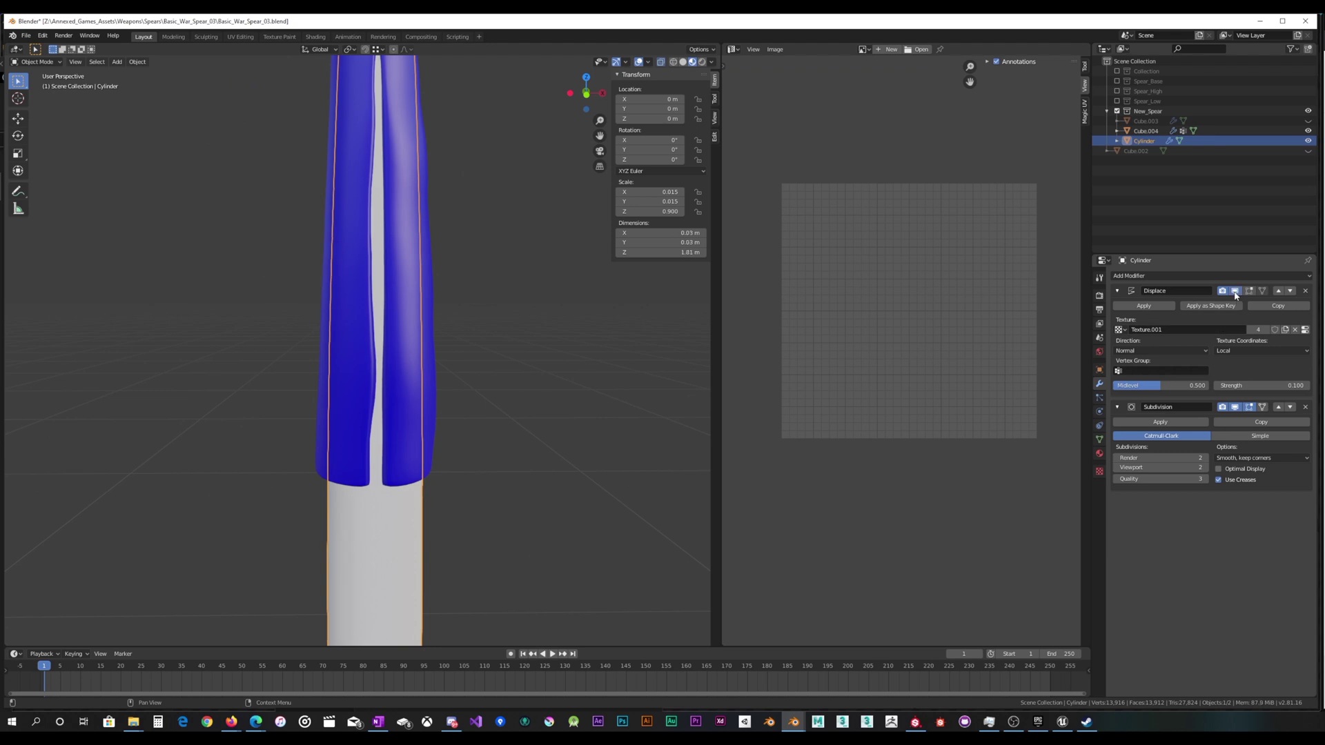
pyautogui.scroll(-6, 434, 324)
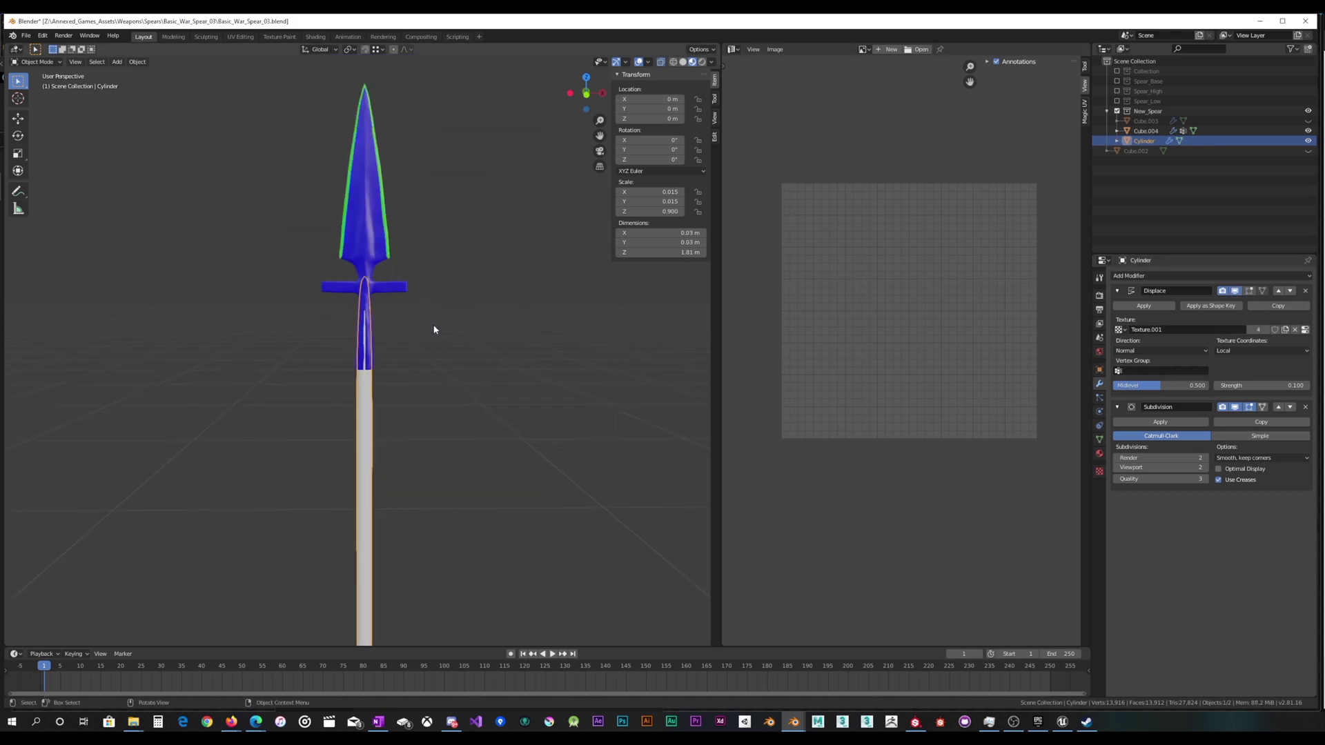
pyautogui.moveTo(435, 425); pyautogui.dragTo(444, 303, button='middle')
pyautogui.scroll(-2, 444, 302)
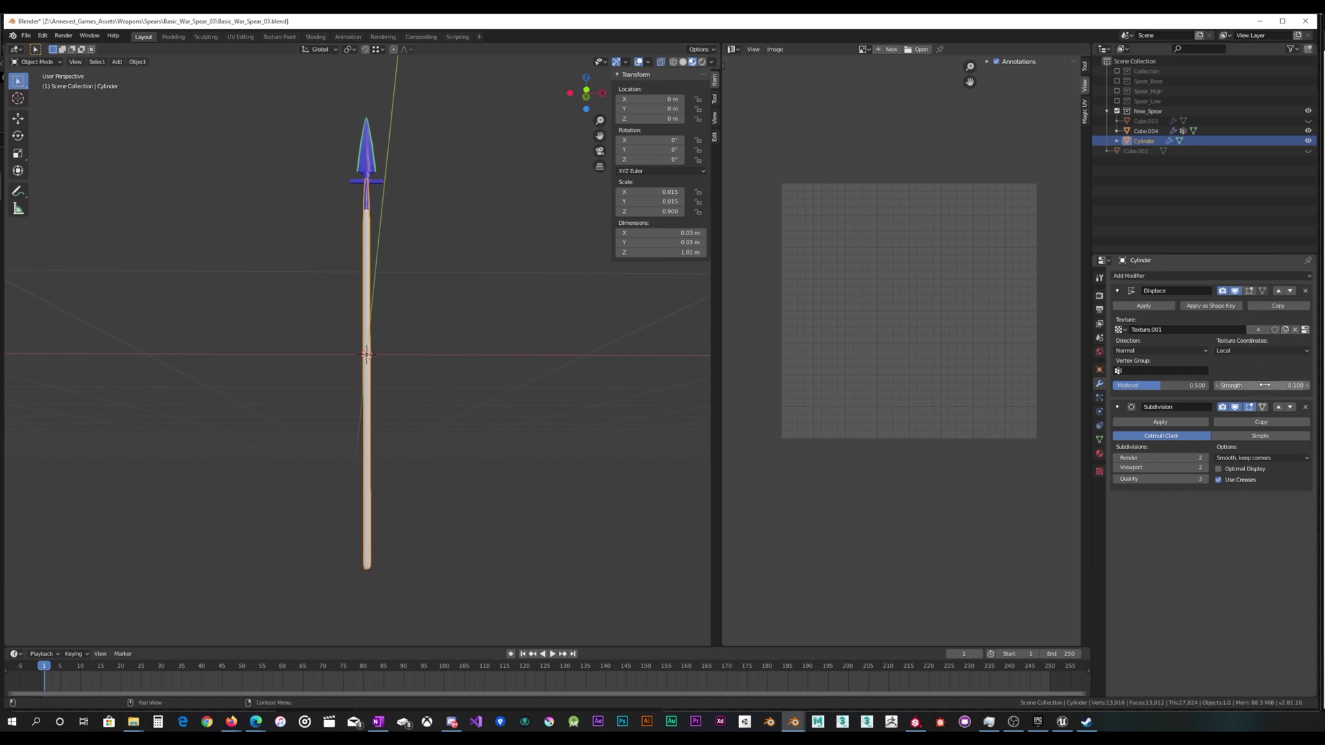
# Set the shaft's Displace strength to 0.3 and inspect the surface near the spearhead's socket.
pyautogui.press('Return')
pyautogui.moveTo(544, 252); pyautogui.dragTo(446, 322, button='middle')
pyautogui.scroll(7, 456, 336)
pyautogui.scroll(8, 445, 321)
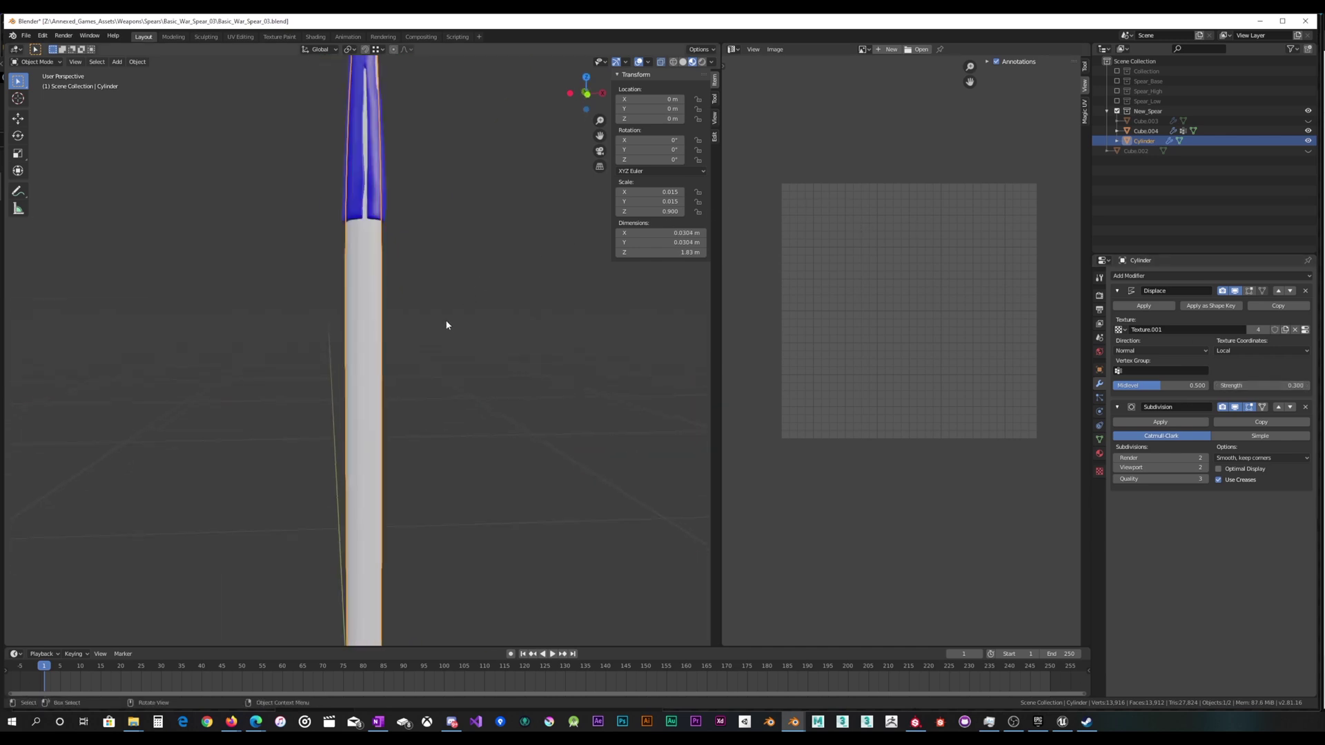
pyautogui.scroll(-4, 442, 319)
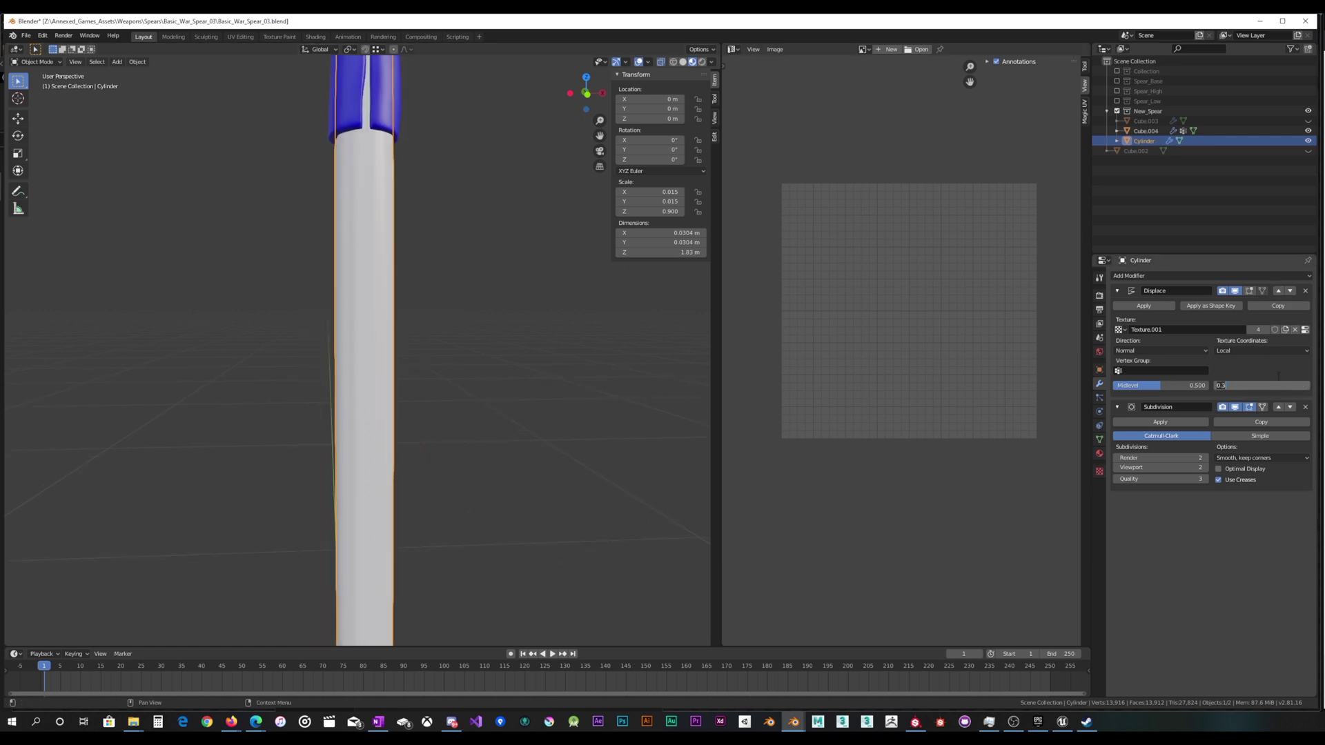
# Set the shaft's Displace strength to 0.2 and look over the whole spear.
pyautogui.write('0.2')
pyautogui.press('Return')
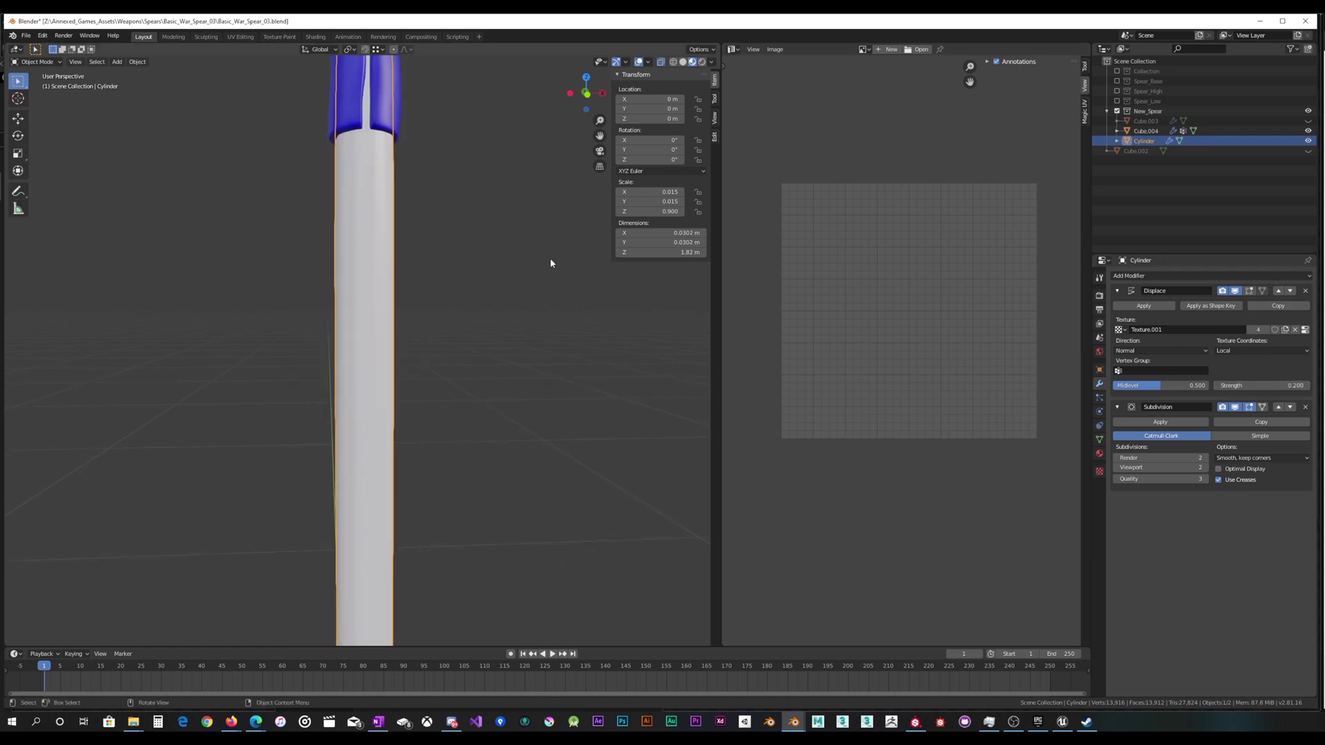
pyautogui.scroll(-10, 550, 260)
pyautogui.moveTo(435, 417); pyautogui.dragTo(435, 360, button='middle')
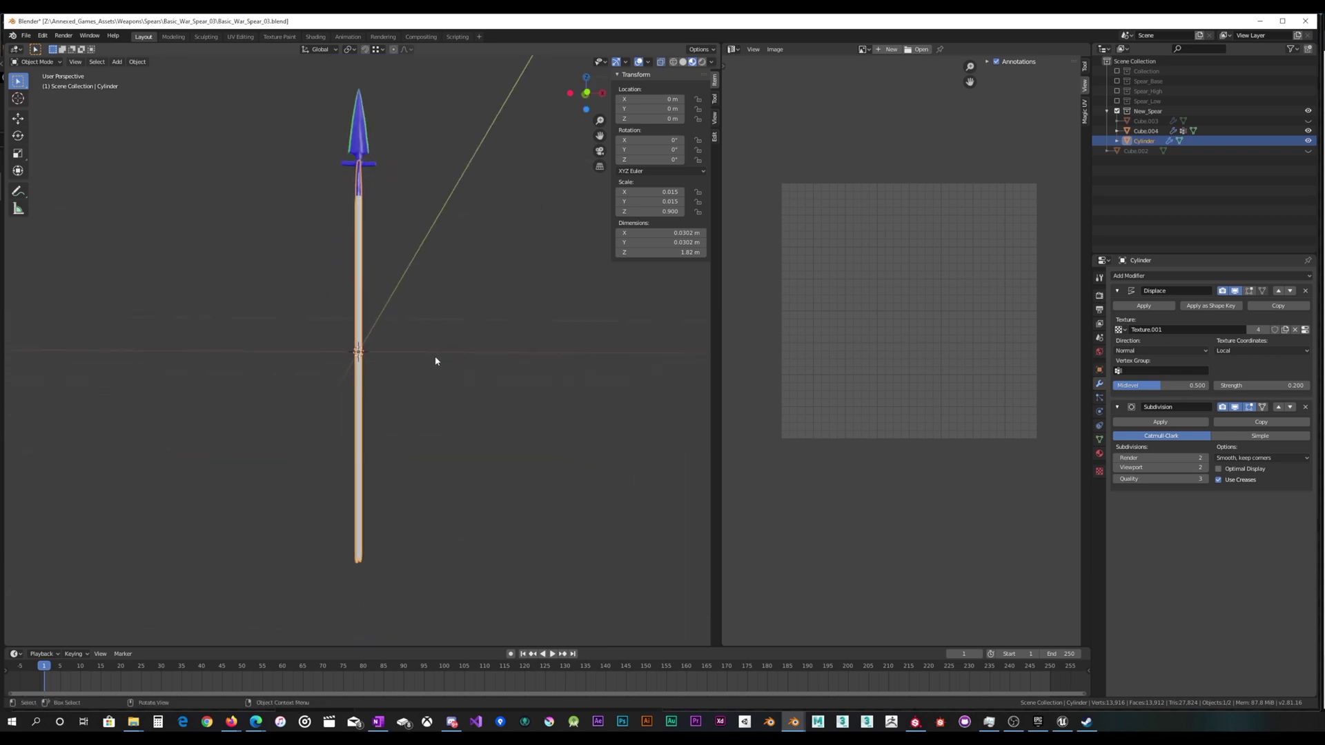
# Make a separate single-user copy of Texture.001 for the shaft's Displace modifier and set its Clouds size to 0.25.
pyautogui.click(1120, 329)
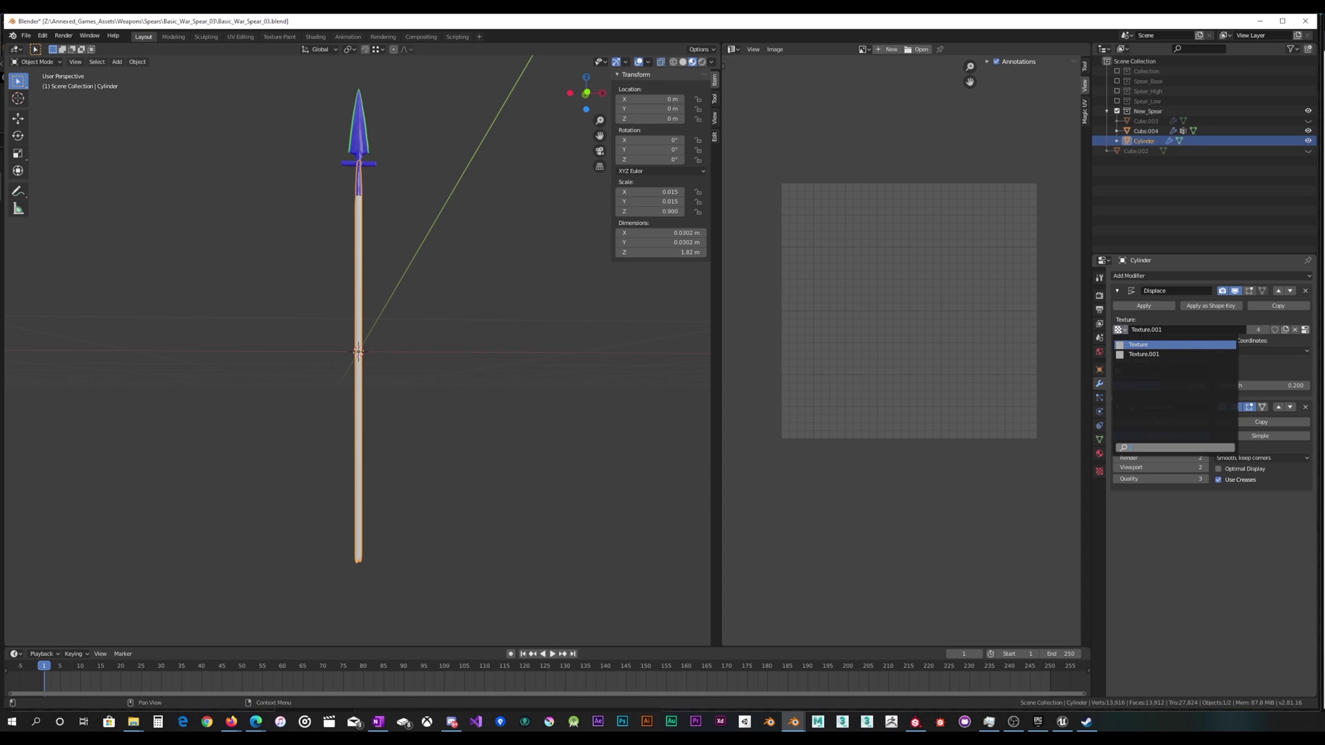
pyautogui.click(1192, 330)
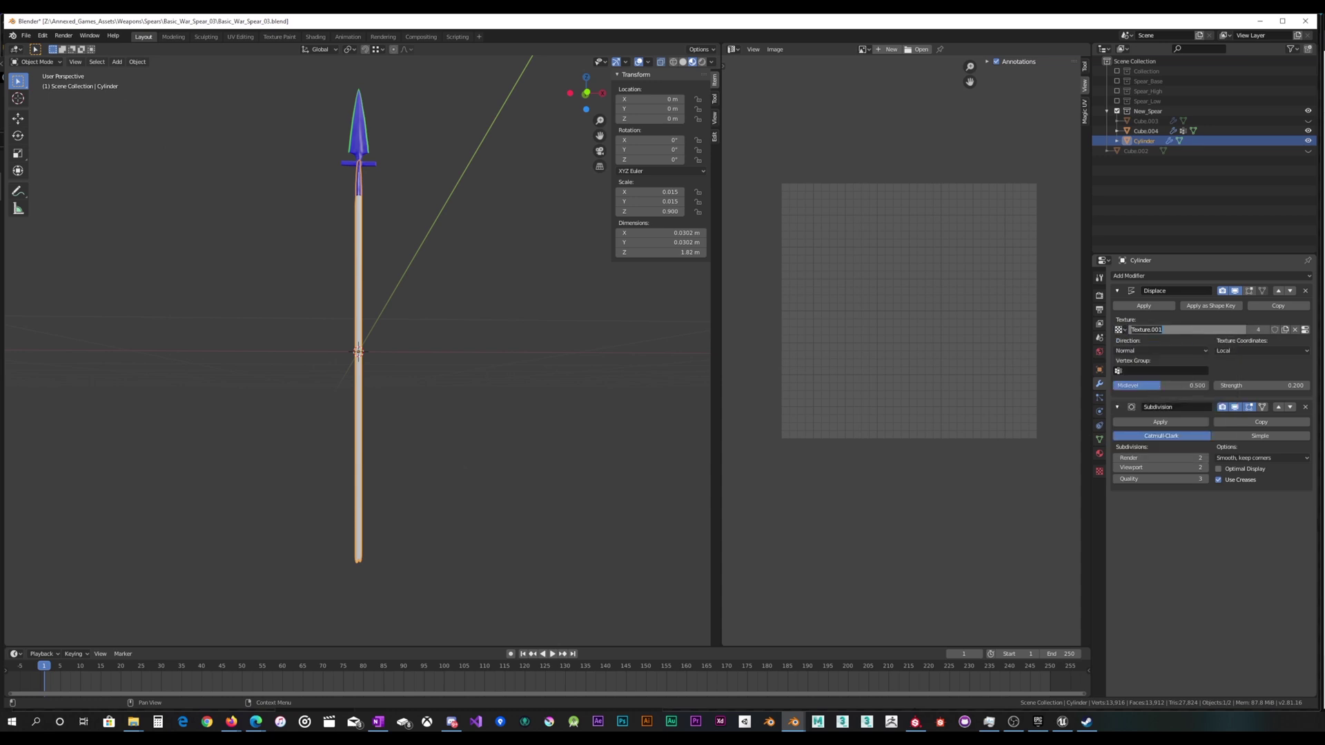
pyautogui.click(1120, 330)
pyautogui.click(1121, 330)
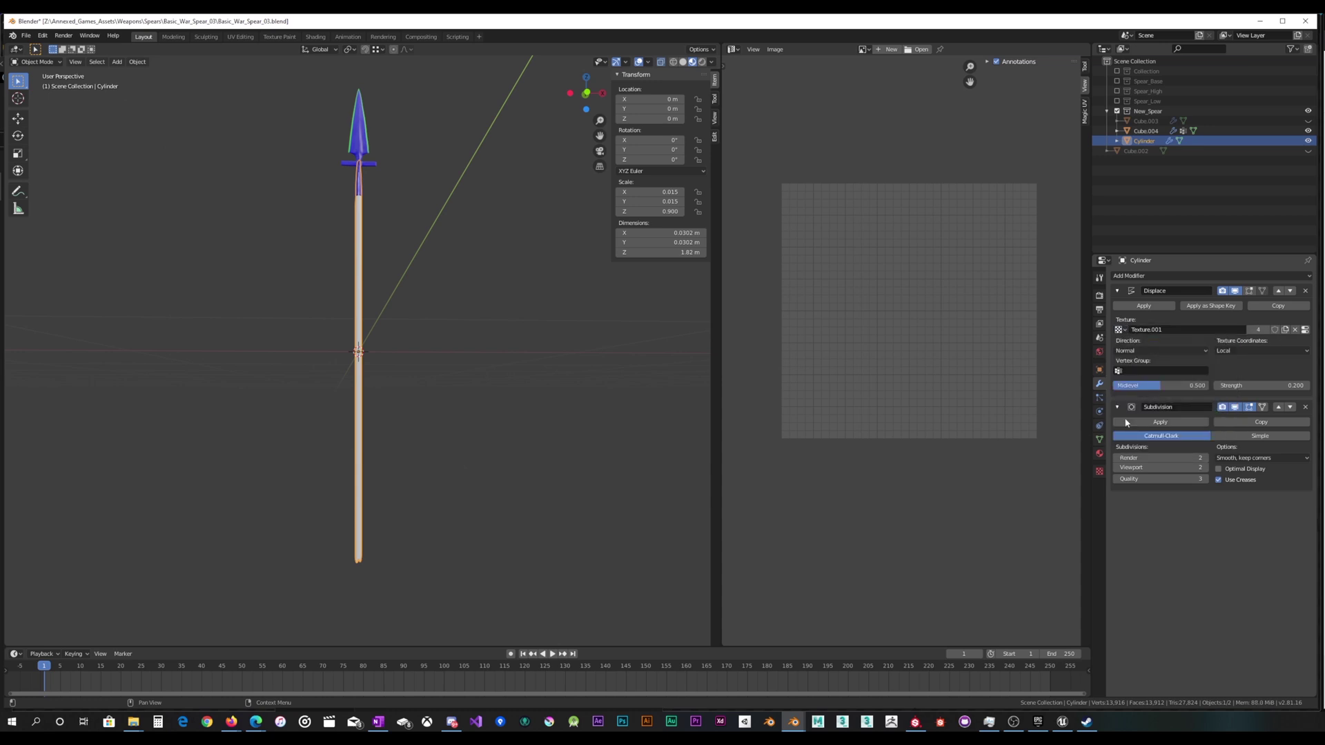
pyautogui.click(1099, 472)
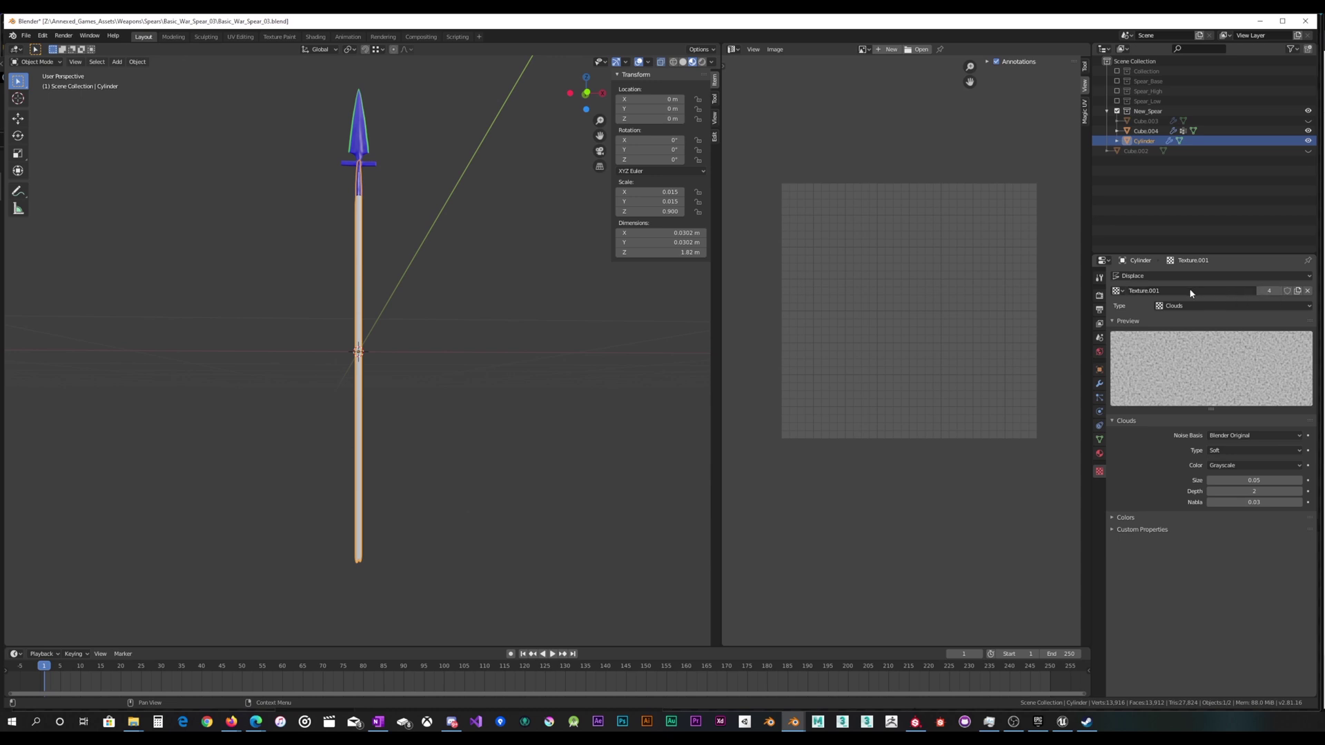
pyautogui.click(1117, 292)
pyautogui.click(1270, 291)
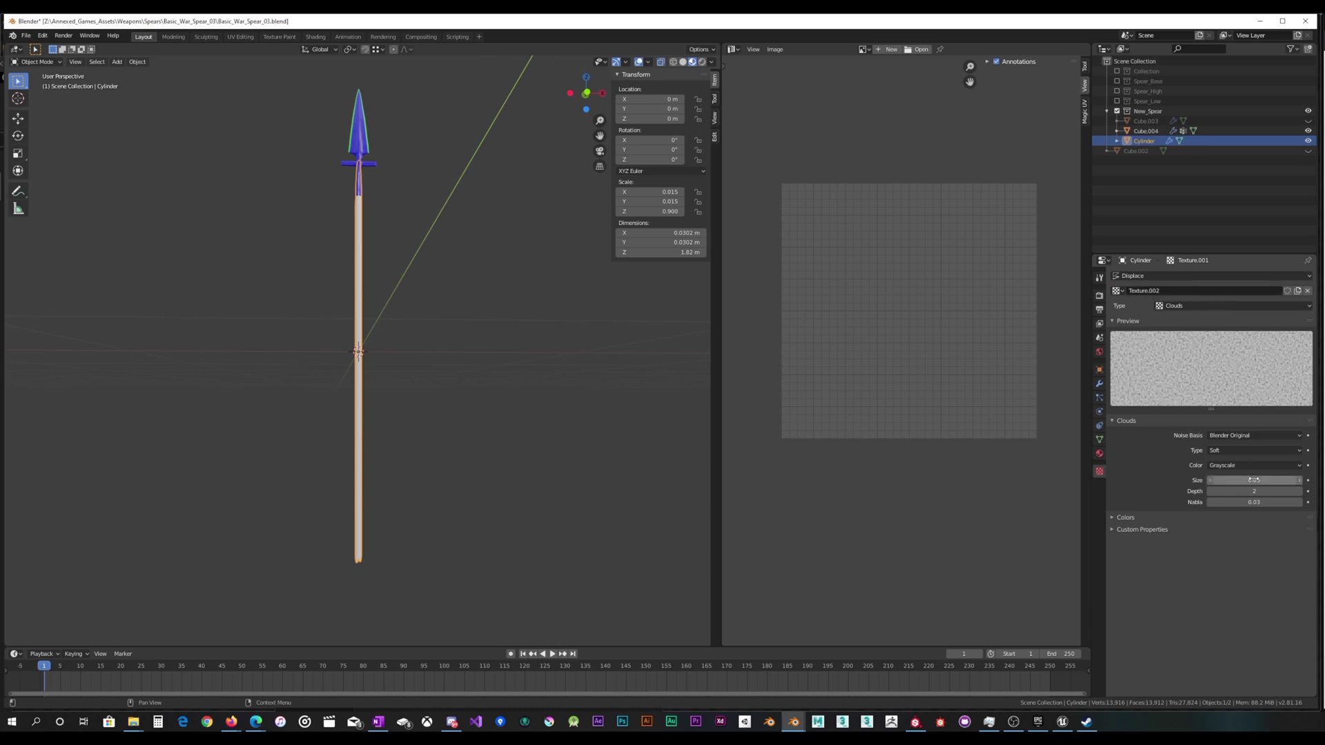
pyautogui.write('0.25')
pyautogui.press('Return')
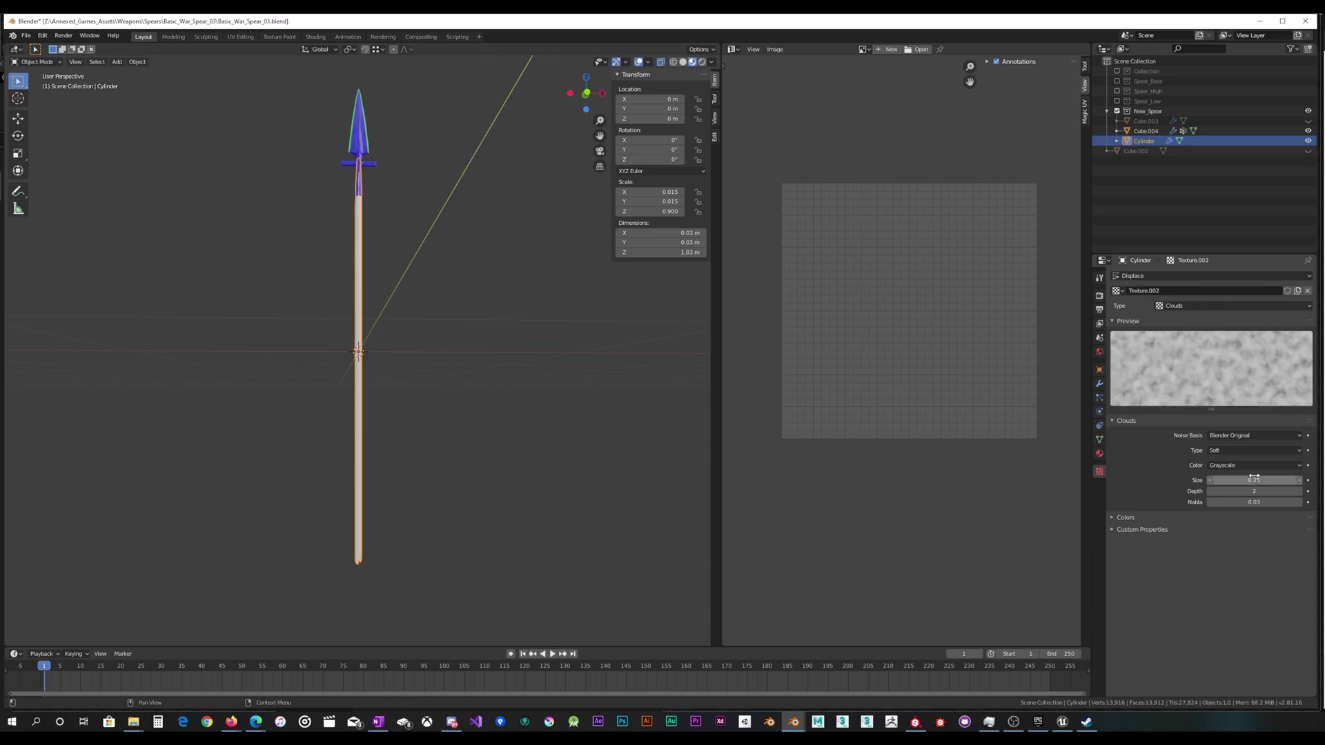
pyautogui.click(1099, 385)
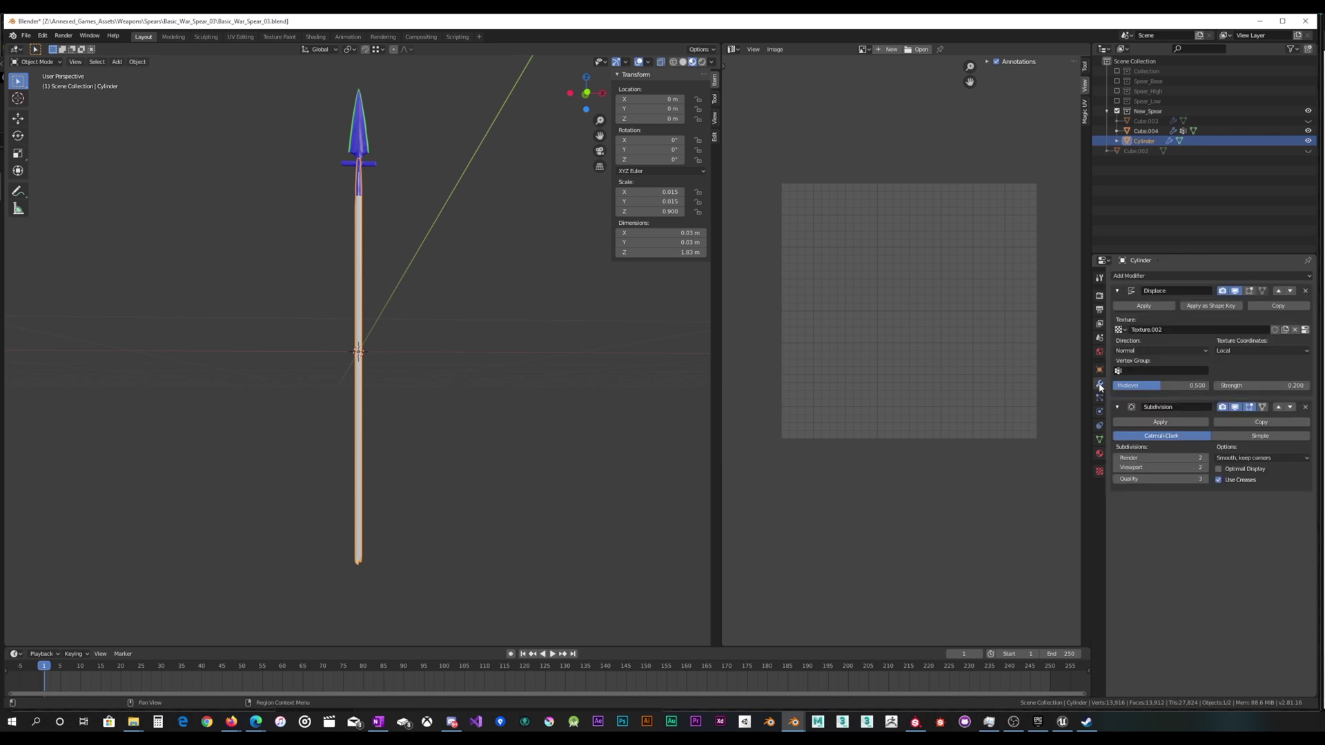
# Check which textures the spearhead's and the shaft's Displace modifiers use.
pyautogui.click(1121, 330)
pyautogui.click(1128, 371)
pyautogui.click(1140, 131)
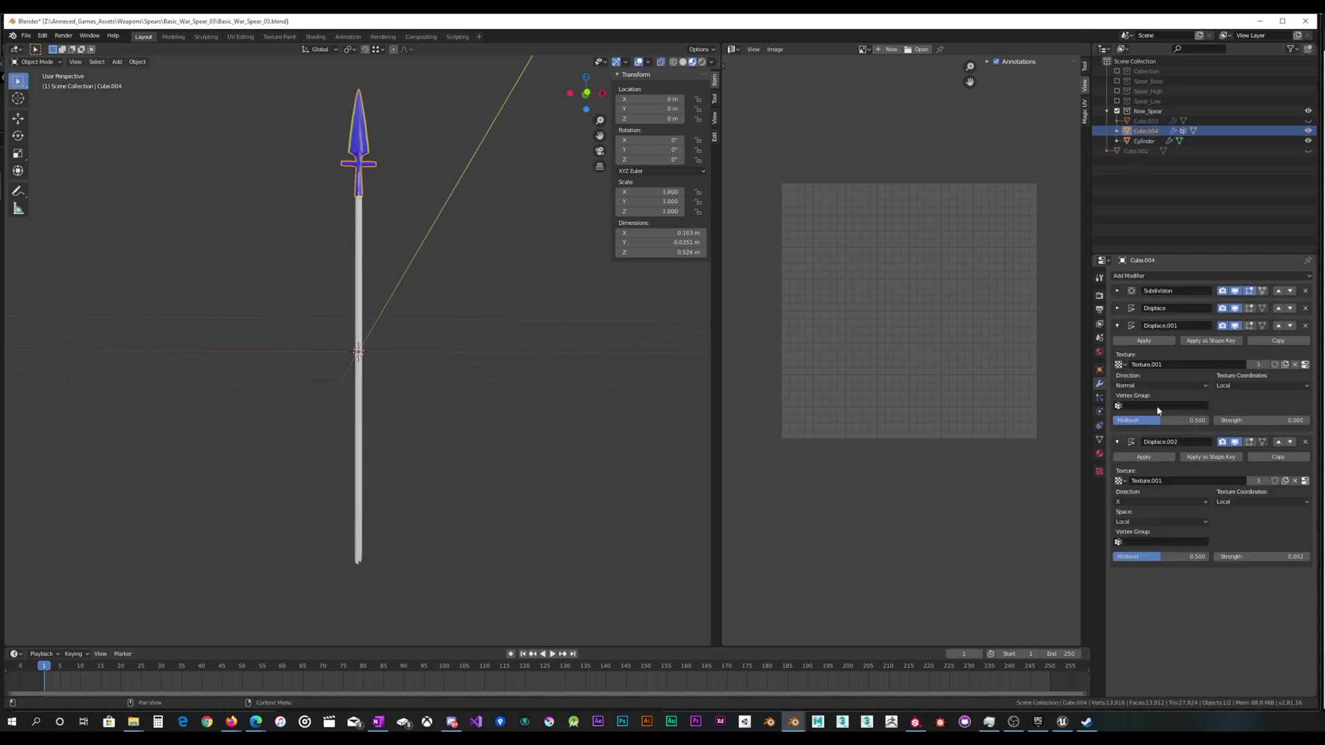
pyautogui.click(1143, 141)
pyautogui.scroll(6, 504, 276)
pyautogui.scroll(2, 494, 267)
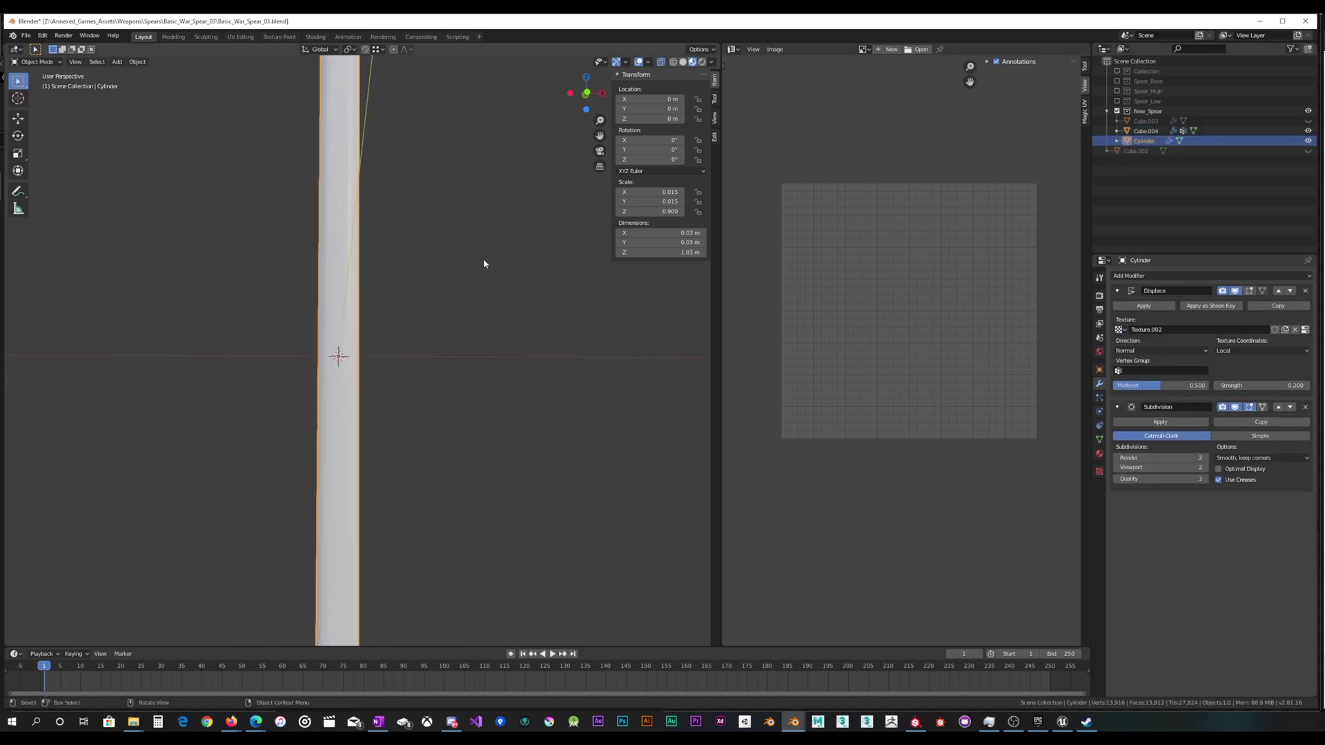
pyautogui.scroll(-3, 557, 310)
pyautogui.scroll(-2, 558, 312)
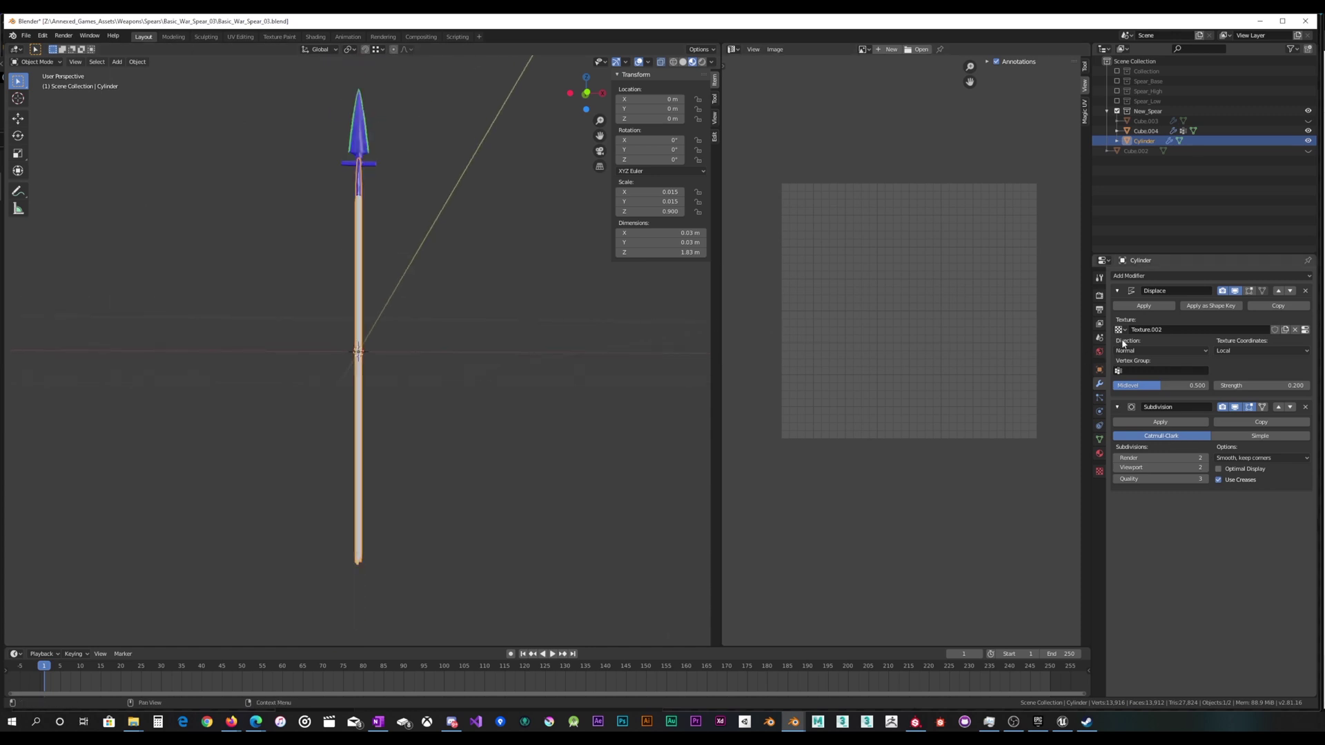
pyautogui.click(1121, 329)
pyautogui.click(1145, 354)
pyautogui.click(1121, 329)
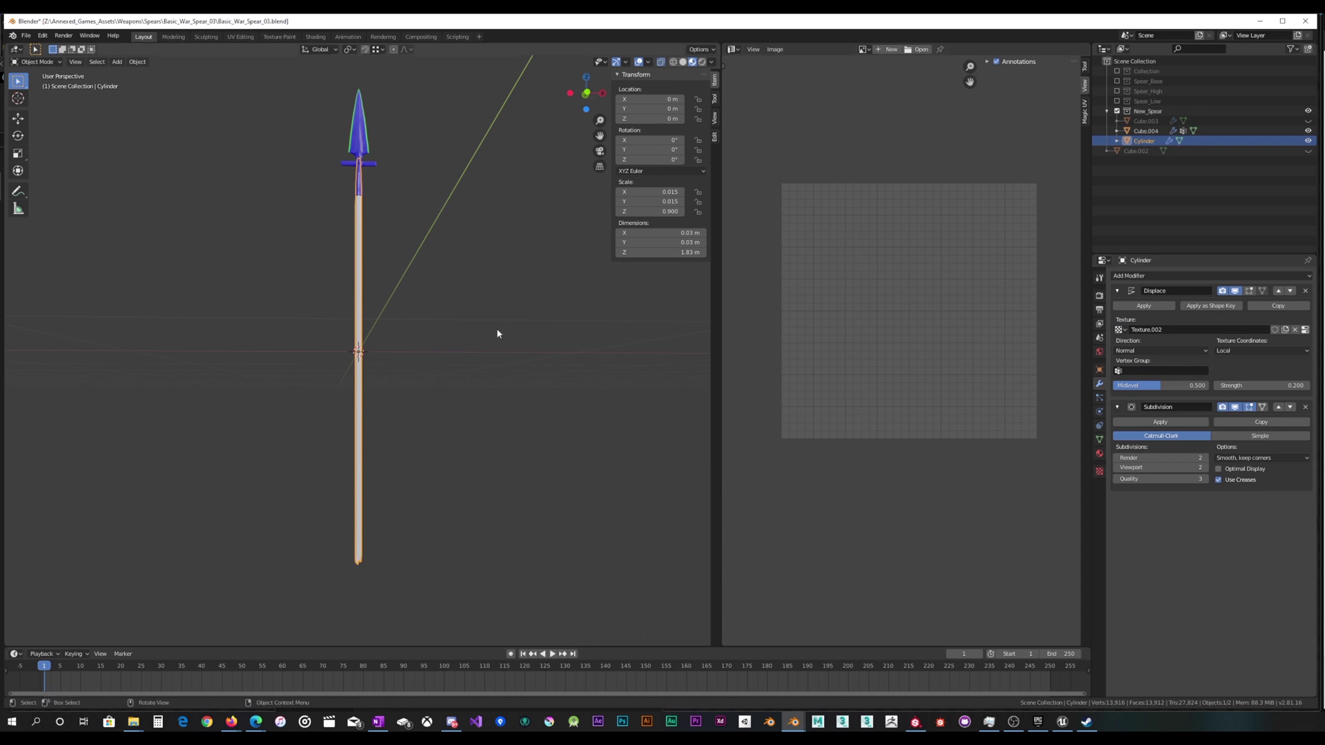
# Set the shaft's Displace strength to 0.1 with the new texture in use.
pyautogui.moveTo(497, 331); pyautogui.dragTo(465, 362, button='middle')
pyautogui.scroll(6, 451, 370)
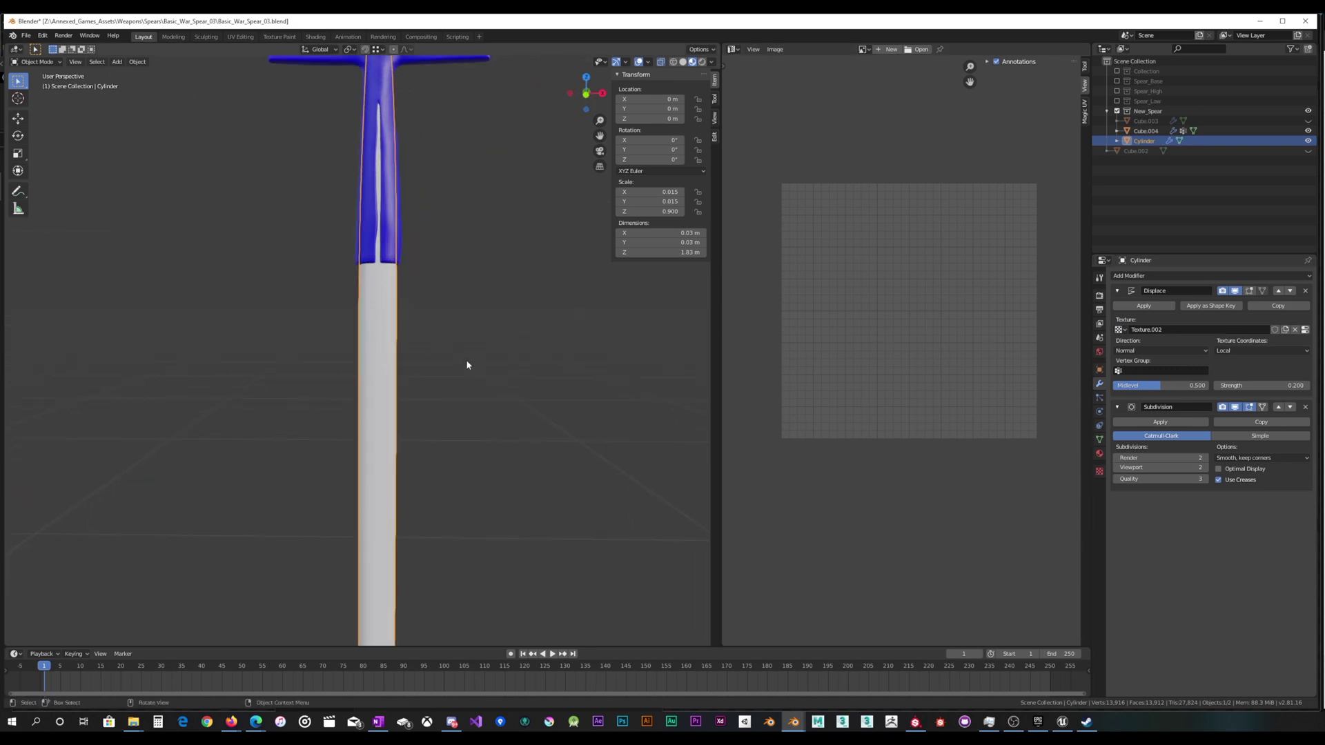
pyautogui.click(1296, 386)
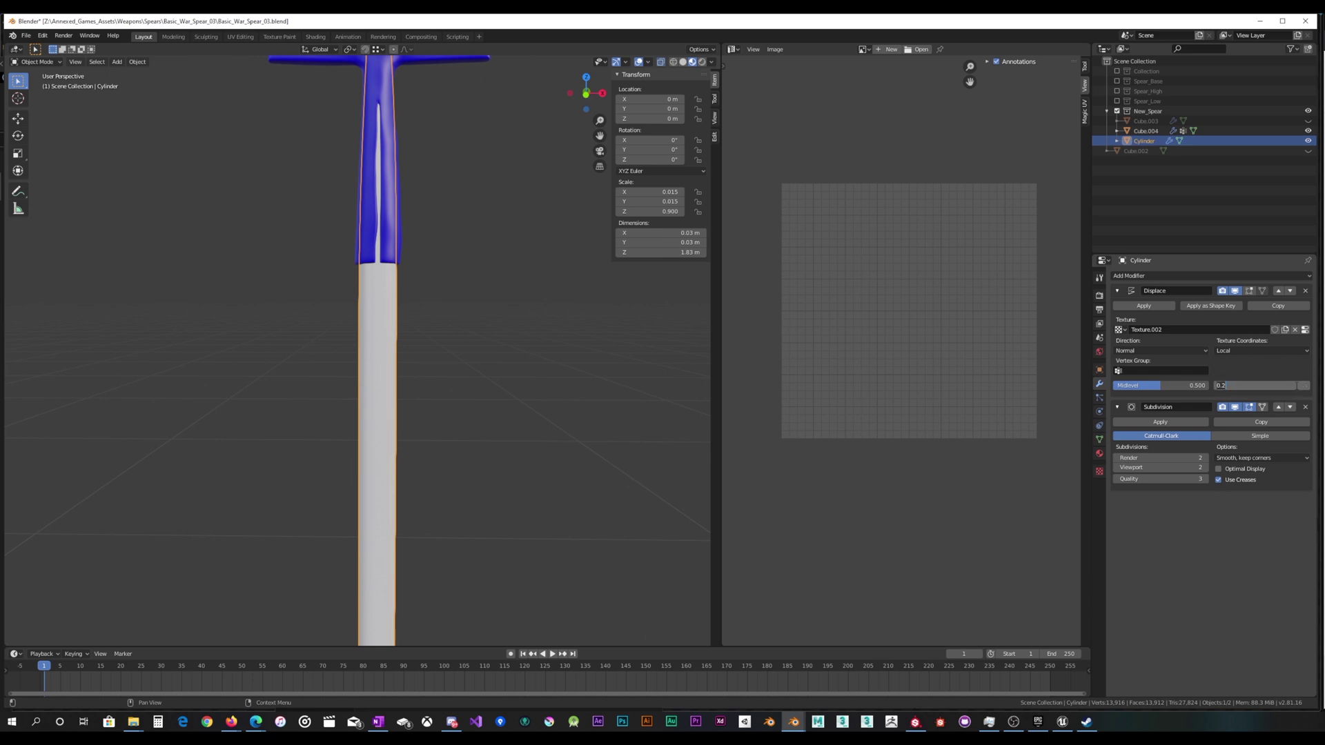
pyautogui.press('Return')
# Examine the displaced shaft along its length and up close at the butt end.
pyautogui.scroll(-11, 396, 442)
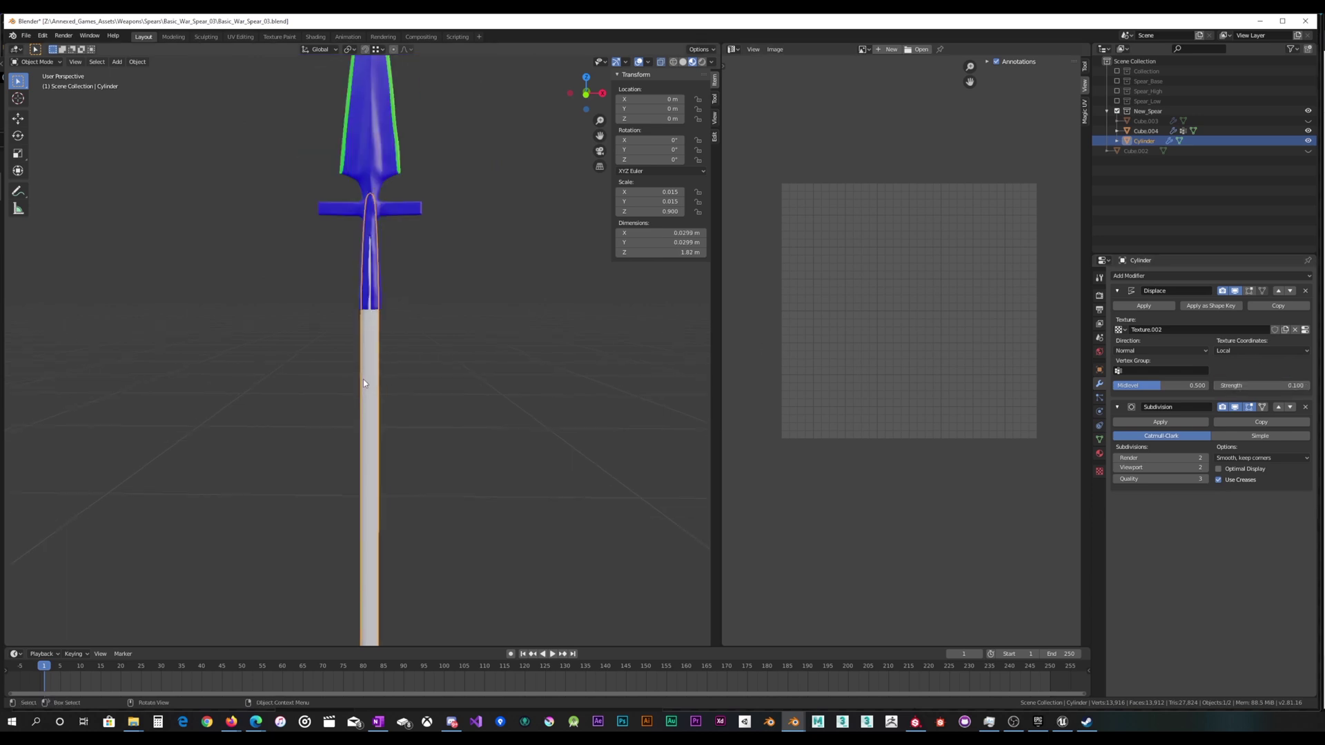
pyautogui.moveTo(396, 443); pyautogui.dragTo(404, 409, button='middle')
pyautogui.press('KP_1')
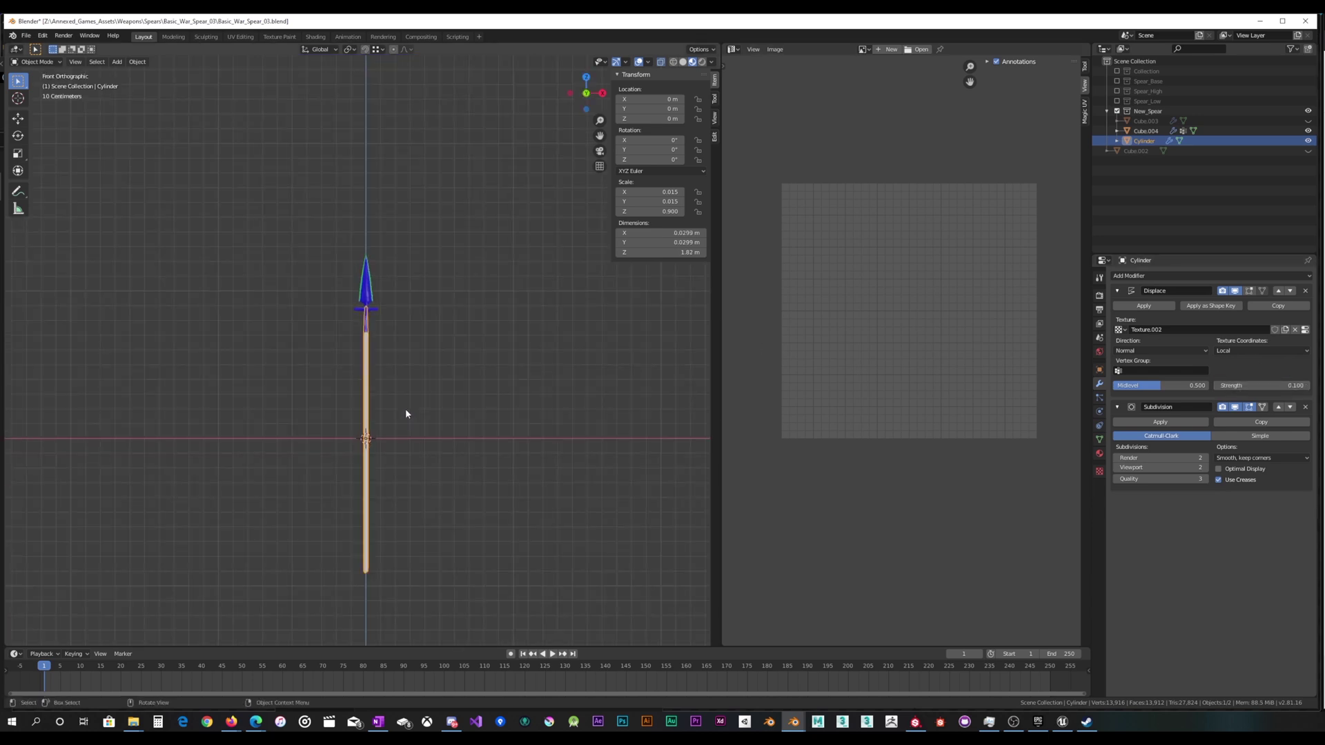
pyautogui.keyDown('shift'); pyautogui.moveTo(419, 454); pyautogui.dragTo(397, 414, button='middle'); pyautogui.keyUp('shift')
pyautogui.scroll(5, 407, 359)
pyautogui.moveTo(407, 359)
pyautogui.keyDown('shift'); pyautogui.mouseDown(button='middle')
pyautogui.moveTo(509, 396)
pyautogui.moveTo(419, 380)
pyautogui.mouseUp(button='middle'); pyautogui.keyUp('shift')
pyautogui.scroll(8, 418, 380)
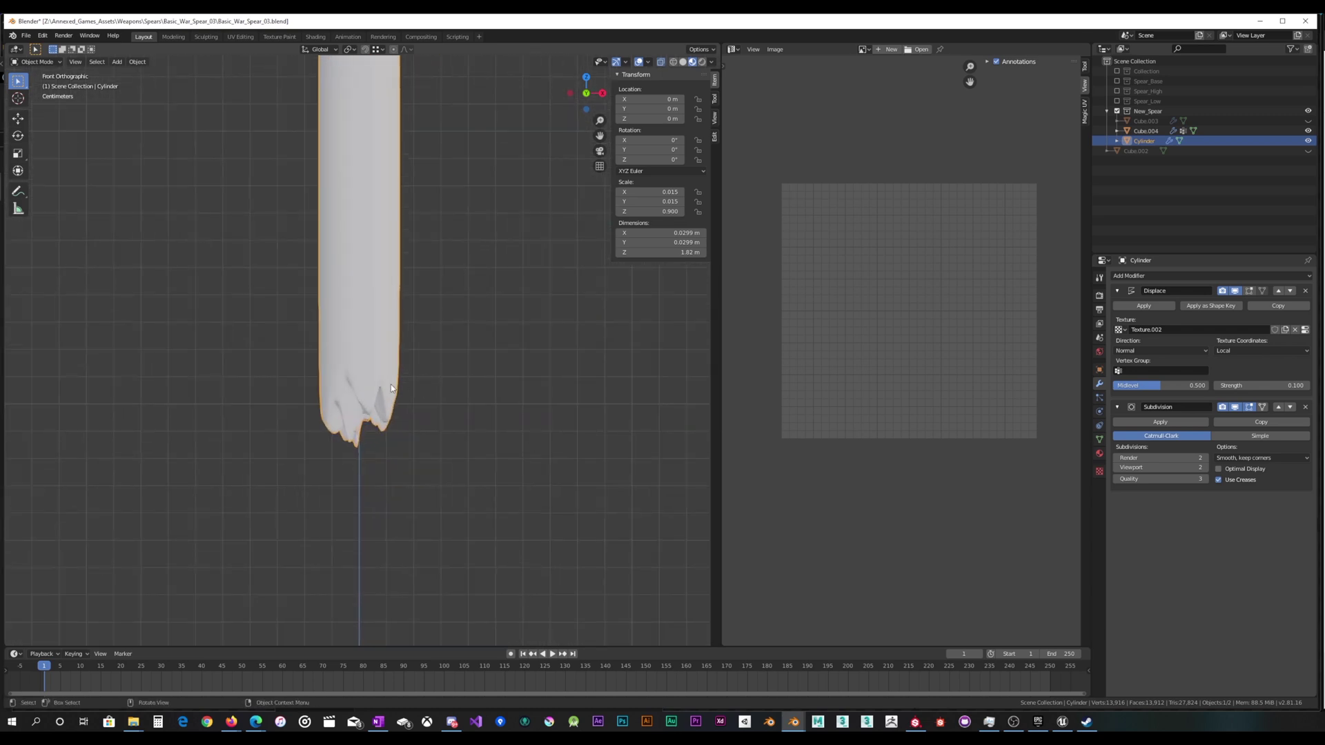
pyautogui.moveTo(417, 394); pyautogui.dragTo(426, 355, button='middle')
pyautogui.scroll(-4, 419, 378)
pyautogui.scroll(5, 426, 356)
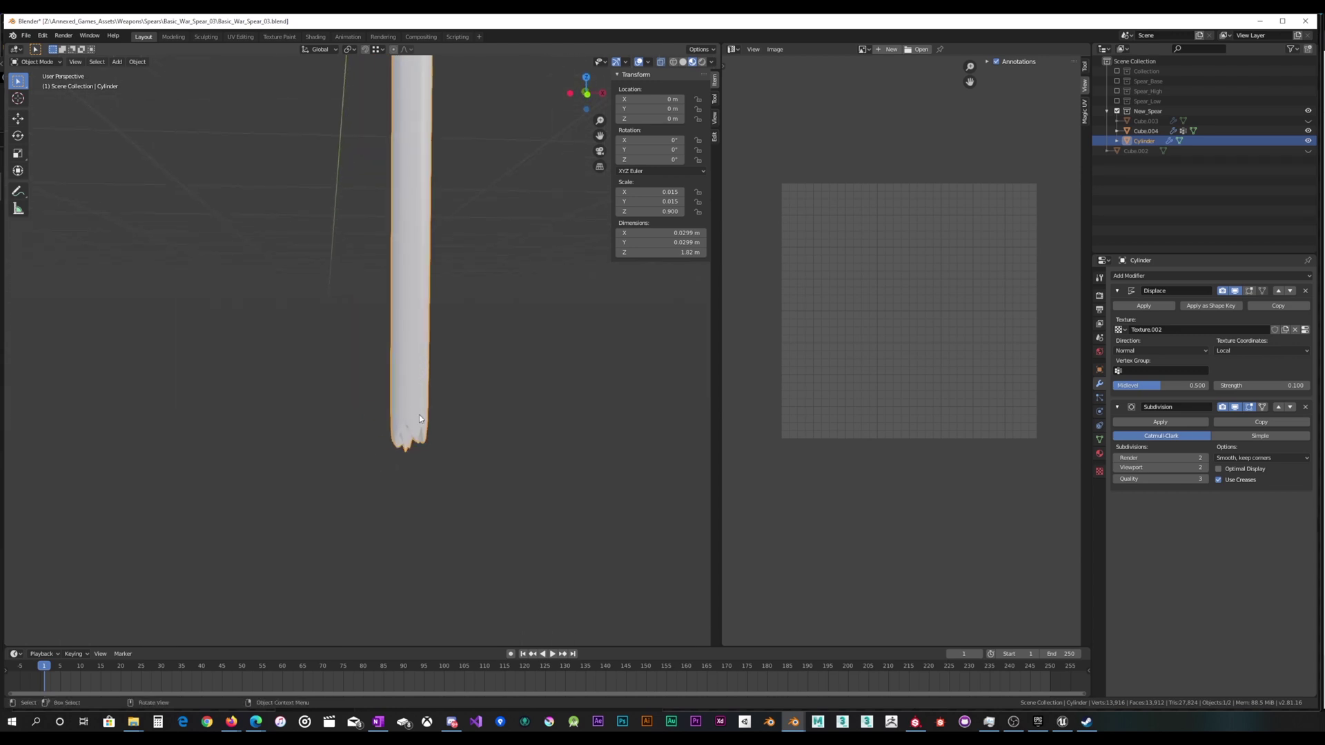
# Set the shaft's Displace direction to X, and duplicate the modifier with the copy's direction set to Y.
pyautogui.click(1159, 351)
pyautogui.click(1149, 366)
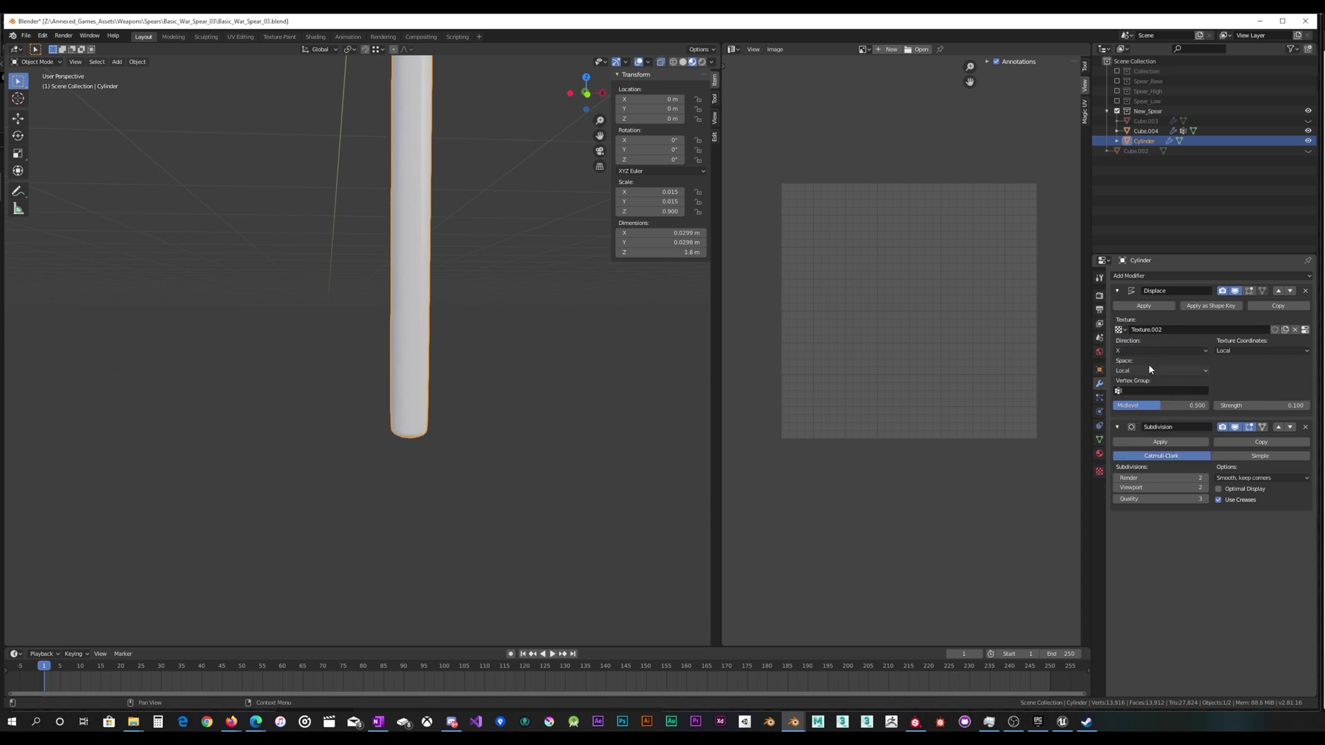
pyautogui.click(1275, 305)
pyautogui.click(1159, 486)
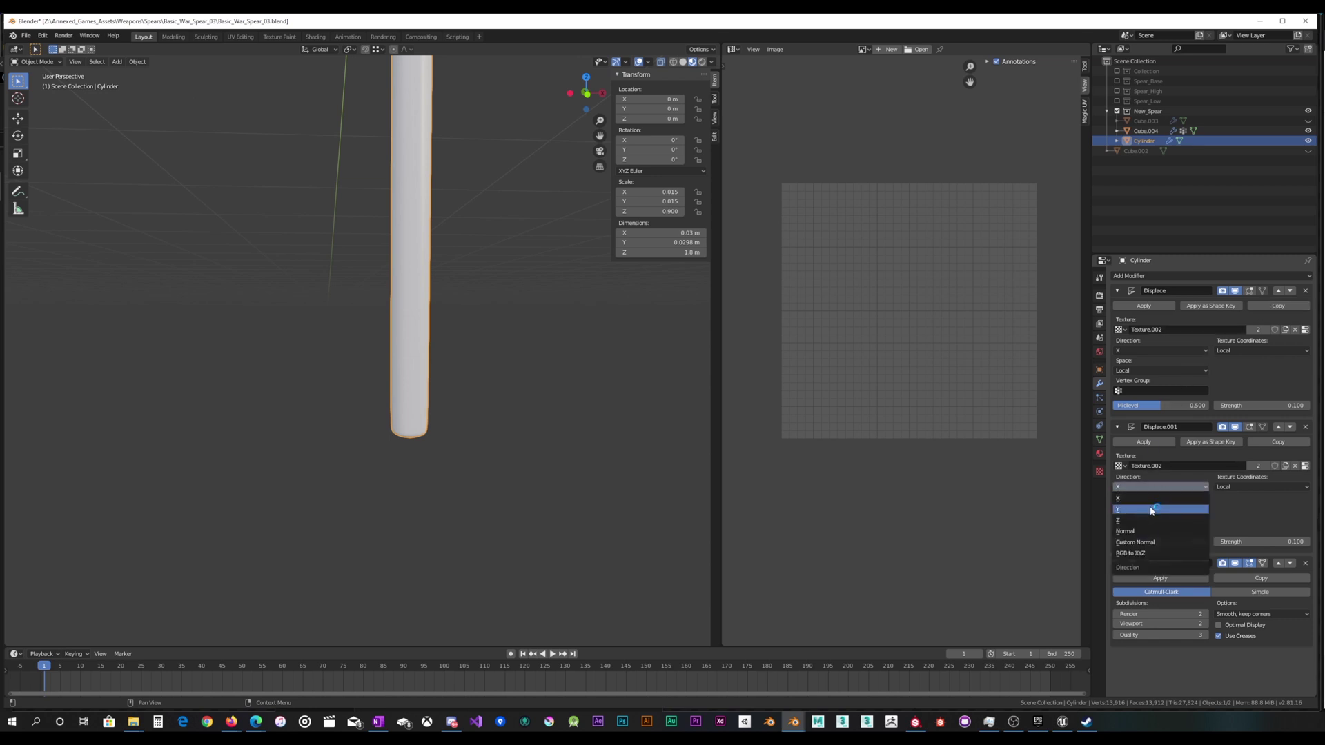
pyautogui.click(1159, 507)
# Select the shaft and spearhead together and unwrap all of their geometry in Edit Mode.
pyautogui.scroll(-4, 510, 355)
pyautogui.keyDown('shift'); pyautogui.moveTo(445, 280); pyautogui.dragTo(436, 336, button='middle'); pyautogui.keyUp('shift')
pyautogui.scroll(4, 436, 336)
pyautogui.scroll(-5, 426, 345)
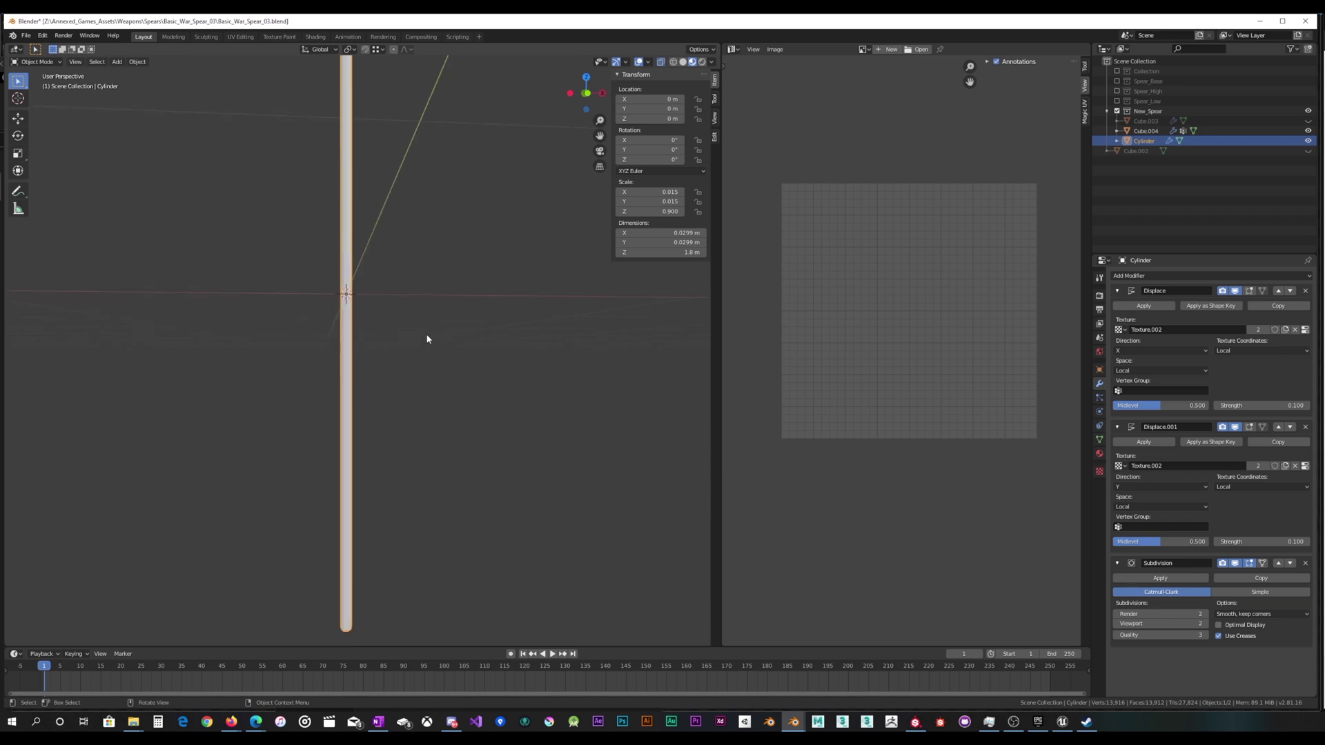
pyautogui.moveTo(425, 287); pyautogui.dragTo(426, 303, button='middle')
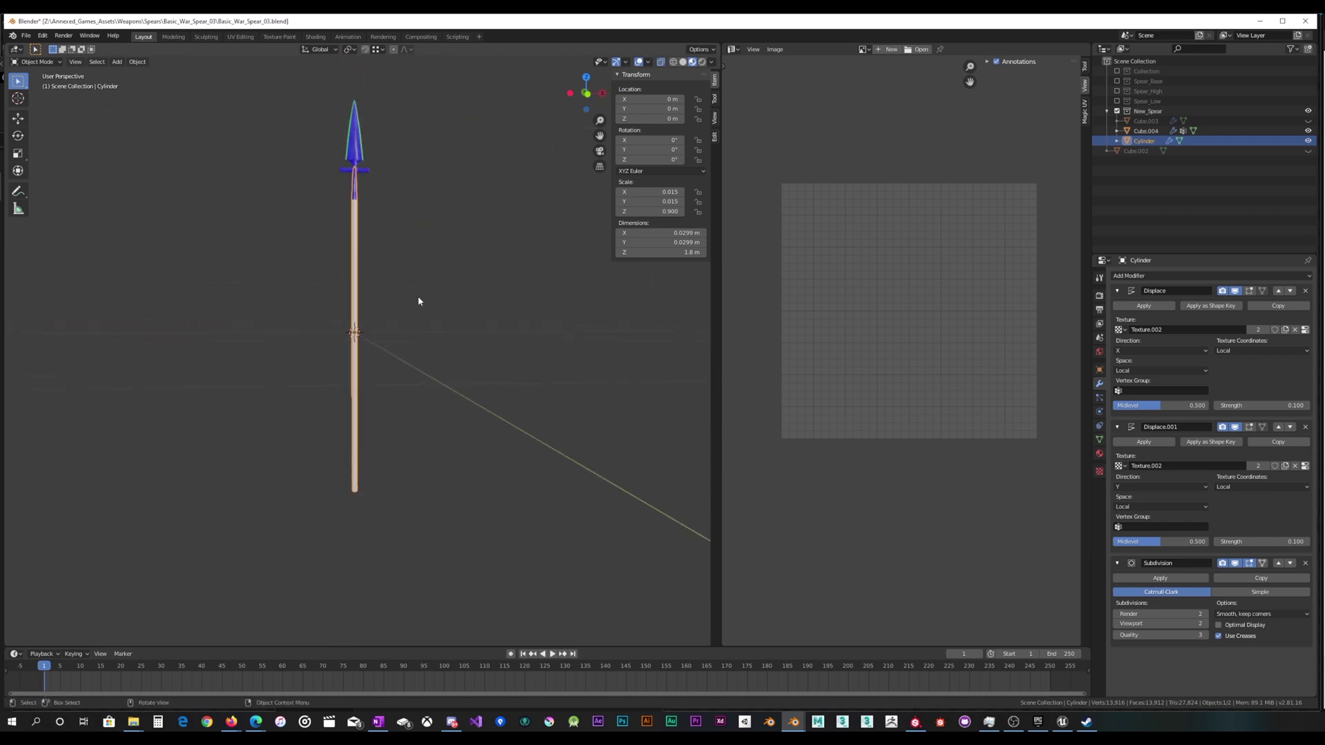
pyautogui.keyDown('shift'); pyautogui.click(362, 142); pyautogui.keyUp('shift')
pyautogui.press('Tab')
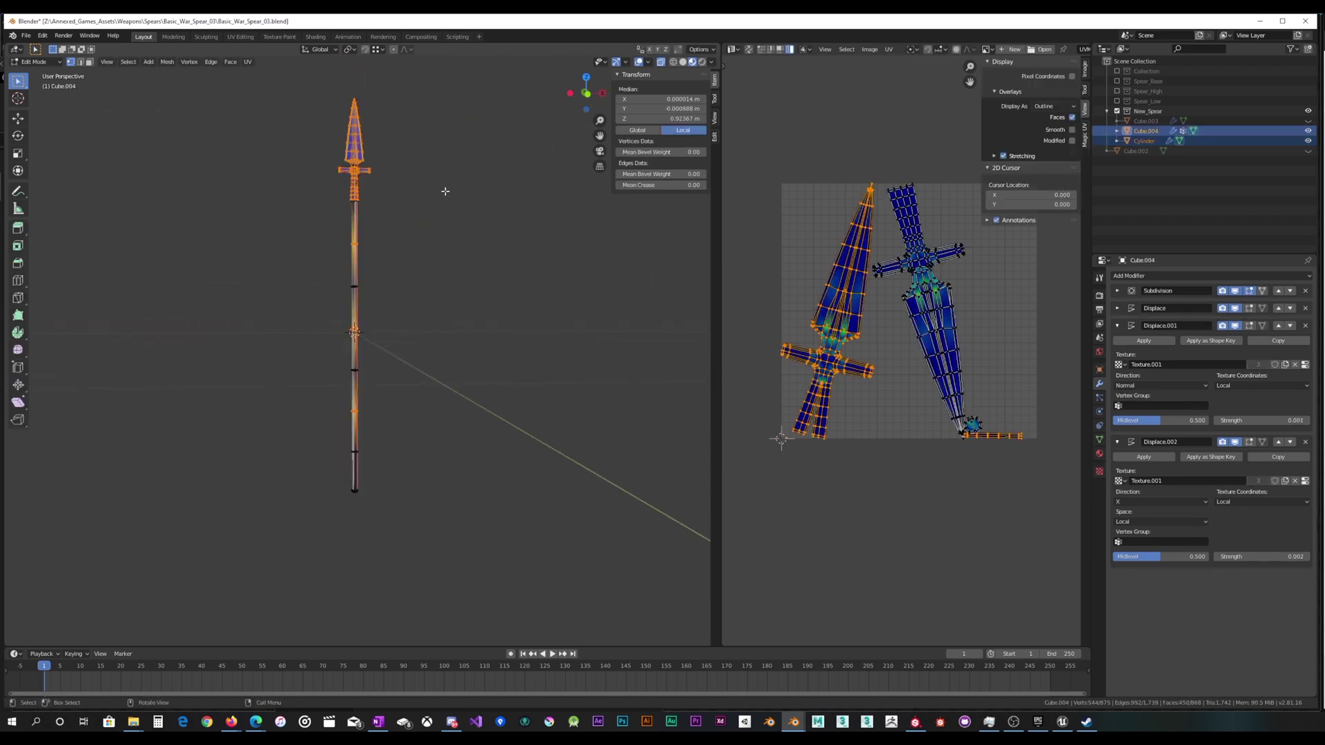
pyautogui.press('a')
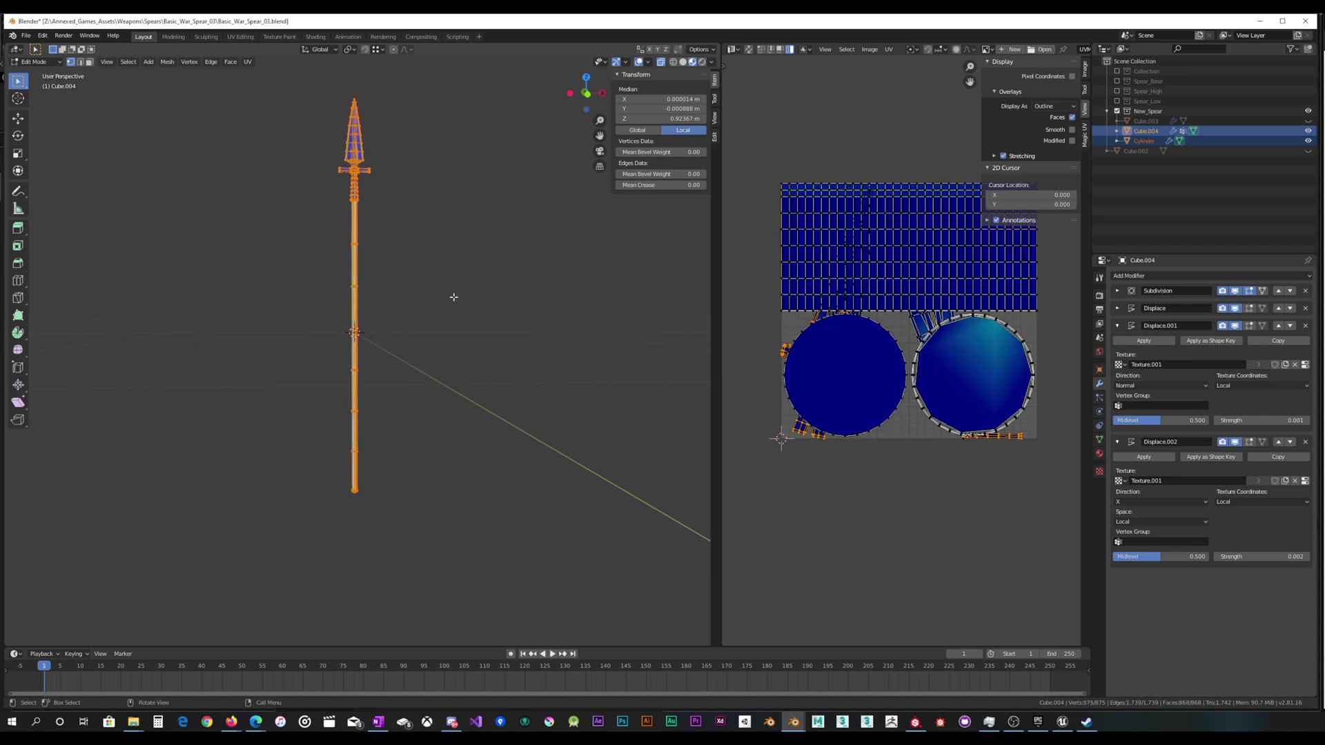
pyautogui.press('u')
pyautogui.click(417, 180)
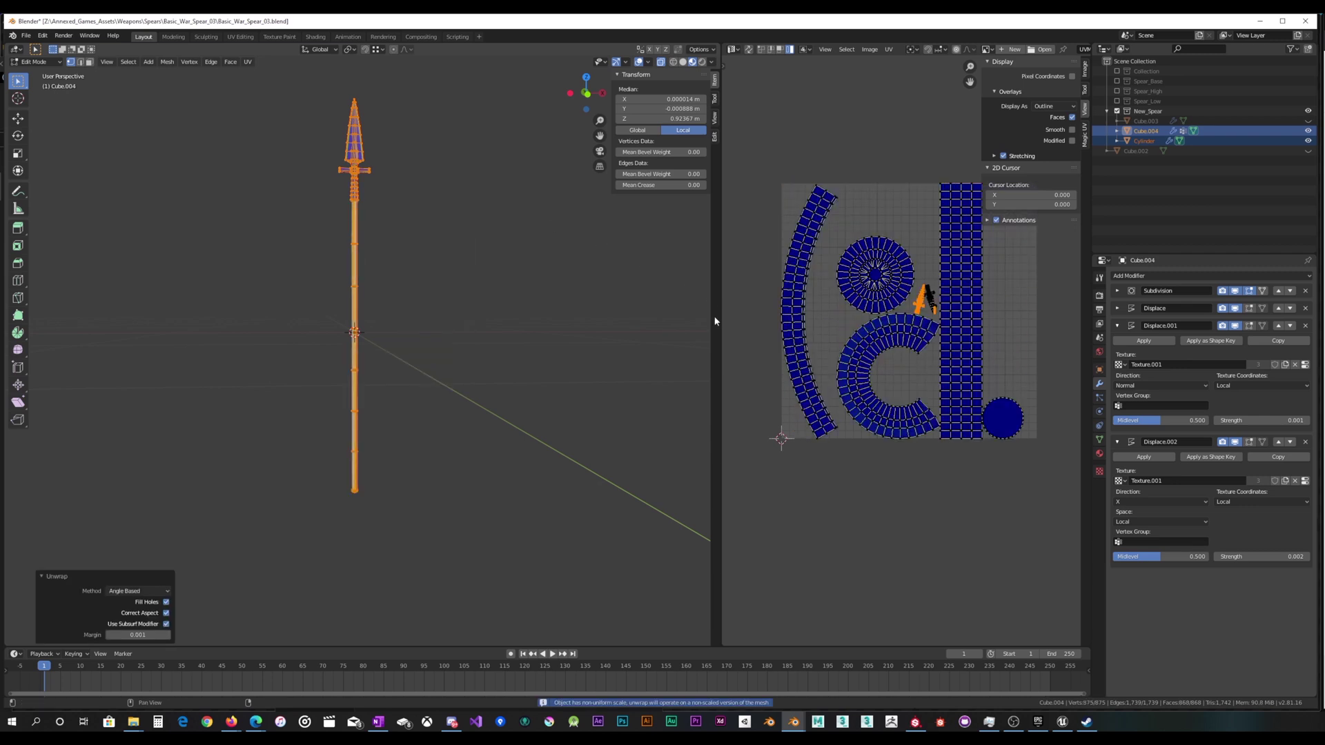
# Apply location, rotation and scale to both the shaft and the spearhead in Object Mode.
pyautogui.press('Tab')
pyautogui.hotkey('ctrl', 'a')
pyautogui.click(378, 325)
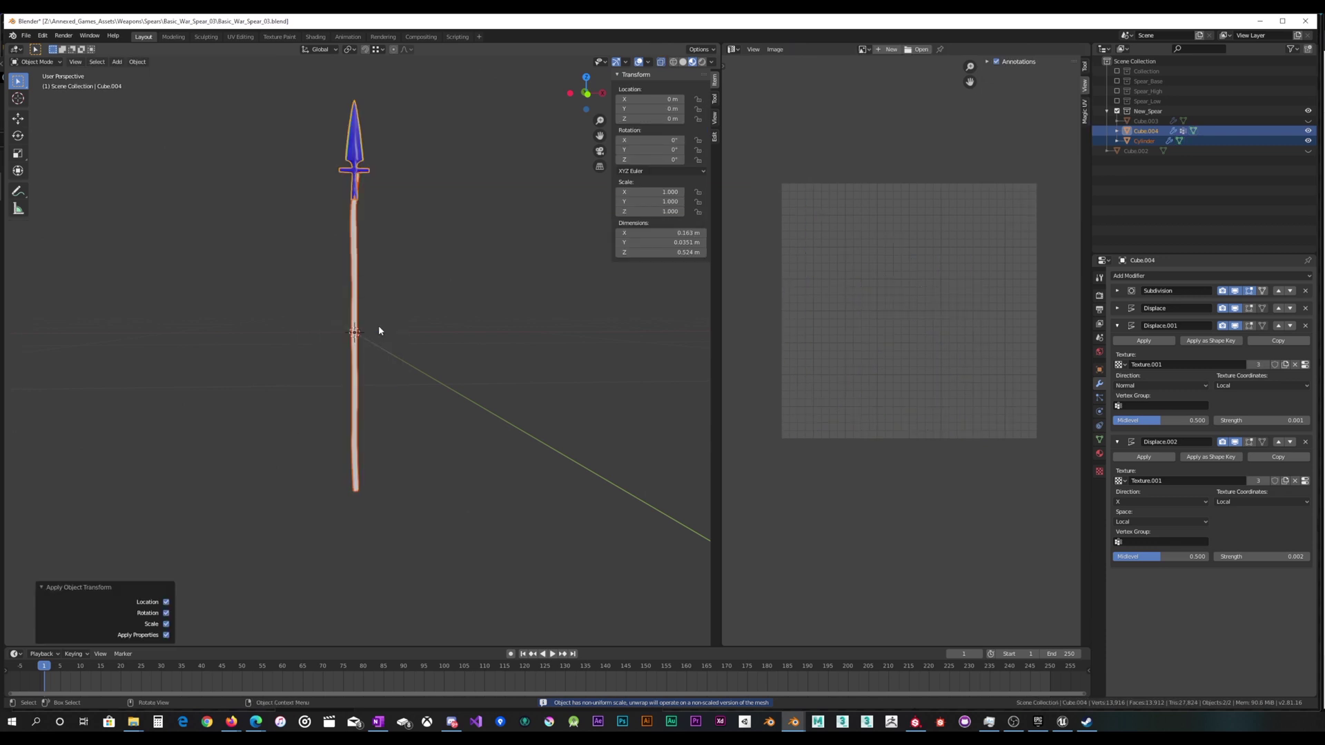
# Set the strength of both Displace modifiers on the shaft to 0.01 and check the spear in Object Mode.
pyautogui.scroll(5, 356, 317)
pyautogui.keyDown('shift'); pyautogui.moveTo(349, 290); pyautogui.dragTo(376, 431, button='middle'); pyautogui.keyUp('shift')
pyautogui.click(376, 318)
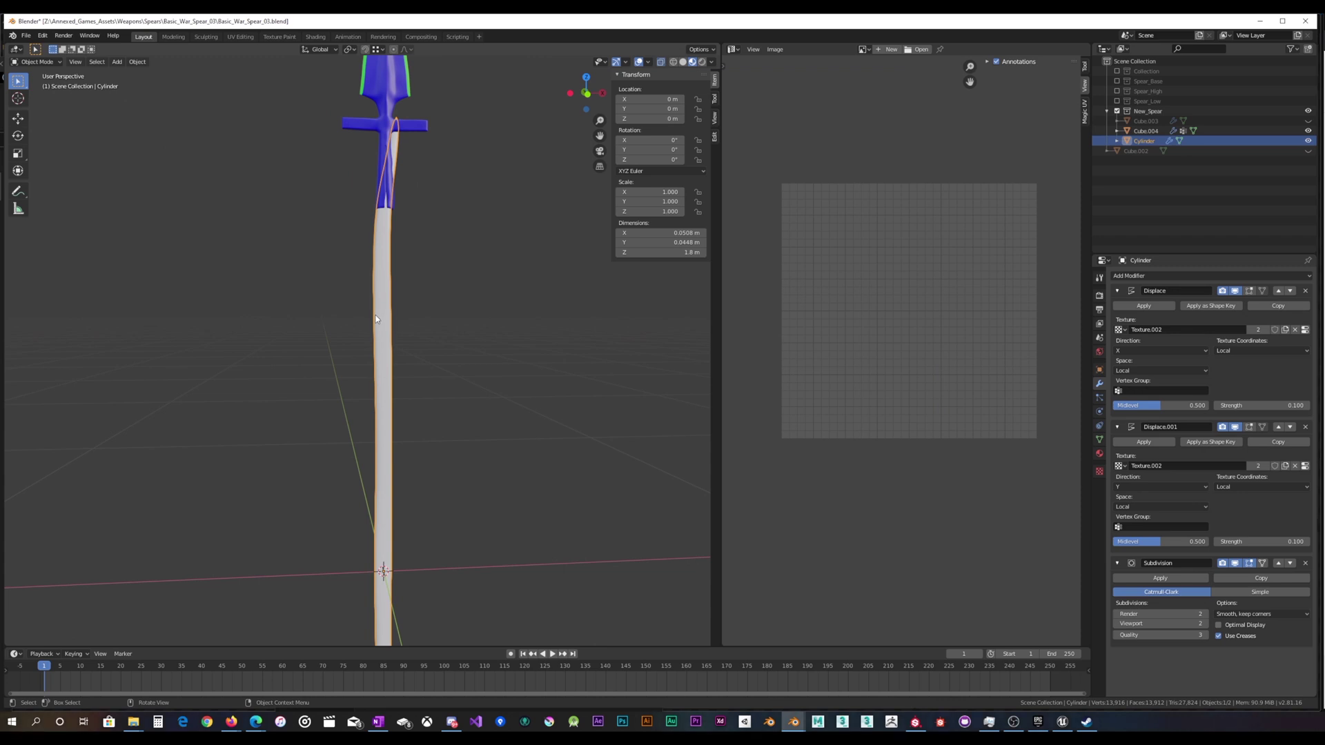
pyautogui.press('Tab')
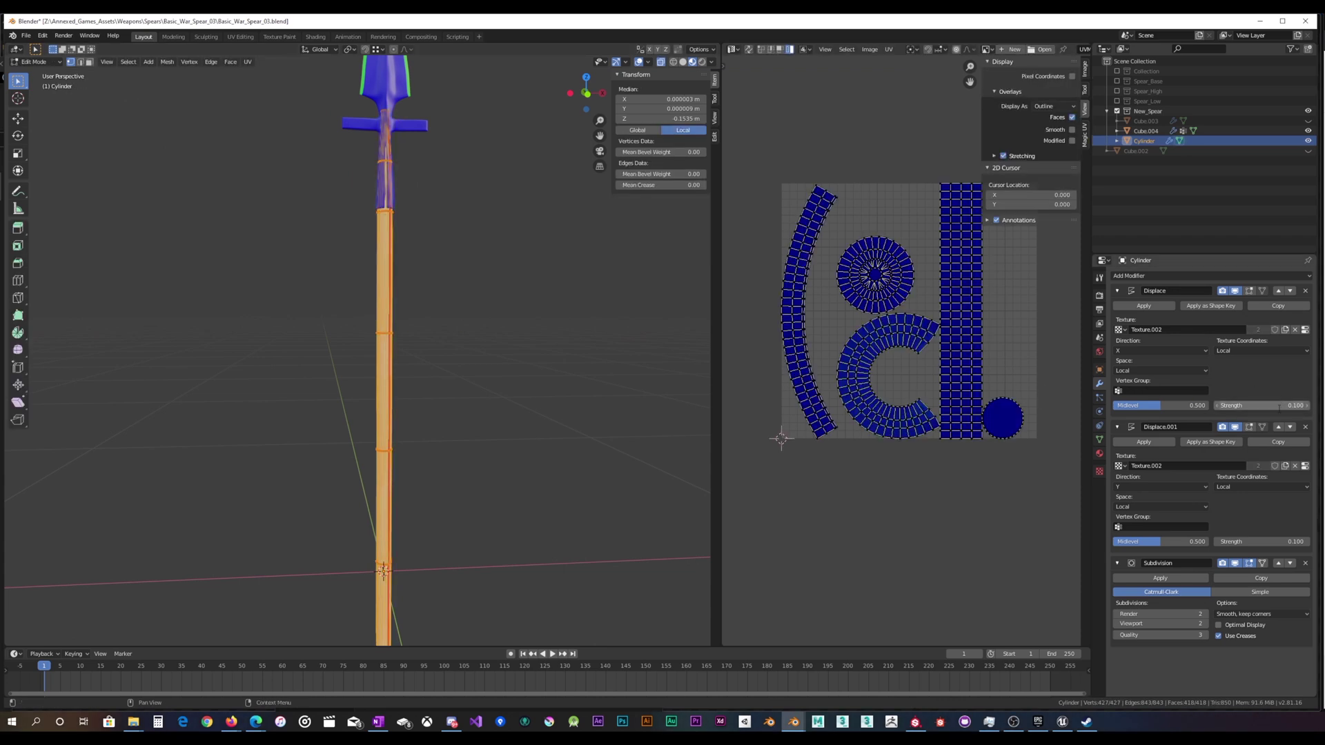
pyautogui.write('.01')
pyautogui.press('Return')
pyautogui.click(1262, 541)
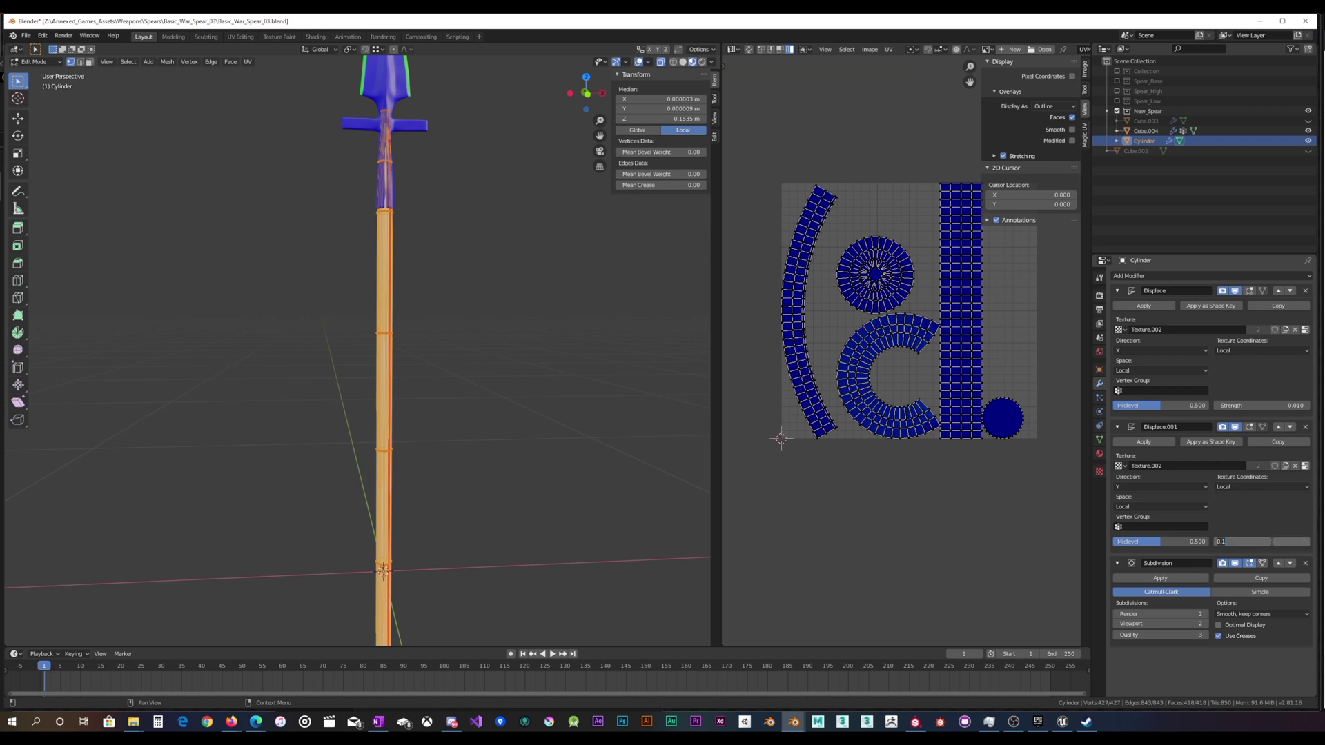
pyautogui.write('.01')
pyautogui.press('Return')
pyautogui.press('Tab')
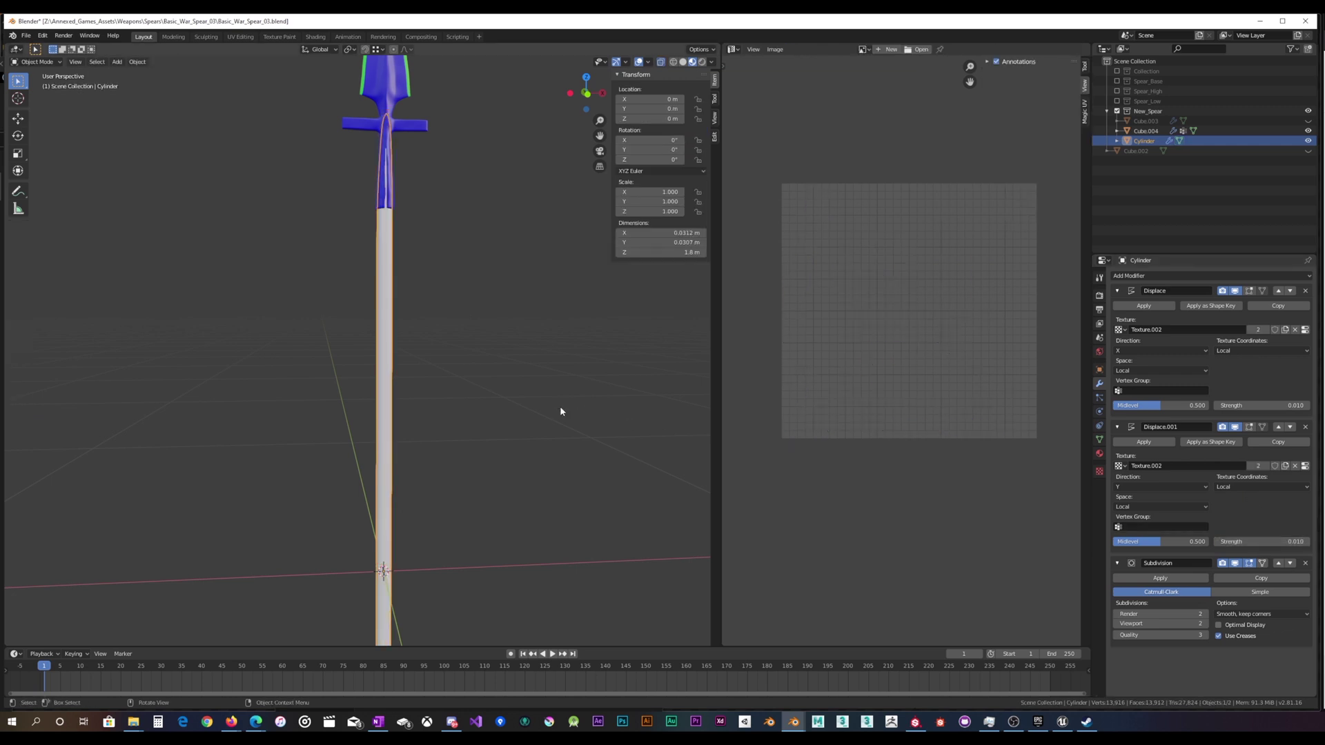
pyautogui.scroll(-5, 534, 409)
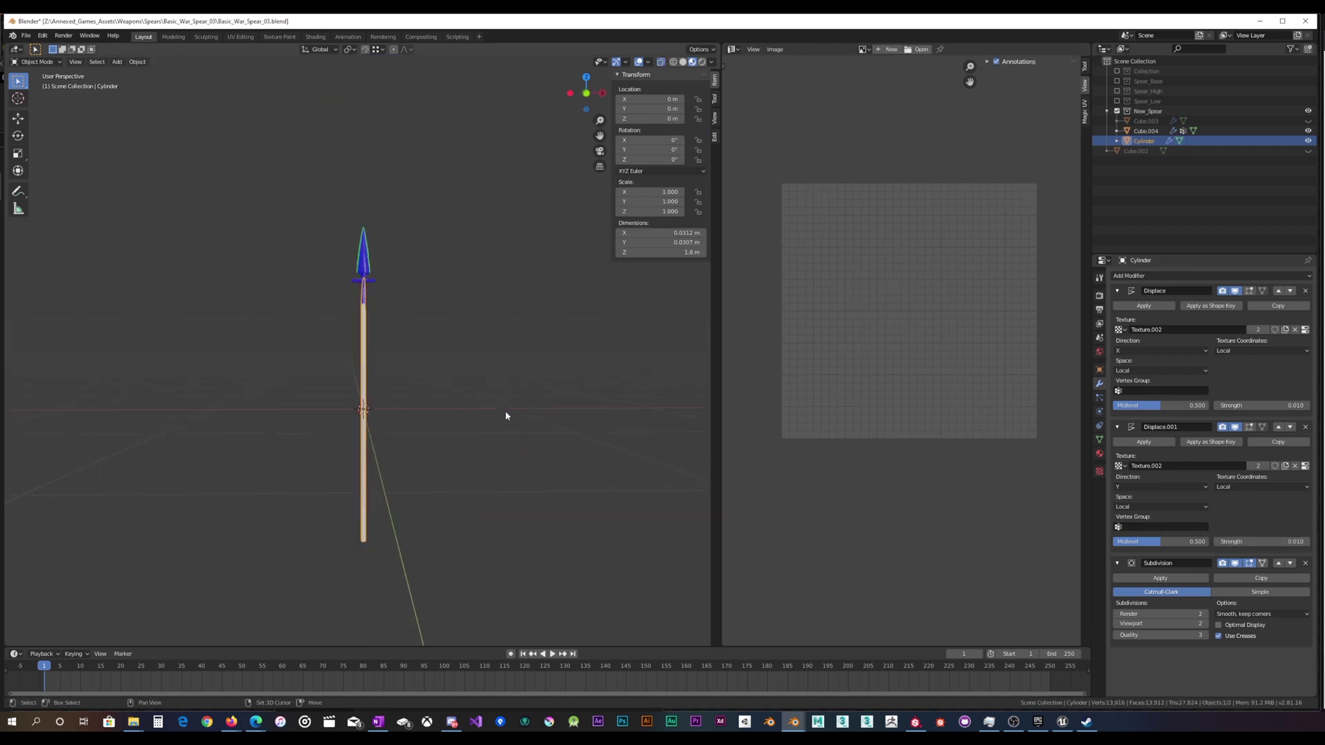
pyautogui.moveTo(506, 414); pyautogui.dragTo(474, 373, button='middle')
pyautogui.scroll(8, 435, 370)
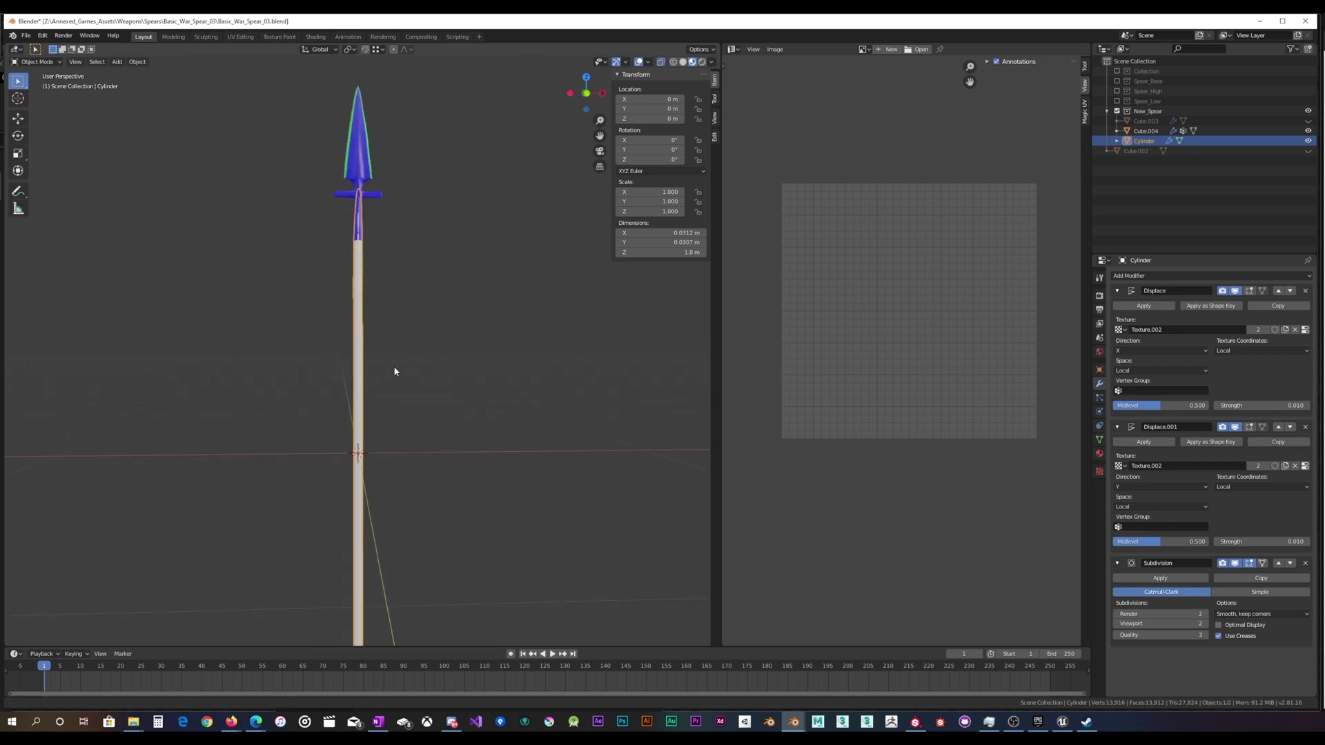
# Inspect the displaced shaft and its junction with the spearhead from several distances and angles.
pyautogui.scroll(2, 387, 336)
pyautogui.scroll(-5, 424, 403)
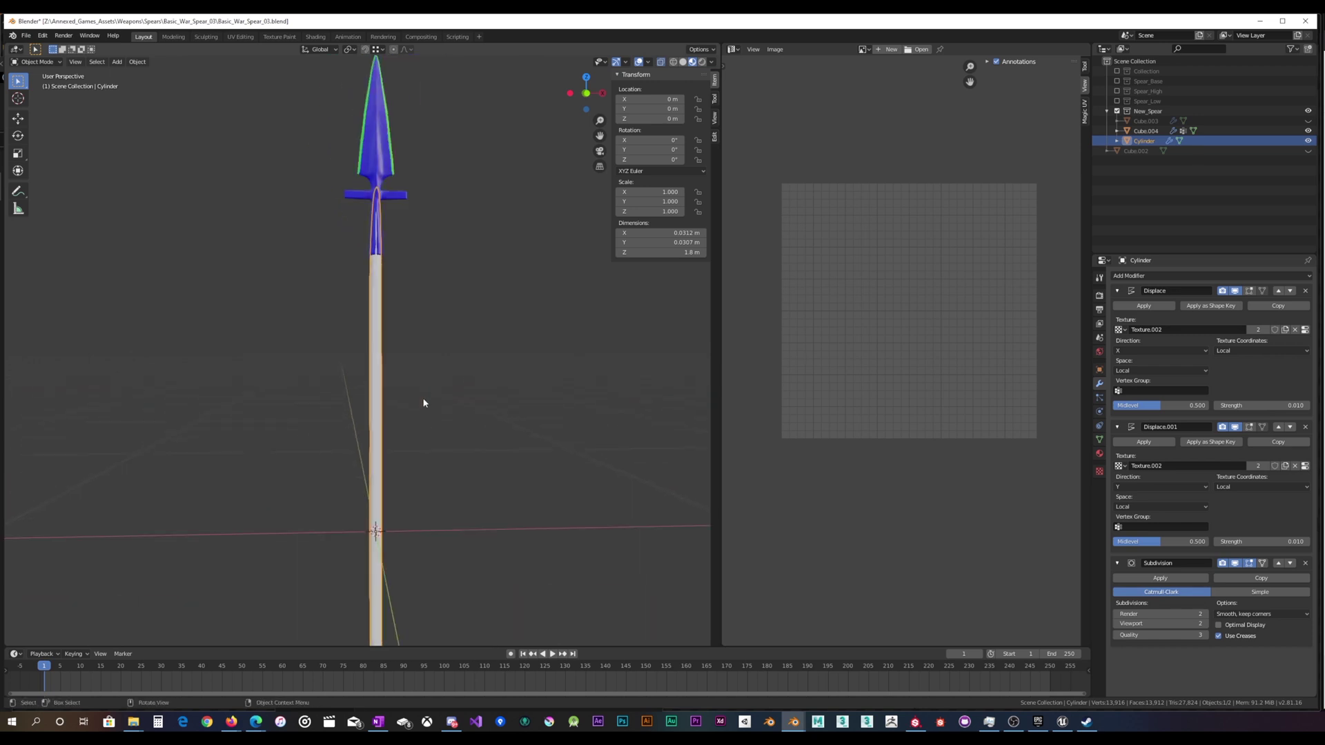
pyautogui.scroll(7, 400, 352)
pyautogui.moveTo(394, 318); pyautogui.dragTo(417, 387, button='middle')
pyautogui.scroll(-4, 423, 357)
pyautogui.scroll(4, 416, 354)
pyautogui.scroll(-3, 416, 356)
pyautogui.scroll(5, 416, 373)
# Select the exposed shaft vertices below the spearhead in front view and assign them to a new vertex group.
pyautogui.press('Tab')
pyautogui.scroll(-5, 473, 361)
pyautogui.scroll(-3, 329, 389)
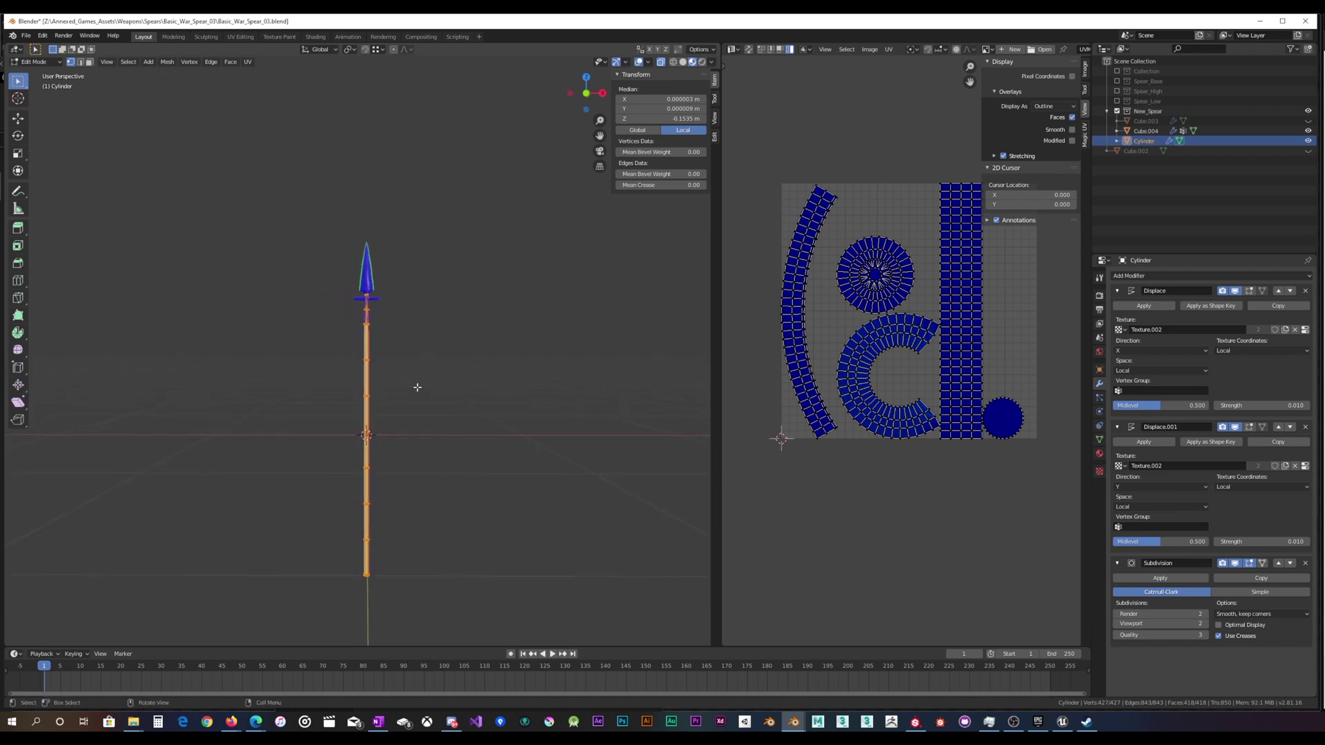
pyautogui.press('KP_1')
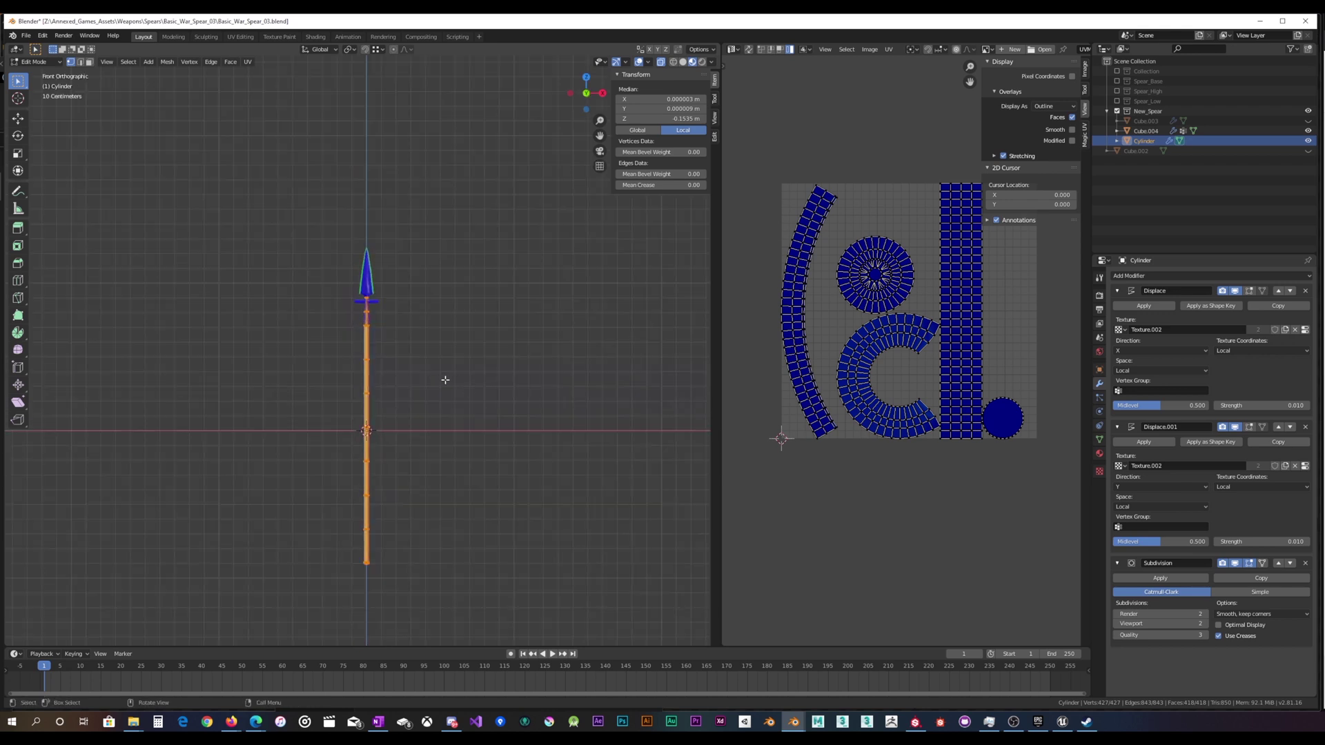
pyautogui.scroll(4, 445, 380)
pyautogui.keyDown('shift'); pyautogui.moveTo(438, 470); pyautogui.dragTo(446, 317, button='middle'); pyautogui.keyUp('shift')
pyautogui.scroll(-2, 336, 486)
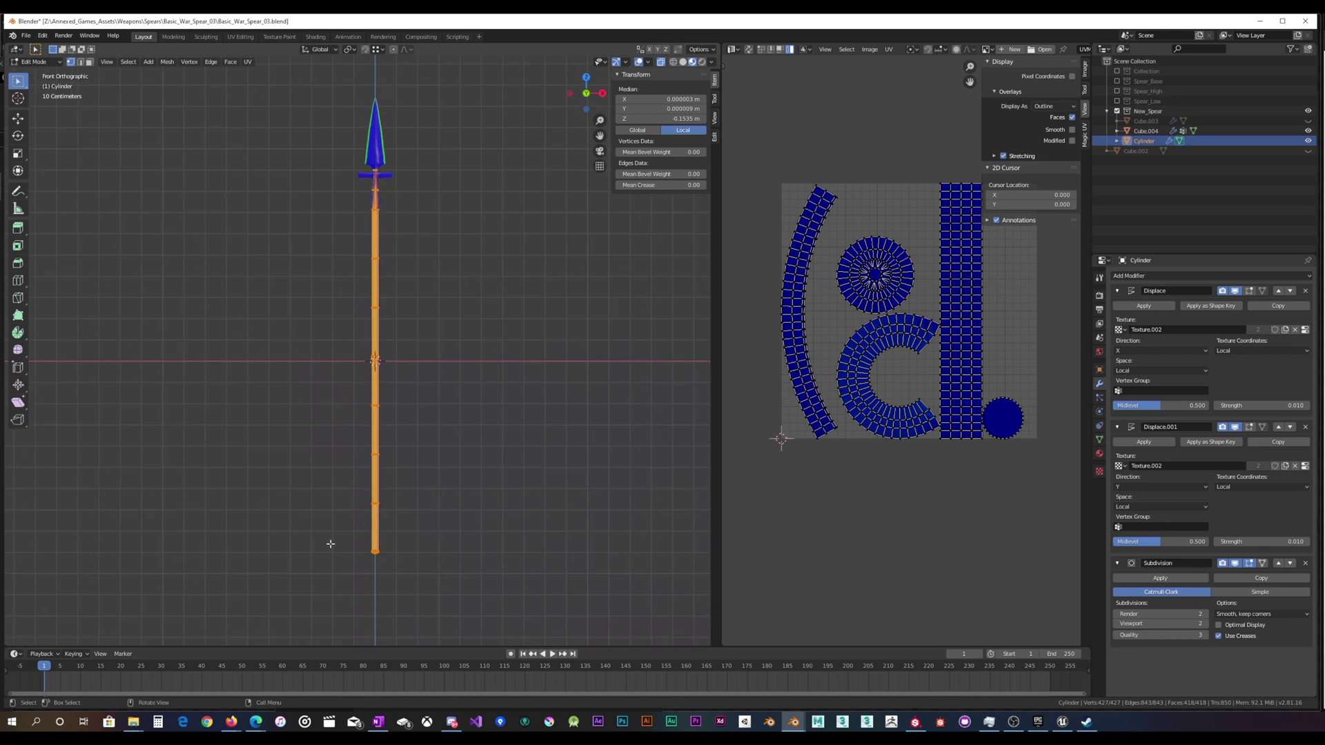
pyautogui.hotkey('alt', 'a')
pyautogui.moveTo(308, 580); pyautogui.dragTo(483, 201)
pyautogui.keyDown('shift'); pyautogui.moveTo(483, 207); pyautogui.dragTo(495, 348, button='middle'); pyautogui.keyUp('shift')
pyautogui.scroll(6, 485, 332)
pyautogui.click(1099, 440)
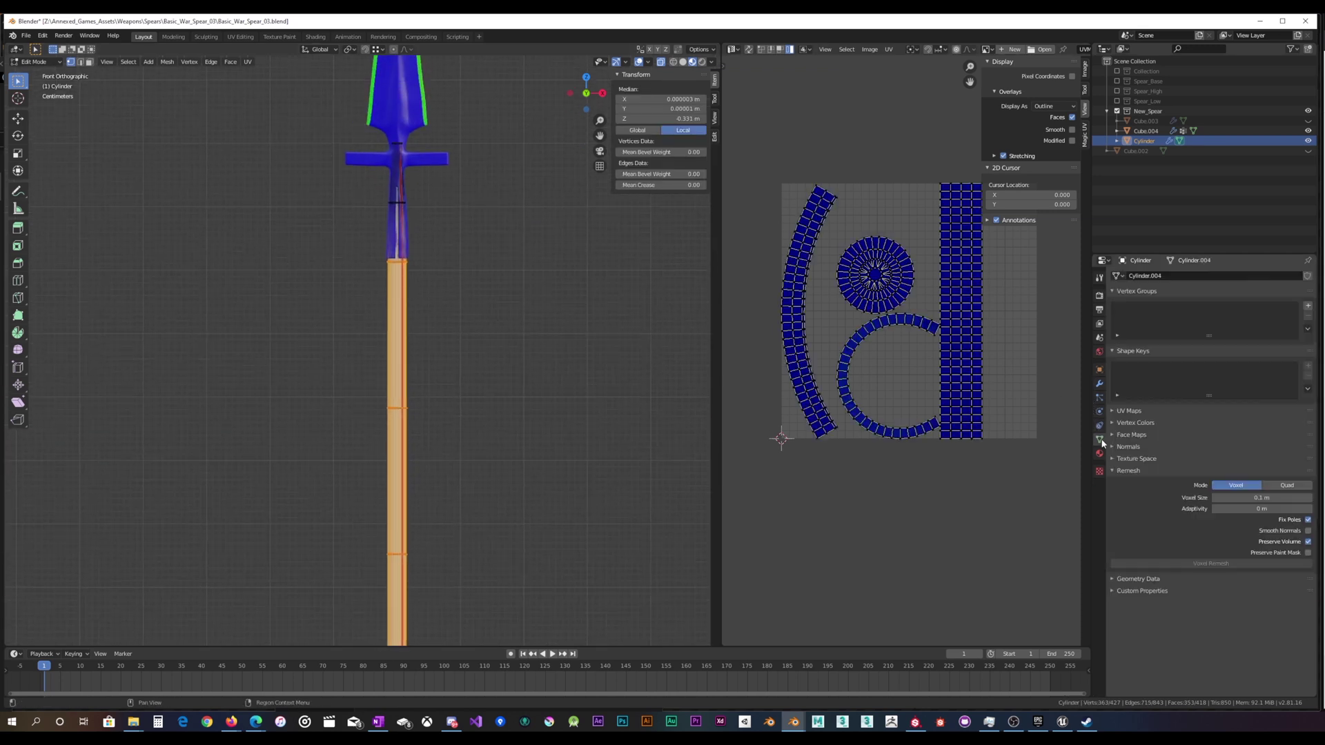
pyautogui.click(1309, 306)
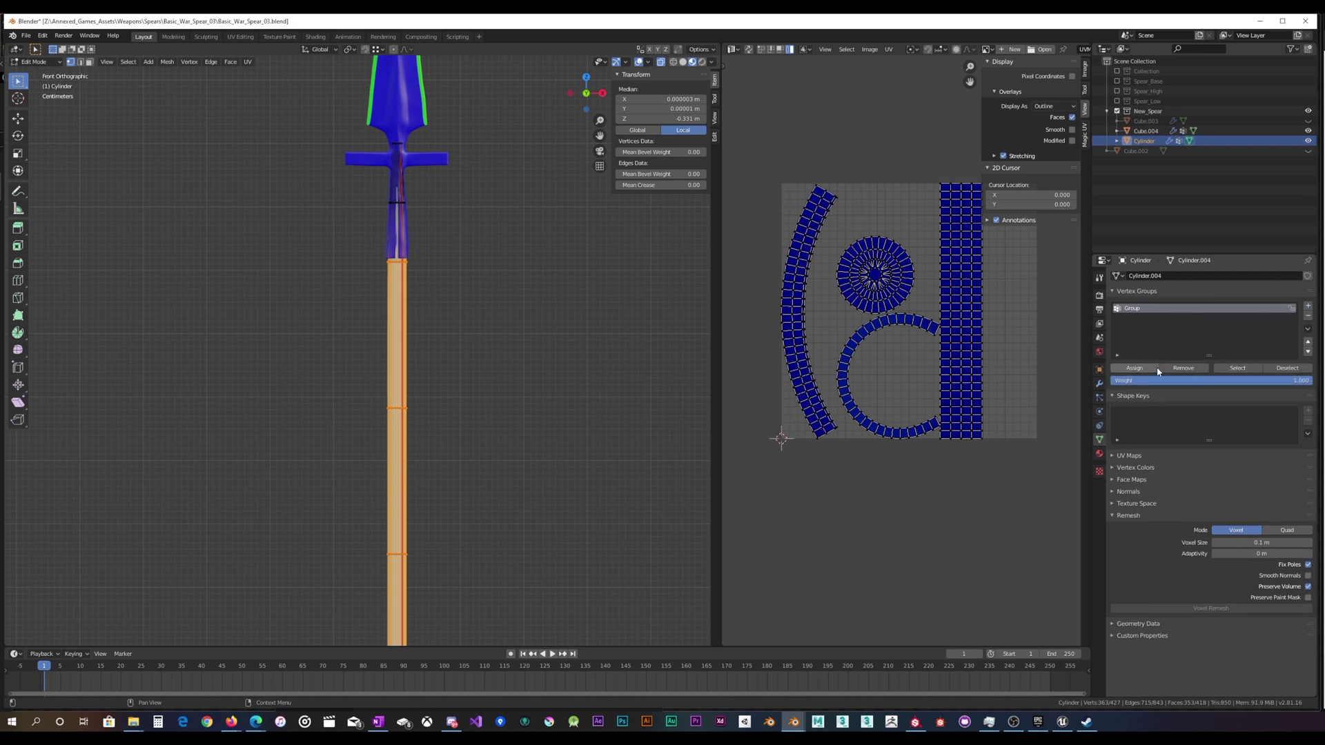
pyautogui.click(535, 357)
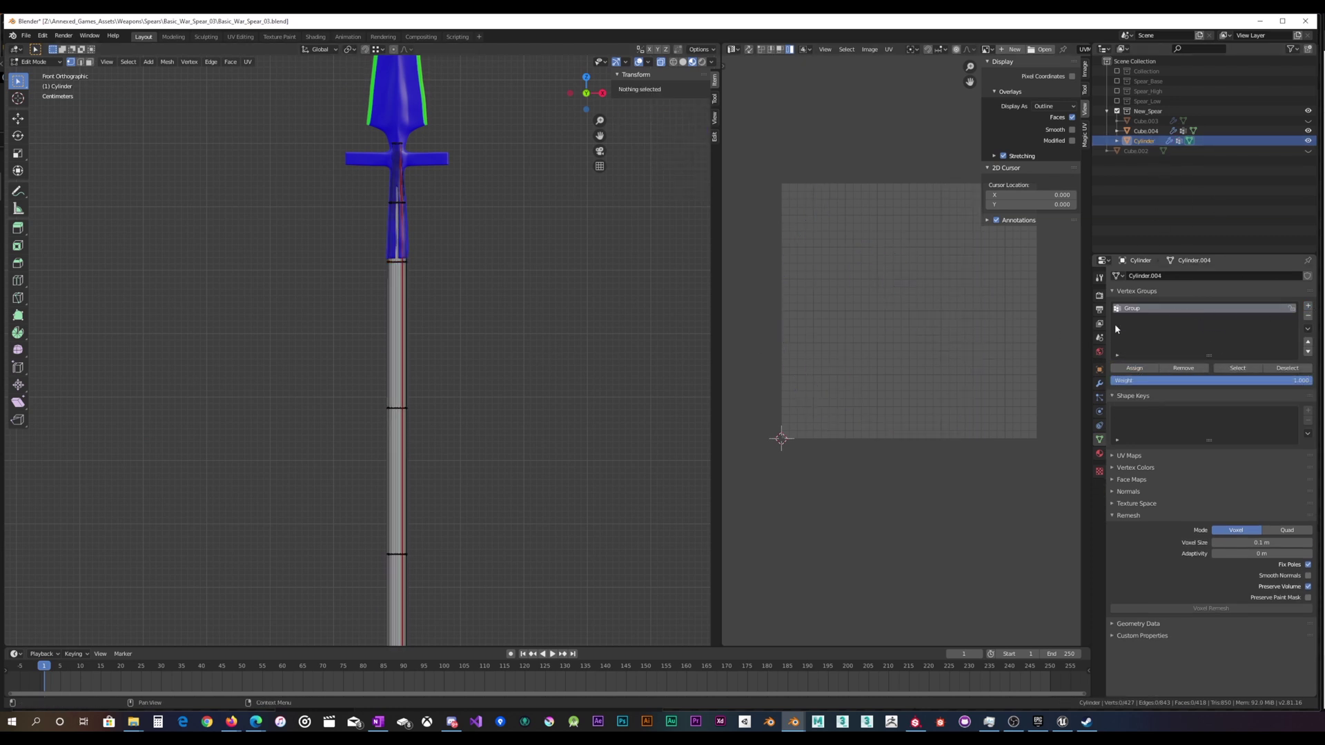
# Limit both of the shaft's Displace modifiers to the vertex group Group and return to Object Mode.
pyautogui.click(1099, 385)
pyautogui.click(1162, 390)
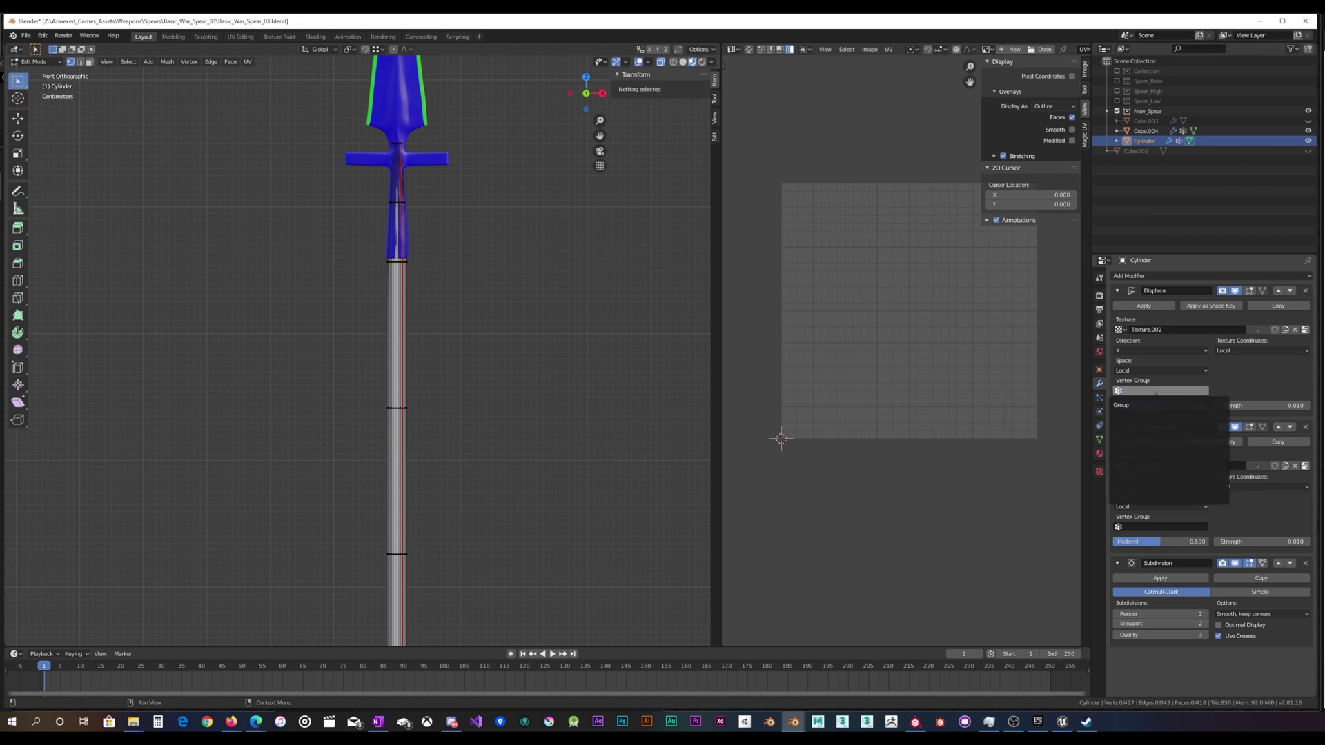
pyautogui.click(1166, 404)
pyautogui.click(1145, 526)
pyautogui.click(1167, 541)
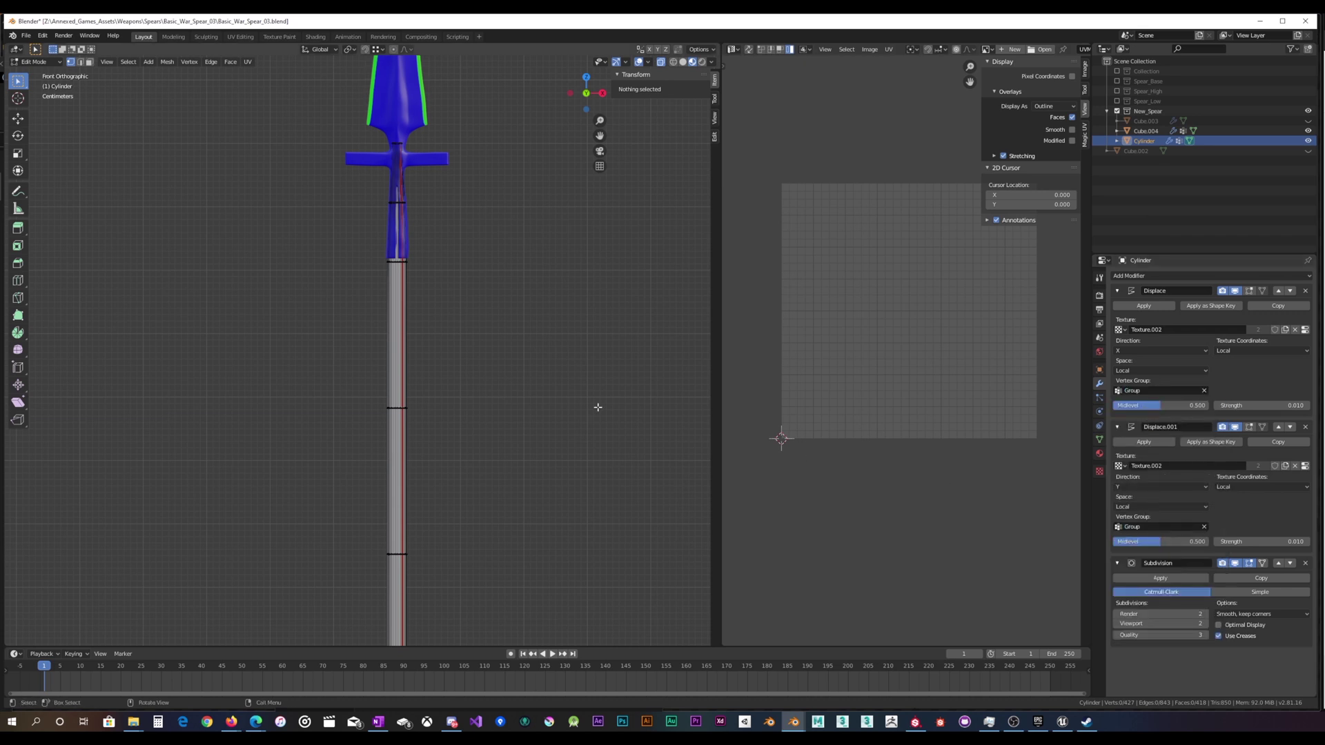
pyautogui.press('Tab')
# Check how the shaft sits in the spearhead socket from several angles, and deselect everything.
pyautogui.moveTo(510, 296); pyautogui.dragTo(351, 401, button='middle')
pyautogui.scroll(6, 351, 401)
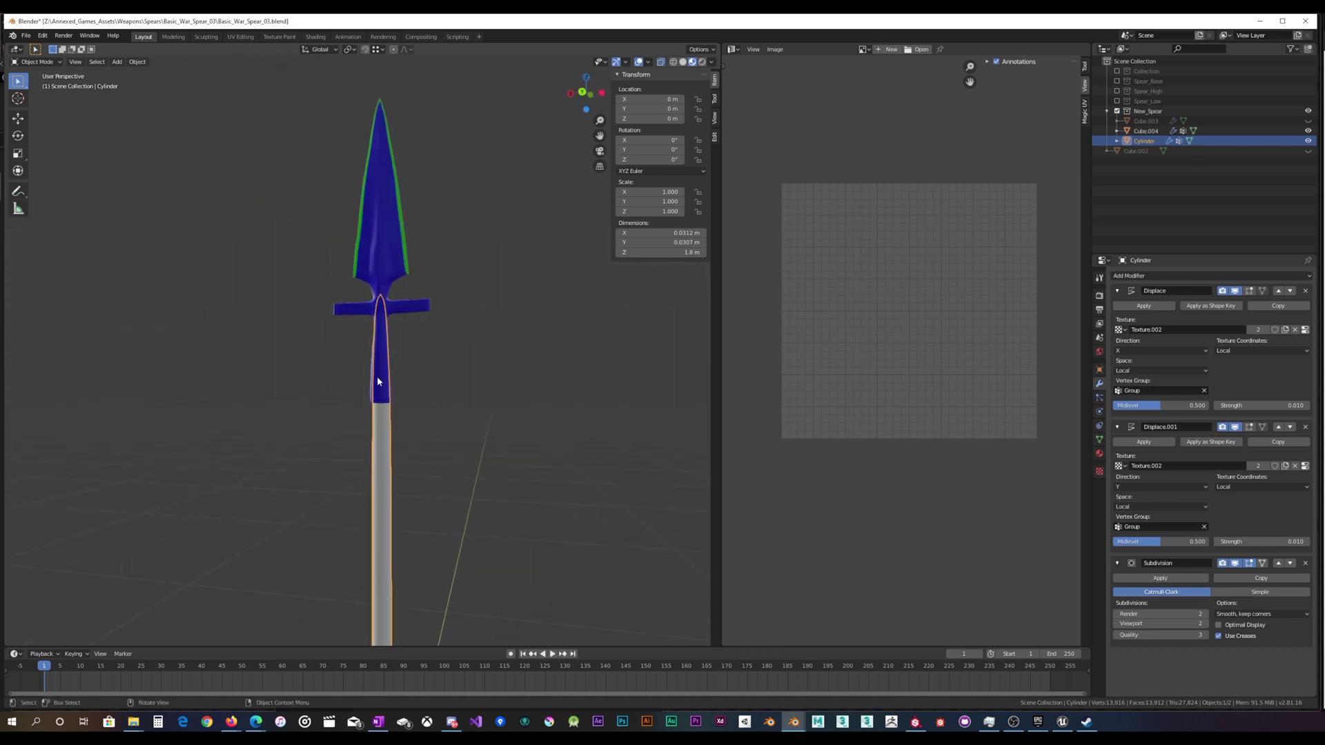
pyautogui.moveTo(370, 309); pyautogui.dragTo(579, 315, button='middle')
pyautogui.scroll(-8, 580, 315)
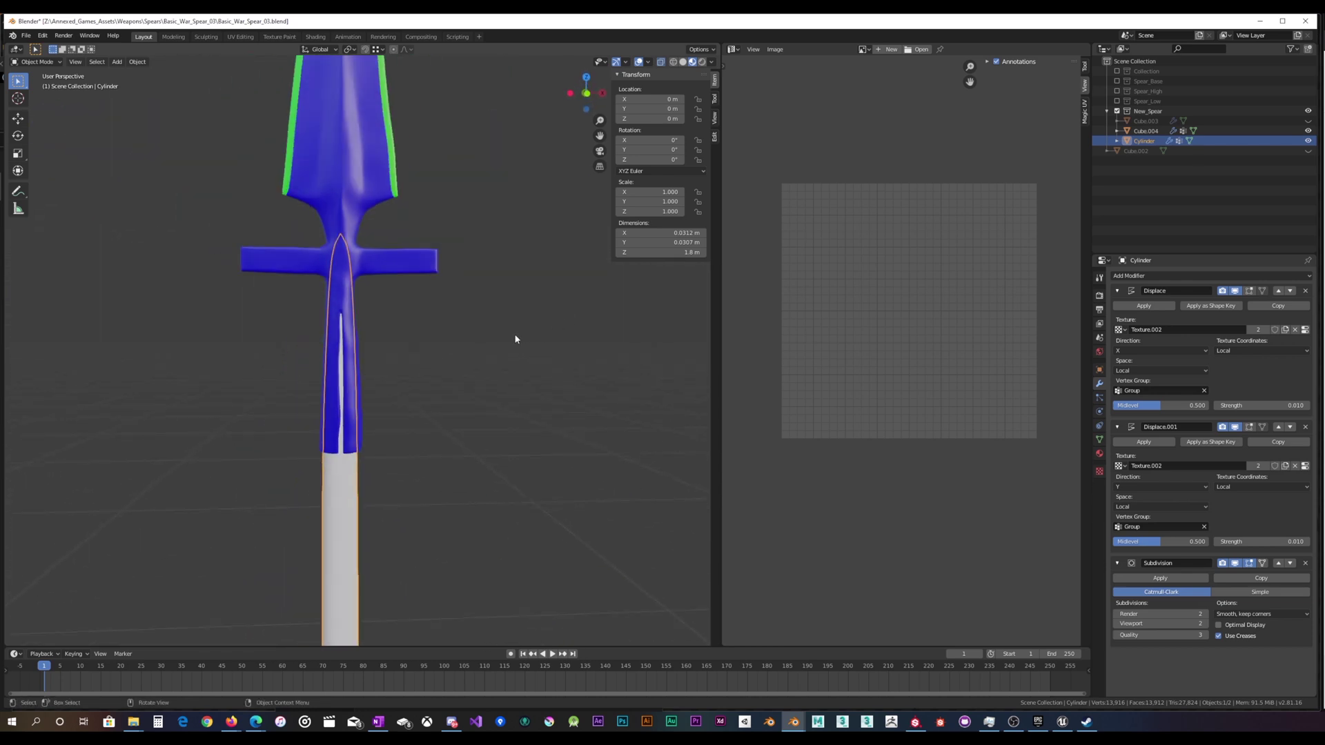
pyautogui.moveTo(455, 391); pyautogui.dragTo(436, 367, button='middle')
pyautogui.click(436, 366)
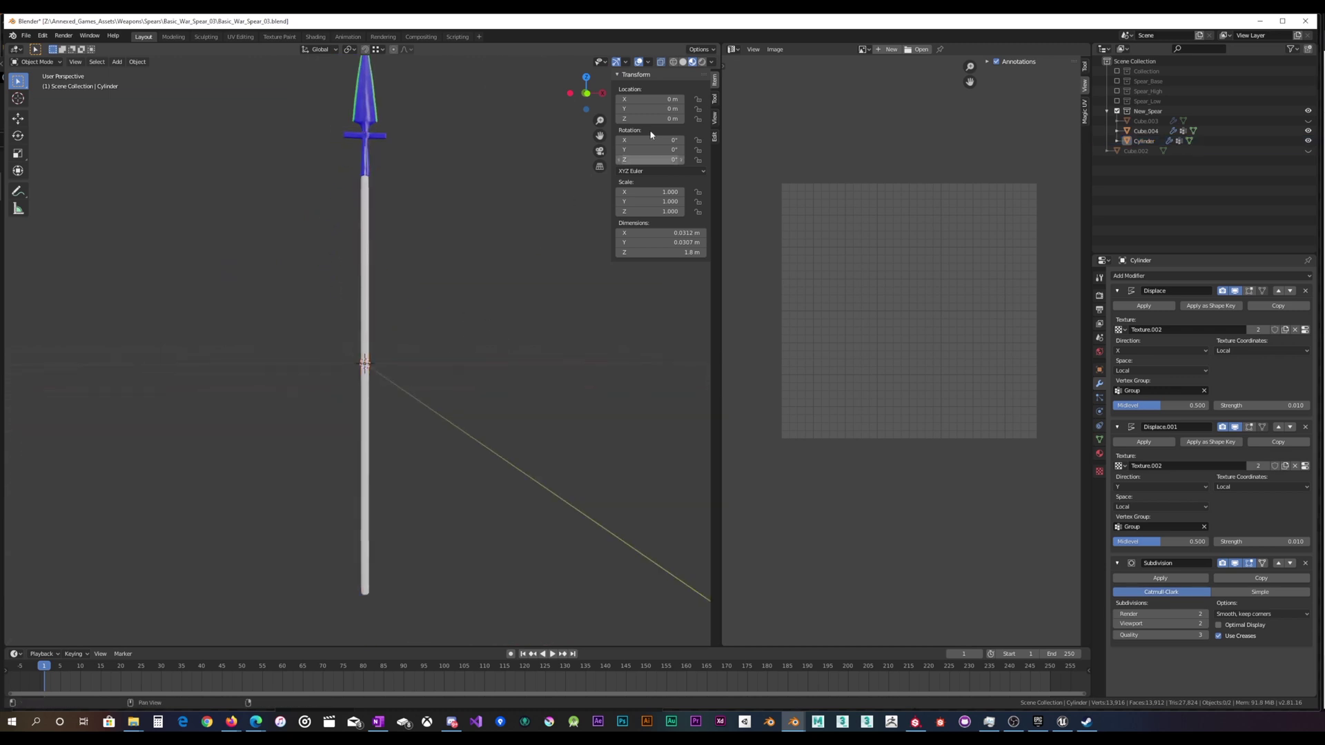
# Switch the viewport to solid shading with X-ray off and inspect the spear from straight below.
pyautogui.click(661, 63)
pyautogui.click(683, 61)
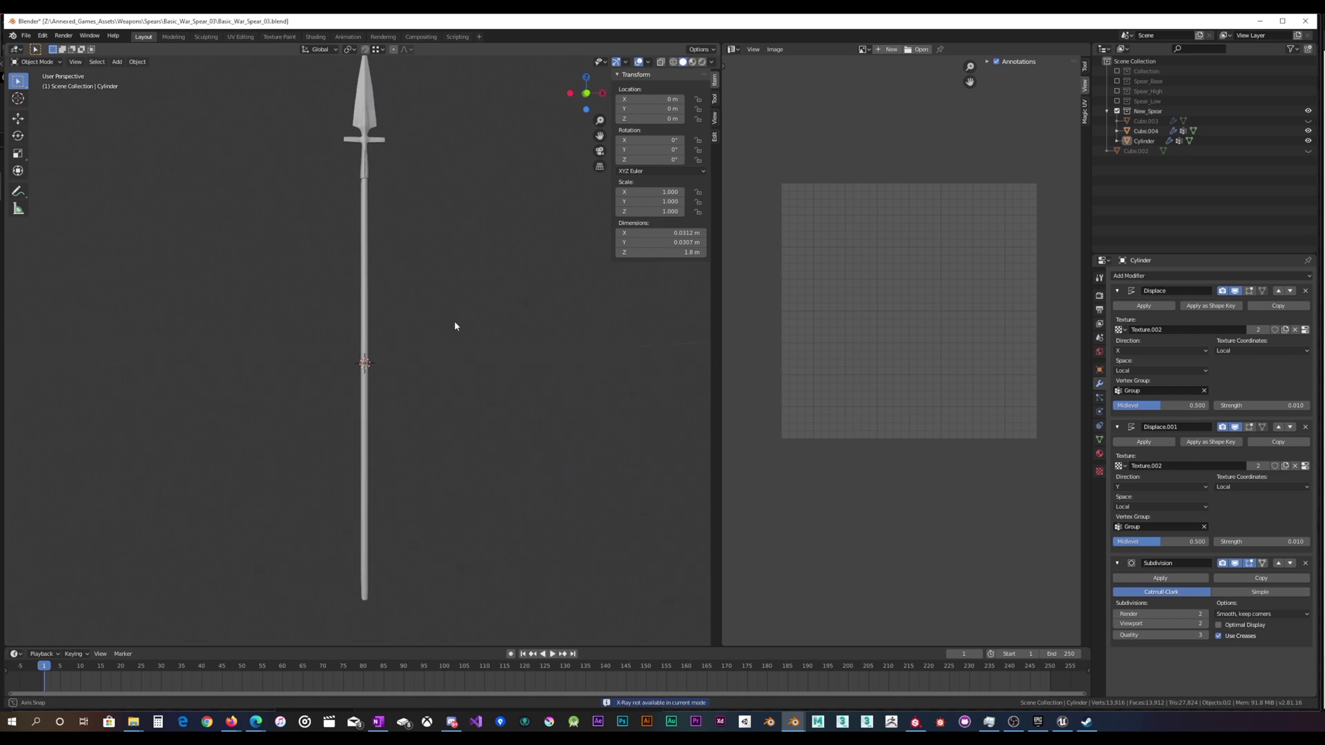
pyautogui.scroll(5, 450, 325)
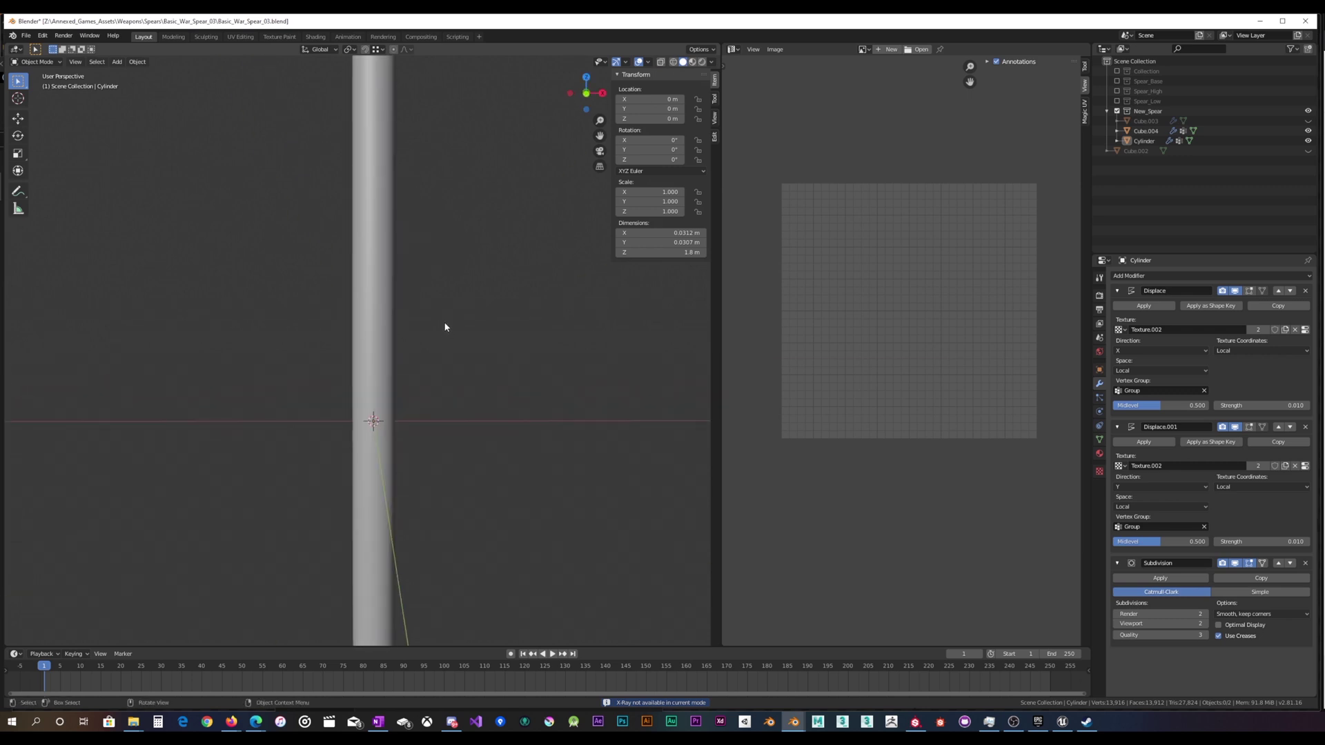
pyautogui.scroll(-4, 445, 327)
pyautogui.moveTo(423, 375); pyautogui.dragTo(419, 272, button='middle')
pyautogui.press('ctrl+KP_7')
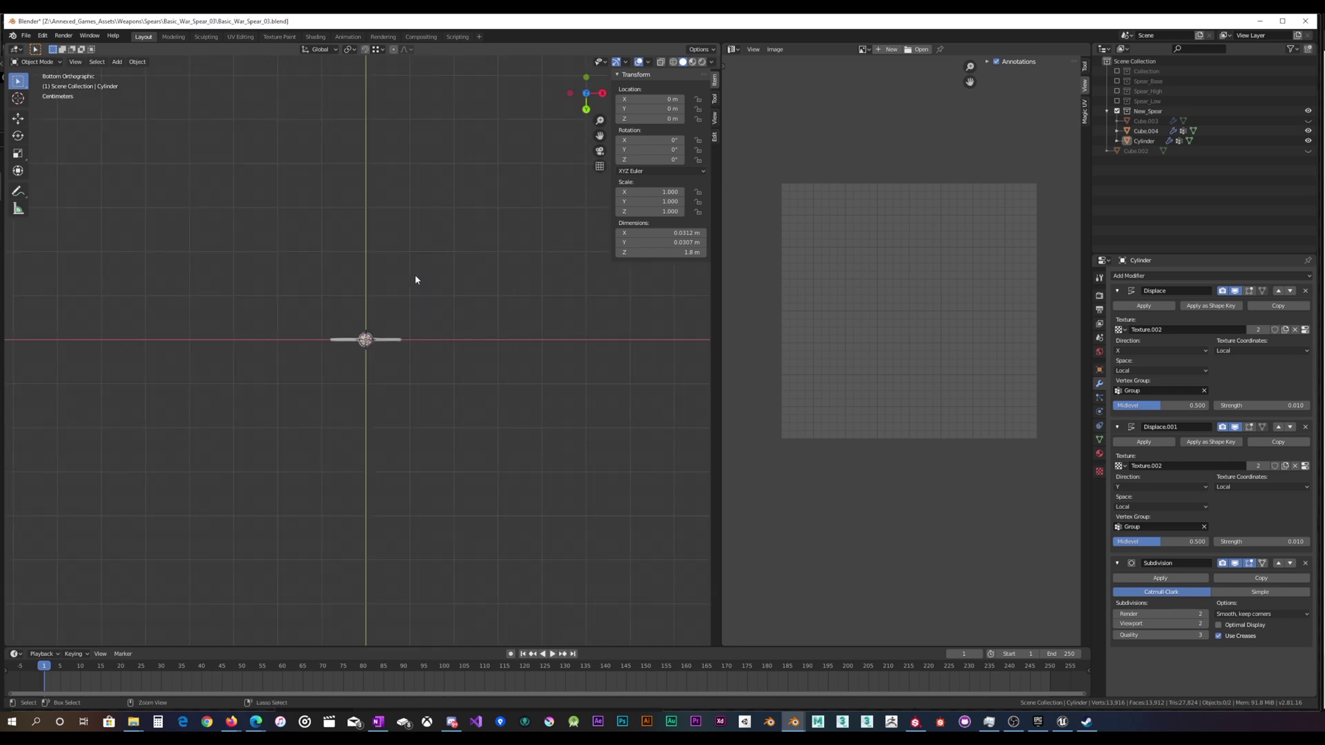
pyautogui.scroll(6, 404, 269)
pyautogui.scroll(3, 406, 309)
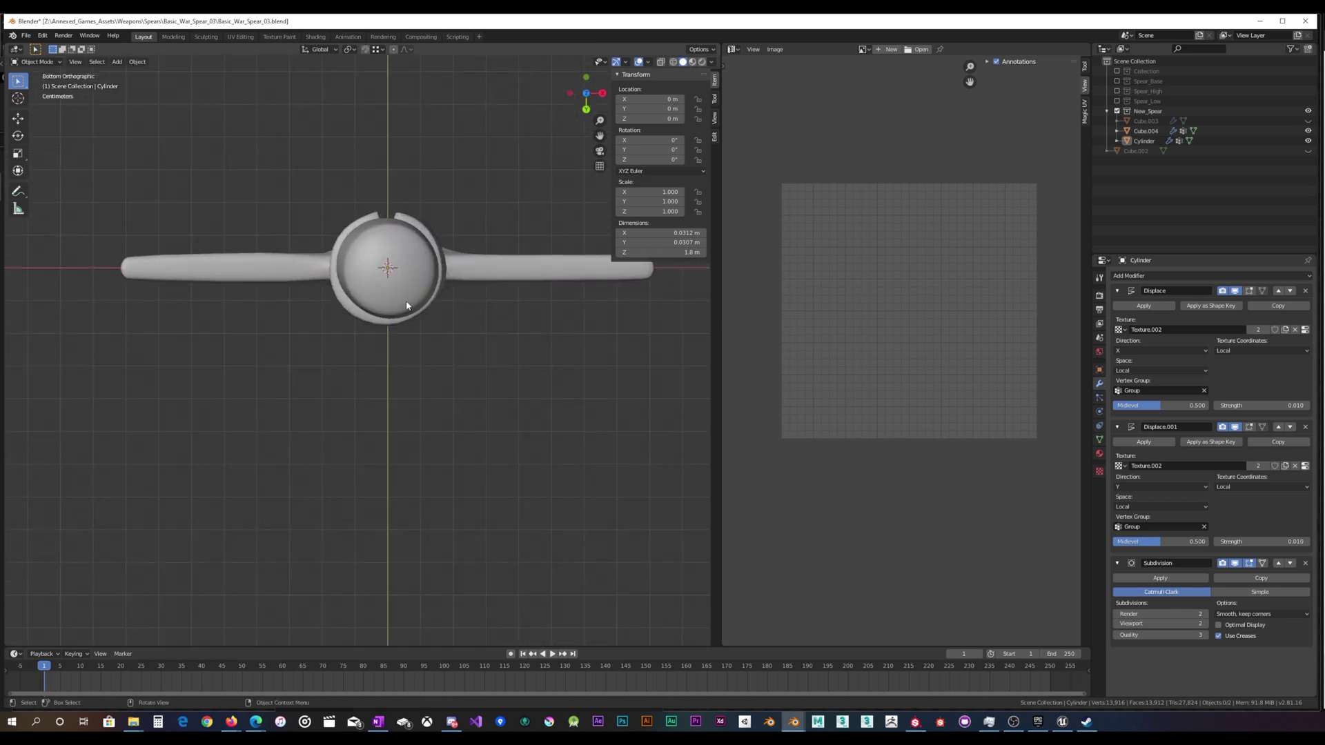
pyautogui.moveTo(414, 291); pyautogui.dragTo(415, 290, button='middle')
pyautogui.scroll(-5, 416, 290)
pyautogui.scroll(-4, 416, 294)
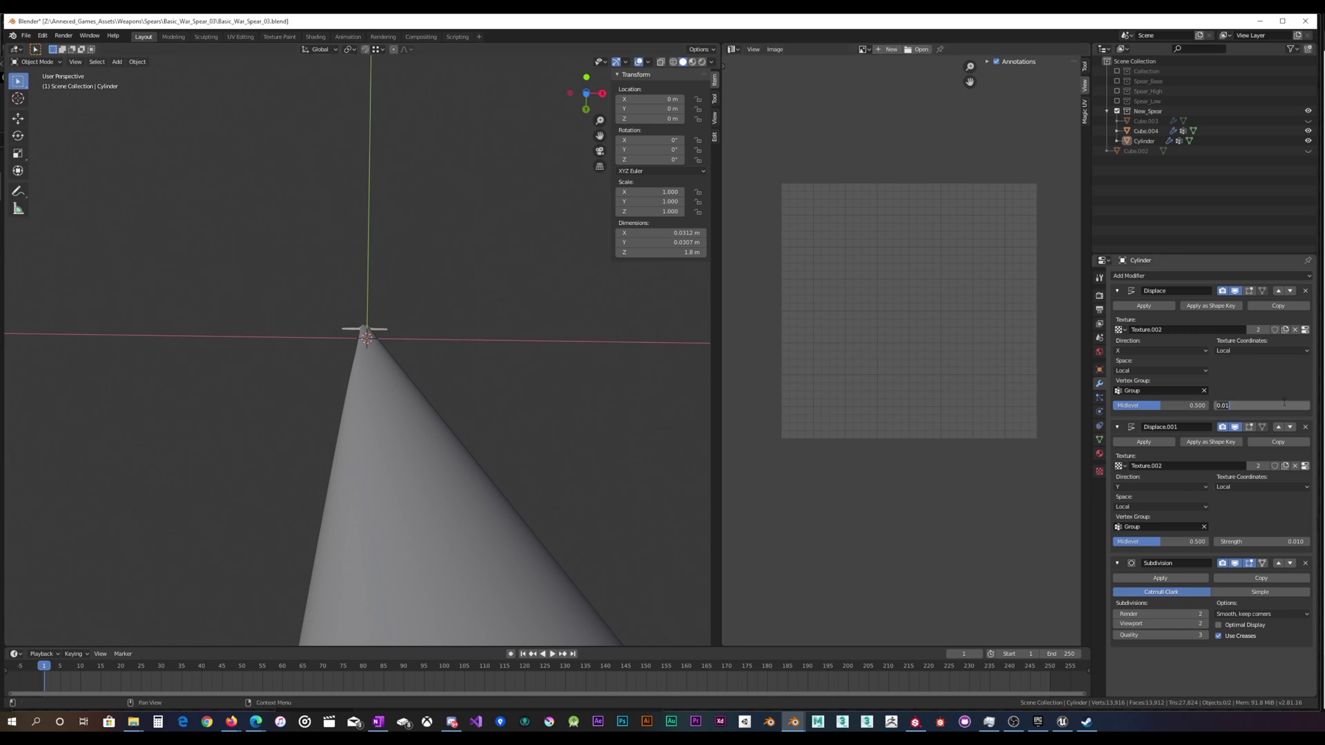
# Set the strength of both Displace modifiers on the shaft to 0.05 and check the resulting bends.
pyautogui.press('Return')
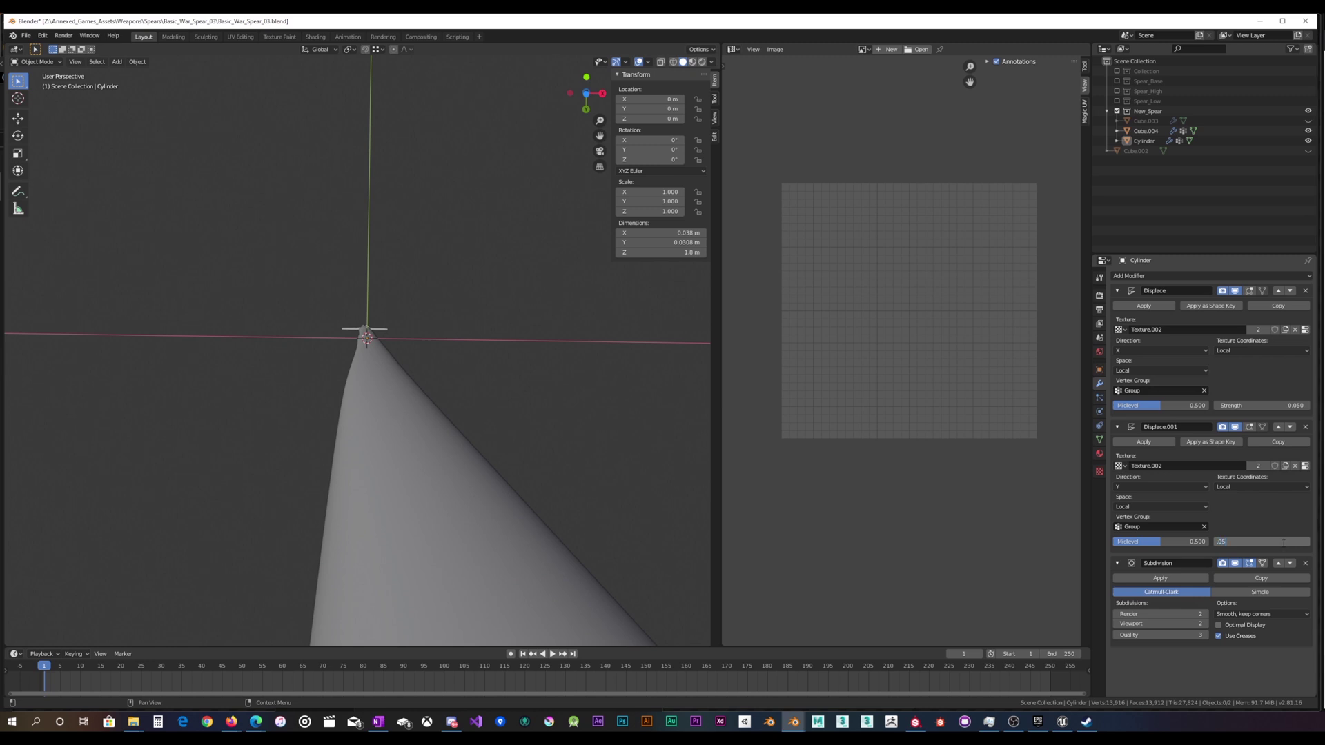
pyautogui.click(1283, 543)
pyautogui.write('.05')
pyautogui.press('Return')
pyautogui.moveTo(459, 469); pyautogui.dragTo(416, 565, button='middle')
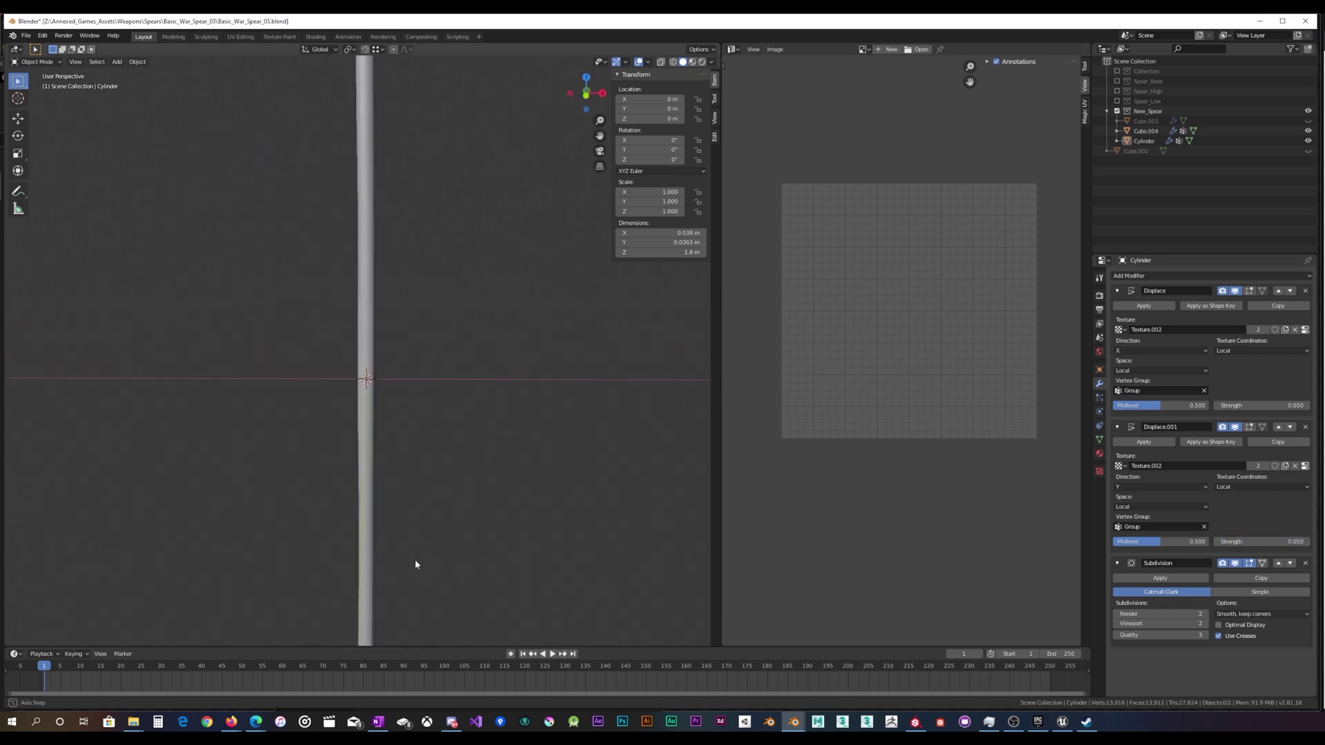
pyautogui.scroll(-6, 414, 552)
pyautogui.moveTo(405, 512); pyautogui.dragTo(398, 494, button='middle')
pyautogui.moveTo(396, 432)
pyautogui.keyDown('shift'); pyautogui.mouseDown(button='middle')
pyautogui.moveTo(400, 492)
pyautogui.moveTo(423, 400)
pyautogui.moveTo(411, 417)
pyautogui.mouseUp(button='middle'); pyautogui.keyUp('shift')
# Select the shaft's edge ring just below the spearhead socket using X-ray and remove it from the vertex group.
pyautogui.press('Tab')
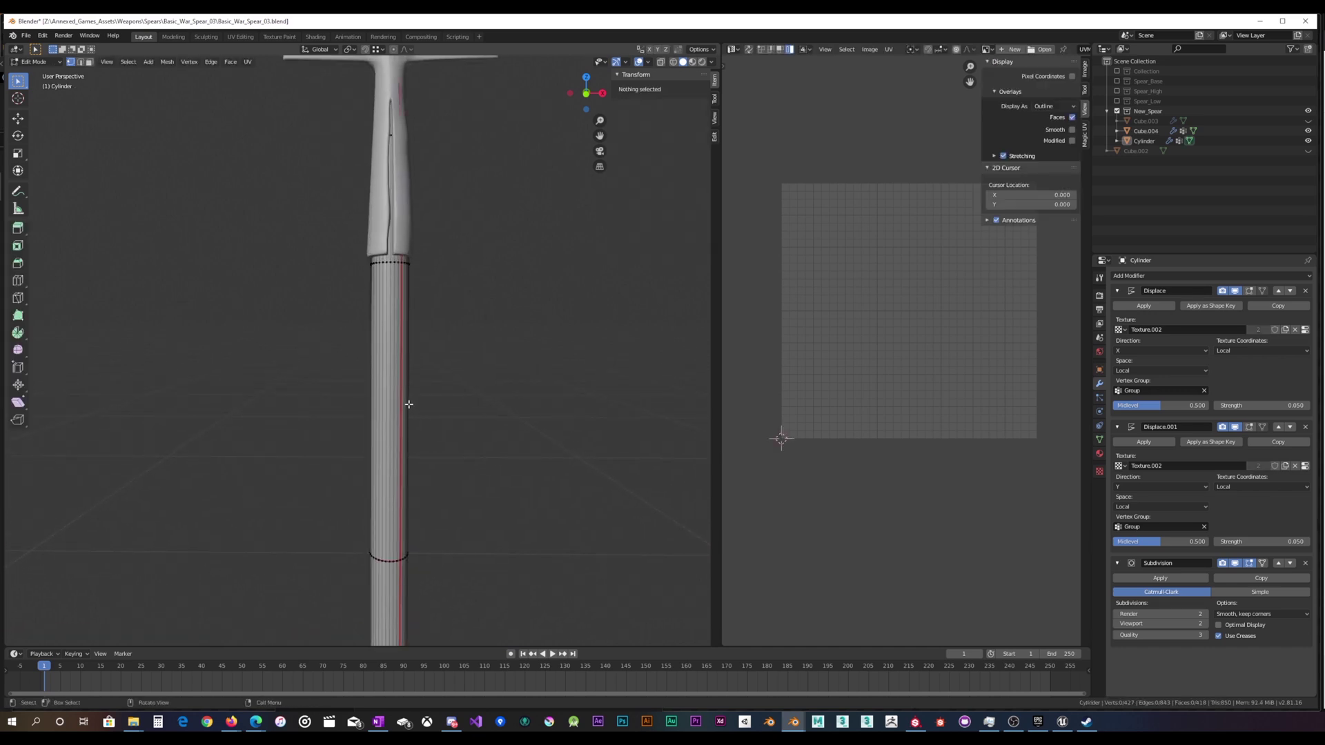
pyautogui.press('Tab')
pyautogui.press('Tab')
pyautogui.moveTo(330, 285); pyautogui.dragTo(418, 259)
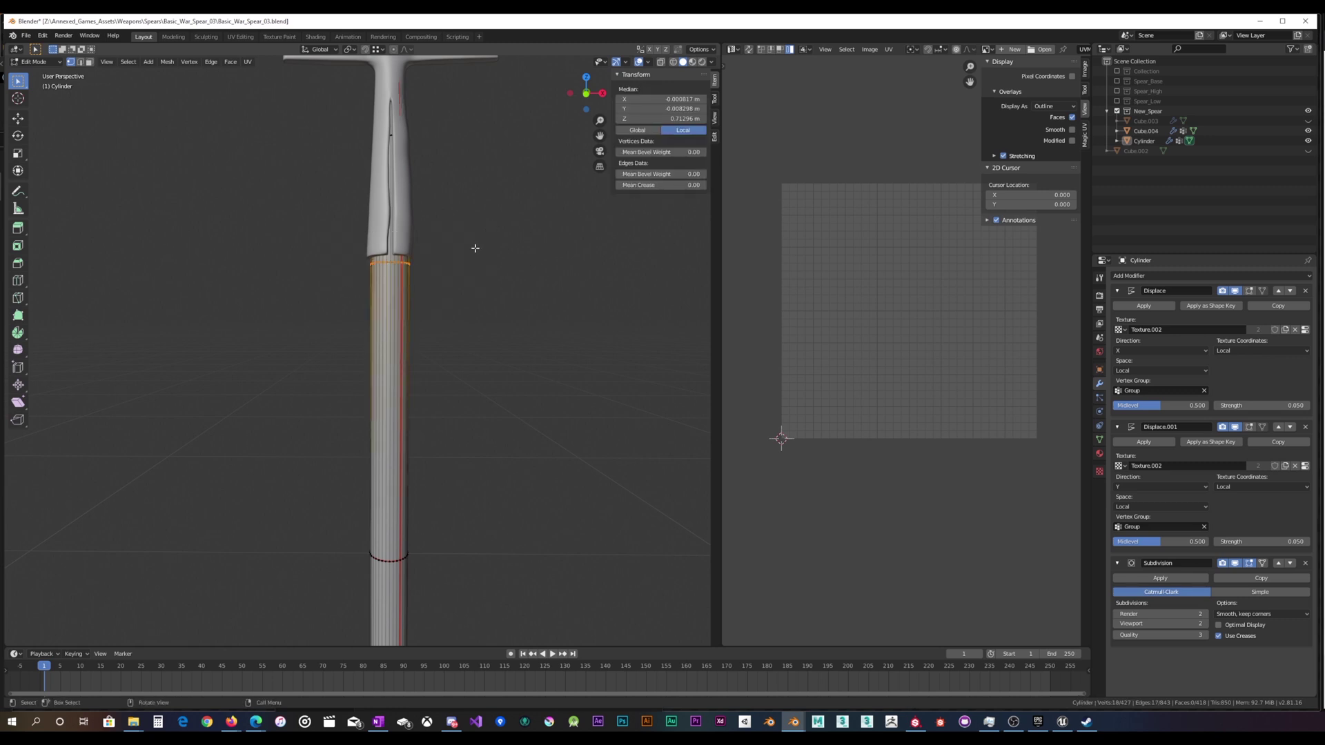
pyautogui.moveTo(473, 249); pyautogui.dragTo(616, 278, button='middle')
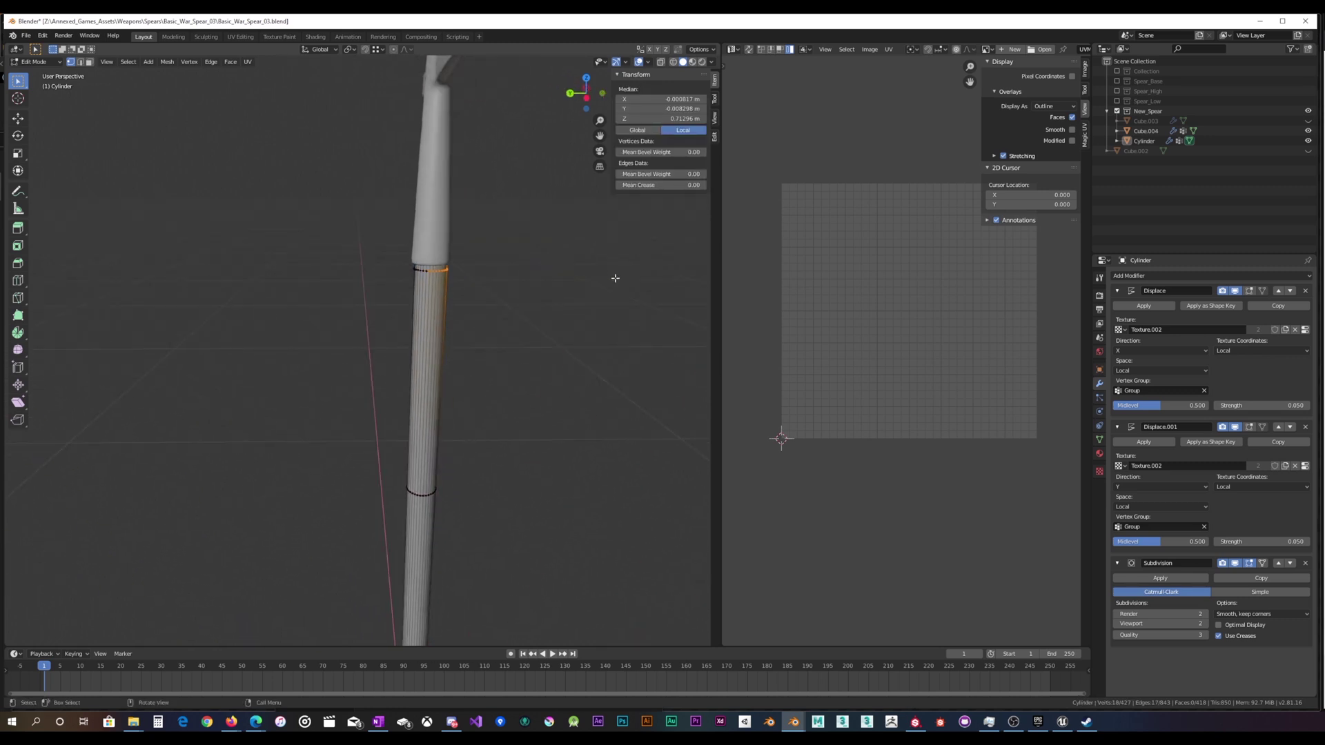
pyautogui.click(659, 62)
pyautogui.moveTo(357, 334); pyautogui.dragTo(541, 237)
pyautogui.moveTo(541, 237); pyautogui.dragTo(461, 246, button='middle')
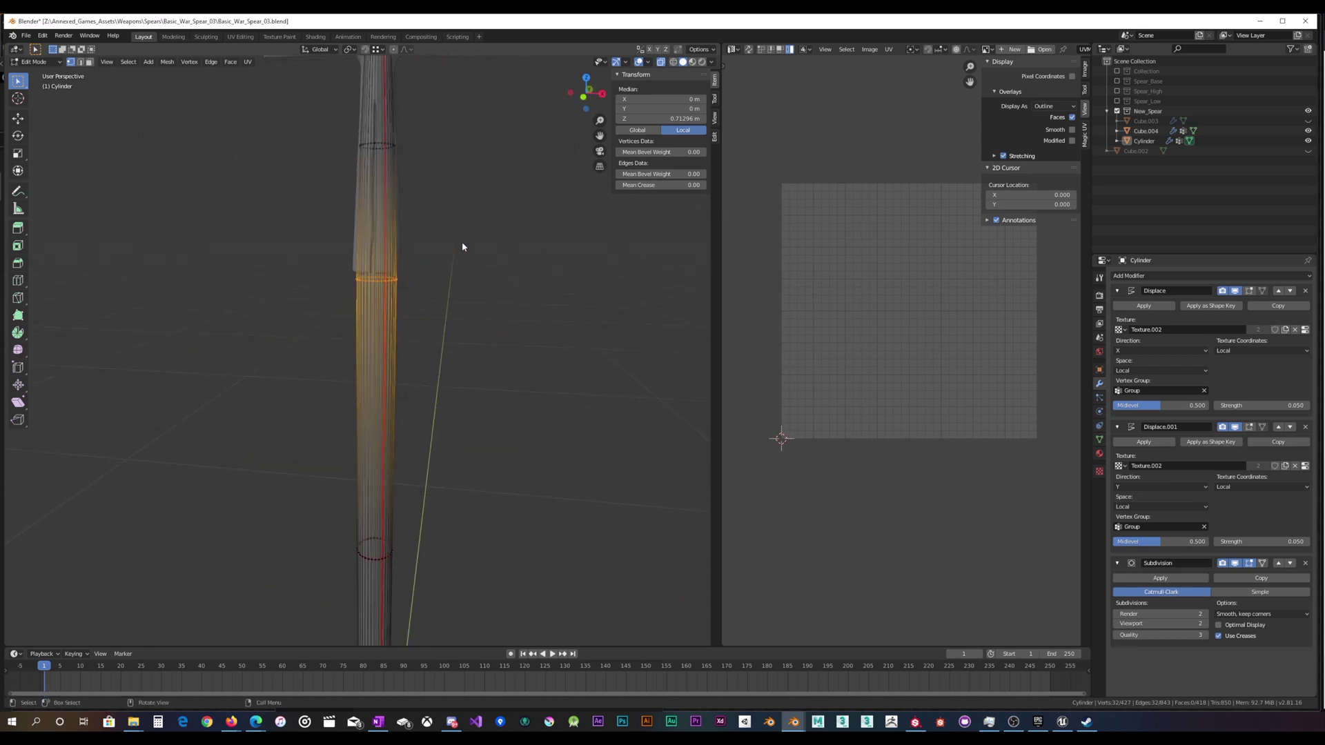
pyautogui.click(1098, 440)
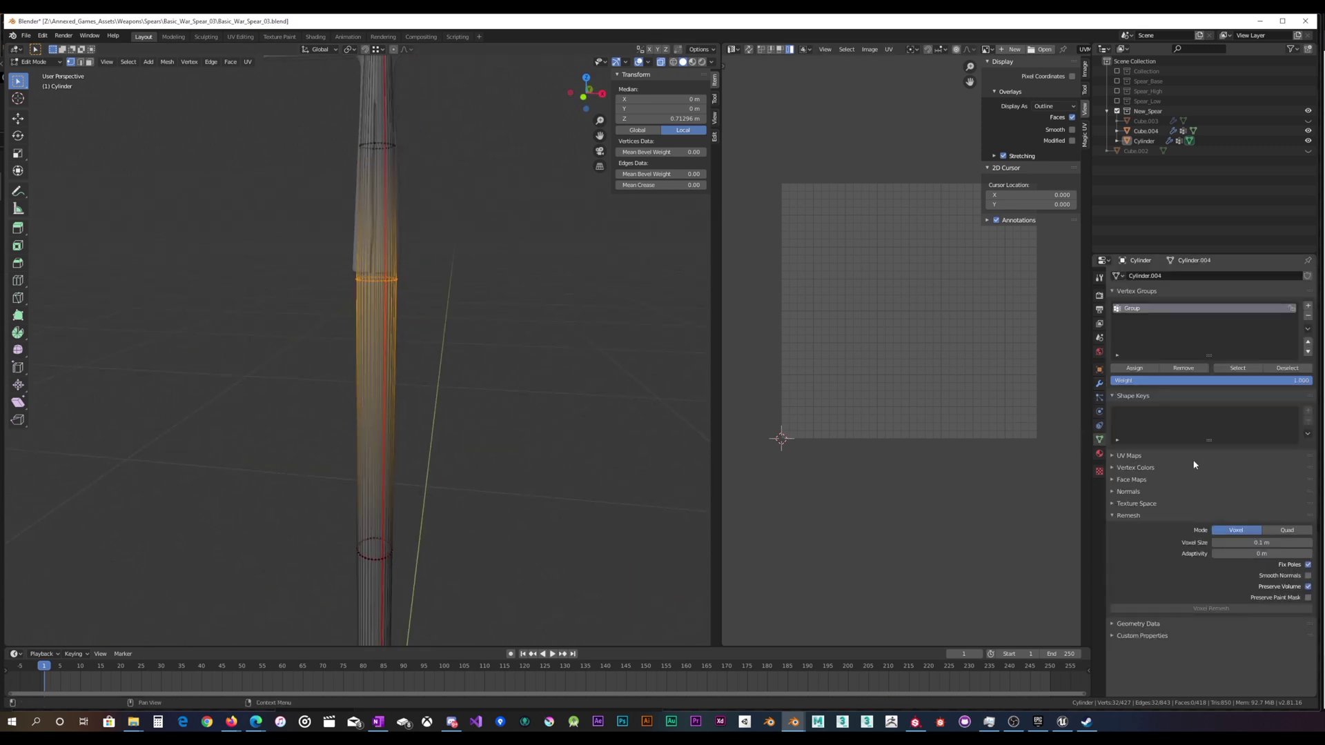
pyautogui.press('Tab')
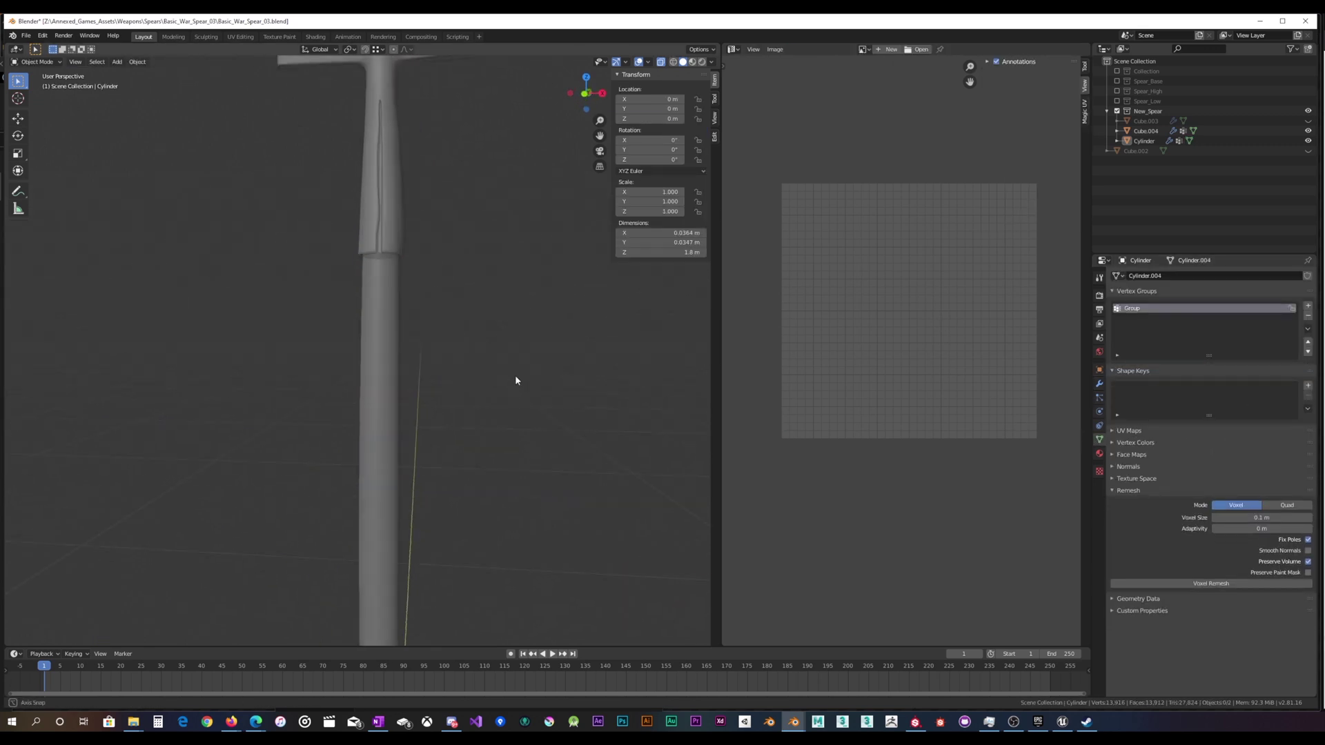
# Turn X-ray off and examine the socket joint and the full length of the spear.
pyautogui.scroll(2, 518, 379)
pyautogui.click(660, 62)
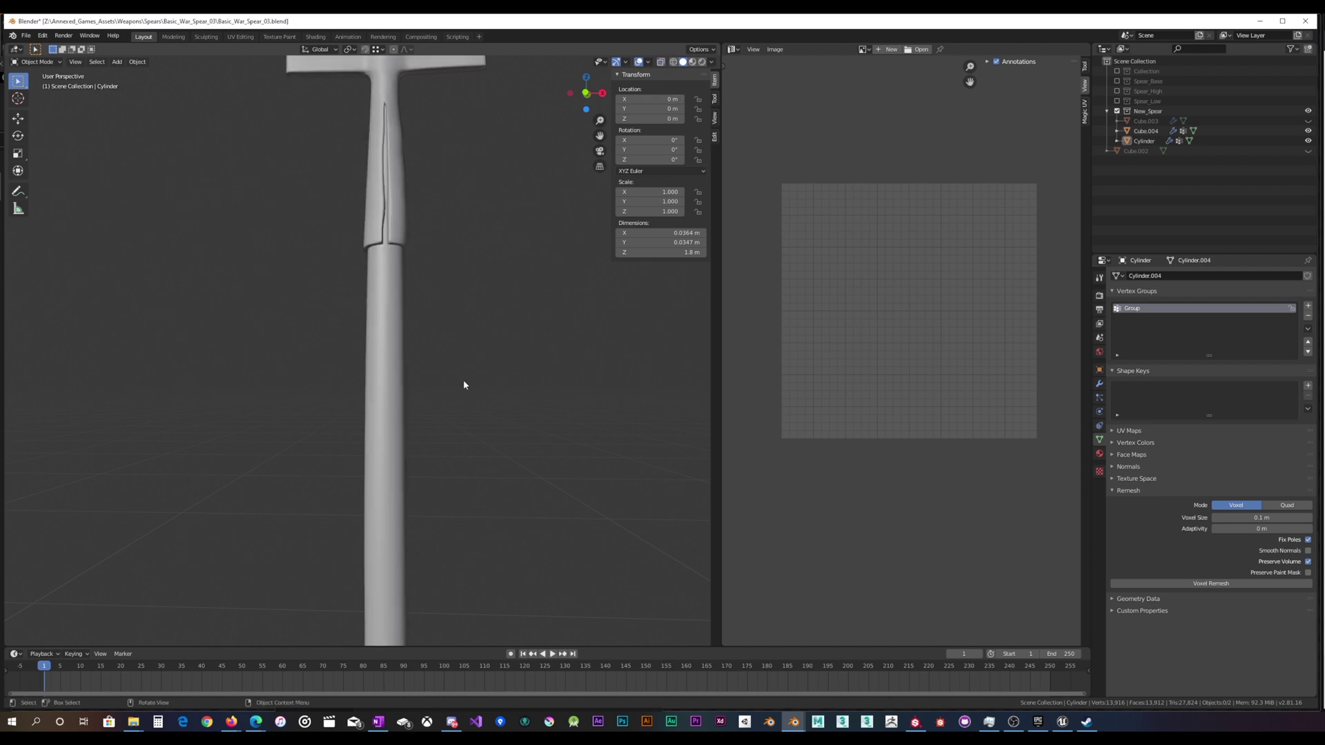
pyautogui.scroll(-4, 459, 400)
pyautogui.scroll(2, 435, 414)
pyautogui.scroll(-2, 429, 345)
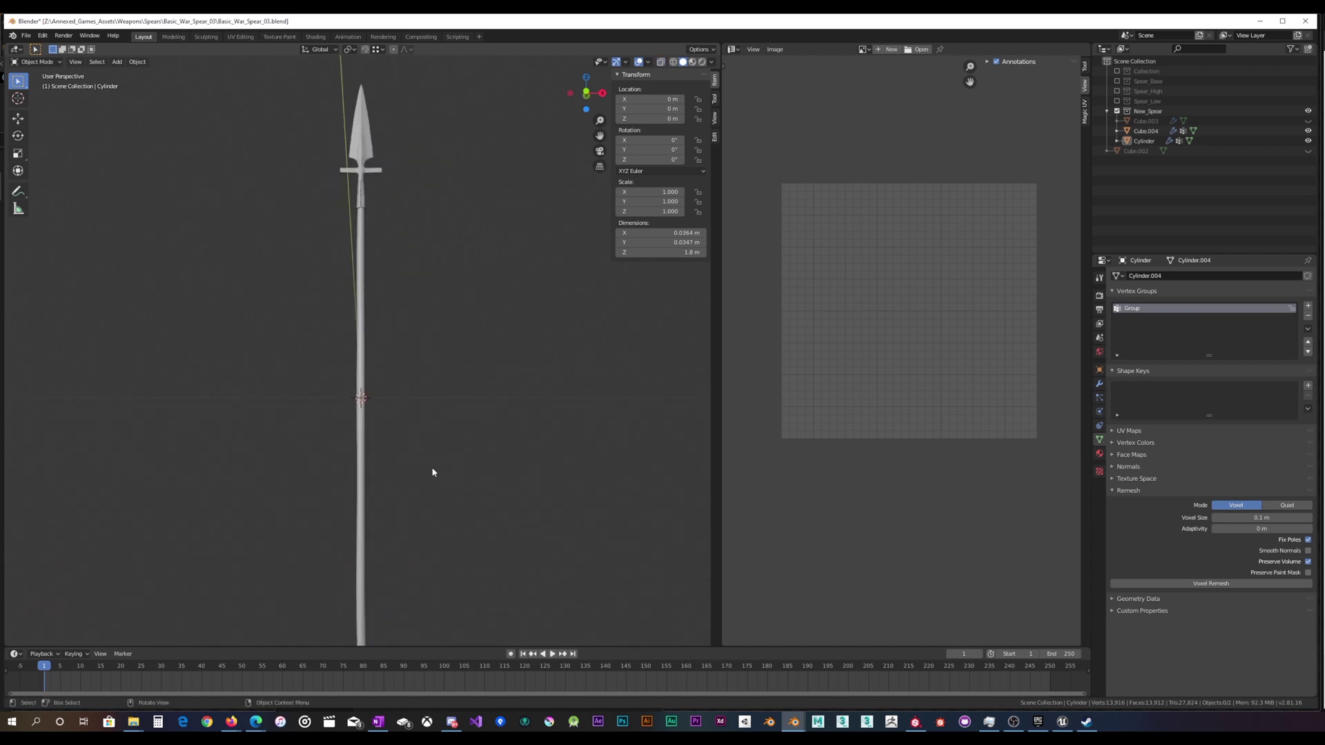
pyautogui.keyDown('shift'); pyautogui.moveTo(421, 519); pyautogui.dragTo(377, 478, button='middle'); pyautogui.keyUp('shift')
pyautogui.scroll(-3, 379, 422)
pyautogui.keyDown('shift'); pyautogui.moveTo(388, 341); pyautogui.dragTo(399, 468, button='middle'); pyautogui.keyUp('shift')
# Select the shaft and spearhead together and unwrap all of their geometry in Edit Mode.
pyautogui.press('a')
pyautogui.press('Tab')
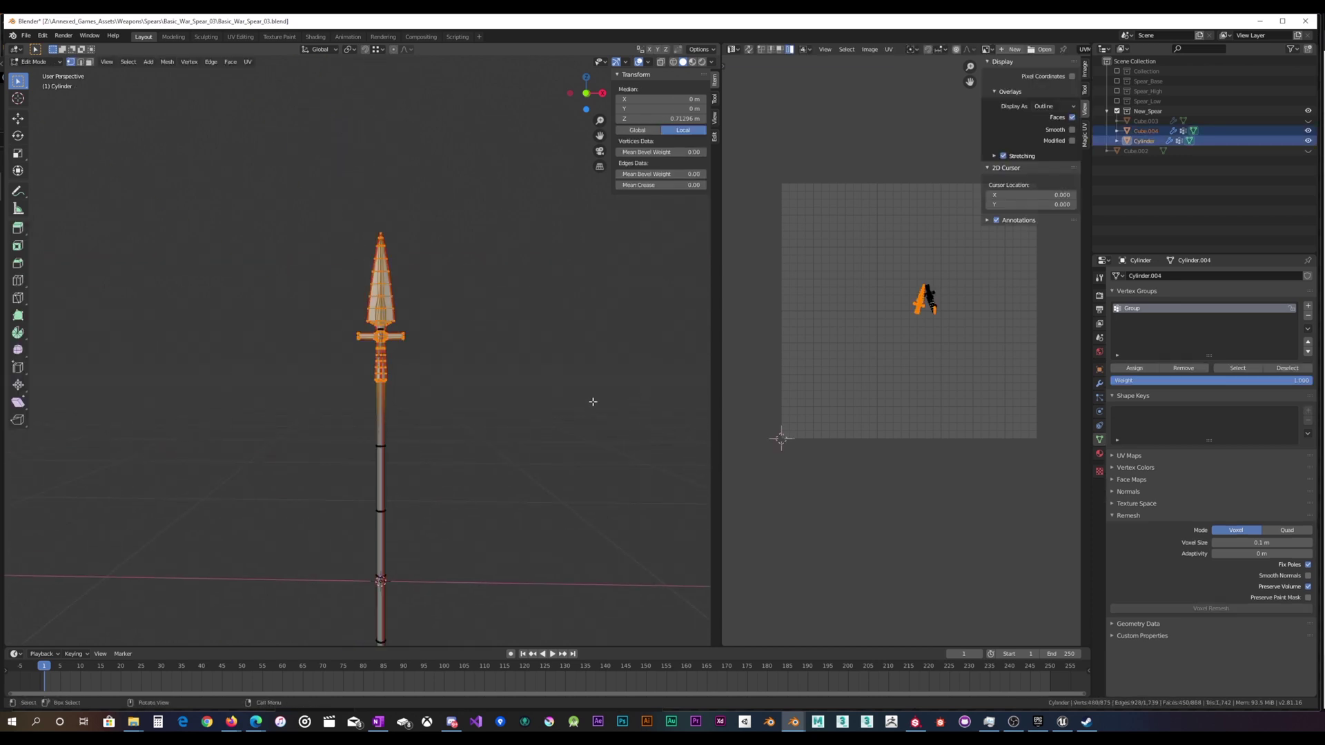
pyautogui.press('a')
pyautogui.press('u')
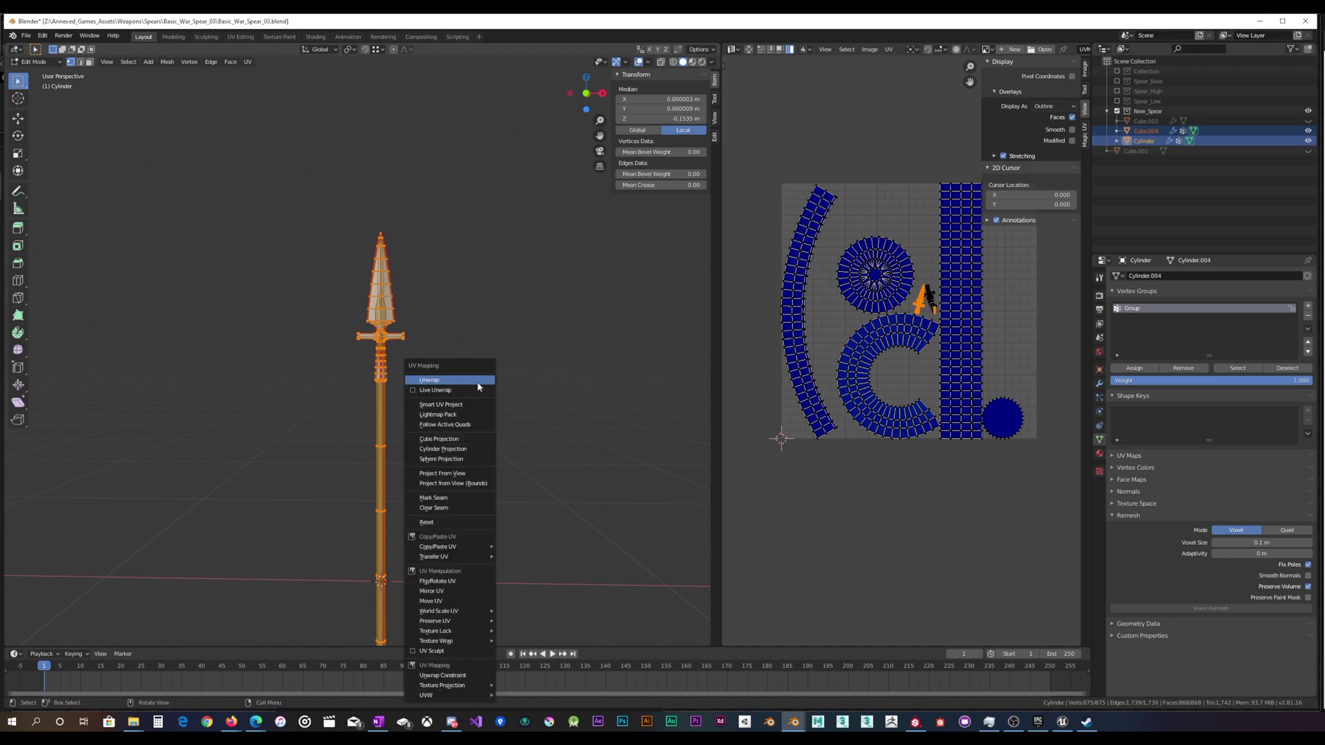
pyautogui.click(451, 381)
pyautogui.scroll(3, 864, 370)
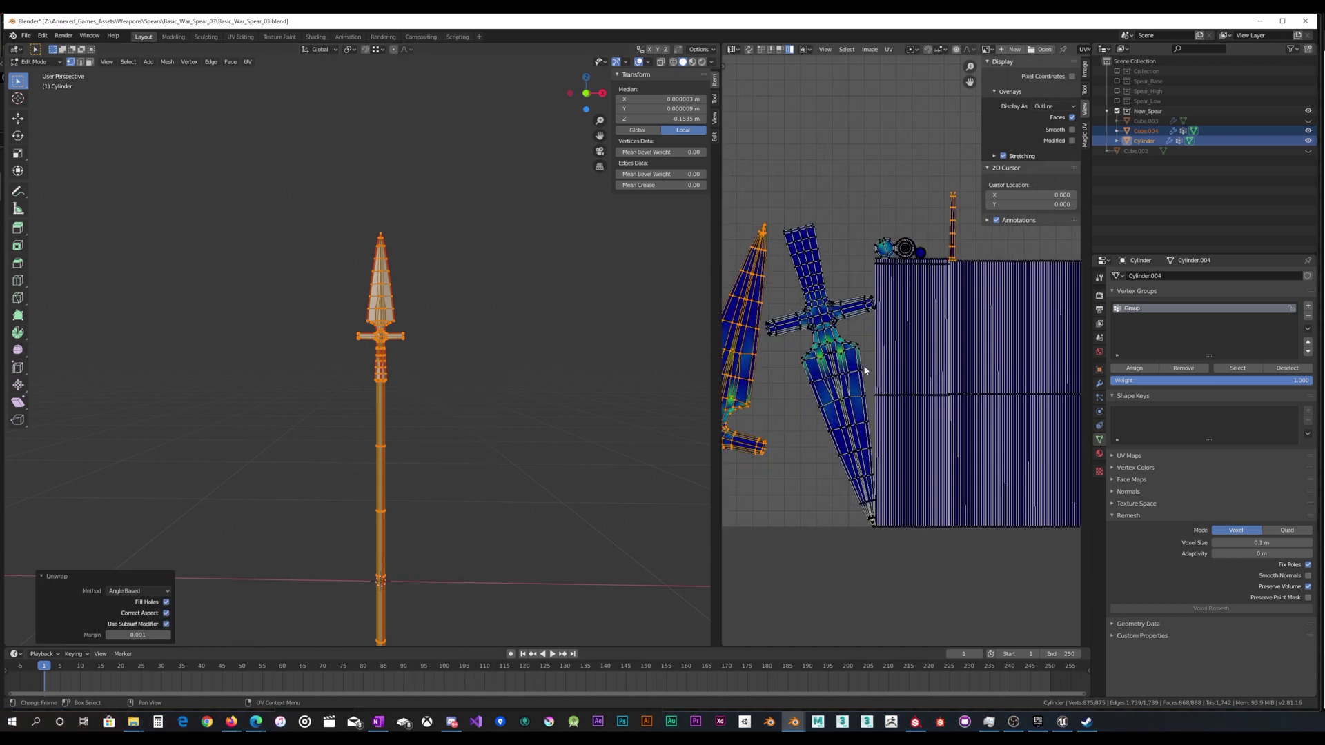
# Pick the shaft's UV islands one after another to identify each in the new layout.
pyautogui.moveTo(905, 367)
pyautogui.mouseDown(button='middle')
pyautogui.moveTo(780, 360)
pyautogui.moveTo(920, 351)
pyautogui.mouseUp(button='middle')
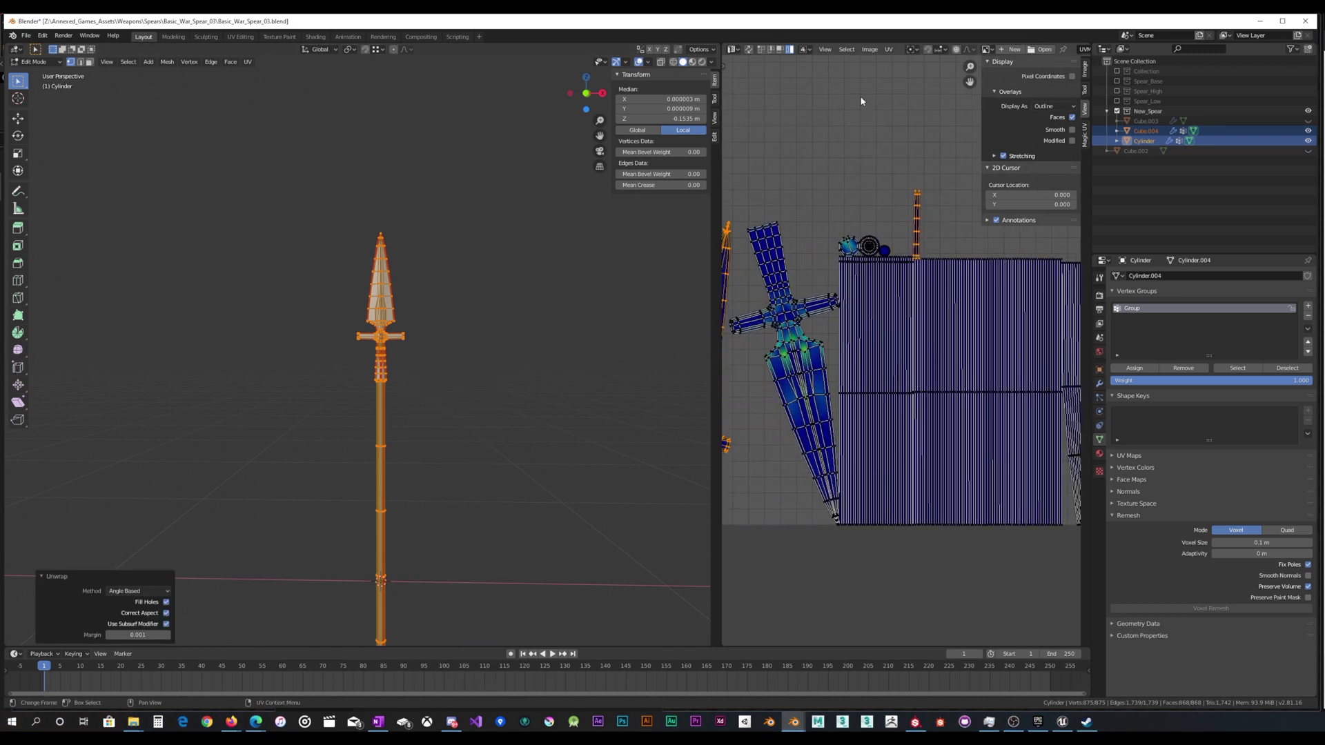
pyautogui.click(890, 335)
pyautogui.click(965, 342)
pyautogui.click(1042, 345)
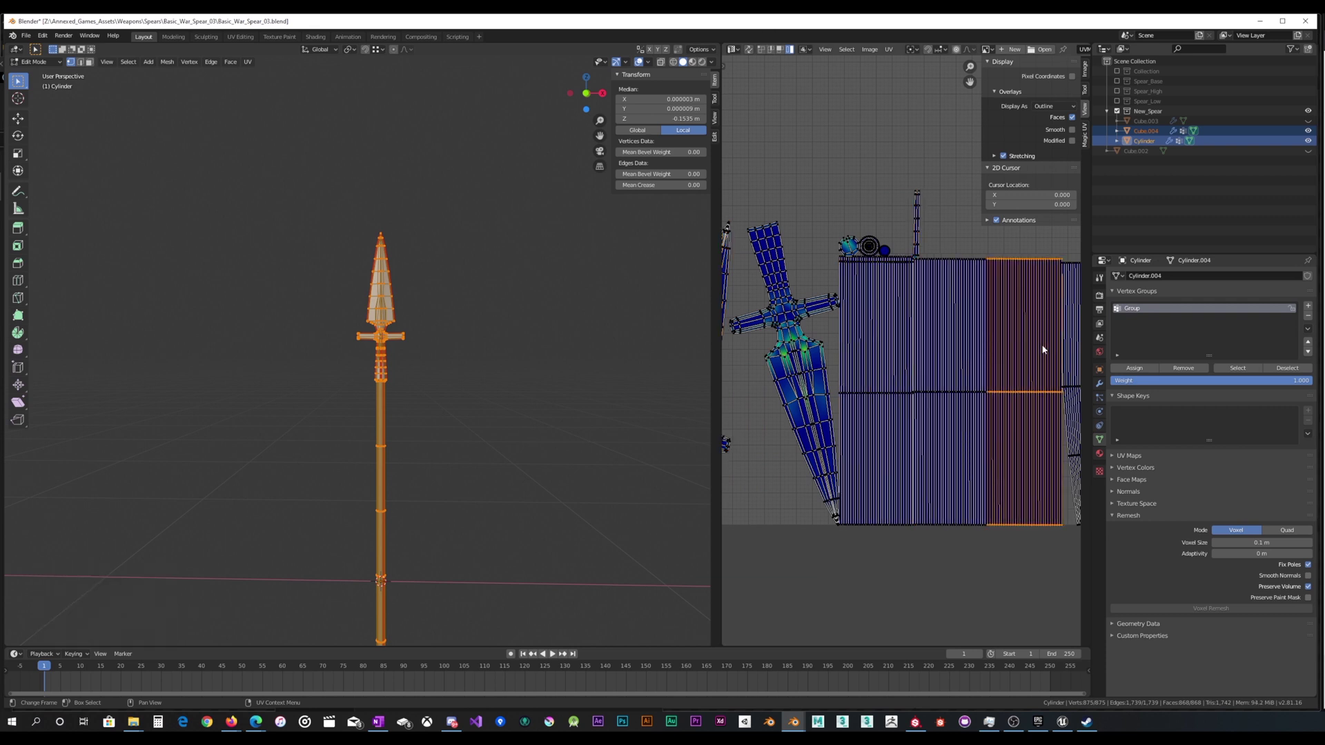
pyautogui.moveTo(1047, 346); pyautogui.dragTo(989, 364, button='middle')
pyautogui.click(1036, 364)
# Select both blade islands together with the spearhead's narrow strip and small round island in the UV layout.
pyautogui.moveTo(848, 359); pyautogui.dragTo(914, 373, button='middle')
pyautogui.moveTo(985, 316); pyautogui.dragTo(1009, 315, button='middle')
pyautogui.keyDown('shift'); pyautogui.click(816, 405); pyautogui.keyUp('shift')
pyautogui.keyDown('shift'); pyautogui.click(918, 354); pyautogui.keyUp('shift')
pyautogui.moveTo(918, 354); pyautogui.dragTo(833, 388, button='middle')
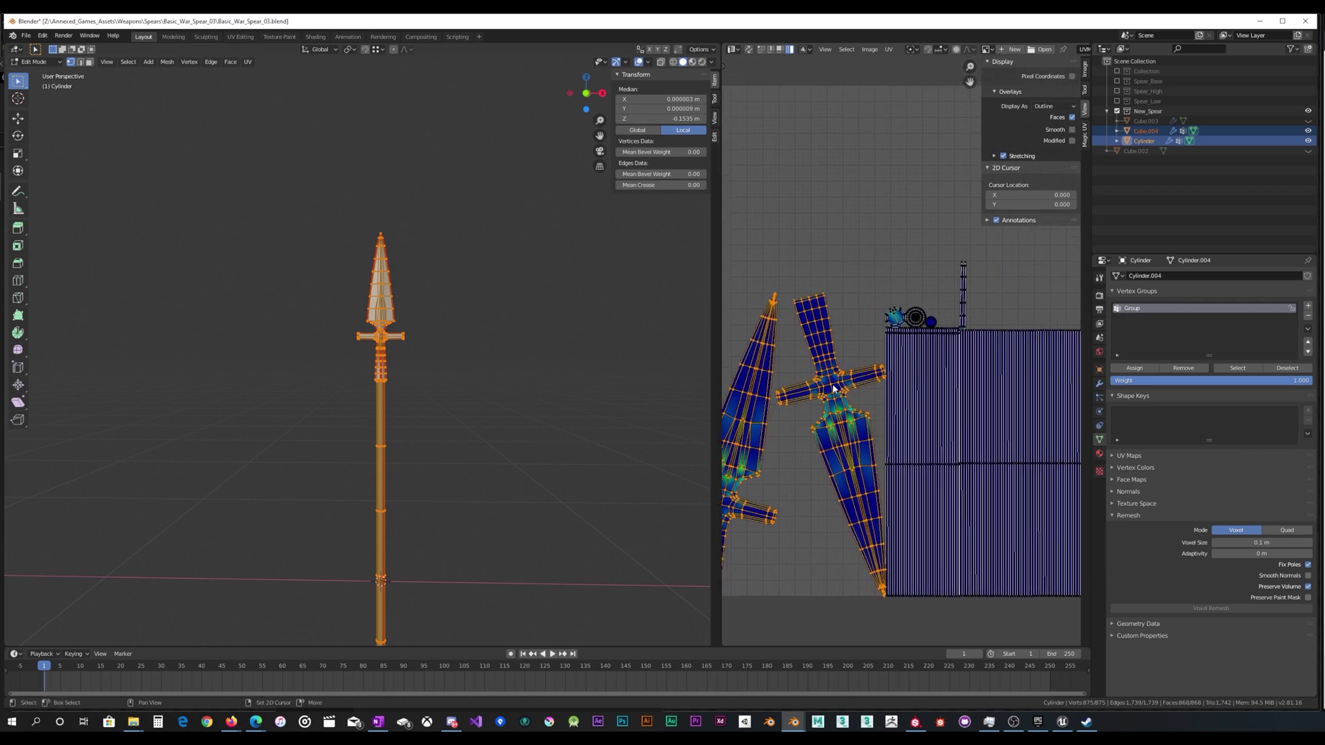
pyautogui.keyDown('shift'); pyautogui.click(960, 303); pyautogui.keyUp('shift')
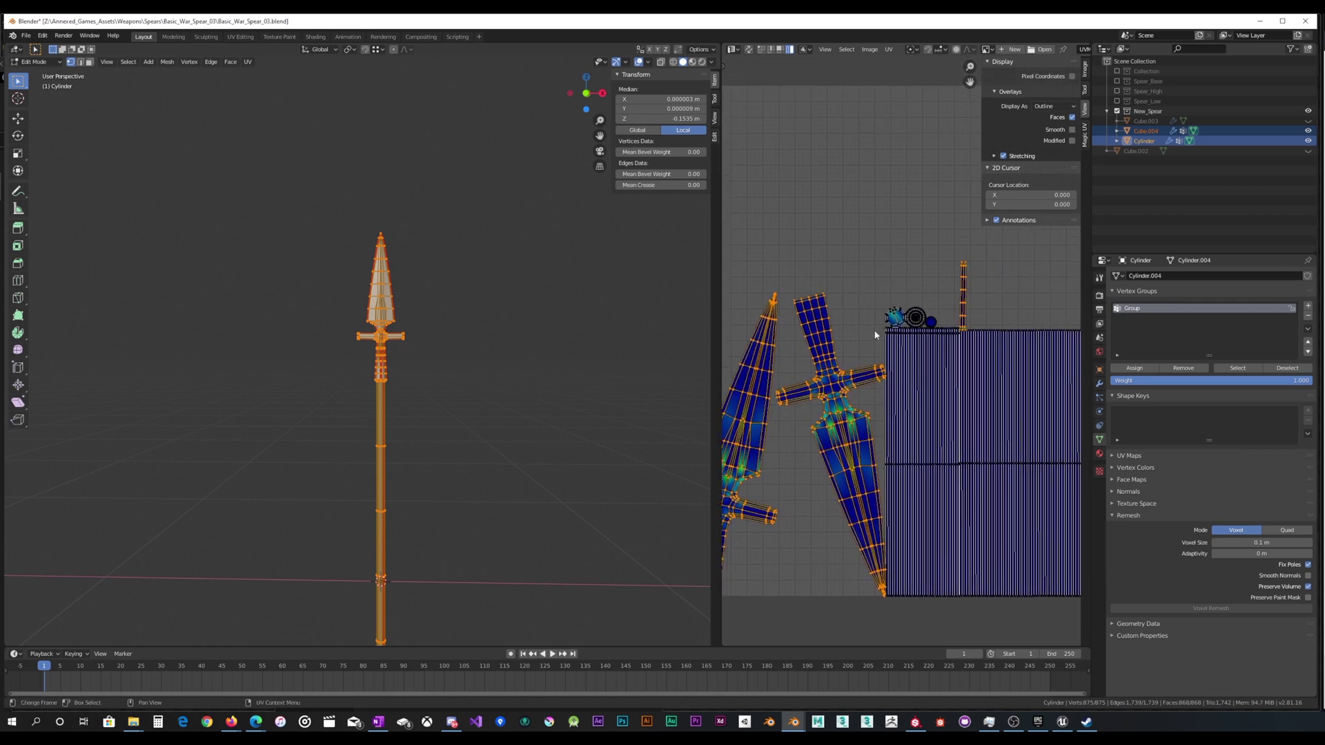
pyautogui.scroll(2, 872, 330)
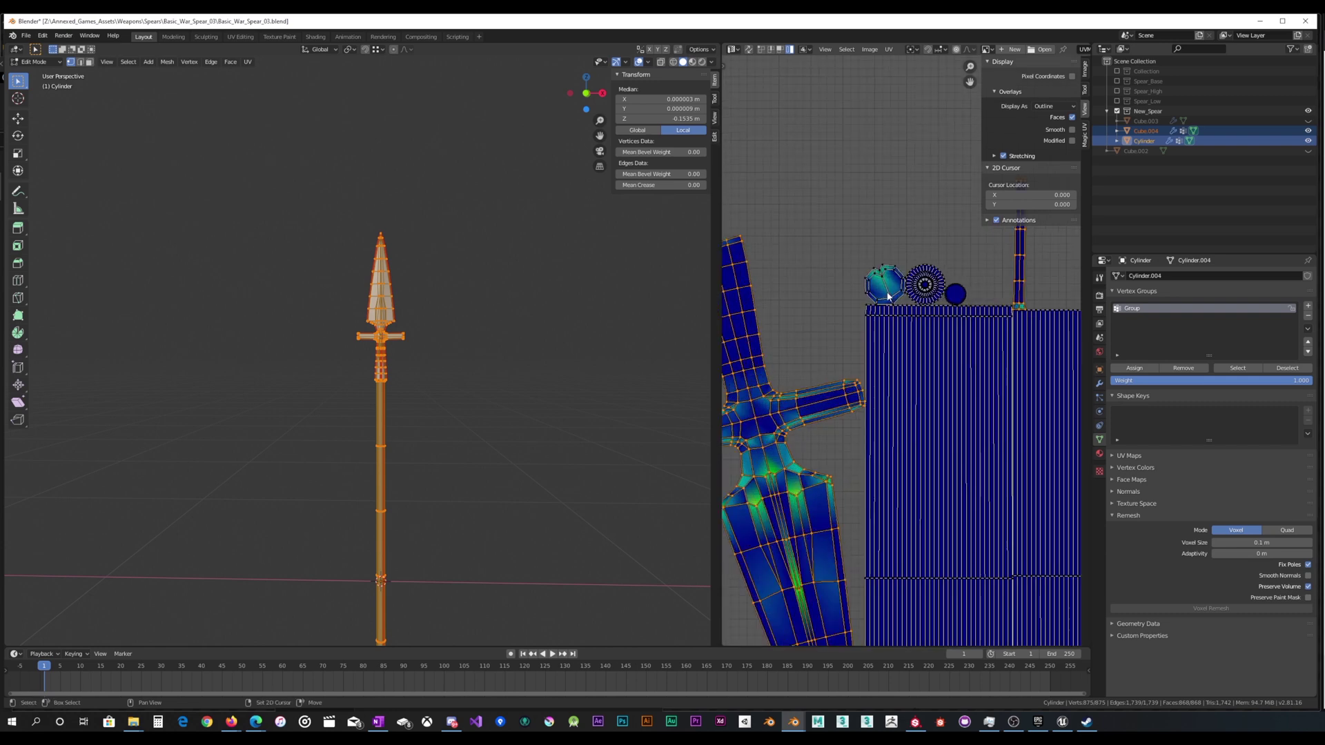
pyautogui.press('Home')
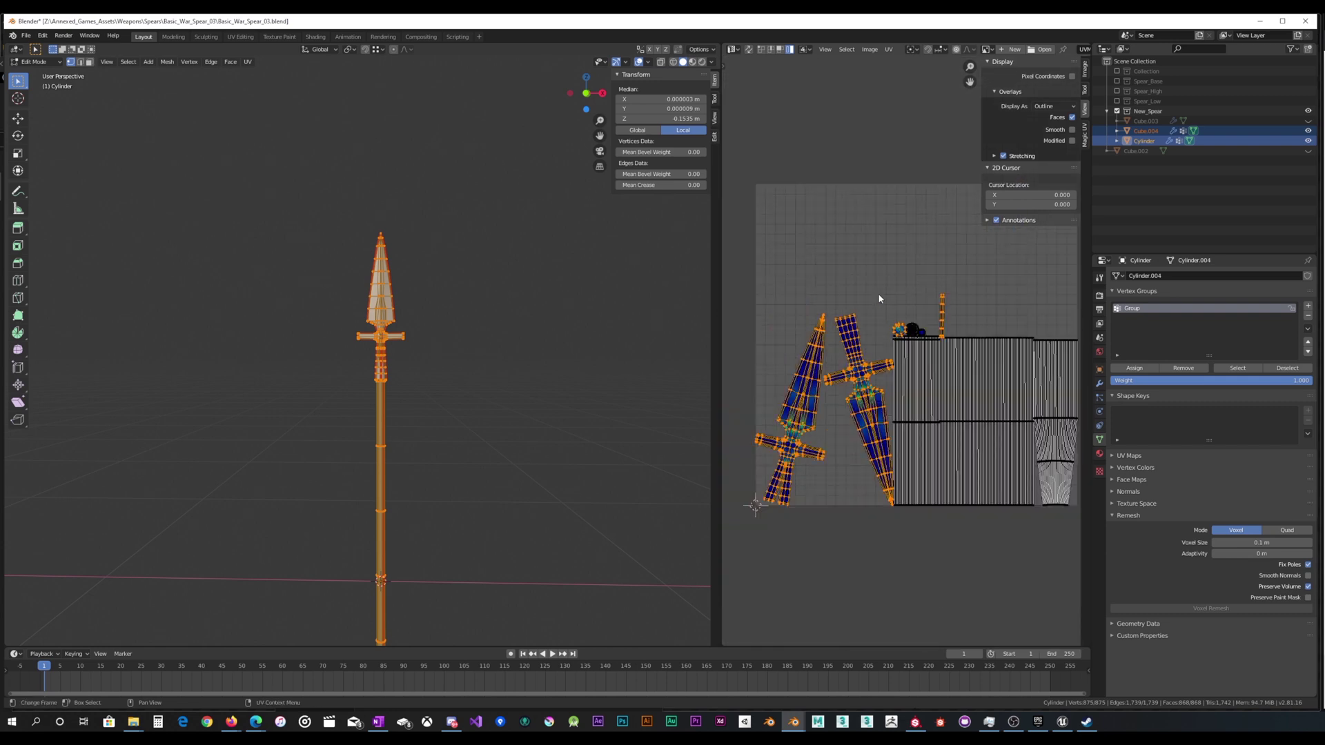
# Move the selected spearhead islands up into the empty UV space and scale them up to about 1.5 times.
pyautogui.scroll(-2, 950, 345)
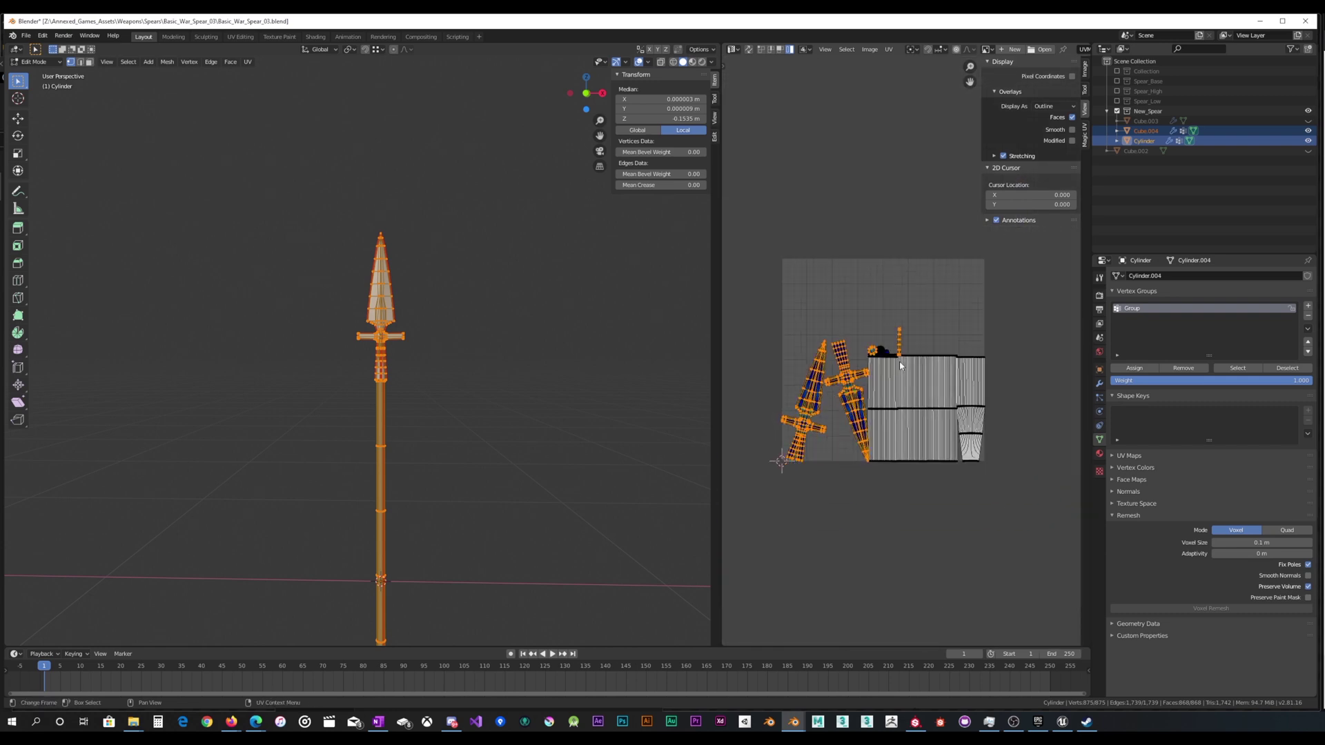
pyautogui.click(916, 308)
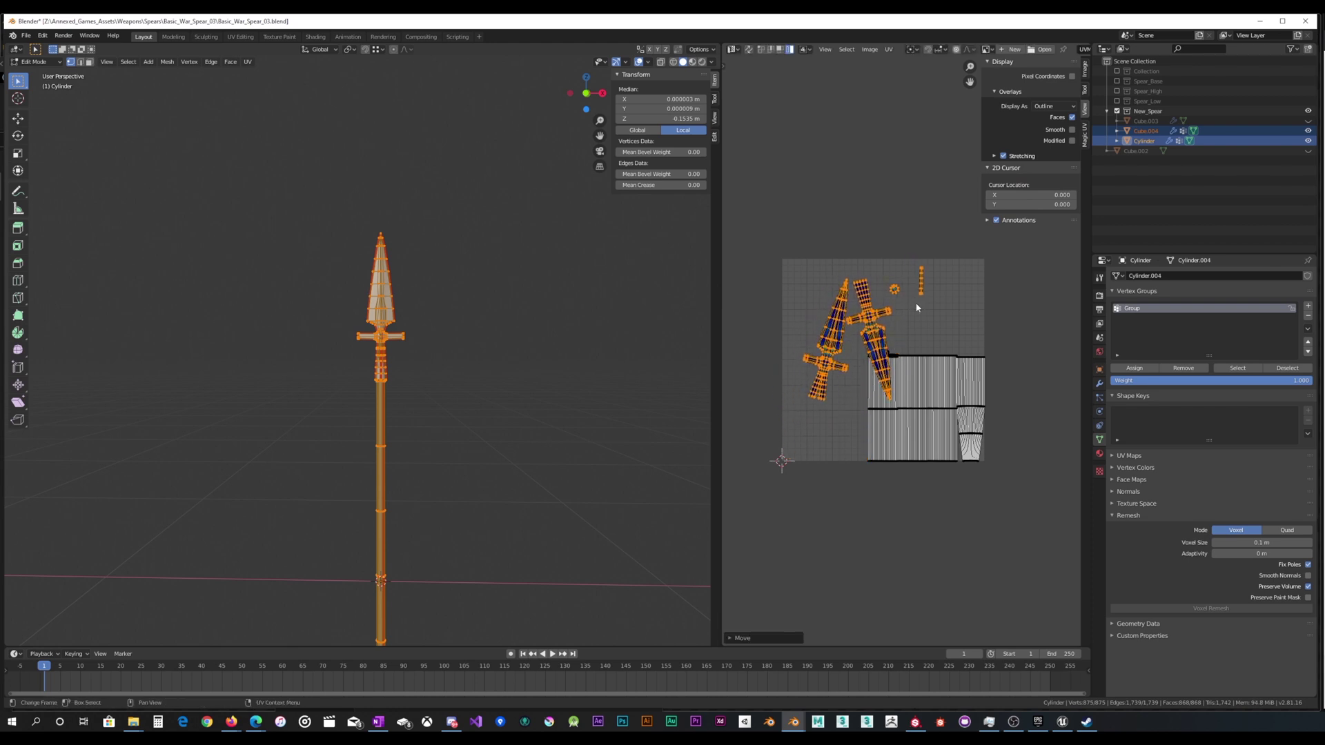
pyautogui.press('s')
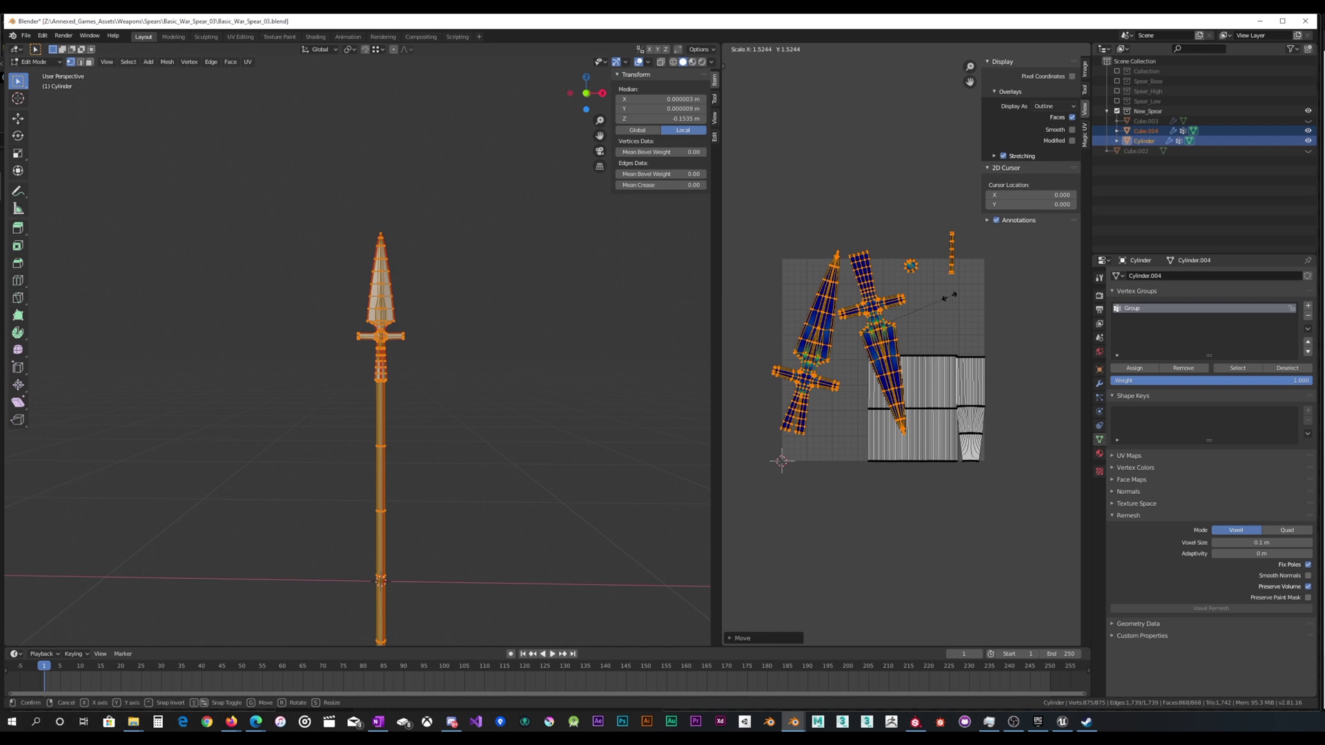
pyautogui.click(949, 297)
# Rotate the blade island nearest the shaft islands by -90° and place it above them.
pyautogui.click(871, 310)
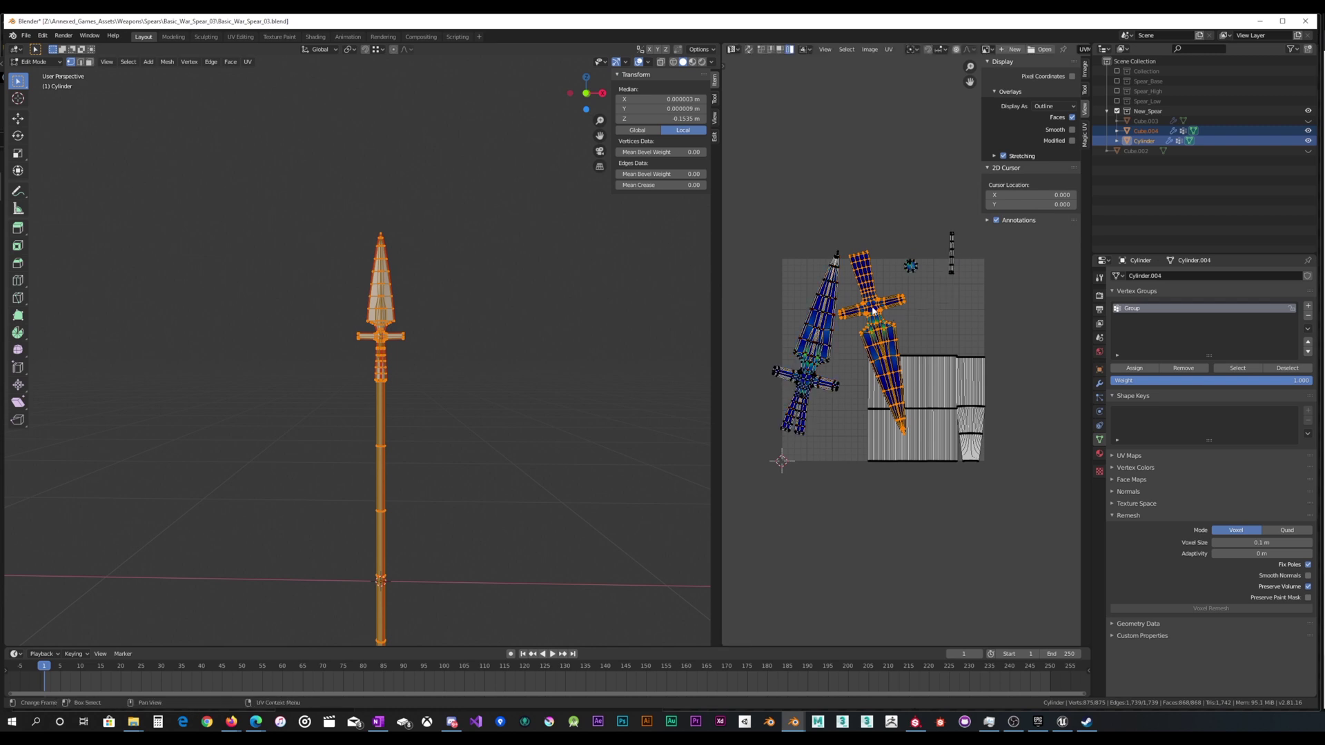
pyautogui.moveTo(867, 310); pyautogui.dragTo(894, 302)
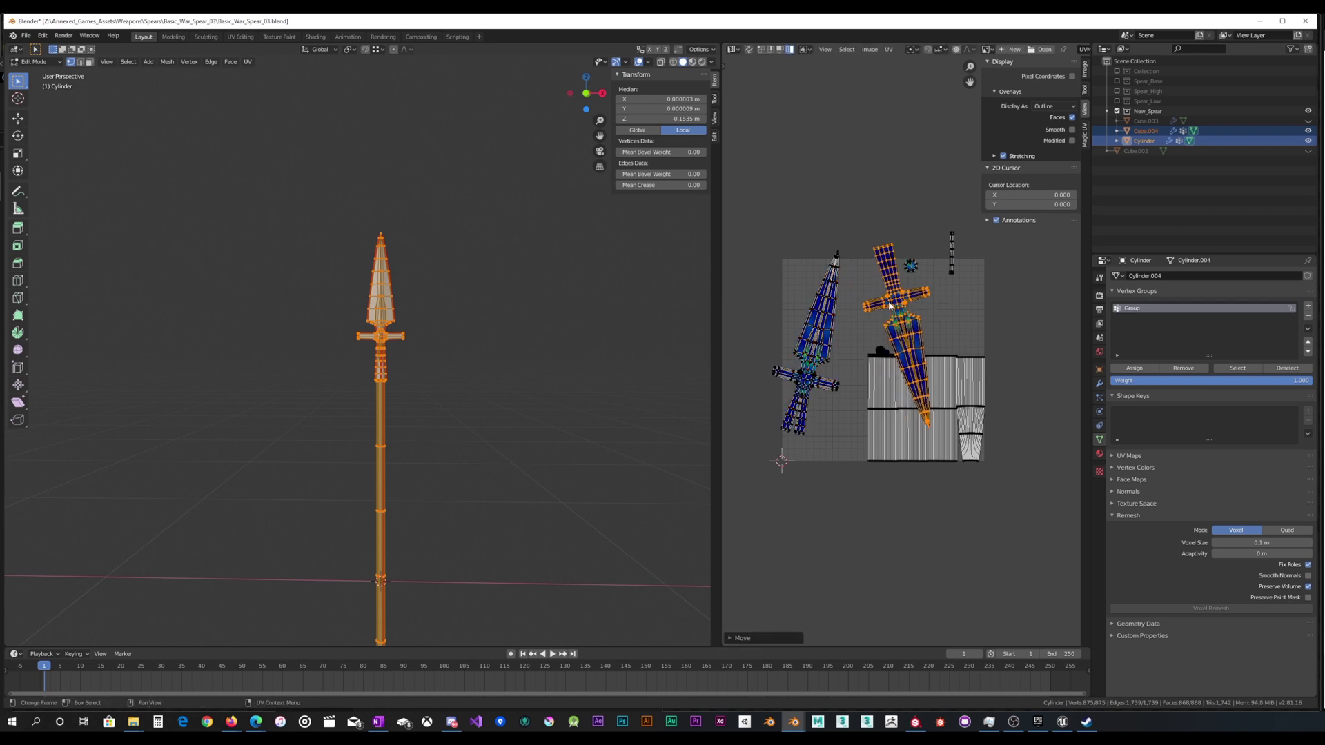
pyautogui.write('r-90')
pyautogui.press('Return')
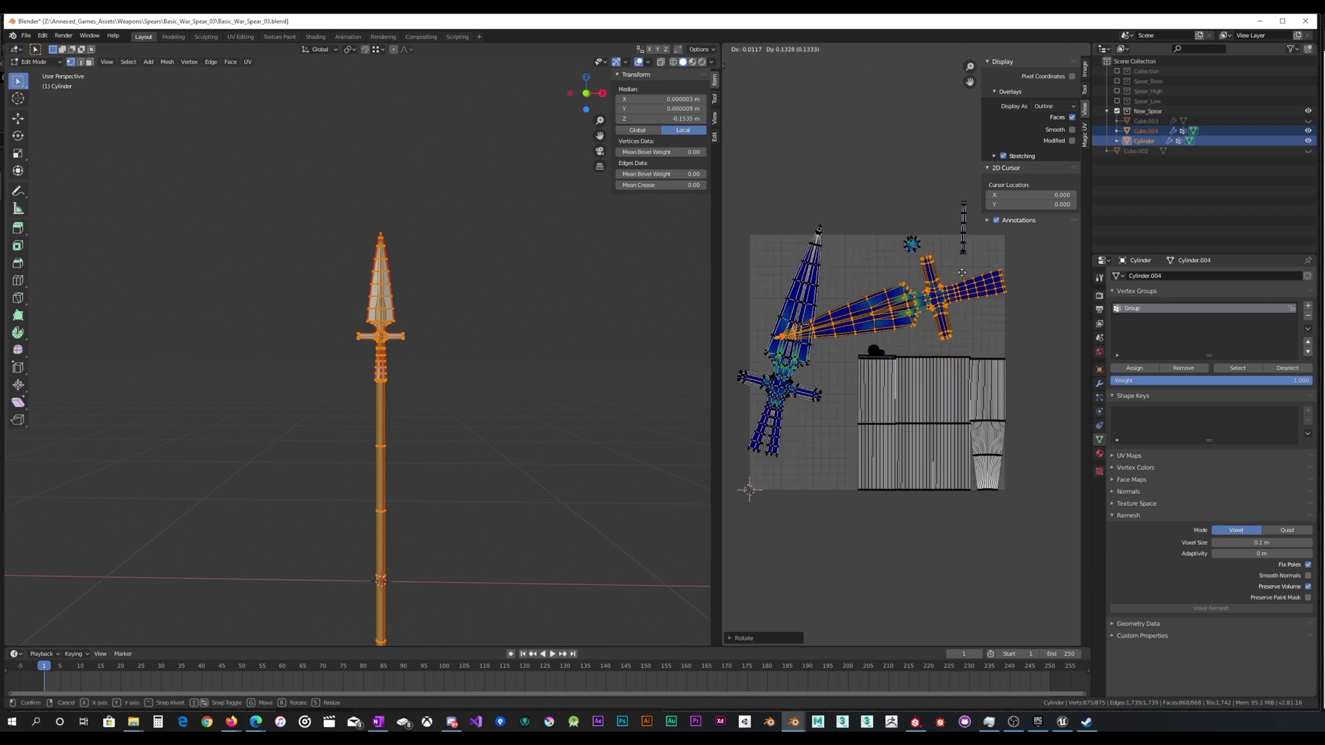
pyautogui.click(955, 281)
# Move the other blade island down and inward so it sits within the left side of the UV square.
pyautogui.click(783, 385)
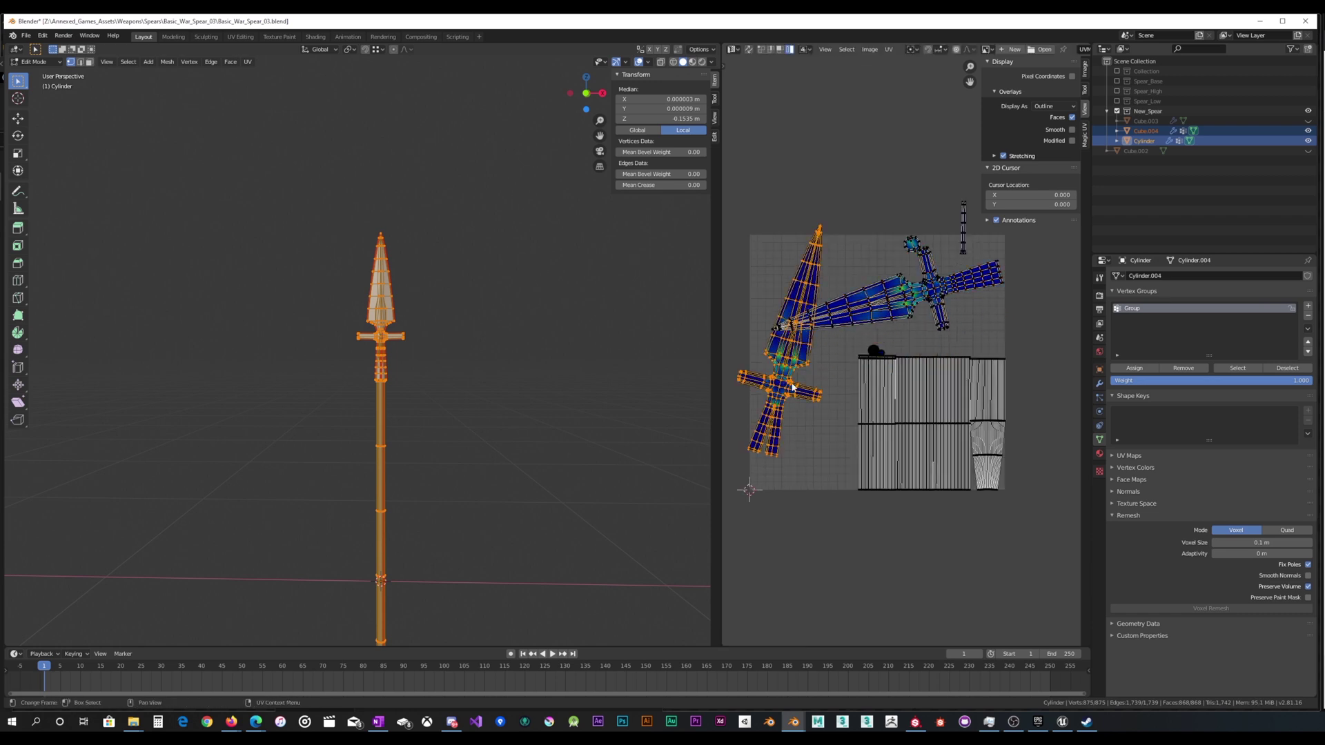
pyautogui.press('g')
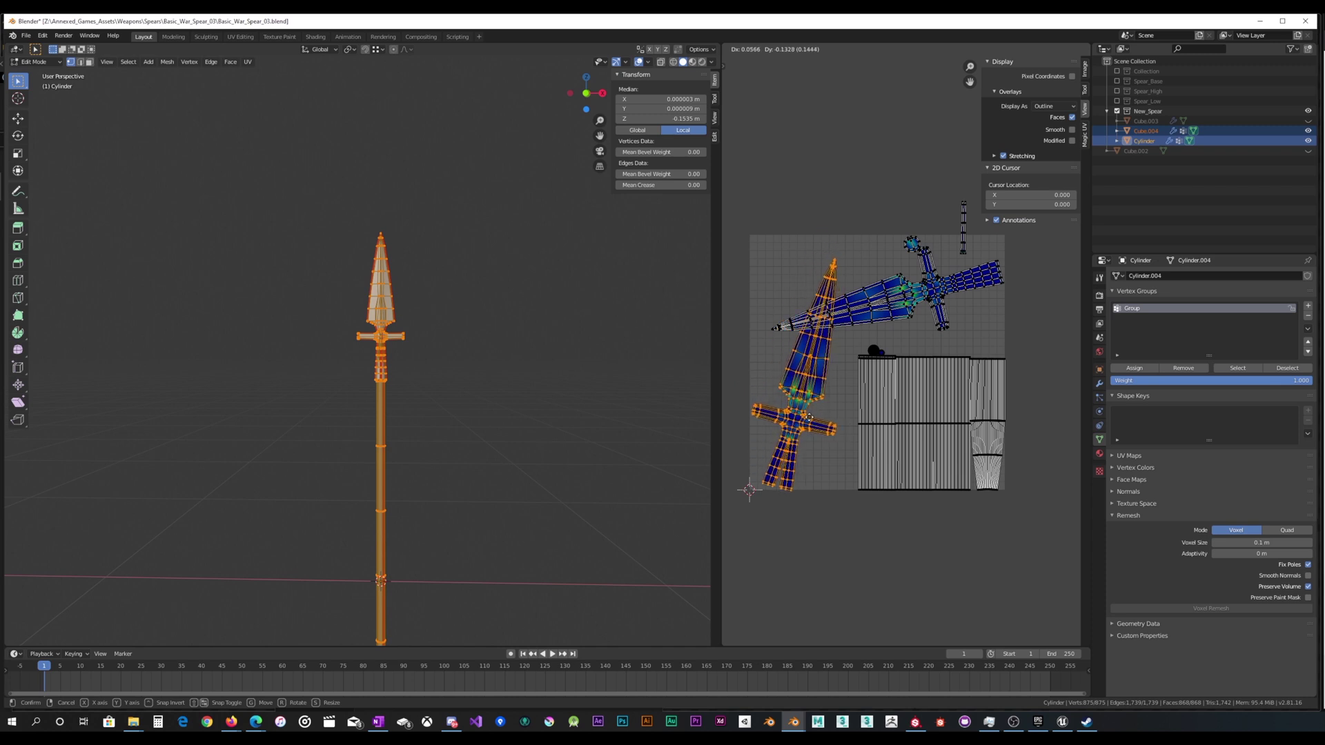
pyautogui.click(809, 418)
pyautogui.click(899, 285)
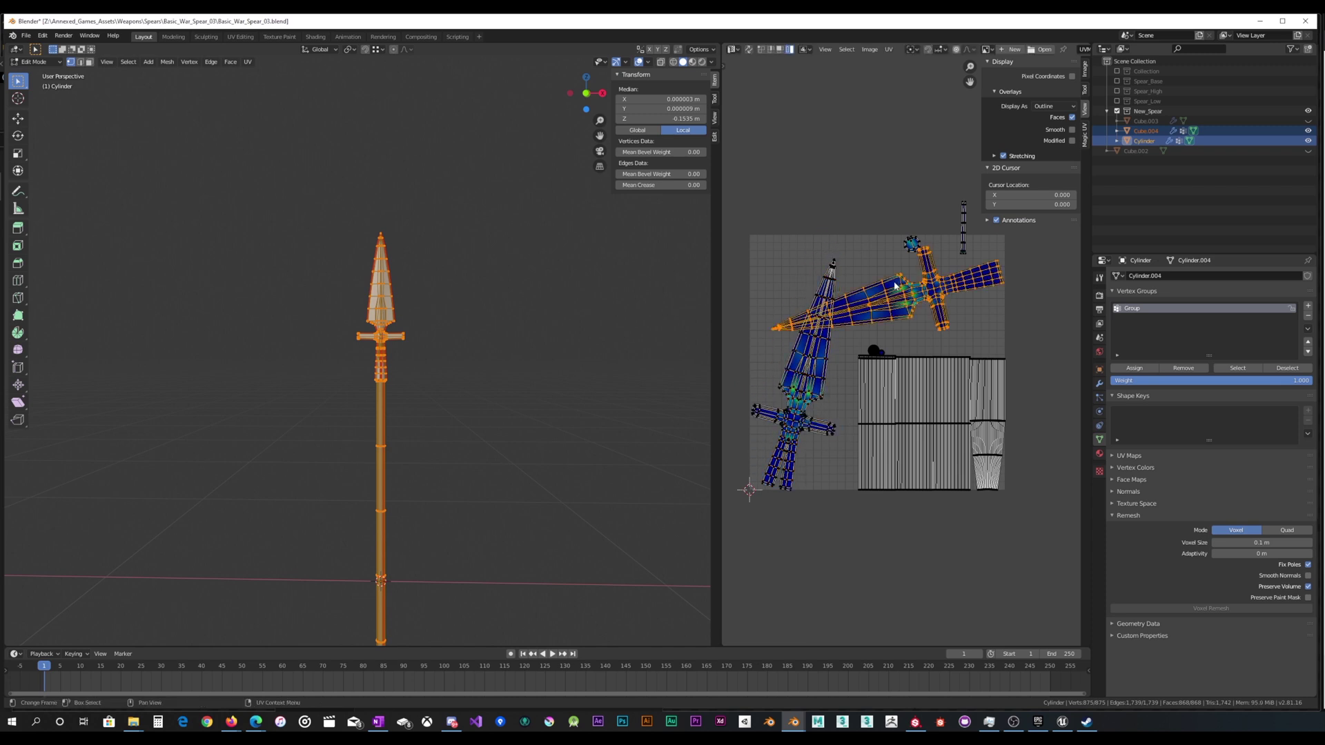
pyautogui.write('r180')
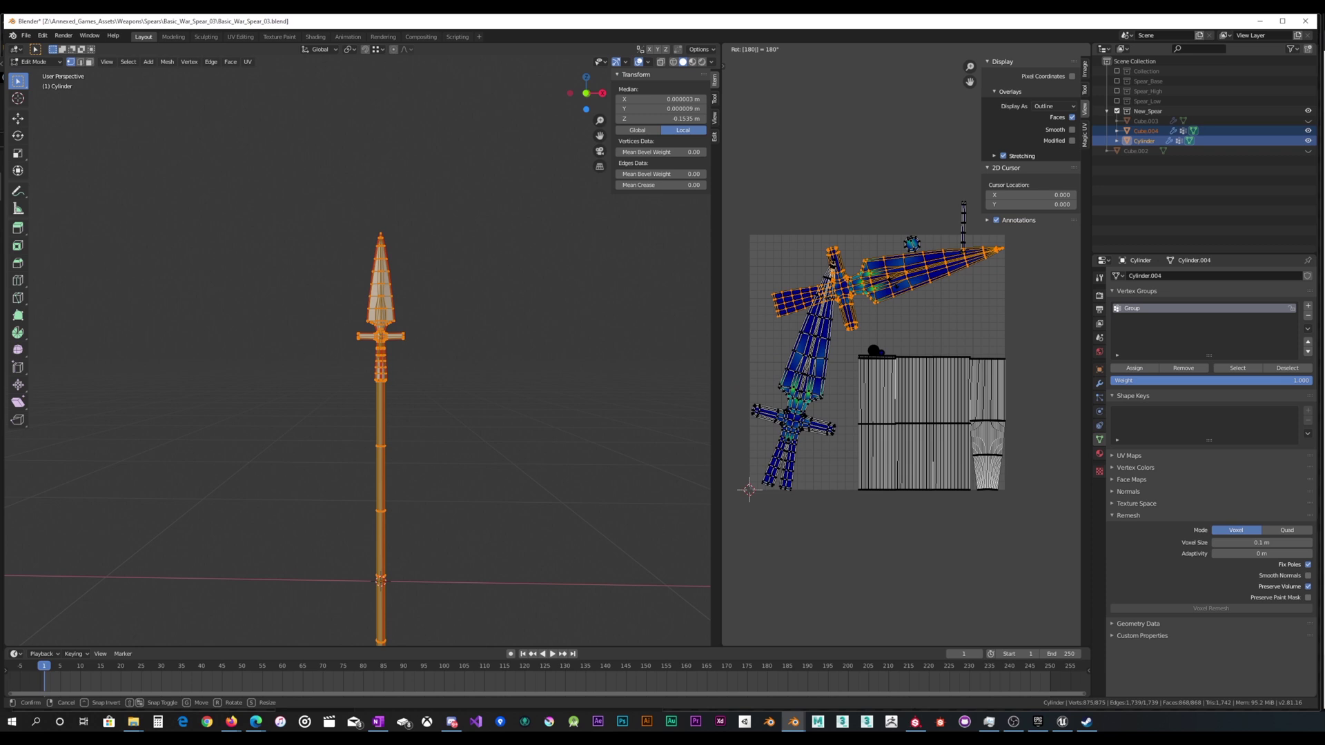
pyautogui.press('Return')
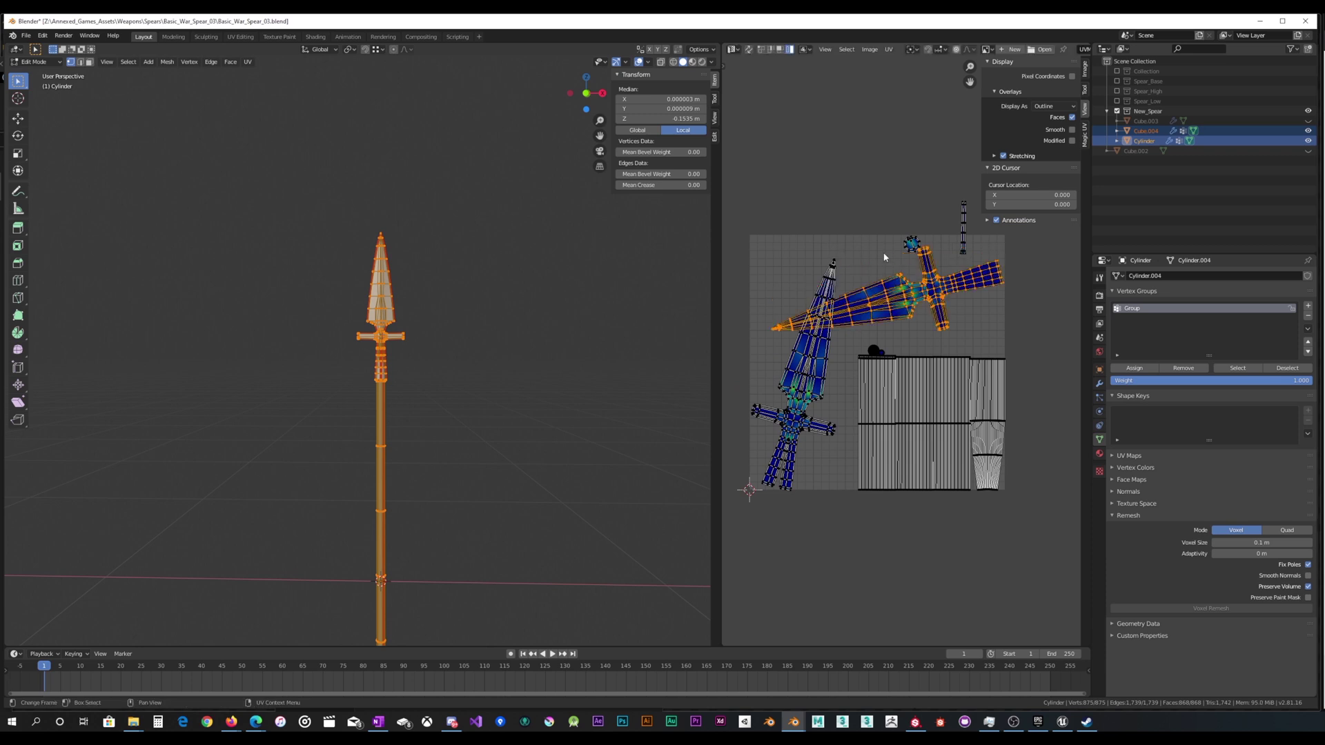
pyautogui.press('t')
pyautogui.click(870, 207)
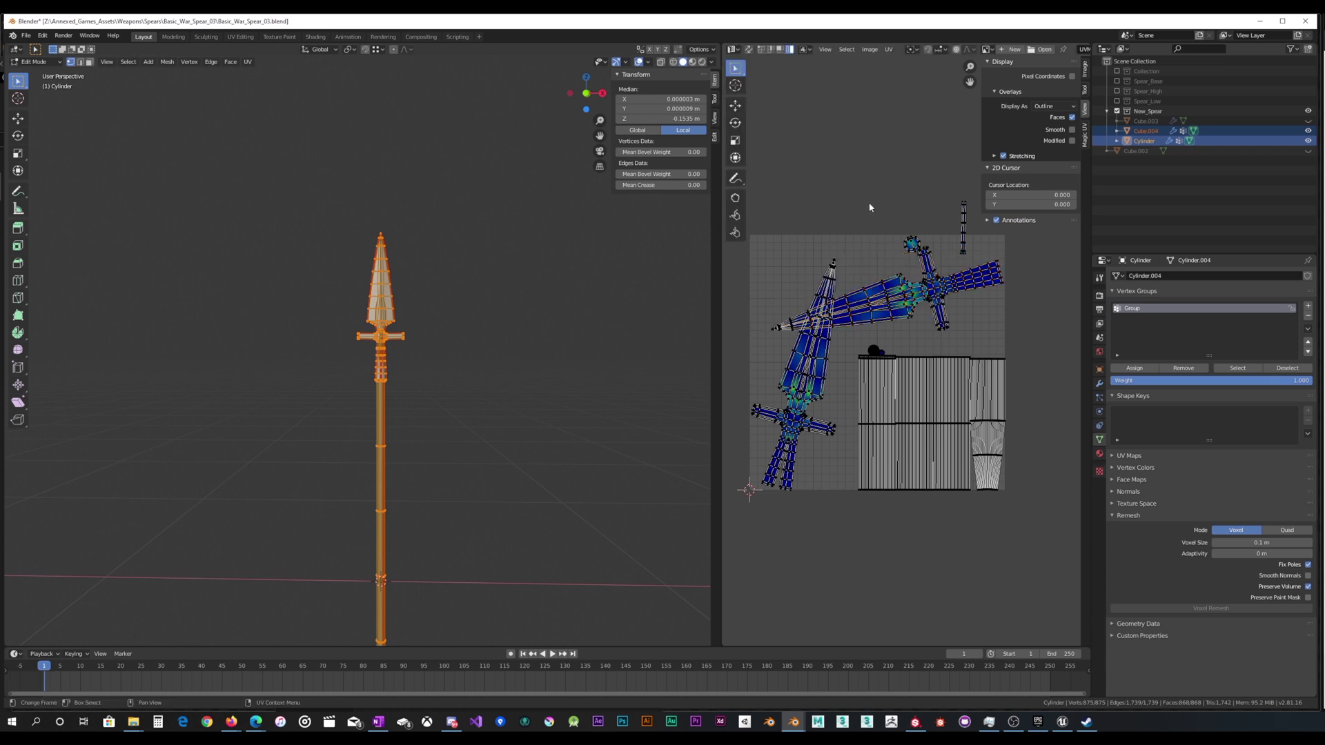
# Rotate the upper blade island so its tip angles up to the left, and the left one about -24° so it leans the opposite way.
pyautogui.press('l')
pyautogui.press('r')
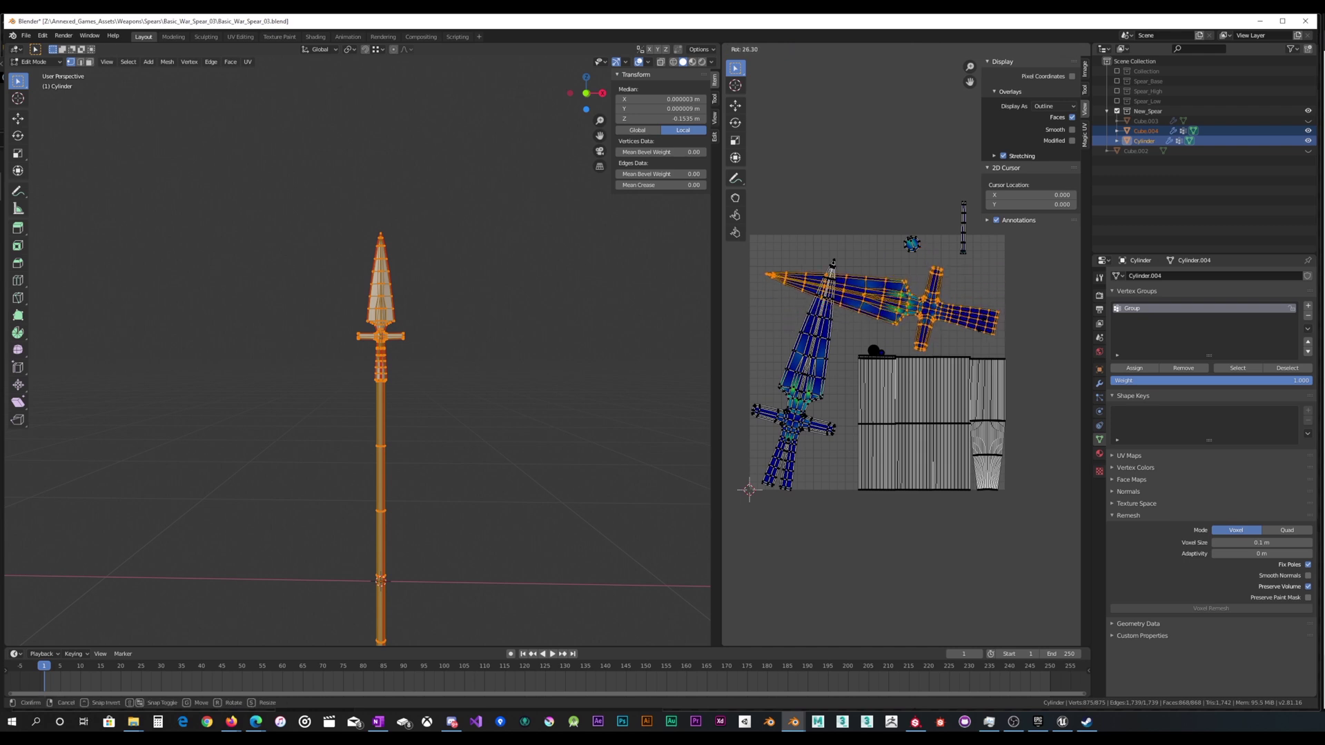
pyautogui.click(960, 342)
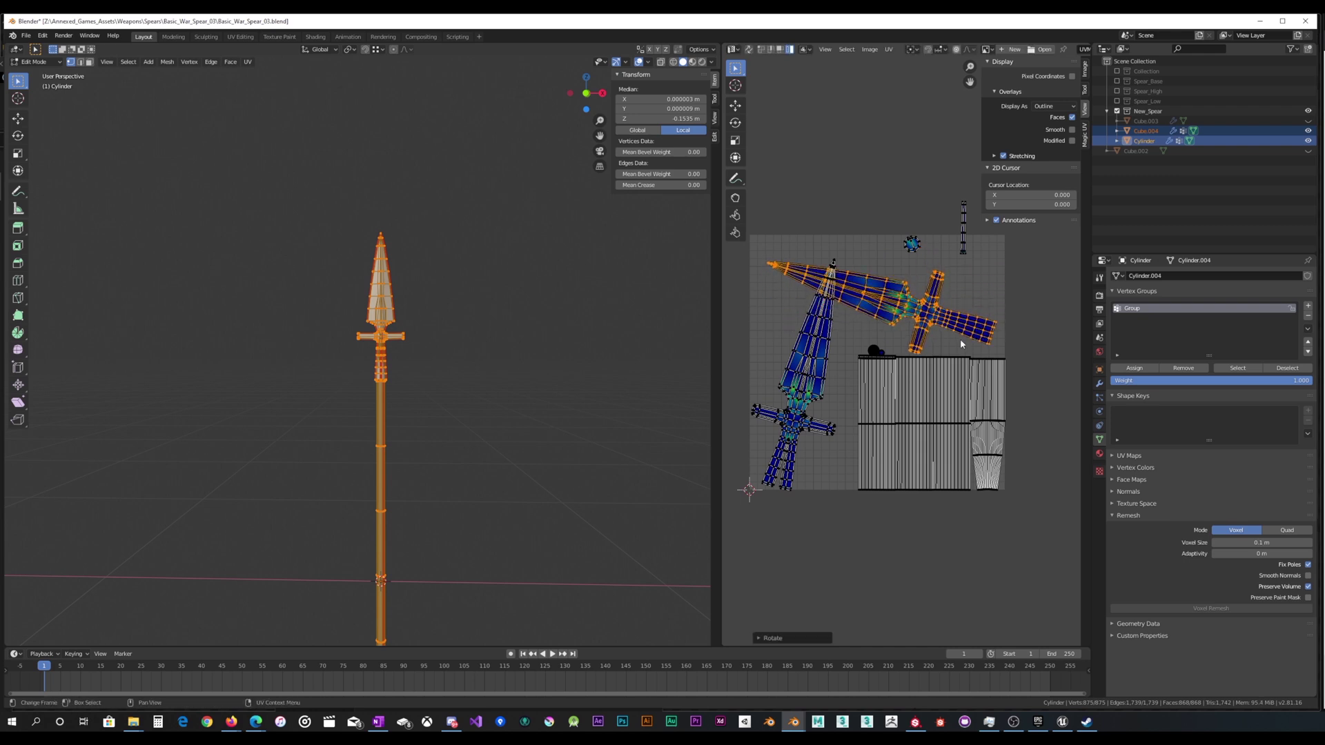
pyautogui.click(798, 383)
pyautogui.press('l')
pyautogui.press('r')
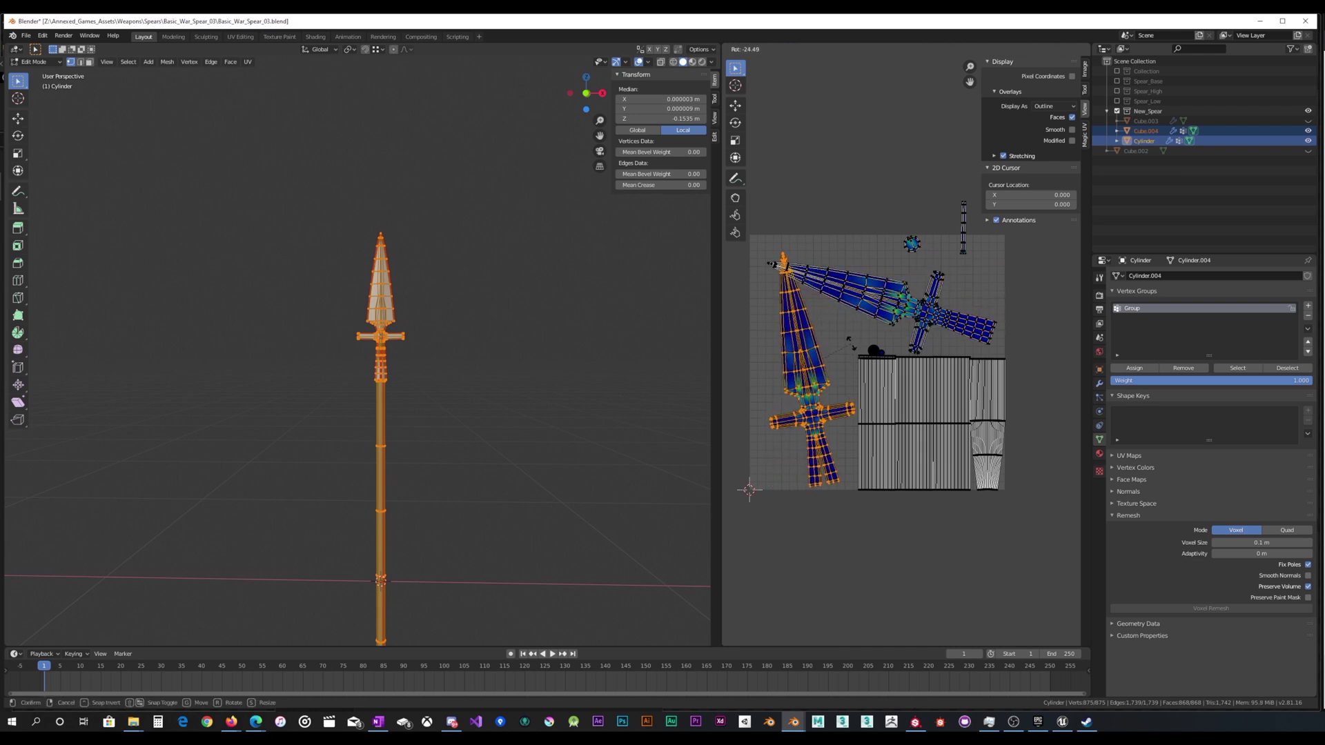
pyautogui.click(851, 345)
# Shift the upper blade island toward the UV square's right edge and the left blade island closer to the left edge.
pyautogui.click(865, 303)
pyautogui.press('l')
pyautogui.press('g')
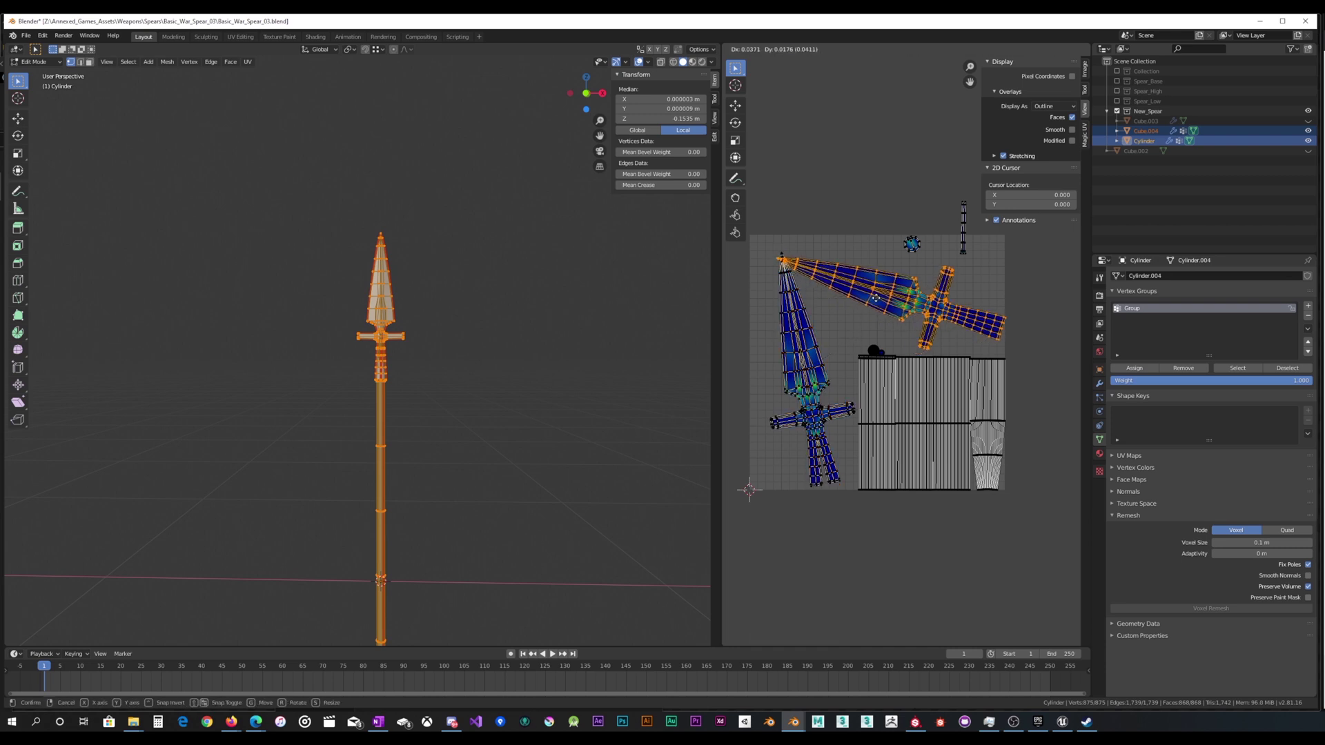
pyautogui.click(880, 300)
pyautogui.click(812, 341)
pyautogui.press('l')
pyautogui.press('g')
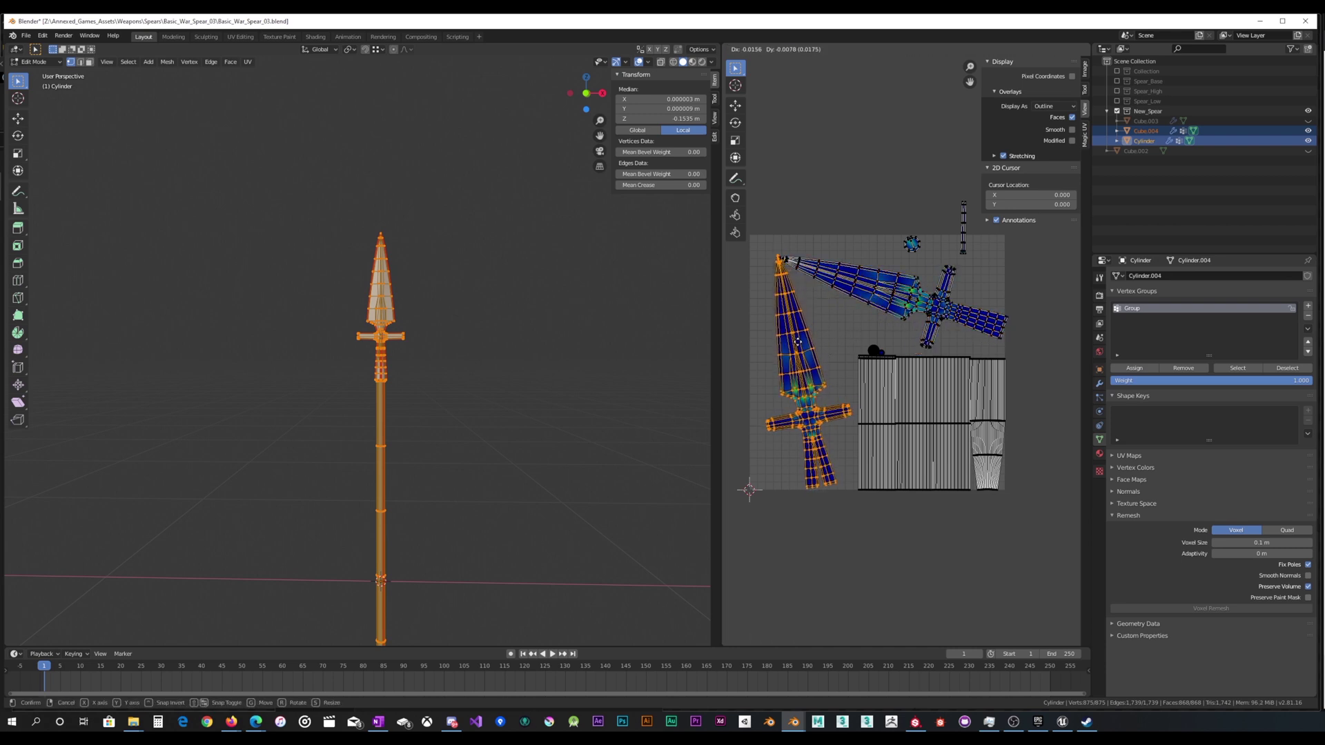
pyautogui.click(792, 345)
# Nudge the upper blade island clear of the left blade's tip while keeping it inside the UV square's right edge.
pyautogui.scroll(1, 793, 345)
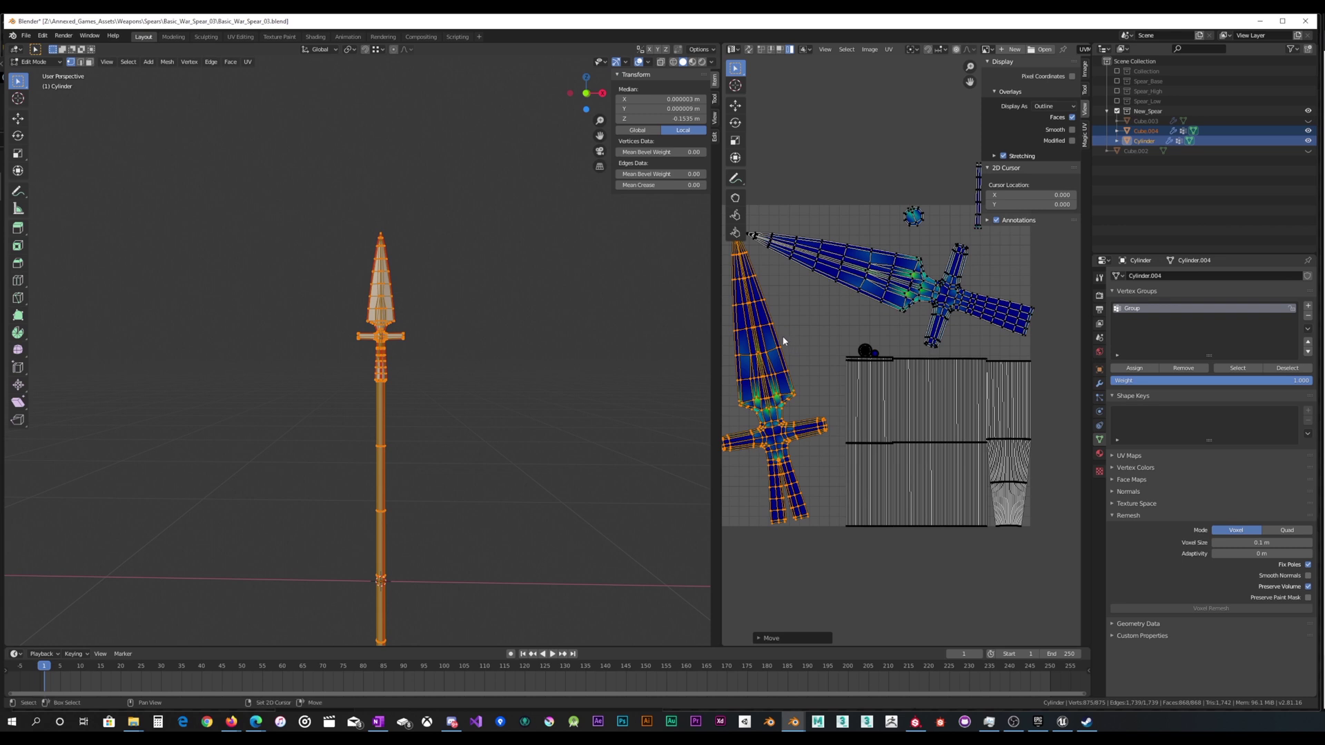
pyautogui.moveTo(784, 341); pyautogui.dragTo(829, 360, button='middle')
pyautogui.click(927, 322)
pyautogui.press('l')
pyautogui.press('g')
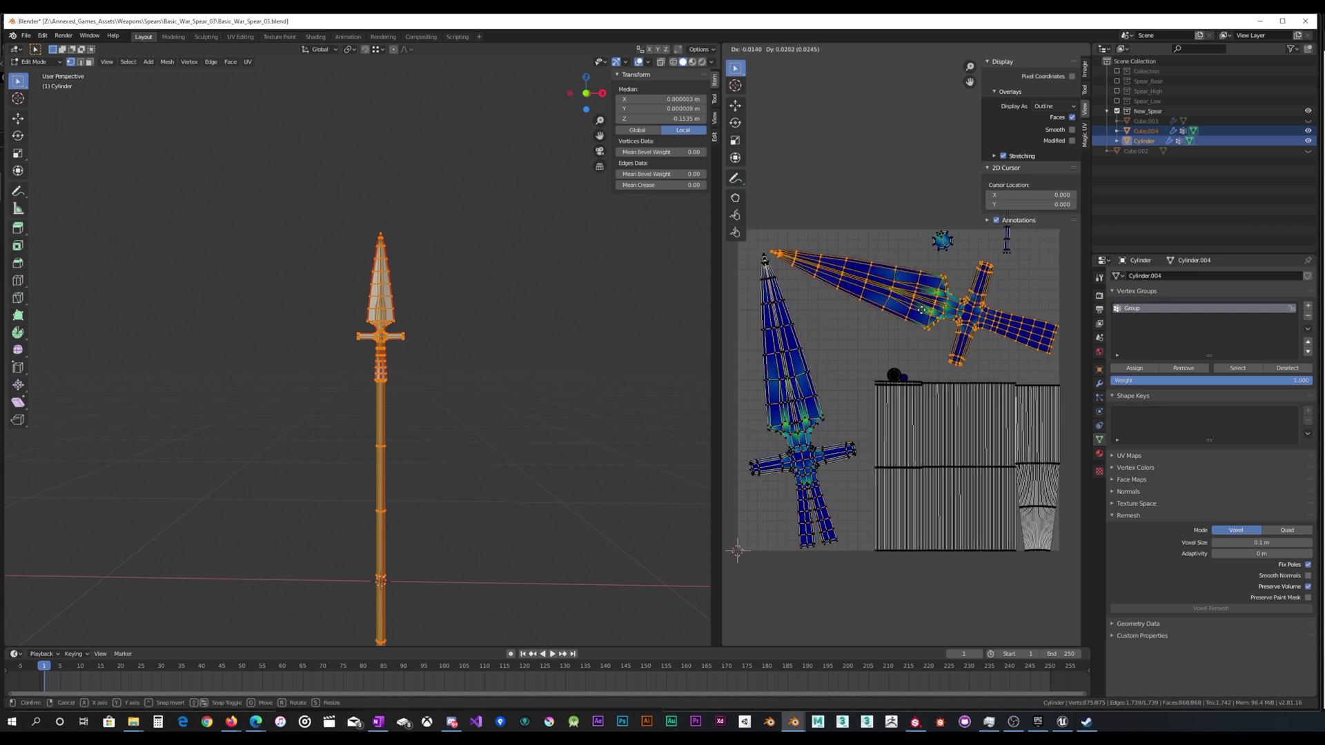
pyautogui.click(920, 312)
# Move the narrow strip island into the upper-right corner of the UV square.
pyautogui.moveTo(913, 309); pyautogui.dragTo(884, 327, button='middle')
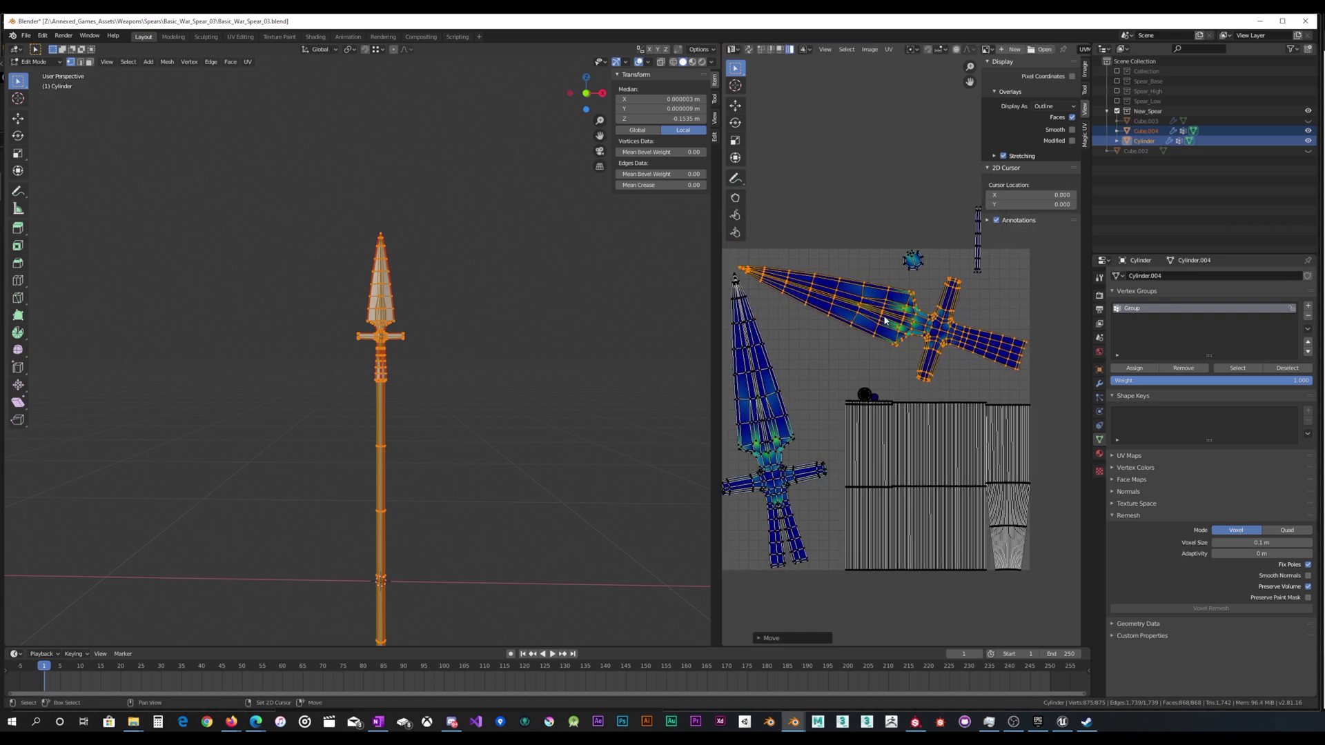
pyautogui.click(977, 266)
pyautogui.press('l')
pyautogui.press('g')
pyautogui.click(1007, 301)
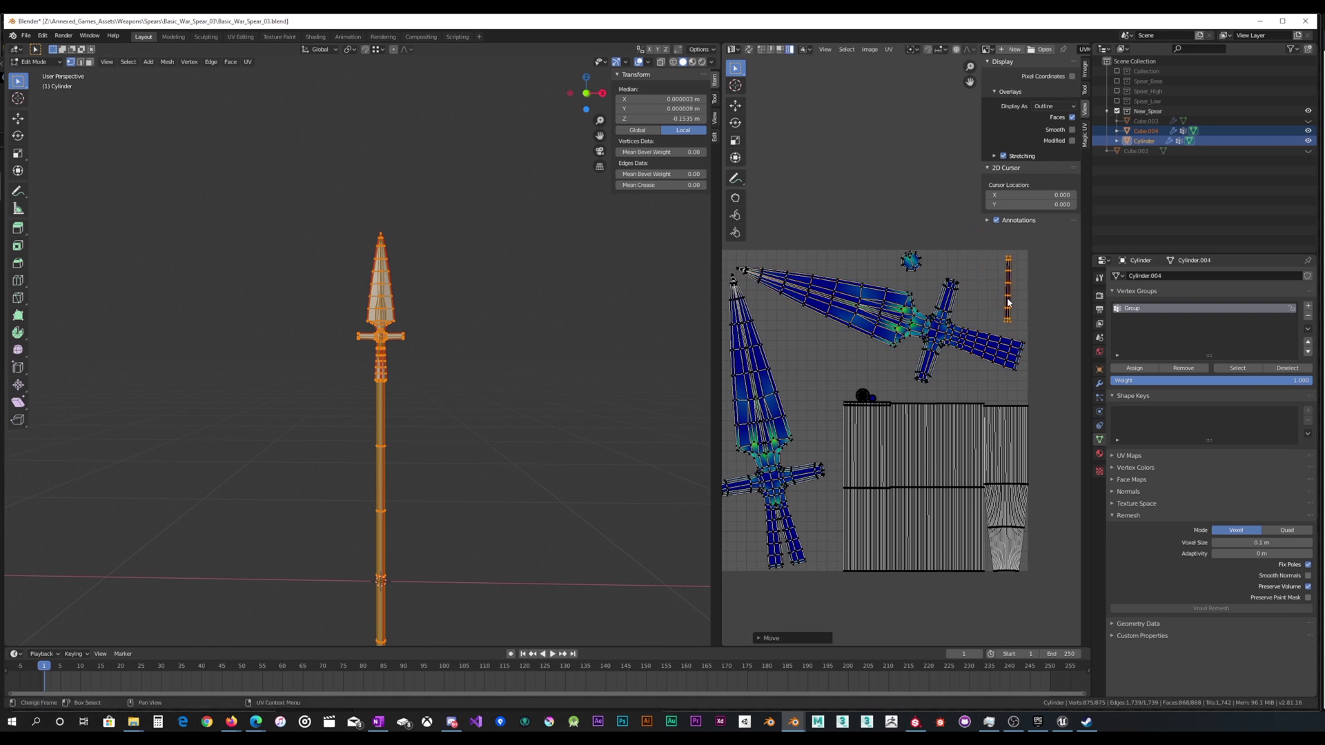
# Place the small round spearhead island beside the narrow strip in the UV square's upper-right corner.
pyautogui.click(908, 268)
pyautogui.press('l')
pyautogui.press('g')
pyautogui.click(994, 294)
pyautogui.scroll(-2, 911, 317)
pyautogui.scroll(-1, 907, 327)
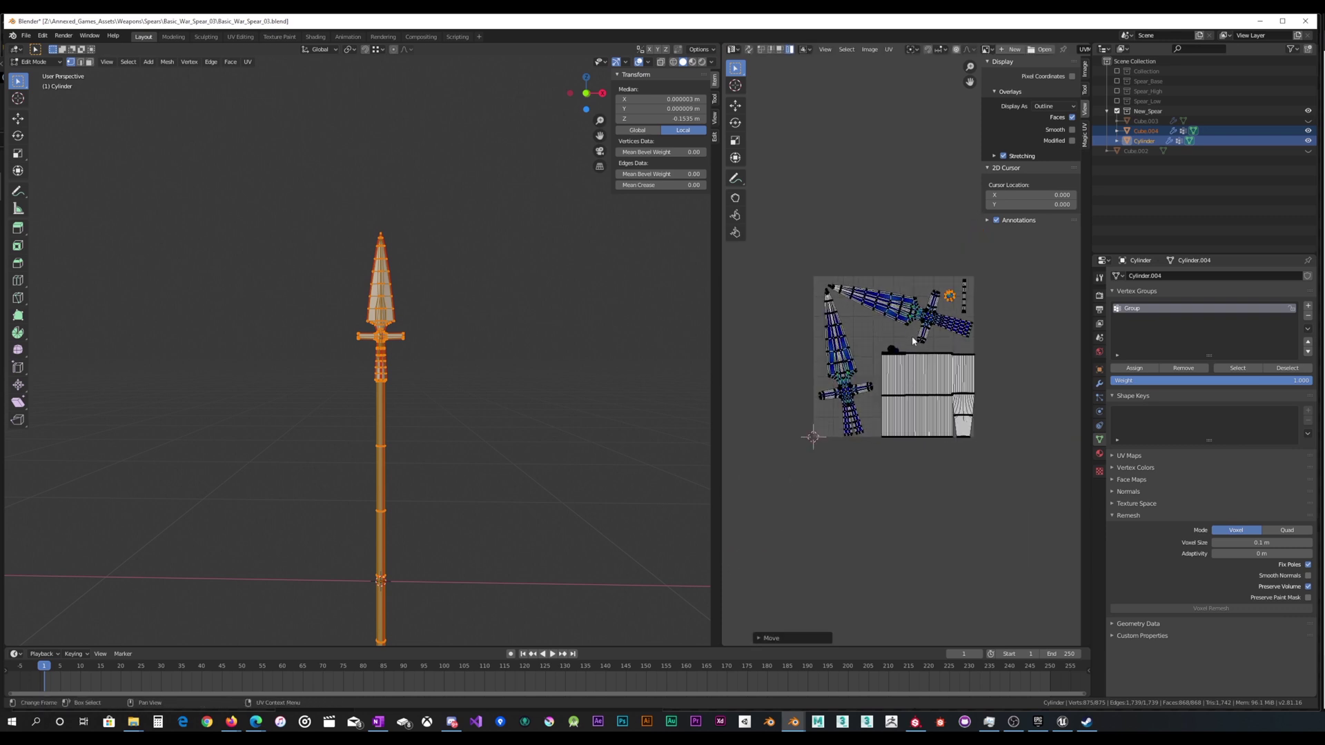